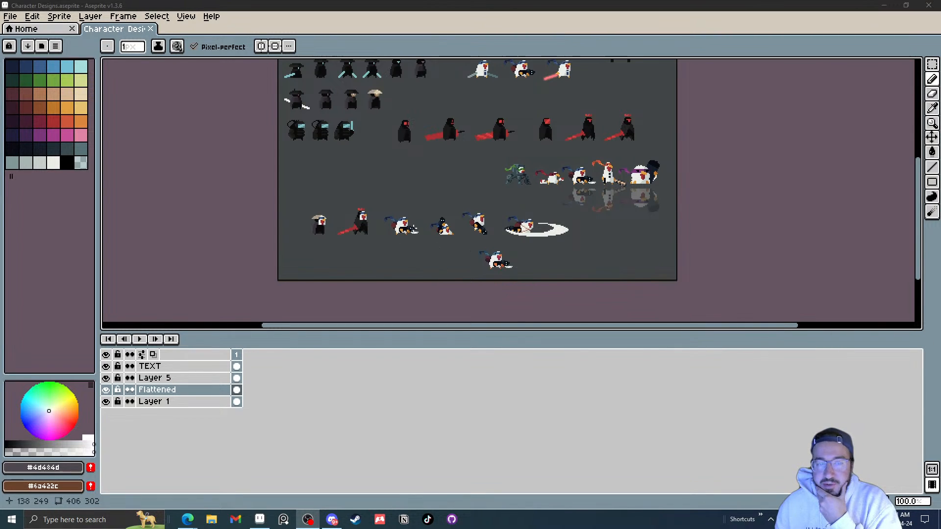
Step: Pan and zoom around the character sheet to inspect the character sprites
middle_click(422, 217)
scroll(414, 218, "up", 1)
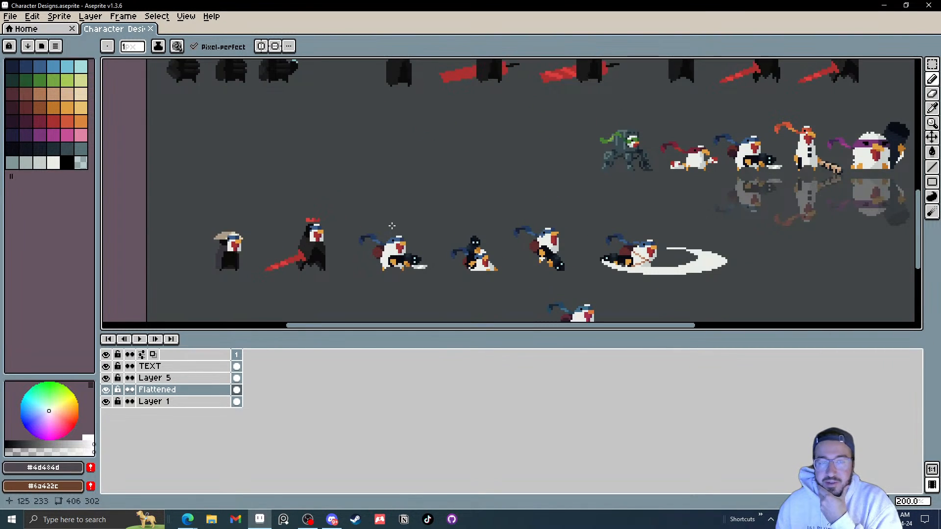
left_click_drag(398, 226, 422, 201)
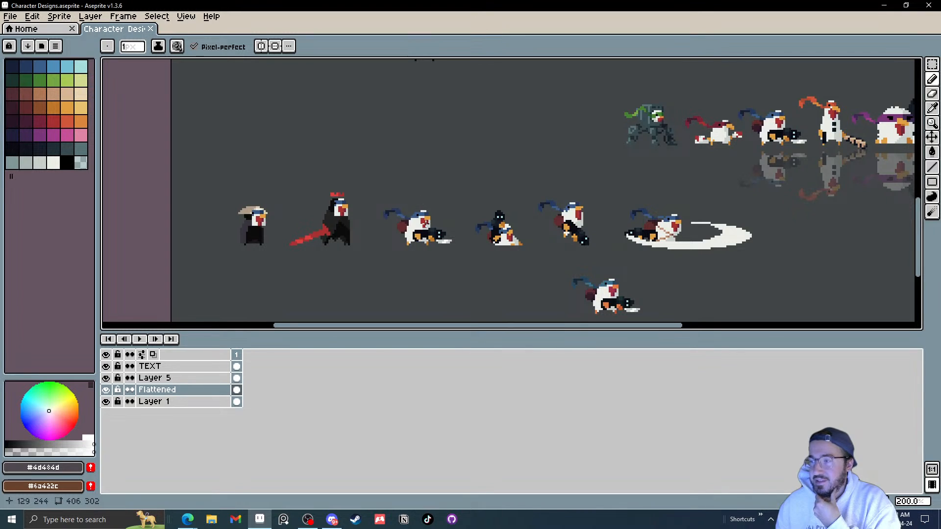
scroll(424, 229, "up", 1)
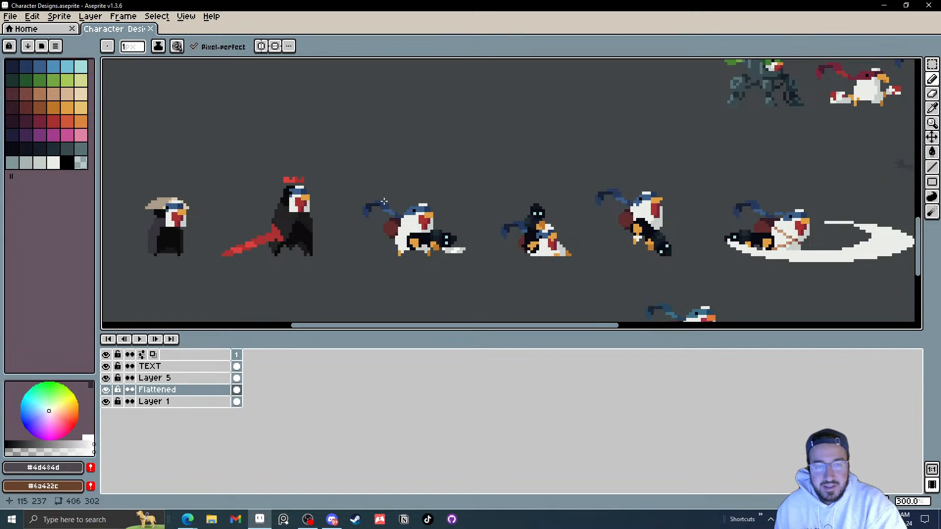
scroll(426, 235, "right", 1)
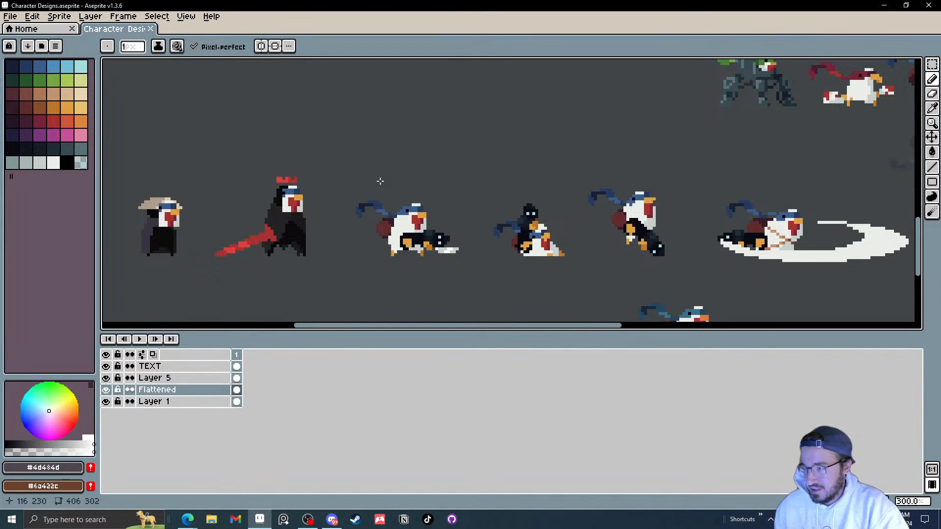
left_click_drag(373, 183, 353, 190)
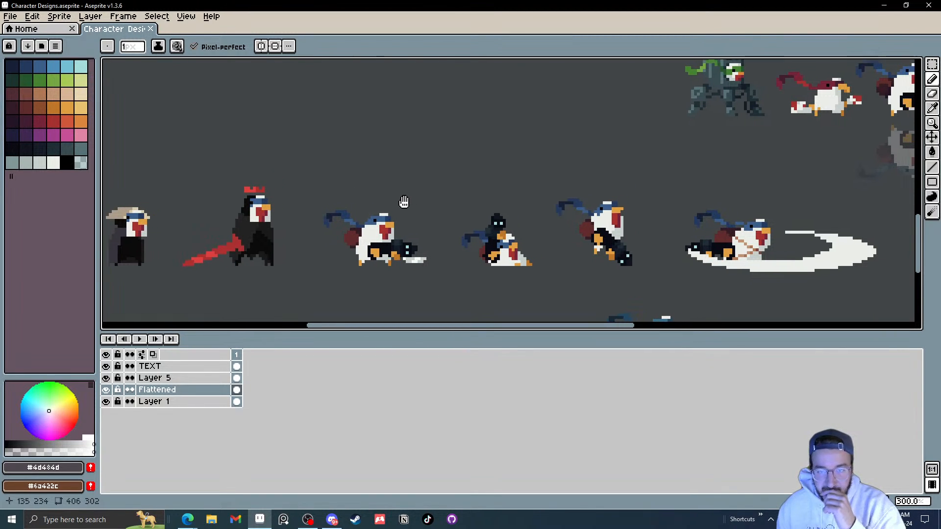
scroll(398, 200, "down", 1)
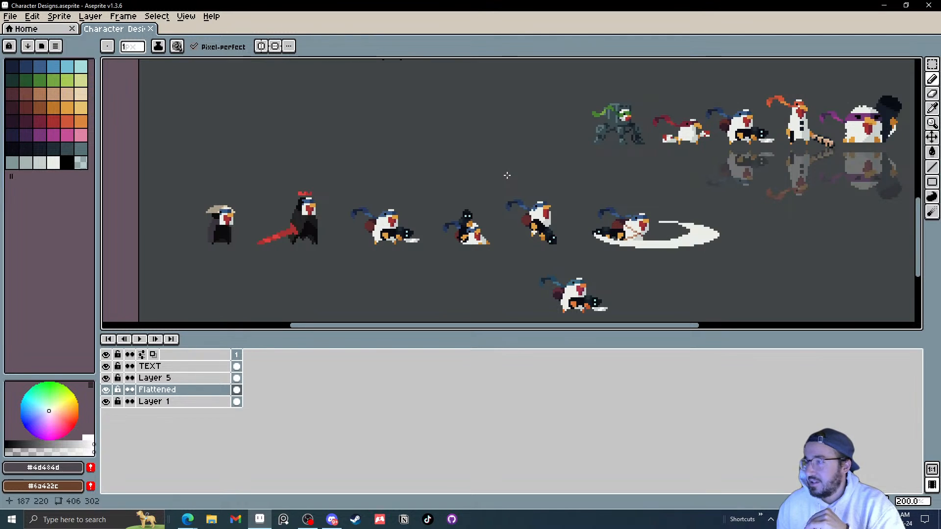
left_click_drag(455, 174, 439, 189)
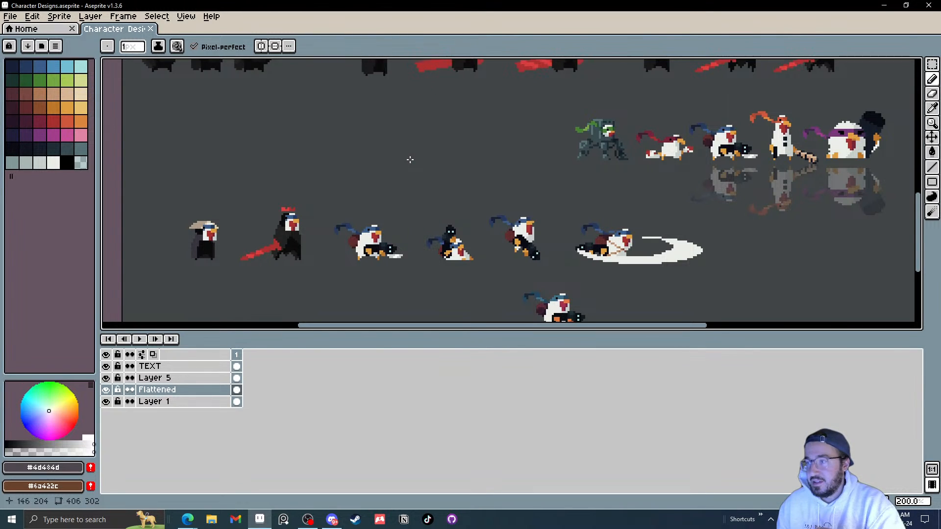
scroll(372, 181, "left", 1)
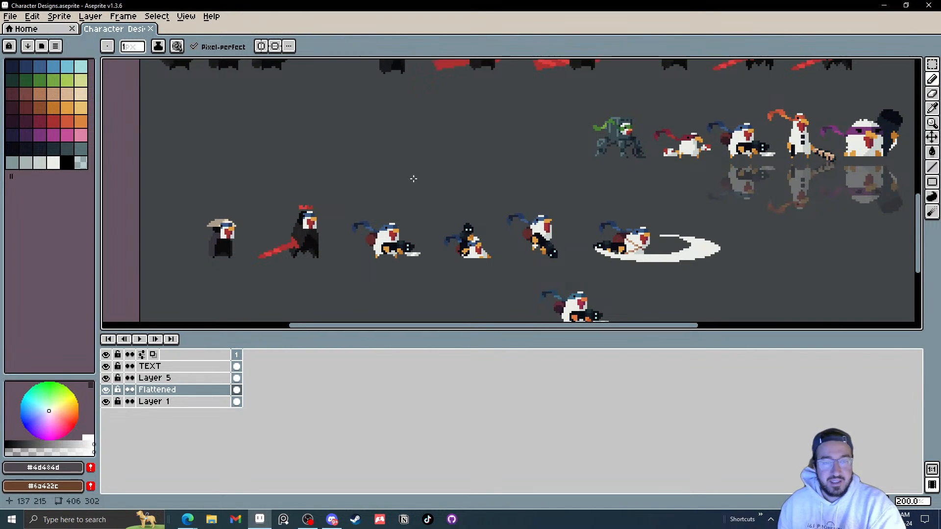
left_click_drag(606, 190, 626, 163)
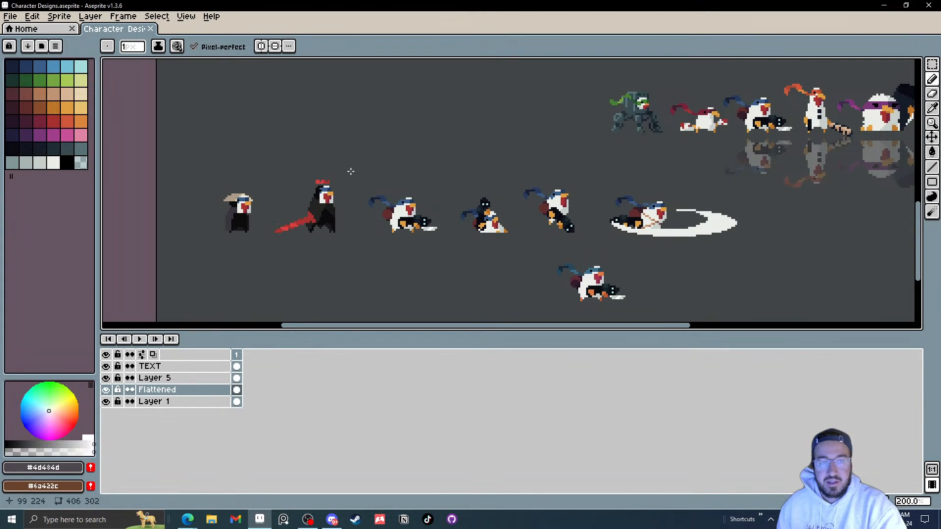
left_click_drag(351, 172, 435, 238)
key("ctrl+z")
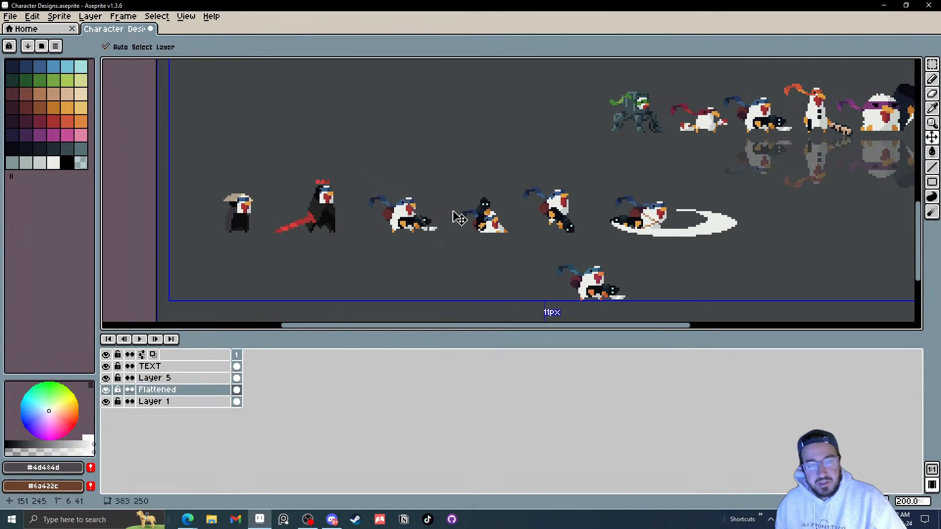
key("m")
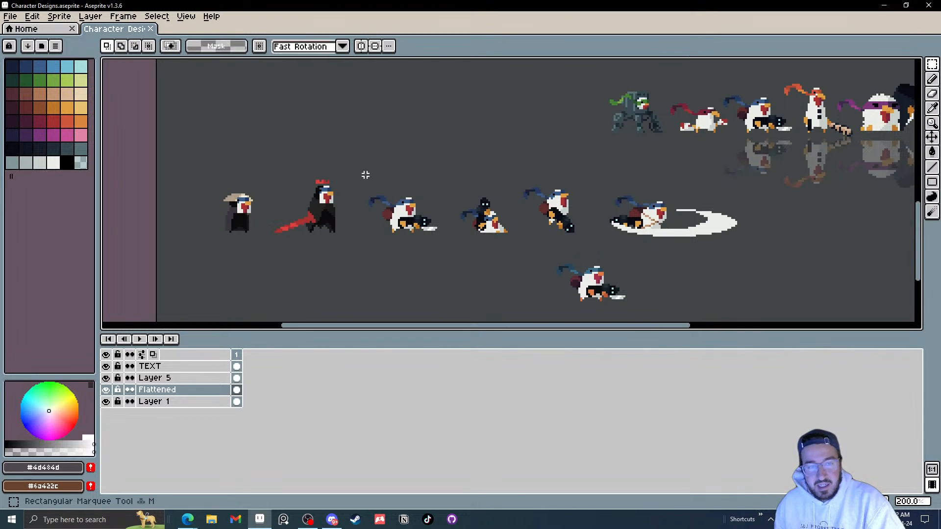
left_click_drag(358, 177, 457, 251)
left_click(468, 265)
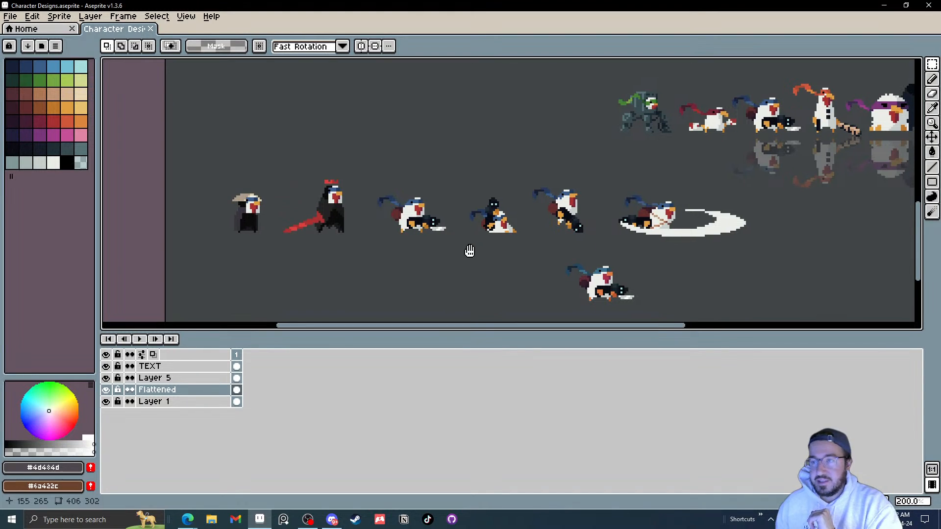
left_click_drag(468, 252, 453, 201)
scroll(436, 238, "down", 1)
scroll(427, 238, "up", 4)
scroll(426, 251, "up", 1)
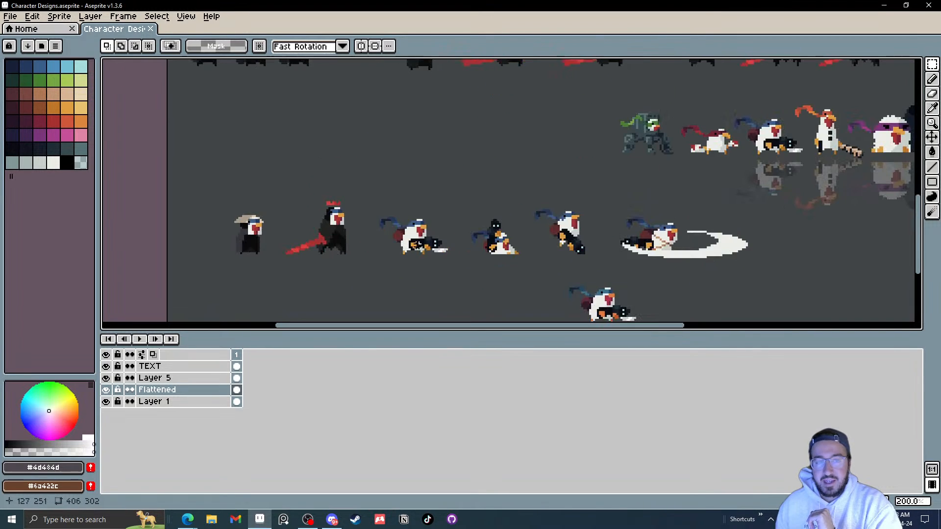
left_click_drag(369, 202, 462, 282)
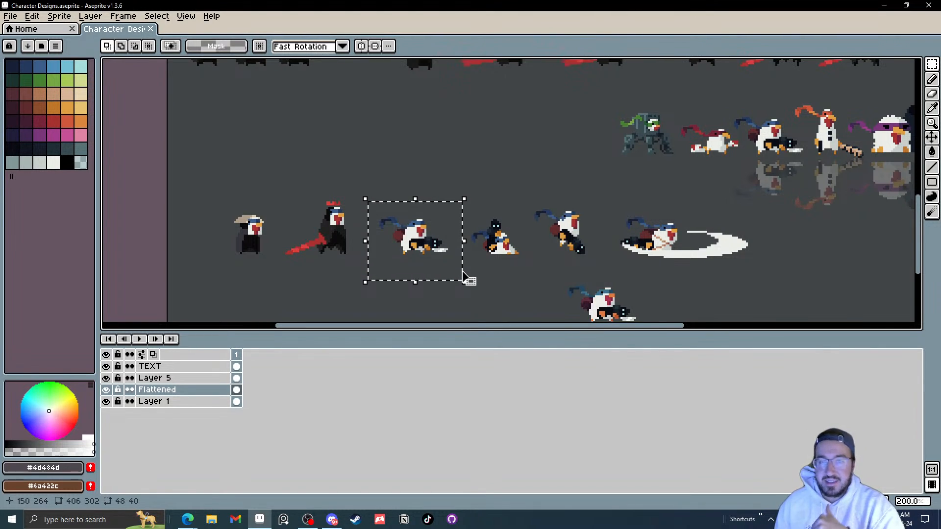
key("ctrl+d")
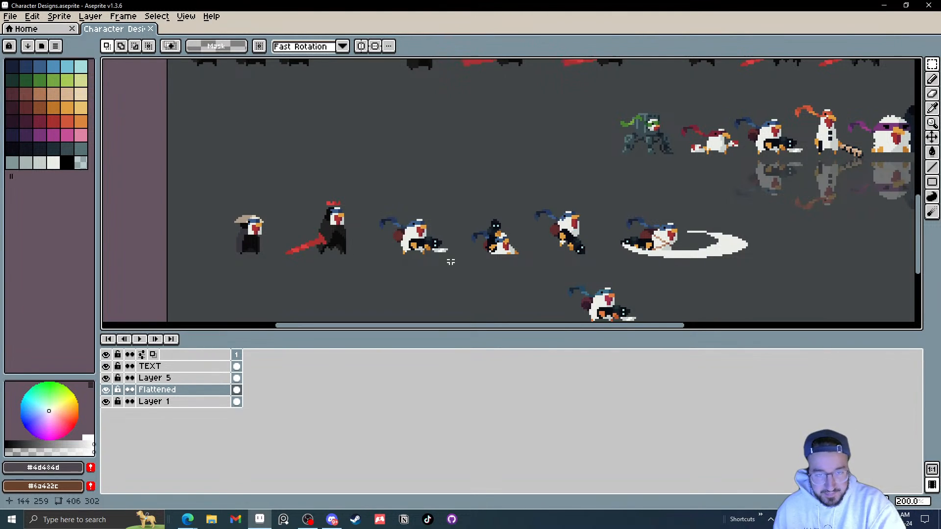
Step: Try selecting the crouching character while hiding and showing the Flattened layer
left_click_drag(456, 263, 367, 194)
left_click(106, 391)
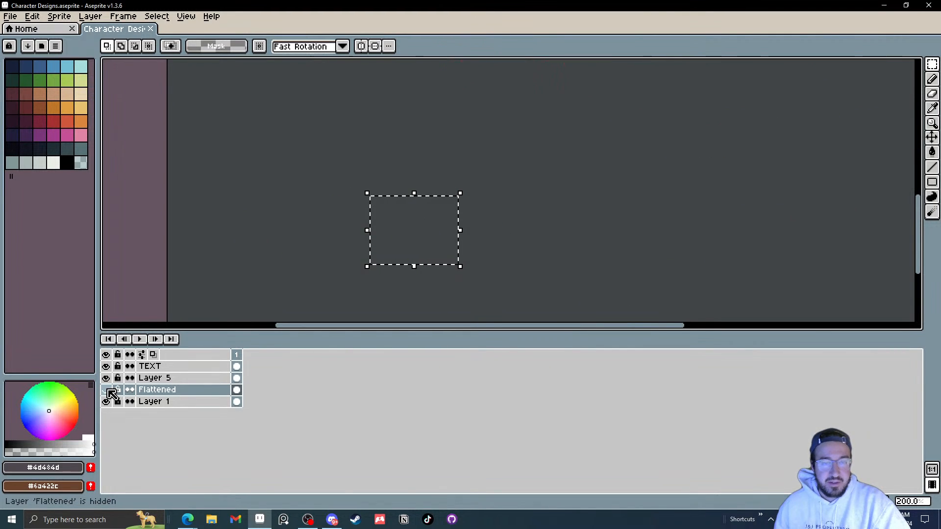
left_click(106, 391)
left_click(349, 282)
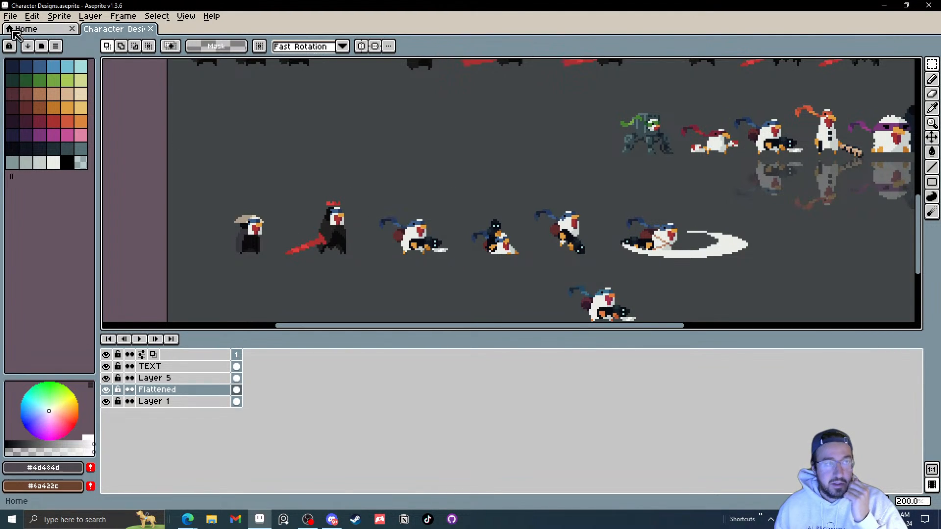
Step: Create a new sprite of 192 by 192 pixels
left_click(10, 17)
left_click(31, 33)
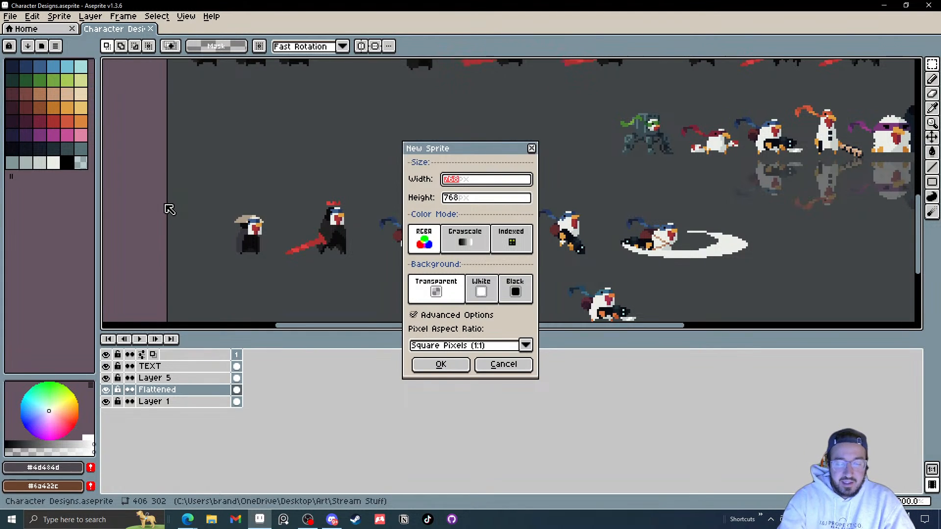
type("192")
key("Tab")
type("192")
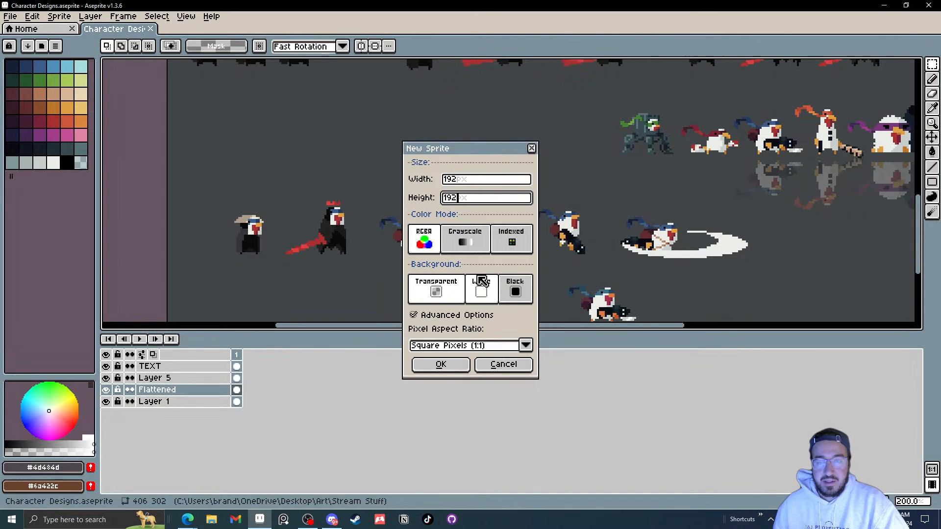
left_click(457, 366)
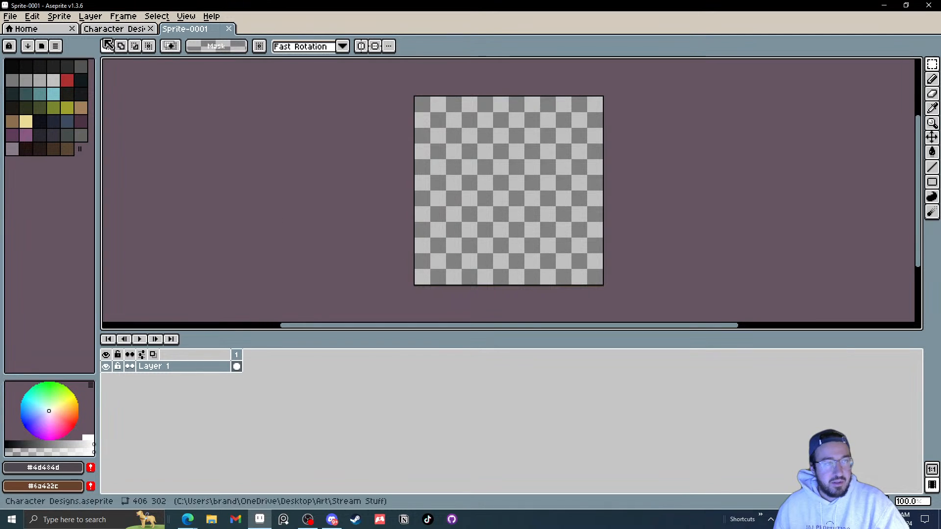
Step: Select the crouching character on the character sheet with a rectangular marquee
left_click(114, 28)
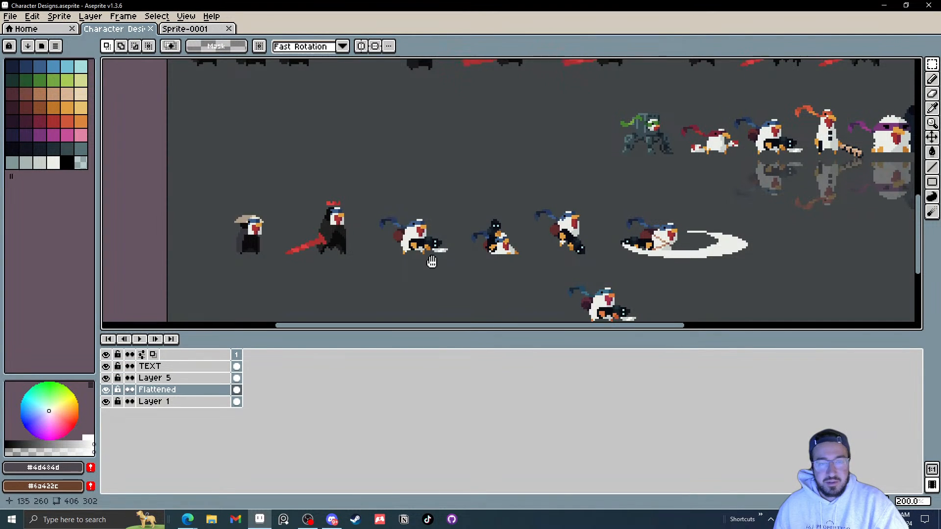
scroll(431, 261, "up", 1)
left_click_drag(332, 122, 451, 205)
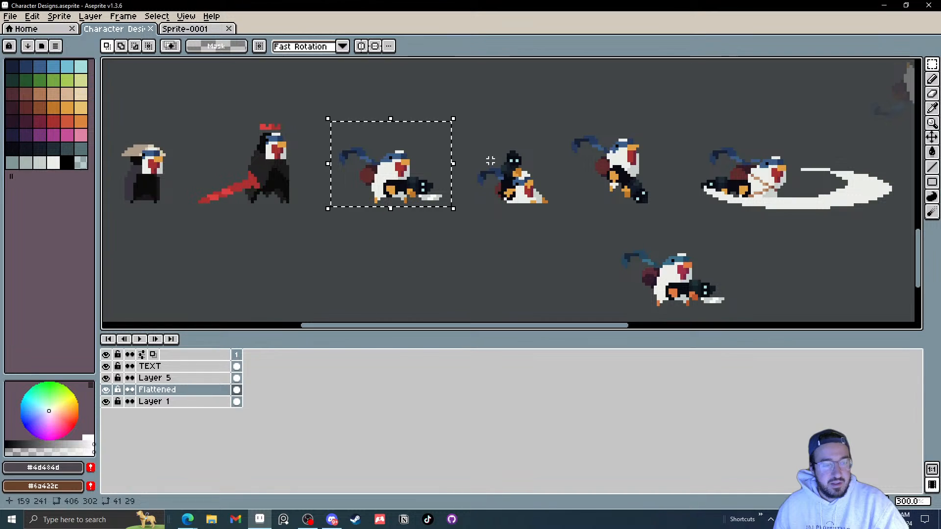
left_click(343, 138)
left_click_drag(340, 143, 328, 123)
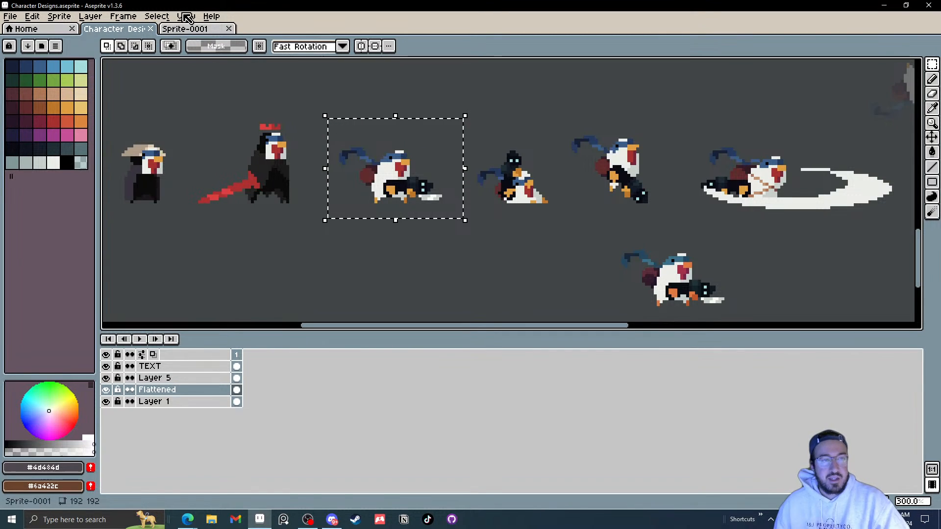
Step: In the new sprite, add new layers up to Layer 7
left_click(210, 31)
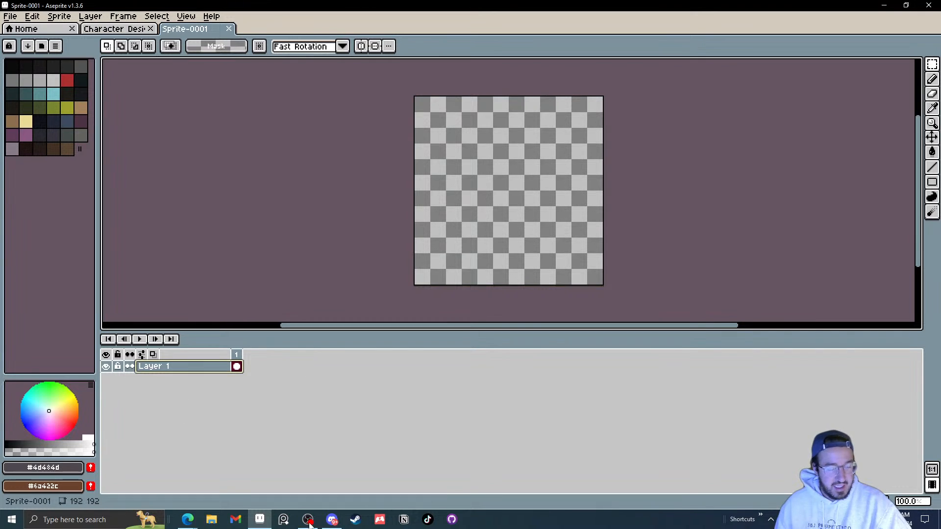
key("shift+n")
key("shift+n")
key("shift+n")
key("shift+n")
key("shift+n")
key("shift+n")
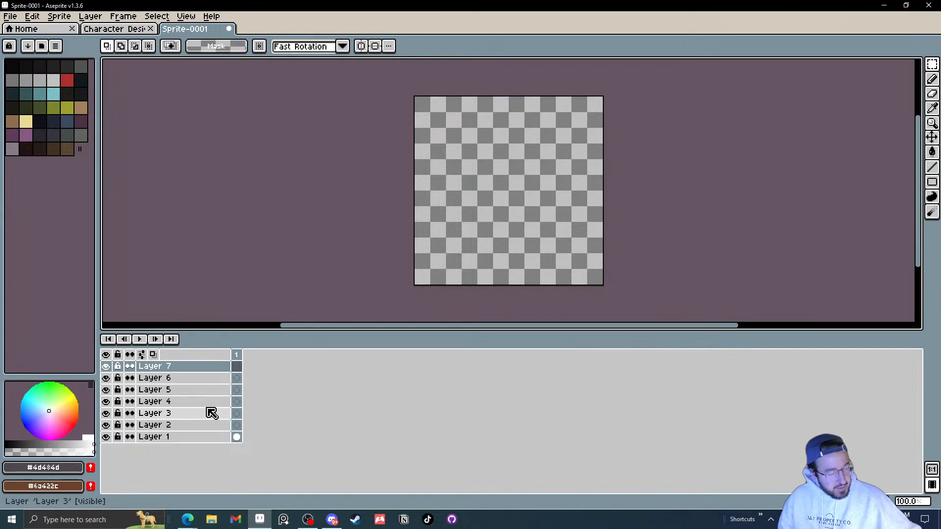
Step: Paste the character into Layer 4 of the new sprite, move it near the centre and confirm
left_click(237, 402)
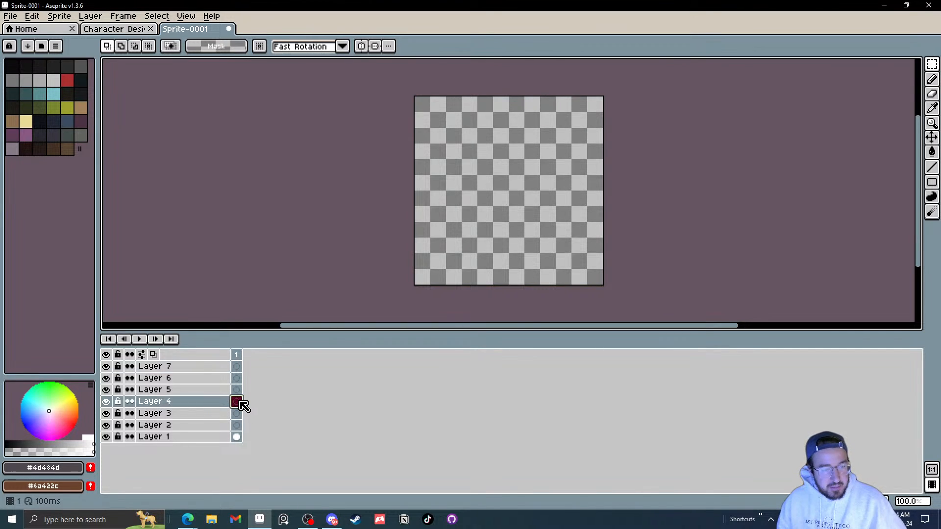
key("ctrl+v")
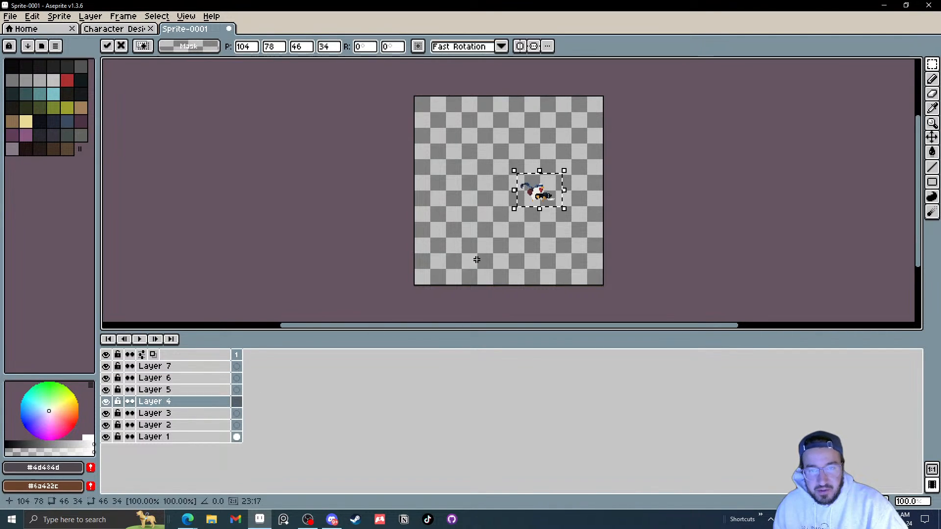
left_click_drag(559, 202, 499, 214)
scroll(525, 203, "up", 1)
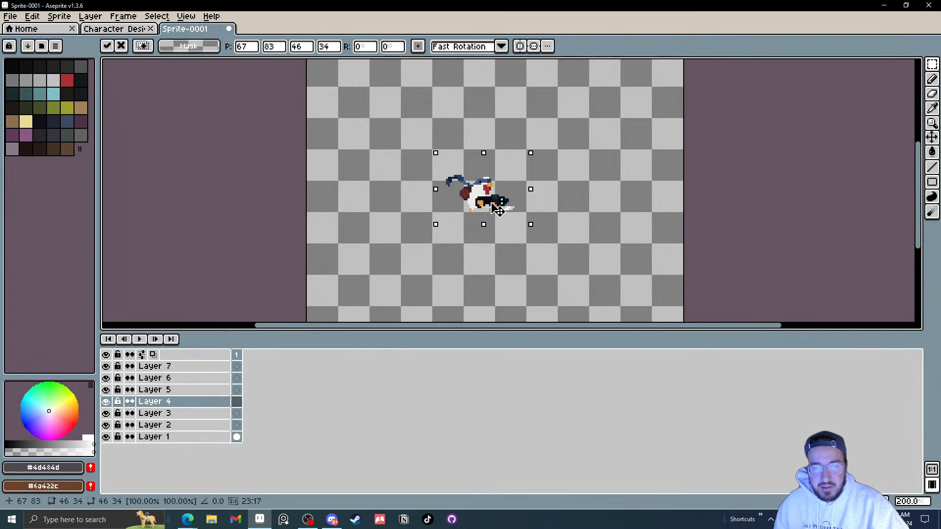
key("Return")
Step: Copy the character sheet's palette colours into the new sprite's palette
scroll(565, 215, "down", 1)
scroll(564, 213, "up", 1)
scroll(564, 214, "down", 1)
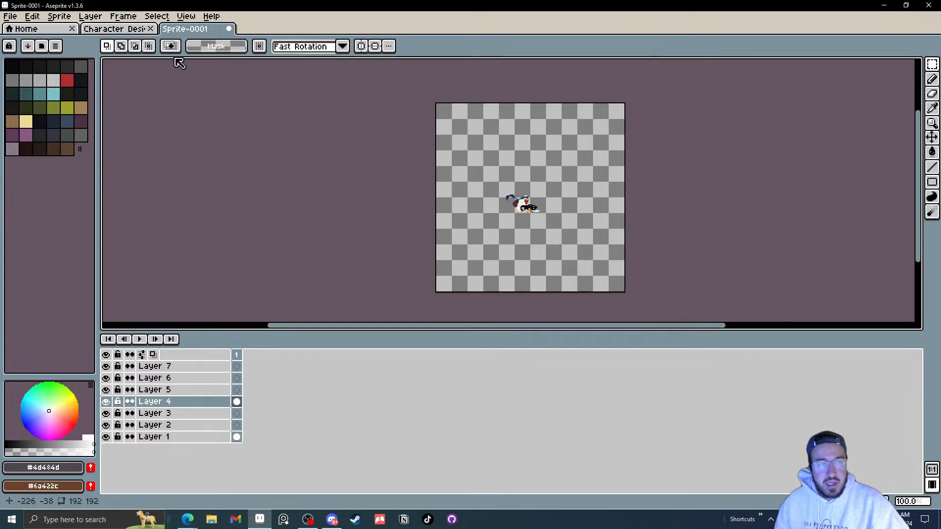
left_click(115, 28)
left_click(80, 162)
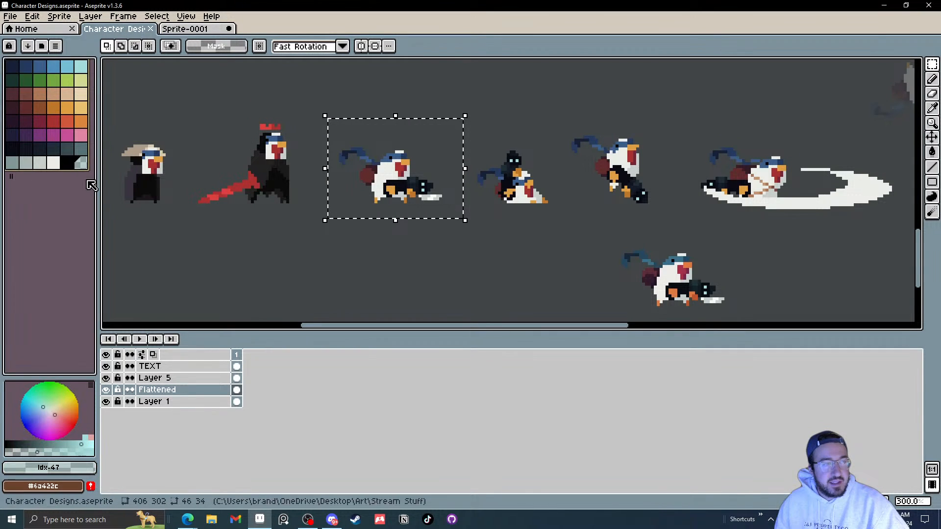
key("ctrl+c")
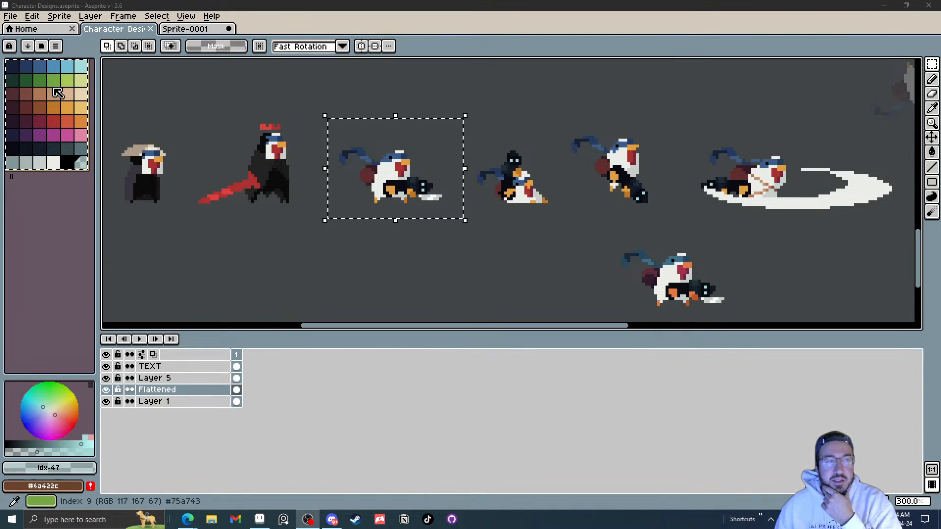
left_click(39, 66)
left_click(81, 163)
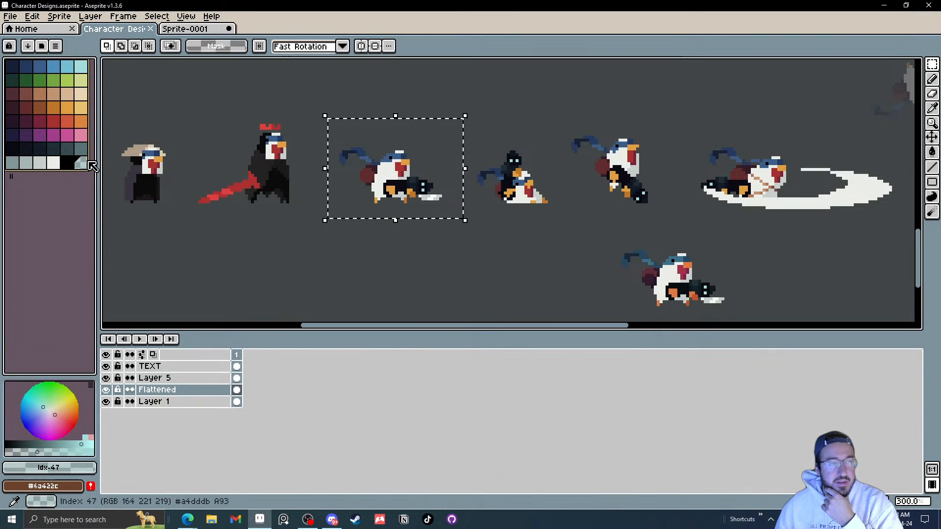
left_click(184, 29)
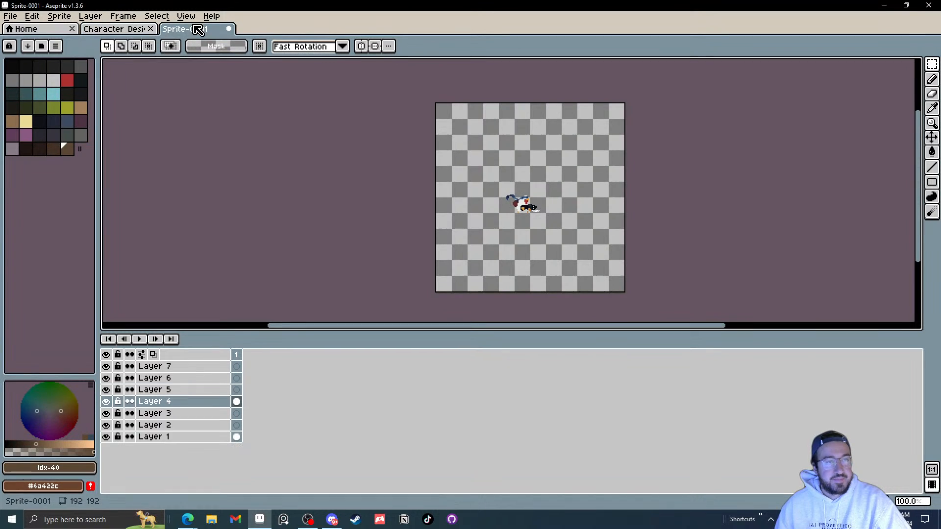
left_click(13, 69)
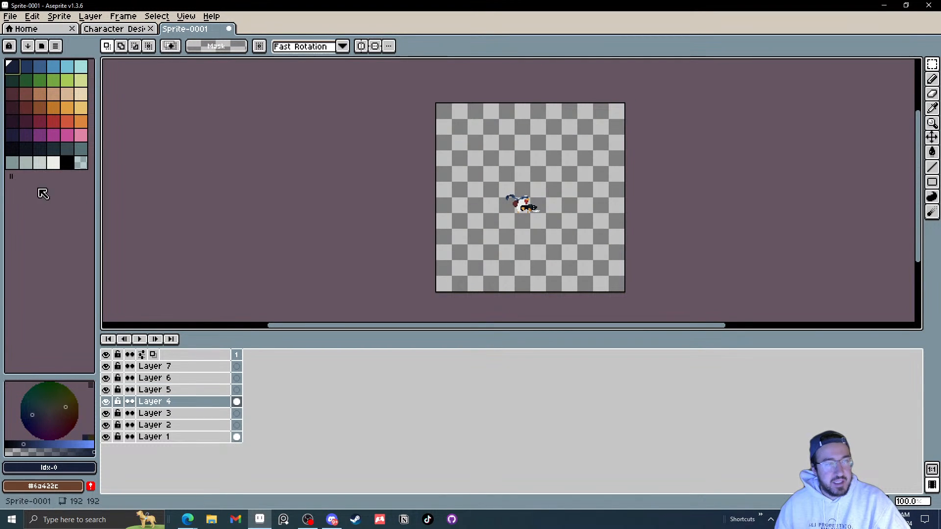
scroll(553, 224, "up", 2)
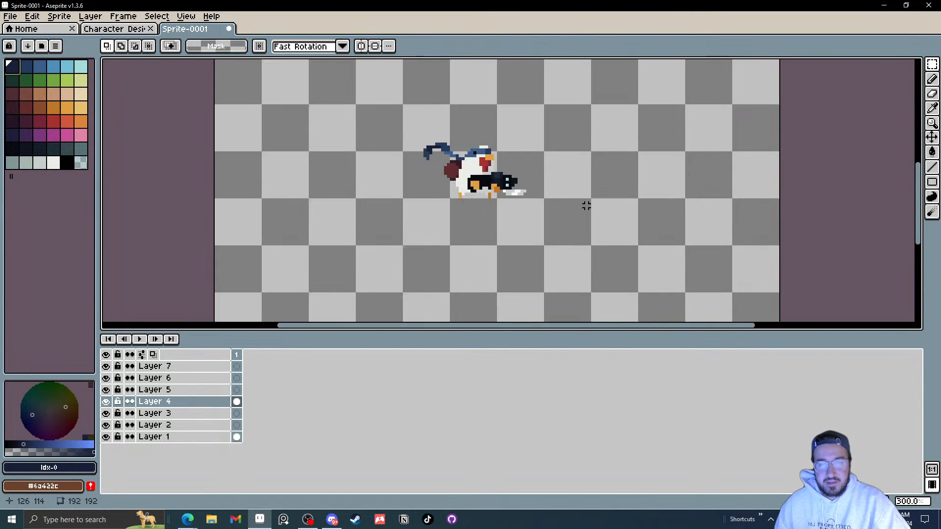
Step: Rename Layer 1 to Background
left_click_drag(584, 203, 576, 226)
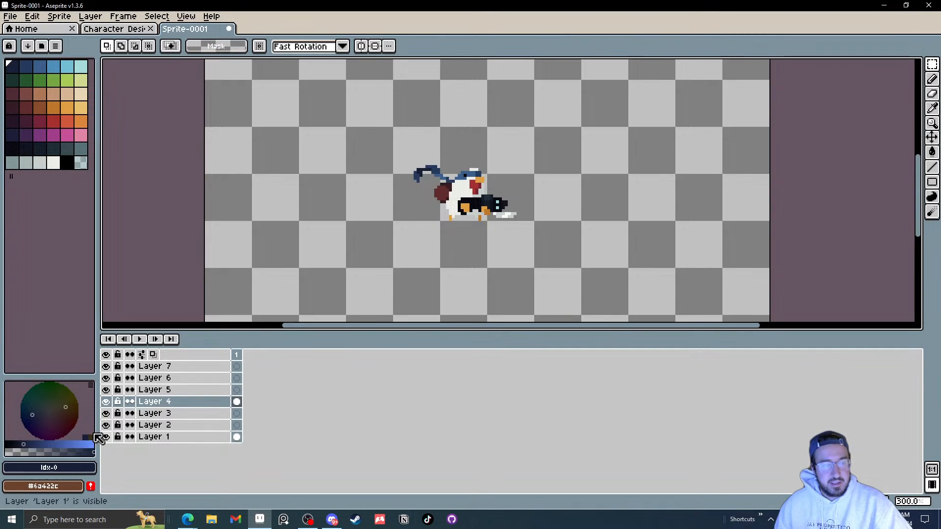
double_click(153, 437)
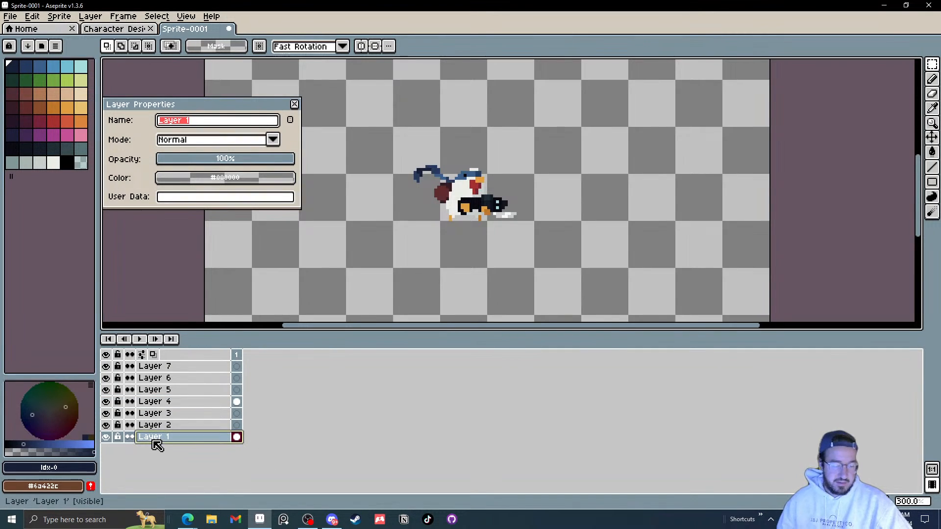
type("Background")
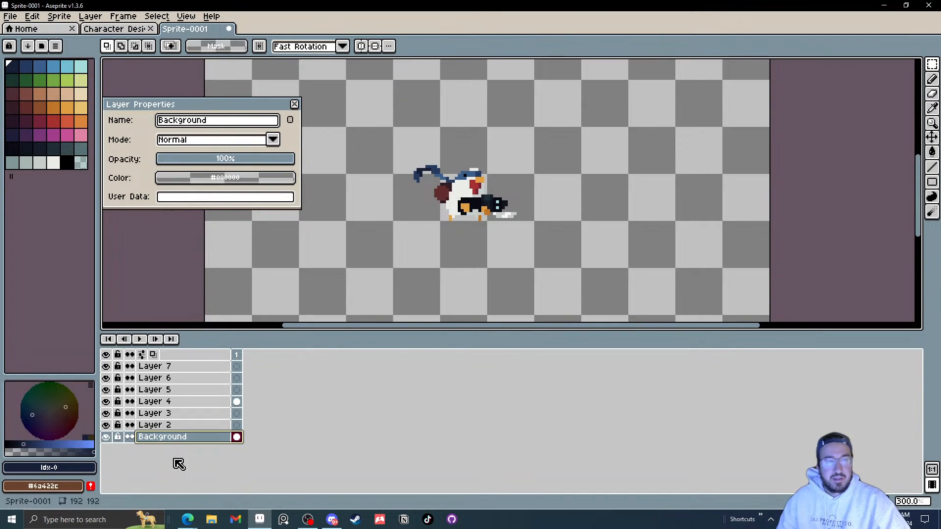
Step: Rename Layer 4, which holds the pasted character, to Body and close the layer properties
left_click(172, 425)
left_click(168, 402)
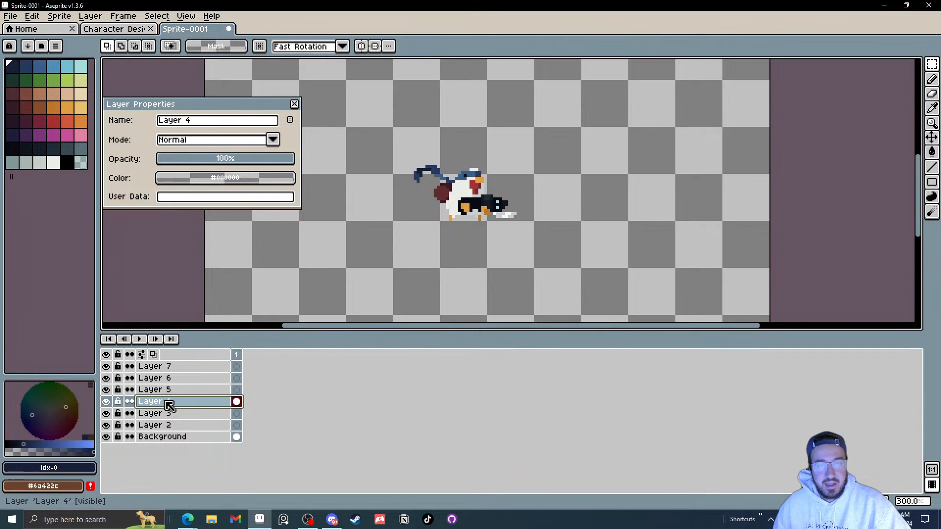
double_click(168, 403)
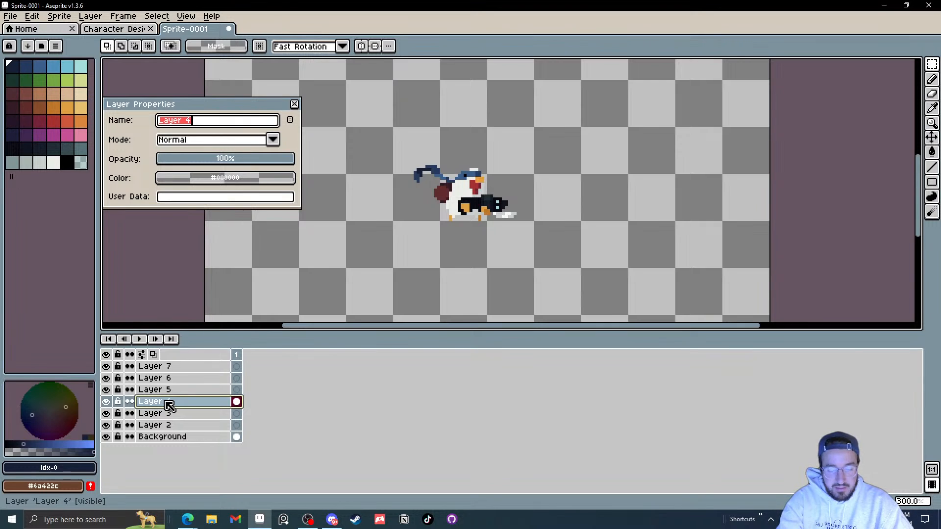
type("Body")
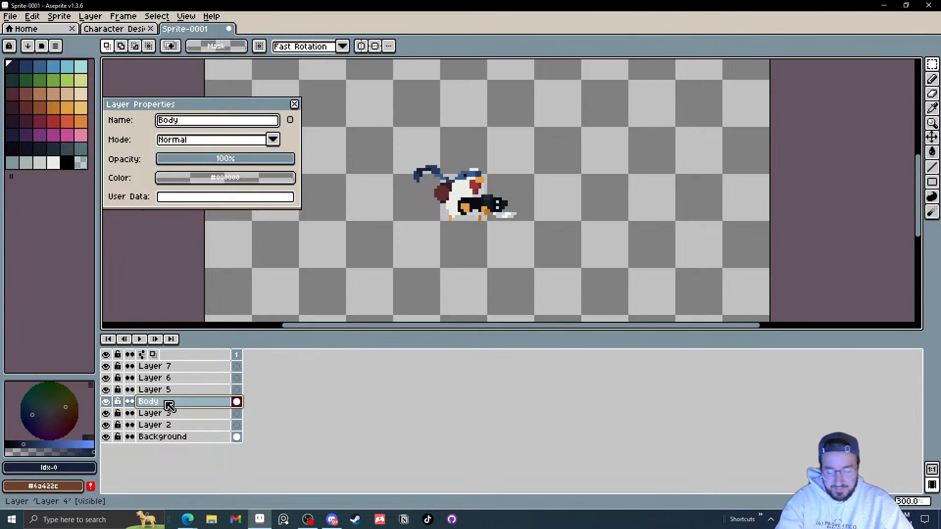
left_click(331, 438)
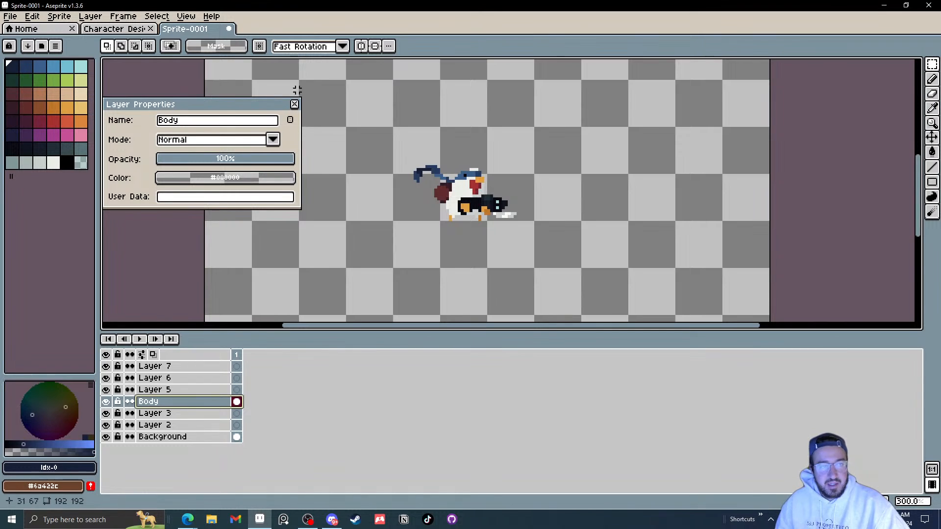
left_click(296, 106)
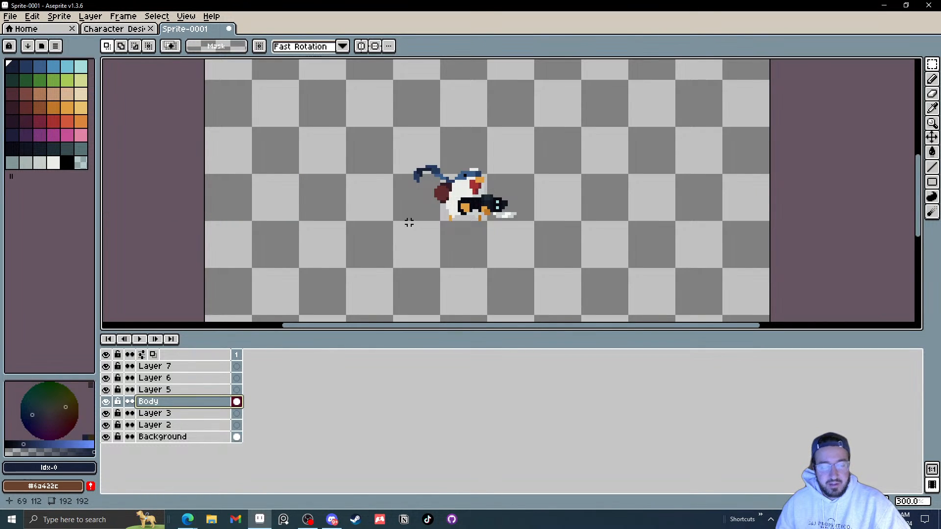
key("ctrl")
left_click_drag(498, 230, 547, 189)
key("ctrl+z")
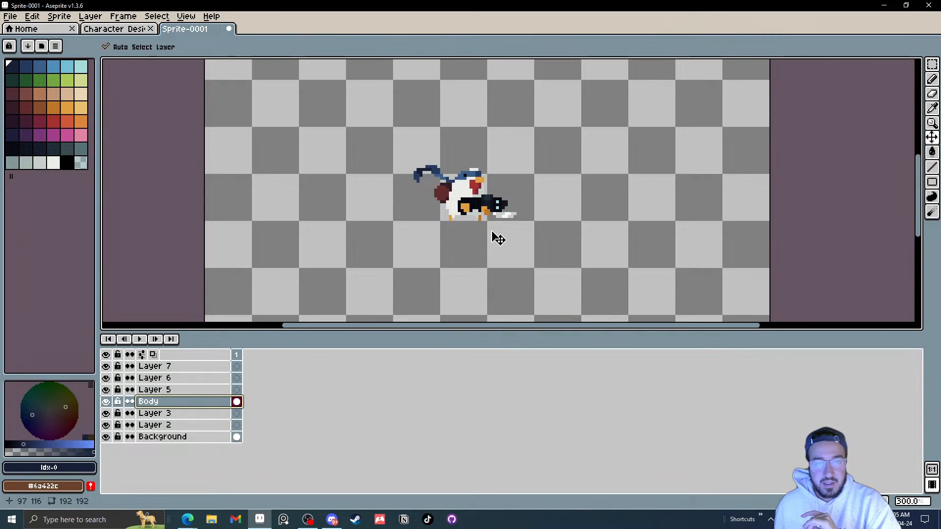
Step: Rename Layer 7 to Gun/Hands
scroll(481, 216, "up", 3)
left_click_drag(464, 205, 464, 218)
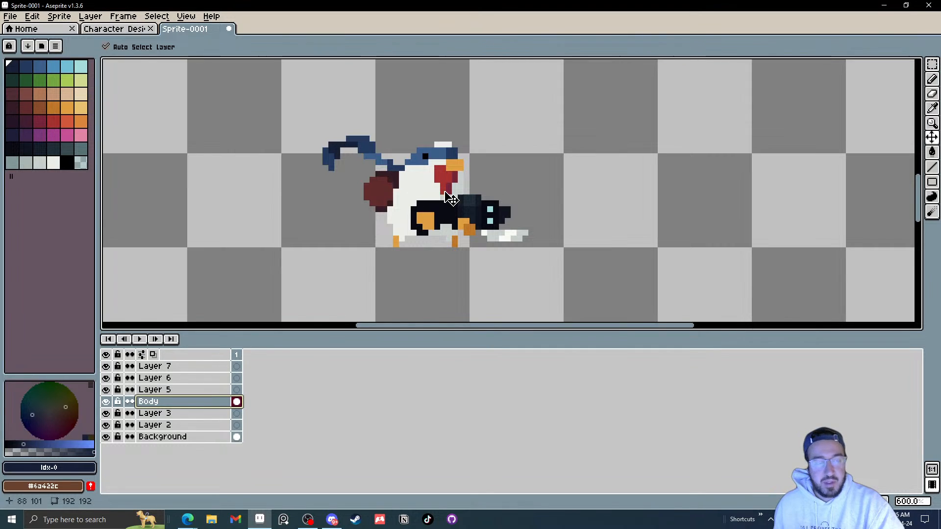
double_click(159, 367)
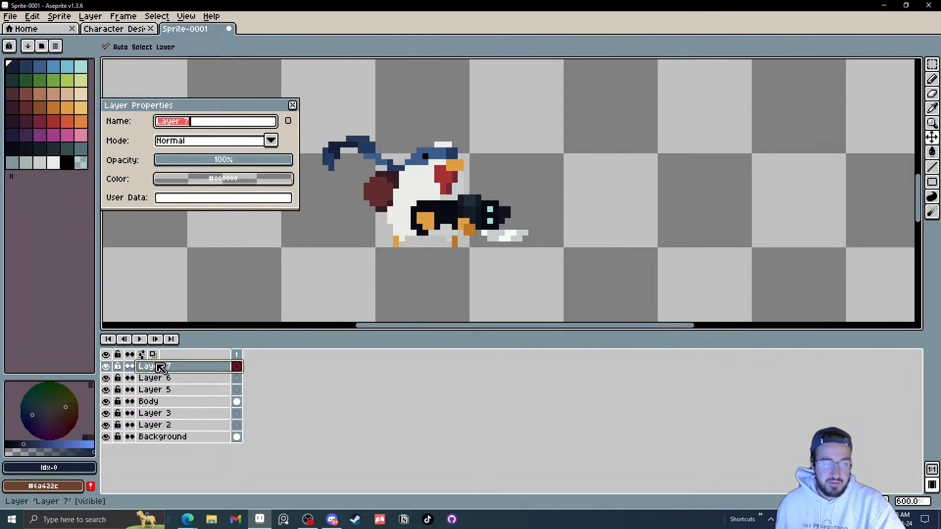
type("Gun")
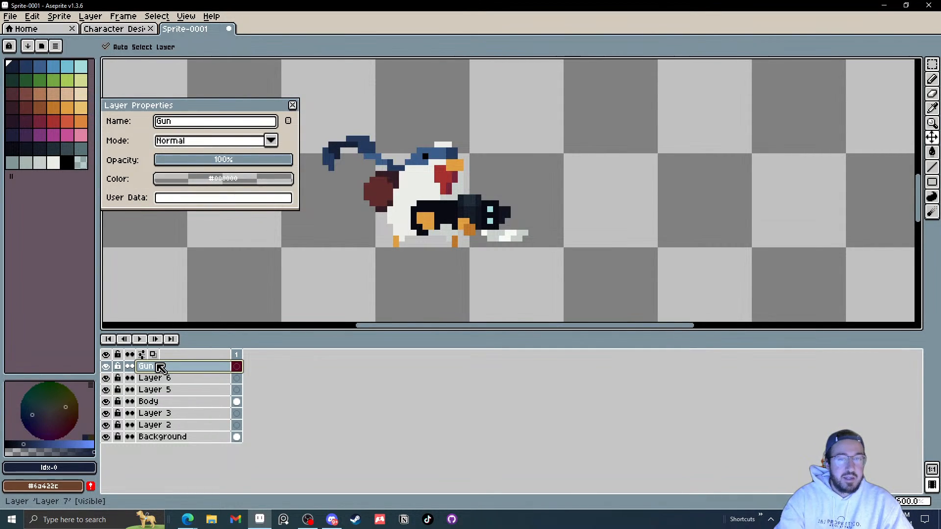
type(" Hands")
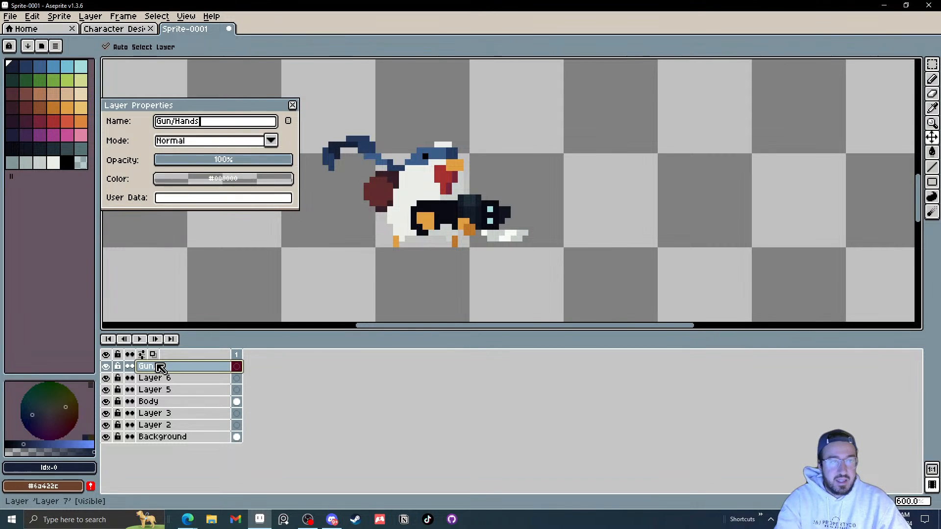
key("Return")
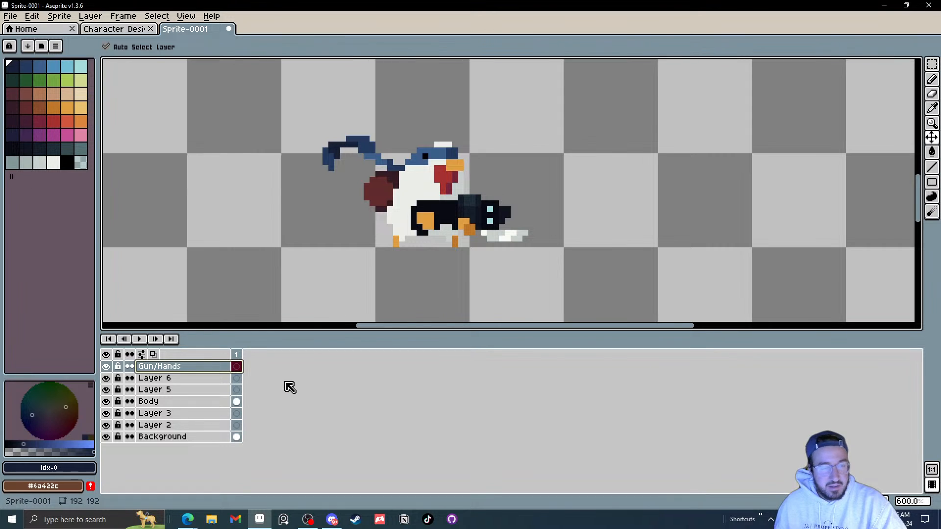
Step: On the Body layer, select all the gun's pixels with the Magic Wand tool
left_click(149, 403)
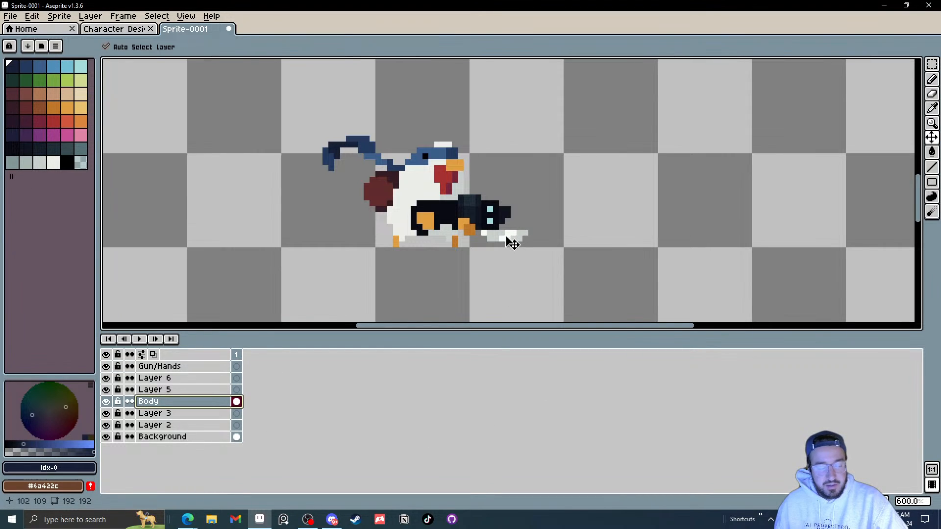
key("w")
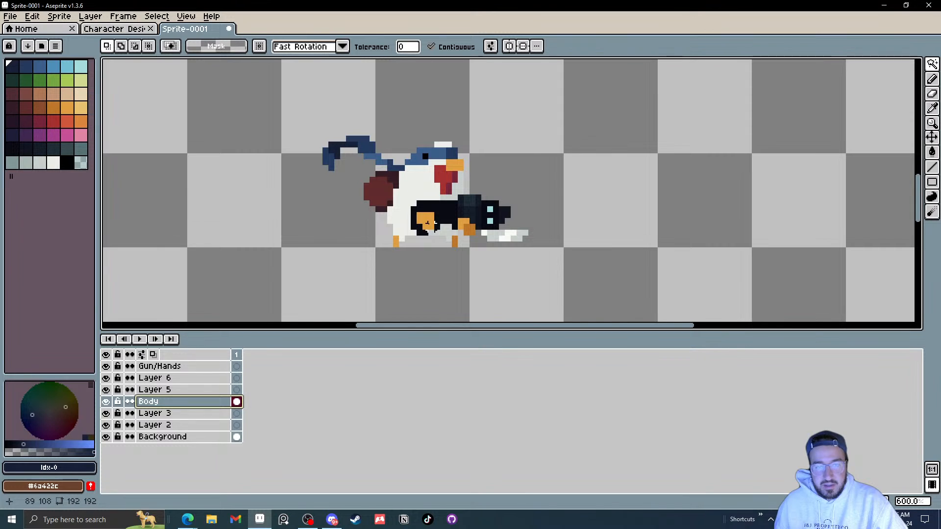
left_click(438, 216)
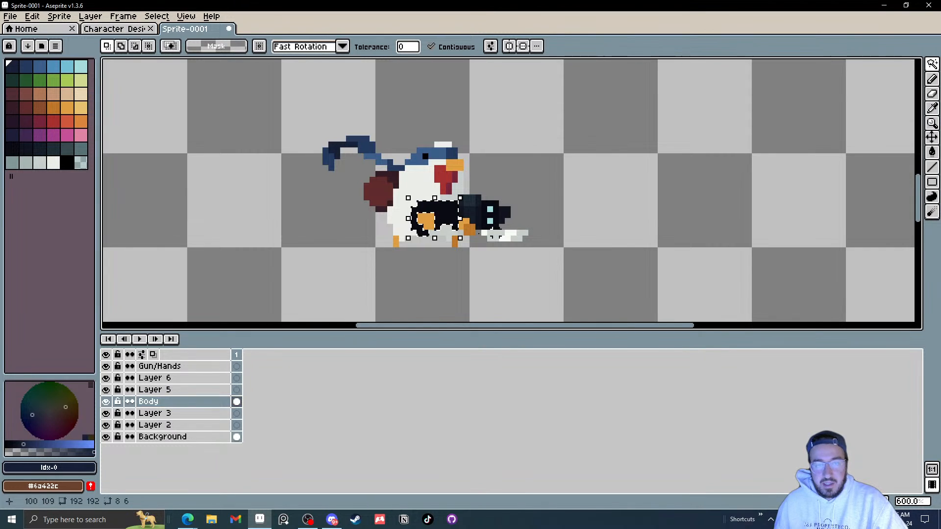
scroll(438, 215, "up", 4)
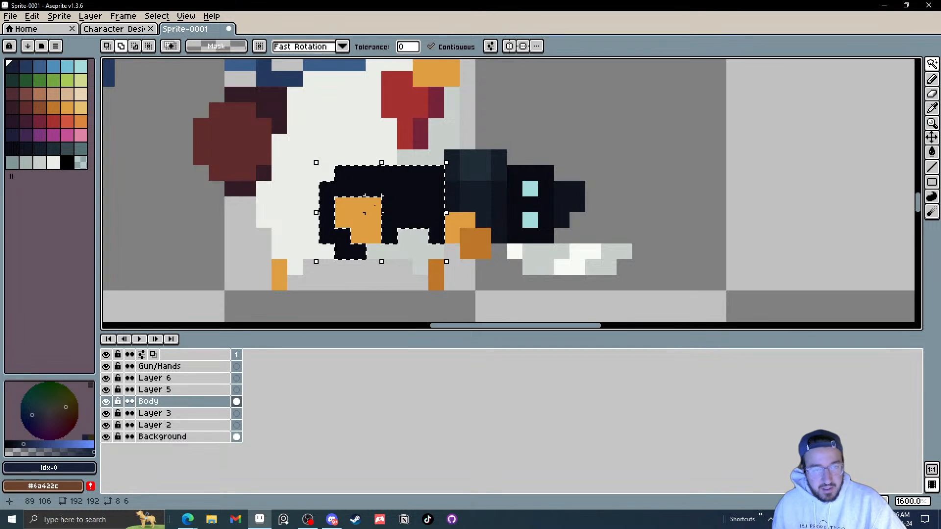
left_click(462, 227, "shift")
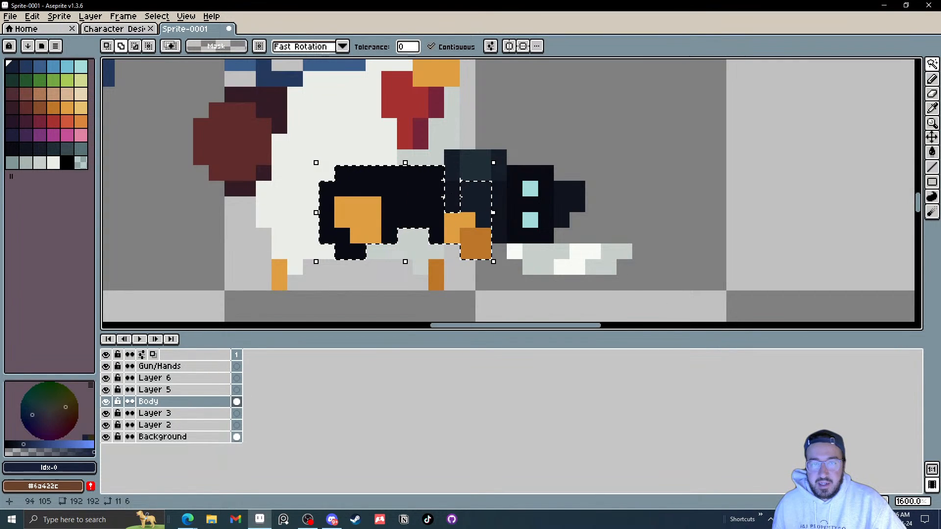
left_click(500, 206, "shift")
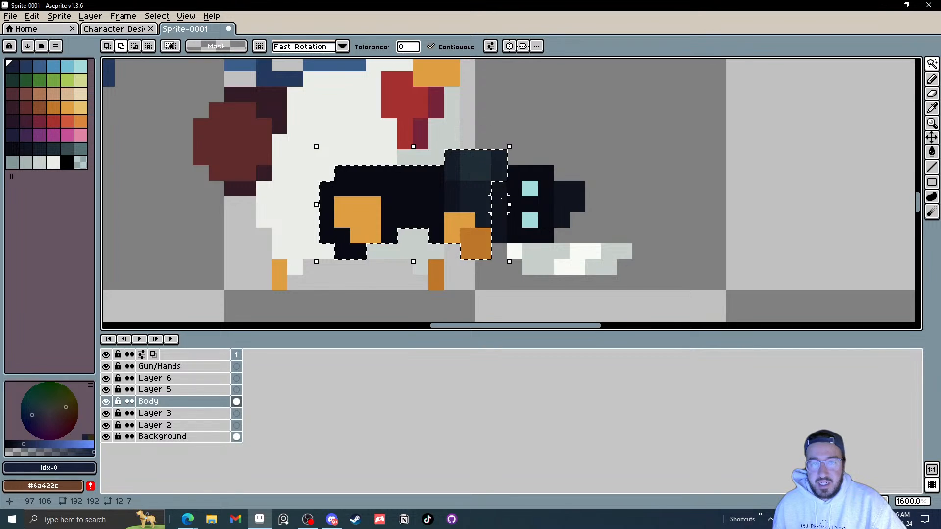
left_click(531, 189, "shift")
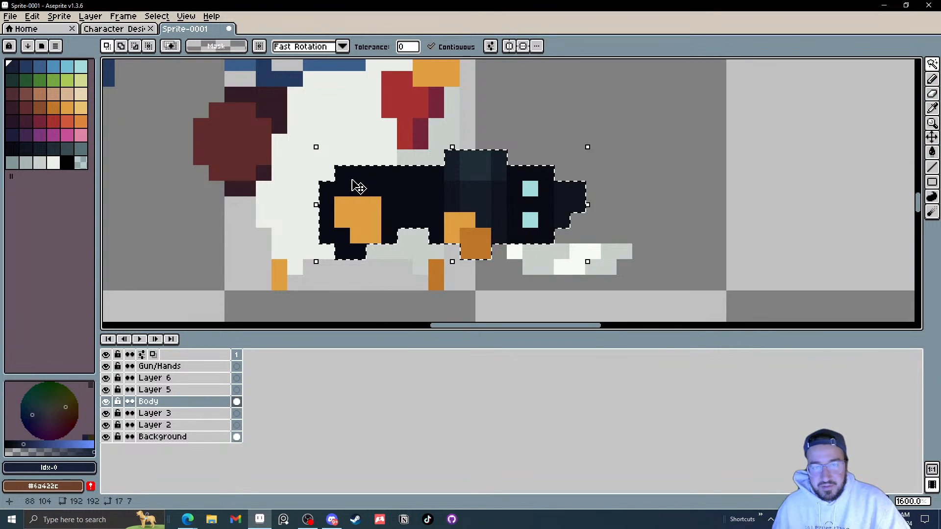
key("w")
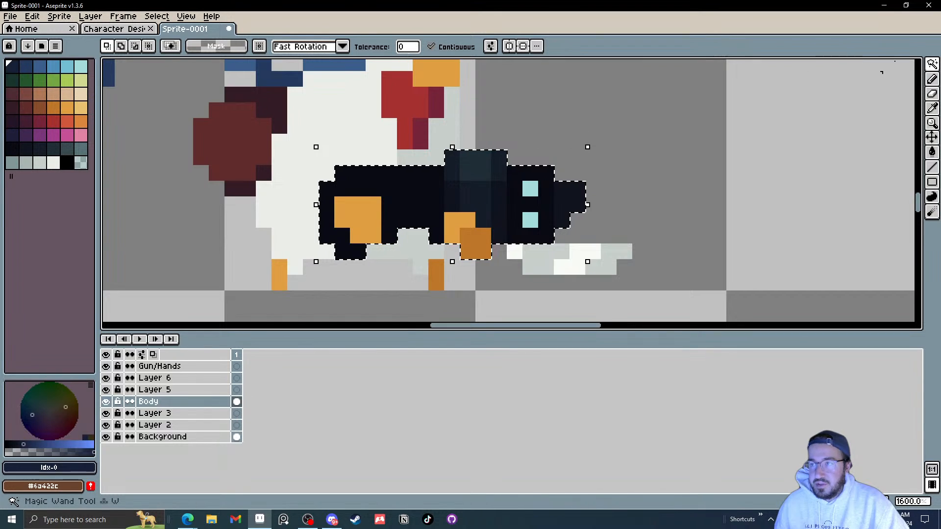
mouse_move(933, 73)
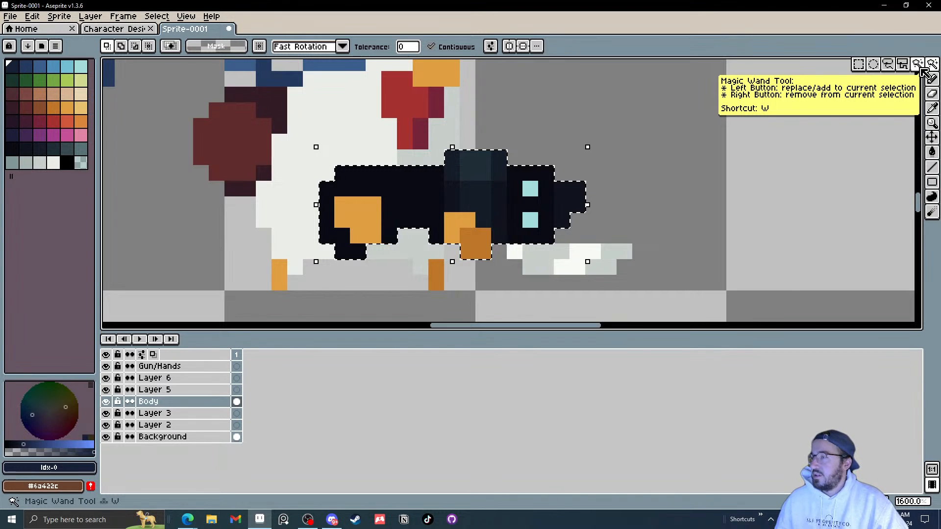
right_click(434, 203)
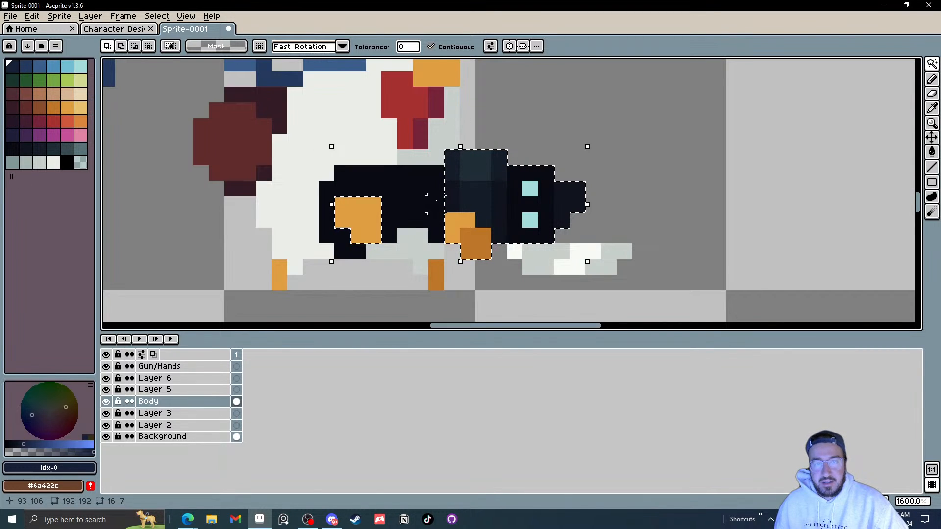
key("ctrl+z")
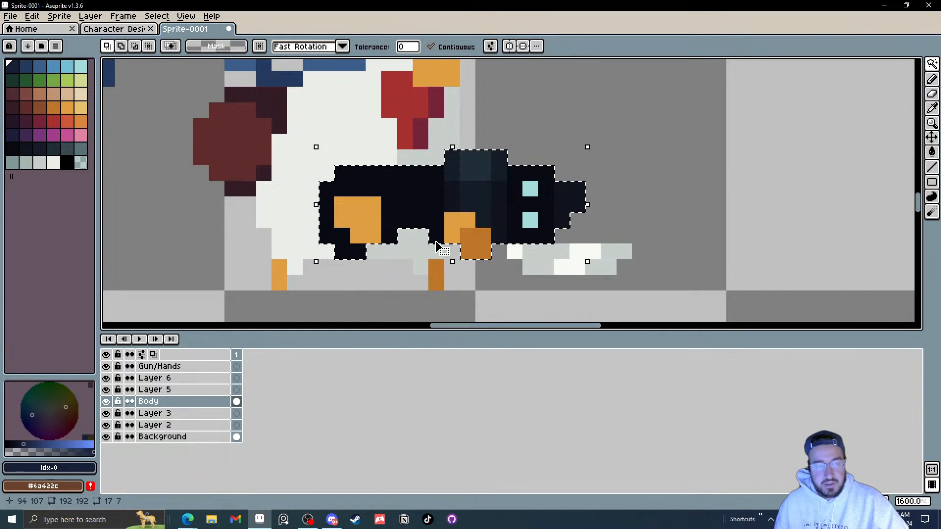
Step: Transfer the selected gun pixels from the Body layer onto the Gun/Hands layer, then deselect
left_click(237, 367)
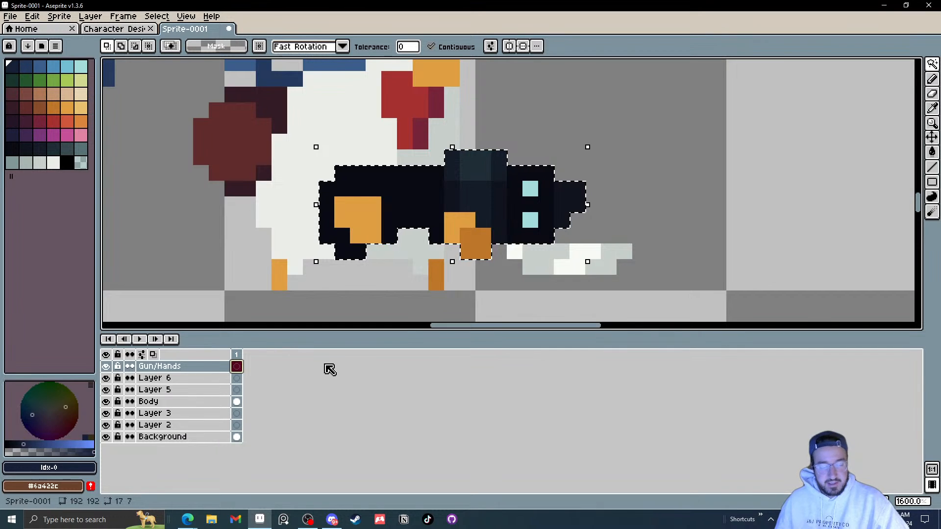
key("ctrl+t")
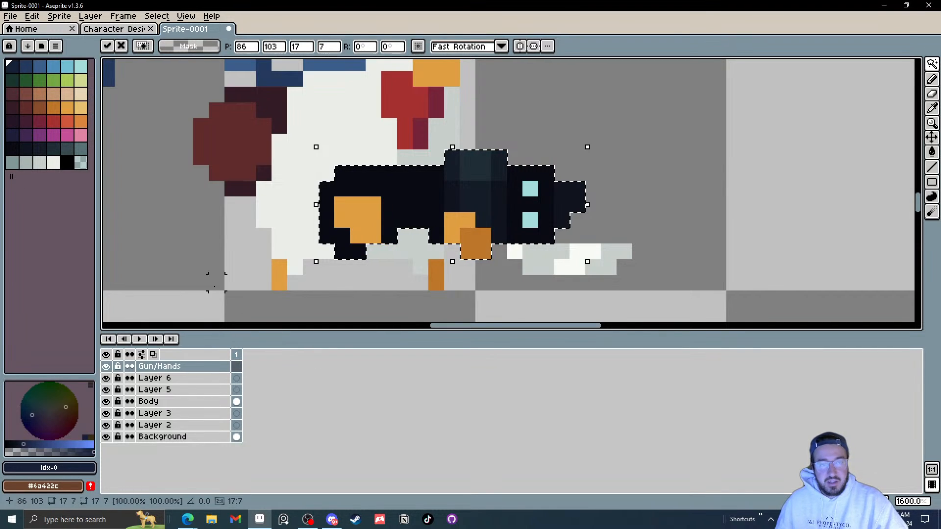
scroll(341, 241, "down", 3)
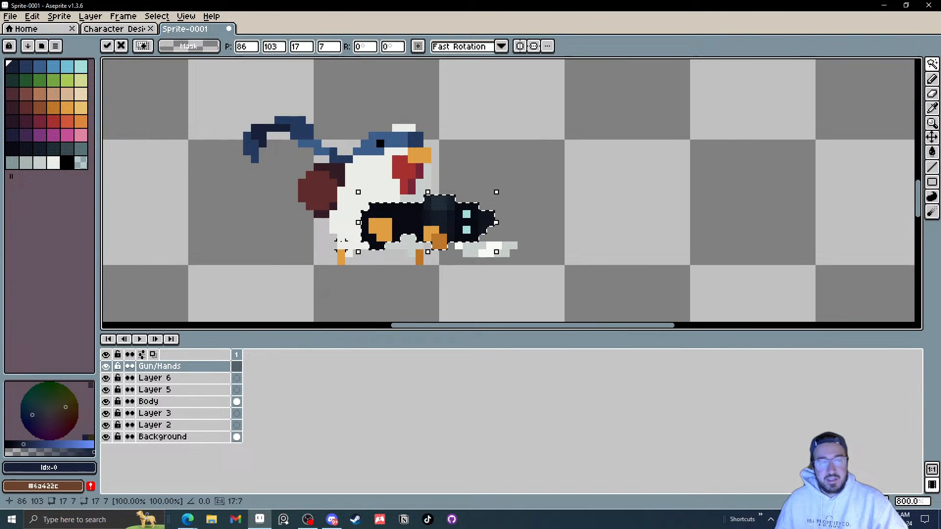
left_click(106, 402)
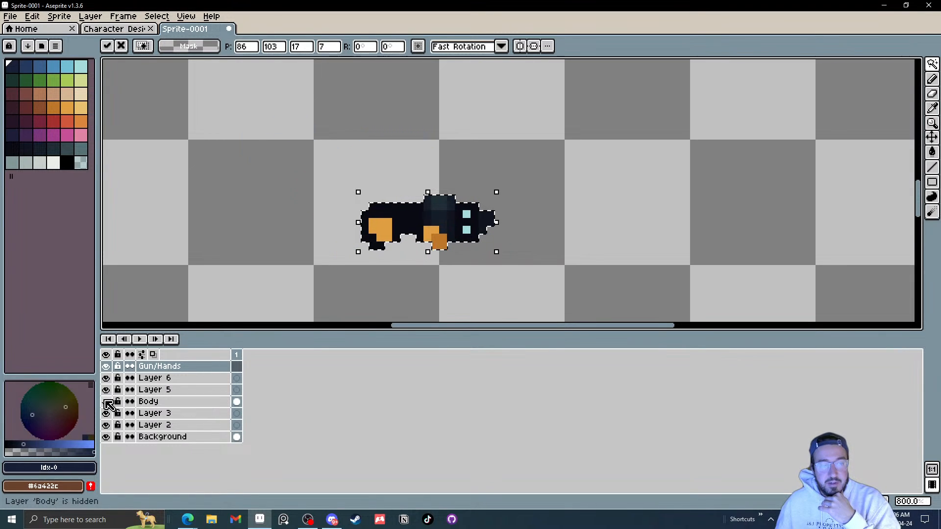
left_click(106, 402)
left_click(204, 407)
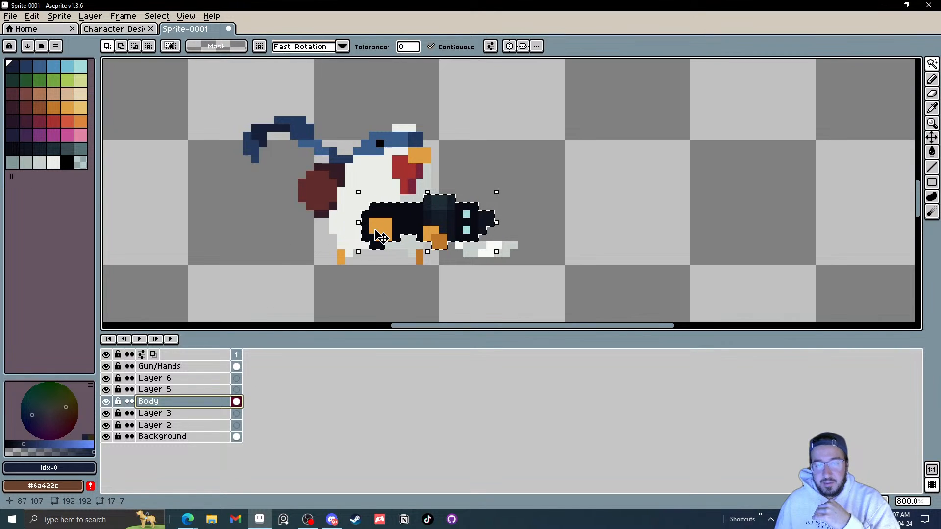
key("ctrl+d")
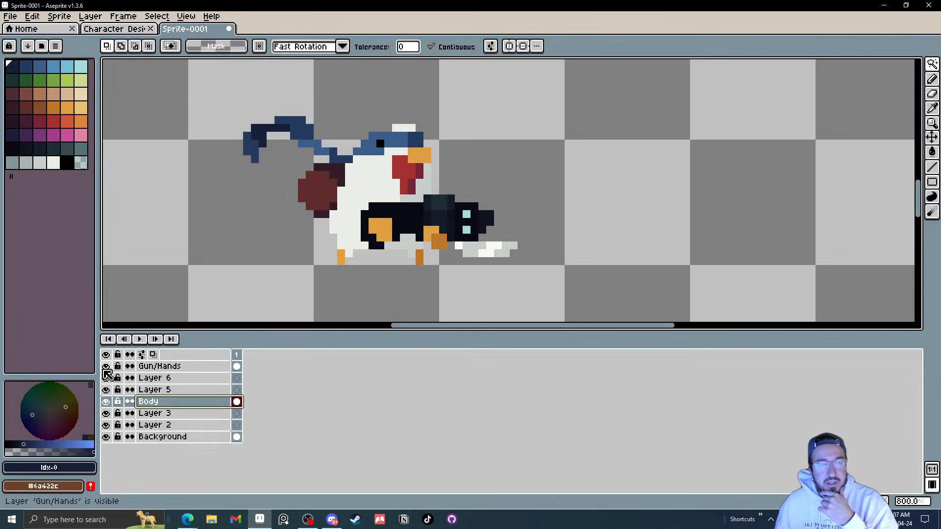
Step: Toggle the Gun/Hands layer's visibility repeatedly to compare the character with and without the gun
left_click(106, 369)
left_click(105, 368)
left_click(106, 369)
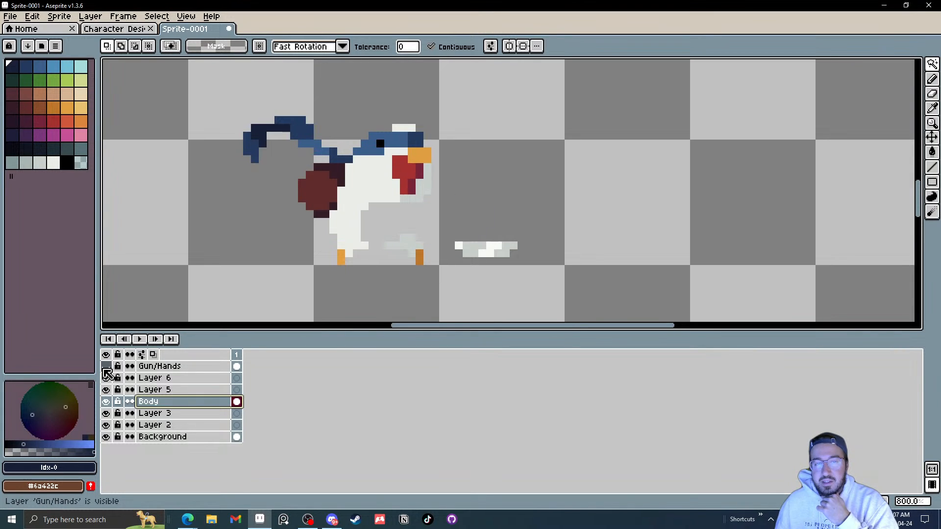
left_click(106, 369)
left_click(106, 369)
left_click(106, 369)
left_click(106, 368)
left_click(106, 368)
left_click(106, 369)
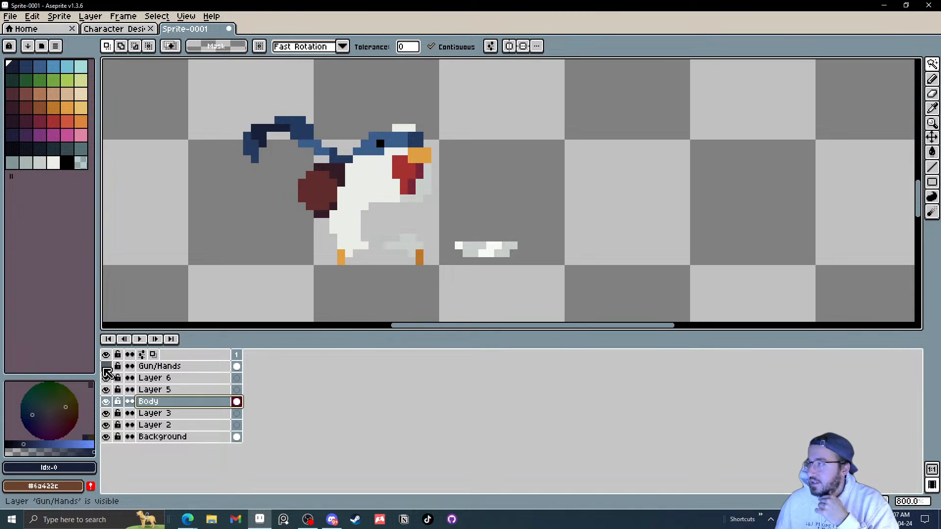
left_click(106, 369)
left_click(106, 369)
left_click(106, 368)
left_click(106, 369)
left_click(106, 369)
left_click(106, 368)
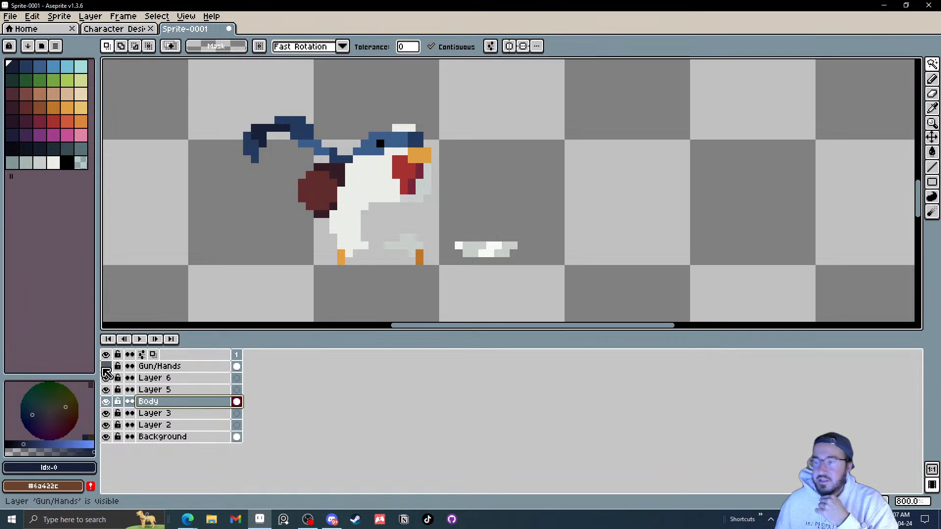
left_click(106, 368)
left_click(106, 369)
left_click(107, 368)
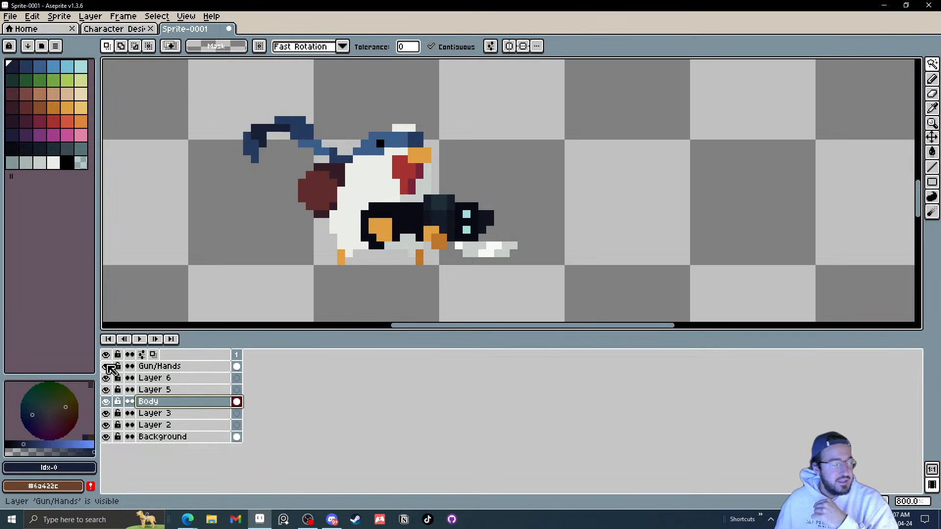
Step: Keep switching the Gun/Hands layer on and off, zooming in on the gun and hand area
left_click(106, 367)
left_click(106, 367)
left_click(106, 367)
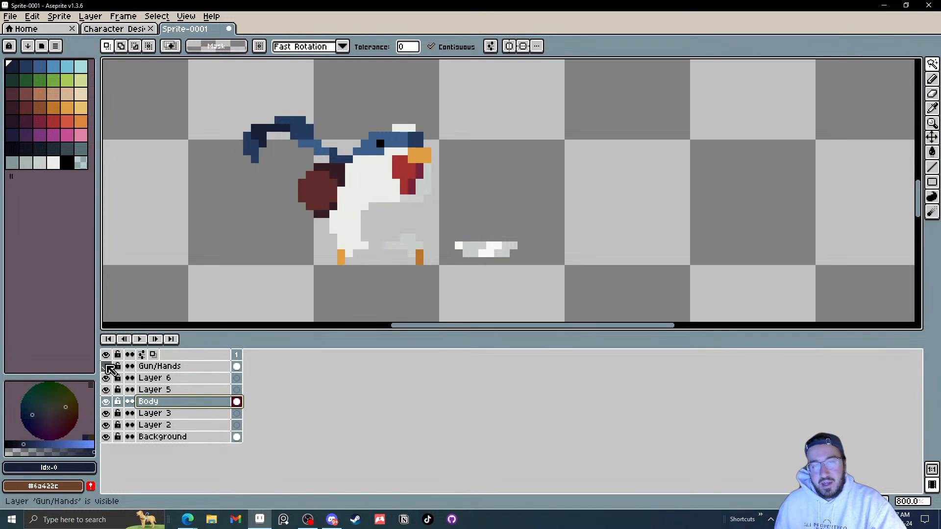
left_click(106, 367)
left_click(106, 368)
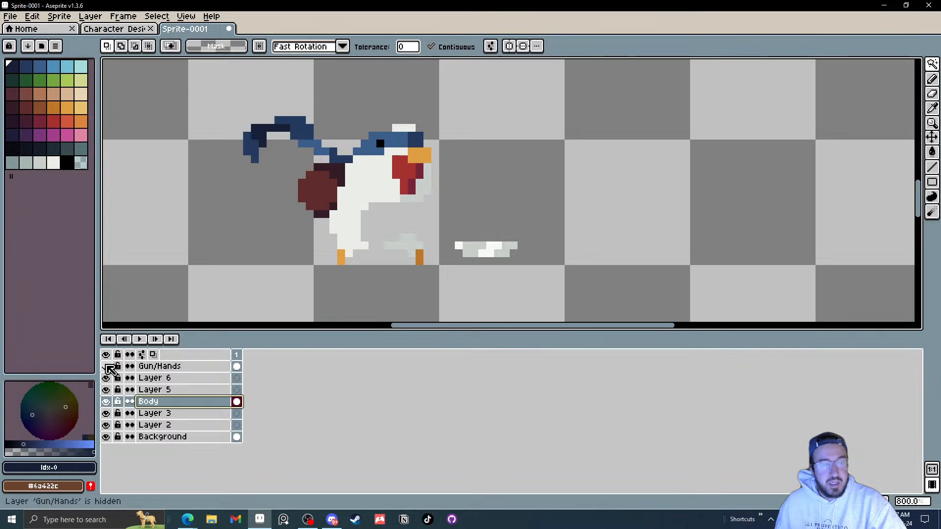
left_click(106, 368)
left_click(106, 368)
left_click(106, 368)
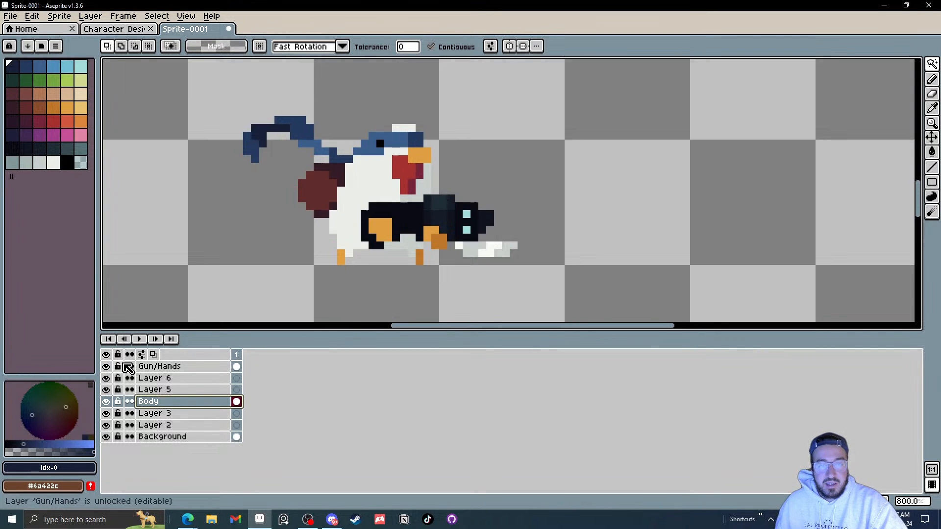
scroll(508, 250, "up", 3)
scroll(509, 252, "down", 2)
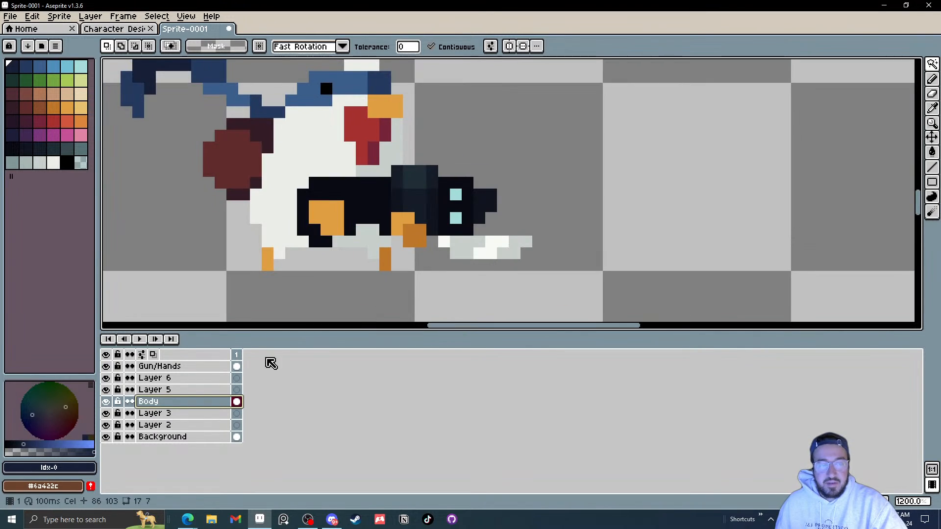
Step: Select the white hand pixels beneath the gun on the Body layer, move them onto the Gun/Hands layer, and deselect
left_click(503, 249)
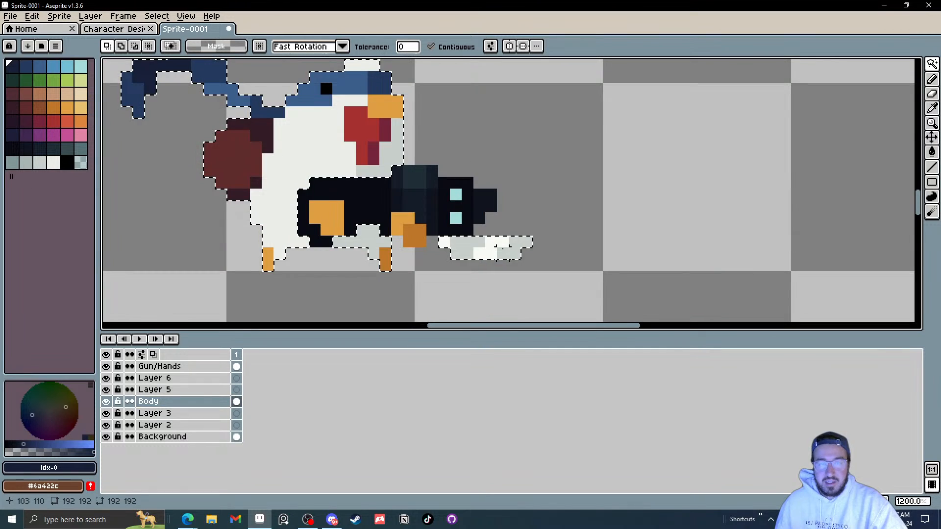
key("m")
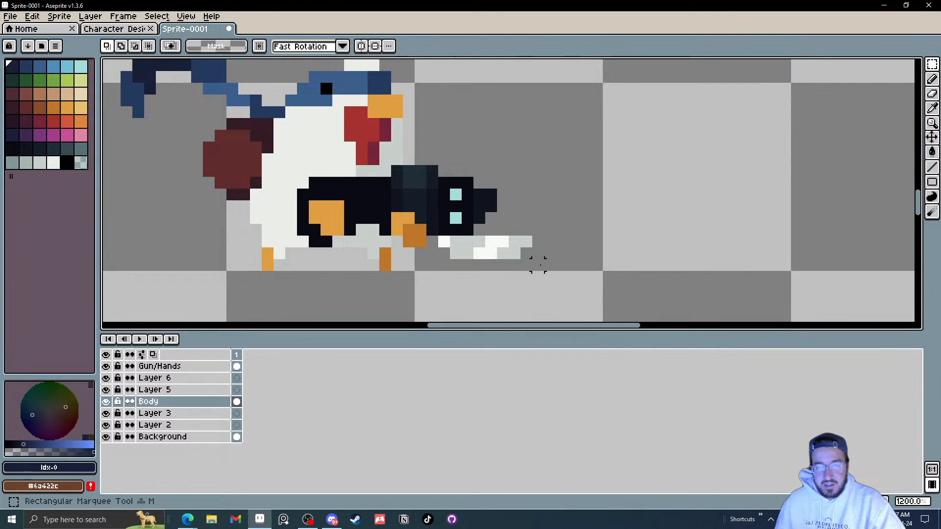
left_click_drag(545, 272, 436, 234)
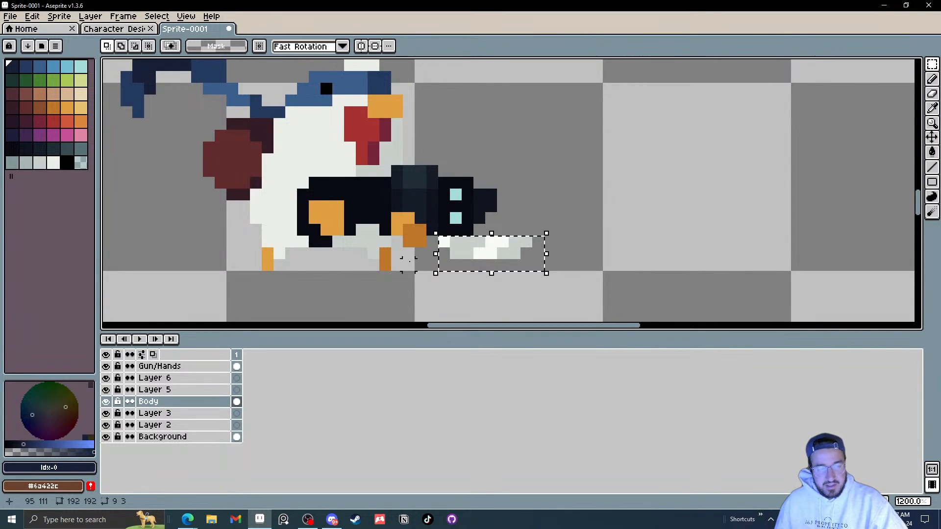
left_click(238, 367)
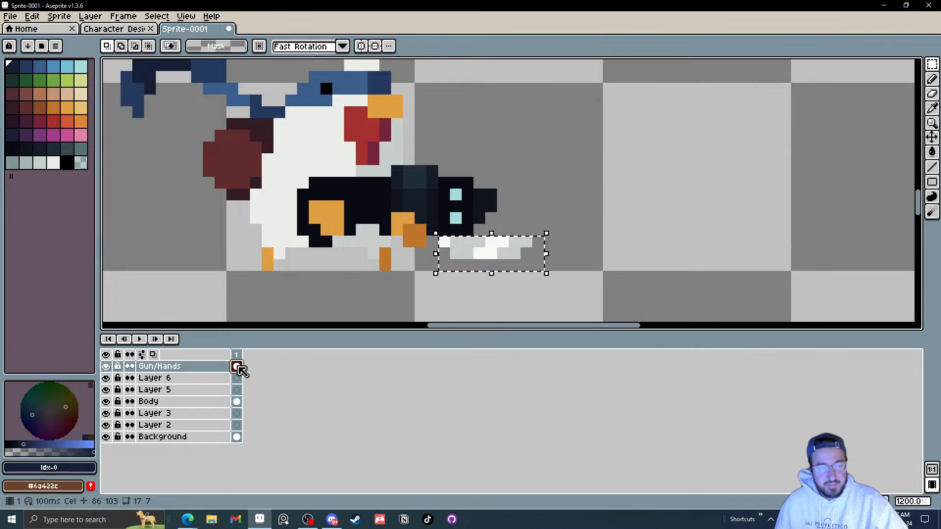
key("ctrl+t")
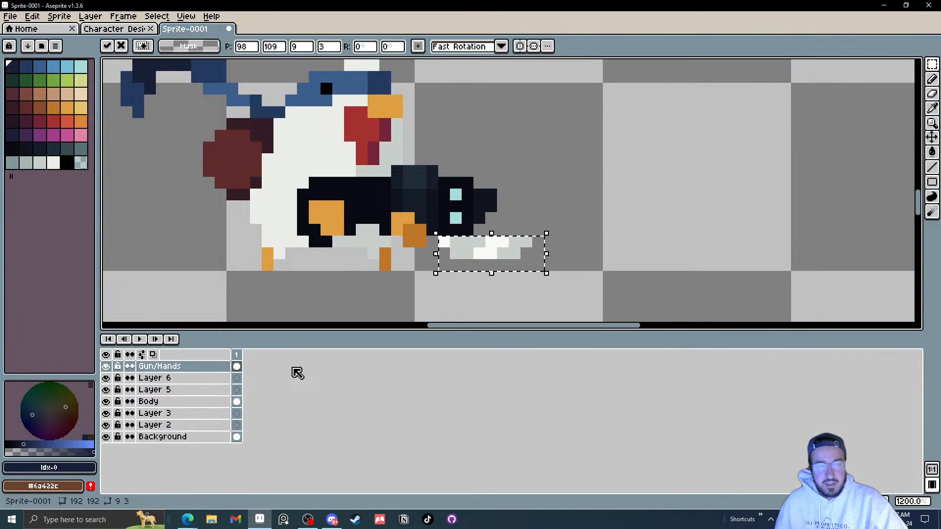
left_click(237, 402)
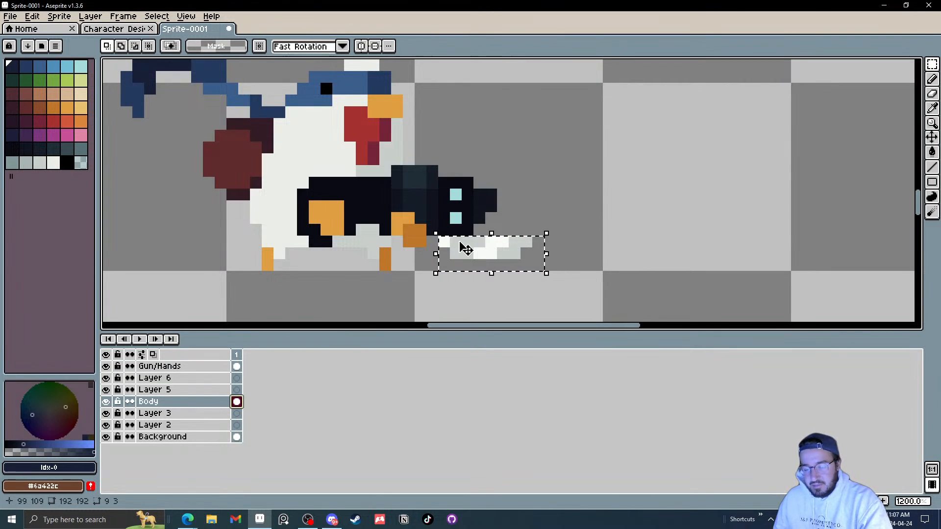
key("ctrl+d")
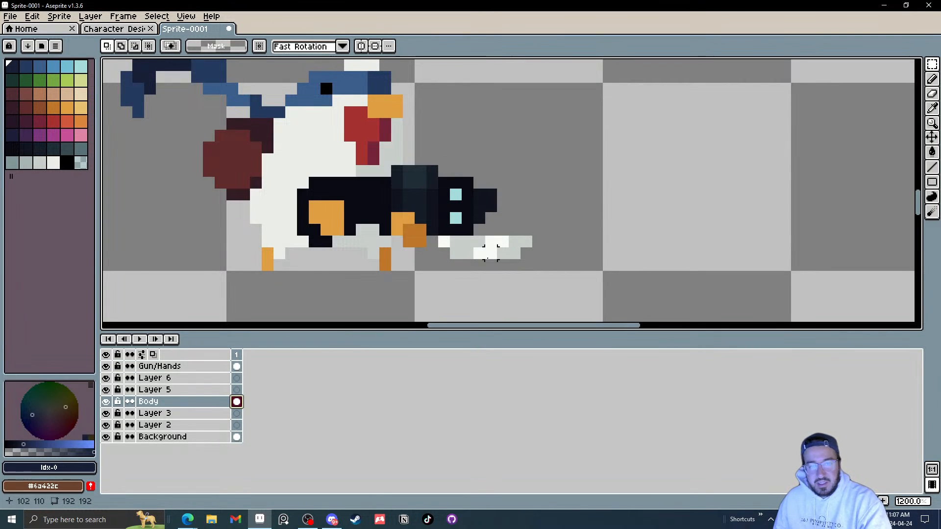
Step: Check the body with the Gun/Hands layer hidden and shown, leaving it hidden
left_click(106, 367)
left_click(106, 366)
left_click(107, 367)
left_click(107, 368)
double_click(107, 367)
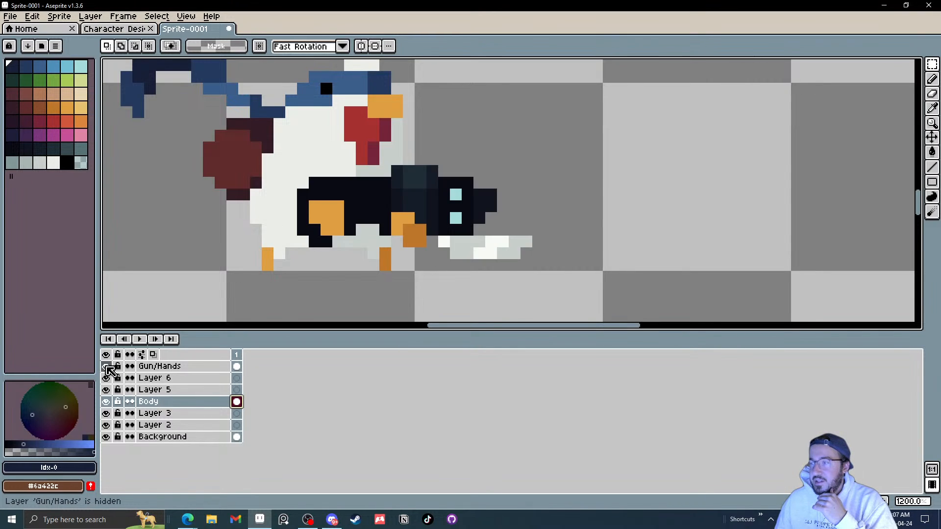
left_click(107, 368)
left_click(107, 368)
left_click(106, 367)
left_click(107, 367)
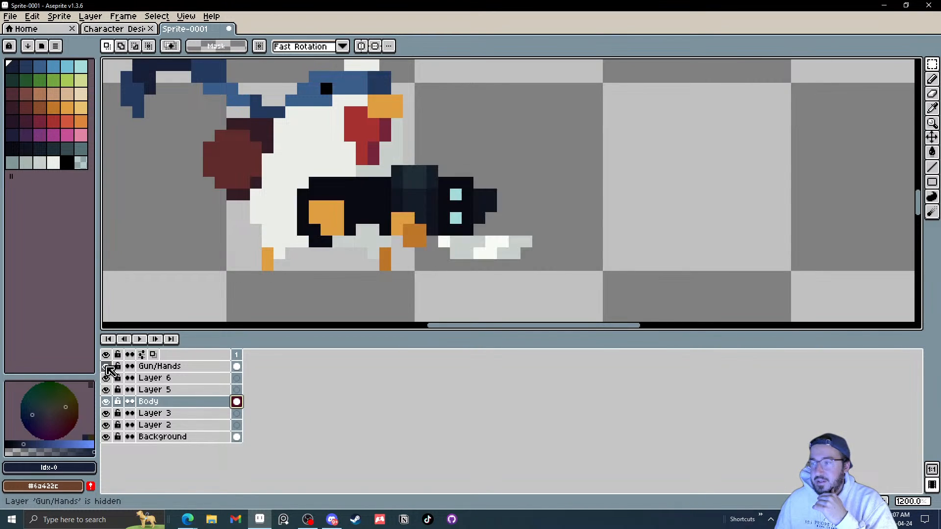
left_click(107, 367)
left_click(106, 368)
left_click(107, 368)
left_click(107, 367)
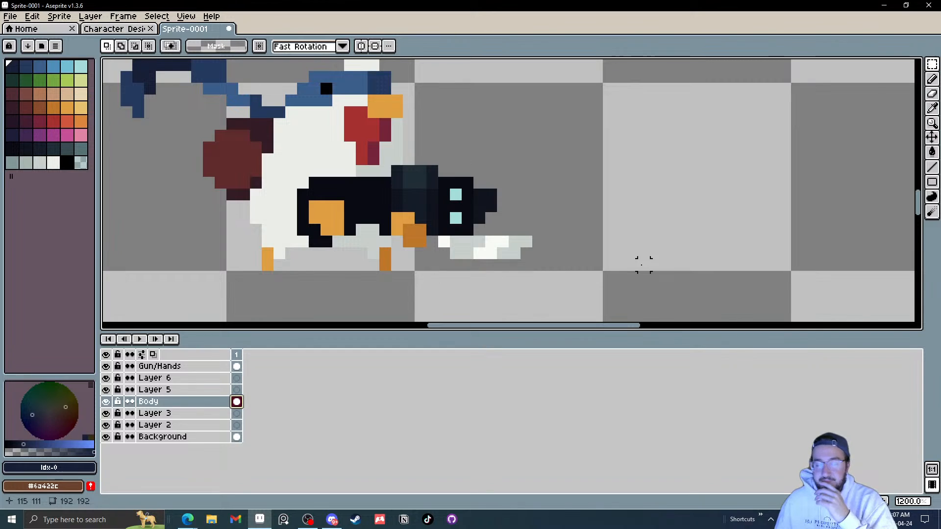
scroll(485, 201, "down", 3)
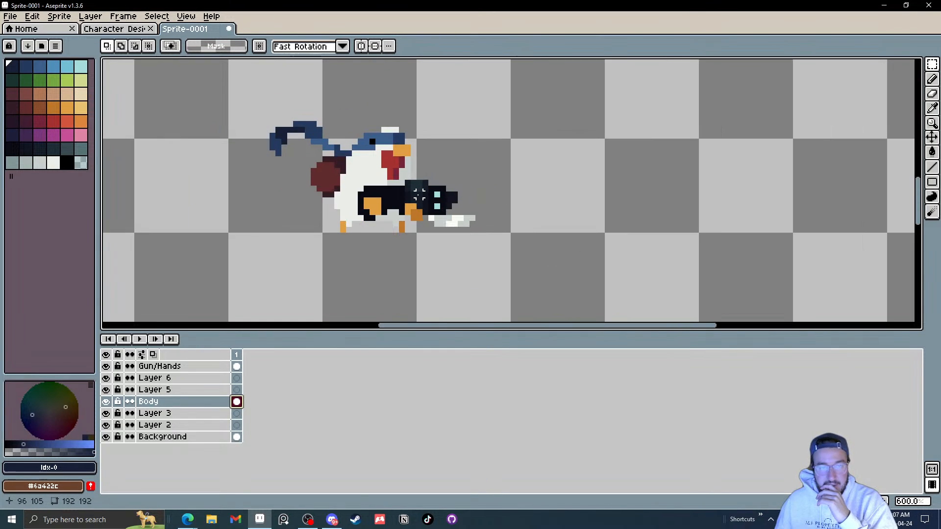
scroll(485, 201, "up", 3)
scroll(485, 200, "down", 2)
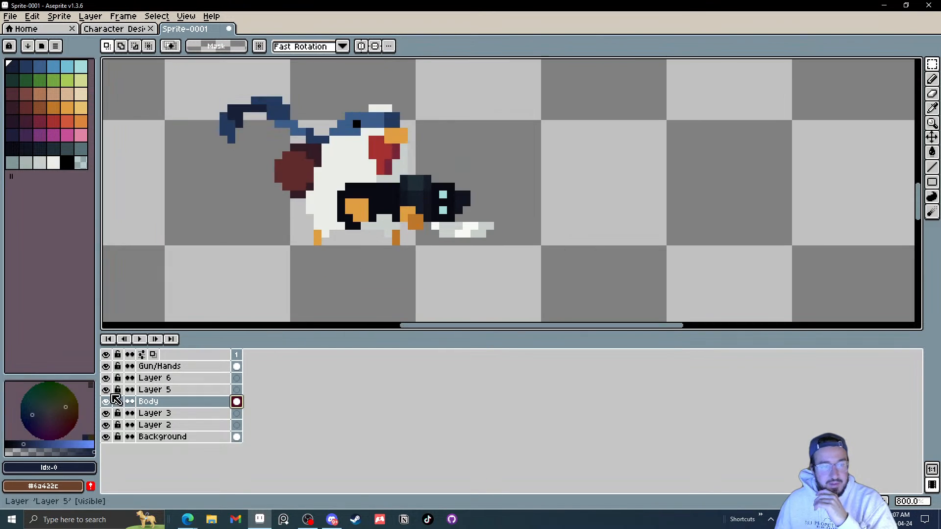
left_click(107, 368)
left_click(107, 368)
left_click(106, 369)
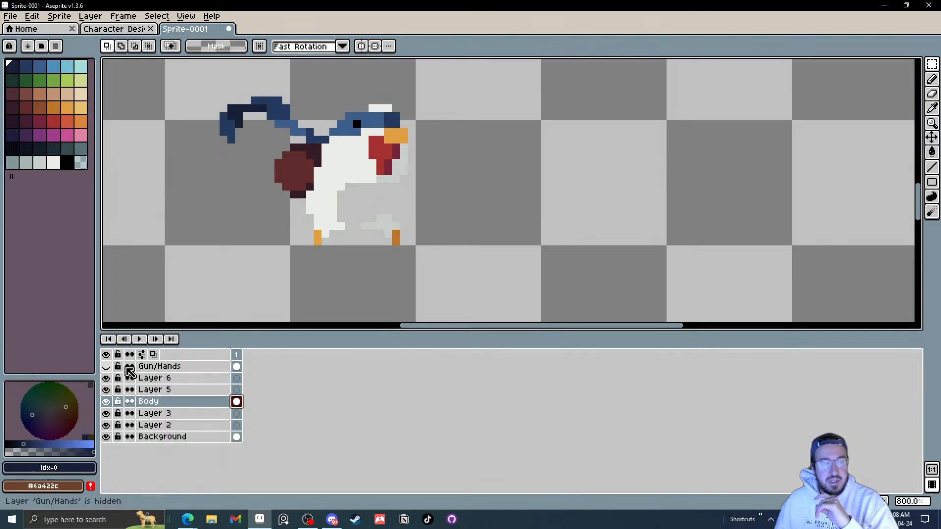
Step: Repaint the body's white belly where the gun covered it, using the eyedropped white with the Pencil and Paint Bucket
scroll(395, 189, "up", 3)
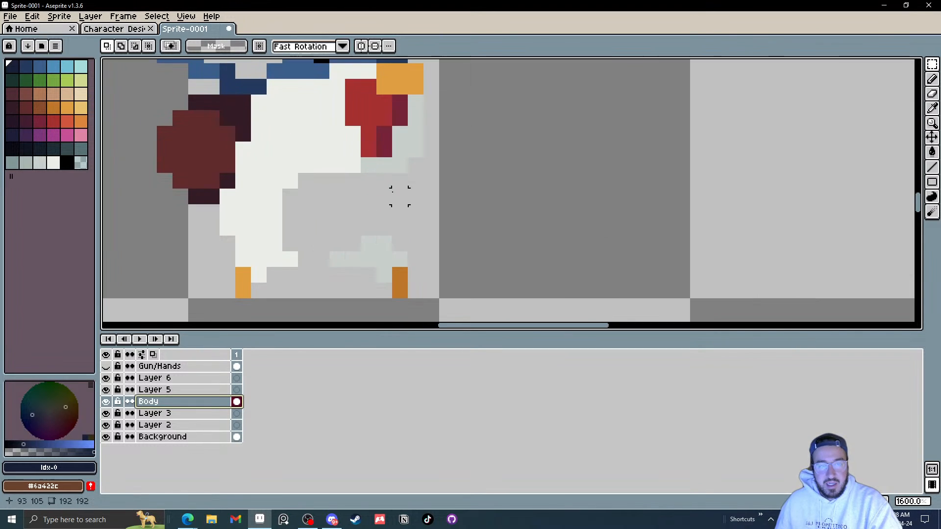
key("i")
left_click(330, 160)
key("l")
key("i")
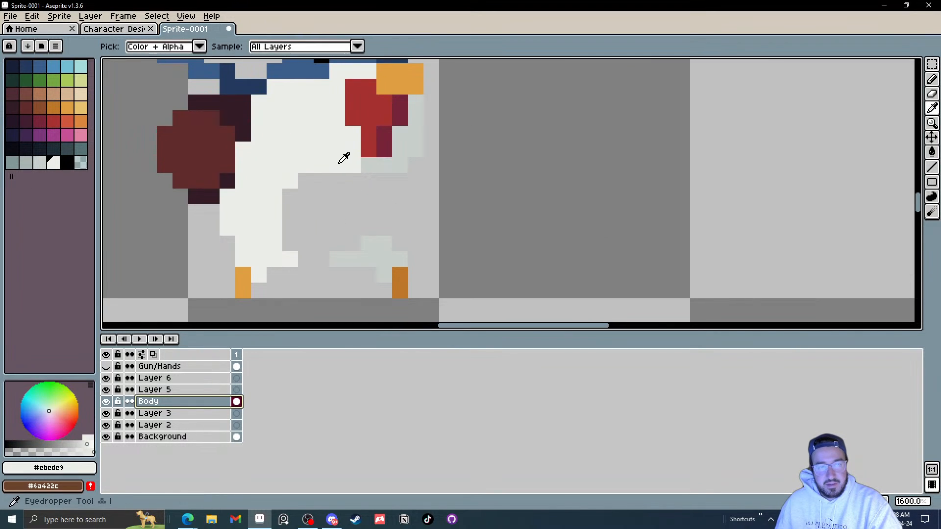
left_click(340, 164)
key("l")
mouse_move(349, 179)
left_mouse_down()
mouse_move(336, 231)
mouse_move(350, 235)
mouse_move(302, 257)
left_mouse_up()
key("g")
left_click(313, 201)
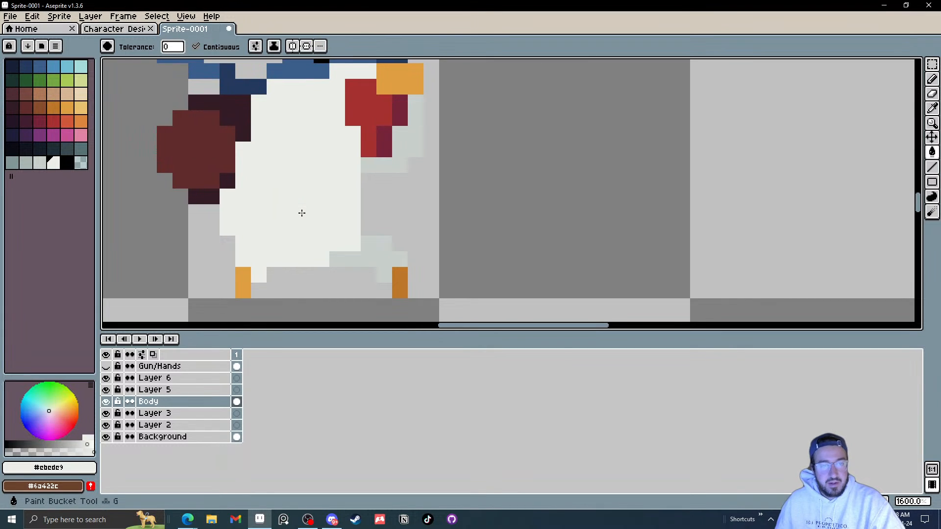
Step: Fill in the light grey shading on the body's right side and legs with the Pencil using eyedropped greys
scroll(301, 212, "down", 5)
scroll(319, 208, "up", 7)
key("i")
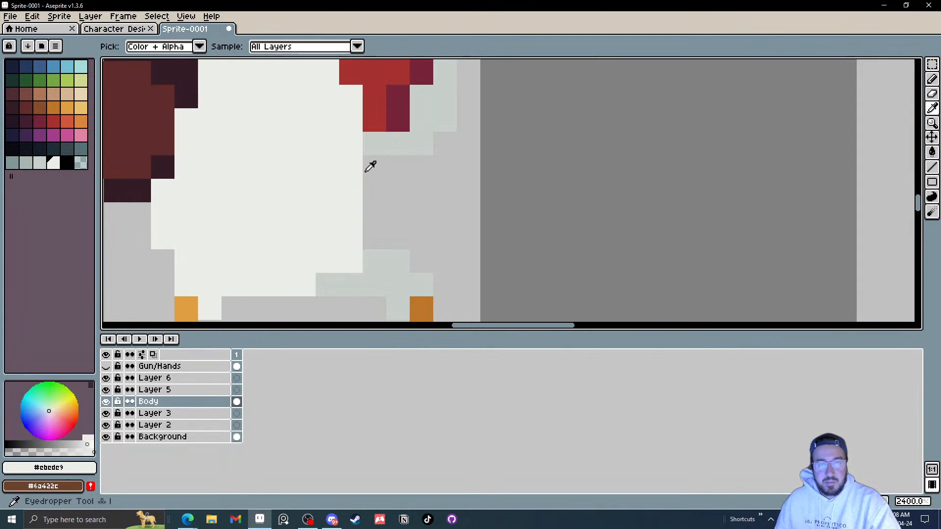
left_click(381, 147)
key("l")
mouse_move(372, 169)
left_mouse_down()
mouse_move(380, 236)
mouse_move(396, 216)
mouse_move(410, 264)
left_mouse_up()
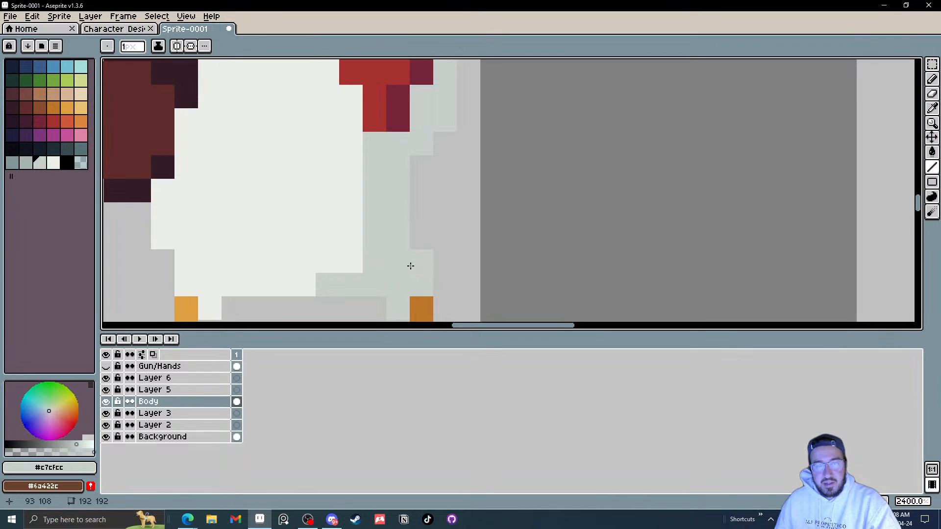
left_click(408, 242)
key("i")
left_click(377, 238)
key("l")
left_click_drag(348, 247, 347, 260)
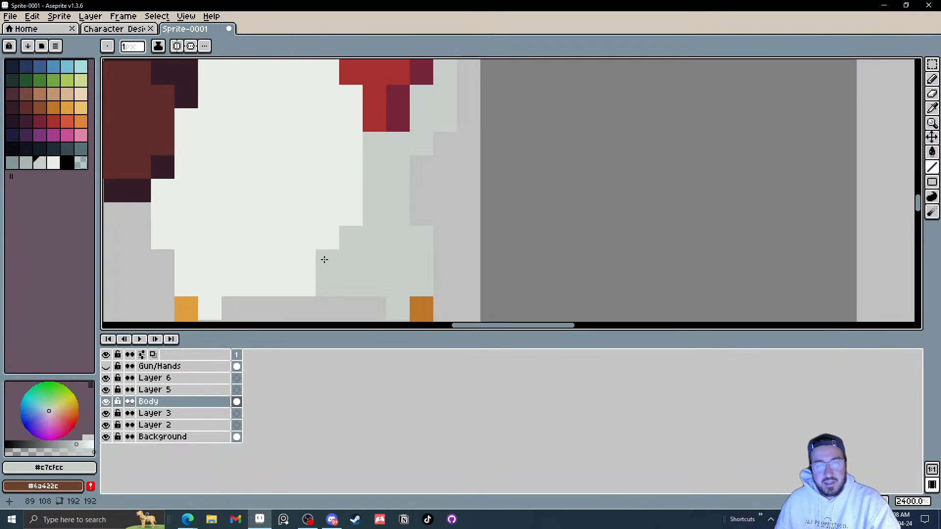
left_click(353, 210)
left_click(328, 264)
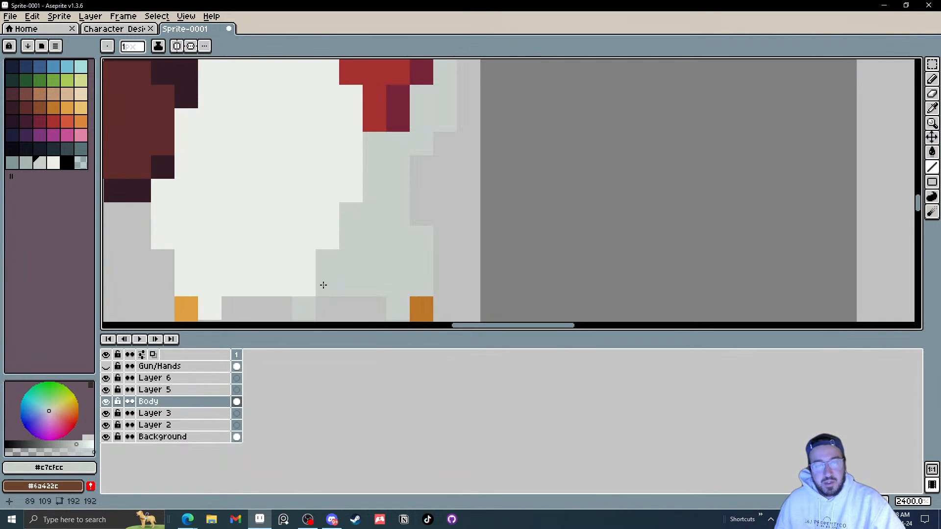
scroll(412, 245, "down", 5)
scroll(412, 246, "down", 3)
scroll(406, 256, "up", 4)
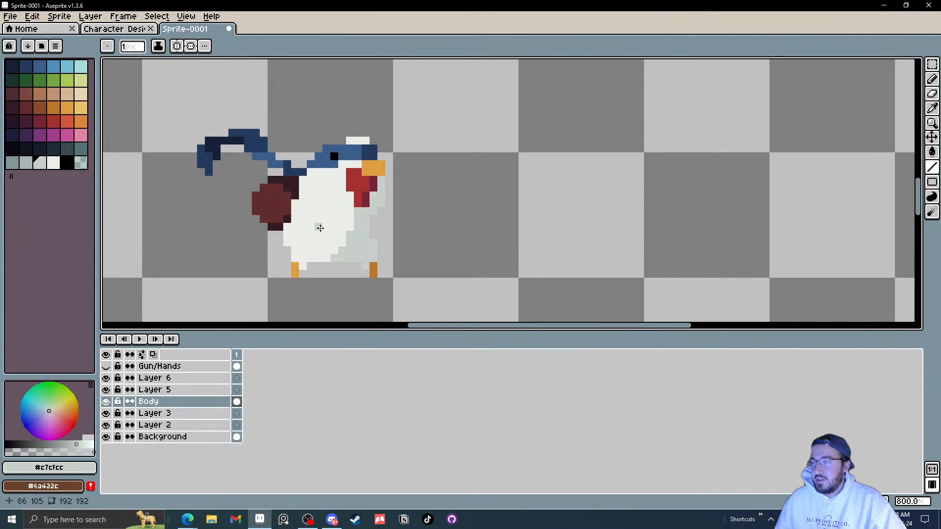
Step: Toggle the Body layer's visibility to review the repainted body
left_click_drag(381, 237, 338, 237)
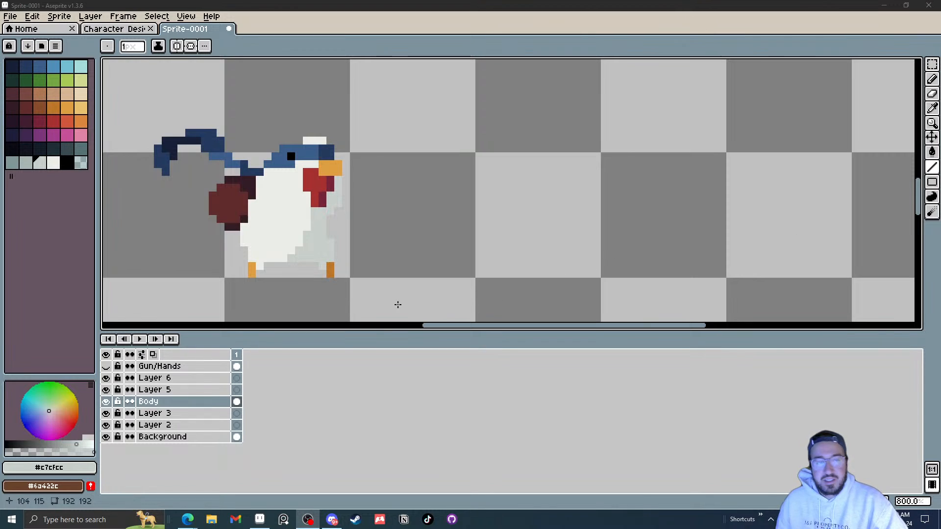
left_click_drag(345, 172, 456, 171)
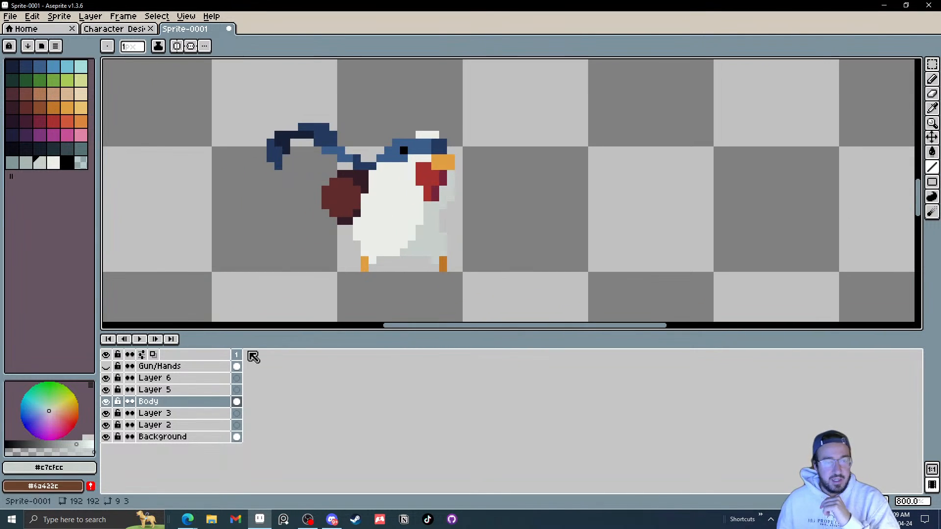
left_click(107, 403)
left_click(107, 403)
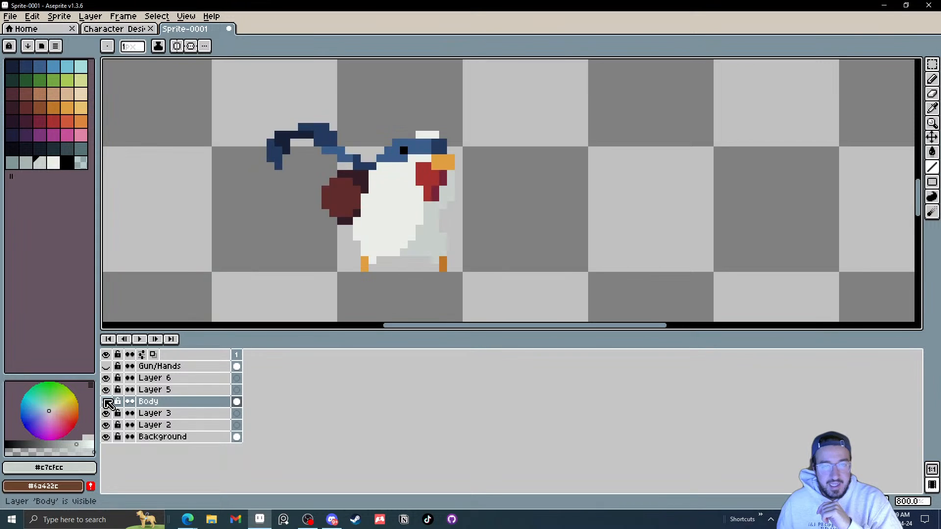
left_click(106, 402)
left_click(107, 402)
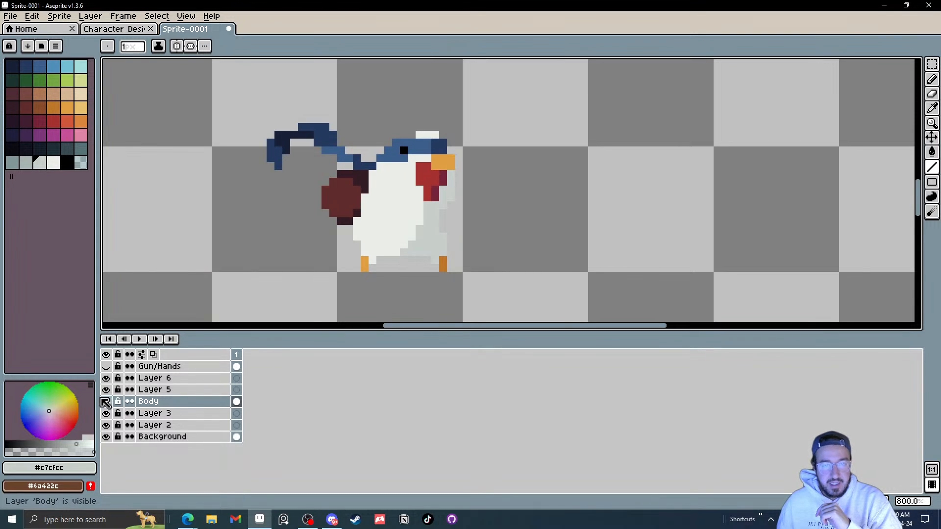
left_click_drag(309, 288, 326, 296)
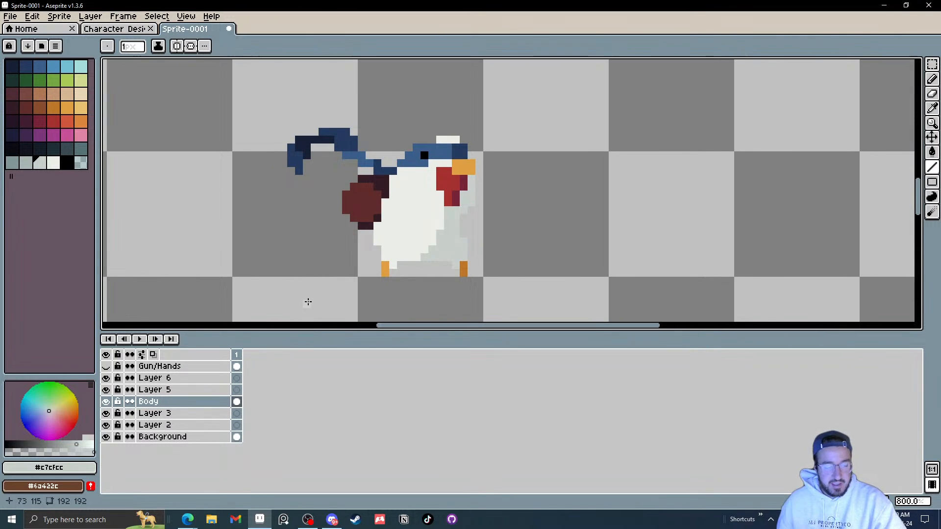
Step: Select the dark red bag on the Body layer with the Magic Wand, move it onto Layer 3, and toggle Layer 3 to check it
key("w")
left_click(360, 200)
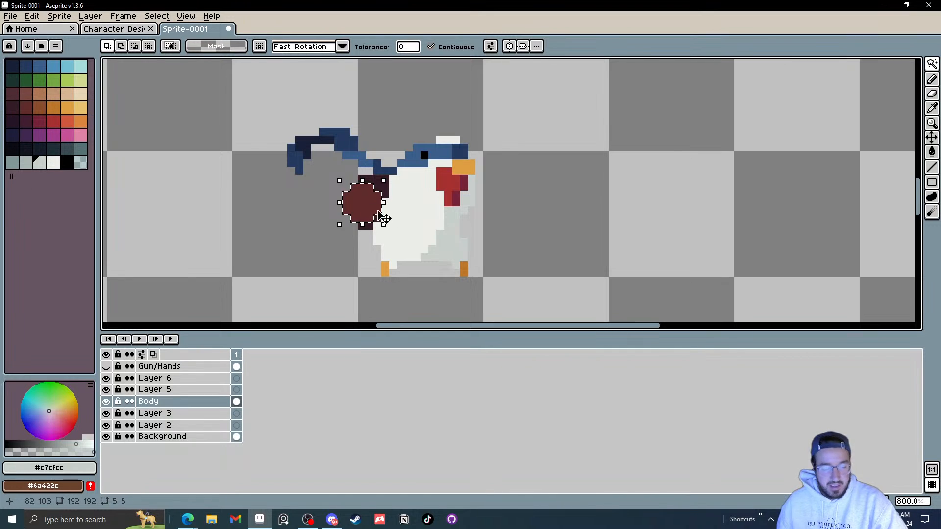
scroll(356, 171, "up", 3)
left_click(377, 188, "shift")
left_click(376, 283, "shift")
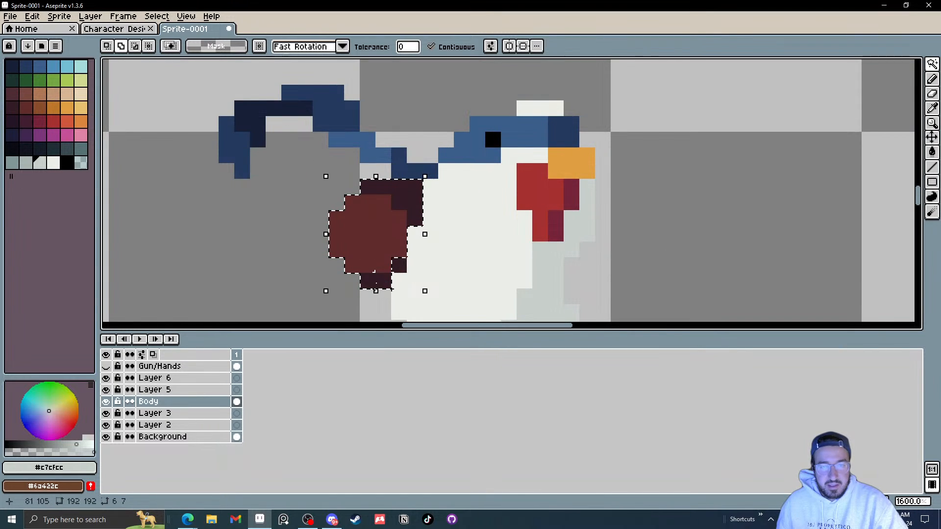
scroll(358, 230, "down", 3)
scroll(358, 230, "up", 3)
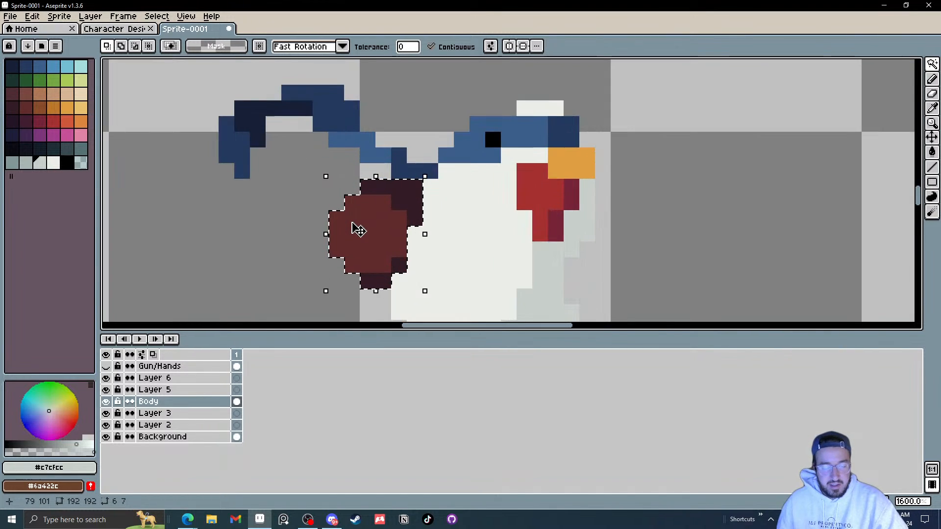
left_click(237, 414)
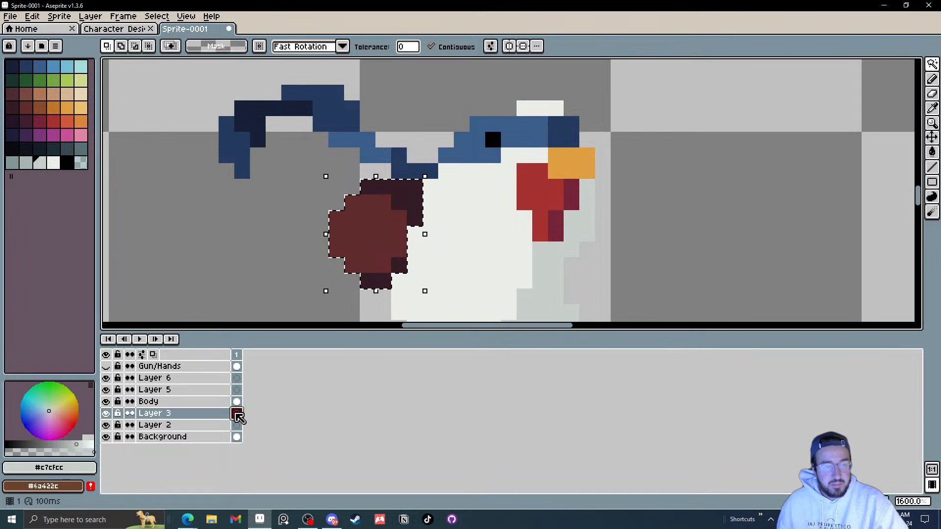
key("ctrl+t")
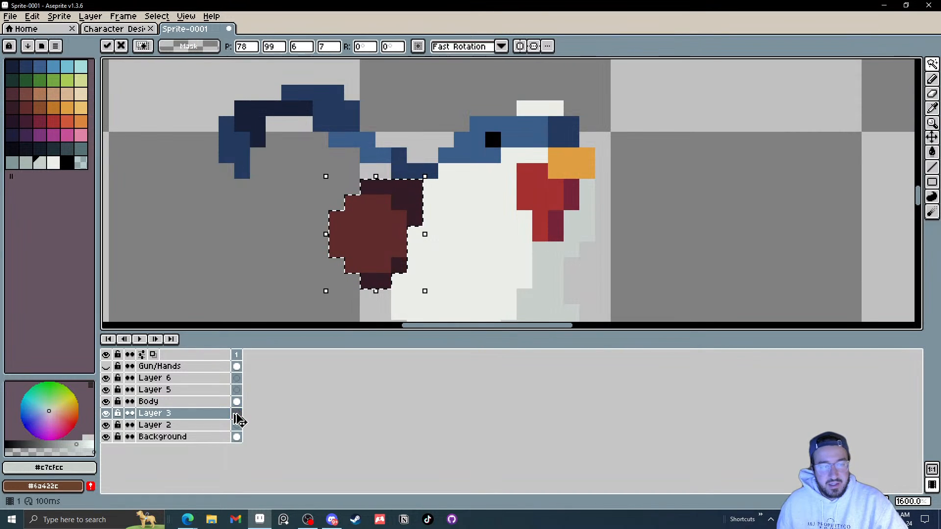
left_click(237, 402)
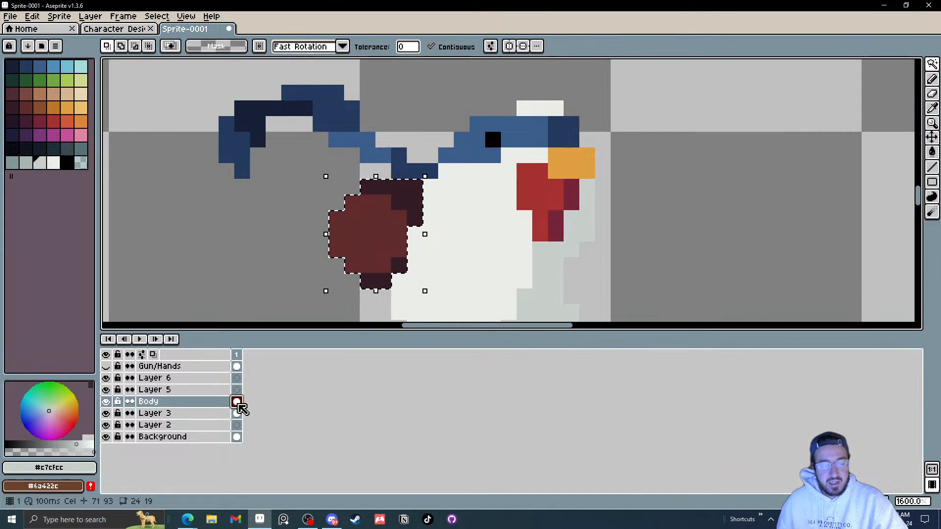
key("ctrl+d")
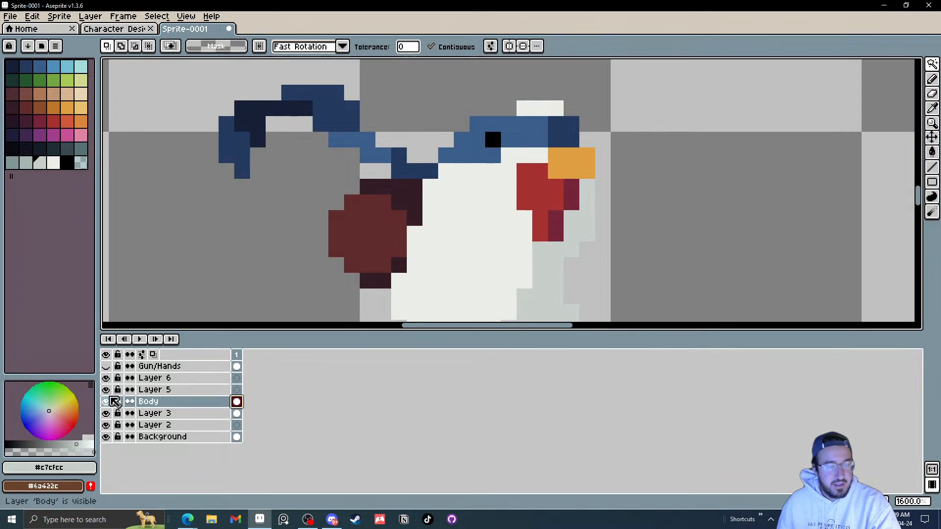
scroll(256, 275, "down", 1)
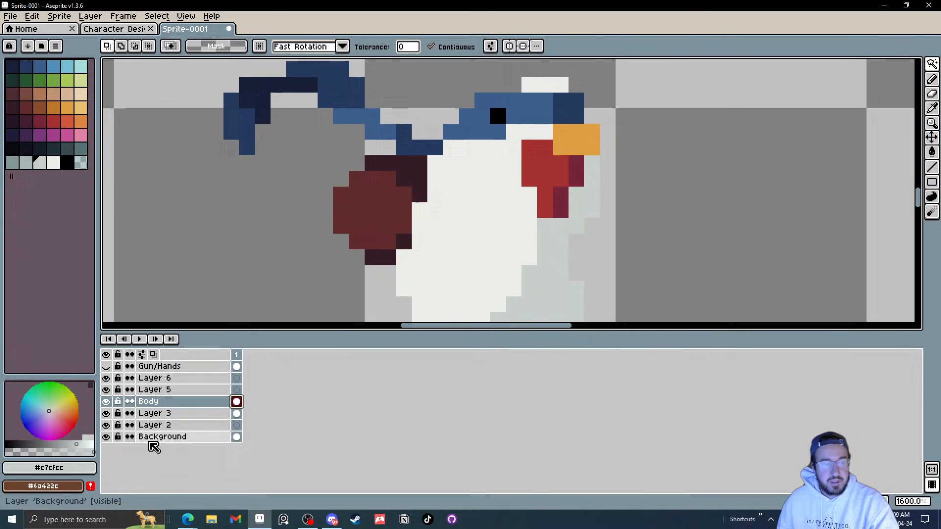
left_click(106, 414)
left_click(106, 415)
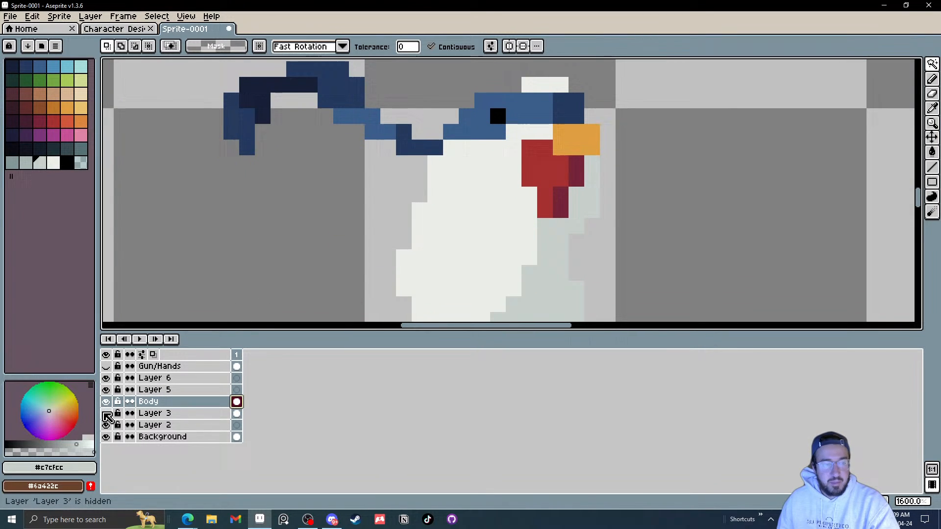
Step: Rename Layer 3 as Bag
left_click(157, 418)
double_click(162, 418)
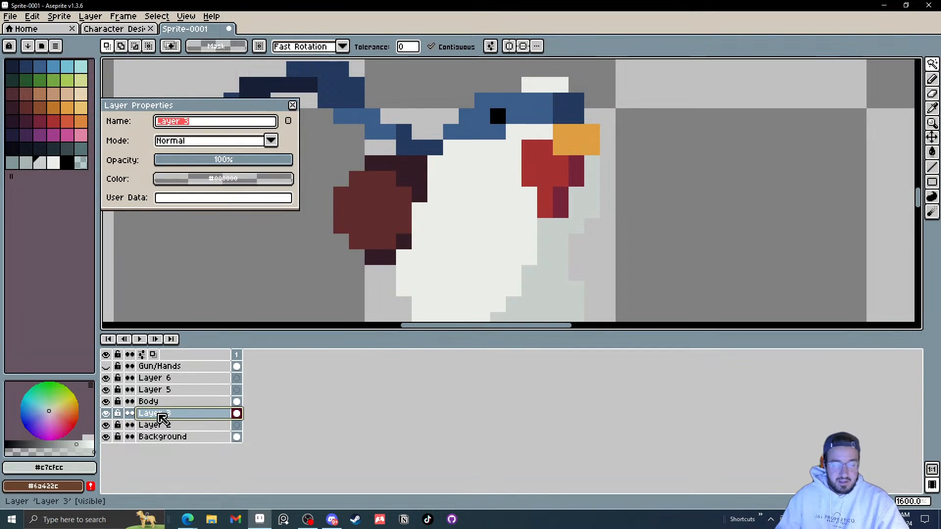
type("Bag")
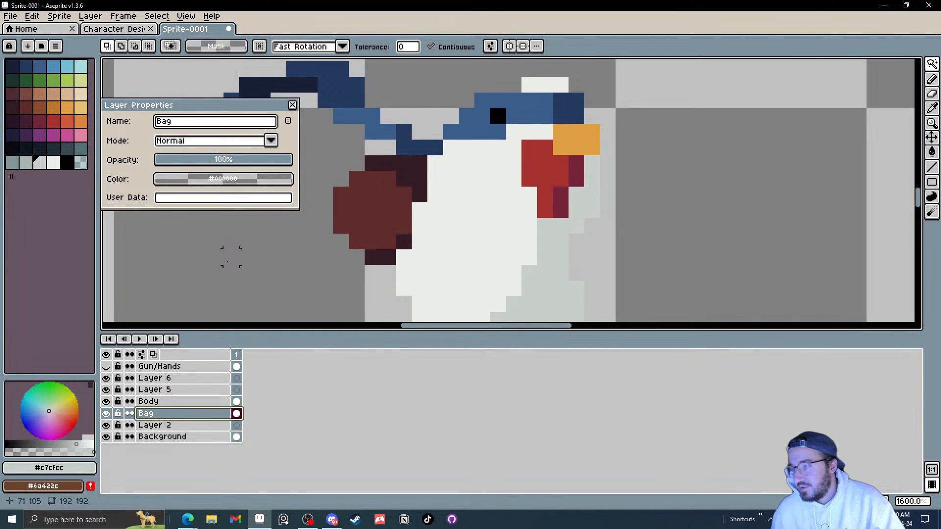
left_click(293, 106)
Step: Hide the Body layer and fill in the bag's covered area with eyedropped dark reds using the Line and Pencil tools, then show Body again
scroll(374, 206, "down", 1)
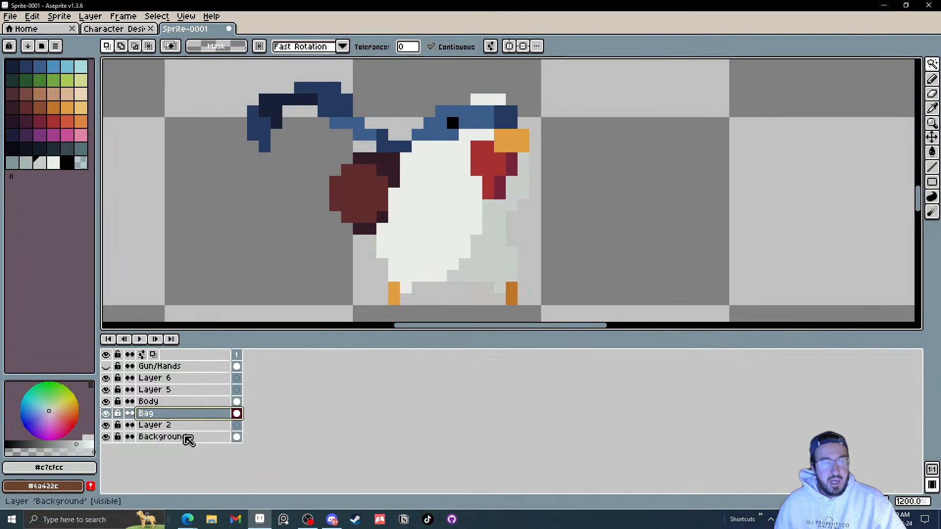
left_click(107, 402)
left_click(106, 401)
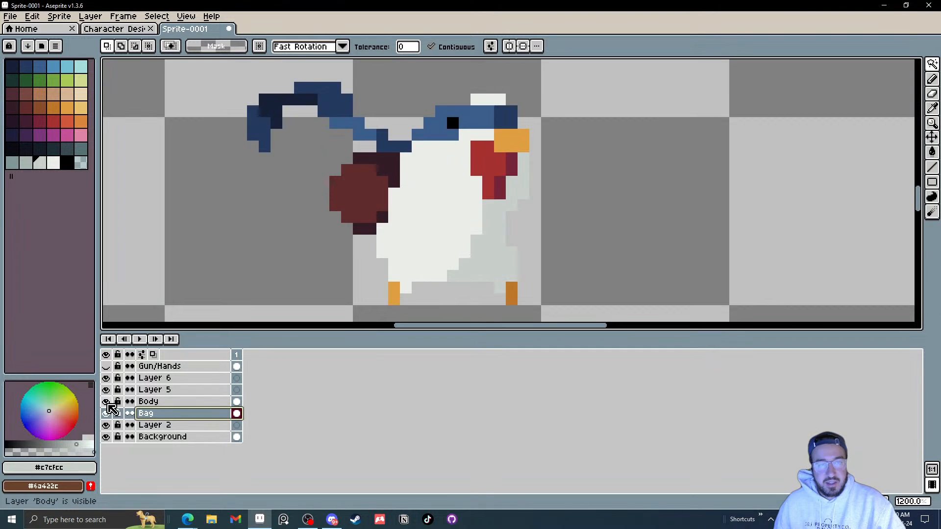
left_click(107, 402)
scroll(431, 173, "up", 2)
key("i")
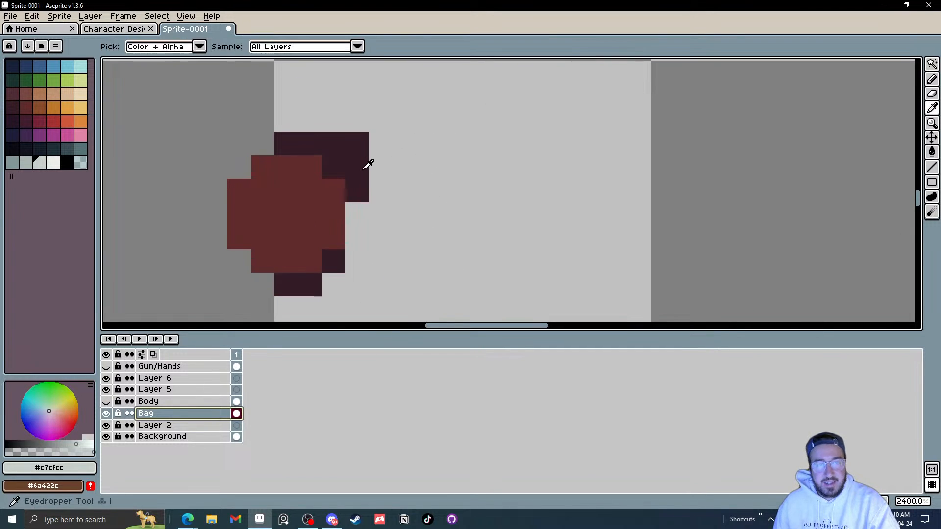
key("l")
mouse_move(363, 170)
left_mouse_down()
mouse_move(442, 162)
mouse_move(384, 150)
mouse_move(417, 159)
mouse_move(401, 156)
mouse_move(429, 151)
mouse_move(465, 173)
mouse_move(466, 261)
mouse_move(441, 285)
mouse_move(337, 288)
mouse_move(353, 262)
mouse_move(446, 262)
mouse_move(440, 246)
mouse_move(355, 236)
mouse_move(358, 220)
mouse_move(449, 222)
mouse_move(443, 201)
mouse_move(381, 189)
left_mouse_up()
key("i")
left_click(346, 148)
key("b")
left_click(381, 143)
scroll(382, 189, "down", 7)
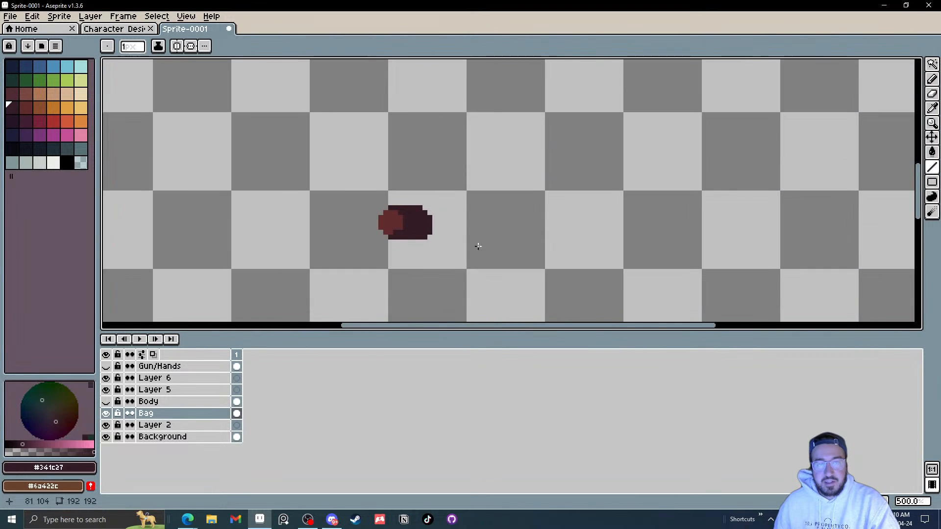
left_click(107, 402)
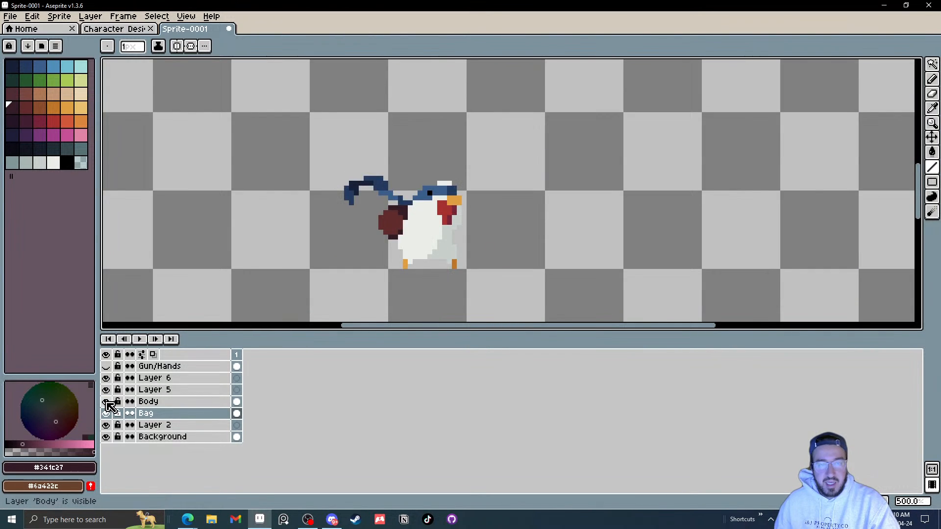
Step: Toggle the Gun/Hands layer's visibility to review the character, leaving it shown
left_click(107, 367)
left_click(107, 366)
left_click(106, 367)
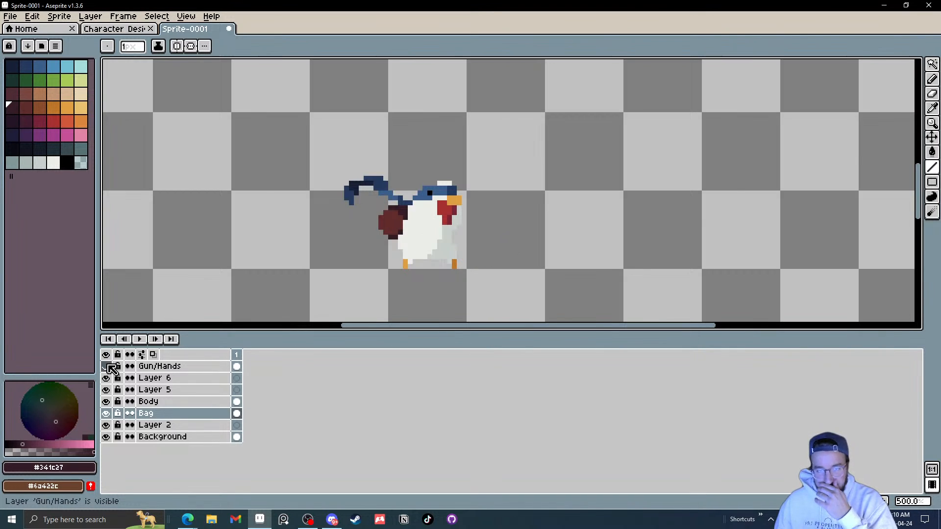
left_click(106, 367)
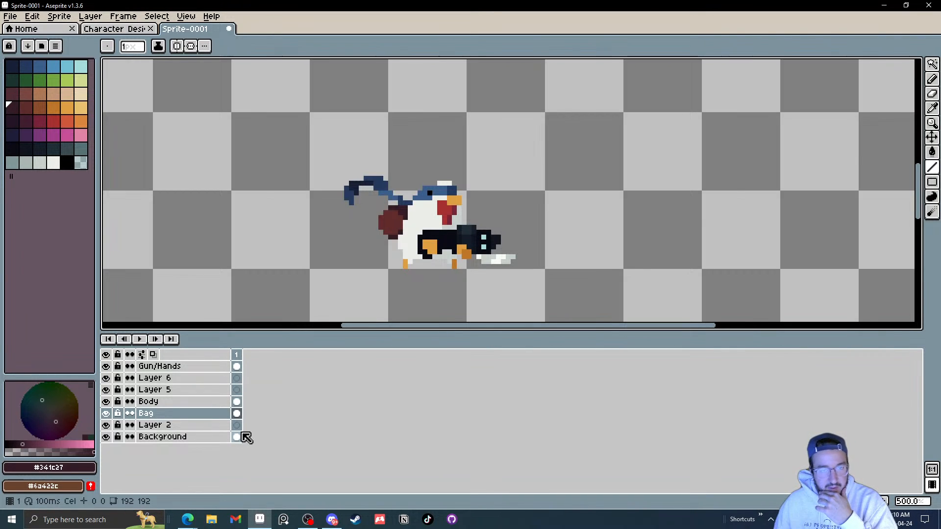
Step: Move Layer 2 above the Bag layer and add a new layer above it
double_click(170, 425)
left_click_drag(175, 426, 186, 413)
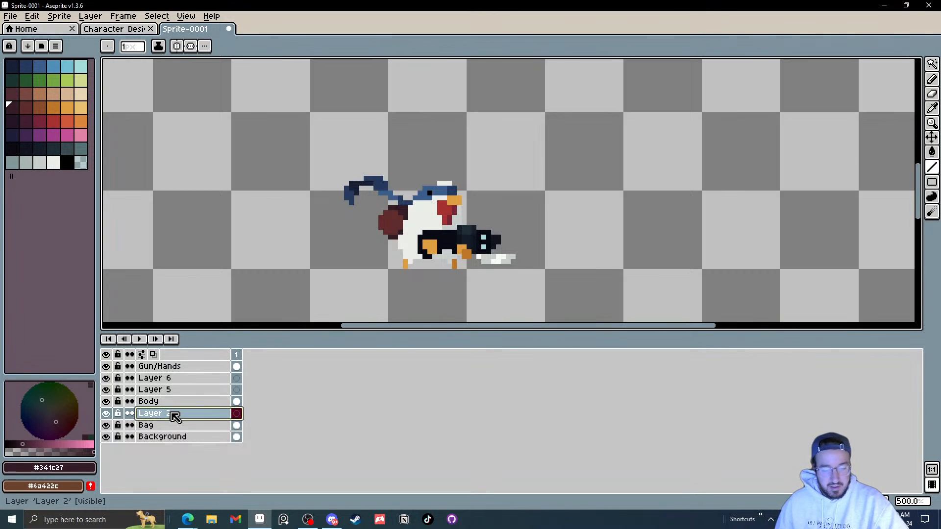
key("shift+n")
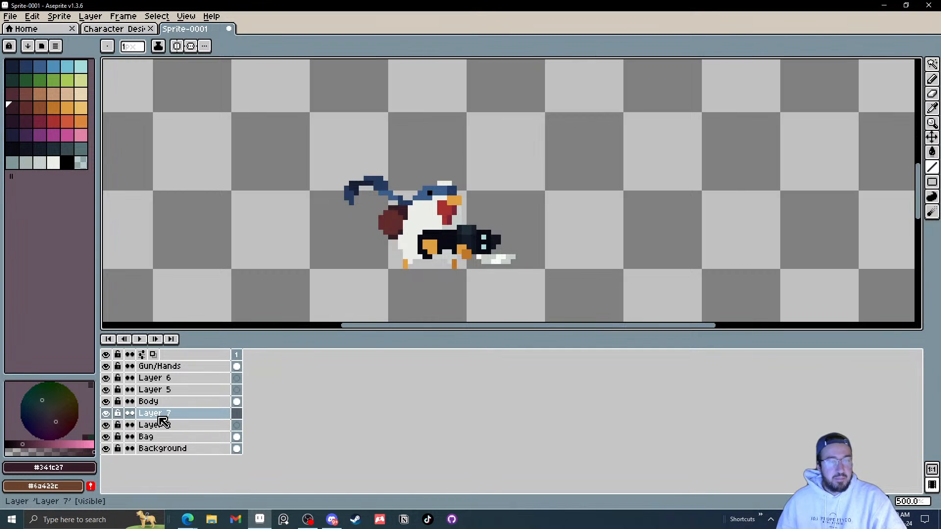
Step: Rename the new layer as Leg 1 and Layer 2 as Leg 2
double_click(189, 415)
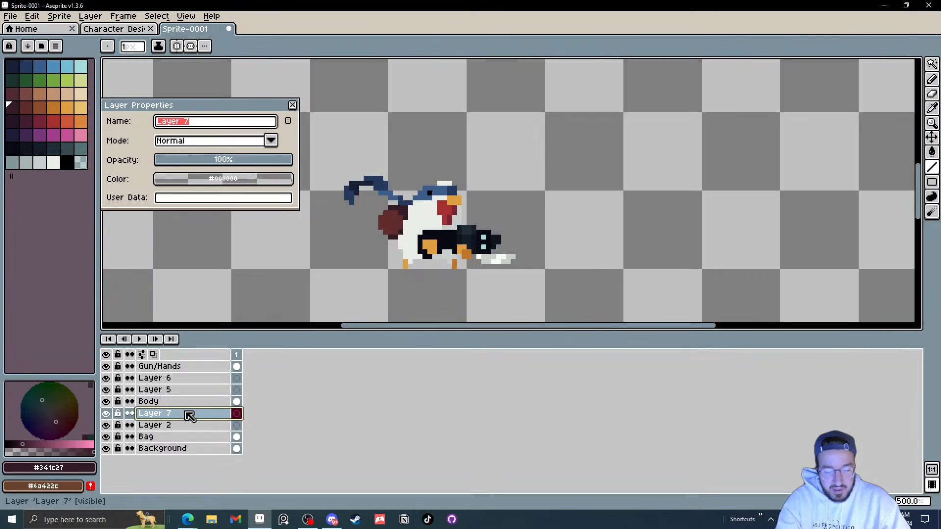
type("Leg 1")
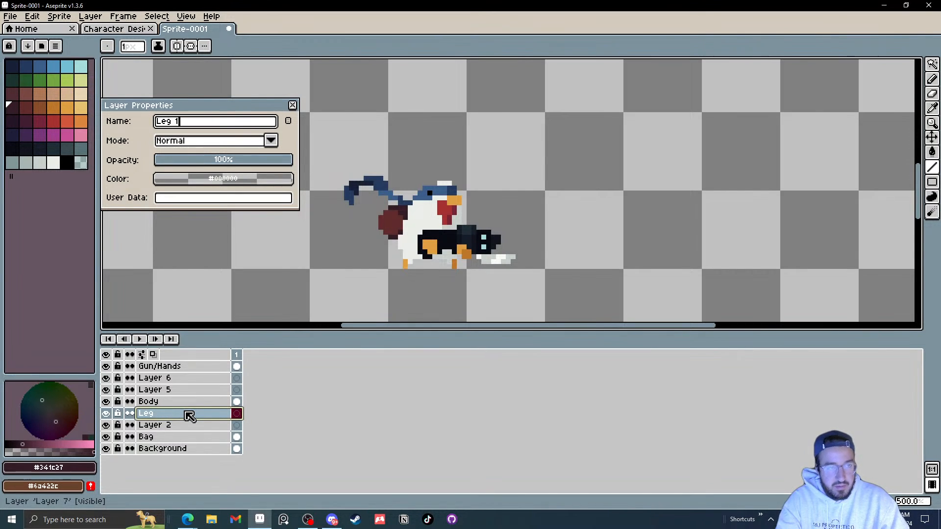
key("Return")
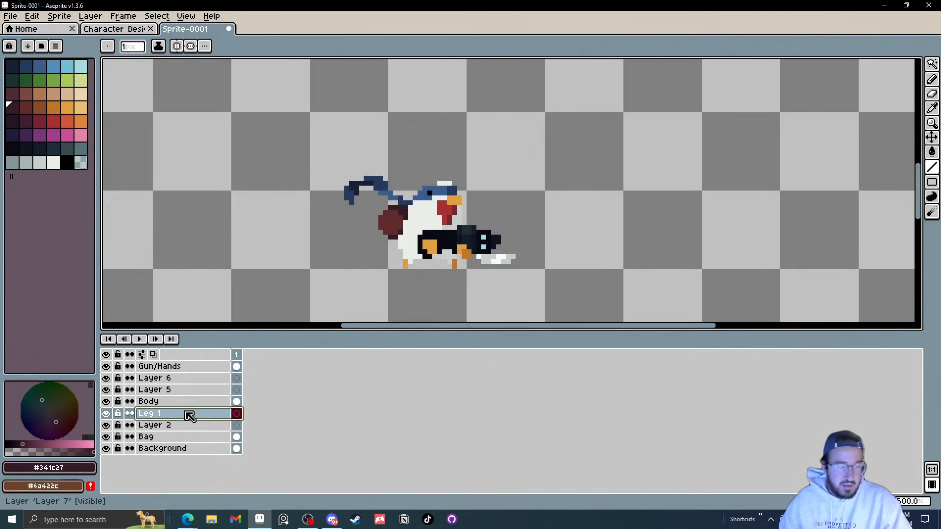
left_click(163, 424)
double_click(165, 425)
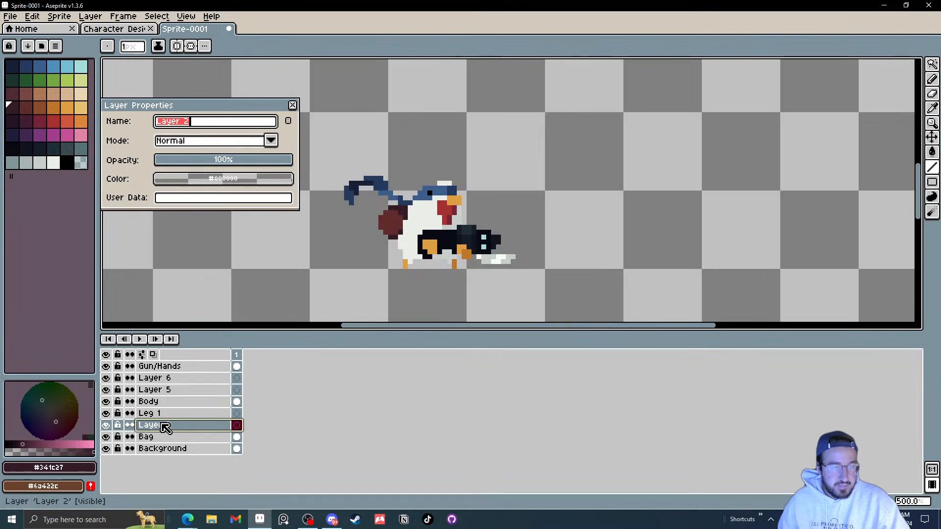
type("Le")
key("Return")
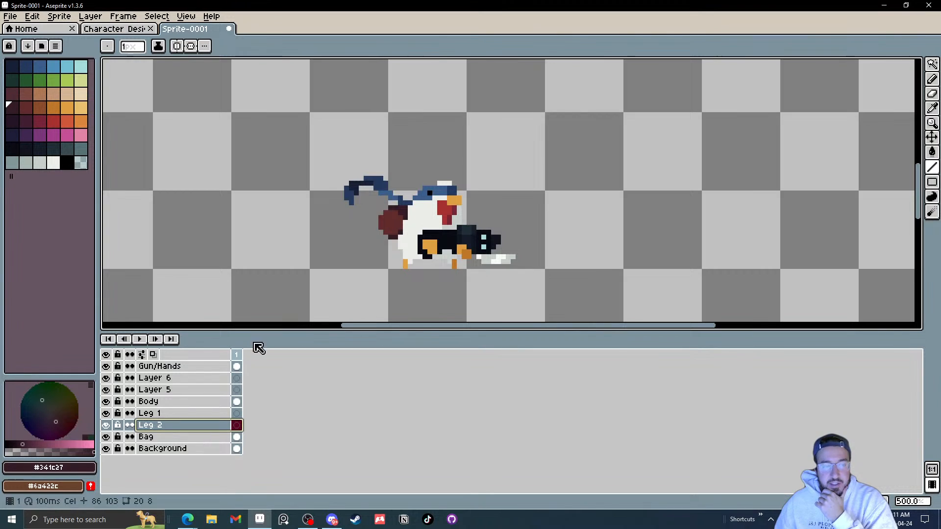
scroll(415, 261, "up", 4)
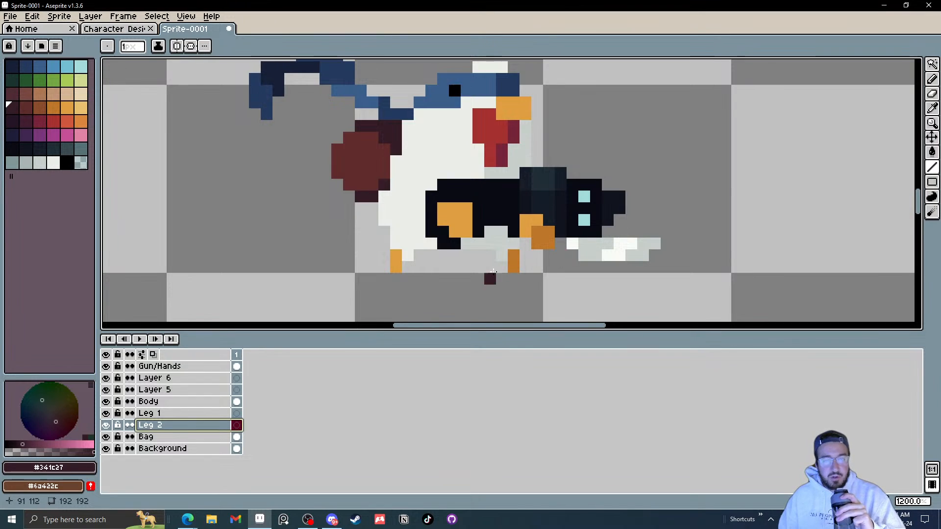
left_click(502, 265)
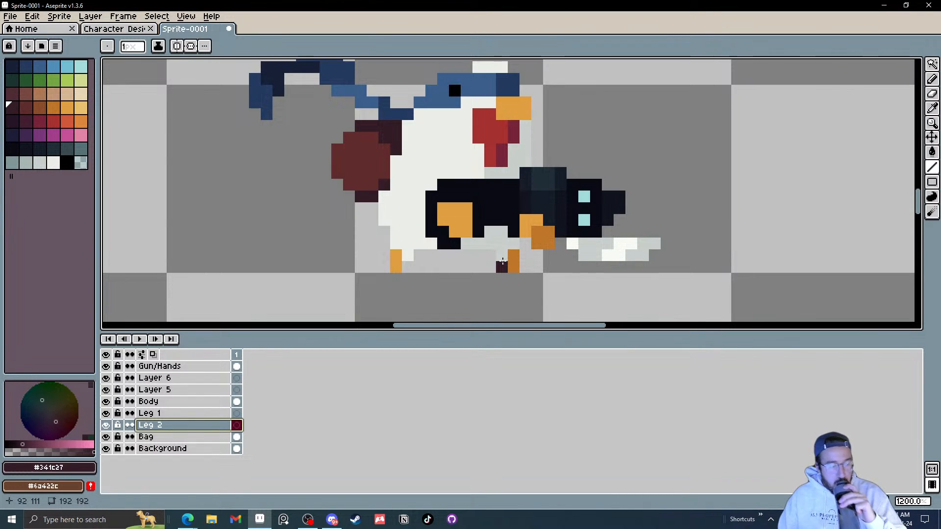
key("ctrl+z")
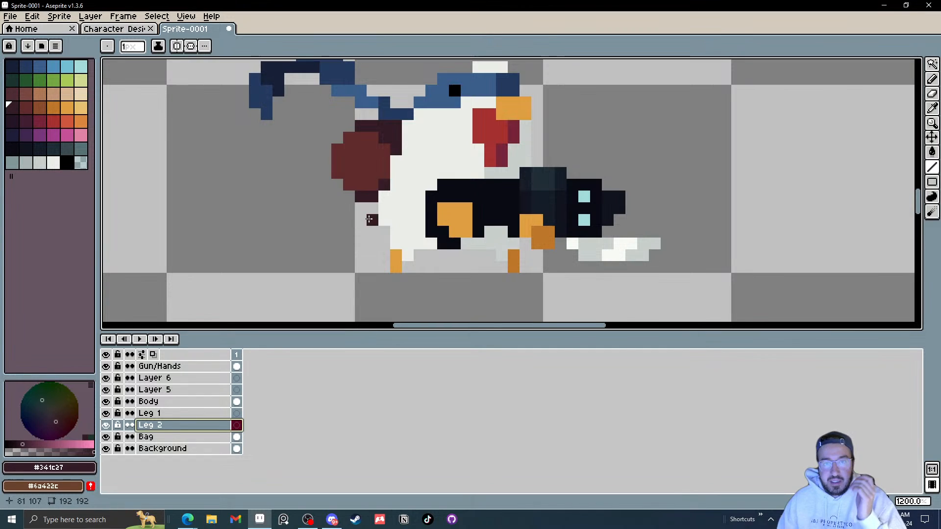
Step: Select the character's left leg on the Body layer with a rectangular marquee and move it onto the Leg 1 layer
left_click_drag(372, 220, 370, 209)
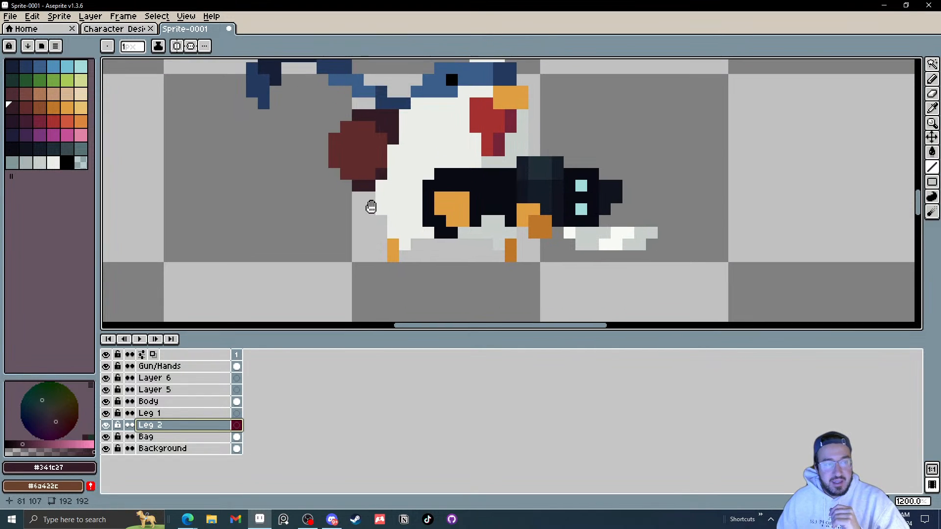
left_click(175, 403)
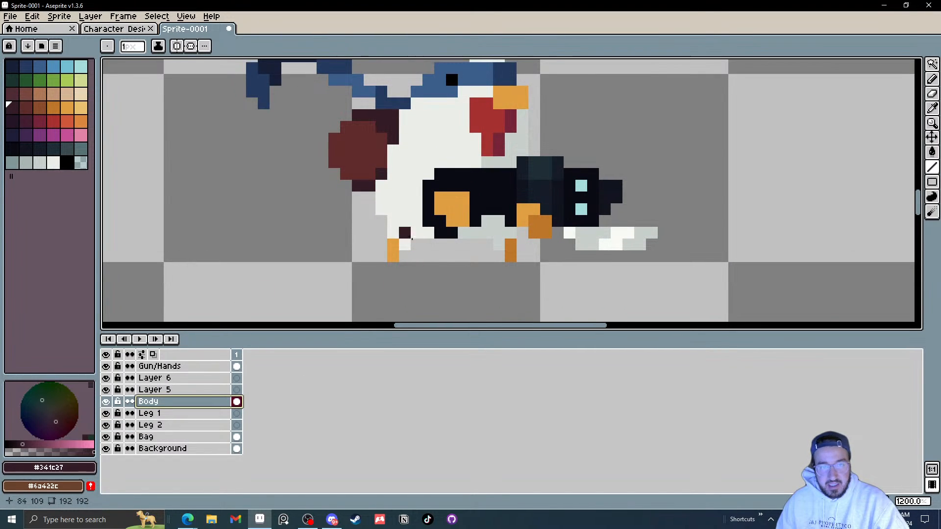
scroll(416, 244, "up", 1)
left_click_drag(416, 244, 415, 221)
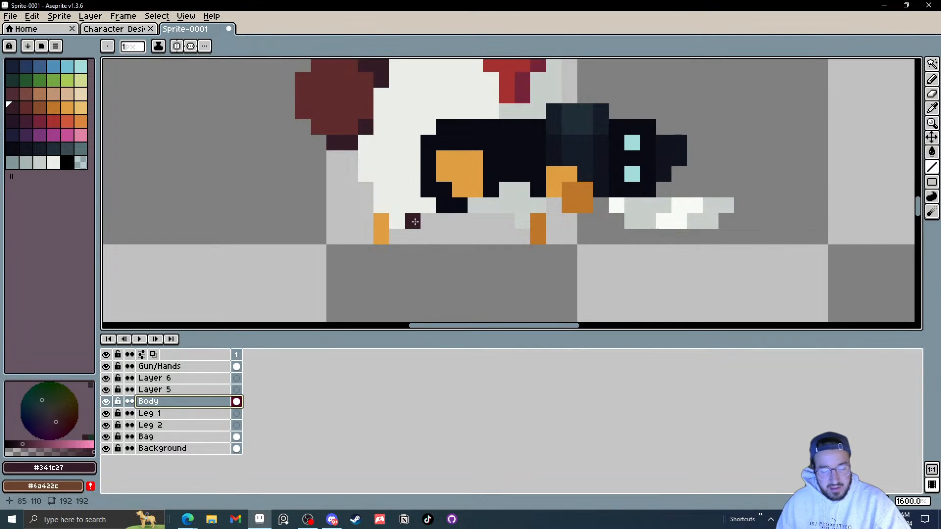
key("m")
left_click(358, 183)
left_click_drag(365, 189, 418, 243)
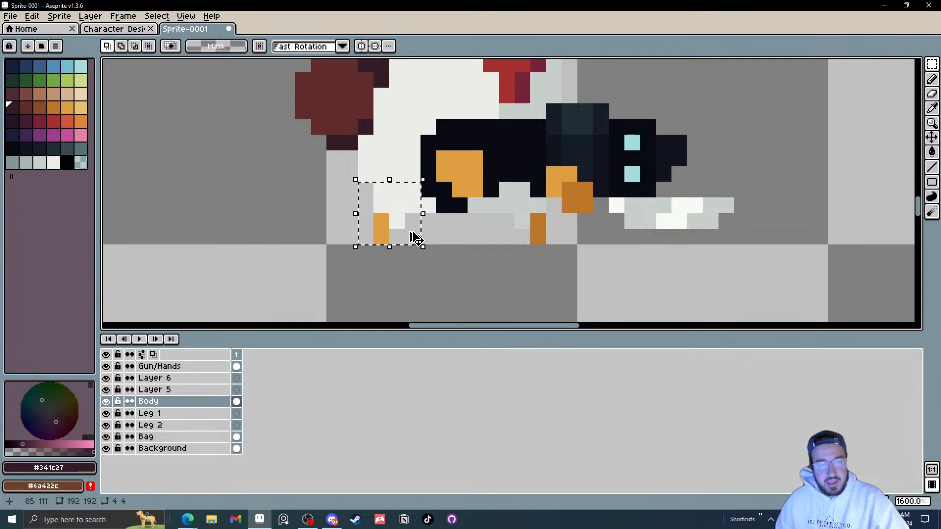
left_click(236, 413)
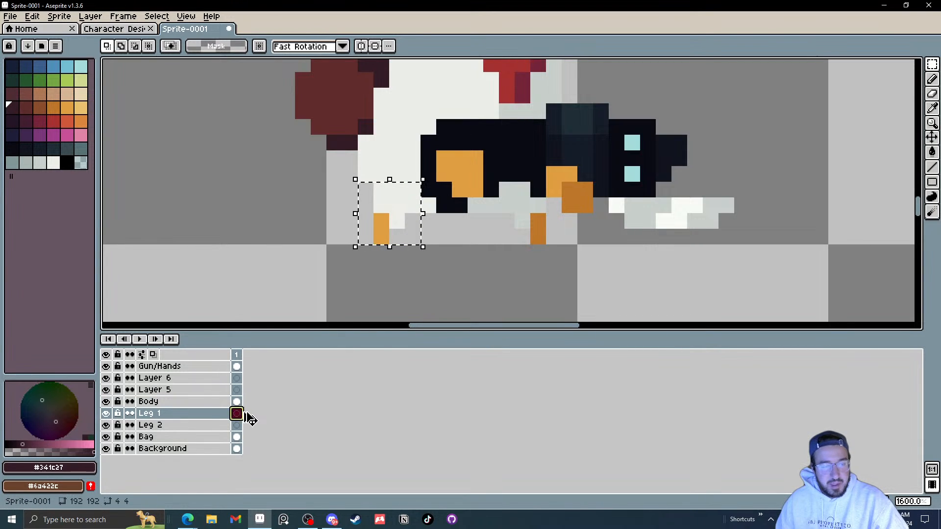
key("ctrl+t")
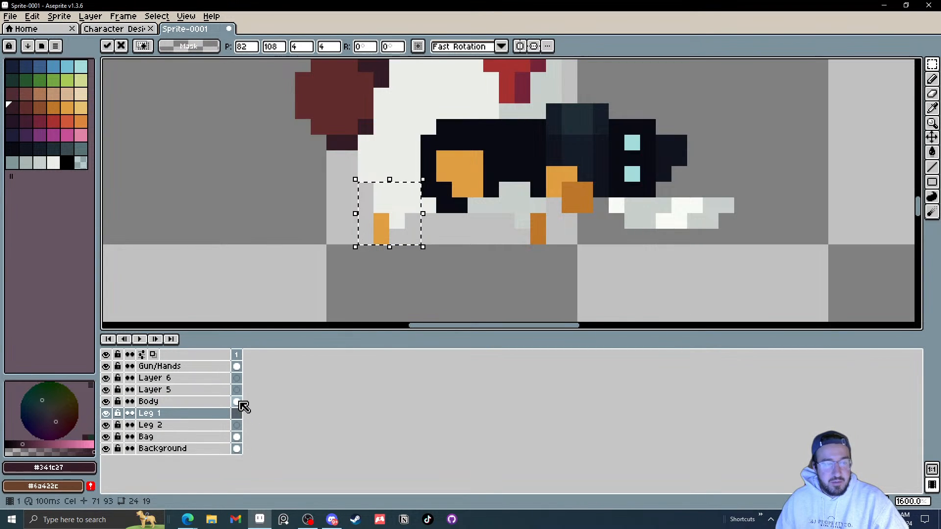
left_click(238, 402)
key("ctrl+d")
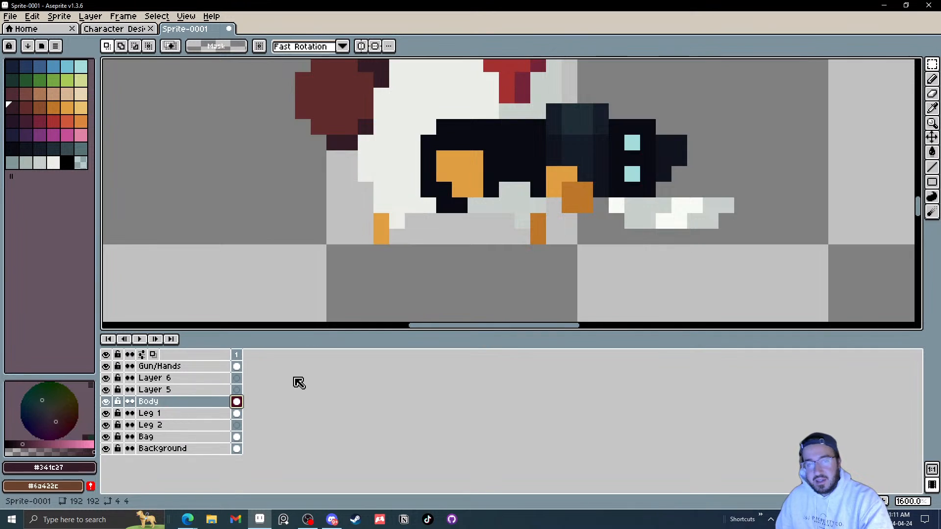
Step: Hide Leg 1, pick the body's white, and draw a line filling the gap left by the left leg on the Body layer
left_click(106, 413)
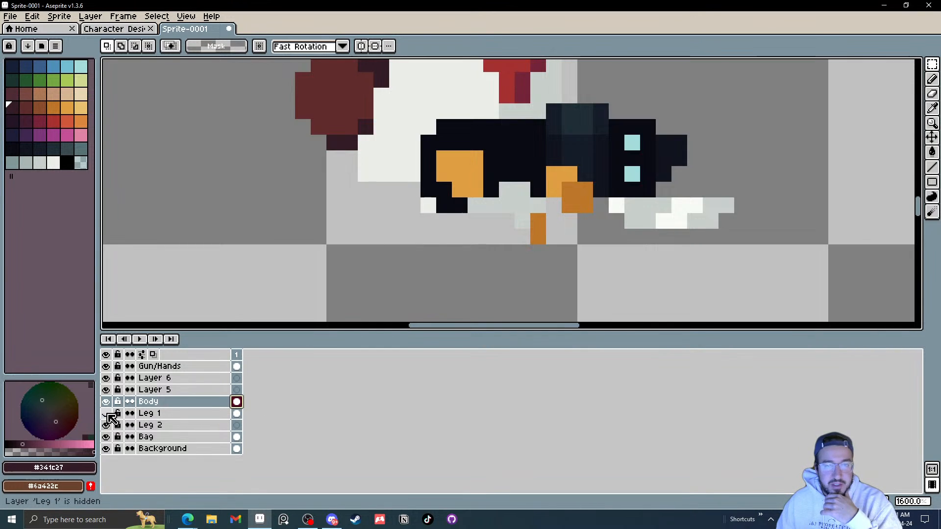
left_click(106, 413)
left_click(107, 415)
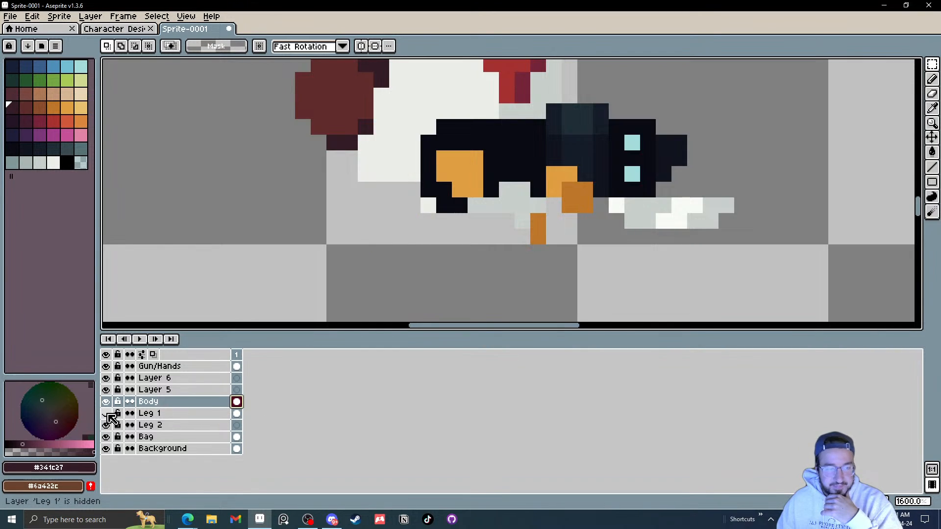
key("i")
left_click(378, 168)
key("l")
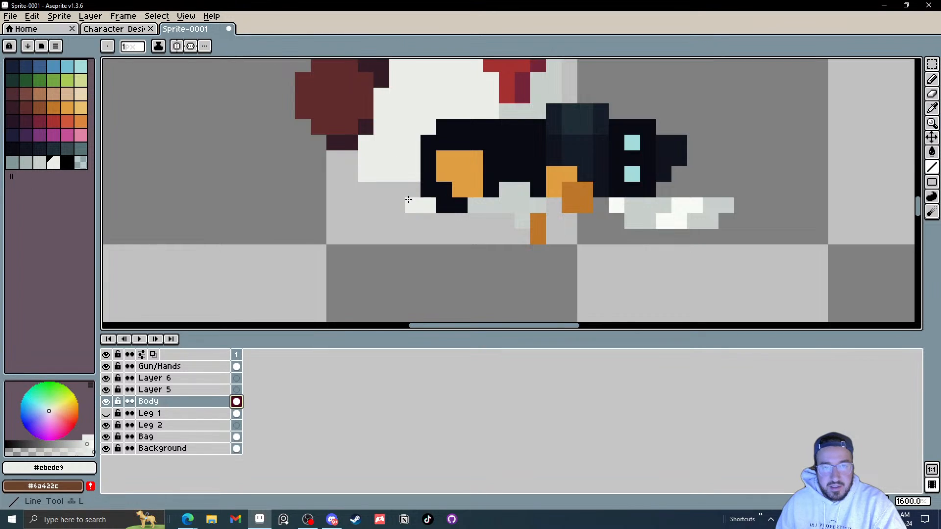
left_click_drag(412, 192, 397, 205)
left_click(397, 189)
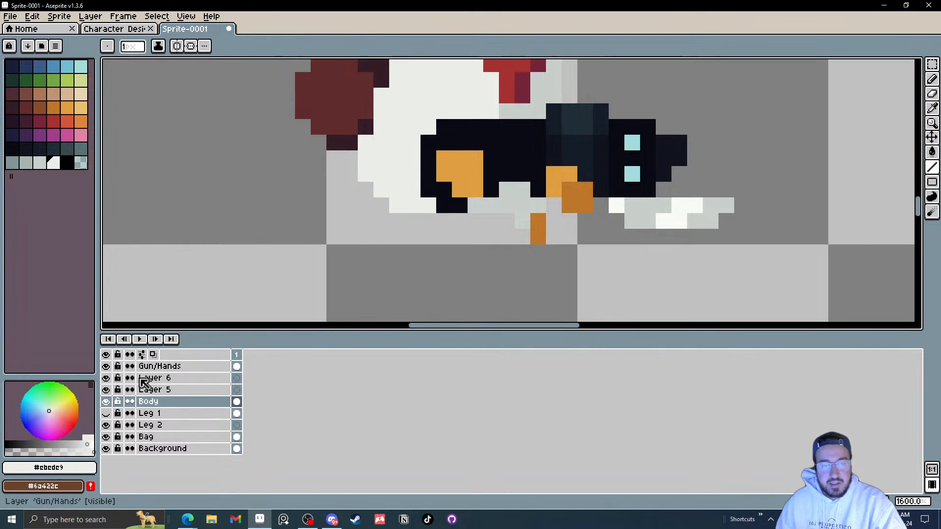
Step: Toggle the Leg 1 layer's visibility to check the filled body, leaving it shown
left_click(108, 414)
left_click(108, 414)
left_click(108, 414)
left_click(108, 414)
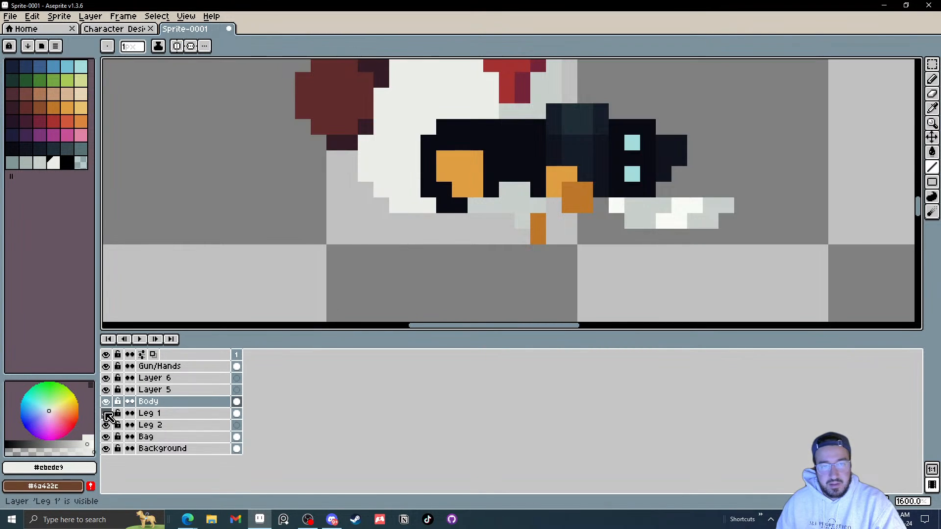
left_click(108, 414)
Step: Try to shift the leg on the Leg 1 layer with the Move tool, undoing the moves
left_click(166, 413)
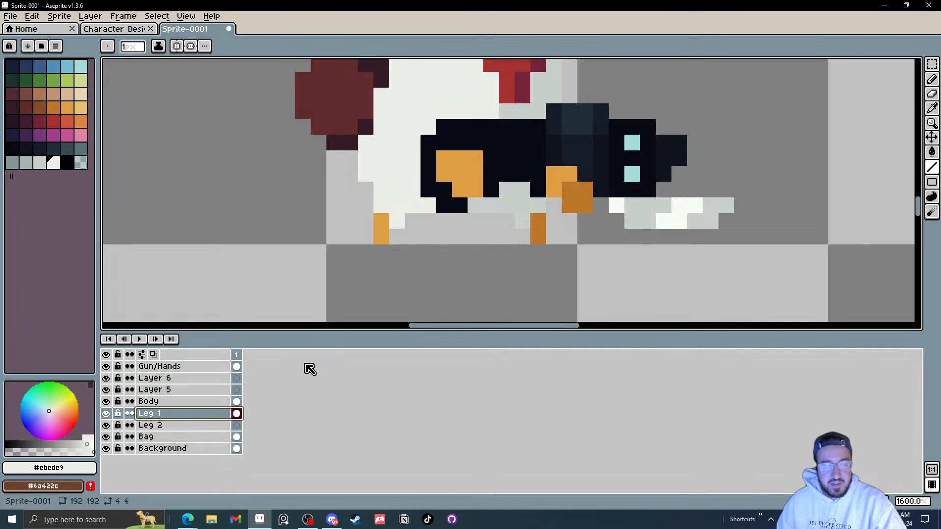
key("v")
left_click_drag(403, 227, 370, 227)
scroll(389, 246, "down", 5)
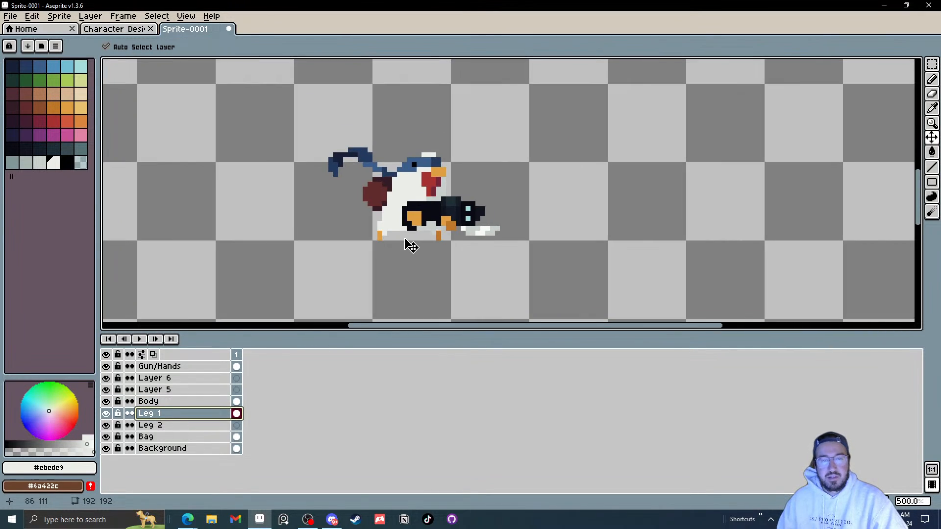
scroll(409, 246, "up", 8)
left_click_drag(319, 240, 397, 241)
key("ctrl+z")
left_click(330, 238)
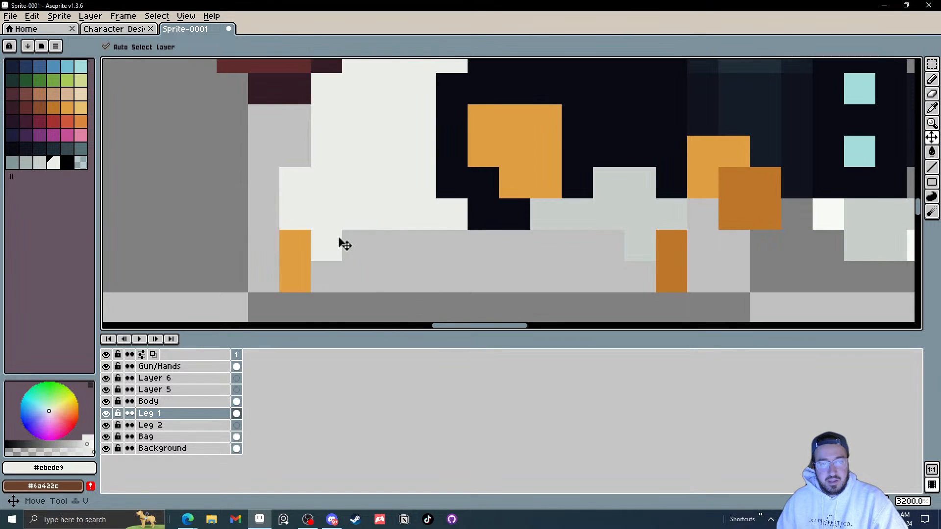
key("ctrl+z")
scroll(445, 250, "down", 4)
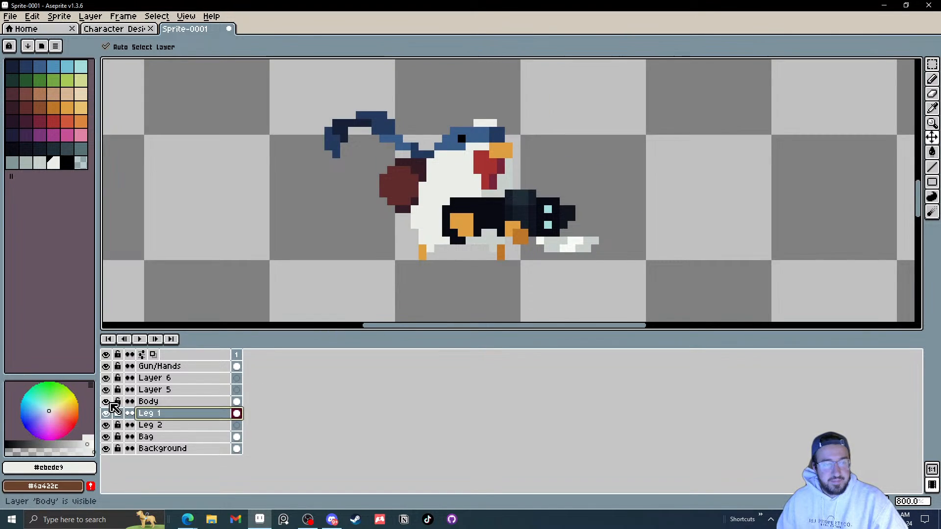
Step: Hide Layer 5 and make the Body layer active again after checking layer visibilities
left_click(106, 401)
left_click(106, 402)
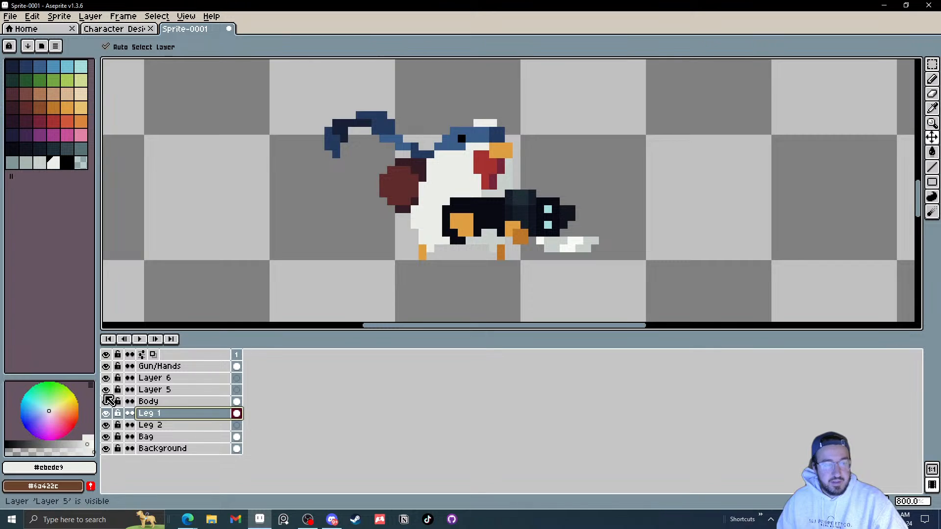
left_click(106, 389)
left_click(107, 402)
left_click(107, 402)
left_click(107, 414)
left_click(107, 415)
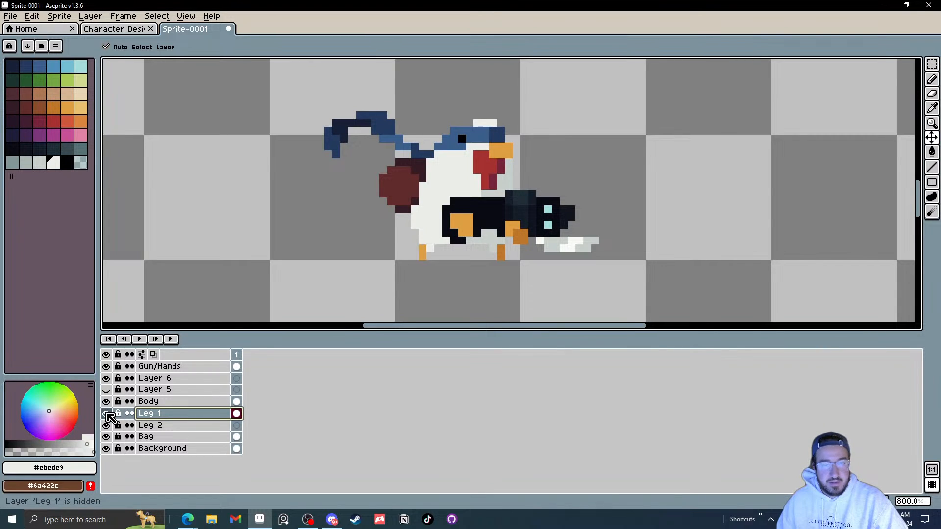
left_click(106, 414)
left_click(106, 414)
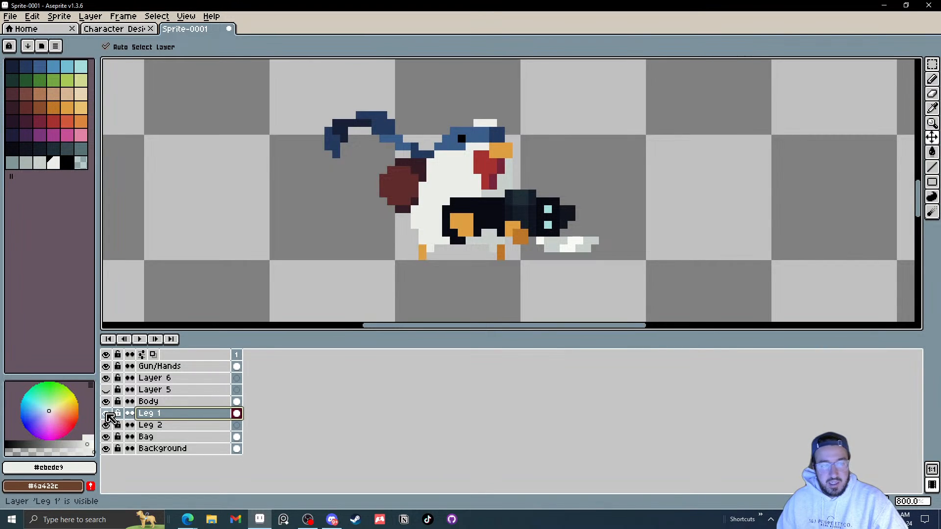
left_click(237, 402)
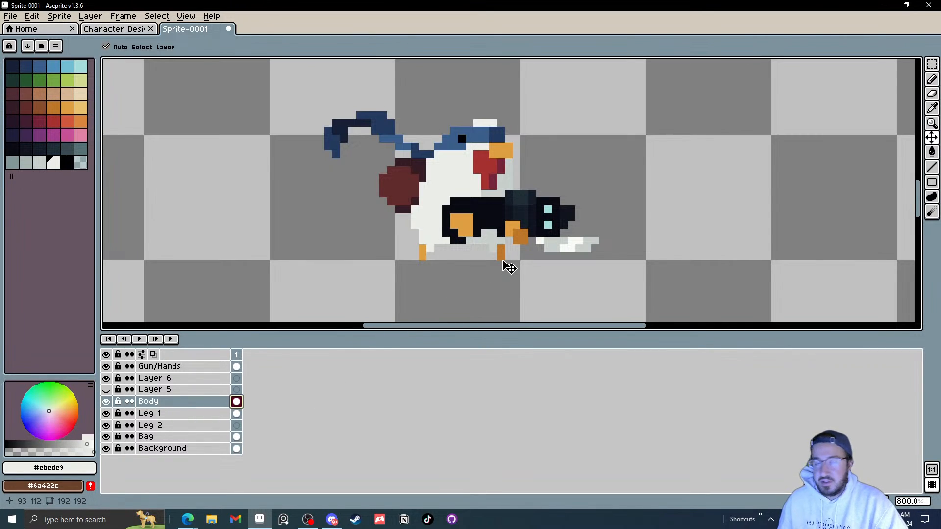
Step: Select the character's right leg on the Body layer with a rectangular marquee and move it onto the Leg 2 layer
key("m")
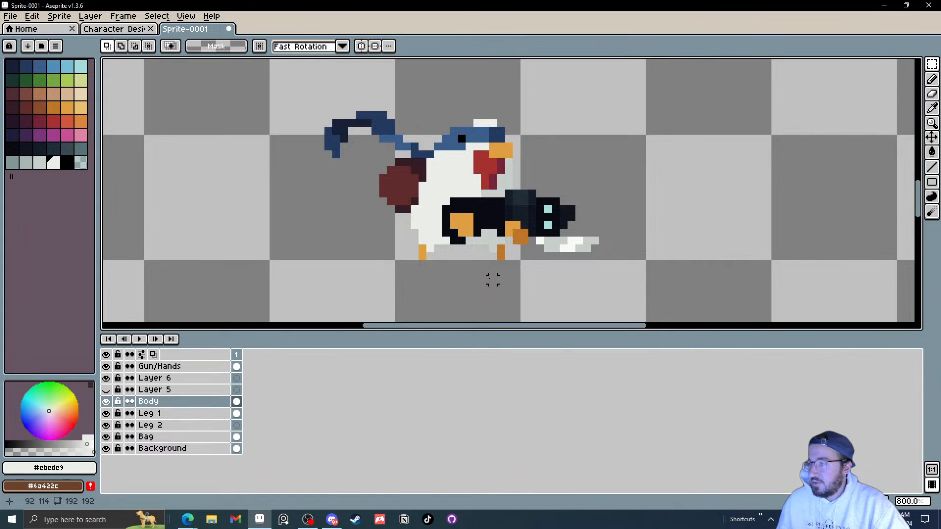
left_click_drag(509, 265, 479, 227)
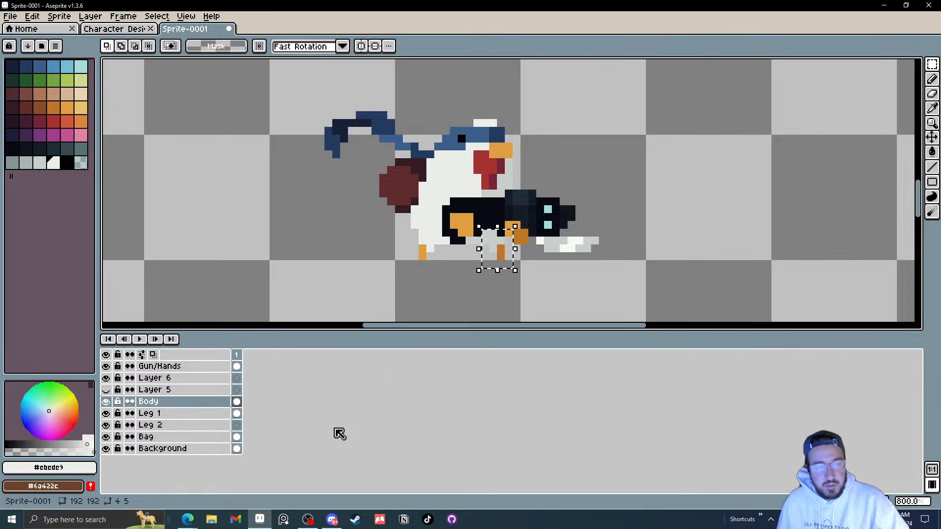
left_click(239, 426)
key("ctrl+t")
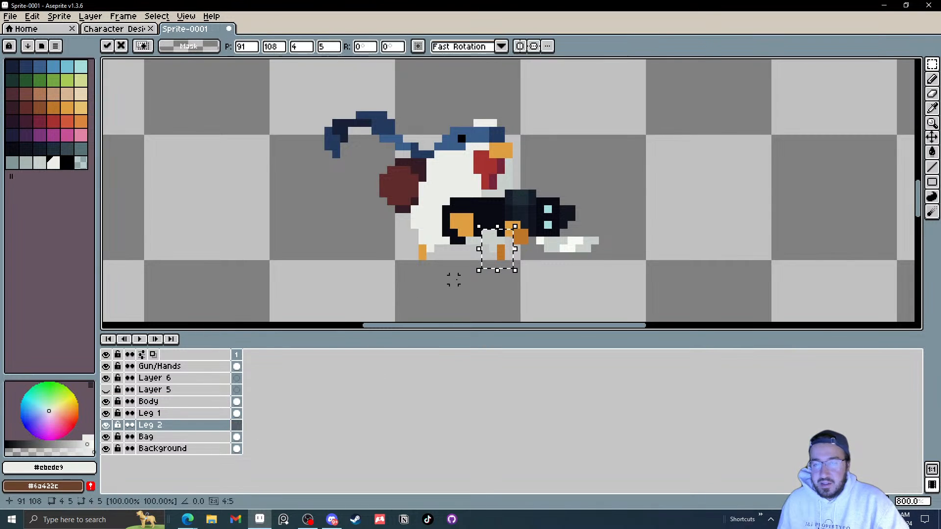
left_click(444, 296)
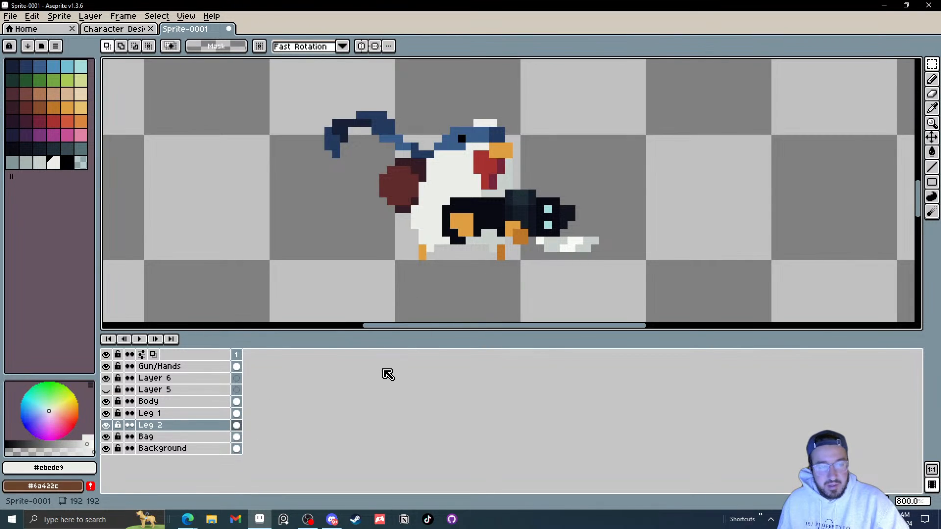
key("ctrl+z")
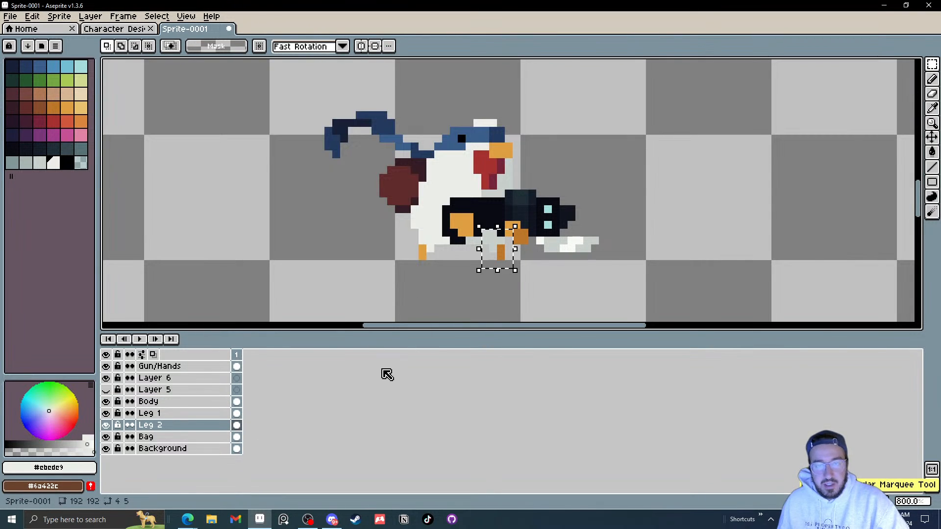
left_click(240, 401)
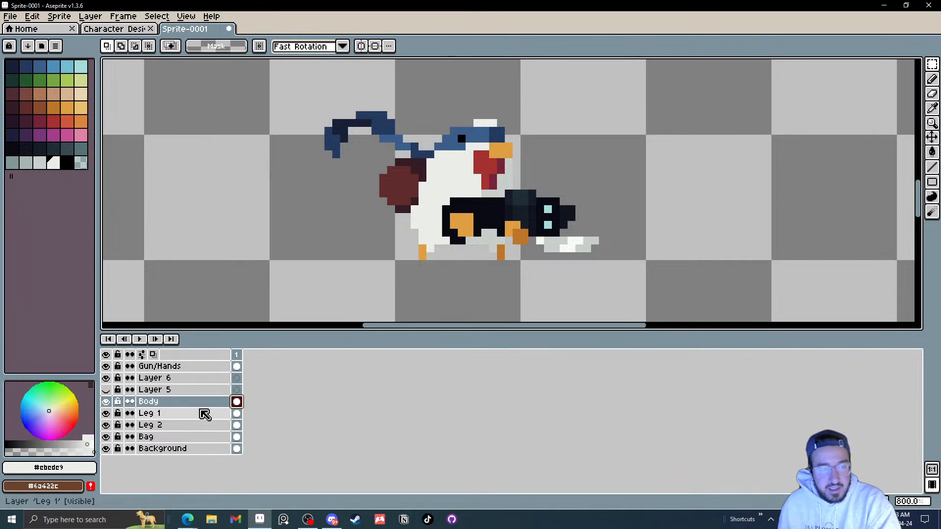
Step: Hide the Gun/Hands and Leg 2 layers to inspect the body where the right leg was
left_click(110, 425)
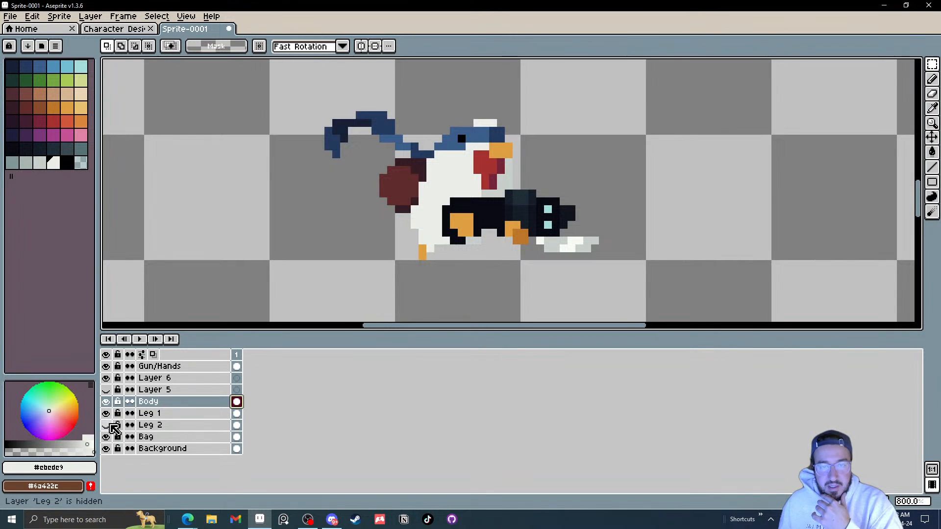
left_click(107, 367)
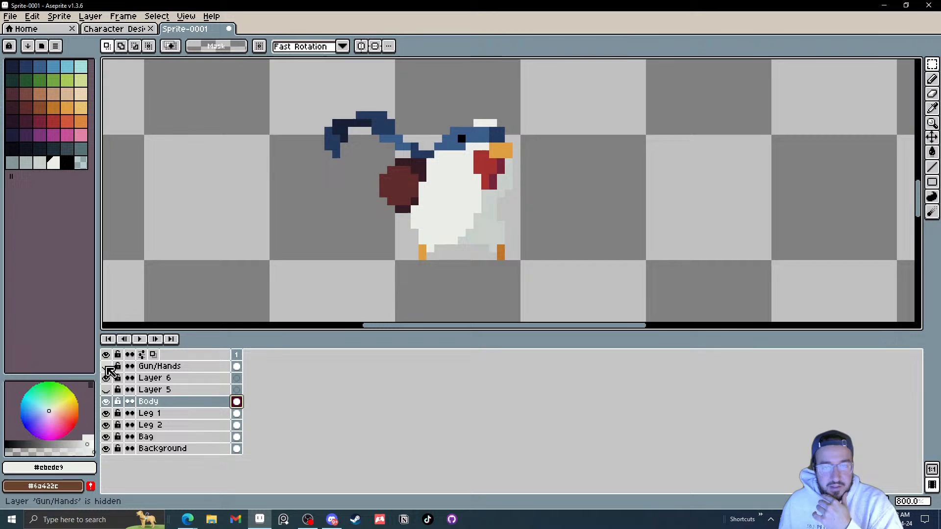
left_click(108, 426)
left_click(108, 426)
left_click(107, 427)
left_click(107, 426)
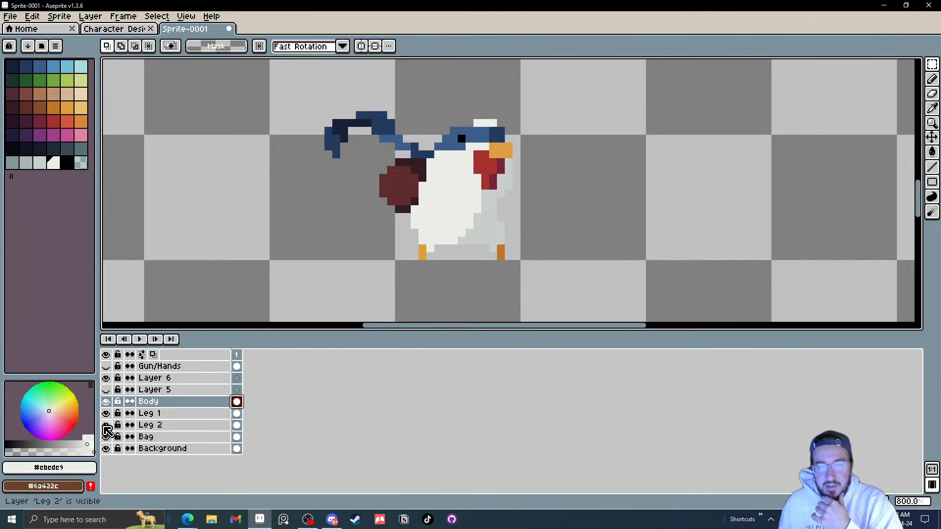
left_click(107, 426)
left_click(108, 426)
left_click(108, 426)
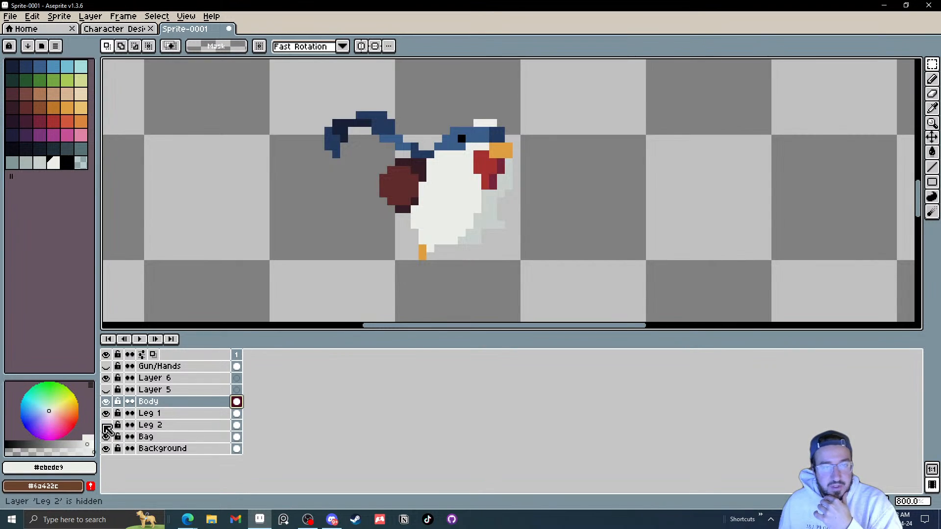
left_click(107, 426)
left_click(107, 427)
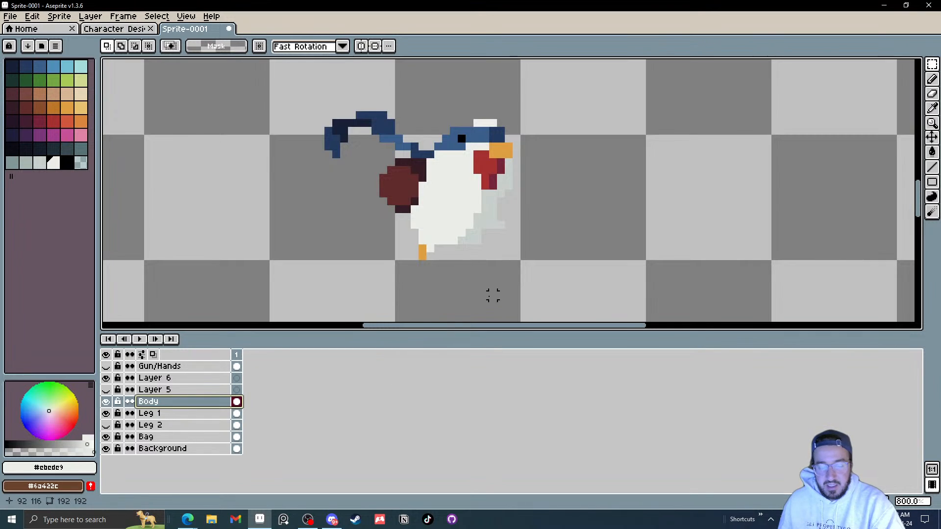
Step: Fill the gap under the right leg on the Body layer with light grey #c7cfcc pixels using the Pencil
scroll(492, 295, "up", 5)
key("b")
left_click(412, 190, "alt")
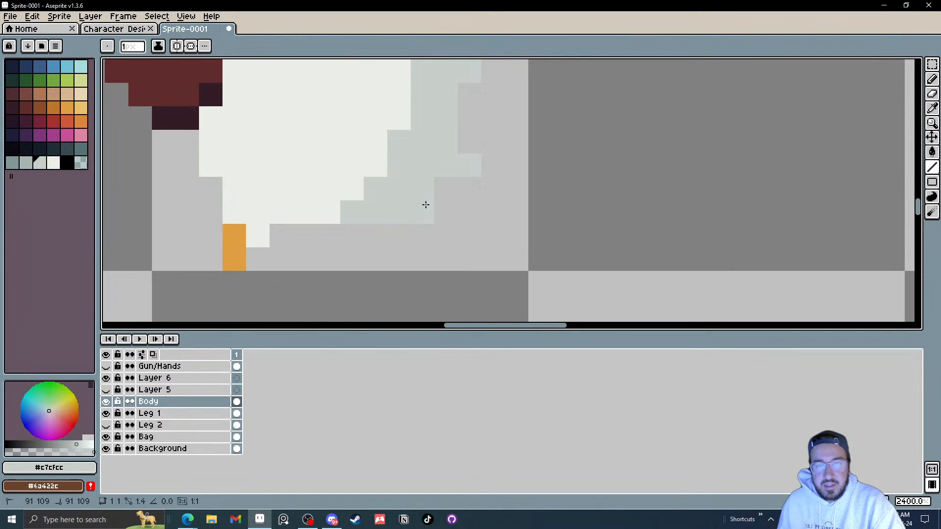
left_click(445, 189)
left_click(469, 189)
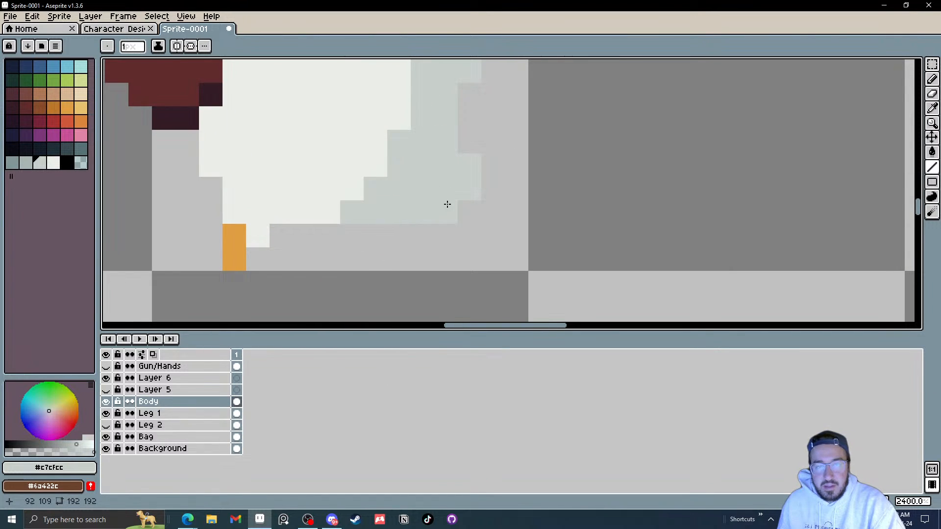
Step: Show the Leg 2 and Gun/Hands layers again, keeping Layer 5 hidden
left_click(105, 427)
left_click(104, 427)
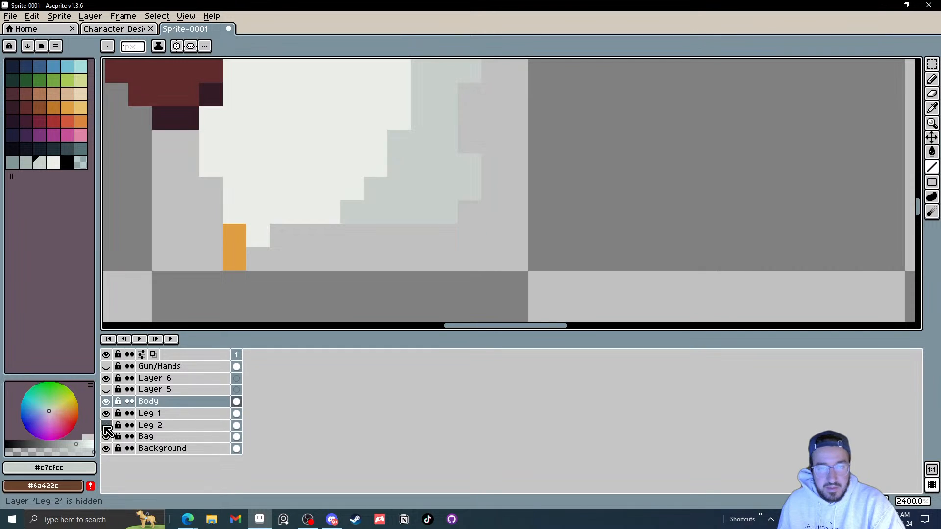
left_click(105, 426)
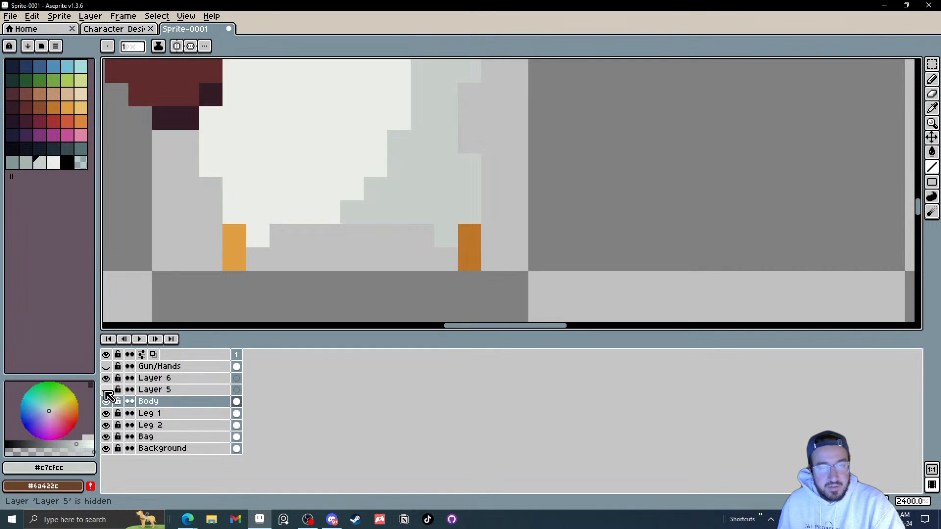
scroll(314, 257, "down", 5)
scroll(307, 259, "up", 2)
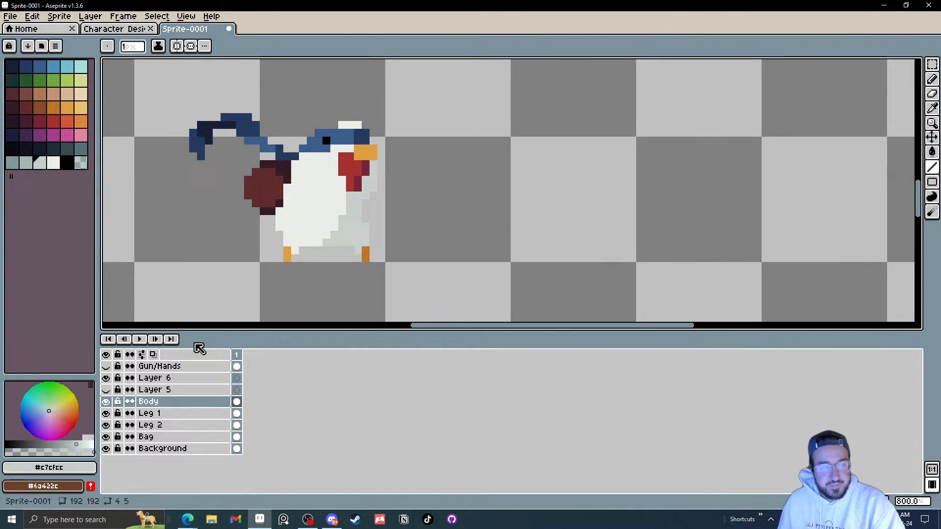
left_click(105, 390)
left_click(106, 390)
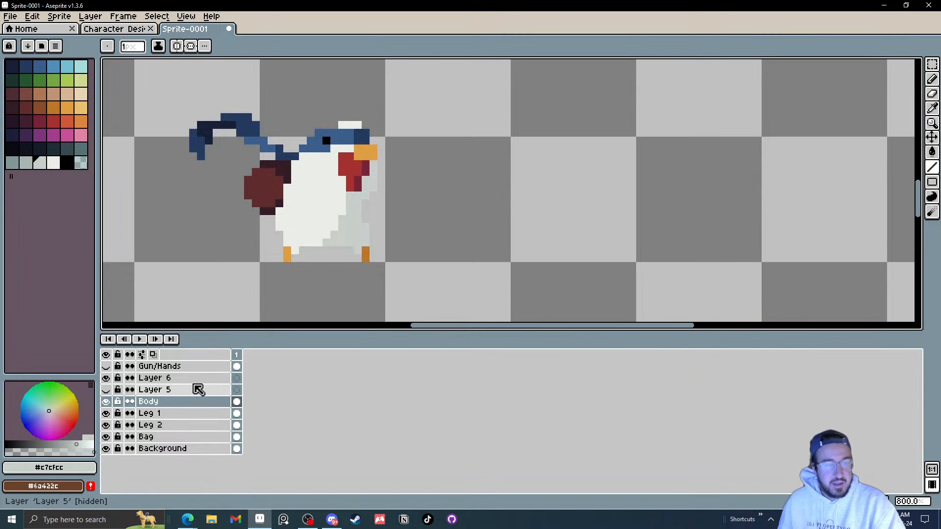
left_click(106, 370)
left_click(106, 370)
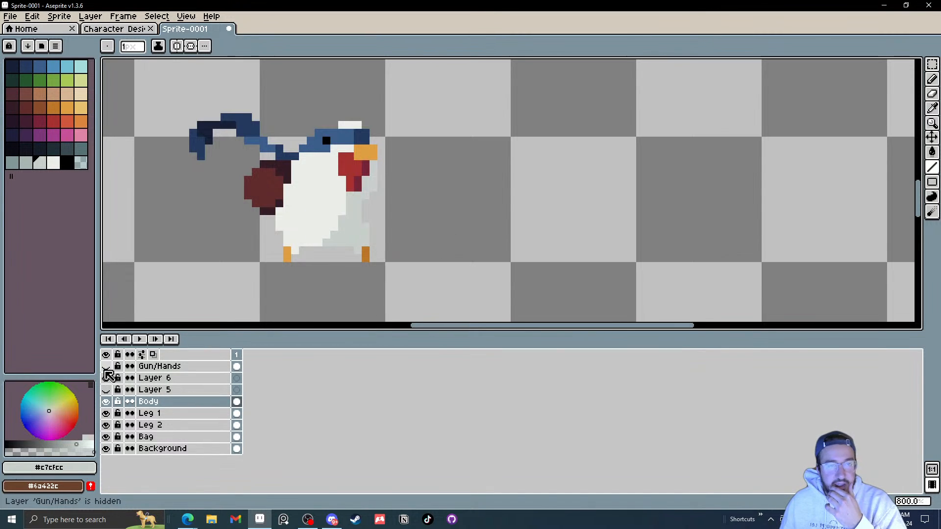
left_click(105, 370)
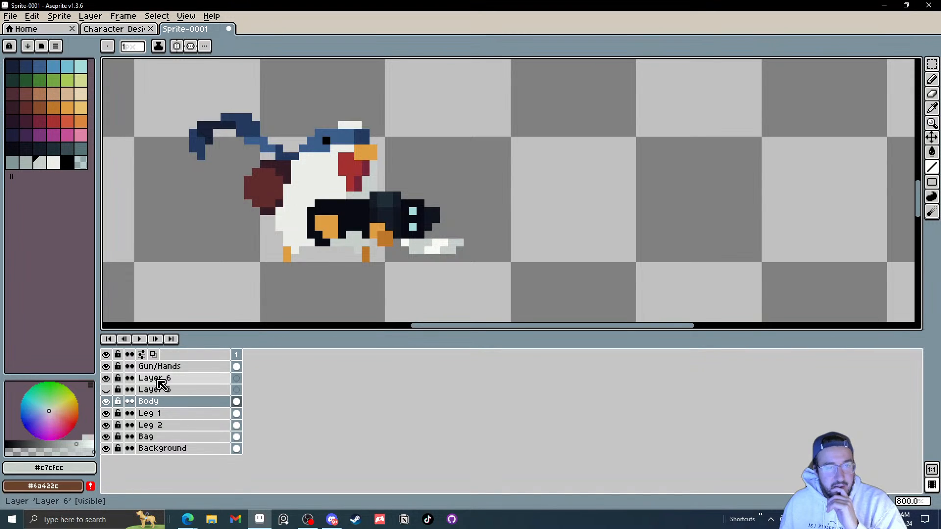
Step: Select Layer 6 and add a new layer above it
left_click_drag(230, 241, 283, 262)
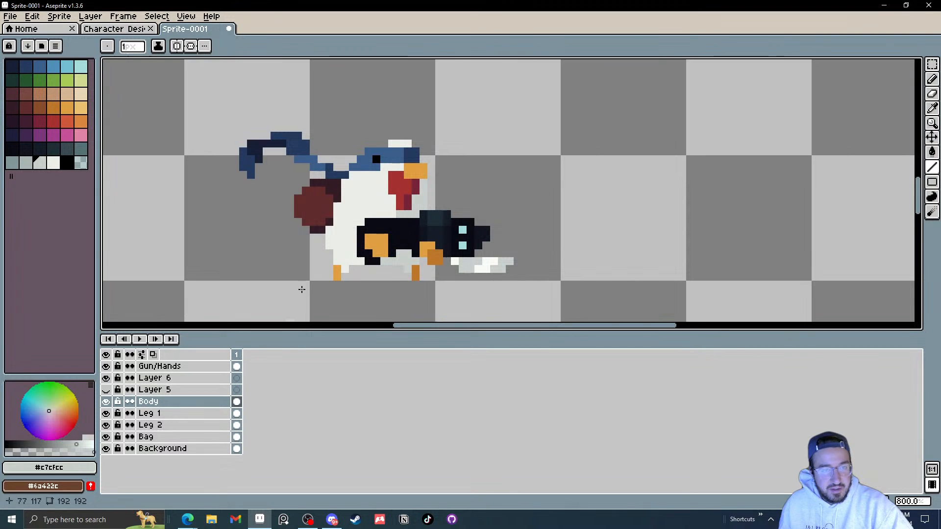
left_click(185, 378)
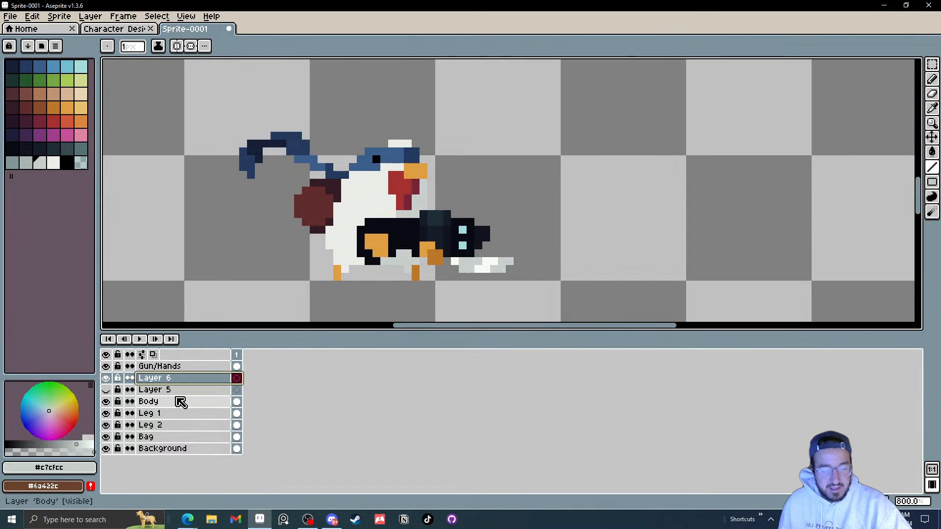
key("shift+n")
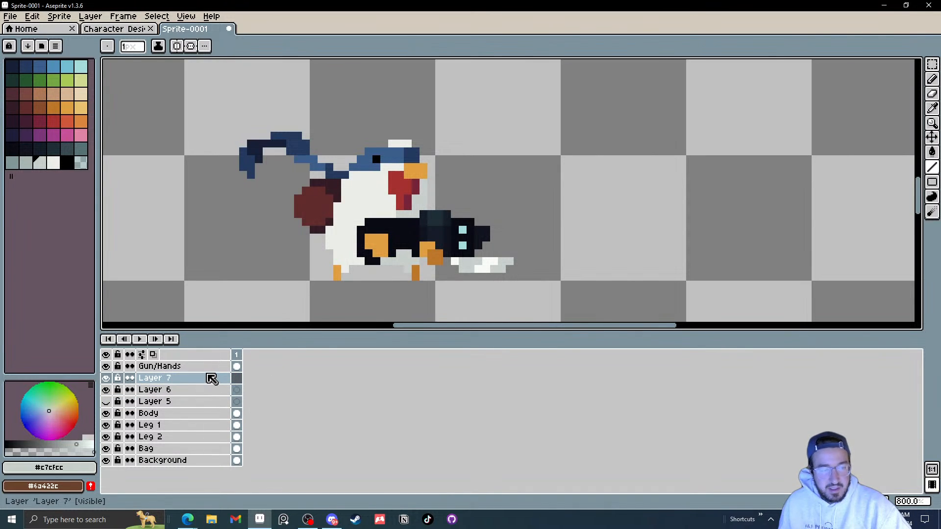
Step: Rename Layer 7 as Head
double_click(168, 382)
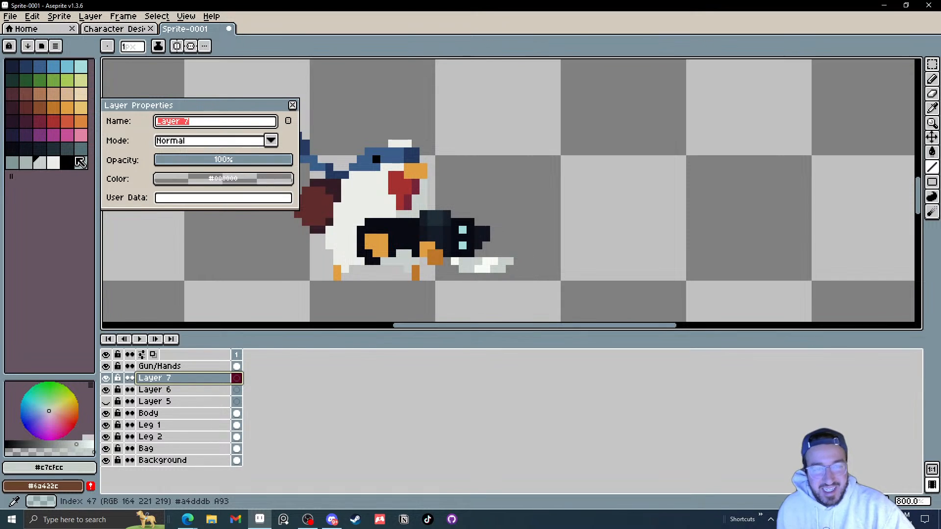
left_click(105, 401)
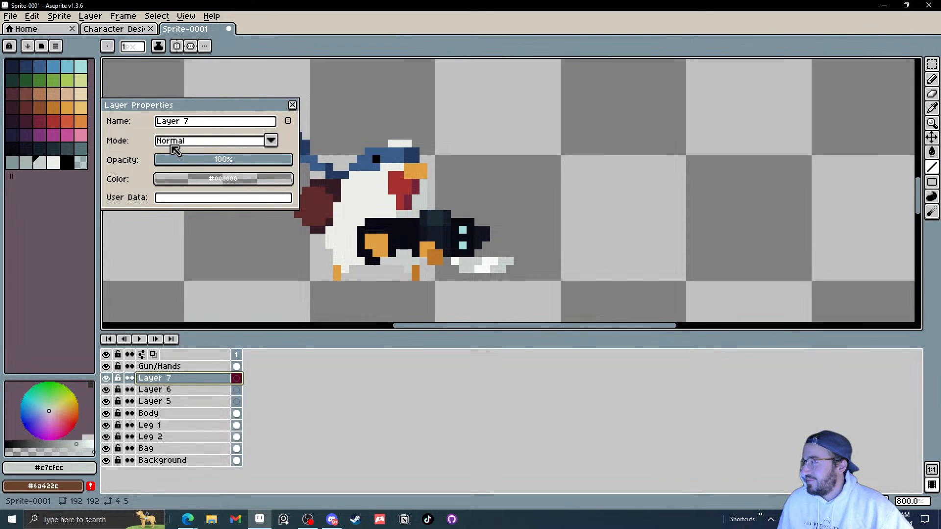
left_click(169, 390)
left_click(182, 403)
double_click(174, 379)
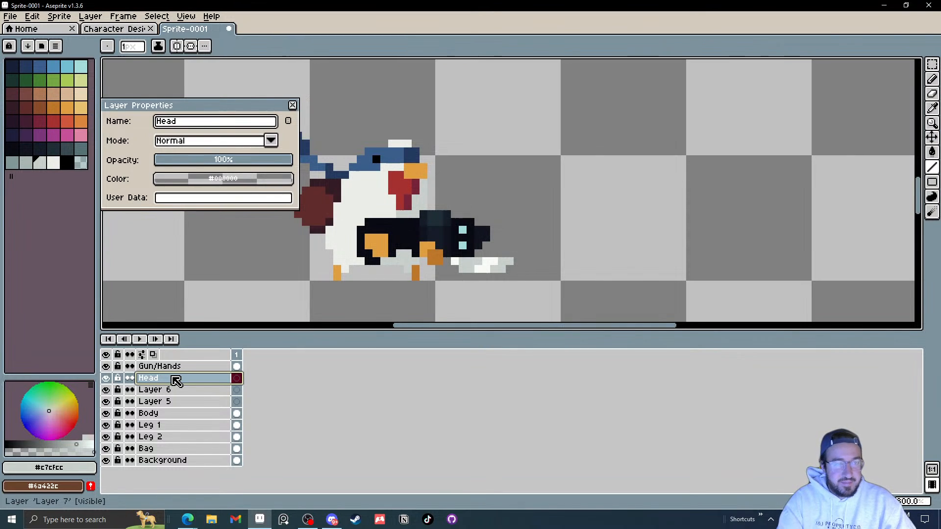
key("Return")
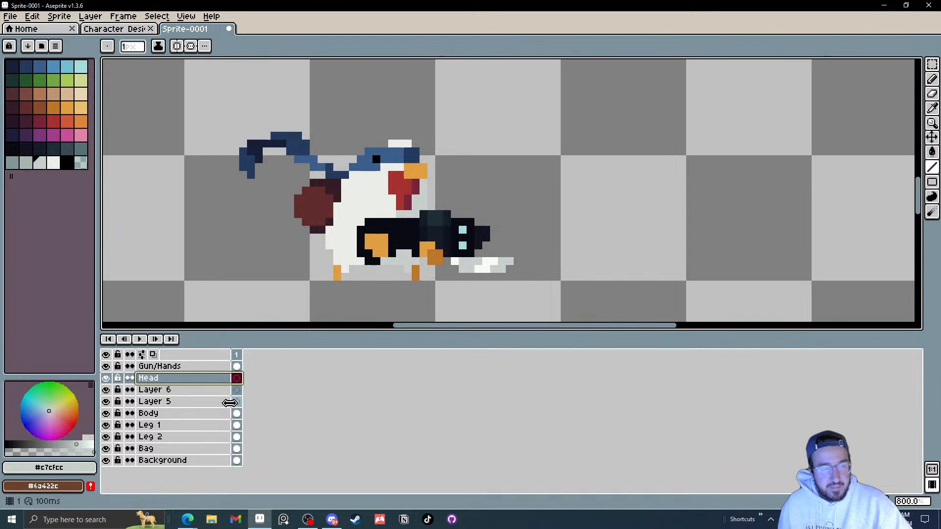
Step: Lasso a selection around the head on the Body layer
left_click(242, 418)
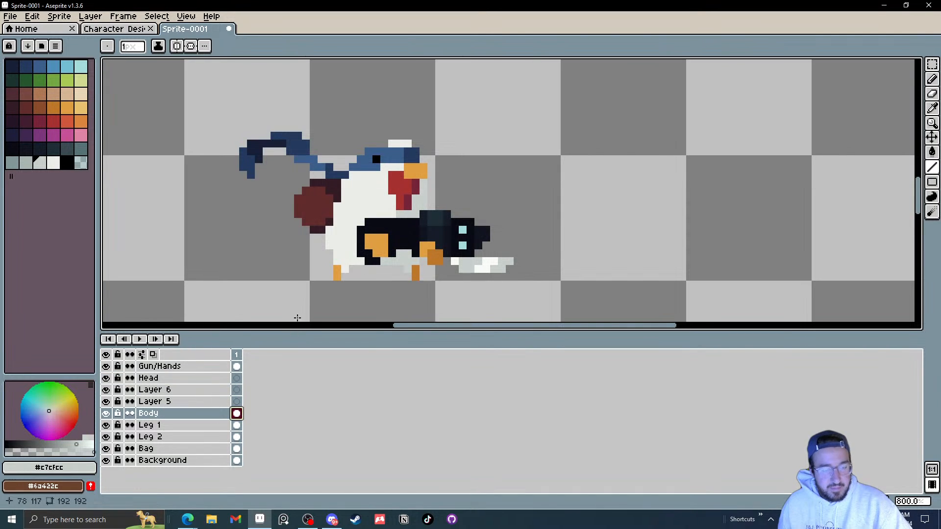
key("q")
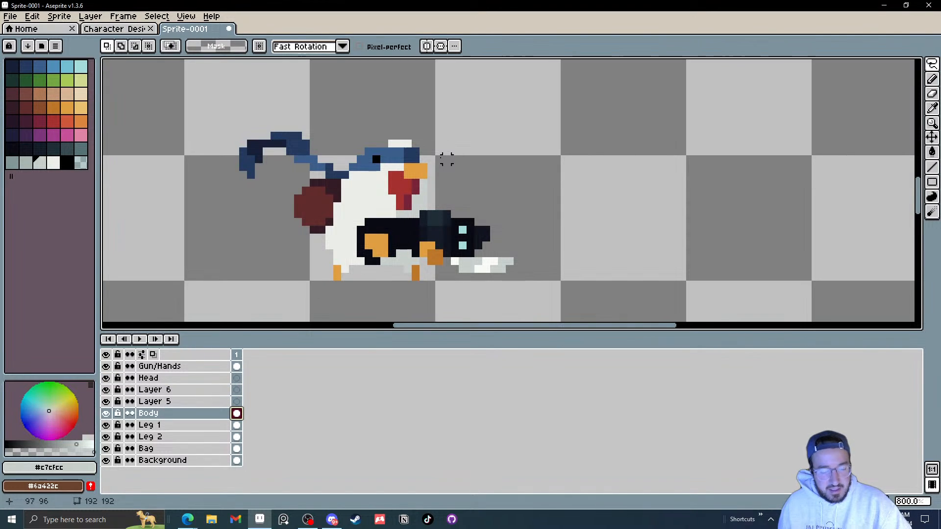
mouse_move(447, 160)
left_mouse_down()
mouse_move(414, 214)
mouse_move(368, 205)
mouse_move(354, 189)
mouse_move(360, 144)
mouse_move(403, 136)
mouse_move(445, 158)
left_mouse_up()
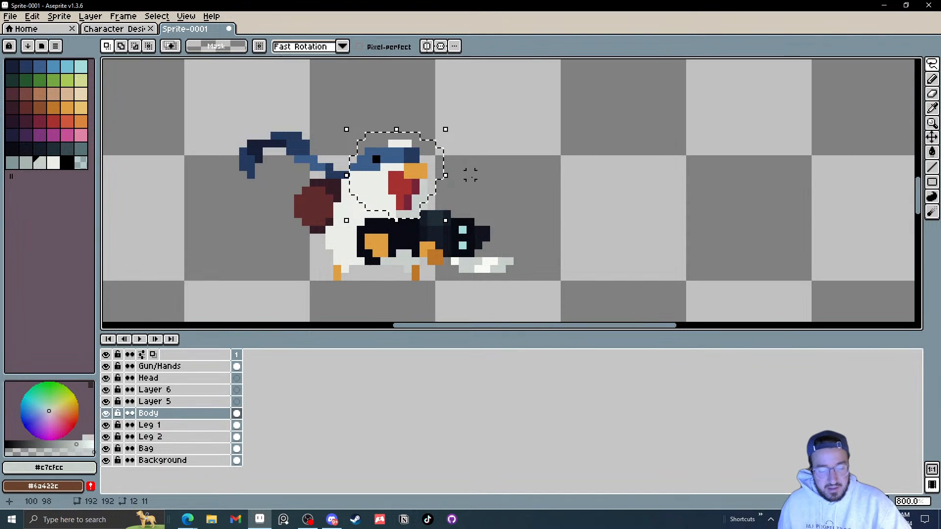
Step: Hide the Gun/Hands and Bag layers to isolate the body and head
left_click(106, 366)
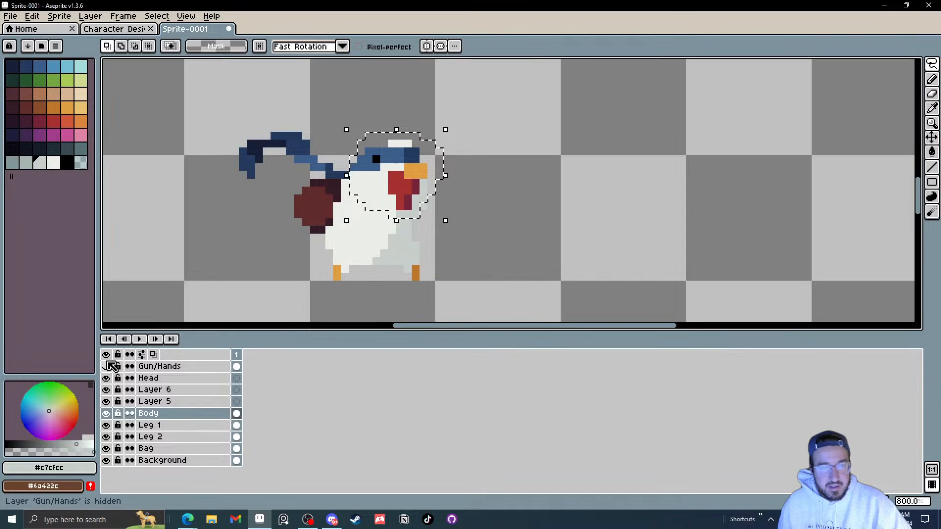
left_click(106, 448)
scroll(385, 212, "up", 3)
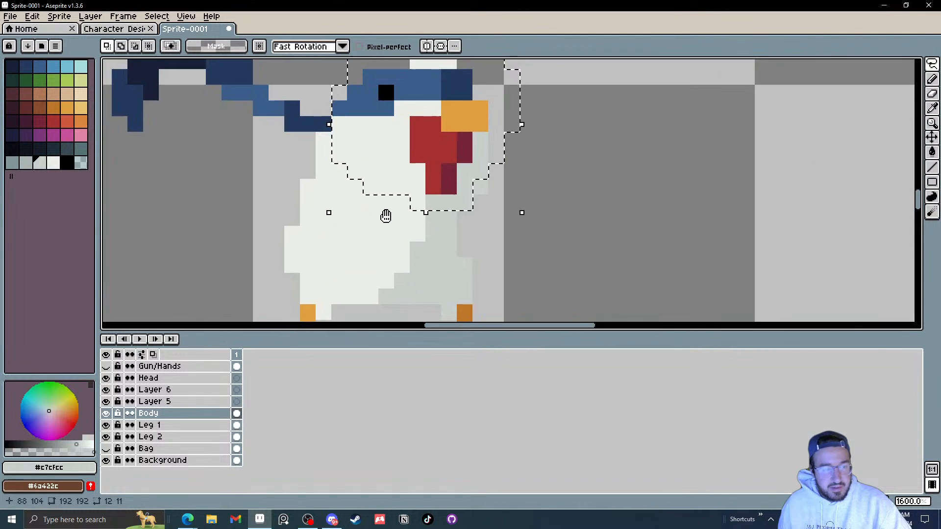
left_click(407, 204)
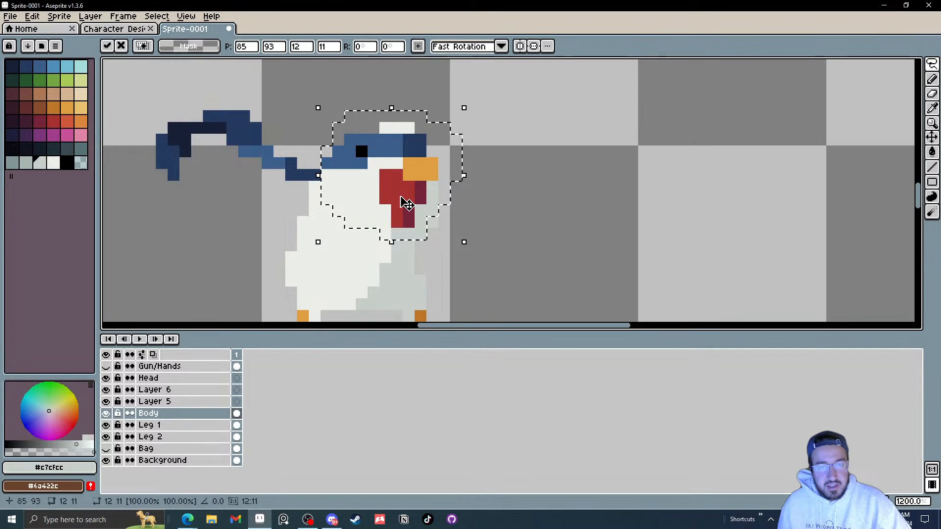
key("Return")
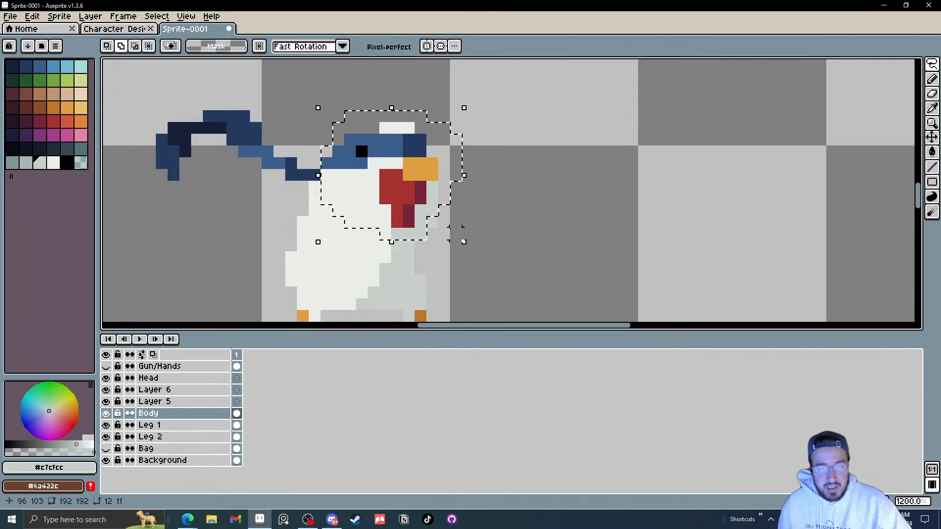
scroll(437, 226, "up", 3)
key("w")
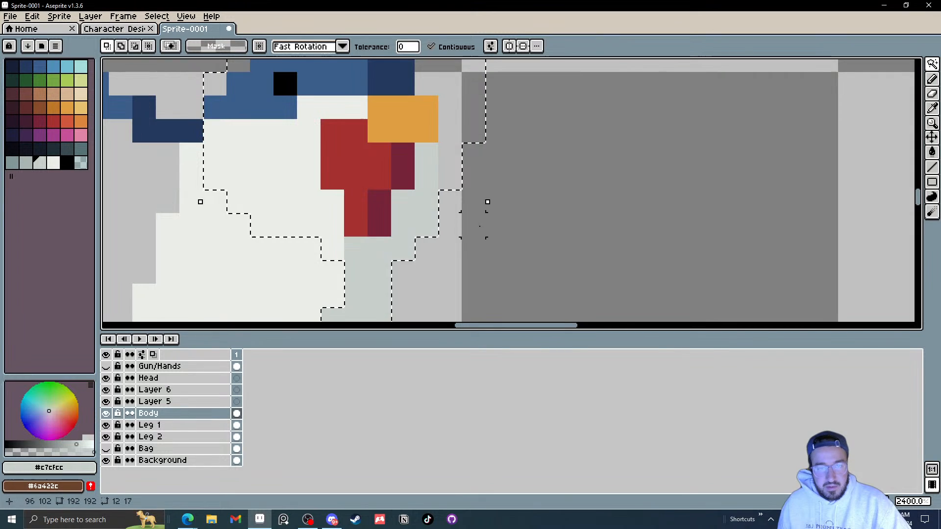
scroll(441, 224, "down", 10)
scroll(454, 220, "up", 12)
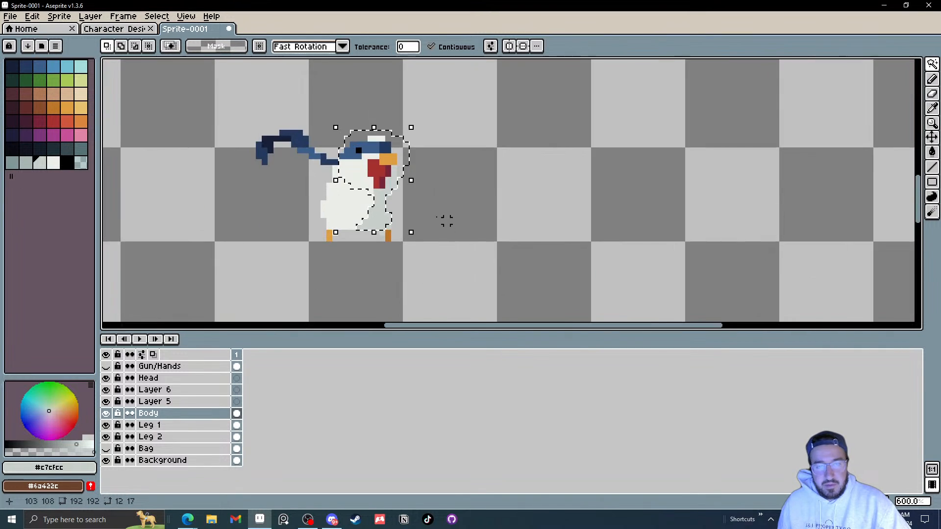
key("ctrl+d")
scroll(414, 201, "down", 6)
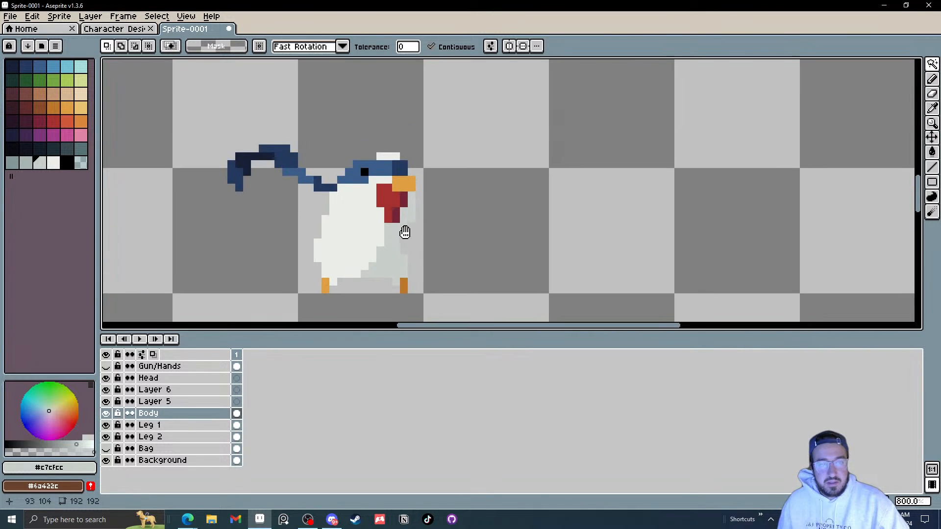
scroll(403, 227, "up", 1)
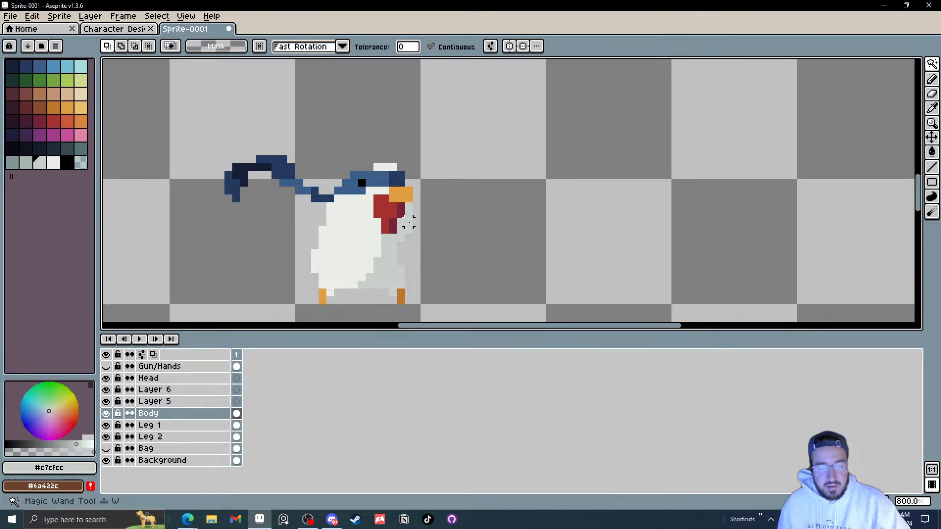
key("q")
scroll(413, 227, "up", 1)
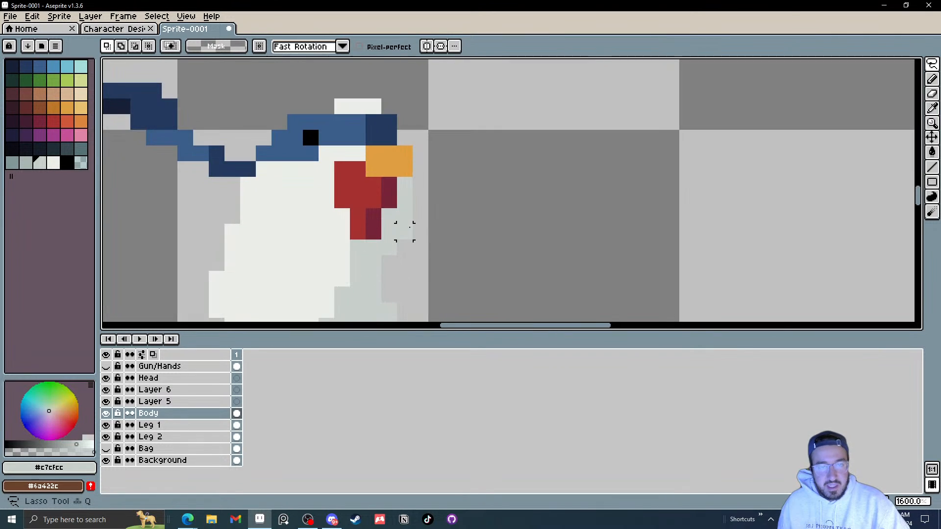
Step: Lasso the head on the Body layer, move those pixels onto the Head layer, and deselect
mouse_move(407, 231)
left_mouse_down()
mouse_move(389, 248)
mouse_move(342, 248)
mouse_move(278, 200)
mouse_move(279, 184)
mouse_move(263, 184)
mouse_move(295, 75)
mouse_move(404, 91)
mouse_move(452, 138)
mouse_move(424, 228)
left_mouse_up()
scroll(443, 225, "down", 4)
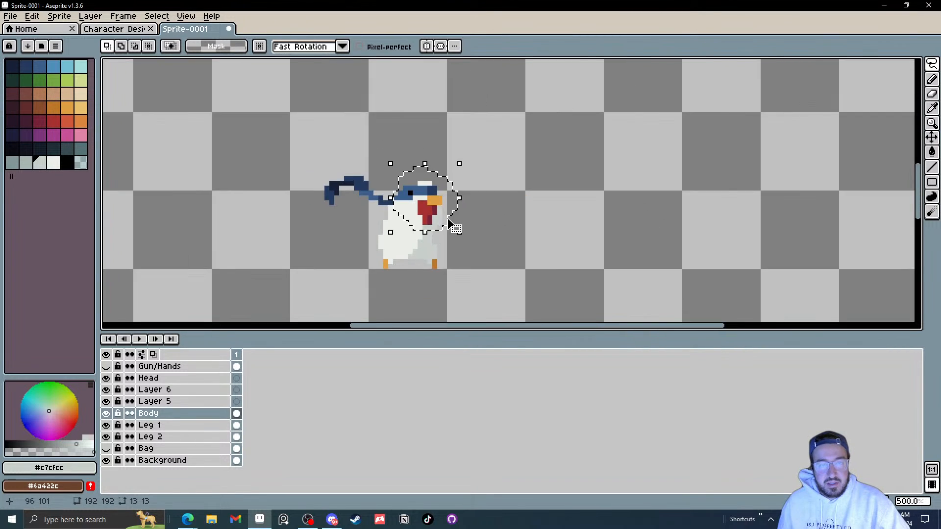
scroll(446, 223, "up", 4)
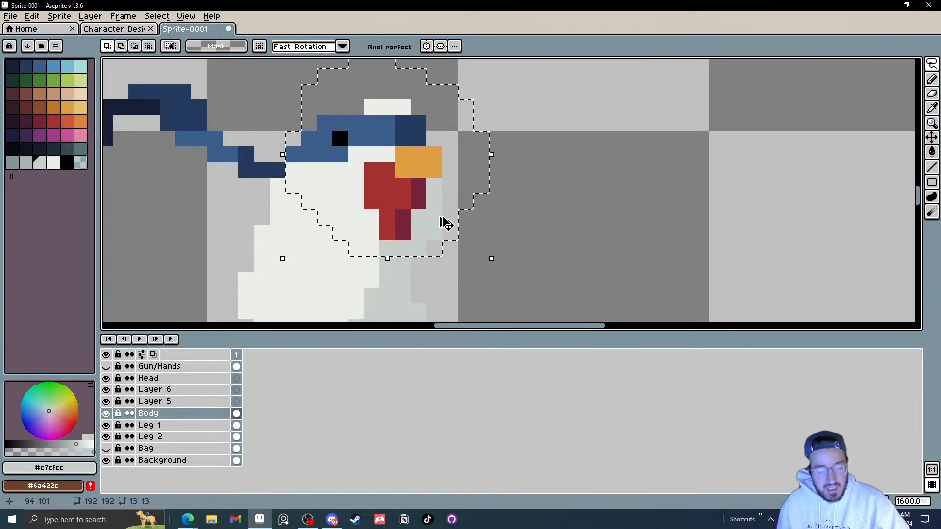
left_click(238, 378)
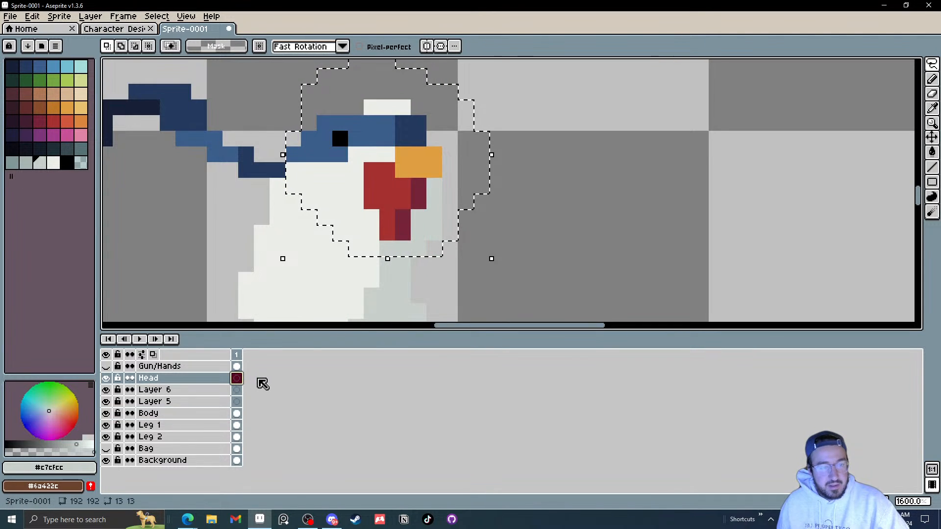
key("ctrl+t")
left_click(238, 414)
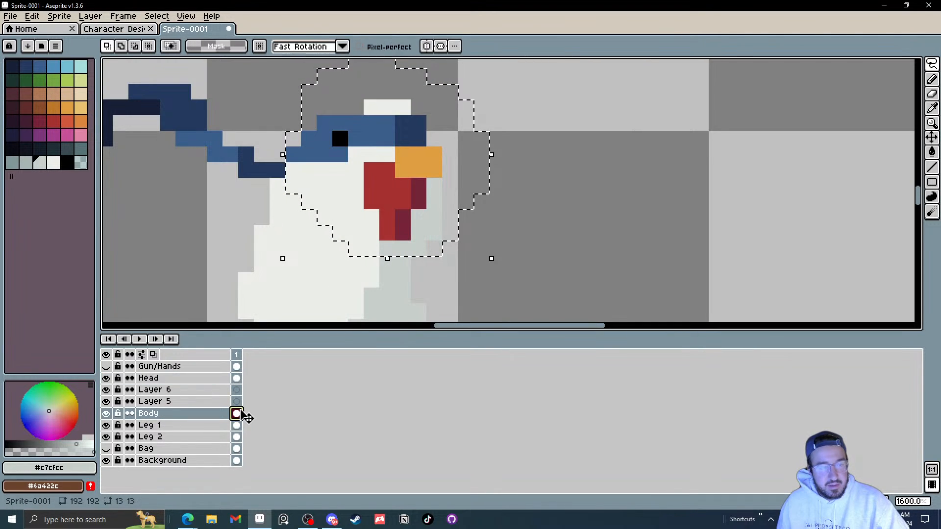
key("ctrl+d")
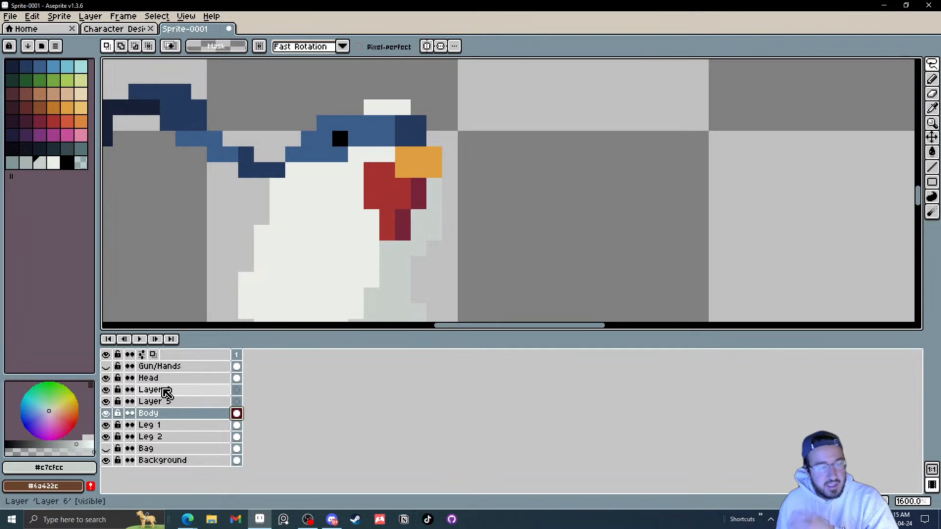
Step: Toggle the Head layer's visibility several times to check the body underneath, leaving it hidden
left_click(106, 379)
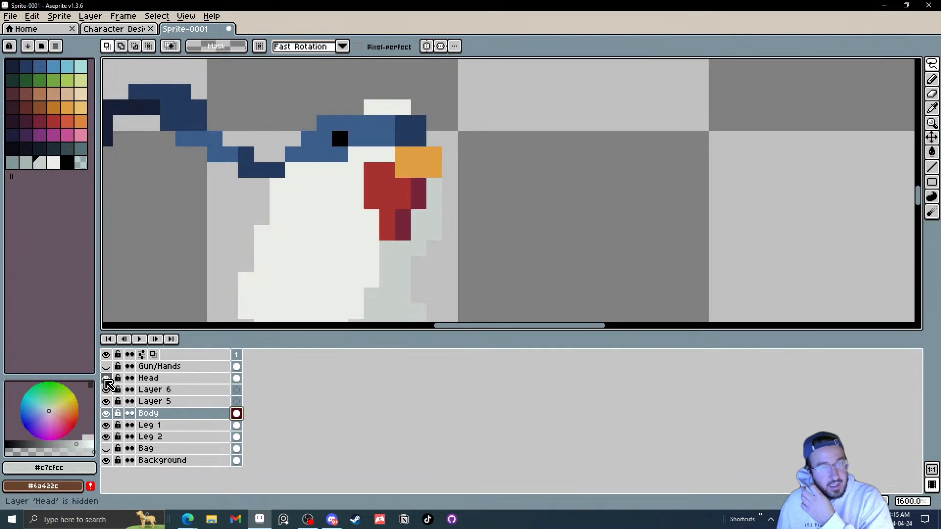
left_click(106, 378)
left_click(105, 379)
left_click(106, 379)
left_click(106, 379)
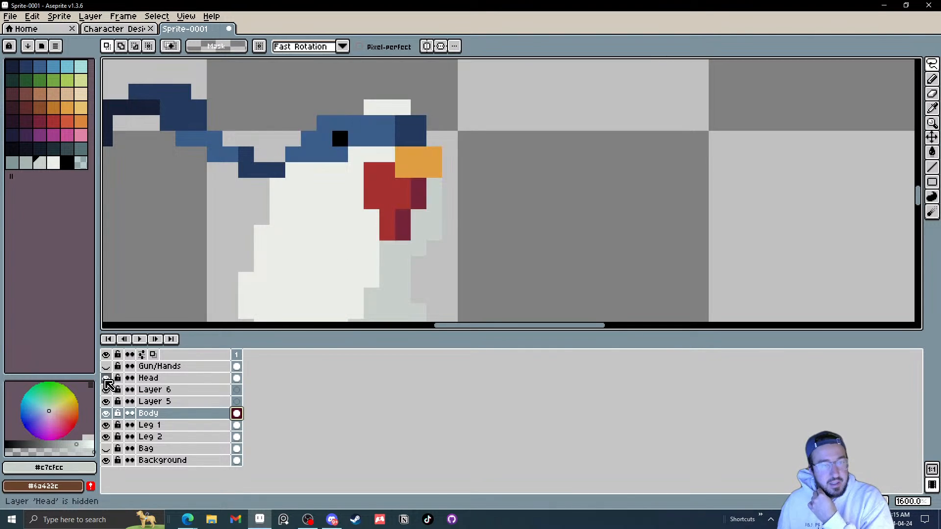
left_click(106, 379)
left_click(106, 379)
left_click(106, 379)
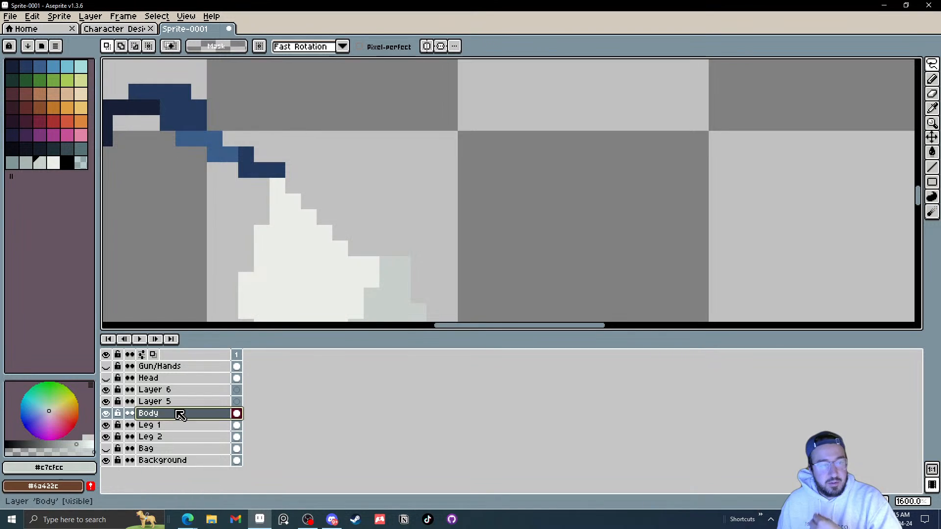
Step: Fill the neck gap on the Body layer with white #ebede9 and grey #c7cfcc pixels using the Pencil
key("i")
left_click(300, 201)
key("b")
mouse_move(298, 199)
left_mouse_down()
mouse_move(328, 194)
mouse_move(322, 213)
mouse_move(333, 208)
mouse_move(341, 225)
mouse_move(351, 219)
mouse_move(360, 246)
mouse_move(369, 244)
mouse_move(364, 212)
mouse_move(325, 187)
left_mouse_up()
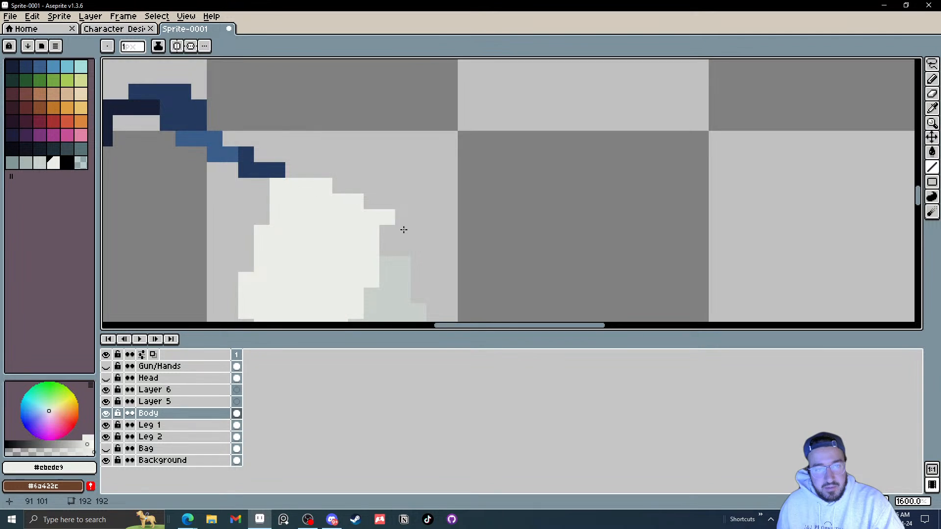
left_click(391, 264, "alt")
mouse_move(388, 248)
left_mouse_down()
mouse_move(391, 224)
mouse_move(402, 250)
left_mouse_up()
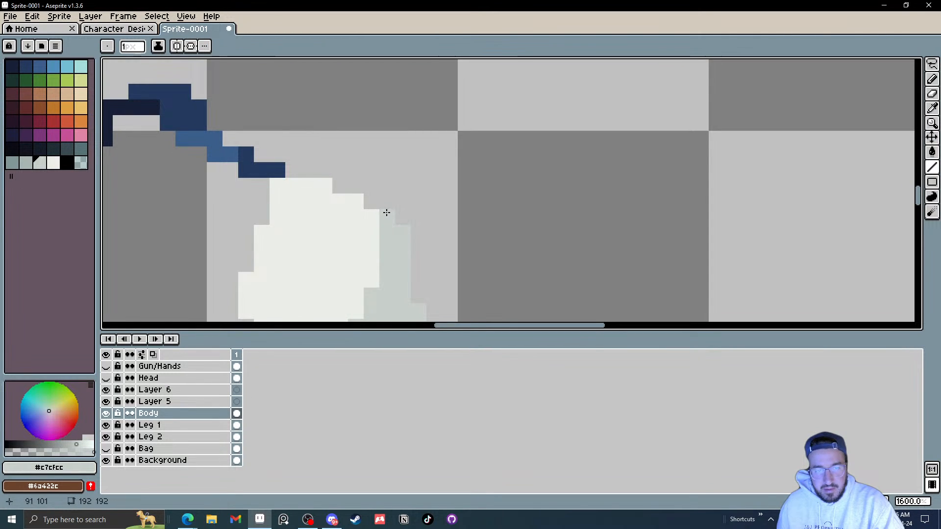
left_click(386, 213)
scroll(437, 230, "down", 6)
scroll(411, 244, "up", 6)
mouse_move(425, 189)
left_mouse_down()
mouse_move(371, 226)
mouse_move(376, 186)
mouse_move(340, 170)
left_mouse_up()
left_click(411, 224, "alt")
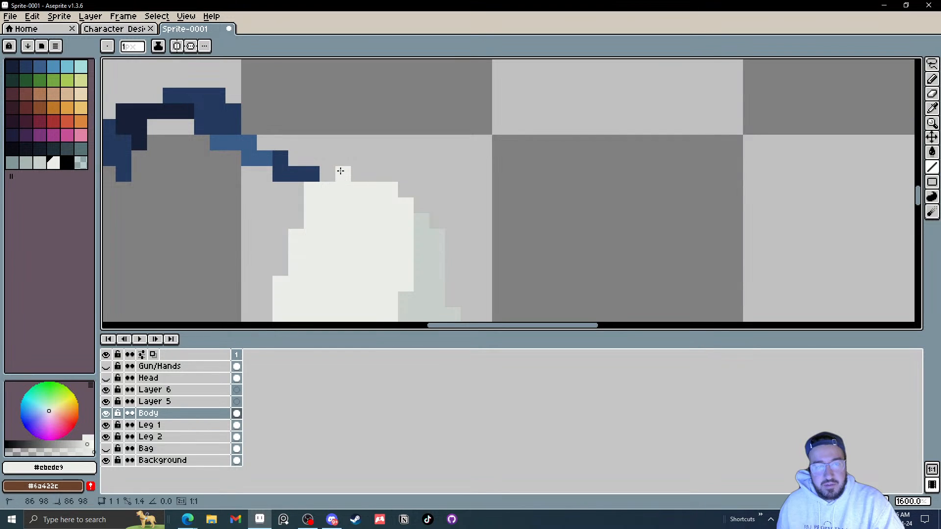
Step: Show the Head layer again, toggling it to compare the repaired body with the head
scroll(411, 243, "down", 4)
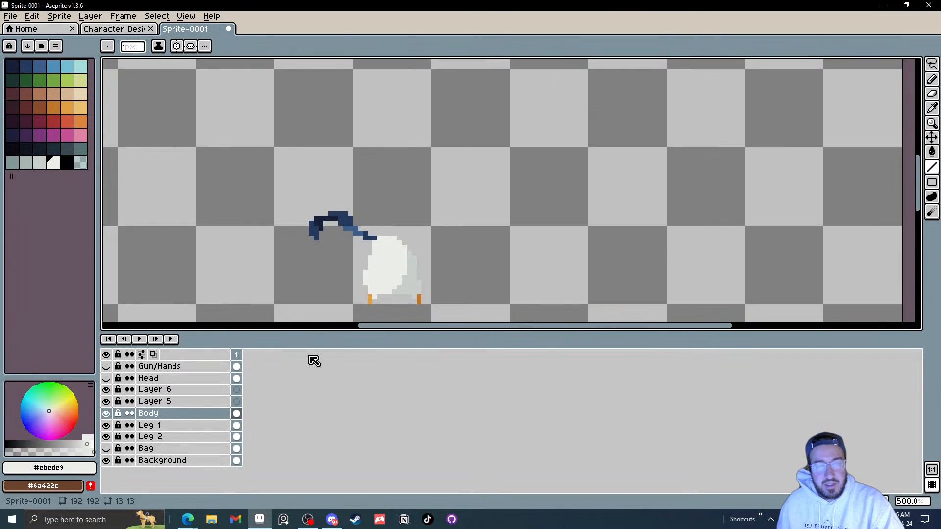
left_click(105, 378)
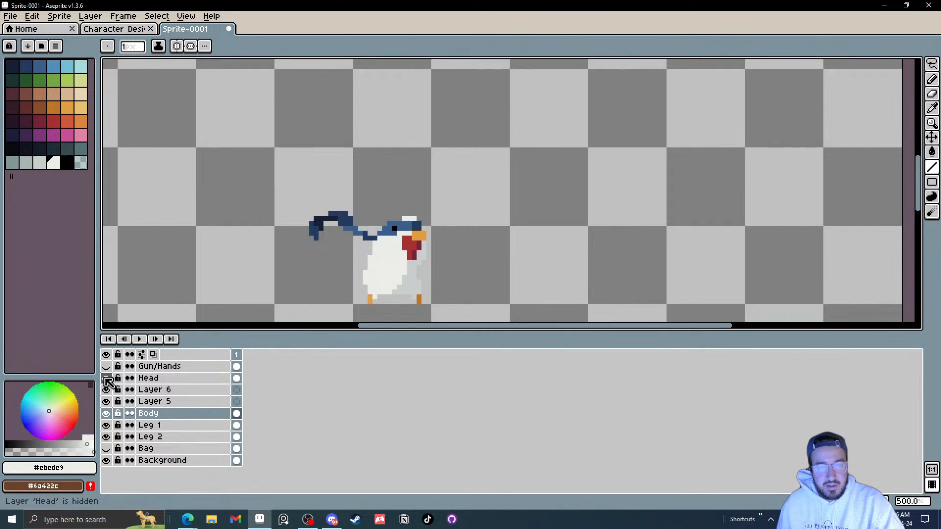
left_click(106, 378)
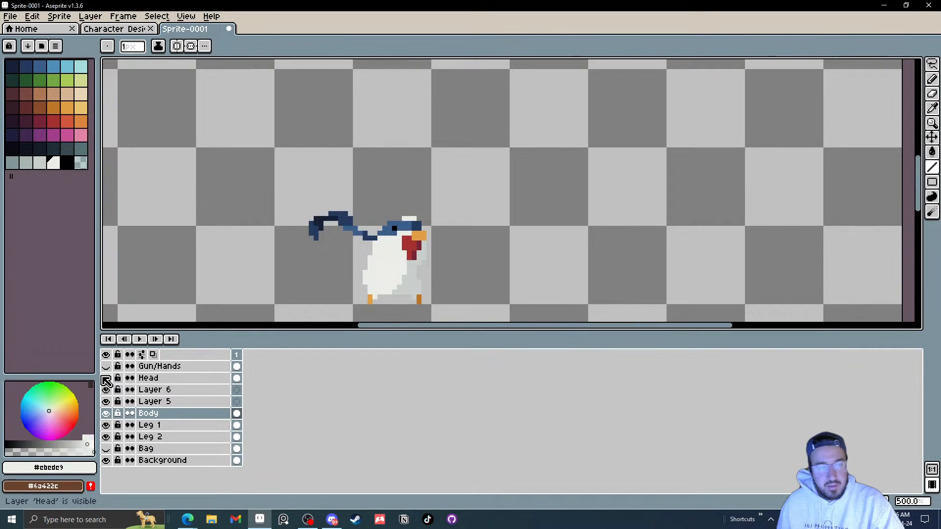
left_click(106, 378)
left_click(106, 379)
left_click(107, 378)
left_click(106, 378)
left_click(107, 378)
left_click(107, 379)
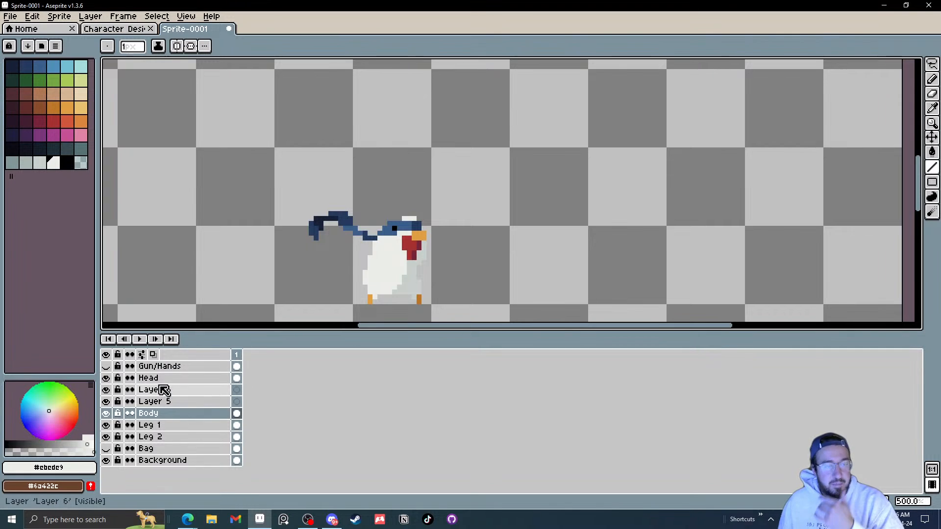
Step: Move Layer 6 above the Head layer and rename it
scroll(408, 255, "up", 2)
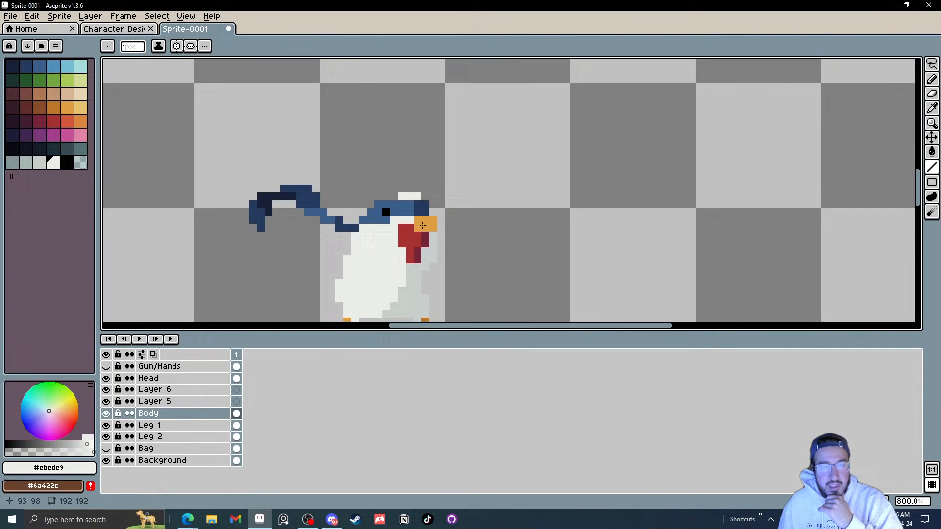
left_click(160, 391)
left_click_drag(164, 395, 176, 381)
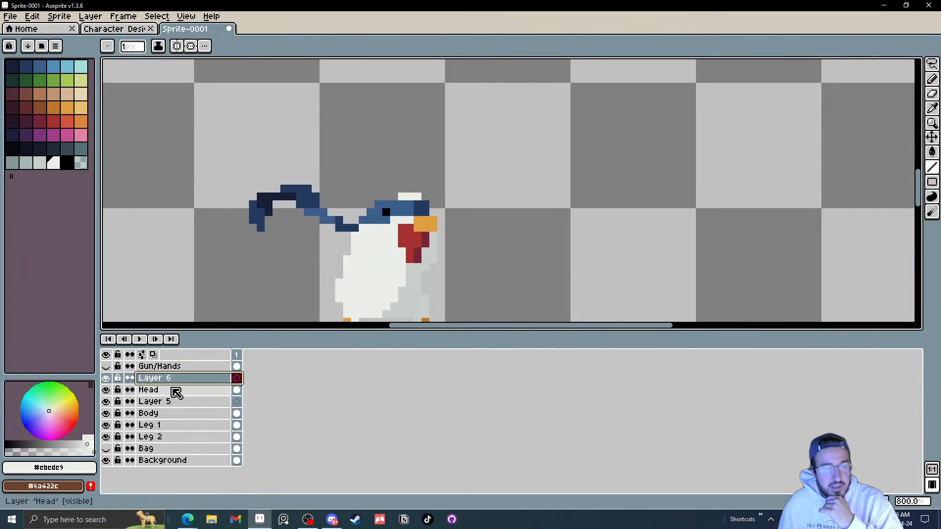
double_click(164, 383)
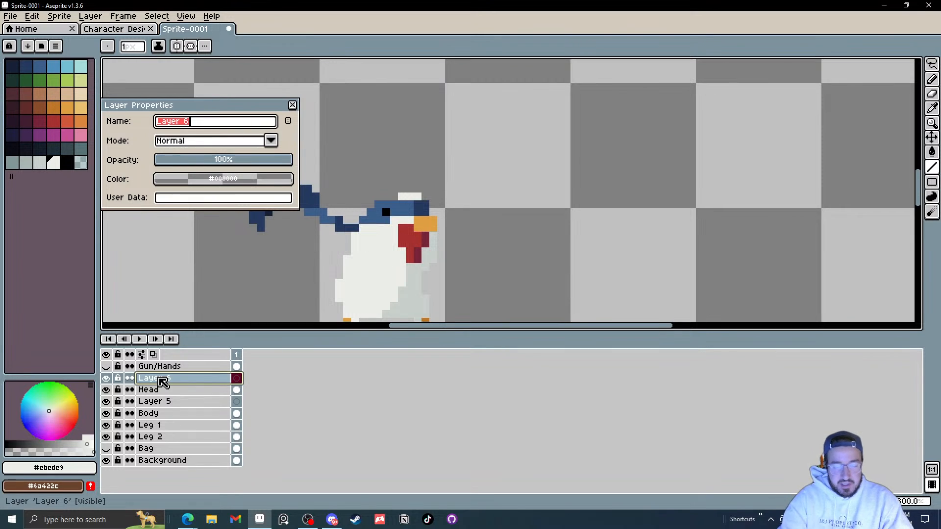
key("Return")
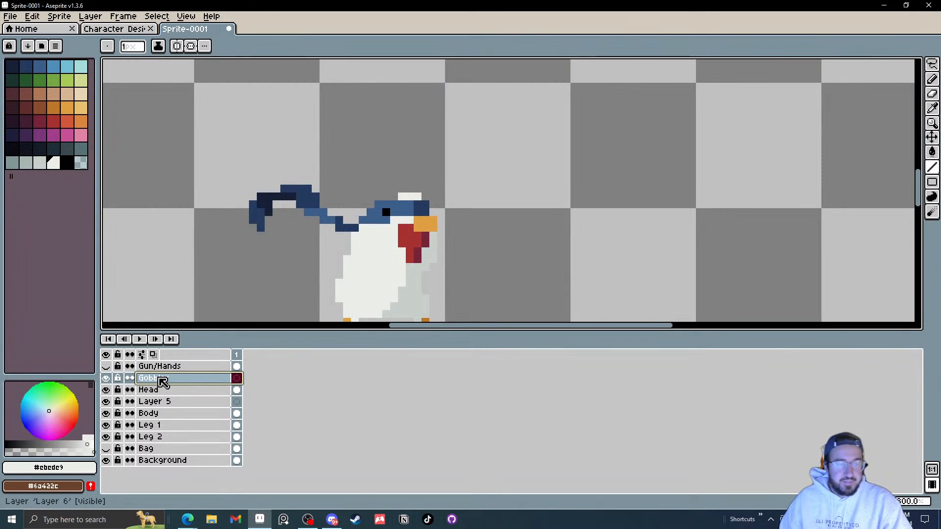
Step: Magic-wand select the red wattle on the Head layer and move it onto the Gobbler layer, then deselect
left_click(200, 390)
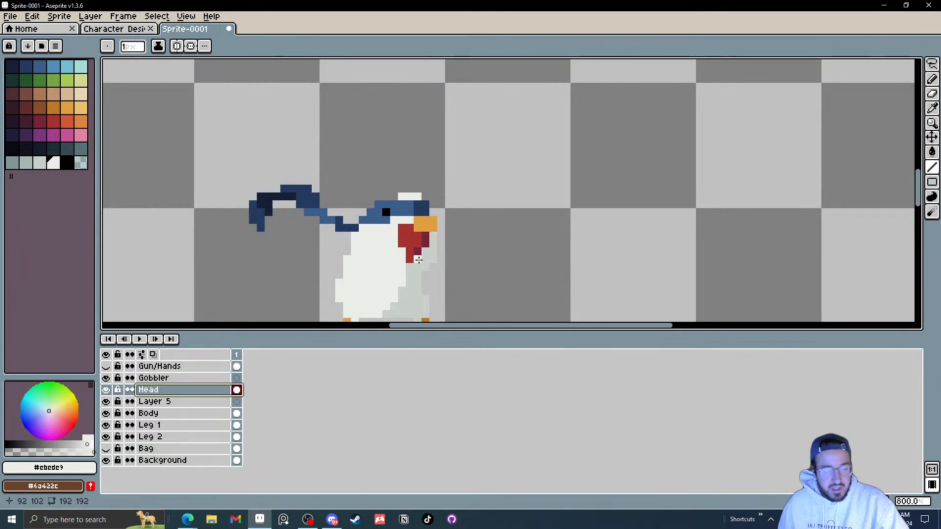
scroll(419, 259, "up", 3)
key("w")
left_click(414, 231)
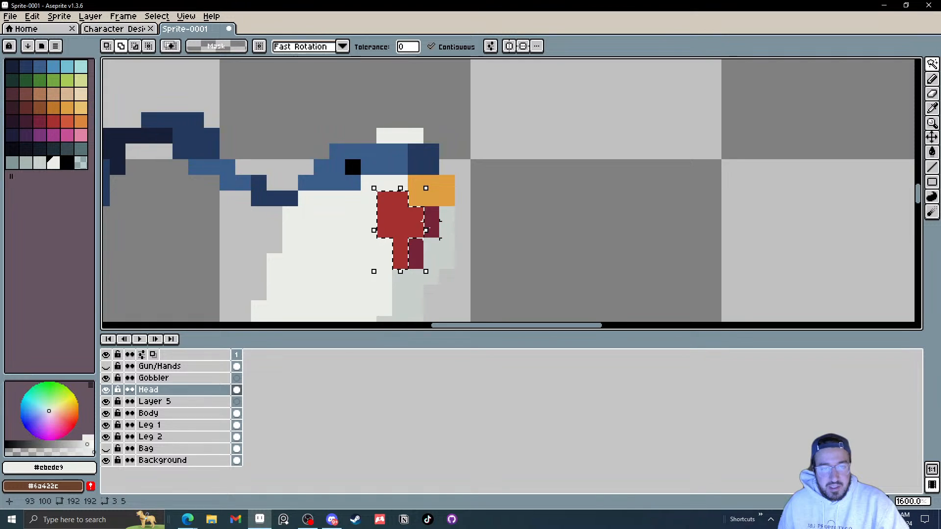
left_click(434, 230, "shift")
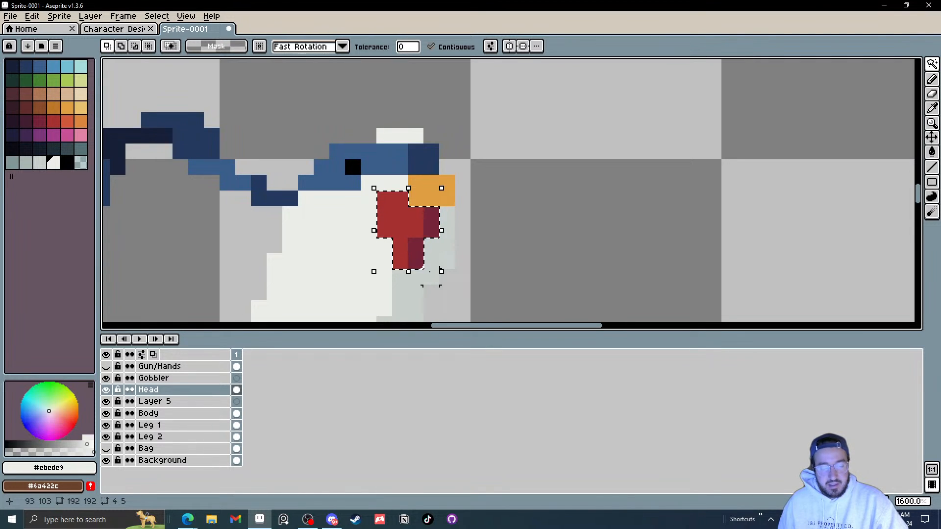
left_click(237, 379)
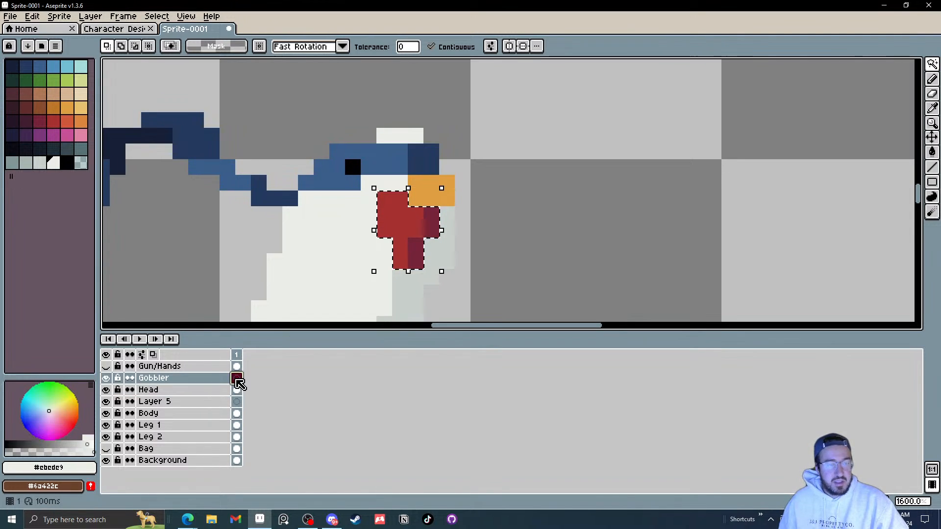
key("ctrl+t")
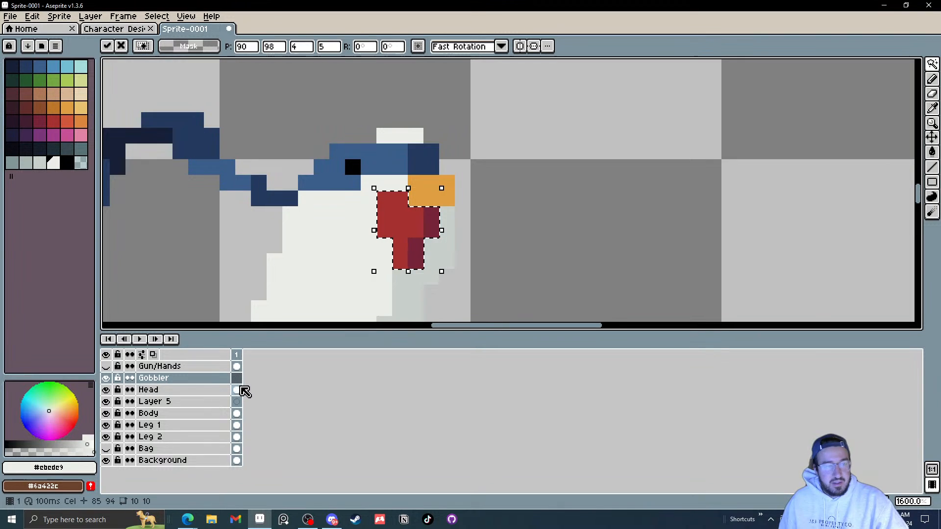
left_click(238, 391)
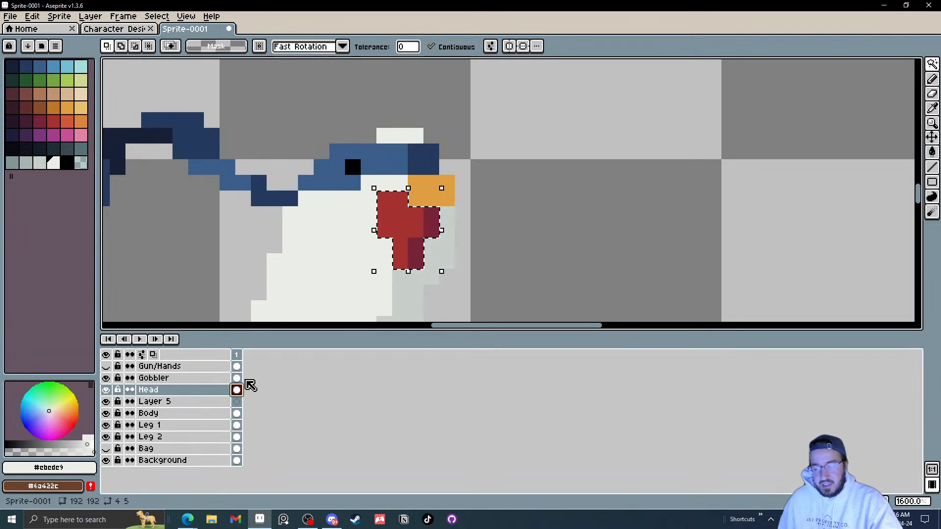
key("ctrl+d")
Step: Hide the Gobbler layer and fill the gap under the wattle on the Head layer with white #ebede9 and grey #c7cfcc pixels
left_click(106, 378)
left_click(106, 377)
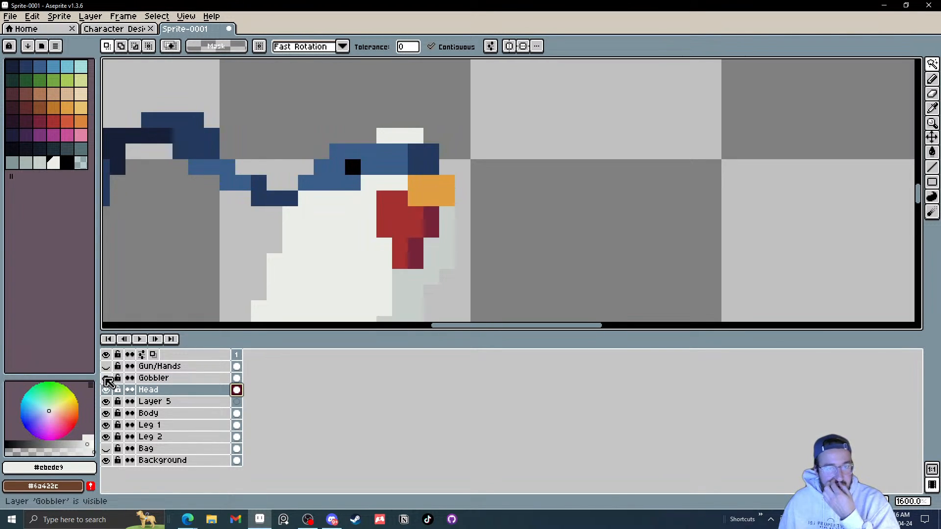
left_click(106, 378)
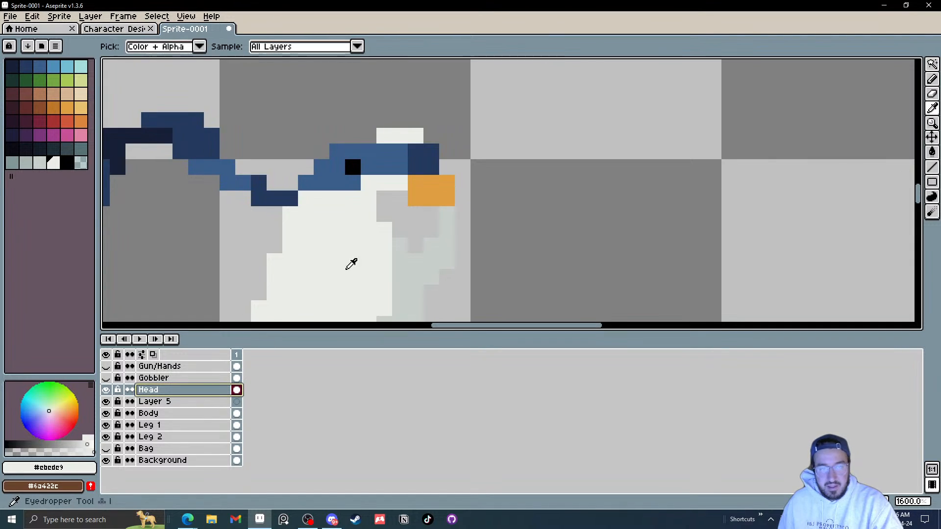
key("l")
left_click(384, 214)
left_click(400, 199)
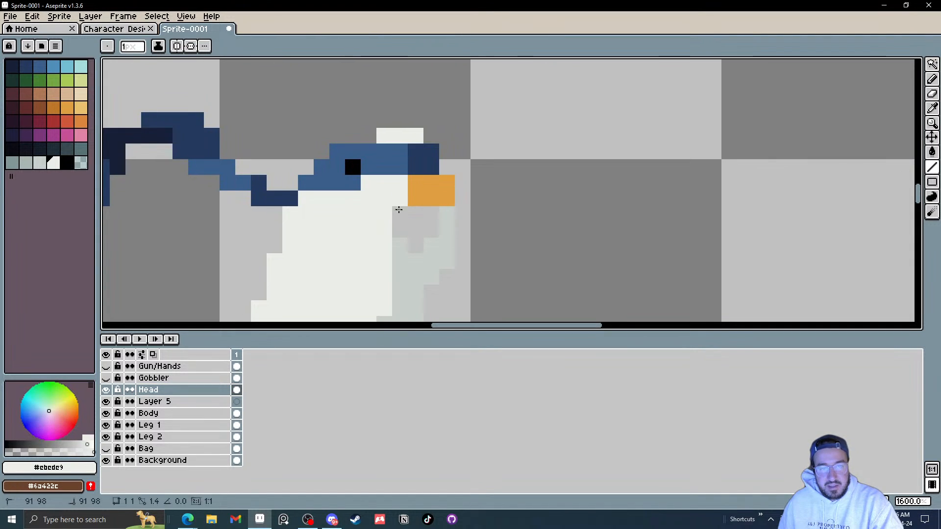
left_click(399, 214)
left_click(398, 252, "alt")
left_click(400, 231)
left_click_drag(415, 214, 415, 245)
left_click_drag(432, 231, 434, 219)
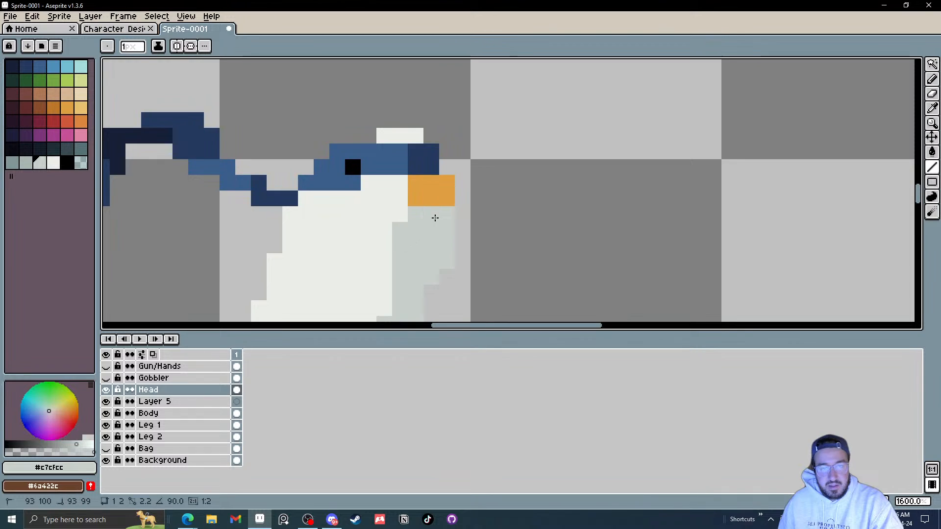
left_click(395, 217, "alt")
Step: Show the Gobbler, Gun/Hands and Bag layers again
scroll(448, 260, "down", 5)
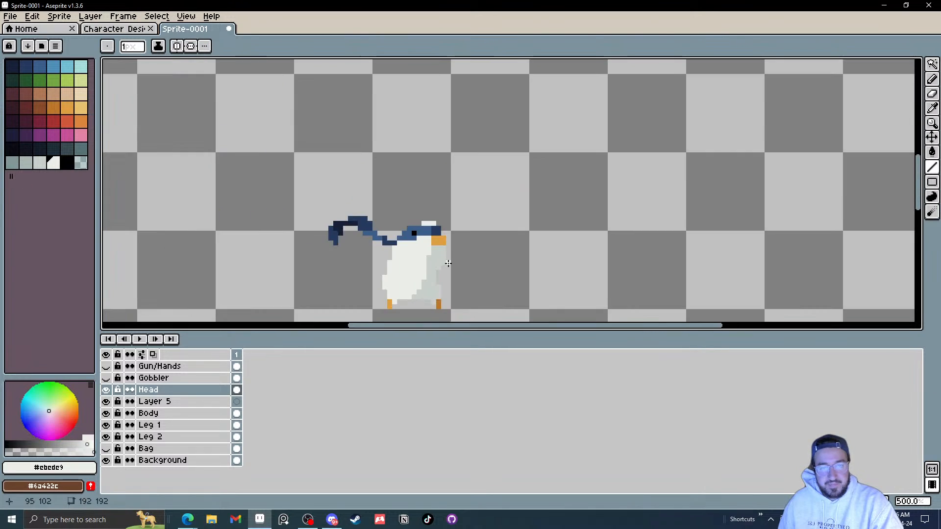
scroll(466, 263, "up", 3)
left_click(106, 378)
left_click(106, 377)
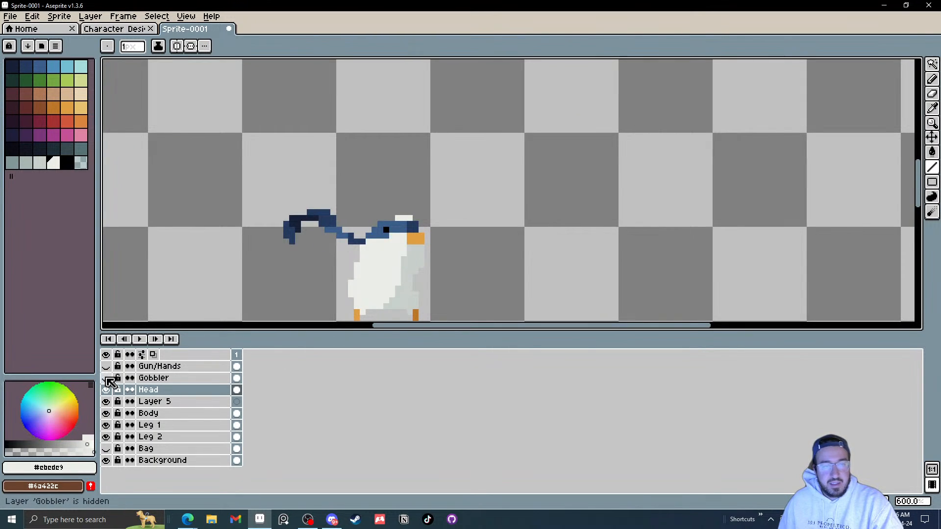
left_click(107, 378)
left_click(106, 378)
left_click(106, 378)
left_click(107, 378)
left_click(106, 378)
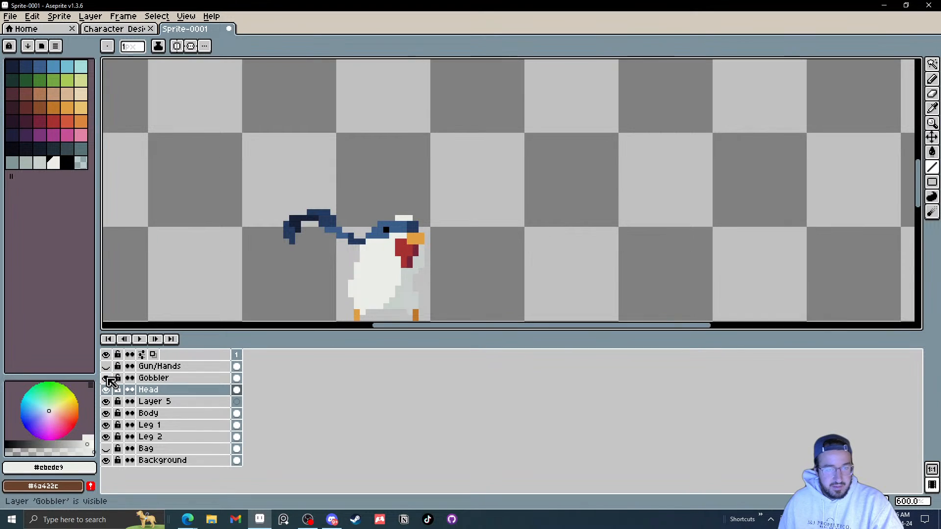
left_click(105, 366)
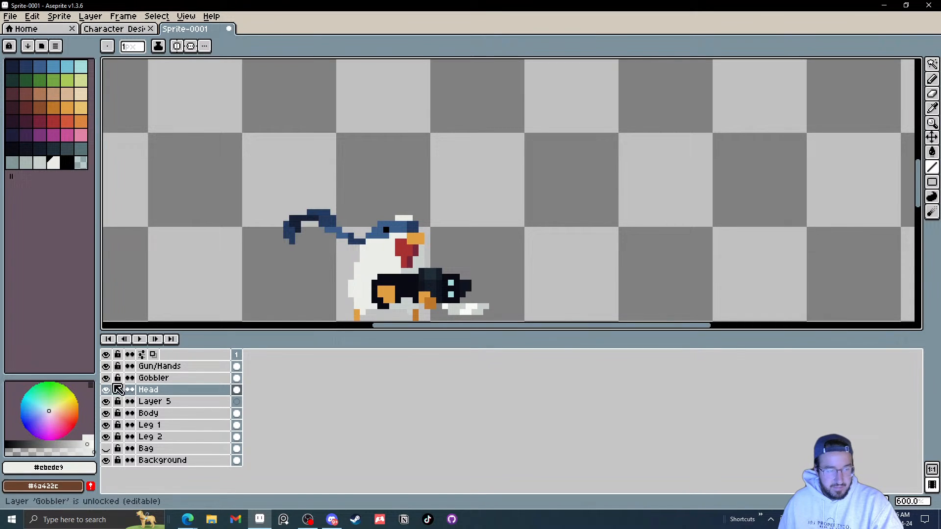
left_click(106, 448)
left_click(107, 366)
left_click(106, 366)
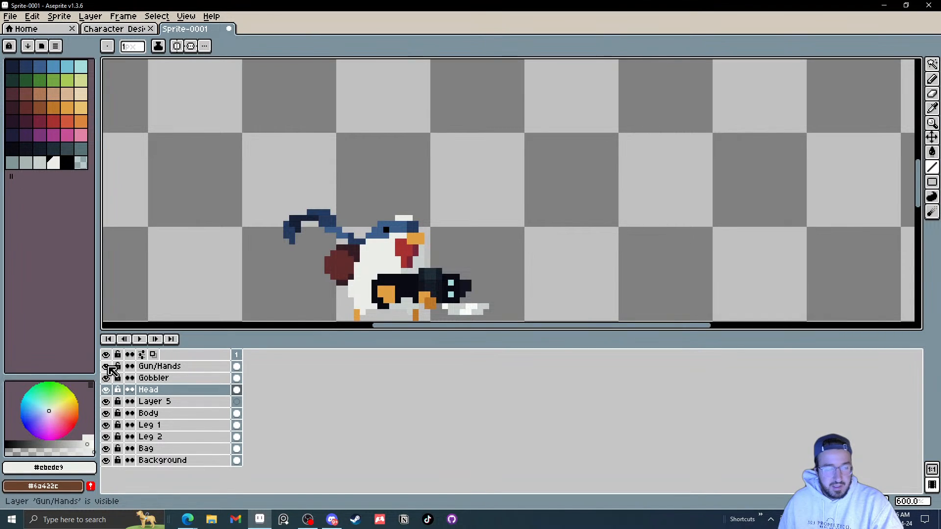
Step: Toggle the visibility of the Gobbler, Head, Body, Leg 1, Leg 2 and Bag layers to check each separated part
left_click(106, 377)
left_click(107, 378)
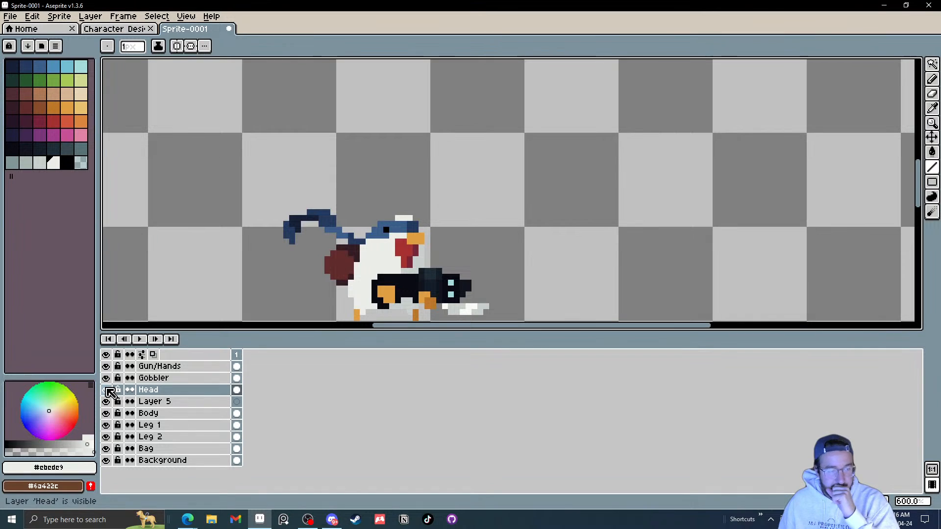
left_click(106, 389)
left_click(106, 389)
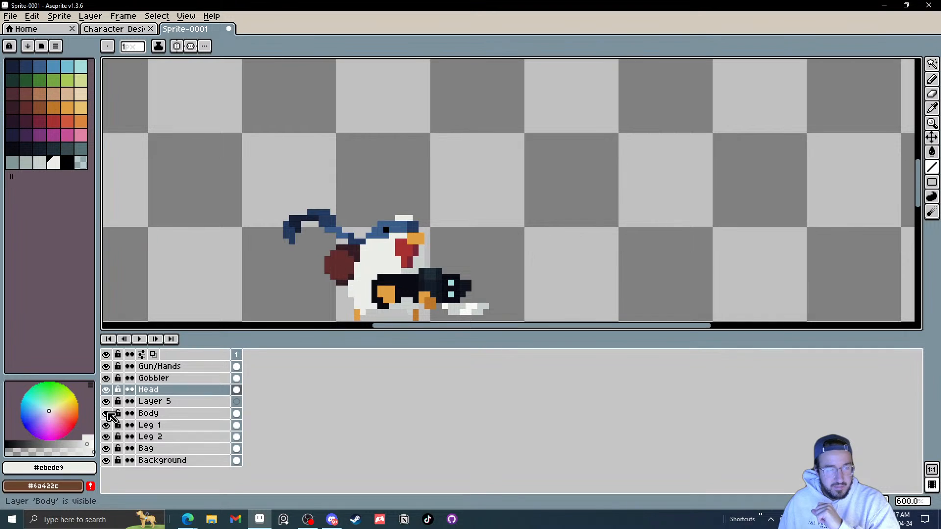
left_click(106, 413)
left_click(107, 414)
left_click(107, 414)
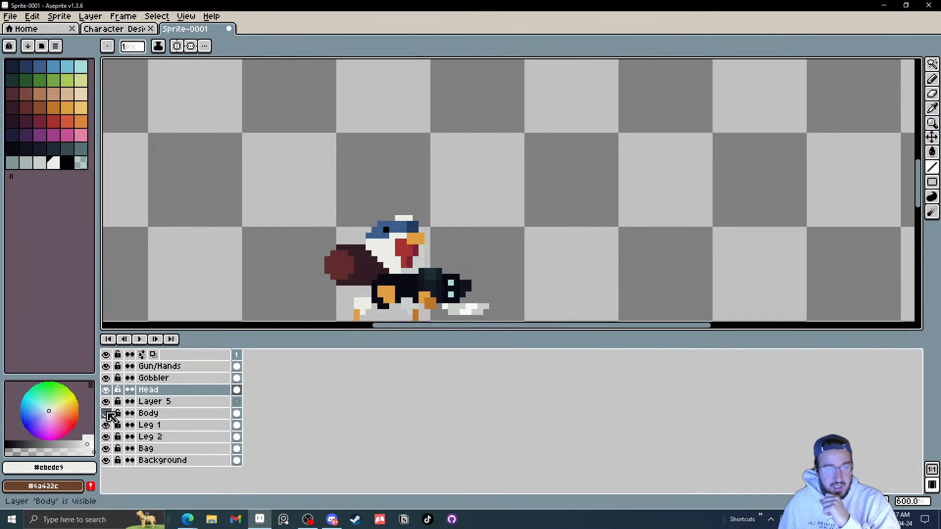
left_click(106, 413)
left_click(106, 413)
left_click(108, 414)
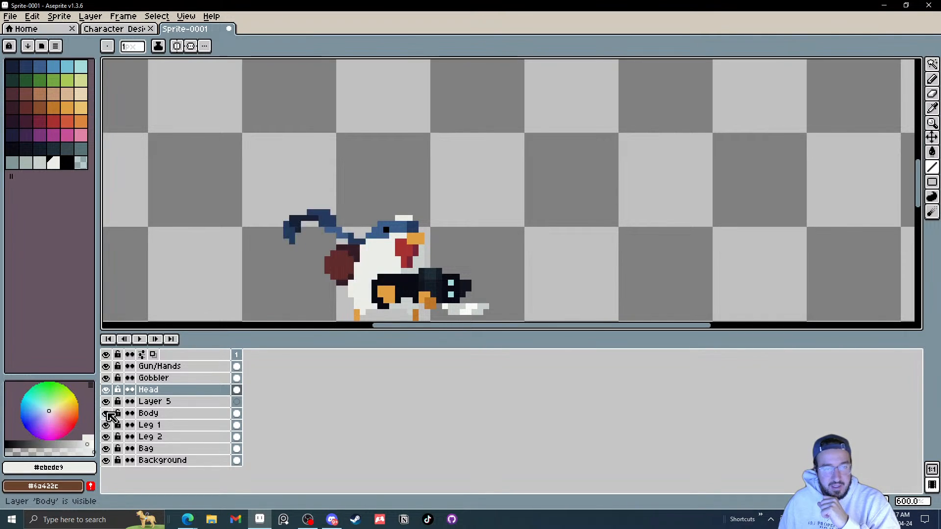
left_click(107, 414)
left_click(107, 414)
left_click(106, 425)
left_click(108, 426)
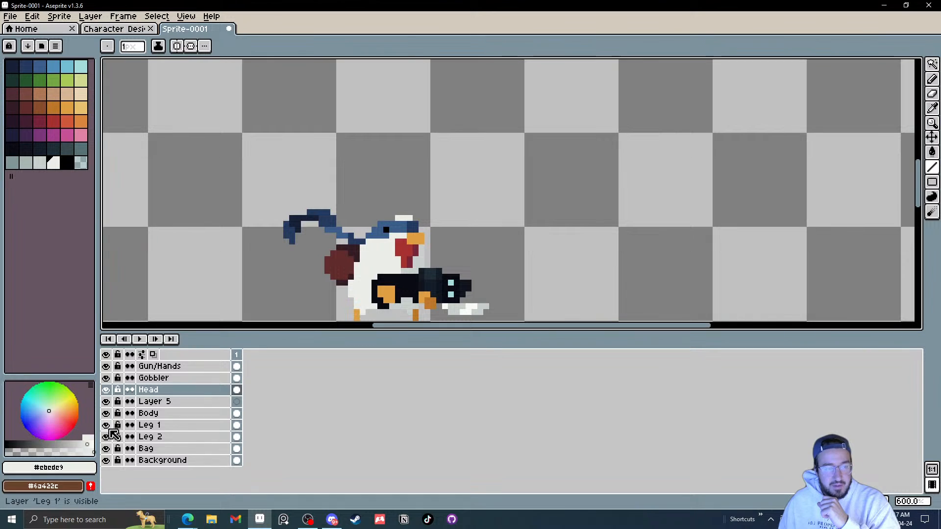
scroll(308, 264, "down", 1)
left_click_drag(308, 263, 308, 182)
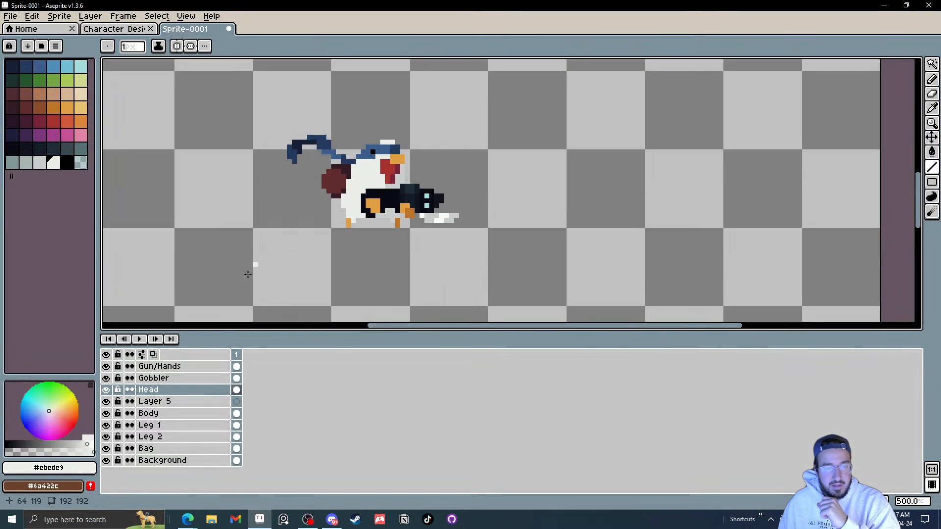
left_click(106, 449)
left_click(106, 450)
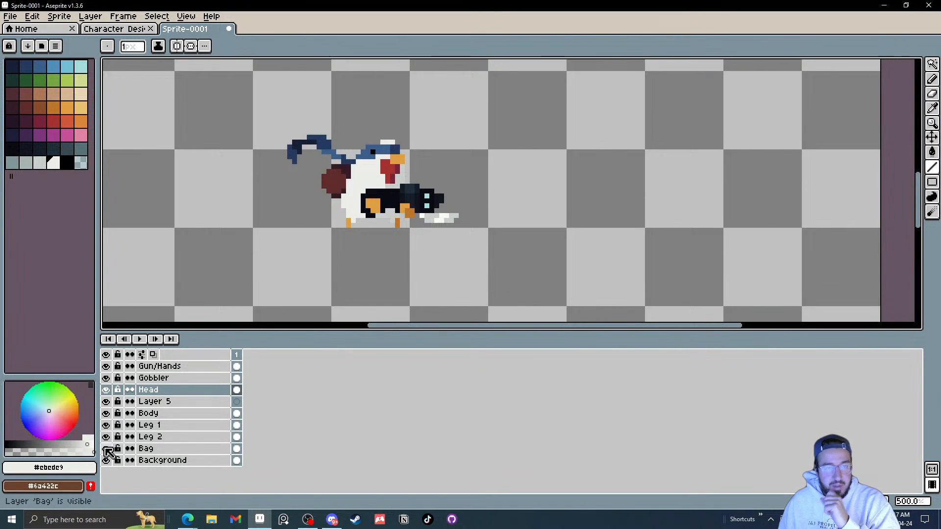
Step: Rename Layer 5 to Flappy Thing
double_click(153, 405)
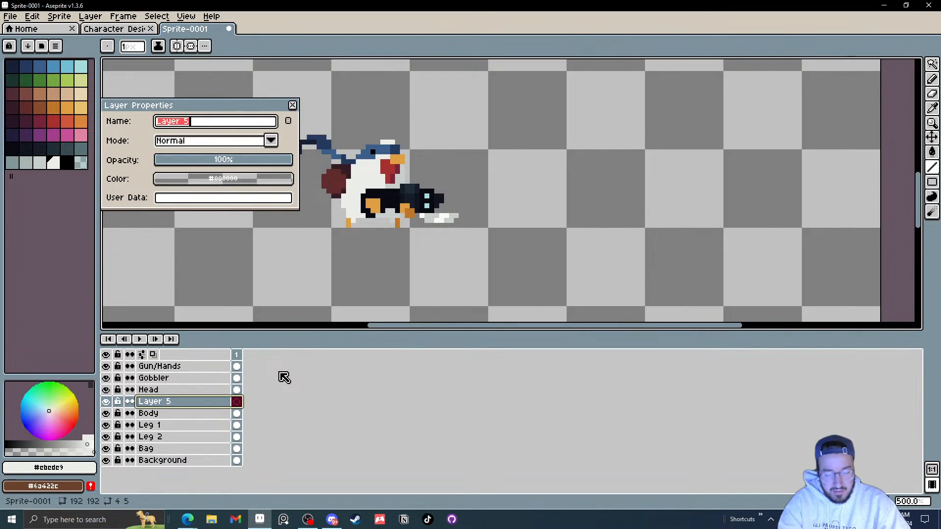
type("Flapp")
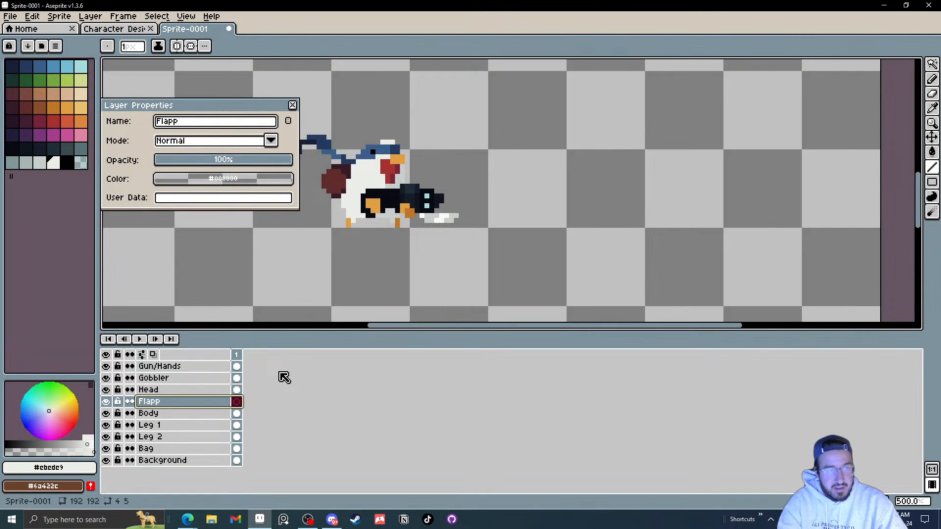
type("y Thing")
key("Return")
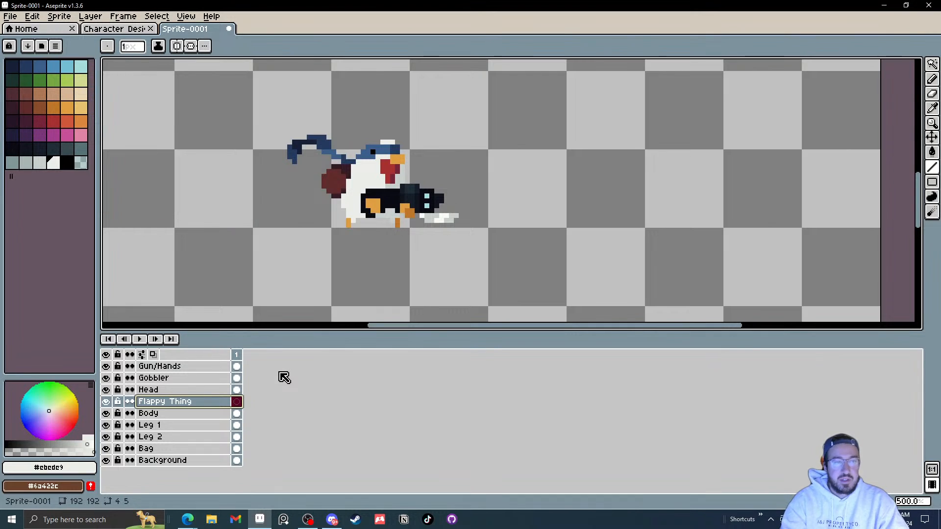
Step: Lasso-select the blue tail feathers and check which layer holds them, then deselect
scroll(418, 125, "up", 6)
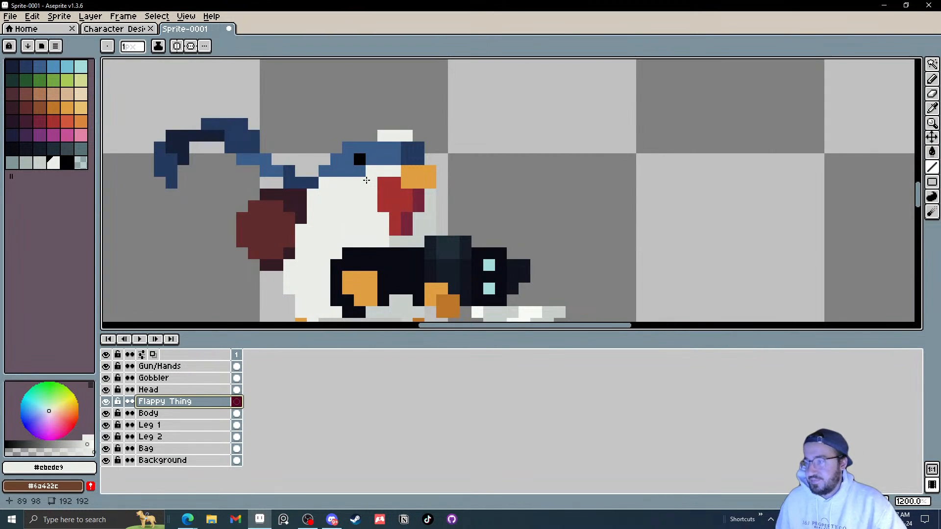
left_click_drag(355, 133, 421, 148)
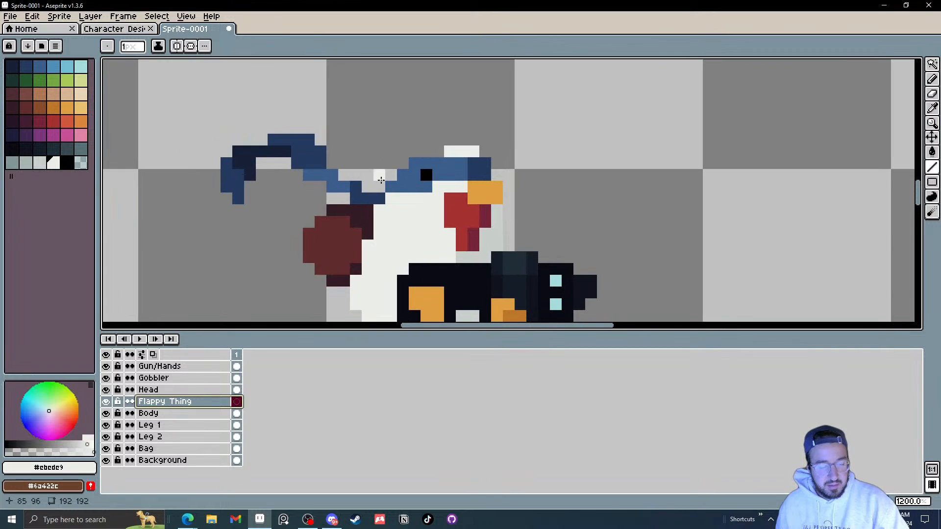
key("q")
left_click_drag(380, 210, 321, 199)
key("ctrl+d")
mouse_move(386, 205)
left_mouse_down()
mouse_move(269, 199)
mouse_move(210, 100)
mouse_move(384, 198)
left_mouse_up()
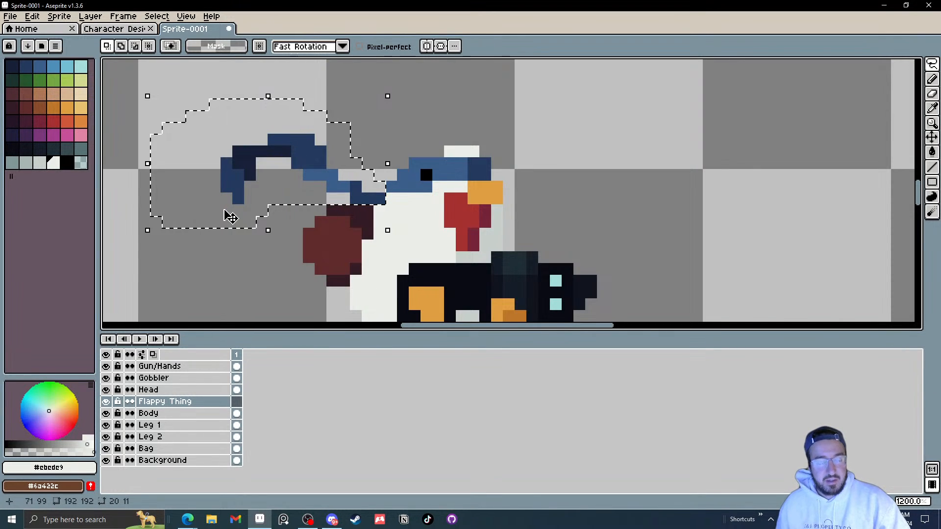
left_click(243, 391)
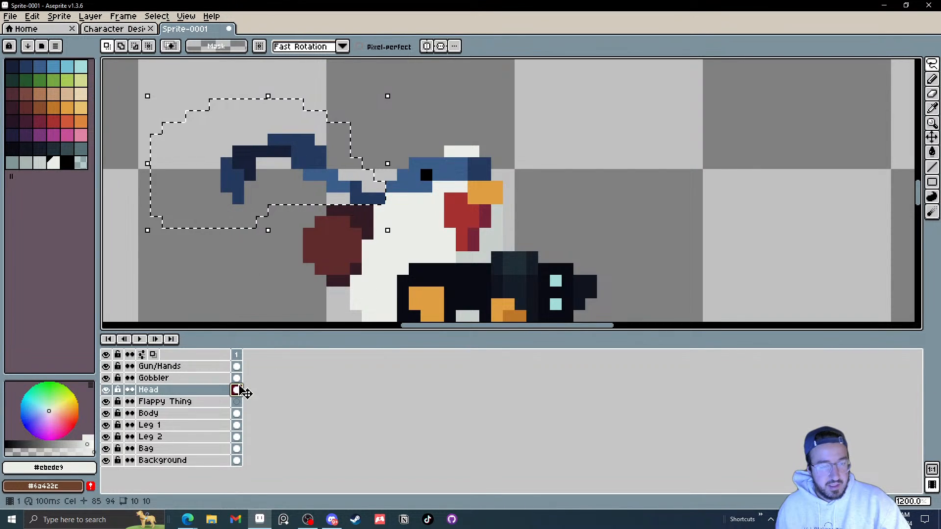
left_click(310, 182)
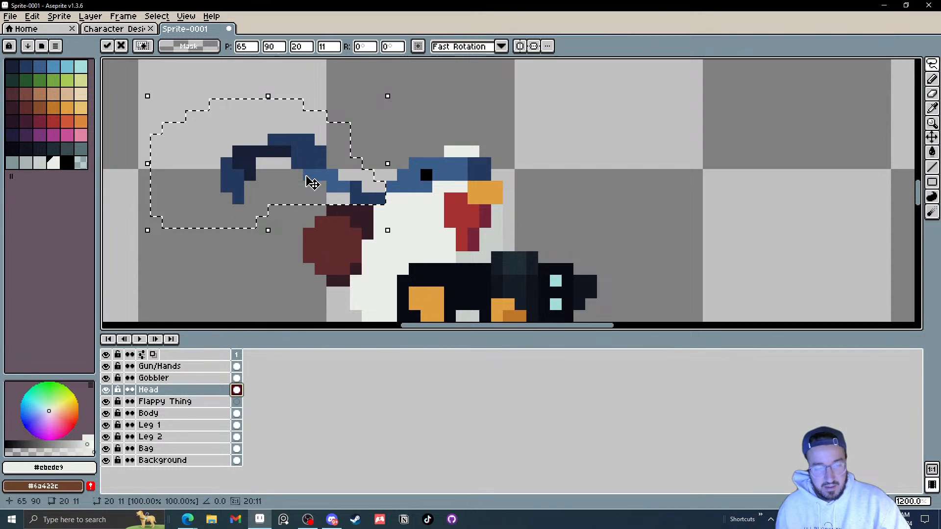
left_click(237, 415)
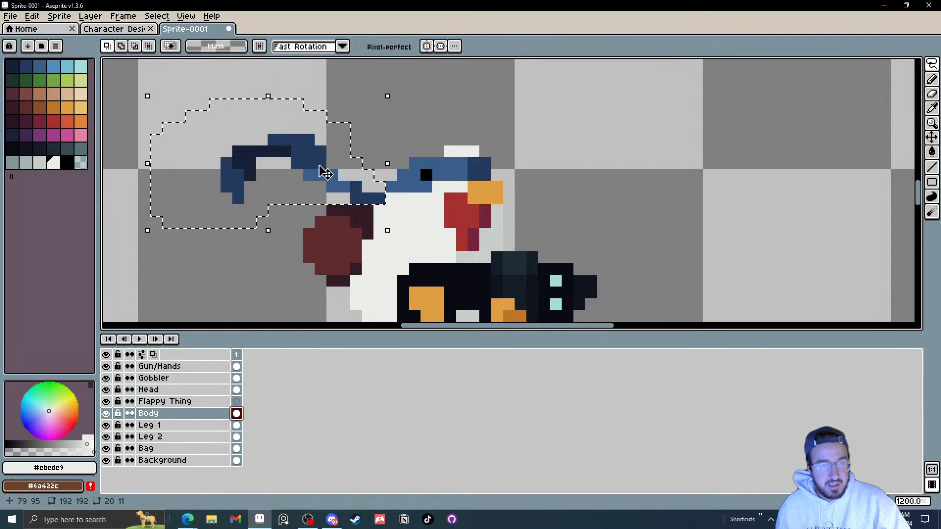
left_click(241, 403)
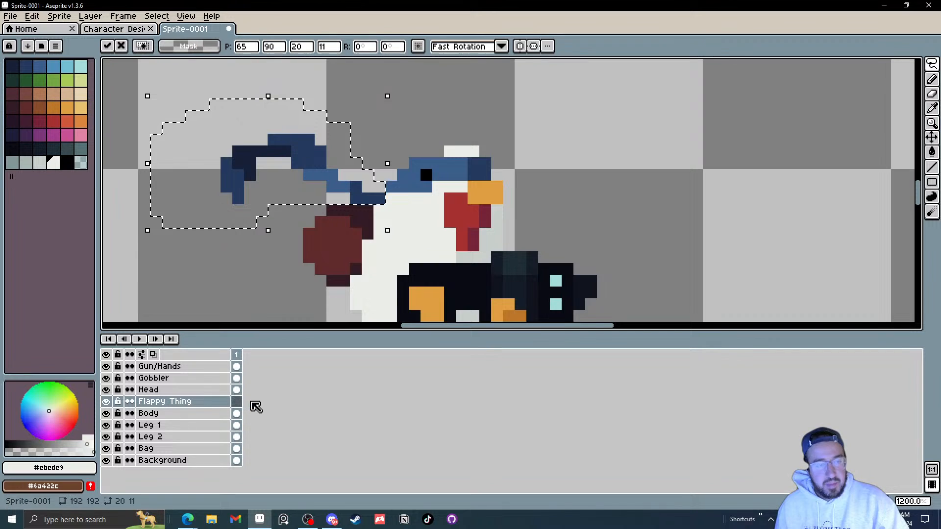
left_click(238, 414)
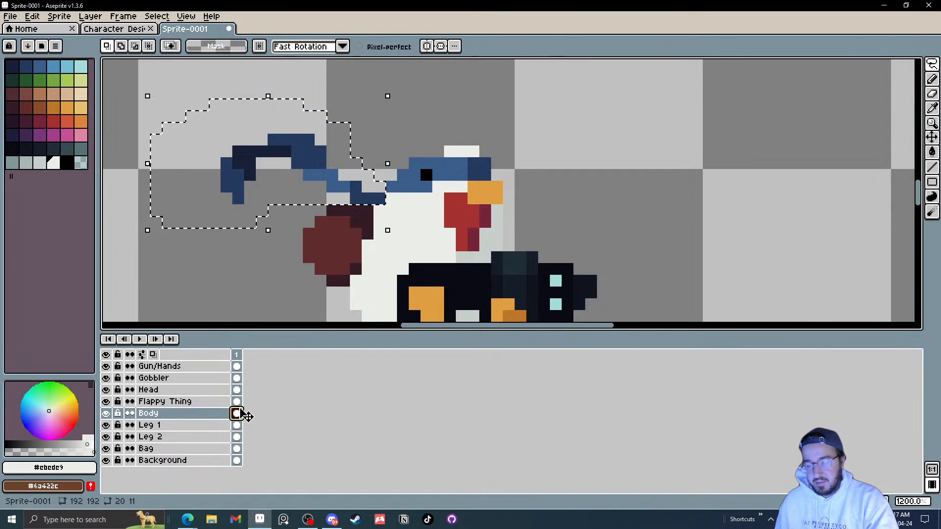
key("ctrl+d")
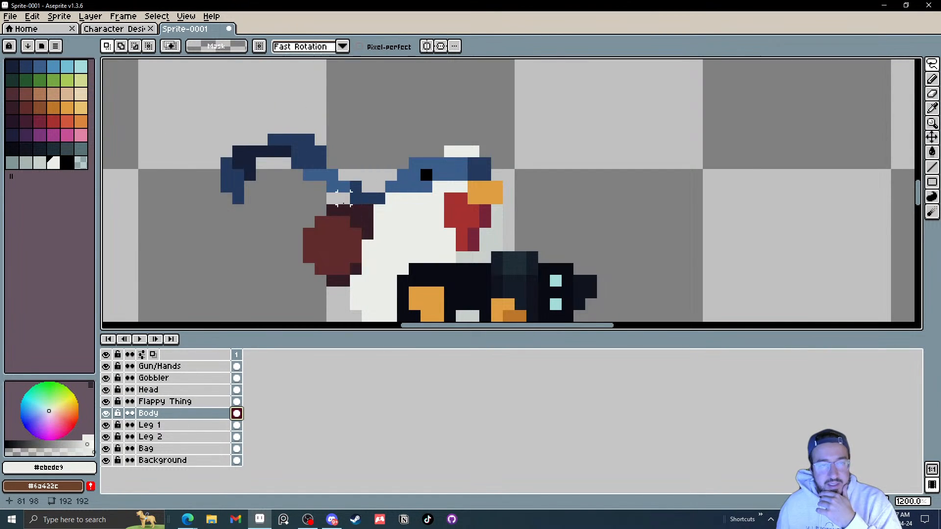
scroll(336, 221, "down", 2)
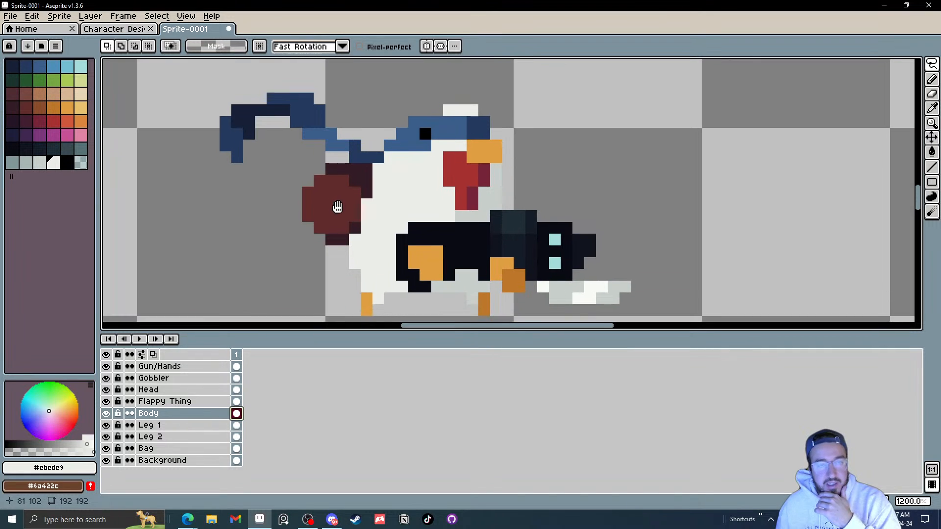
Step: Move the Flappy Thing layer down so it sits below the Body layer
left_click(170, 404)
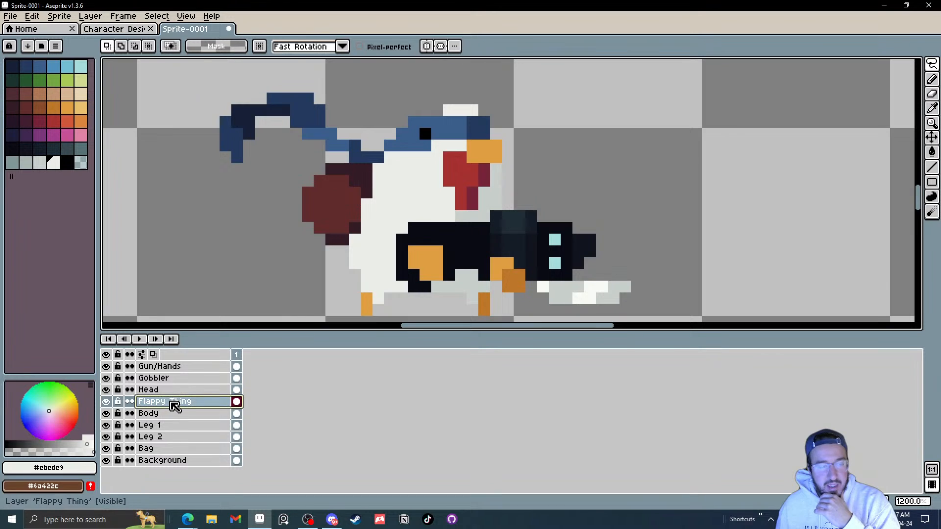
left_click_drag(179, 402, 181, 423)
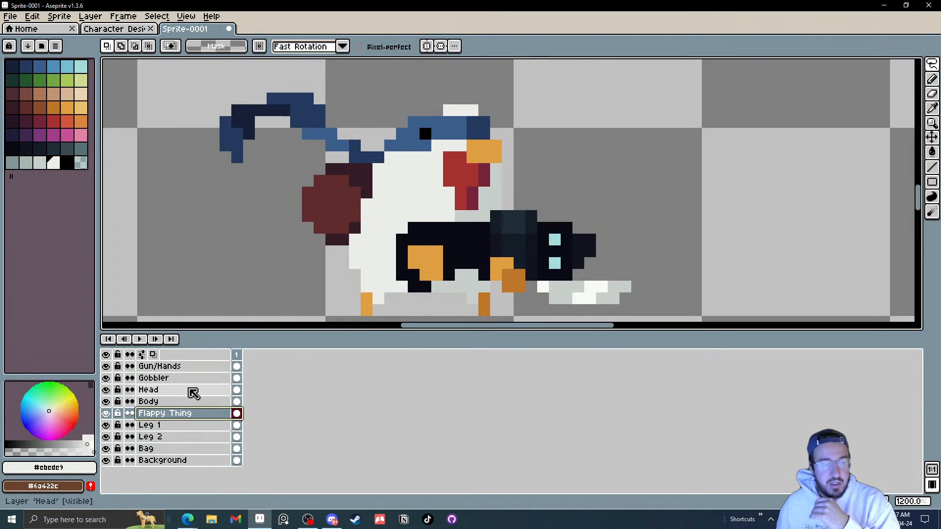
scroll(167, 300, "down", 1)
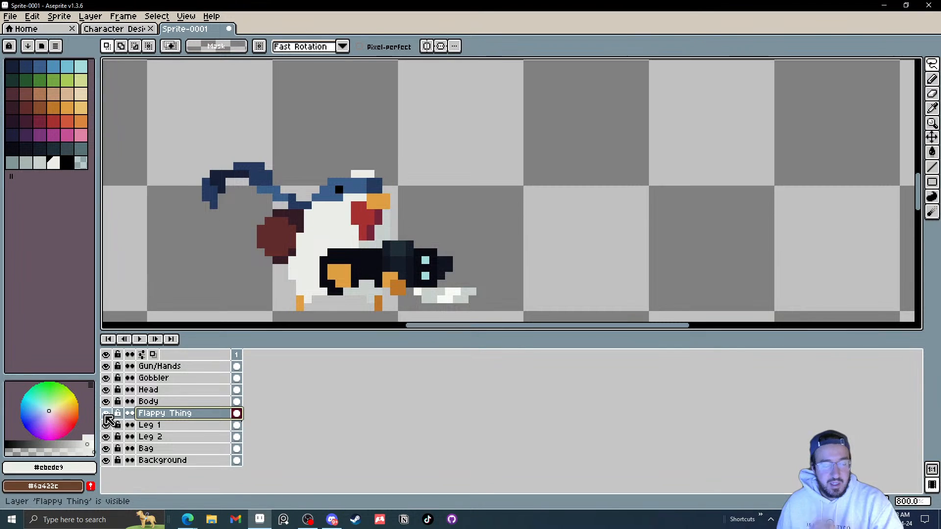
key("v")
left_click_drag(277, 204, 263, 229)
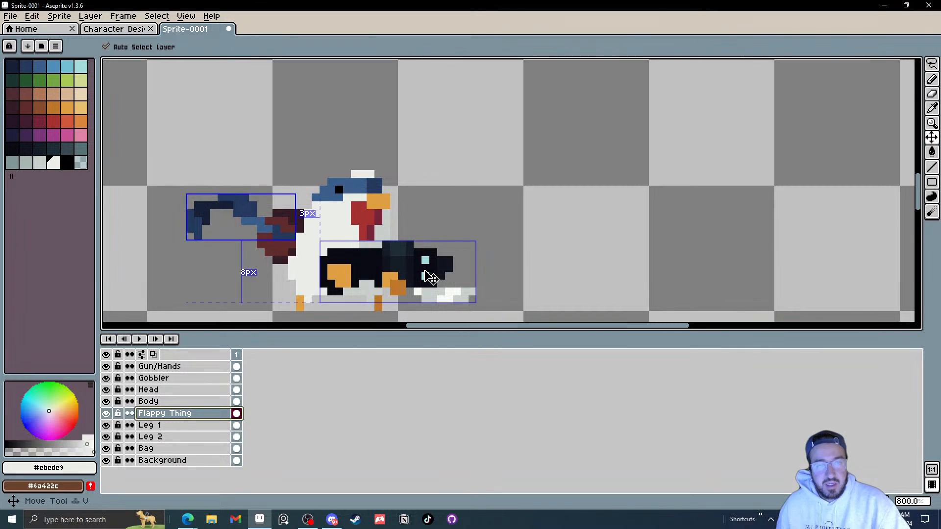
key("ctrl+z")
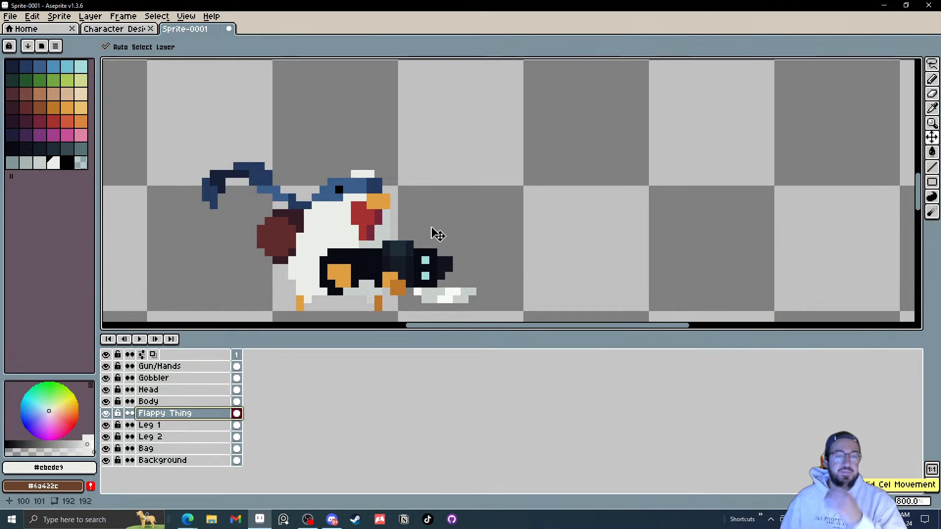
Step: Save the sprite as Chicken Dood in the Desktop > Art > Stream Stuff folder
left_click(10, 16)
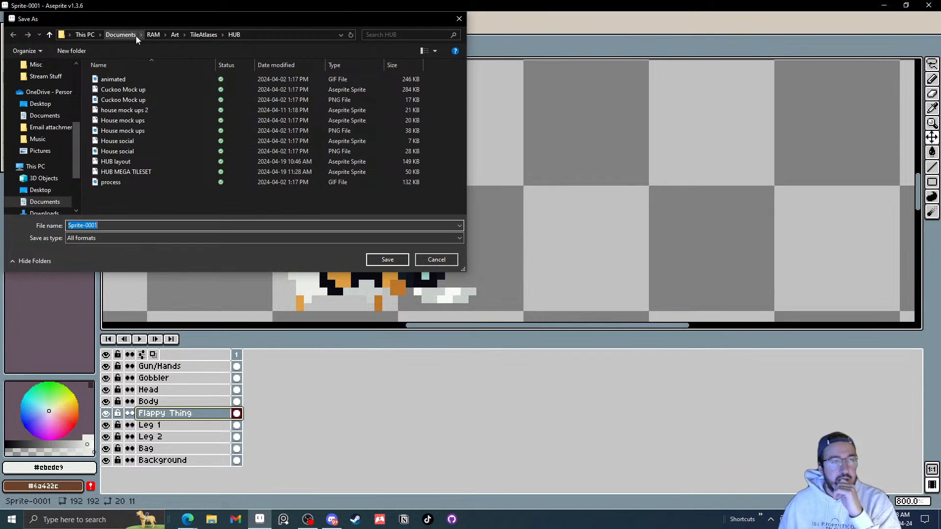
left_click(46, 104)
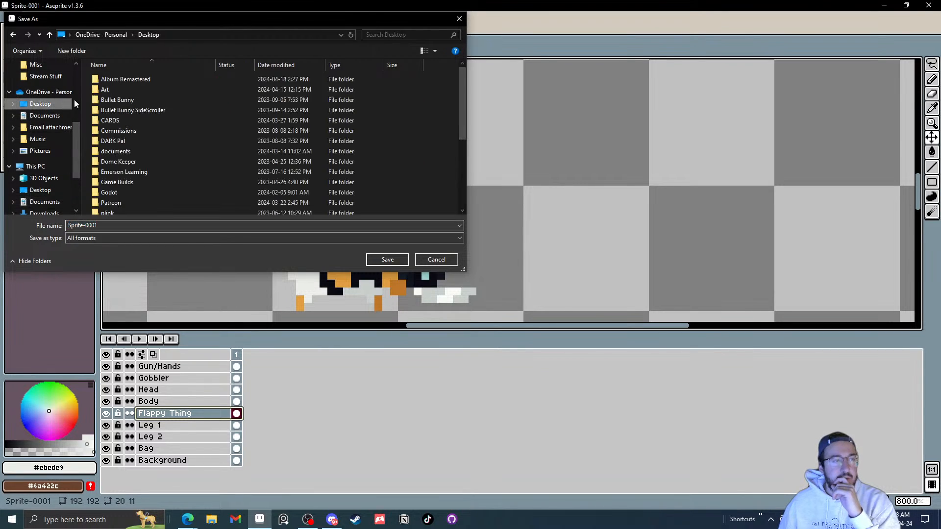
double_click(124, 90)
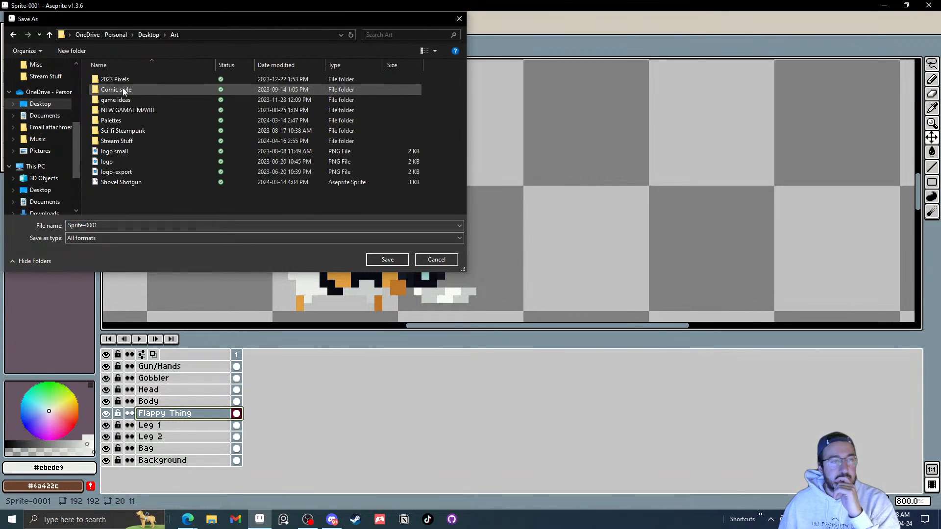
double_click(131, 142)
left_click(122, 226)
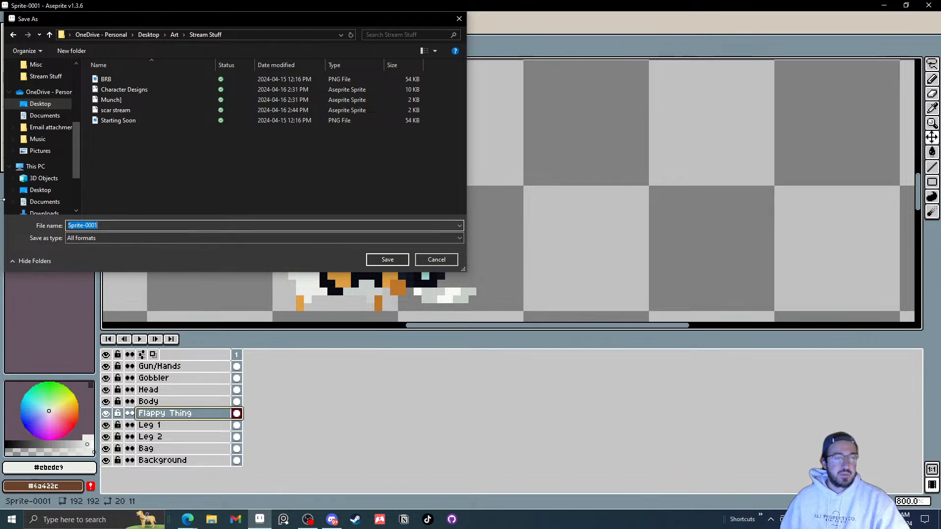
type("Chicken Dood")
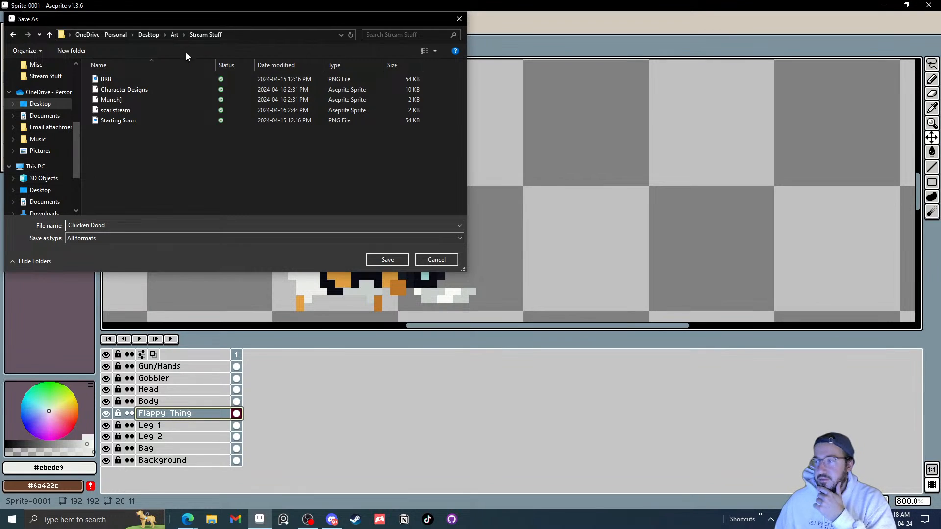
left_click(385, 259)
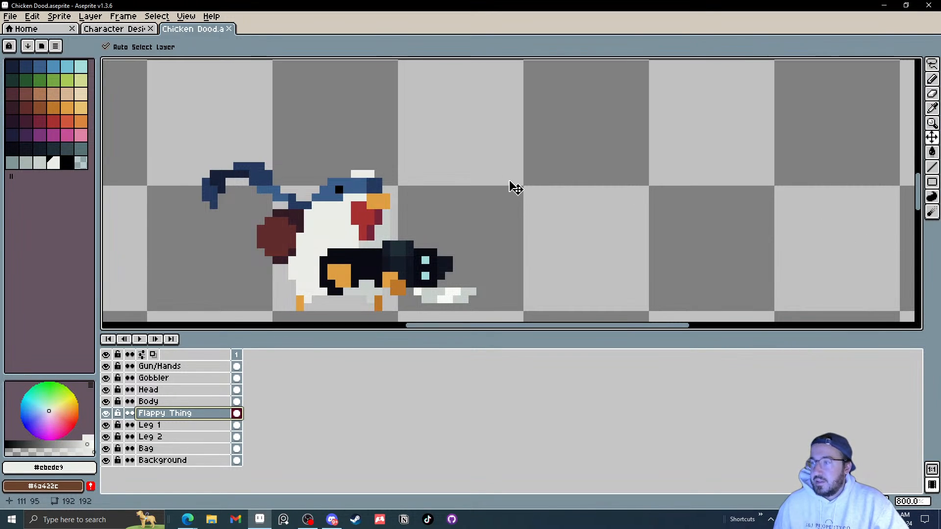
Step: Toggle each layer's visibility off and on to check every separated part of the character
left_click_drag(394, 203, 460, 156)
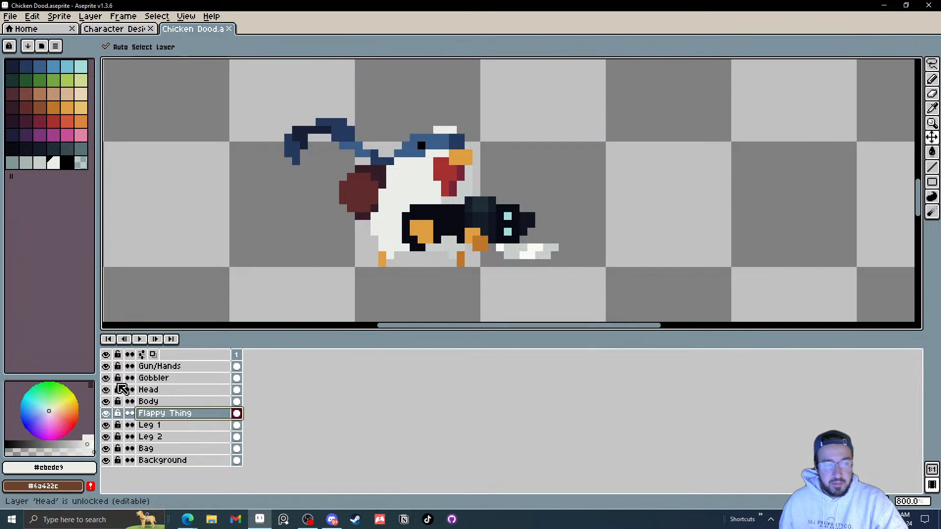
left_click(106, 356)
left_click(106, 356)
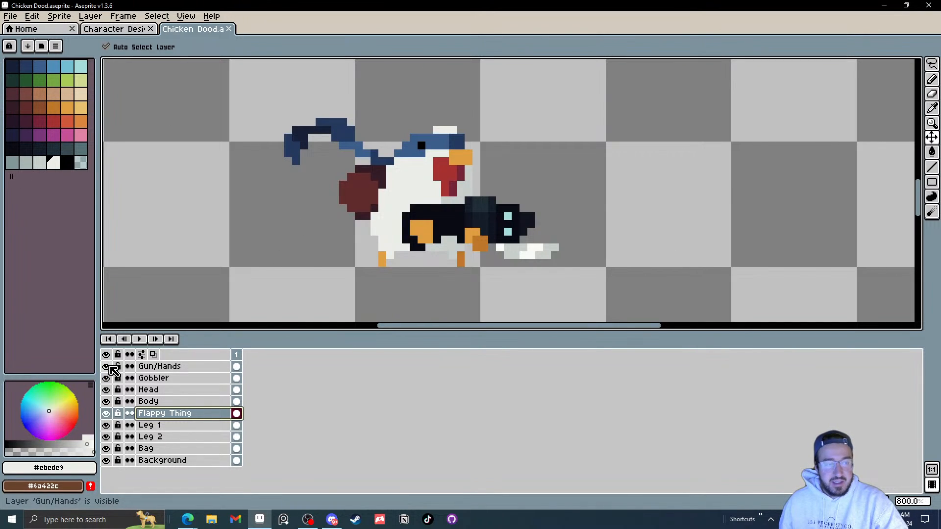
left_click(108, 367)
left_click(108, 368)
left_click(106, 378)
left_click(106, 378)
left_click(106, 390)
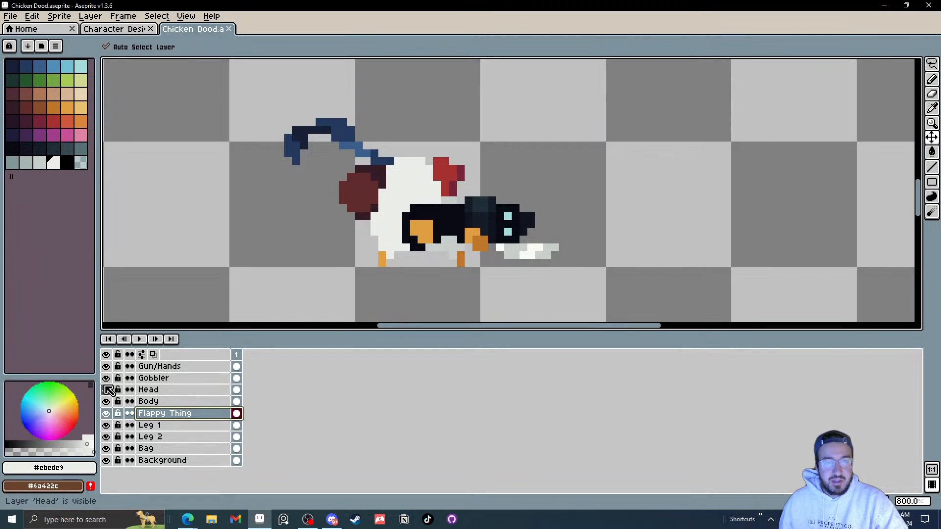
left_click(106, 389)
left_click(106, 402)
left_click(106, 402)
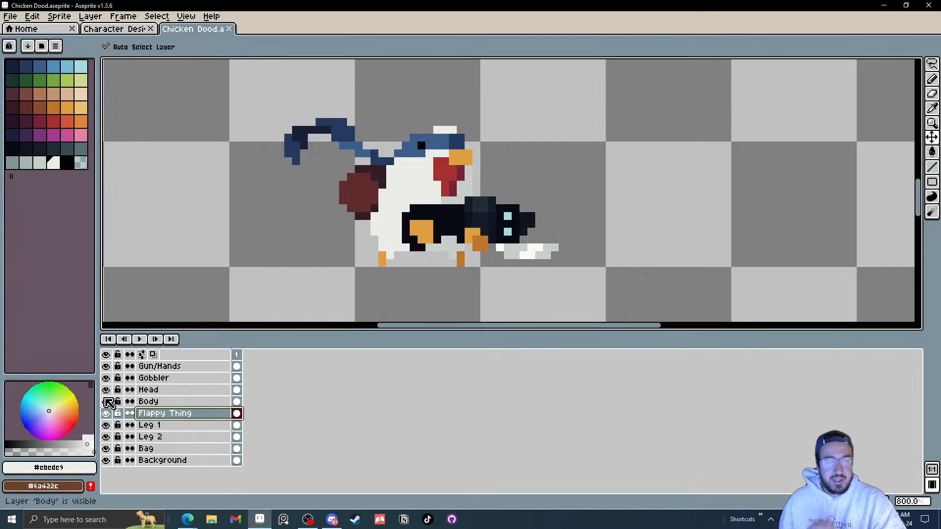
left_click(107, 413)
left_click(106, 413)
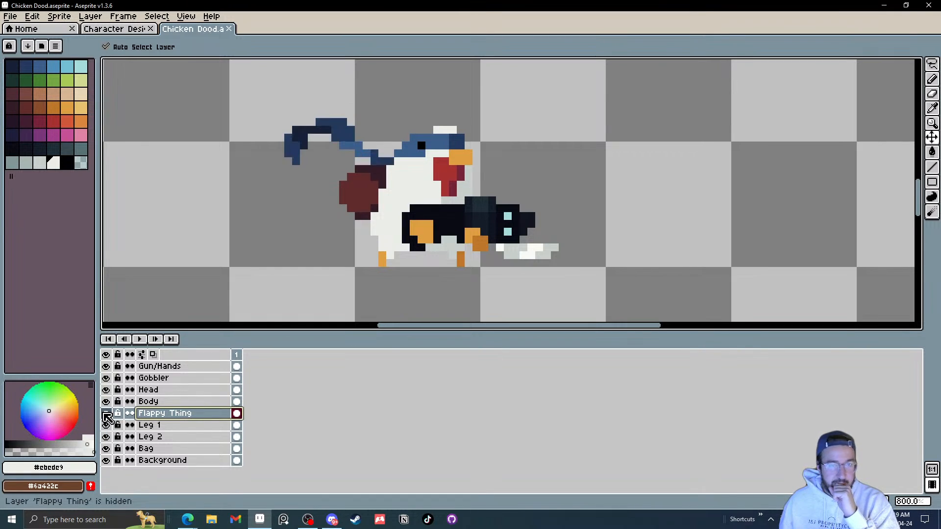
left_click(107, 425)
left_click(108, 425)
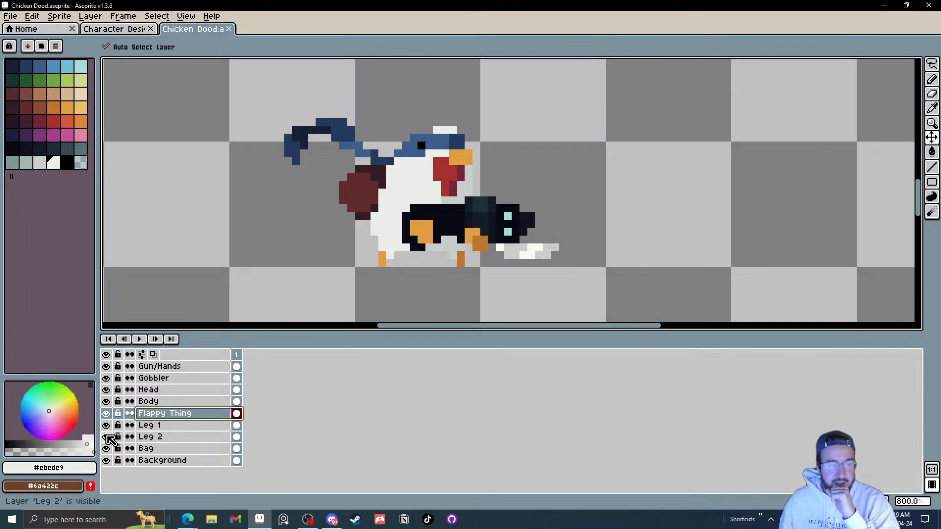
left_click(106, 437)
left_click(107, 437)
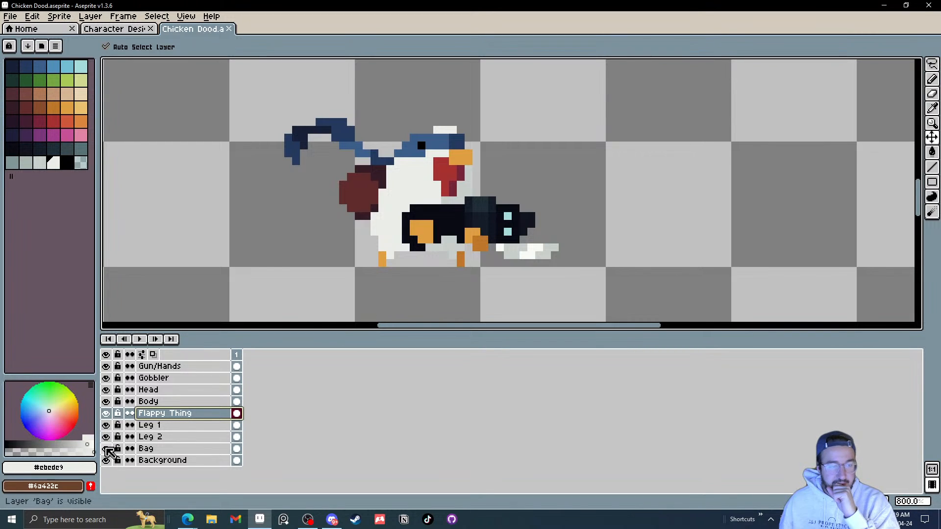
left_click(107, 449)
left_click(107, 448)
left_click(108, 460)
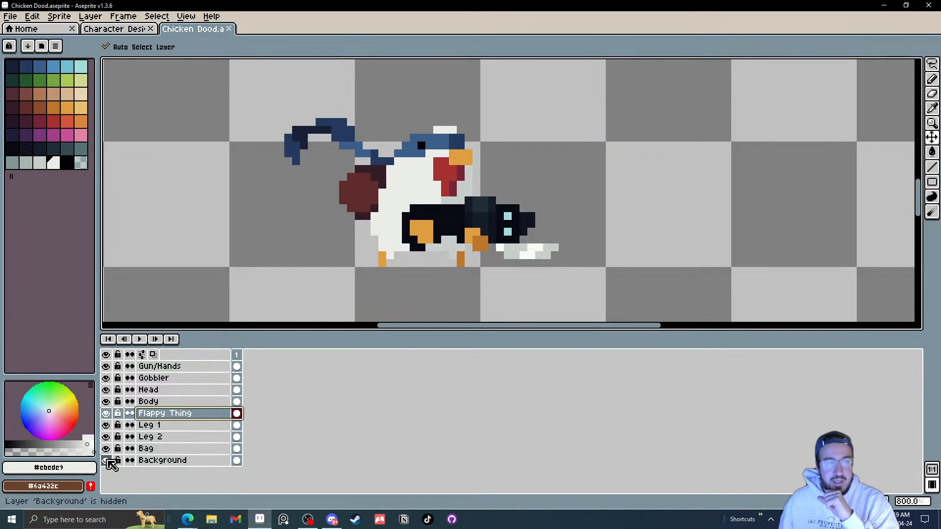
left_click(107, 461)
Step: Fill the Background layer with a dark slate colour from the palette using the Paint Bucket
scroll(194, 288, "down", 3)
left_click_drag(206, 278, 287, 213)
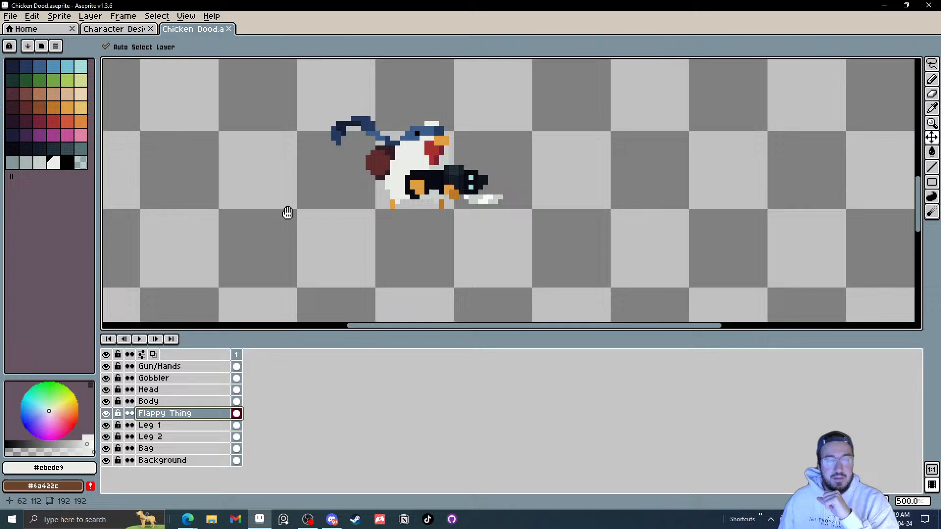
left_click(237, 461)
left_click(67, 148)
key("g")
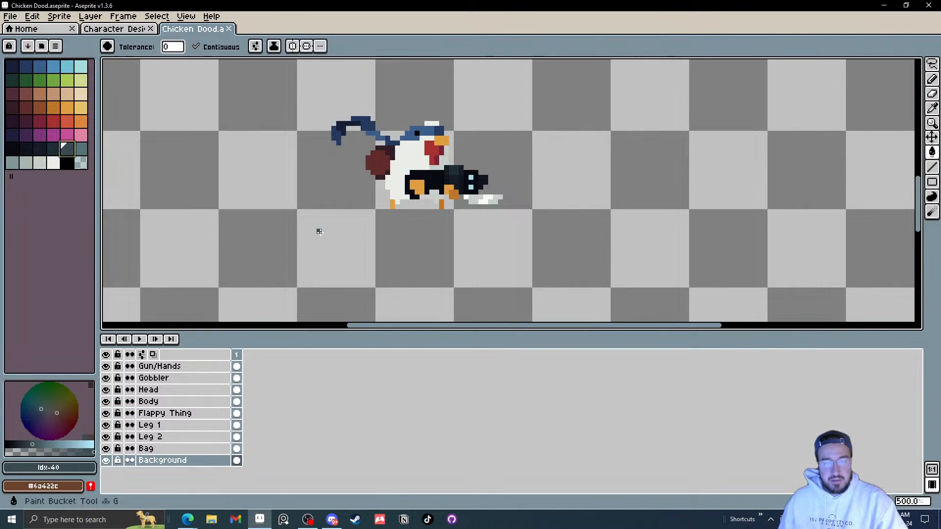
left_click(316, 230)
Step: Lower the Background layer's saturation to -23 with Hue/Saturation
scroll(317, 232, "down", 1)
left_click(236, 462)
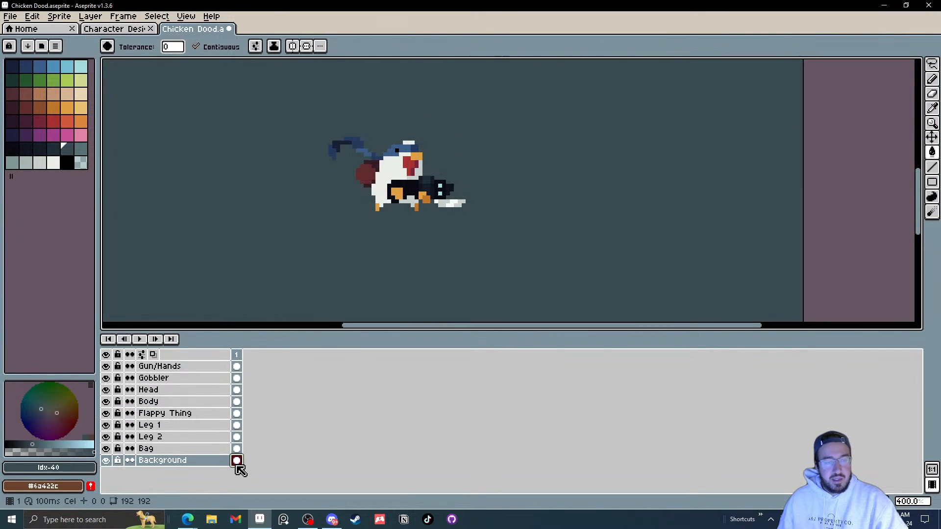
key("ctrl+u")
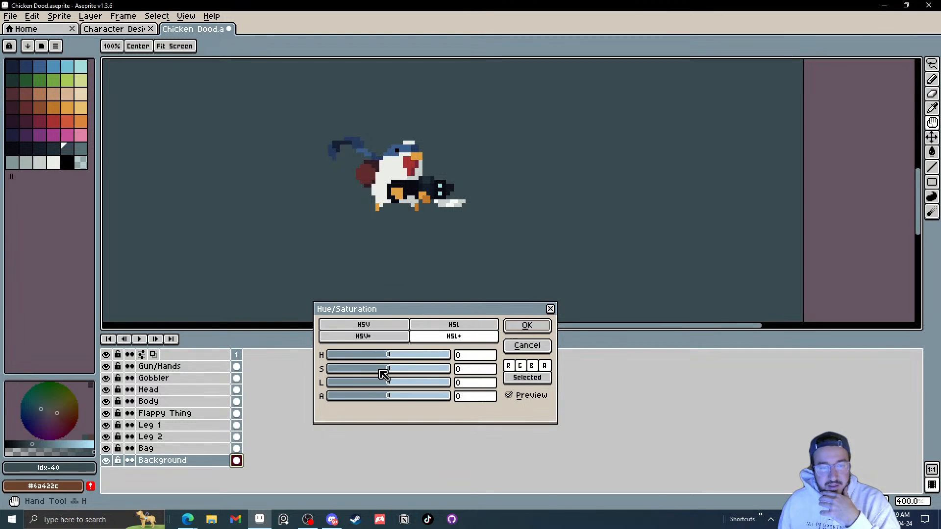
left_click_drag(382, 374, 381, 374)
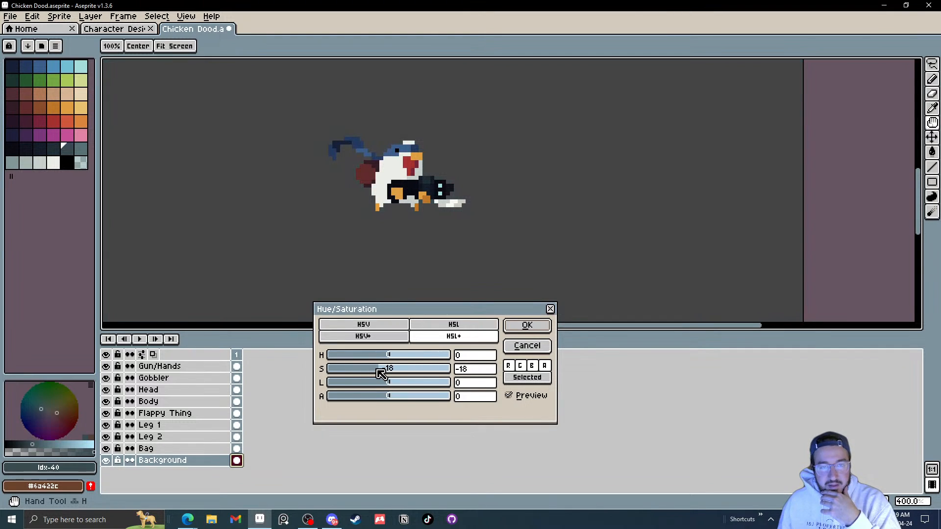
left_click(533, 327)
Step: Adjust the Background layer's colour once more with Hue/Saturation sliders and apply it
scroll(345, 241, "down", 1)
scroll(344, 240, "down", 2)
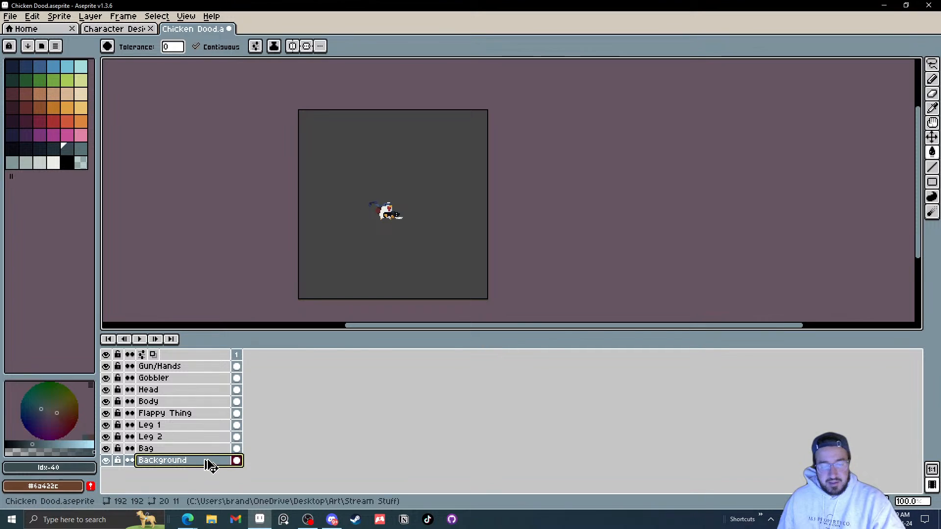
key("ctrl+u")
left_click_drag(398, 388, 399, 355)
left_click(383, 369)
left_click(381, 355)
left_click(538, 326)
Step: Hide the Background layer to show the character on transparency
key("g")
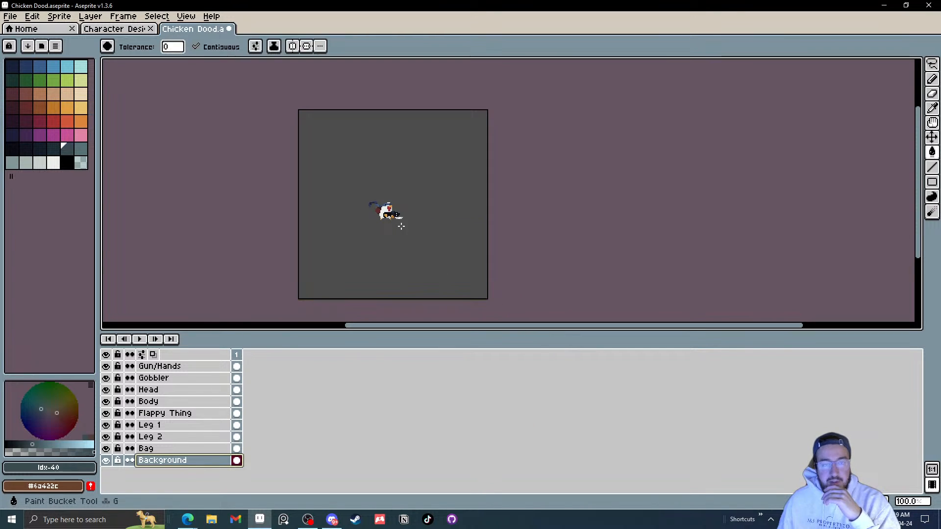
scroll(451, 238, "up", 2)
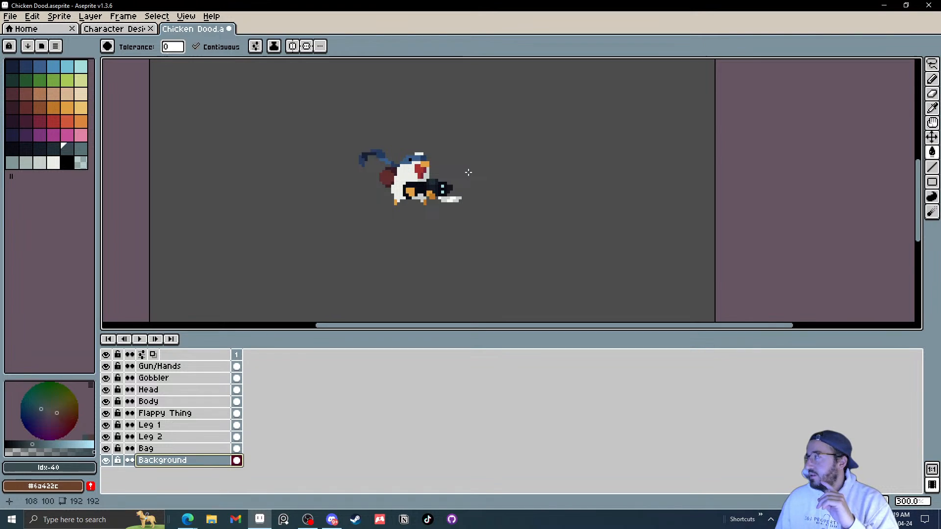
left_click(106, 461)
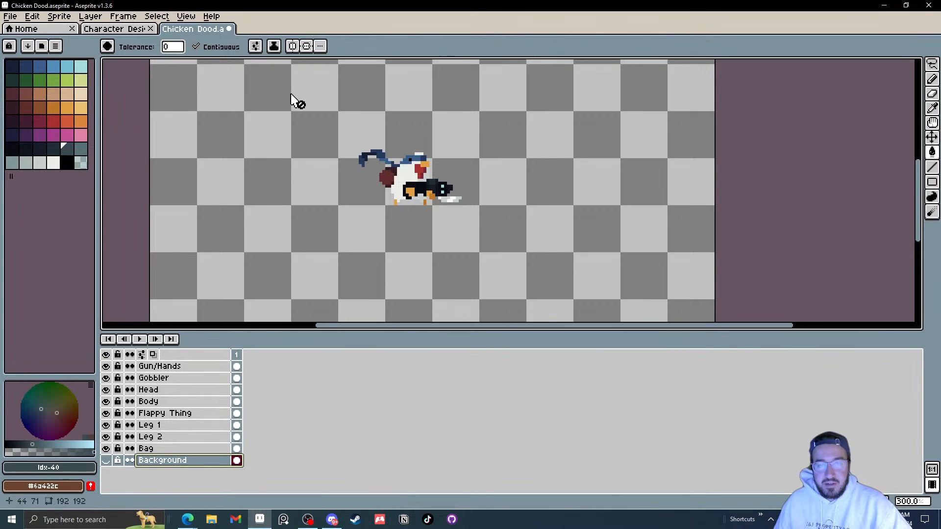
left_click_drag(351, 139, 330, 169)
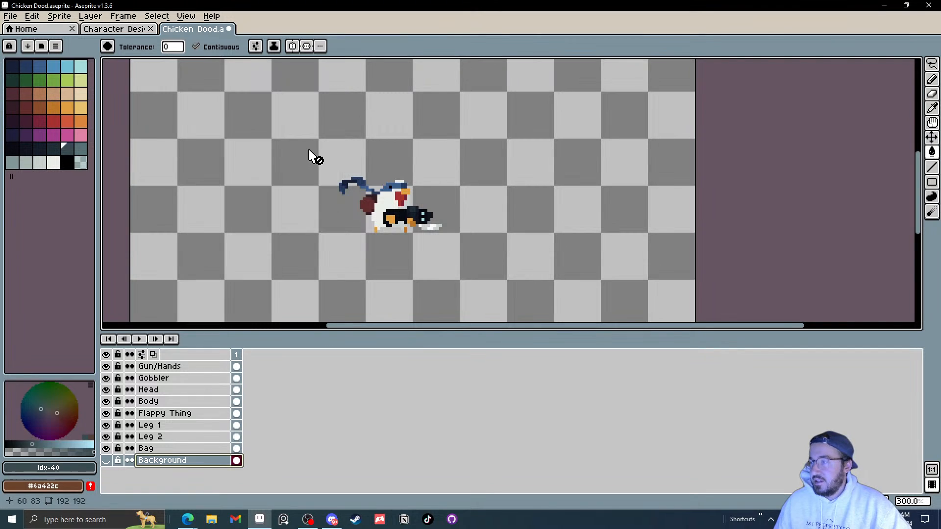
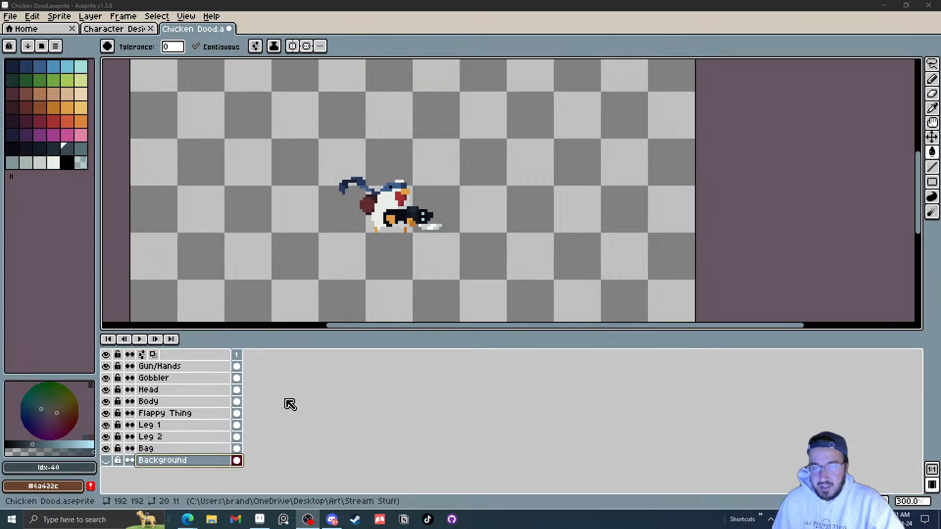
Step: Draw light blue pixels sampled from the gun's sight onto the Gun/Hands layer, and undo the drawing
left_click(183, 367)
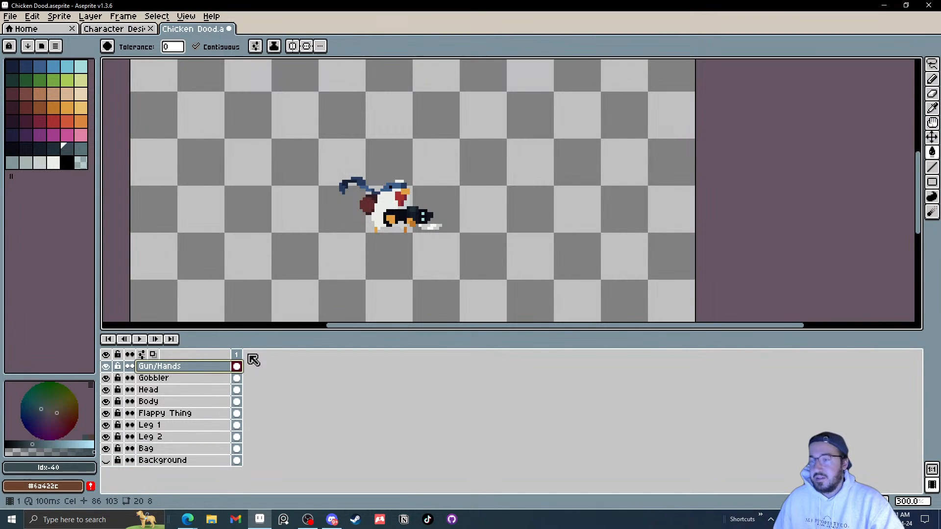
scroll(431, 214, "up", 8)
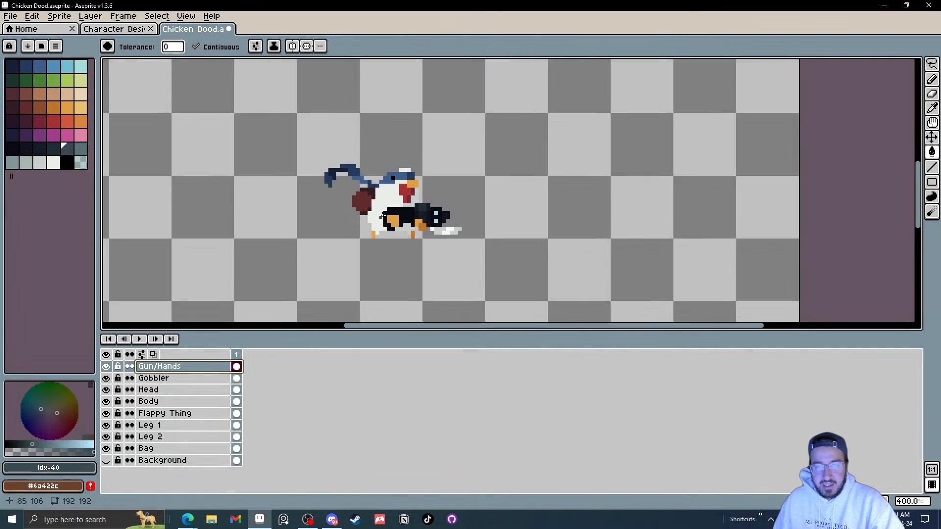
scroll(449, 215, "down", 1)
left_click_drag(449, 215, 407, 246)
key("i")
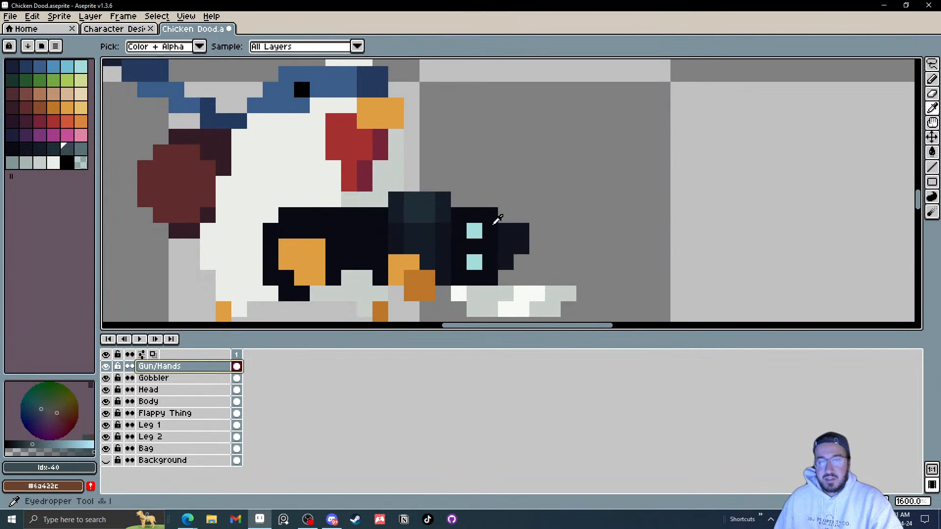
left_click(480, 230)
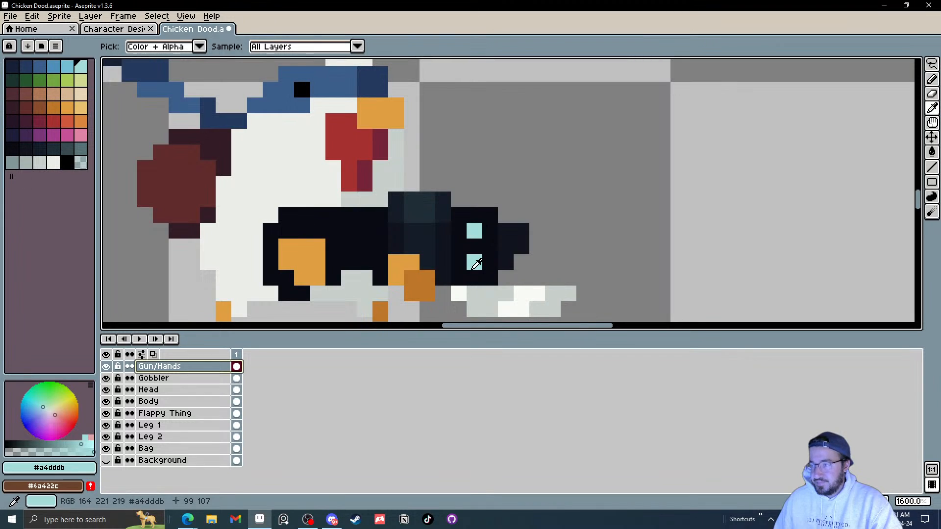
key("b")
left_click(349, 218)
left_click_drag(349, 228, 369, 228)
scroll(414, 241, "down", 5)
scroll(415, 243, "up", 2)
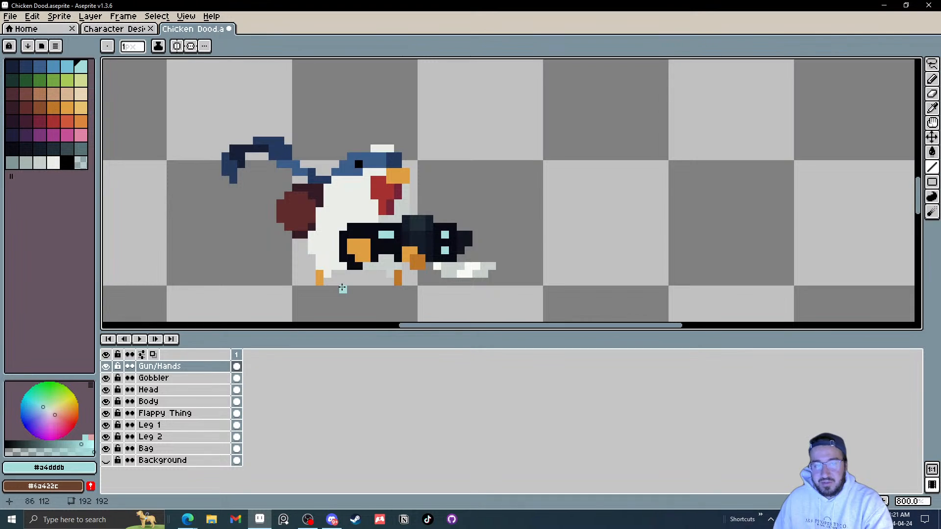
left_click(446, 243)
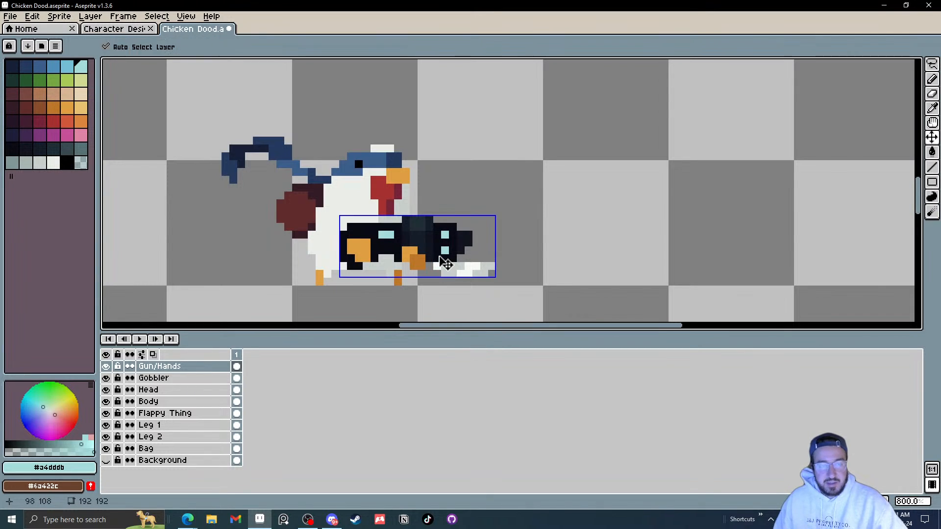
key("ctrl+z")
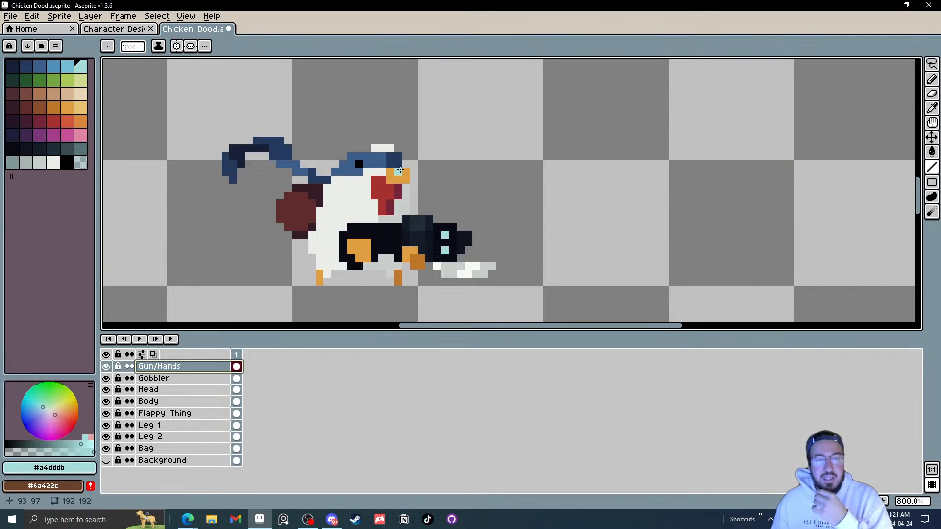
left_click_drag(400, 172, 439, 162)
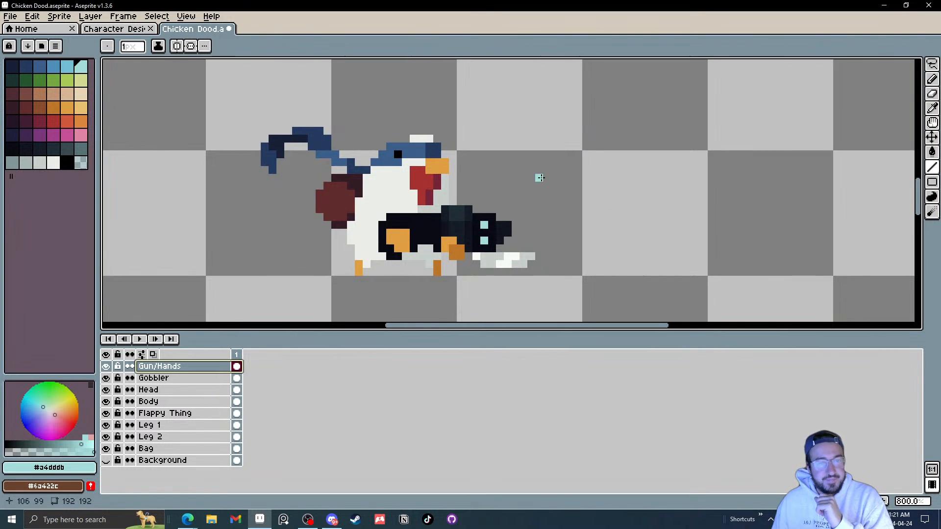
scroll(402, 177, "down", 1)
scroll(403, 177, "up", 1)
scroll(404, 175, "down", 1)
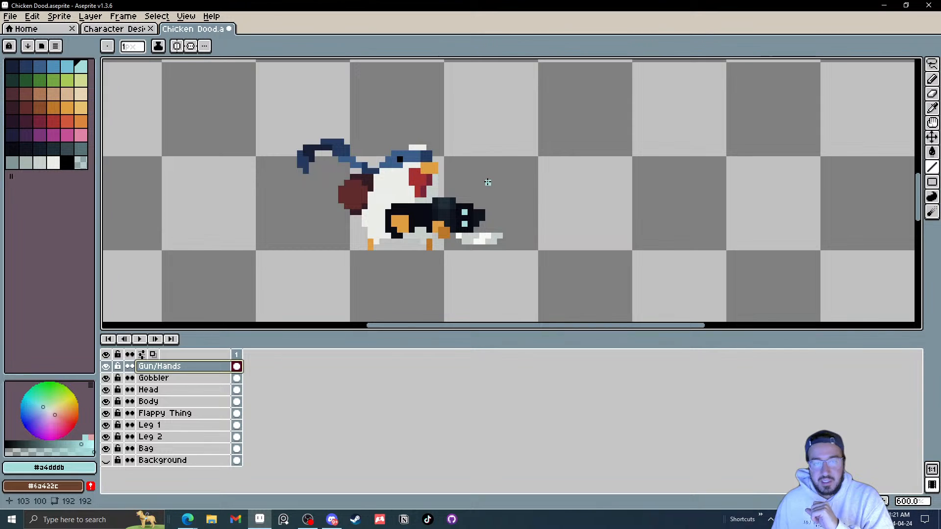
left_click_drag(488, 183, 493, 199)
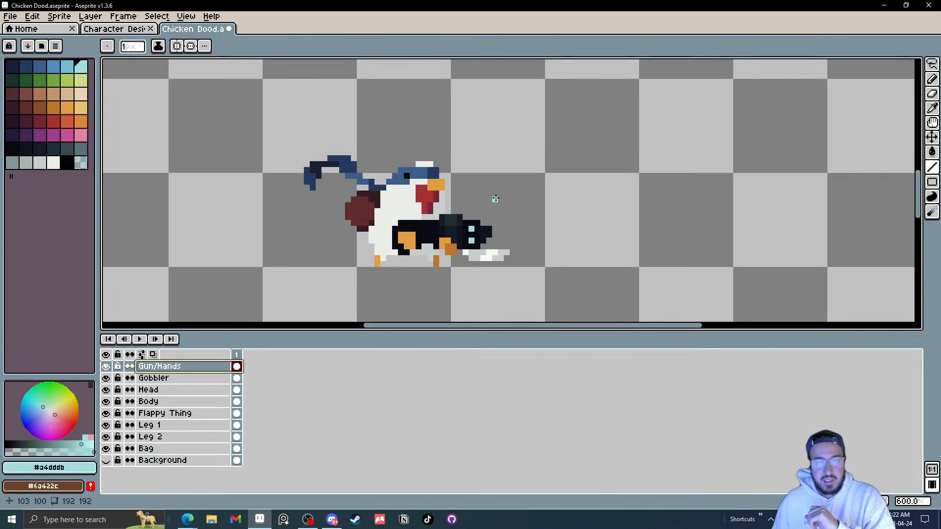
Step: Add a new frame after frame 1 and create a tag named Idle on frame 2
right_click(250, 356)
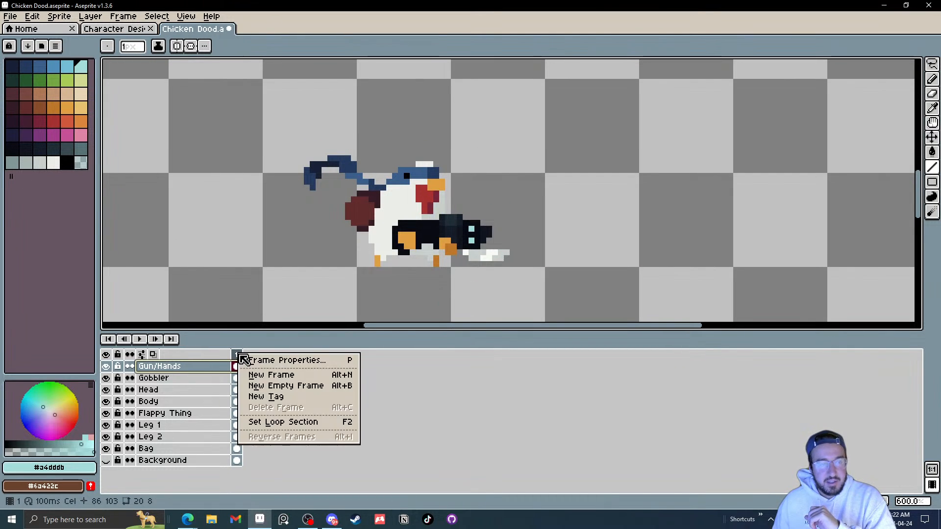
left_click(271, 380)
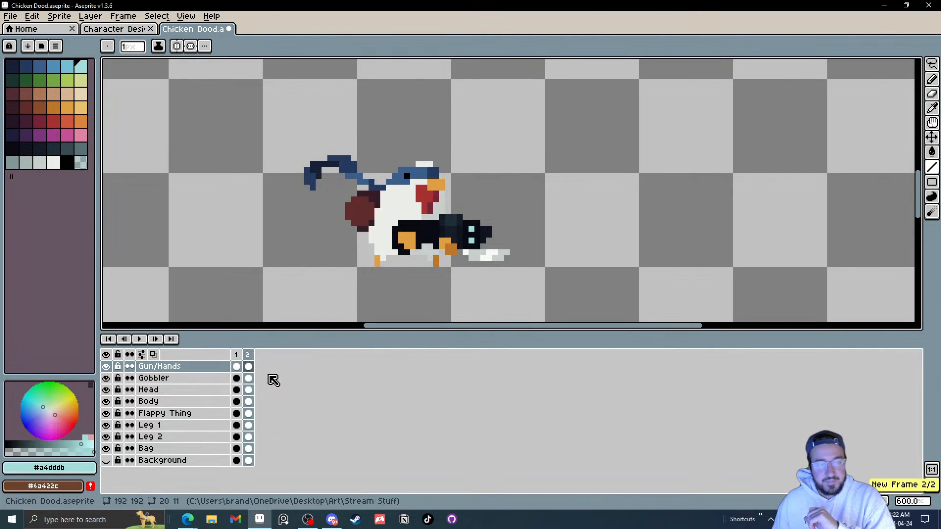
right_click(250, 355)
left_click(310, 395)
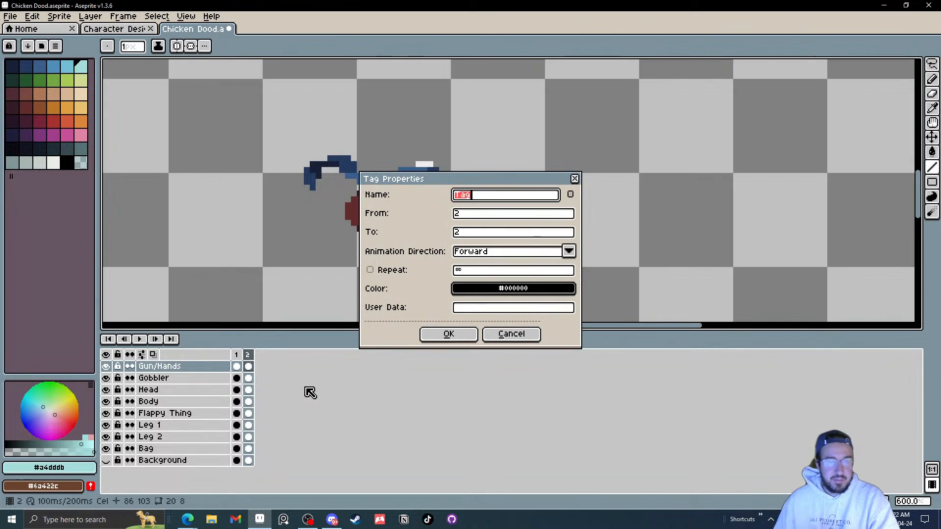
type("Idle")
key("Return")
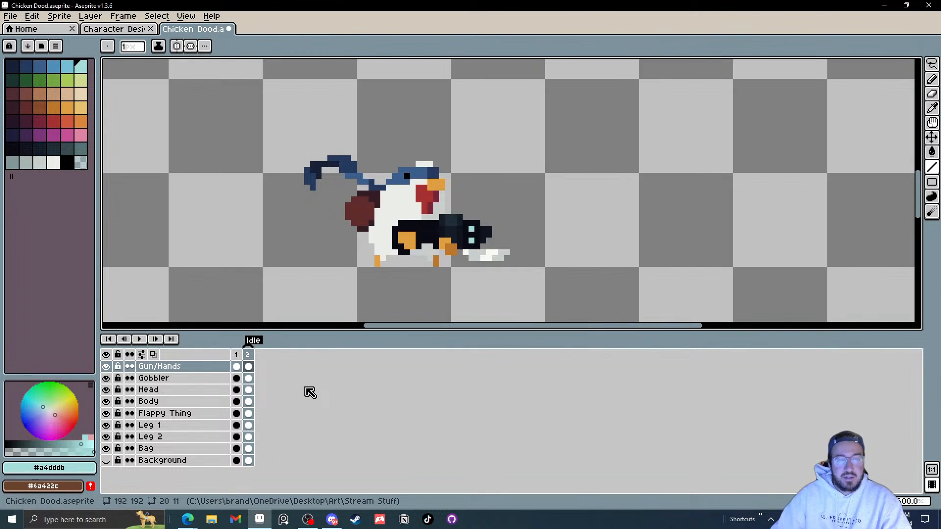
Step: Compare frames 1 and 2 by switching between them and toggling the Gun/Hands and Gobbler layers' visibility
left_click(239, 353)
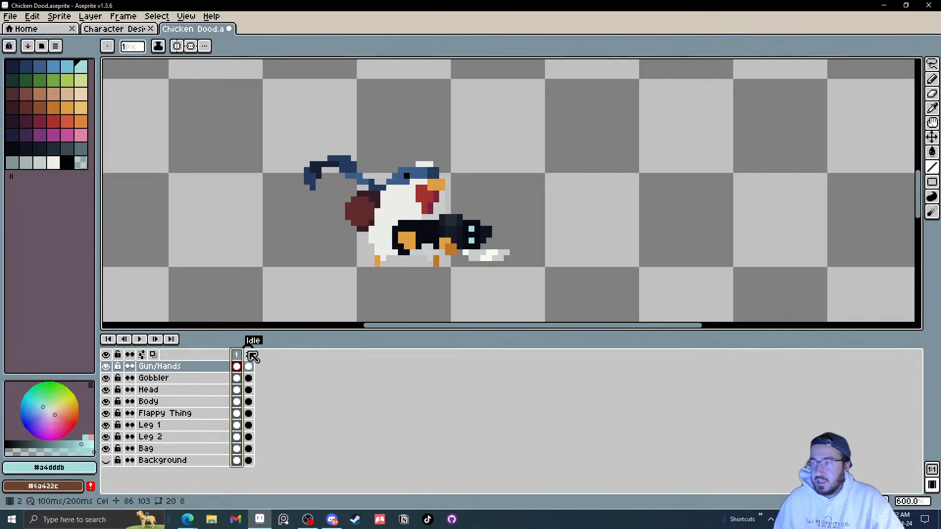
left_click(238, 357)
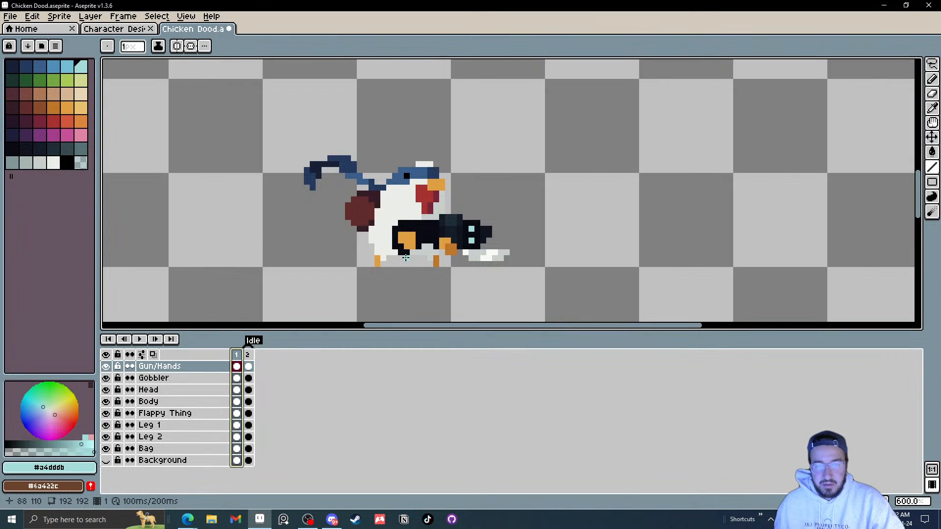
left_click(253, 356)
scroll(316, 267, "right", 2)
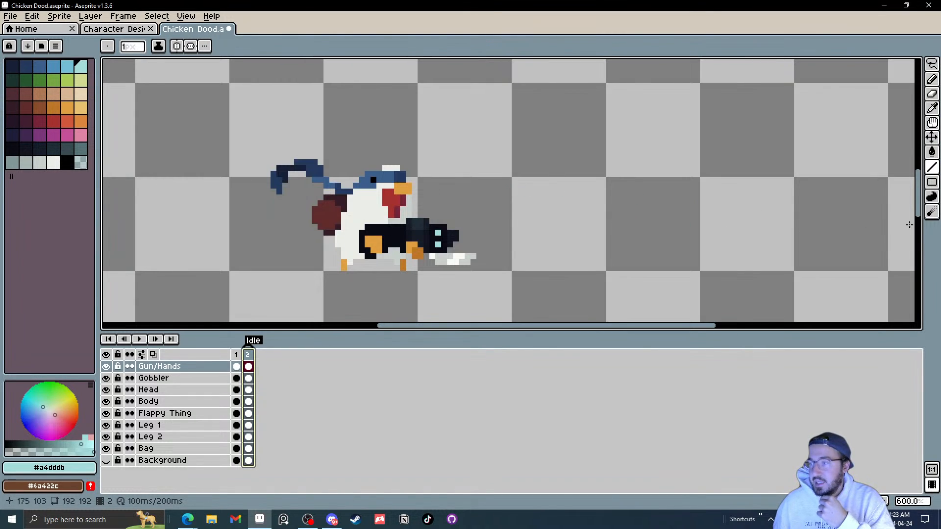
scroll(443, 176, "down", 1)
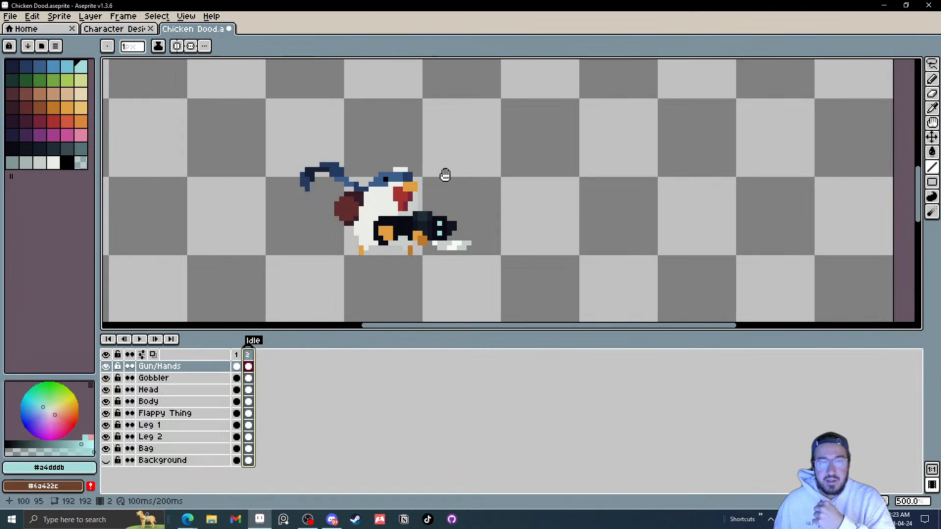
left_click_drag(443, 176, 427, 190)
scroll(427, 192, "down", 1)
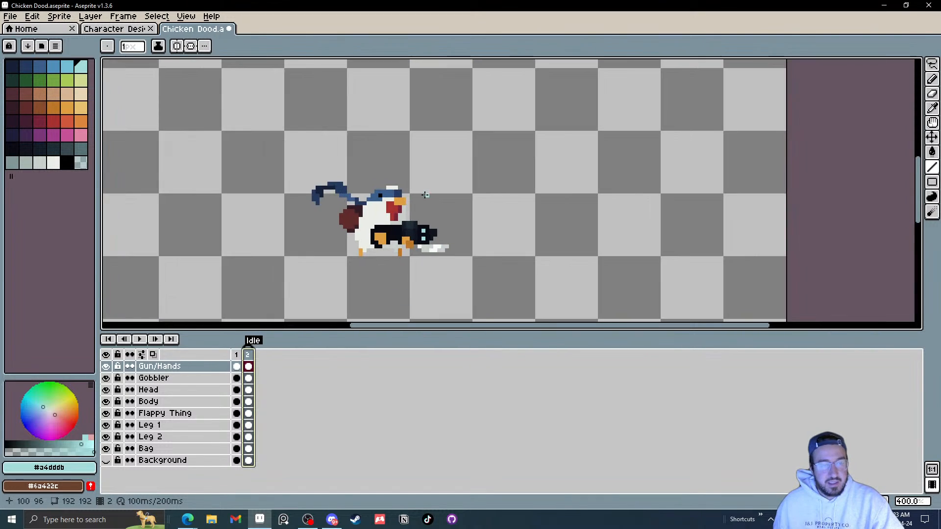
left_click_drag(398, 224, 422, 188)
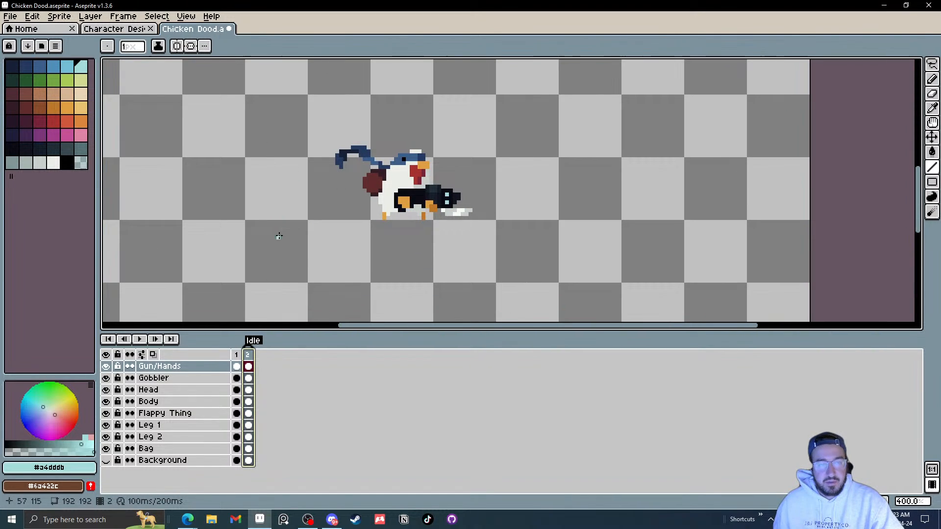
left_click(106, 366)
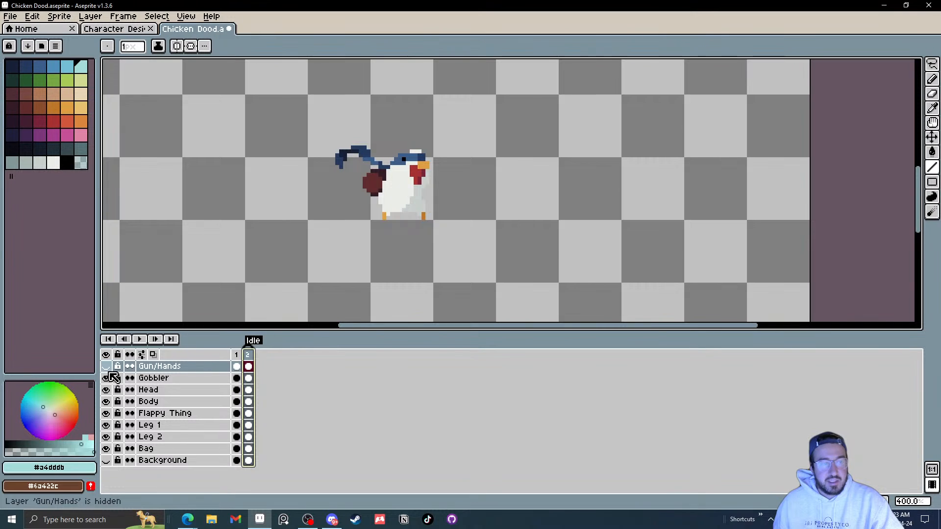
left_click(105, 378)
left_click(106, 366)
left_click(105, 378)
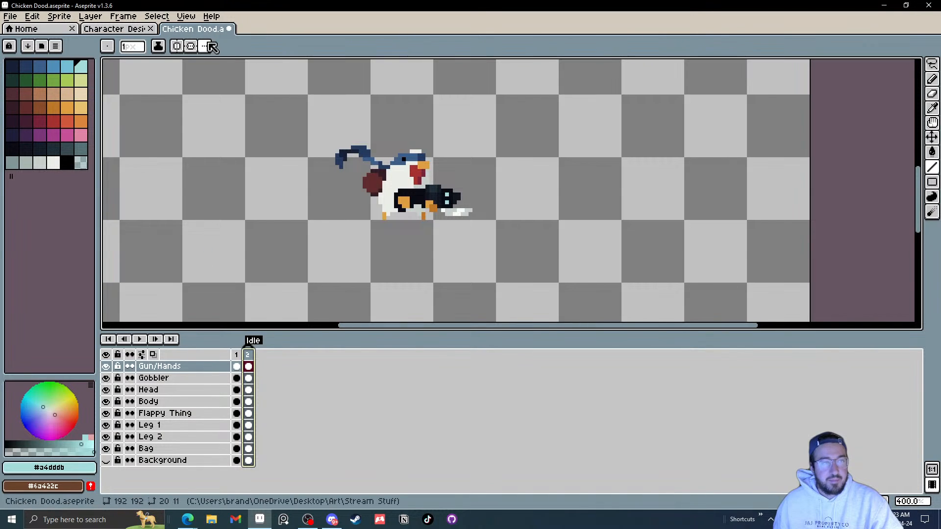
Step: Try an outline in a dark palette colour on the selected chicken design in the Character Designs file, and cancel it
left_click(110, 30)
scroll(386, 193, "up", 2)
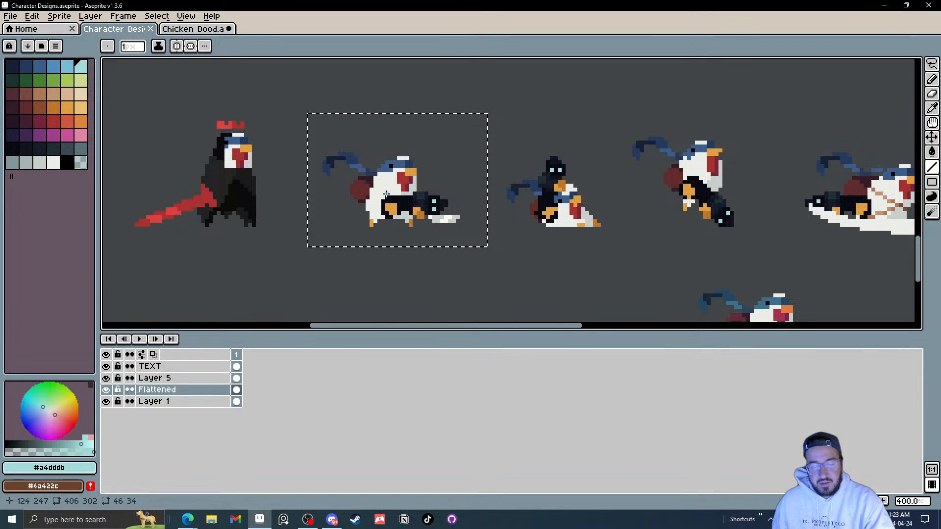
key("shift+o")
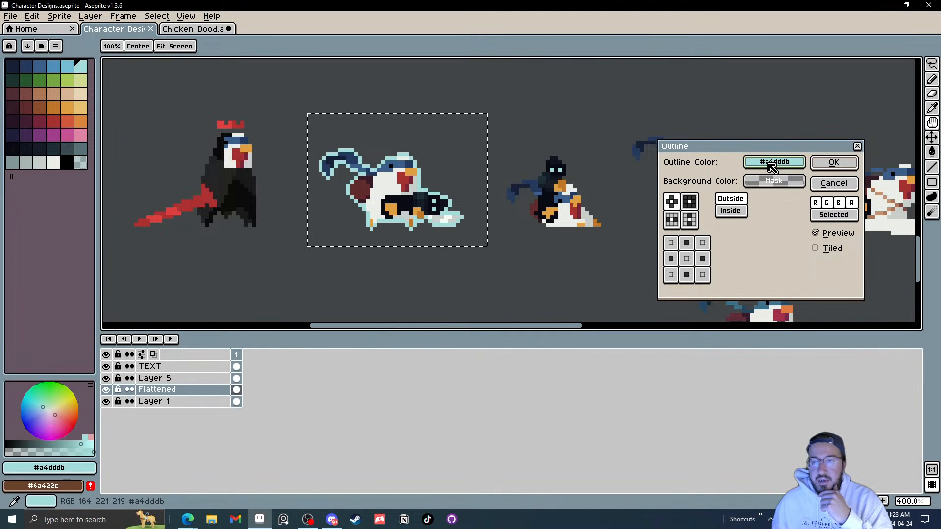
left_click(773, 166)
left_click(69, 159)
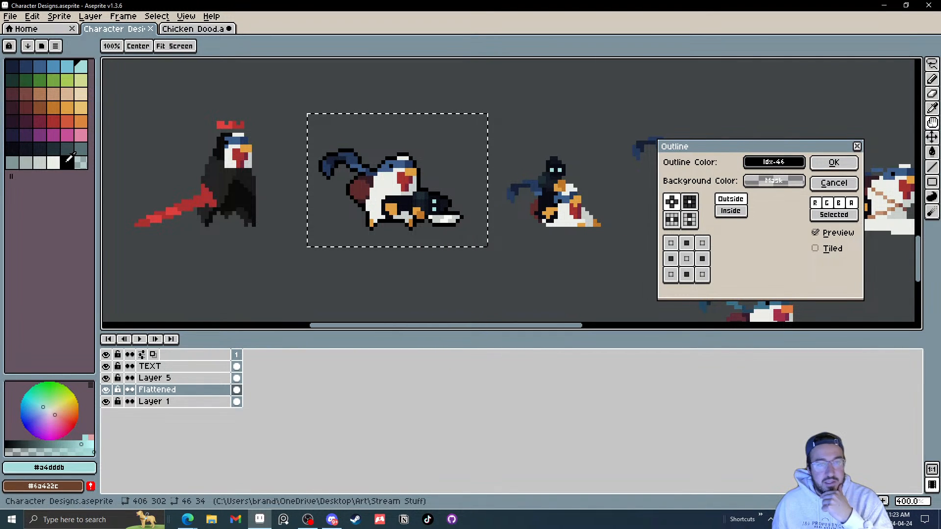
left_click(686, 275)
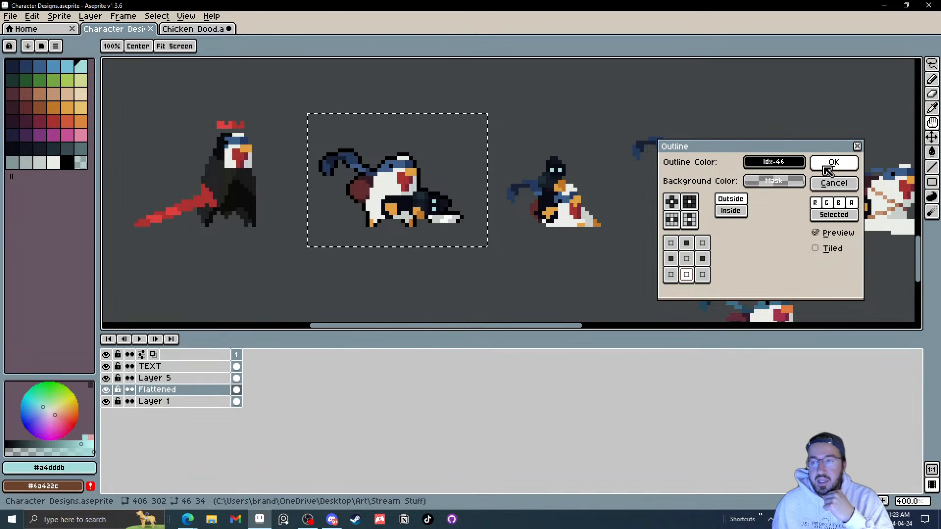
left_click(830, 183)
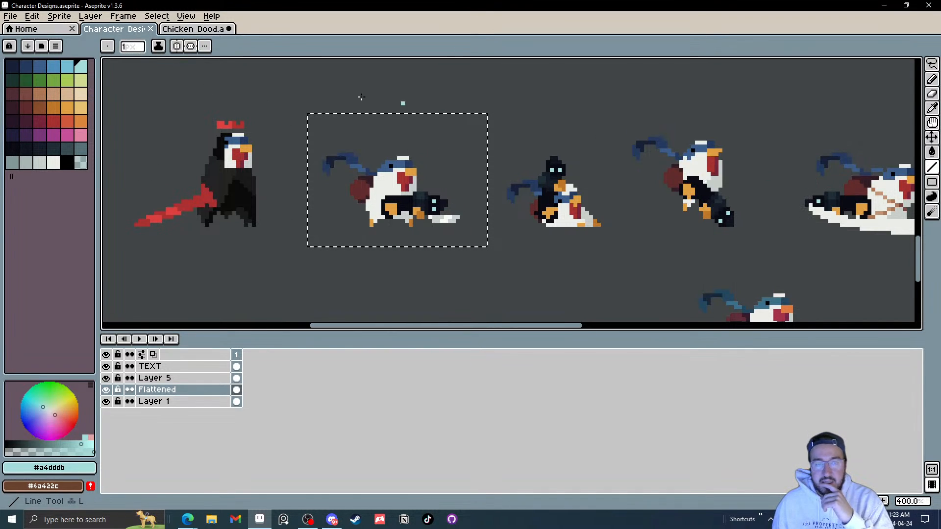
Step: Copy the Gun/Hands through Bag layers across both frames and paste them as a duplicate set of layers
left_click(180, 30)
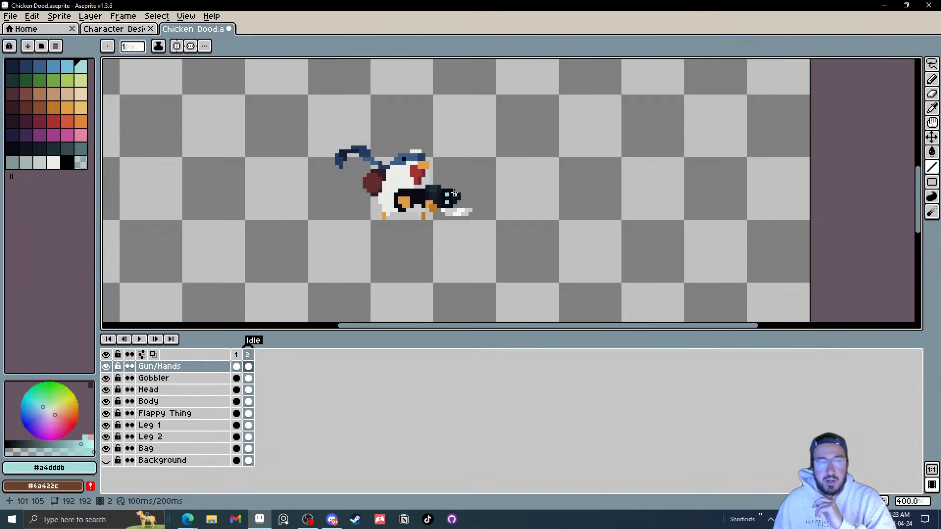
left_click_drag(152, 451, 159, 371)
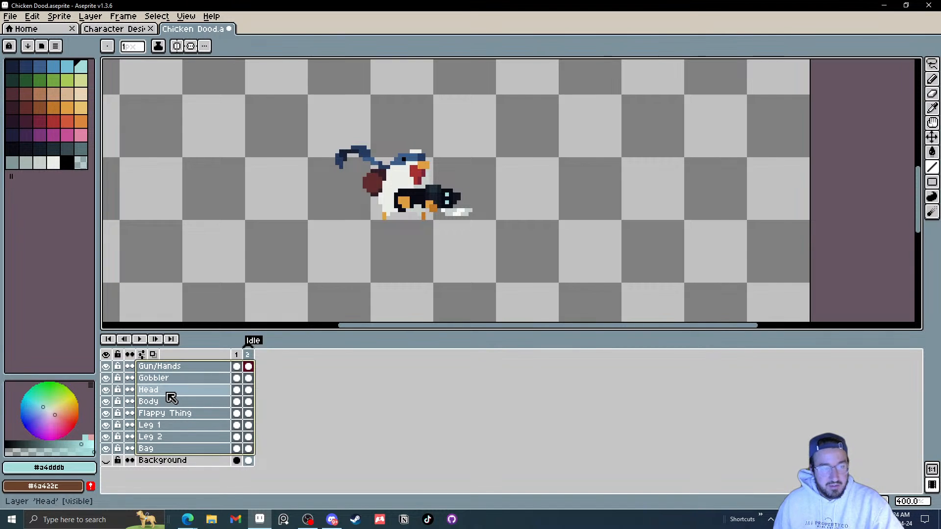
key("ctrl+c")
key("ctrl+v")
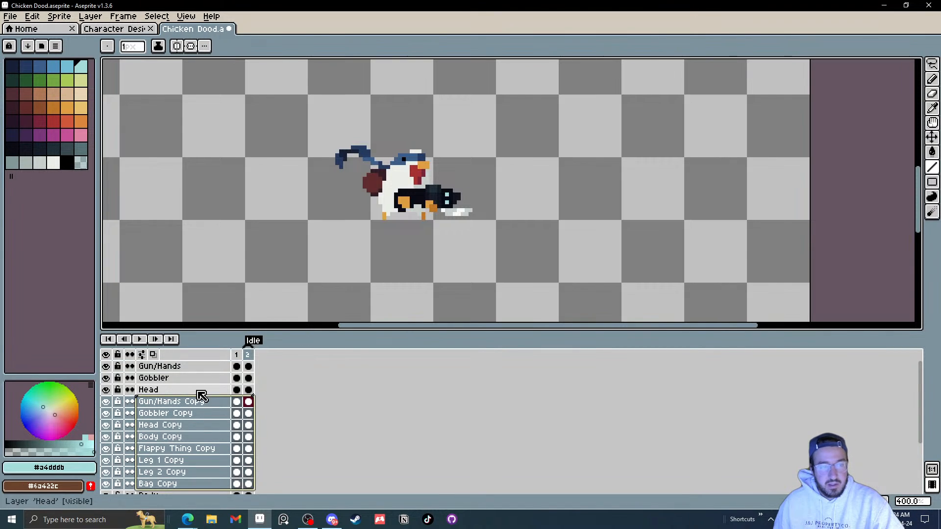
key("ctrl+z")
left_click(183, 394)
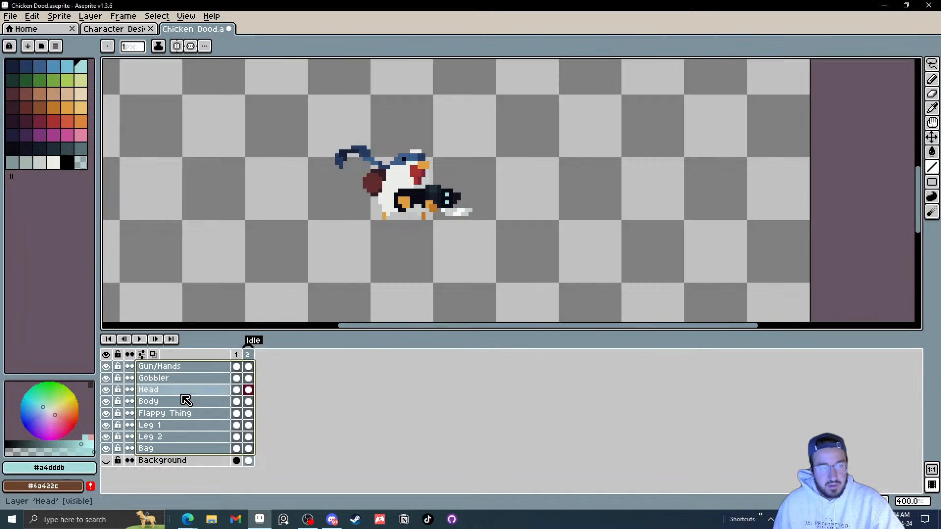
left_click_drag(187, 367, 189, 378)
left_click_drag(175, 448, 184, 373)
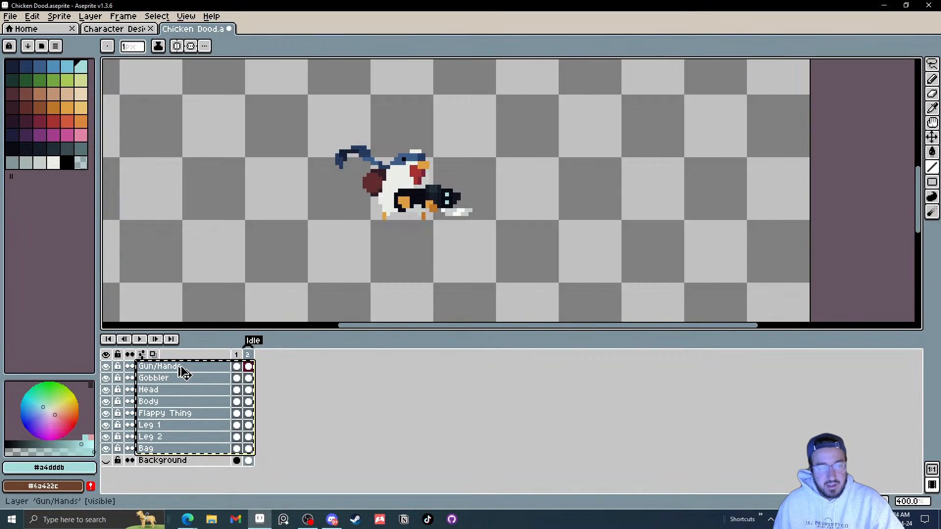
key("ctrl+v")
Step: Select the duplicated Gun/Hands through Bag layers and flatten them into a single layer
scroll(184, 393, "down", 2)
scroll(182, 394, "up", 2)
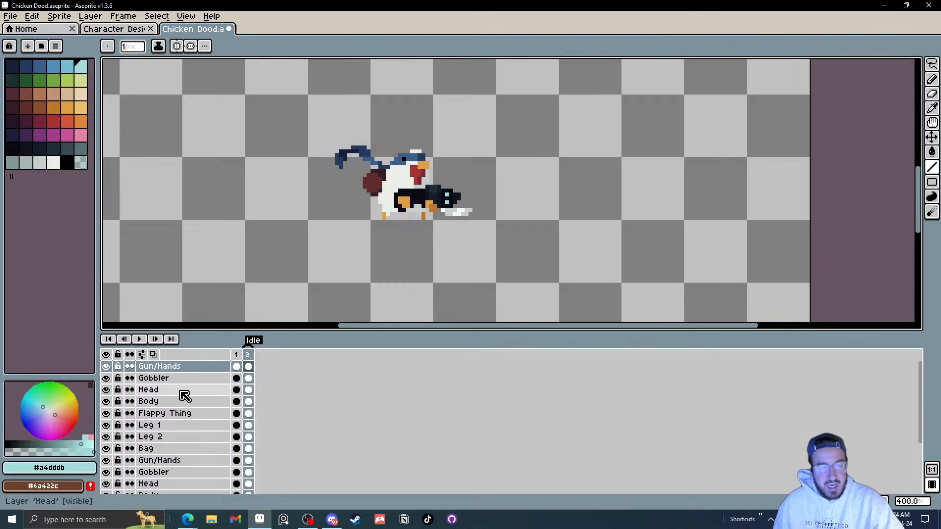
scroll(183, 394, "down", 5)
left_click(163, 464)
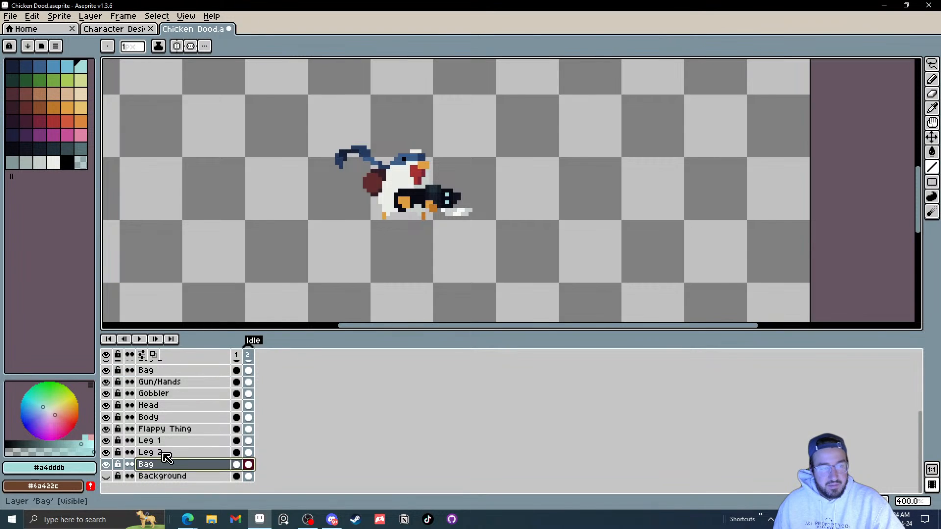
left_click_drag(167, 458, 181, 394)
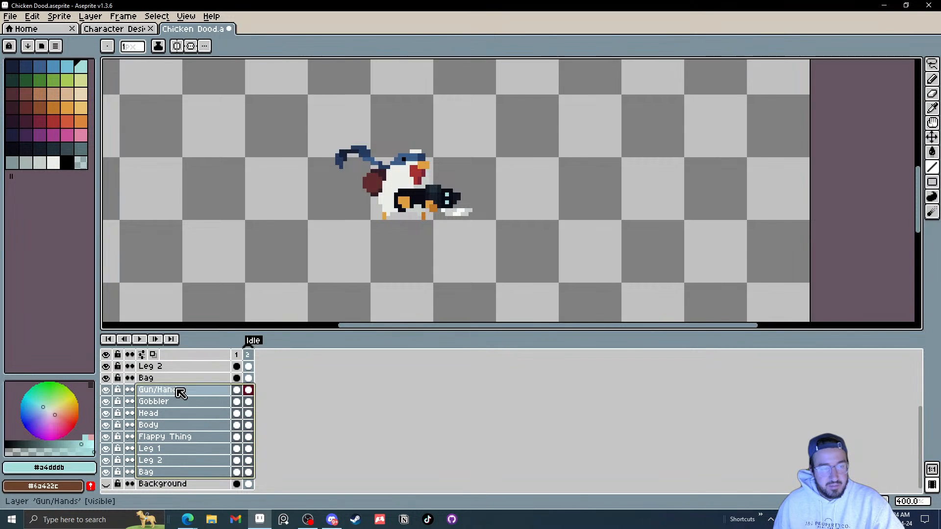
right_click(181, 394)
left_click(219, 467)
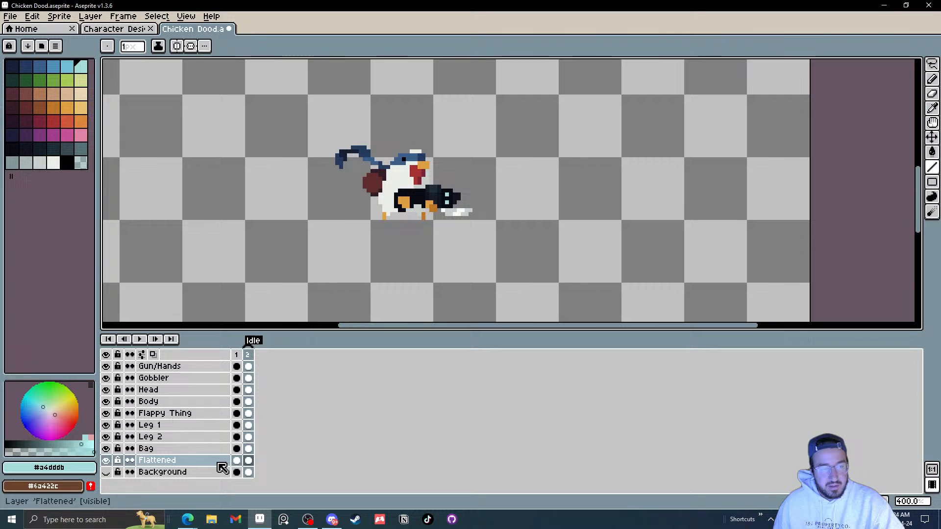
Step: Try an outline in a dark palette colour on the flattened layer's frame 2 cel, and cancel it
left_click(164, 463)
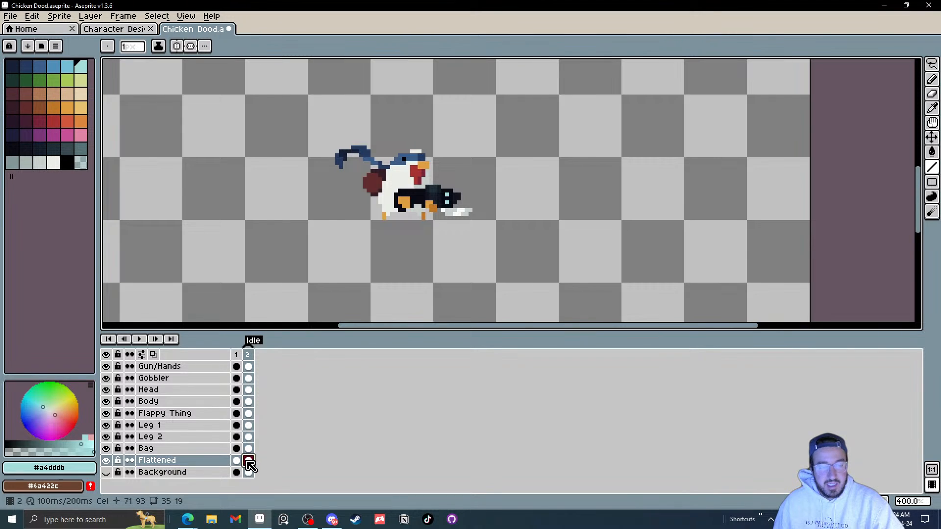
key("shift+o")
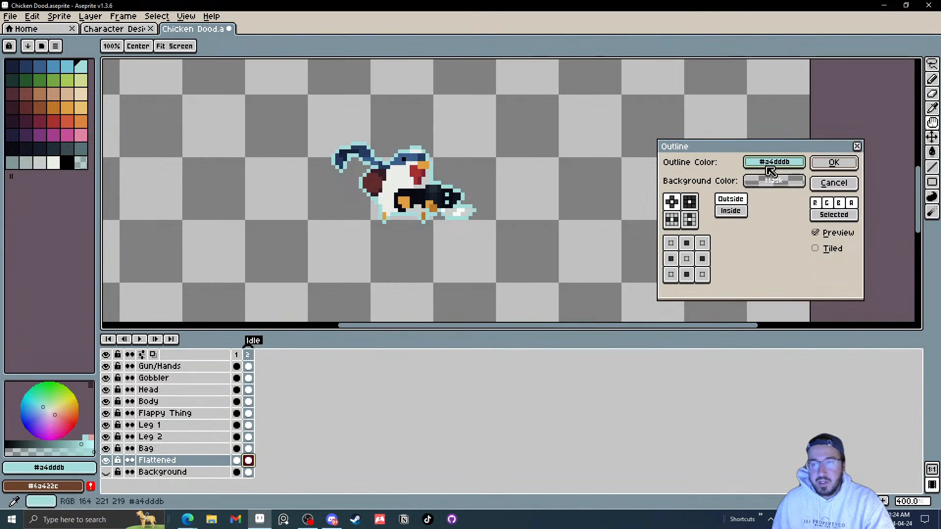
left_click(70, 155)
left_click(68, 162)
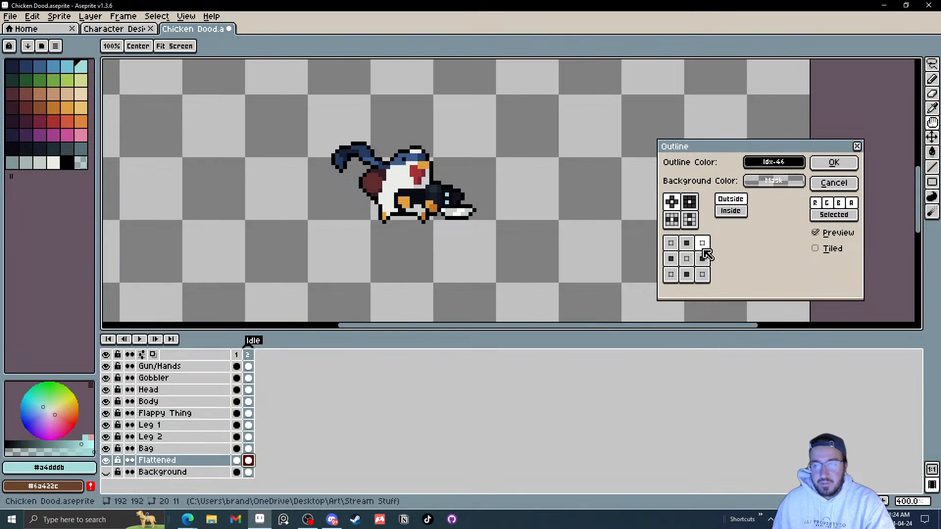
left_click(686, 275)
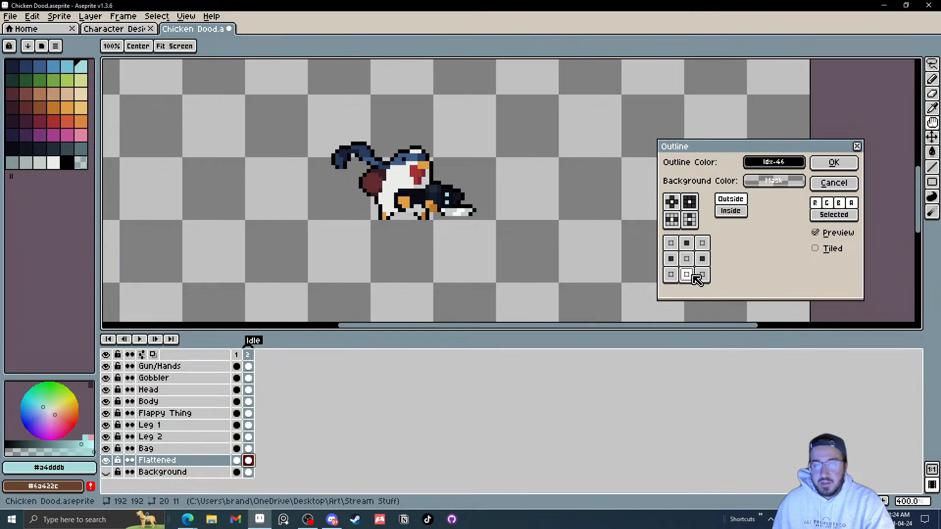
left_click(834, 183)
Step: Delete the flattened layer
left_click(161, 461)
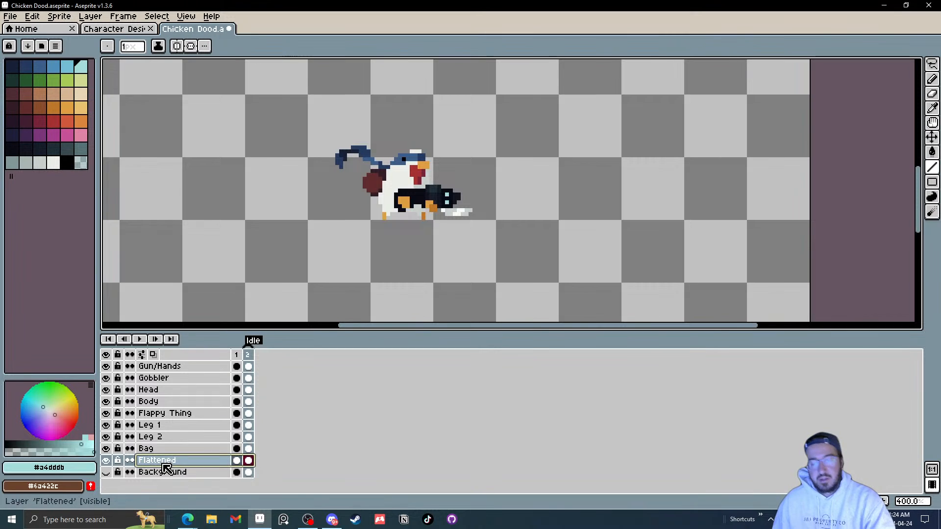
key("Delete")
Step: Apply a dark palette-colour outline to the Gun/Hands through Bag layers in frame 2, then undo it
left_click_drag(153, 447, 169, 365)
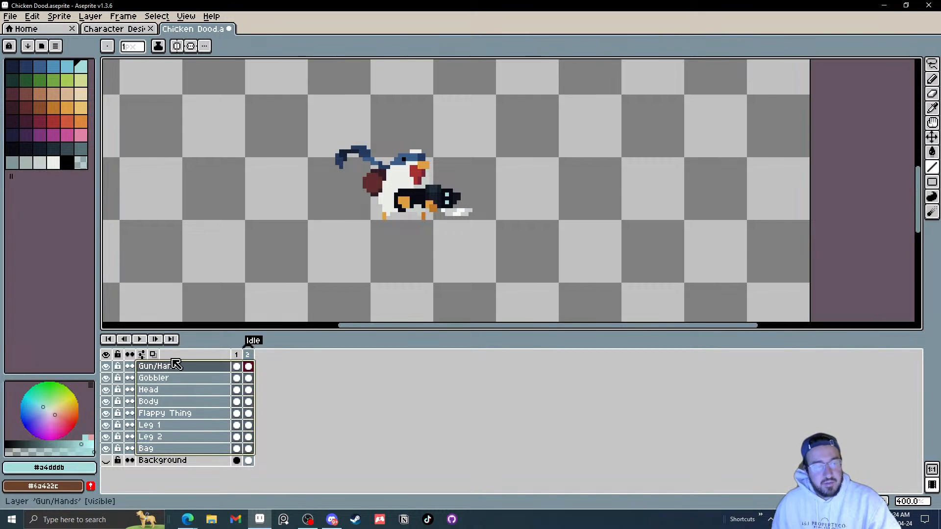
key("shift+o")
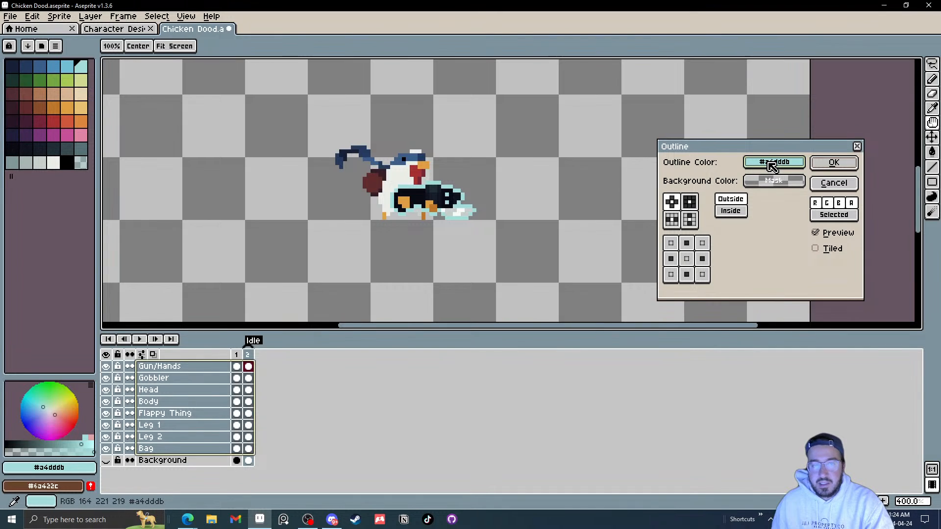
left_click_drag(770, 165, 68, 161)
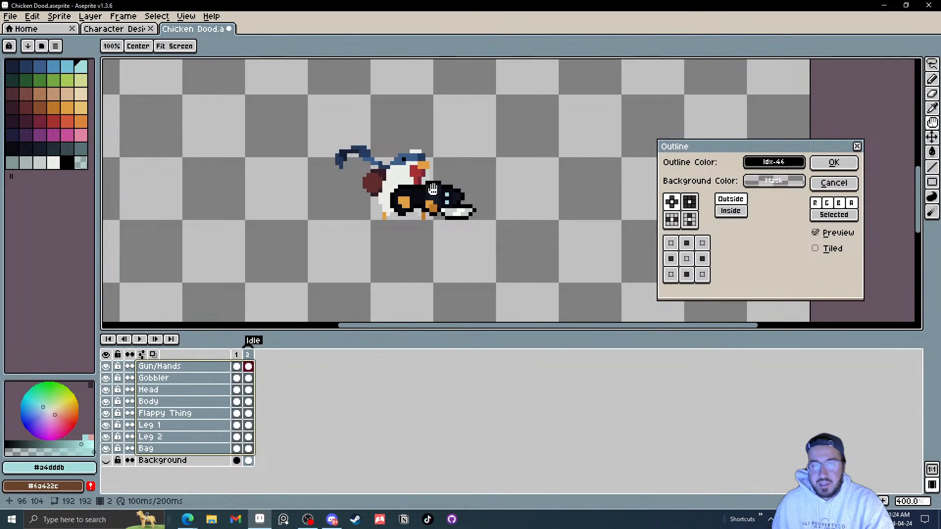
scroll(430, 186, "up", 8)
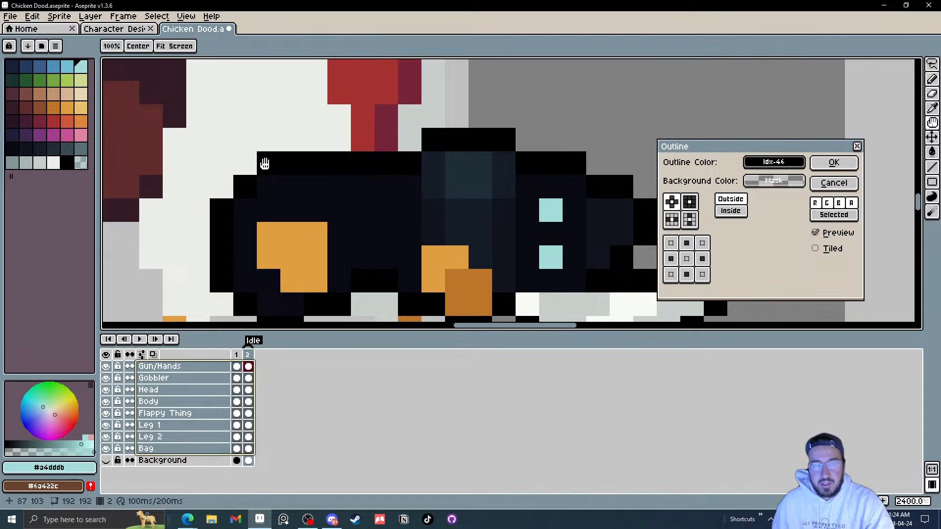
scroll(215, 277, "down", 3)
scroll(232, 311, "down", 3)
left_click_drag(480, 247, 544, 205)
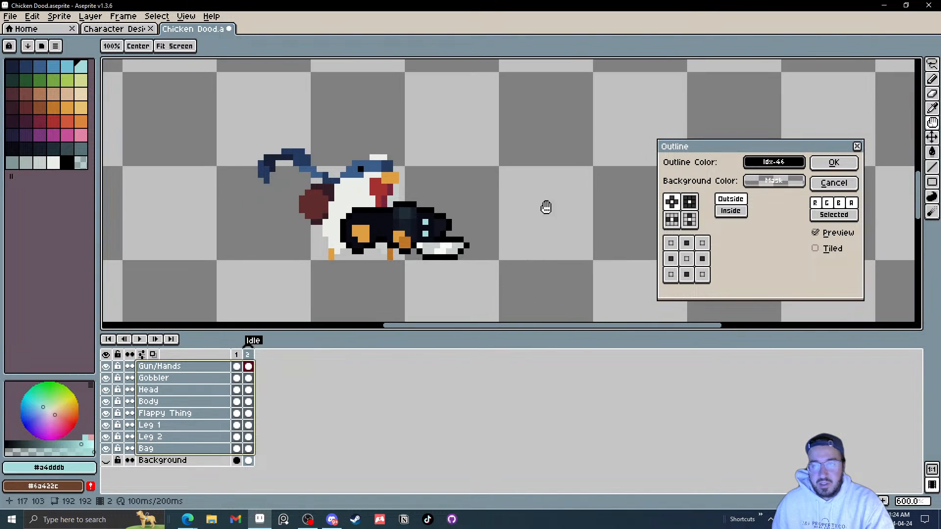
left_click(834, 163)
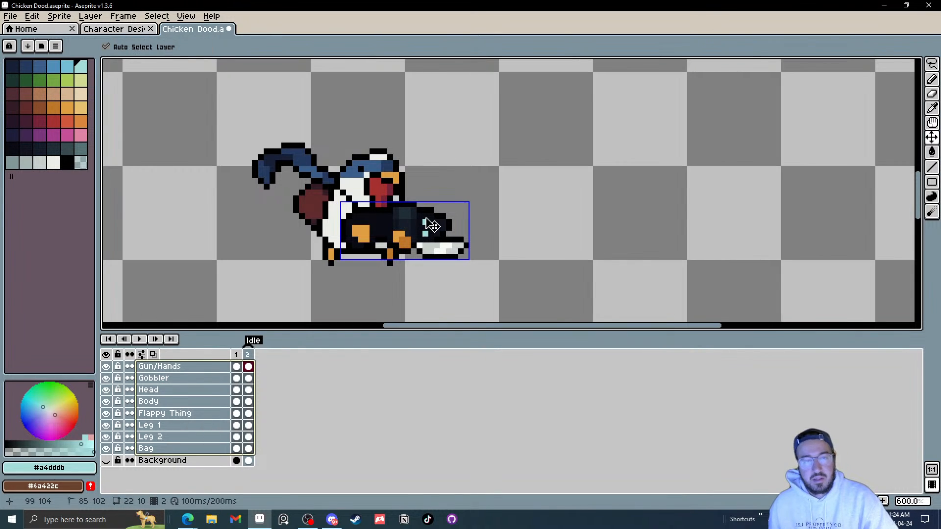
key("ctrl+z")
Step: Hide the Flappy Thing layer and toggle the Gobbler layer's visibility off and back on
left_click_drag(312, 269, 340, 258)
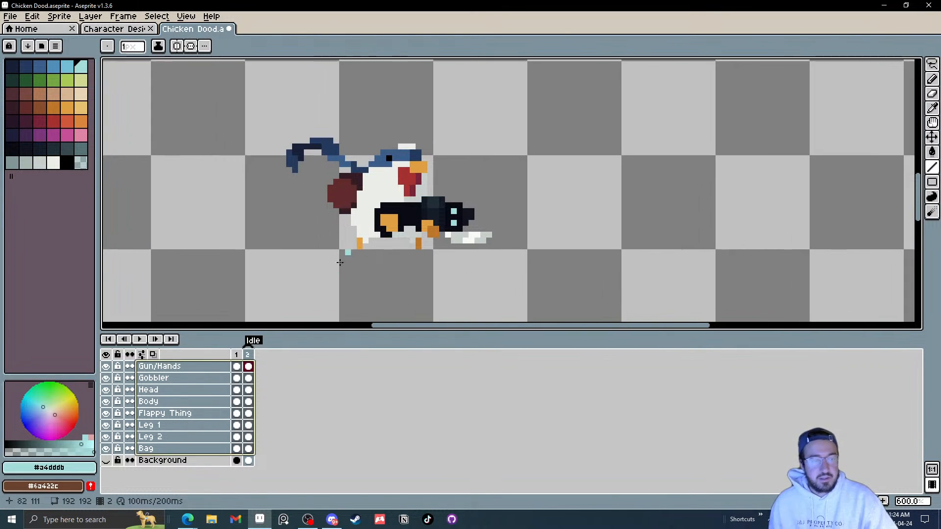
left_click(248, 357)
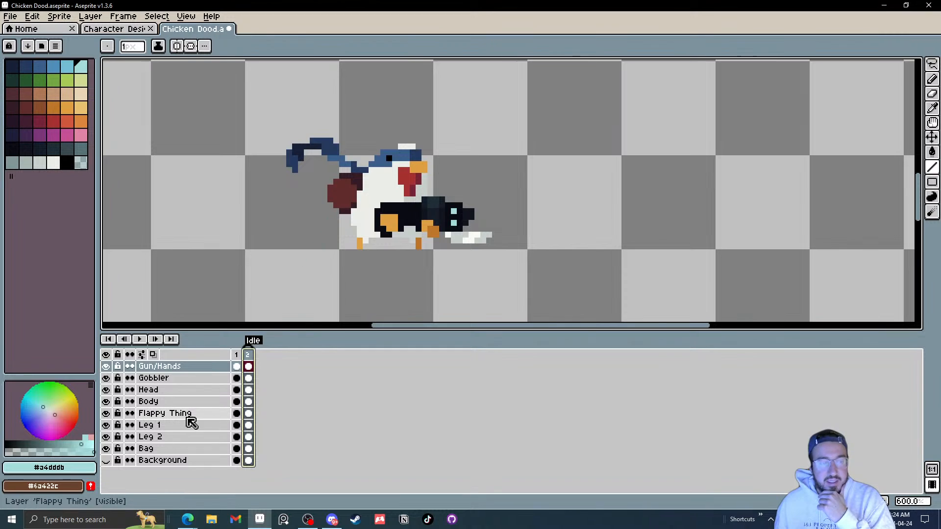
left_click(106, 460)
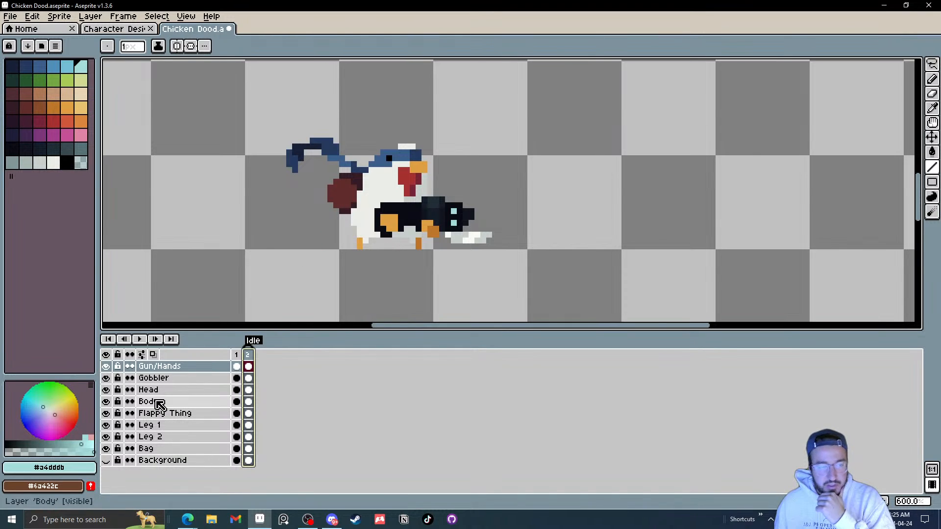
left_click(106, 413)
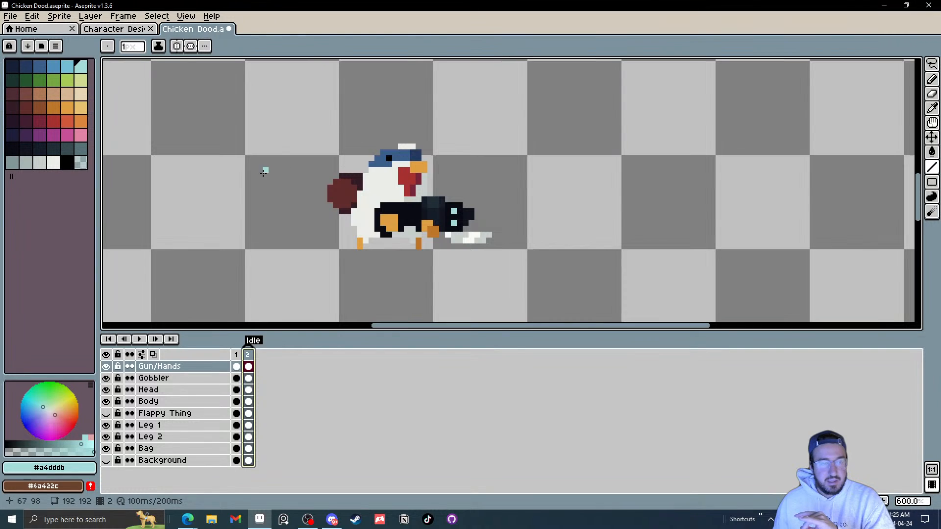
left_click(106, 378)
left_click(106, 378)
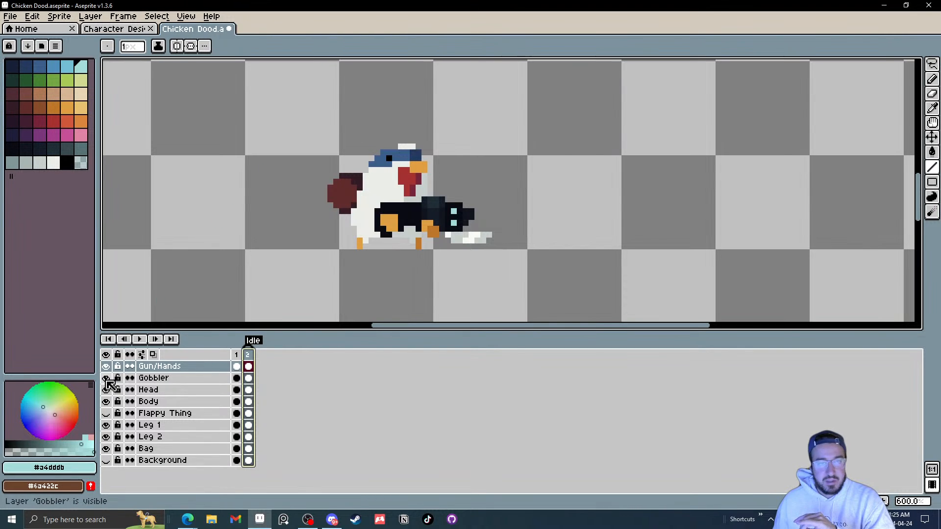
left_click(106, 379)
left_click(105, 379)
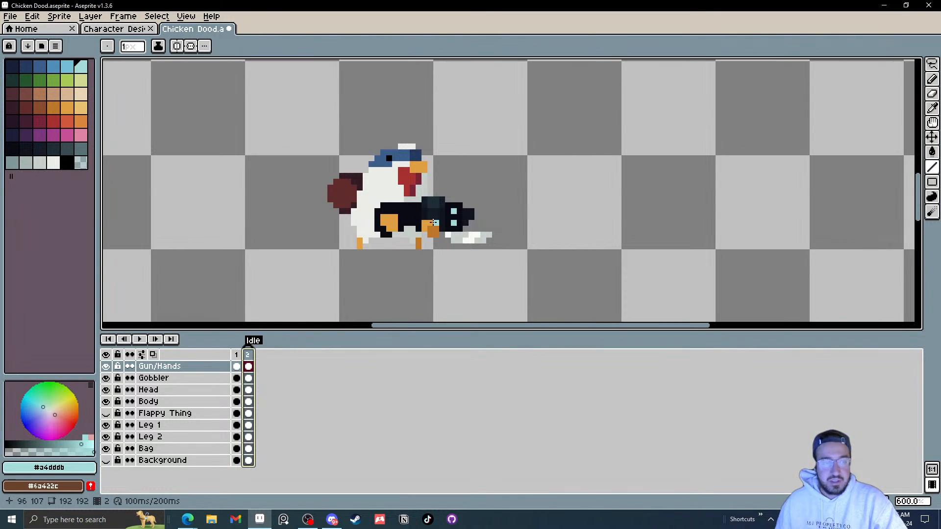
Step: Insert a new frame 3 after frame 2
right_click(248, 355)
left_click(291, 355)
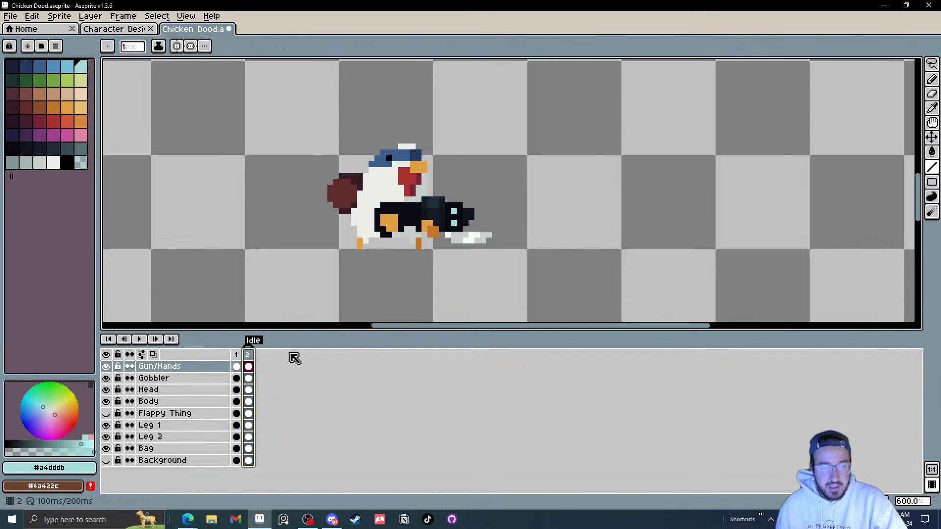
right_click(249, 357)
left_click(275, 372)
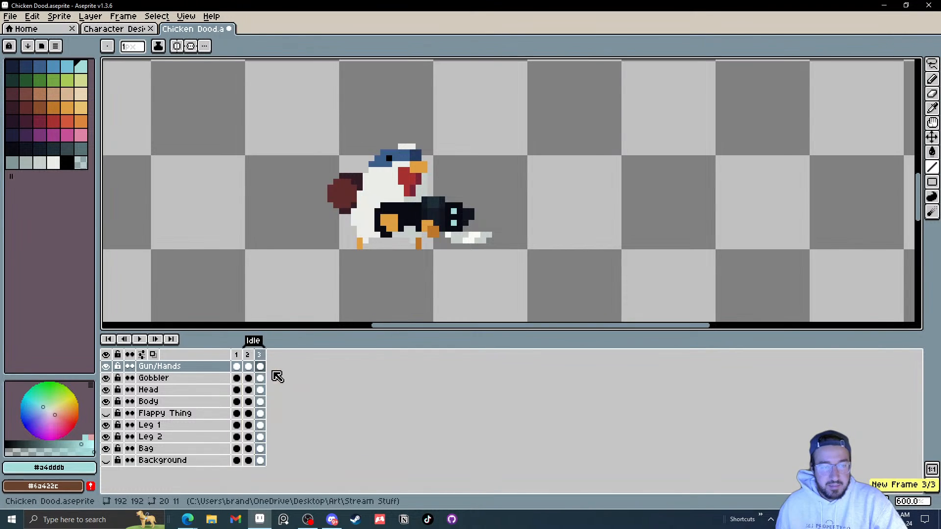
Step: Switch between frames 2 and 3, zoom in on the chicken, and undo a stray canvas edit
left_click_drag(256, 361, 250, 361)
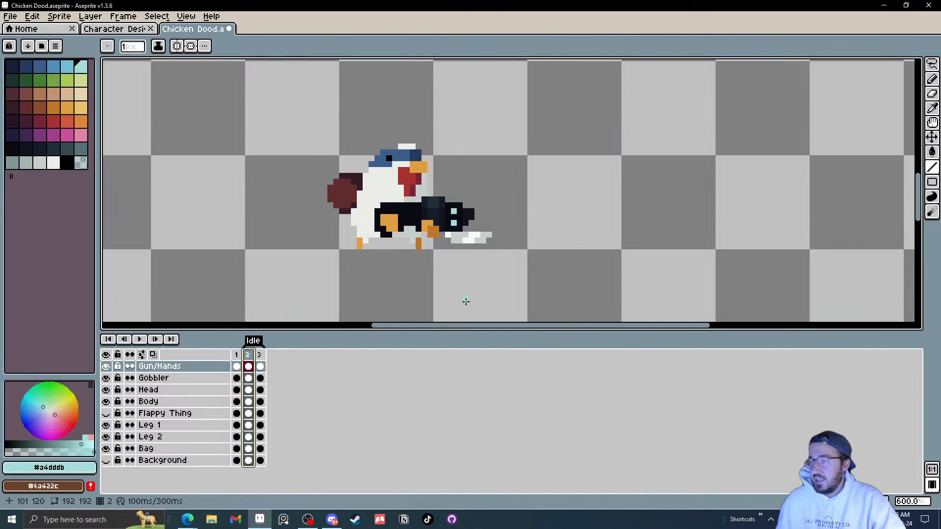
left_click(252, 359)
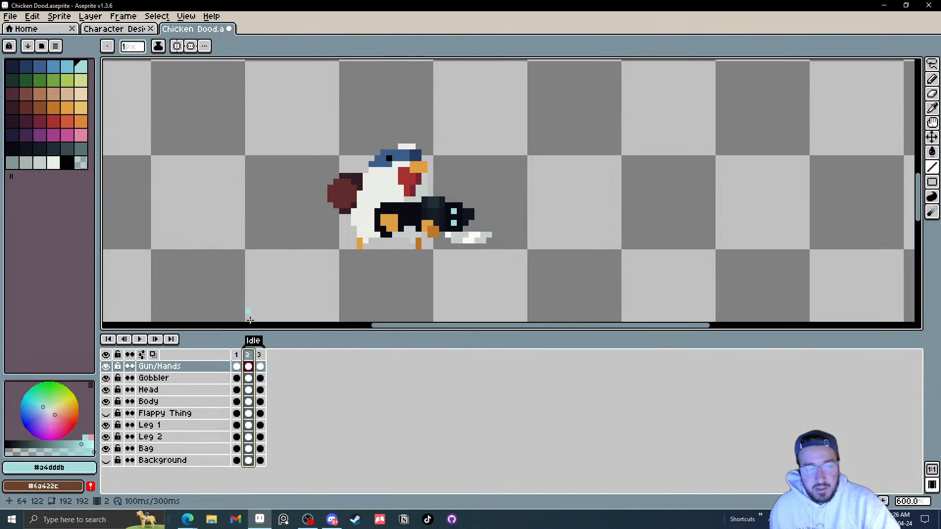
left_click(261, 355)
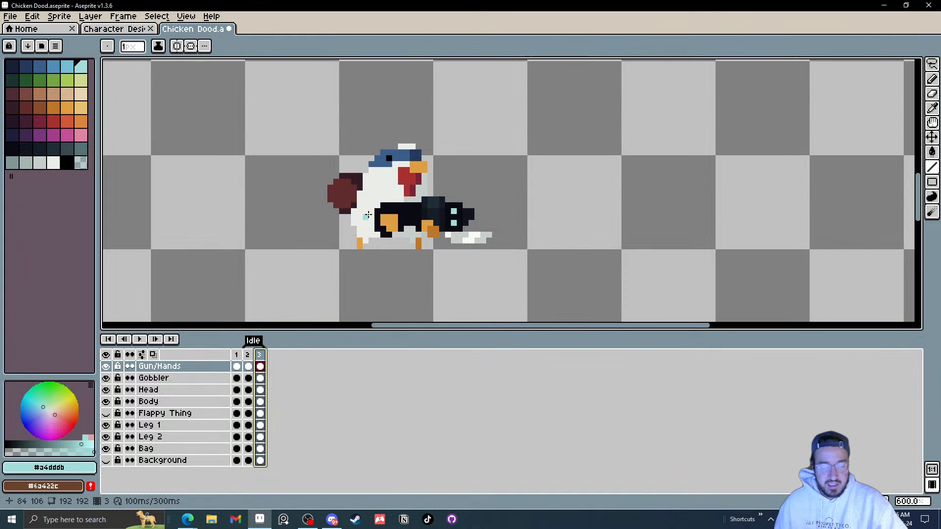
scroll(382, 199, "up", 1)
mouse_move(407, 182)
left_mouse_down()
mouse_move(404, 195)
mouse_move(409, 169)
mouse_move(374, 164)
mouse_move(422, 172)
left_mouse_up()
scroll(405, 195, "up", 1)
key("v")
key("ctrl+z")
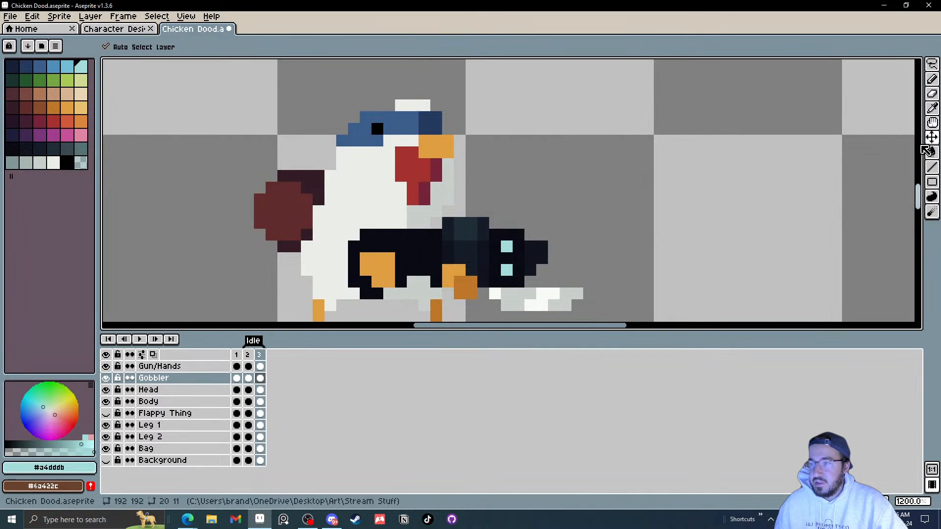
Step: Try moving the bag up and to the left in frame 3, then undo the move
mouse_move(934, 139)
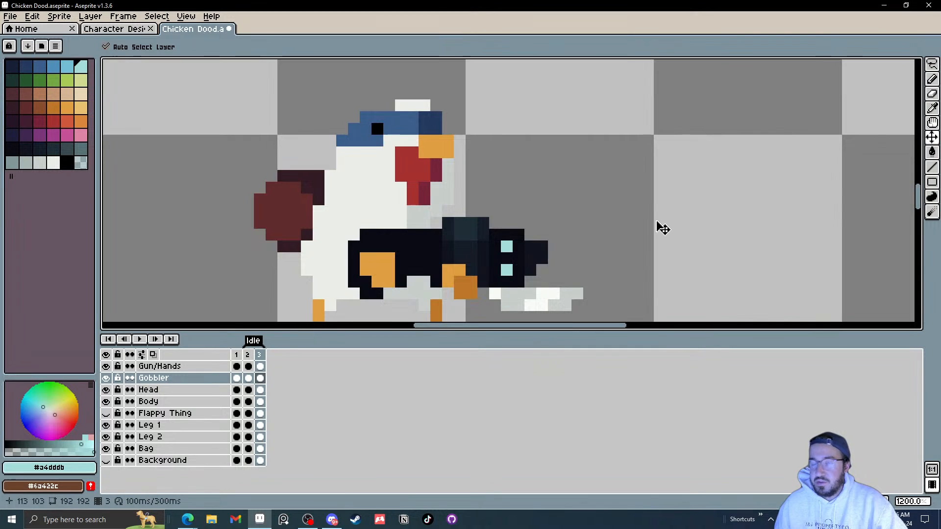
scroll(380, 221, "down", 3)
scroll(378, 226, "up", 3)
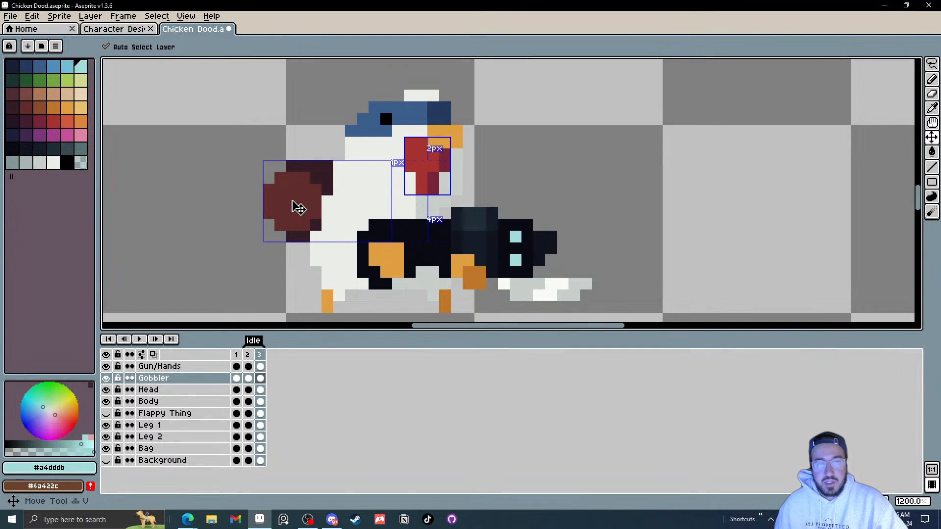
left_click_drag(299, 210, 255, 155)
key("ctrl+z")
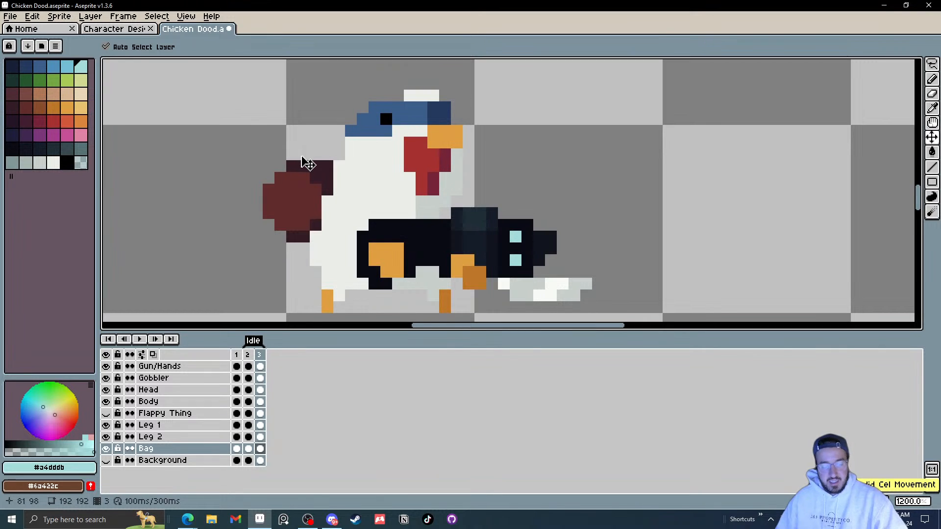
Step: Compare frames 2 and 3 with the whole sprite in view
left_click(248, 355)
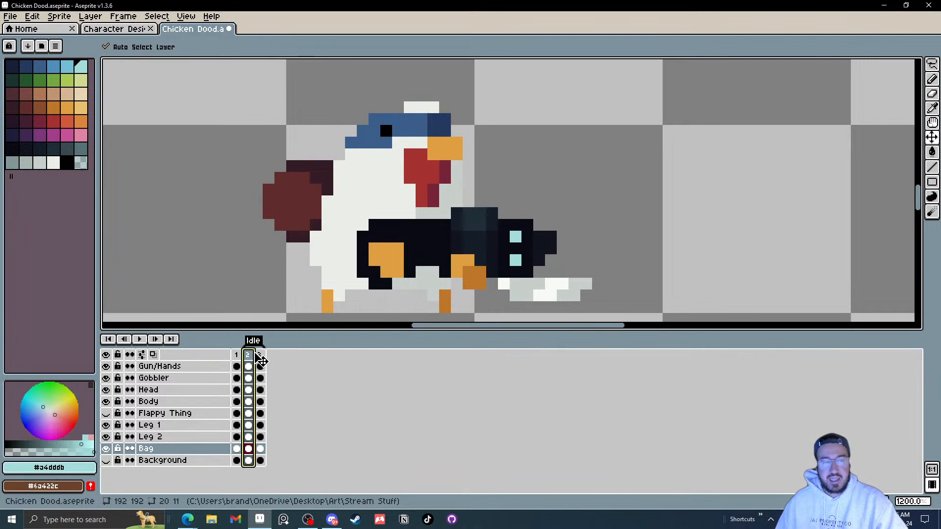
left_click(259, 355)
scroll(408, 248, "down", 6)
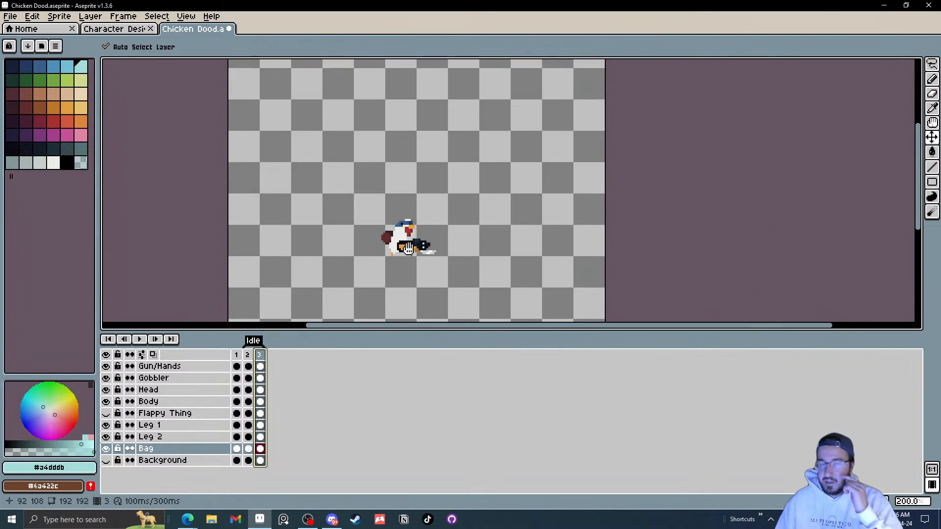
scroll(409, 247, "down", 1)
scroll(410, 251, "up", 3)
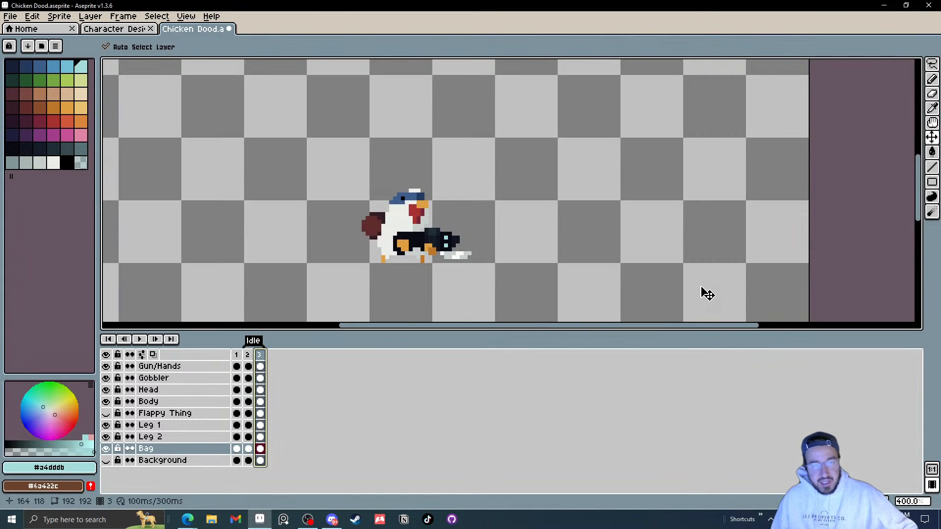
scroll(528, 210, "left", 3)
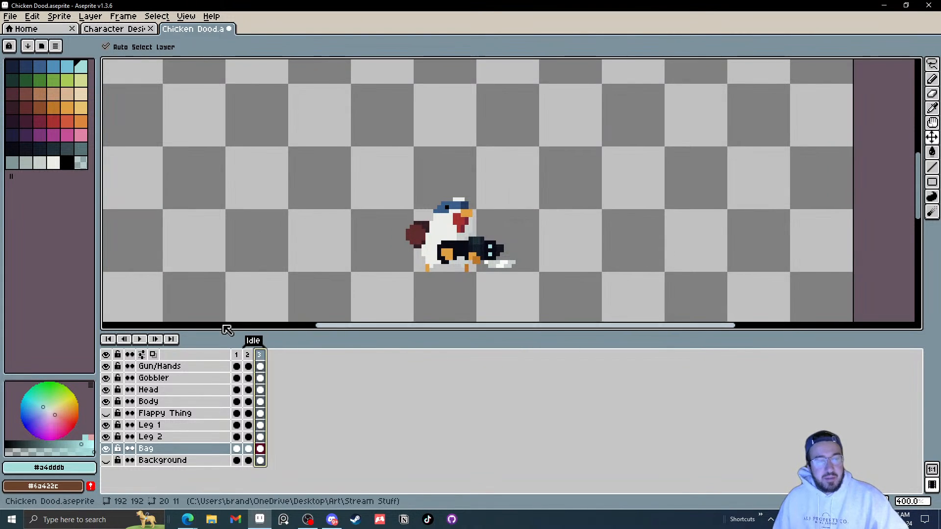
Step: Add a new layer at the top of the stack and name it Guide Line
right_click(180, 367)
mouse_move(217, 392)
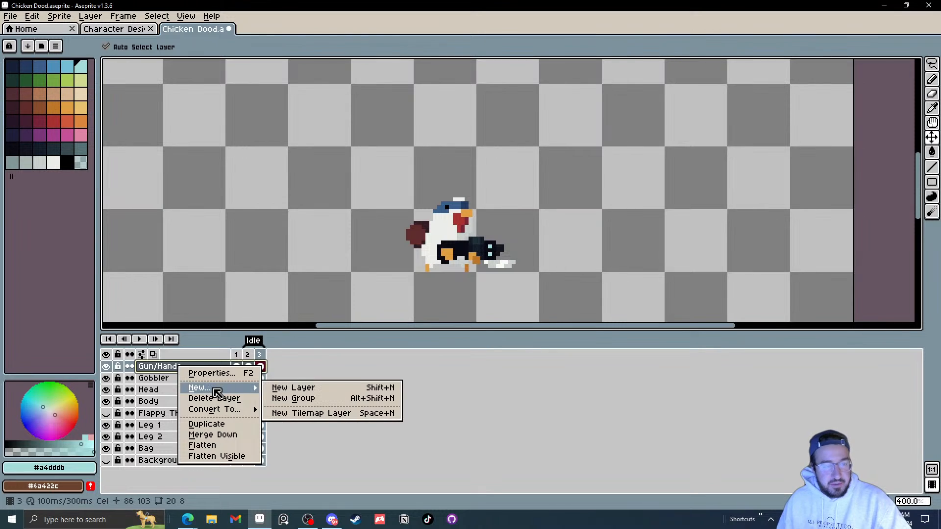
left_click(304, 387)
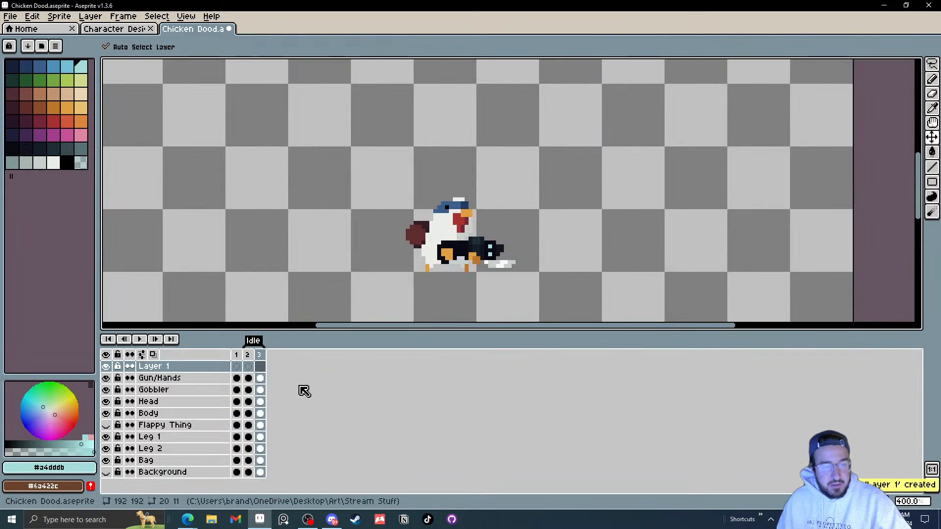
double_click(165, 368)
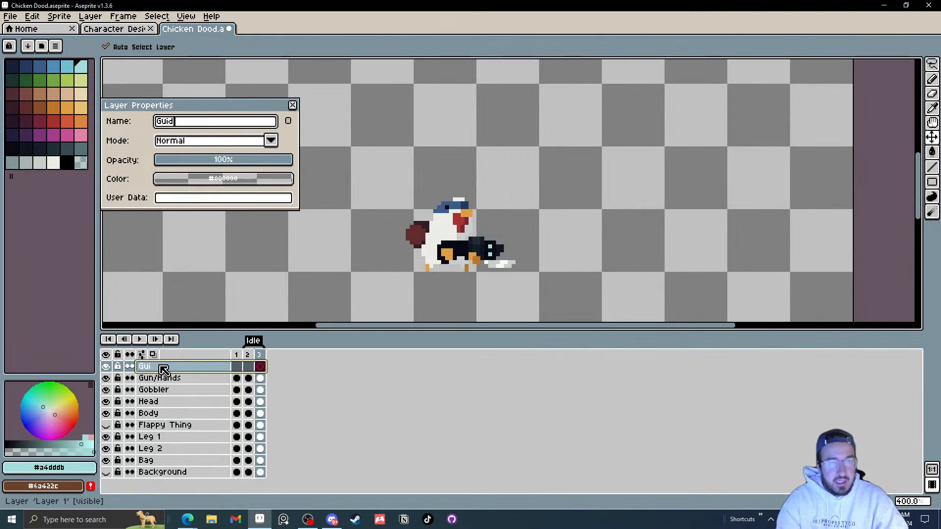
type("Guide Line FOr")
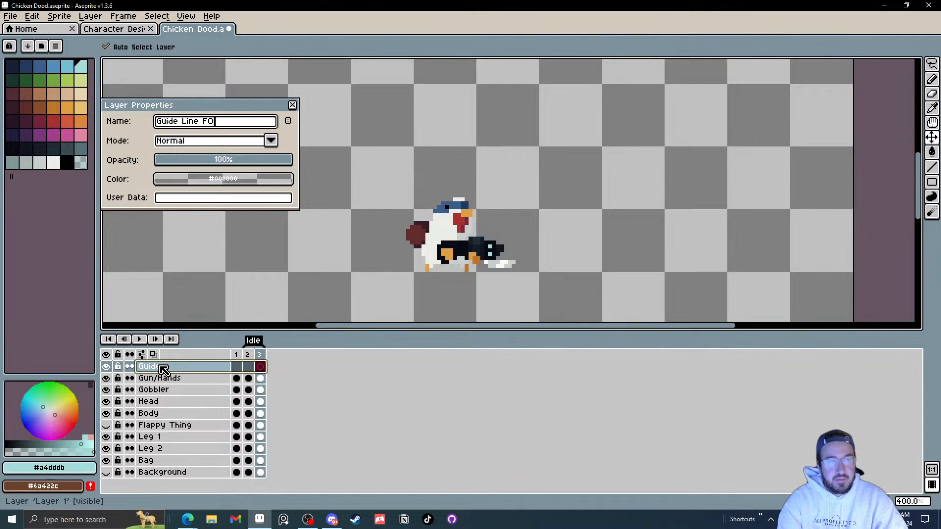
key("BackSpace")
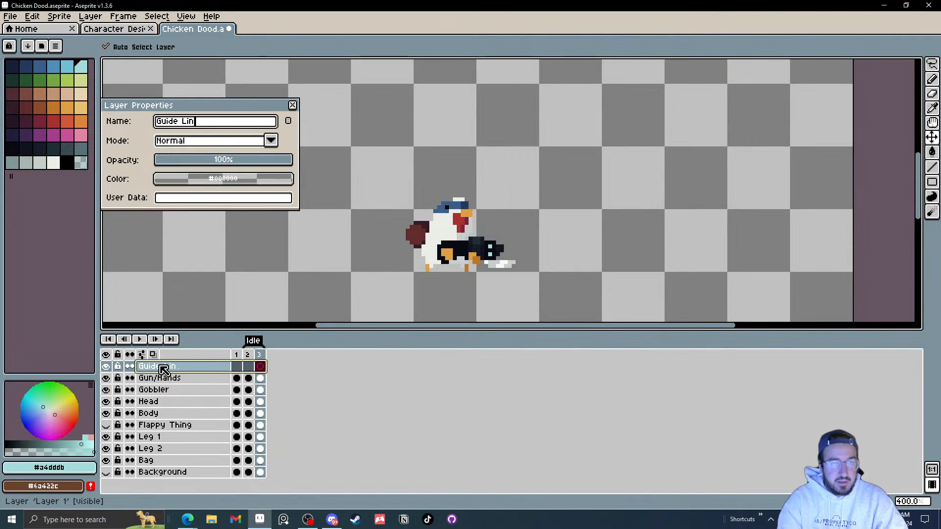
left_click(292, 105)
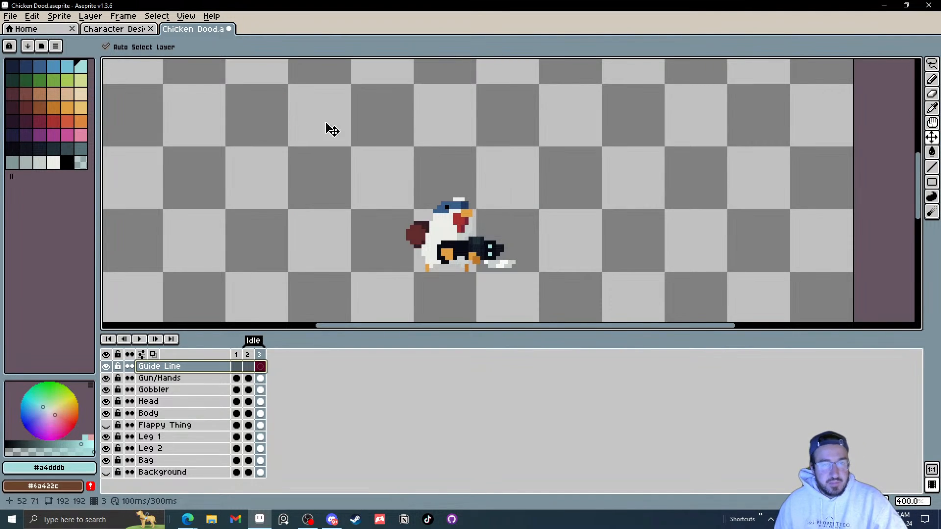
Step: Make the Guide Line layer's cels continuous and select its frame 2 cel
left_click(132, 368)
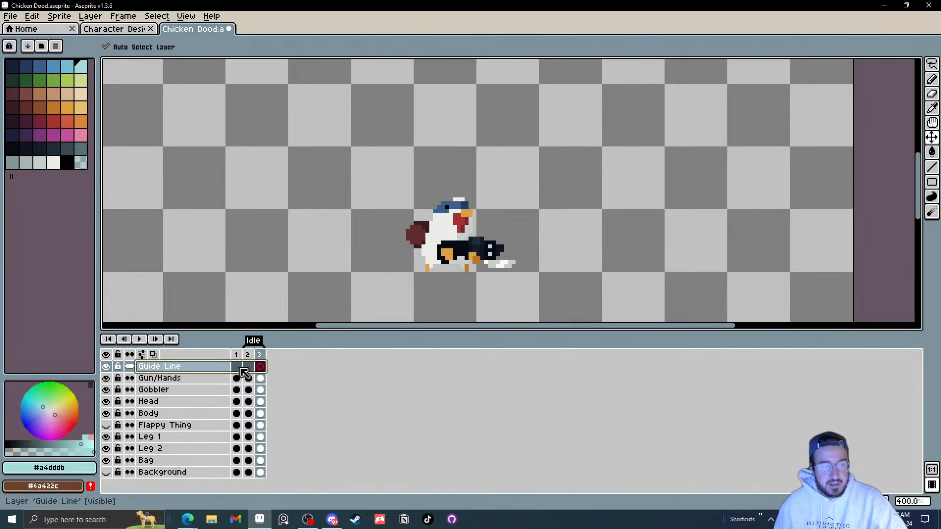
left_click(259, 367)
left_click(240, 368)
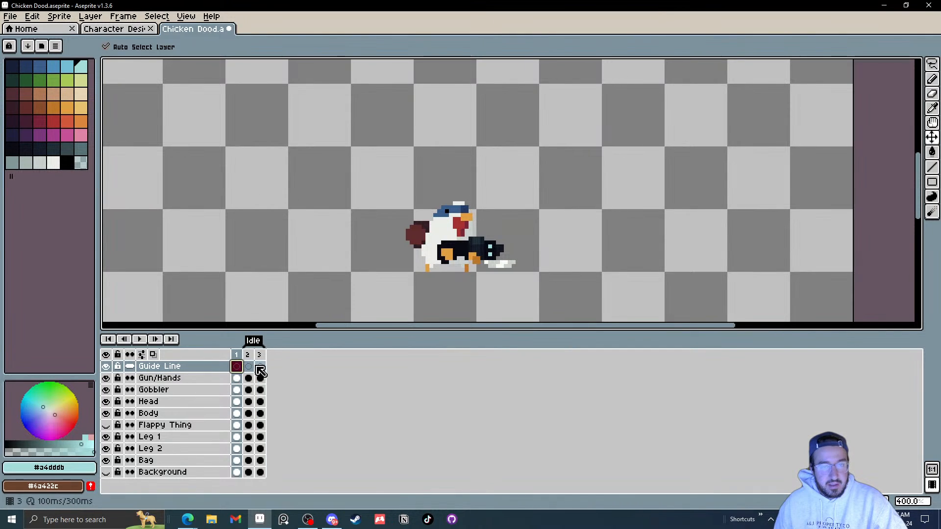
left_click(260, 366)
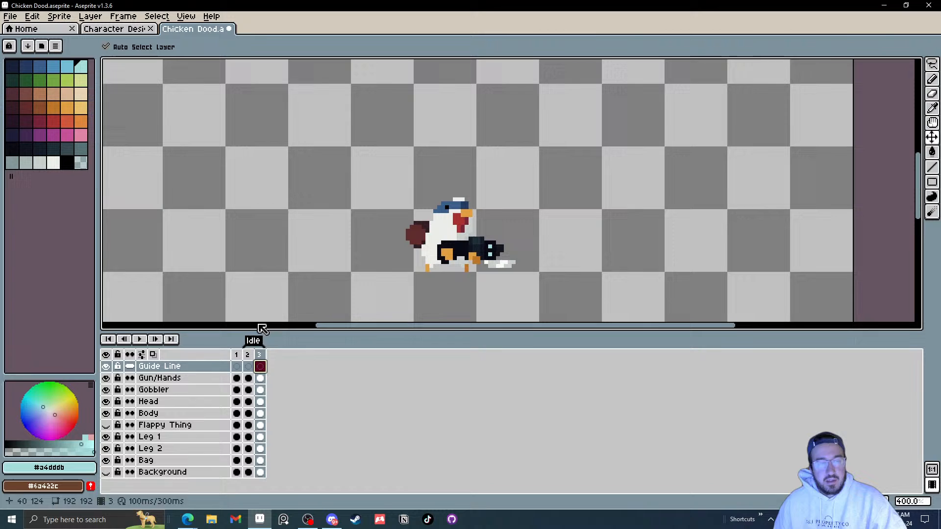
left_click(248, 366)
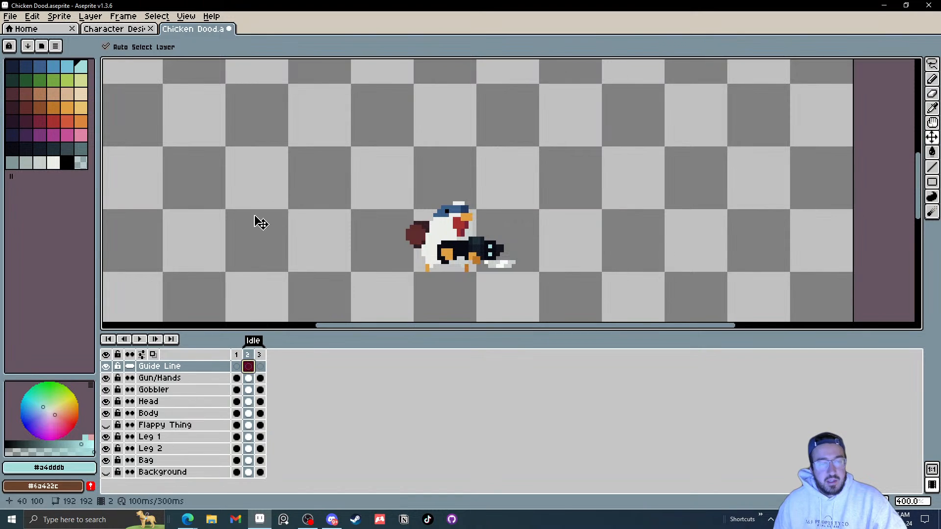
Step: Try drawing a filled white guide rectangle across the upper canvas on the Guide Line layer, then undo it
left_click(53, 162)
left_click_drag(272, 157, 284, 185)
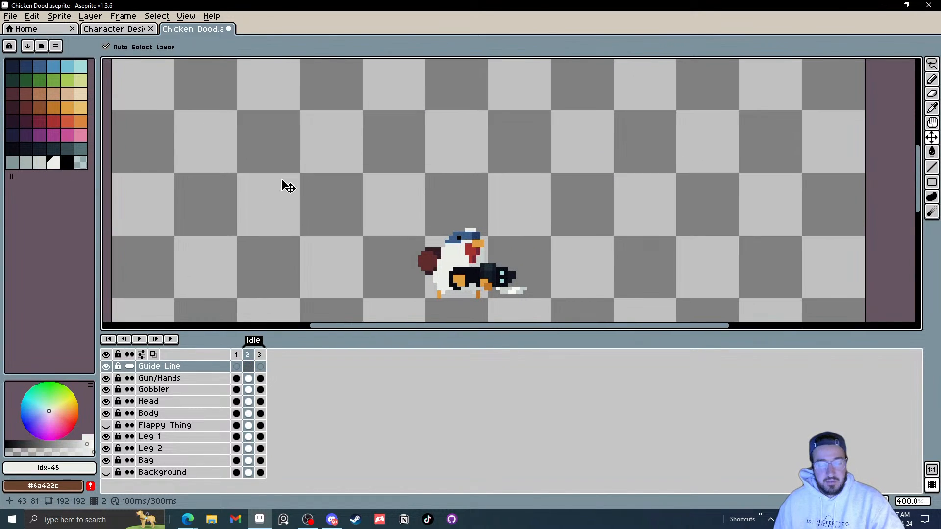
key("u")
key("shift+u")
left_click_drag(313, 81, 613, 136)
key("ctrl+z")
left_click_drag(302, 93, 613, 130)
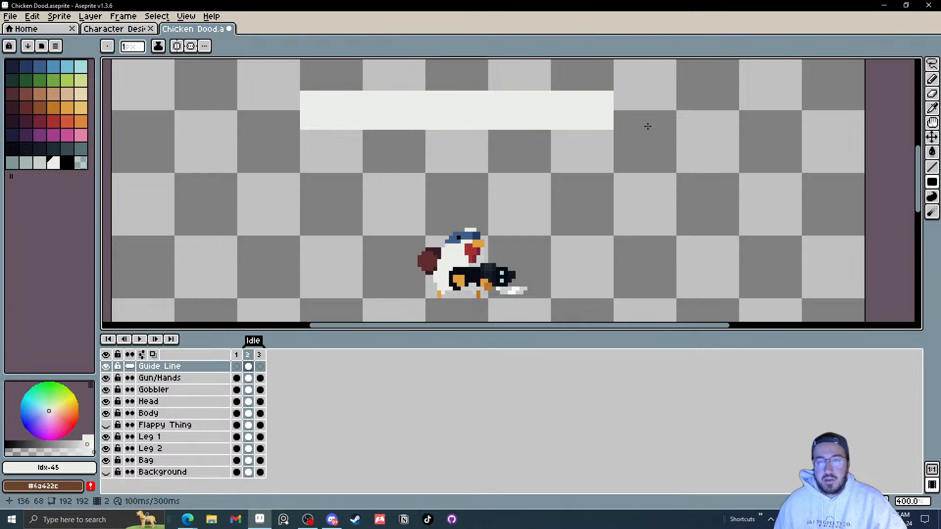
scroll(515, 126, "down", 1)
left_click_drag(513, 126, 511, 182)
scroll(435, 184, "up", 1)
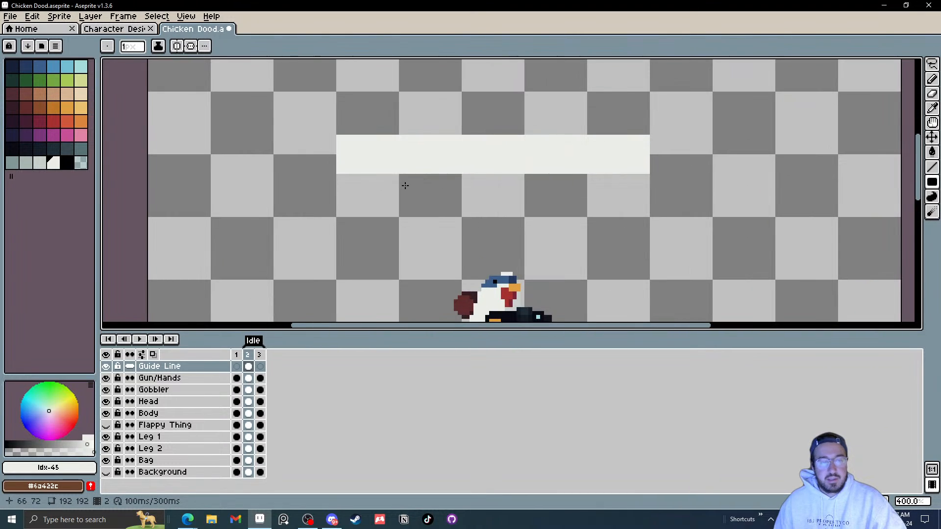
key("ctrl+z")
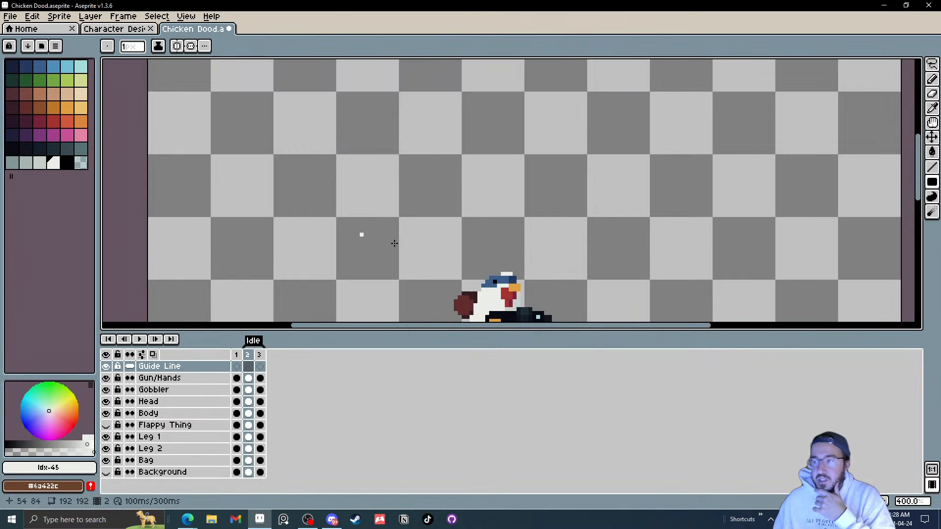
Step: Add a new frame 4 after frame 3
left_click_drag(561, 265, 560, 194)
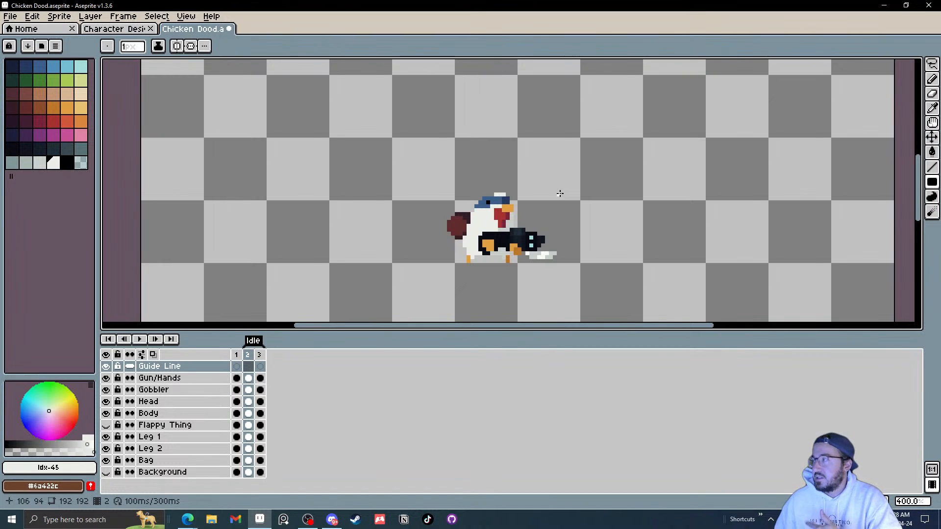
left_click(258, 367)
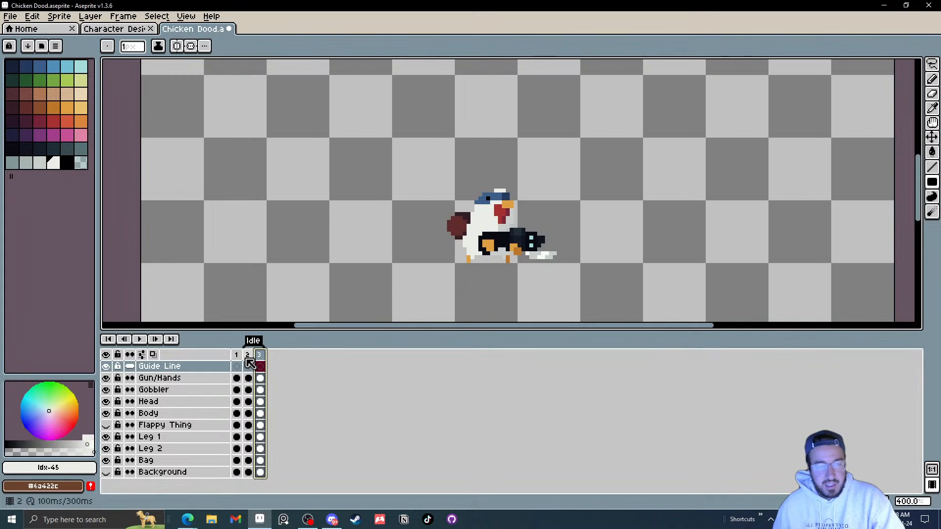
left_click(247, 354)
left_click(260, 356)
scroll(470, 248, "up", 2)
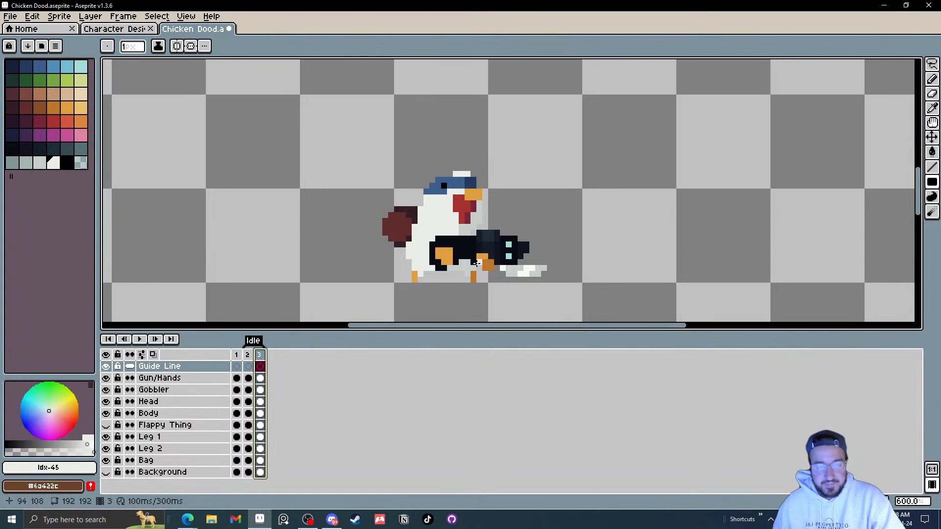
right_click(264, 362)
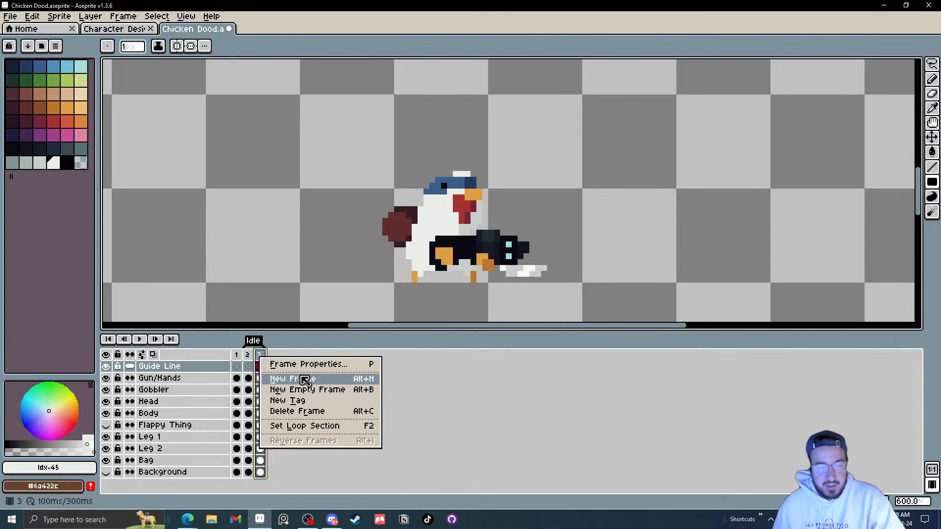
left_click(300, 378)
scroll(459, 232, "up", 3)
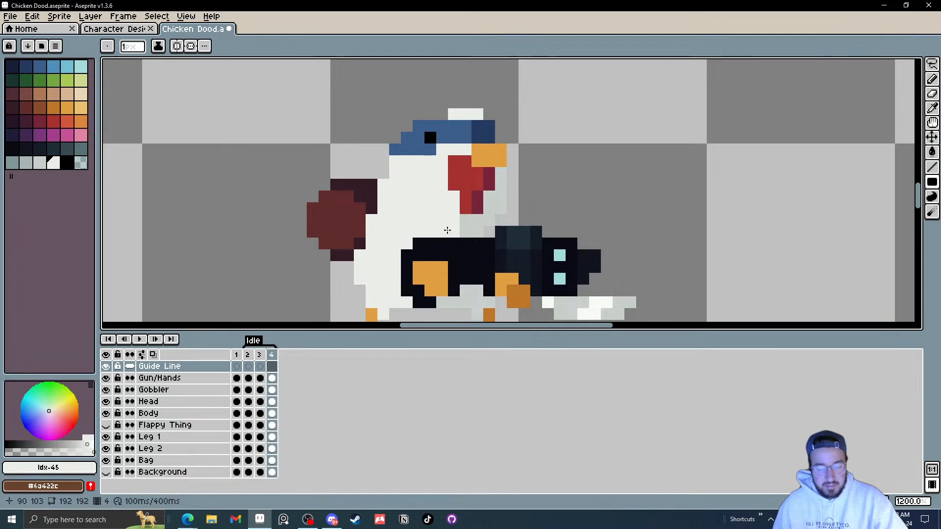
Step: Move the gun and hands up about 1 pixel in frame 4 with the Move tool
key("v")
left_click(406, 227)
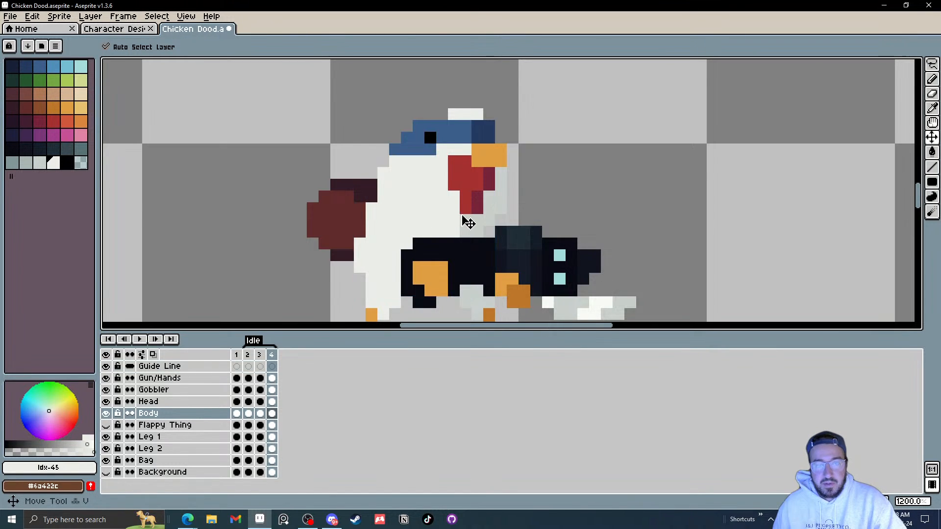
scroll(466, 221, "down", 4)
scroll(465, 232, "up", 2)
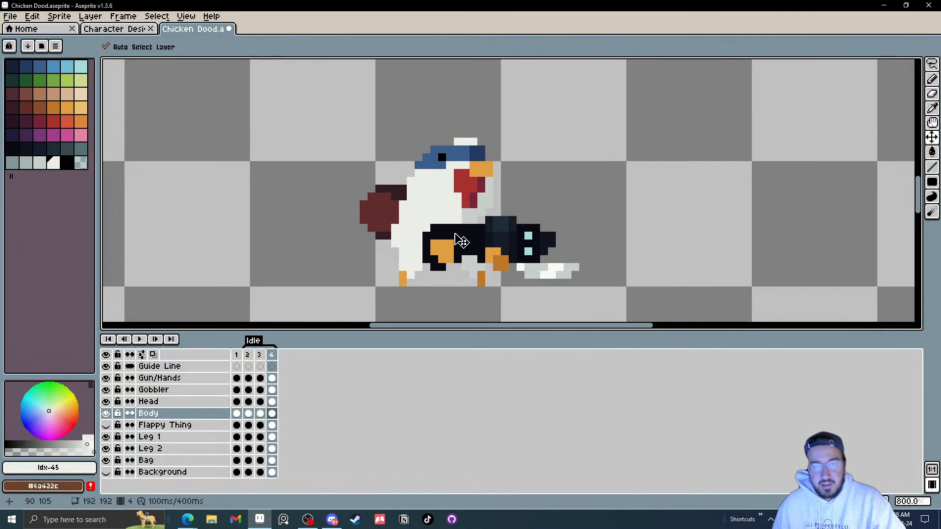
key("ctrl")
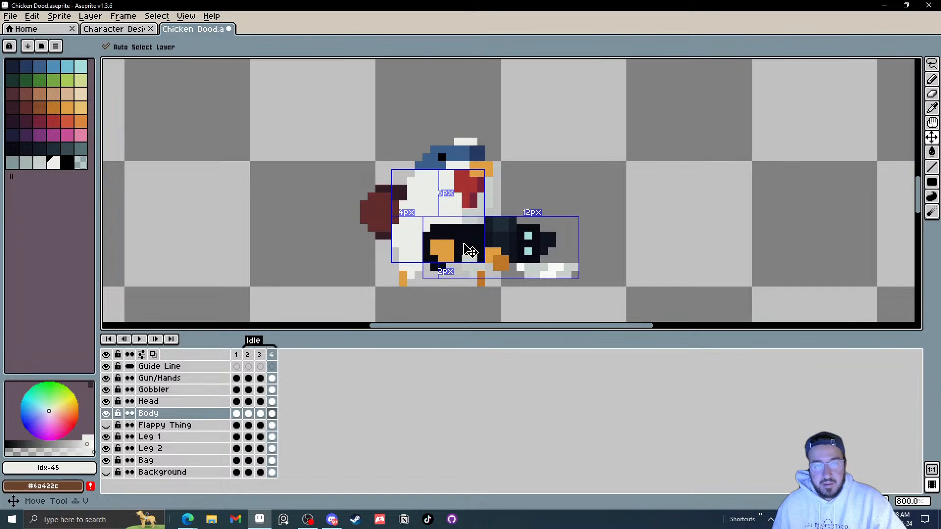
left_click_drag(464, 246, 464, 238, "ctrl")
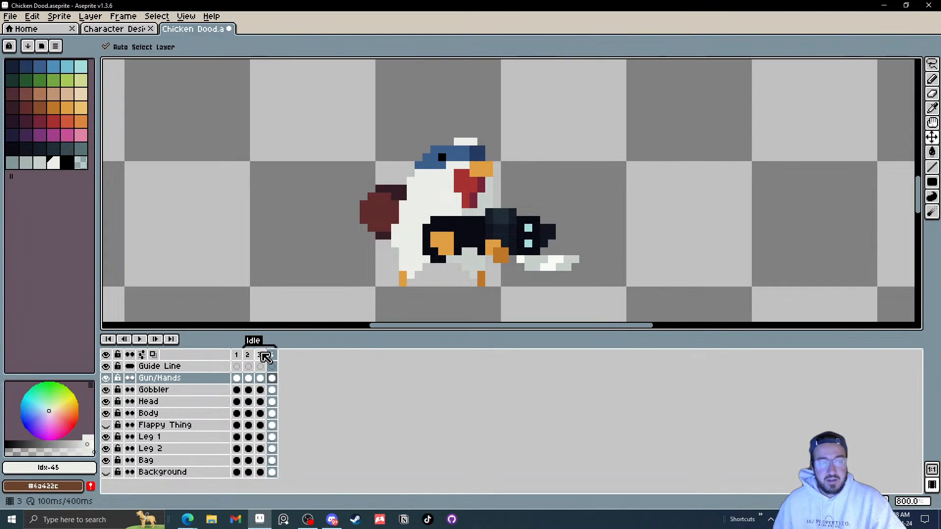
Step: Step back and forth through frames 2, 3 and 4 to compare the gun's position
key("comma")
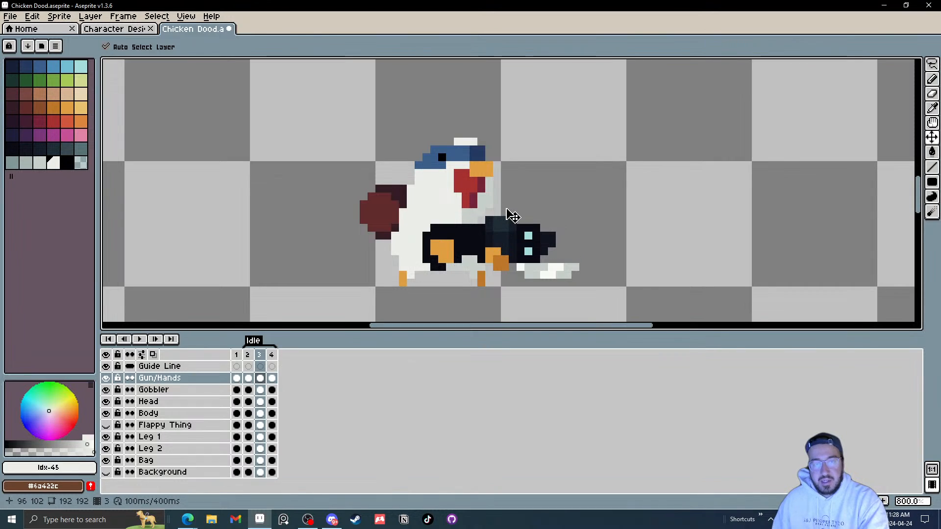
key("period")
key("comma")
key("comma")
key("period")
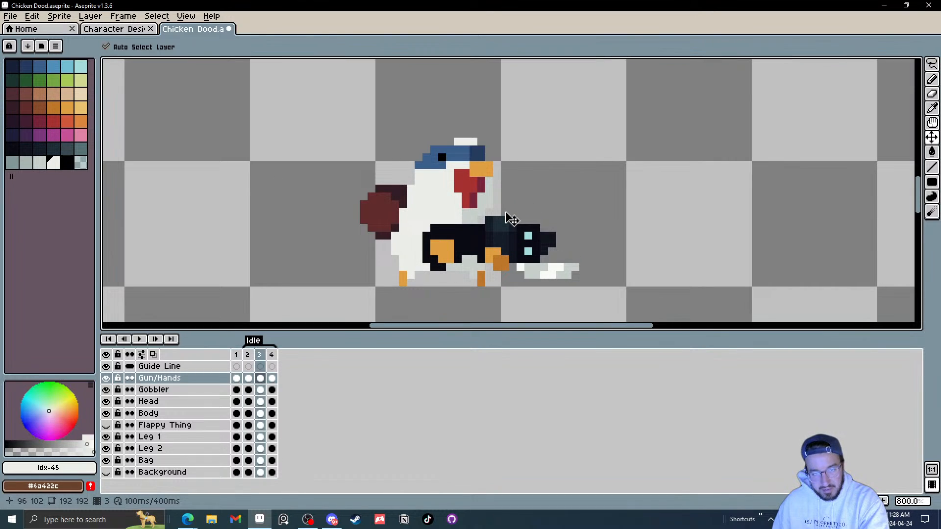
key("period")
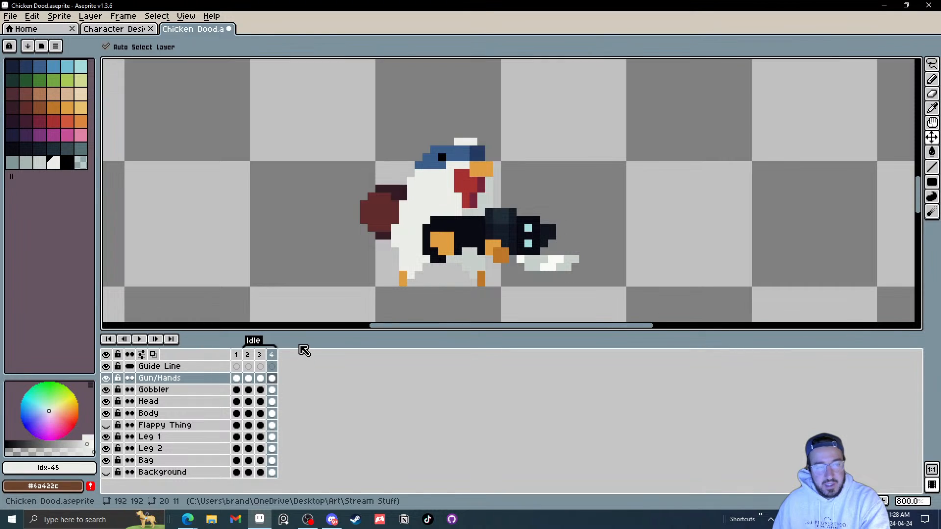
key("comma")
key("comma")
key("period")
key("period")
key("comma")
key("comma")
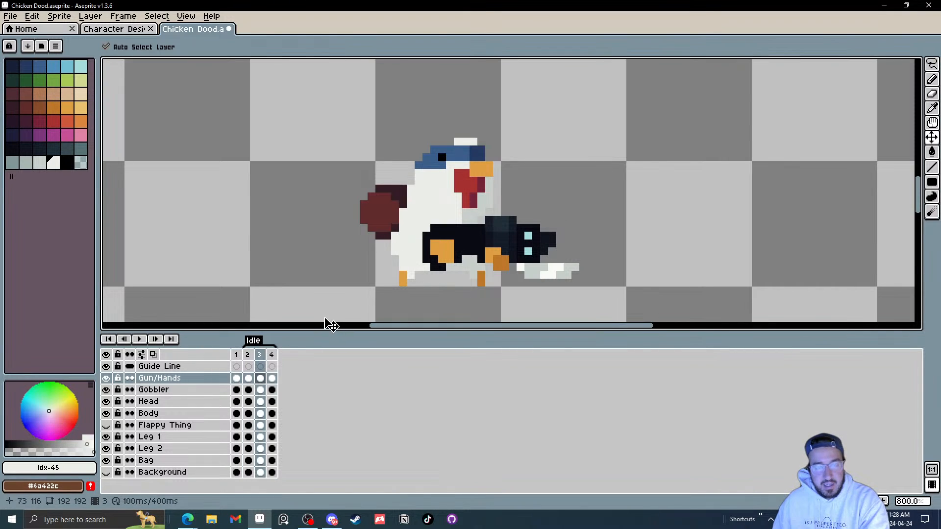
key("period")
key("period")
key("comma")
key("comma")
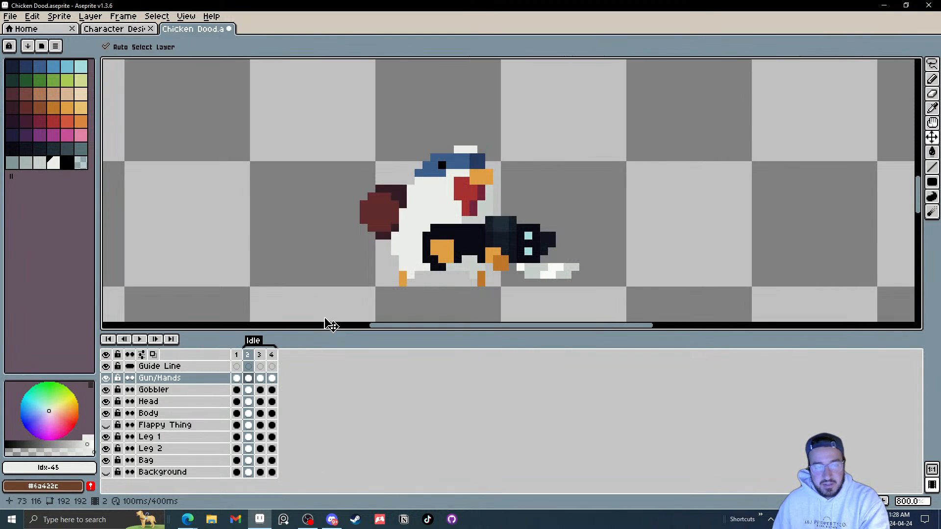
key("comma")
key("period")
key("period")
key("period")
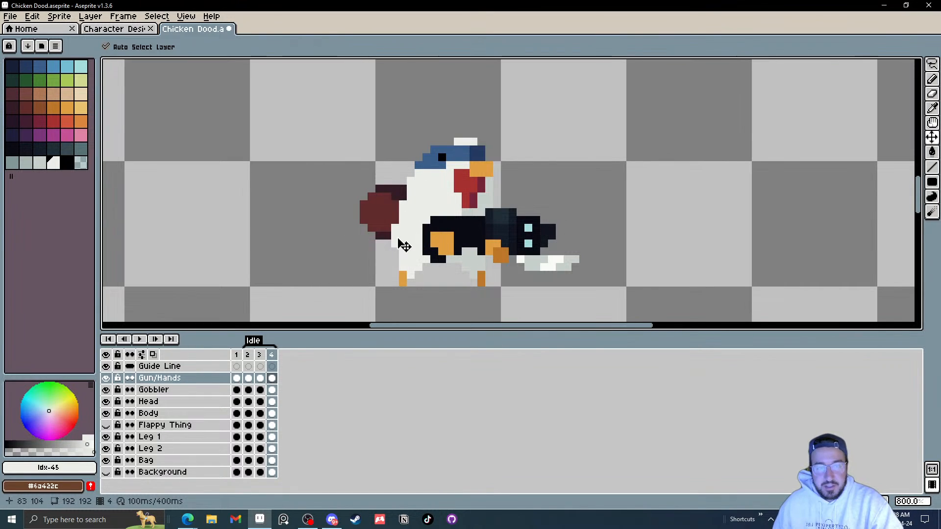
Step: Move the bag up about 1 pixel in frame 4 and compare it against frames 2 and 3
left_click_drag(384, 216, 388, 210)
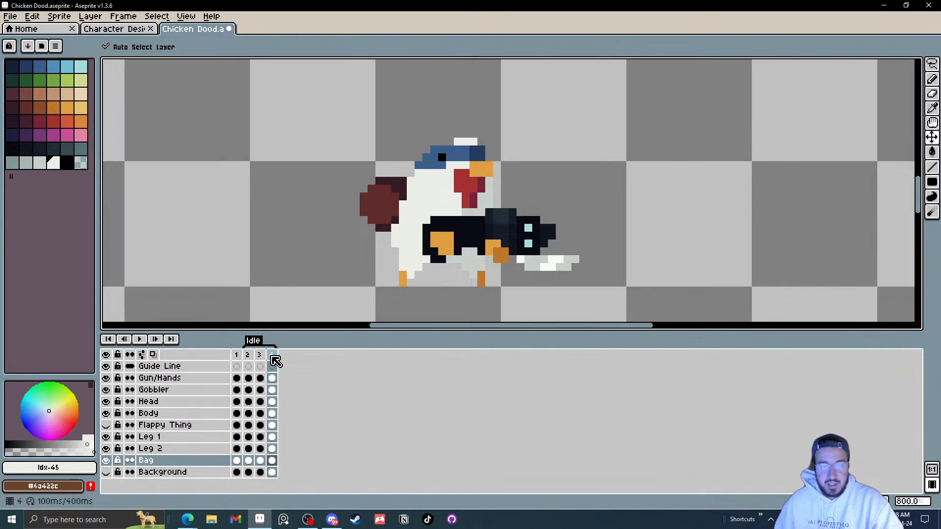
left_click(273, 355)
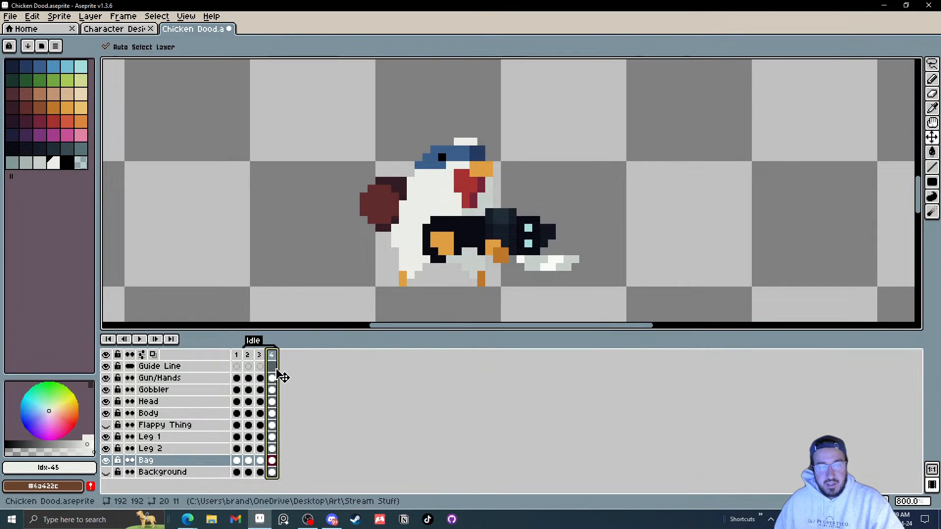
left_click(249, 357)
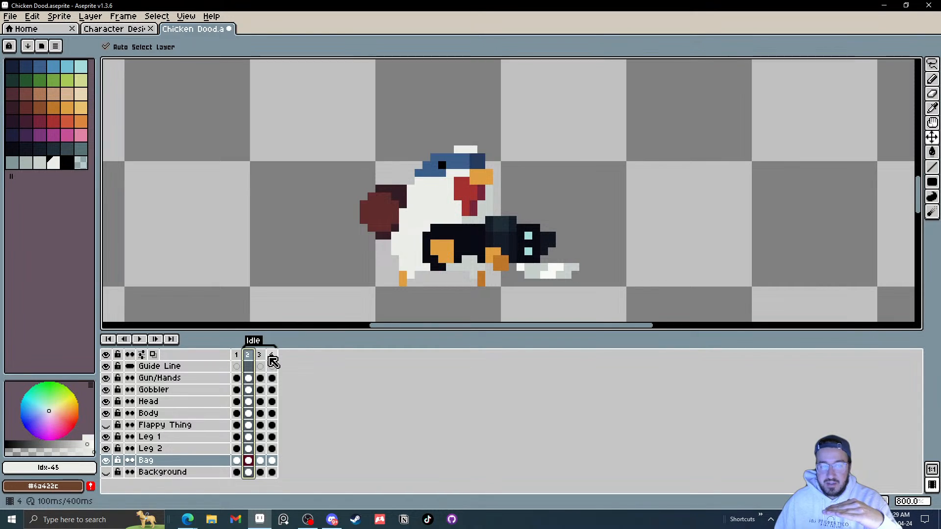
left_click(264, 359)
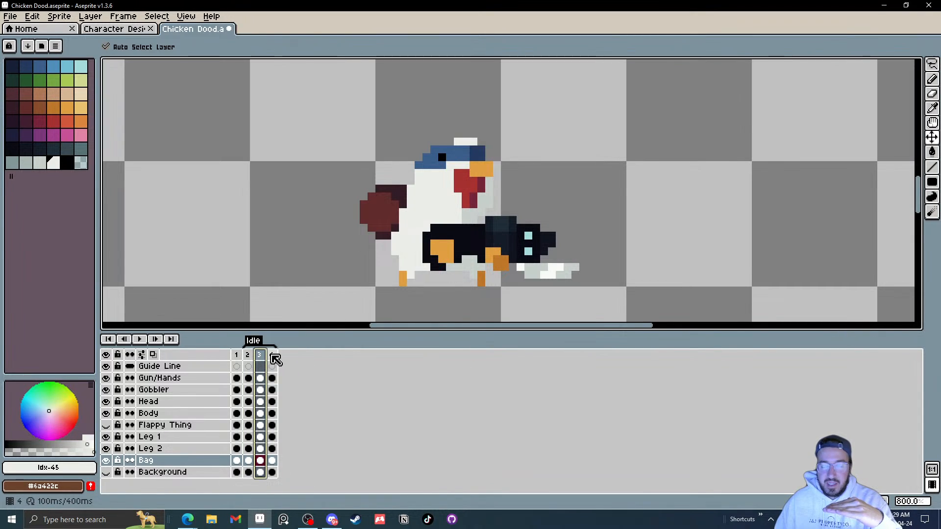
left_click(273, 357)
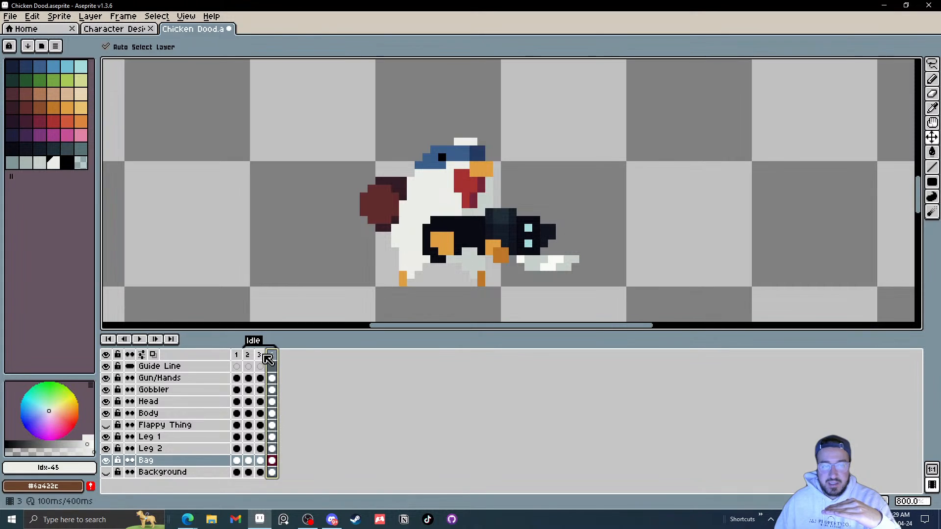
left_click(262, 356)
left_click(273, 357)
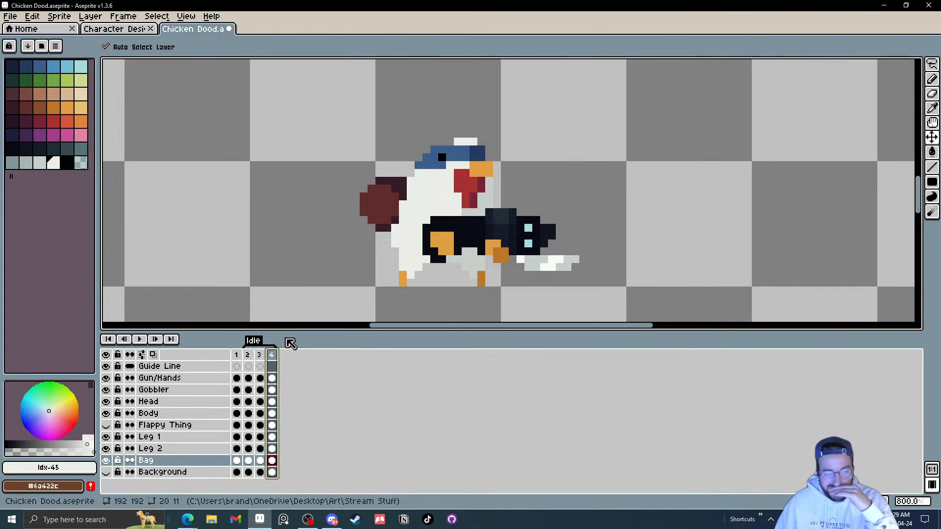
Step: Move the bag down about 1 pixel in frame 4
left_click_drag(386, 214, 387, 223)
key("ctrl+z")
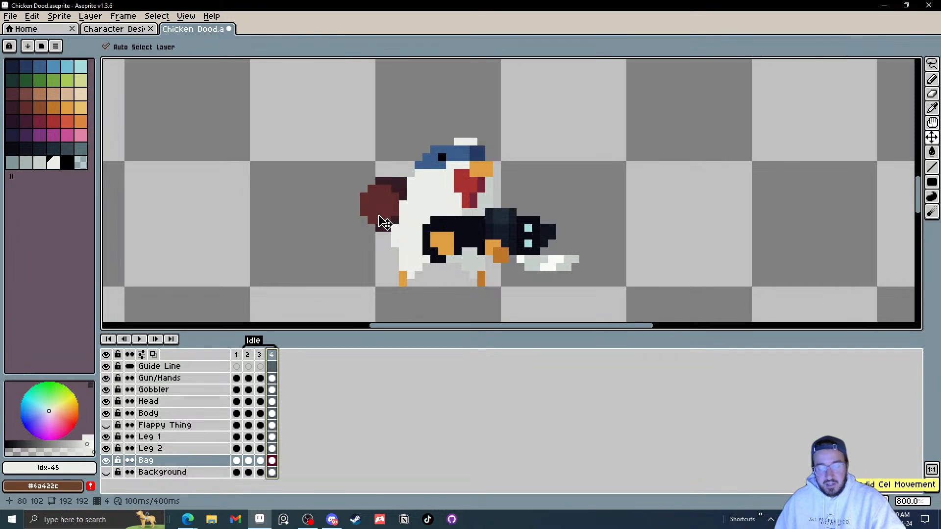
key("ctrl+d")
left_click_drag(386, 213, 386, 221)
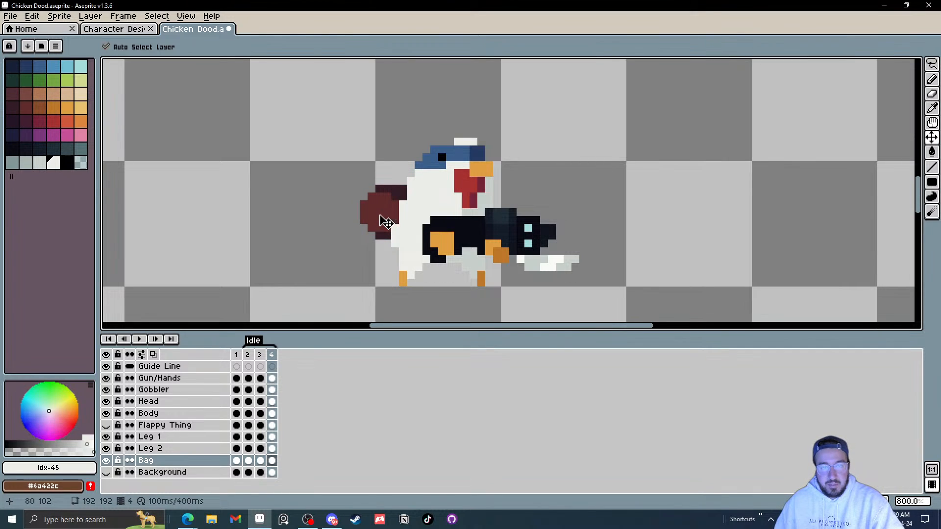
Step: Add a new frame 5 after frame 4 and move the bag up about 1 pixel in it
right_click(276, 359)
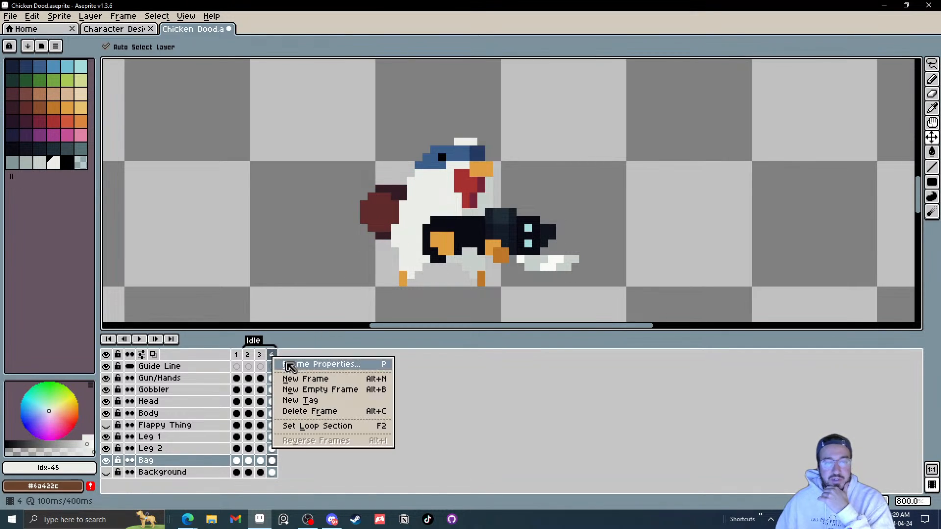
left_click(299, 378)
left_click_drag(385, 229, 384, 222)
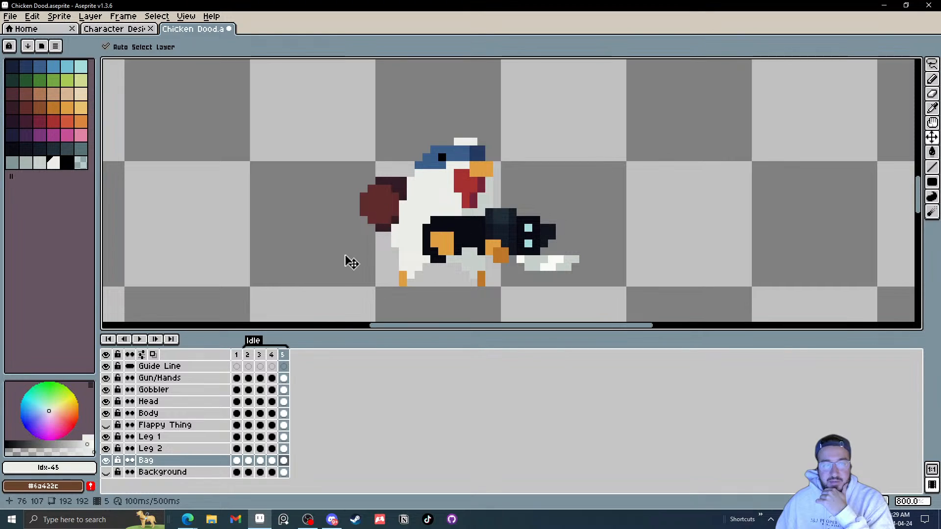
key("Return")
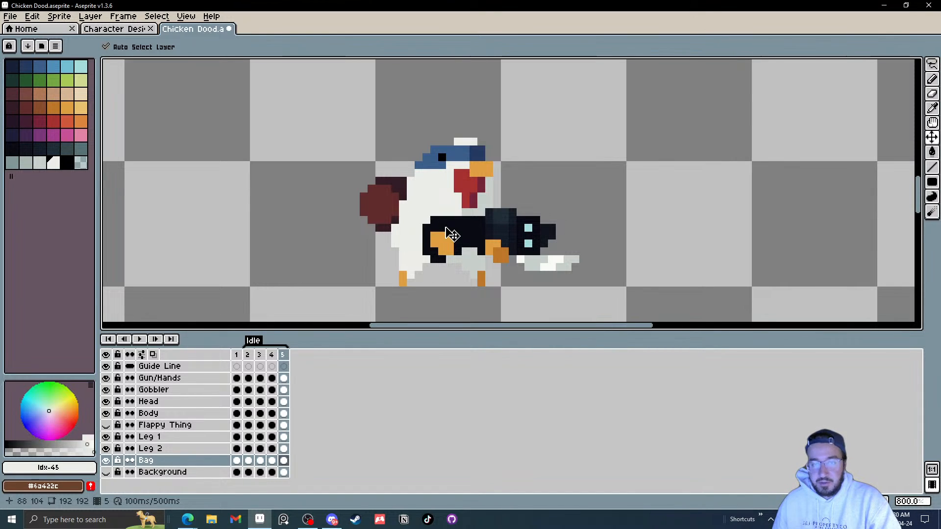
Step: Step back and forth through frames 1 to 5 to compare the gun and bag positions
scroll(528, 200, "down", 1)
scroll(528, 199, "up", 1)
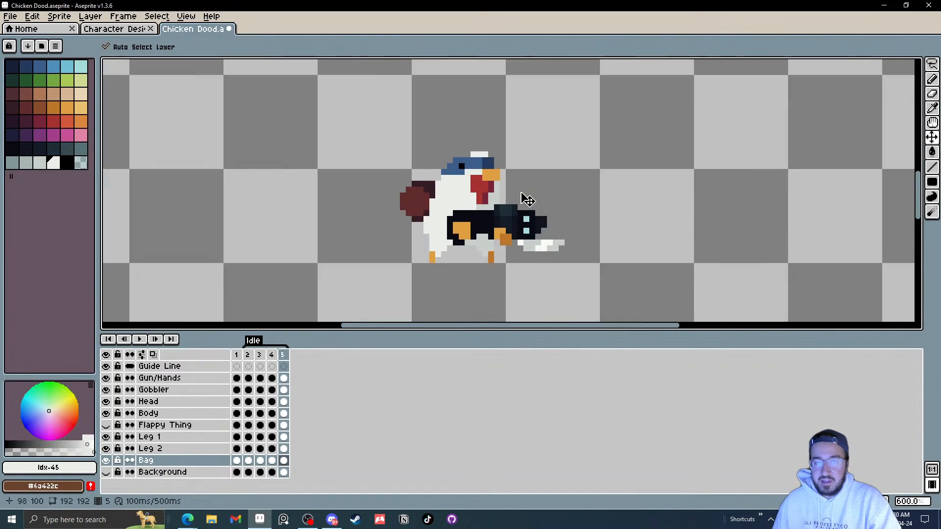
left_click_drag(539, 188, 490, 186)
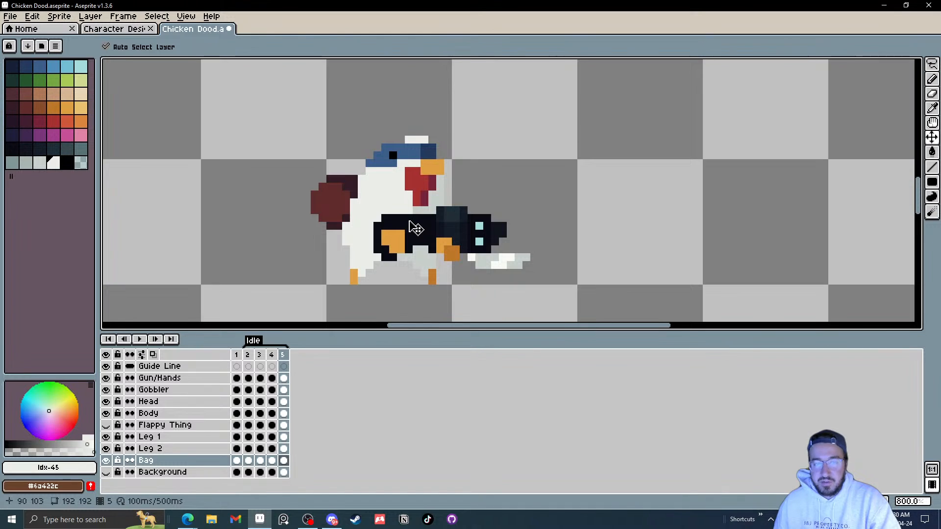
left_click_drag(443, 227, 455, 220)
key("Left")
key("Left")
key("Left")
key("Left")
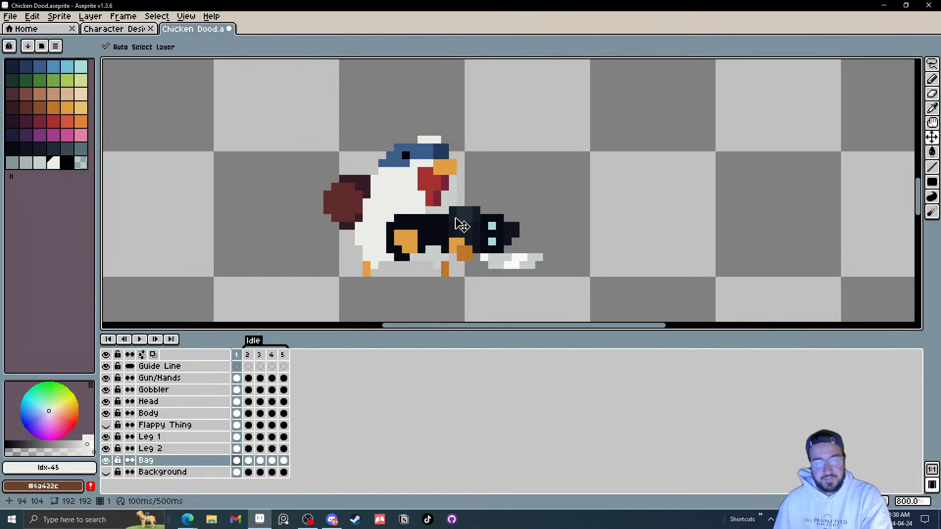
key("Right")
key("Right")
key("Right")
key("Right")
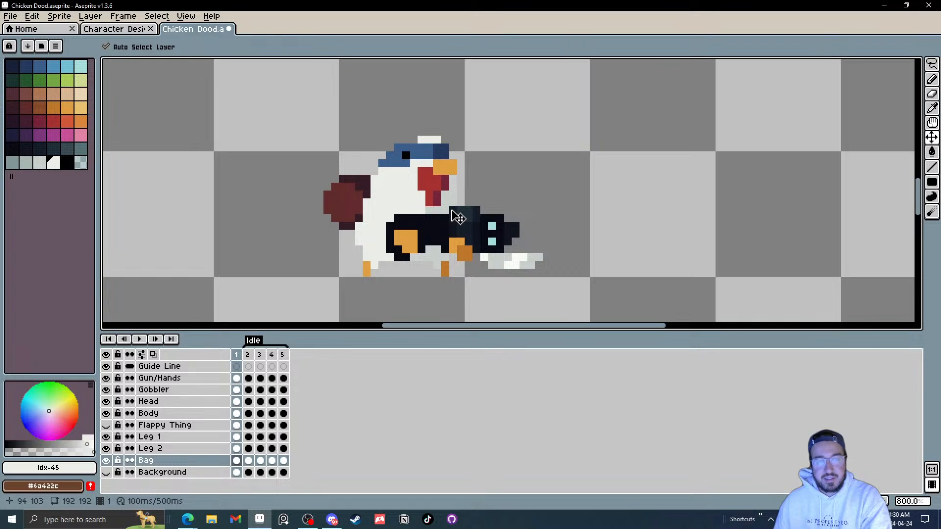
key("Left")
key("Left")
key("Left")
key("Right")
key("Right")
key("Right")
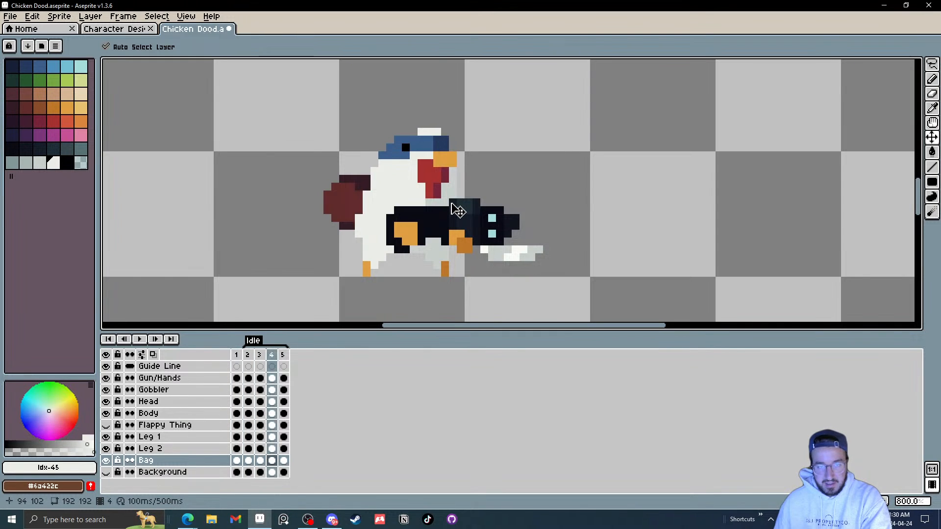
key("Left")
key("Left")
key("Left")
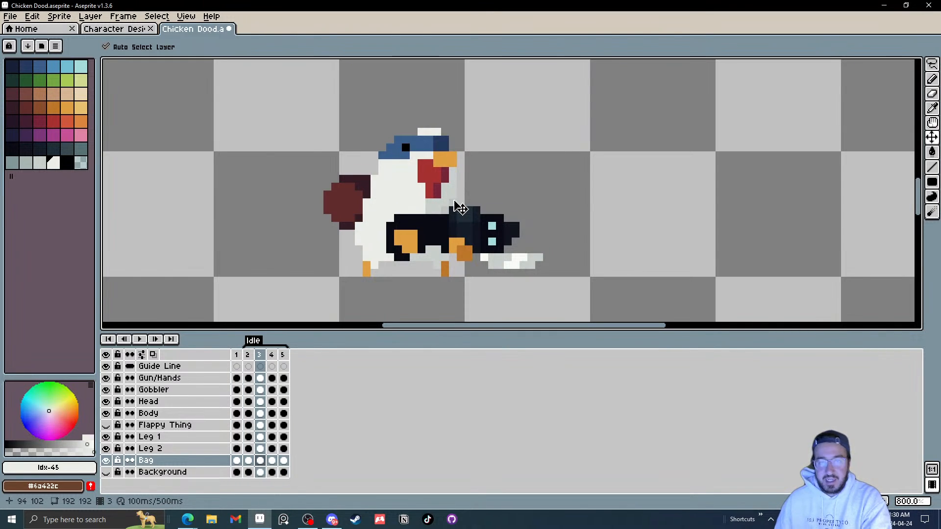
key("Right")
key("Right")
key("Left")
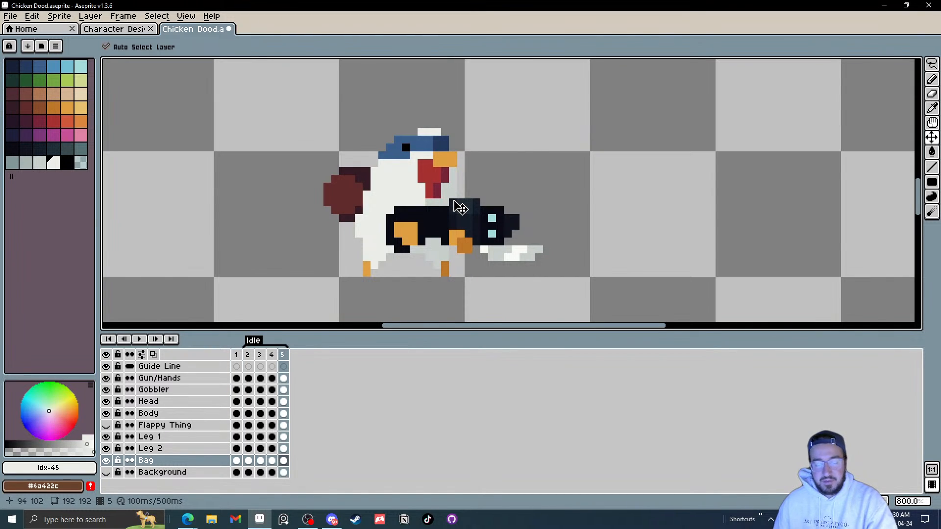
key("Left")
key("Left")
key("Left")
key("Right")
key("Right")
key("Right")
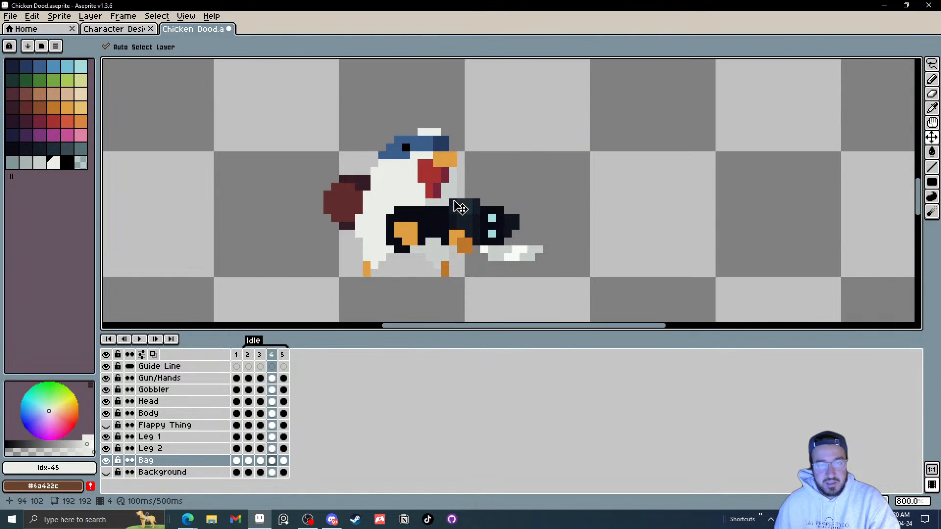
key("Left")
key("Left")
key("Left")
key("Left")
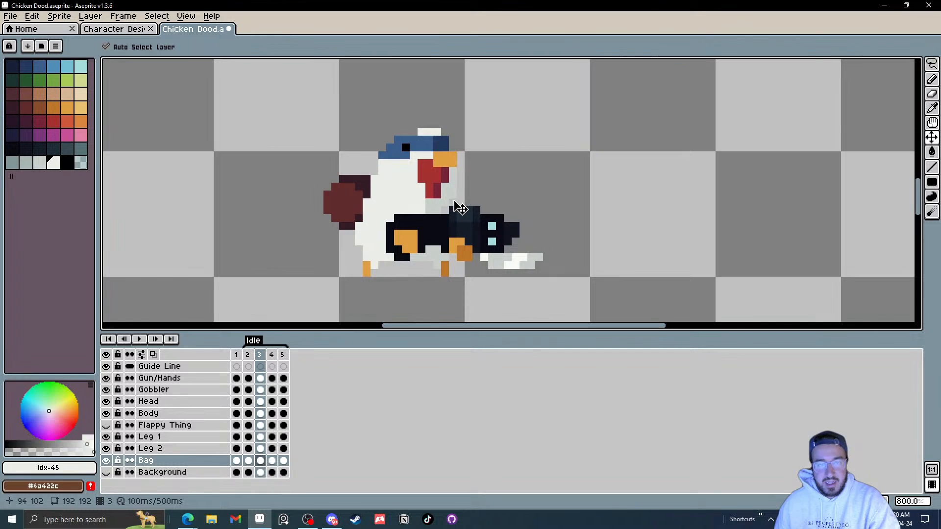
key("Right")
key("Right")
key("Right")
key("Right")
key("Right")
key("Right")
key("Right")
key("Right")
key("Right")
key("Right")
key("Right")
key("Right")
key("Right")
key("Right")
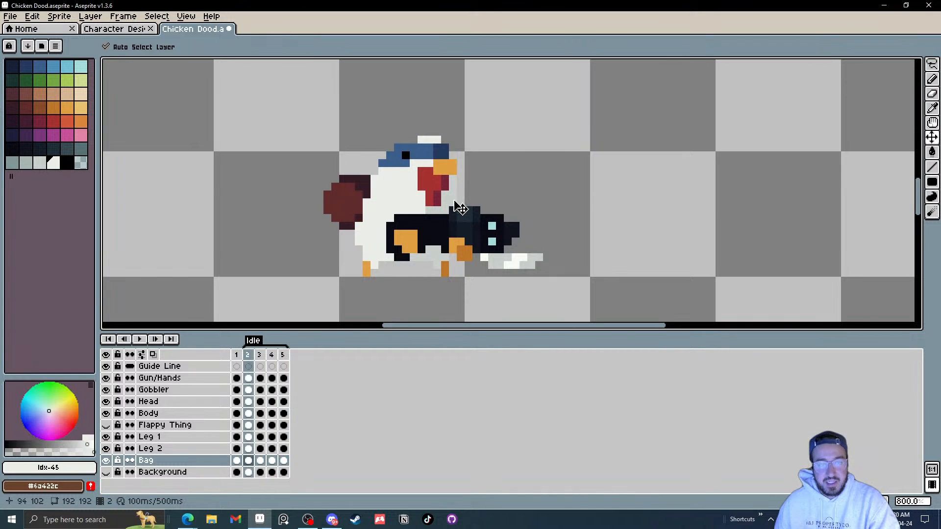
key("Right")
key("Right")
key("Right")
key("Right")
key("Right")
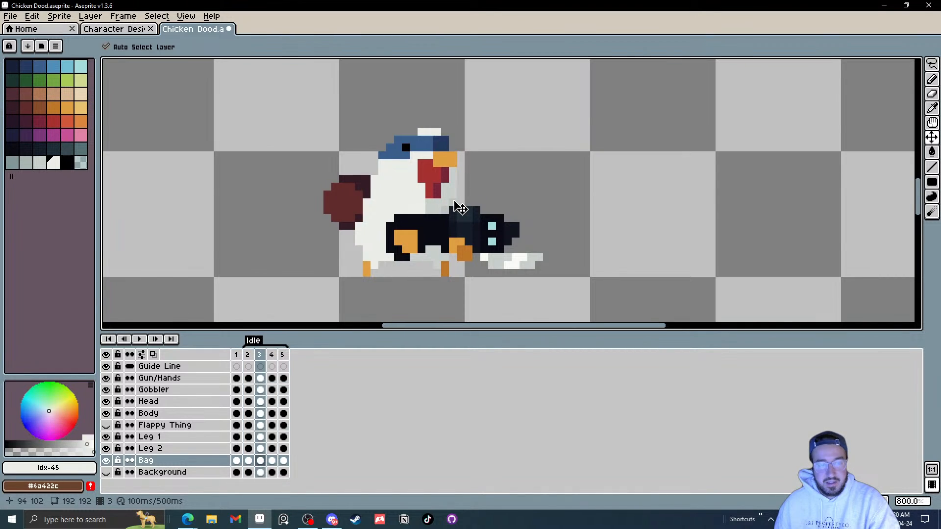
key("Left")
key("Left")
key("Left")
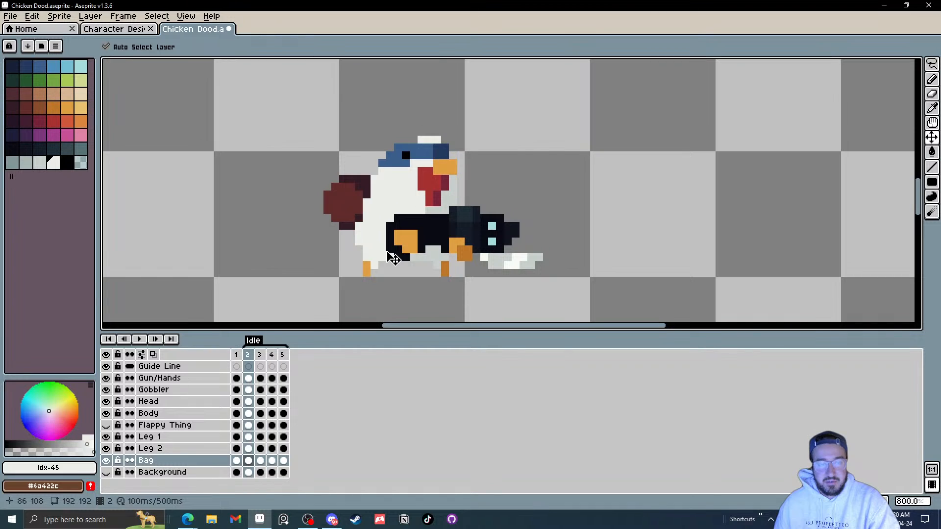
key("Right")
key("Right")
key("Right")
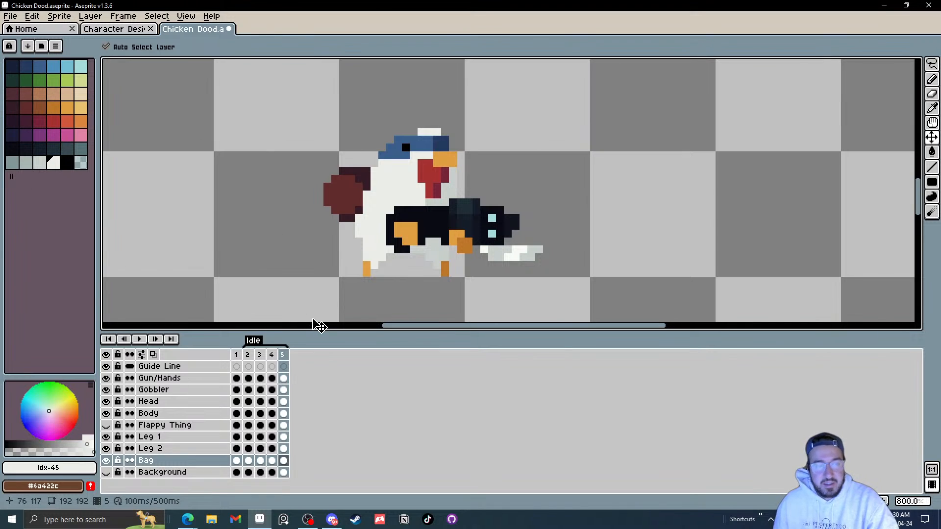
key("Left")
key("Left")
key("Left")
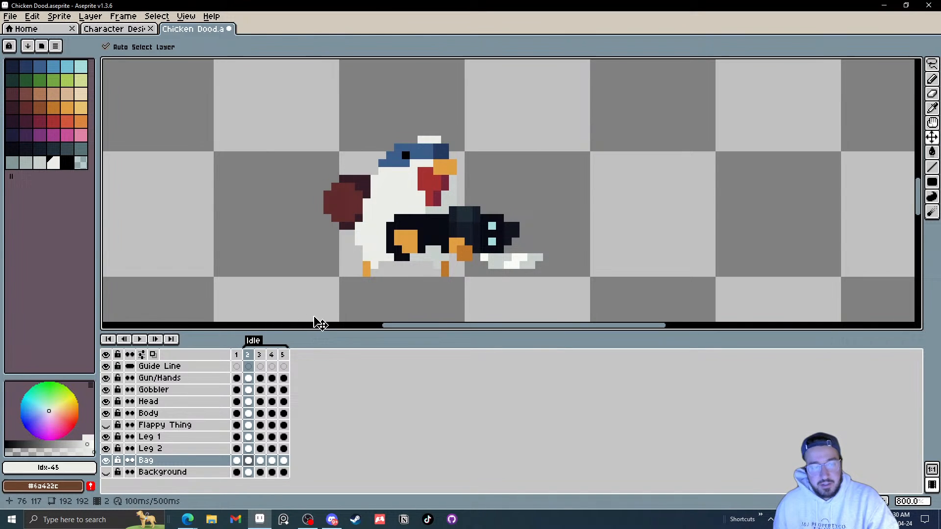
right_click(253, 359)
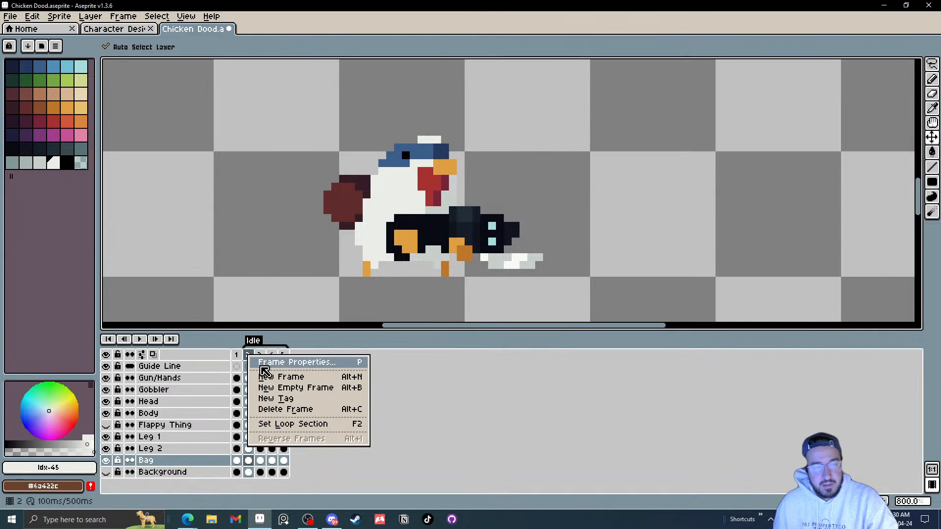
left_click(261, 363)
left_click(503, 286)
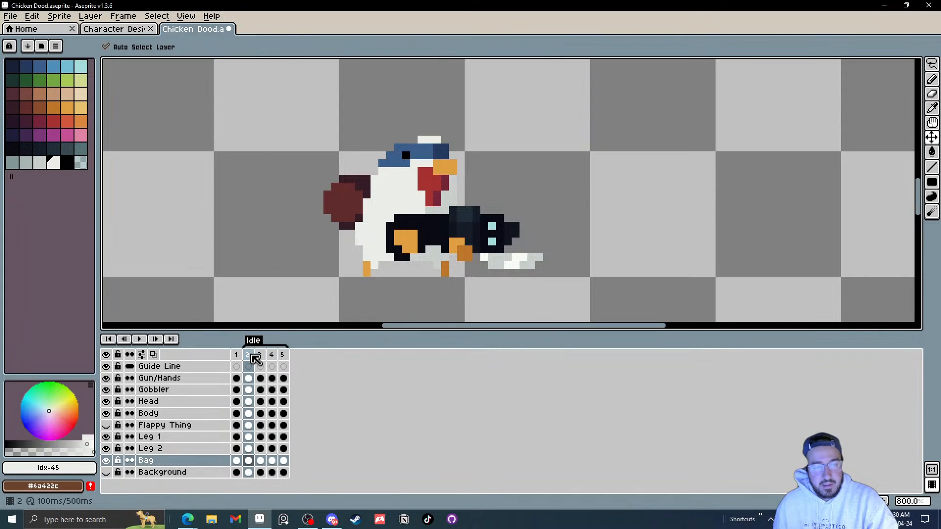
Step: Select all of frame 2's cels and set their cel colour to the green palette swatch in Cel Properties
left_click(254, 357)
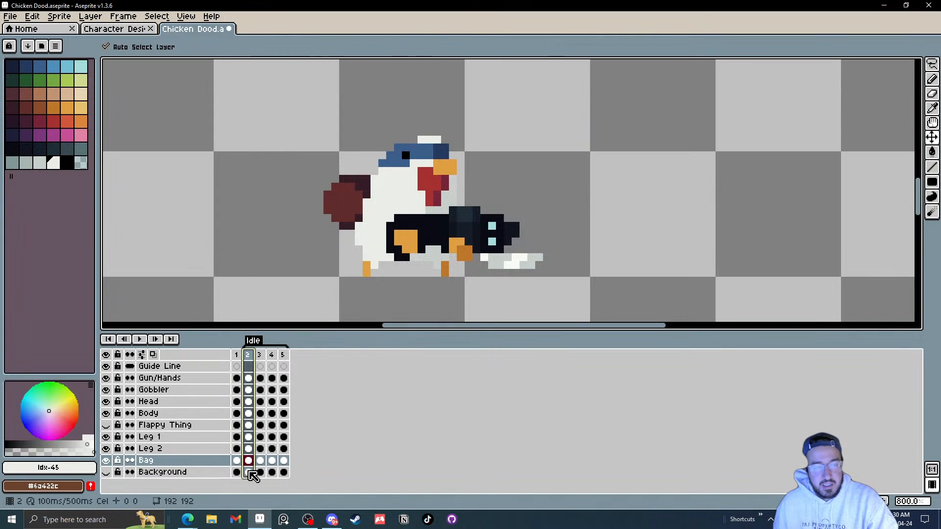
left_click_drag(249, 472, 253, 383)
right_click(251, 380)
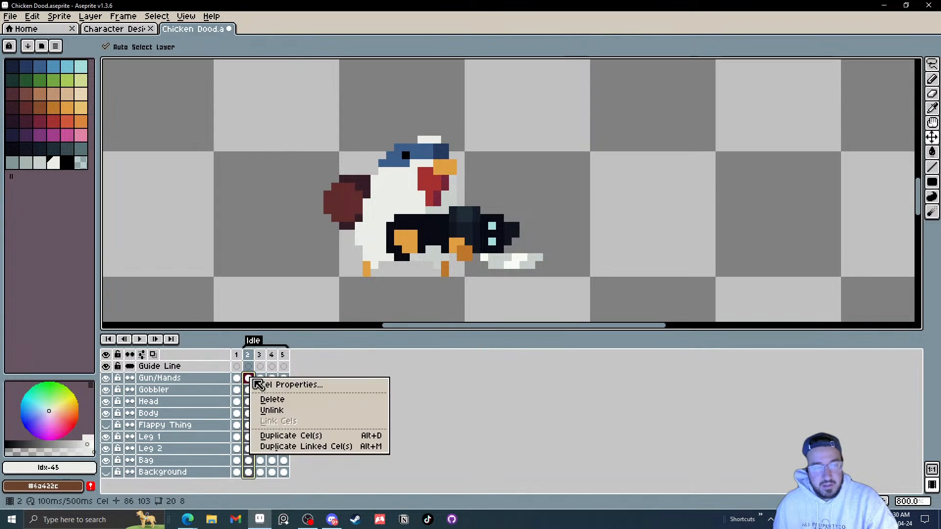
left_click(306, 388)
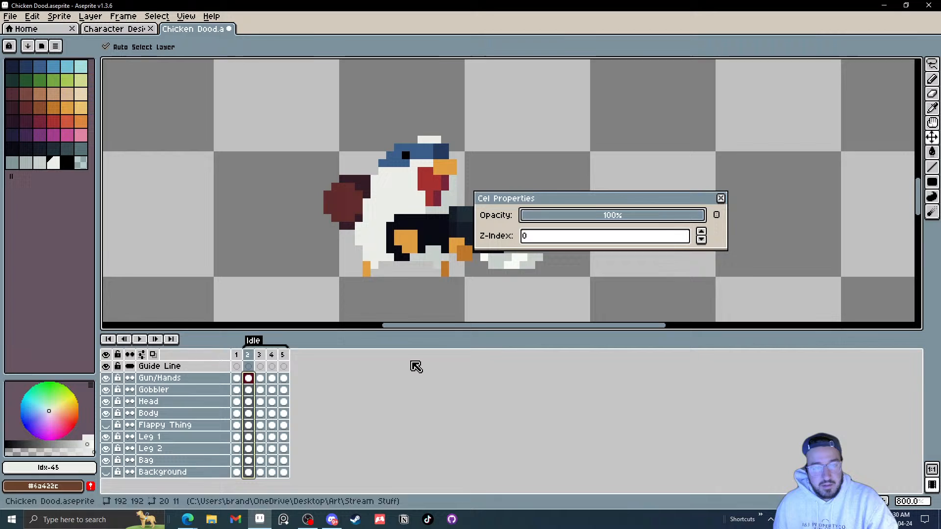
left_click(571, 240)
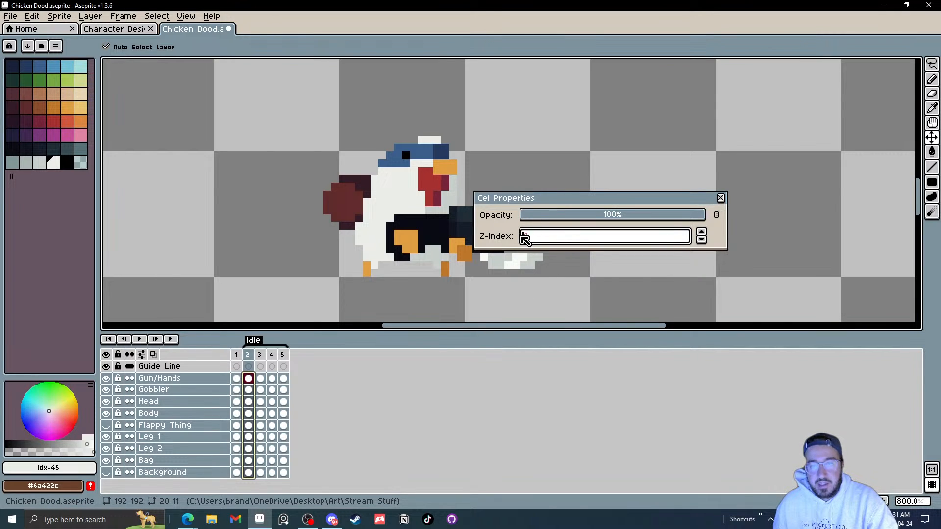
left_click(716, 216)
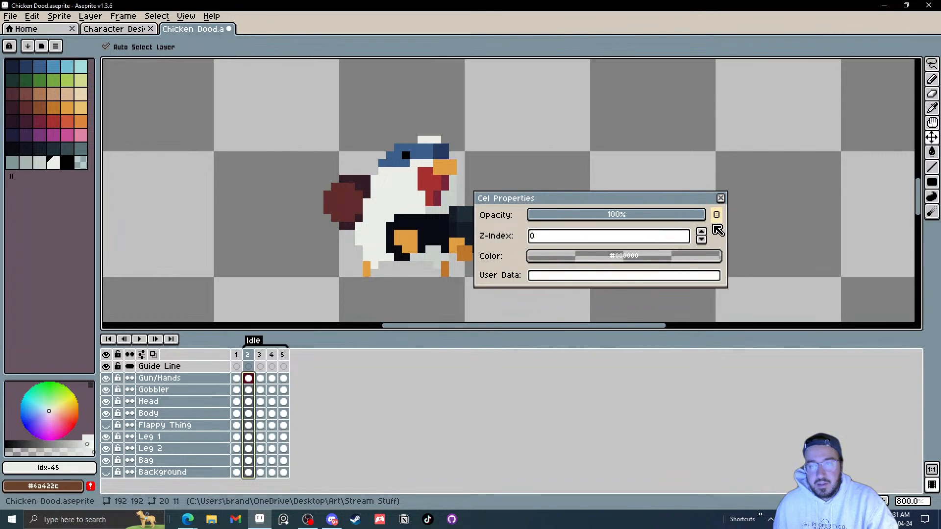
left_click_drag(590, 255, 68, 84)
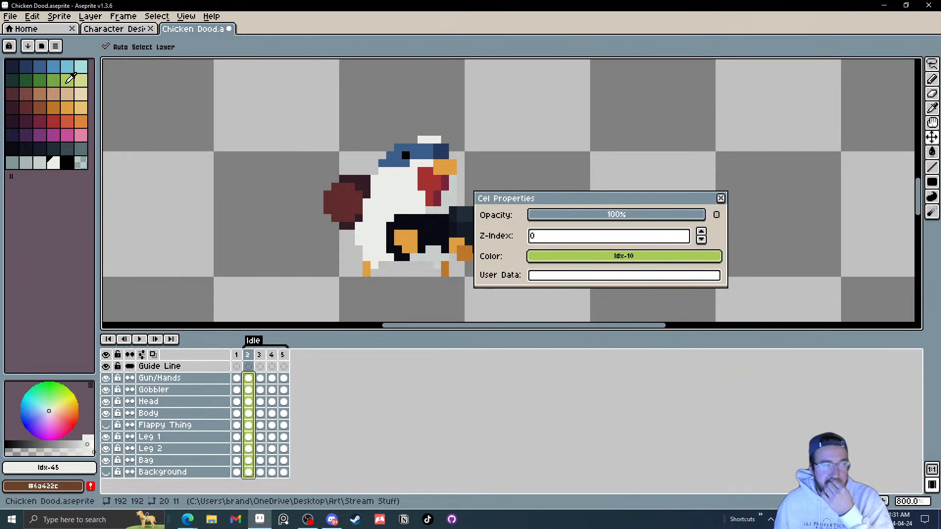
left_click(720, 198)
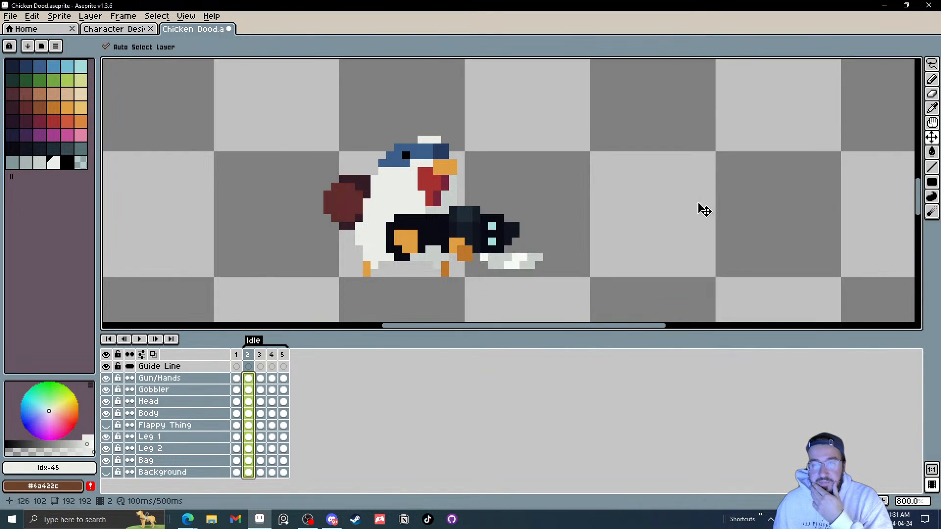
Step: Select all cels in frames 3 to 5 and set their cel colour to the orange palette swatch
left_click(284, 379)
left_click_drag(282, 381, 266, 472)
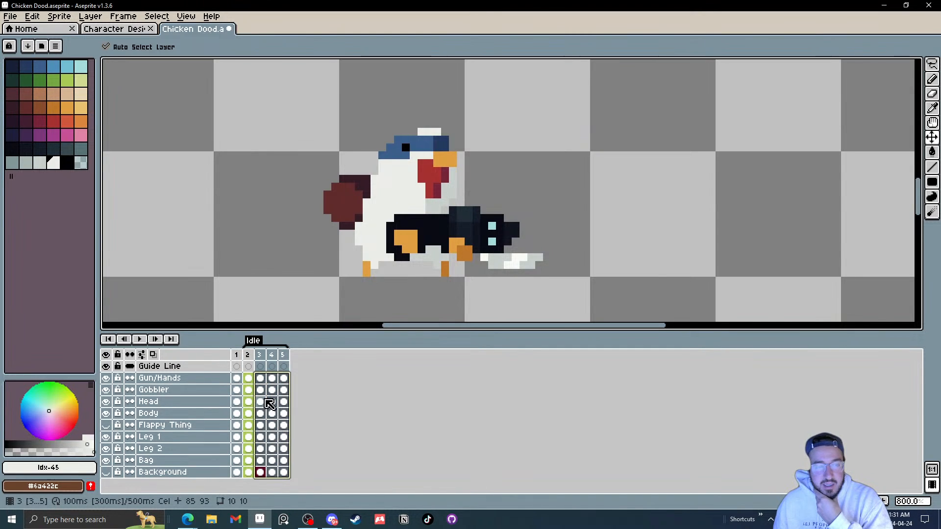
right_click(260, 380)
left_click(298, 386)
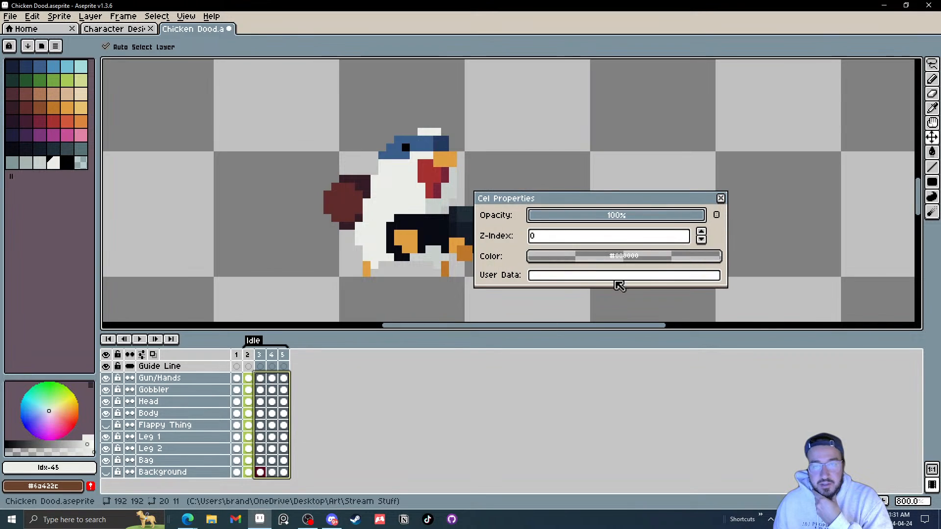
left_click_drag(710, 256, 80, 124)
left_click(721, 198)
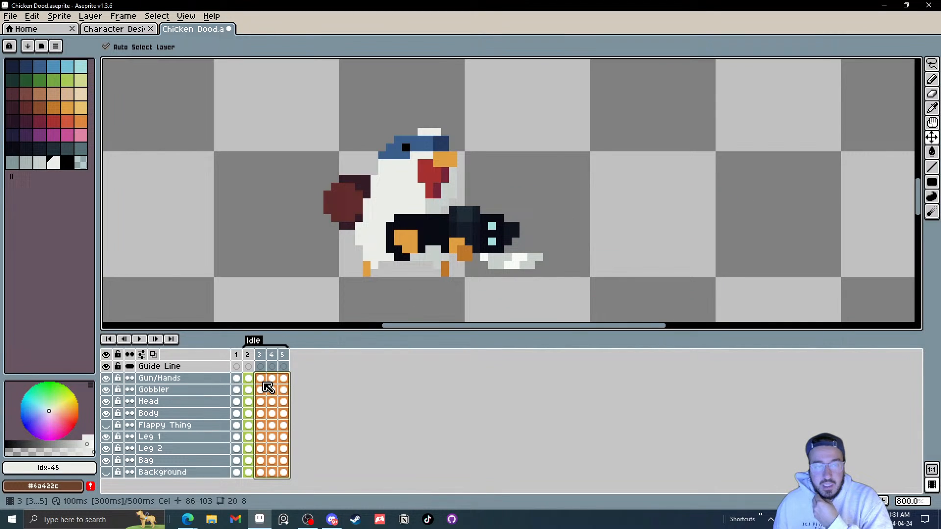
Step: Add a new frame 6 after frame 5 in the Idle animation
left_click(284, 357)
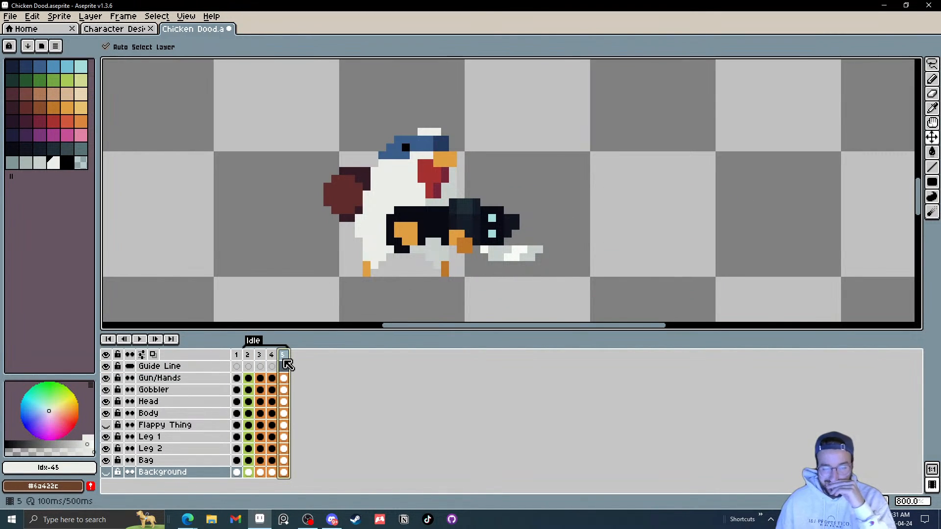
left_click(250, 357)
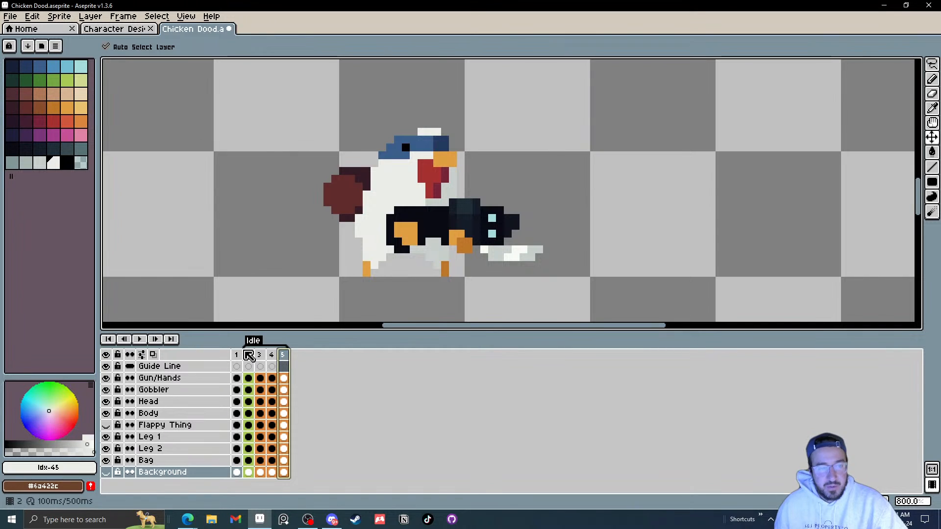
left_click(248, 355)
left_click(285, 355)
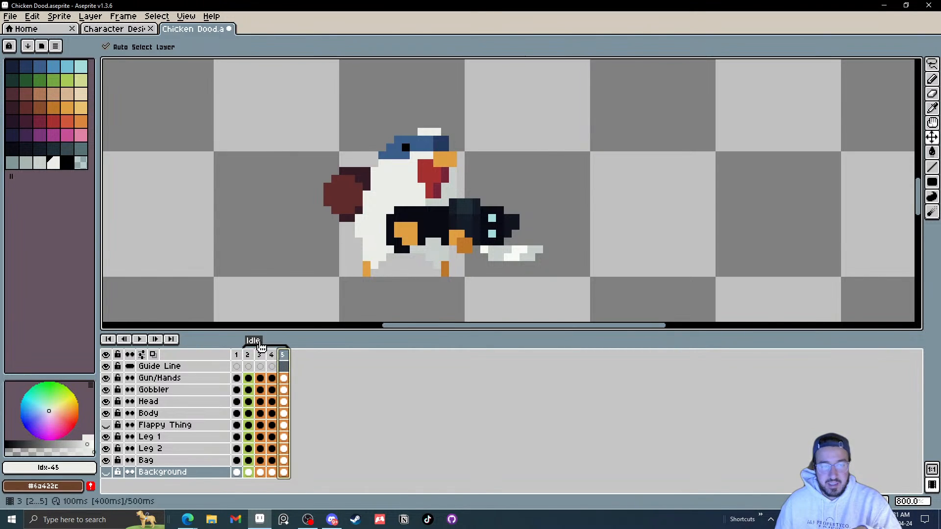
left_click_drag(259, 355, 284, 358)
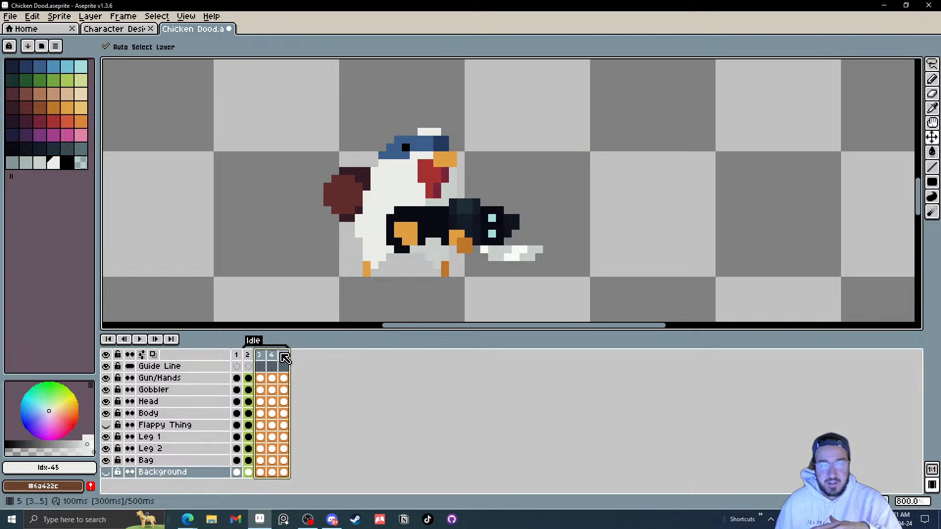
left_click(286, 357)
right_click(286, 357)
left_click(321, 374)
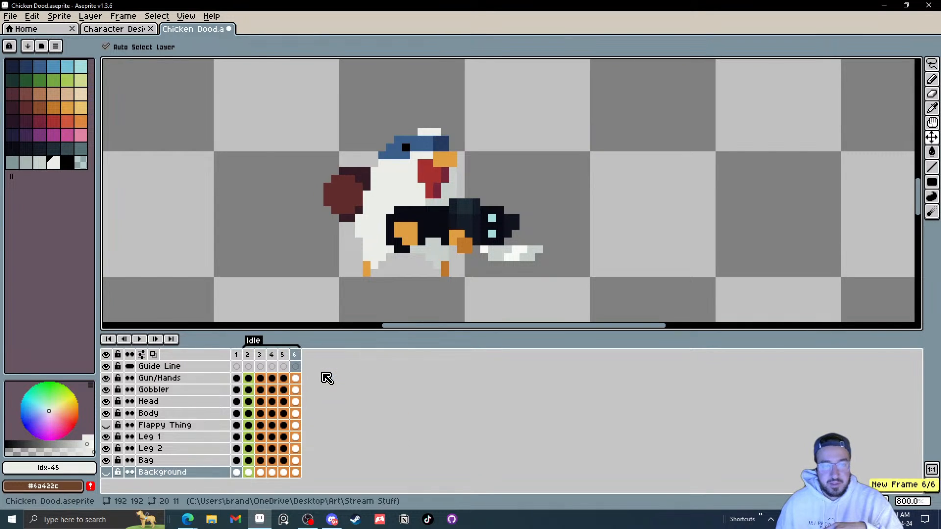
Step: Select all of frame 6's cels and set their cel colour to the green palette swatch in Cel Properties
left_click(296, 379)
left_click_drag(298, 384, 294, 474)
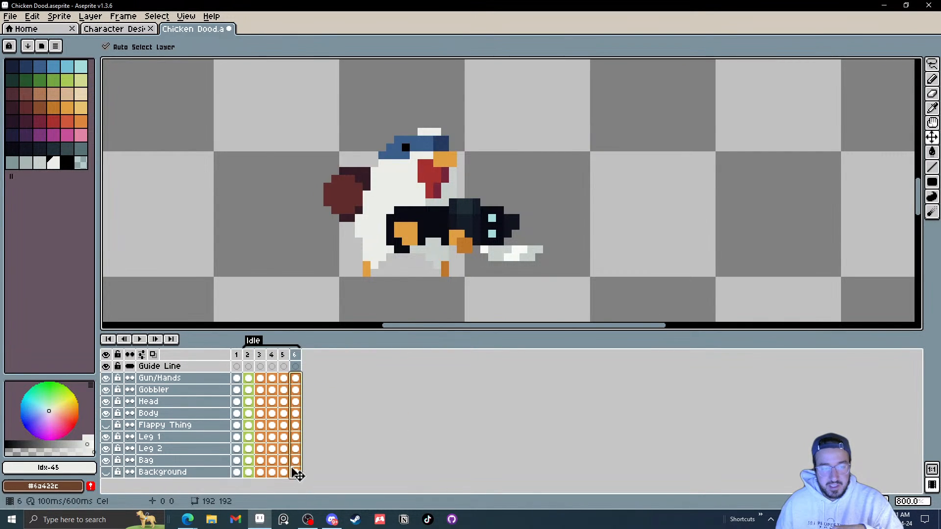
right_click(300, 381)
left_click(336, 384)
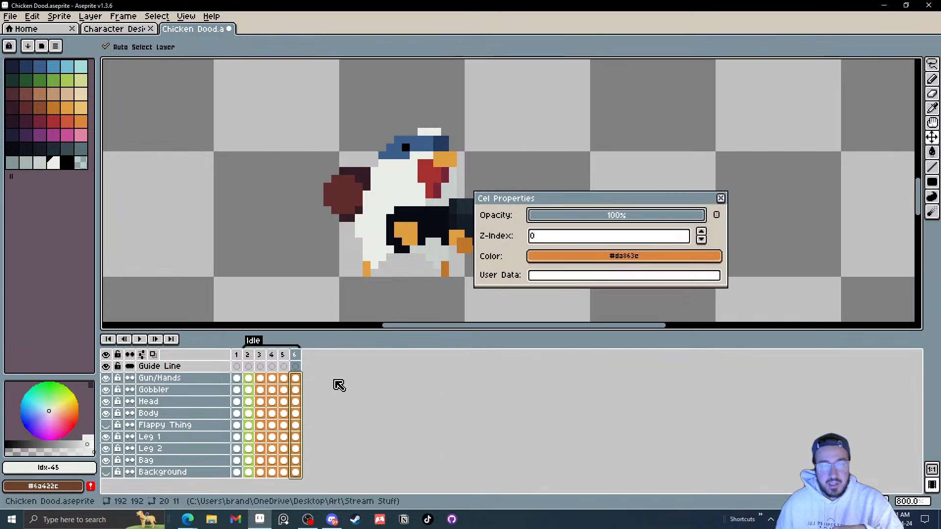
left_click(715, 218)
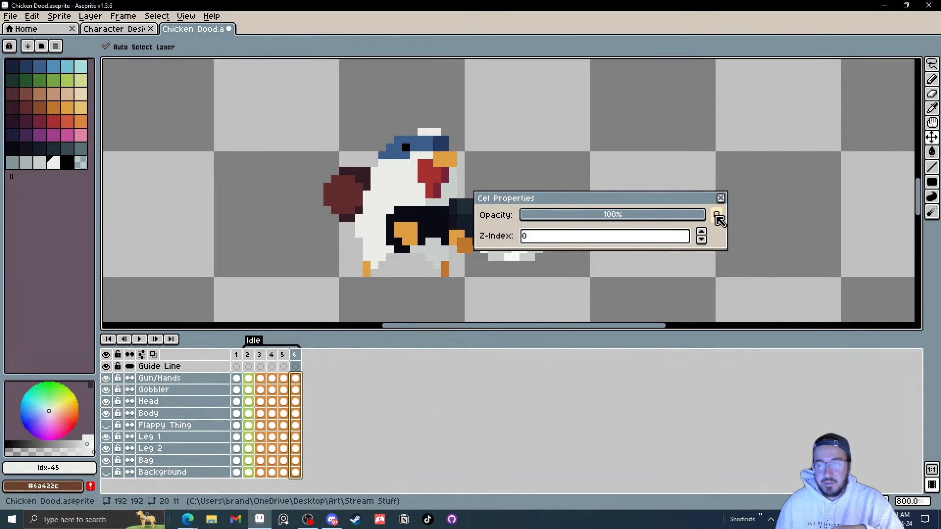
left_click(716, 218)
left_click_drag(652, 258, 67, 81)
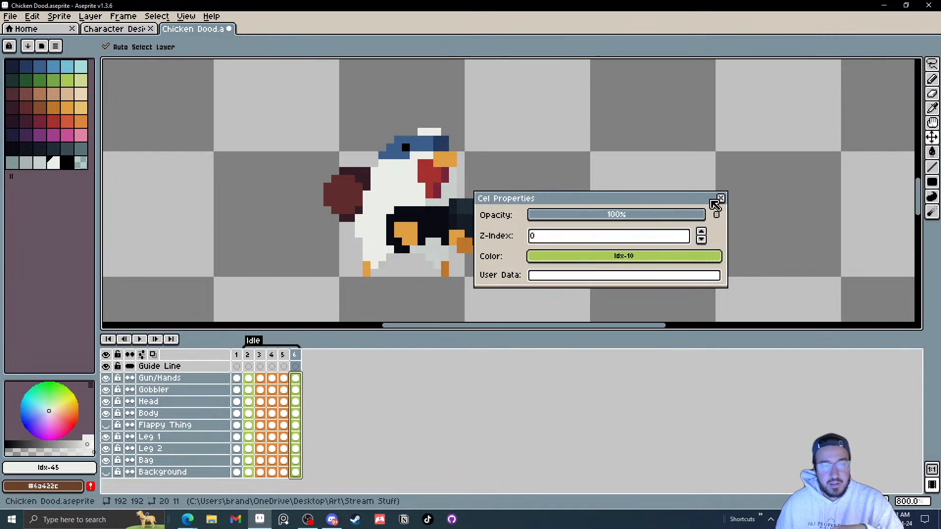
left_click(721, 199)
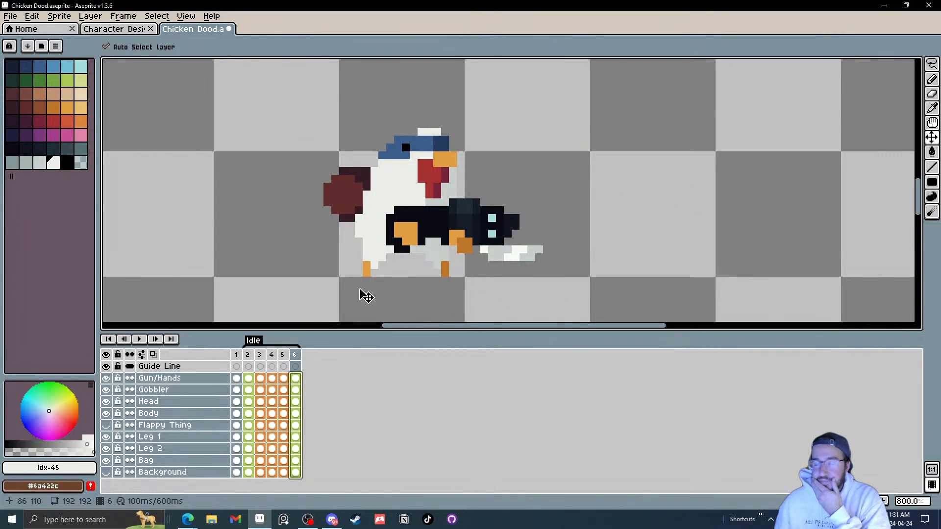
Step: In frame 6, move the head and gobbler down about 1 pixel
left_click(295, 356)
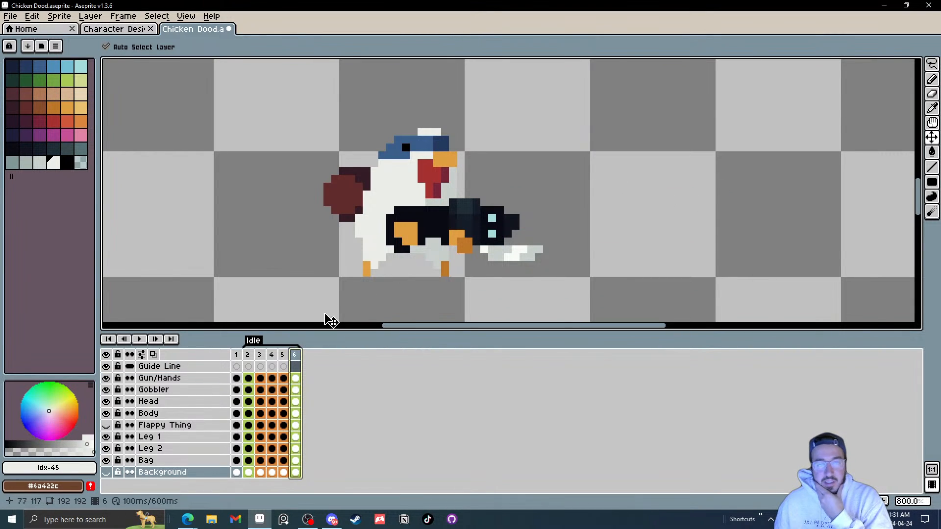
left_click(435, 172)
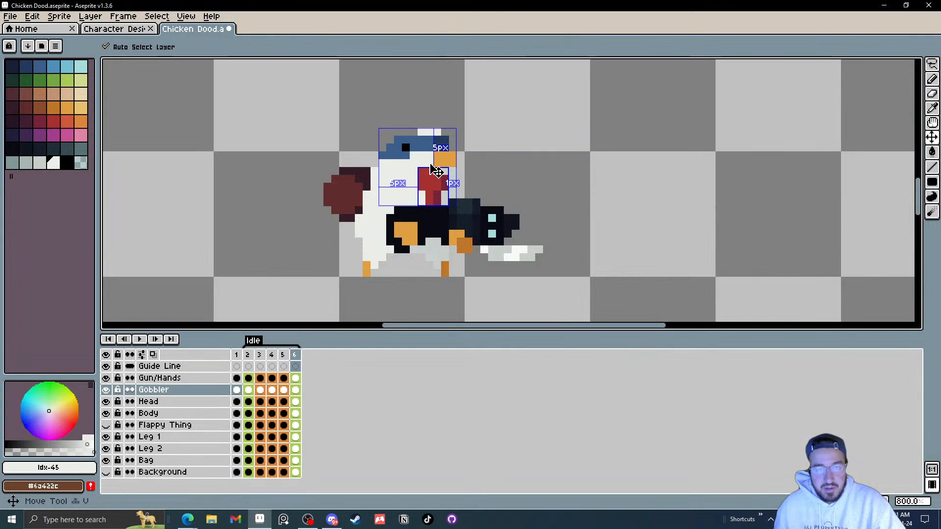
left_click(426, 157)
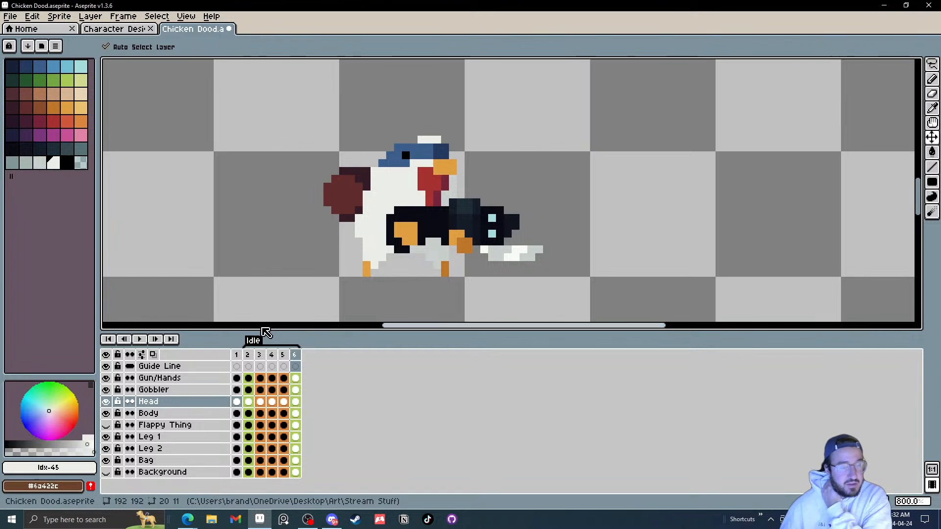
Step: Add a new frame after frame 6 and delete the first frame of the animation
right_click(297, 358)
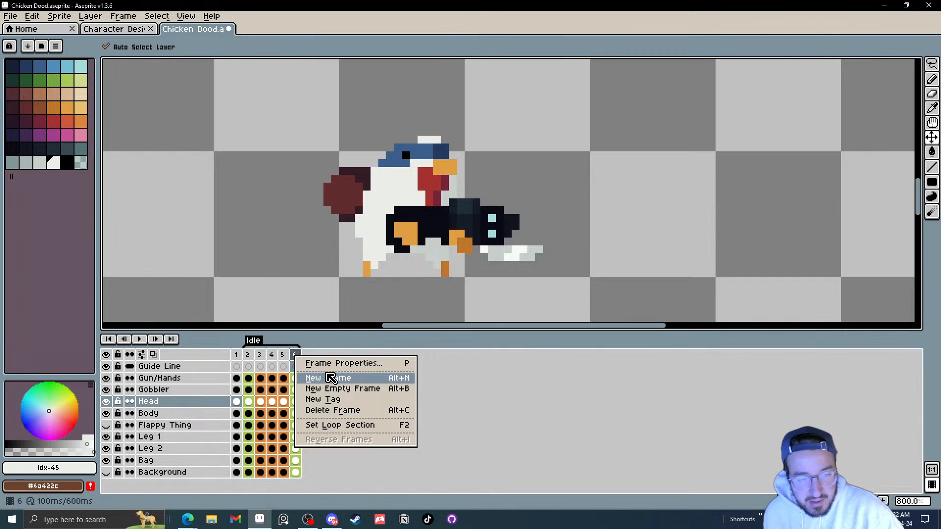
left_click(324, 380)
left_click(237, 355)
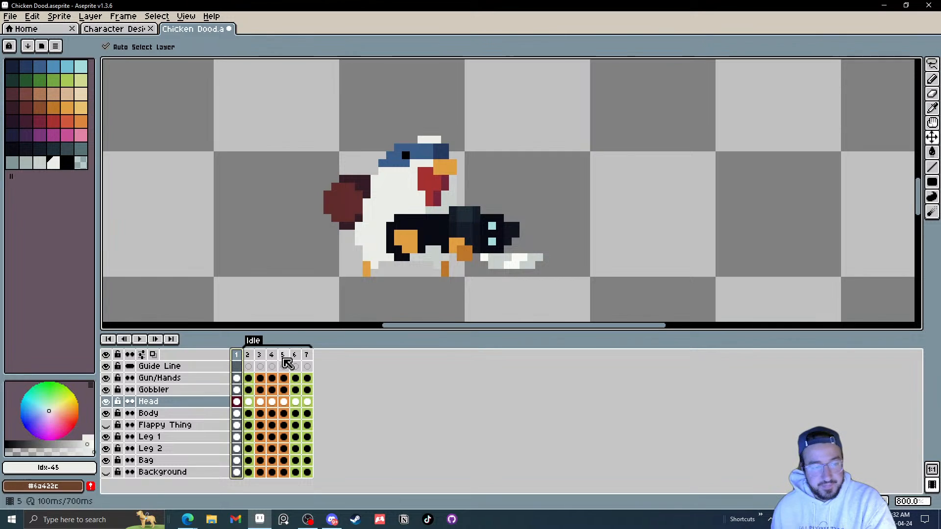
key("Delete")
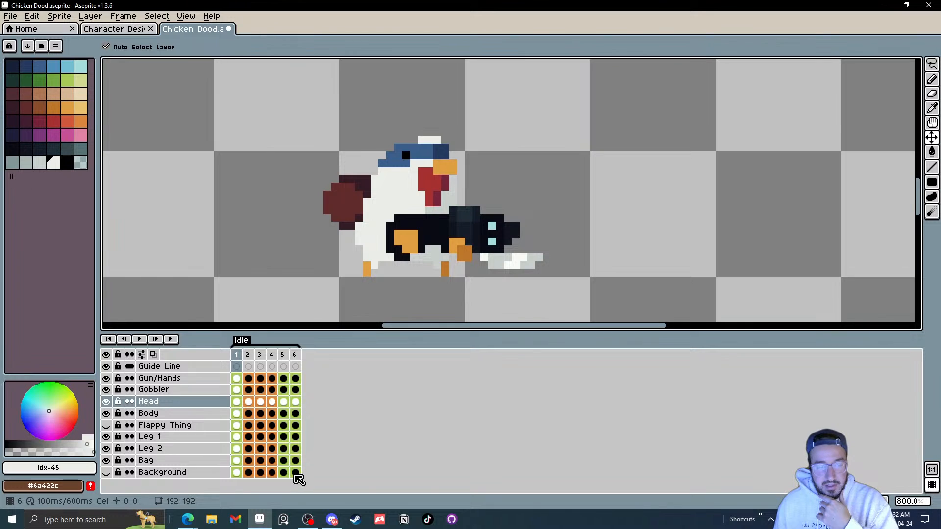
Step: Select all cels of the last frame and set their cel colour to the green palette swatch
left_click_drag(295, 478, 297, 389)
right_click(298, 377)
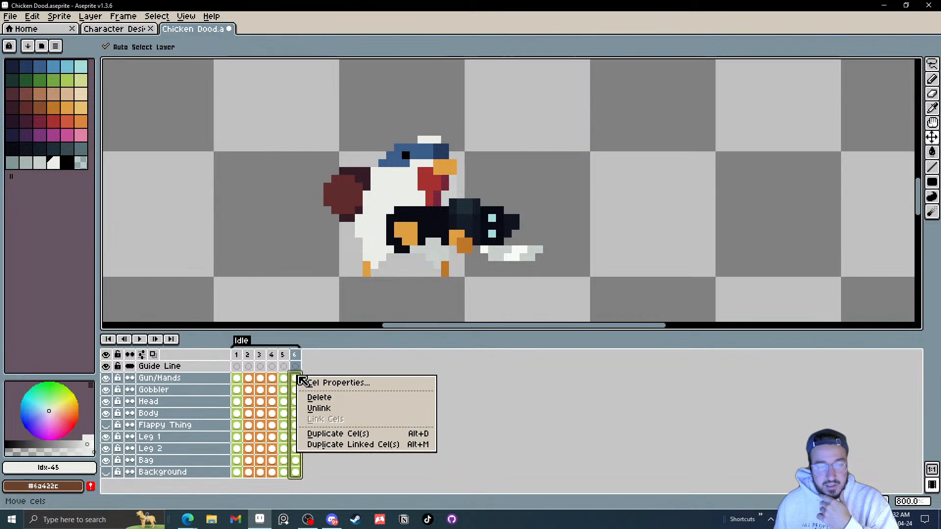
left_click(342, 383)
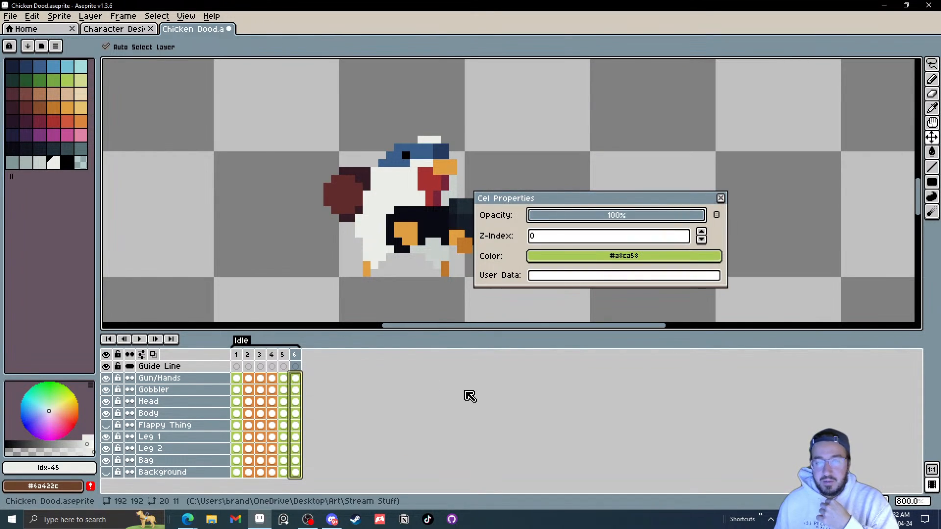
left_click(718, 216)
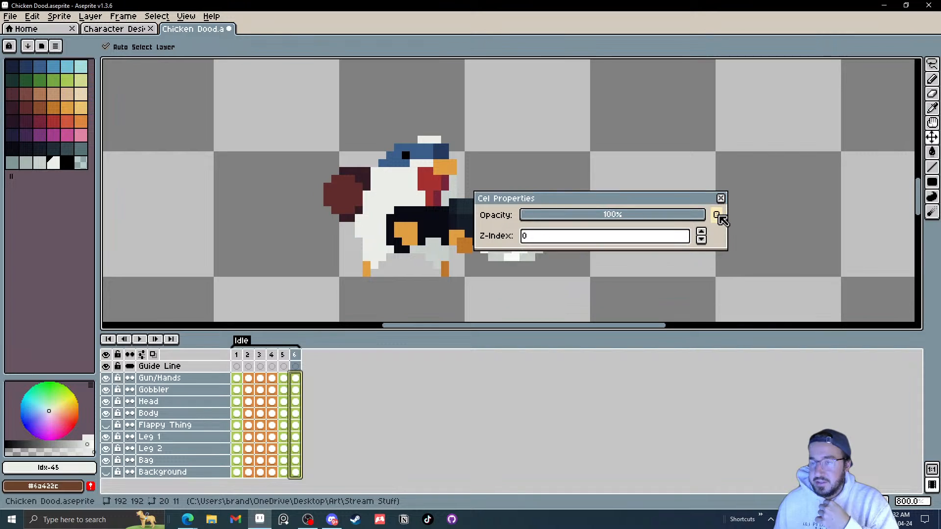
left_click(718, 215)
left_click(718, 216)
left_click(719, 216)
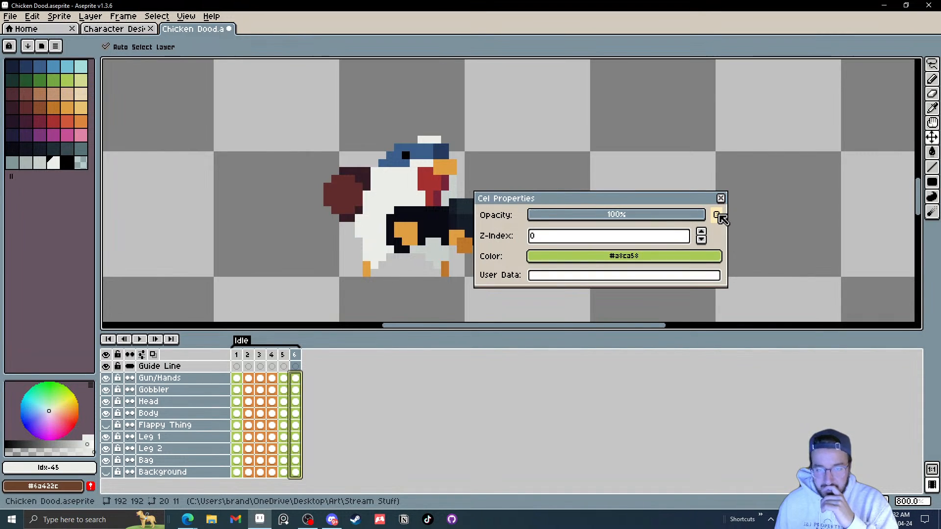
left_click(718, 215)
left_click(718, 216)
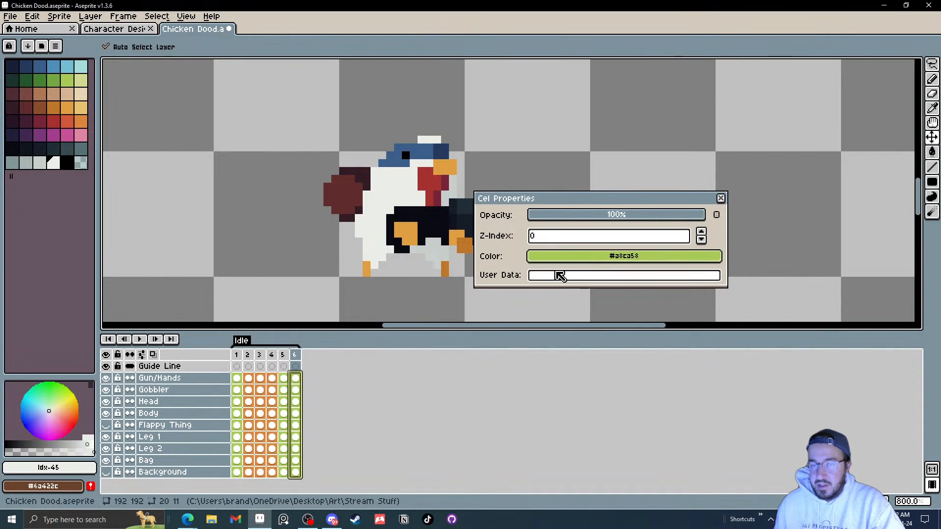
left_click(554, 277)
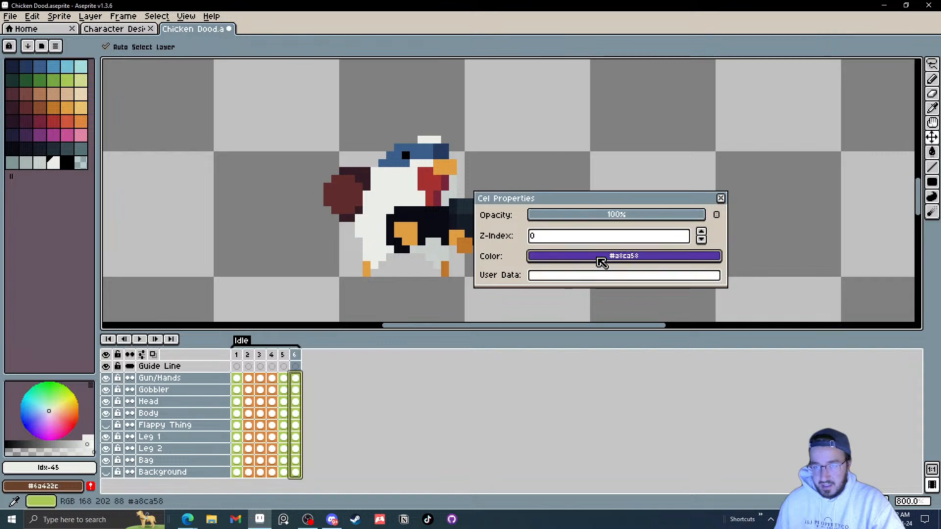
left_click_drag(521, 253, 72, 79)
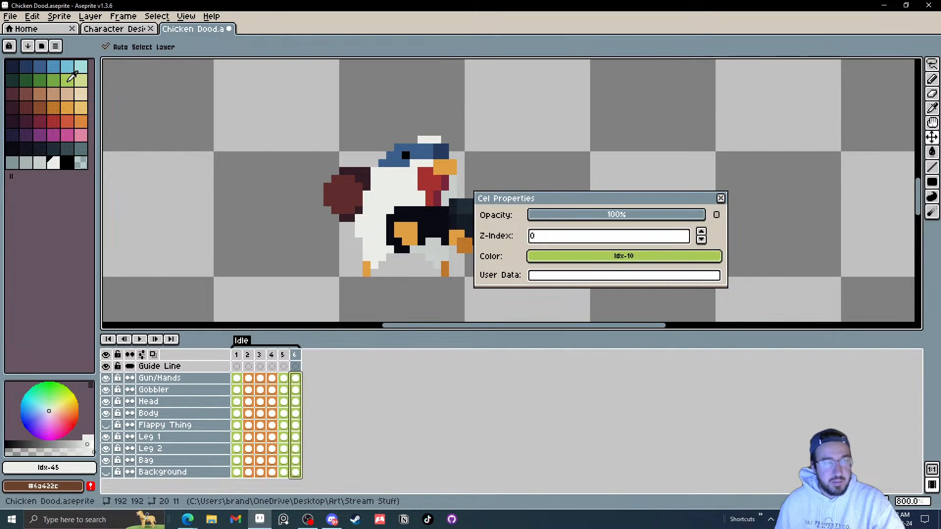
left_click(723, 199)
Step: In frame 6, move the gun and the bag down about 1 pixel each
left_click(284, 356)
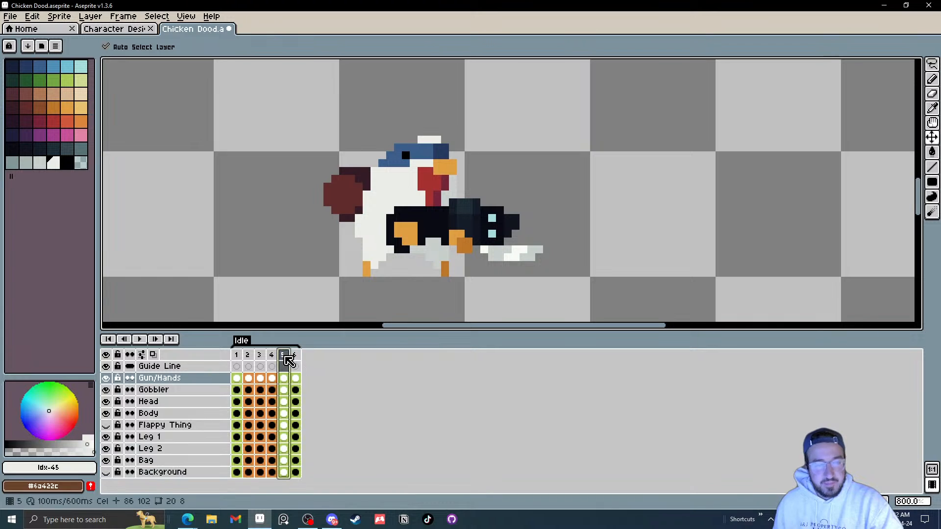
left_click(296, 355)
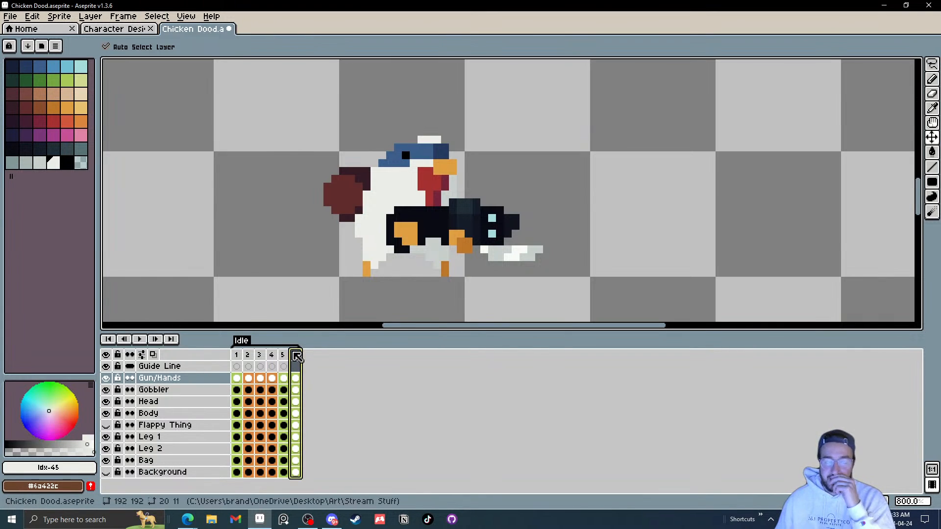
left_click(284, 357)
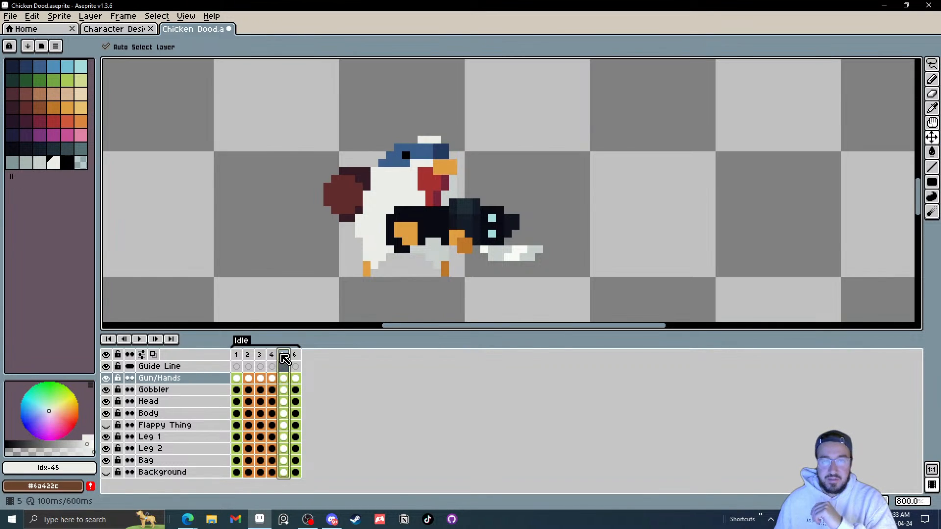
left_click(295, 356)
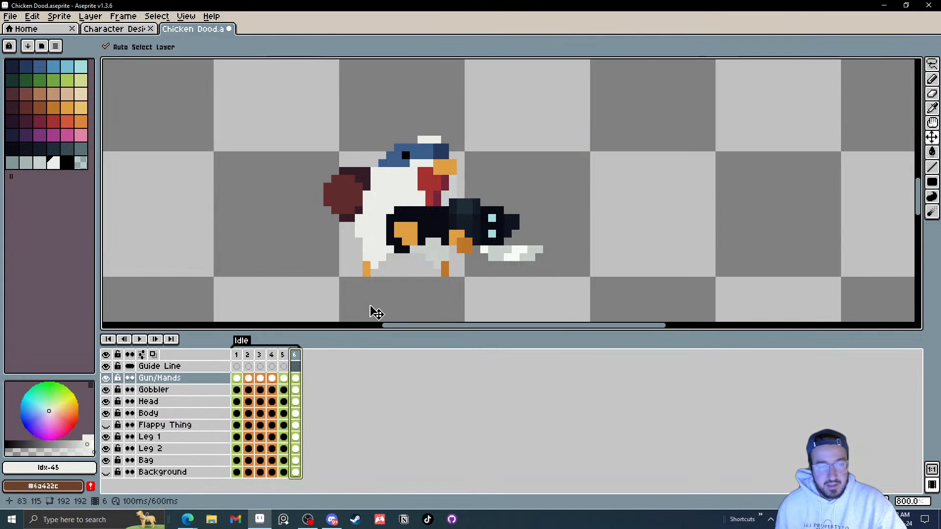
key("ctrl")
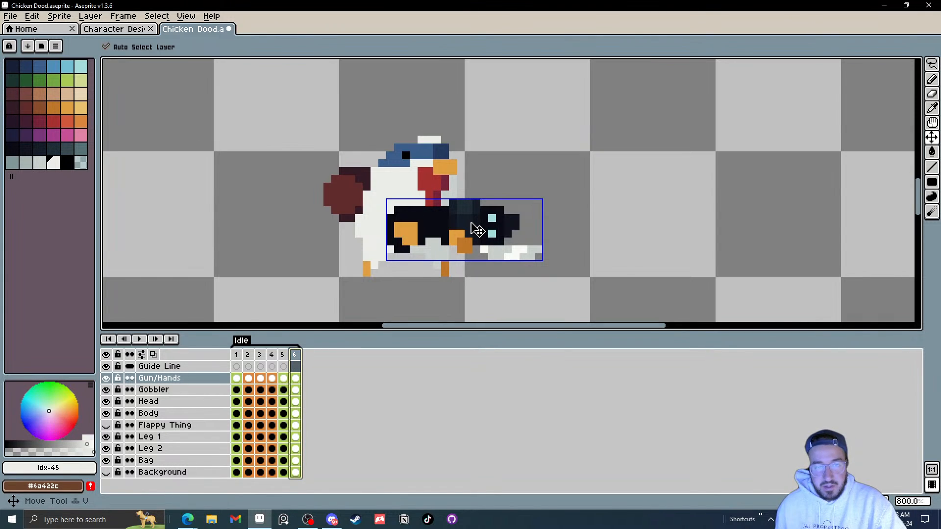
mouse_move(478, 230)
left_mouse_down()
mouse_move(472, 225)
mouse_move(472, 233)
left_mouse_up()
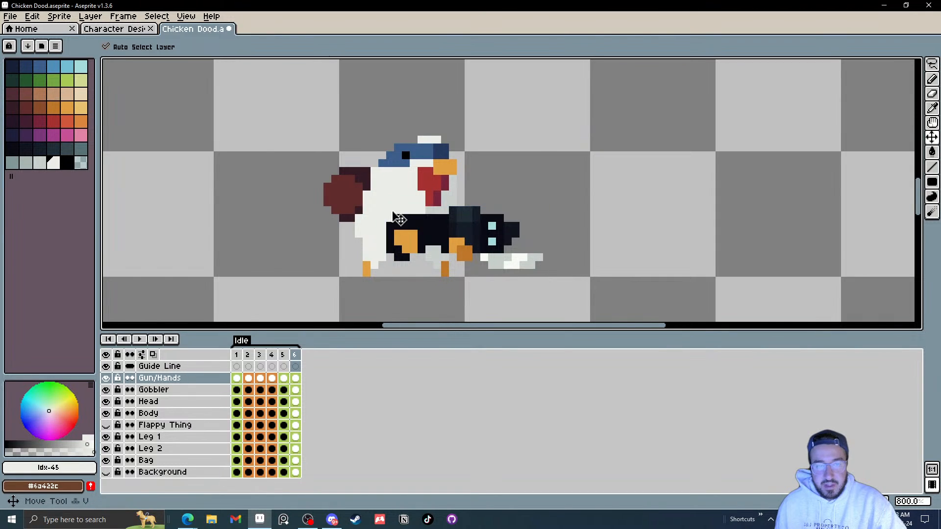
left_click(358, 206)
left_click_drag(359, 206, 359, 213)
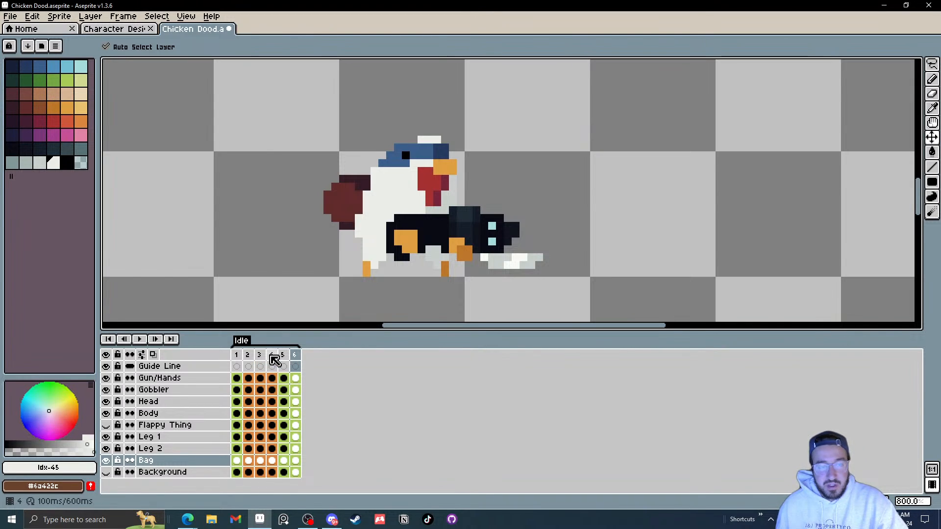
Step: Step through frames 1 to 6 to compare the pose changes
left_click(239, 355)
left_click_drag(243, 360, 297, 363)
left_click(295, 358)
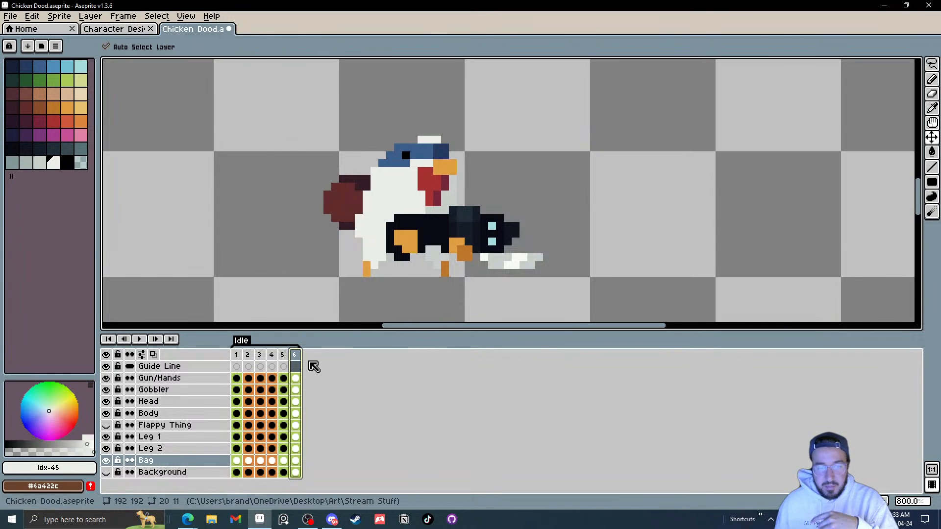
left_click(283, 356)
left_click(294, 356)
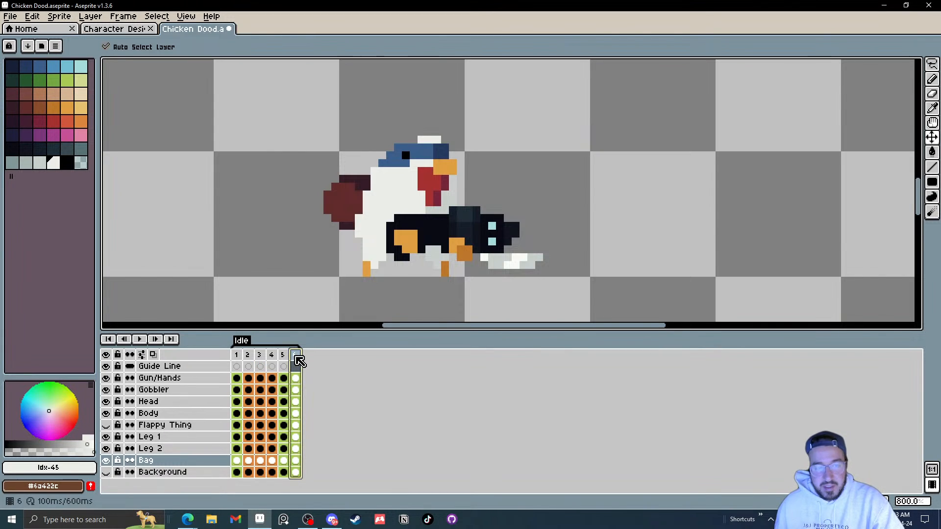
Step: Add a new frame after frame 6 and select the new frame 7
right_click(296, 356)
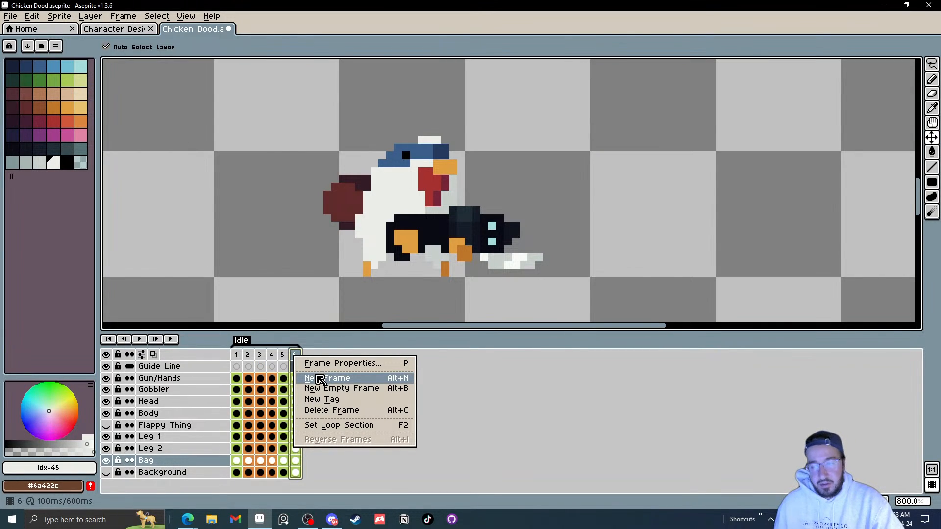
left_click(320, 379)
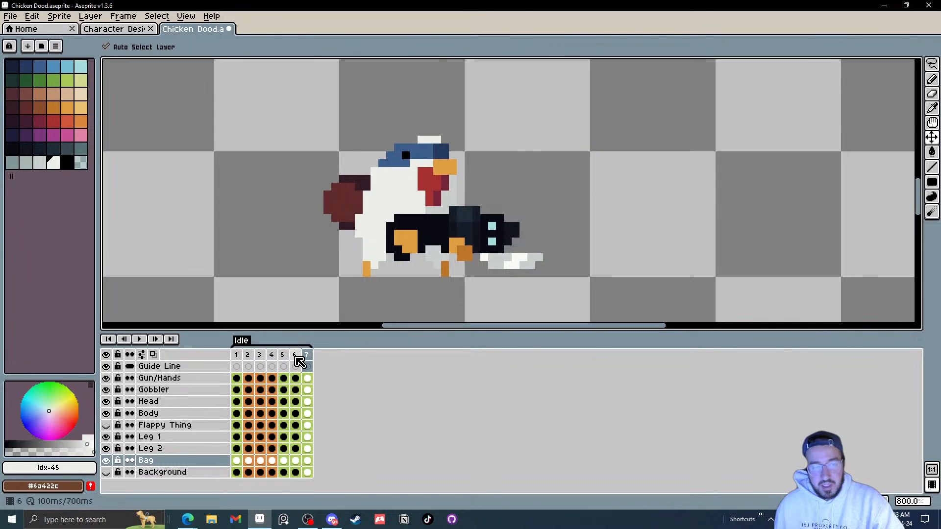
left_click(307, 357)
Step: In frame 7, move the gobbler and the head down about 1 pixel each
left_click(445, 197)
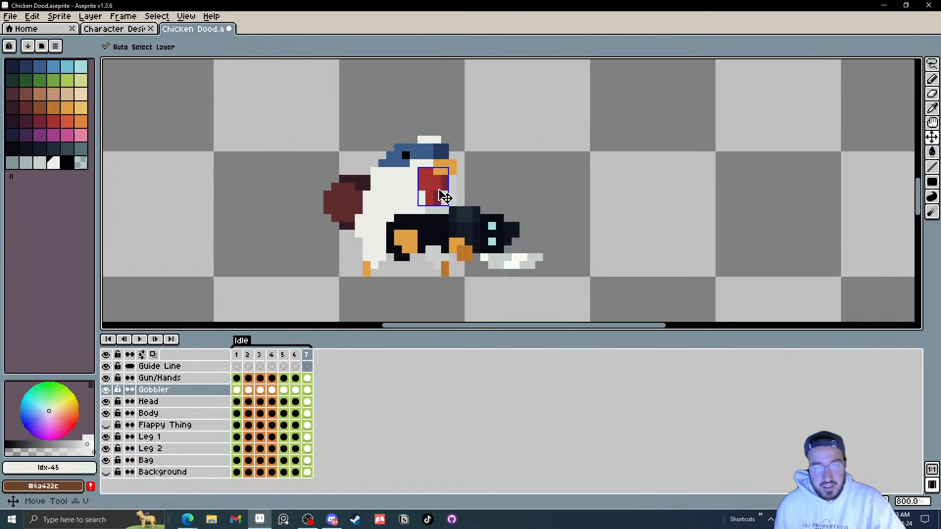
left_click_drag(438, 192, 439, 199)
left_click_drag(437, 165, 437, 172)
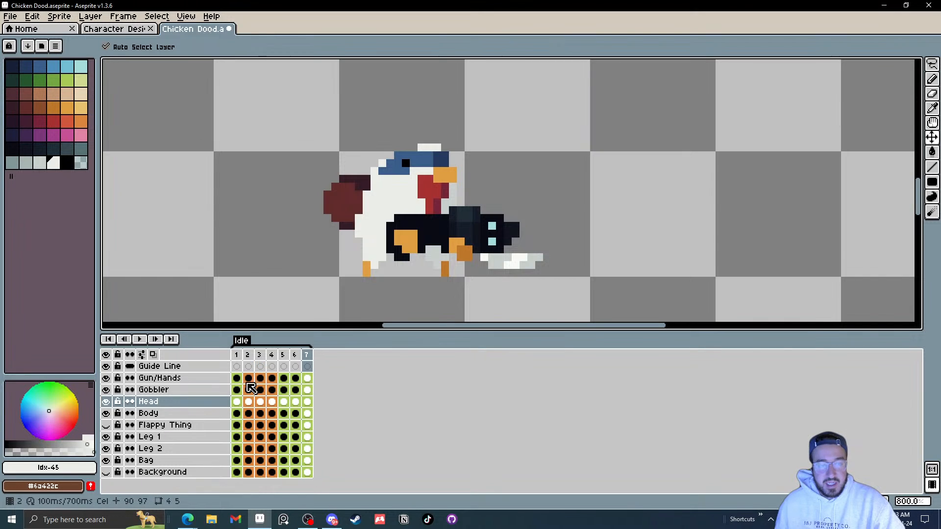
Step: Select all cels of frame 7 and set their cel colour to the dark blue palette swatch
left_click_drag(308, 471, 316, 382)
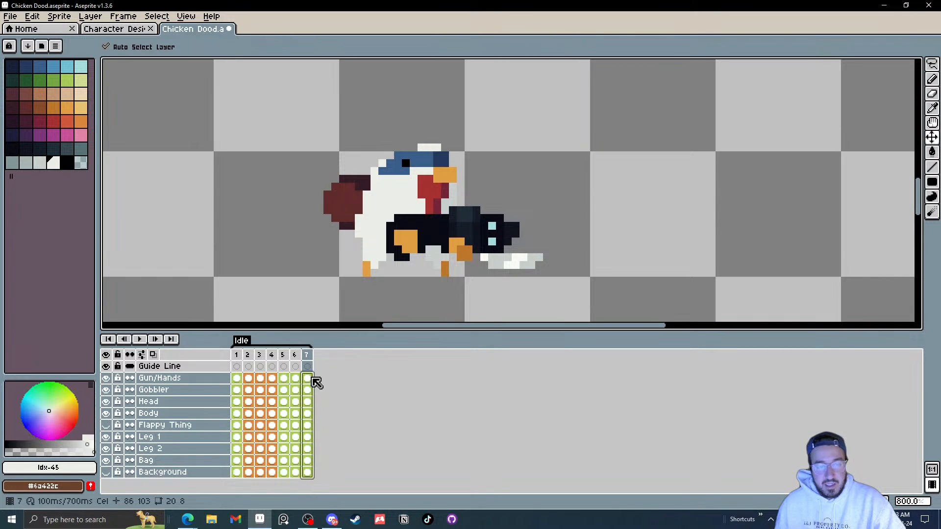
right_click(312, 382)
left_click(337, 383)
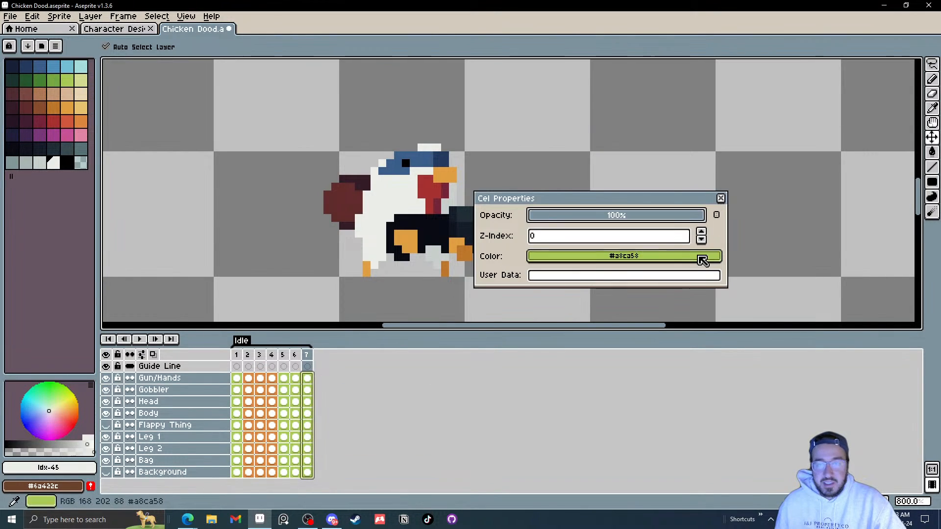
left_click(719, 216)
left_click(716, 216)
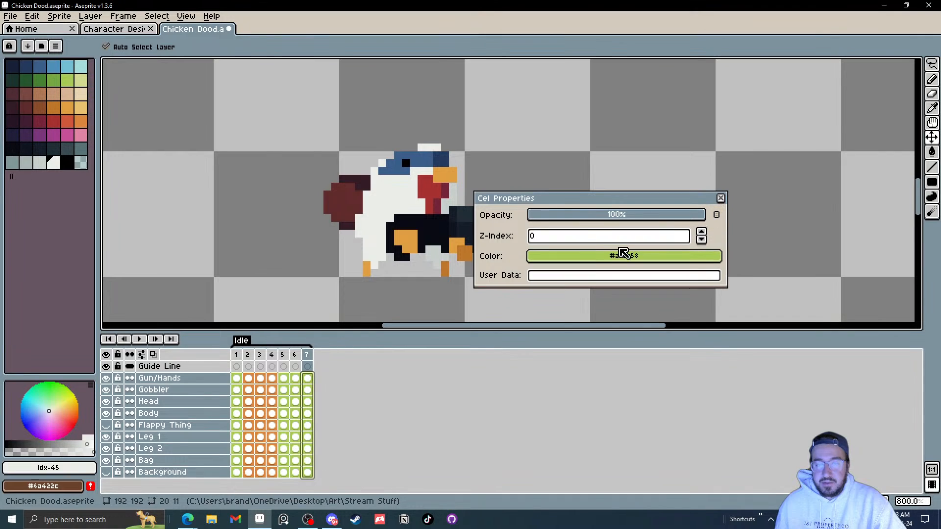
left_click_drag(581, 253, 49, 60)
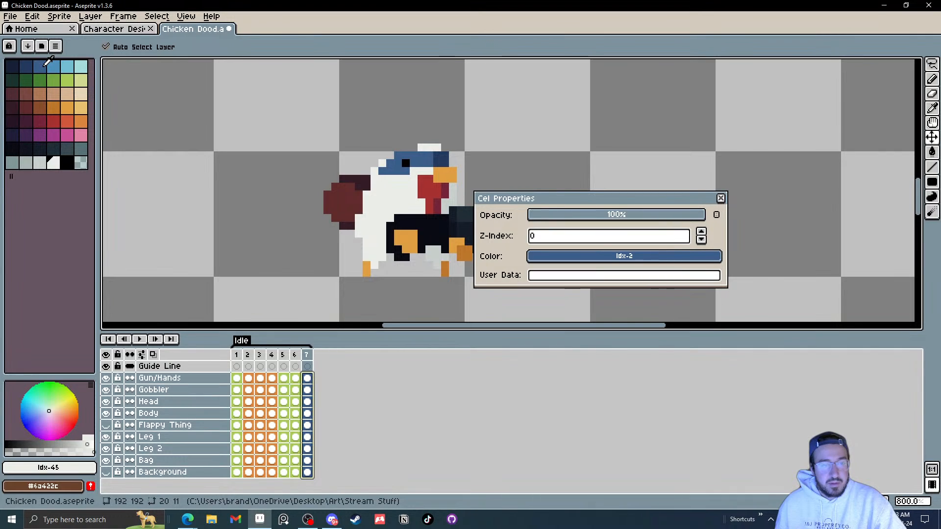
left_click(721, 199)
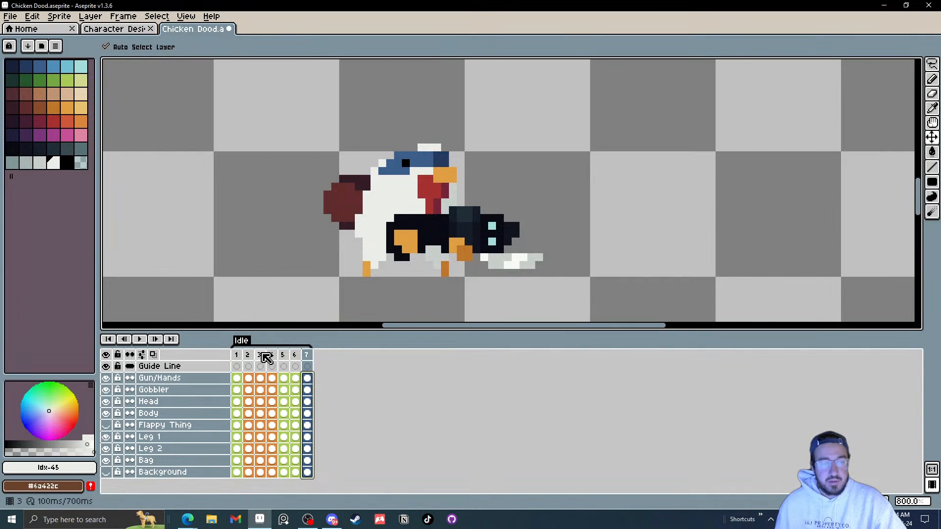
Step: Step through frames 1 to 7 to compare the pose changes
left_click(238, 360)
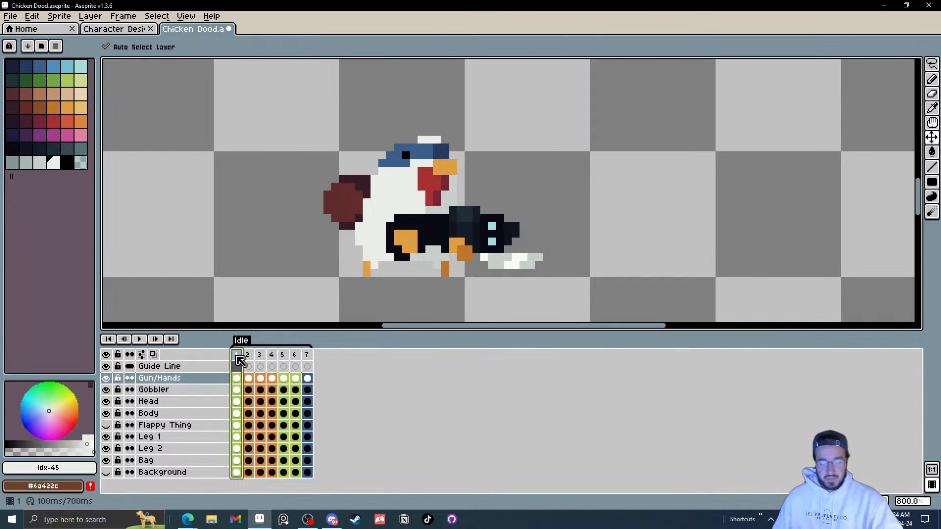
key("Right")
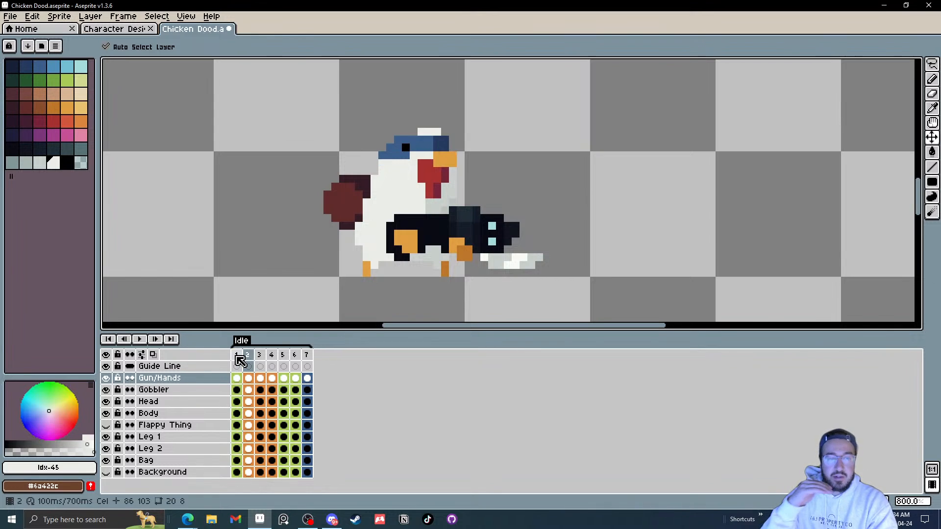
key("Right")
key("Right")
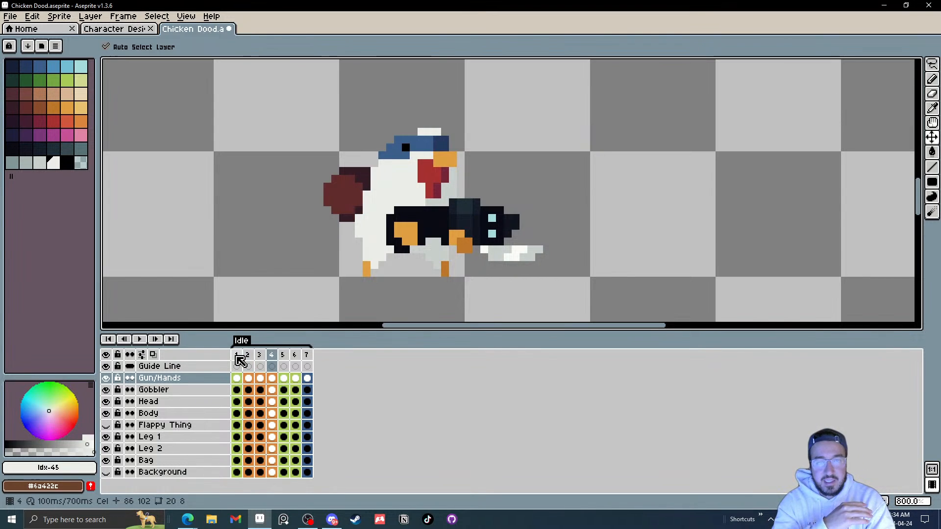
key("Right")
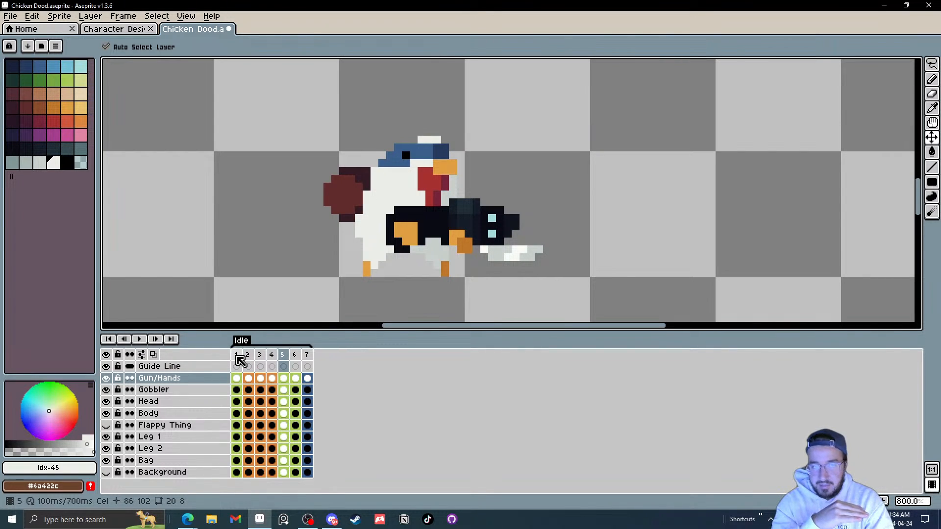
key("Right")
key("Right")
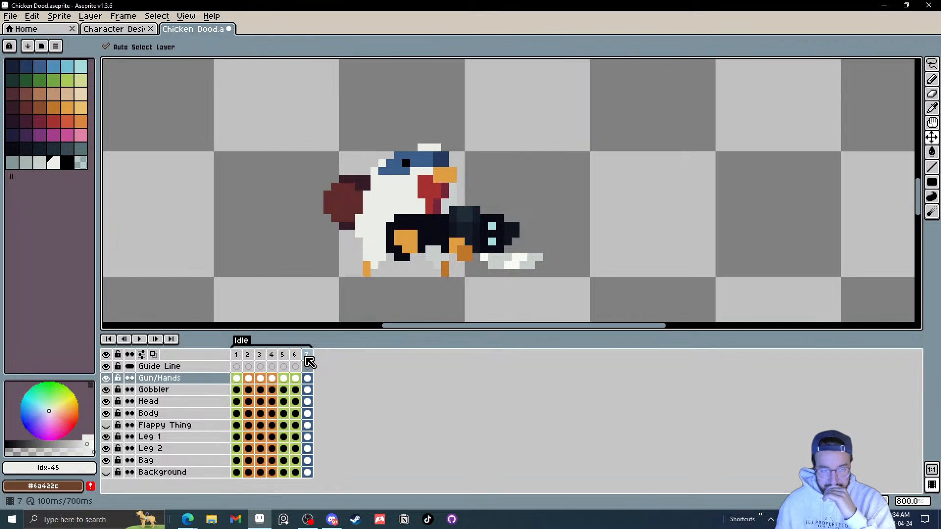
left_click(308, 356)
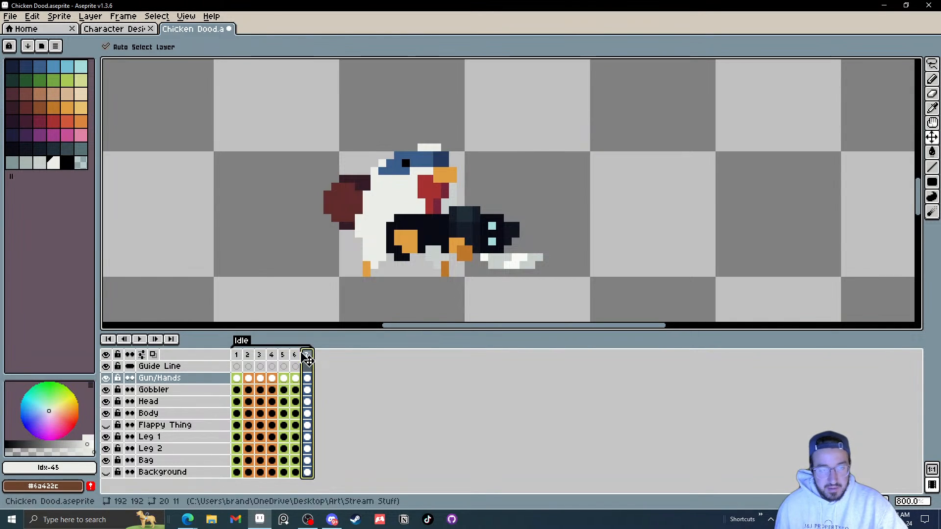
Step: Add a new frame after frame 7
left_click(294, 355)
left_click(297, 356)
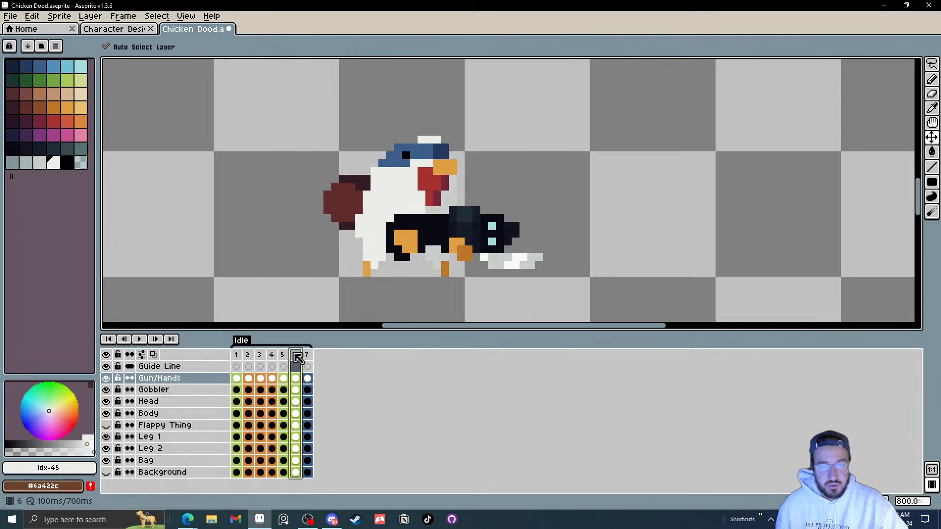
left_click(307, 358)
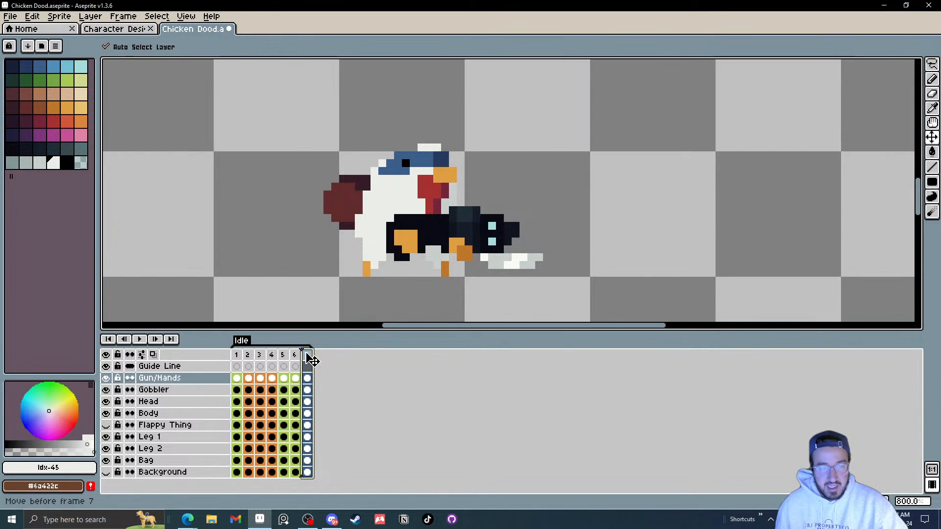
right_click(308, 358)
left_click(327, 377)
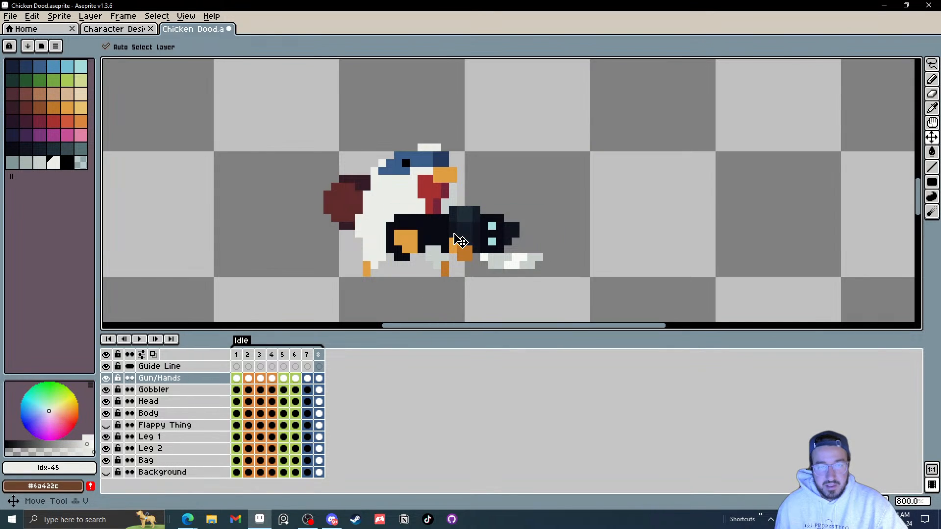
Step: In frame 8, move the gun, the bag and the body down about 1 pixel each
left_click_drag(458, 243, 459, 246)
left_click(346, 210)
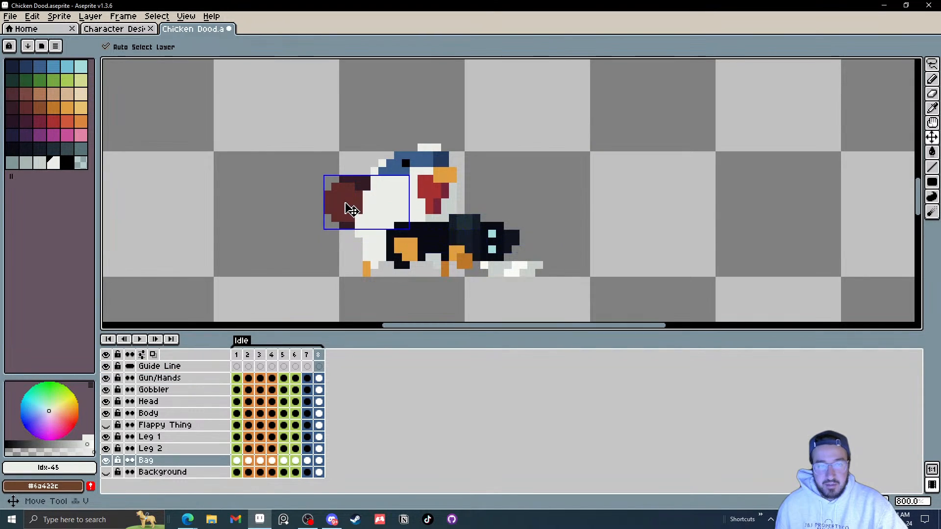
left_click_drag(347, 210, 346, 218)
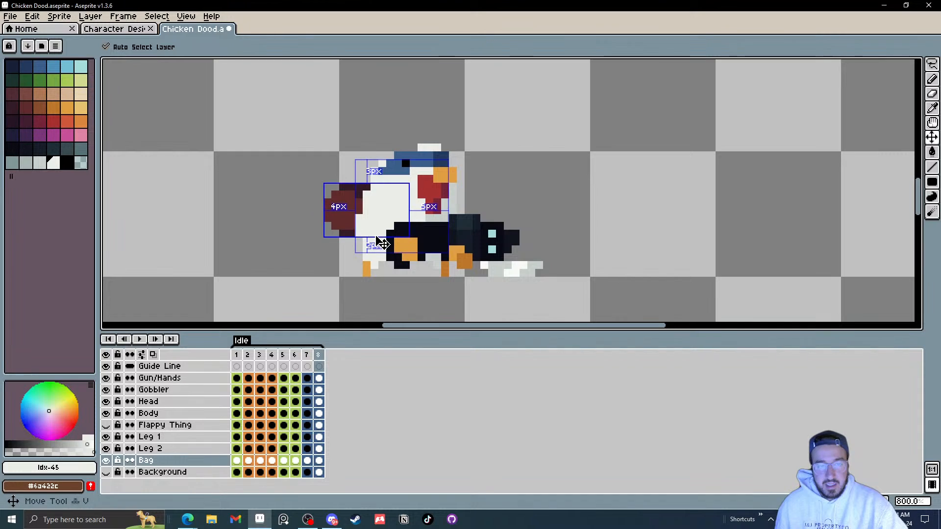
left_click(377, 256)
left_click_drag(379, 253, 378, 257)
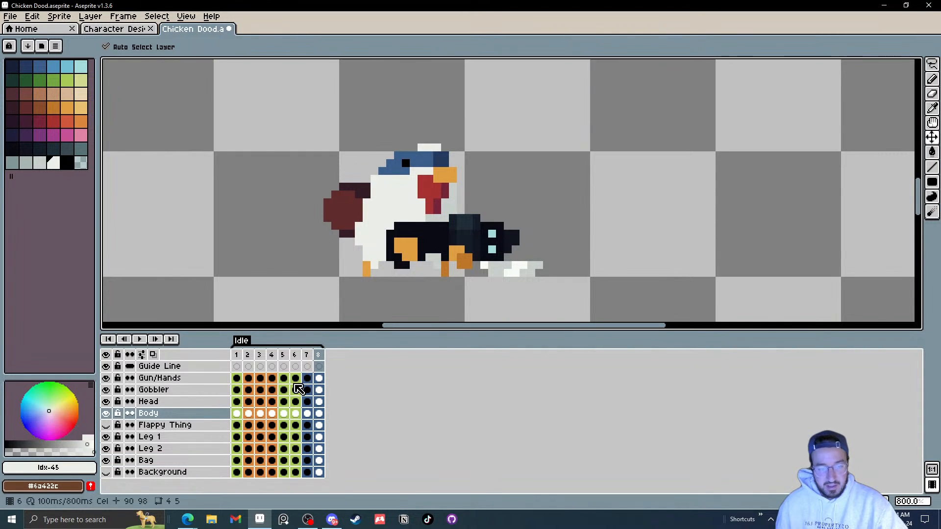
Step: Compare frames 6 to 8, then move the bag in frame 8 up about 1 pixel
key("comma")
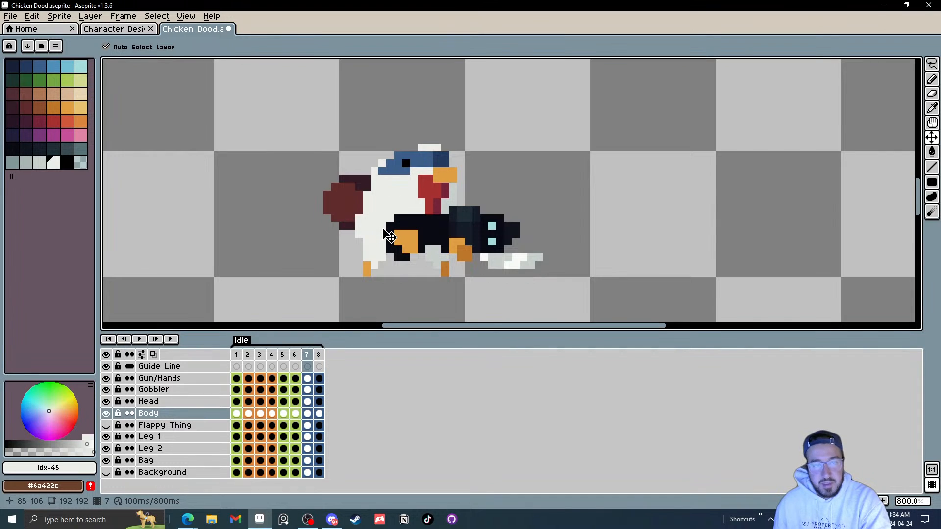
key("period")
key("Return")
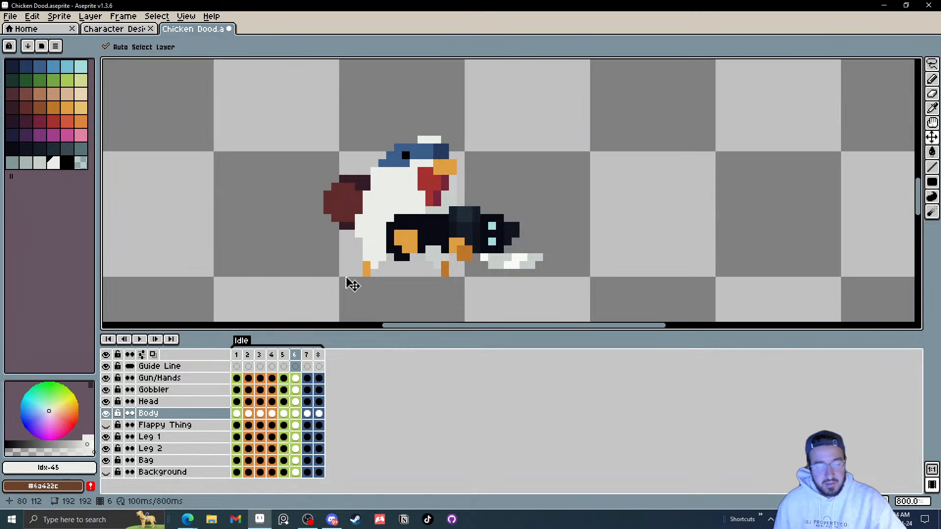
left_click(349, 214)
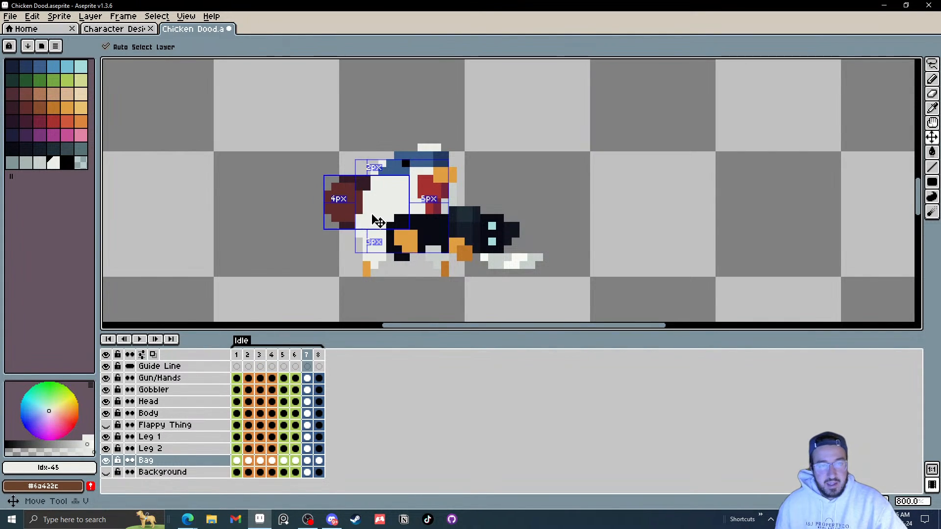
left_click(378, 221)
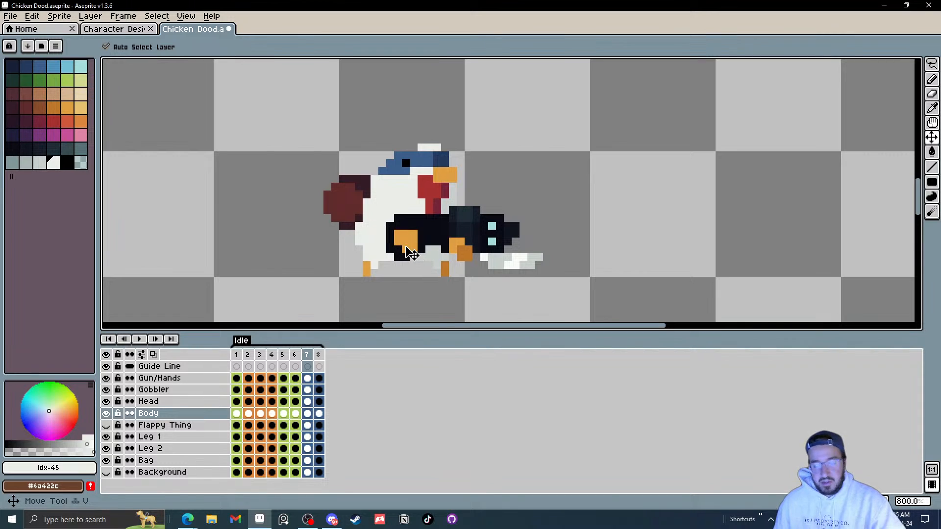
key("Right")
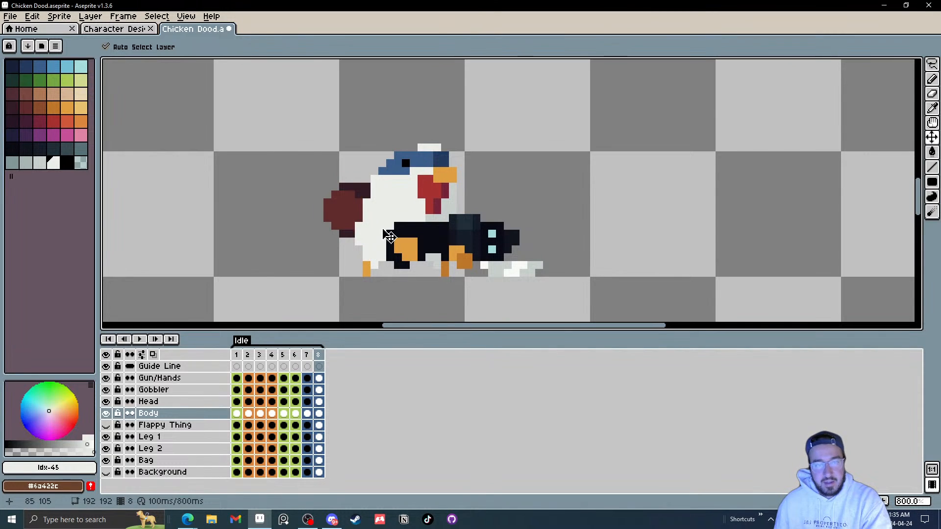
left_click_drag(349, 216, 347, 209)
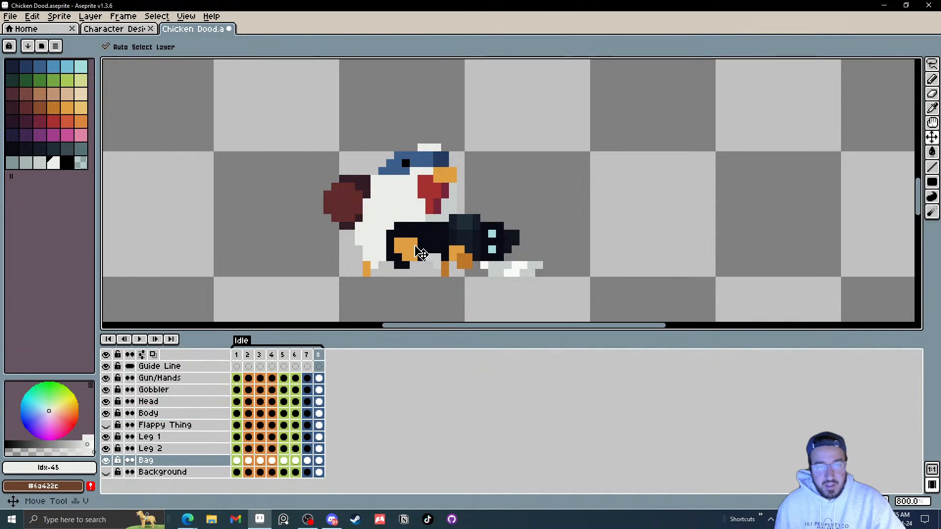
Step: Add a new frame after frame 8
right_click(324, 361)
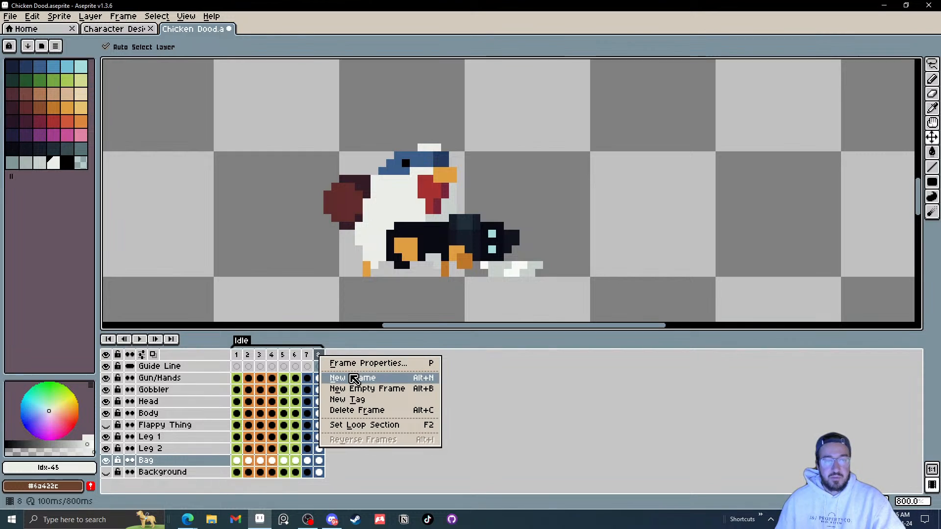
left_click(343, 380)
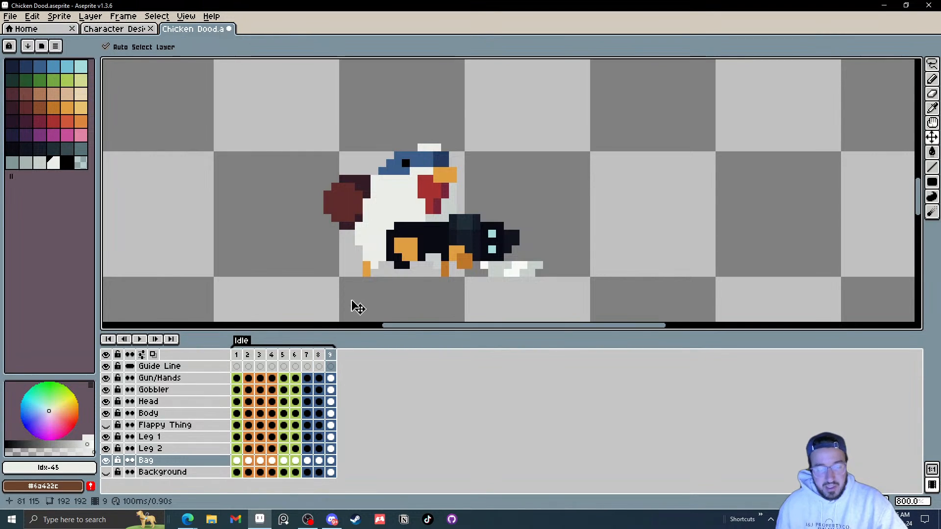
left_click_drag(357, 222, 365, 219)
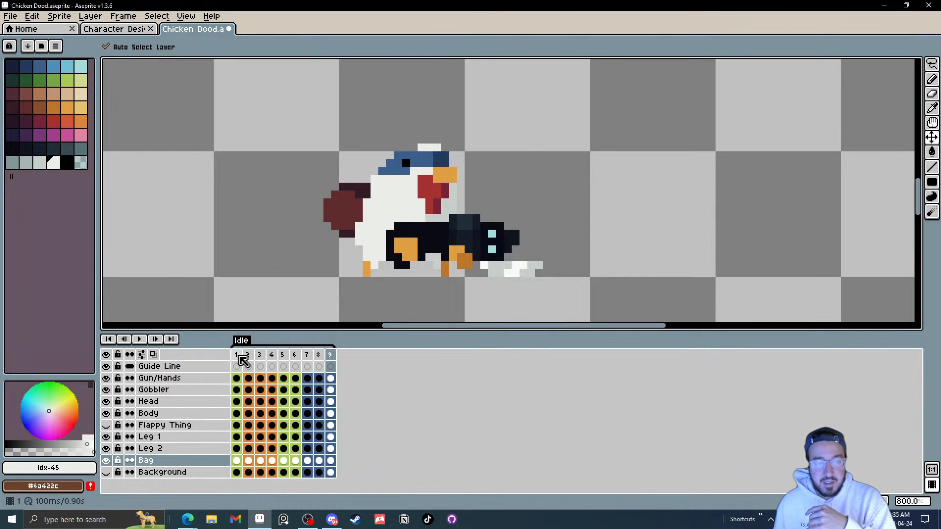
Step: Compare frame 1 with frame 9 of the animation
left_click(238, 356)
left_click(330, 356)
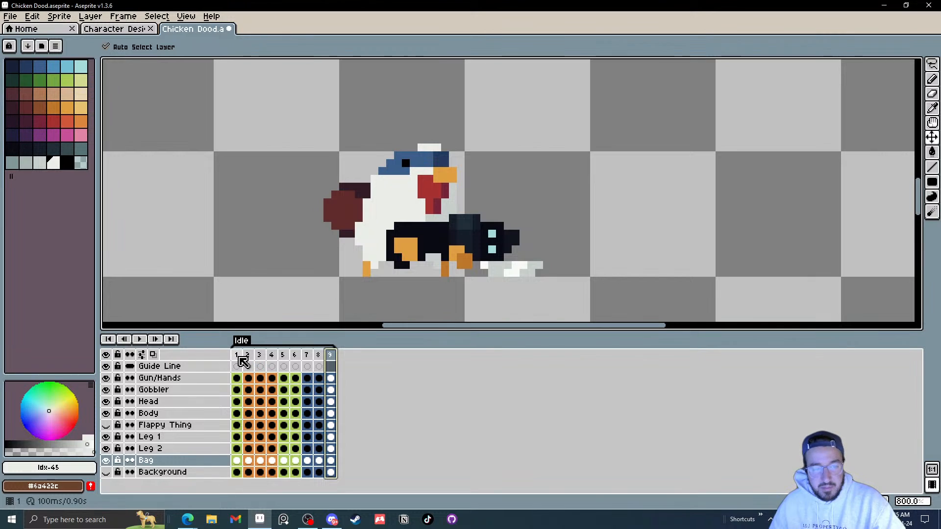
left_click(240, 357)
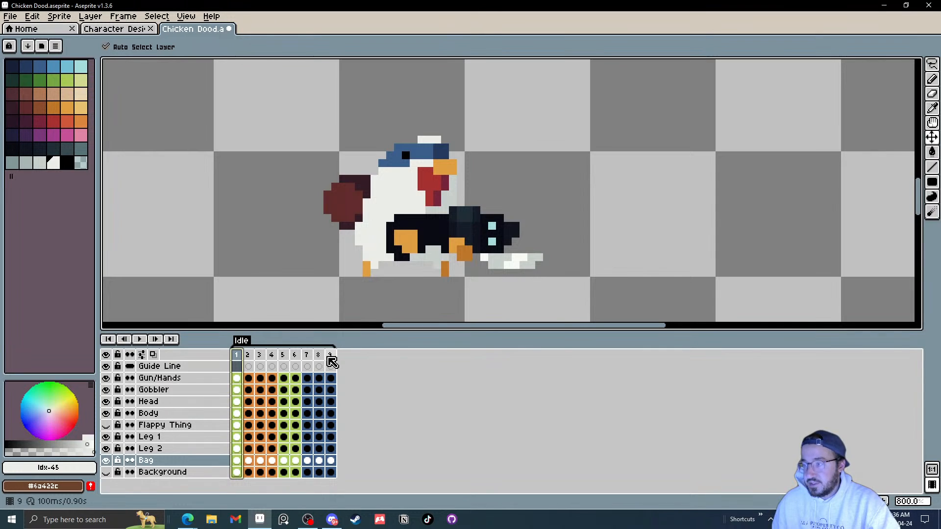
left_click_drag(322, 259, 315, 264)
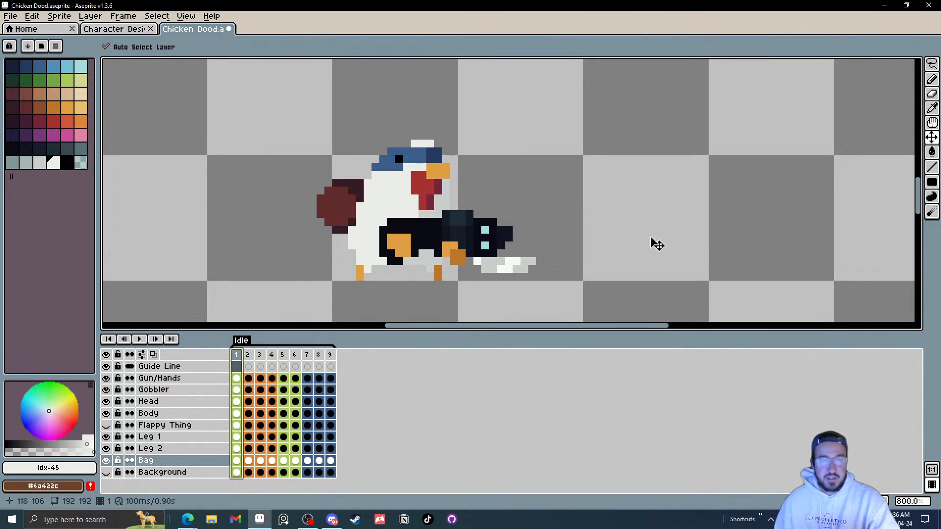
left_click_drag(655, 244, 608, 252)
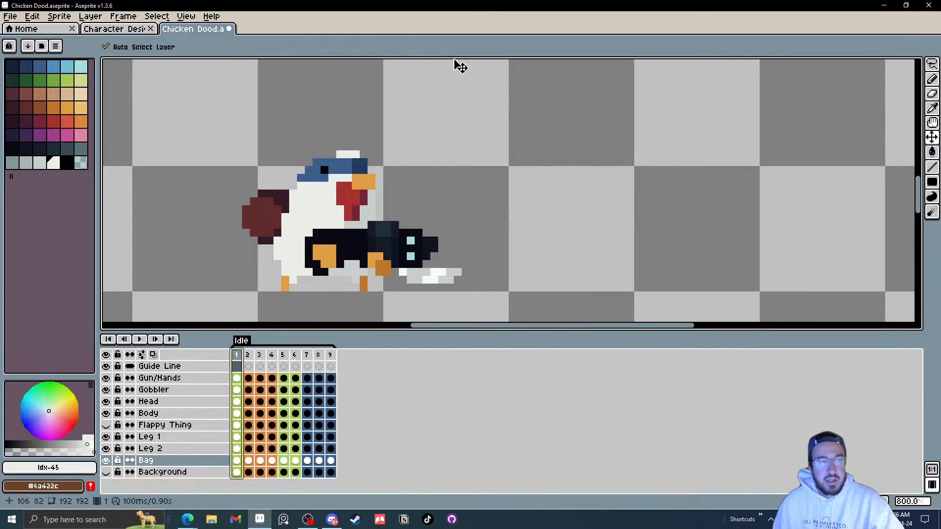
Step: Create a new 192 × 192 sprite
left_click(11, 19)
left_click(24, 27)
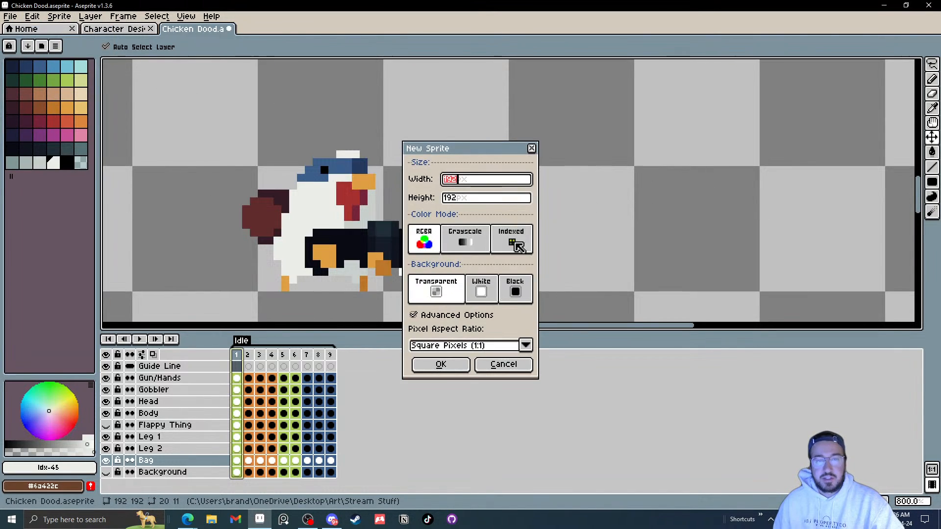
left_click(441, 364)
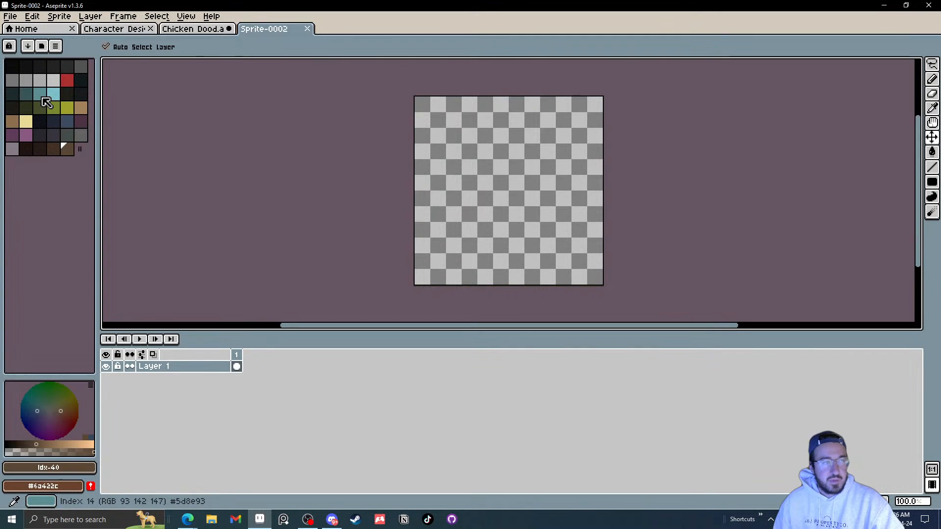
Step: Add a second layer and fill Layer 1 with a dark grey from the palette
left_click(68, 137)
key("shift+n")
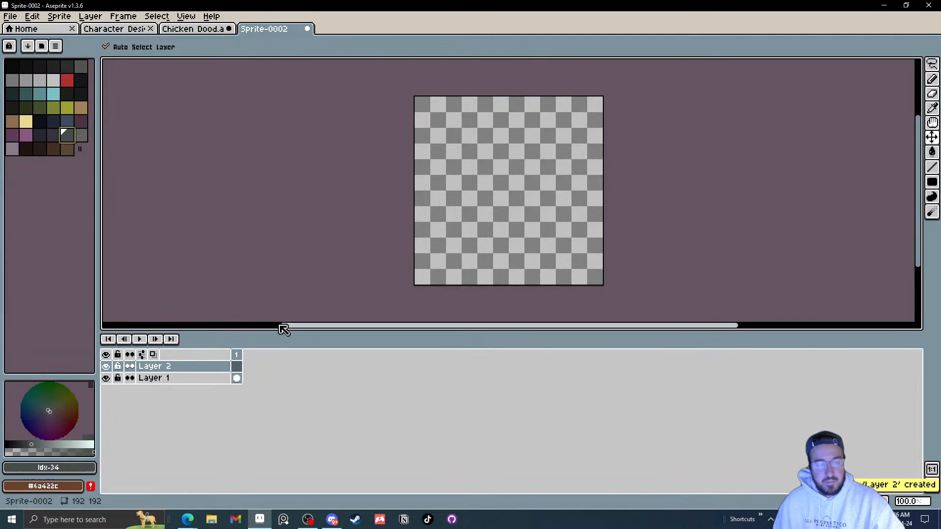
left_click(233, 378)
key("g")
left_click(567, 187)
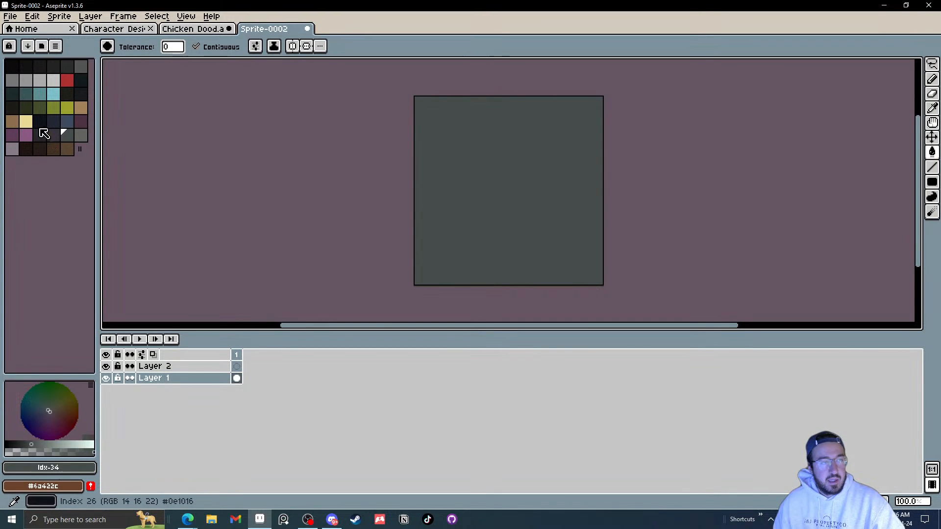
Step: Switch to black and paint a small blob on Layer 2 in frame 1
left_click(11, 66)
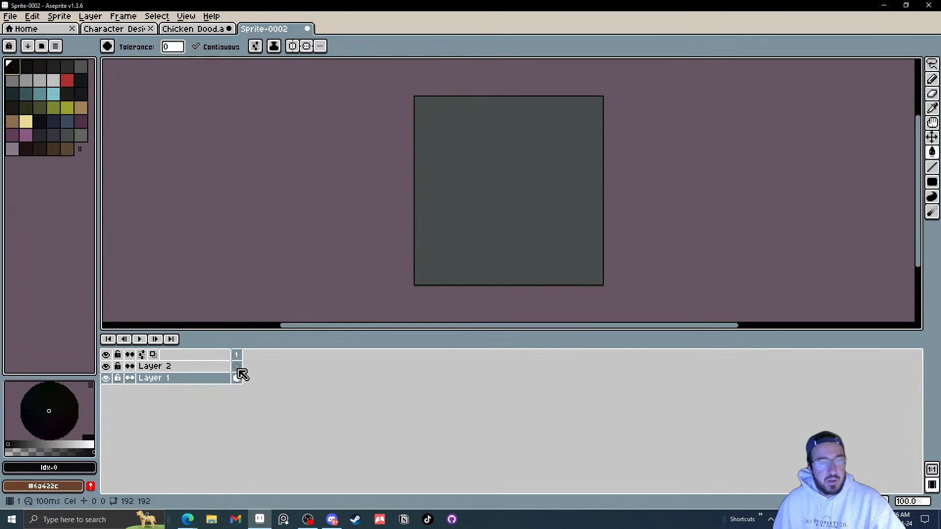
left_click(237, 367)
key("b")
scroll(473, 244, "up", 4)
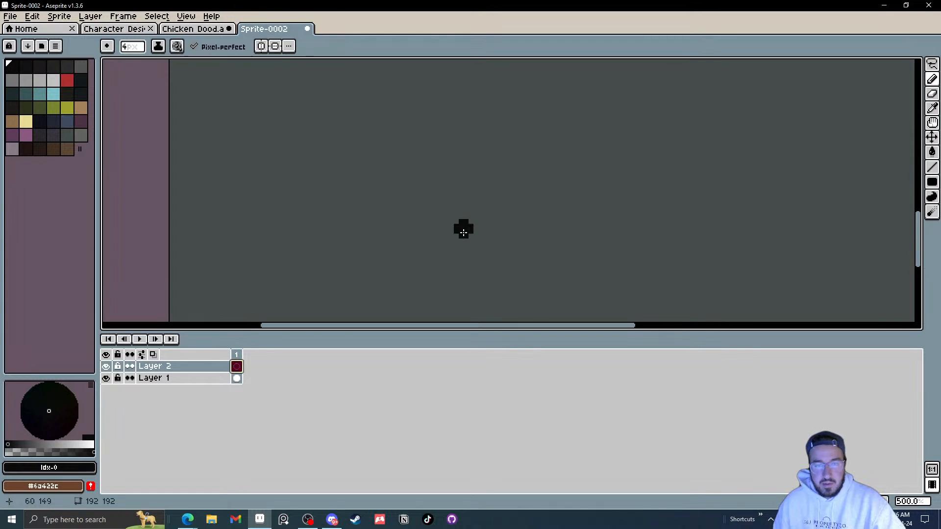
left_click_drag(463, 234, 461, 234)
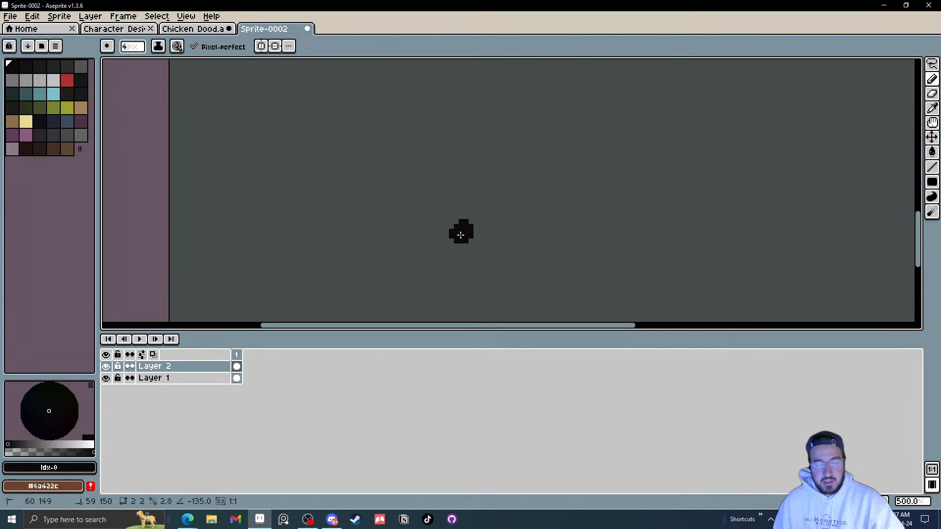
Step: Add a run of new frames to the sprite
key("shift+n")
key("ctrl+z")
key("alt+n")
key("alt+n")
key("alt+n")
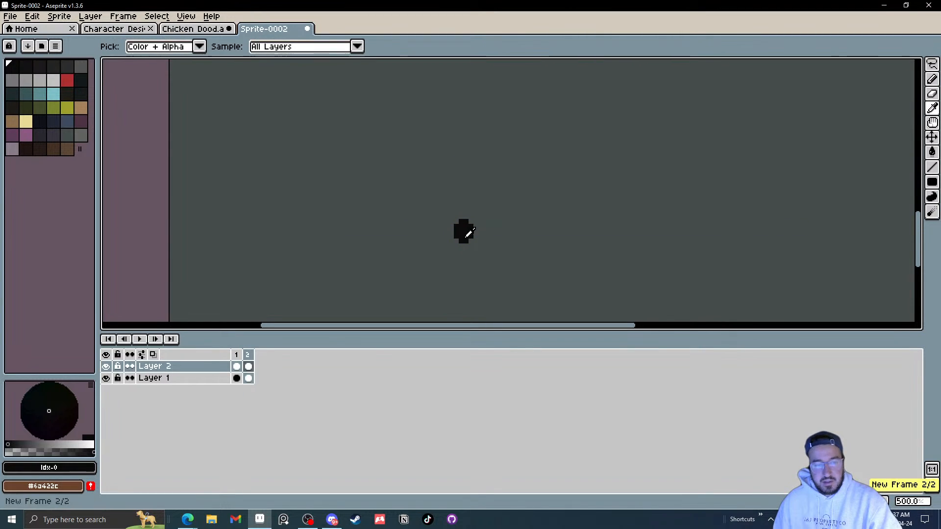
key("Delete")
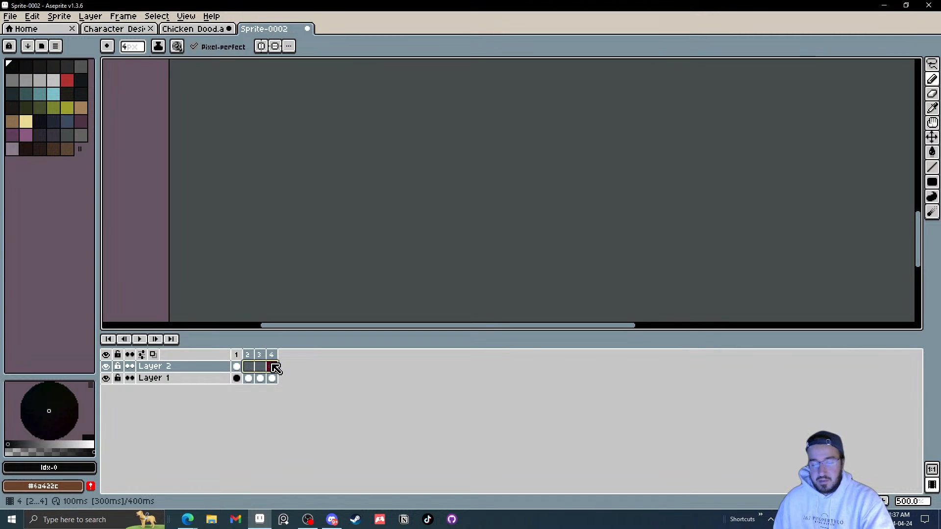
key("alt+n")
key("alt+n")
key("alt+n")
key("alt+n")
key("alt+n")
key("alt+n")
key("alt+n")
key("alt+n")
key("alt+n")
key("alt+n")
key("alt+n")
key("alt+n")
key("alt+n")
key("alt+n")
key("alt+n")
key("alt+n")
key("alt+n")
key("alt+n")
key("alt+n")
key("alt+n")
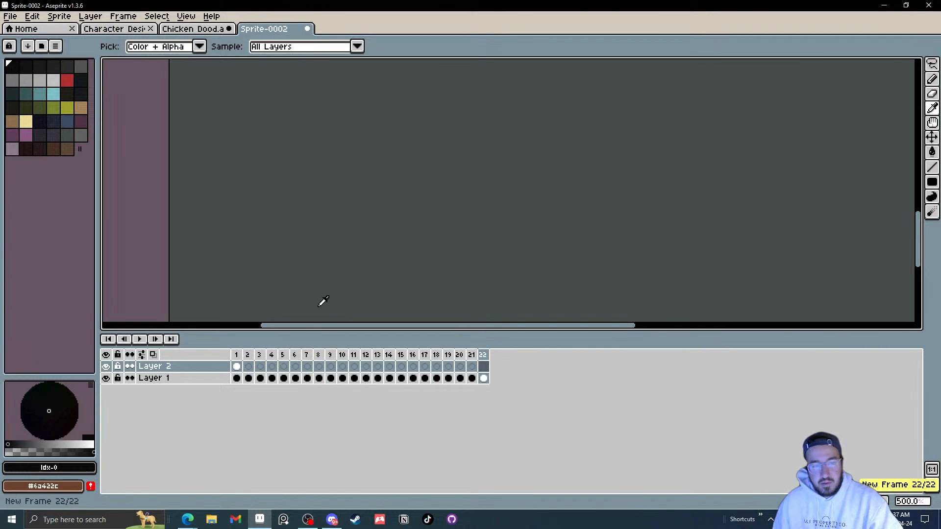
Step: Paint the black blob at a shifting position in each of frames 1 to 10 on Layer 2
left_click(236, 367)
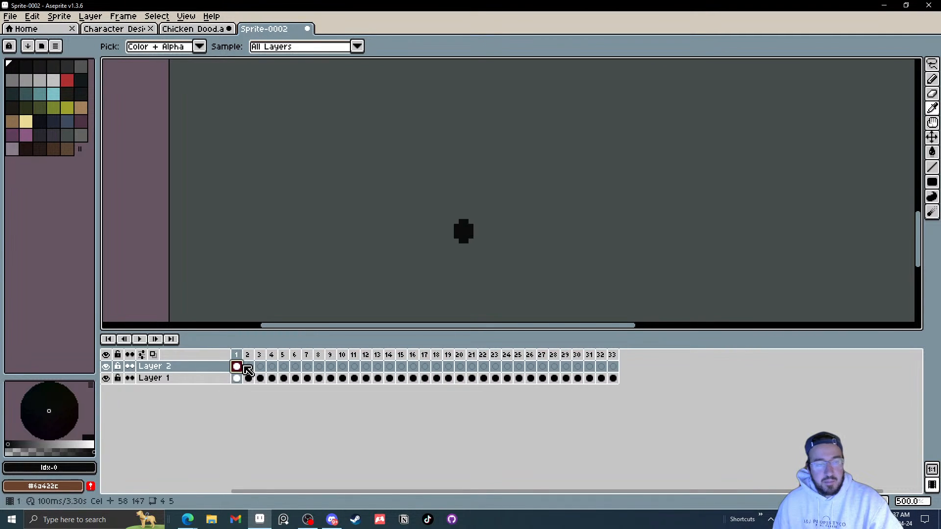
mouse_move(458, 204)
left_mouse_down()
mouse_move(424, 250)
mouse_move(442, 264)
mouse_move(429, 247)
mouse_move(446, 189)
mouse_move(560, 134)
mouse_move(616, 147)
mouse_move(611, 140)
mouse_move(670, 165)
left_mouse_up()
key("Right")
left_click(427, 244)
key("Right")
key("Right")
key("Right")
key("Right")
left_click(607, 142)
key("Right")
key("Right")
key("Right")
left_click(672, 159)
key("Right")
left_click(684, 156)
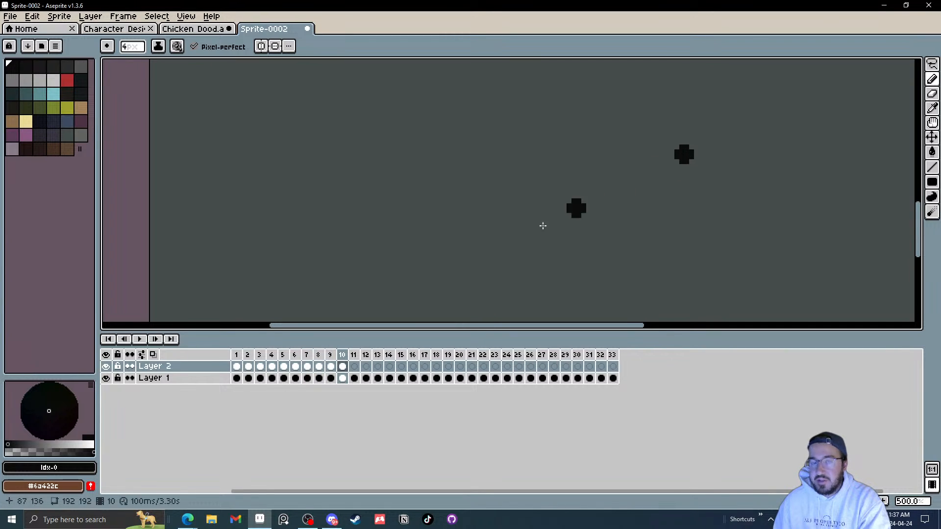
Step: Play the animation and stop it
scroll(445, 258, "down", 4)
left_click(140, 339)
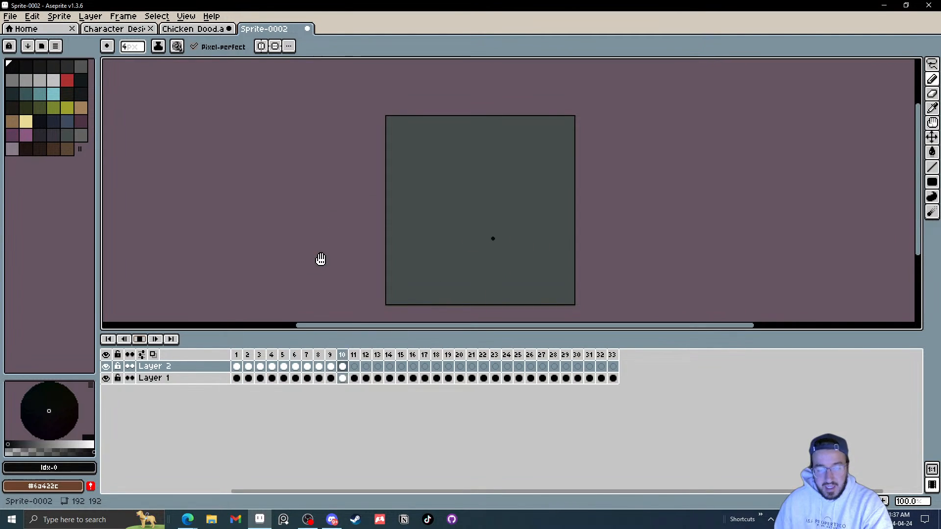
left_click(140, 339)
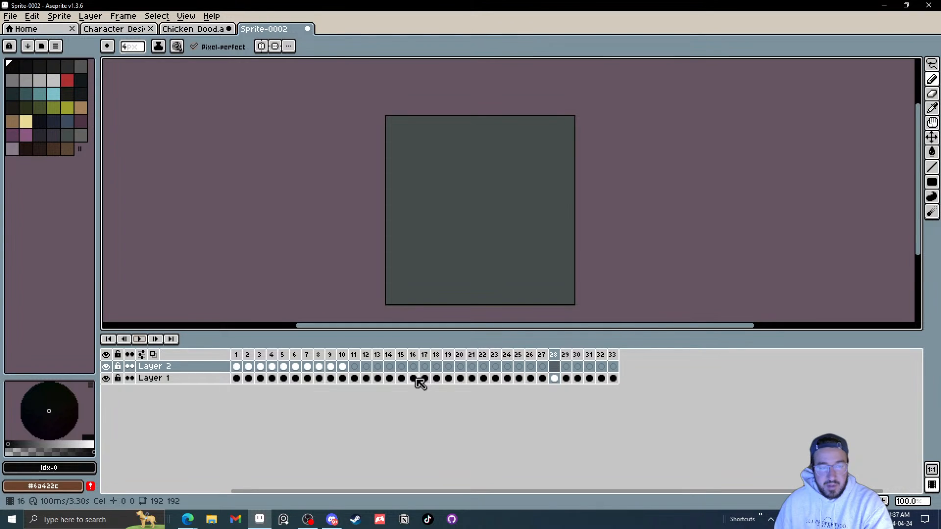
Step: Clear Layer 2's cels across frames 1 to 10
left_click(366, 368)
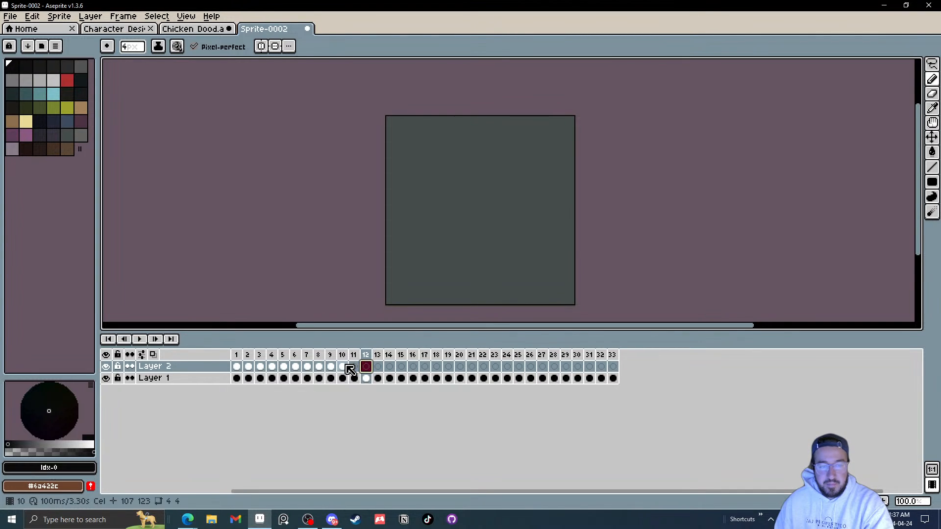
left_click_drag(343, 375, 243, 372)
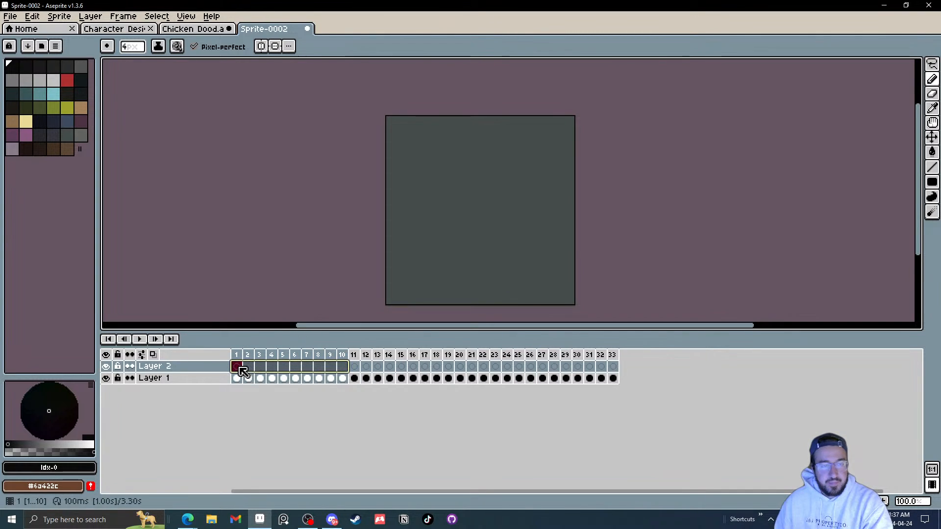
key("Delete")
Step: Paint a black blob near the canvas centre on Layer 2 in frame 1
scroll(424, 271, "up", 2)
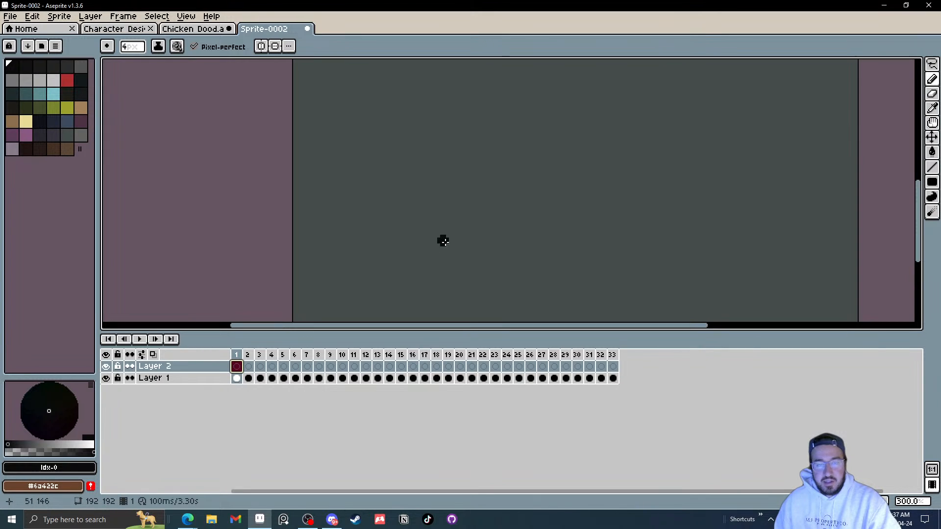
mouse_move(456, 250)
left_mouse_down()
mouse_move(440, 248)
mouse_move(421, 264)
left_mouse_up()
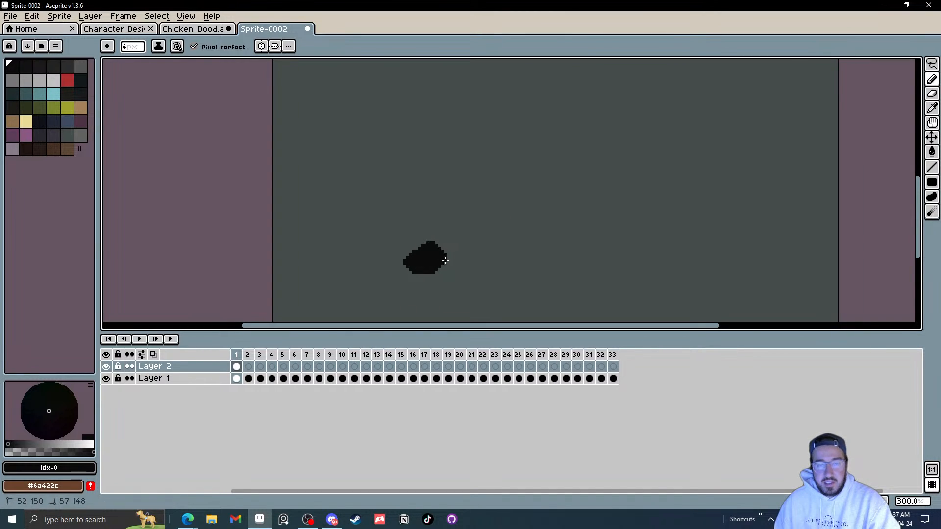
Step: Paint a second blob higher and further right on Layer 2 in frame 2
left_click(320, 355)
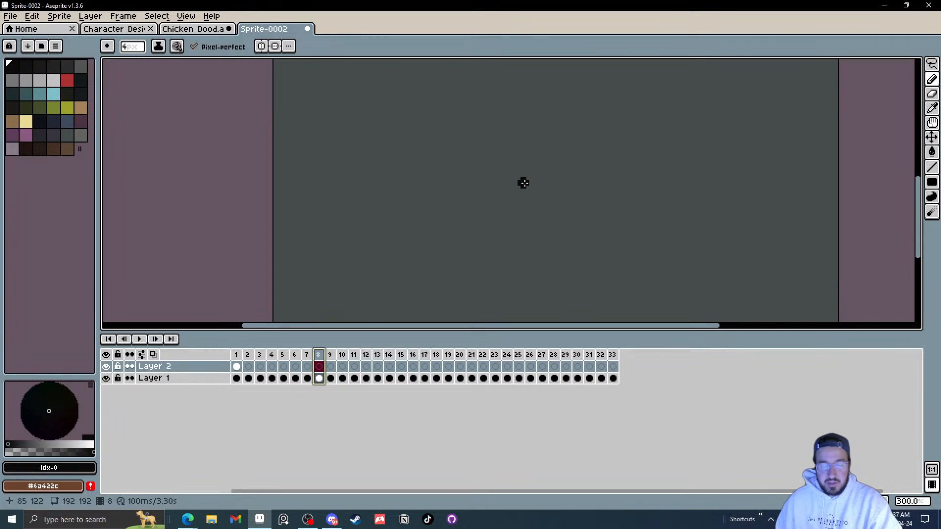
key("Left")
key("Left")
key("Left")
key("Left")
key("Left")
key("Left")
key("Left")
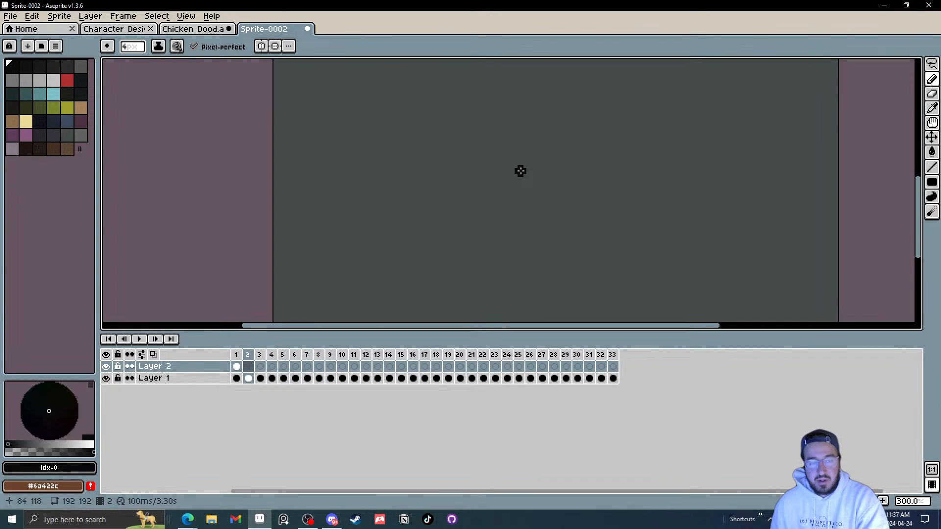
key("Right")
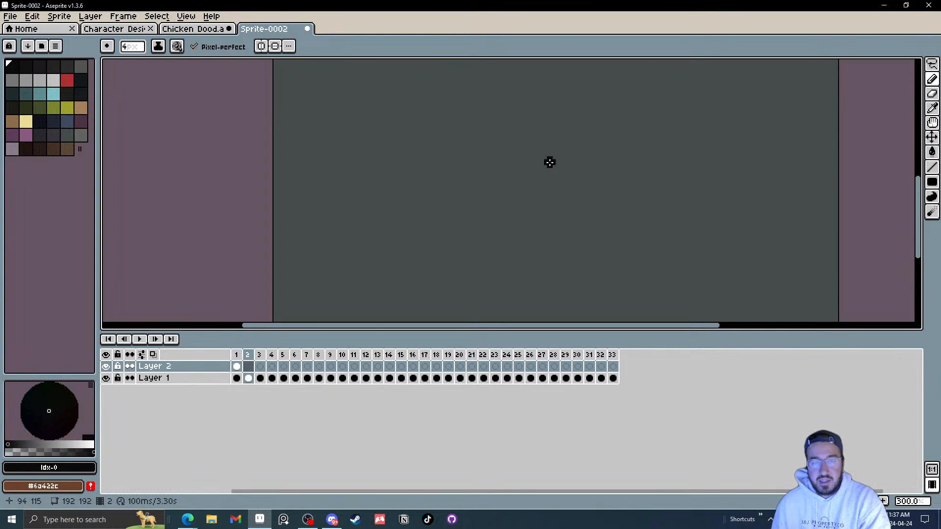
left_click_drag(520, 174, 536, 160)
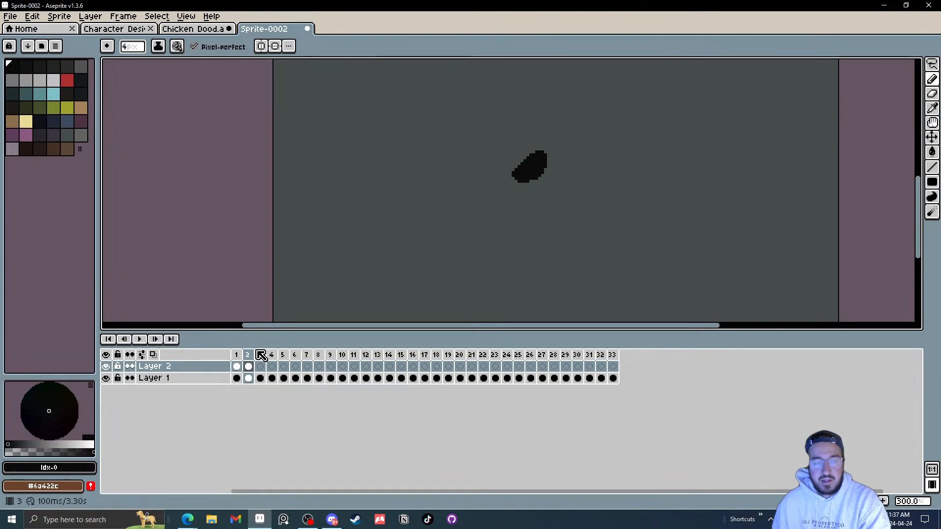
Step: Insert a new frame after frame 1 and delete its Layer 2 cel
left_click(236, 358)
right_click(238, 358)
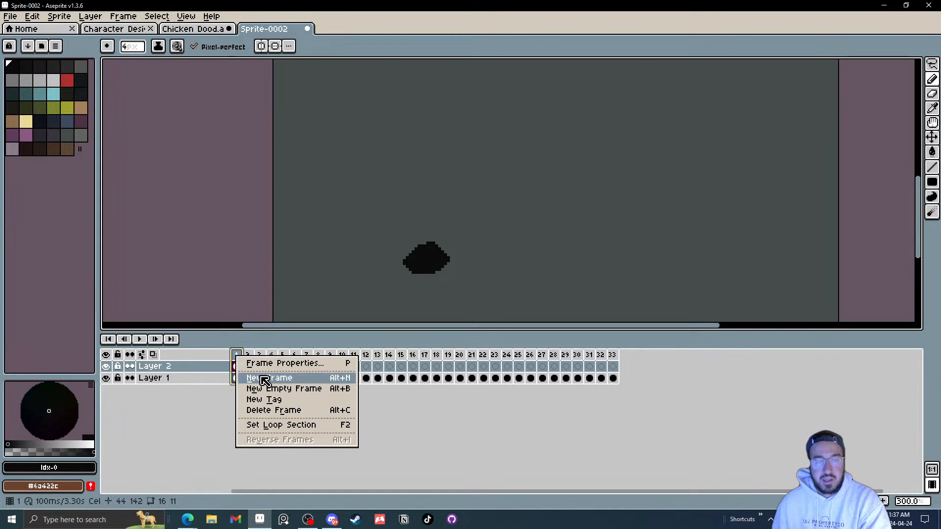
left_click(262, 379)
right_click(251, 368)
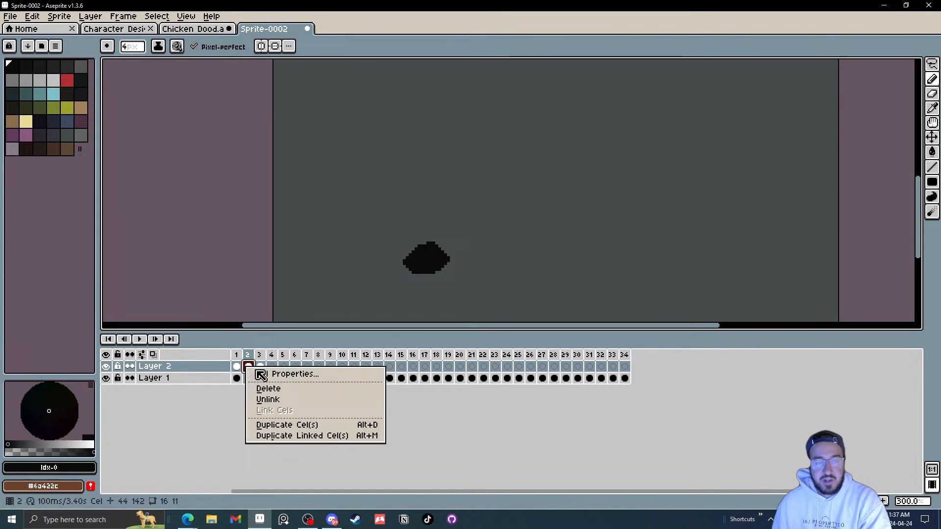
left_click(273, 387)
Step: Hide Layer 1 and turn on onion skinning
left_click(106, 378)
left_click(153, 355)
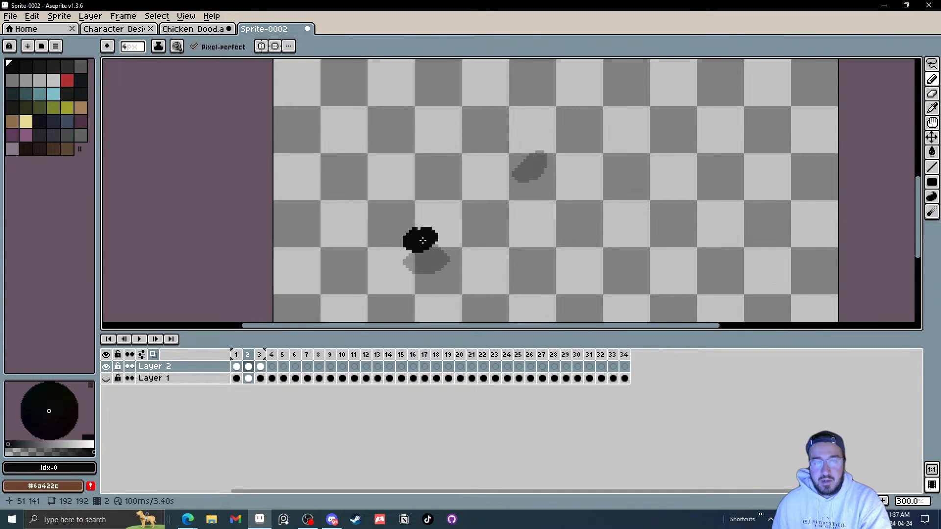
left_click(269, 357)
left_click_drag(267, 358, 263, 355)
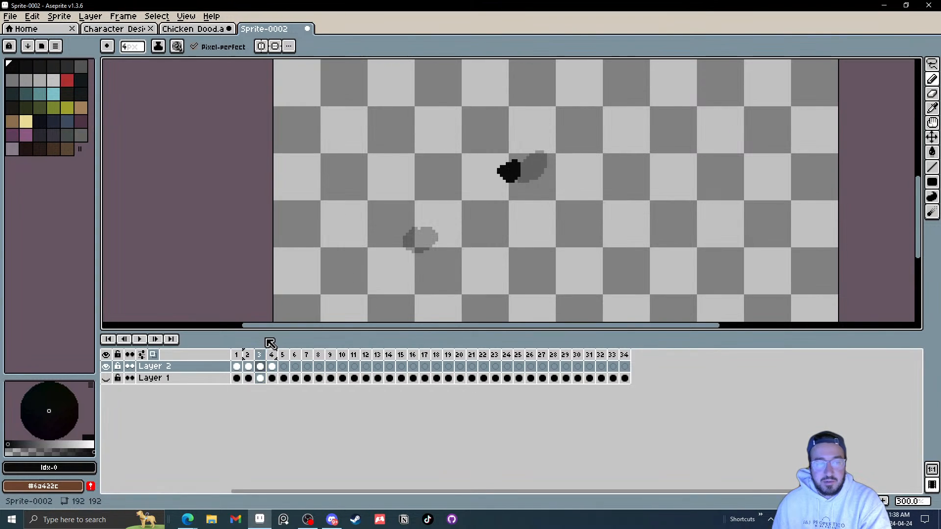
Step: Step back and forth through frames 2 to 4 to compare the onion-skinned blobs
key("Left")
key("Left")
key("Left")
key("Right")
key("Right")
key("Right")
key("Right")
key("Left")
key("Left")
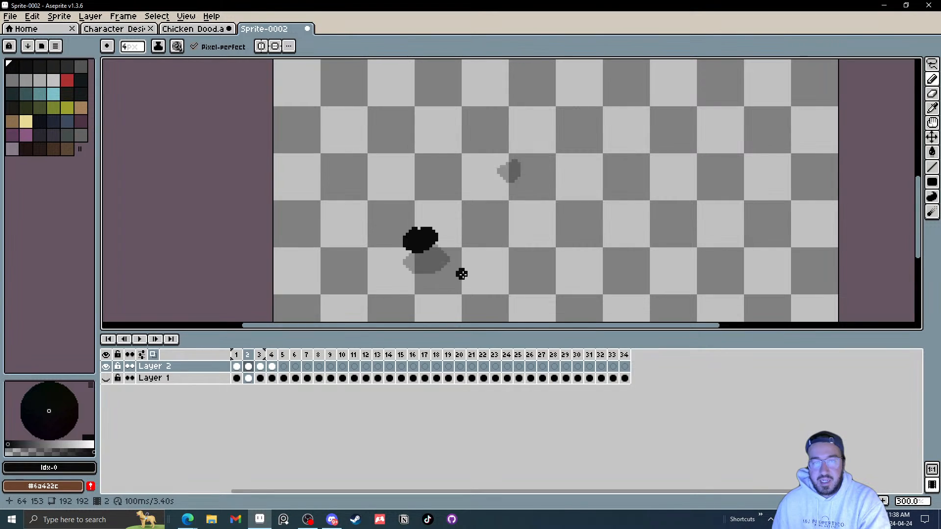
key("Left")
key("Left")
key("Right")
key("Right")
key("Right")
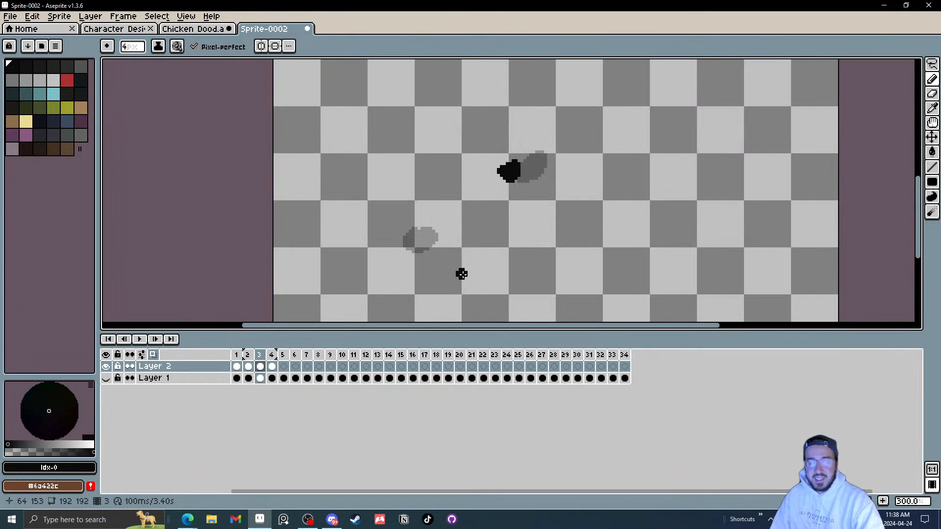
key("Left")
key("Right")
key("Right")
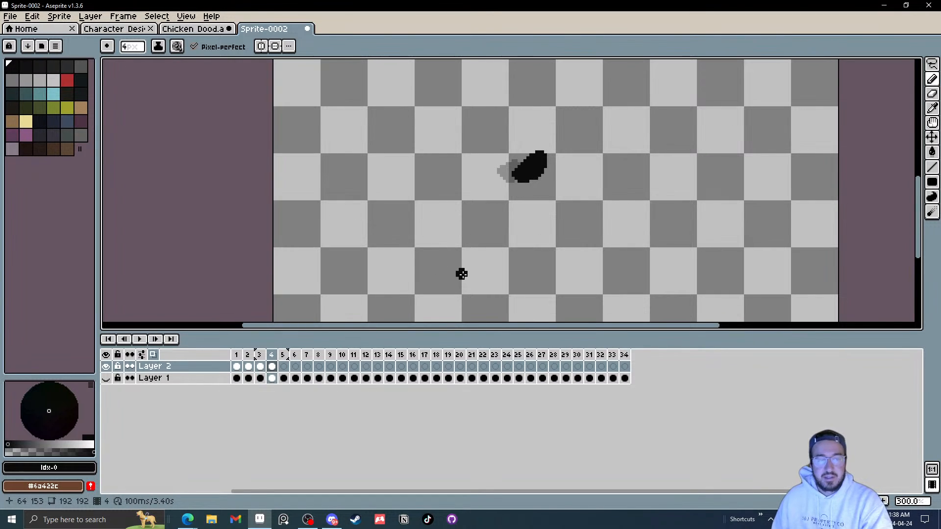
key("Left")
key("Left")
key("Right")
key("Right")
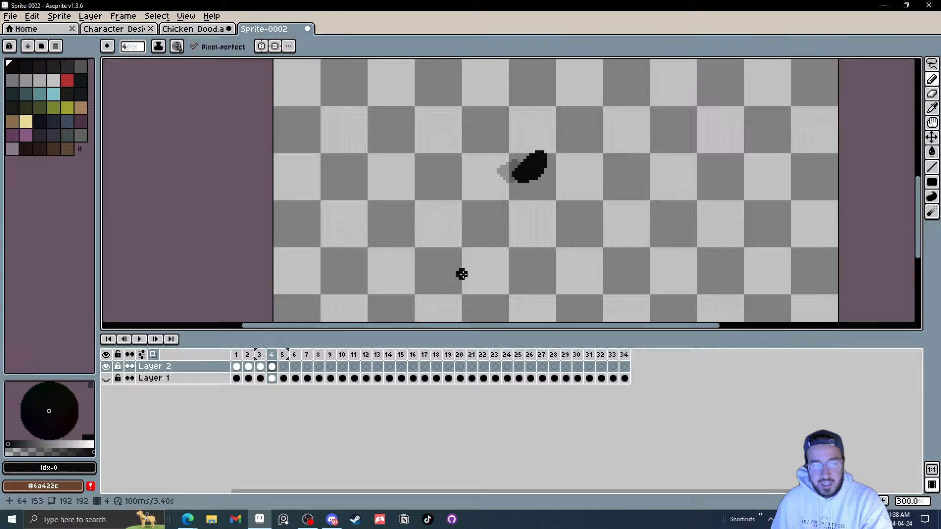
Step: Close the scratch sprite without saving it
left_click(309, 30)
left_click(481, 286)
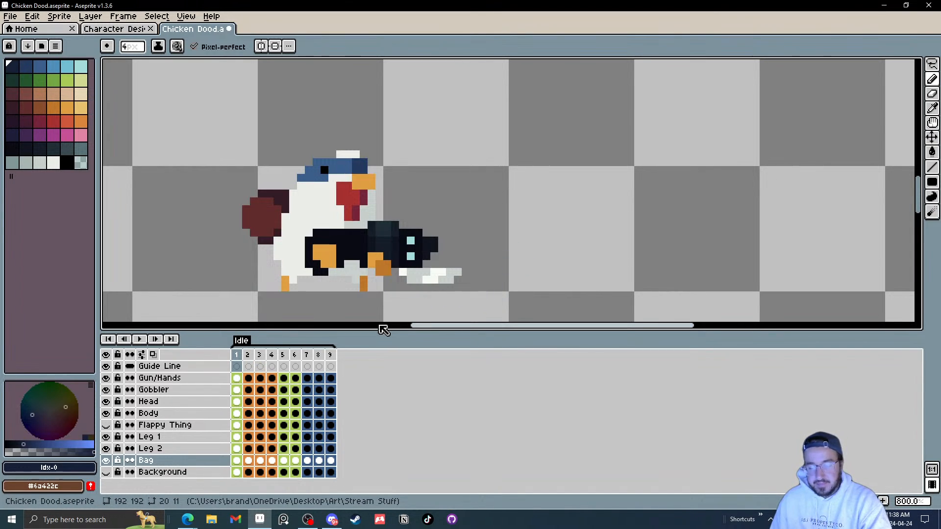
Step: Play and step through the Chicken Dood Idle frames to review the motion
key("Return")
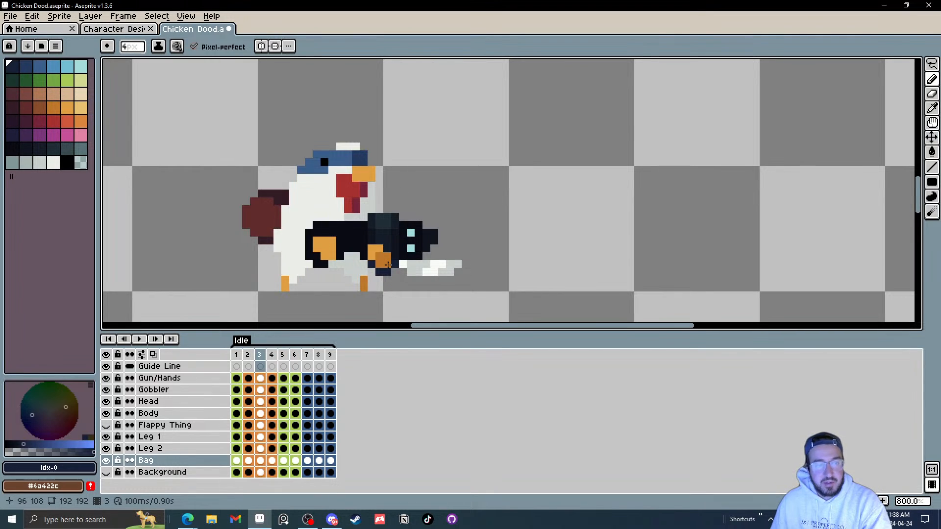
key("Left")
key("Left")
key("Right")
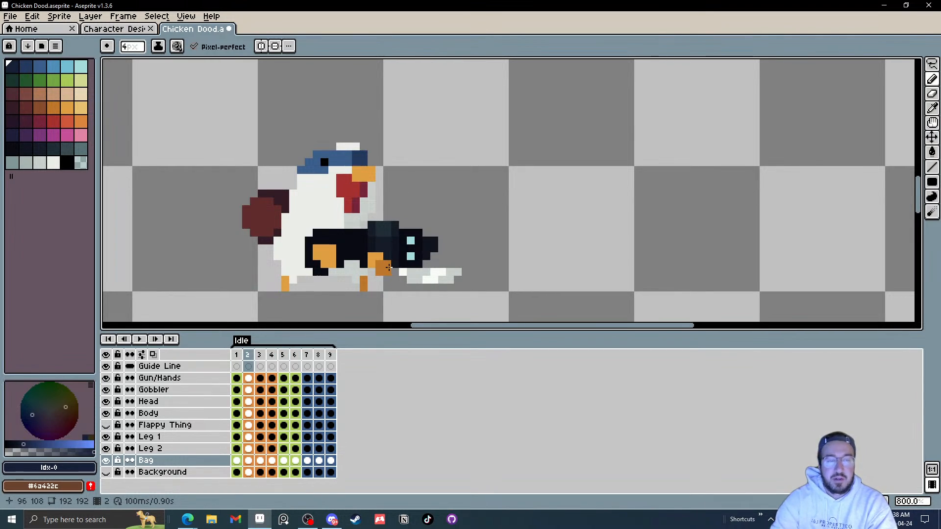
key("Right")
key("Right")
key("Left")
key("Right")
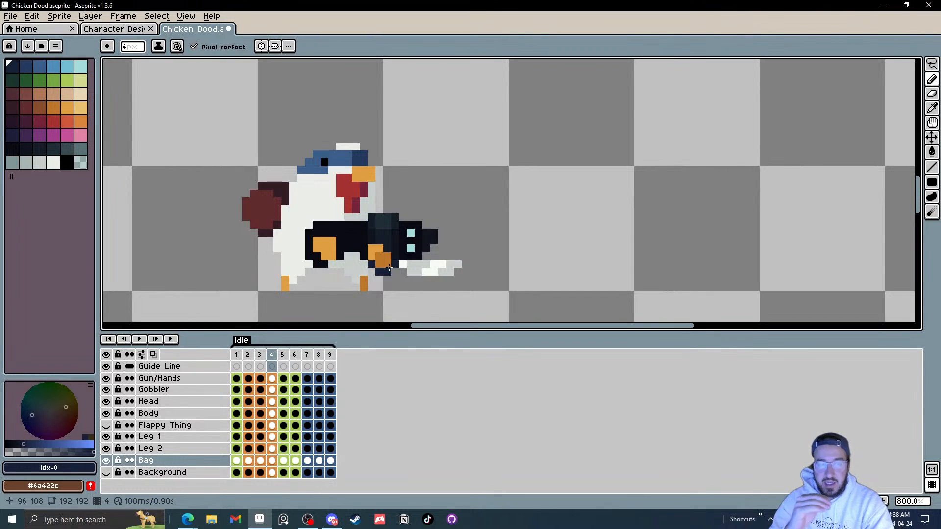
key("Right")
Step: Step through the Idle frames, then add a new frame 10 at the end of the animation
key("Right")
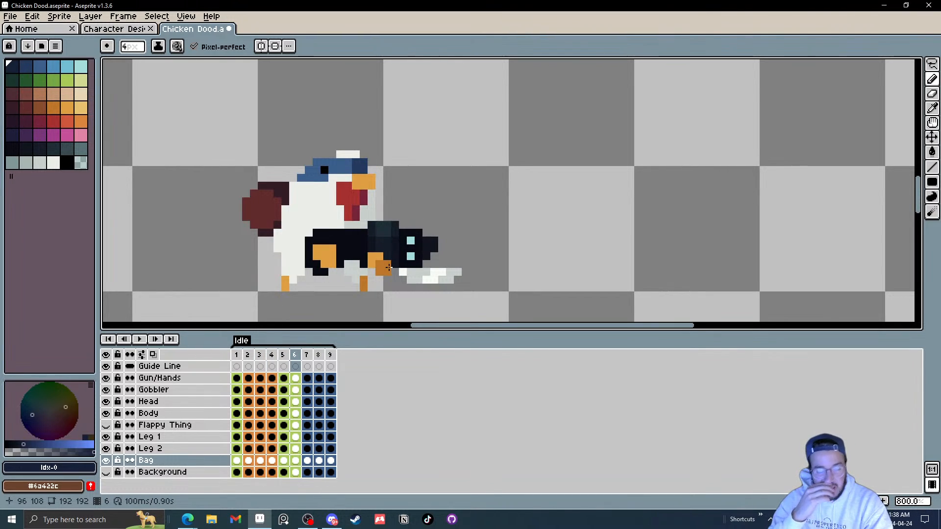
key("Right")
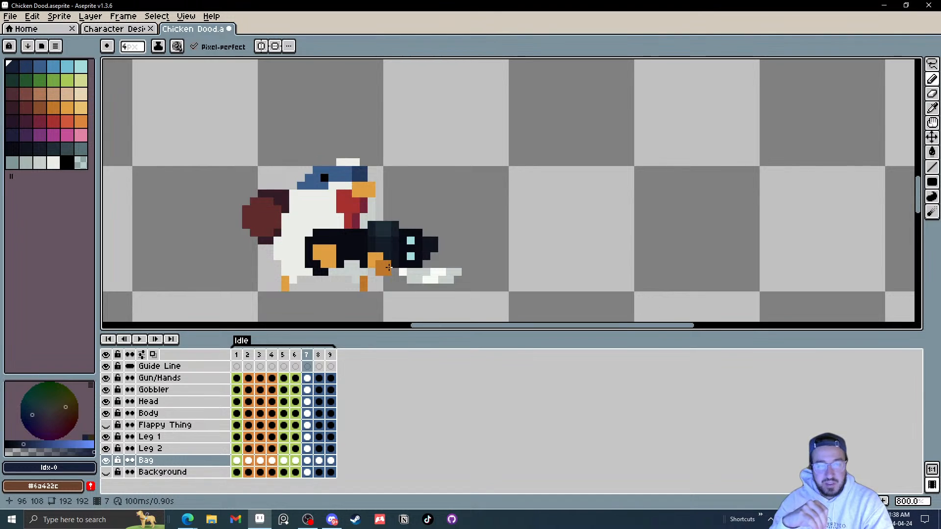
key("Right")
key("Right")
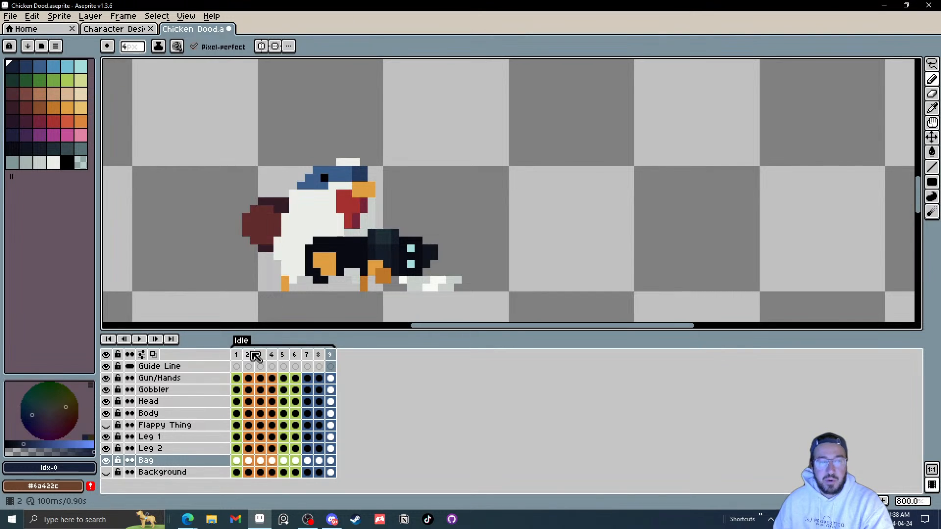
left_click(235, 358)
left_click(332, 359)
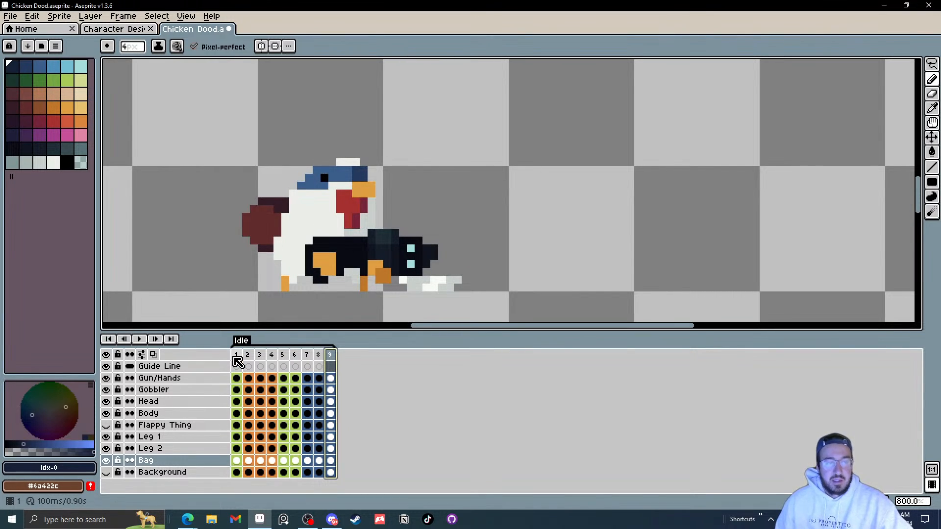
left_click(236, 358)
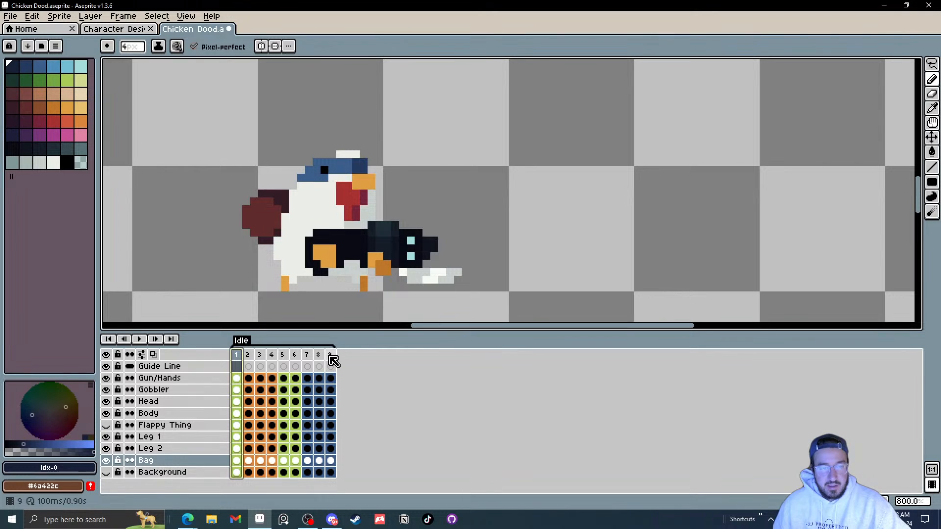
left_click(332, 358)
right_click(332, 359)
left_click(365, 380)
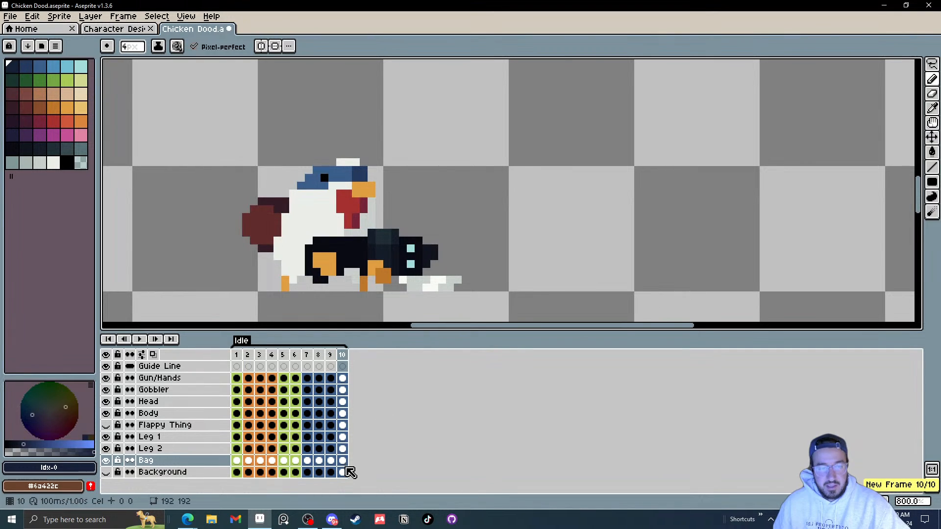
Step: Set the colour of all frame 10 cels to green #93b04d in Cel Properties
left_click_drag(345, 474, 343, 375)
right_click(341, 377)
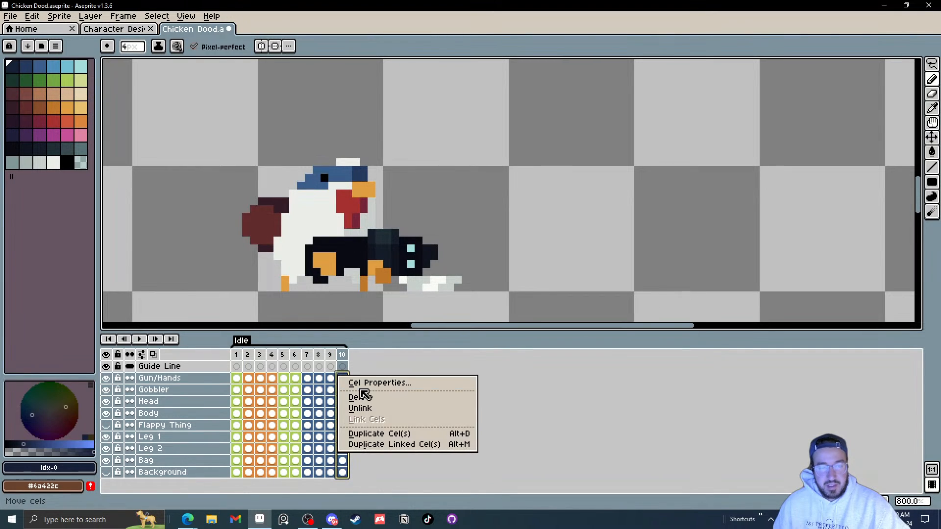
left_click(368, 384)
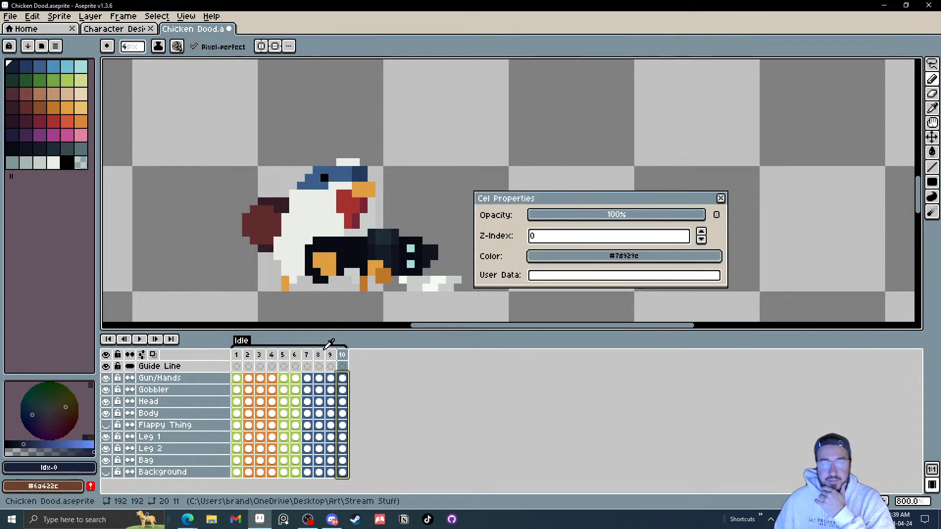
left_click_drag(297, 376, 296, 377)
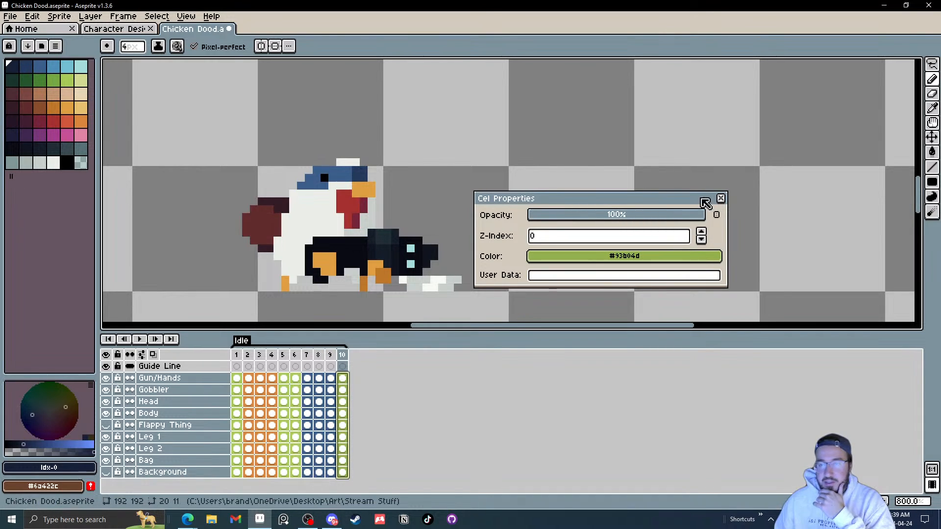
left_click(719, 203)
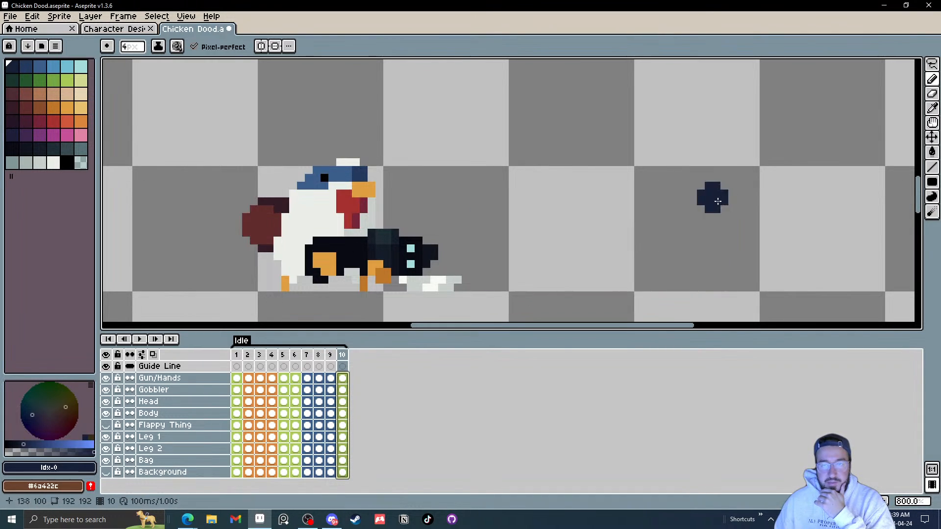
scroll(402, 213, "up", 1)
key("v")
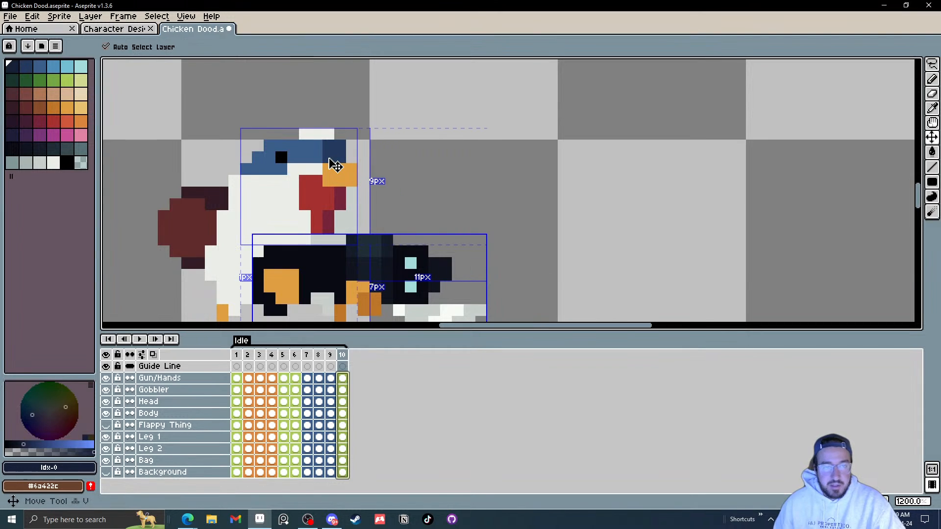
left_click_drag(327, 154, 327, 150)
key("ctrl+z")
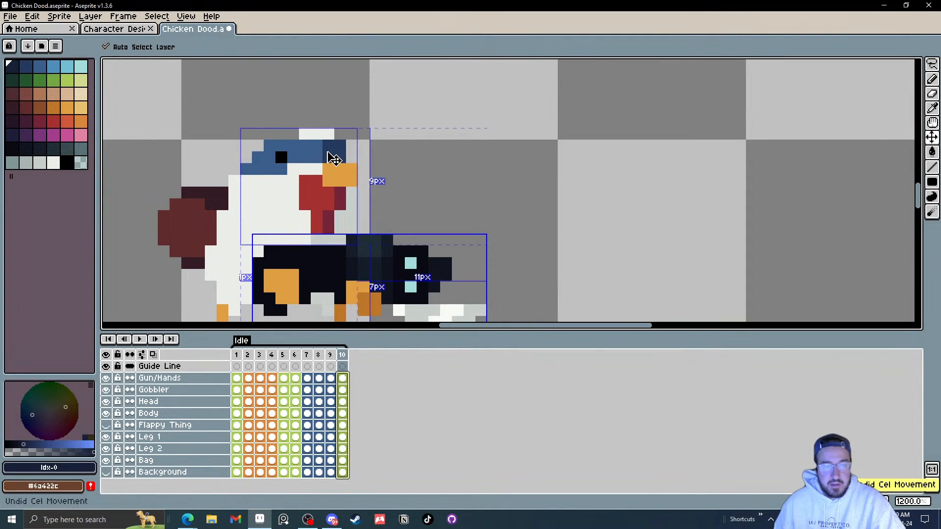
Step: Select frames 1 to 10 and add a new frame 11 after frame 10
key("Escape")
left_click(324, 156)
left_click(319, 203)
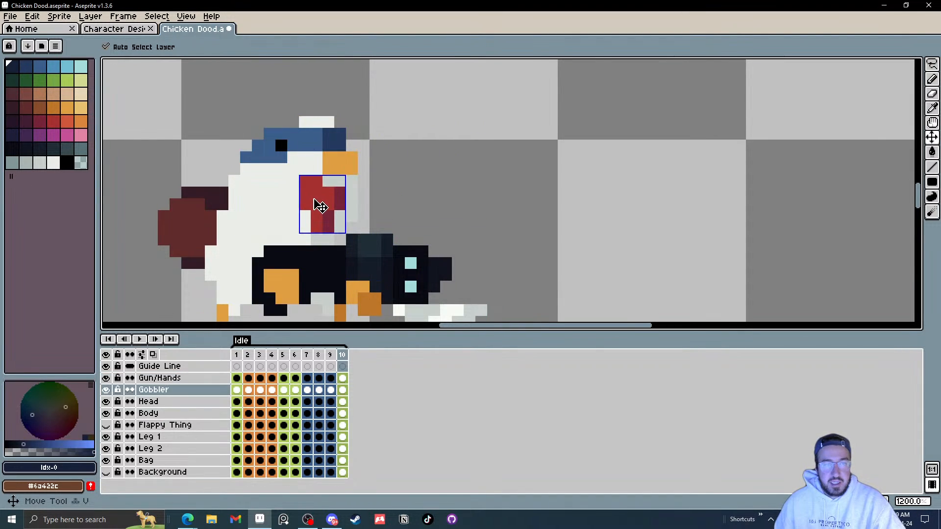
scroll(321, 201, "down", 1)
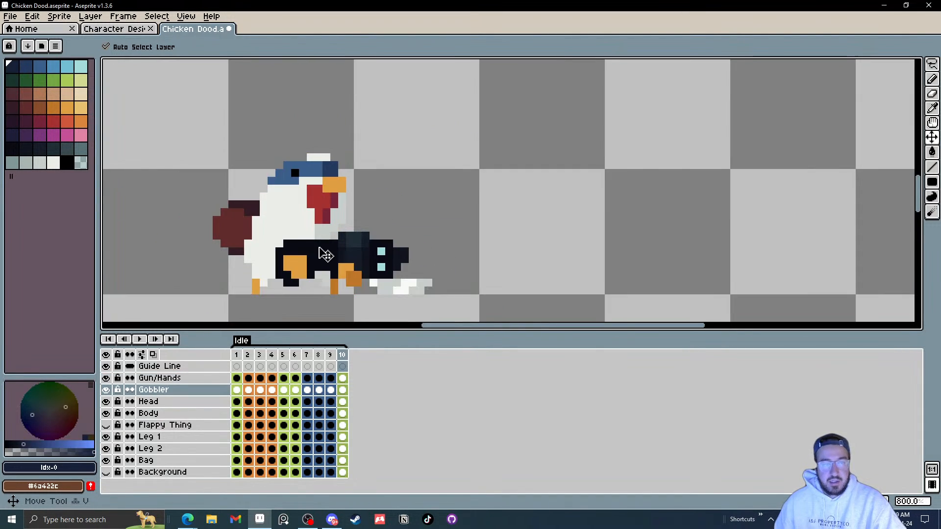
left_click(237, 354)
left_click(343, 356)
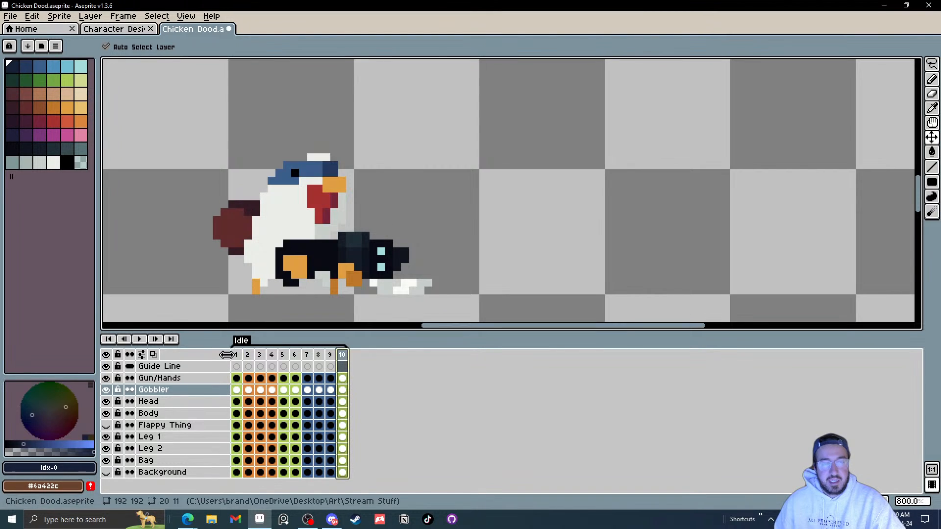
left_click_drag(240, 357, 352, 361)
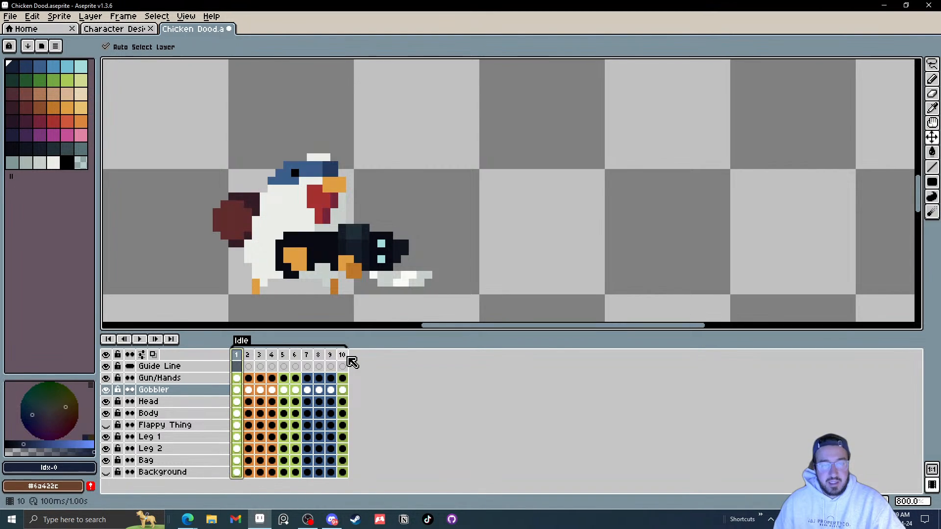
left_click(344, 356)
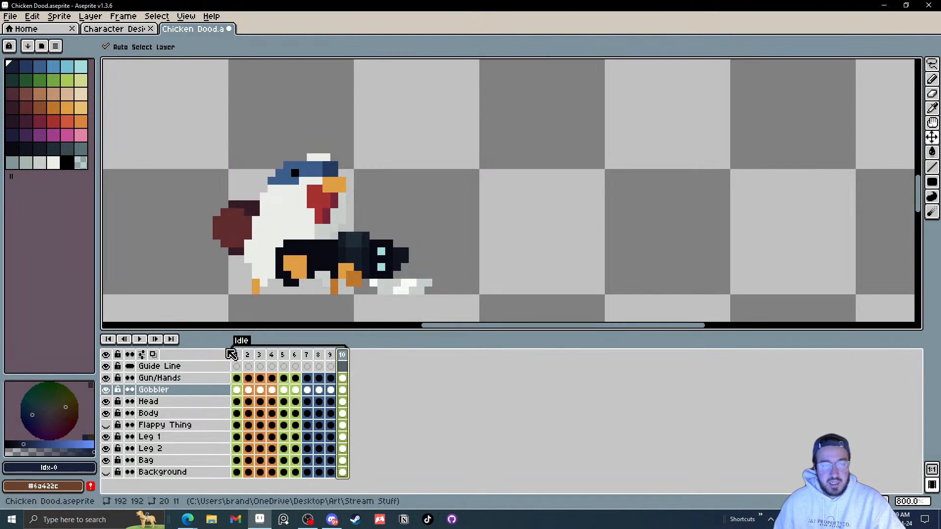
right_click(349, 360)
left_click(375, 378)
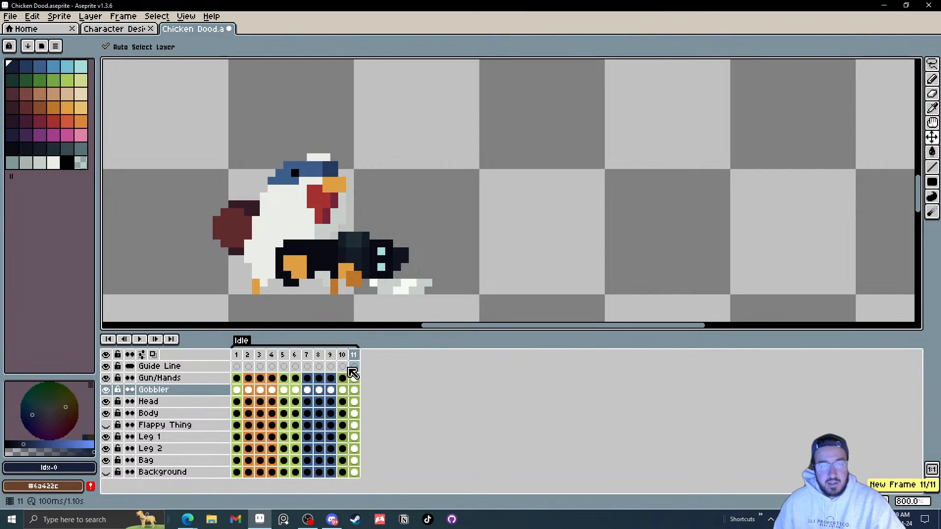
Step: Move the gun and hands up one pixel in frame 11, then add a new frame 12
left_click_drag(335, 259, 335, 256)
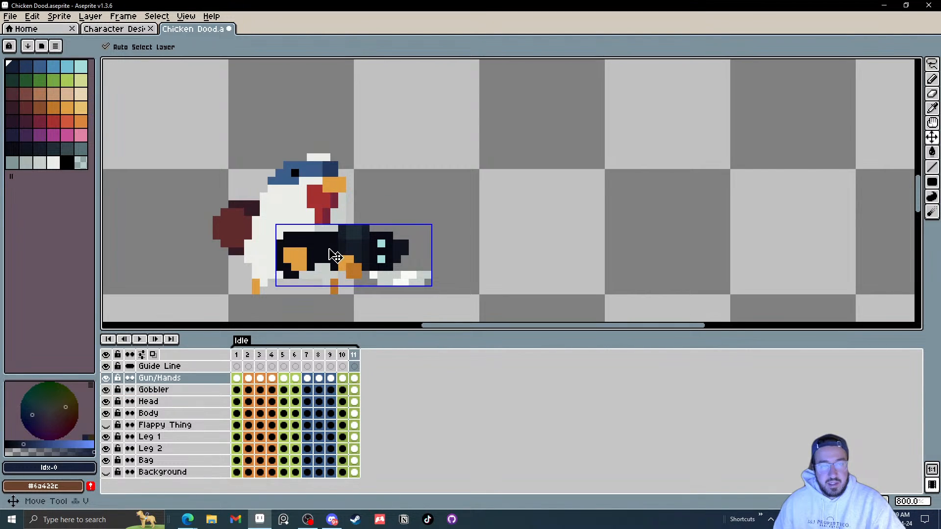
right_click(359, 357)
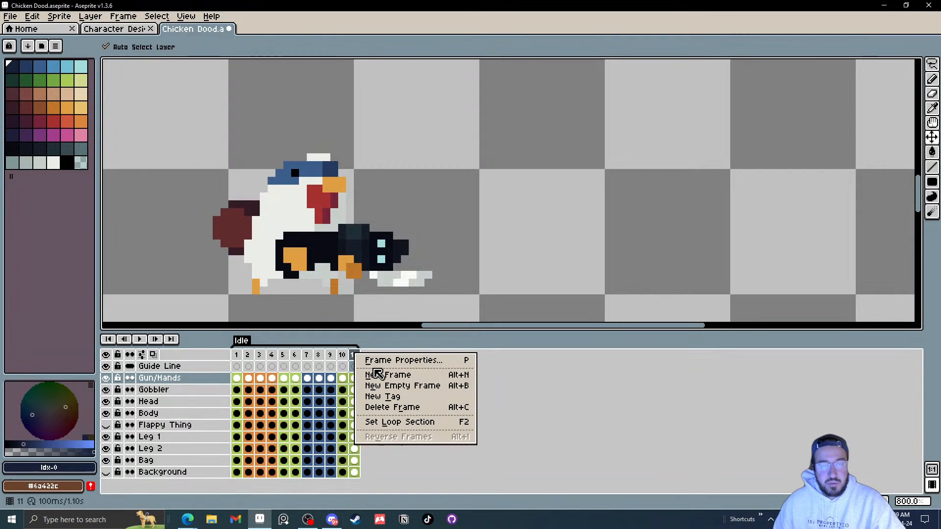
left_click(375, 373)
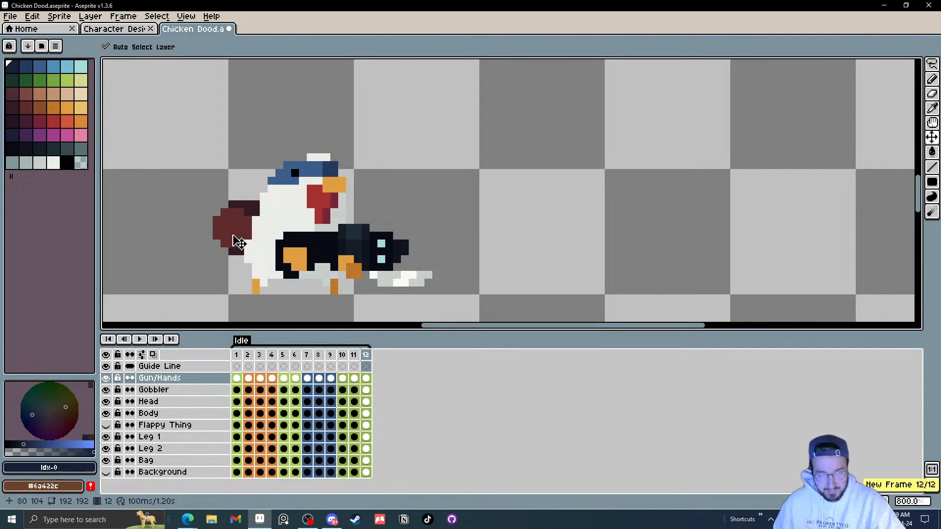
Step: Compare frames 1 and 12, then play the 12-frame Idle loop in the preview window to review the motion
left_click(260, 247)
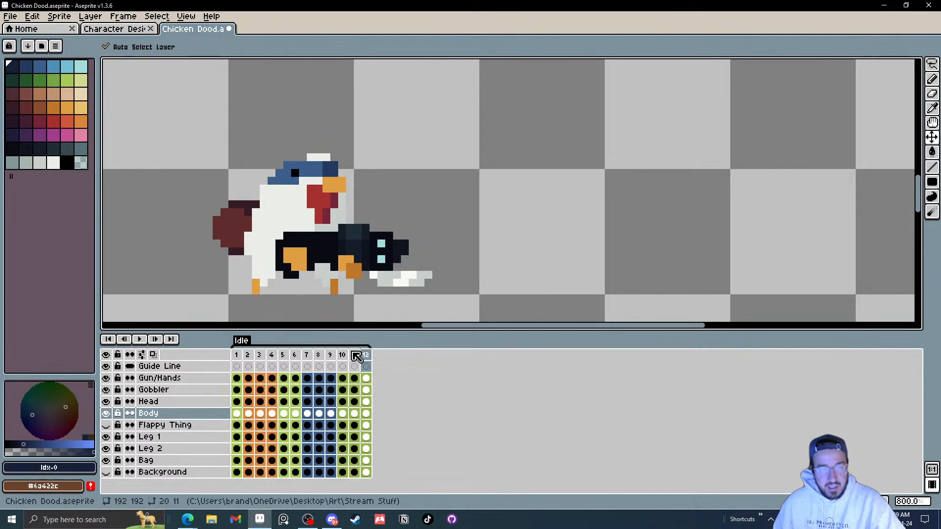
left_click(236, 355)
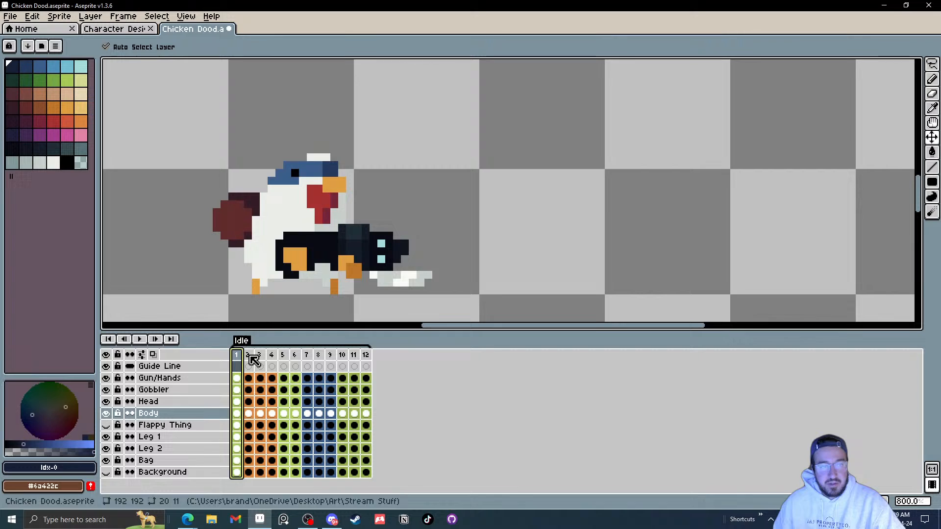
left_click(366, 355)
left_click(237, 356)
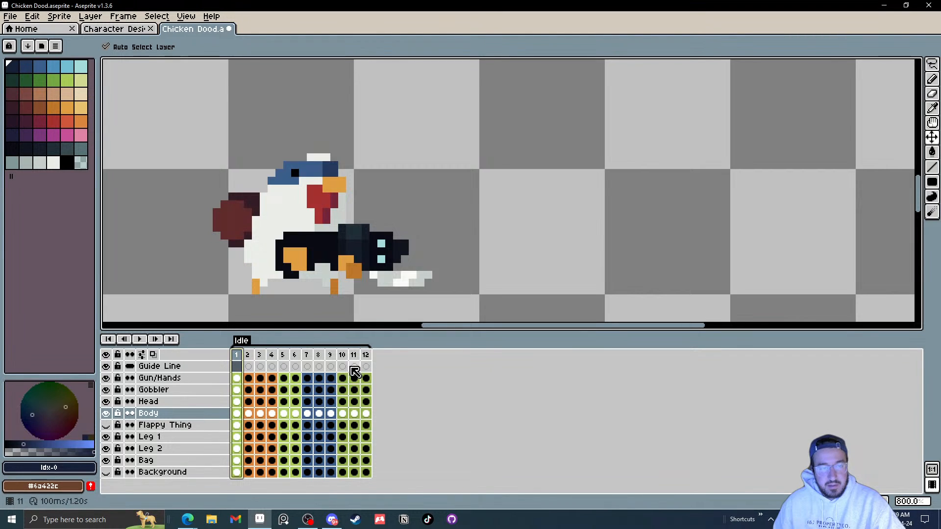
left_click(365, 355)
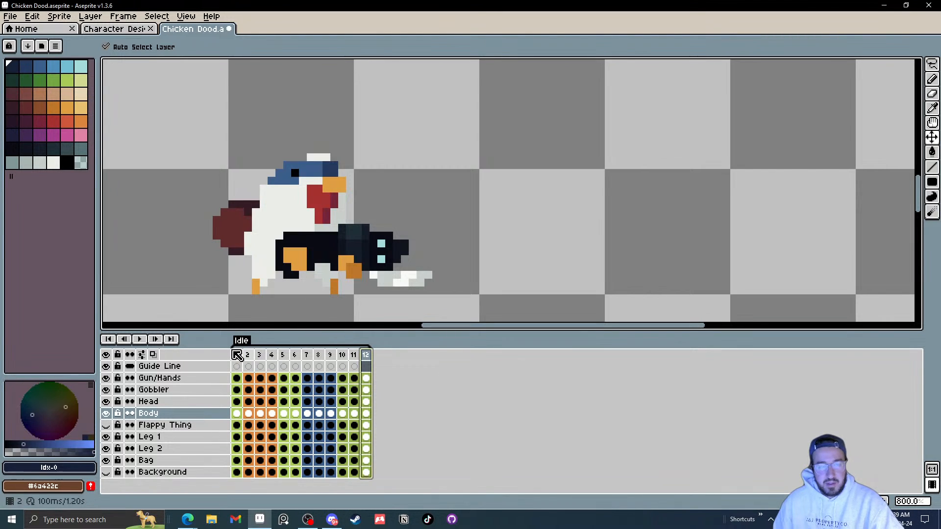
left_click(932, 472)
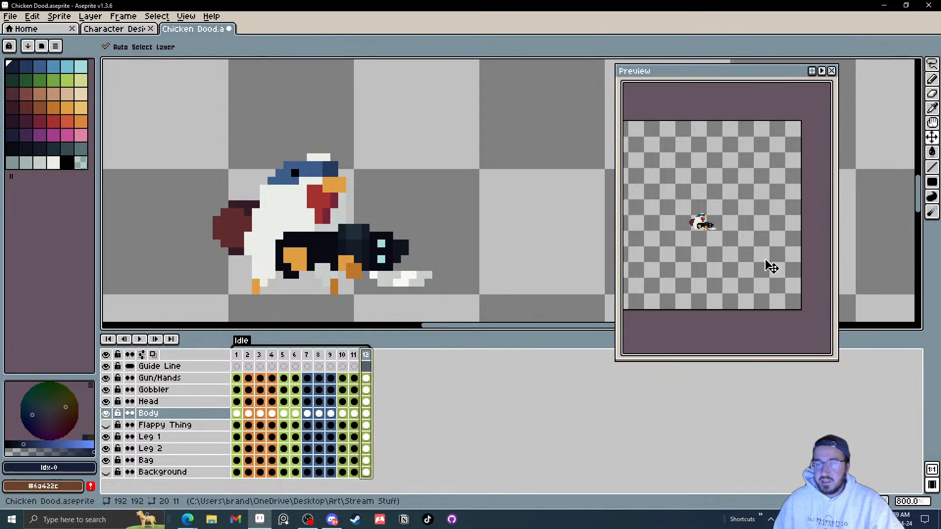
left_click(139, 340)
scroll(416, 231, "down", 2)
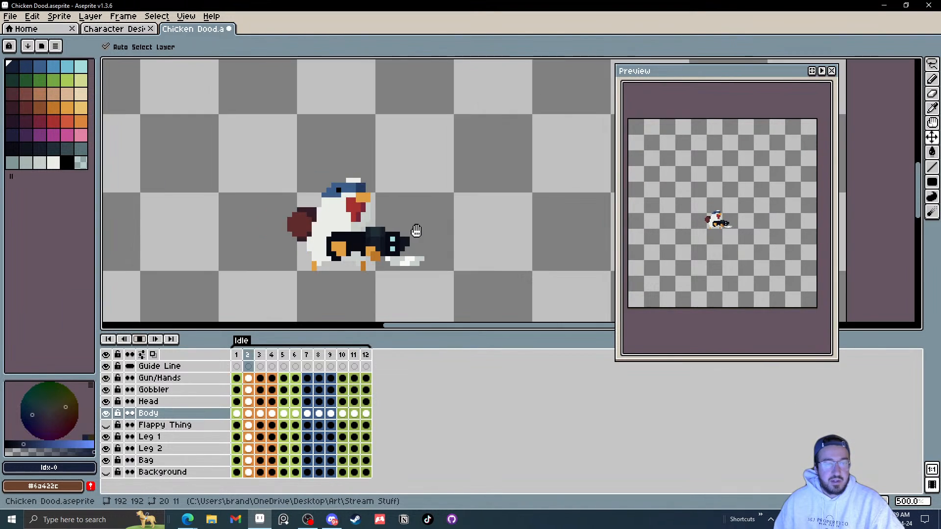
scroll(417, 231, "down", 4)
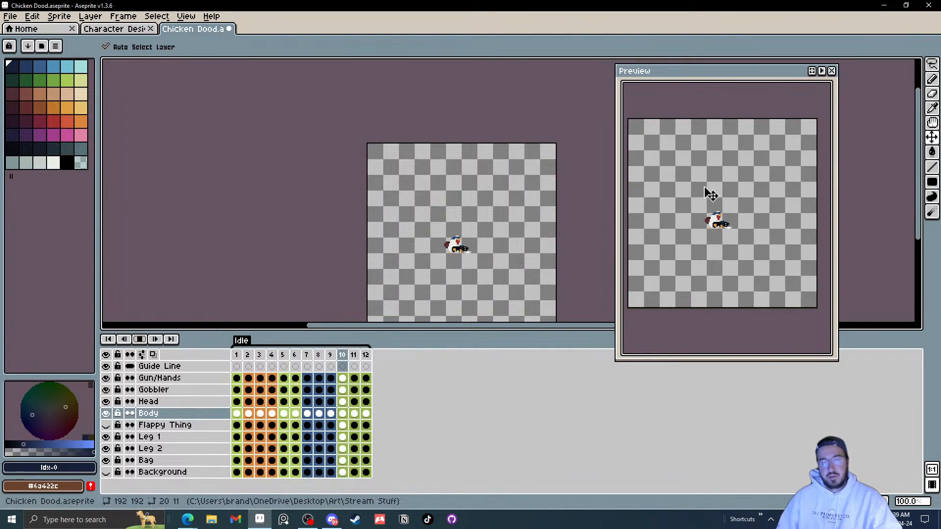
left_click(831, 70)
scroll(473, 248, "up", 1)
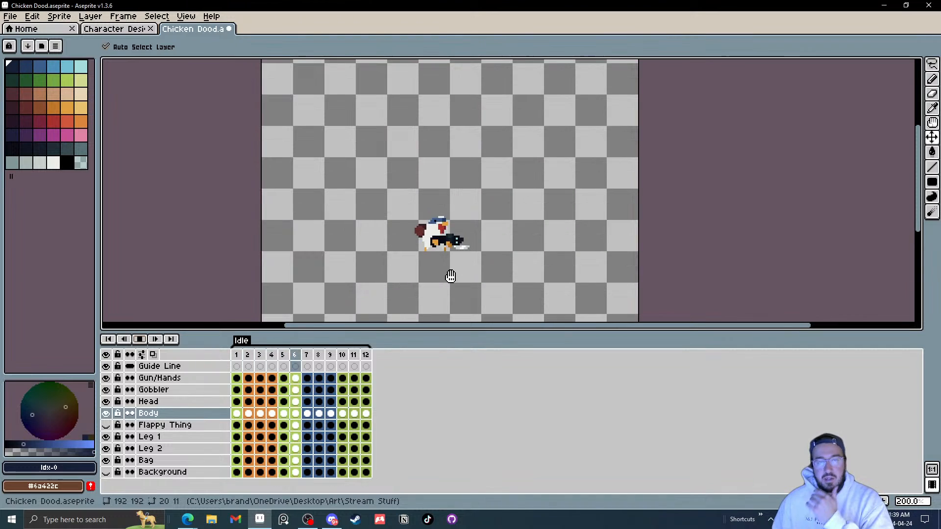
scroll(392, 279, "up", 1)
left_click(139, 339)
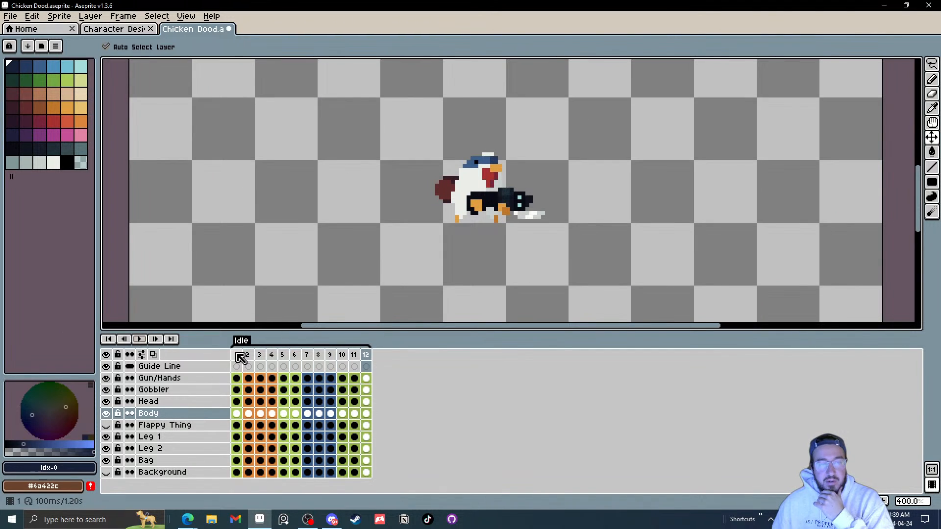
Step: Set the duration of all twelve frames to 75 milliseconds
left_click_drag(243, 358, 365, 354)
right_click(365, 355)
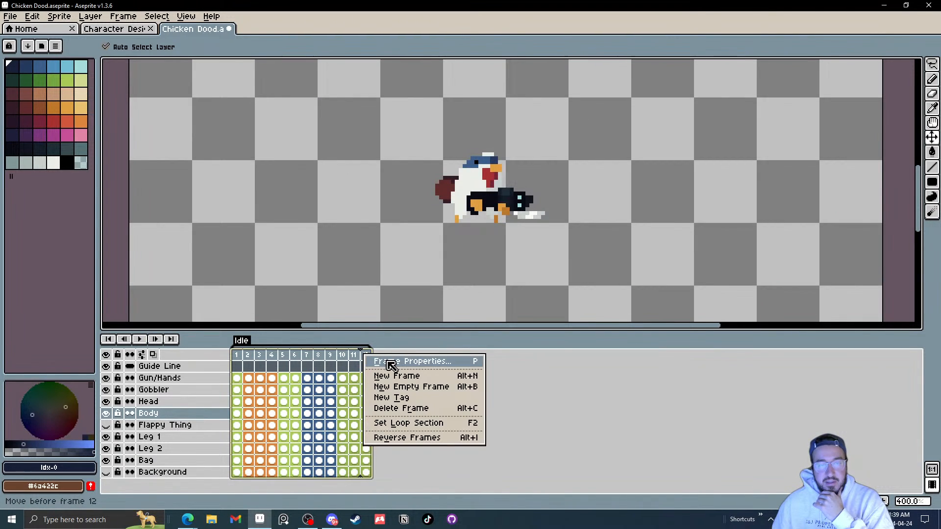
left_click(397, 365)
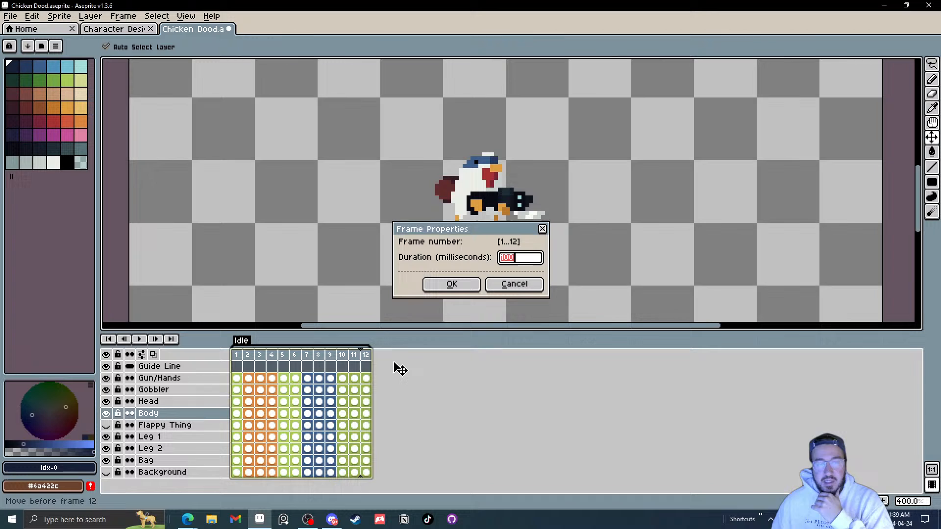
left_click(451, 285)
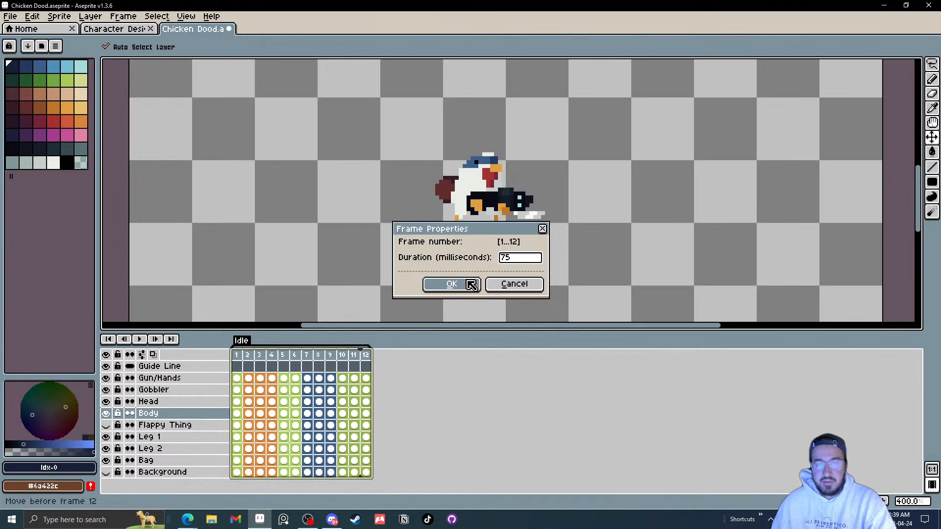
Step: Play the Idle animation from frame 1 to review the new timing
left_click(239, 356)
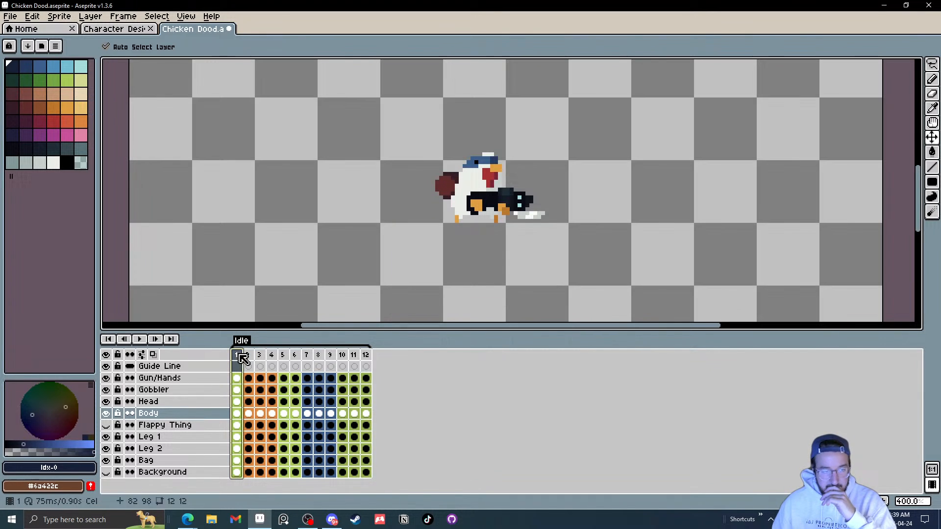
left_click(156, 339)
scroll(628, 250, "down", 3)
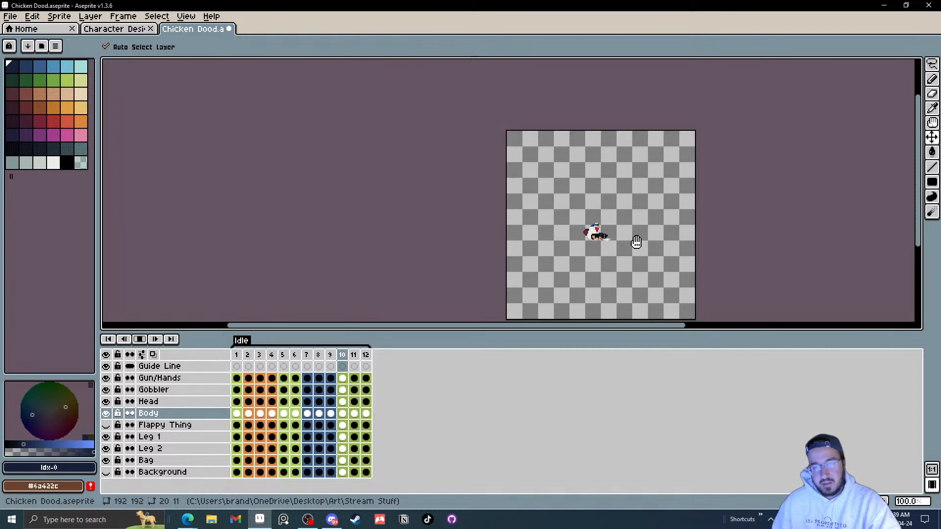
scroll(636, 242, "up", 1)
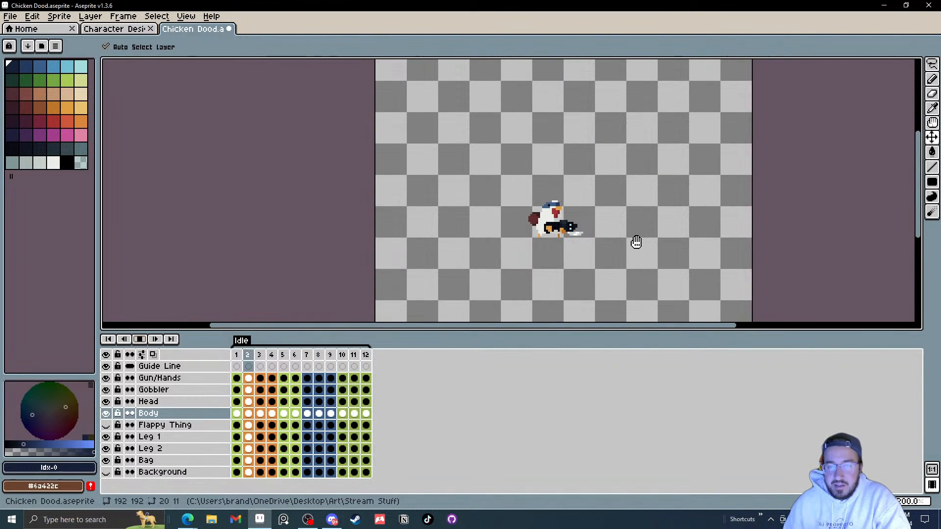
Step: Zoom in on the chicken and play, then stop, the Idle animation to review the motion
scroll(526, 201, "up", 1)
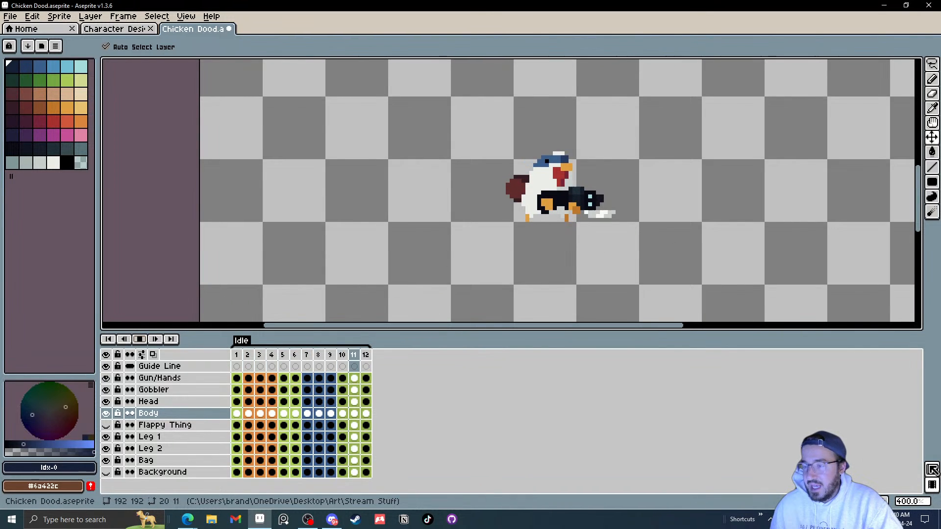
scroll(633, 190, "up", 1)
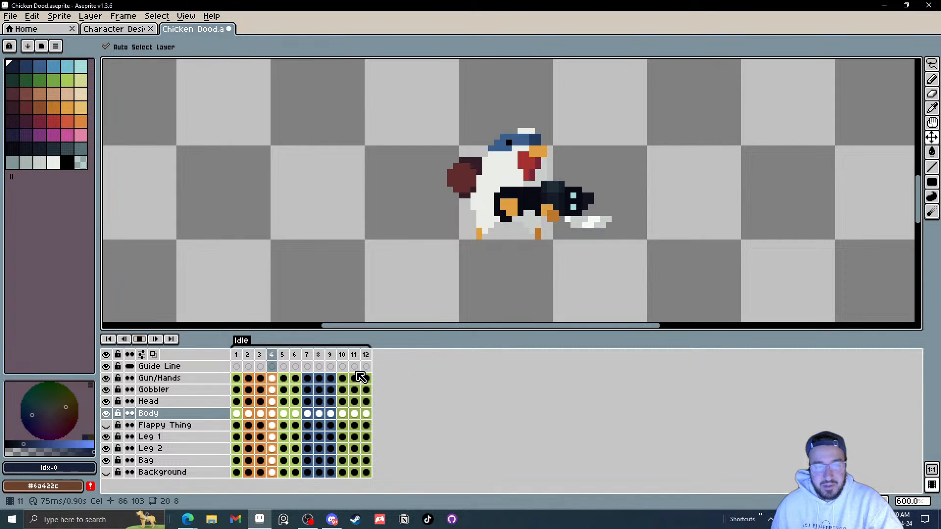
left_click(140, 341)
left_click(141, 342)
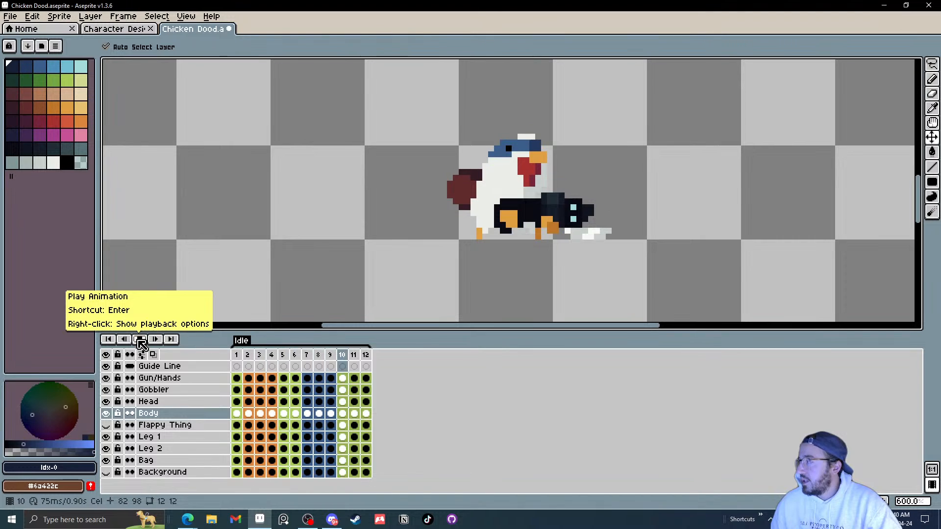
left_click(141, 340)
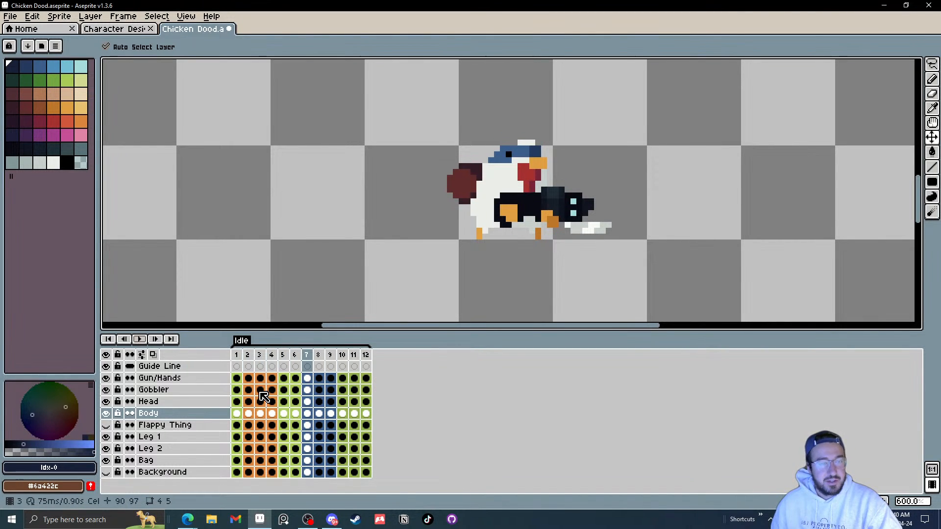
Step: Step through the Idle frames one at a time from frame 1 to inspect the body's bobbing motion
left_click(237, 413)
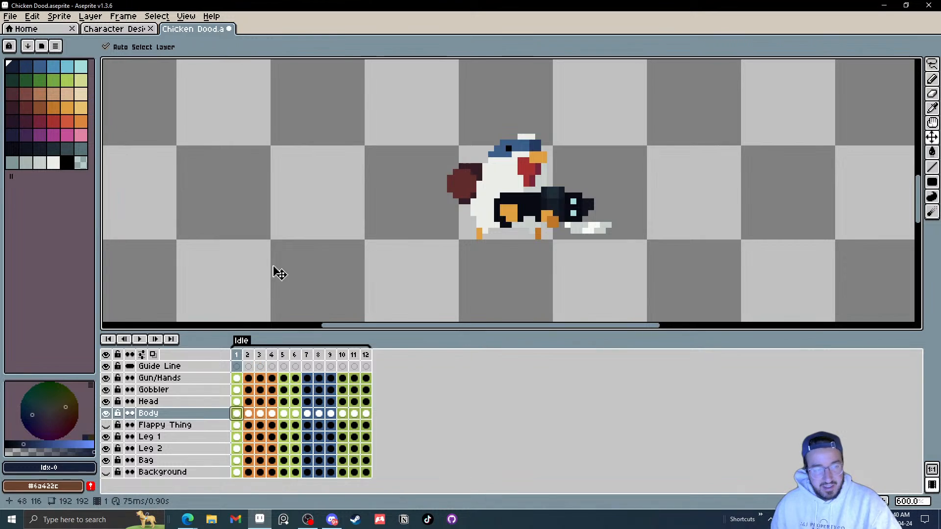
left_click(493, 202)
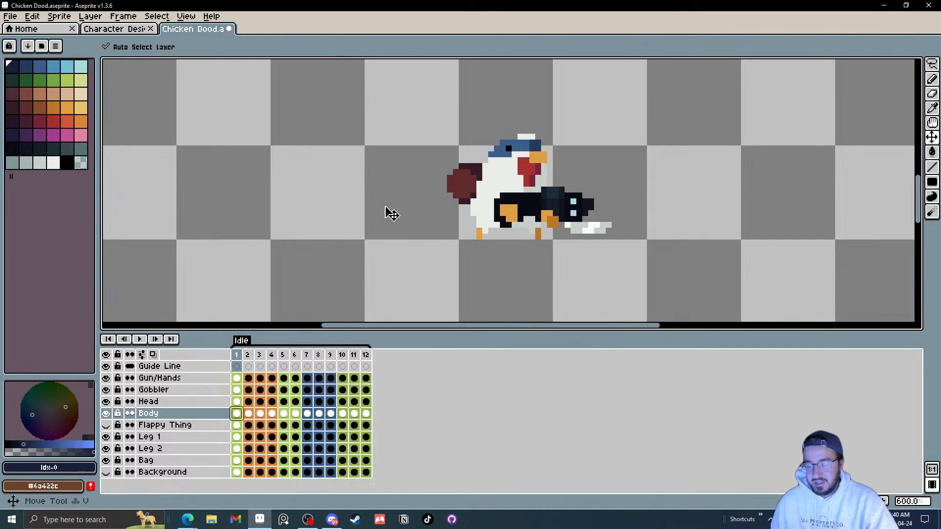
key("Right")
key("Right")
key("Right")
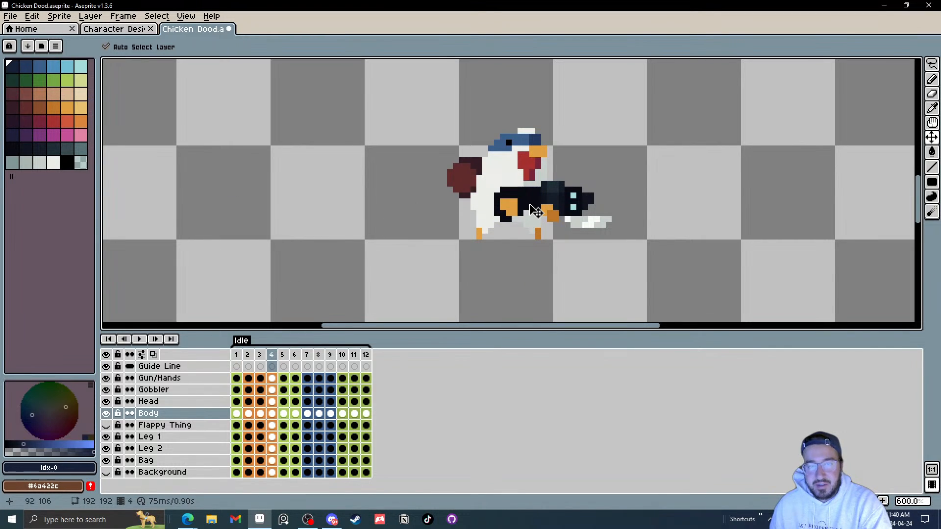
scroll(497, 203, "up", 3)
key("Right")
key("Right")
key("Right")
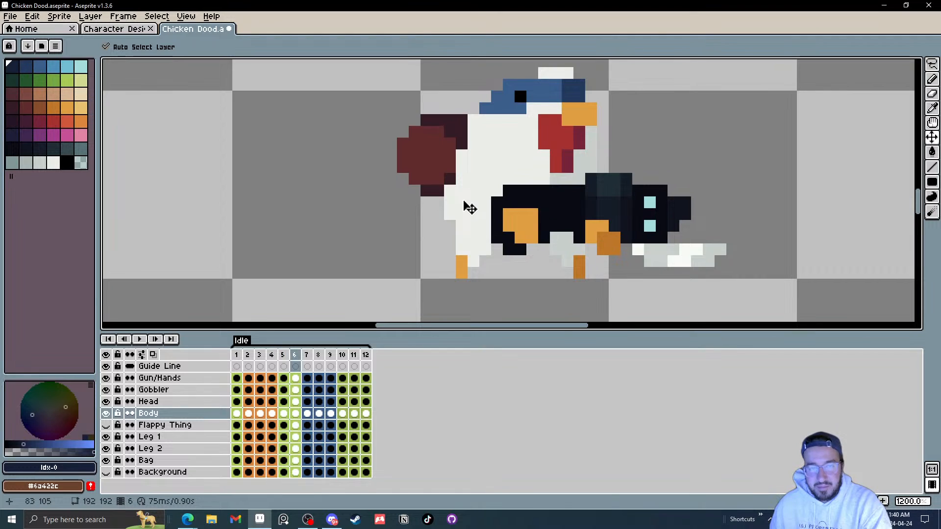
key("Right")
key("Right")
key("Right")
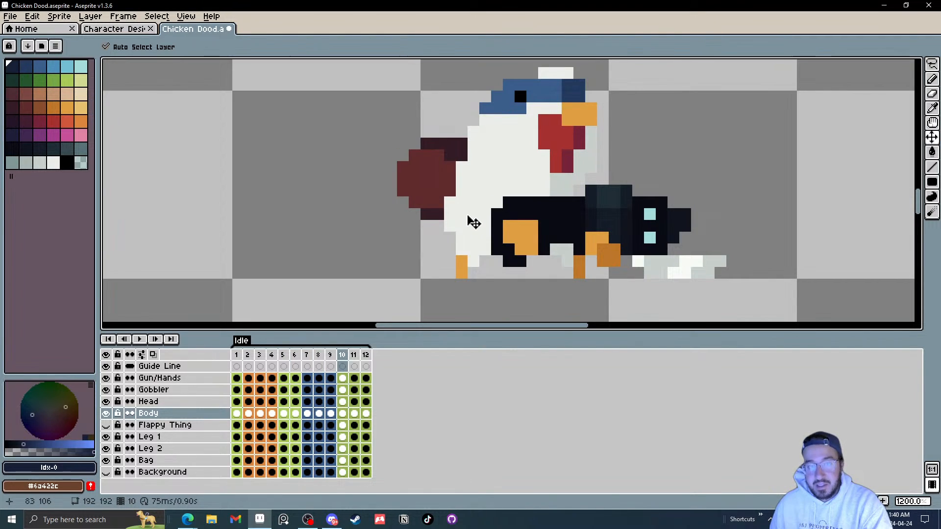
key("Right")
key("Right")
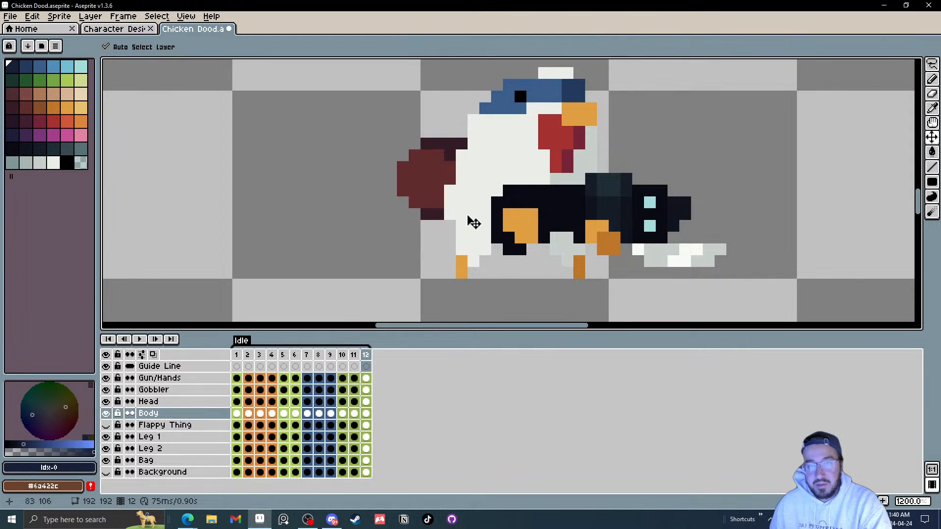
key("Right")
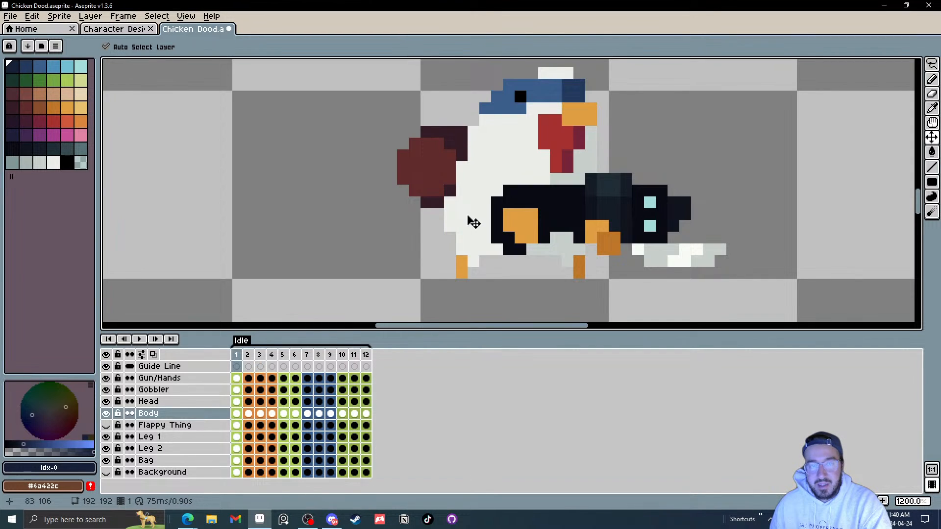
key("Left")
key("Left")
key("Left")
key("Left")
key("Left")
key("Left")
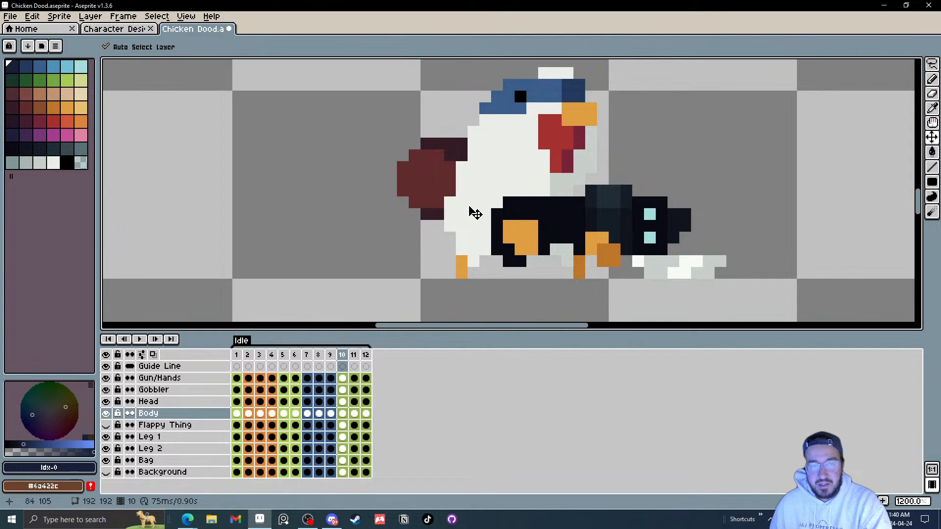
key("Left")
key("Right")
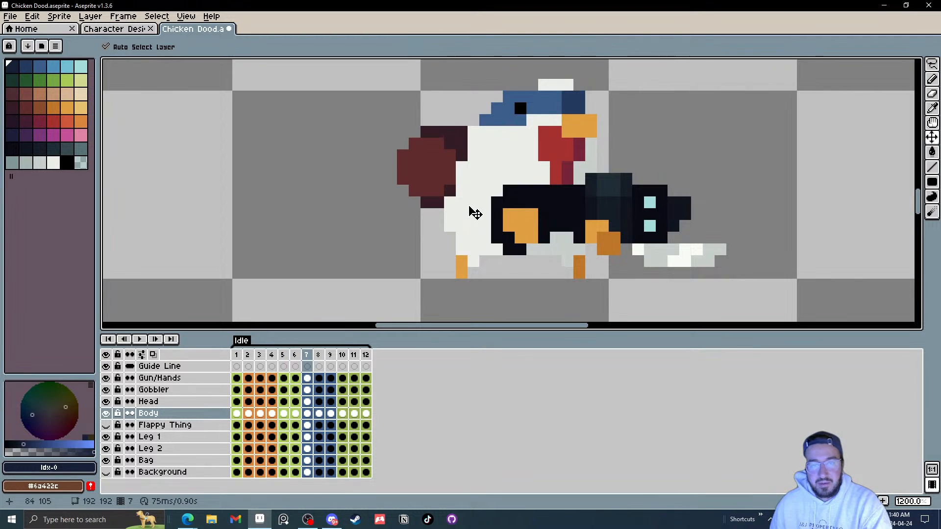
key("Right")
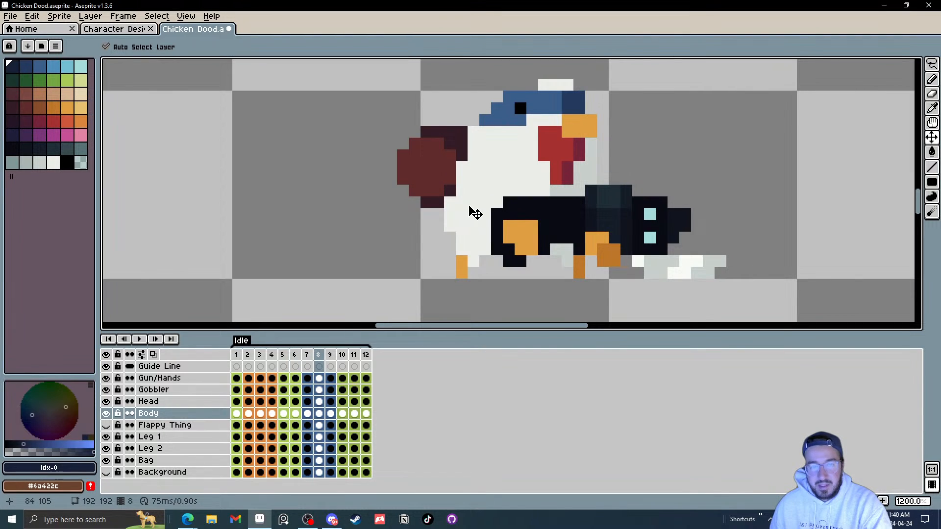
key("Left")
key("Left")
key("Right")
key("Right")
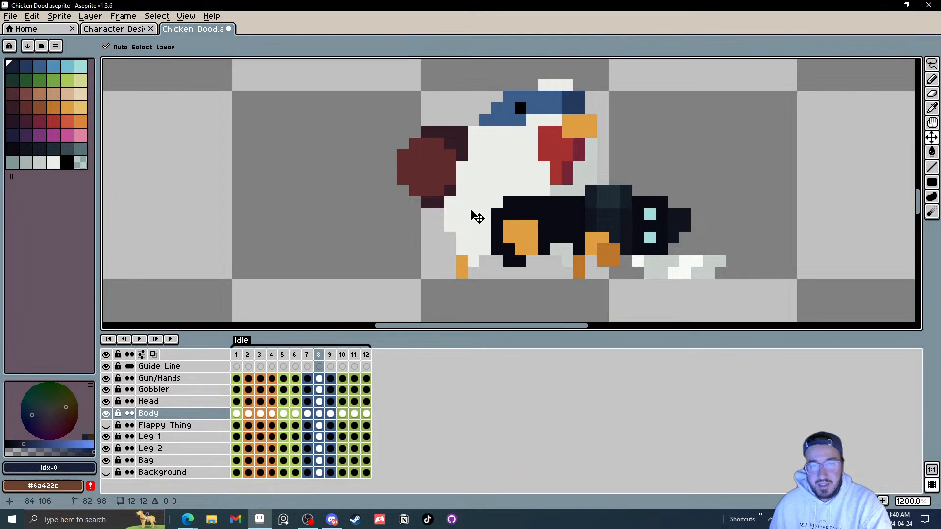
Step: Try nudging the body with the Move tool in frames 8 and 11 while stepping back and forth through the frames
left_click_drag(475, 213, 478, 219)
key("Right")
key("Right")
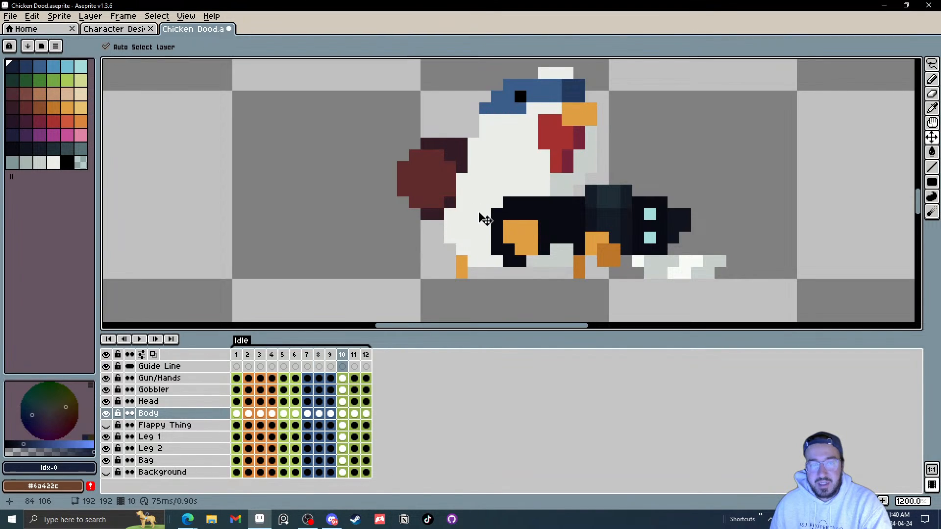
key("Right")
left_click_drag(488, 214, 483, 208)
key("Right")
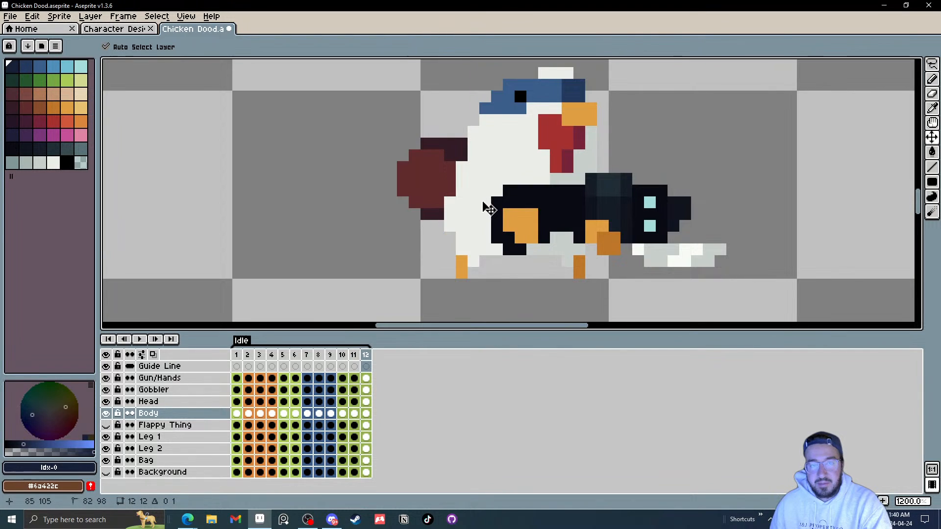
key("Left")
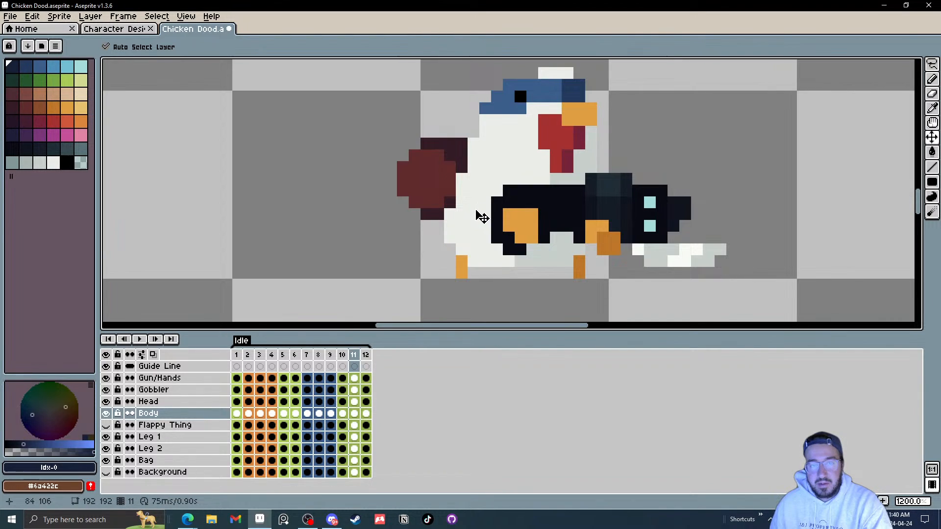
key("Left")
key("Left")
key("Left")
key("Left")
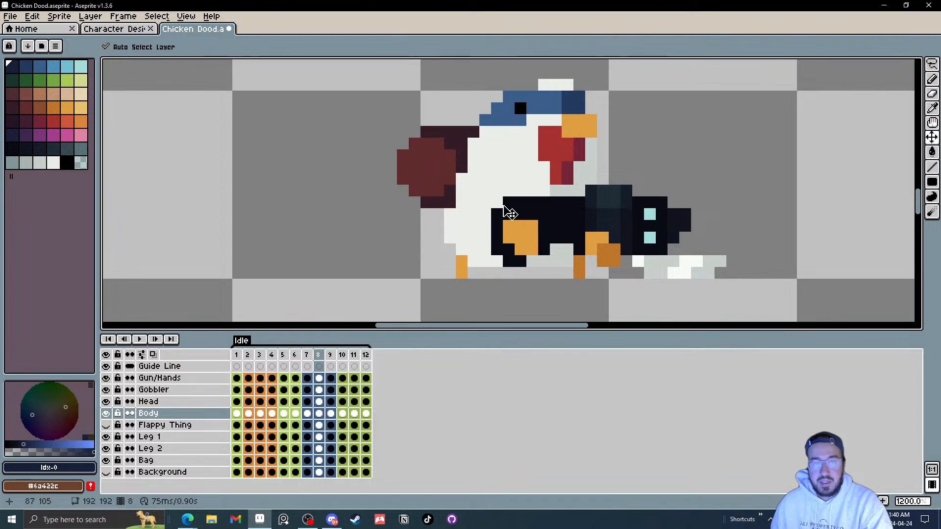
key("Right")
key("Right")
key("Right")
key("Right")
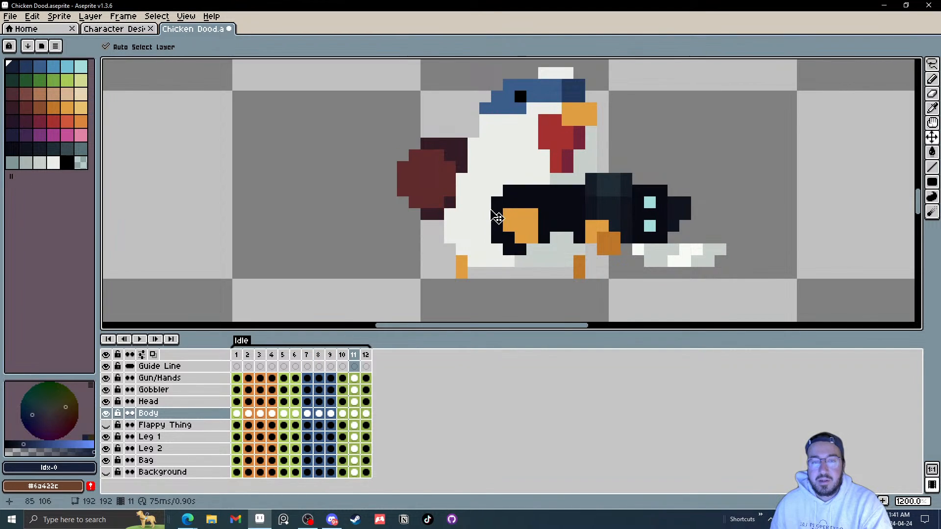
key("Right")
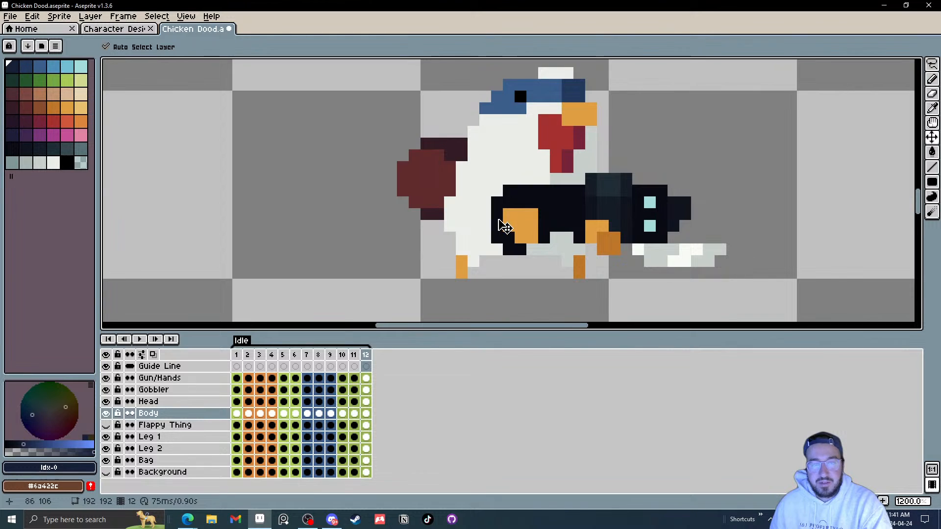
key("Right")
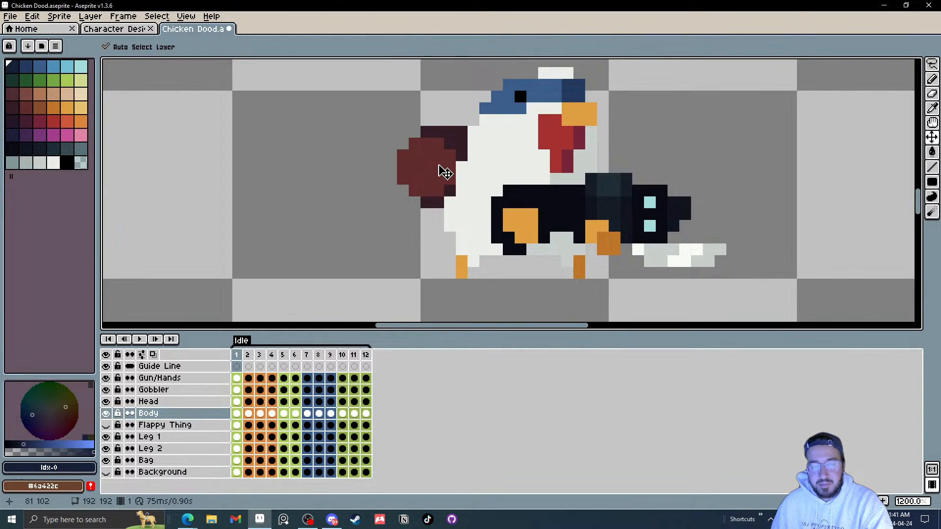
scroll(445, 172, "down", 3)
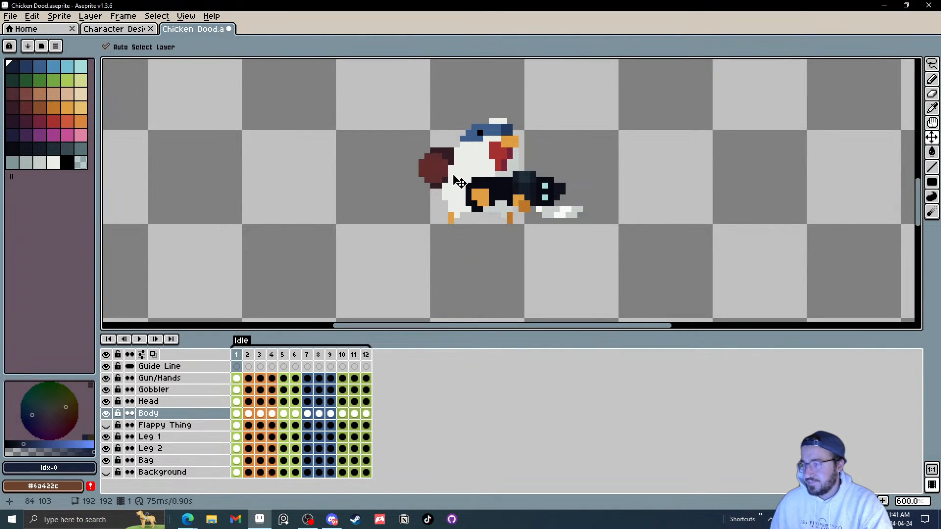
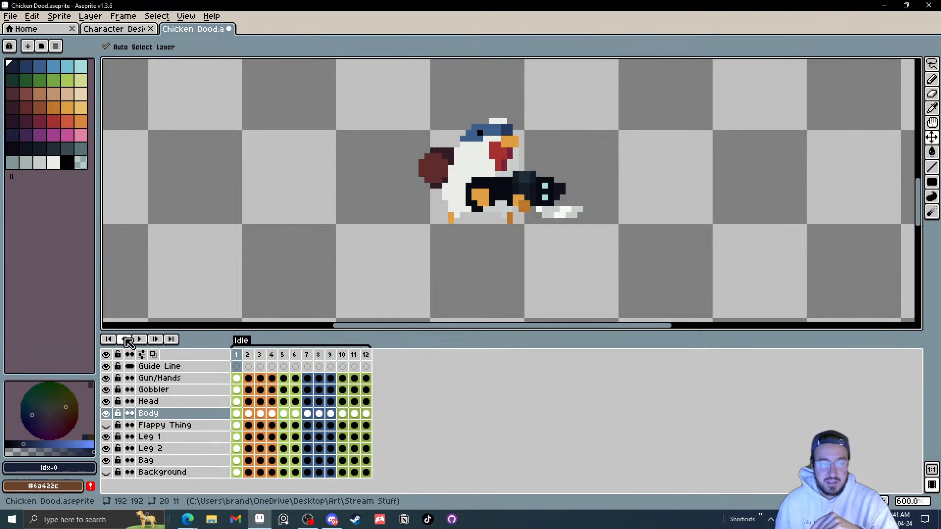
Step: Play the Idle animation at a smaller zoom to review the overall motion, then stop playback
left_click(141, 340)
scroll(622, 216, "down", 4)
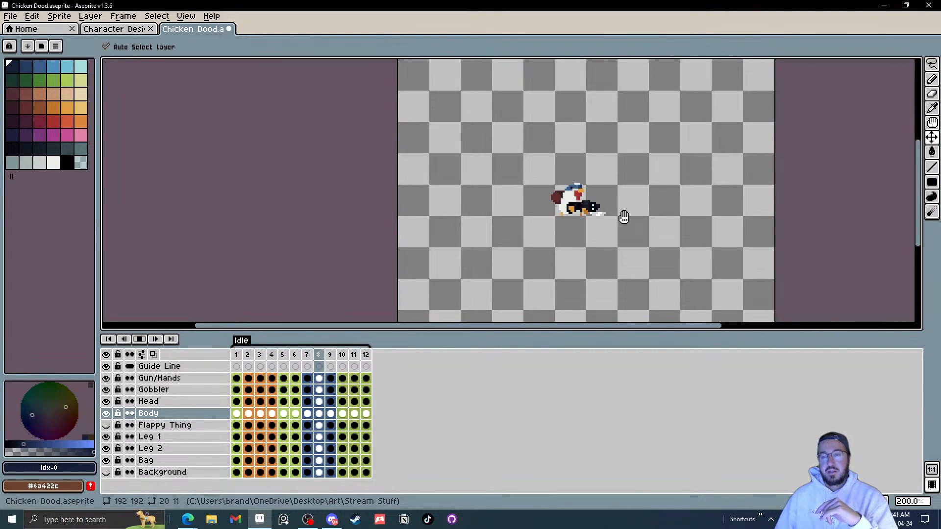
scroll(624, 217, "up", 2)
scroll(626, 215, "down", 4)
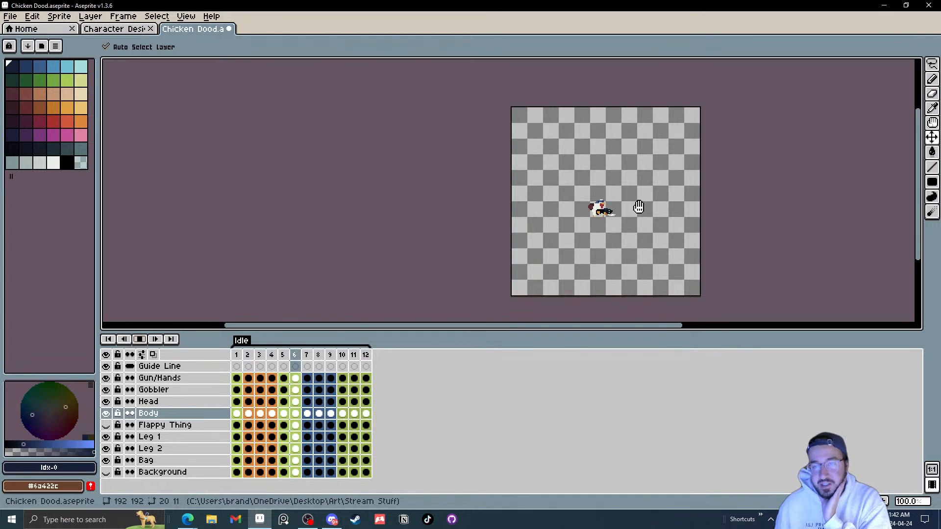
scroll(639, 207, "up", 4)
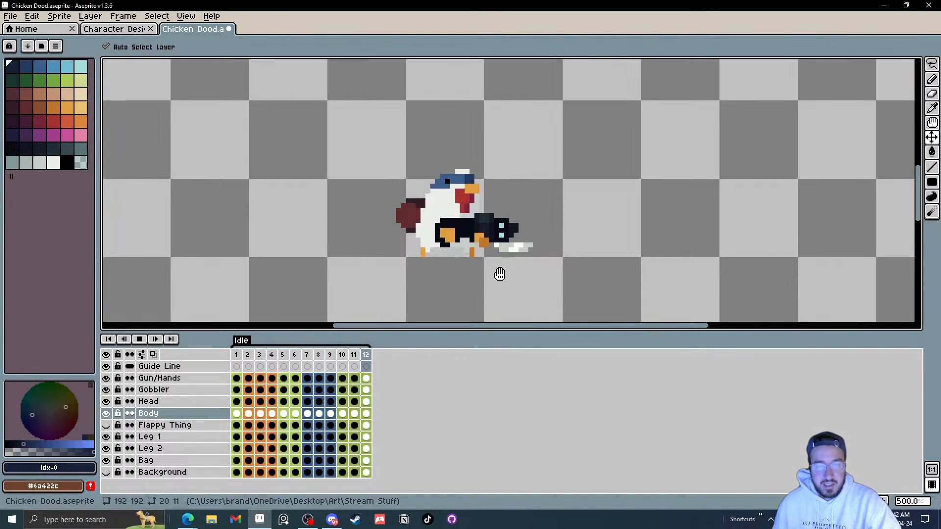
left_click(139, 339)
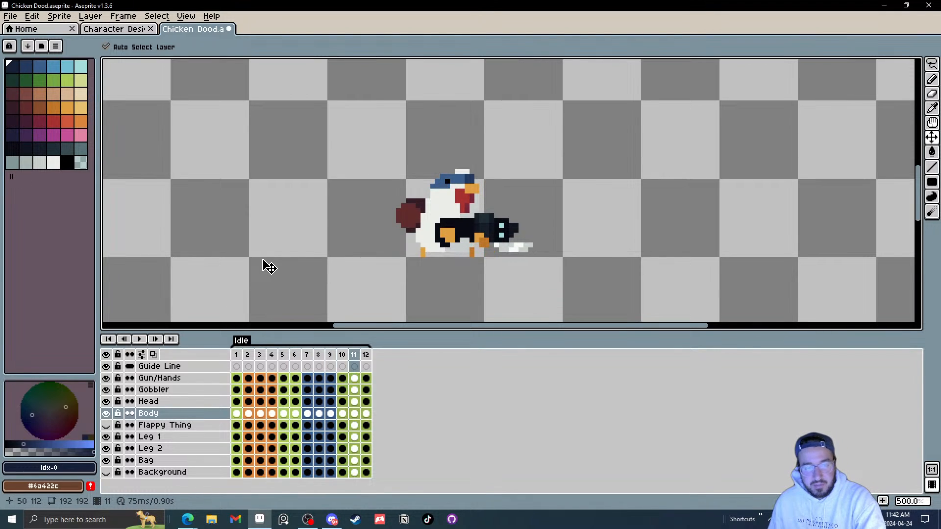
Step: Select the Gun/Hands layer in frame 1 and step back and forth through the Idle frames to inspect the gun's movement
key("Right")
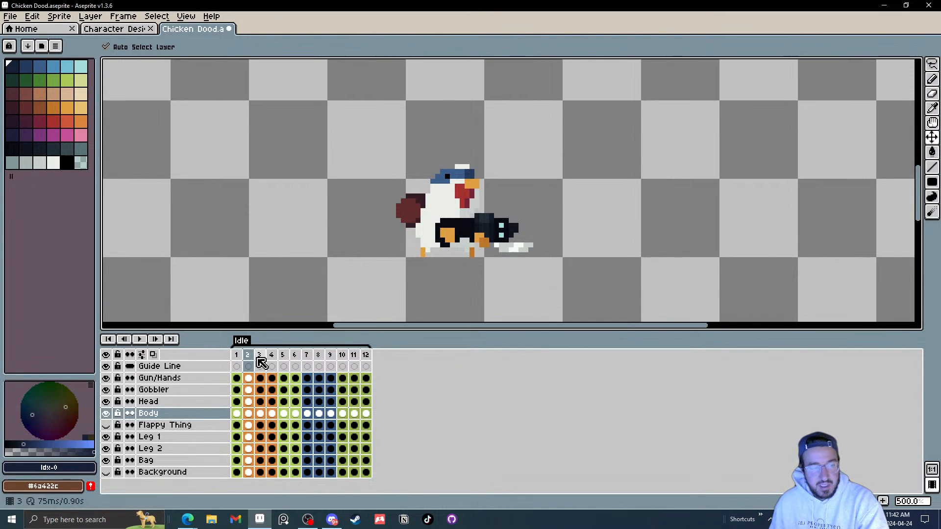
left_click(234, 380)
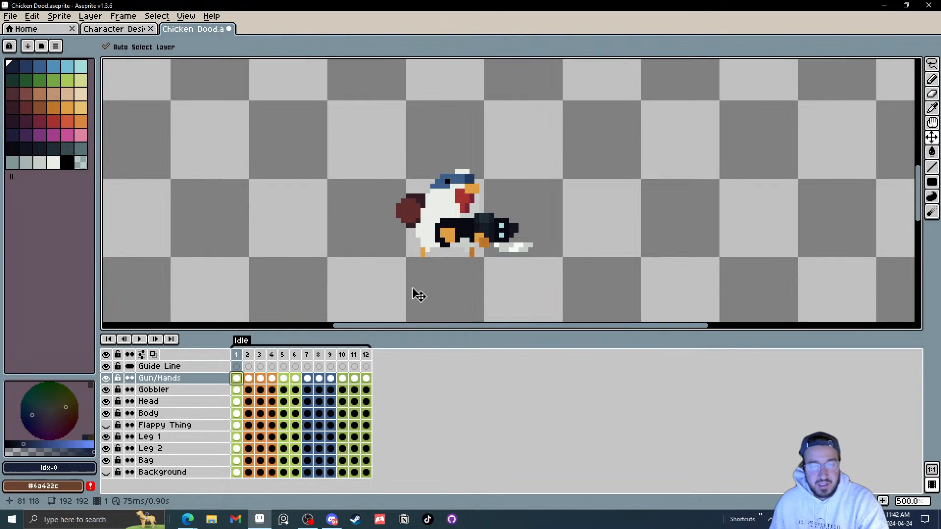
key("Right")
key("Right")
key("Right")
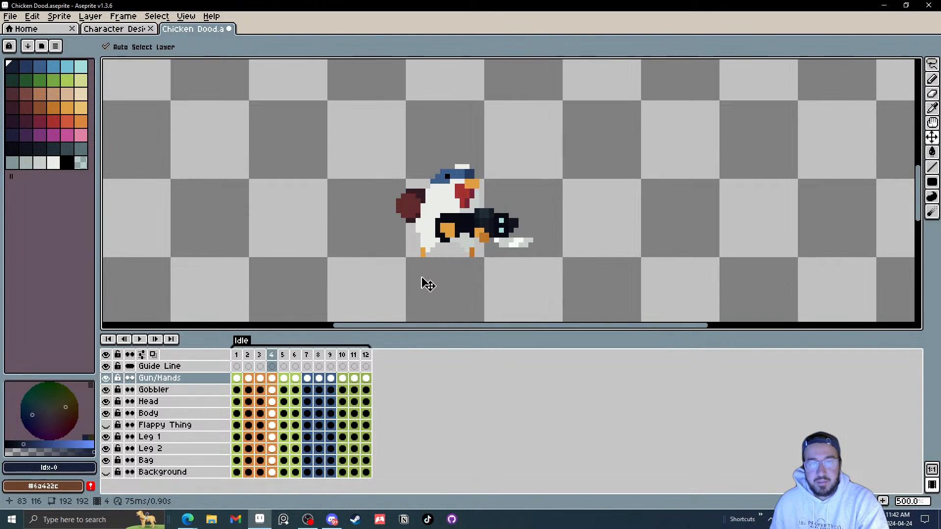
key("Right")
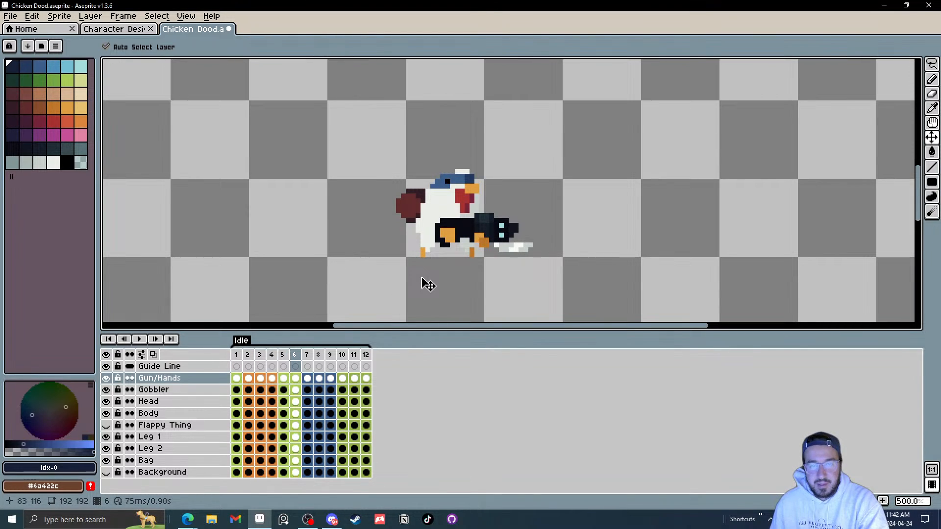
key("Right")
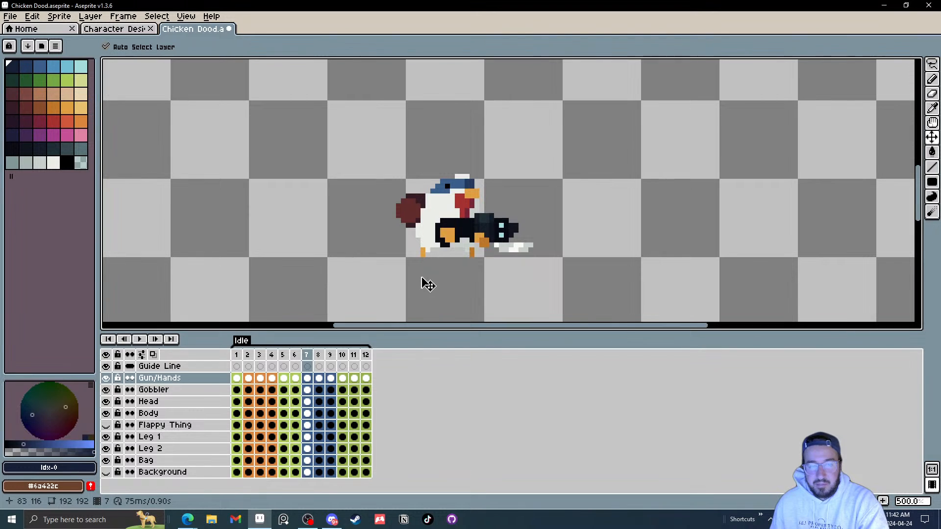
key("Left")
key("Right")
key("Right")
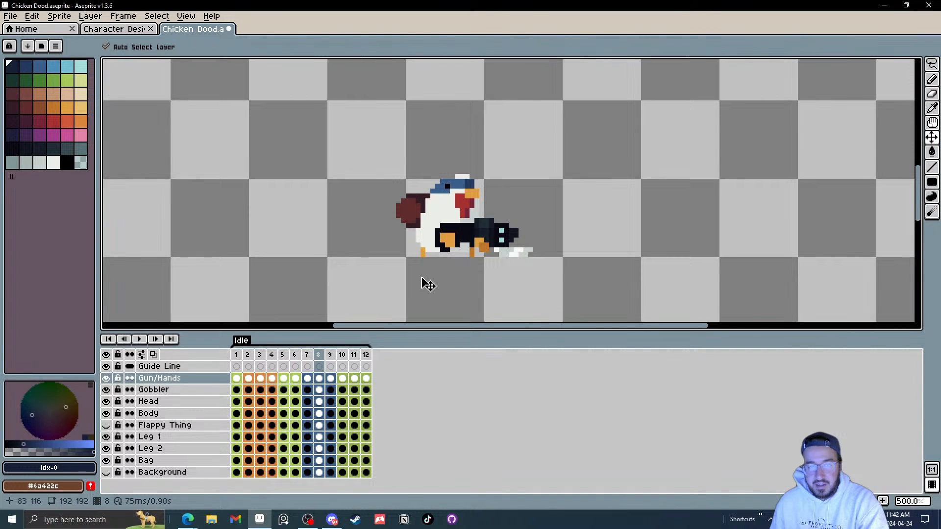
key("Right")
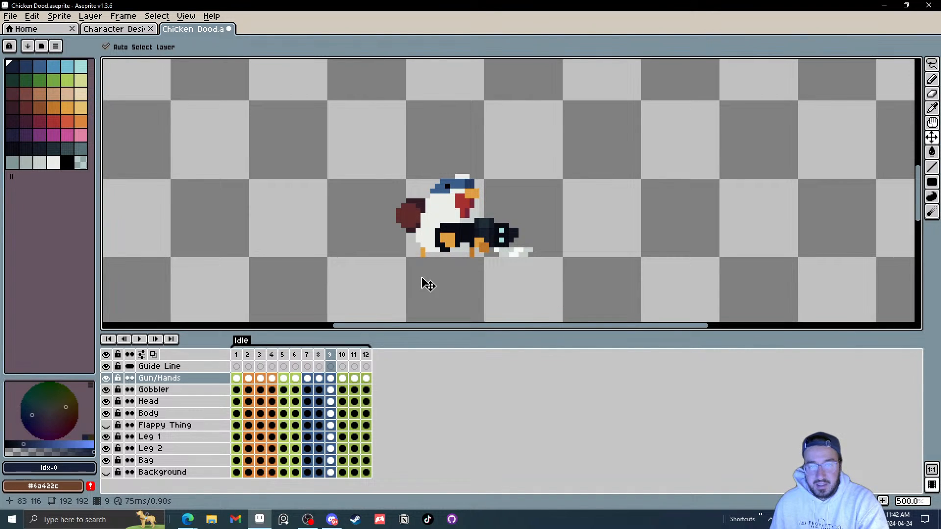
key("Left")
key("Right")
key("Left")
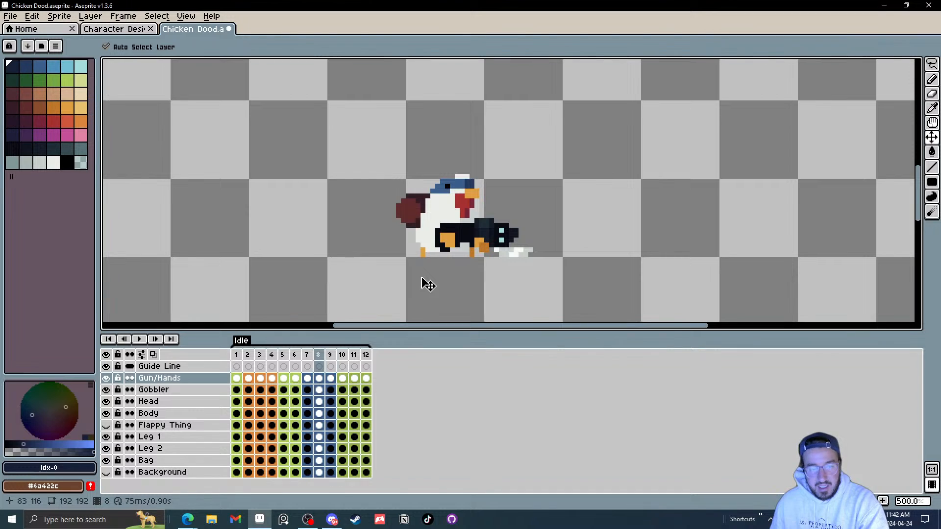
key("Right")
key("Left")
key("Right")
key("Left")
key("Right")
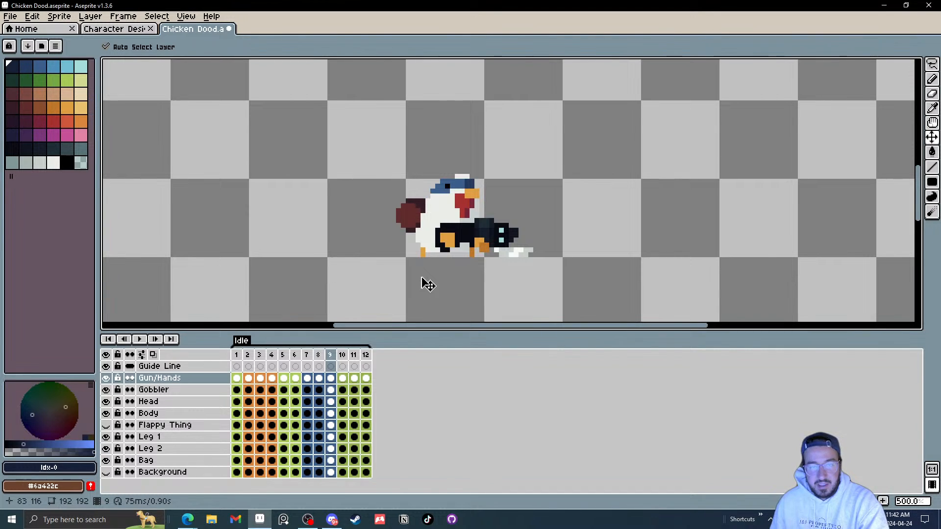
key("Left")
Step: Try nudging the gun down one pixel in frame 9 with a rectangular selection, then step through frames 10 to 12
key("m")
scroll(461, 236, "up", 1)
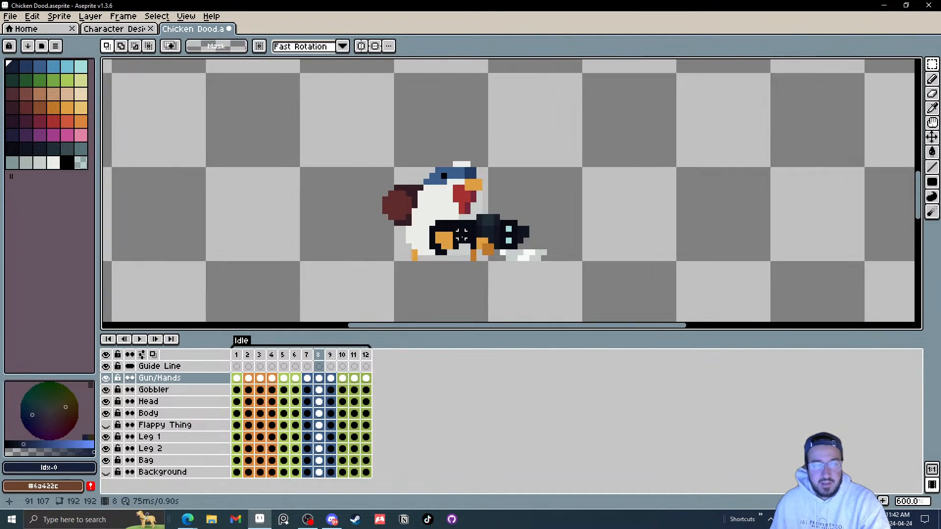
key("Left")
key("Right")
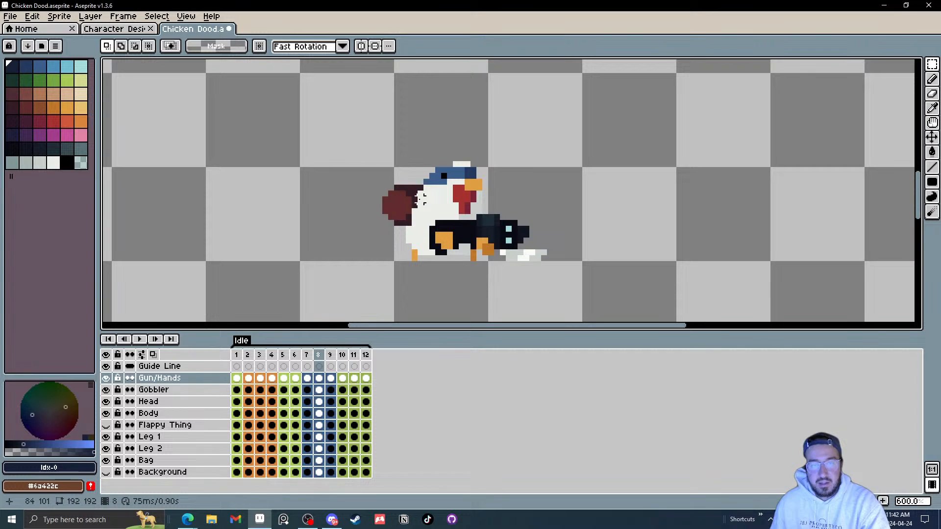
key("Right")
left_click_drag(404, 195, 578, 289)
key("Down")
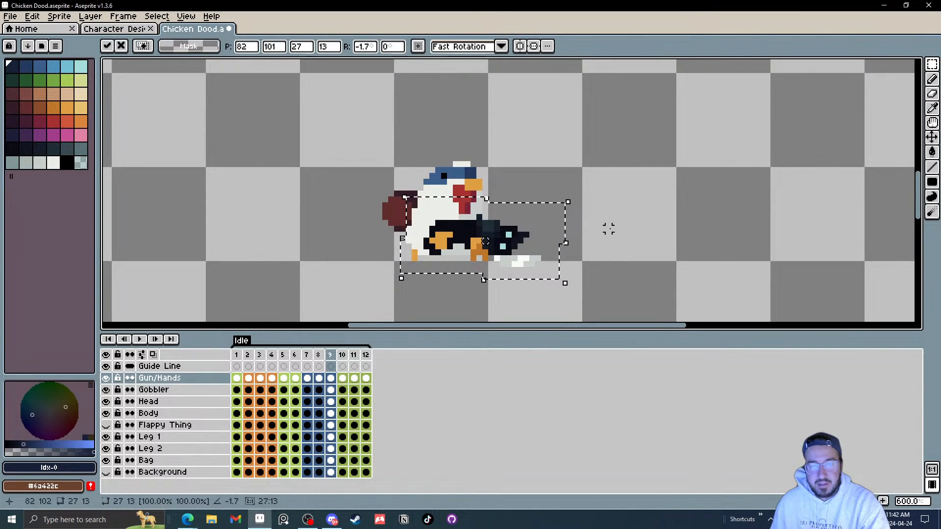
left_click(608, 229)
key("Left")
key("Right")
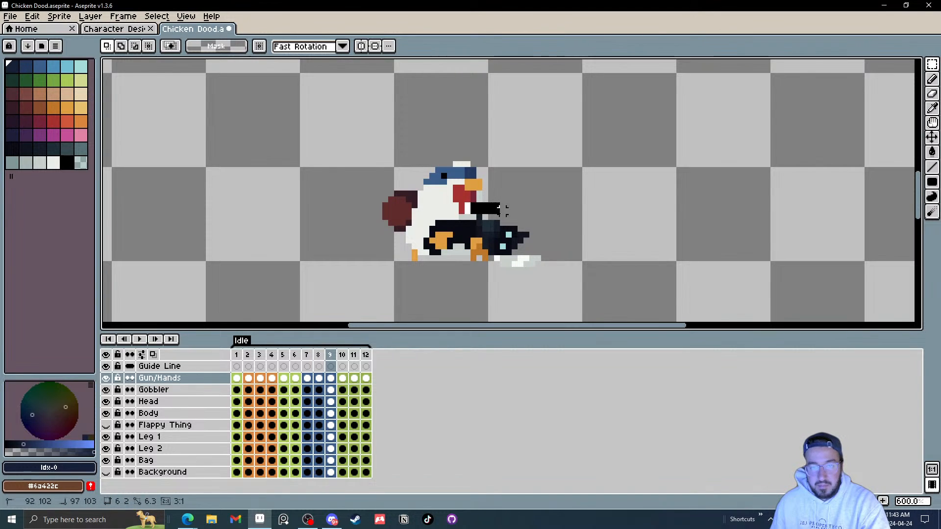
key("Right")
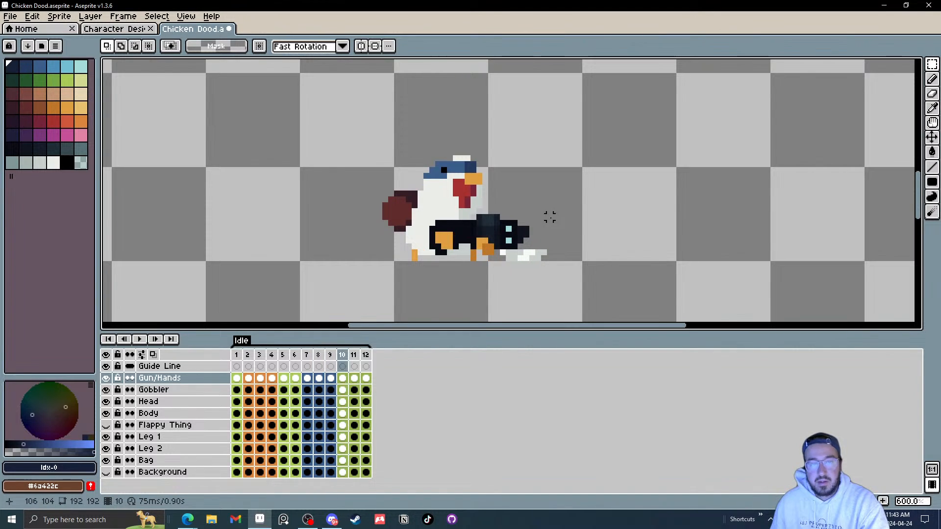
key("Right")
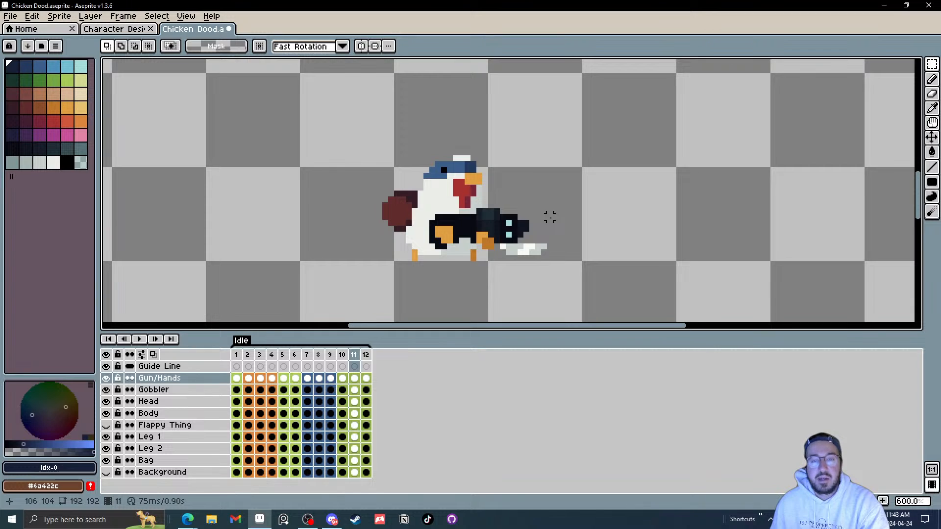
key("Right")
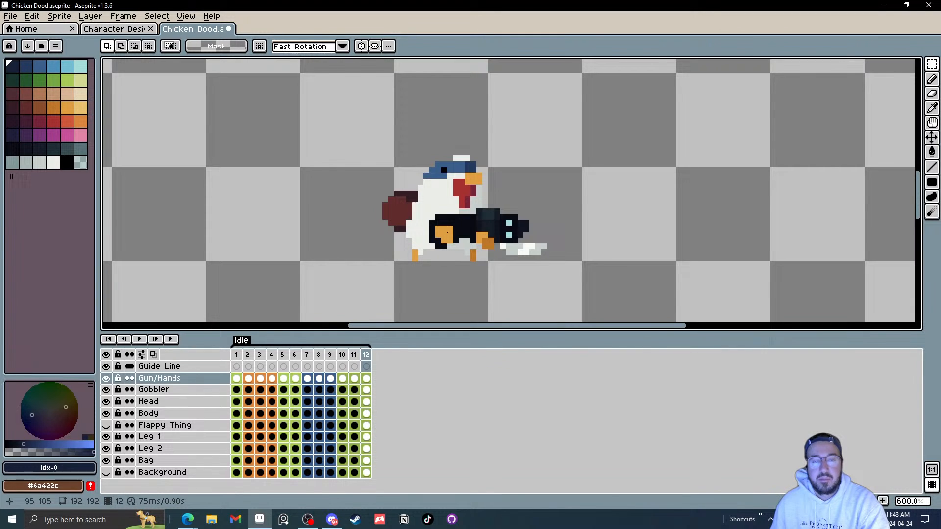
Step: Play the Idle animation and undo the gun nudge made in frame 9
left_click(139, 339)
scroll(544, 221, "down", 3)
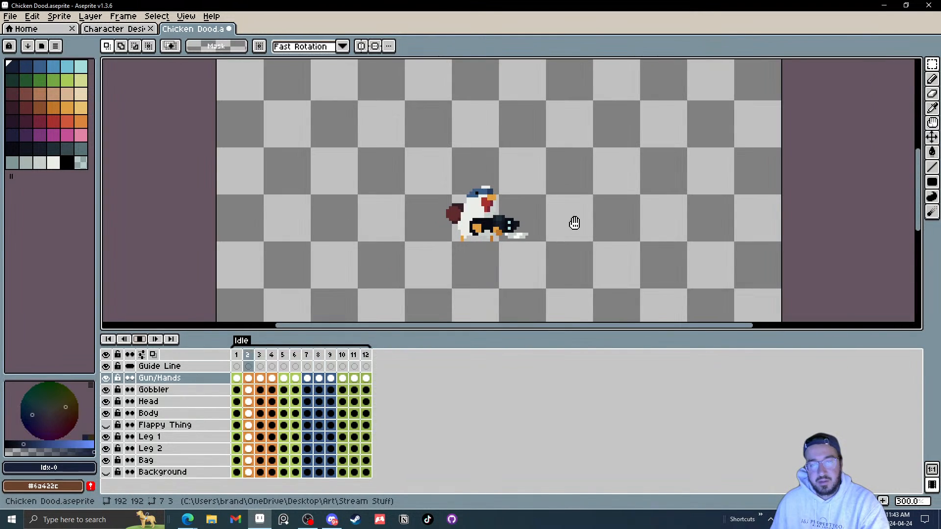
key("Return")
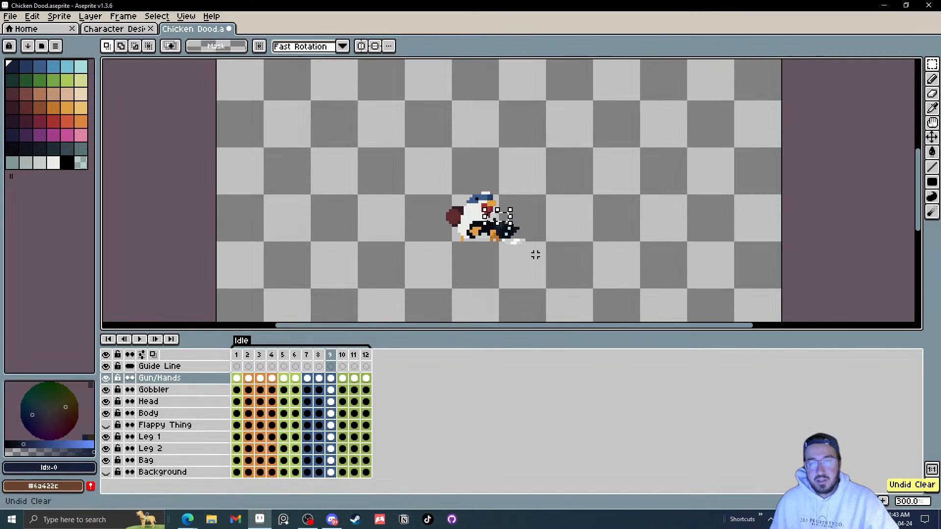
key("m")
left_click(560, 241)
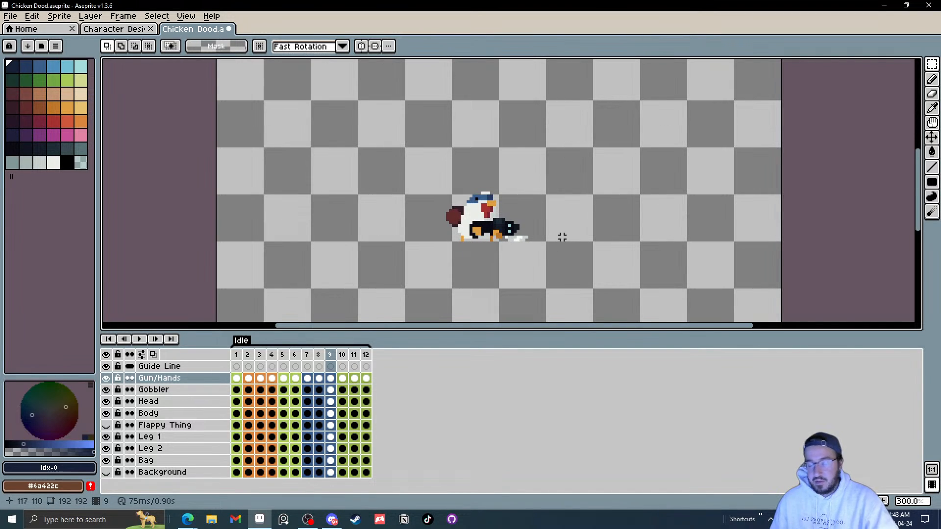
scroll(539, 235, "up", 1)
key("Return")
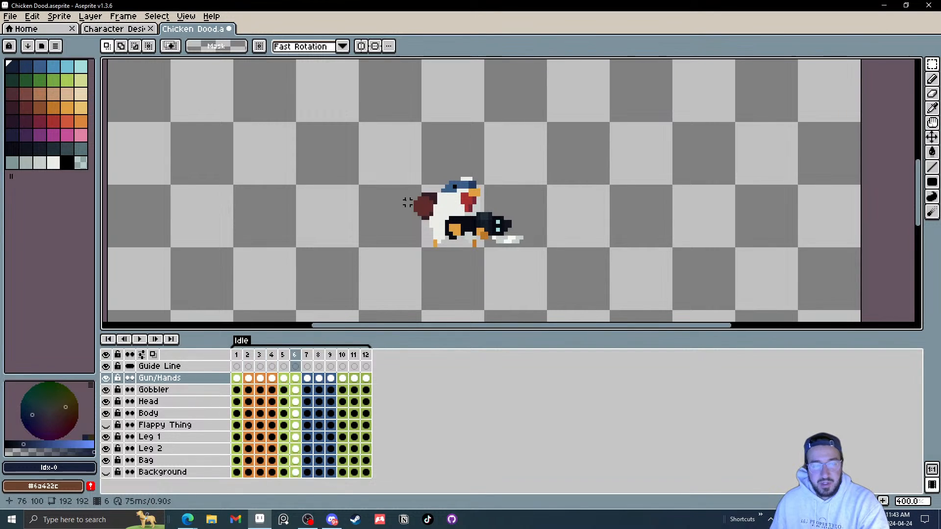
Step: Play, then stop, the Idle animation to review the motion again
key("Right")
key("Right")
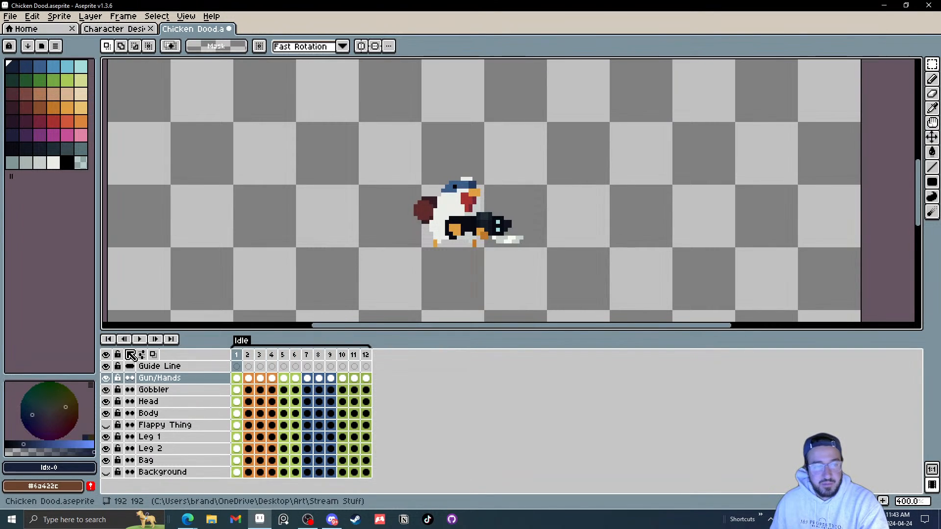
left_click(139, 340)
scroll(398, 227, "down", 1)
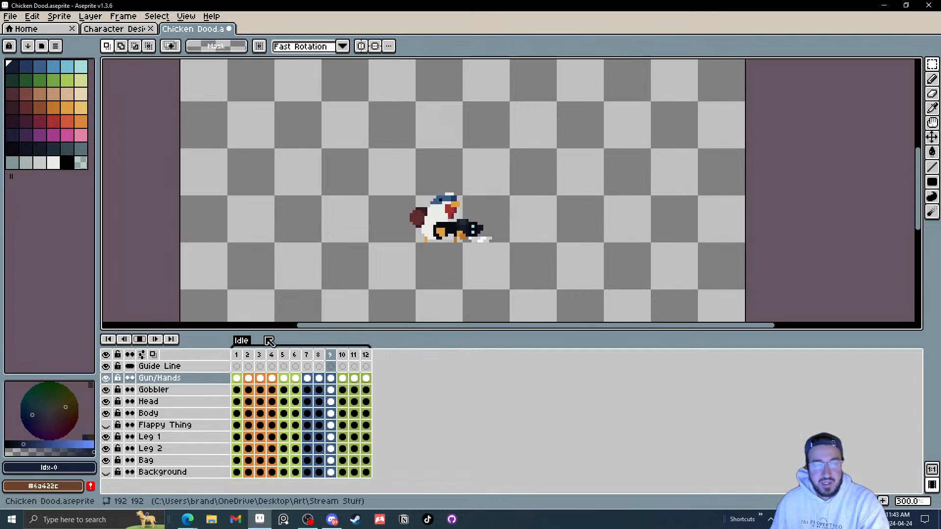
left_click(140, 338)
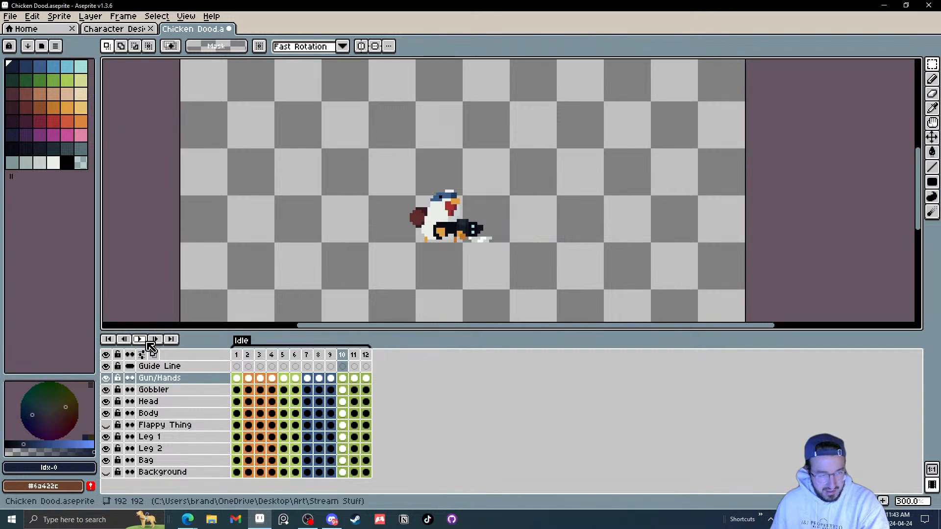
Step: Select the Body layer in frame 1, zoom in with the Pencil tool, and step through frames 1 to 4 to inspect the wing
left_click(236, 413)
scroll(358, 265, "up", 2)
scroll(392, 255, "up", 4)
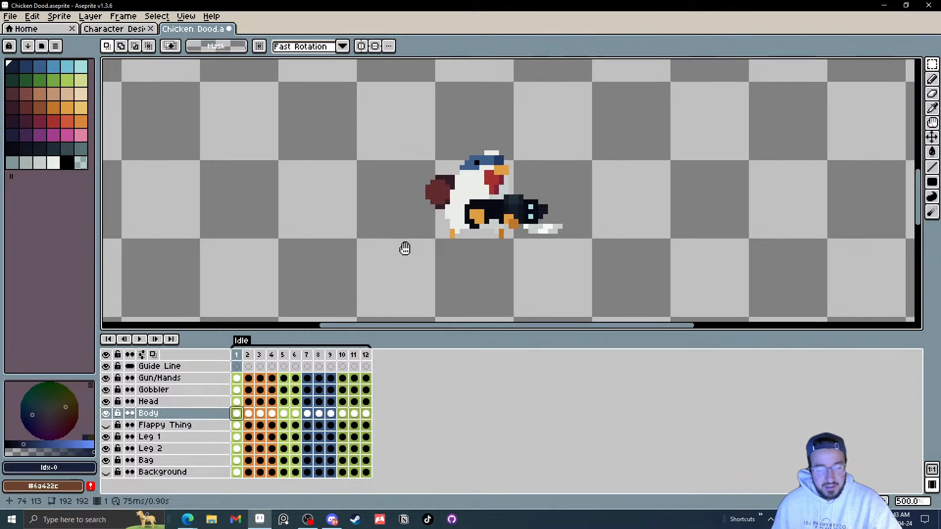
key("b")
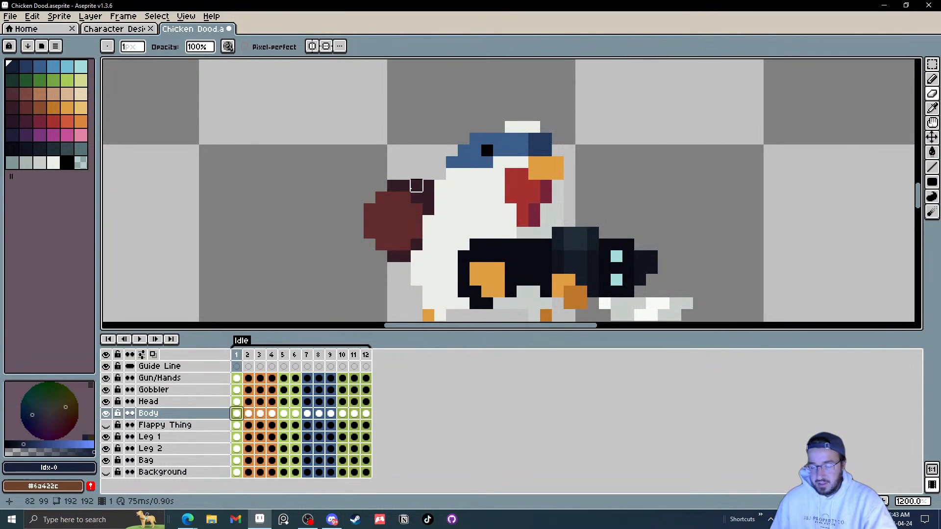
key("Right")
key("Left")
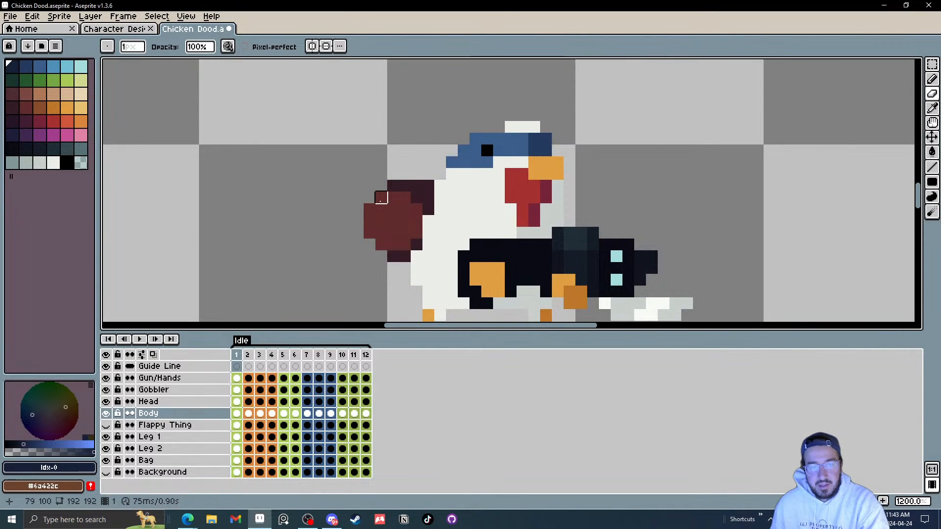
key("Right")
key("Right")
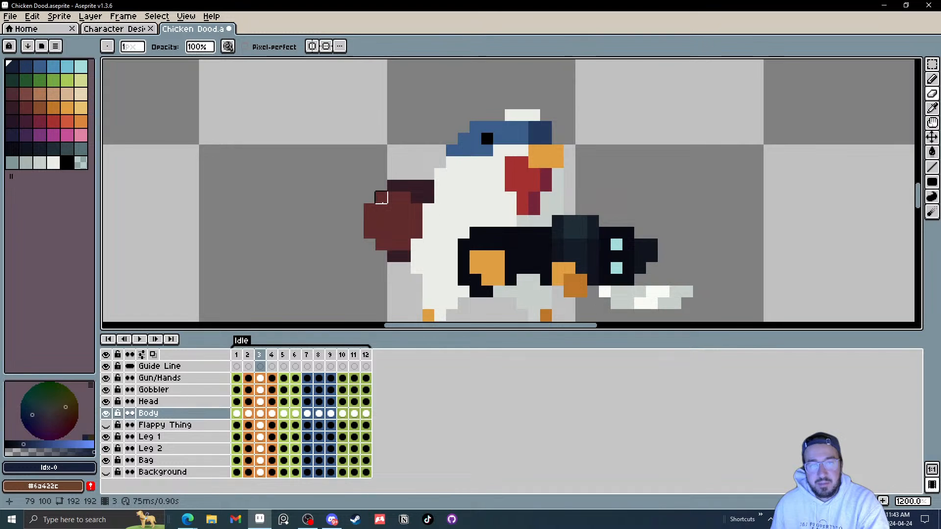
key("Left")
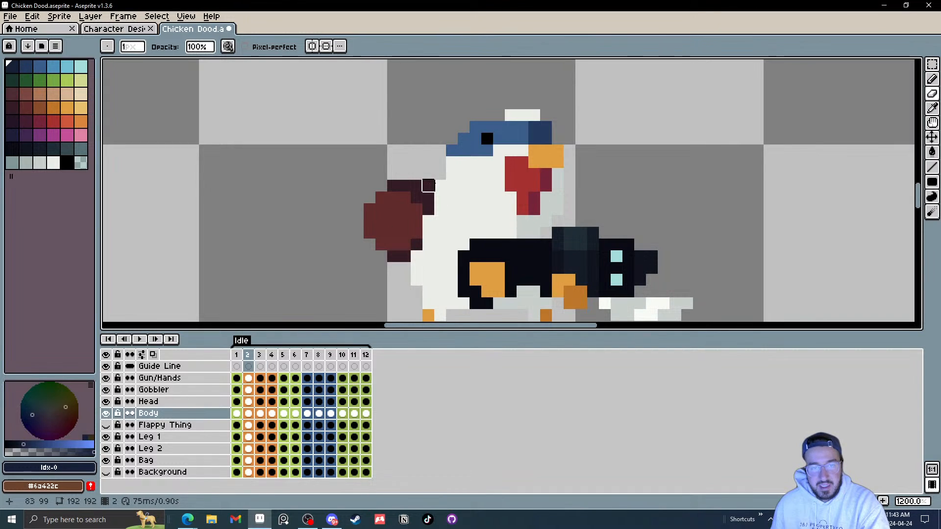
key("Left")
key("Right")
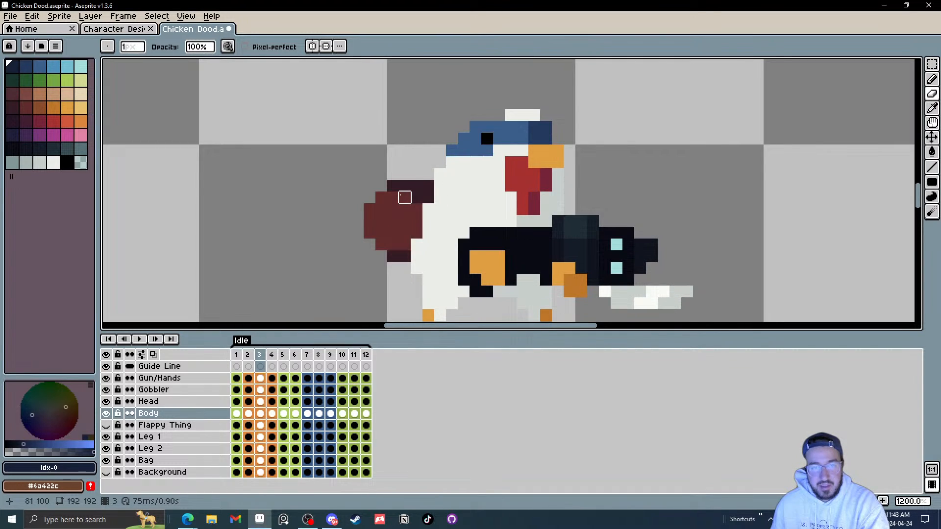
key("Right")
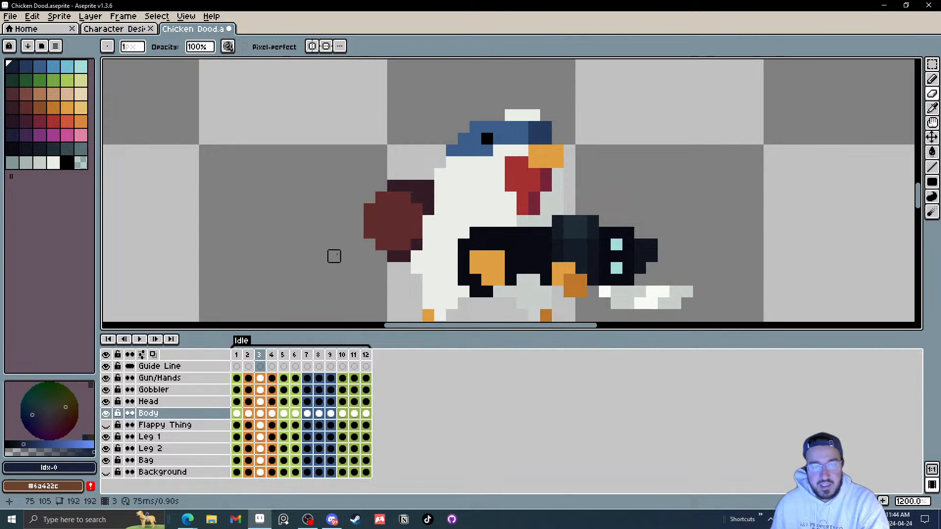
key("Right")
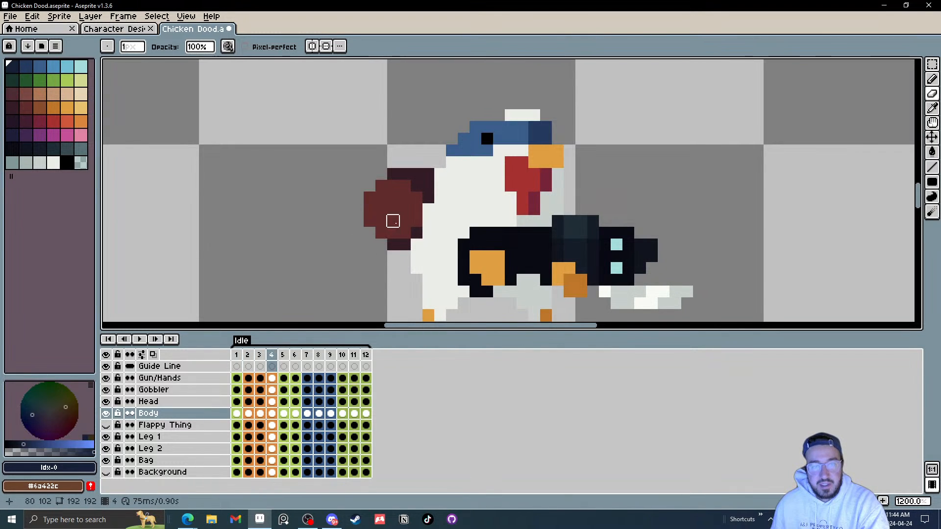
Step: Step back and forth through frames 1 to 7 on the Body layer to compare the wing's motion
left_click(416, 244)
key("Right")
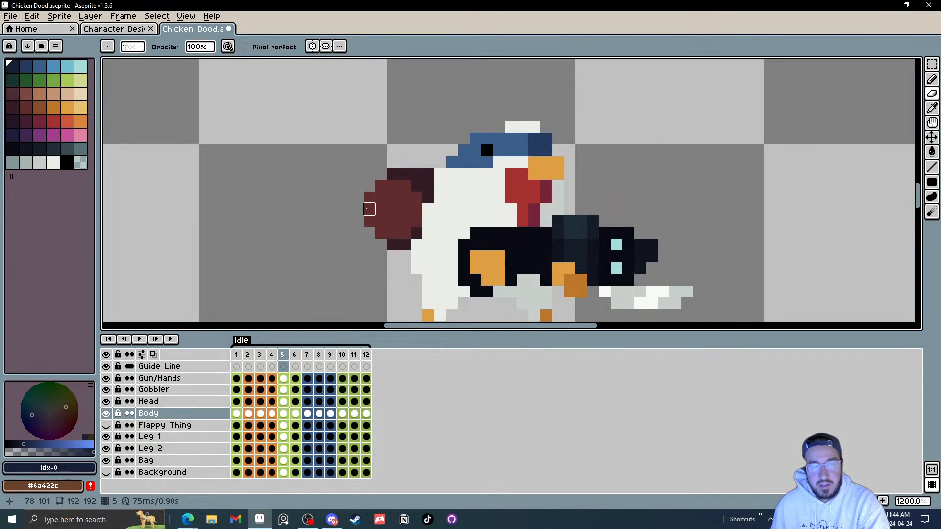
key("Right")
key("Right")
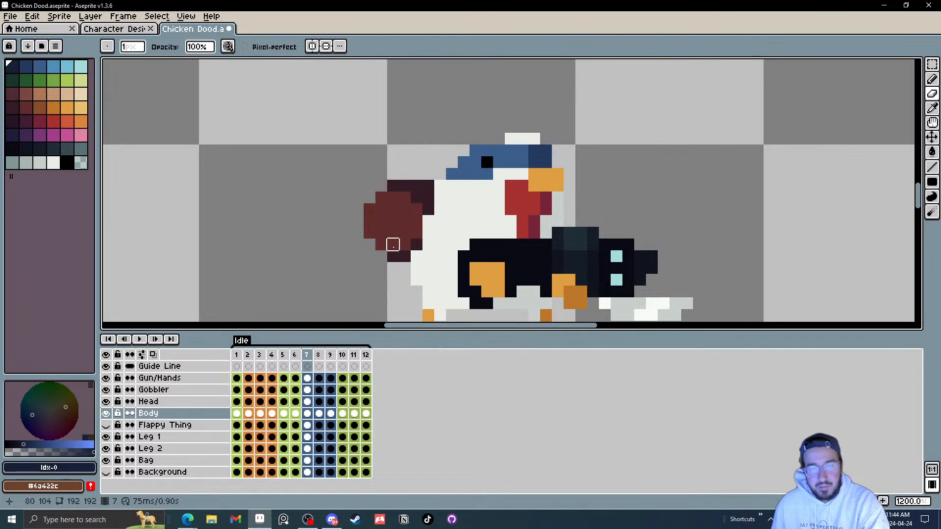
key("Left")
key("Left")
key("Left")
key("Left")
key("Left")
key("Left")
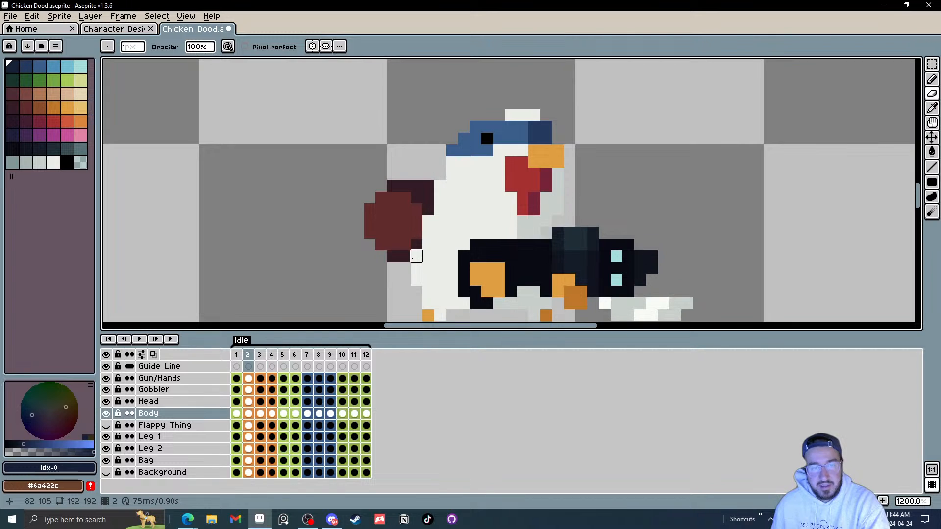
key("Right")
key("Right")
key("Right")
key("Right")
key("Left")
key("Left")
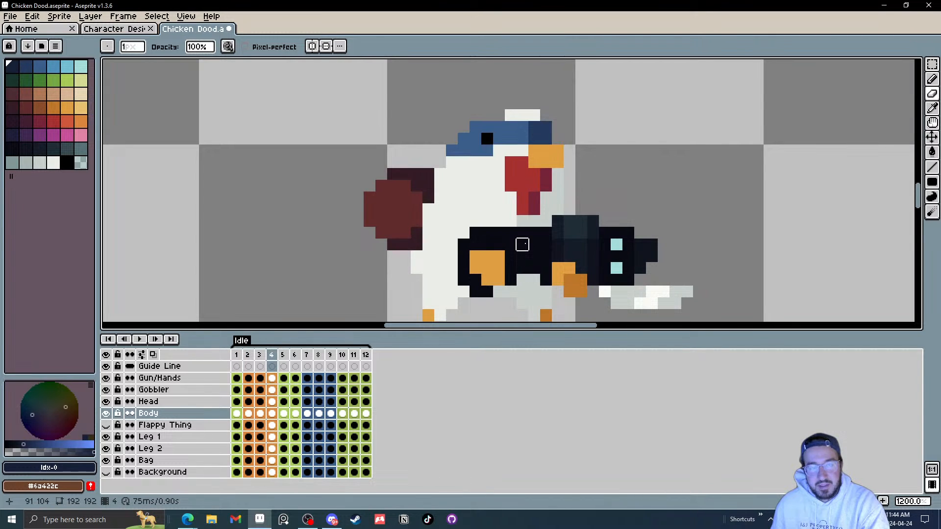
key("Left")
key("Left")
key("Left")
key("Right")
key("Right")
key("Right")
key("Right")
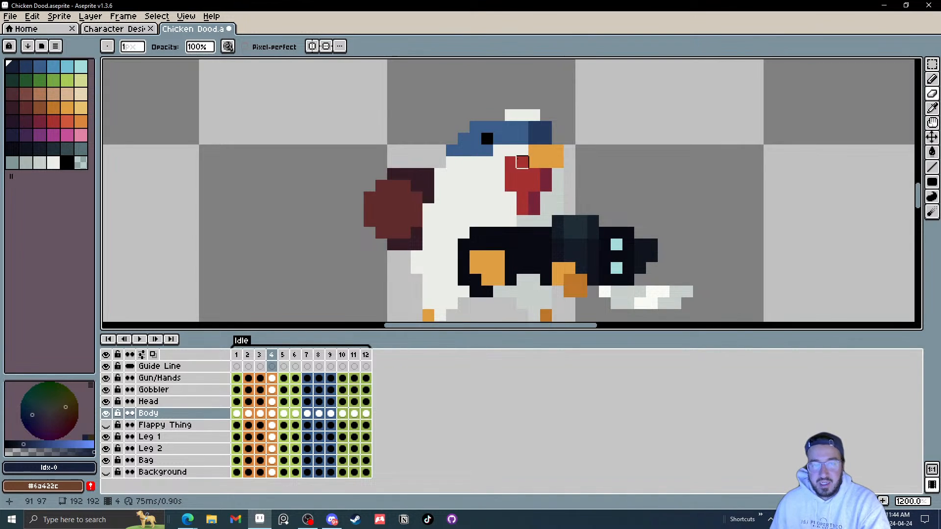
key("Right")
key("Left")
key("Right")
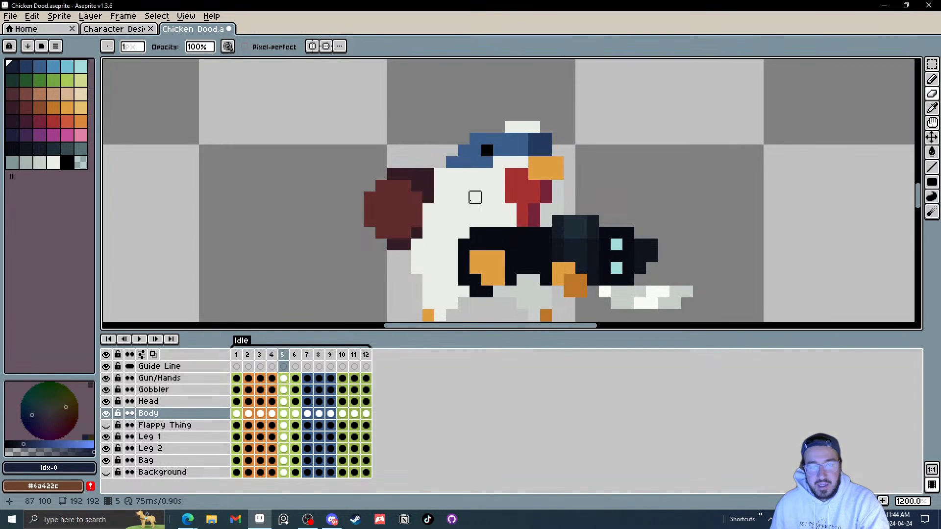
key("Right")
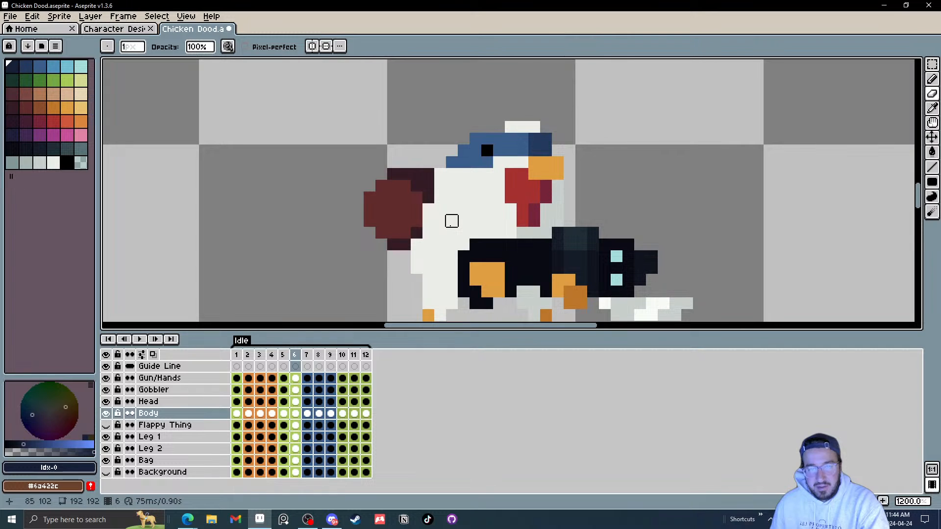
key("Right")
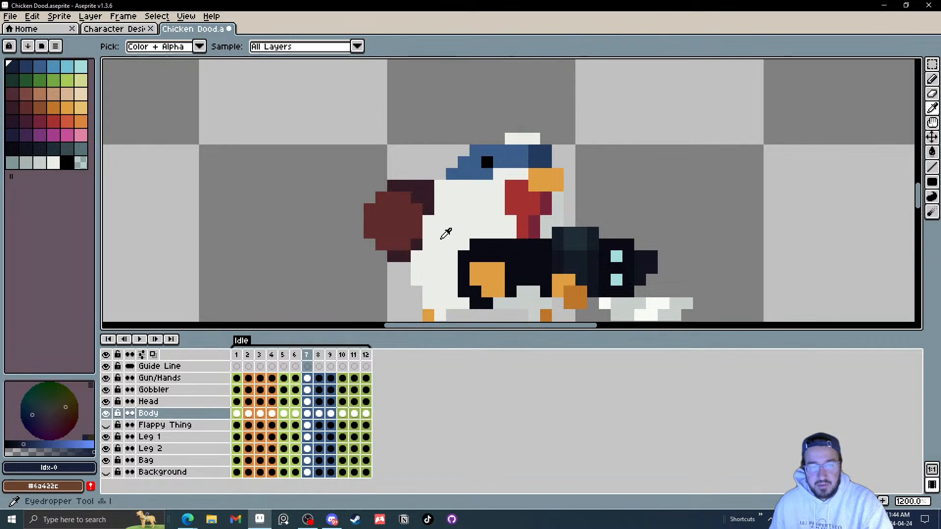
Step: Sample the body's off-white colour with the eyedropper and switch to the Pencil tool with a smaller brush
left_click(431, 220, "alt")
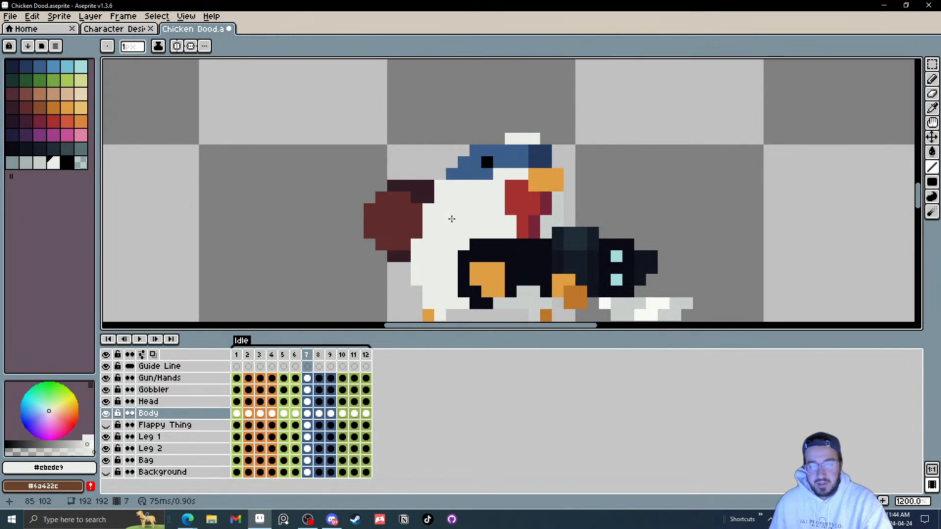
key("b")
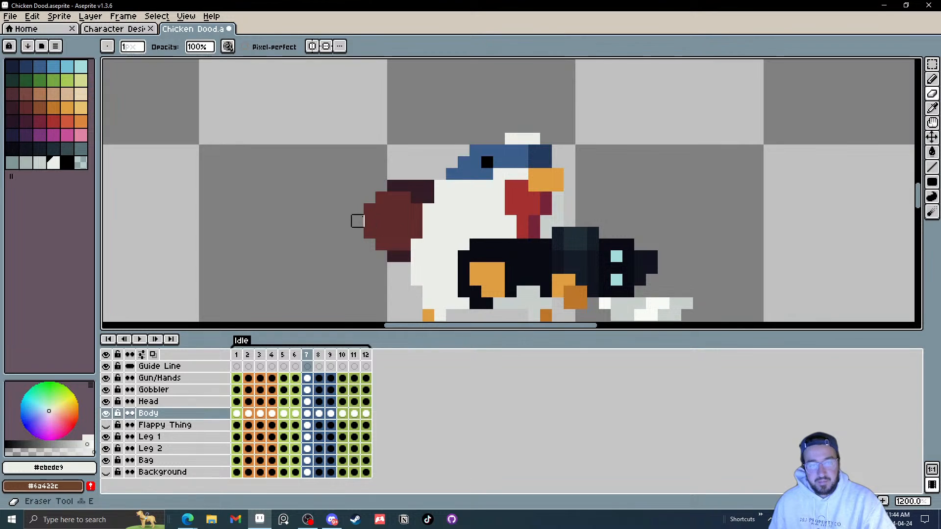
key("Right")
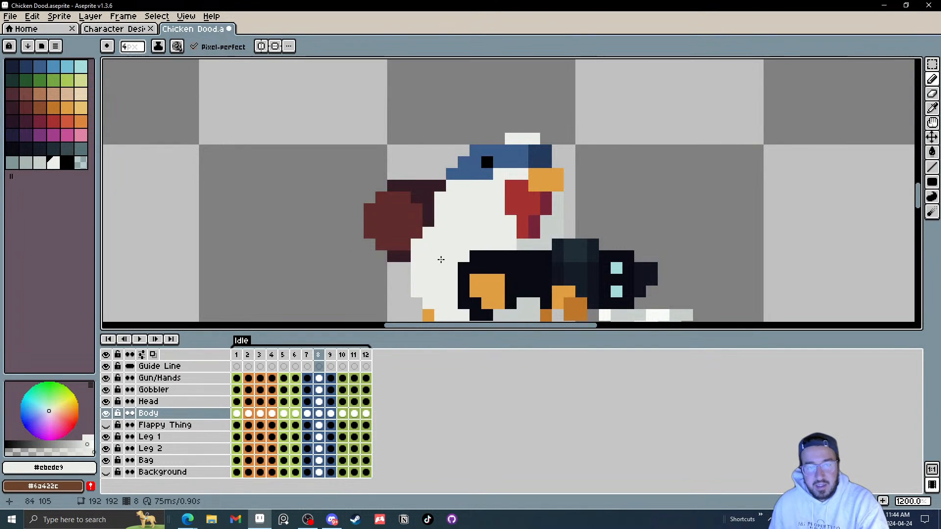
key("minus")
key("minus")
key("minus")
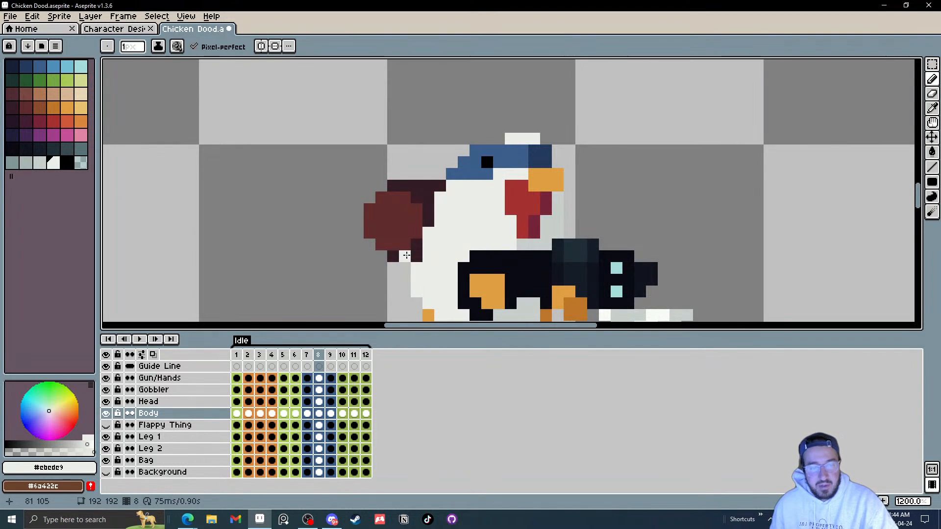
Step: Step through frames 7 to 12 to examine the body and wing outline
key("Right")
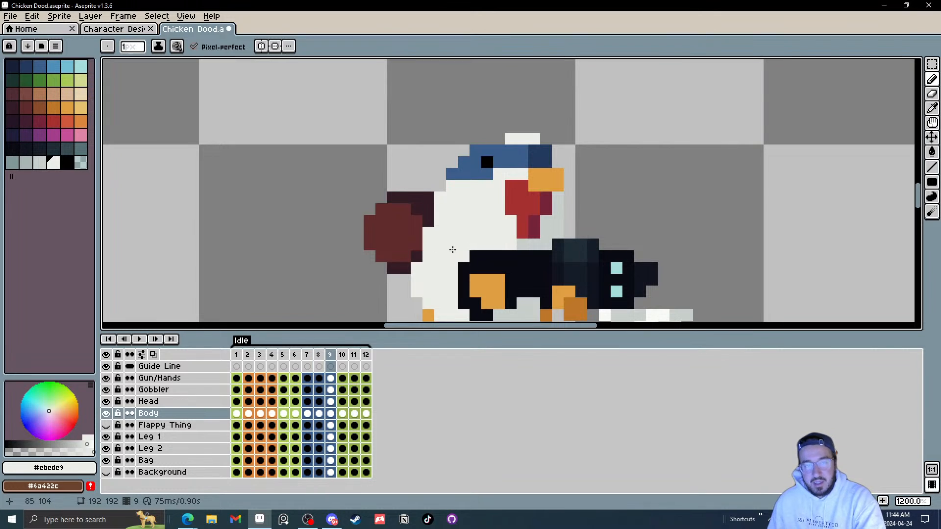
key("Left")
key("Left")
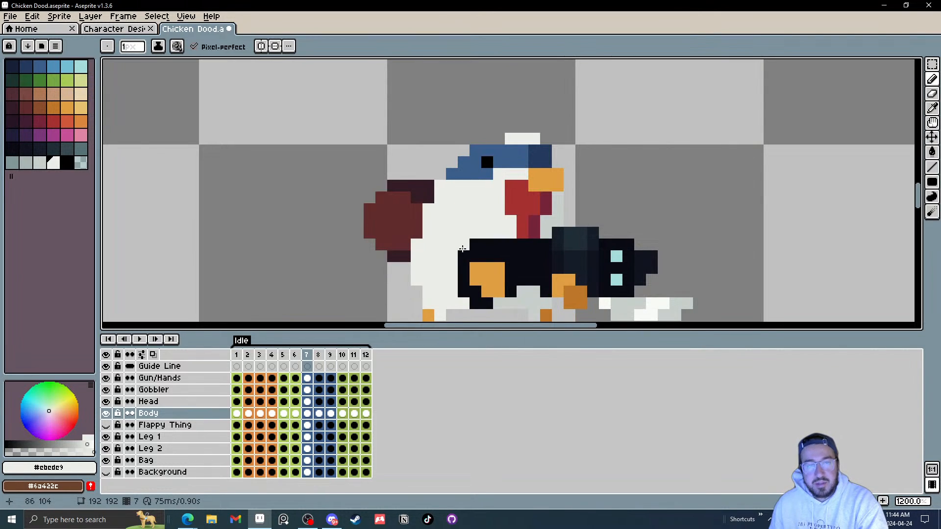
key("Right")
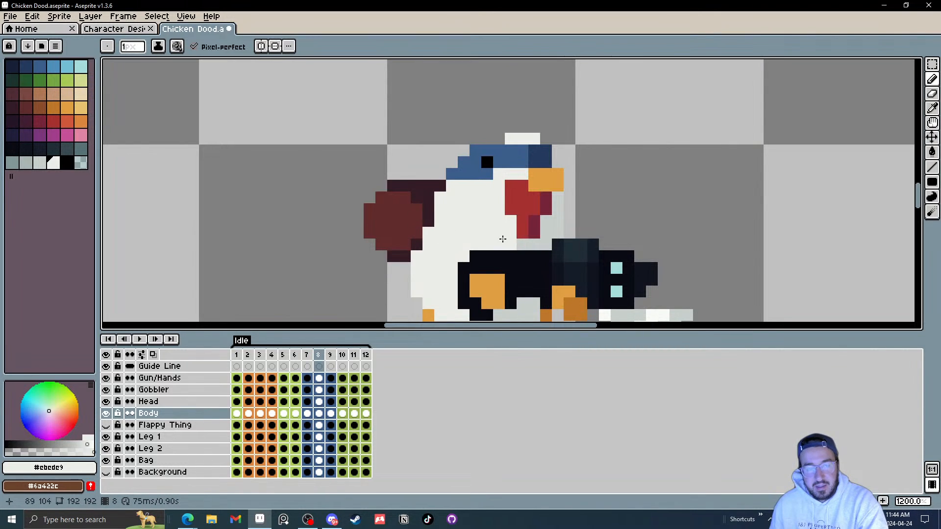
key("Left")
key("Right")
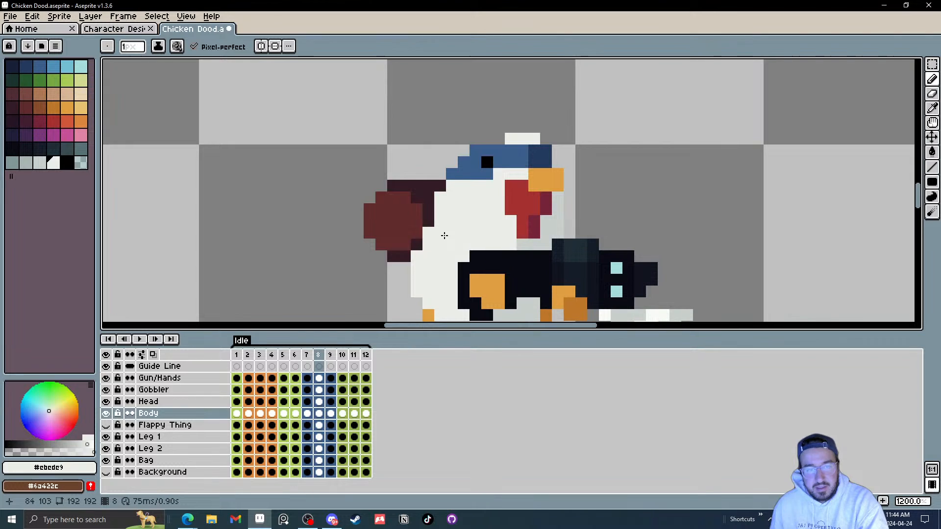
key("Right")
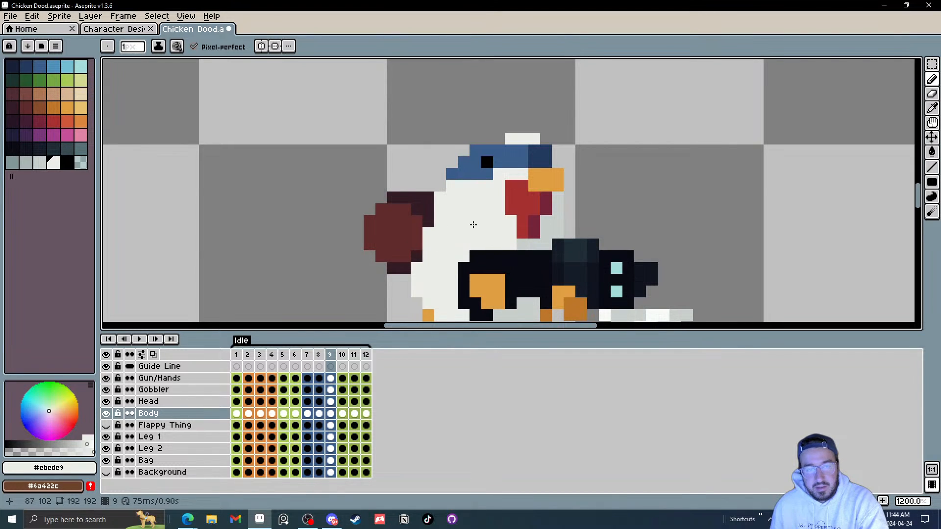
key("Left")
key("Right")
key("Left")
key("Left")
key("Right")
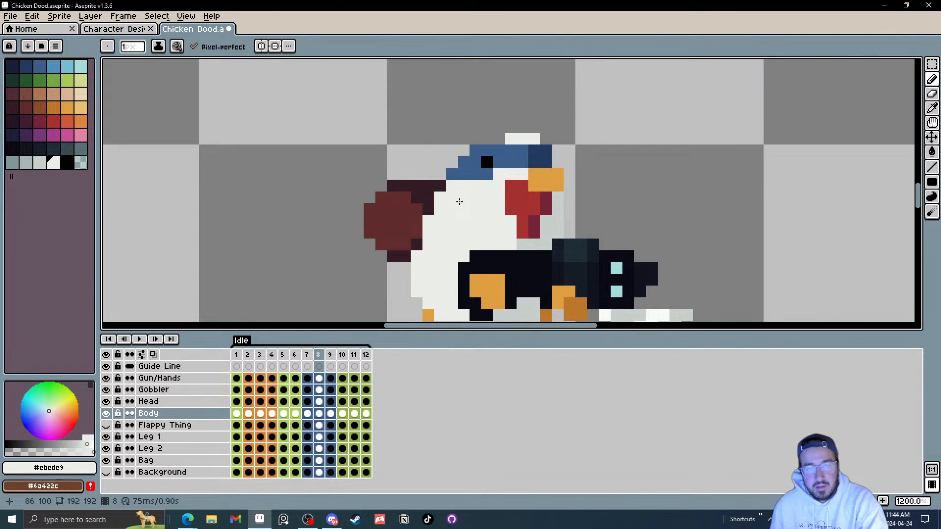
key("Right")
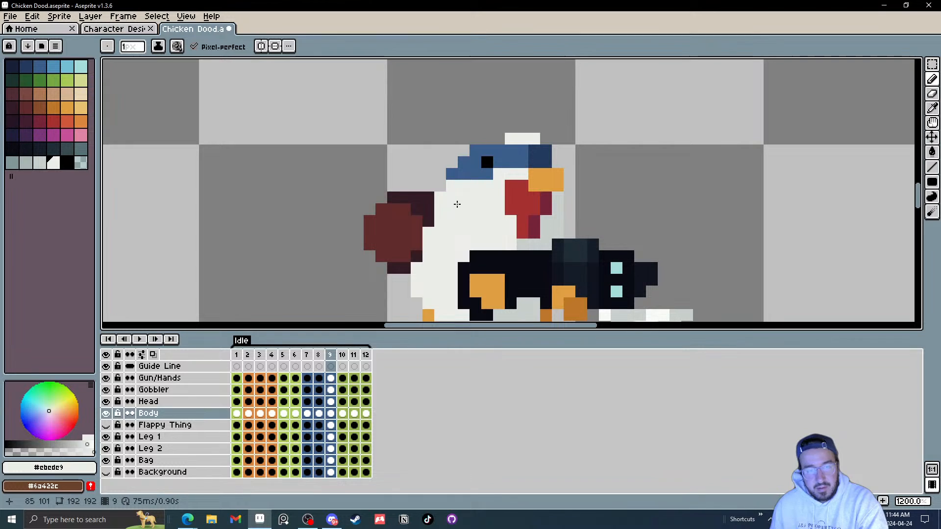
key("Right")
key("Left")
key("Left")
key("Right")
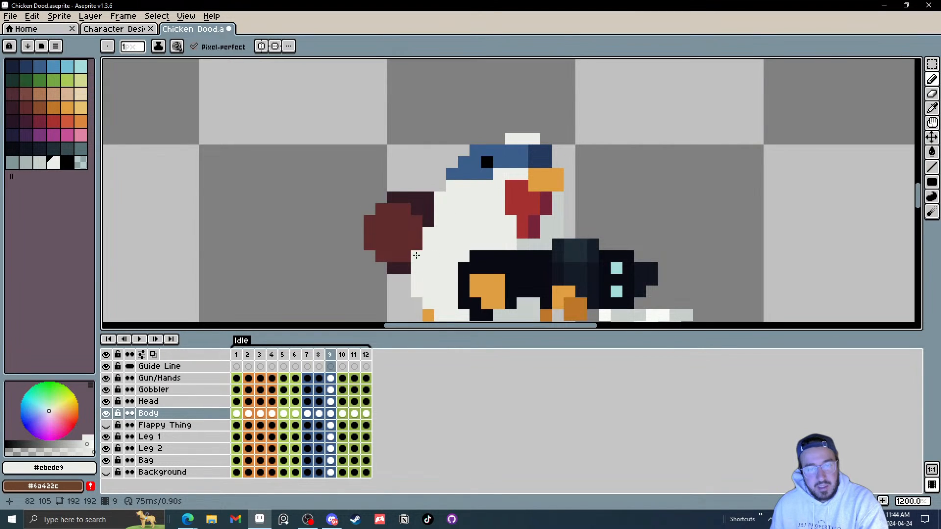
key("Left")
key("Left")
key("Right")
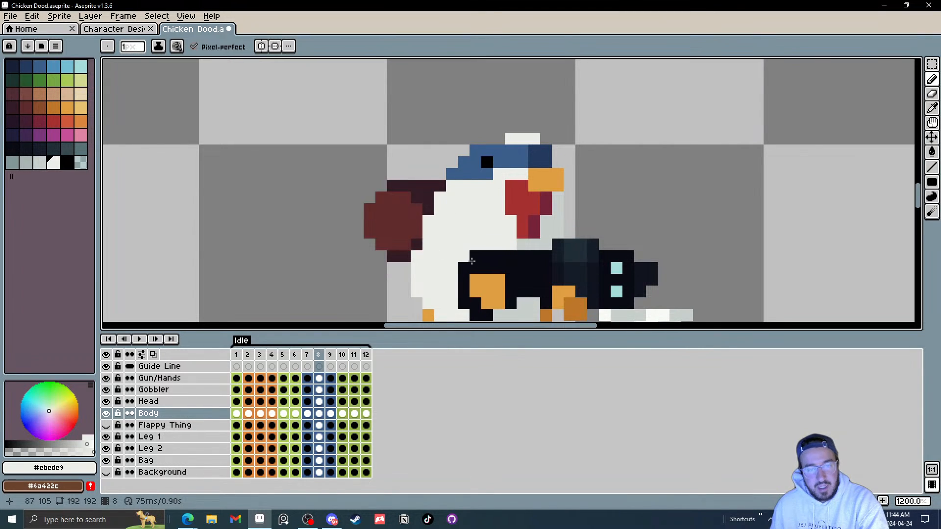
key("Left")
key("Left")
key("Right")
key("Right")
key("Right")
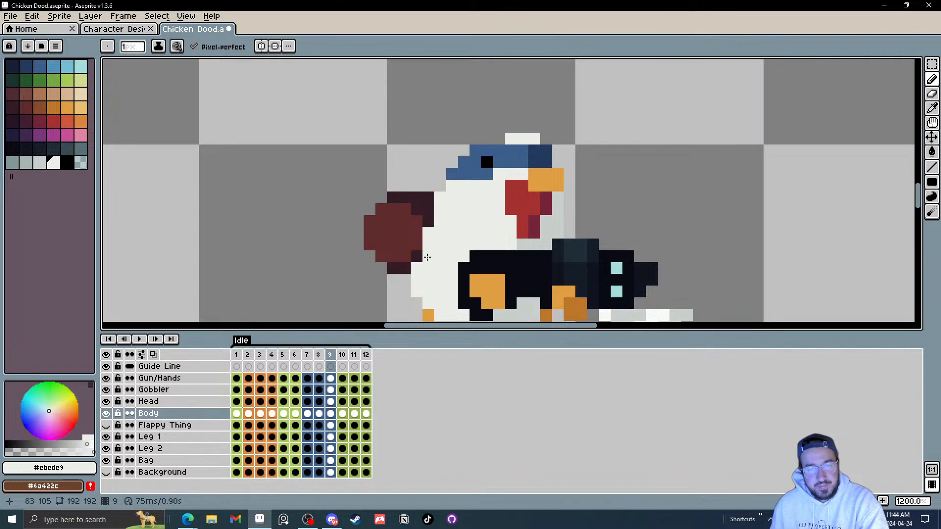
key("Right")
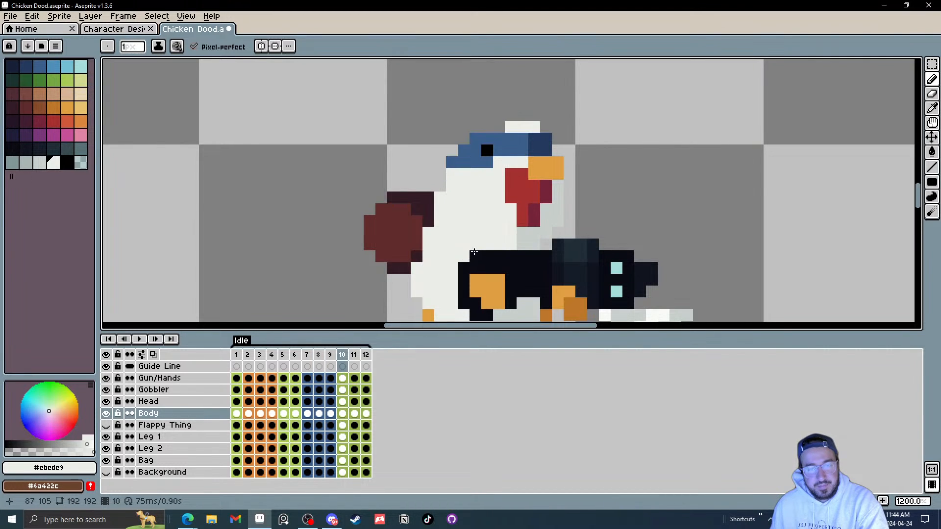
scroll(503, 249, "down", 3)
key("Right")
key("Right")
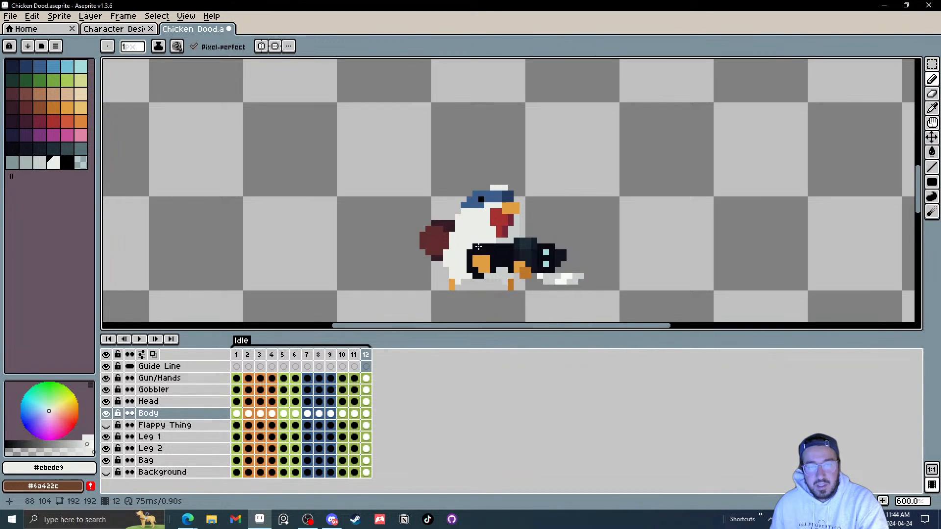
Step: Erase stray pixels along the wing's lower edge on the Body layer in frame 12 and frame 1
scroll(470, 242, "up", 4)
key("e")
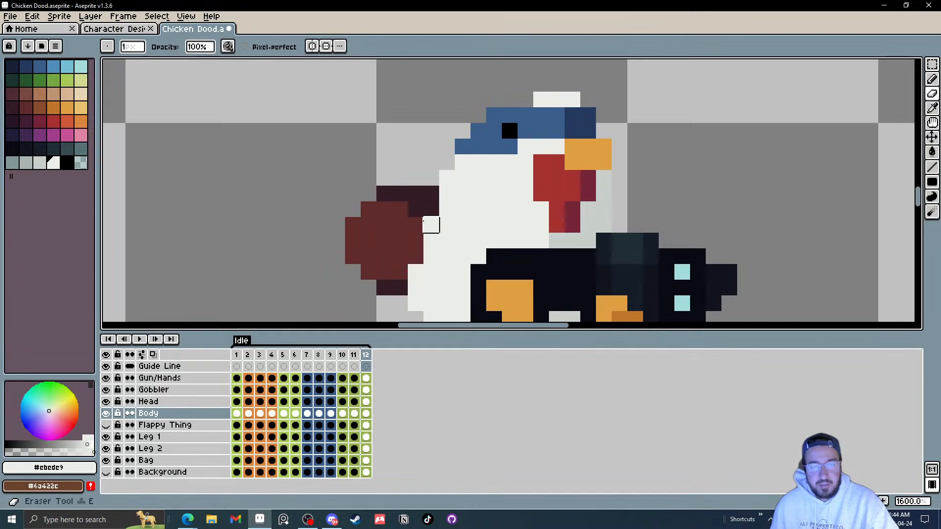
left_click(431, 224)
left_click(416, 272)
key("b")
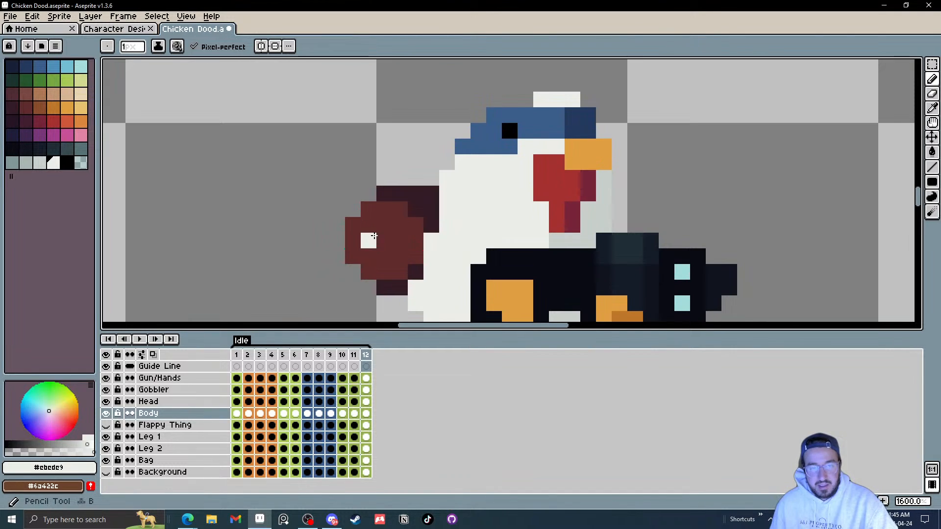
key("Right")
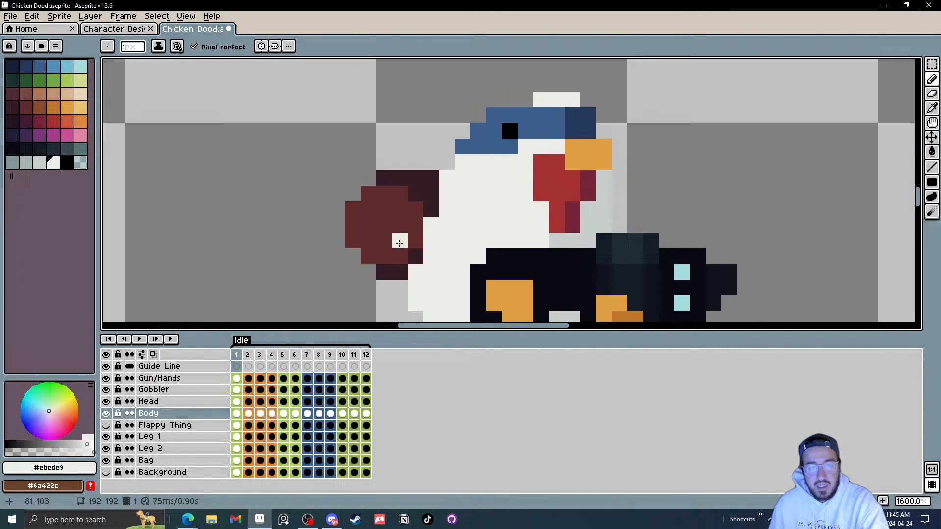
key("e")
left_click(416, 272)
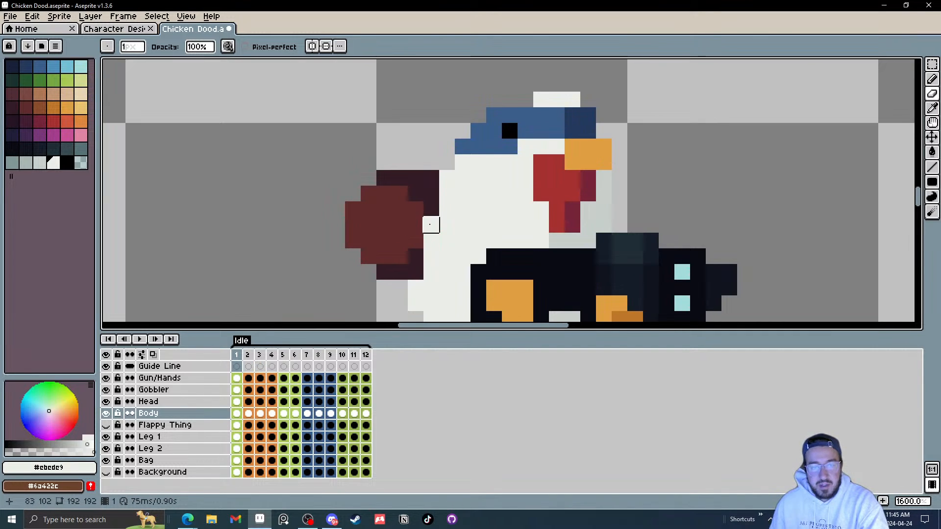
Step: Play the Idle animation to review the edits, then save the file
key("period")
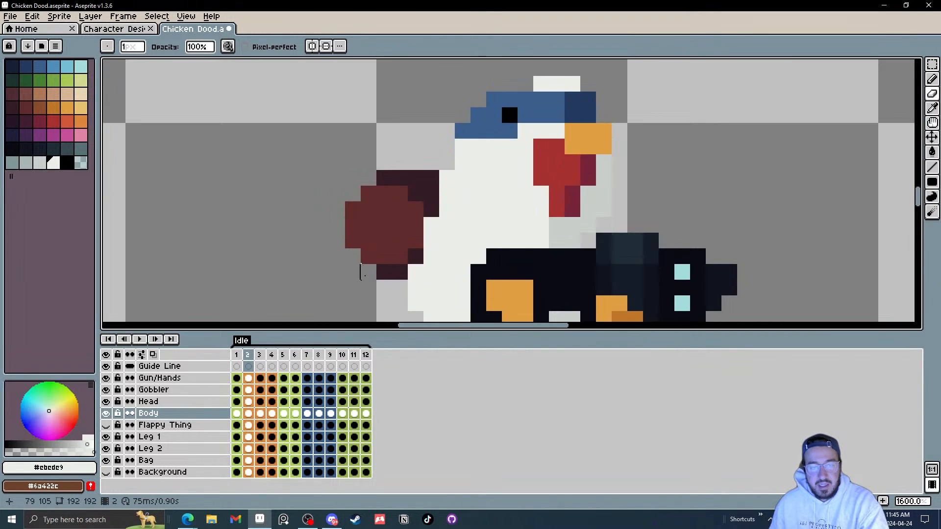
scroll(400, 272, "down", 4)
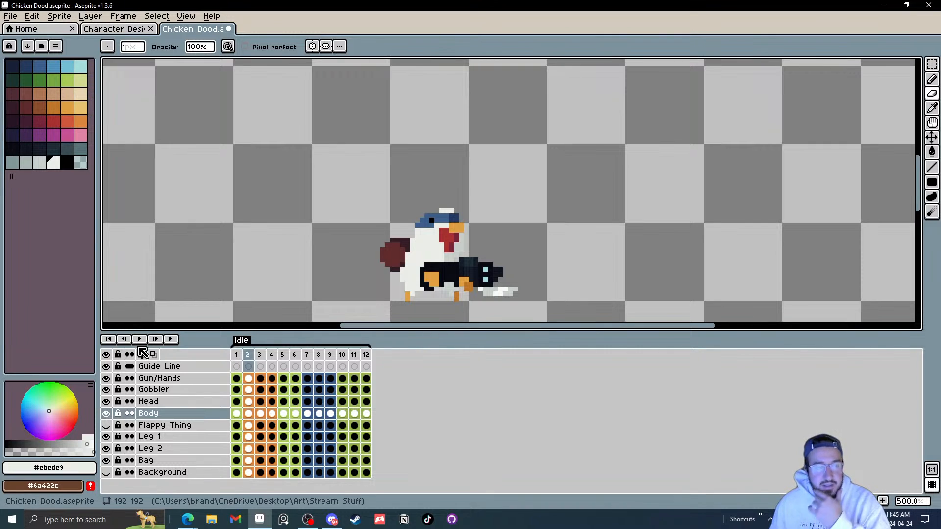
left_click(150, 339)
scroll(575, 234, "down", 3)
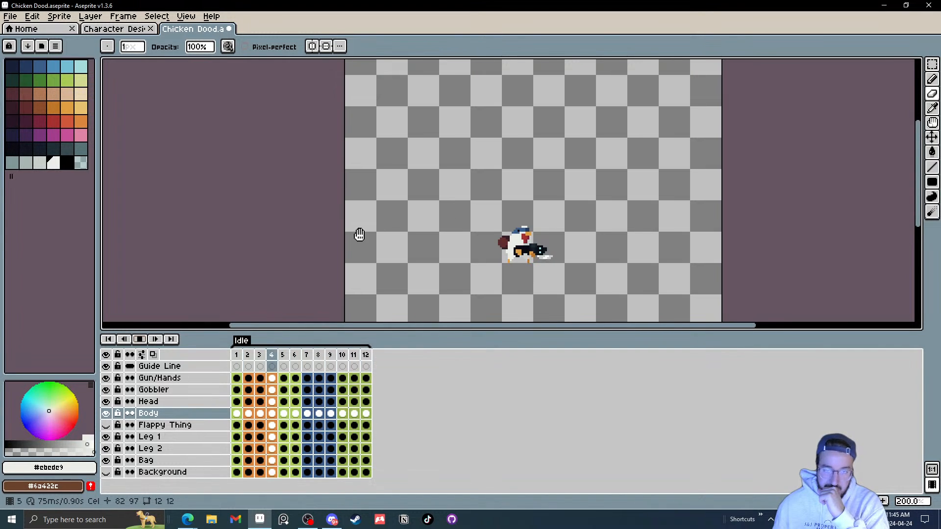
left_click(10, 17)
left_click(39, 68)
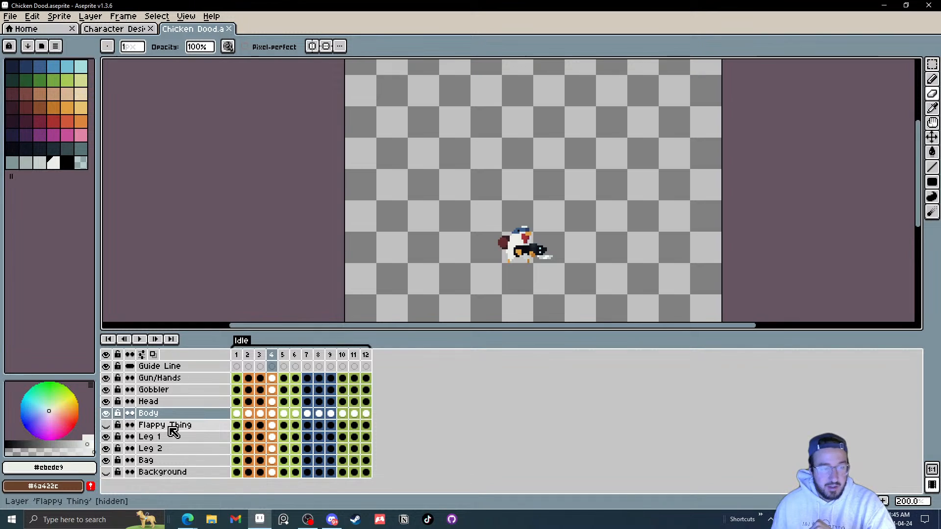
Step: Select the Bag layer with the Move tool and step through the Idle frames to examine the bag's position
left_click(180, 460)
key("v")
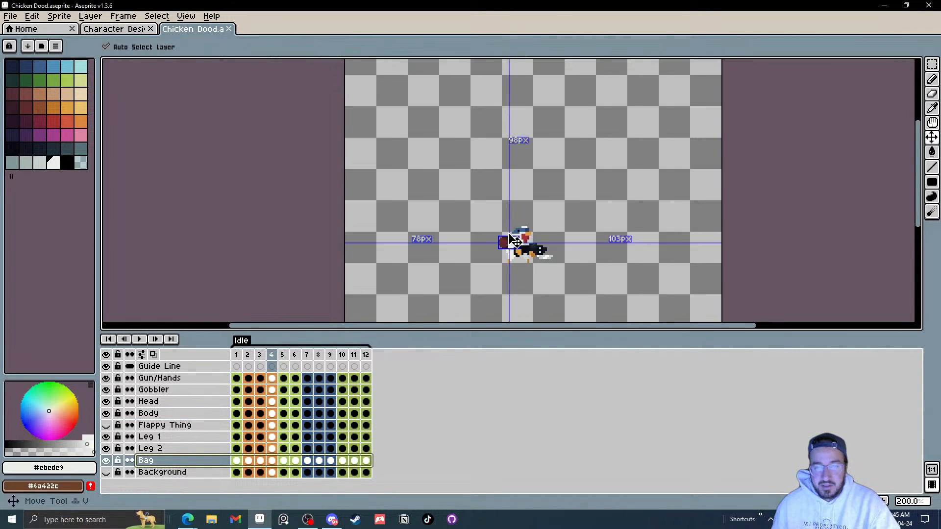
scroll(508, 253, "up", 4)
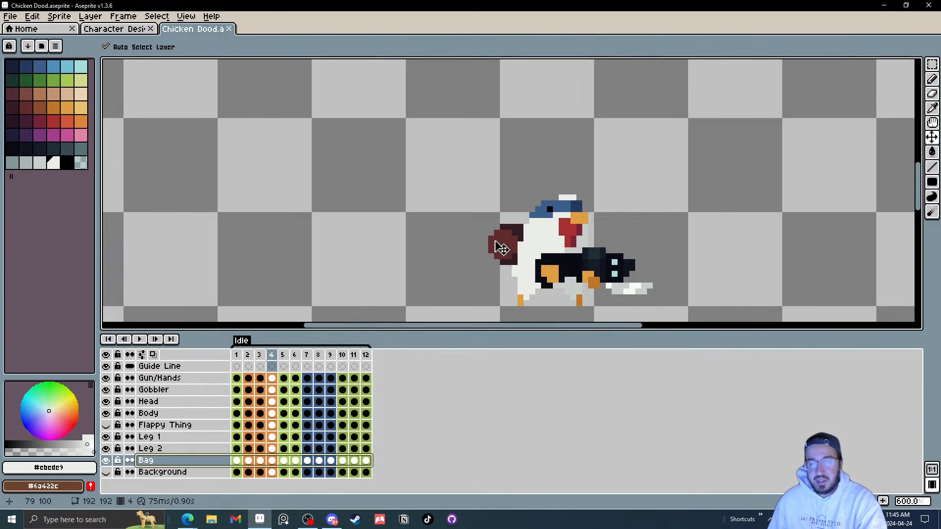
key("period")
key("period")
key("period")
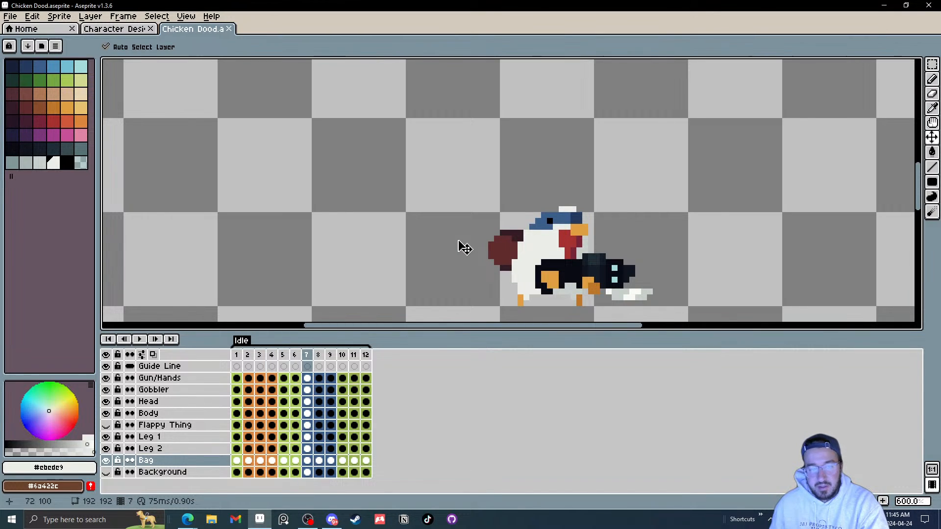
left_click(236, 354)
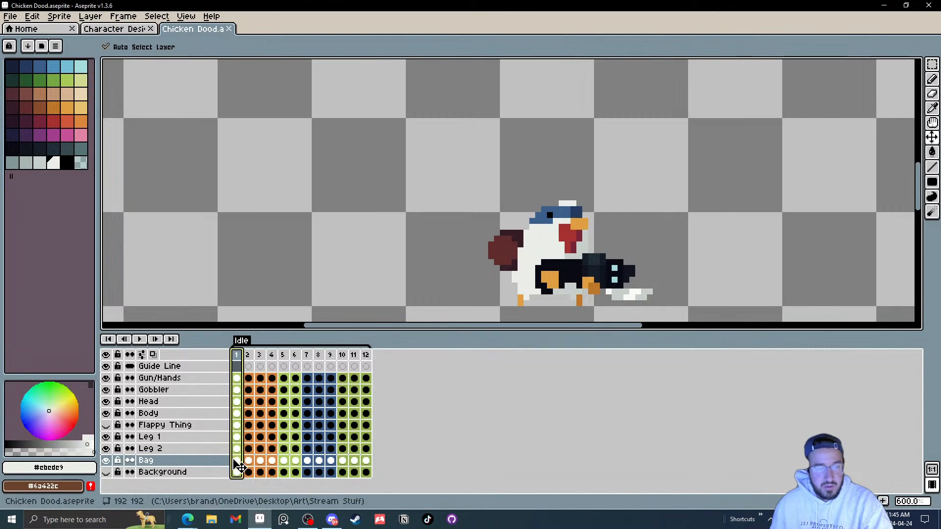
key("period")
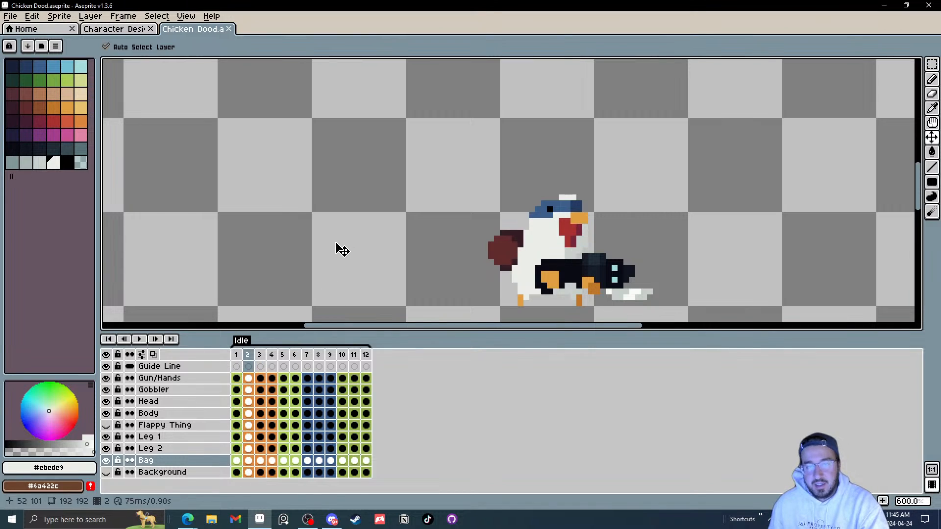
key("period")
key("period")
key("period")
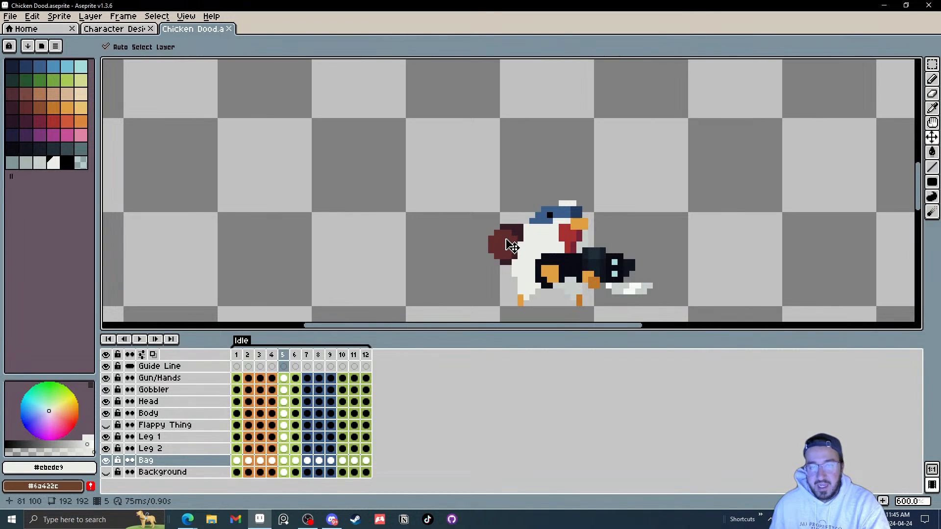
scroll(509, 246, "up", 3)
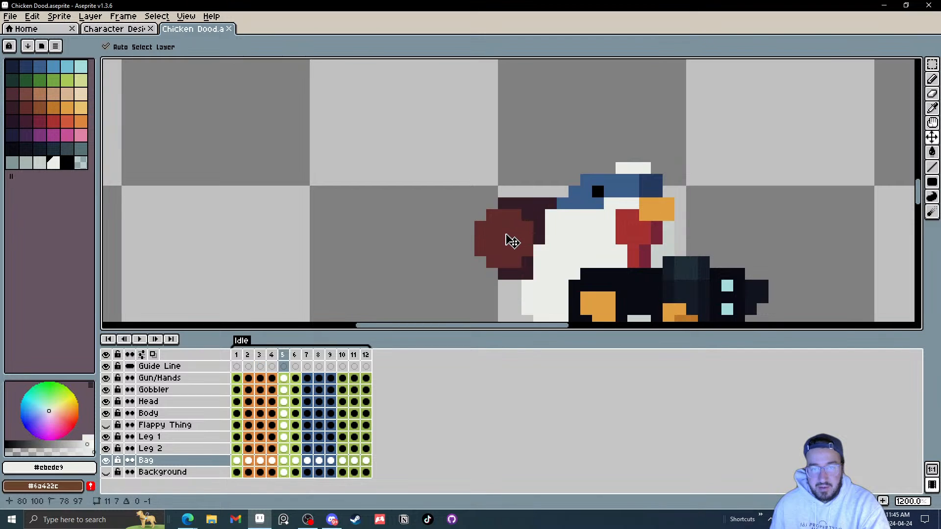
scroll(514, 240, "down", 4)
scroll(523, 242, "up", 2)
key("period")
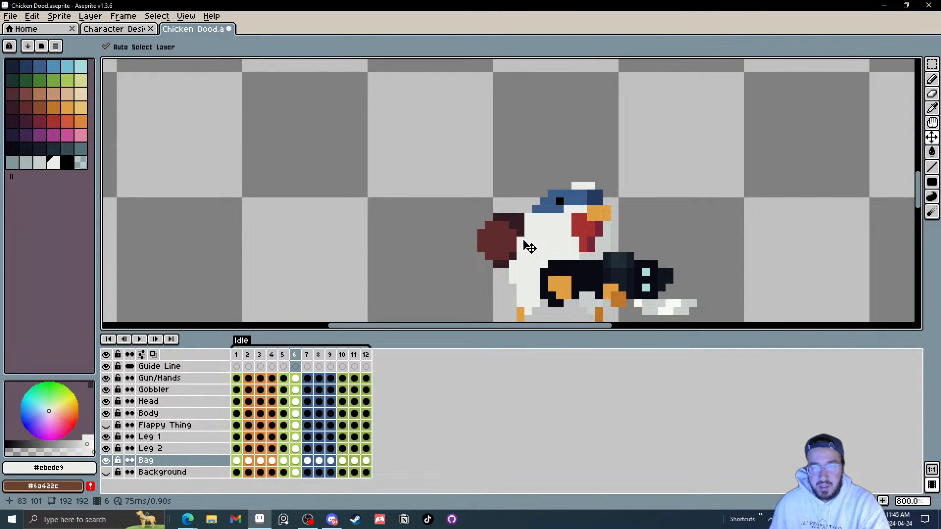
key("period")
left_click_drag(526, 249, 521, 204)
key("period")
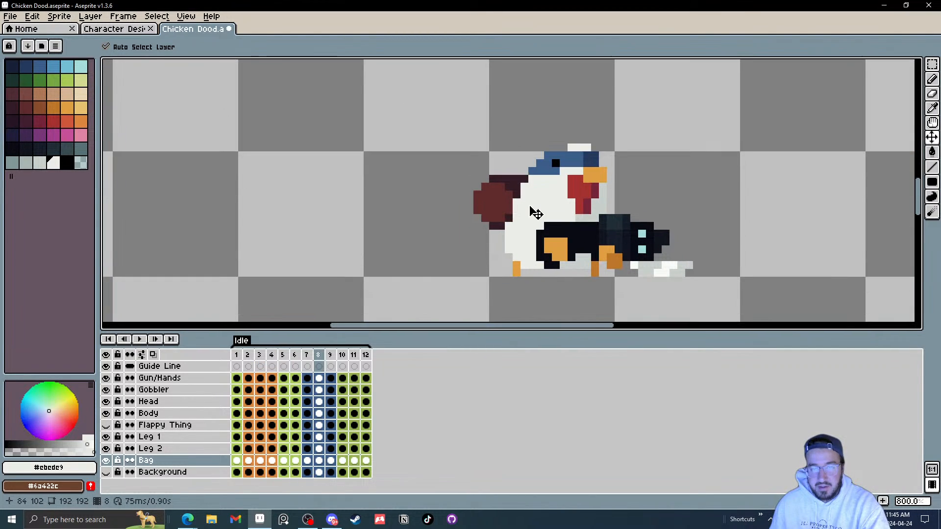
key("period")
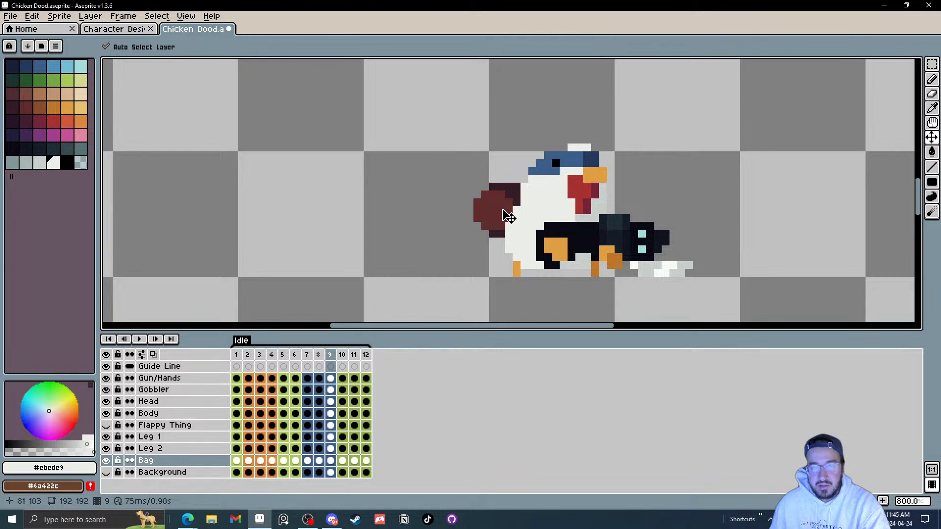
key("period")
key("Left")
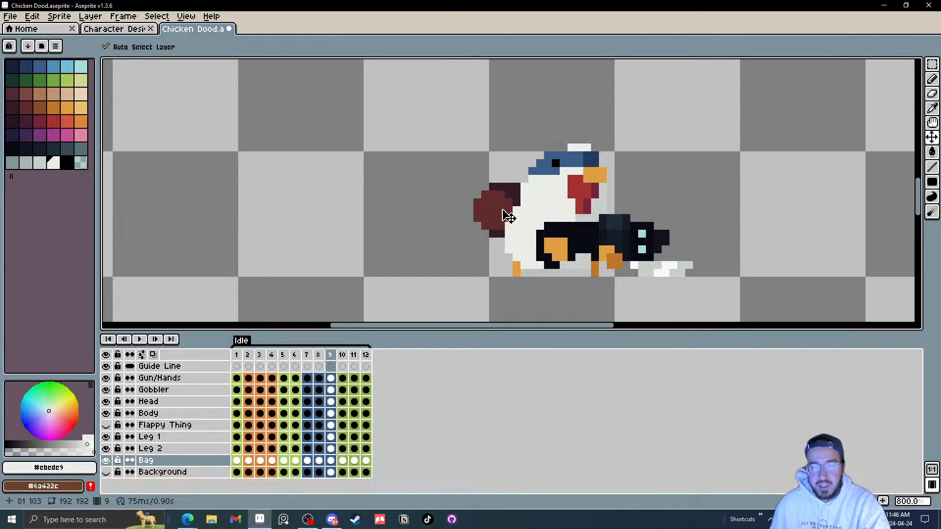
key("Right")
Step: Move the bag down slightly in frame 10
left_click_drag(497, 208, 503, 221)
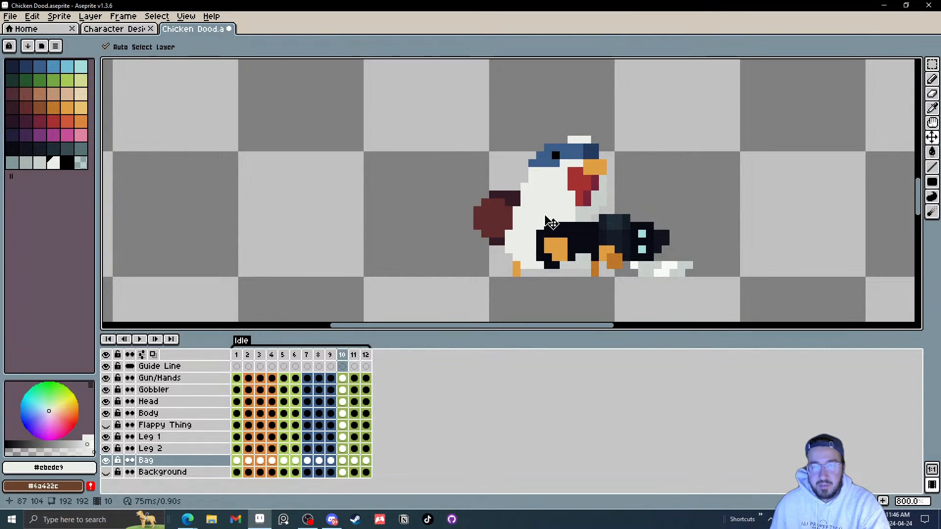
key("period")
key("period")
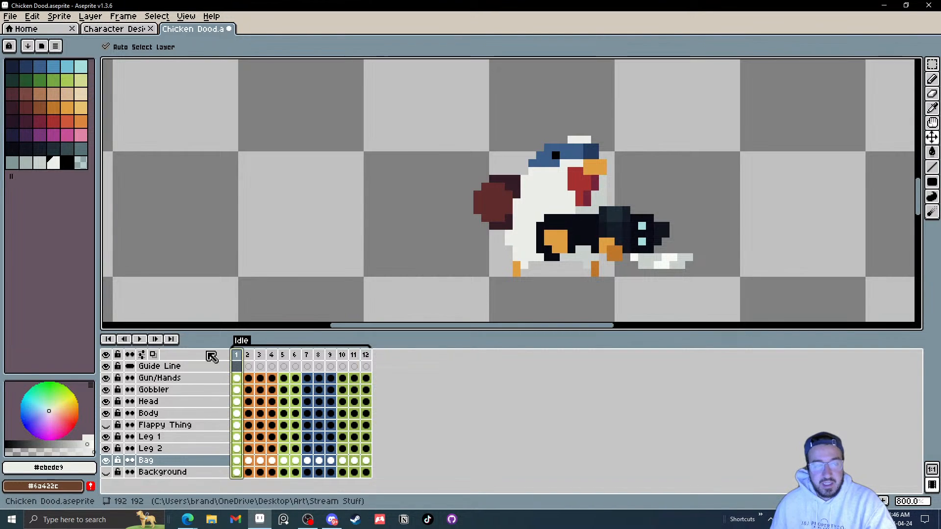
Step: Play the Idle animation to check the bag's movement, then save the file
left_click(139, 339)
scroll(573, 188, "down", 5)
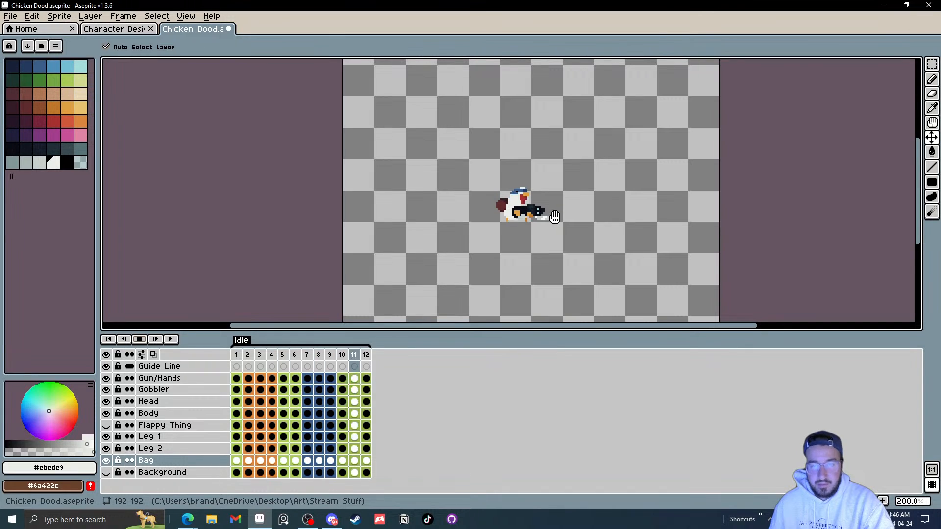
scroll(534, 211, "up", 4)
scroll(467, 253, "up", 4)
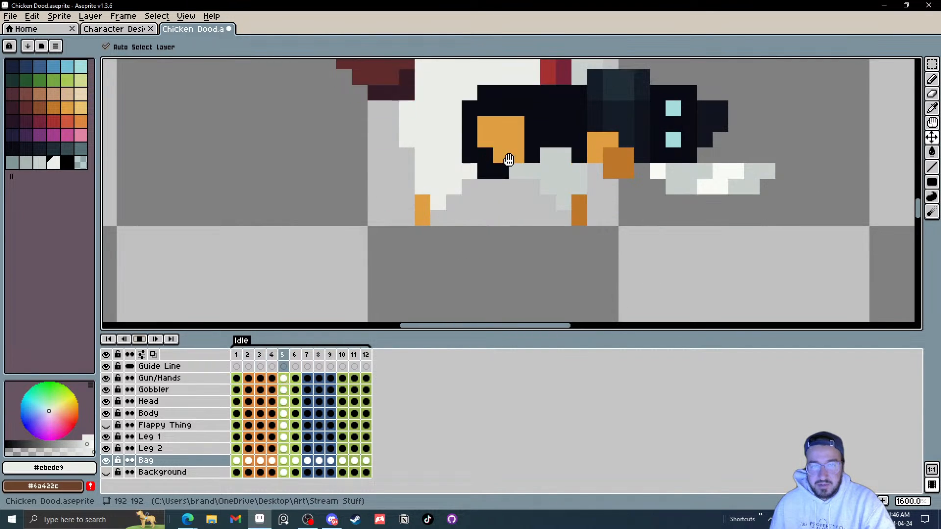
left_click(9, 17)
left_click(14, 75)
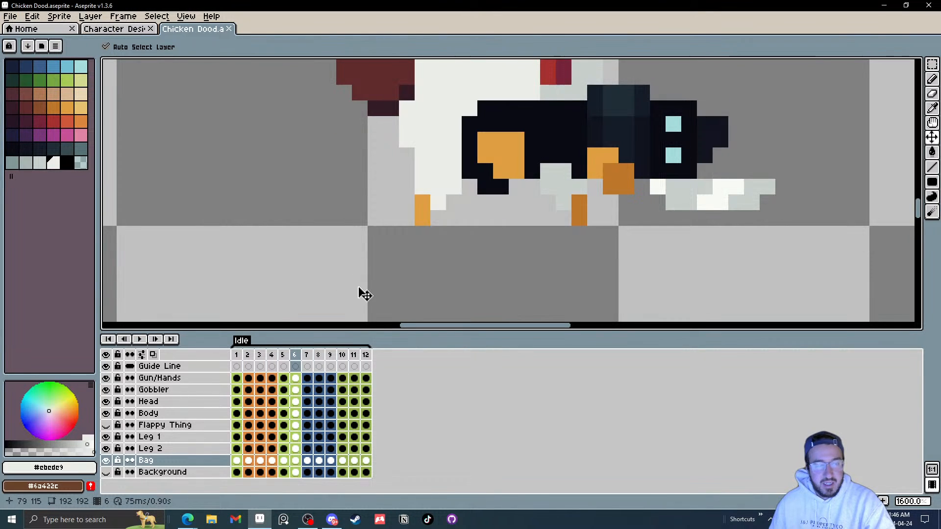
Step: Erase a stray dark pixel below the wing on the Body layer in frame 8
left_click(237, 414)
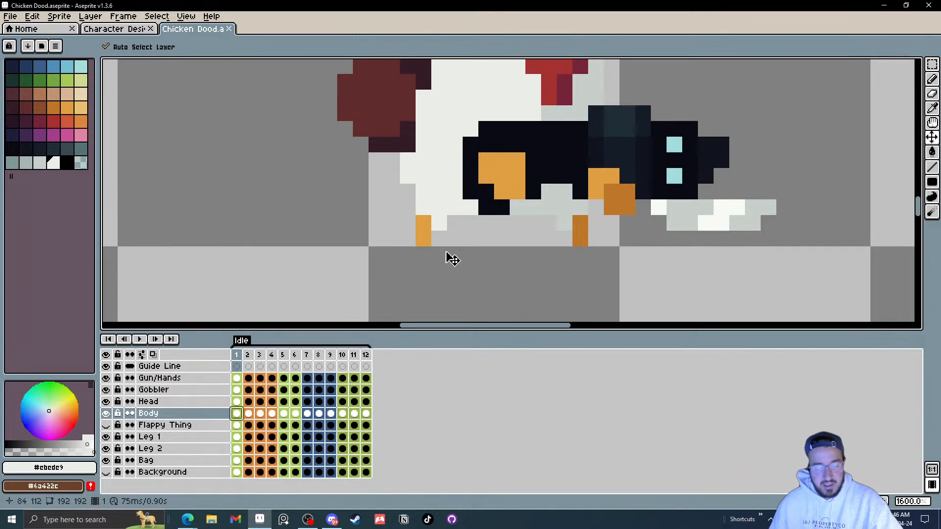
key("e")
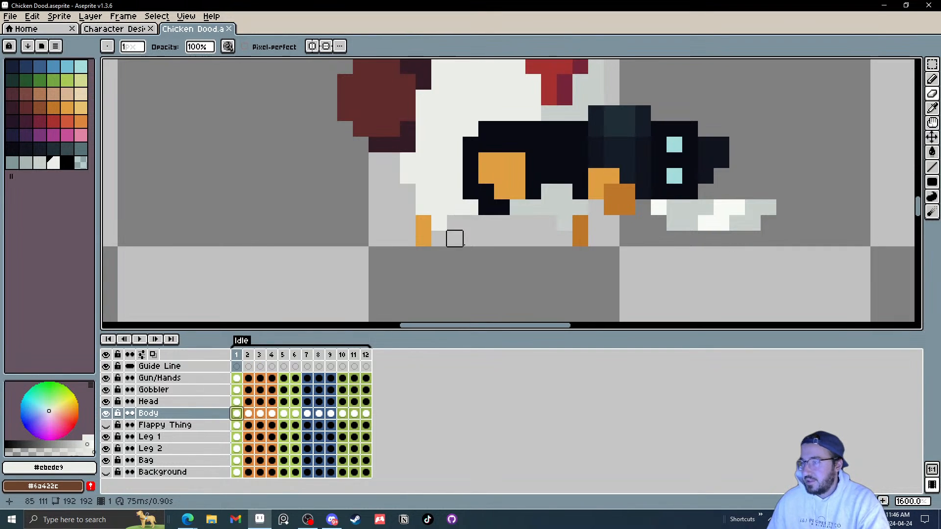
key("Right")
key("Right")
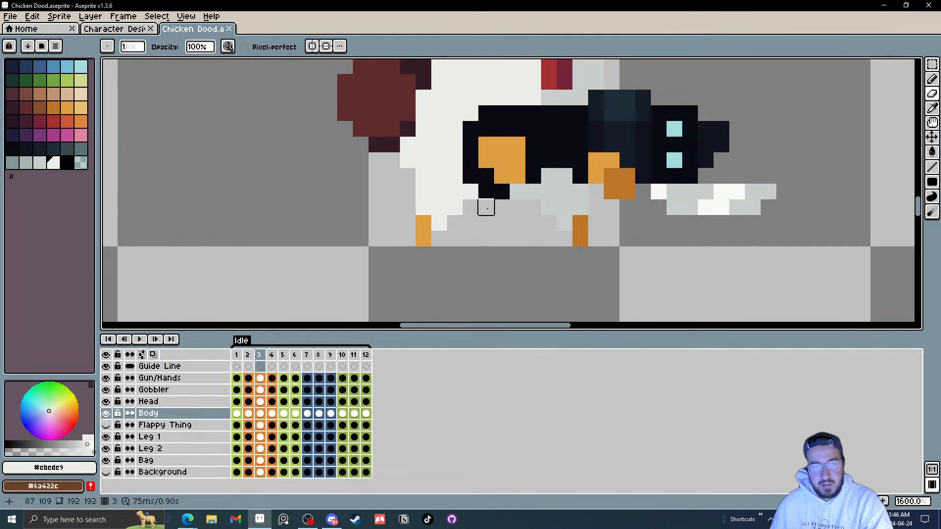
key("Right")
key("Right")
key("Right")
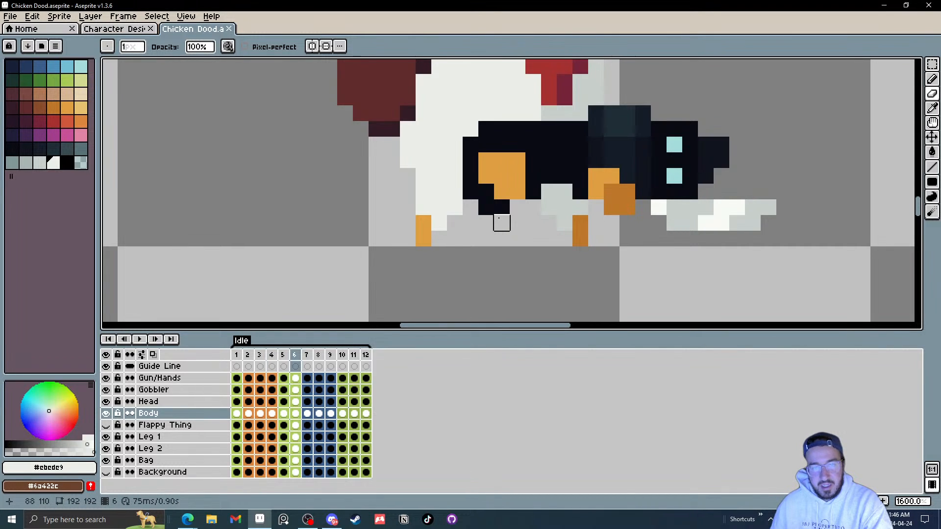
key("Right")
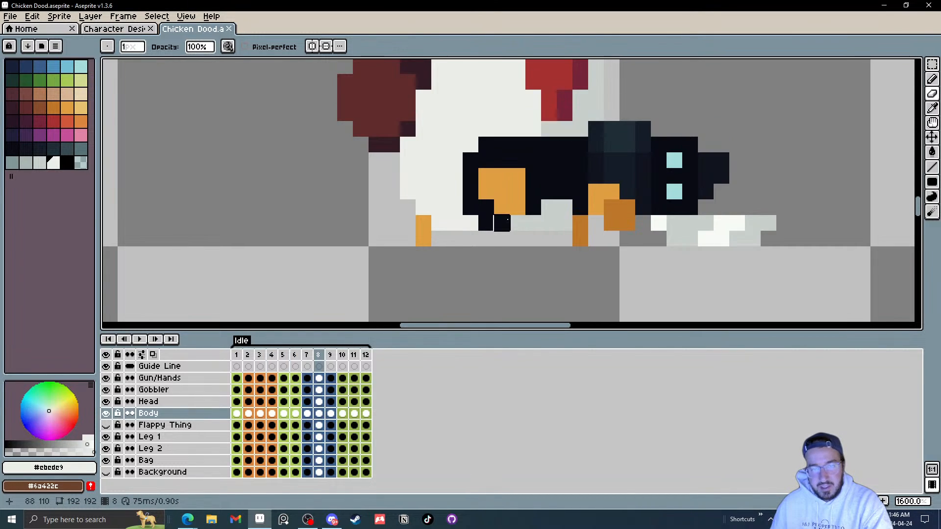
key("Right")
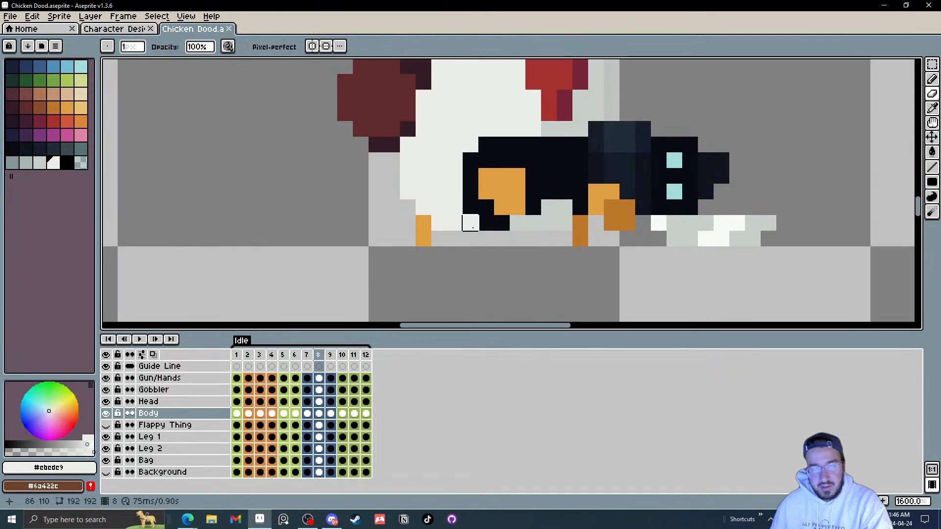
left_click(470, 223)
key("Left")
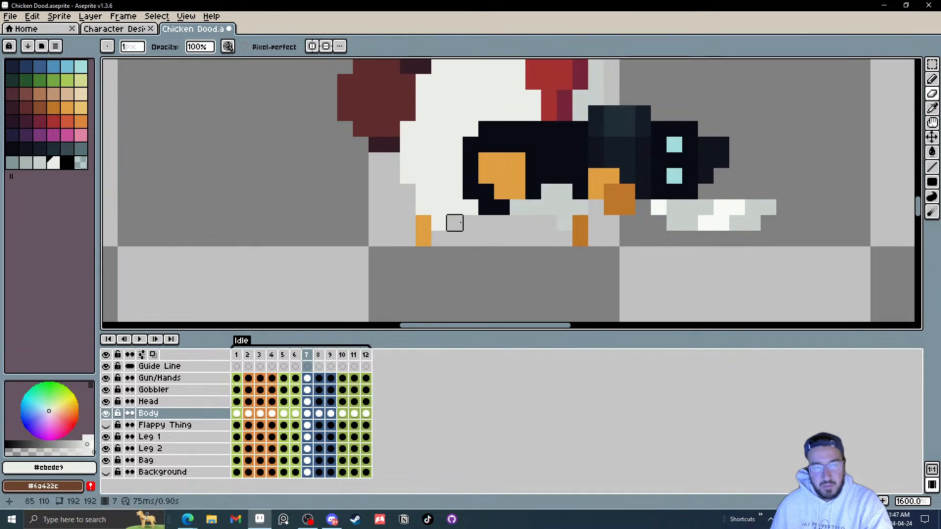
Step: Erase two pixels along the body's lower edge on the Body layer in frame 11
scroll(454, 238, "up", 3)
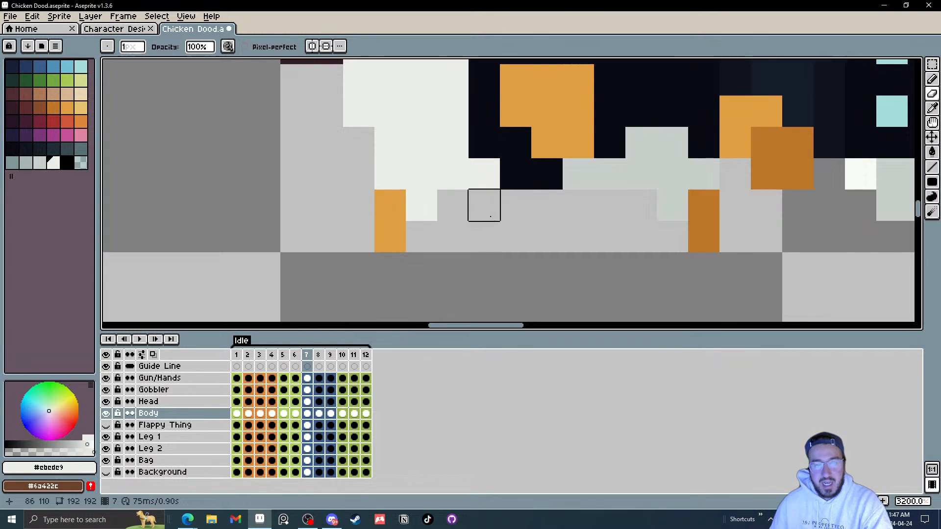
key("period")
key("period")
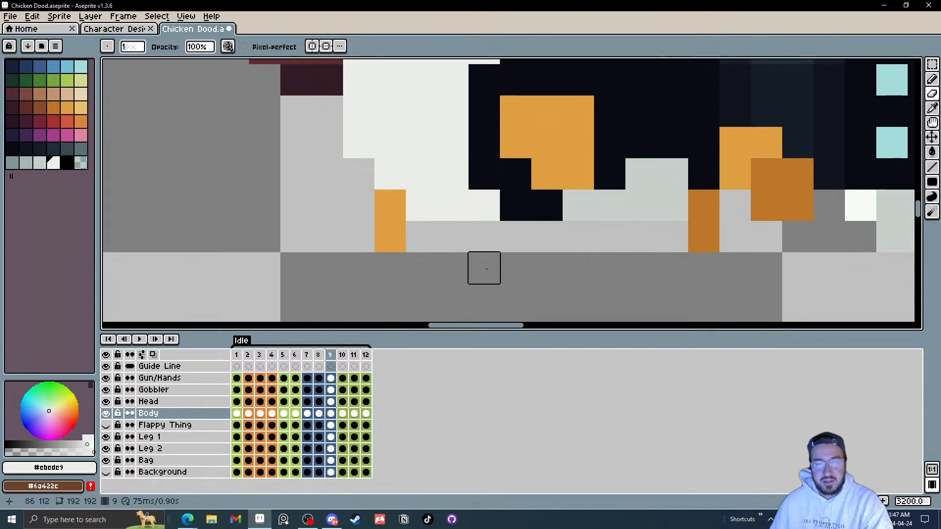
key("period")
key("period")
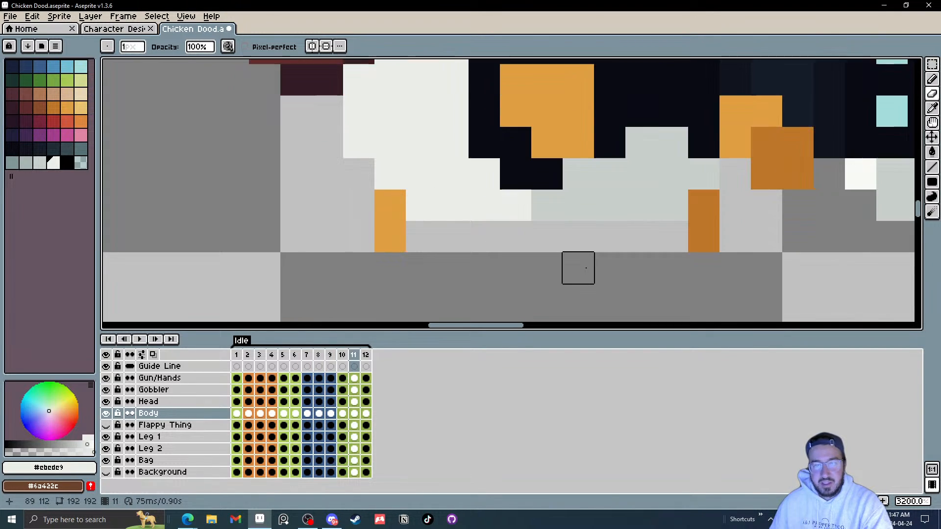
key("comma")
key("period")
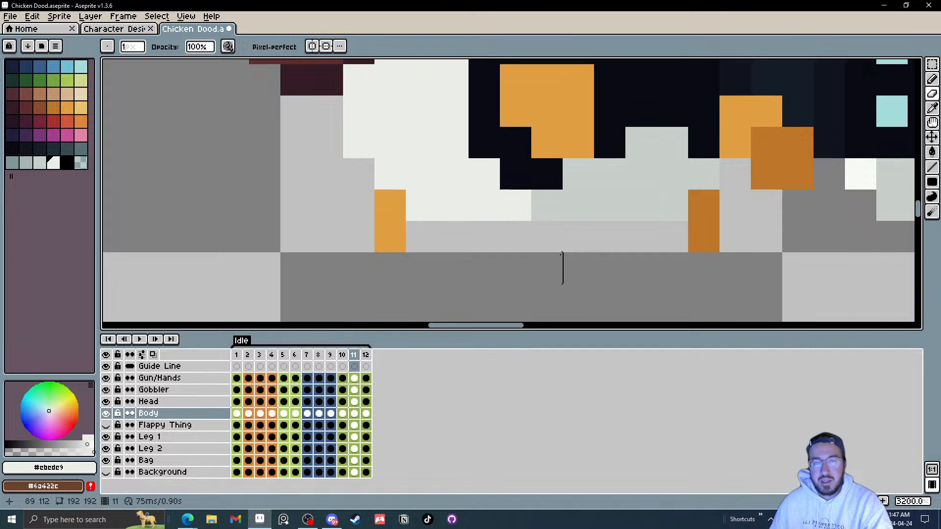
left_click(516, 205)
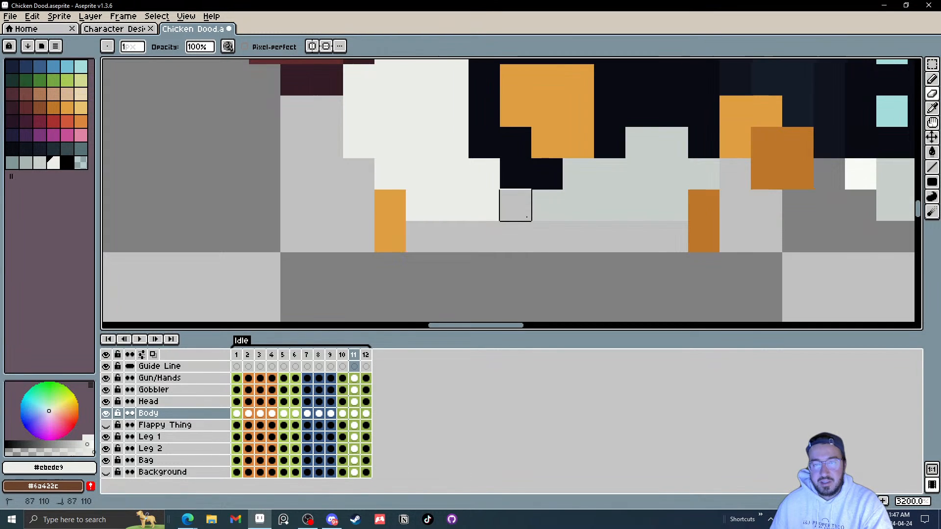
left_click(547, 205)
key("period")
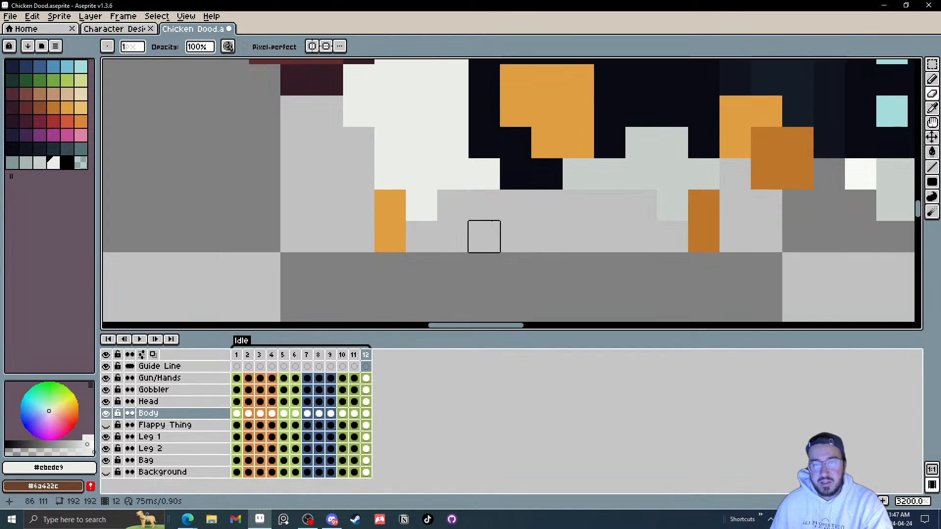
Step: Sample the light grey #c7cfcc with the eyedropper and pencil a pixel along the body's lower edge in frame 12
key("b")
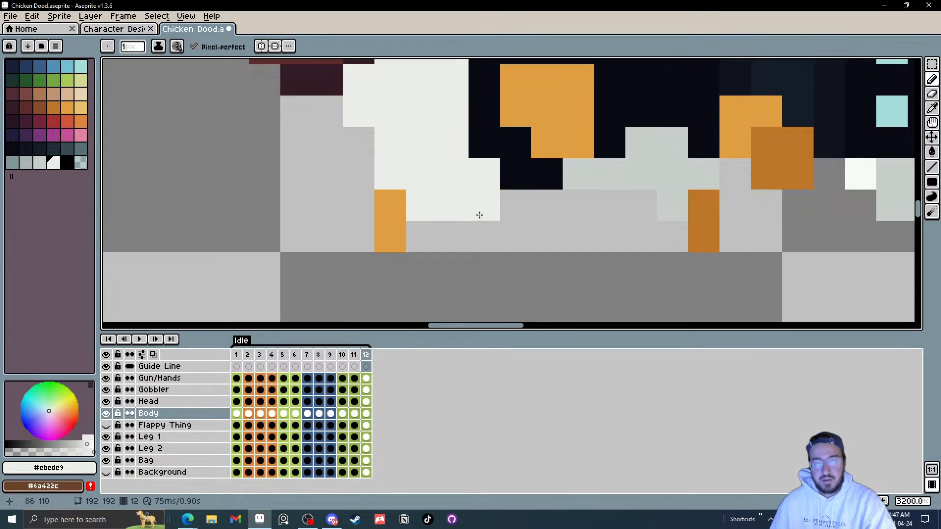
key("comma")
key("period")
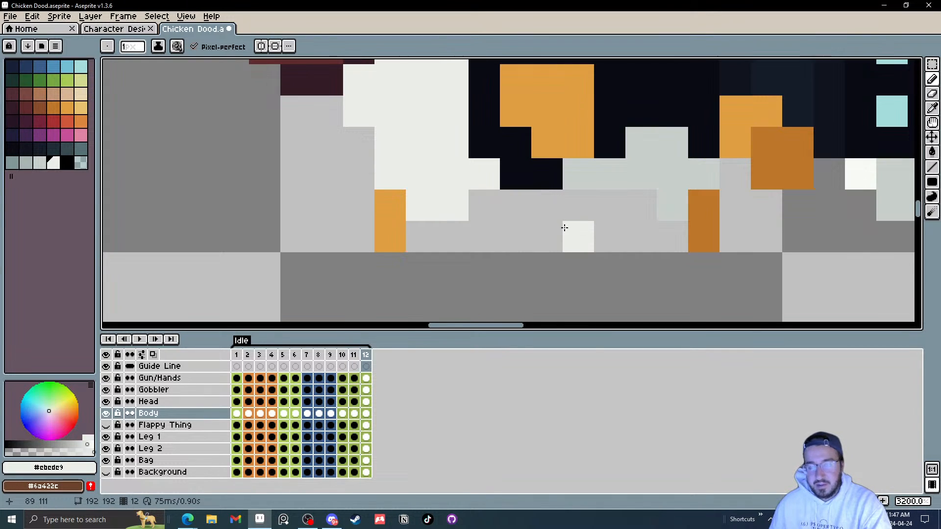
key("i")
left_click(642, 179)
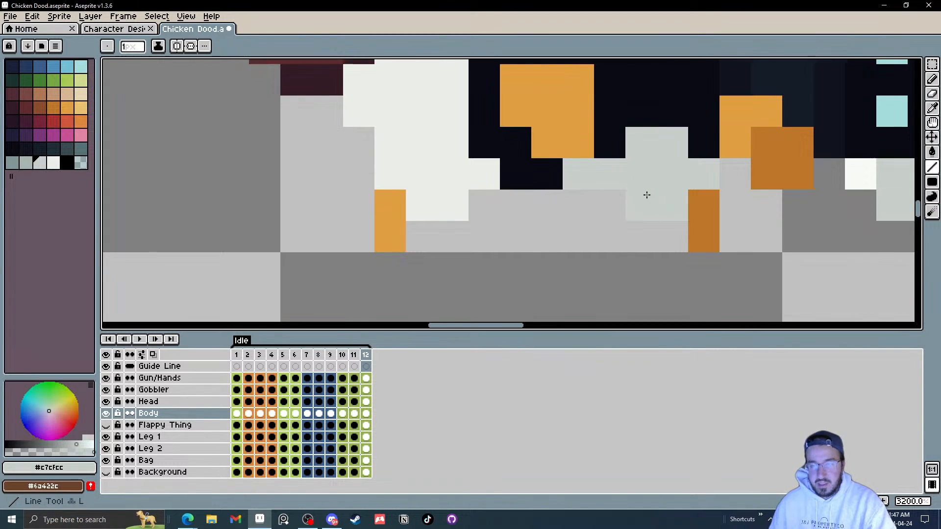
key("b")
left_click(638, 211)
key("Left")
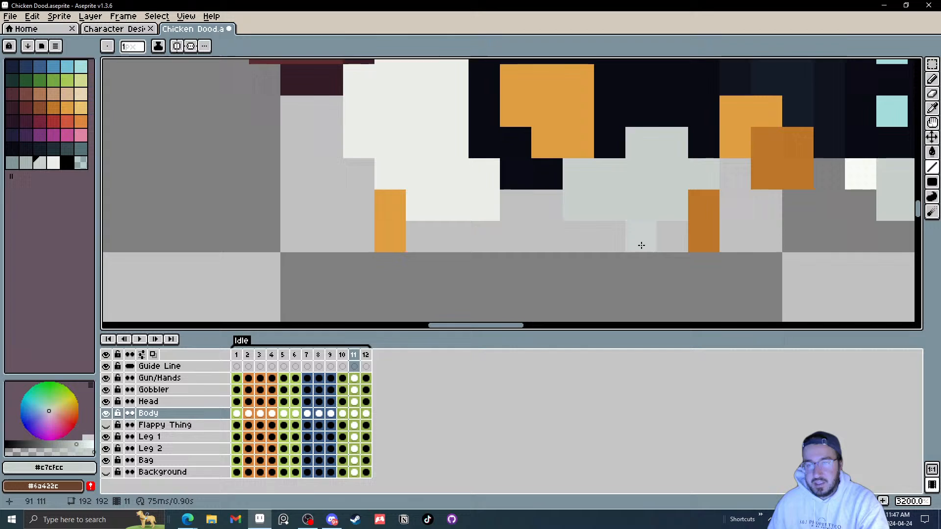
key("Right")
Step: Pencil more light grey pixels along the body's lower edge in frame 12 and frame 1
left_click(597, 205)
key("Right")
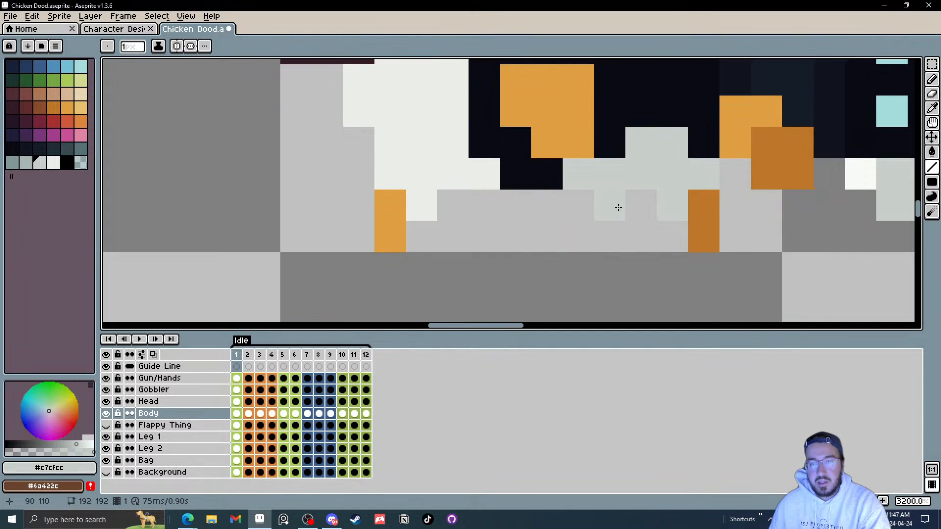
left_click(640, 206)
left_click(613, 205)
key("Left")
key("Right")
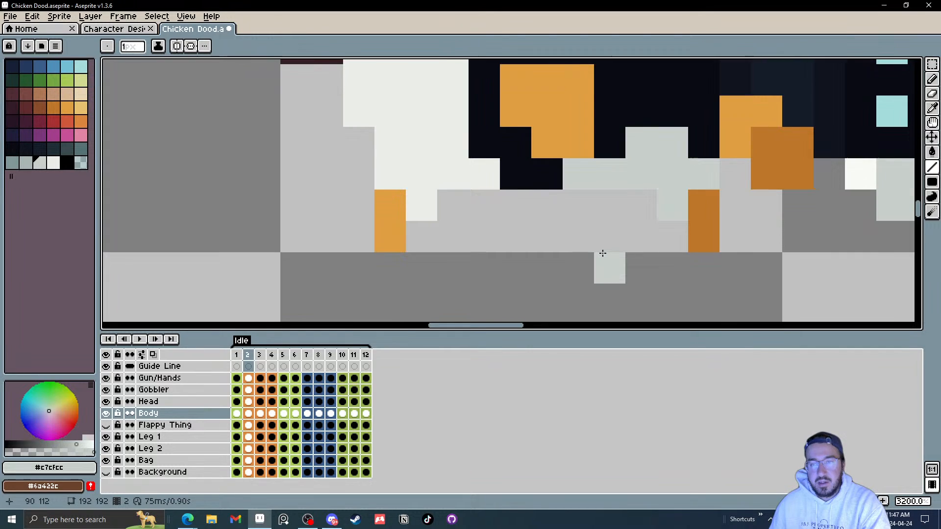
Step: Step through the Idle frames and play the animation to review the body cleanup
key("Right")
key("Right")
key("Right")
key("Right")
key("Right")
key("Right")
key("Right")
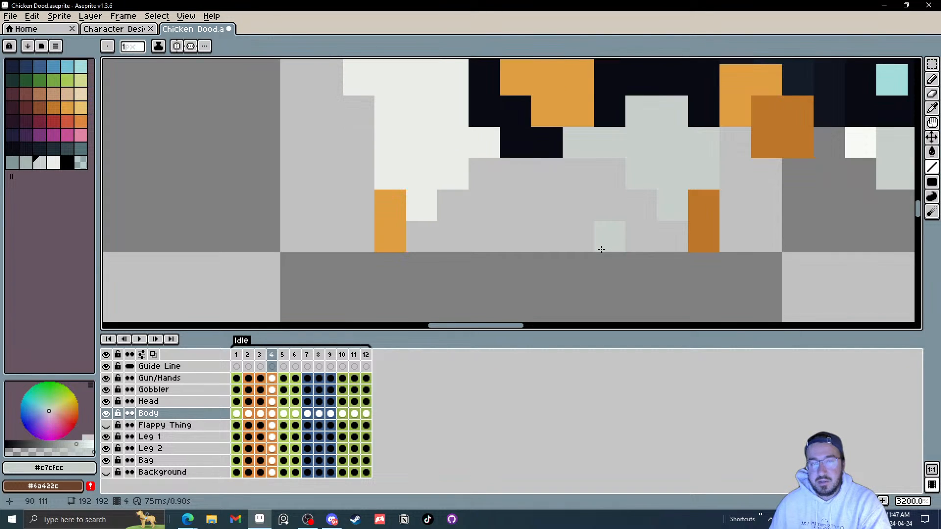
key("Right")
key("Right")
key("Right")
key("Right")
key("Right")
key("Right")
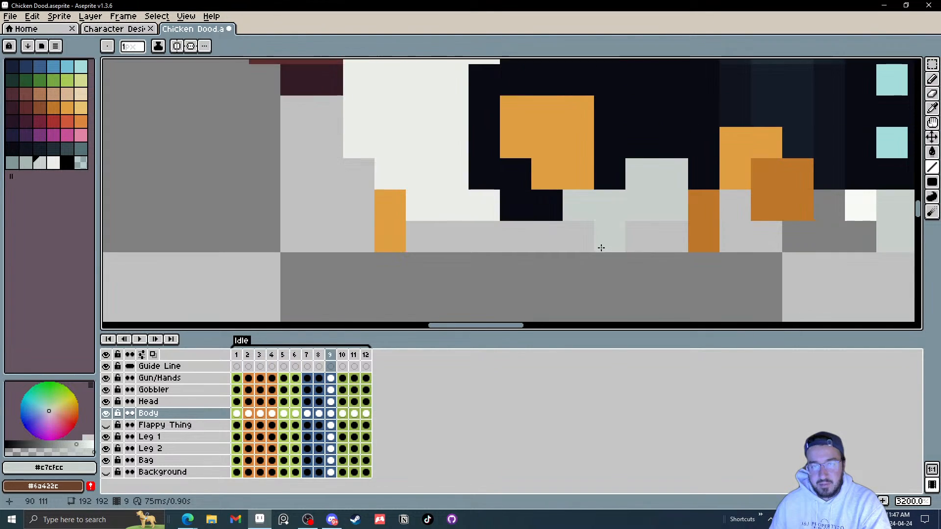
scroll(597, 245, "down", 6)
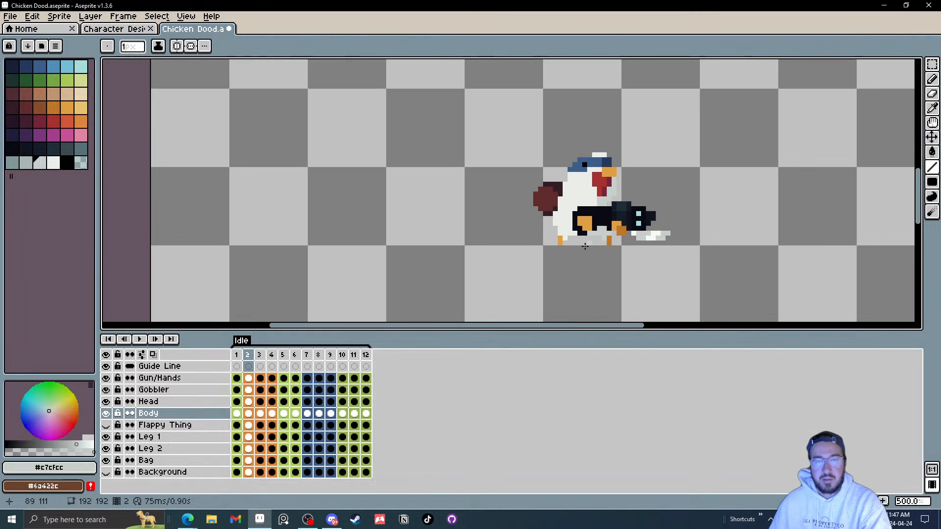
left_click(141, 340)
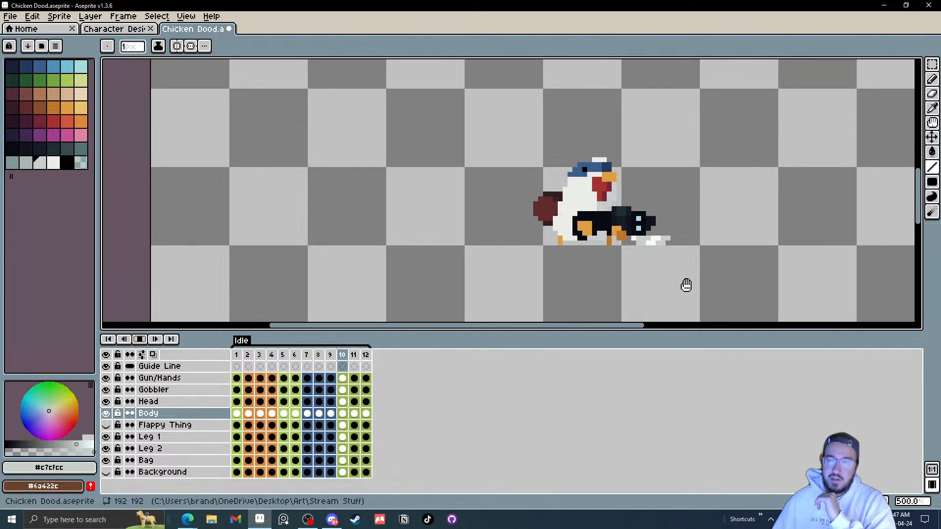
left_click_drag(685, 285, 633, 284)
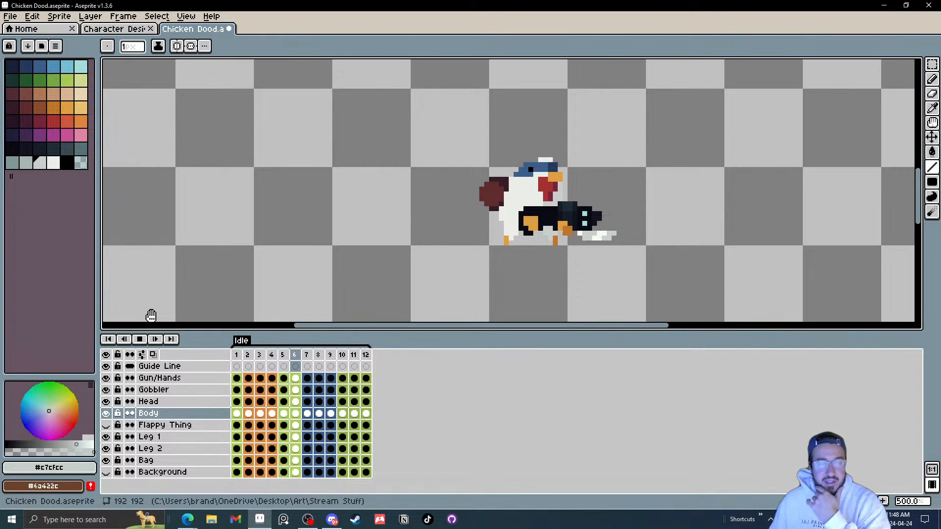
left_click(140, 339)
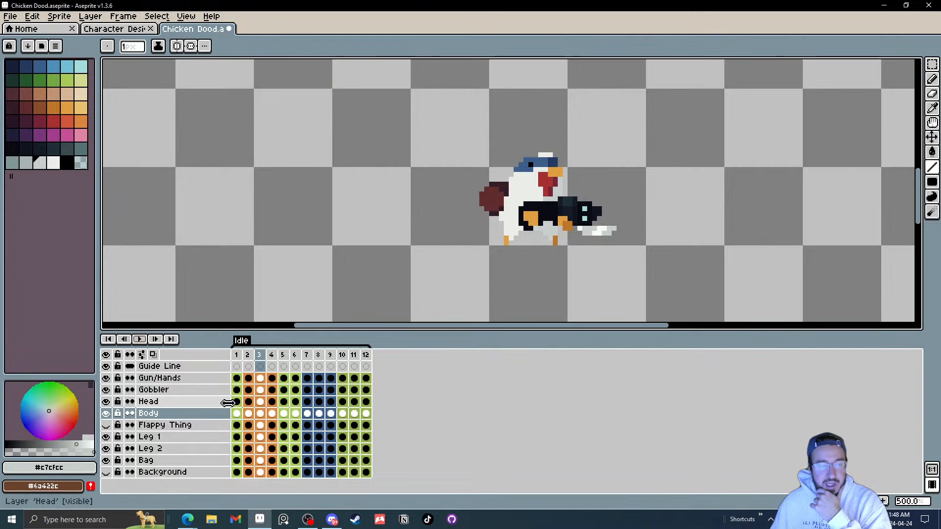
Step: Select the Gobbler layer in frame 1 and play the animation to review the gobbler's motion
left_click(237, 390)
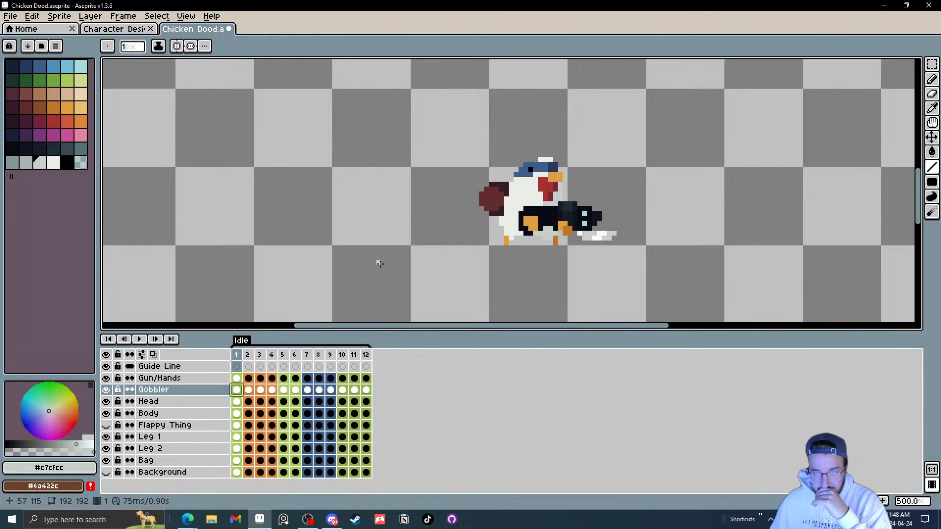
scroll(408, 249, "up", 2)
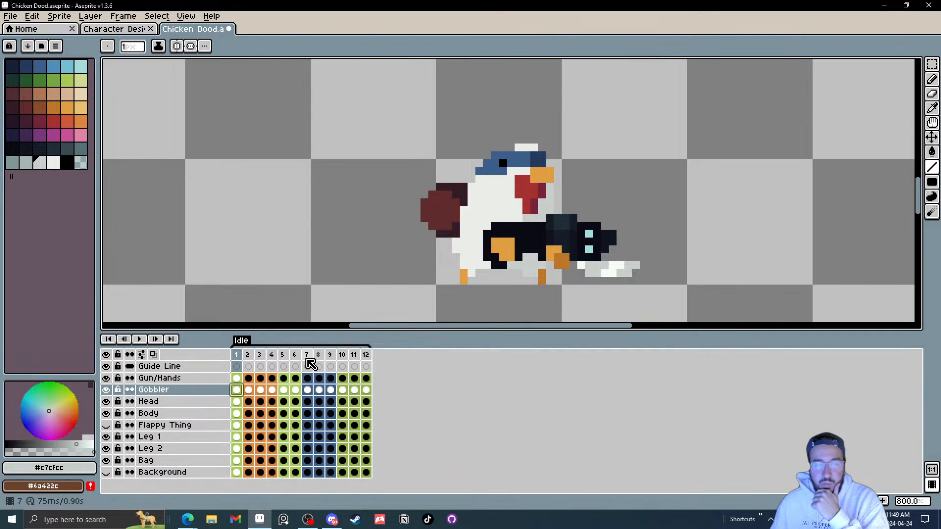
key("Return")
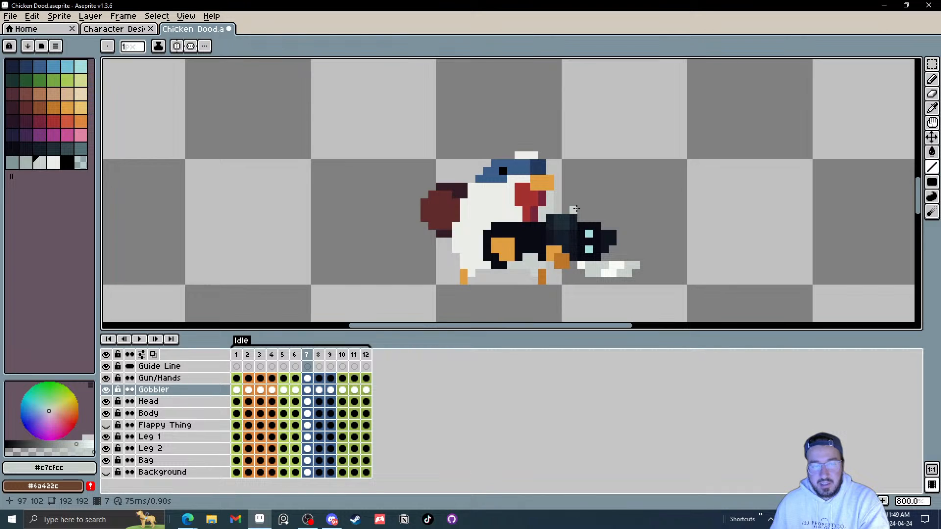
key("Right")
key("Right")
key("Right")
key("Right")
key("Right")
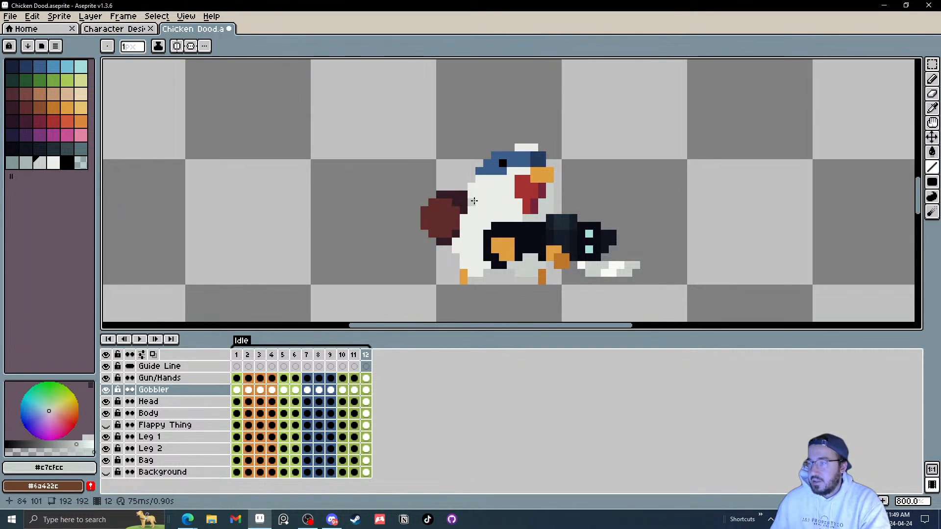
key("Return")
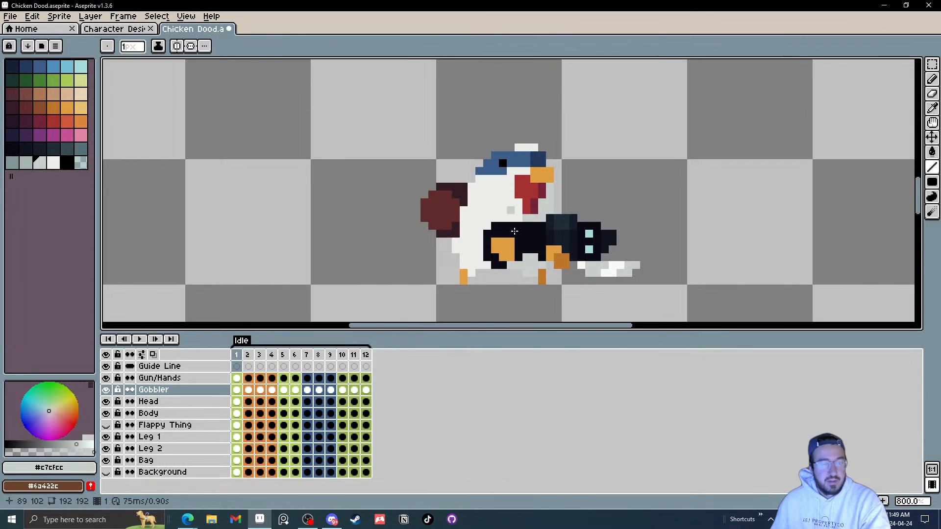
Step: Try to move a selection of the gobbler's lower pixels in frame 1, then undo the edits
key("m")
scroll(502, 214, "up", 2)
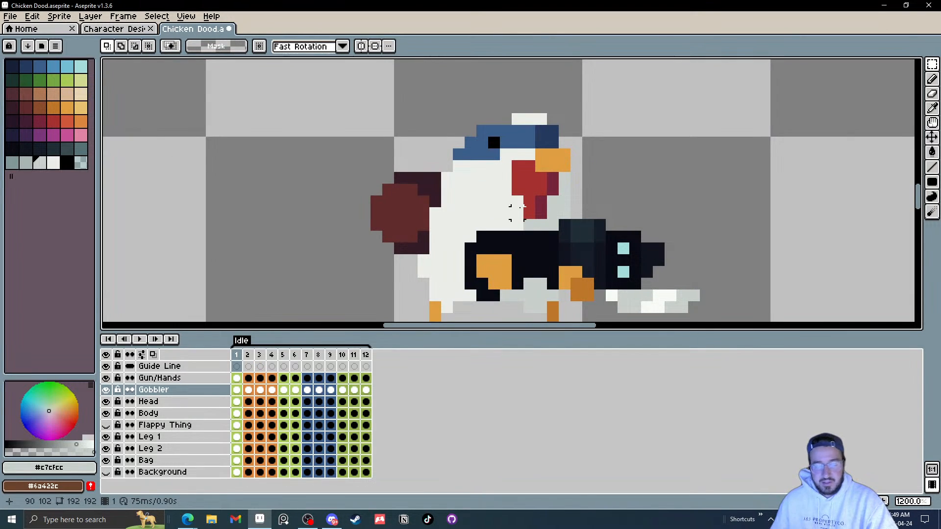
left_click_drag(570, 228, 494, 188)
left_click(643, 184)
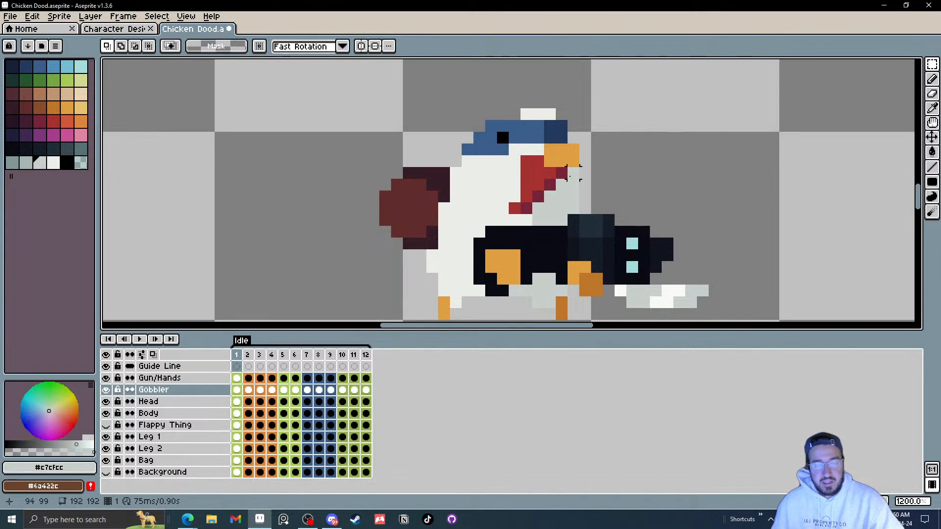
scroll(511, 185, "up", 3)
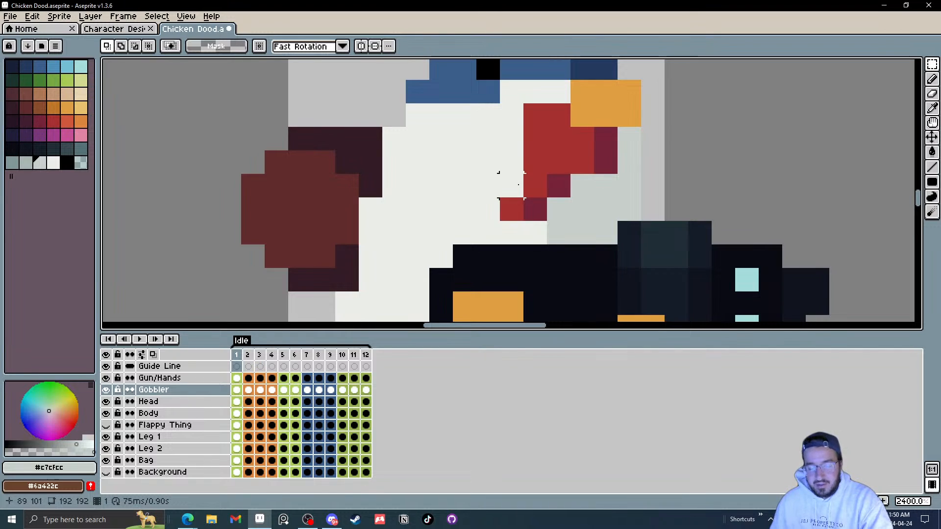
left_click_drag(519, 185, 517, 198)
key("i")
left_click(535, 179)
key("l")
scroll(620, 199, "down", 4)
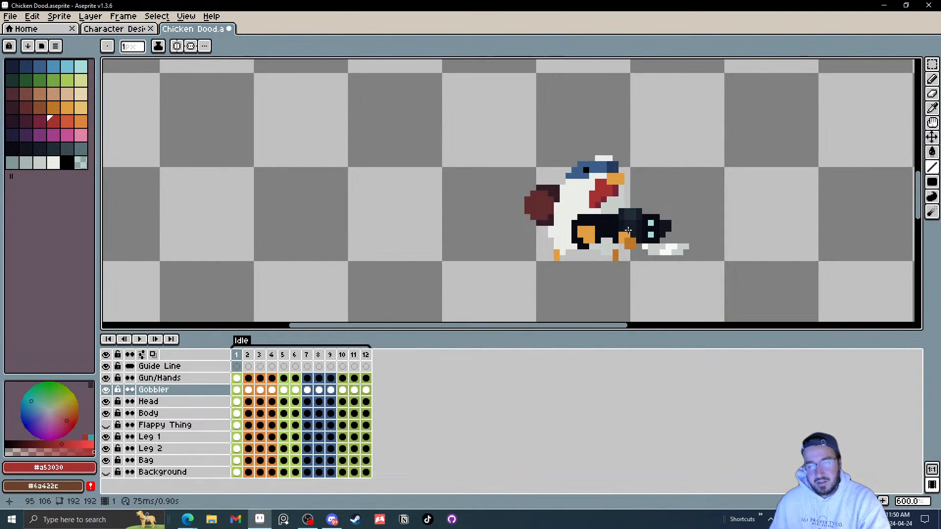
key("ctrl+z")
key("ctrl+z")
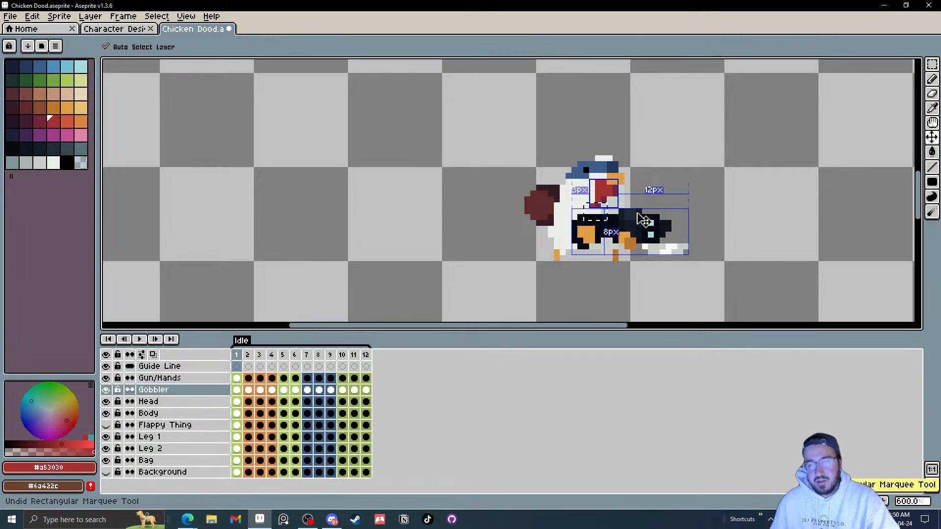
key("ctrl+z")
key("ctrl+z")
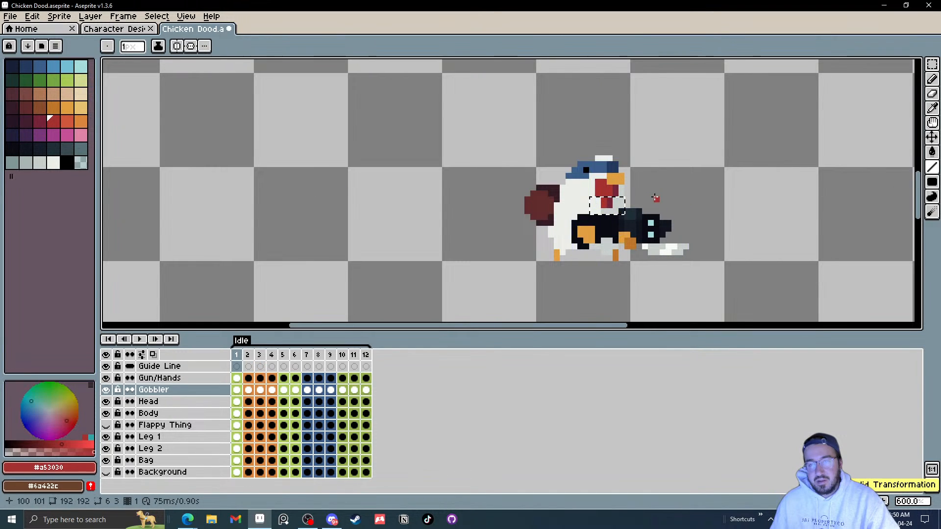
Step: Try nudging the gobbler's lower pixels one pixel sideways across the first frames, then undo all the nudges
scroll(645, 221, "down", 5)
scroll(658, 198, "up", 6)
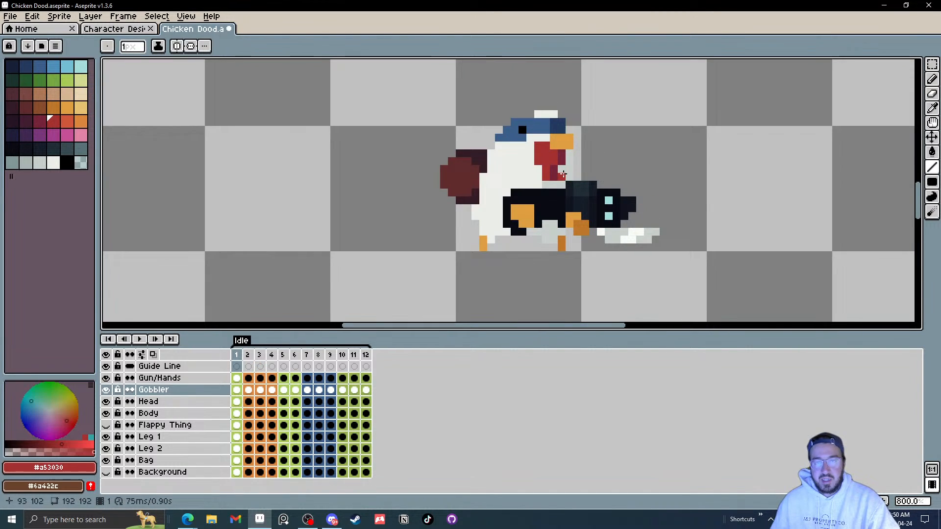
scroll(659, 198, "up", 3)
left_click(236, 390)
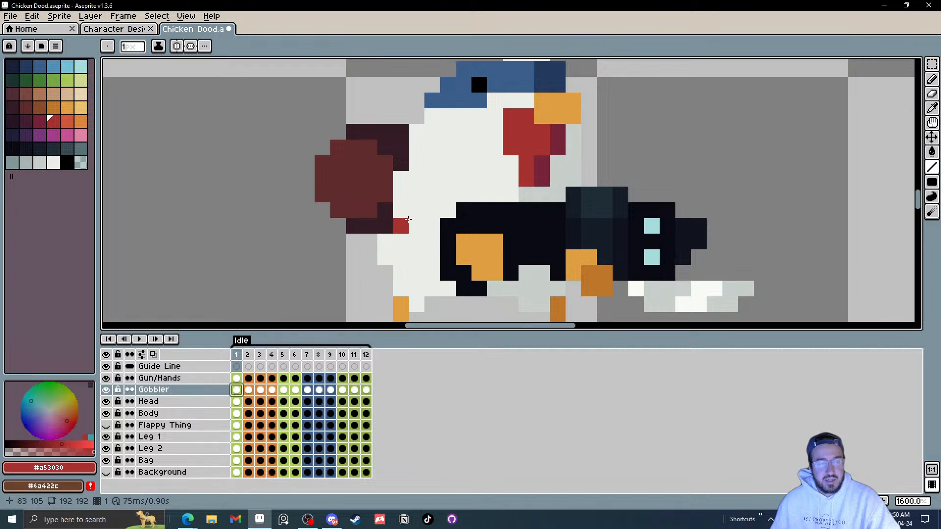
scroll(544, 289, "down", 1)
key("m")
mouse_move(556, 277)
left_mouse_down()
mouse_move(509, 240)
mouse_move(493, 240)
left_mouse_up()
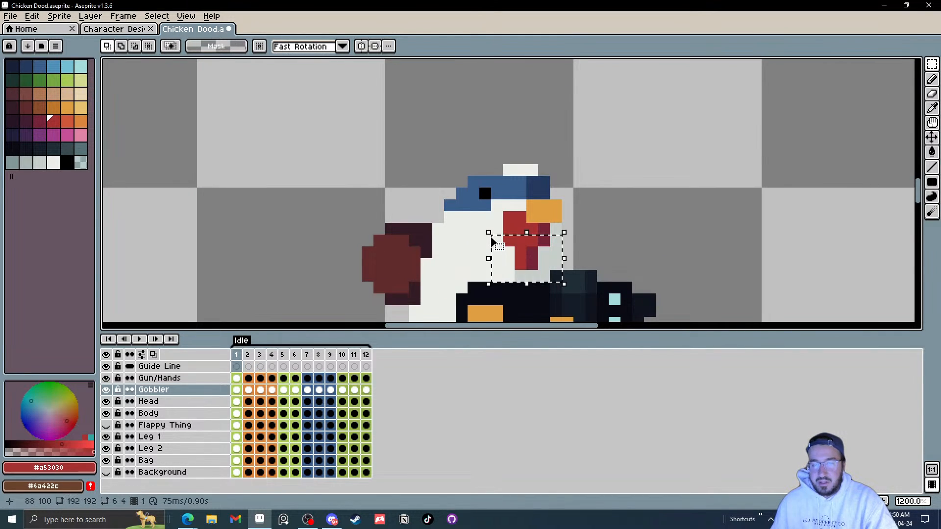
key("Left")
left_click(638, 240)
mouse_move(544, 287)
left_mouse_down()
mouse_move(473, 241)
mouse_move(474, 265)
mouse_move(462, 252)
left_mouse_up()
key("Left")
left_click(614, 252)
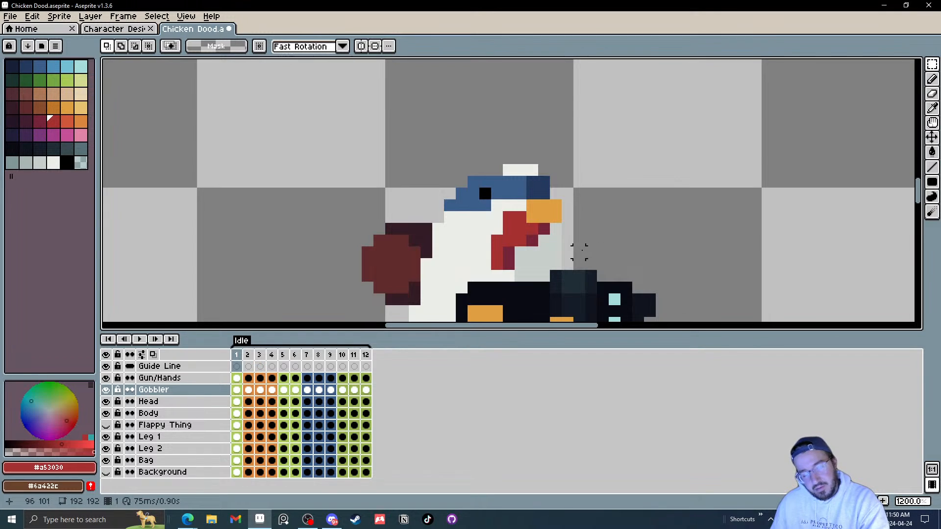
left_click_drag(532, 252, 450, 288)
key("Right")
left_click(626, 252)
left_click_drag(533, 264, 509, 276)
key("Left")
left_click(603, 228)
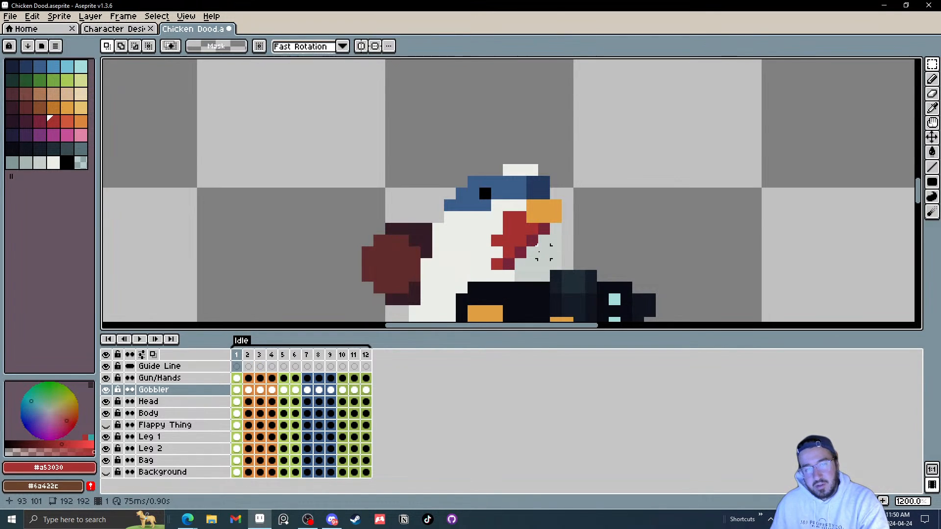
left_click(544, 252)
left_click(638, 241)
scroll(626, 241, "down", 6)
scroll(627, 241, "up", 4)
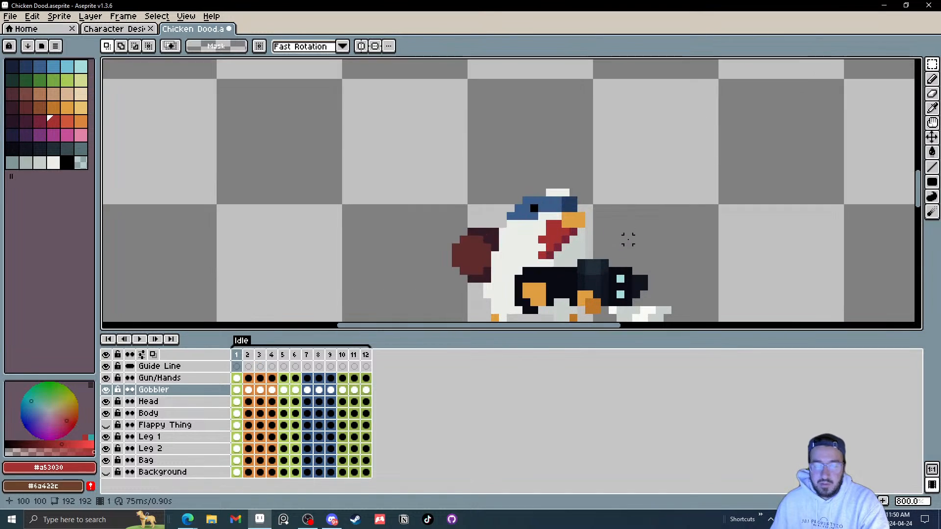
key("ctrl+z")
key("ctrl+z")
key("ctrl+z")
key("ctrl+z")
key("ctrl+z")
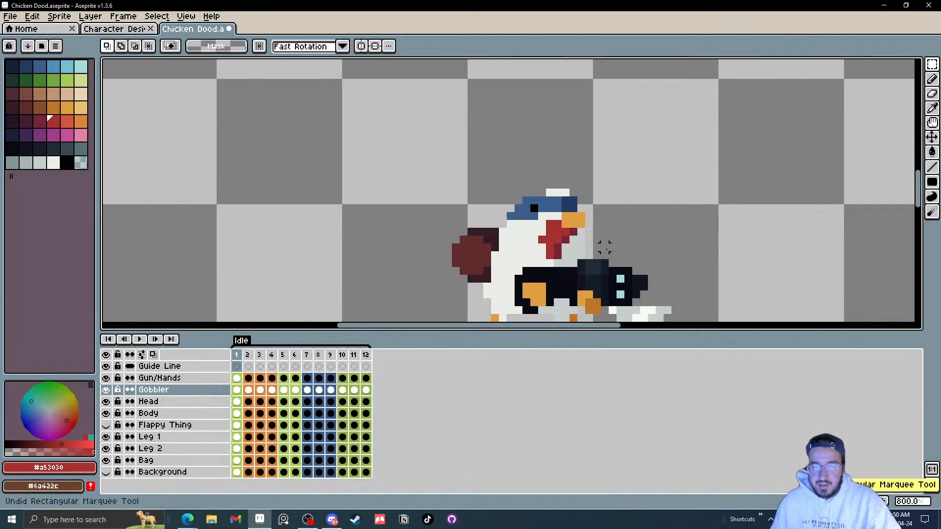
key("ctrl+z")
key("ctrl+z")
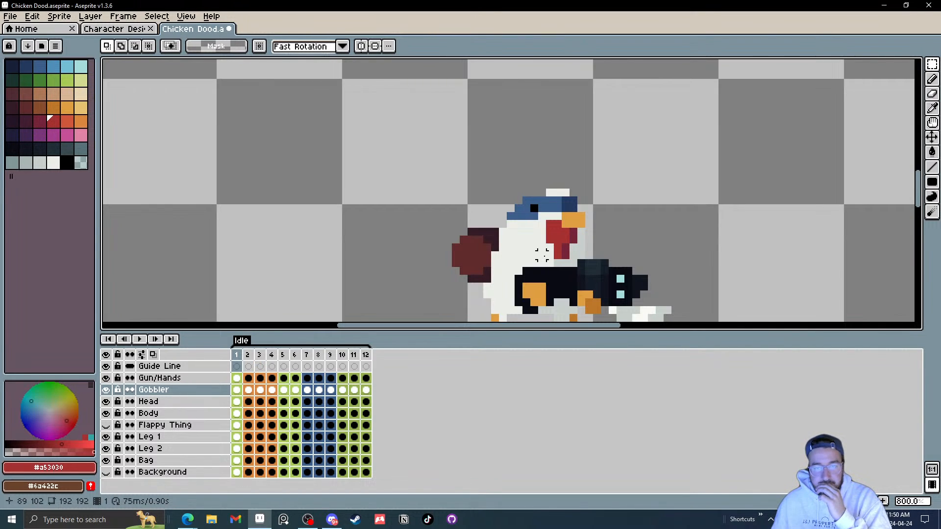
Step: Shift the bottom pixels of the gobbler one pixel left on the Gobbler layer in frame 1
scroll(541, 255, "up", 2)
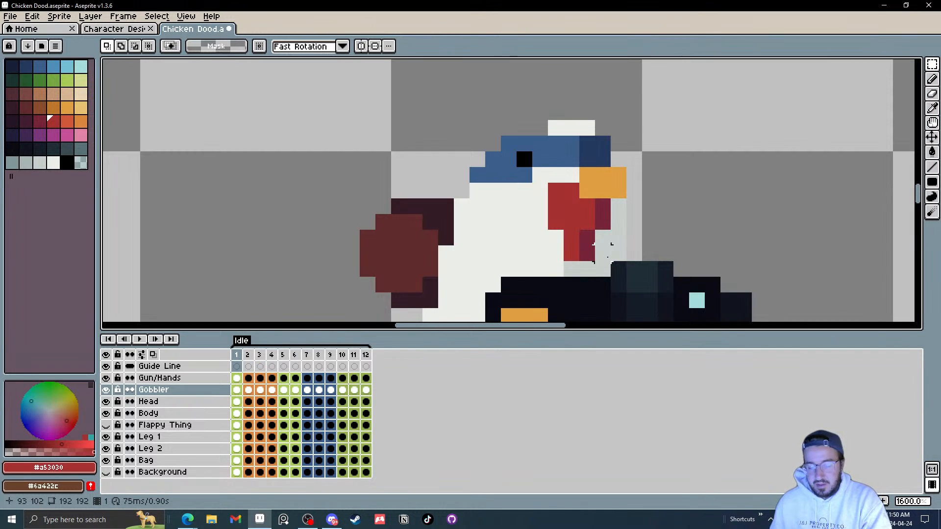
mouse_move(607, 267)
left_mouse_down()
mouse_move(572, 225)
mouse_move(545, 244)
left_mouse_up()
key("Left")
left_click(701, 225)
key("Left")
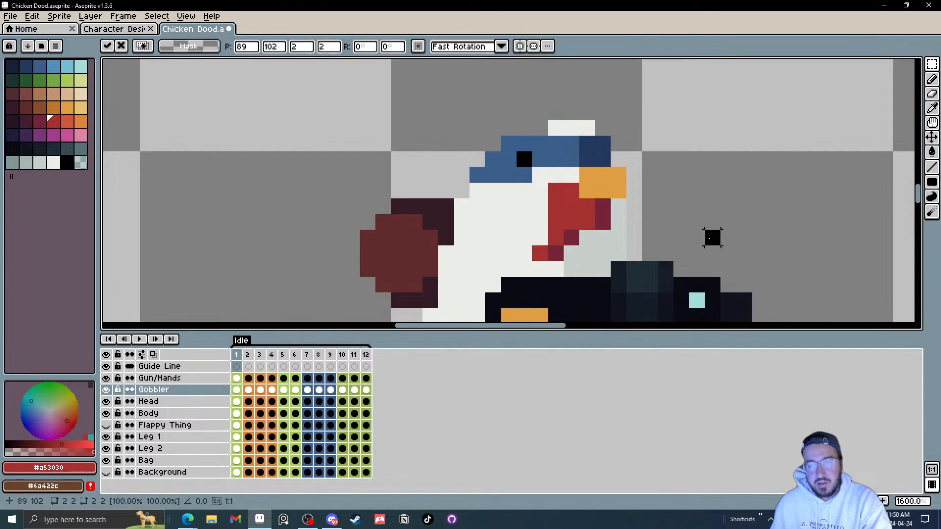
left_click(712, 237)
Step: Nudge the gobbler's lower pixels by one pixel in frames 2 and 4 on the Gobbler layer
key("Right")
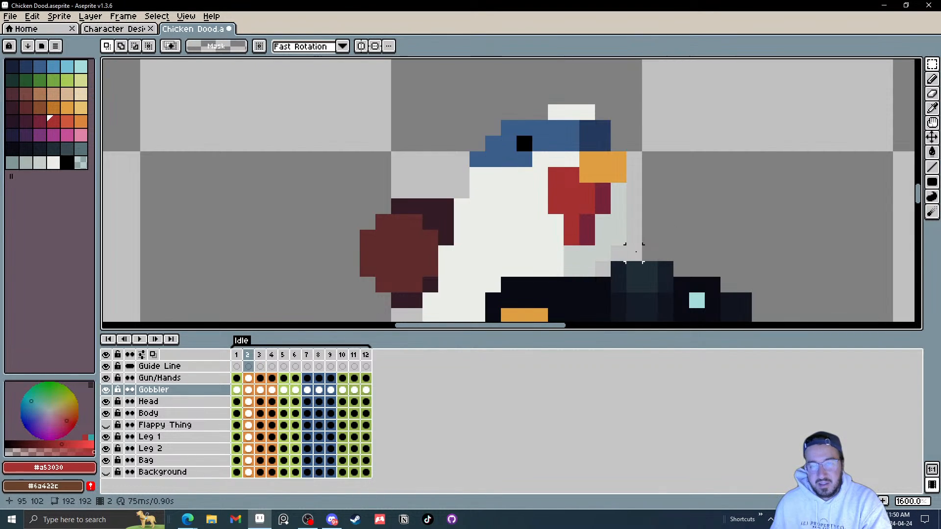
mouse_move(619, 254)
left_mouse_down()
mouse_move(571, 238)
mouse_move(555, 223)
left_mouse_up()
key("Left")
key("ctrl+d")
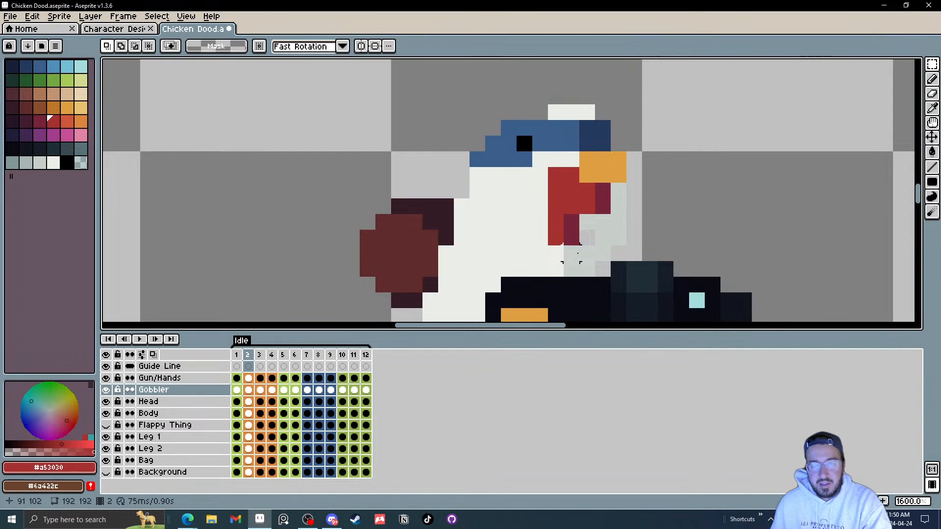
key("Right")
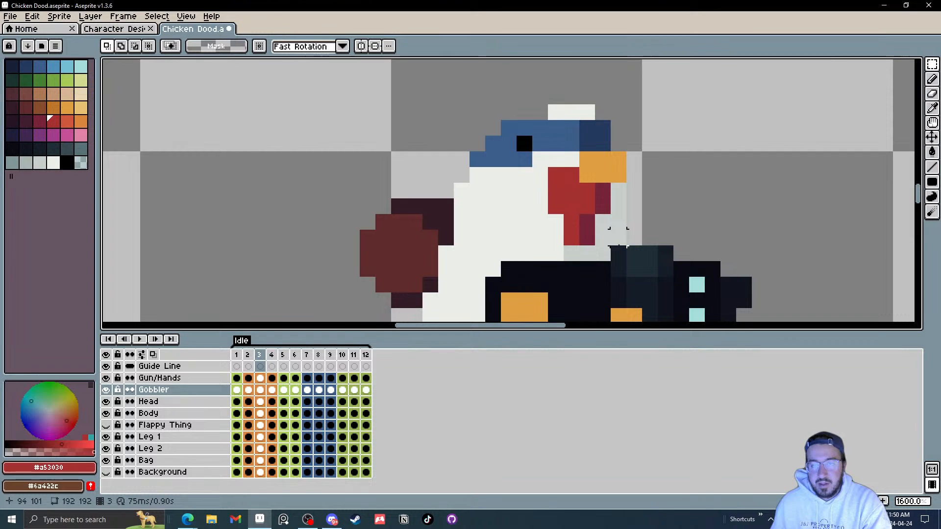
key("Right")
left_click_drag(619, 253, 569, 220)
key("Right")
left_click(673, 223)
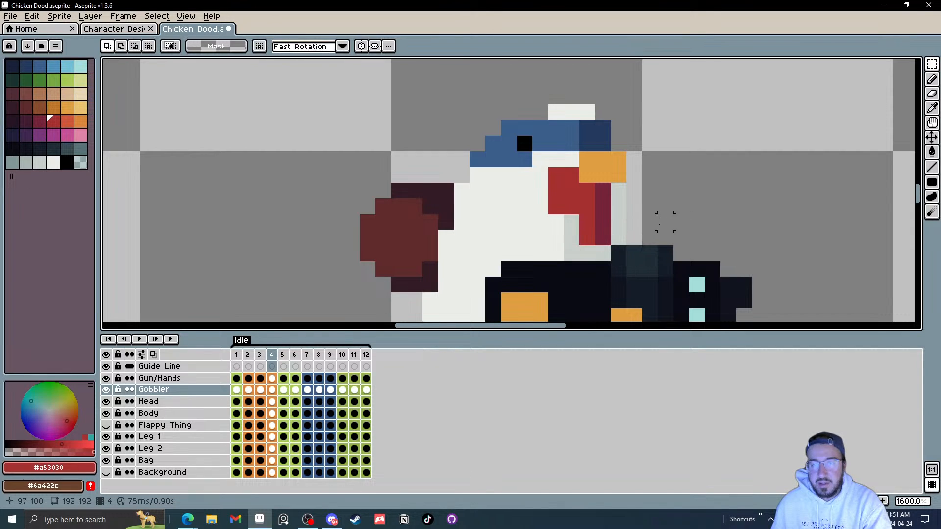
Step: Nudge the gobbler's lower pixels by one pixel in frames 5 and 6, then return to frame 1
key("Right")
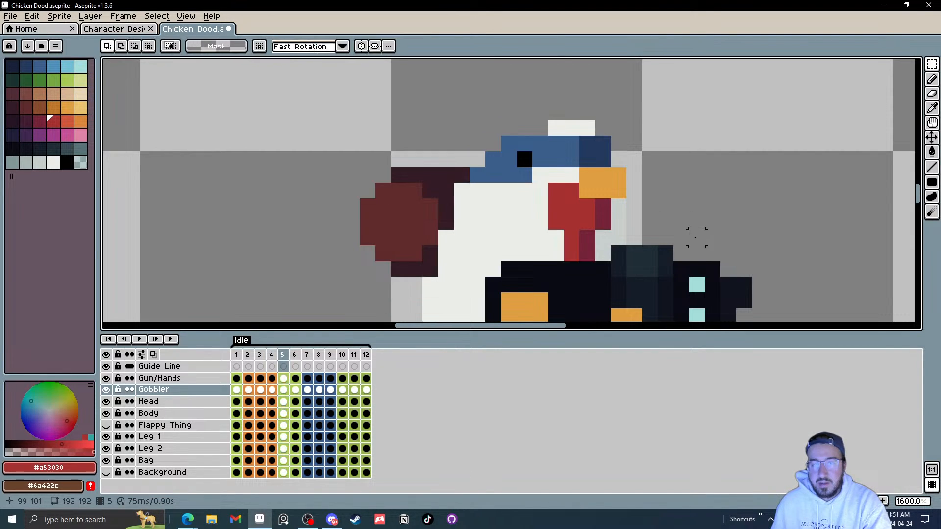
left_click_drag(557, 242, 604, 269)
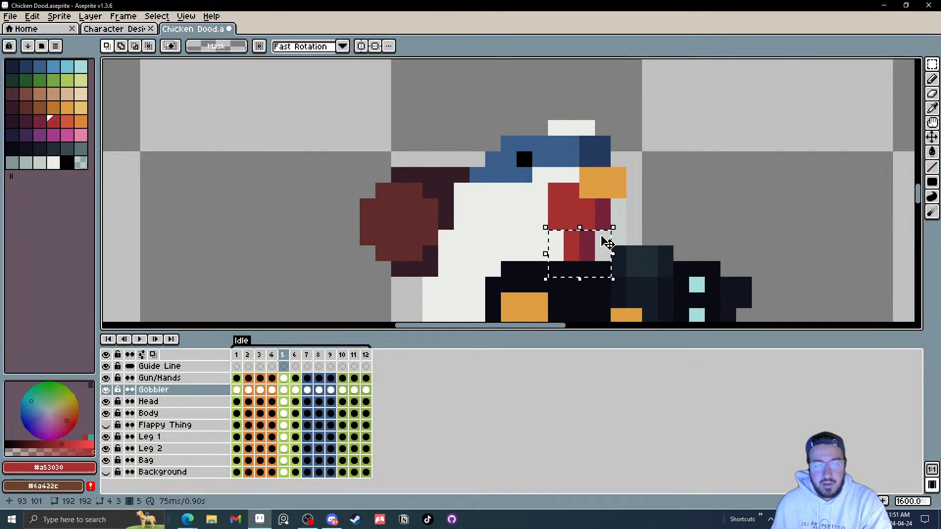
key("Right")
left_click(679, 232)
left_click_drag(658, 240, 606, 216)
left_click_drag(584, 246, 541, 236)
left_click(637, 218)
key("Right")
left_click_drag(591, 255, 511, 205)
left_click(640, 209)
left_click_drag(586, 248, 520, 229)
key("Right")
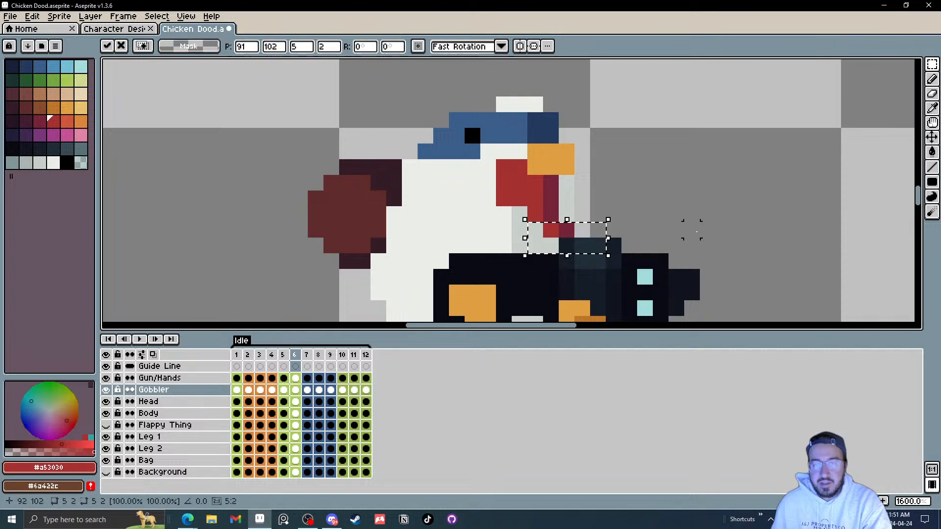
left_click(692, 228)
key("Left")
key("Left")
key("Left")
key("Left")
key("Left")
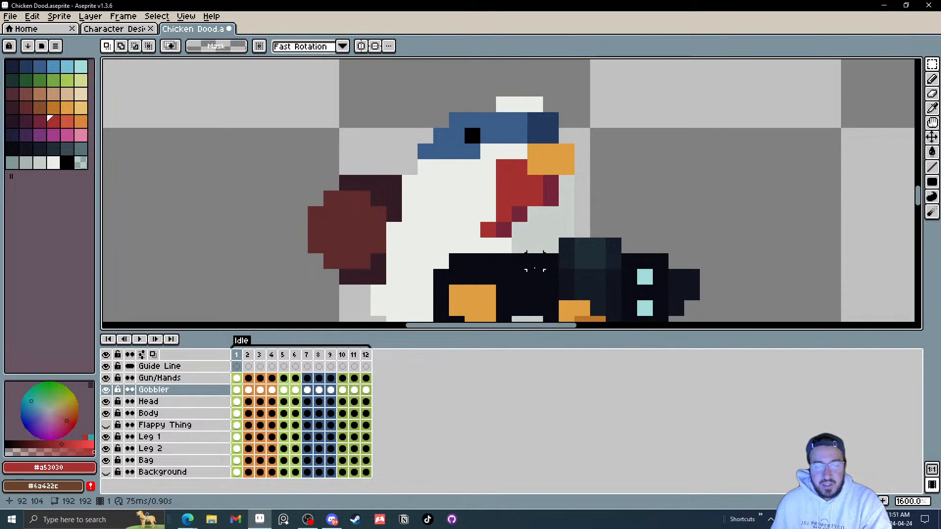
Step: Shift the gobbler's lower pixels one pixel sideways on the Gobbler layer in frame 3
key("Right")
key("Right")
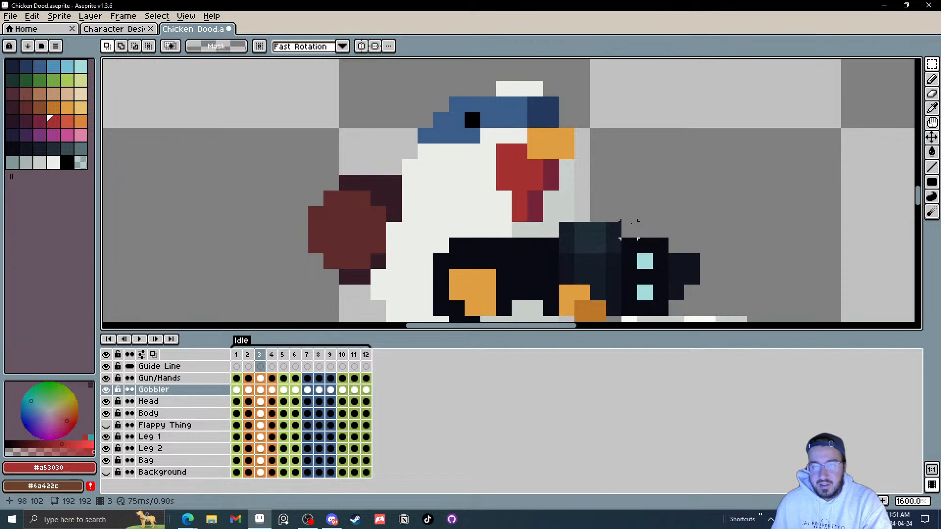
key("Left")
key("Right")
left_click_drag(555, 232, 499, 216)
left_click(672, 209)
key("Left")
key("Right")
key("Right")
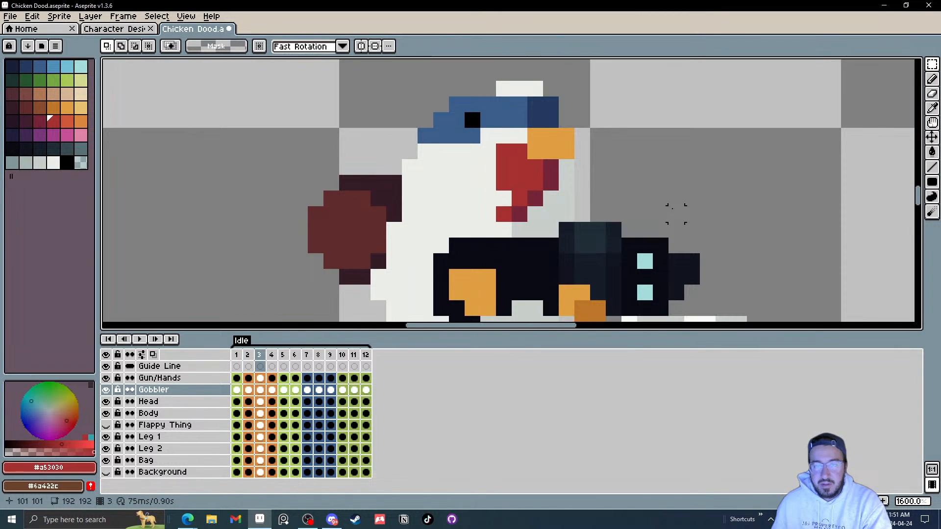
Step: Nudge the gobbler's lower pixels by one pixel on the Gobbler layer in frame 5
key("Right")
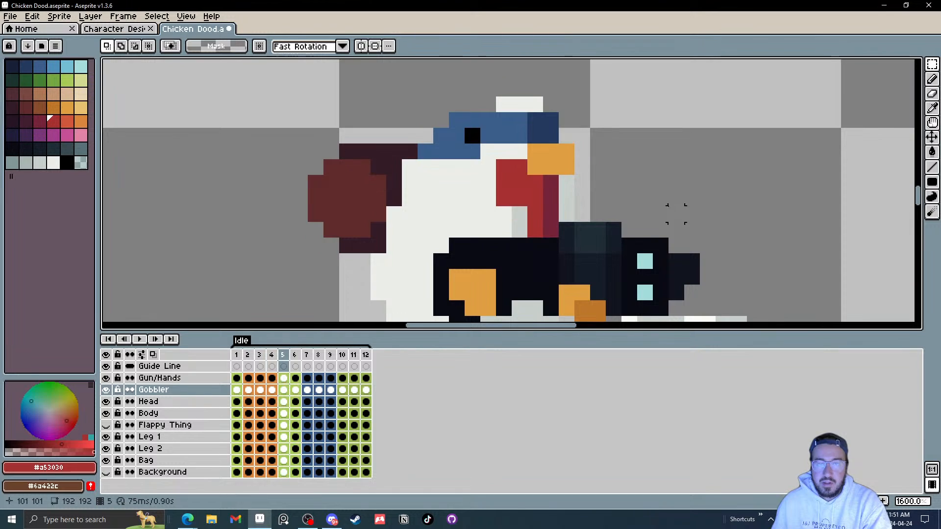
left_click_drag(601, 242, 518, 229)
key("Left")
left_click(672, 219)
key("Right")
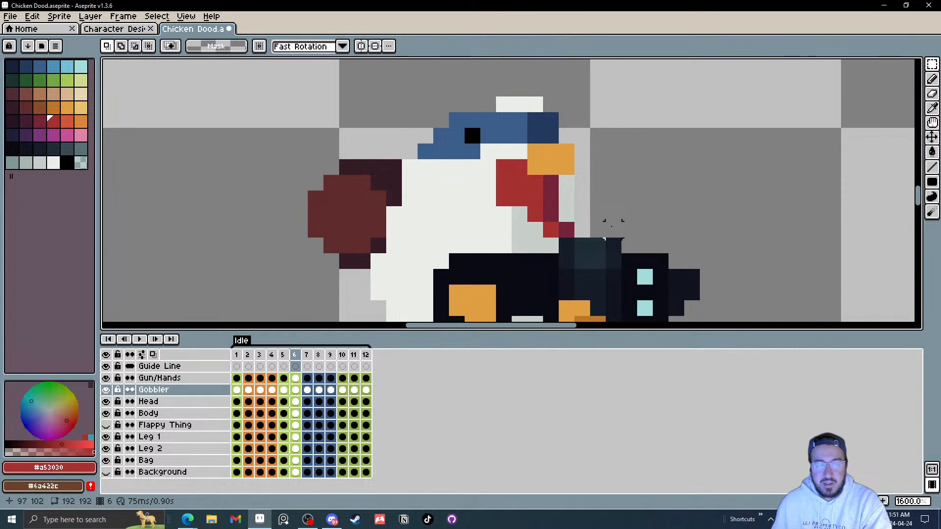
key("Left")
left_click_drag(550, 230, 550, 230)
left_click(643, 213)
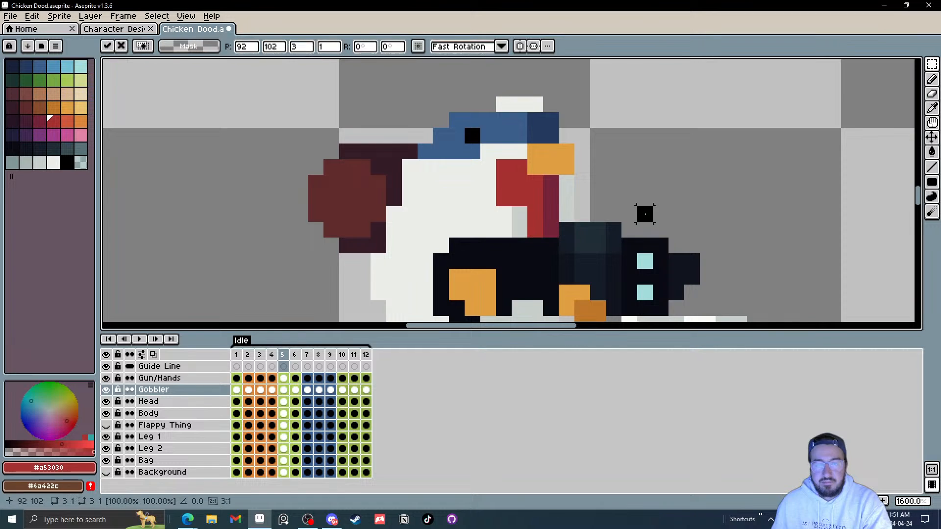
key("Right")
key("Left")
key("Right")
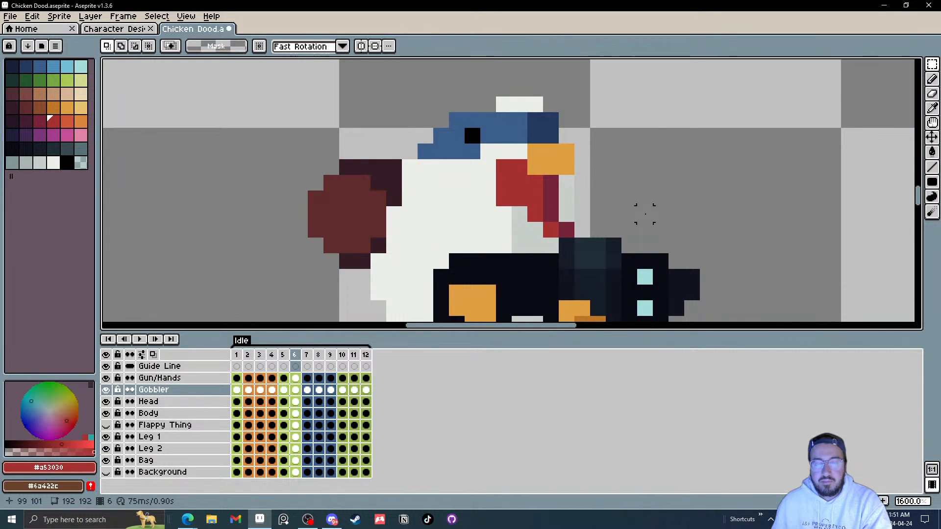
key("Right")
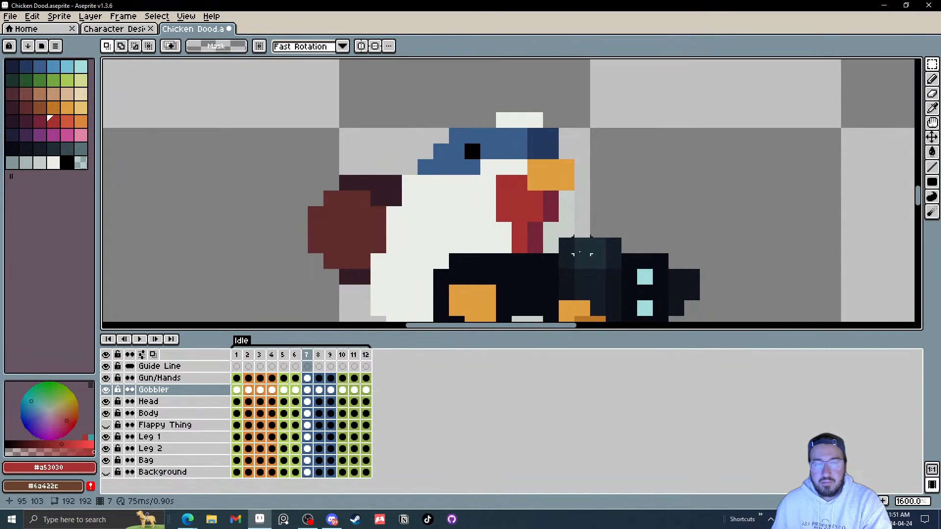
key("Left")
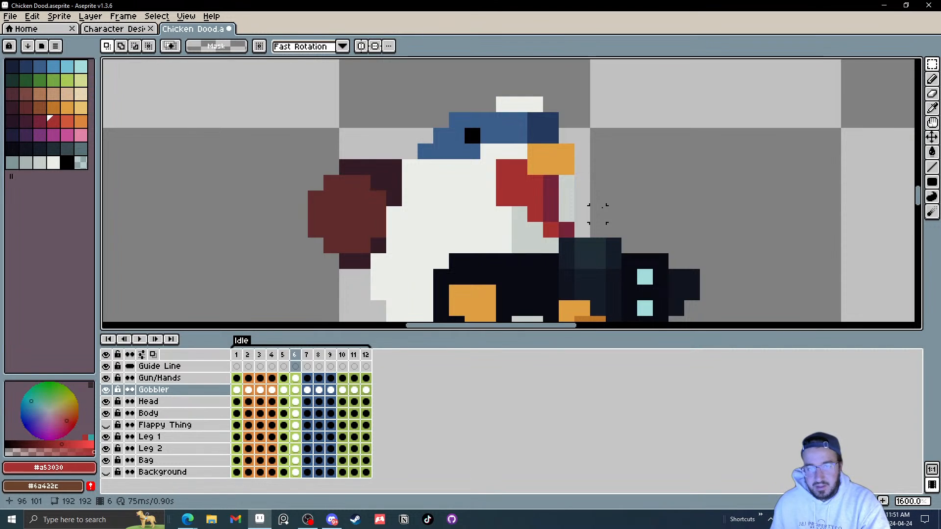
Step: Nudge the gobbler's lower pixels by one pixel in frames 6 and 7 on the Gobbler layer
key("Right")
left_click_drag(534, 245, 516, 232)
key("Right")
left_click(645, 214)
left_click_drag(583, 262, 534, 246)
left_click(619, 213)
left_click(623, 214)
key("Left")
key("Left")
key("Left")
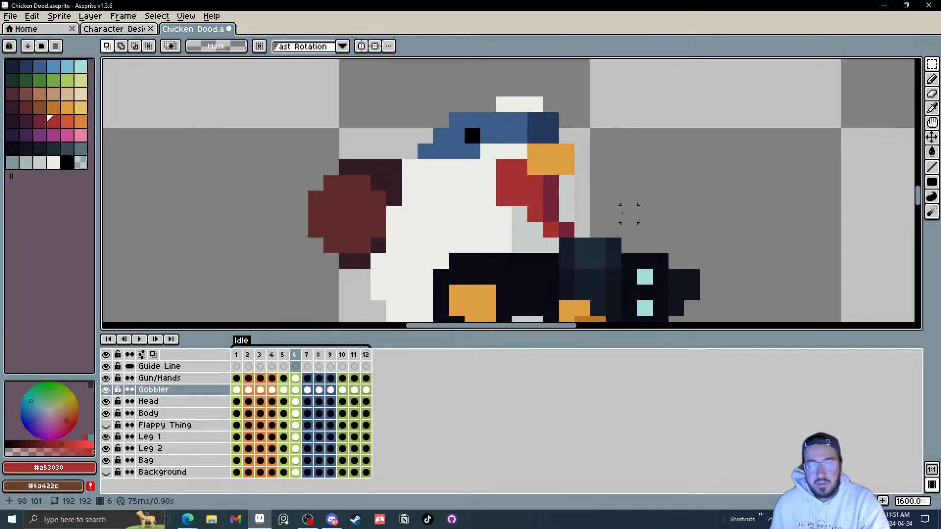
key("Right")
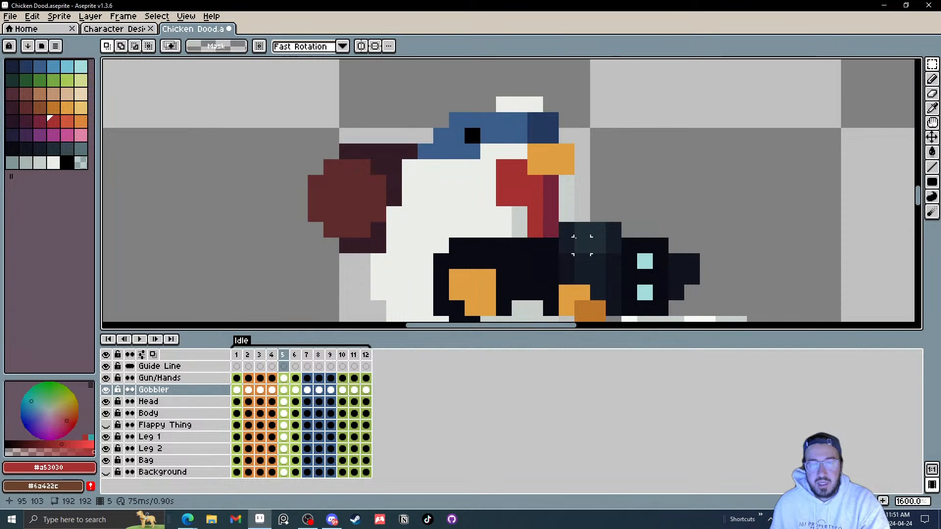
Step: Nudge the gobbler's lower pixels by one pixel again in frames 5 and 6
left_click_drag(592, 255, 525, 220)
left_click(645, 214)
key("Right")
left_click_drag(584, 246, 551, 229)
key("Left")
left_click(629, 214)
key("Left")
key("Left")
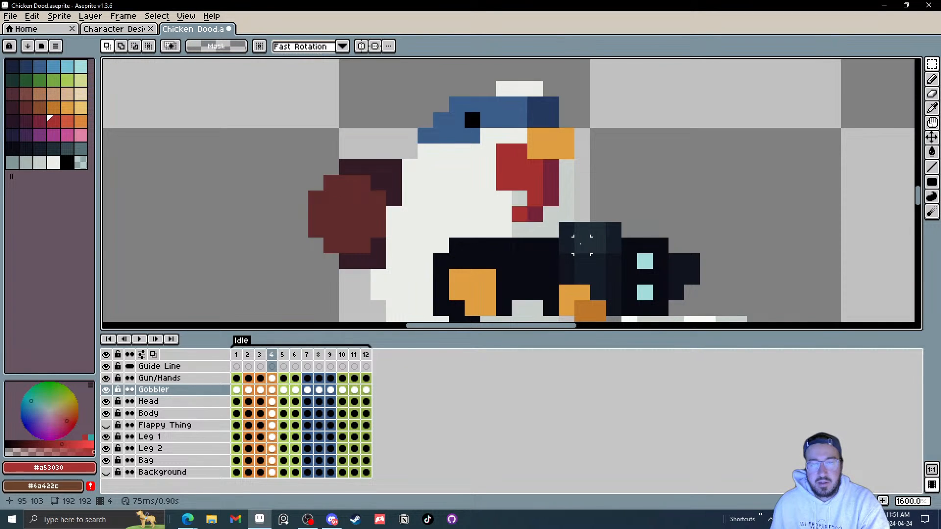
key("Right")
key("Left")
key("Right")
key("Right")
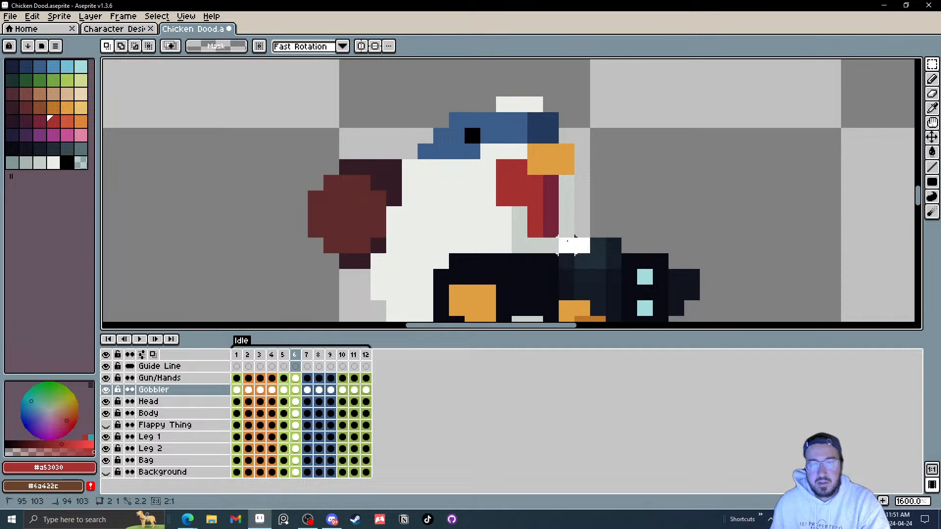
Step: Select the bottom of the gobbler in frame 6 and adjust the selected pixels, then deselect
left_click_drag(582, 245, 542, 230)
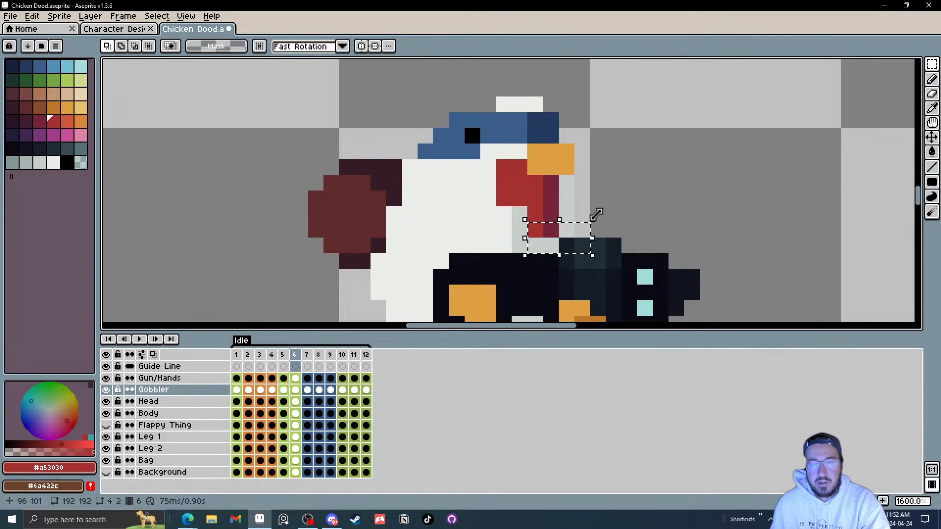
left_click_drag(597, 214, 619, 210)
key("ctrl+d")
key("Right")
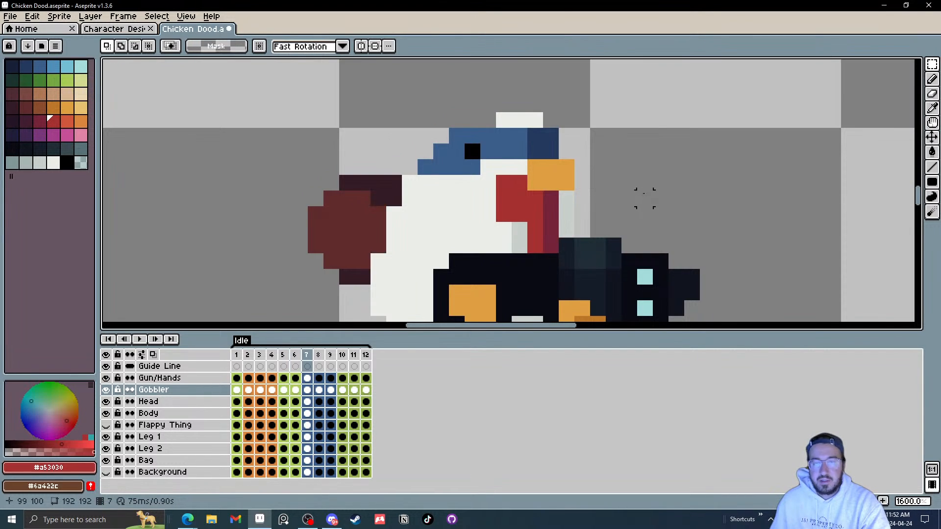
Step: Nudge the gobbler's lower pixels by one pixel across frames 7 to 10 on the Gobbler layer
left_click_drag(567, 248, 574, 206)
key("Right")
key("ctrl+d")
key("Right")
key("Right")
key("ctrl+d")
key("Right")
key("Right")
key("ctrl+d")
key("Right")
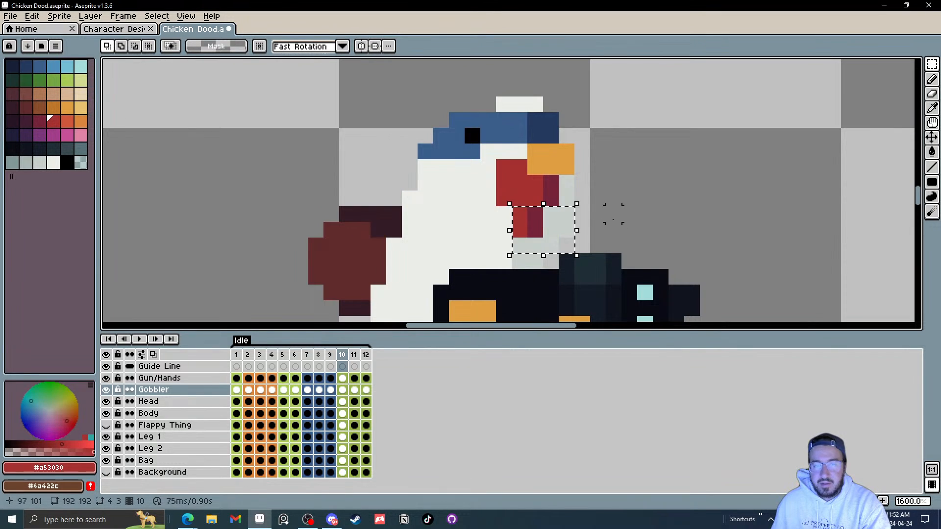
key("Left")
key("ctrl+d")
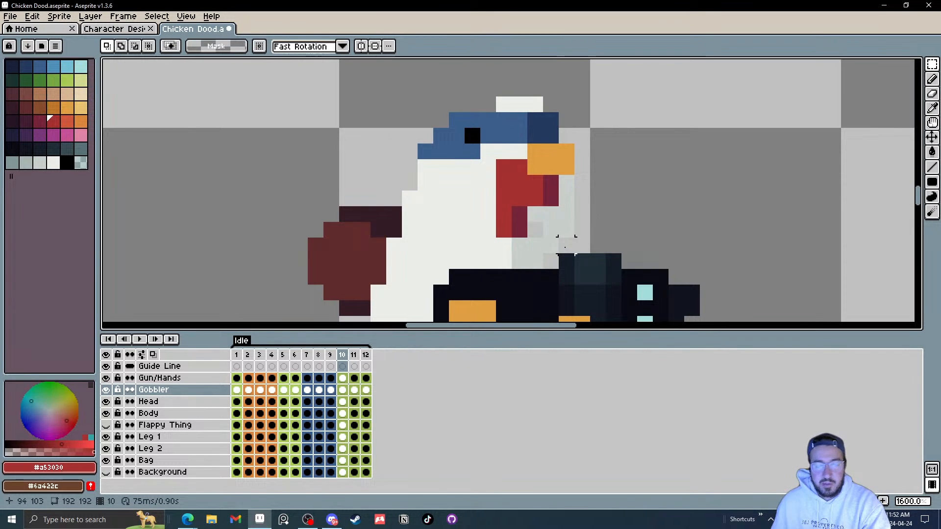
key("Left")
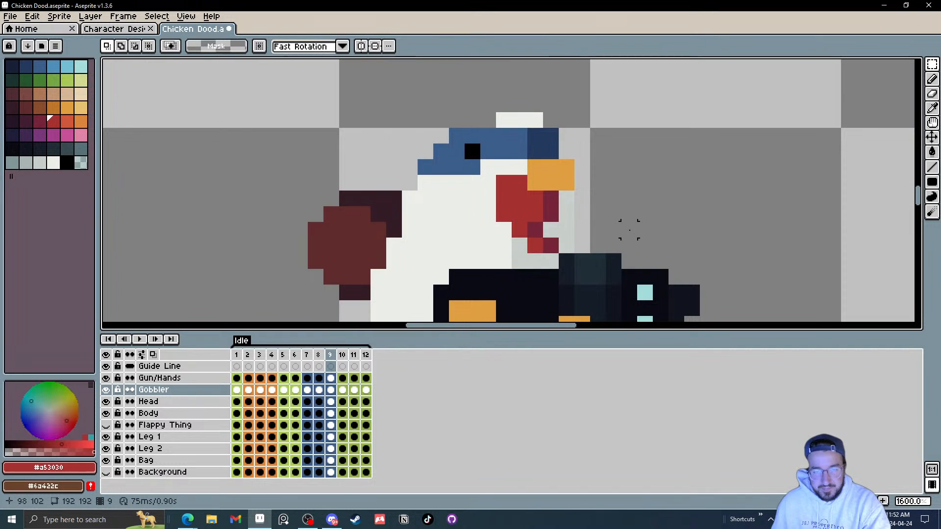
Step: Nudge the gobbler's lower pixels by one pixel in frame 11 on the Gobbler layer
key("Right")
key("Right")
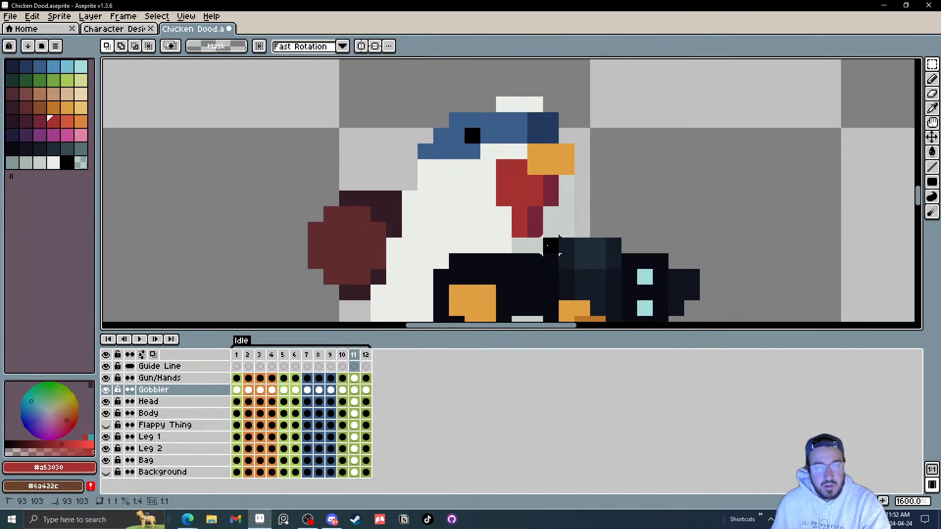
left_click_drag(548, 246, 501, 215)
key("Left")
key("ctrl+d")
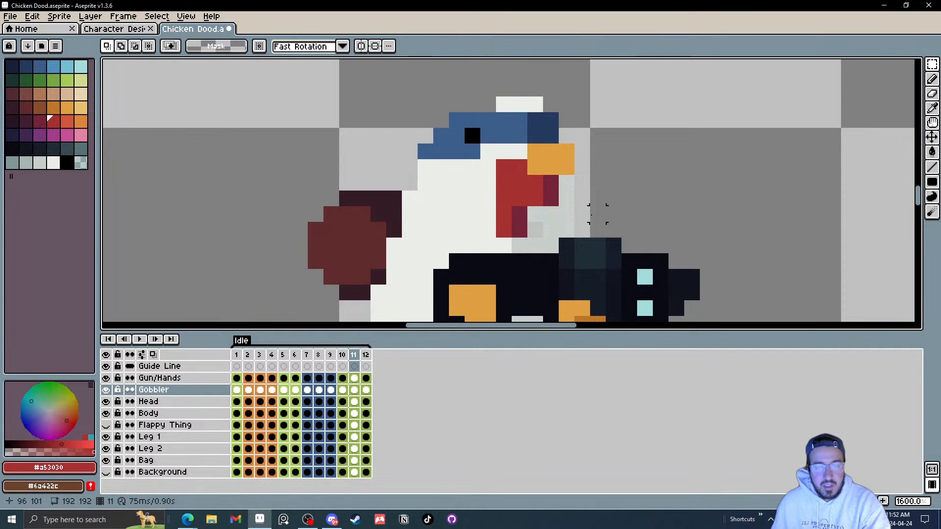
left_click_drag(538, 245, 490, 233)
key("ctrl+d")
key("Left")
key("Right")
key("Right")
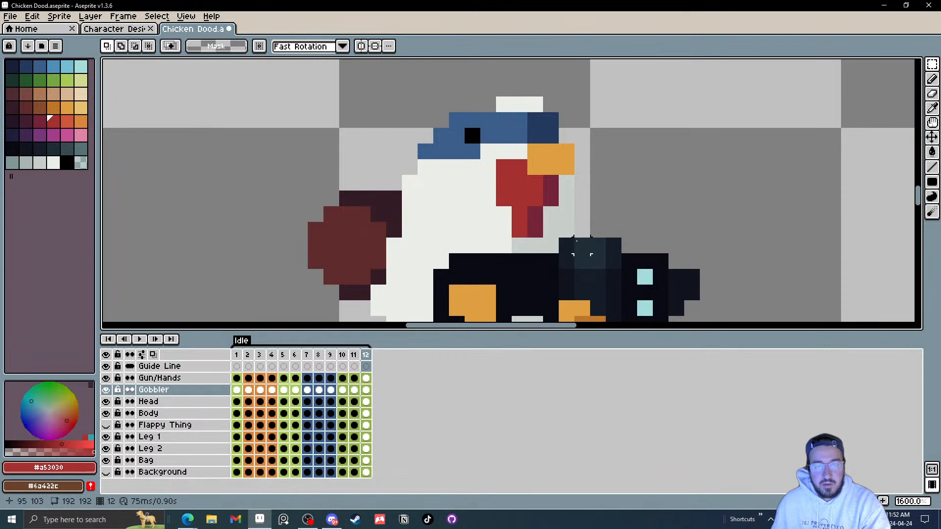
Step: Nudge the gobbler's lower pixels by one pixel in frame 12 on the Gobbler layer
left_click_drag(560, 253, 511, 206)
key("Left")
left_click(591, 220)
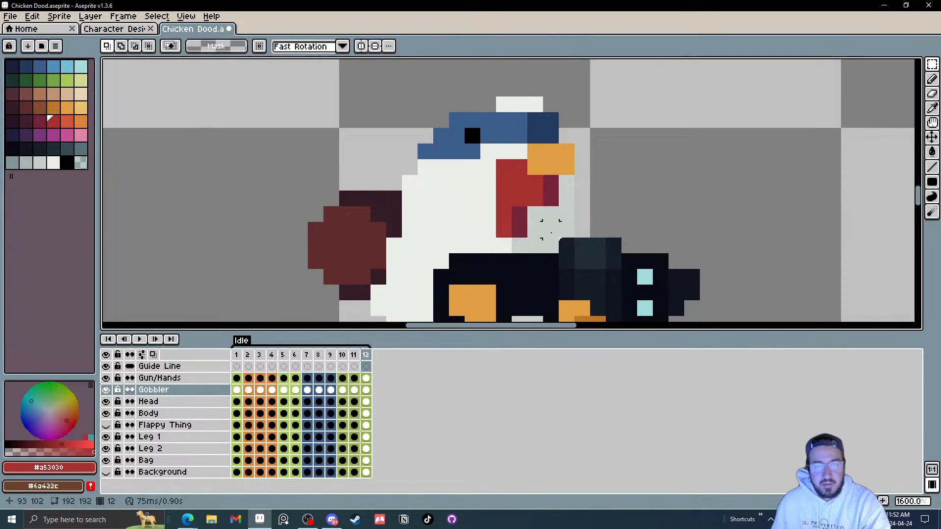
left_click_drag(537, 246, 487, 230)
key("Left")
left_click(628, 229)
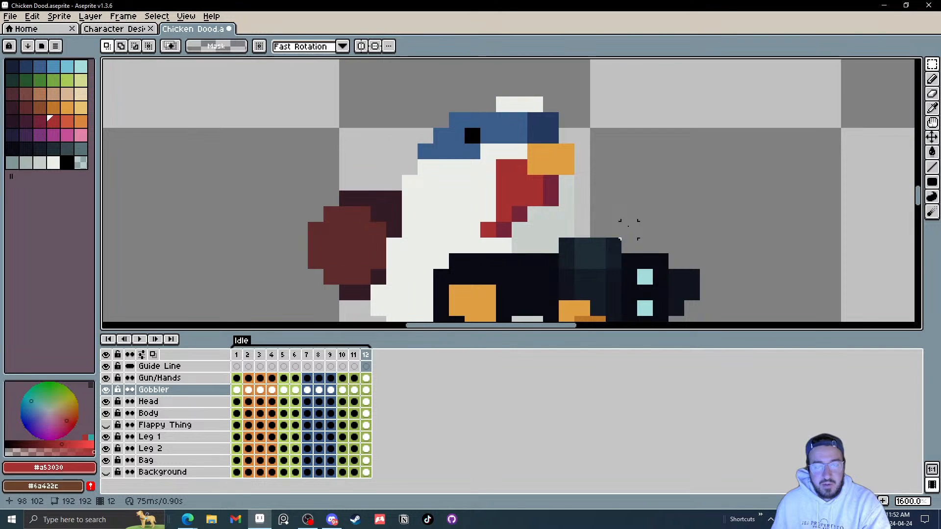
key("Left")
key("Right")
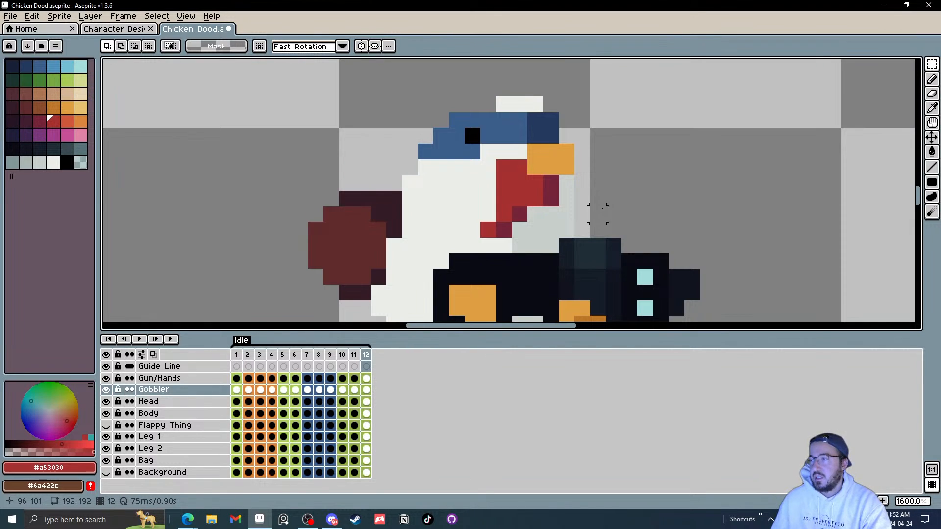
Step: Play the Idle animation and review the gobbler's motion at different zoom levels
scroll(598, 214, "down", 1)
left_click_drag(634, 214, 595, 205)
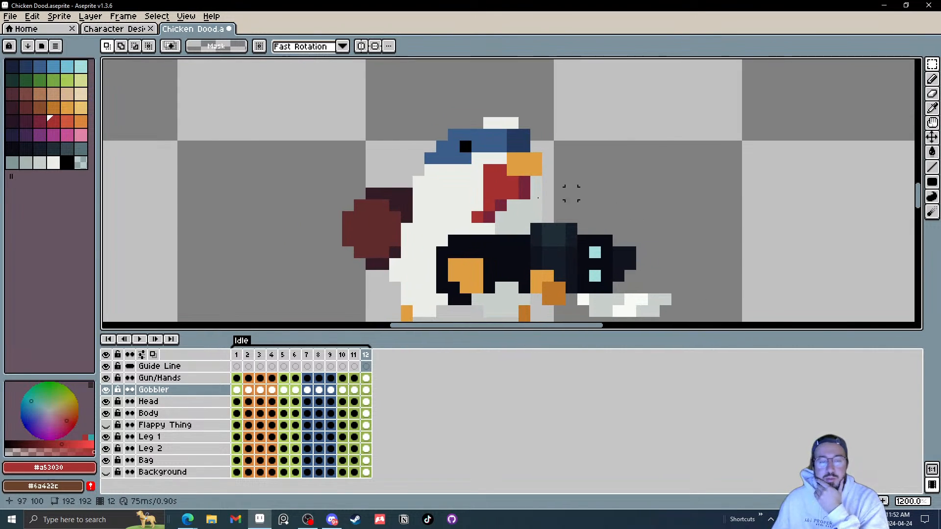
left_click(153, 342)
scroll(711, 238, "down", 7)
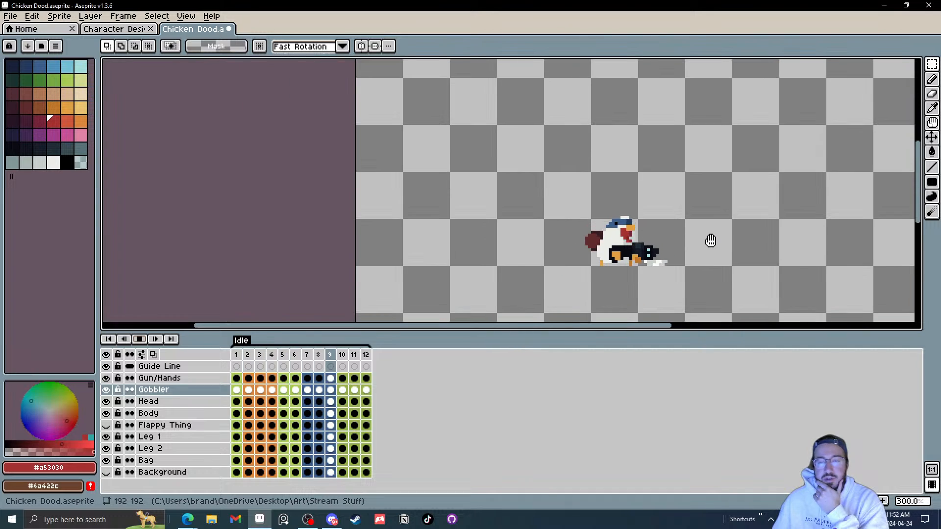
scroll(711, 241, "down", 1)
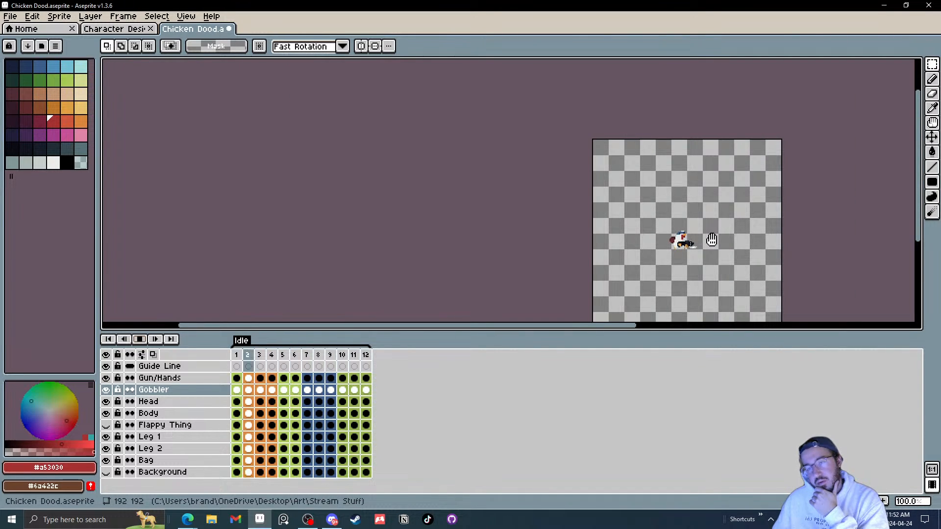
scroll(721, 237, "up", 1)
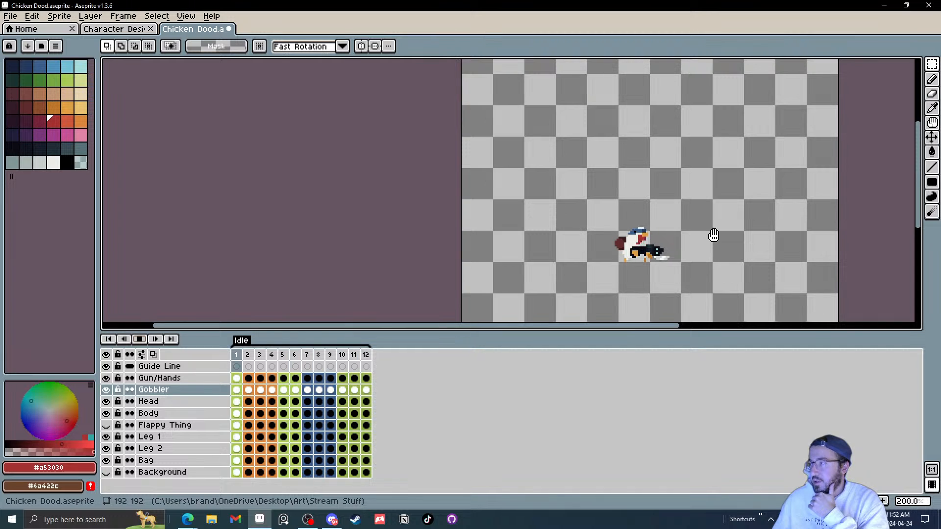
scroll(634, 232, "up", 5)
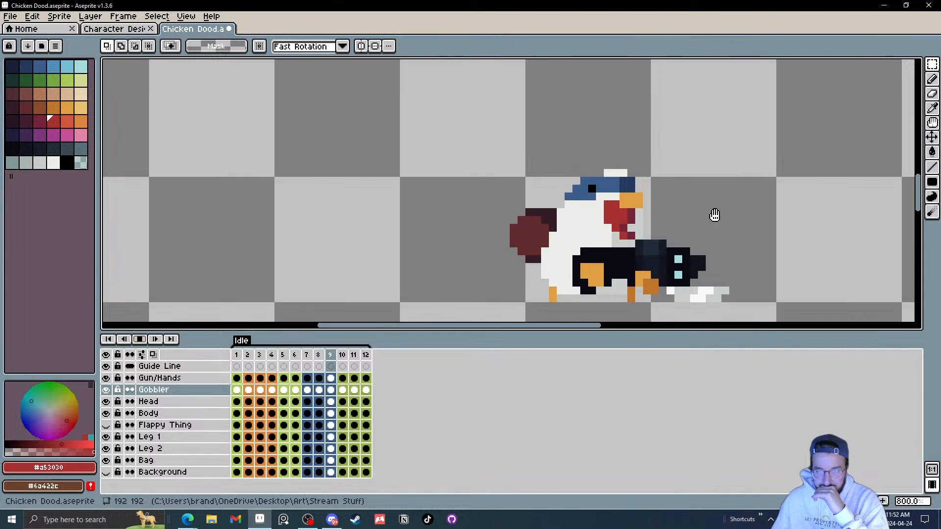
scroll(716, 212, "down", 3)
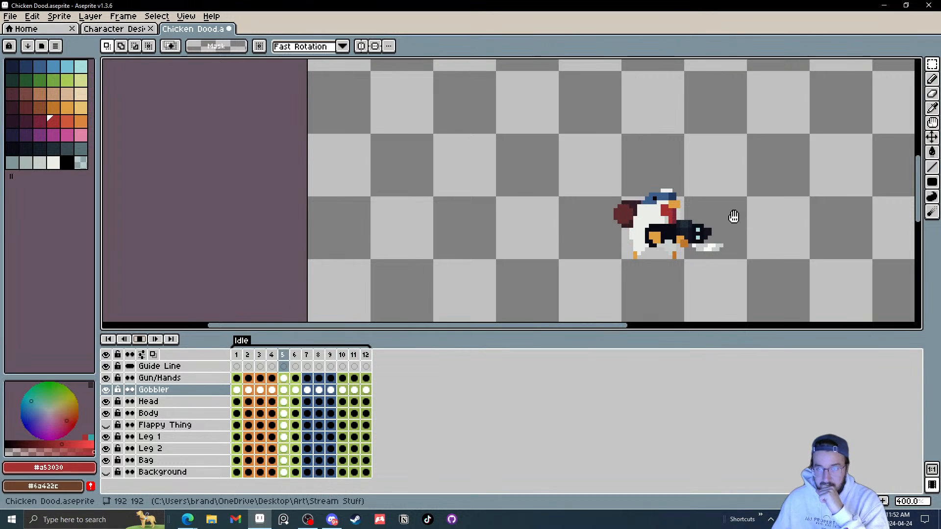
Step: Delete the lower dark red pixel at the gobbler's tip in frame 1 on the Gobbler layer
left_click(237, 390)
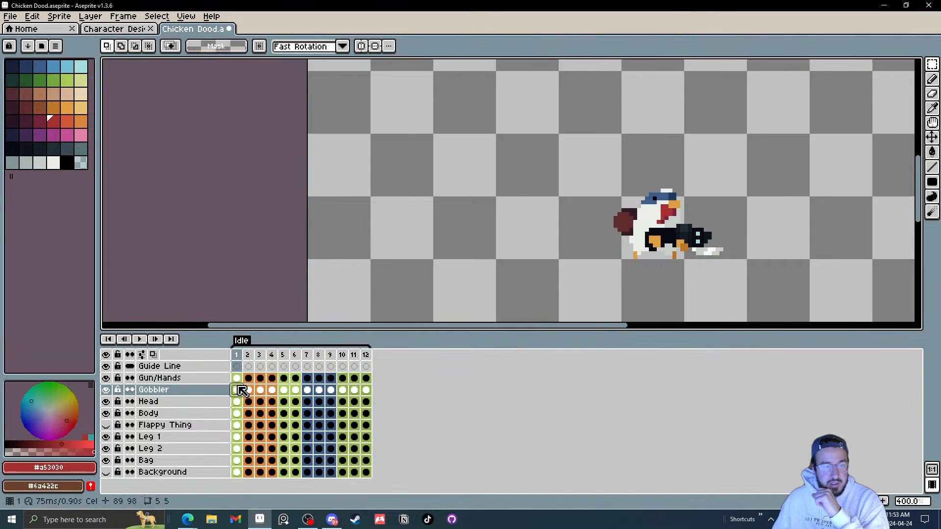
scroll(727, 202, "up", 8)
left_click_drag(719, 216, 698, 234)
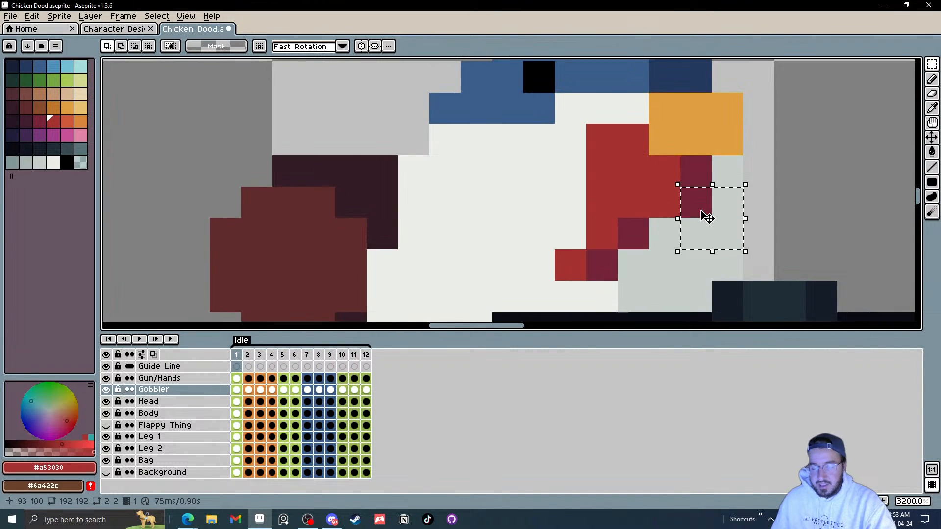
key("Delete")
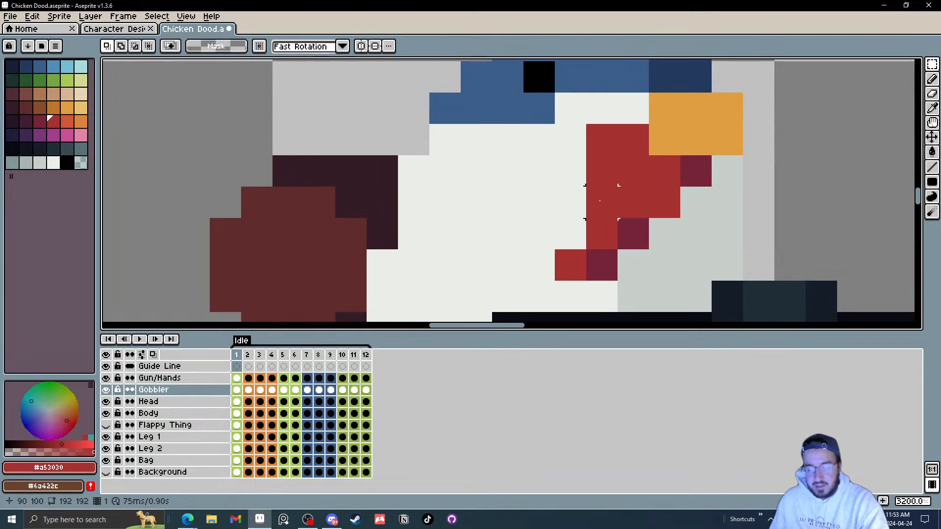
scroll(609, 200, "down", 1)
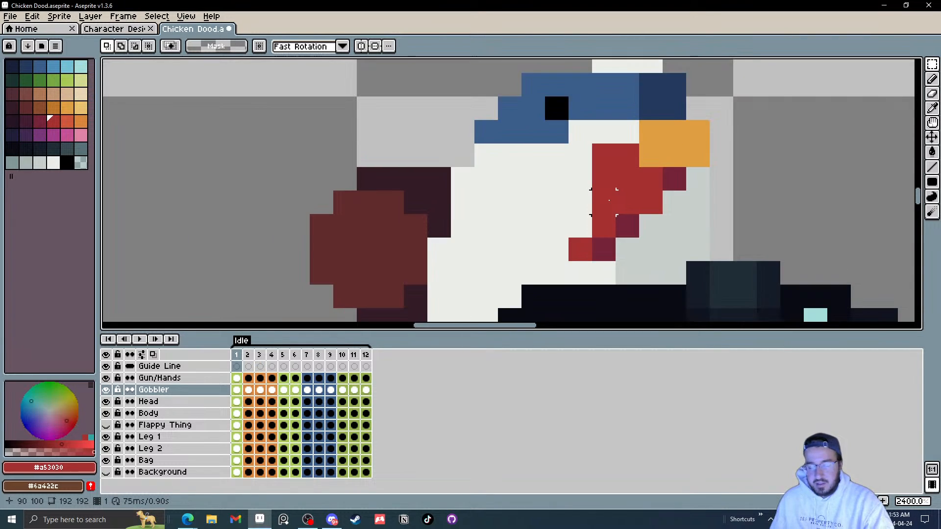
key("Right")
key("Left")
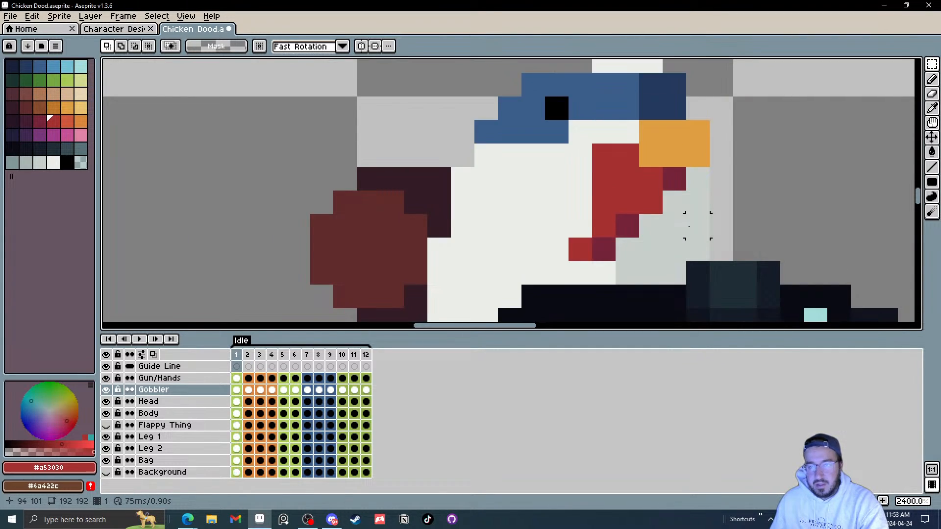
key("Left")
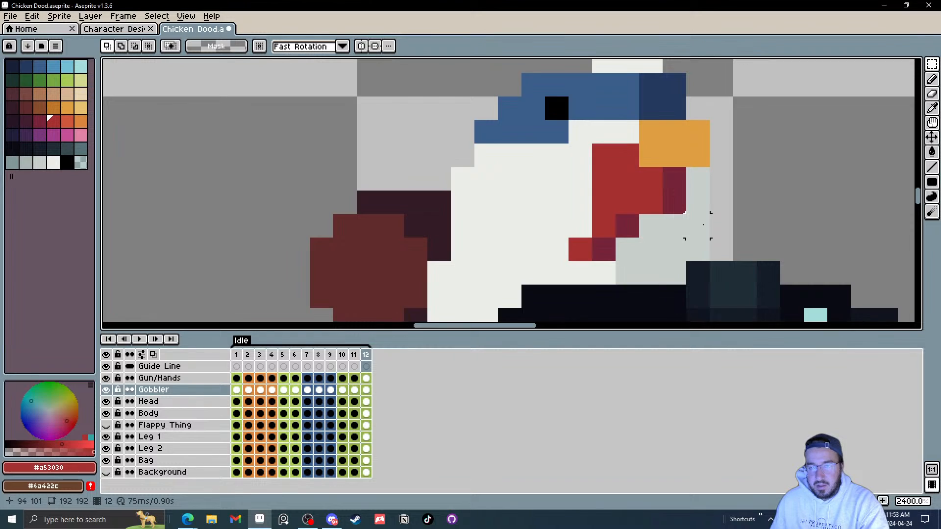
Step: Step through the Idle frames to inspect the gobbler's motion on the Gobbler layer
key("Right")
key("Right")
key("Right")
key("Right")
key("Right")
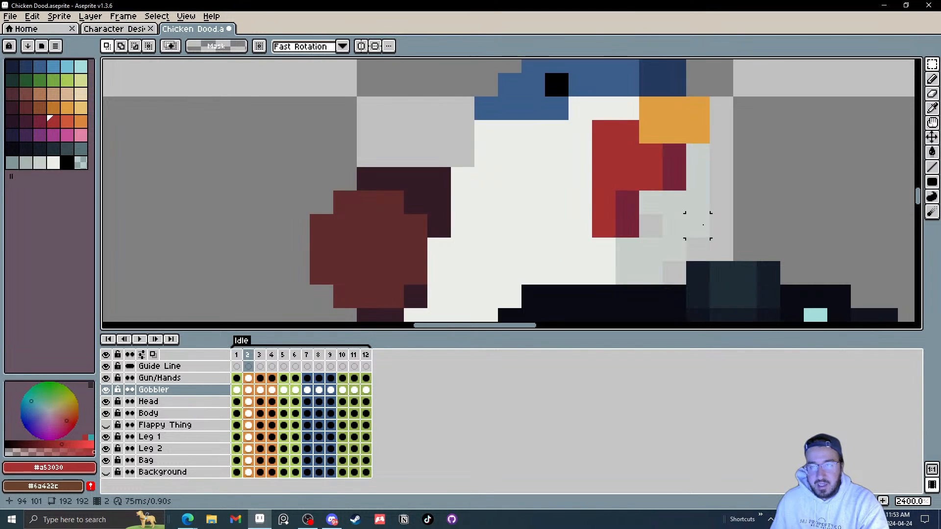
key("Right")
key("Right")
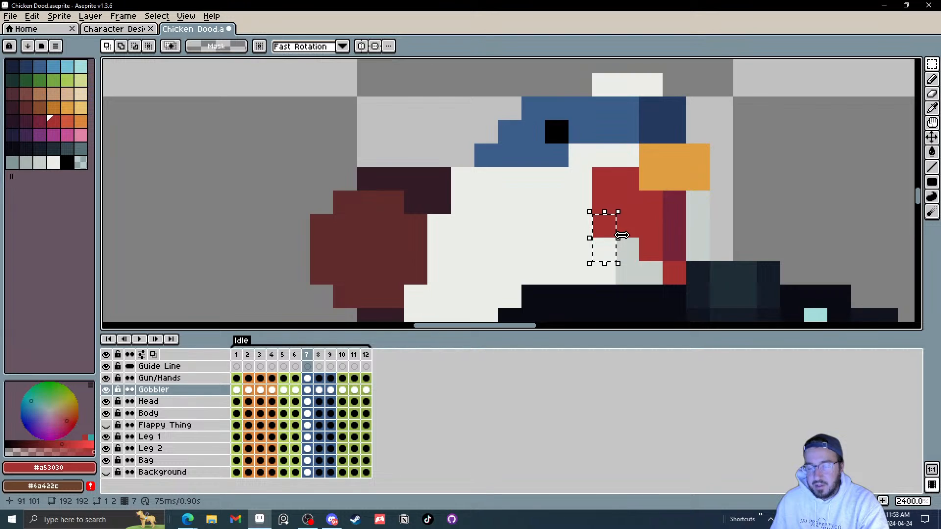
key("Right")
key("Right")
key("Right")
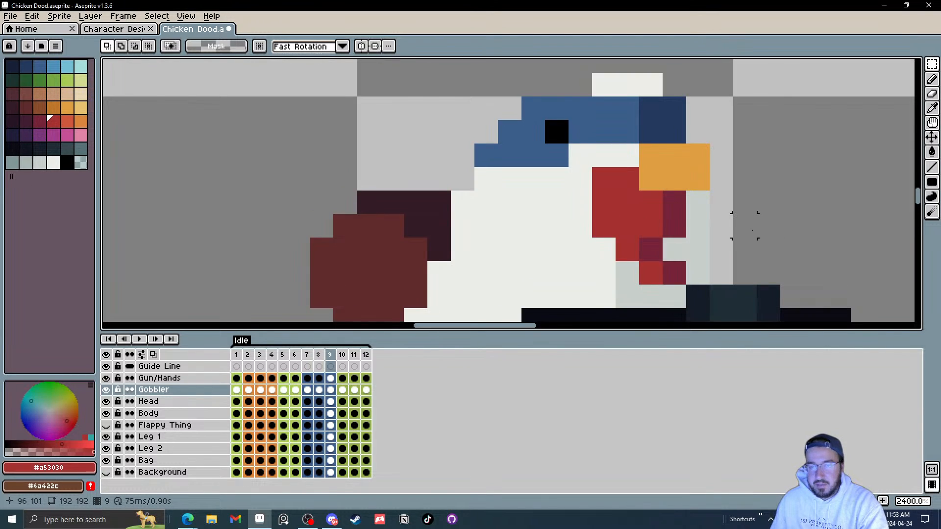
Step: Zoom out and play the Idle animation to review the whole sprite, then stop playback
scroll(607, 260, "down", 3)
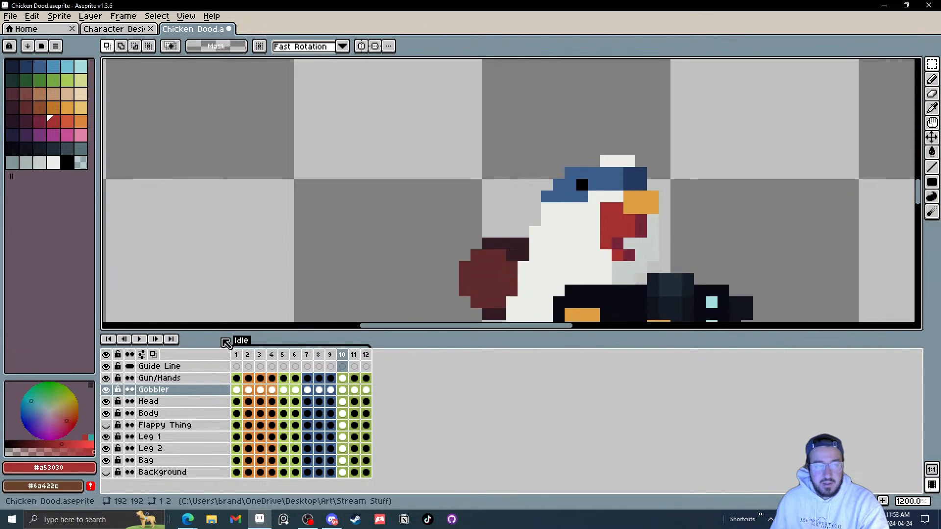
left_click(139, 339)
scroll(705, 254, "down", 2)
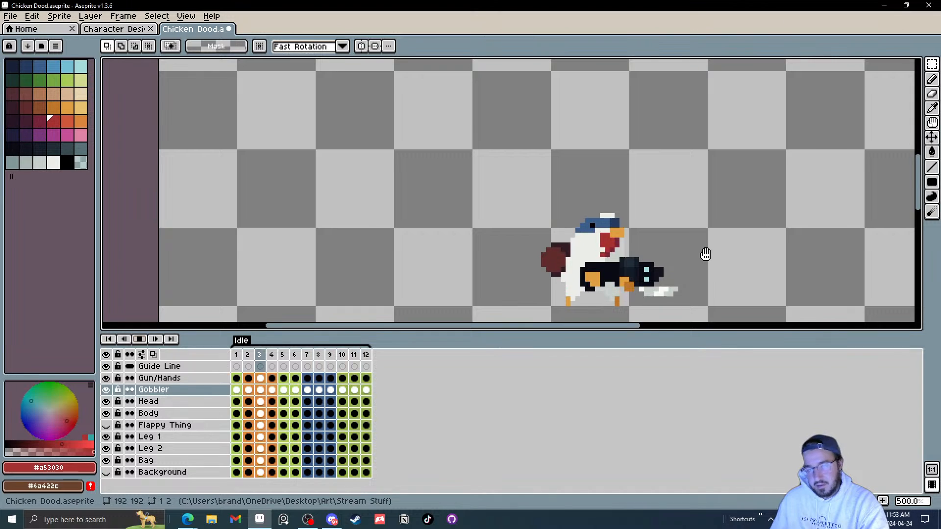
scroll(705, 254, "down", 1)
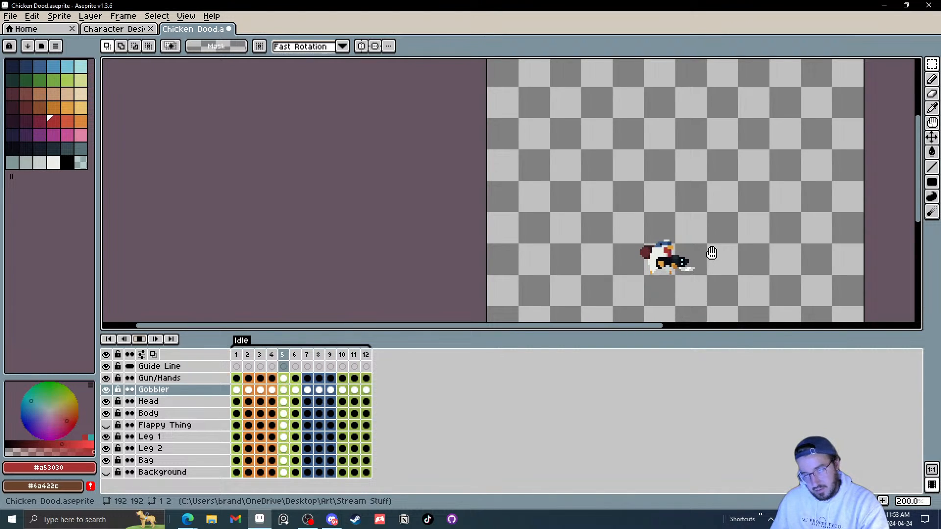
scroll(711, 253, "up", 1)
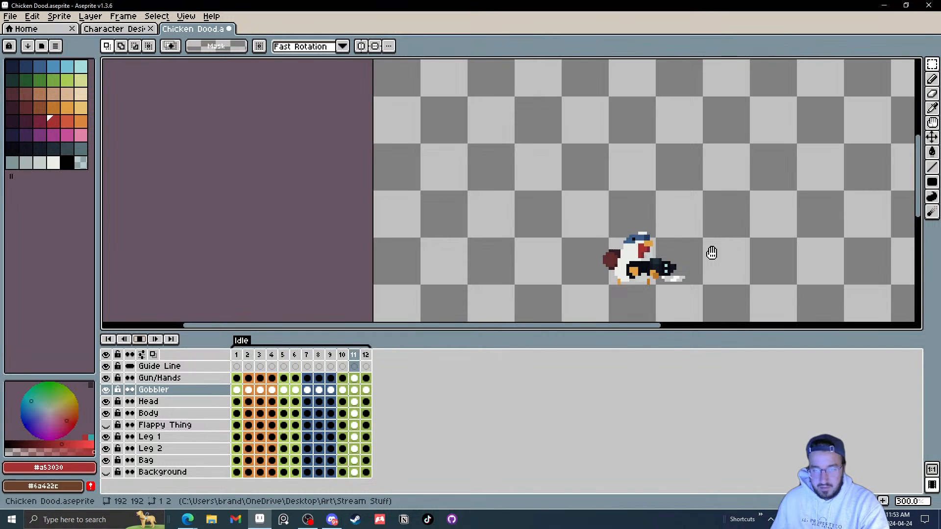
left_click(139, 339)
Step: Remove the gobbler's upper-left red pixel in frame 2 on the Gobbler layer
left_click(248, 389)
scroll(659, 230, "up", 8)
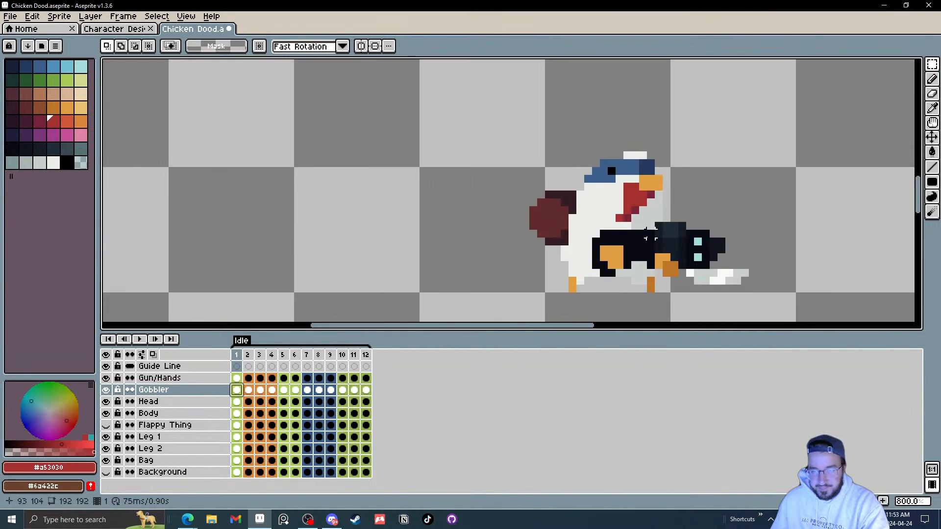
left_click_drag(677, 218, 624, 316)
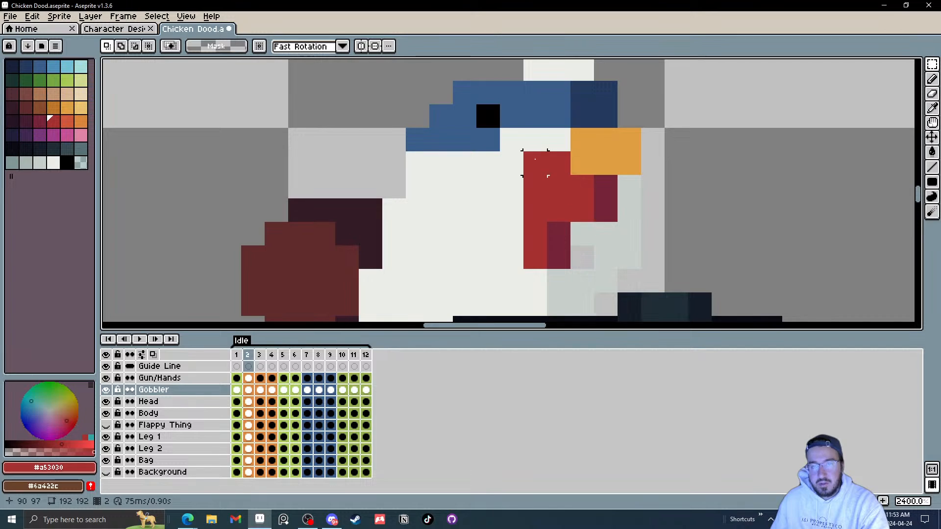
mouse_move(536, 159)
left_mouse_down()
mouse_move(512, 165)
mouse_move(518, 193)
mouse_move(504, 196)
left_mouse_up()
left_click(630, 189)
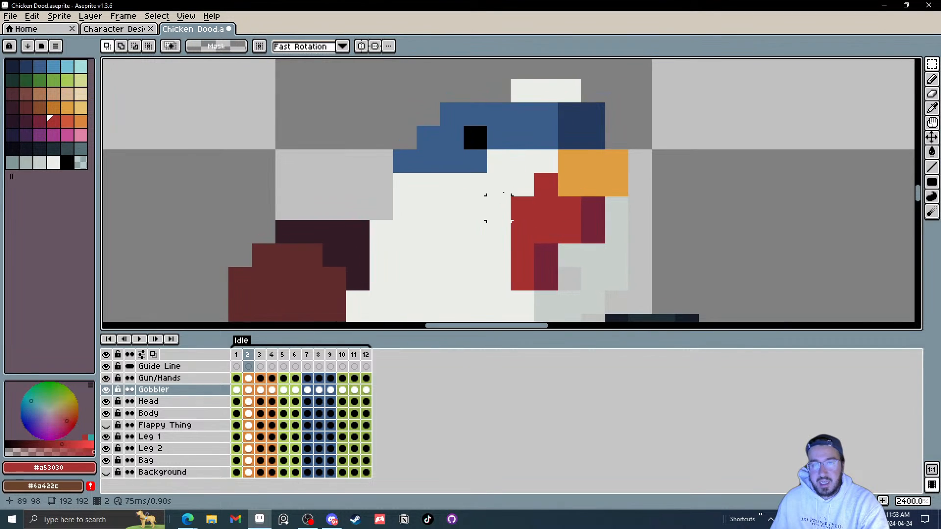
Step: Step through frames 3 to 5 to inspect the gobbler's top edge
key("Left")
key("Right")
key("Right")
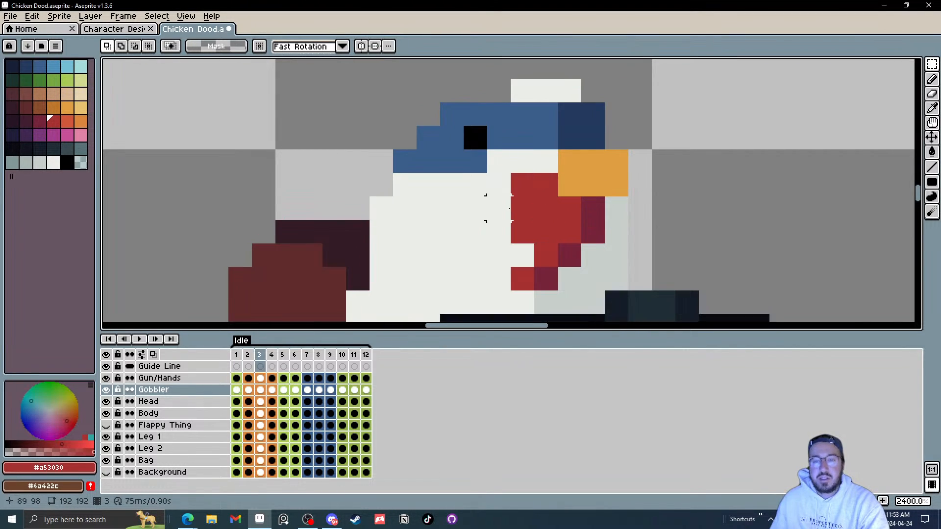
key("Right")
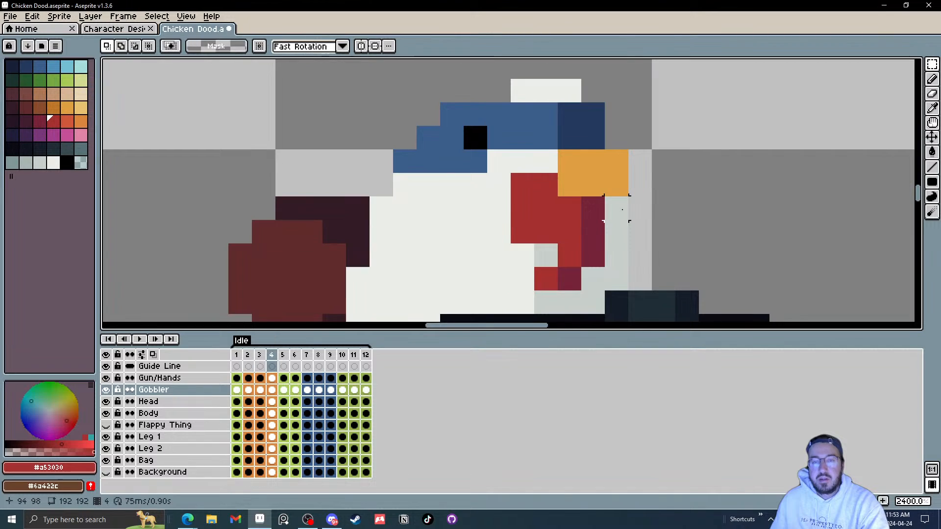
key("Right")
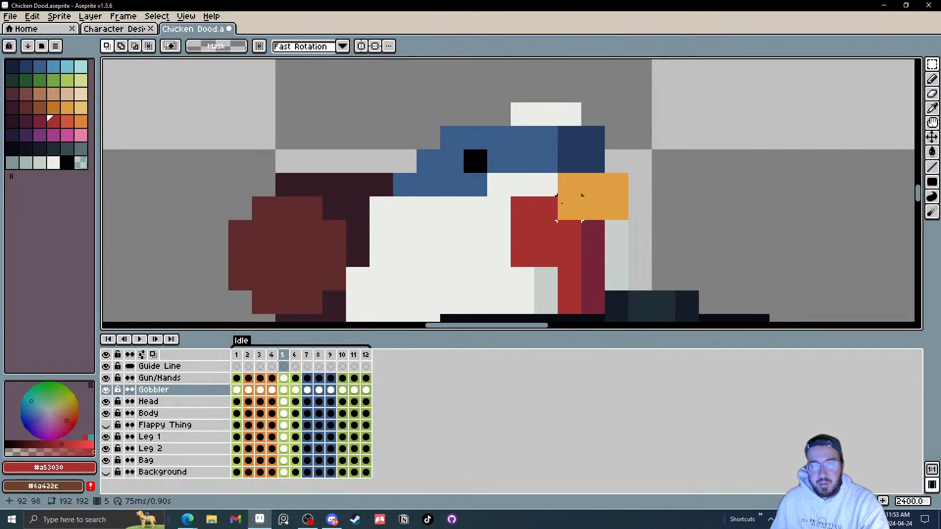
Step: Erase the gobbler's upper-left red pixel in frame 10 on the Gobbler layer
key("i")
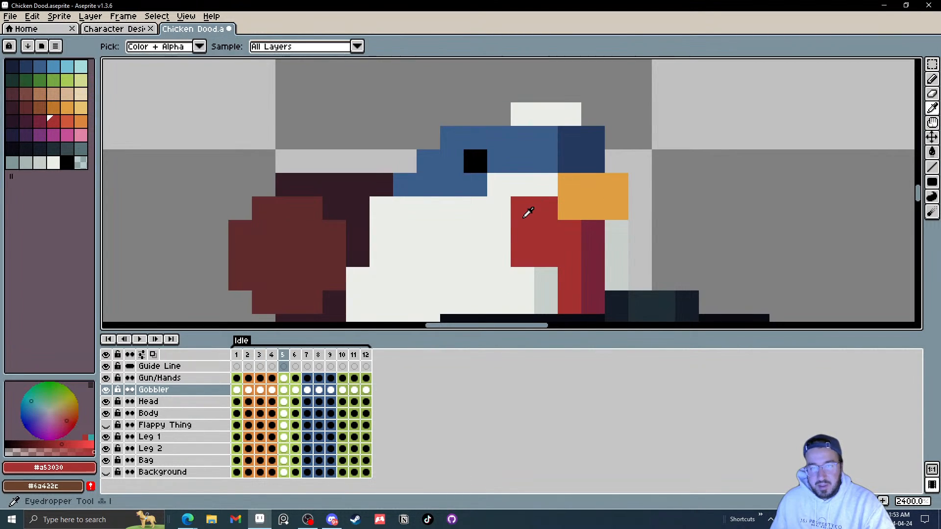
key("Right")
key("Right")
key("Right")
key("Right")
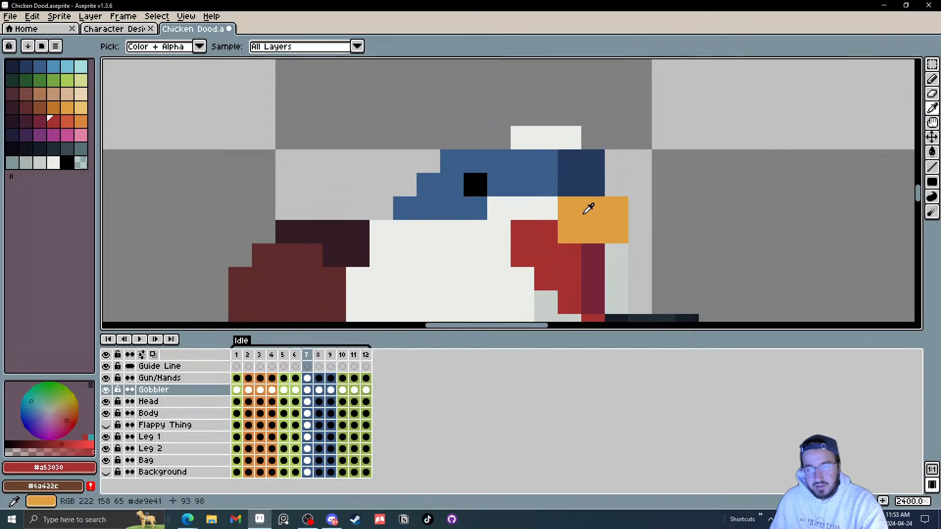
key("Right")
left_click_drag(583, 212, 562, 153)
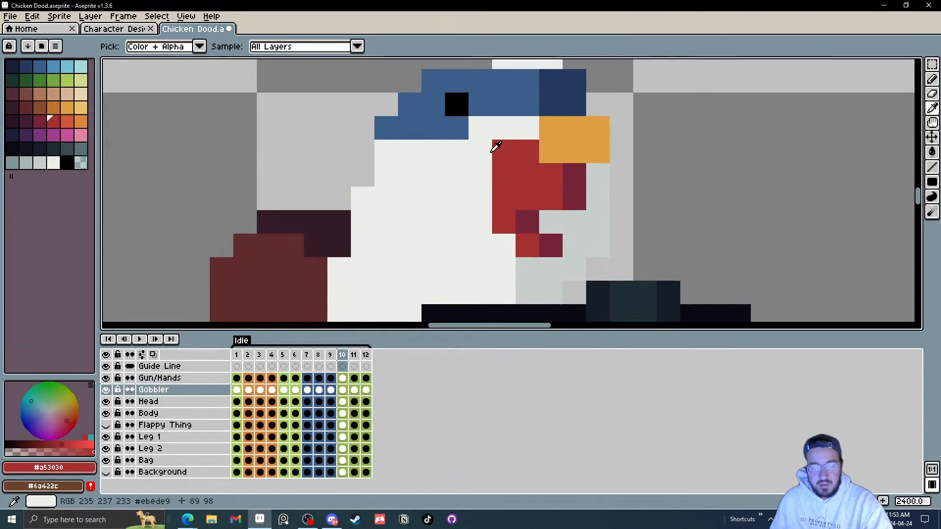
key("e")
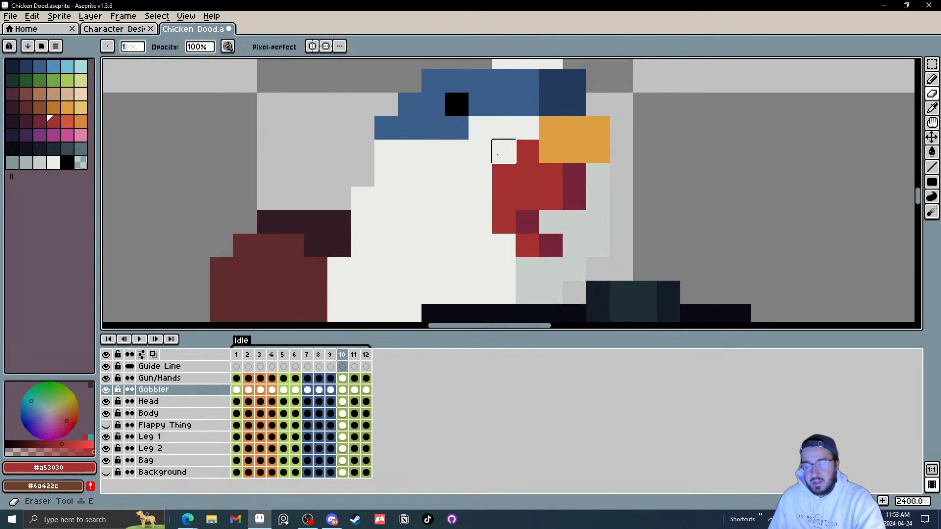
Step: Step to frame 12, zoom out and play the Idle animation
key("Right")
key("Right")
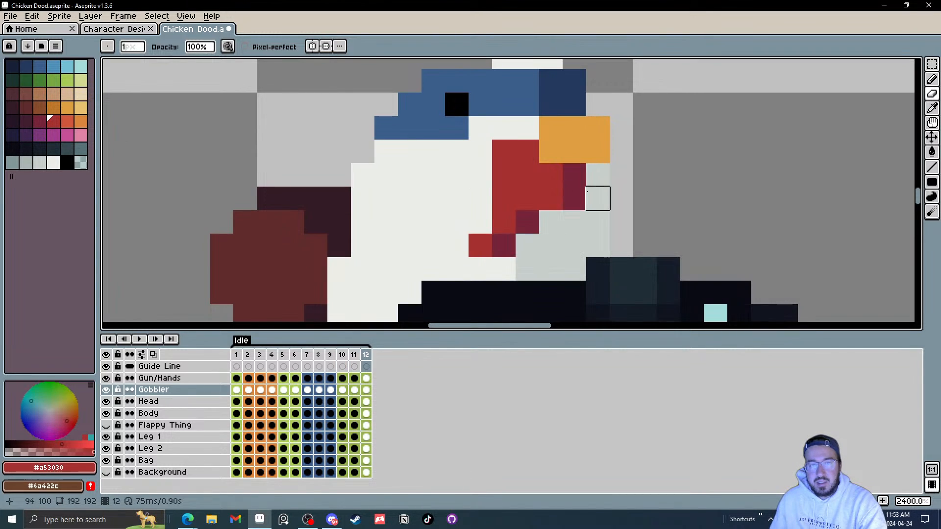
scroll(587, 191, "down", 8)
left_click(139, 339)
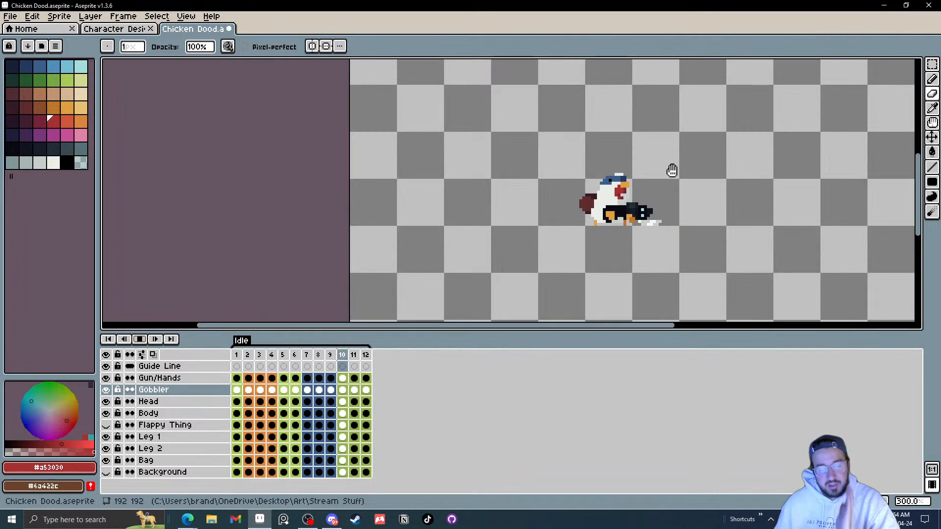
Step: Undo the last two gobbler pixel changes
key("ctrl+z")
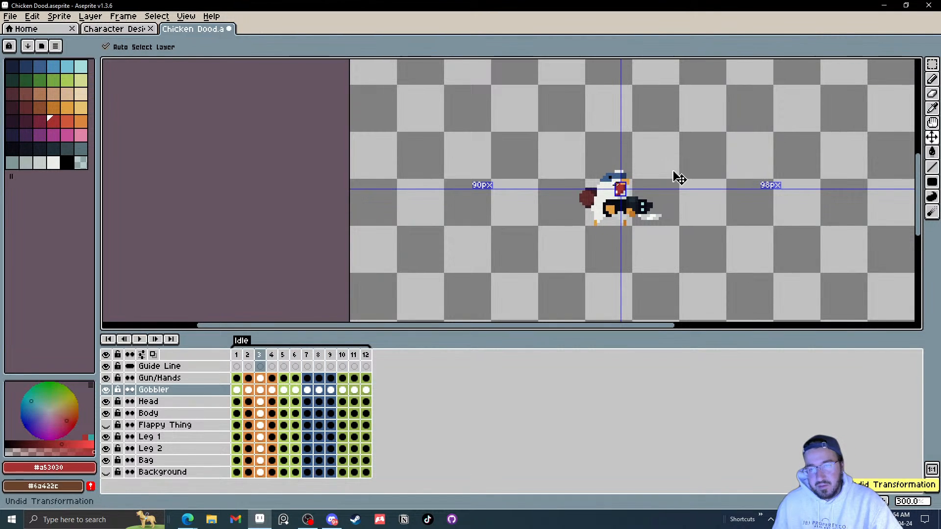
key("Left")
key("ctrl+z")
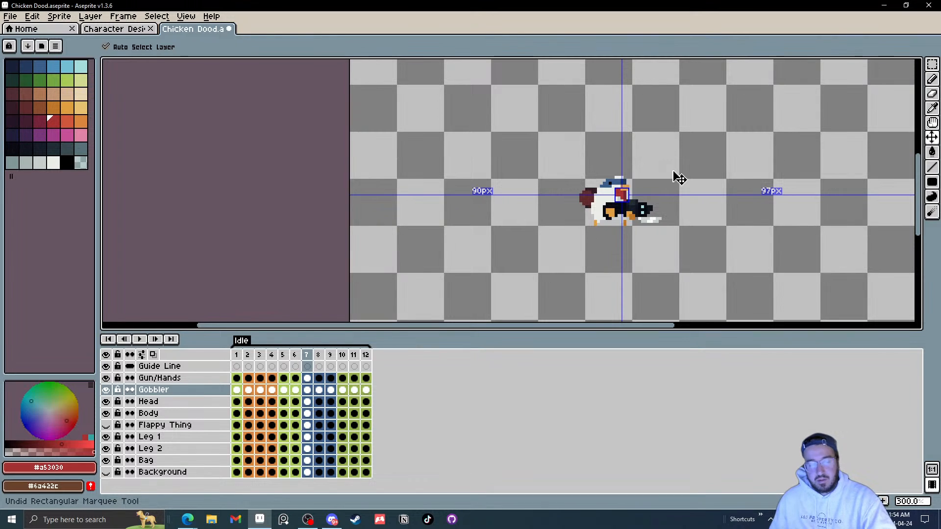
Step: Play and stop the Idle animation several times to review the gobbler's motion
left_click(141, 339)
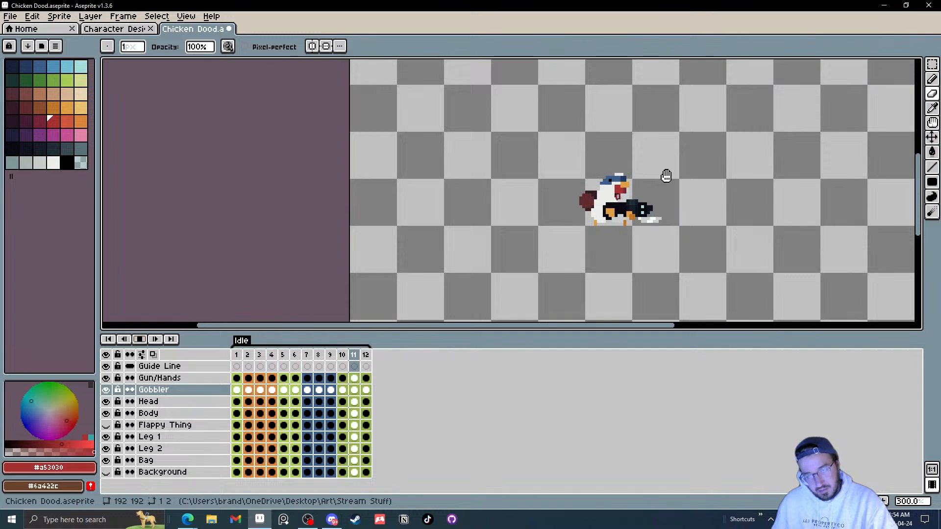
left_click(139, 339)
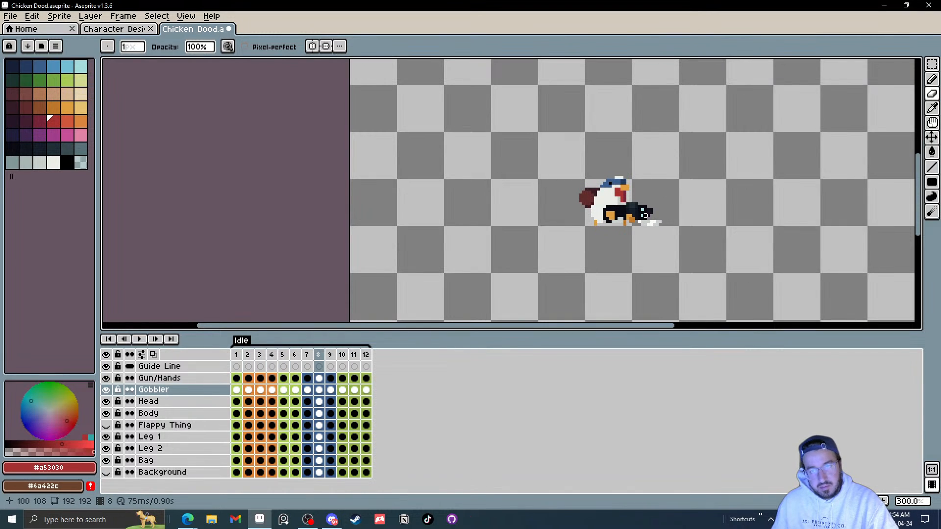
left_click(142, 343)
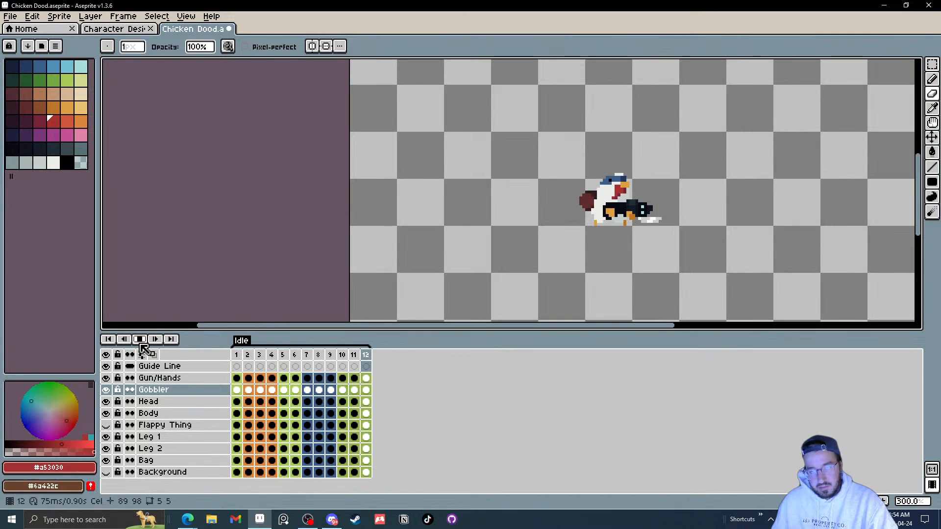
left_click(142, 344)
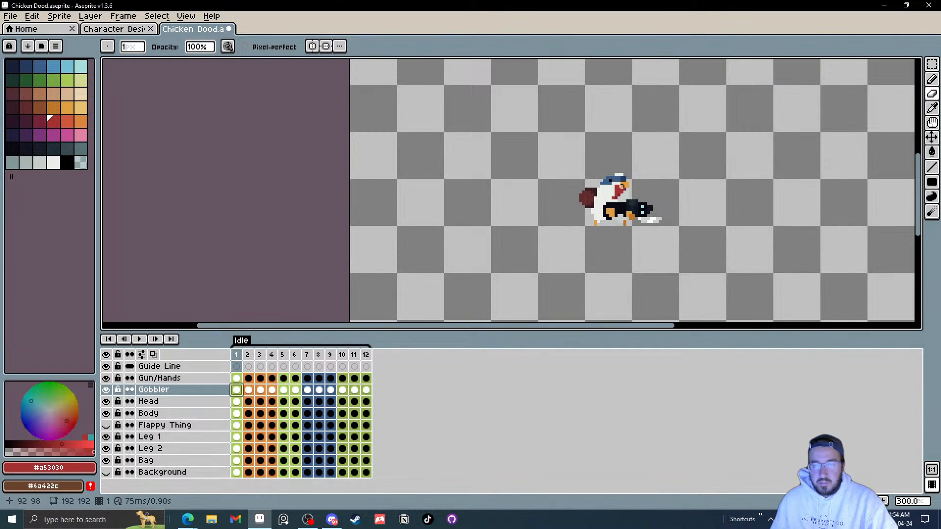
Step: Add a red pixel at the gobbler's upper-left edge in frames 2 and 3 on the Gobbler layer
scroll(620, 194, "up", 7)
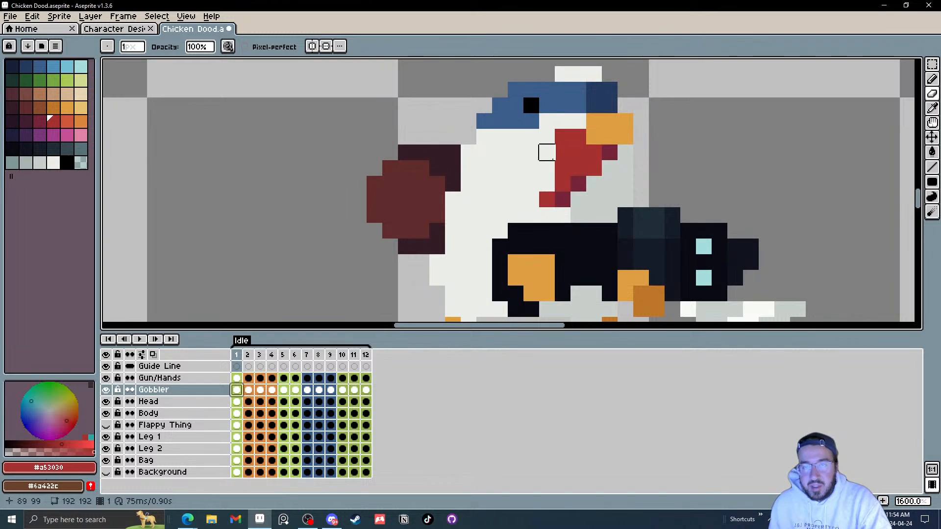
key("i")
key("l")
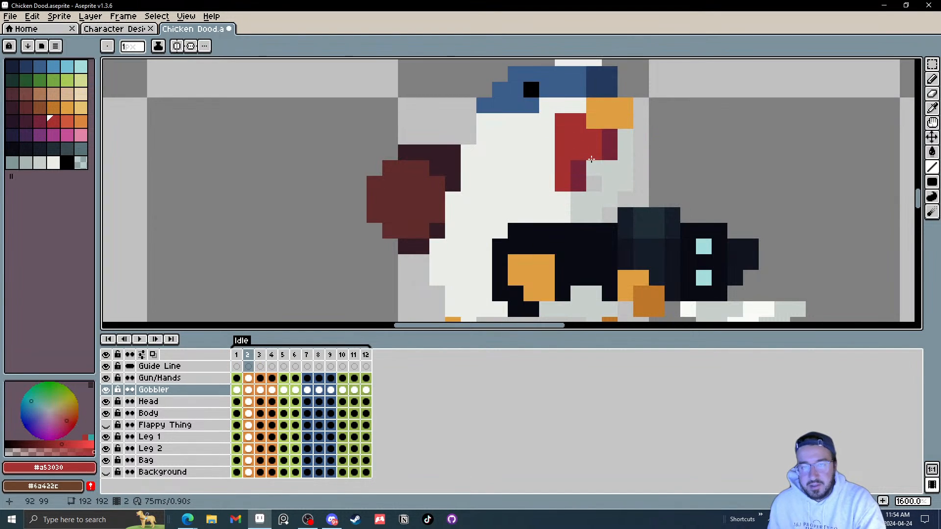
key("Right")
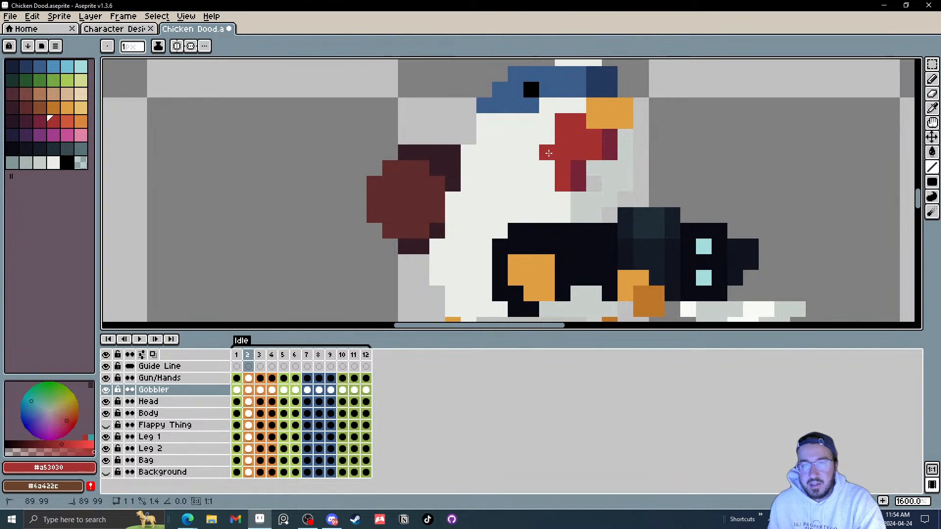
key("Right")
left_click(551, 154)
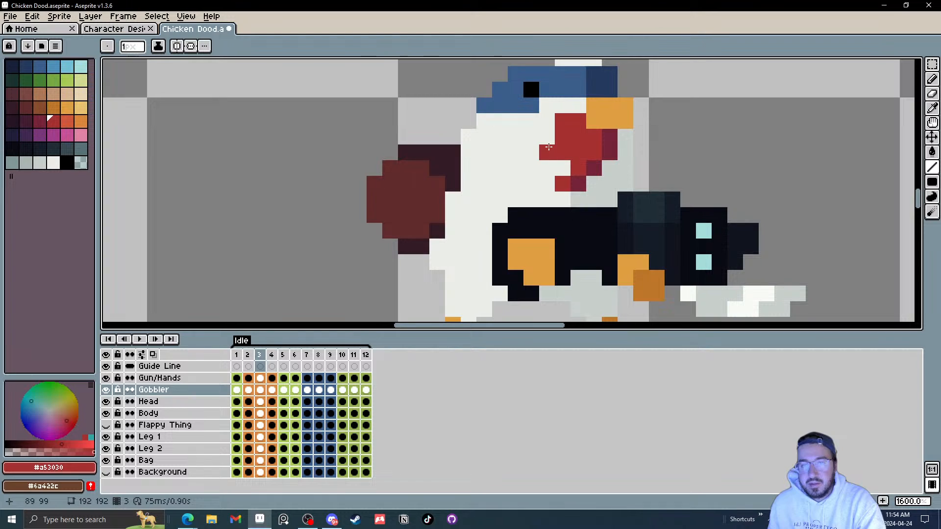
Step: Touch up the gobbler's pixels in frames 4 to 6, sampling the dark red colour from the gobbler
key("Right")
left_click(635, 157)
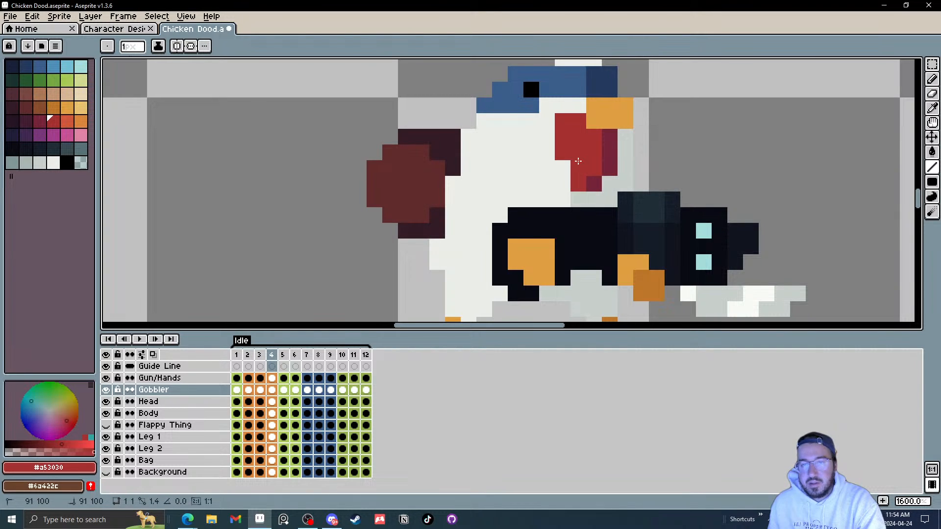
key("Right")
left_click(618, 166)
key("Right")
left_click(668, 173)
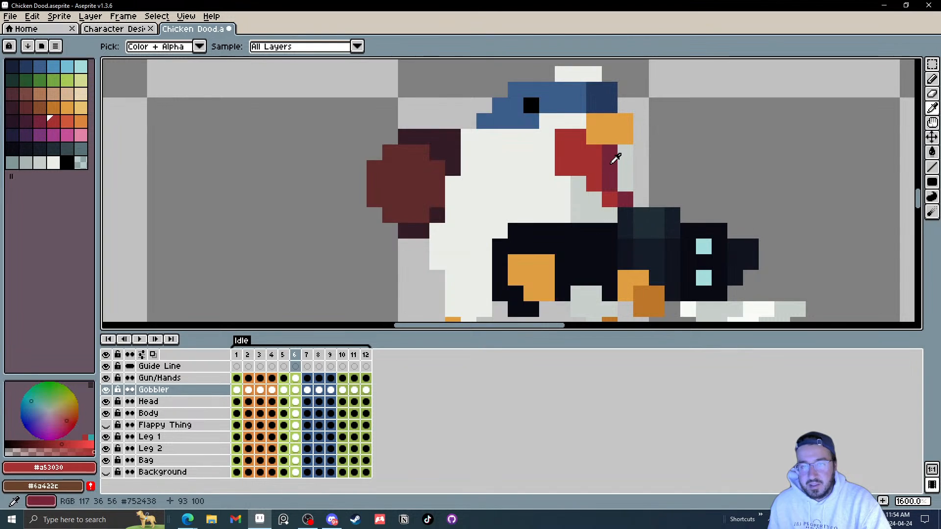
left_click(616, 160, "alt")
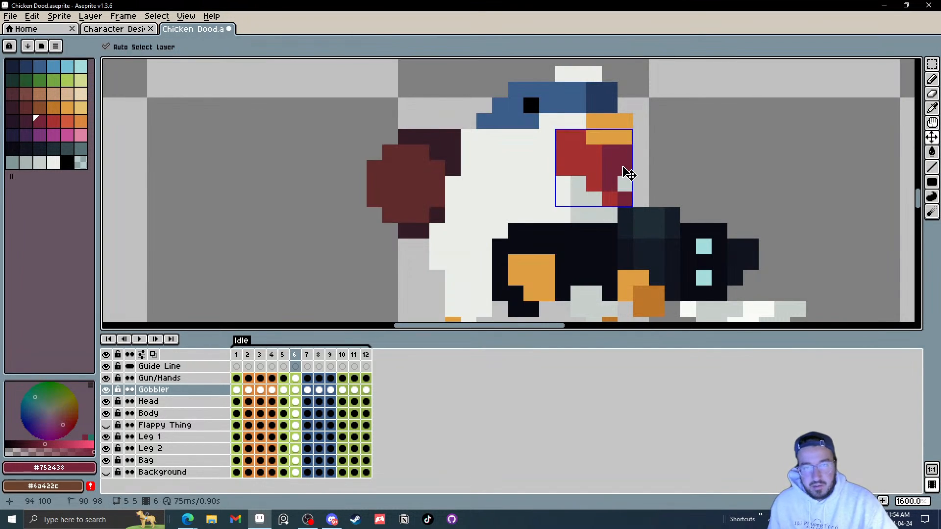
Step: Step through frames 7 to 10 to check the gobbler's shape
key("Right")
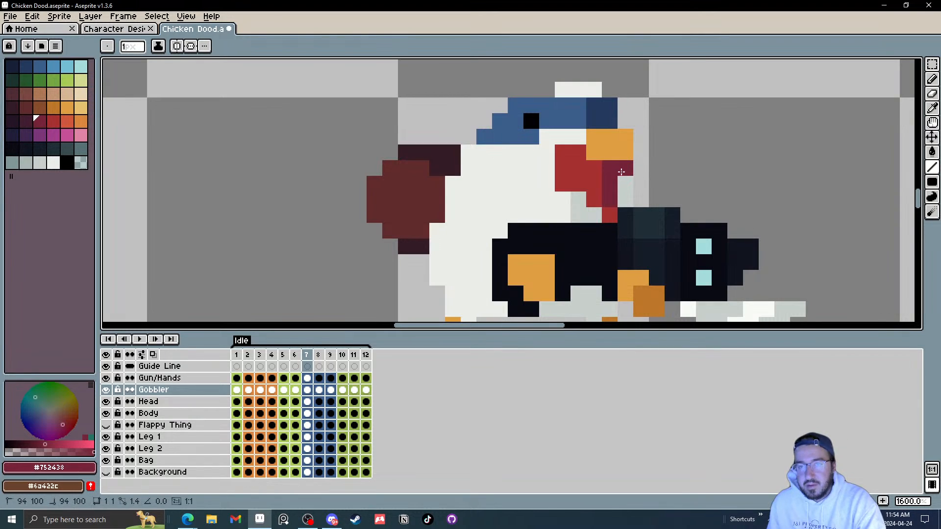
key("Right")
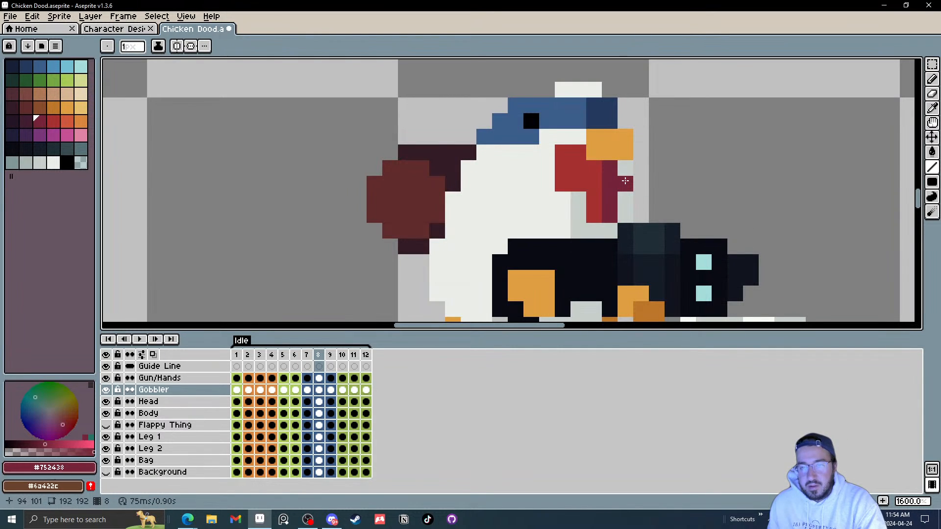
key("Right")
Step: Step through frames 10 to 12 and add a red pixel to the gobbler's left side in frame 12
key("Right")
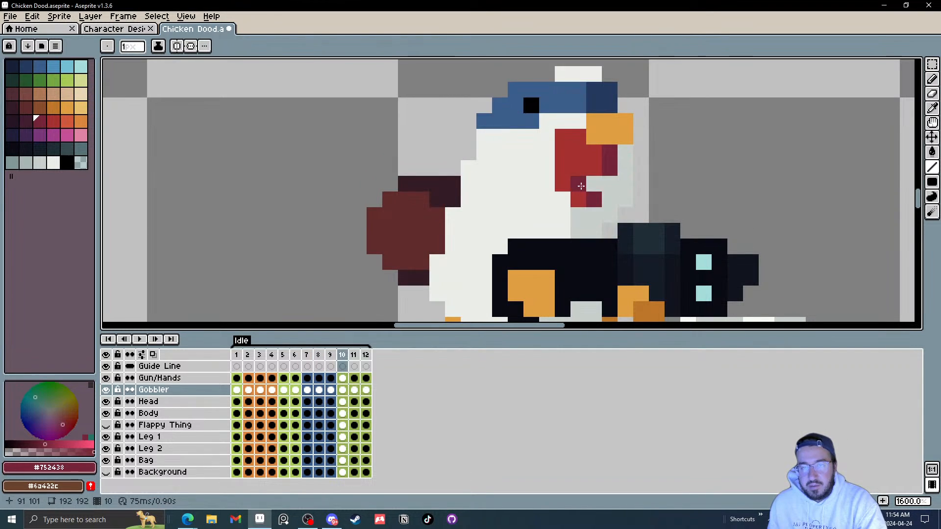
key("Right")
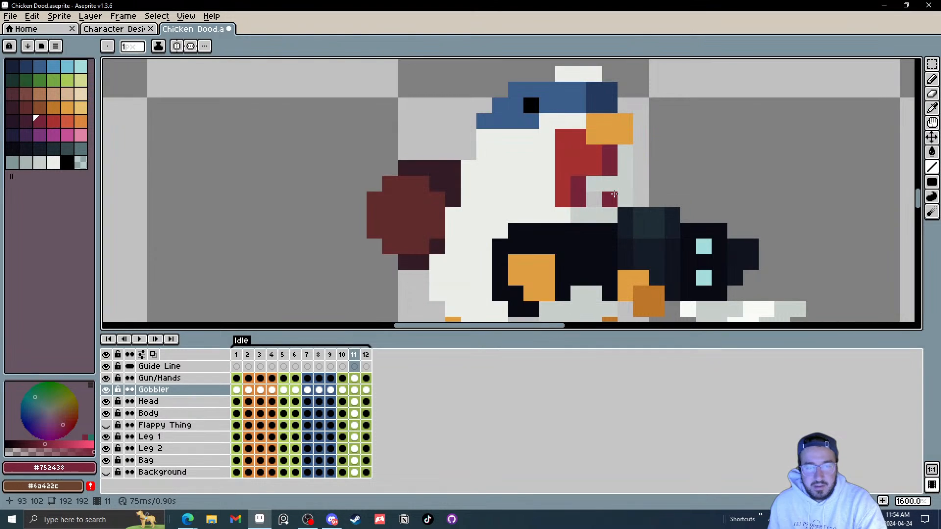
key("Right")
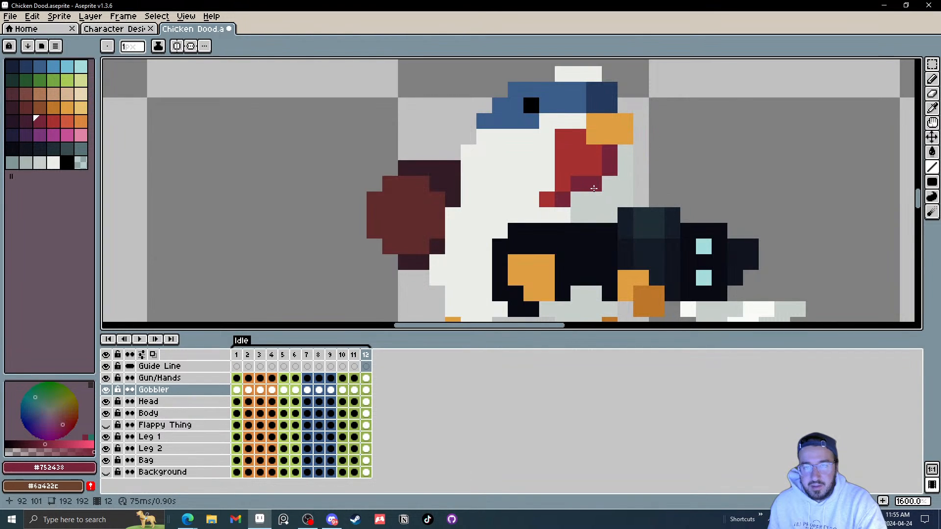
key("Left")
key("Left")
key("Right")
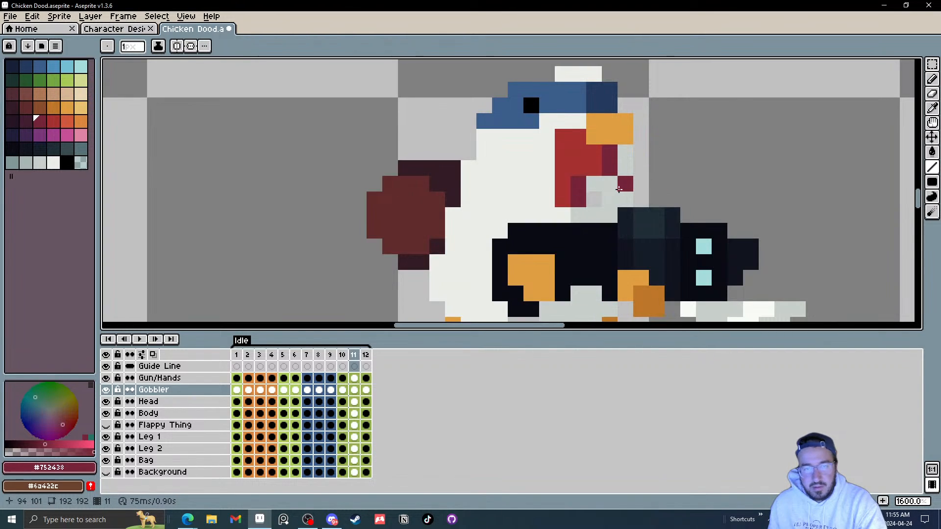
key("Right")
left_click(566, 167, "alt")
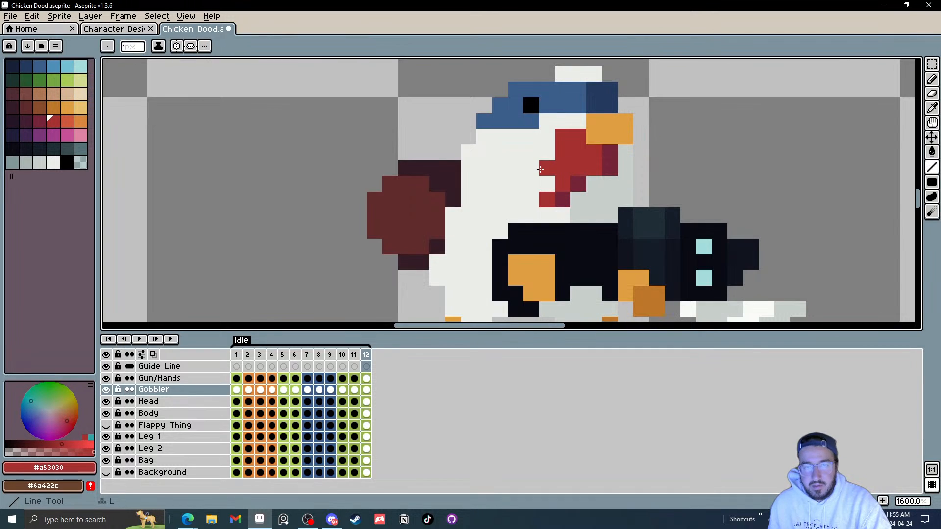
Step: Play the Idle animation at a reduced zoom and save the file
key("Right")
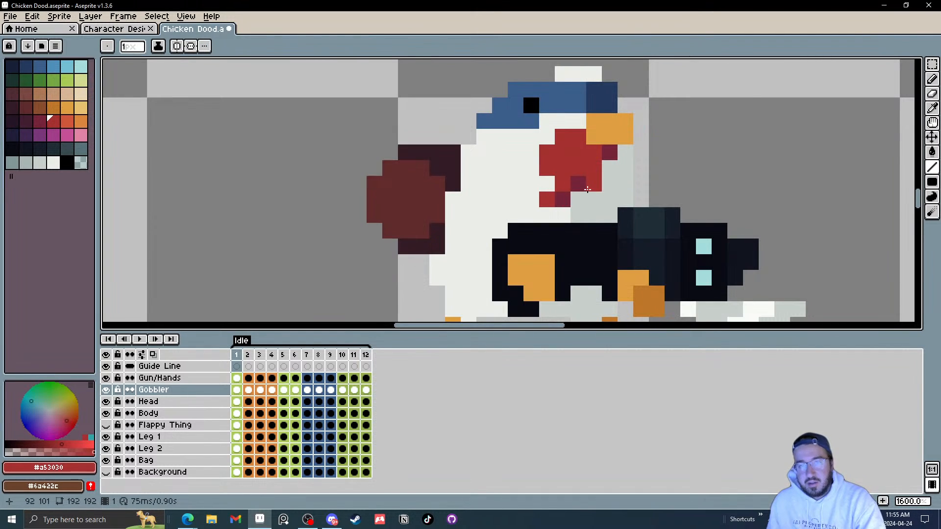
left_click(141, 339)
scroll(728, 203, "down", 6)
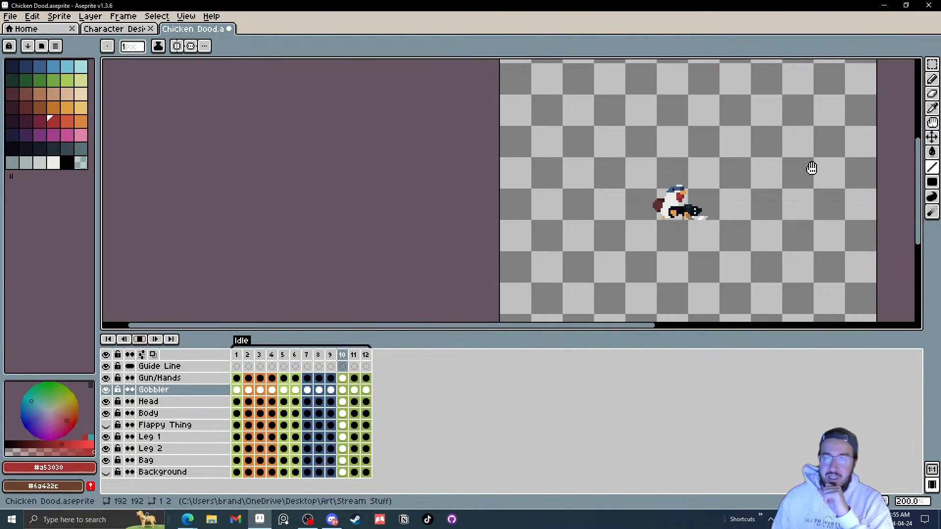
left_click_drag(792, 191, 678, 193)
scroll(679, 192, "down", 2)
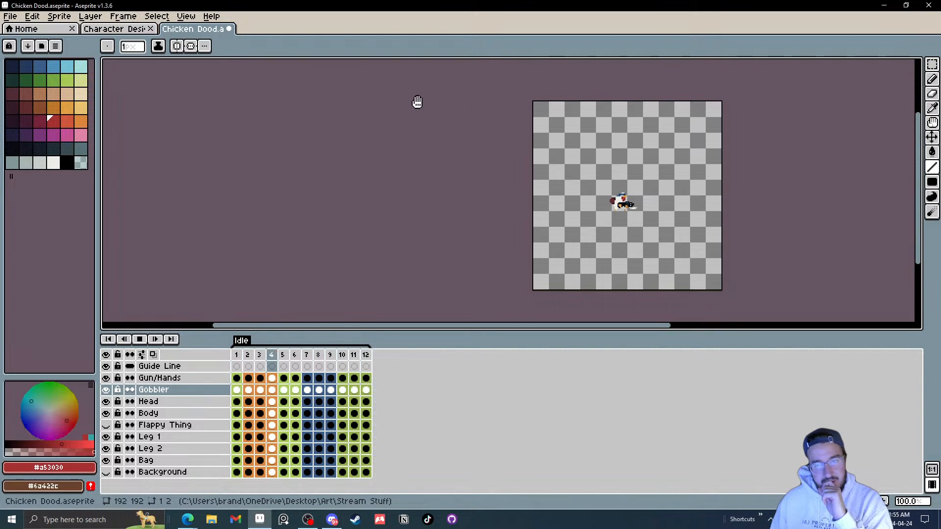
left_click(10, 16)
left_click(19, 63)
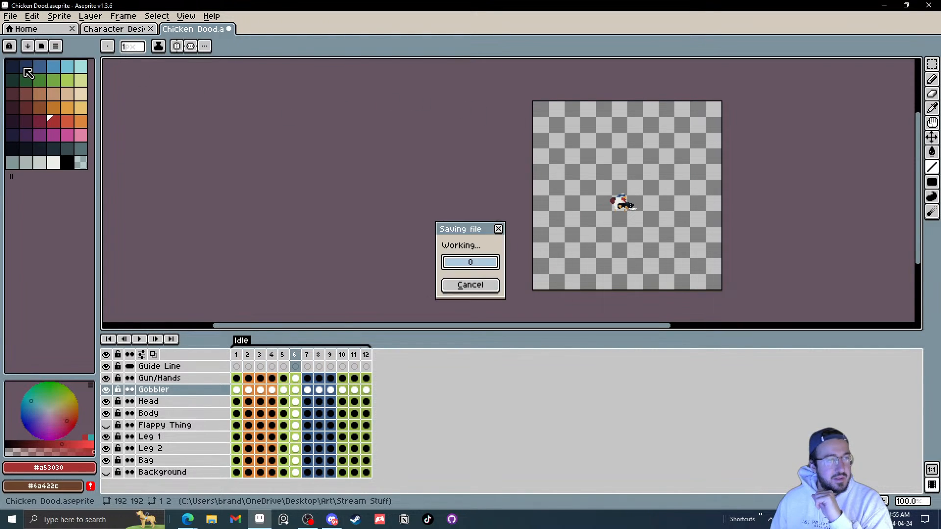
Step: Select the Bag layer and step through frames 1 to 11 to review the bag's motion
scroll(720, 229, "up", 4)
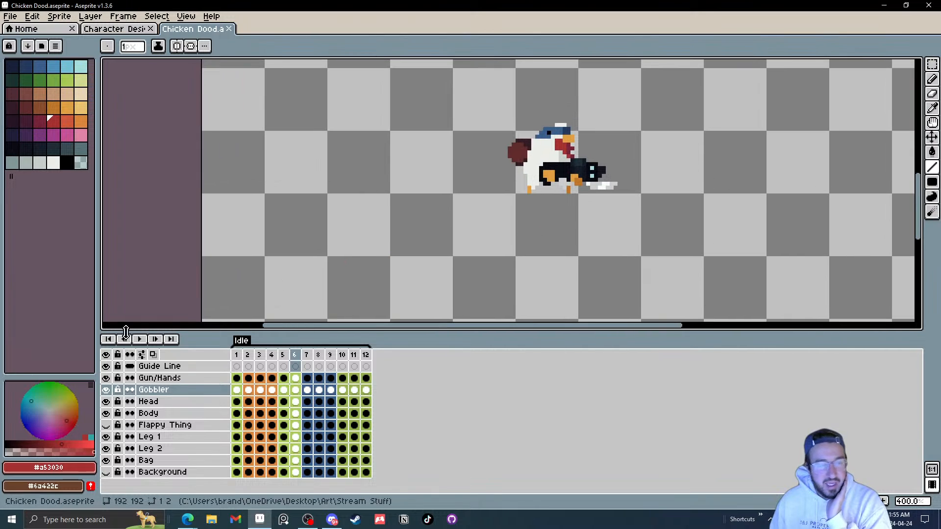
left_click(141, 340)
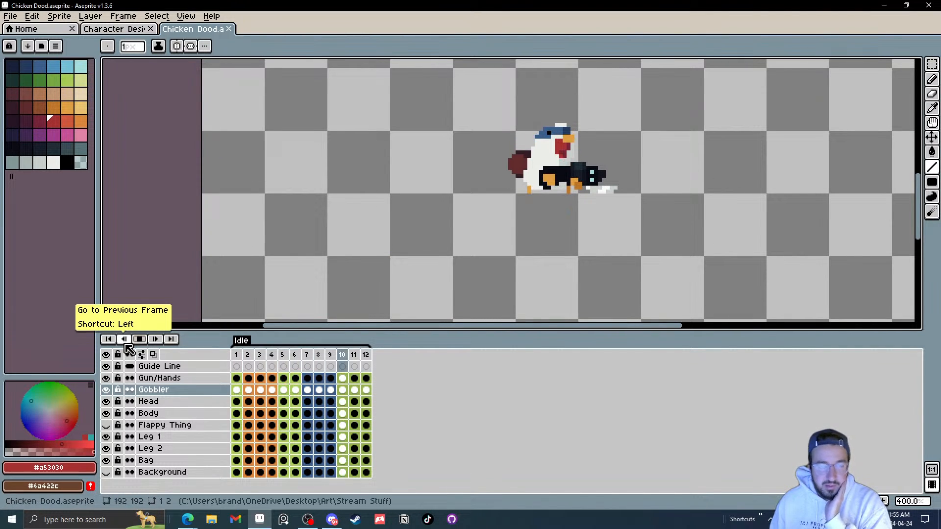
left_click(141, 341)
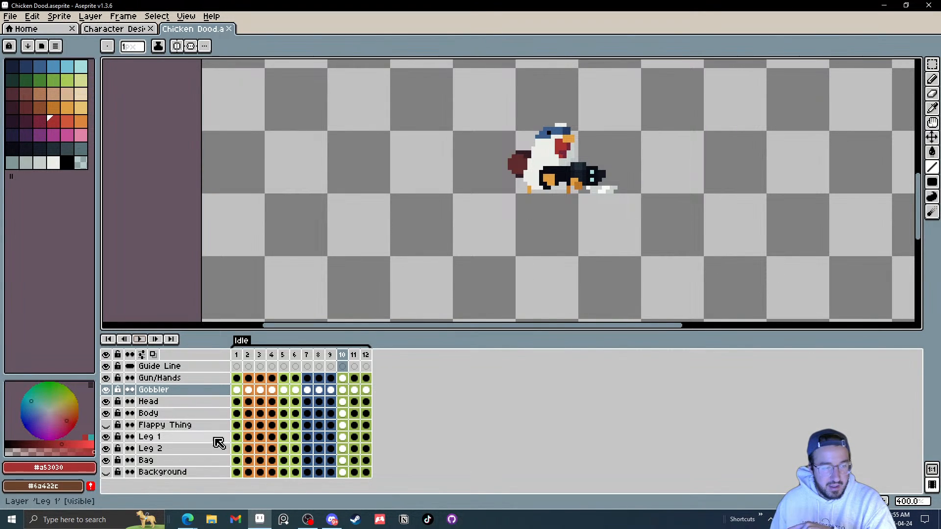
left_click(238, 461)
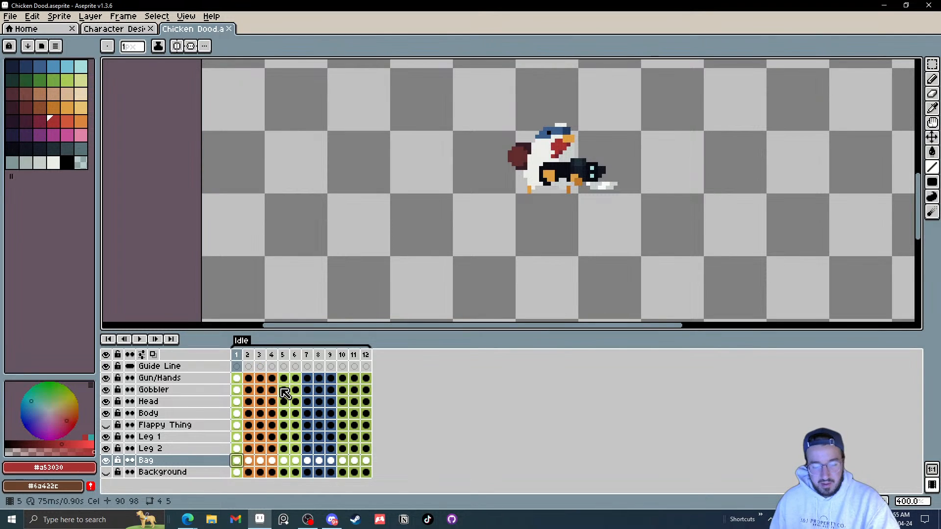
key("v")
key("Right")
key("Right")
key("Right")
key("Right")
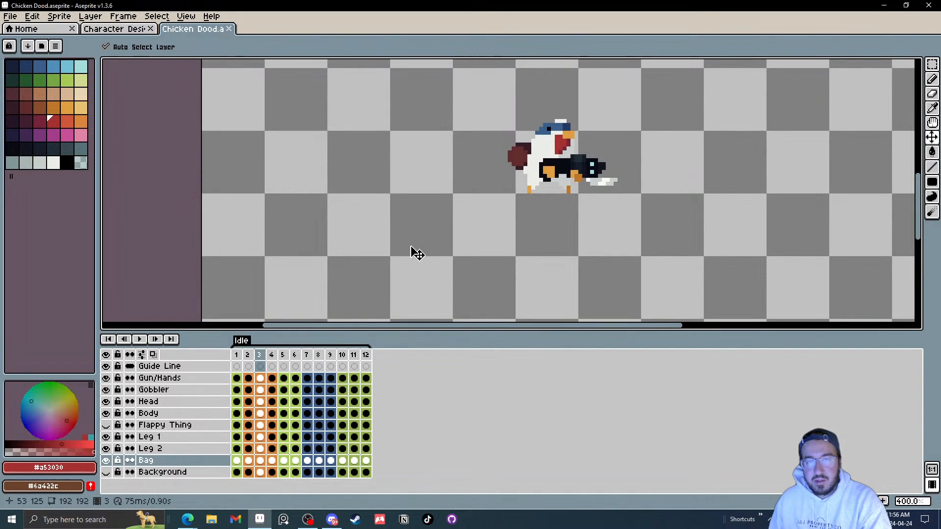
scroll(509, 149, "up", 5)
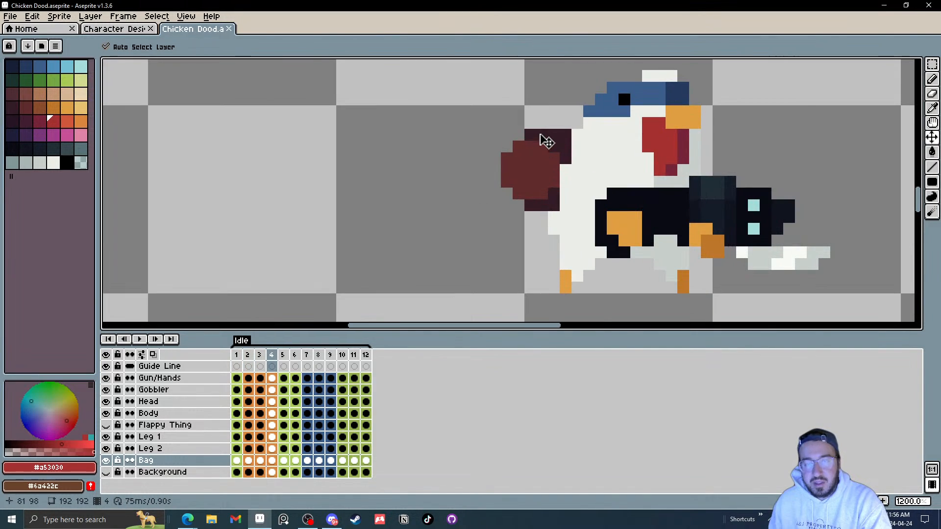
key("Right")
key("Right")
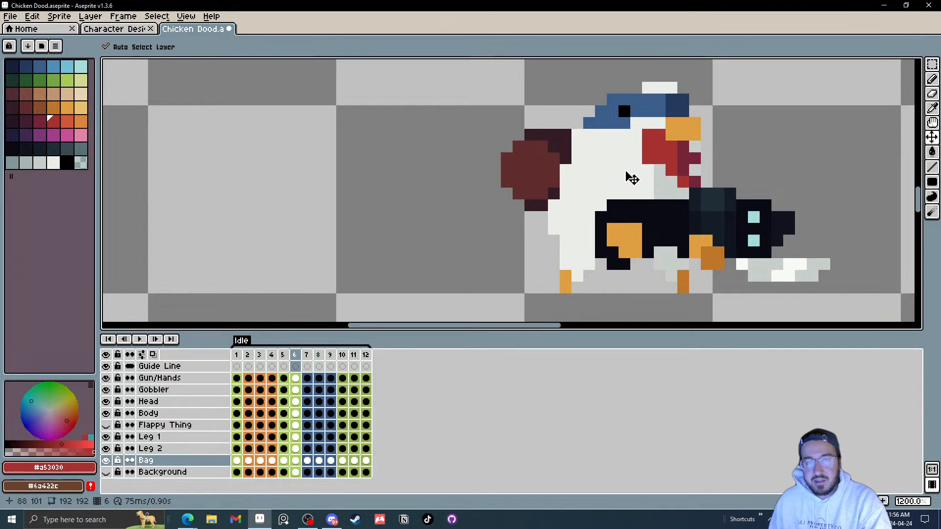
key("Right")
key("Right")
key("Right")
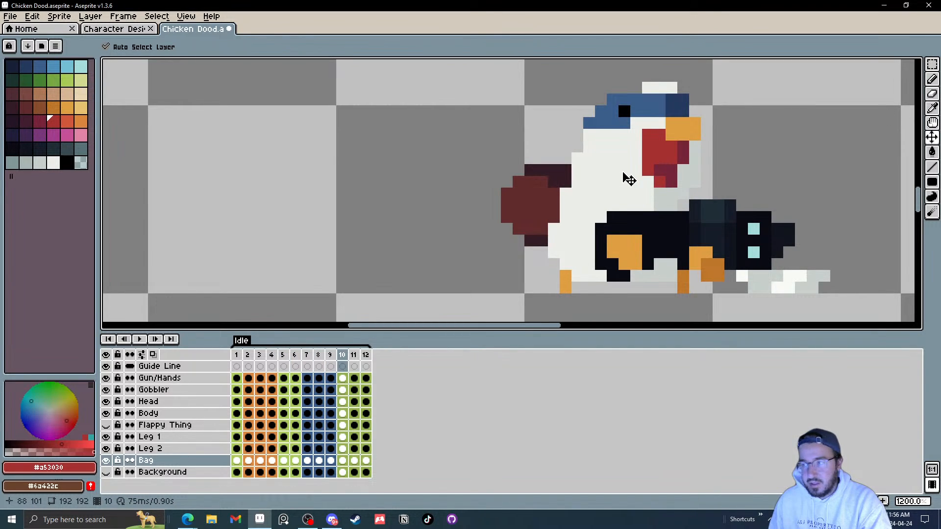
key("Left")
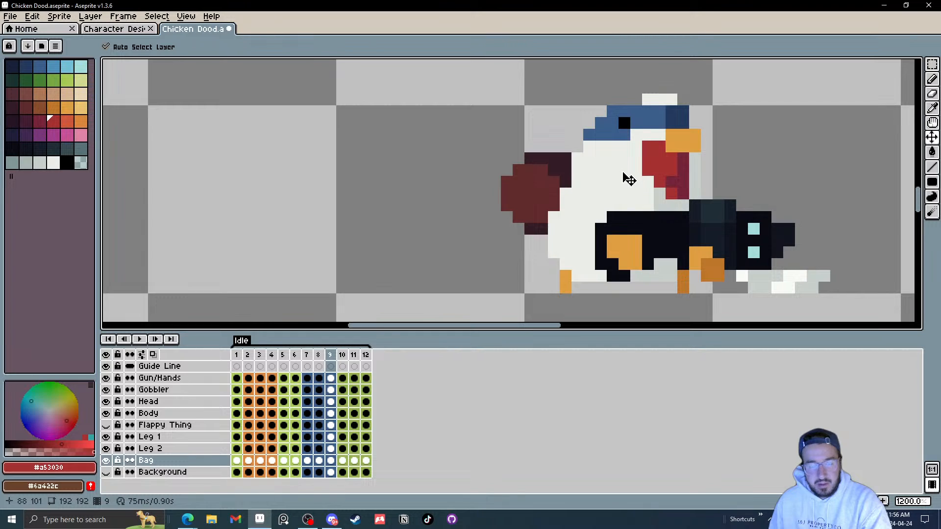
key("Right")
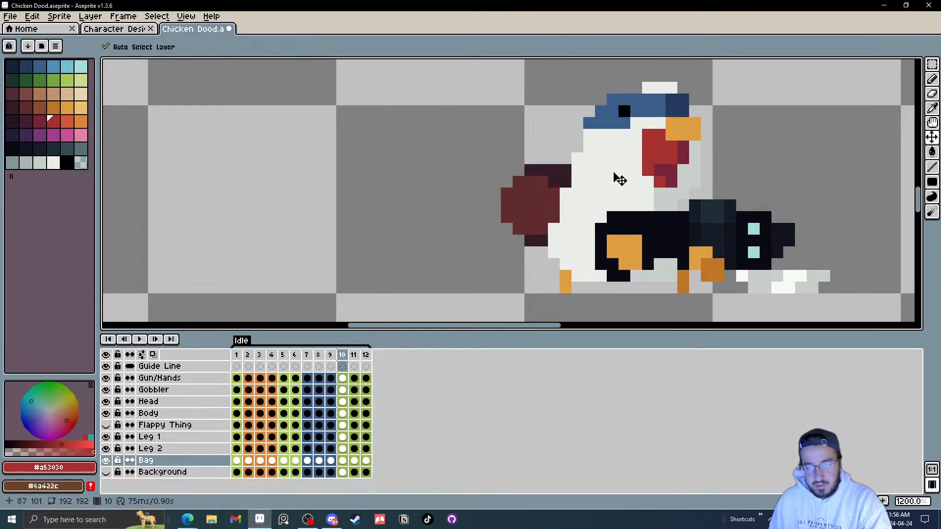
key("Right")
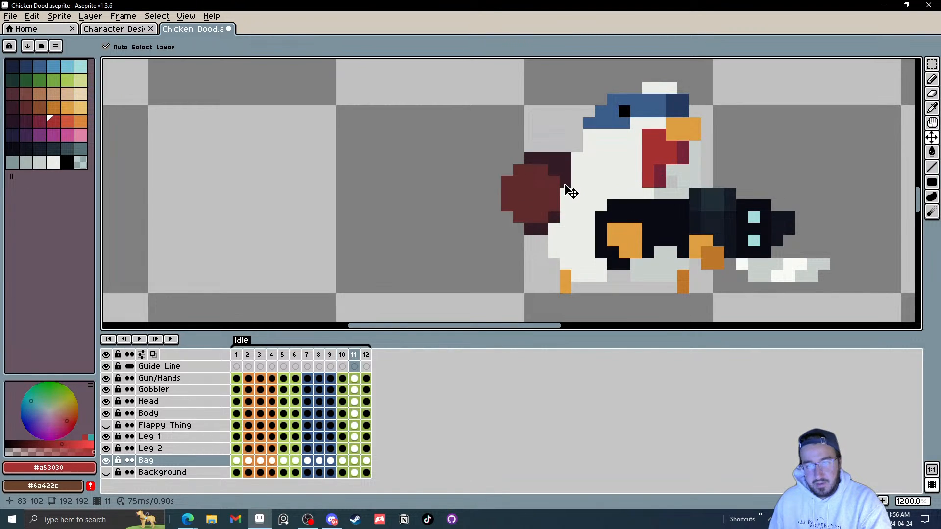
key("Left")
Step: Play the Idle animation at several zoom levels and save the file again
left_click(139, 339)
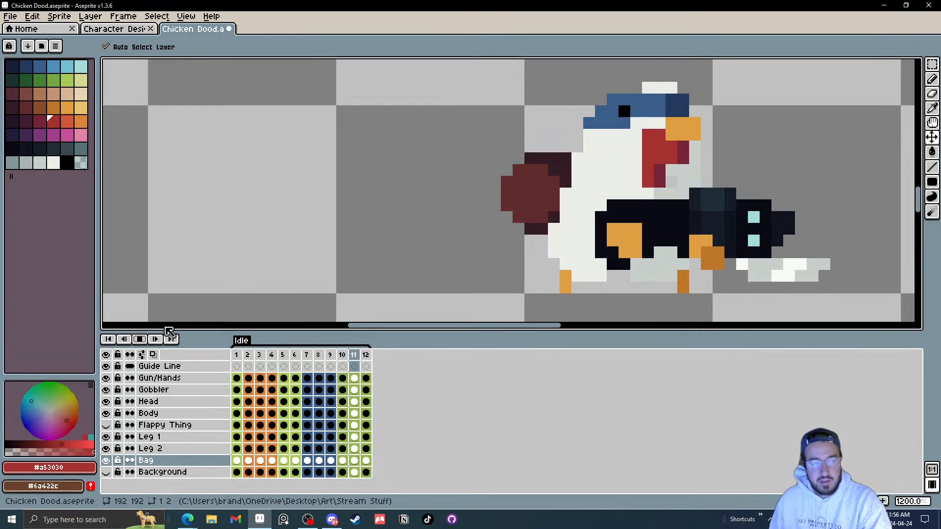
scroll(636, 223, "down", 8)
scroll(636, 224, "up", 4)
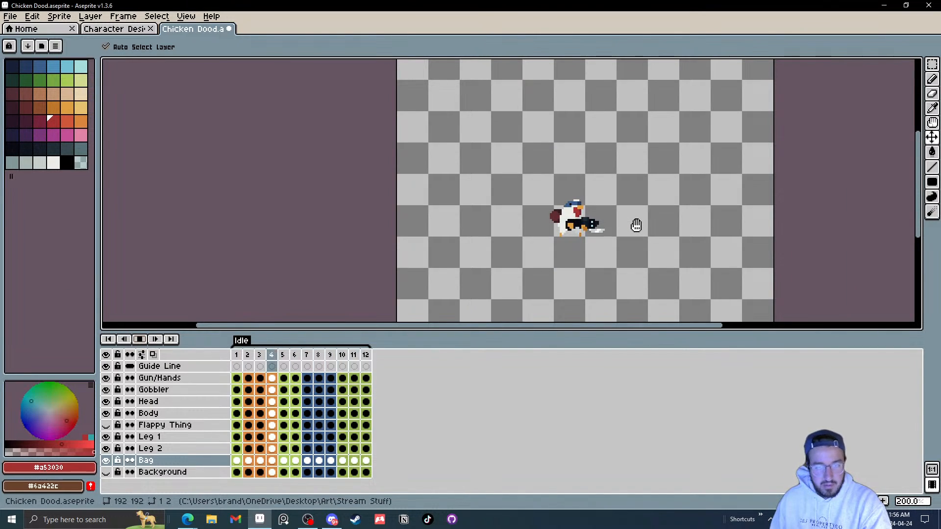
left_click(139, 339)
scroll(591, 241, "up", 2)
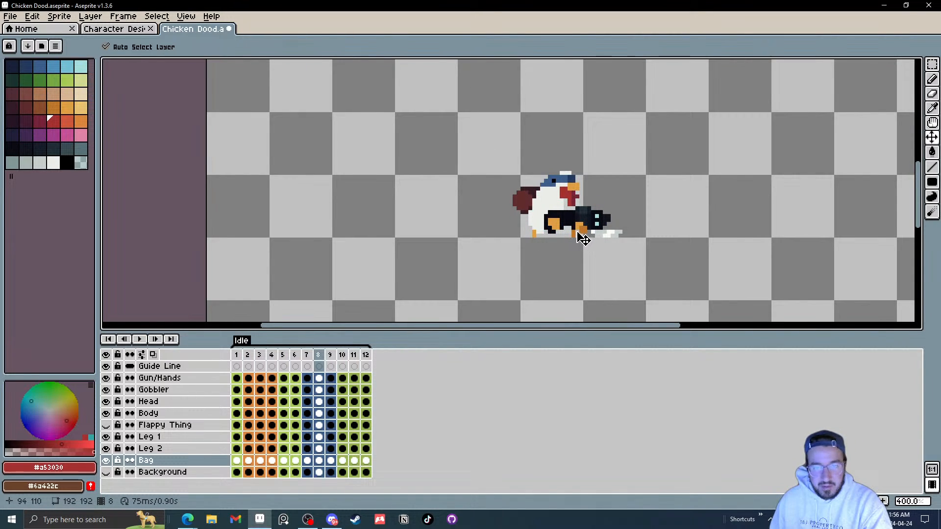
scroll(534, 214, "up", 5)
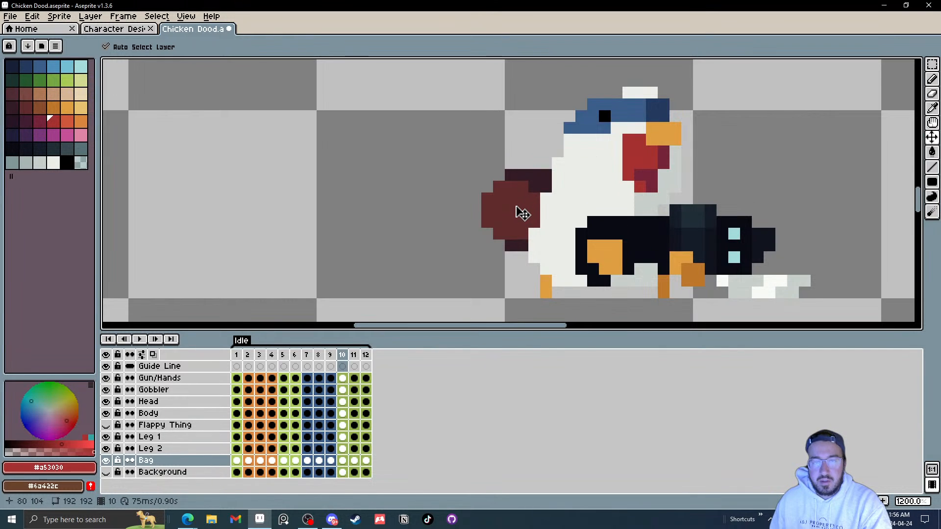
left_click(139, 339)
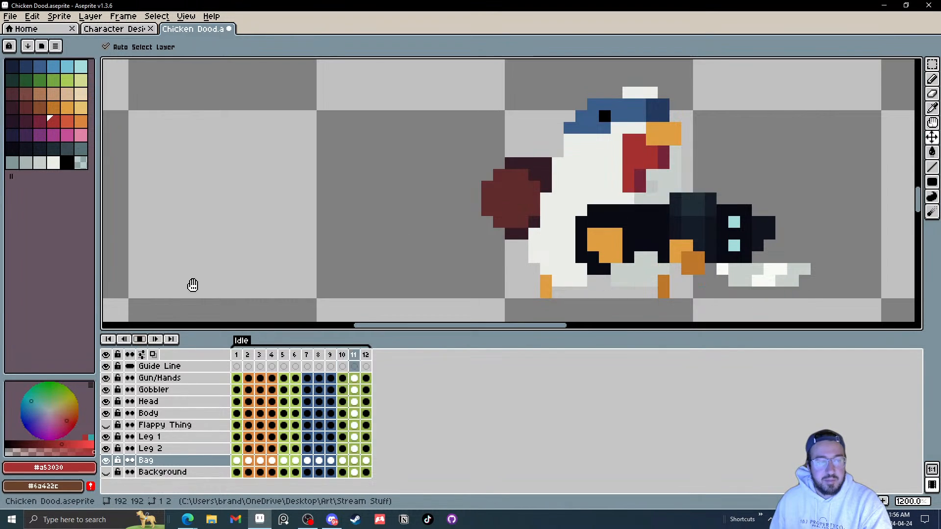
scroll(588, 221, "down", 5)
scroll(588, 221, "down", 2)
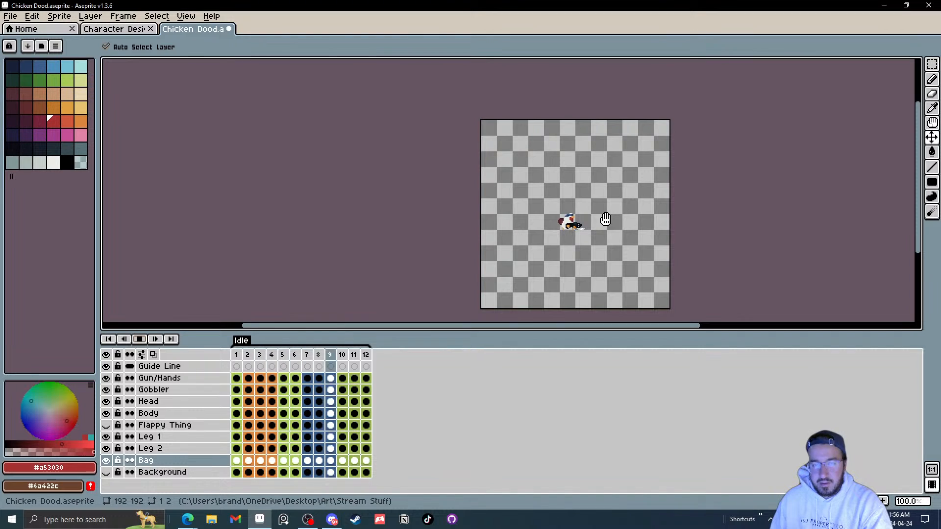
scroll(606, 220, "up", 1)
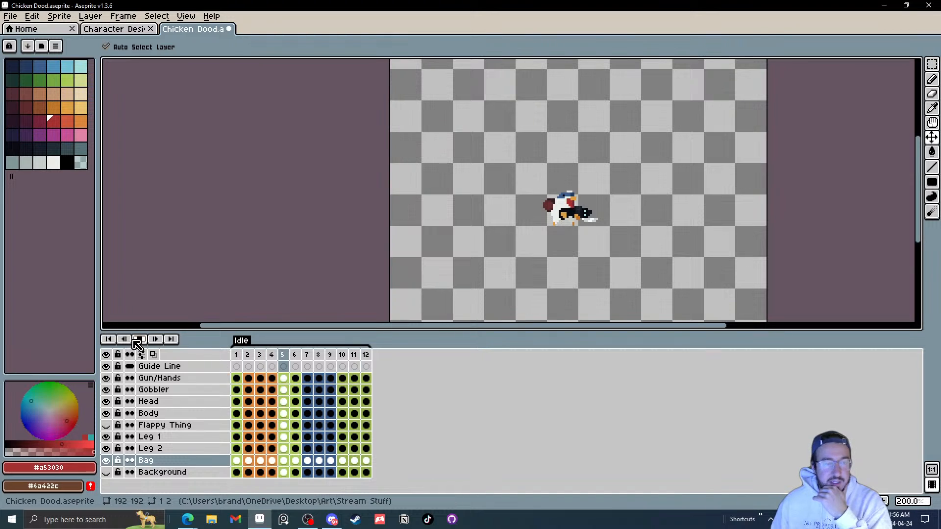
left_click(10, 16)
left_click(20, 75)
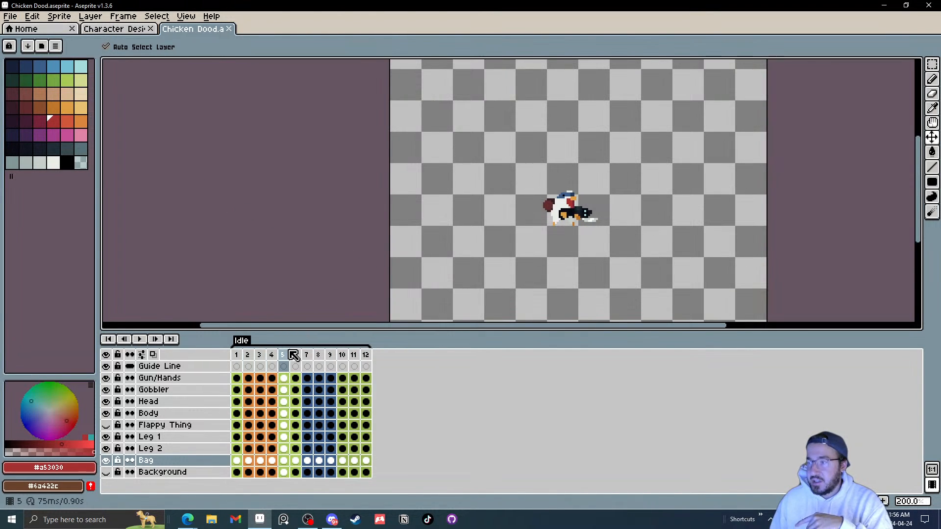
Step: Select the Gun/Hands layer and step through frames 1 to 7 to check the gun's motion
left_click(238, 380)
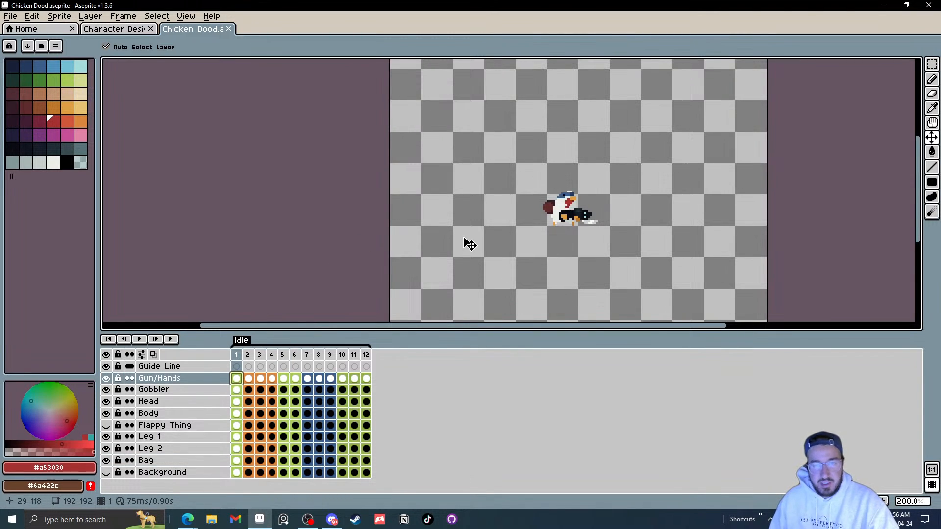
scroll(591, 221, "up", 3)
key("Right")
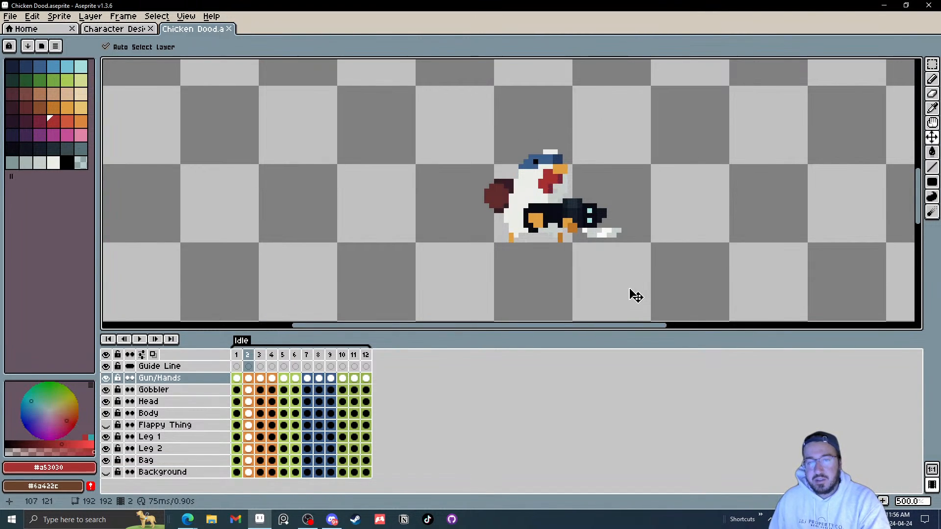
key("Right")
key("Right")
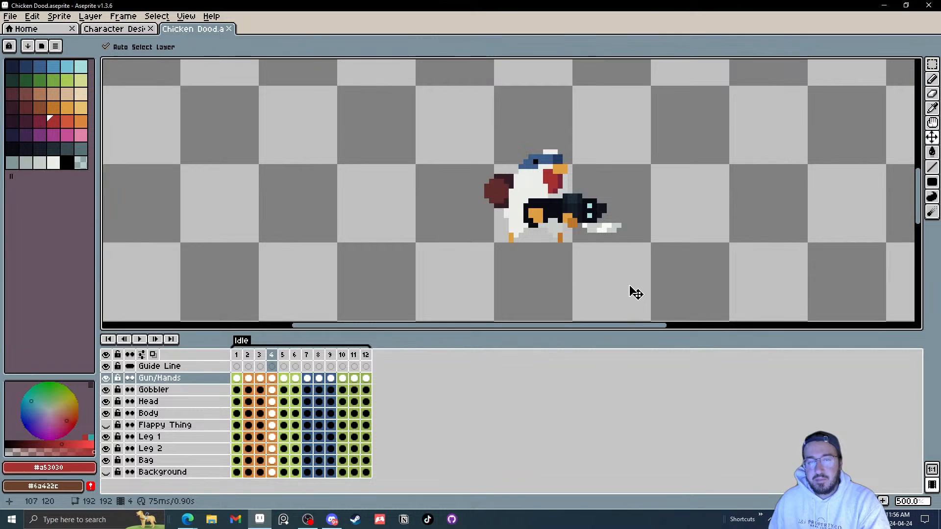
key("Right")
key("Right")
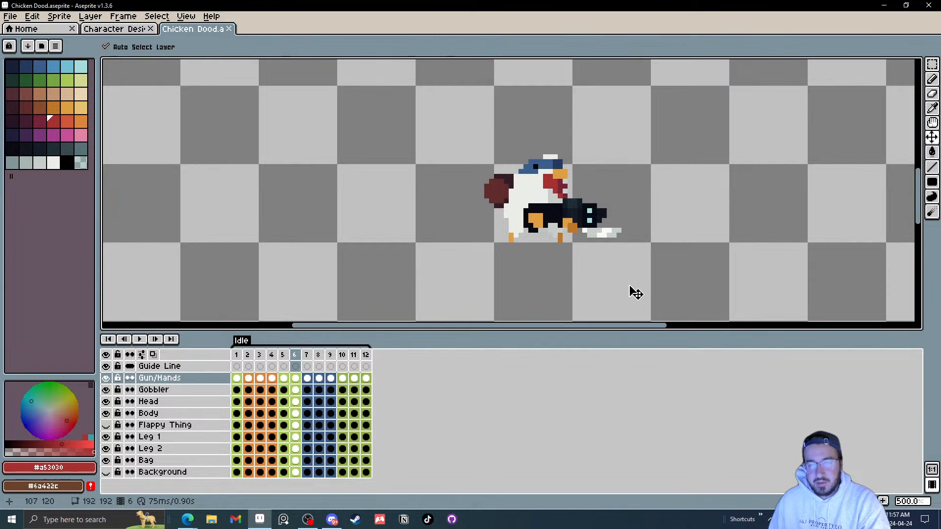
key("Left")
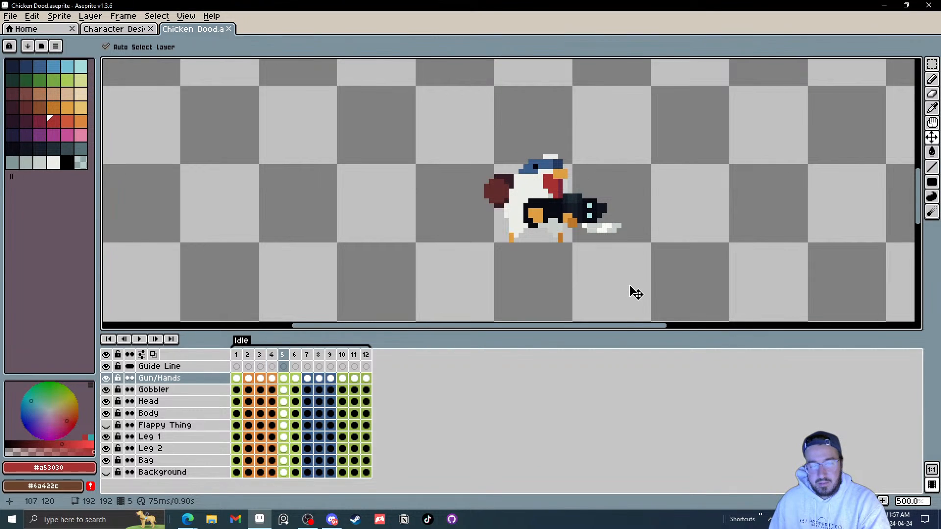
key("Left")
key("Left")
key("Left")
key("Right")
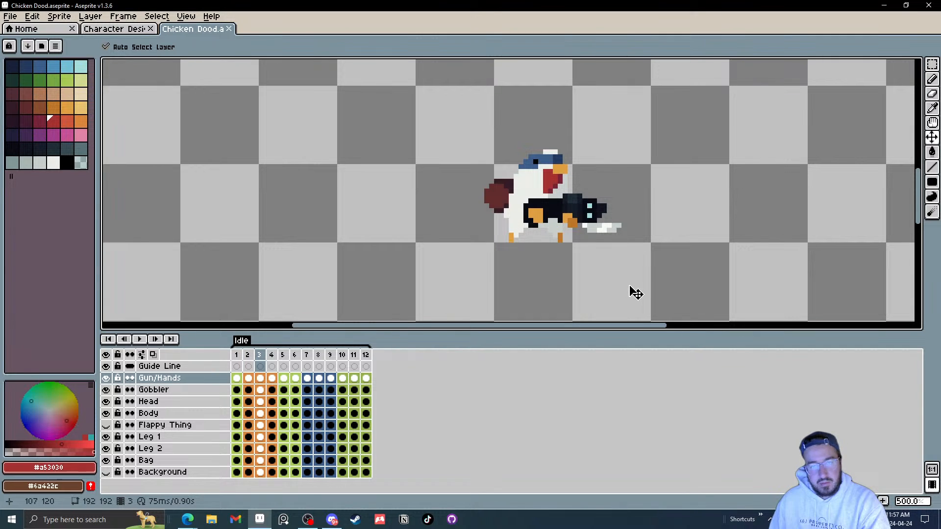
key("Right")
key("Right")
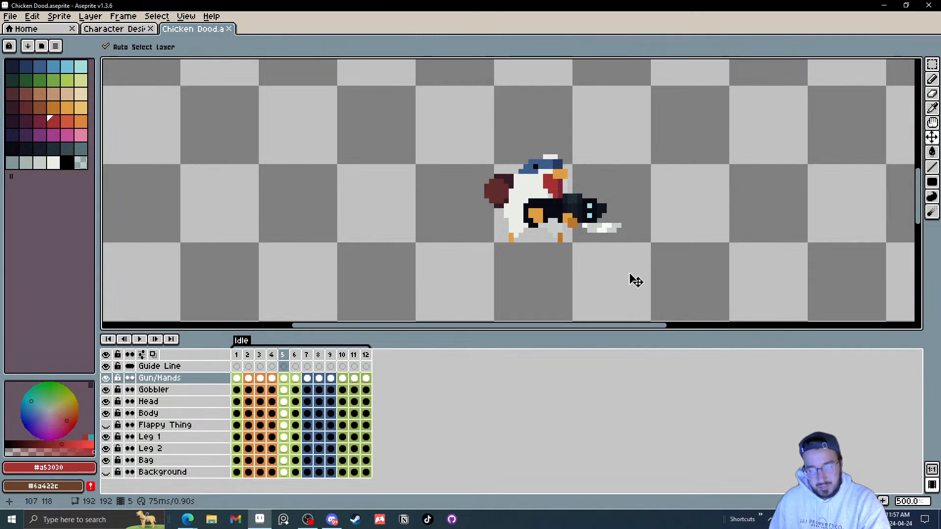
key("Right")
key("Right")
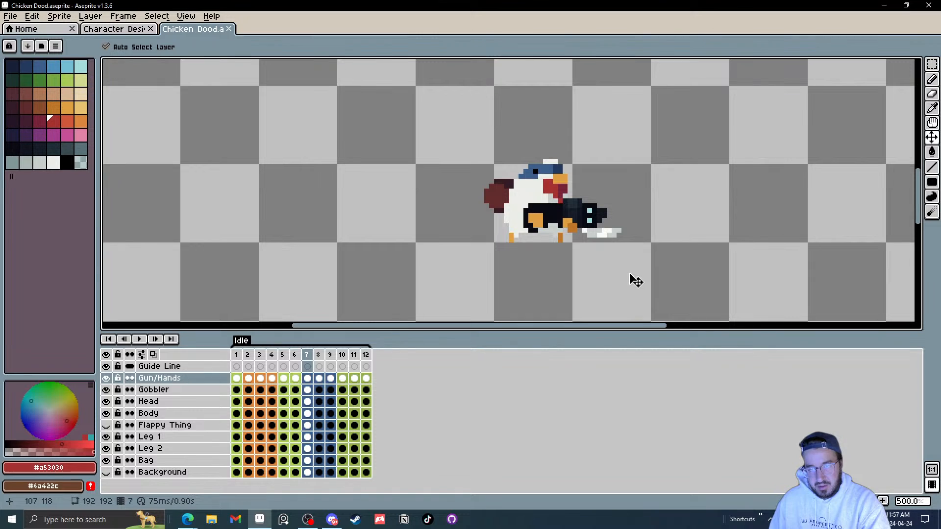
Step: Step through frames 7 to 12 on the Gun/Hands layer to review the gun's motion
key("Left")
key("Left")
key("Right")
key("Right")
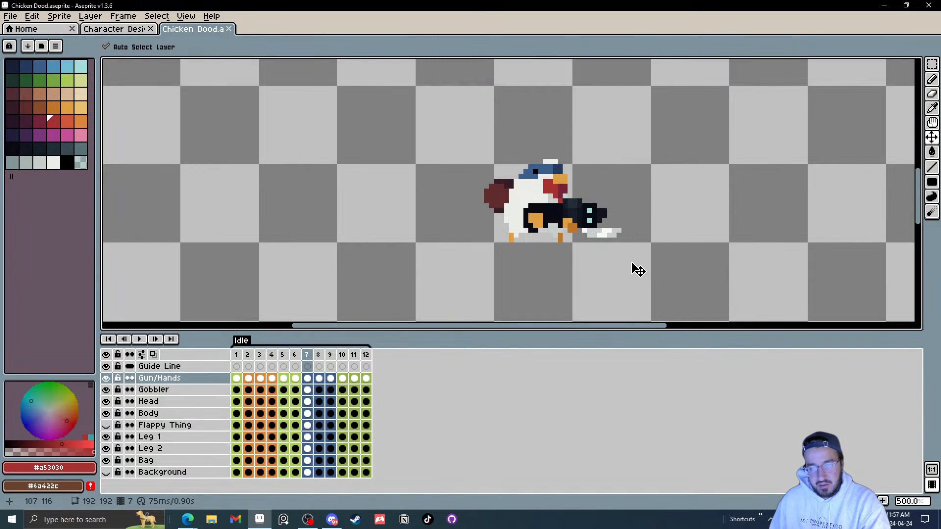
key("Right")
key("Right")
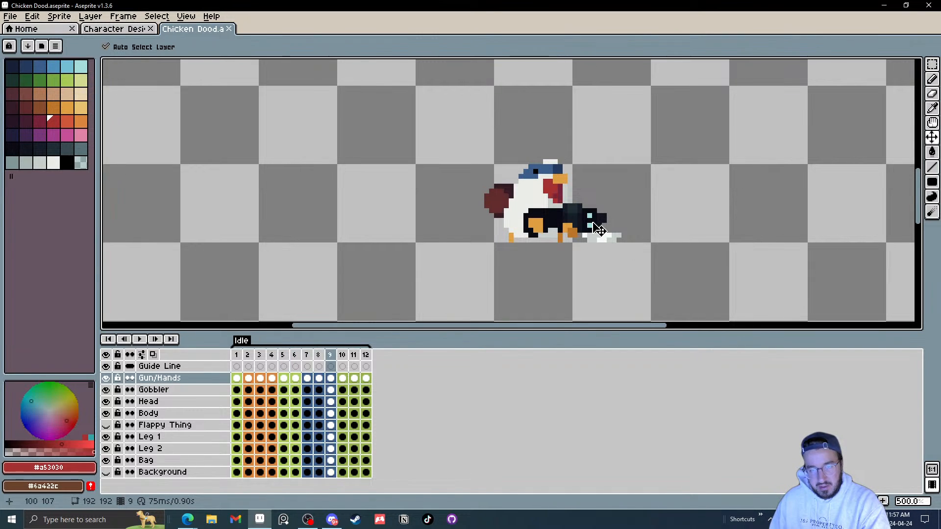
key("Right")
key("Right")
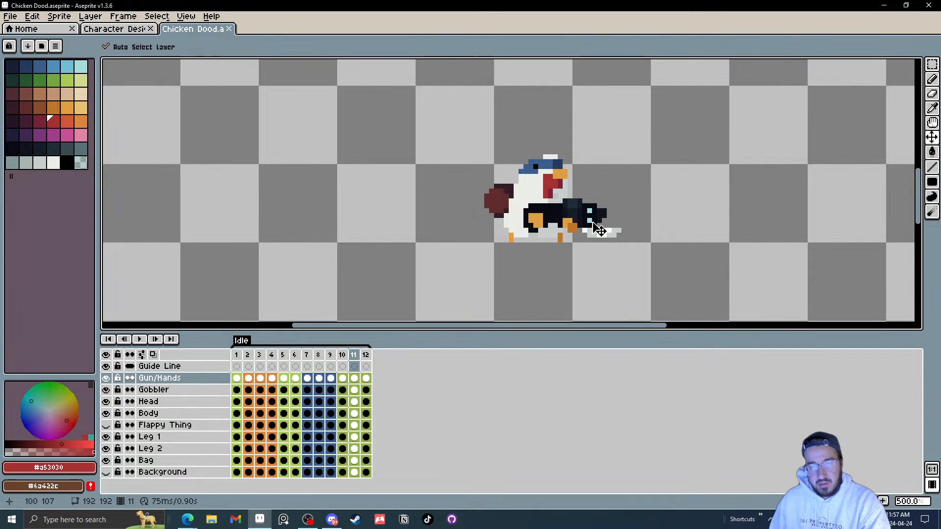
key("Right")
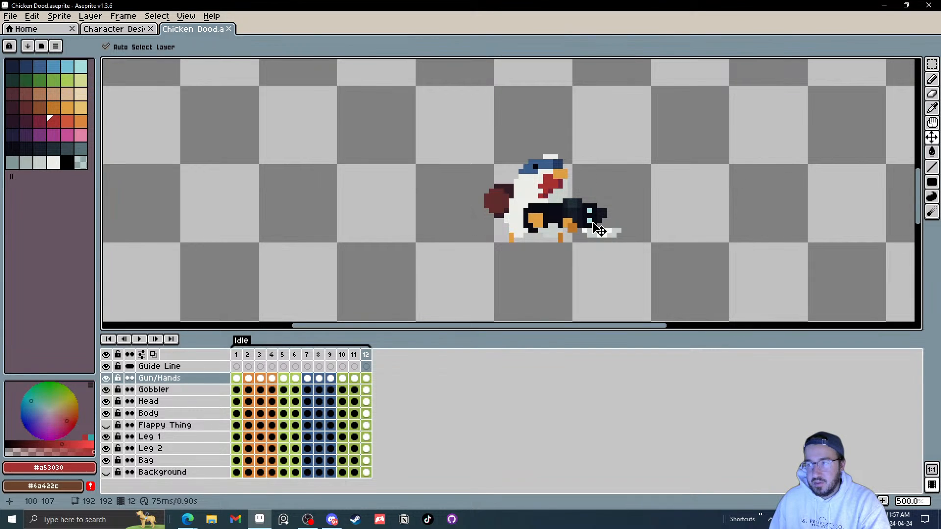
Step: Play the Idle animation, then step through frames 1 to 11 at a closer zoom to inspect the gun
left_click(141, 344)
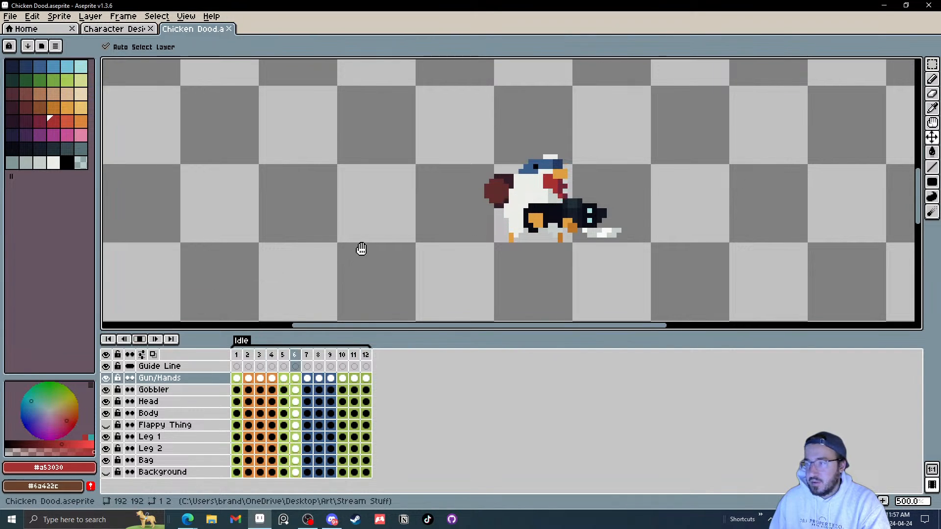
scroll(652, 225, "down", 3)
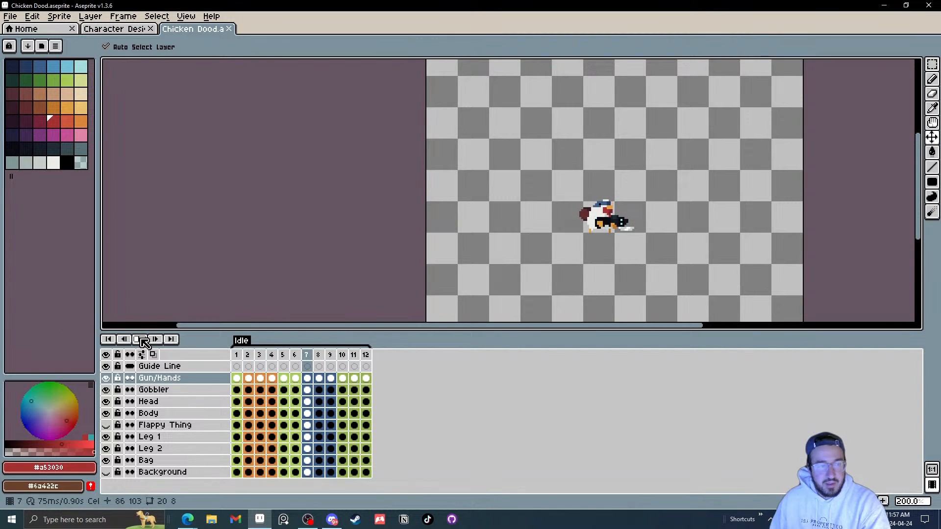
left_click(240, 379)
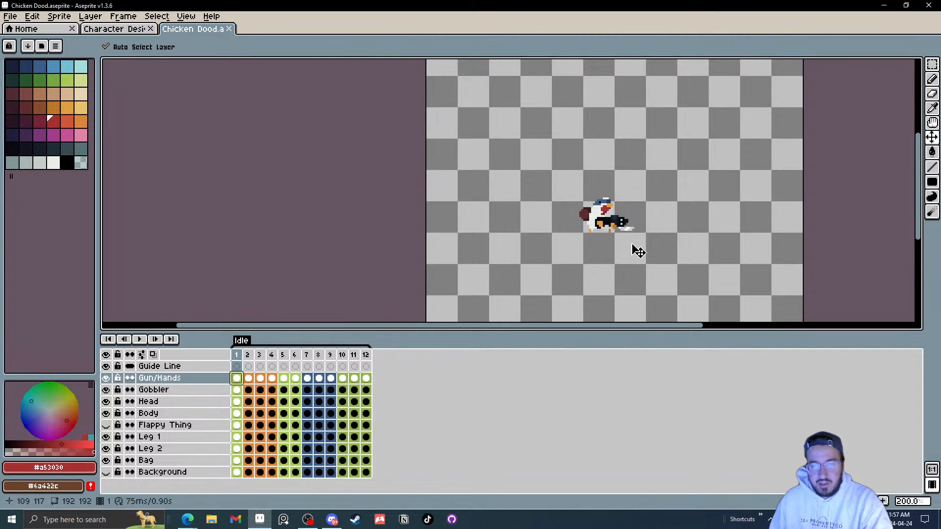
scroll(630, 201, "up", 3)
key("Right")
key("Right")
key("Right")
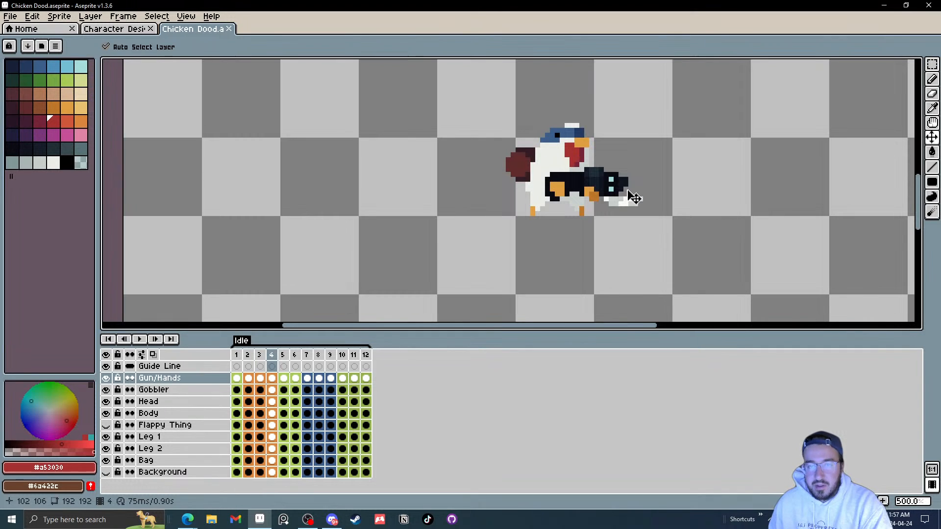
key("Right")
key("Right")
key("Right")
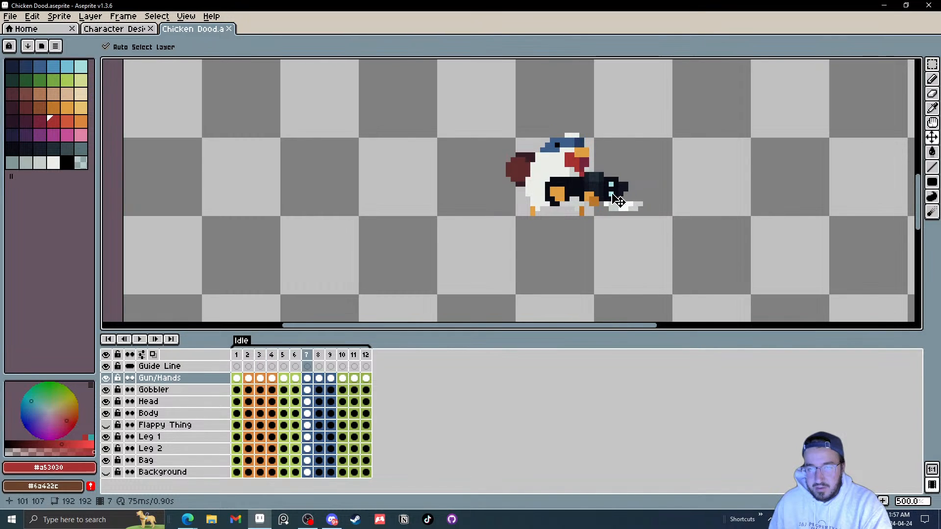
scroll(632, 198, "up", 3)
key("Right")
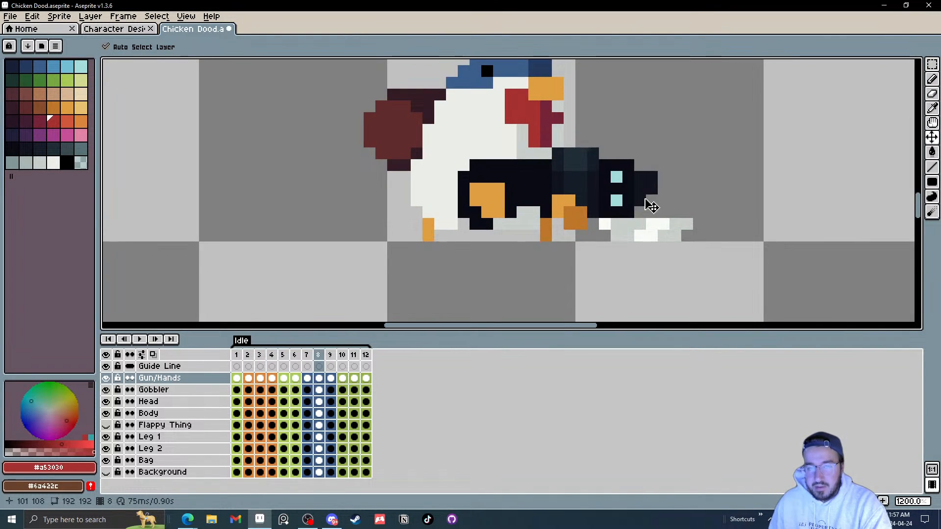
key("Right")
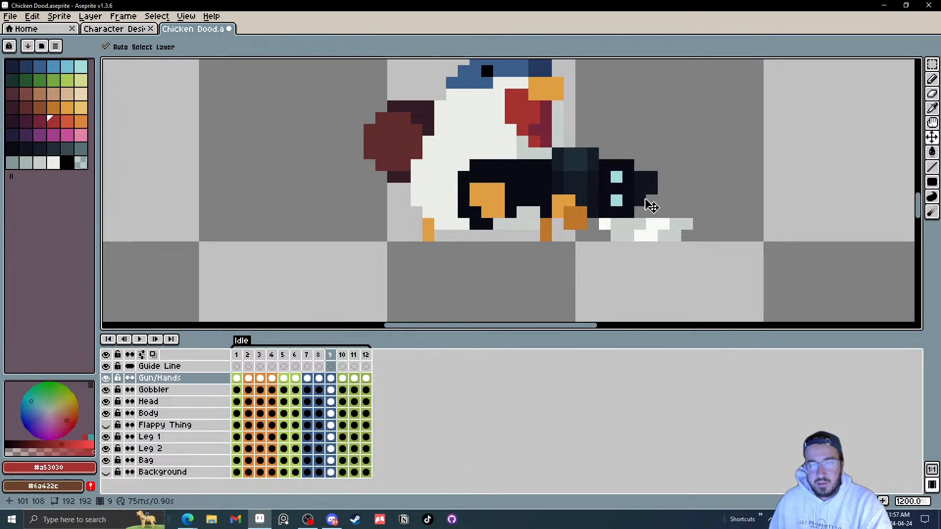
key("Right")
scroll(652, 206, "down", 4)
scroll(651, 203, "up", 2)
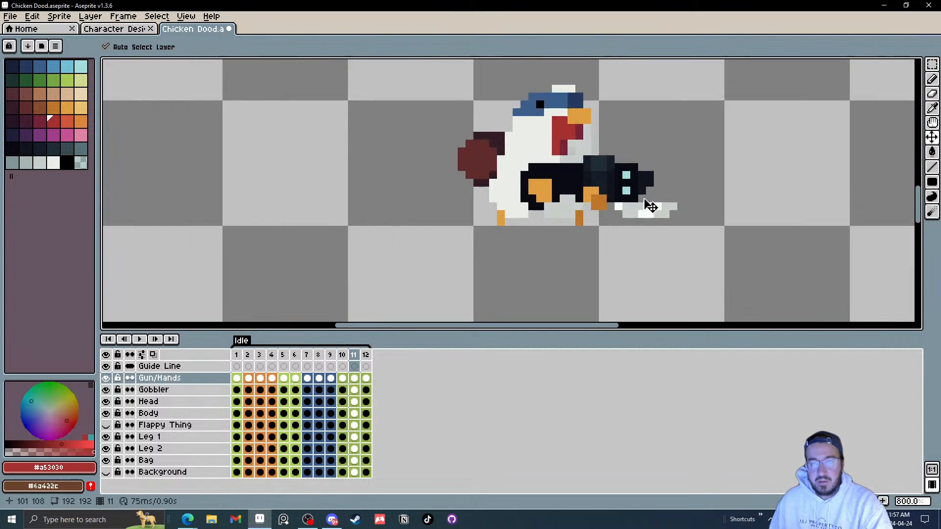
Step: Play the Idle animation at a reduced zoom and save the file
left_click(139, 344)
scroll(634, 223, "down", 4)
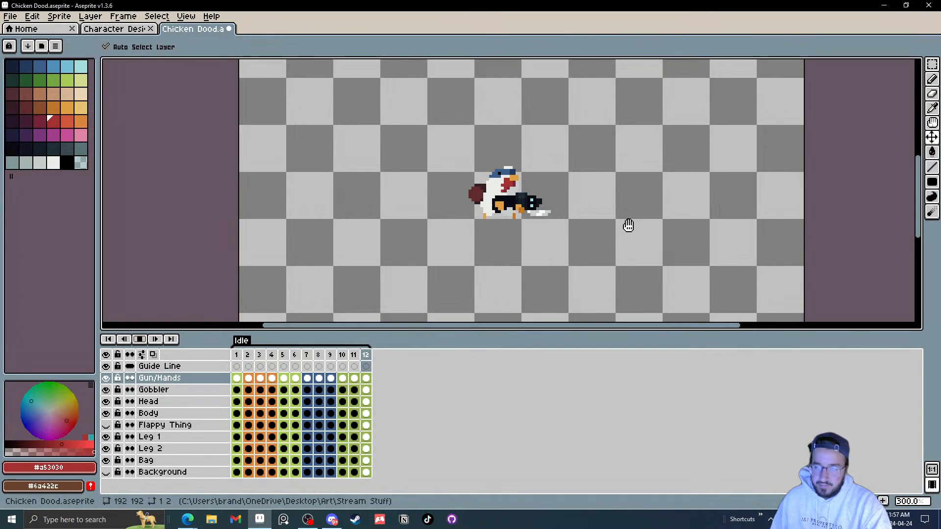
scroll(628, 225, "down", 1)
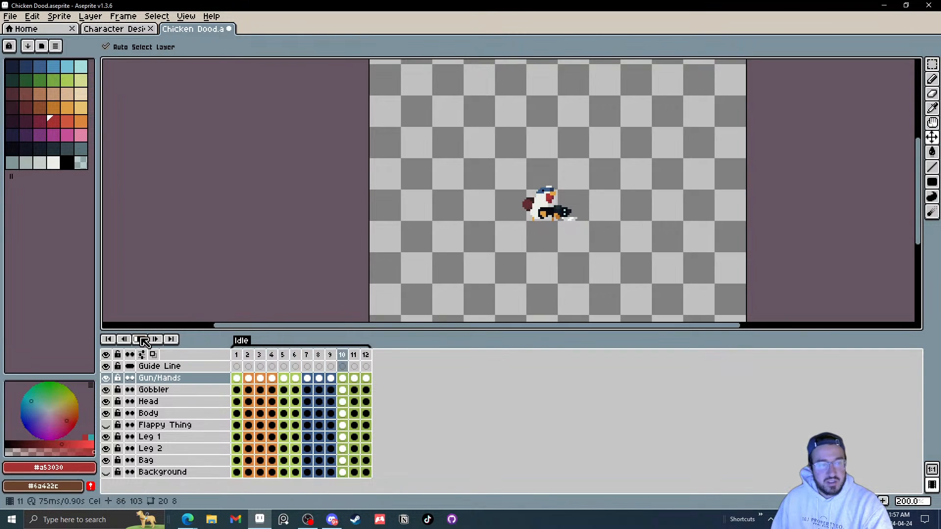
left_click(10, 16)
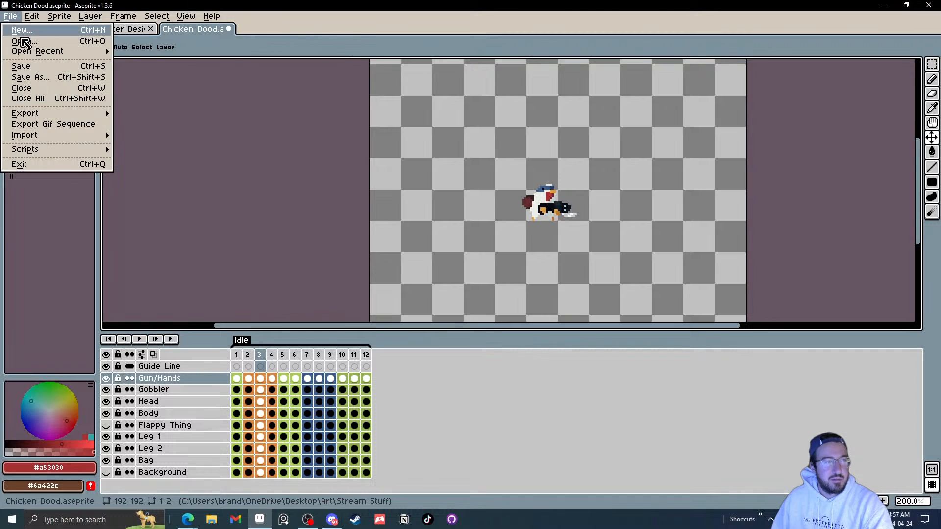
left_click(31, 68)
Step: Step back and forth between frames 1 and 9 to compare the gun's position across frames
key("Left")
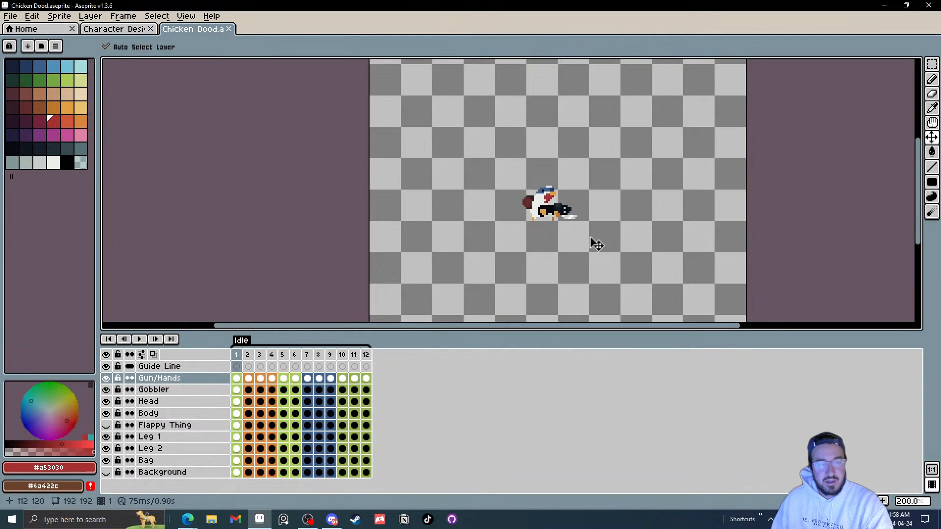
key("Right")
key("Right")
key("Right")
key("Right")
key("Right")
key("Right")
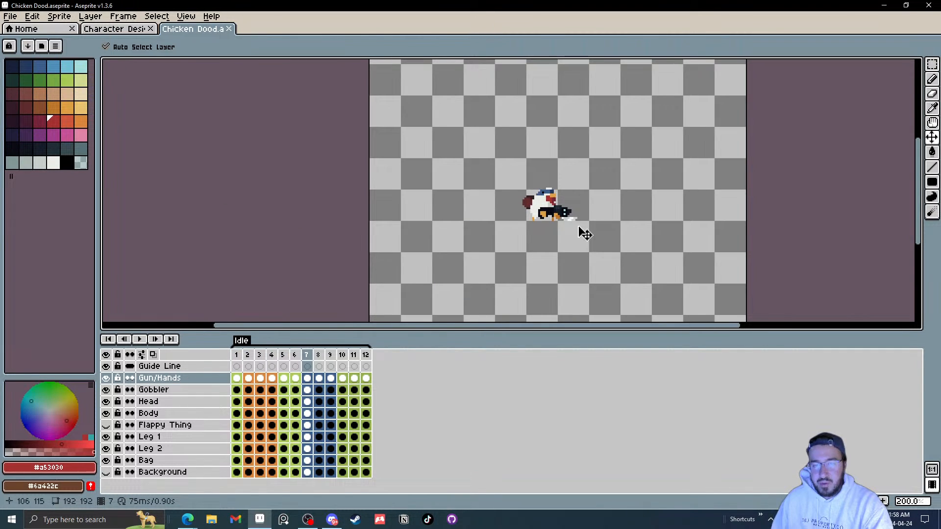
scroll(583, 234, "up", 5)
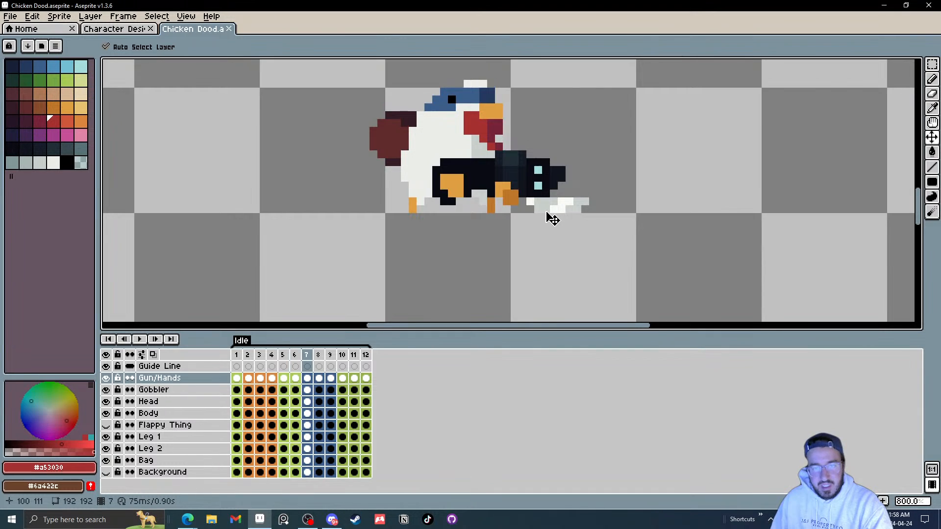
key("Right")
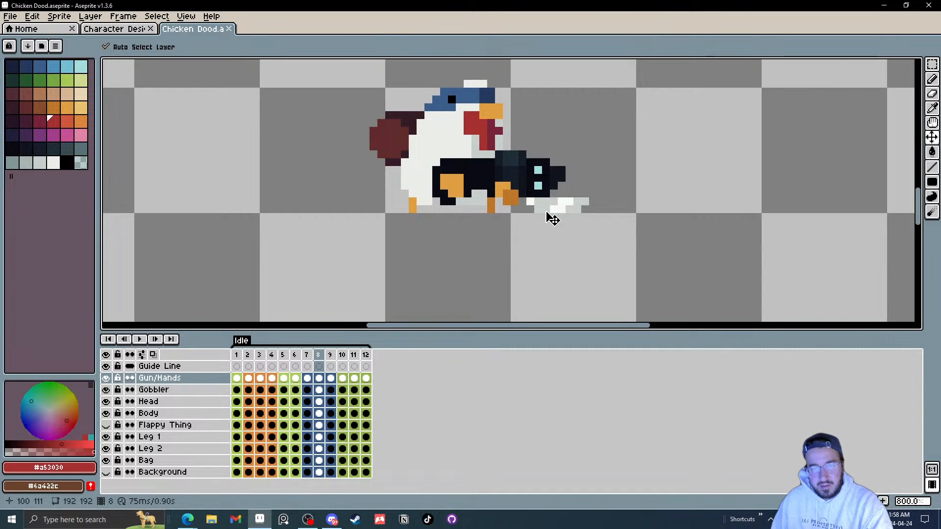
key("Left")
key("Right")
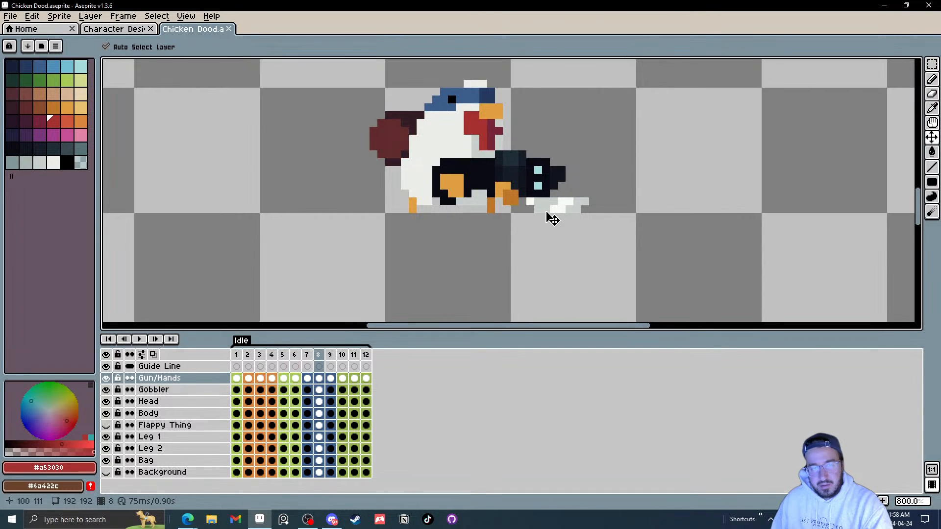
key("Right")
key("Left")
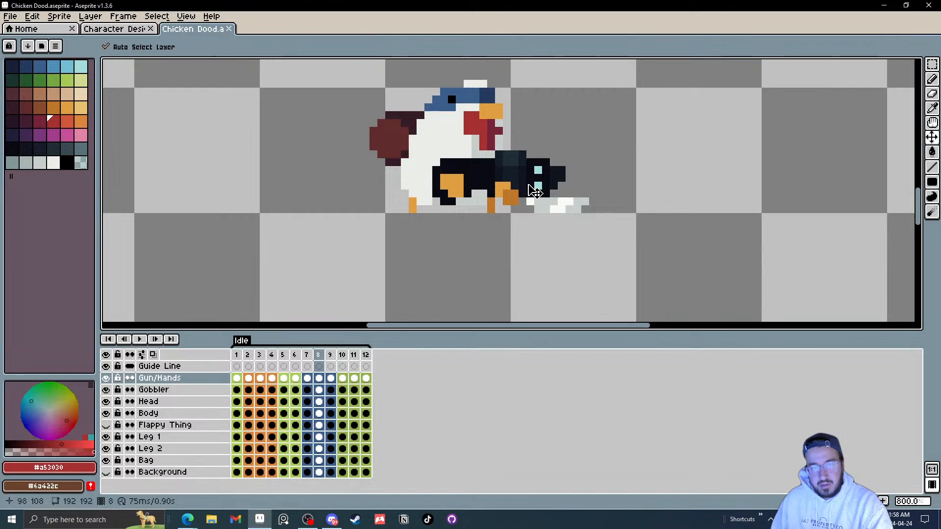
key("Left")
key("Right")
key("Left")
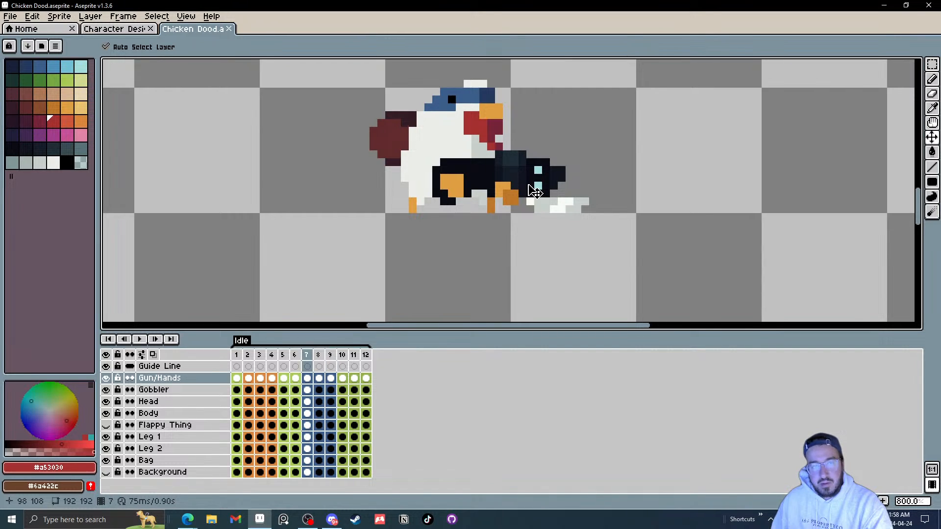
key("Left")
key("Right")
key("Right")
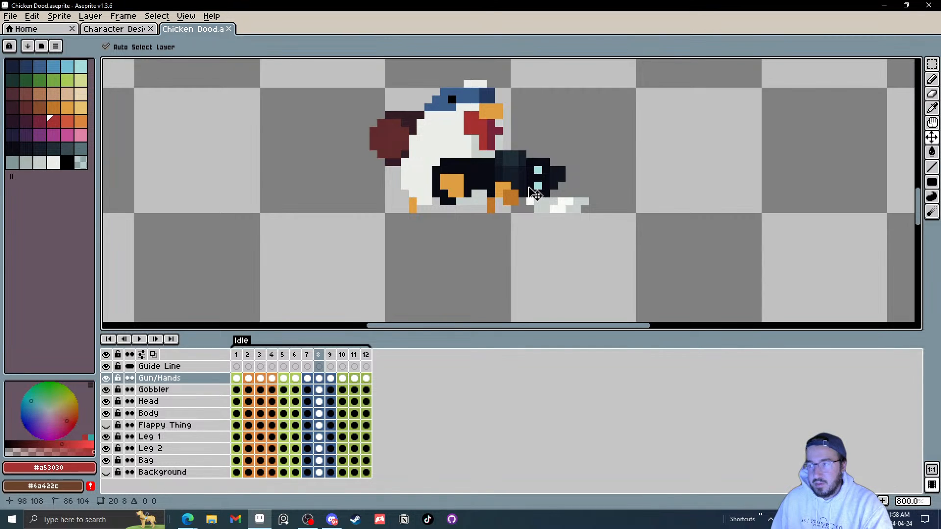
key("Right")
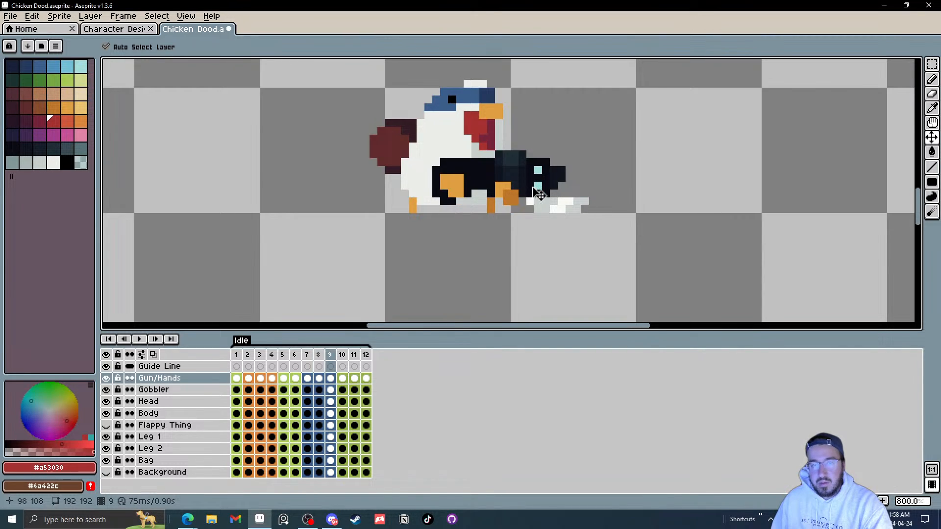
Step: Try nudging the gun down slightly on frame 9 and undo the nudge after previewing the animation
left_click_drag(539, 189, 539, 193)
key("Right")
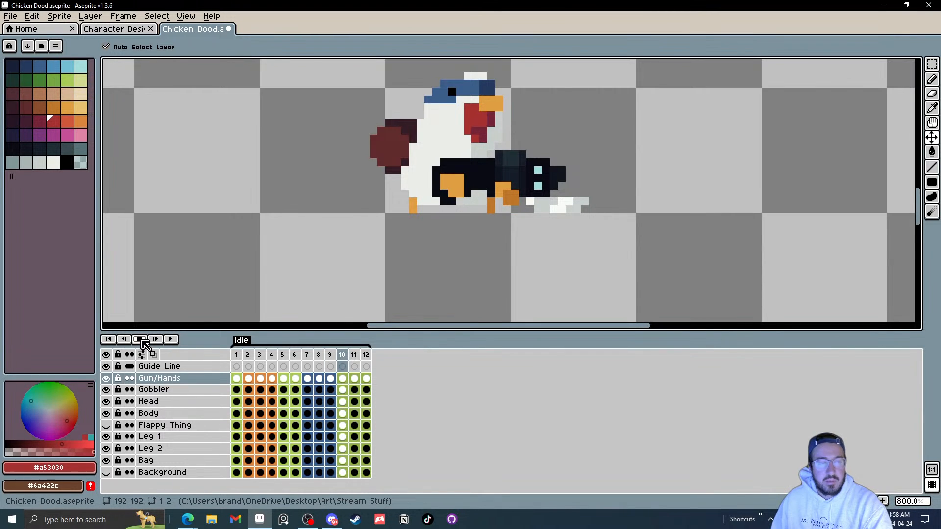
left_click(140, 339)
scroll(580, 204, "down", 5)
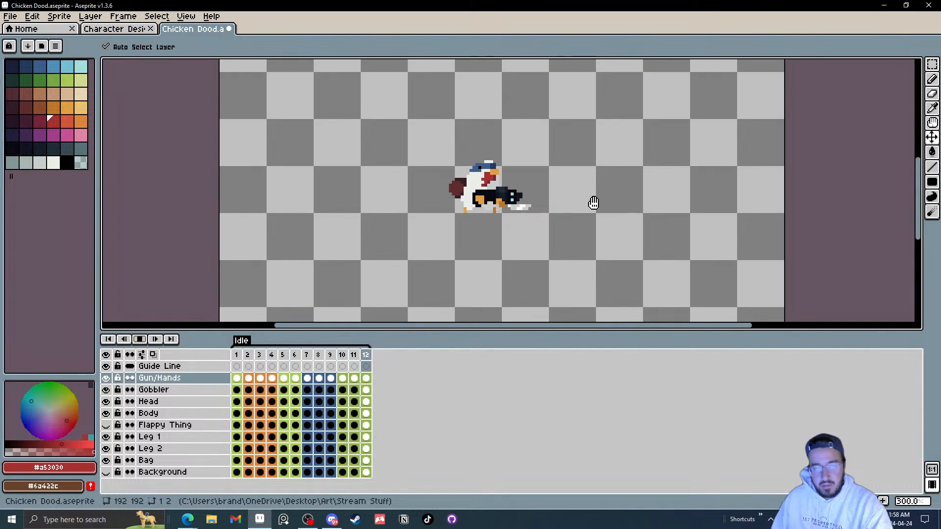
scroll(594, 202, "down", 3)
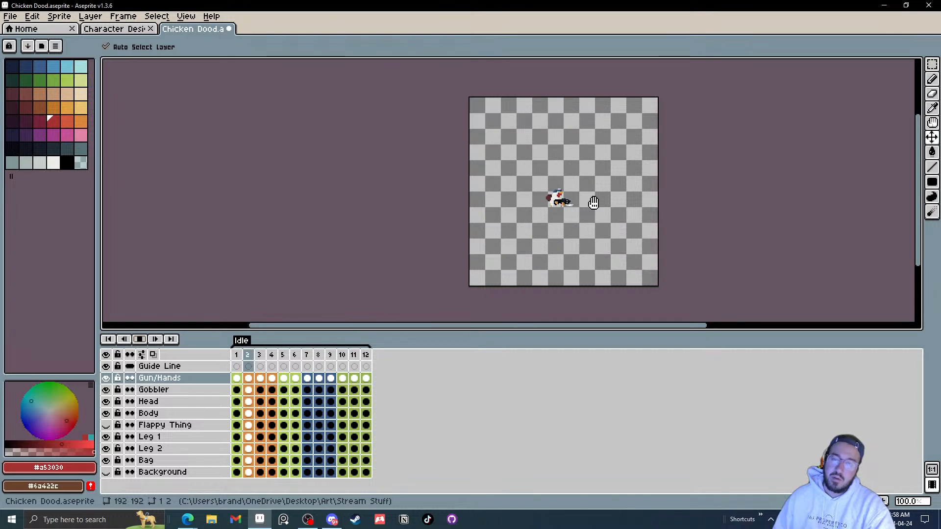
scroll(592, 203, "up", 2)
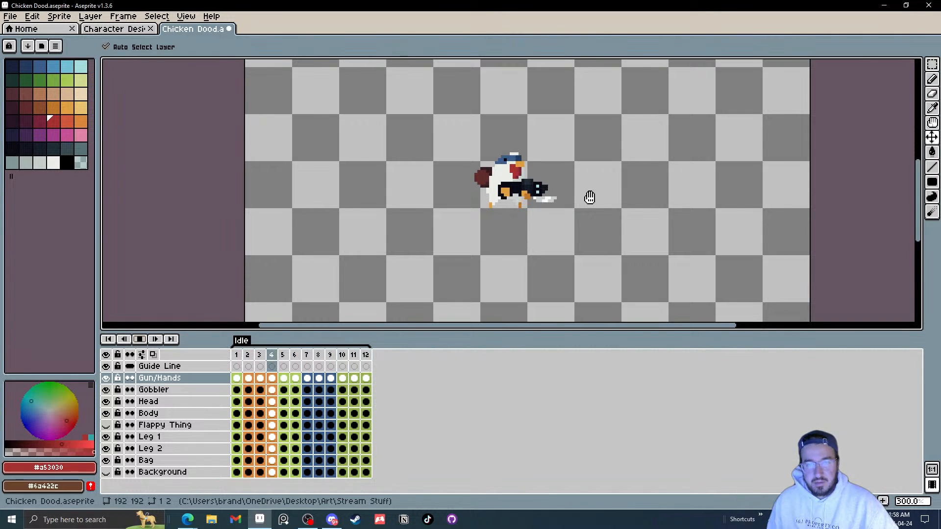
key("ctrl+z")
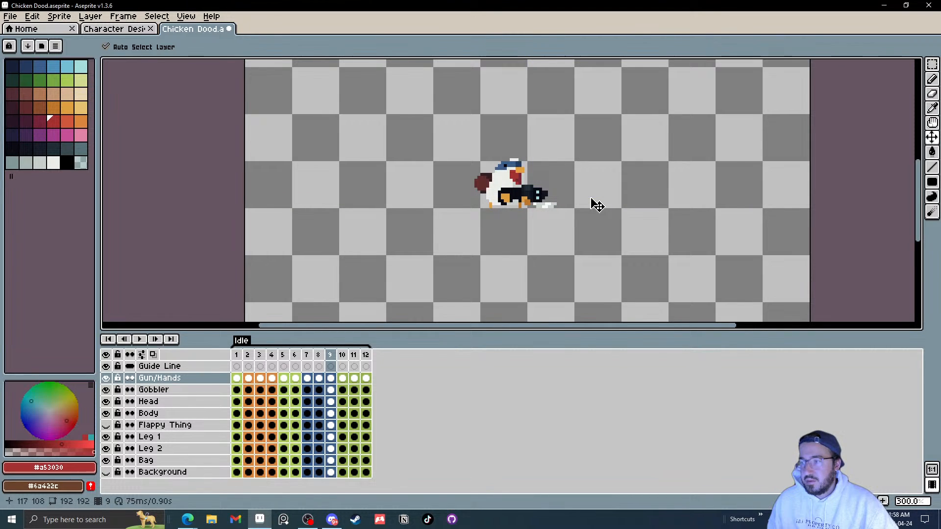
Step: Play the Idle animation again at a closer zoom
scroll(584, 212, "up", 2)
left_click_drag(548, 205, 543, 231)
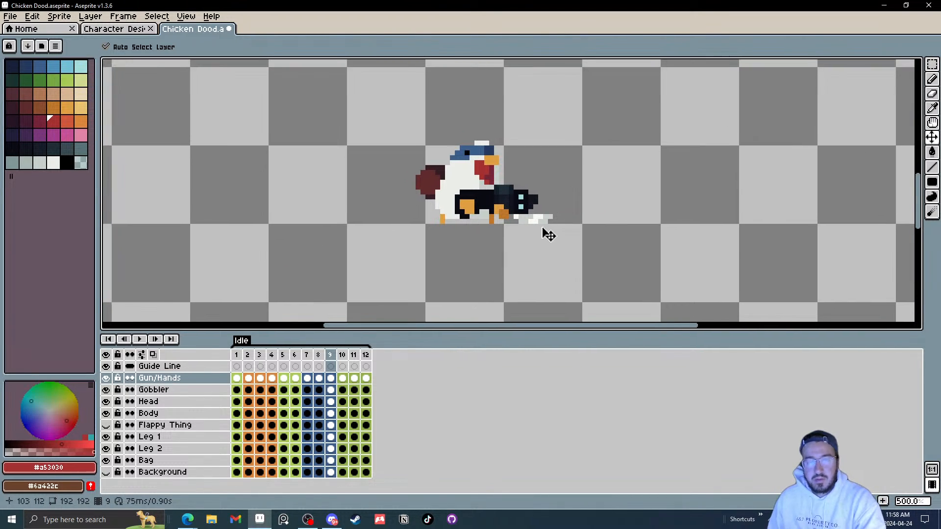
key("Return")
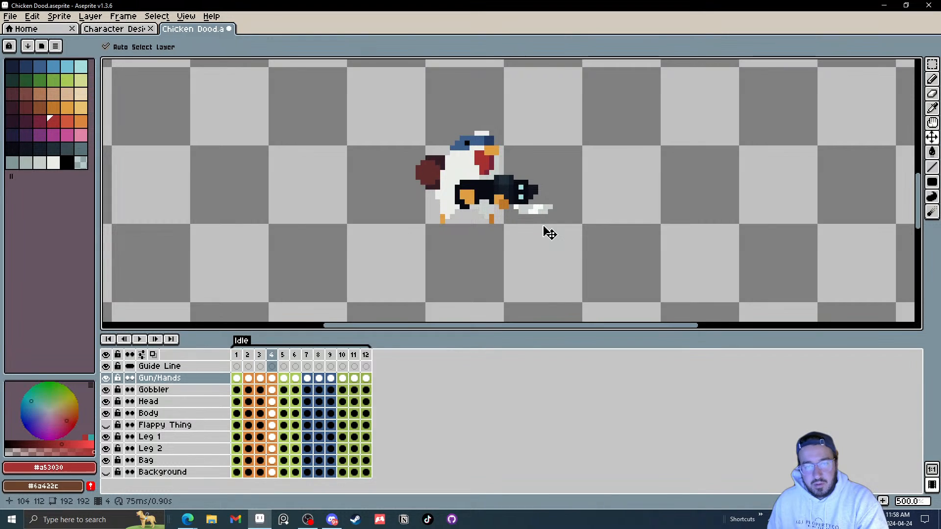
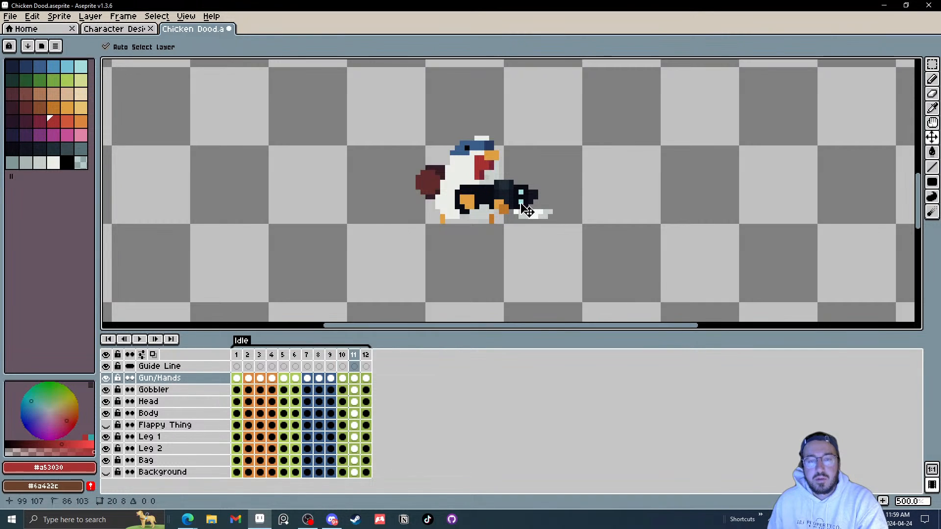
Step: Play the idle animation and preview it zoomed out and zoomed in, then stop playback
key("Right")
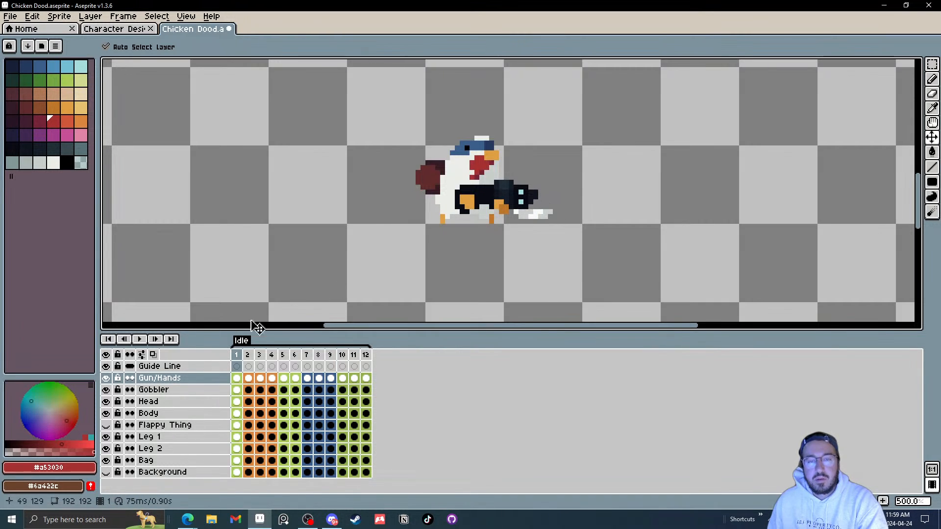
left_click(141, 340)
scroll(539, 209, "down", 4)
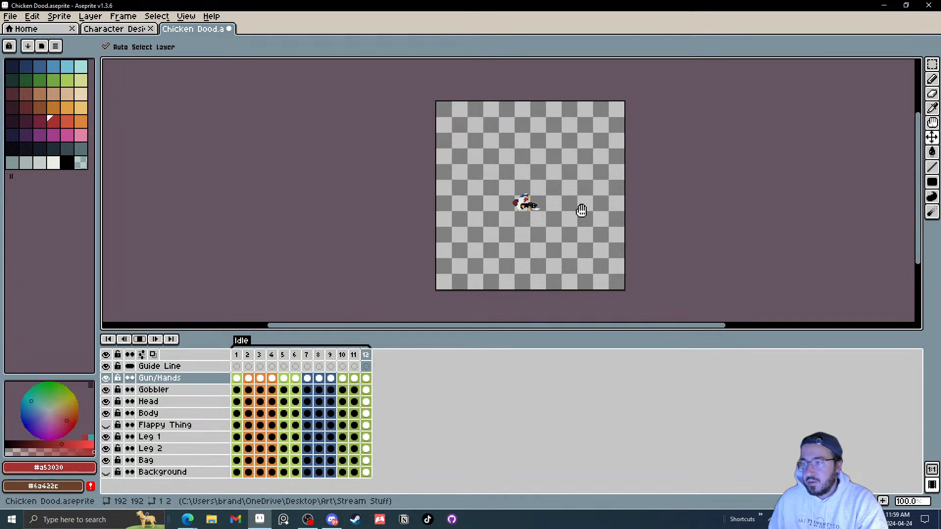
scroll(548, 201, "up", 2)
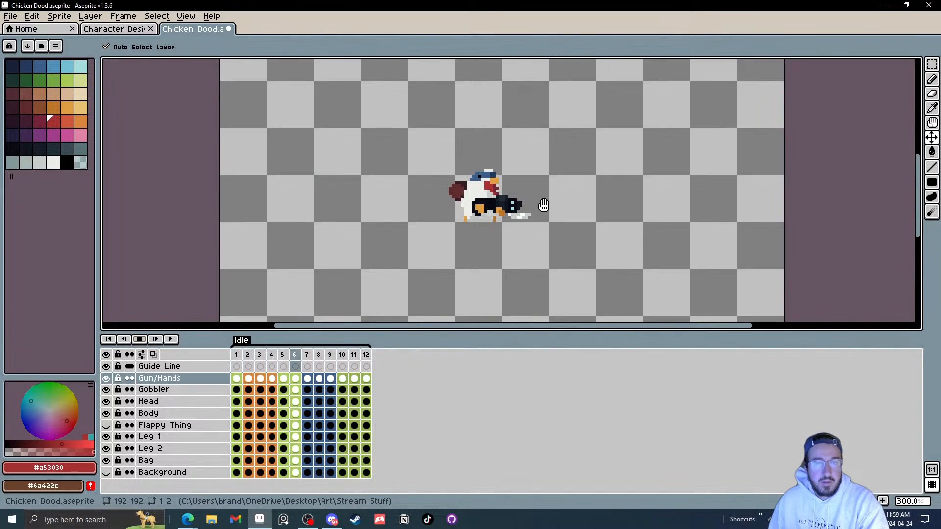
left_click(140, 339)
Step: Step frame by frame through the idle animation to examine the gun and hands movement
left_click(251, 381)
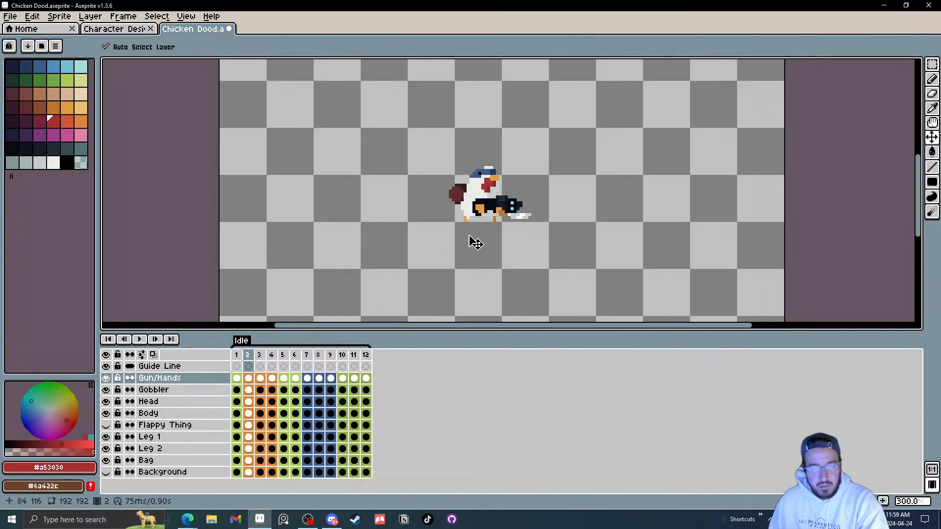
scroll(508, 202, "up", 3)
key("Right")
key("Left")
key("Left")
key("Left")
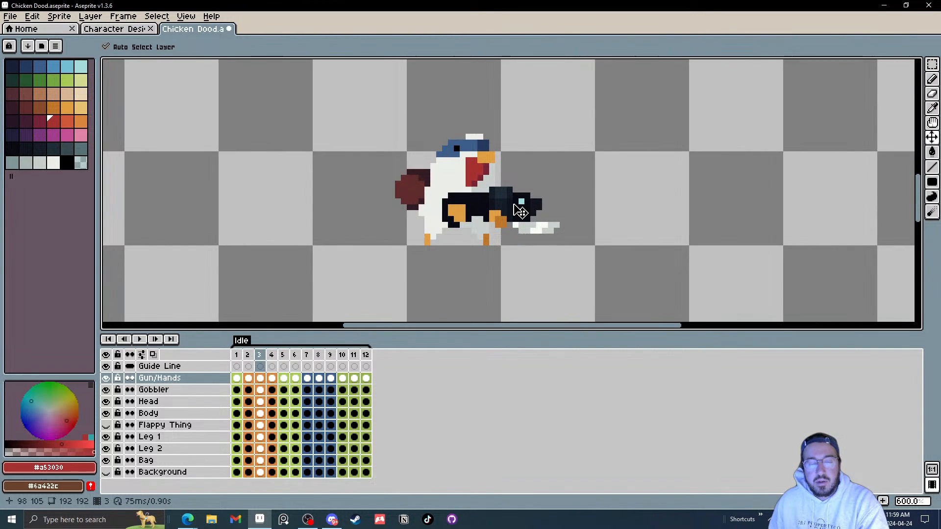
key("Right")
key("Right")
key("Right")
key("Right")
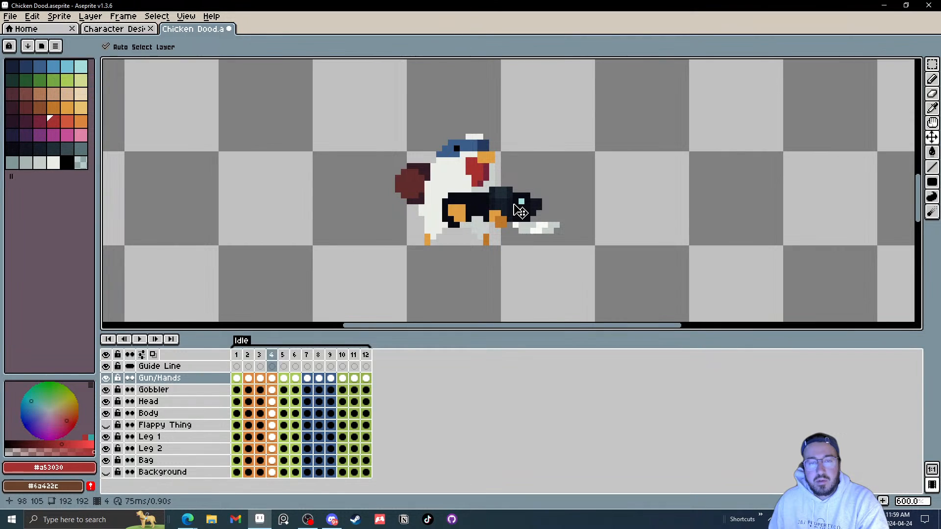
key("Right")
key("Right")
key("Right")
key("Right")
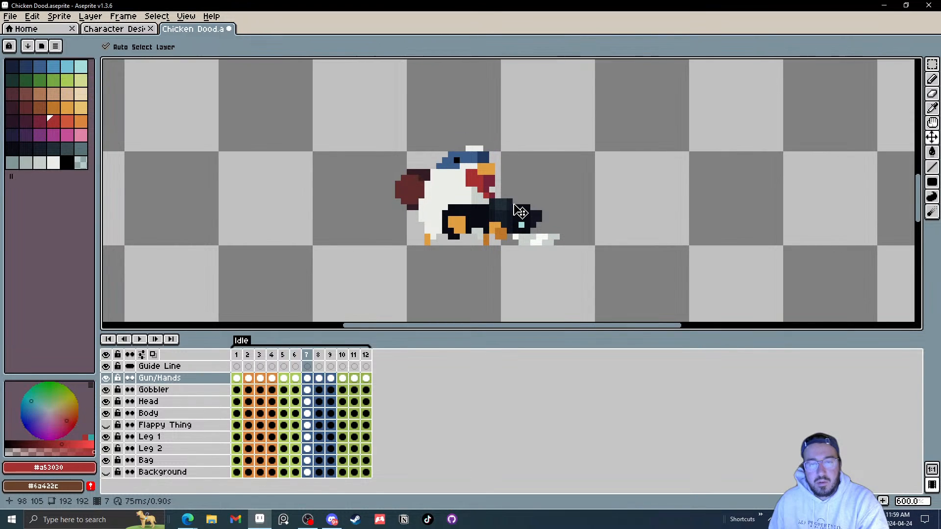
key("Right")
key("Right")
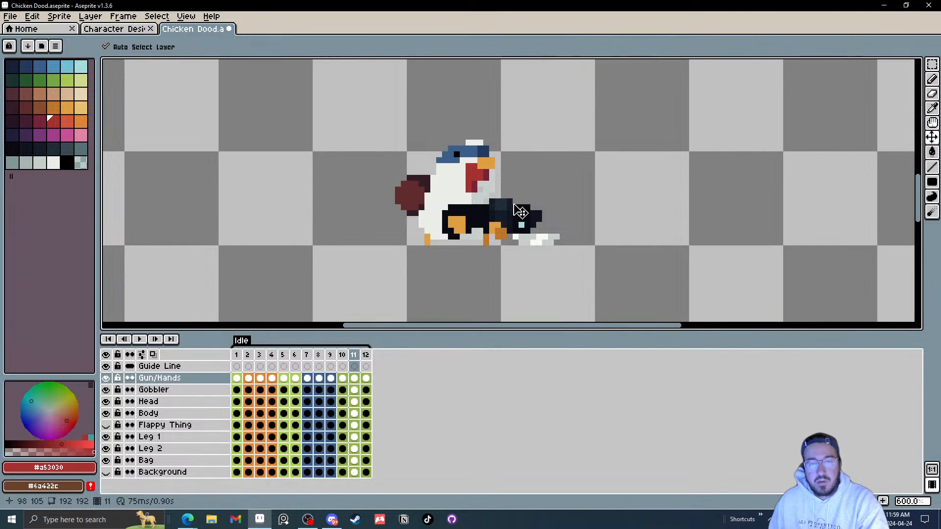
key("Right")
key("Left")
key("Right")
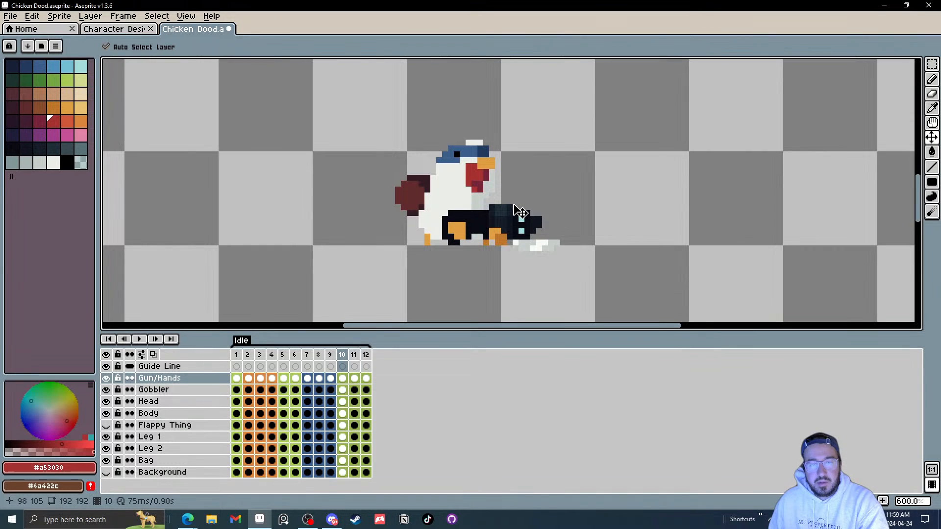
key("Left")
key("Right")
key("Left")
key("Right")
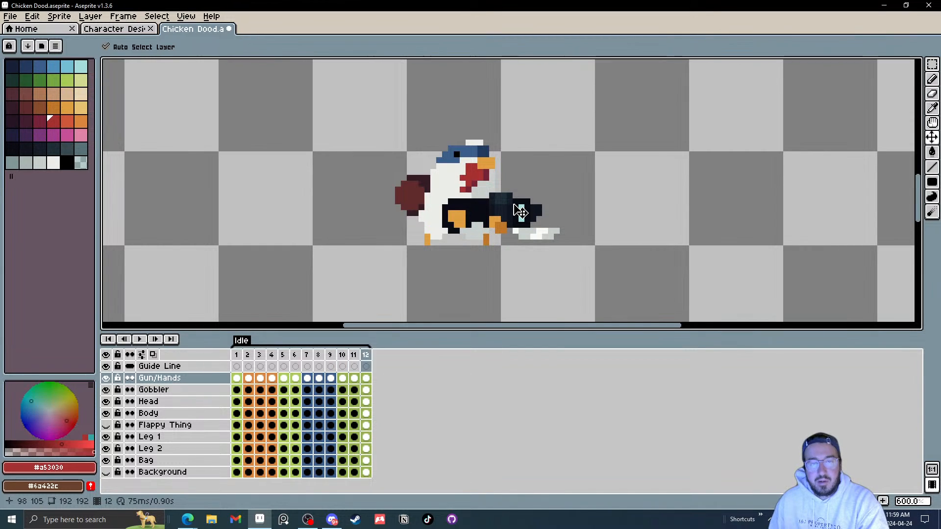
key("Right")
scroll(521, 213, "up", 1)
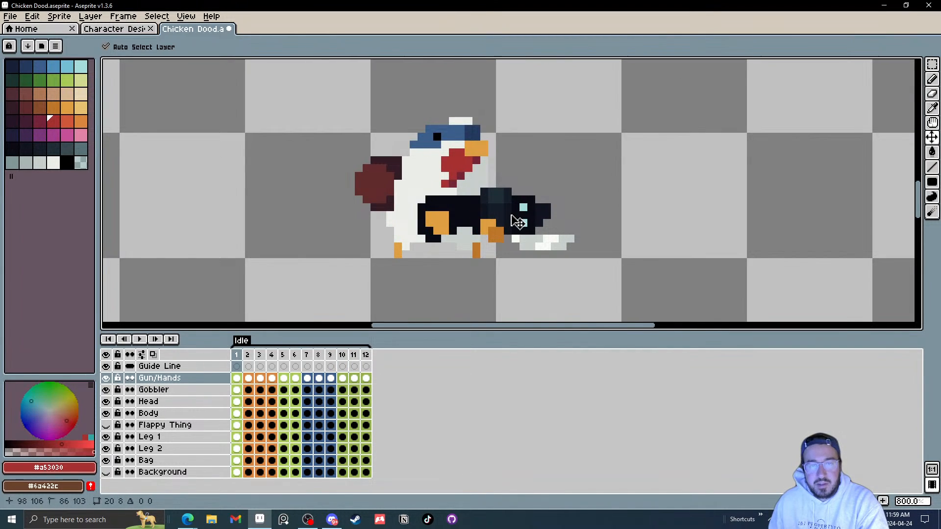
key("Right")
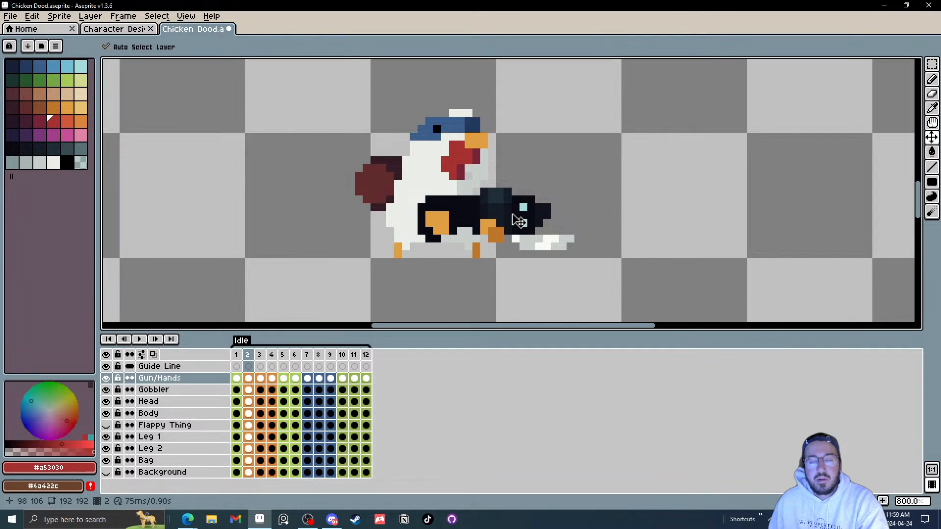
left_click_drag(519, 218, 521, 217)
key("Right")
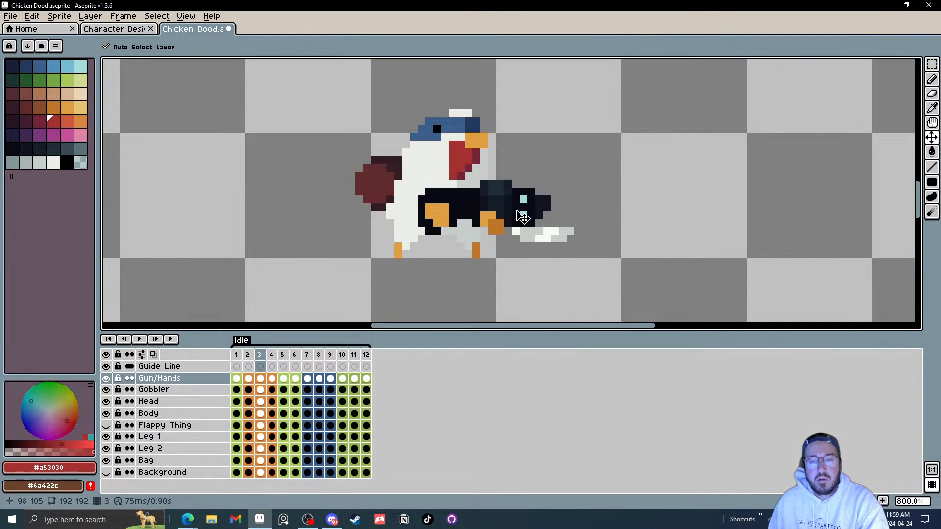
key("ctrl+z")
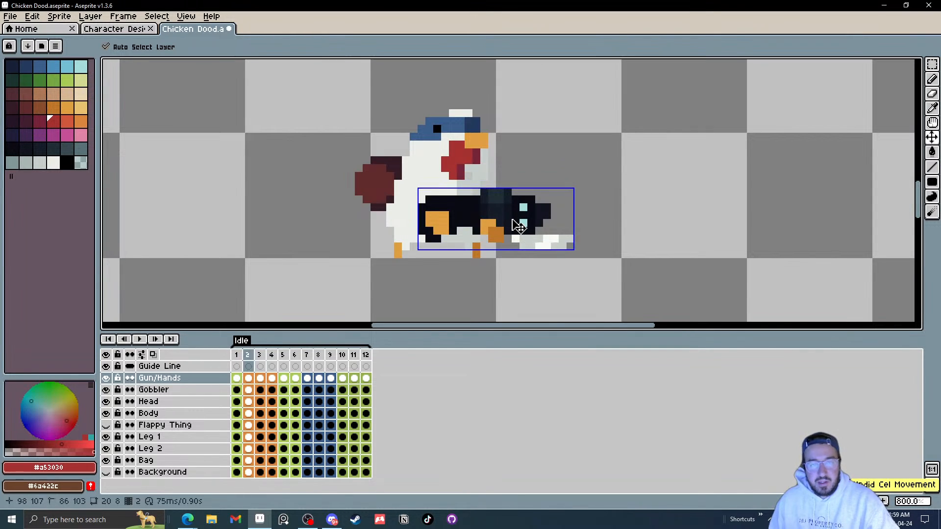
Step: Step through the idle frames again and play the animation zoomed out to check the gun's motion
key("Left")
key("Left")
key("Left")
key("Left")
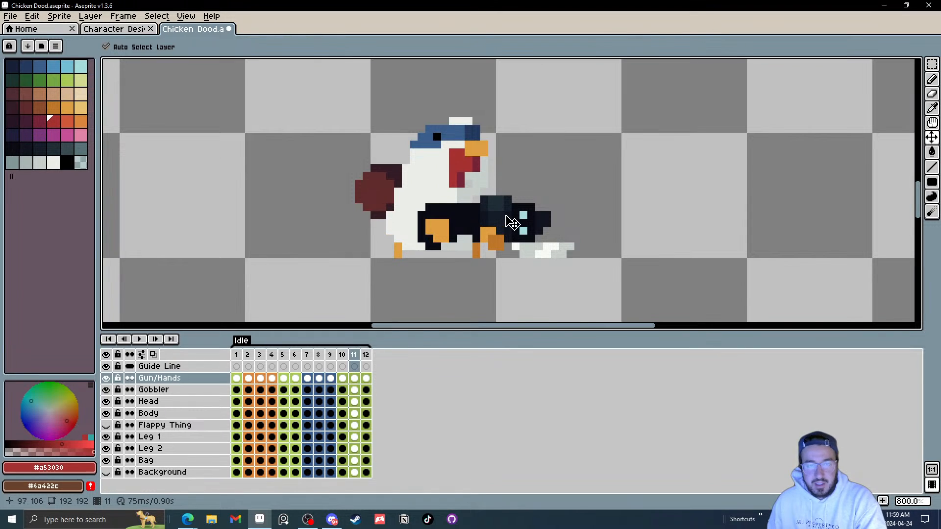
key("Right")
key("Right")
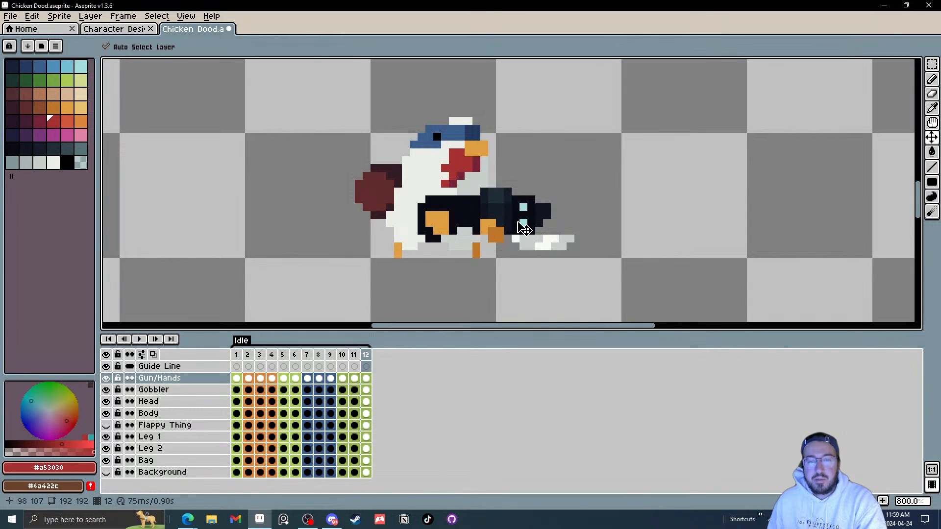
key("Right")
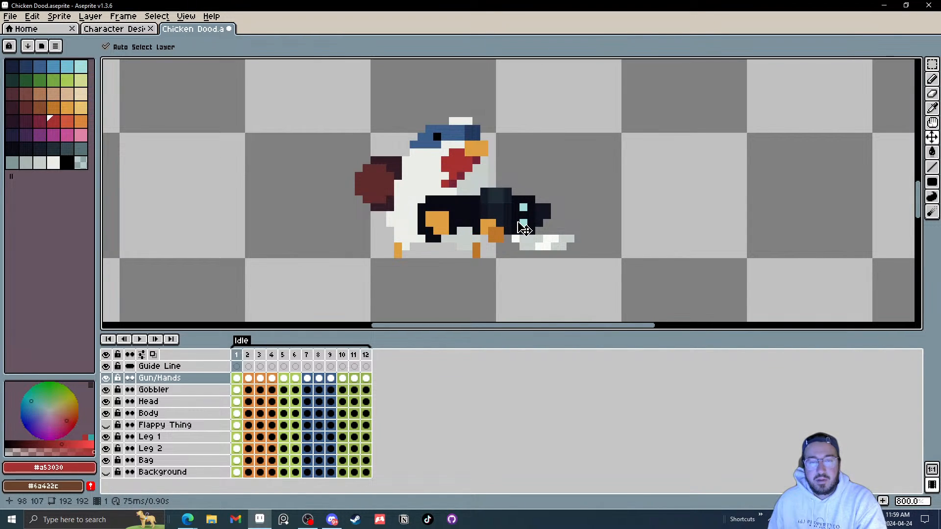
key("Right")
key("Right")
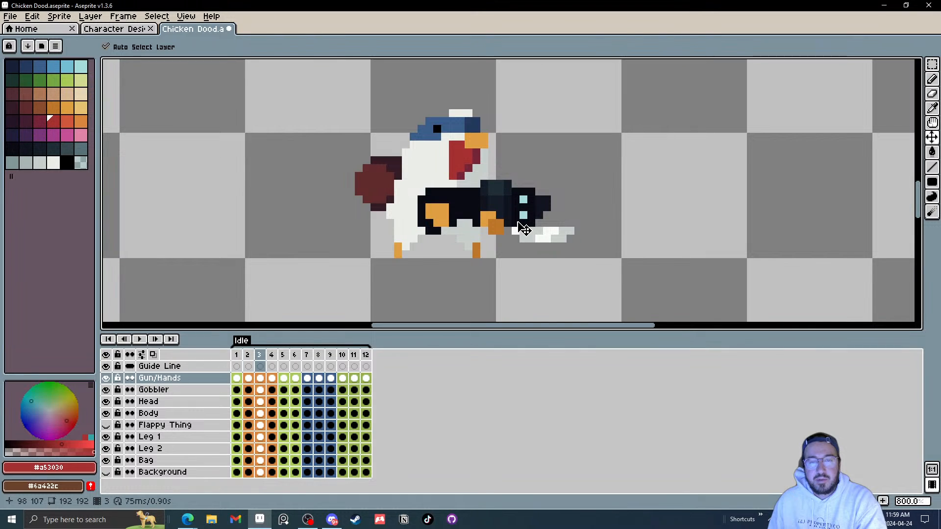
key("Right")
key("Right")
key("Right")
key("Right")
key("Right")
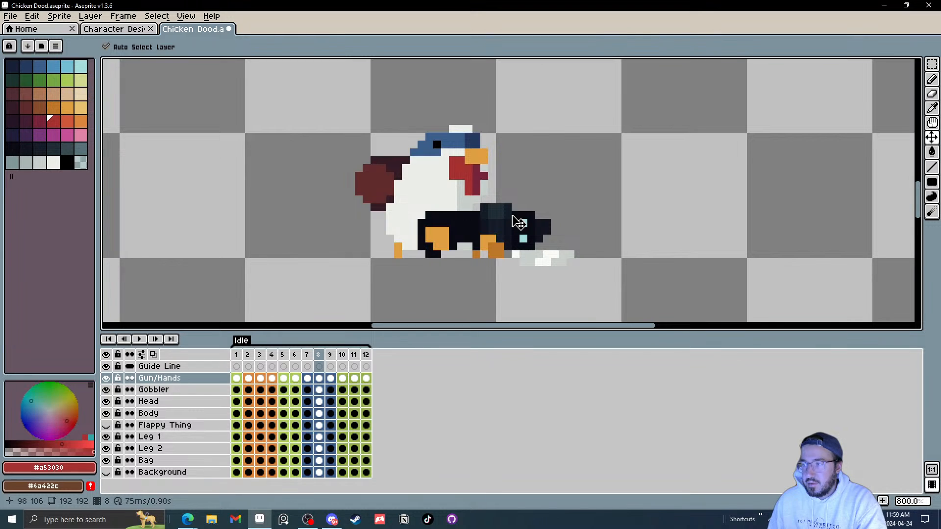
left_click(139, 339)
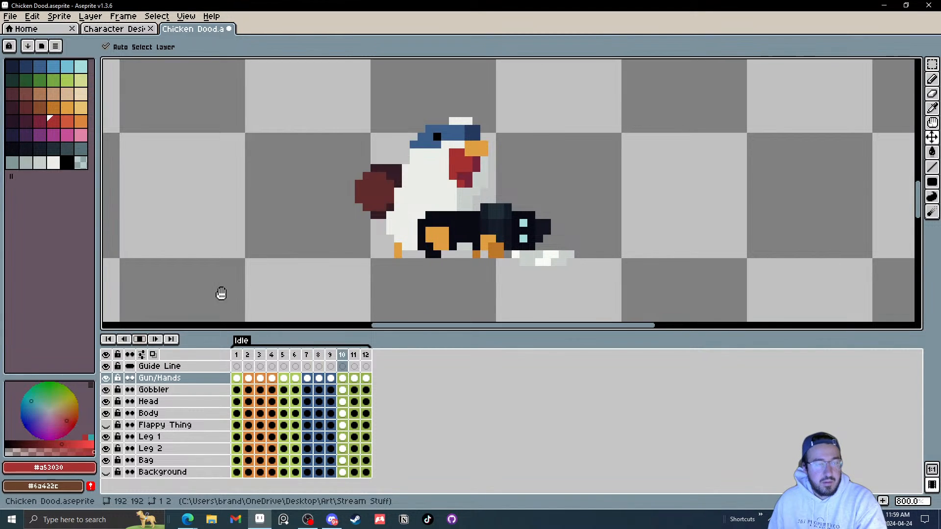
scroll(538, 250, "down", 3)
scroll(538, 250, "down", 1)
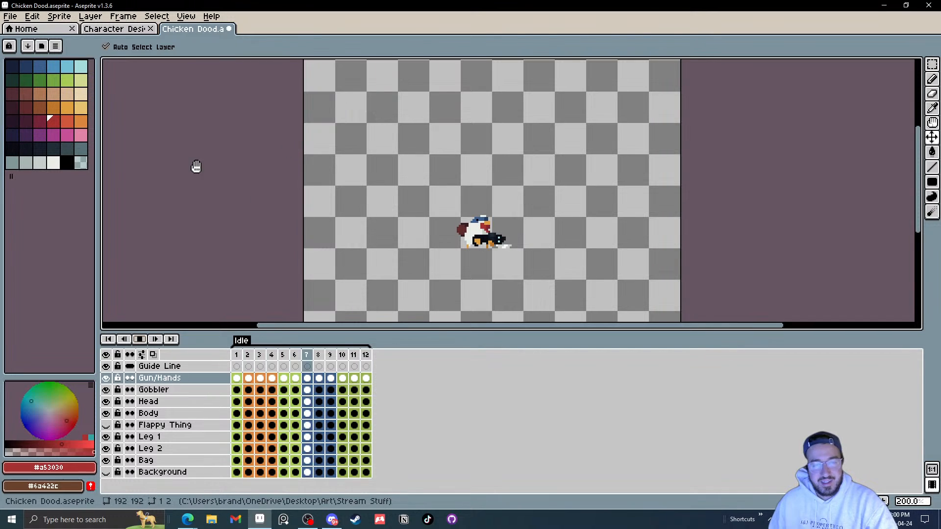
Step: Save the Chicken Dood file
left_click(10, 16)
left_click(19, 68)
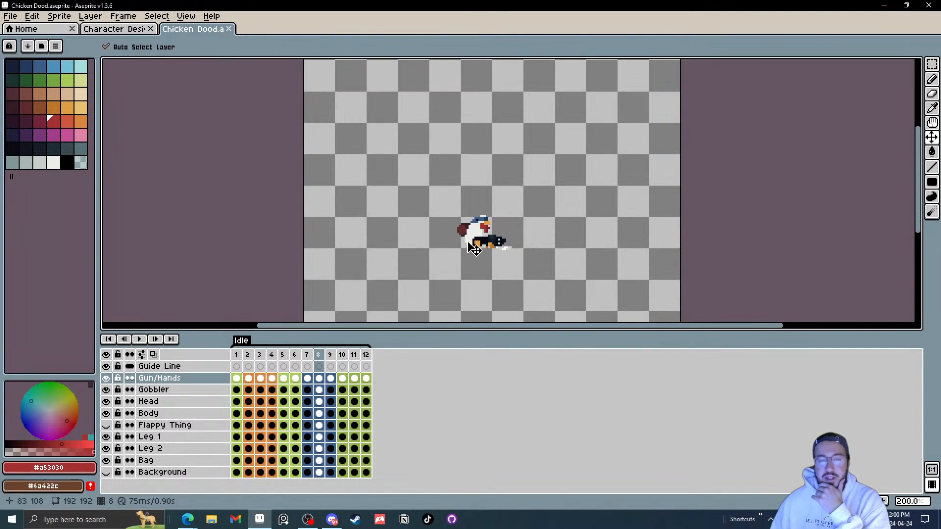
Step: Select all twelve idle frames, then cycle through the frames one at a time to review the loop
left_click_drag(237, 357, 337, 367)
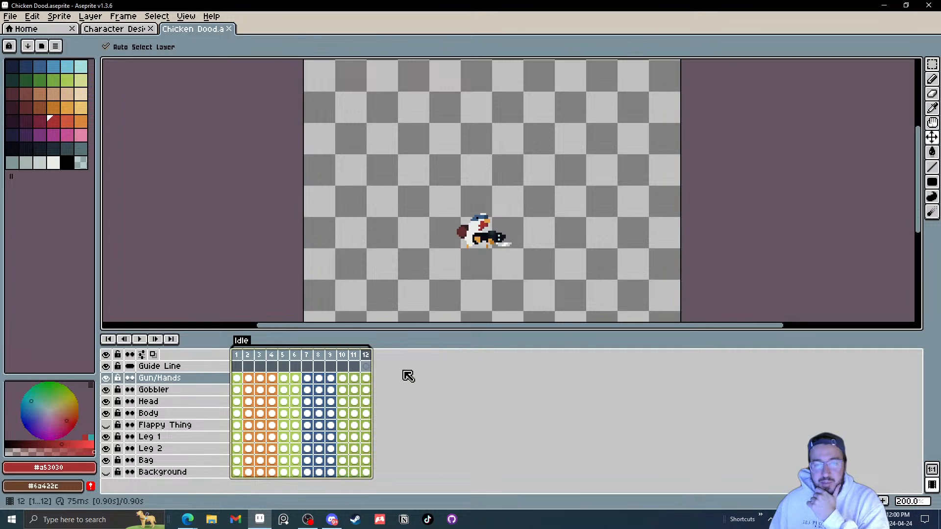
mouse_move(237, 367)
left_mouse_down()
mouse_move(357, 370)
mouse_move(264, 361)
mouse_move(366, 360)
mouse_move(240, 359)
left_mouse_up()
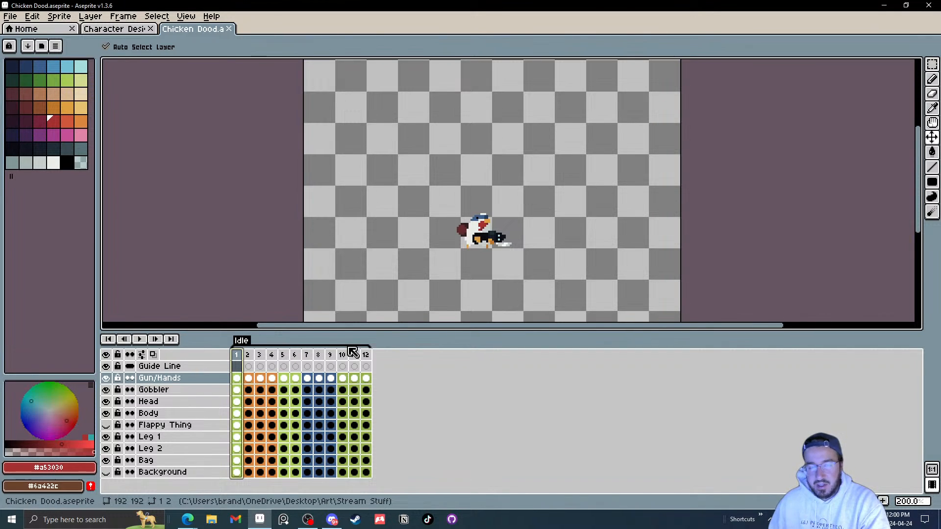
key("Right")
key("Right")
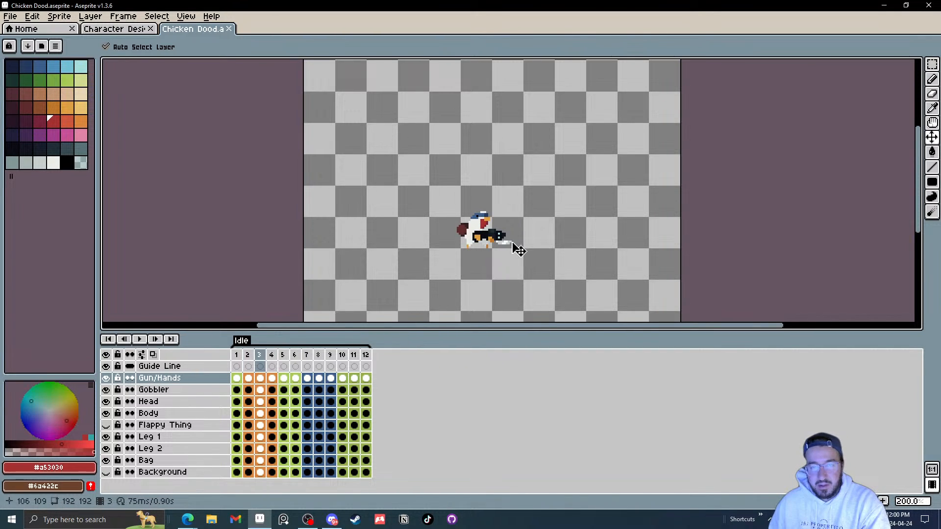
key("Left")
key("Right")
key("Right")
key("Right")
key("Right")
key("Left")
key("Left")
key("Left")
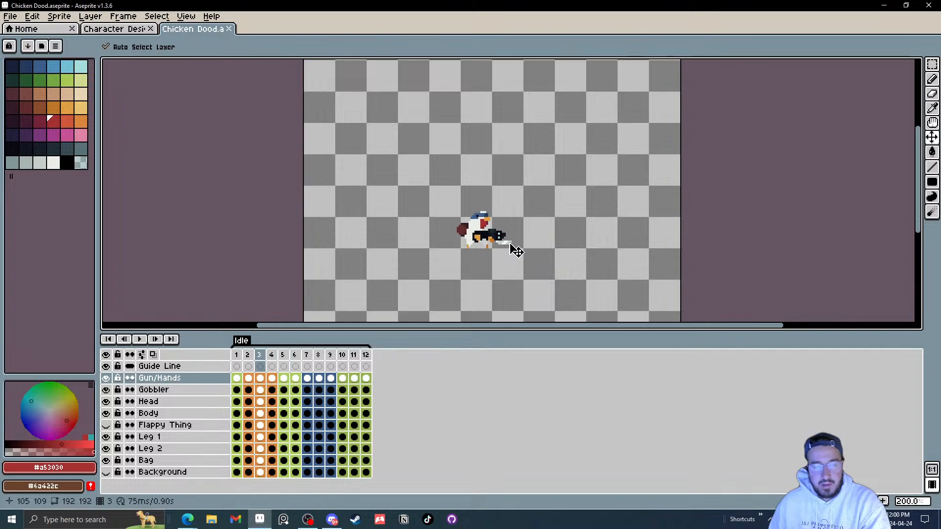
key("Right")
key("Right")
key("Right")
key("Right")
key("Right")
key("Right")
key("Right")
key("Right")
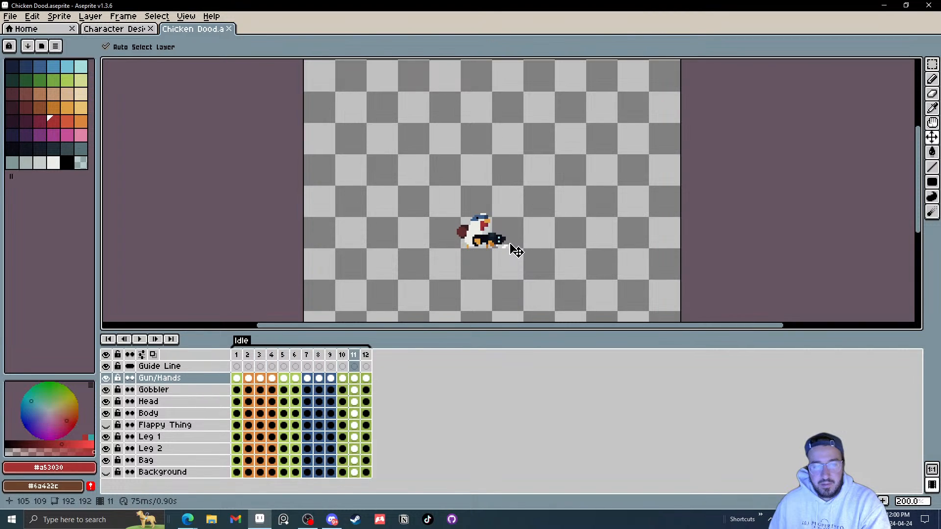
key("Left")
key("Right")
key("Right")
key("Right")
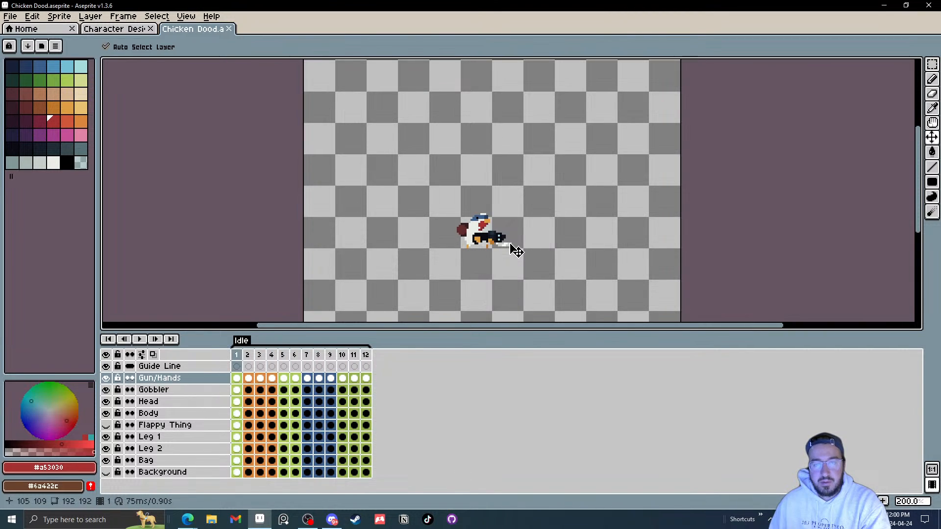
Step: Zoom in on the chicken and step back and forth through the idle frames to inspect the gun bob
scroll(516, 251, "up", 5)
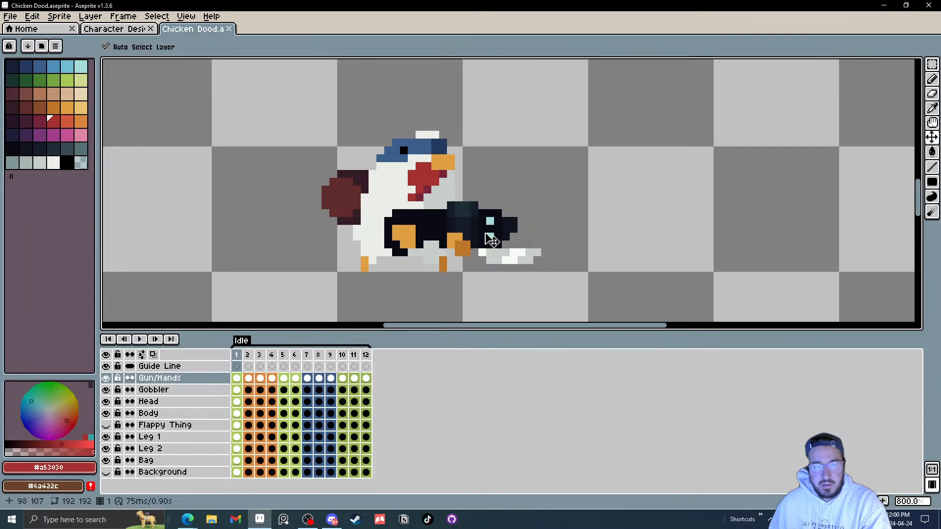
key("Left")
key("Left")
key("Left")
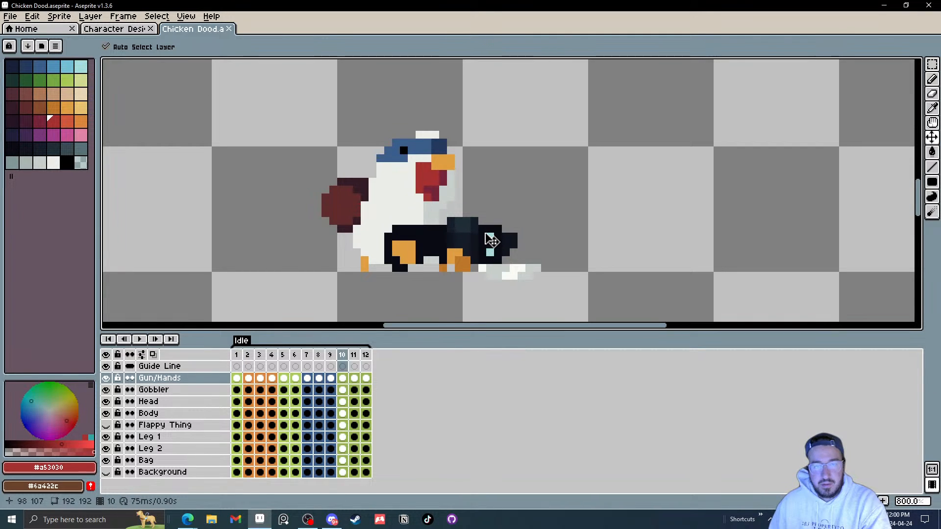
key("Right")
key("Right")
key("Right")
key("Right")
key("Right")
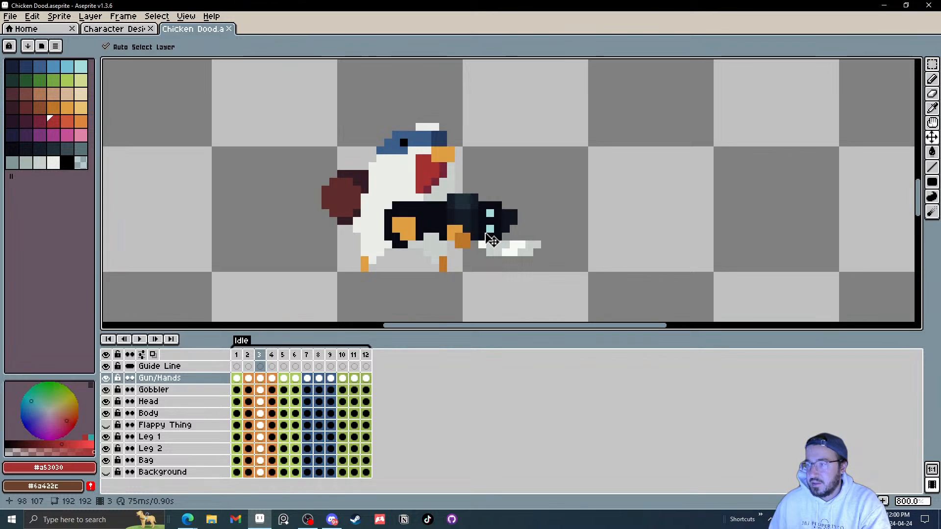
key("Left")
key("Left")
key("Left")
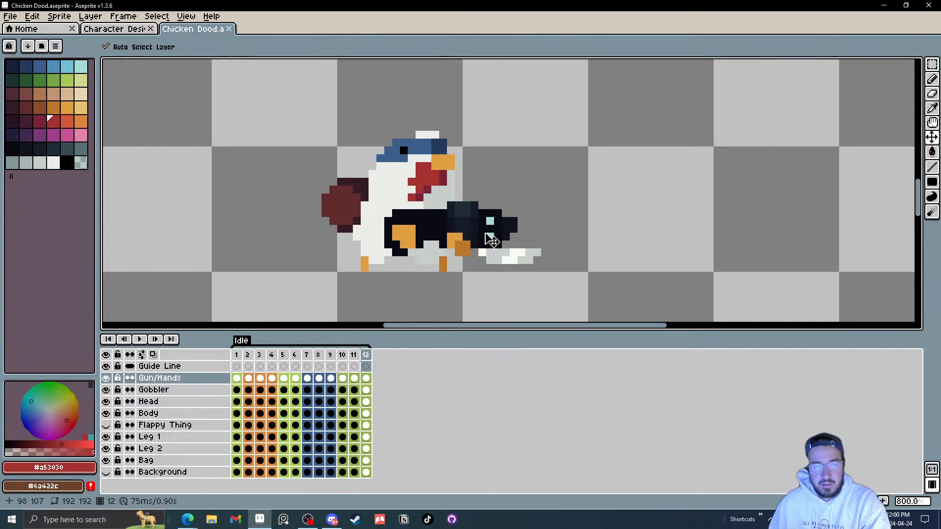
key("Right")
key("Right")
key("Right")
key("Right")
key("Right")
key("Right")
key("Right")
key("Right")
key("Right")
key("Right")
key("Right")
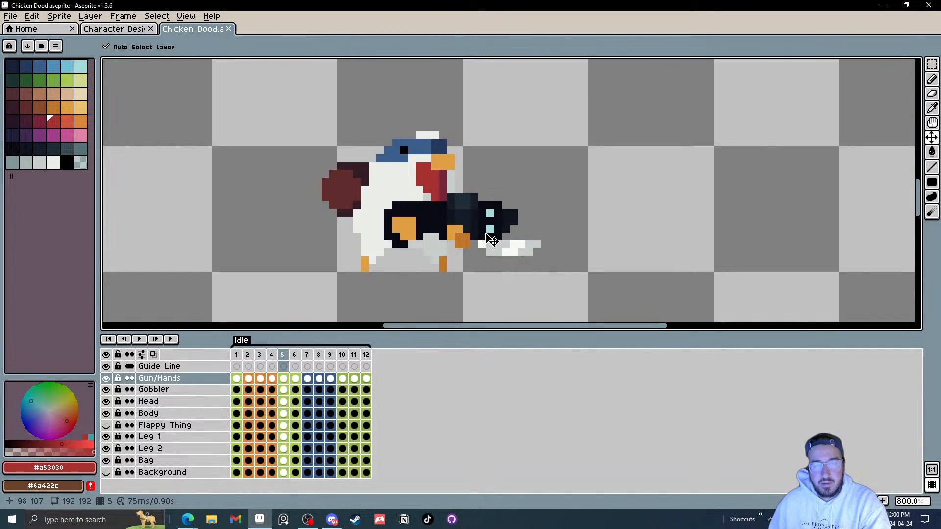
key("Right")
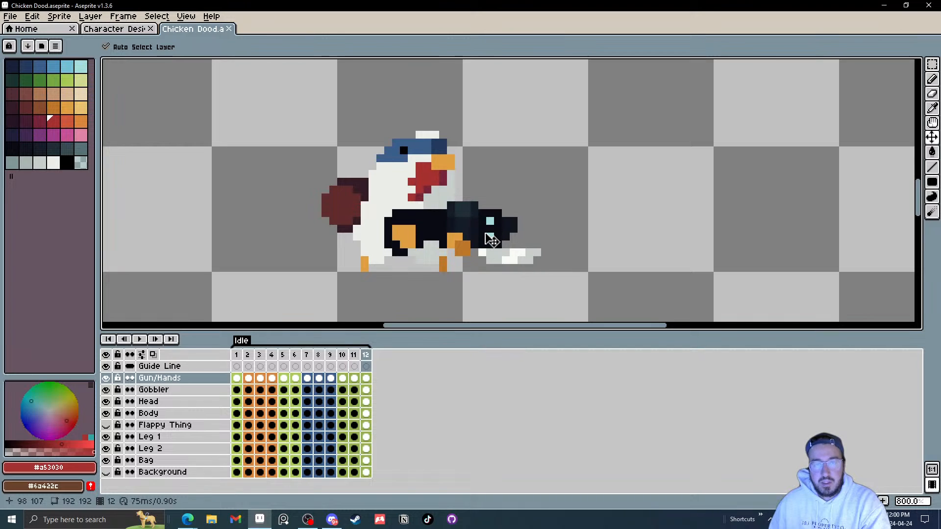
key("Left")
key("Left")
key("Right")
key("Right")
key("Right")
left_click(490, 239)
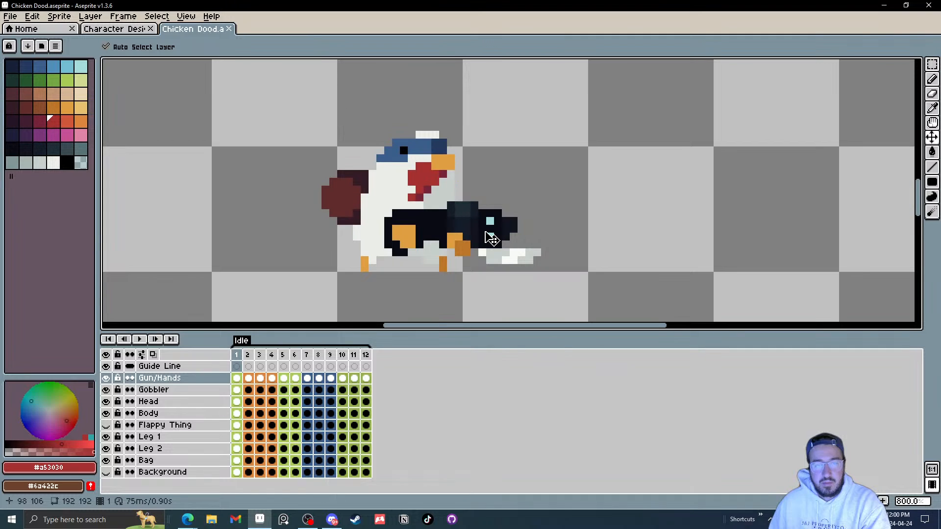
Step: Step through the final idle frames one at a time, nudging the gun slightly in frame 10
key("Return")
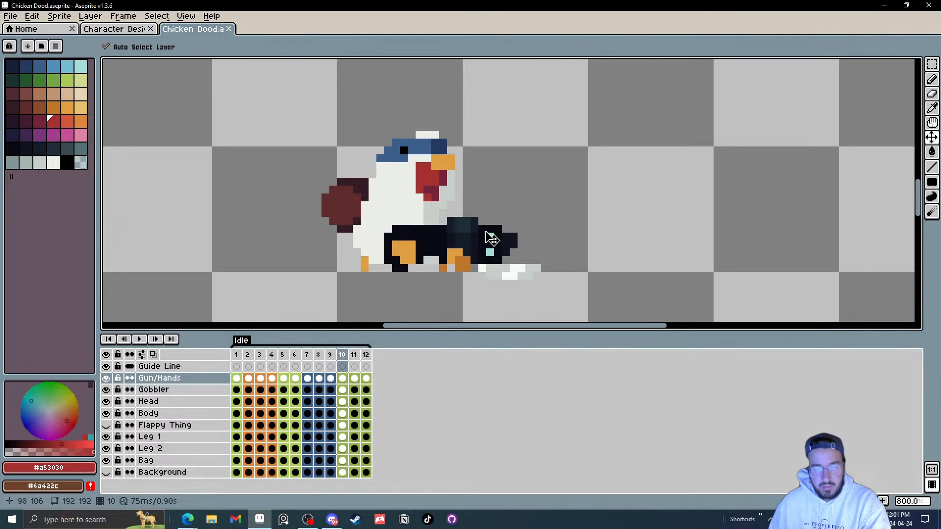
key("Right")
mouse_move(485, 236)
left_mouse_down()
mouse_move(485, 244)
mouse_move(496, 234)
left_mouse_up()
key("Right")
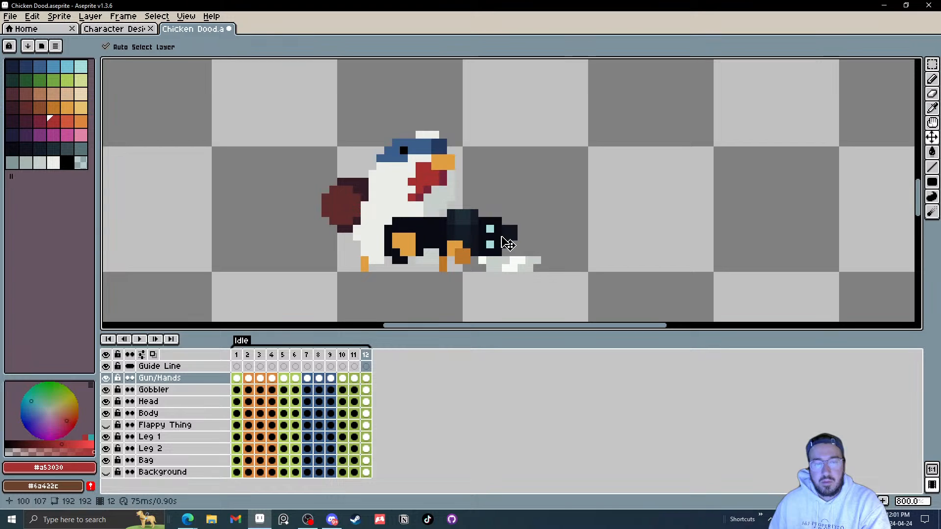
key("Right")
key("Right")
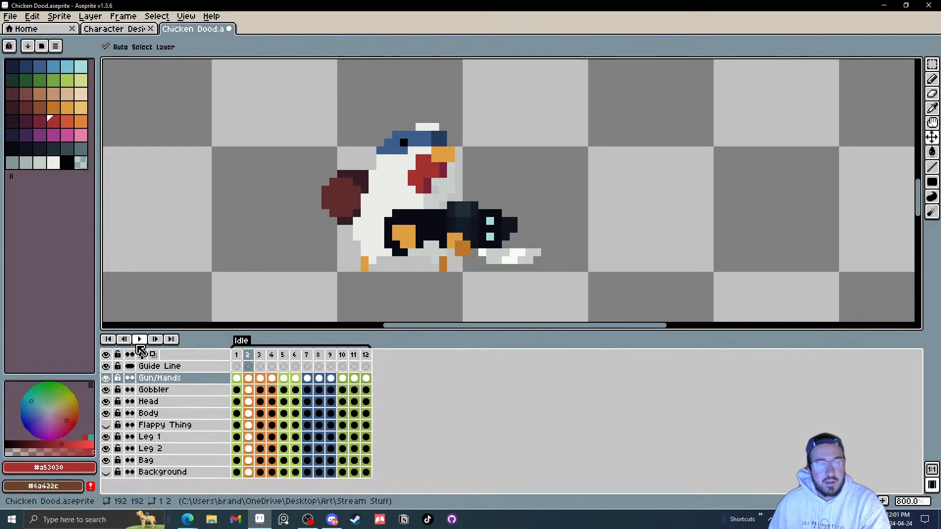
Step: Play the idle animation zoomed out and save the Chicken Dood file
key("Return")
scroll(519, 211, "down", 5)
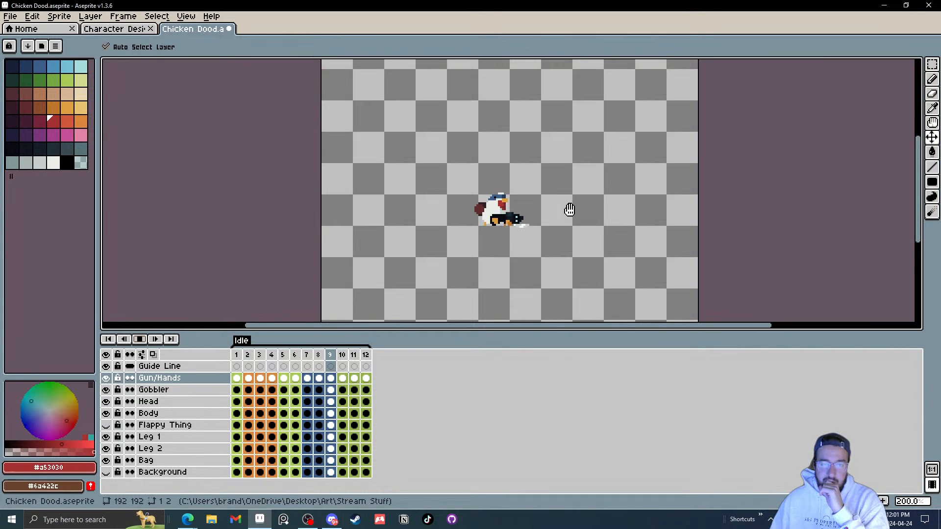
left_click(6, 18)
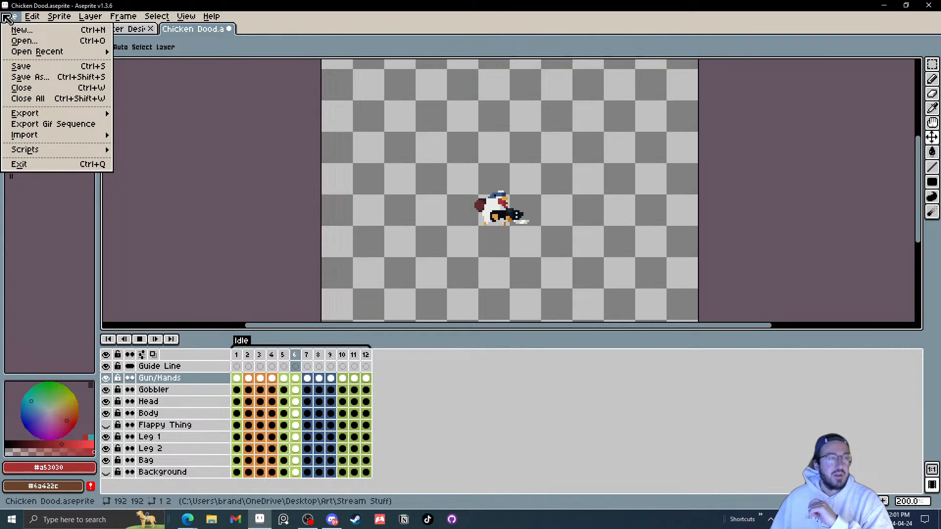
left_click(18, 69)
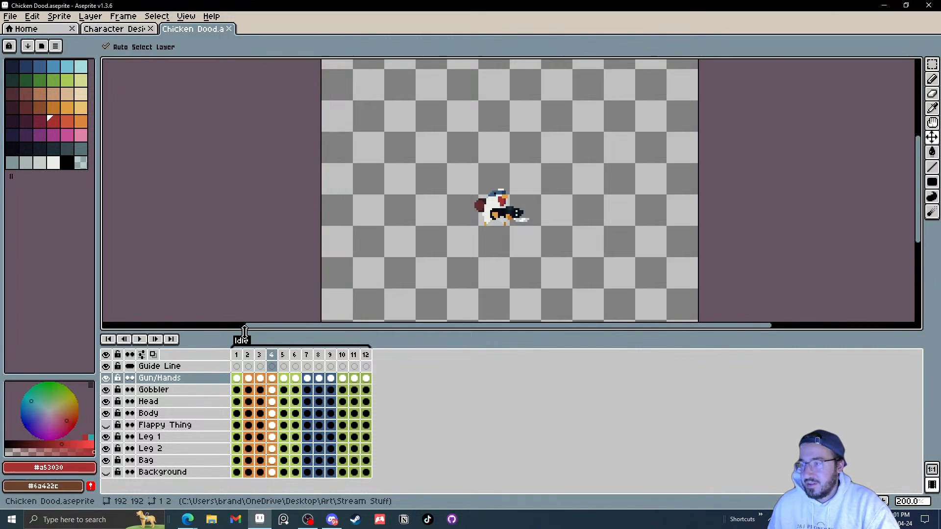
Step: Play and stop the animation, then make the Flappy Thing layer visible
left_click(142, 339)
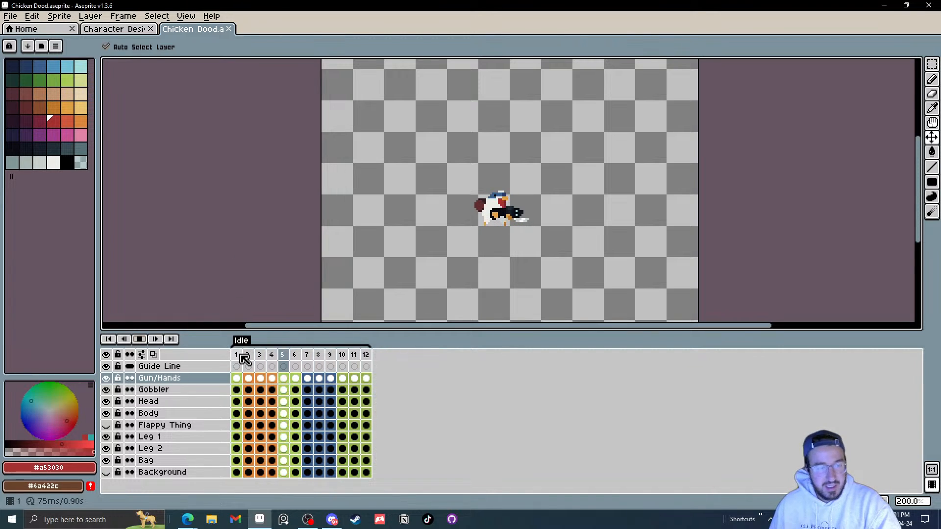
left_click(140, 340)
left_click(110, 425)
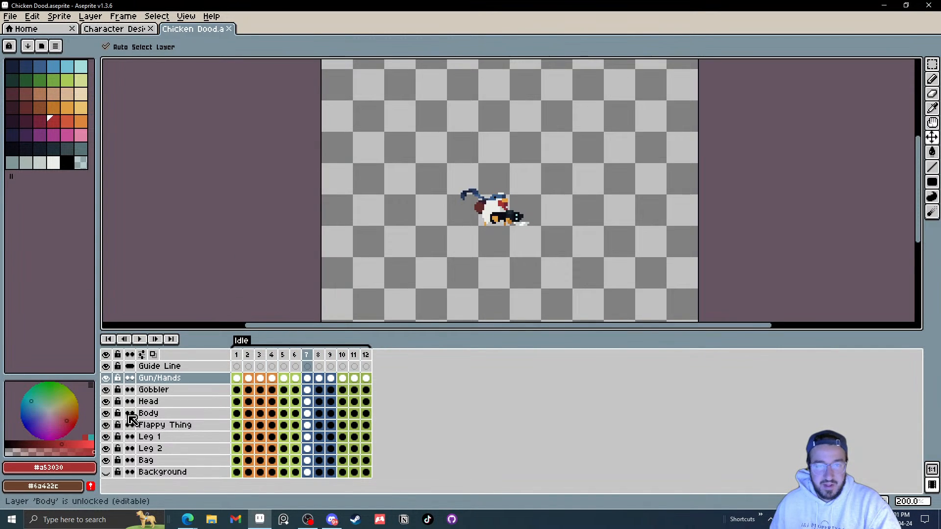
Step: Delete the Flappy Thing layer's cels in frames 2 through 12, keeping only frame 1
left_click(237, 356)
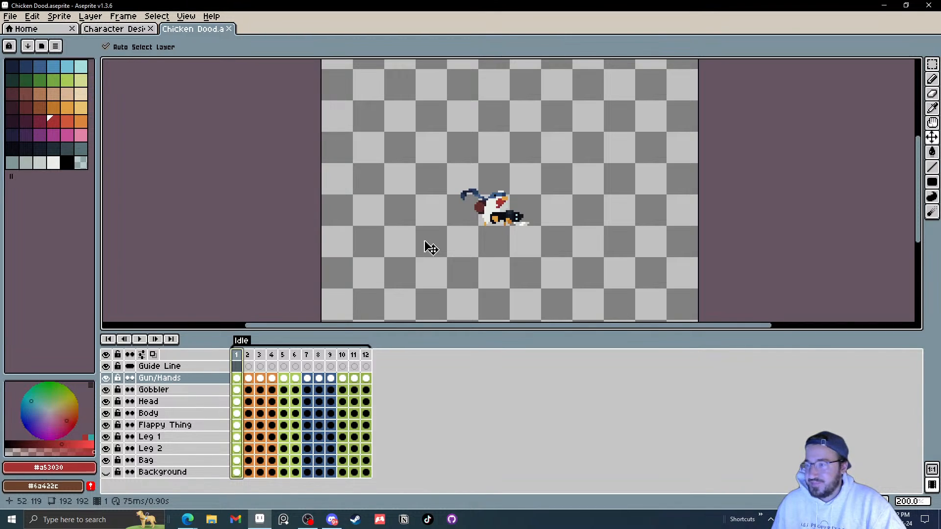
mouse_move(249, 366)
left_mouse_down()
mouse_move(351, 363)
mouse_move(240, 367)
mouse_move(396, 375)
mouse_move(248, 374)
mouse_move(311, 365)
mouse_move(378, 375)
mouse_move(270, 377)
mouse_move(374, 377)
mouse_move(272, 367)
mouse_move(368, 365)
mouse_move(237, 361)
left_mouse_up()
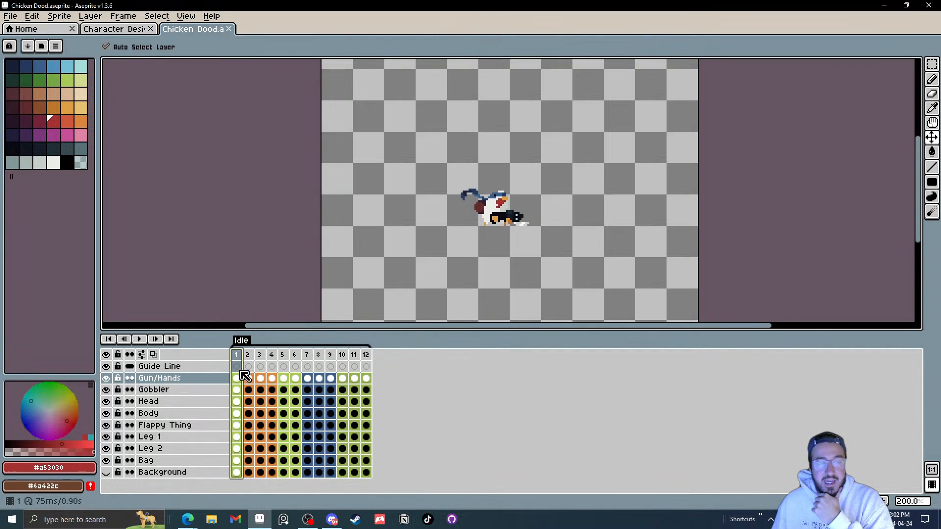
left_click(238, 426)
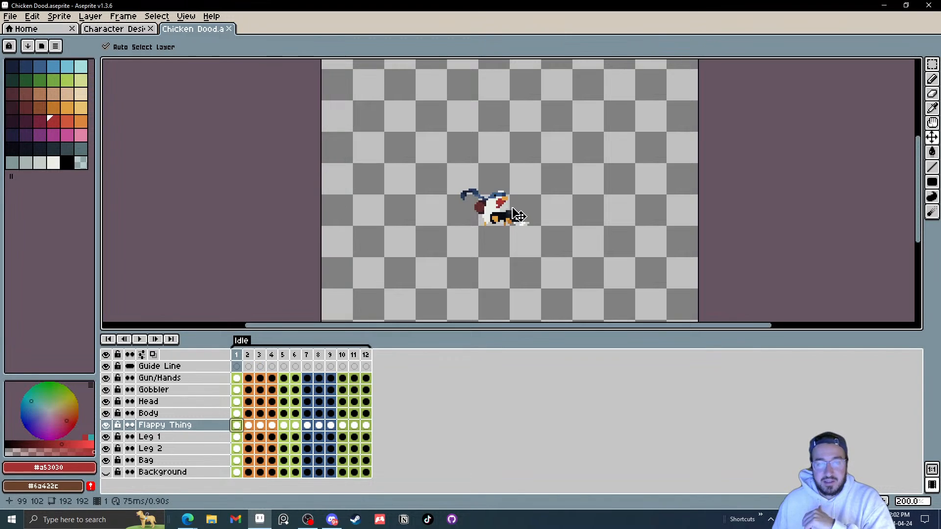
scroll(456, 204, "up", 7)
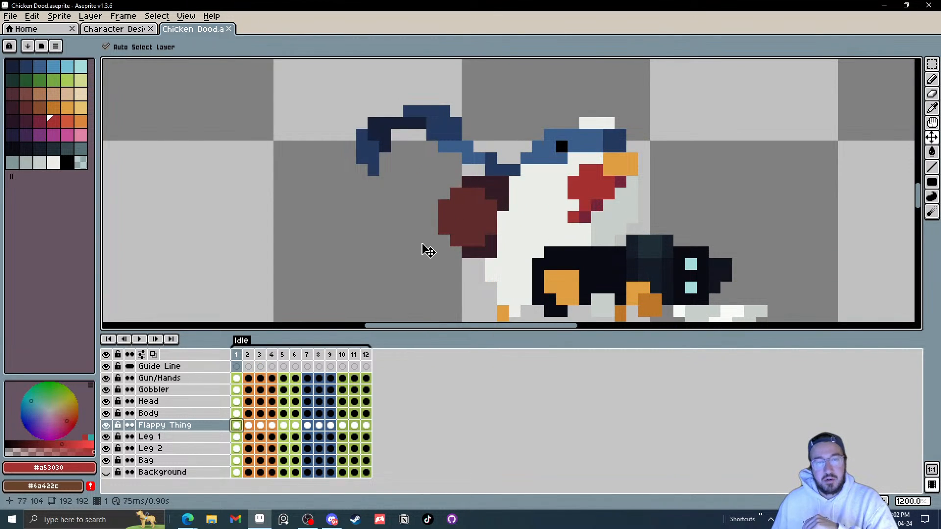
left_click_drag(418, 264, 402, 244)
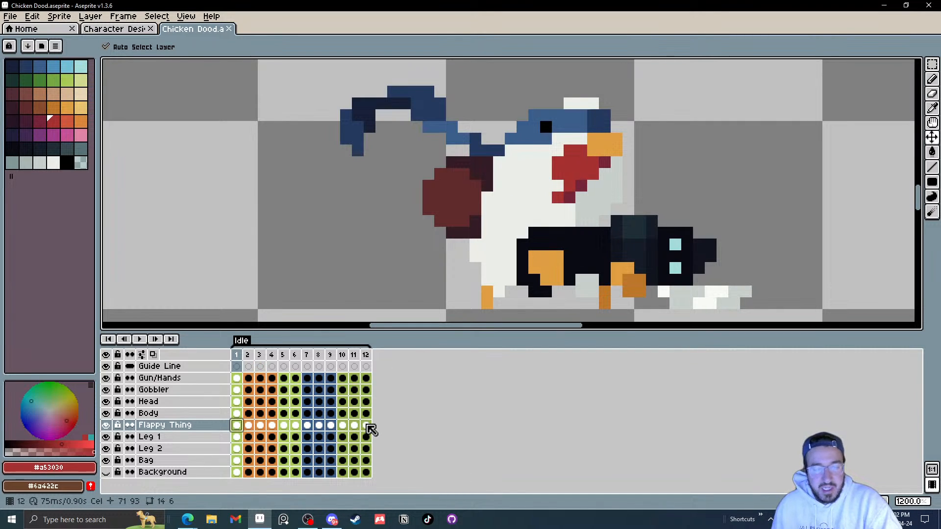
left_click_drag(366, 426, 254, 430)
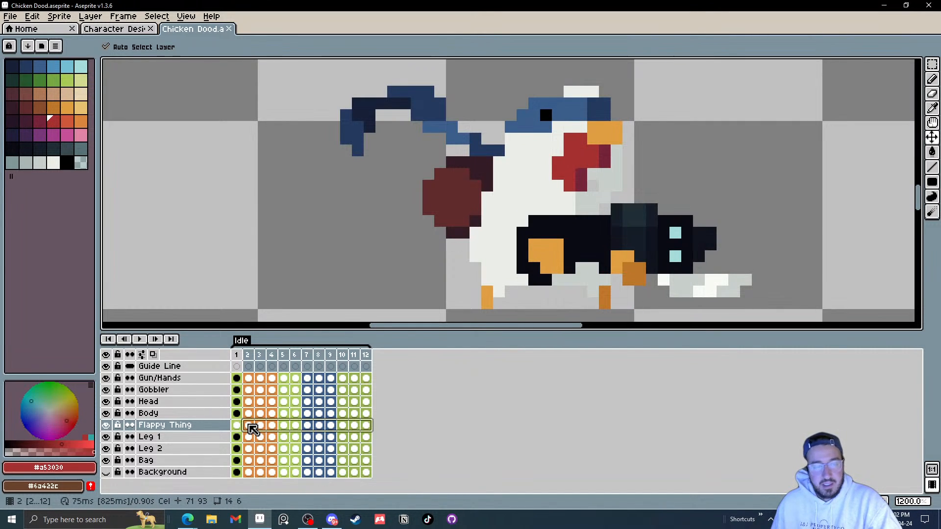
left_click(254, 430)
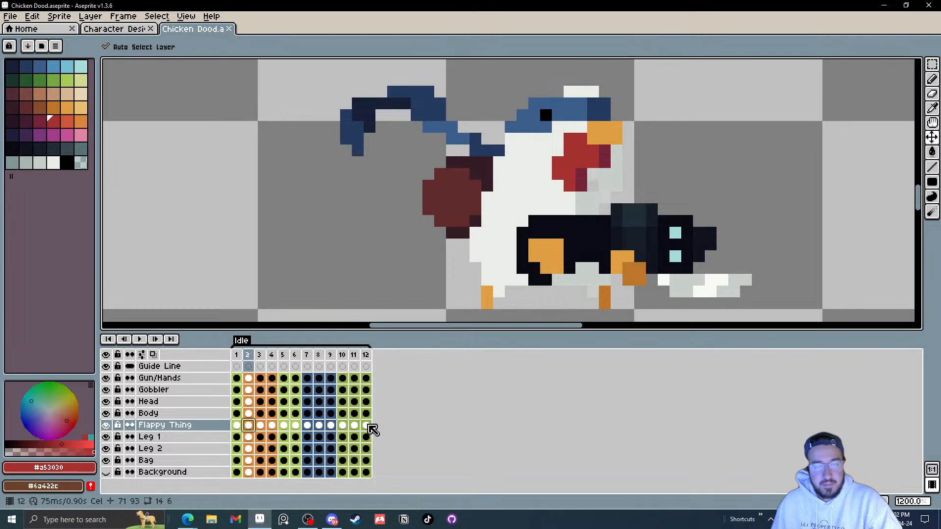
left_click_drag(373, 429, 263, 428)
key("Delete")
left_click(238, 425)
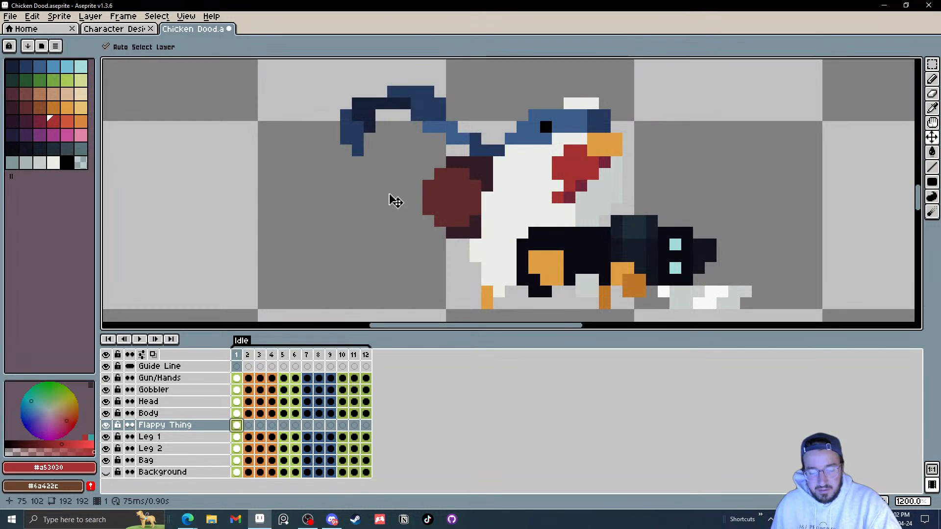
Step: Compare the chicken's tail with the reference art in the Character Designs file
key("m")
left_click_drag(302, 74, 458, 176)
key("ctrl+d")
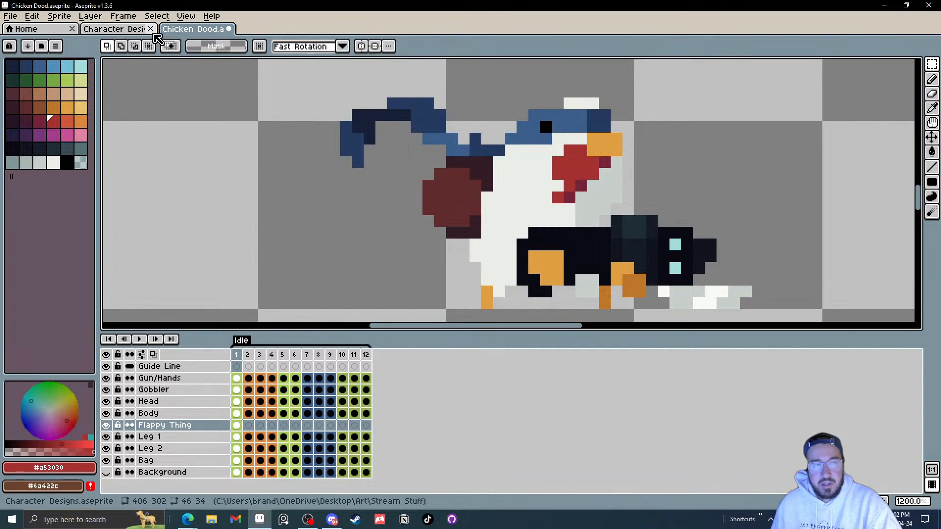
left_click(114, 33)
left_click(395, 87)
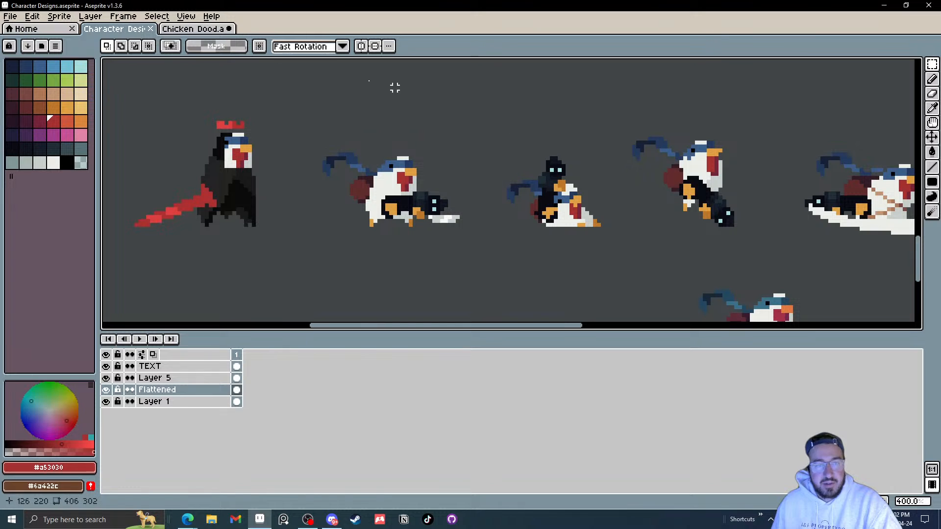
left_click(169, 29)
Step: Delete a small patch of pixels near the base of the tail
left_click_drag(455, 107, 495, 147)
key("Delete")
left_click(605, 103)
Step: Select the tail and move it down twice so it sits lower against the chicken's back
left_click_drag(323, 68, 440, 164)
left_click_drag(433, 141, 426, 161)
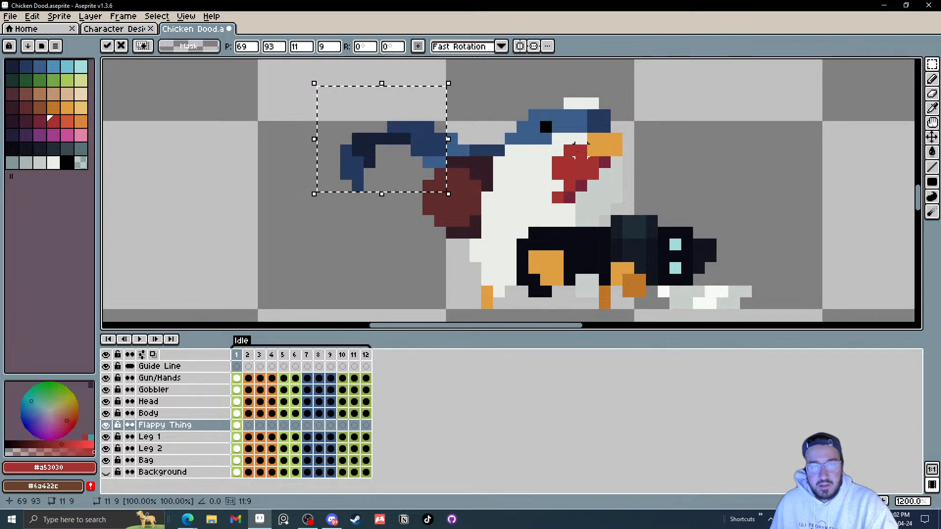
key("ctrl+d")
left_click_drag(323, 103, 428, 222)
left_click_drag(424, 203, 424, 214)
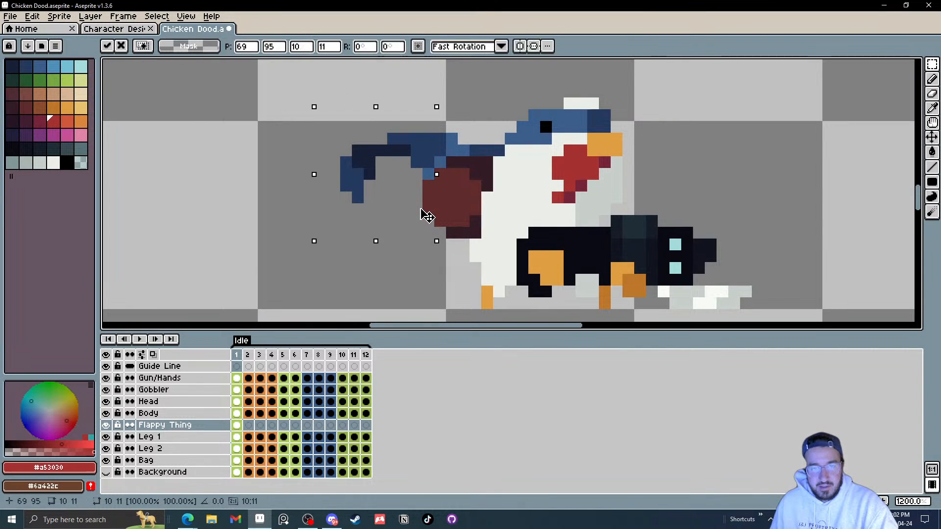
key("ctrl+d")
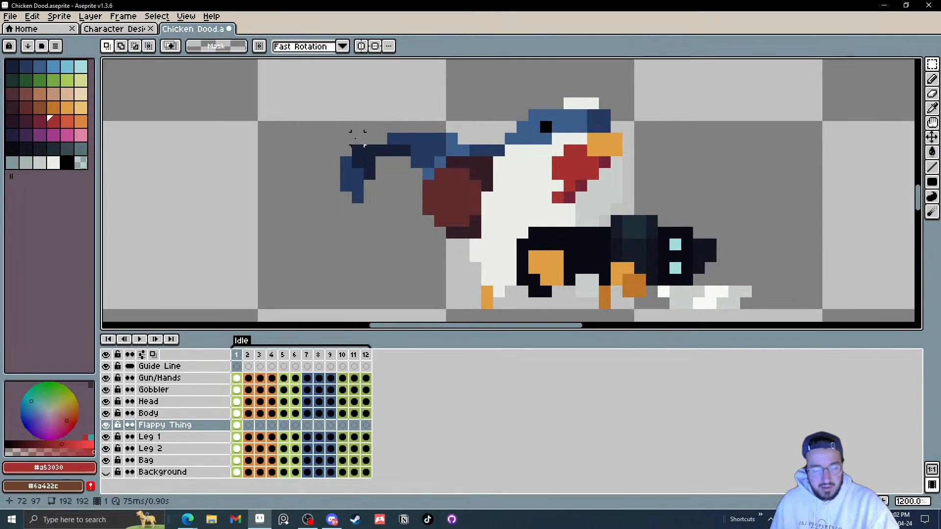
Step: Erase the curled end of the tail with the Eraser, leaving only a short stub along the back
scroll(357, 138, "down", 5)
scroll(376, 142, "up", 6)
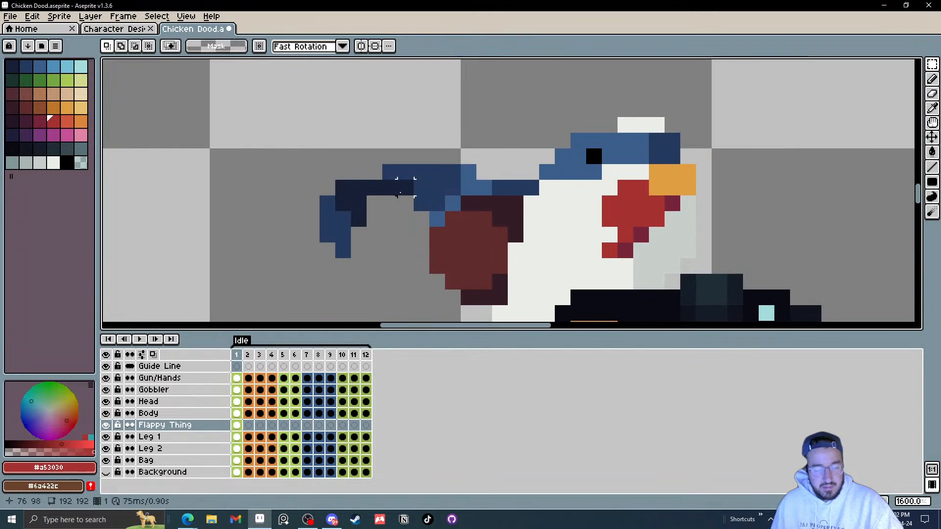
key("e")
left_click(405, 180)
left_click_drag(343, 226, 405, 156)
left_click_drag(344, 187, 328, 203)
left_click(343, 250)
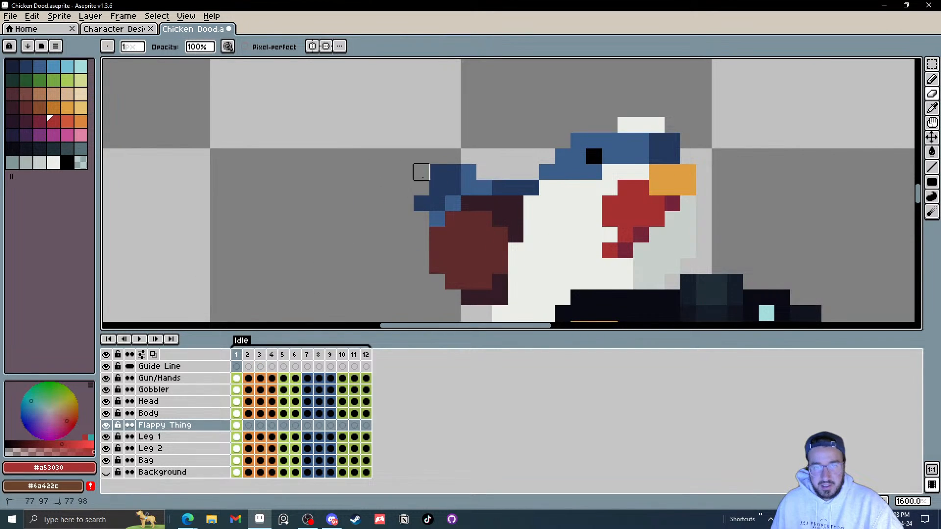
left_click_drag(420, 170, 421, 203)
left_click(475, 172)
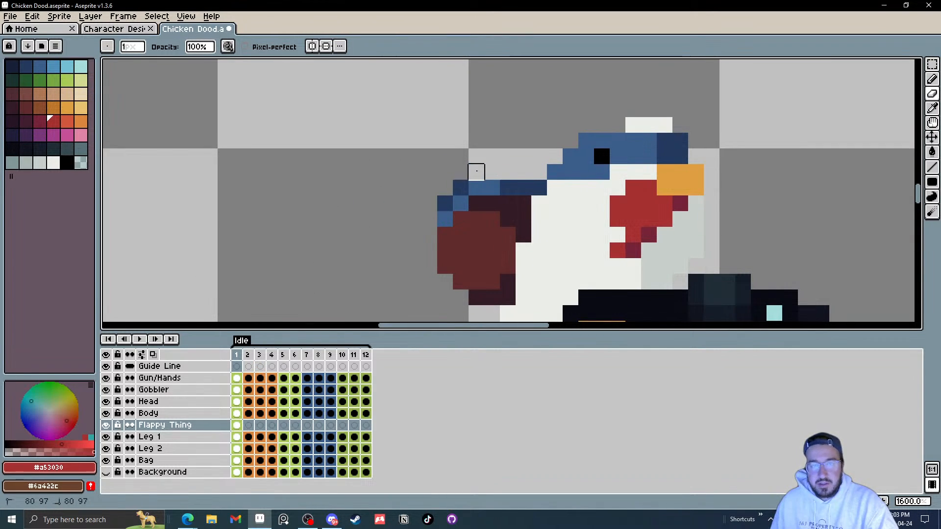
key("i")
left_click(488, 186)
key("b")
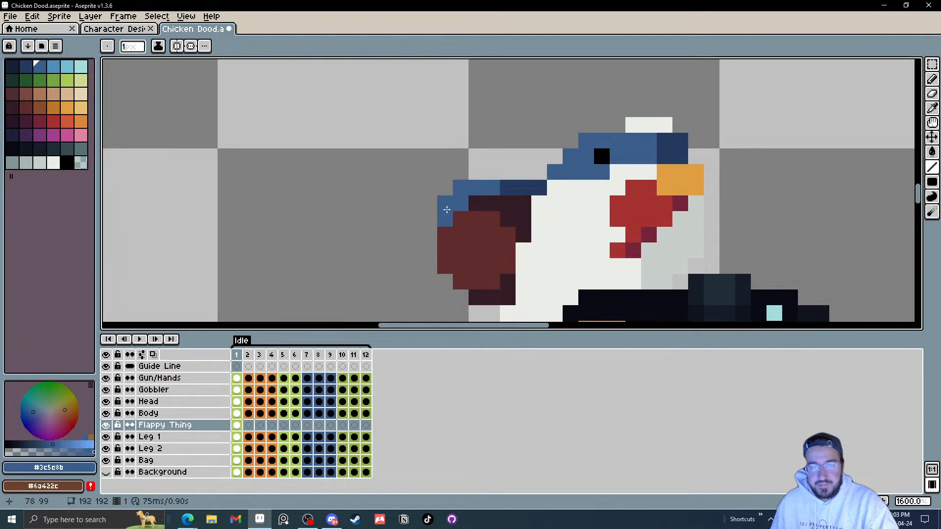
scroll(471, 220, "down", 3)
left_click(461, 236)
key("ctrl+z")
Step: Pick the tail's dark blue and draw a vertical strip of tail down the chicken's back
key("i")
left_click(510, 120)
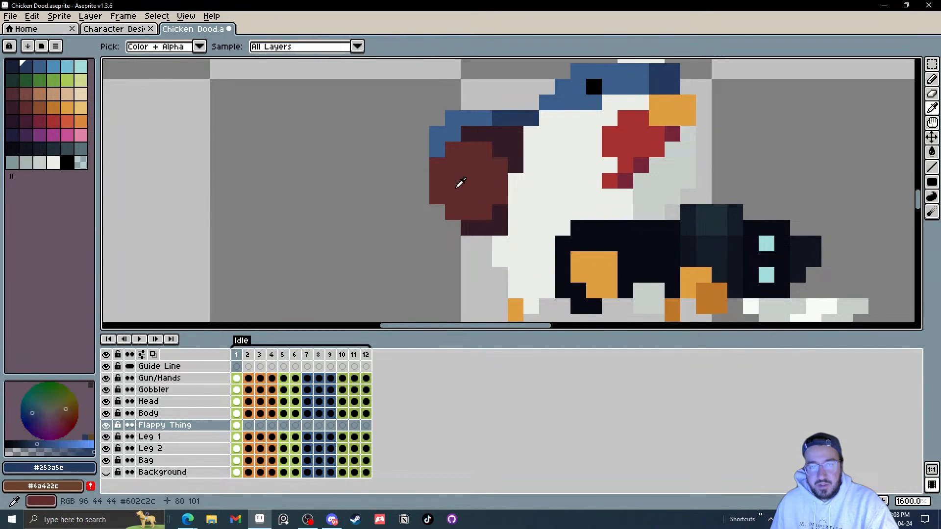
key("b")
mouse_move(435, 211)
left_mouse_down()
mouse_move(446, 238)
mouse_move(444, 275)
left_mouse_up()
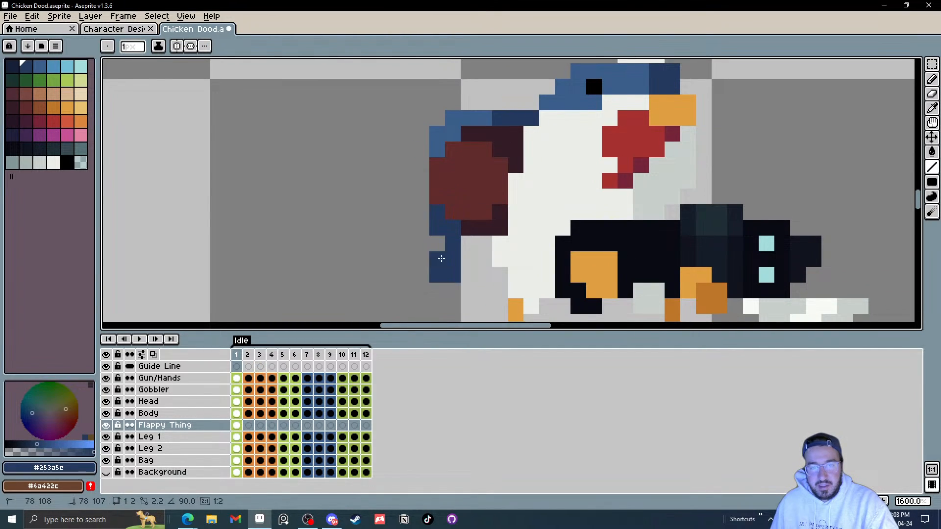
Step: Sample the darkest blue from the reference art and draw shading lines down the tail strip
scroll(485, 275, "down", 6)
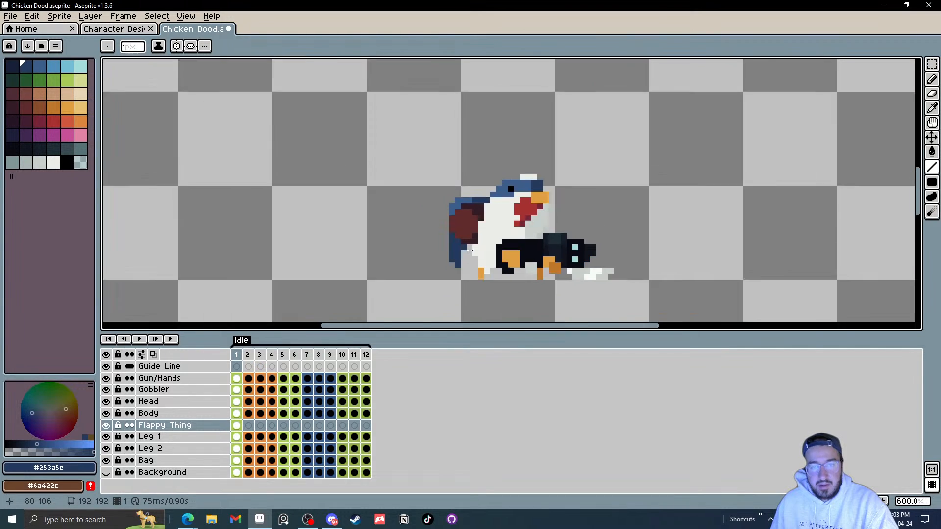
scroll(531, 245, "up", 4)
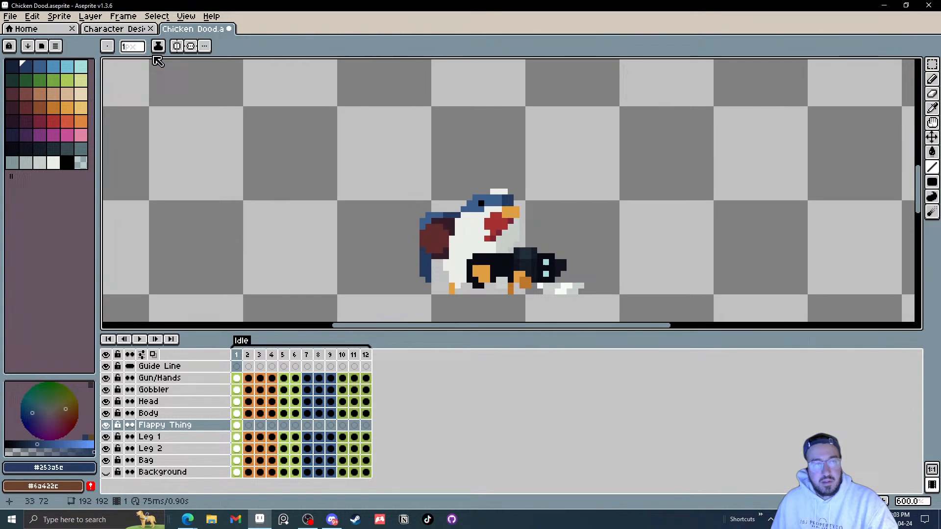
left_click(115, 30)
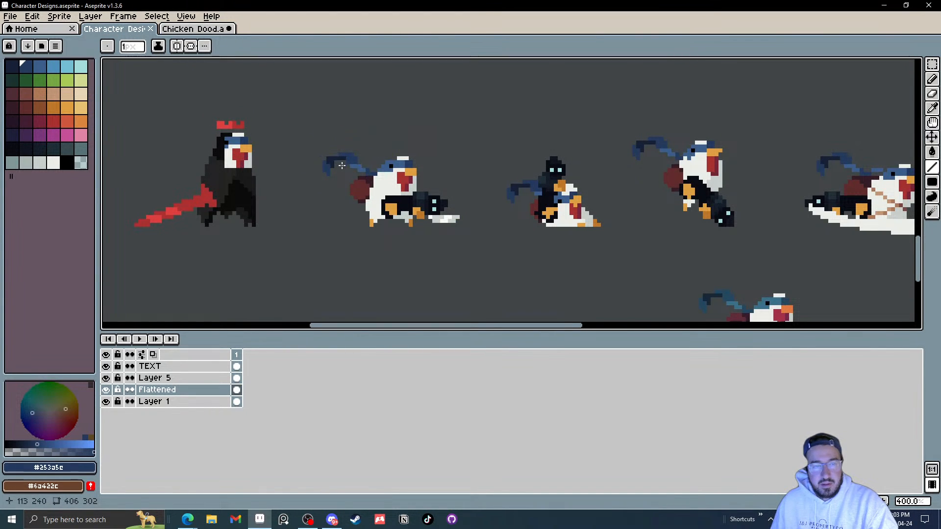
scroll(342, 165, "up", 3)
key("i")
left_click(323, 153)
left_click(189, 30)
scroll(446, 236, "up", 3)
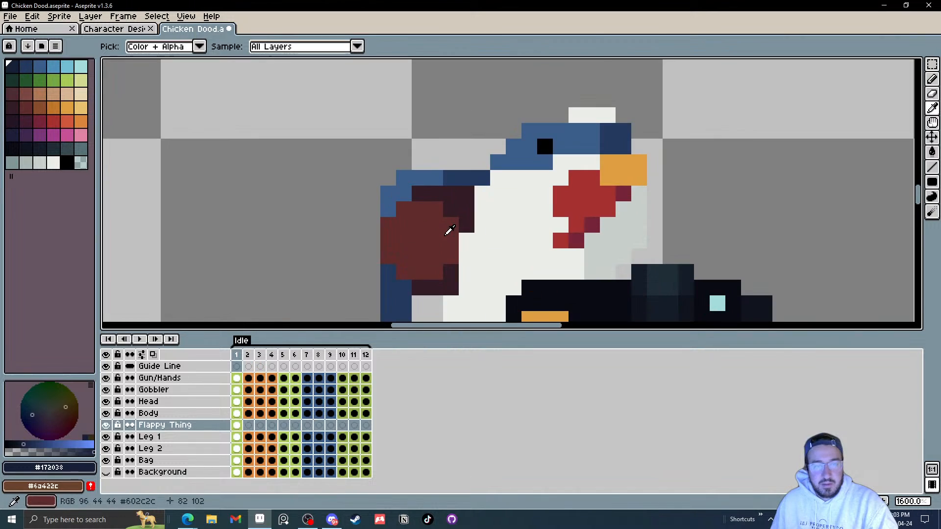
key("l")
mouse_move(391, 274)
left_mouse_down()
mouse_move(398, 304)
mouse_move(392, 219)
mouse_move(394, 231)
mouse_move(383, 219)
left_mouse_up()
left_click_drag(398, 164, 407, 211)
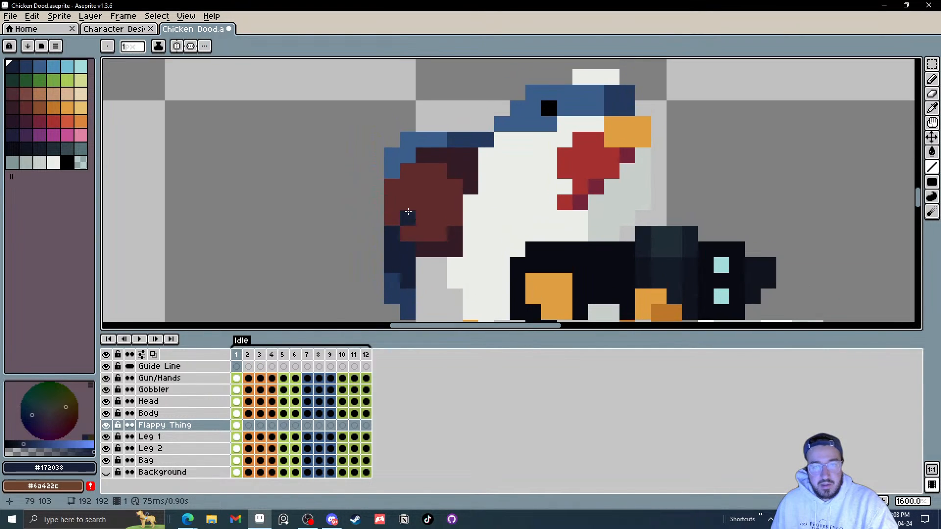
Step: Pick the mid blue and draw a short line along the tail's upper-left corner
key("i")
left_click(465, 137)
key("l")
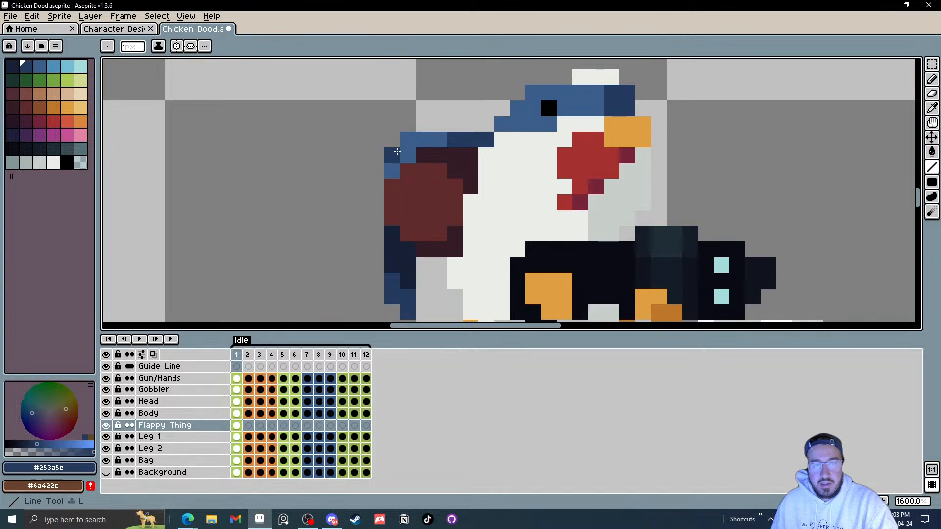
left_click(402, 150)
left_click(392, 171)
Step: Pick a lighter blue and draw a highlight line along the top edge of the tail
key("i")
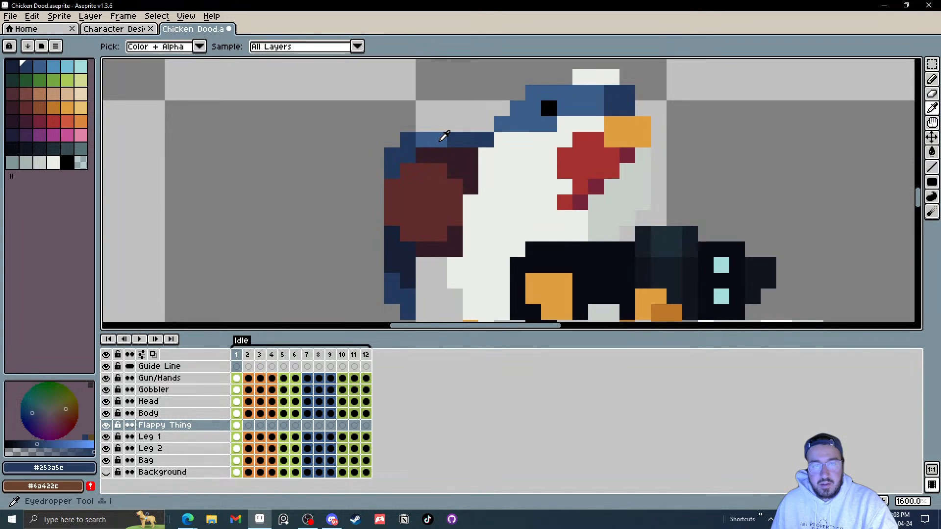
left_click(442, 139)
key("l")
left_click(453, 140)
left_click(471, 141)
key("i")
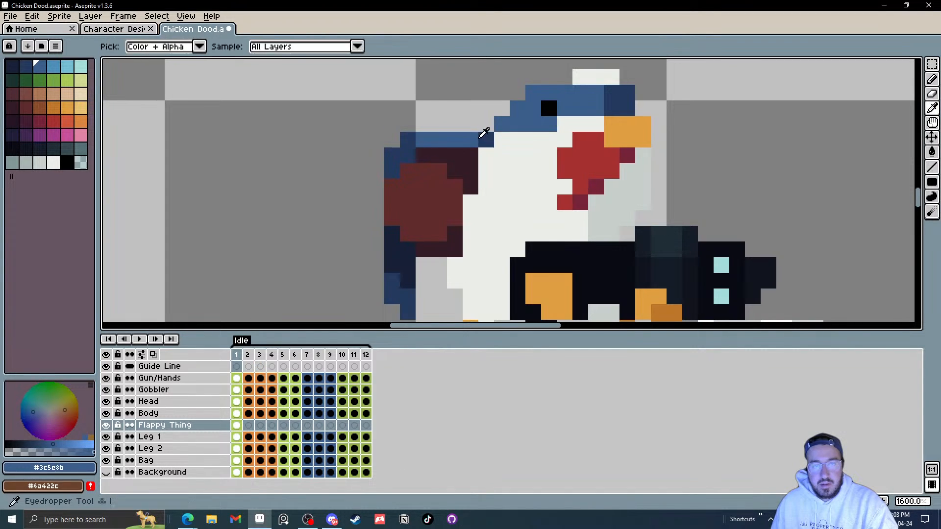
Step: Pick the dark blue and add a dark pixel at the right end of the tail's top edge
left_click(484, 138)
key("l")
left_click(468, 139)
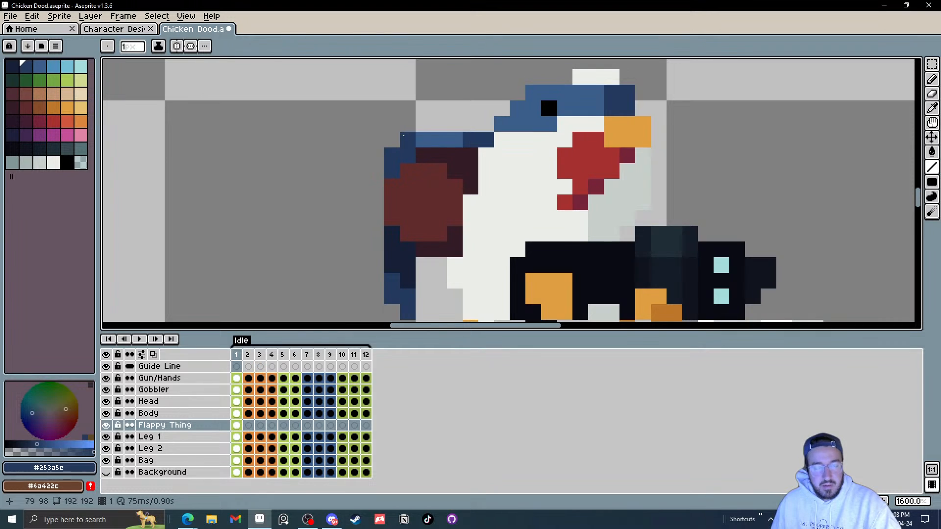
Step: Link all twelve Flappy Thing cels to frame 1's tail, then unlink them into separate copies
key("b")
scroll(419, 195, "down", 9)
scroll(419, 195, "up", 1)
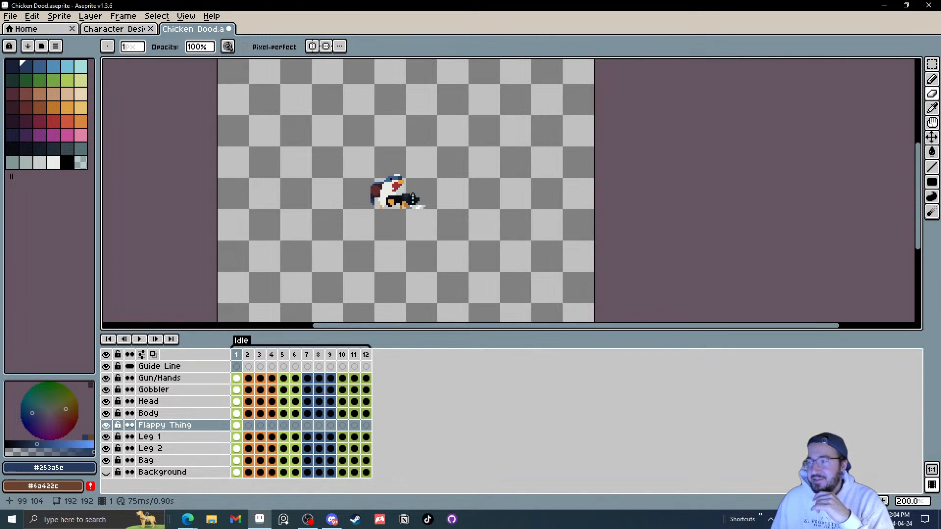
left_click_drag(390, 208, 420, 223)
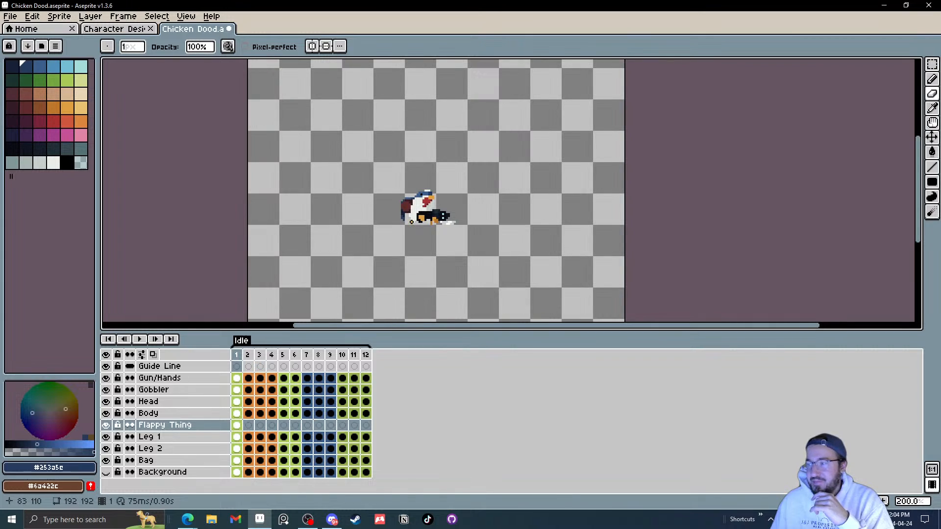
scroll(407, 220, "up", 4)
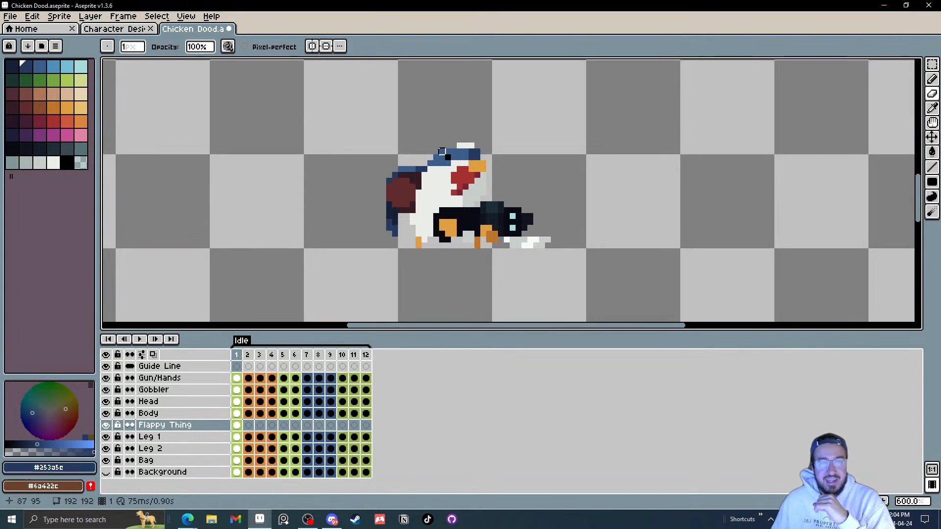
scroll(392, 162, "up", 4)
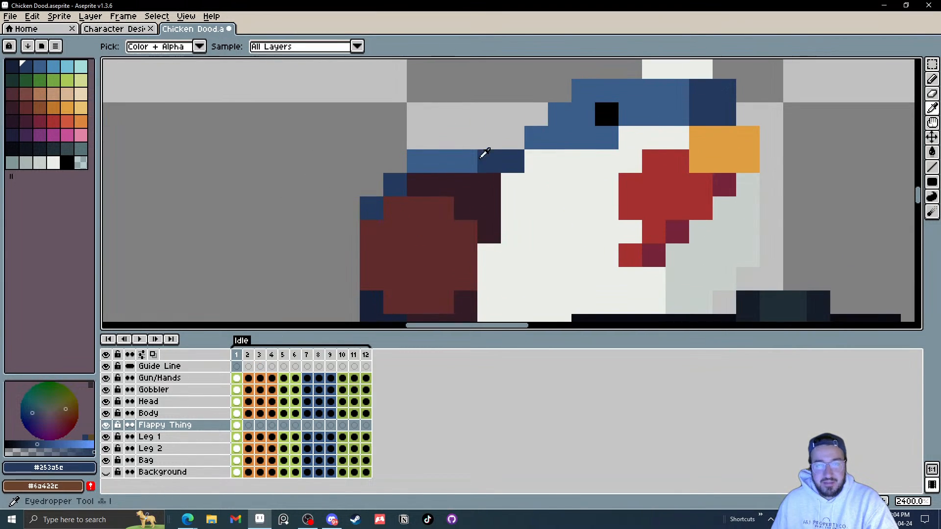
key("l")
scroll(422, 156, "down", 6)
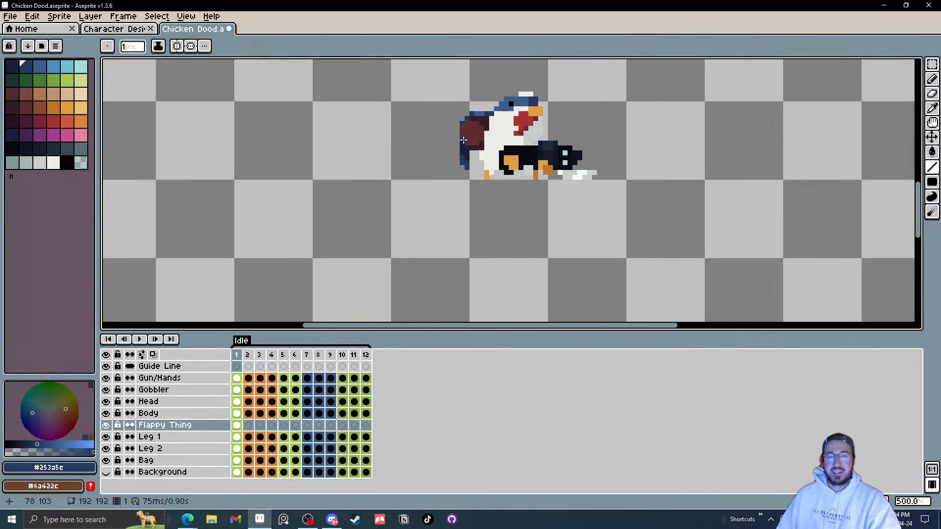
scroll(475, 167, "up", 1)
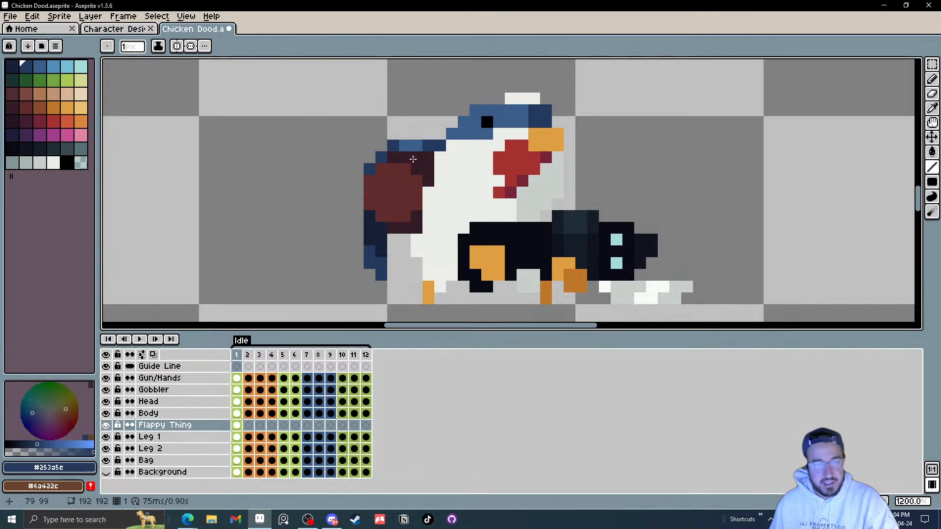
left_click_drag(377, 232, 391, 200)
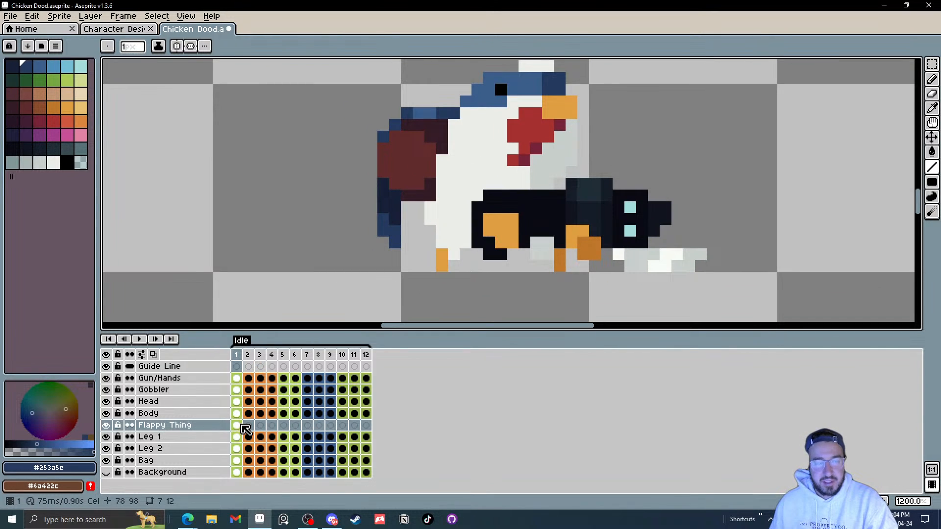
left_click_drag(245, 429, 370, 430)
right_click(369, 430)
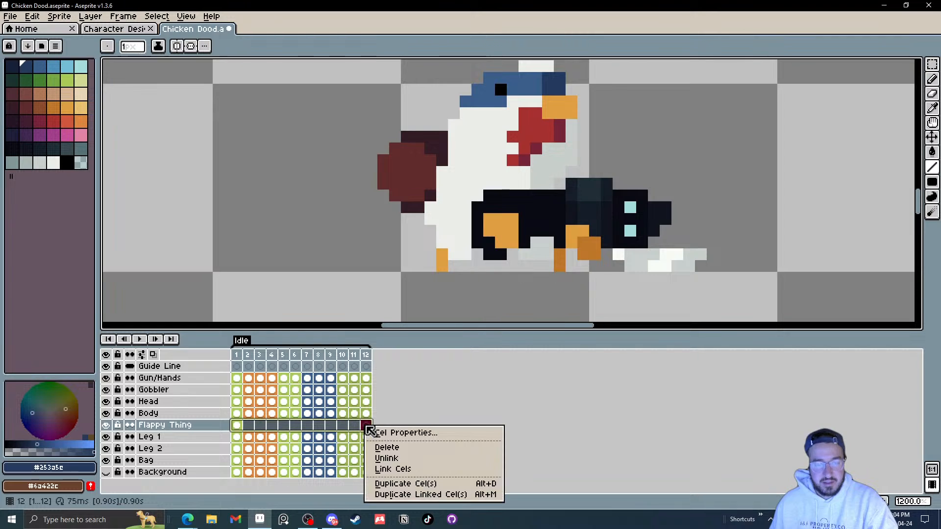
left_click(409, 467)
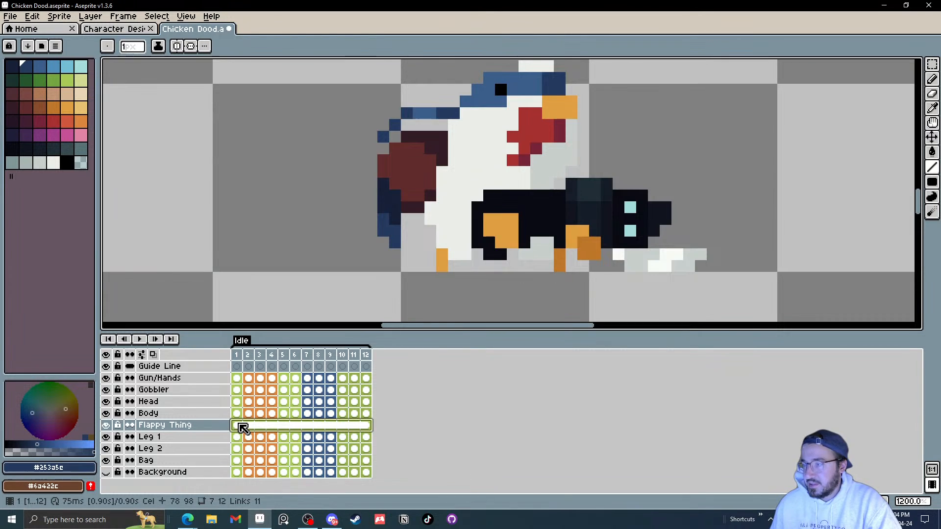
right_click(243, 430)
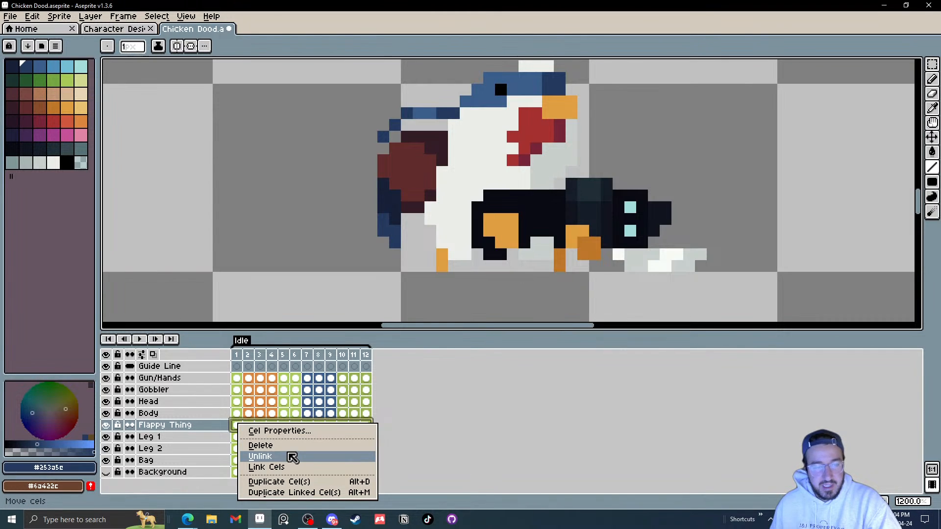
left_click(293, 457)
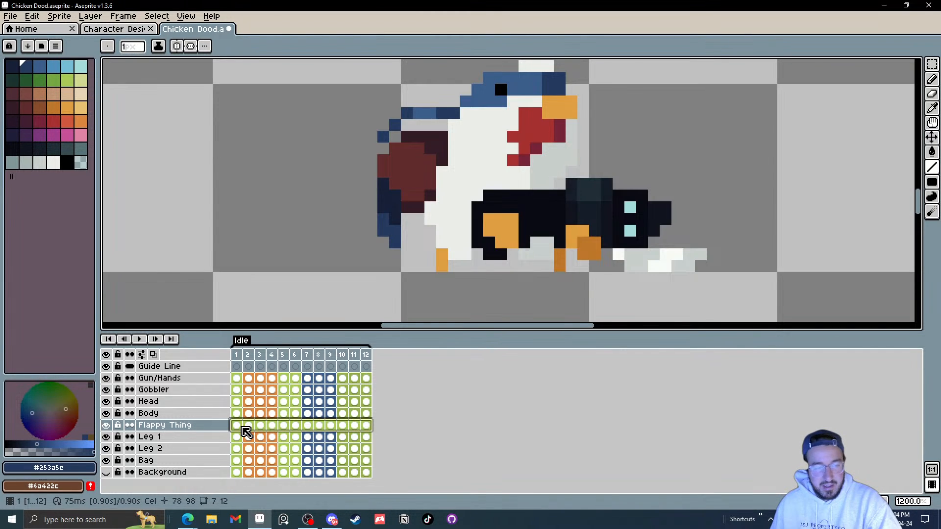
Step: Step back and forth through the early frames to compare the tail's position against the body
mouse_move(243, 430)
left_mouse_down()
mouse_move(353, 420)
mouse_move(353, 428)
mouse_move(261, 438)
mouse_move(248, 428)
left_mouse_up()
left_click(251, 427)
left_click_drag(420, 238, 382, 277)
key("m")
left_click_drag(299, 166, 292, 195)
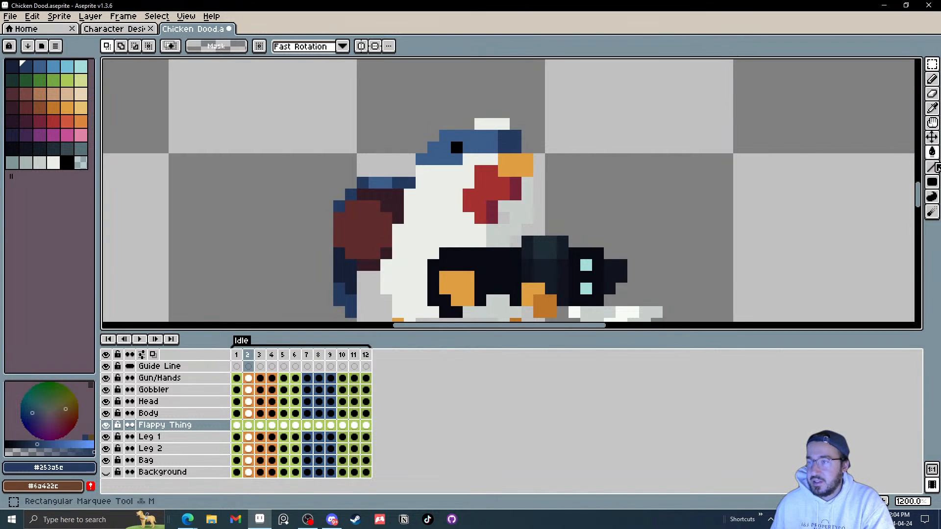
left_click(933, 67)
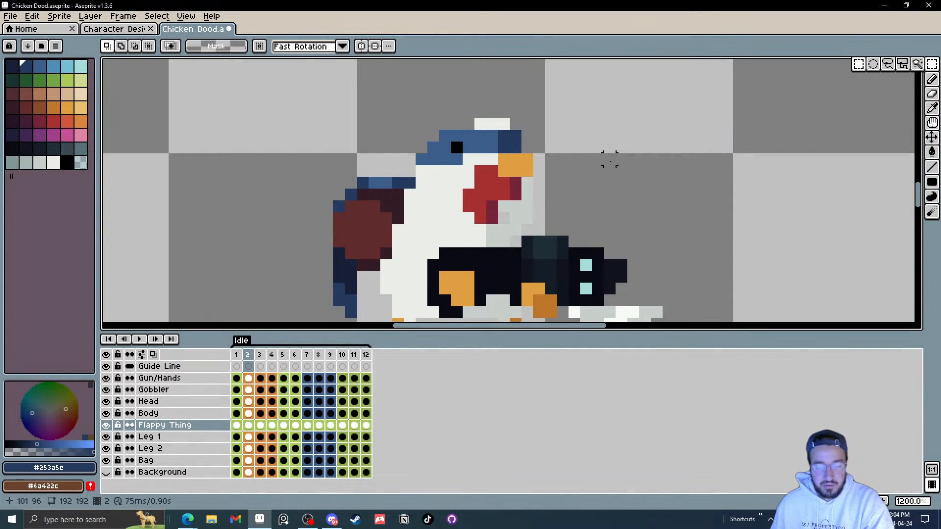
left_click_drag(256, 99, 410, 160)
left_click(727, 170)
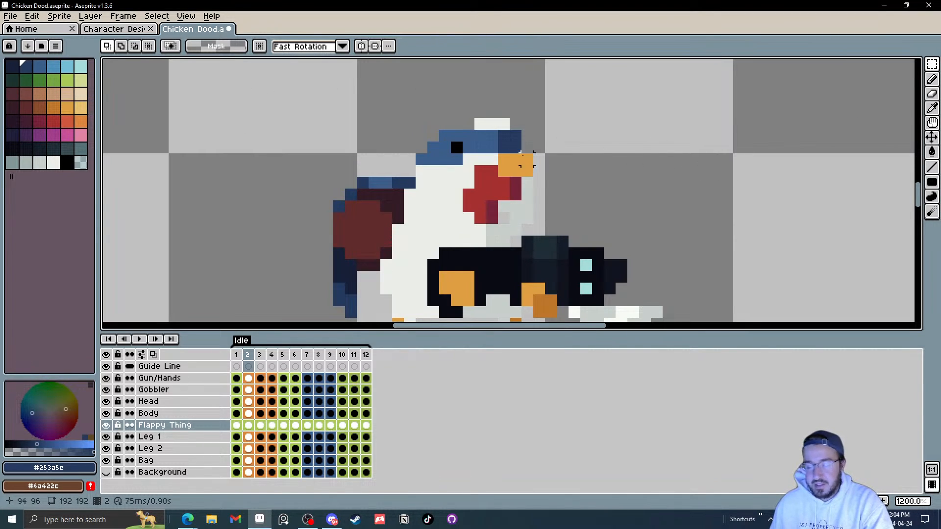
key("Right")
key("Left")
key("Right")
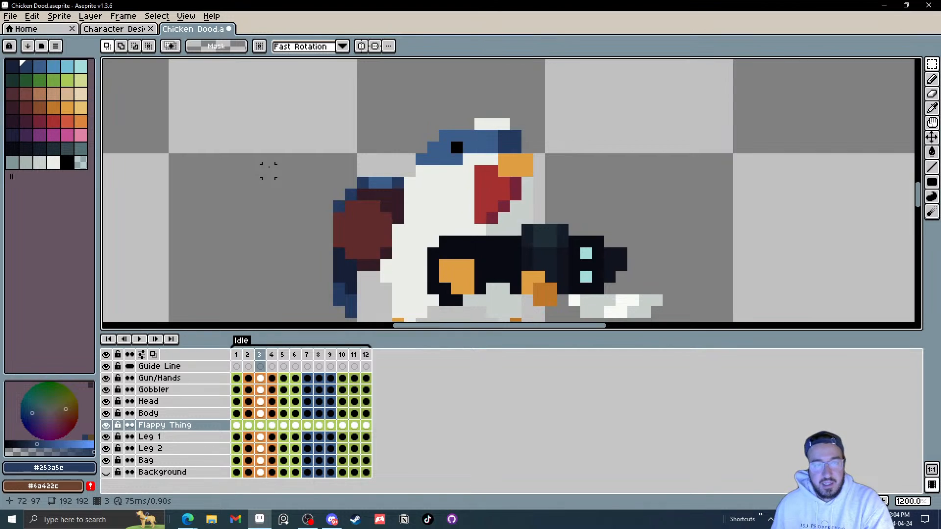
key("Left")
key("Right")
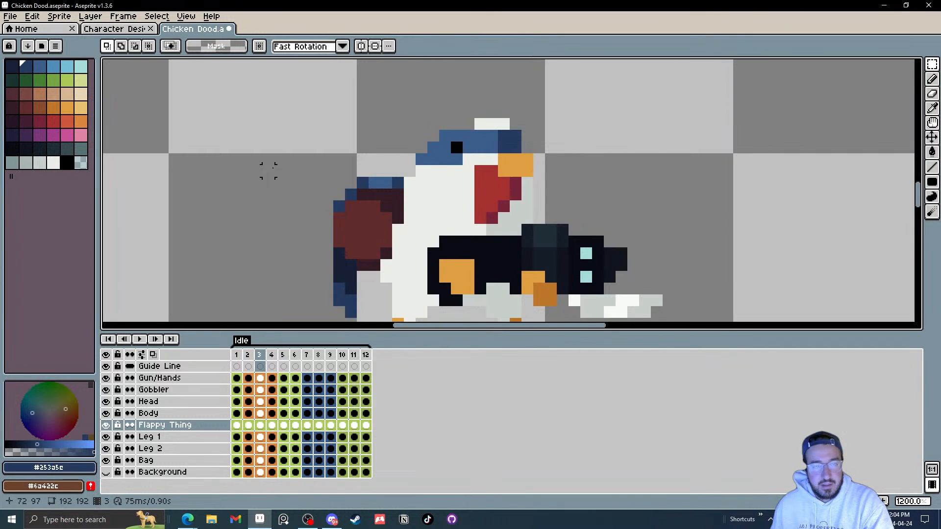
key("Left")
key("Right")
key("Left")
key("Right")
key("Left")
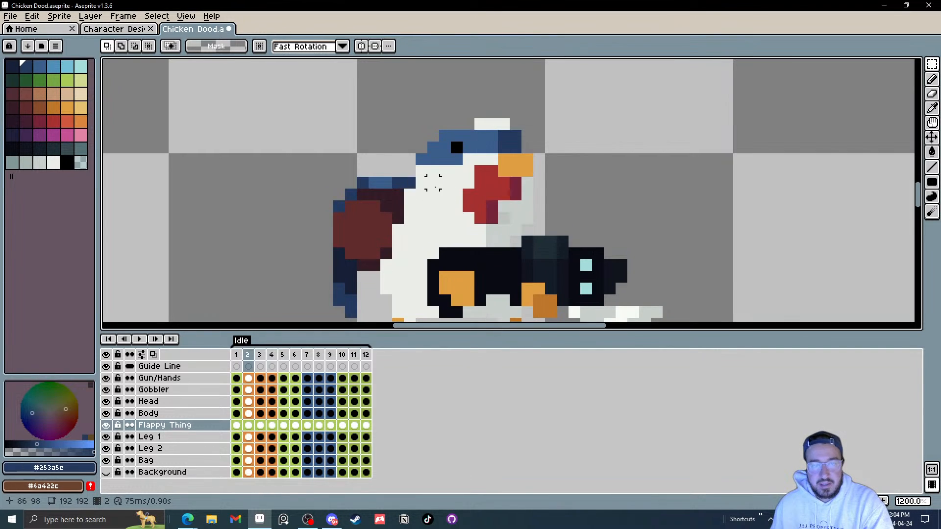
key("Right")
key("Left")
key("Right")
key("Left")
key("Right")
key("Left")
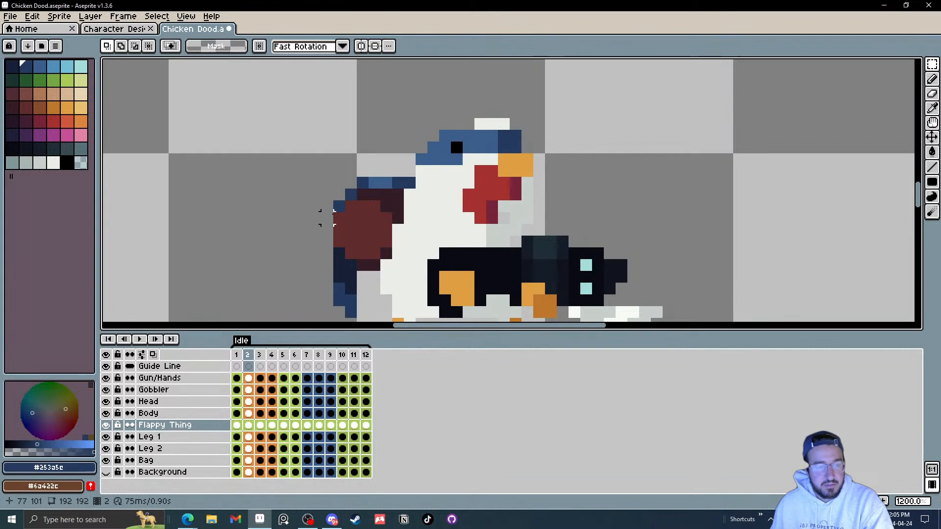
key("Right")
key("Left")
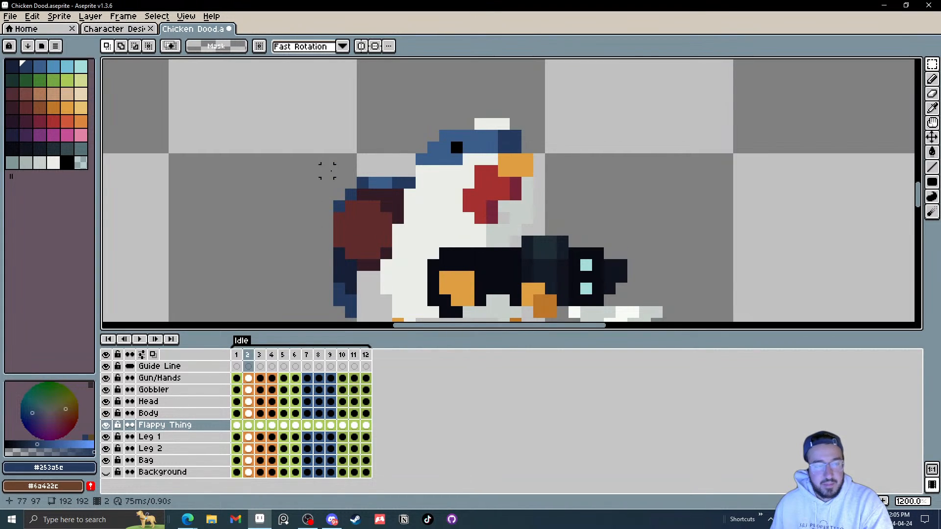
key("Right")
key("Left")
key("Right")
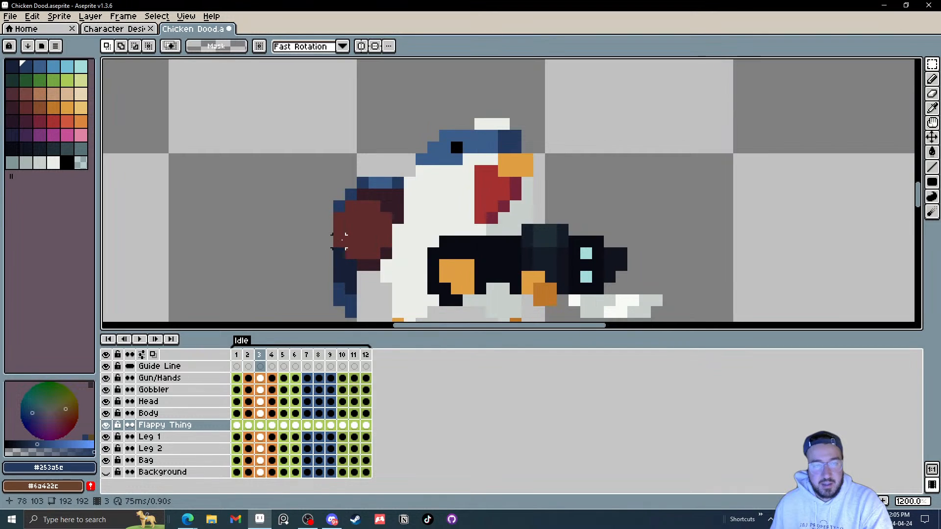
key("Right")
Step: Select the tail's upper section and nudge it up one pixel in frame 4, then test nudging it in frame 5
left_click_drag(305, 161, 460, 220)
key("Up")
left_click(562, 208)
key("Right")
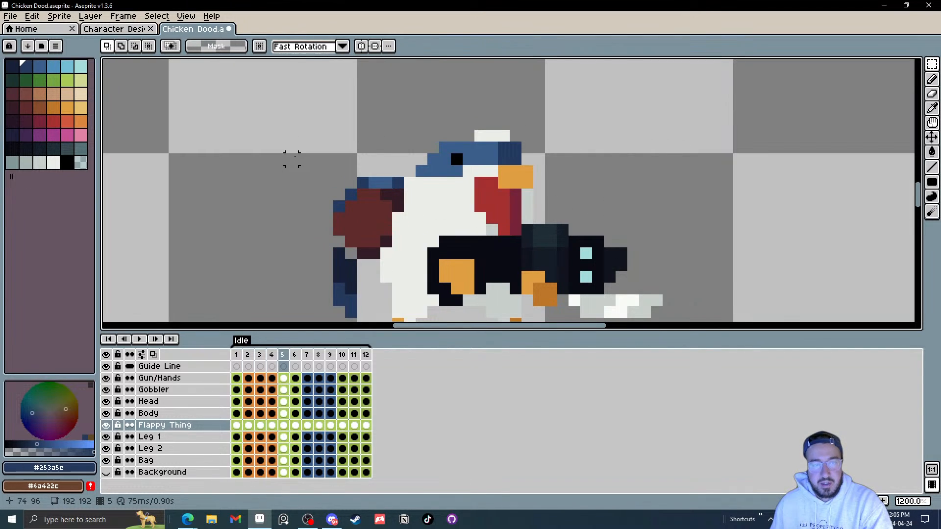
left_click_drag(292, 158, 469, 222)
key("Left")
key("Right")
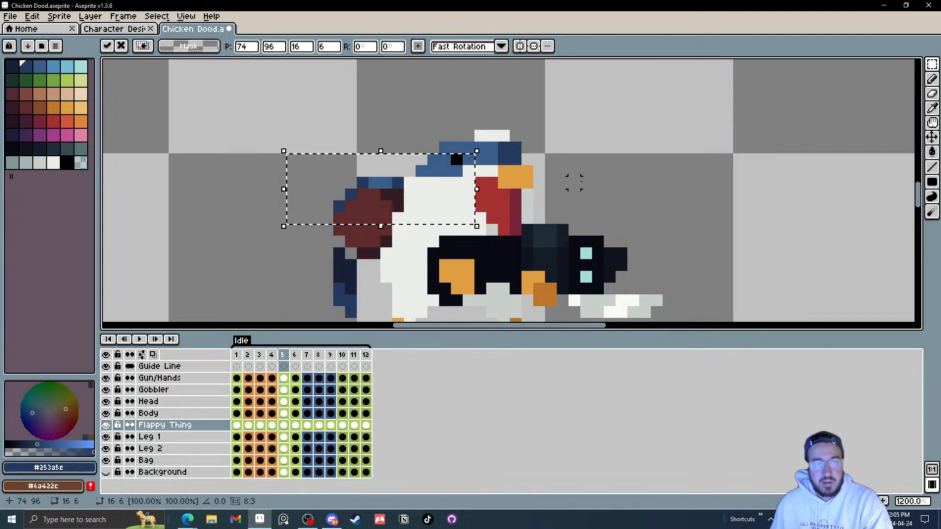
left_click(597, 183)
Step: Move the tail up one pixel in frame 4 with the Move tool
key("Left")
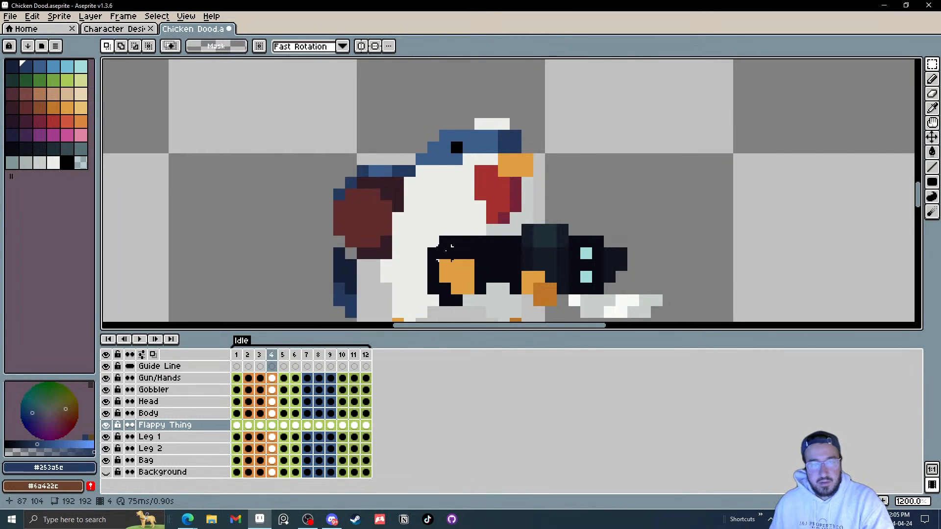
key("Left")
left_click_drag(360, 244, 360, 222)
key("v")
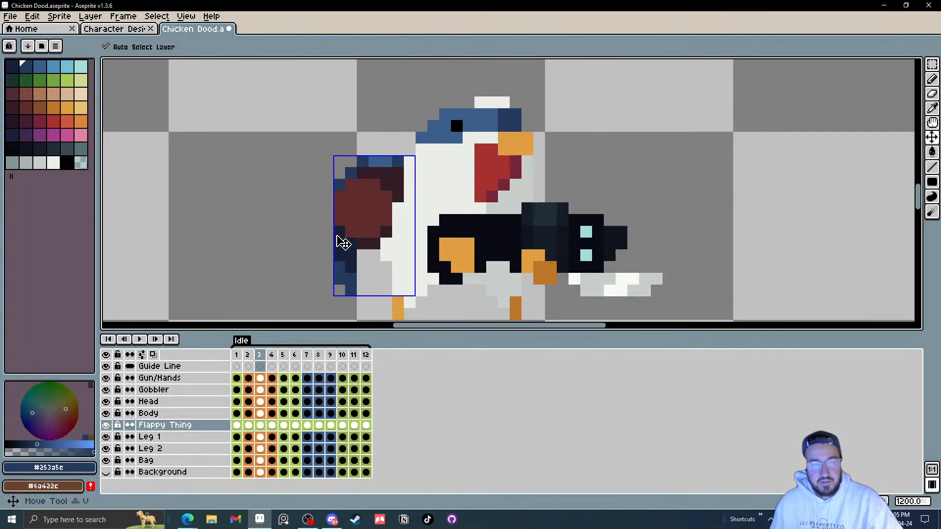
key("Right")
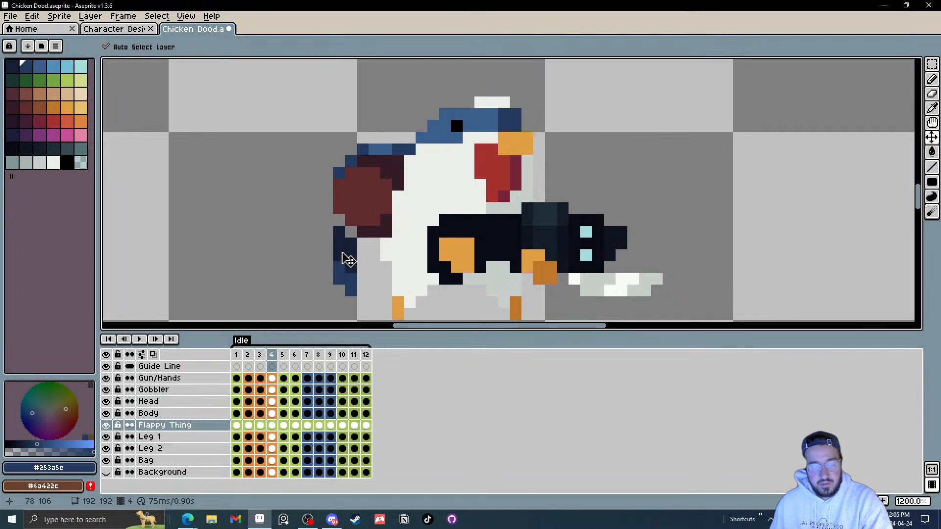
left_click_drag(342, 253, 341, 236)
key("m")
left_click_drag(302, 192, 363, 284)
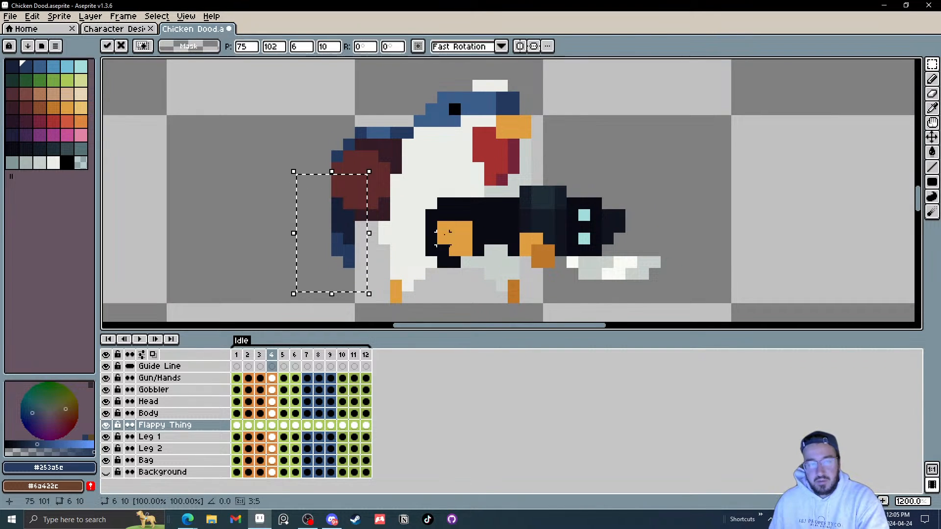
key("ctrl+d")
key("v")
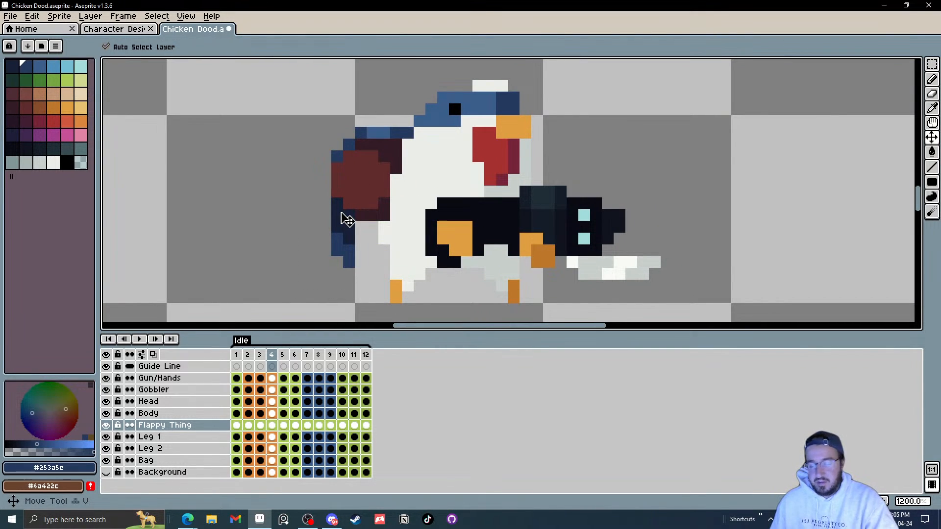
Step: Reposition the tail in frames 5 and 9 with the Move tool, then step through the remaining frames
key("Right")
left_click_drag(335, 235, 339, 234)
key("Right")
key("Right")
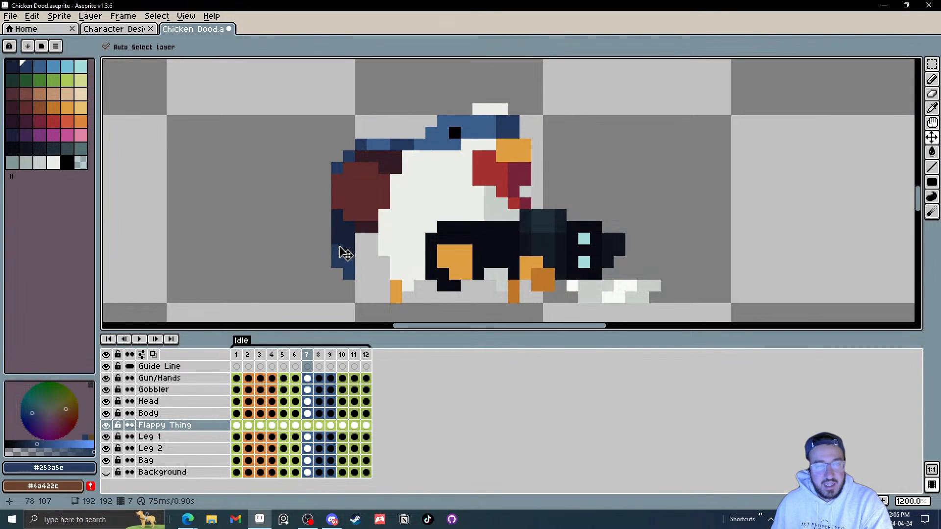
key("Right")
key("Right")
left_click_drag(338, 250, 341, 257)
left_click_drag(344, 244, 345, 213)
key("Right")
key("Right")
key("Left")
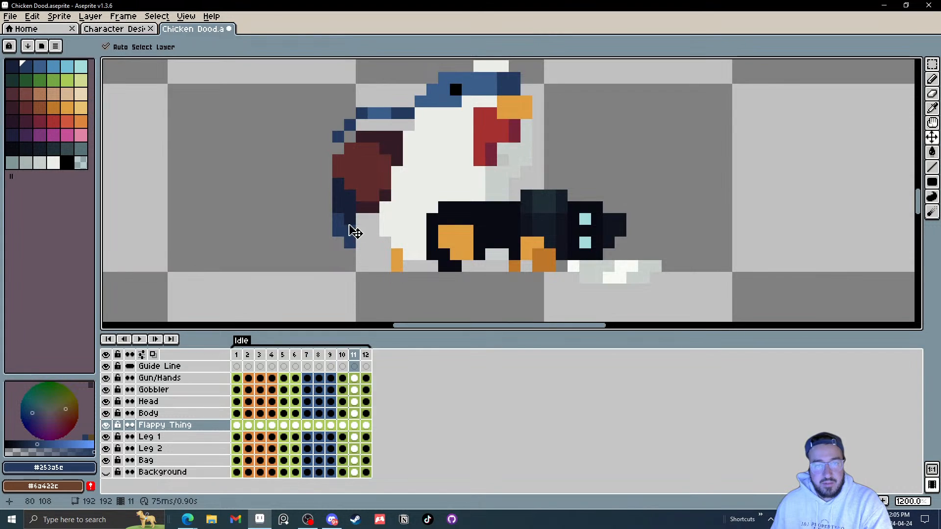
key("Right")
key("Right")
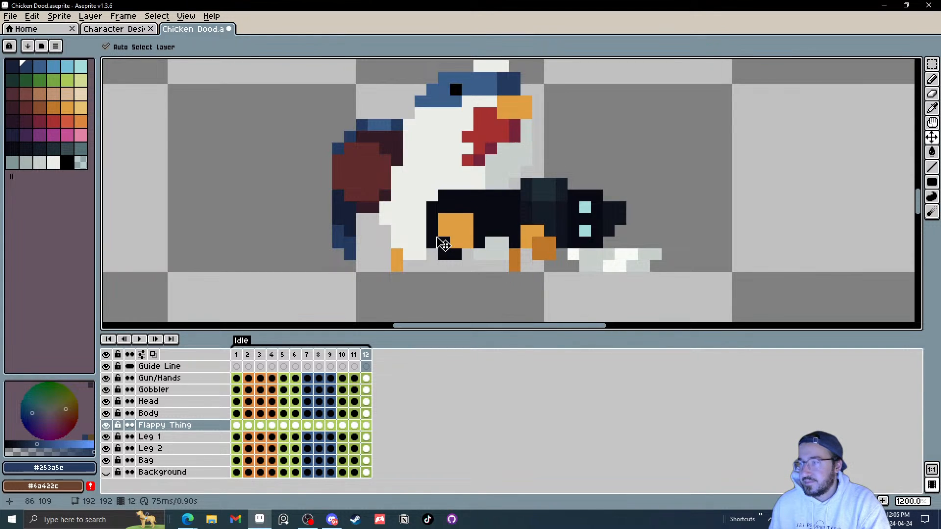
Step: Play the idle animation to review the tail, then save the sprite file
scroll(343, 189, "down", 3)
scroll(372, 197, "up", 1)
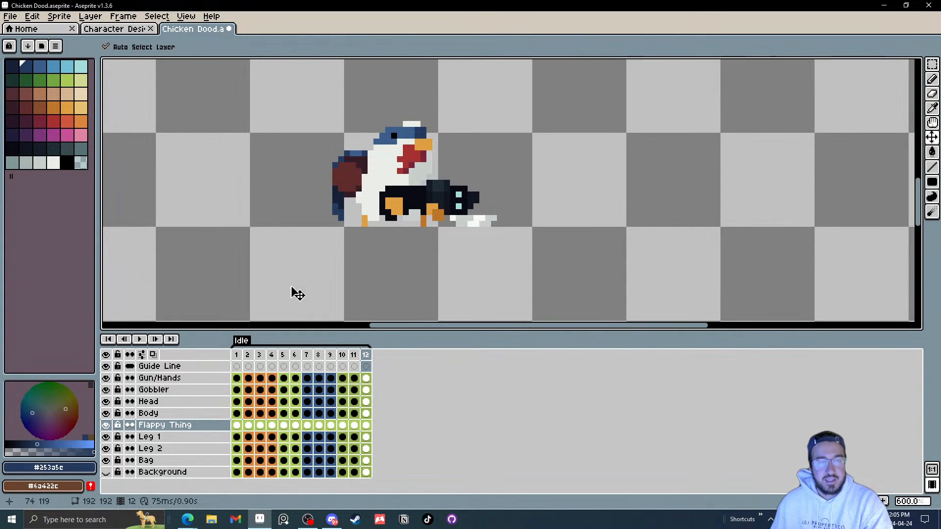
left_click(139, 339)
scroll(473, 194, "down", 4)
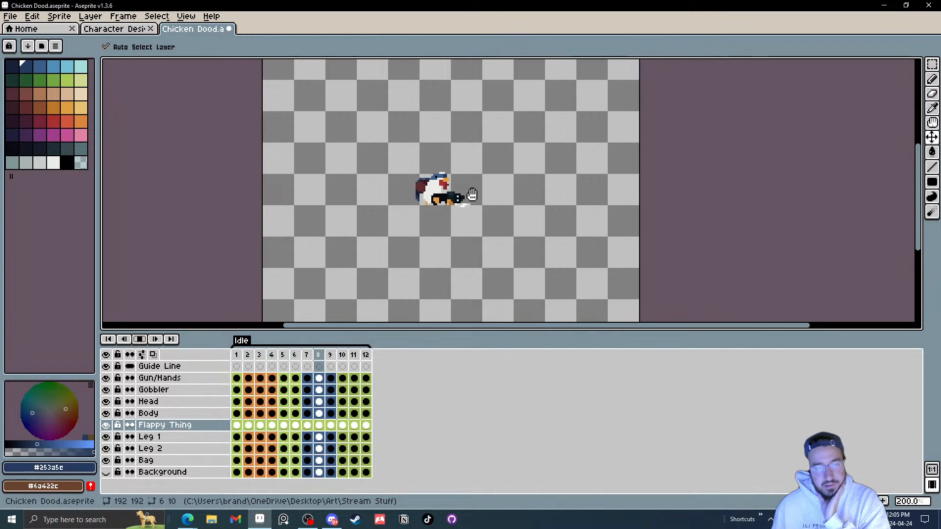
left_click(15, 18)
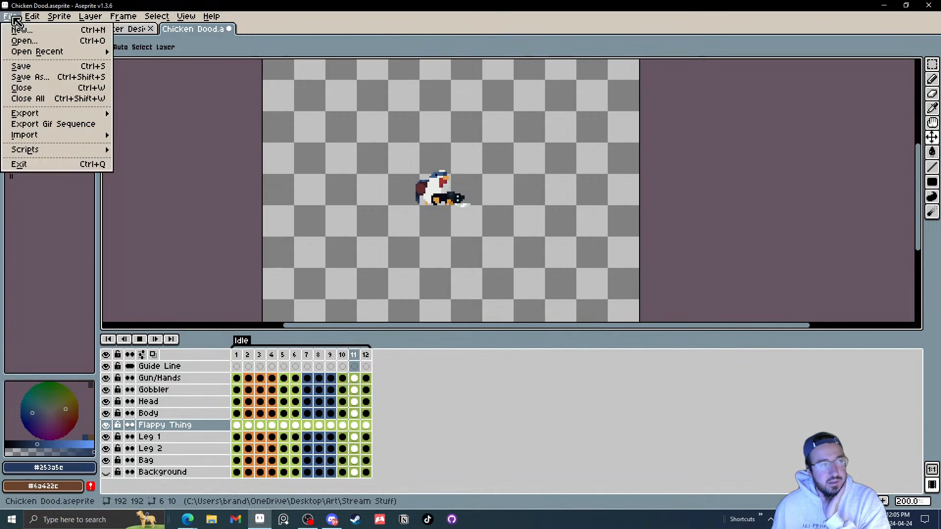
left_click(27, 66)
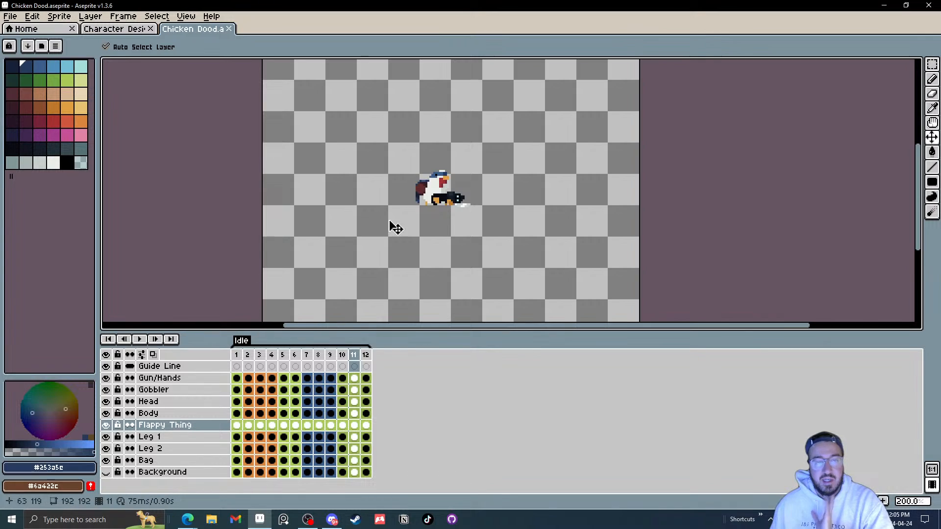
Step: In frame 1 of the Flappy Thing layer, select the tail's lower tip and nudge it one pixel left, then shift a sliver back right
scroll(430, 203, "up", 3)
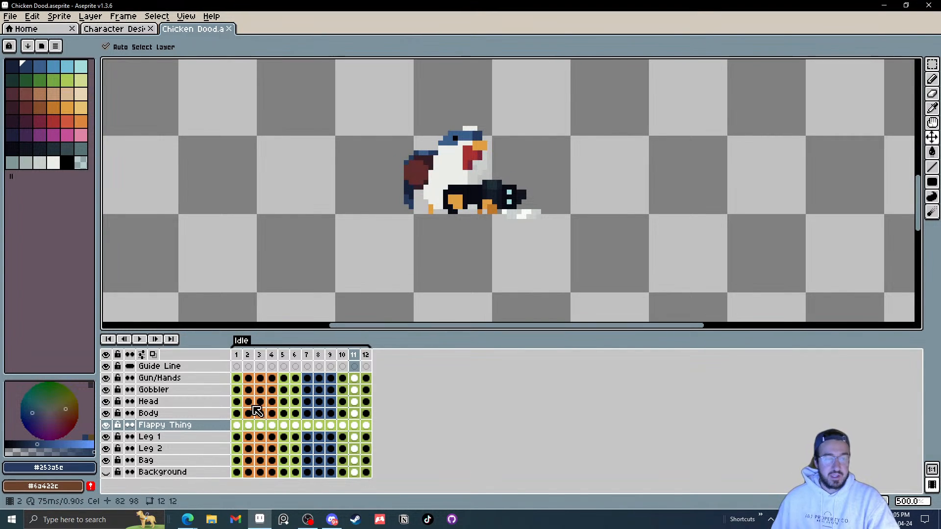
left_click(241, 426)
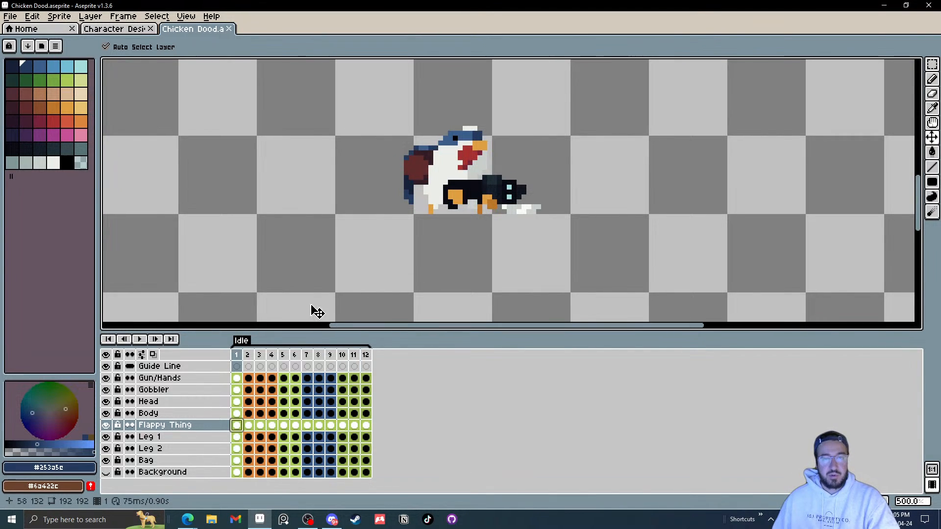
scroll(417, 191, "up", 3)
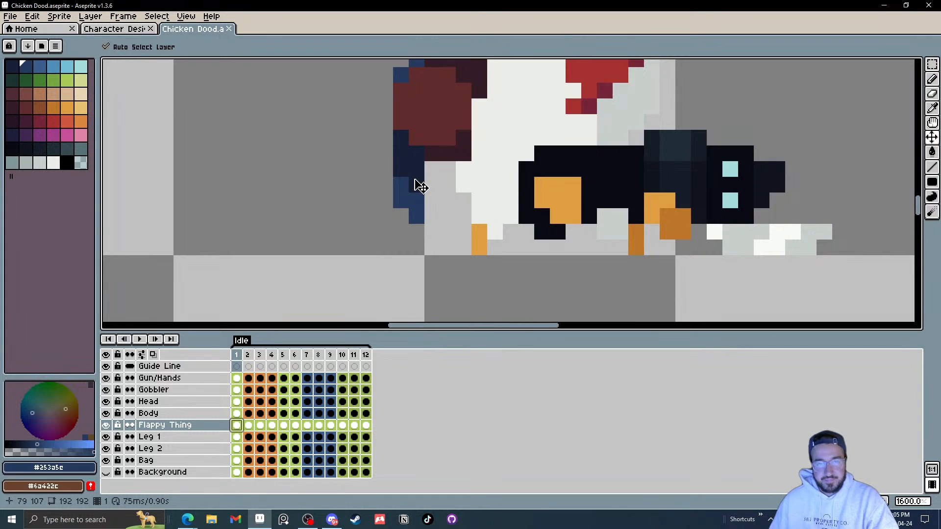
scroll(414, 201, "down", 3)
scroll(431, 206, "up", 1)
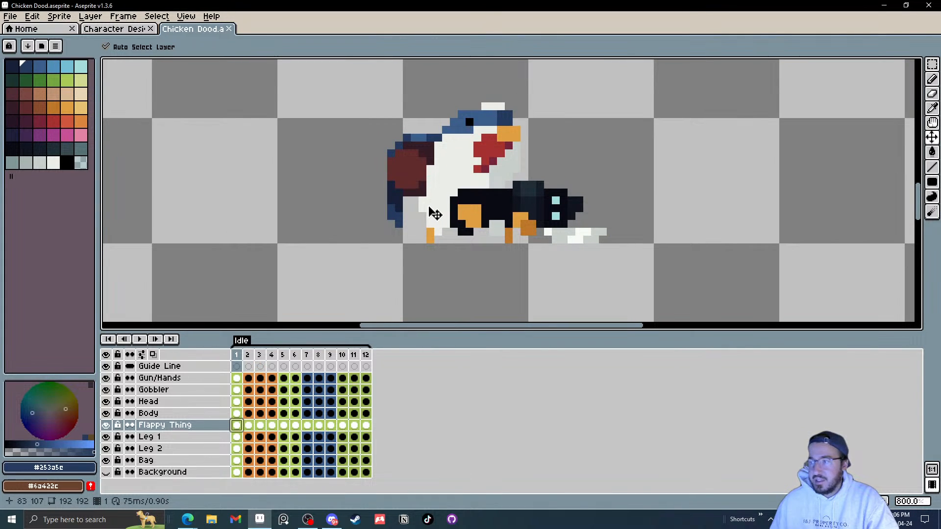
key("m")
scroll(431, 210, "up", 3)
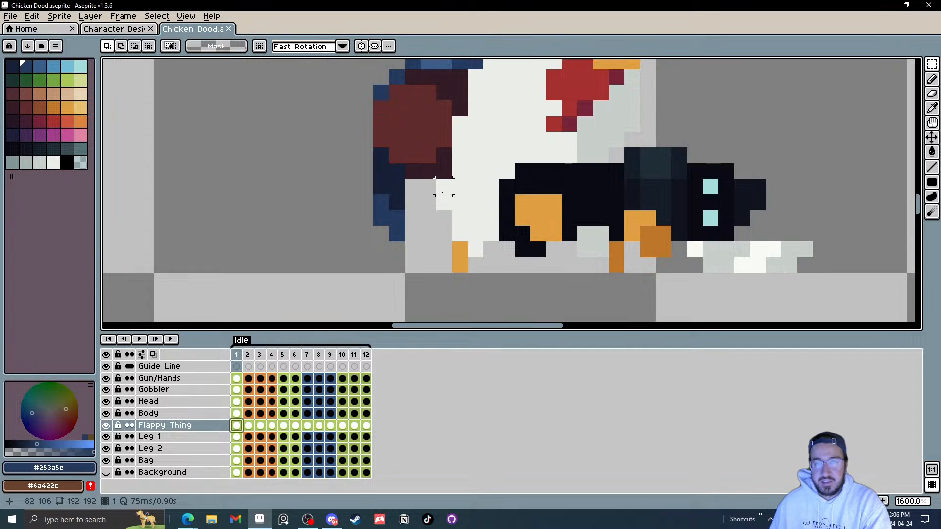
scroll(441, 219, "down", 3)
scroll(427, 223, "up", 2)
left_click_drag(430, 255, 354, 192)
left_click(433, 235)
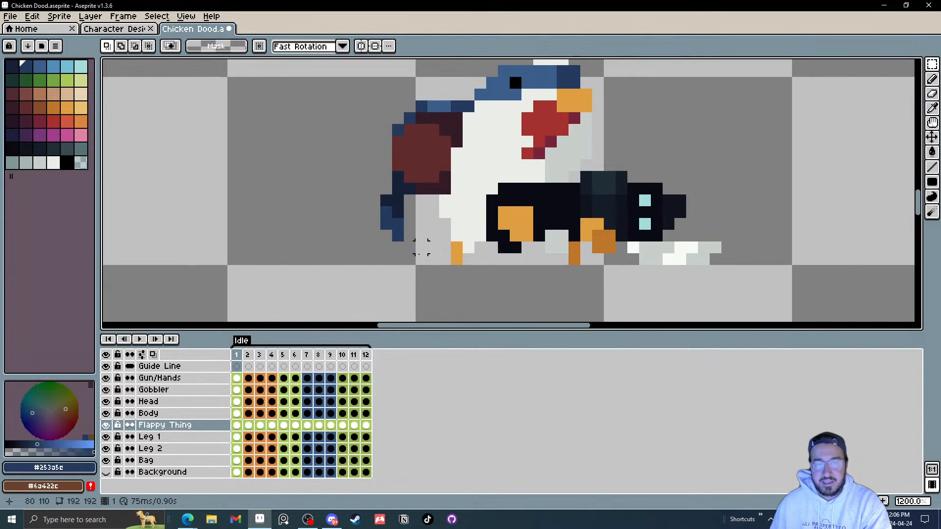
left_click_drag(421, 248, 362, 212)
key("Left")
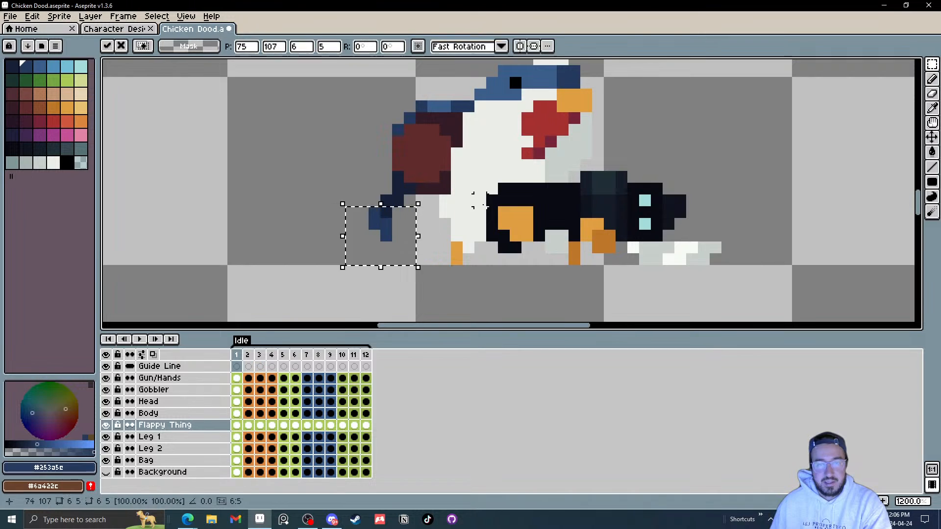
left_click(469, 223)
mouse_move(385, 247)
left_mouse_down()
mouse_move(363, 224)
mouse_move(374, 212)
left_mouse_up()
key("Right")
Step: Keep reshaping the tail tip in frame 1 by selecting small groups of pixels and nudging them left and right
left_click(444, 200)
mouse_move(421, 247)
left_mouse_down()
mouse_move(375, 224)
mouse_move(345, 232)
mouse_move(362, 233)
left_mouse_up()
key("Left")
left_click(462, 227)
scroll(434, 248, "down", 4)
scroll(443, 244, "up", 5)
key("Right")
left_click(468, 226)
scroll(471, 229, "down", 4)
scroll(431, 242, "up", 5)
left_click_drag(469, 225, 450, 199)
key("Left")
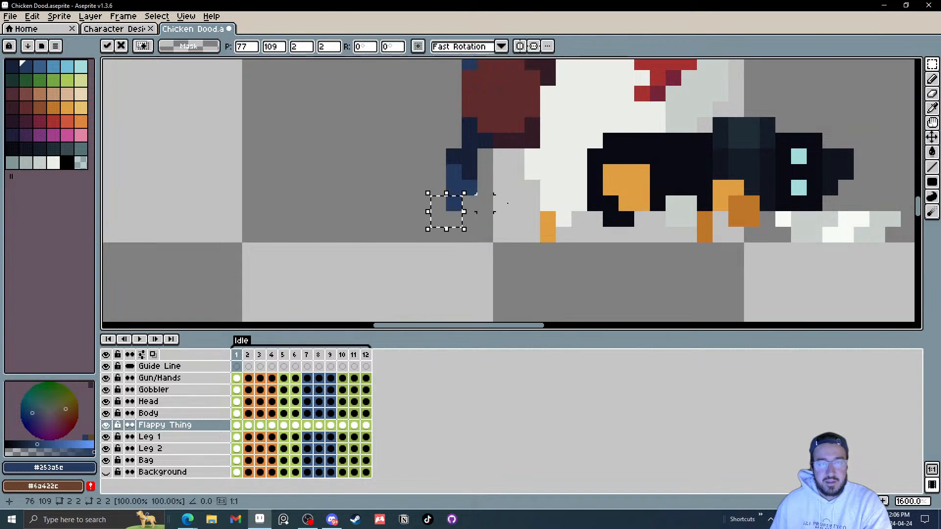
left_click(512, 205)
scroll(532, 206, "down", 5)
mouse_move(532, 207)
left_mouse_down()
mouse_move(458, 246)
mouse_move(408, 189)
left_mouse_up()
scroll(450, 258, "up", 5)
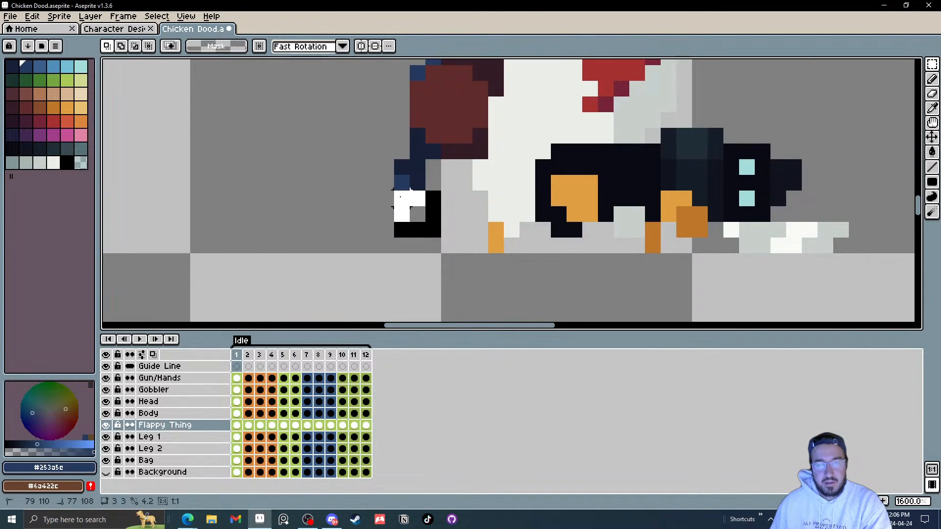
key("Left")
left_click(509, 196)
scroll(470, 232, "down", 4)
scroll(463, 223, "up", 5)
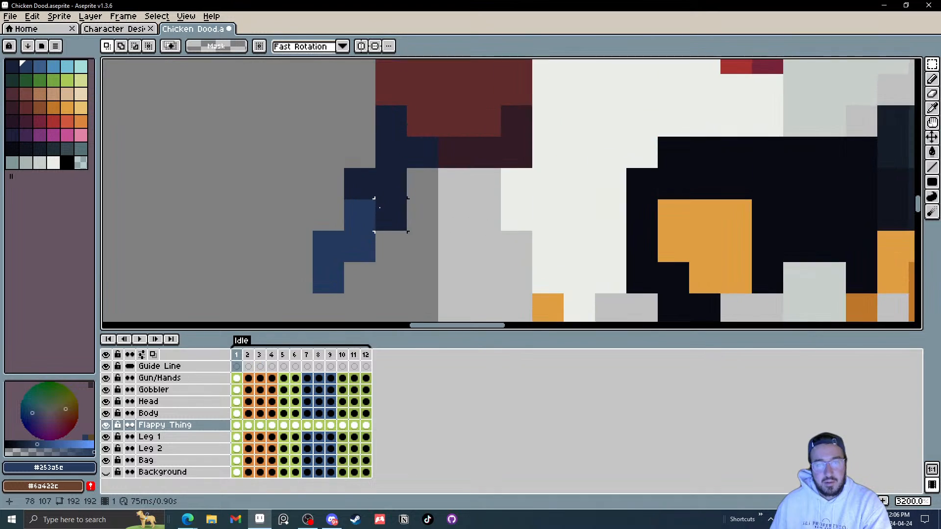
scroll(391, 202, "down", 3)
Step: Move to frame 2, turn on onion skinning, and nudge the tail's lower section one pixel left
key("Right")
scroll(415, 238, "up", 1)
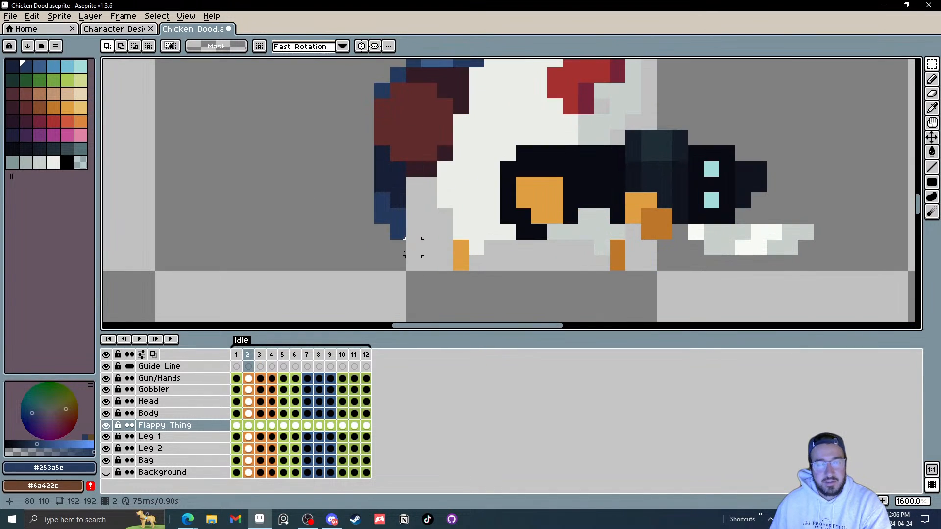
left_click(155, 355)
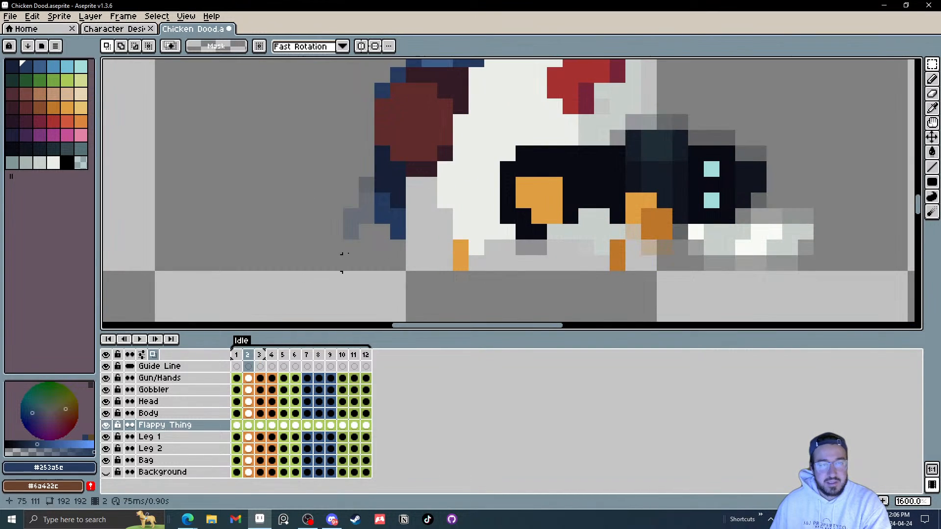
scroll(411, 245, "down", 1)
scroll(402, 257, "up", 3)
mouse_move(345, 178)
left_mouse_down()
mouse_move(442, 275)
mouse_move(383, 240)
left_mouse_up()
key("Left")
left_click(486, 199)
key("Left")
left_click(504, 223)
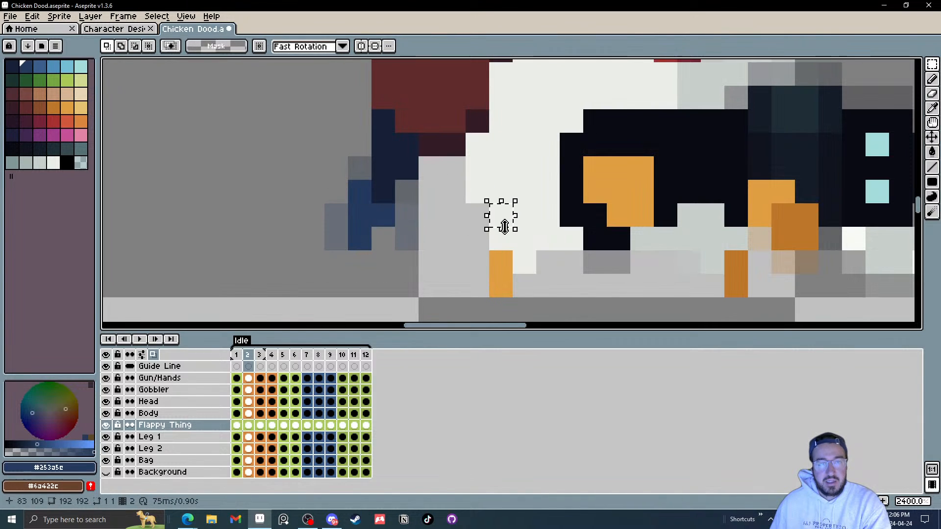
left_click_drag(438, 225, 438, 225)
Step: Nudge the tail's lower section left in frame 3, comparing it with the earlier frames
scroll(438, 225, "down", 1)
key("period")
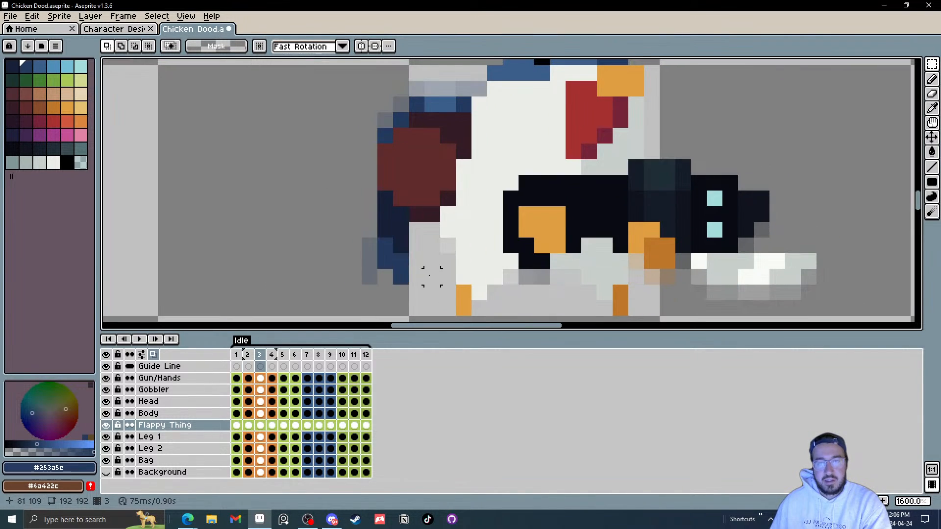
mouse_move(431, 294)
left_mouse_down()
mouse_move(400, 277)
mouse_move(411, 259)
left_mouse_up()
key("Left")
left_click(464, 262)
left_click(463, 261)
key("Left")
key("Left")
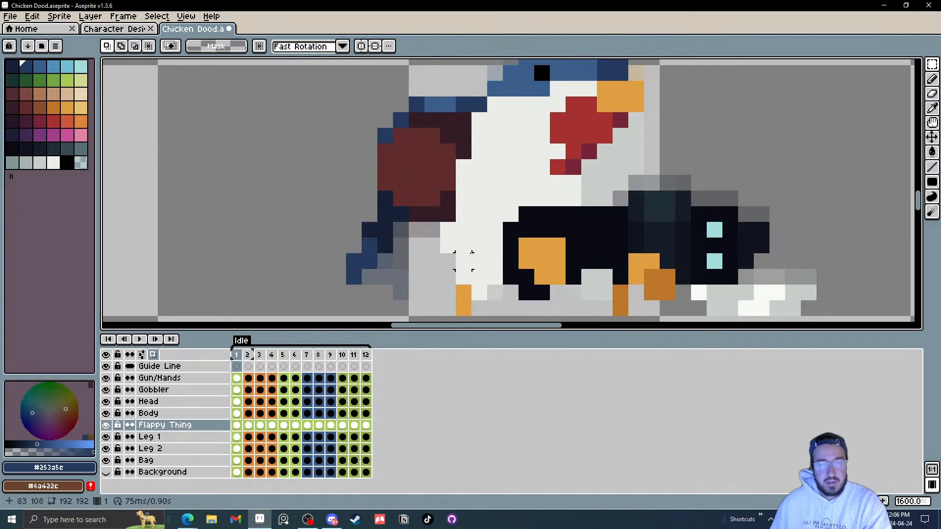
key("Right")
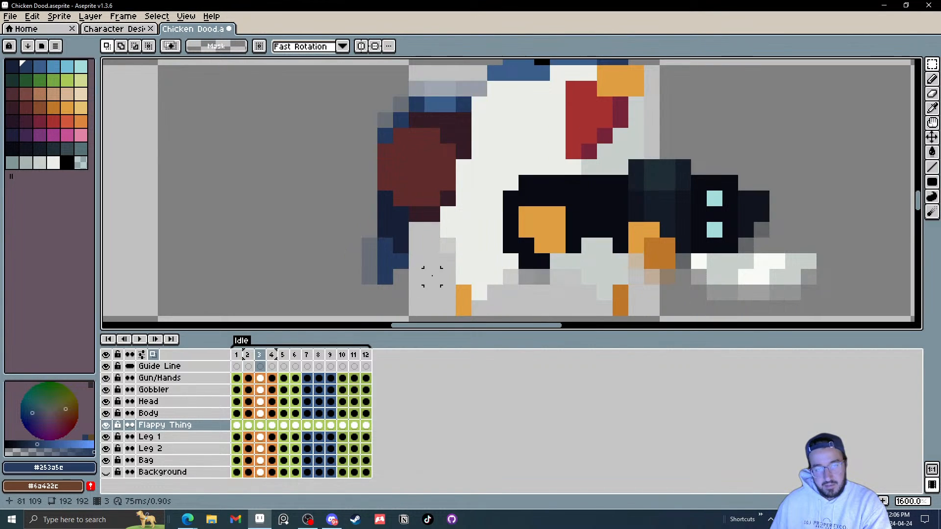
left_click_drag(439, 285, 343, 250)
left_click(479, 261)
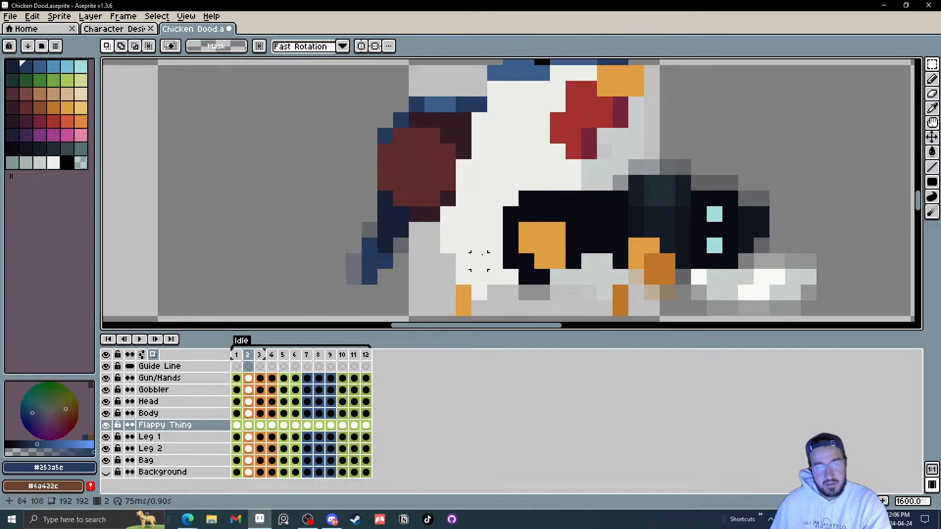
Step: Step ahead to frame 5 and nudge the tail's lower section one pixel right
key("Right")
key("Right")
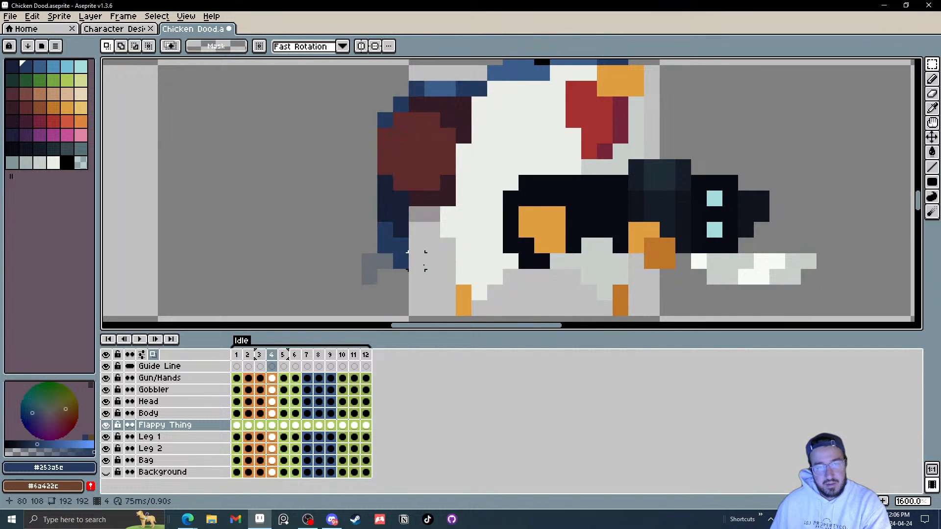
scroll(448, 277, "down", 3)
scroll(461, 274, "up", 3)
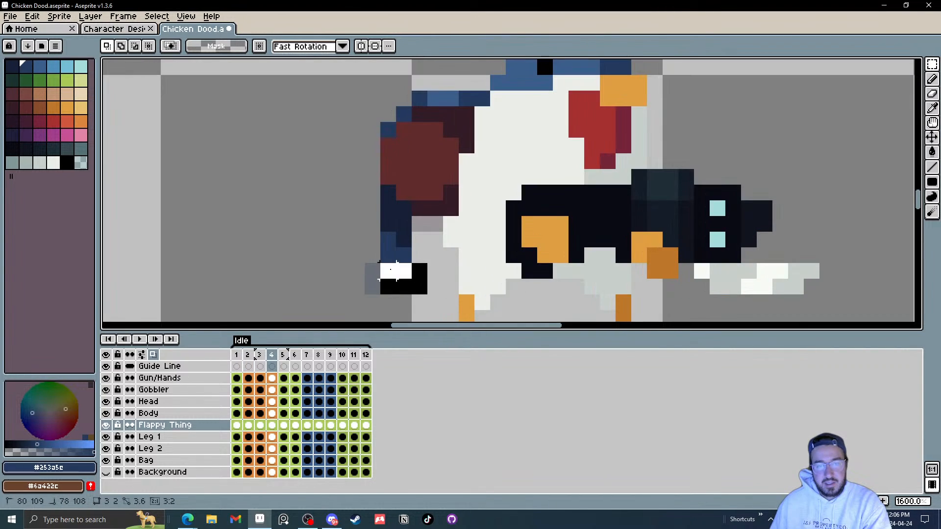
mouse_move(453, 273)
left_mouse_down()
mouse_move(452, 304)
mouse_move(462, 260)
left_mouse_up()
key("Right")
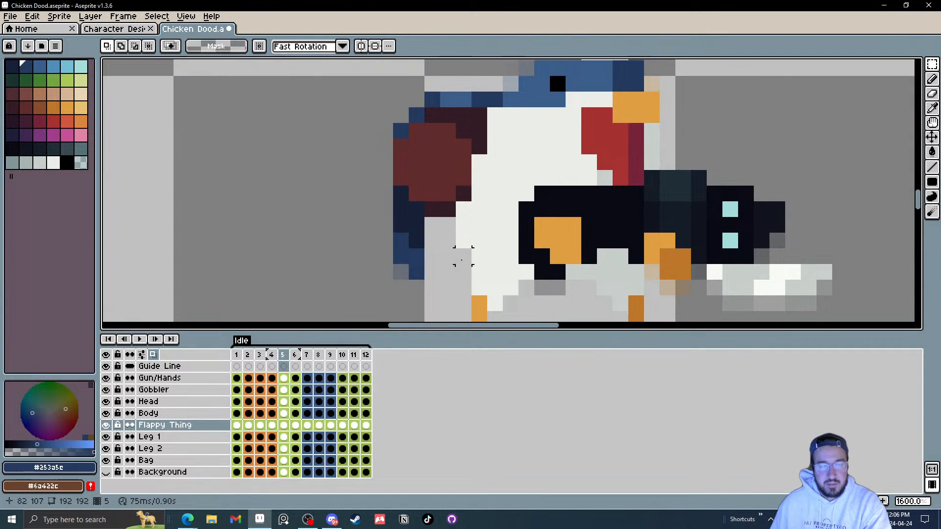
key("Right")
left_click_drag(448, 288, 385, 241)
key("Right")
left_click(542, 242)
Step: Adjust the tail tip in frame 5 with small left and right nudges, checking it against frame 4
mouse_move(480, 288)
left_mouse_down()
mouse_move(457, 279)
mouse_move(427, 293)
mouse_move(397, 274)
mouse_move(380, 245)
mouse_move(412, 246)
mouse_move(412, 230)
left_mouse_up()
key("Left")
left_click(474, 261)
key("Right")
left_click(506, 229)
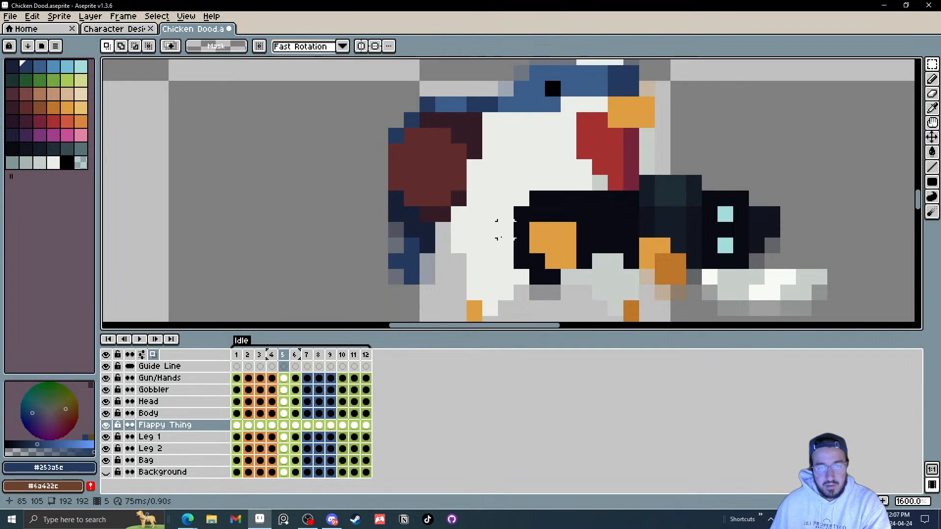
key("Left")
key("Right")
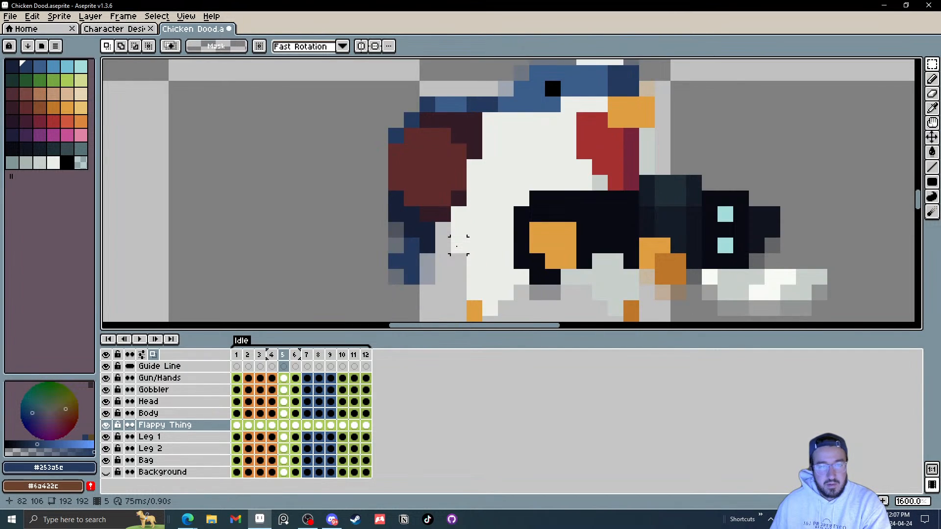
Step: Move to frame 7 and nudge the lower tail pixels one pixel right
key("Right")
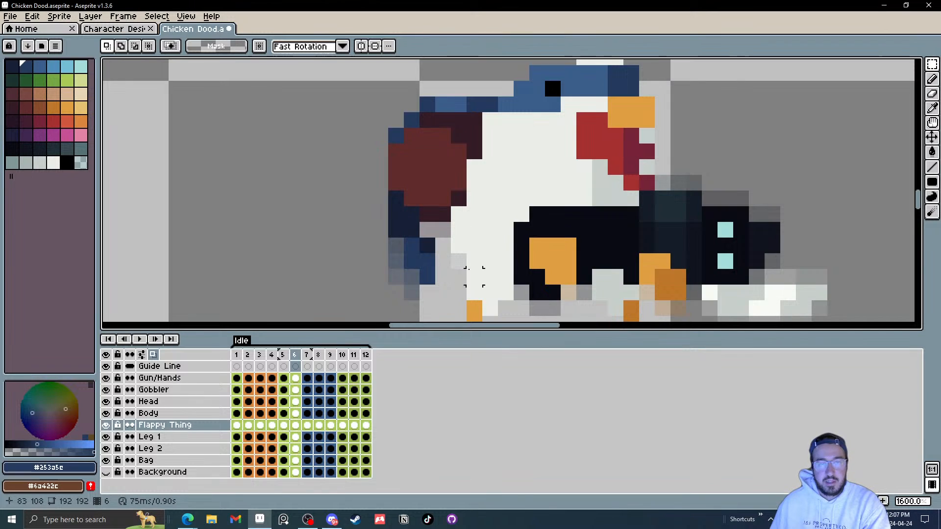
key("Right")
left_click_drag(441, 294, 381, 201)
key("Right")
left_click_drag(522, 202, 521, 217)
left_click_drag(458, 248, 427, 231)
key("Right")
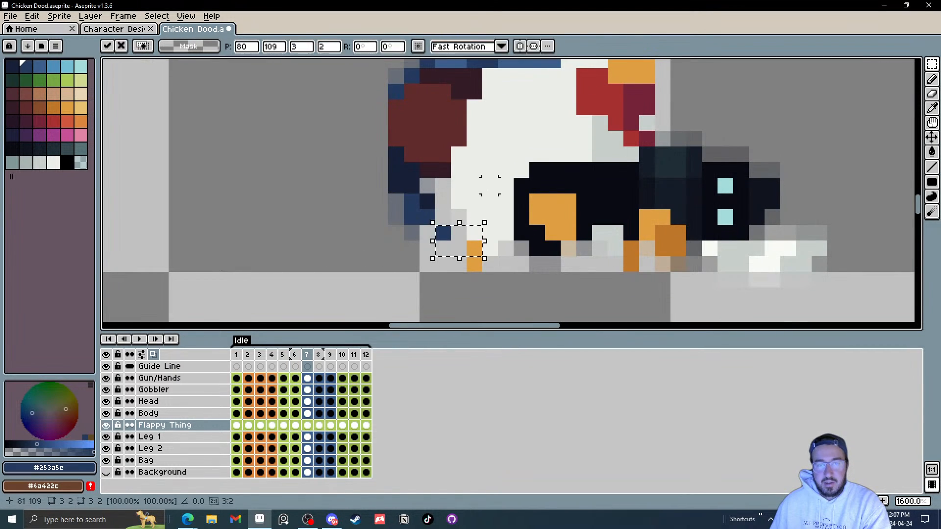
left_click(489, 186)
scroll(489, 186, "down", 1)
Step: Go to frame 8, select the tail's lower section, nudge it right, and deselect
left_click_drag(479, 210, 475, 244)
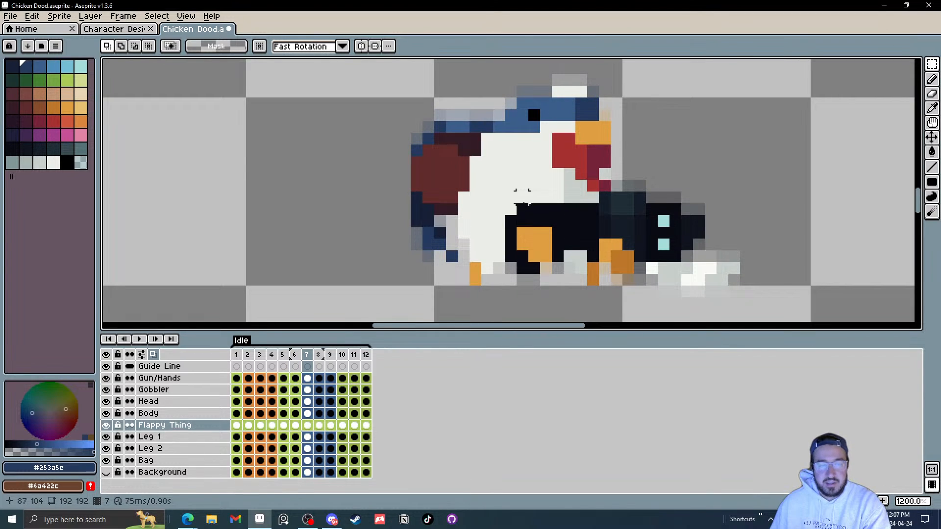
scroll(522, 196, "up", 2)
scroll(441, 239, "down", 2)
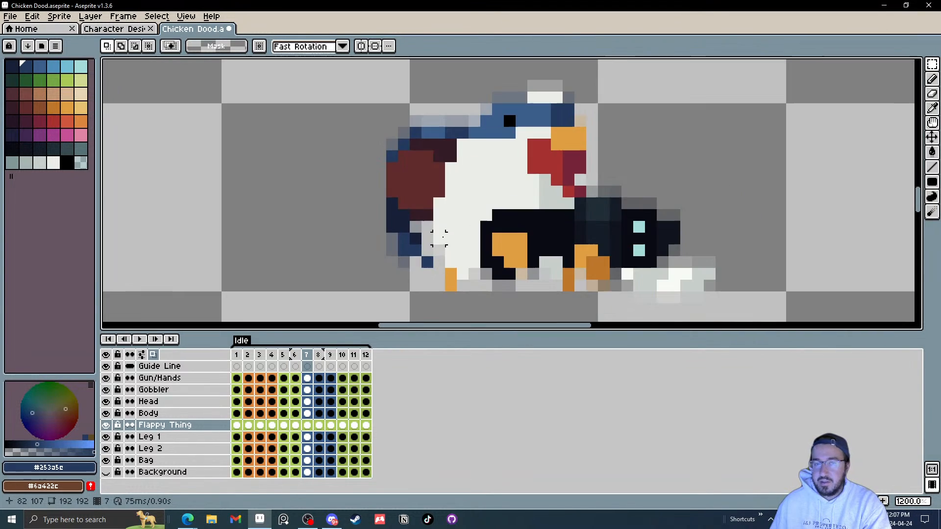
key("Right")
scroll(436, 248, "up", 2)
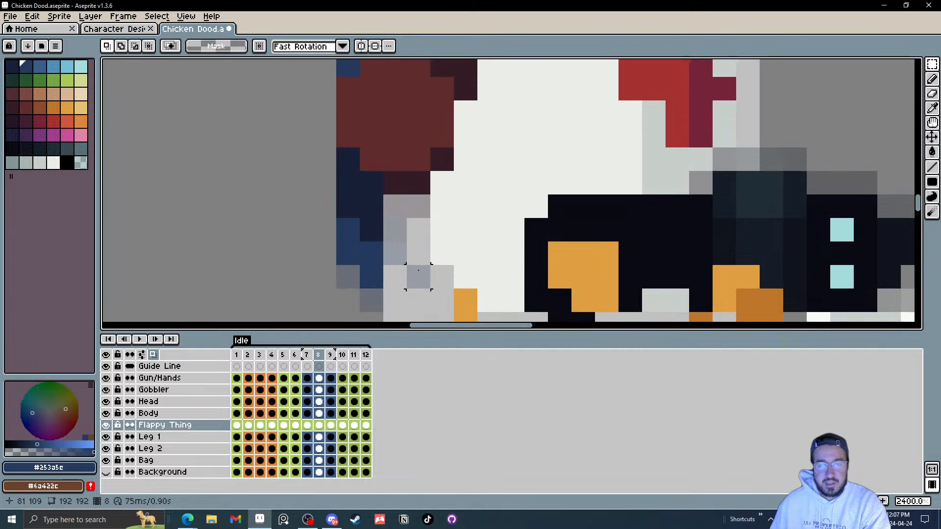
mouse_move(418, 277)
left_mouse_down()
mouse_move(360, 264)
mouse_move(351, 234)
left_mouse_up()
key("Right")
key("ctrl+d")
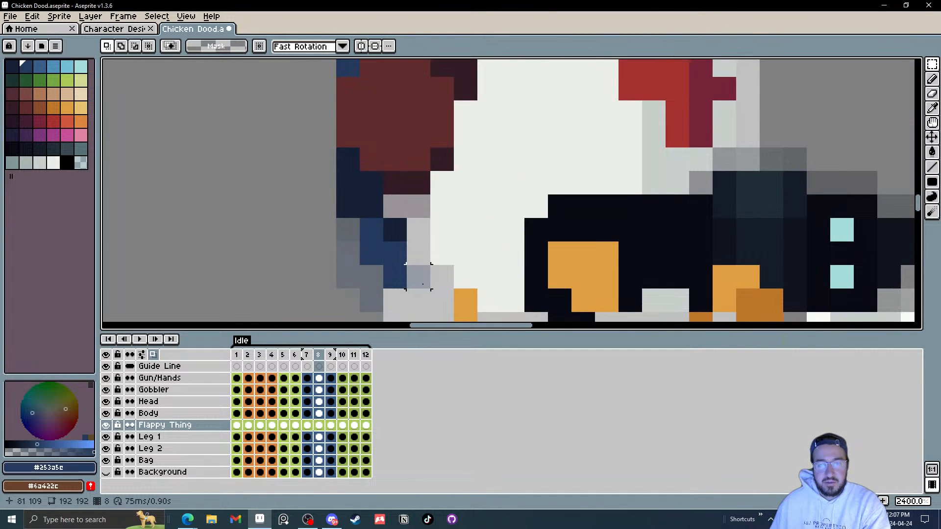
Step: Select a small part of the tail tip in frame 8 and nudge it one pixel left
left_click_drag(418, 277, 444, 233)
key("Left")
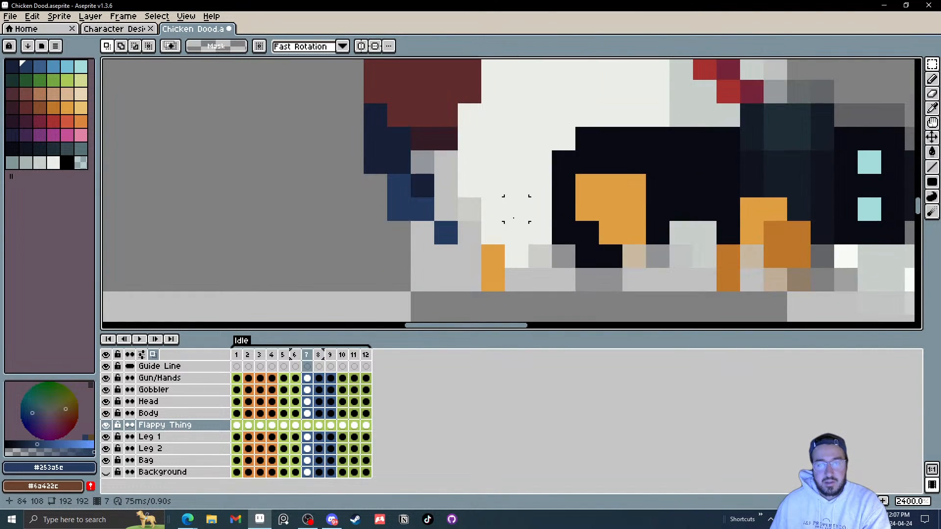
key("Right")
scroll(493, 186, "down", 3)
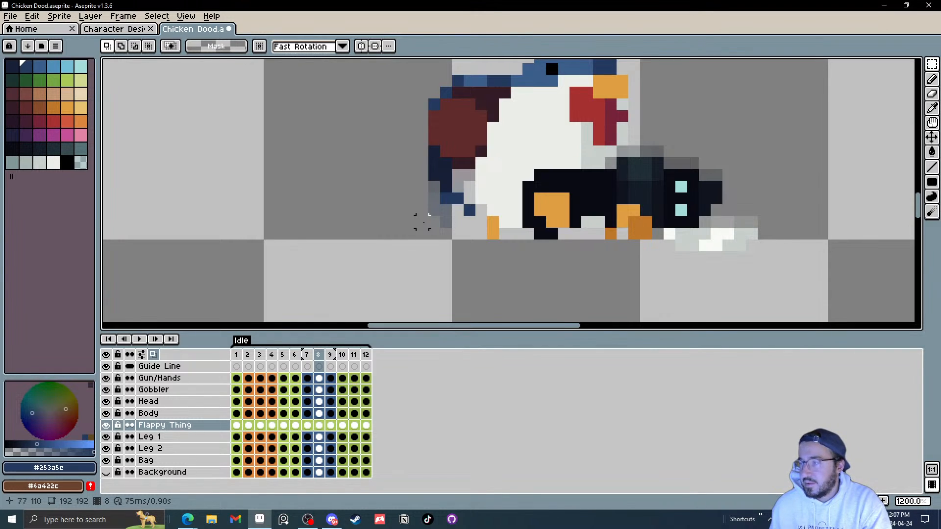
left_click_drag(456, 220, 438, 230)
scroll(426, 216, "up", 1)
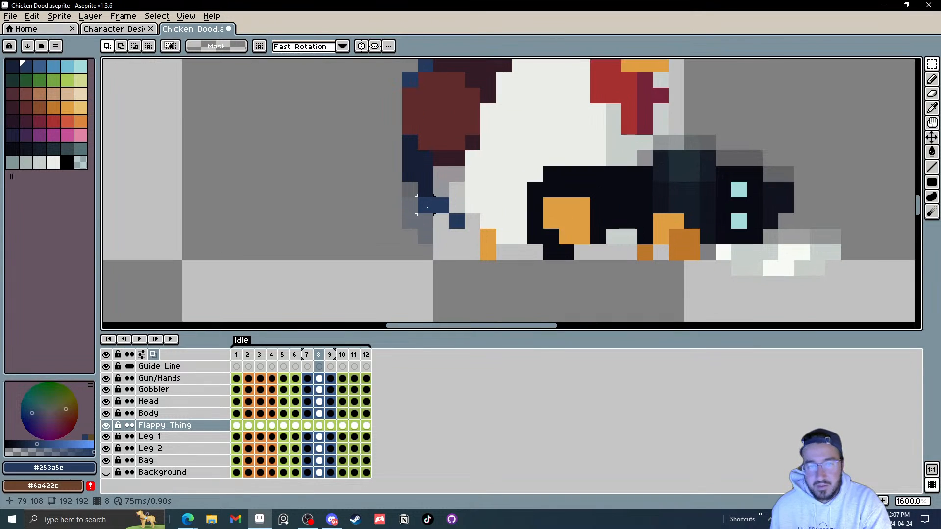
key("Left")
key("Right")
key("Right")
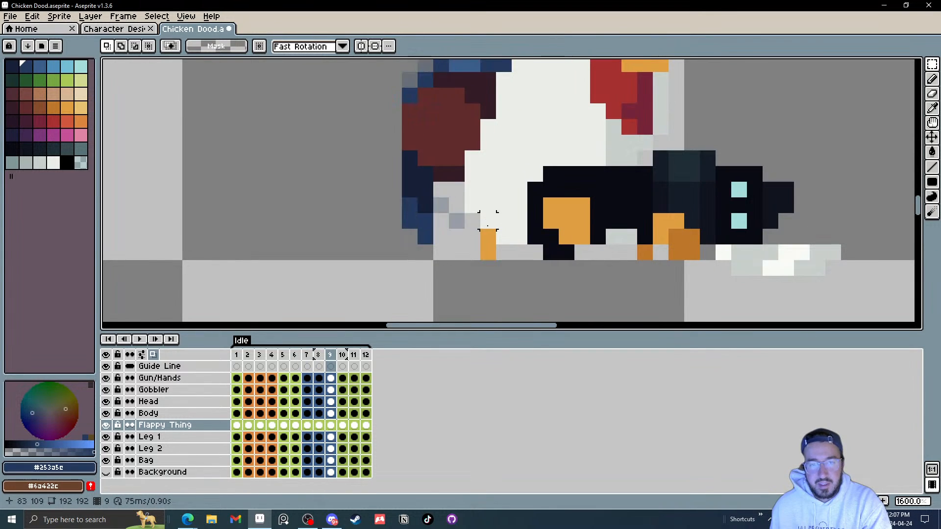
Step: Go to frame 9, select the tail's lower tip, nudge it one pixel right, and deselect
key("Left")
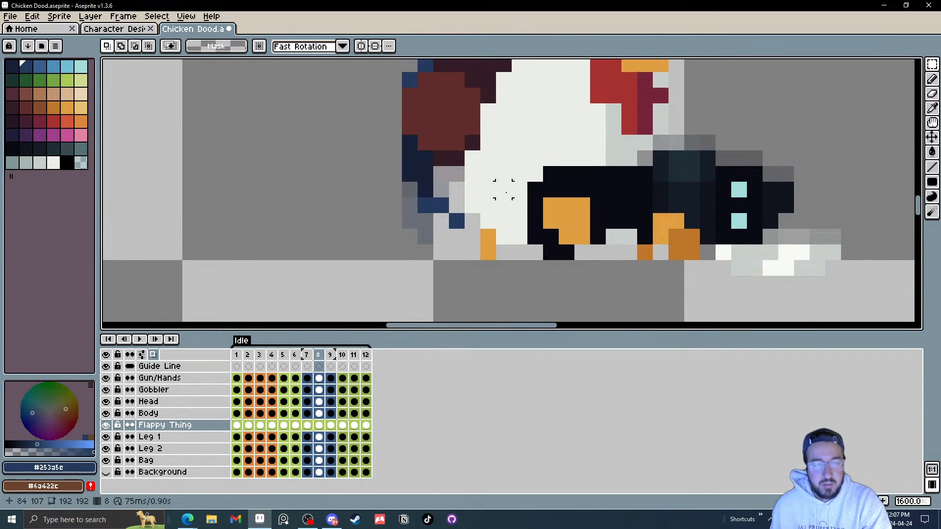
key("Right")
mouse_move(459, 252)
left_mouse_down()
mouse_move(425, 221)
mouse_move(411, 221)
left_mouse_up()
key("Right")
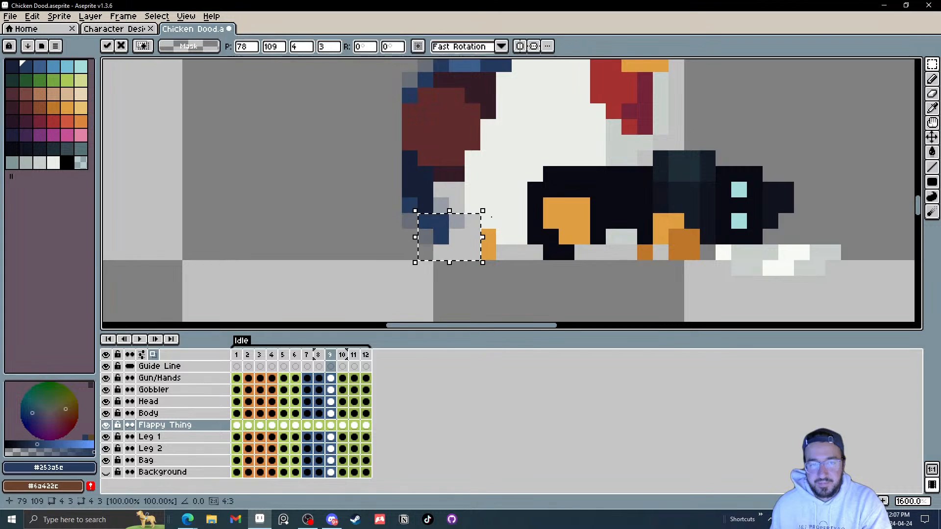
key("ctrl+d")
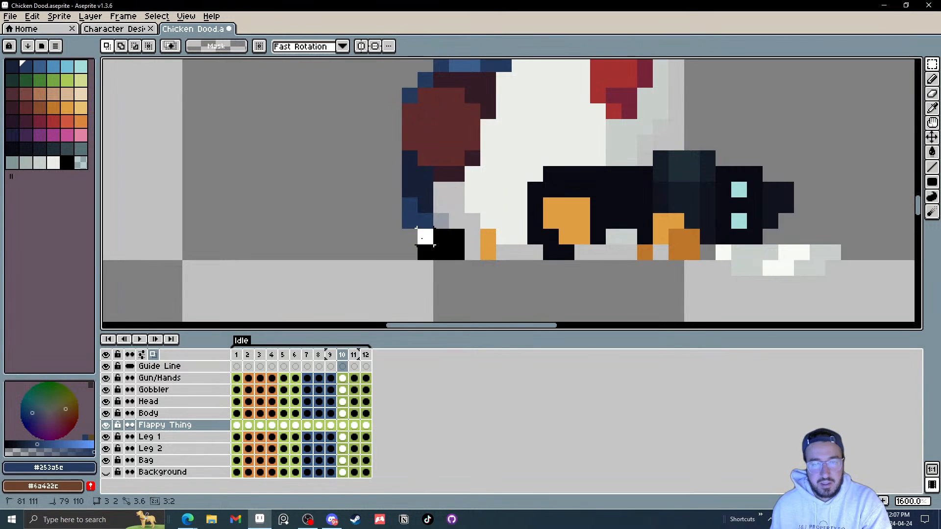
Step: Advance to frame 12, select the tail's lower tip, nudge it one pixel left, and deselect
key("Right")
scroll(485, 211, "down", 1)
key("Right")
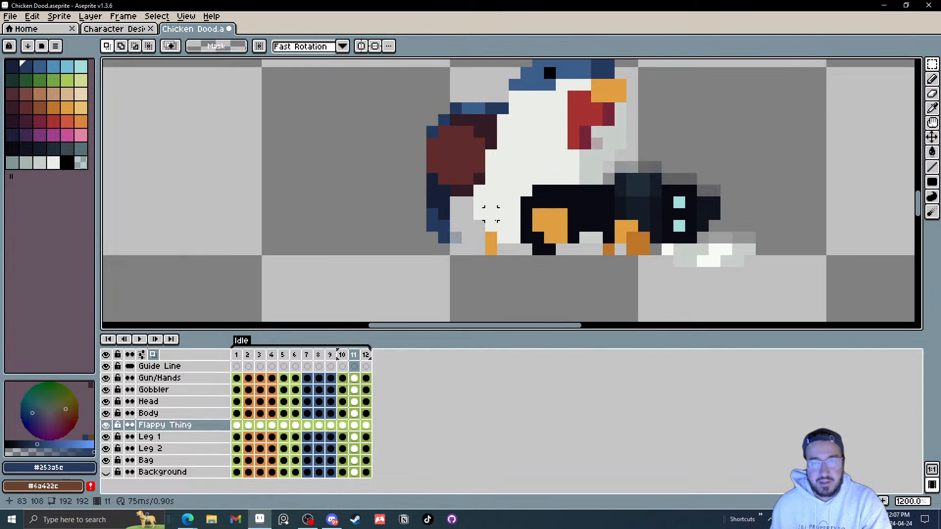
key("Right")
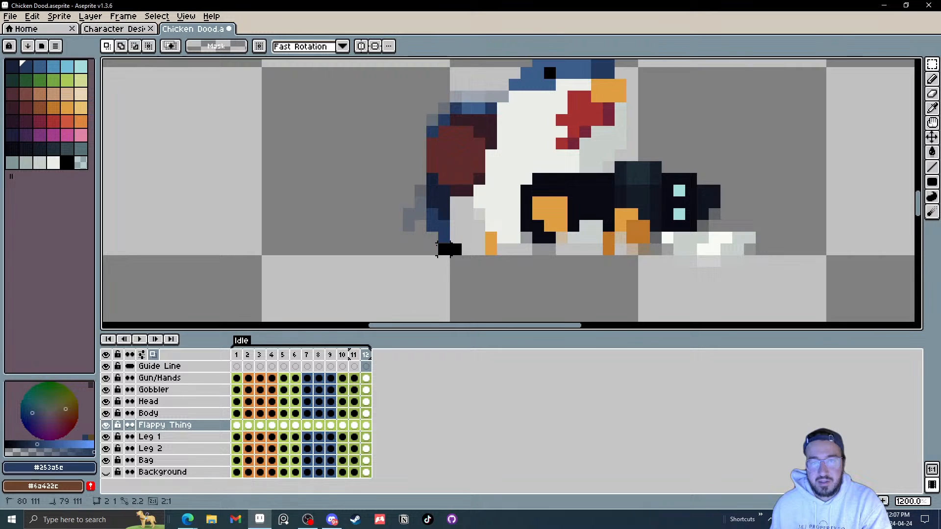
mouse_move(437, 249)
left_mouse_down()
mouse_move(421, 239)
mouse_move(447, 240)
mouse_move(456, 222)
mouse_move(443, 233)
left_mouse_up()
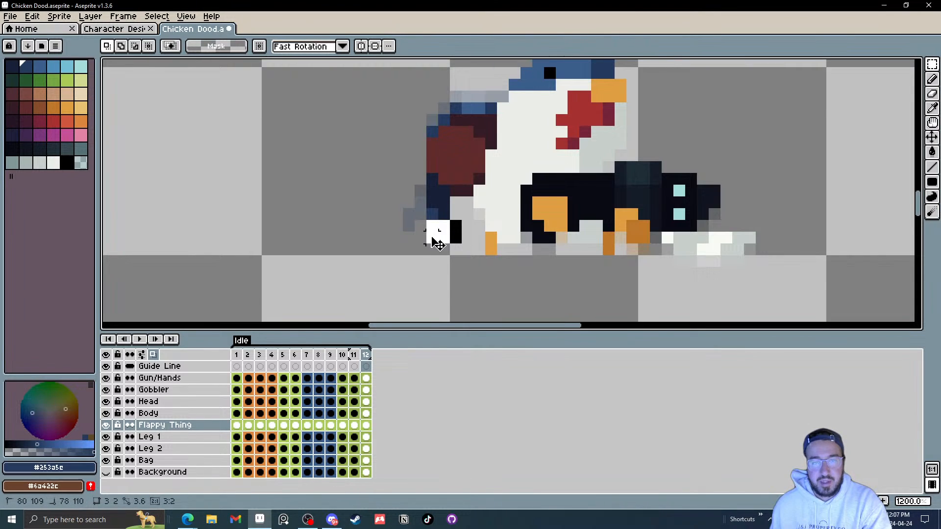
key("Left")
left_click(517, 222)
key("Right")
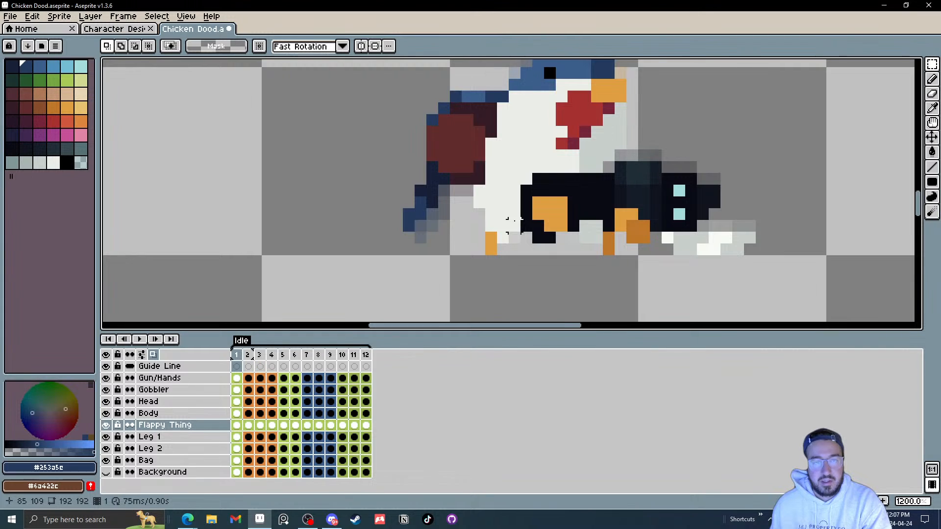
Step: Play the idle animation to review the tail motion, then stop on frame 1
scroll(513, 222, "down", 5)
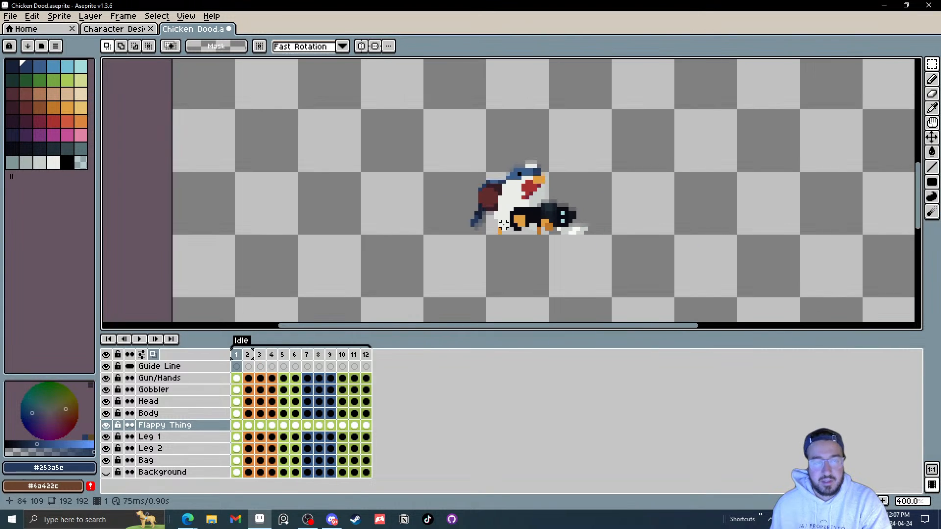
left_click(140, 340)
scroll(643, 247, "down", 2)
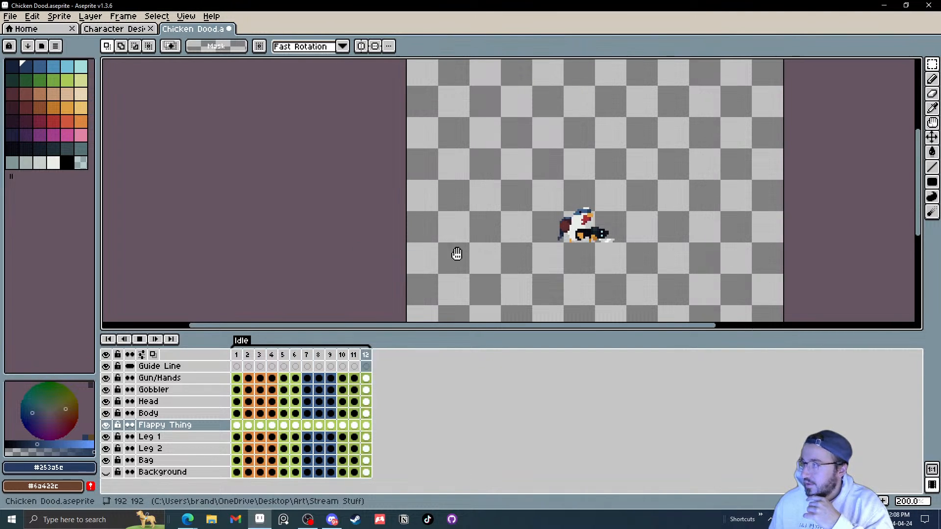
scroll(589, 243, "up", 3)
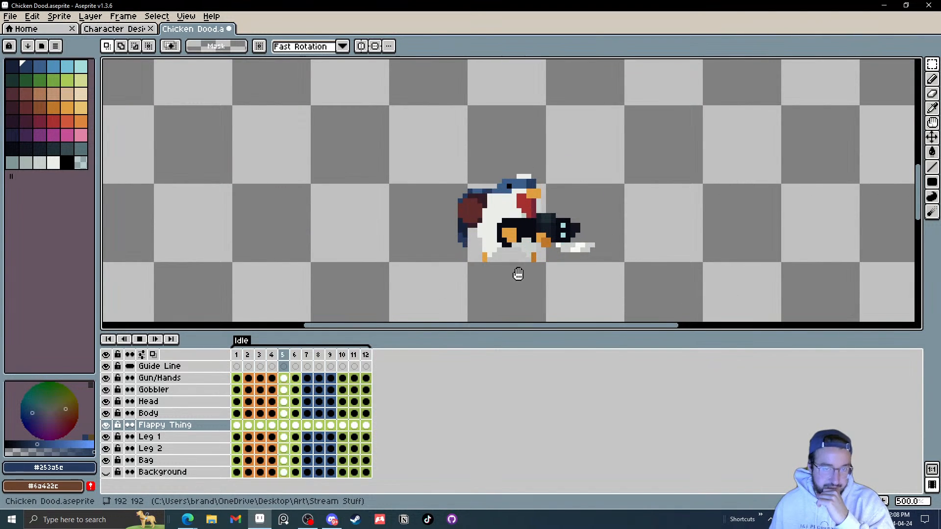
left_click(140, 340)
left_click(237, 426)
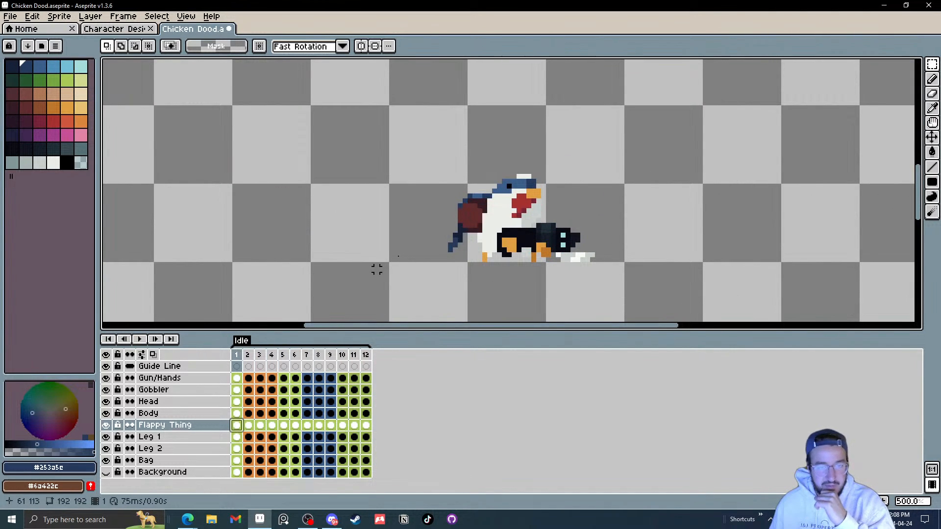
Step: Step through the idle frames one by one to inspect the tail's position in each
scroll(409, 246, "up", 7)
left_click_drag(408, 246, 427, 232)
key("e")
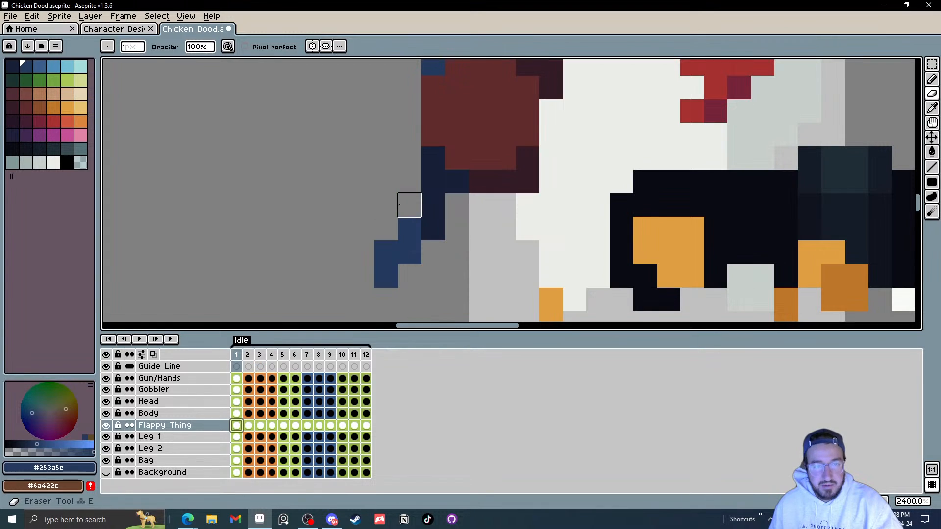
scroll(382, 235, "down", 3)
key("Right")
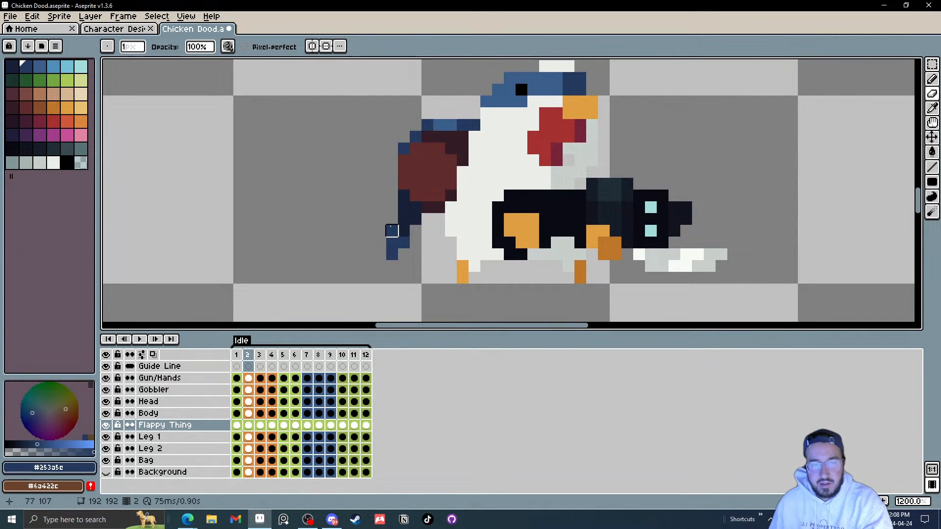
key("Right")
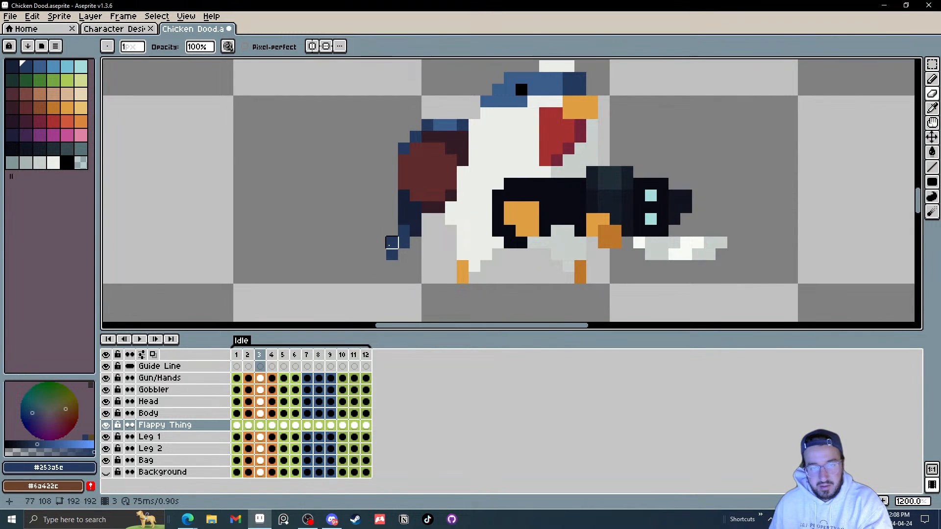
key("Right")
key("Right")
key("Right")
key("Right")
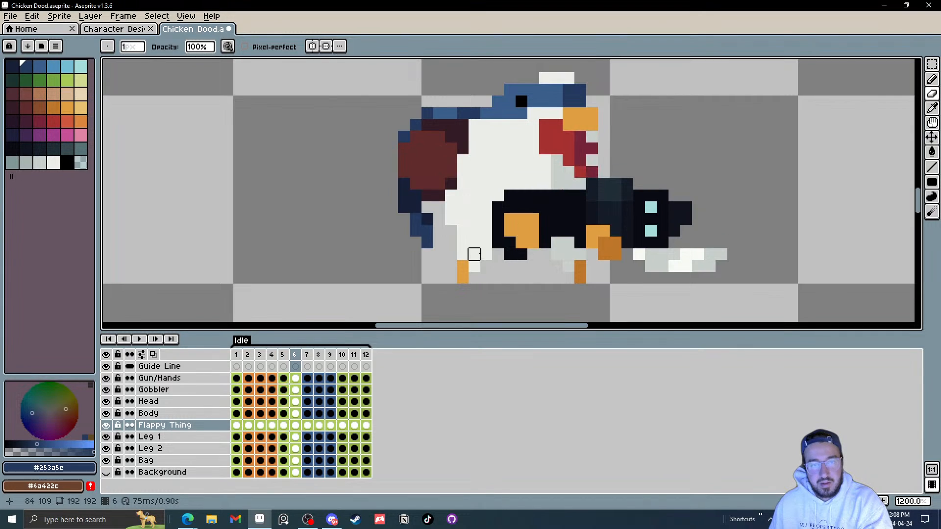
key("Right")
key("Right")
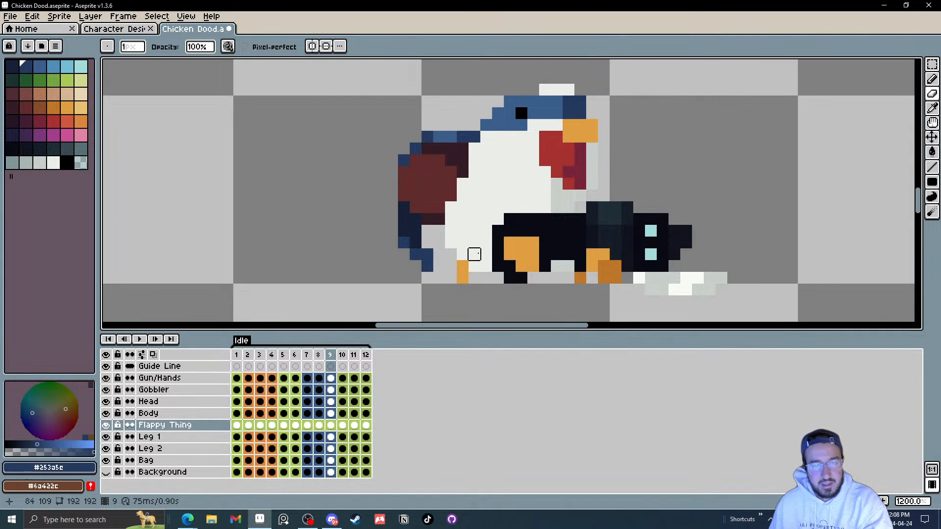
scroll(452, 269, "down", 4)
key("Right")
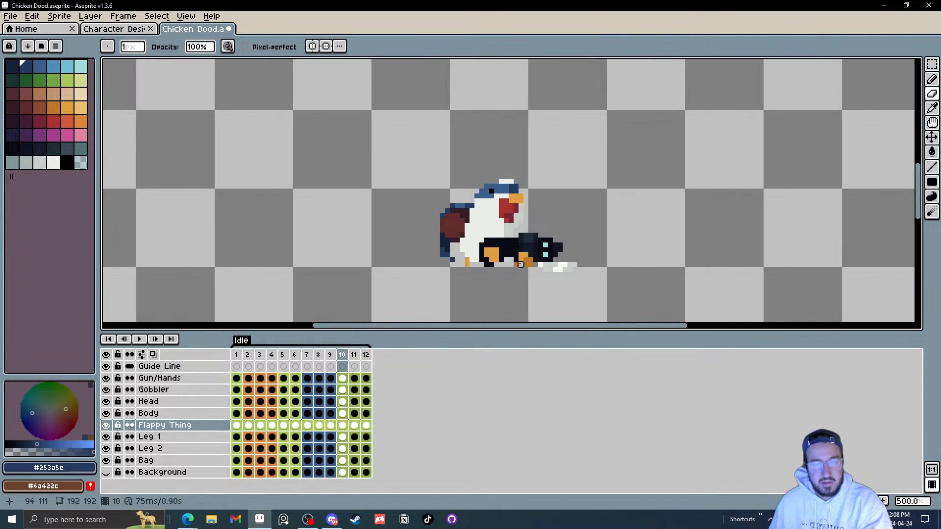
Step: Play the idle animation again to review the tail movement
left_click(141, 339)
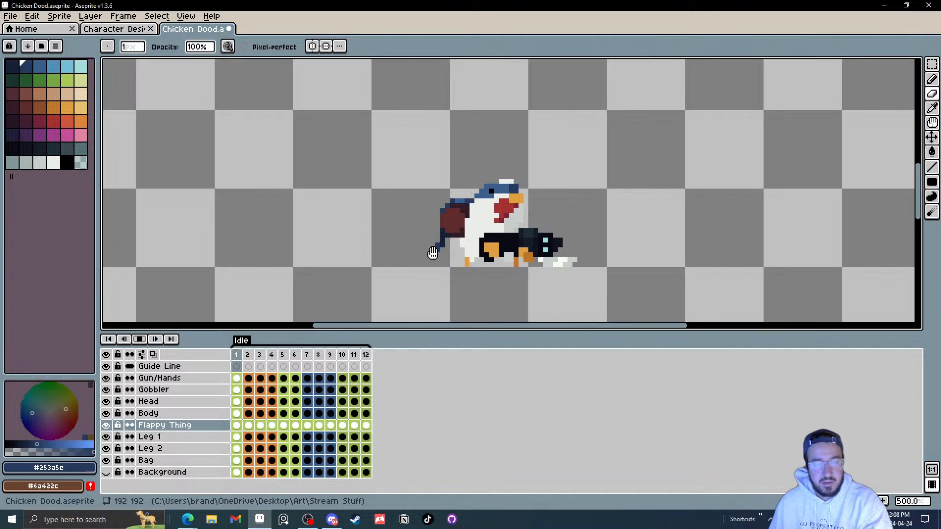
scroll(545, 239, "down", 3)
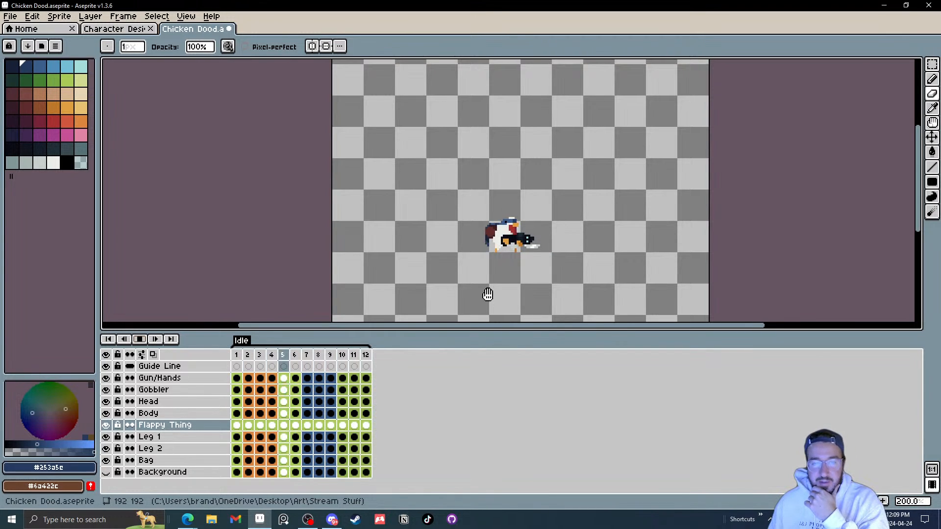
left_click(15, 19)
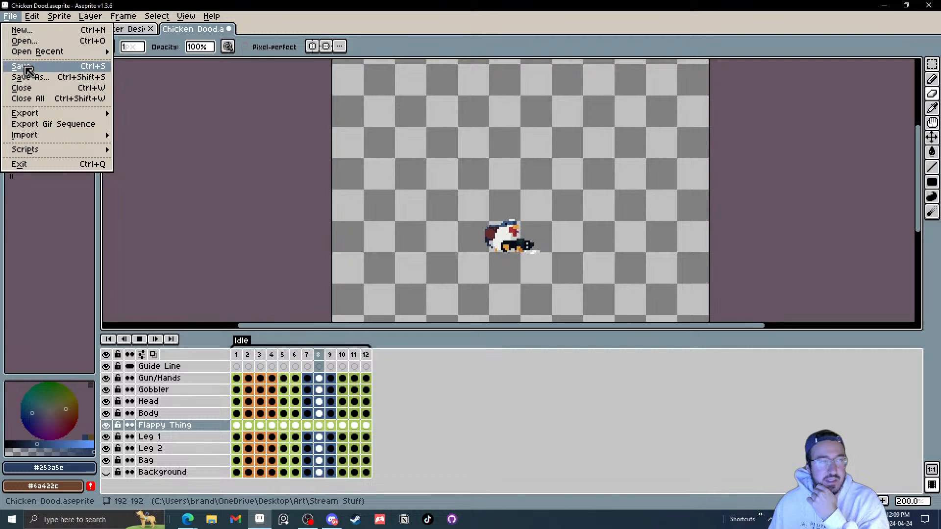
left_click(508, 181)
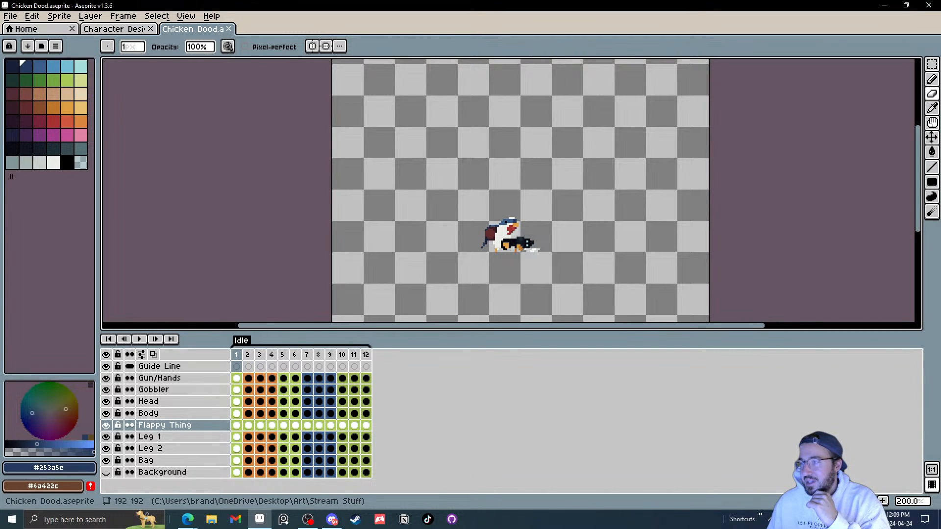
Step: Duplicate the Flappy Thing layer across all frames
left_click_drag(371, 358, 240, 364)
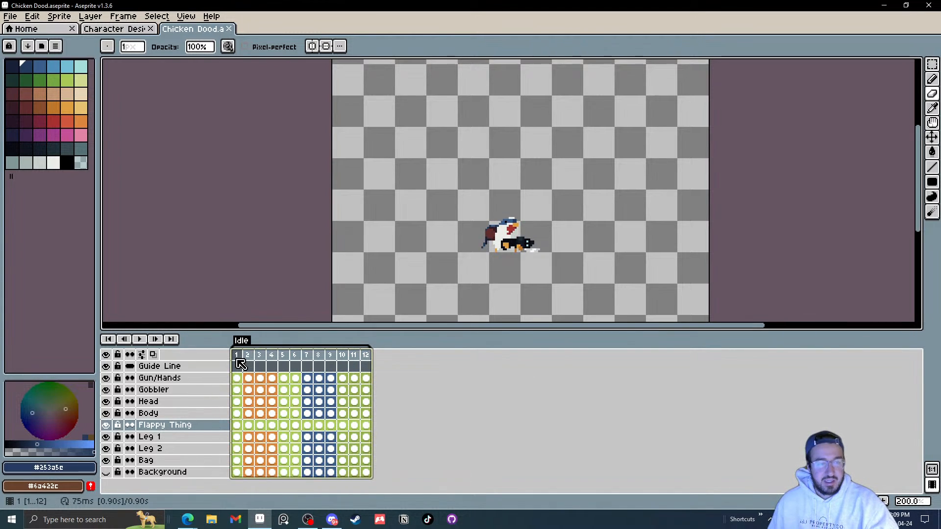
left_click(178, 426)
right_click(172, 427)
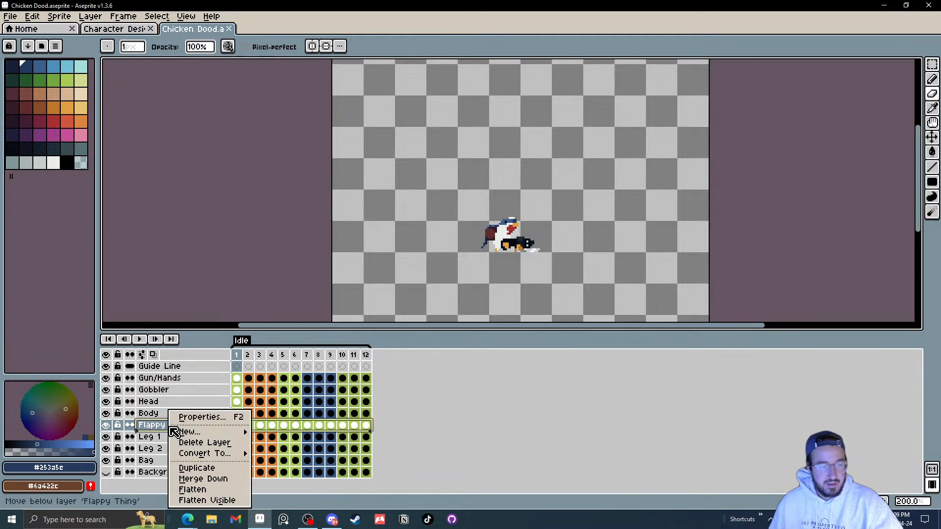
left_click(206, 468)
Step: Clear all cels of the Flappy Thing Copy layer
left_click_drag(237, 425, 272, 426)
left_click_drag(330, 432, 365, 430)
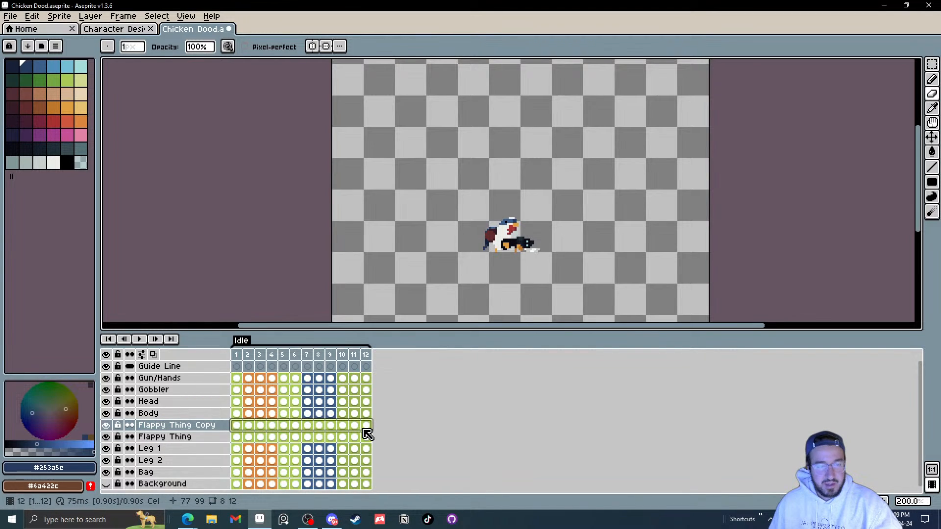
key("Delete")
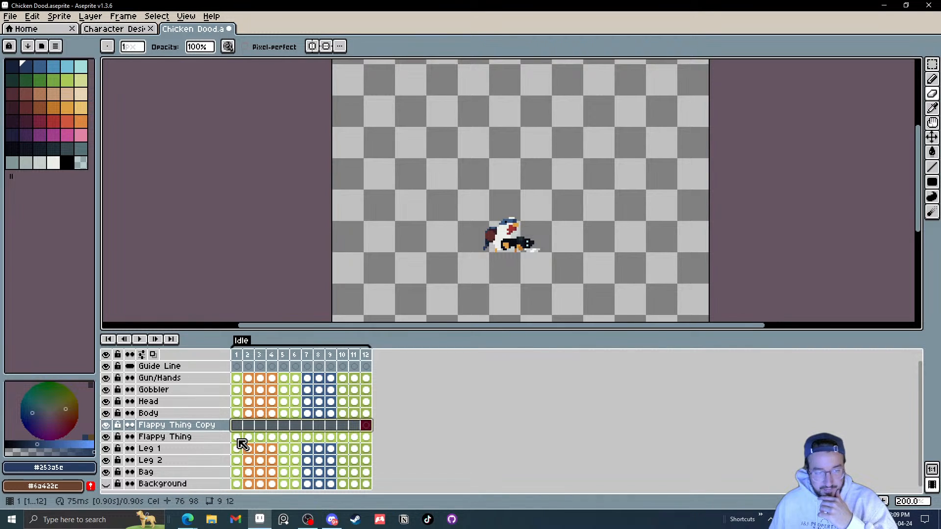
Step: Copy the tail cels of frames 1–6 into frames 7–12 of the Flappy Thing Copy layer
left_click_drag(239, 440, 259, 440)
key("ctrl+c")
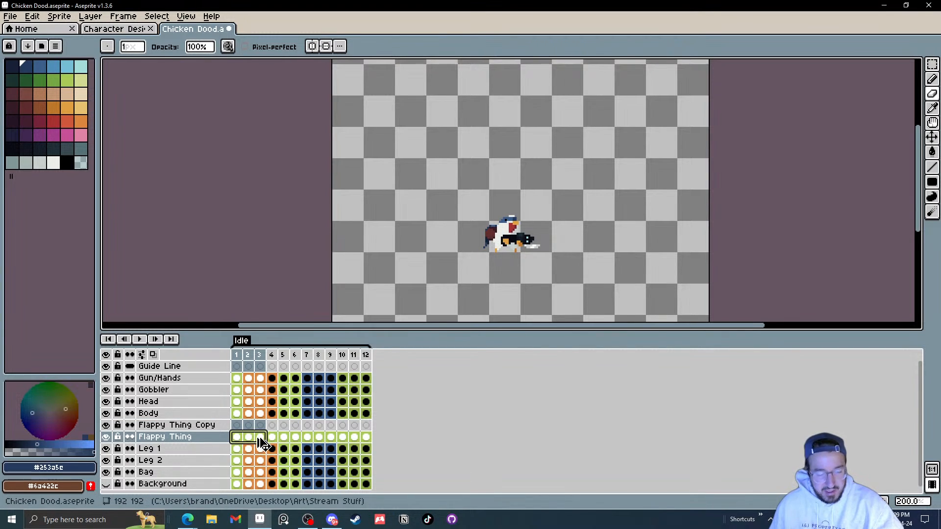
left_click(343, 425)
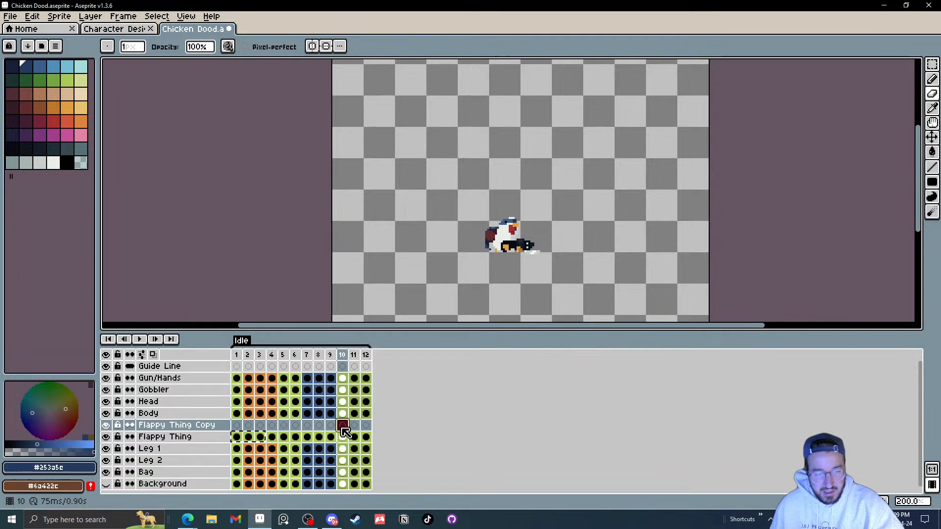
left_click(283, 437)
left_click_drag(237, 439, 306, 444)
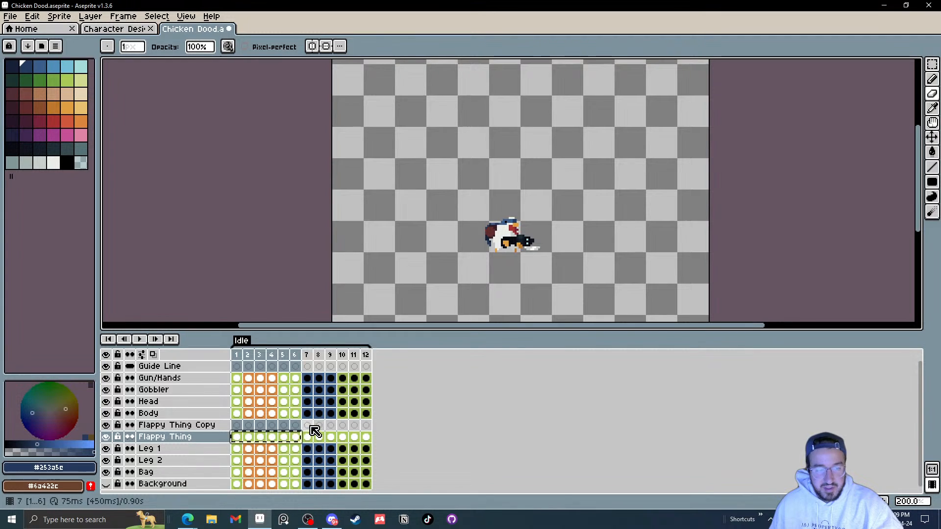
left_click(310, 426)
key("ctrl+v")
Step: Copy the tail cels of frames 7–12 into frames 1–6 of the copy layer and preview the animation
left_click_drag(365, 437, 309, 439)
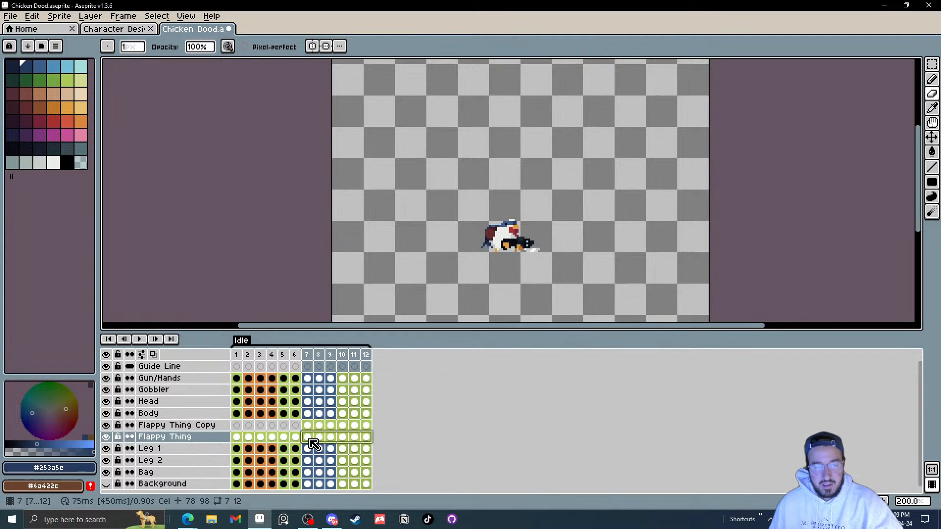
key("ctrl+c")
left_click(237, 425)
key("ctrl+v")
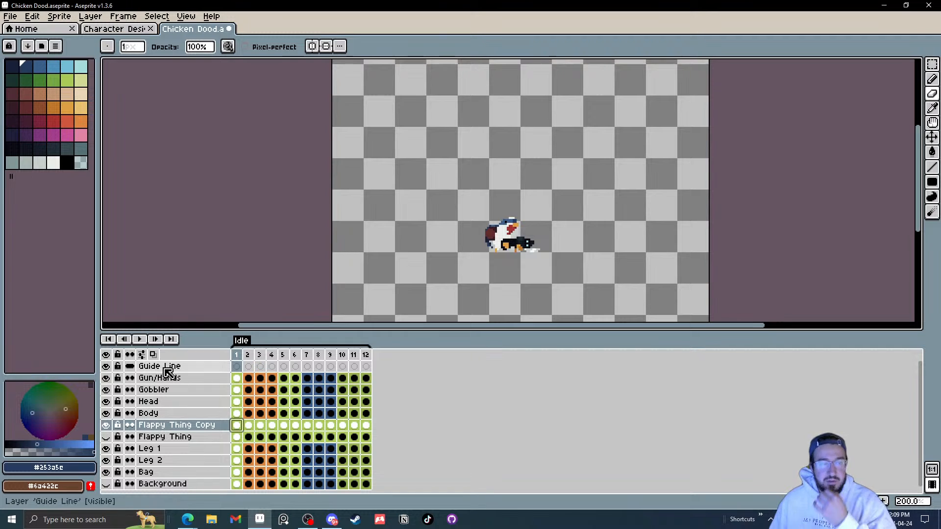
left_click(139, 339)
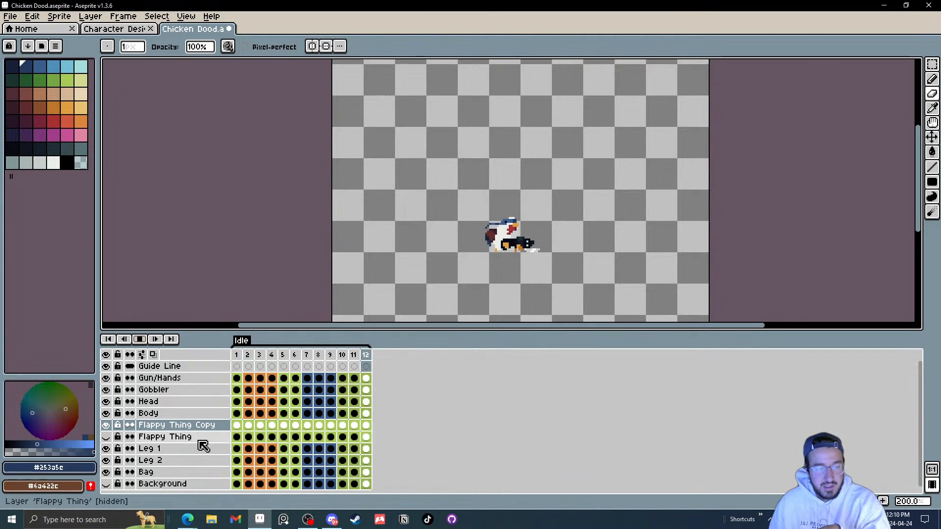
key("Return")
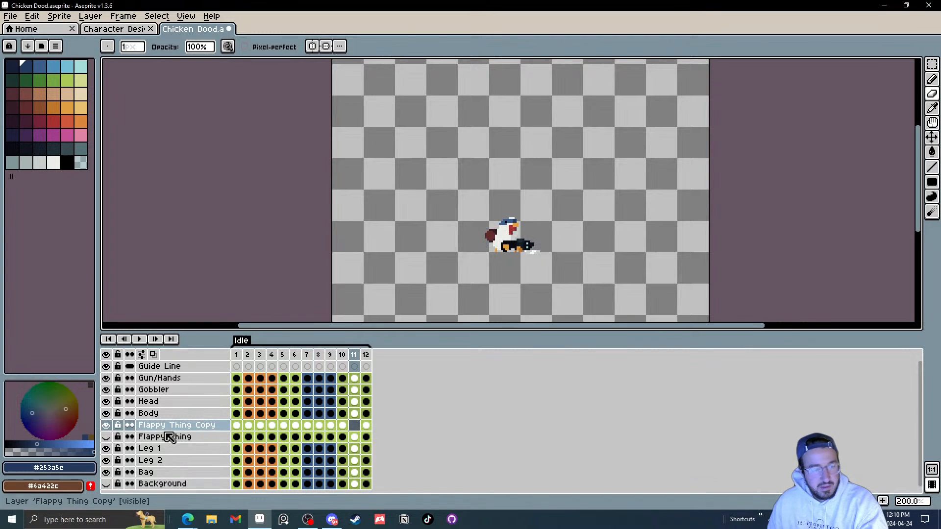
Step: Delete the Flappy Thing Copy layer and show the original Flappy Thing layer again
left_click(169, 428)
key("Delete")
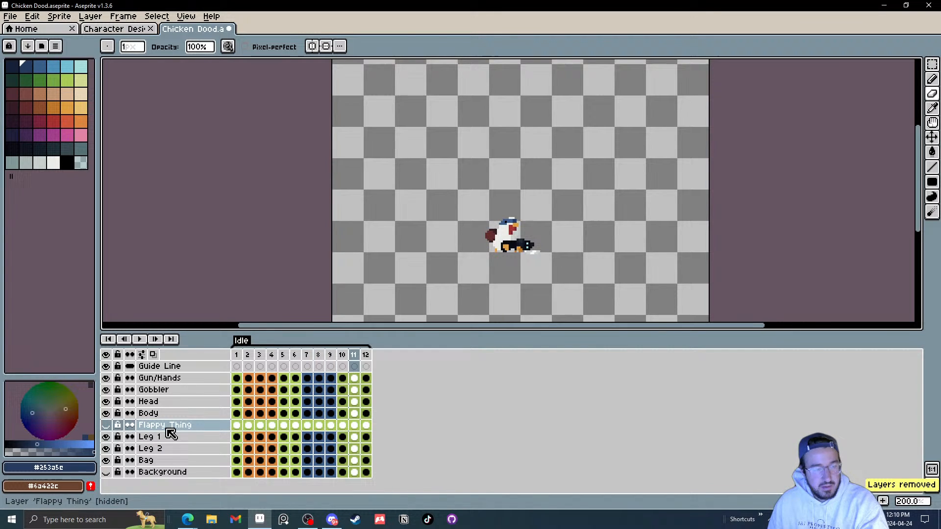
left_click(106, 425)
Step: Duplicate the Flappy Thing layer again, hide the original, and play the animation
right_click(168, 431)
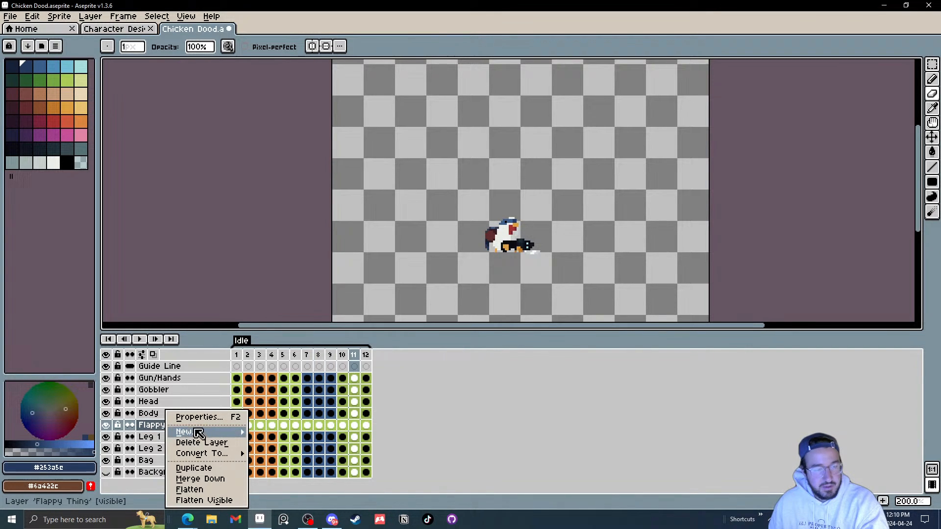
left_click(208, 468)
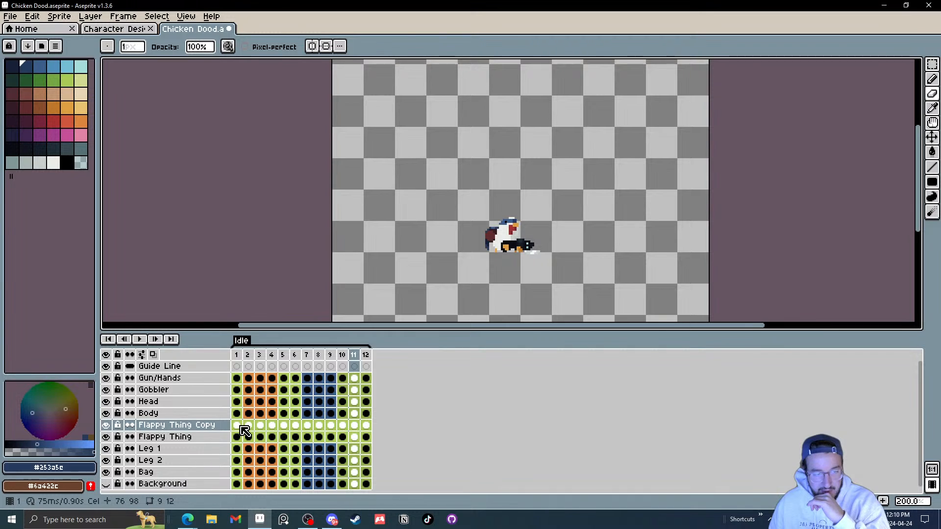
left_click_drag(241, 427, 367, 429)
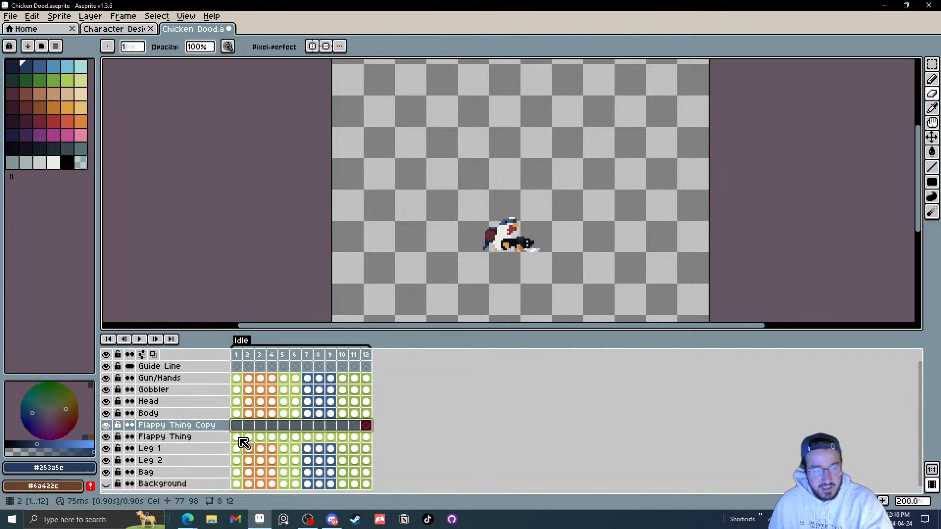
mouse_move(239, 441)
left_mouse_down()
mouse_move(273, 443)
mouse_move(330, 426)
mouse_move(319, 441)
mouse_move(293, 445)
mouse_move(236, 426)
left_mouse_up()
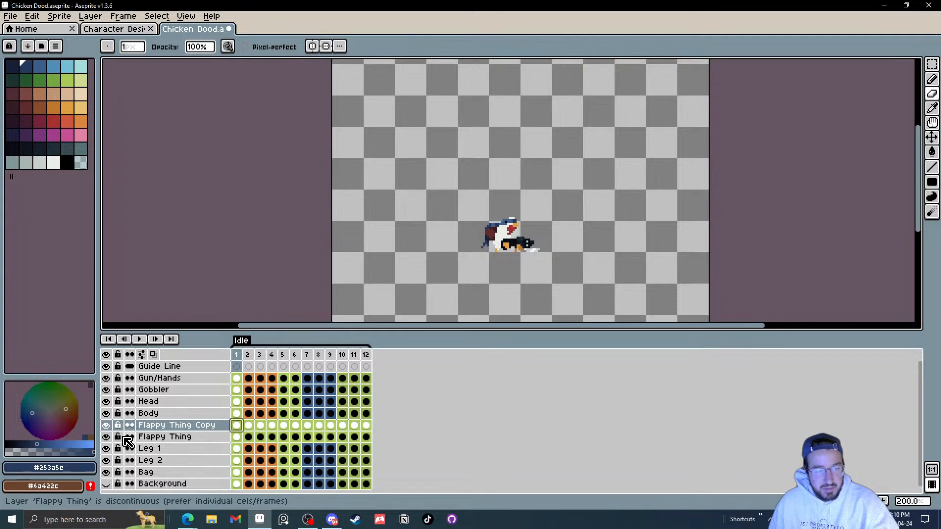
left_click(106, 437)
left_click(139, 339)
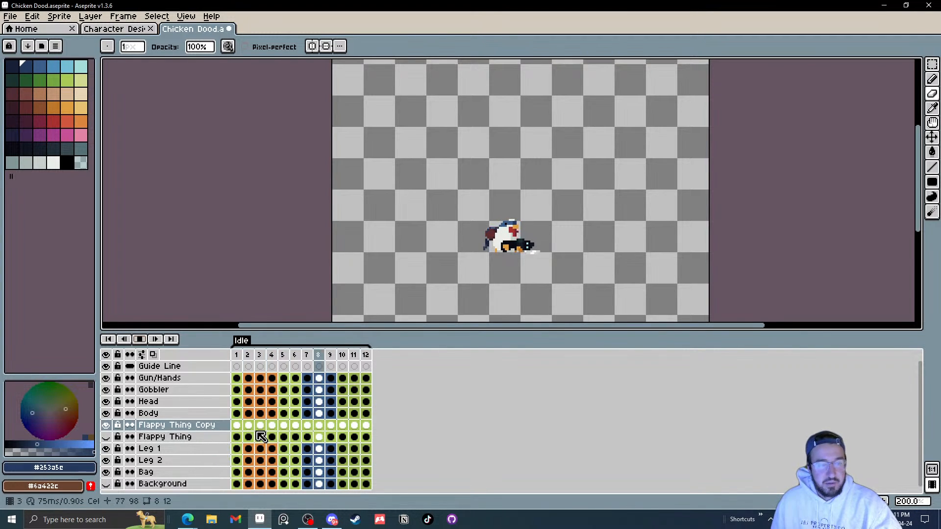
Step: Stop playback and clear all twelve cels of the Flappy Thing Copy layer
left_click(139, 339)
left_click_drag(238, 426, 369, 429)
key("Delete")
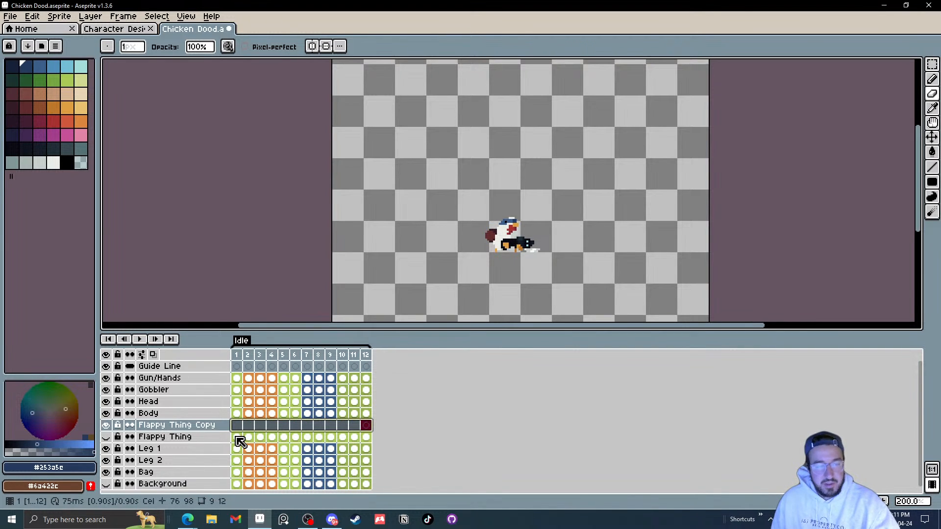
Step: Copy the Flappy Thing tail cels of frames 1–2 into frames 11–12 of the copy layer
left_click_drag(236, 437, 255, 443)
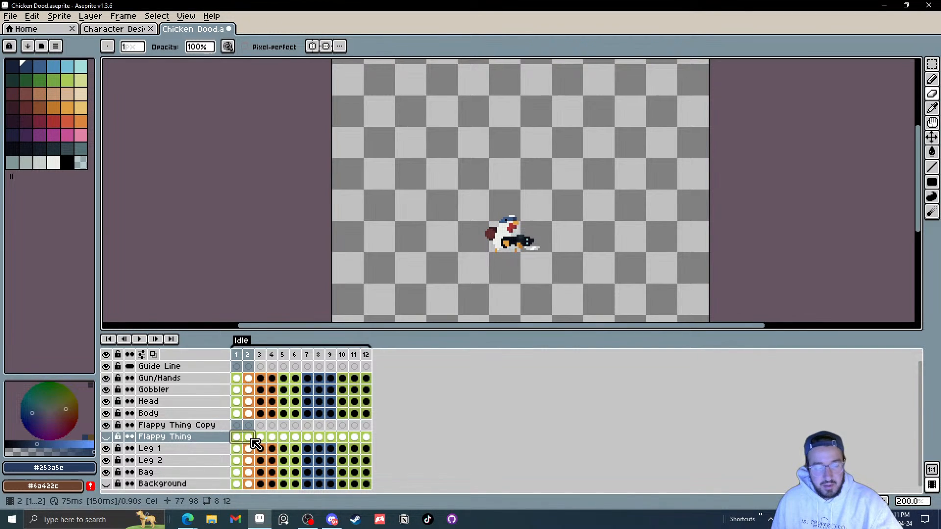
key("ctrl+c")
left_click(354, 427)
key("ctrl+v")
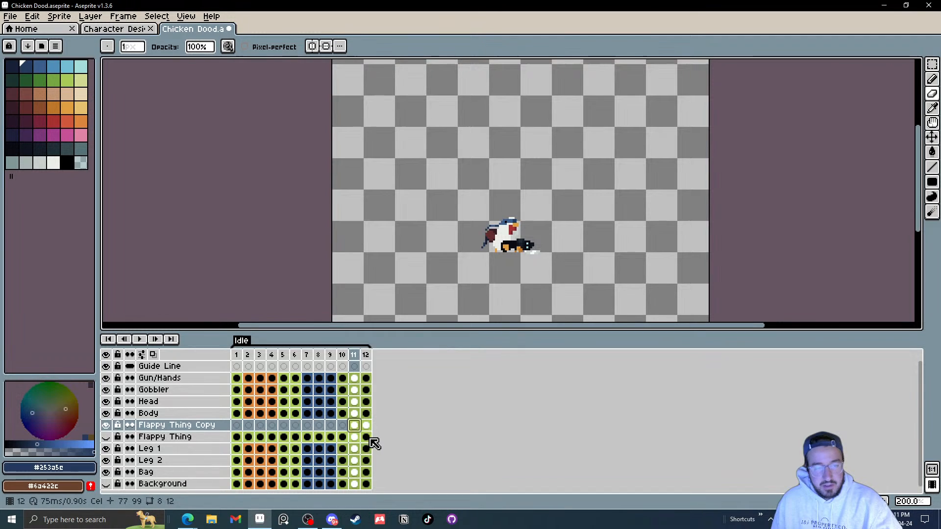
Step: Copy the Flappy Thing tail cels of frames 3–12 into frames 1–10 of the copy layer and play the animation
left_click_drag(368, 439, 259, 441)
key("ctrl+c")
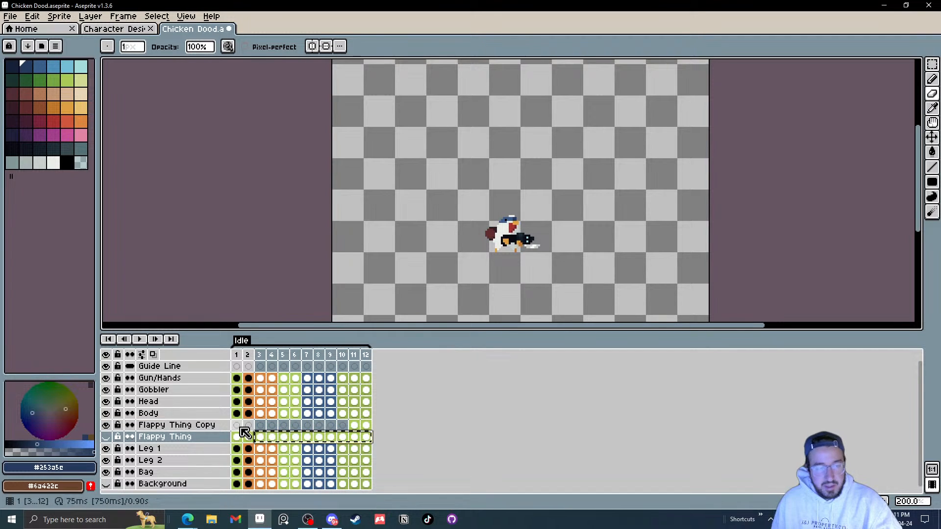
left_click(237, 426)
key("ctrl+v")
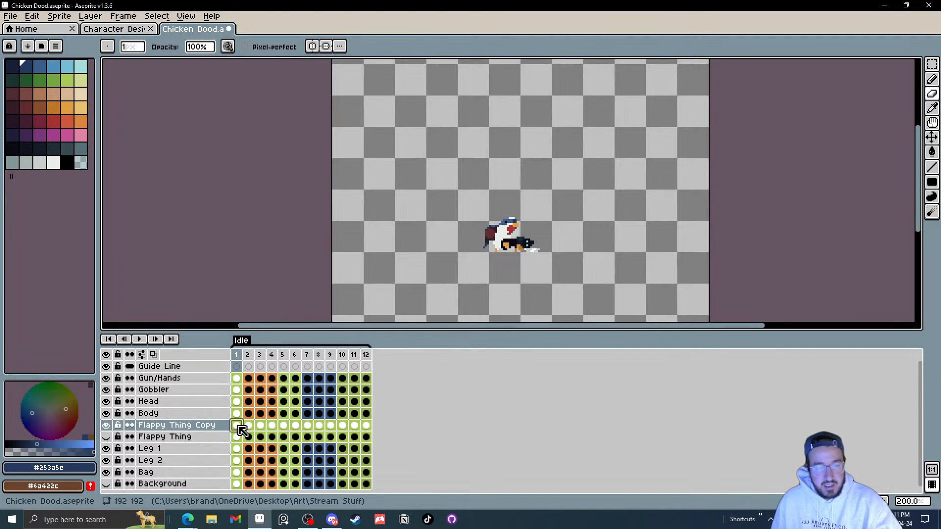
left_click(139, 339)
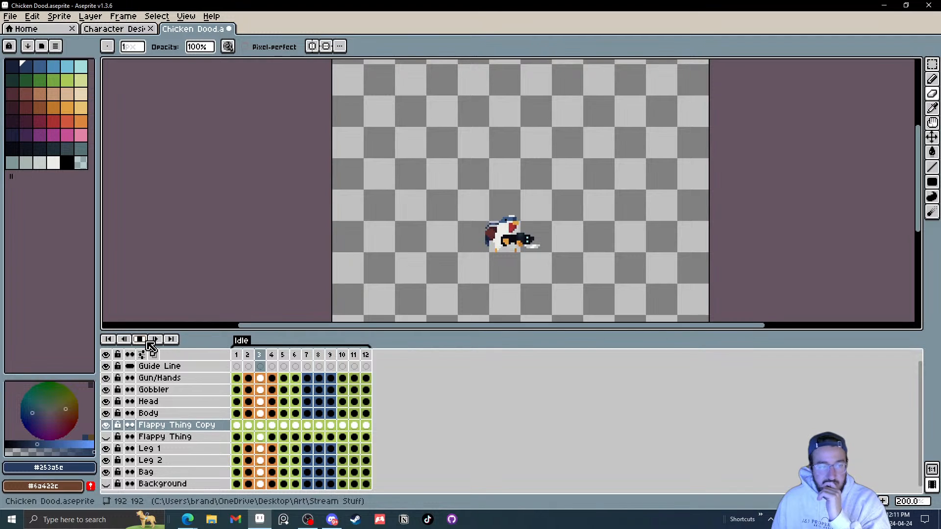
Step: Select all copy-layer cels and nudge the tail into a new position with the Move tool
left_click_drag(367, 426, 237, 426)
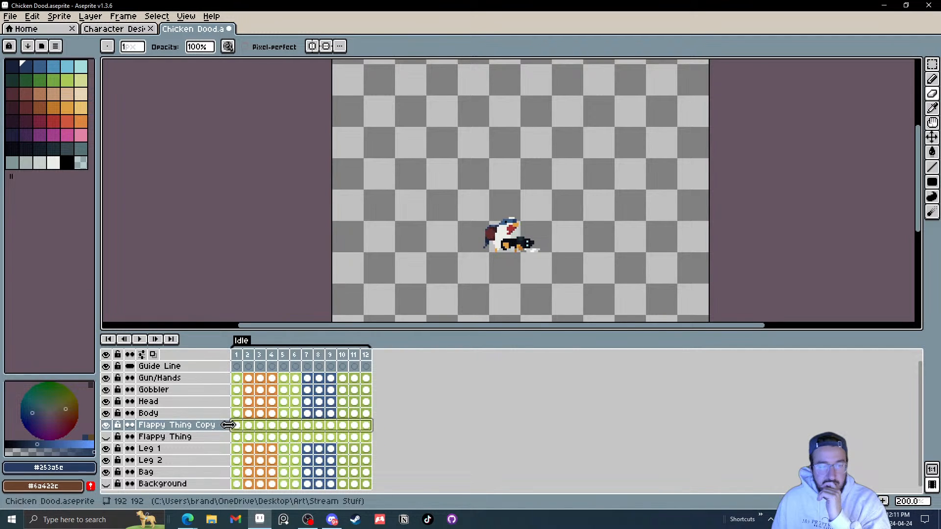
scroll(514, 257, "up", 4)
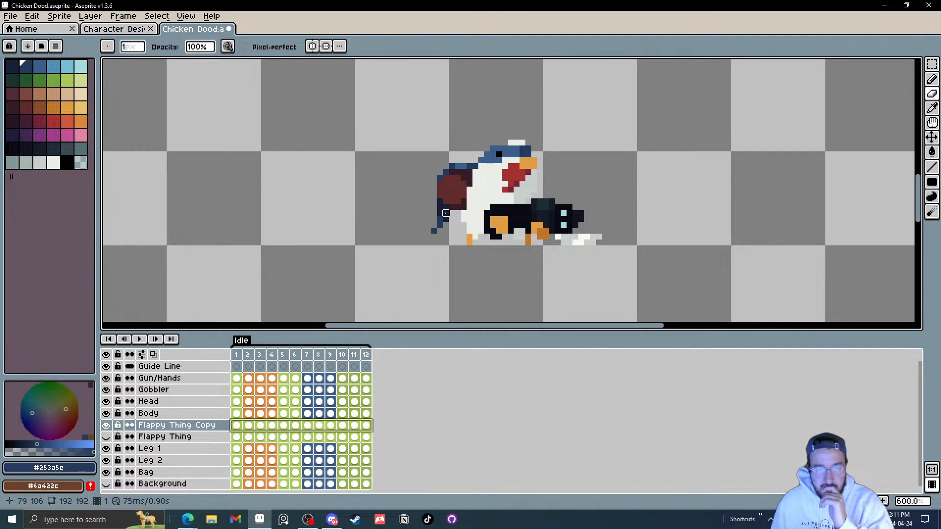
scroll(446, 213, "up", 1)
key("v")
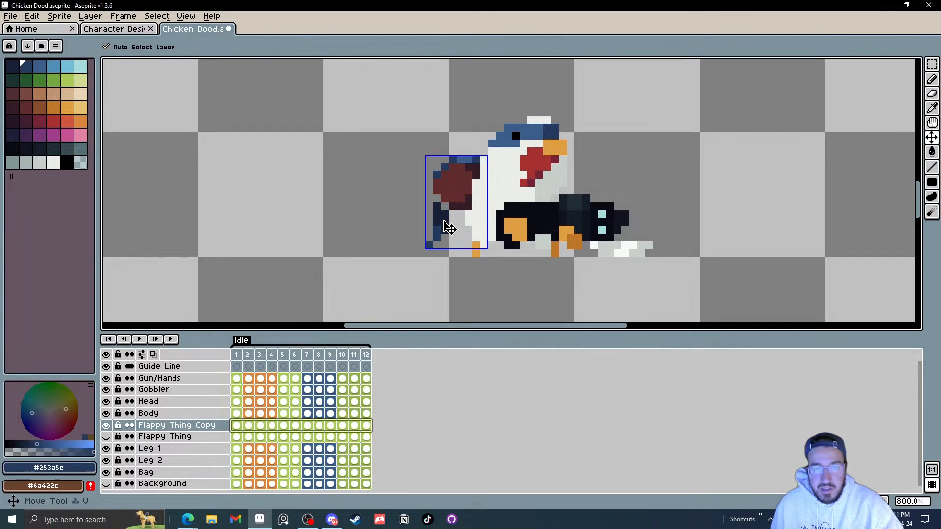
left_click_drag(446, 230, 438, 227)
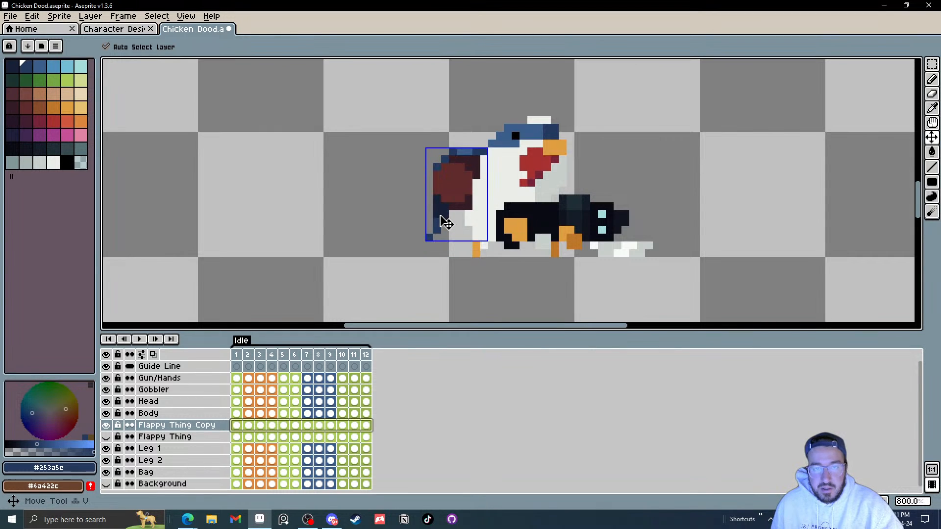
left_click(252, 427)
left_click_drag(443, 208, 448, 225)
Step: Step through frames 3 to 12 to check the repositioned tail in each frame
left_click(260, 425)
key("Right")
key("Right")
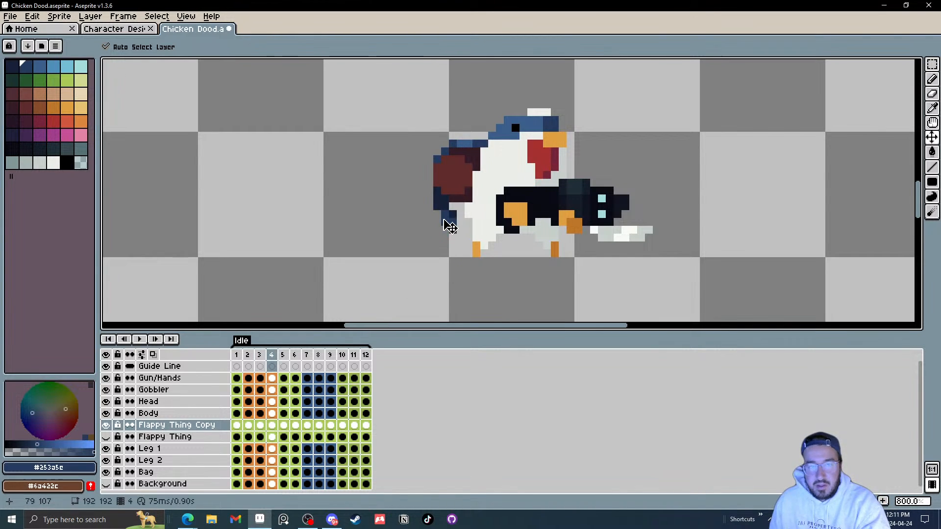
key("Right")
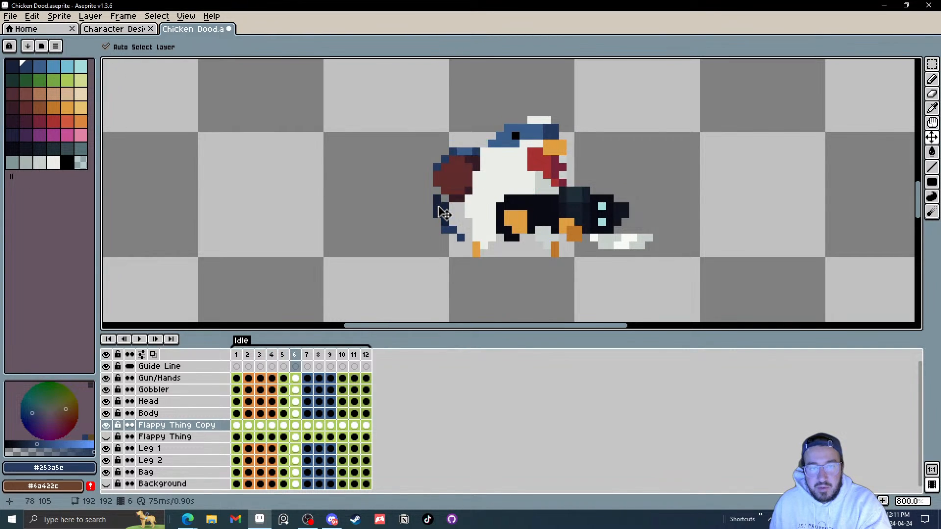
key("Right")
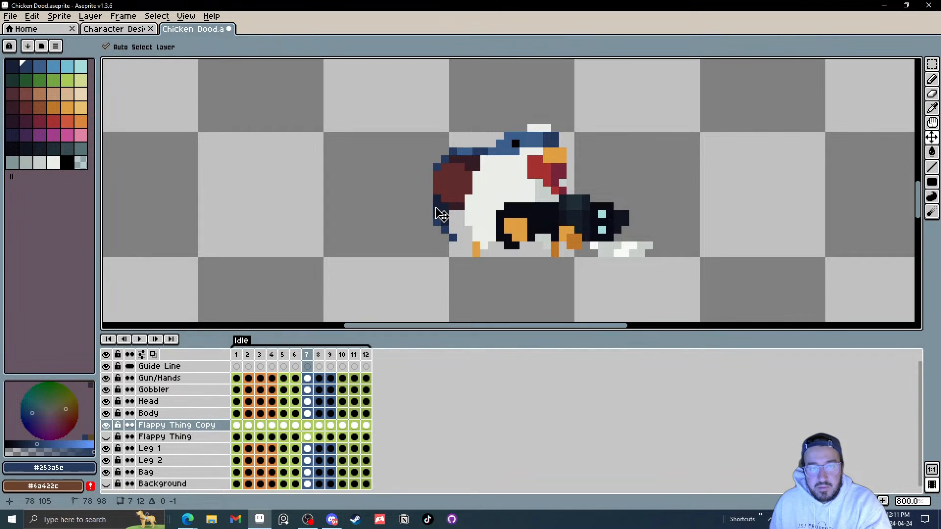
key("Right")
key("Right")
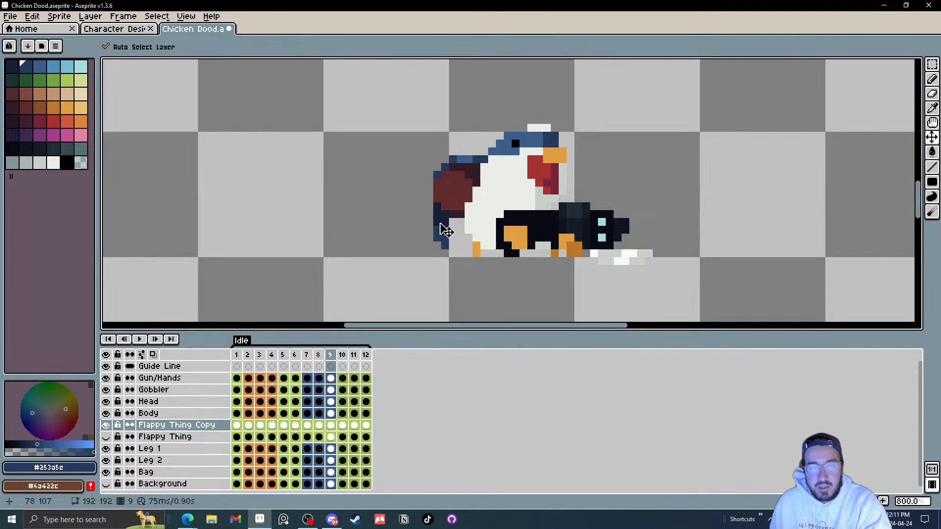
key("Right")
key("Right")
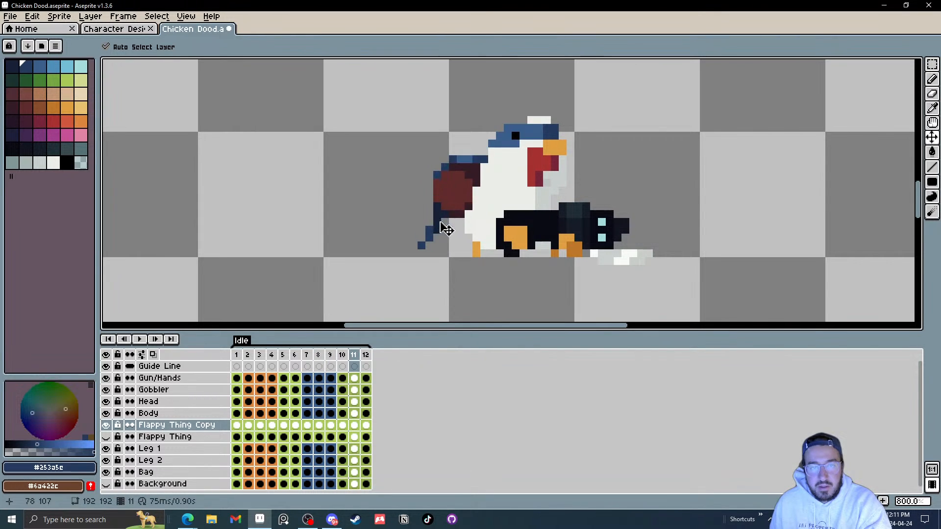
key("Right")
key("Right")
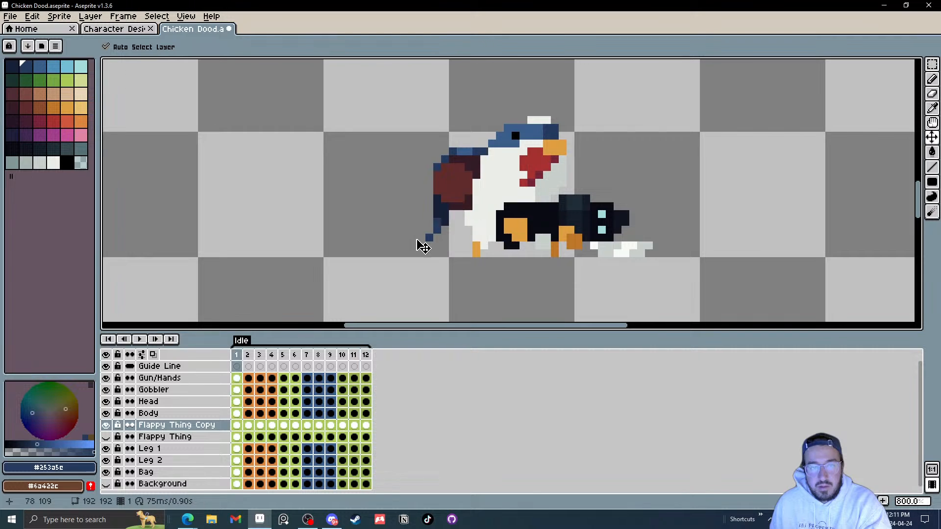
Step: Play the animation to preview the offset tail motion
left_click(141, 339)
scroll(600, 240, "down", 7)
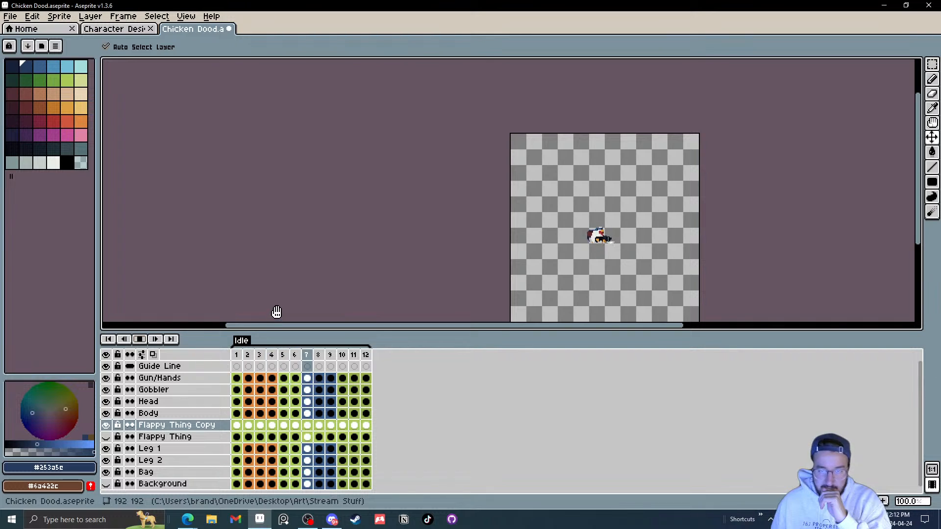
scroll(625, 243, "up", 1)
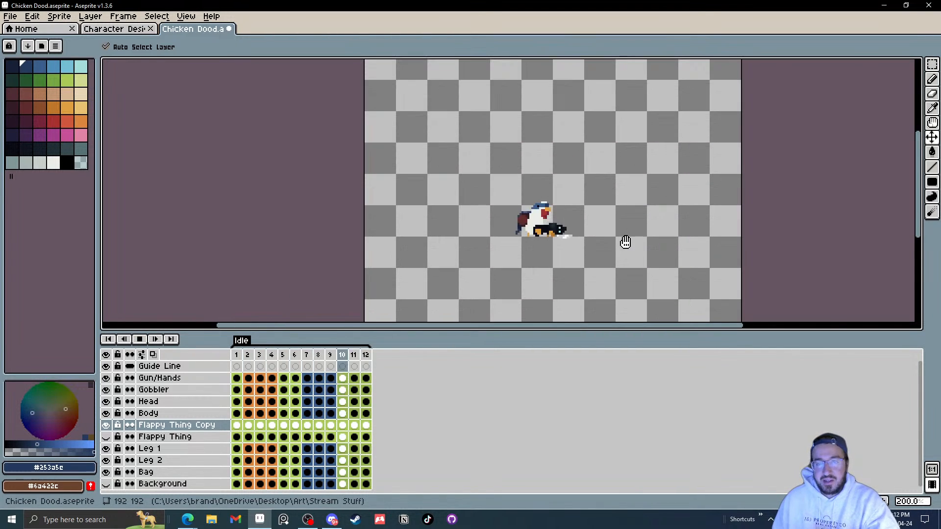
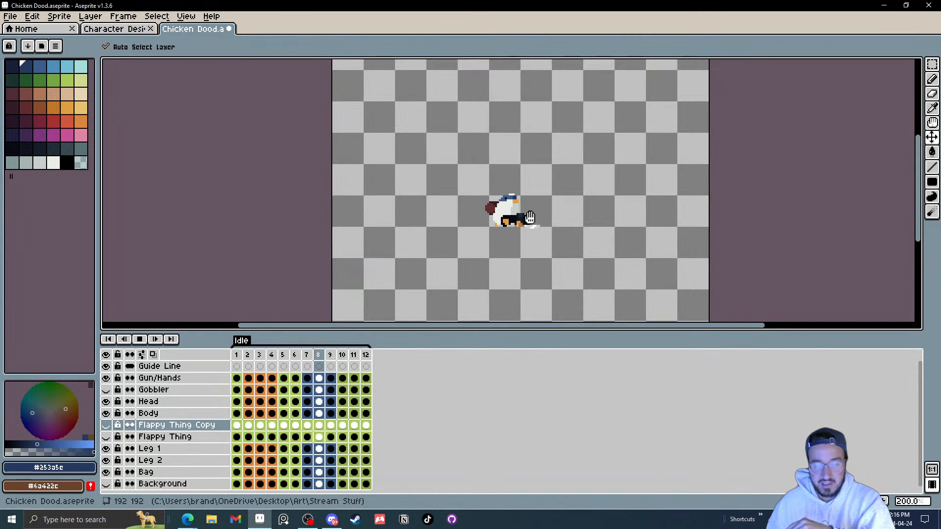
Step: Delete the original Flappy Thing layer, keeping its copy visible
scroll(489, 234, "up", 2)
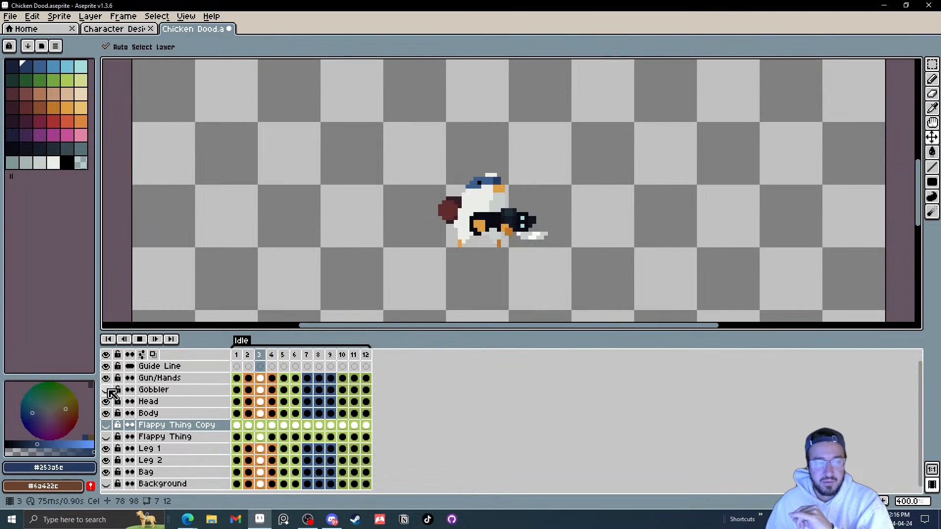
left_click(106, 426)
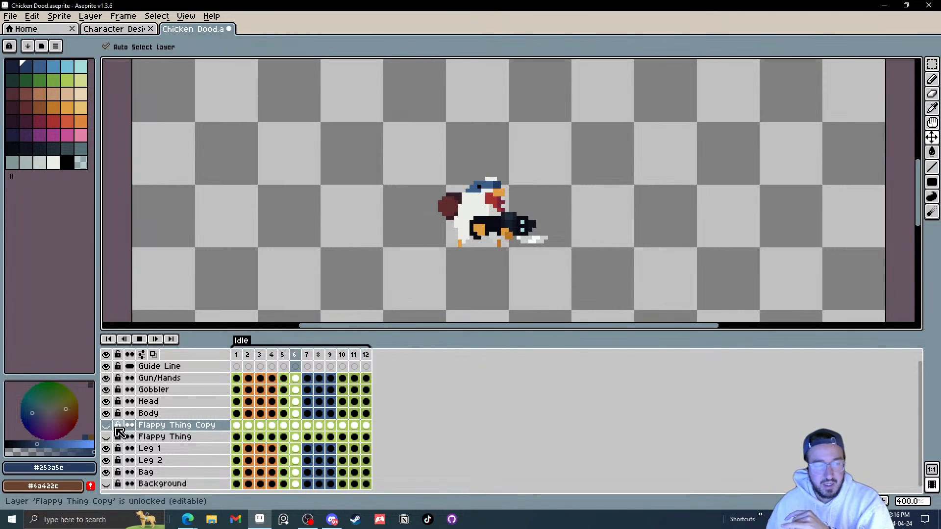
left_click(147, 438)
key("Return")
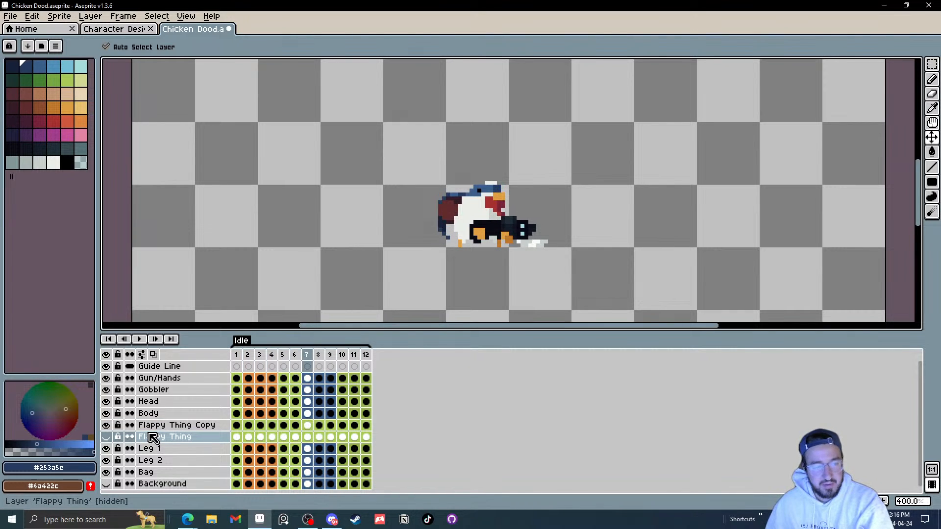
key("Delete")
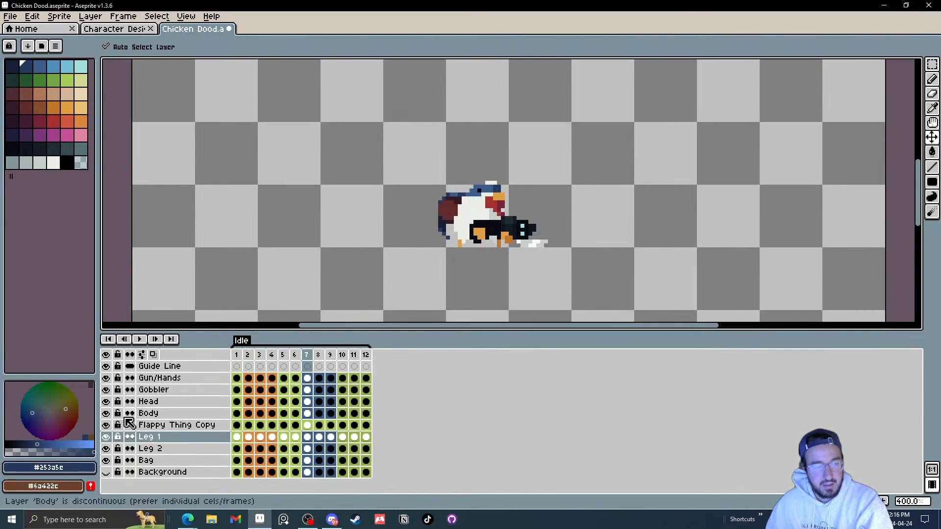
Step: Rename the Flappy Thing Copy layer to Flappy Thing and play the animation
double_click(182, 425)
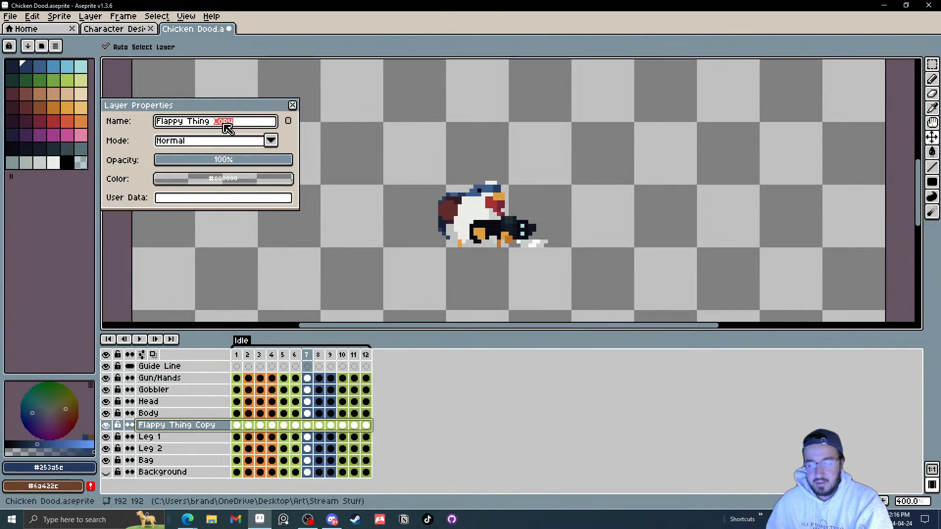
left_click(293, 106)
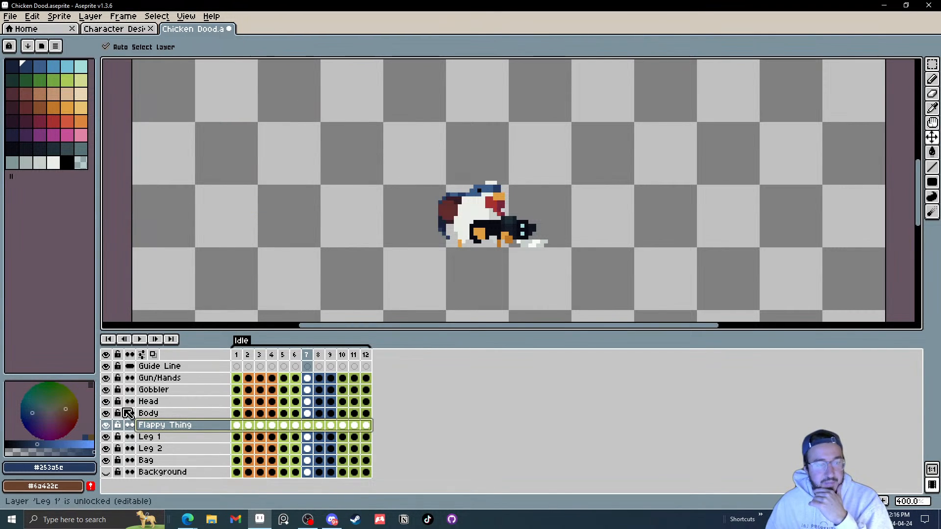
left_click(142, 340)
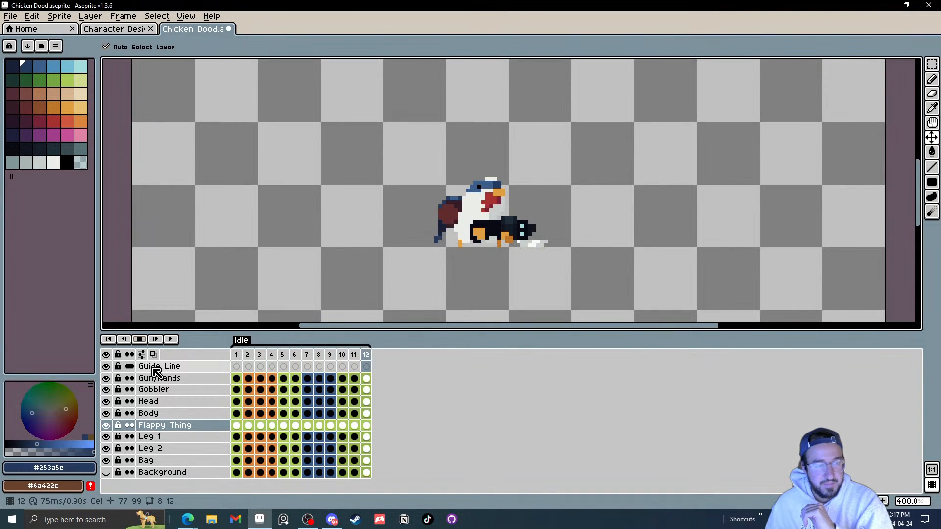
Step: Add a new layer above Gun/Hands named Electicity
right_click(167, 378)
mouse_move(235, 401)
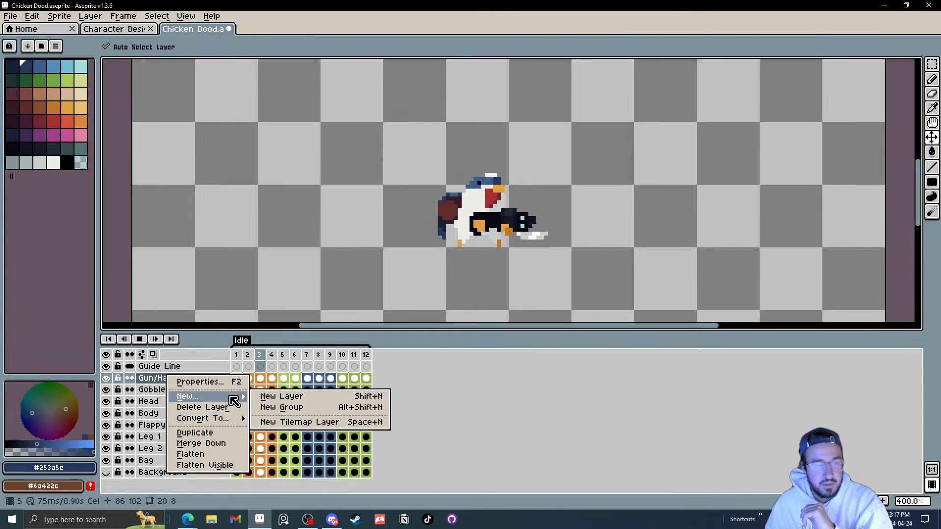
left_click(275, 397)
double_click(167, 380)
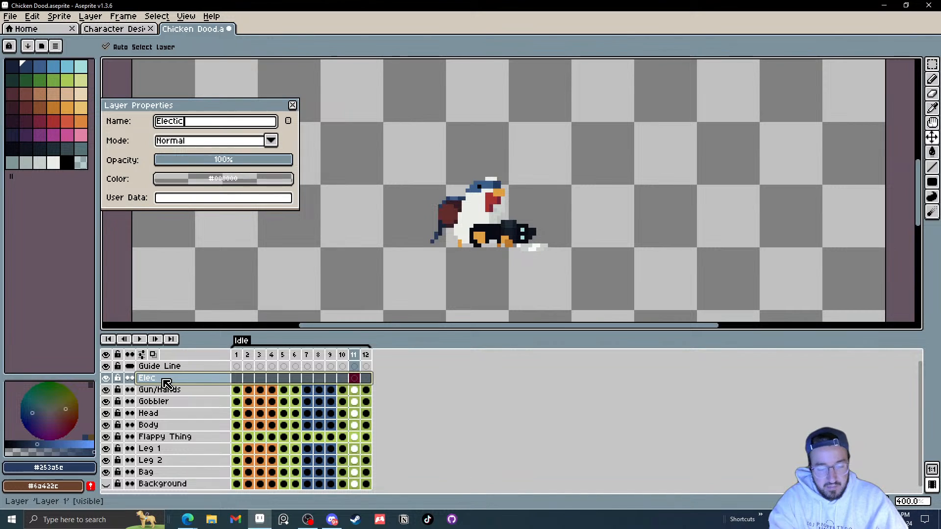
key("Return")
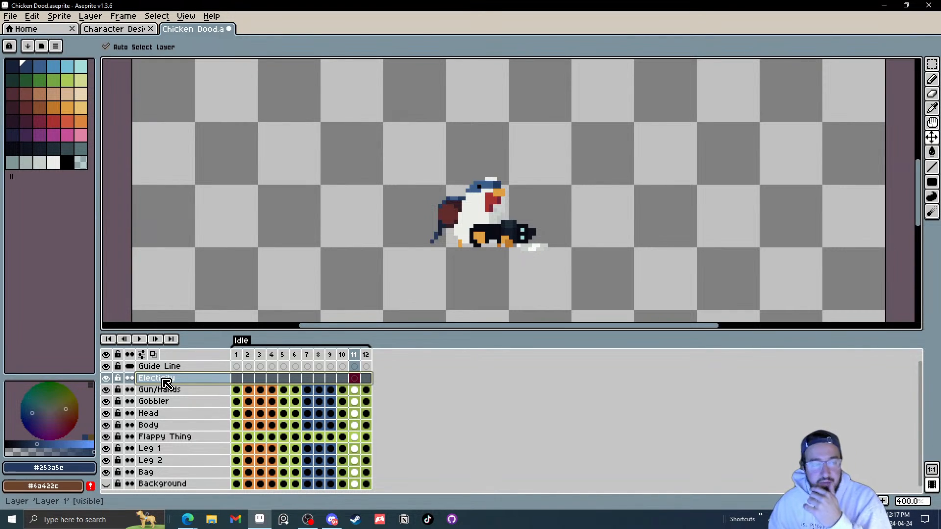
Step: Pick light cyan and paint spark pixels on the gun in the first frames of the Electicity layer
left_click(82, 66)
scroll(525, 242, "up", 5)
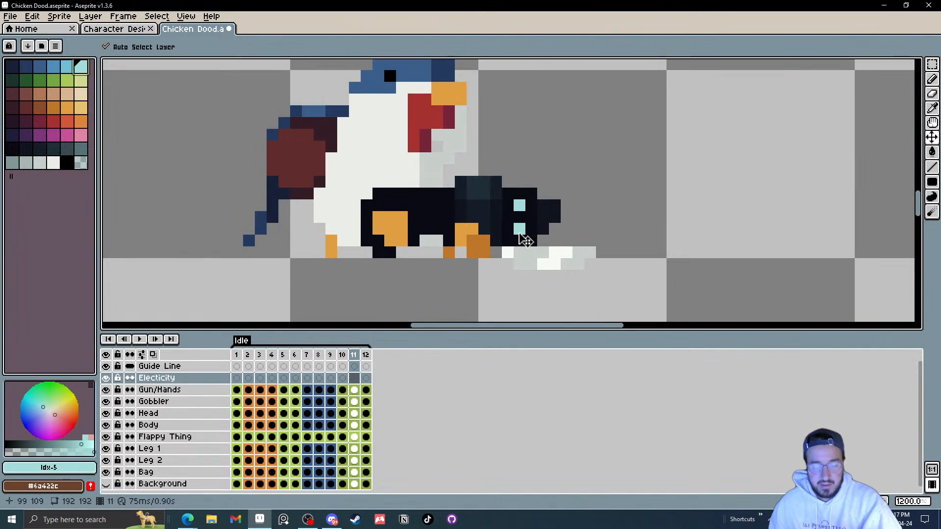
key("b")
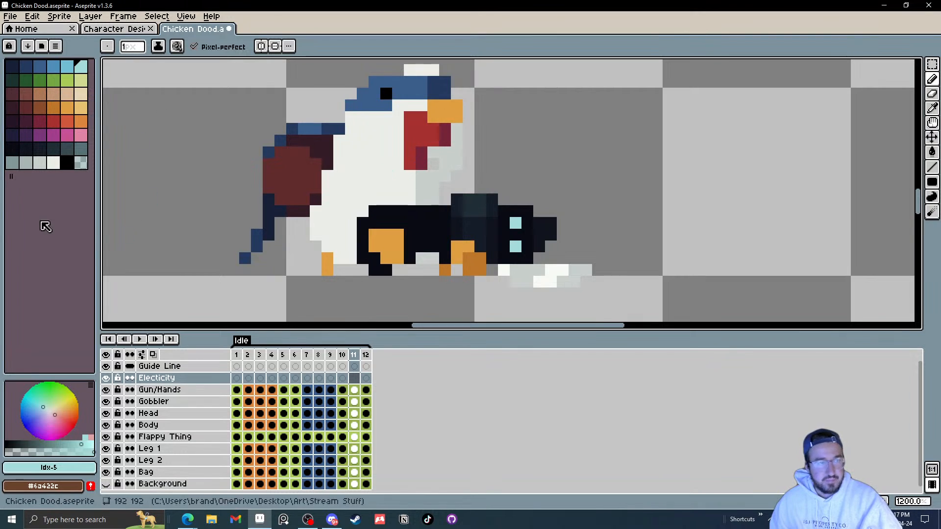
left_click(237, 379)
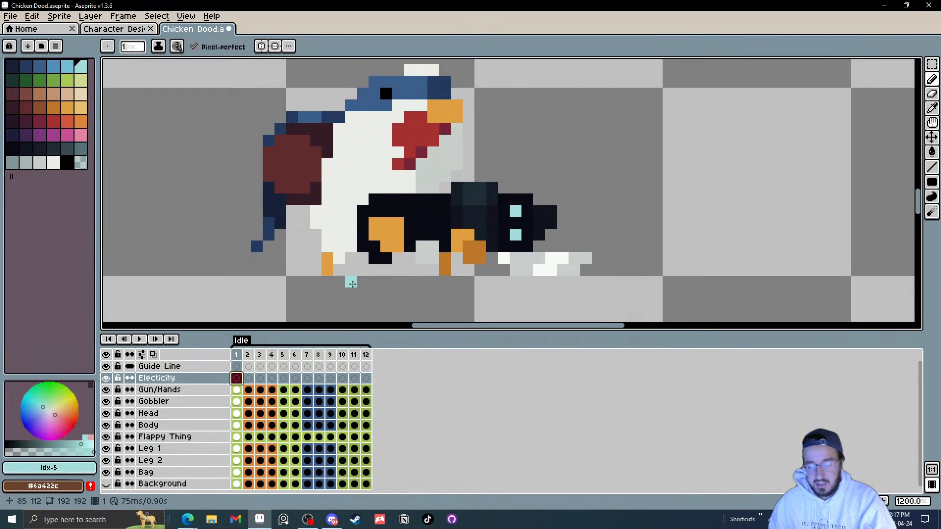
key("period")
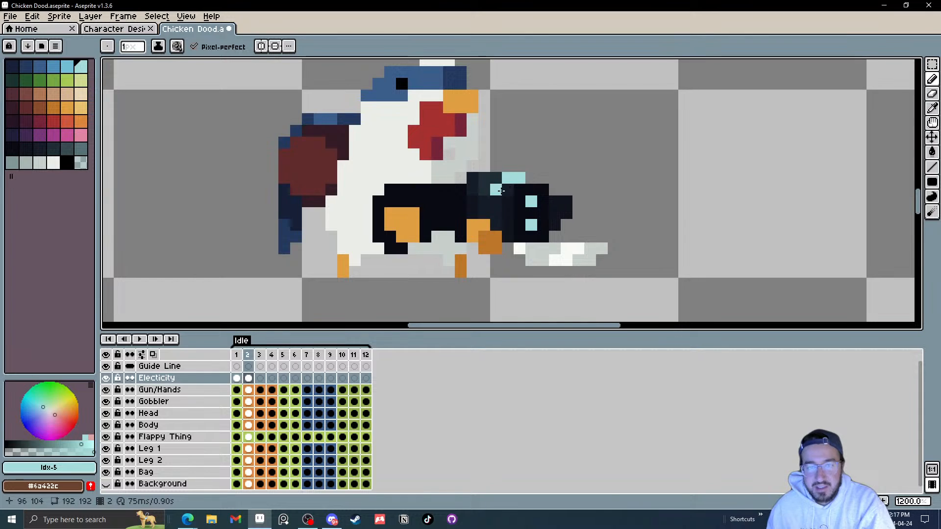
key("period")
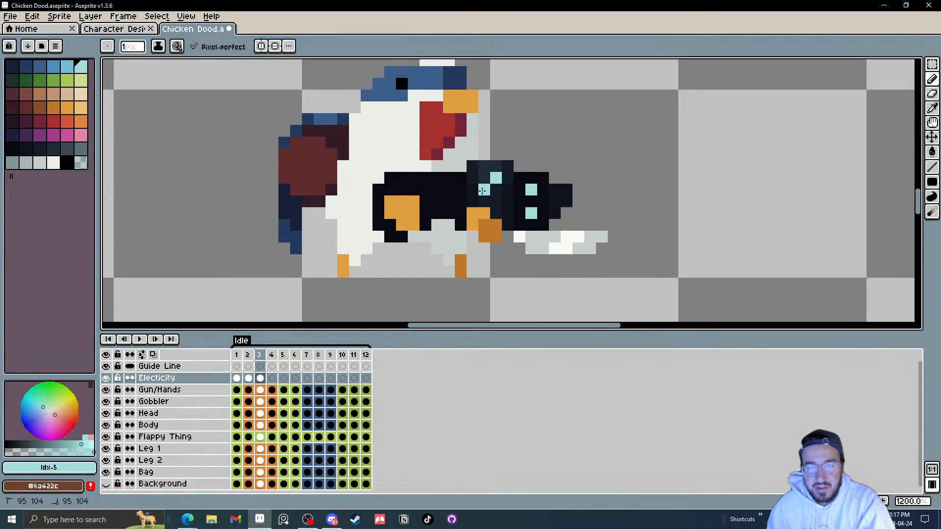
Step: Paint cyan spark pixels on the gun in each frame from 3 to 8 with the brush
key("Left")
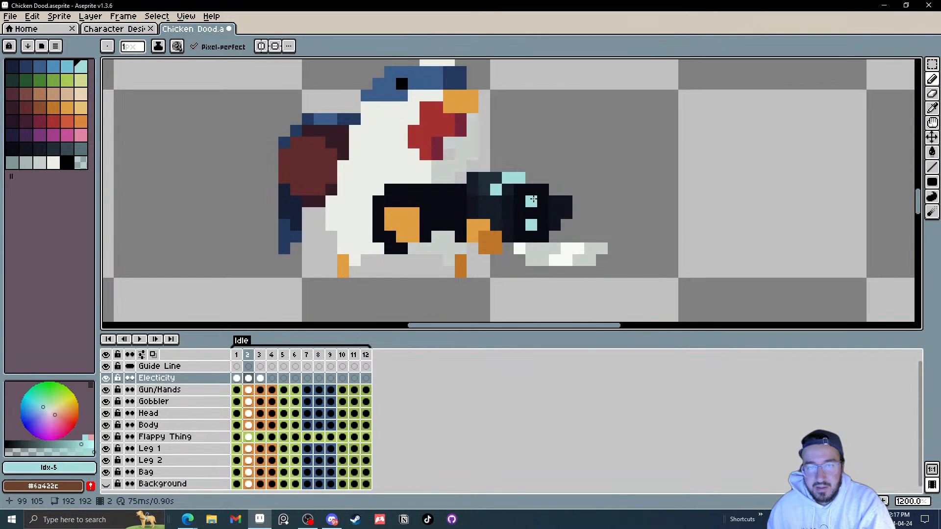
key("Right")
key("e")
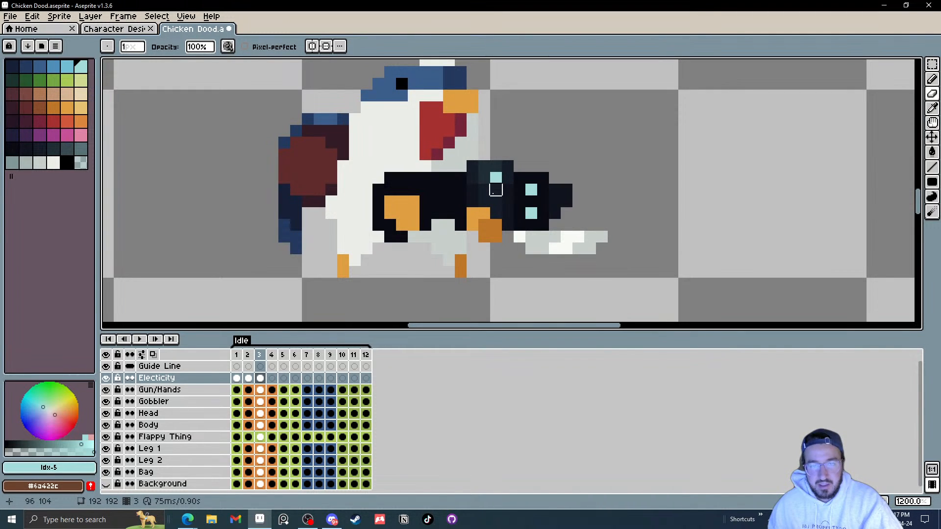
key("b")
left_click(492, 197)
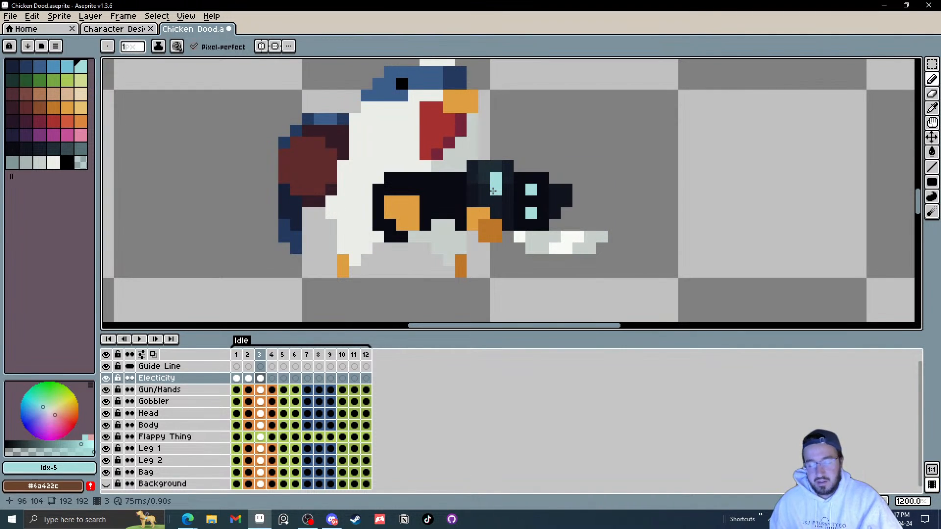
key("Right")
key("Right")
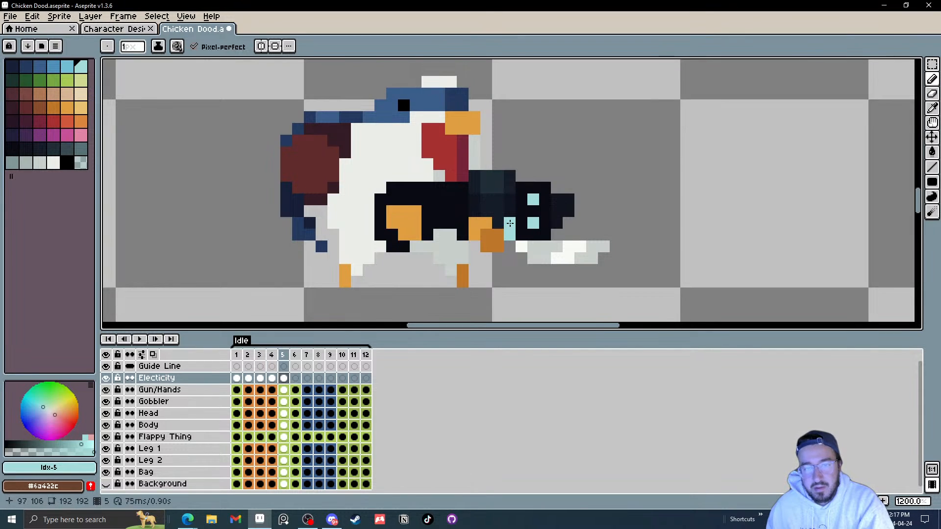
key("Right")
left_click(510, 239)
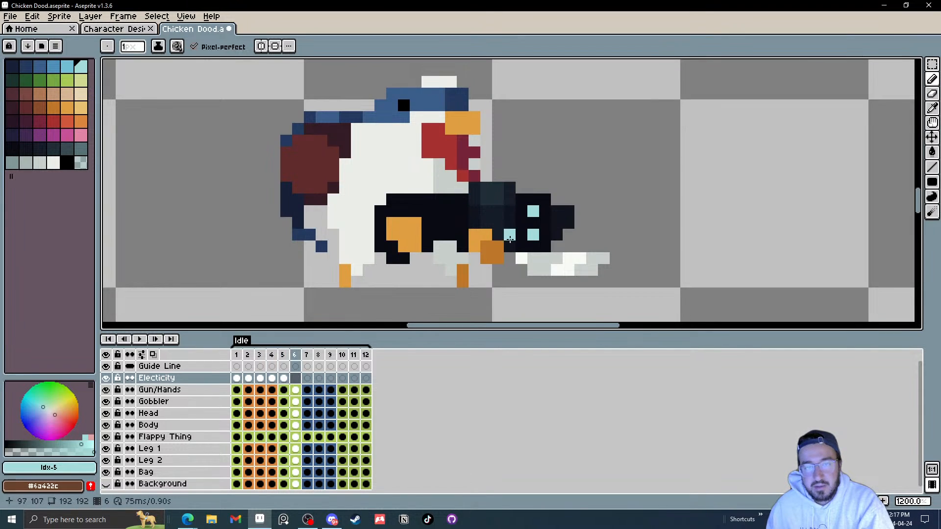
key("Right")
left_click(511, 248)
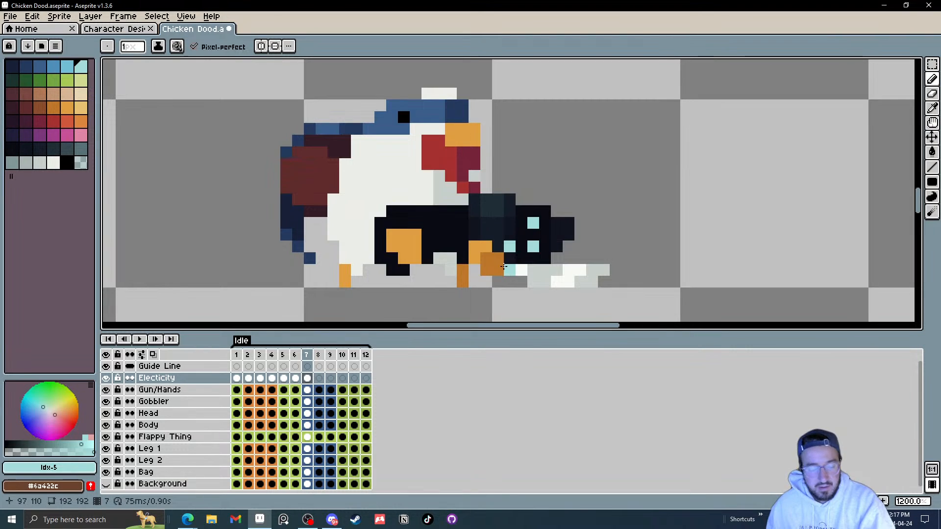
key("Right")
left_click(509, 282)
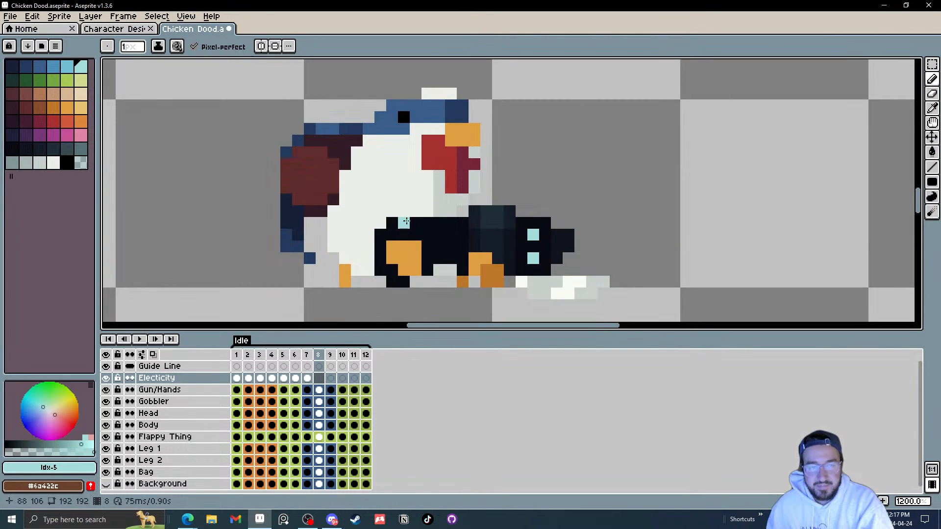
Step: Step back and forth through frames 5 to 10 to check the spark pixels
key("Left")
key("Left")
key("Left")
key("Right")
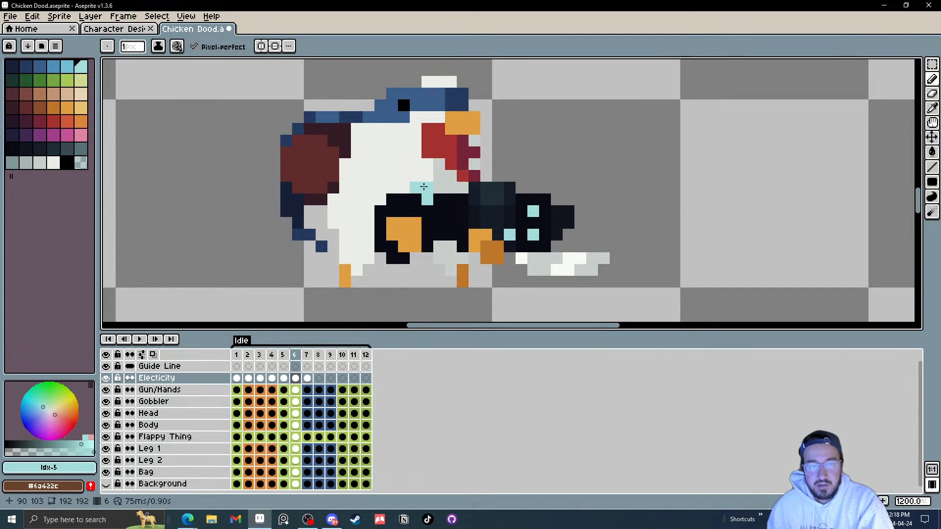
key("Right")
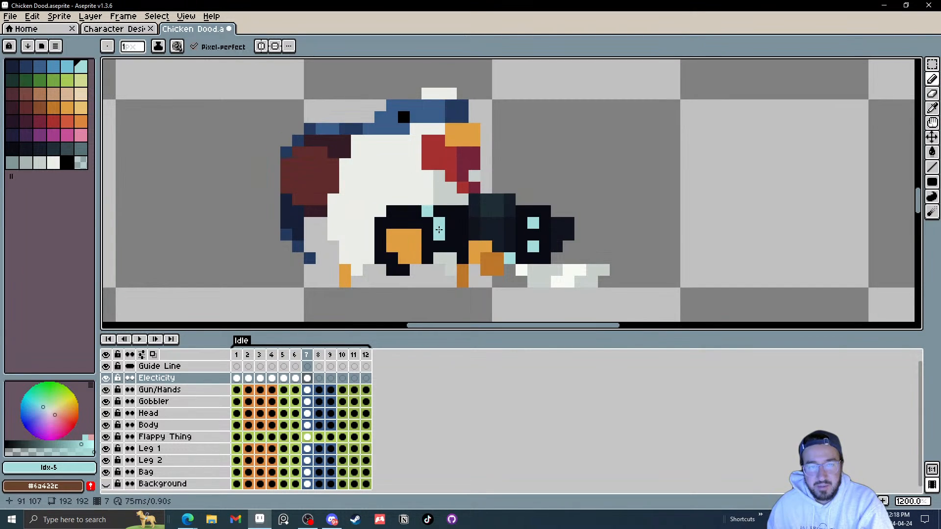
key("Right")
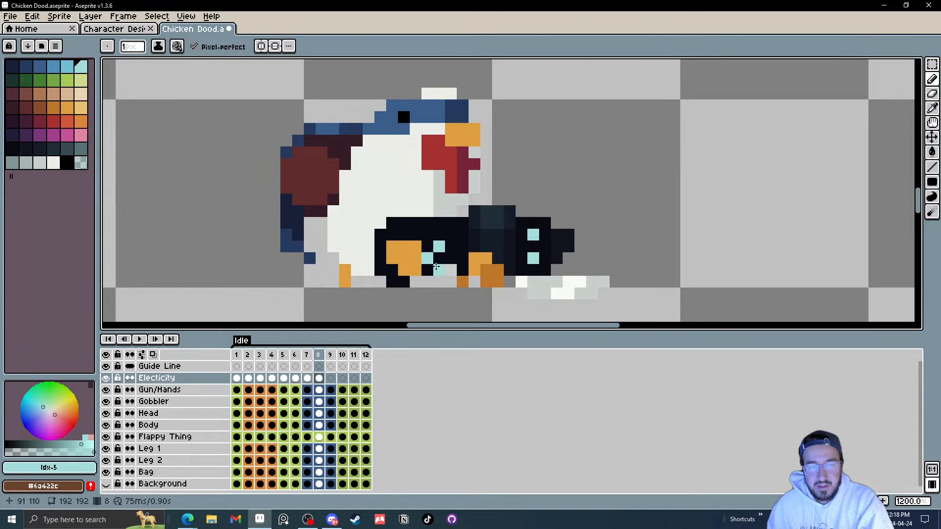
key("Right")
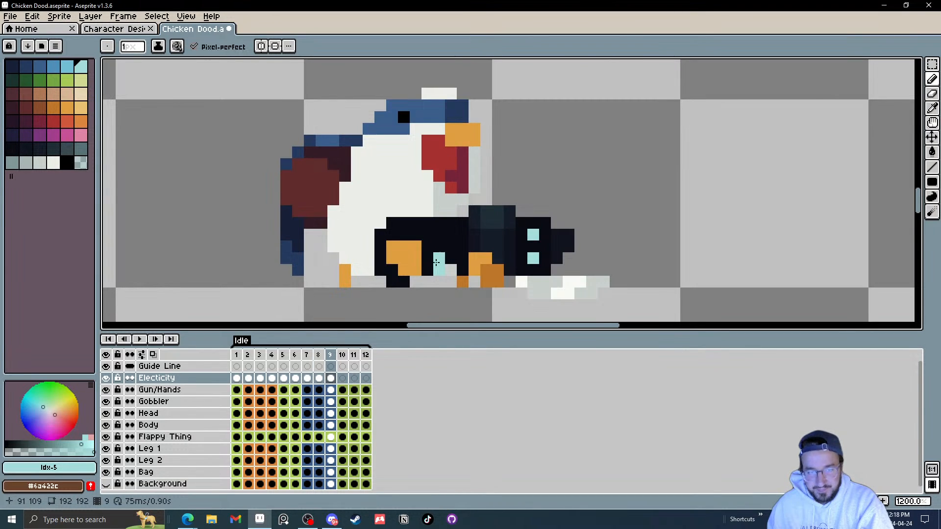
key("Right")
scroll(445, 274, "down", 1)
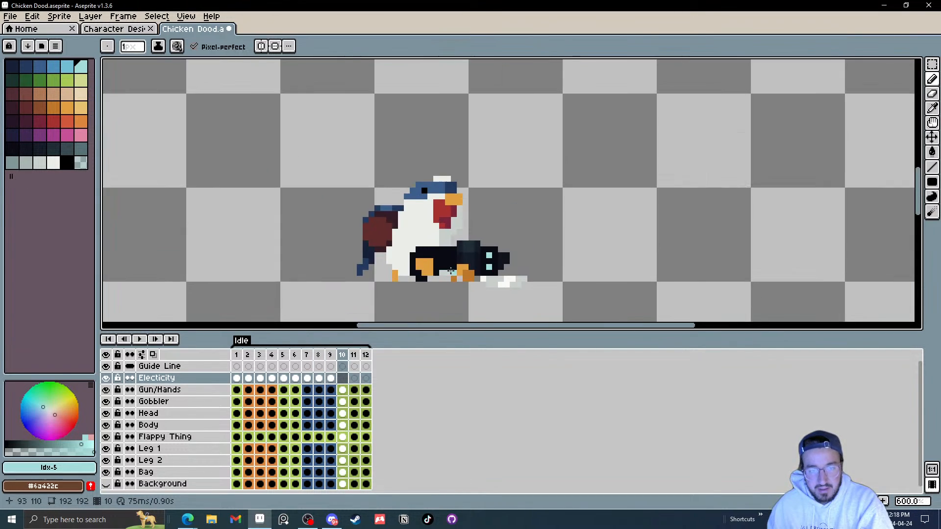
scroll(445, 275, "up", 1)
scroll(445, 274, "down", 1)
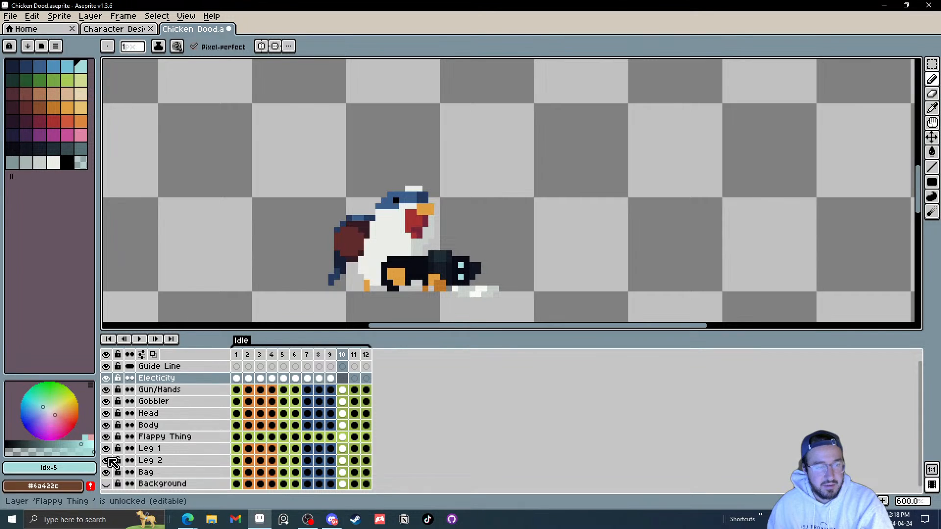
Step: Show the Background layer and play the animation to preview it
left_click(105, 484)
left_click(129, 339)
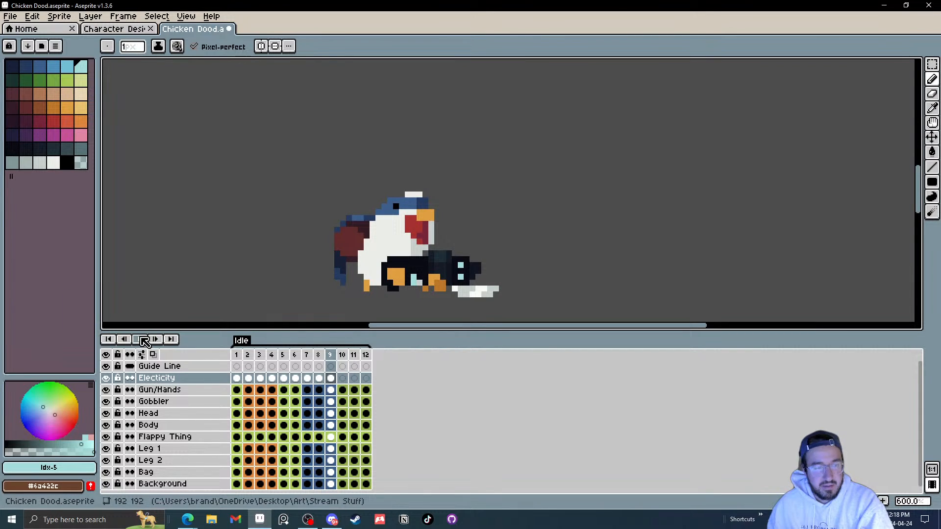
left_click(143, 339)
scroll(402, 250, "down", 4)
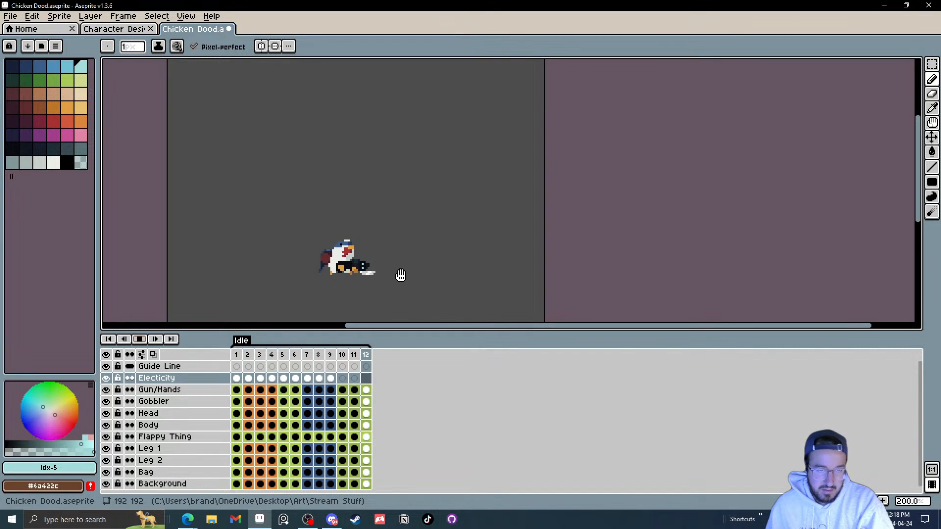
left_click_drag(400, 275, 498, 276)
scroll(497, 276, "up", 1)
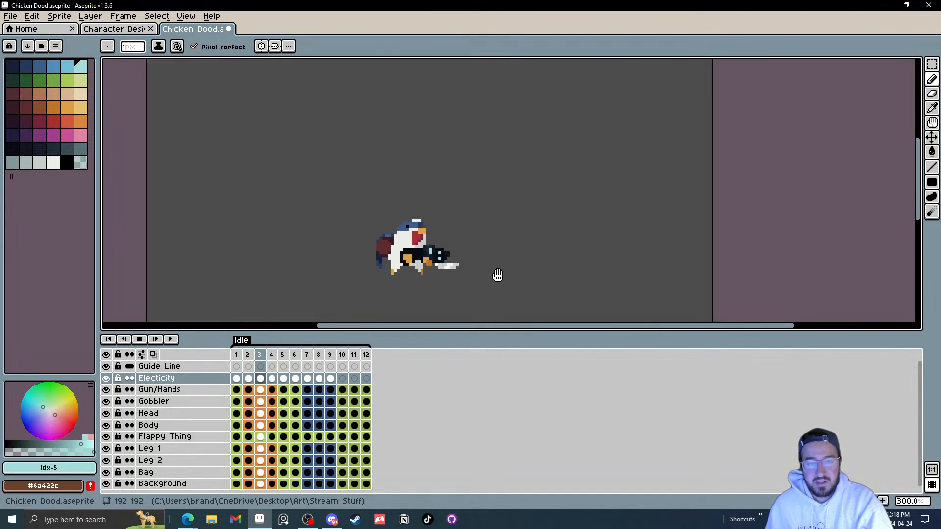
scroll(497, 275, "up", 1)
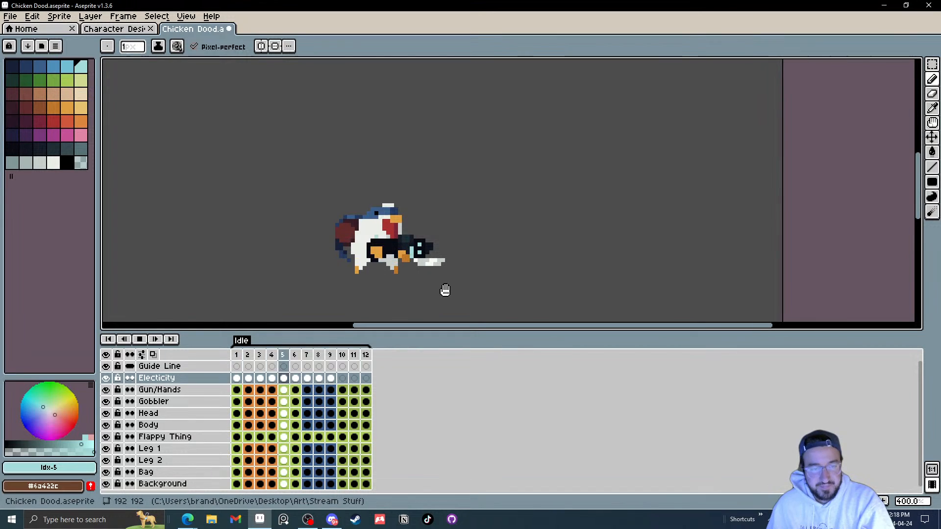
left_click(137, 341)
Step: Delete the Electicity layer and play the animation again
left_click(183, 381)
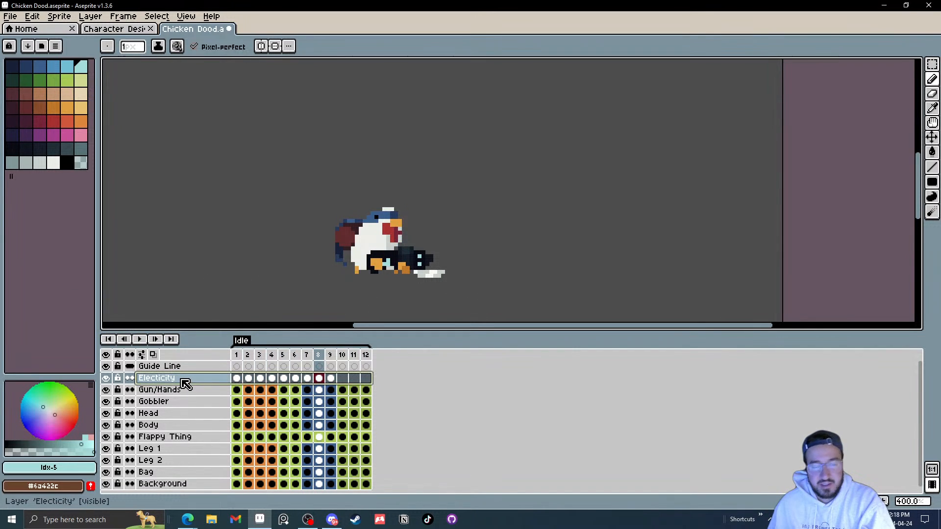
key("Delete")
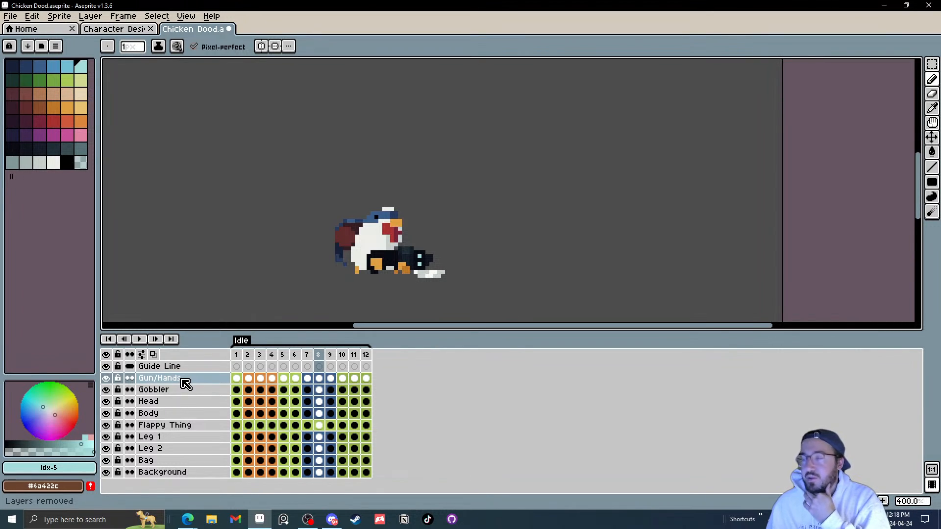
left_click(139, 340)
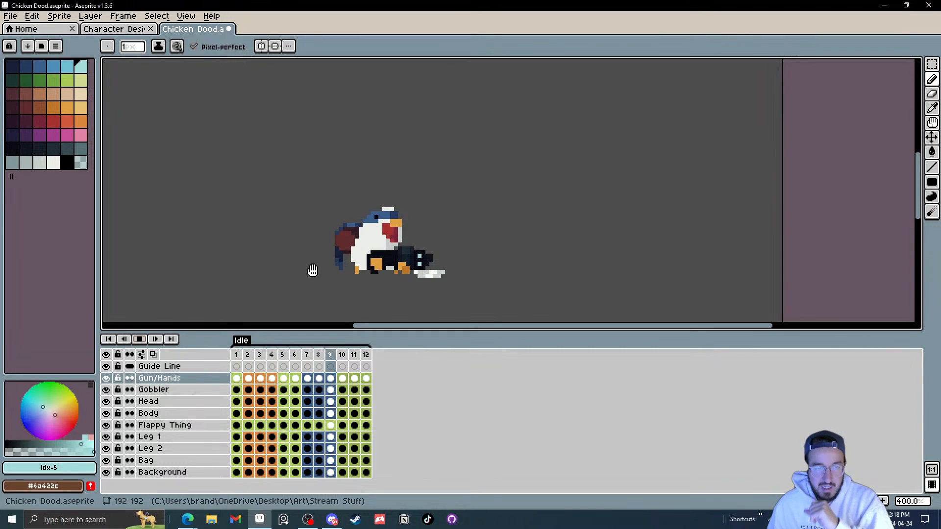
Step: Stop playback, select the Flappy Thing layer and step through the frames to examine the tail
scroll(323, 265, "up", 5)
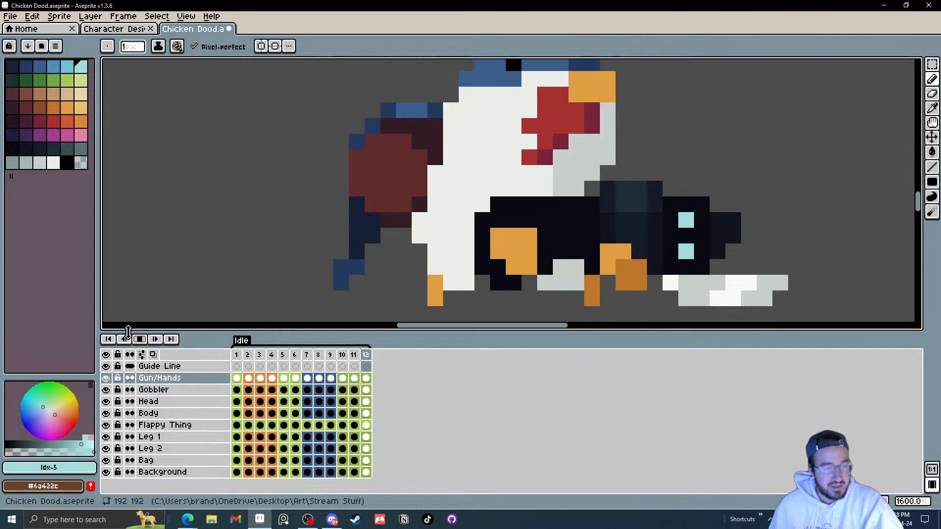
left_click(140, 339)
left_click(185, 426)
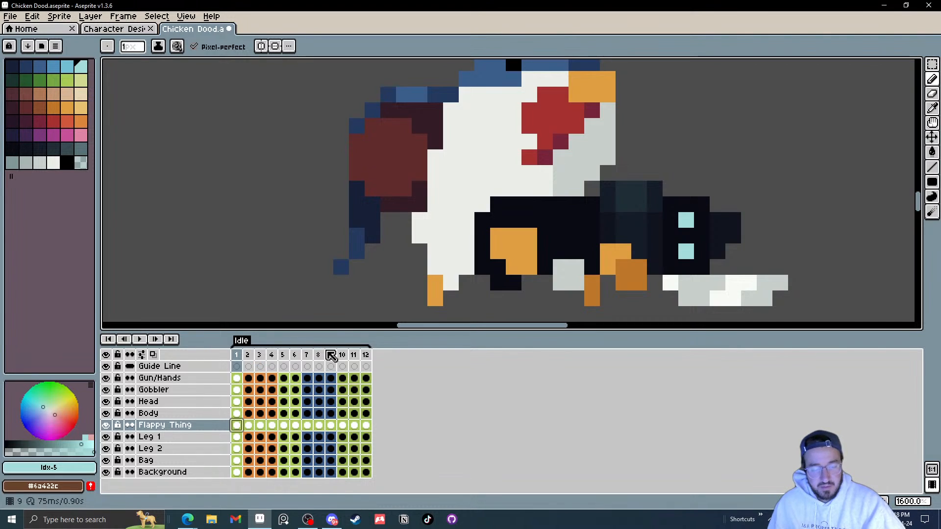
left_click(334, 298)
key("Right")
key("Right")
key("Right")
key("Right")
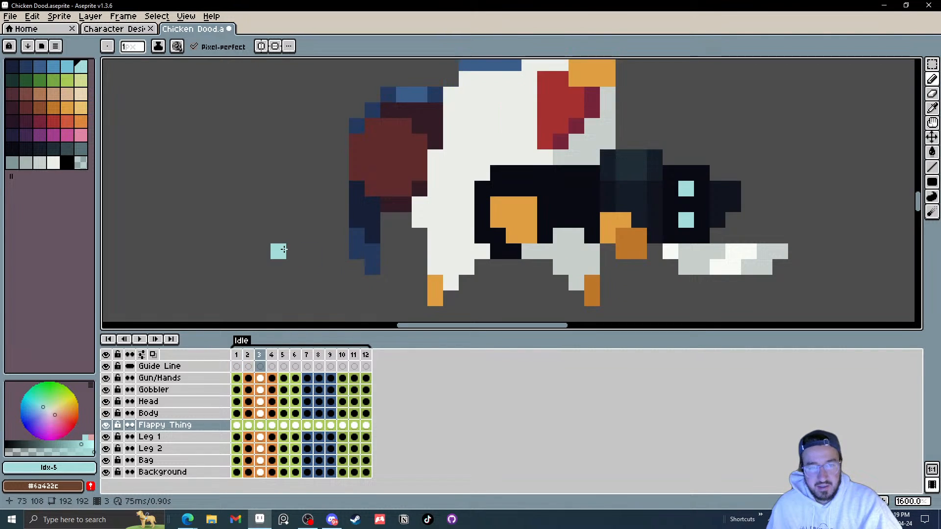
key("Right")
key("Right")
key("Right")
key("Right")
key("Right")
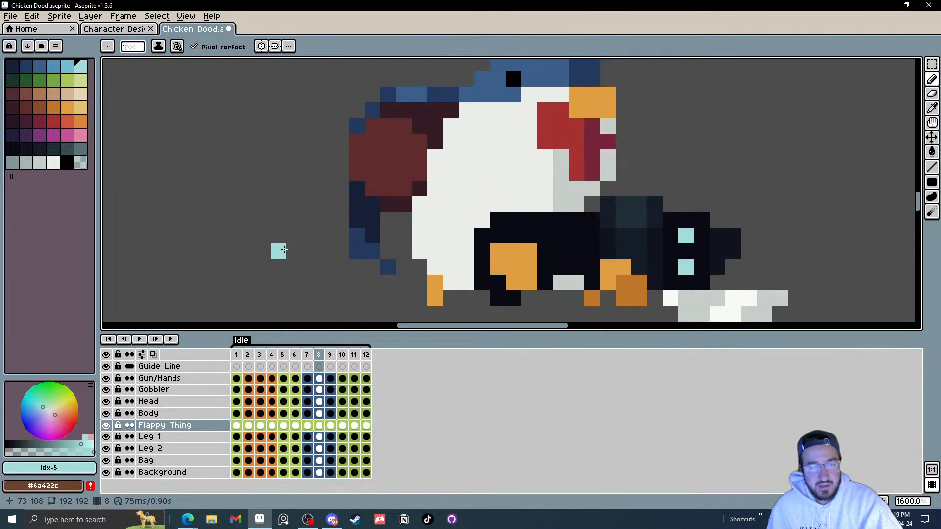
key("Left")
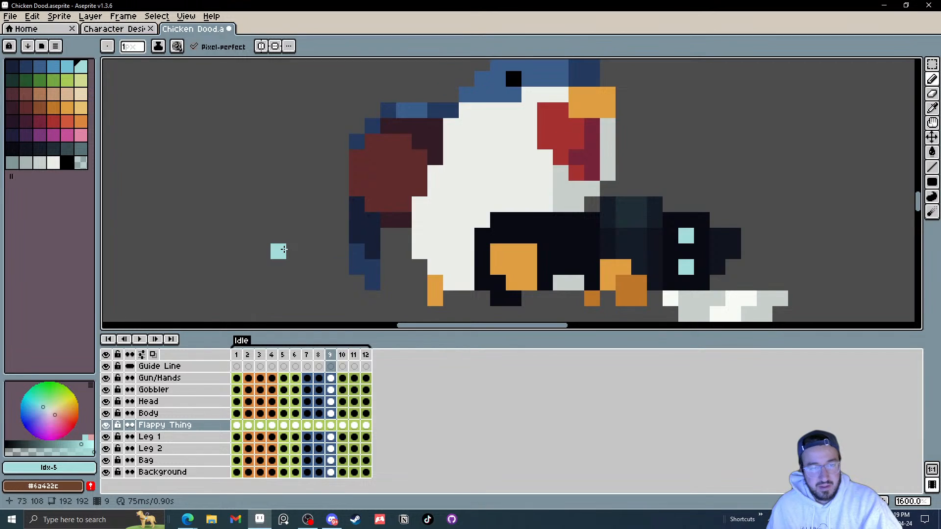
key("Right")
key("Left")
key("Right")
key("Right")
key("Left")
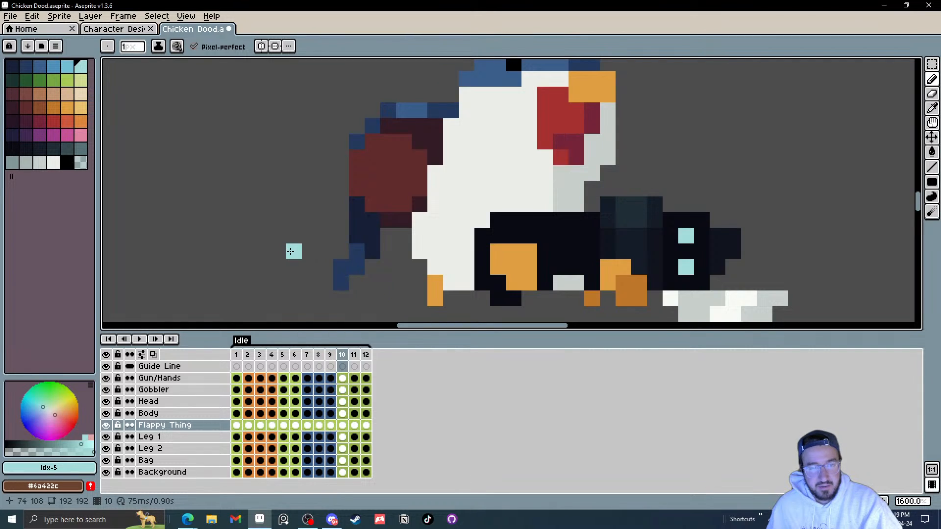
key("Left")
key("Right")
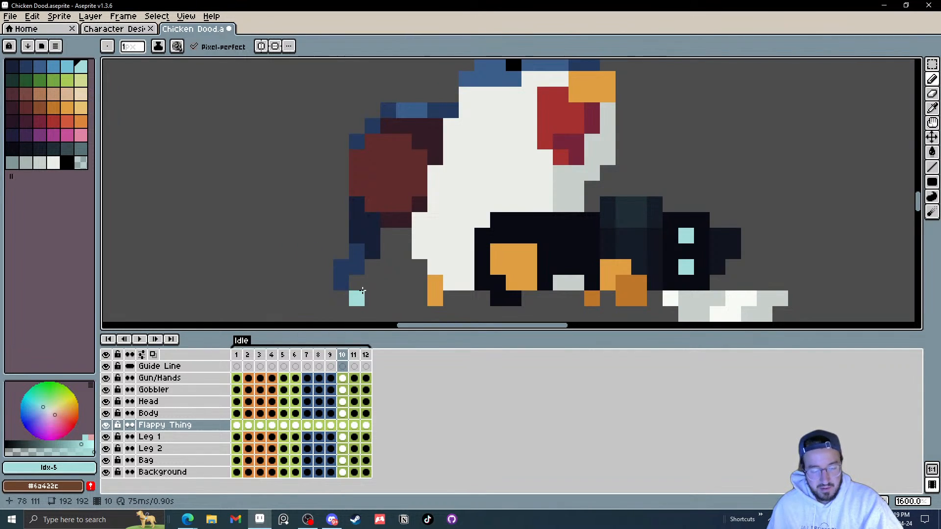
Step: Hide the Background layer and reposition the tail-tip pixels in the last frames of the Flappy Thing layer
left_click(106, 472)
left_click_drag(329, 240, 311, 197)
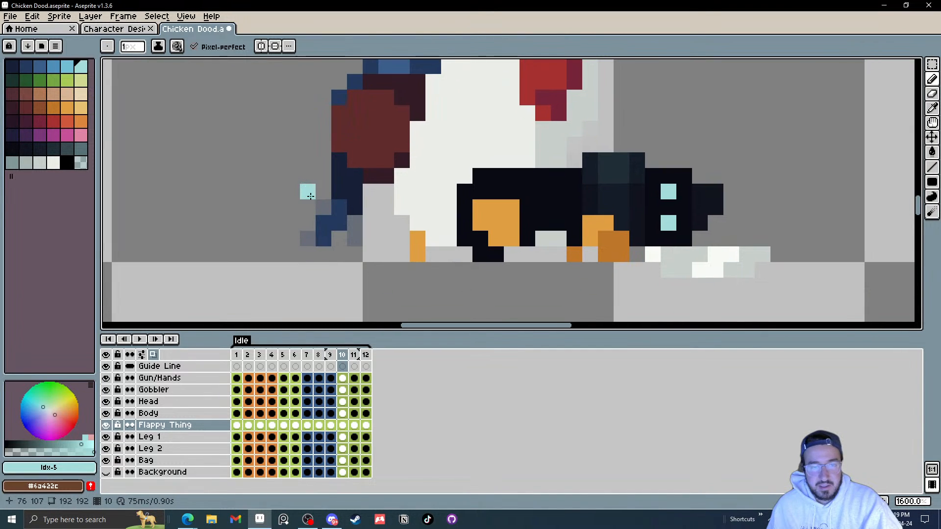
key("m")
left_click_drag(355, 255, 309, 236)
key("ctrl+d")
key("period")
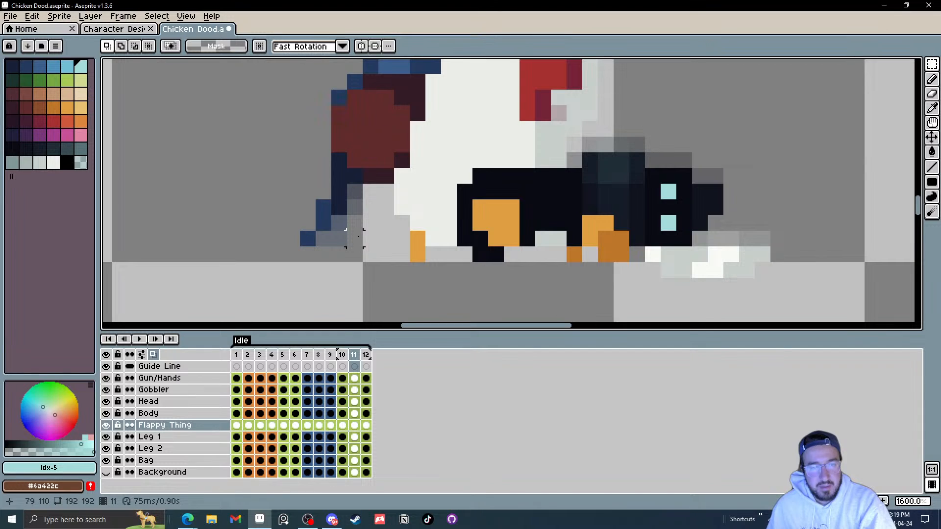
key("period")
left_click_drag(356, 245, 295, 244)
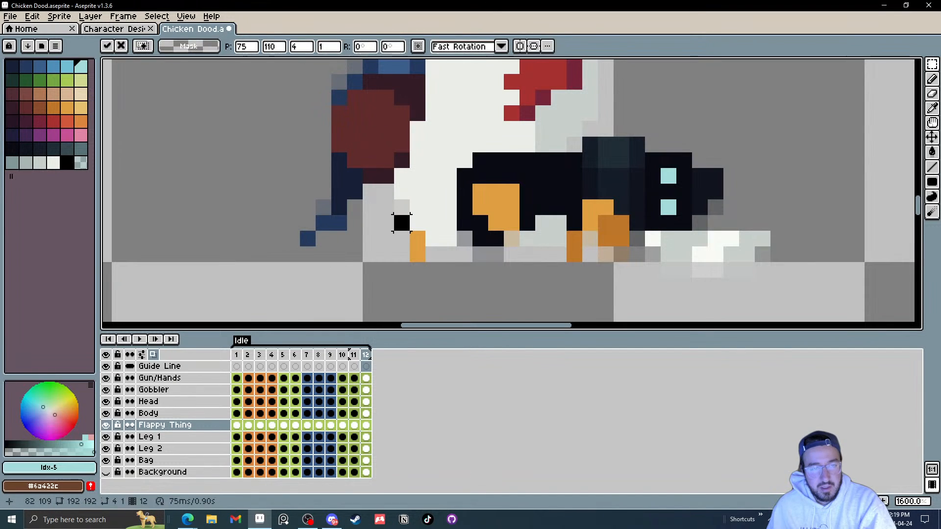
key("ctrl+d")
key("period")
key("comma")
left_click_drag(346, 231, 378, 215)
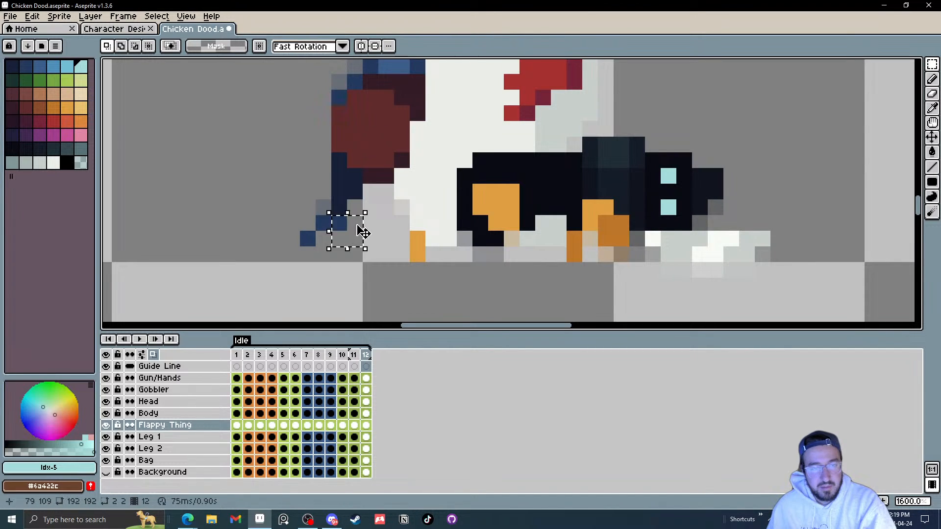
key("Left")
key("ctrl+d")
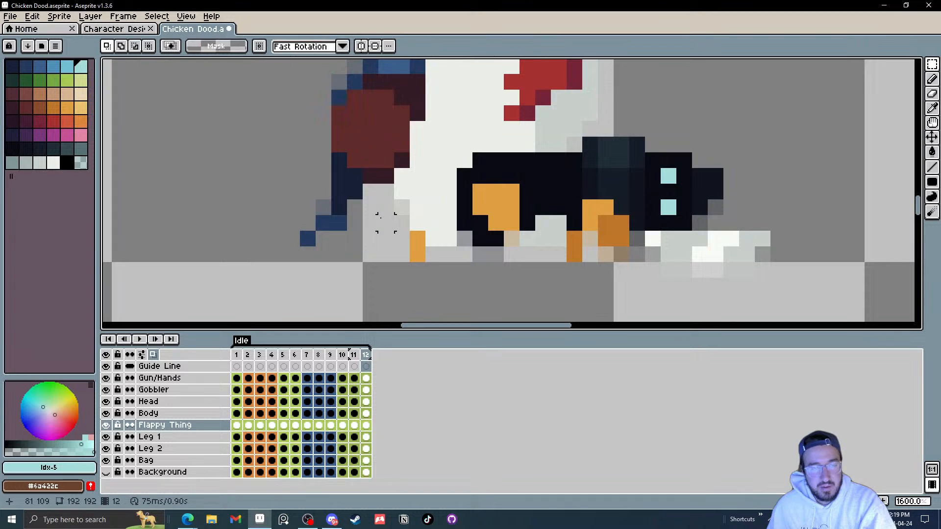
Step: Step back and forth through all frames to check the repositioned tail tip
key("period")
key("period")
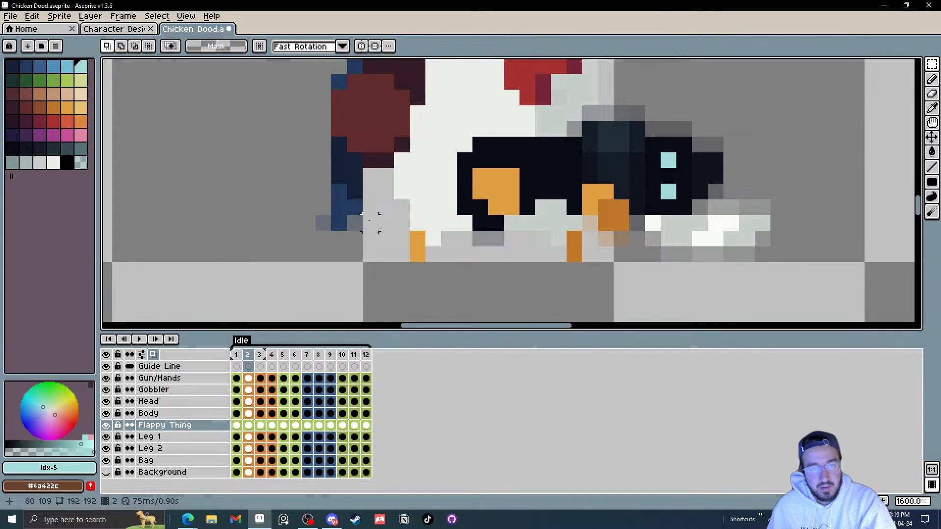
key("period")
key("period")
key("period")
key("period")
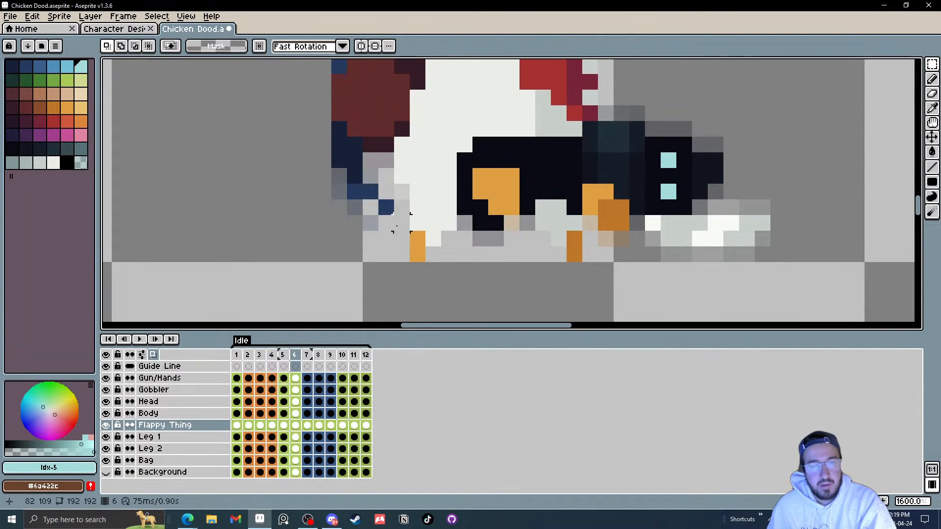
key("period")
key("period")
key("period")
key("period")
key("period")
key("period")
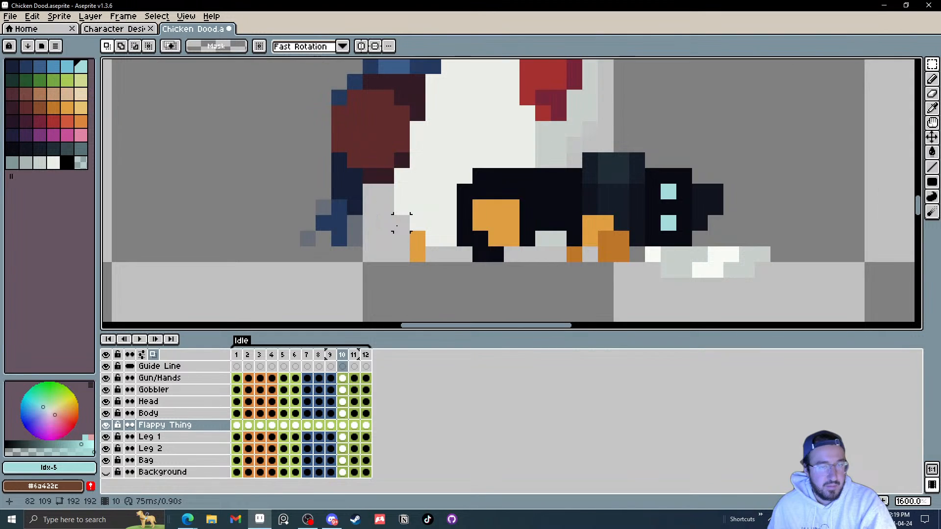
key("comma")
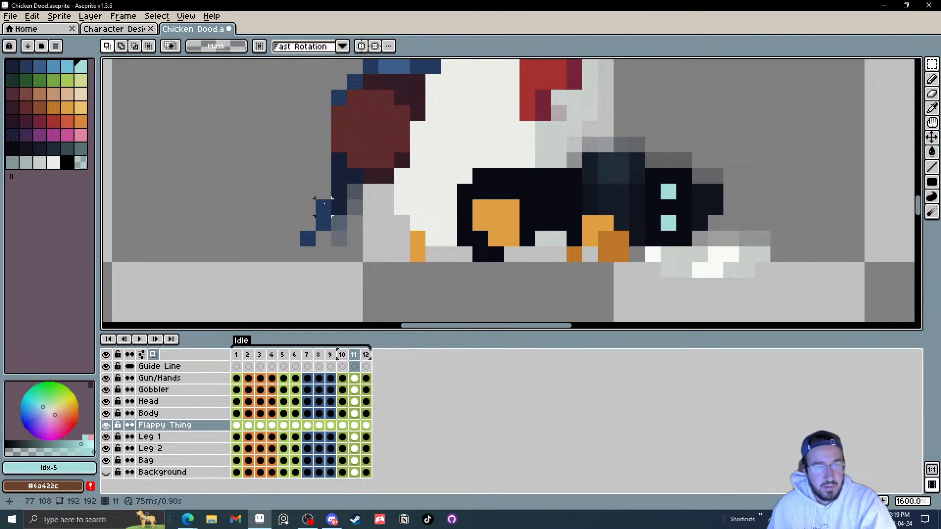
key("period")
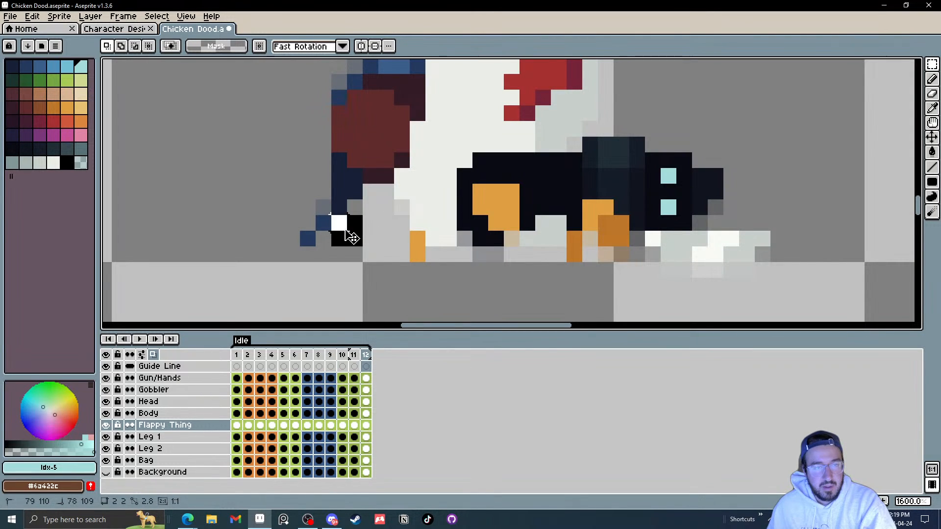
Step: Nudge the tail-tip pixels in frame 12 up and left and commit the move
left_click_drag(345, 231, 331, 215)
left_click(386, 223)
key("period")
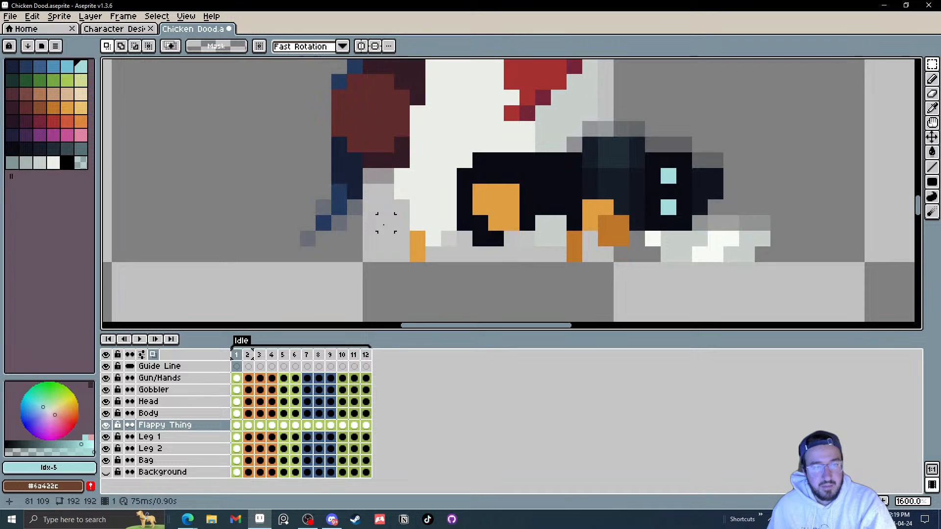
key("period")
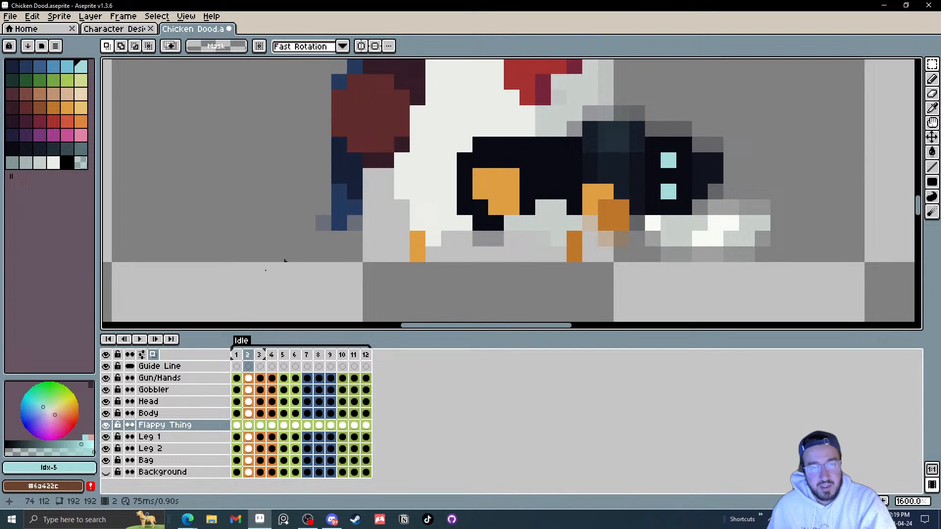
Step: Play the animation from frame 1 to preview the tail motion
left_click(139, 339)
scroll(490, 211, "down", 6)
scroll(490, 218, "down", 1)
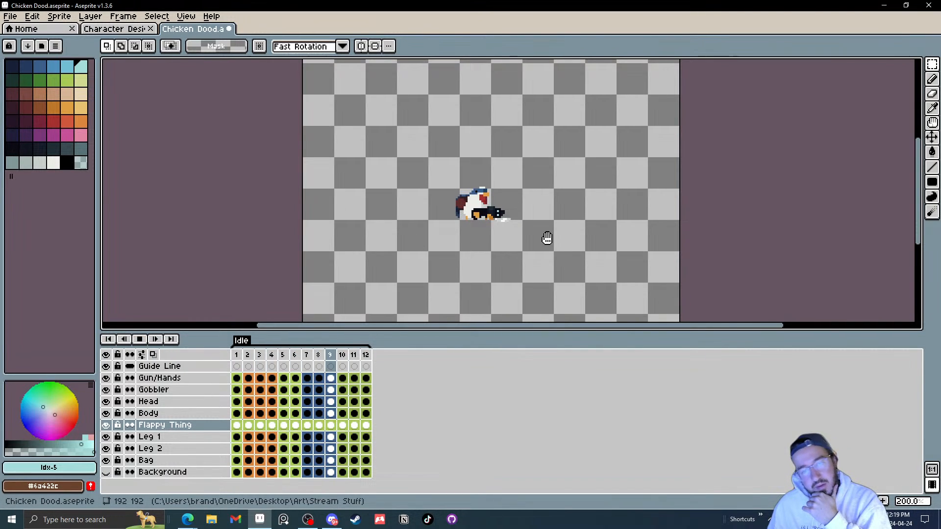
scroll(490, 221, "up", 5)
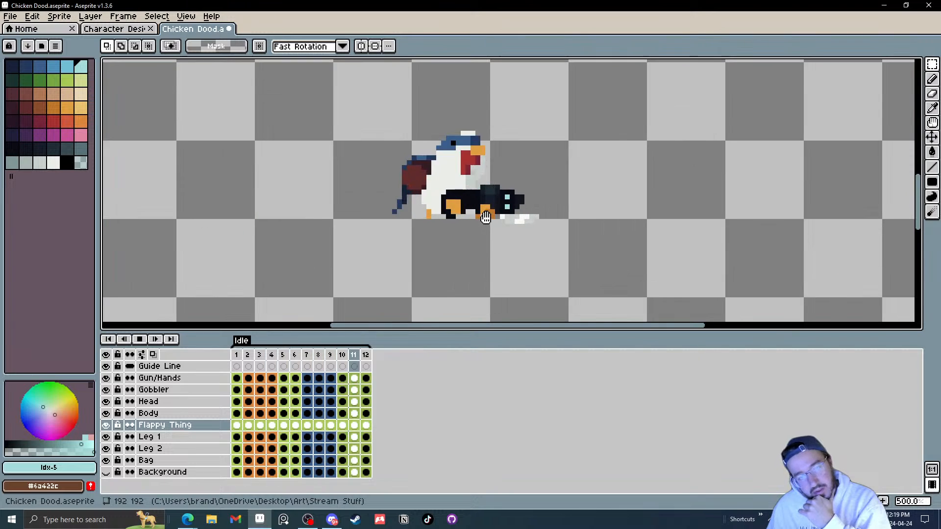
left_click(145, 342)
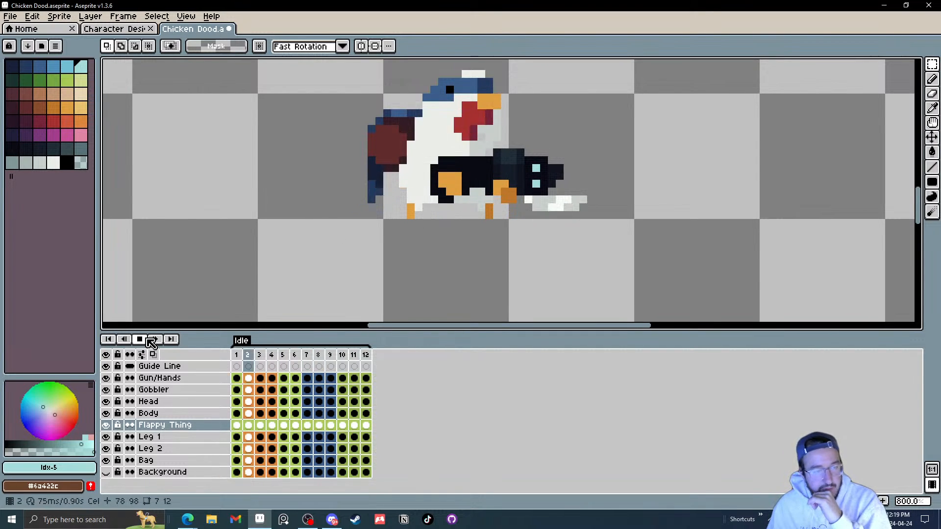
left_click(237, 425)
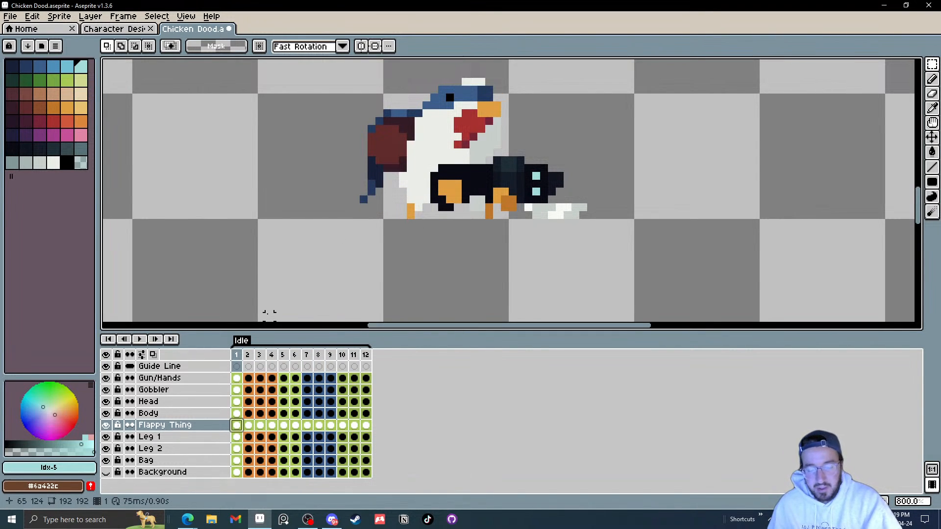
key("Return")
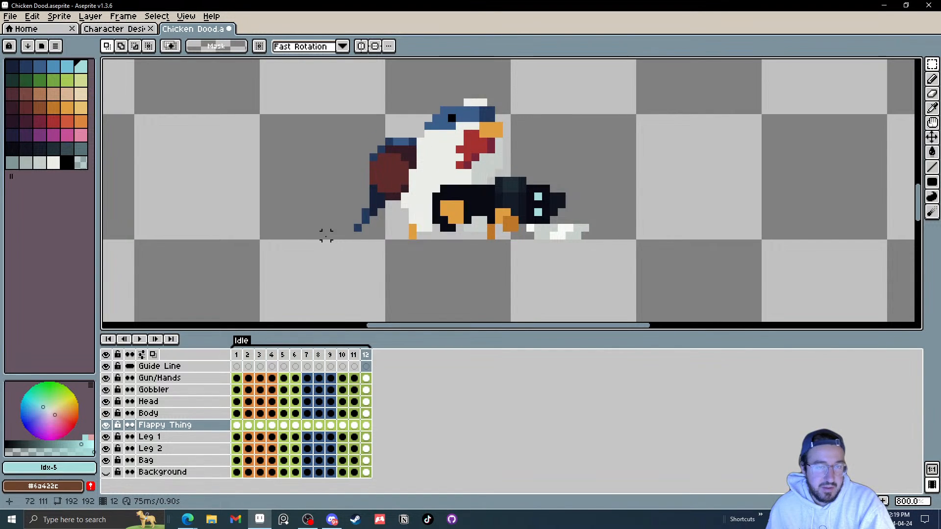
scroll(333, 235, "up", 4)
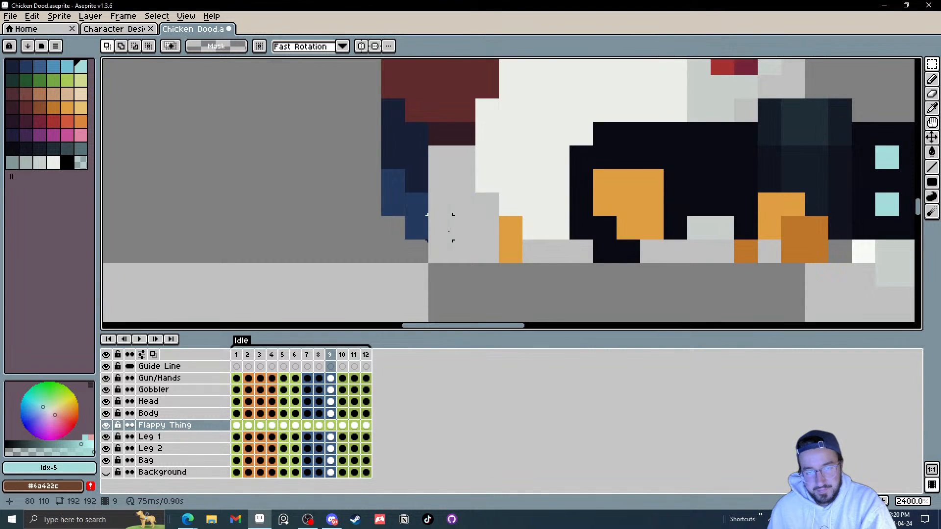
Step: Try moving the tail-tip pixels in frame 10 farther out, then undo the move
key("Left")
key("Right")
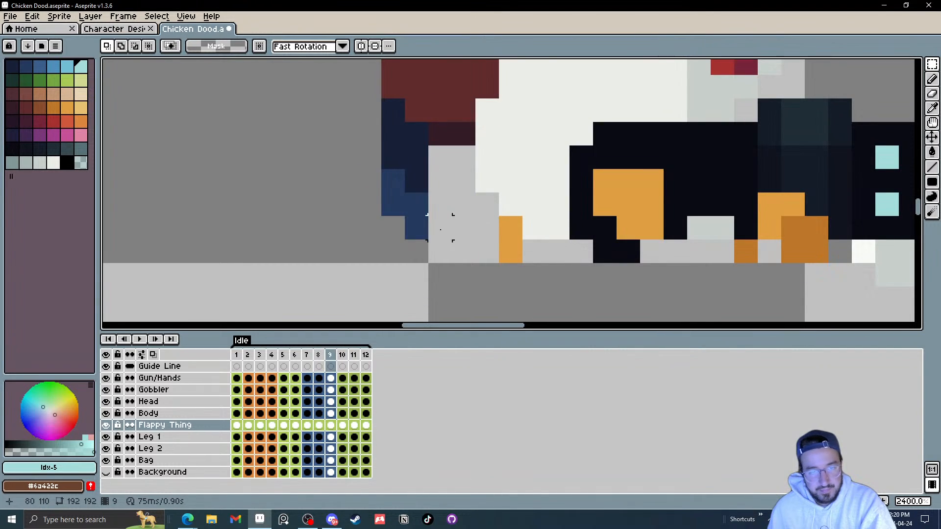
key("Left")
key("Right")
key("Right")
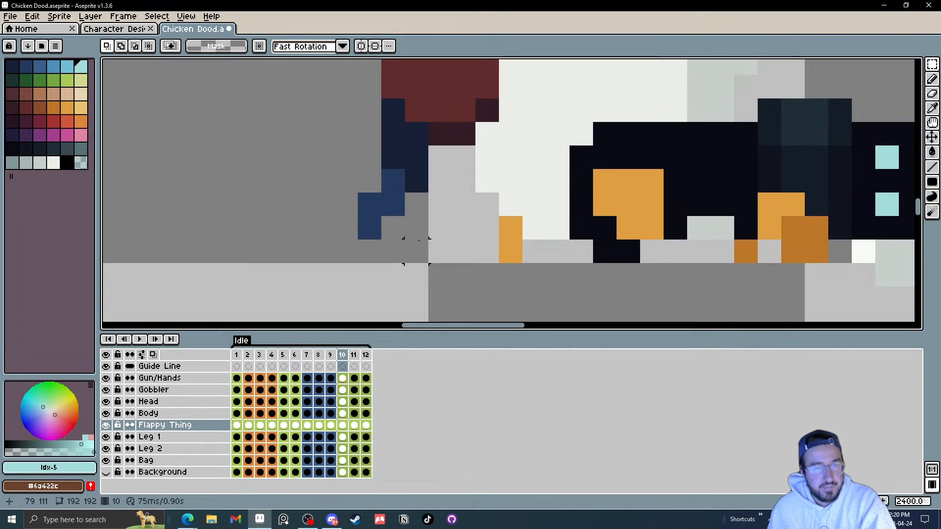
left_click_drag(419, 250, 348, 227)
left_click(463, 204)
left_click(346, 205)
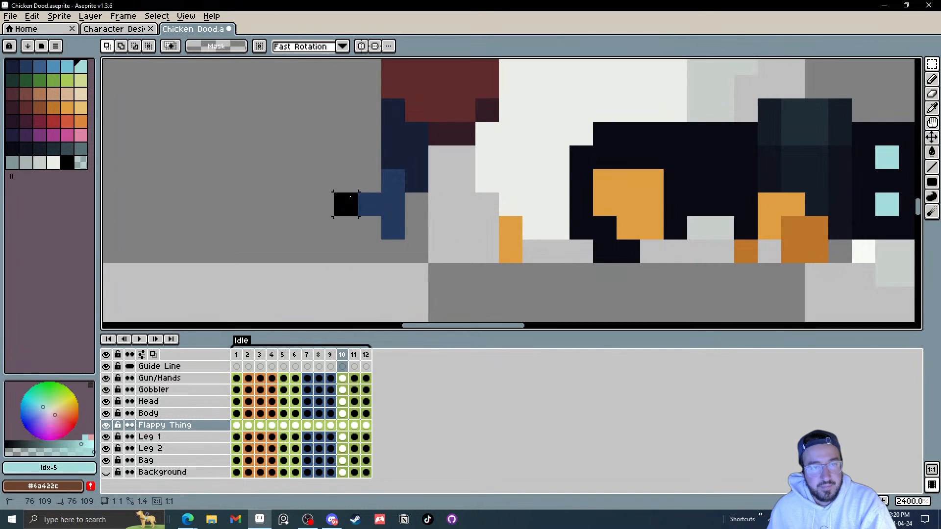
key("ctrl+z")
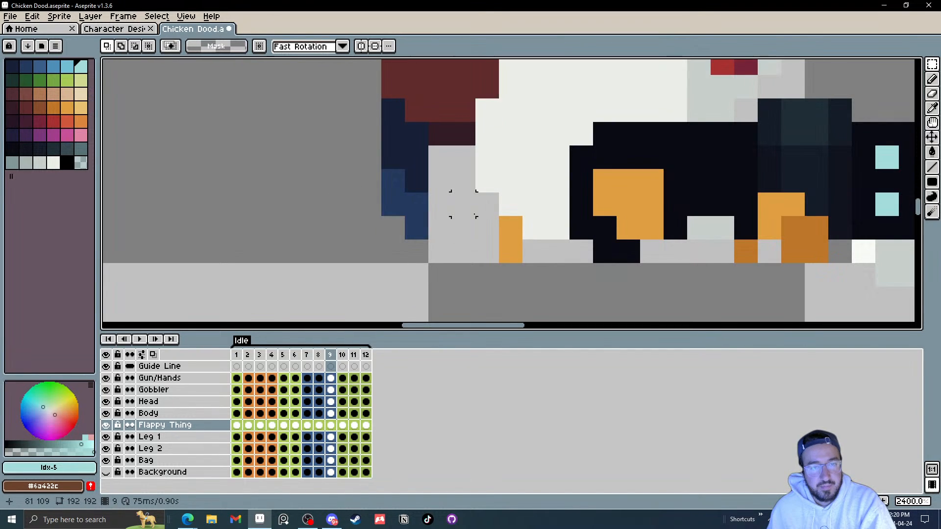
Step: Play the animation again and step through the final frames to review the tail
key("period")
key("period")
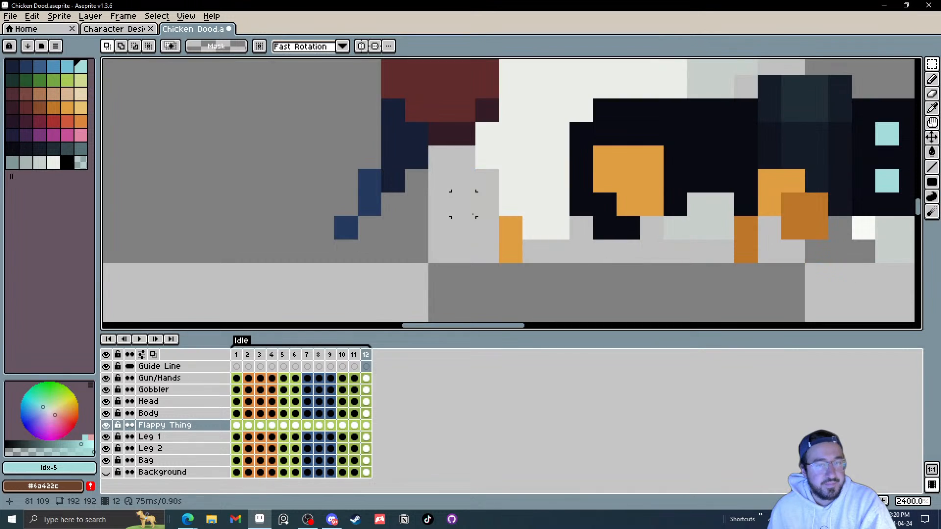
key("period")
scroll(464, 211, "down", 5)
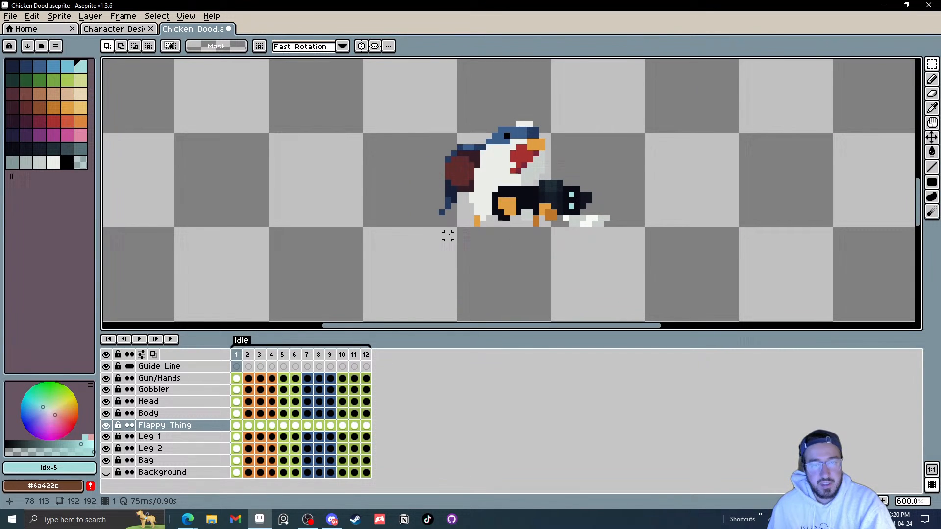
left_click(139, 339)
scroll(541, 210, "down", 2)
scroll(541, 210, "down", 1)
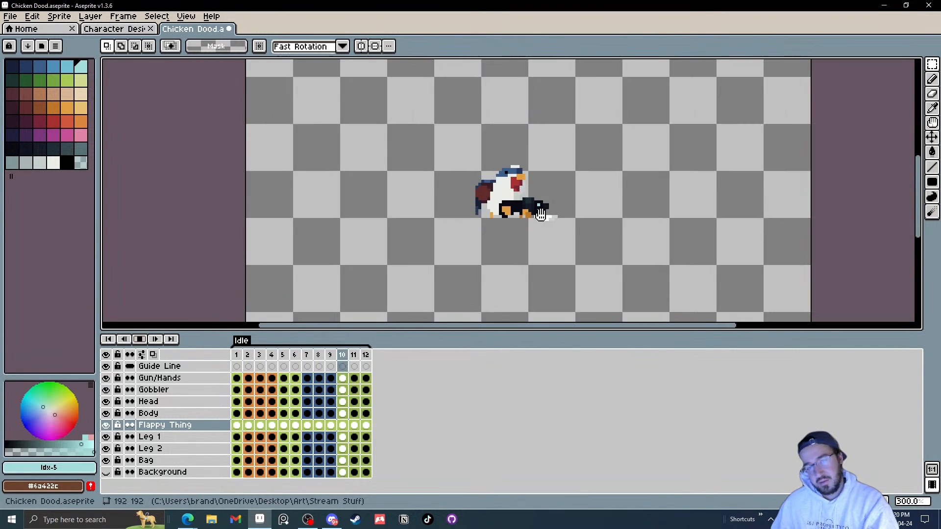
scroll(492, 220, "up", 1)
scroll(491, 211, "up", 3)
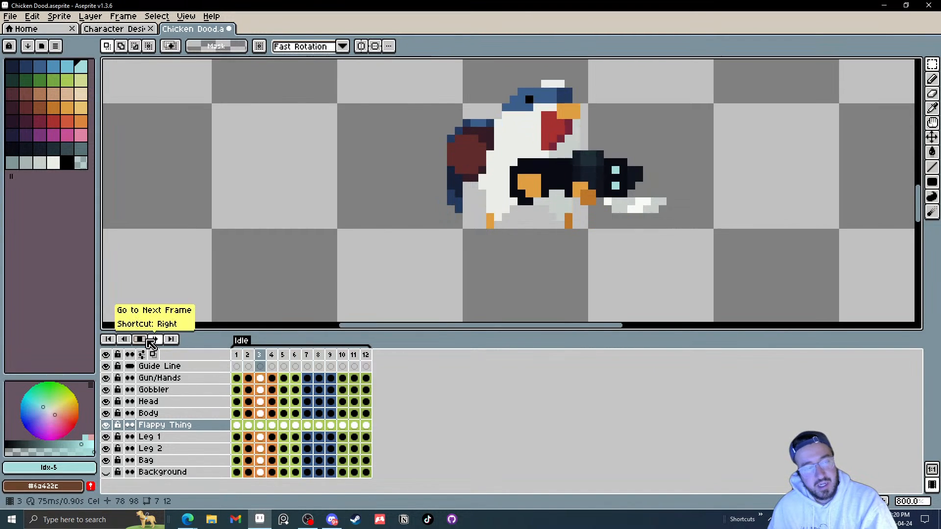
left_click(142, 340)
key("Right")
key("Right")
key("Right")
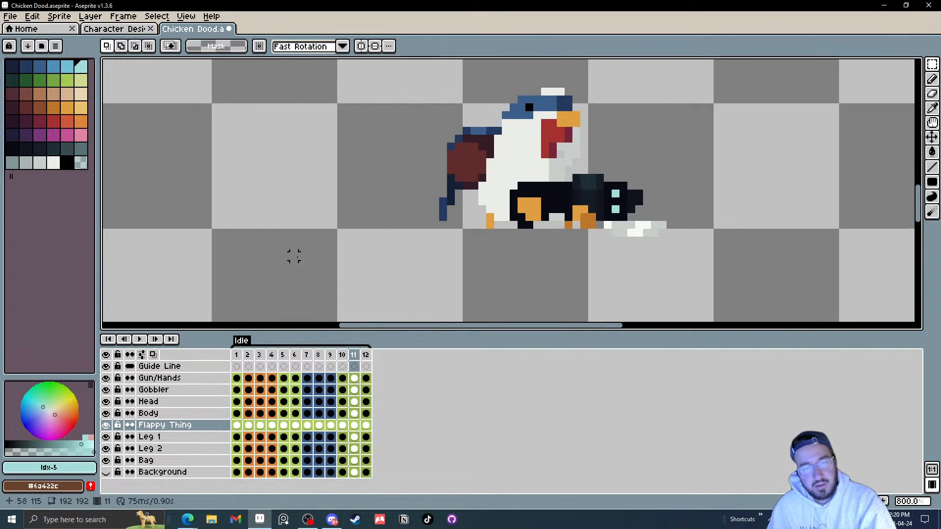
scroll(447, 207, "up", 3)
key("Left")
key("Right")
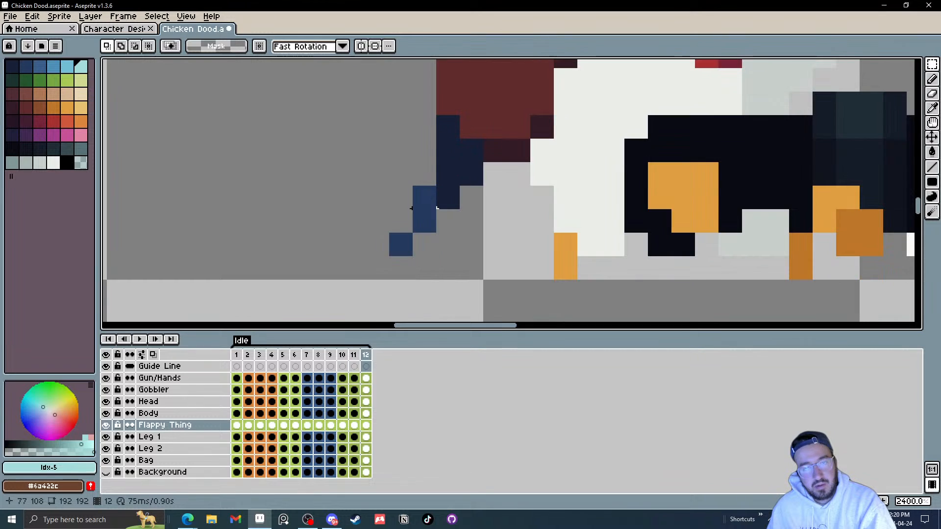
Step: Move the lowest tail-tip pixel in frame 12 up one pixel, commit it, and compare against frame 11
left_click(396, 239)
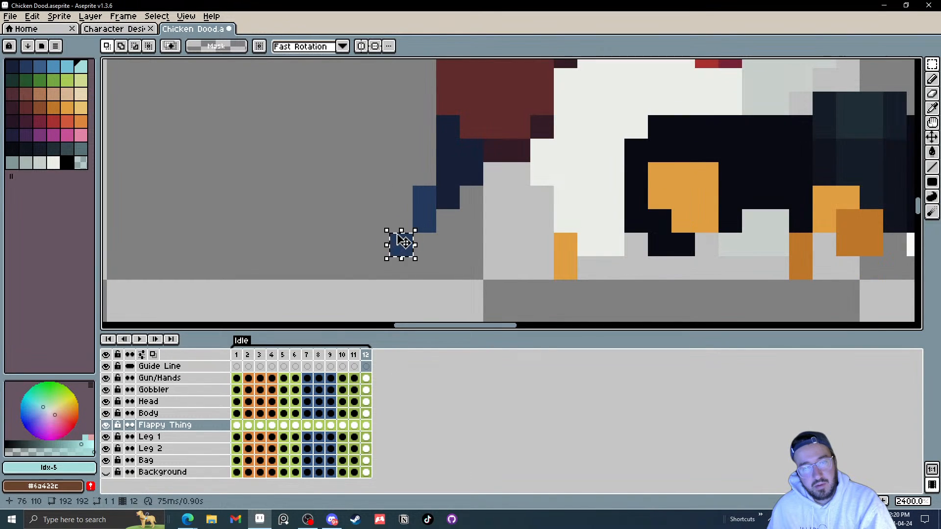
left_click_drag(403, 242, 403, 219)
left_click(471, 245)
key("Left")
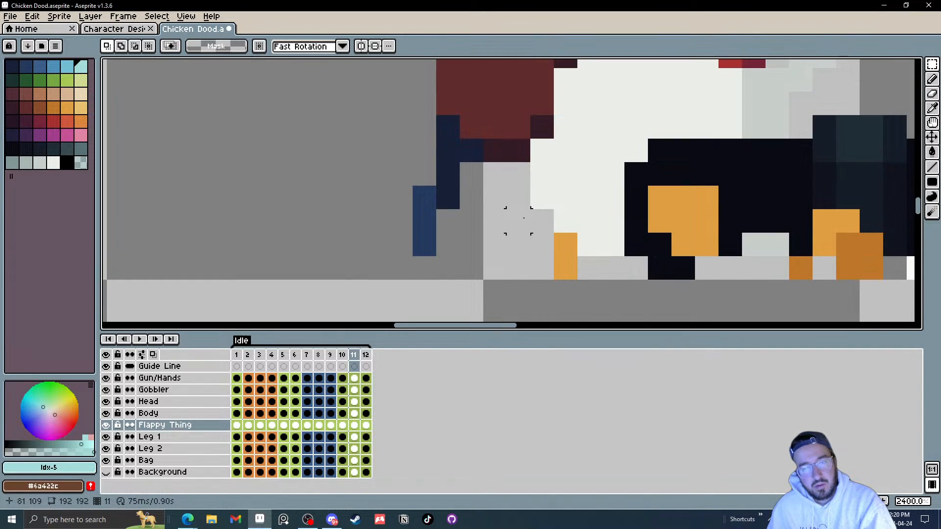
key("Right")
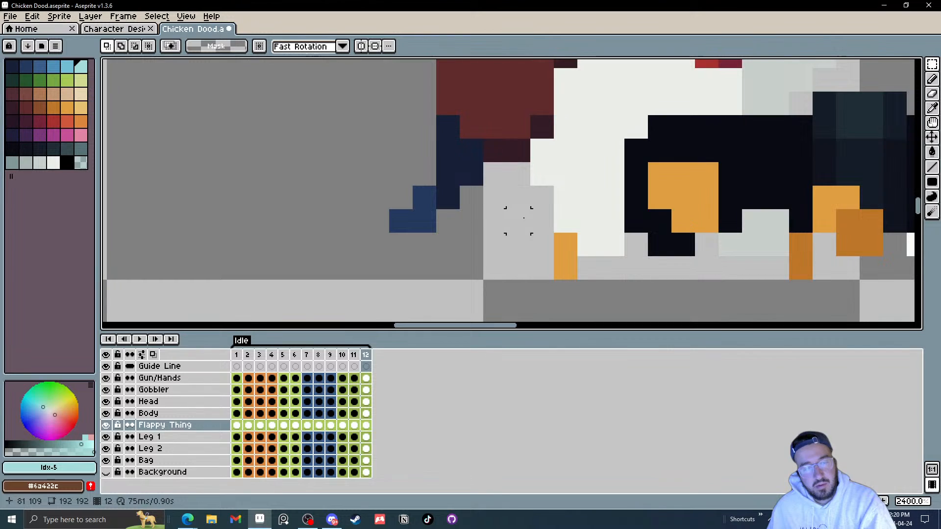
Step: Zoom out and play the animation to preview the tail motion
key("Right")
scroll(523, 217, "down", 5)
key("Right")
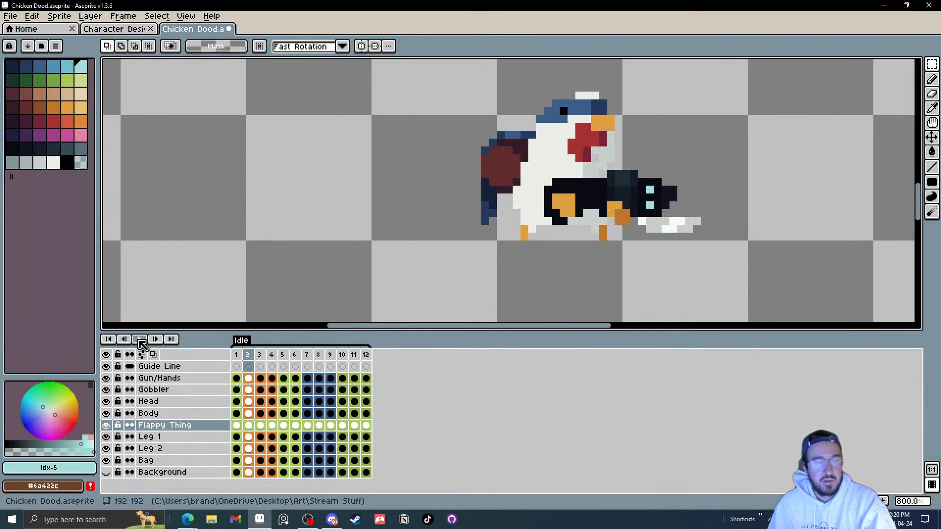
scroll(608, 185, "down", 3)
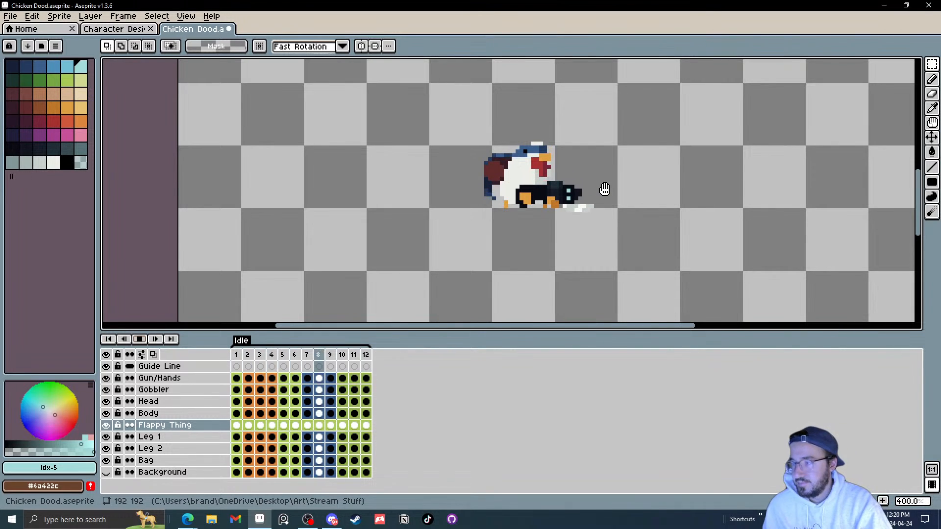
scroll(605, 189, "down", 2)
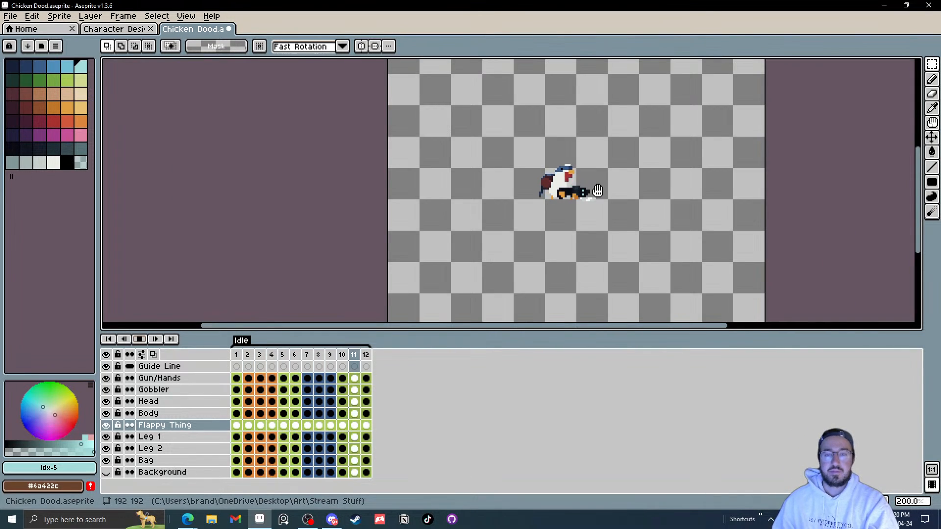
Step: Save the sprite and make the Background layer visible
left_click(10, 17)
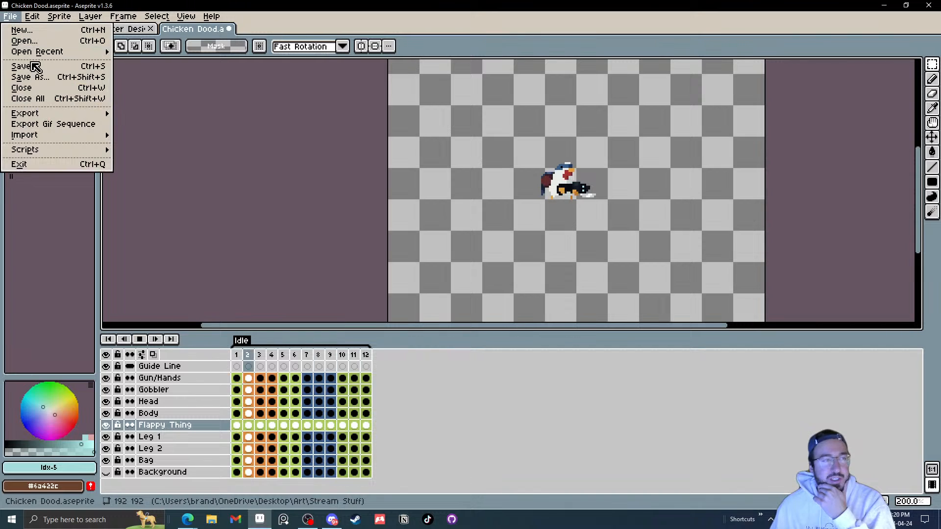
left_click(35, 66)
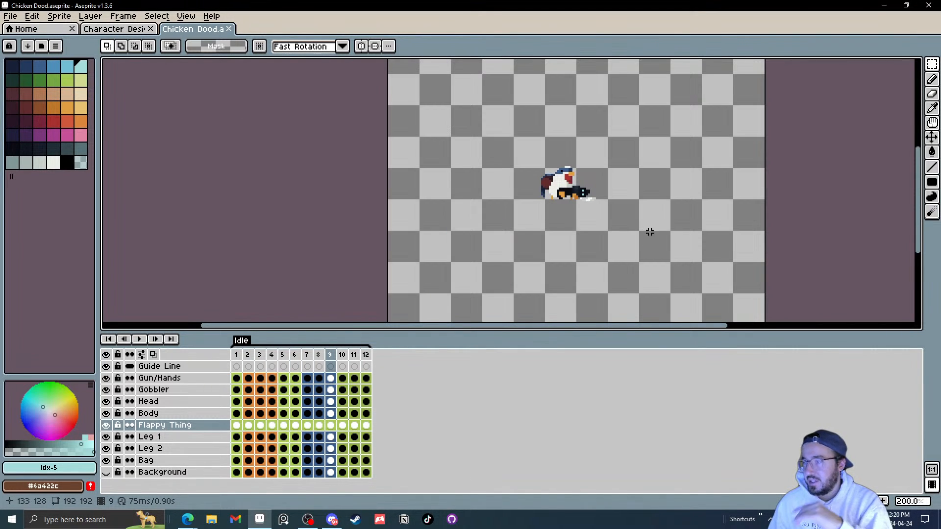
left_click_drag(650, 232, 564, 225)
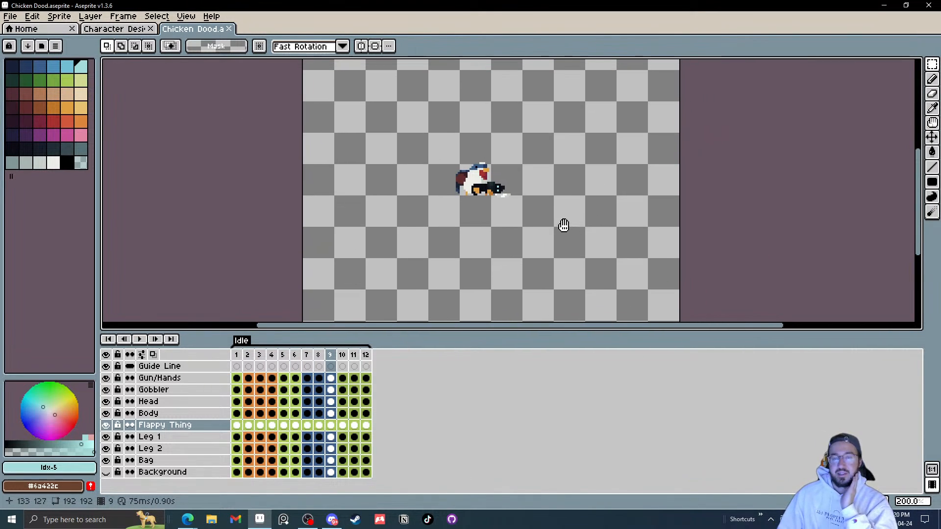
left_click(106, 472)
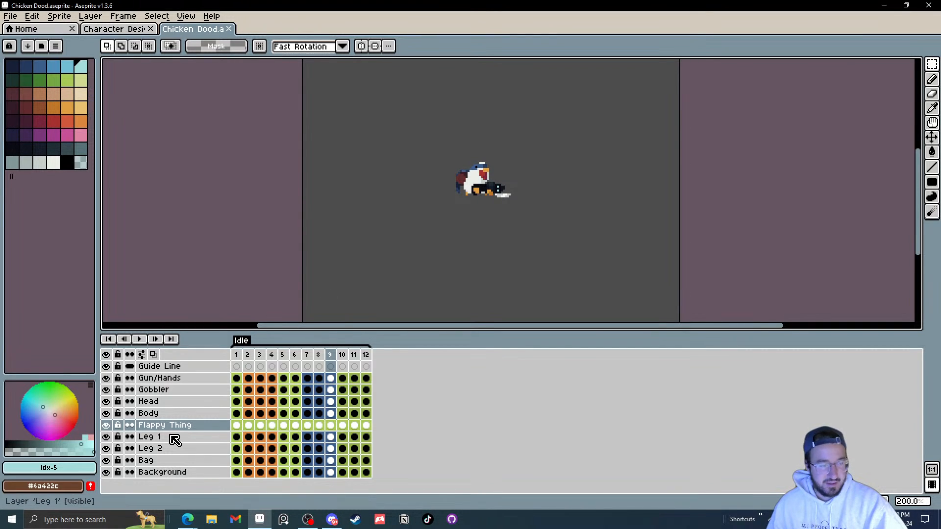
Step: Duplicate all the character layers and flatten the duplicates into a single layer
left_click_drag(151, 461, 149, 378)
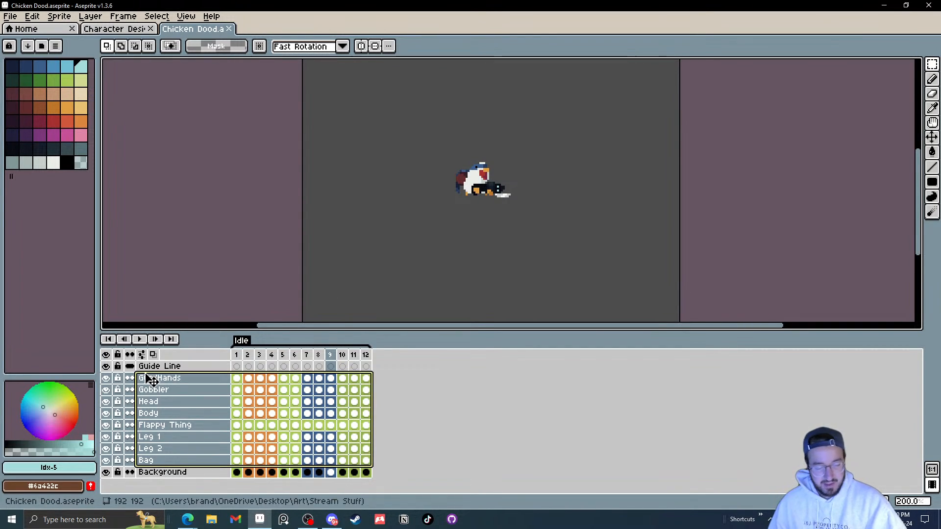
key("ctrl+v")
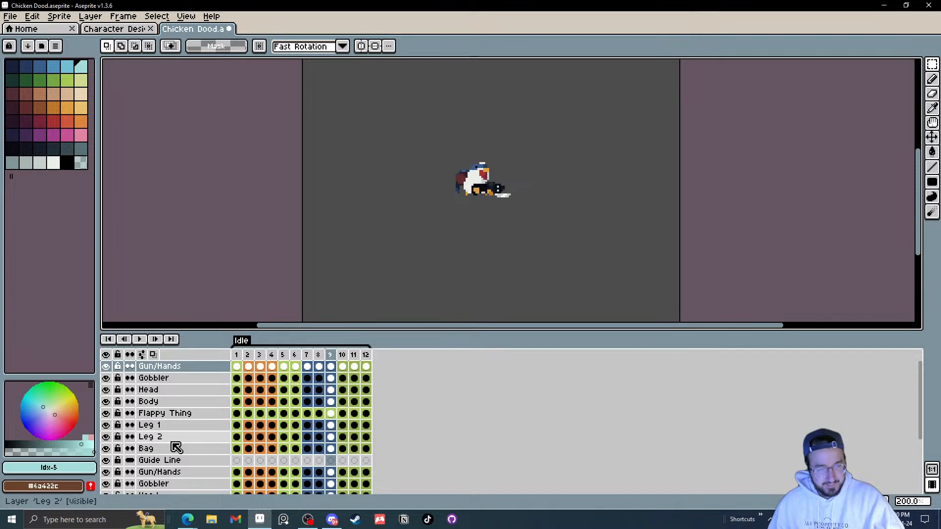
scroll(175, 446, "down", 3)
scroll(176, 448, "down", 3)
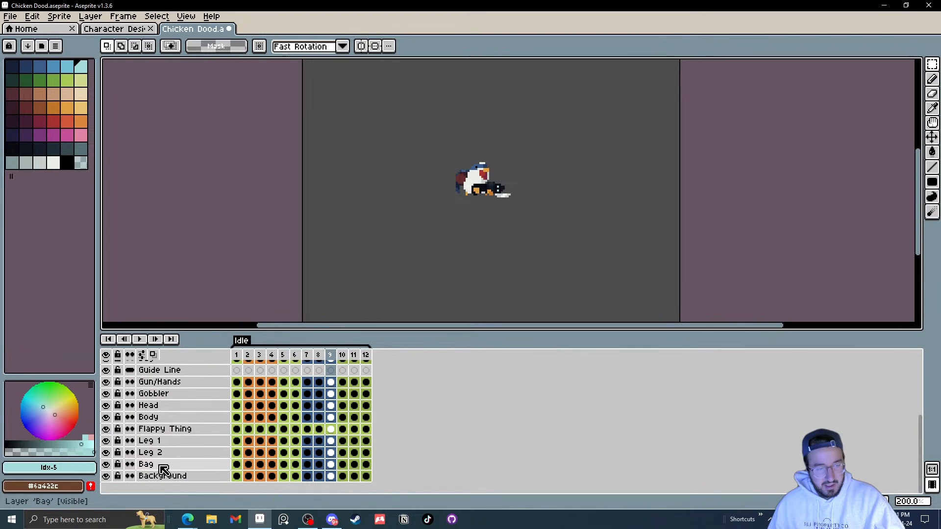
left_click_drag(160, 467, 157, 386)
right_click(160, 387)
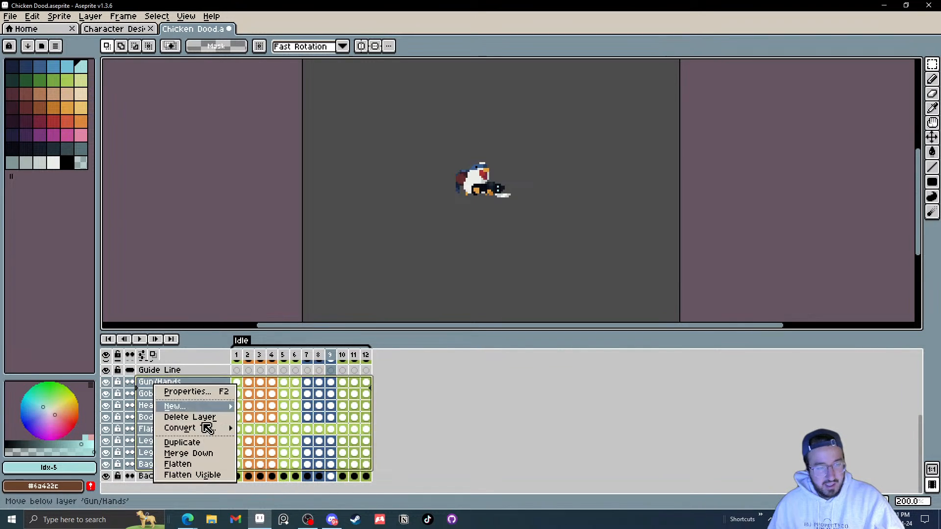
left_click(189, 462)
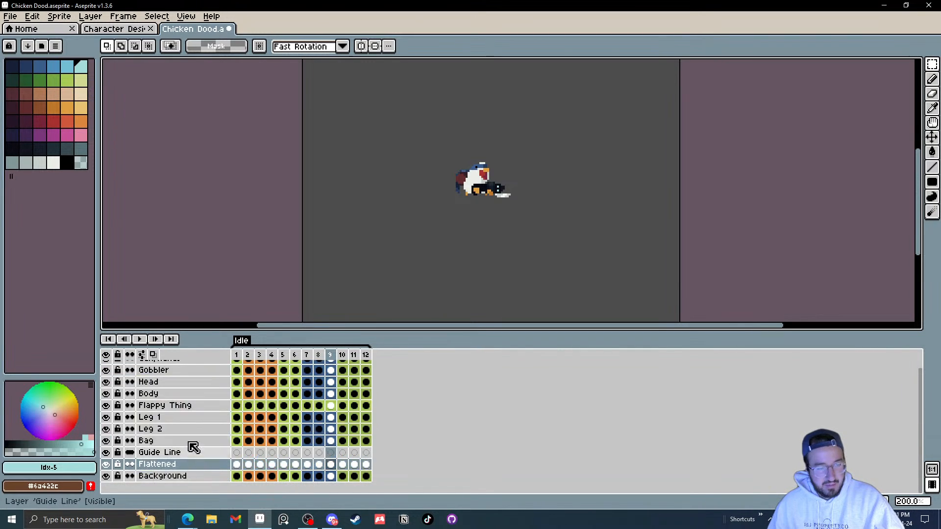
Step: Delete the duplicated Guide Line layer
left_click(165, 454)
scroll(180, 432, "up", 1)
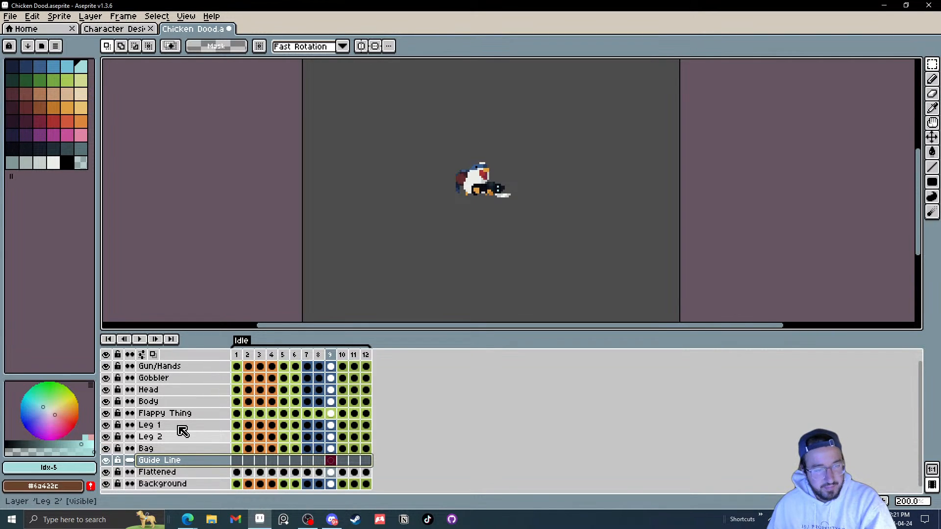
key("Delete")
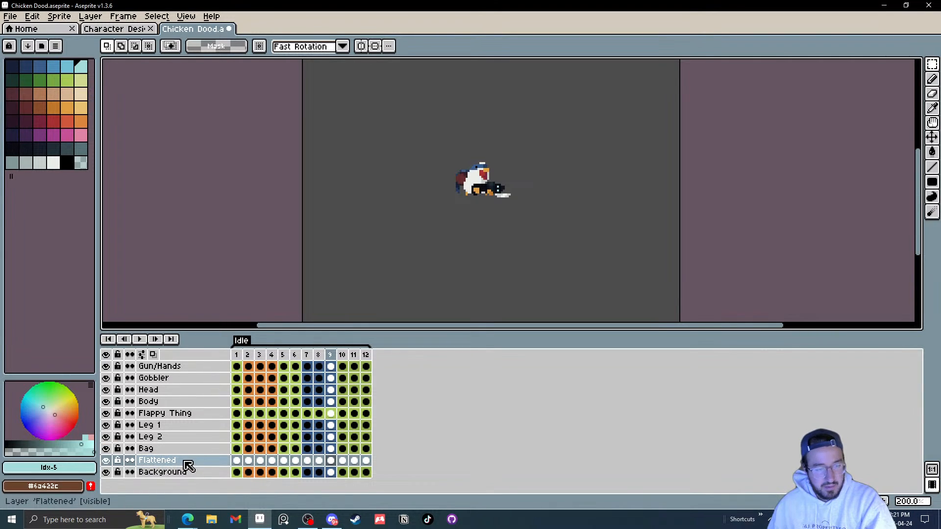
Step: Rename the flattened layer to Reflection and flip its contents vertically
double_click(186, 462)
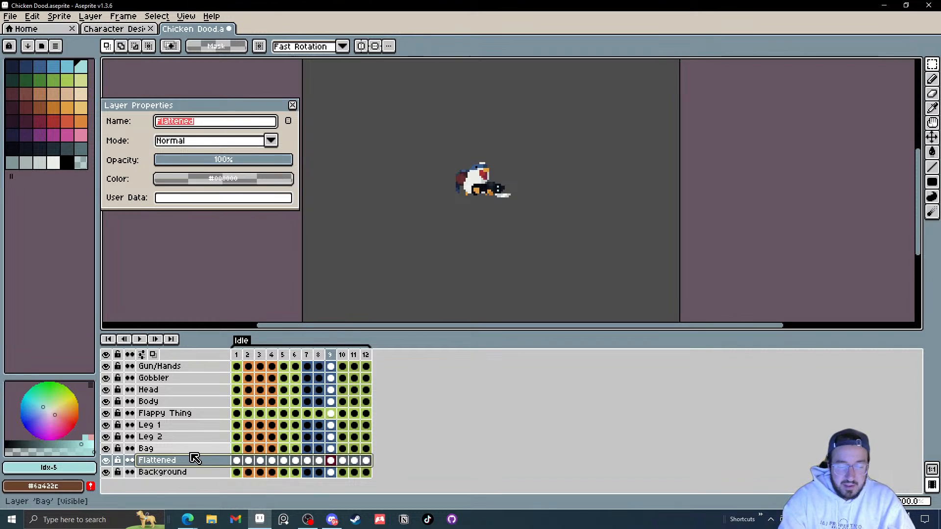
type("Reflection")
key("Return")
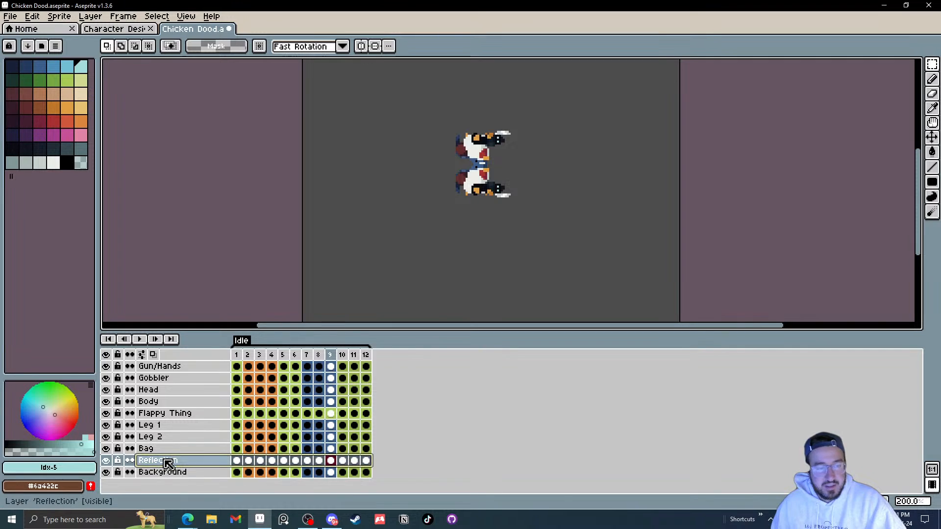
Step: Set the Reflection layer's opacity to 18%
double_click(170, 462)
left_click(192, 163)
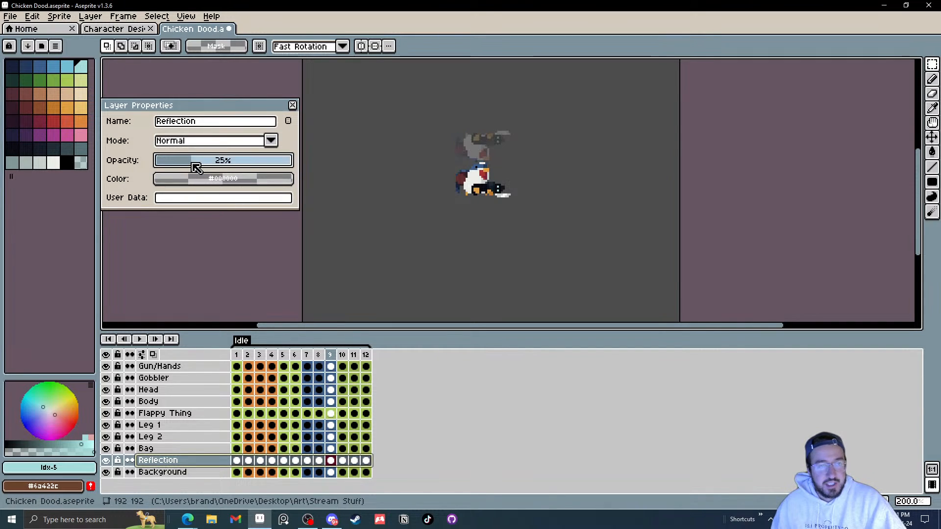
left_click(293, 106)
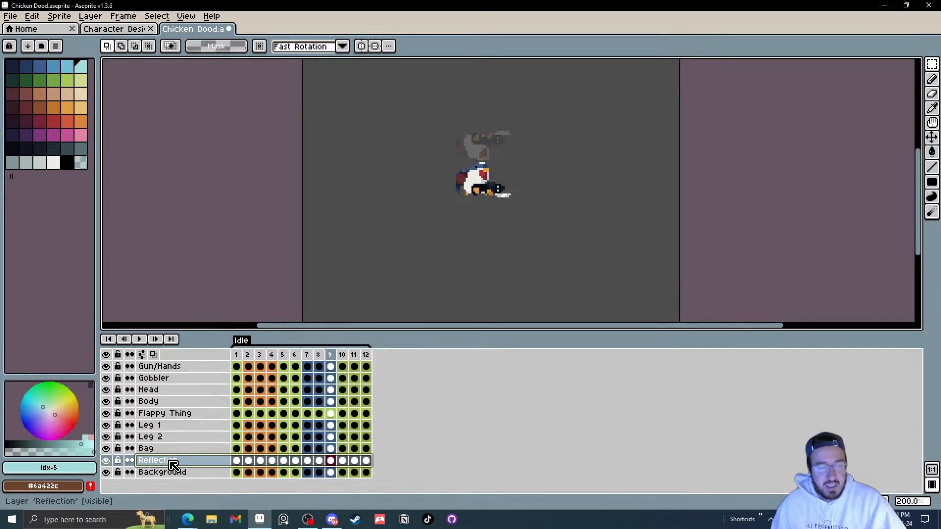
Step: Move the reflection down so it sits beneath the chicken's feet
key("v")
left_click_drag(479, 147, 465, 214)
scroll(483, 216, "up", 4)
scroll(531, 244, "down", 5)
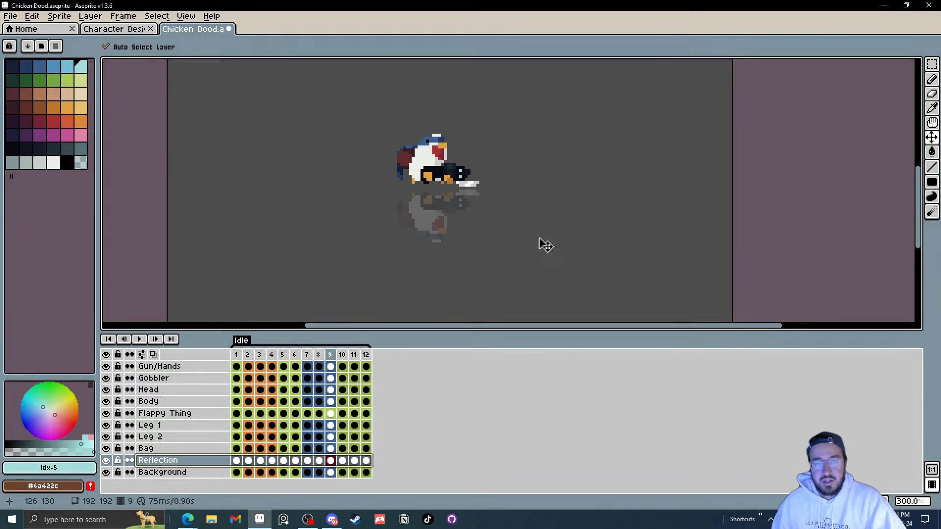
Step: Play the animation while zooming and panning around to review the reflection effect
scroll(489, 260, "up", 2)
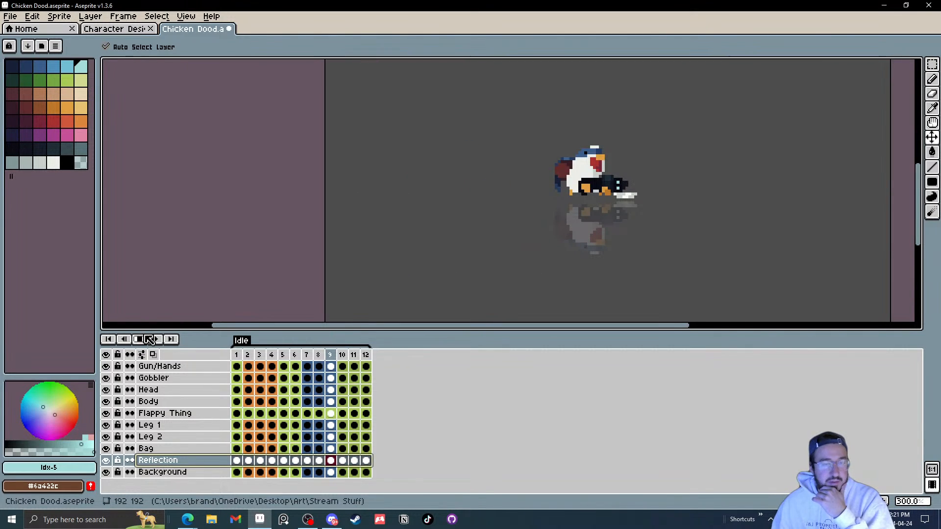
scroll(693, 214, "down", 5)
scroll(706, 215, "up", 3)
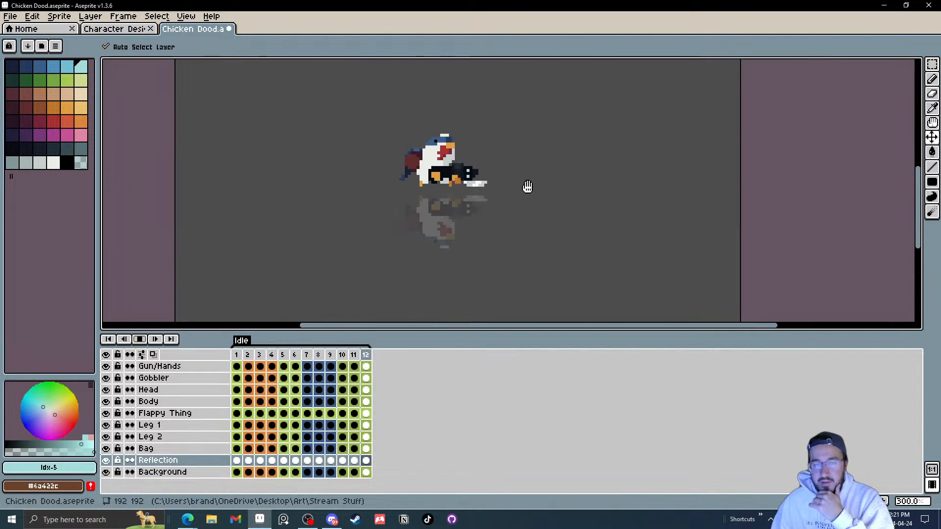
left_click_drag(527, 187, 602, 193)
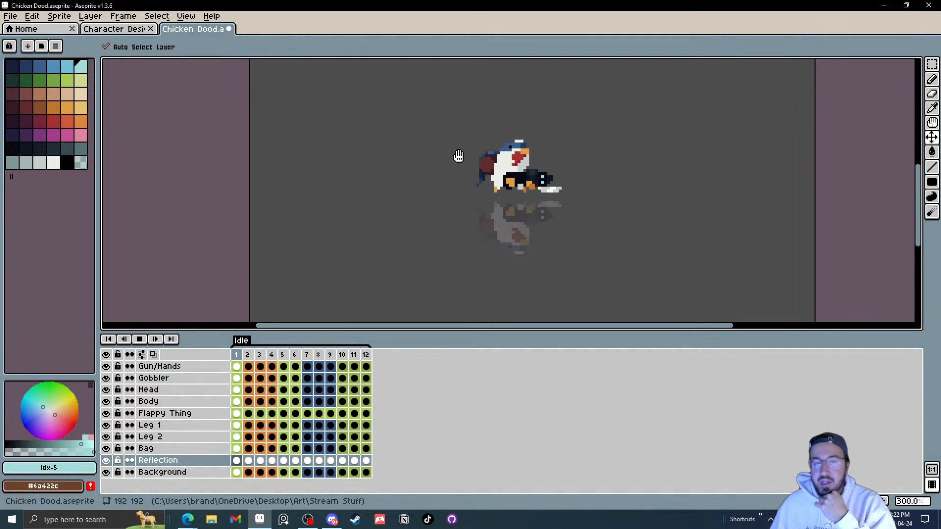
left_click_drag(459, 156, 403, 159)
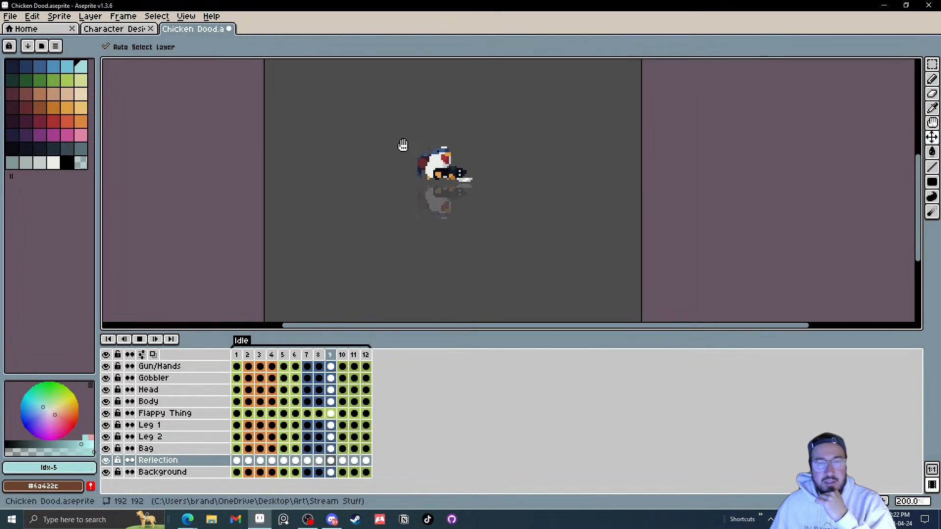
scroll(403, 145, "down", 4)
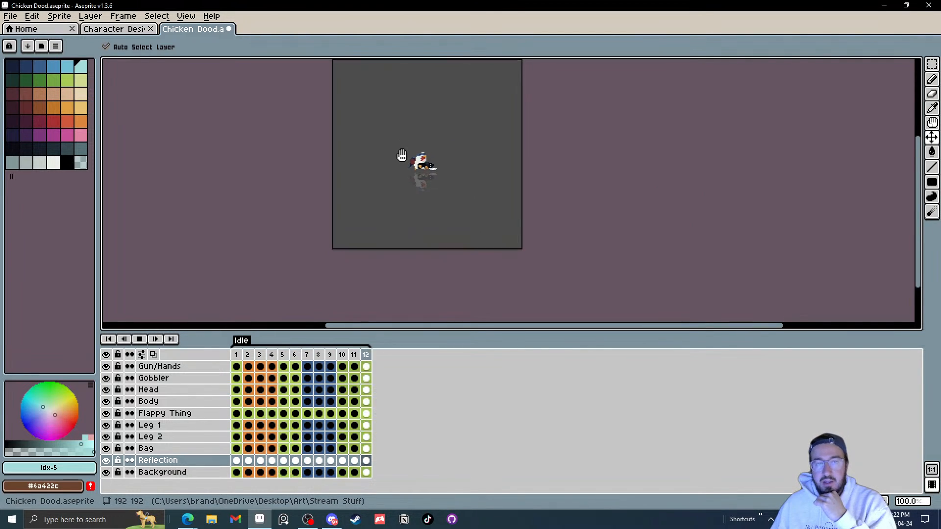
left_click_drag(401, 154, 382, 188)
scroll(412, 197, "up", 4)
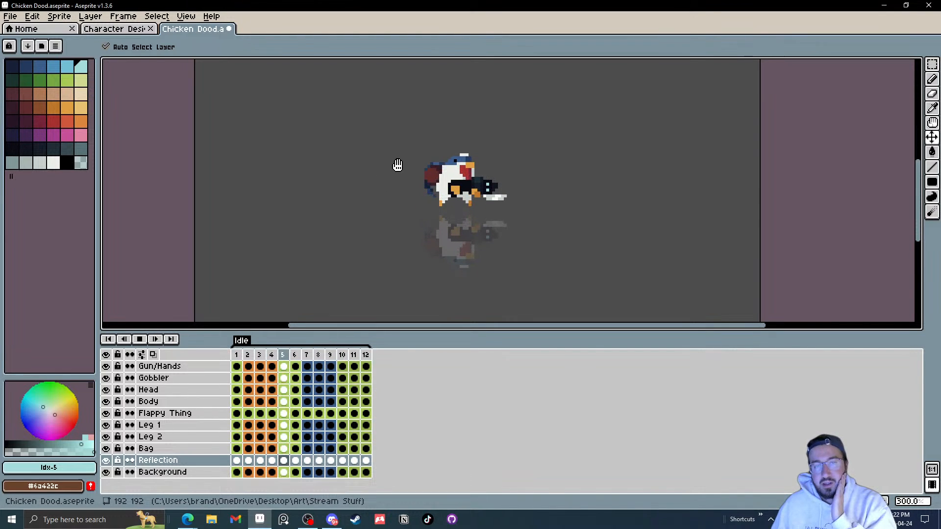
scroll(398, 166, "up", 7)
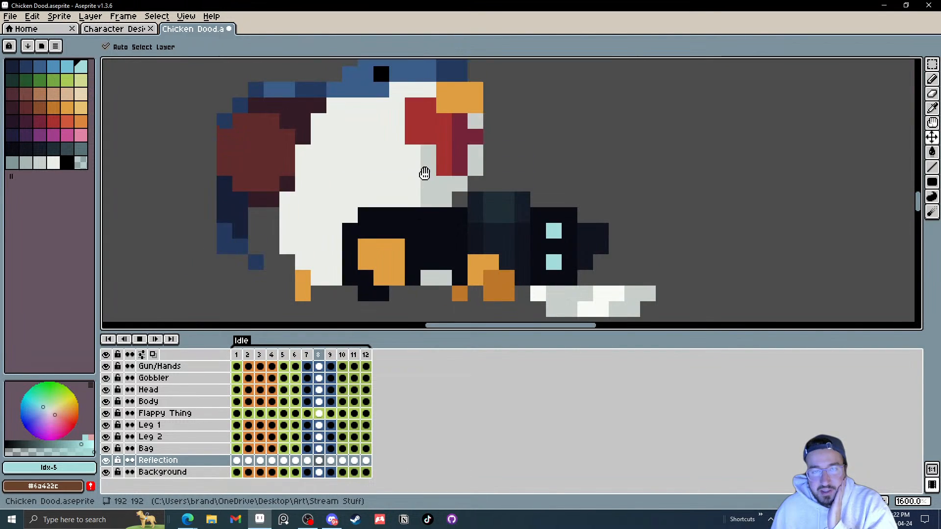
left_click_drag(394, 154, 411, 193)
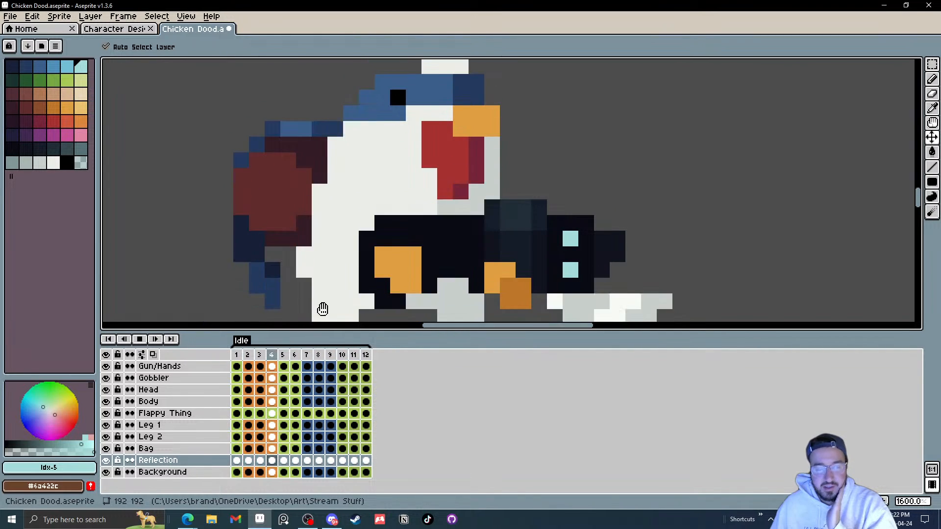
left_click(141, 341)
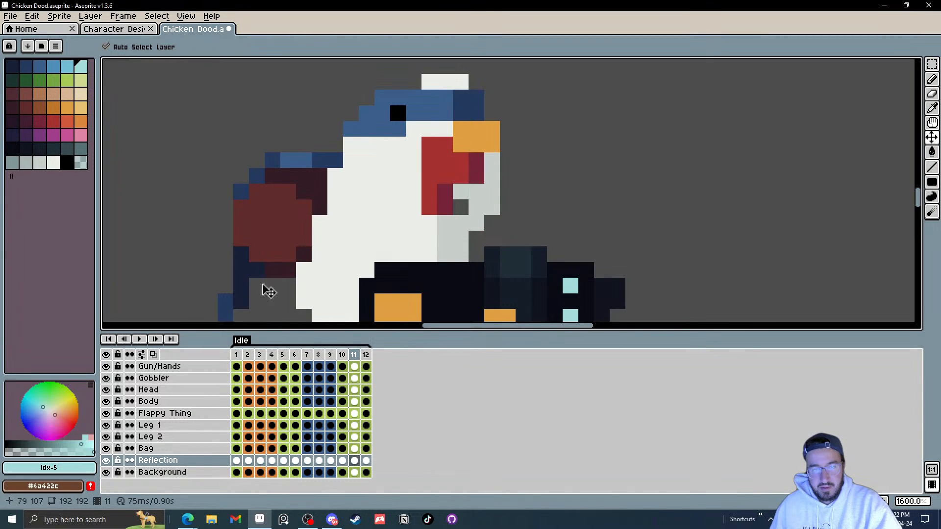
Step: Sample the light grey #c7cfcc from the chicken's neck and switch to the Line tool
scroll(446, 239, "up", 4)
left_click(478, 227)
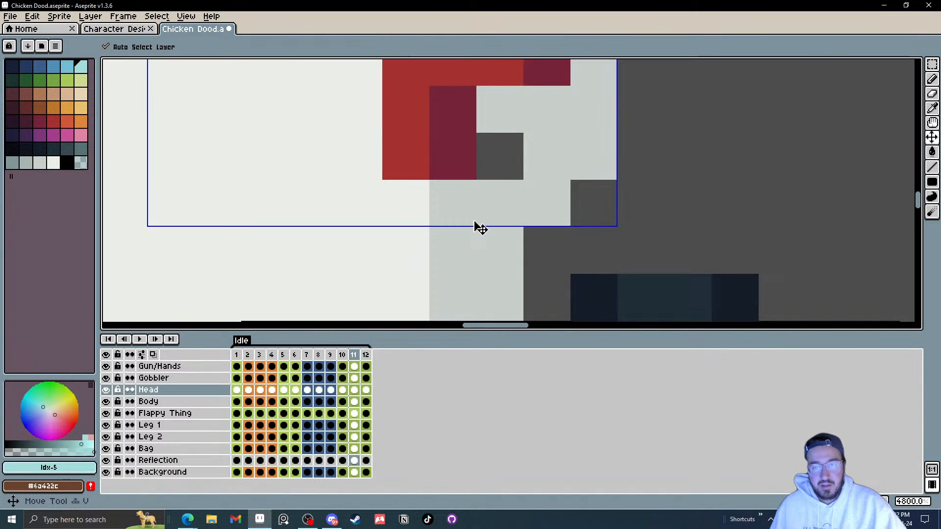
left_click_drag(474, 222, 462, 245)
key("i")
left_click(532, 169)
key("l")
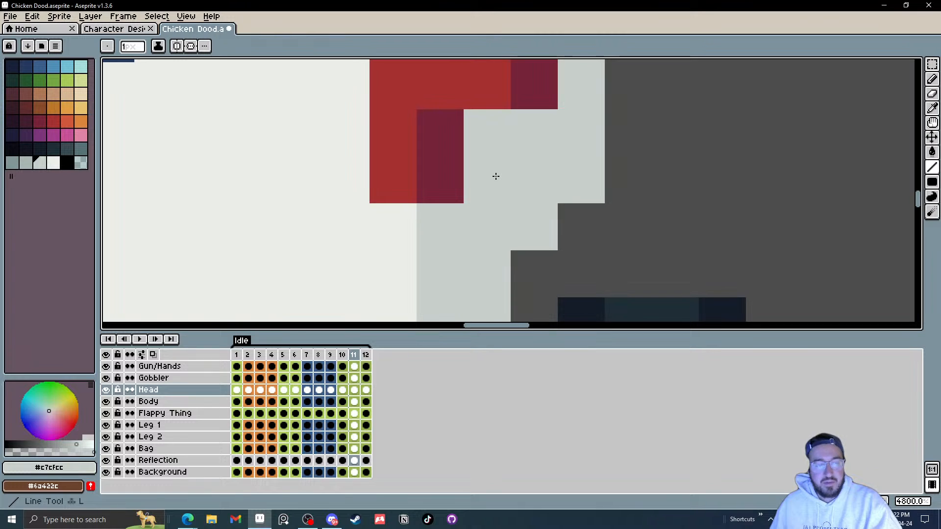
Step: Play the animation zoomed out to review the whole idle loop
scroll(517, 181, "down", 1)
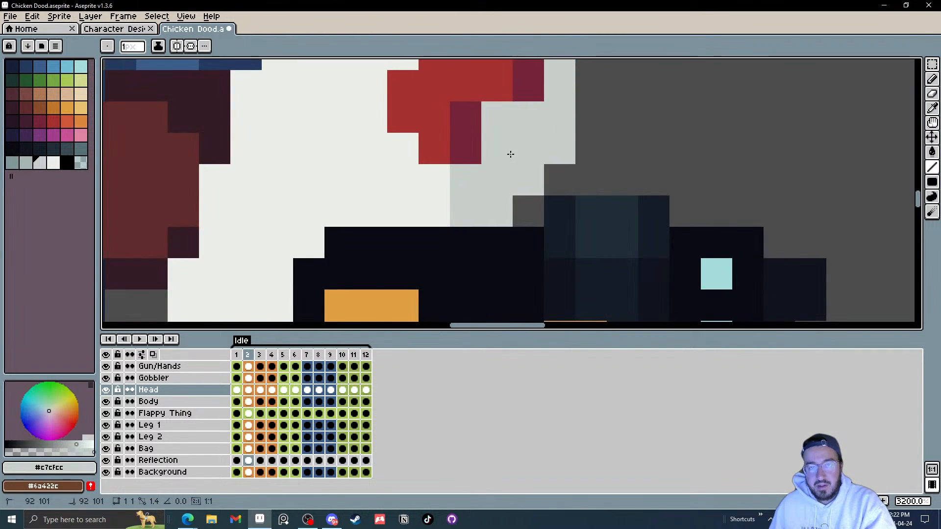
scroll(551, 202, "down", 3)
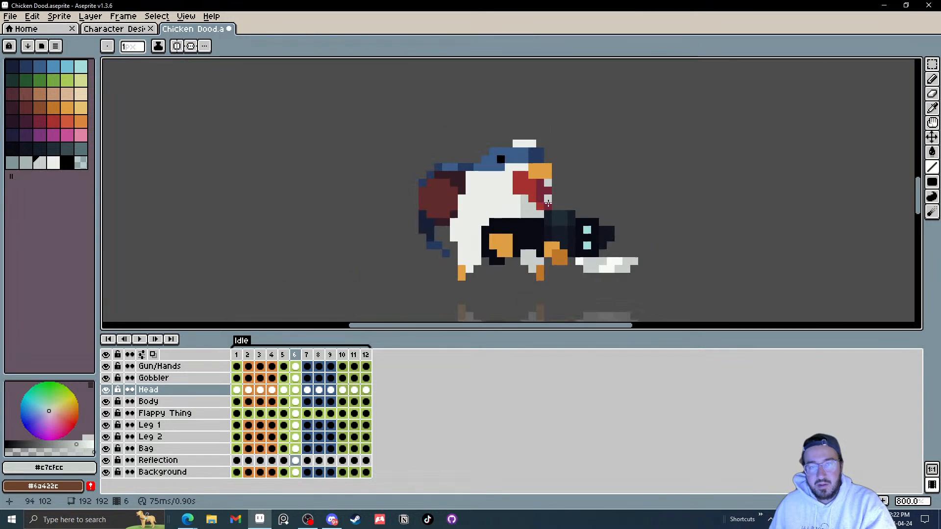
left_click(139, 339)
scroll(630, 205, "down", 3)
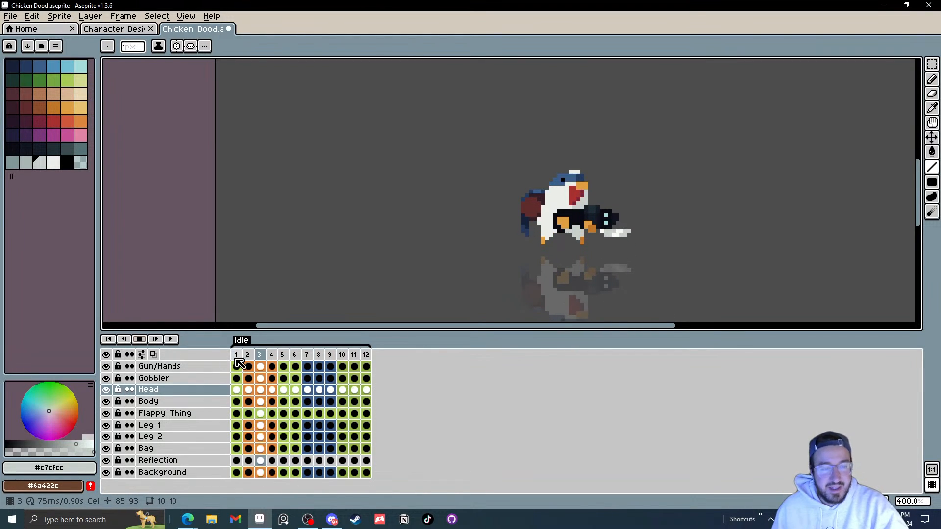
left_click(143, 342)
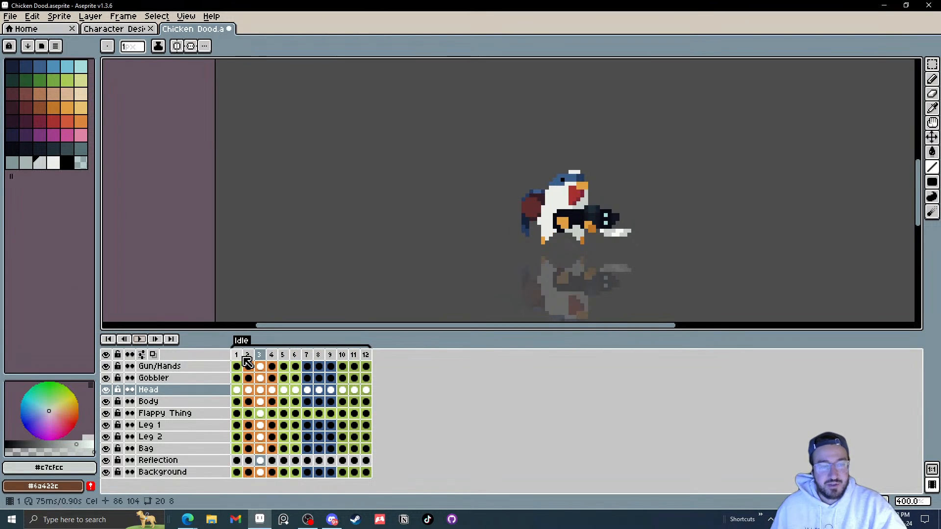
Step: Save the sprite file
left_click_drag(247, 361, 369, 360)
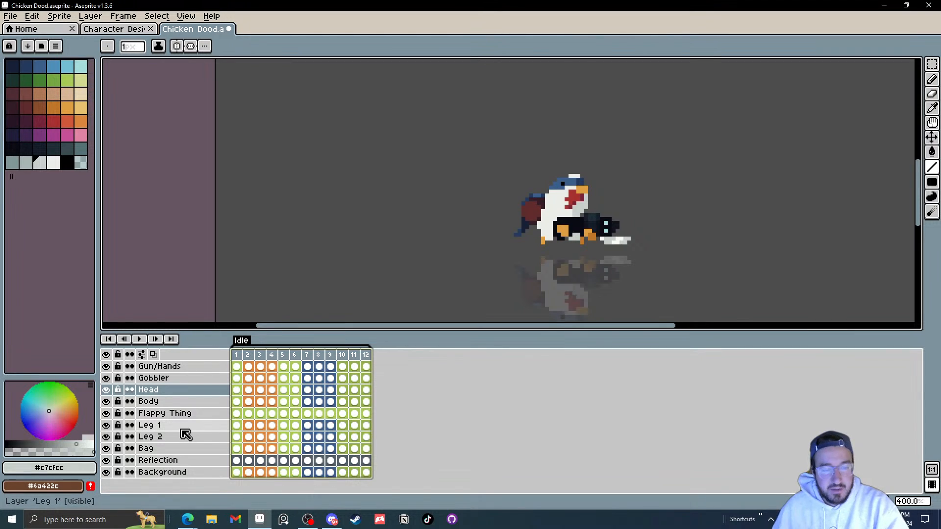
left_click(166, 462)
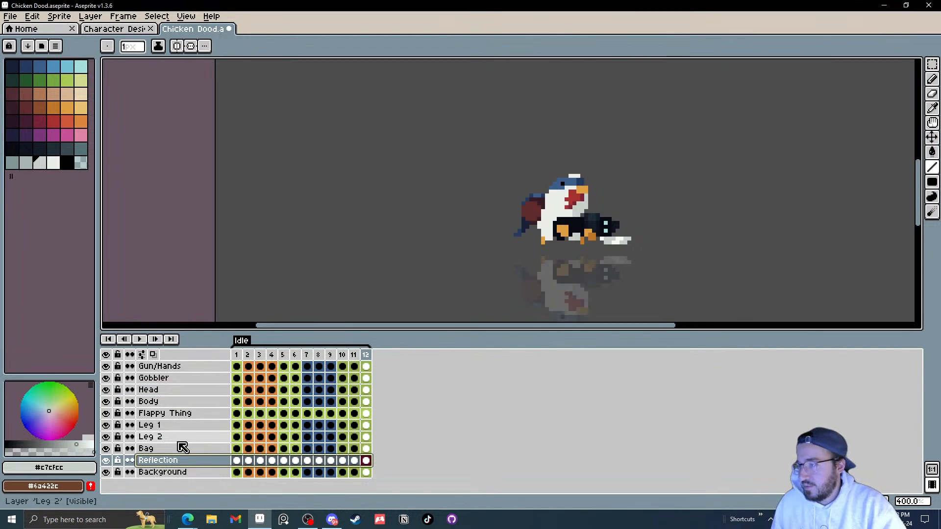
left_click(10, 16)
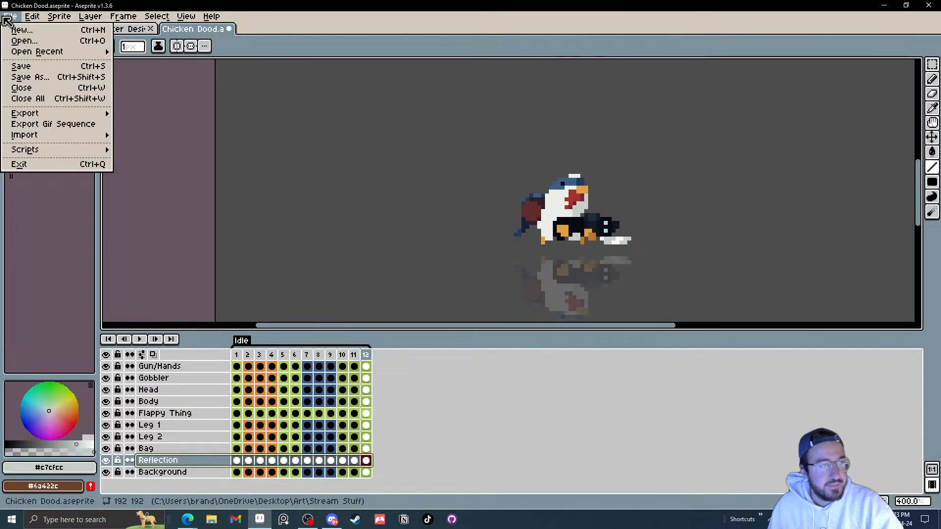
left_click(20, 66)
Step: Copy frame 1 into a new frame 13 at the end of the timeline
left_click(240, 354)
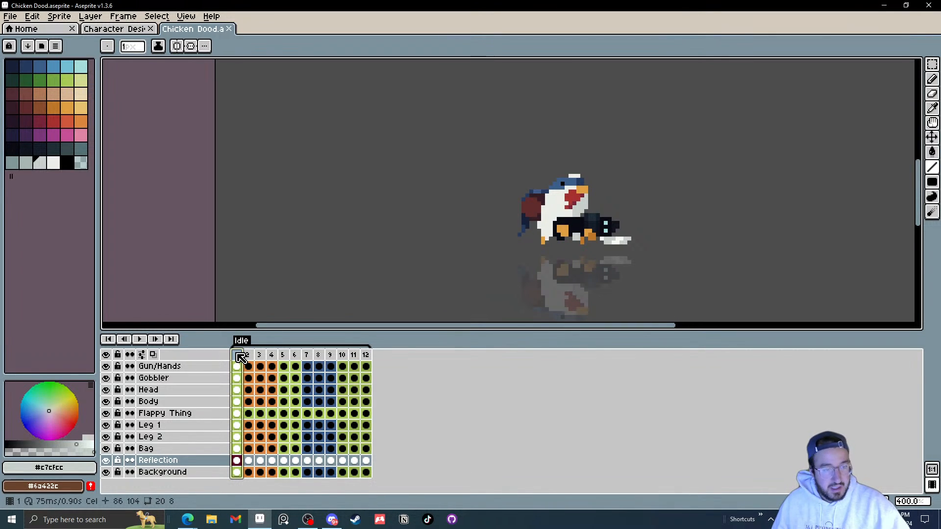
left_click_drag(240, 358, 392, 357)
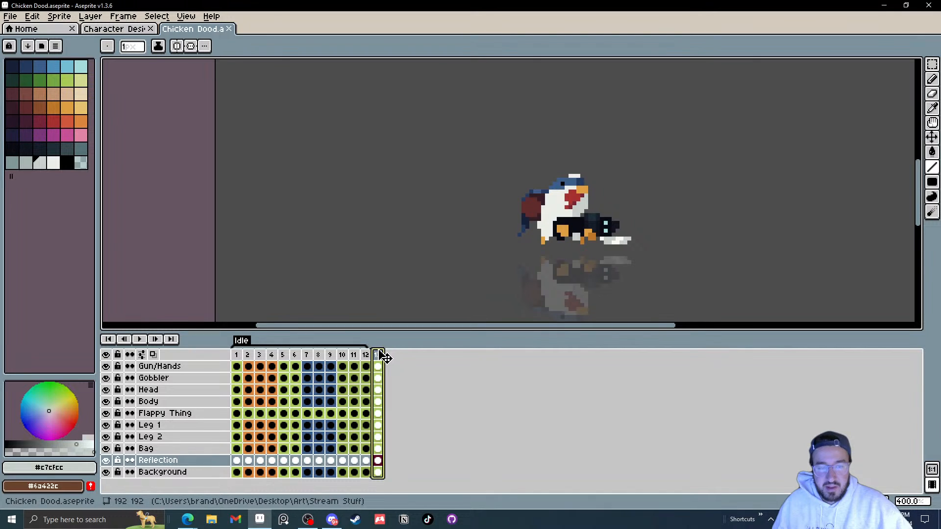
Step: Create a tag named Run on frame 13
right_click(384, 355)
left_click(503, 405)
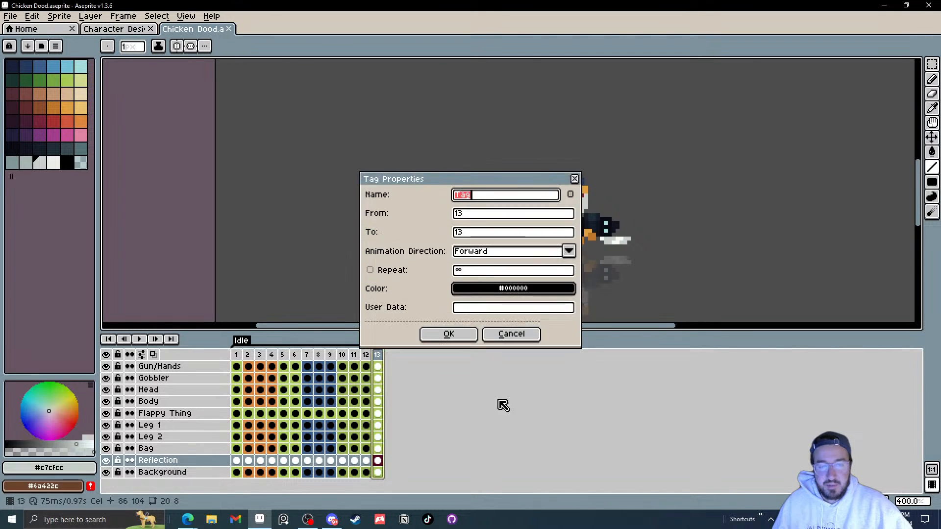
key("Return")
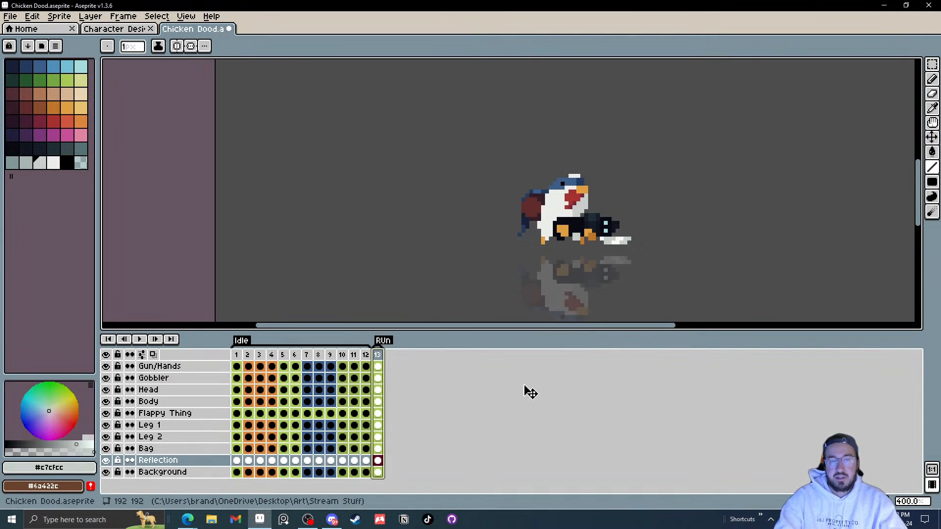
double_click(387, 341)
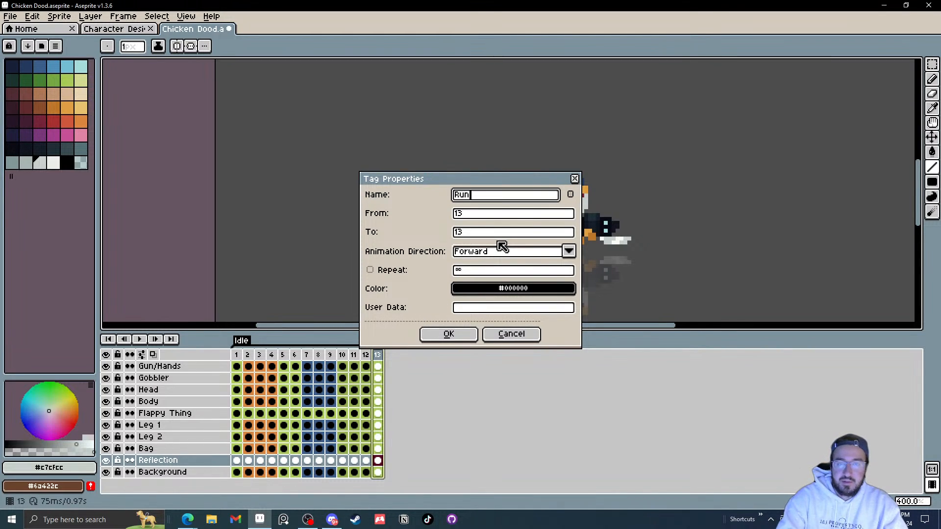
key("Return")
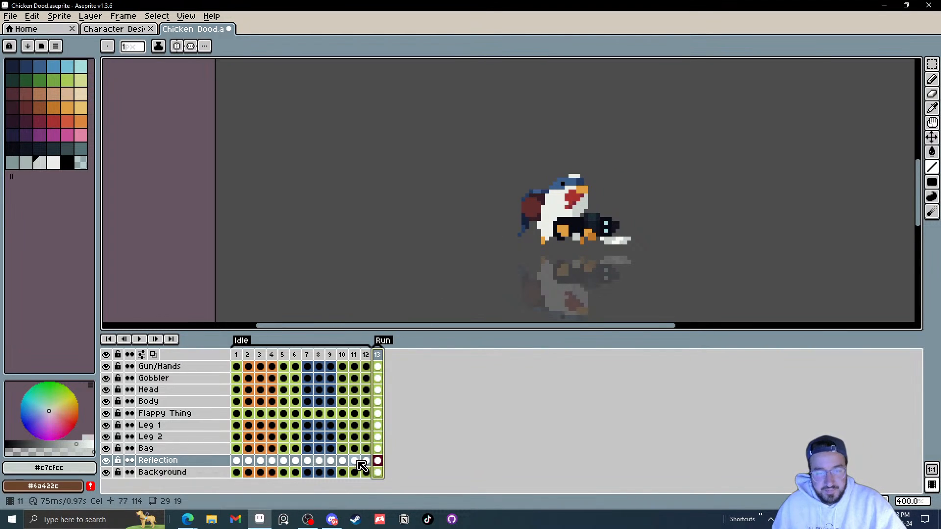
Step: Delete the Reflection layer
left_click_drag(374, 474, 382, 371)
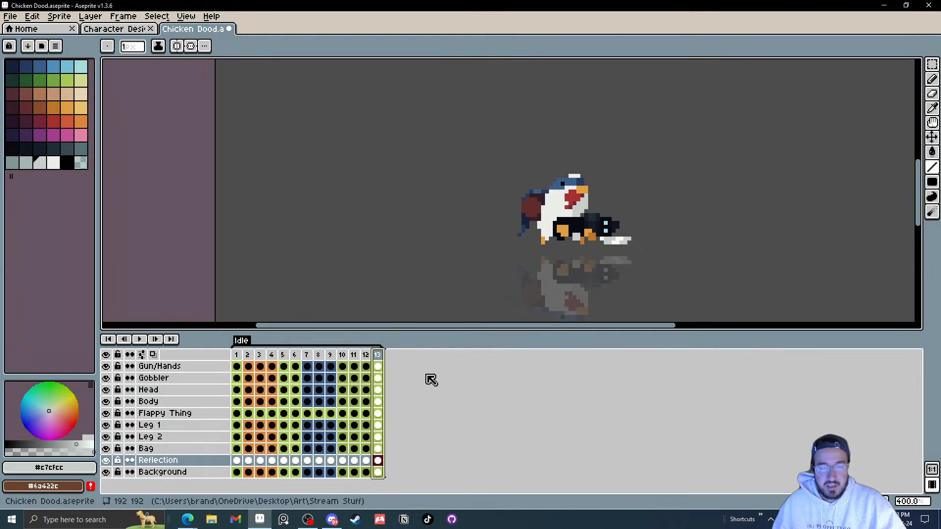
left_click(380, 473)
left_click(165, 461)
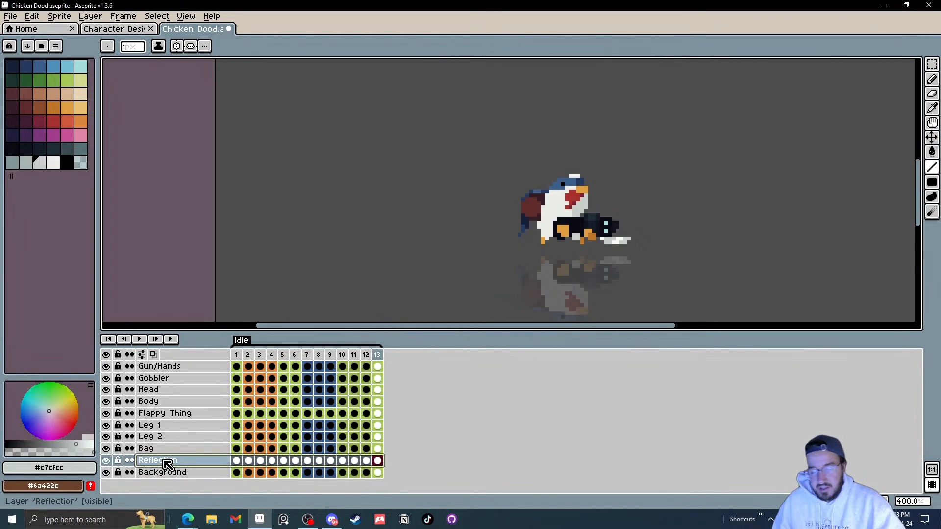
key("Delete")
left_click_drag(380, 461, 382, 372)
right_click(383, 372)
left_click(422, 374)
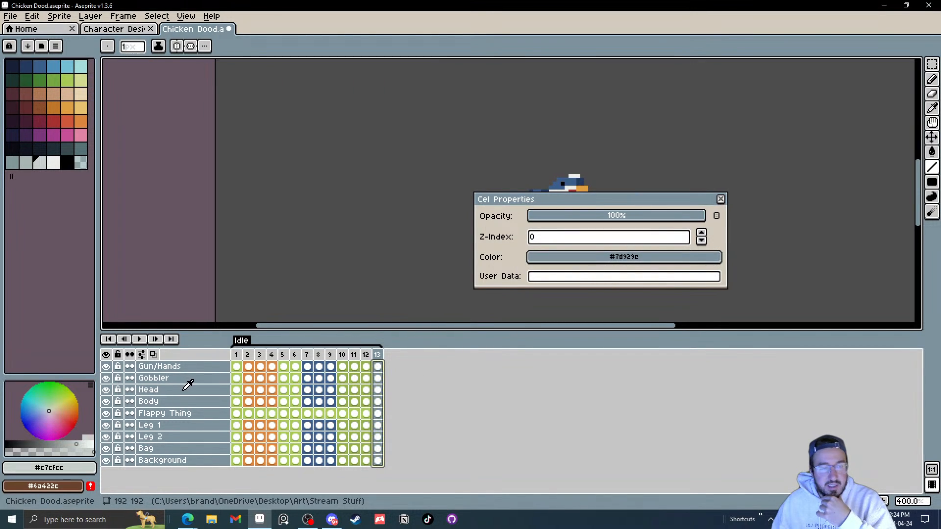
left_click(720, 199)
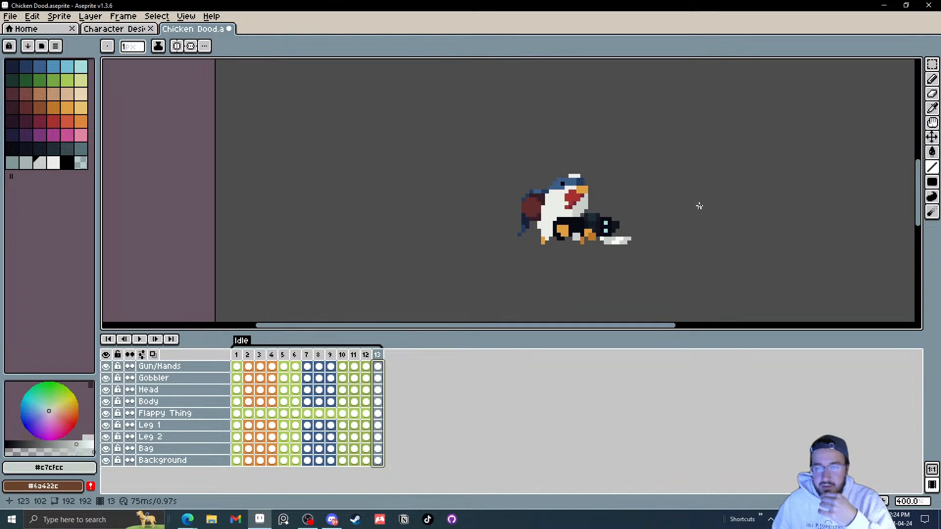
Step: Create a new tag named Run covering frame 13
left_click(426, 365)
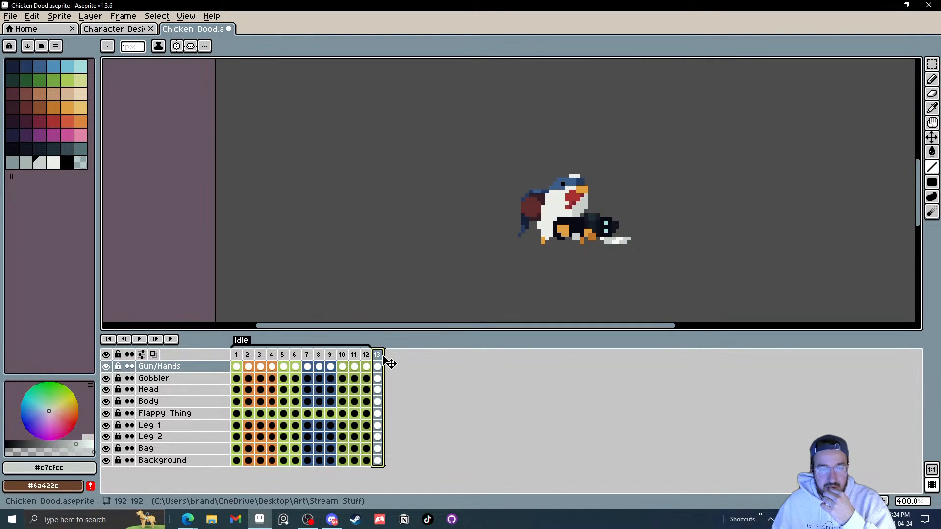
right_click(382, 359)
left_click(416, 400)
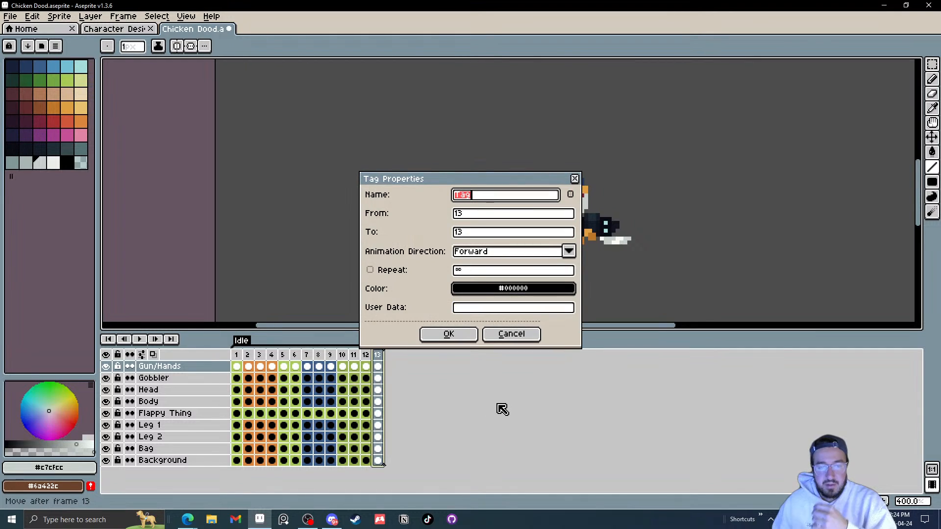
type("Run")
key("Return")
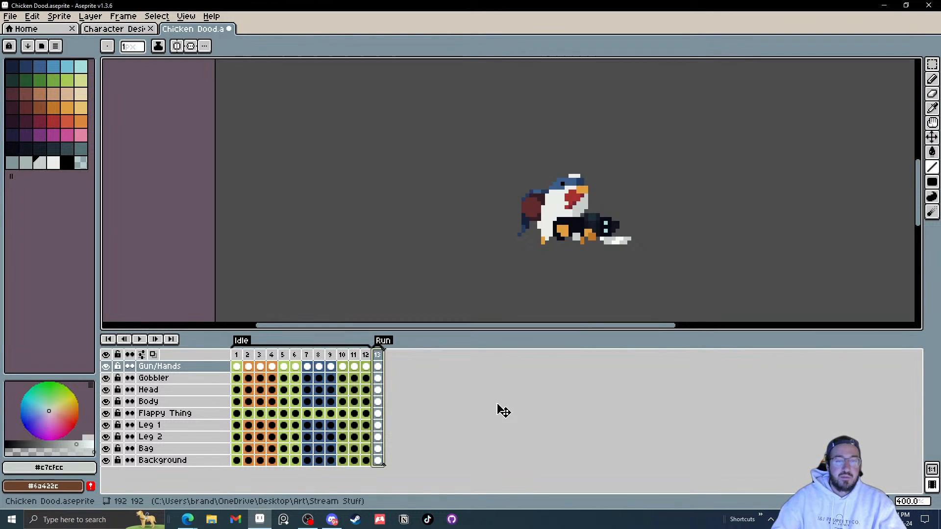
Step: Play the animation from frame 1 zoomed out to review it
left_click(238, 356)
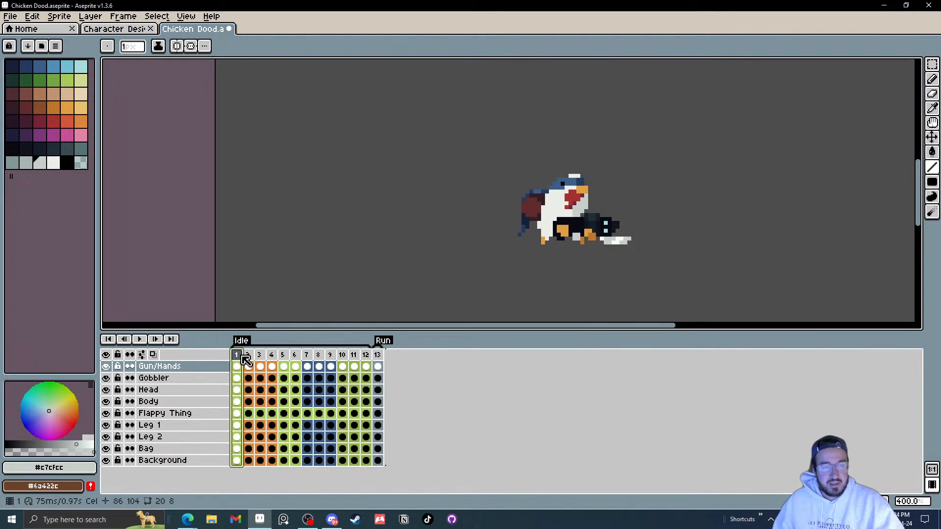
left_click(140, 339)
scroll(586, 281, "down", 2)
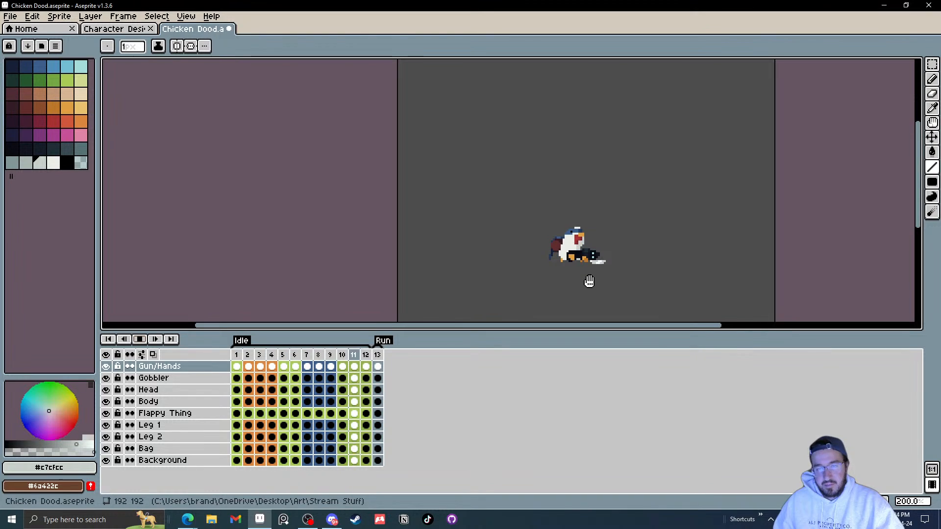
left_click(139, 339)
Step: Inspect frame 13's cels on the Flappy Thing and Gobbler layers, zooming and panning around the chicken
left_click(378, 355)
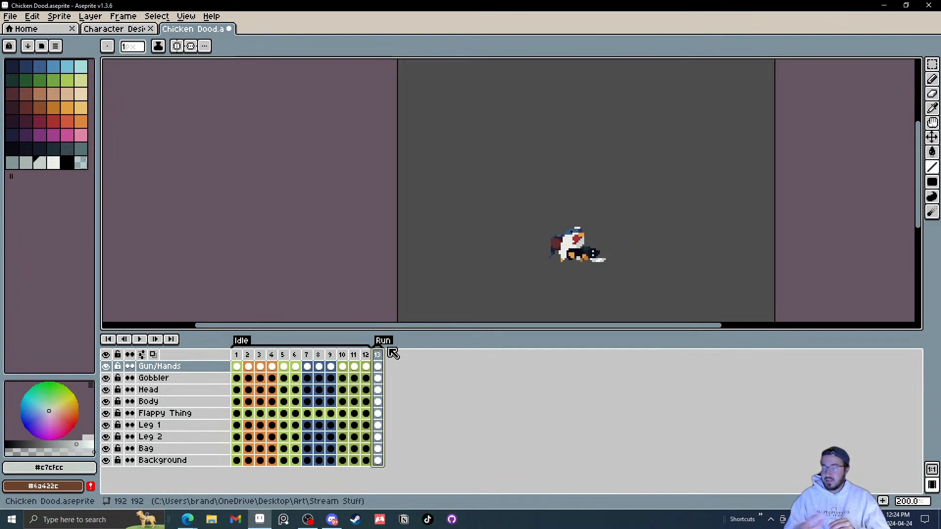
left_click(377, 414)
left_click(379, 415)
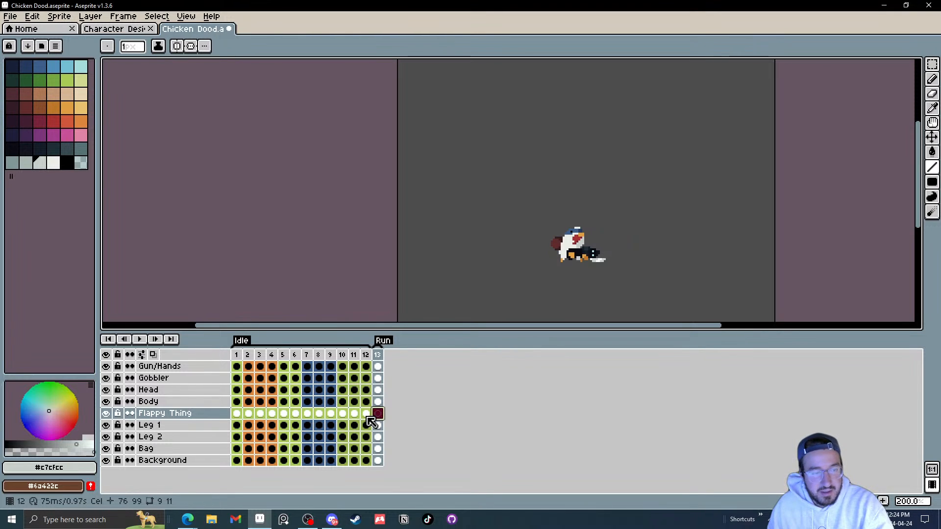
left_click(379, 379)
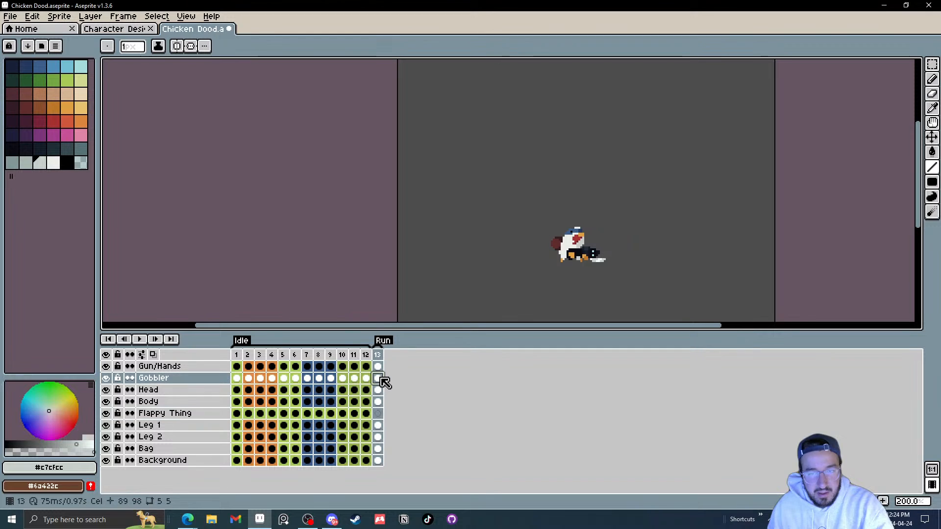
scroll(590, 267, "up", 3)
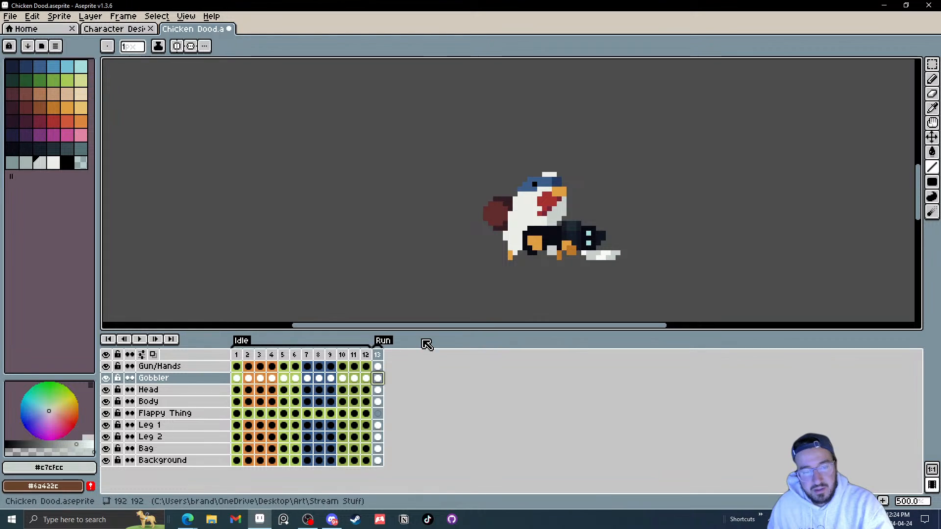
scroll(577, 244, "up", 7)
scroll(576, 243, "down", 5)
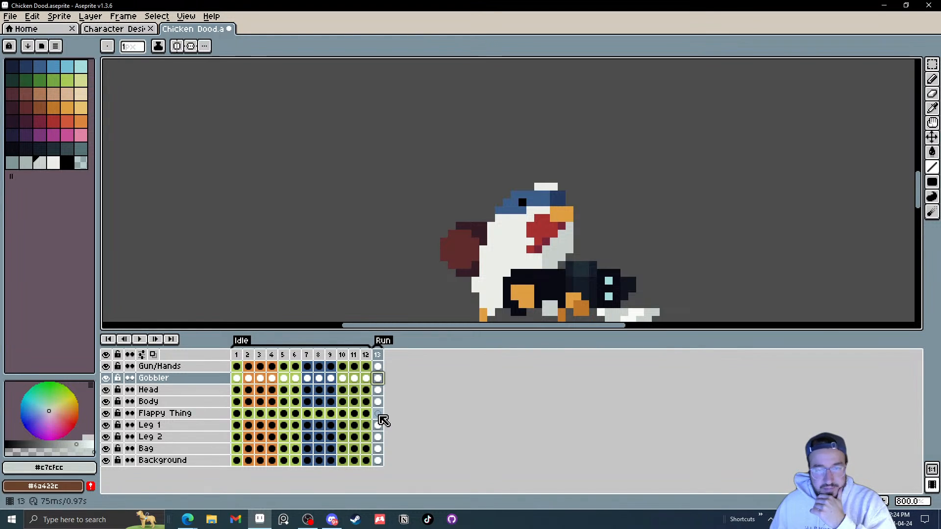
left_click(379, 415)
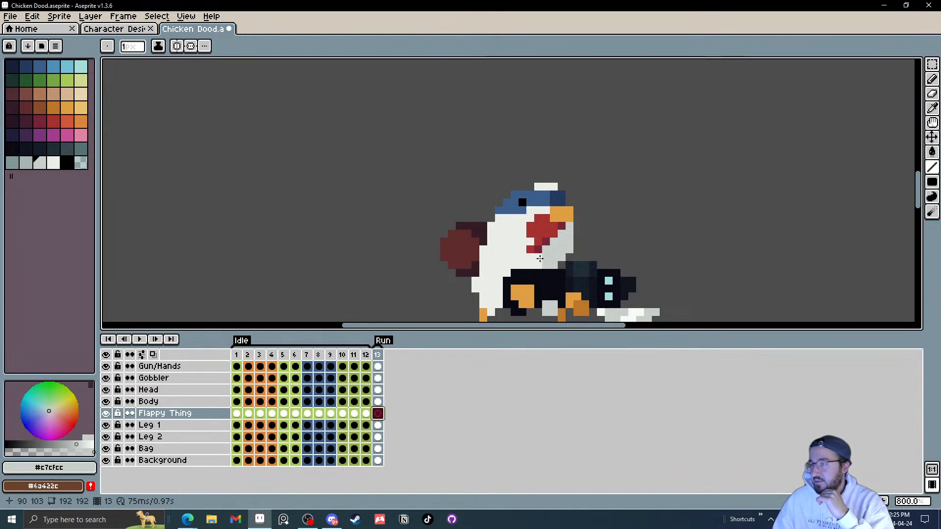
left_click_drag(511, 233, 458, 183)
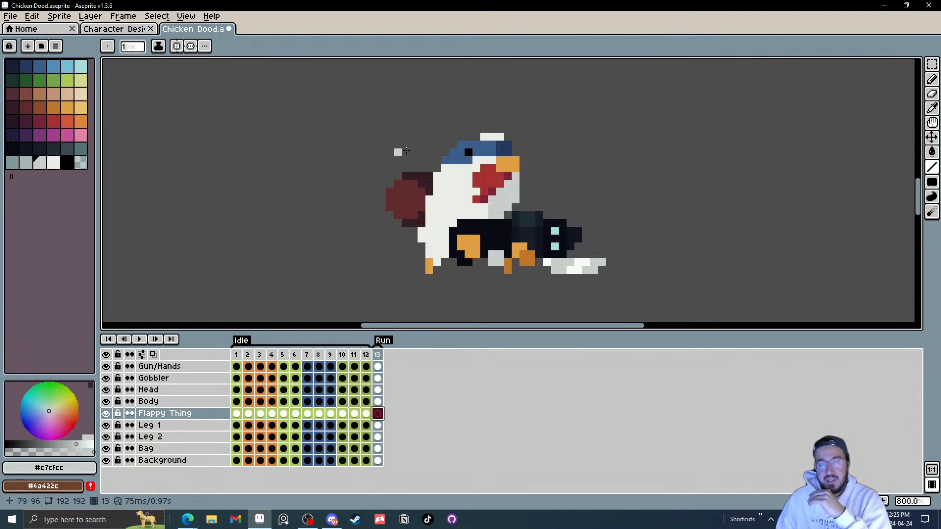
left_click_drag(399, 151, 305, 156)
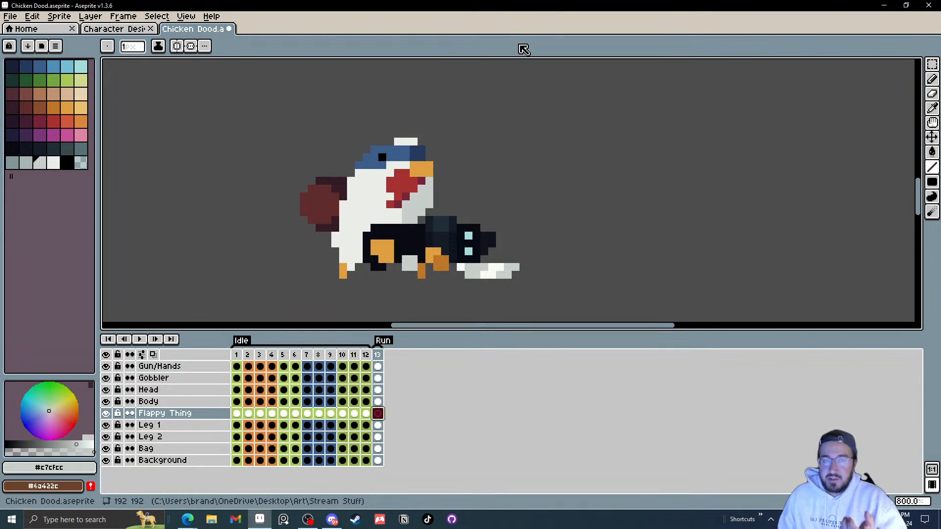
left_click_drag(271, 266, 348, 285)
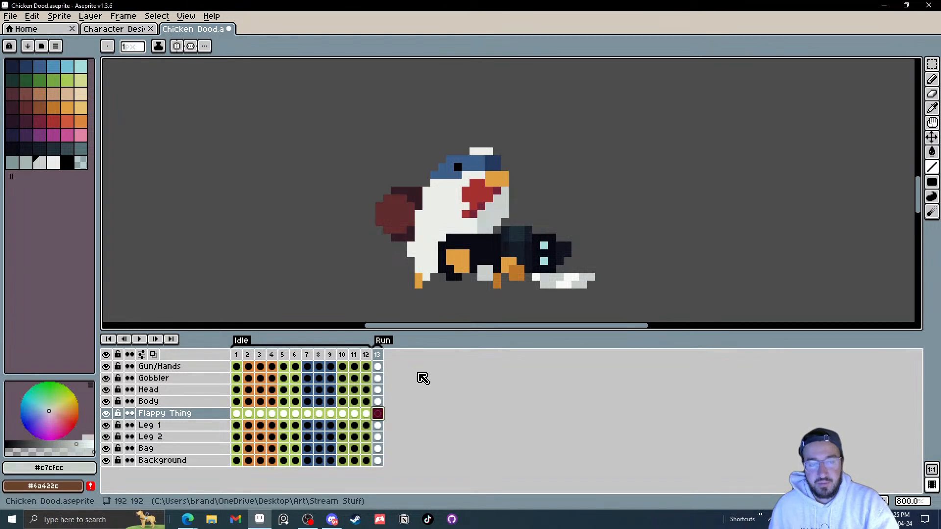
Step: Add a new frame 14 after frame 13 in the Run tag
left_click(379, 356)
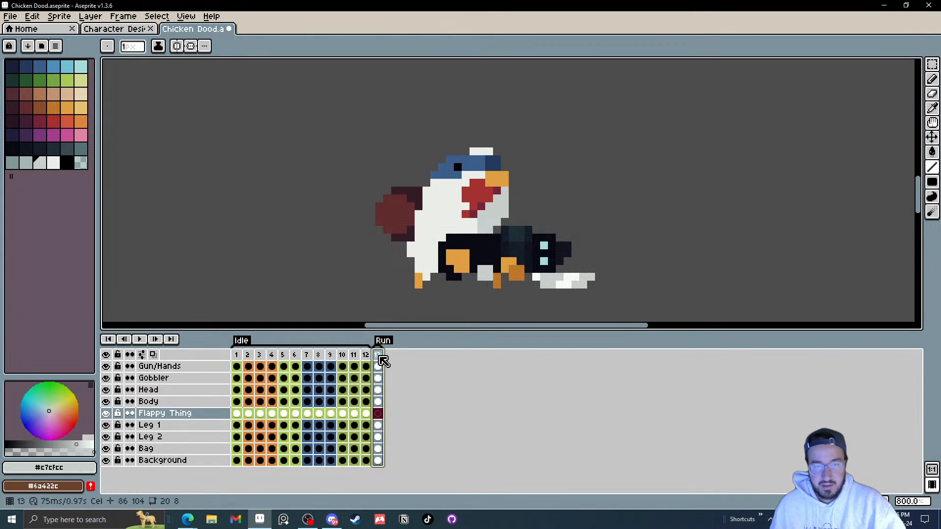
right_click(383, 362)
left_click(403, 380)
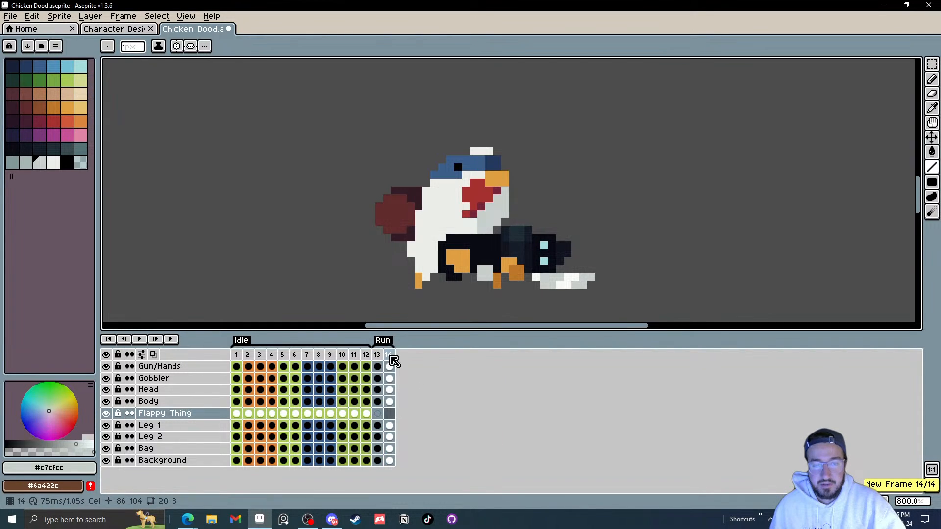
Step: Hide the Background layer and shift the chicken's body down on frame 13 with the Move tool
left_click_drag(391, 356, 386, 358)
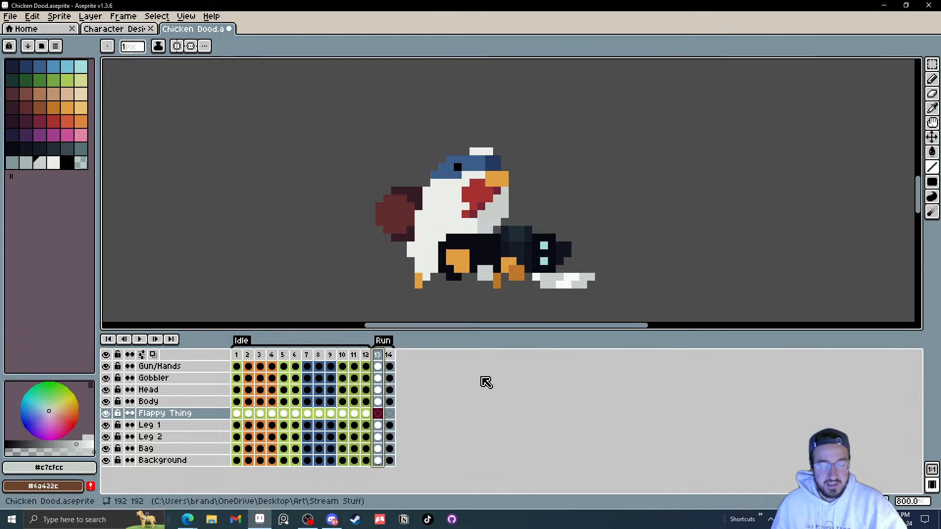
scroll(450, 280, "up", 3)
key("v")
left_click_drag(433, 171, 475, 175)
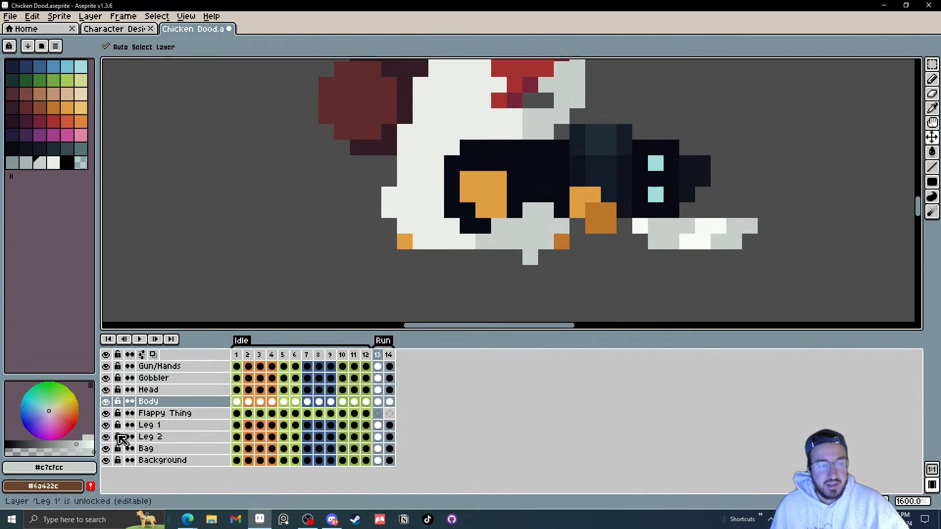
left_click(106, 461)
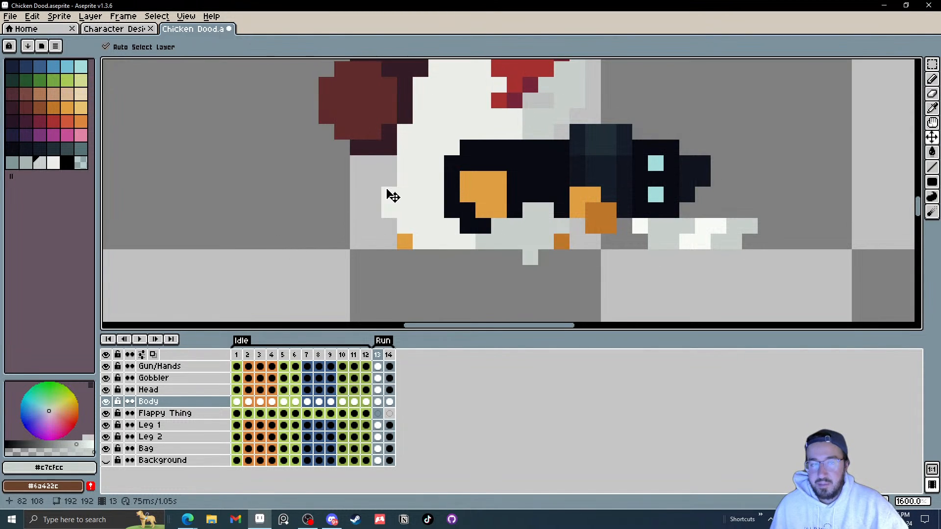
left_click_drag(387, 190, 375, 229)
scroll(375, 229, "down", 3)
scroll(376, 225, "up", 3)
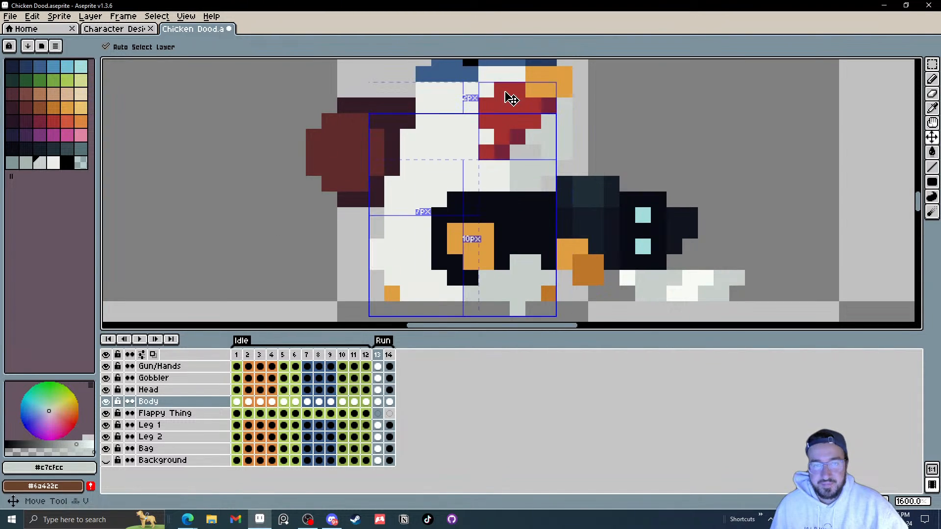
Step: Move the head down on frame 13 and nudge the body to match the lowered run pose
left_click_drag(520, 115, 514, 170)
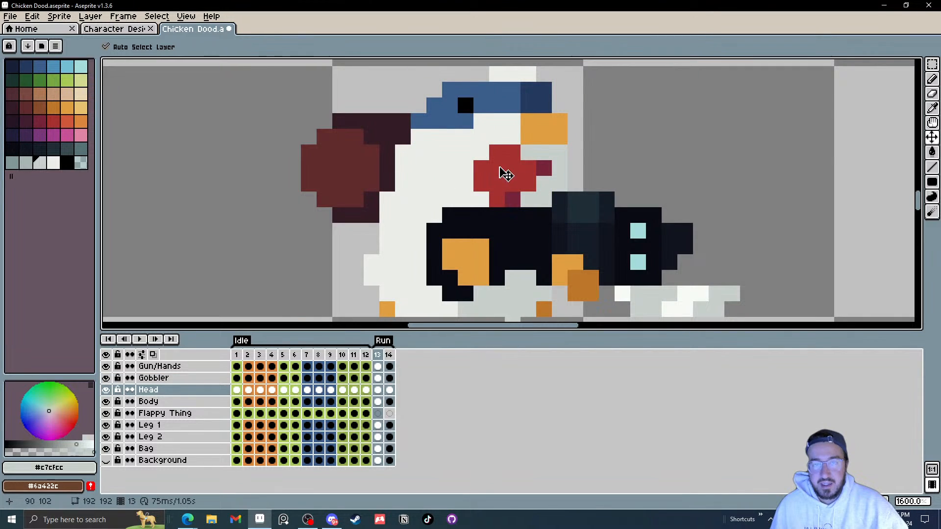
left_click_drag(526, 138, 535, 150)
left_click_drag(392, 191, 383, 222)
scroll(487, 242, "down", 3)
scroll(524, 255, "up", 4)
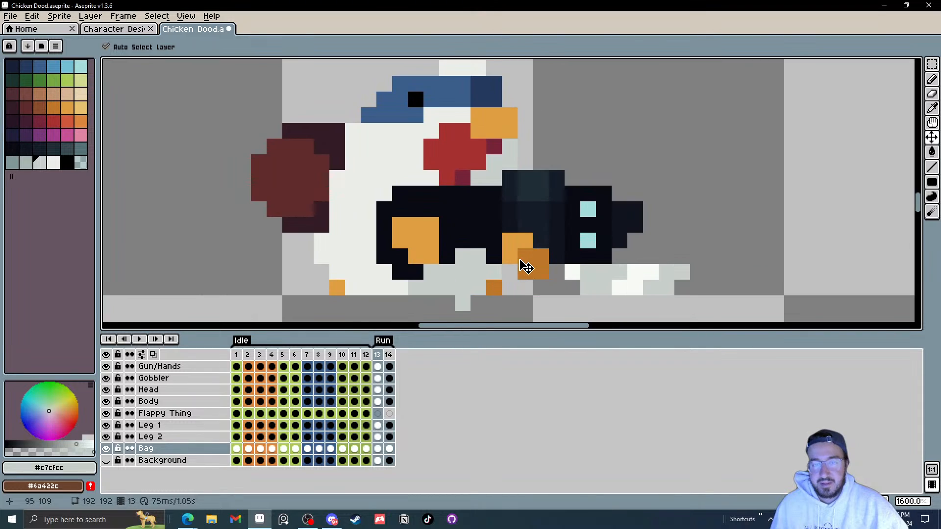
Step: Compare frames 13 and 14, then add a new frame 15 after frame 14 in the Run tag
left_click(390, 355)
scroll(498, 242, "down", 5)
scroll(497, 242, "up", 1)
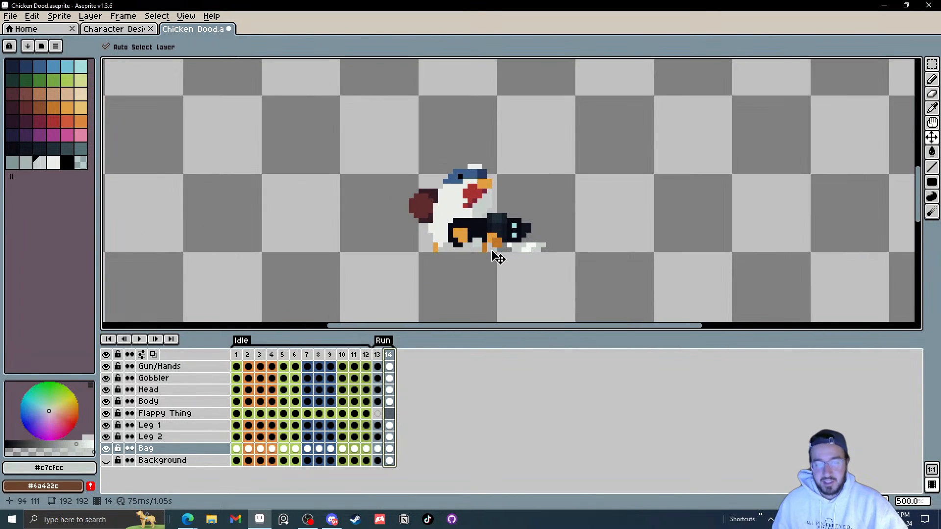
key("Left")
key("Right")
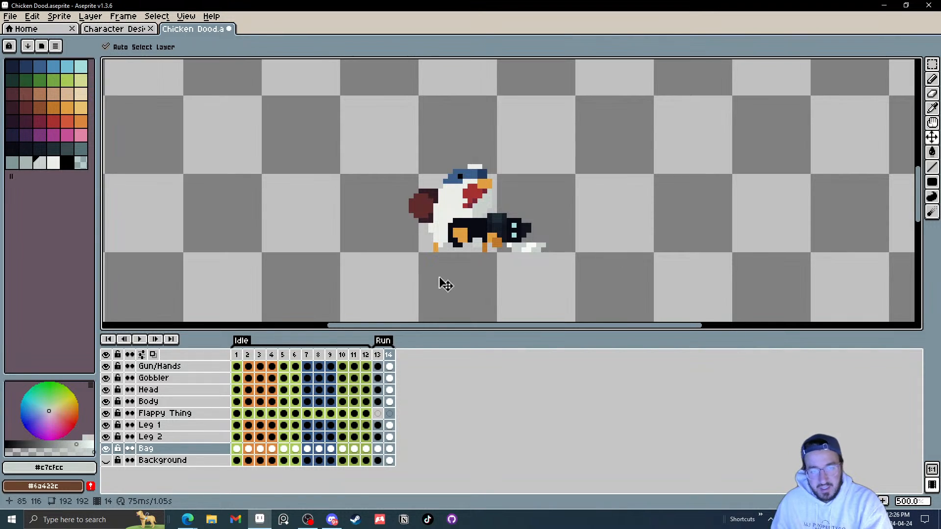
right_click(395, 357)
left_click(429, 374)
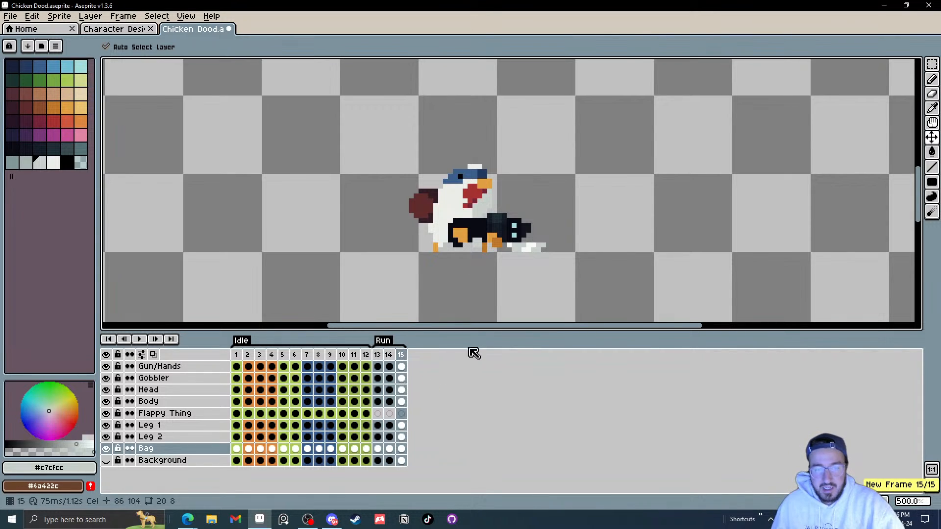
Step: Reposition the body and raise the head on frame 15 for the next run pose
scroll(470, 192, "up", 2)
left_click(388, 359)
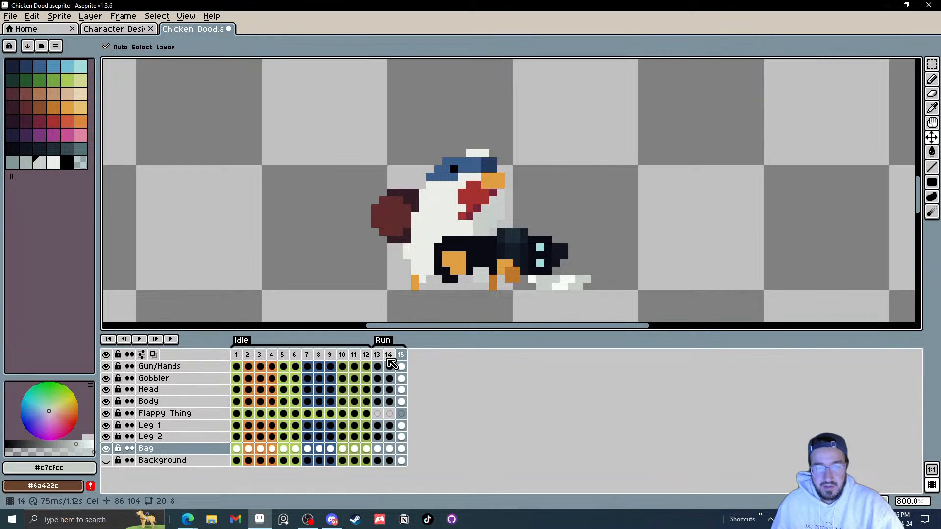
left_click(389, 356)
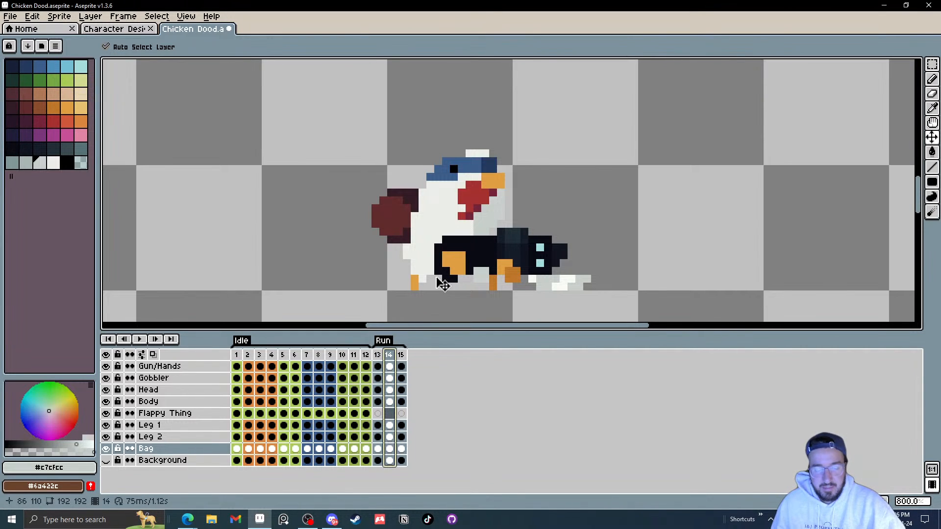
scroll(443, 285, "up", 2)
key("period")
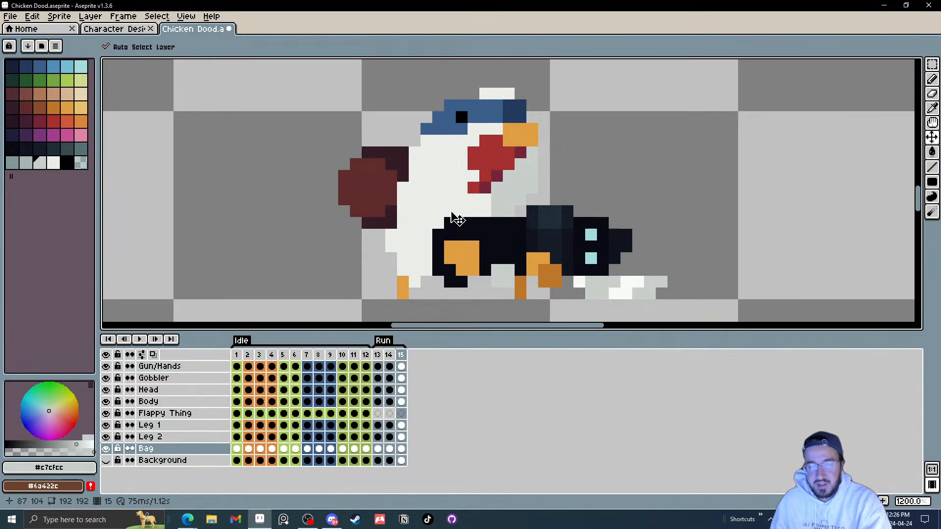
left_click_drag(450, 176, 441, 198)
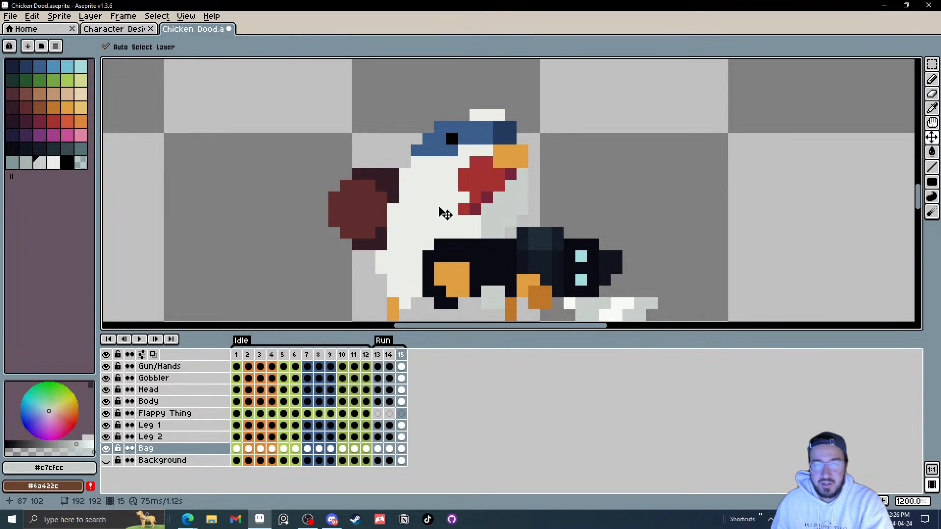
left_click_drag(436, 215, 437, 201)
left_click_drag(478, 170, 500, 135)
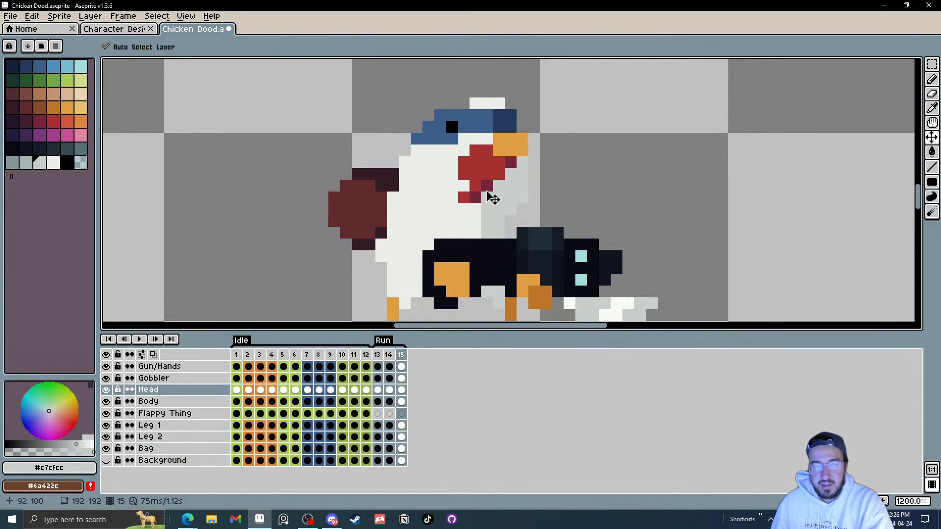
Step: Copy frame 14 to create a new frame 16 at the end of the Run tag
scroll(475, 228, "down", 1)
scroll(474, 228, "down", 1)
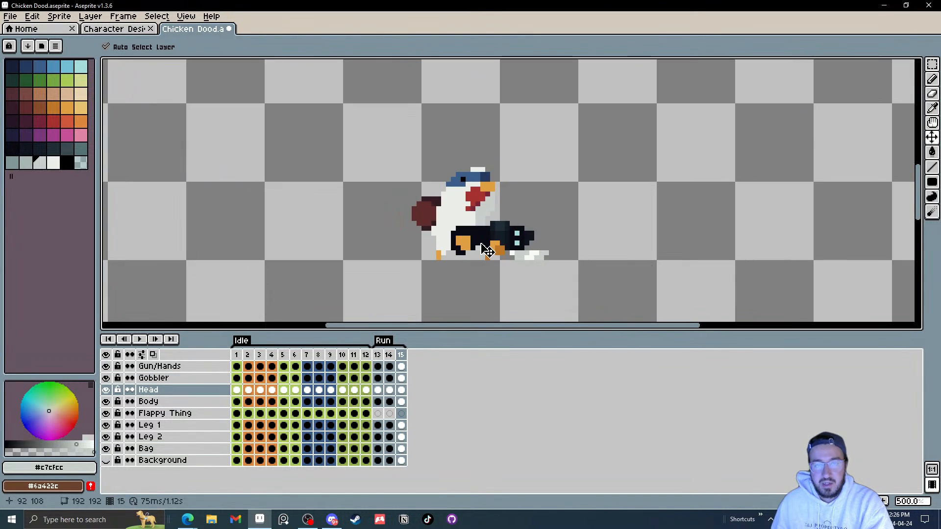
right_click(402, 359)
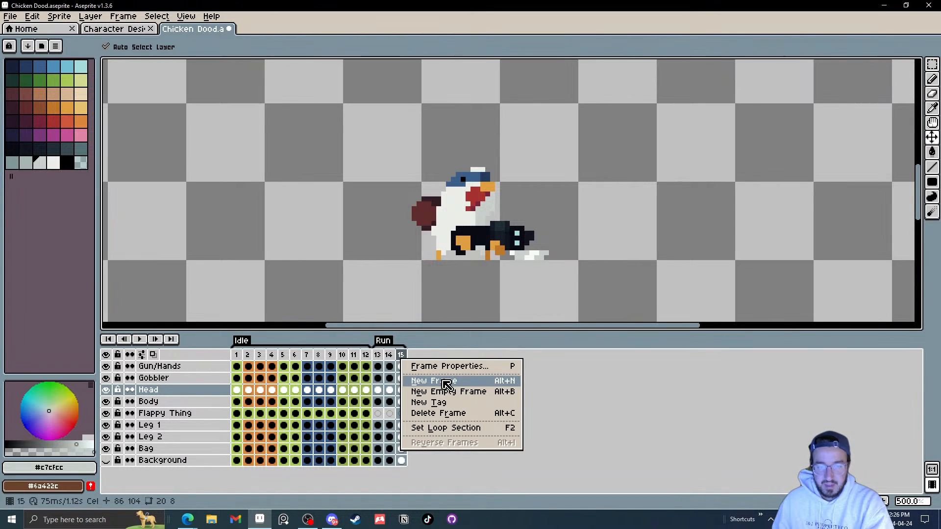
left_click(391, 359)
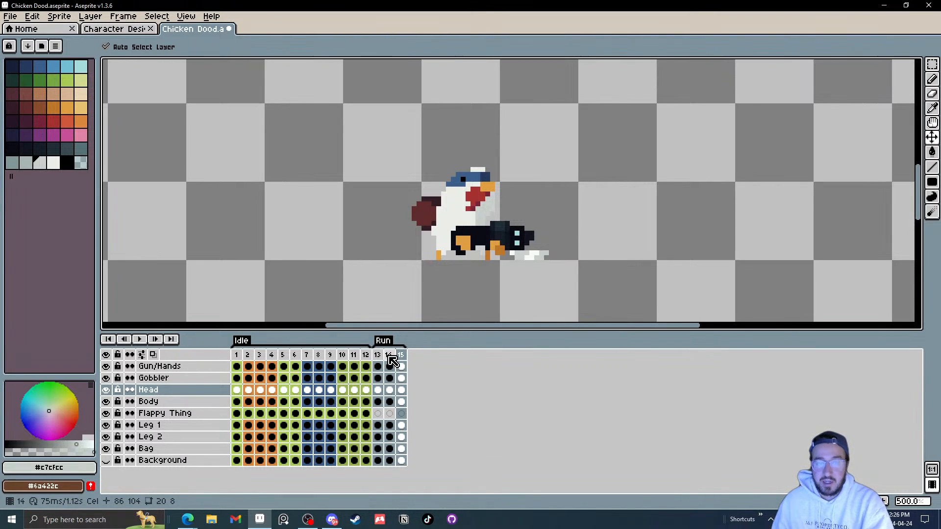
left_click(394, 359)
left_click_drag(395, 357, 403, 359)
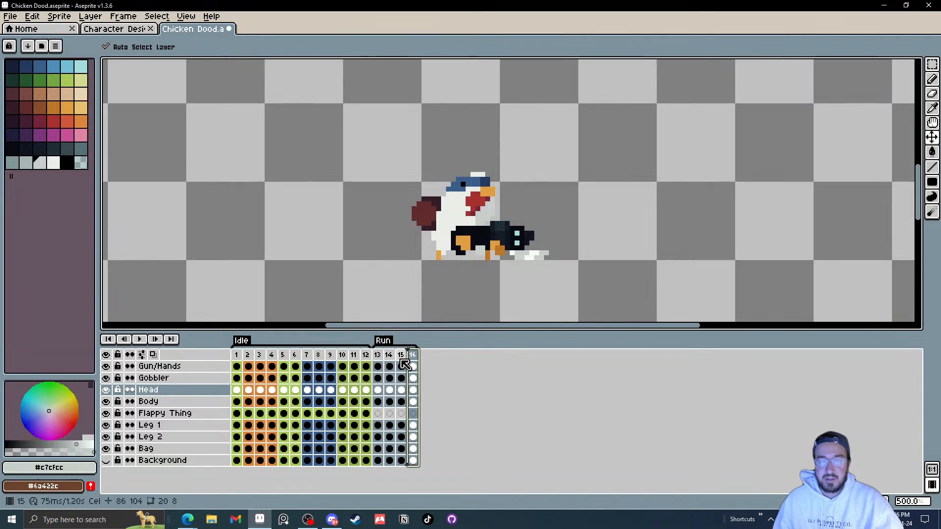
Step: Play the Run frames as a loop to review the motion, panning the zoomed-out view
left_click(139, 340)
scroll(721, 245, "down", 2)
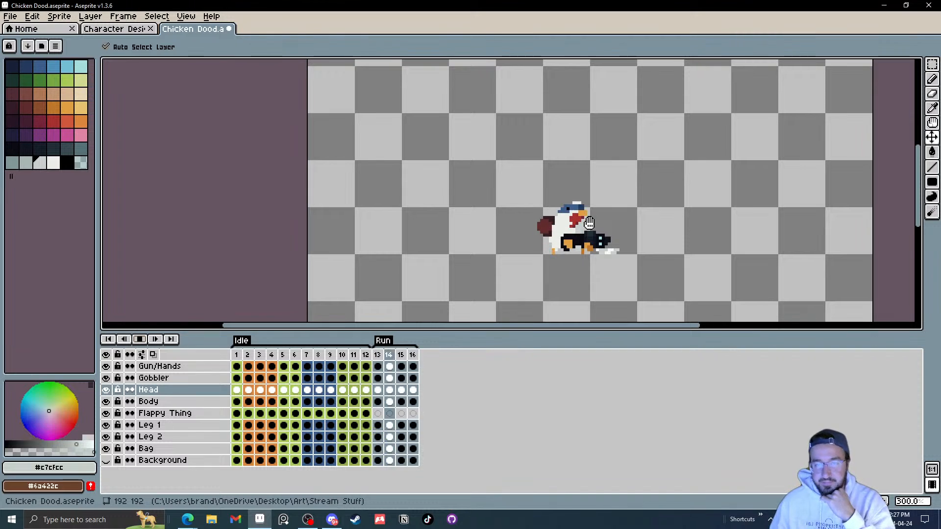
left_click_drag(590, 273, 560, 272)
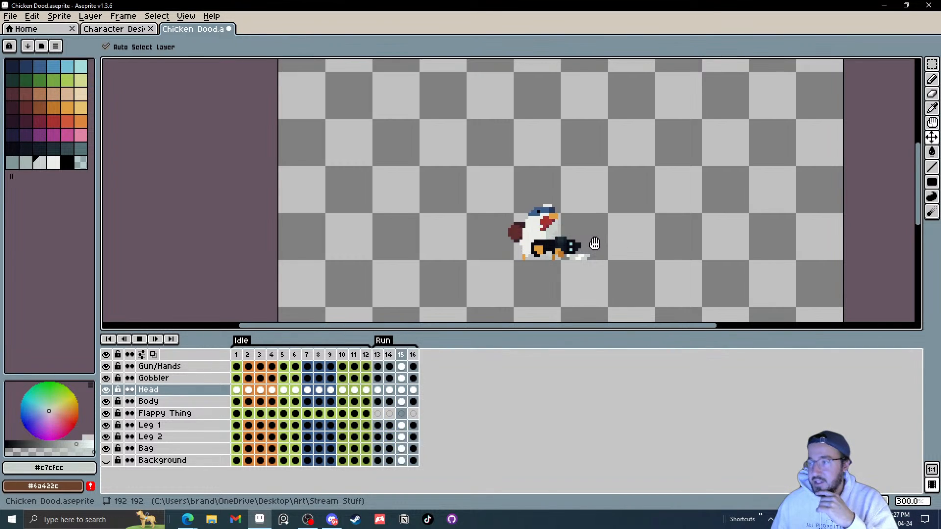
scroll(556, 252, "up", 2)
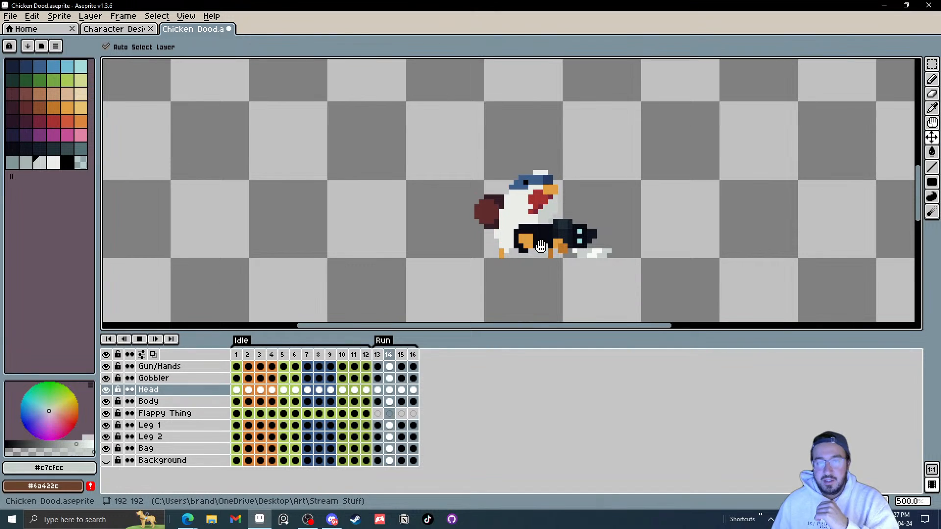
left_click(140, 340)
left_click(140, 341)
Step: Lower the body and shift the bag into place on frame 14
left_click(380, 386)
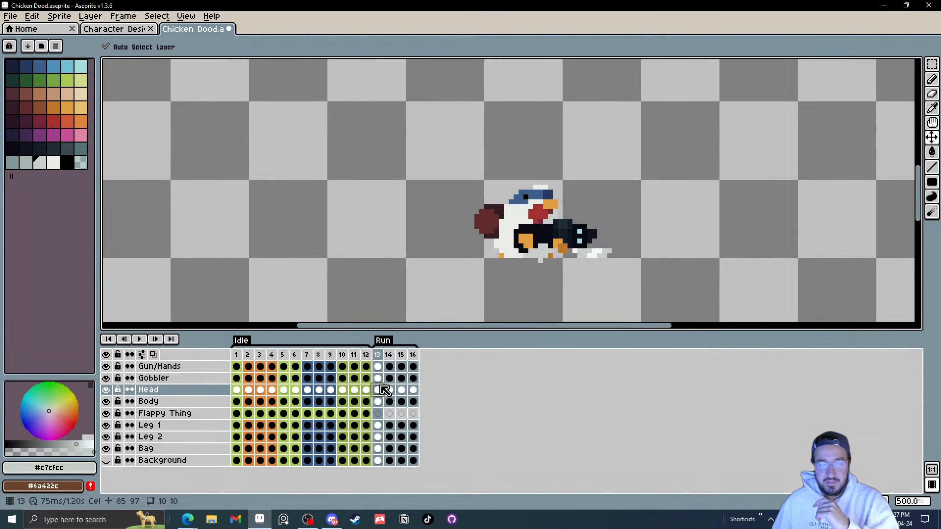
scroll(499, 271, "up", 1)
scroll(491, 264, "up", 2)
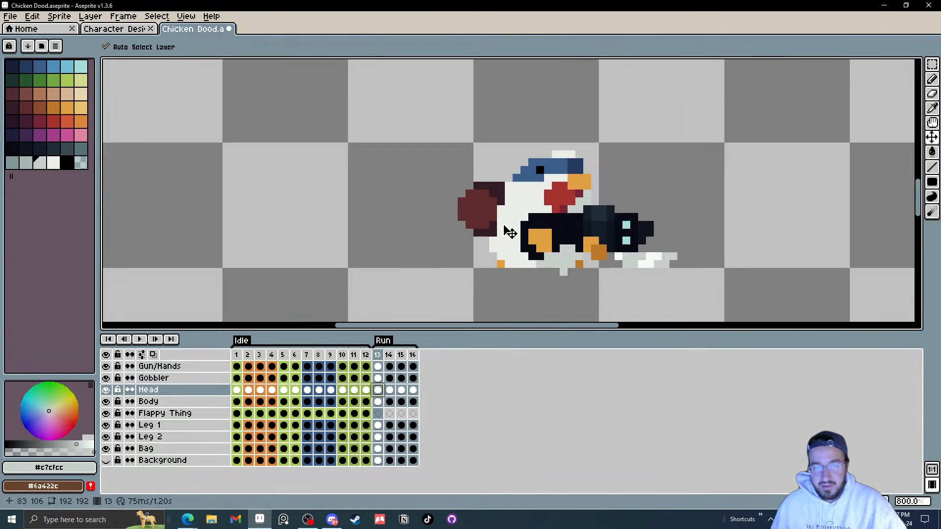
key("period")
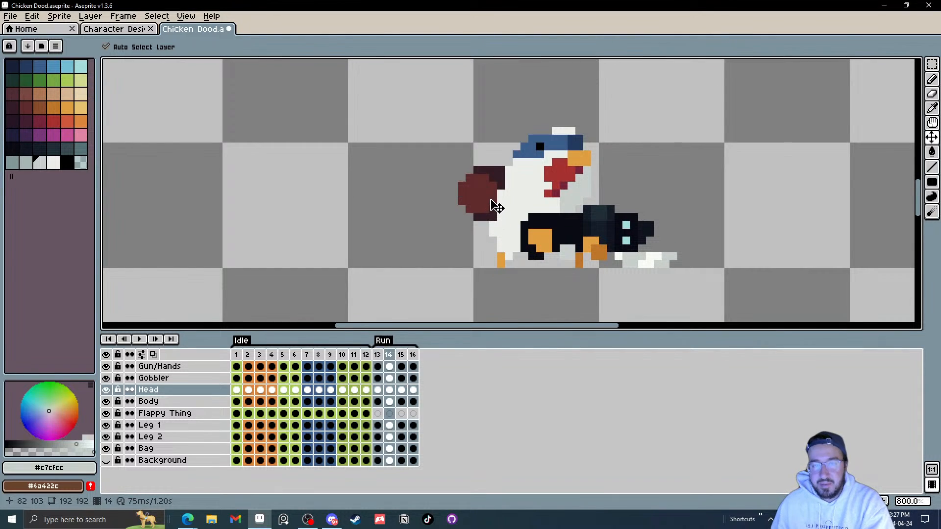
left_click_drag(498, 207, 498, 230)
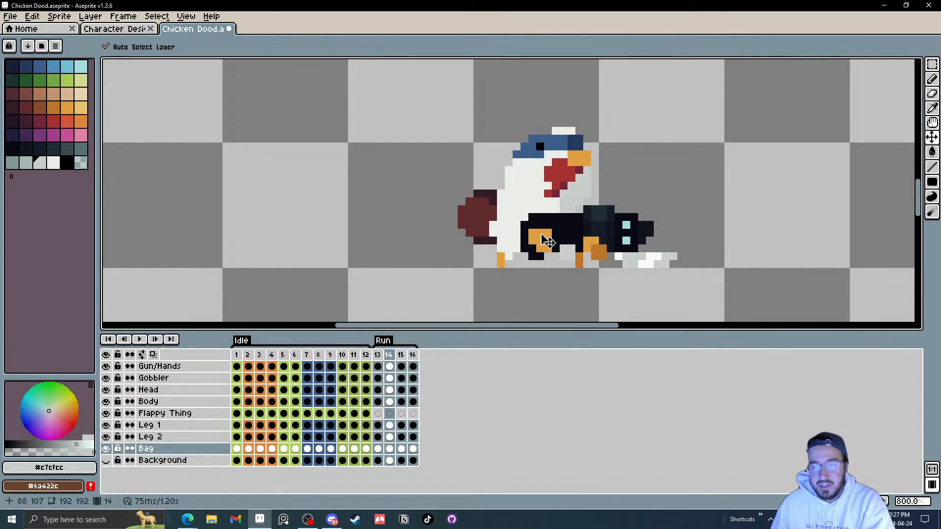
left_click(548, 244)
mouse_move(546, 229)
left_mouse_down()
mouse_move(533, 244)
mouse_move(534, 236)
left_mouse_up()
Step: Raise the body and the bag on frame 16 to form the final run pose
key("Right")
key("Right")
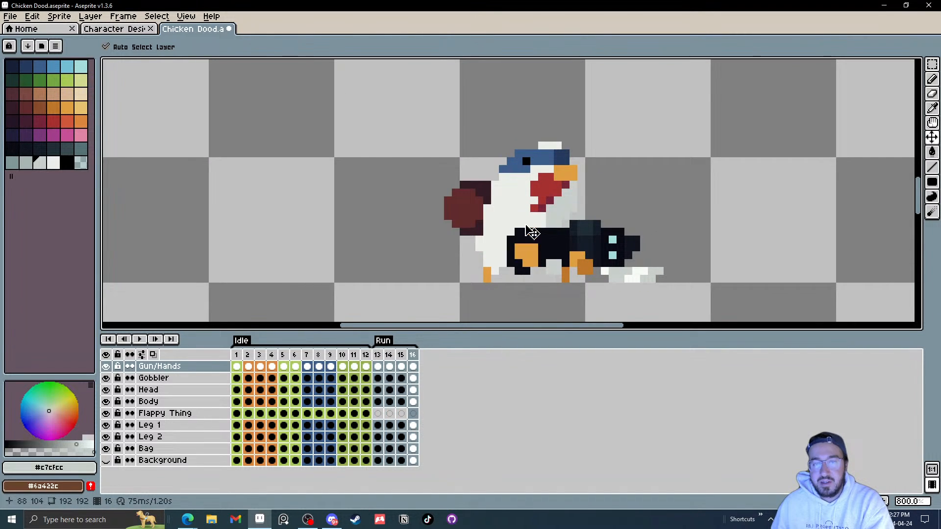
left_click_drag(470, 210, 469, 202)
left_click_drag(583, 257, 587, 227)
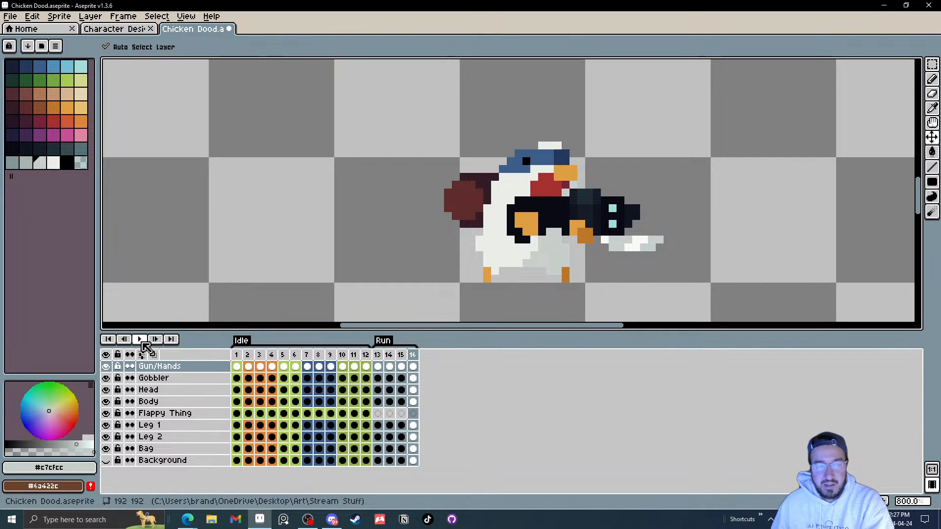
Step: Play the animation and inspect frame 13's body cel up close
left_click(140, 339)
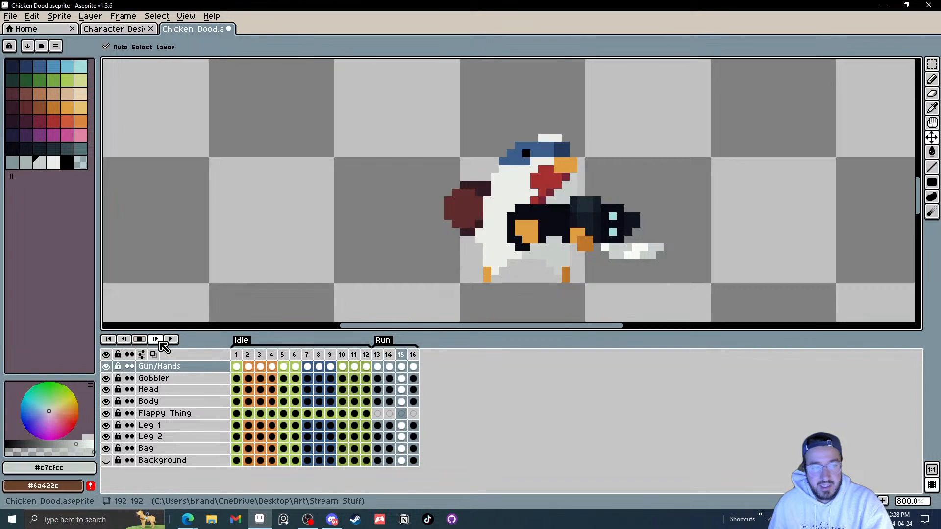
left_click(155, 339)
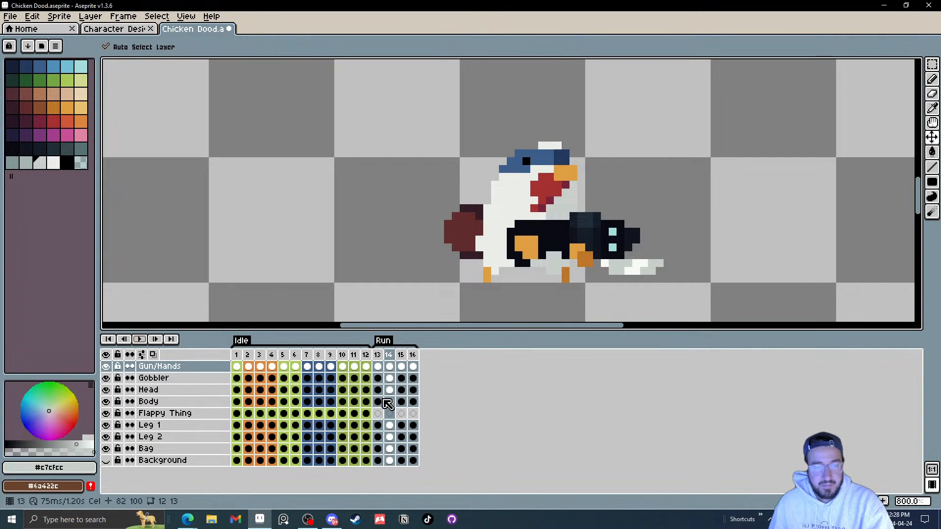
left_click(384, 401)
scroll(536, 321, "up", 5)
key("b")
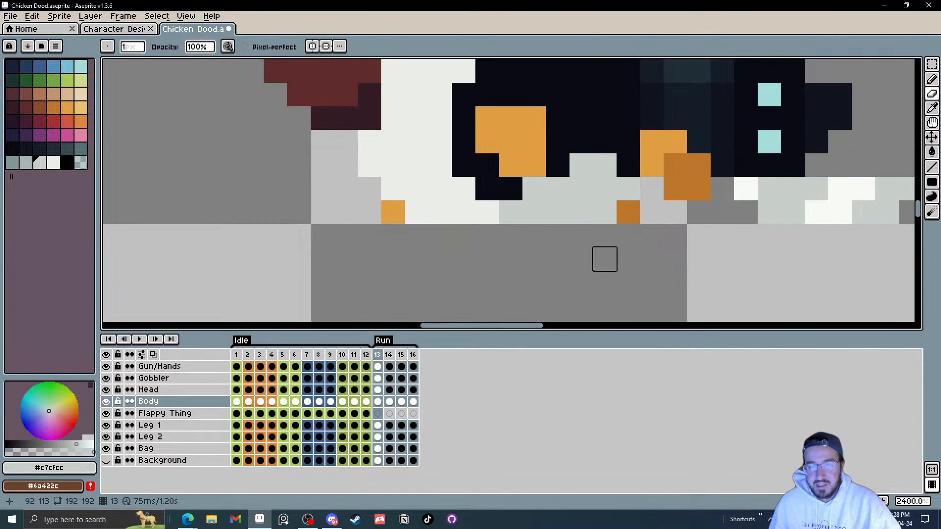
scroll(604, 259, "down", 6)
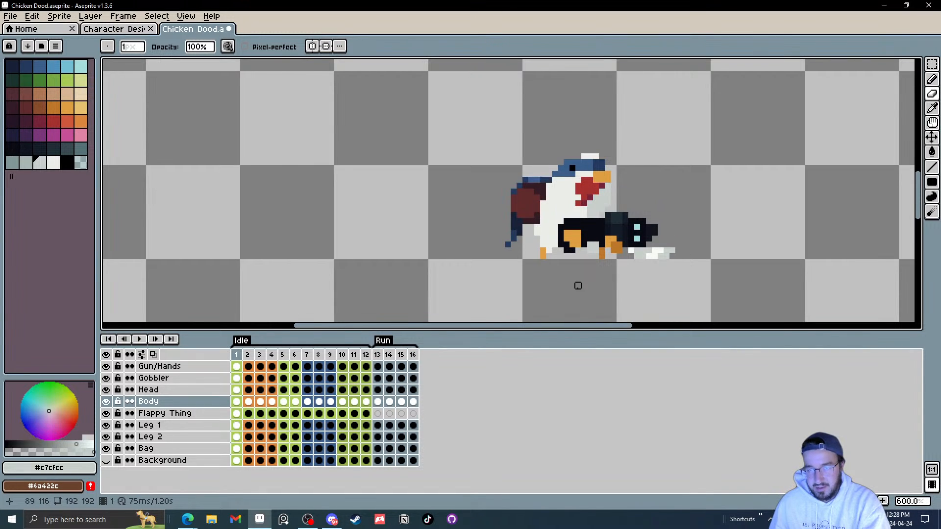
Step: Play the Run animation again zoomed out to review the running motion
left_click(141, 340)
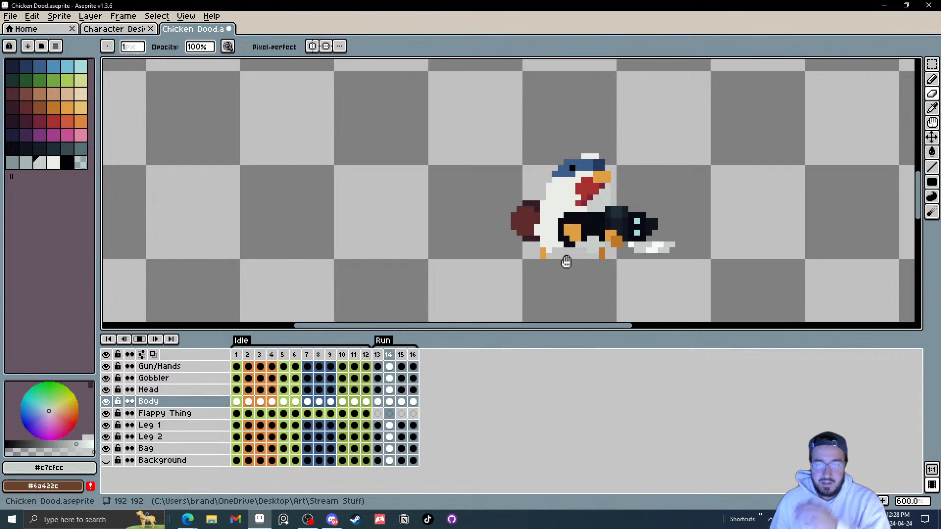
scroll(615, 267, "down", 4)
scroll(615, 267, "up", 1)
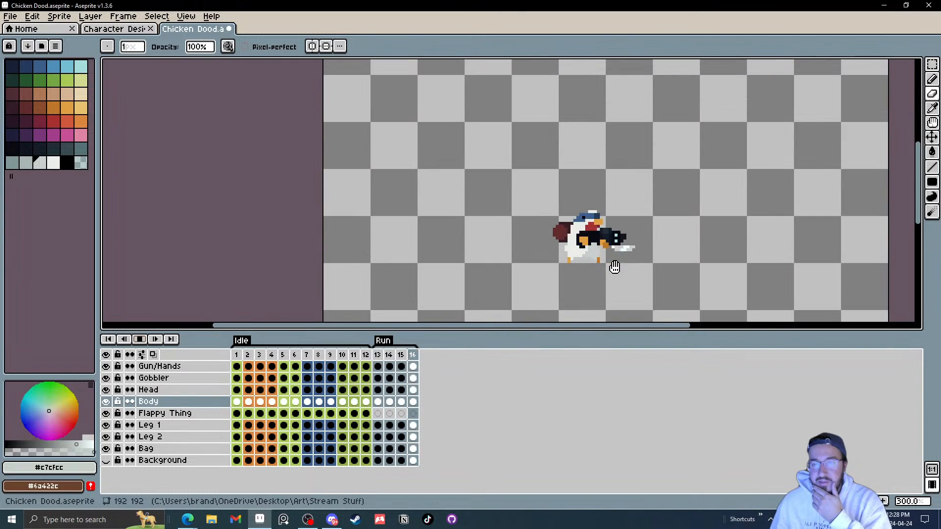
scroll(615, 267, "up", 1)
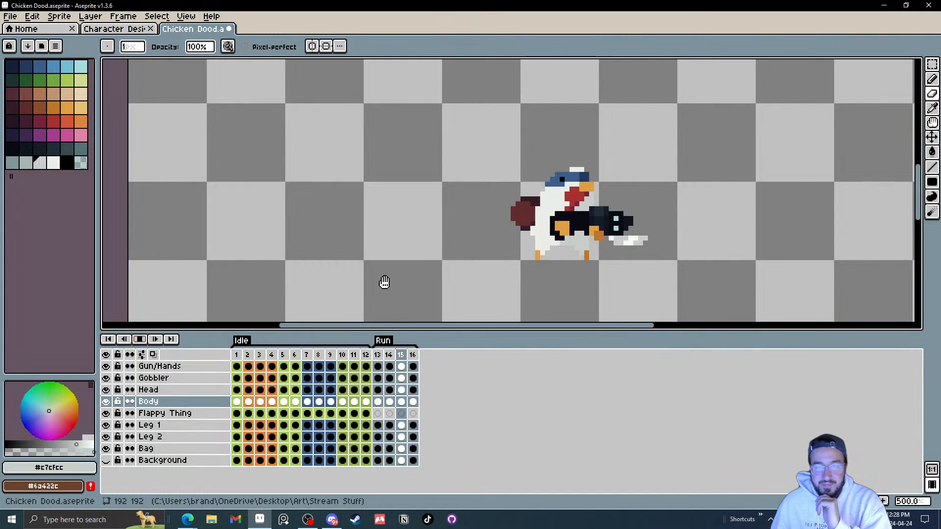
left_click(139, 339)
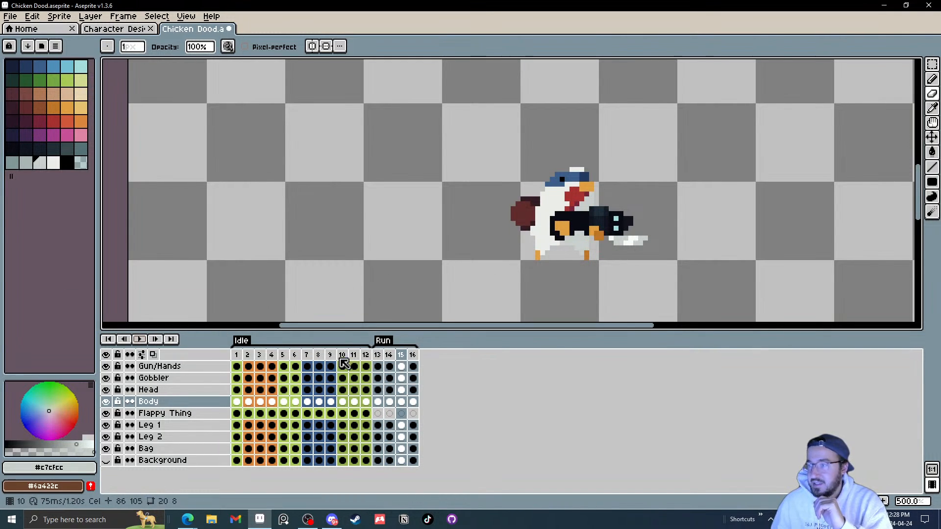
Step: Duplicate the Run frames into new frames 17–20 and play the animation
mouse_move(413, 357)
left_mouse_down()
mouse_move(382, 361)
mouse_move(425, 357)
left_mouse_up()
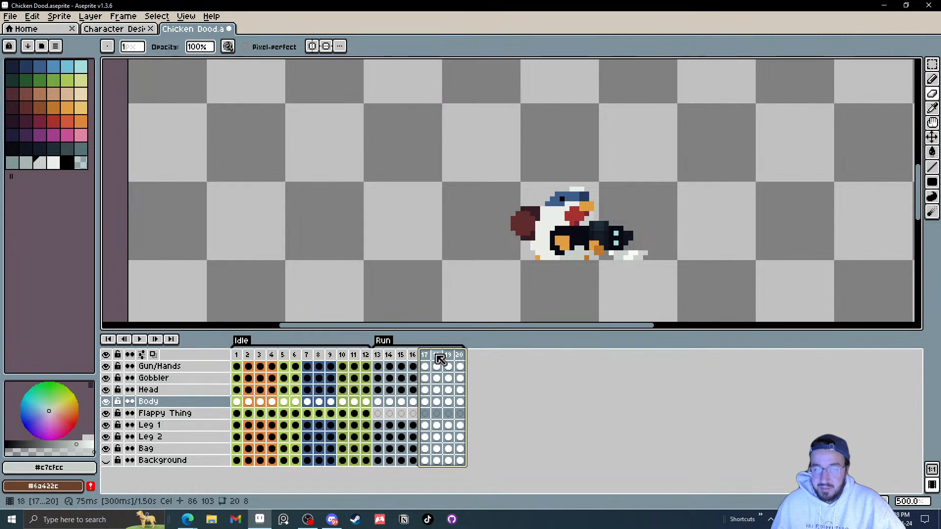
left_click(427, 357)
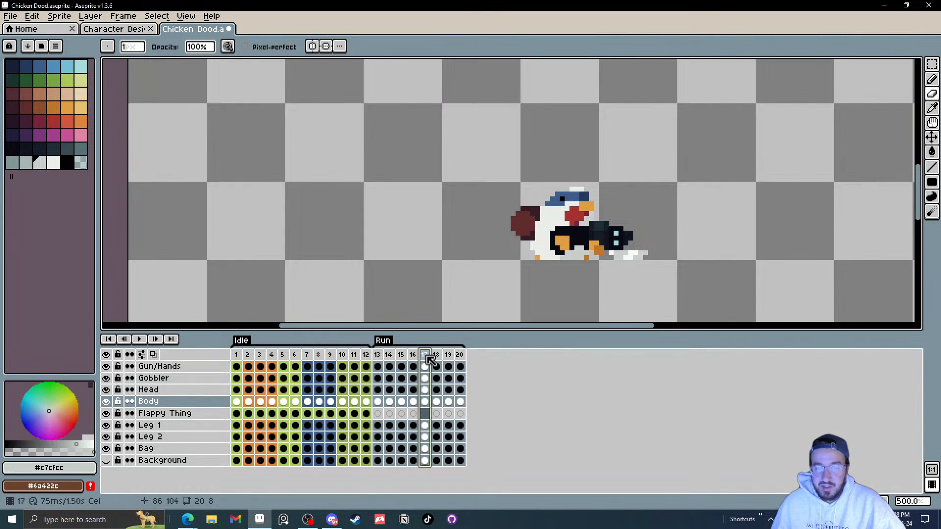
left_click(140, 340)
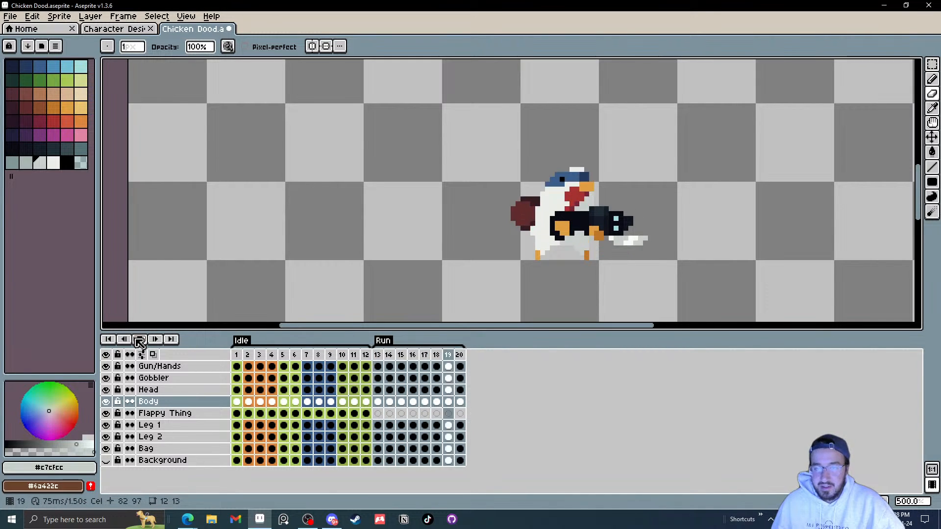
left_click(140, 340)
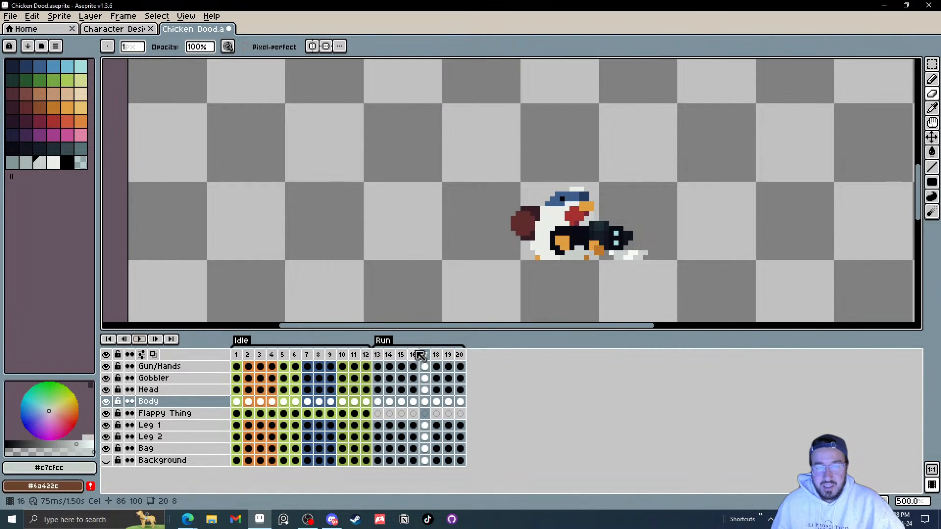
Step: Shift the gun and hands forward on frames 17–20 and play the animation
scroll(588, 221, "up", 4)
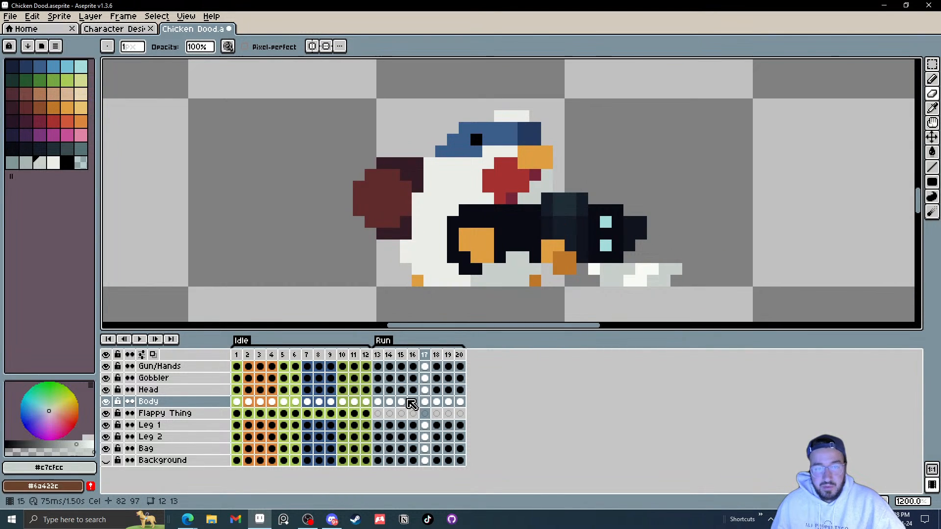
left_click(414, 402)
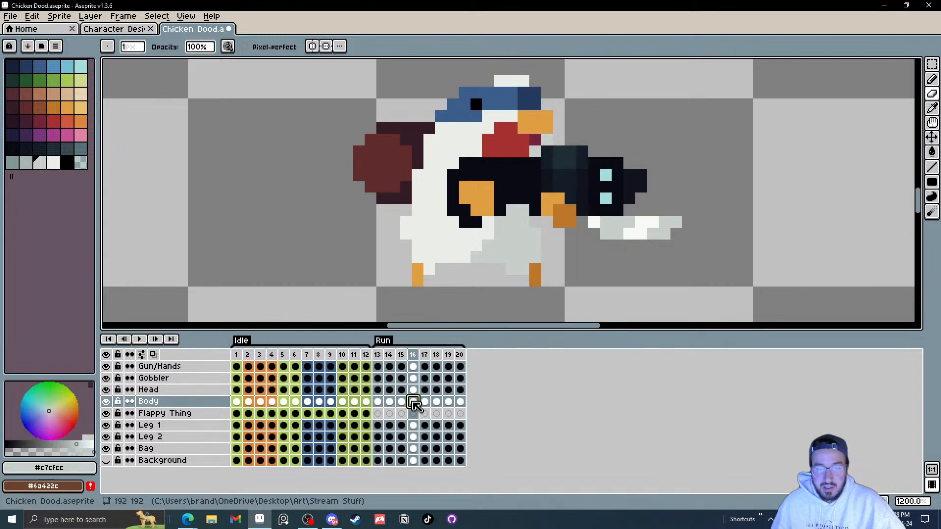
left_click_drag(461, 403, 426, 403)
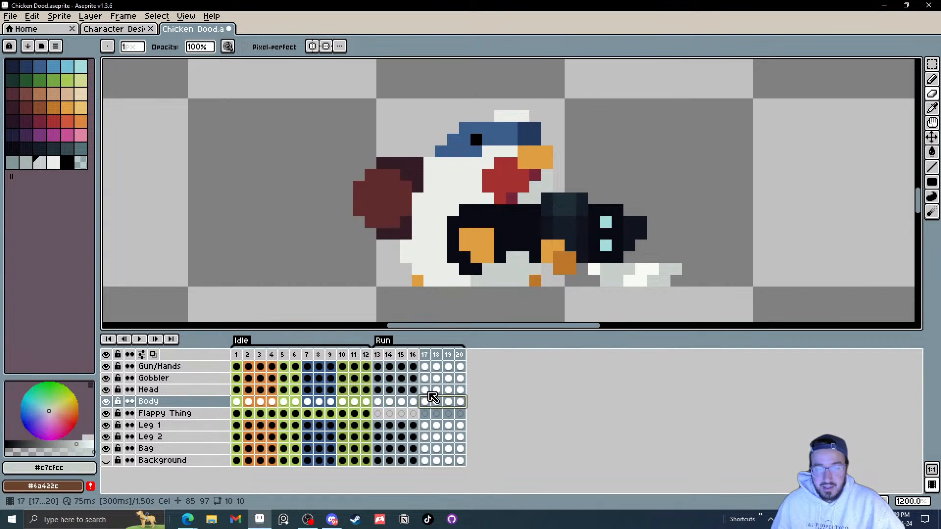
key("v")
left_click_drag(542, 248, 567, 243)
left_click(140, 339)
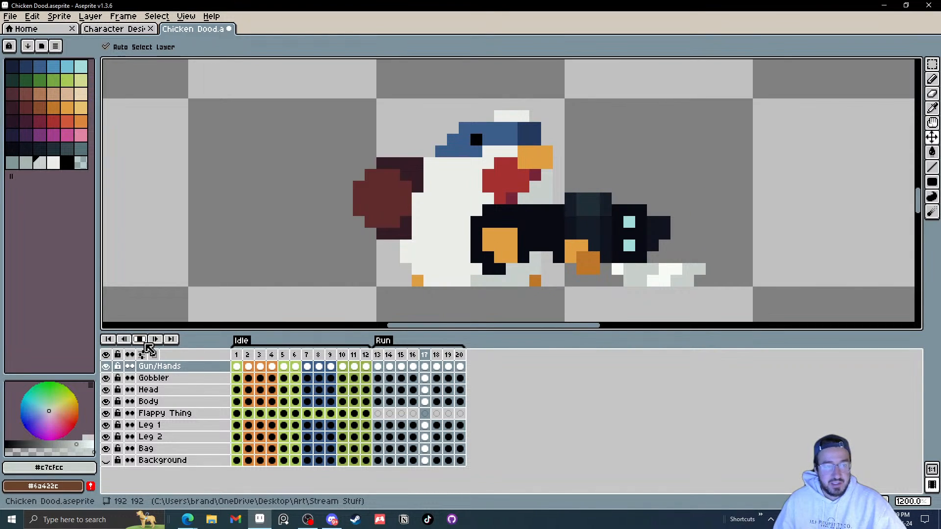
Step: Nudge the gun and hands on frames 17–20 slightly further forward and play the animation
scroll(554, 226, "down", 2)
scroll(746, 243, "up", 1)
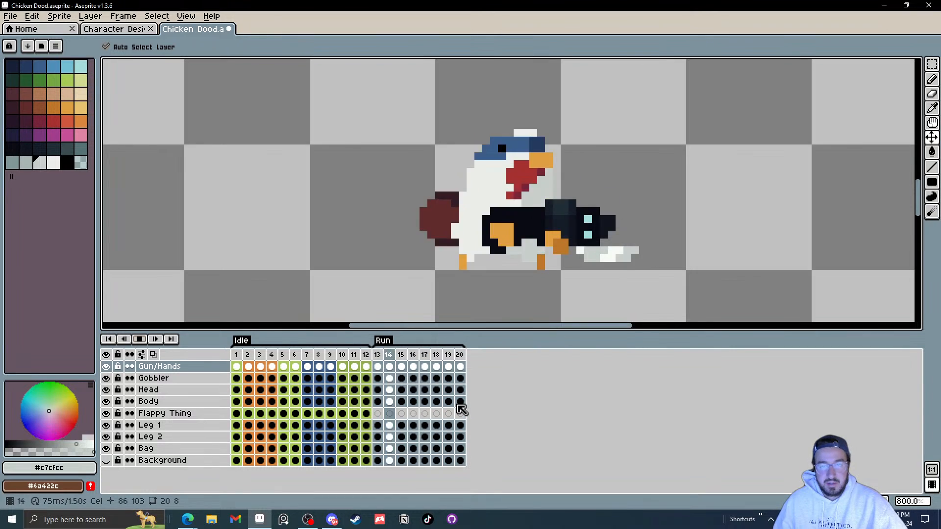
left_click(321, 388)
left_click(449, 404)
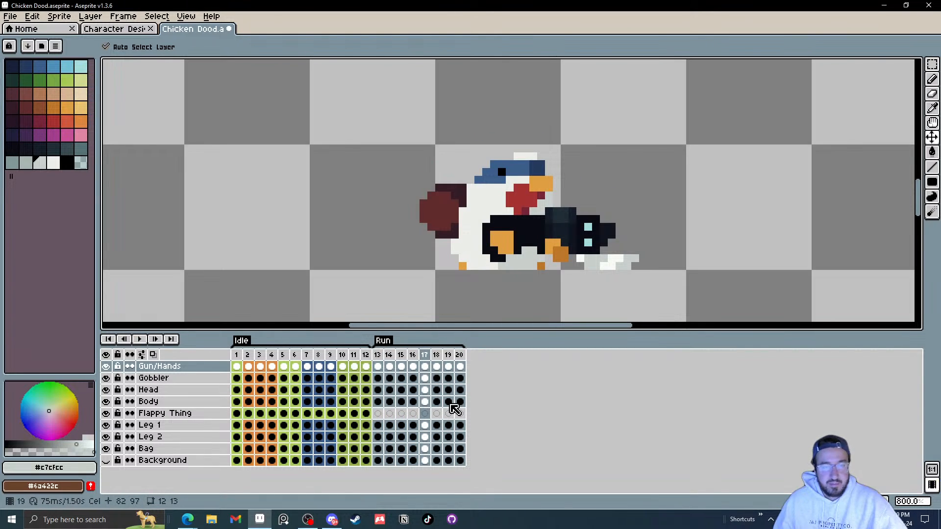
left_click_drag(459, 368, 427, 366)
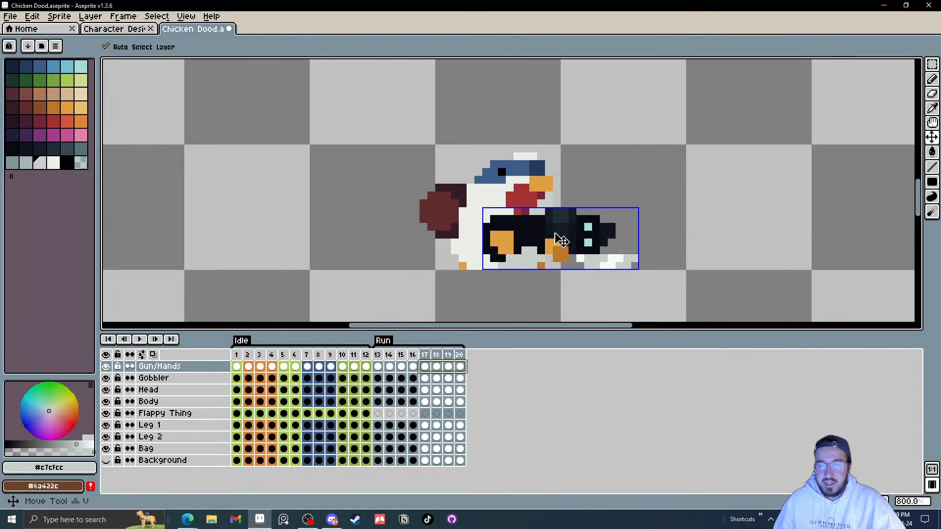
left_click_drag(563, 235, 570, 236)
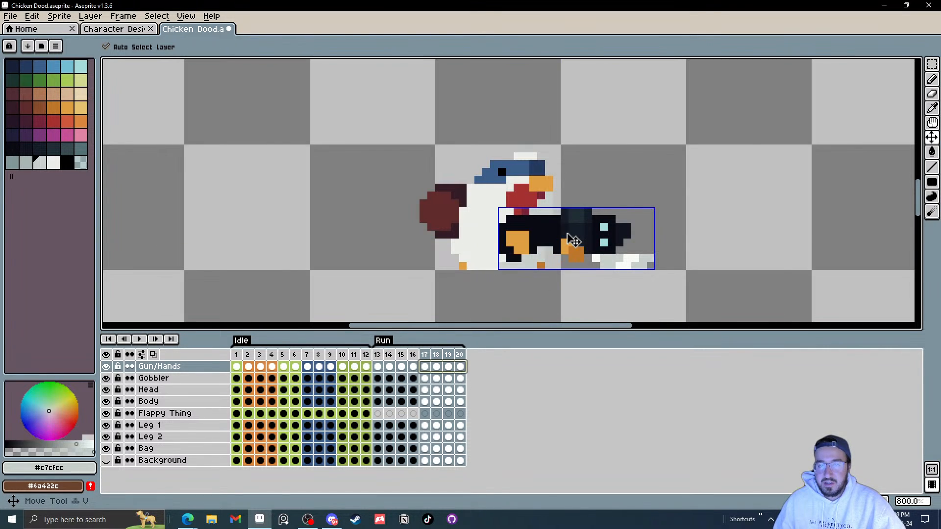
left_click(145, 339)
Step: Select the gun and hands cels across frames 13–20 and replay the Run animation
scroll(608, 232, "down", 3)
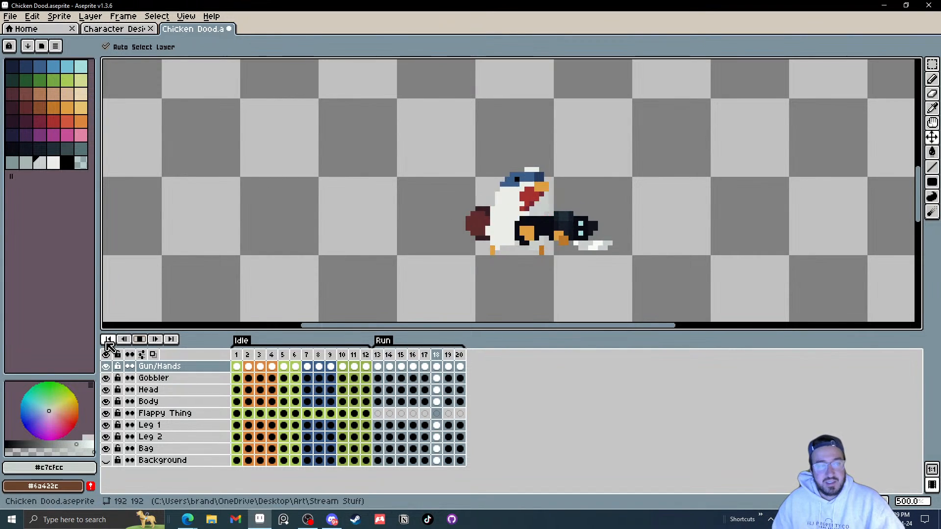
left_click(139, 340)
left_click_drag(417, 367, 377, 367)
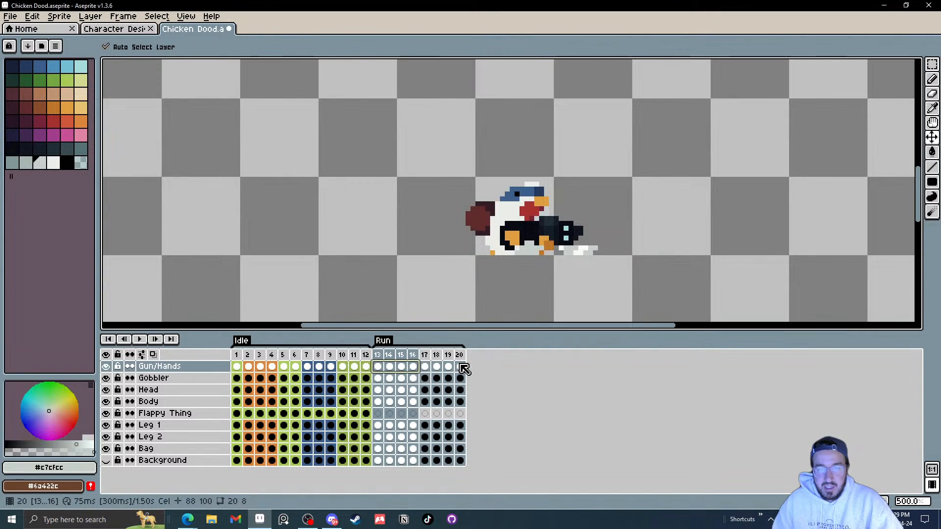
left_click(141, 342)
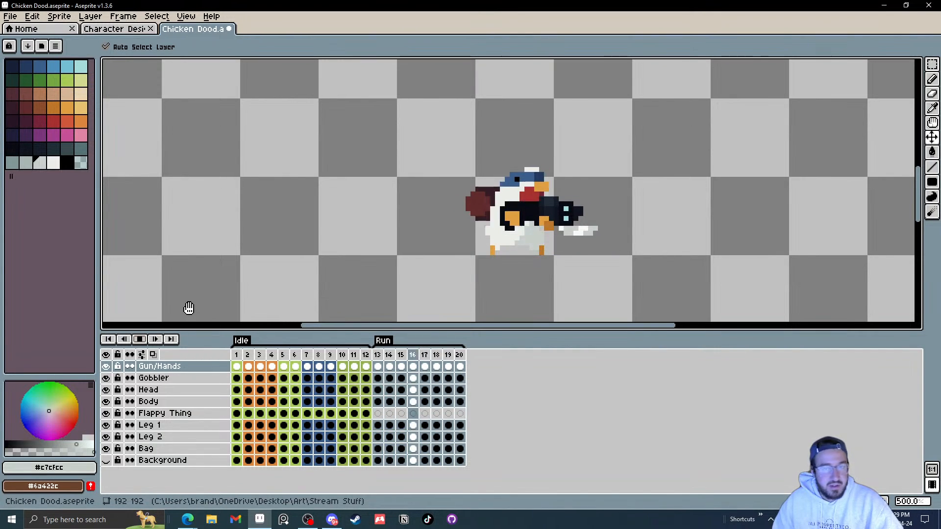
left_click(141, 339)
left_click_drag(463, 372, 395, 374)
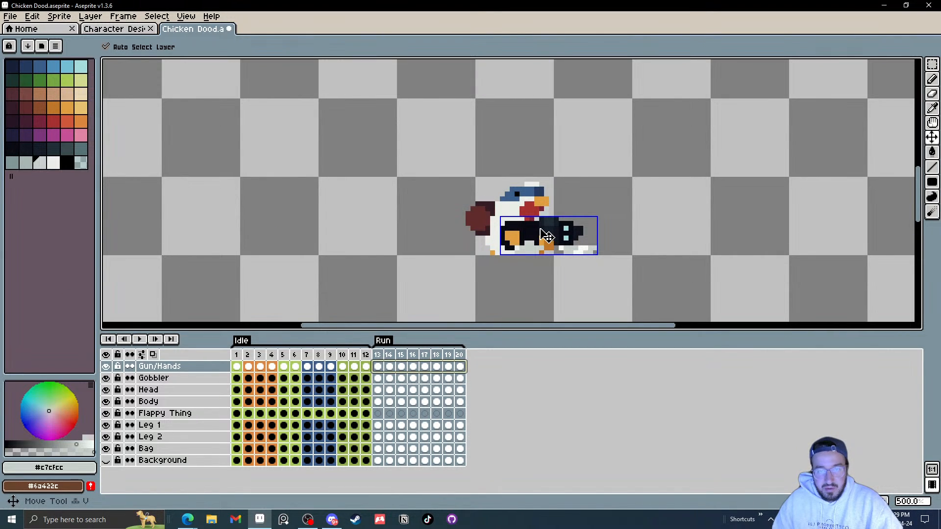
left_click(142, 339)
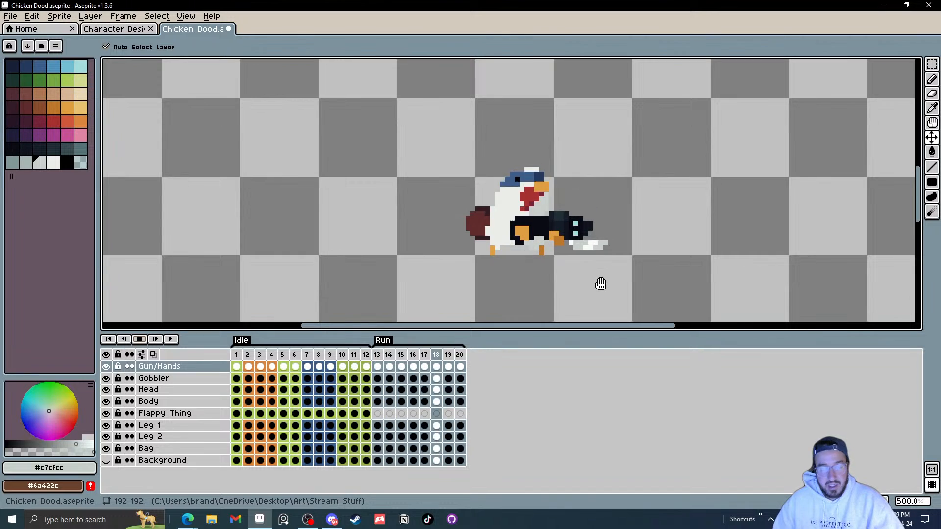
Step: Toggle the visibility of the Leg 1 and Leg 2 layers while replaying the animation
scroll(629, 250, "down", 3)
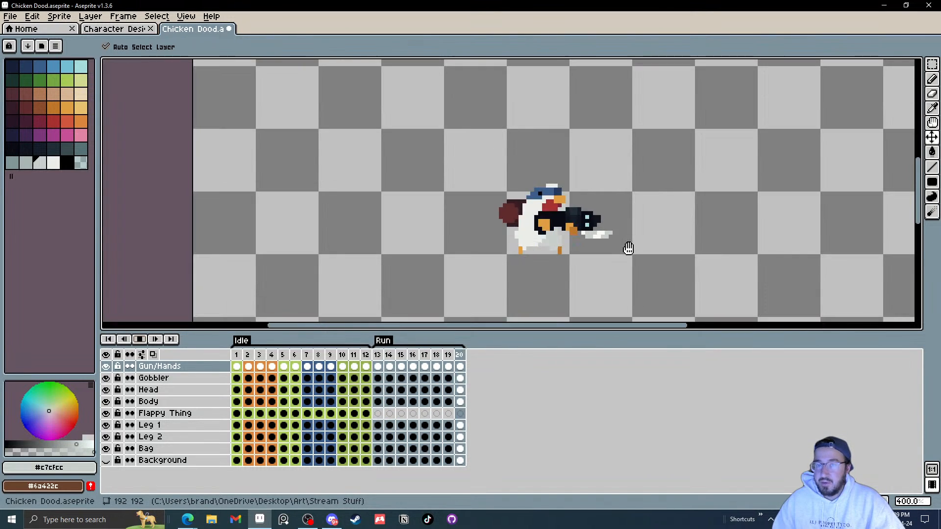
left_click(106, 425)
left_click(106, 437)
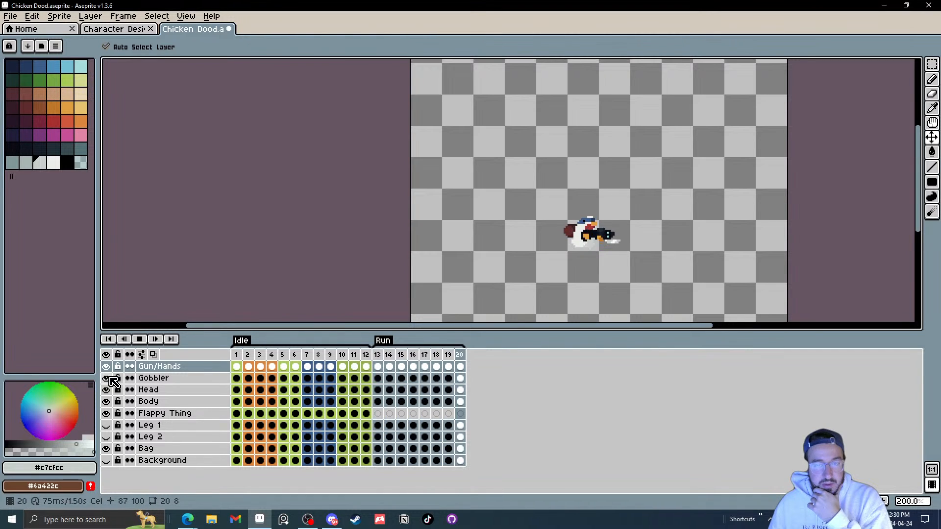
left_click(106, 436)
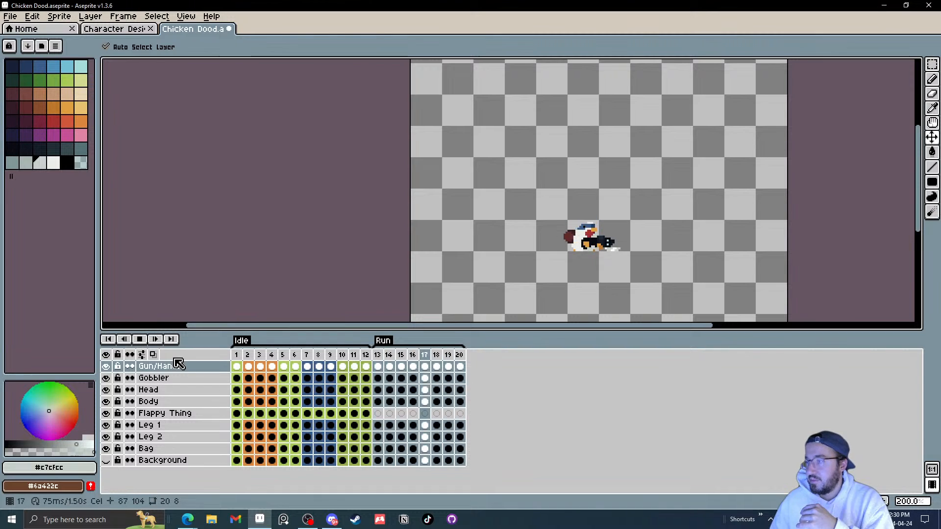
left_click(140, 340)
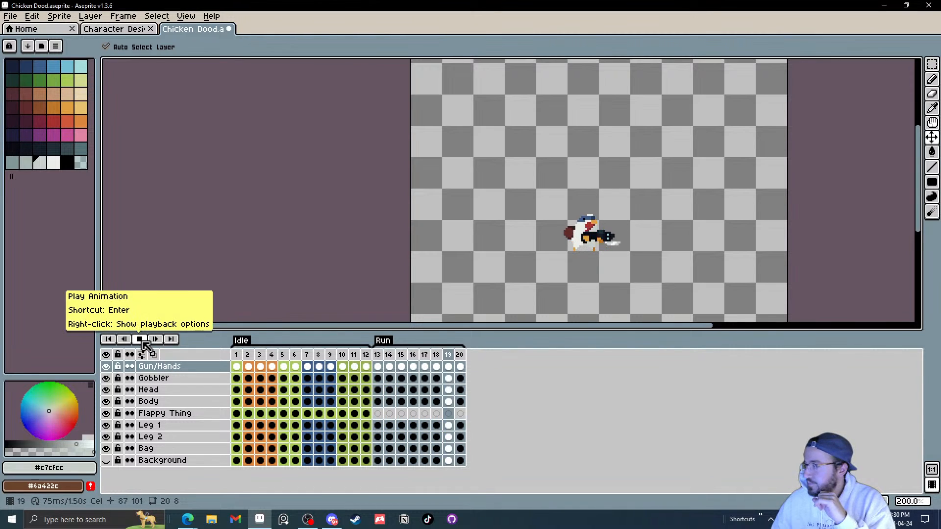
Step: Select the head cel on frame 17, zoom in on it, and hide the Gobbler layer
left_click(381, 390)
scroll(610, 248, "up", 3)
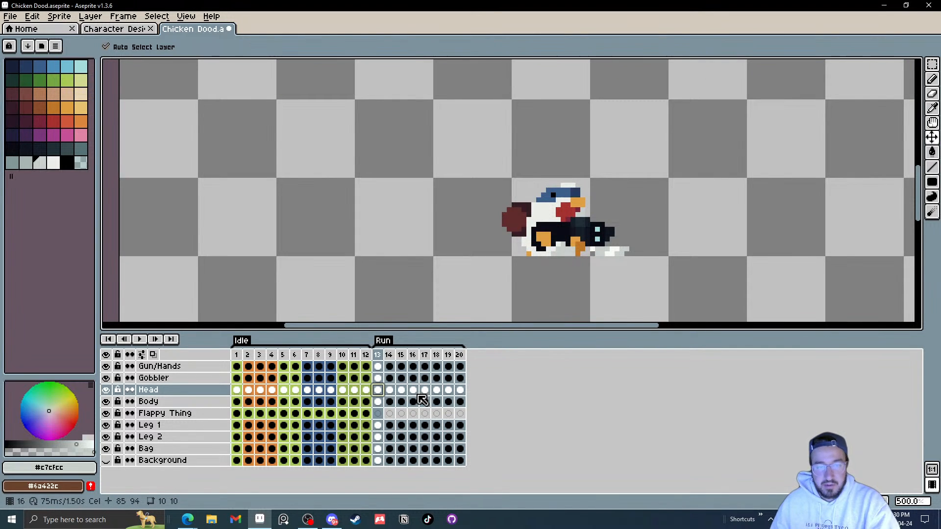
mouse_move(425, 393)
left_mouse_down()
mouse_move(460, 393)
mouse_move(404, 392)
mouse_move(430, 395)
left_mouse_up()
scroll(579, 206, "up", 5)
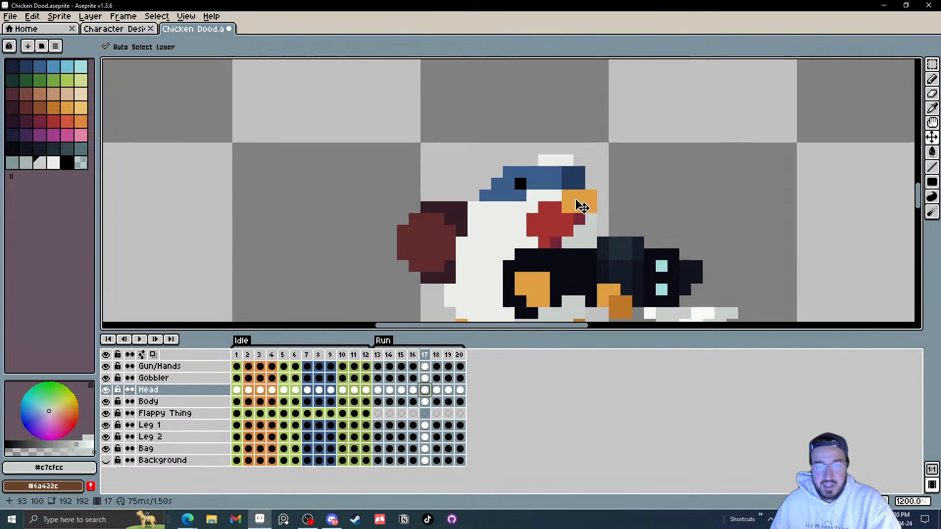
scroll(532, 183, "down", 1)
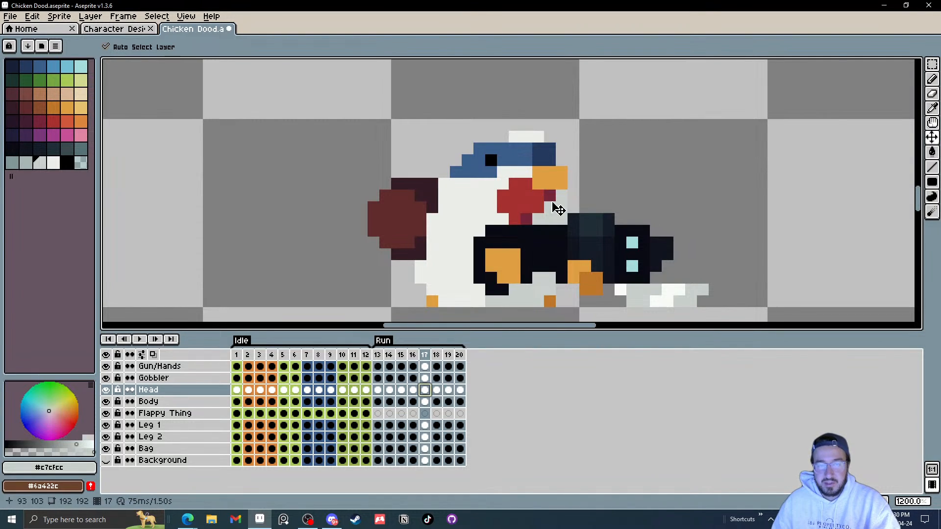
scroll(552, 203, "up", 1)
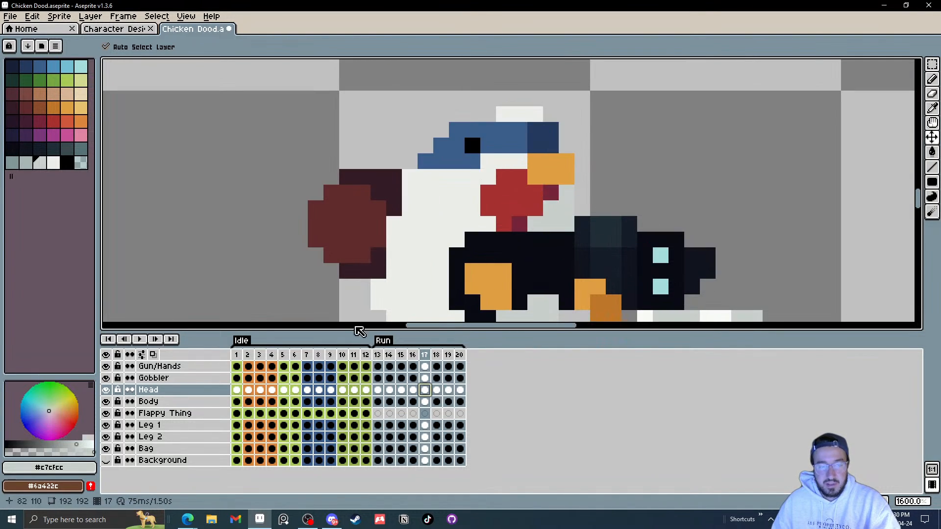
left_click(106, 378)
scroll(530, 230, "up", 2)
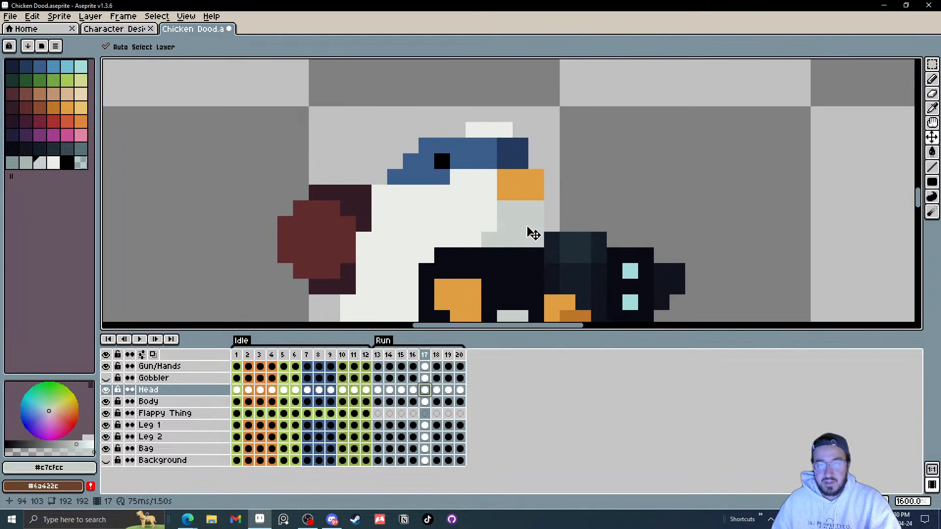
Step: Extend the beak downward and move the eye one pixel forward on frame 17's head using eyedropper and line
key("i")
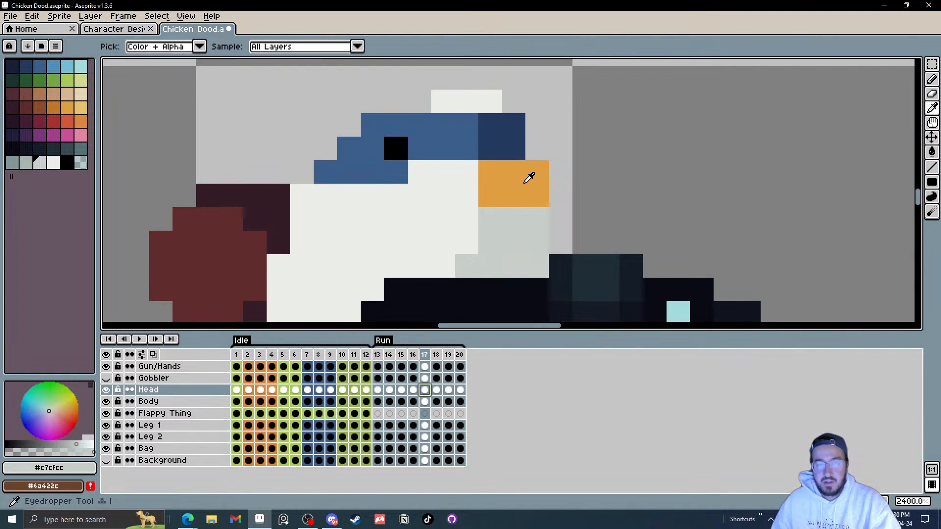
left_click(524, 186)
key("l")
left_click_drag(556, 174, 553, 194)
key("i")
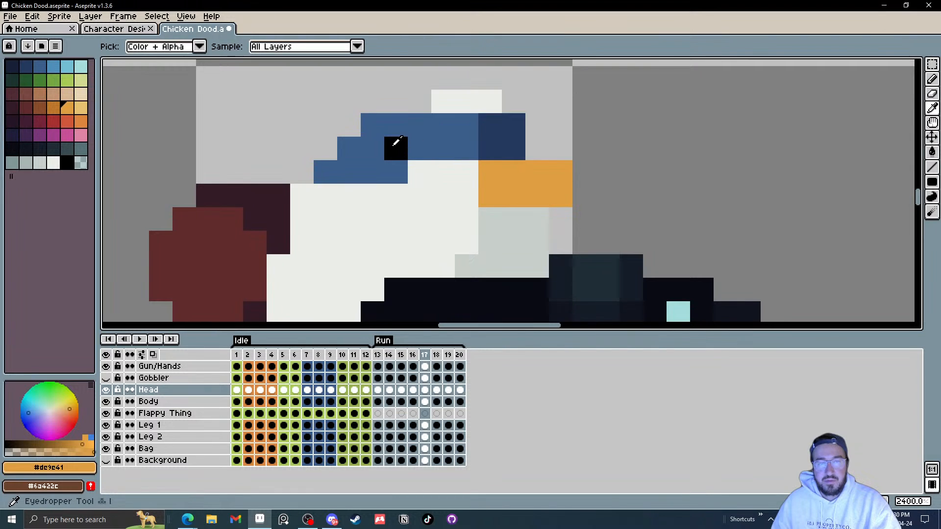
left_click(395, 147)
key("l")
left_click(416, 145)
key("i")
left_click(375, 152)
key("l")
left_click(390, 150)
Step: Touch up the cap and the white pixels behind the beak on frame 17's head
key("i")
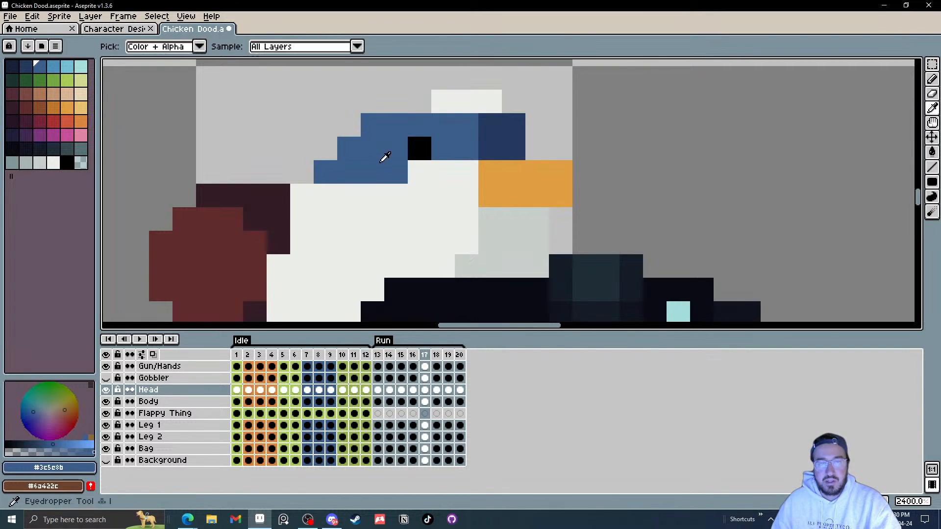
key("l")
left_click(413, 169)
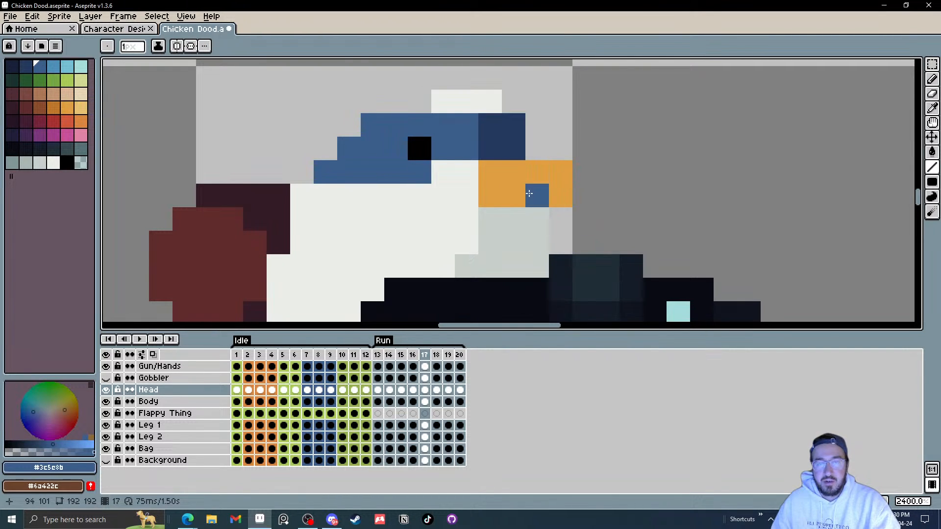
key("i")
key("l")
left_click(486, 148)
key("i")
left_click(470, 173)
key("l")
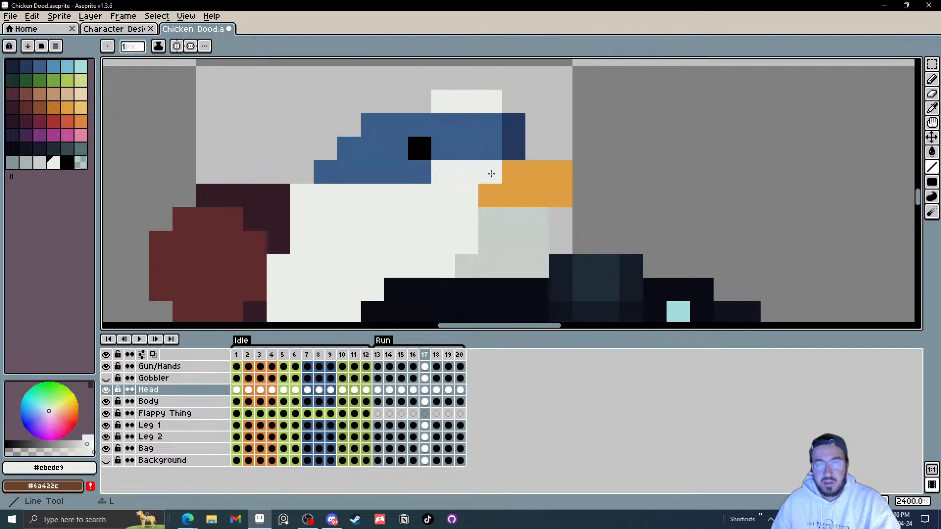
left_click_drag(492, 173, 491, 194)
Step: Flip between frames 16 and 17 to compare the head poses
scroll(555, 200, "down", 3)
key("Left")
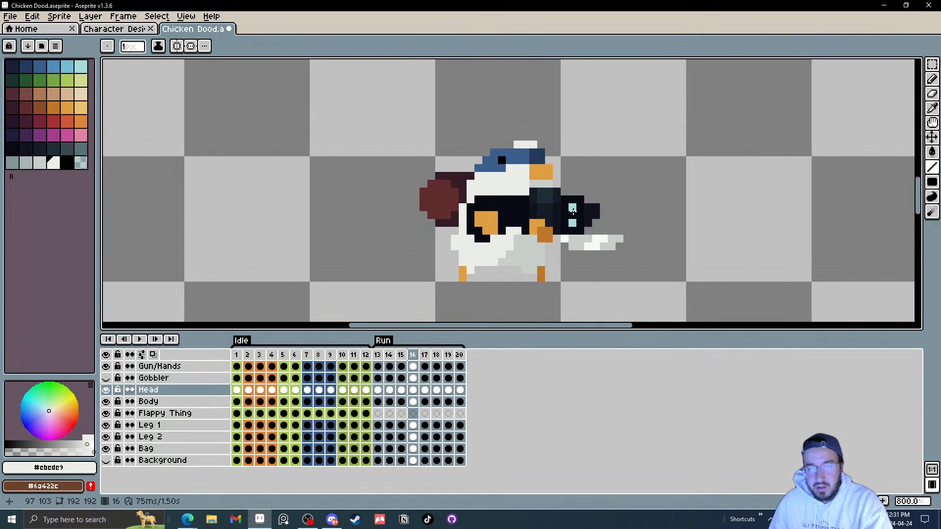
key("Right")
key("Left")
key("Right")
key("Left")
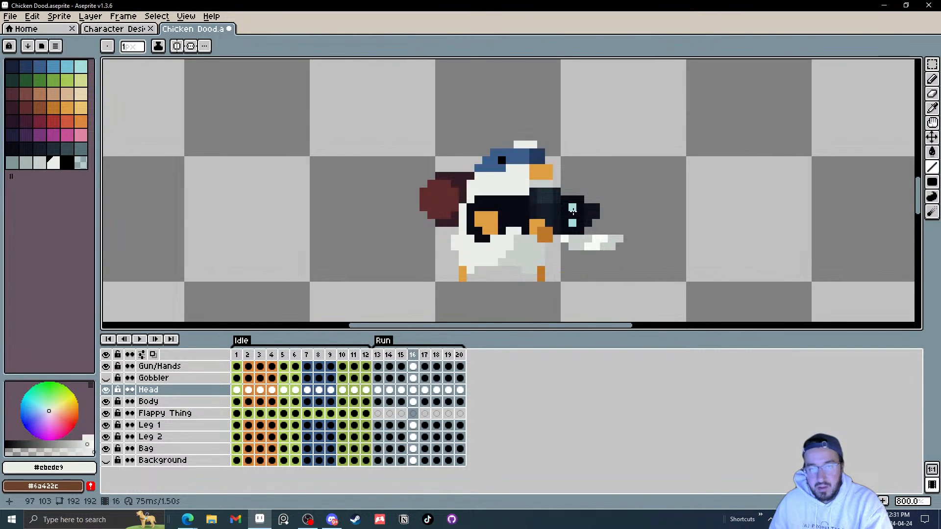
key("Right")
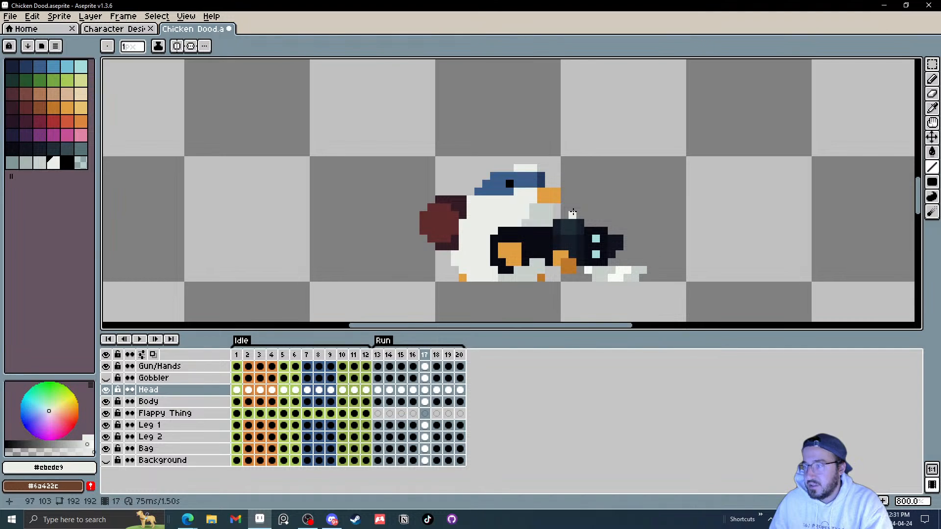
scroll(534, 203, "up", 2)
key("Left")
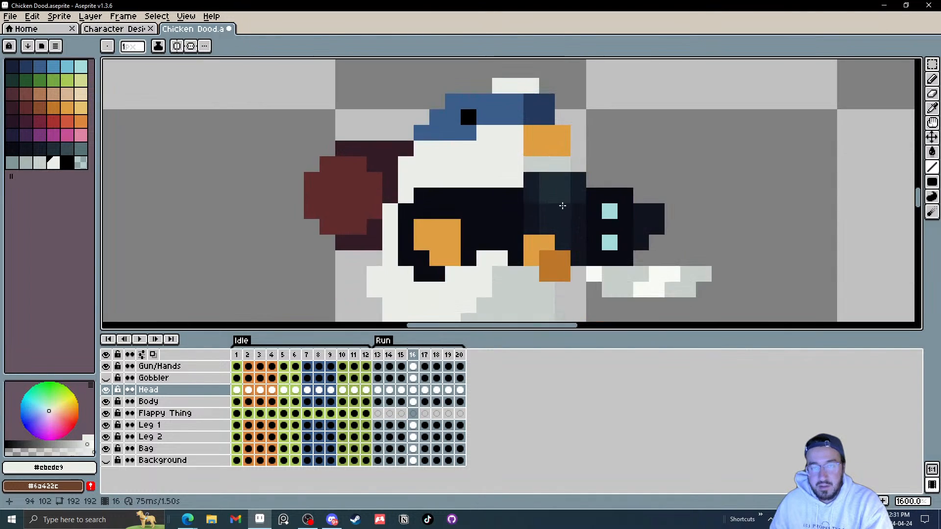
Step: Compare the head on frames 16 and 17 up close, zooming in on the beak and cap area
key("Right")
key("Left")
key("Right")
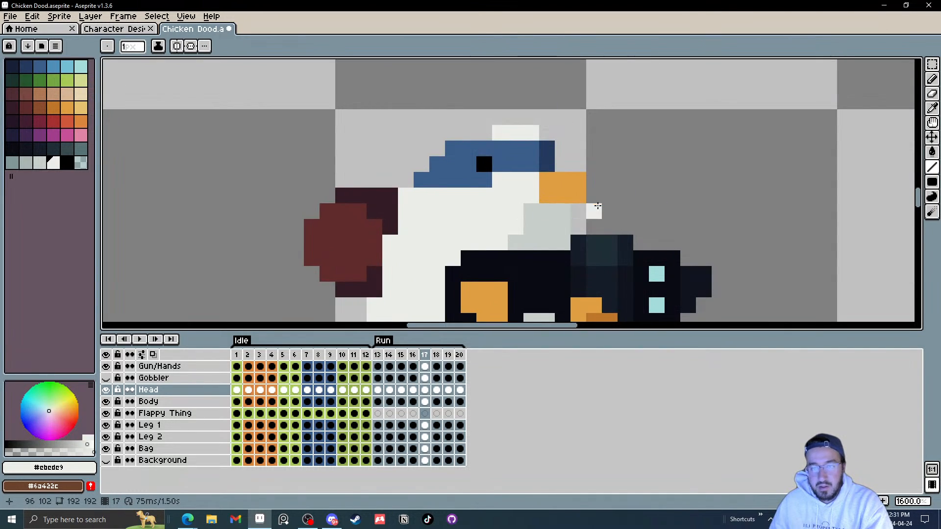
key("Left")
key("Right")
key("Left")
key("Right")
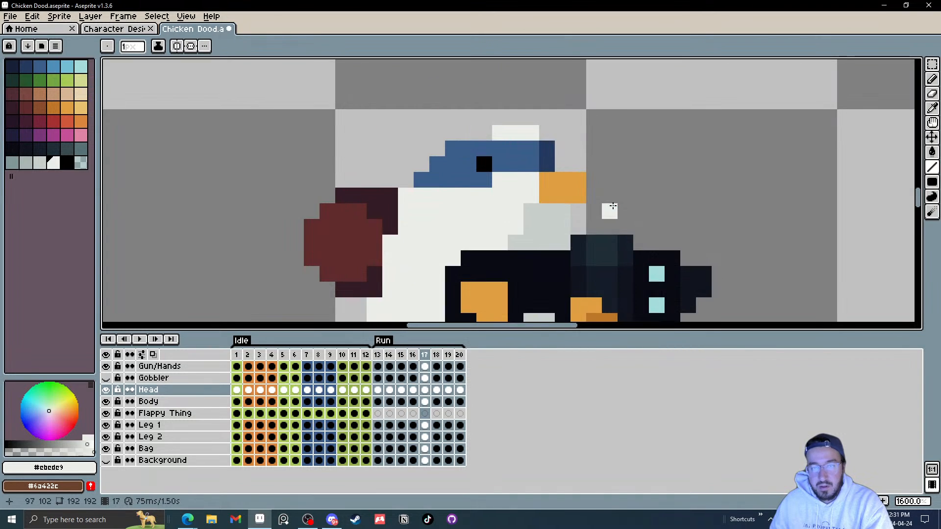
key("Left")
key("Right")
key("Left")
key("Right")
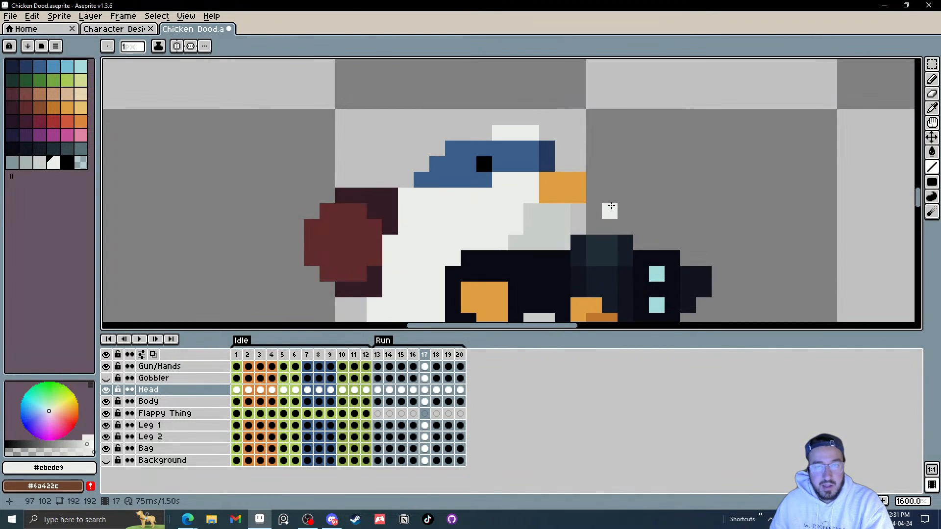
key("Left")
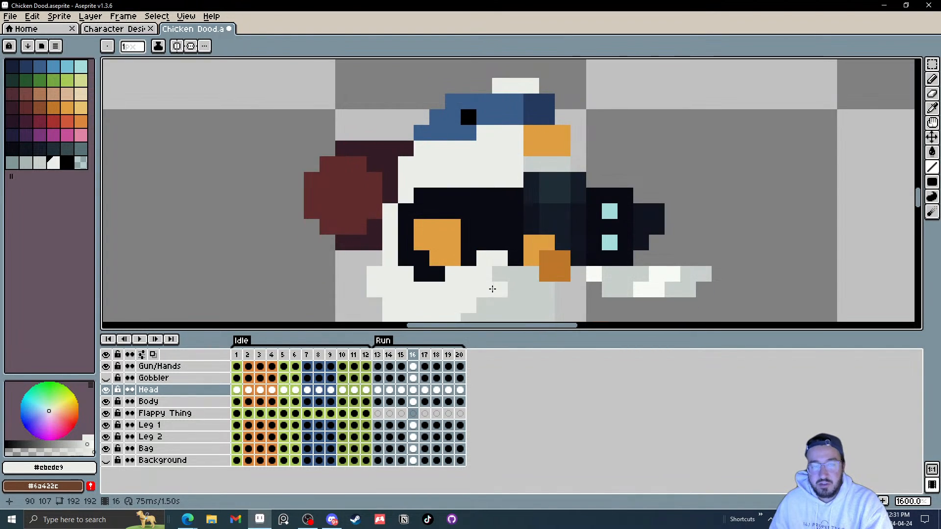
left_click_drag(514, 157, 438, 201)
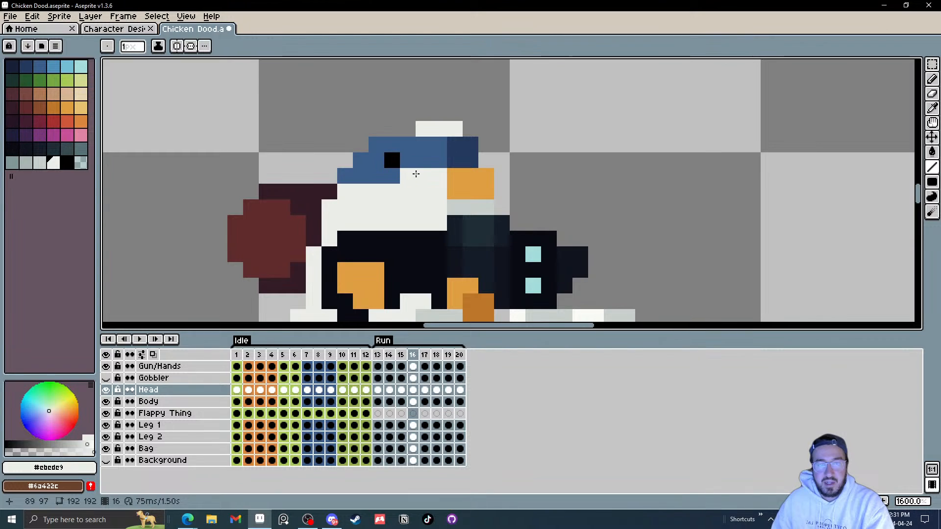
scroll(390, 182, "up", 1)
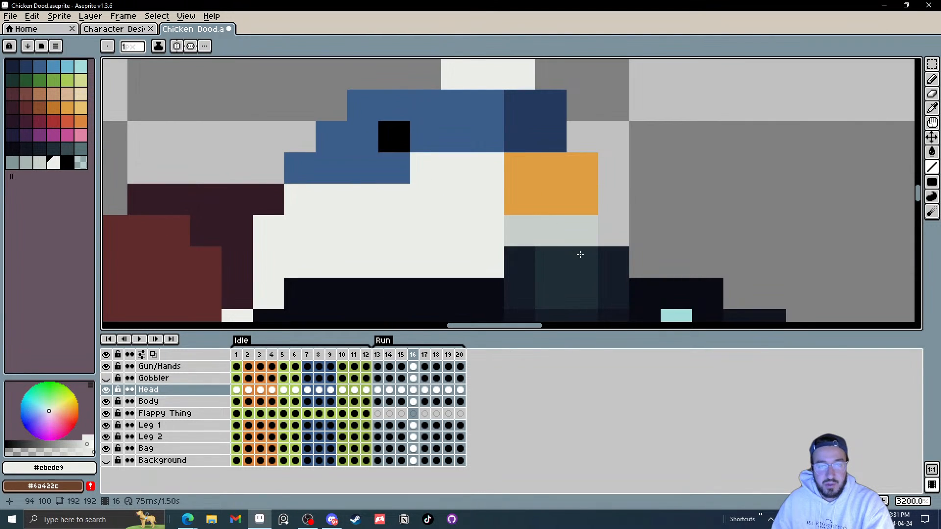
left_click_drag(577, 252, 484, 248)
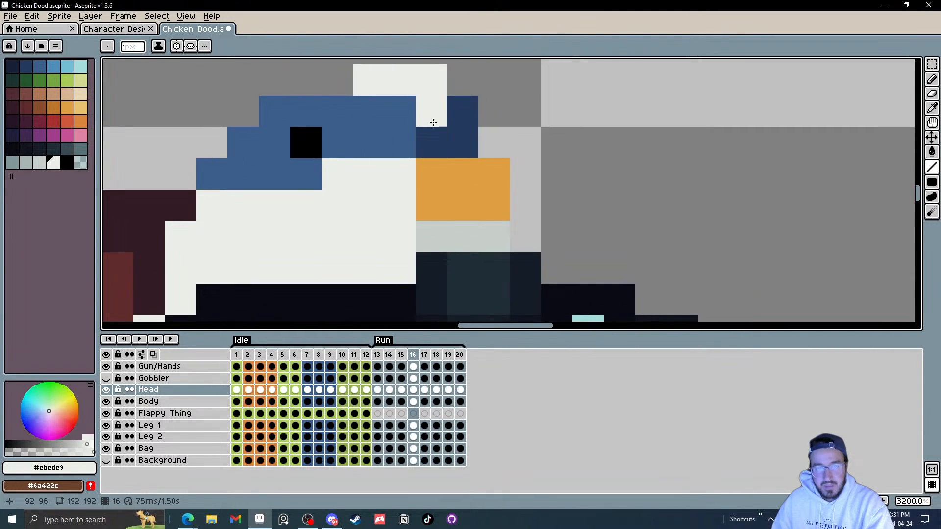
key("Right")
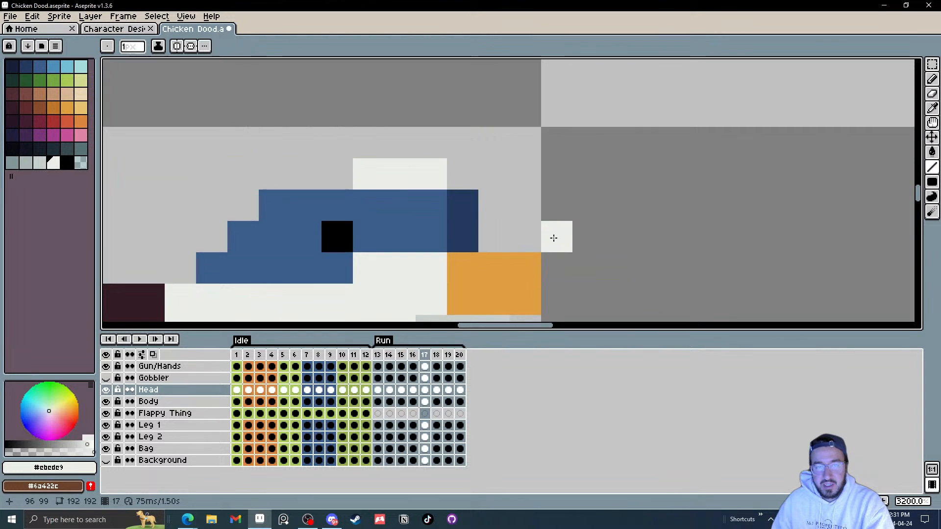
mouse_move(501, 265)
left_mouse_down()
mouse_move(490, 132)
mouse_move(494, 213)
left_mouse_up()
left_click(409, 184)
key("Left")
scroll(494, 212, "down", 3)
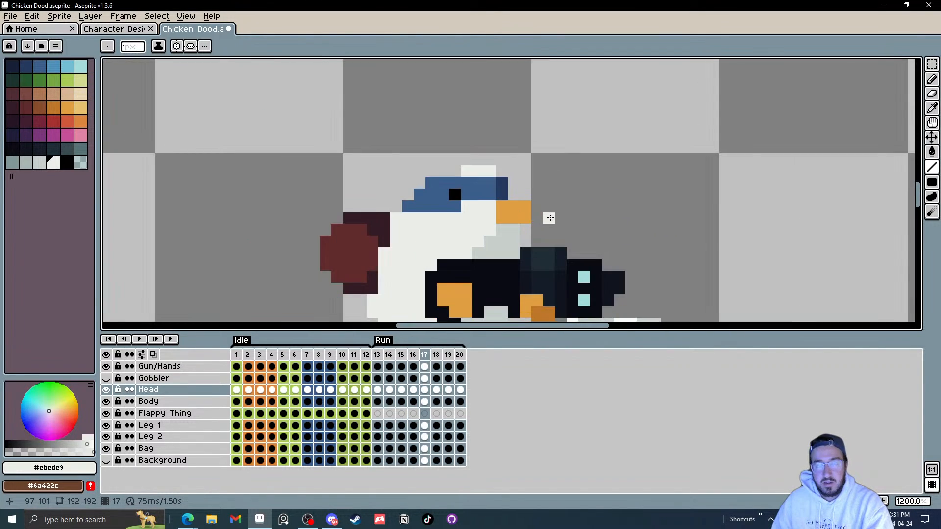
Step: Select the head cel on frame 18 and extend the orange beak one pixel forward with the line tool
left_click(425, 390)
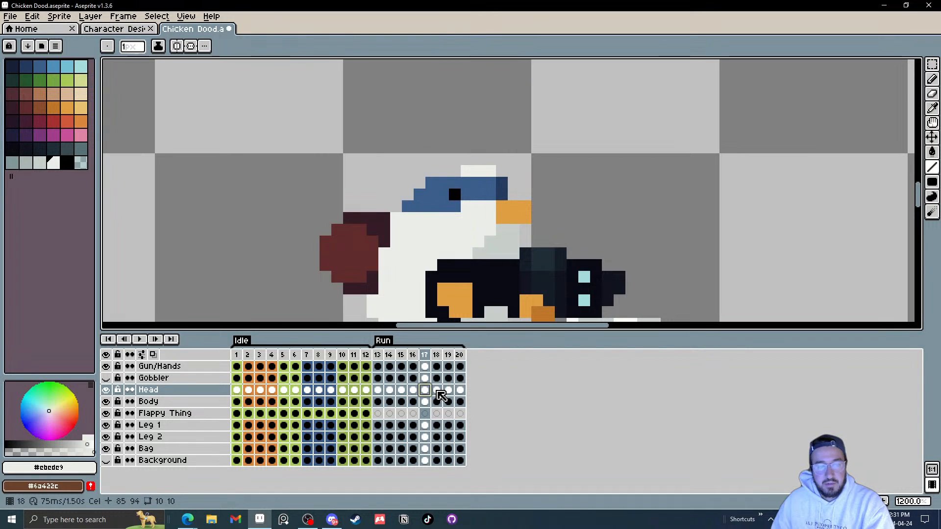
left_click(436, 391)
scroll(486, 167, "up", 3)
mouse_move(489, 204)
left_mouse_down()
mouse_move(498, 200)
mouse_move(494, 243)
left_mouse_up()
key("i")
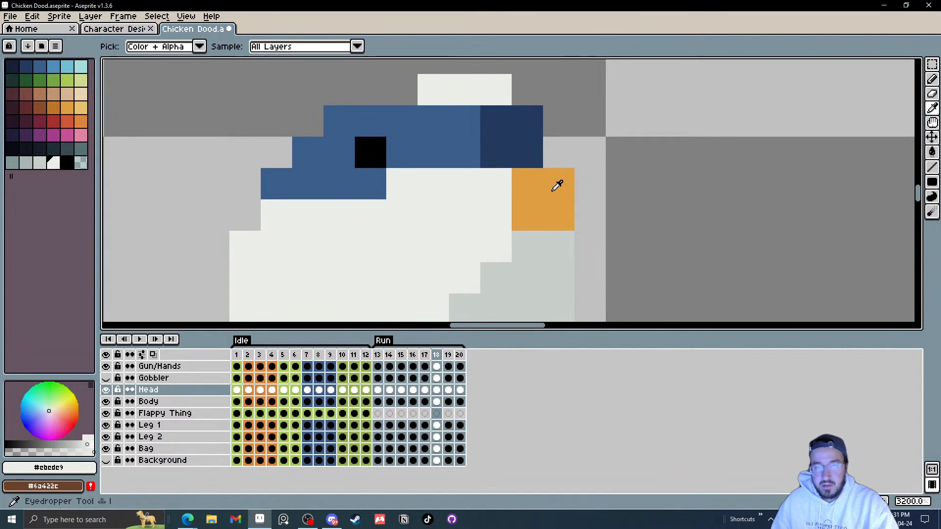
left_click(552, 191)
key("l")
left_click_drag(590, 198, 589, 214)
Step: Move the eye one pixel forward and redraw the surrounding cap pixels on frame 18's head
key("i")
left_click(480, 140)
key("l")
left_click(495, 149)
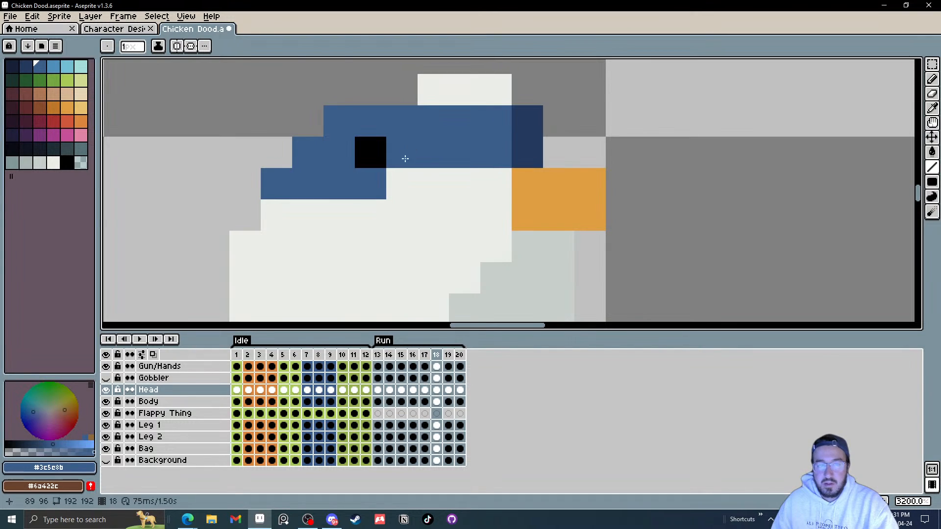
key("i")
left_click(374, 147)
key("l")
left_click(405, 142)
key("i")
left_click(403, 134)
key("l")
left_click(368, 152)
left_click(400, 178)
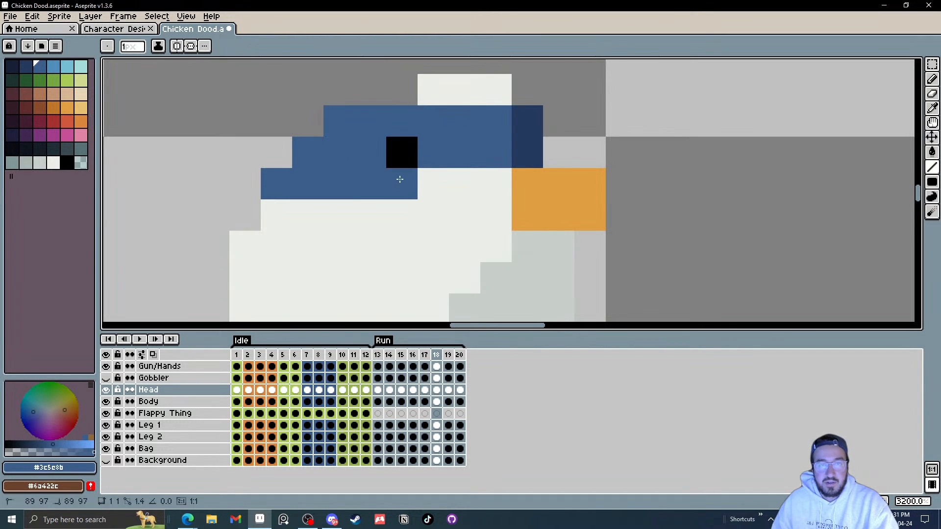
scroll(426, 187, "down", 3)
scroll(448, 191, "up", 2)
Step: Go to frame 19 and shift the head's eye and dark cap shading one pixel forward
key(".")
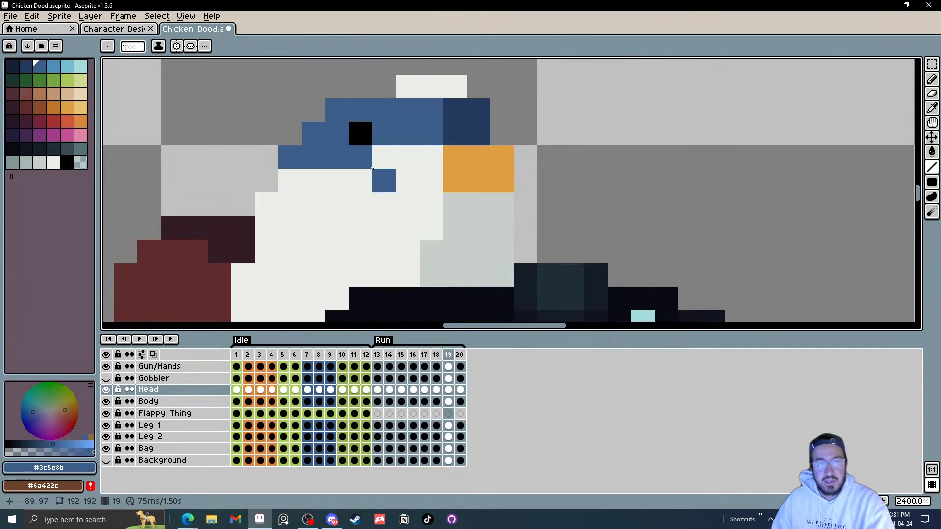
left_click_drag(376, 166, 370, 199)
left_click(357, 170, "alt")
left_click(378, 164)
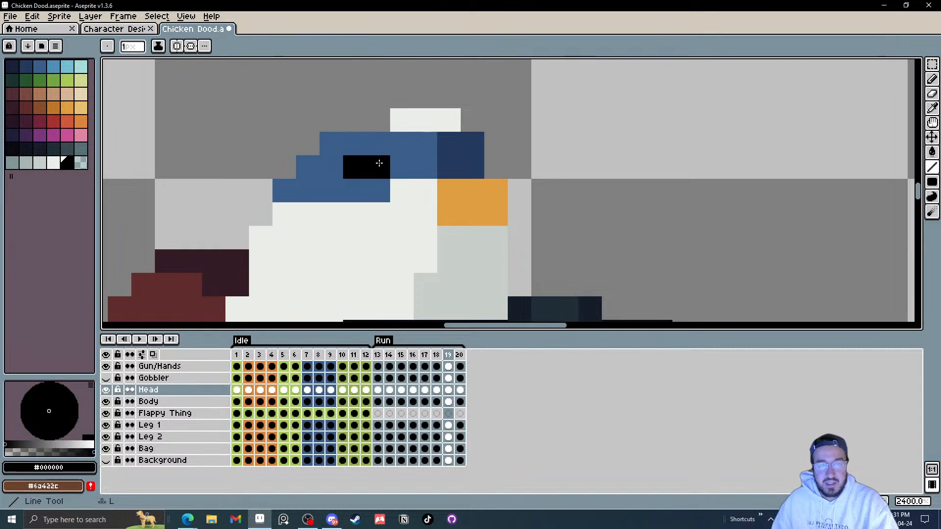
left_click(378, 139, "alt")
left_click(356, 167)
left_click(442, 142)
left_click(442, 162)
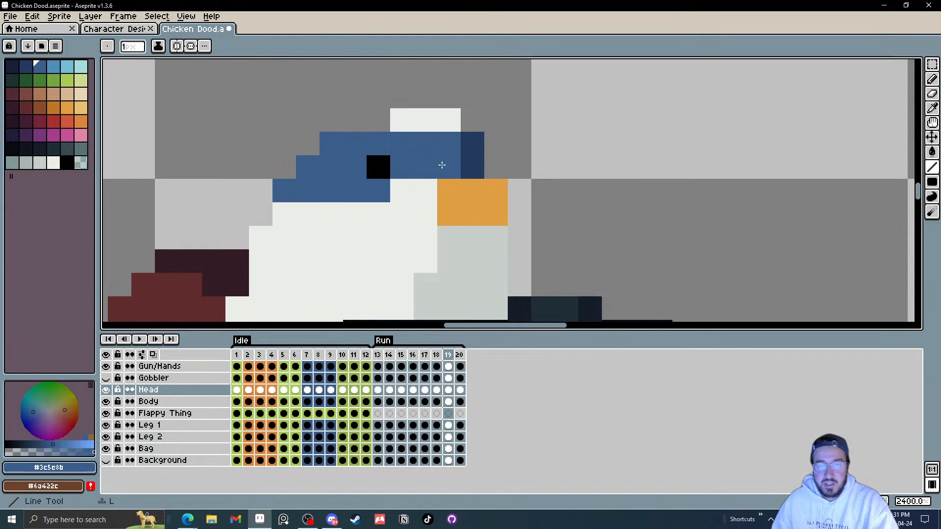
left_click(434, 187, "alt")
left_click(446, 193)
left_click(447, 208)
Step: Extend frame 19's beak one pixel forward in orange and touch up the pixels beneath it
left_click(500, 190, "alt")
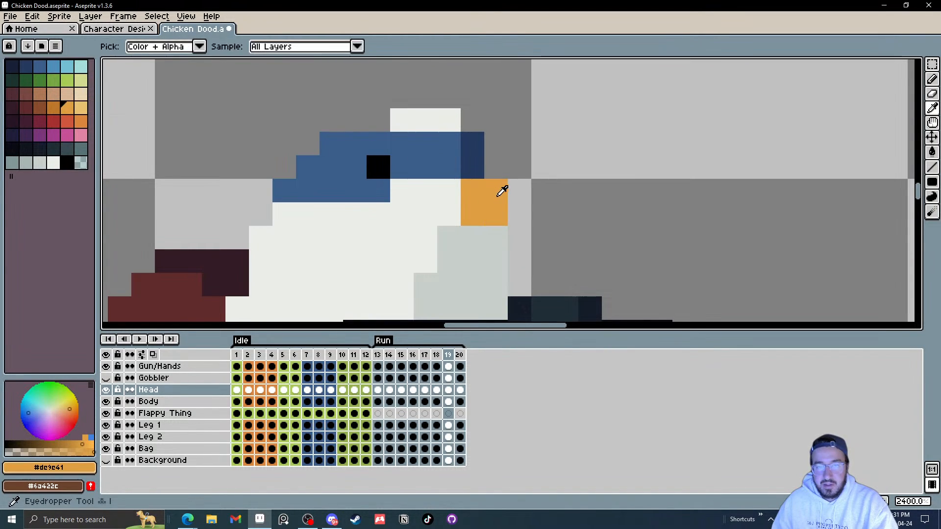
left_click_drag(519, 190, 514, 210)
left_click(431, 220)
left_click(433, 222, "alt")
left_click(449, 234)
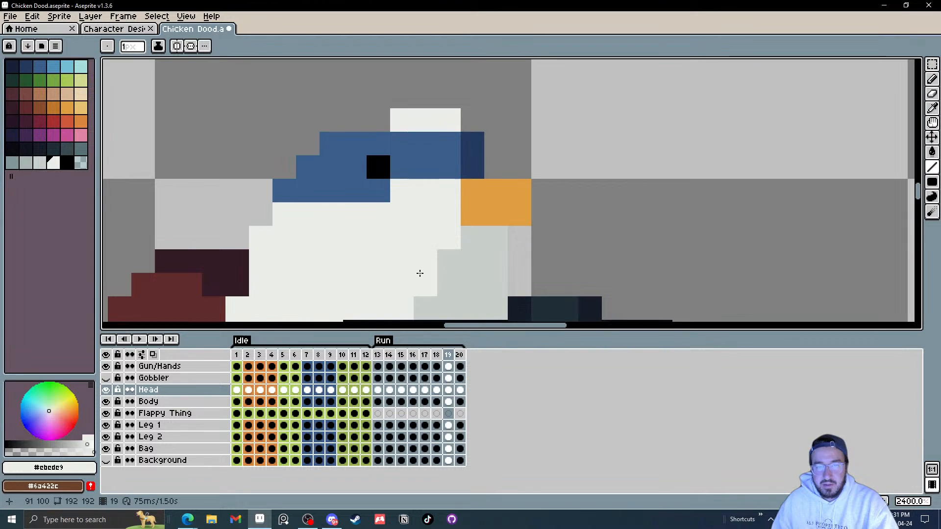
Step: Select frame 20's head cel, extend the beak forward, and move the eye one pixel forward with cap touch-ups
left_click(460, 390)
left_click(455, 239)
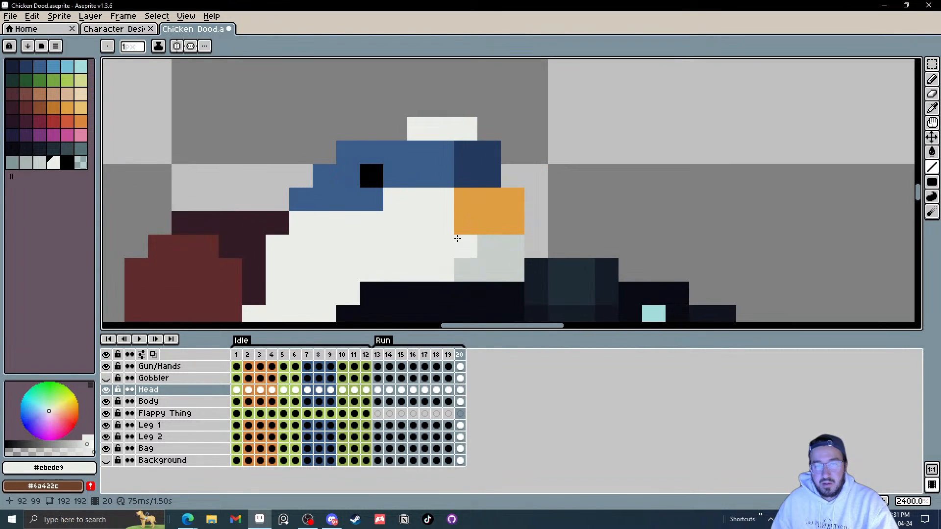
left_click_drag(456, 236, 454, 196)
left_click(448, 150, "alt")
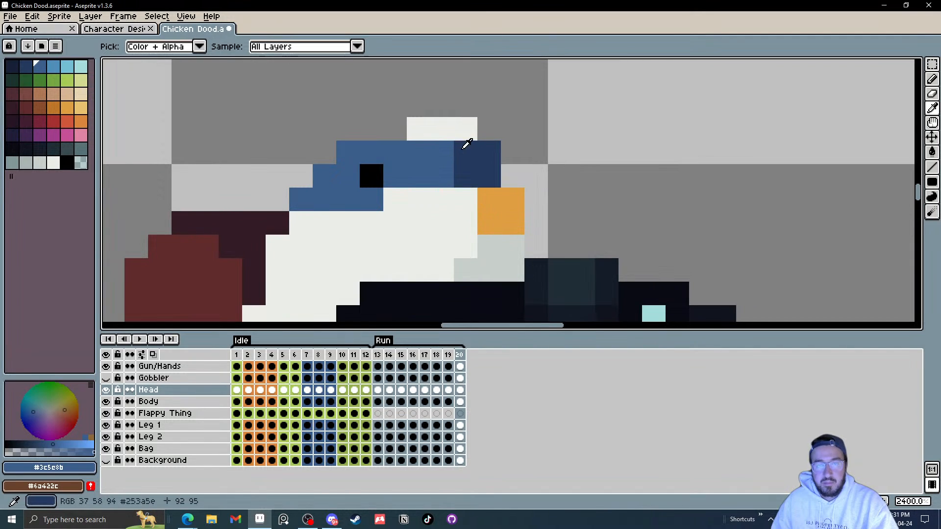
left_click(463, 169)
left_click(514, 195, "alt")
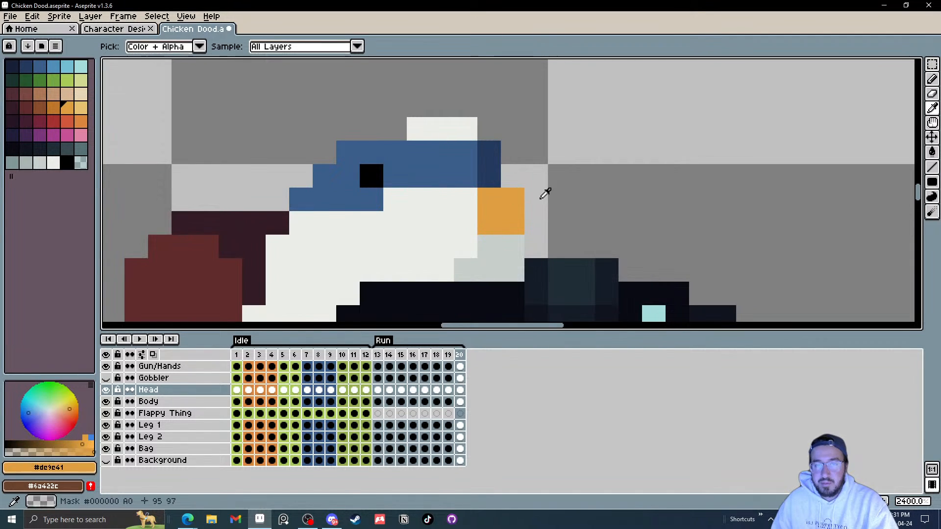
left_click_drag(544, 196, 533, 216)
left_click(369, 172, "alt")
left_click(392, 172)
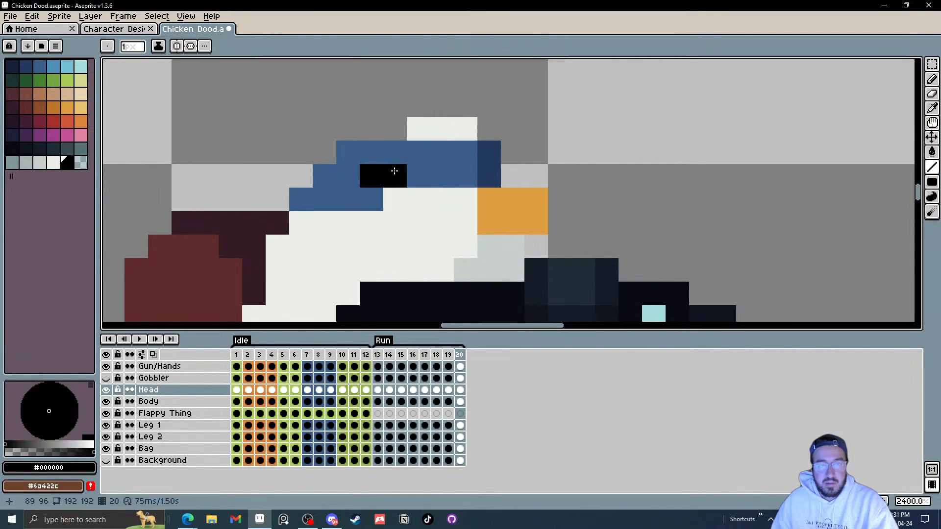
left_click(384, 151, "alt")
left_click(395, 200)
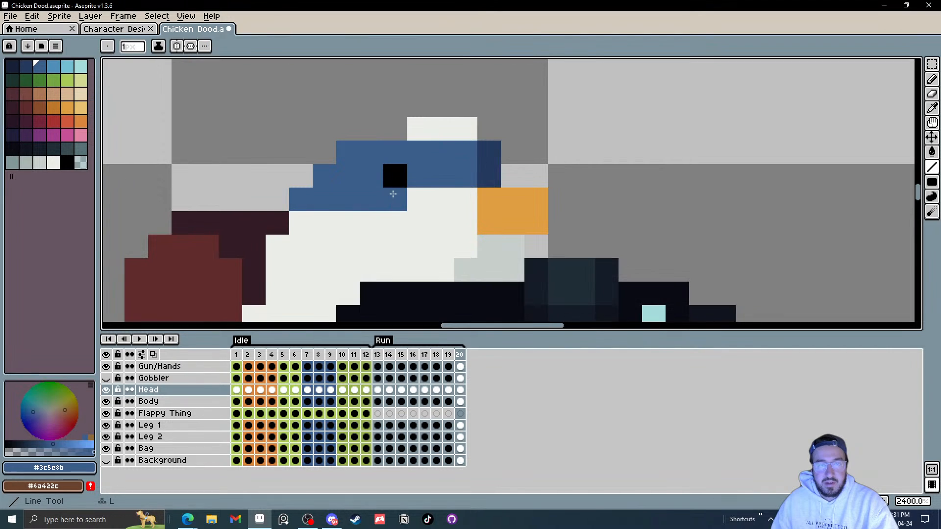
Step: Zoom out and play the animation to preview the Run cycle
scroll(417, 197, "down", 7)
scroll(487, 211, "down", 2)
scroll(476, 221, "up", 1)
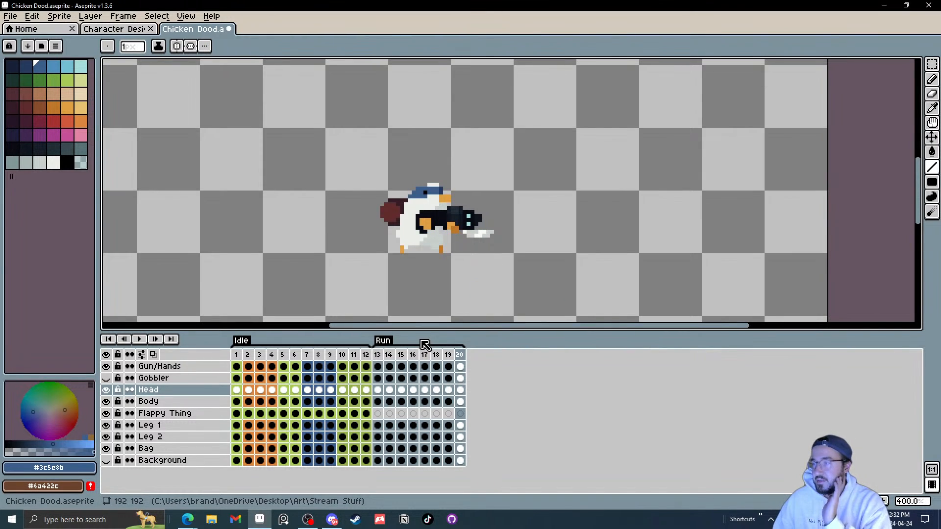
left_click(139, 339)
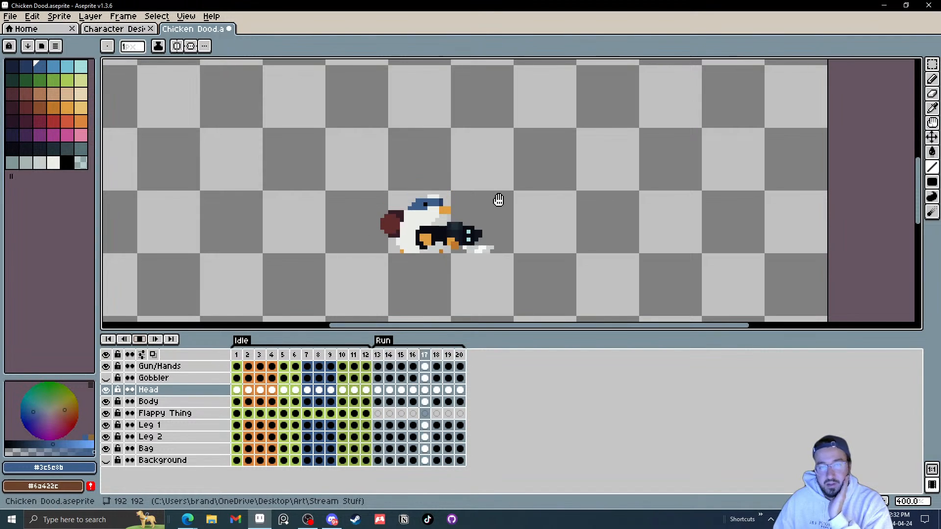
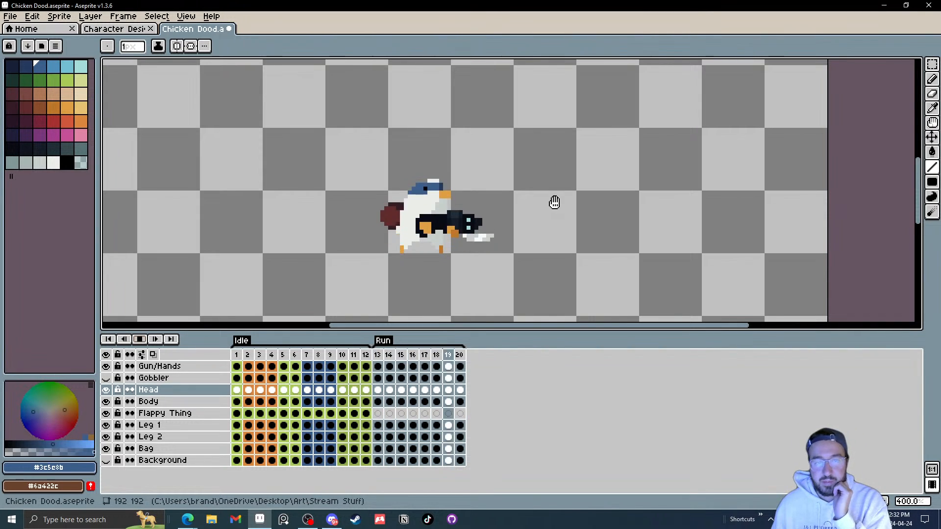
Step: Stop playback and save the sprite file
left_click(140, 339)
left_click(10, 16)
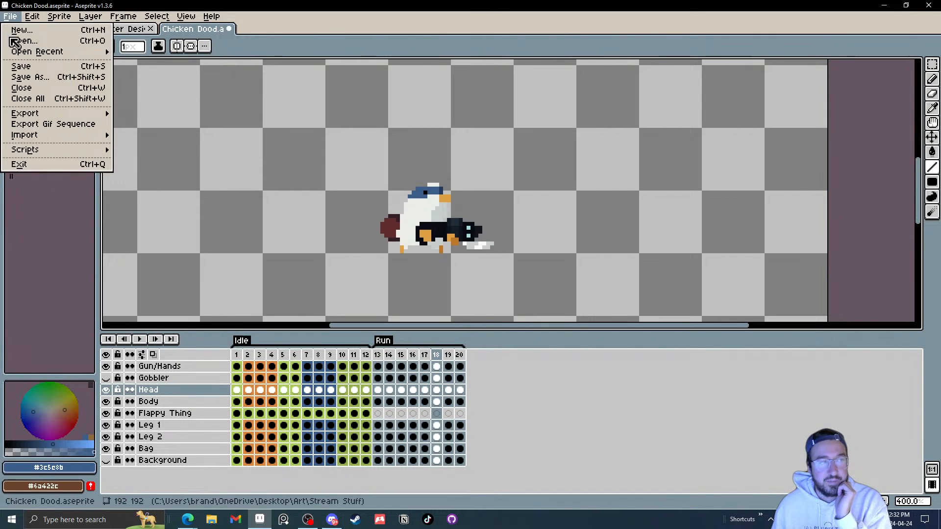
left_click(15, 65)
Step: Duplicate Run frames 13–20 as frames 21–28 and add a new tag named Run Test over the copies
left_click_drag(376, 354, 460, 359)
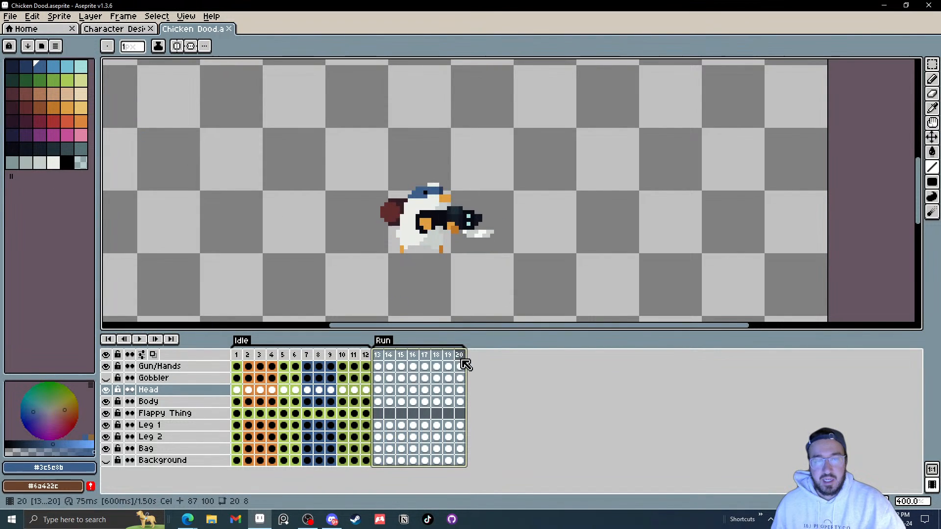
left_click_drag(377, 352, 512, 353)
right_click(481, 362)
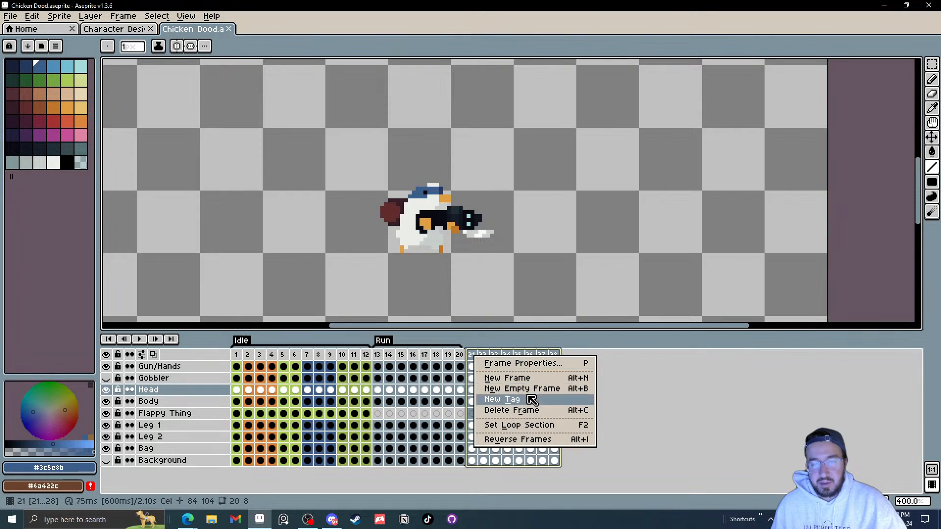
left_click(533, 401)
type("Run T")
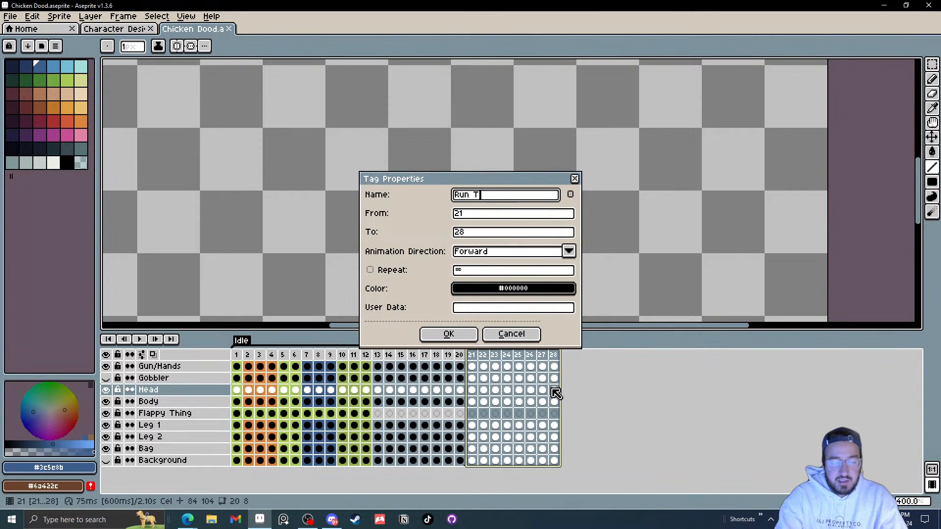
type("est")
key("Return")
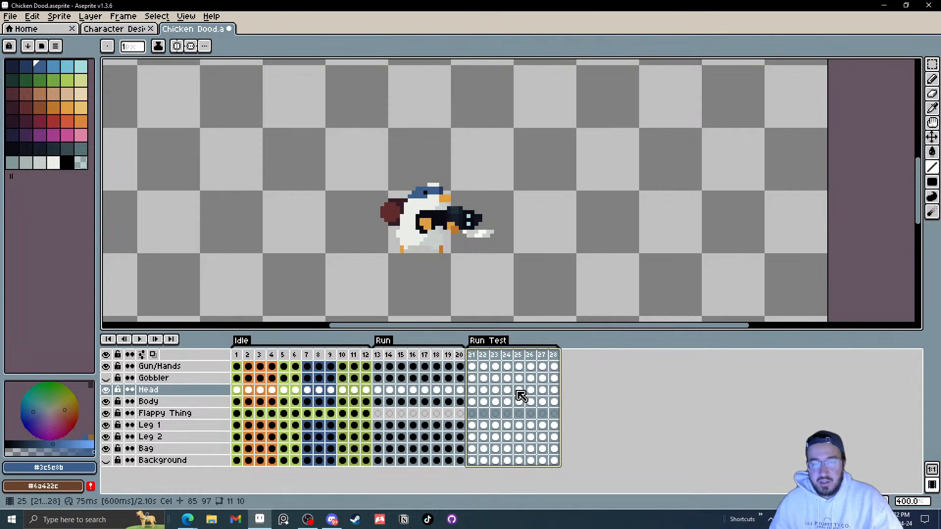
Step: On frame 25's head cel, move the black eye one pixel forward and fill its old spot with cap blue
left_click(520, 392)
scroll(411, 236, "up", 6)
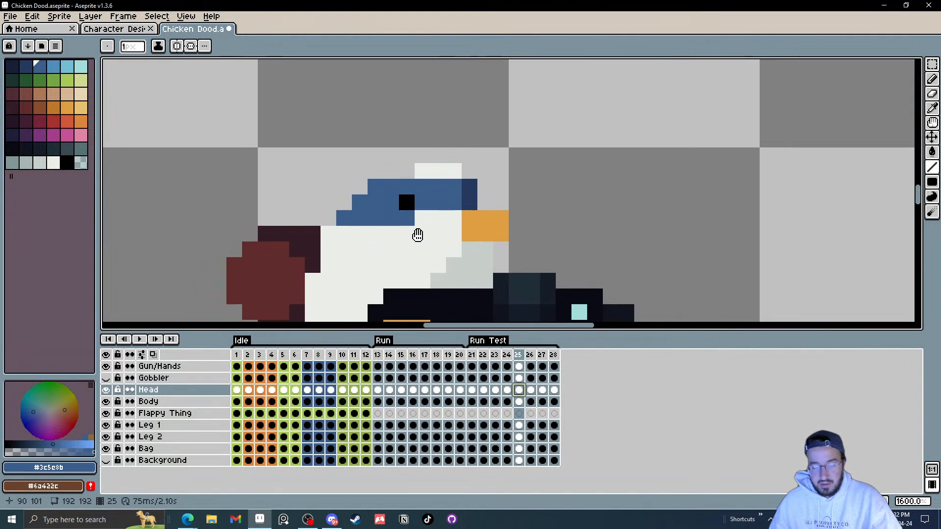
key("alt")
key("alt")
left_click(406, 203, "alt")
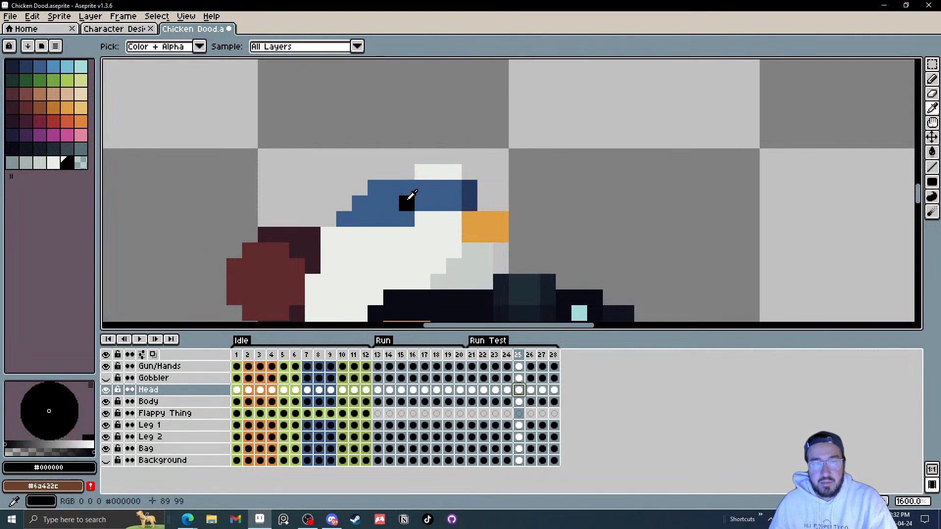
left_click(423, 204)
left_click(406, 186, "alt")
left_click(408, 209)
key("alt")
key("alt")
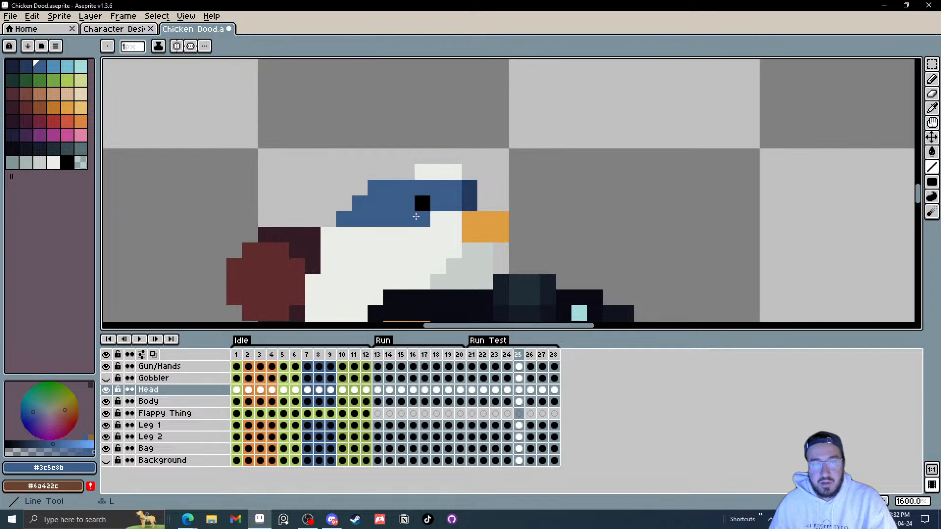
Step: On frame 26's head cel, move the eye one pixel forward and extend the blue cap one pixel forward
scroll(484, 210, "down", 4)
scroll(484, 210, "up", 4)
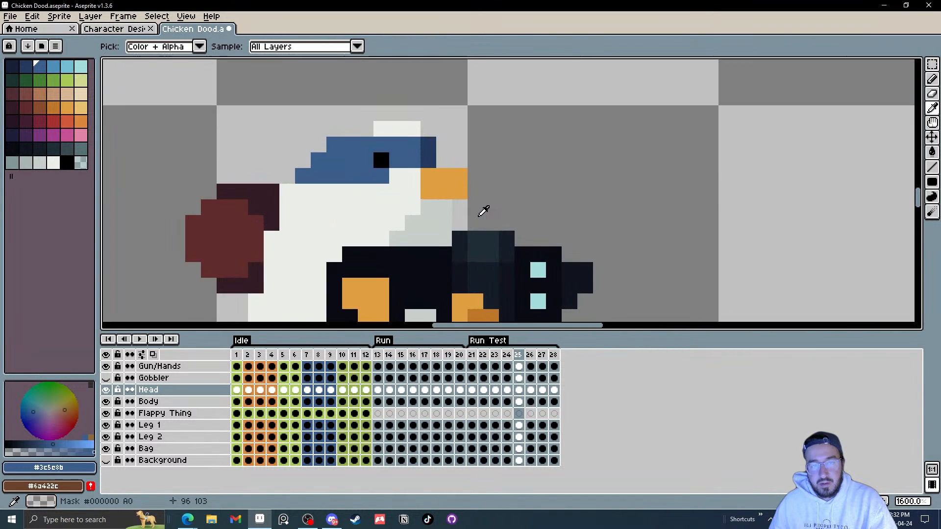
left_click(530, 390)
scroll(367, 182, "up", 2)
left_click_drag(367, 182, 356, 208)
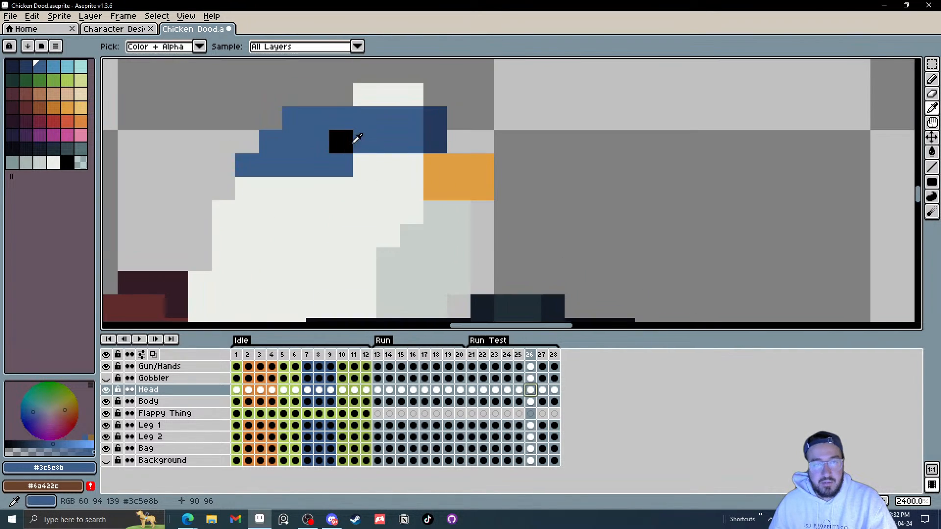
left_click(349, 138, "alt")
left_click(362, 140)
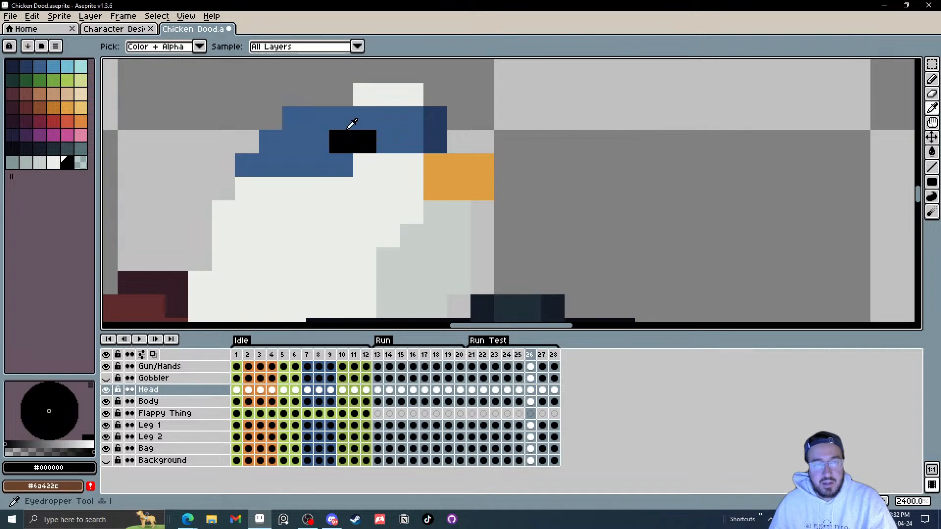
left_click(350, 125, "alt")
left_click(340, 140)
left_click(343, 158, "alt")
left_click(369, 162)
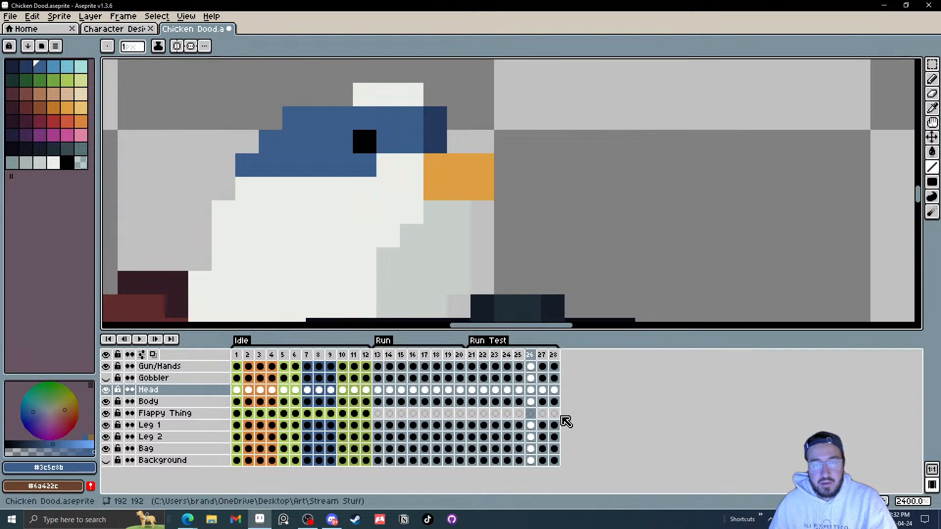
Step: On frame 27's head cel, move the eye one pixel forward and refill its old spot with cap blue
left_click(542, 390)
left_click_drag(364, 142, 358, 169)
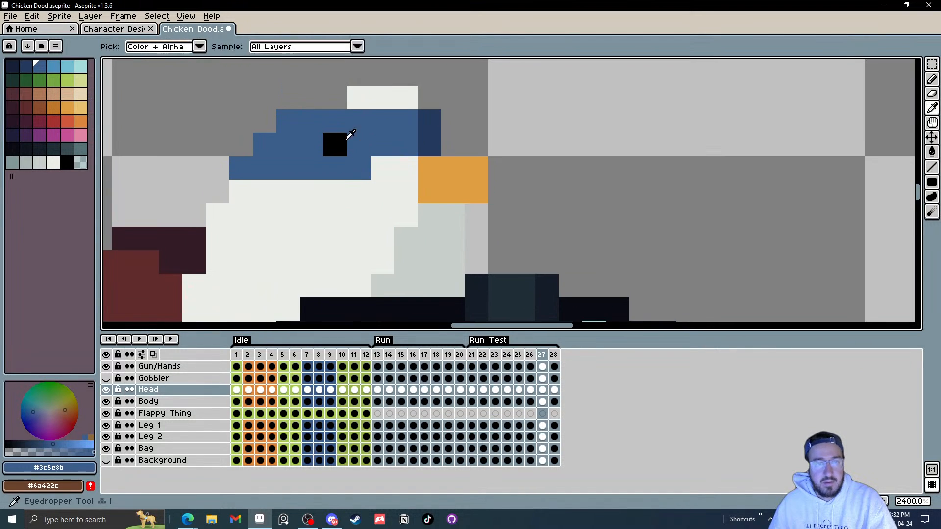
left_click(343, 143, "alt")
left_click(357, 142)
left_click(344, 125, "alt")
left_click(337, 141)
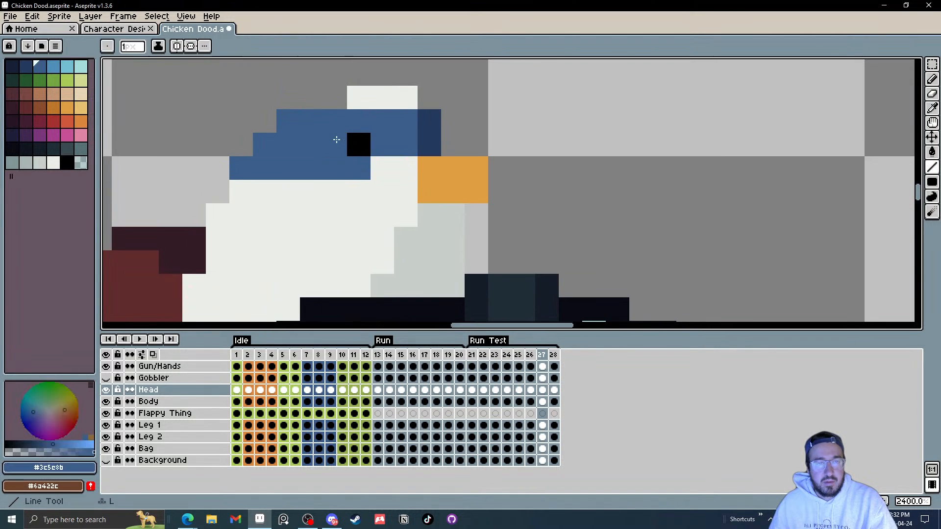
Step: Zoom out and play the Run Test animation to preview the changes
left_click(555, 390)
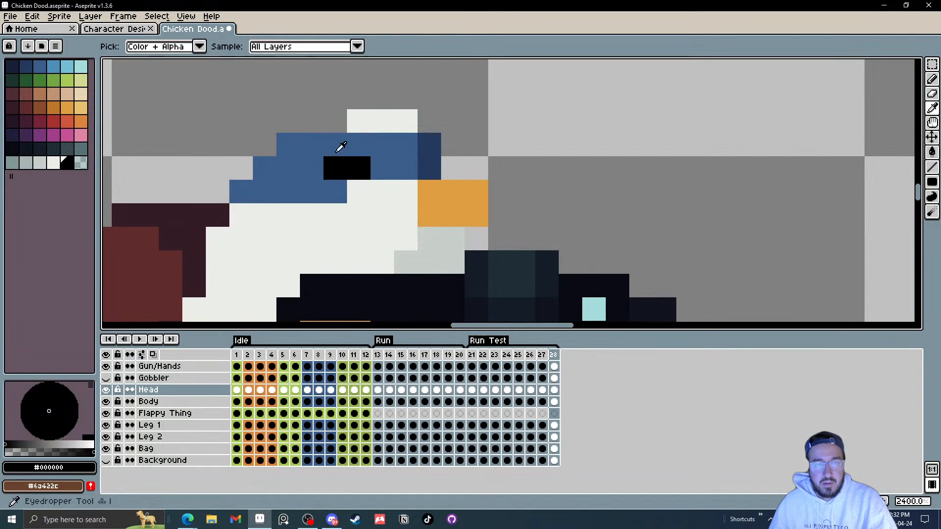
scroll(342, 197, "down", 5)
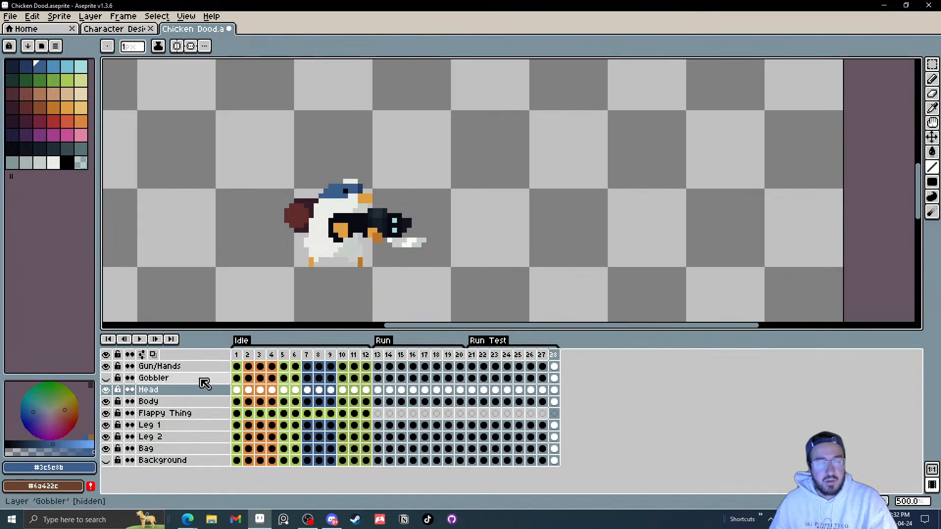
left_click(139, 339)
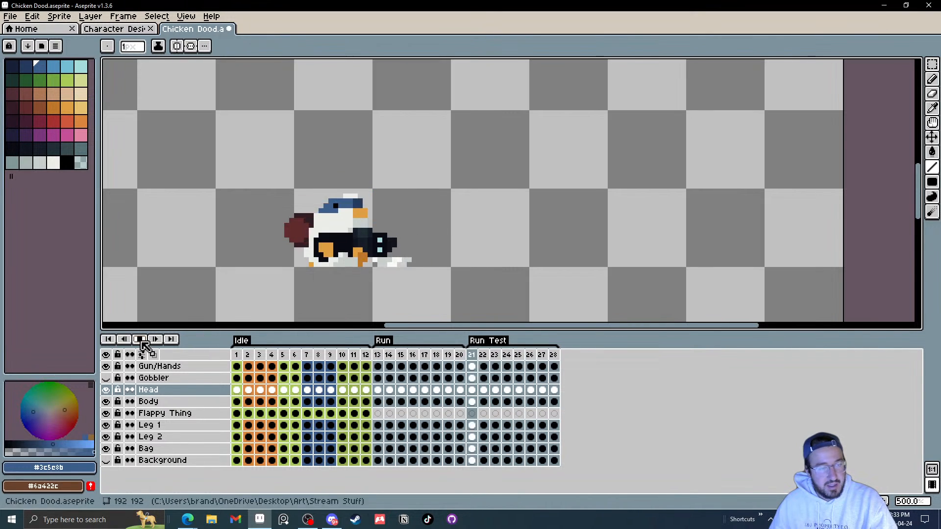
Step: On frame 25's head cel, add white pixels to the top of the cap
left_click(519, 392)
scroll(418, 182, "up", 8)
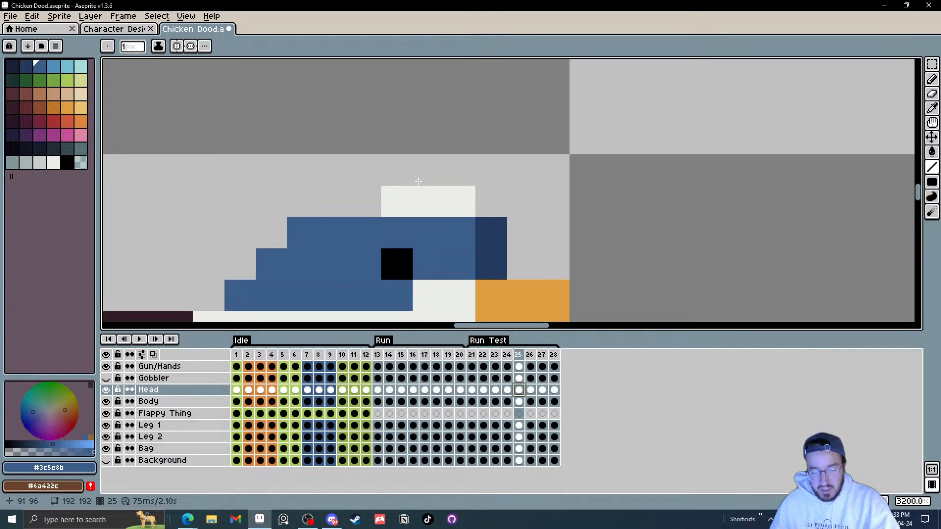
left_click(388, 203, "alt")
left_click(369, 202)
scroll(393, 202, "down", 3)
scroll(426, 202, "up", 3)
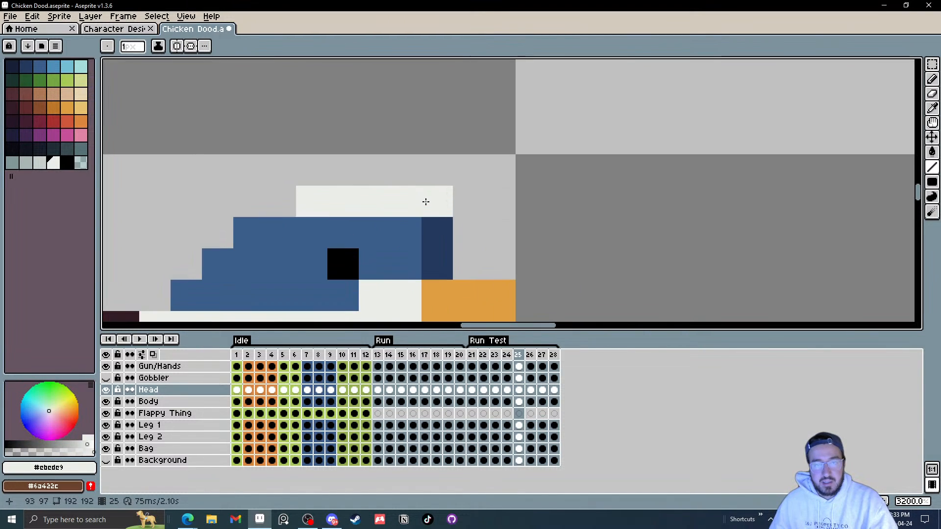
scroll(499, 181, "down", 3)
scroll(499, 188, "up", 3)
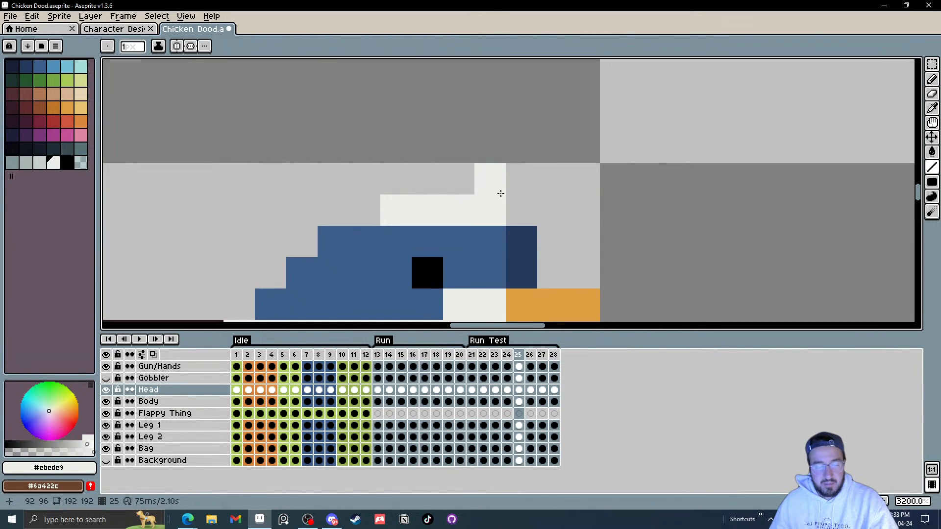
scroll(500, 196, "down", 5)
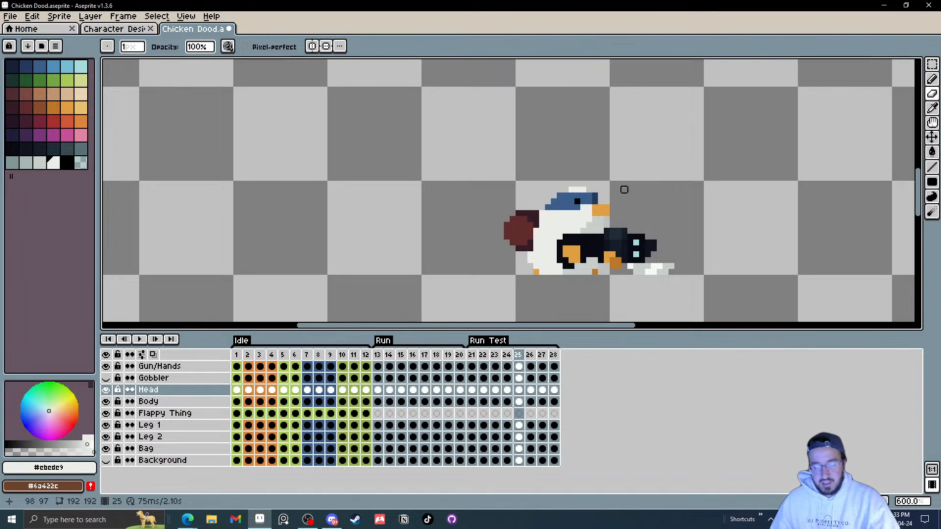
Step: On frames 26, 27 and 28, select the top of the cap and nudge it one pixel back
scroll(624, 190, "up", 1)
key("m")
key("Right")
scroll(536, 170, "up", 3)
left_click_drag(566, 137, 683, 159)
key("Left")
left_click(755, 160)
key("Right")
left_click_drag(590, 136, 660, 139)
key("Left")
left_click(760, 126)
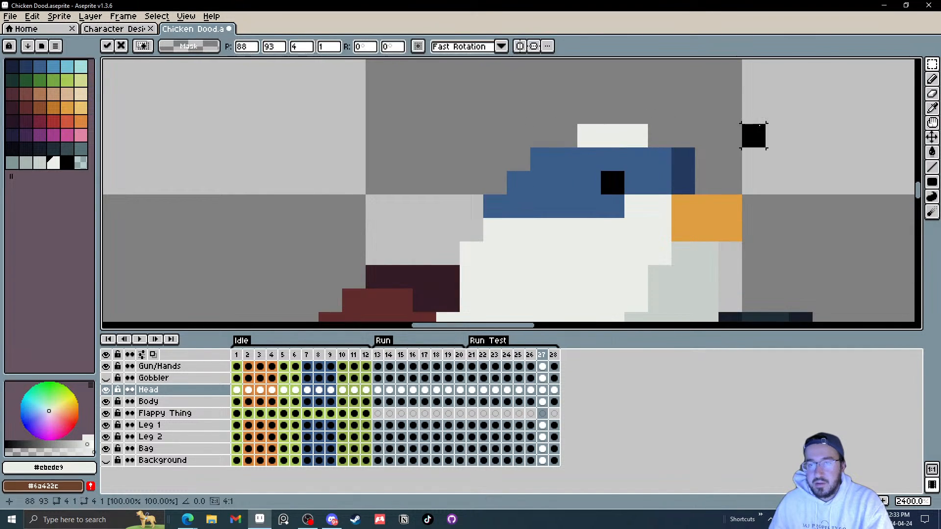
key("Right")
left_click_drag(589, 135, 683, 158)
key("Left")
left_click(754, 158)
scroll(748, 170, "down", 4)
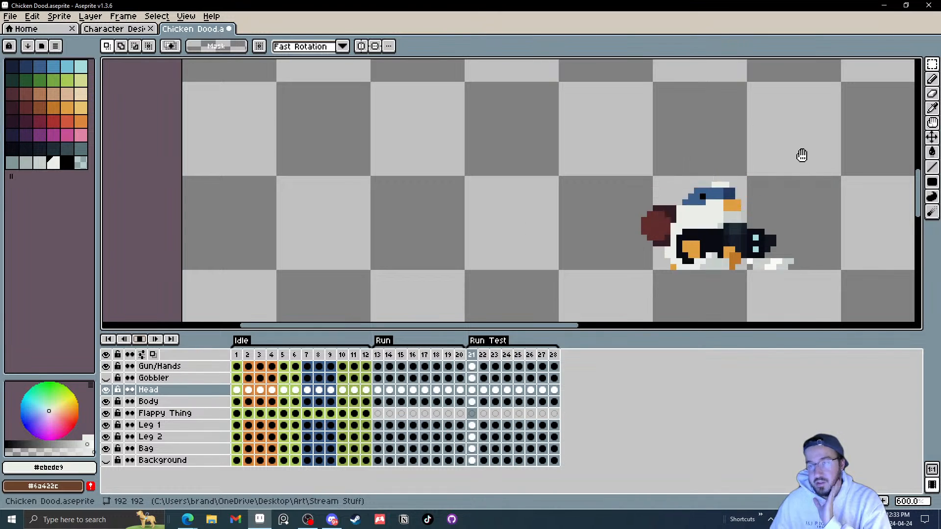
Step: Zoom out and play the Run Test frames to preview the cycle
left_click_drag(784, 170, 551, 164)
scroll(551, 161, "down", 3)
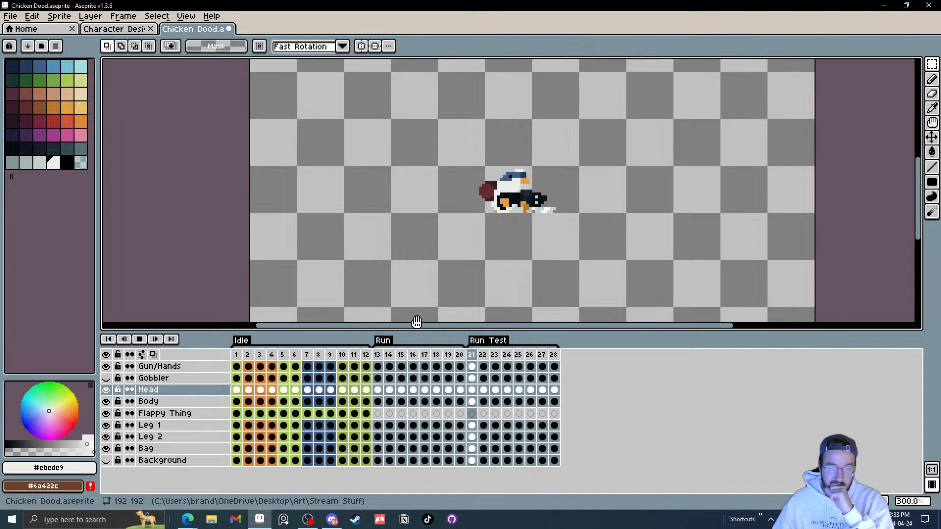
left_click(400, 355)
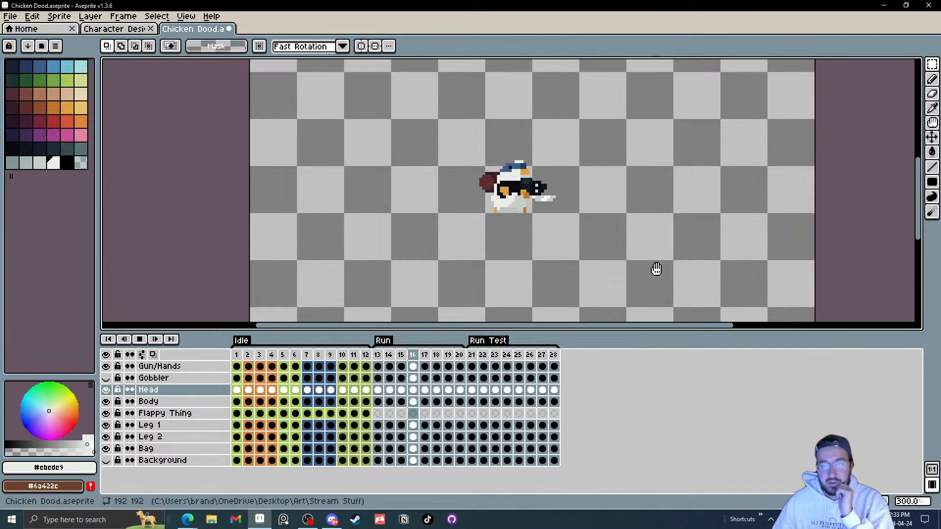
left_click(483, 355)
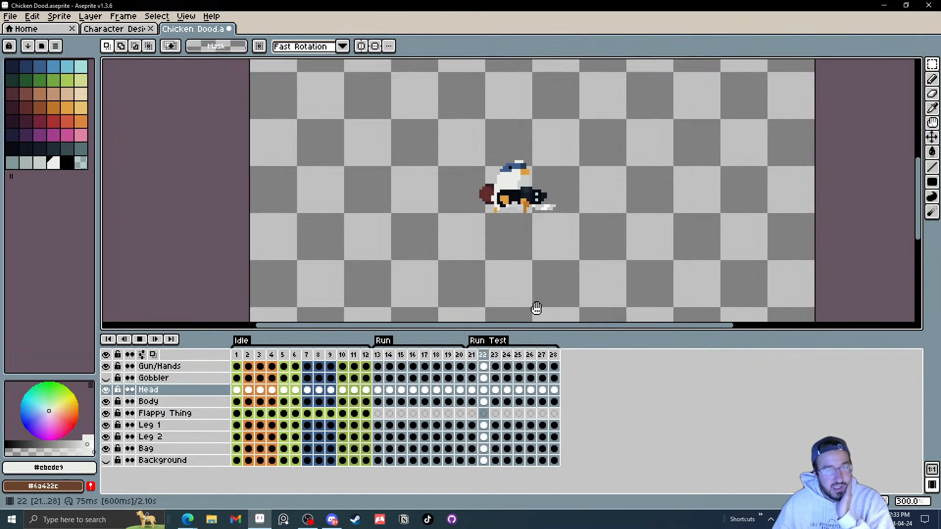
left_click(140, 340)
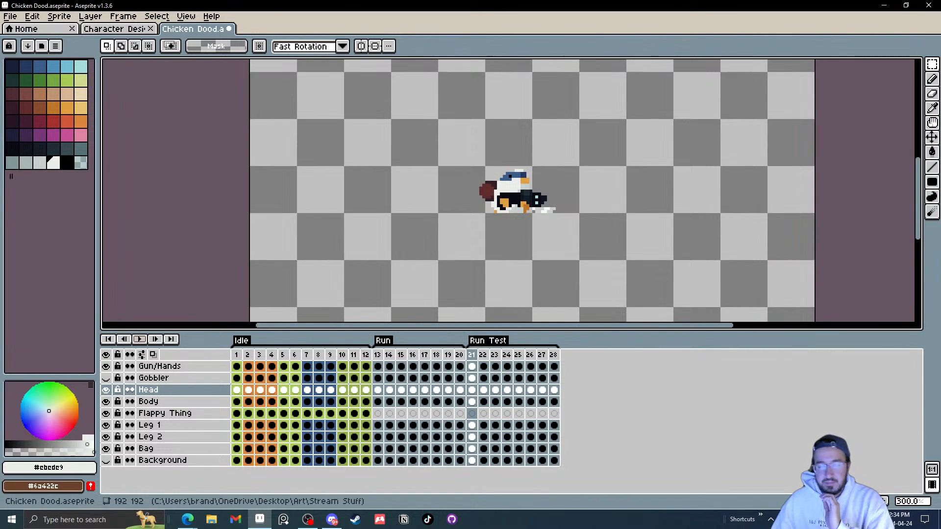
left_click(141, 340)
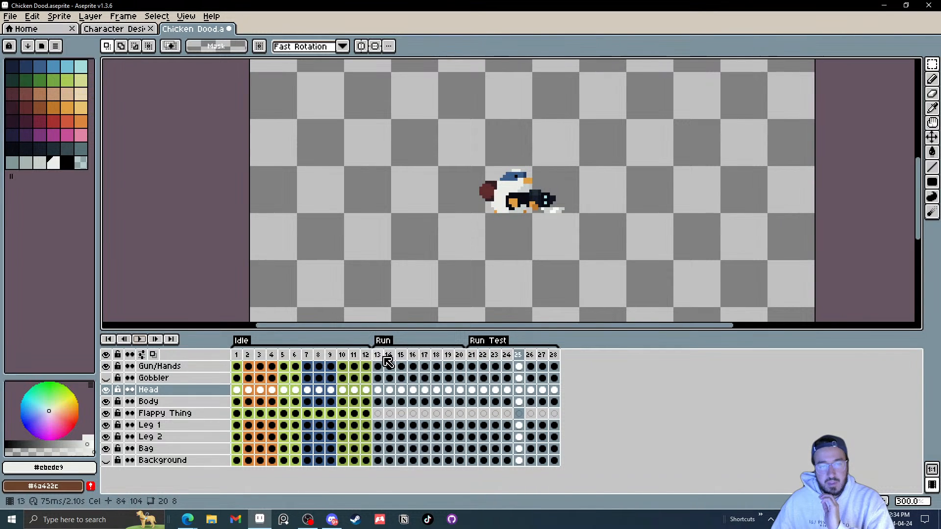
Step: Select and delete the original Run frames 13–20
left_click_drag(384, 356, 459, 355)
key("alt+c")
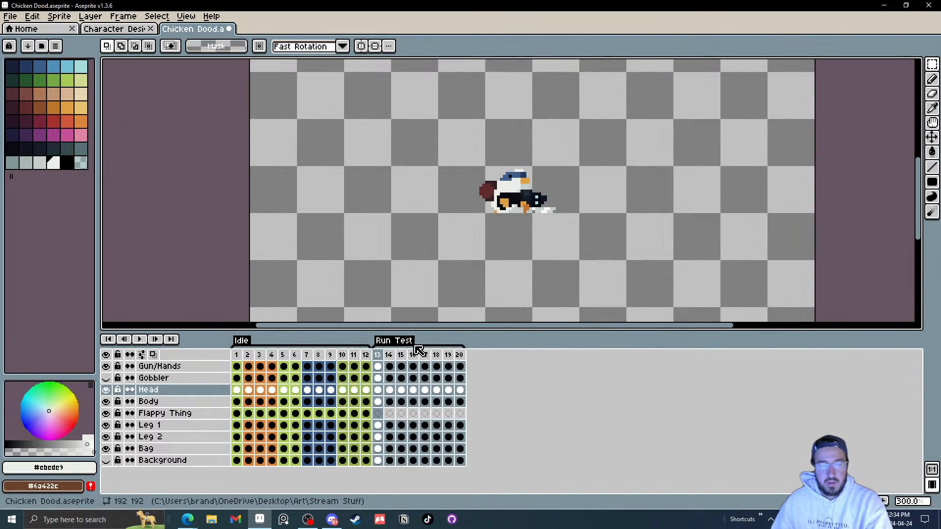
Step: Rename the Run Test tag to Run
double_click(417, 343)
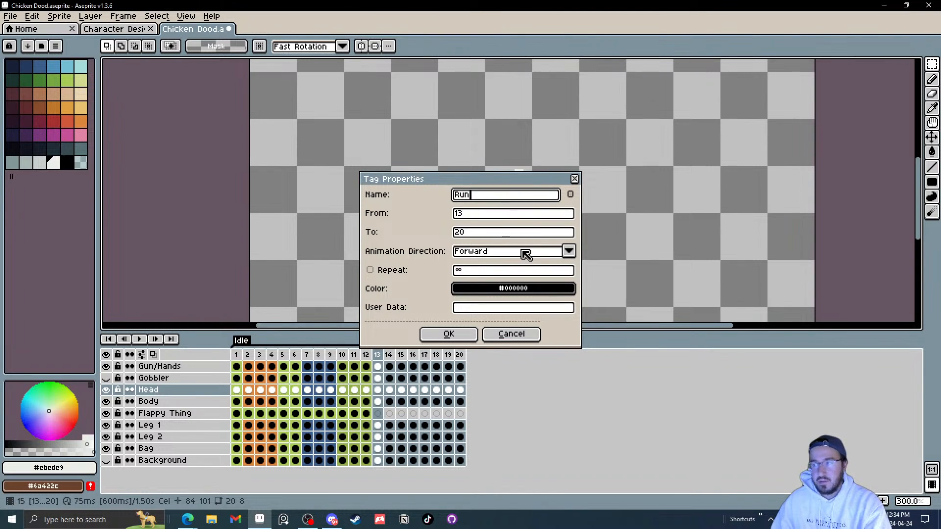
type("Run")
left_click(449, 333)
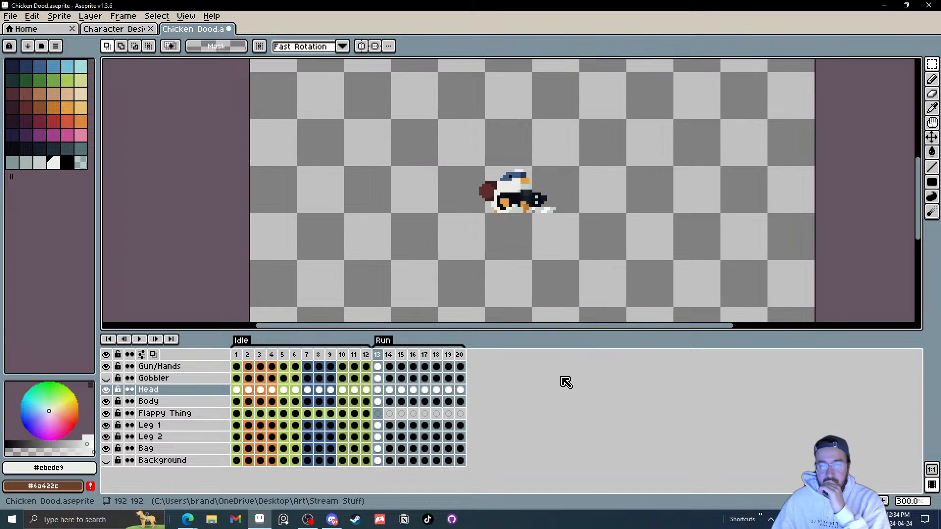
Step: Make the Gobbler layer visible and play the Idle and Run animations
left_click(241, 358)
left_click(139, 339)
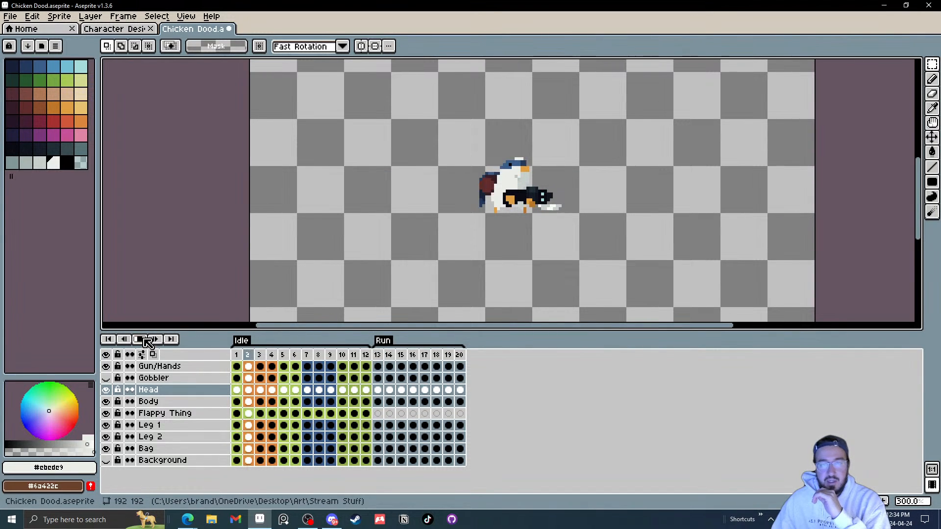
left_click(106, 378)
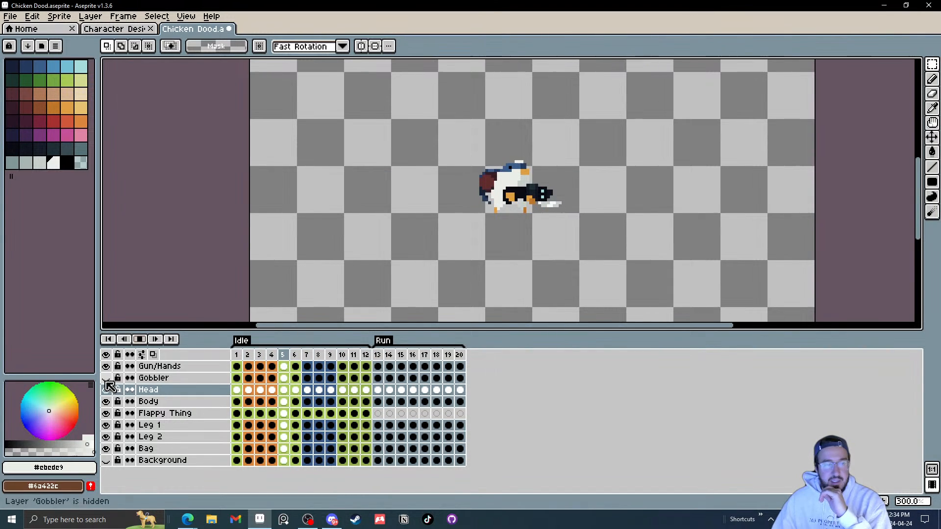
left_click(387, 356)
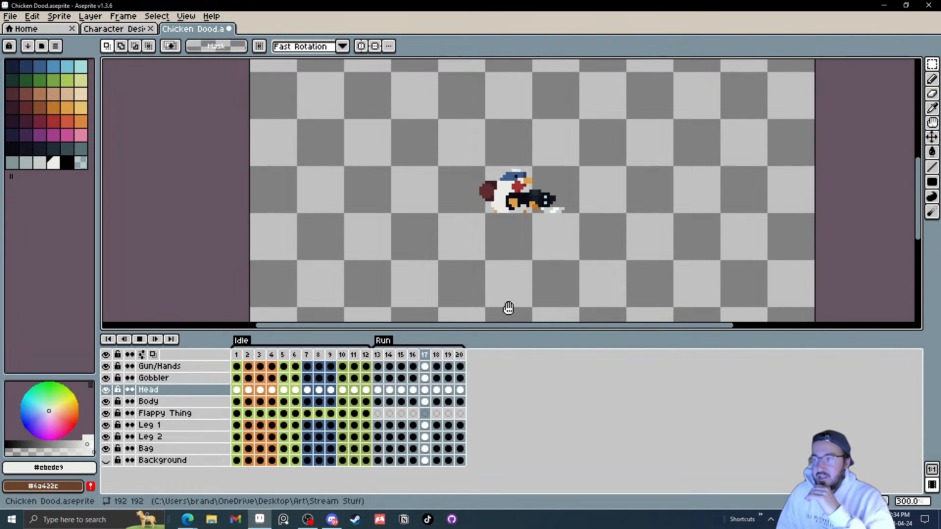
left_click(143, 339)
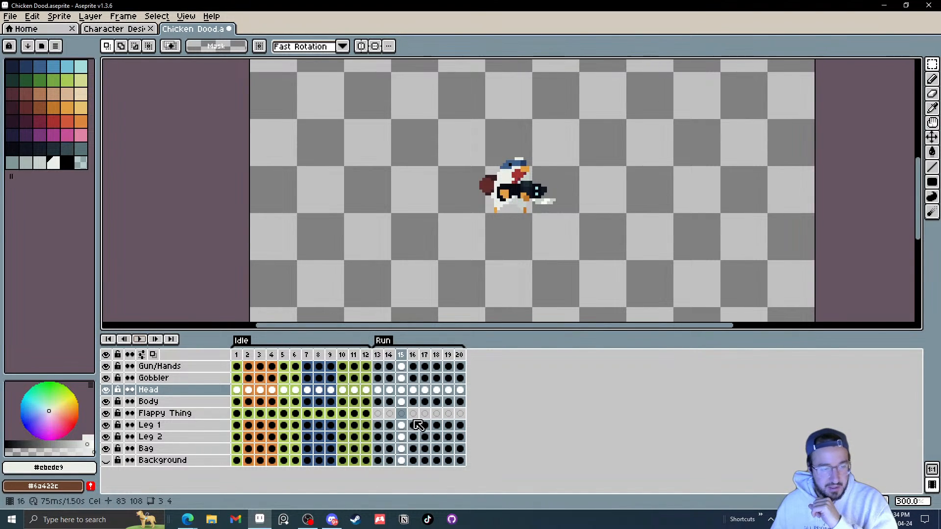
Step: Nudge the bag slightly down in Run frames 13 and 18 with the Move tool
left_click(378, 449)
scroll(458, 193, "up", 3)
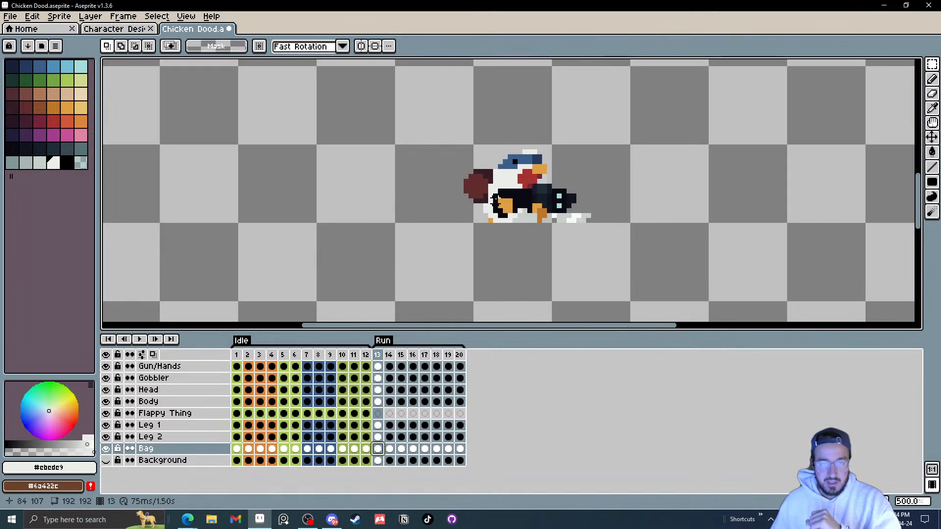
key("v")
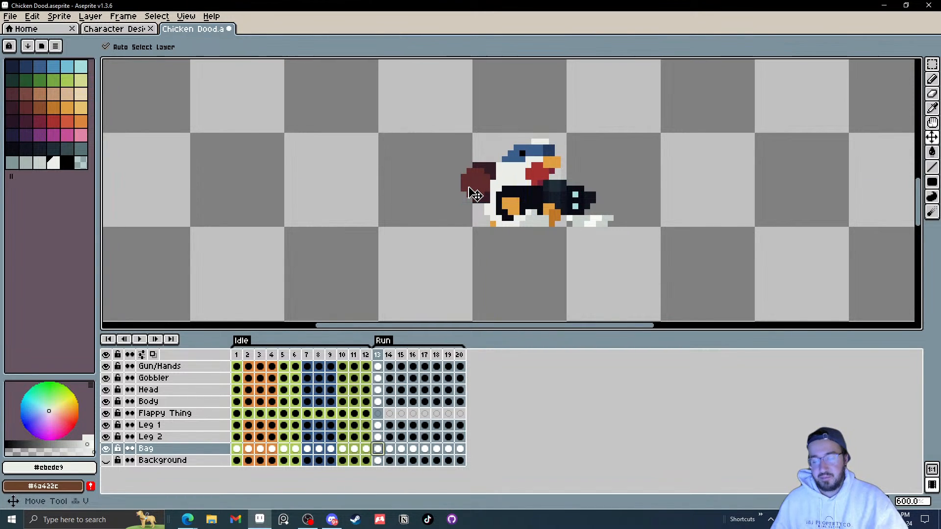
left_click_drag(466, 191, 476, 208)
key("Right")
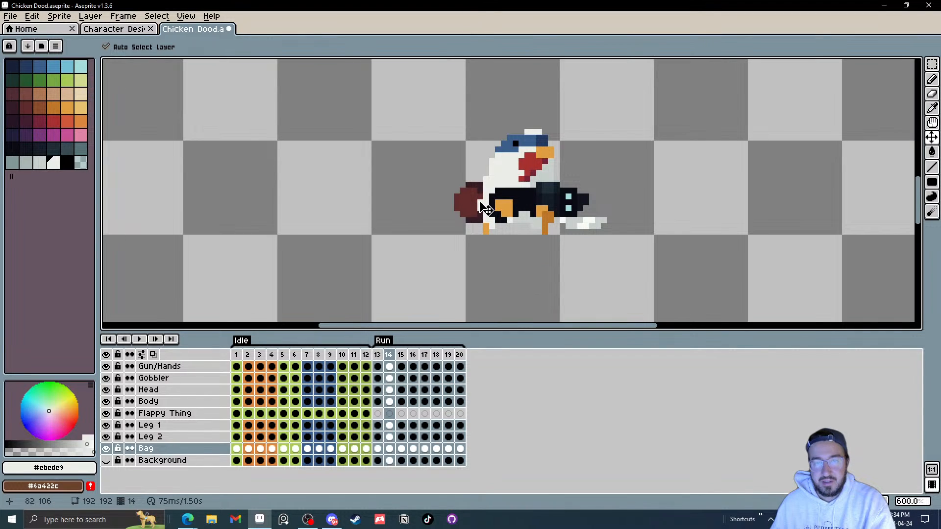
key("Right")
key("Right")
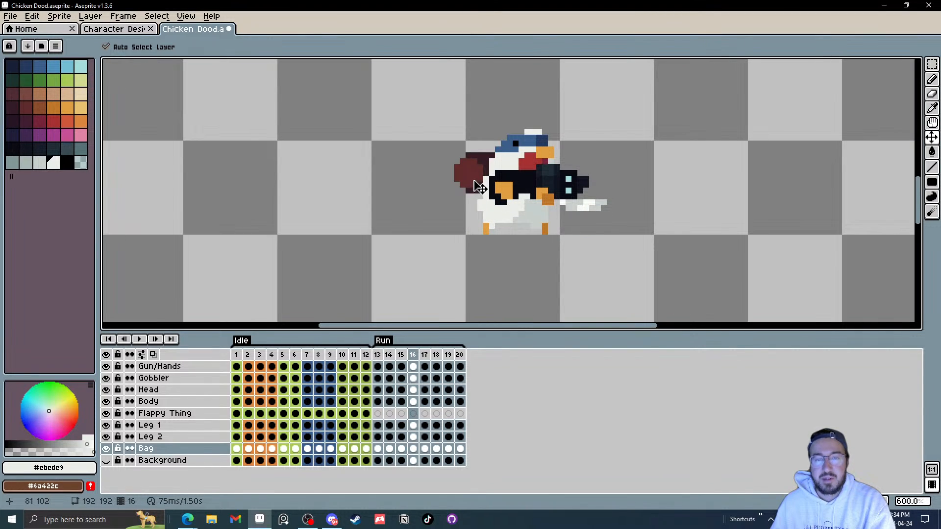
key("Right")
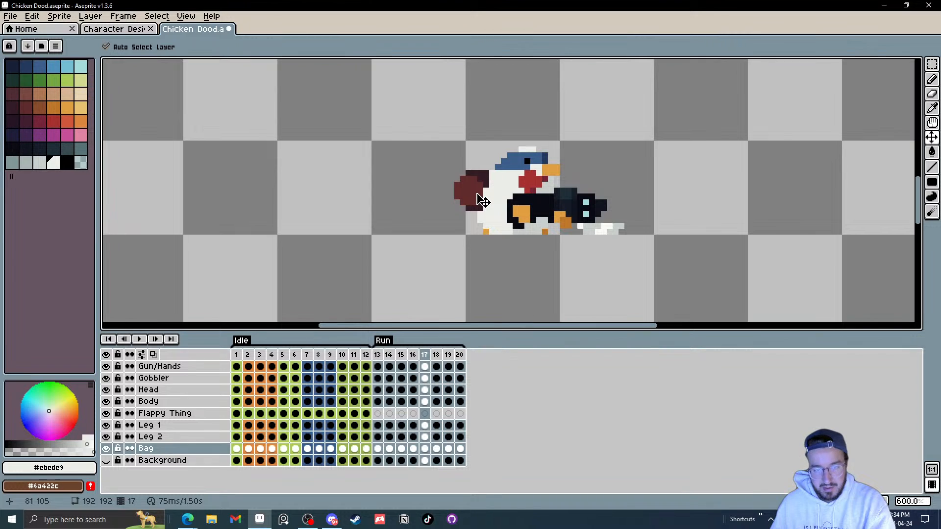
key("Right")
left_click_drag(482, 202, 476, 213)
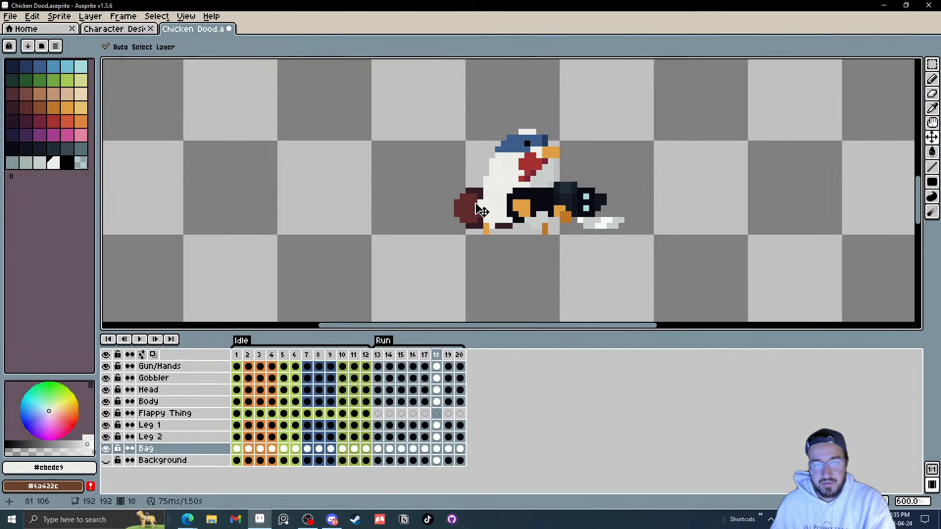
Step: Play the Run animation to preview the bag motion
key("Right")
key("Right")
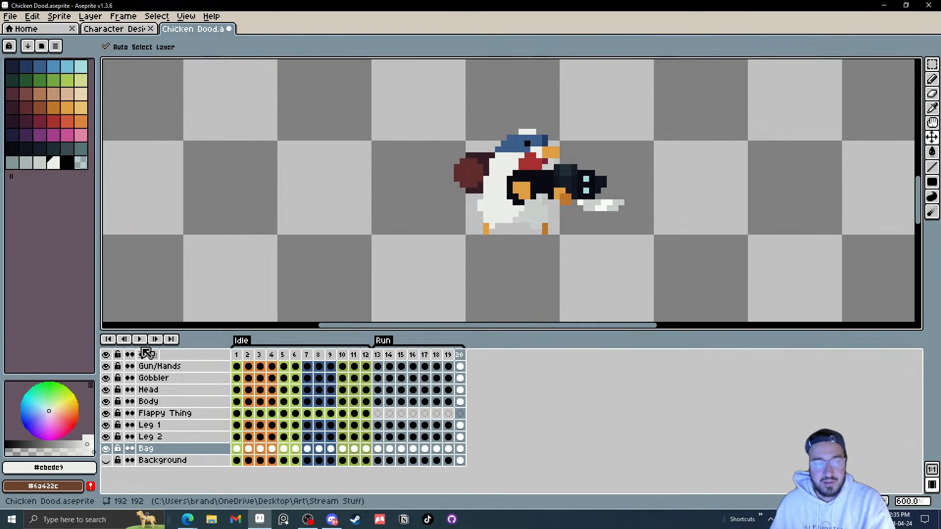
left_click(157, 340)
scroll(612, 254, "down", 3)
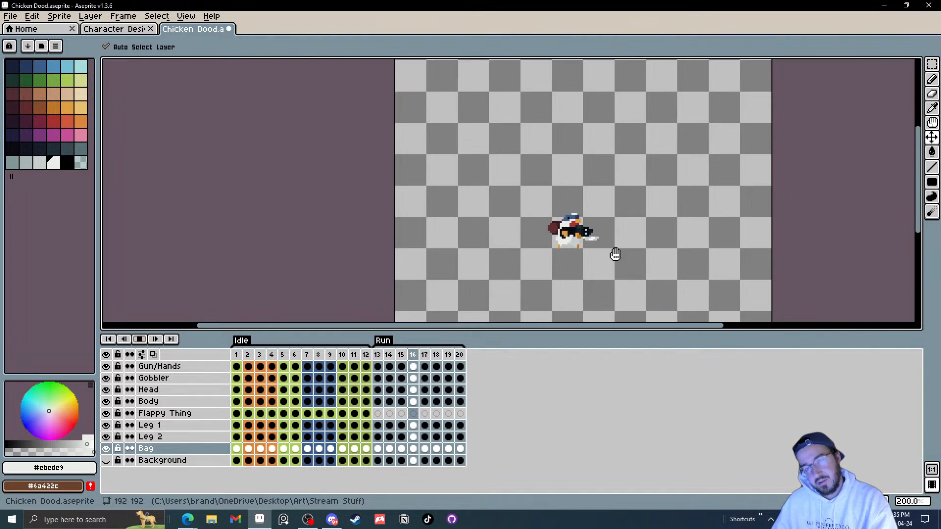
scroll(612, 253, "down", 1)
scroll(600, 251, "up", 3)
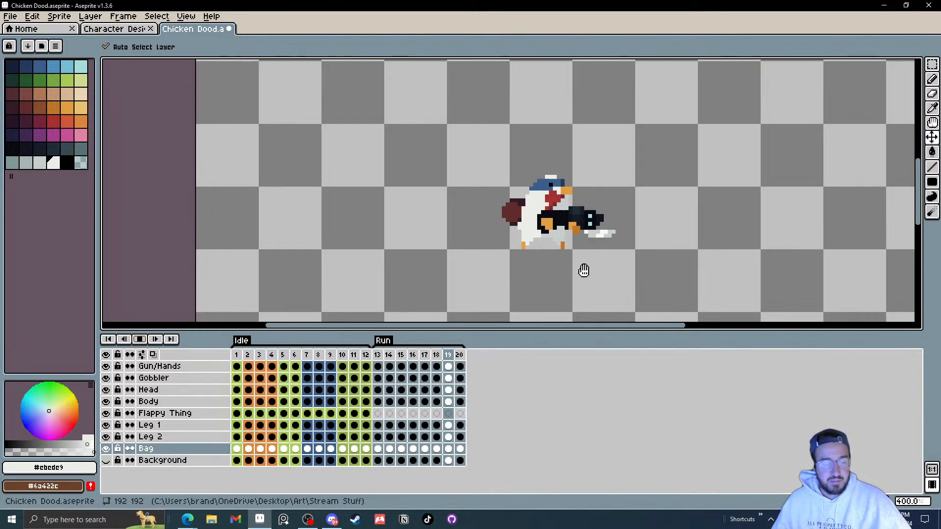
Step: Undo the last two changes and briefly replay the animation
key("ctrl+z")
key("ctrl+z")
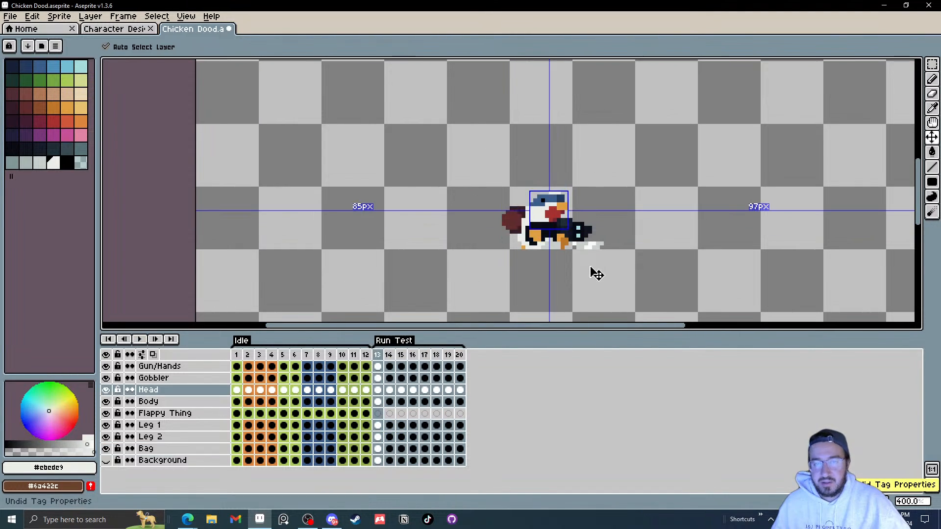
left_click(141, 340)
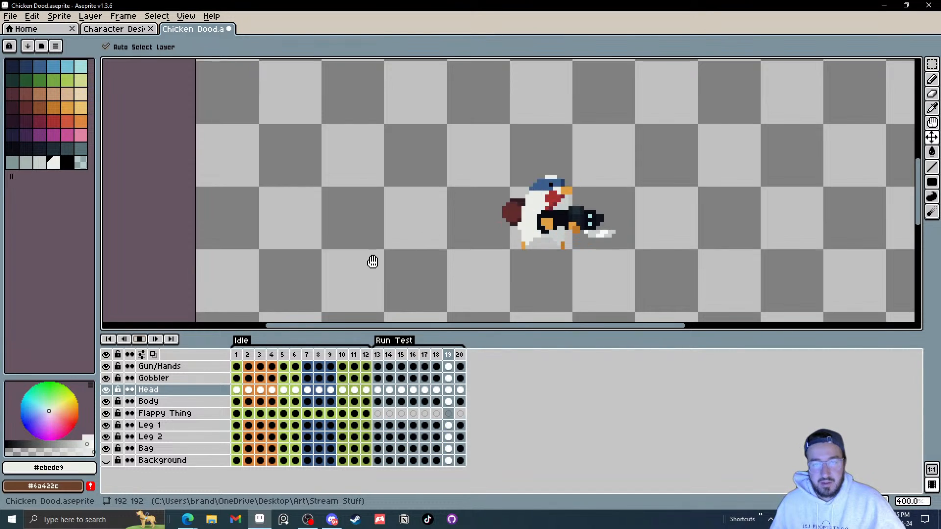
left_click(139, 339)
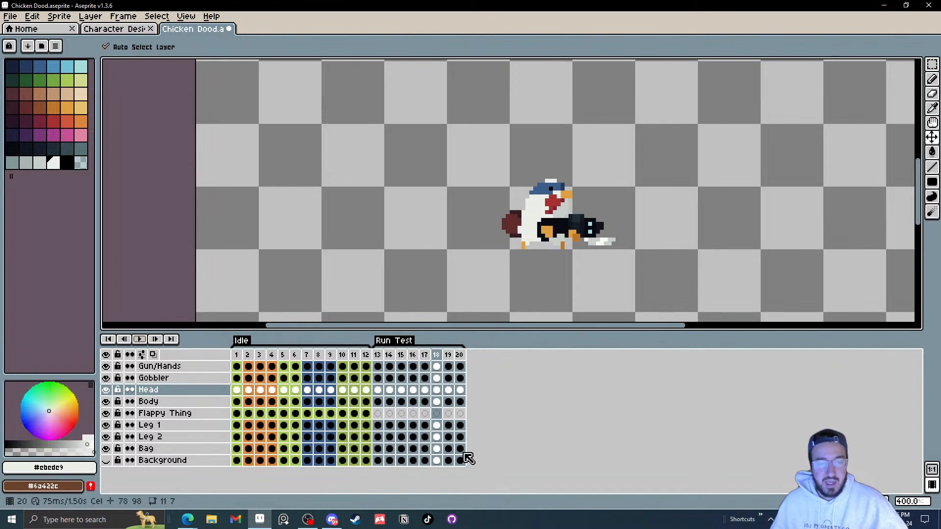
Step: Select the upper part of the bag in frame 17 and nudge it down one pixel
left_click(427, 449)
scroll(533, 295, "up", 2)
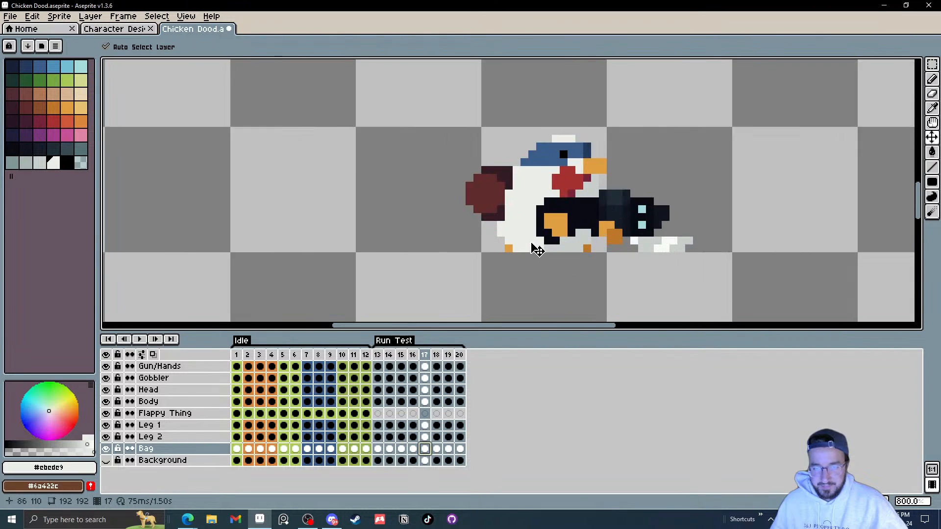
scroll(519, 220, "up", 3)
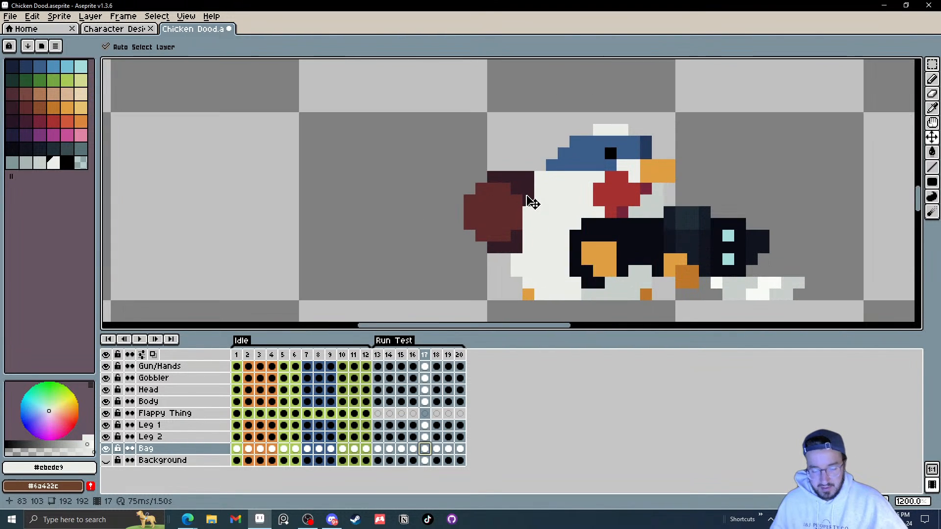
scroll(441, 204, "down", 1)
scroll(450, 208, "up", 1)
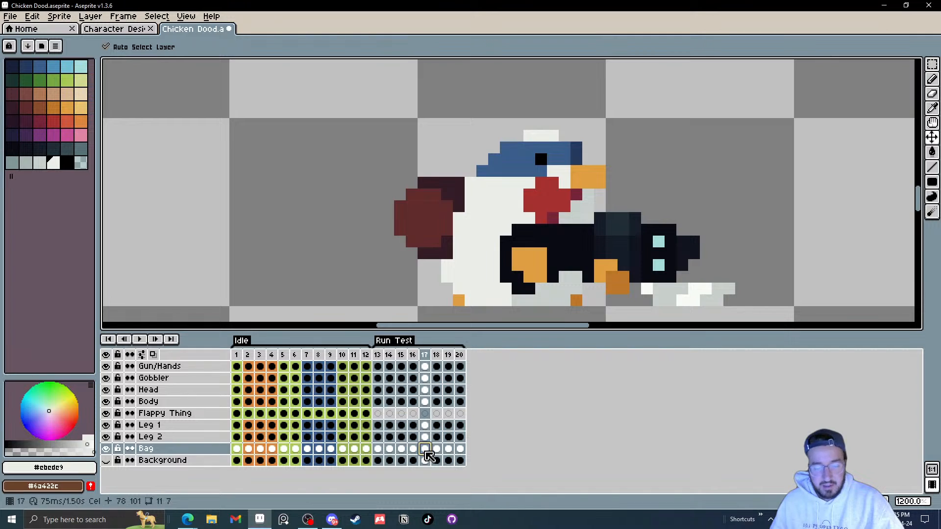
key("m")
left_click_drag(341, 148, 624, 287)
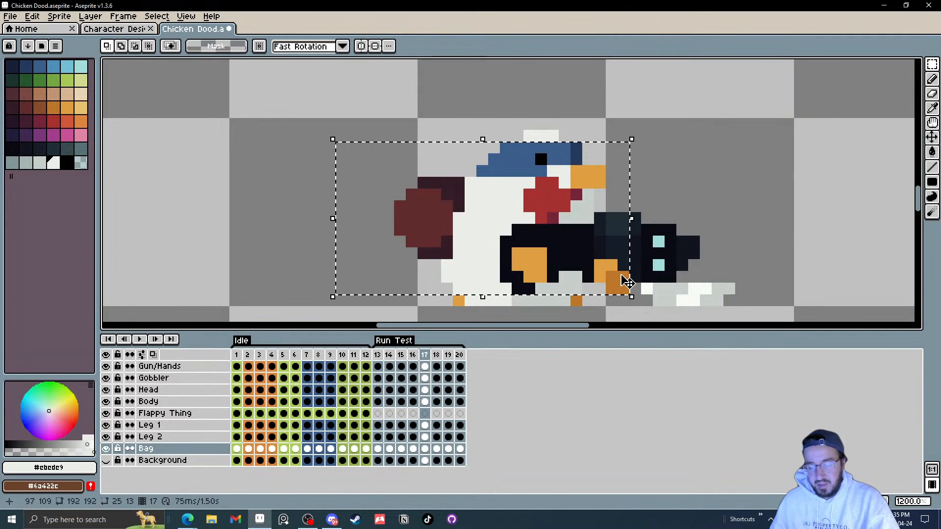
key("Down")
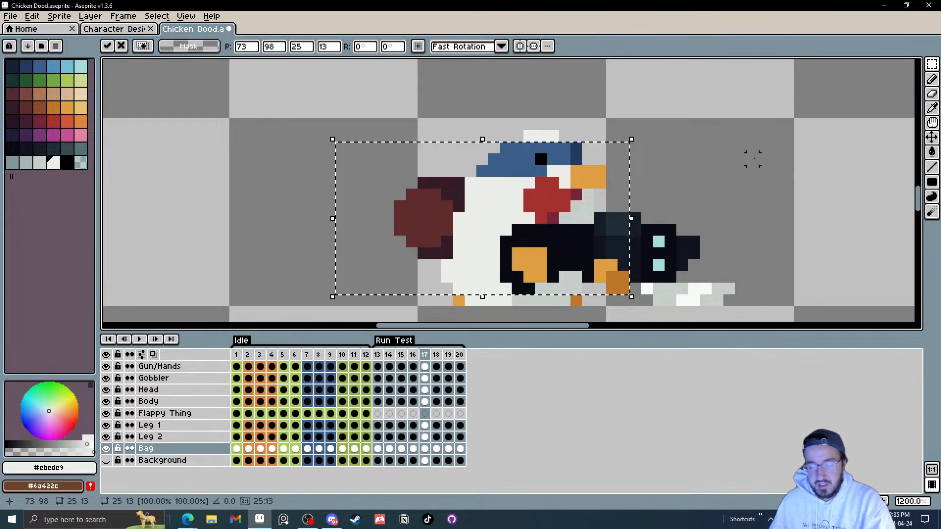
key("ctrl+d")
Step: Move the bag cels of frames 17–20 slightly left and up
left_click_drag(461, 449, 425, 449)
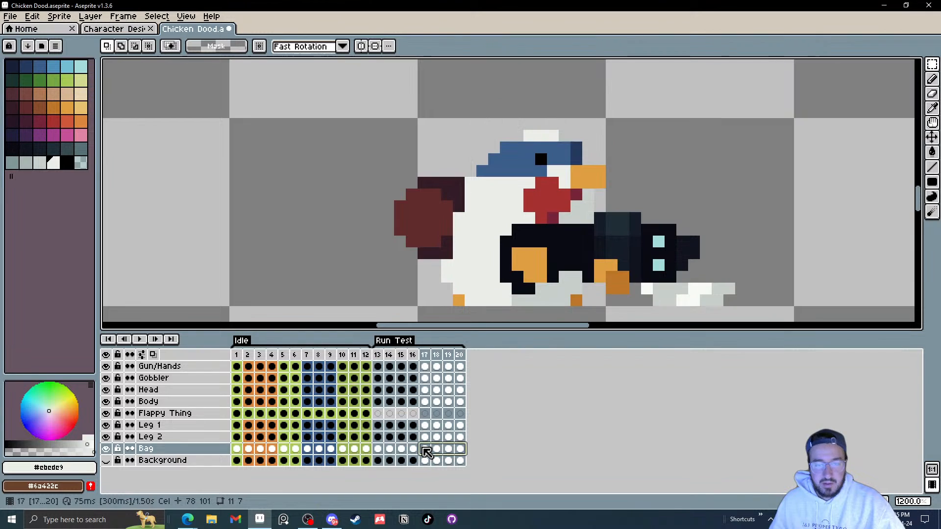
key("v")
left_click_drag(438, 245, 431, 242)
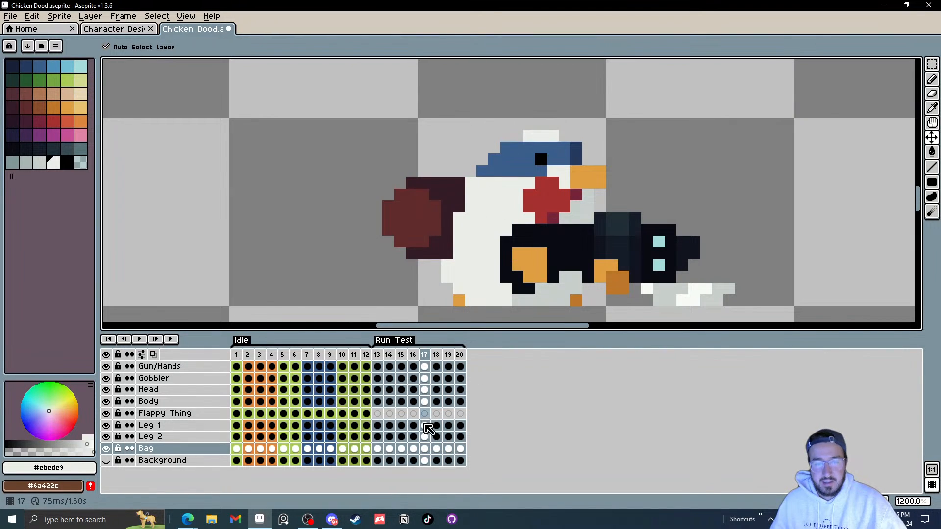
Step: Set the Z-Index of the bag cels in frames 17–20 to 1 in Cel Properties
left_click_drag(463, 449, 432, 454)
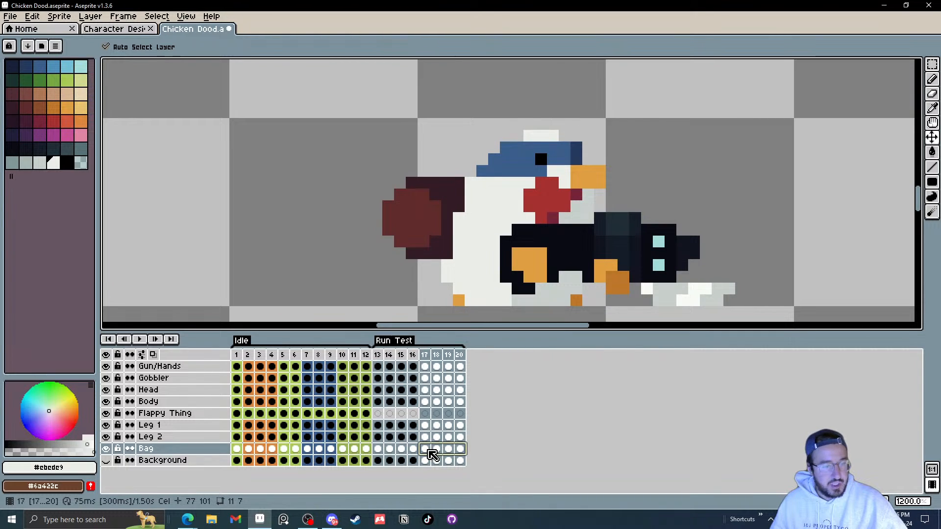
right_click(432, 455)
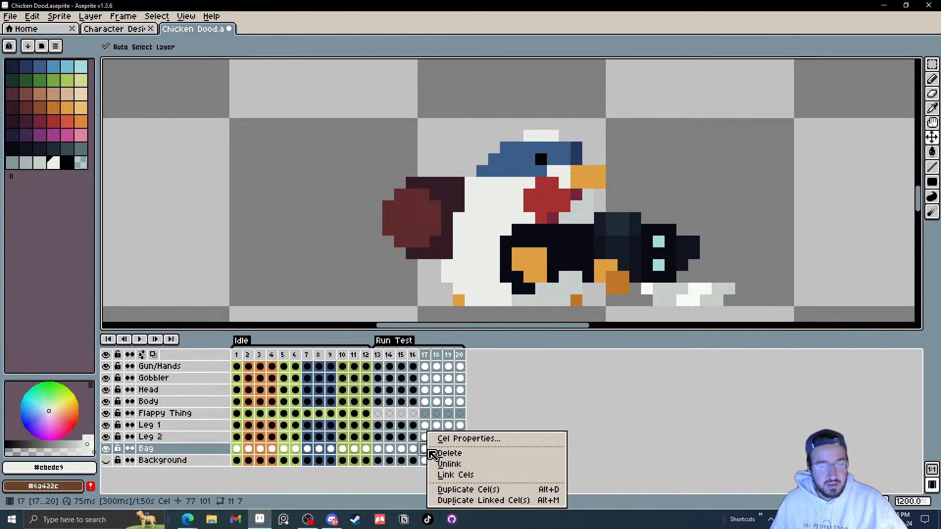
left_click(474, 438)
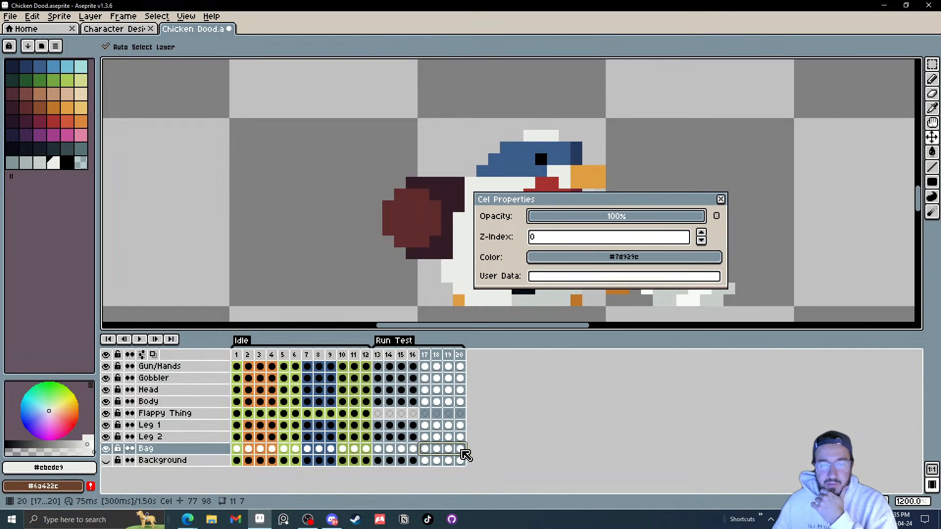
left_click(702, 234)
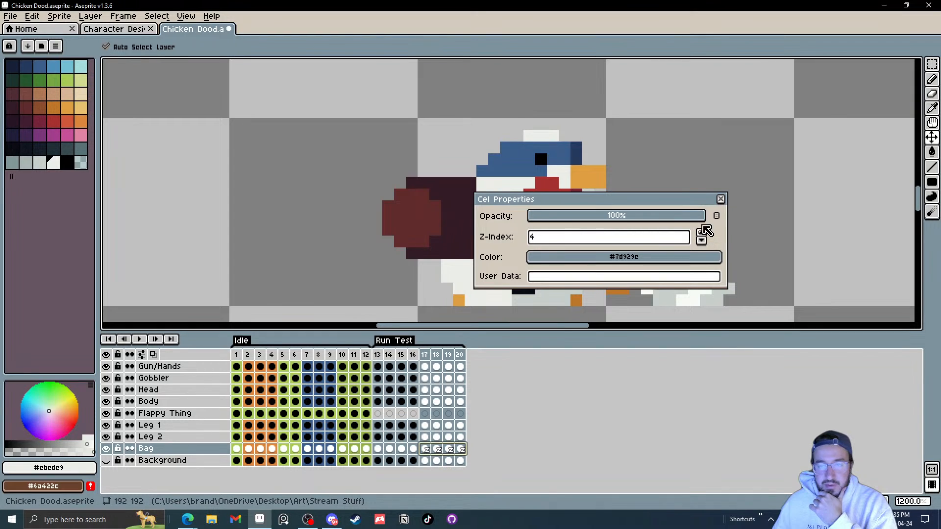
left_click_drag(712, 203, 768, 207)
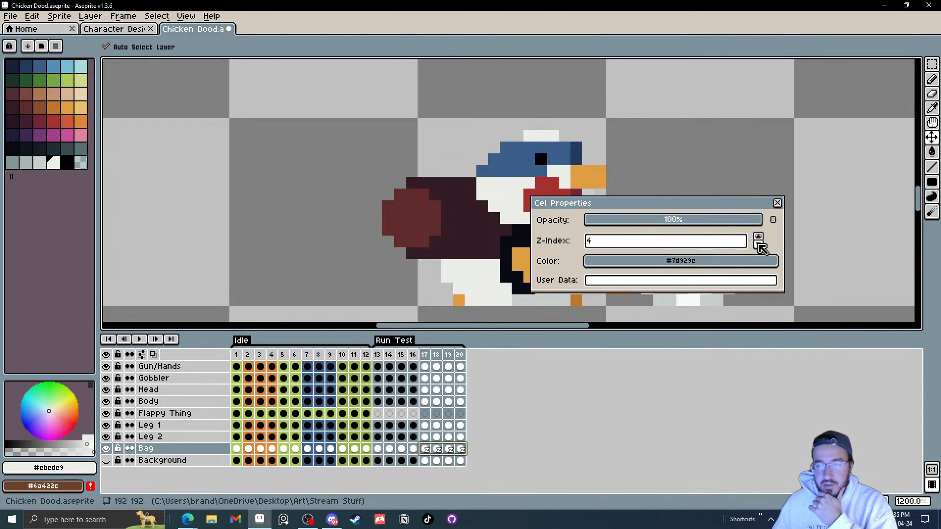
left_click(760, 245)
left_click(760, 245)
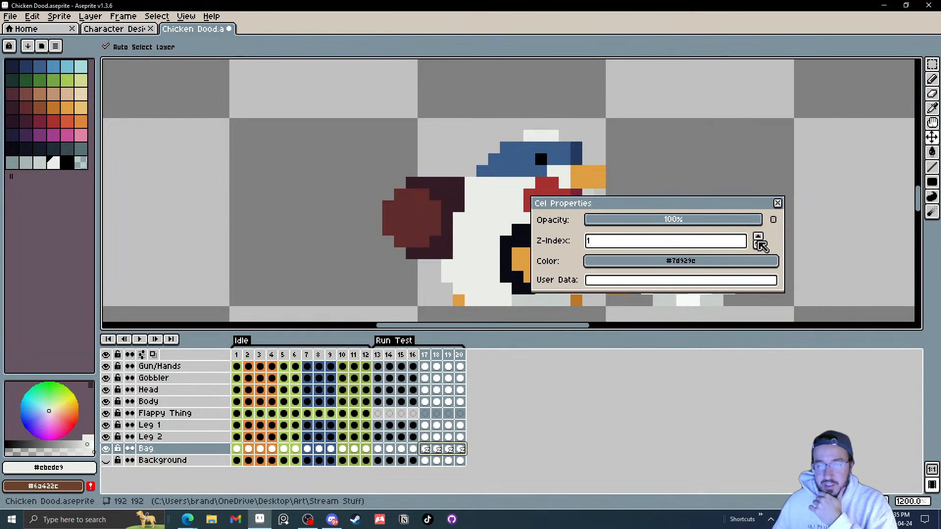
left_click(777, 202)
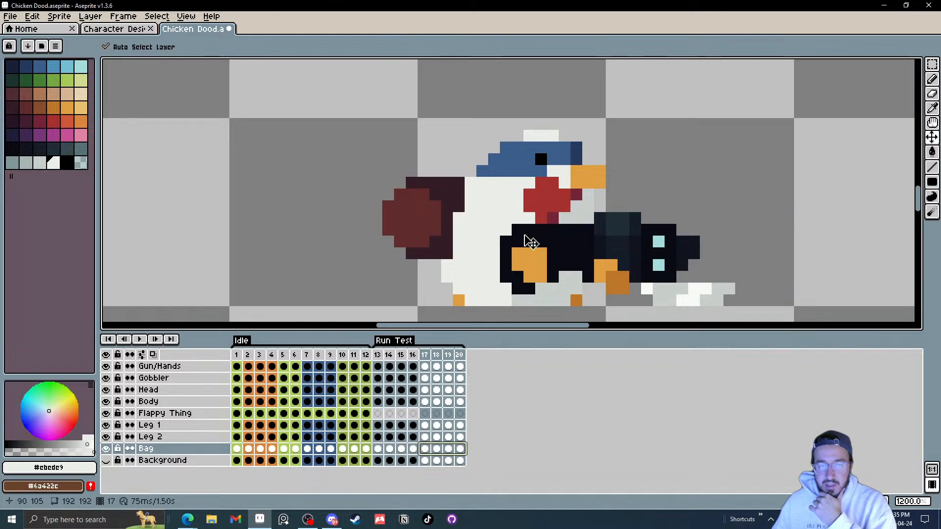
Step: Select the Body cel in frame 17 and undo the last two eraser edits
left_click(425, 415)
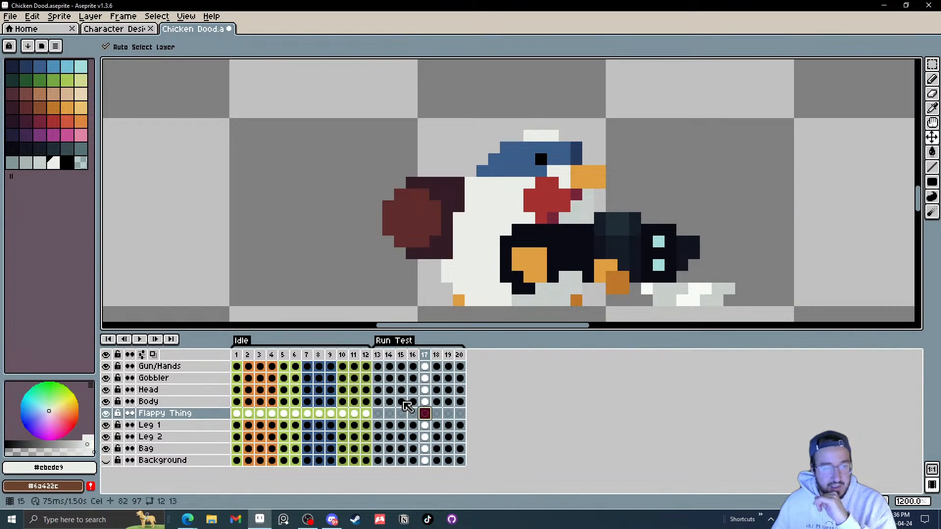
left_click(425, 402)
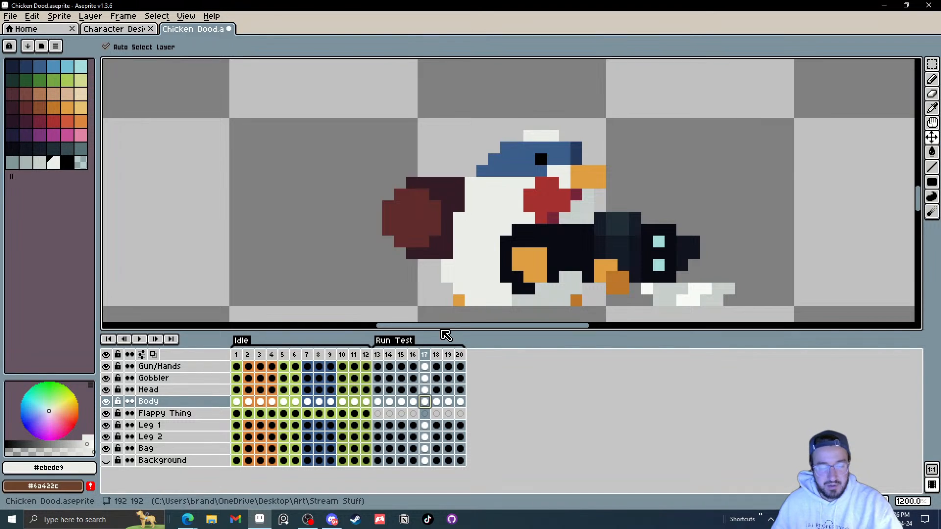
key("b")
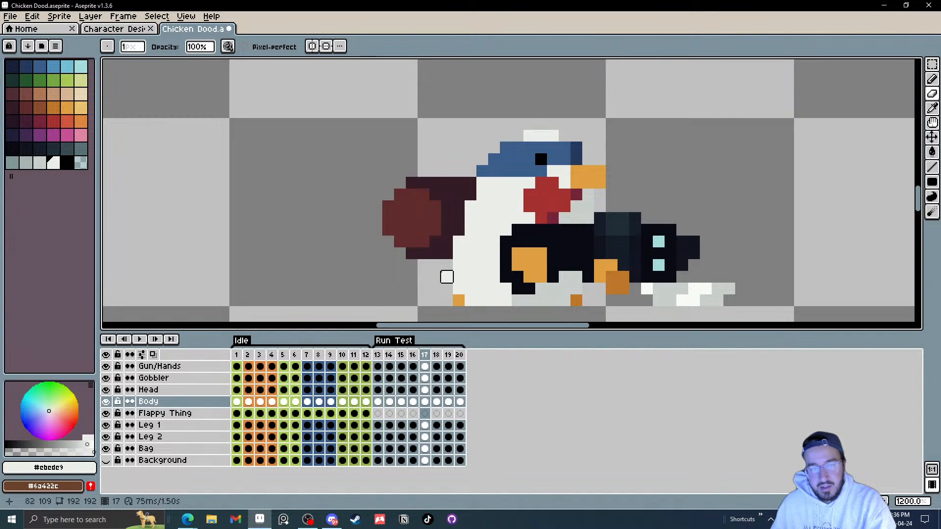
key("ctrl+z")
key("ctrl+z")
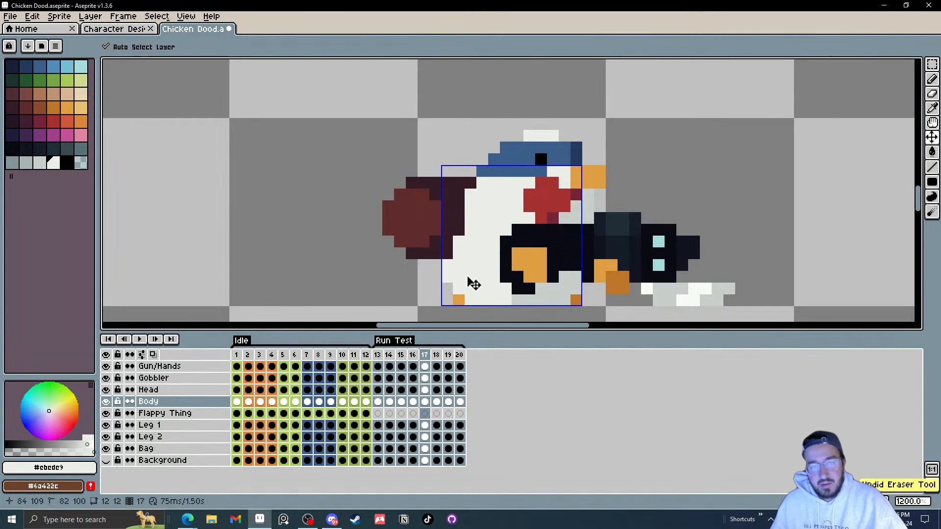
Step: Fill in missing body pixels beside the bag in frame 18 with the Pencil
scroll(437, 219, "down", 2)
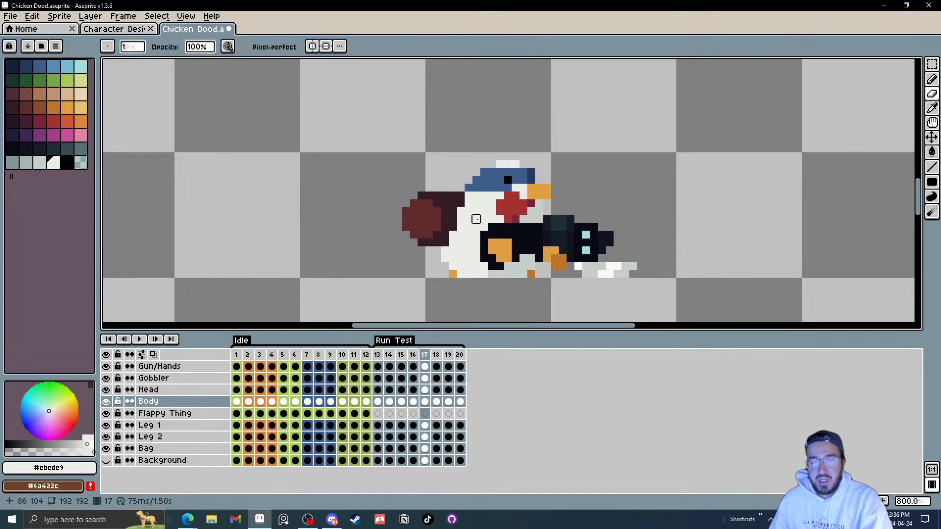
key("Left")
key("Right")
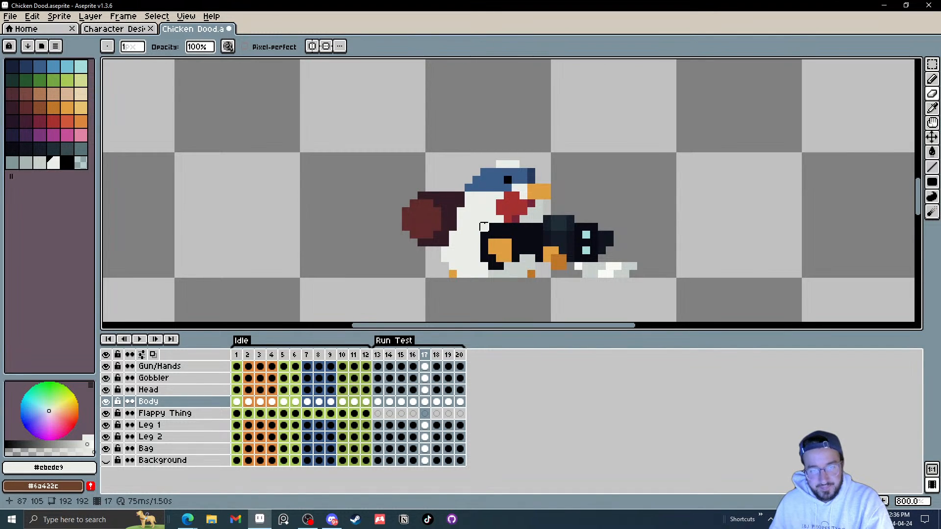
key("Left")
key("Right")
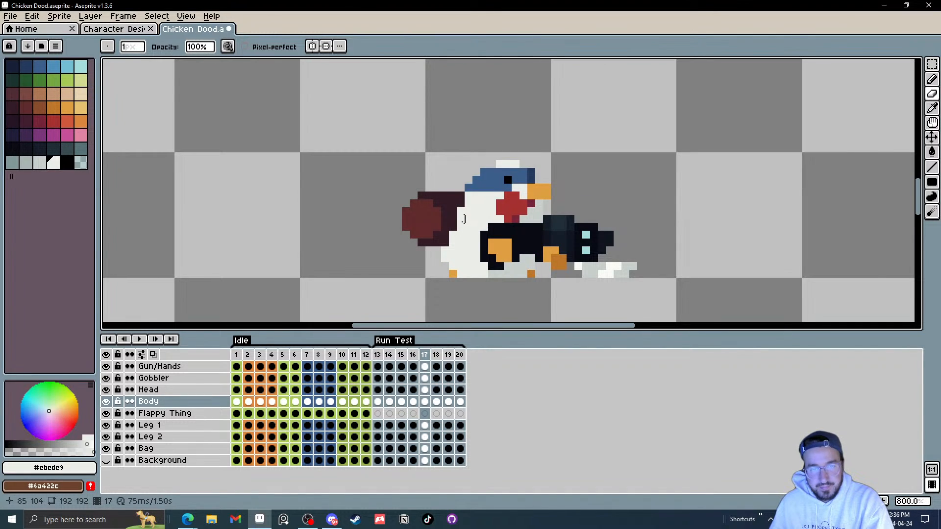
key("Right")
scroll(444, 210, "up", 2)
left_click(456, 198)
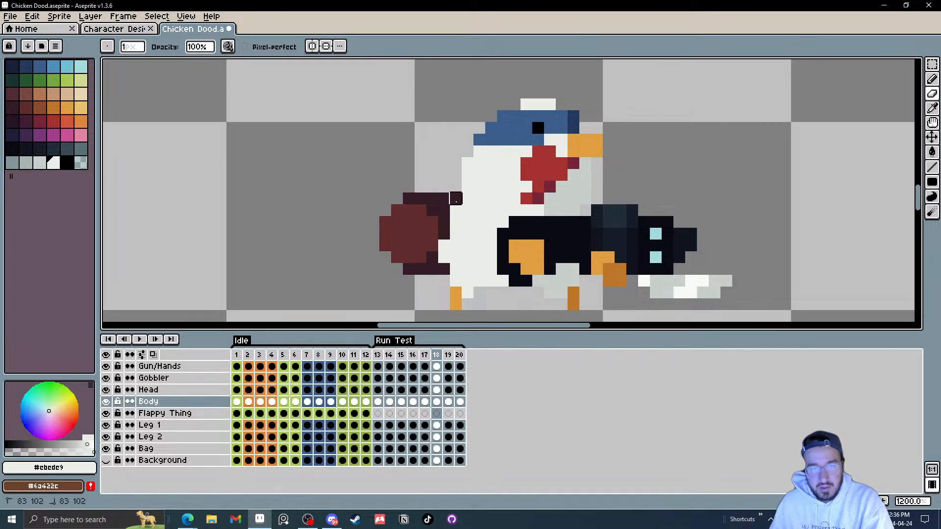
left_click_drag(444, 245, 444, 257)
left_click(456, 211)
left_click(456, 222)
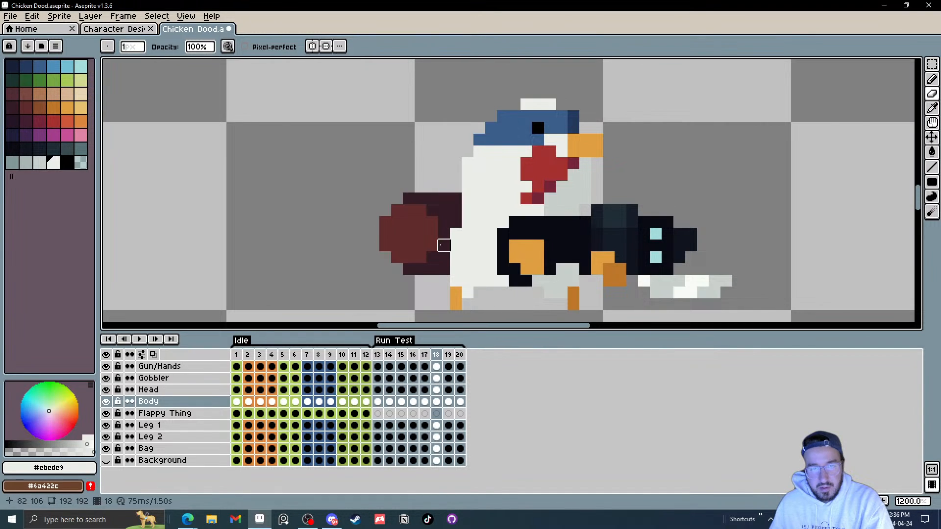
Step: Fill in missing body pixels beside the bag in frames 19 and 20 with the Pencil
key("period")
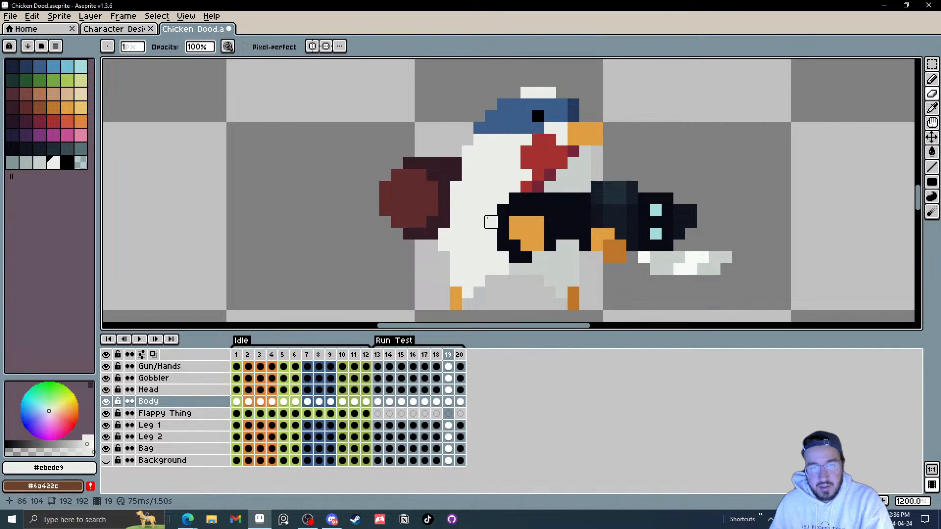
left_click_drag(444, 187, 456, 199)
left_click(444, 233)
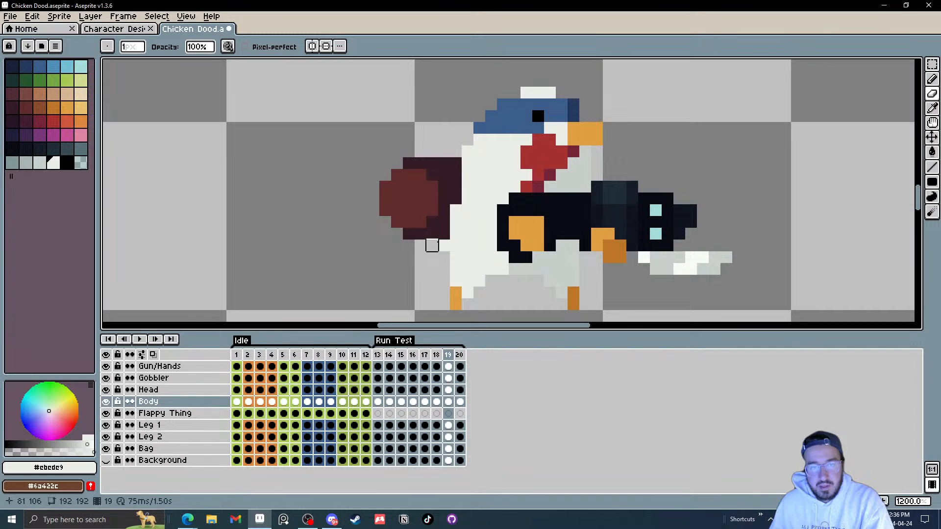
left_click(468, 163)
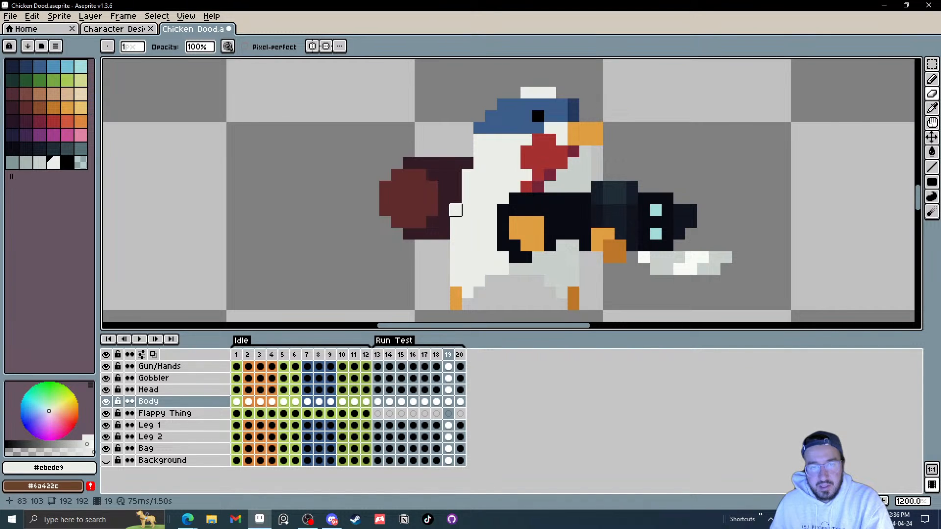
key("period")
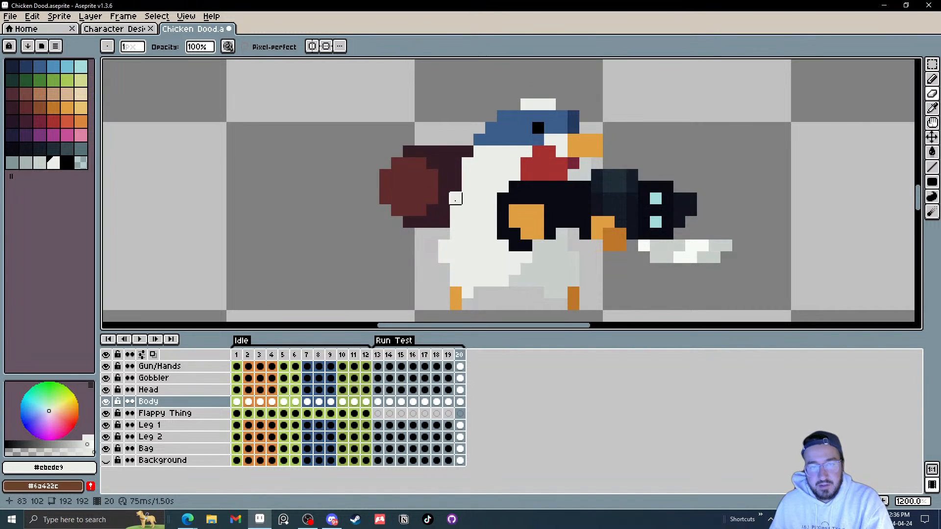
left_click(455, 198)
left_click(468, 163)
Step: Pick the bag's dark red colour and try a pencil line on the frame 17 bag, undoing it
scroll(479, 257, "down", 4)
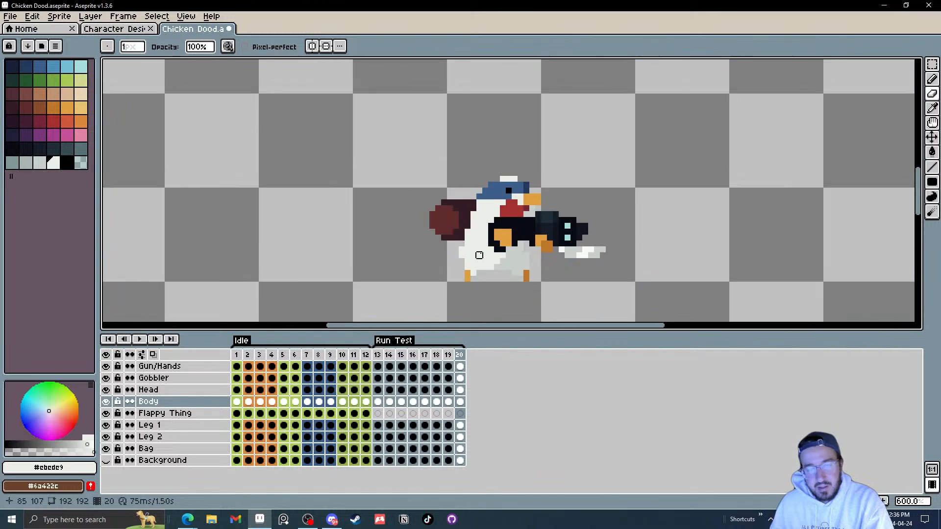
scroll(478, 257, "up", 4)
key("comma")
key("comma")
key("comma")
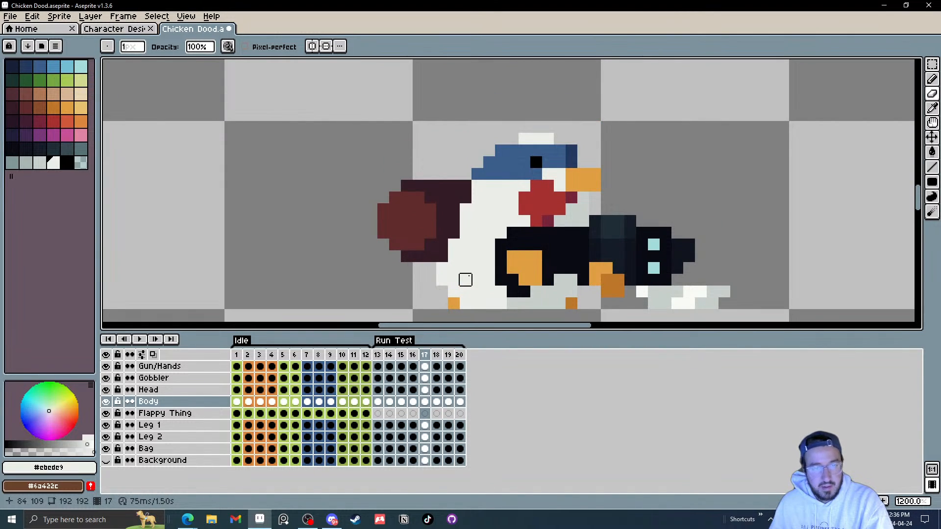
left_click(427, 449)
key("i")
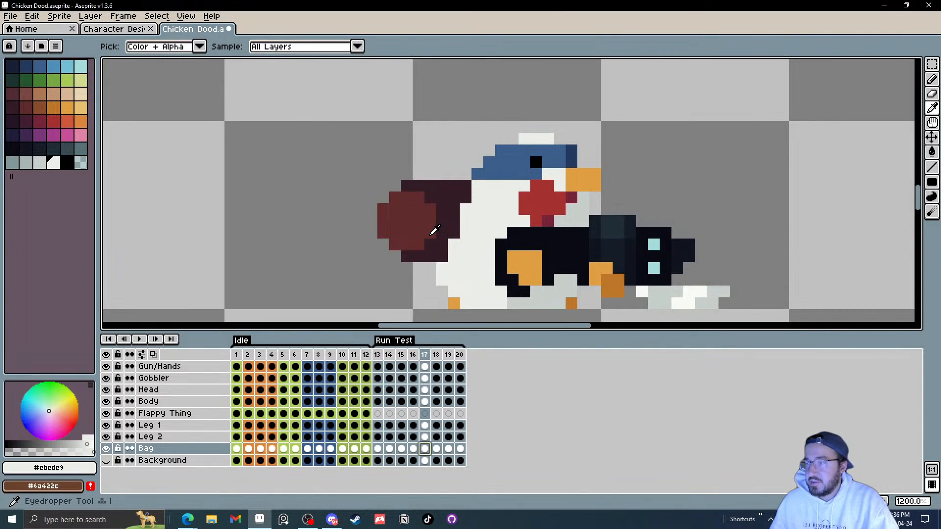
left_click(399, 226)
key("b")
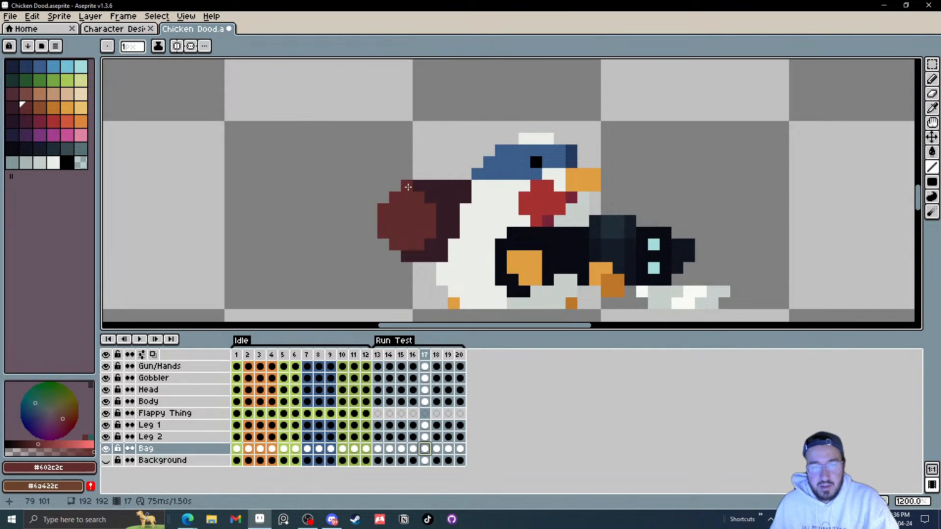
mouse_move(408, 187)
left_mouse_down()
mouse_move(437, 208)
mouse_move(437, 232)
mouse_move(412, 254)
mouse_move(432, 238)
left_mouse_up()
scroll(432, 239, "down", 6)
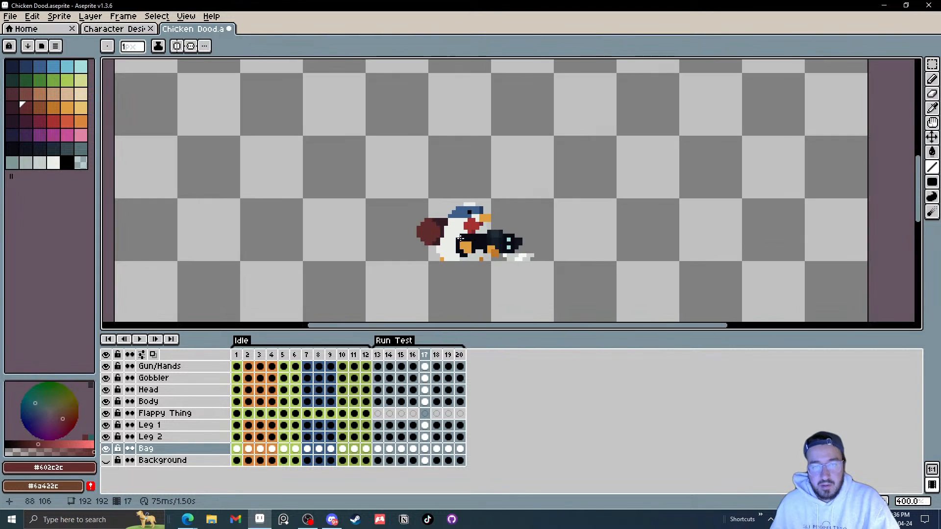
scroll(432, 238, "up", 3)
key("ctrl+z")
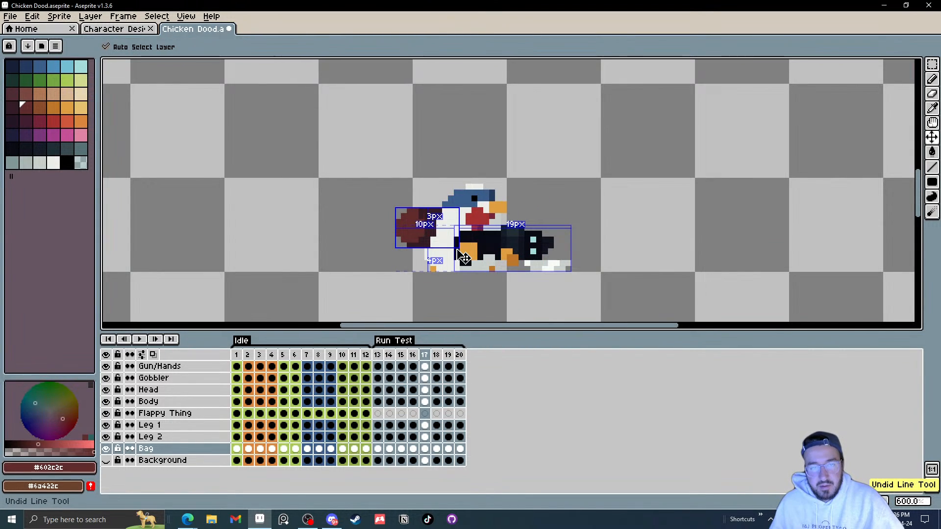
Step: Add dark red outline pixels to the bag in frames 19 and 20 with the Pencil
scroll(463, 256, "up", 4)
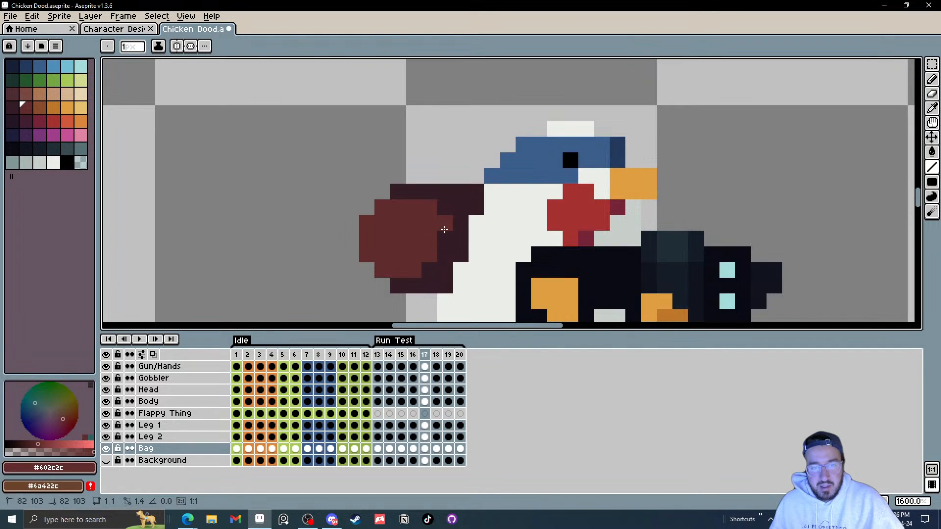
scroll(444, 249, "down", 3)
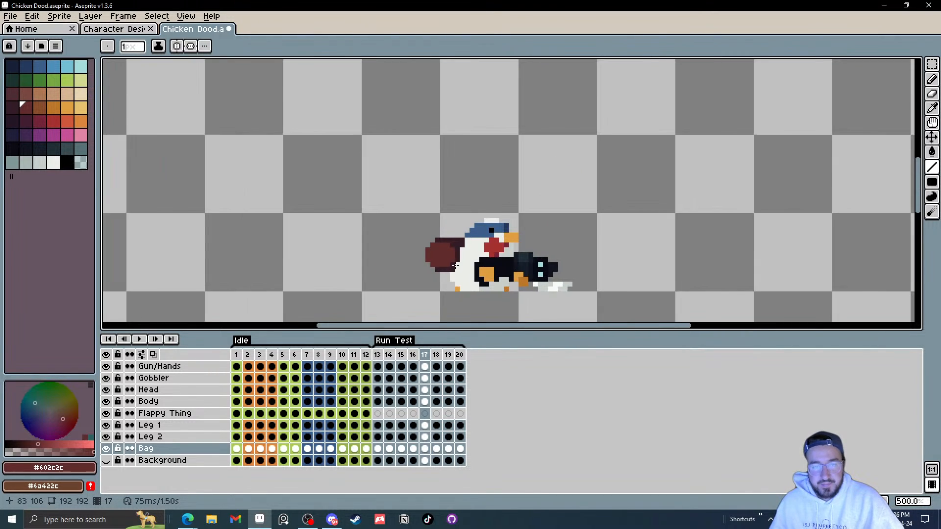
scroll(454, 265, "up", 2)
scroll(454, 265, "up", 3)
key("period")
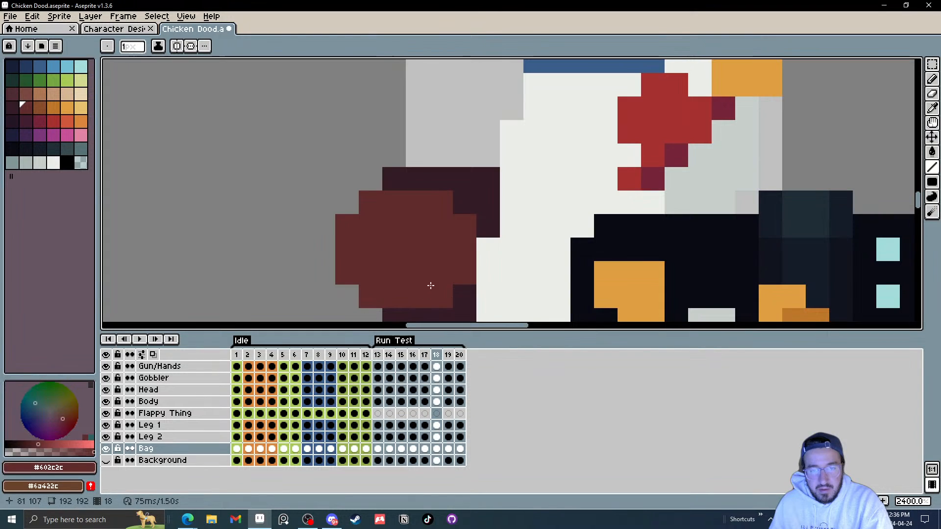
key("period")
mouse_move(430, 126)
left_mouse_down()
mouse_move(455, 139)
mouse_move(449, 181)
left_mouse_up()
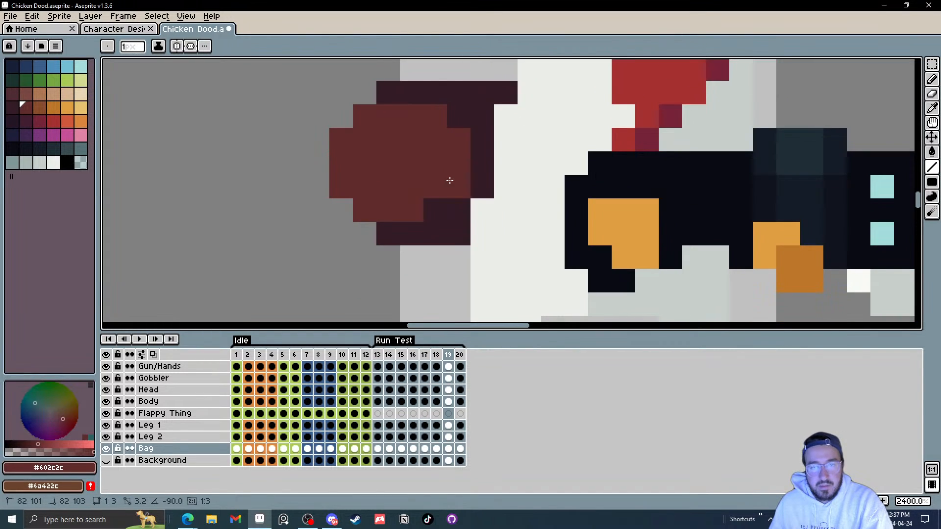
left_click(431, 206)
key("period")
left_click(435, 92)
left_click(458, 116)
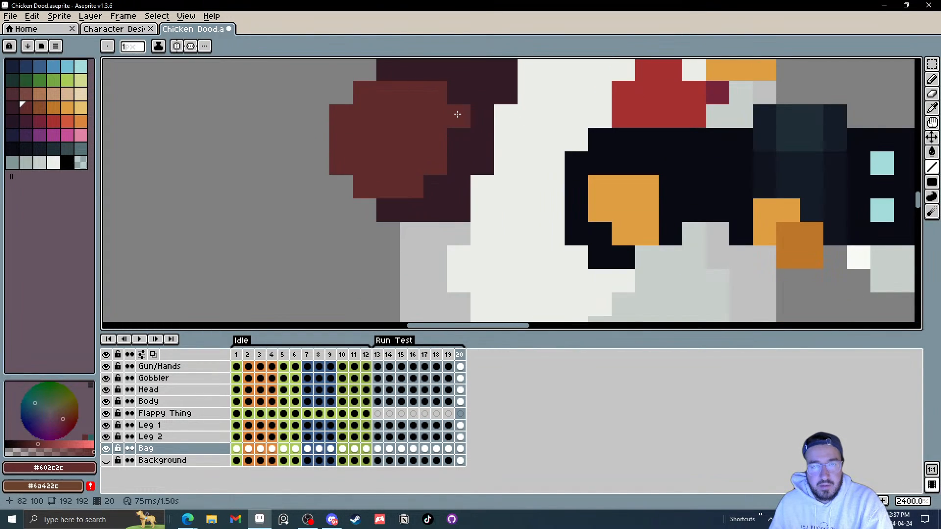
Step: Play the animation from the first frame to preview the run cycle
scroll(421, 189, "down", 4)
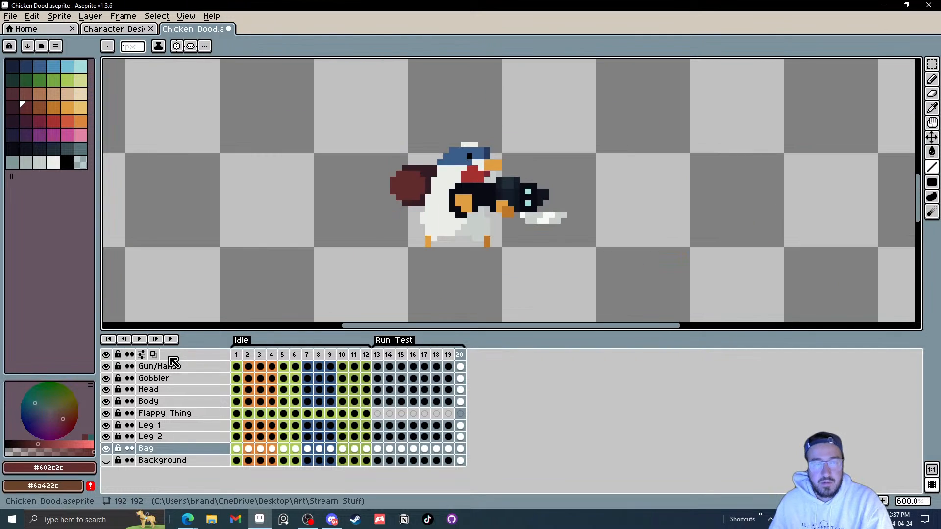
left_click(152, 342)
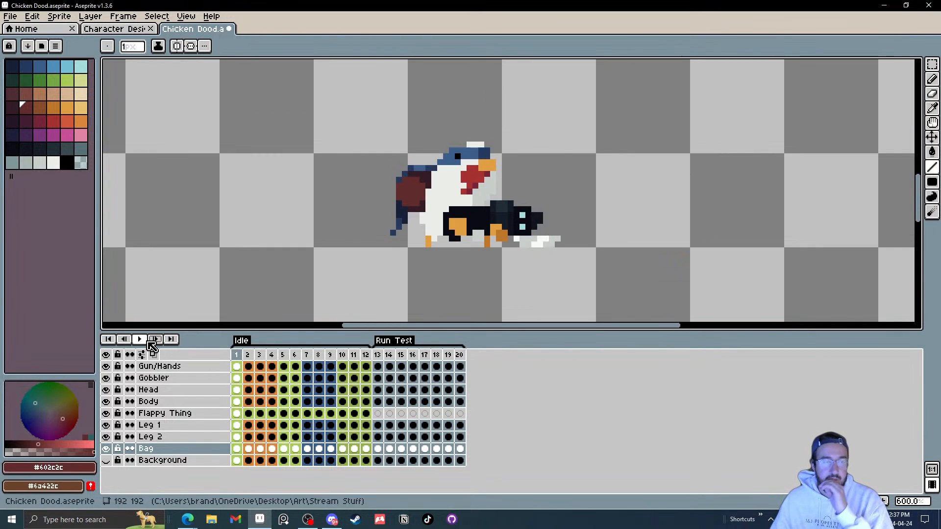
left_click(380, 362)
left_click(140, 339)
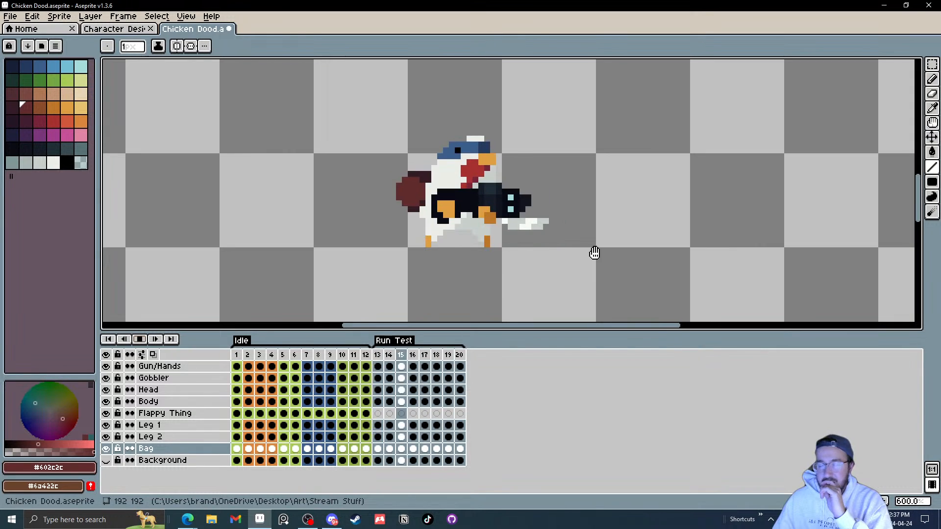
Step: Undo the last bag pencil edit and step back to frame 17
key("ctrl+z")
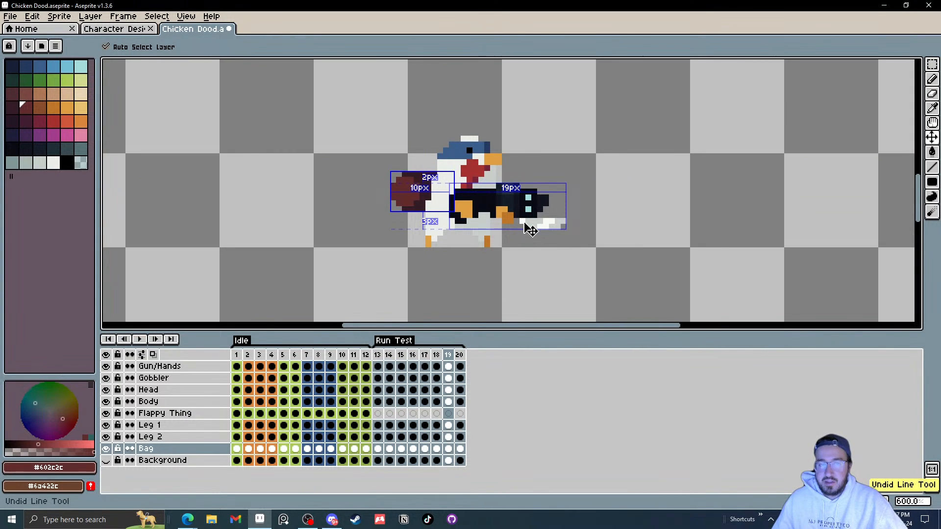
key("Left")
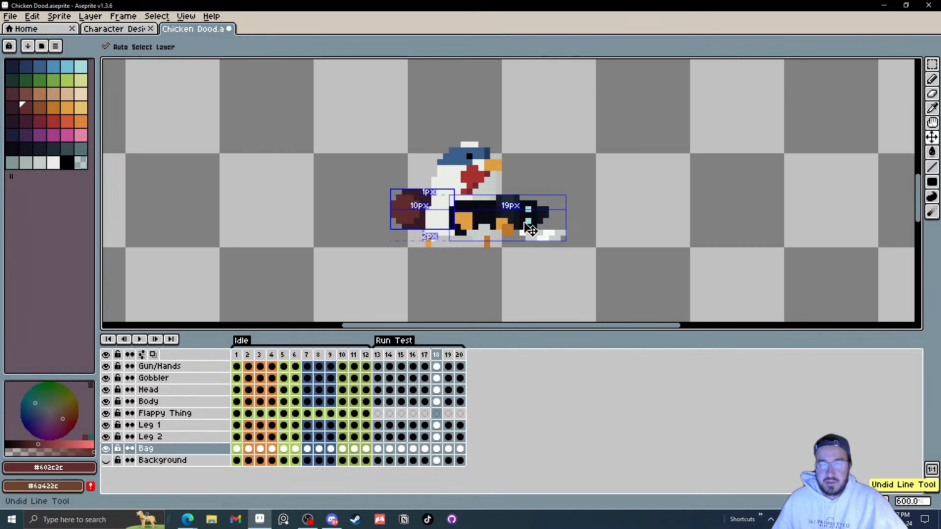
key("Left")
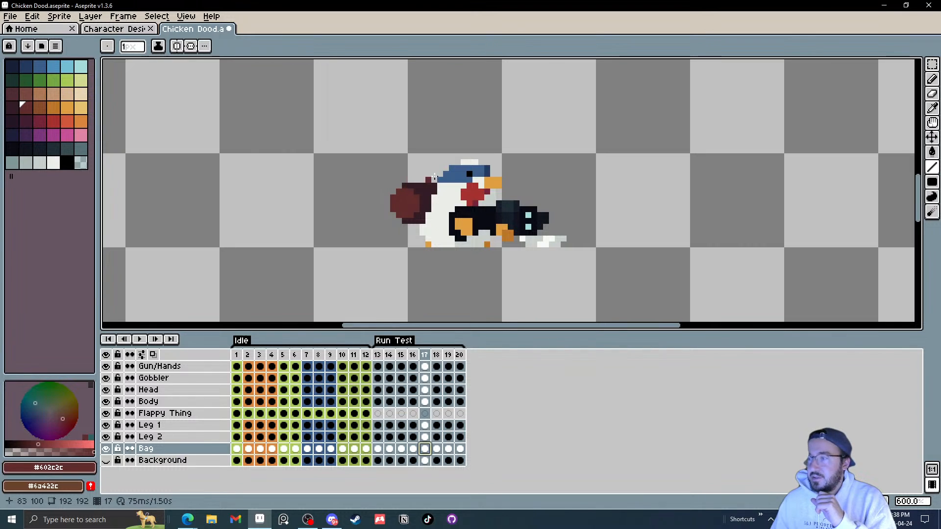
key("alt+Tab")
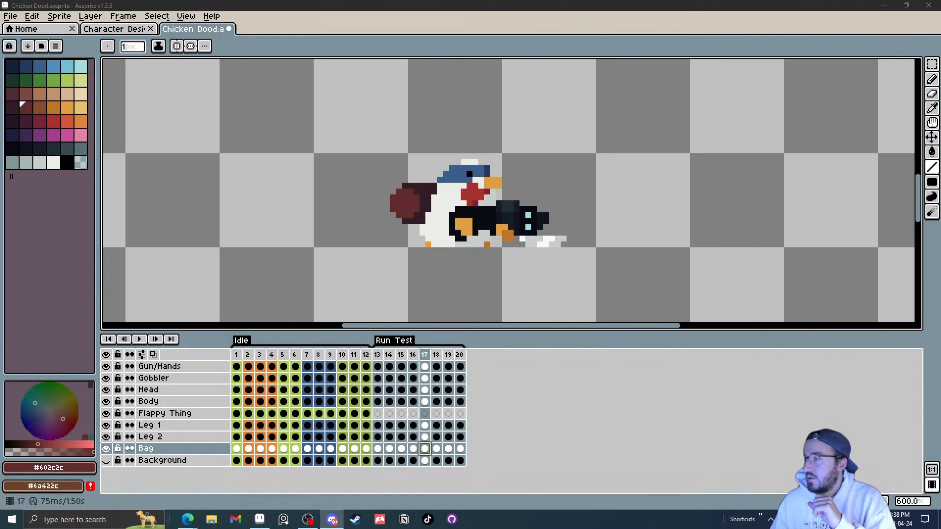
key("alt+Tab")
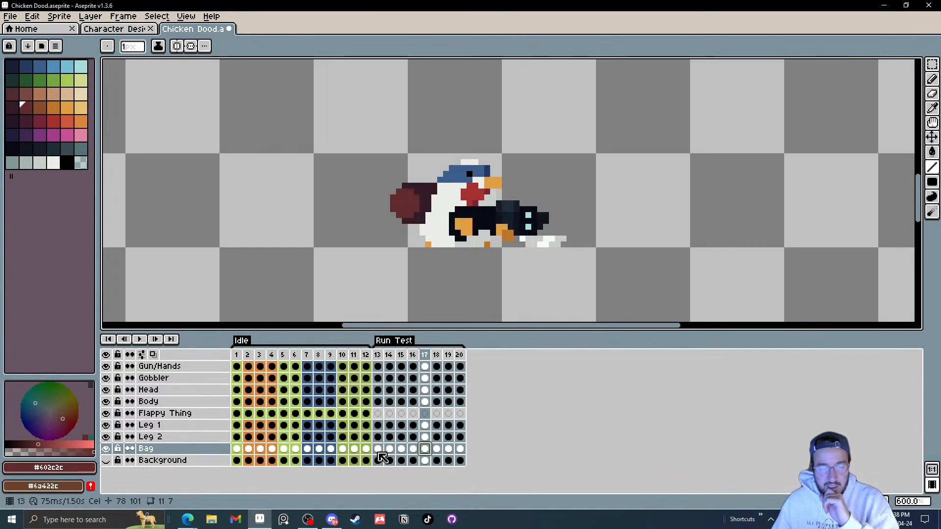
Step: Try painting a light blue patch onto the frame 17 bag with a 2-pixel pencil, then undo it
left_click(68, 93)
scroll(426, 210, "up", 3)
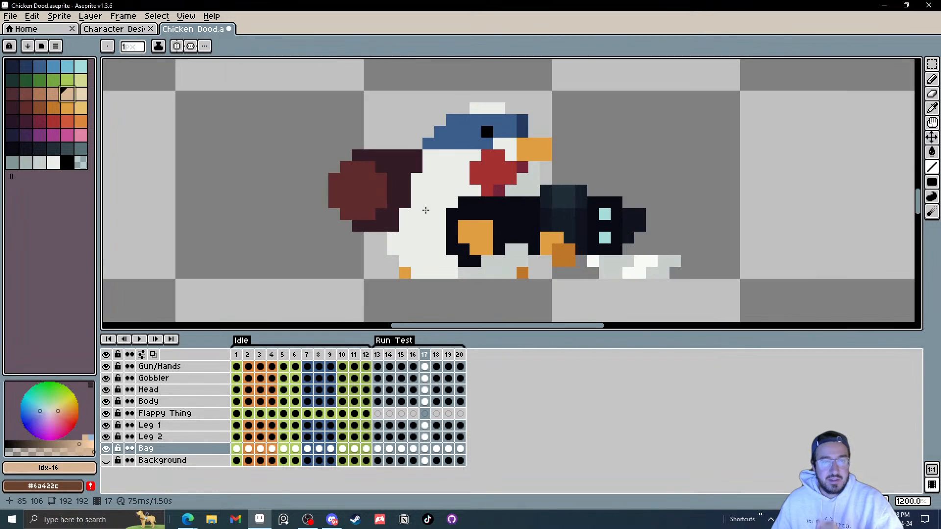
scroll(426, 210, "up", 1)
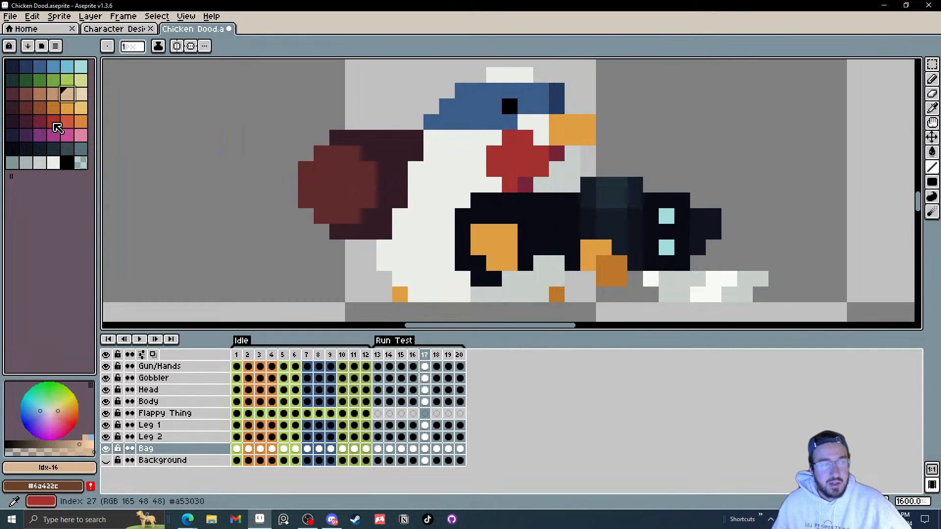
left_click(79, 70)
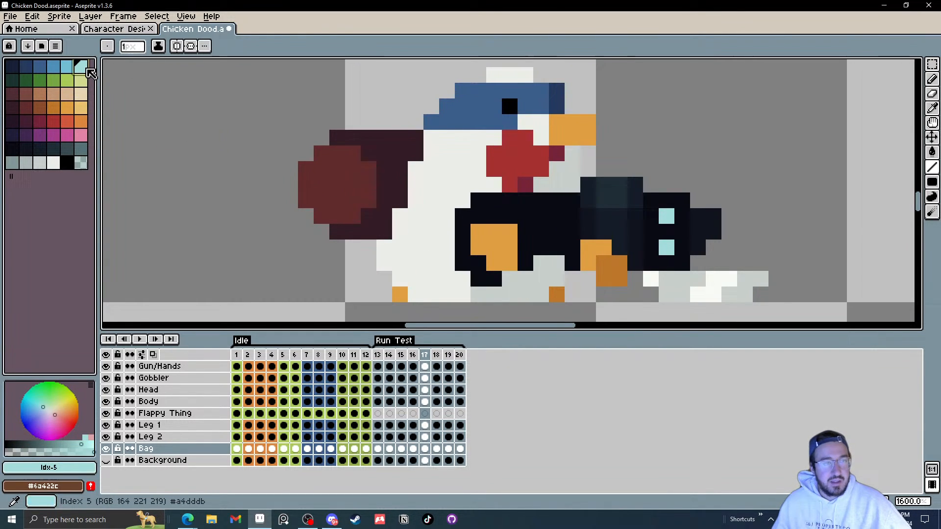
left_click(322, 170)
scroll(425, 203, "down", 3)
scroll(425, 203, "down", 1)
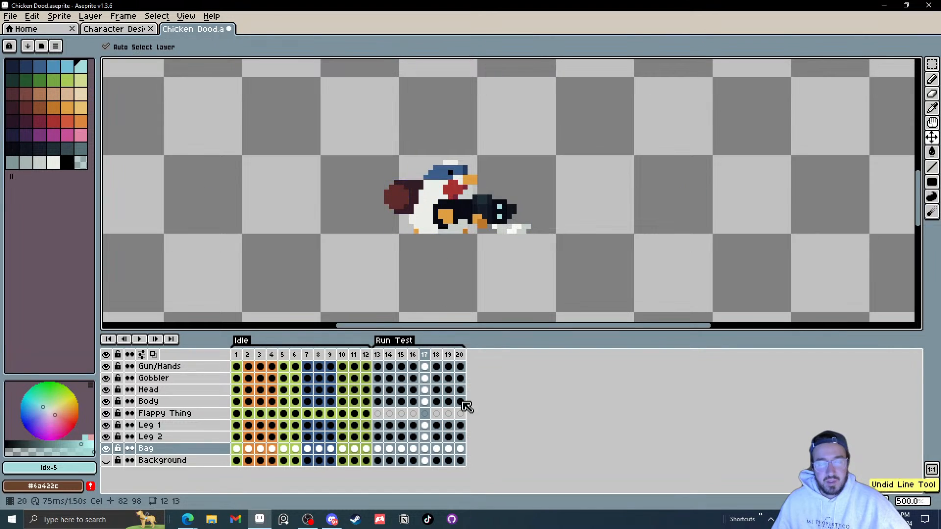
scroll(389, 196, "up", 2)
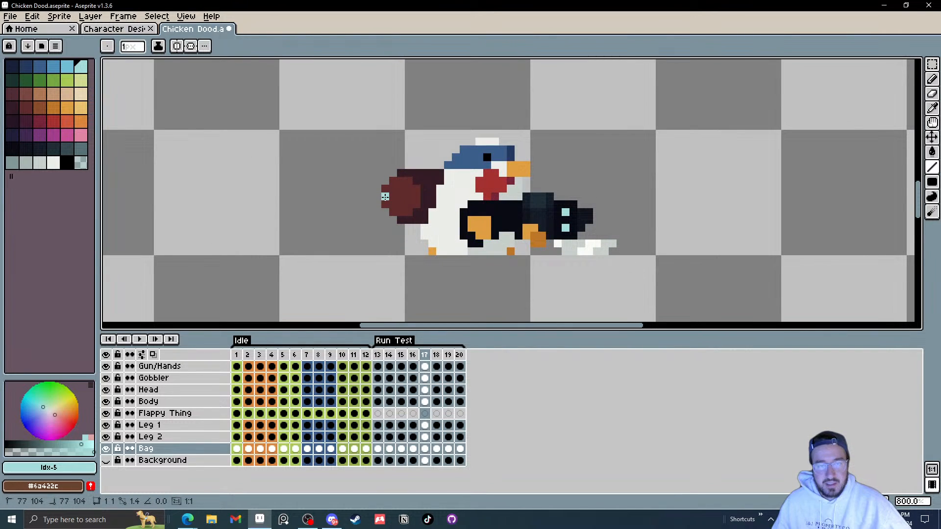
key("plus")
key("ctrl+z")
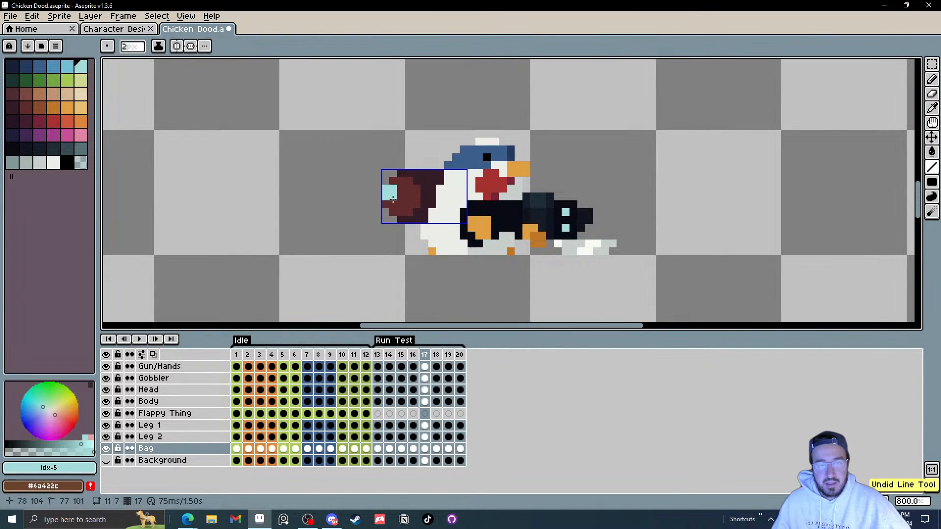
left_click(390, 192)
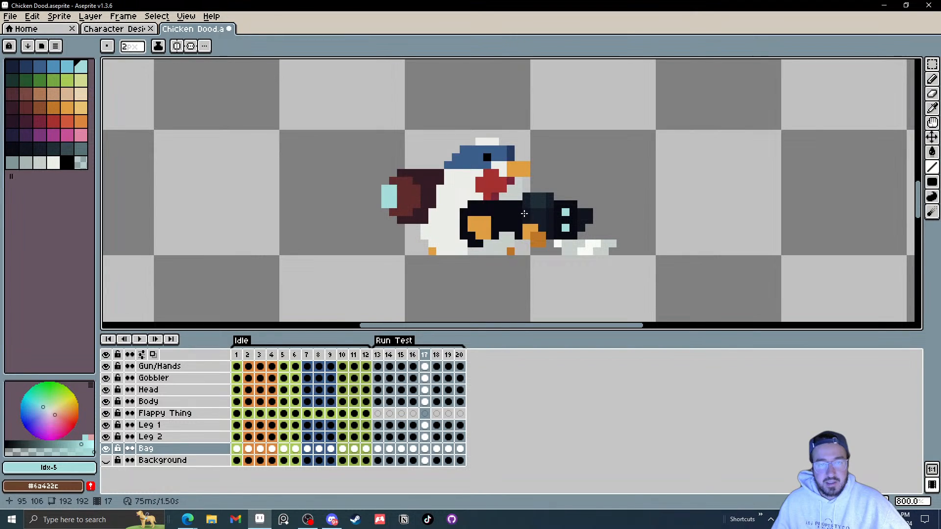
key("ctrl+z")
left_click(395, 200)
key("ctrl+z")
left_click(396, 199)
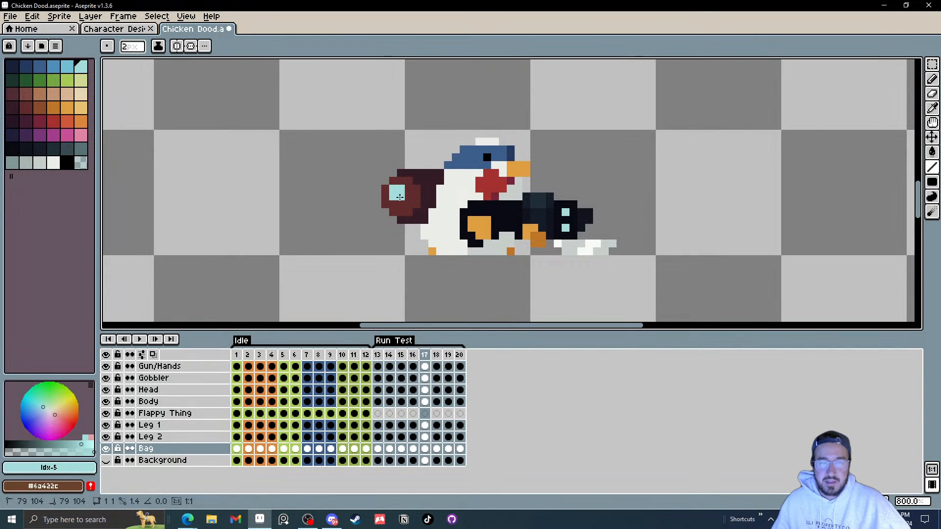
scroll(526, 227, "down", 2)
scroll(526, 228, "up", 2)
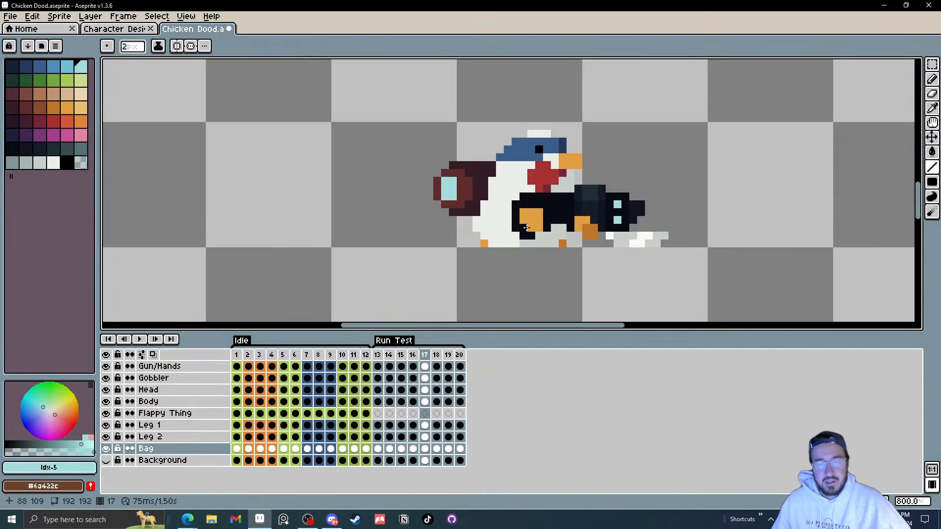
scroll(455, 209, "up", 2)
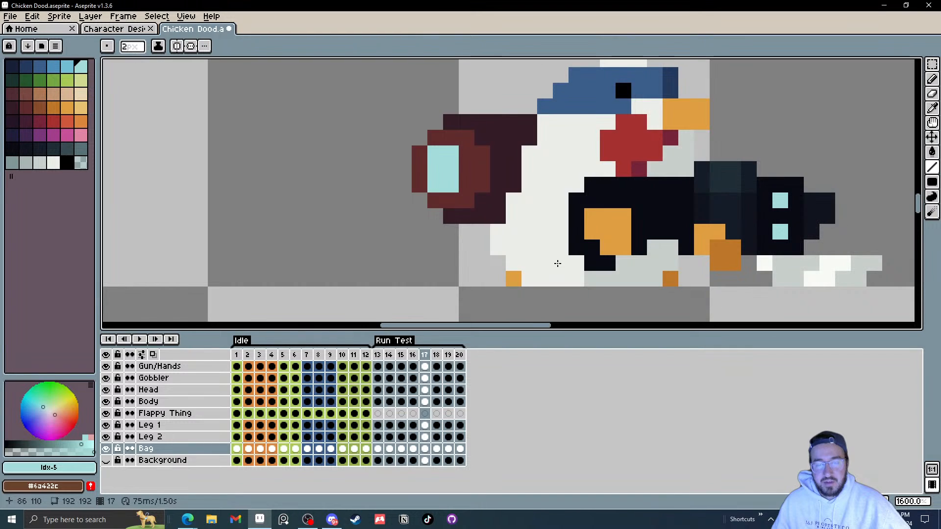
key("ctrl+z")
key("ctrl+z")
Step: Step through frames 13 to 17 to compare the bag's light blue patch across the run frames
key("b")
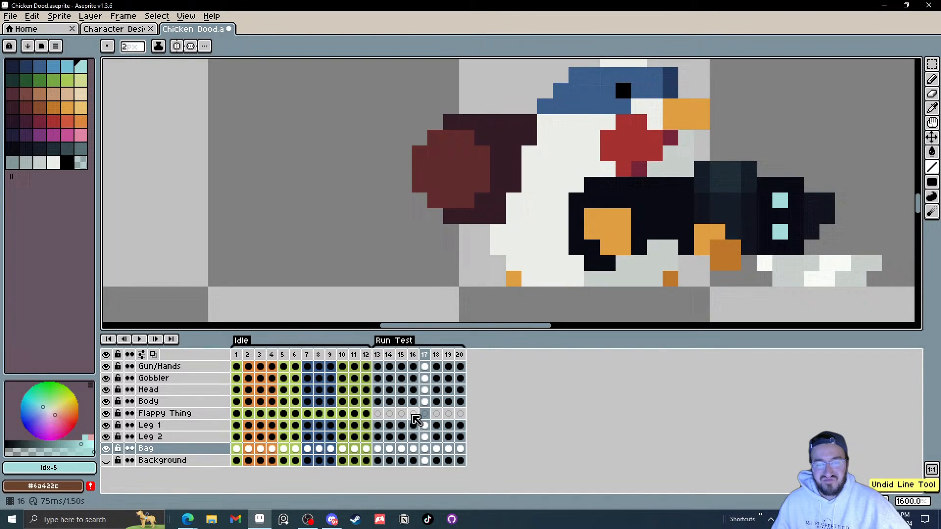
left_click(377, 449)
left_click(468, 171)
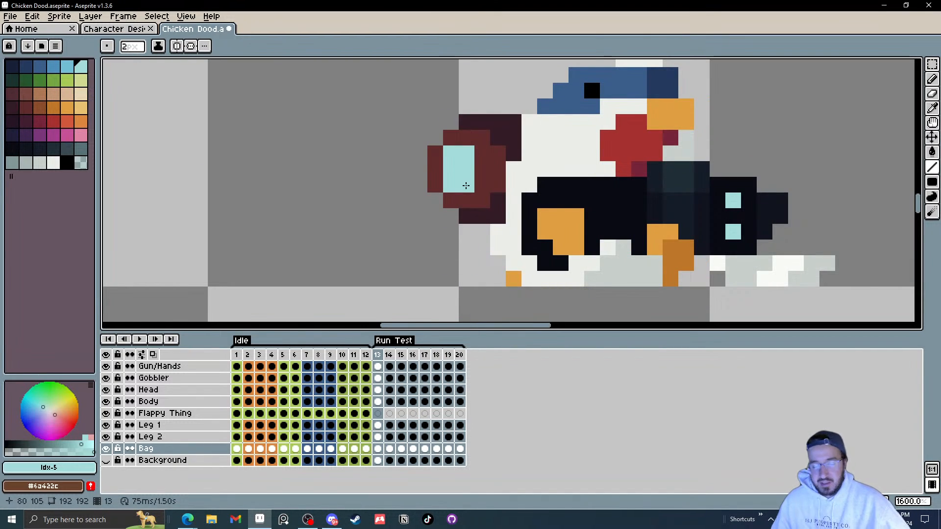
key("period")
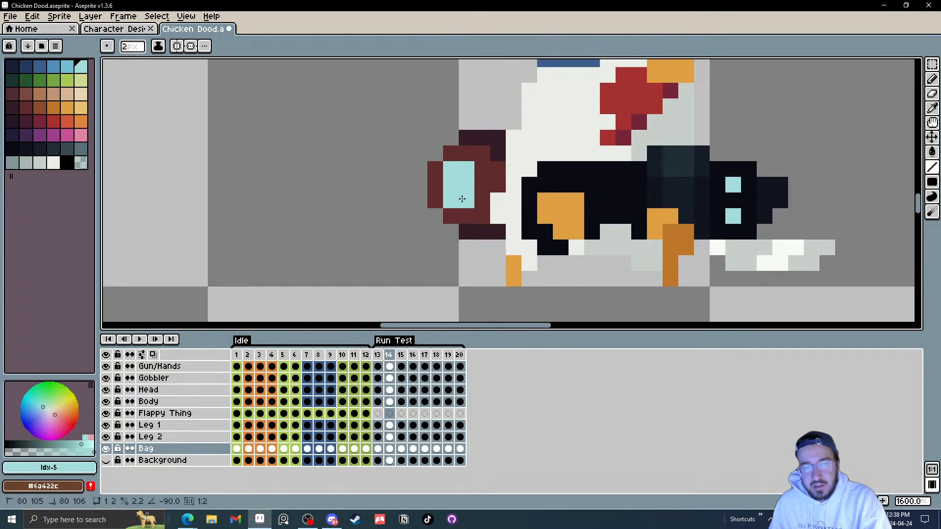
key("period")
key("period")
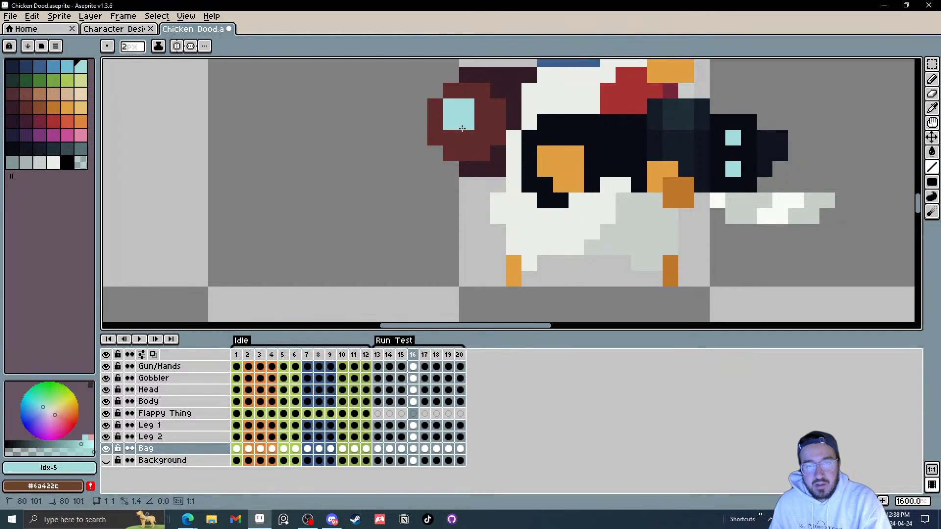
key("period")
Step: Paint a light blue patch with a dark red border onto the bag in frame 17
left_click(434, 219)
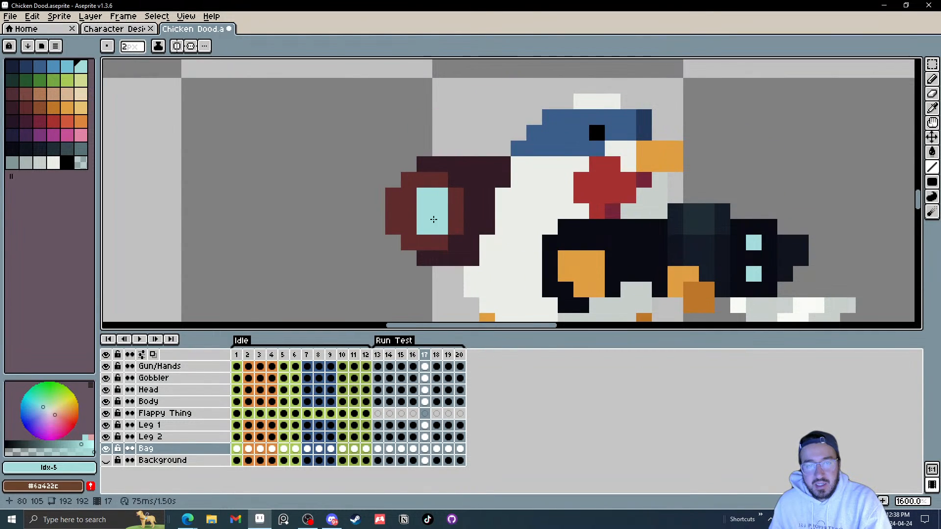
left_click_drag(409, 196, 409, 227)
scroll(563, 264, "down", 3)
scroll(564, 265, "up", 3)
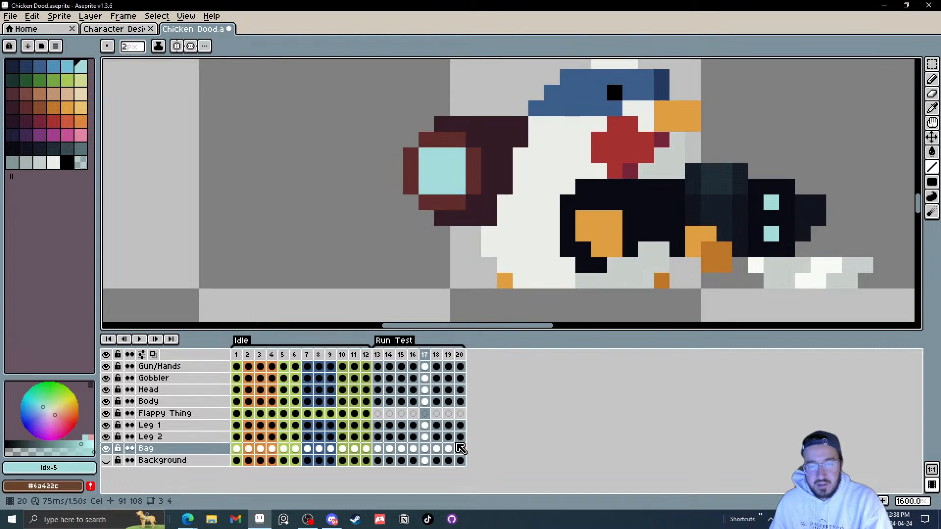
Step: Select the Bag cels in frames 17 to 20 and move them one pixel to the right
left_click(461, 448)
left_click(424, 449, "shift")
left_click(462, 261)
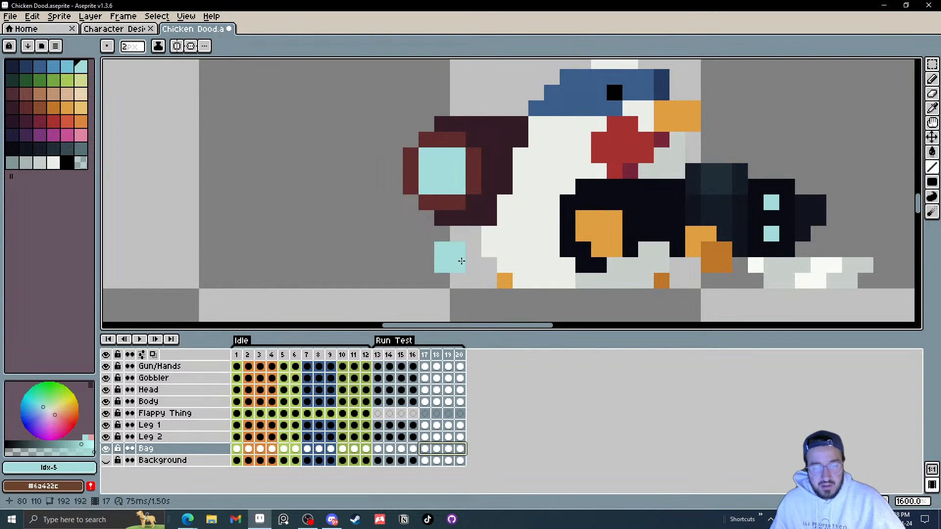
key("v")
left_click_drag(488, 221, 503, 220)
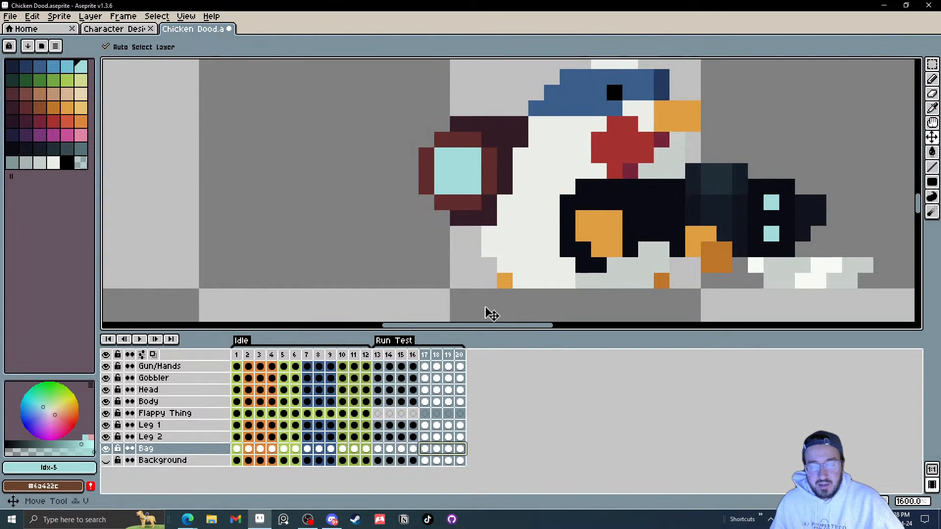
Step: Paint a light blue patch onto the bag in frame 18 with the Pencil
left_click(437, 450)
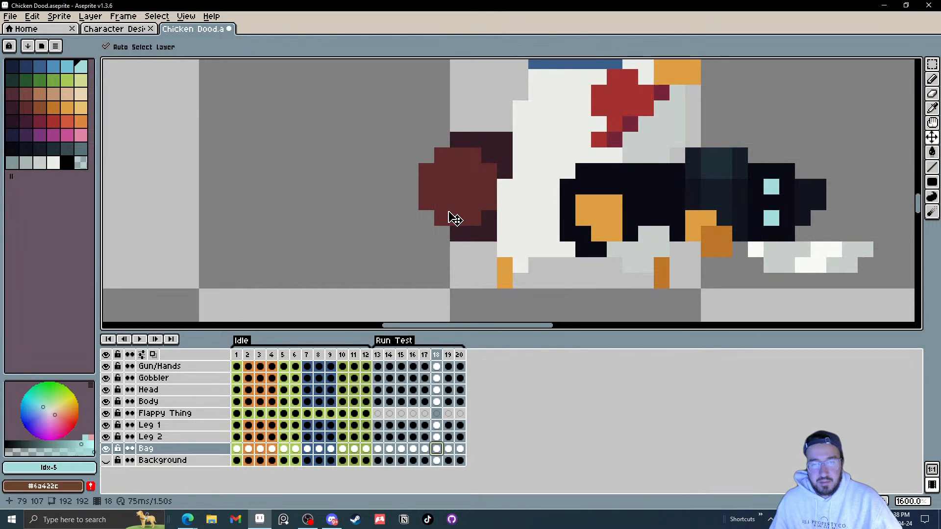
key("b")
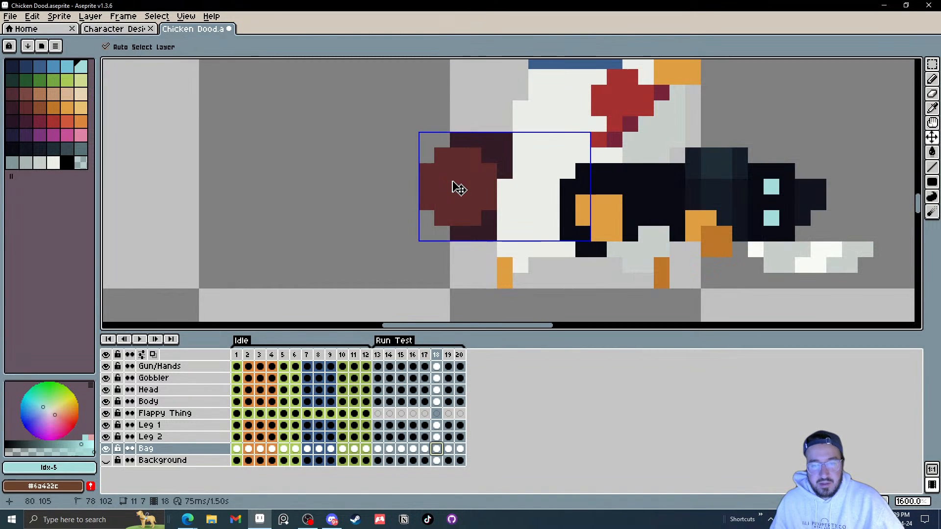
scroll(453, 181, "up", 1)
mouse_move(454, 182)
left_mouse_down()
mouse_move(448, 200)
mouse_move(468, 180)
mouse_move(465, 202)
left_mouse_up()
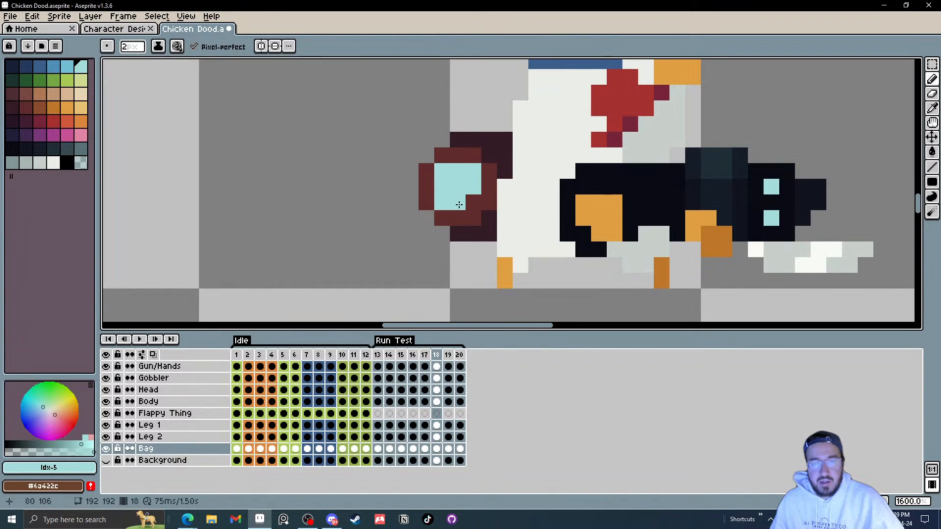
scroll(450, 202, "down", 7)
scroll(483, 196, "up", 3)
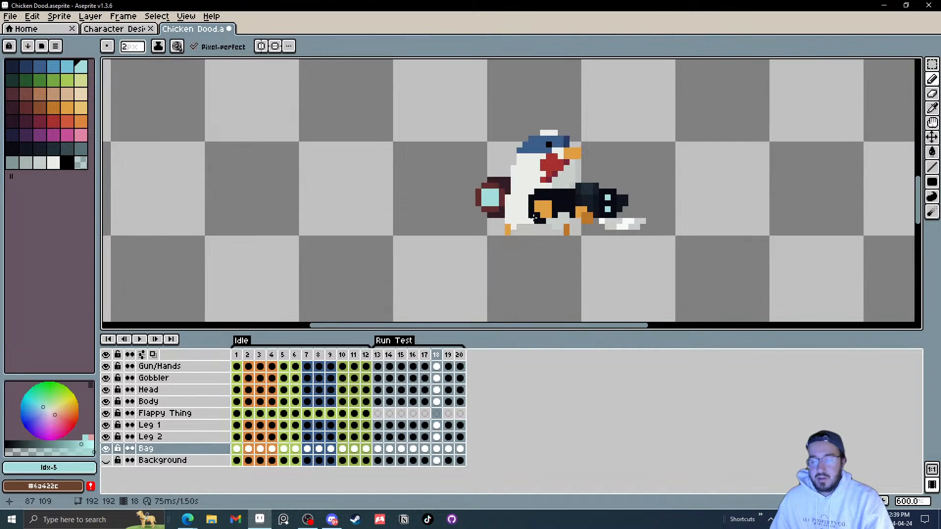
Step: Paint light blue patches onto the bag in frames 19 and 20
key("Right")
scroll(485, 196, "up", 4)
mouse_move(478, 172)
left_mouse_down()
mouse_move(508, 169)
mouse_move(505, 155)
left_mouse_up()
key("Right")
left_click(500, 154)
scroll(506, 155, "down", 4)
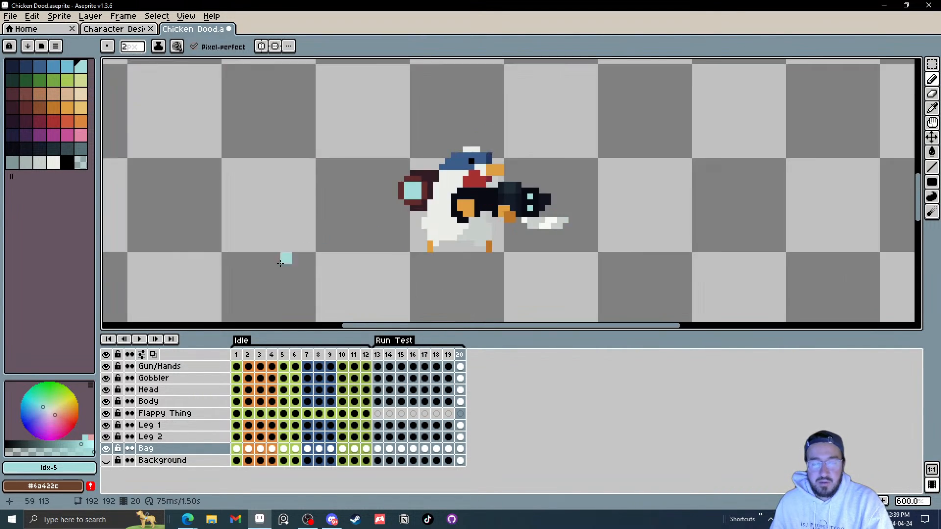
Step: Play the run cycle to preview it and undo the last bag edit
left_click(140, 339)
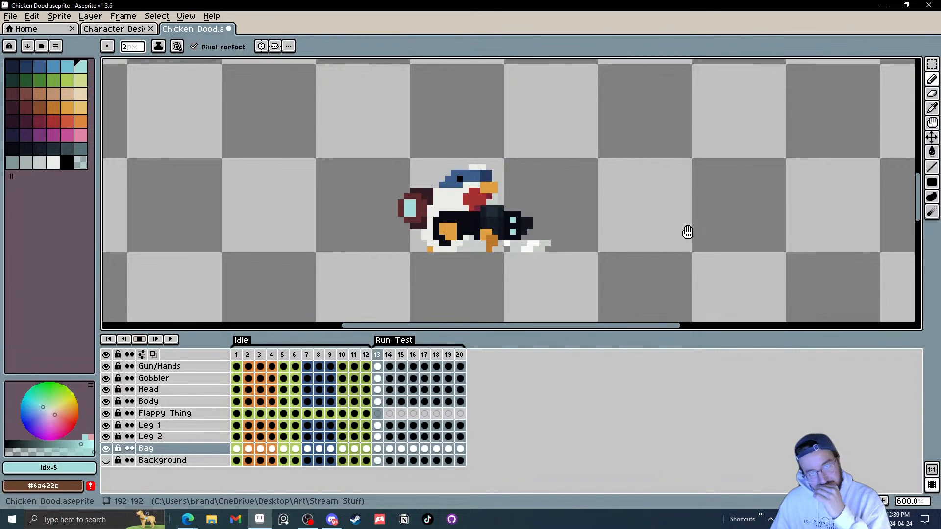
scroll(646, 234, "down", 1)
scroll(646, 234, "down", 1)
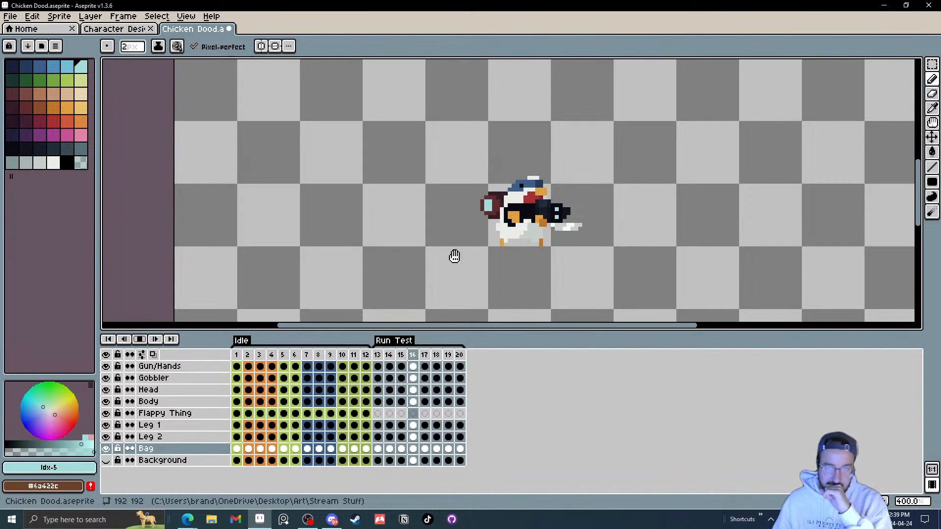
key("ctrl+z")
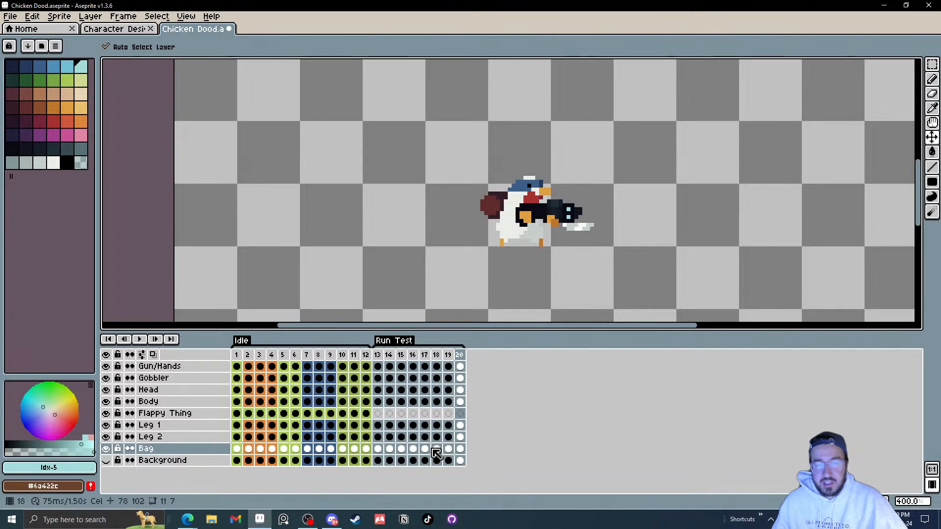
scroll(502, 223, "up", 6)
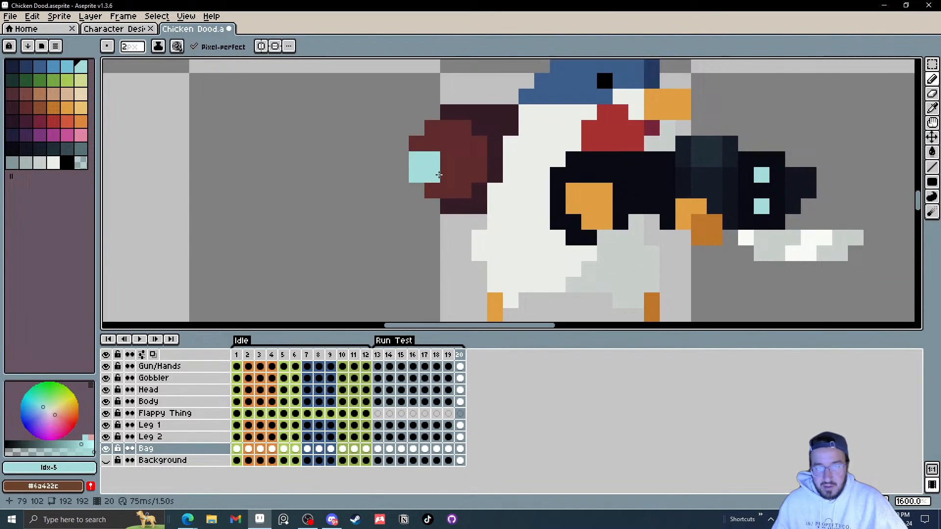
Step: Redraw the light blue patch edges on the bag in frames 19 and 17 with the Line tool
left_click(449, 449)
left_click(431, 144, "alt")
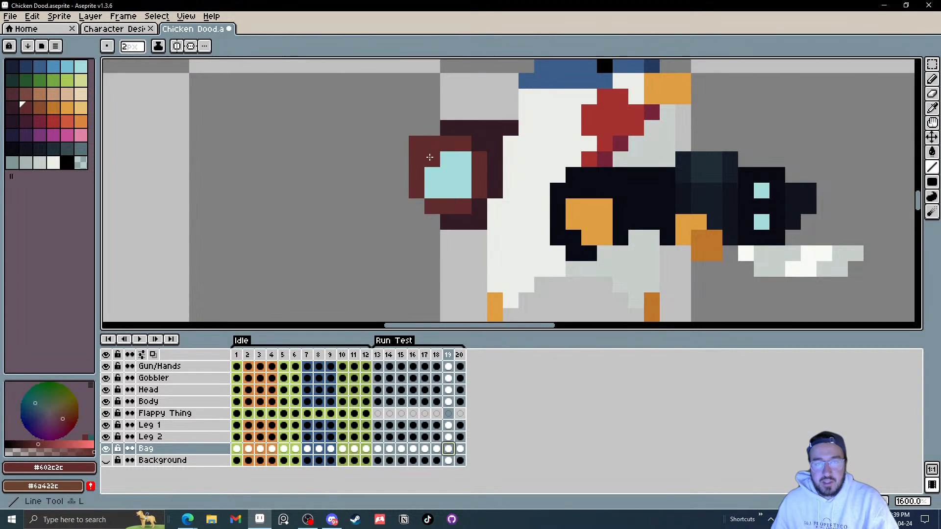
key("ctrl")
left_click_drag(433, 160, 435, 237)
key("Left")
key("Left")
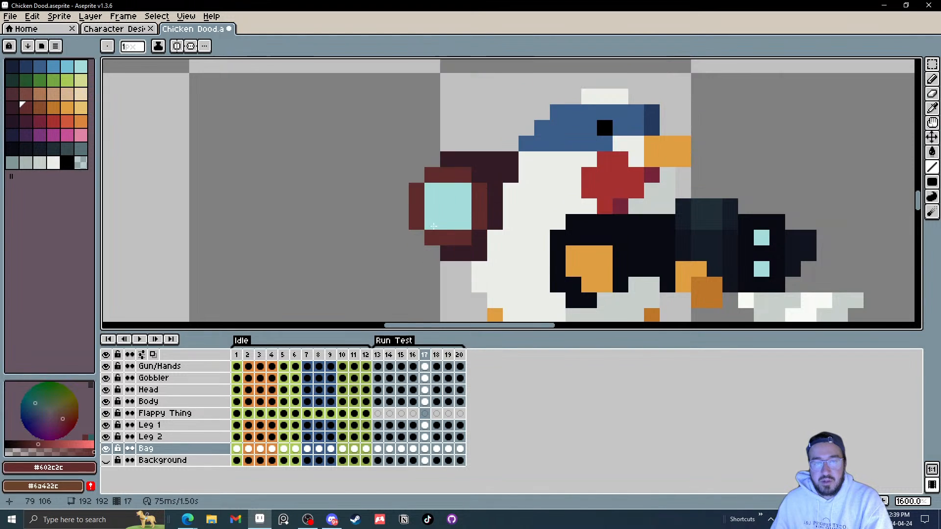
left_click_drag(437, 194, 436, 225)
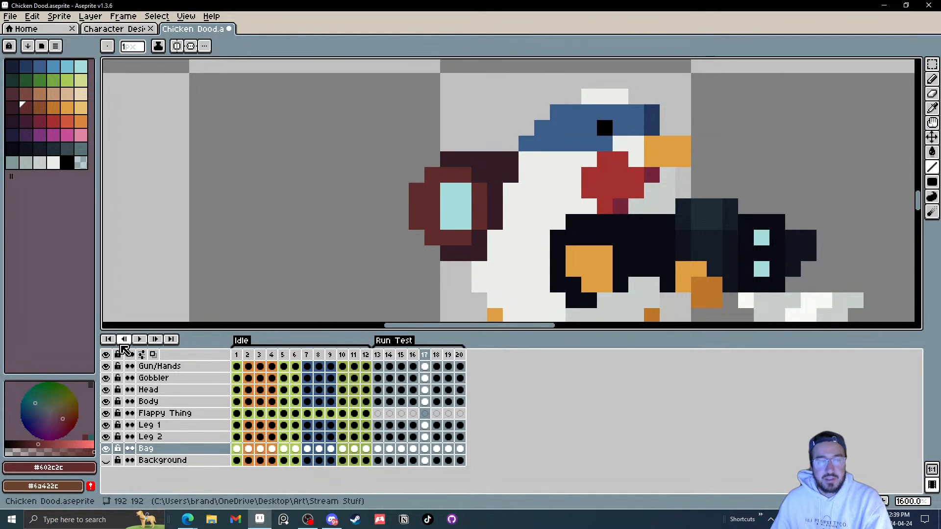
Step: Play and stop the run cycle to preview the bag changes
left_click(143, 340)
scroll(804, 262, "down", 6)
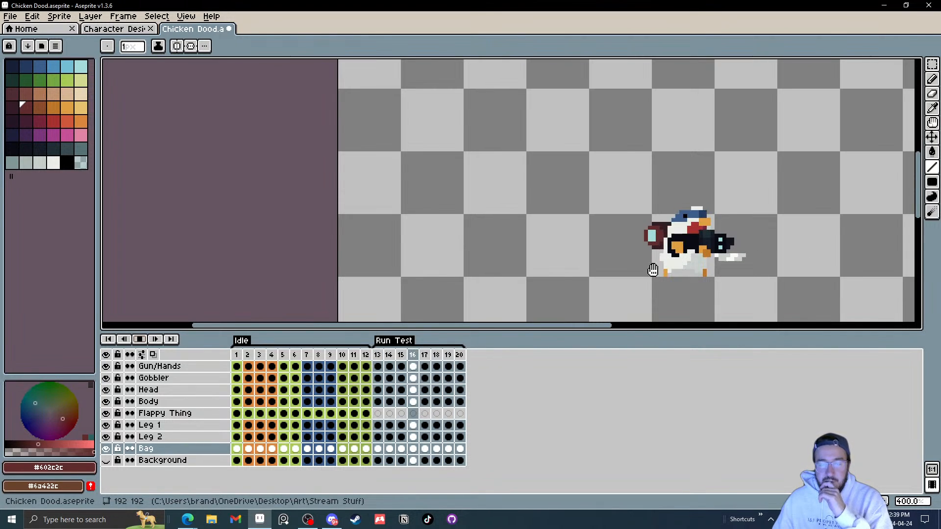
left_click(140, 339)
Step: Fill the bag's light blue patch with dark red in frames 20, 19 and 18 using the Paint Bucket
left_click(460, 449)
scroll(702, 269, "up", 8)
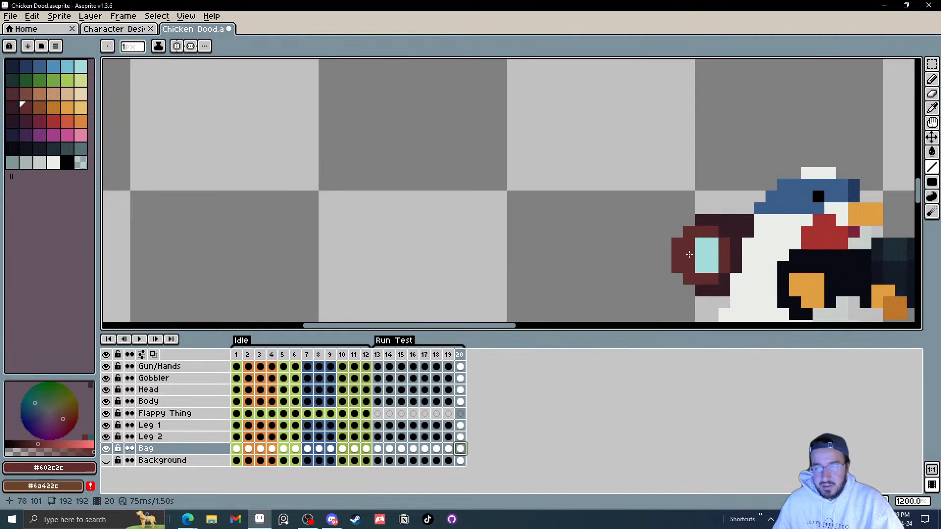
left_click_drag(702, 268, 632, 255)
key("g")
left_click(622, 246)
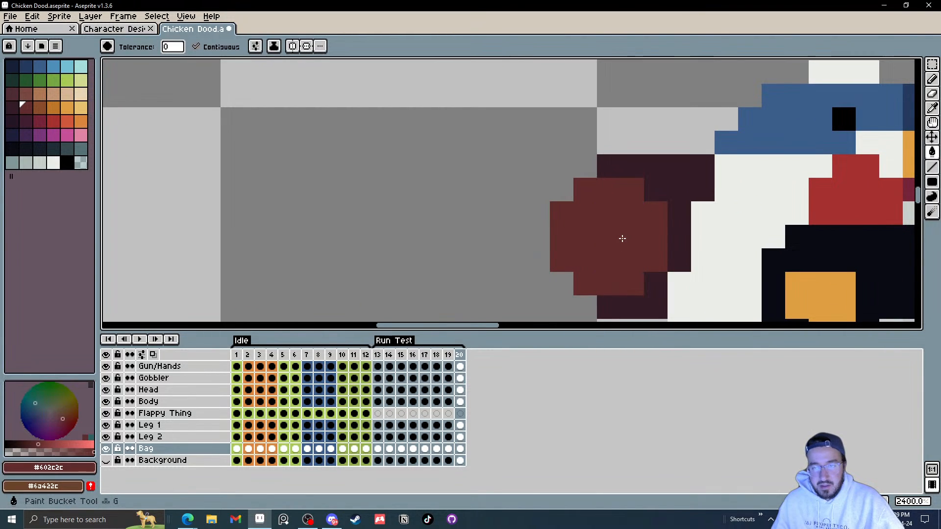
key("comma")
left_click(607, 264)
key("comma")
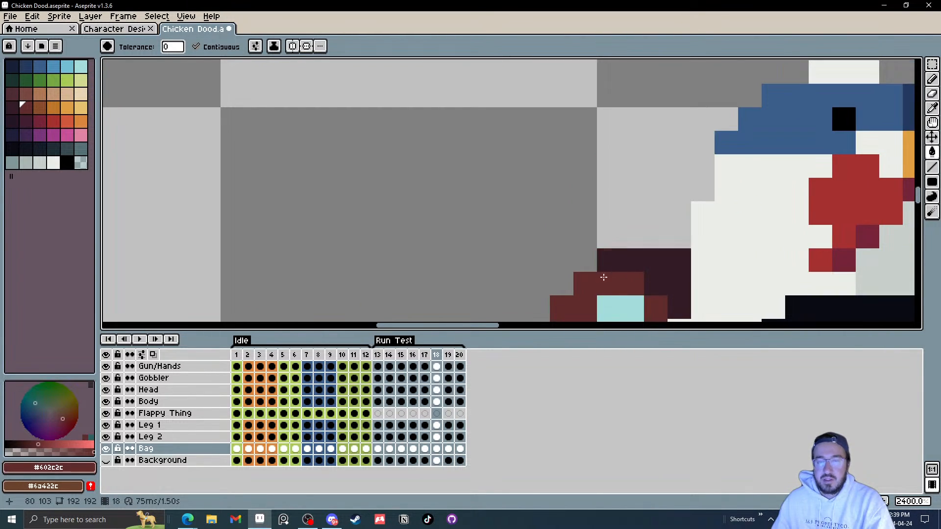
left_click_drag(603, 275, 546, 160)
left_click(554, 199)
Step: Fill the bag's light blue patch with dark red in frames 17, 16, 15, 14 and 13
key("comma")
left_click(557, 178)
key("comma")
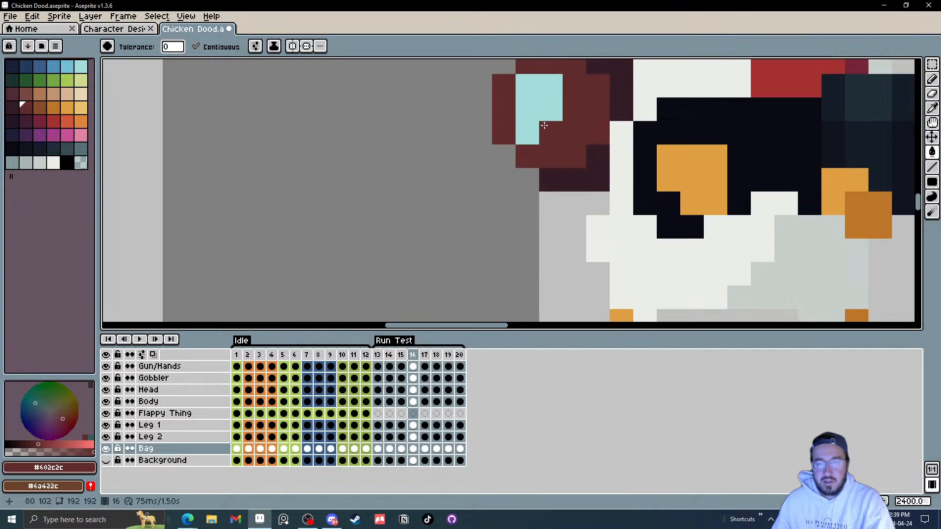
left_click(549, 123)
key("comma")
left_click(549, 200)
key("comma")
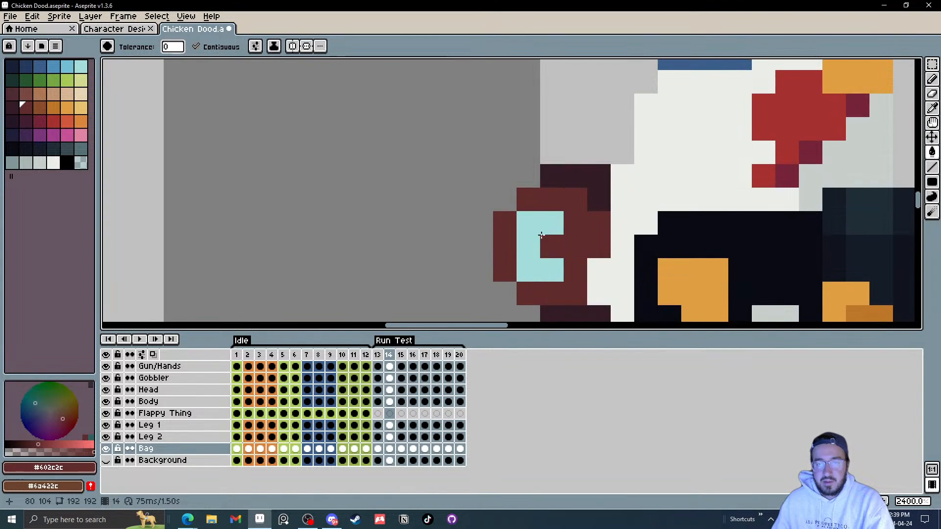
left_click(549, 245)
key("comma")
left_click(549, 223)
scroll(584, 224, "down", 6)
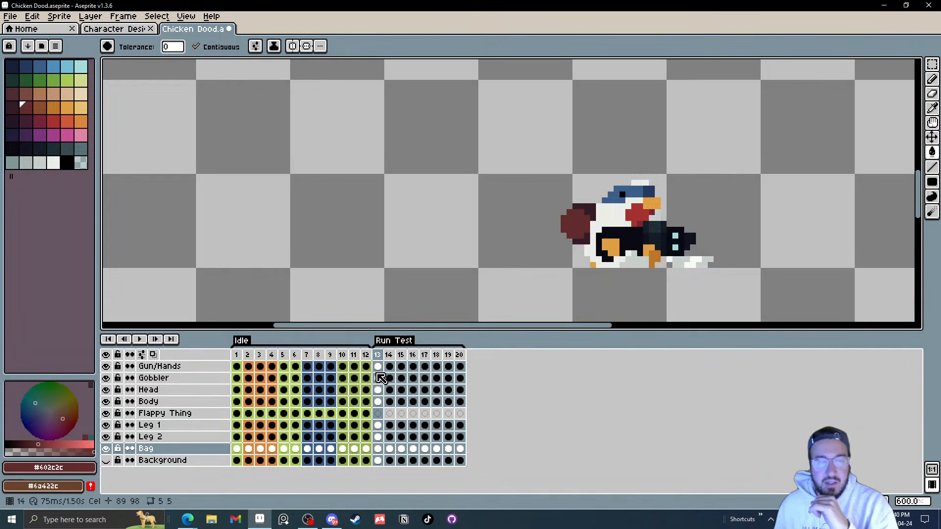
Step: Play the whole animation from the first frame, then save the file
left_click(237, 355)
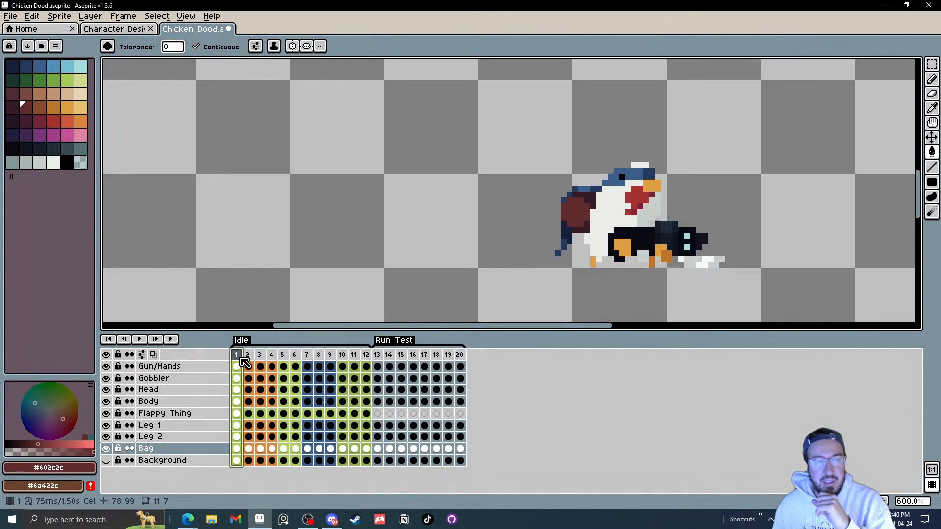
left_click(141, 340)
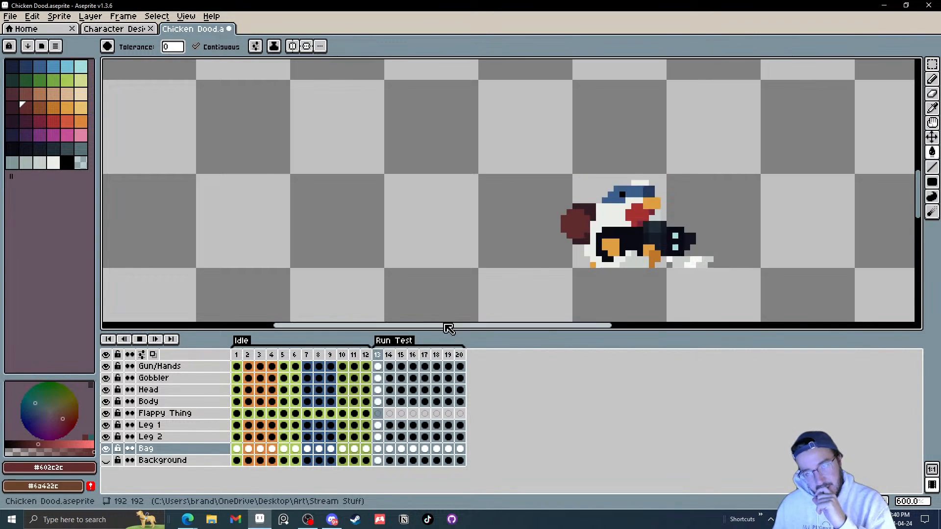
left_click(140, 341)
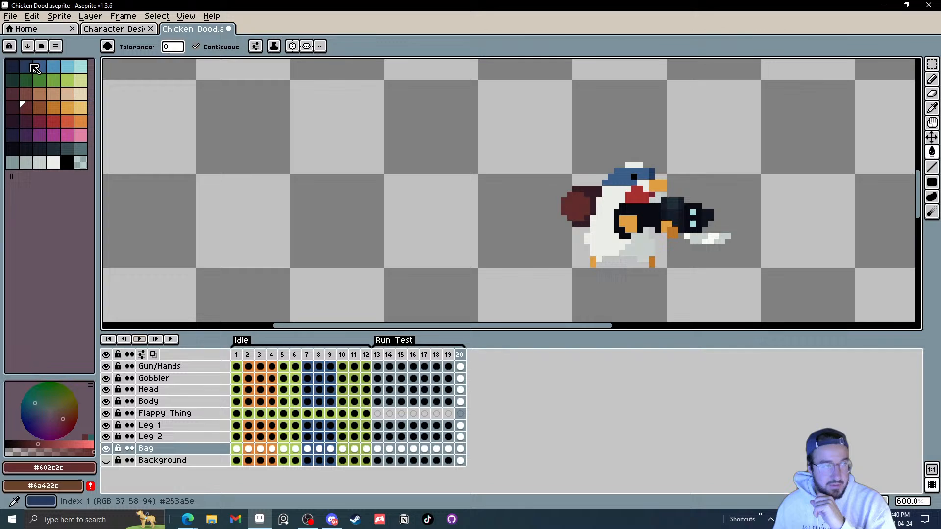
left_click(10, 16)
left_click(31, 67)
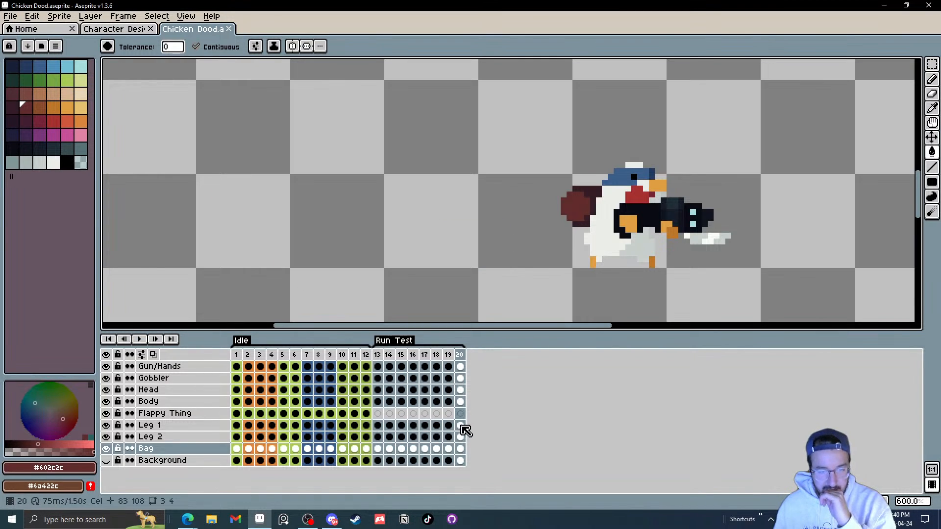
Step: Select the Leg 1 cel in frame 13, switch to the Move tool, and compare the legs in frames 13 and 14 close up
left_click(378, 425)
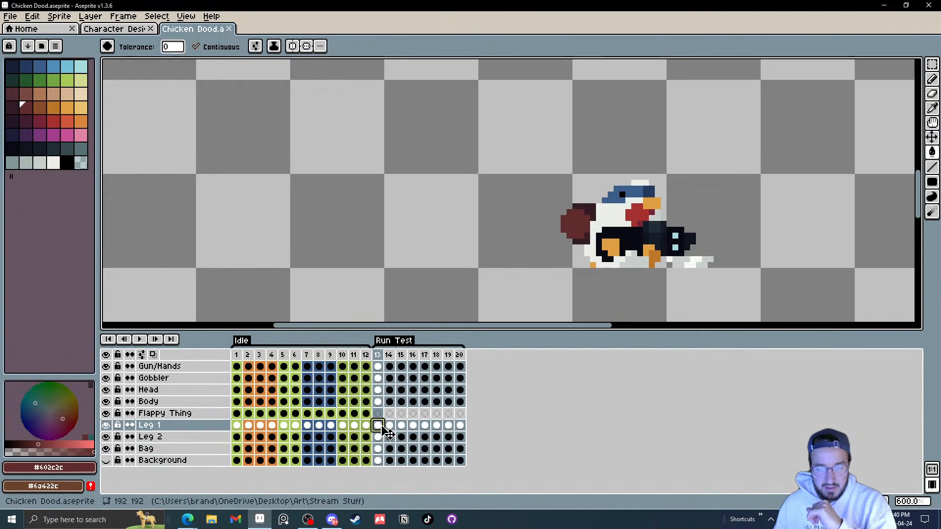
scroll(668, 298, "up", 4)
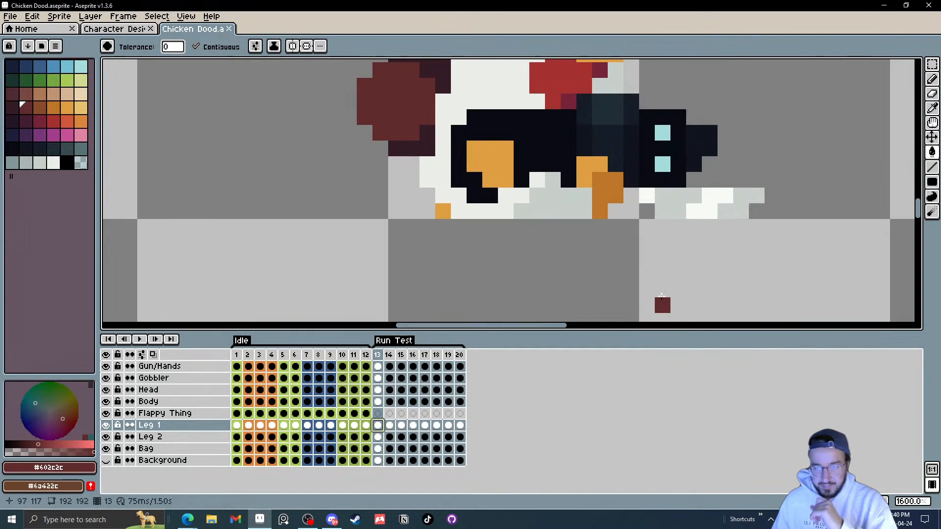
left_click_drag(501, 234, 548, 246)
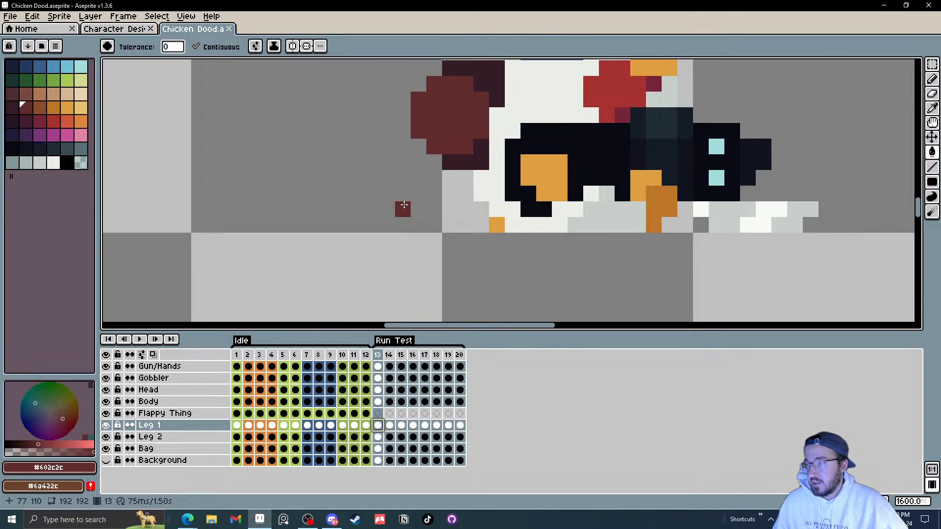
key("v")
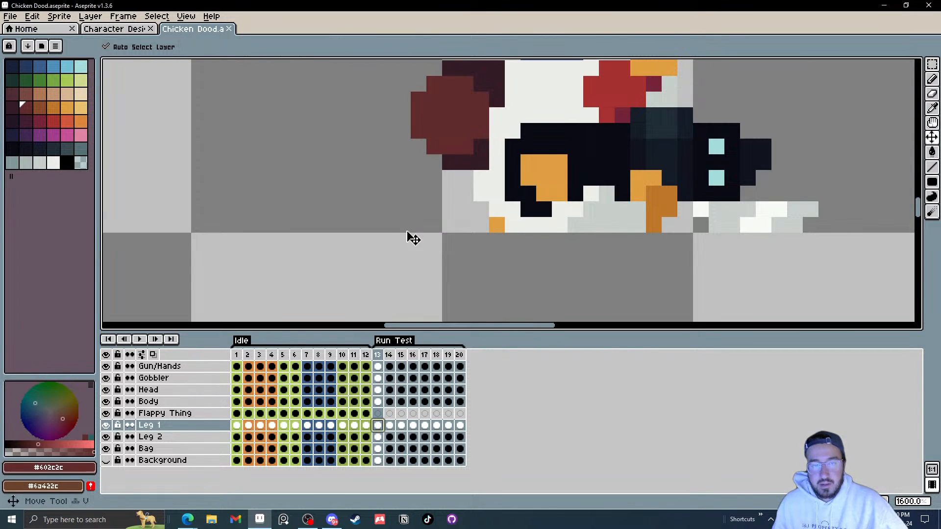
key("Right")
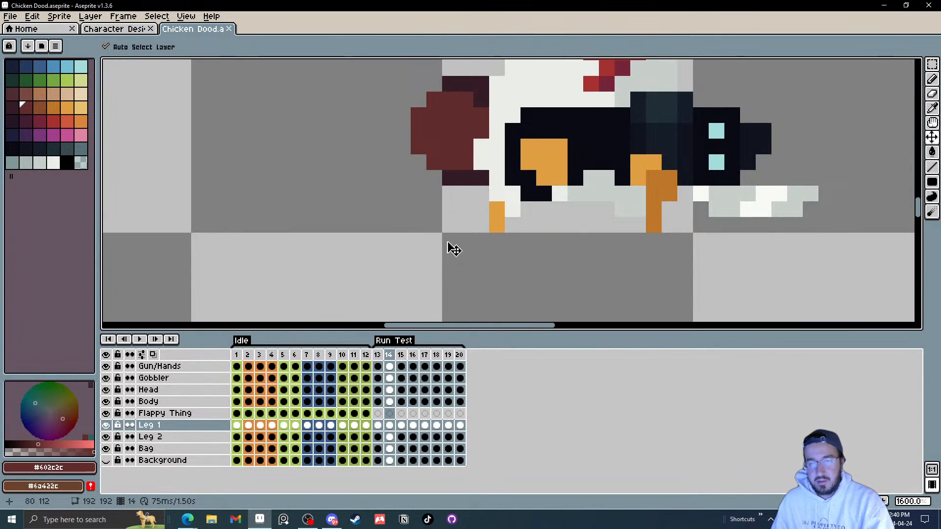
scroll(460, 259, "down", 3)
scroll(468, 258, "up", 3)
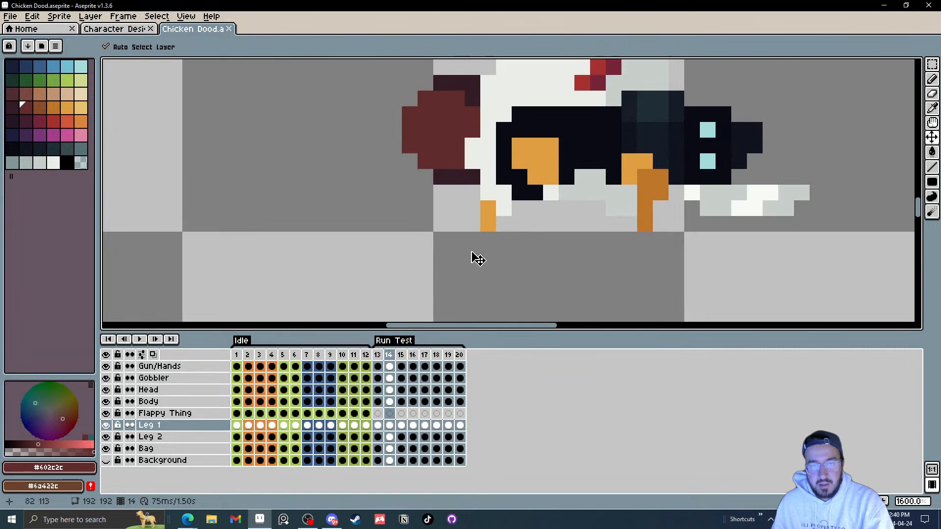
left_click_drag(544, 262, 528, 296)
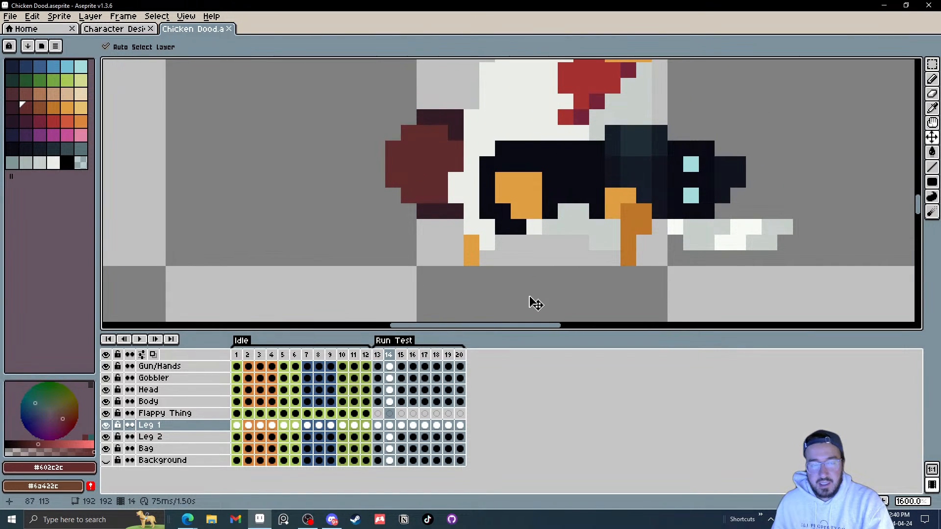
key("Left")
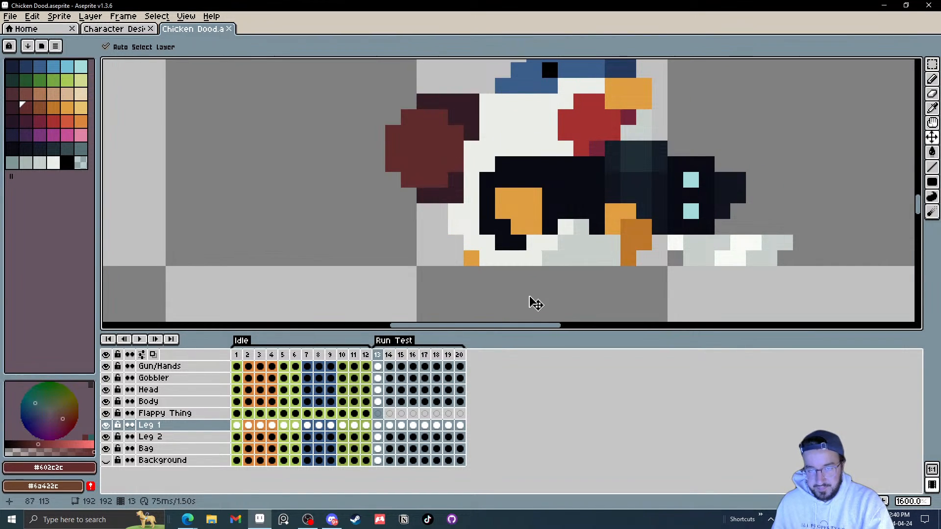
scroll(567, 258, "down", 4)
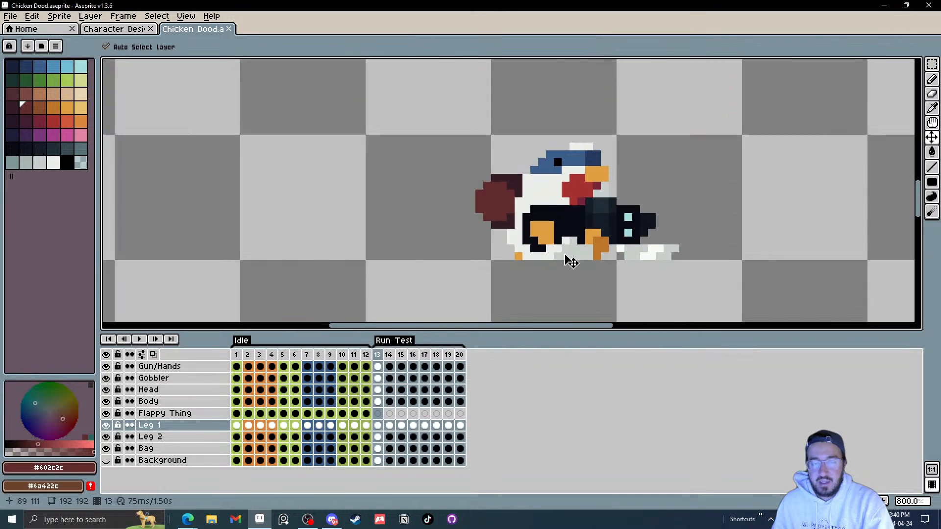
scroll(567, 257, "up", 2)
scroll(611, 254, "down", 2)
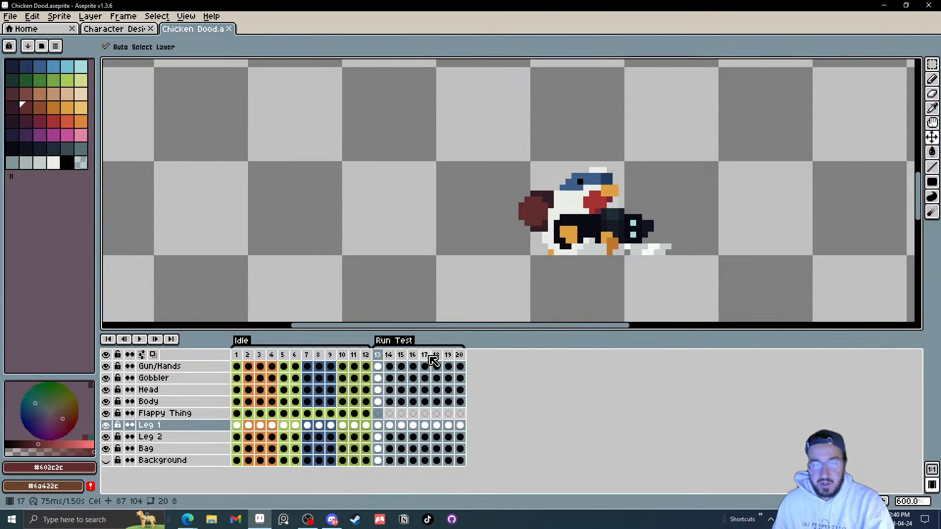
scroll(613, 258, "up", 4)
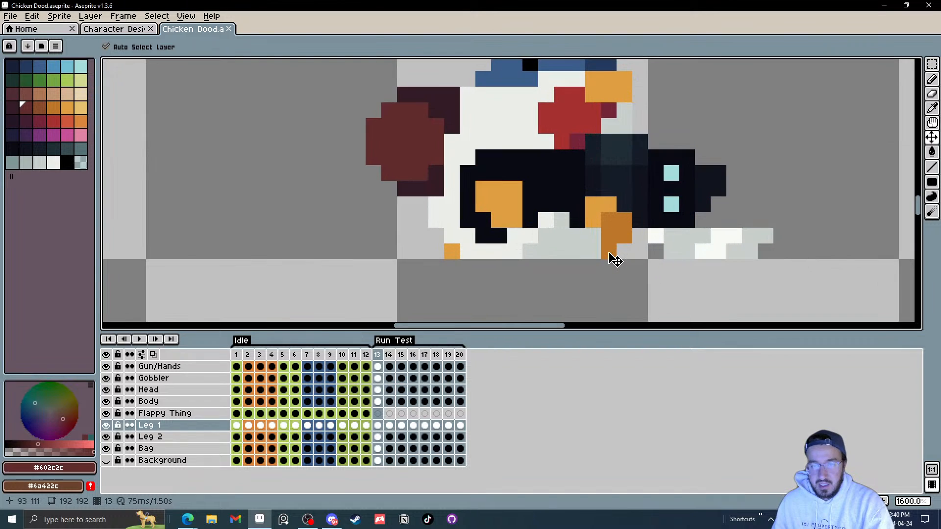
Step: Reposition Leg 1 in frame 13 and move the Leg 1 layer above the Body layer
left_click_drag(609, 257, 563, 263)
mouse_move(457, 259)
left_mouse_down()
mouse_move(531, 260)
mouse_move(456, 260)
left_mouse_up()
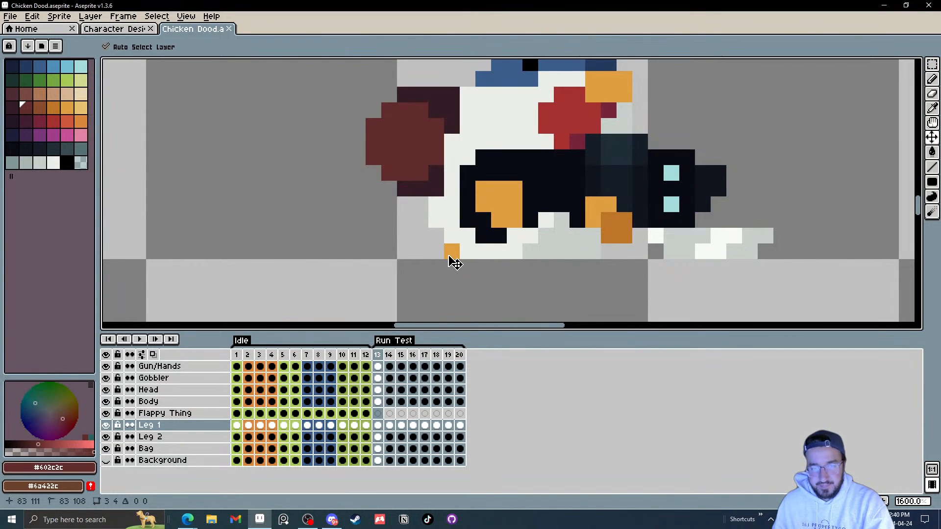
left_click(167, 426)
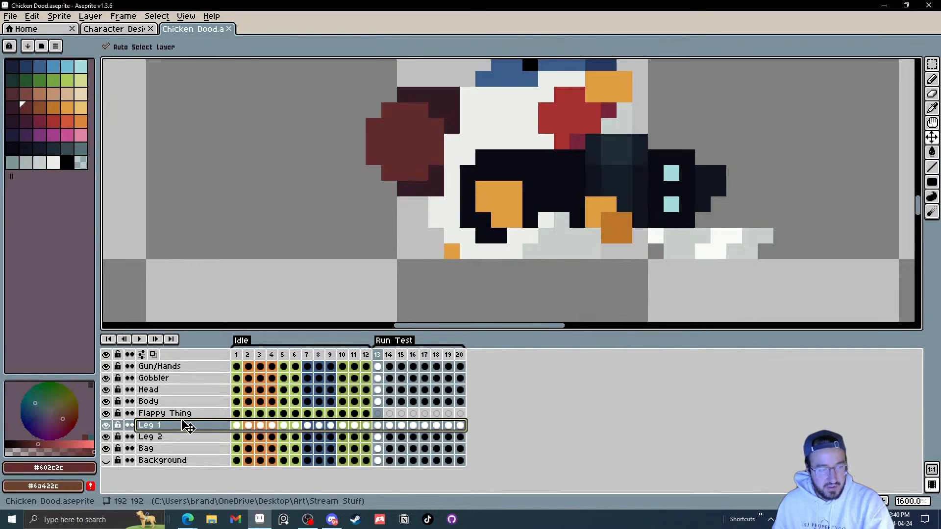
left_click_drag(189, 427, 185, 398)
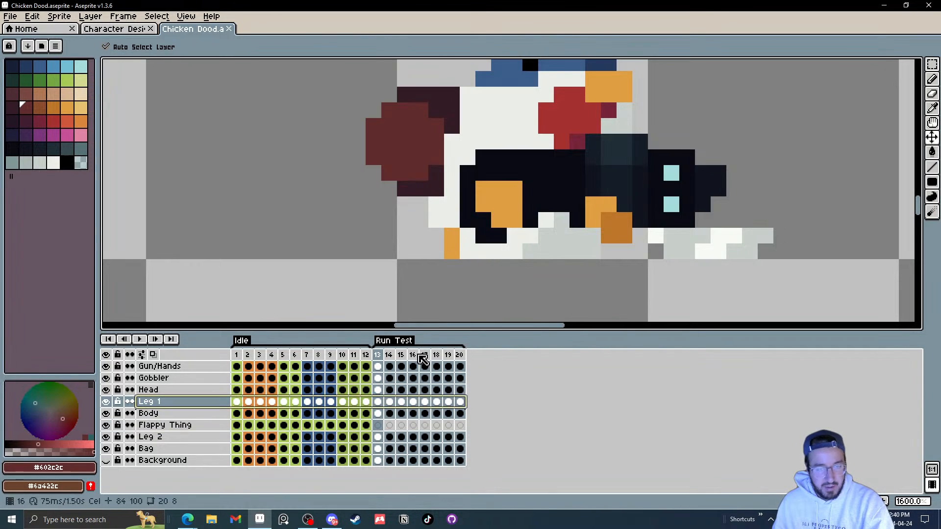
left_click_drag(454, 253, 502, 262)
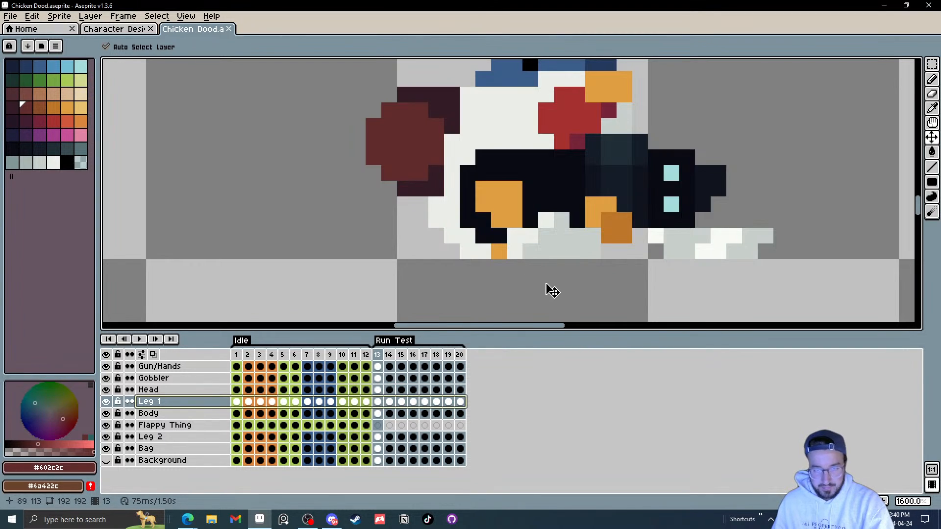
Step: In frame 14, move both legs to continue the stride from frame 13
key("Right")
left_click_drag(599, 255, 582, 257)
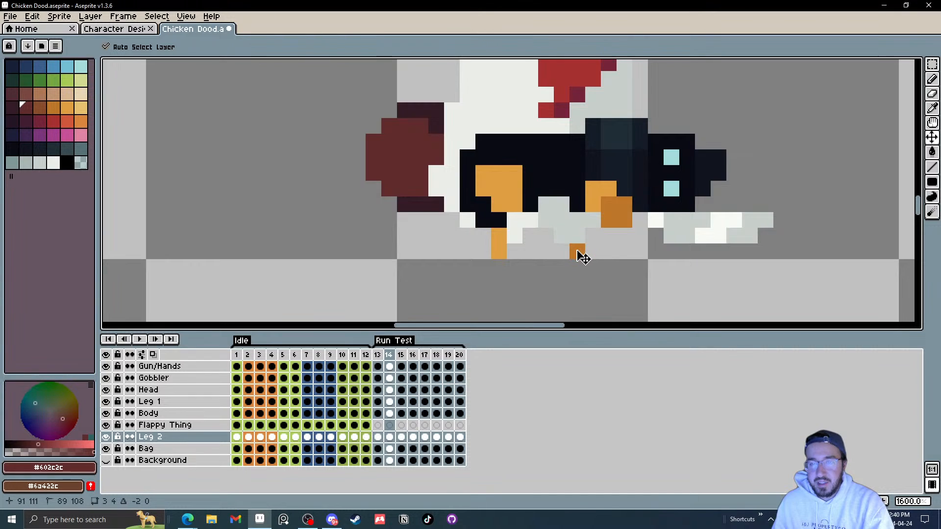
left_click_drag(502, 250, 495, 256)
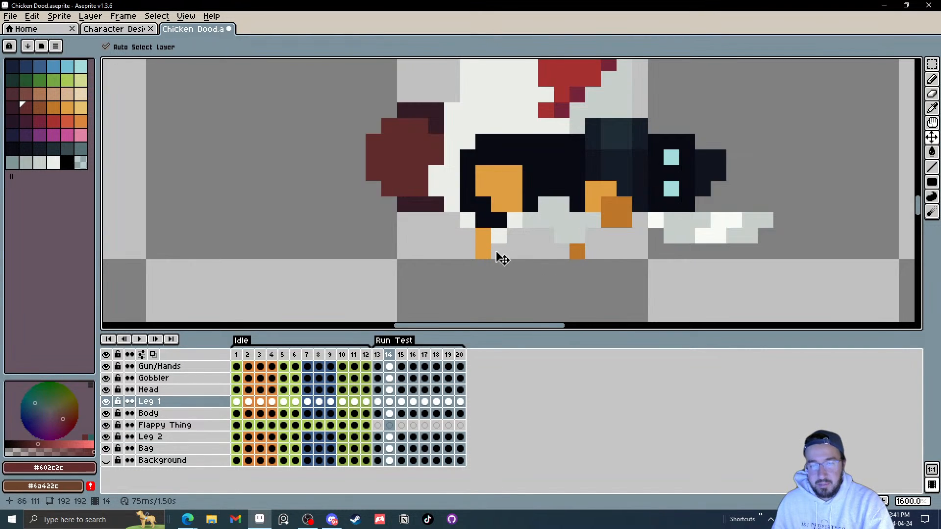
key("Left")
key("Right")
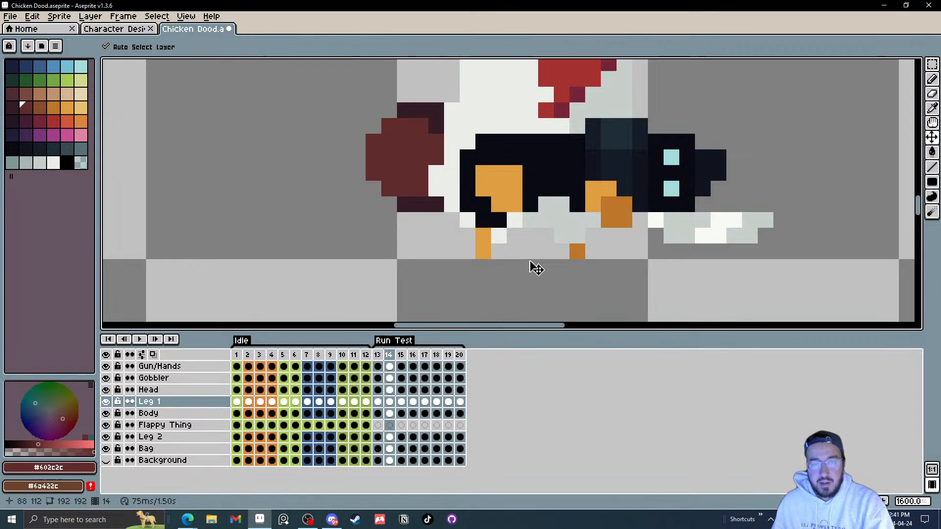
left_click_drag(578, 250, 594, 238)
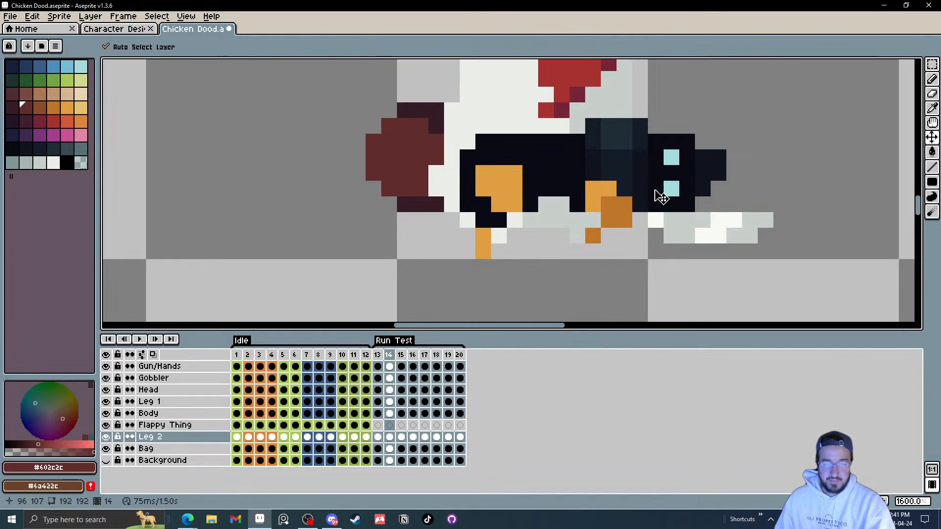
Step: Turn on onion skinning and shift Leg 1 and Leg 2 backward in frame 15
key("Right")
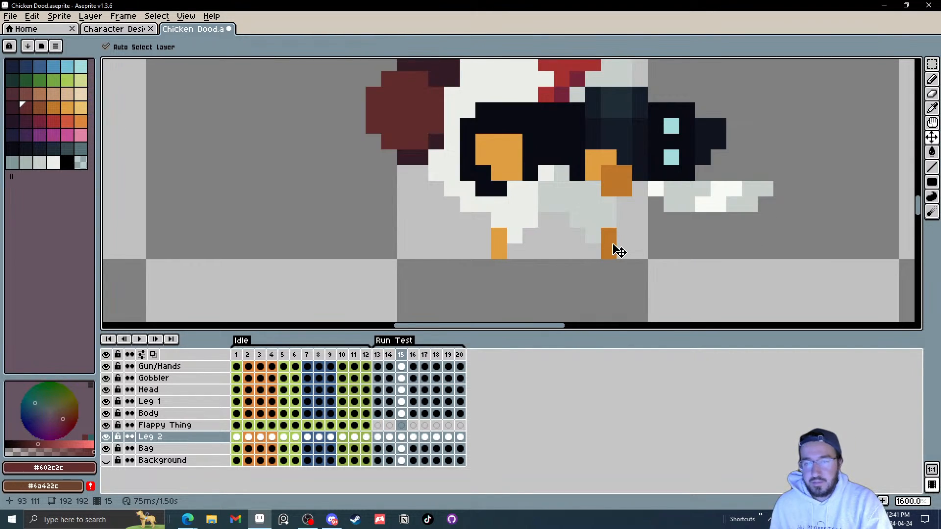
key("Left")
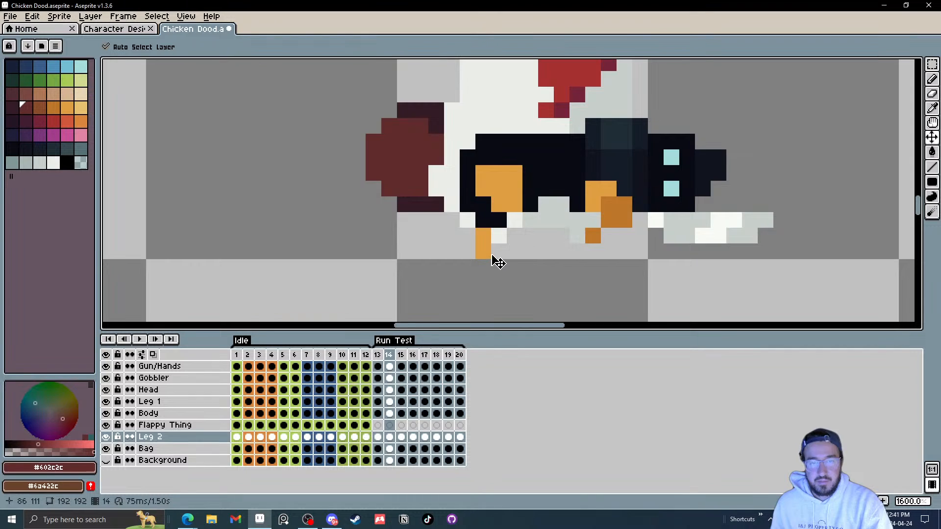
key("Right")
key("Left")
key("Right")
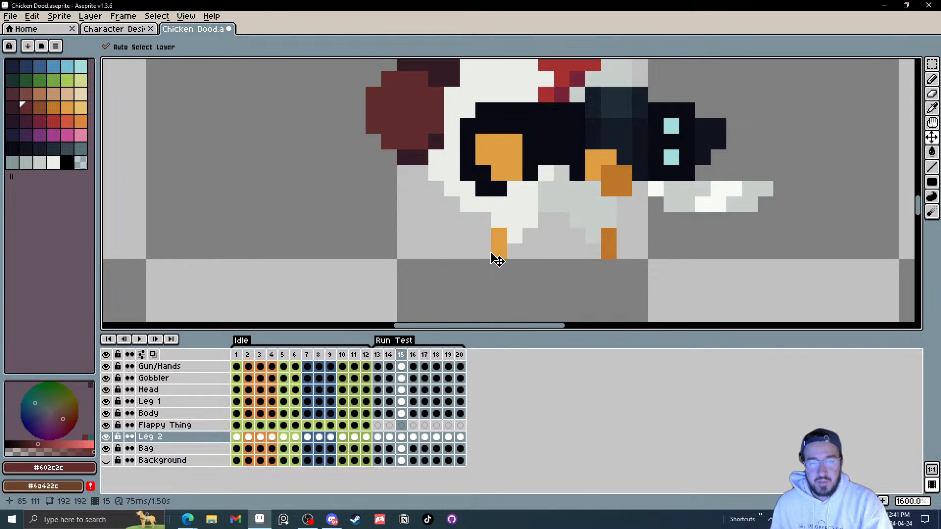
left_click_drag(510, 255, 471, 254)
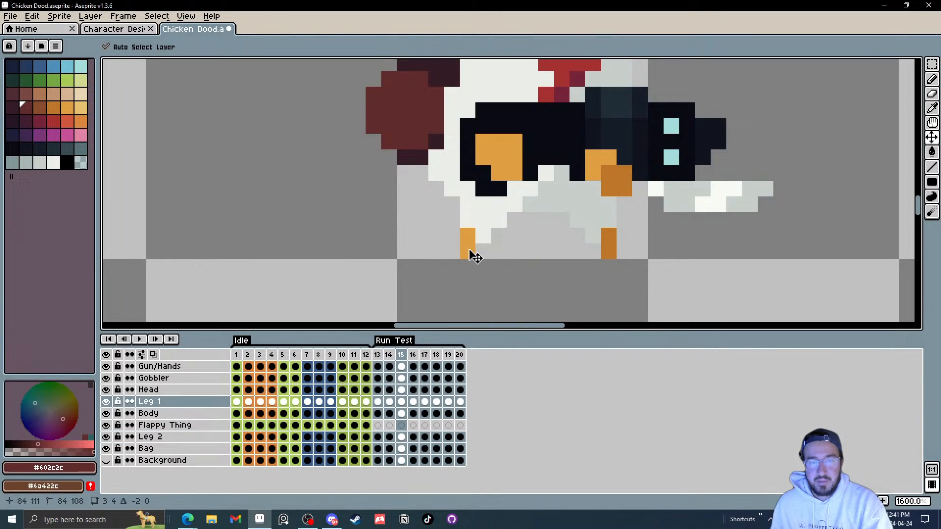
left_click(165, 355)
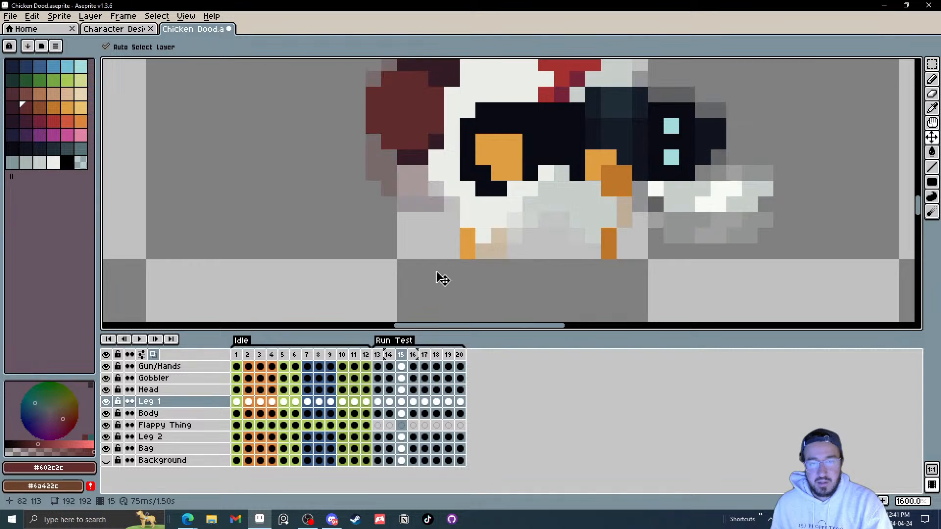
key("Left")
key("Right")
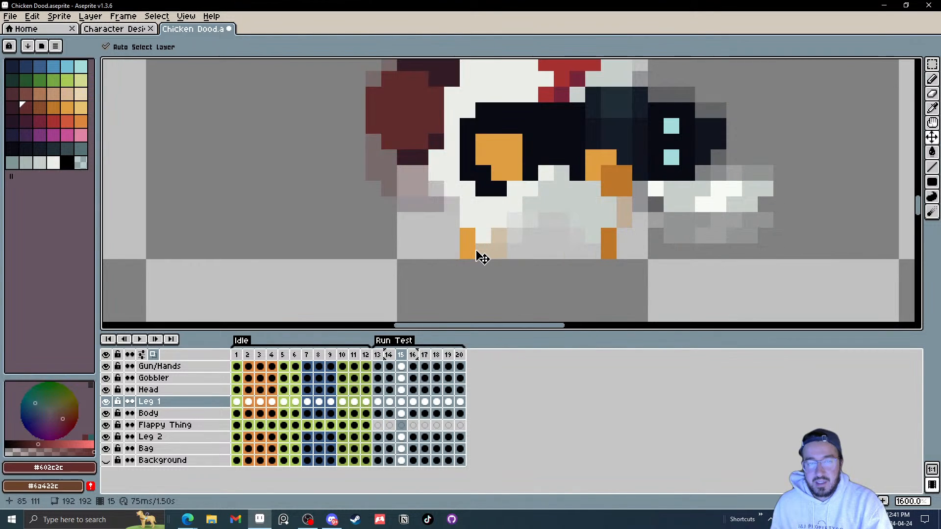
left_click_drag(457, 257, 442, 257)
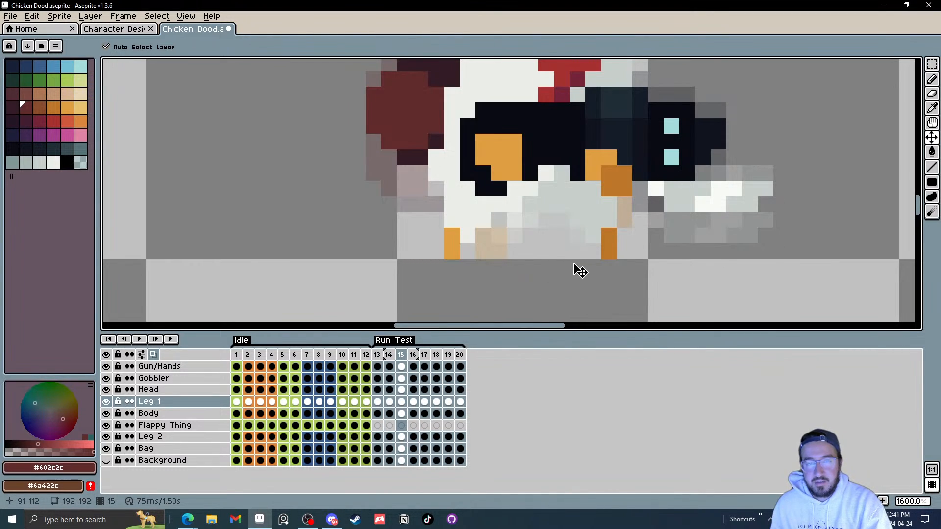
left_click_drag(603, 263, 555, 273)
key("Left")
key("Right")
Step: Nudge Leg 2 in frame 16 up by about one pixel
scroll(556, 265, "down", 5)
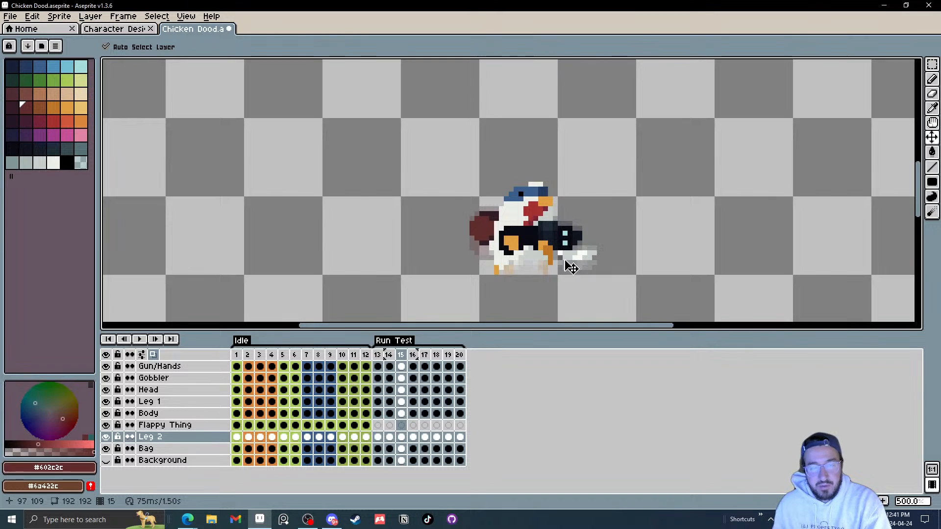
key("period")
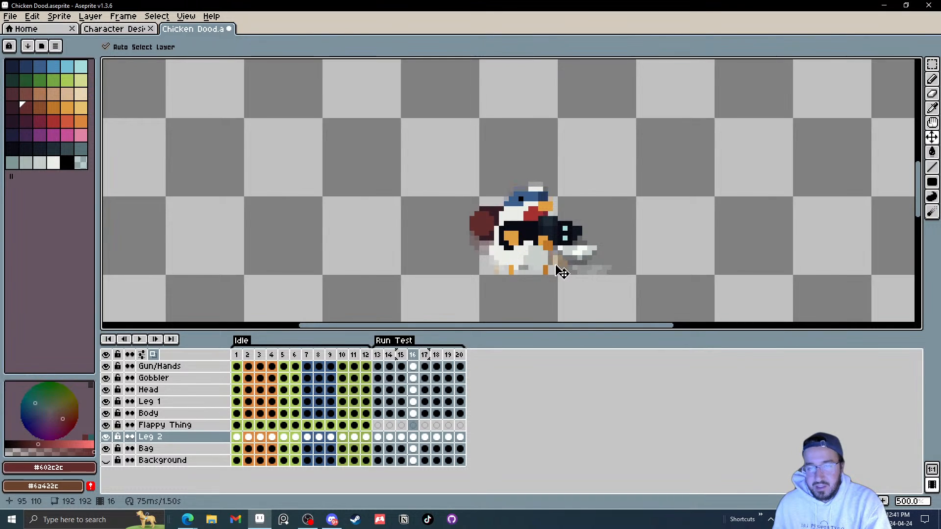
scroll(550, 277, "up", 4)
left_click_drag(551, 279, 550, 262)
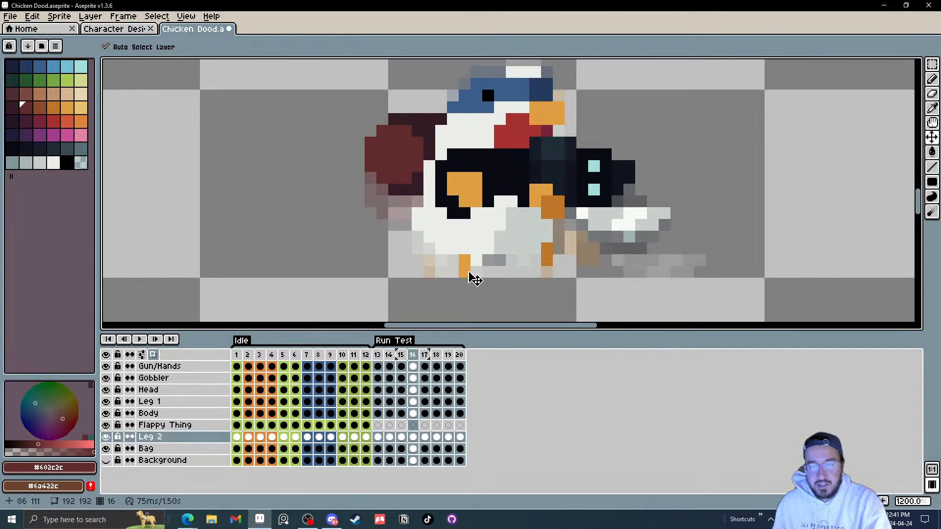
mouse_move(467, 269)
left_mouse_down()
mouse_move(407, 265)
mouse_move(469, 275)
left_mouse_up()
Step: Shift Leg 2 in frame 17 back by about one pixel
key("Right")
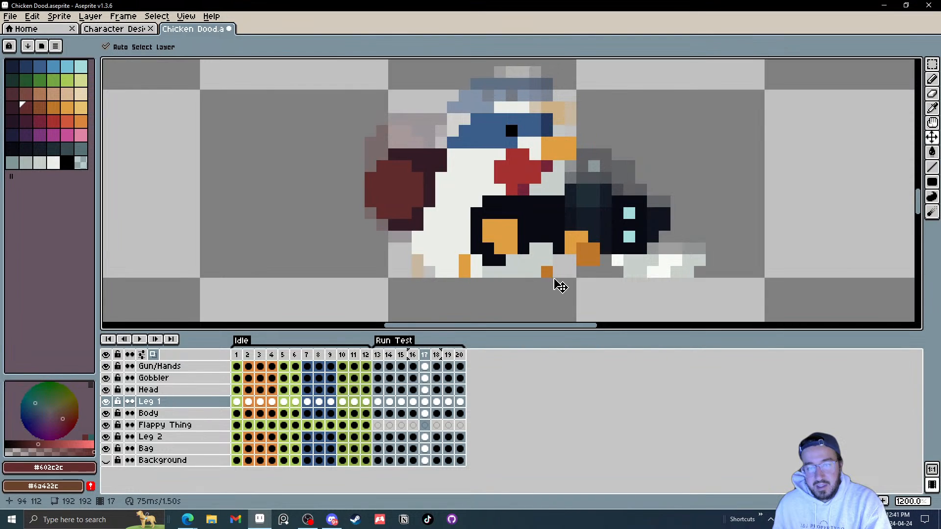
left_click(552, 279)
left_click_drag(551, 281, 536, 278)
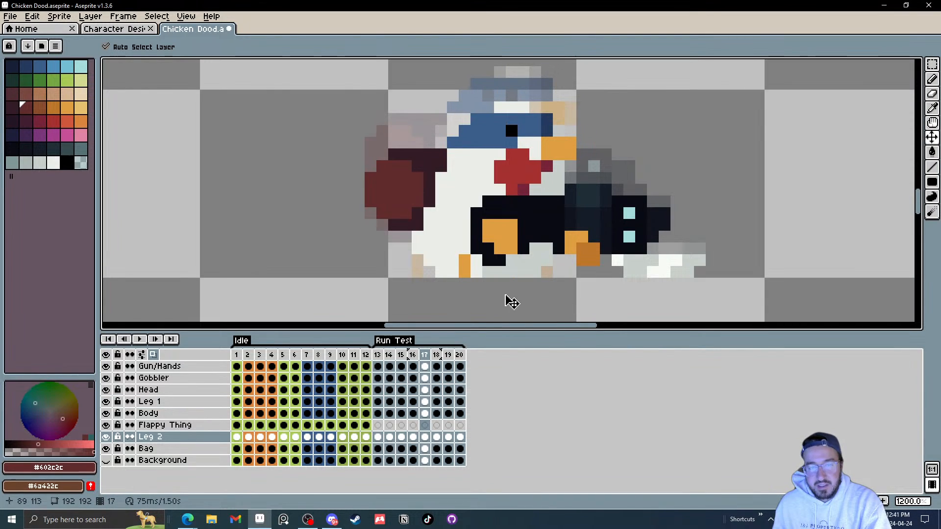
Step: Step back and forth through frames 13 to 17 to review the leg motion
key("comma")
key("period")
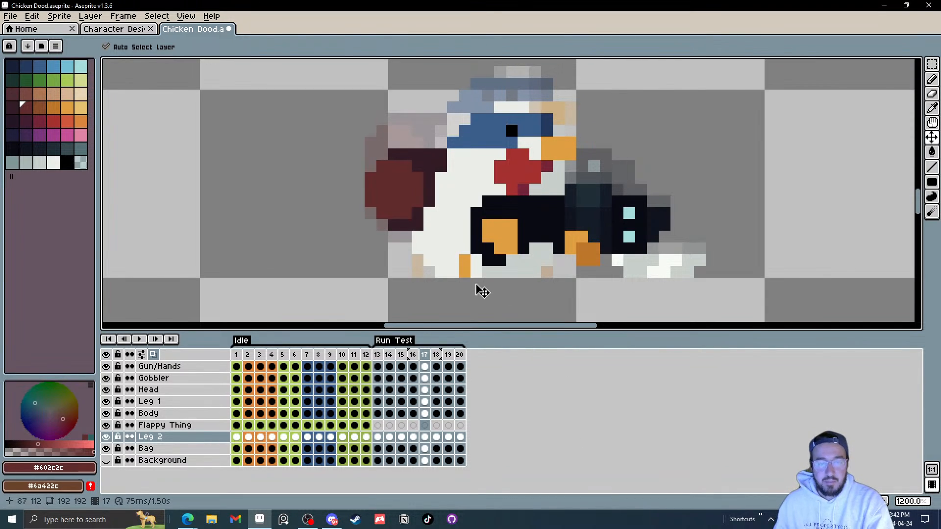
key("comma")
key("comma")
key("comma")
key("comma")
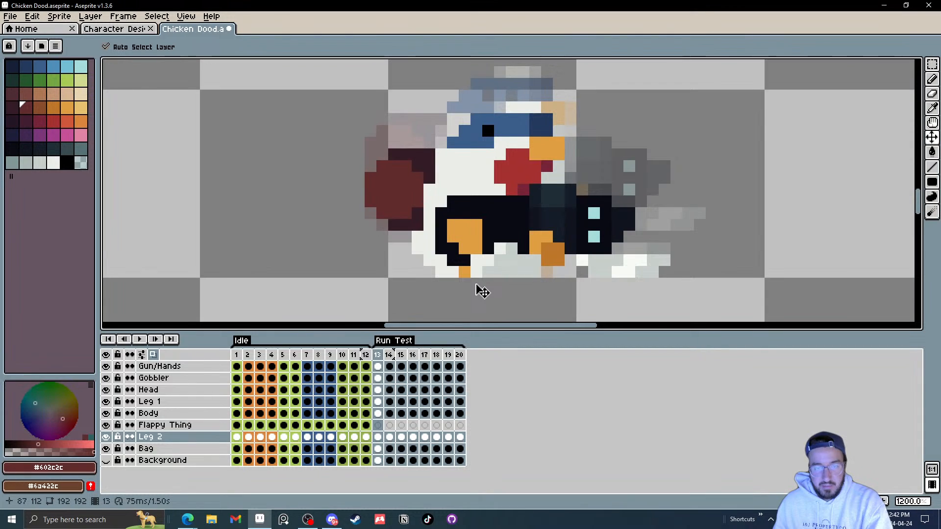
key("period")
key("comma")
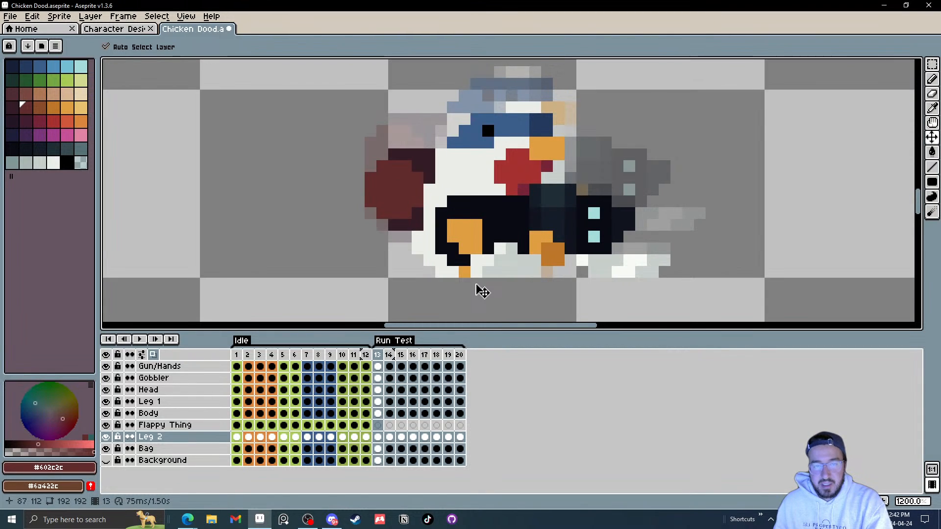
key("period")
key("comma")
key("period")
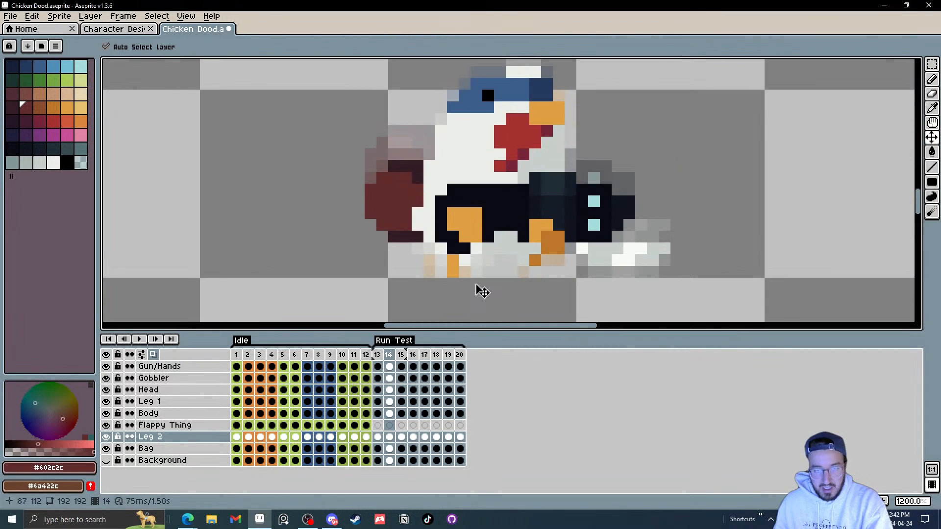
Step: Step through frames 13 to 17 and shift Leg 2 forward about two pixels in frame 17
key("comma")
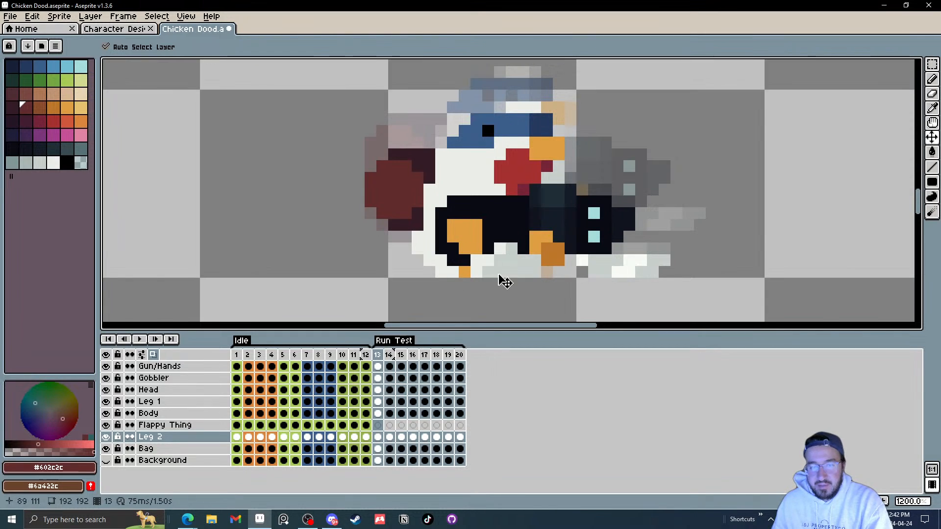
key("period")
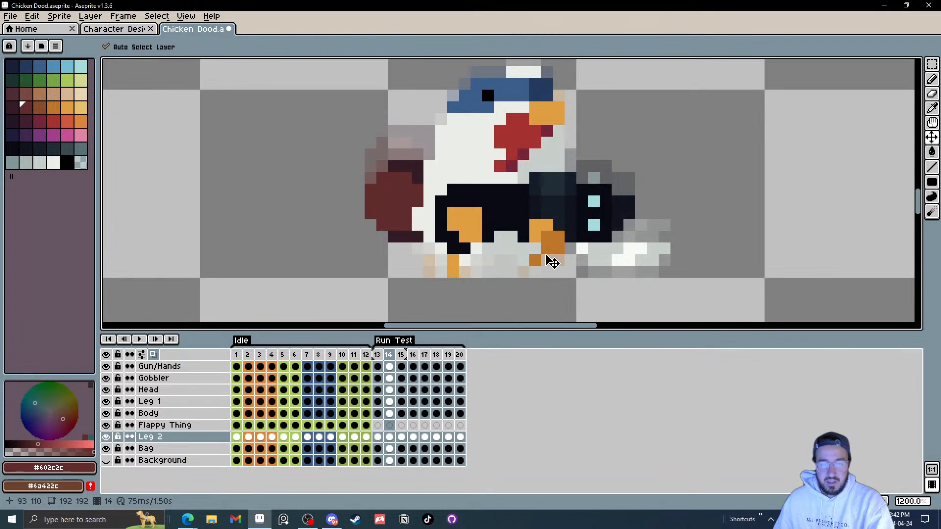
key("period")
key("period")
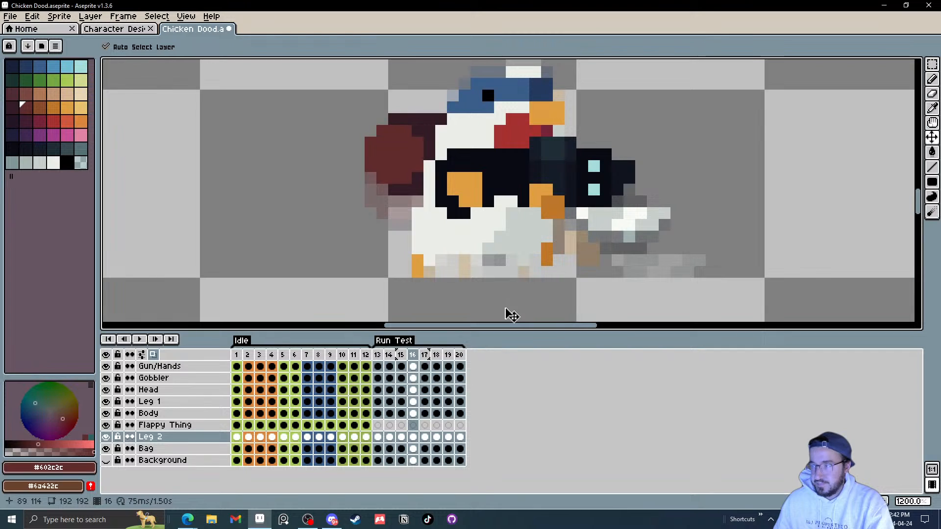
key("period")
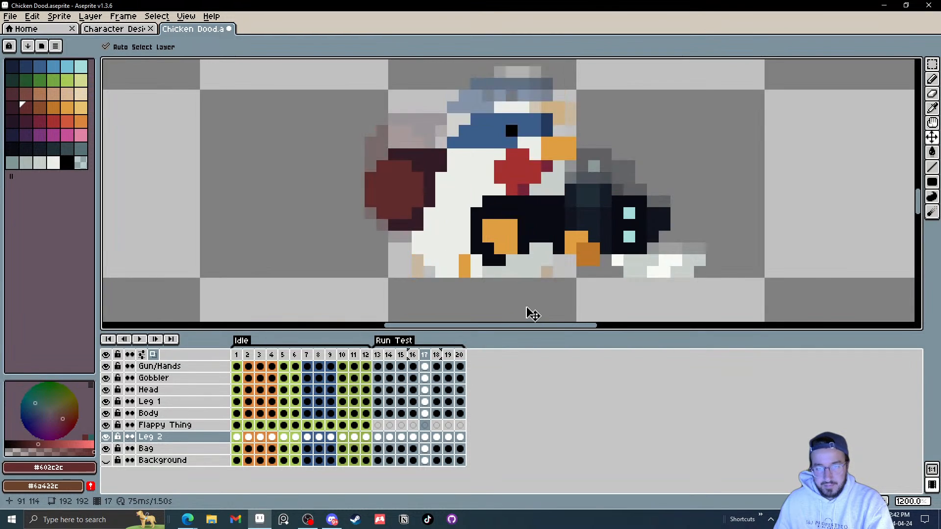
left_click_drag(472, 278, 497, 280)
Step: Reposition Leg 2 in frame 18 and move Leg 1 forward and up in frame 19 to continue the stride
key("period")
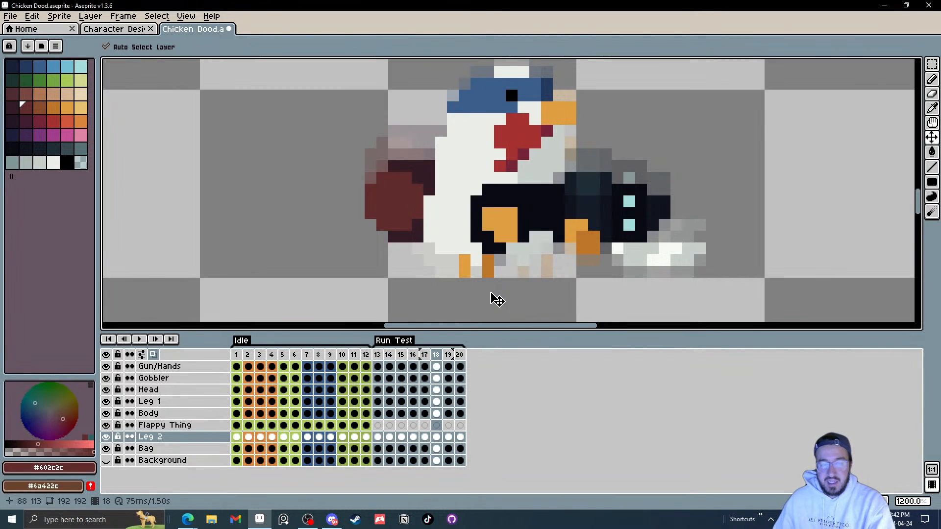
mouse_move(475, 276)
left_mouse_down()
mouse_move(523, 275)
mouse_move(481, 269)
left_mouse_up()
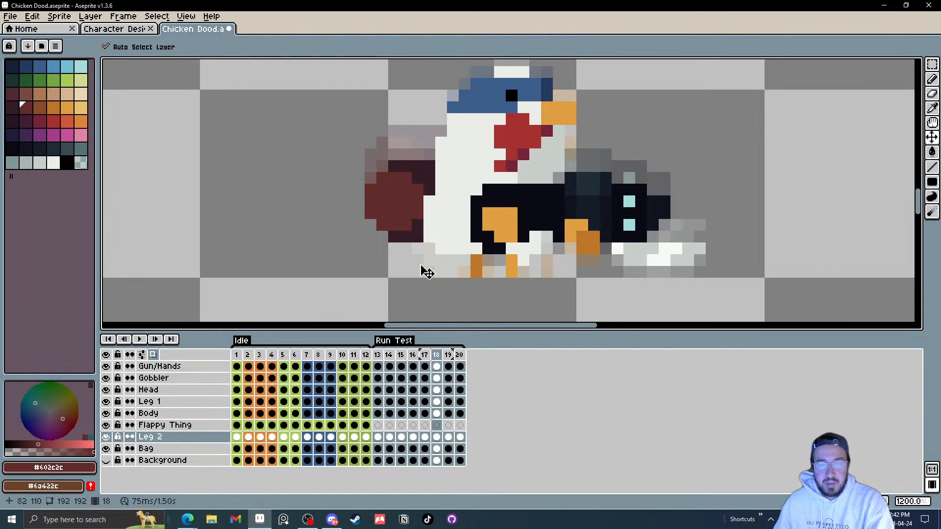
left_click_drag(508, 273, 463, 265)
key("Right")
left_click_drag(469, 264, 525, 246)
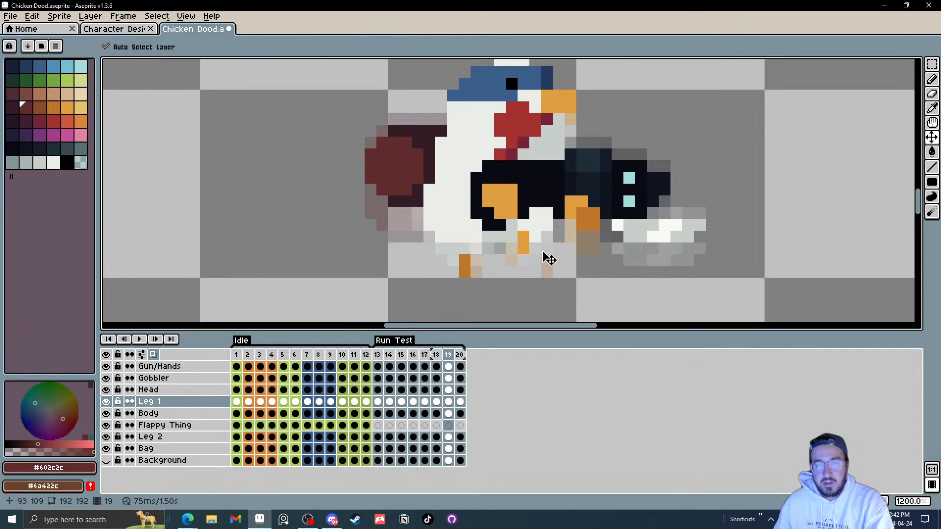
Step: Move Leg 1 backward and slightly up in frame 20
key("Right")
left_click_drag(556, 275, 447, 270)
left_click_drag(498, 256, 517, 250)
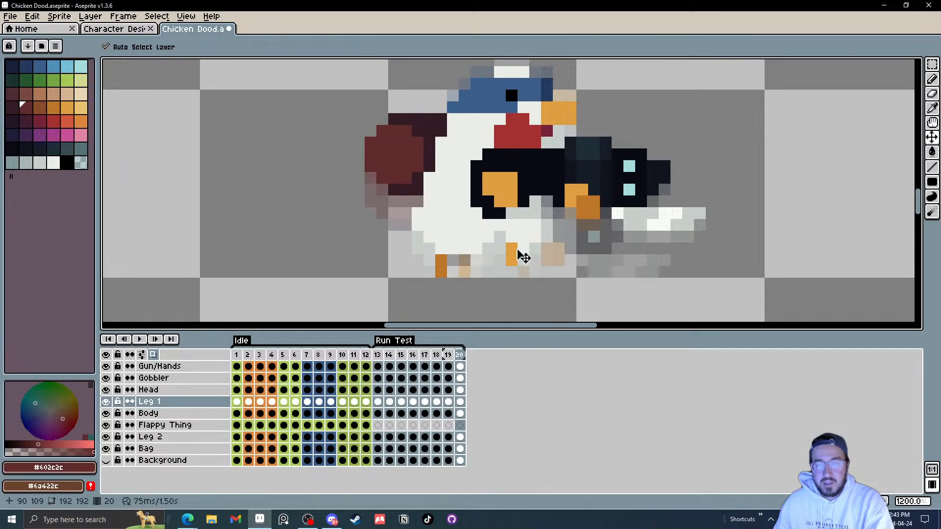
Step: Zoom out and play the animation to preview the run cycle
key("Right")
scroll(578, 288, "down", 3)
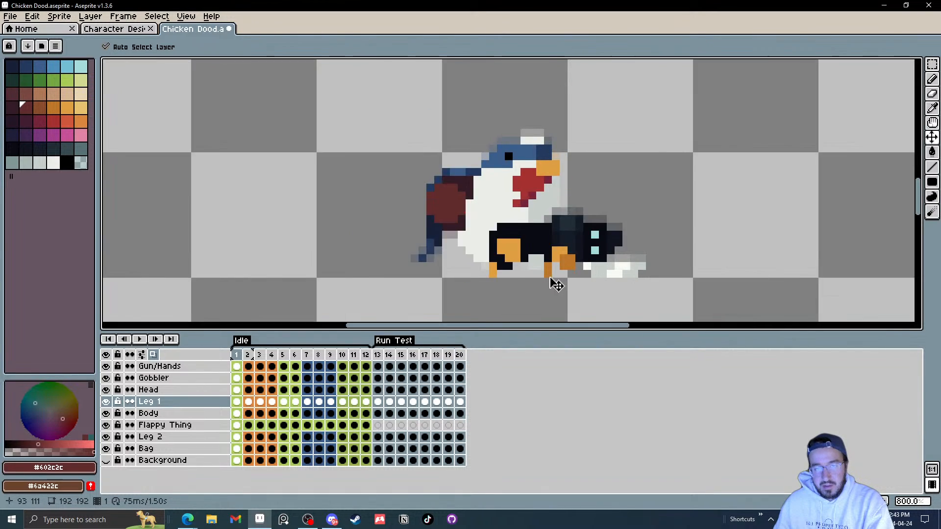
key("Left")
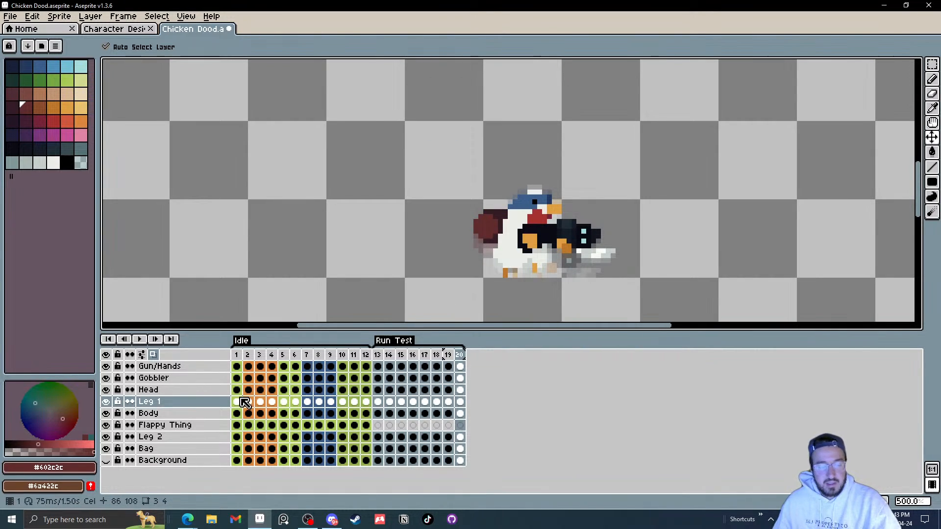
key("Return")
key("Return")
Step: Shift Leg 1 forward about two pixels in frame 13
scroll(531, 301, "up", 7)
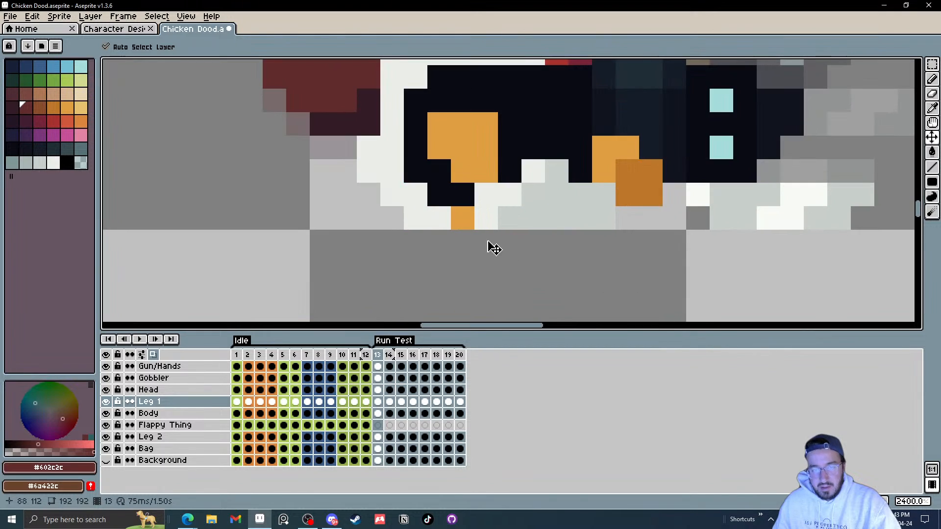
left_click_drag(462, 223, 510, 223)
Step: Play and stop the animation at a smaller zoom to check the legs
scroll(593, 248, "down", 5)
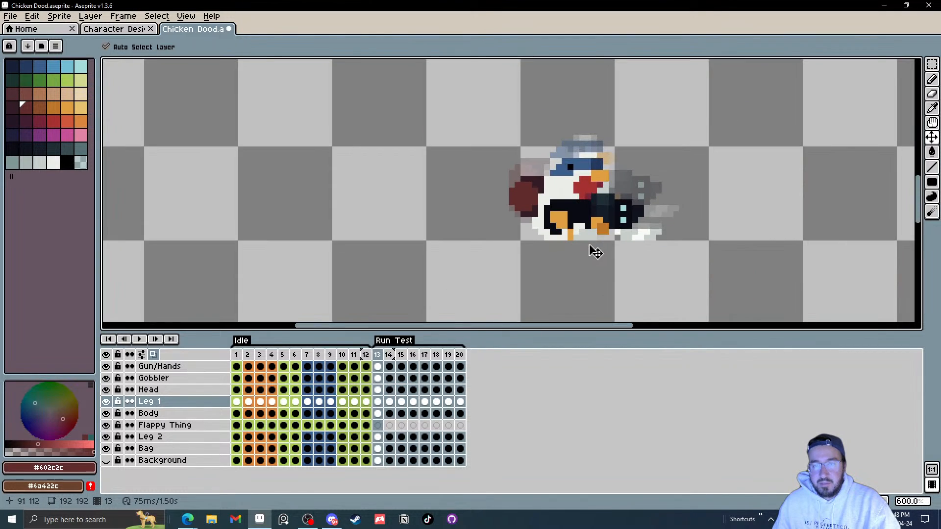
scroll(589, 249, "up", 3)
left_click(140, 339)
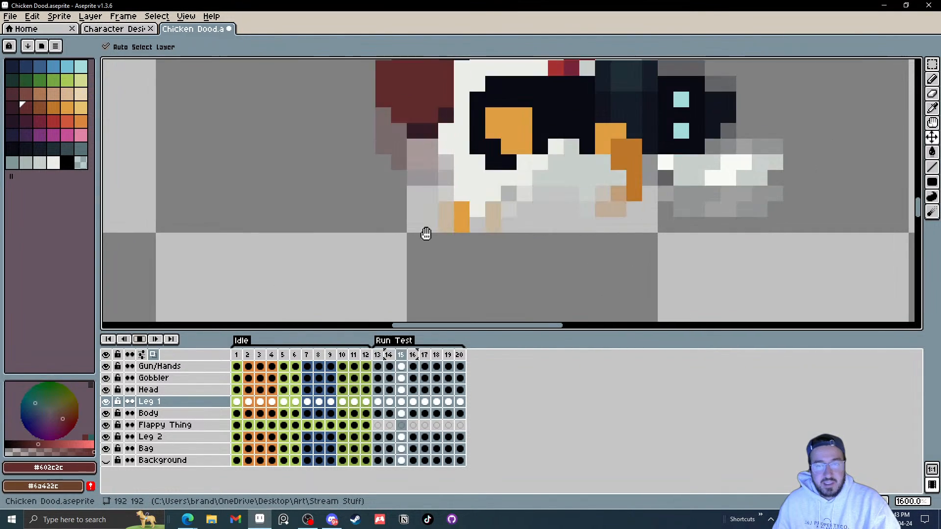
scroll(675, 204, "down", 5)
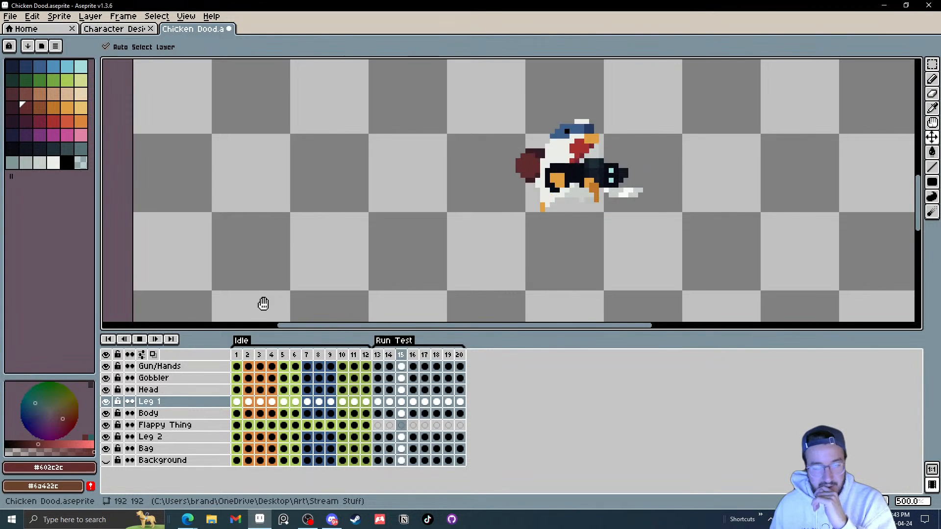
left_click(140, 339)
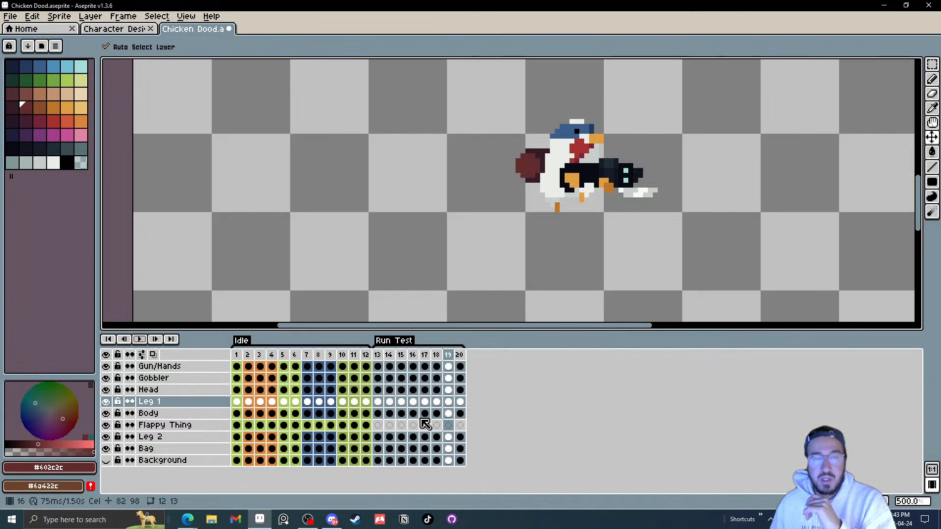
Step: Raise Leg 1 and Leg 2 by about one pixel each in frame 16
left_click(387, 436)
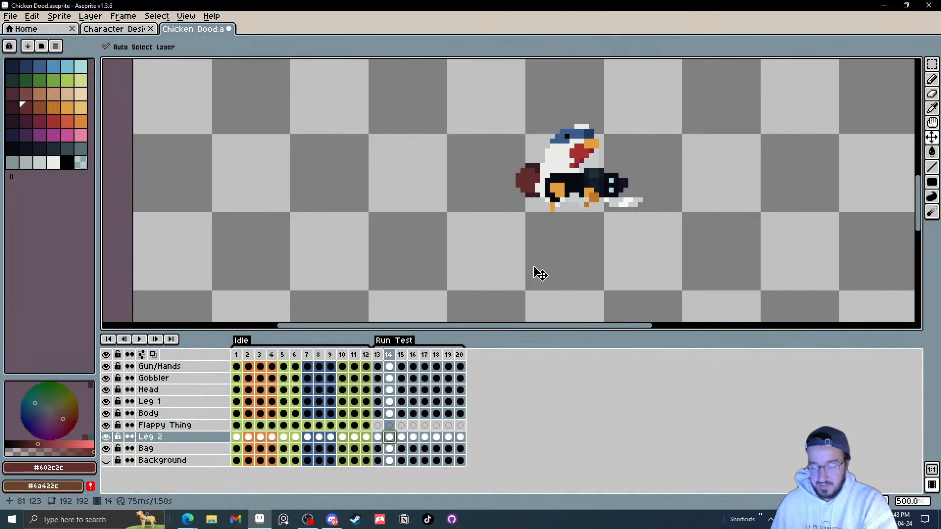
scroll(562, 221, "up", 4)
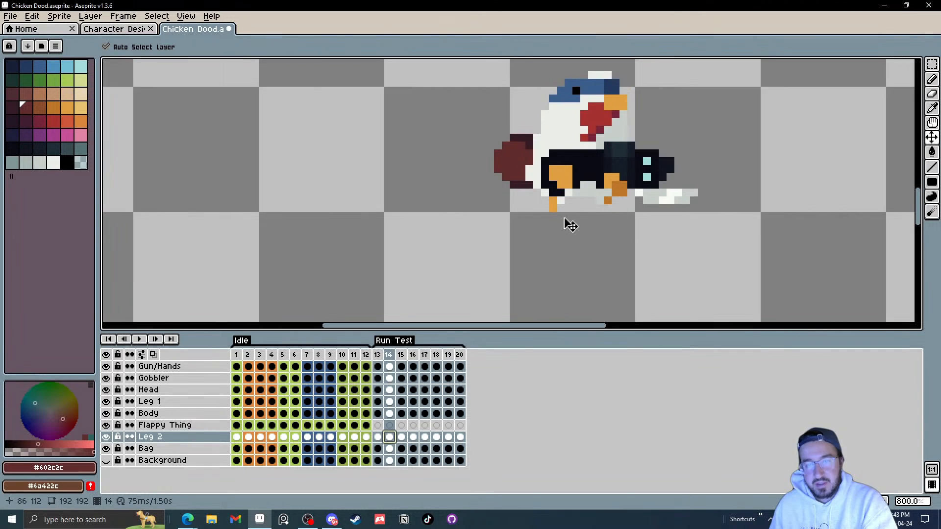
key(".")
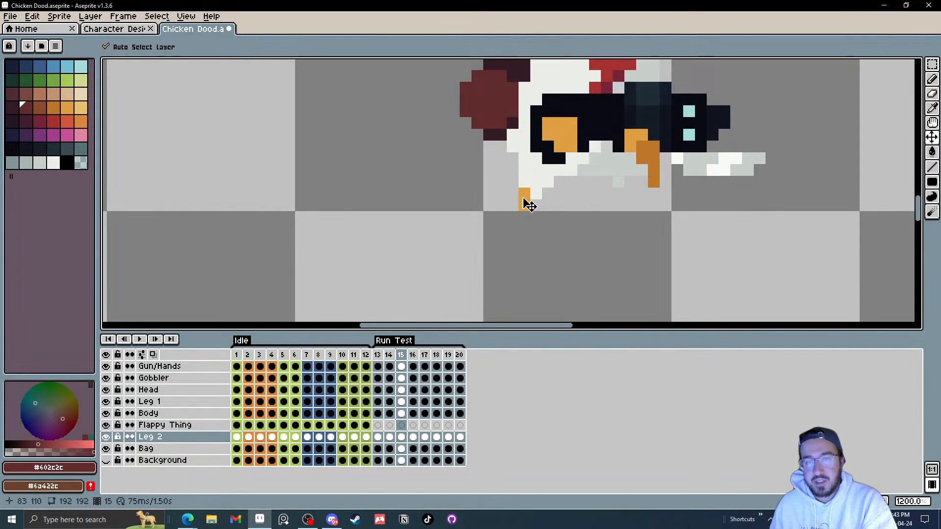
key(".")
left_click_drag(515, 205, 529, 195)
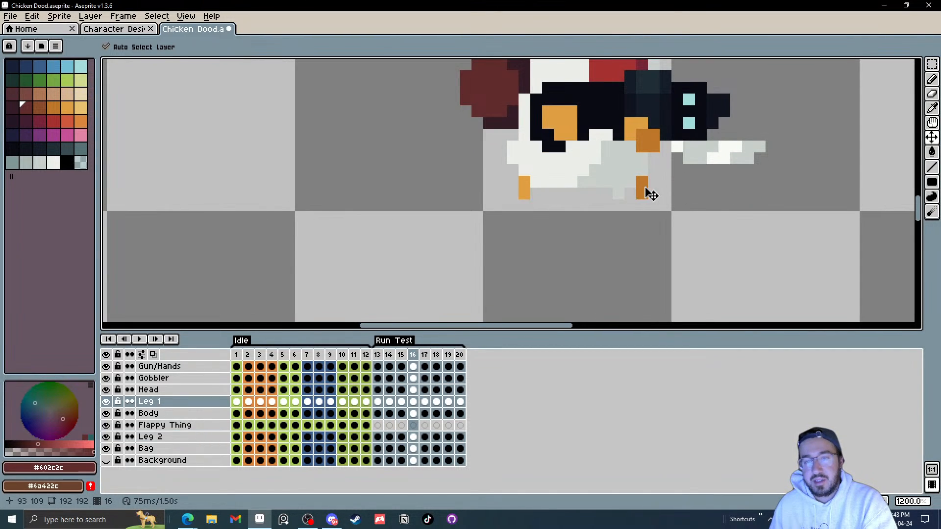
left_click_drag(643, 195, 654, 184)
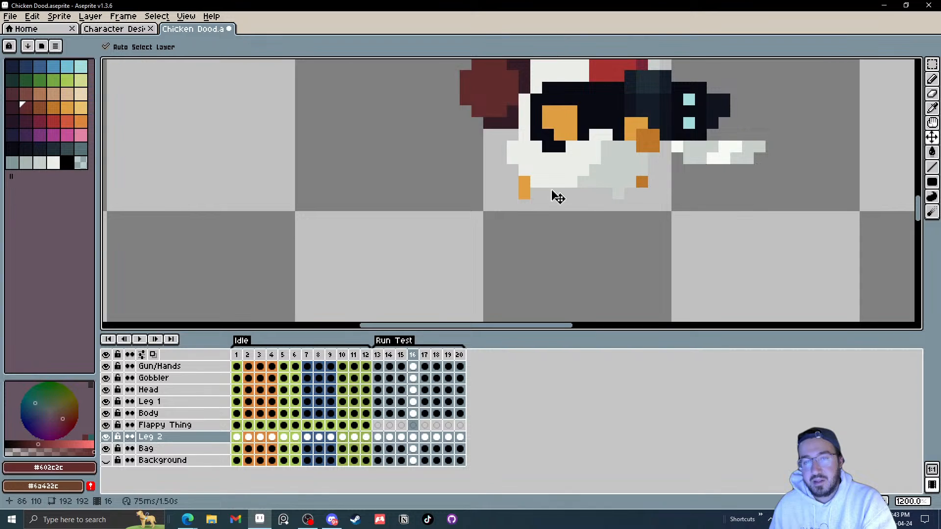
Step: Shift Leg 1 forward about two pixels in frame 15
key(".")
left_click_drag(528, 194, 555, 195)
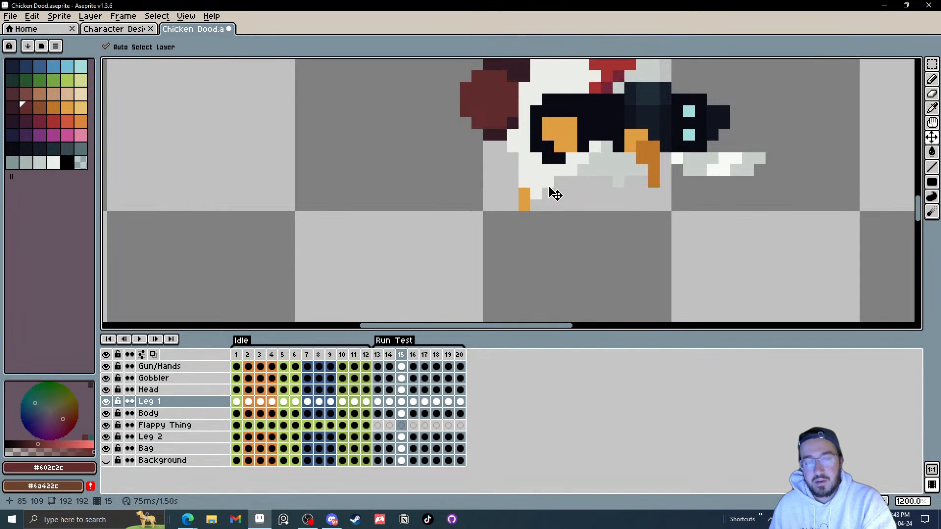
key(".")
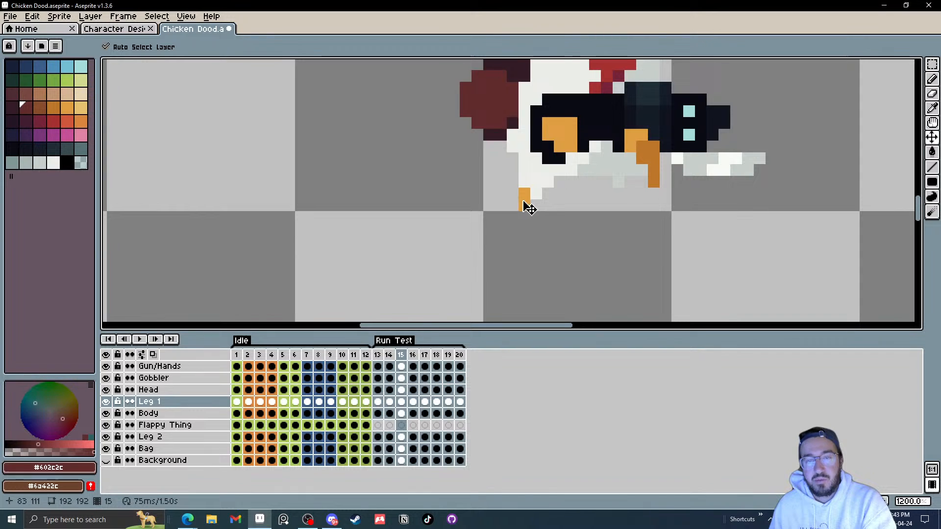
Step: Step through frames 16 to 19 and move Leg 1 back about two pixels in frame 19
key("period")
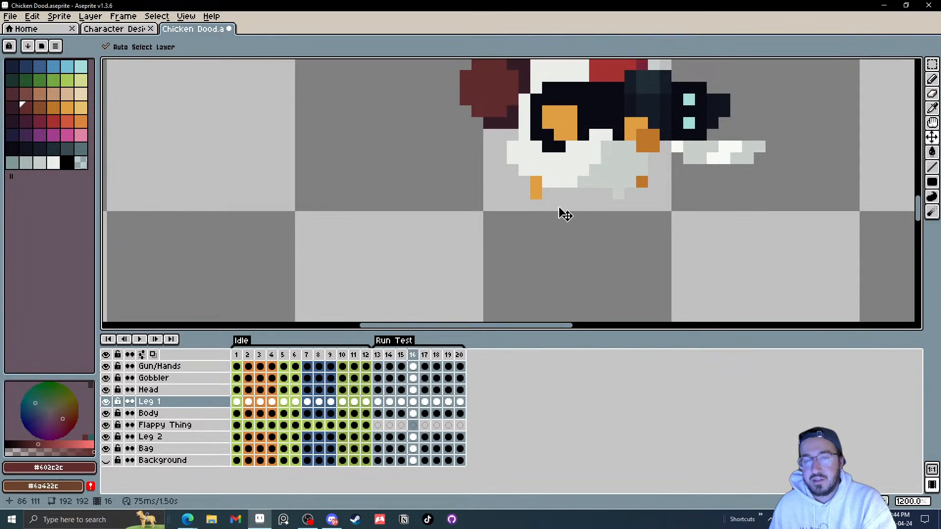
key("period")
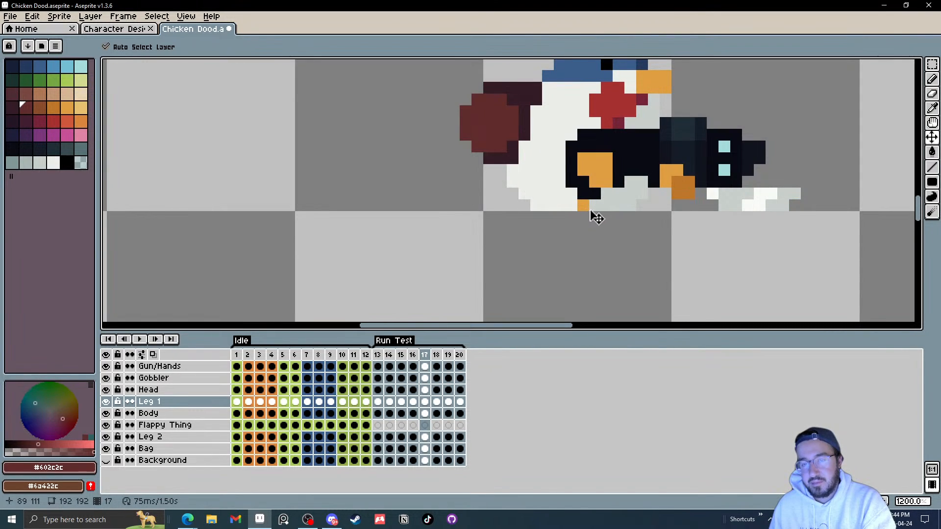
key("period")
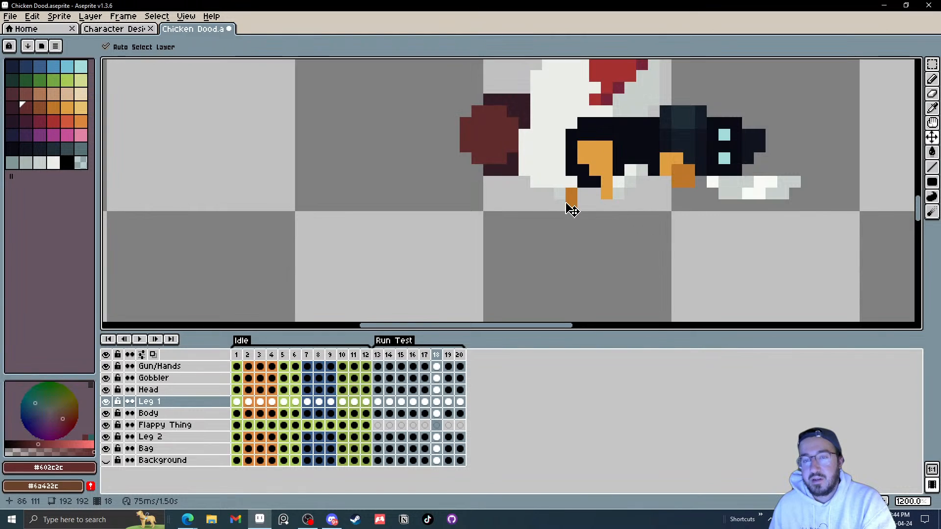
key("period")
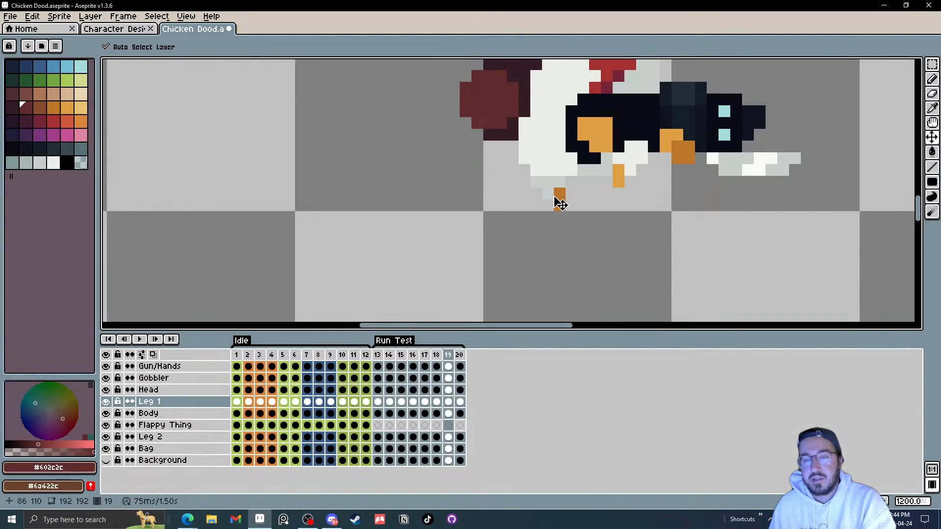
key("period")
key("comma")
key("comma")
key("period")
left_click_drag(559, 204, 536, 196)
Step: Step through frames 20 and 13, then play and stop the run animation to review the legs
key("period")
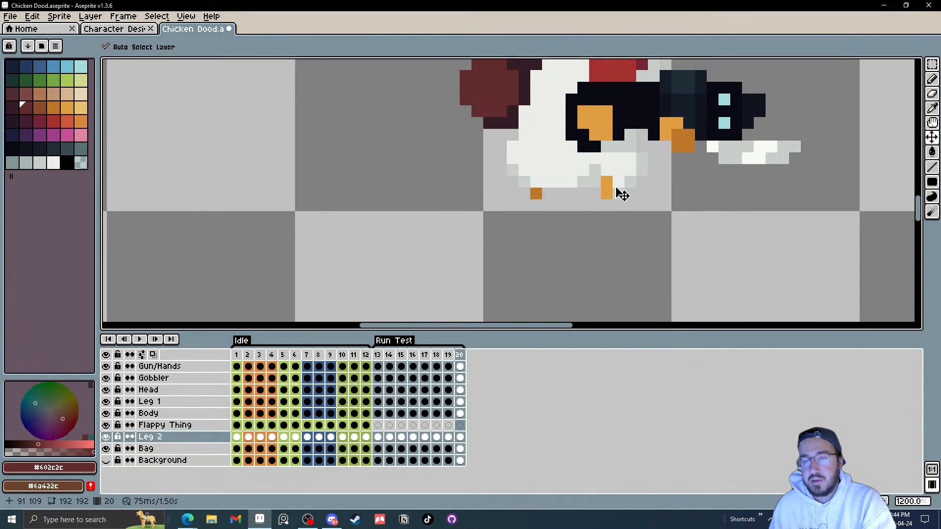
key("comma")
key("period")
key("period")
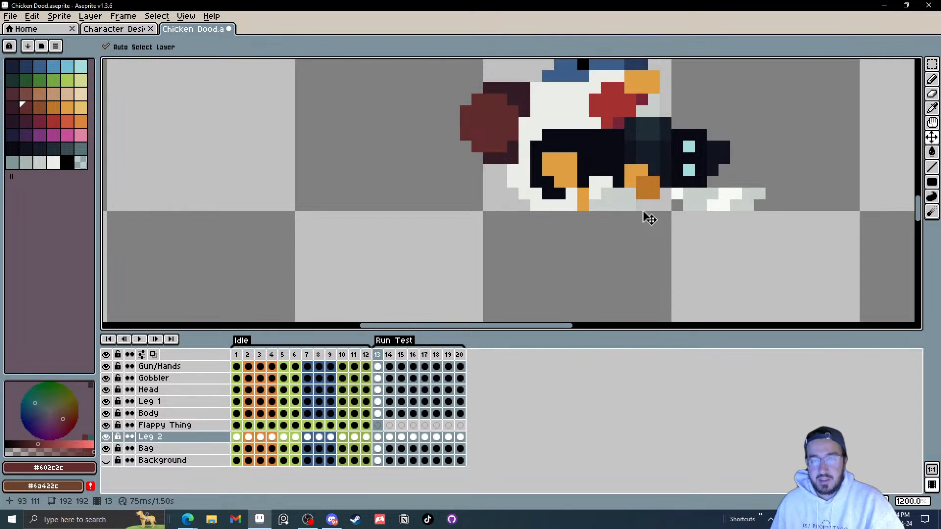
key("comma")
key("period")
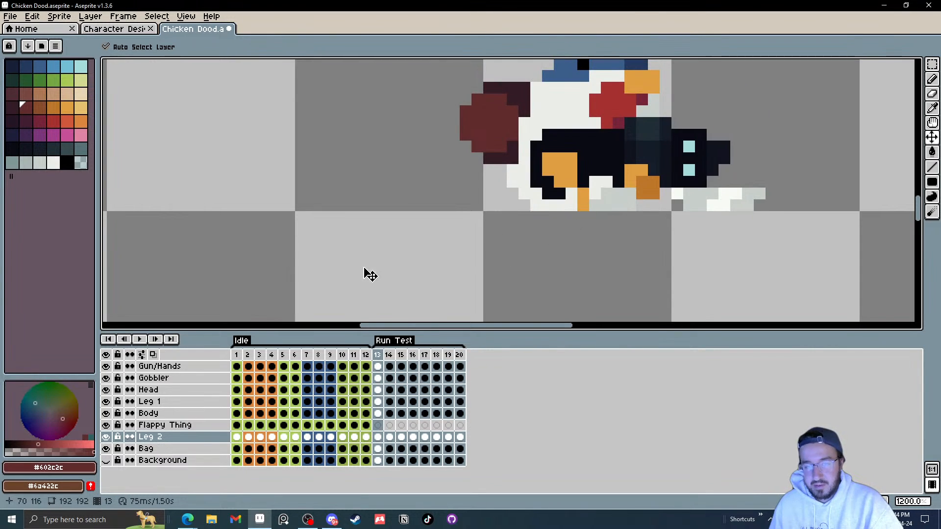
left_click(141, 341)
scroll(560, 230, "down", 3)
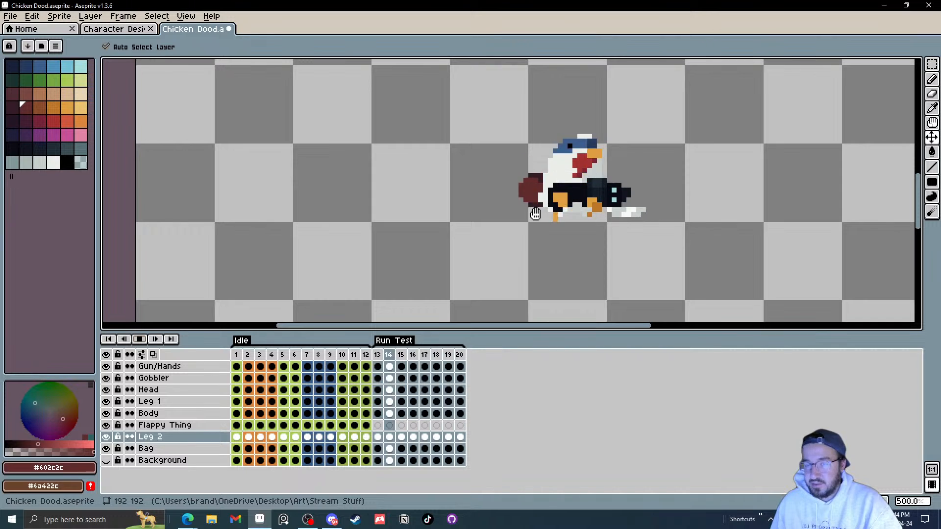
left_click(143, 340)
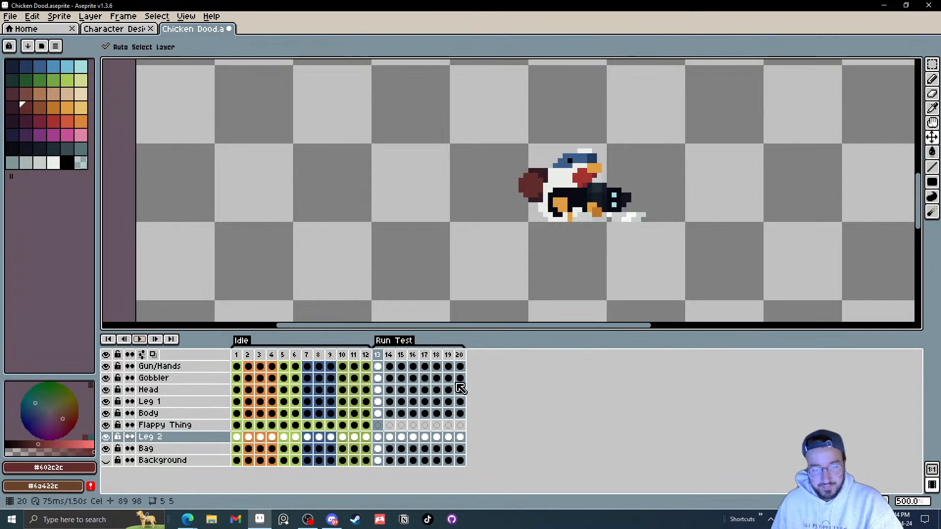
Step: Nudge Leg 1 forward and up by about one pixel in frame 15
key("Right")
scroll(563, 224, "up", 5)
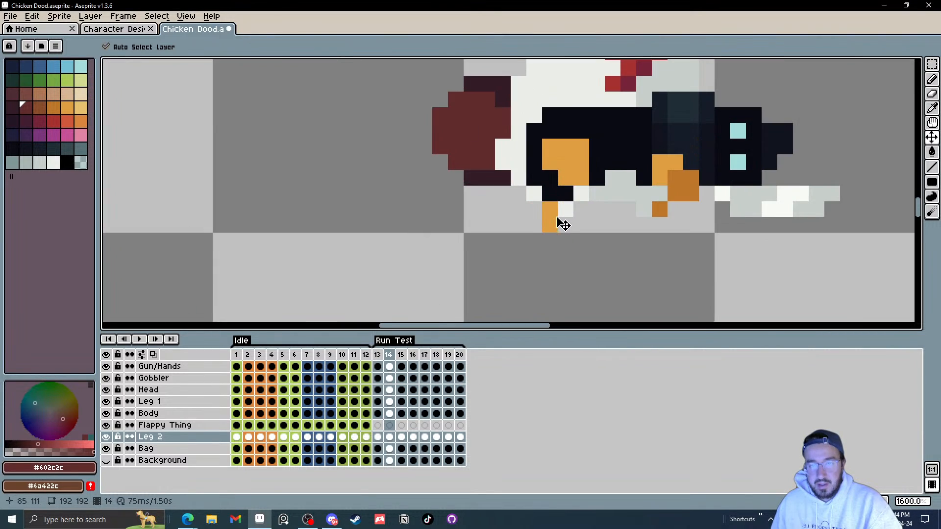
key("Left")
key("Right")
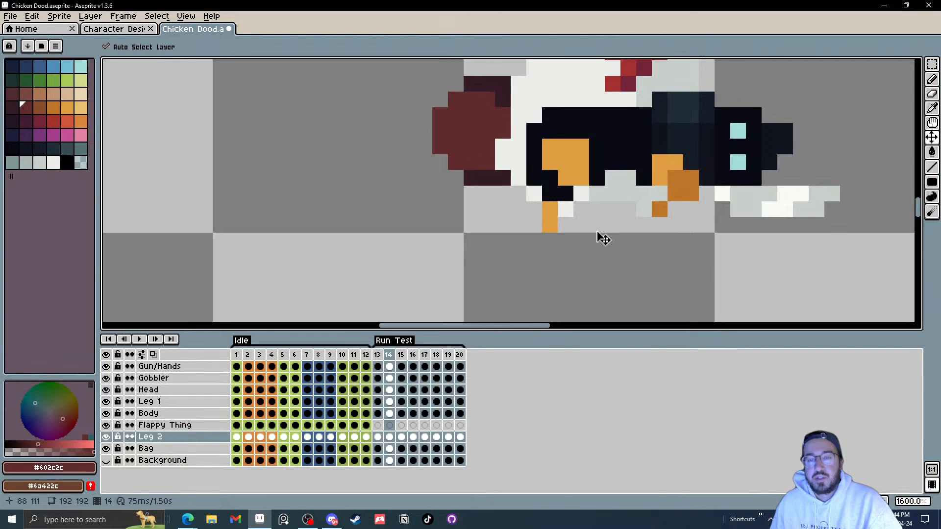
key("Right")
left_click_drag(526, 220, 542, 213)
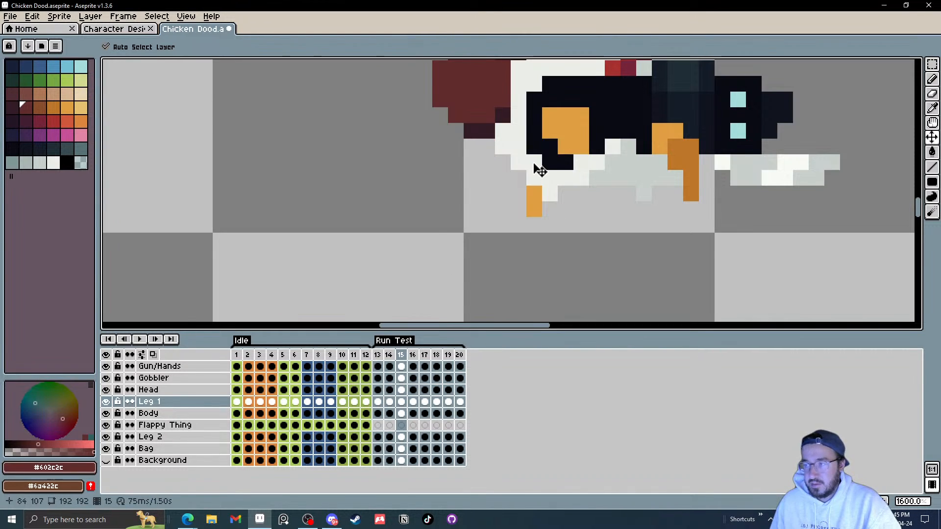
scroll(559, 230, "down", 4)
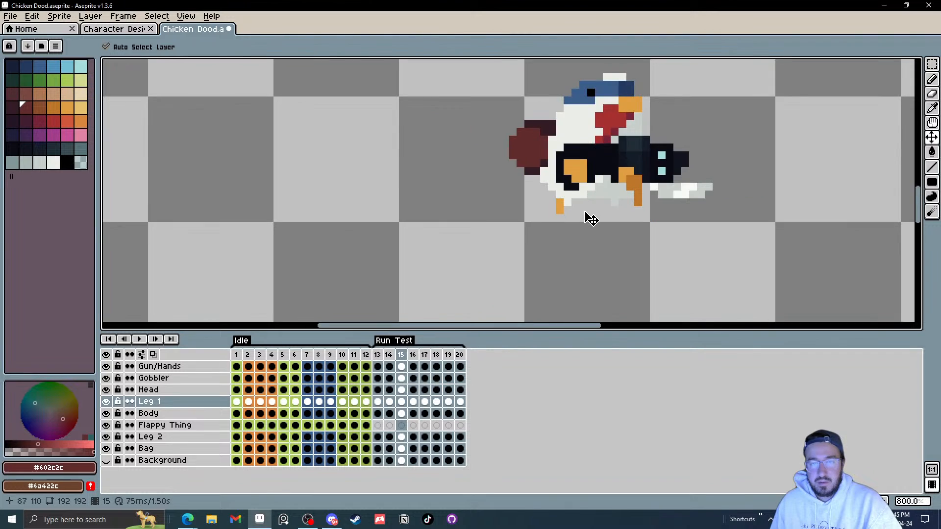
Step: Move Leg 1 about two pixels forward and one pixel up in frame 16
scroll(588, 216, "up", 3)
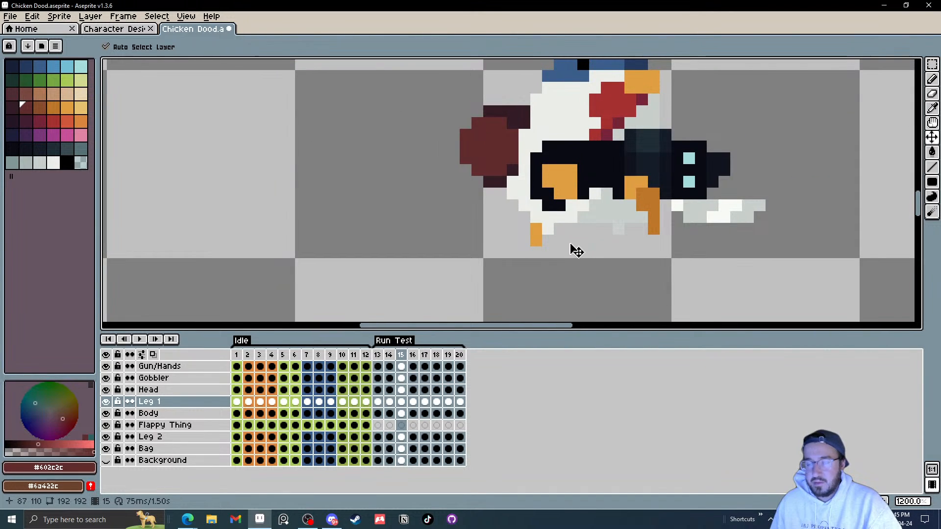
key("Right")
left_click_drag(542, 245, 563, 231)
key("Right")
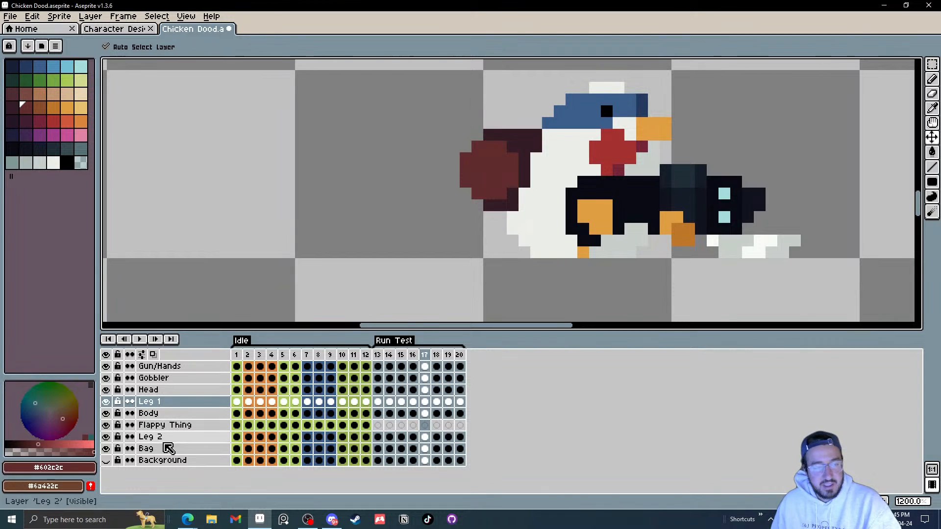
Step: Move the Leg 2 layer above the Body layer, then play and stop the run animation
left_click(170, 438)
mouse_move(171, 441)
left_mouse_down()
mouse_move(184, 439)
mouse_move(190, 411)
left_mouse_up()
left_click(139, 339)
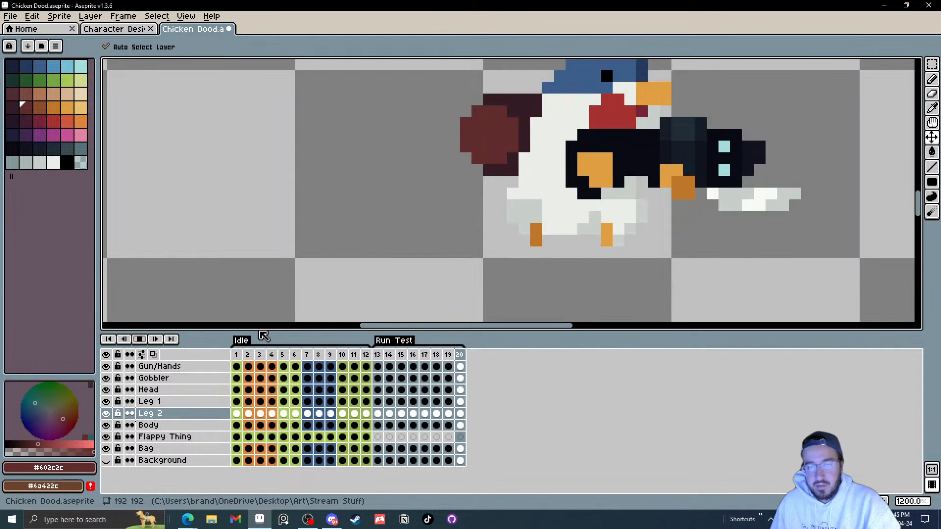
scroll(702, 227, "down", 6)
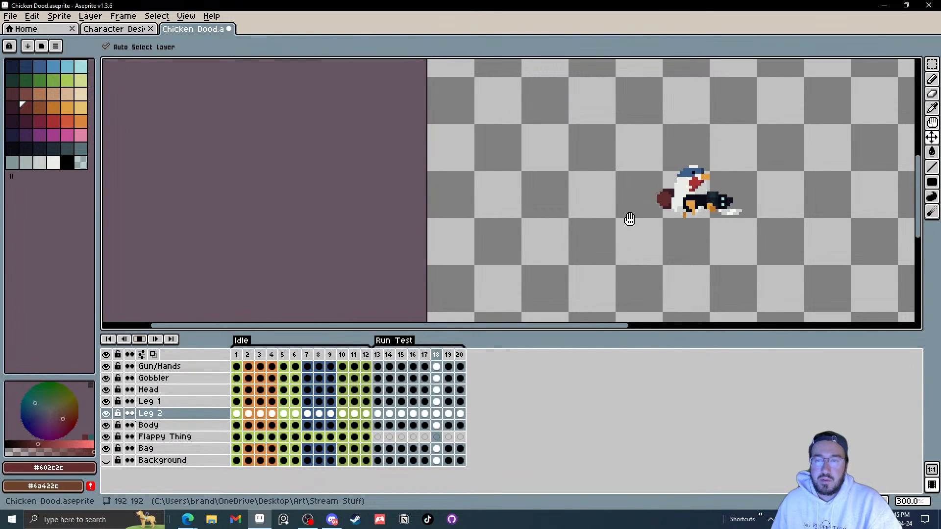
left_click(145, 343)
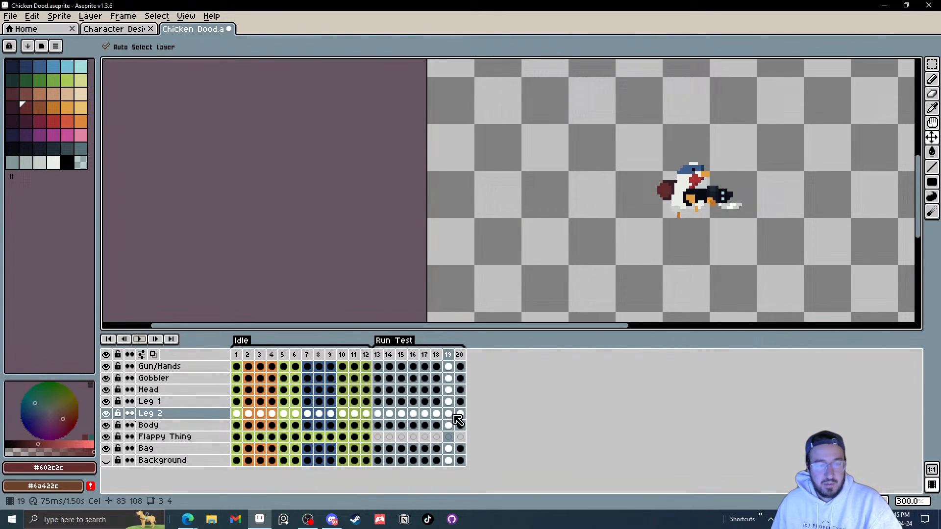
Step: Shift Leg 2 back about one pixel in frame 14
left_click(379, 414)
scroll(699, 242, "up", 11)
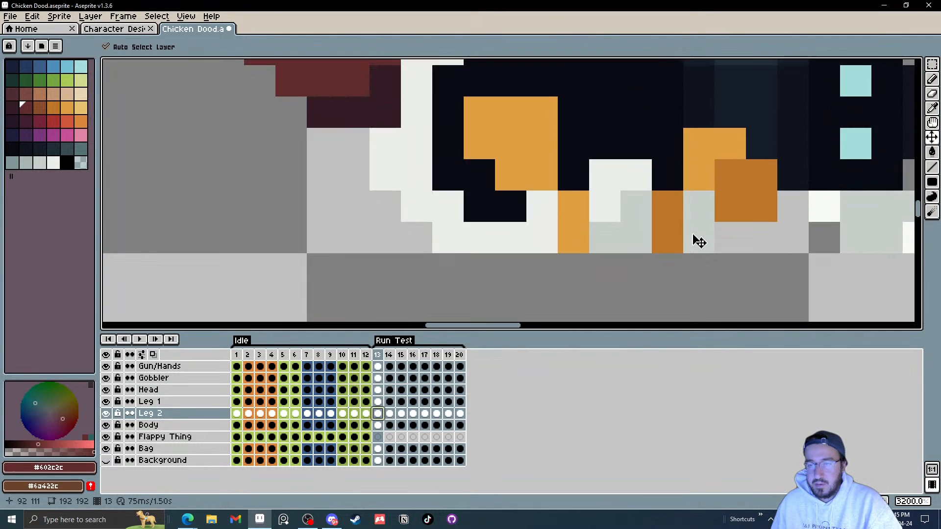
left_click_drag(699, 242, 597, 246)
scroll(607, 250, "down", 5)
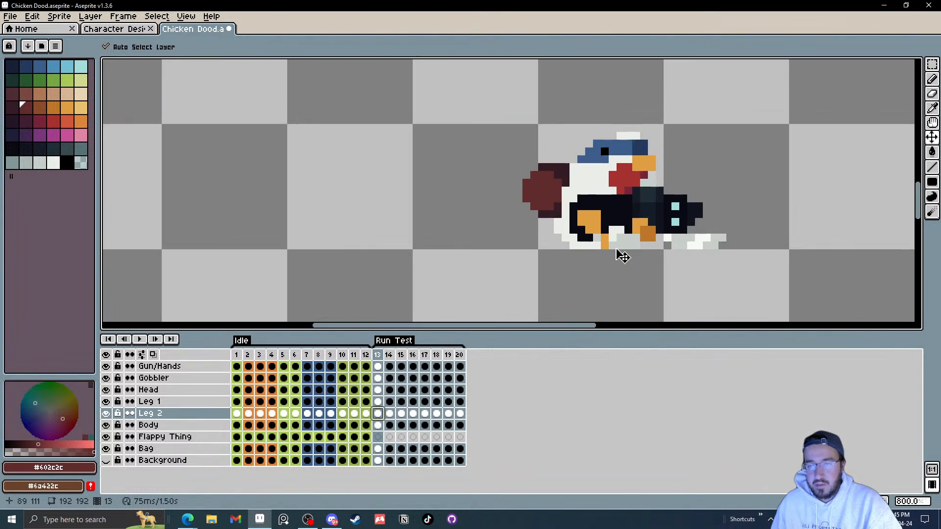
key("Right")
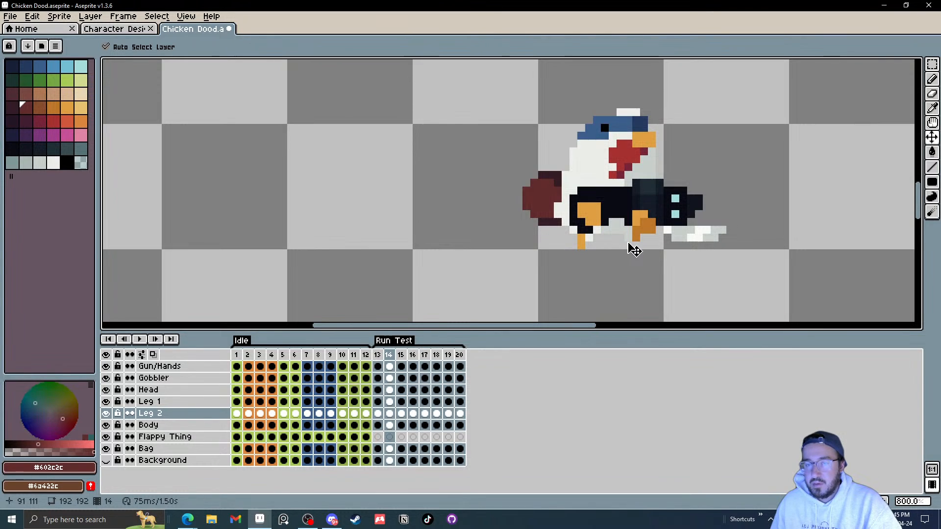
scroll(634, 250, "up", 3)
left_click_drag(644, 236, 627, 237)
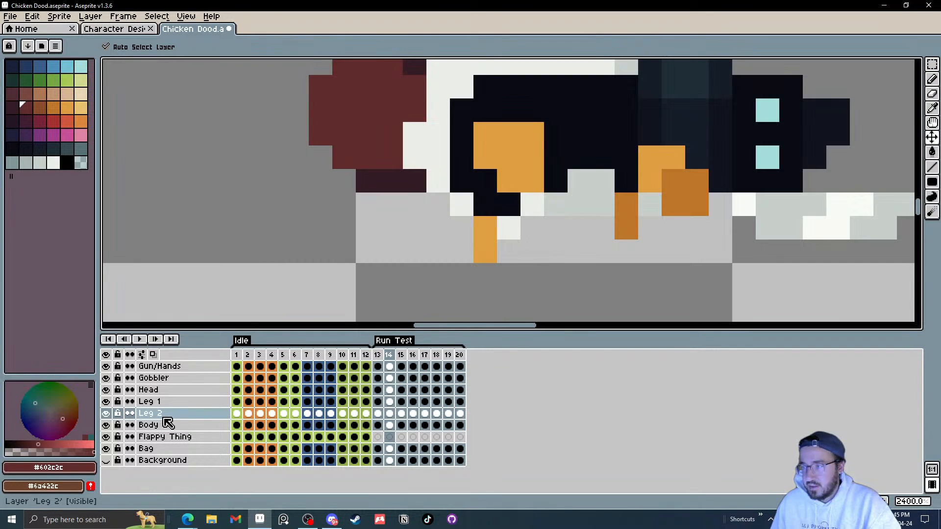
Step: Move the Leg 2 layer back below Body and shift Leg 2 back and up about one pixel in frame 15
left_click_drag(175, 414, 194, 426)
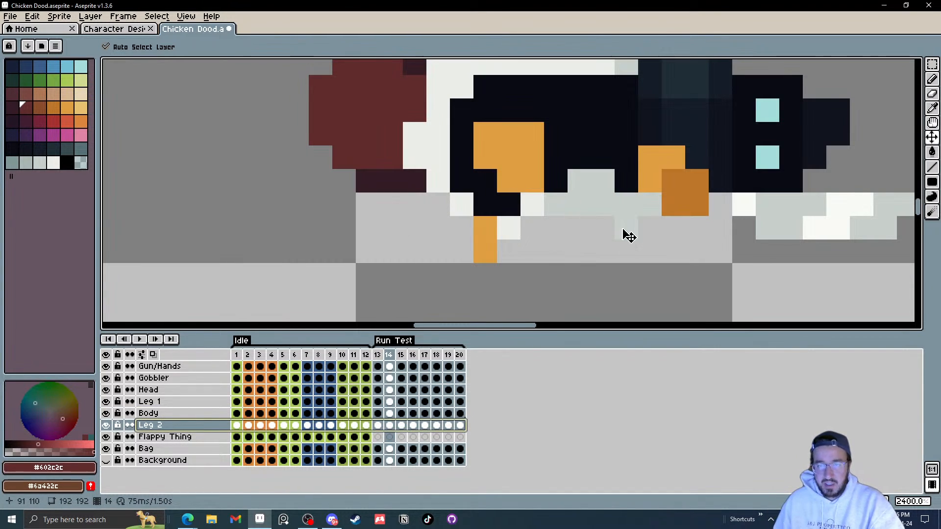
key("Right")
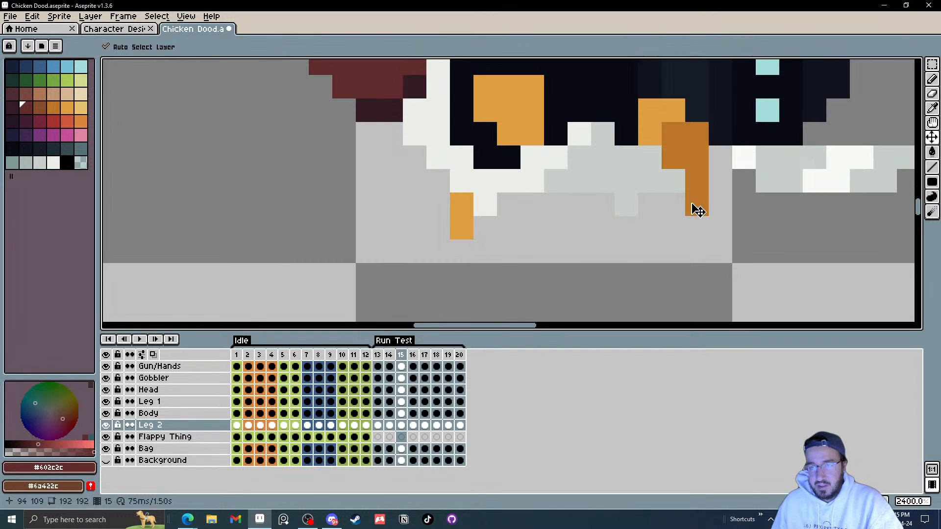
left_click_drag(695, 207, 670, 192)
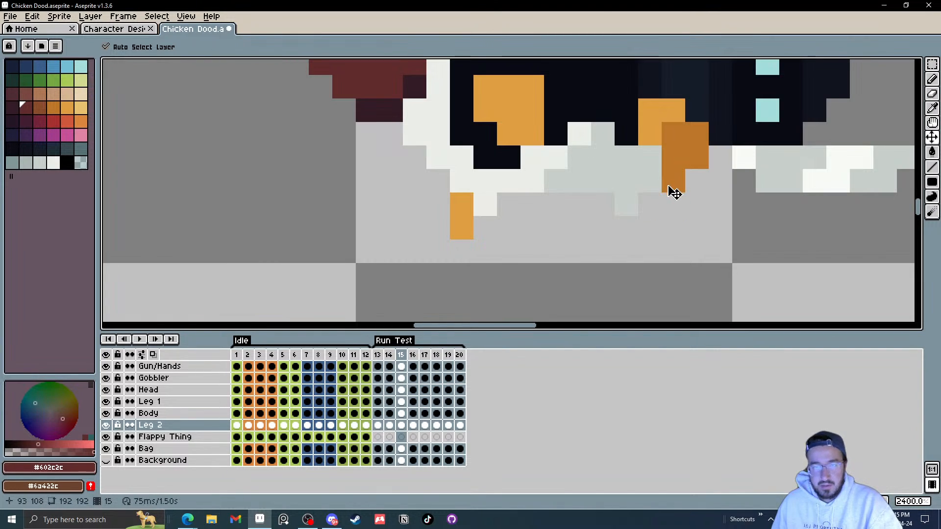
Step: Step through frames 17 to 20 and back to frame 13 to check the legs
key("Right")
key("Right")
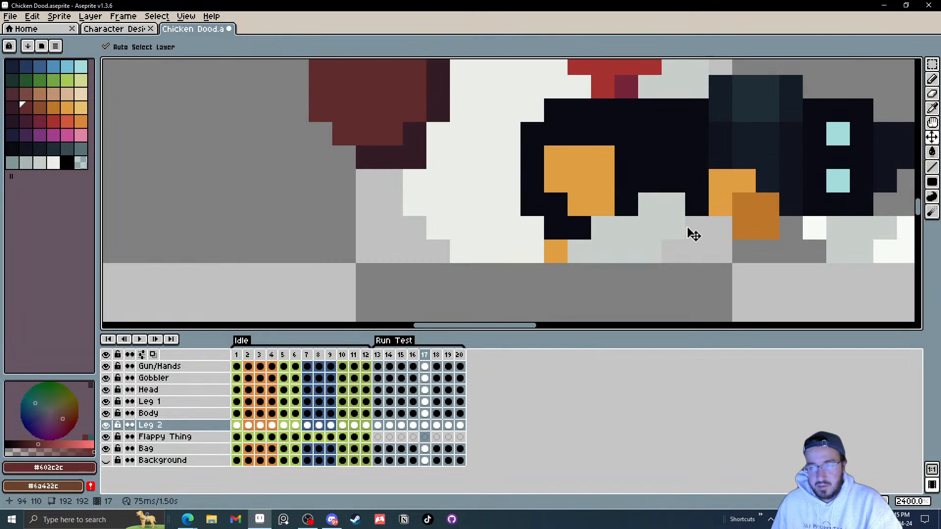
scroll(637, 255, "down", 4)
key("Right")
key("Right")
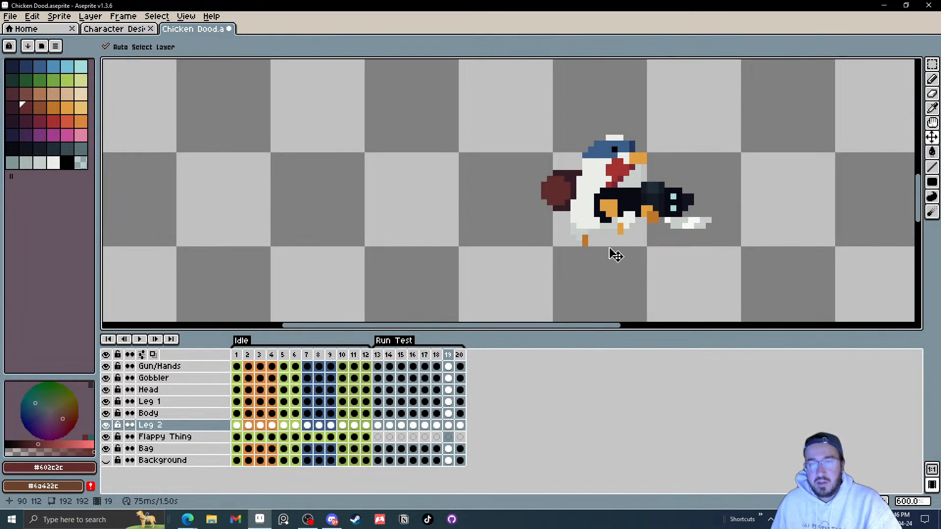
key("Right")
scroll(595, 244, "up", 3)
key("Right")
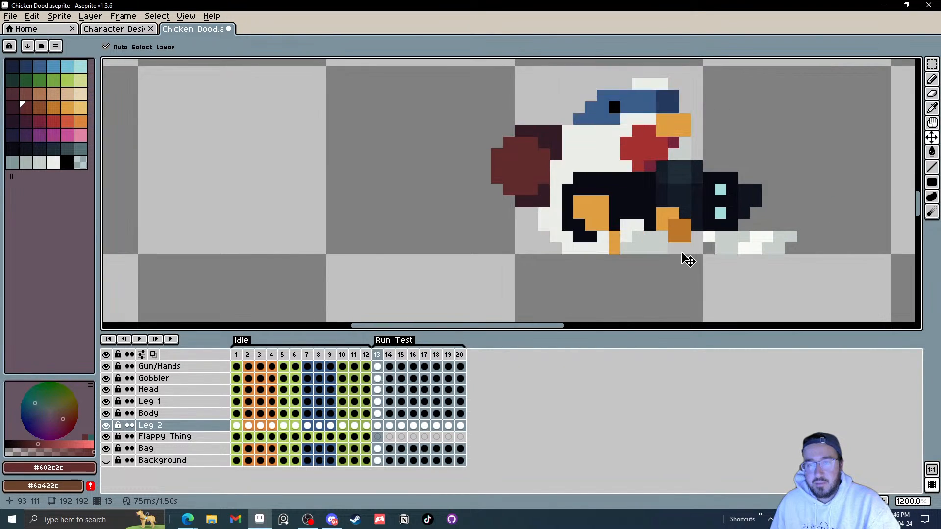
Step: Hide the Gun/Hands and Leg 2 layers while playing the run animation, then stop it
left_click(139, 339)
scroll(705, 220, "down", 5)
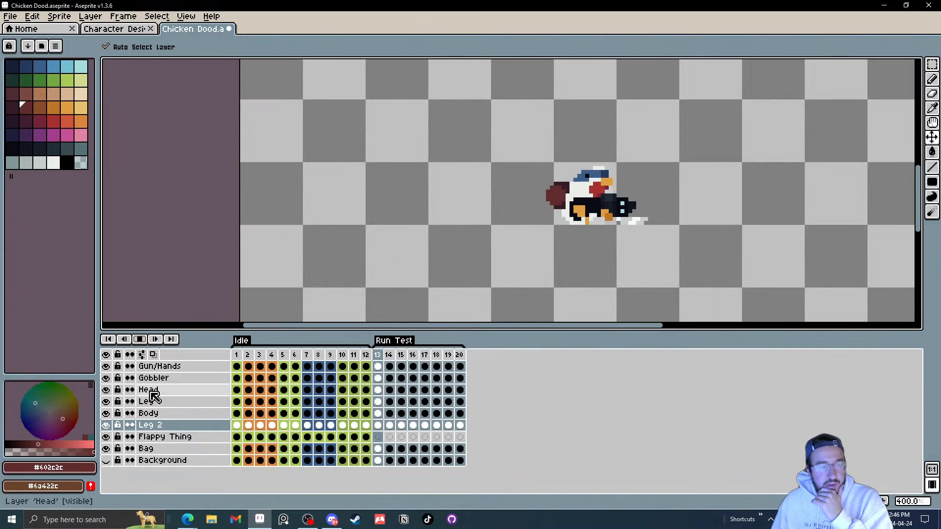
left_click(106, 367)
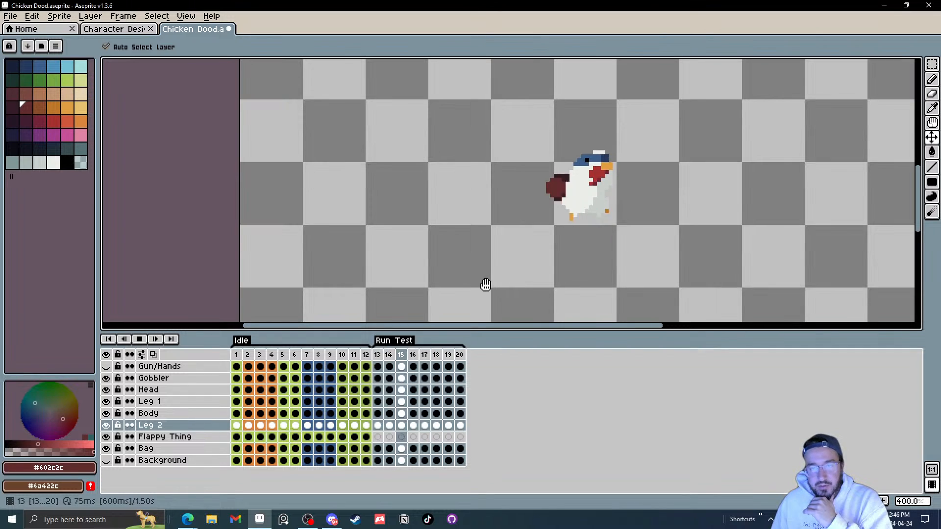
left_click(106, 425)
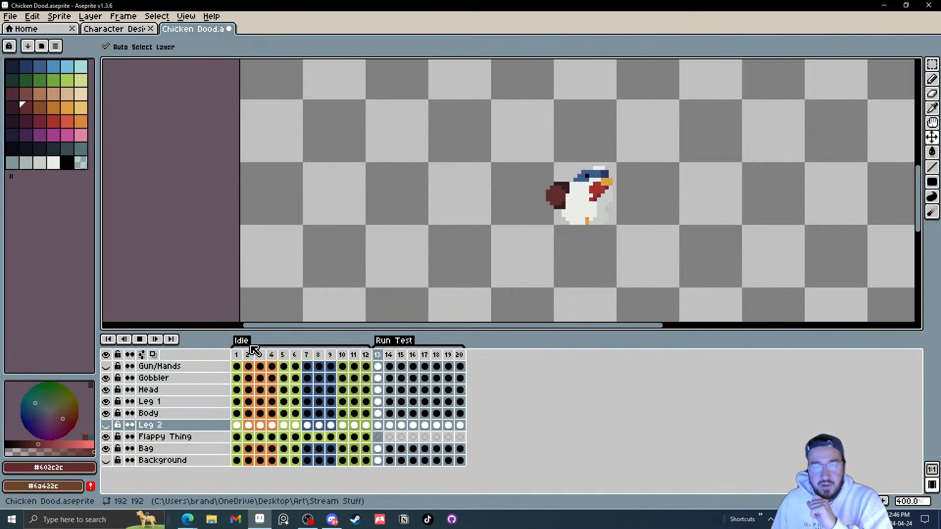
left_click(139, 339)
Step: Move Leg 1 forward and up in frame 14
left_click(378, 425)
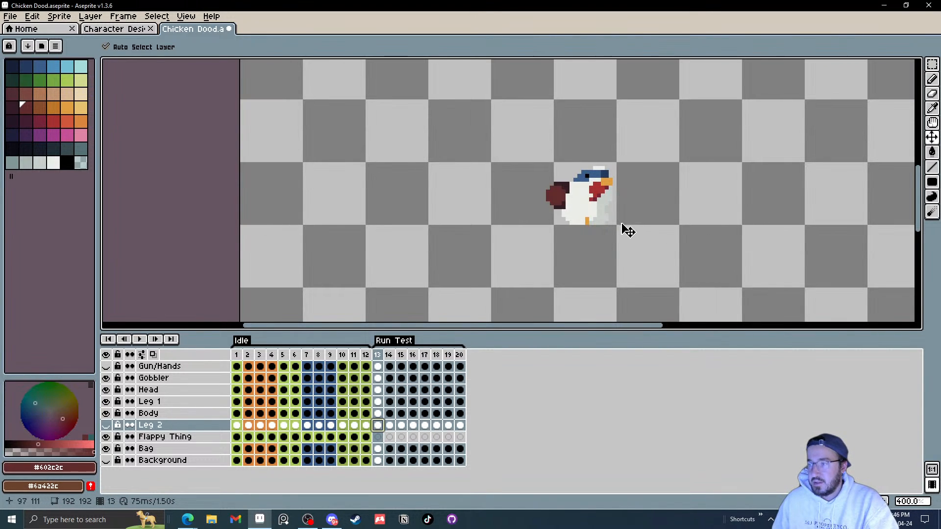
scroll(627, 231, "up", 3)
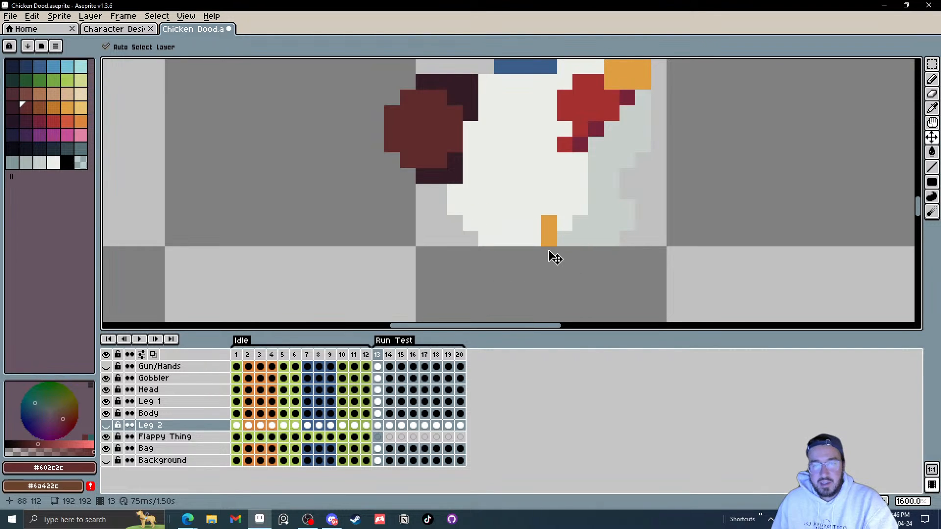
key("Right")
key("Right")
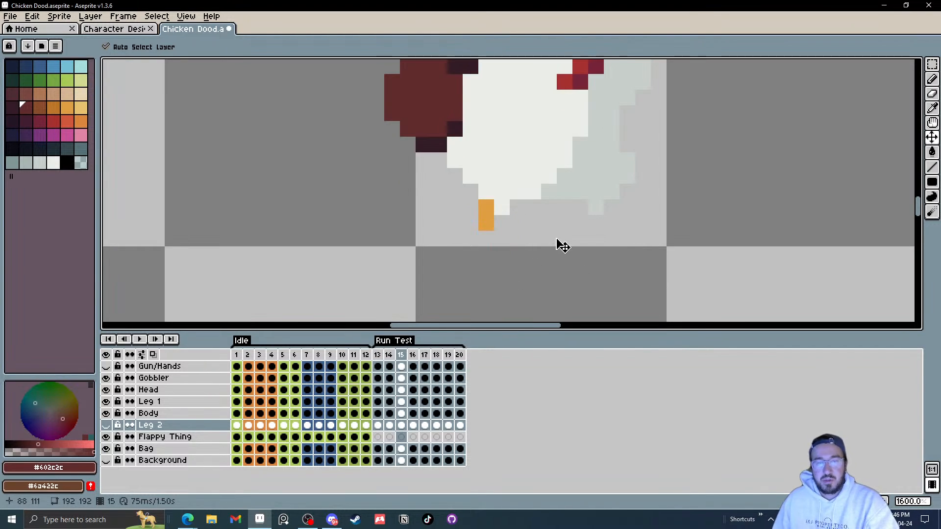
key("Left")
key("Left")
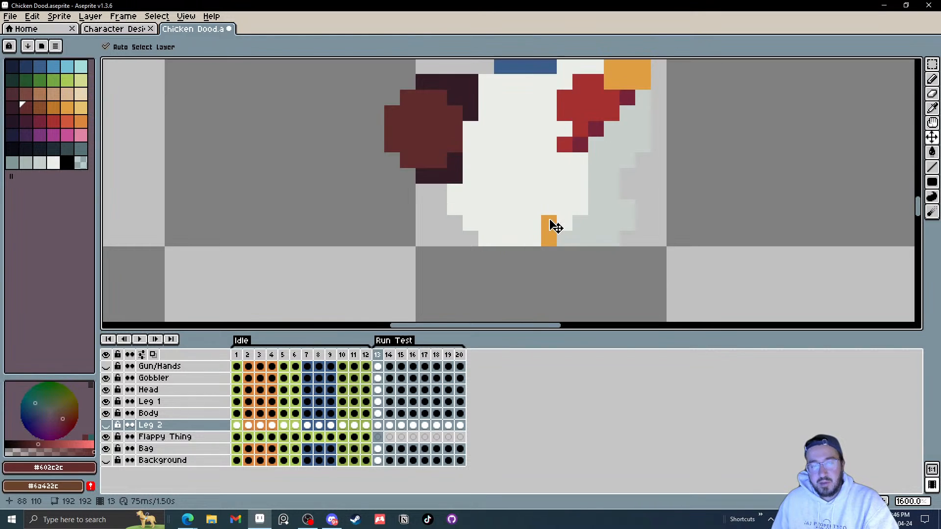
key("Right")
left_click_drag(502, 238, 551, 195)
Step: Move Leg 1 about two pixels forward and three pixels up in frame 17
key("Right")
key("Right")
key("Right")
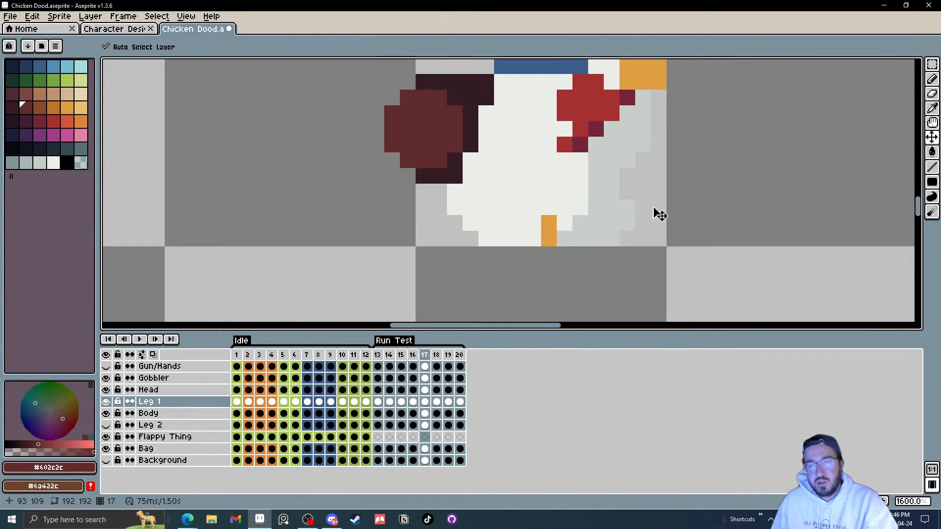
left_click_drag(552, 238, 571, 237)
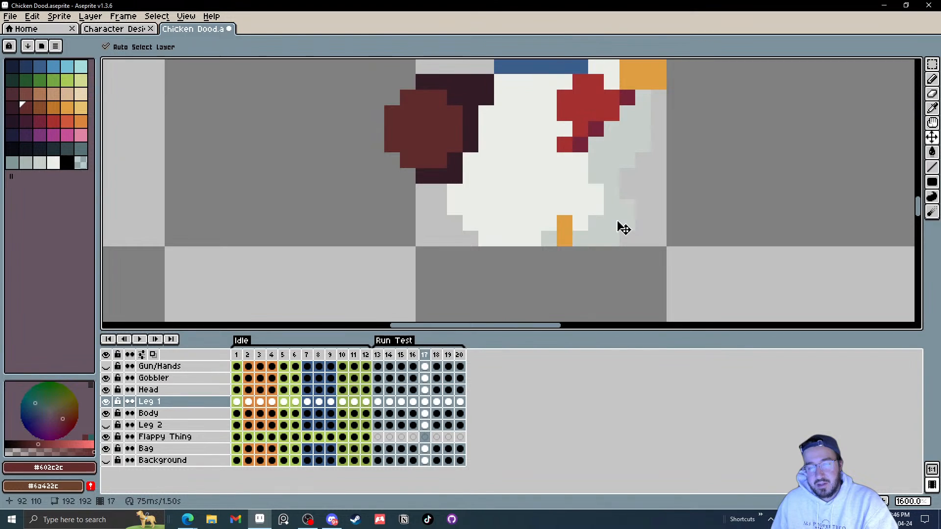
key("Right")
key("Left")
key("Left")
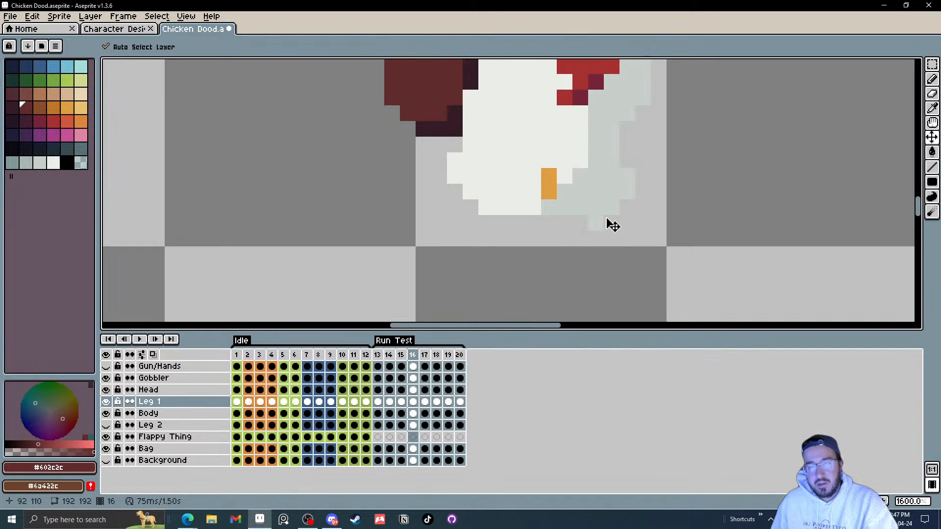
key("Right")
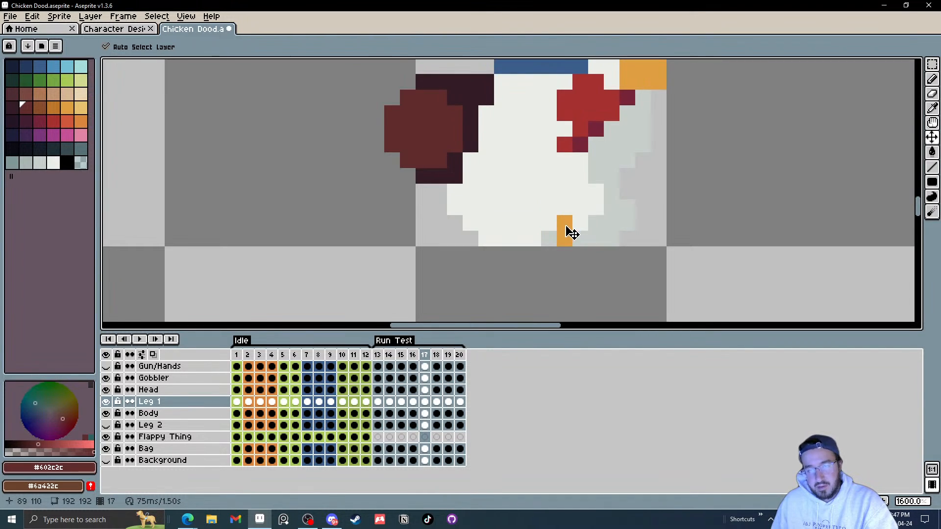
left_click_drag(569, 231, 584, 187)
Step: Move Leg 1 back about one pixel in frame 20
key("Right")
key("Right")
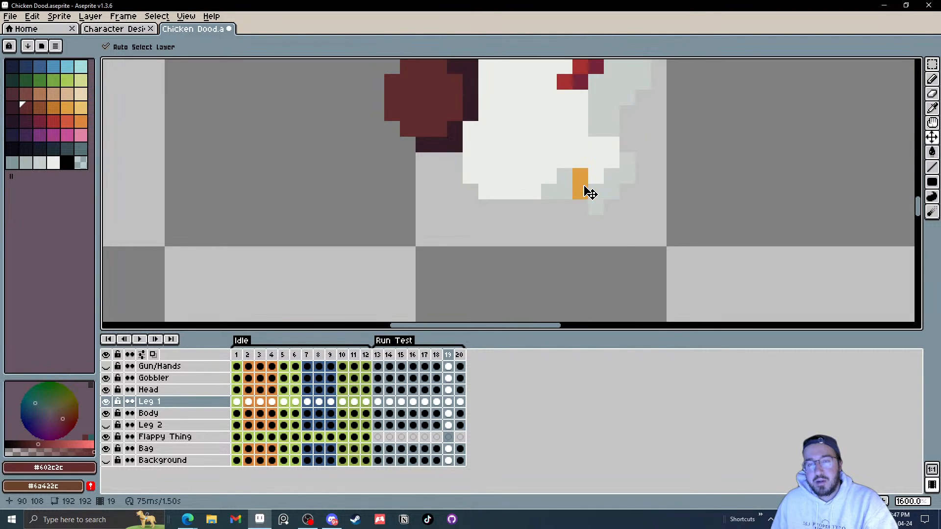
key("Right")
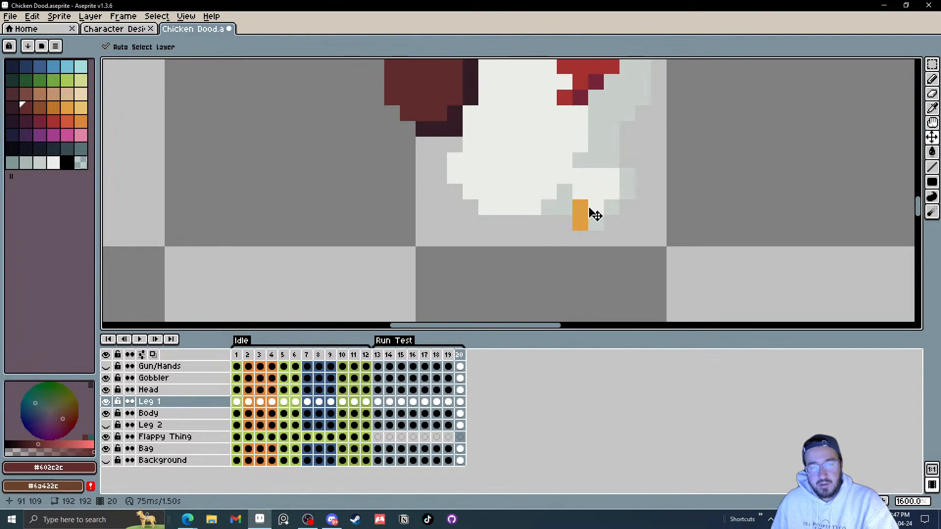
key("Right")
key("Left")
left_click_drag(597, 212, 576, 217)
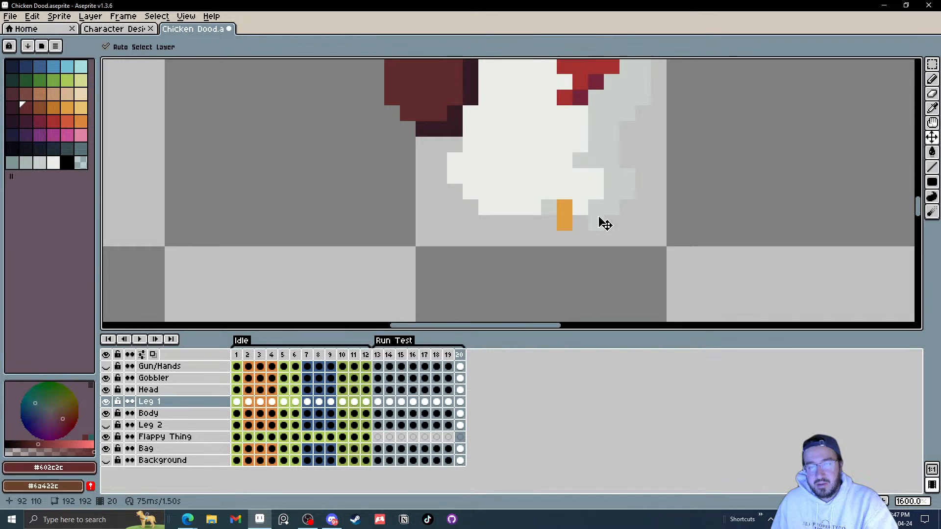
Step: Play and stop the run animation to review Leg 1's motion
left_click(140, 340)
scroll(611, 229, "down", 3)
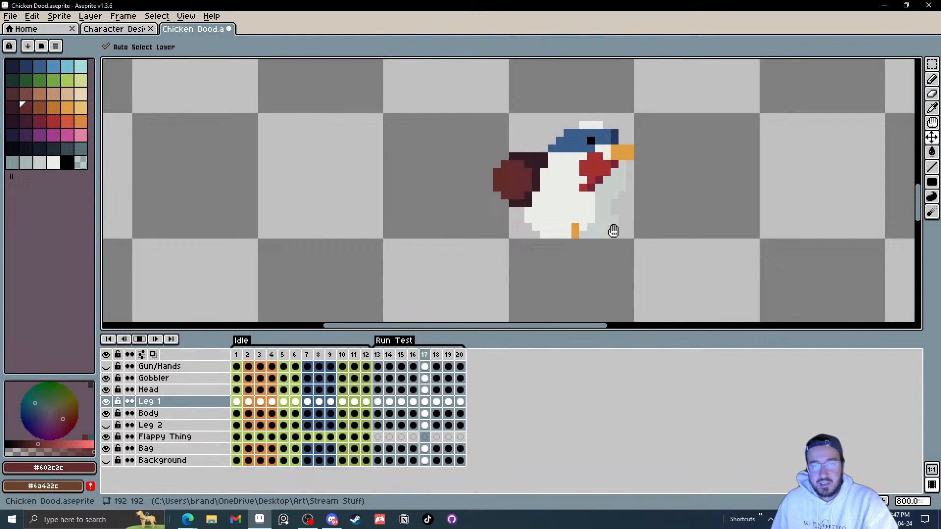
left_click(107, 425)
left_click(139, 339)
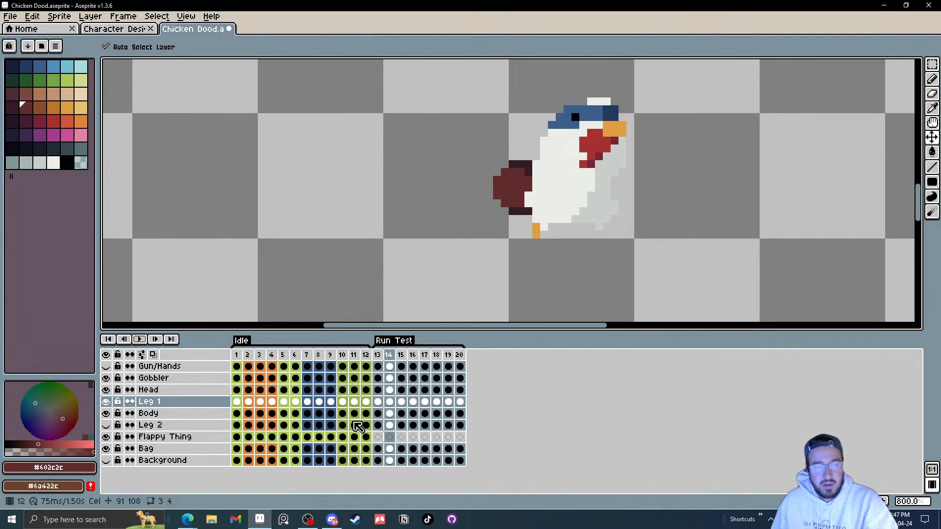
Step: Step through frames 13 to 16 and nudge Leg 1 slightly downward in frame 16
key("Left")
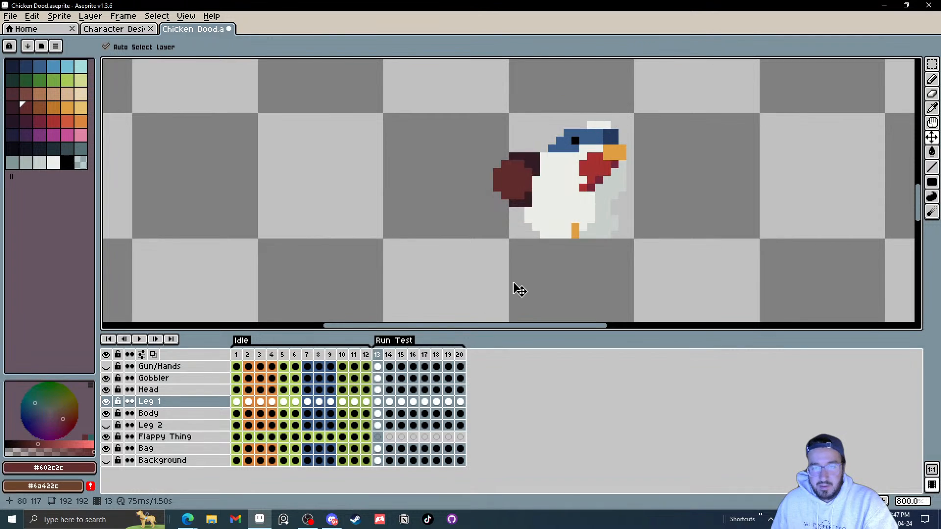
key("Right")
left_click_drag(553, 230, 553, 230)
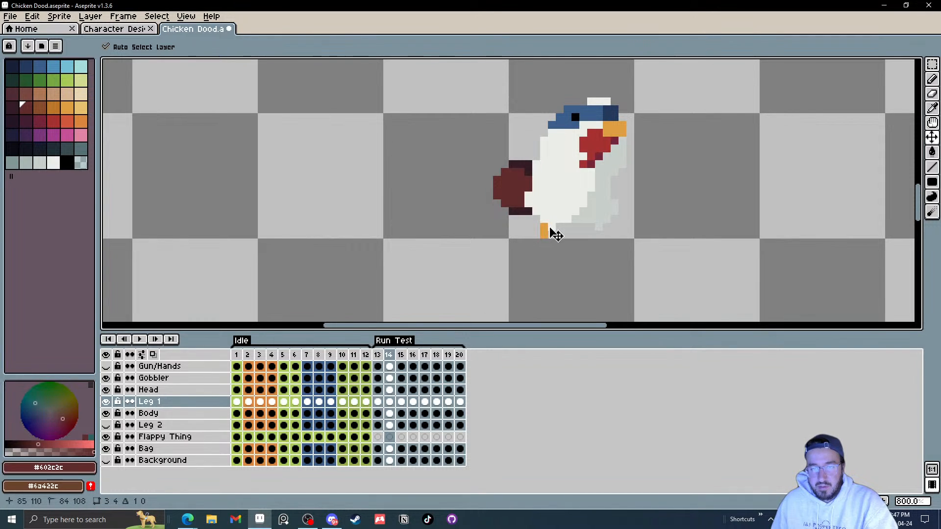
key("Right")
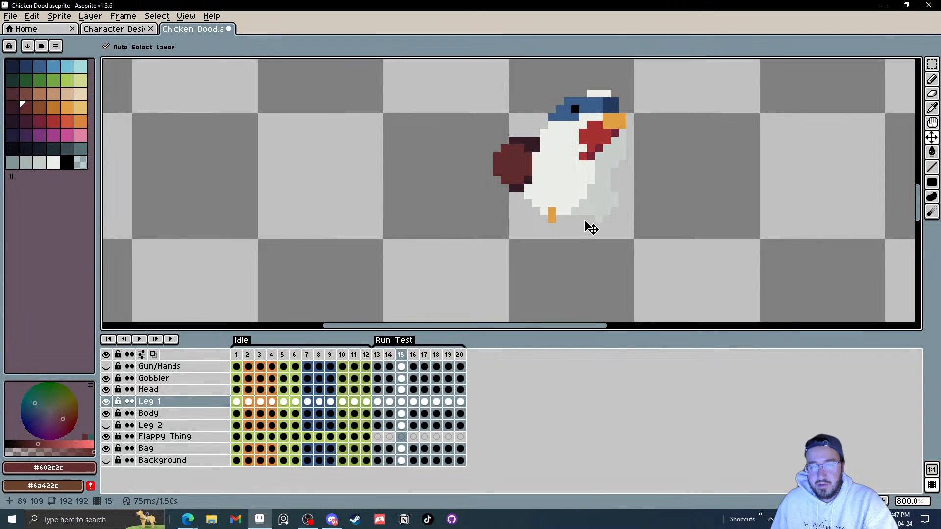
key("Right")
left_click_drag(579, 219, 579, 223)
key("Right")
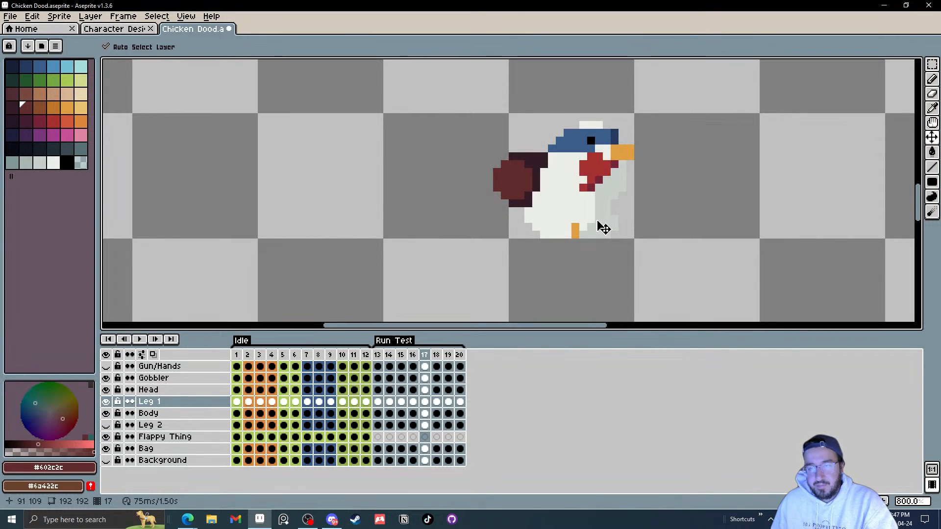
Step: Step through the run frames, then play and stop the animation to review the leg motion
key("Right")
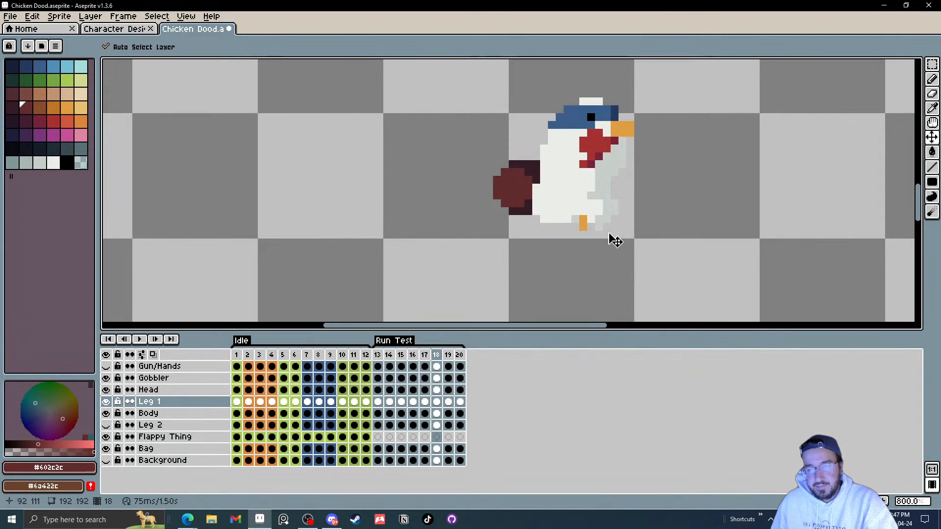
key("Left")
key("Left")
key("Left")
key("Left")
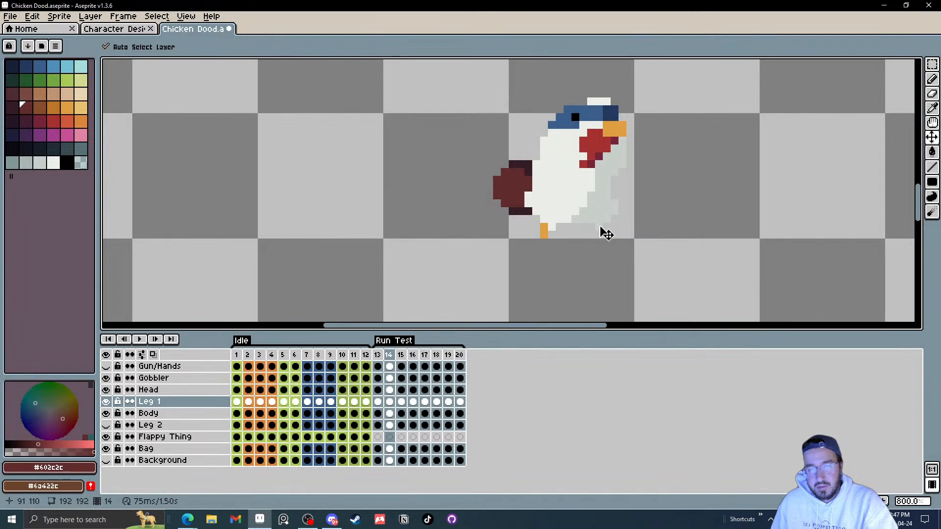
key("Return")
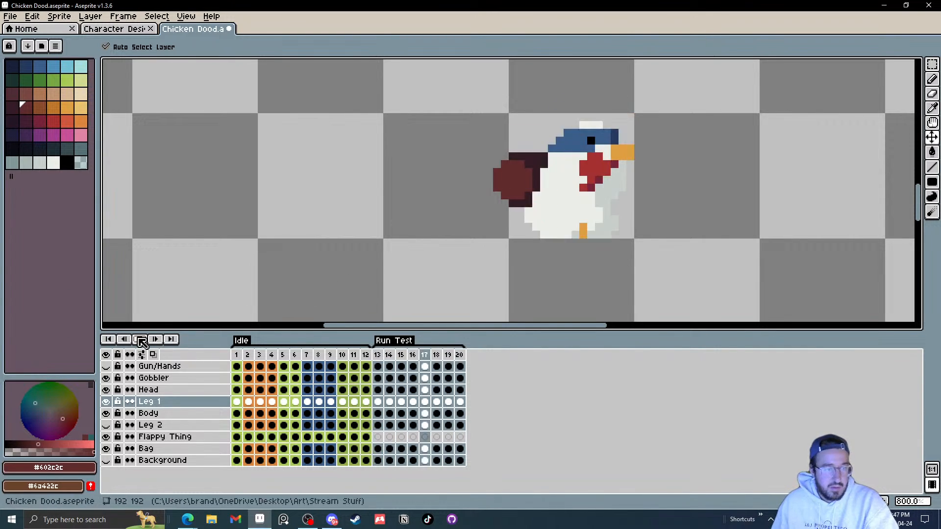
key("Return")
Step: Go to frame 19 of the run cycle and shift Leg 1 about two pixels backward
left_click(378, 356)
key("Right")
key("Right")
key("Right")
key("Right")
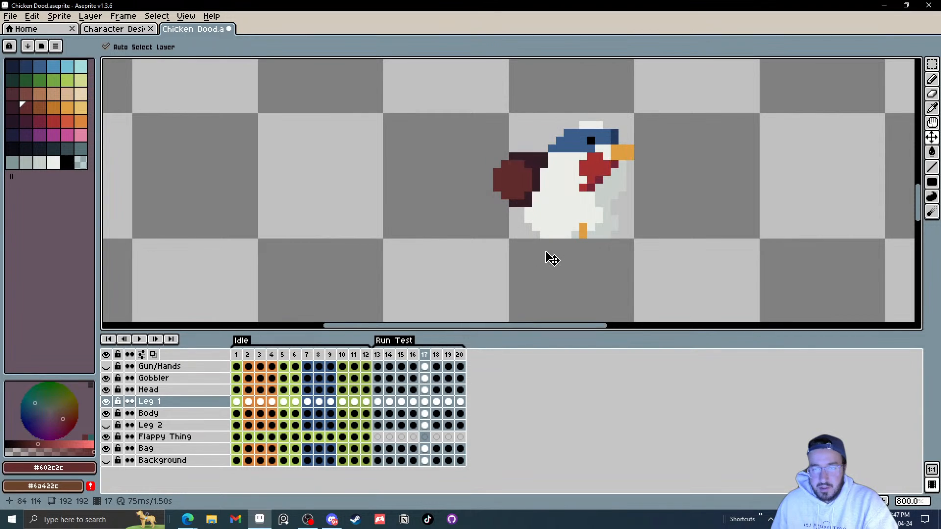
key("Right")
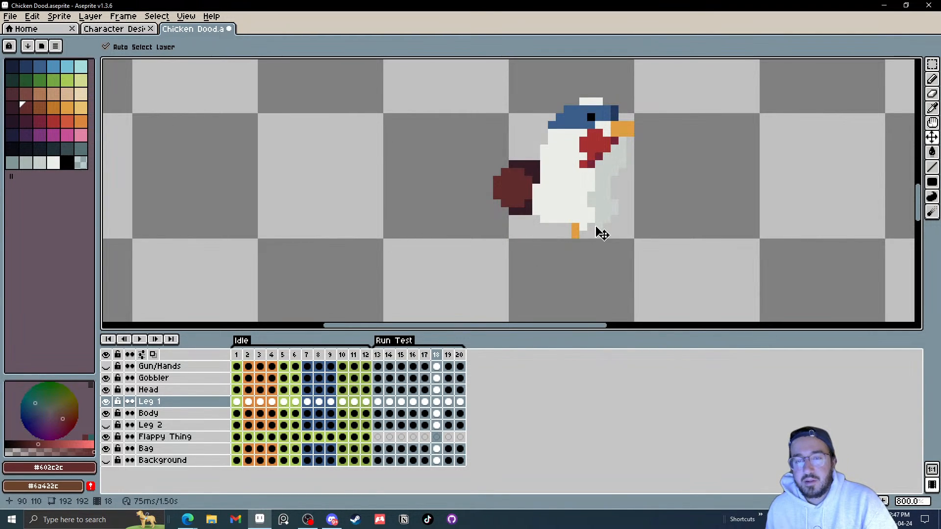
key("Right")
left_click(592, 205)
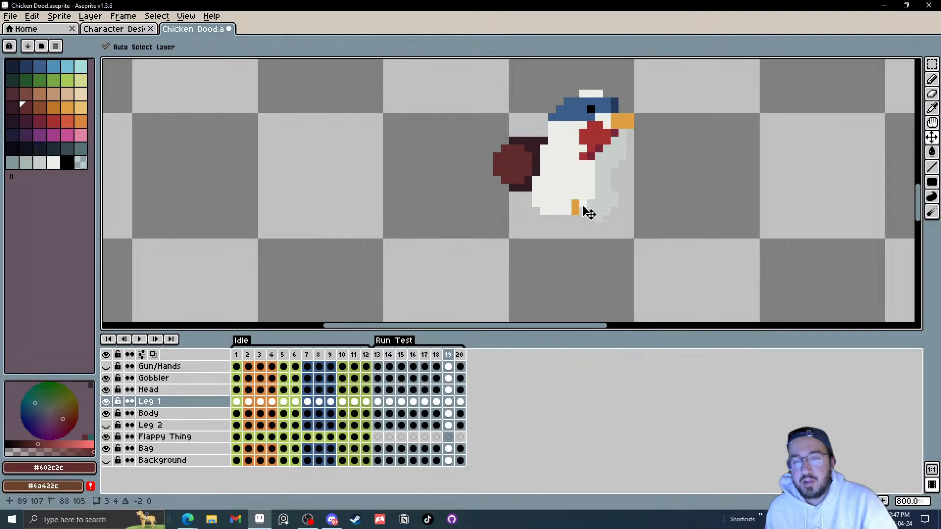
left_click_drag(591, 214, 590, 214)
Step: Step back to frame 13 and play the run animation again
key("Right")
key("Right")
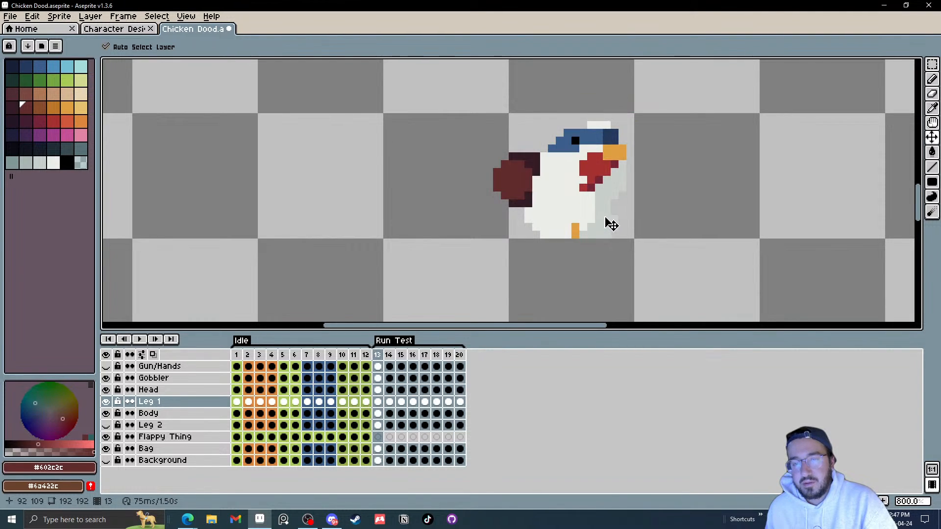
left_click(139, 339)
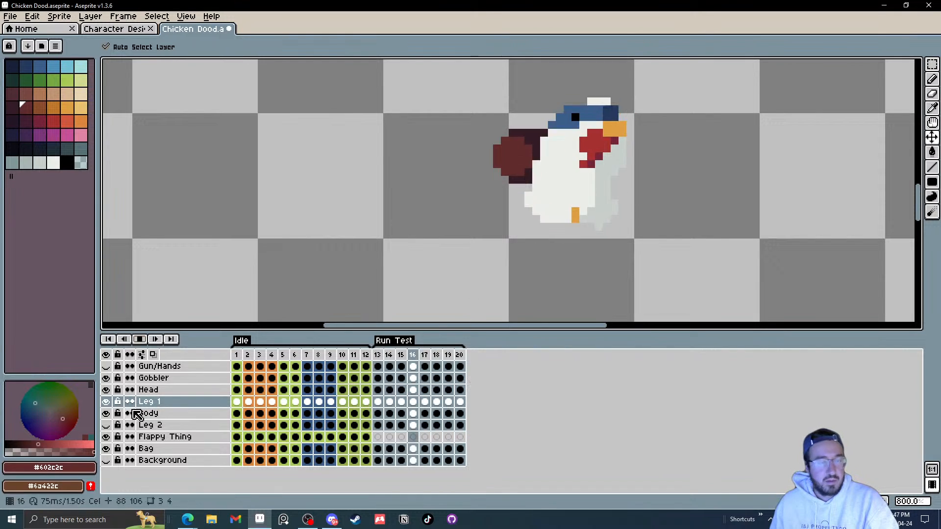
Step: Zoom out and make the Leg 2 and Gun/Hands layers visible
left_click(106, 426)
scroll(620, 193, "down", 4)
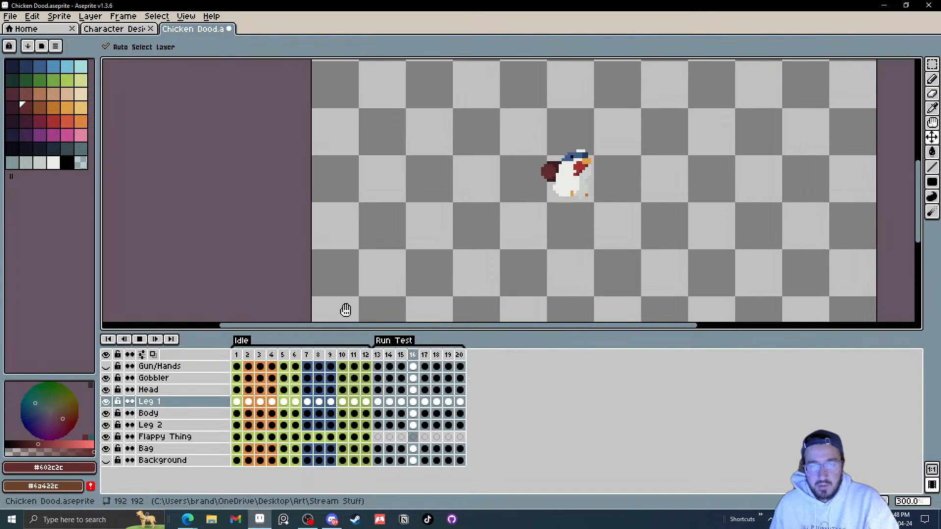
left_click(106, 366)
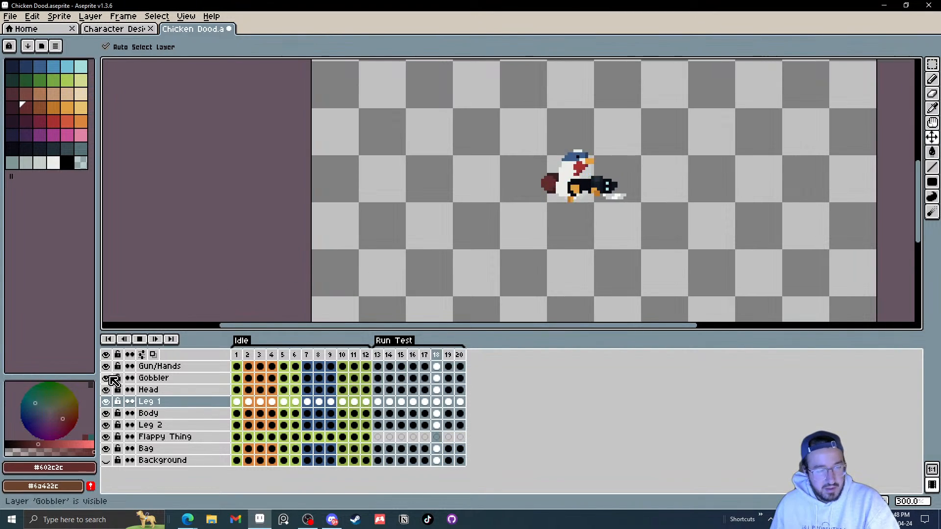
Step: Hide the Leg 1 layer while playing and stopping the run animation
left_click(140, 339)
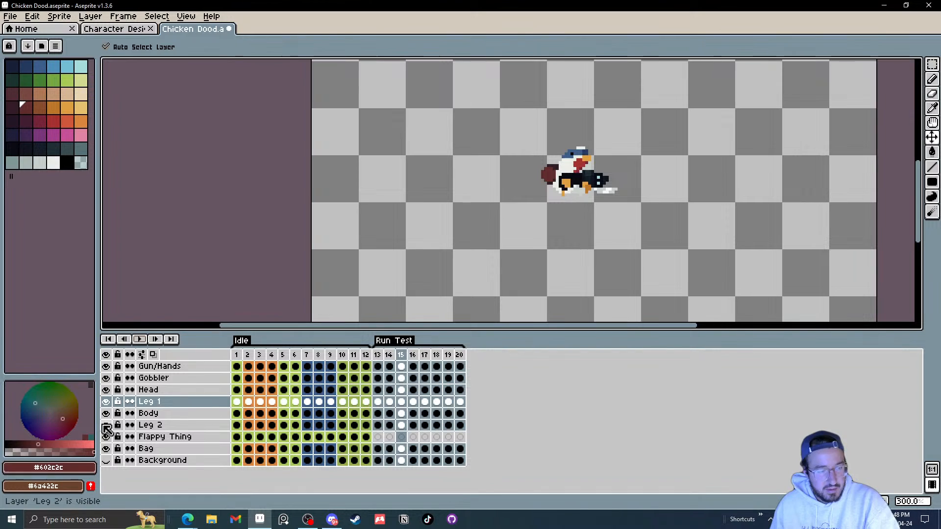
left_click(106, 401)
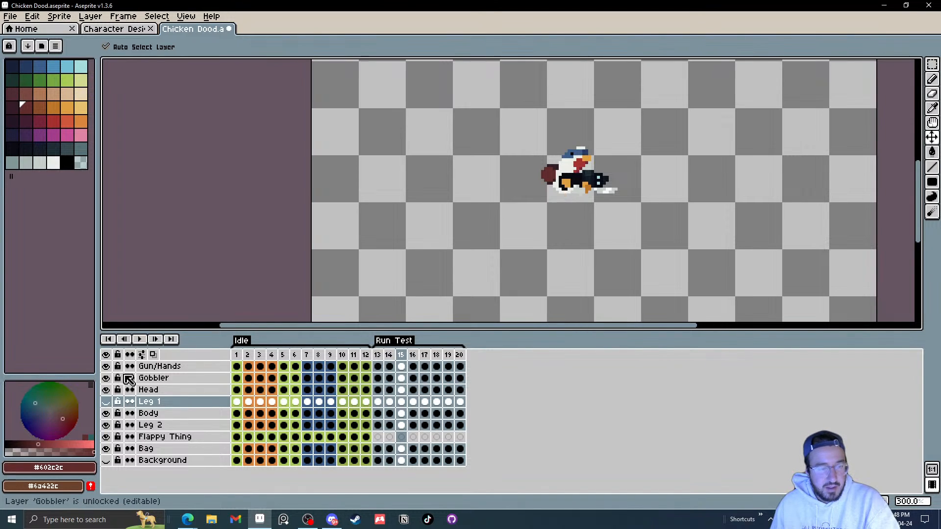
left_click(141, 340)
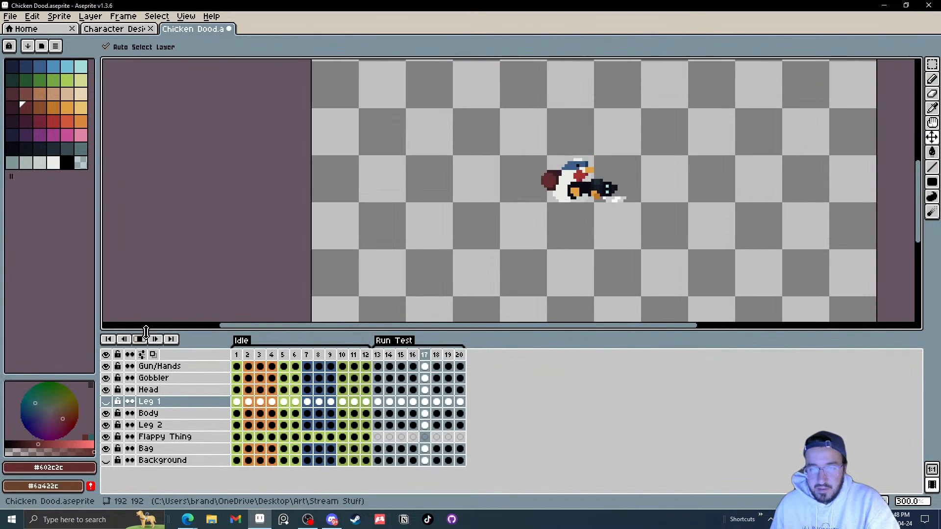
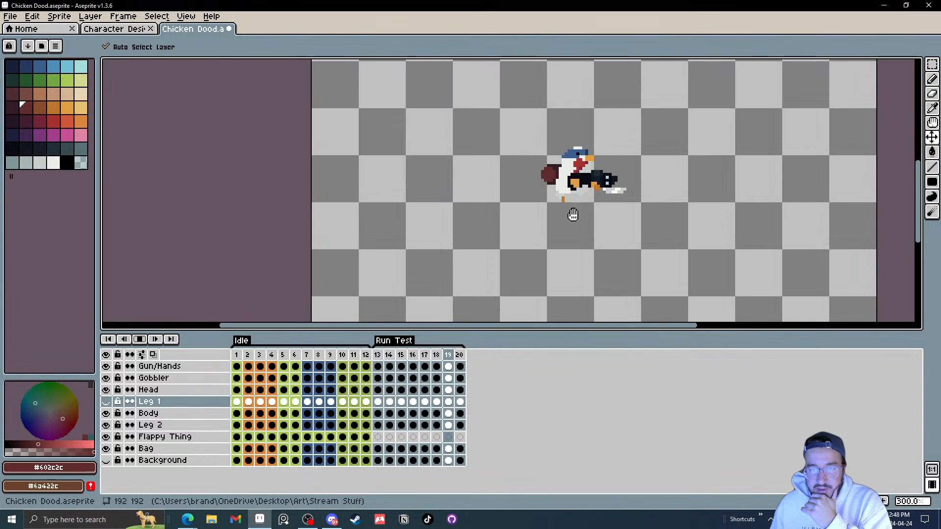
Step: Stop the animation, step to frame 19 and zoom in on the chicken's legs
left_click(141, 341)
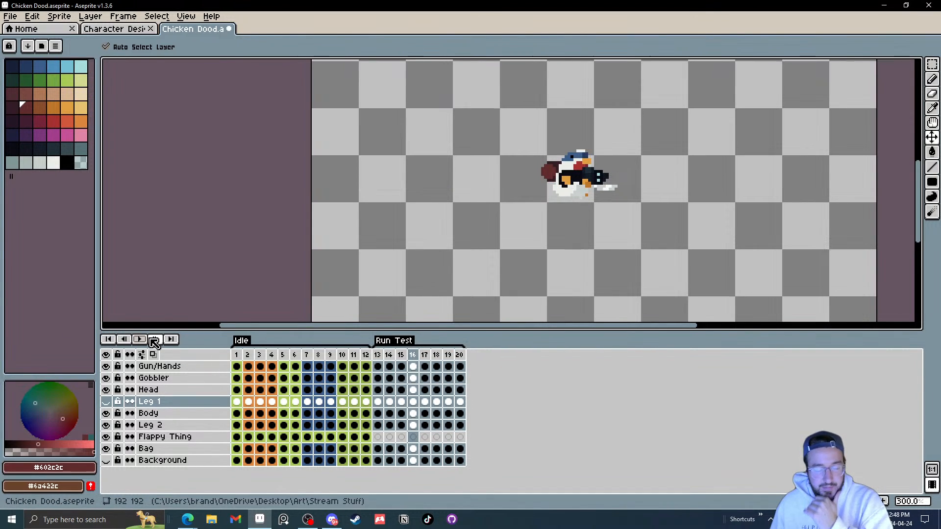
scroll(606, 244, "up", 2)
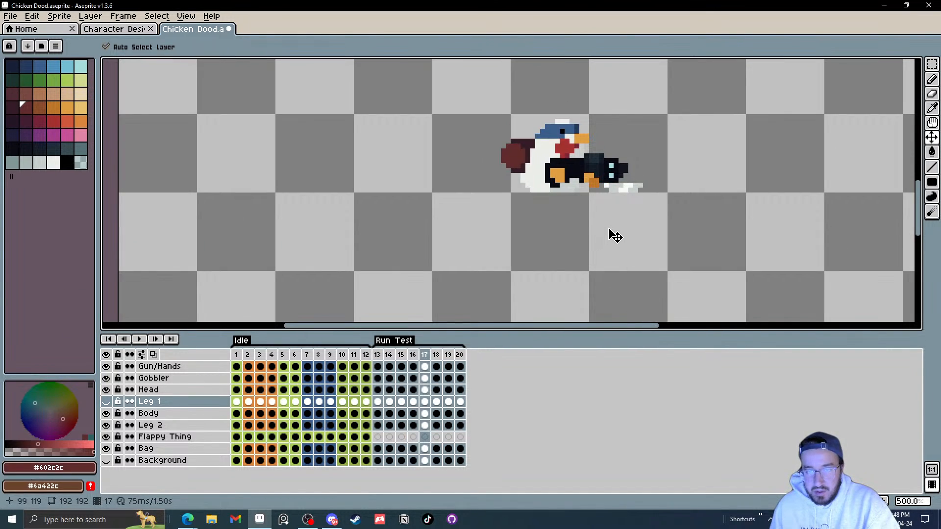
key("Right")
key("Right")
scroll(578, 195, "up", 5)
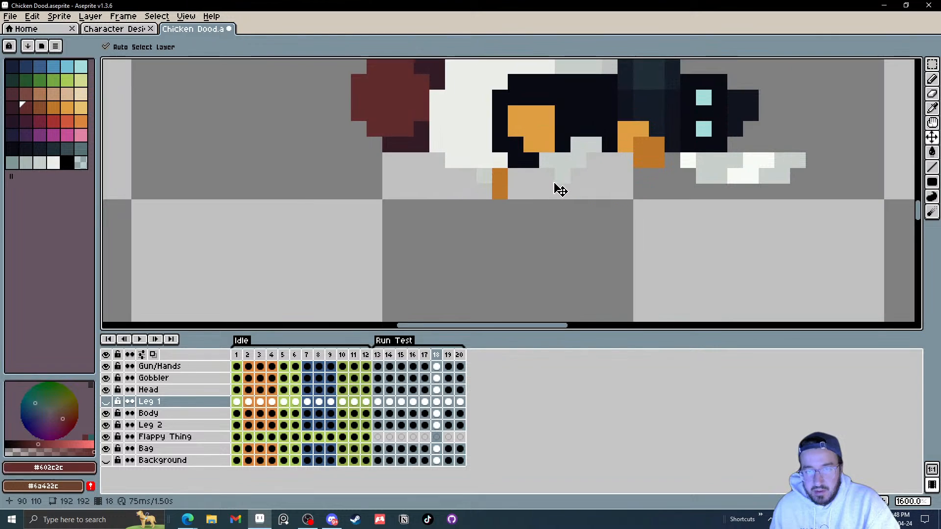
left_click_drag(503, 170, 488, 193)
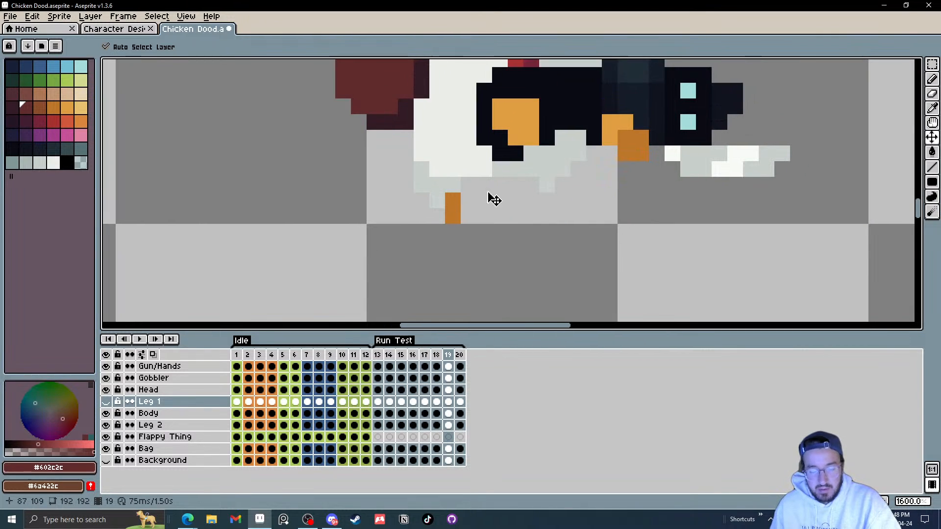
scroll(479, 190, "up", 1)
Step: Switch to the Leg 2 layer and, on frame 20, extend the foot by one pixel in the leg's orange
key("i")
left_click(432, 181)
key("l")
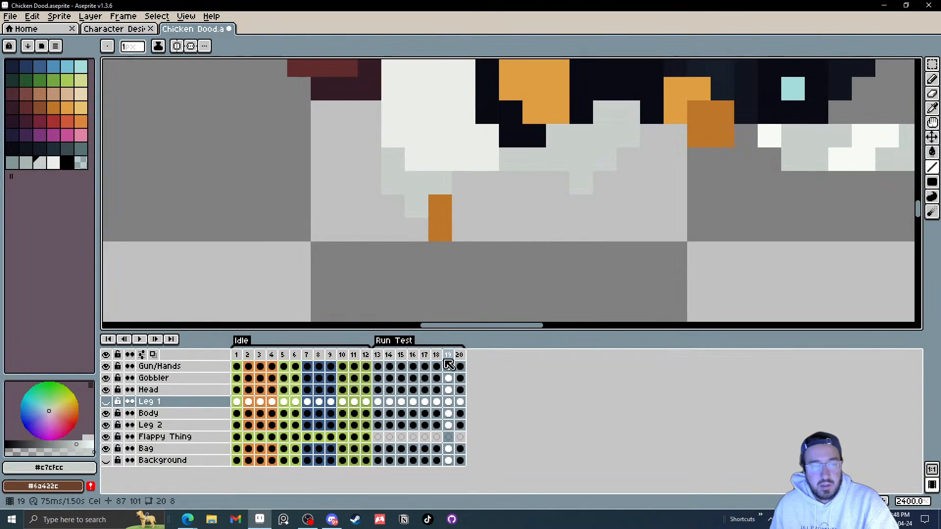
left_click(448, 426)
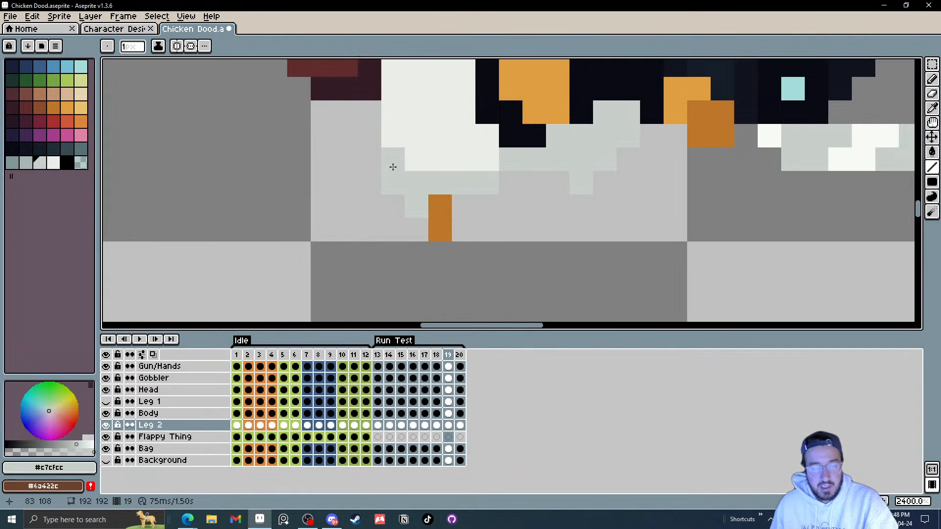
key("b")
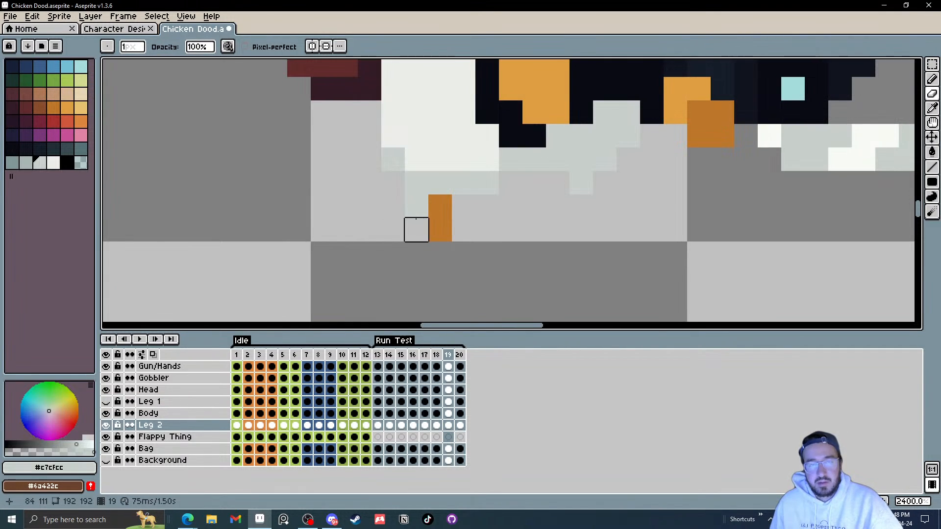
key("period")
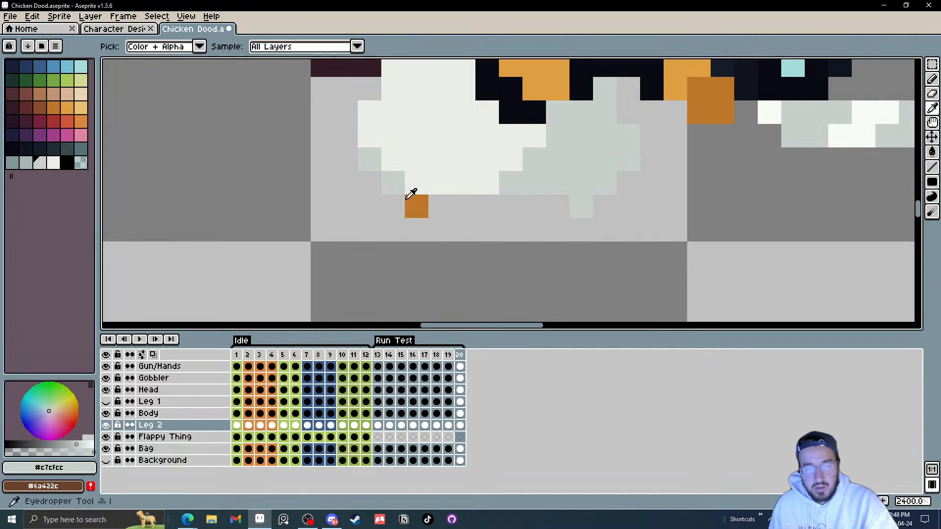
left_click(418, 210, "alt")
left_click(393, 230)
scroll(416, 230, "down", 5)
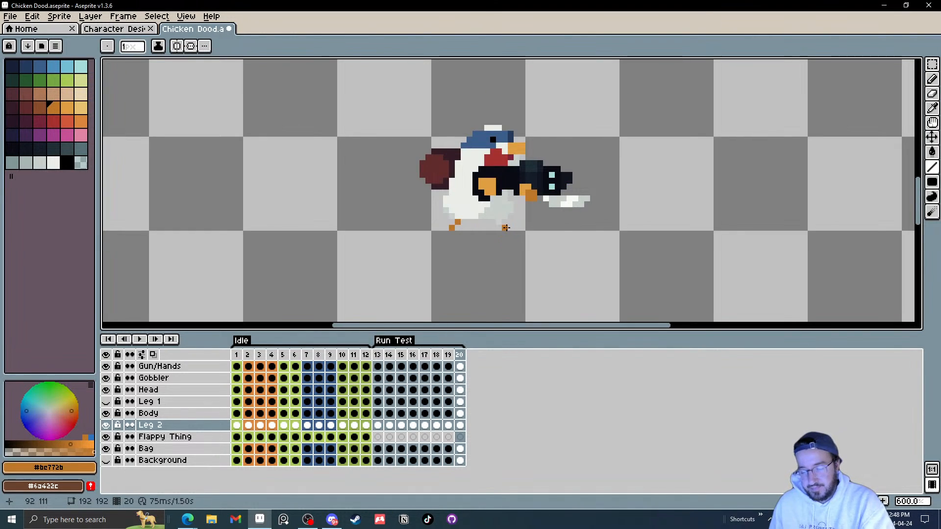
Step: Step through run frames 13 to 17 zoomed in to examine Leg 2's positions
key("period")
scroll(516, 237, "up", 2)
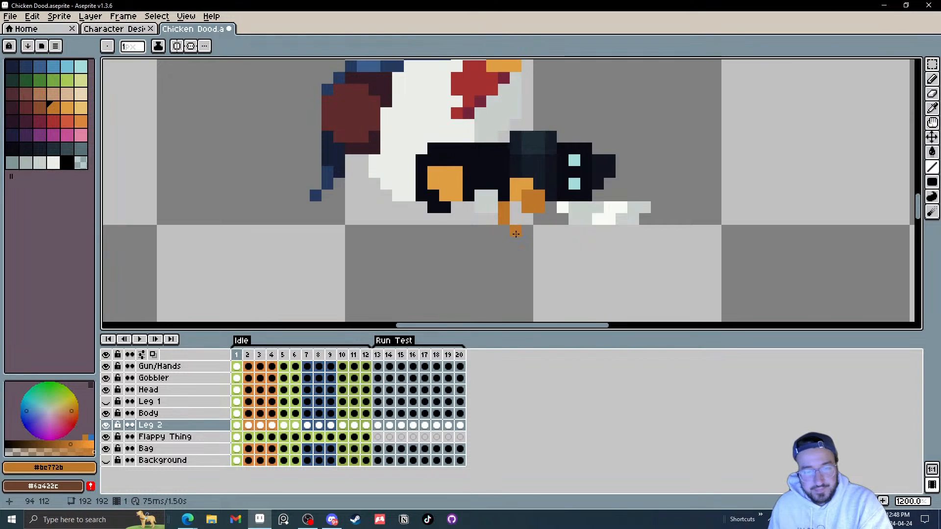
key("comma")
key("ctrl+period")
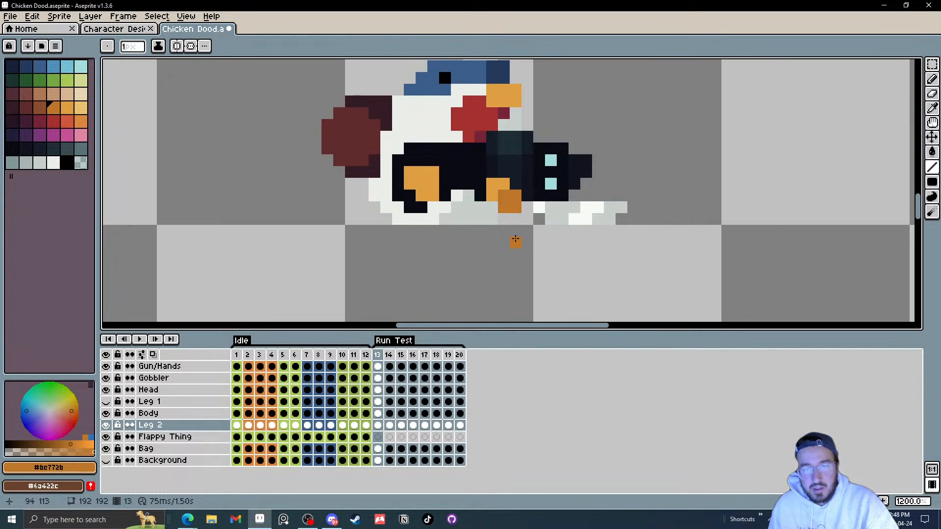
scroll(515, 237, "down", 2)
scroll(512, 234, "up", 4)
key("period")
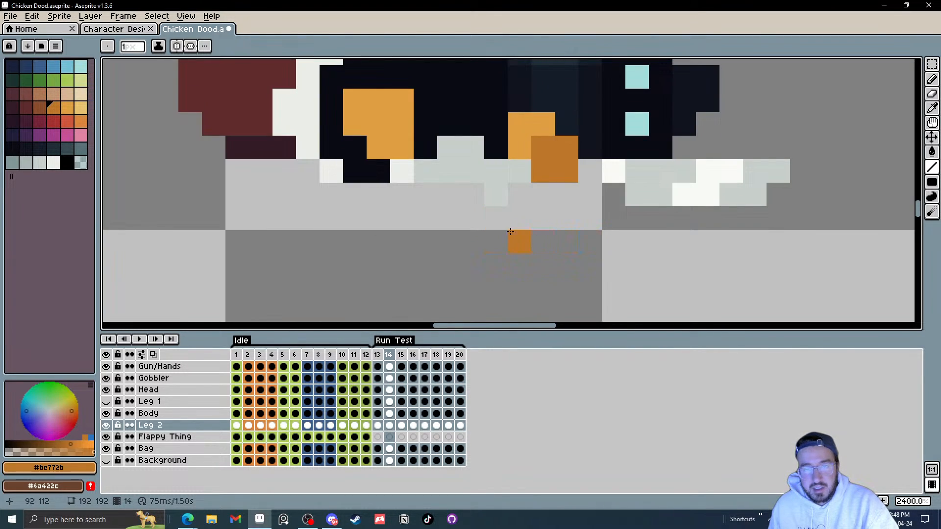
key("Left")
key("Right")
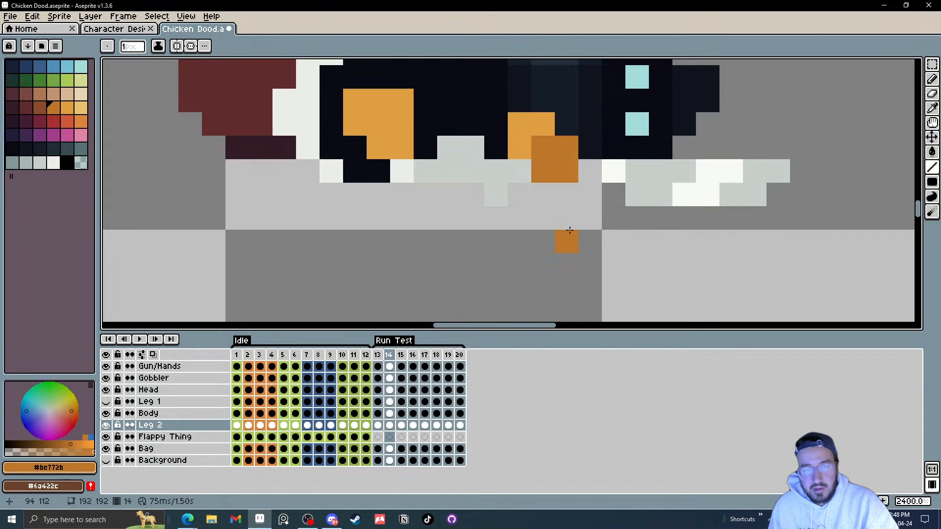
key("Right")
key("Right")
key("Right")
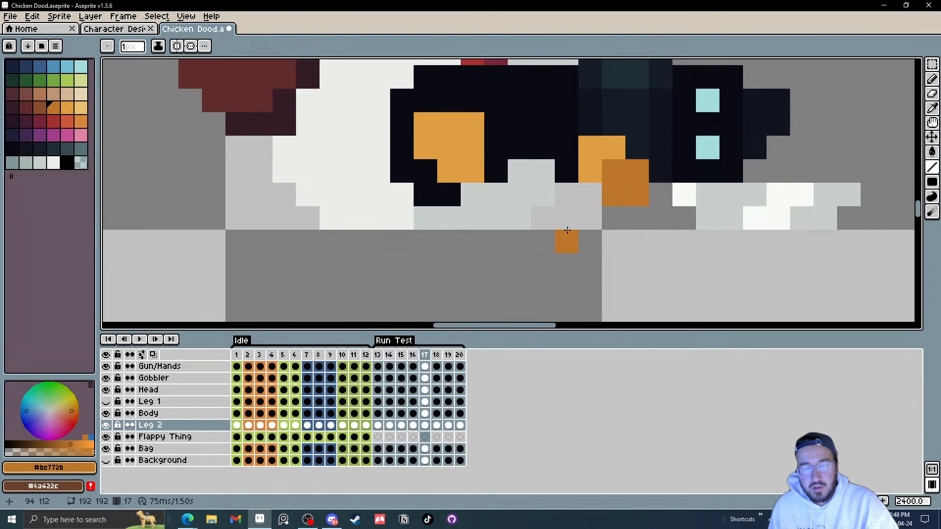
key("Right")
key("Right")
key("Left")
key("Left")
key("Left")
key("Left")
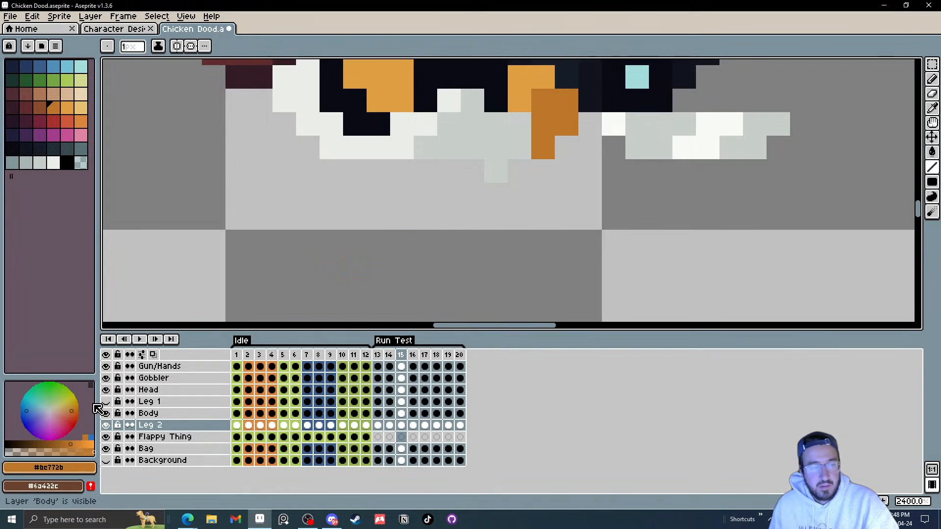
Step: Play and stop the run animation, then step back and forth through frames 13–20 to review the cycle
left_click(140, 339)
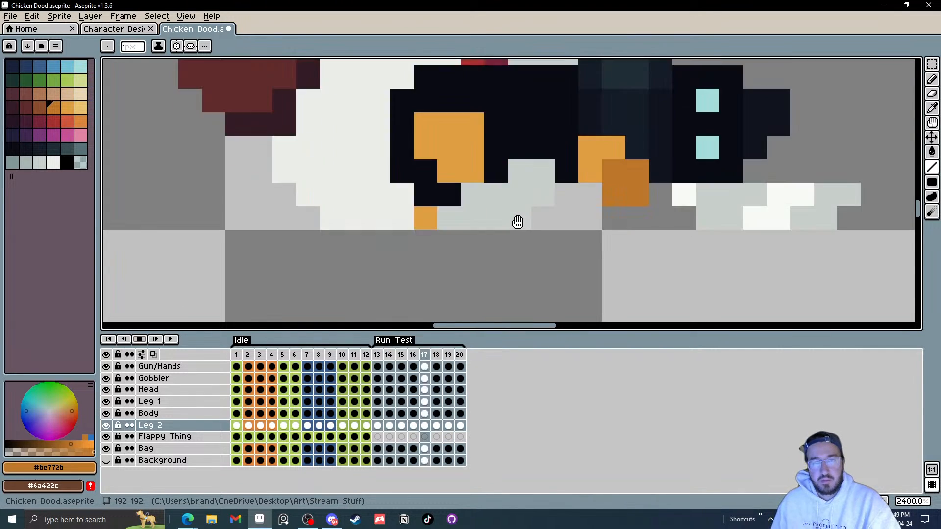
scroll(525, 225, "down", 7)
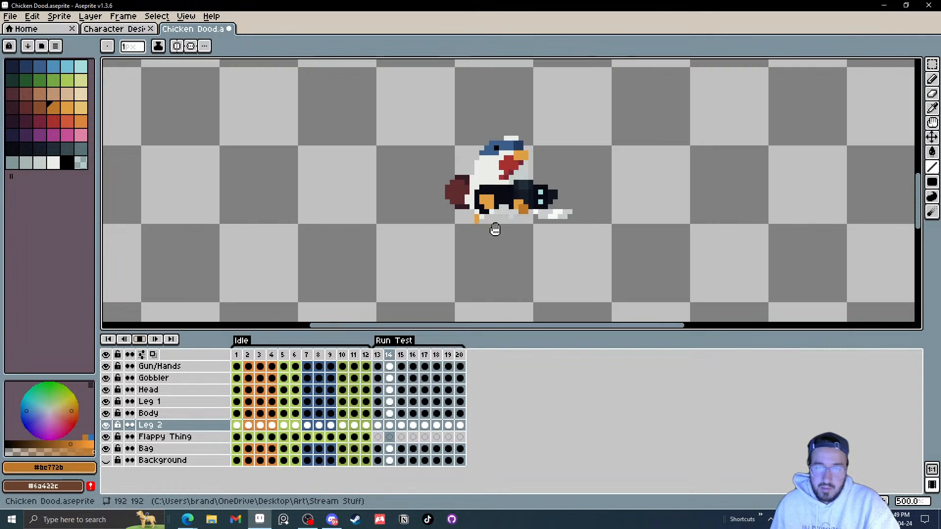
left_click(139, 339)
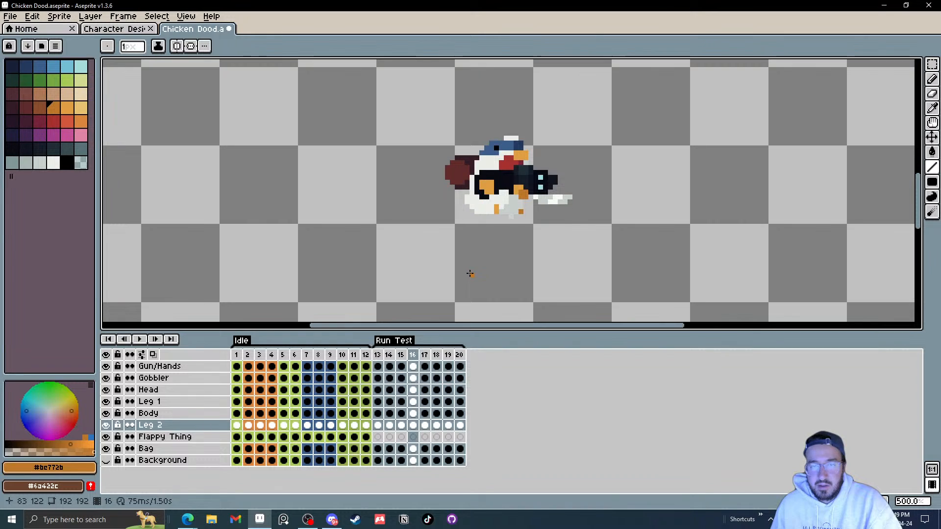
key("Right")
key("Left")
key("Left")
key("Left")
key("Right")
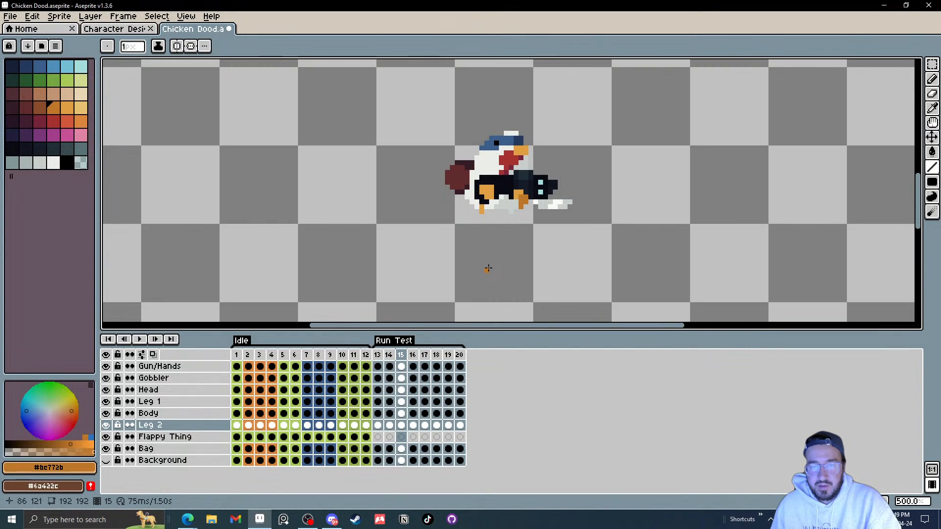
key("Left")
key("Left")
key("Right")
key("Right")
key("Right")
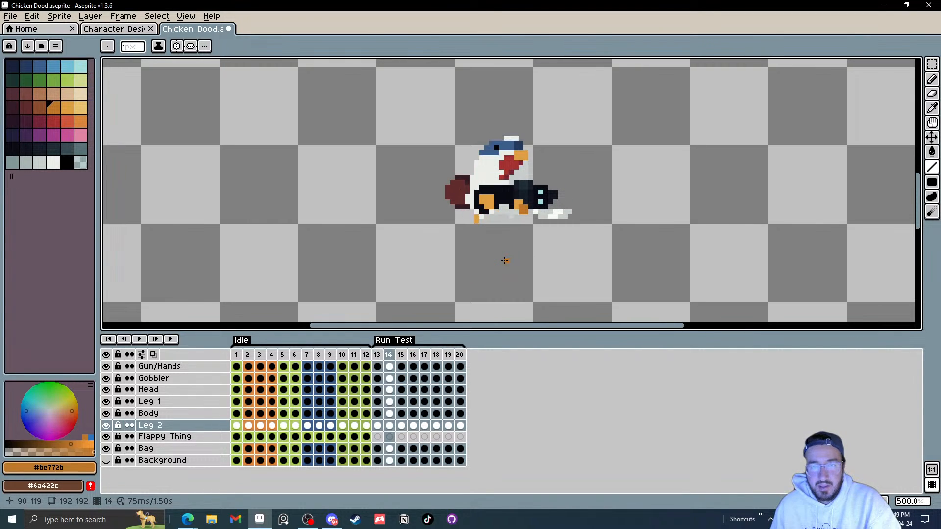
key("Right")
key("Right")
key("Right")
key("Right")
key("Right")
key("Right")
key("Right")
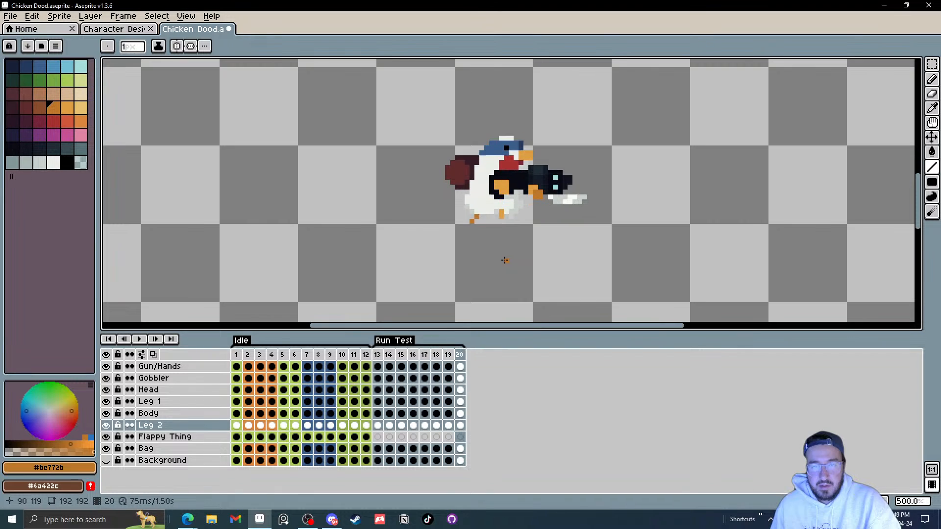
key("Left")
key("Left")
key("Right")
key("Right")
key("Right")
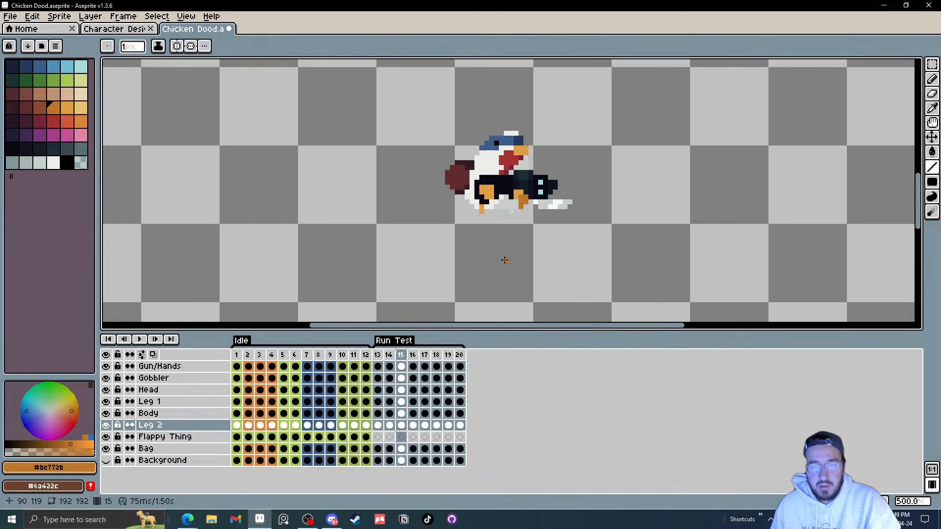
key("Right")
key("Right")
key("Right")
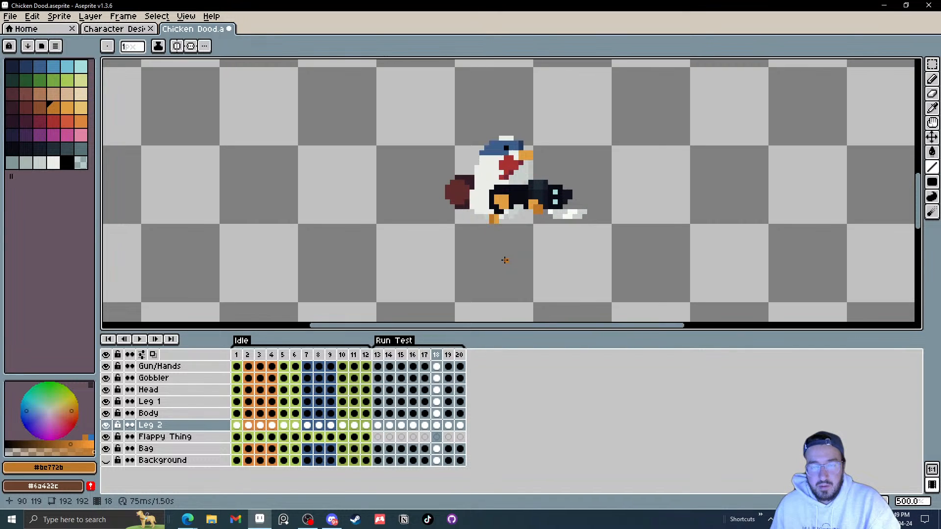
key("Right")
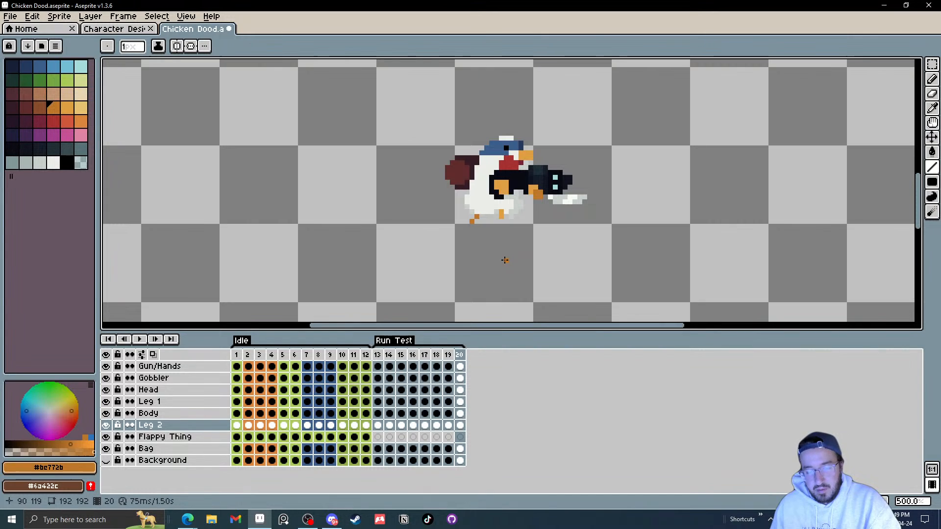
key("Right")
Step: Zoom in on frame 15 and add an orange pixel to Leg 2's front foot with the pencil
scroll(500, 217, "up", 4)
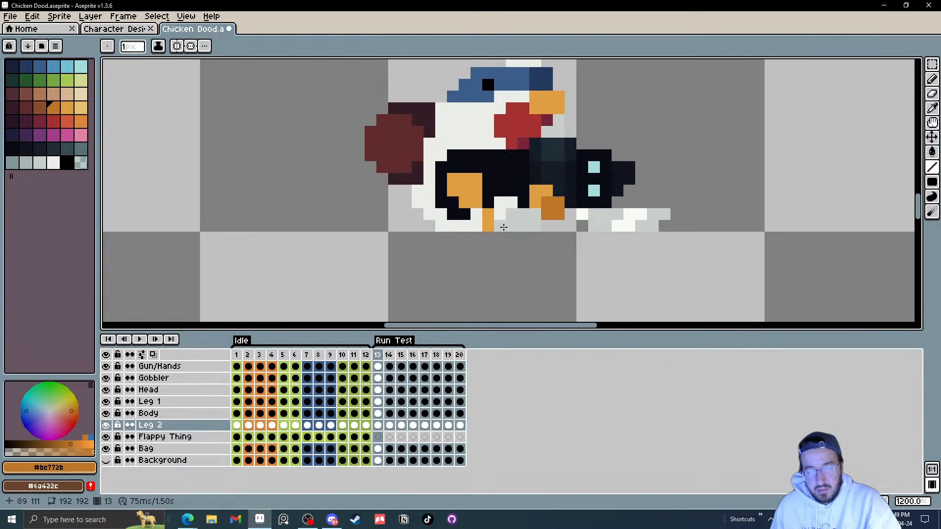
key("Right")
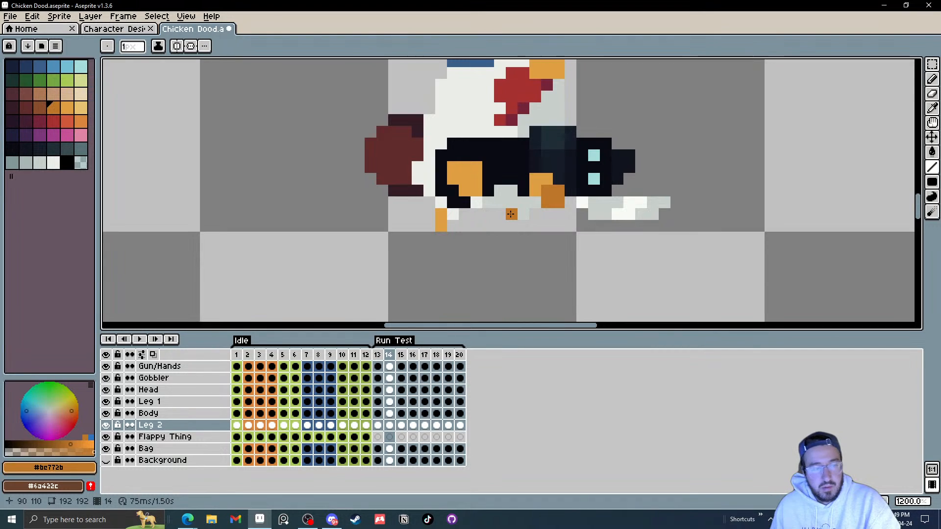
key("Right")
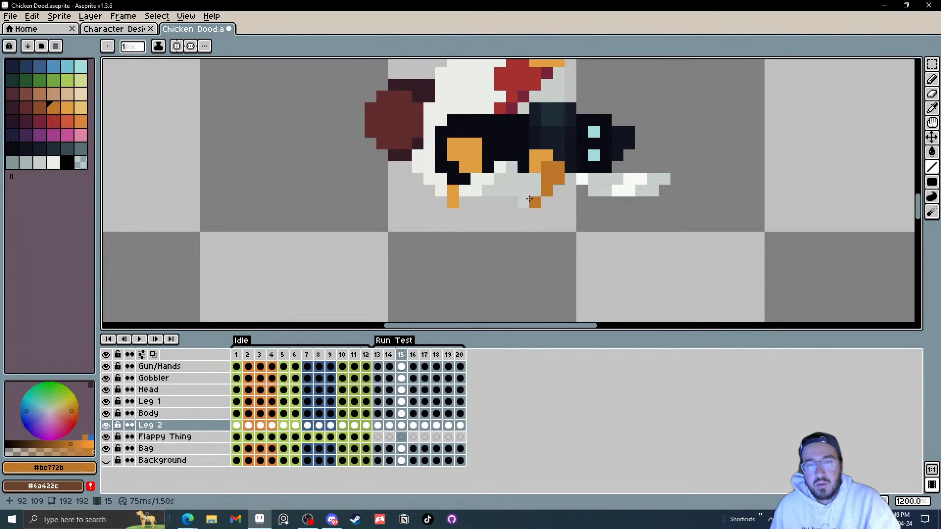
key("b")
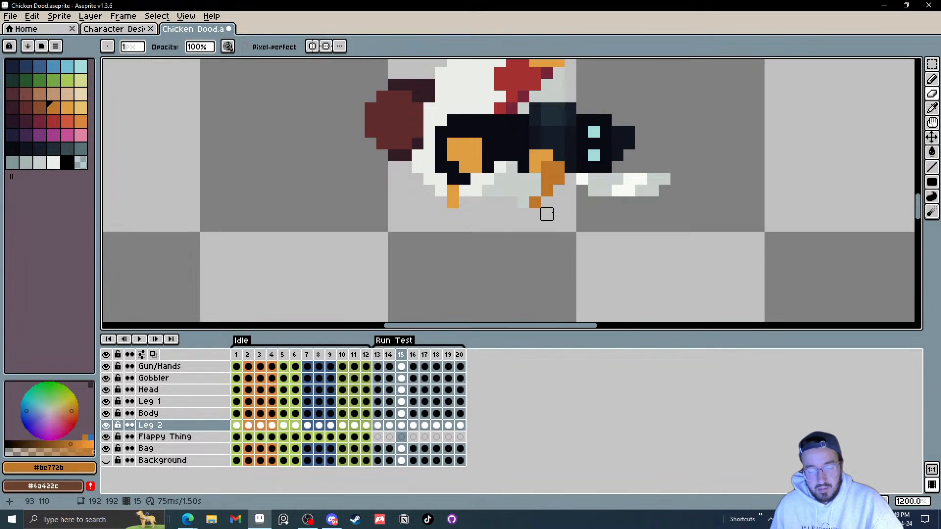
left_click(569, 214)
Step: On frame 16, move Leg 2 about three pixels backward, then select Leg 2 on frame 17
key("Right")
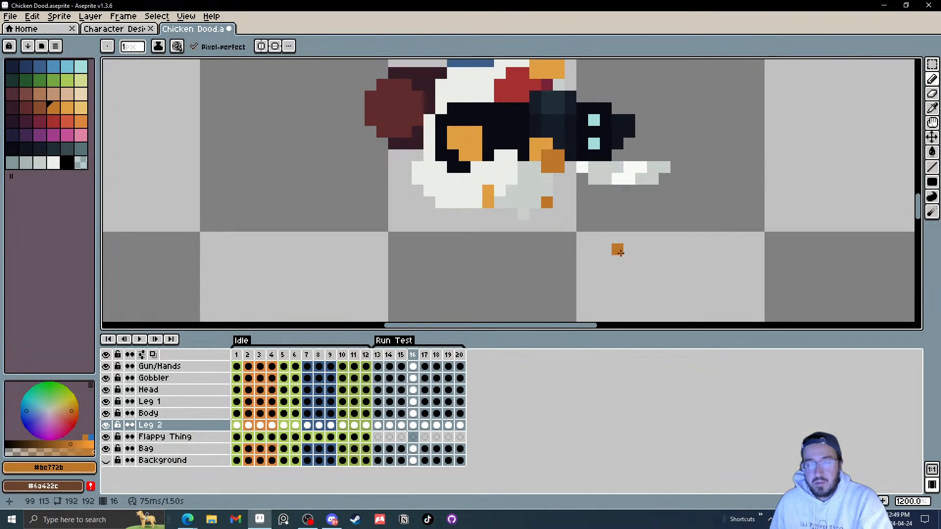
key("Left")
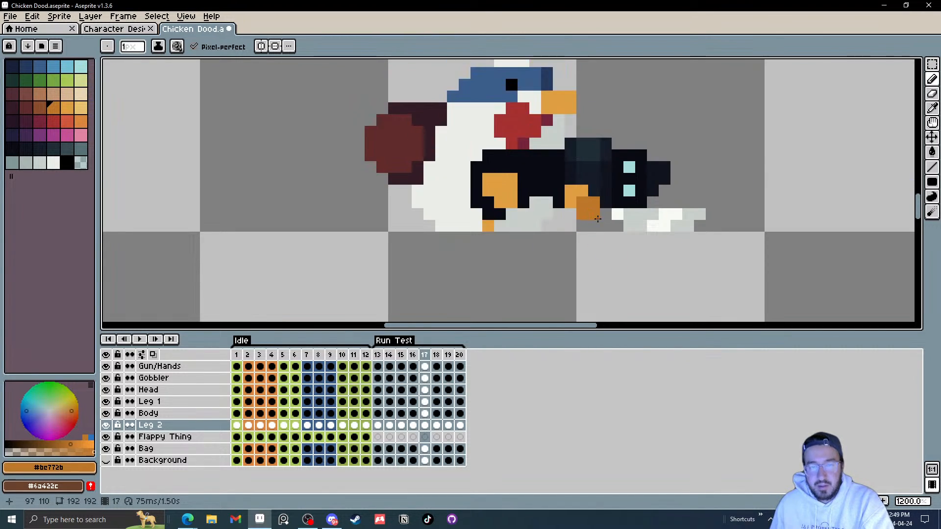
key("Right")
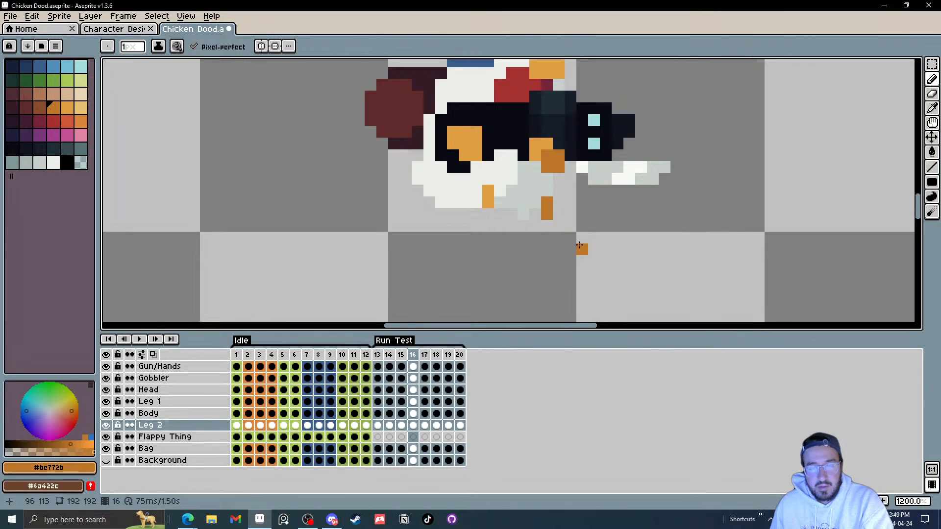
key("Left")
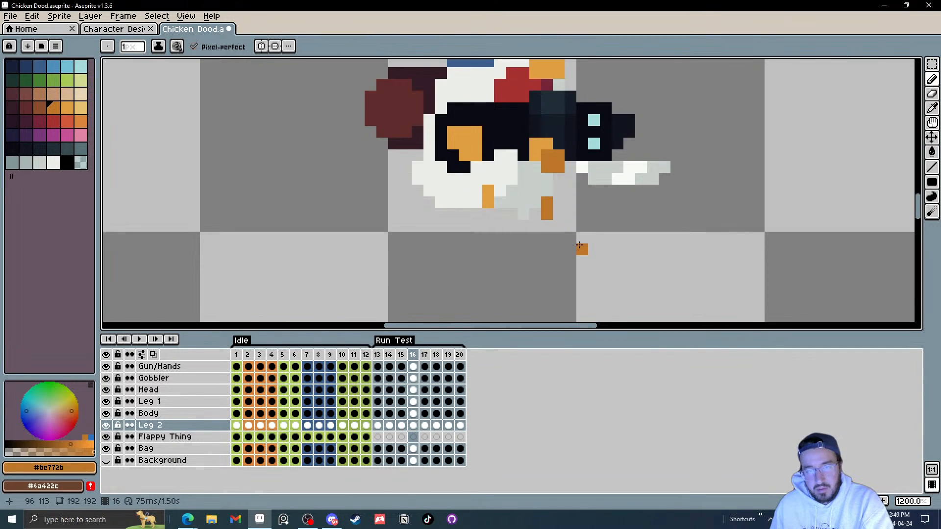
key("v")
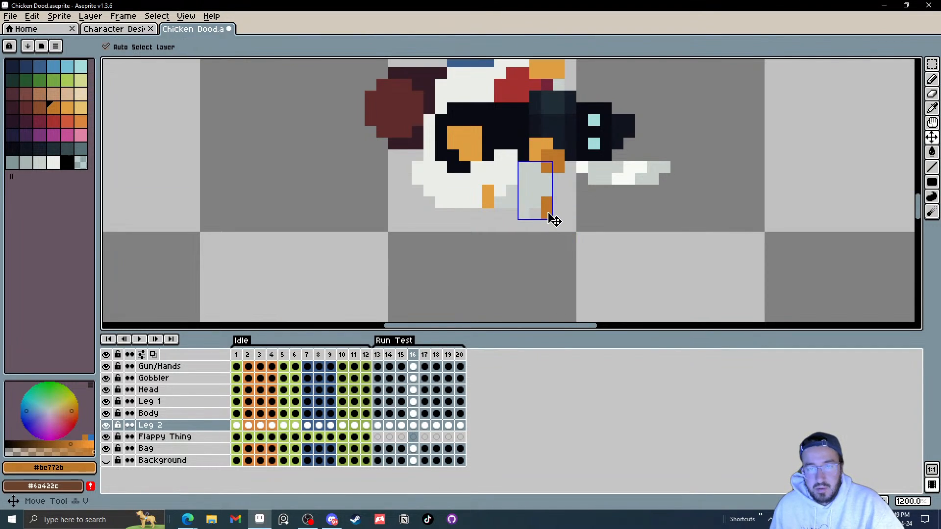
left_click_drag(536, 223, 528, 228)
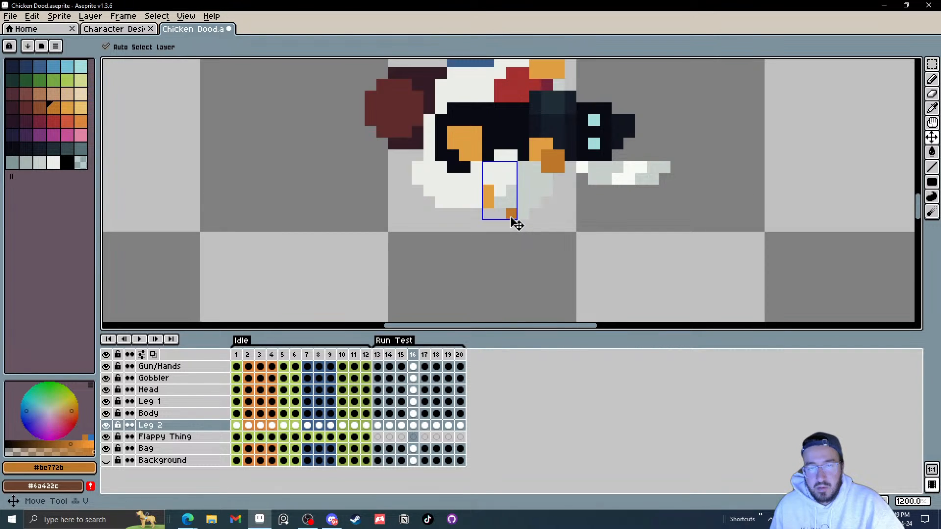
left_click(425, 426)
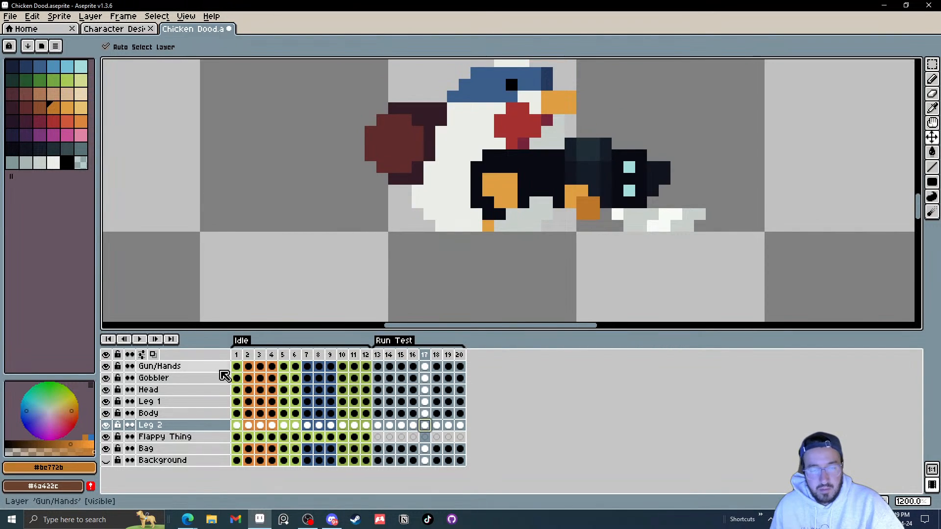
Step: Preview the run cycle briefly, then switch to the pencil and step through frames 13–16 zoomed in to inspect the feet
left_click(140, 339)
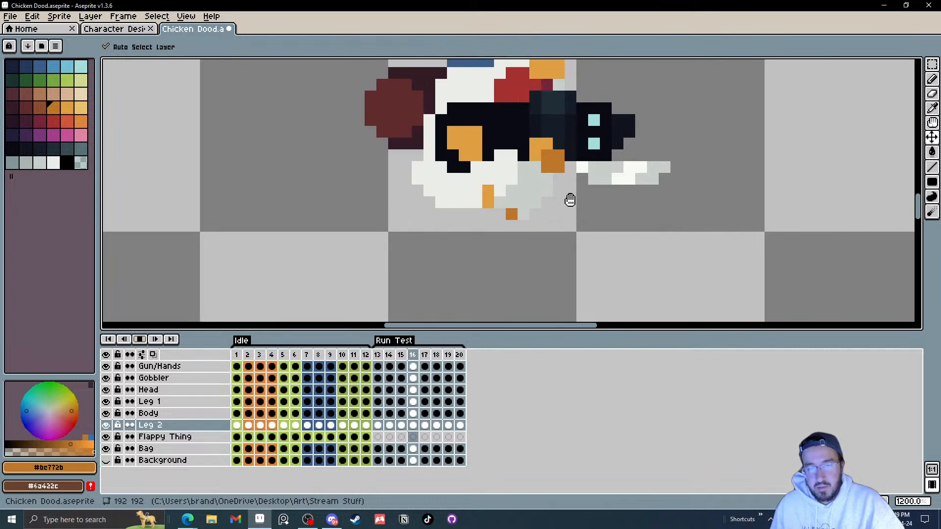
scroll(570, 200, "down", 5)
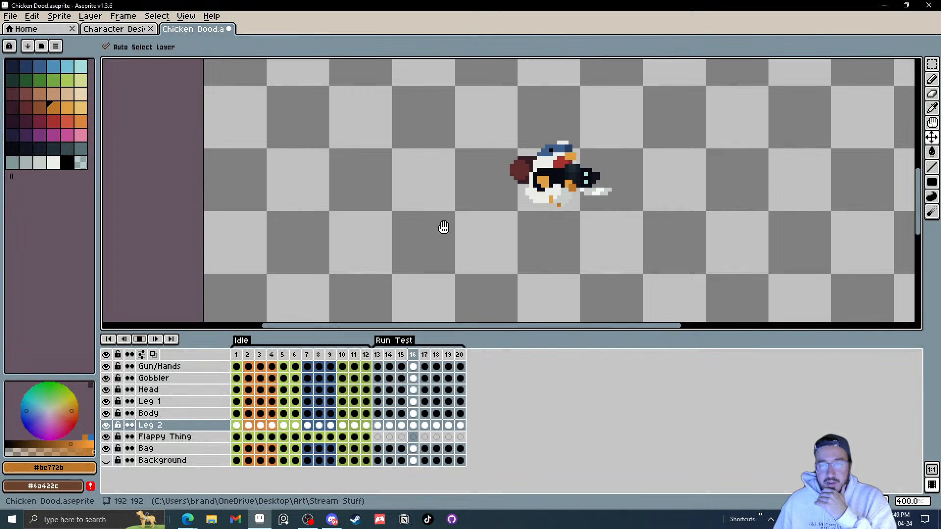
left_click(141, 343)
scroll(564, 210, "up", 8)
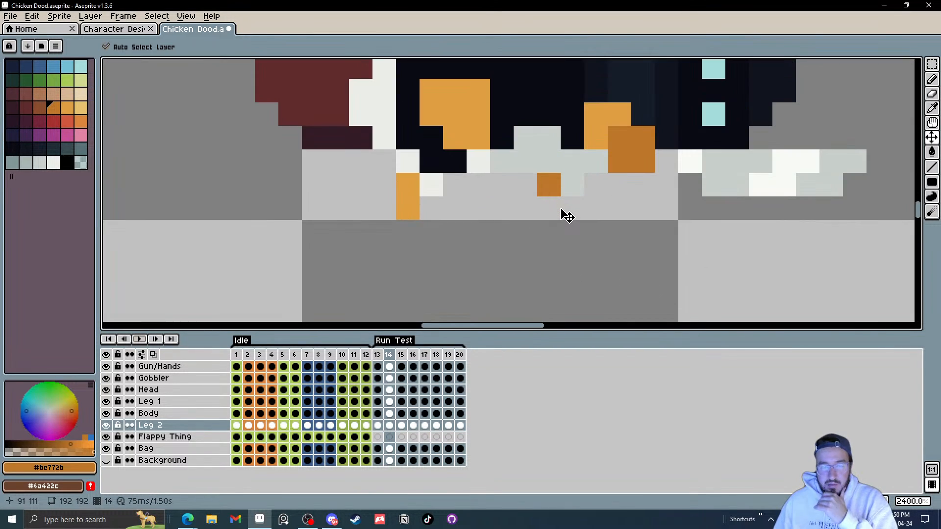
key("b")
key("comma")
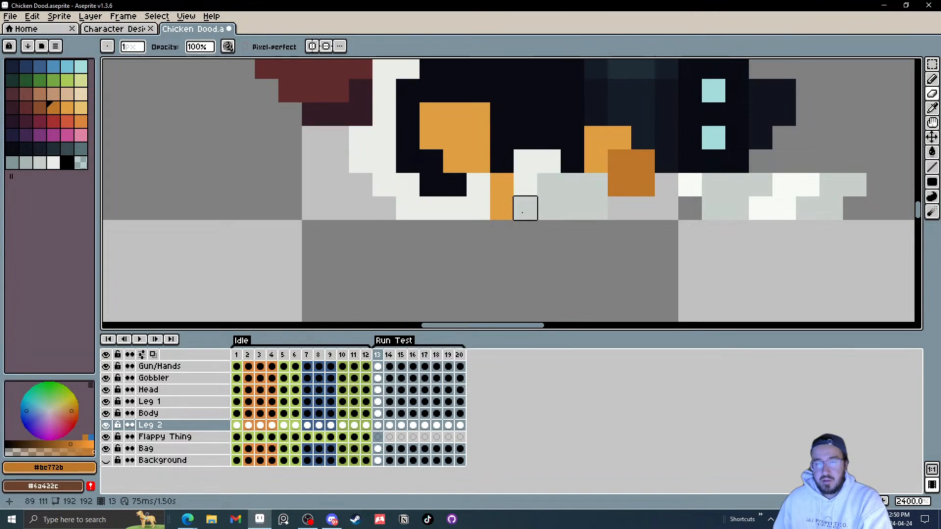
key("period")
key("period")
key("period")
key("comma")
key("period")
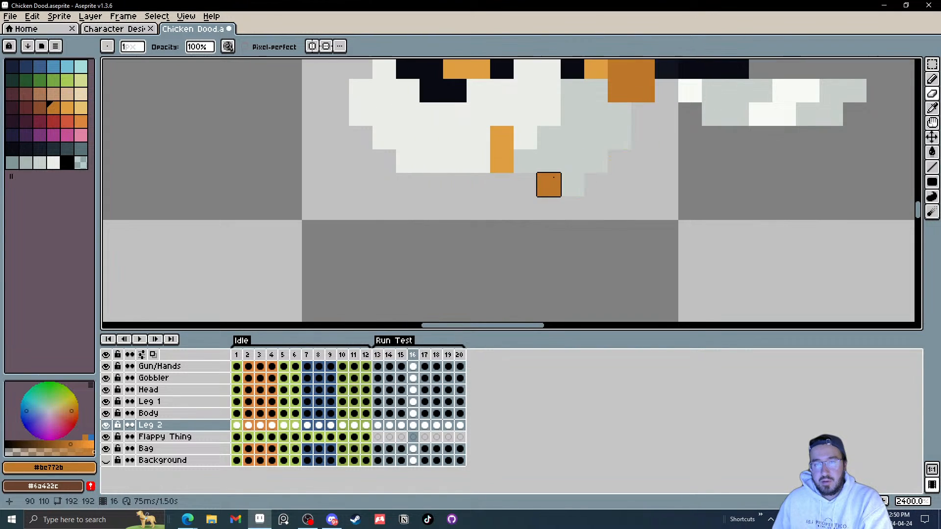
key("period")
key("comma")
key("comma")
key("comma")
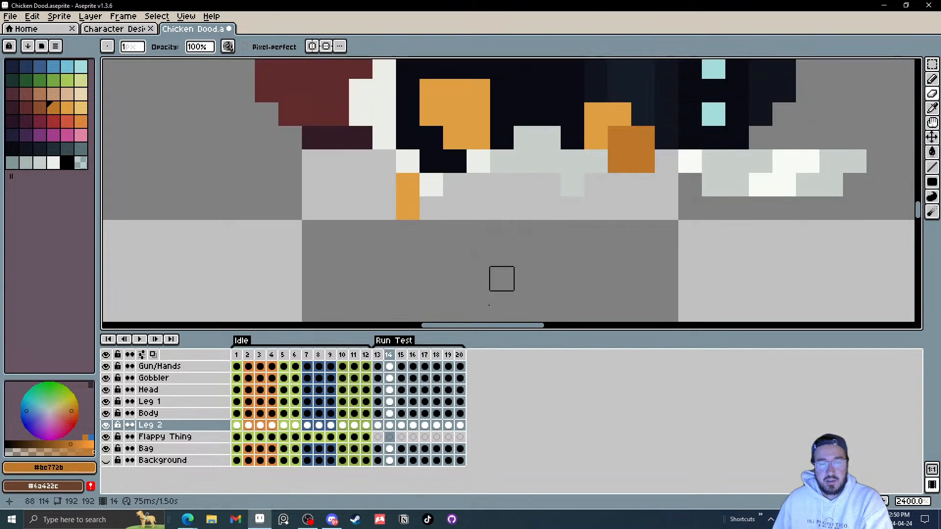
key("comma")
Step: Select Leg 1 and, with the Move tool, reposition its foot on frames 15, 16 and 17
left_click(378, 402)
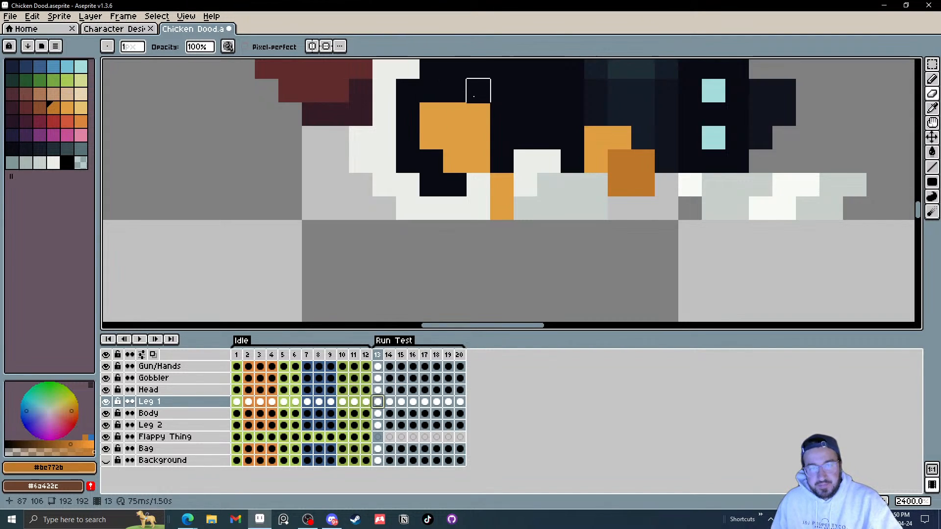
scroll(510, 185, "down", 2)
scroll(509, 219, "down", 1)
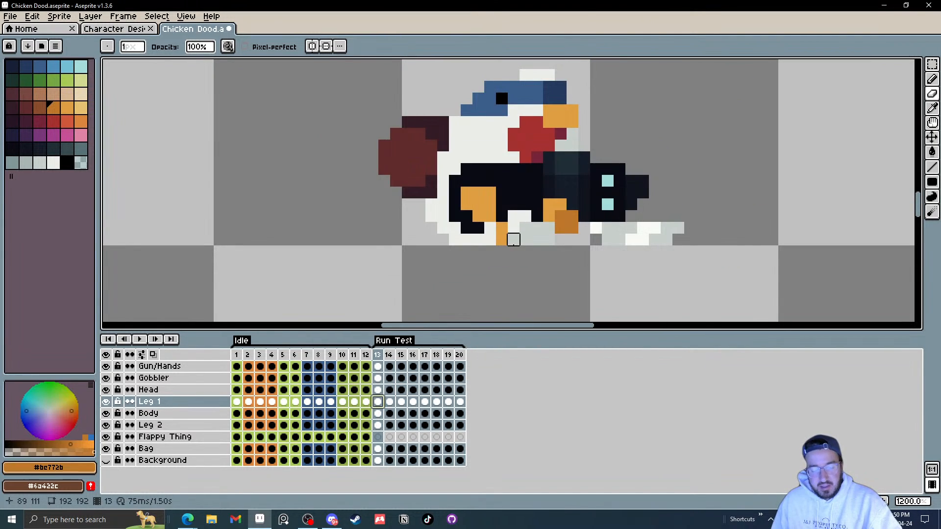
key("v")
key("Right")
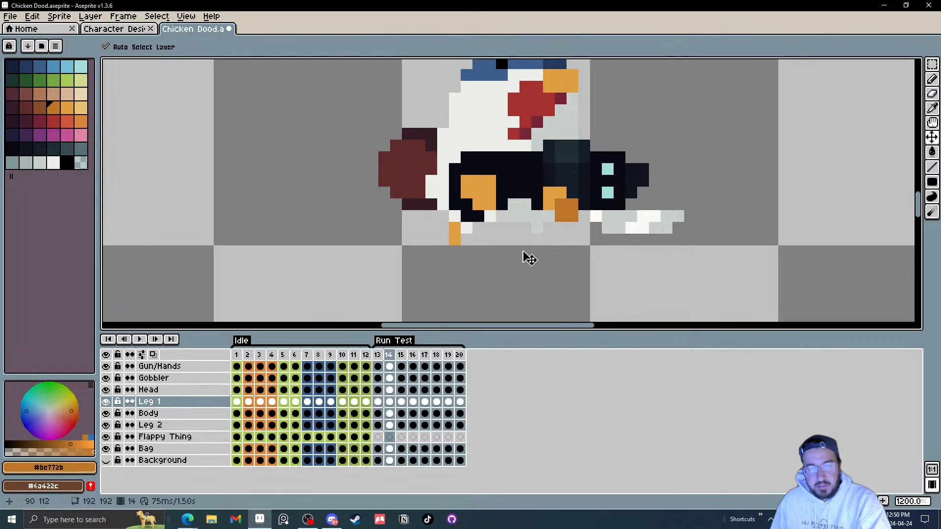
key("Right")
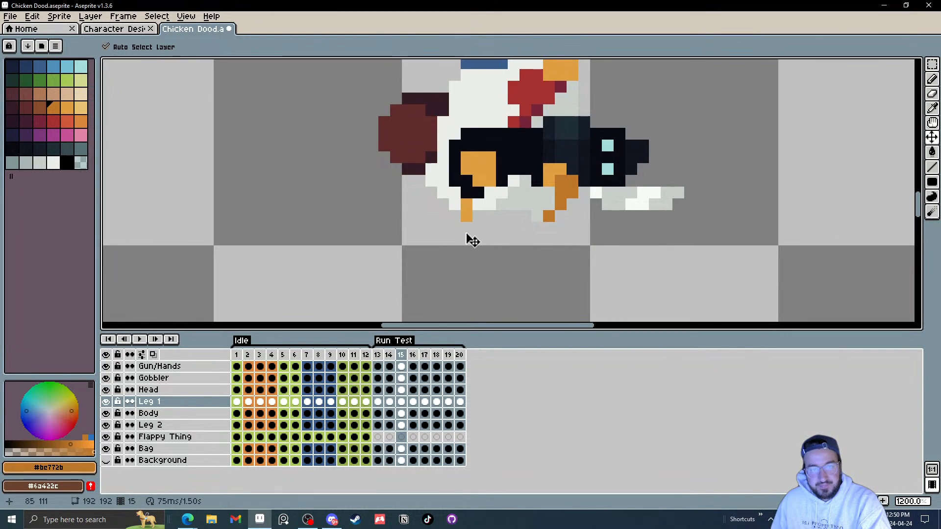
left_click_drag(473, 220, 455, 242)
key("Right")
left_click_drag(510, 223, 485, 230)
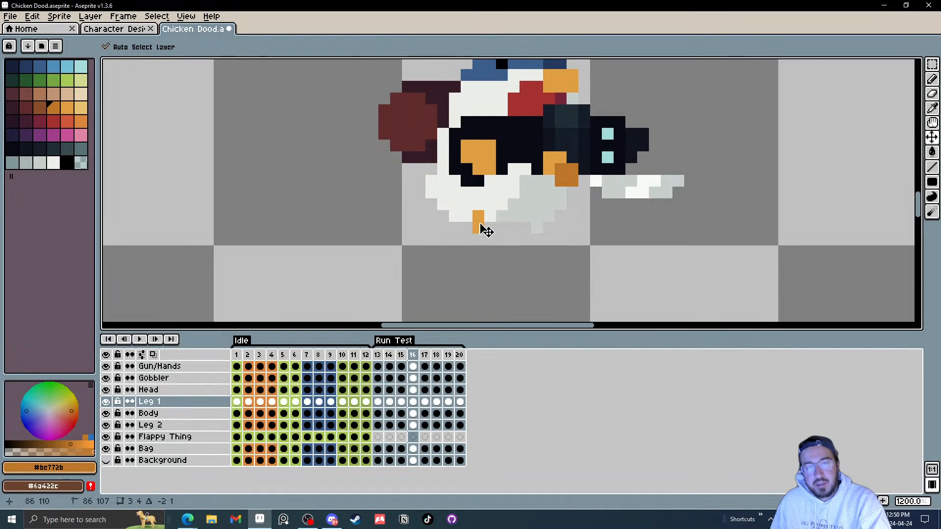
key("Right")
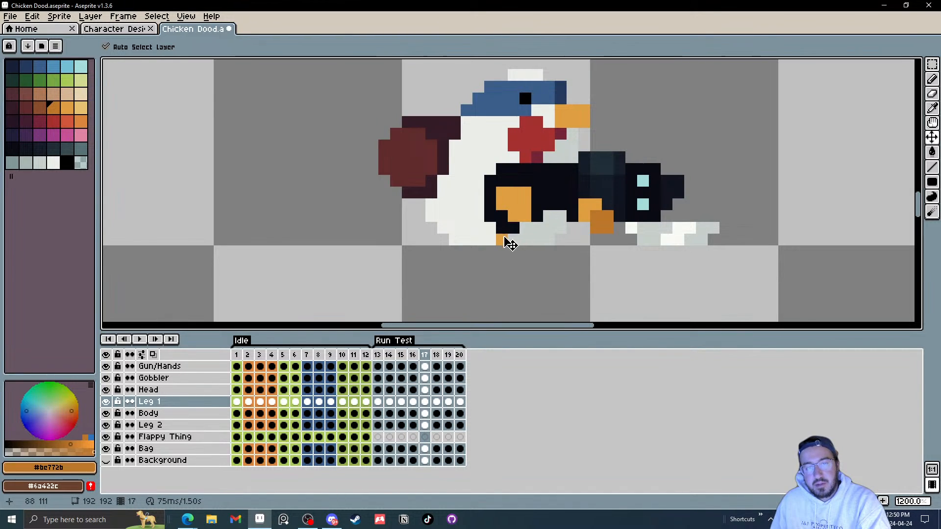
left_click_drag(505, 242, 539, 222)
Step: Hide the Gun/Hands layer and play the run animation to preview the leg motion
key("Right")
key("Right")
key("Right")
key("Right")
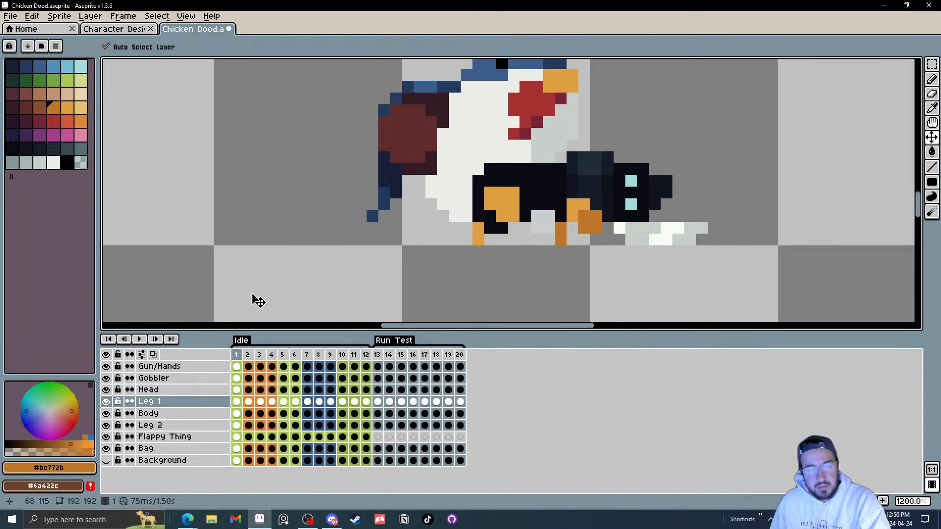
key("Left")
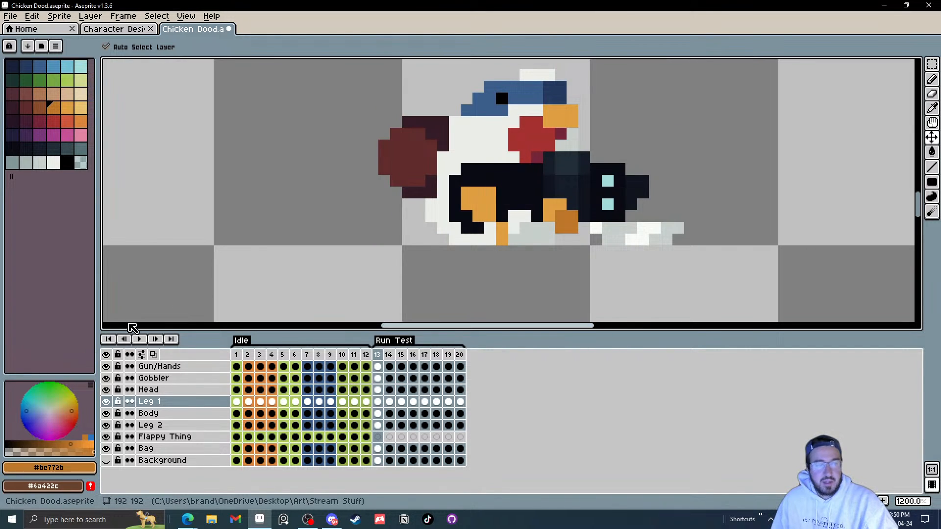
left_click(139, 339)
scroll(672, 212, "down", 5)
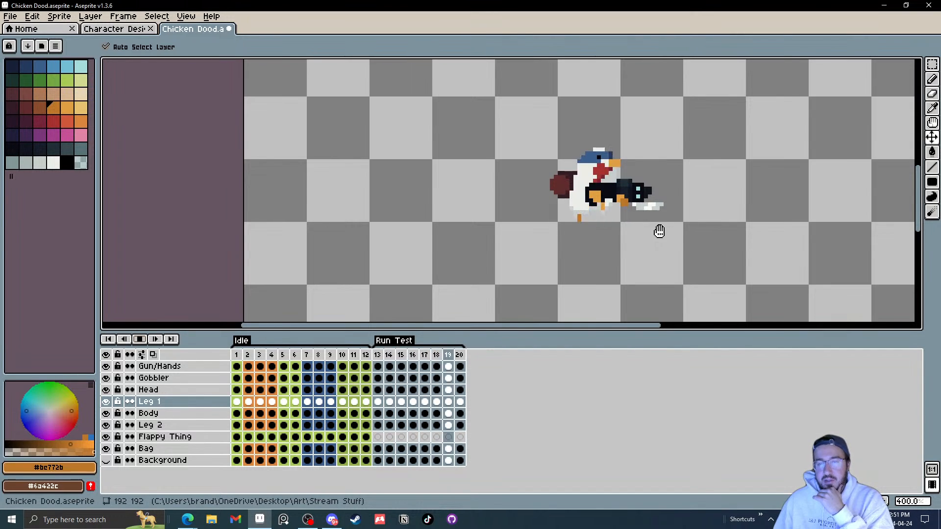
left_click(106, 367)
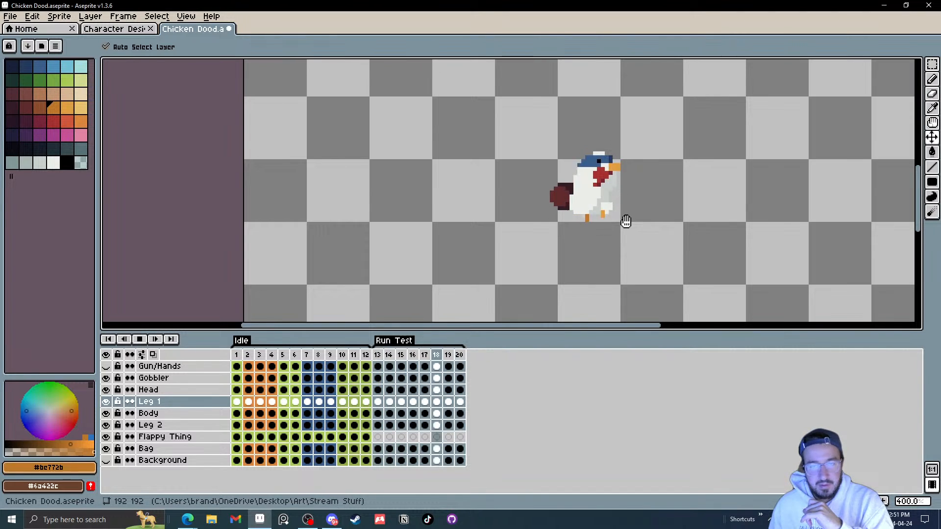
left_click(139, 339)
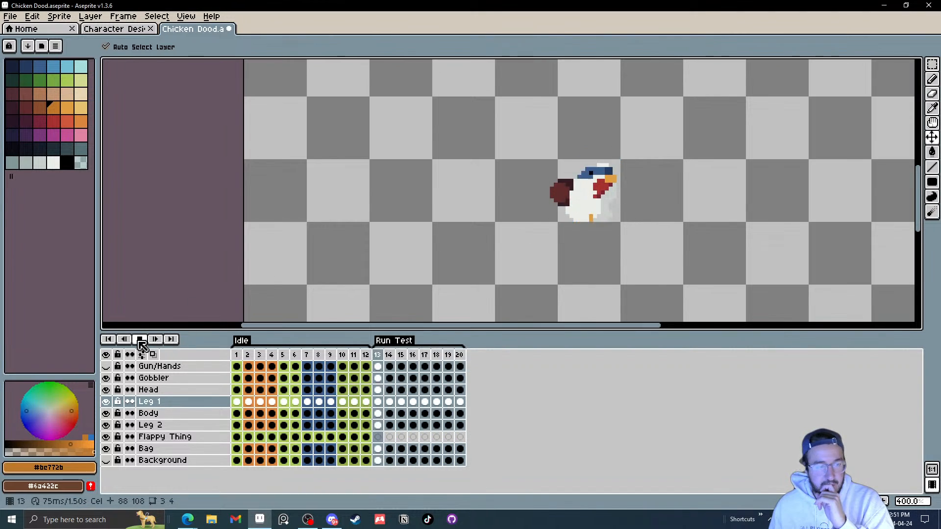
Step: Select Leg 1 on frame 13, step through the run frames and nudge its foot slightly down and back on frame 18
left_click(383, 402)
scroll(593, 250, "up", 2)
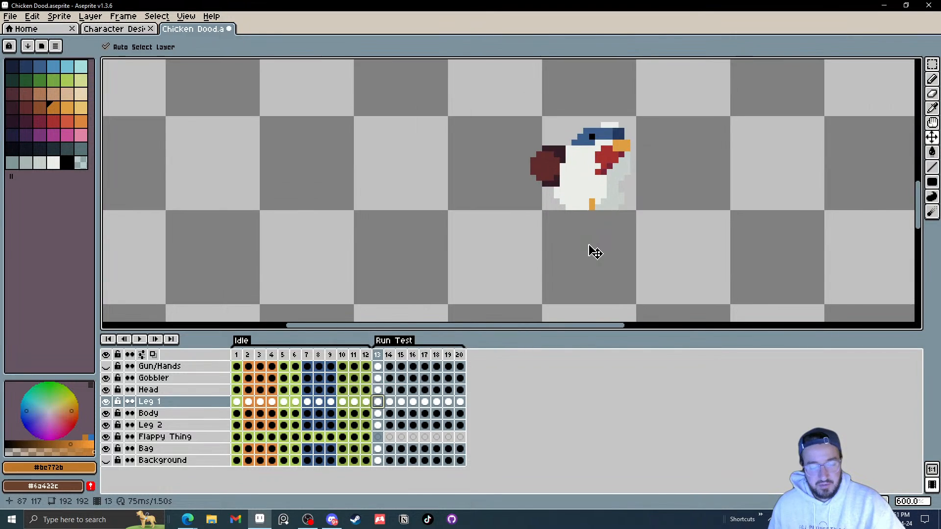
key("Right")
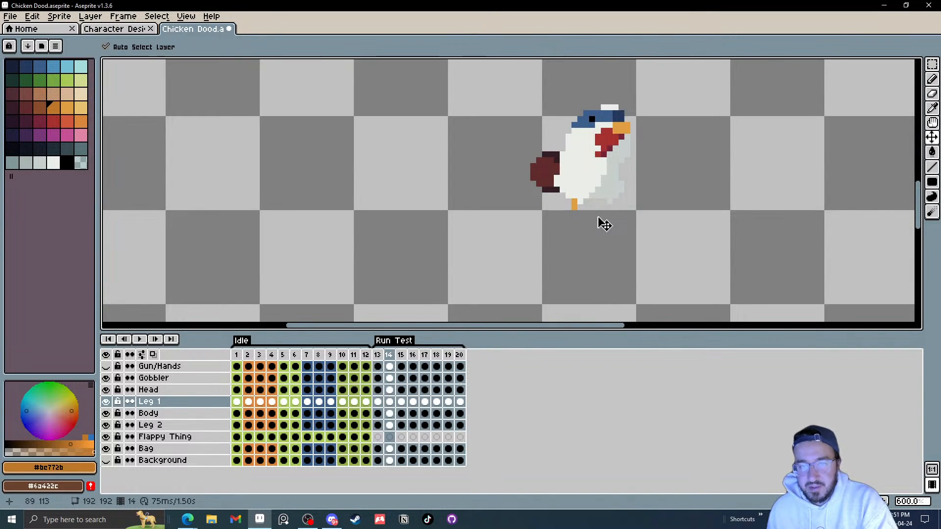
key("Left")
key("Right")
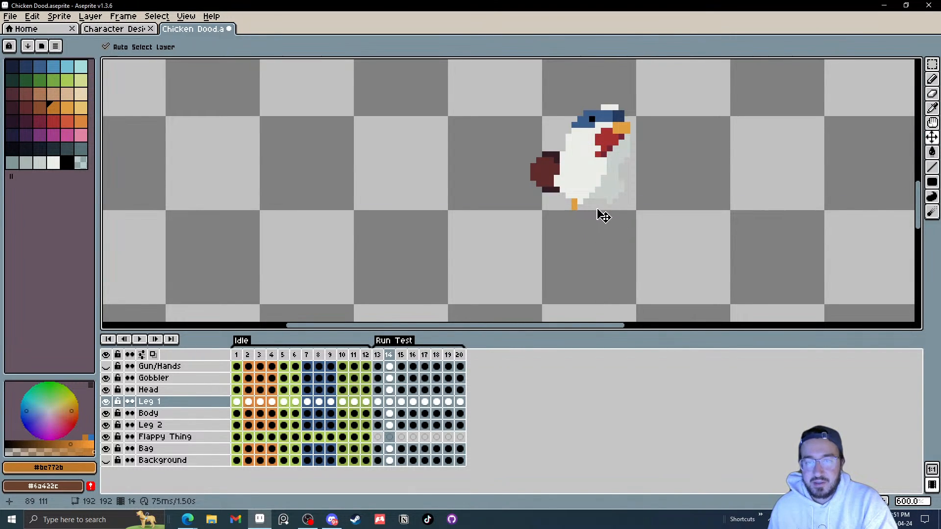
key("Left")
key("Right")
key("Right")
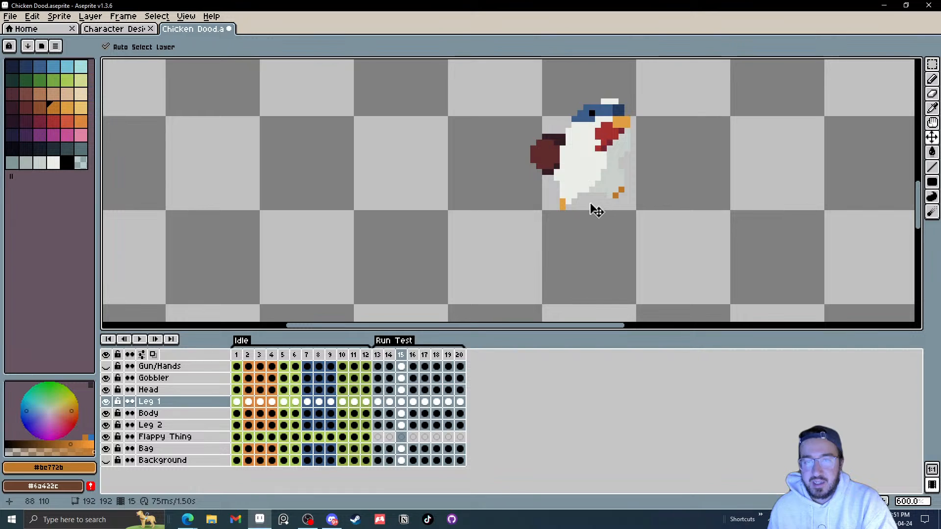
key("Right")
key("Right")
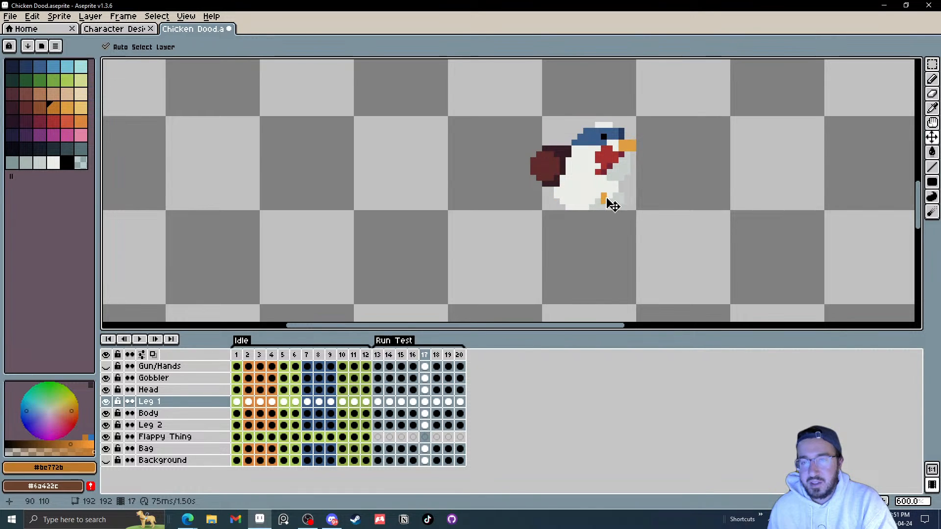
Step: Return to the start of the run and play then stop the animation to check the legs
key("Right")
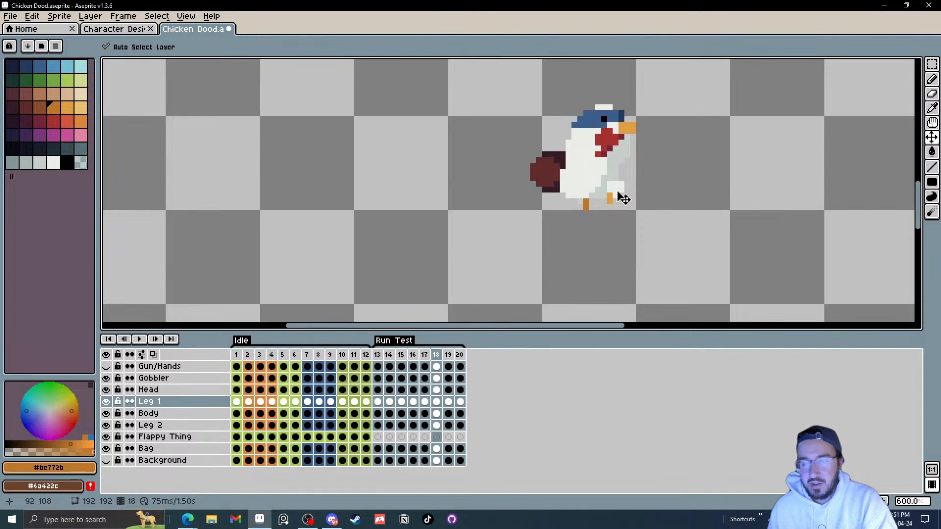
mouse_move(624, 198)
left_mouse_down()
mouse_move(609, 178)
mouse_move(615, 204)
left_mouse_up()
key("Right")
key("Right")
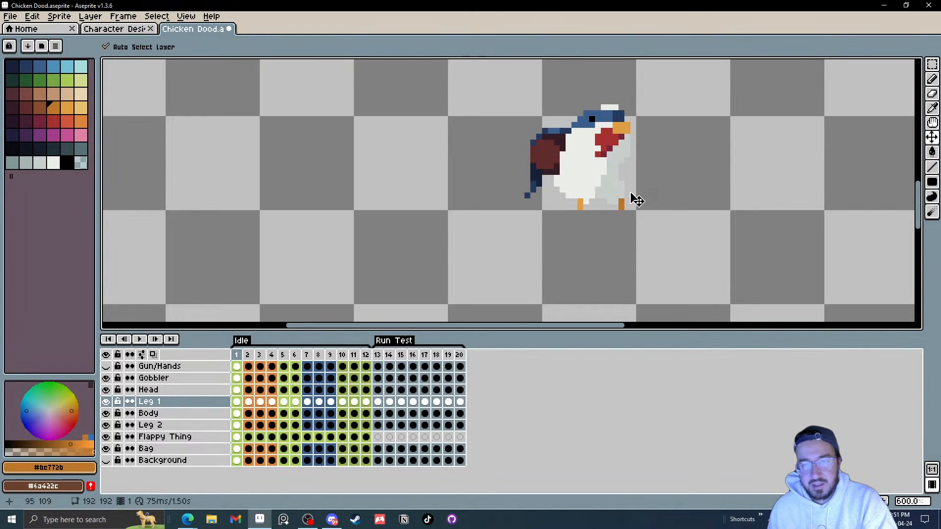
key("Right")
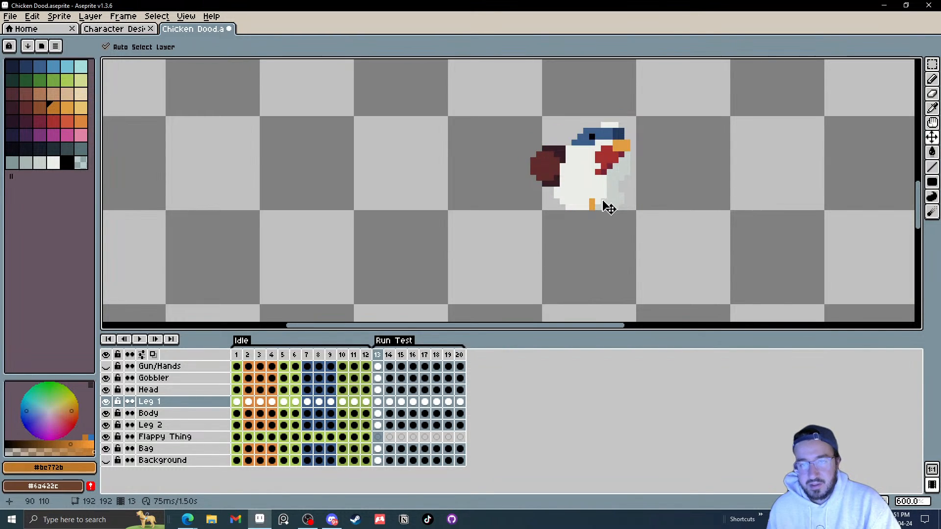
left_click(140, 339)
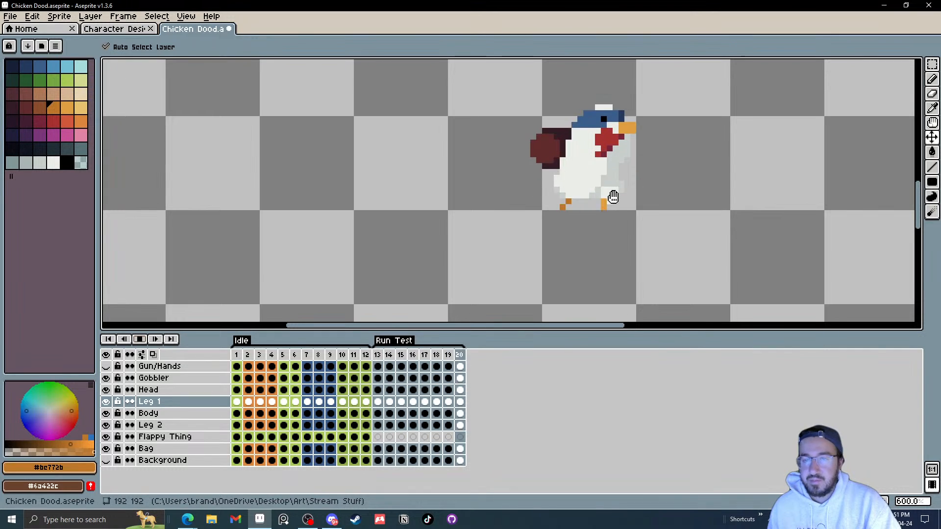
scroll(651, 193, "down", 2)
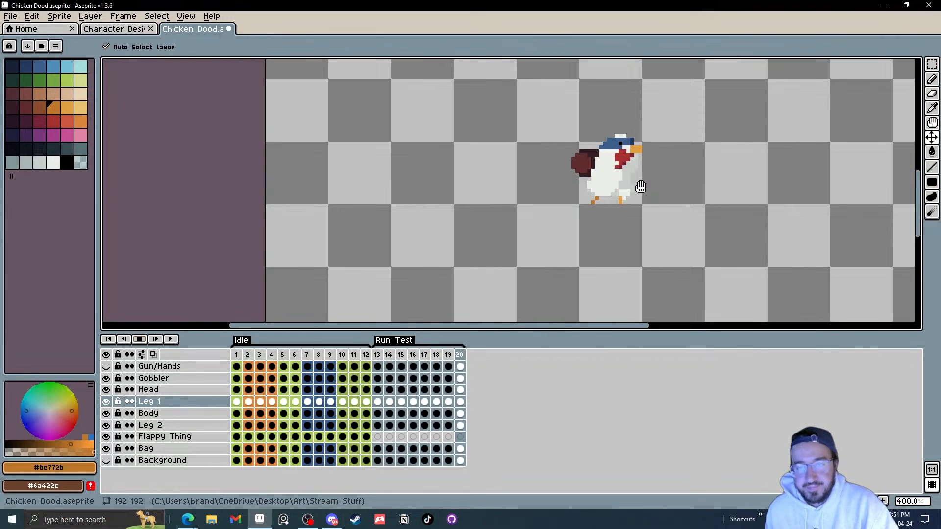
left_click(140, 339)
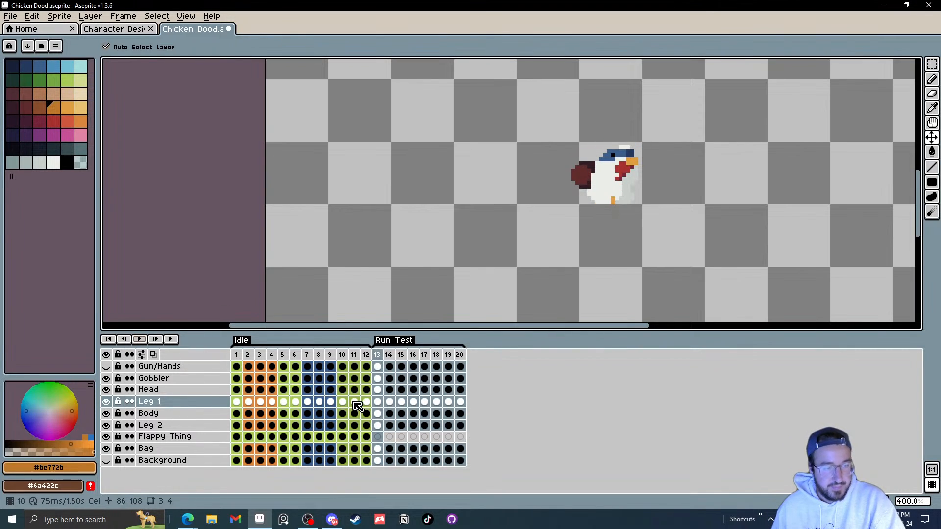
Step: Select Leg 2, go to frame 15 and erase its raised back-foot pixels
left_click(379, 426)
scroll(655, 201, "up", 3)
key("Right")
key("Right")
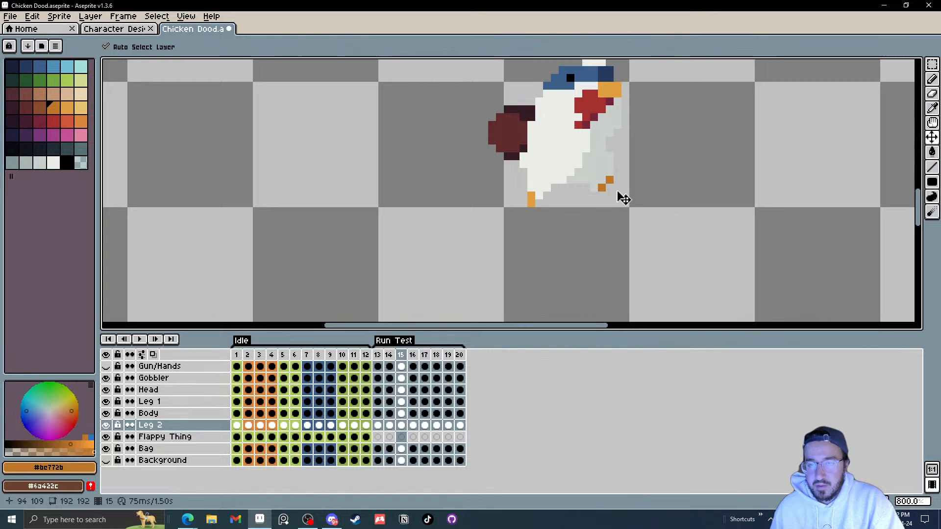
scroll(622, 198, "up", 3)
key("e")
left_click_drag(612, 176, 596, 191)
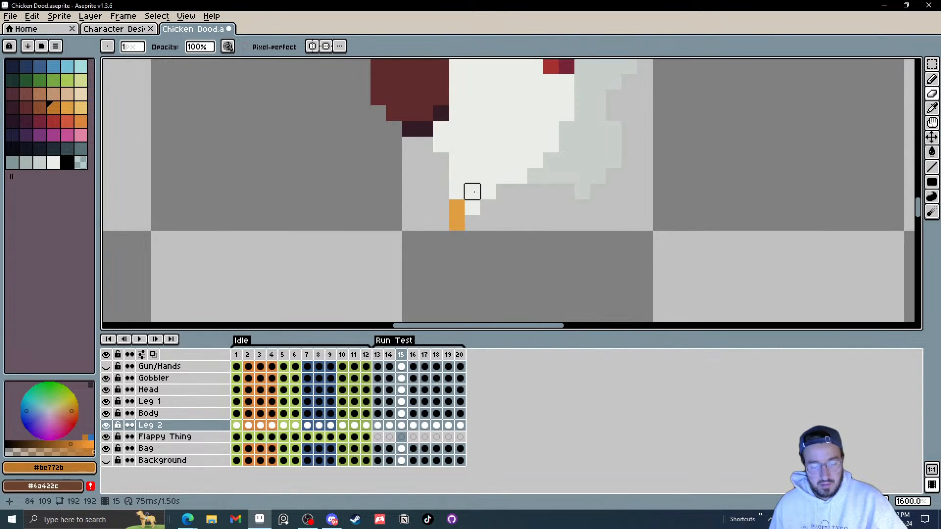
Step: Switch to the Move tool and step through frames 16–20 and back to 14 to examine Leg 2
key("v")
key("period")
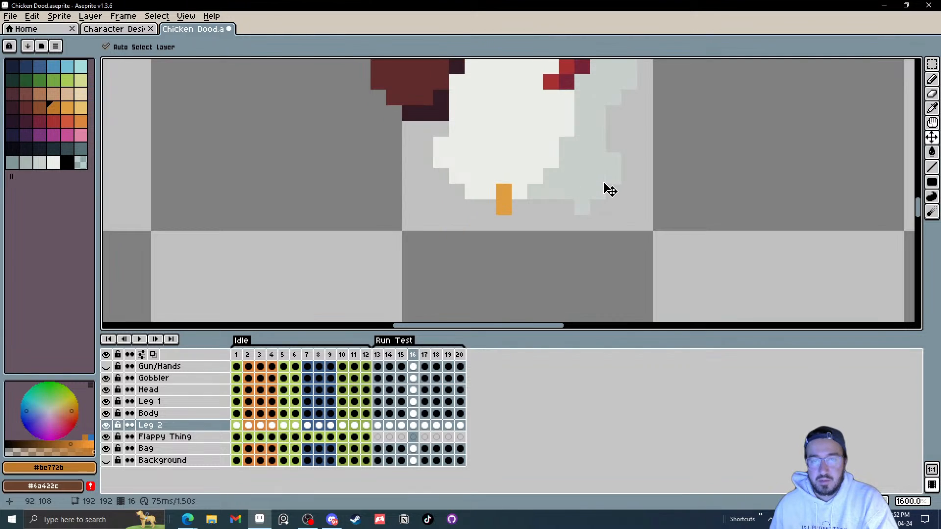
key("period")
key("period")
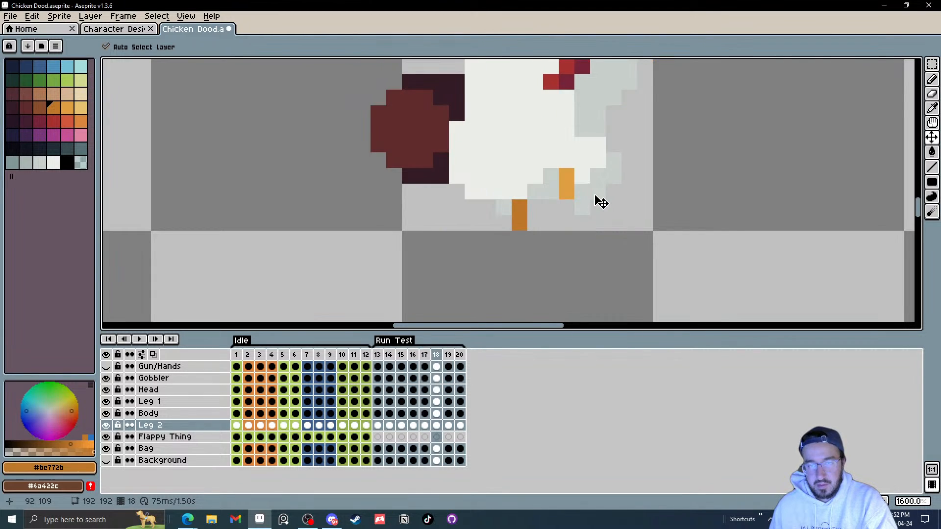
key("period")
key("period")
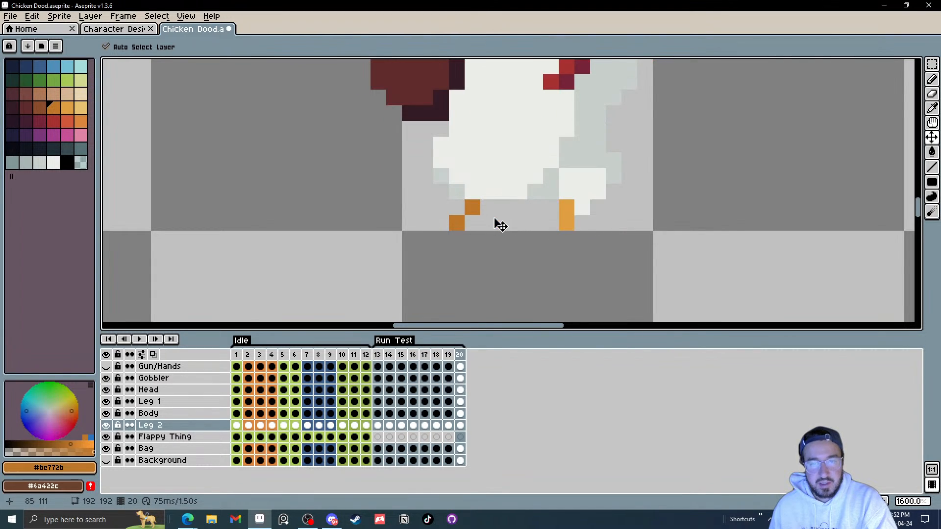
key("period")
key("comma")
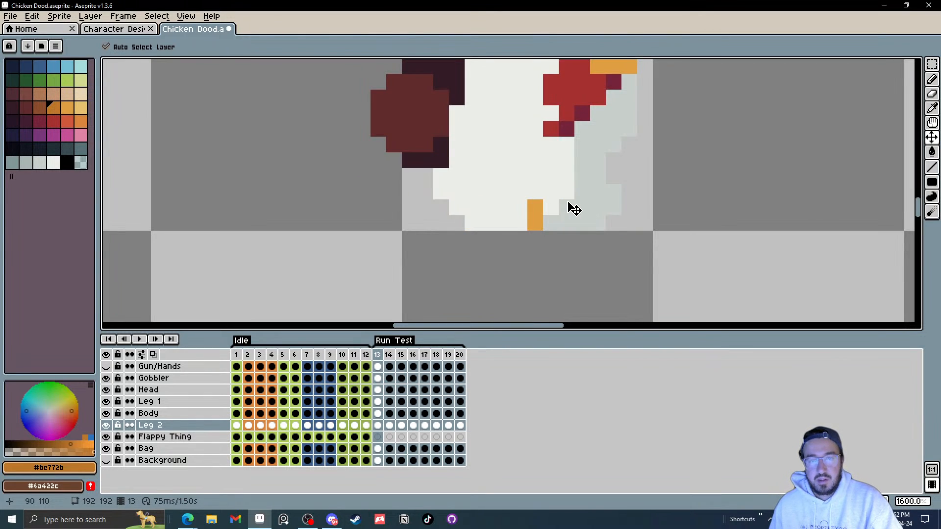
Step: Step through the run frames, then play and stop the animation to review Leg 2
key("period")
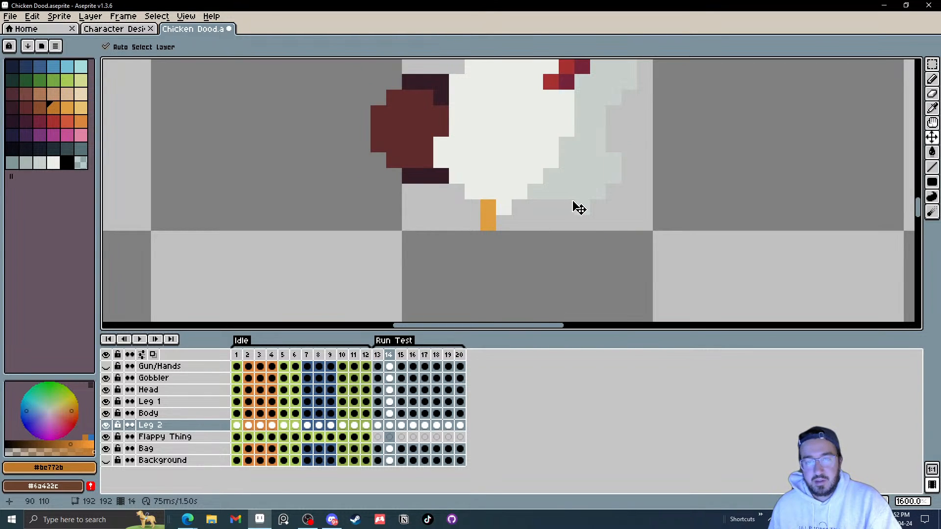
key("period")
key("period")
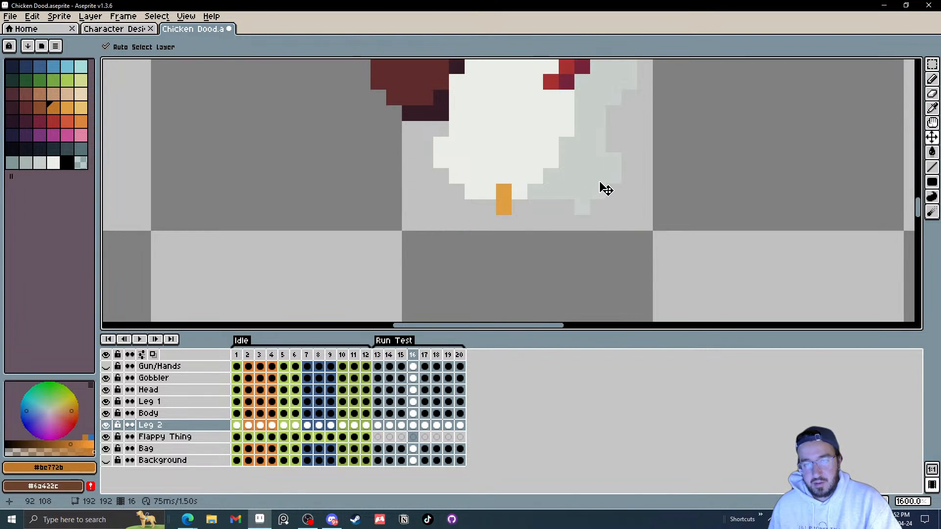
key("period")
key("period")
key("period")
key("period")
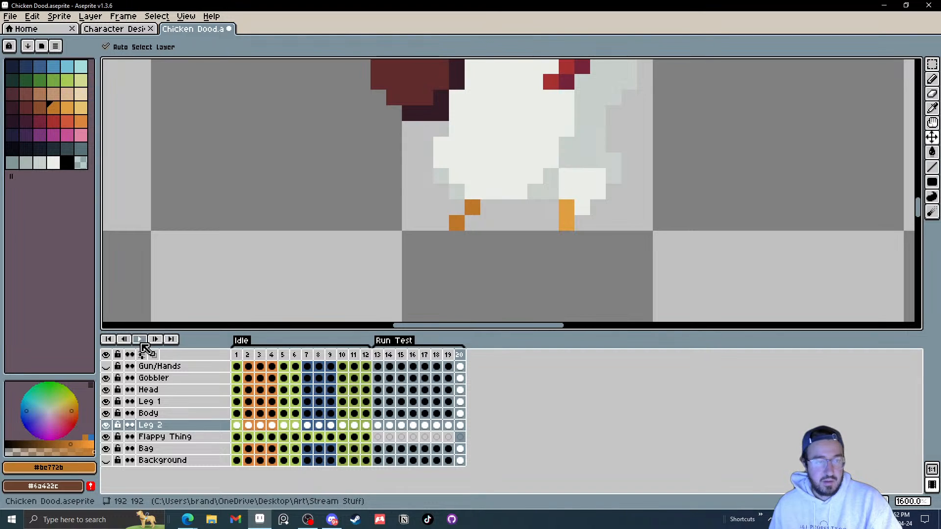
left_click(139, 339)
scroll(621, 230, "down", 3)
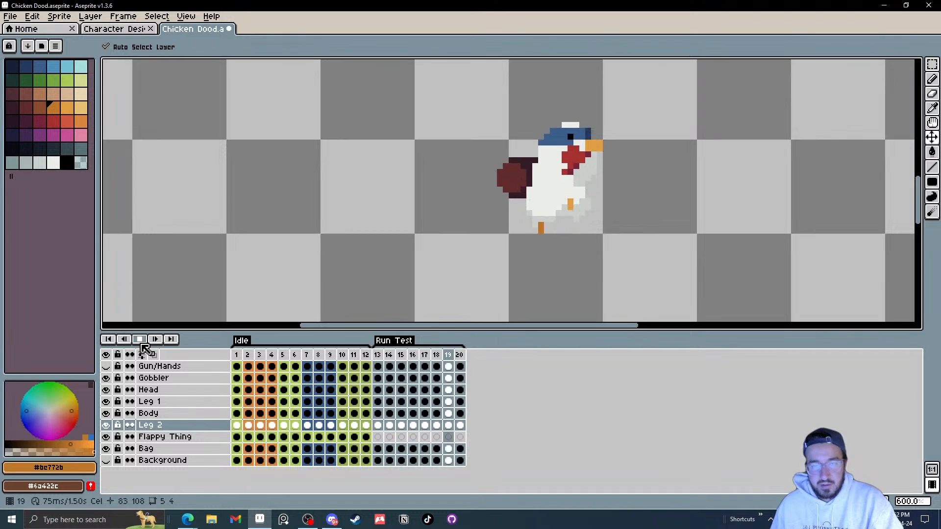
key("Return")
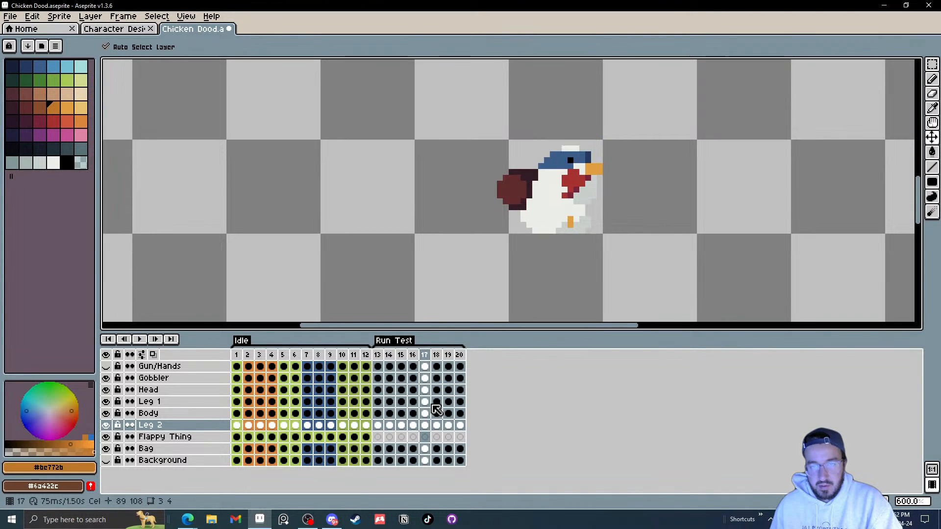
Step: Move Leg 1's foot on frame 16 back by about three pixels
key("Left")
key("Right")
key("Right")
key("Right")
key("Right")
key("Right")
key("Right")
key("Right")
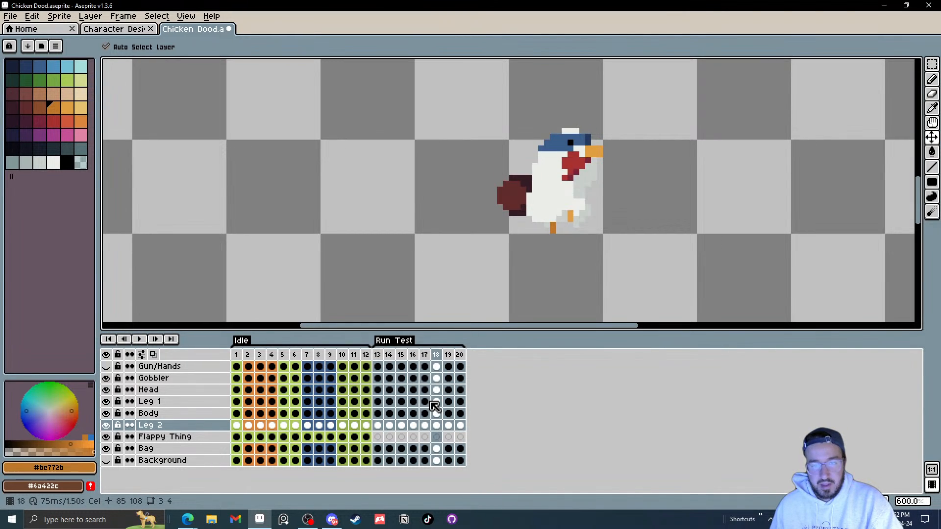
key("Right")
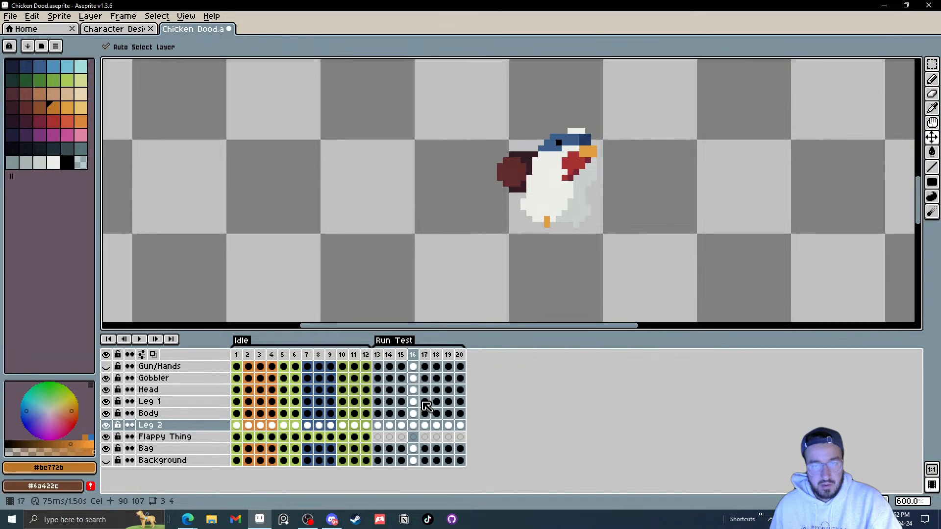
key("Left")
scroll(558, 223, "up", 4)
key("Right")
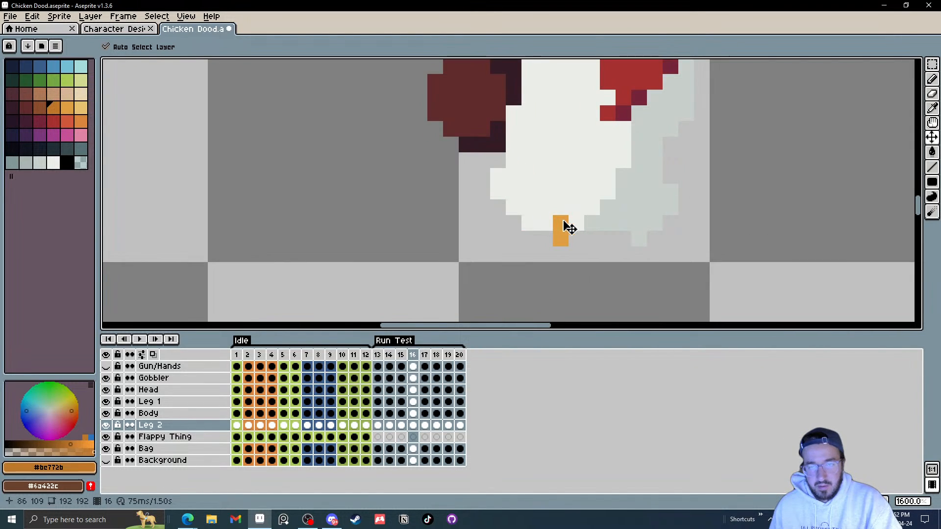
key("Left")
key("Right")
left_click_drag(559, 225, 522, 221)
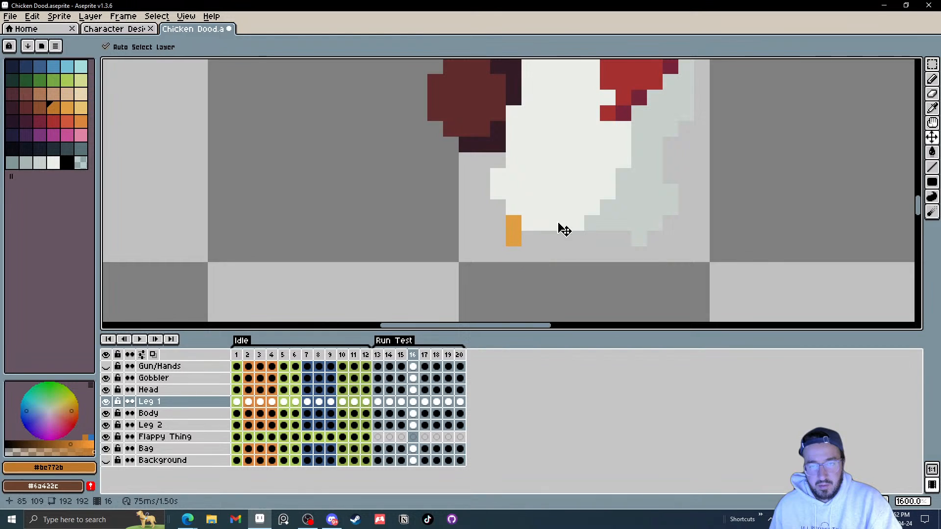
Step: Nudge Leg 1's foot back and down on frame 17 and slightly forward on frame 19
key("Right")
left_click_drag(618, 229, 594, 234)
key("Right")
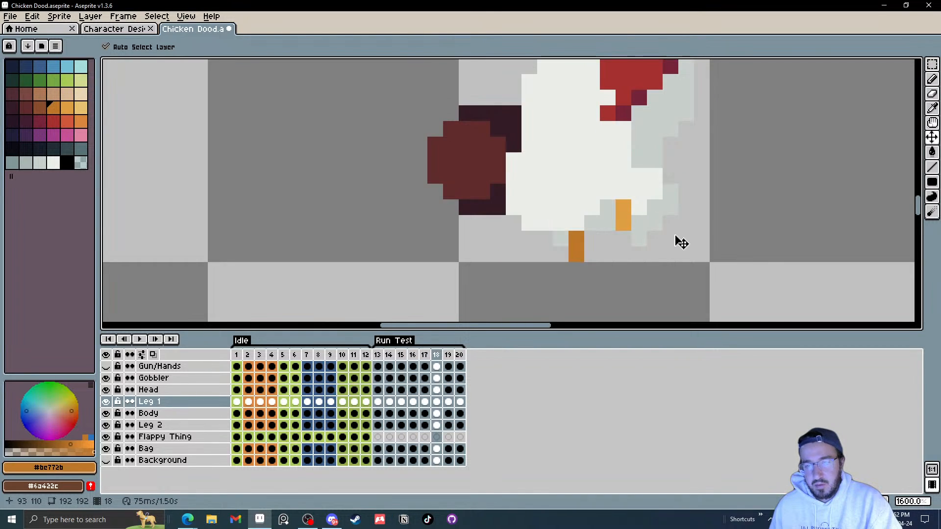
key("Right")
left_click_drag(634, 176, 646, 180)
Step: Play and stop the run animation to check the adjusted legs
left_click(139, 339)
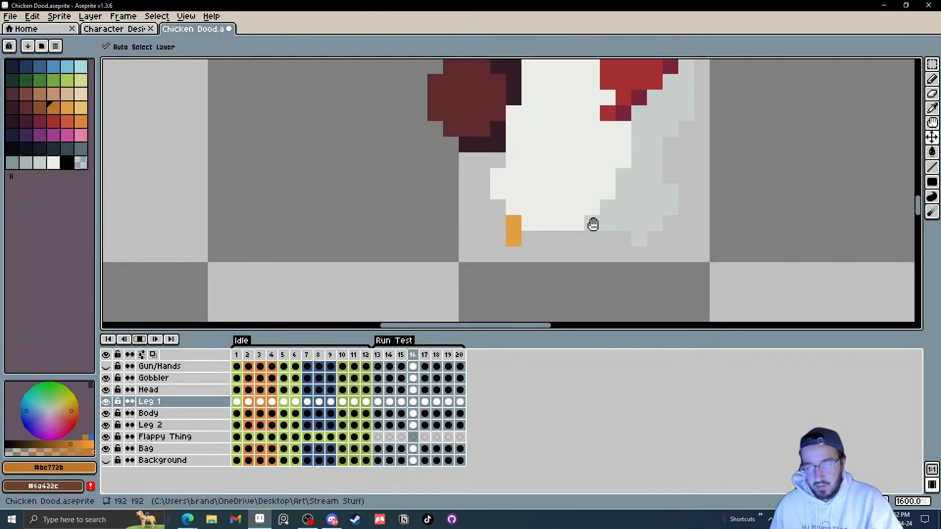
scroll(689, 201, "down", 3)
scroll(689, 201, "down", 2)
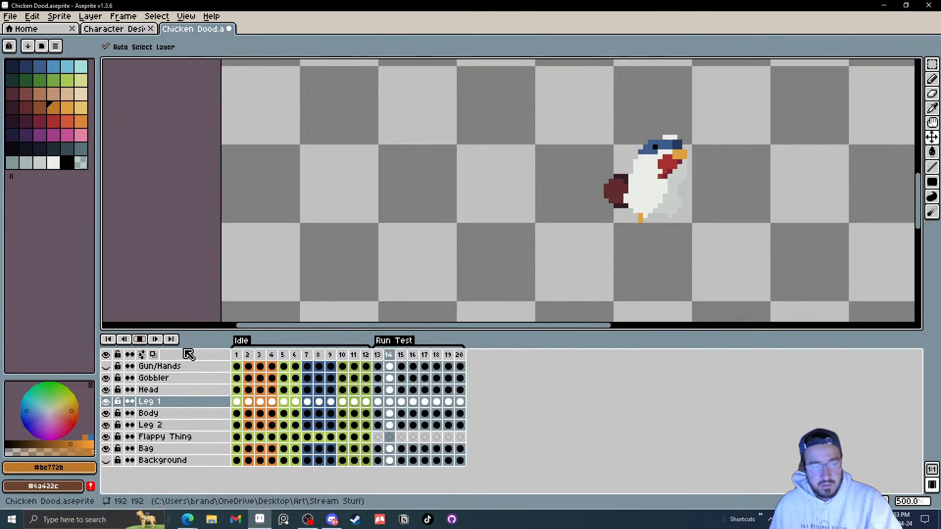
left_click(140, 339)
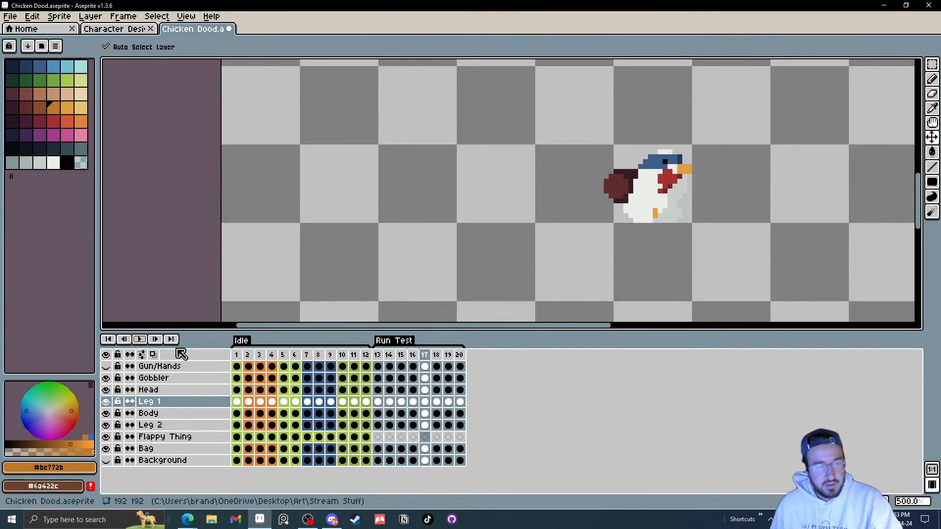
Step: Select Leg 2 on frame 14 and step through frames 15–20 to review its poses
left_click(390, 425)
scroll(683, 242, "up", 1)
key("Right")
key("Right")
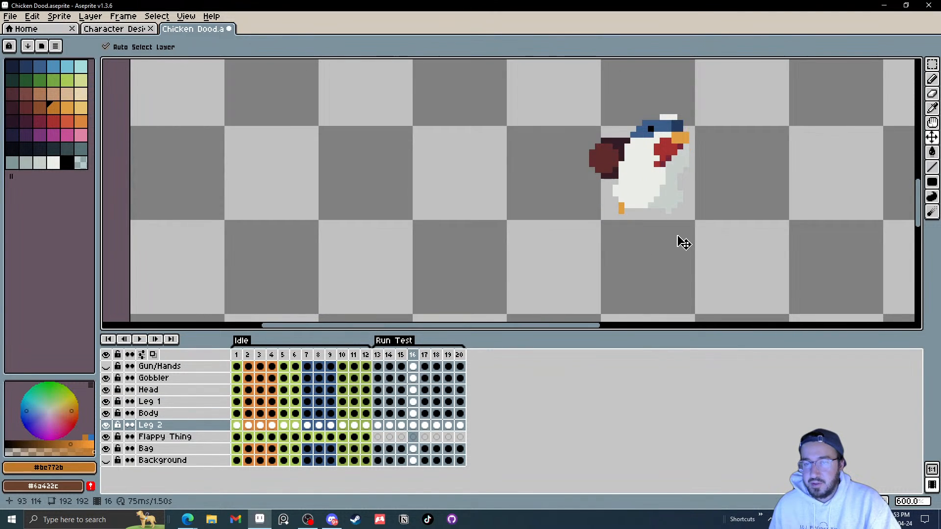
key("Right")
key("Right")
key("Right")
key("Right")
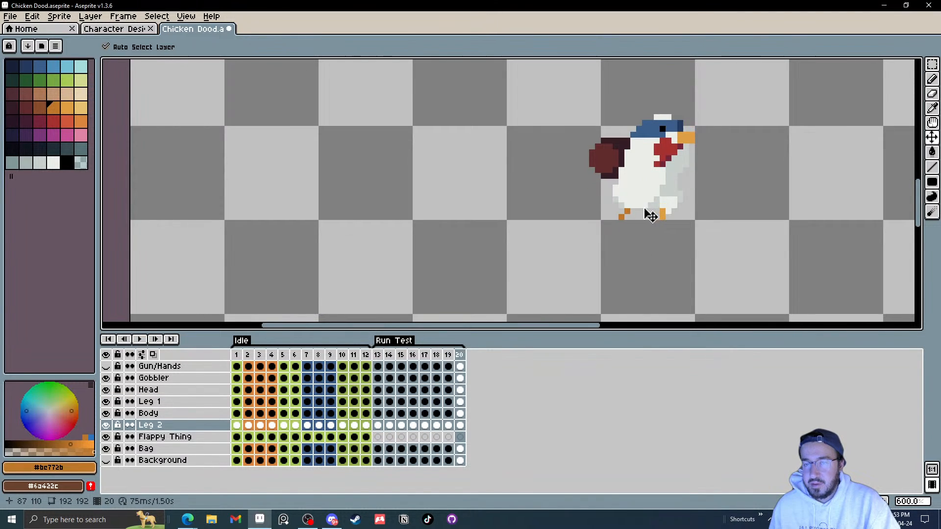
key("Right")
key("Right")
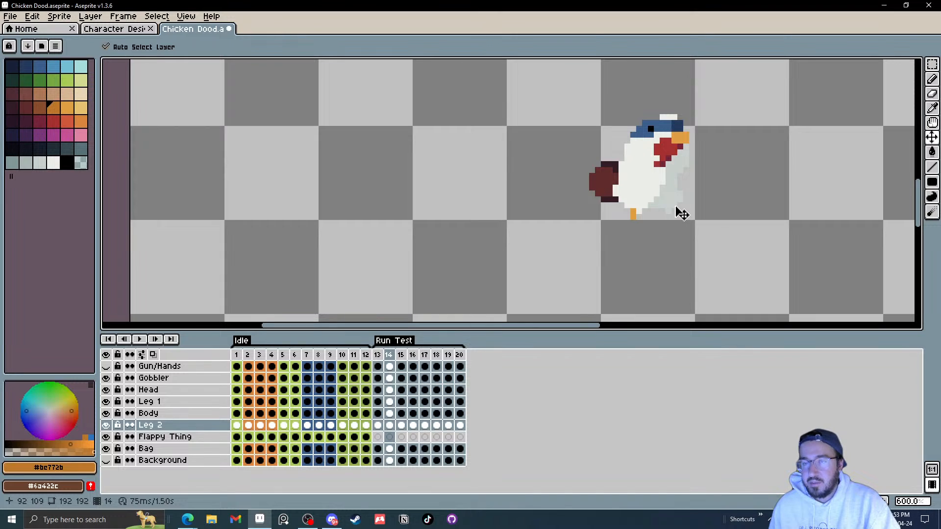
scroll(682, 214, "up", 4)
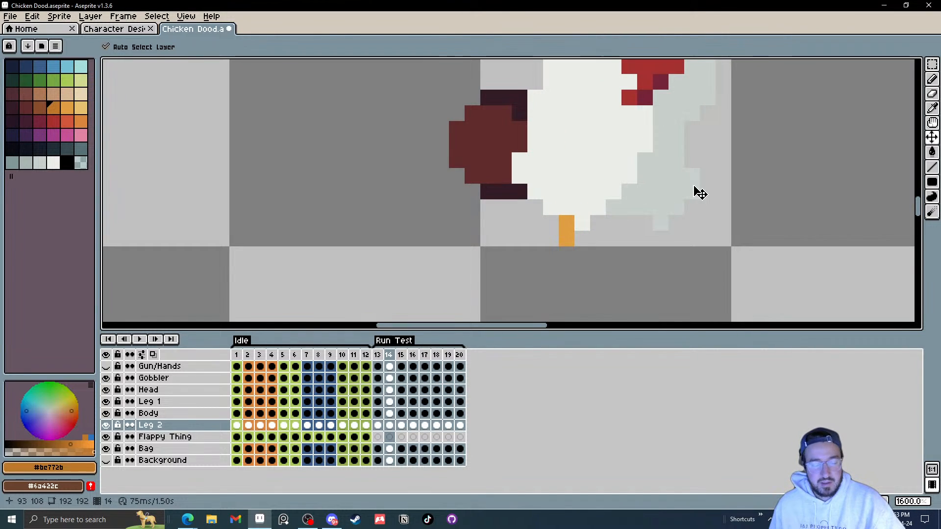
Step: Switch to the Brush tool and compare Leg 2's foot placement across frames 13, 14, 18 and 20
key("b")
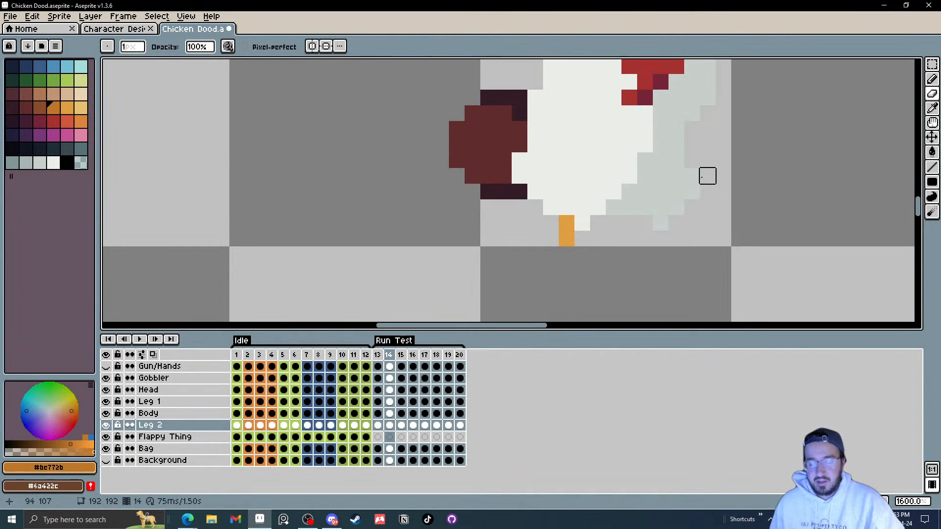
key("Right")
key("Left")
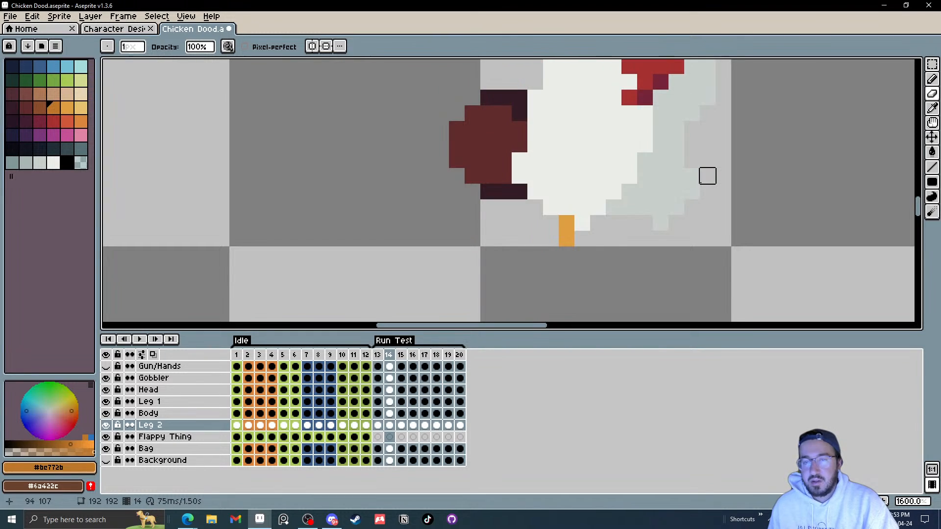
key("Left")
key("Left")
key("Right")
key("Right")
key("Right")
key("Right")
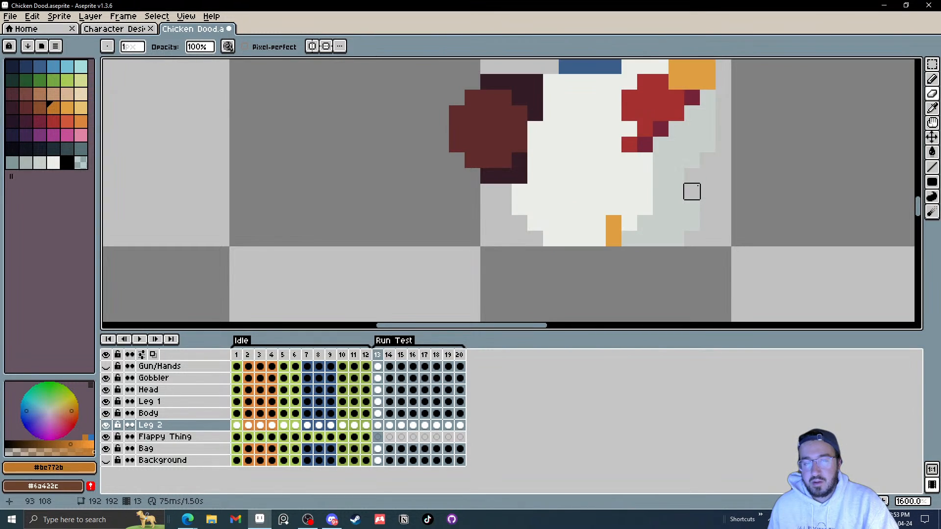
key("Right")
key("Right")
key("Right")
key("Right")
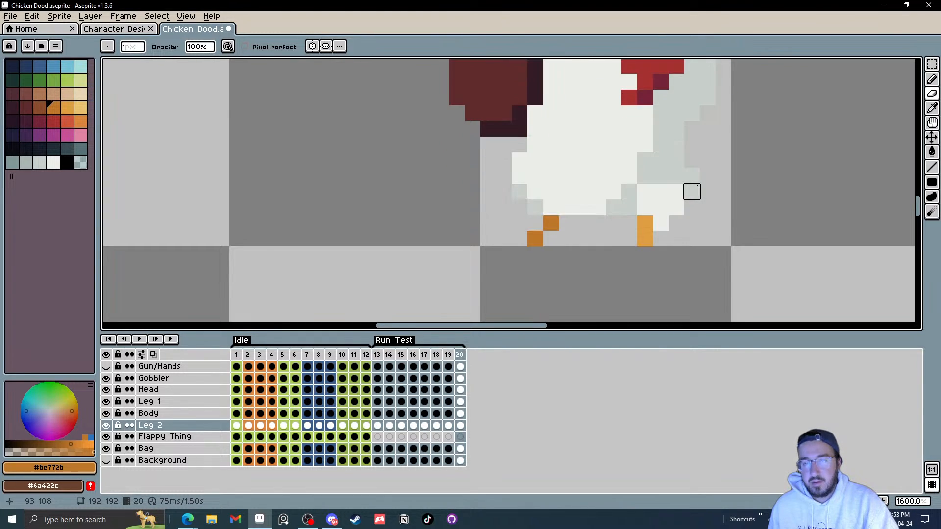
key("Left")
key("Left")
key("Left")
key("Right")
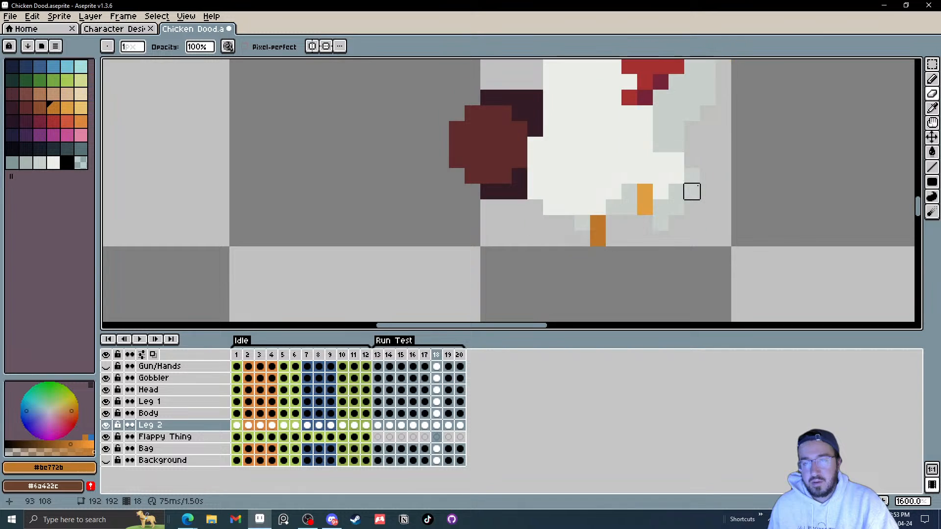
key("Right")
key("Right")
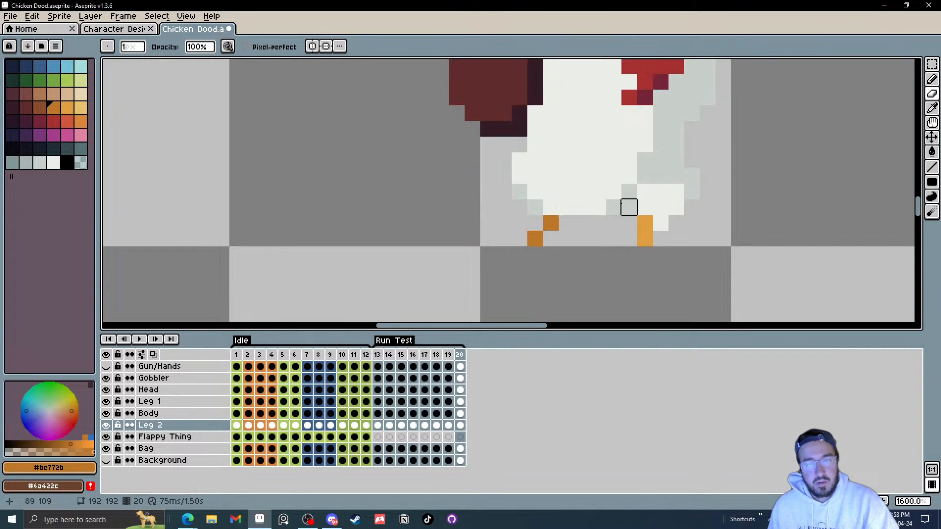
key("Right")
key("Right")
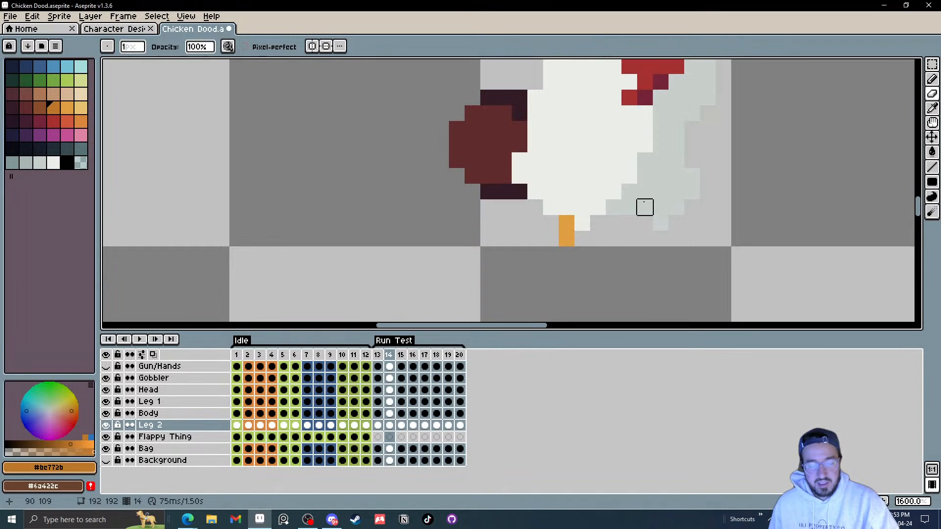
Step: Show the Gun/Hands layer on the run frames
key("i")
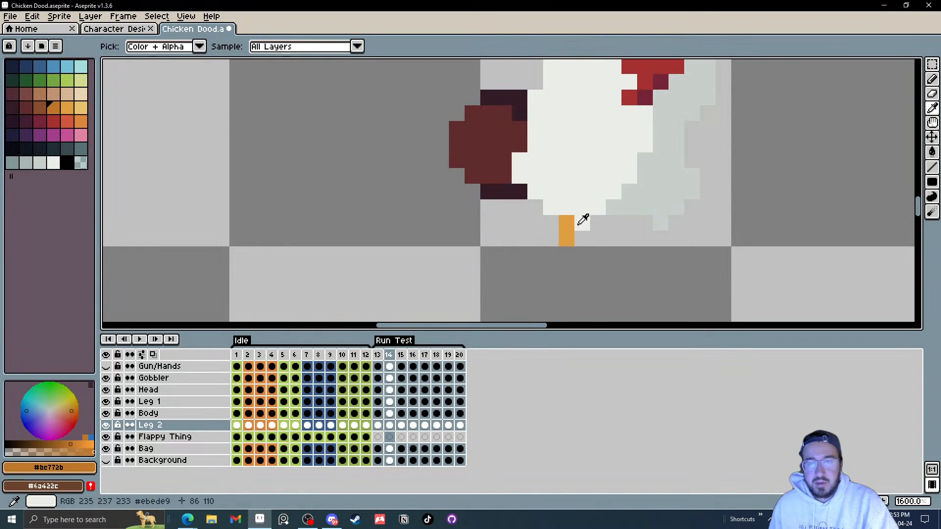
scroll(603, 204, "down", 2)
mouse_move(603, 203)
left_mouse_down()
mouse_move(586, 222)
mouse_move(552, 202)
left_mouse_up()
scroll(571, 204, "up", 1)
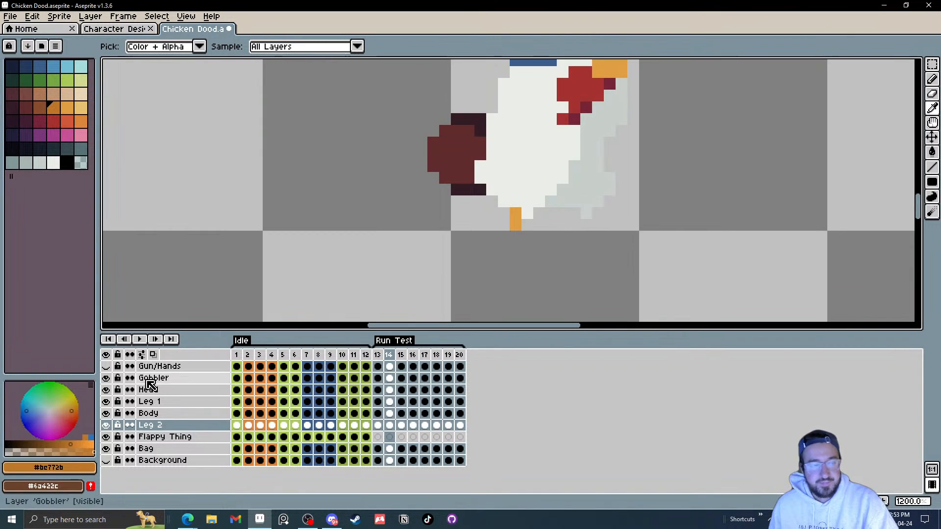
left_click(106, 366)
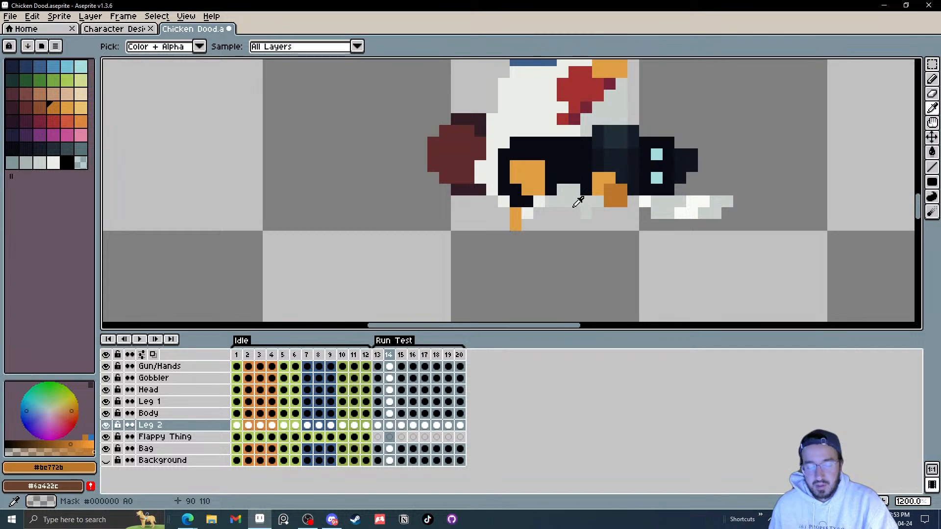
Step: Step through frames 15–17 to check the legs against the gun
key("b")
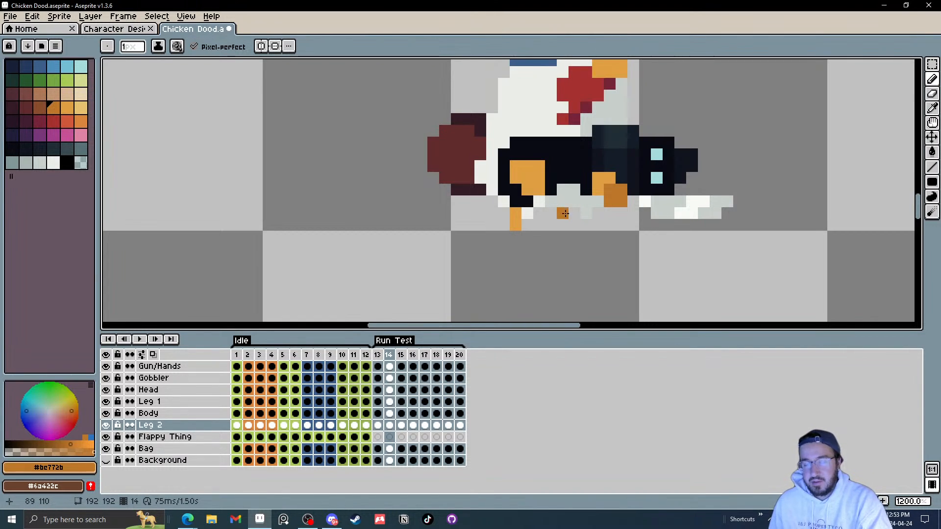
key("Right")
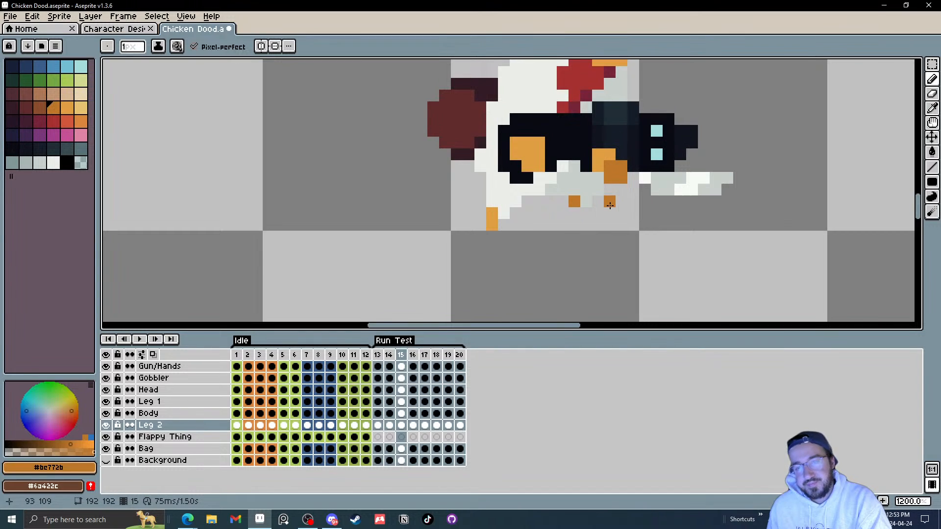
key("Right")
key("Right")
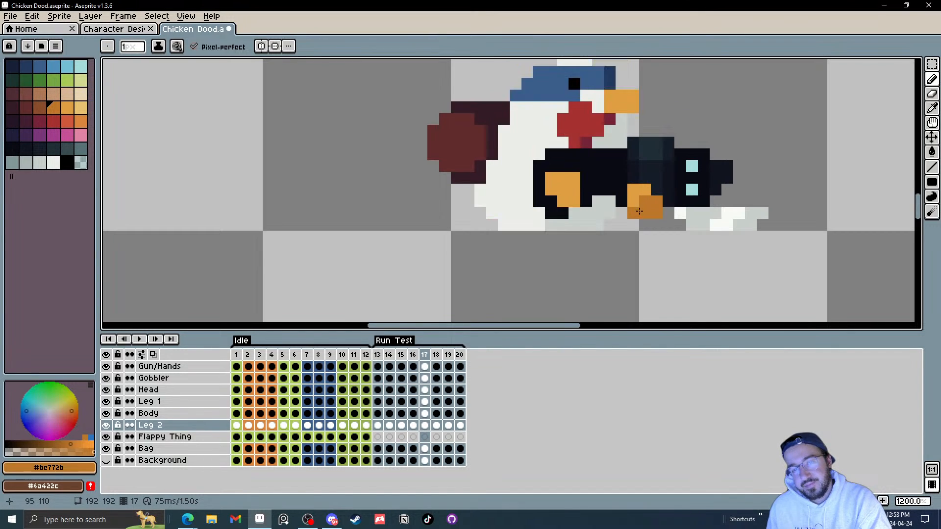
Step: Play the run animation, undo the last edit and stop playback
left_click(140, 344)
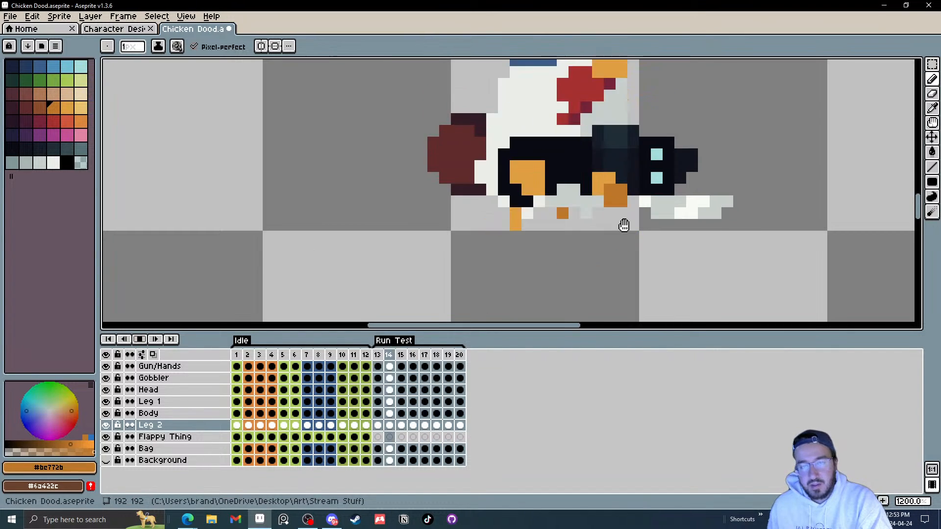
scroll(686, 223, "down", 3)
scroll(686, 224, "down", 1)
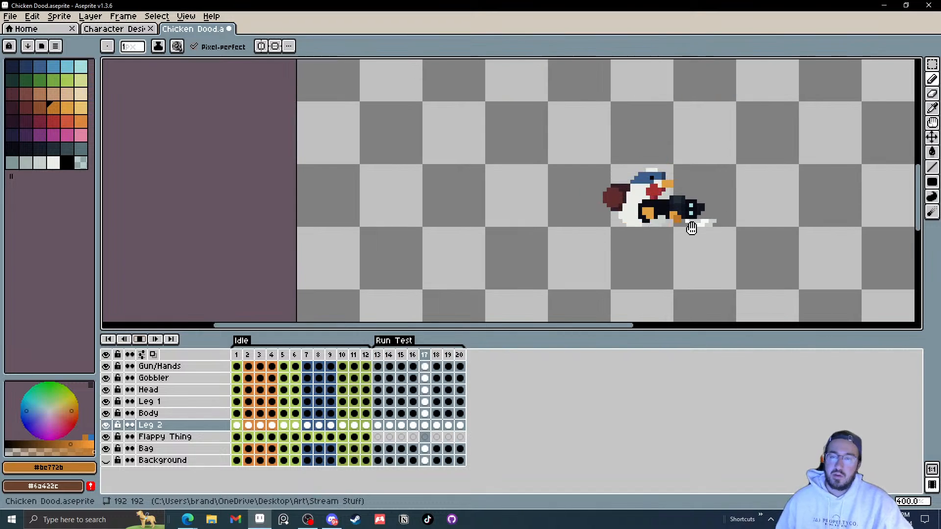
key("ctrl+z")
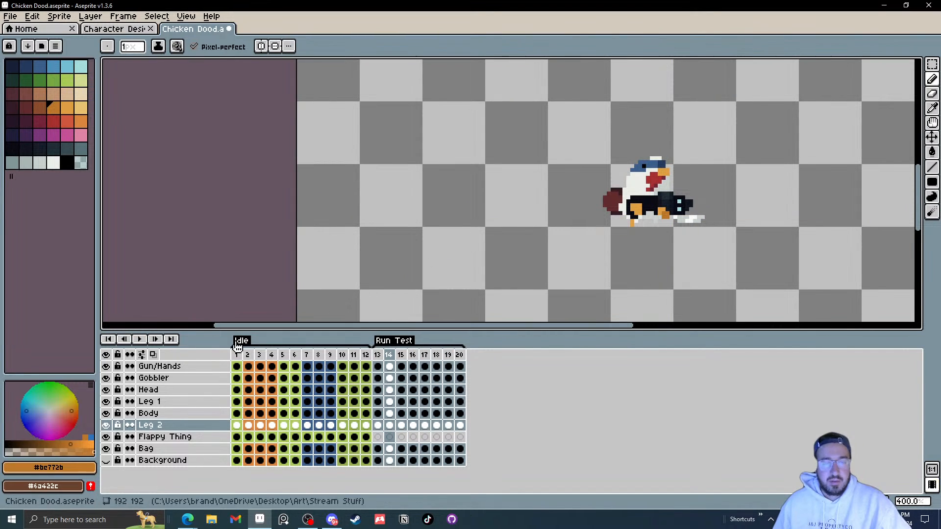
left_click(140, 339)
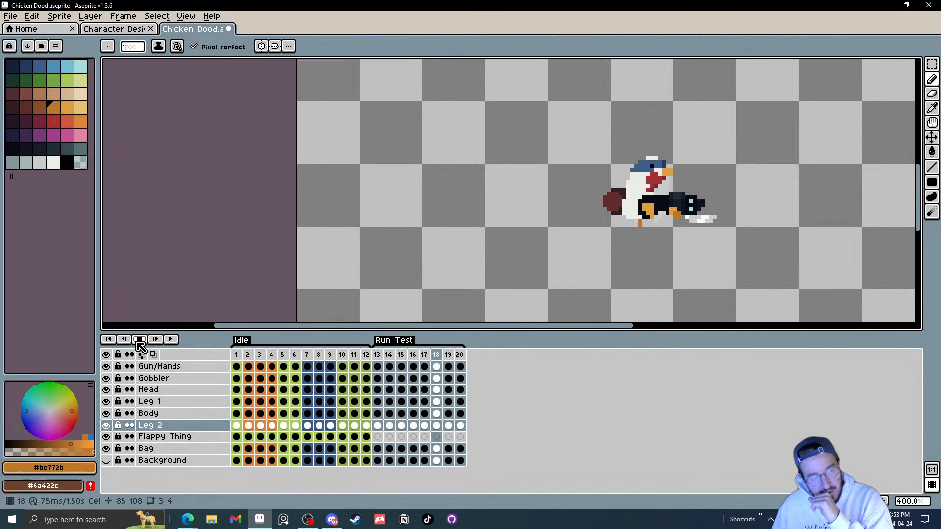
Step: Select Leg 2 on frame 13, zoom in and step through the first run frames to check its foot
left_click(378, 425)
scroll(596, 282, "up", 2)
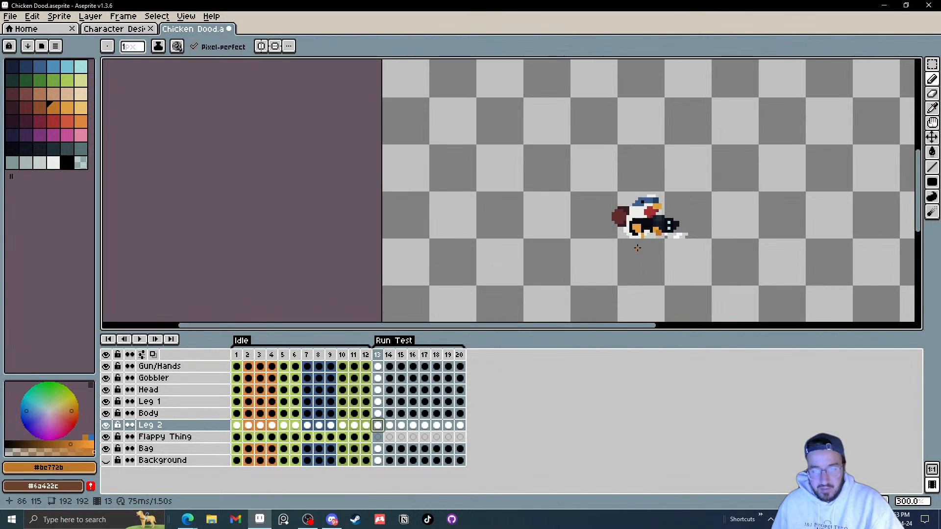
key("Right")
key("Right")
key("Right")
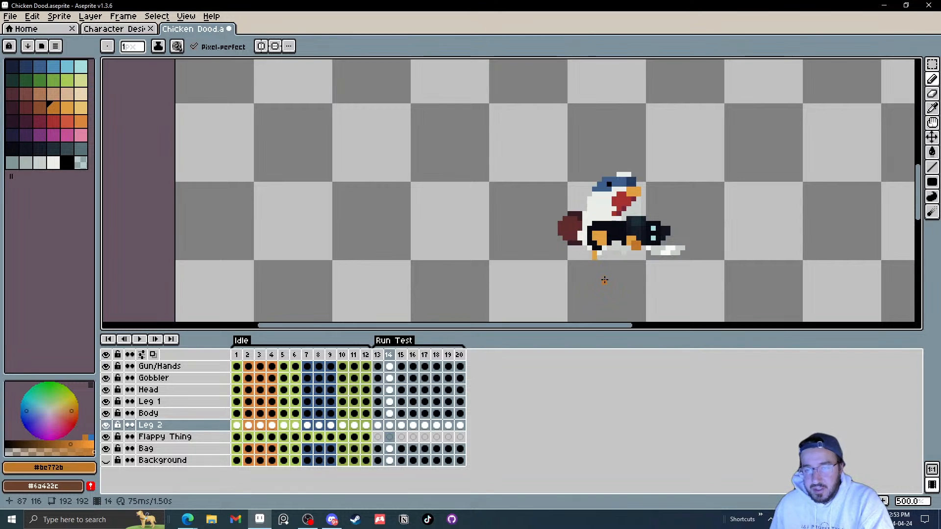
key("Left")
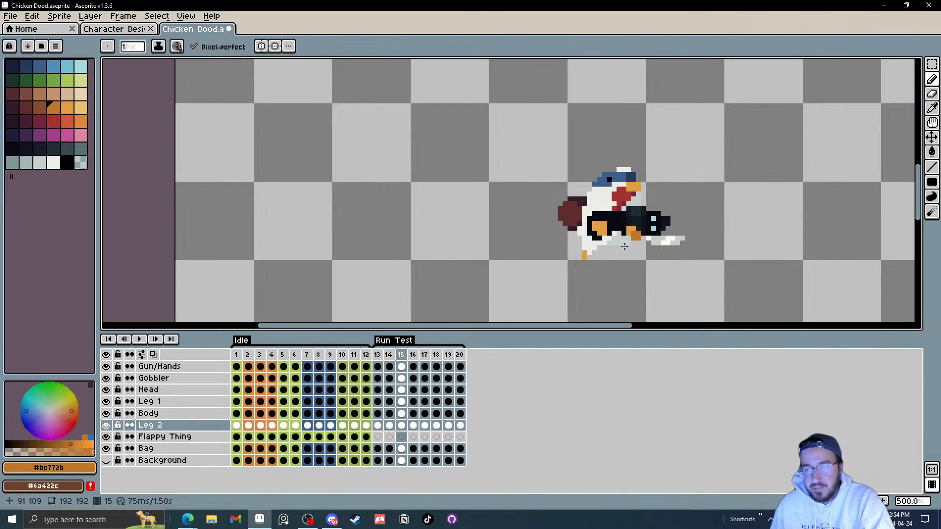
scroll(628, 243, "up", 2)
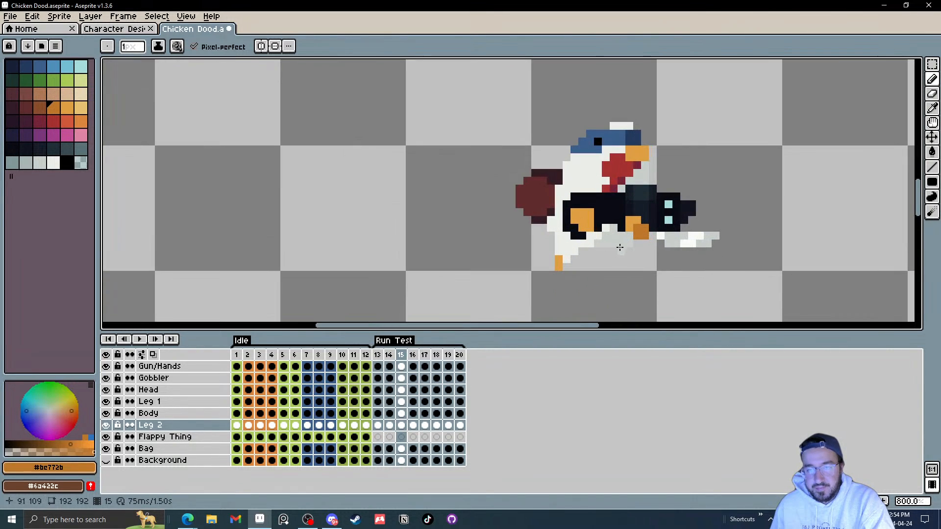
Step: Select Leg 1 on frame 15 and step through frames 13–20 to check its foot placement
left_click(401, 401)
key("Left")
key("Right")
key("Right")
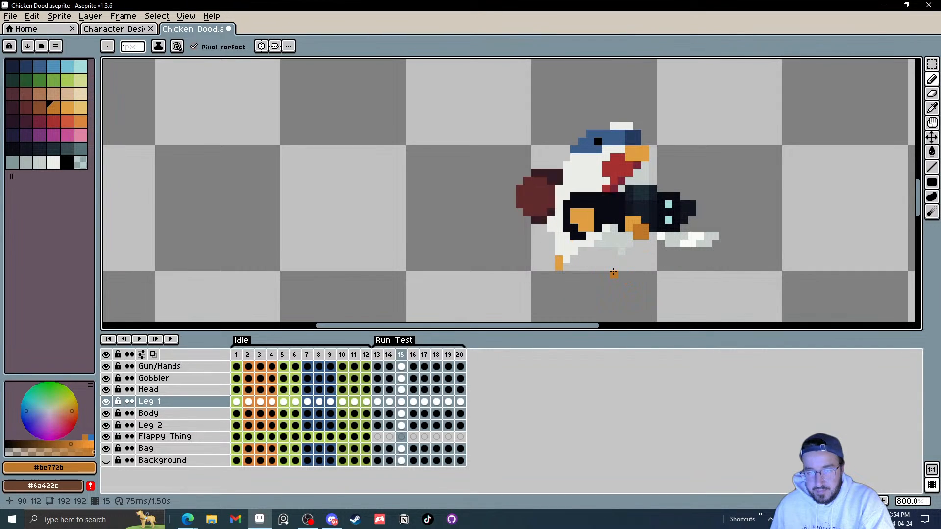
key("Right")
key("Right")
key("Right")
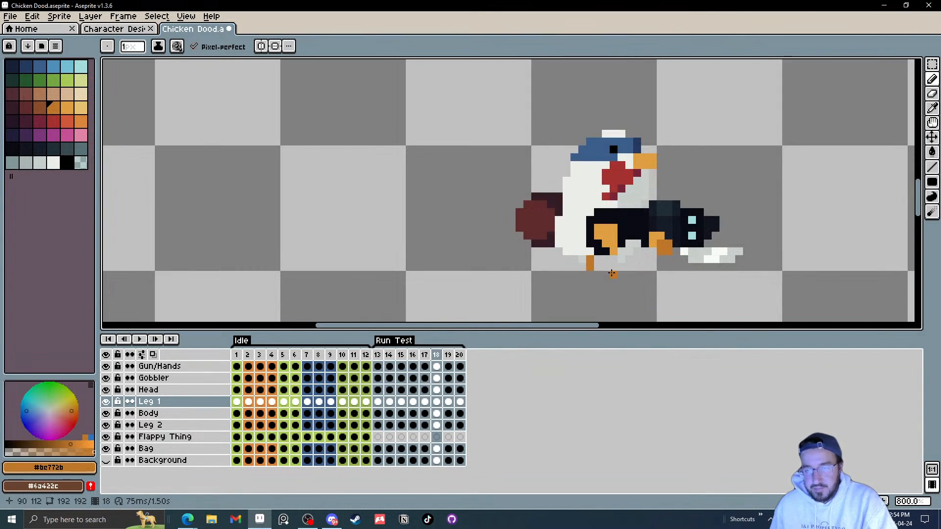
key("Left")
key("Left")
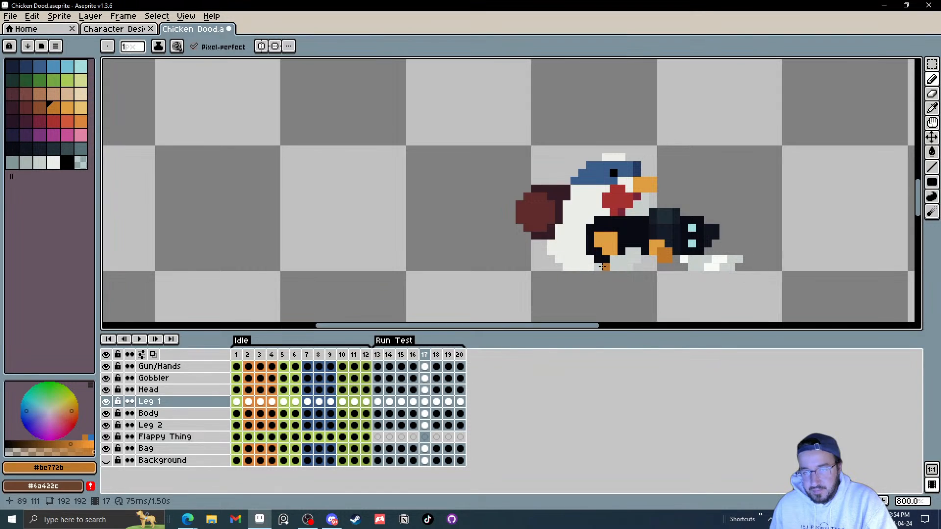
key("Right")
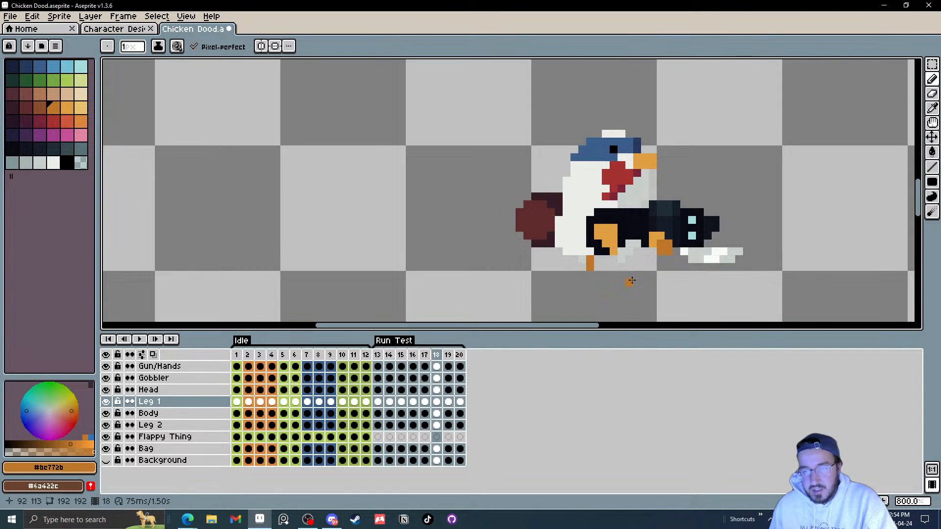
key("Right")
key("Right")
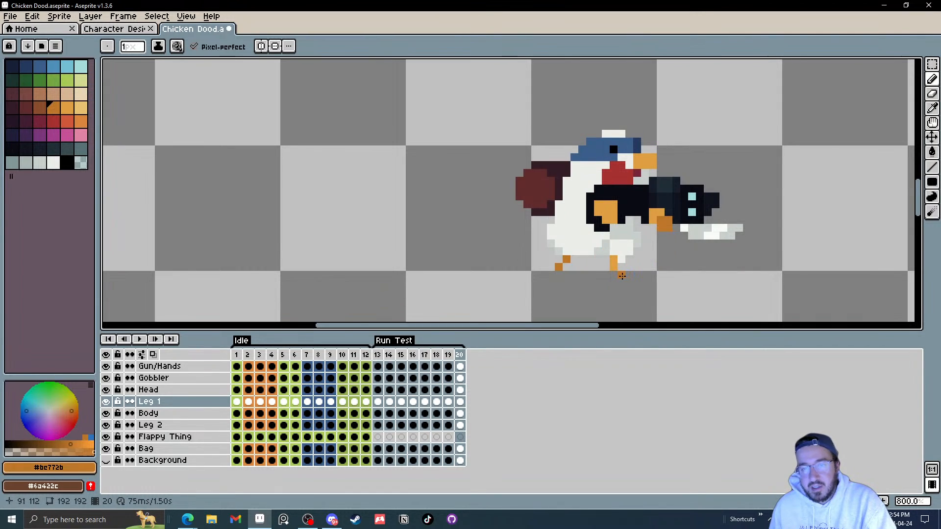
key("Right")
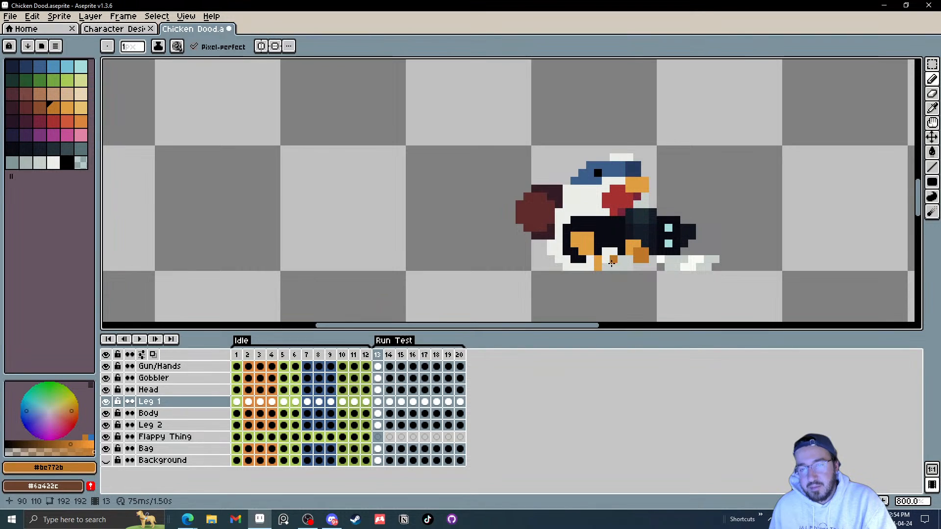
Step: Flip back and forth between frames 15–18 to compare Leg 1's stride with the other leg
key("Right")
key("Right")
key("Right")
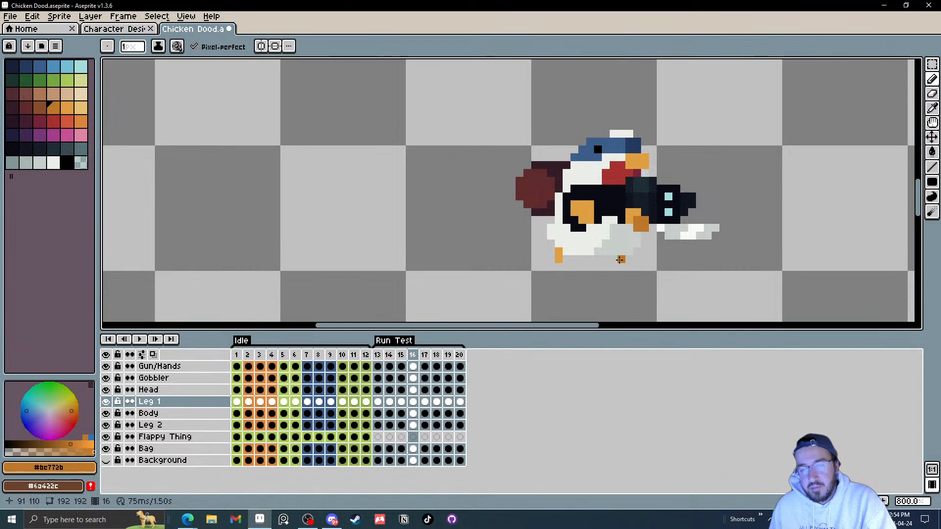
key("Right")
key("Left")
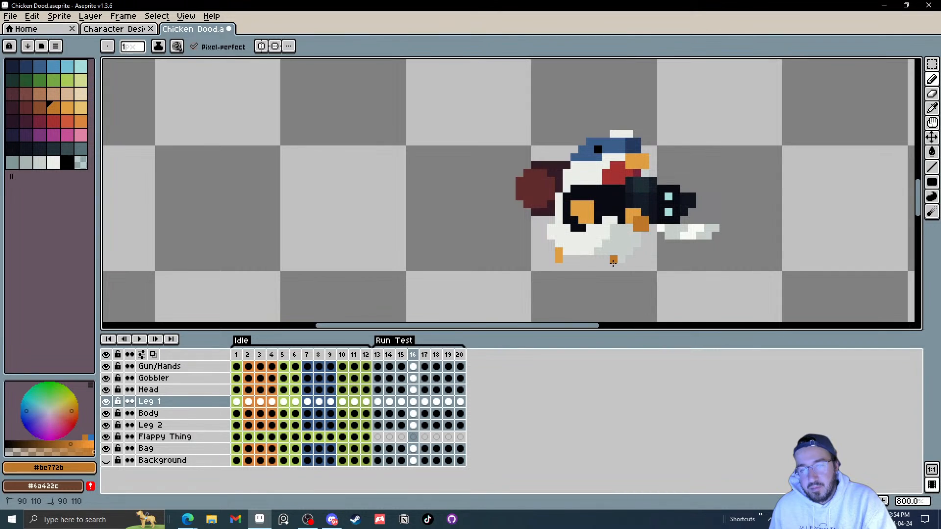
key("Right")
key("Left")
key("Left")
key("Left")
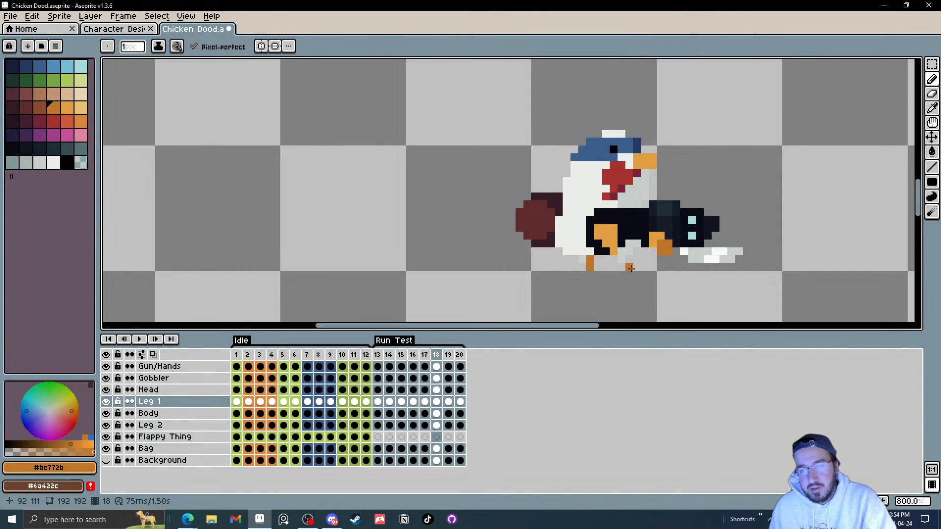
key("Right")
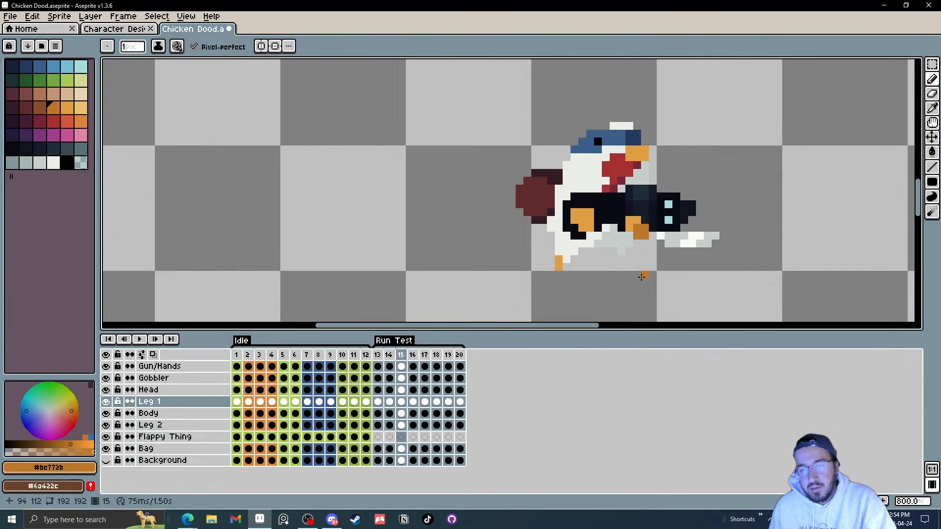
key("Right")
key("Right")
key("Left")
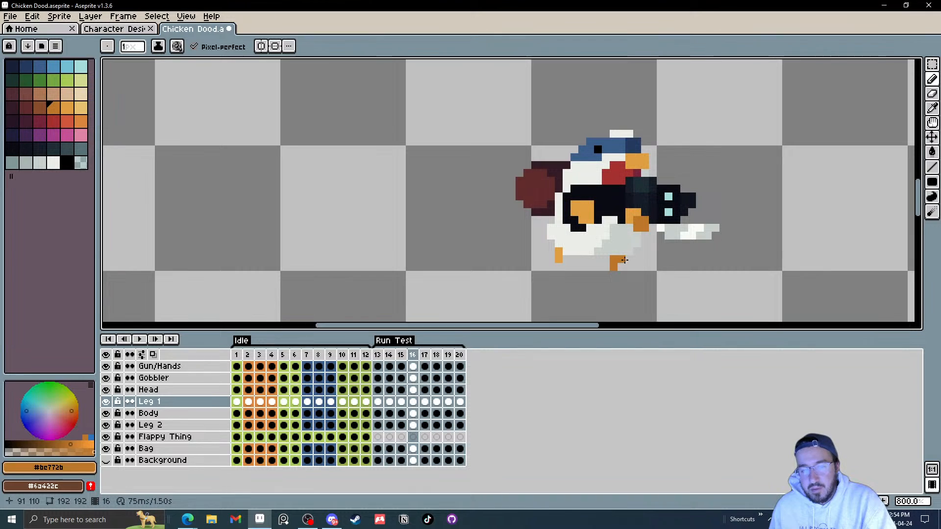
key("Left")
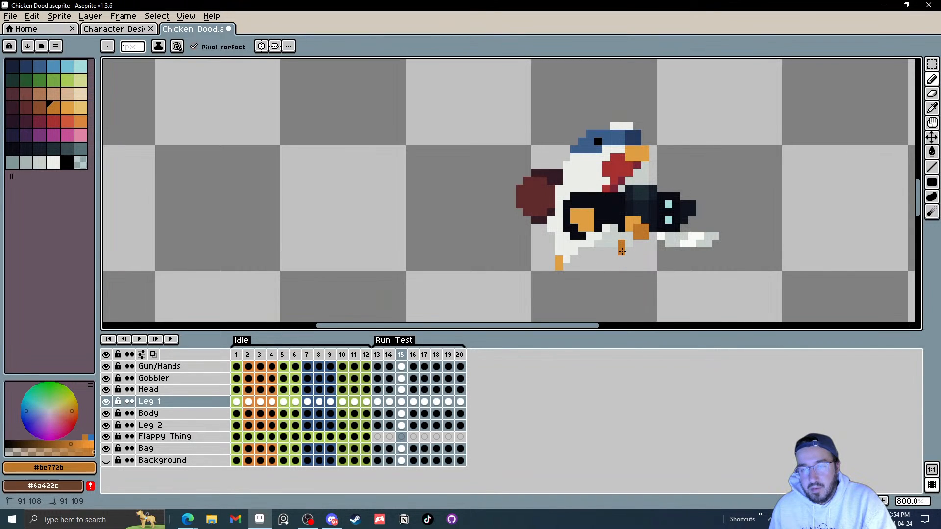
key("Right")
key("Right")
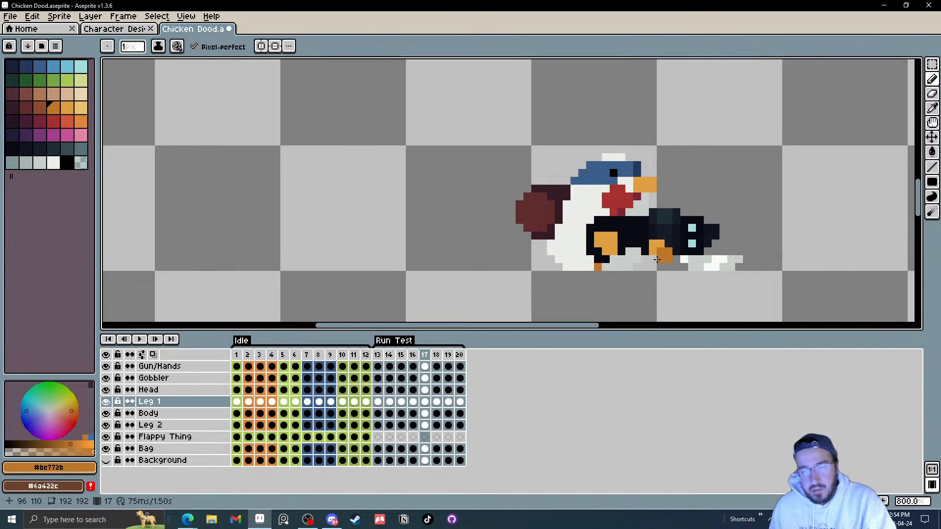
key("Right")
key("Right")
key("Right")
key("Right")
key("Right")
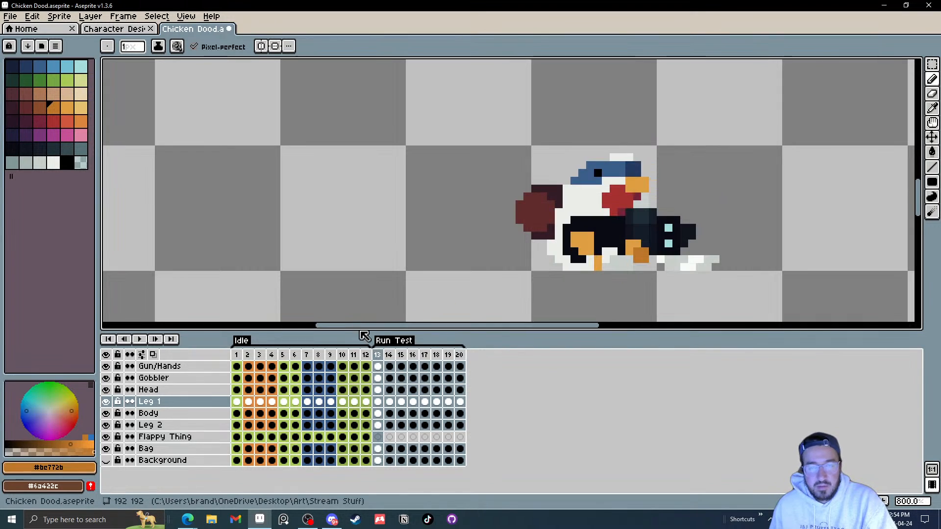
key("Right")
key("Left")
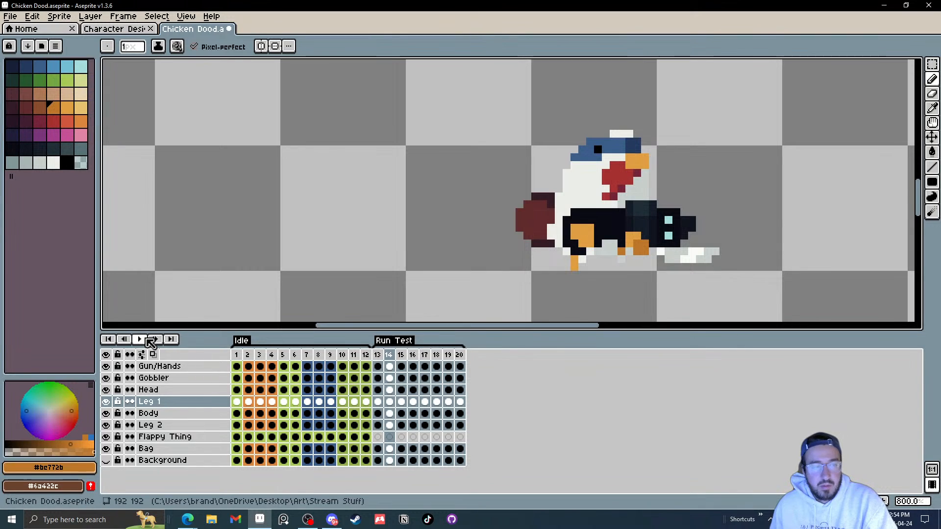
Step: Play the run animation and zoom out to watch it at small size
left_click(140, 339)
scroll(733, 213, "down", 3)
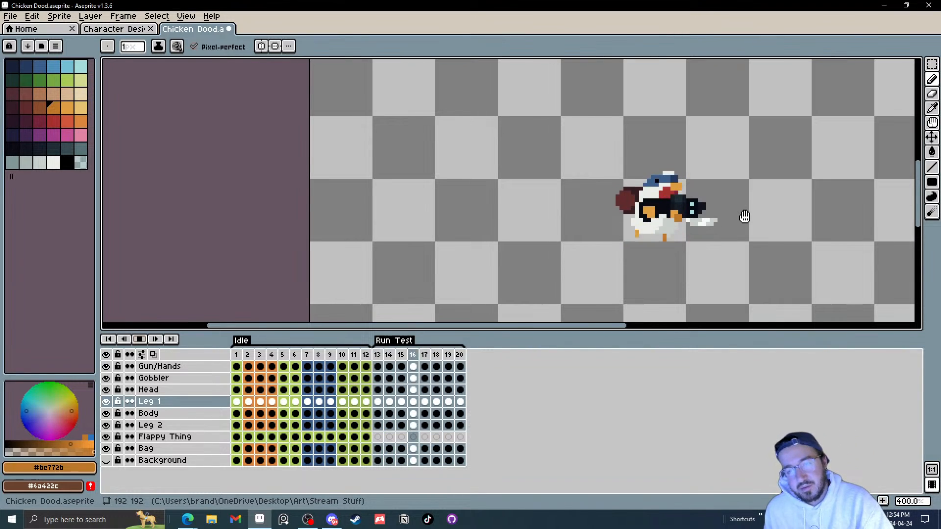
scroll(730, 245, "down", 2)
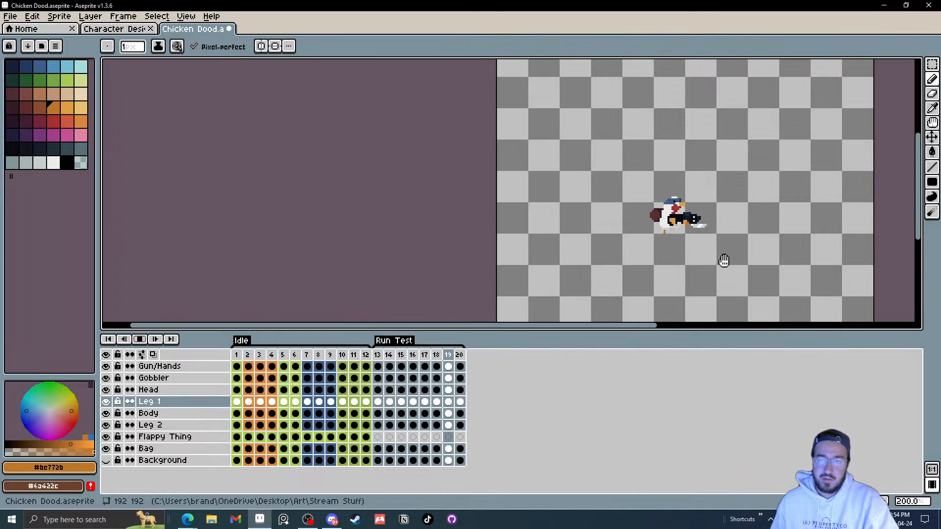
scroll(724, 265, "down", 1)
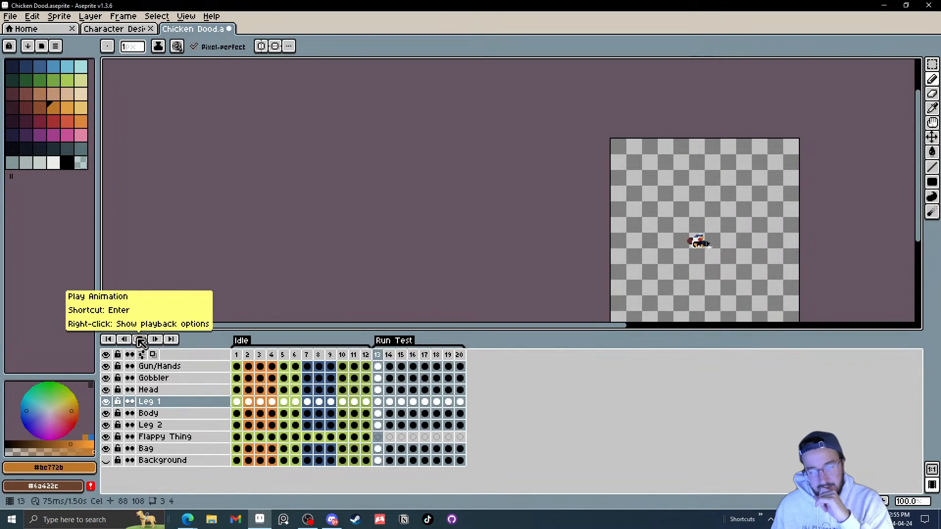
Step: Set the duration of frames 13–20 to 60 ms
left_click_drag(459, 355, 395, 358)
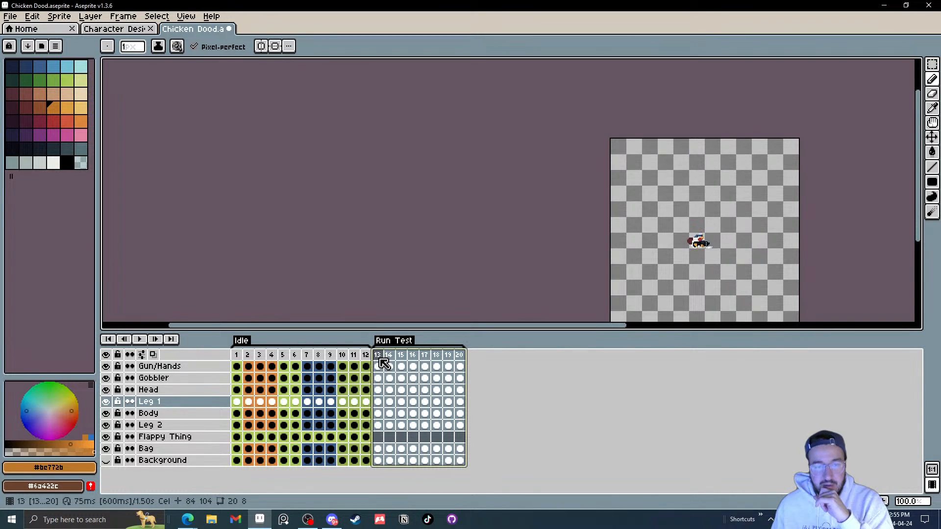
right_click(381, 357)
left_click(416, 362)
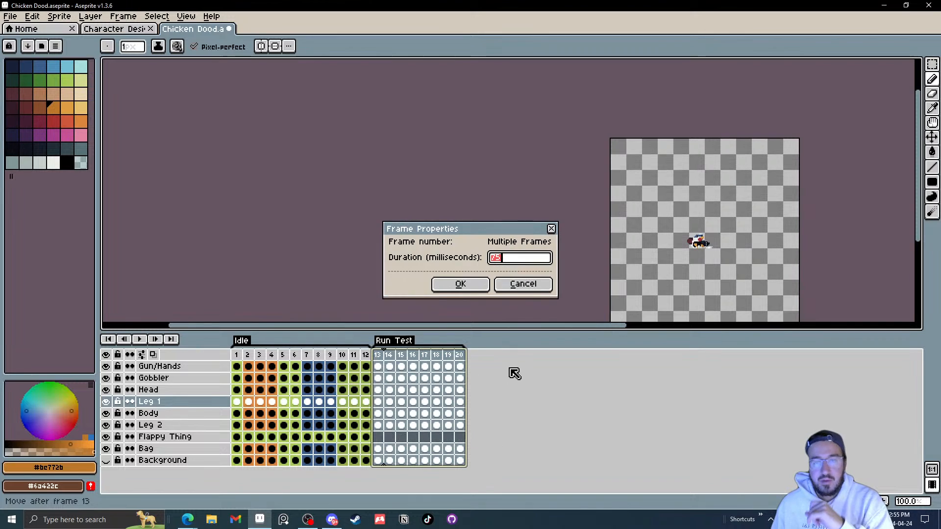
type("60")
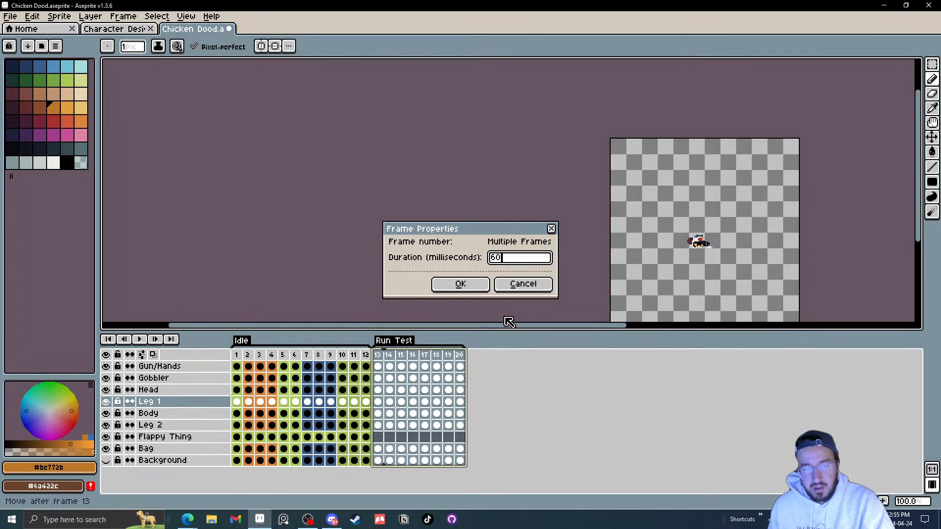
left_click(459, 284)
key("Escape")
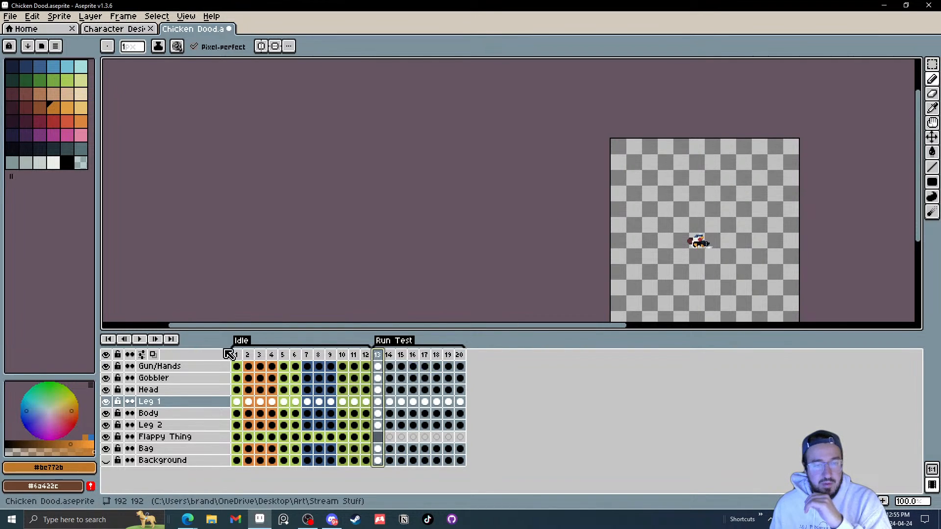
Step: Play the run cycle at the faster speed, zoom in and stop playback
left_click(145, 338)
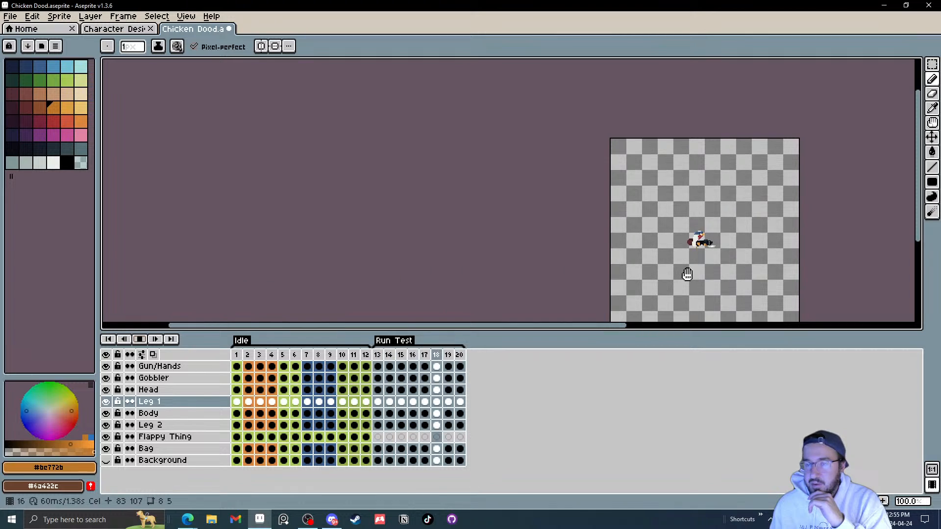
scroll(701, 273, "up", 3)
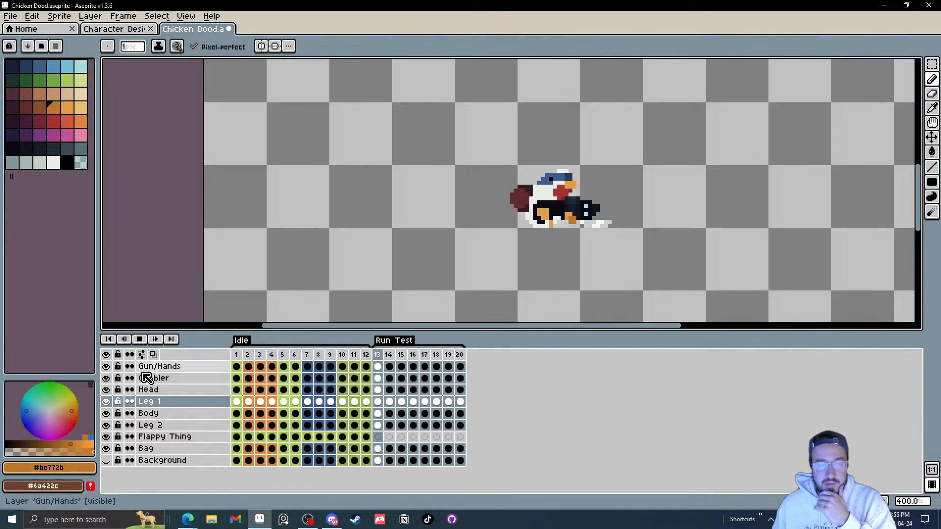
left_click(142, 339)
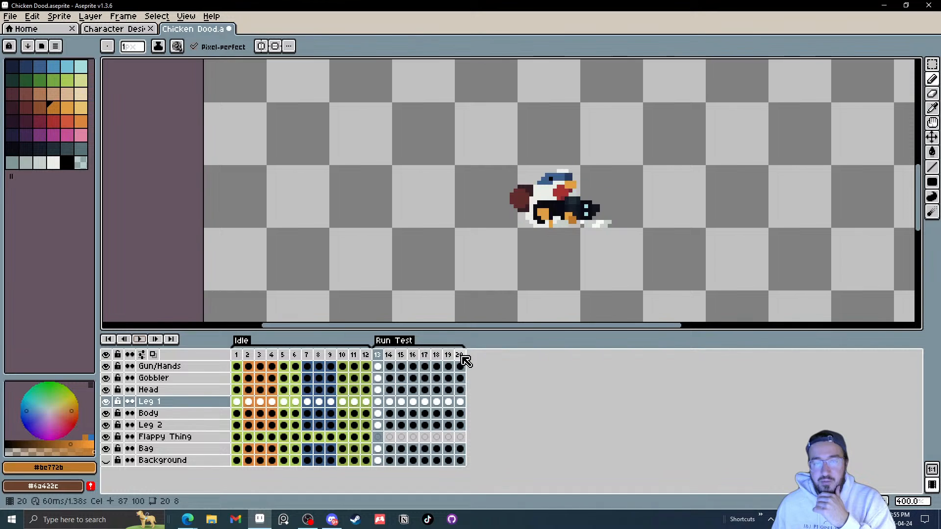
Step: Set the duration of frames 13–20 to 75 ms
left_click_drag(460, 356, 378, 356)
right_click(385, 356)
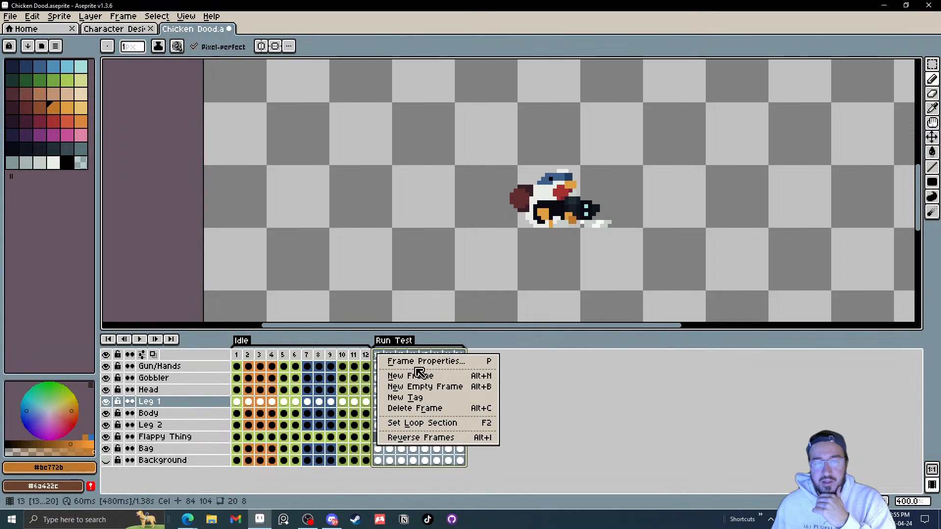
left_click(418, 360)
type("7")
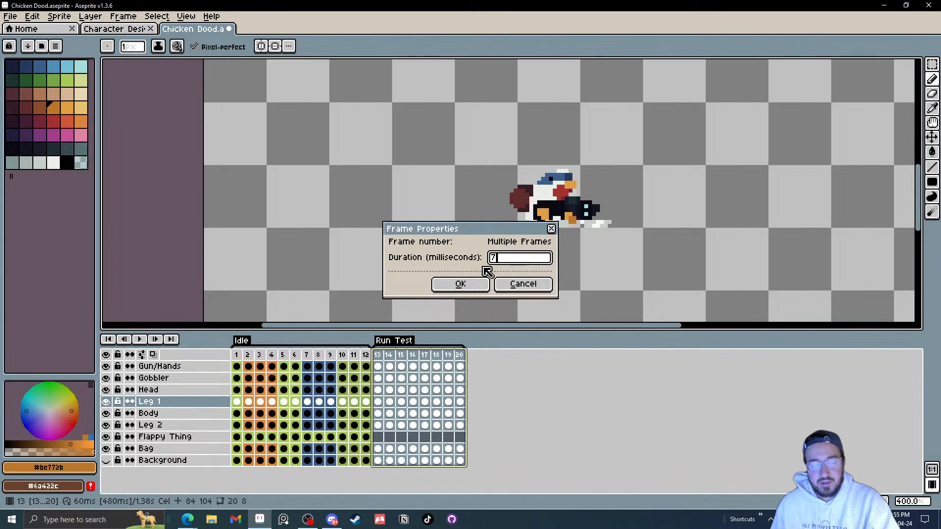
type("5")
left_click(459, 284)
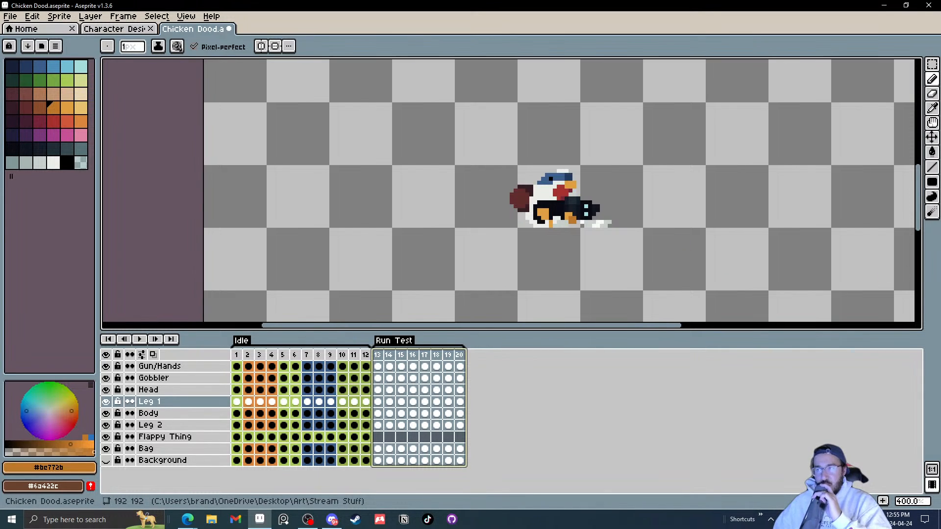
Step: Play the run animation and zoom out to preview the cycle
left_click(140, 340)
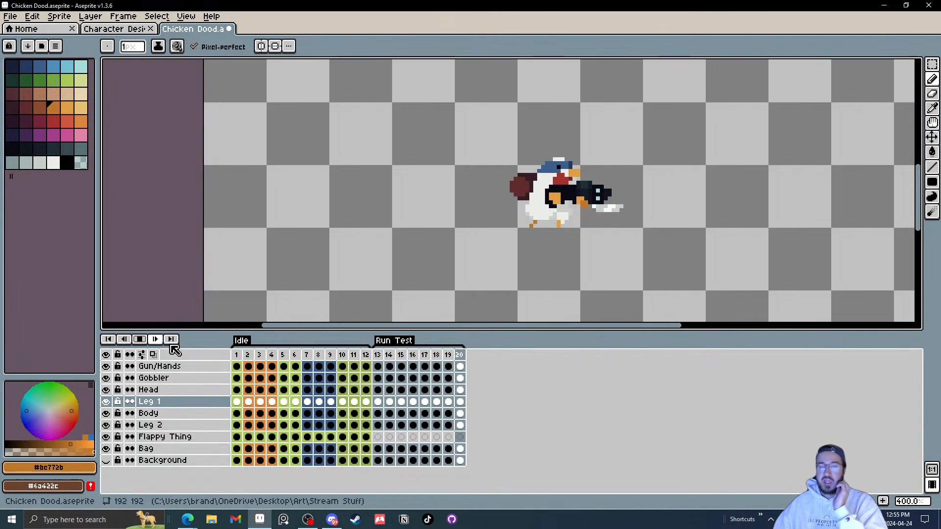
scroll(485, 261, "down", 1)
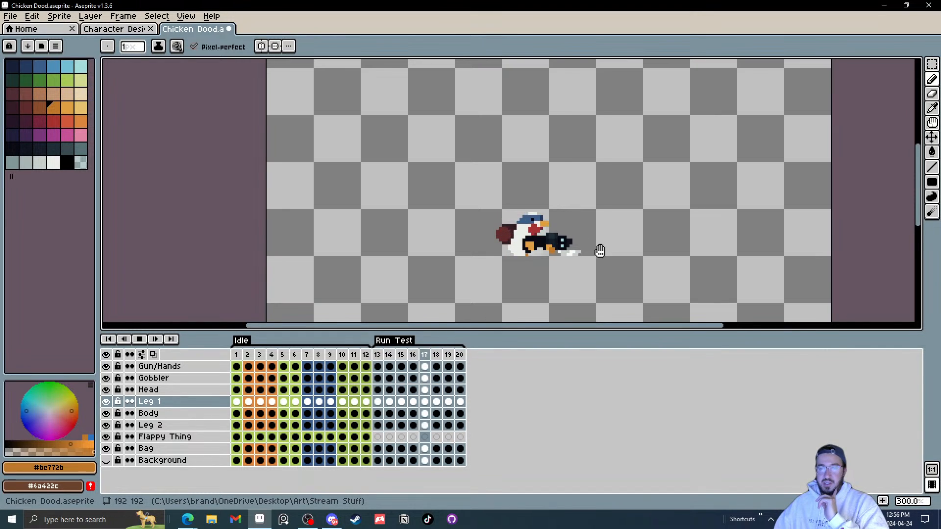
scroll(650, 252, "down", 3)
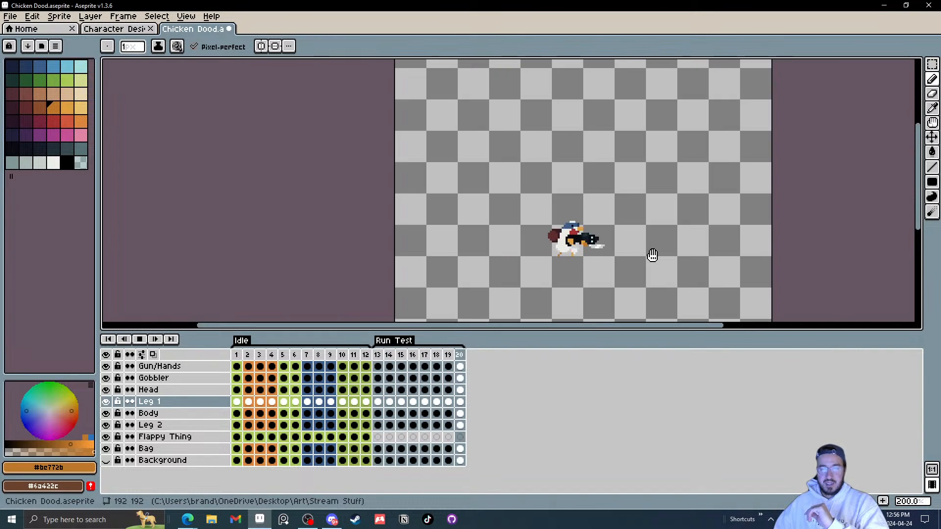
Step: Zoom in and out on the playing run cycle, then stop playback
scroll(652, 255, "up", 3)
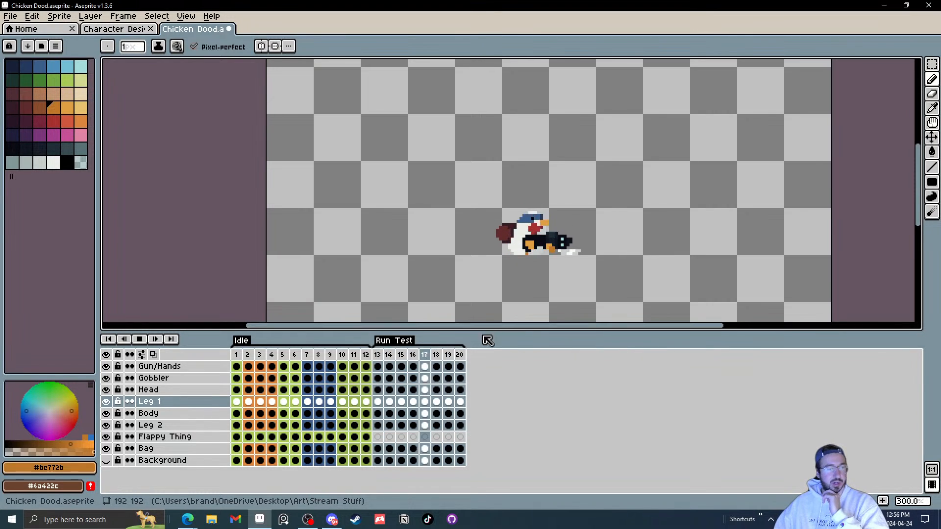
scroll(519, 293, "down", 1)
scroll(519, 292, "down", 1)
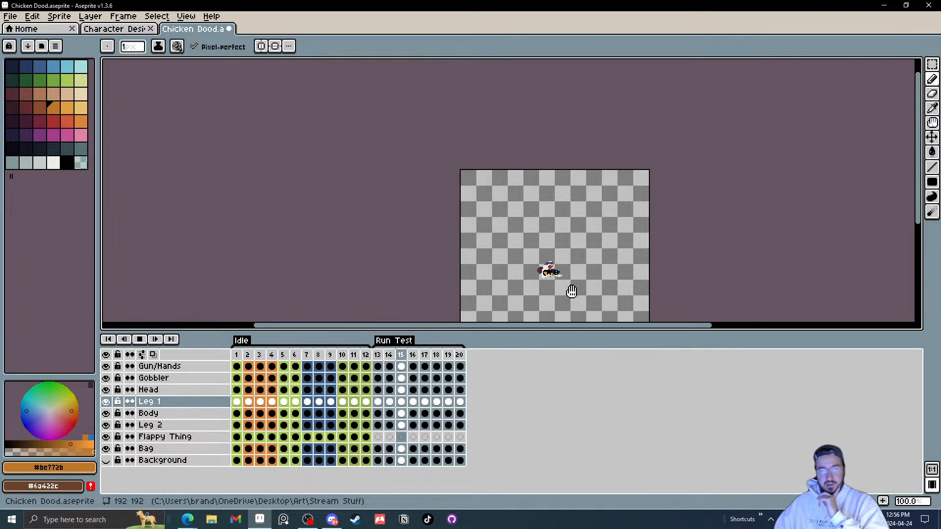
scroll(571, 291, "up", 1)
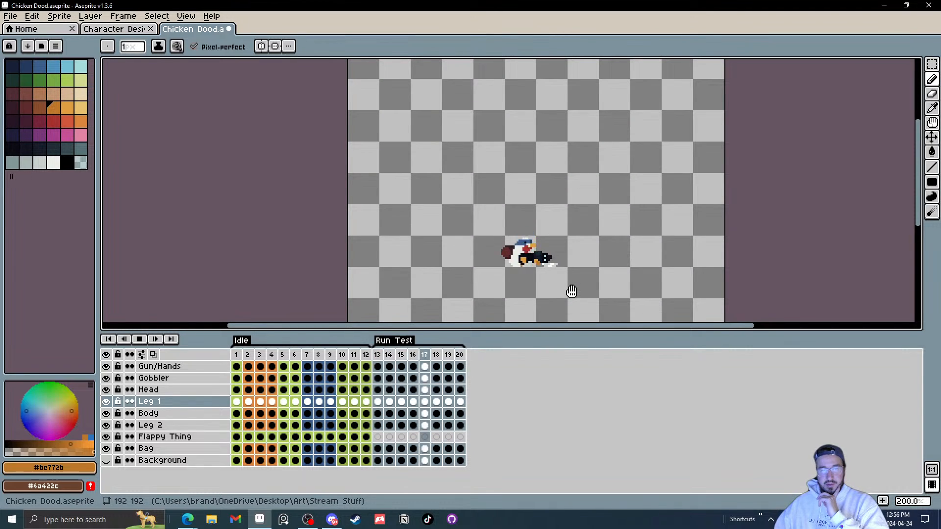
scroll(571, 291, "up", 1)
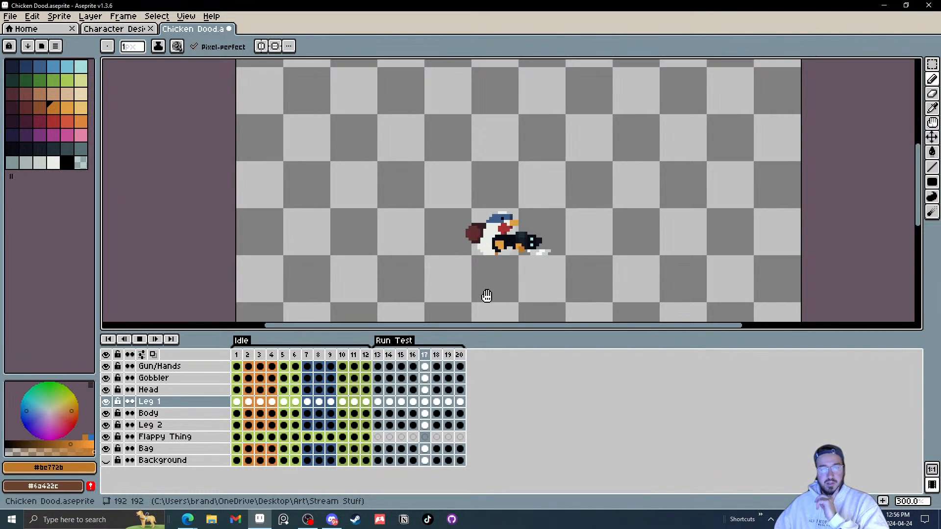
left_click(139, 339)
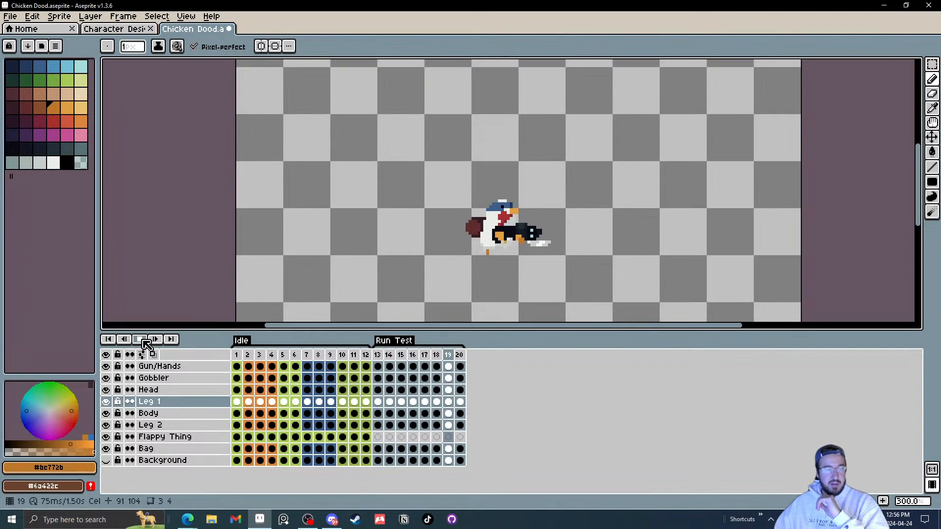
Step: In frame 13, move the Gobbler layer's gobbler down by about one pixel with the Move tool
left_click(379, 378)
scroll(485, 258, "up", 3)
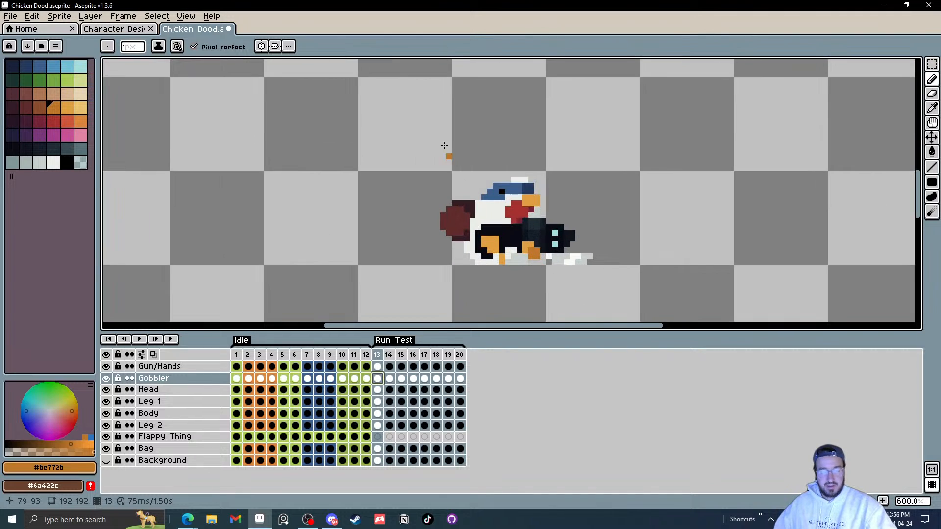
scroll(531, 214, "up", 4)
key("v")
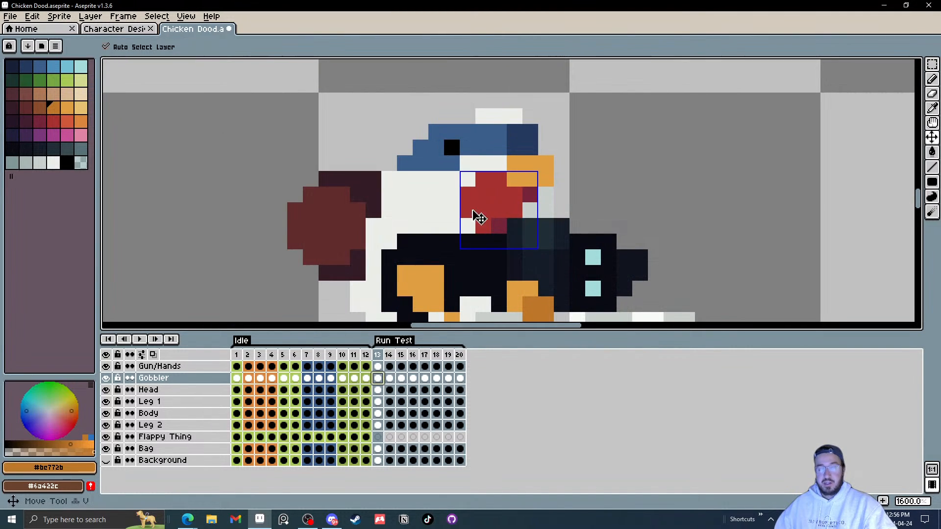
left_click_drag(483, 207, 483, 215)
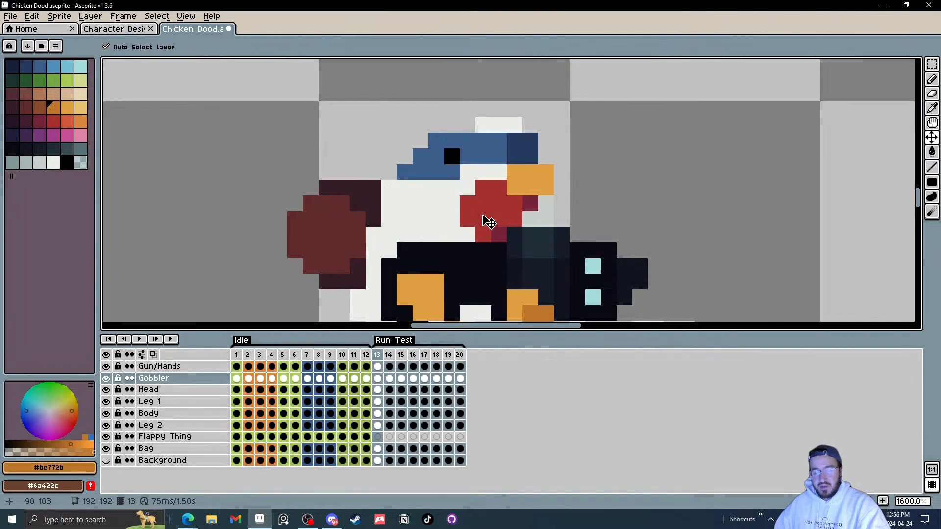
Step: Reposition selected gobbler pixels in frames 14 through 17 so it swings with the run
key("m")
key("Right")
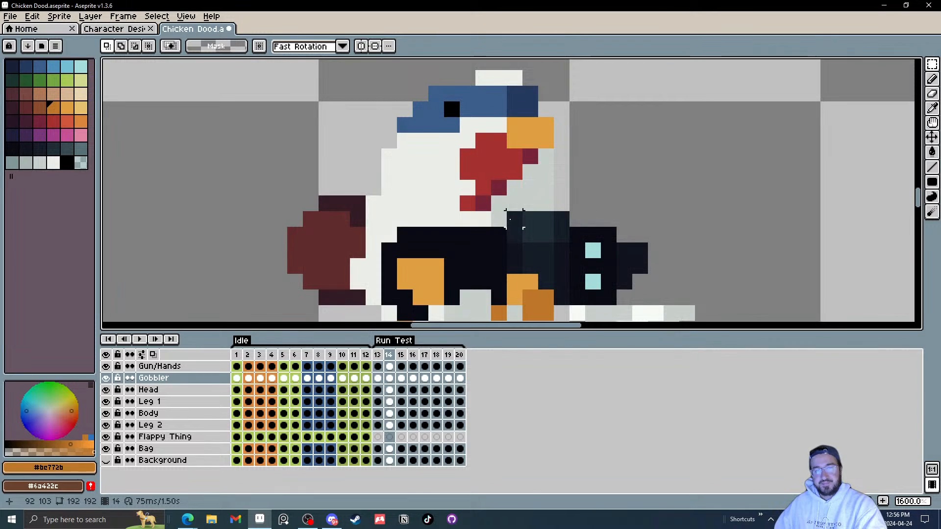
key("Left")
key("Right")
left_click_drag(521, 226, 446, 186)
key("Left")
left_click(577, 189)
key("Right")
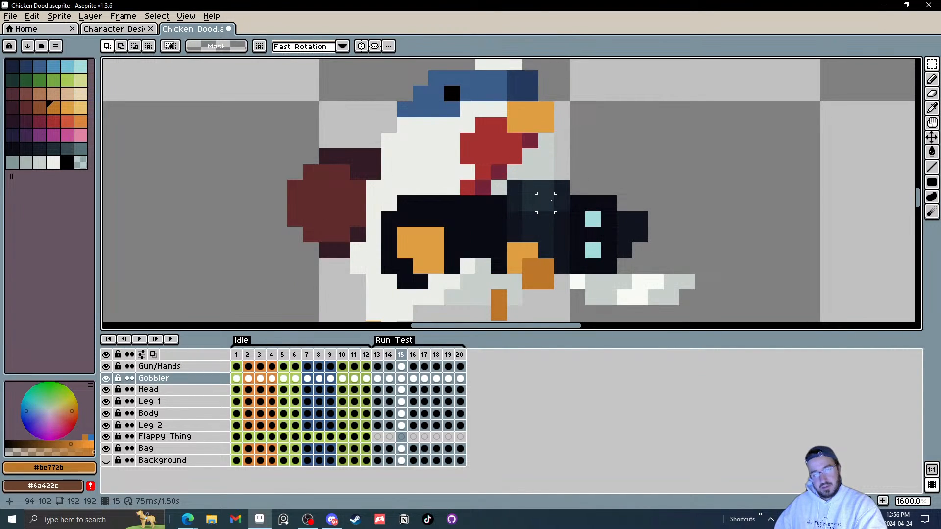
left_click_drag(546, 203, 547, 226)
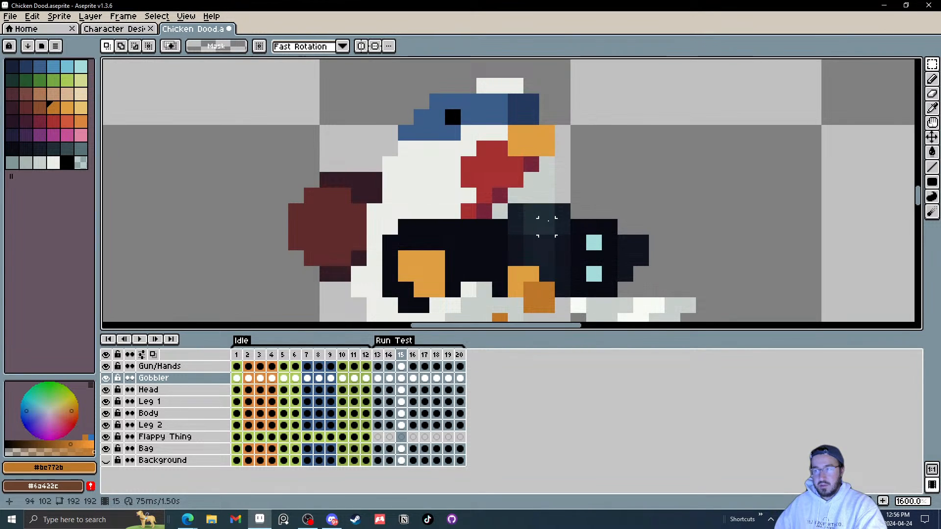
key("Right")
key("Right")
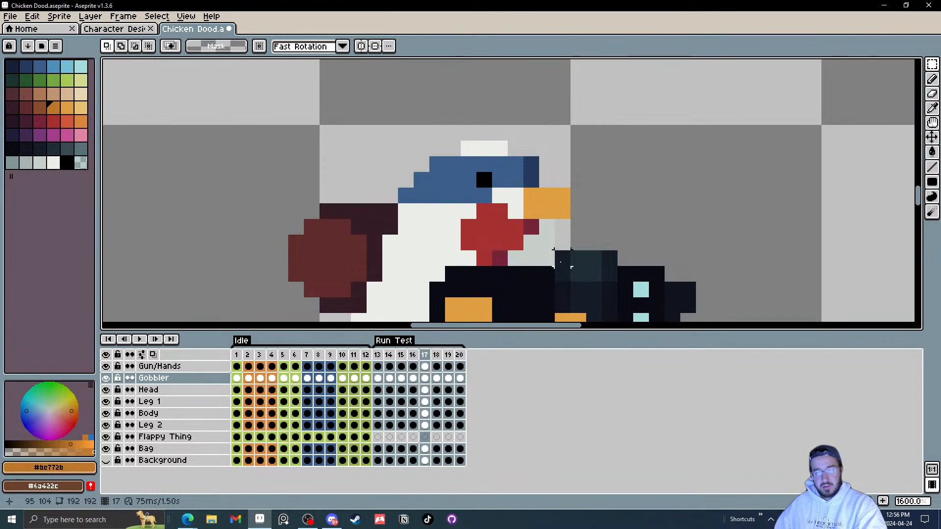
left_click_drag(548, 291, 468, 246)
key("Right")
left_click(579, 273)
key("Right")
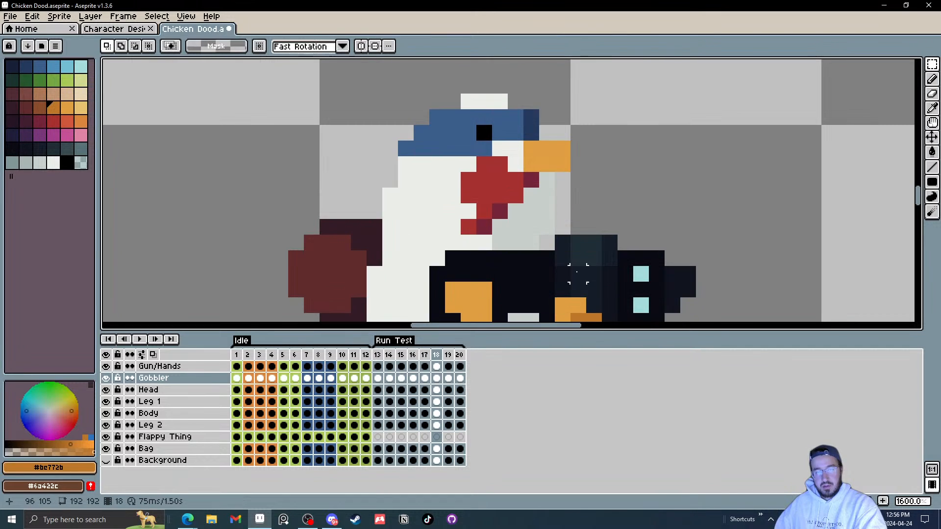
Step: Select and shift the gobbler pixels in frames 18 and 19
left_click_drag(532, 259, 452, 198)
key("Right")
left_click(562, 259)
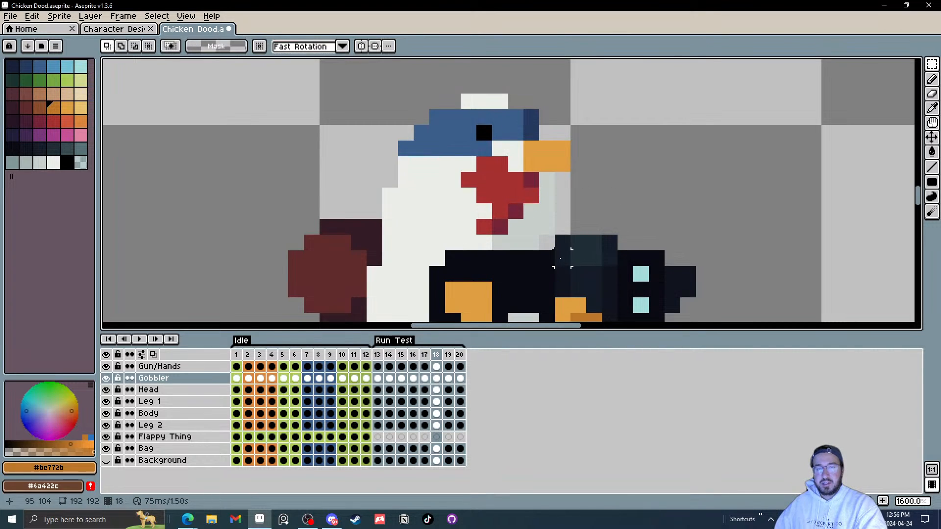
left_click_drag(548, 259, 483, 227)
key("Right")
left_click(624, 211)
key("Right")
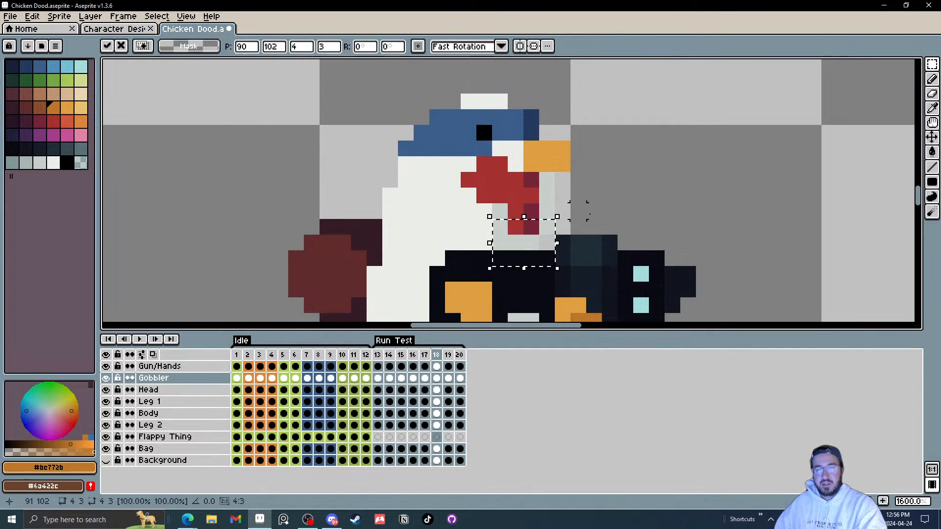
left_click(625, 210)
key("Right")
left_click_drag(559, 240, 454, 181)
key("Right")
left_click(625, 164)
left_click_drag(547, 242, 483, 211)
key("Right")
left_click(627, 184)
key("Right")
left_click(621, 182)
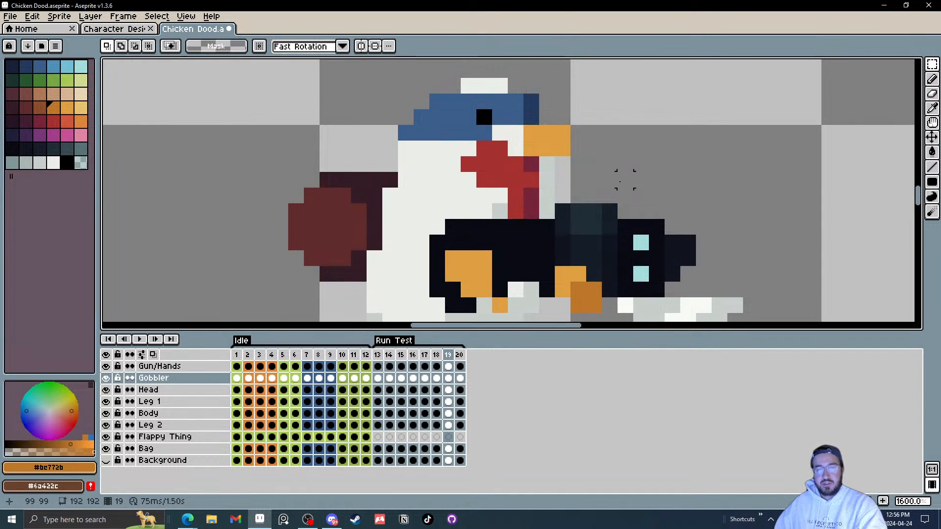
Step: Select and move pieces of the gobbler in frames 19 and 20
left_click_drag(453, 163, 472, 169)
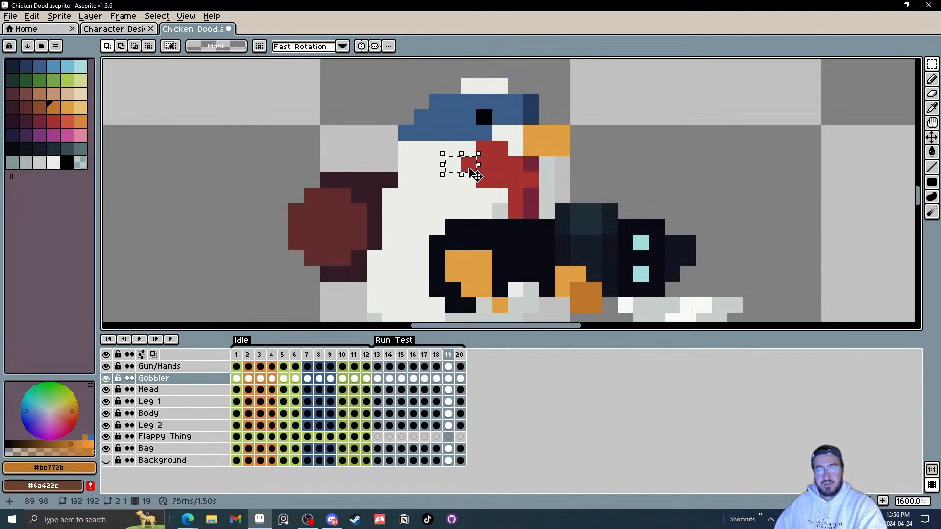
key("Right")
left_click(593, 180)
key("Right")
mouse_move(548, 226)
left_mouse_down()
mouse_move(450, 191)
mouse_move(469, 197)
left_mouse_up()
key("Right")
left_click(626, 184)
key("Right")
left_click(640, 193)
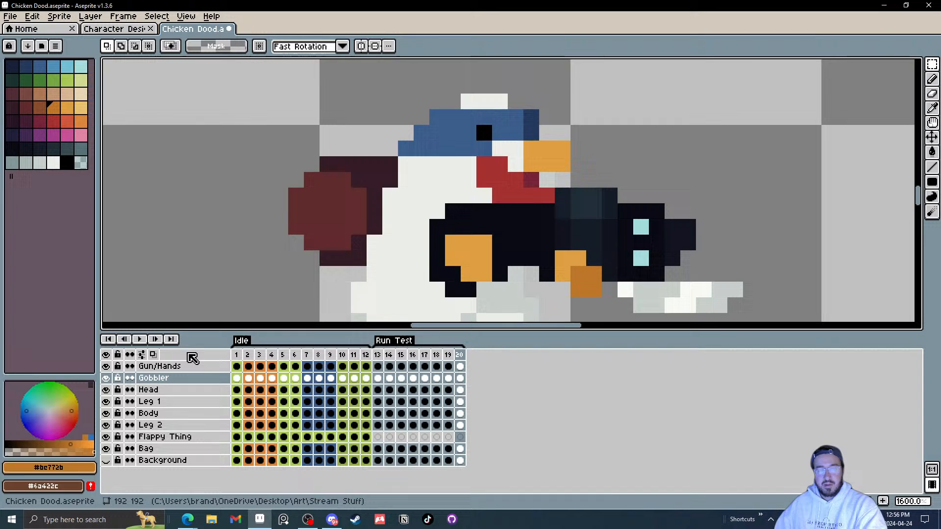
Step: Play the run cycle and zoom in on the chicken's head and gobbler
left_click(139, 339)
scroll(536, 221, "down", 3)
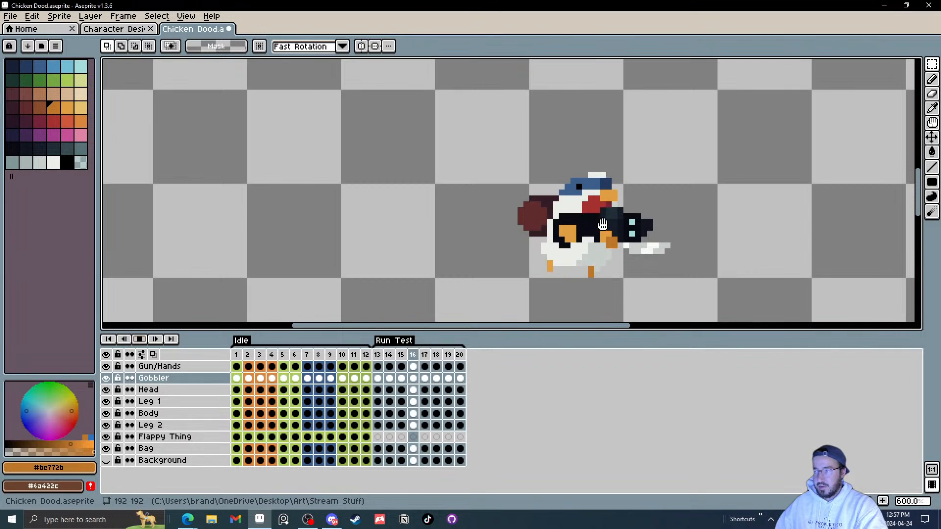
scroll(602, 226, "up", 4)
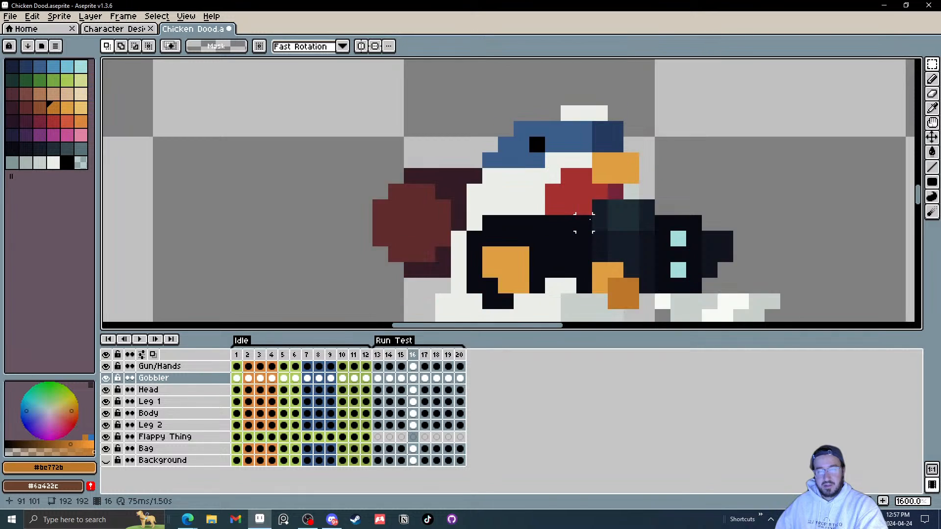
scroll(599, 239, "up", 2)
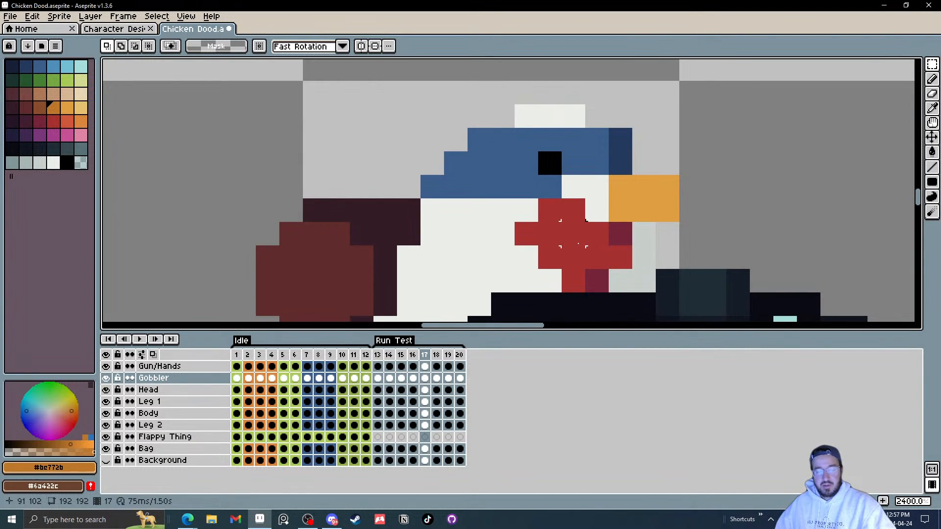
Step: Move the gobbler in frame 18 with the Move tool and step through the run frames
key("v")
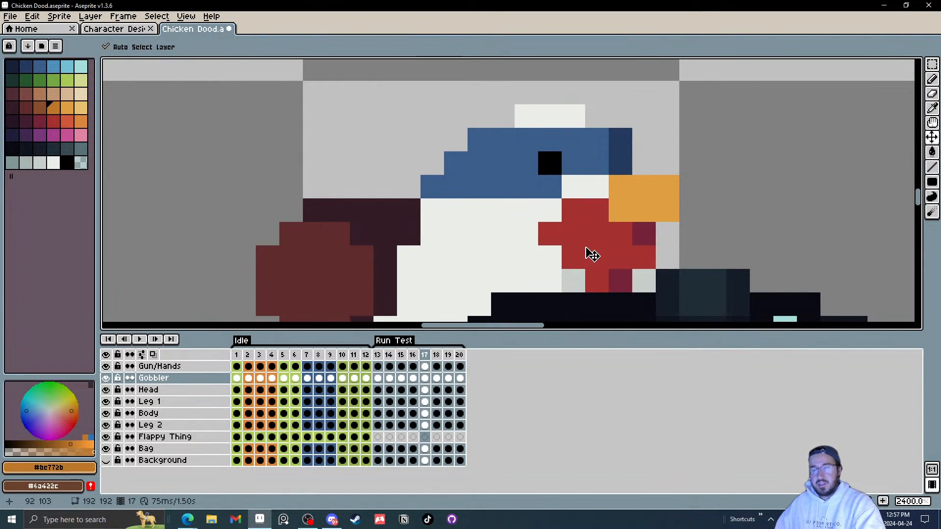
key("Right")
left_click_drag(579, 194, 480, 251)
key("Right")
key("Right")
key("Right")
key("Left")
key("Right")
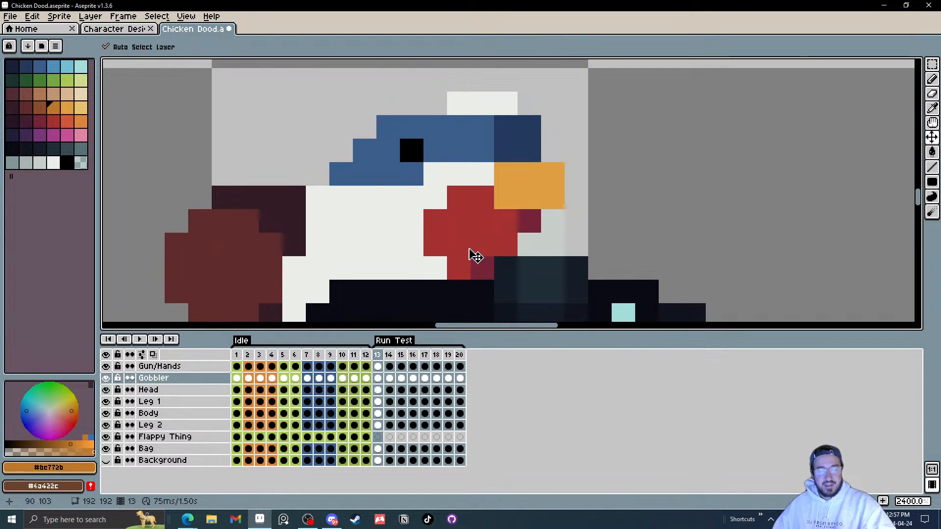
Step: Sample the gobbler's red, then in frame 14 select parts of the gobbler and shift them right
key("i")
left_click(478, 236)
key("l")
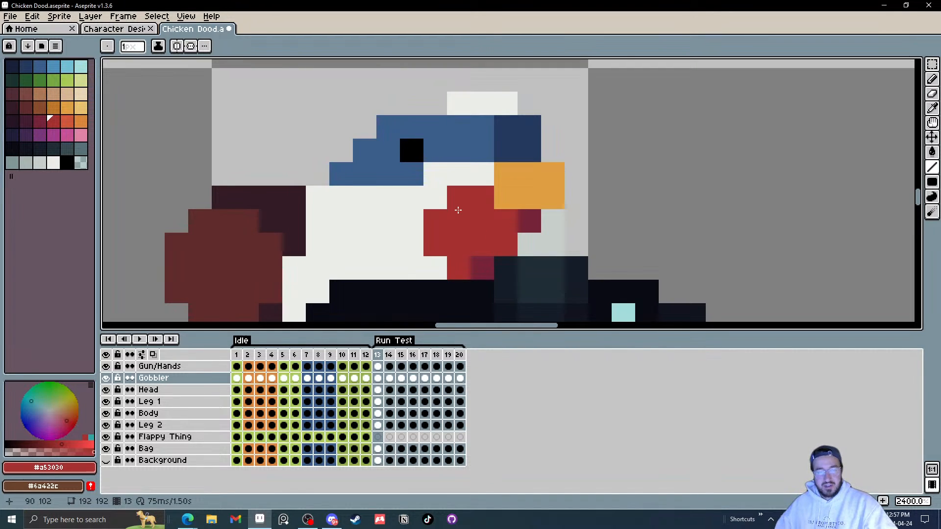
scroll(470, 233, "down", 3)
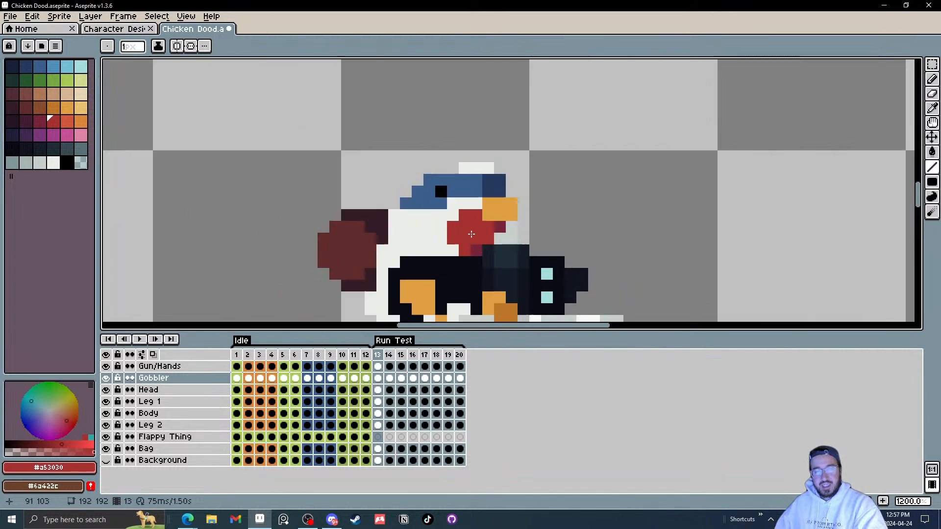
key("Right")
scroll(470, 221, "up", 3)
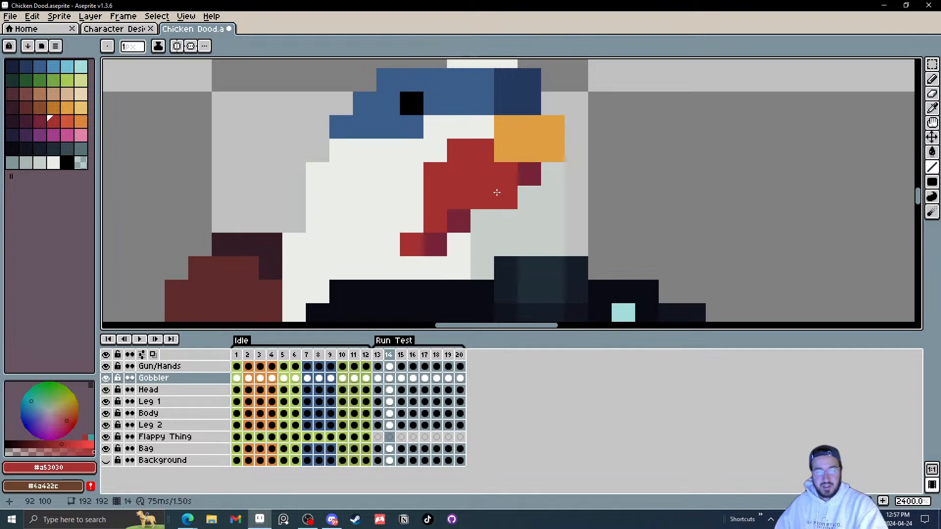
key("m")
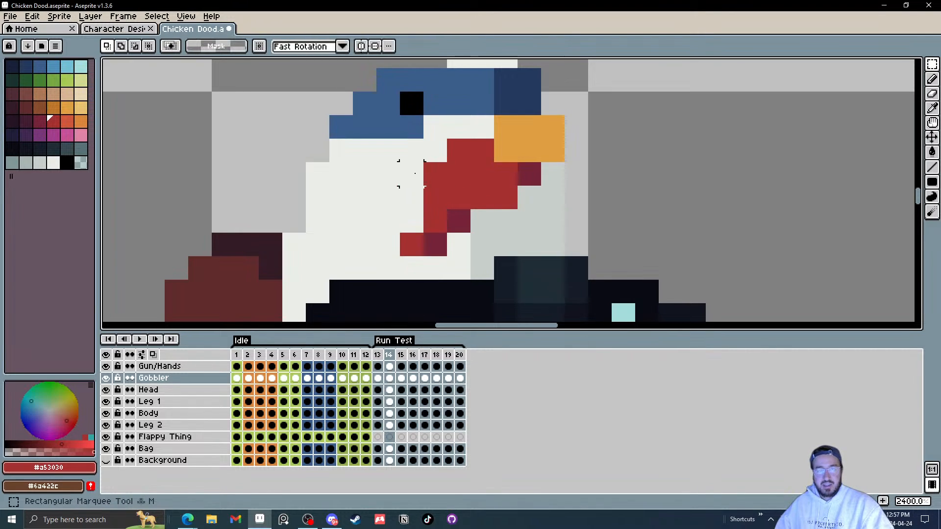
left_click_drag(397, 159, 473, 259)
left_click_drag(434, 211, 483, 219)
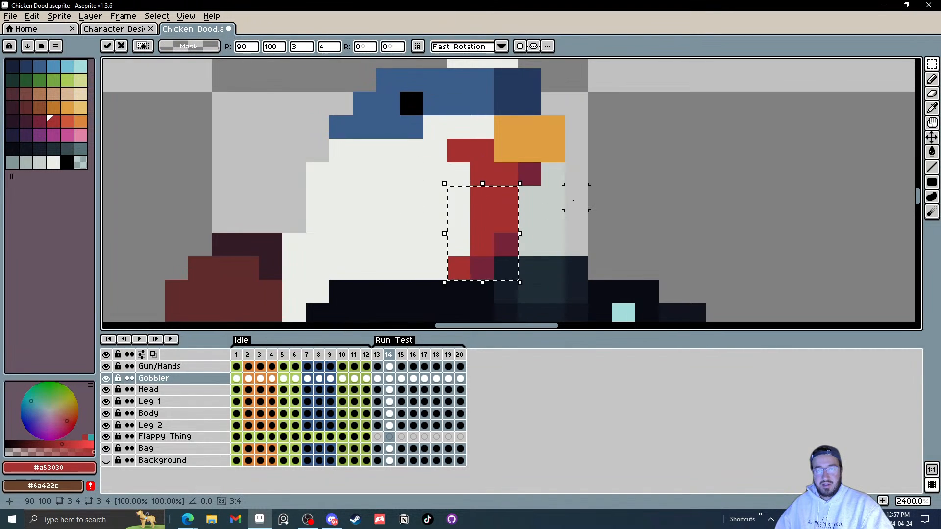
left_click(577, 197)
left_click_drag(459, 151, 436, 175)
left_click(566, 198)
Step: Draw red pixels with the pencil to fill the reshaped gobbler in frame 14
key("b")
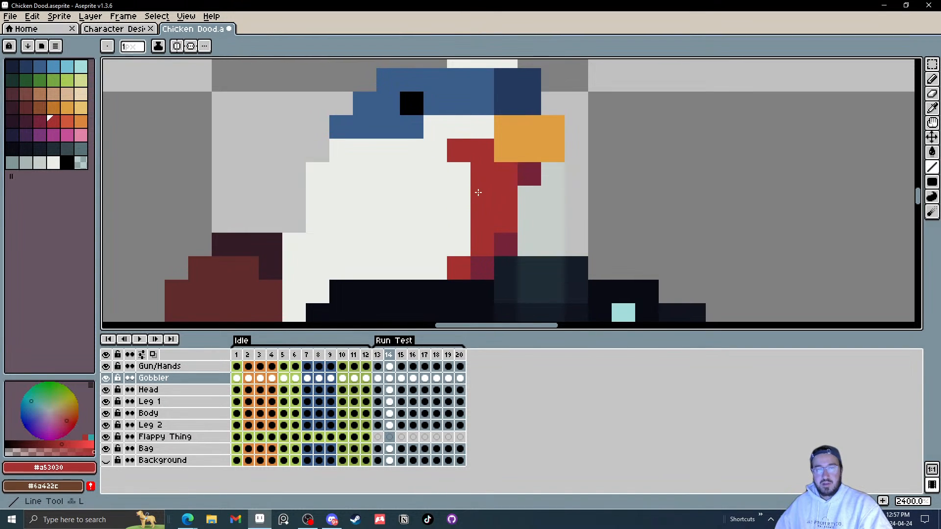
left_click(459, 173)
scroll(507, 200, "up", 1)
left_click_drag(506, 200, 503, 204)
left_click_drag(447, 254, 447, 214)
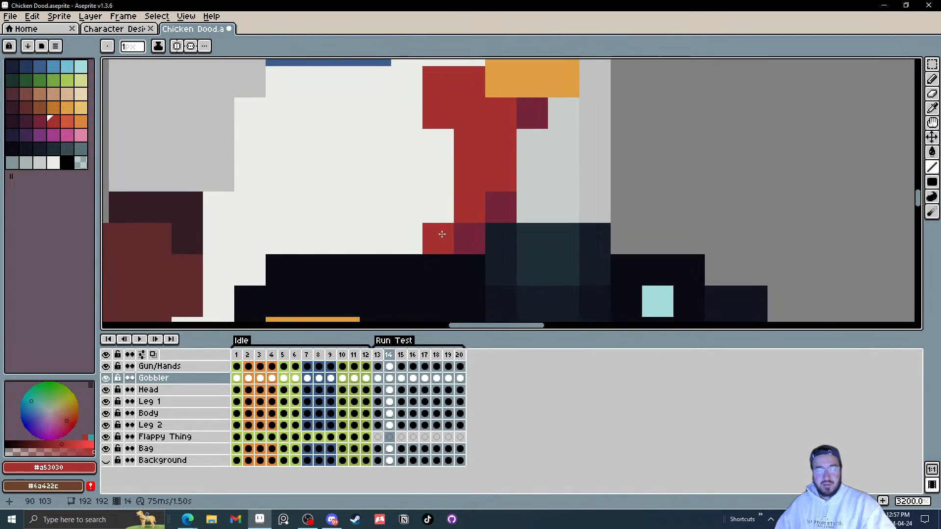
Step: Erase stray gobbler pixels in frame 14
key("e")
left_click(441, 235)
scroll(508, 238, "down", 4)
scroll(522, 239, "up", 1)
left_click_drag(522, 239, 522, 296)
scroll(521, 297, "down", 1)
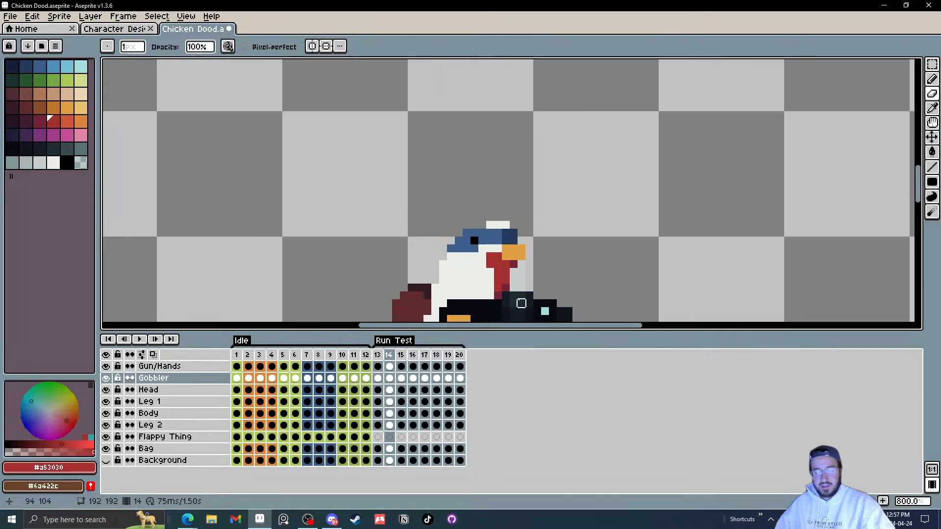
Step: Erase the gobbler's lower pixels in frame 15 to reshape it, undoing one erase along the way
key("Down")
key("Up")
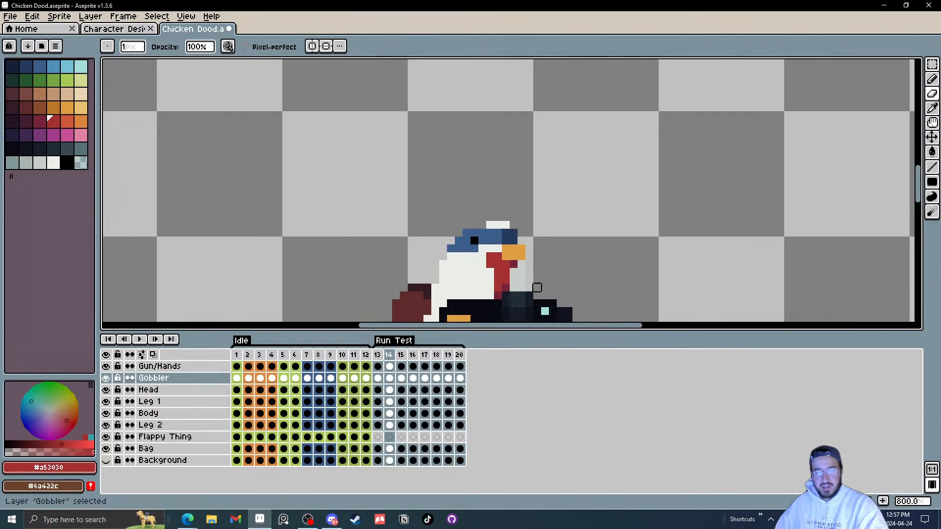
key("Right")
scroll(505, 256, "up", 3)
mouse_move(504, 257)
left_mouse_down()
mouse_move(457, 208)
mouse_move(432, 216)
left_mouse_up()
key("x")
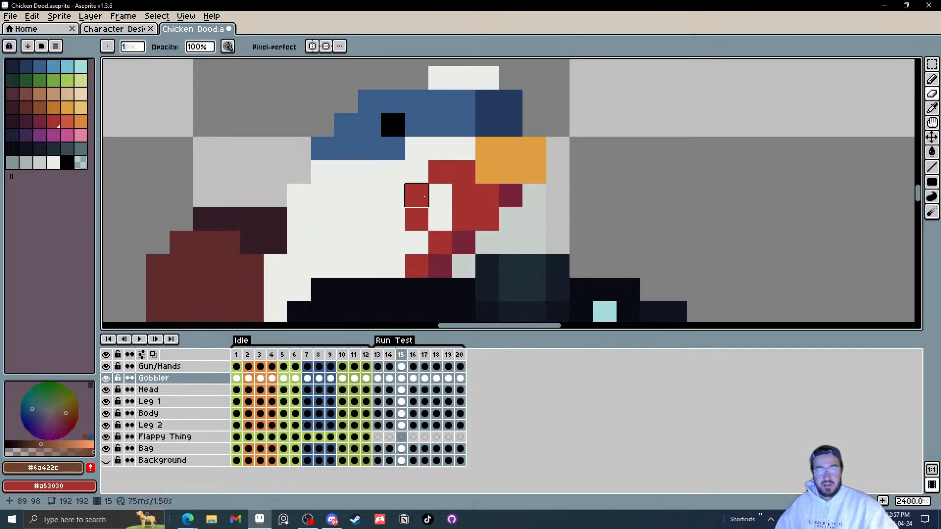
key("ctrl+z")
mouse_move(439, 265)
left_mouse_down()
mouse_move(423, 250)
mouse_move(482, 245)
left_mouse_up()
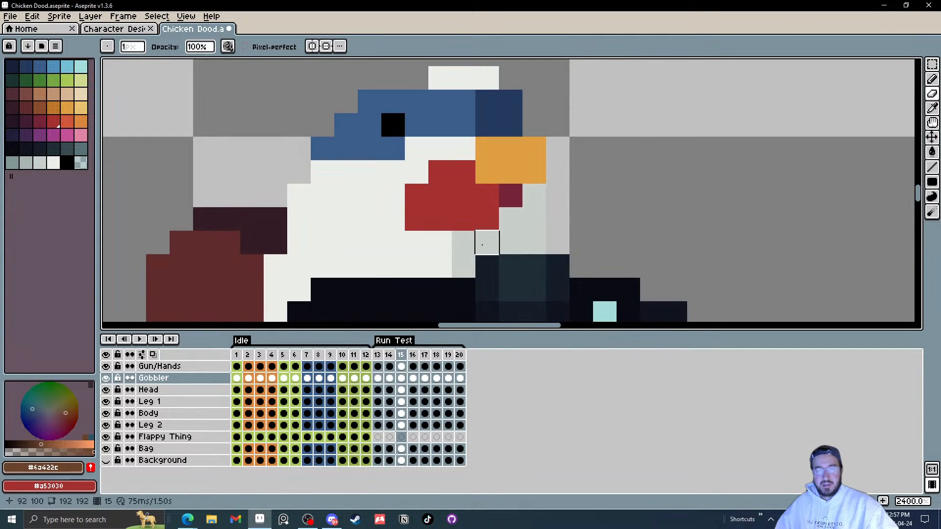
left_click_drag(416, 201, 416, 216)
key("i")
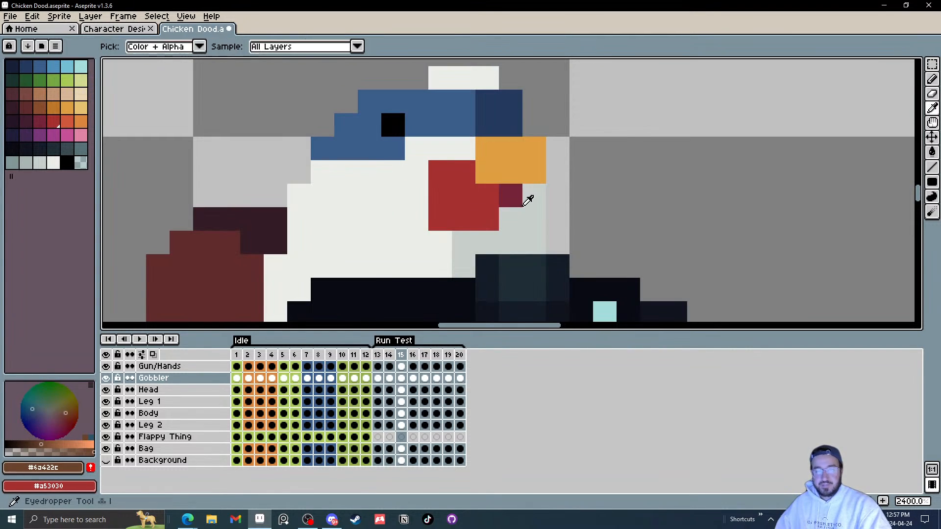
Step: Redraw frame 15's gobbler with dark red and red lines, extending it one pixel to the left
left_click(514, 198)
key("l")
left_click(505, 214)
key("i")
left_click(458, 198)
key("l")
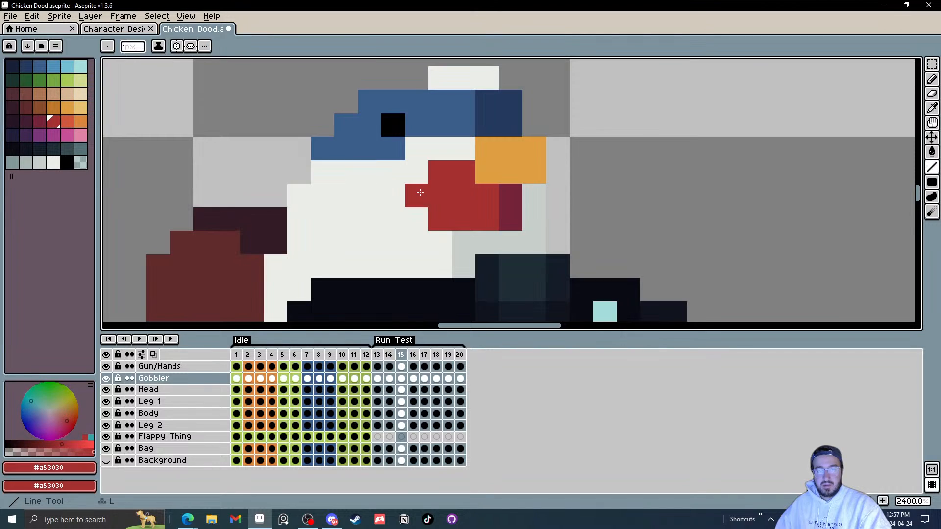
left_click(421, 192)
left_click(422, 218)
left_click(464, 242)
left_click(487, 242)
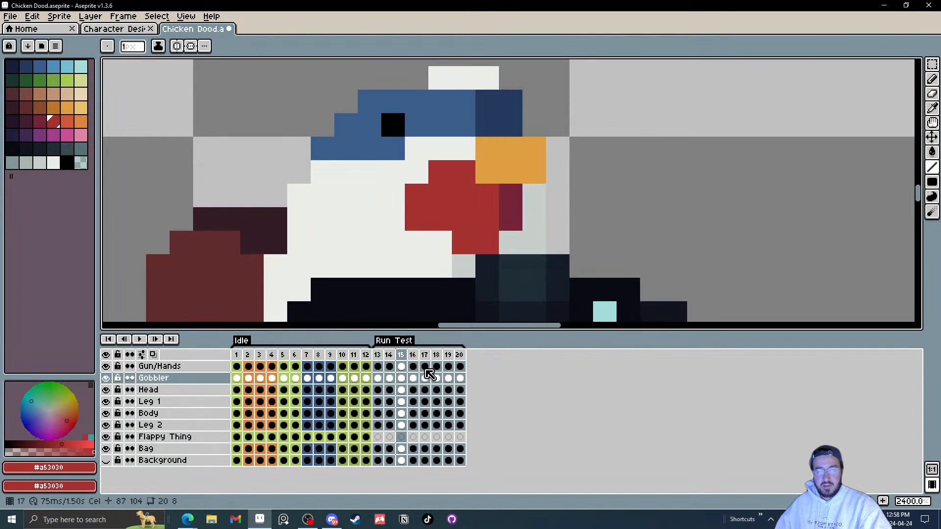
Step: Compare frames 14 and 15, then add a red pixel at the bottom of frame 15's gobbler
left_click(389, 380)
left_click(401, 380)
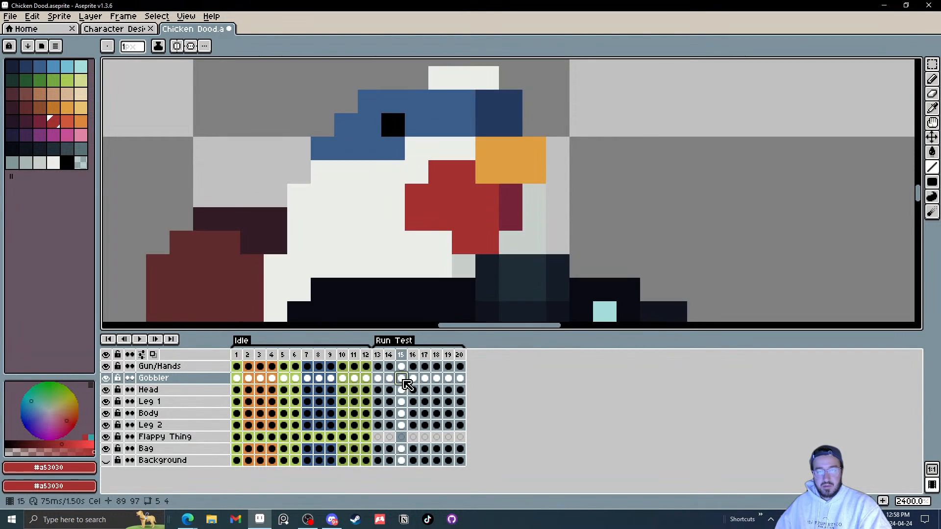
left_click(440, 242)
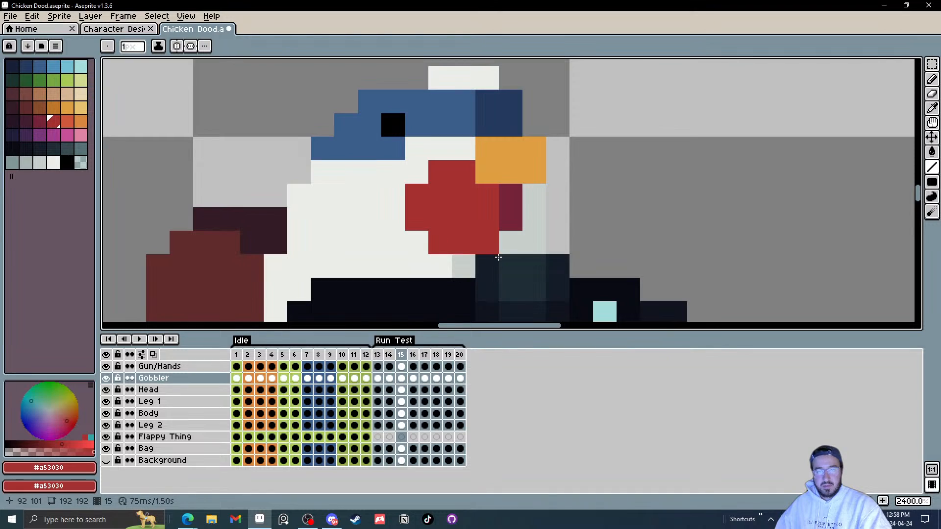
left_click(511, 206, "alt")
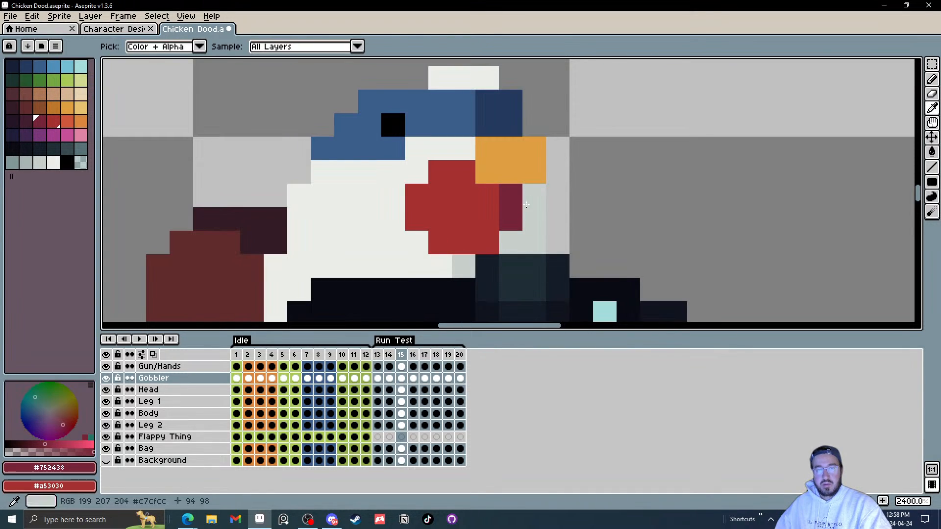
Step: Sample the gobbler red, erase gobbler pixels in frame 17 and redraw its shape with red lines
left_click(415, 379)
left_click(435, 221, "alt")
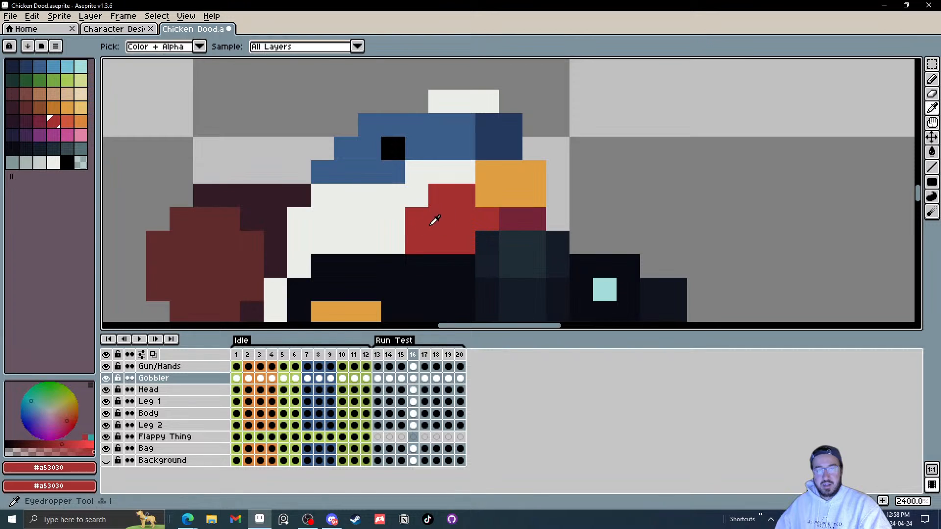
scroll(469, 241, "down", 4)
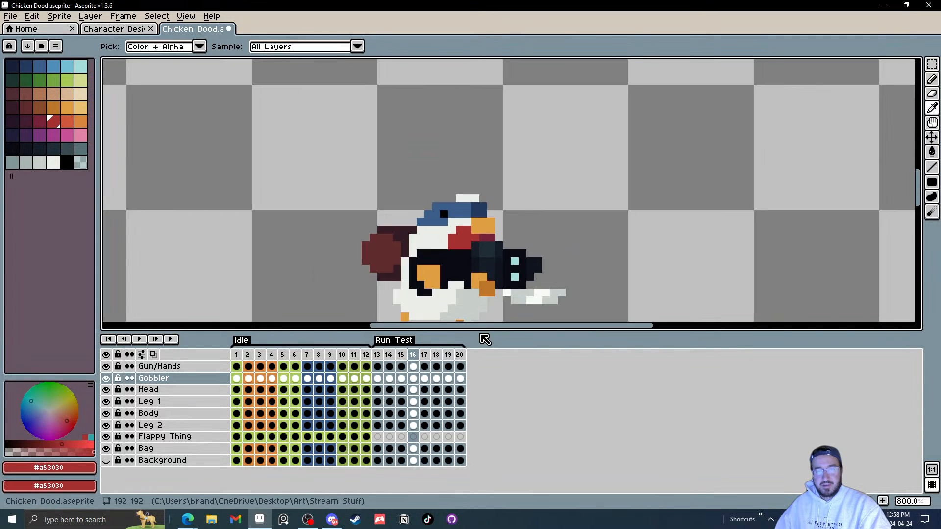
left_click(426, 378)
scroll(453, 206, "up", 4)
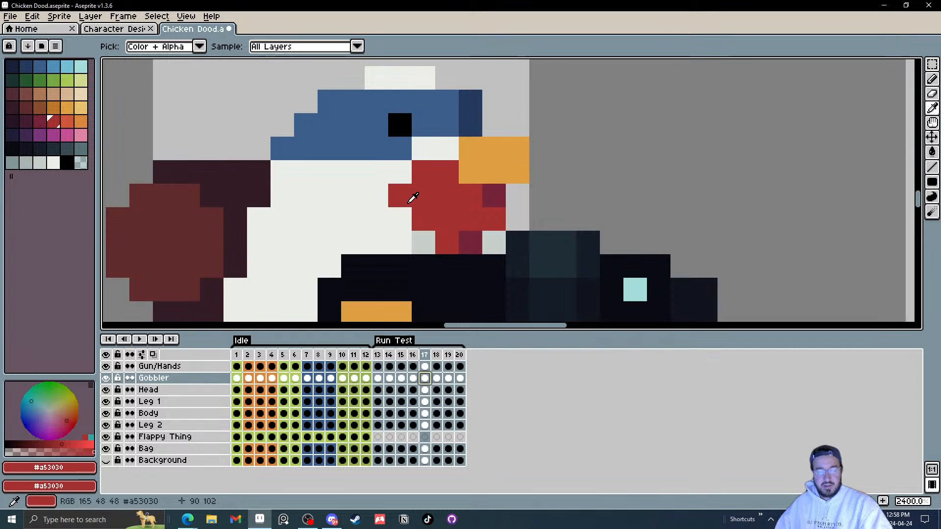
key("e")
left_click(422, 172)
left_click(400, 195)
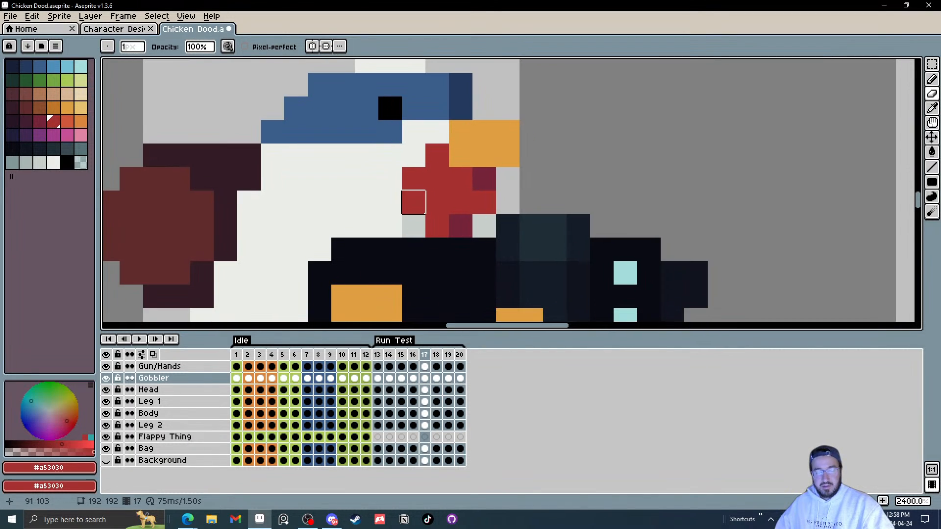
key("l")
left_click(478, 226, "alt")
left_click(470, 195, "alt")
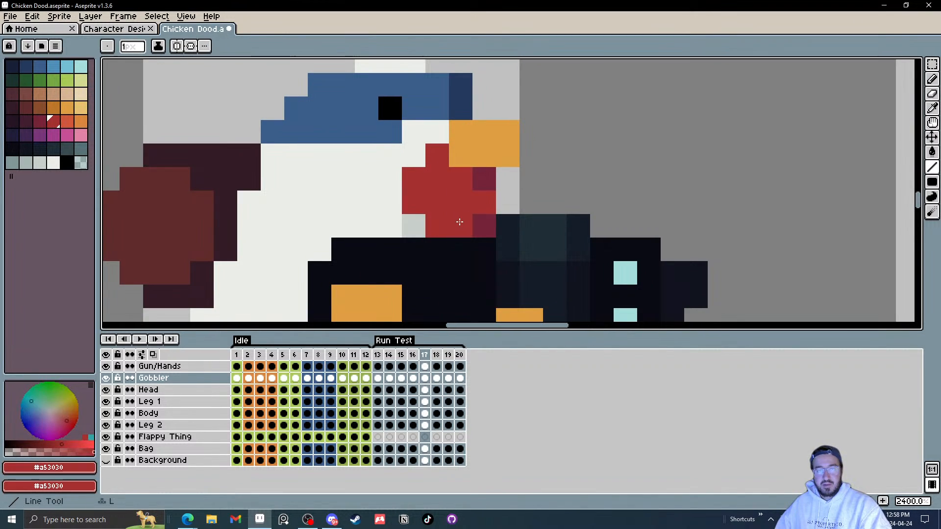
left_click(458, 219)
Step: Erase and redraw frame 18's gobbler as a narrow hanging strip of red and dark red
left_click(445, 383)
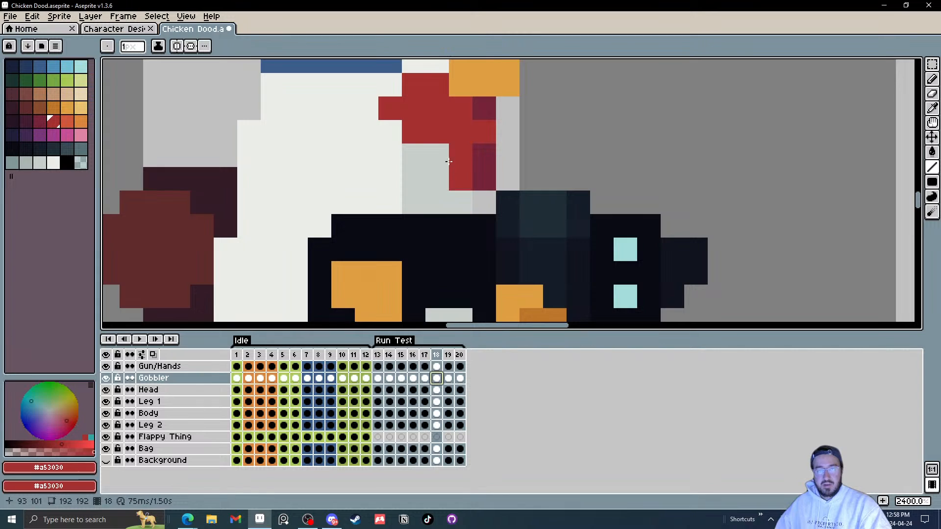
mouse_move(430, 170)
left_mouse_down()
mouse_move(417, 195)
mouse_move(393, 145)
left_mouse_up()
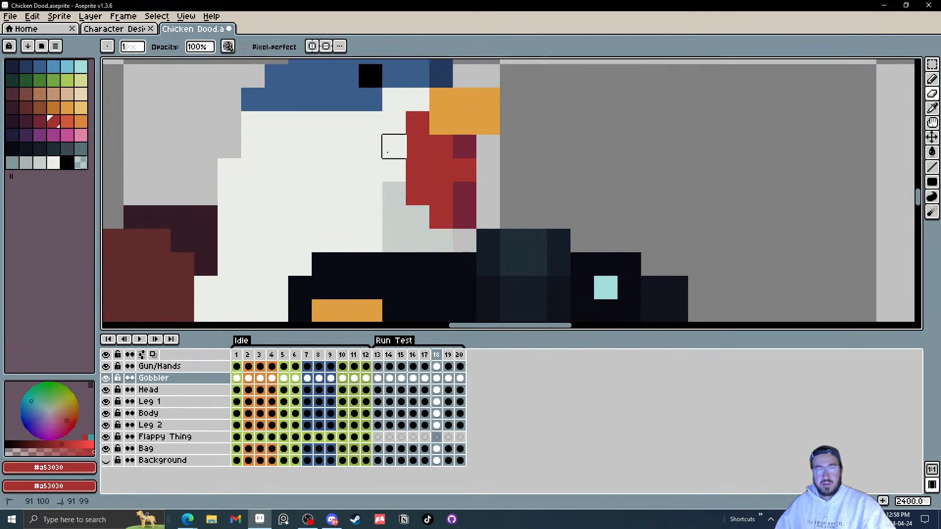
key("l")
left_click(442, 210, "alt")
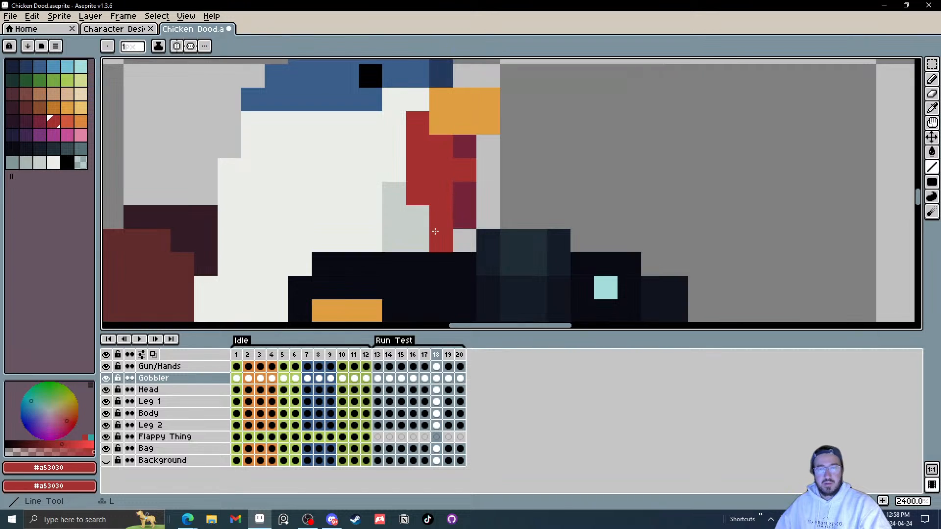
left_click(436, 232)
left_click(463, 222, "alt")
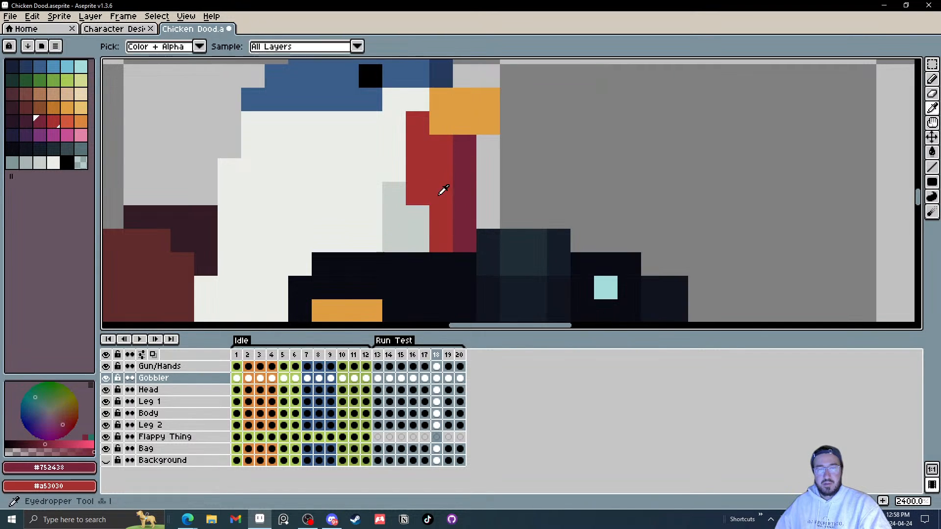
left_click(442, 192, "alt")
Step: Switch to the Head layer in frame 19 and add gobbler-coloured pixels there
scroll(514, 265, "down", 6)
key("Right")
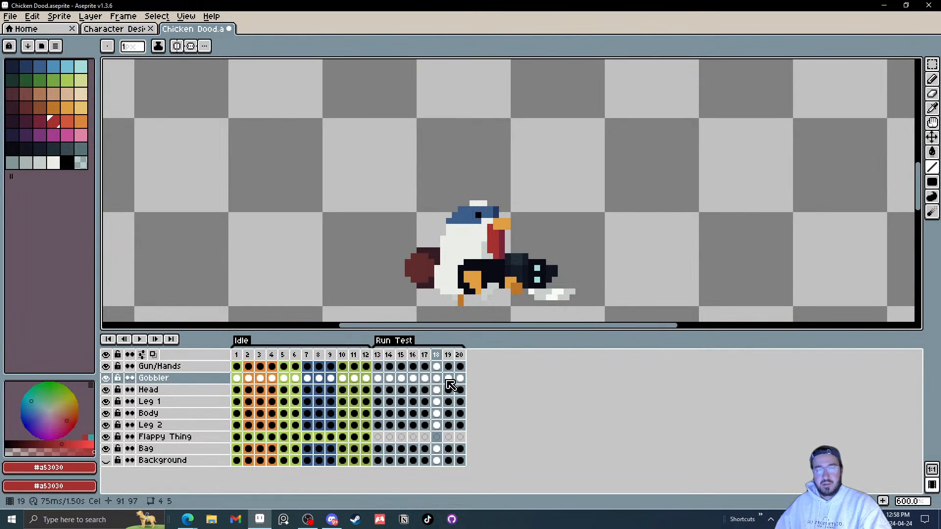
key("shift+Down")
scroll(497, 250, "up", 6)
left_click(490, 239)
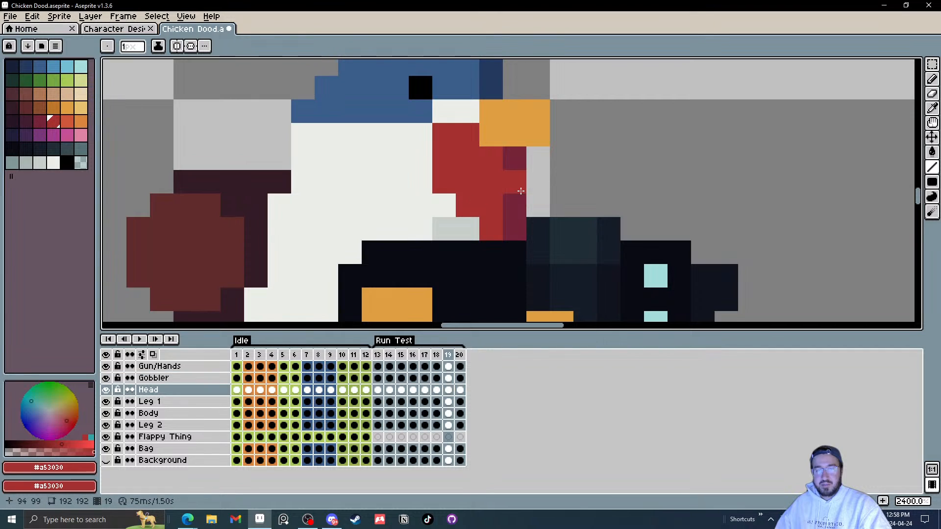
left_click(523, 159, "alt")
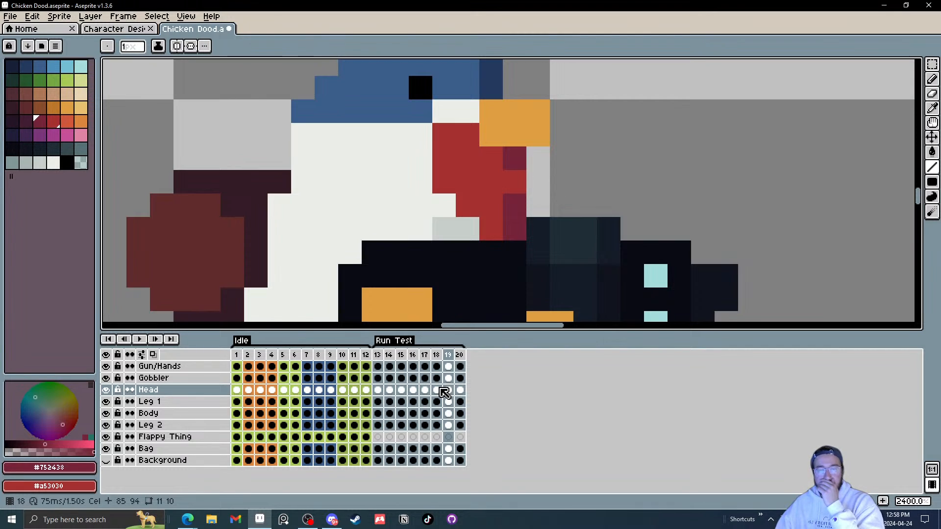
Step: Hide the Gobbler layer and paint over the stray red pixels on frame 19's Head layer with the light body colour
left_click(444, 390)
left_click(106, 378)
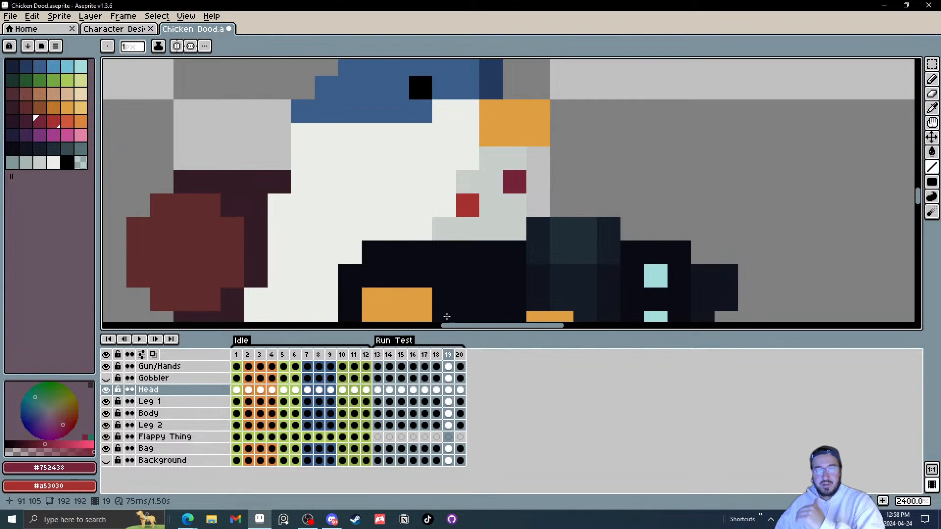
left_click(498, 179, "alt")
left_click(468, 206)
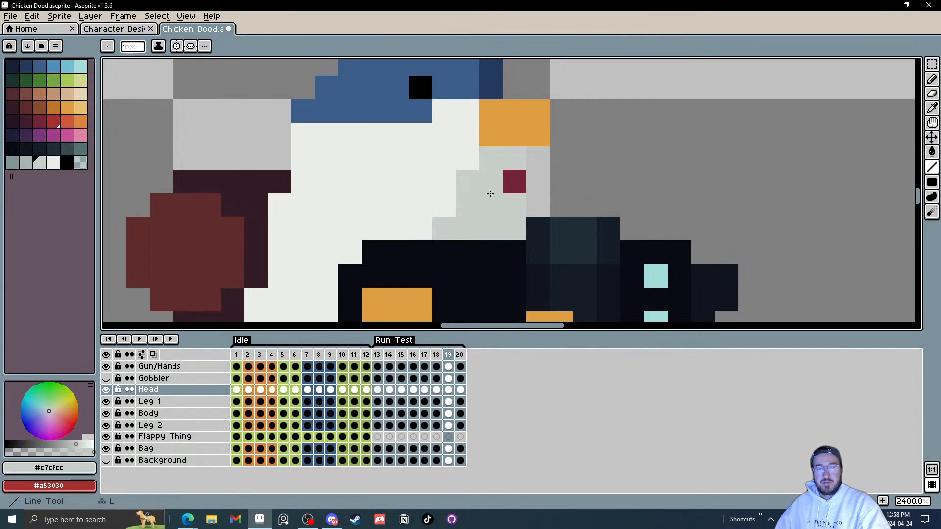
left_click(515, 182)
Step: Step back and forth through frames 17 to 19 to compare, and show the Gobbler layer again
key("Left")
key("Left")
key("Left")
key("Left")
key("Left")
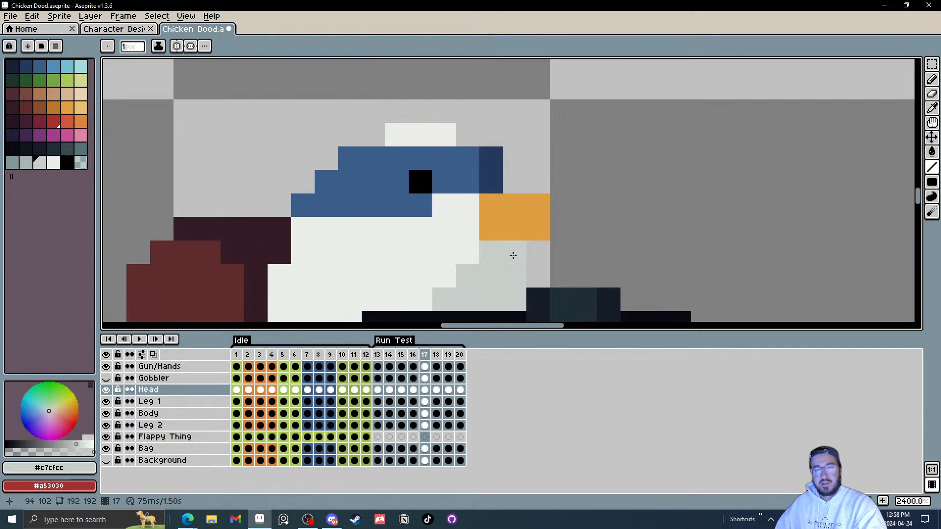
key("Right")
key("Right")
key("Right")
key("Right")
key("Right")
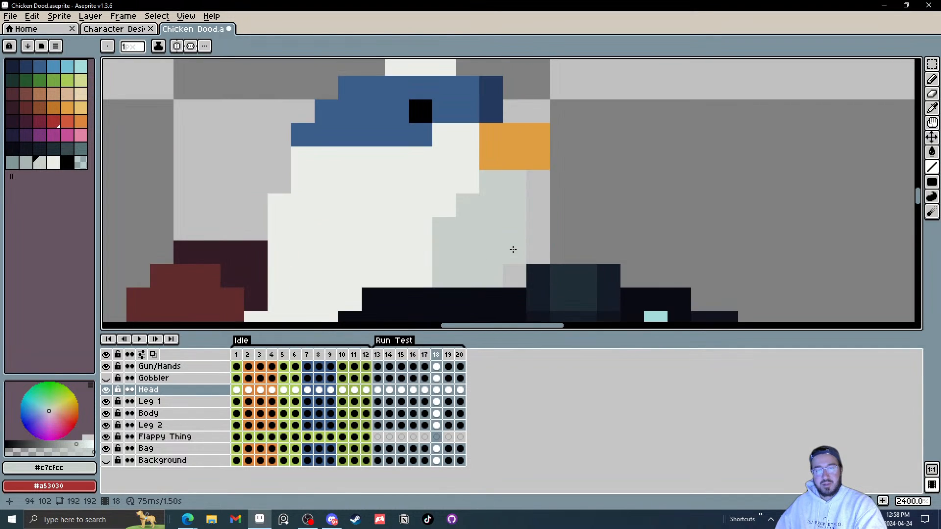
left_click(106, 378)
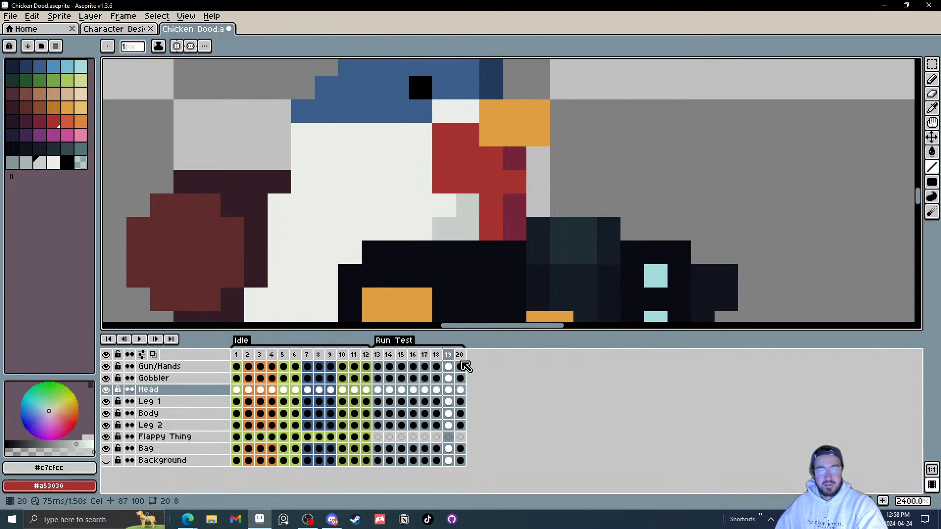
key("Right")
key("Left")
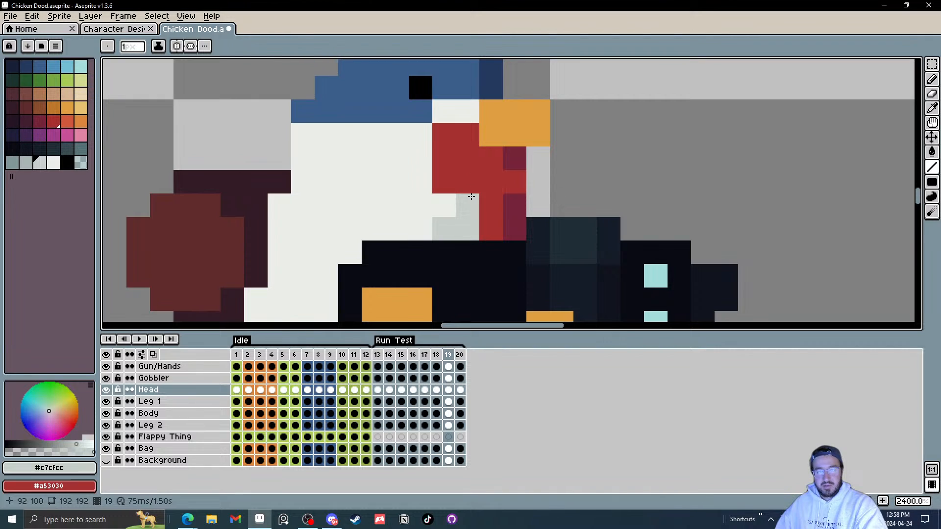
Step: Extend the gobbler to the left with red pixels in frames 19 and 20
left_click(480, 193, "alt")
left_click(473, 200)
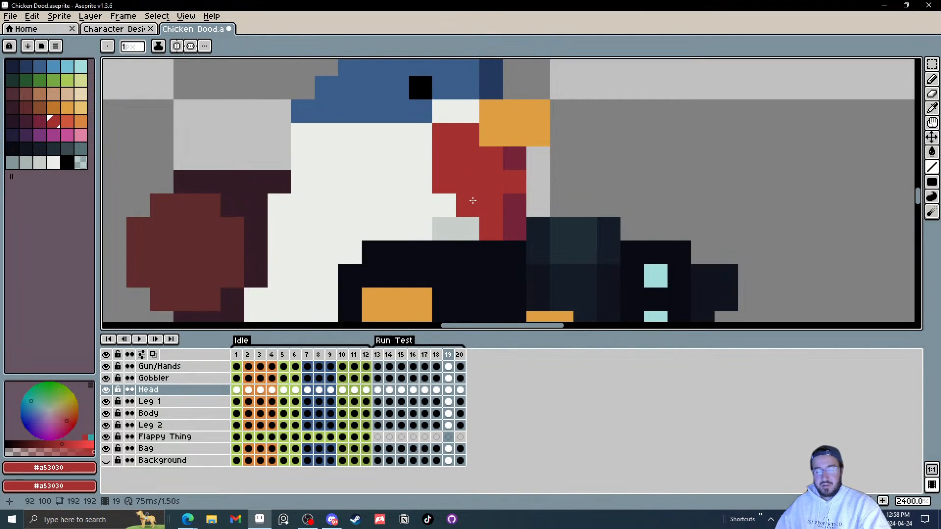
key("Right")
left_click(445, 204)
left_click(420, 181)
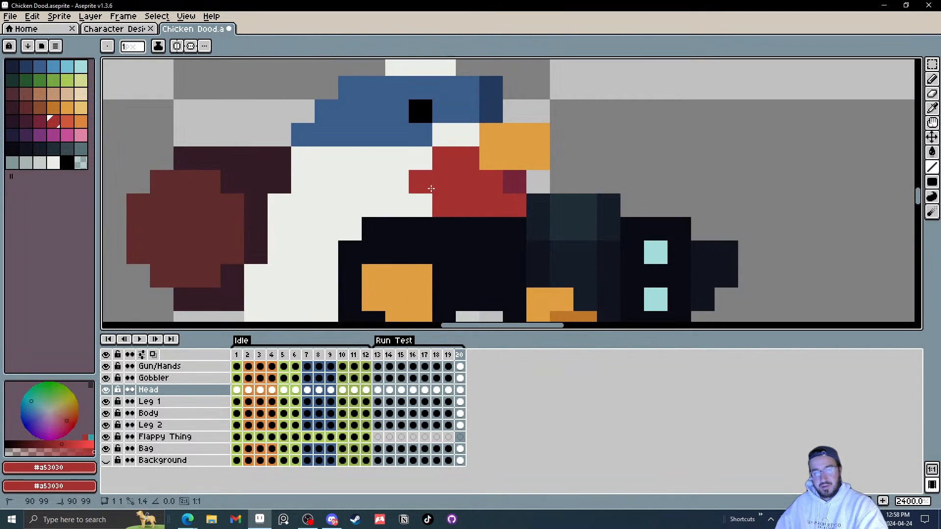
left_click(422, 206)
Step: Zoom out and play the animation, then stop the preview
scroll(464, 214, "down", 6)
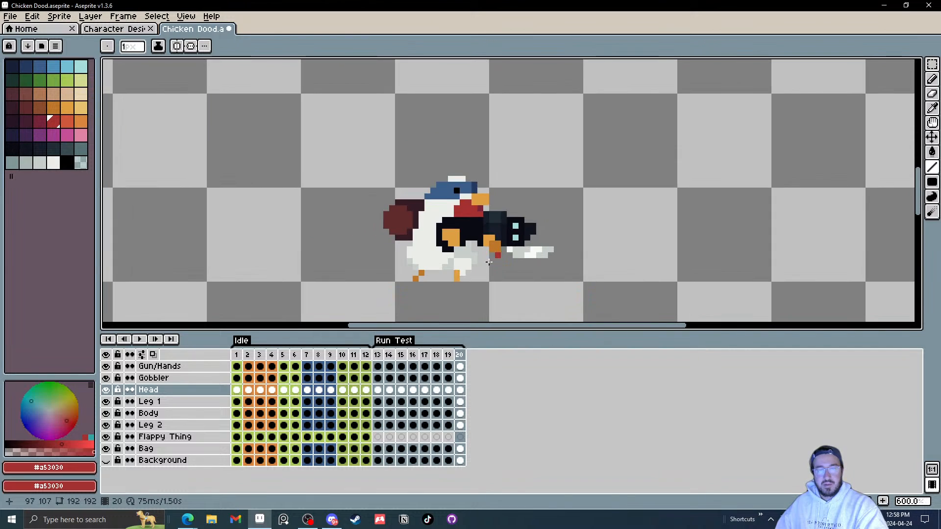
left_click(139, 339)
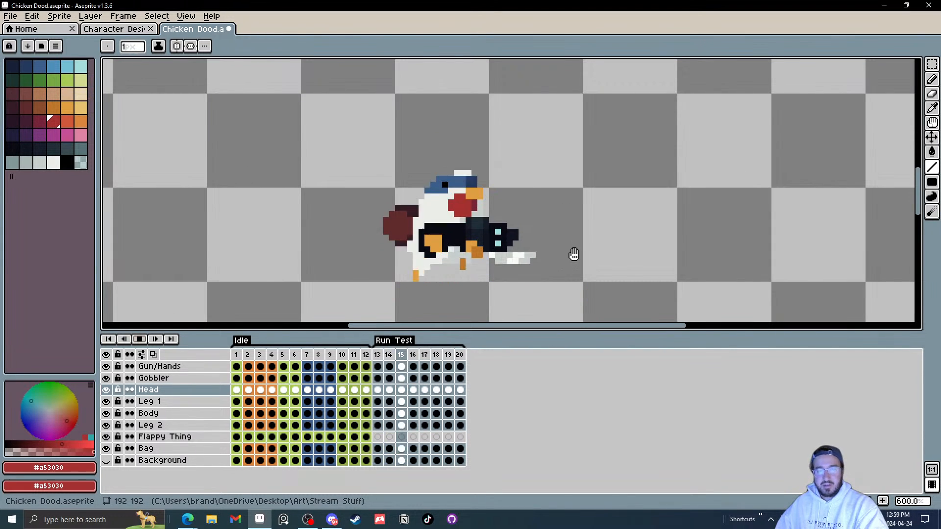
scroll(581, 253, "down", 2)
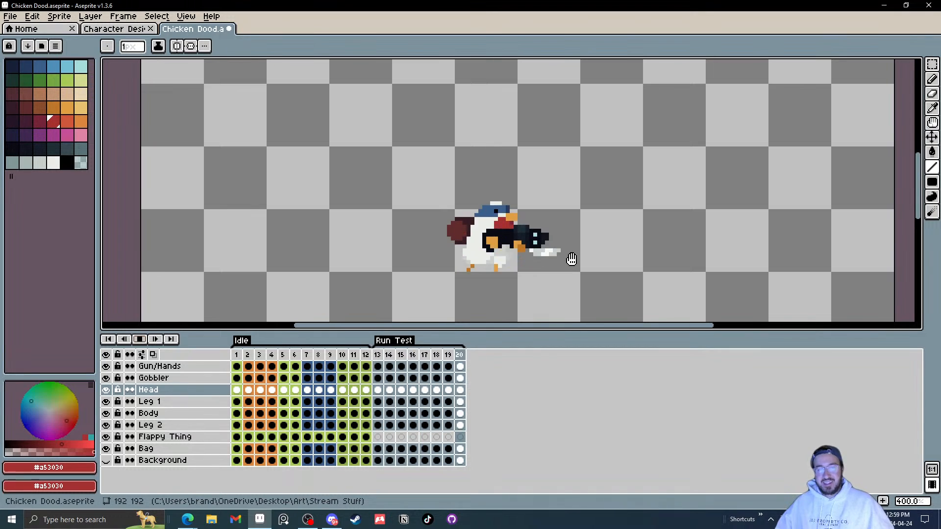
left_click(139, 345)
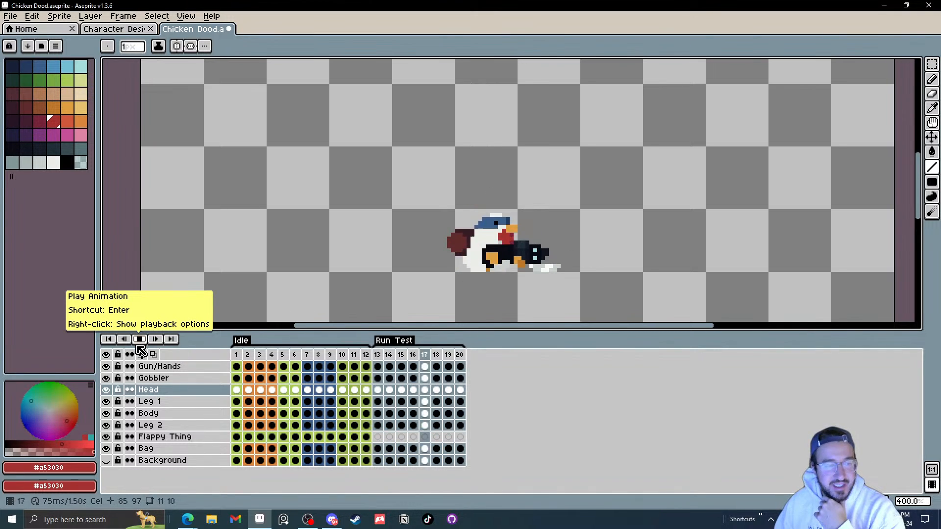
Step: Step frame by frame through the Run Test cycle from frame 13 to review the gobbler
left_click(381, 391)
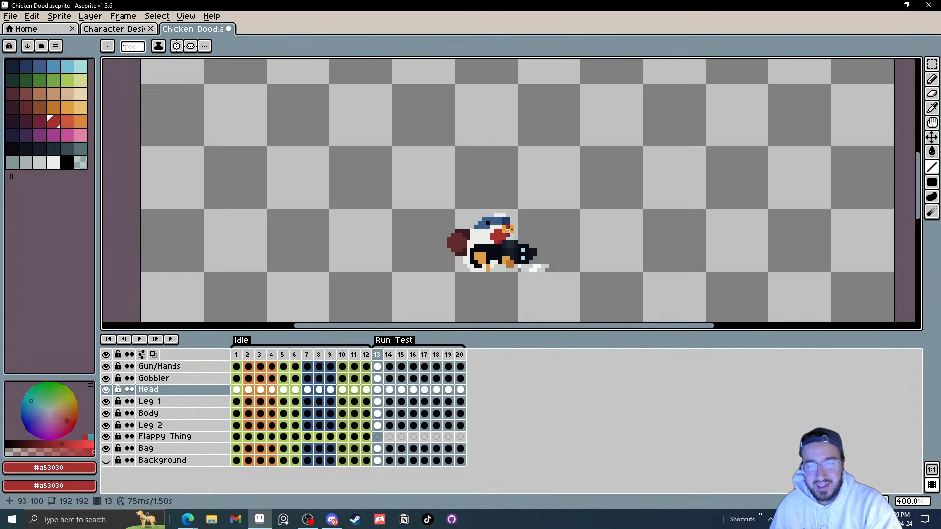
scroll(513, 257, "up", 3)
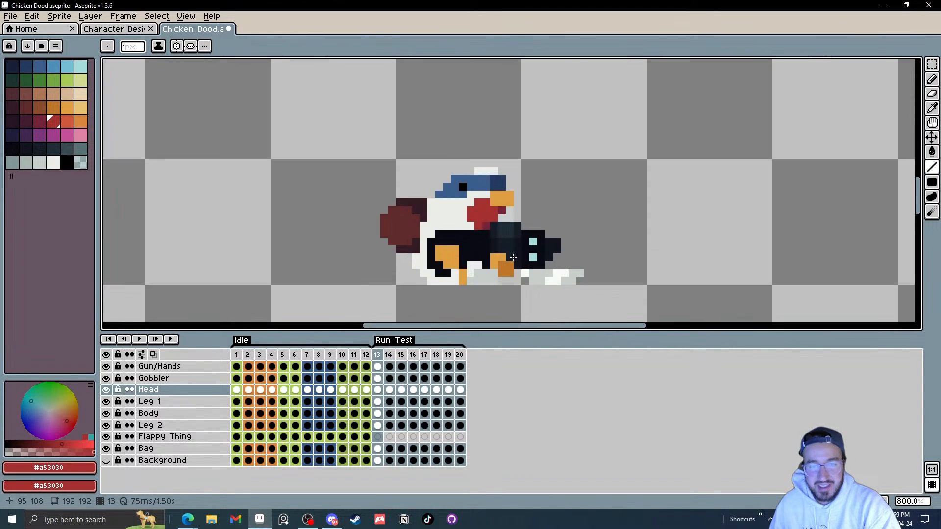
key("Right")
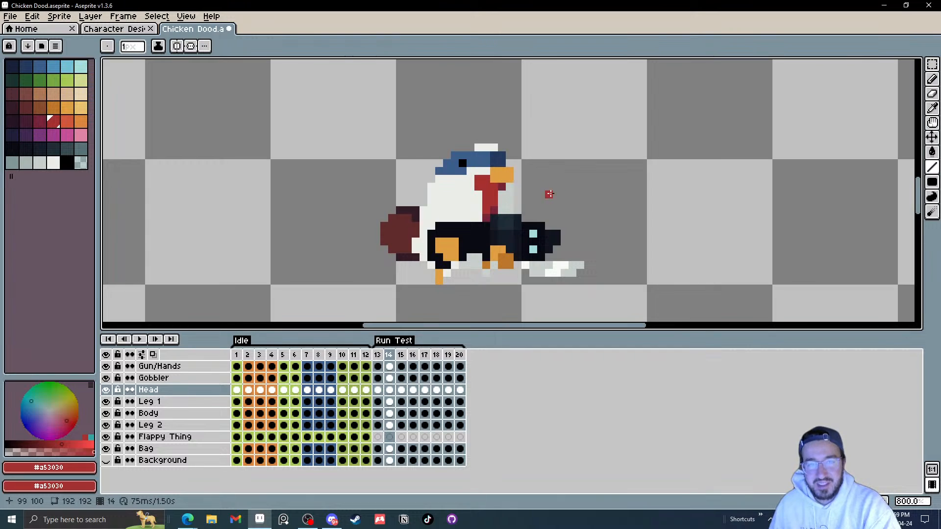
key("Right")
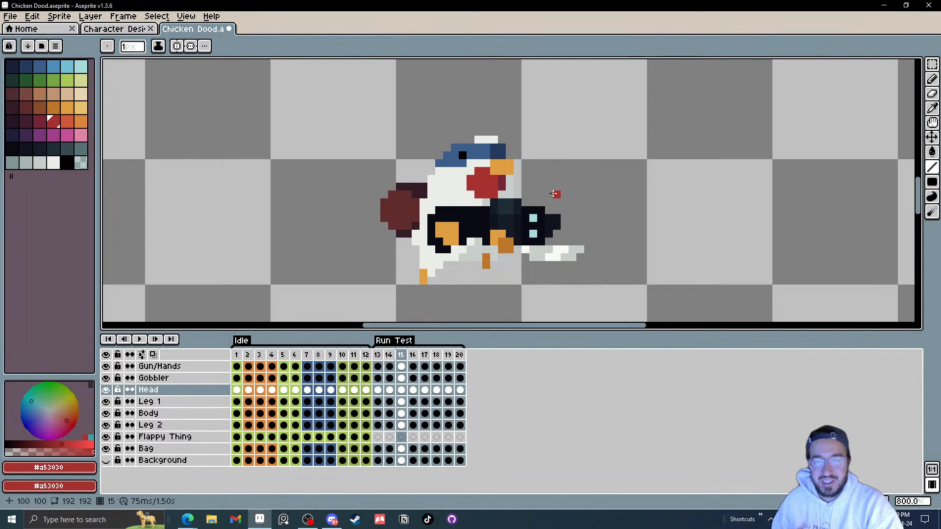
key("Right")
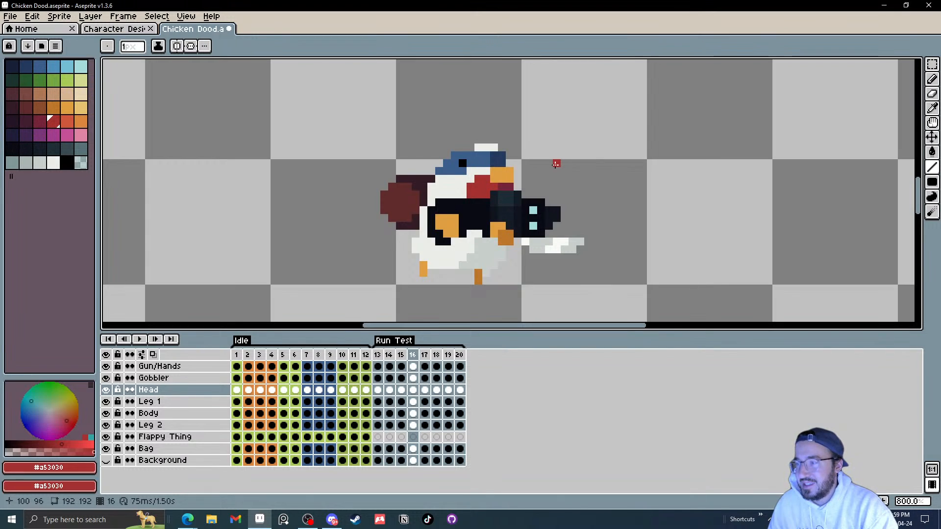
key("Right")
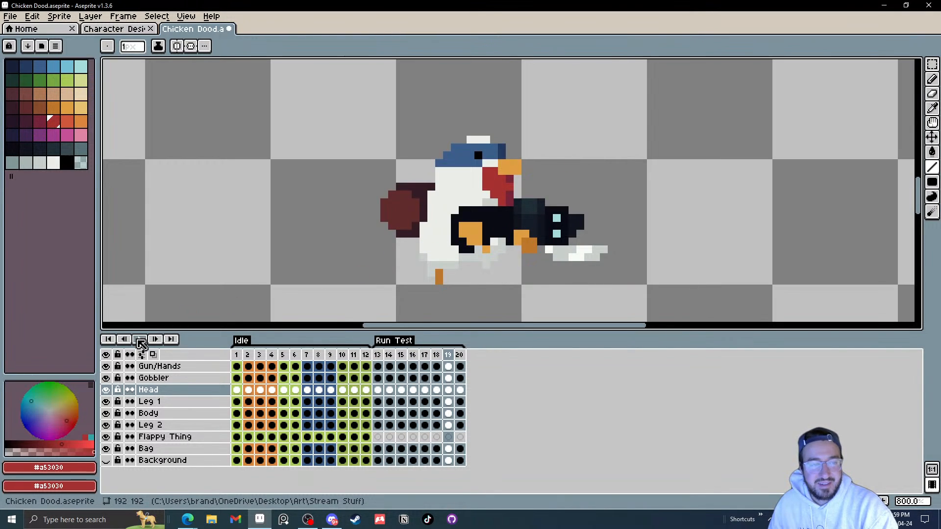
Step: Hide the Gun/Hands layer and zoom in on the chicken's head at frame 13
scroll(635, 238, "down", 4)
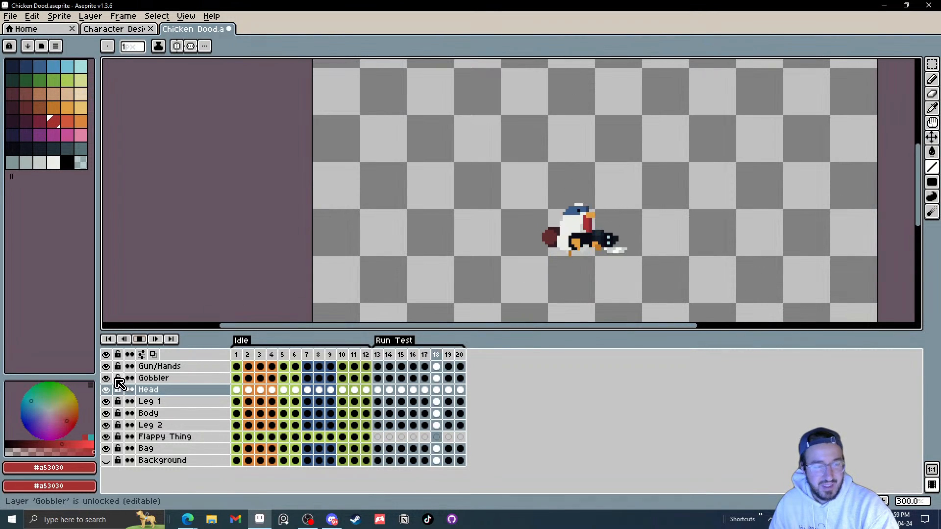
left_click(106, 366)
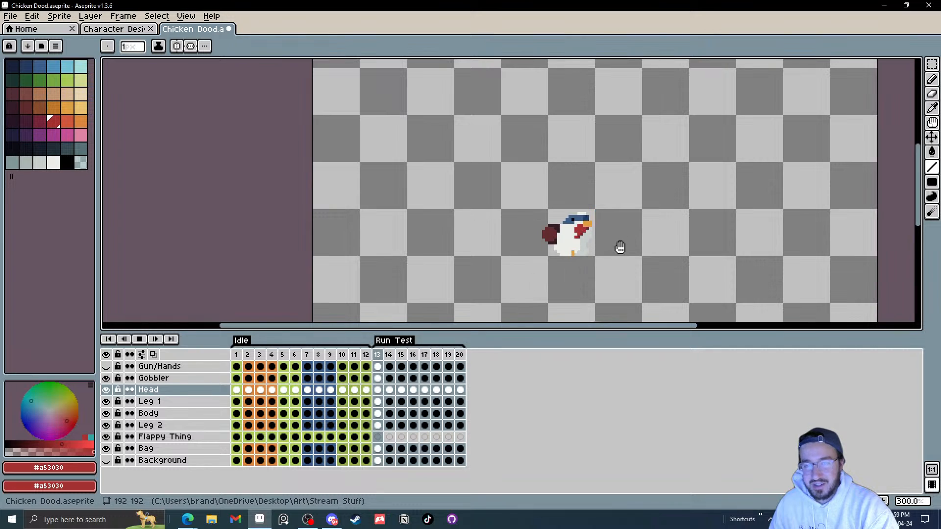
scroll(620, 248, "up", 7)
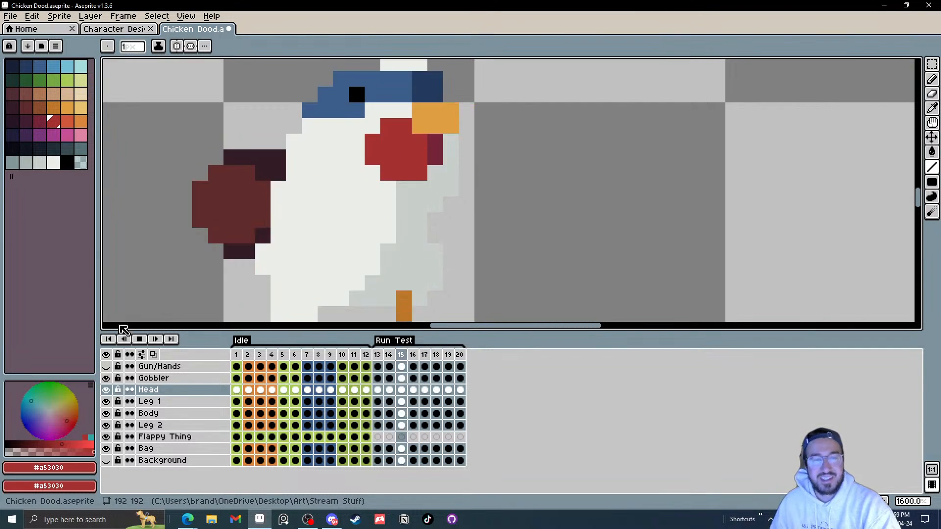
left_click(140, 339)
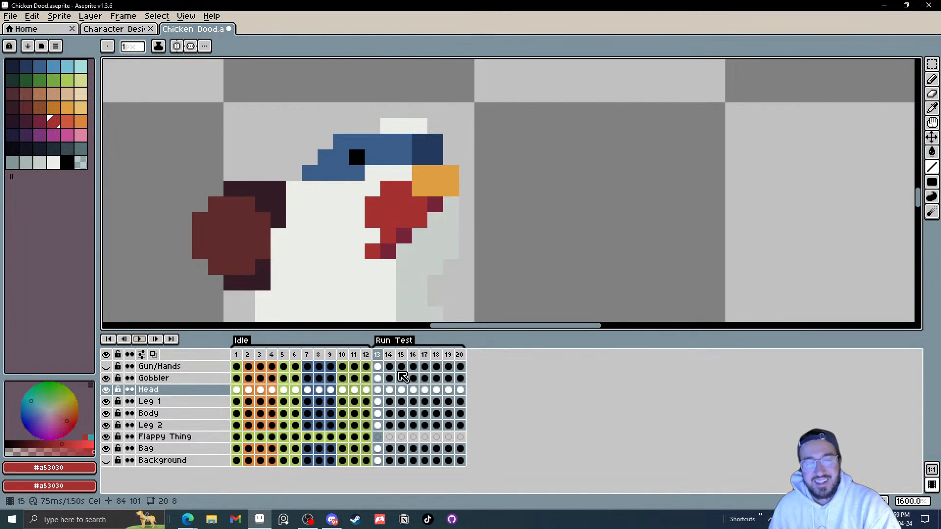
Step: Erase the gobbler's bottom row of pixels in frame 13 with the Eraser
left_click(376, 381)
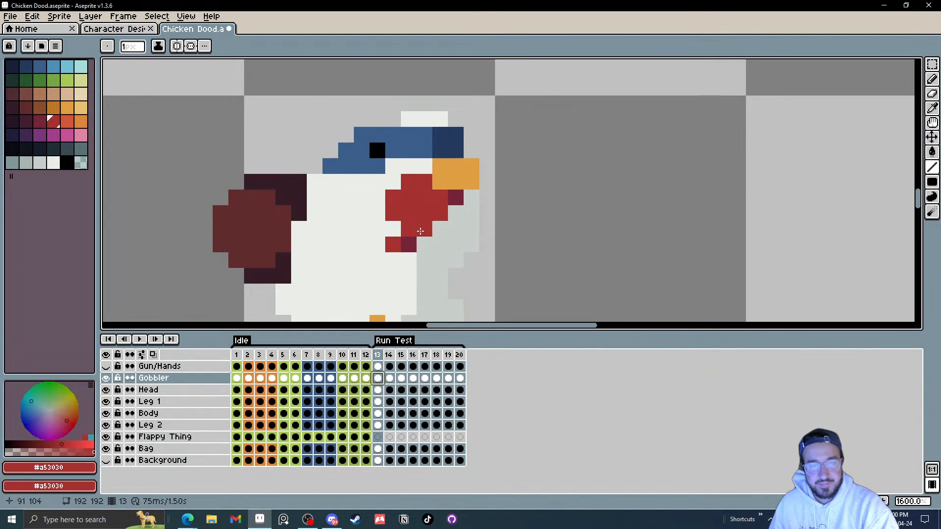
key("e")
left_click_drag(393, 244, 456, 244)
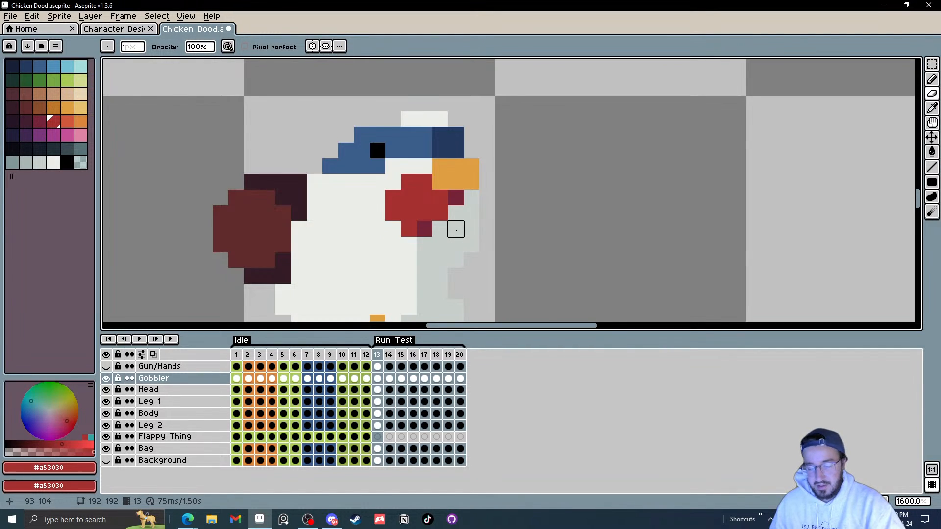
Step: Move to frame 16 and add dark red gobbler pixels beside the beak with the Line tool
key("Right")
key("Right")
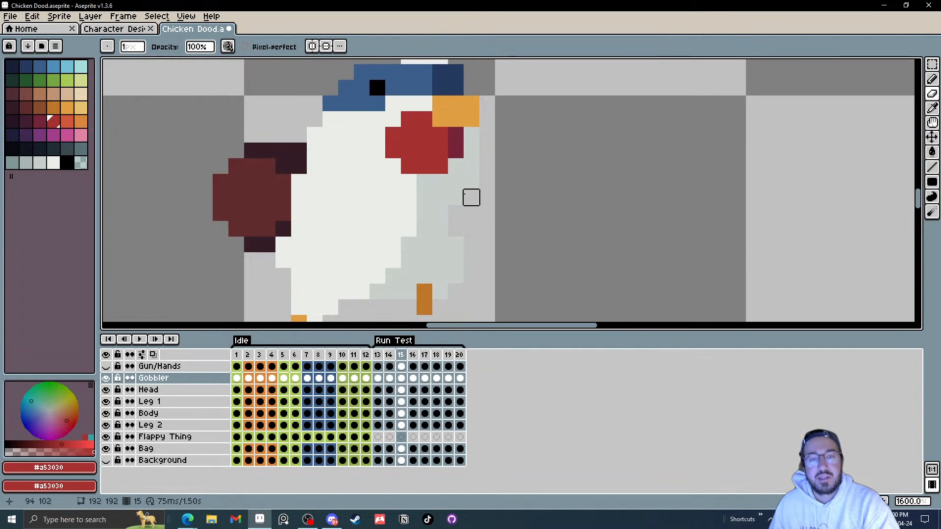
key("Right")
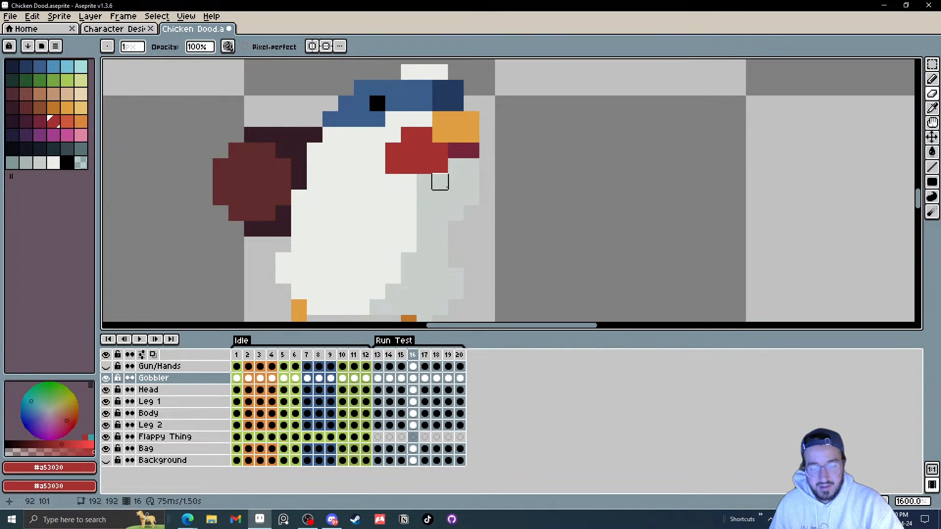
key("l")
left_click(431, 179)
left_click(438, 181)
left_click(462, 153, "alt")
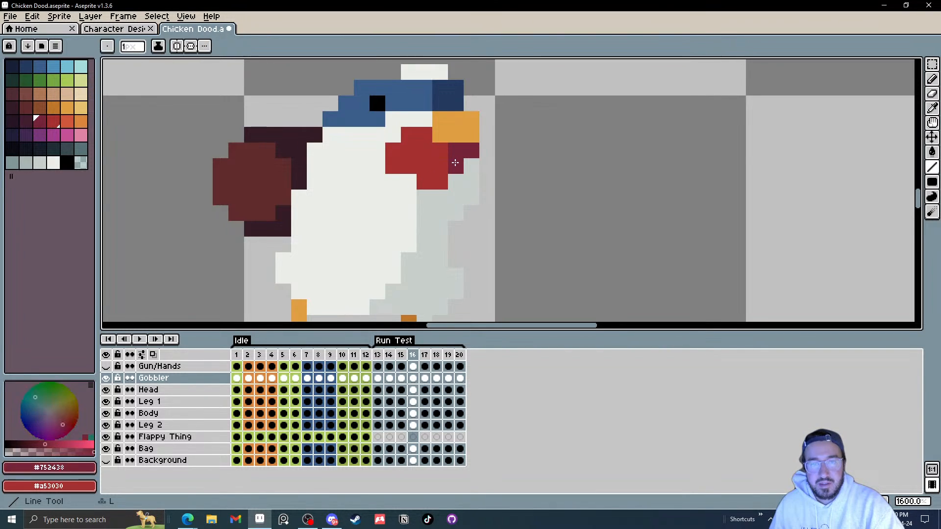
left_click(456, 164)
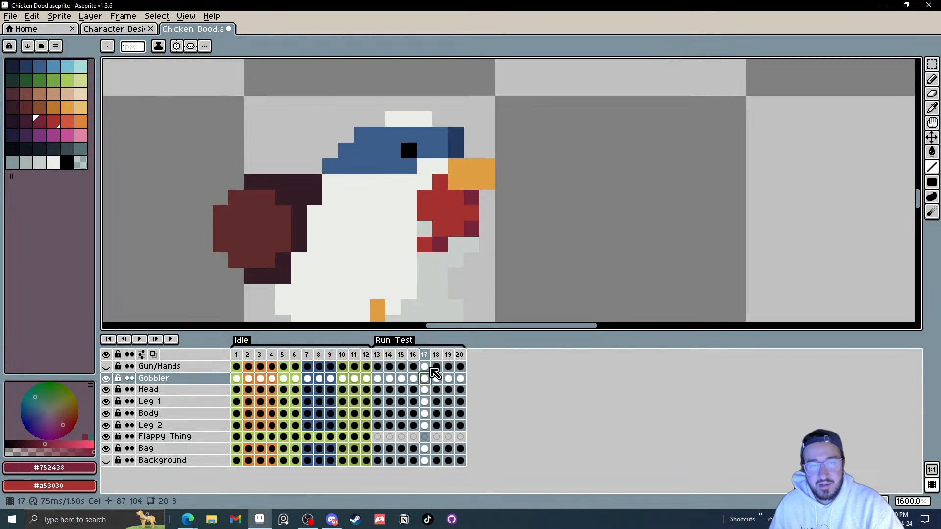
Step: Trim the gobbler's lower pixels in frame 17
key("Right")
key("b")
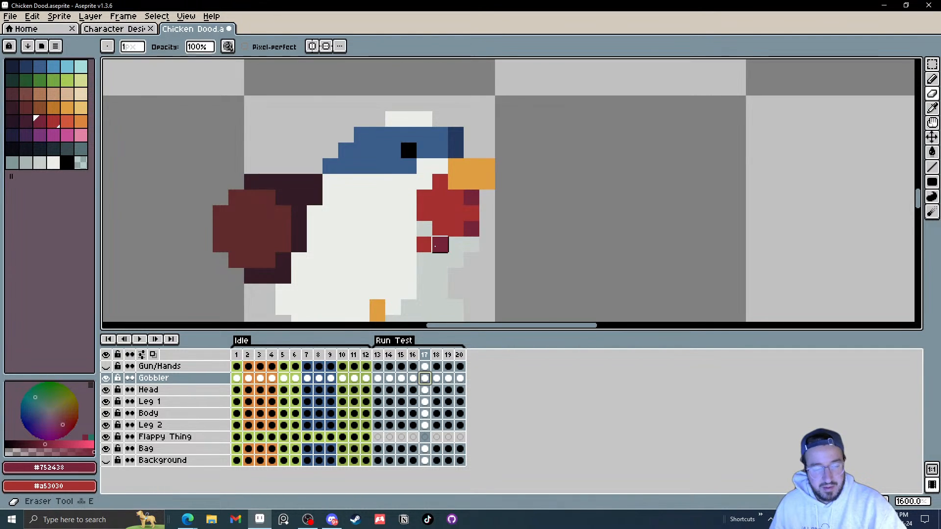
left_click(455, 226, "alt")
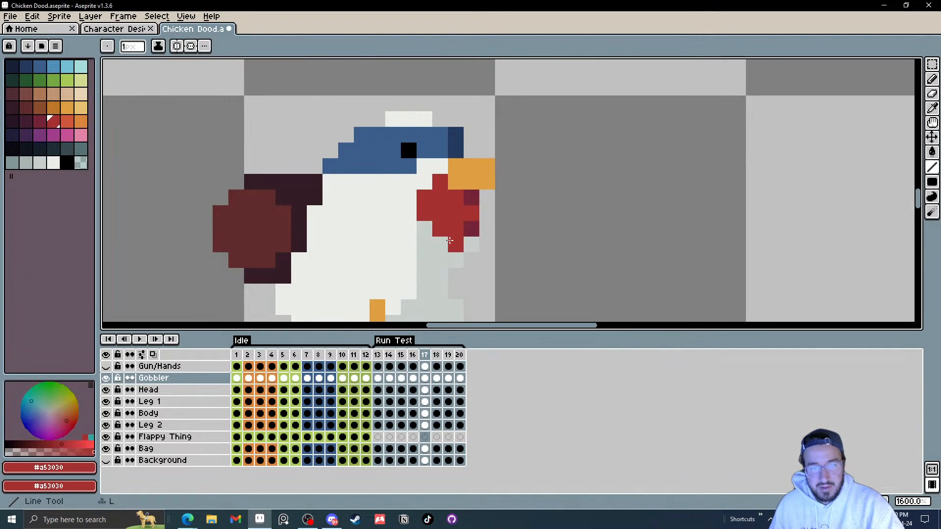
Step: Draw a dark red line down the gobbler's right edge in frame 19
key("Right")
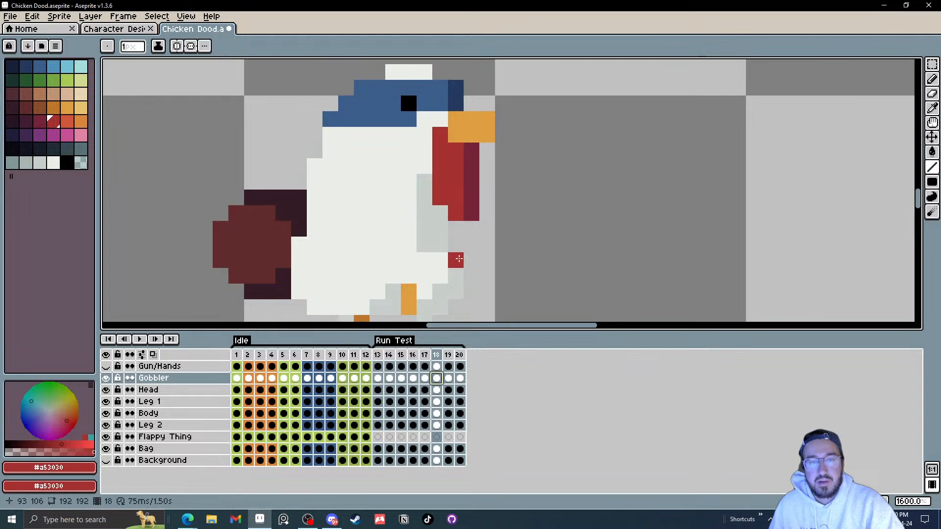
left_click(448, 379)
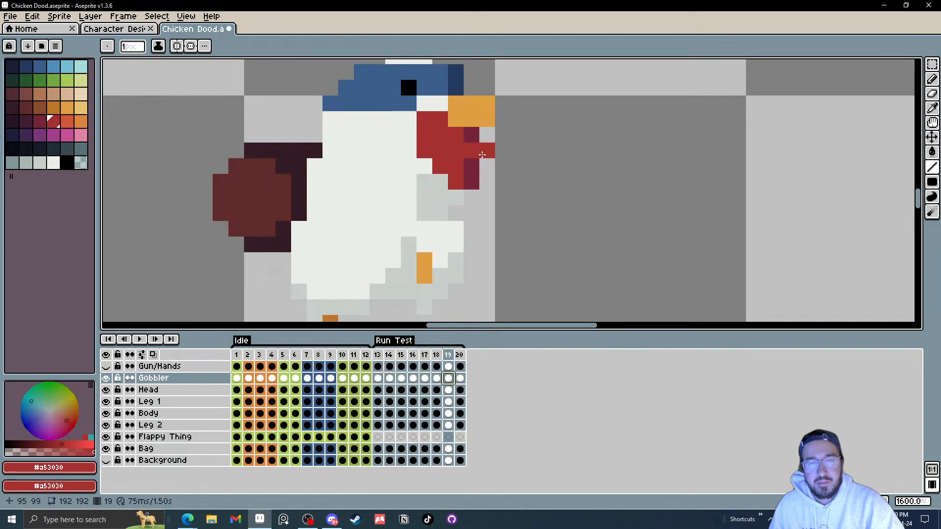
left_click(476, 133, "alt")
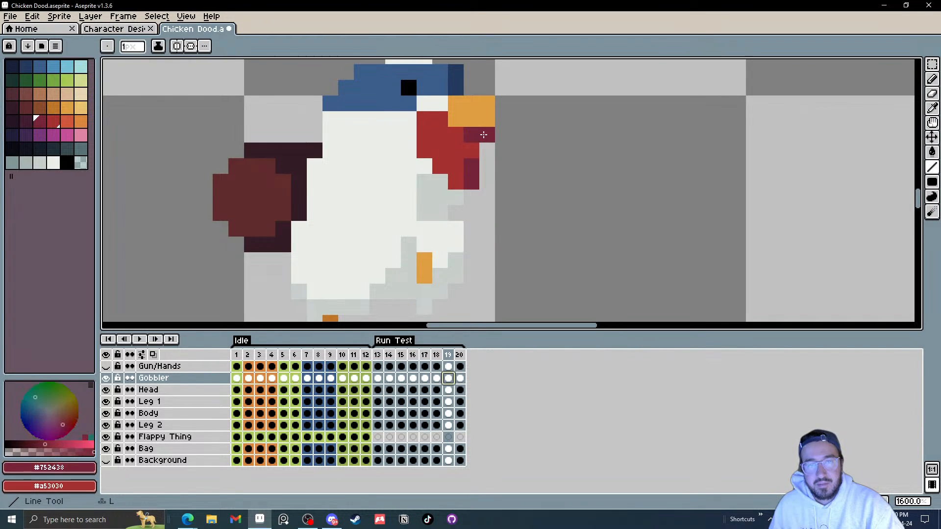
left_click(456, 184)
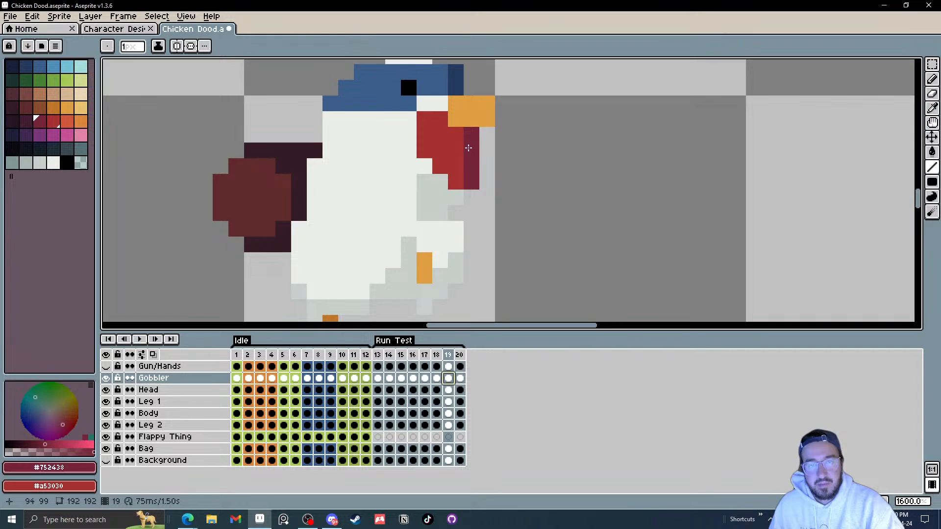
Step: Erase the gobbler's lower pixels in frame 20 and fill the gap with the eyedropped red
key("period")
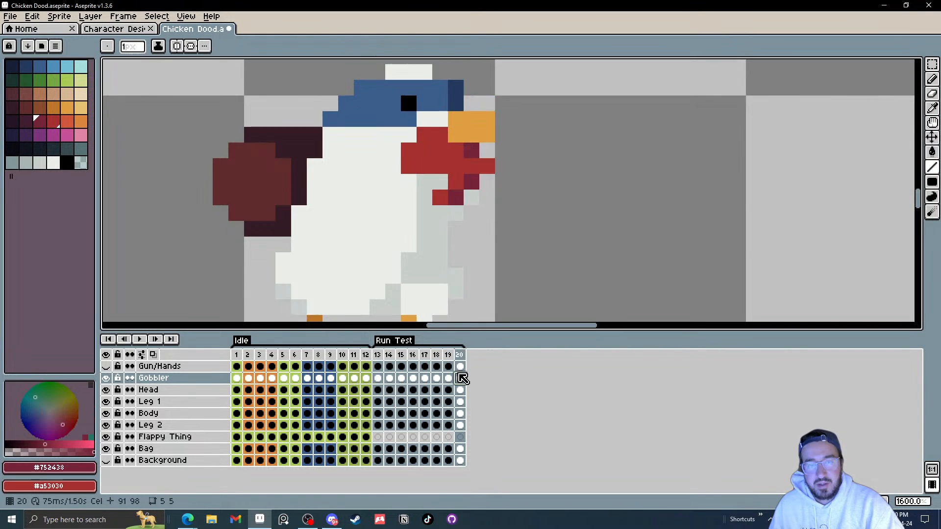
key("e")
left_click(485, 166)
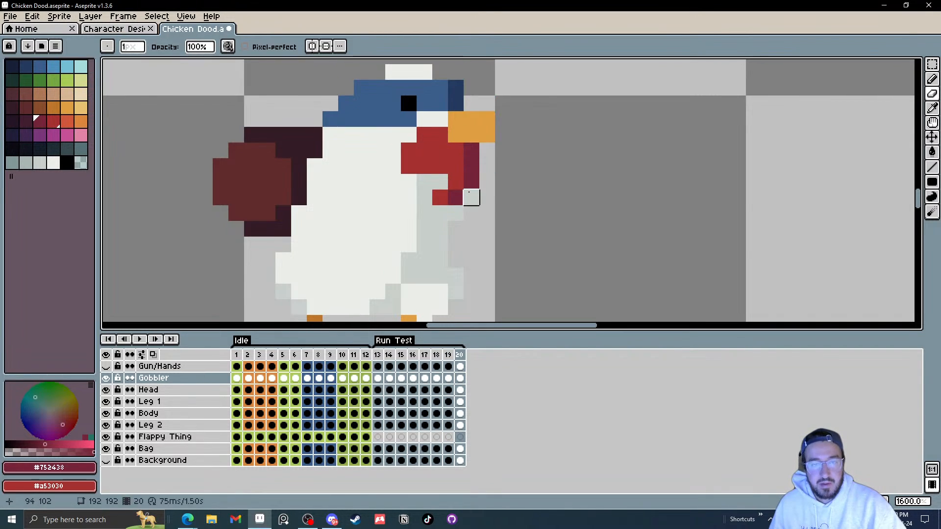
left_click_drag(470, 198, 425, 195)
key("i")
left_click(445, 166)
key("l")
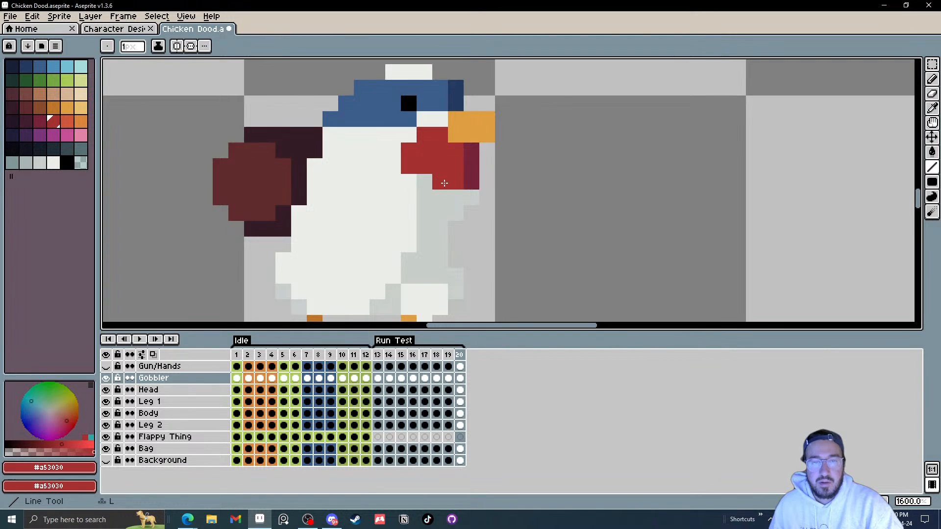
left_click(443, 182)
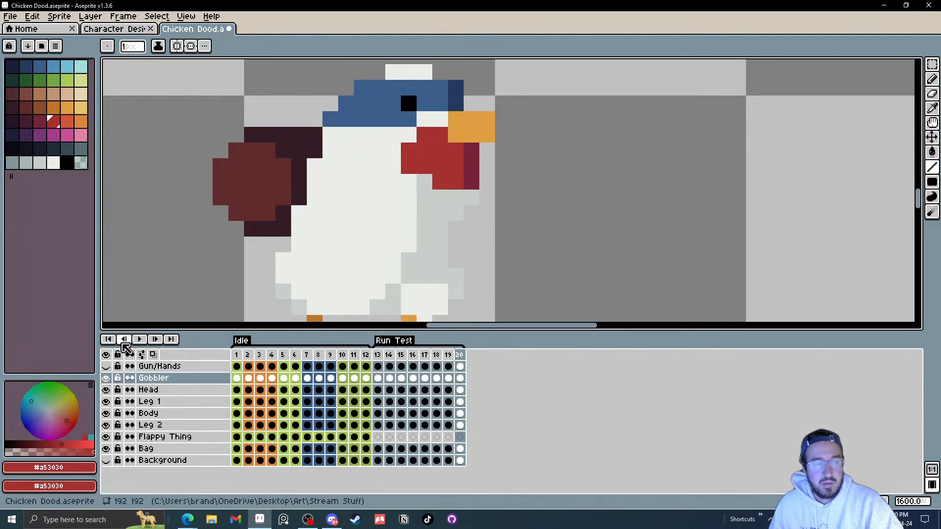
Step: Play the animation and zoom out to preview the run cycle
left_click(141, 340)
scroll(492, 246, "down", 2)
scroll(546, 239, "down", 2)
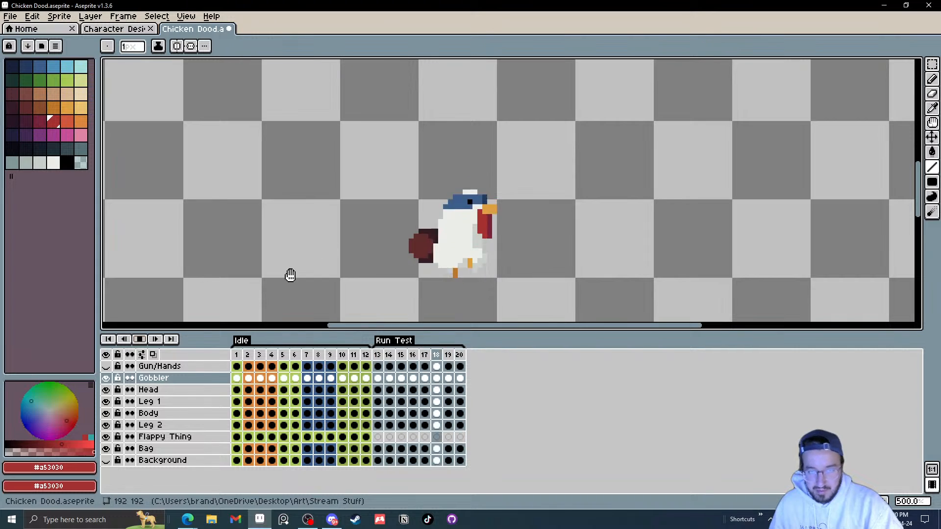
scroll(532, 266, "down", 1)
scroll(533, 265, "down", 2)
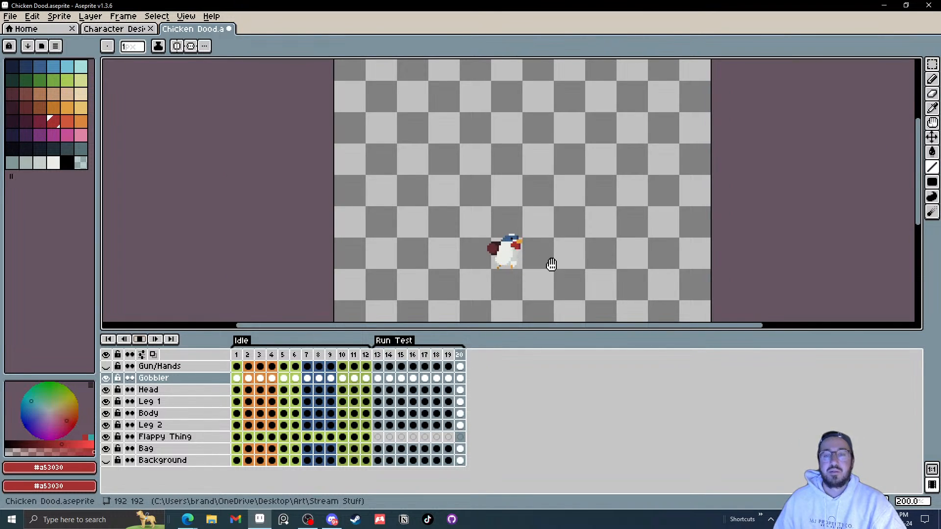
scroll(549, 264, "up", 2)
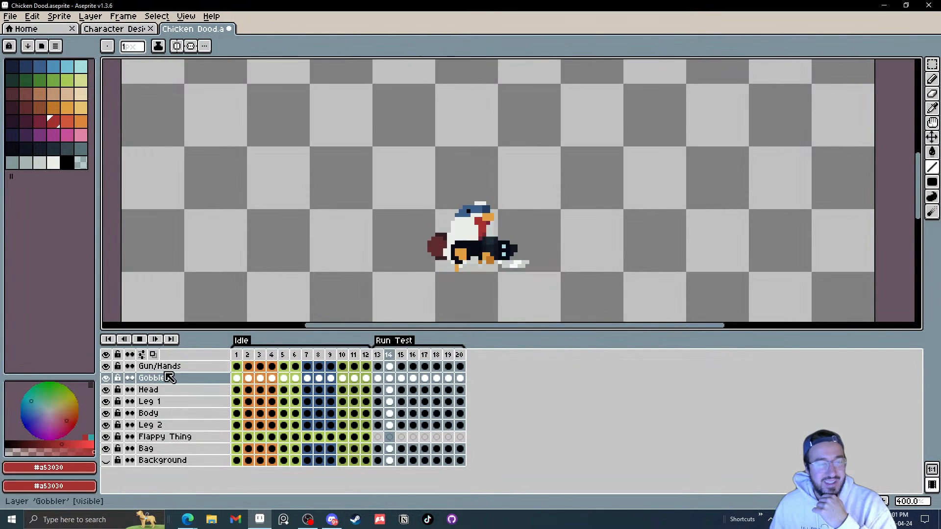
Step: Toggle the Background layer off and on and replay the Run Test frames from frame 13
left_click(106, 461)
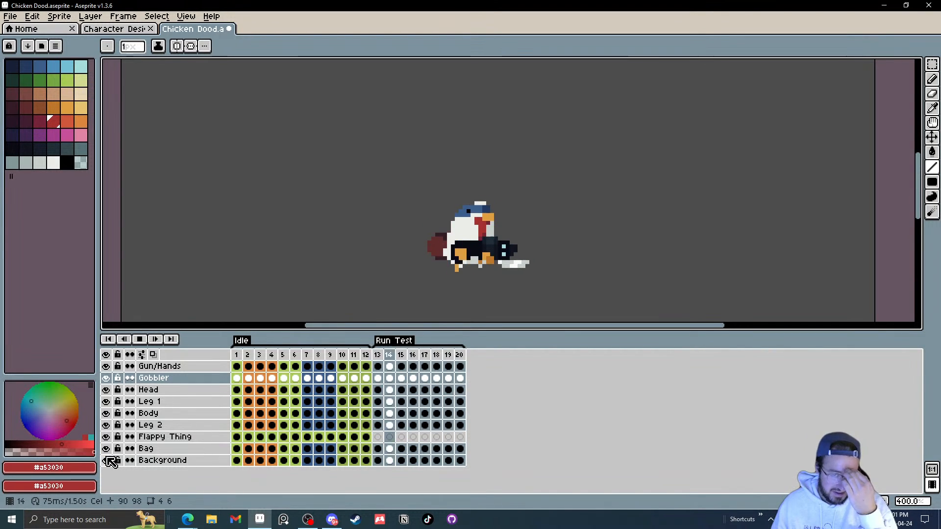
left_click(107, 461)
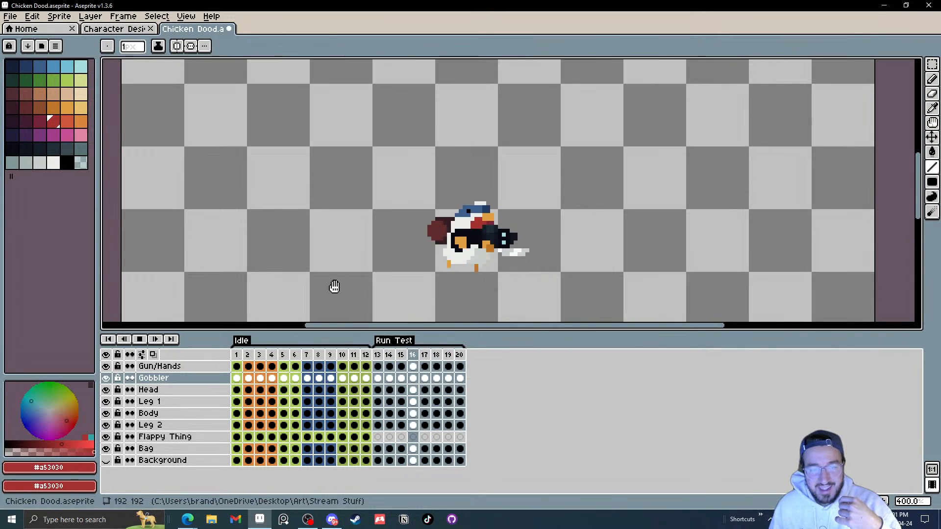
left_click(236, 355)
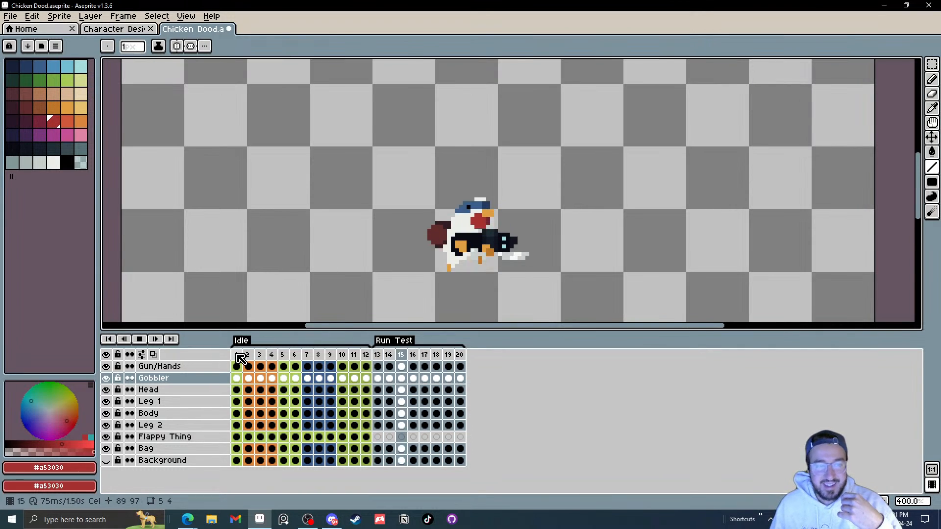
left_click(377, 355)
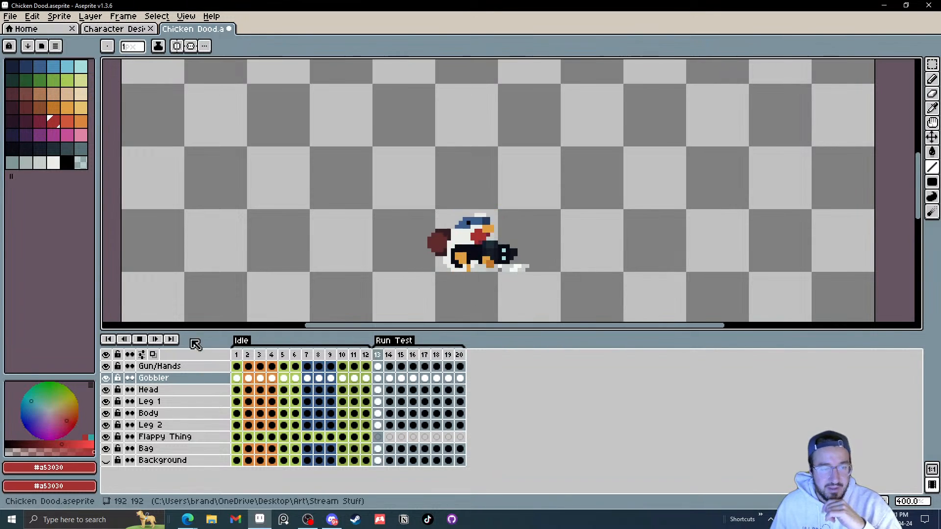
left_click(139, 339)
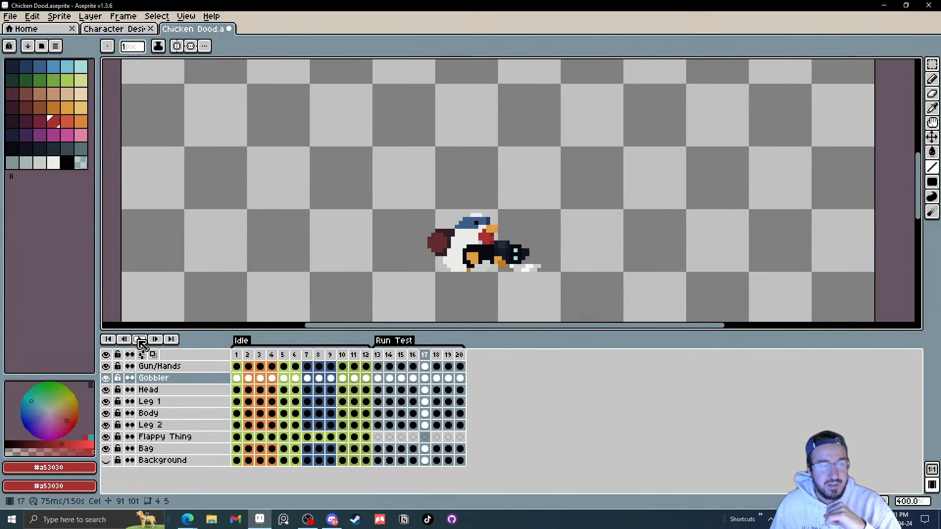
left_click(383, 356)
Step: Save the Chicken Dood file
left_click(10, 16)
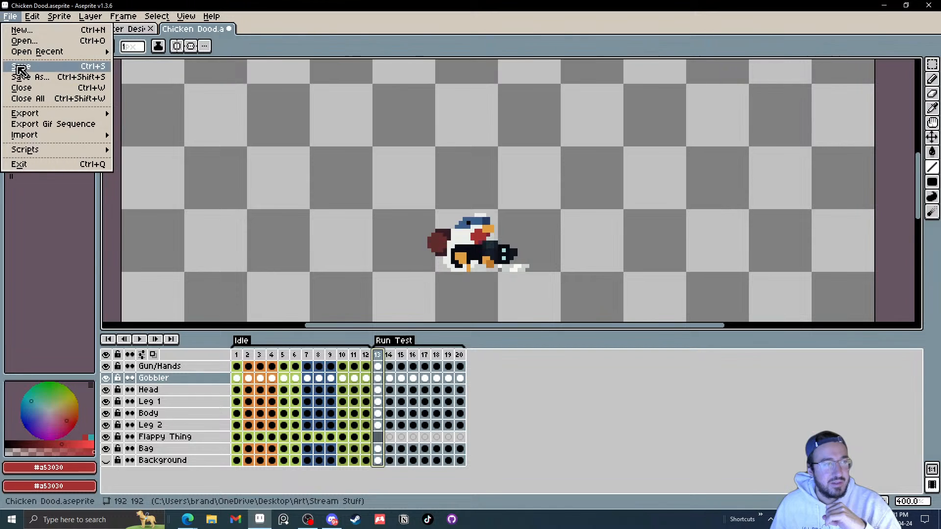
left_click(20, 67)
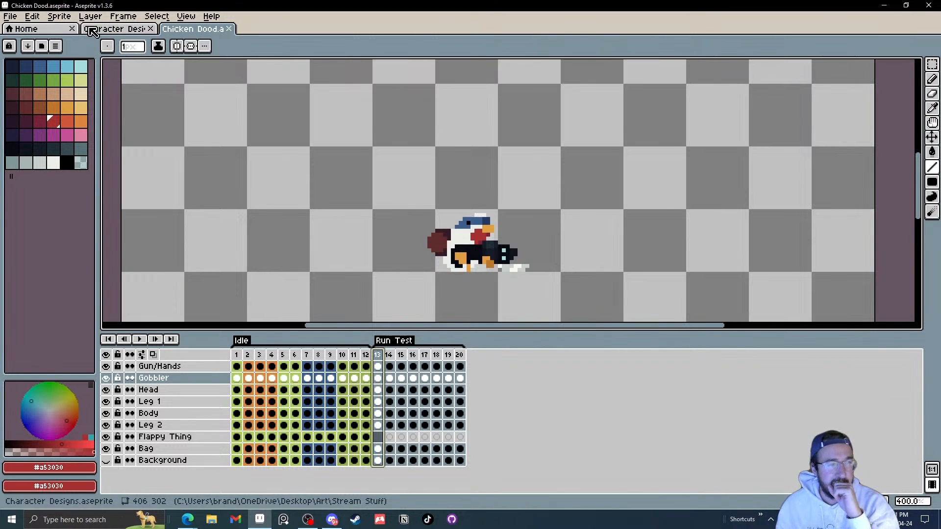
Step: Switch to the Character Designs file and select the blue flappy tail above the chicken's back
left_click(114, 29)
left_click_drag(370, 205, 360, 226)
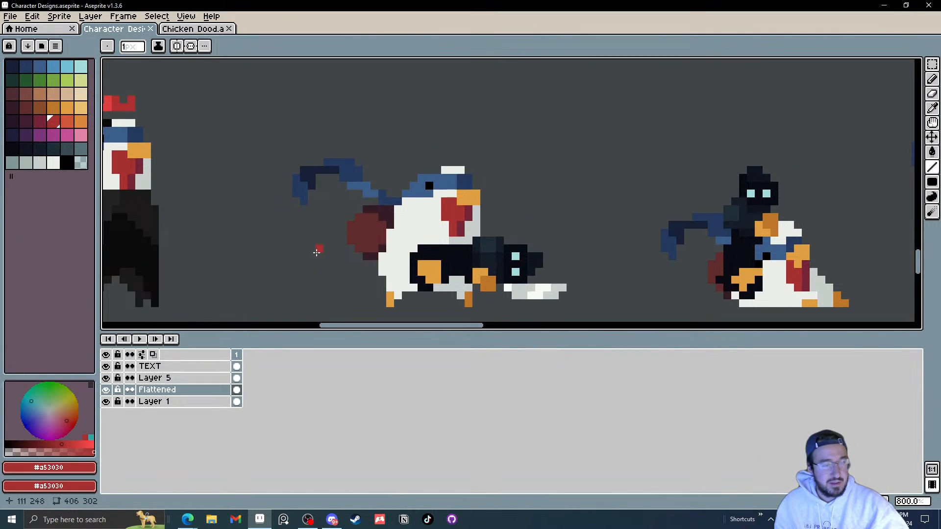
key("m")
left_click_drag(237, 142, 402, 206)
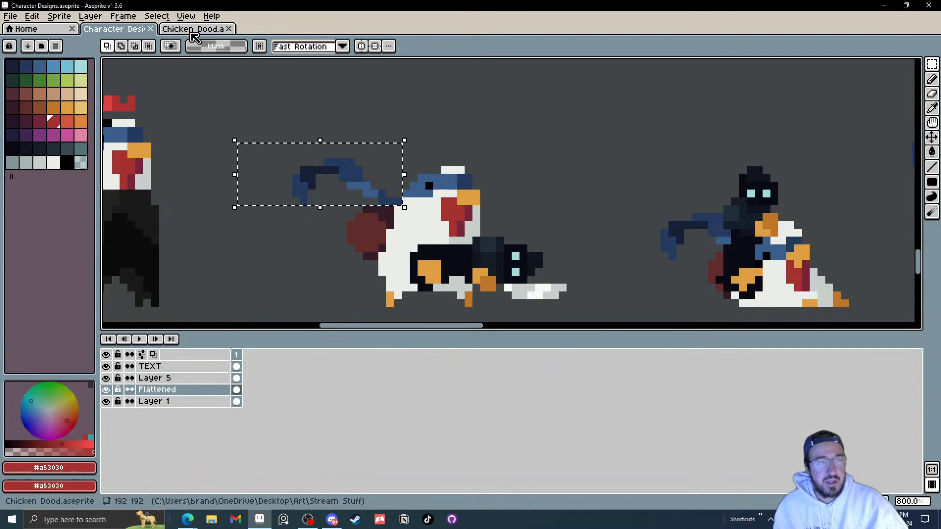
Step: Paste the tail into the Flappy Thing layer at frame 13 and position it behind the chicken's back
left_click(193, 29)
left_click(377, 437)
key("ctrl+v")
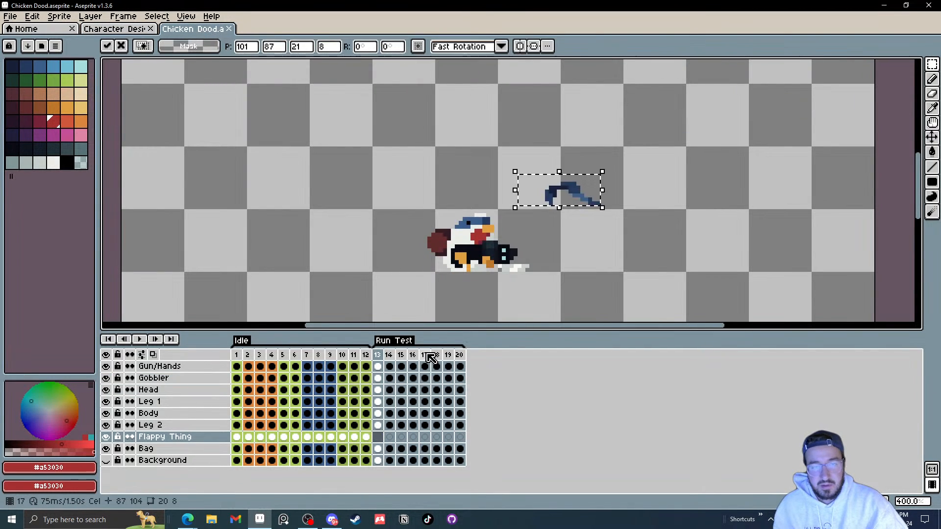
left_click_drag(583, 199, 438, 222)
left_click(590, 199)
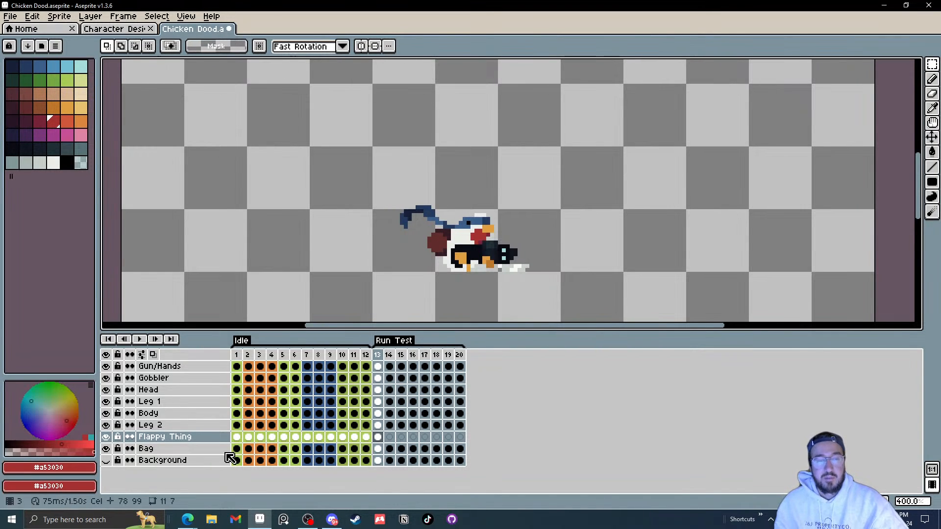
Step: Add a new layer named Guideline and move it just above the Flappy Thing layer
right_click(155, 452)
mouse_move(211, 433)
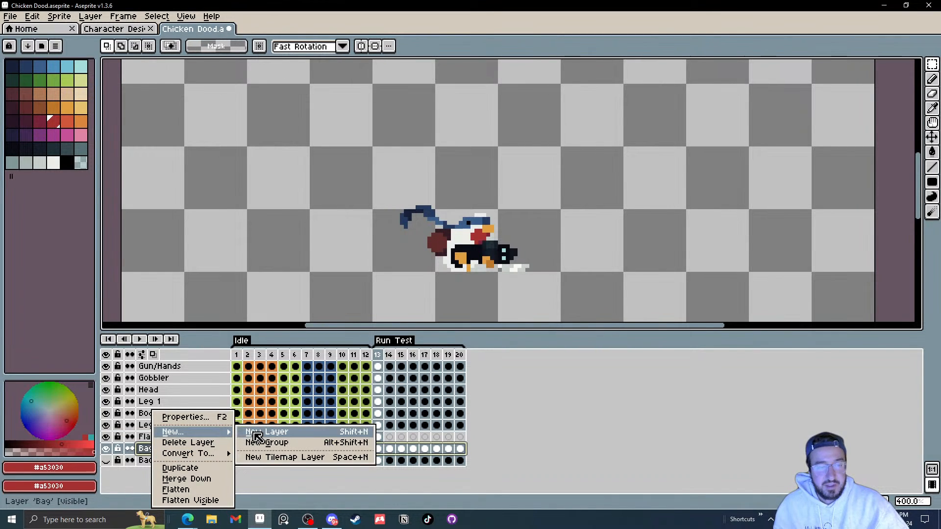
left_click(255, 431)
left_click_drag(161, 451, 198, 441)
double_click(166, 439)
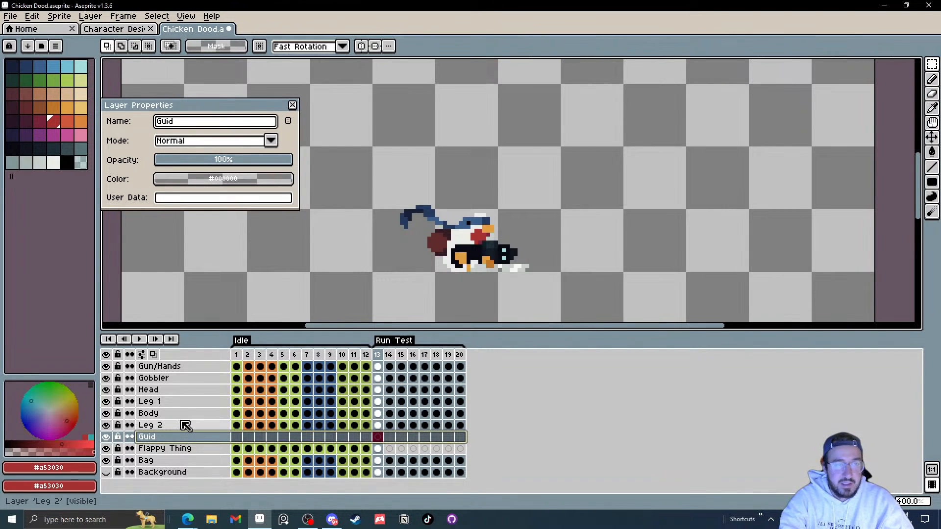
key("Return")
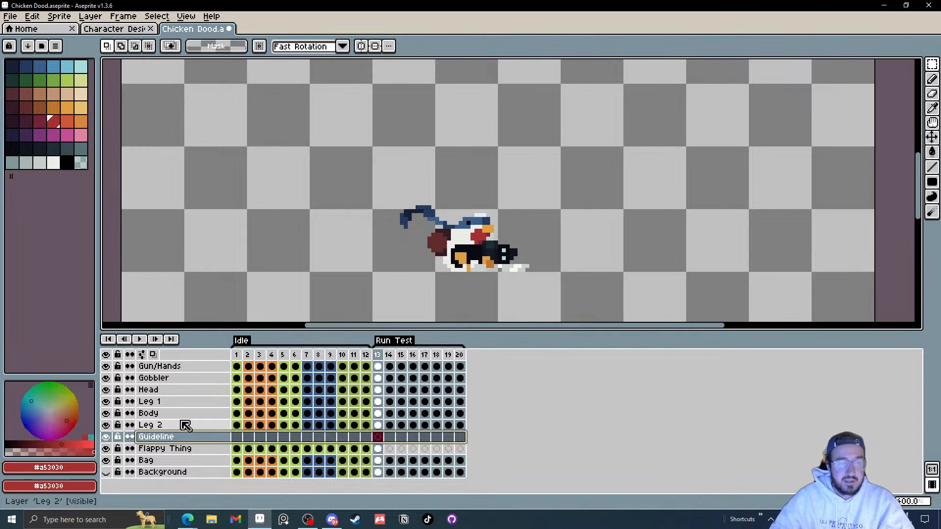
Step: Open the windy flags file from The DARK Series folder
right_click(208, 524)
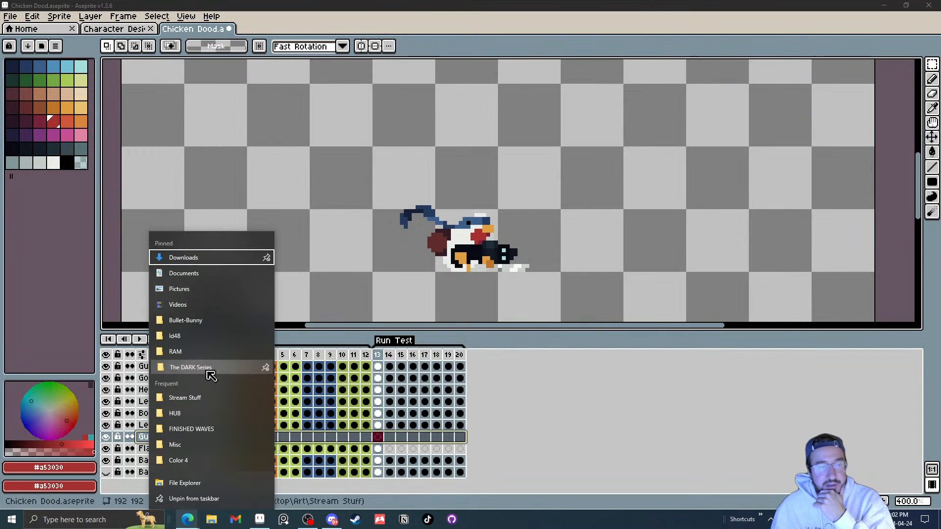
left_click(202, 368)
double_click(205, 337)
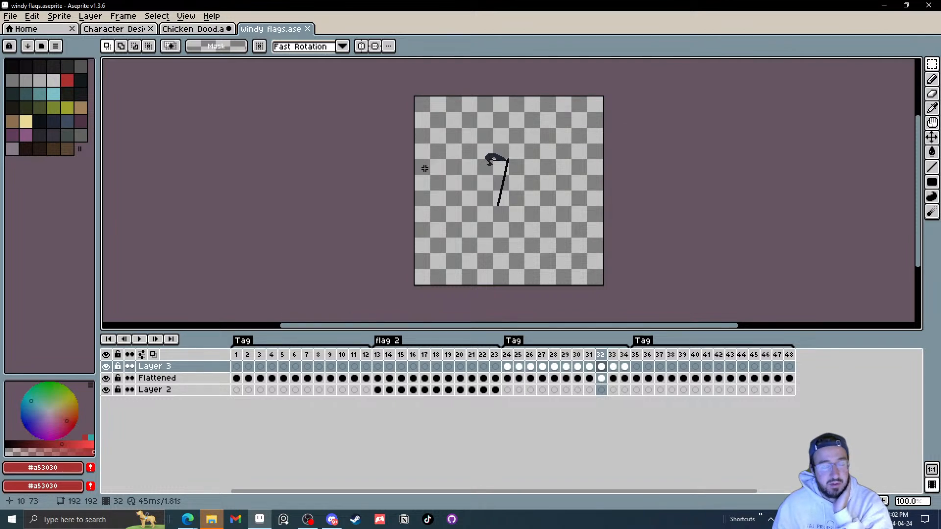
Step: Select frame 24 and add a new layer above Layer 3, picking the red palette colour
left_click_drag(238, 356, 507, 366)
left_click(507, 367)
scroll(496, 168, "up", 2)
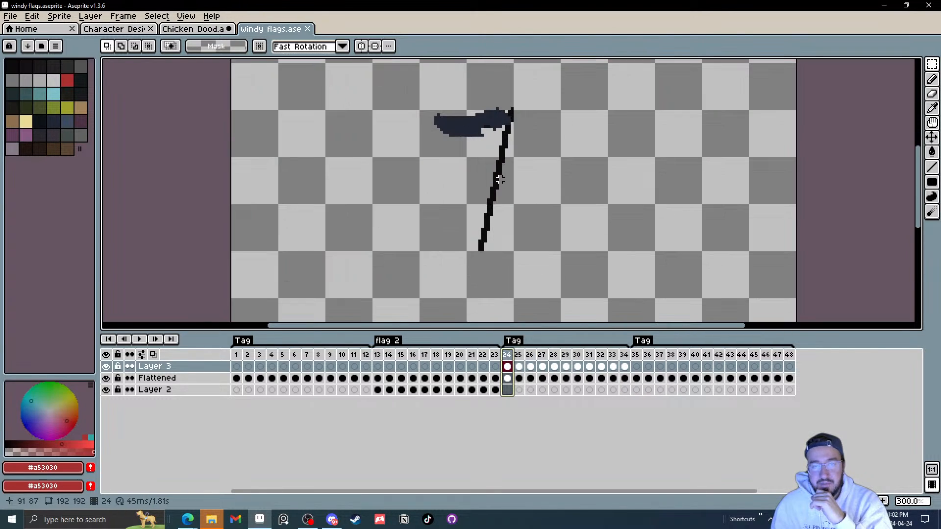
right_click(159, 367)
mouse_move(211, 390)
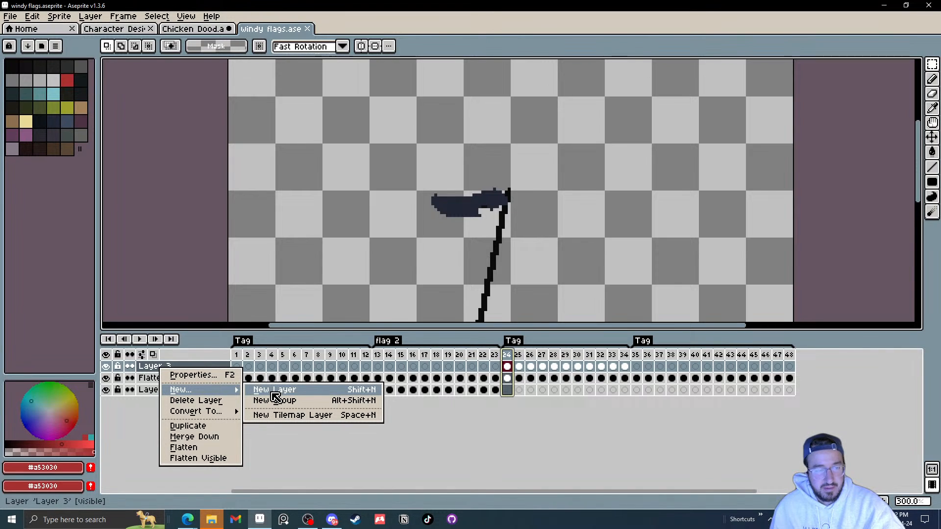
left_click(274, 395)
left_click(67, 80)
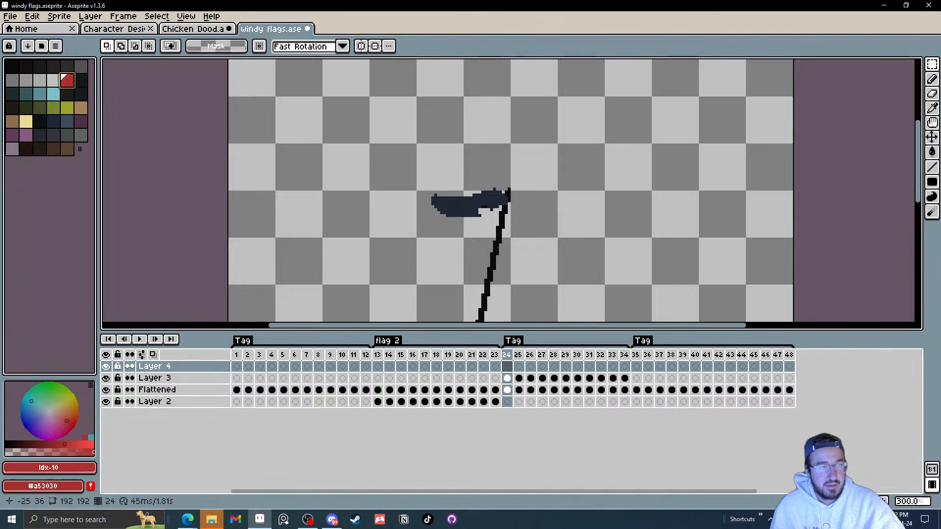
Step: Trace red guide lines along the flag's edges with the pencil, frame by frame from frame 24 to 34
key("b")
scroll(511, 229, "up", 2)
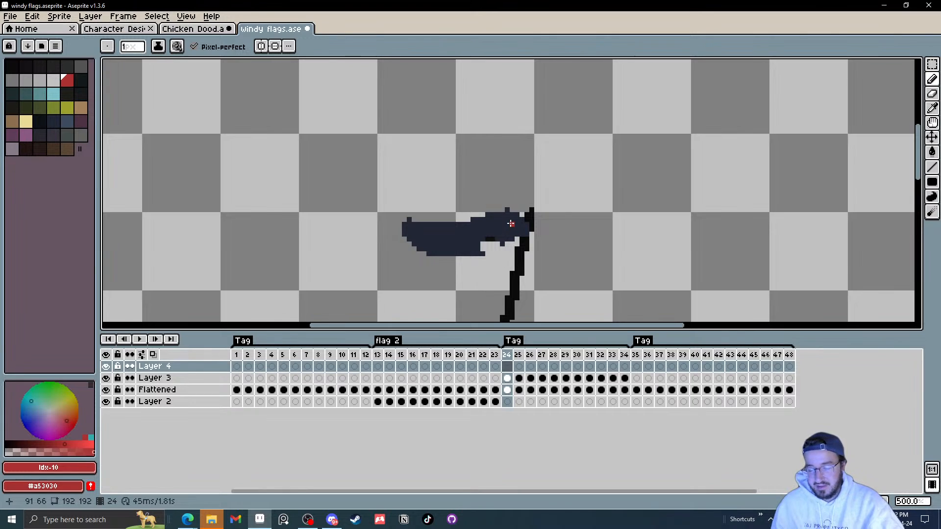
key("period")
key("comma")
mouse_move(518, 219)
left_mouse_down()
mouse_move(488, 209)
mouse_move(451, 242)
mouse_move(402, 228)
mouse_move(510, 214)
mouse_move(434, 244)
mouse_move(419, 236)
mouse_move(478, 234)
mouse_move(432, 251)
left_mouse_up()
key("period")
key("period")
key("period")
key("period")
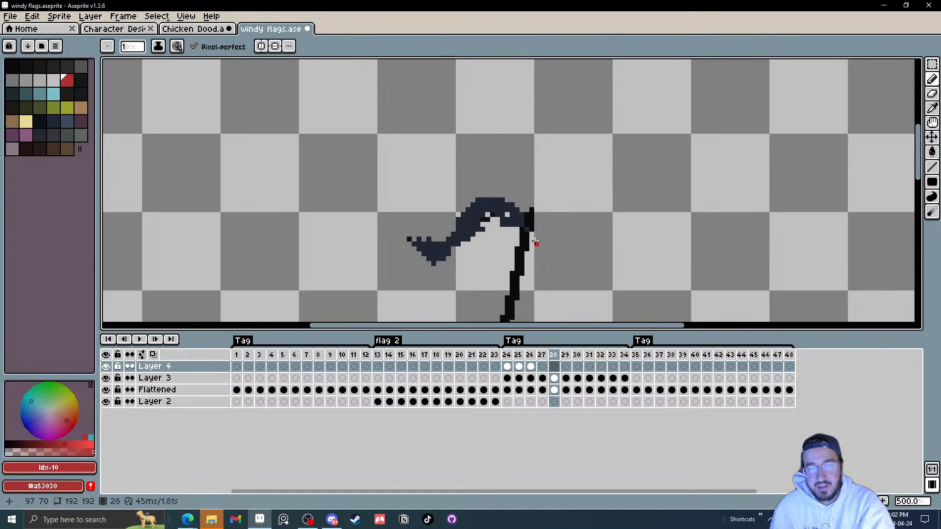
left_click_drag(520, 216, 486, 201)
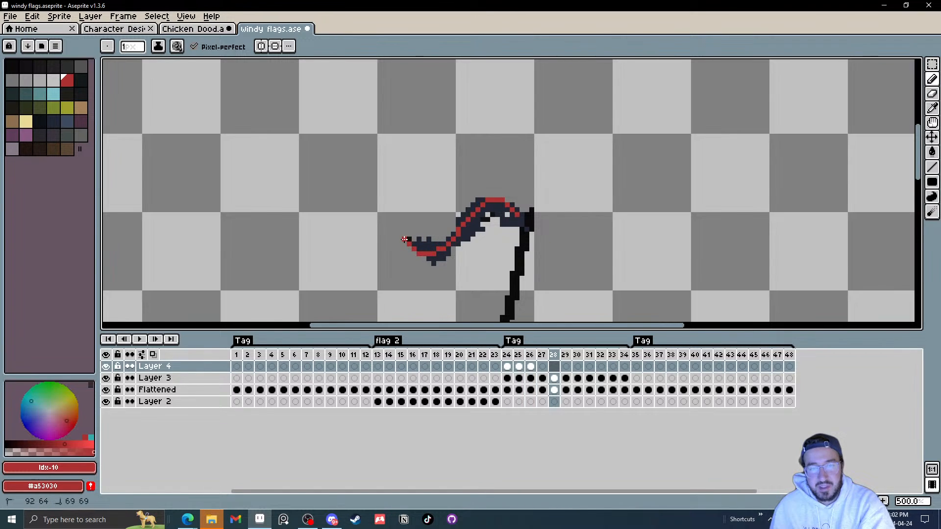
key("period")
mouse_move(511, 213)
left_mouse_down()
mouse_move(484, 203)
mouse_move(464, 213)
left_mouse_up()
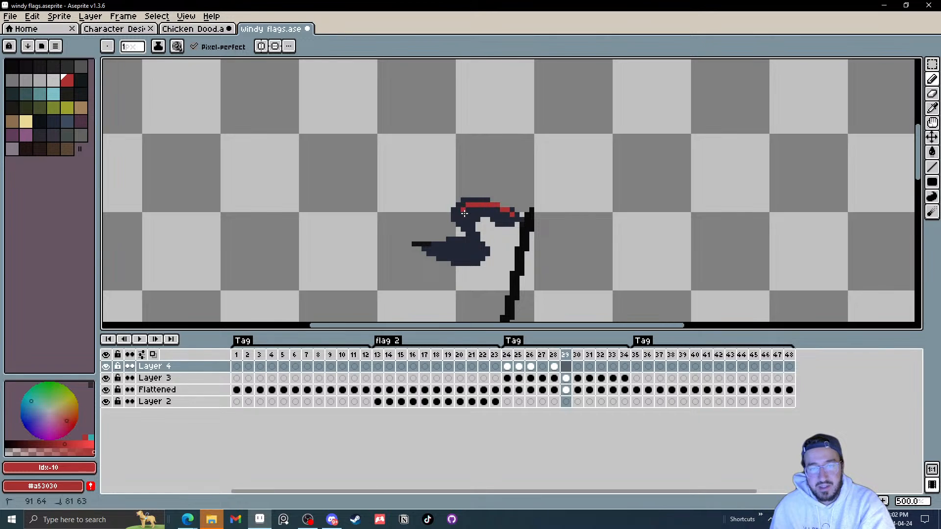
left_click_drag(459, 254, 429, 249)
key("period")
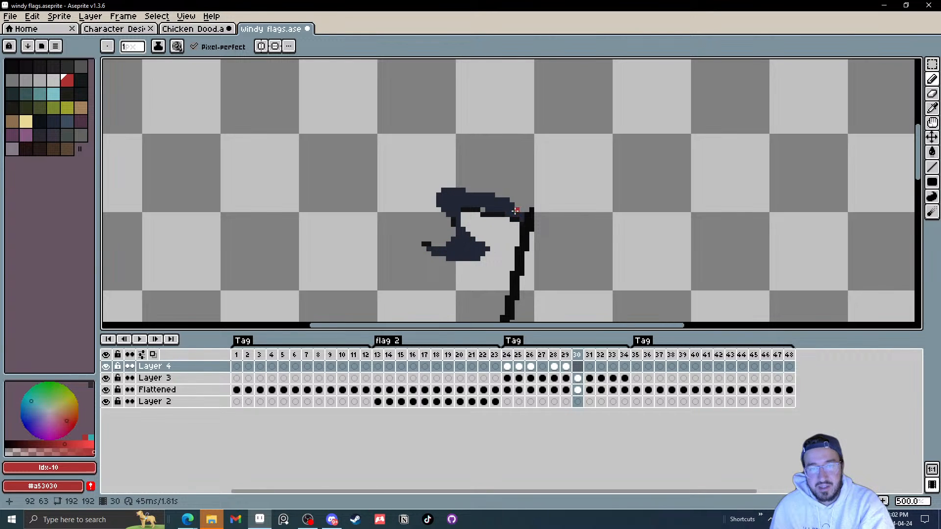
mouse_move(516, 211)
left_mouse_down()
mouse_move(491, 196)
mouse_move(454, 194)
left_mouse_up()
left_click_drag(458, 255, 432, 249)
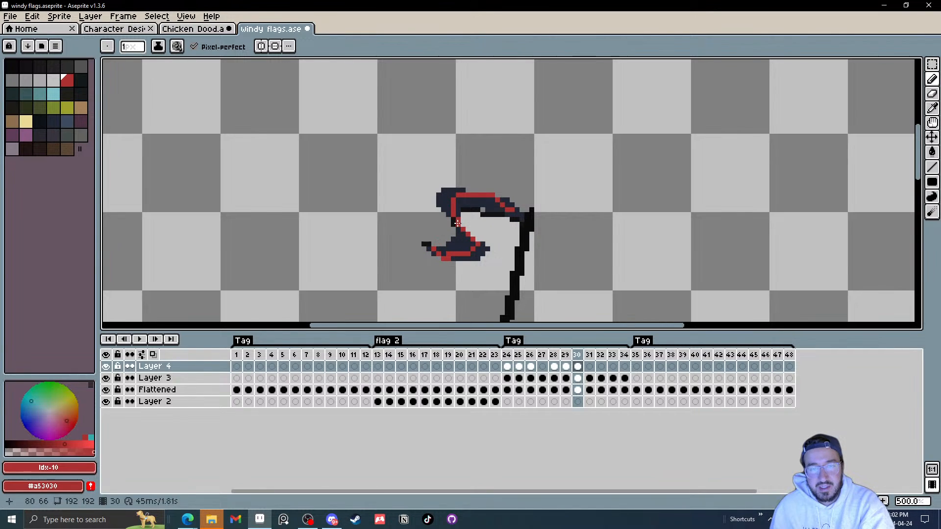
key("period")
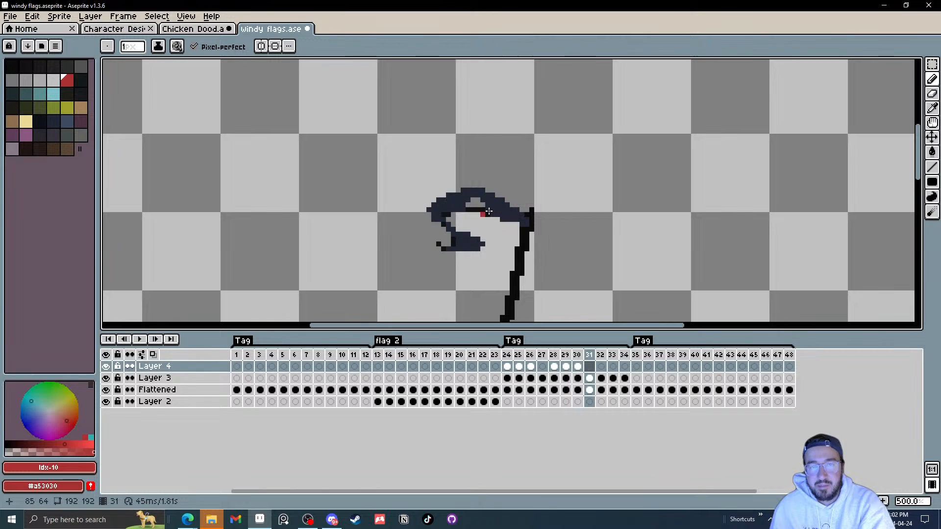
left_click_drag(512, 214, 503, 207)
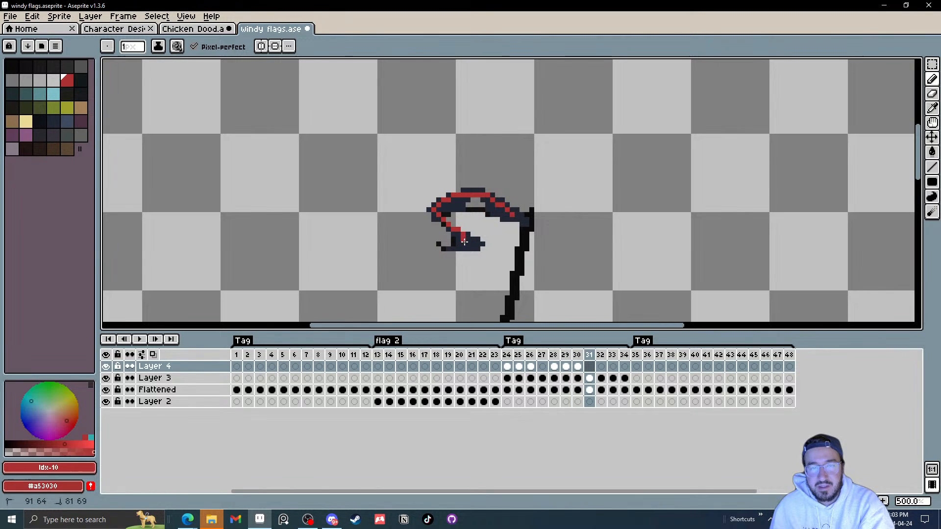
key("period")
left_click(448, 193, "shift")
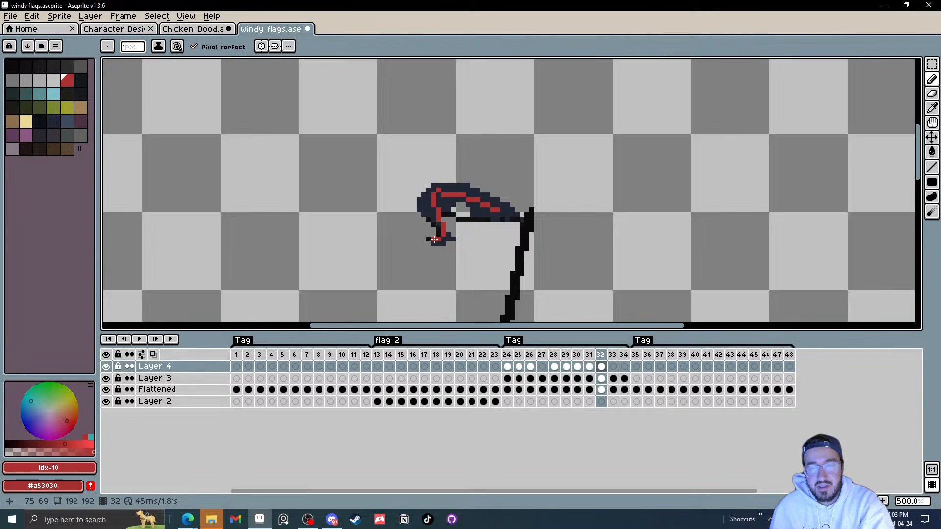
key("period")
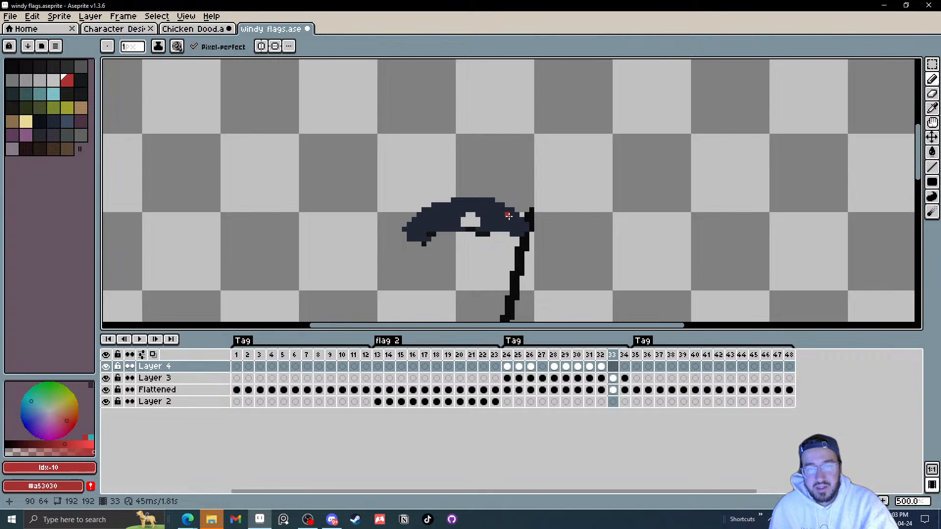
key("comma")
key("period")
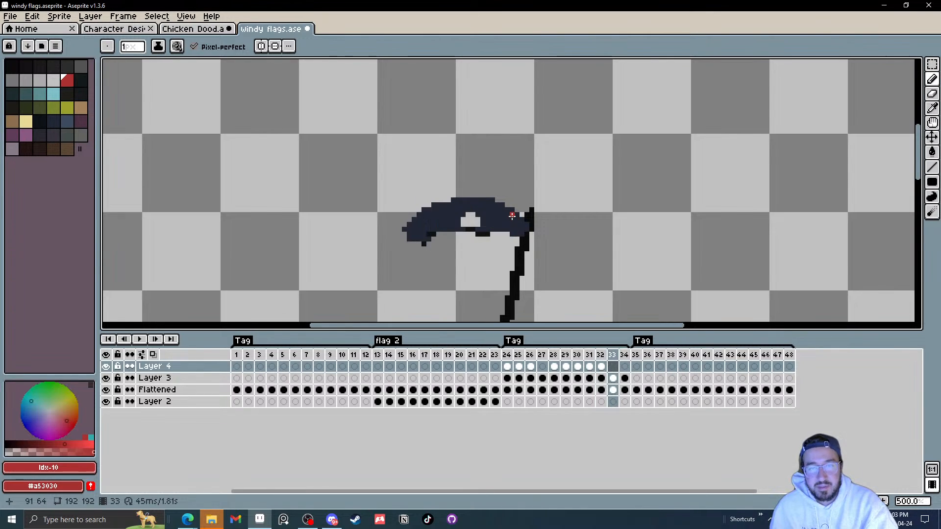
mouse_move(517, 221)
left_mouse_down()
mouse_move(458, 203)
mouse_move(414, 235)
left_mouse_up()
key("period")
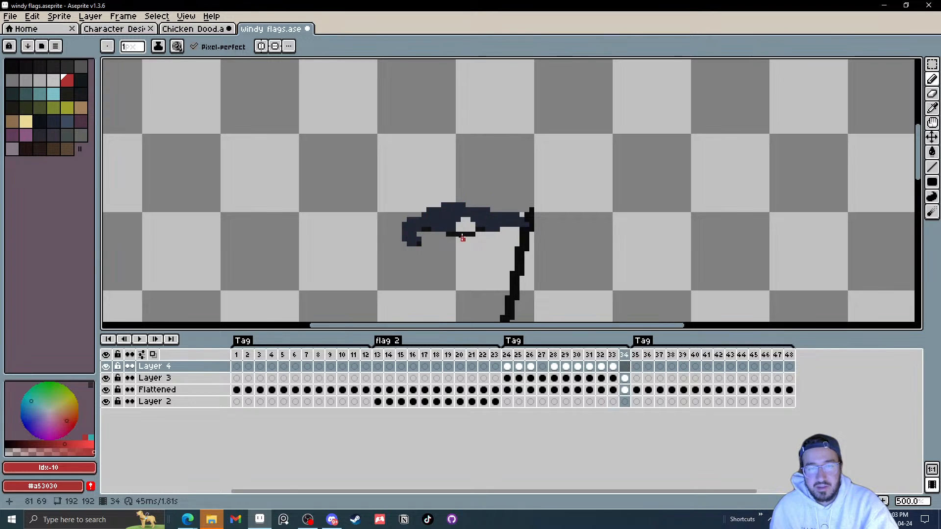
mouse_move(516, 216)
left_mouse_down()
mouse_move(424, 214)
mouse_move(405, 224)
mouse_move(418, 242)
left_mouse_up()
key("period")
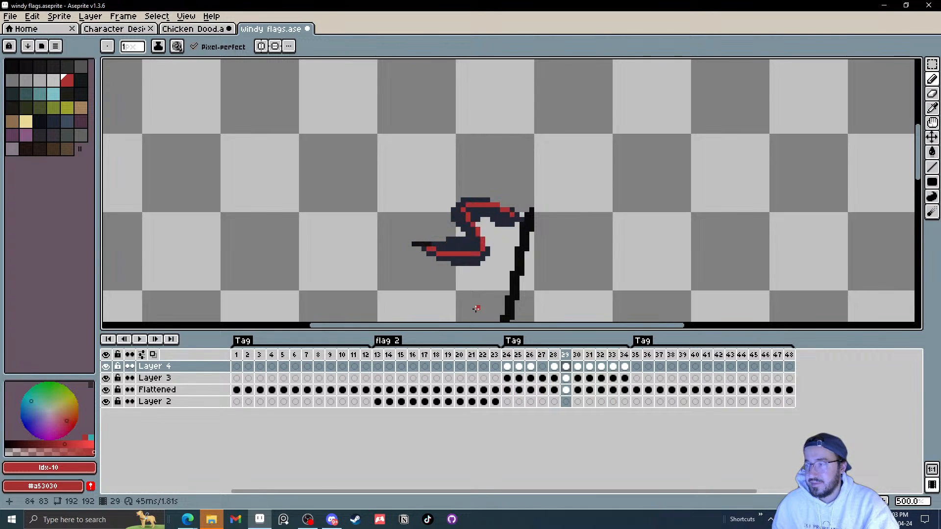
Step: Play the windy flags animation to preview the traced flag motion
left_click(139, 339)
scroll(563, 245, "down", 3)
scroll(581, 241, "down", 1)
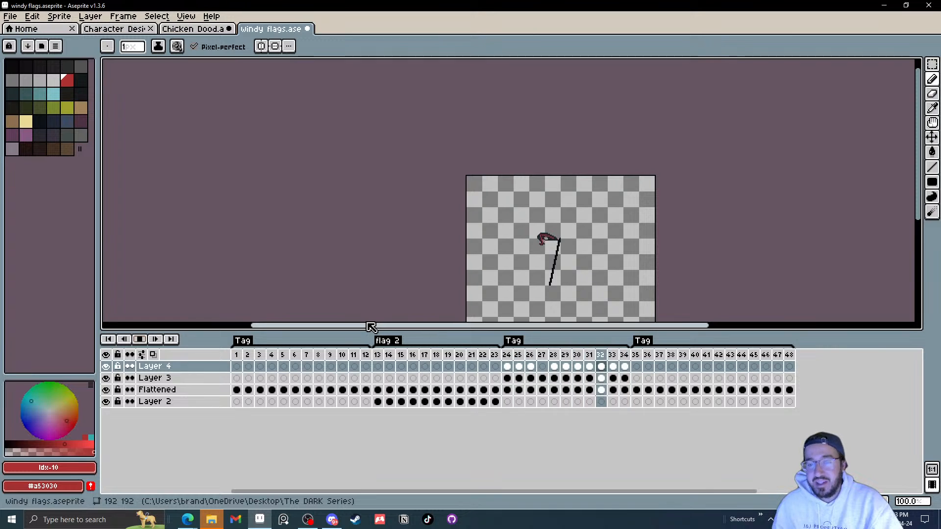
Step: Compare the flag's motion with the chicken's tail by switching between the Chicken Dood and windy flags files
left_click(196, 31)
left_click(118, 29)
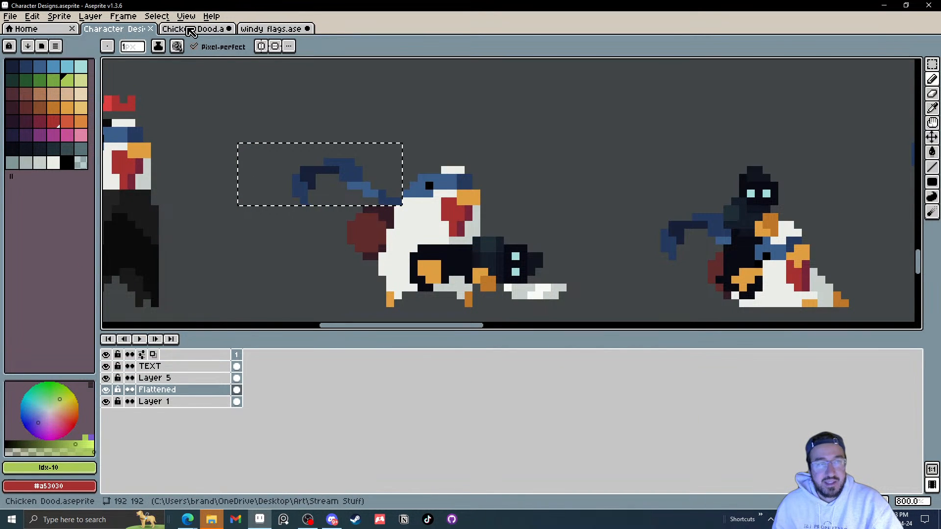
left_click(191, 30)
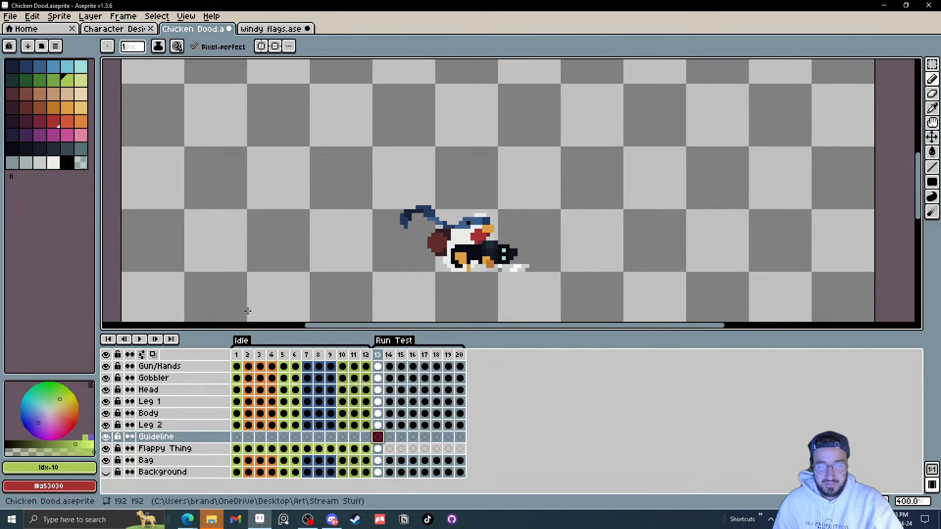
left_click(55, 122)
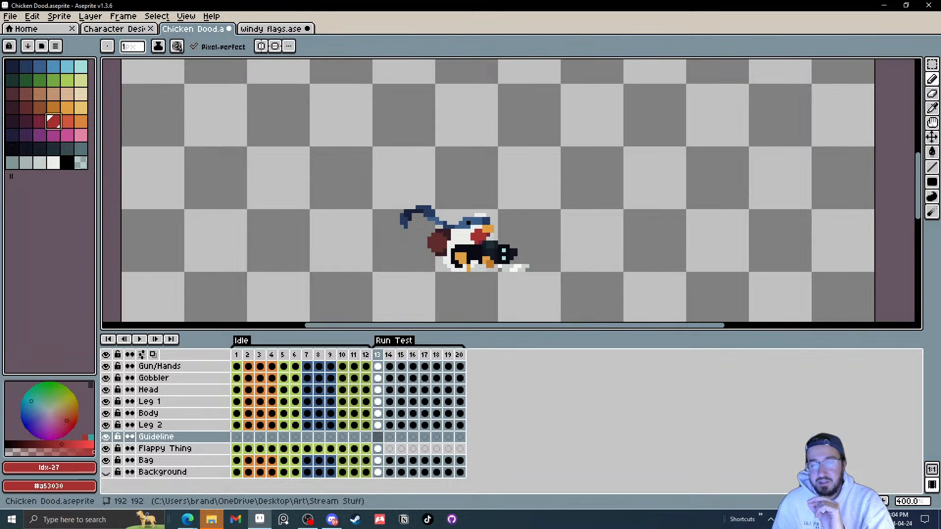
left_click(267, 30)
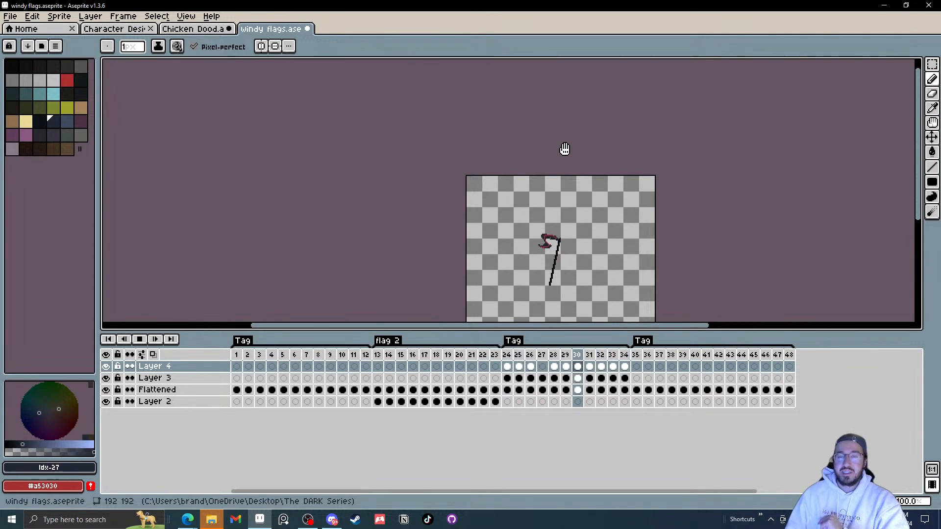
left_click_drag(544, 244, 530, 212)
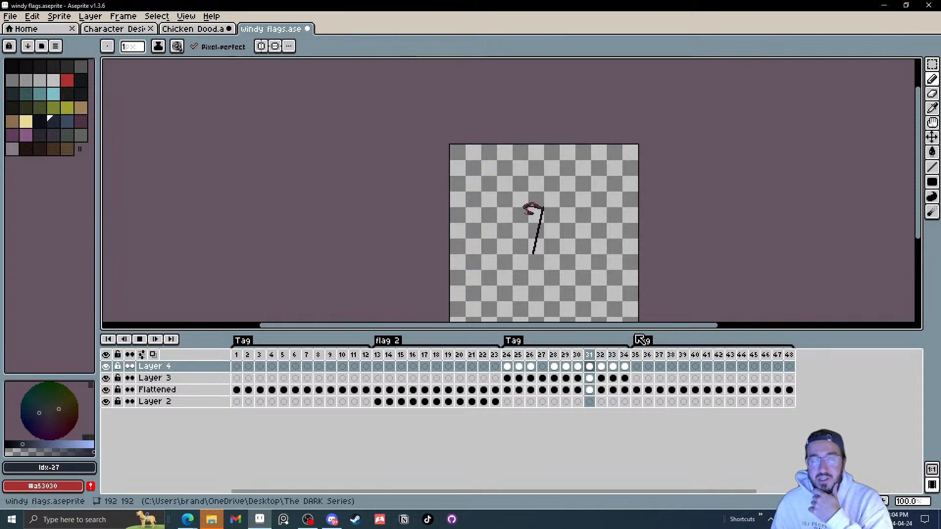
left_click(198, 28)
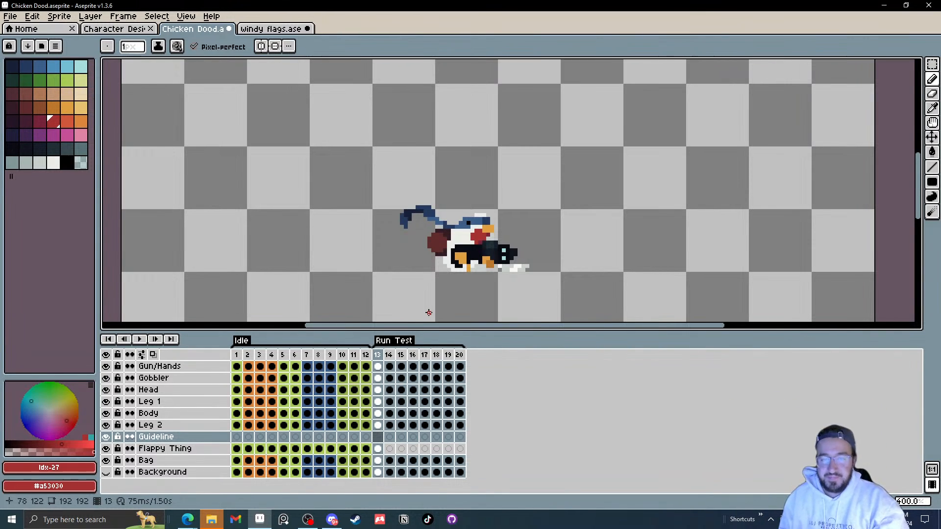
left_click_drag(384, 231, 407, 226)
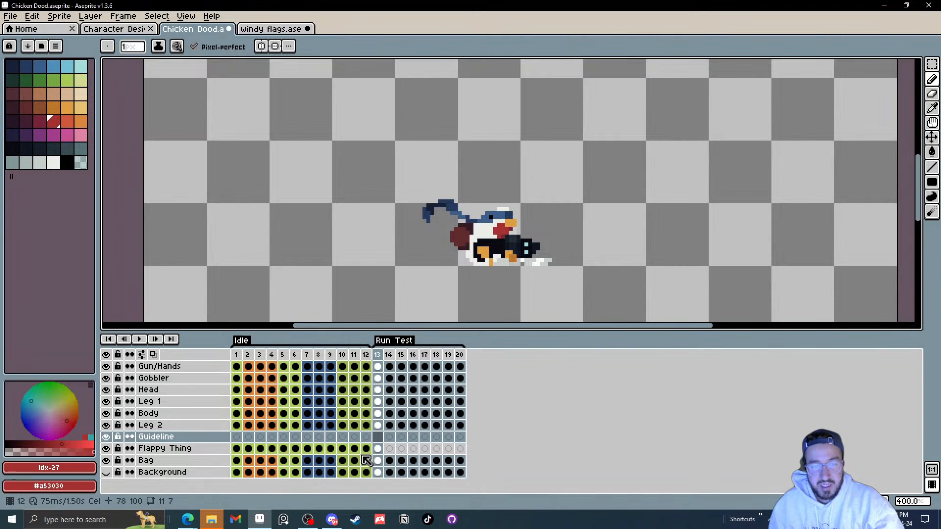
left_click(260, 29)
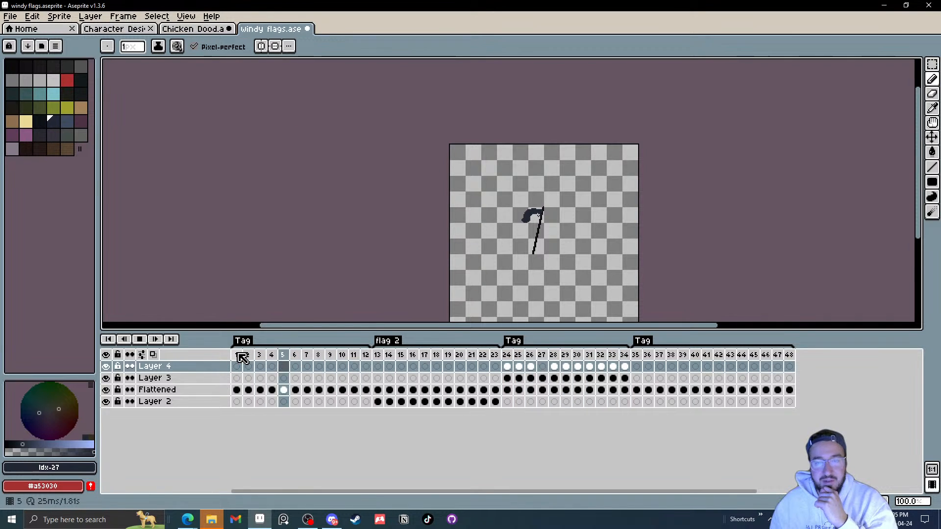
left_click(365, 365)
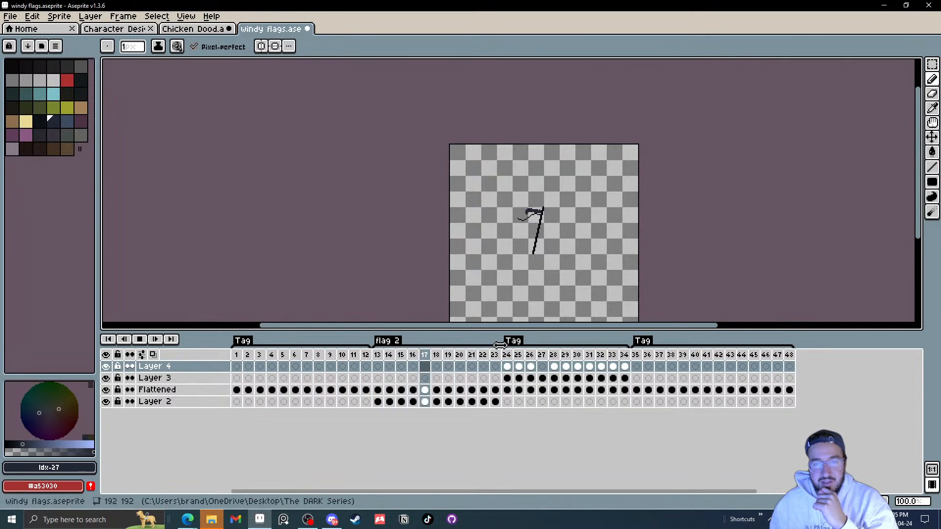
scroll(551, 201, "up", 2)
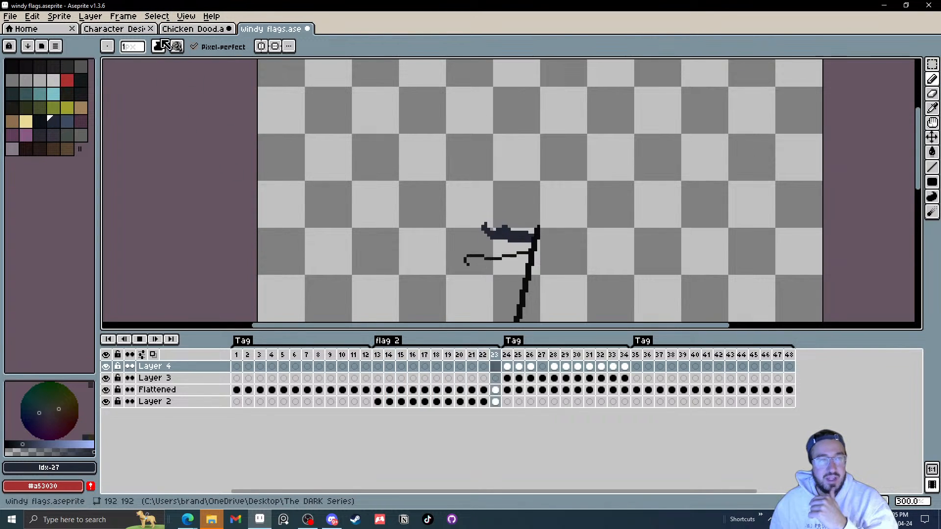
left_click(185, 29)
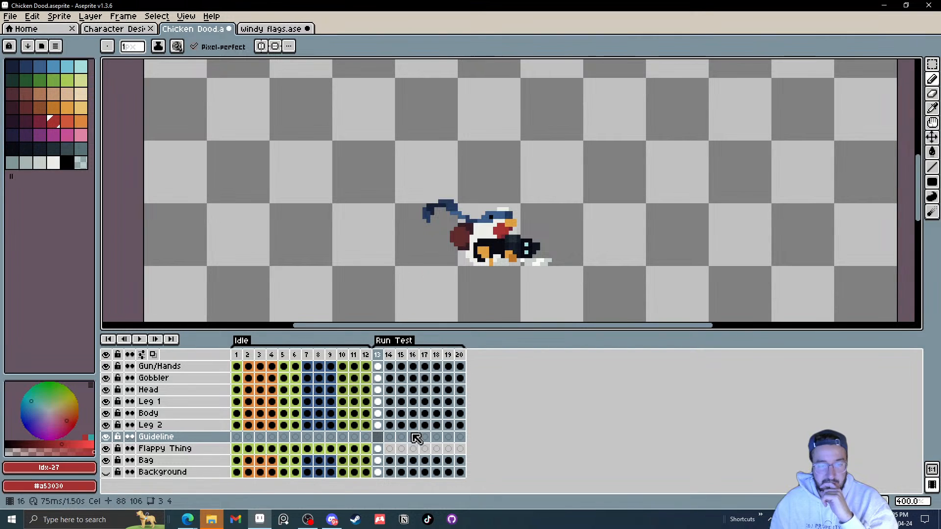
Step: Select frame 13 on the Guideline layer and trace a red guide line along the chicken's tail
left_click(381, 437)
scroll(519, 218, "up", 2)
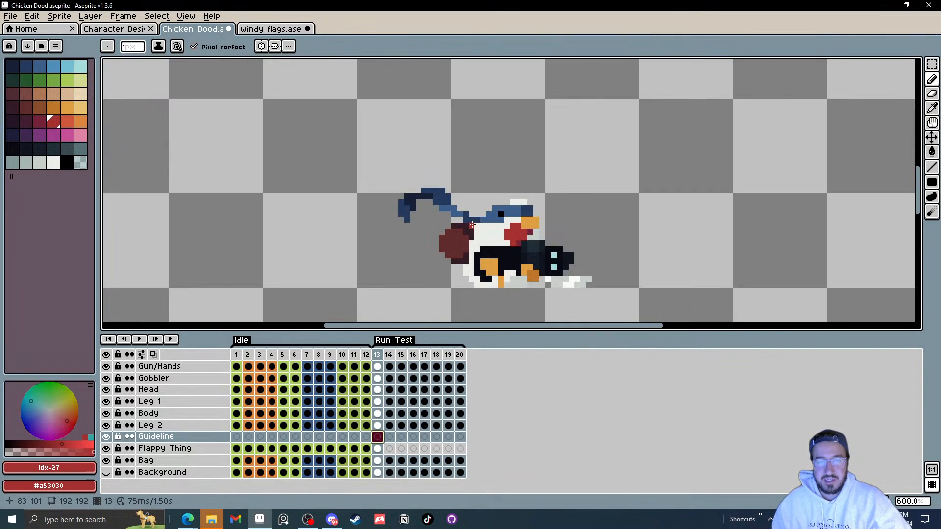
left_click_drag(520, 217, 528, 216)
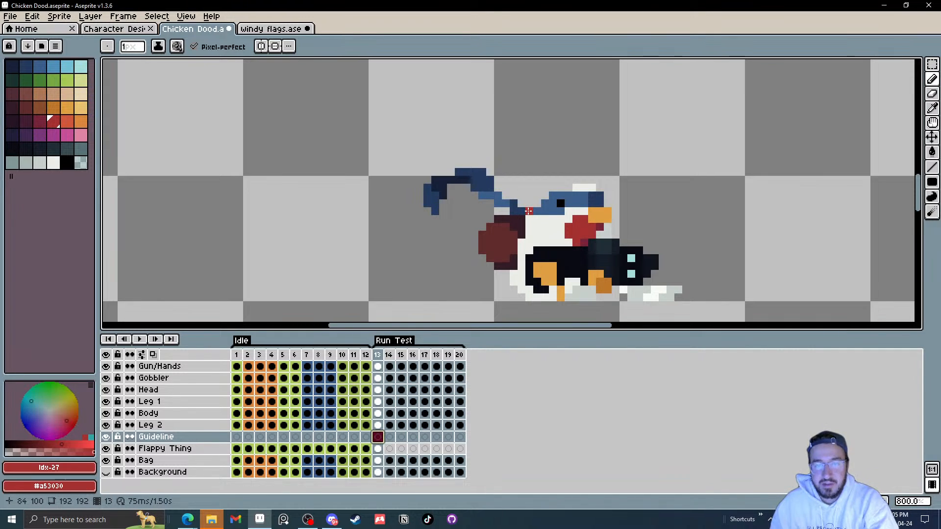
mouse_move(528, 211)
left_mouse_down()
mouse_move(517, 186)
mouse_move(467, 209)
mouse_move(436, 187)
left_mouse_up()
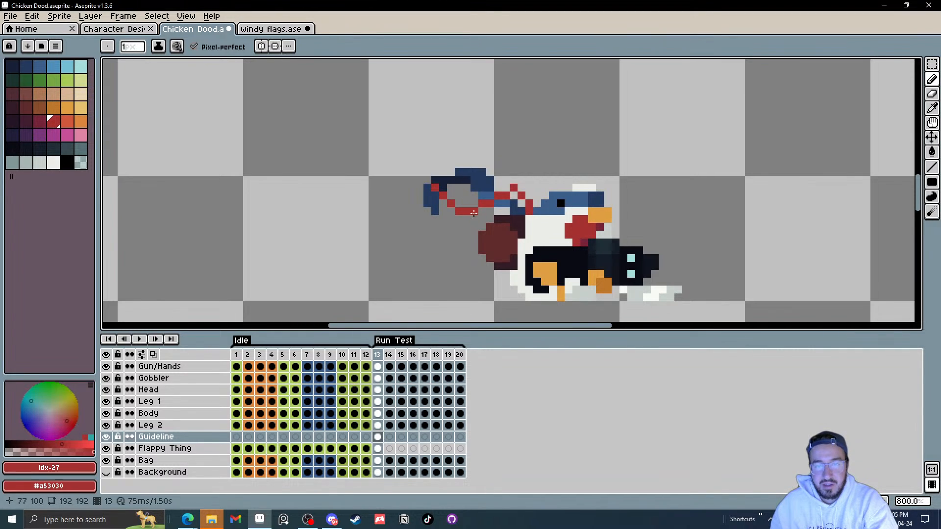
Step: Move to frame 14, turn on onion skinning, and trace the red tail guide line there
key("Right")
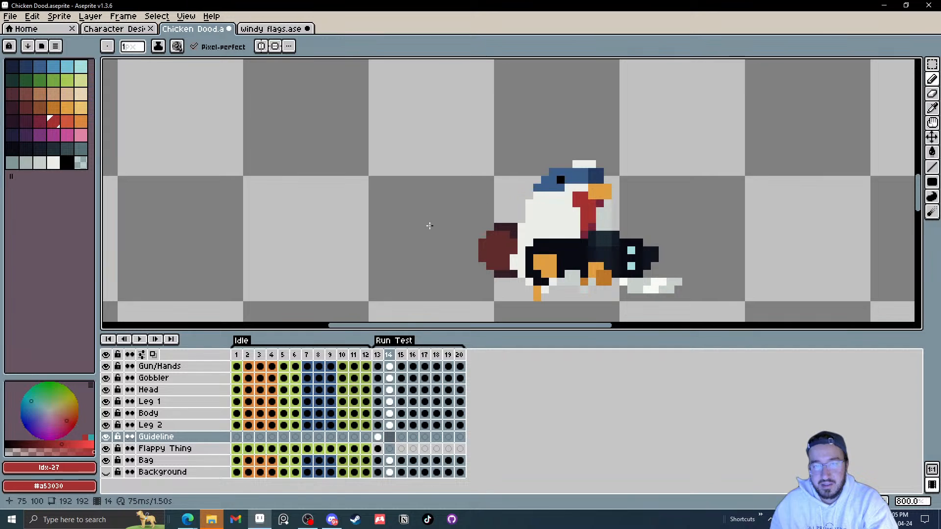
left_click(152, 354)
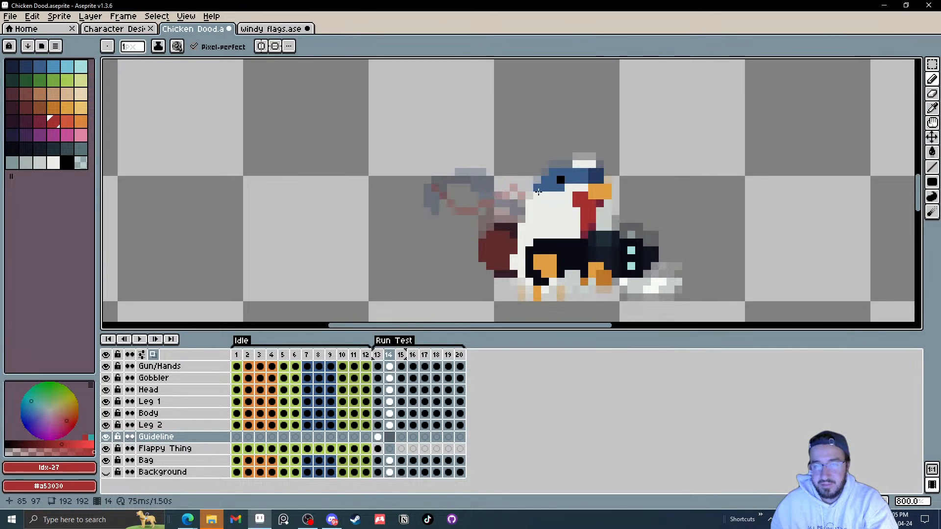
left_click_drag(530, 194, 511, 177)
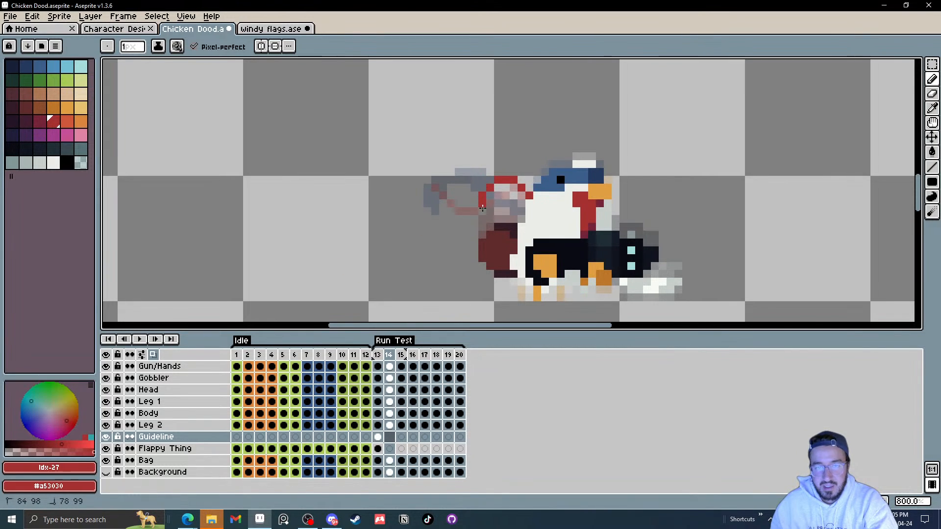
Step: Move to frame 15 and trace the red tail guide line, undoing and redrawing the stroke once
key("Right")
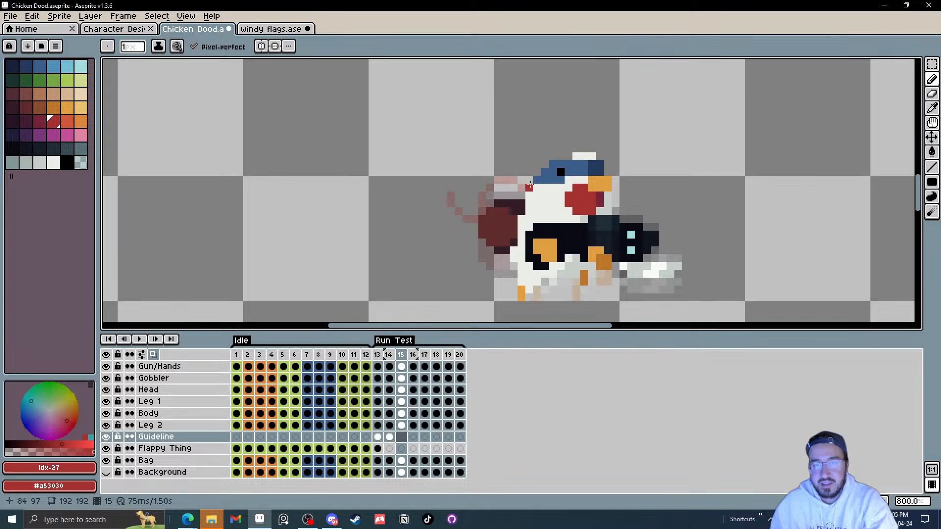
mouse_move(531, 183)
left_mouse_down()
mouse_move(488, 172)
mouse_move(462, 211)
left_mouse_up()
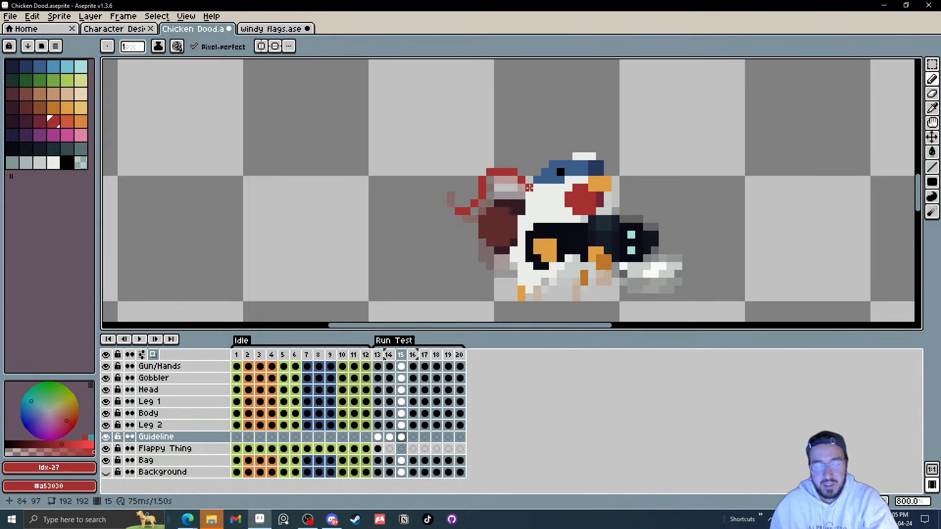
key("ctrl+z")
mouse_move(530, 188)
left_mouse_down()
mouse_move(498, 171)
mouse_move(468, 184)
mouse_move(468, 206)
left_mouse_up()
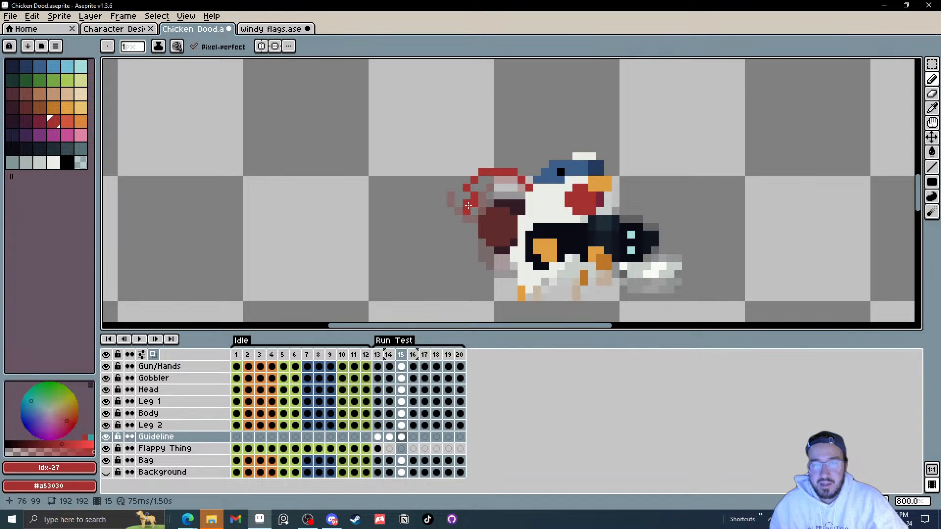
Step: Trace the red tail guide line on frame 16, redrawing it after undos, and advance to frame 17
key("period")
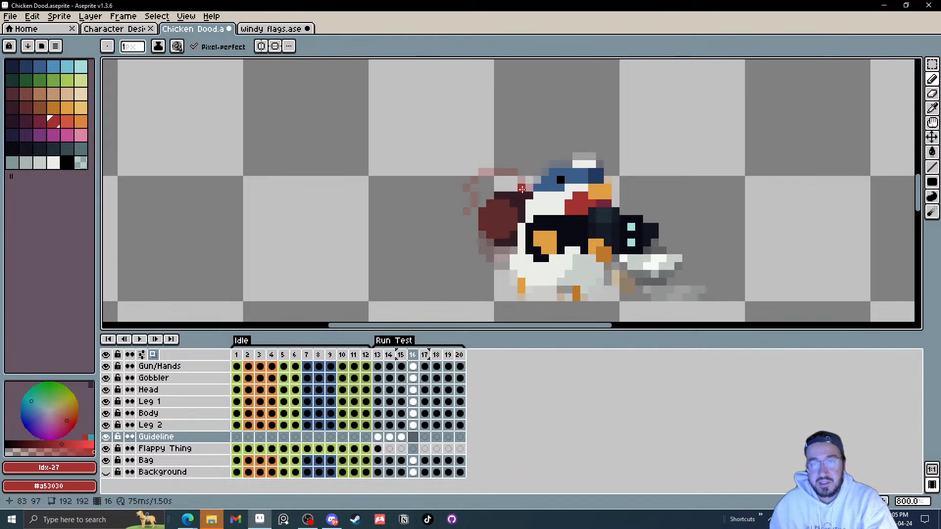
mouse_move(530, 187)
left_mouse_down()
mouse_move(488, 167)
mouse_move(459, 174)
mouse_move(473, 196)
left_mouse_up()
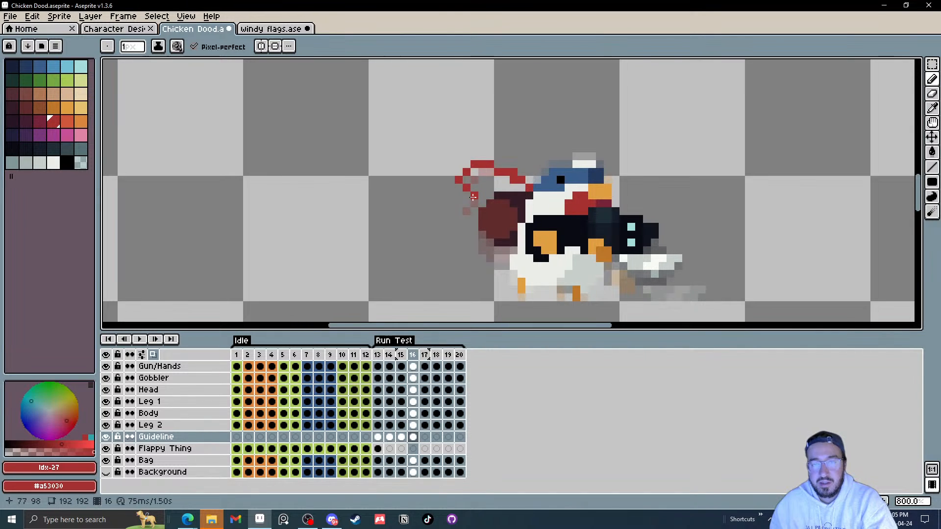
key("ctrl+z")
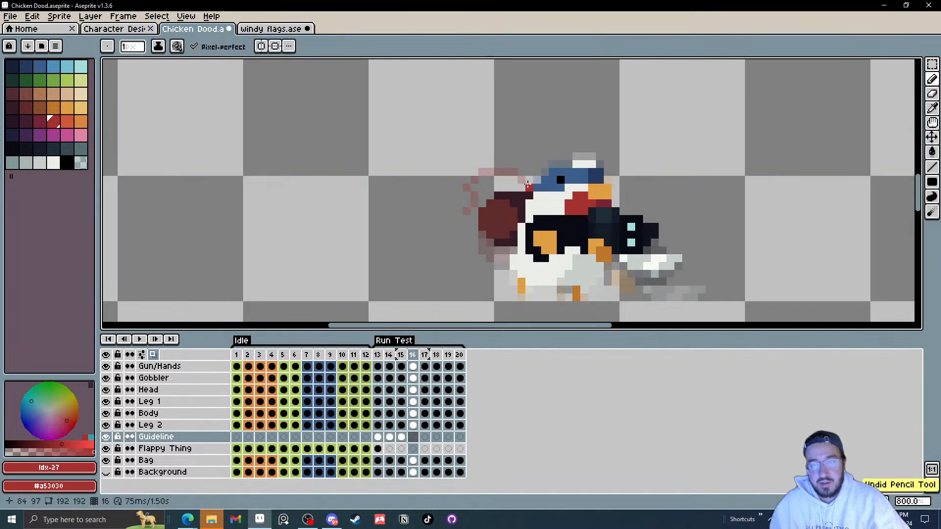
mouse_move(526, 181)
left_mouse_down()
mouse_move(505, 172)
mouse_move(477, 179)
mouse_move(527, 186)
mouse_move(482, 171)
mouse_move(466, 179)
mouse_move(478, 210)
left_mouse_up()
key("ctrl+z")
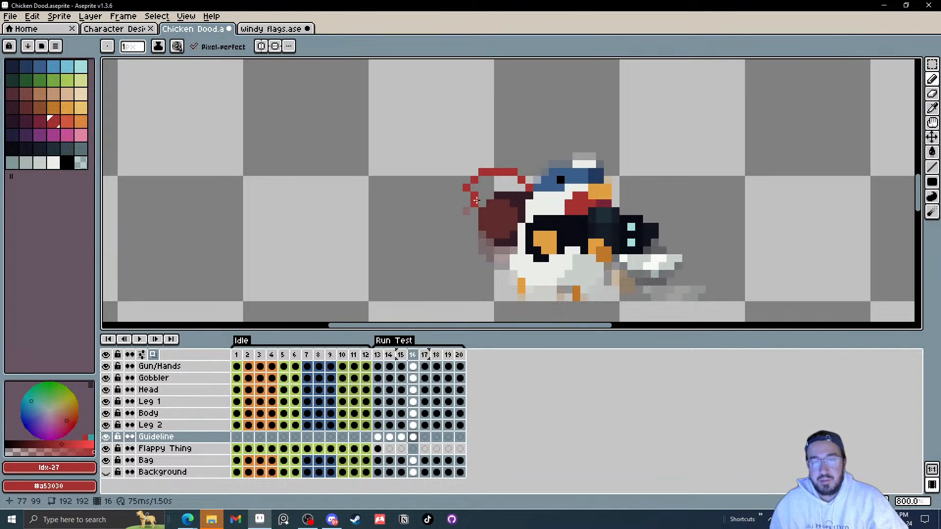
key("Right")
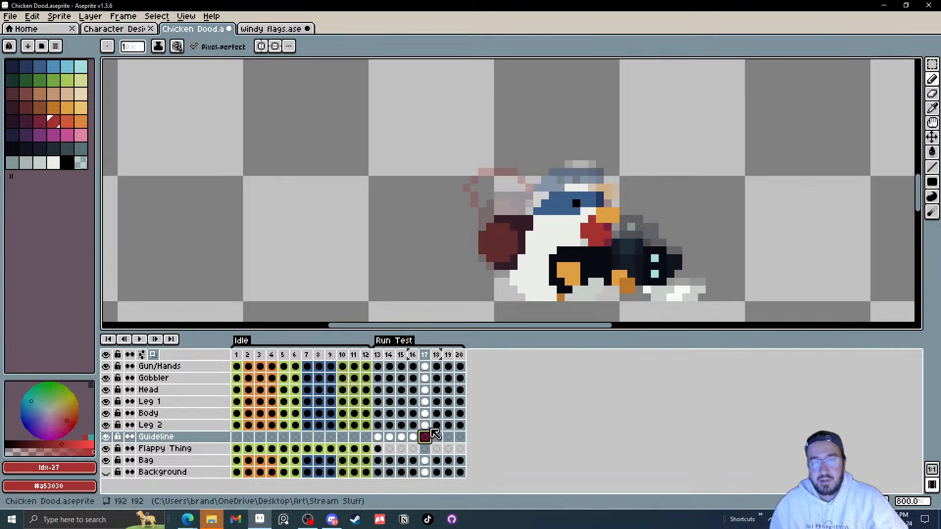
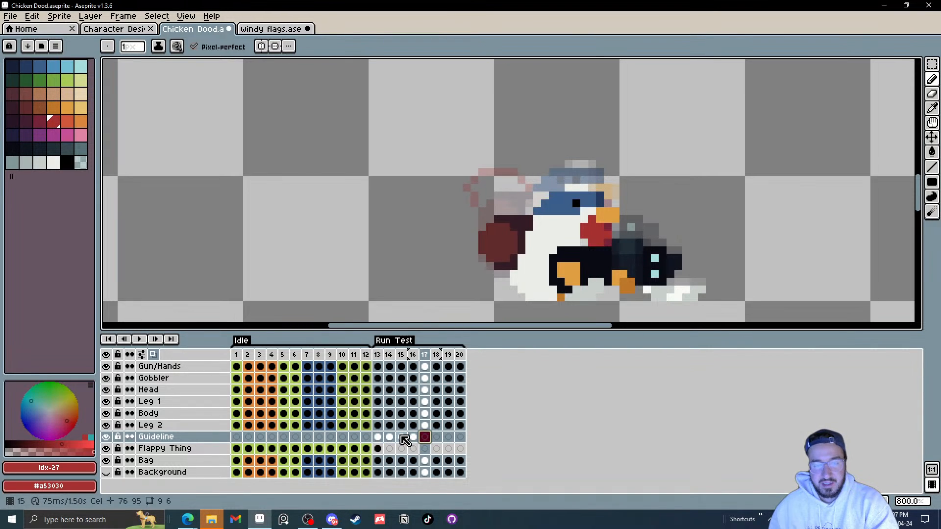
Step: Step back and forth through the Run Test frames to review the guideline layer
key("Left")
key("Left")
key("Left")
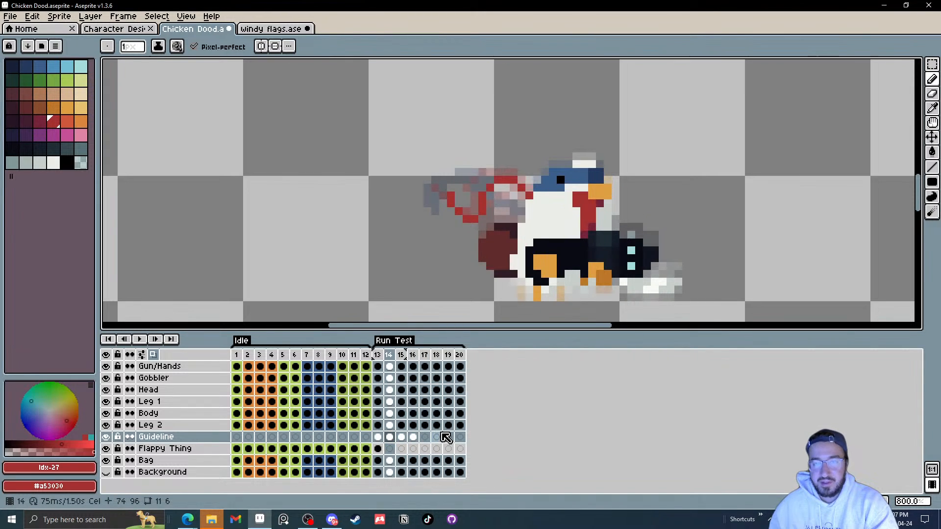
left_click(158, 340)
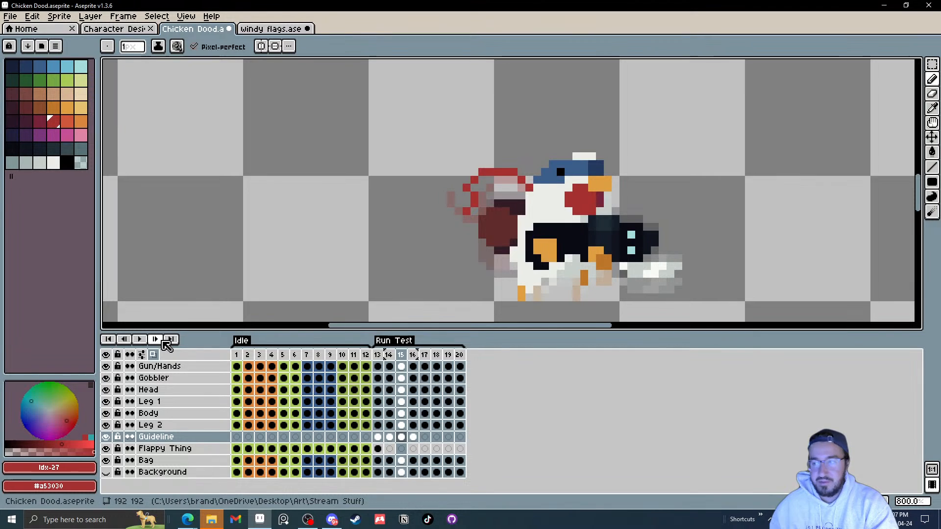
key("Right")
key("Right")
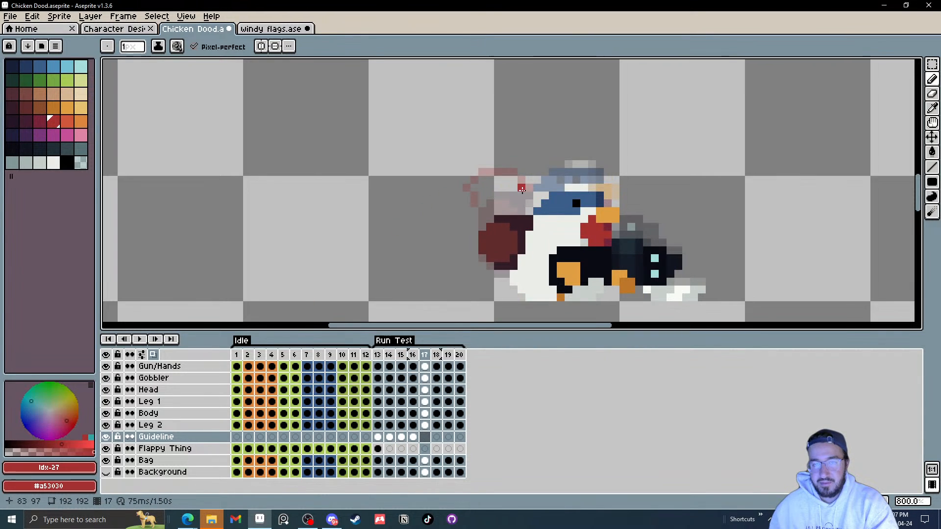
left_click_drag(530, 213, 504, 196)
key("v")
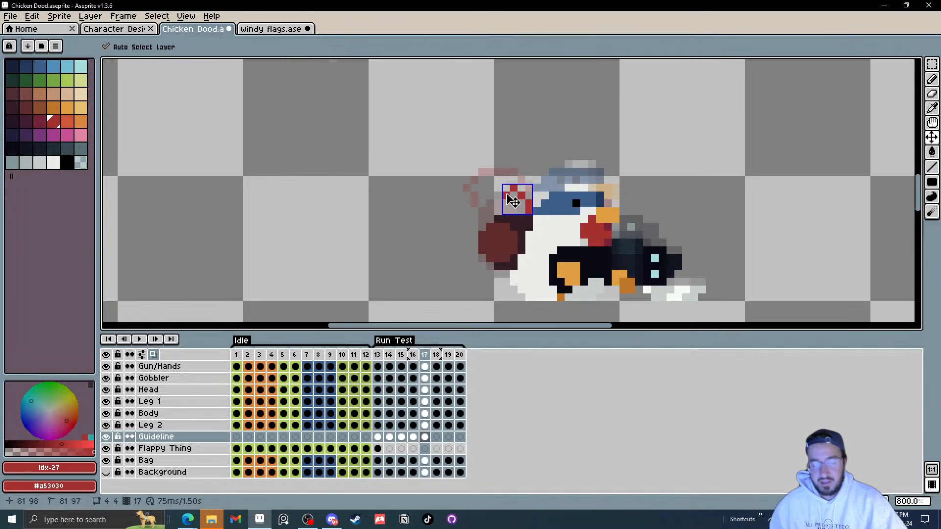
key("ctrl+z")
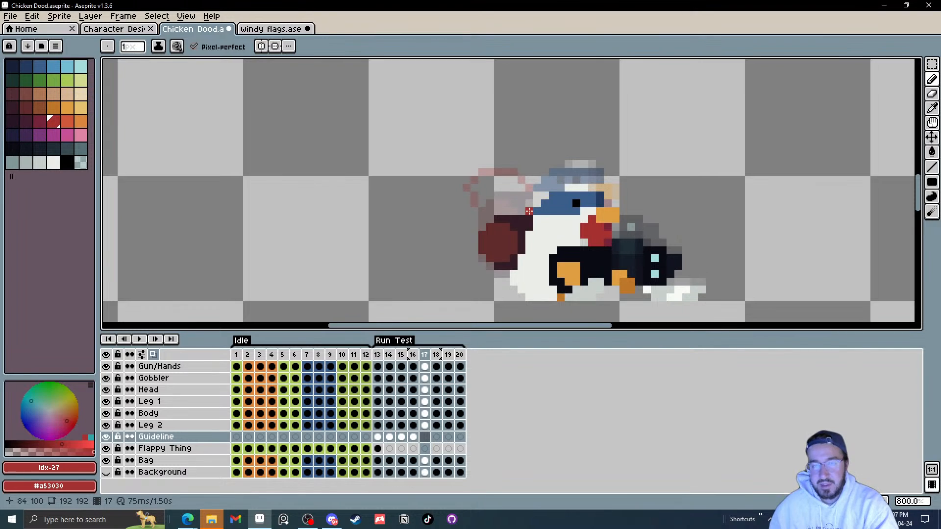
left_click_drag(529, 211, 502, 216)
key("ctrl+z")
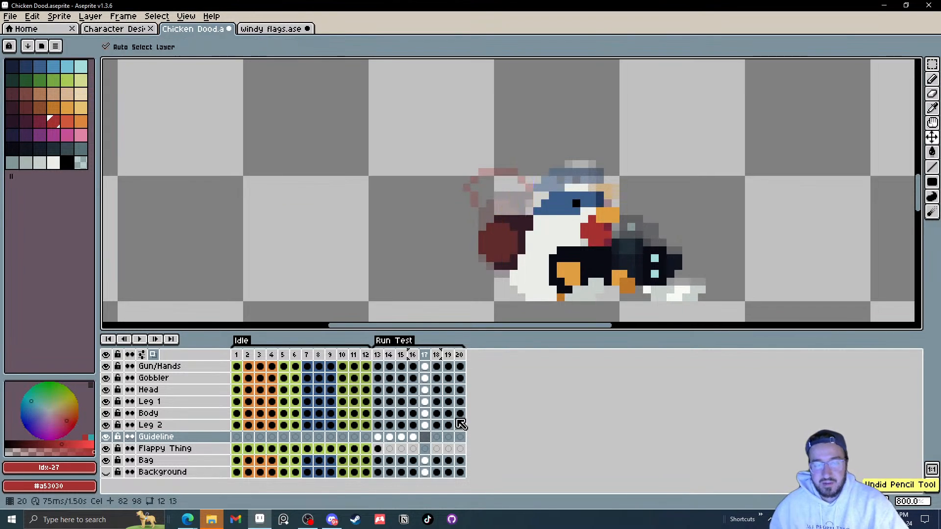
Step: Copy the Guideline layer's cels from frames 13–16 and paste them starting at frame 17
left_click_drag(377, 439, 417, 441)
key("ctrl+c")
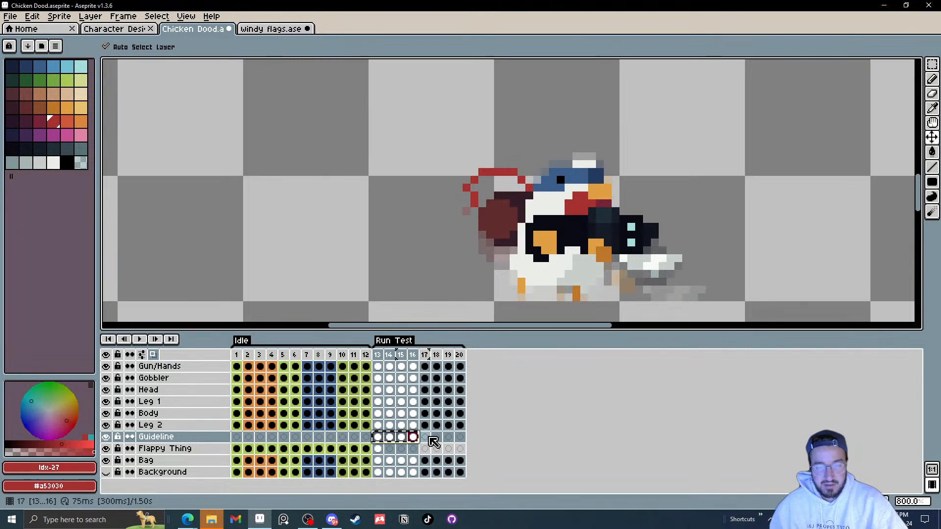
left_click(427, 438)
key("ctrl+v")
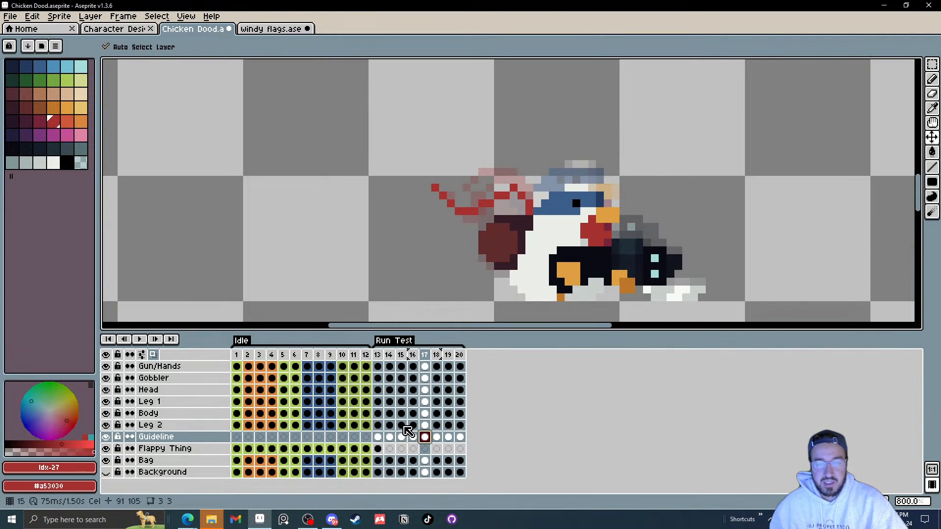
Step: Play the animation to preview the run cycle with the copied guideline
left_click(139, 339)
scroll(643, 216, "down", 5)
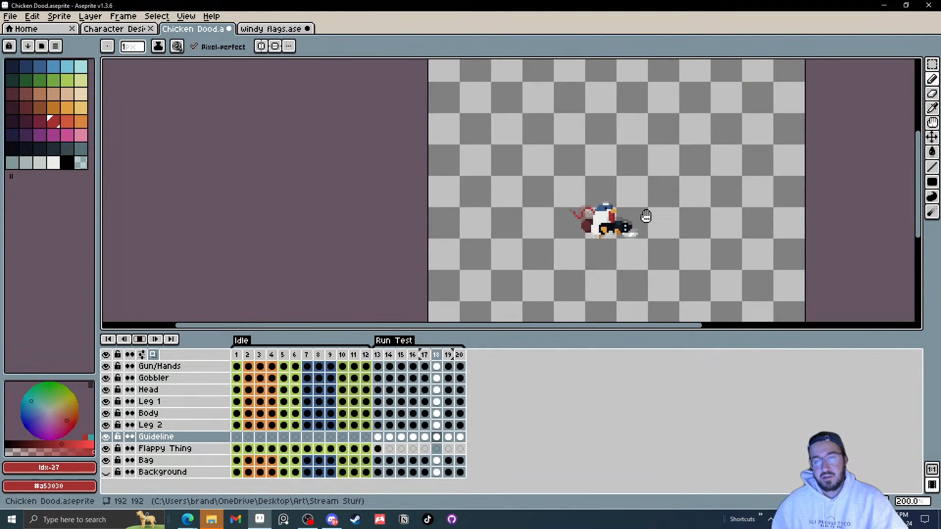
scroll(643, 215, "up", 3)
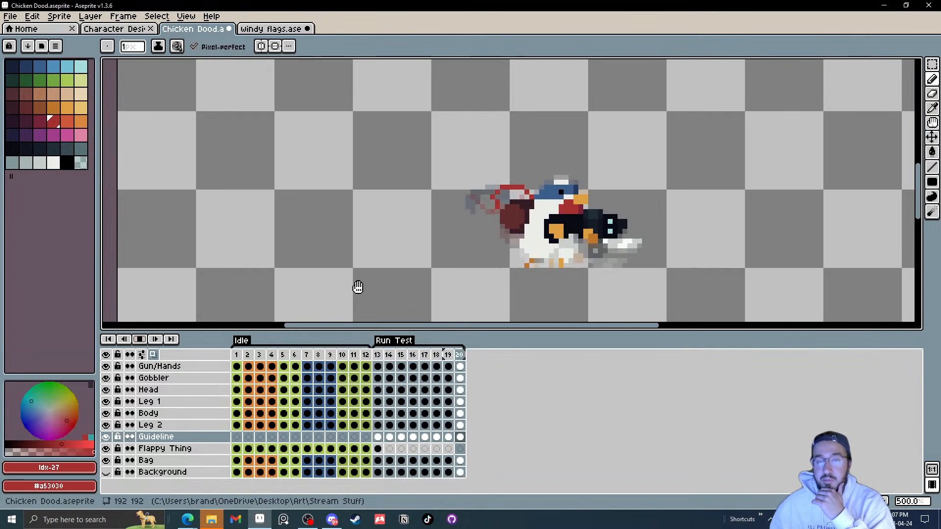
left_click(140, 339)
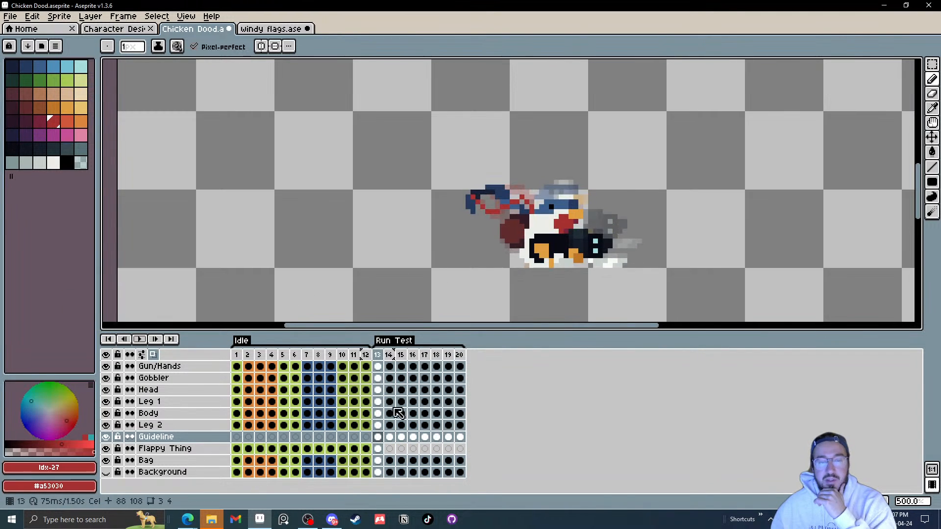
Step: Delete the Guideline layer's cels from frames 14 through 20
left_click_drag(460, 438, 391, 437)
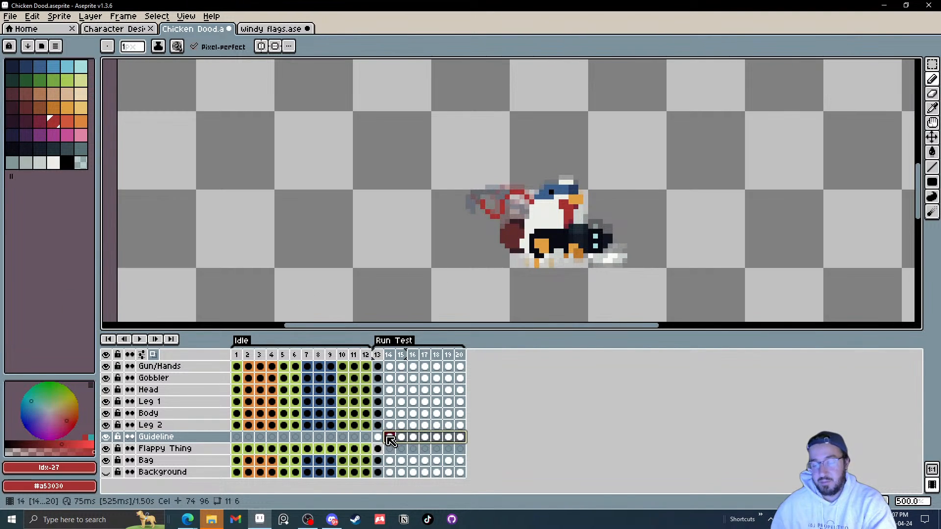
key("Delete")
left_click(380, 437)
key("Delete")
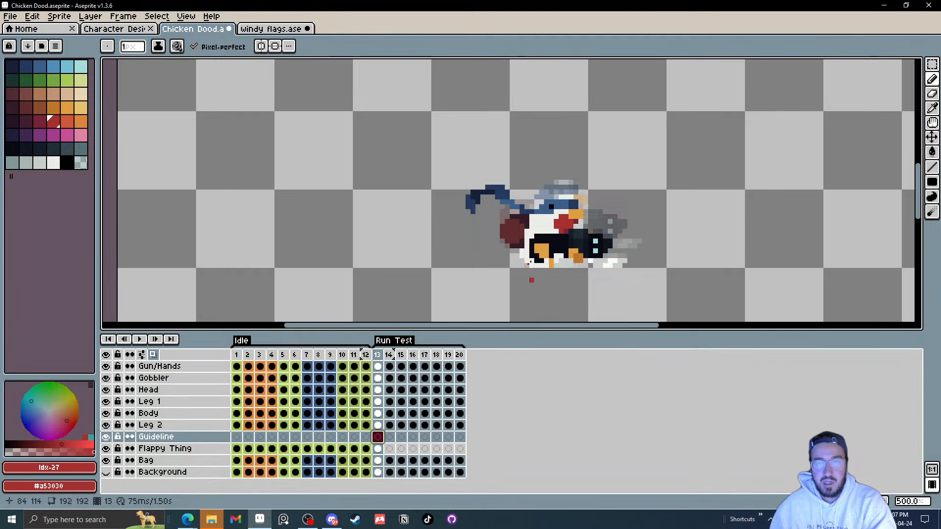
Step: Draw a red trailing guideline stroke behind the chicken in frame 13 with the pencil
scroll(531, 280, "up", 2)
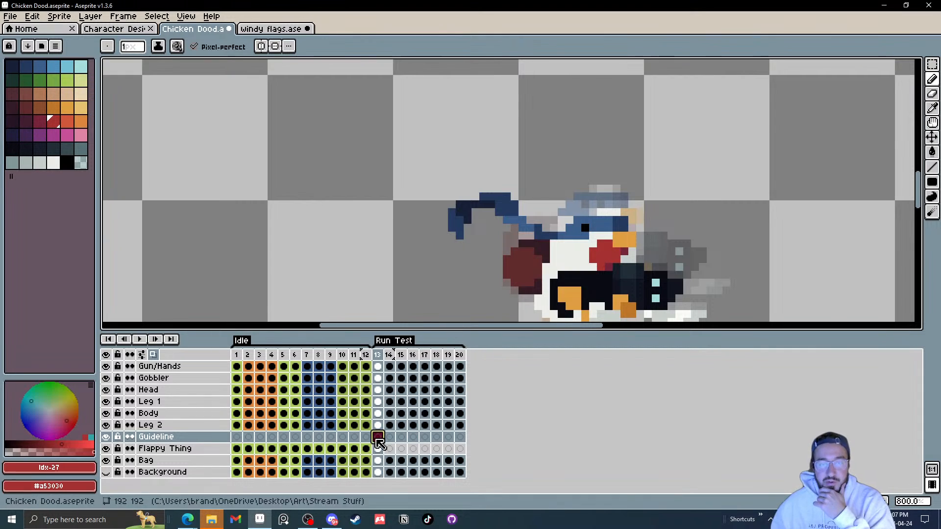
left_click(522, 242)
scroll(523, 239, "up", 2)
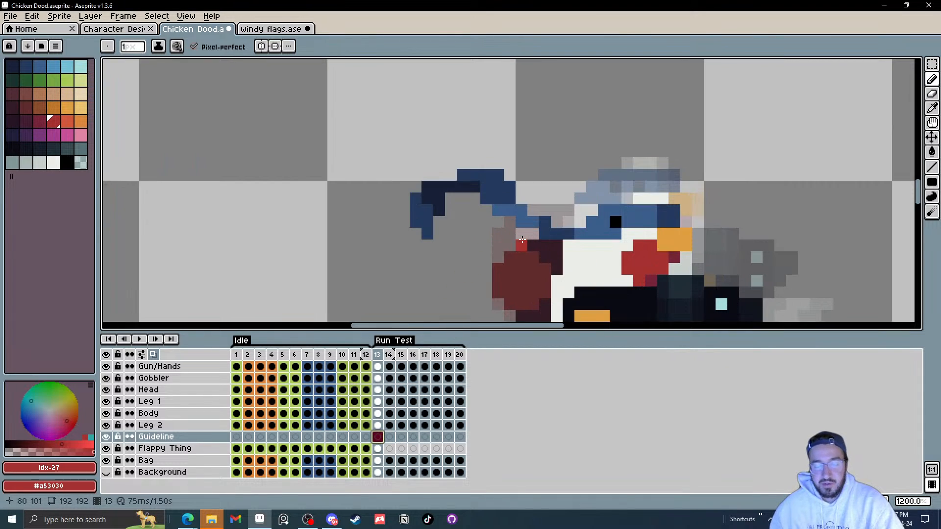
key("b")
scroll(551, 238, "down", 1)
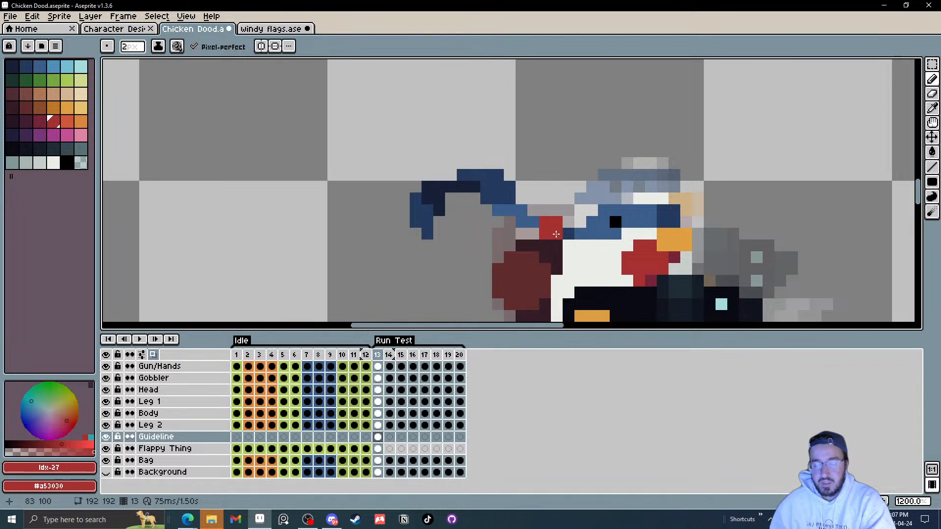
mouse_move(555, 235)
left_mouse_down()
mouse_move(537, 209)
mouse_move(500, 191)
mouse_move(451, 187)
mouse_move(437, 224)
left_mouse_up()
left_click(506, 230)
Step: Draw the trailing guideline strokes in the following frames up to frame 16, redrawing one attempt
key("Right")
left_click_drag(553, 231, 504, 194)
key("ctrl+z")
mouse_move(555, 232)
left_mouse_down()
mouse_move(513, 241)
mouse_move(468, 232)
mouse_move(443, 211)
mouse_move(539, 232)
mouse_move(556, 216)
mouse_move(524, 191)
mouse_move(456, 204)
left_mouse_up()
key("Right")
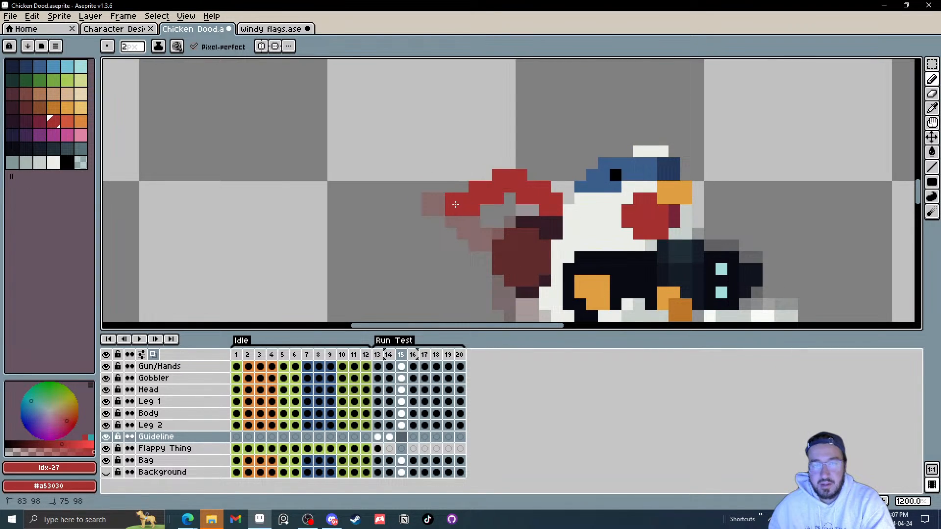
key("Right")
left_click_drag(556, 205, 466, 208)
Step: Duplicate the guideline cels of frames 13–16 into frames 17–20
left_click_drag(378, 437, 422, 449)
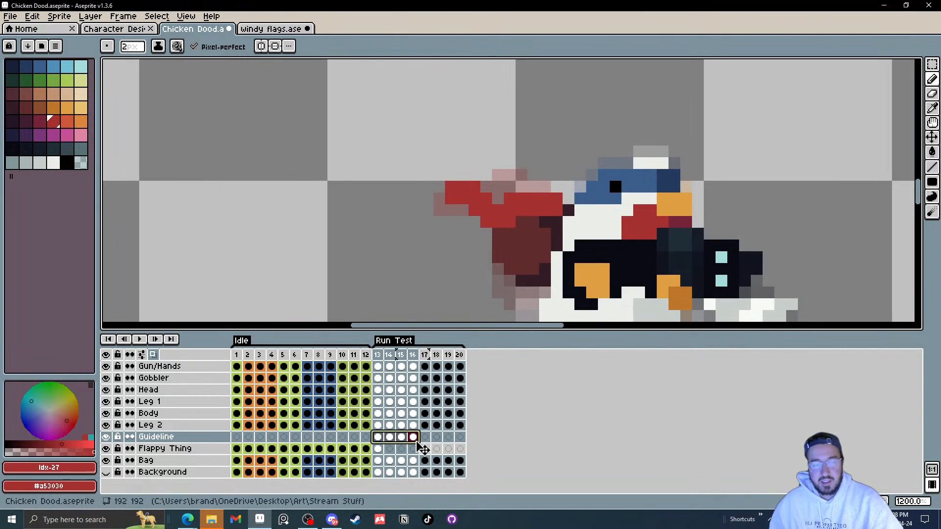
left_click(430, 440)
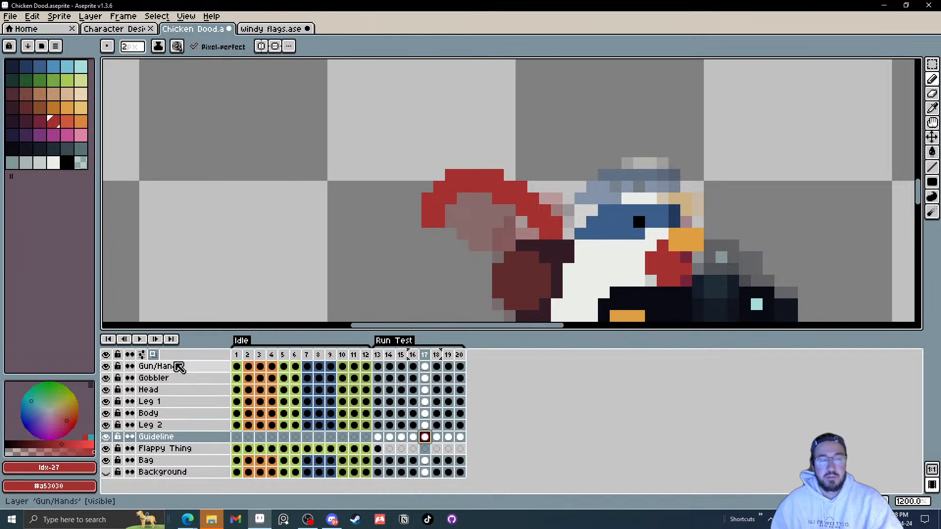
Step: Hide the Flappy Thing layer while playing back the animation
left_click(141, 340)
scroll(448, 254, "down", 6)
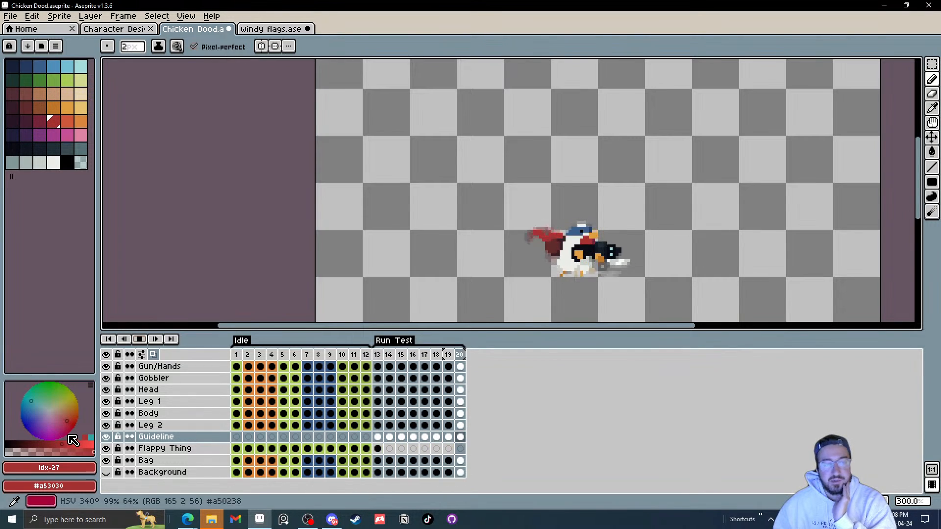
left_click(105, 448)
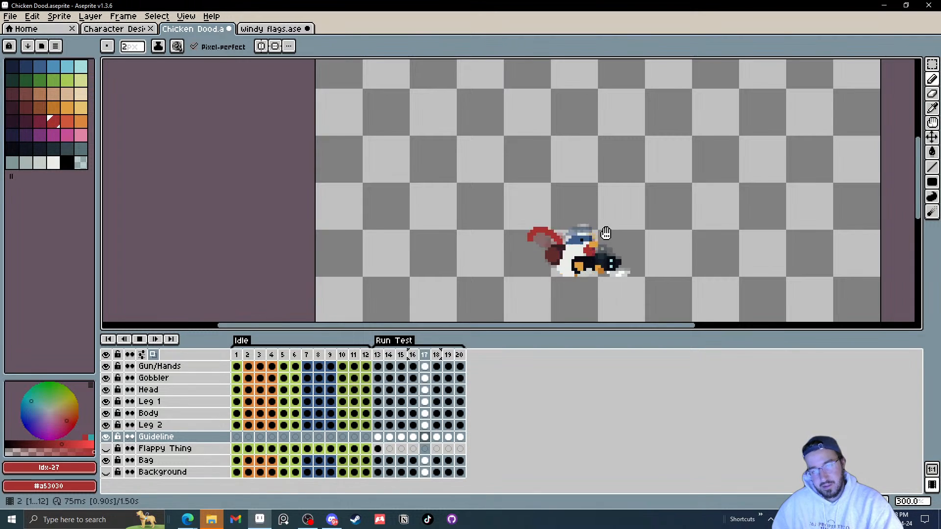
scroll(606, 233, "up", 4)
left_click(154, 355)
scroll(360, 227, "down", 3)
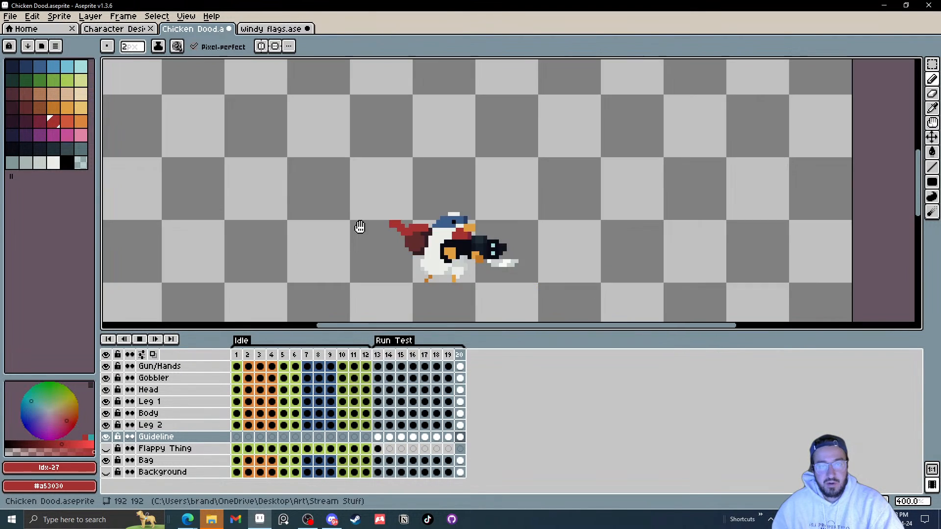
scroll(527, 227, "down", 2)
scroll(520, 228, "up", 2)
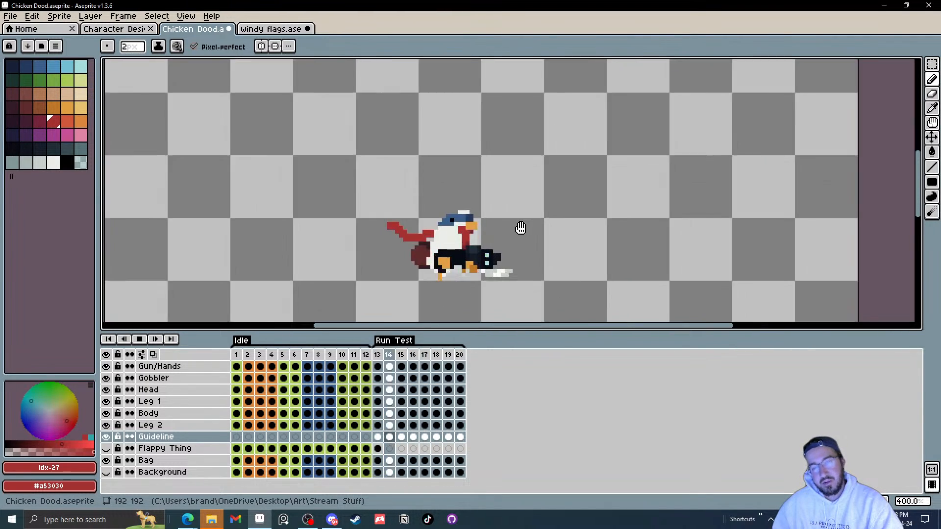
scroll(520, 228, "up", 2)
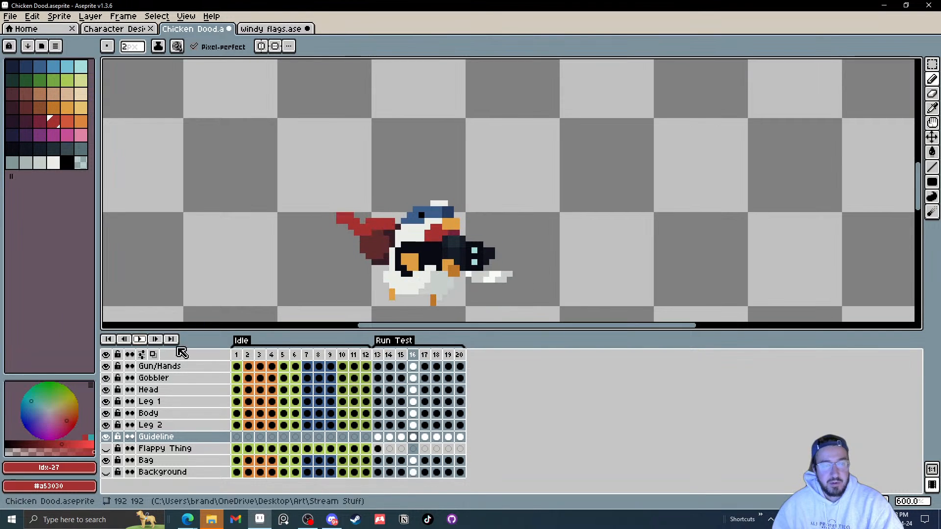
Step: Add a red block to the guideline stroke in frame 13 and reposition it with the Move tool
left_click(377, 437)
scroll(347, 238, "up", 3)
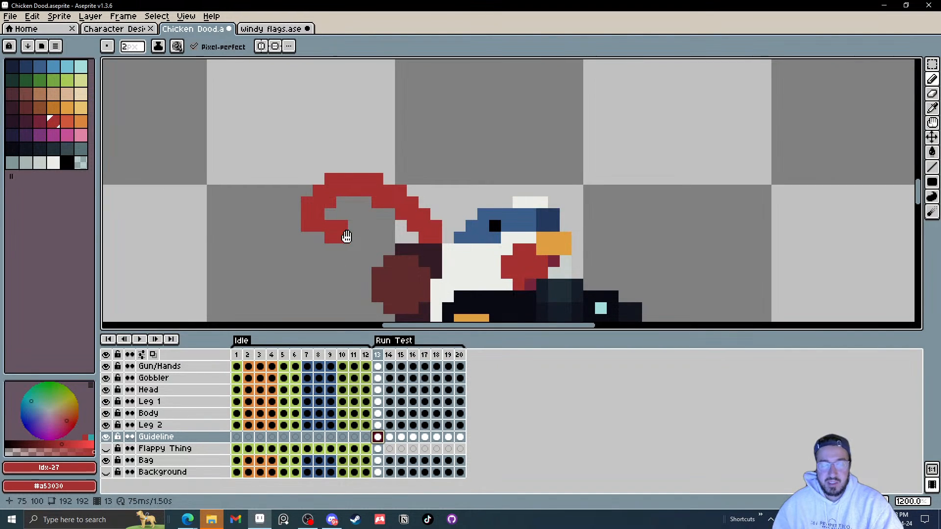
left_click_drag(346, 237, 364, 228)
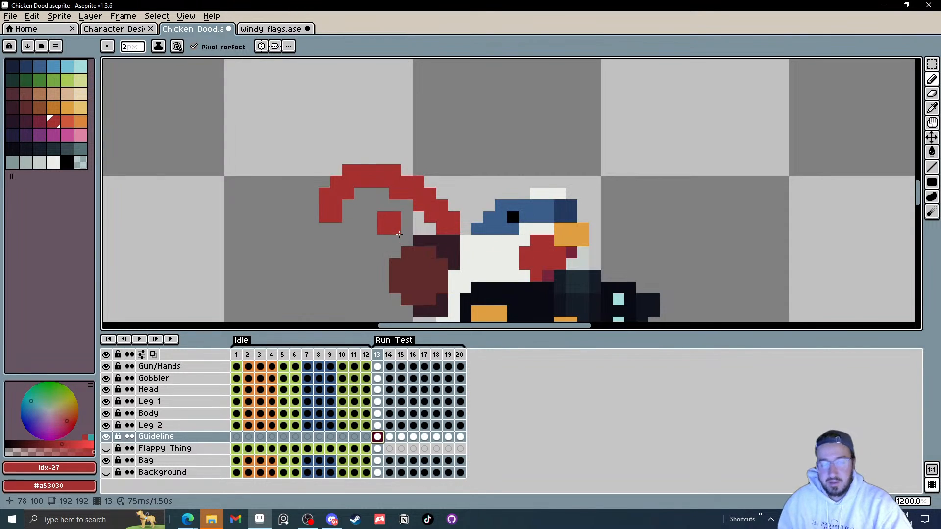
key("v")
left_click_drag(445, 224, 468, 197)
Step: Step through every frame of the animation to check the guideline motion
key("Right")
key("Right")
key("Right")
key("Right")
key("Right")
key("Right")
key("Right")
key("Right")
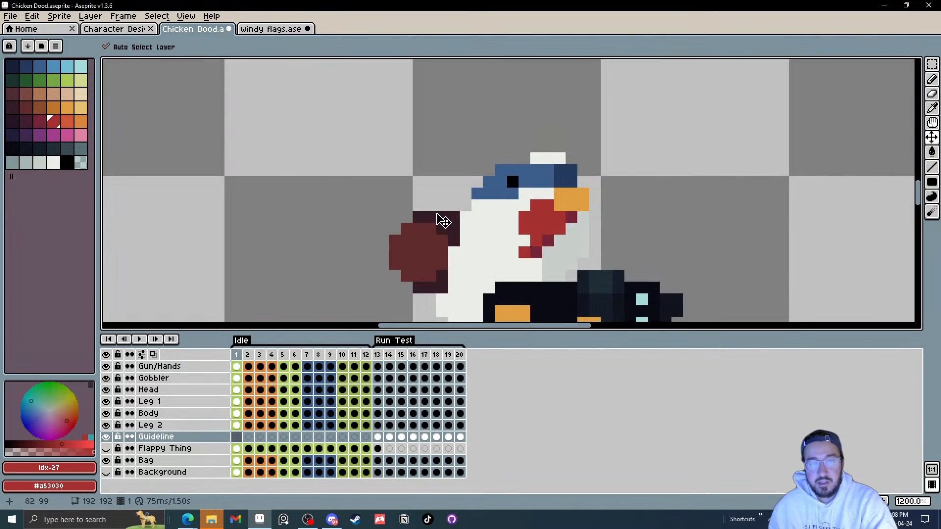
key("Left")
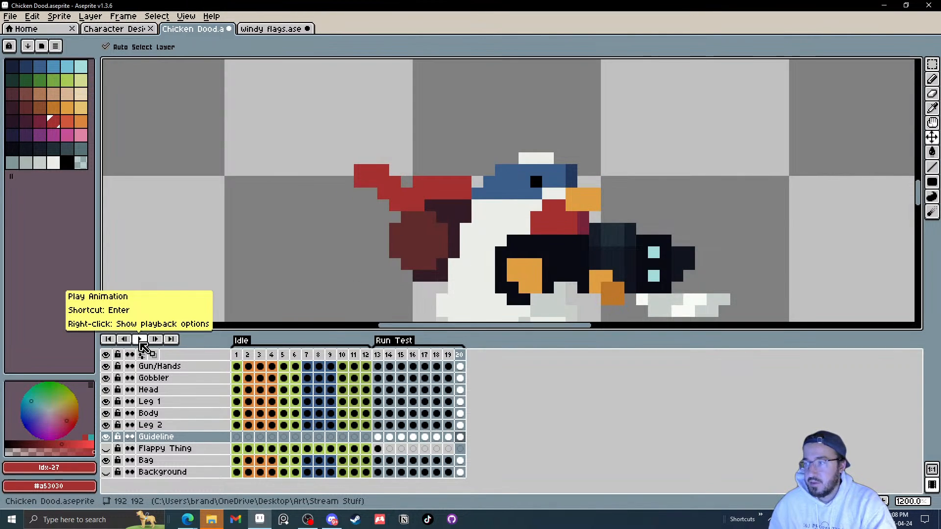
Step: Play the animation at different zoom levels to preview the run cycle
left_click(139, 339)
scroll(446, 273, "down", 3)
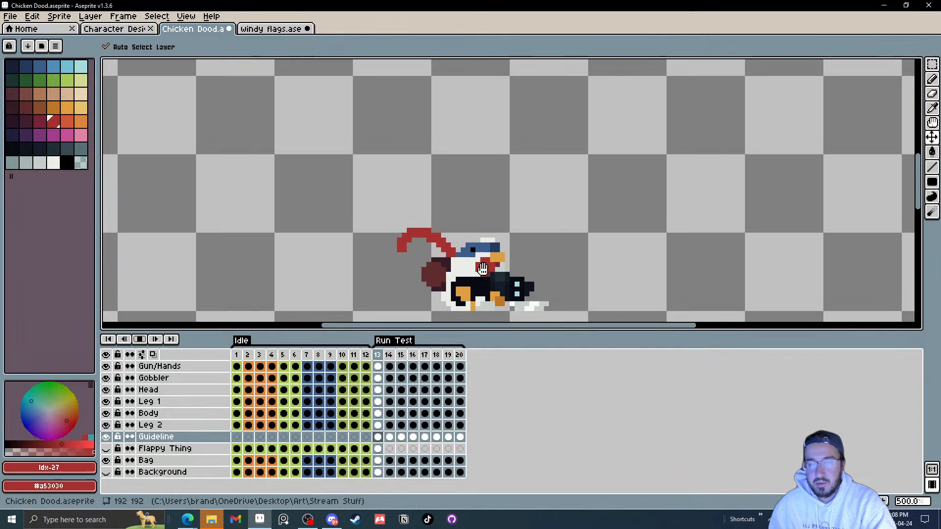
scroll(490, 266, "down", 2)
scroll(490, 265, "down", 4)
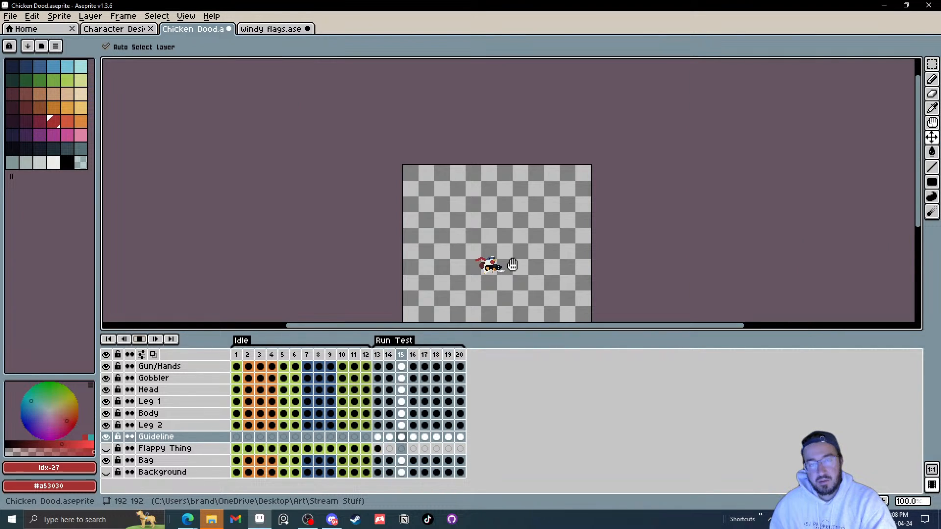
scroll(510, 266, "up", 8)
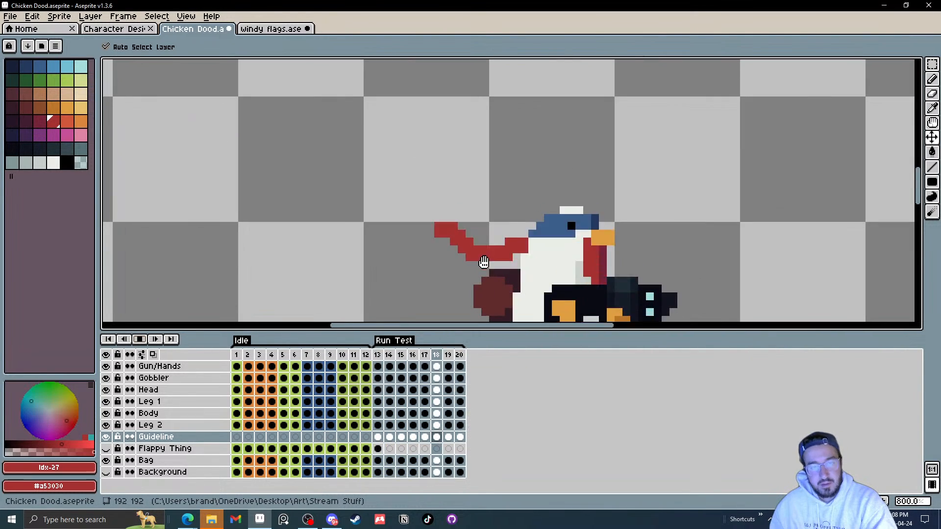
left_click(140, 339)
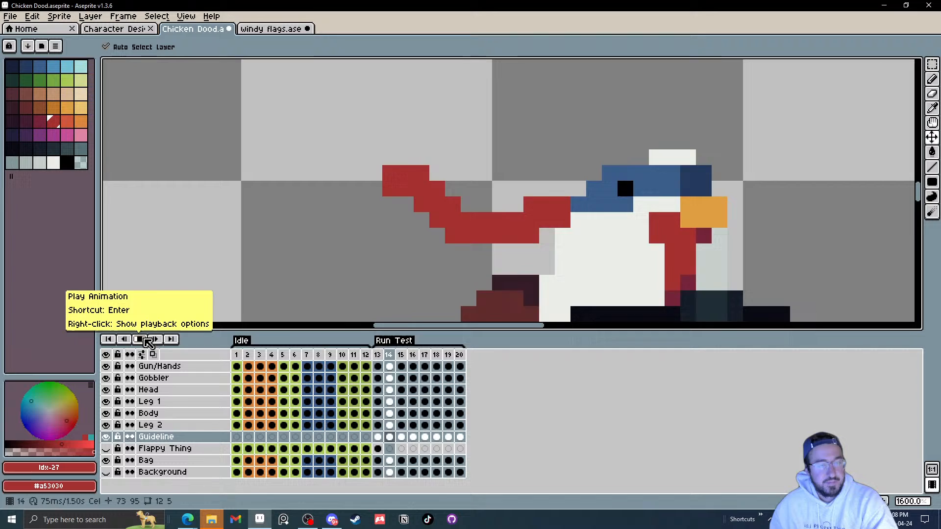
Step: In frame 13, select segments of the red guideline and nudge them down to reshape its curve
left_click(378, 437)
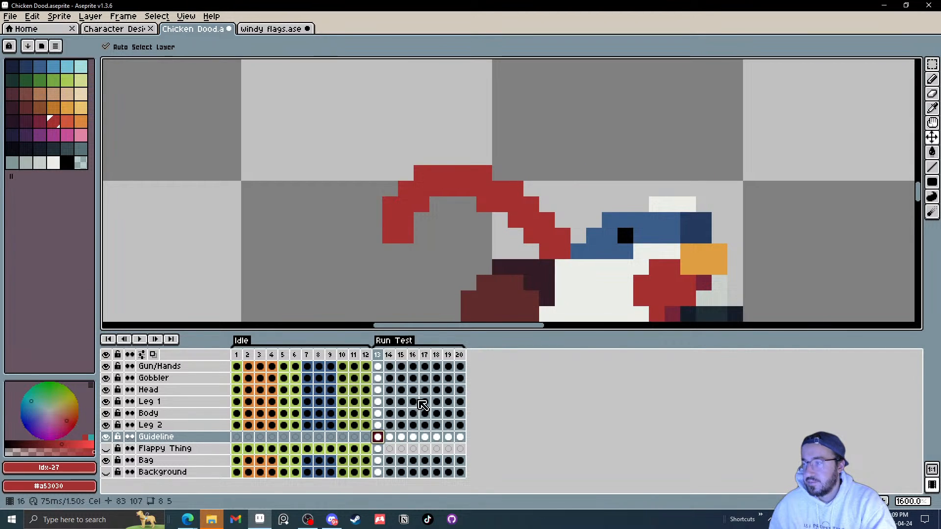
left_click_drag(441, 254, 428, 258)
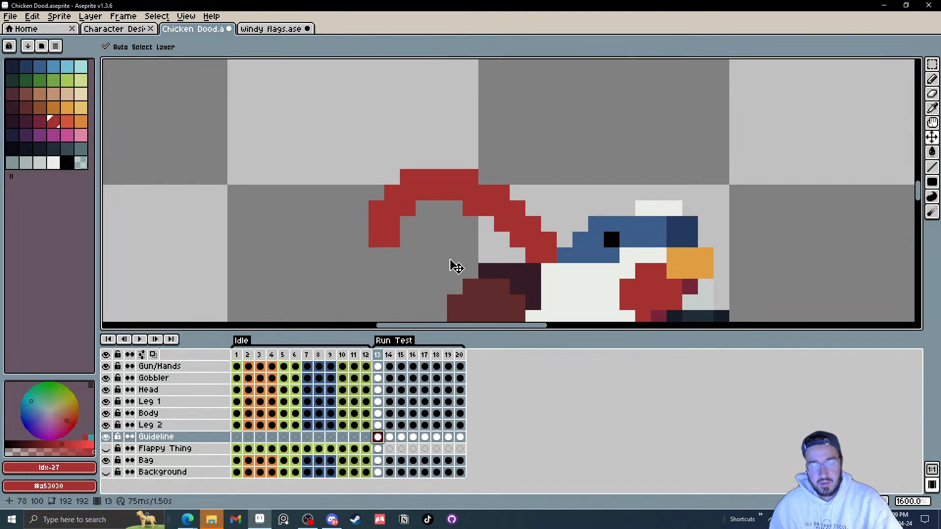
key("m")
left_click_drag(397, 147, 474, 213)
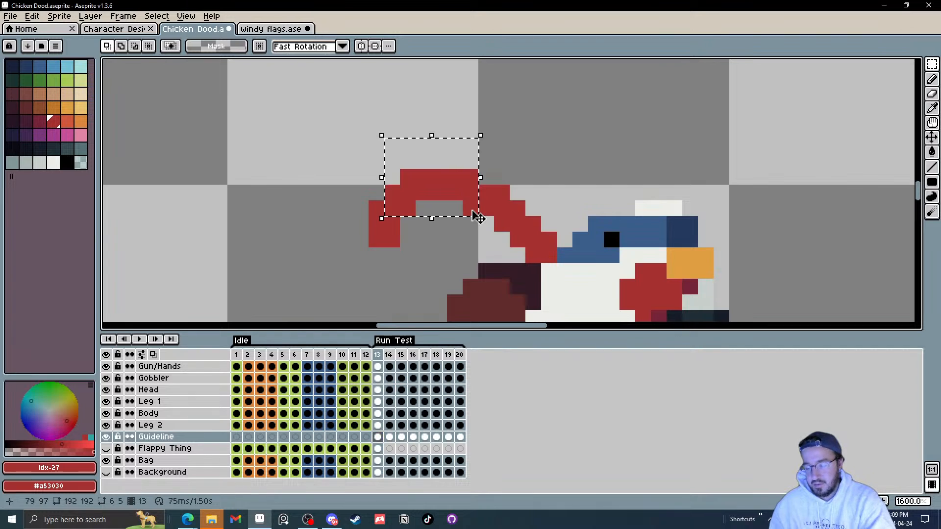
key("Down")
left_click(581, 161)
mouse_move(362, 208)
left_mouse_down()
mouse_move(393, 256)
mouse_move(408, 254)
mouse_move(345, 240)
left_mouse_up()
left_click(437, 240)
key("Up")
left_click(423, 240)
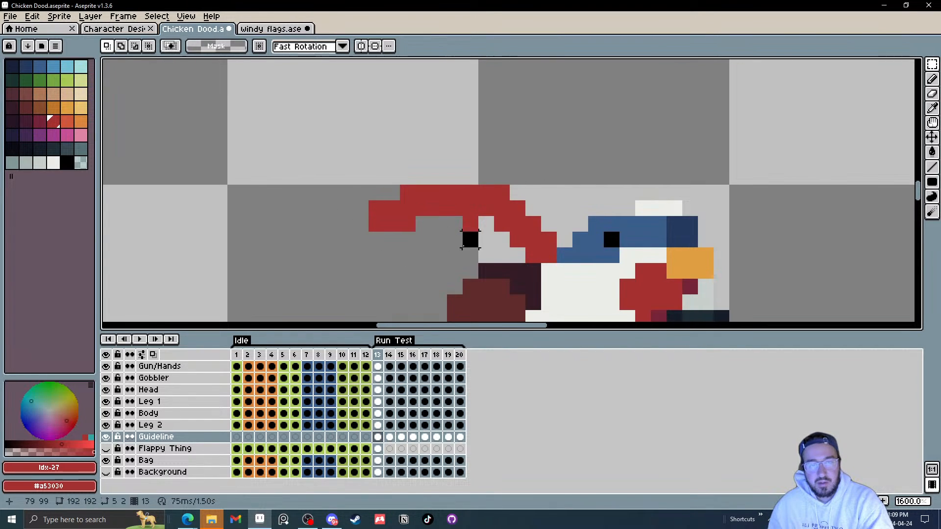
Step: Move to frame 14, turn on onion skinning, and nudge selected guideline blocks to follow the previous frame
key("Right")
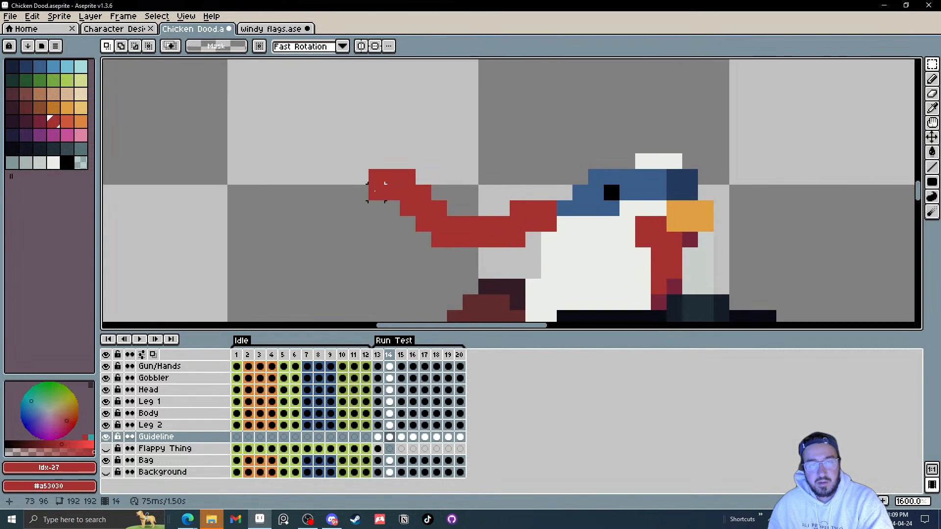
left_click(153, 355)
left_click_drag(361, 161, 378, 208)
key("Right")
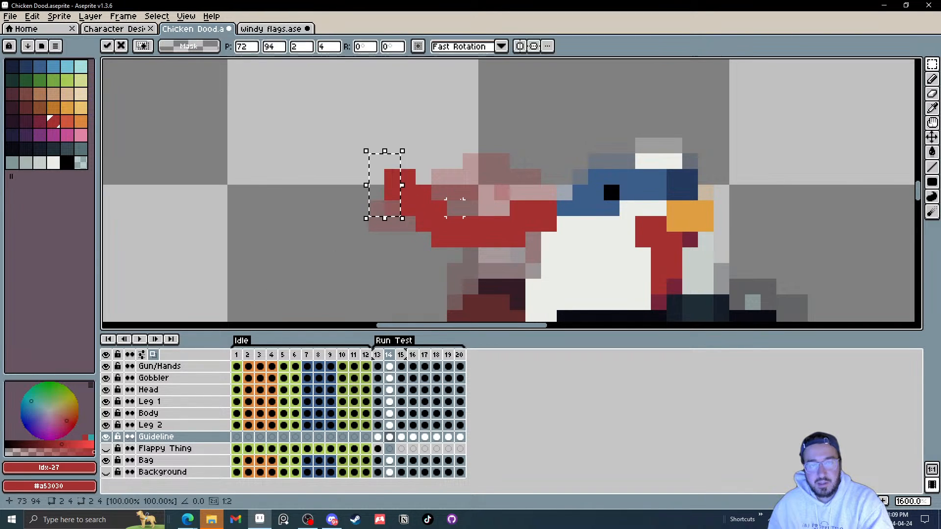
left_click(461, 205)
mouse_move(385, 157)
left_mouse_down()
mouse_move(392, 193)
mouse_move(408, 209)
left_mouse_up()
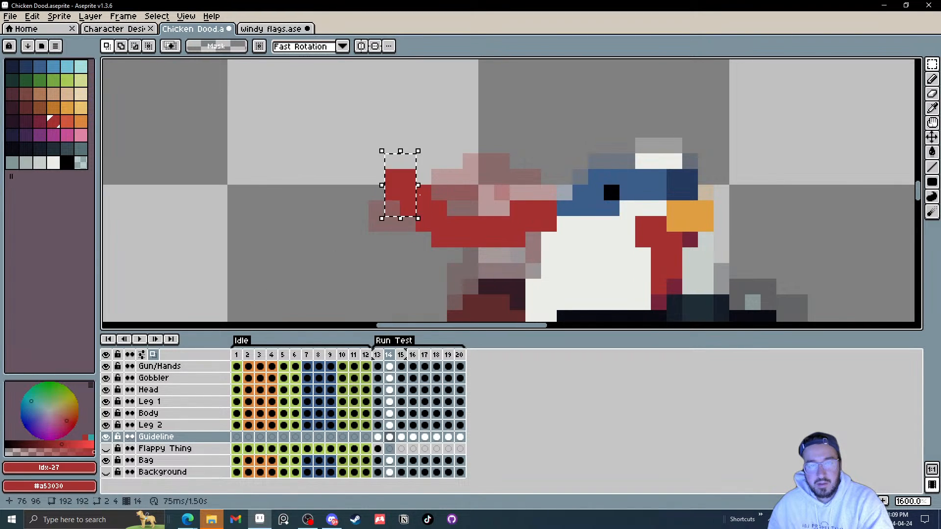
key("Down")
left_click(454, 176)
Step: Reposition selected guideline blocks in frames 15 and 16 to continue the trailing motion
key("Right")
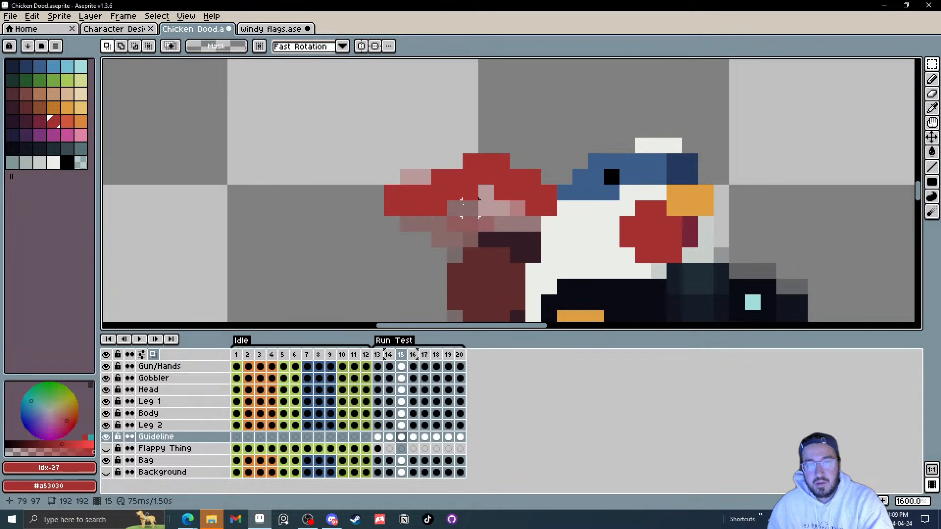
left_click_drag(375, 193, 435, 236)
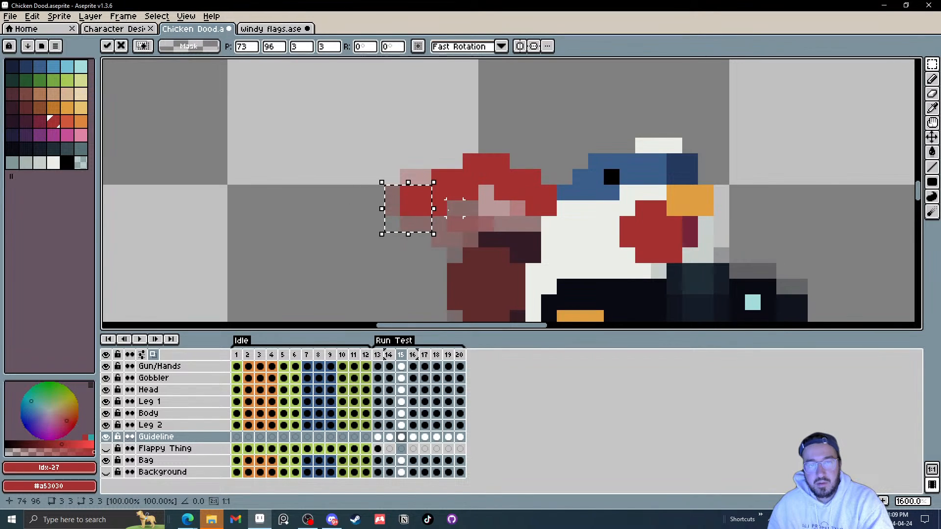
left_click(470, 208)
key("Right")
left_click_drag(416, 152, 415, 195)
key("Up")
left_click(478, 195)
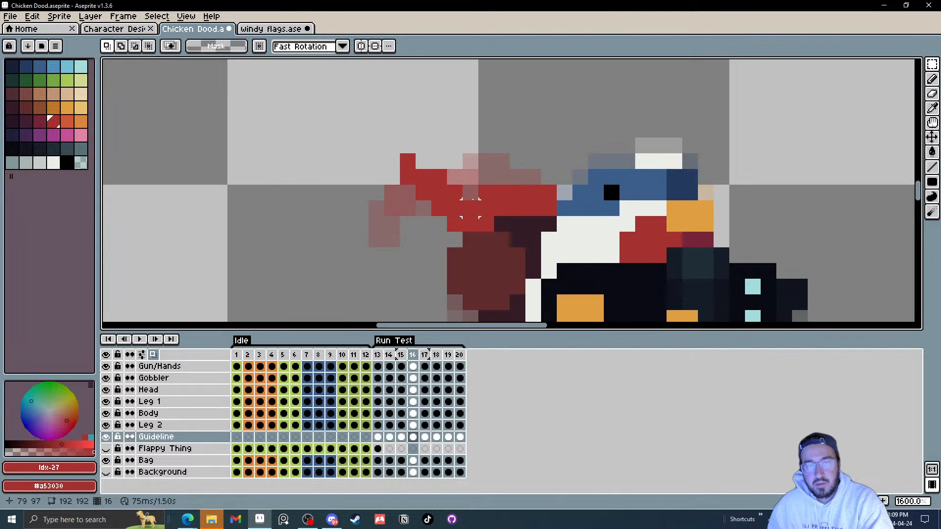
left_click_drag(470, 208, 485, 223)
Step: In frame 17, select and nudge several guideline segments to reshape the trailing line
key("period")
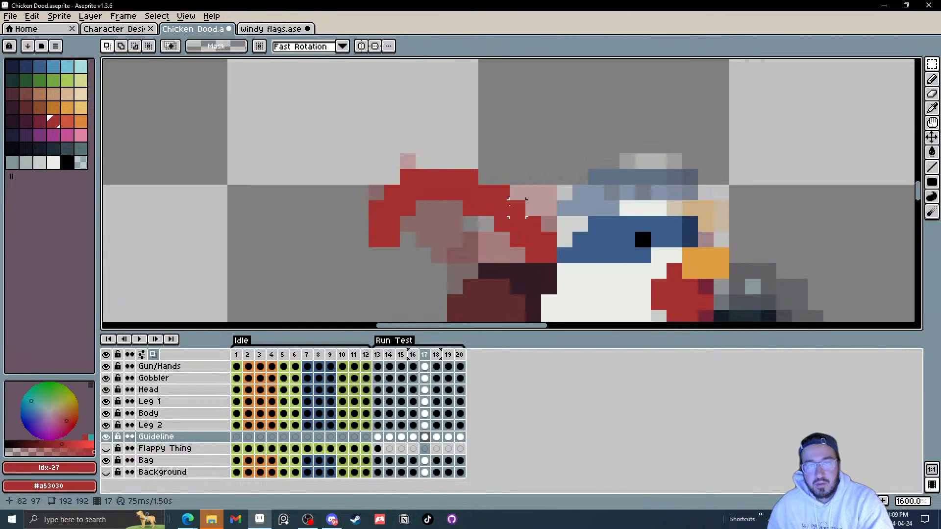
left_click_drag(360, 207, 394, 255)
left_click(455, 224)
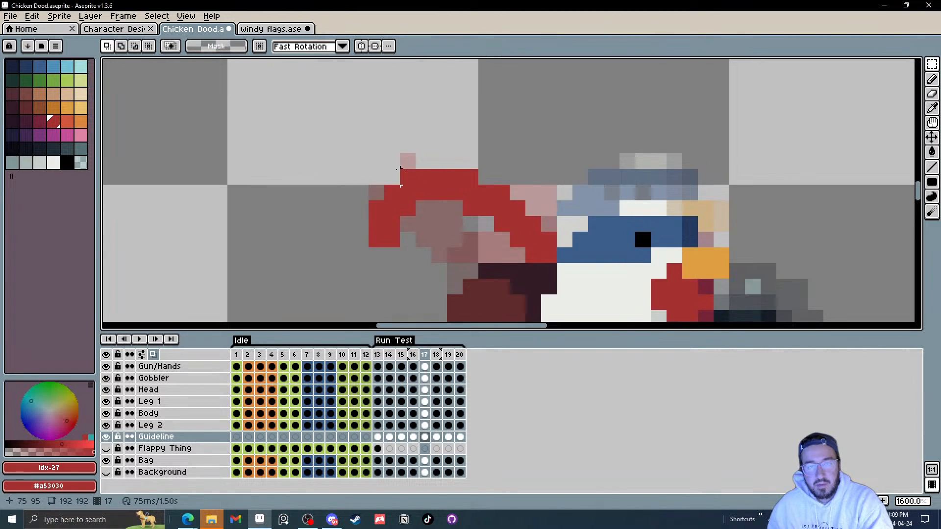
left_click_drag(392, 177, 529, 224)
key("Down")
left_click(360, 224)
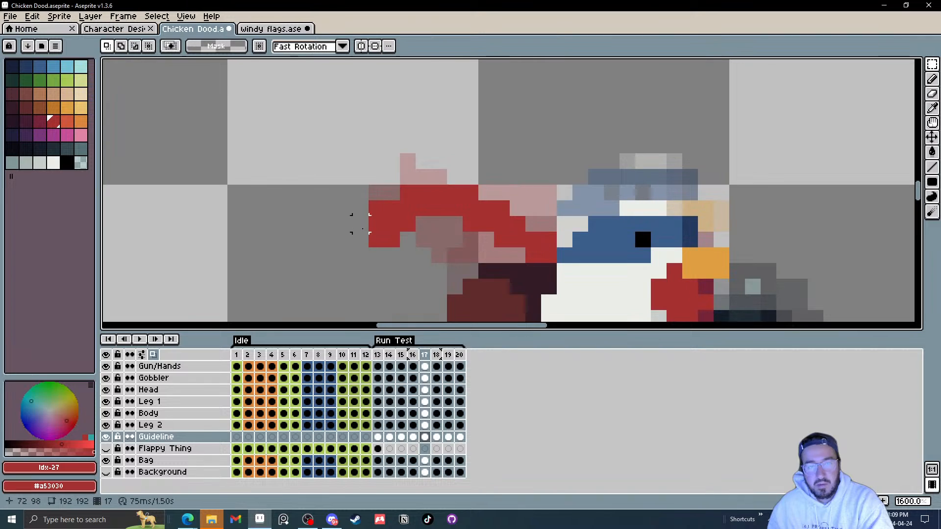
mouse_move(330, 208)
left_mouse_down()
mouse_move(367, 253)
mouse_move(439, 255)
mouse_move(378, 240)
left_mouse_up()
key("Right")
left_click(423, 240)
key("Up")
left_click(498, 264)
Step: Continue reshaping the guideline in frame 18 by selecting pieces and shifting them up or sideways
key("Right")
left_click_drag(359, 188, 377, 209)
key("Right")
left_click(436, 223)
mouse_move(453, 224)
left_mouse_down()
mouse_move(502, 270)
mouse_move(502, 223)
left_mouse_up()
key("Up")
left_click(525, 223)
key("Up")
left_click_drag(533, 178, 533, 193)
mouse_move(454, 223)
left_mouse_down()
mouse_move(502, 255)
mouse_move(435, 255)
left_mouse_up()
key("Up")
left_click(548, 177)
key("Up")
left_click(499, 253)
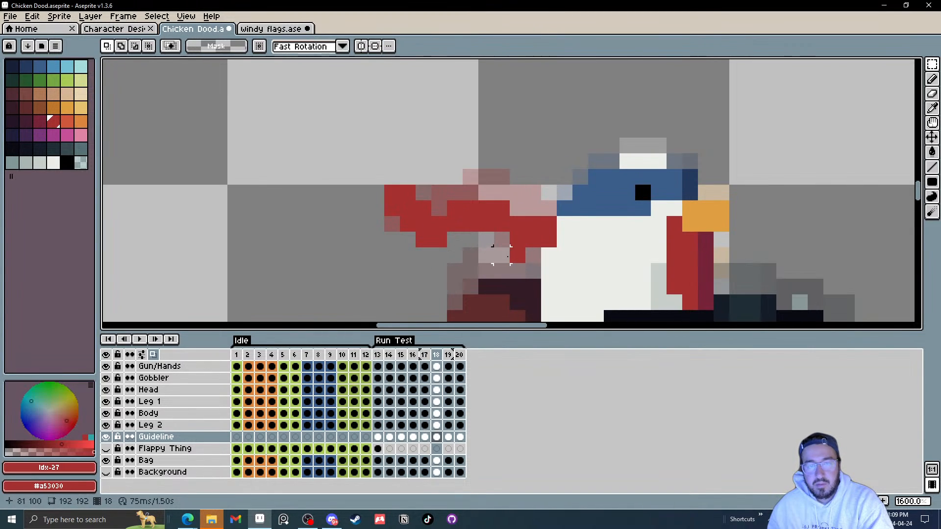
Step: Adjust the guideline segments in frame 19 and advance to frame 20
left_click_drag(518, 255, 517, 271)
key("Up")
left_click(447, 241)
left_click_drag(386, 193, 390, 208)
left_click(502, 177)
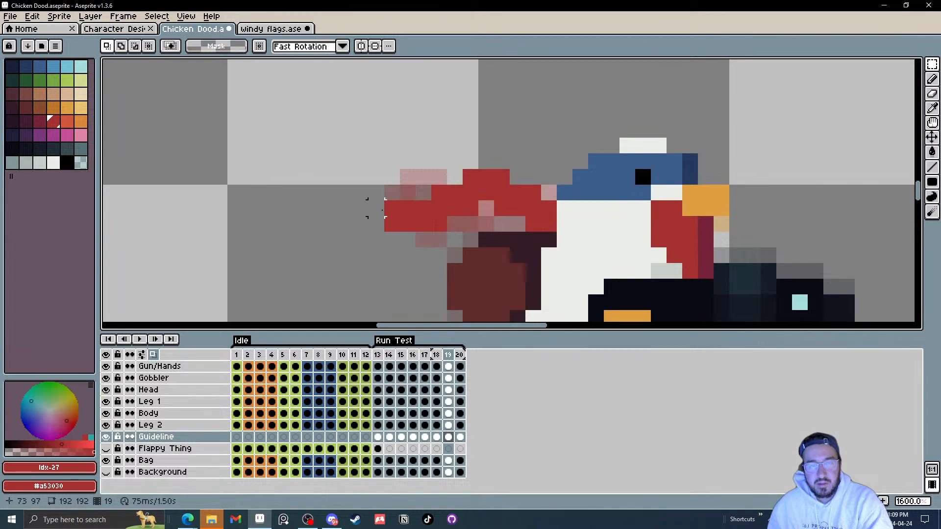
key("Right")
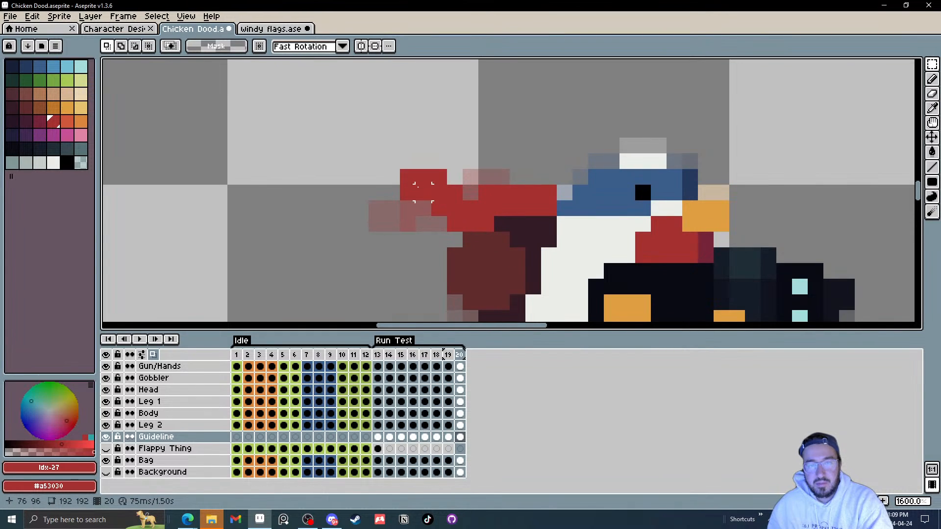
Step: Play the Run Test animation at different zoom levels to review the guideline motion
scroll(346, 233, "down", 3)
scroll(364, 228, "up", 3)
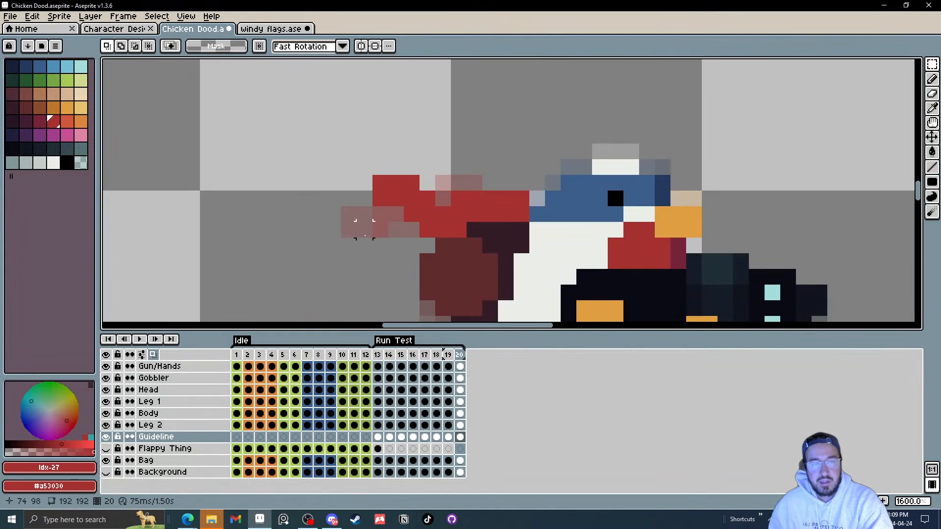
left_click(142, 339)
scroll(355, 254, "down", 4)
scroll(419, 245, "down", 4)
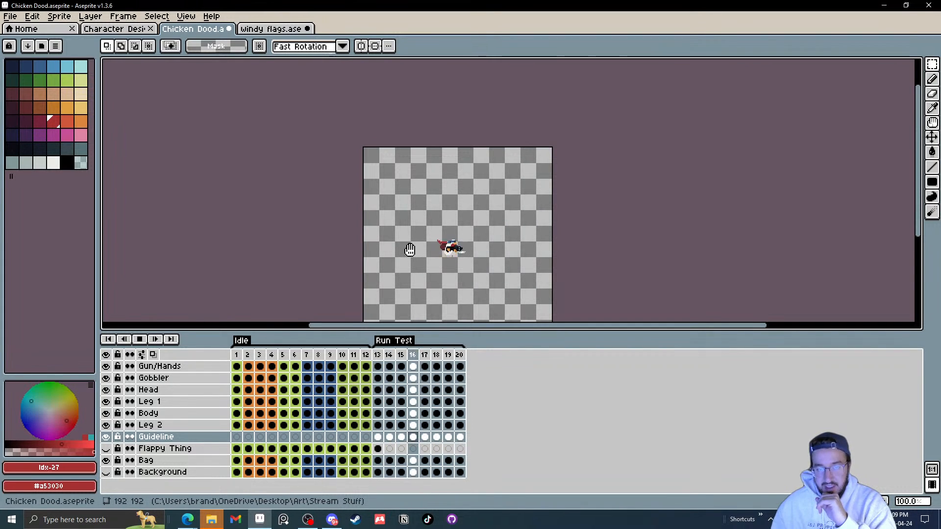
scroll(456, 246, "up", 3)
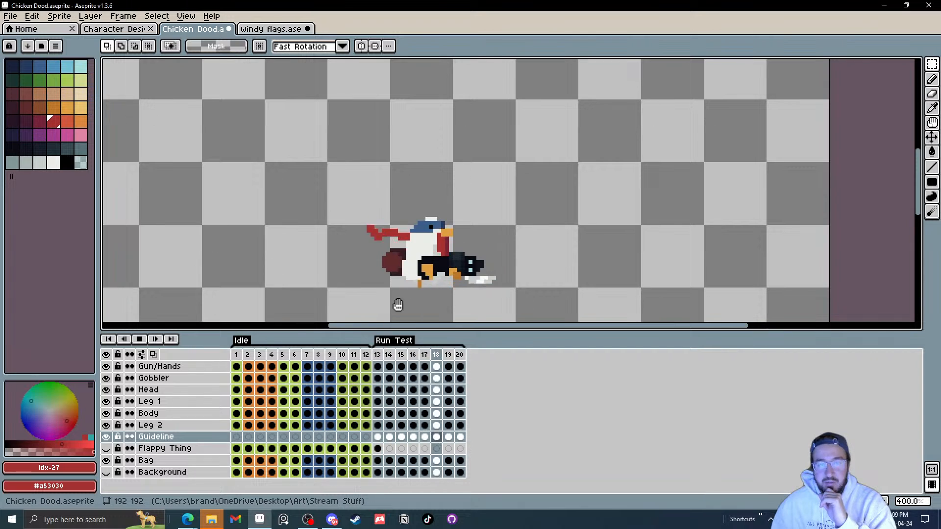
left_click(139, 339)
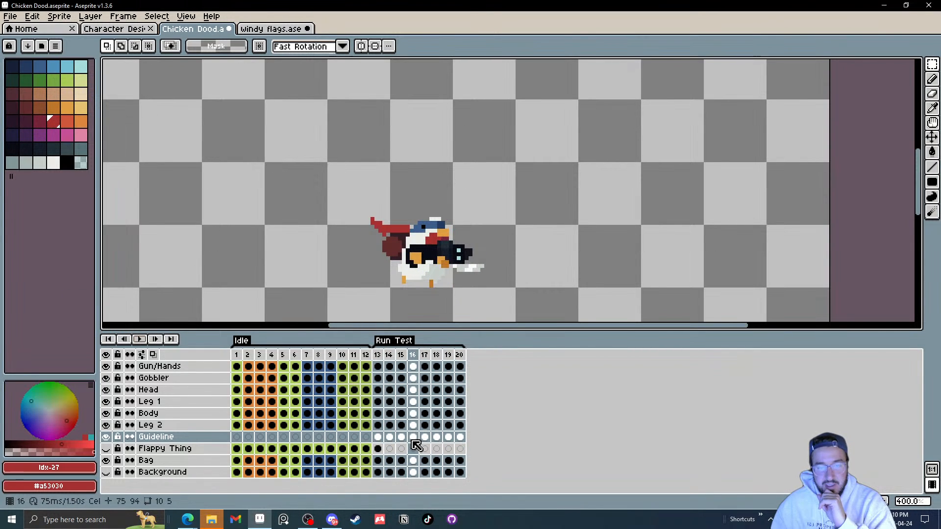
Step: Select frames 13–16 and then frames 17–20 of the Guideline layer and play each range
left_click_drag(413, 437, 377, 437)
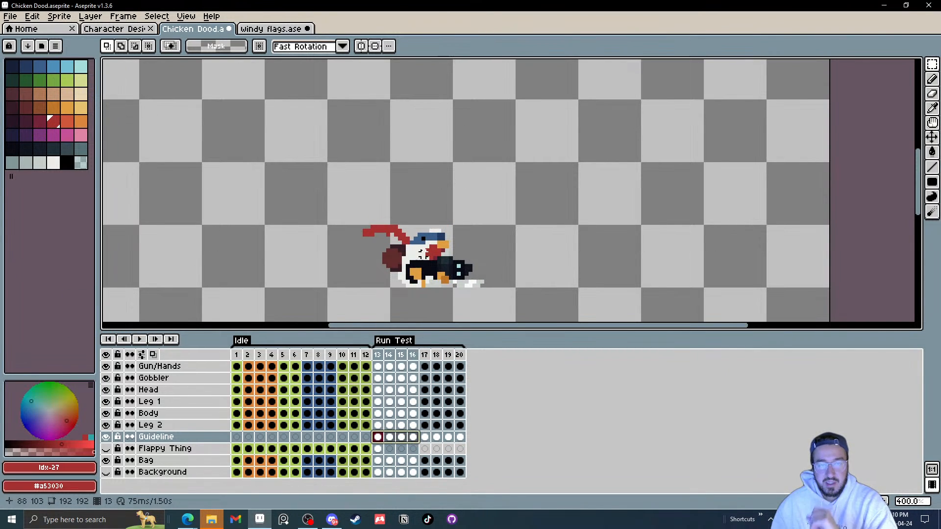
scroll(420, 252, "up", 2)
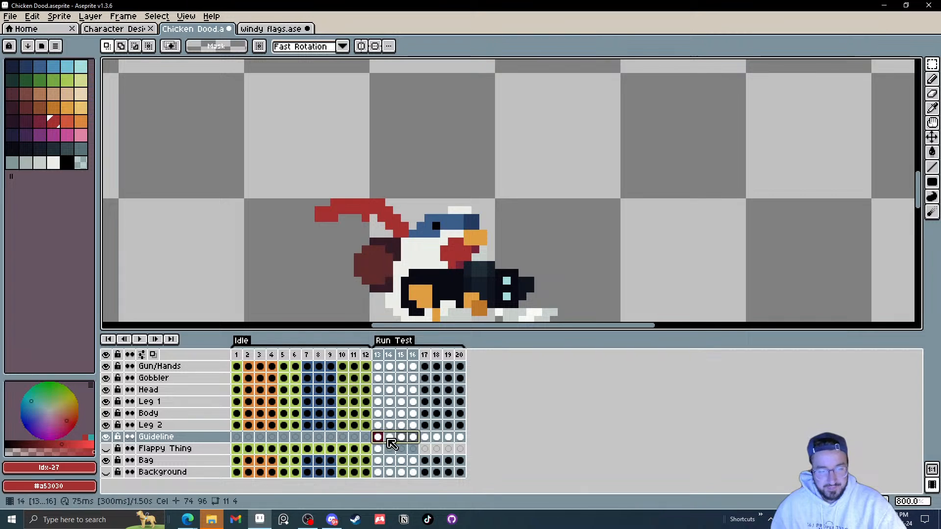
key("v")
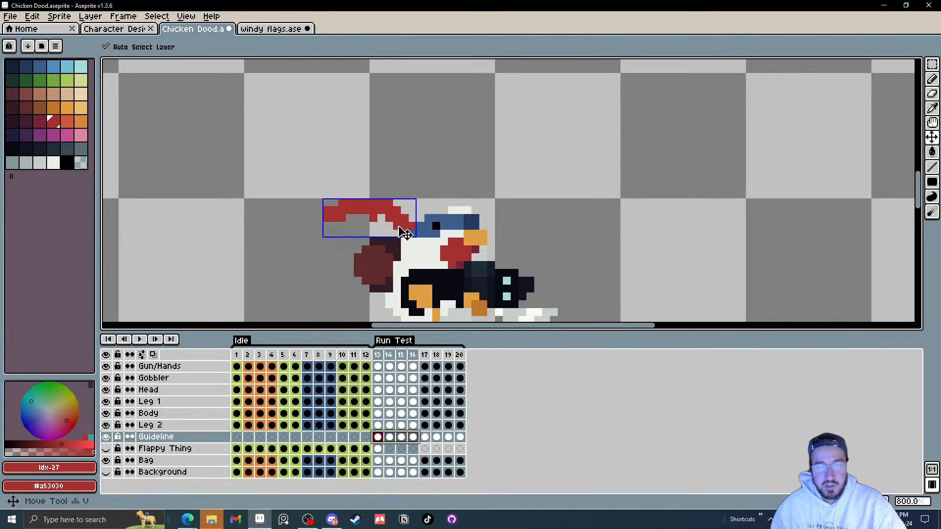
left_click(459, 437)
left_click_drag(461, 439, 429, 442)
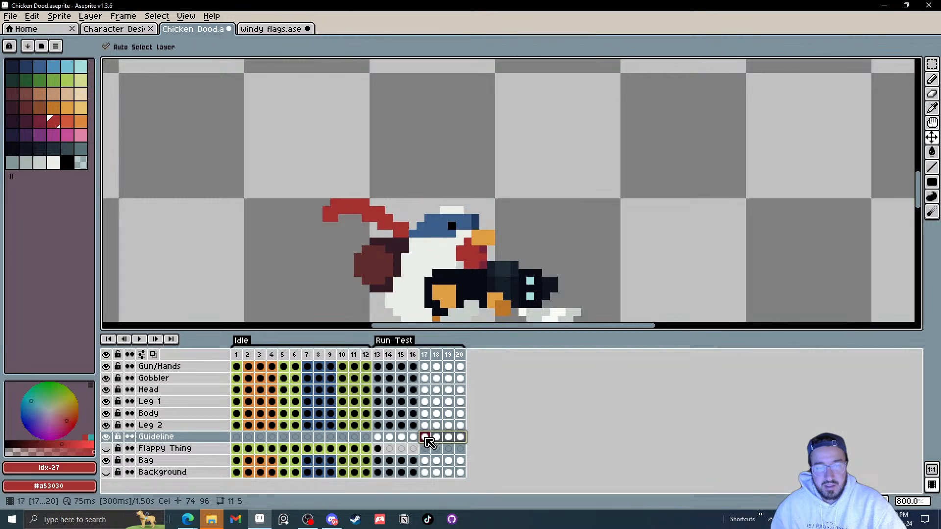
left_click(139, 339)
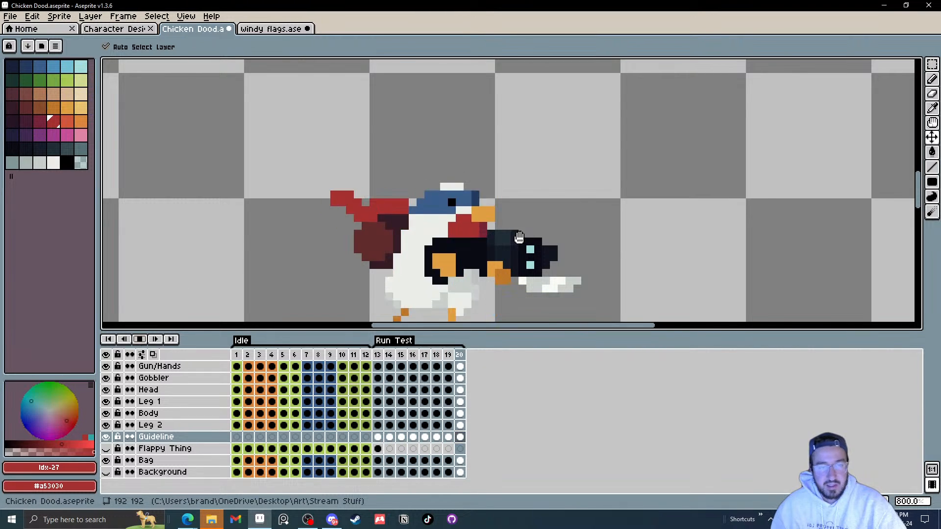
Step: Replay the frame 13–16 range and the full animation while zooming in and out to compare motion
scroll(536, 235, "down", 1)
scroll(537, 235, "down", 4)
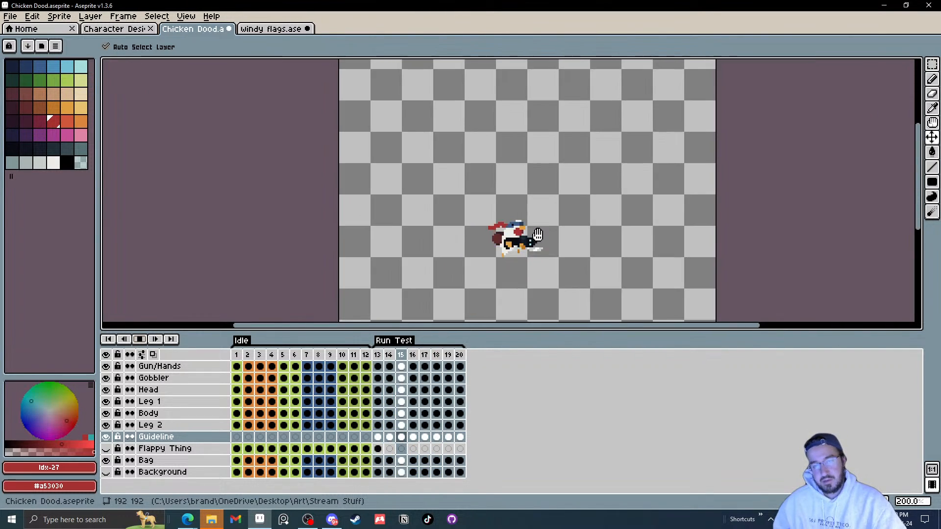
left_click(140, 339)
left_click_drag(413, 436, 377, 437)
scroll(495, 226, "up", 5)
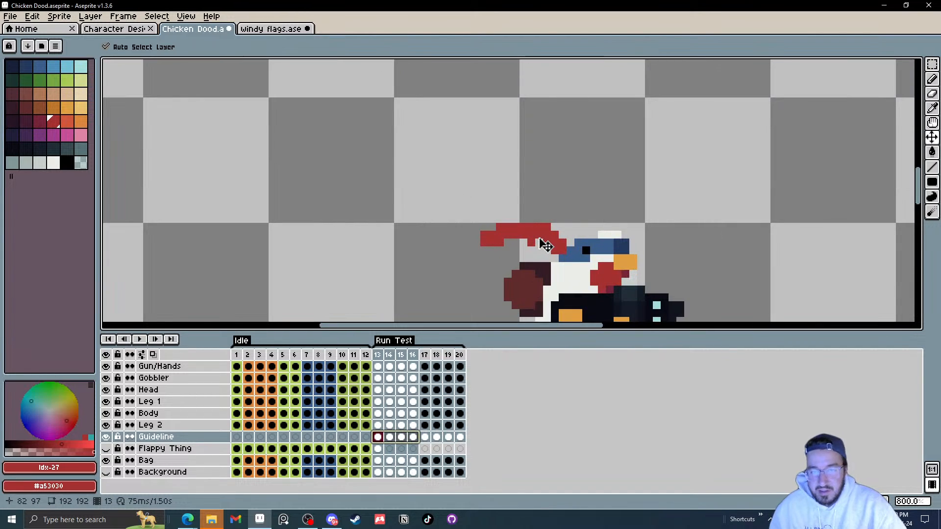
left_click_drag(555, 240, 556, 247)
left_click(426, 438)
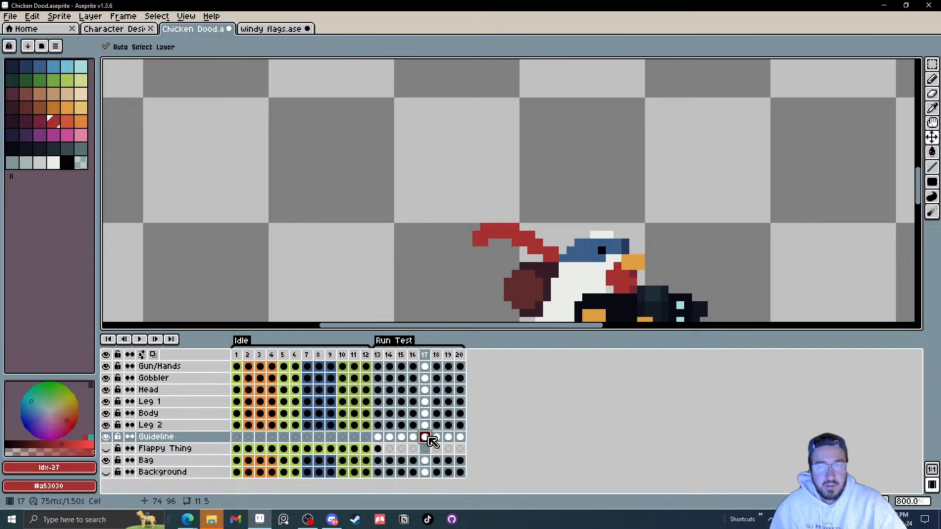
left_click(140, 340)
scroll(578, 238, "down", 3)
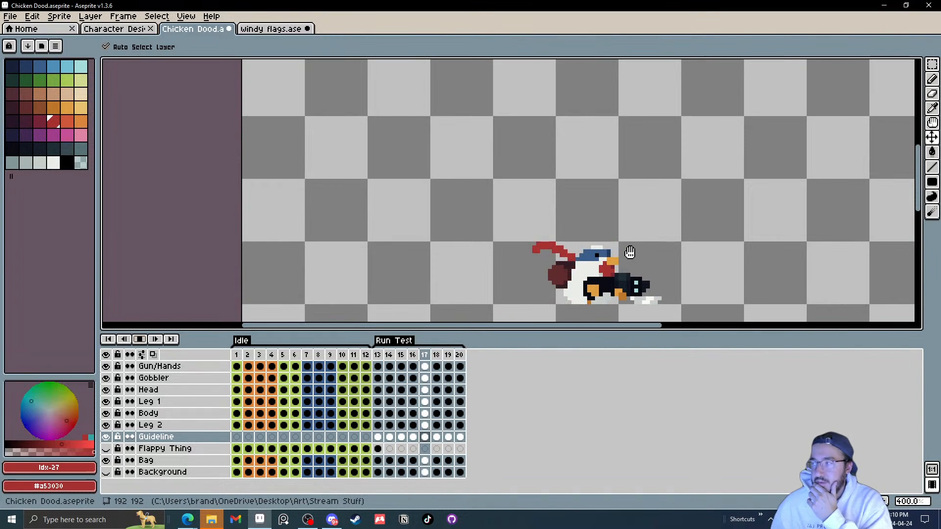
Step: Stop playback, go to frame 13, and erase a stray pixel from the guideline with the Eraser
left_click(139, 339)
left_click(377, 437)
scroll(561, 255, "up", 8)
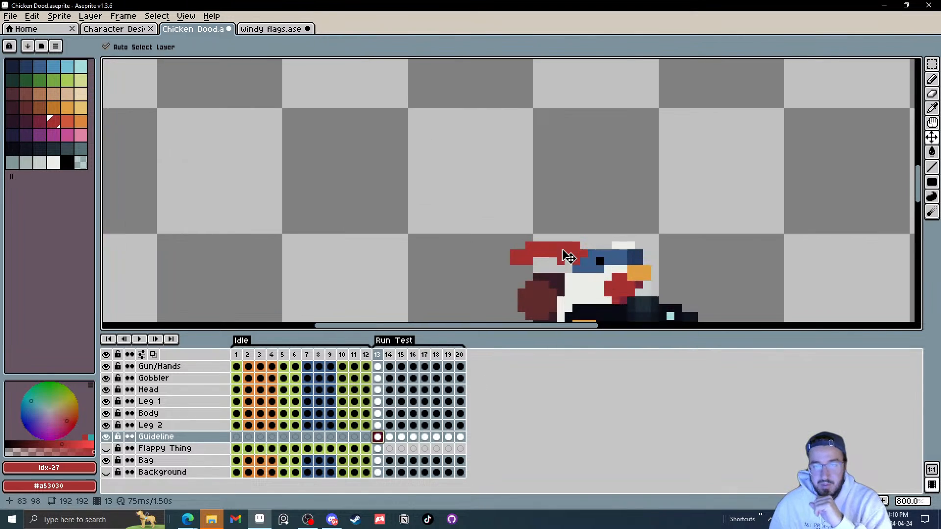
key("e")
left_click(570, 241)
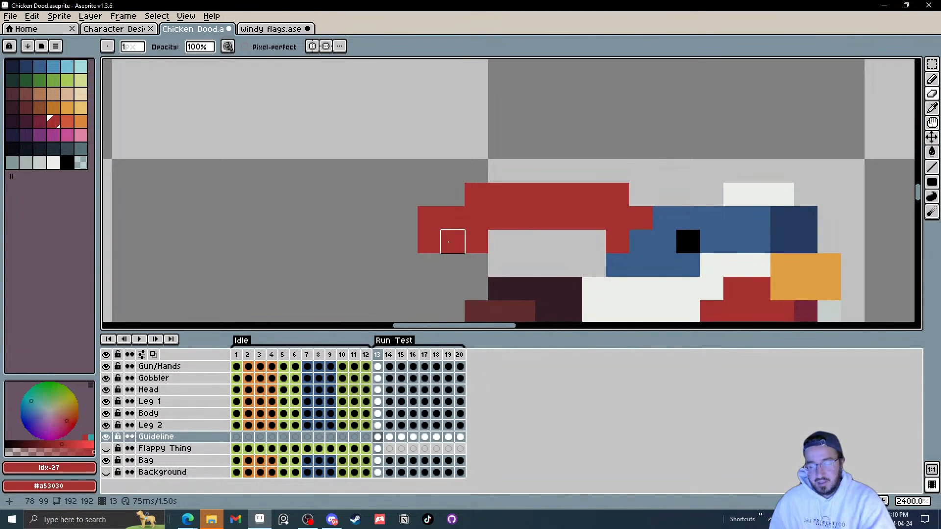
Step: Flip back and forth between frames 14 and 15 to compare the guideline shapes
key("period")
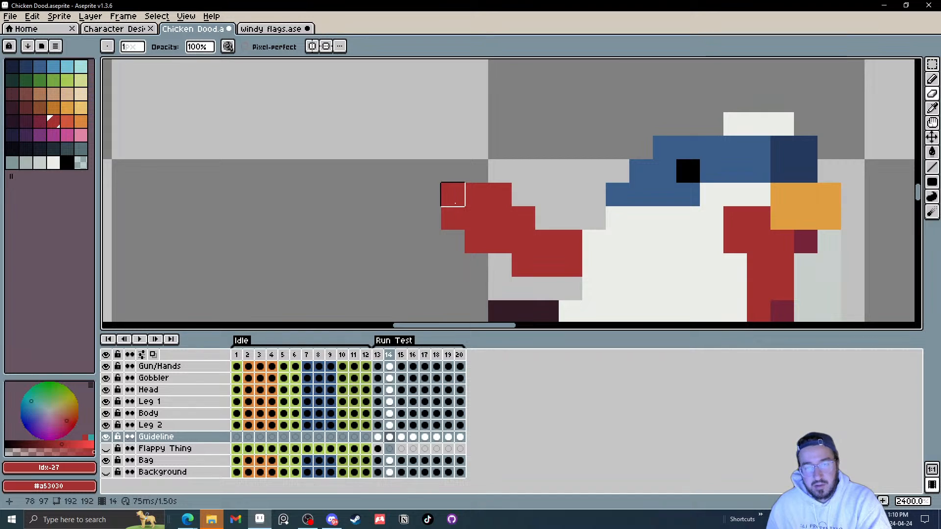
key("period")
key("comma")
key("period")
key("comma")
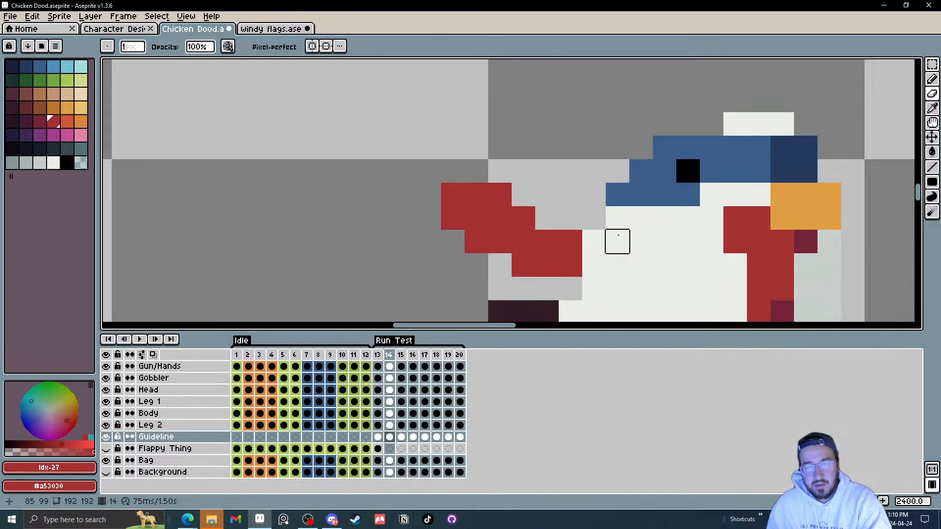
key("period")
key("comma")
key("period")
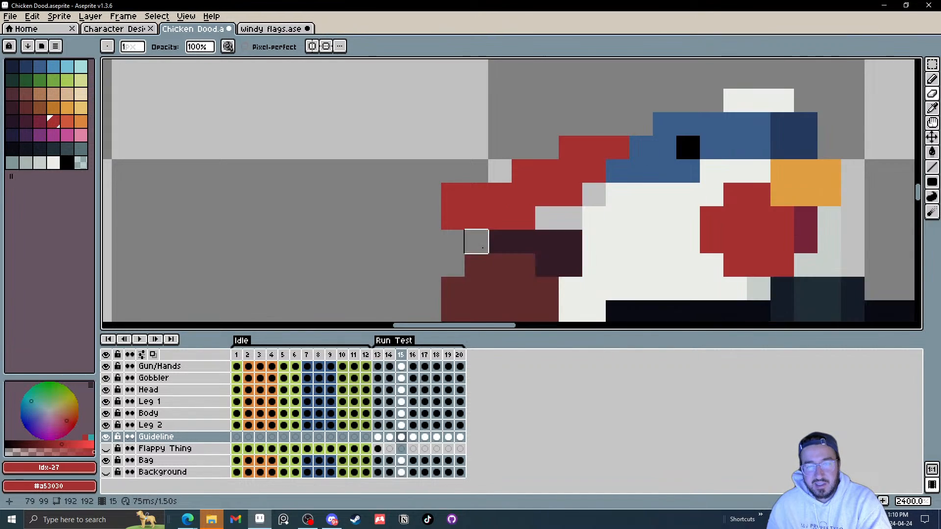
key("comma")
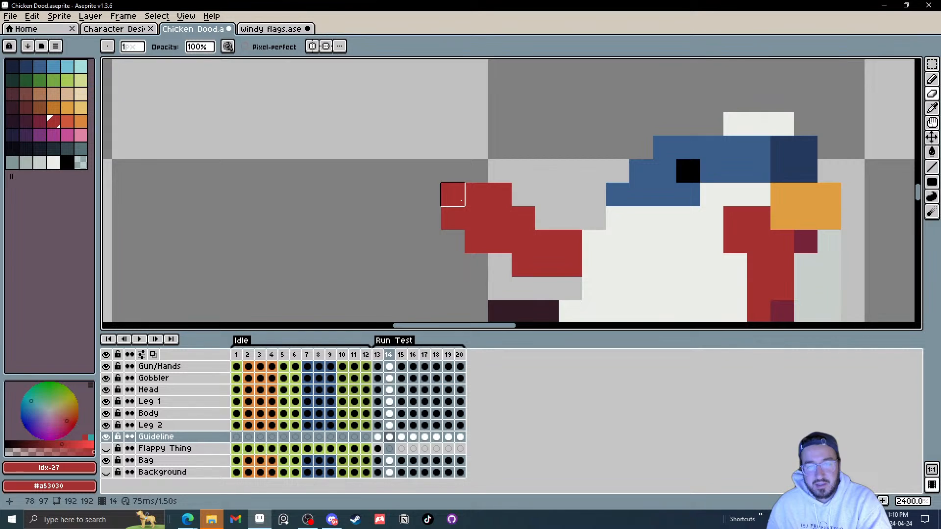
Step: On frame 15, shift the guideline's tip down one pixel and its trailing segment right one pixel
key("period")
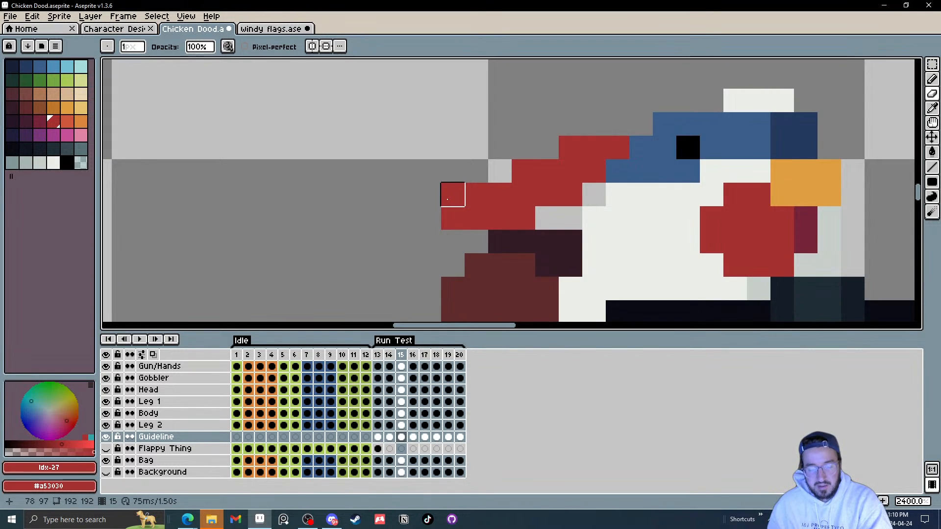
key("m")
left_click_drag(454, 196, 474, 239)
key("Down")
key("ctrl+d")
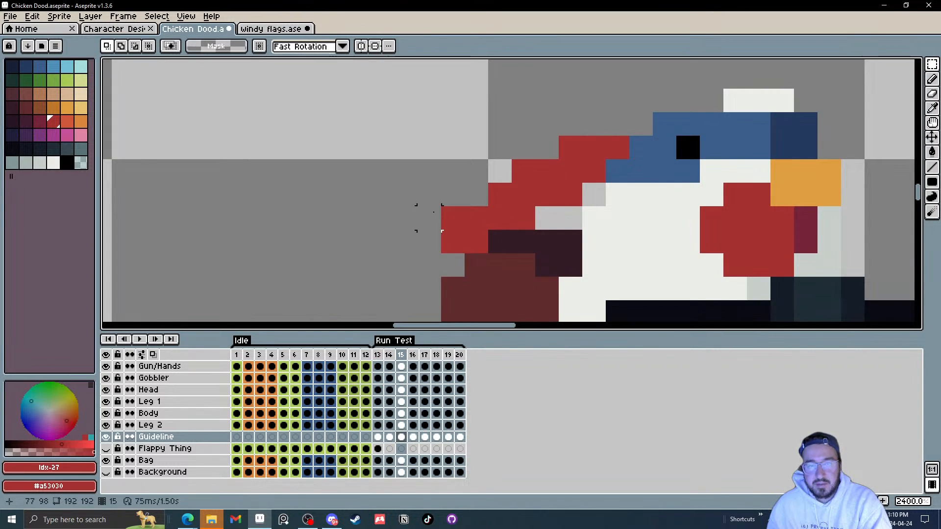
left_click_drag(434, 213, 453, 265)
key("Right")
left_click(547, 240)
left_click(523, 171)
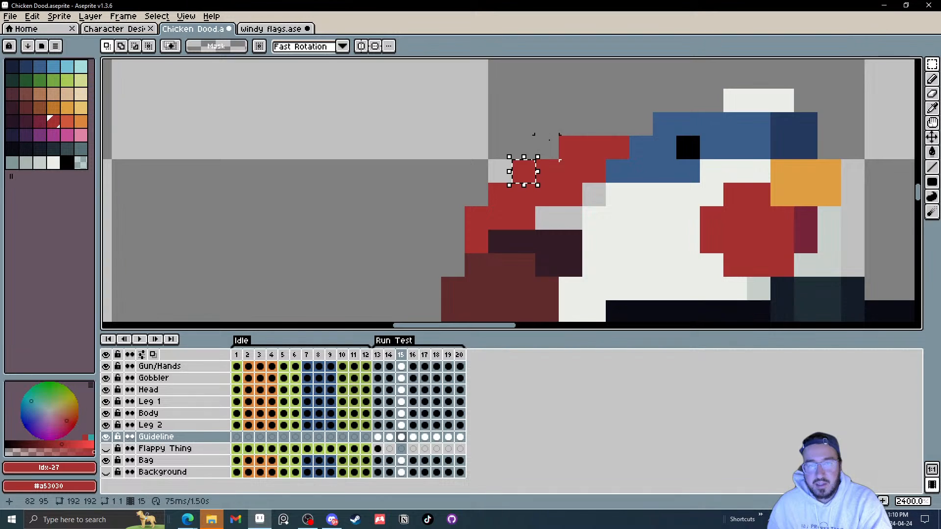
key("ctrl+d")
Step: On frame 16, move the guideline's tip pixels down one and left two
key("period")
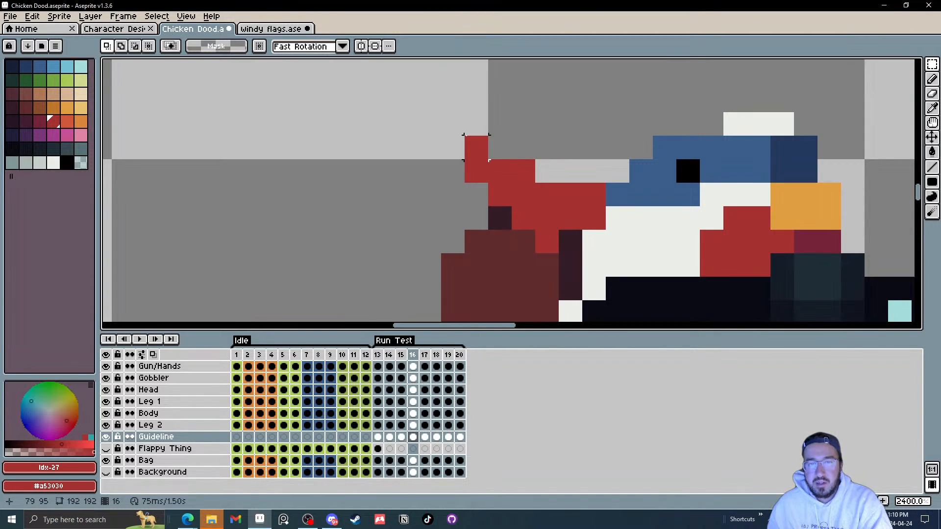
left_click_drag(475, 146, 476, 171)
key("Down")
left_click(569, 126)
key("Left")
Step: On frame 17, raise the guideline's end segment two pixels
key("Left")
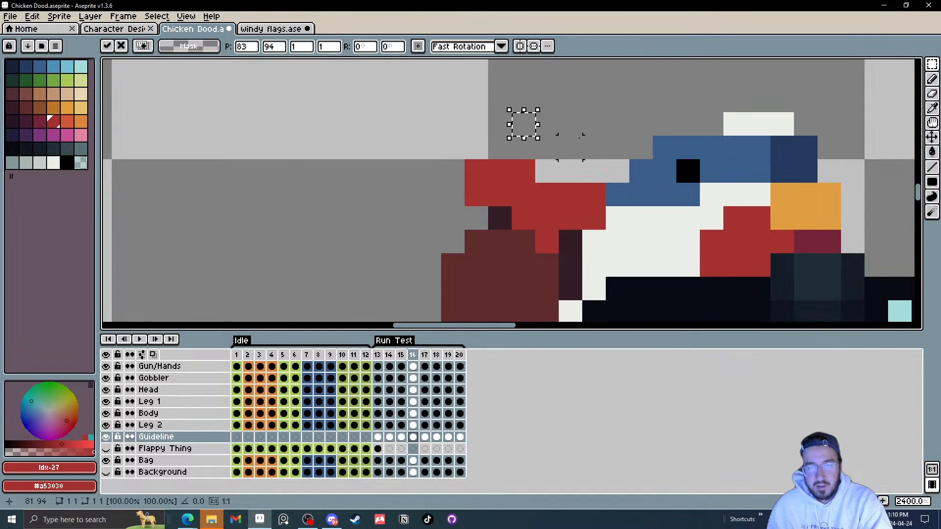
left_click(579, 138)
key("Left")
key("Right")
key("Right")
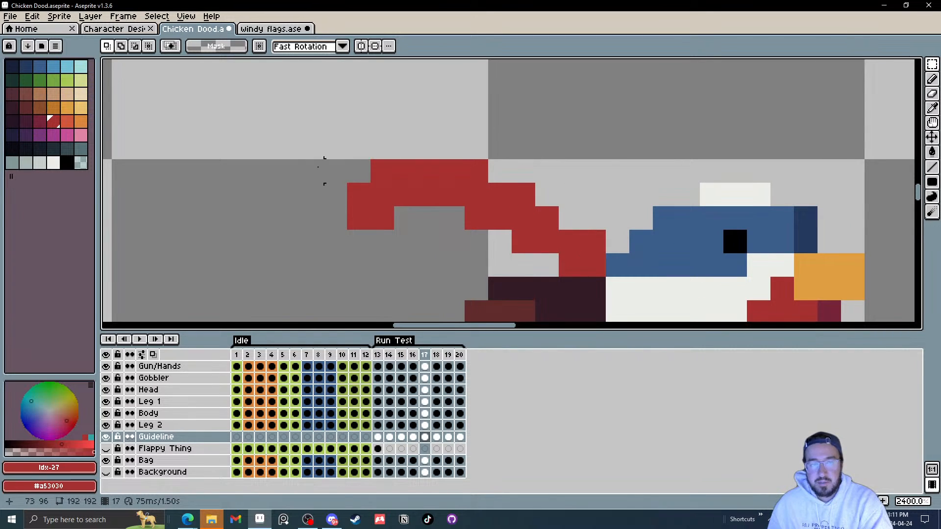
left_click_drag(318, 167, 378, 242)
key("ctrl+d")
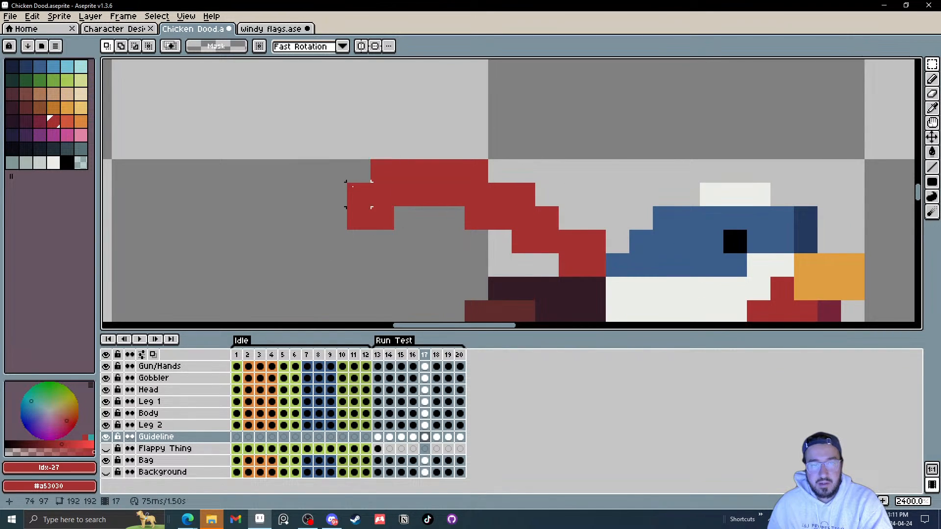
left_click_drag(359, 194, 398, 224)
left_click(436, 231)
left_click_drag(358, 195, 383, 218)
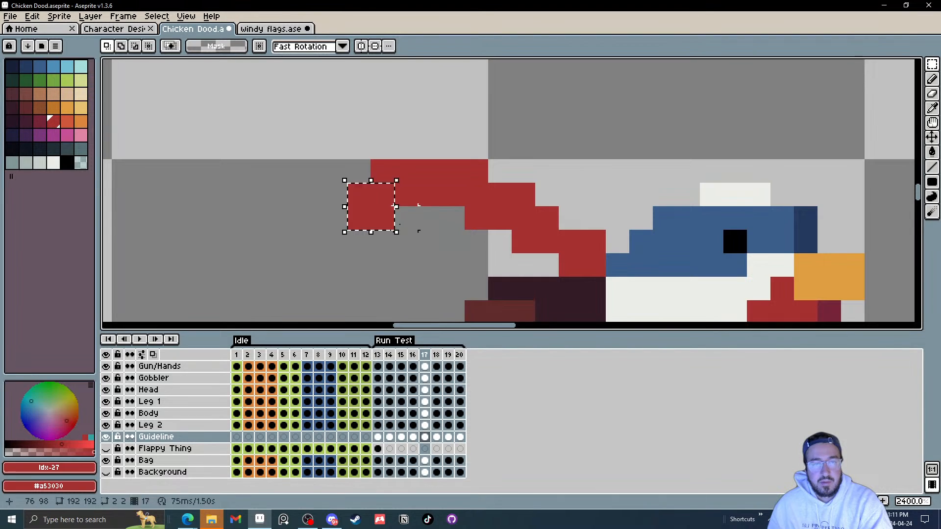
key("Up")
key("Up")
left_click(430, 218)
Step: On frame 18, turn on onion skinning and move a section of the guideline down one pixel
key("Right")
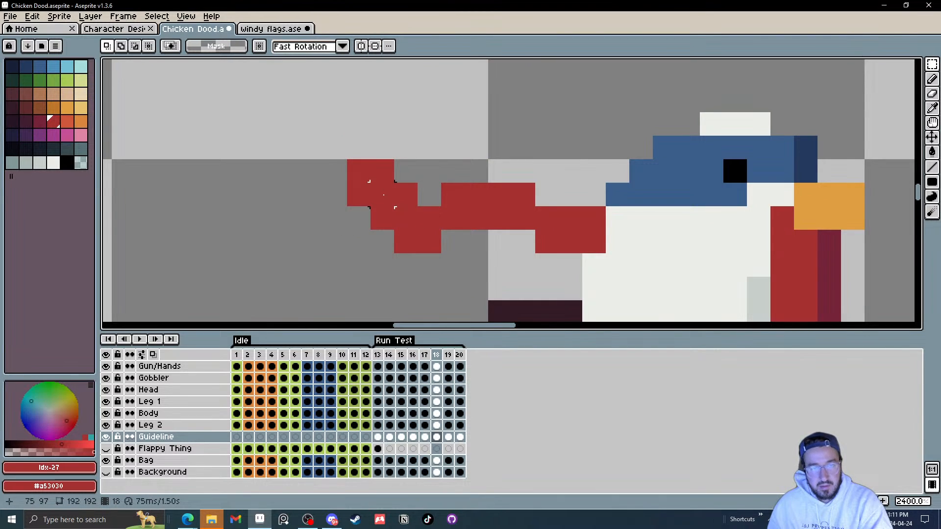
left_click(152, 354)
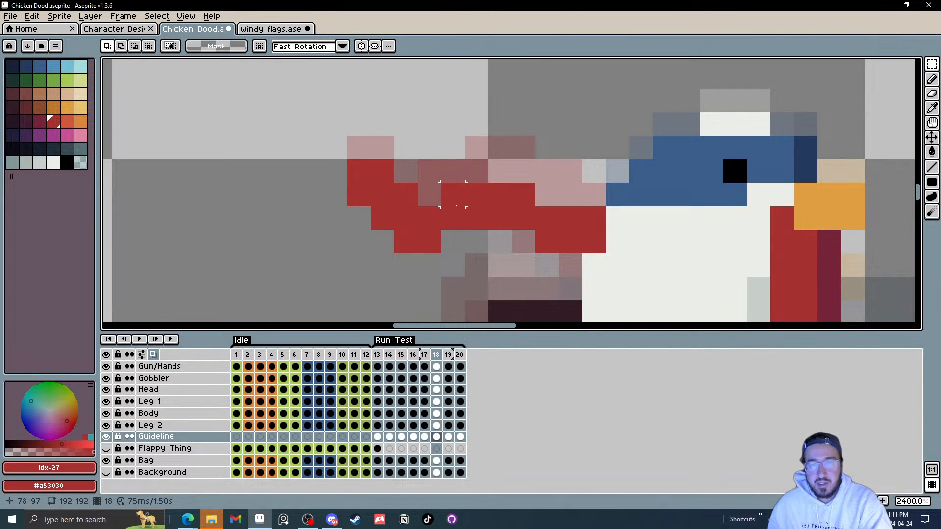
mouse_move(456, 205)
left_mouse_down()
mouse_move(460, 217)
mouse_move(480, 225)
left_mouse_up()
key("Down")
left_click(546, 170)
Step: On frame 19, move the guideline's end column down one pixel
key("Right")
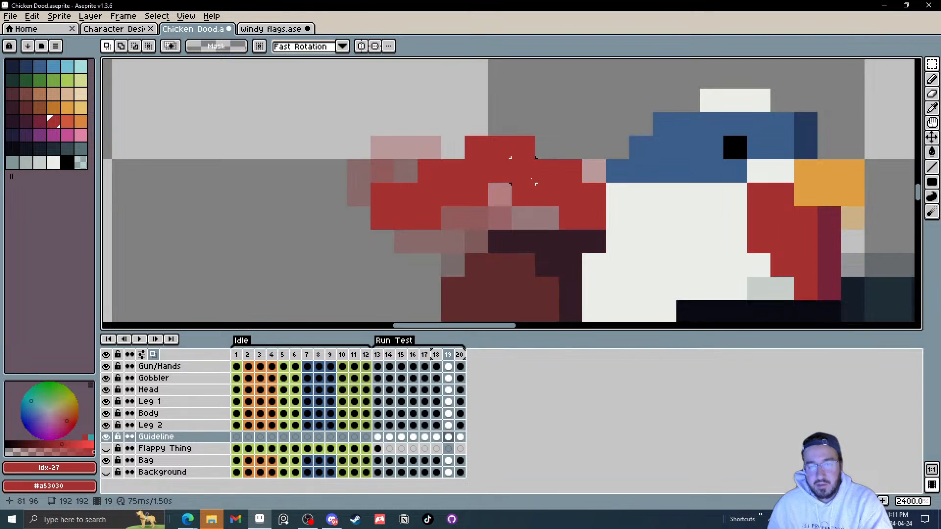
left_click_drag(372, 183, 393, 228)
key("Down")
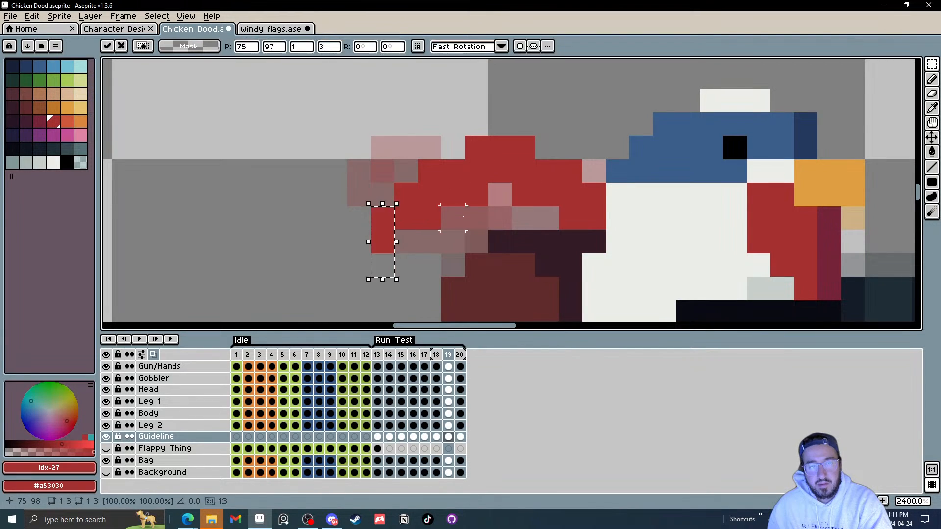
left_click(476, 218)
Step: On frame 20, move the guideline's tip down one pixel
key("Right")
left_click_drag(361, 157, 386, 175)
key("Down")
left_click(478, 172)
Step: Play the animation zoomed out and open the preview window to watch it
key("Right")
key("Left")
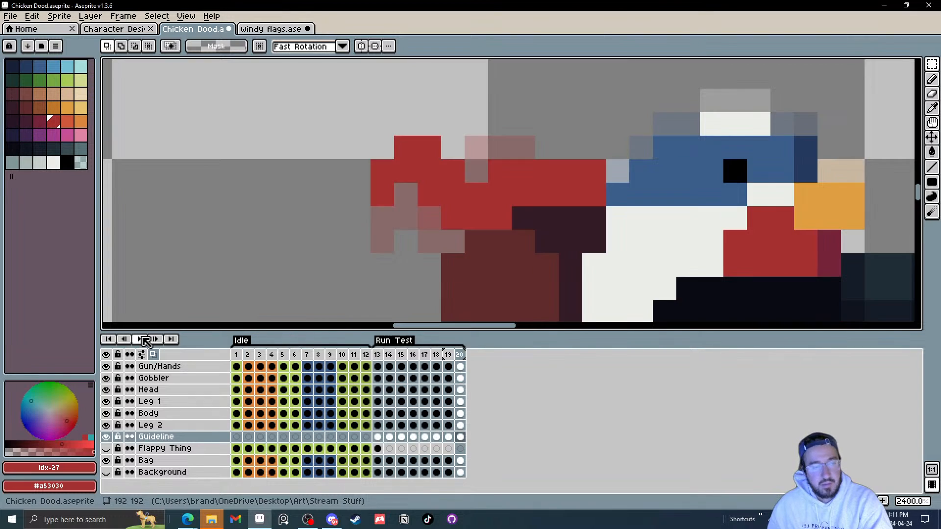
left_click(141, 340)
scroll(504, 244, "down", 7)
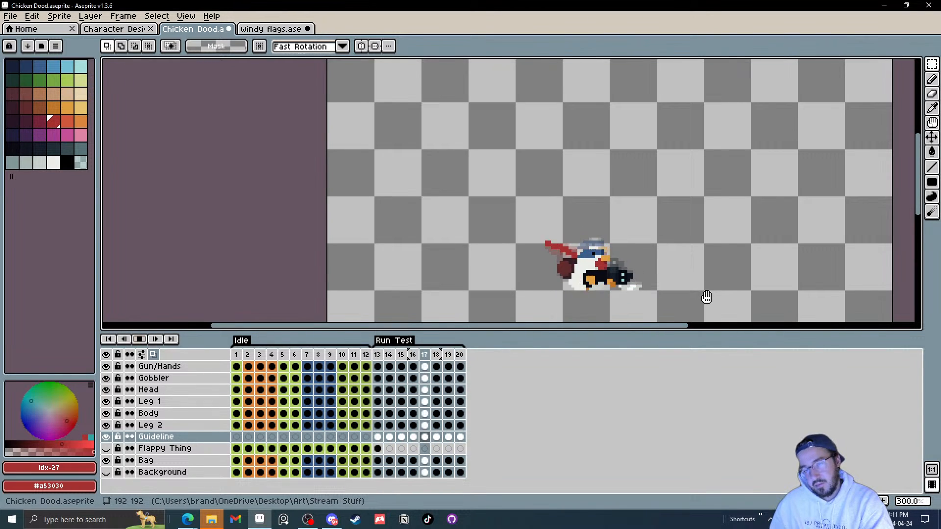
left_click(933, 485)
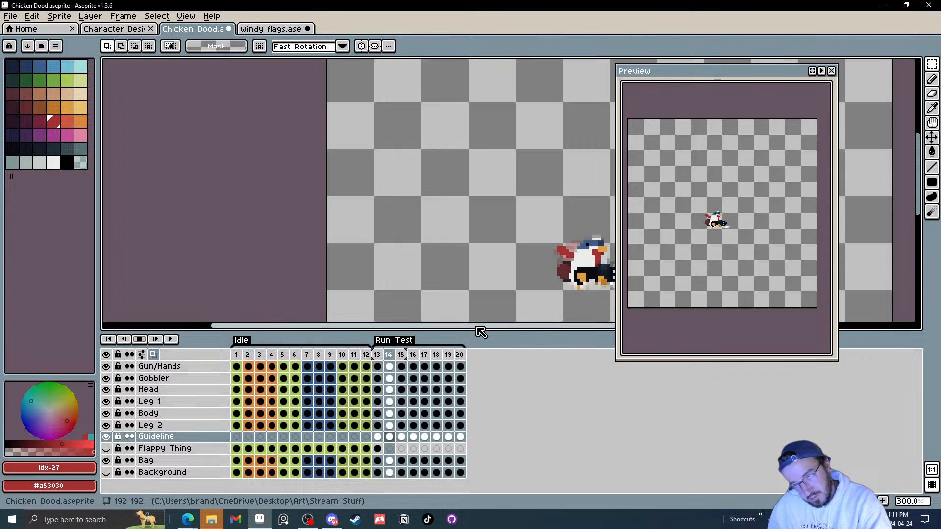
left_click(136, 340)
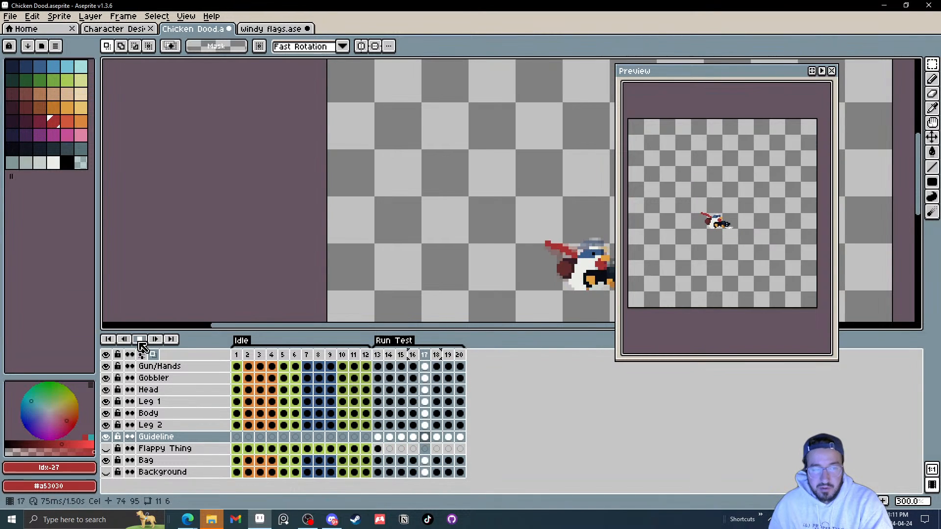
Step: Play frames 13–16 of the Guideline layer in a loop, turn off onion skinning and stop playback
left_click_drag(380, 440, 406, 442)
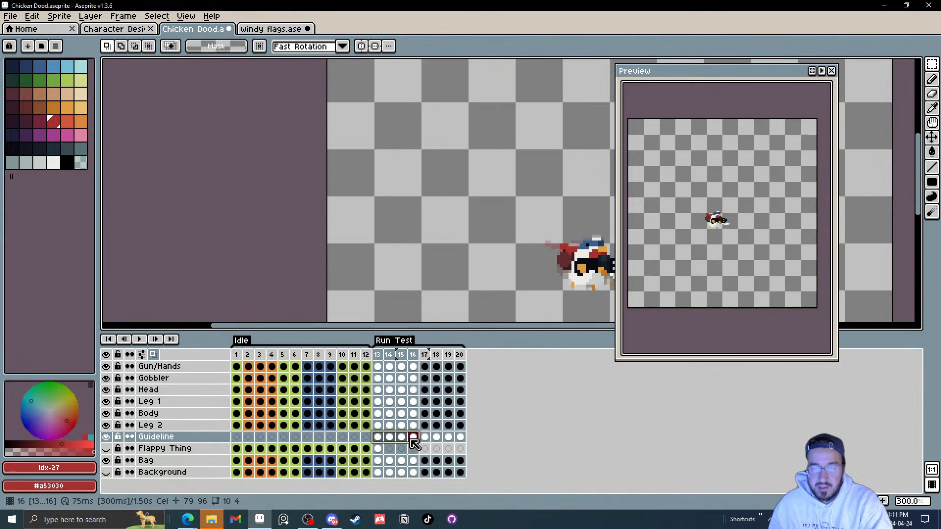
scroll(442, 247, "up", 4)
key("v")
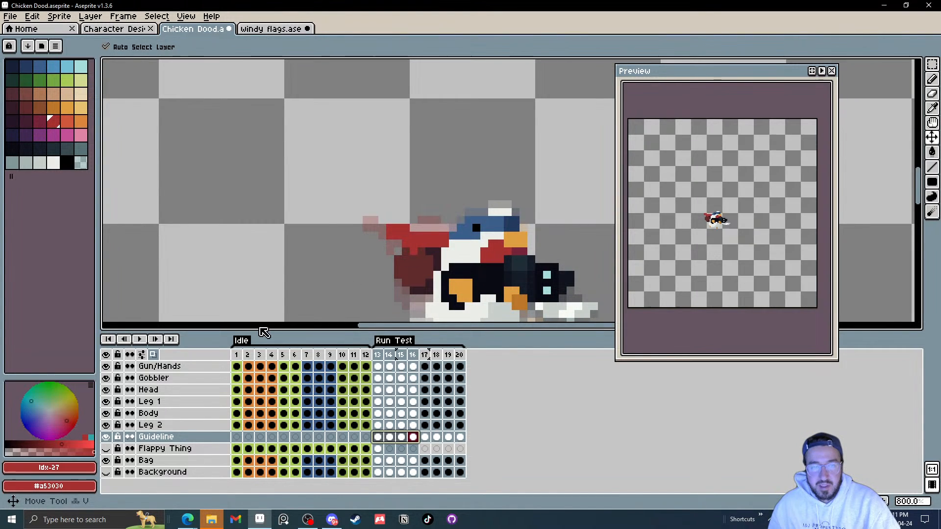
left_click(141, 340)
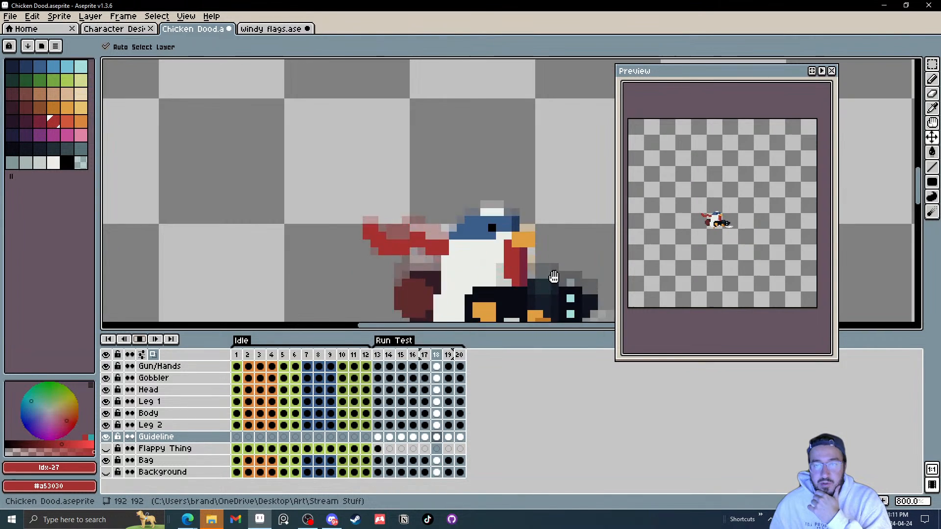
left_click(152, 356)
left_click(139, 339)
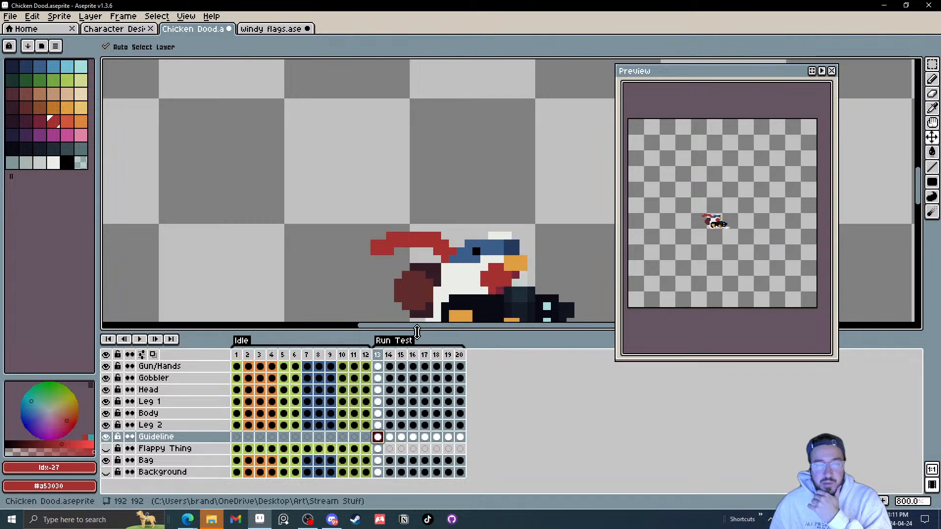
Step: Step through frames 13 to 20 at different zoom levels to compare the guideline's shape
key("m")
key("Right")
key("Right")
key("Right")
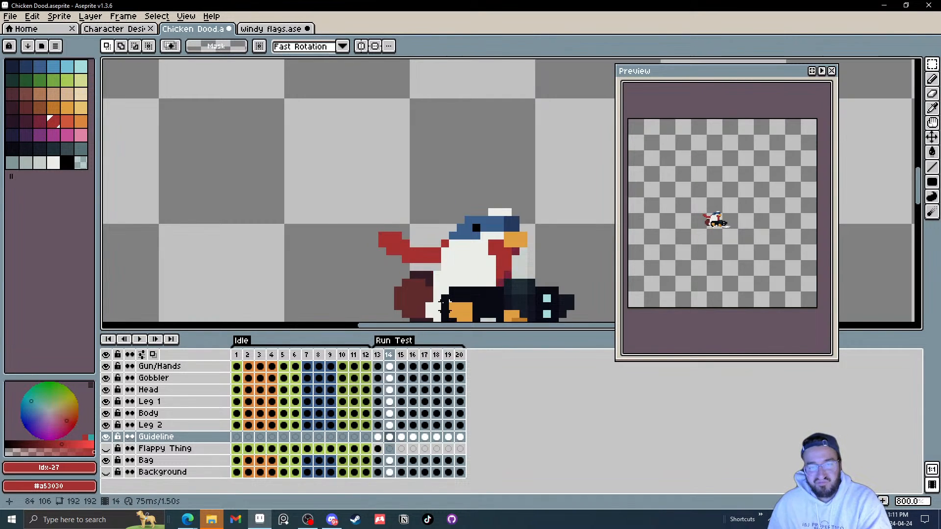
key("Left")
scroll(427, 248, "up", 3)
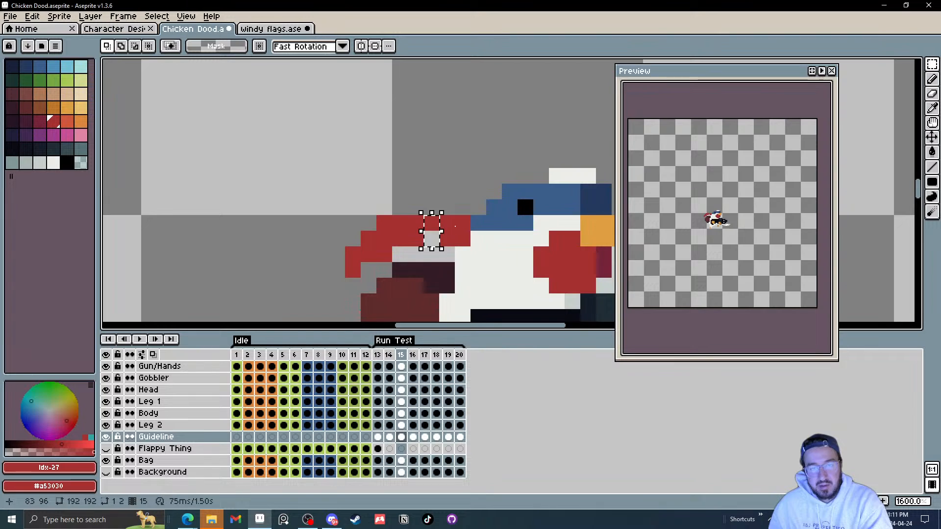
key("Right")
key("Right")
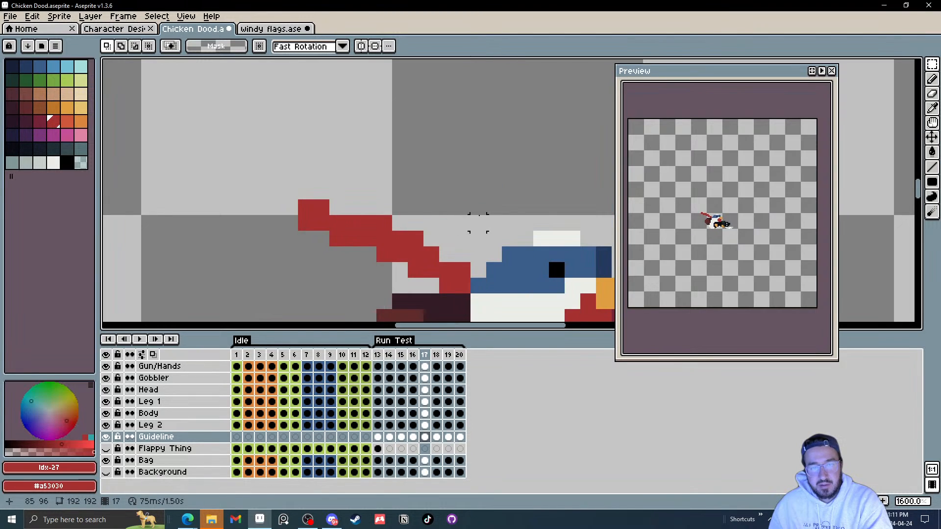
key("Right")
key("Right")
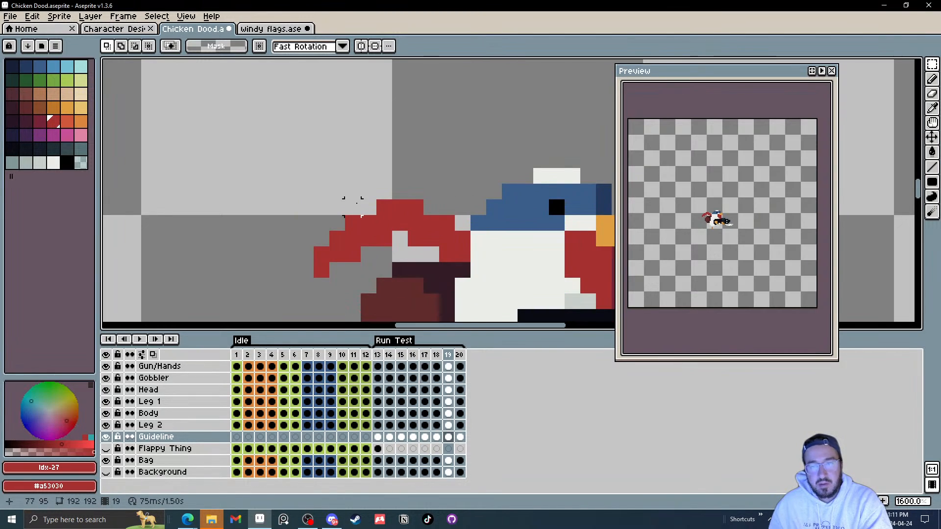
key("Left")
key("Right")
key("Right")
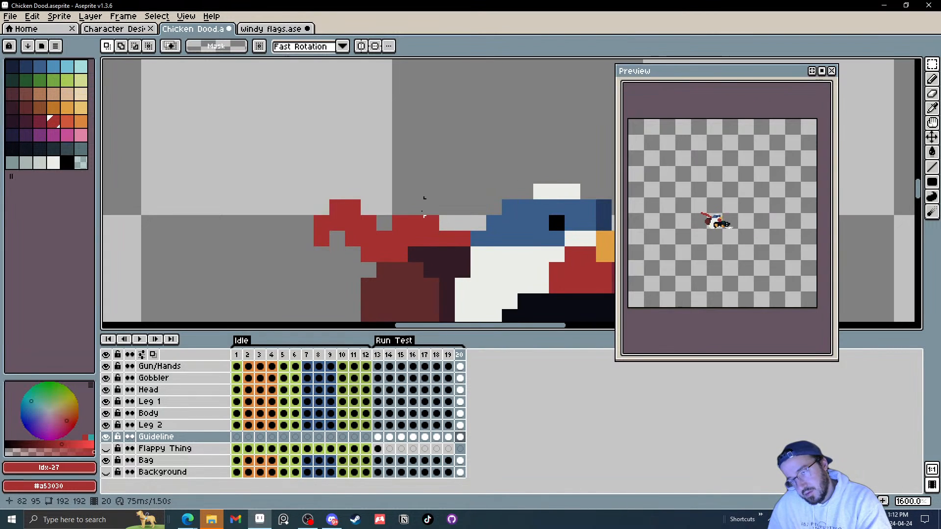
scroll(344, 215, "down", 1)
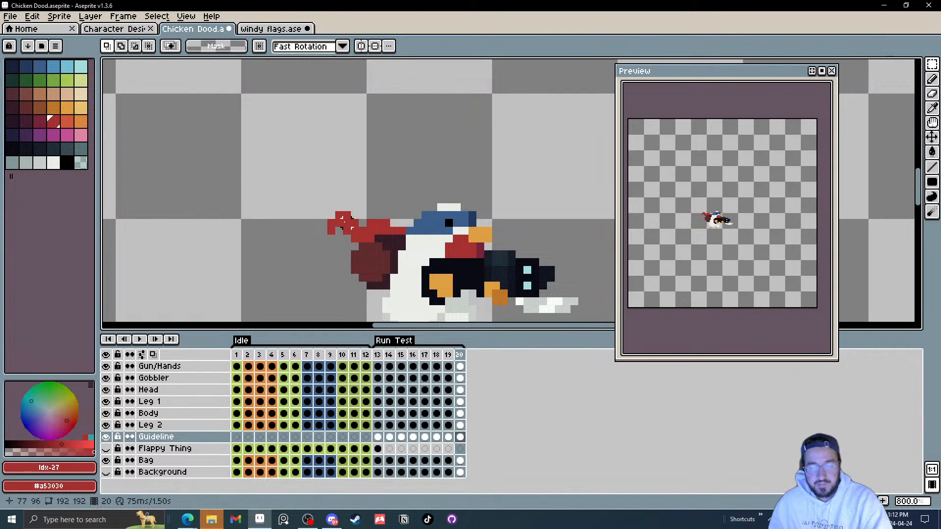
key("Right")
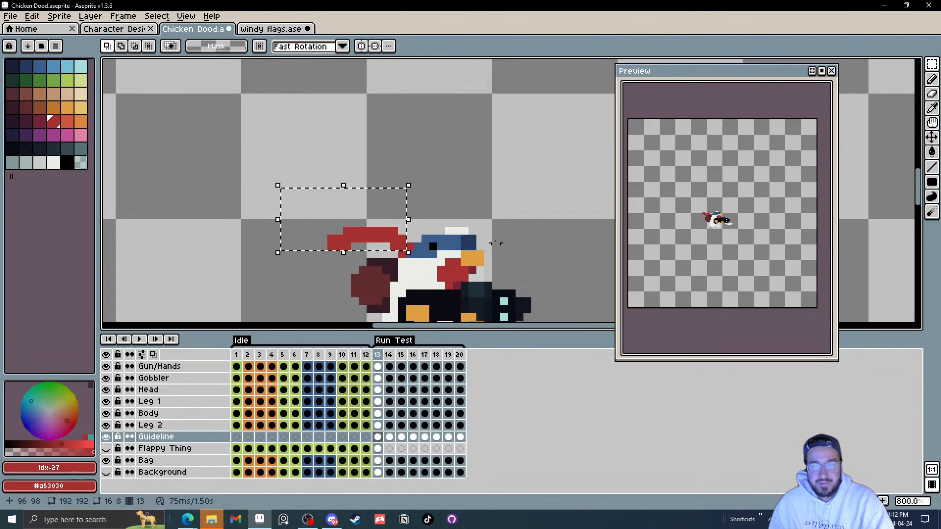
key("Right")
key("Left")
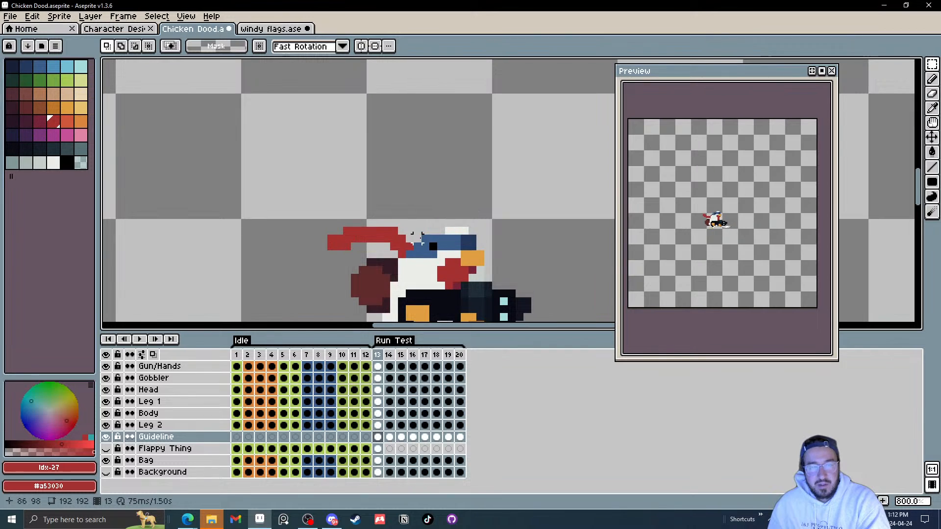
key("Right")
key("Right")
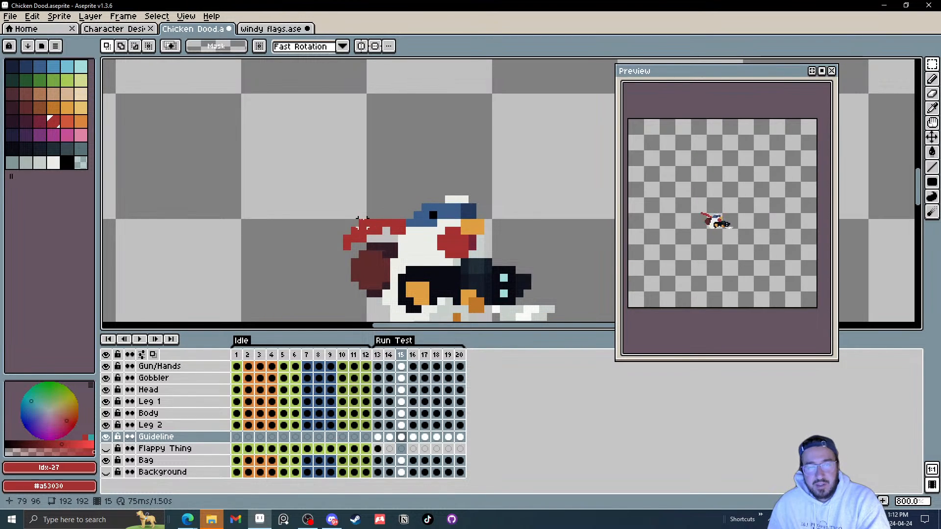
scroll(394, 214, "up", 3)
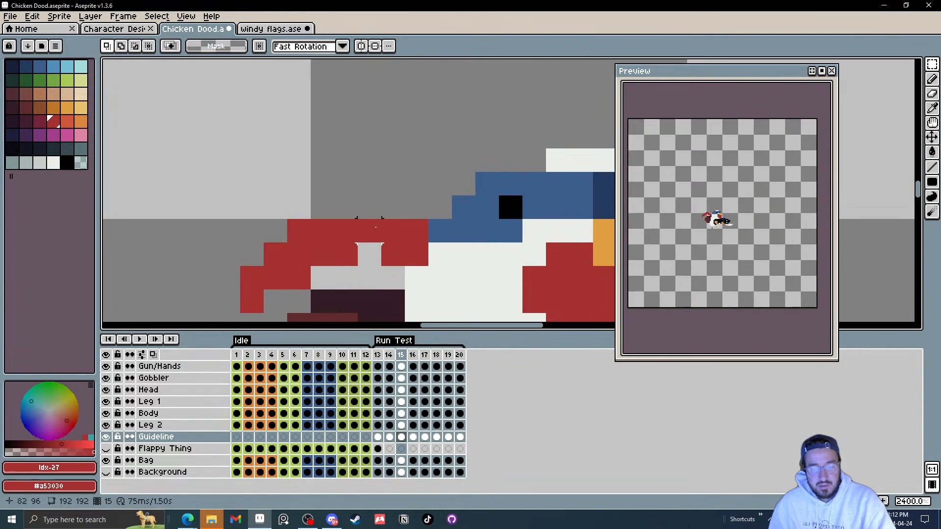
Step: On frame 15, pick the guideline's red and draw a horizontal line filling the gap along its top edge
key("i")
left_click(358, 222)
key("l")
left_click_drag(337, 212, 393, 210)
Step: On frame 18, lower the guideline's trailing section one pixel and raise its tip section one pixel
scroll(395, 211, "down", 1)
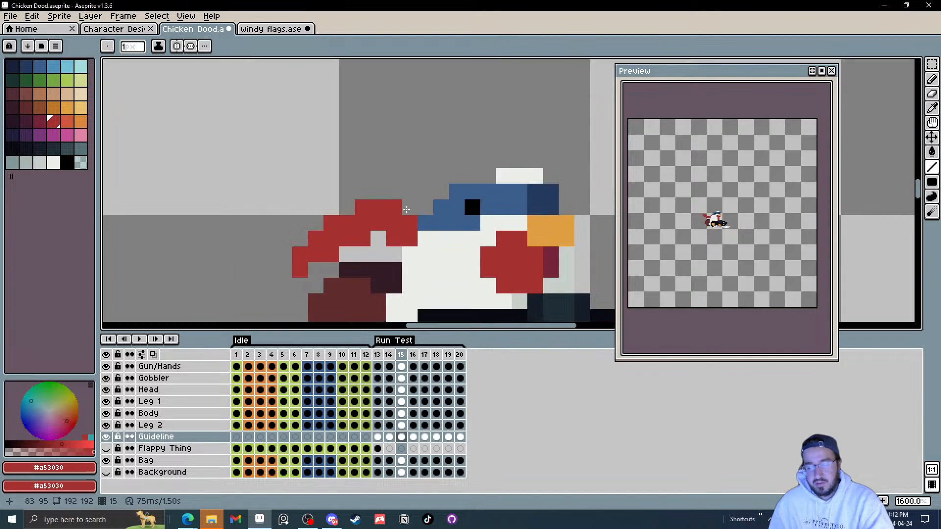
key("Right")
key("Right")
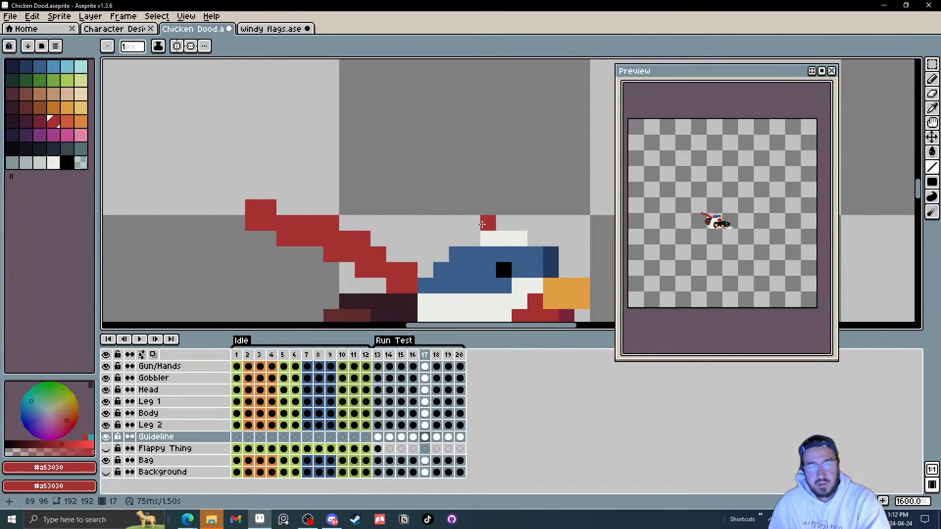
scroll(343, 206, "down", 2)
scroll(344, 206, "left", 2)
key("m")
left_click_drag(253, 133, 427, 262)
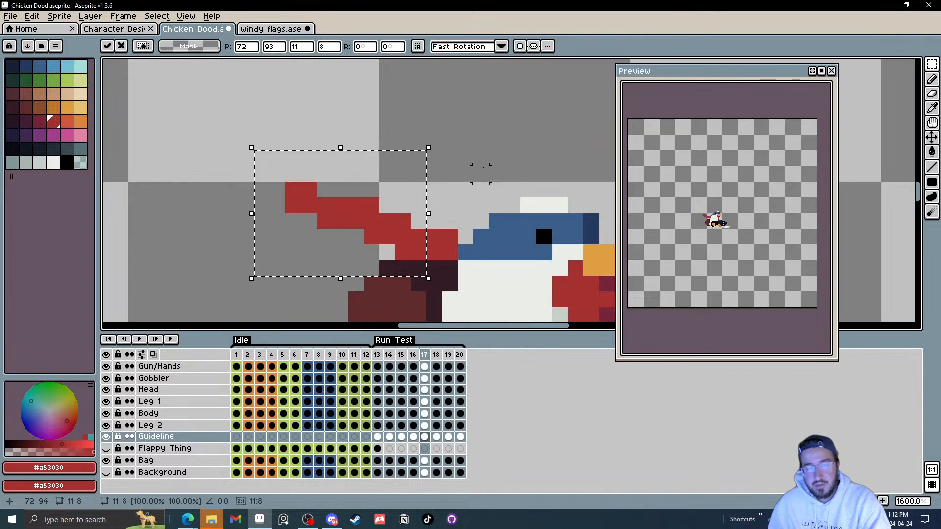
key("ctrl+d")
key("Right")
left_click_drag(245, 157, 404, 254)
key("Down")
left_click(429, 190)
left_click_drag(261, 174, 374, 268)
key("Up")
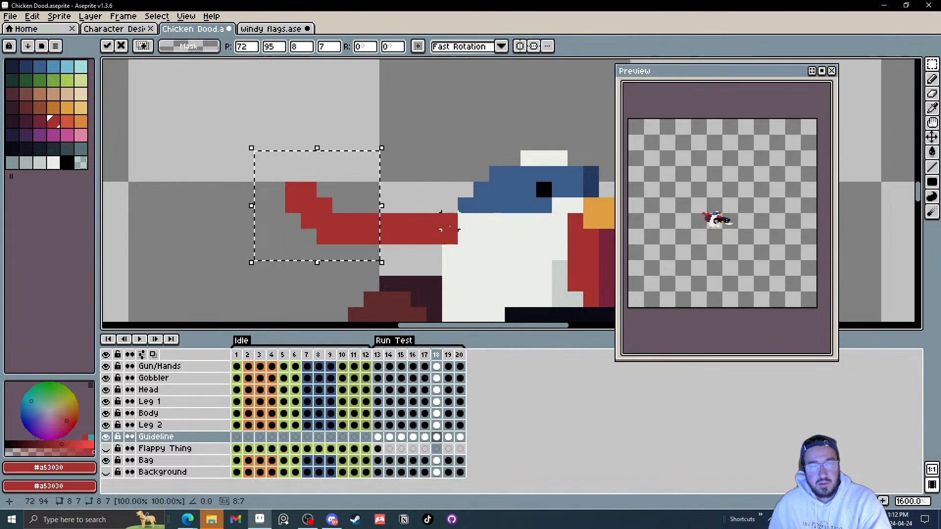
left_click(450, 222)
Step: On frame 19, shift a selected section of the guideline down one pixel and raise a small piece one pixel
key("Right")
left_click_drag(262, 158, 397, 223)
key("Down")
left_click(481, 190)
key("Up")
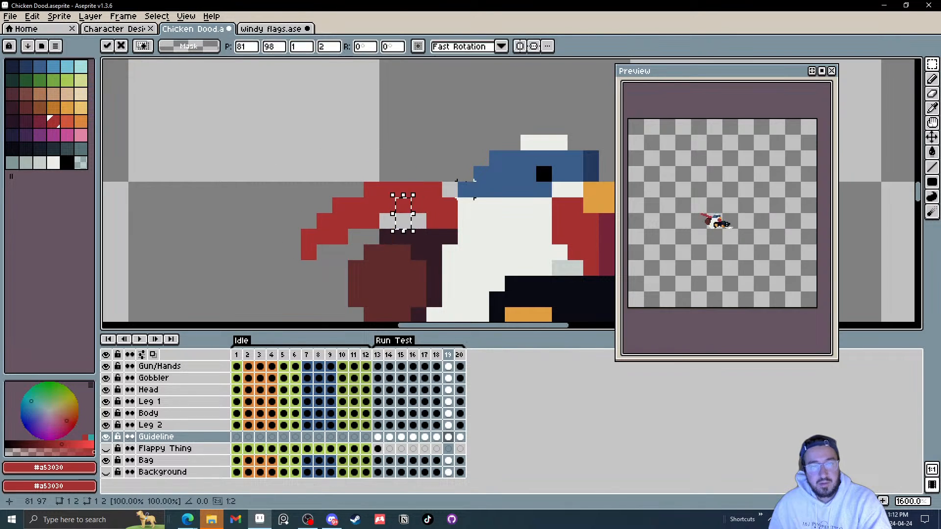
left_click(465, 192)
Step: On frame 20, select a small part of the guideline and nudge it one pixel
key("Right")
left_click_drag(293, 172, 309, 207)
key("Right")
left_click(436, 204)
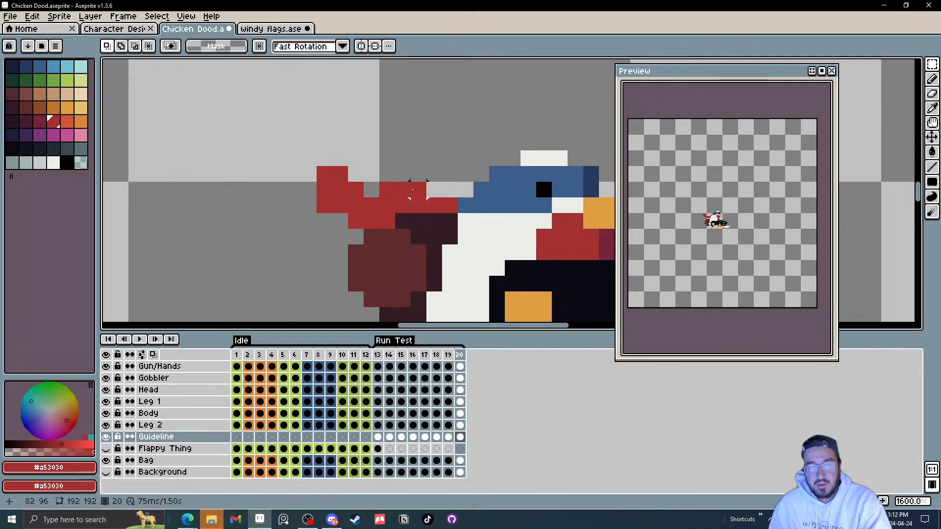
Step: Select the Guideline layer's cels on frames 13 to 20 and clear their content
left_click_drag(283, 149, 444, 246)
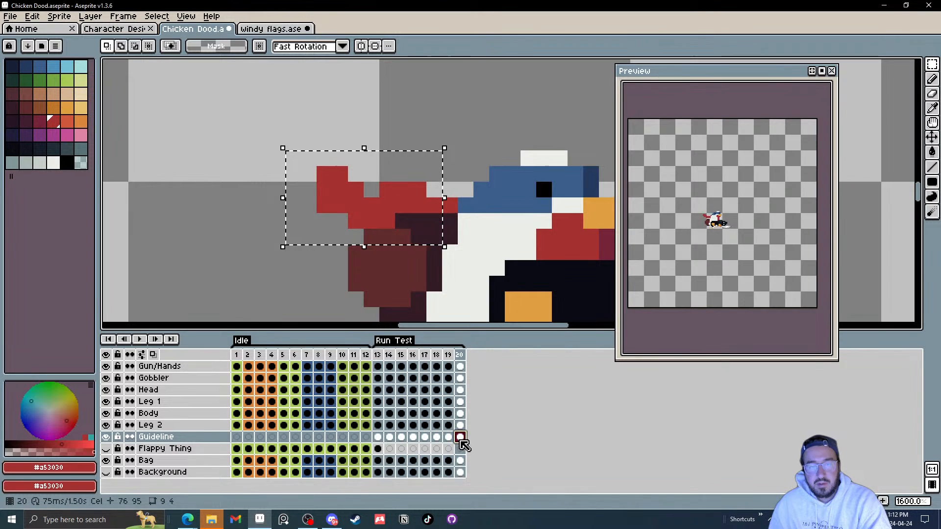
left_click(436, 437)
left_click(414, 437)
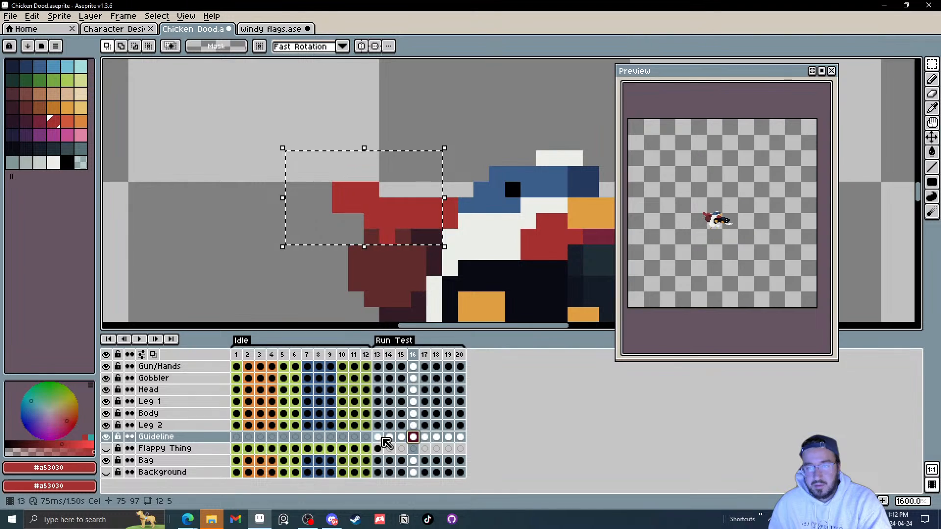
left_click_drag(380, 438, 461, 437)
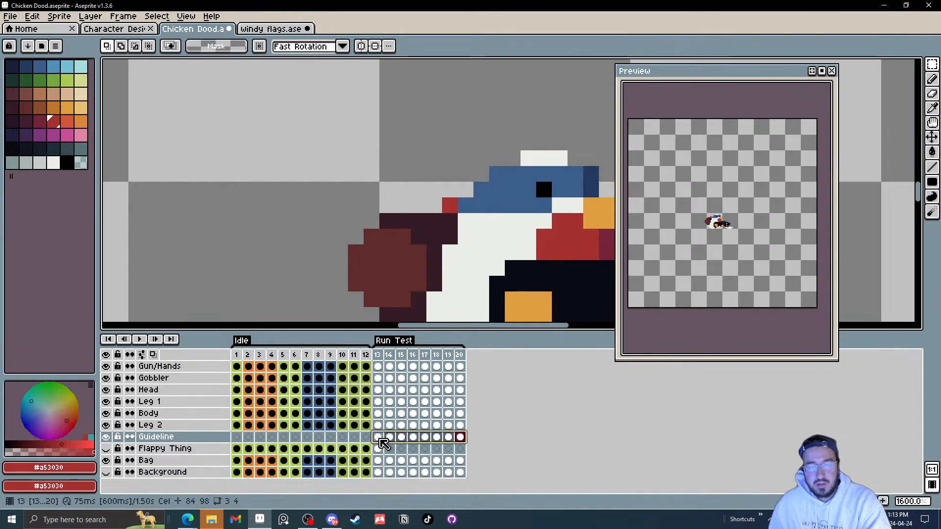
left_click_drag(385, 437, 462, 444)
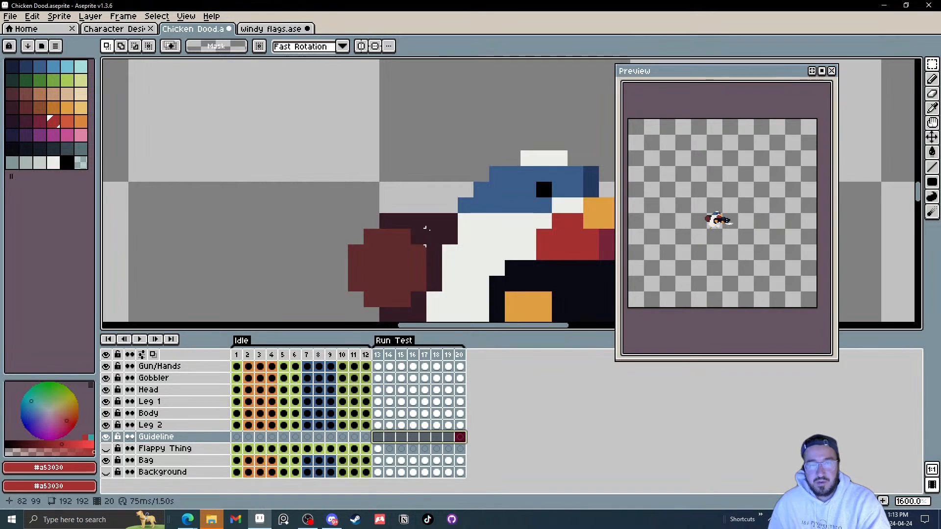
Step: Switch to the Pencil with the head's blue and, on frame 13 of the Guideline layer, draw a blue strand along the head's back
scroll(460, 221, "down", 4)
key("b")
scroll(471, 234, "up", 4)
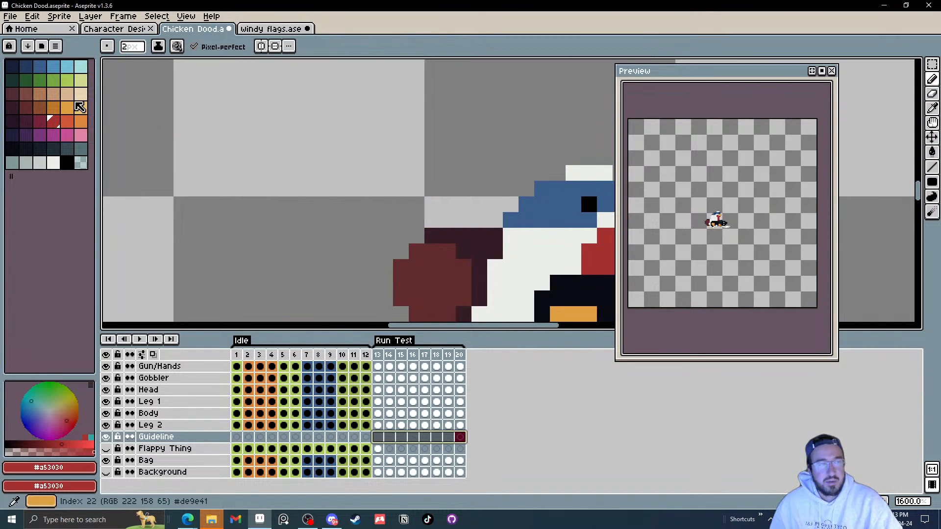
left_click(40, 70)
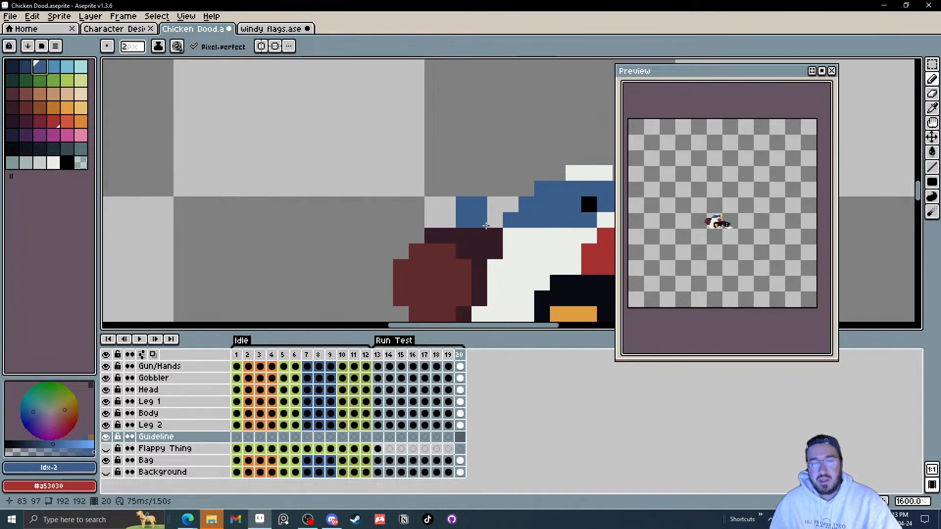
left_click(382, 446)
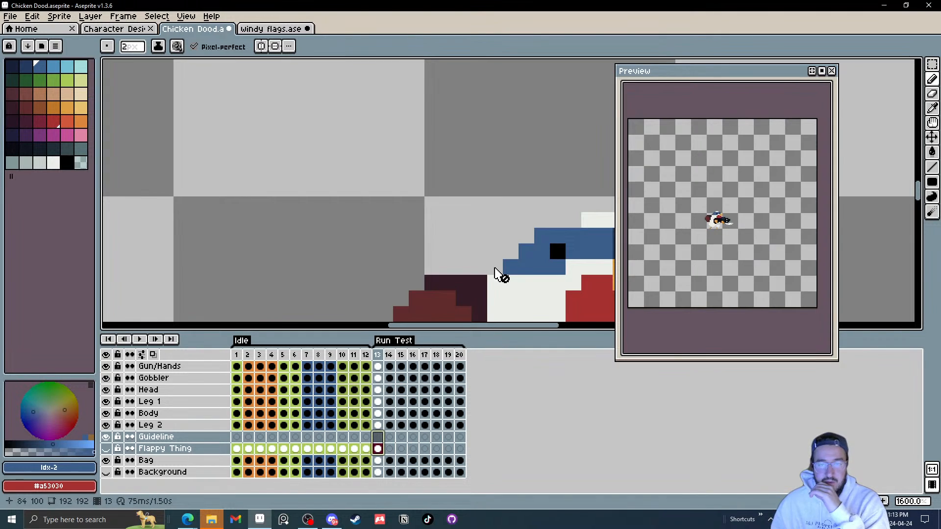
left_click(377, 437)
left_click(501, 270)
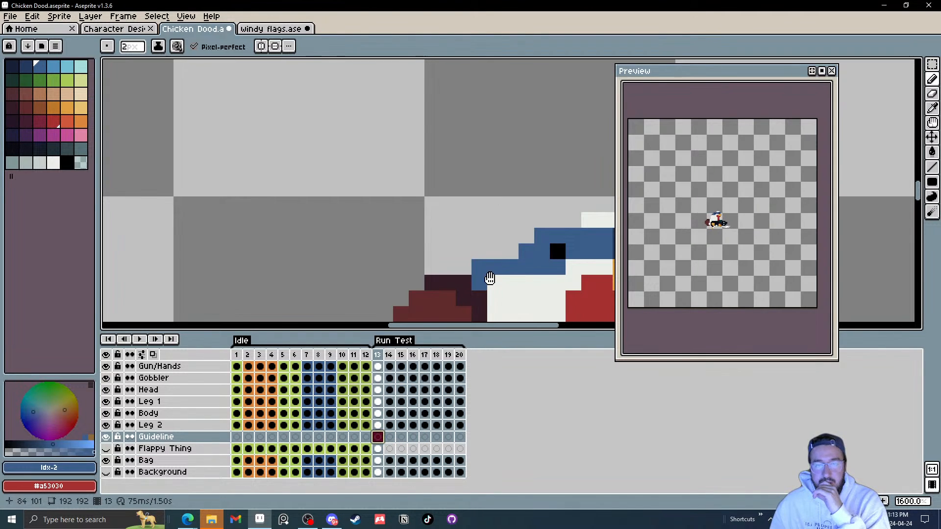
mouse_move(491, 280)
left_mouse_down()
mouse_move(519, 235)
mouse_move(496, 218)
left_mouse_up()
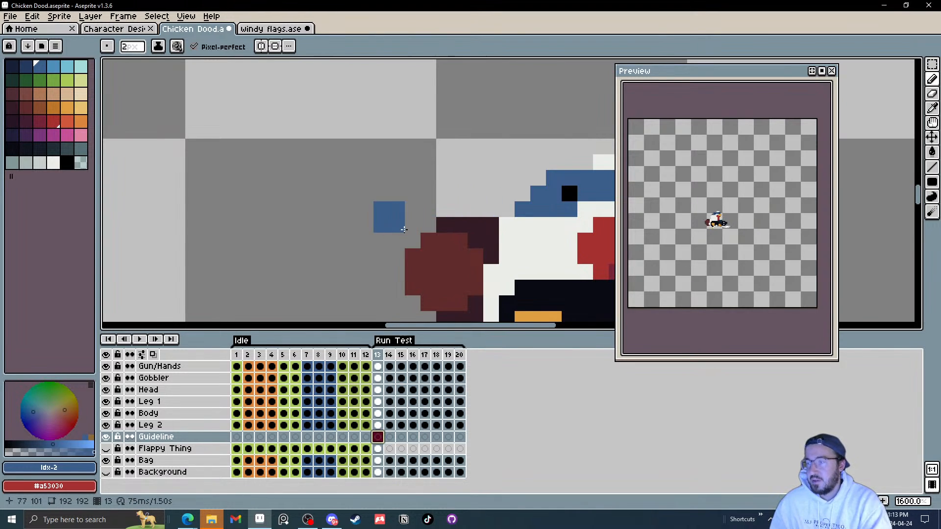
scroll(473, 255, "down", 3)
scroll(495, 226, "up", 3)
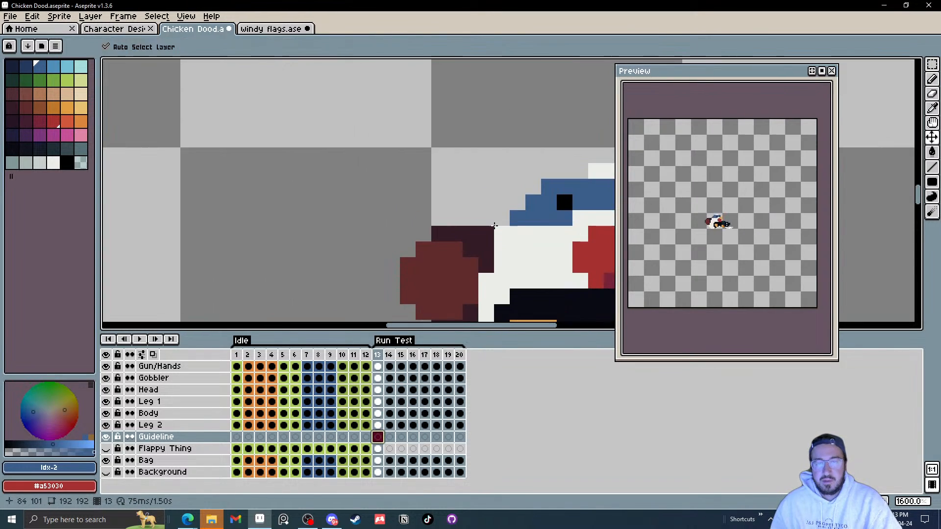
left_click(496, 228)
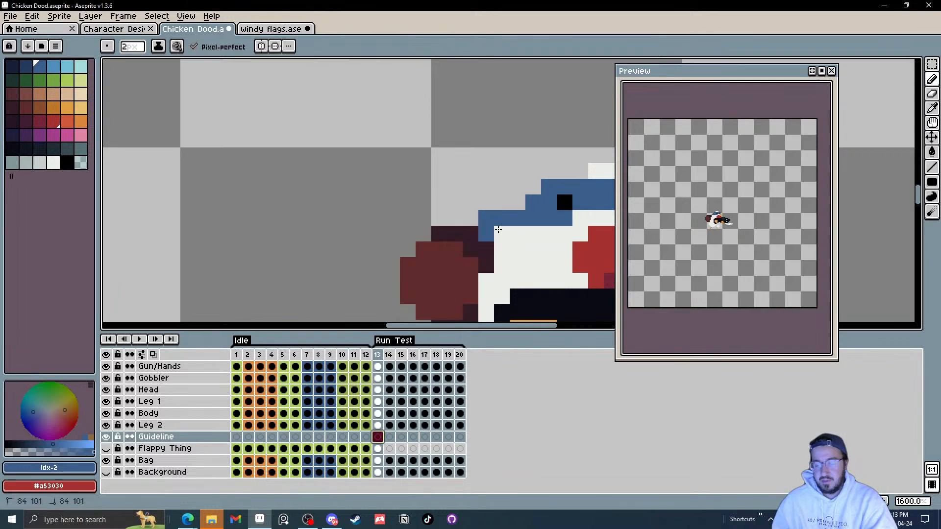
Step: On frame 14, draw a blue diagonal strand trailing down and back from the head
key("period")
mouse_move(500, 209)
left_mouse_down()
mouse_move(427, 208)
mouse_move(435, 226)
left_mouse_up()
key("ctrl+z")
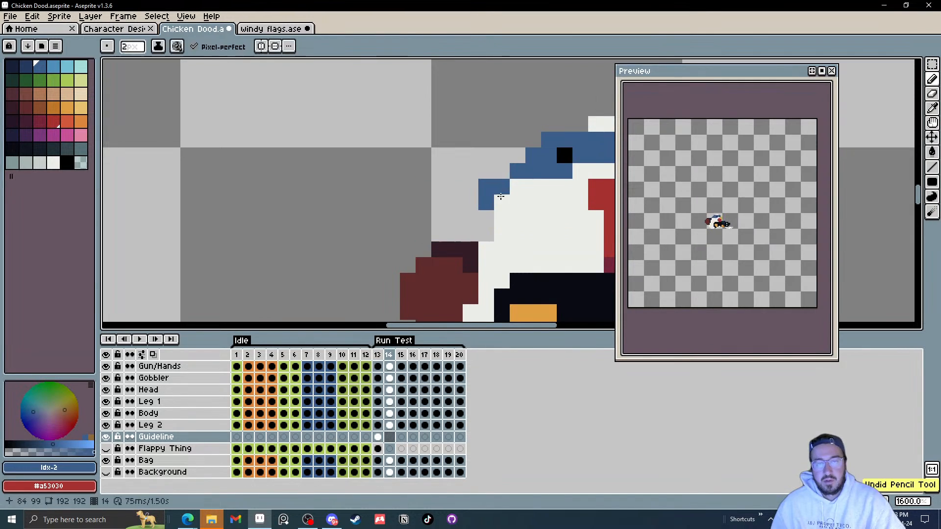
left_click_drag(497, 196, 441, 244)
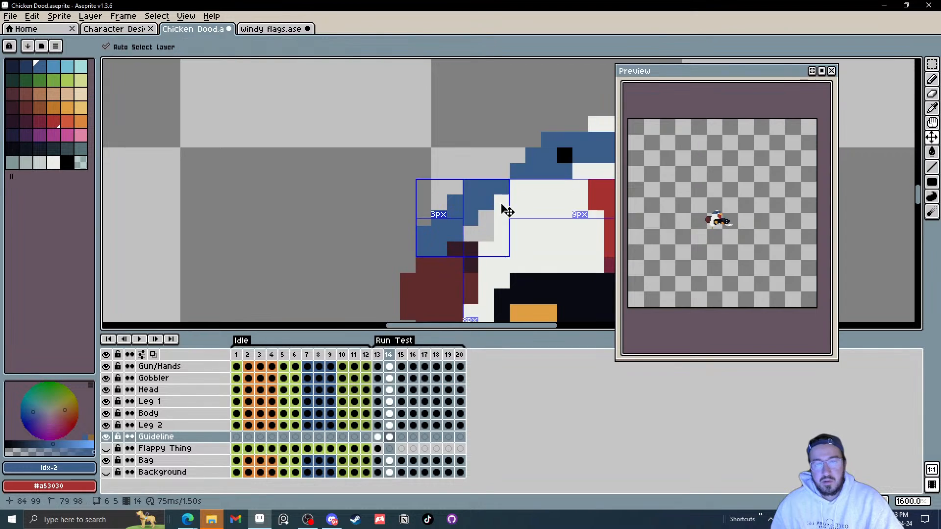
key("ctrl+z")
mouse_move(502, 200)
left_mouse_down()
mouse_move(443, 232)
mouse_move(439, 250)
left_mouse_up()
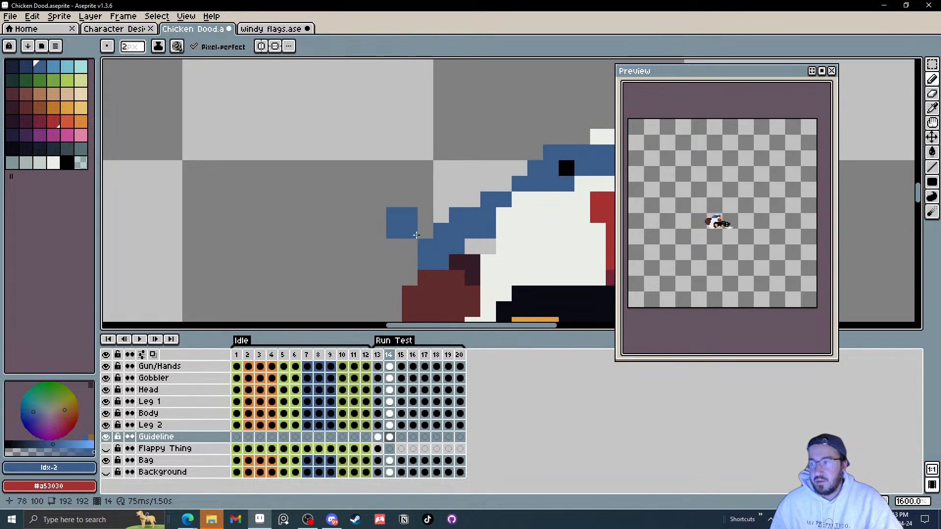
left_click_drag(484, 243, 504, 245)
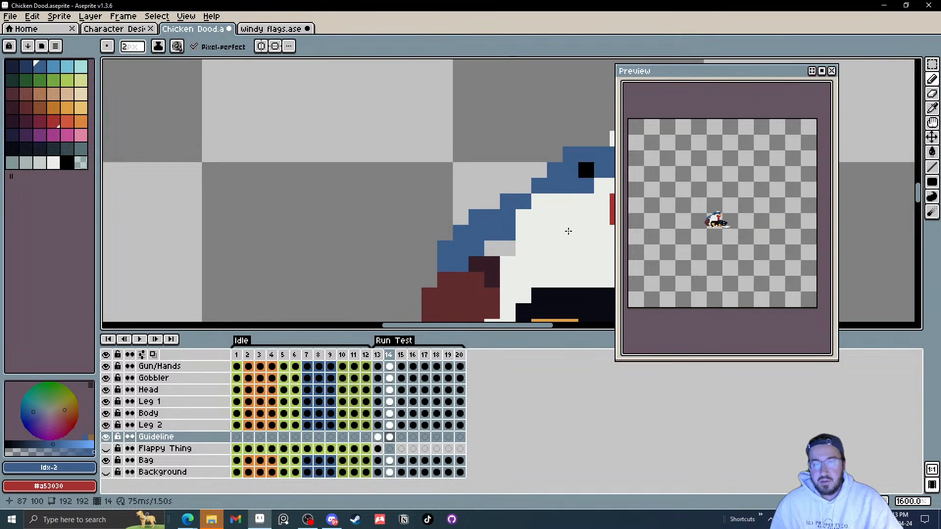
Step: On frame 15, turn on onion skinning and draw a blue strand trailing straight back from the head
key("period")
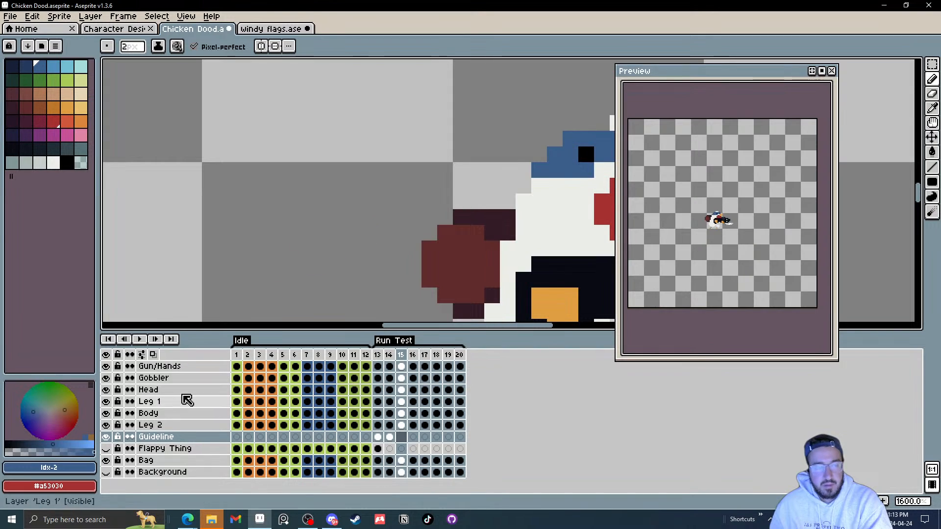
left_click(152, 354)
mouse_move(486, 178)
left_mouse_down()
mouse_move(526, 188)
mouse_move(477, 182)
mouse_move(458, 206)
left_mouse_up()
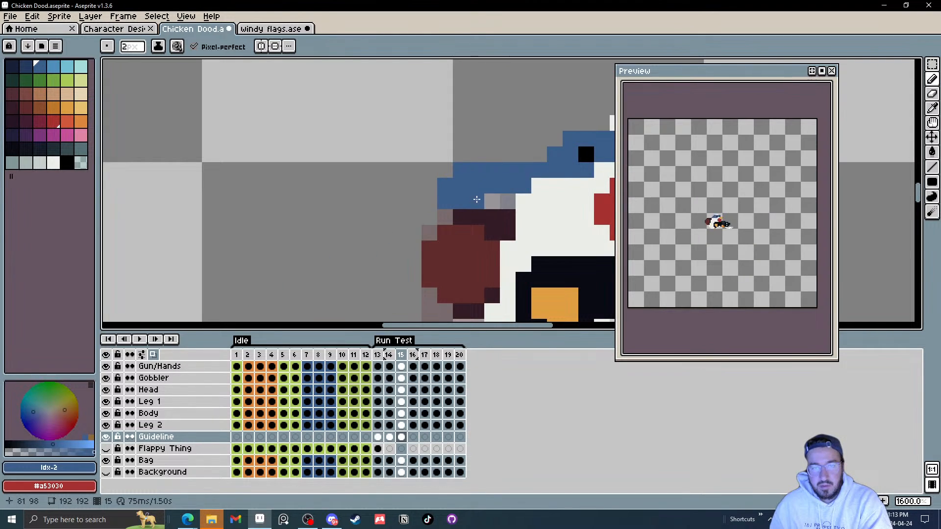
Step: On frame 16, draw a blue strand trailing back from the top of the head
key("Right")
mouse_move(524, 183)
left_mouse_down()
mouse_move(477, 136)
mouse_move(455, 155)
mouse_move(453, 188)
left_mouse_up()
Step: On frame 17, draw a blue strand lifted above the back of the head
key("Right")
left_click(497, 235)
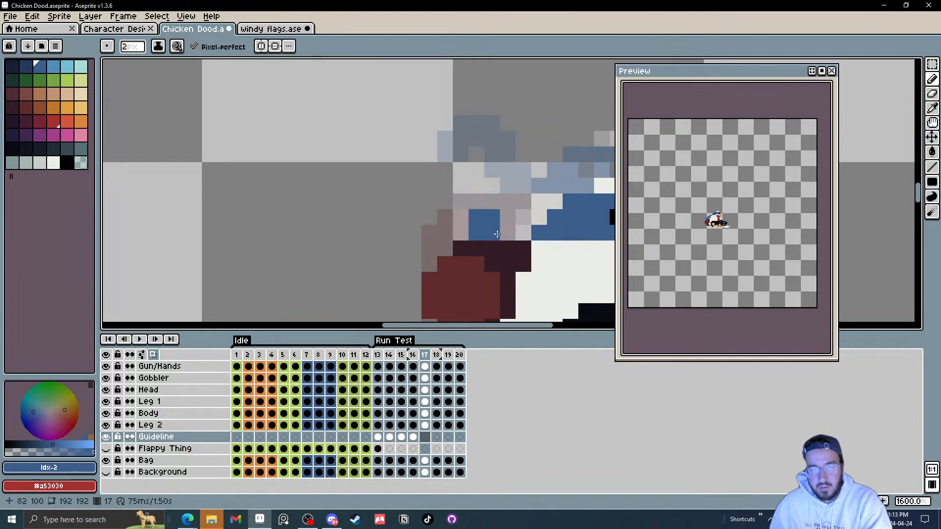
left_click_drag(497, 234, 488, 189)
mouse_move(466, 155)
left_mouse_down()
mouse_move(483, 183)
mouse_move(515, 190)
left_mouse_up()
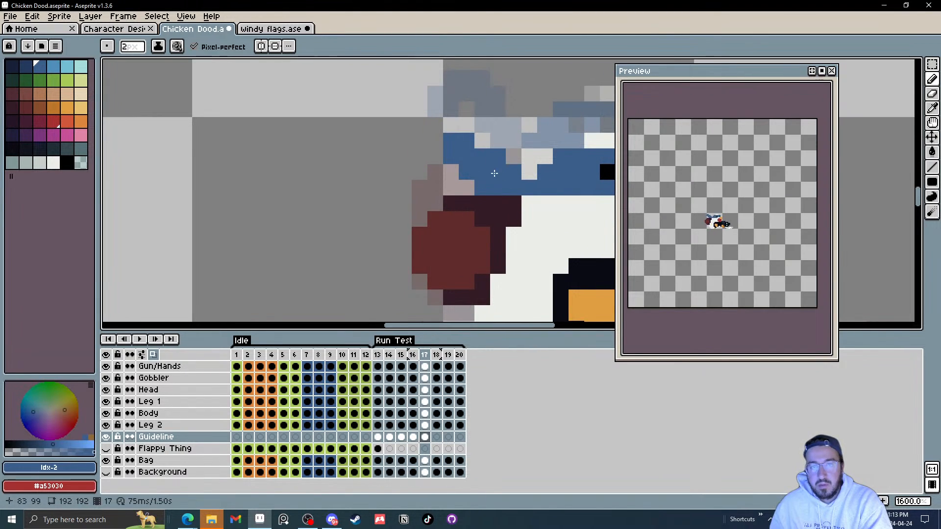
Step: On frame 18, draw a blue strand sloping down and back from the head
key("Right")
left_click_drag(512, 156, 442, 224)
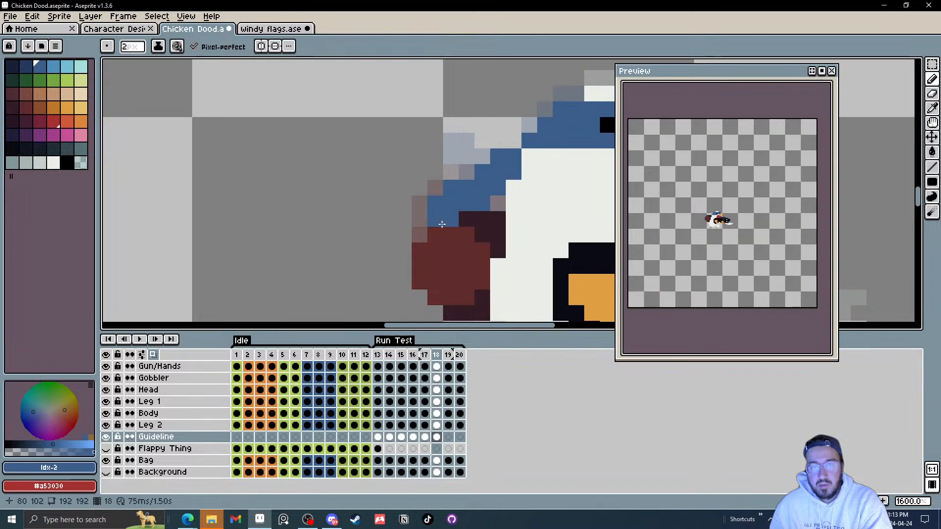
left_click(443, 217)
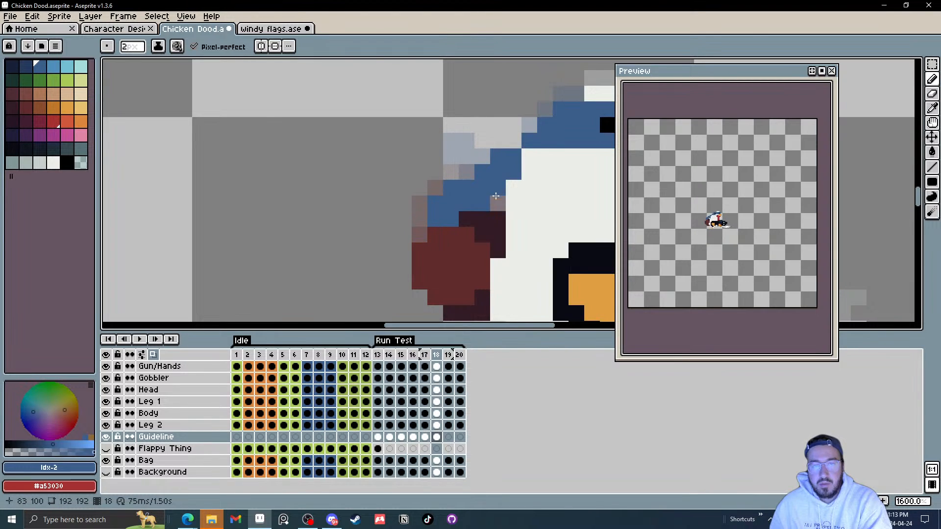
Step: Draw the blue strand on frame 19, flip between frames 17 to 19, and redraw it higher on frame 19
key("Right")
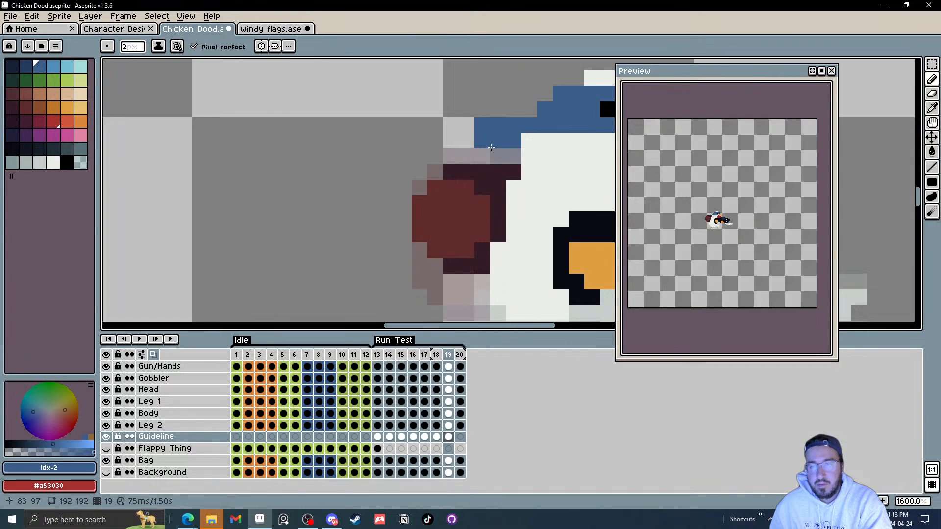
left_click_drag(503, 151, 476, 202)
key("Left")
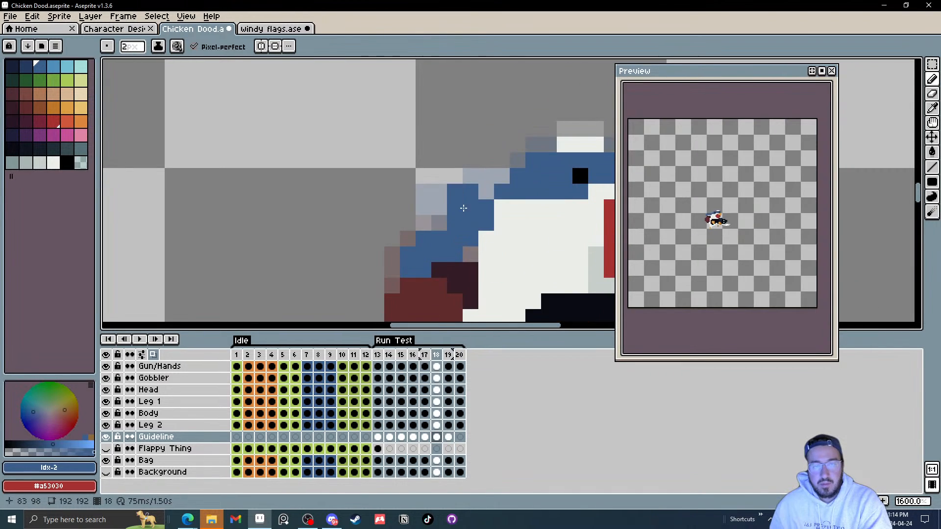
key("Left")
key("Right")
key("Left")
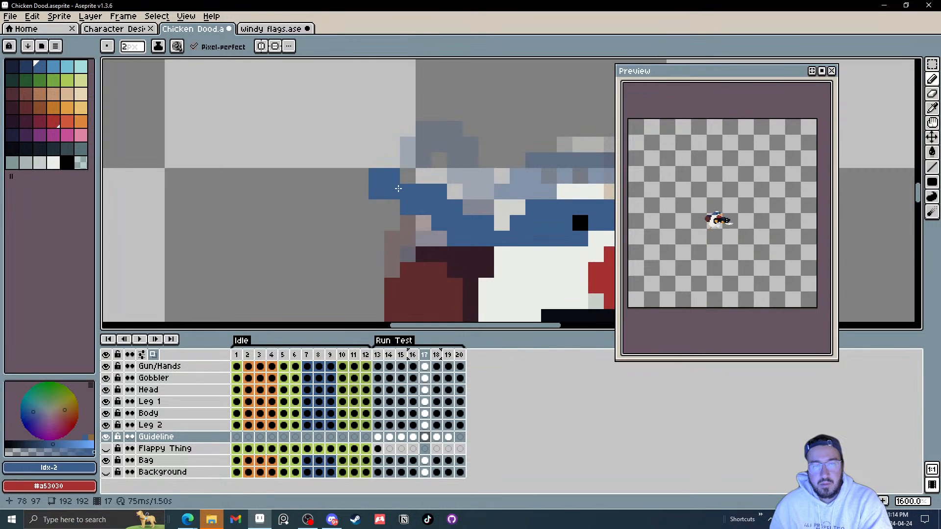
key("Right")
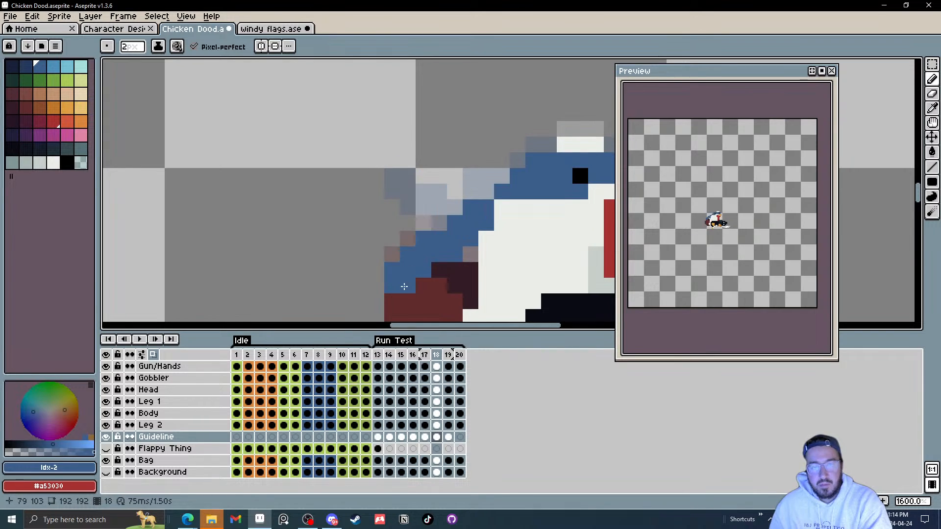
key("Right")
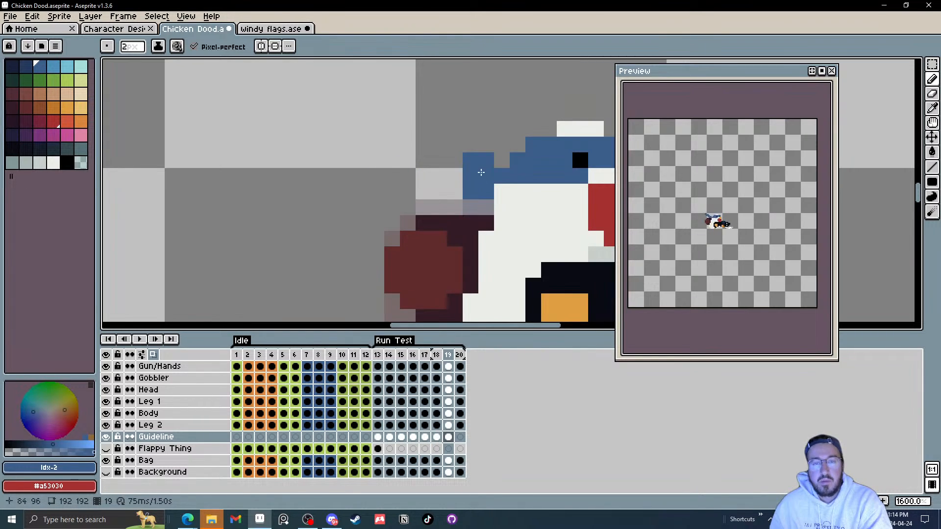
mouse_move(472, 174)
left_mouse_down()
mouse_move(456, 155)
mouse_move(427, 203)
mouse_move(418, 212)
mouse_move(419, 195)
mouse_move(403, 217)
left_mouse_up()
Step: On frame 20, draw a blue strand rising back from the head and undo the last stroke
key("Right")
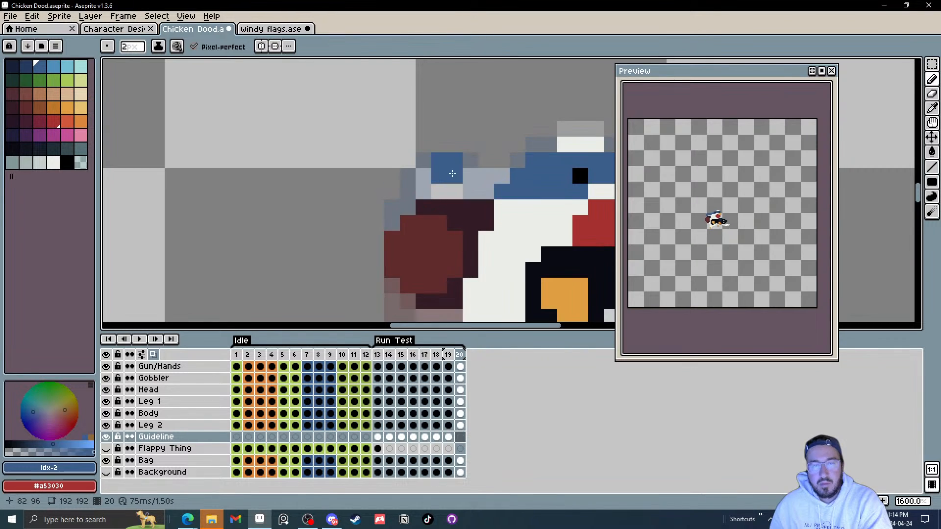
mouse_move(478, 168)
left_mouse_down()
mouse_move(428, 135)
mouse_move(436, 153)
mouse_move(416, 166)
mouse_move(411, 146)
mouse_move(481, 163)
mouse_move(489, 188)
mouse_move(491, 161)
left_mouse_up()
key("ctrl+z")
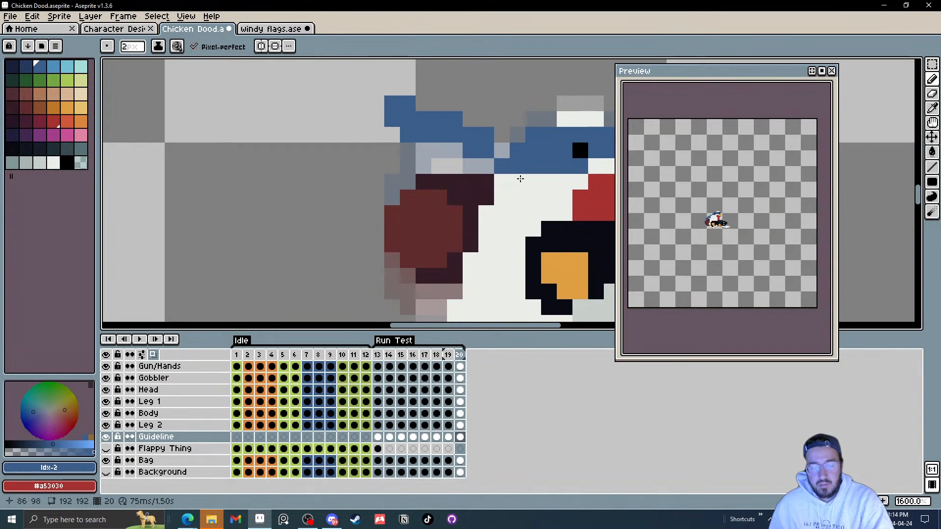
Step: On frame 13, add pixels to thicken the blue strand behind the head
key("Right")
left_click(468, 208)
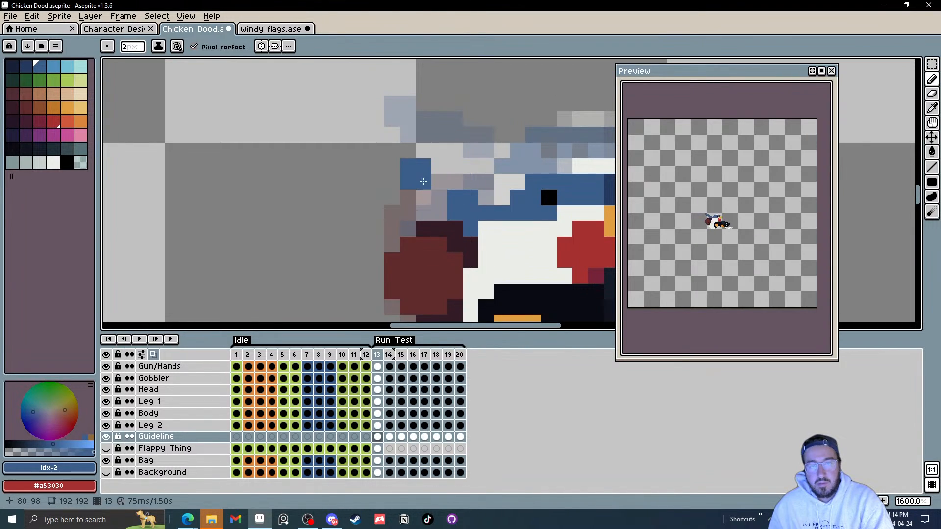
left_click(455, 188)
left_click(437, 184)
left_click(410, 168)
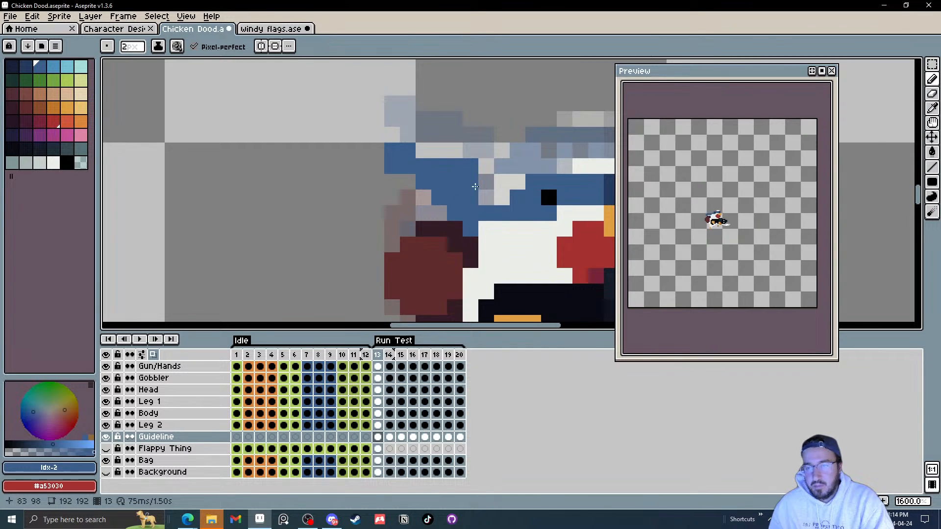
Step: On frame 14, fill gaps in the blue strand with a couple of pixels
key("period")
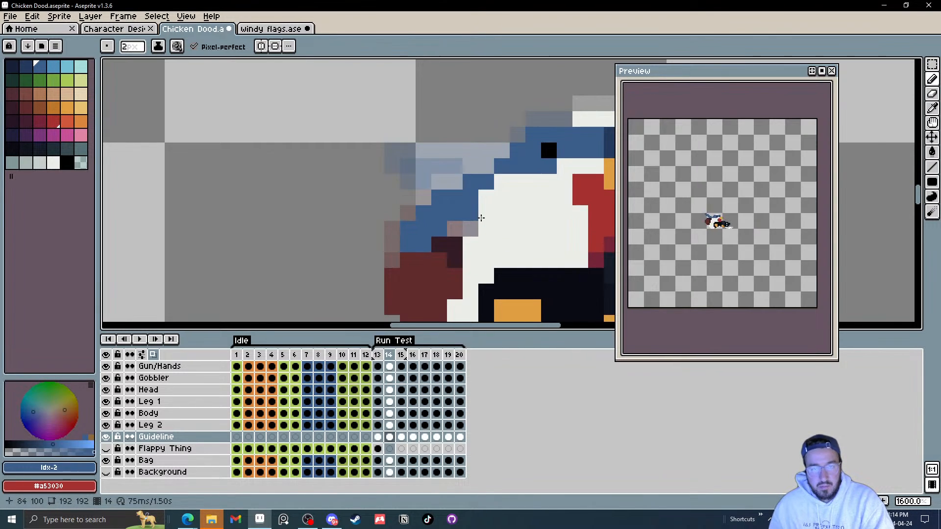
left_click(464, 197)
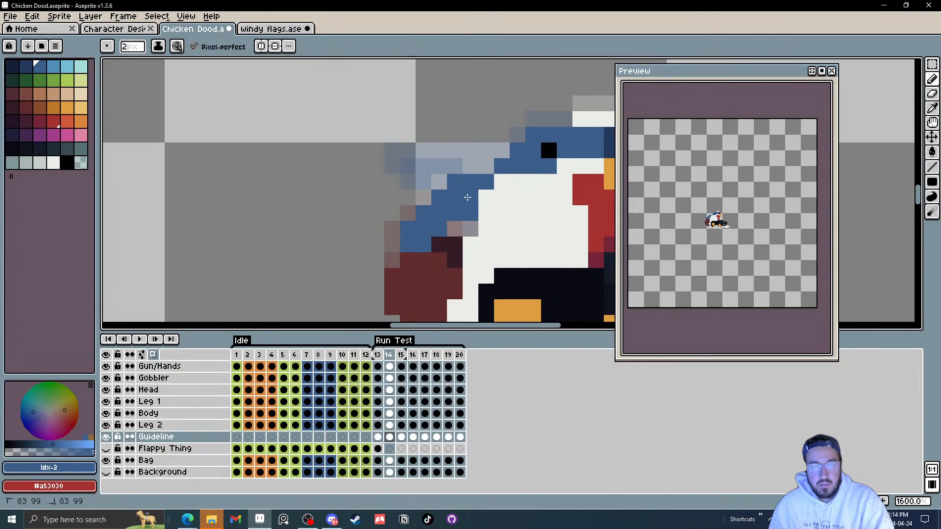
left_click(471, 227)
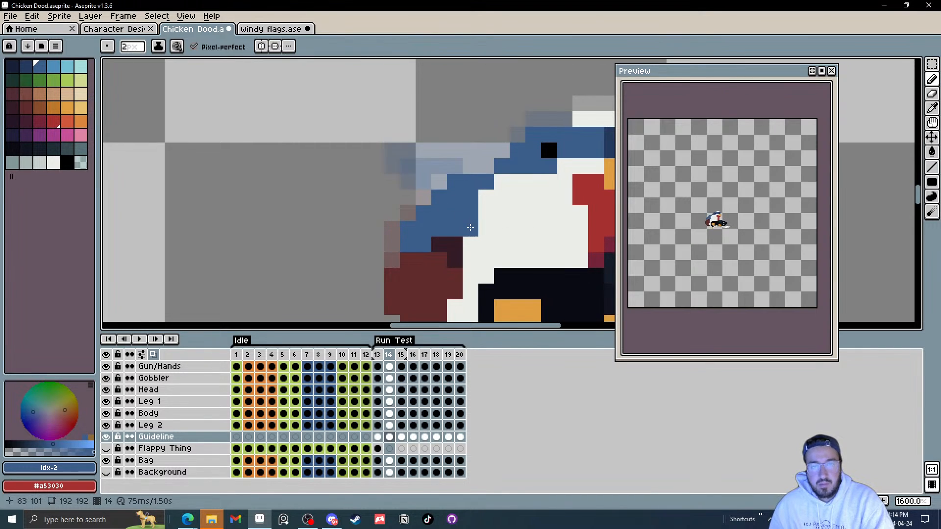
Step: On frame 14, undo the last stroke and erase stray pixels along the strand's edge behind the head
key("ctrl+z")
key("e")
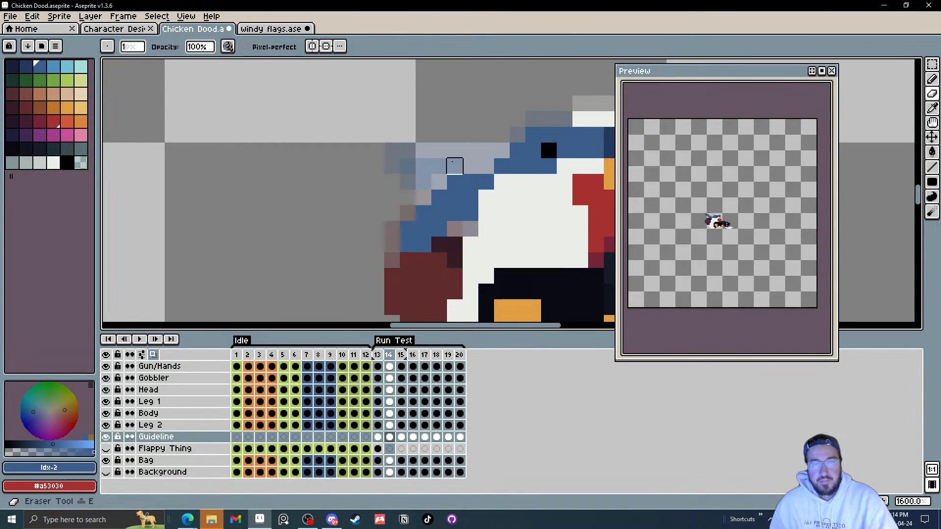
left_click(455, 182)
left_click(445, 194)
left_click(423, 213)
left_click(407, 228)
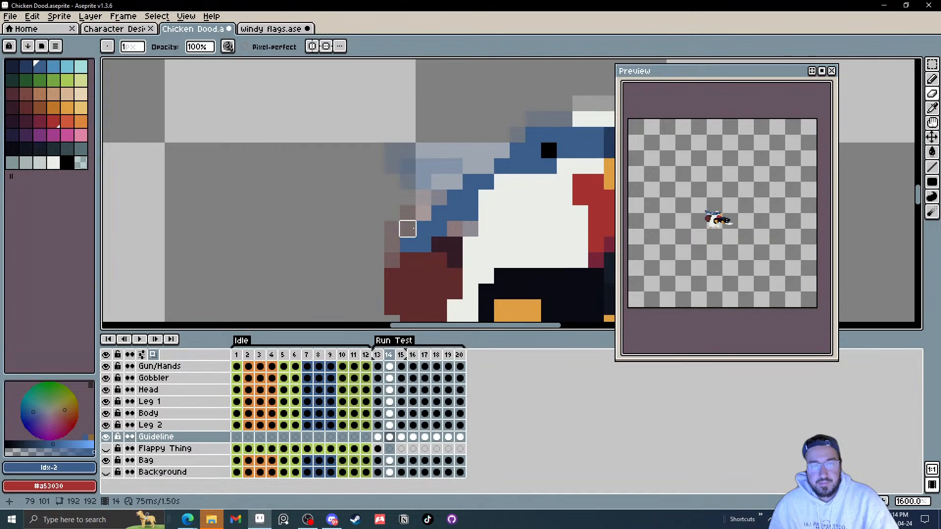
Step: On frame 14, add blue pixels extending the strand down behind the head
key("b")
left_click(456, 229)
left_click_drag(437, 228, 479, 150)
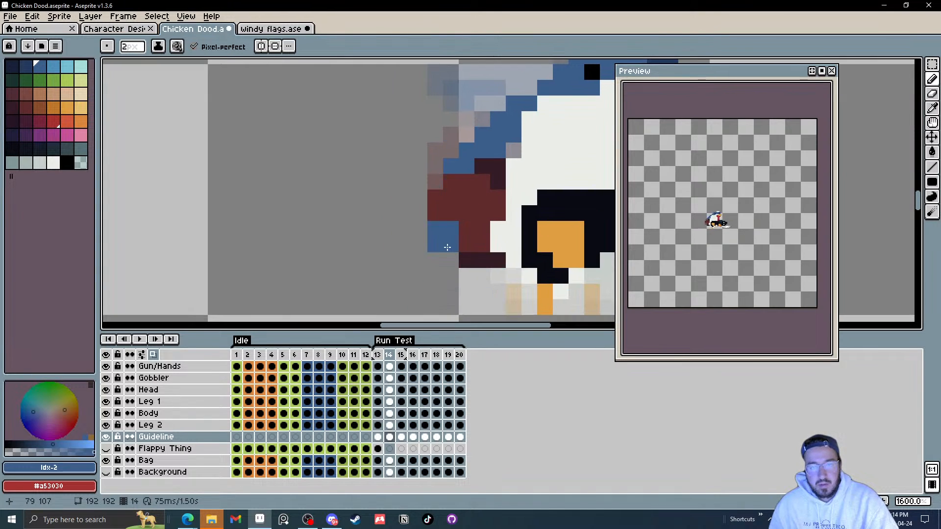
left_click(436, 244)
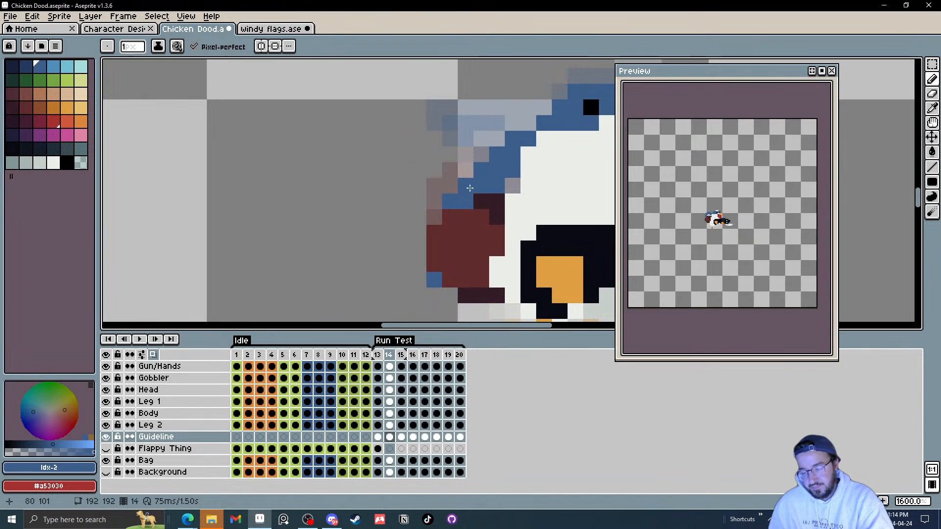
Step: On frames 15 and 16, add blue pixels extending the strand behind the head
key("Right")
left_click(447, 154)
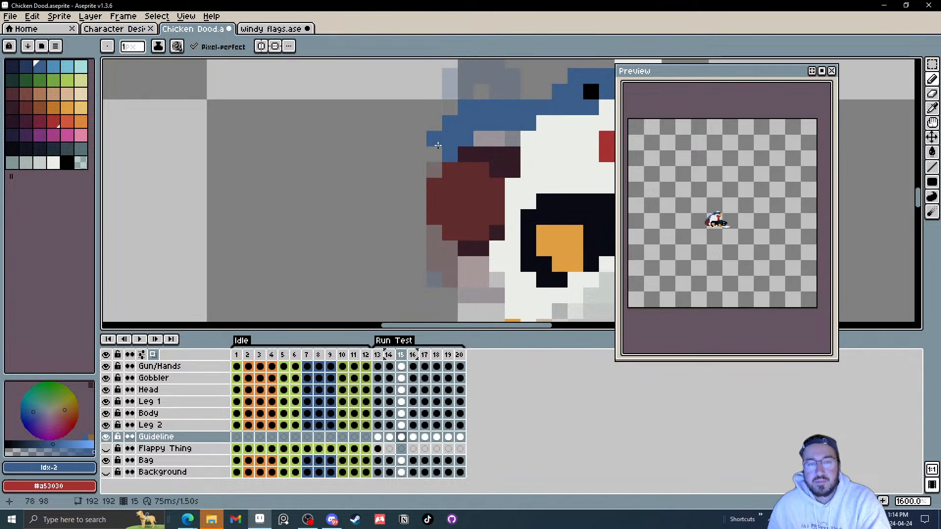
left_click_drag(435, 141, 439, 160)
key("Right")
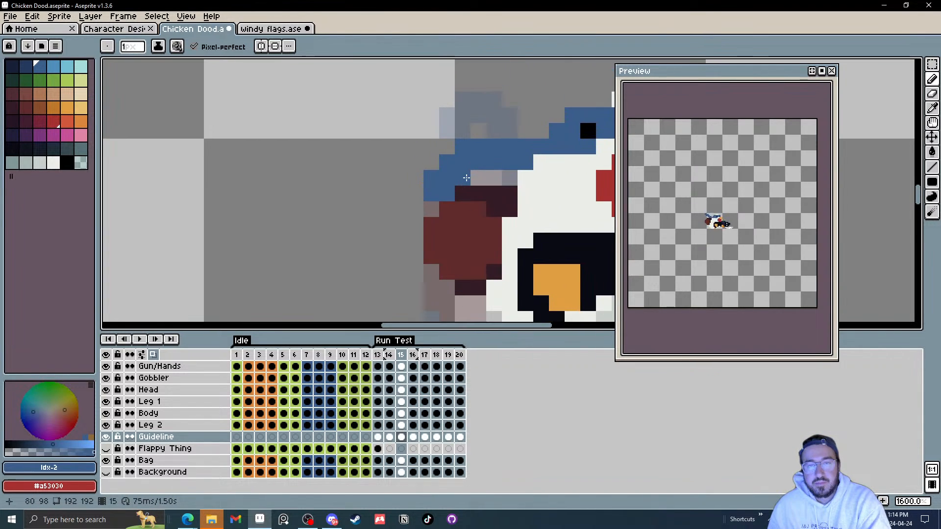
mouse_move(434, 162)
left_mouse_down()
mouse_move(444, 162)
mouse_move(432, 177)
mouse_move(417, 158)
left_mouse_up()
Step: On frame 17, undo the stray move and draw blue pixels along the top of the strand
key("Right")
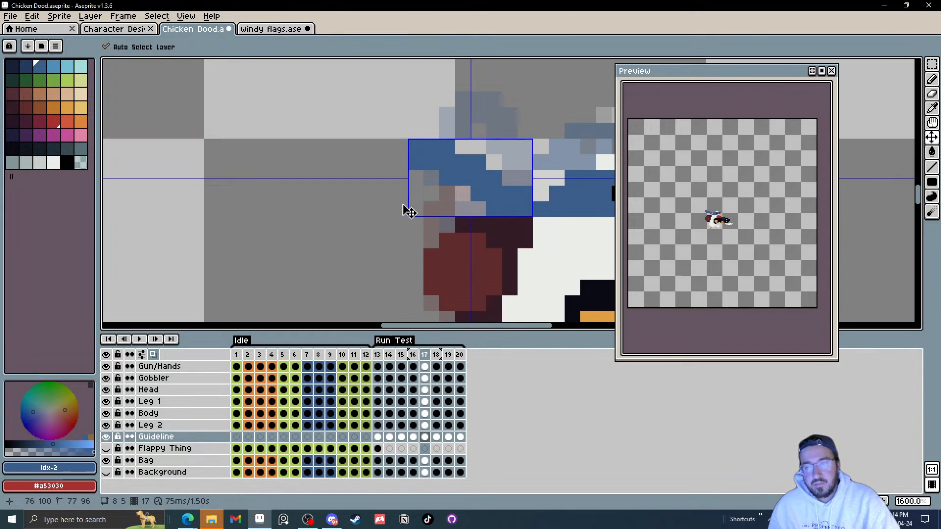
key("ctrl+z")
mouse_move(435, 134)
left_mouse_down()
mouse_move(451, 116)
mouse_move(462, 116)
mouse_move(462, 132)
left_mouse_up()
left_click(523, 137)
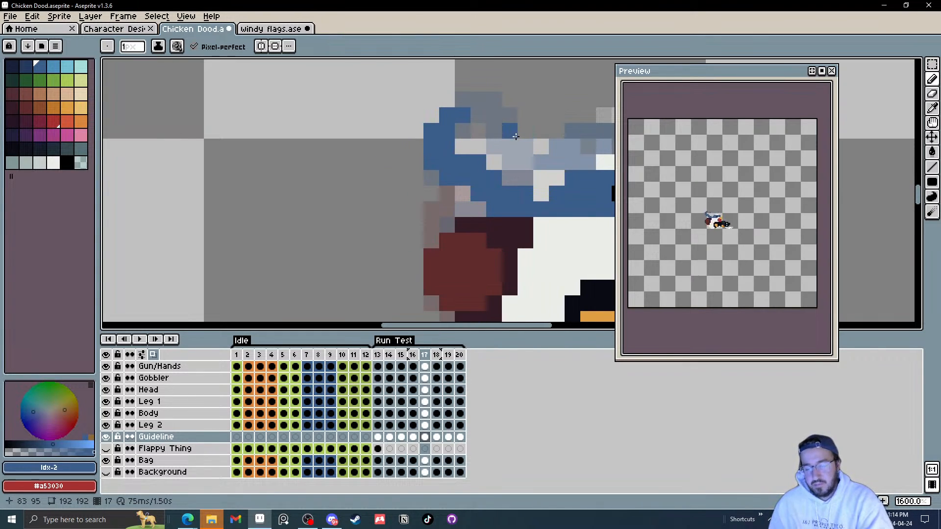
Step: On frame 18, add a few blue pixels to fill out the strand behind the head
key(".")
left_click(446, 210)
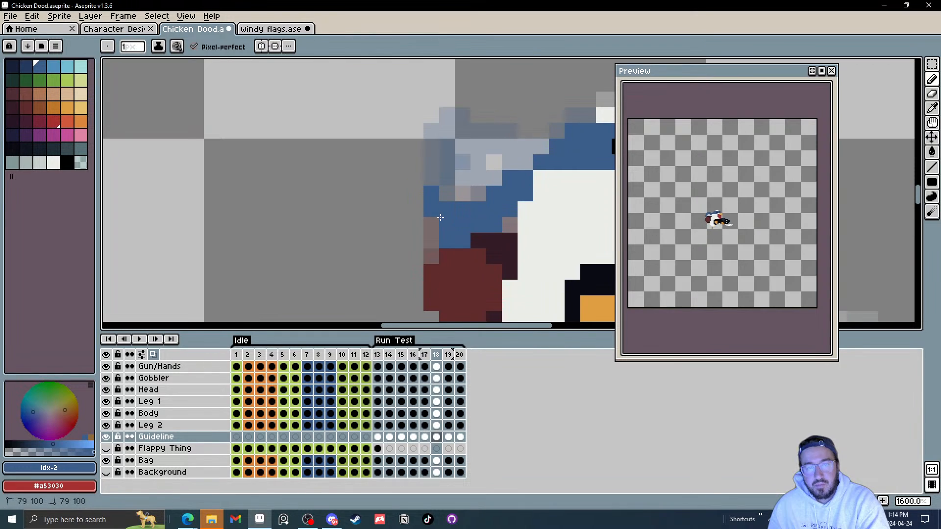
left_click(431, 225)
left_click(444, 178)
Step: On frame 20, draw a blue strand rising up from behind the head
key(".")
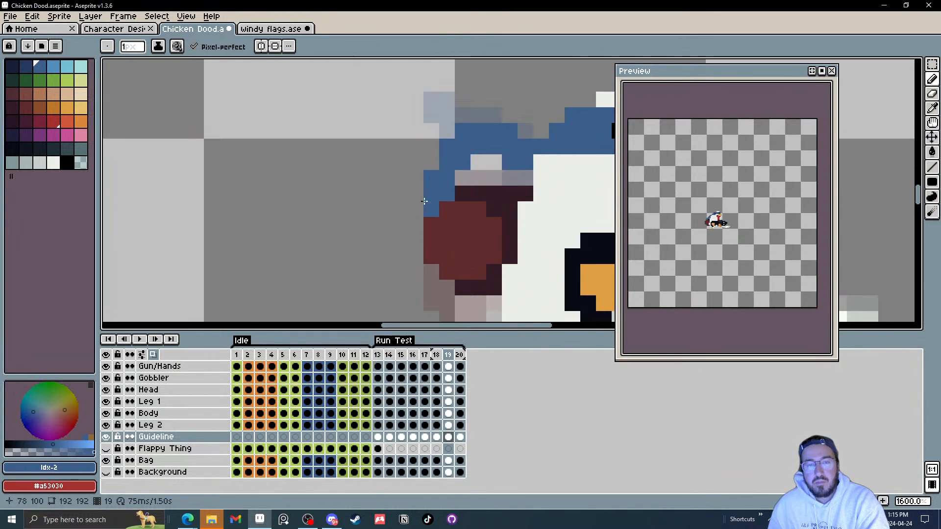
key(".")
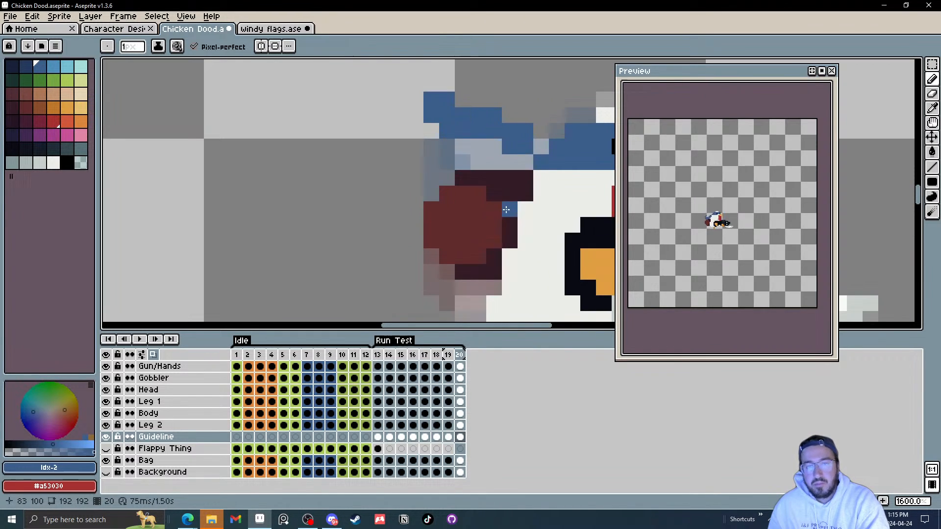
left_click(430, 87)
left_click_drag(435, 92, 428, 146)
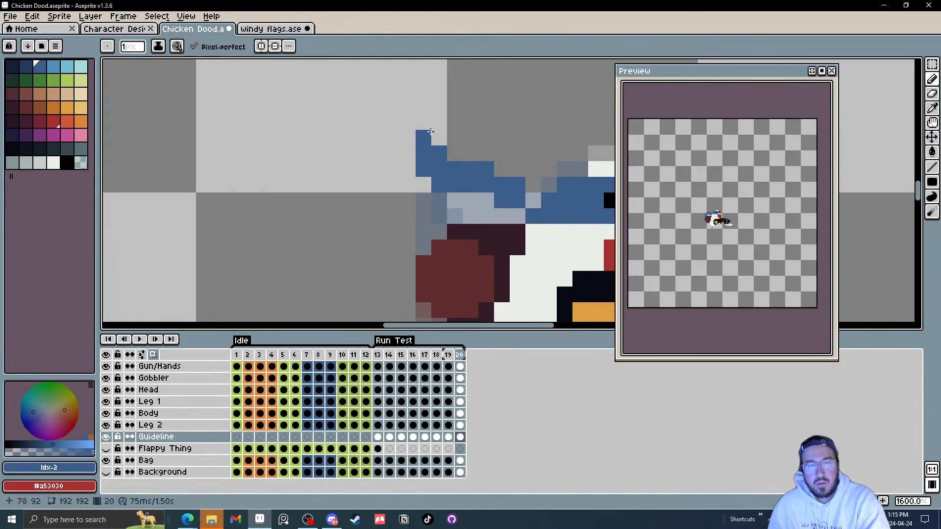
left_click_drag(516, 150, 511, 143)
Step: Draw a stroke across the strand on frame 20 and undo the last two strokes
key(".")
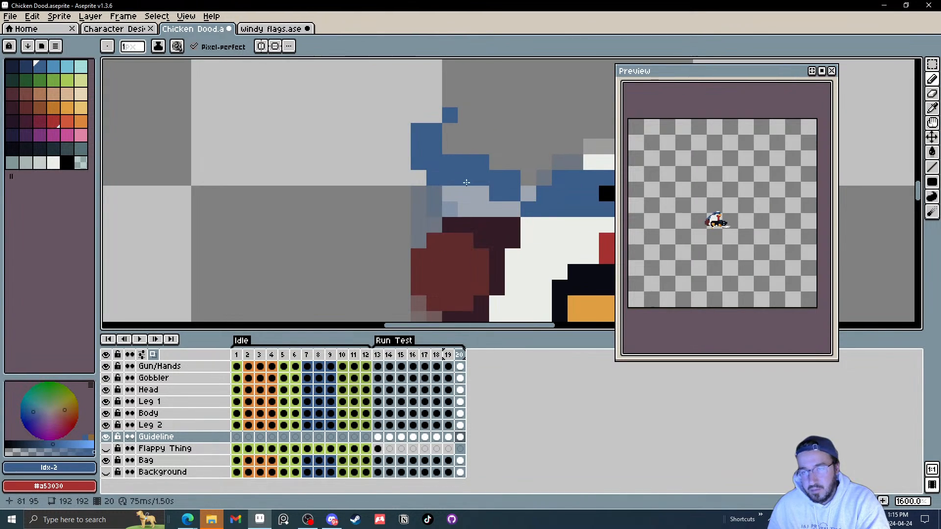
left_click_drag(456, 188, 484, 189)
key("ctrl+z")
key("ctrl+z")
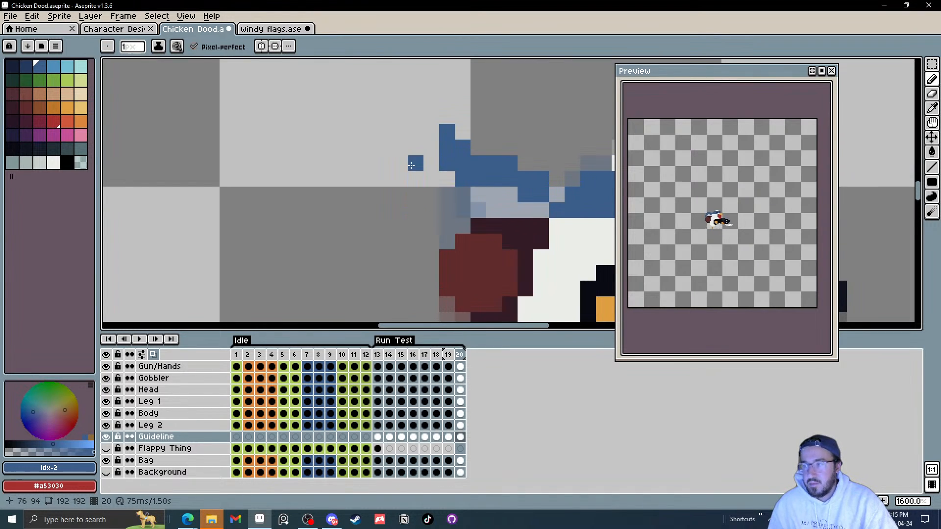
Step: Erase stray pixels from the top of the strand on frame 20
key("e")
left_click(447, 132)
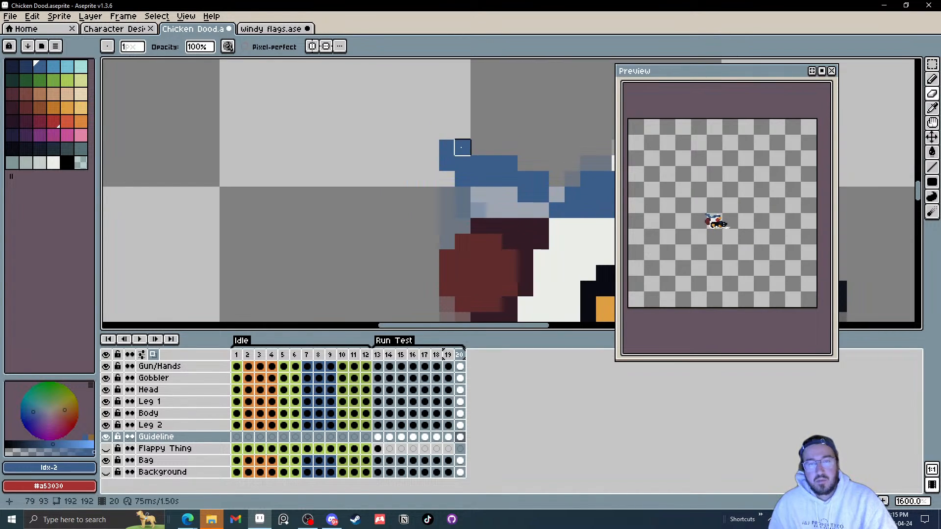
left_click_drag(503, 135, 511, 139)
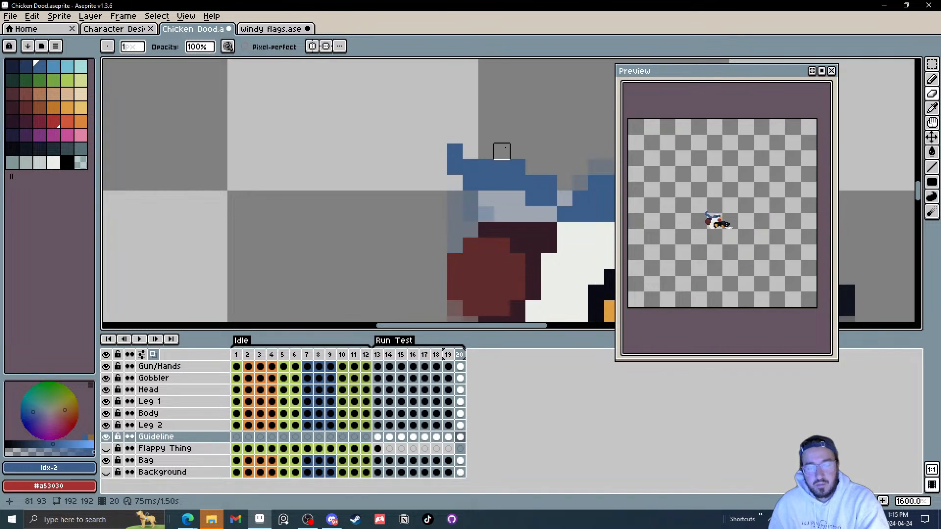
Step: On frame 13, erase pixels at the top of the strand behind the head
key("Right")
left_click_drag(489, 192, 489, 160)
left_click(516, 183)
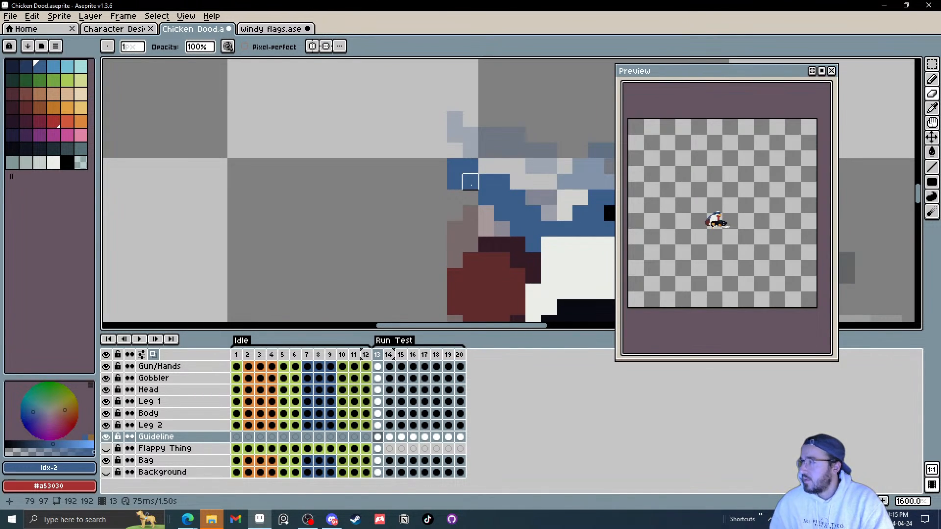
Step: On frame 15, select part of the strand and nudge it up one pixel, then deselect
key("Right")
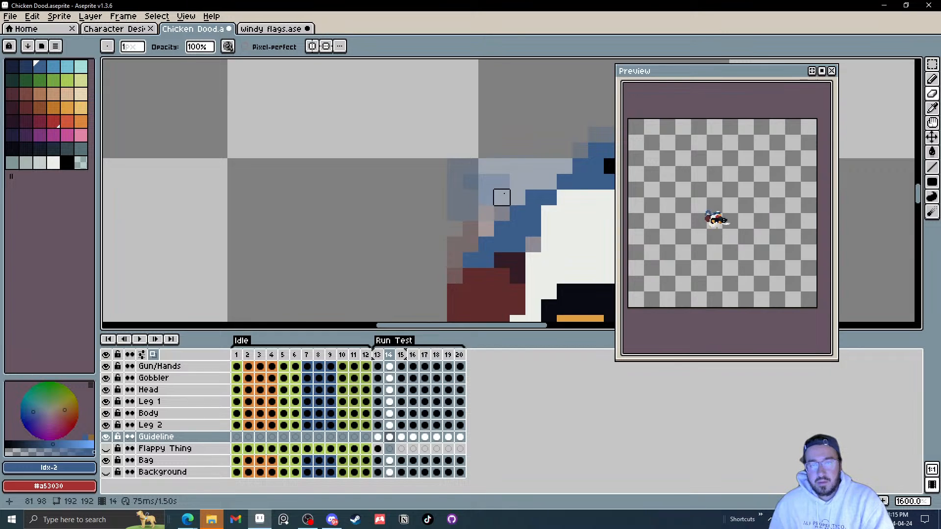
scroll(502, 197, "down", 2)
scroll(453, 195, "down", 3)
key("Right")
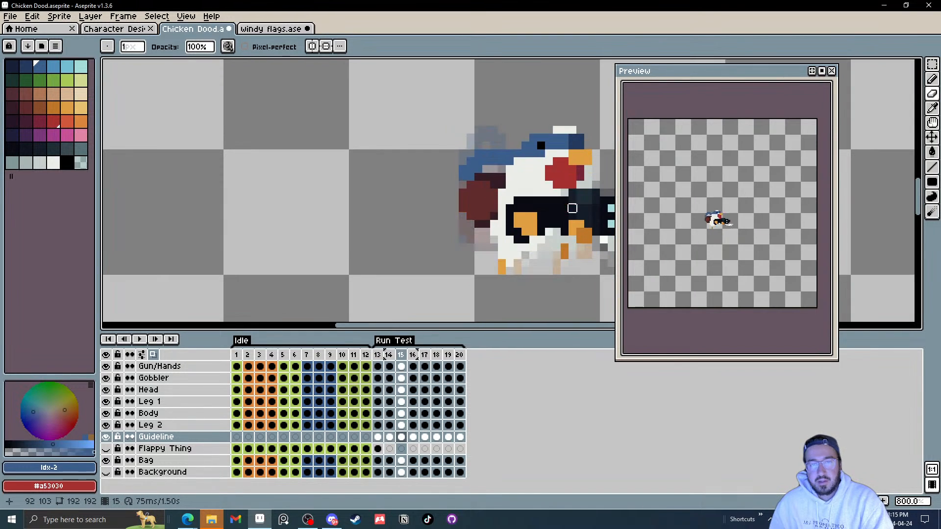
scroll(493, 169, "up", 3)
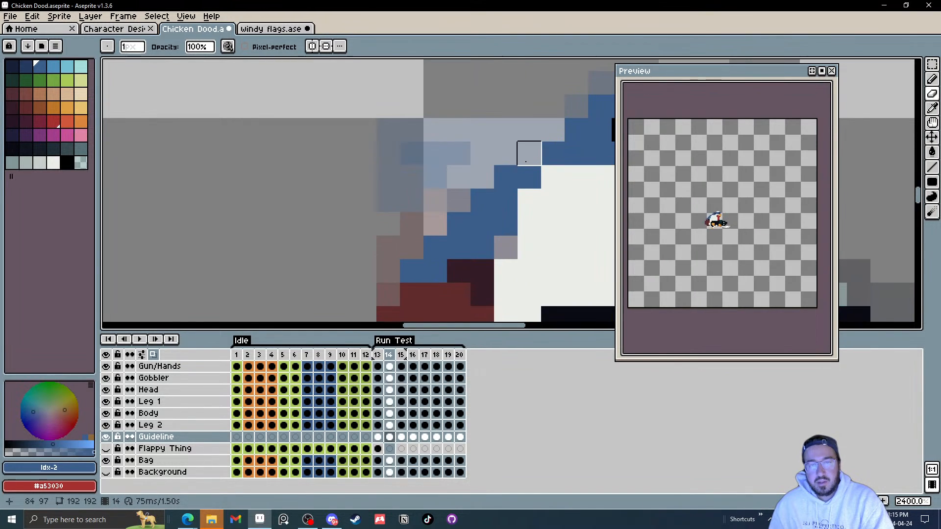
key("m")
left_click_drag(482, 131, 500, 143)
key("Up")
key("ctrl+d")
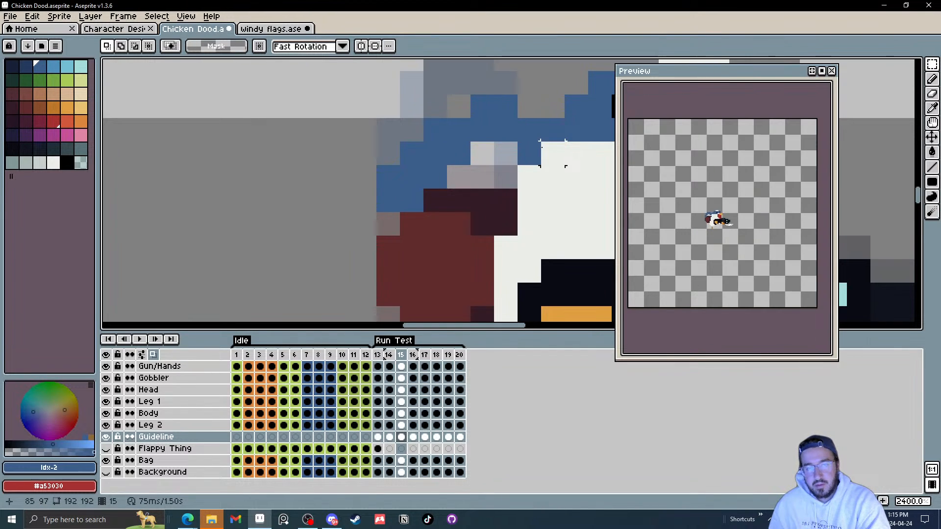
scroll(541, 142, "down", 5)
scroll(535, 157, "up", 2)
key("Right")
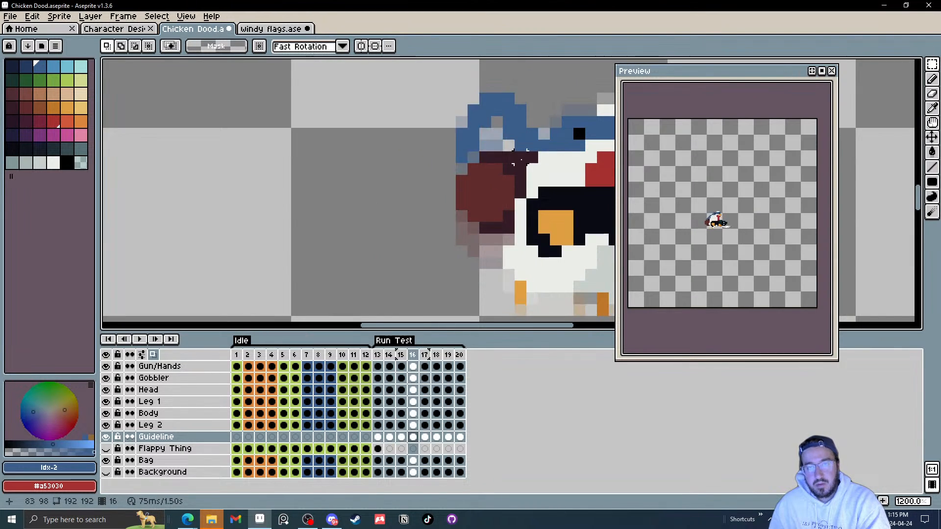
key("Right")
scroll(482, 104, "up", 1)
left_click_drag(486, 112, 462, 105)
key("ctrl+d")
Step: On frame 20, select the stray pixels at the strand's tip and delete them
key("Right")
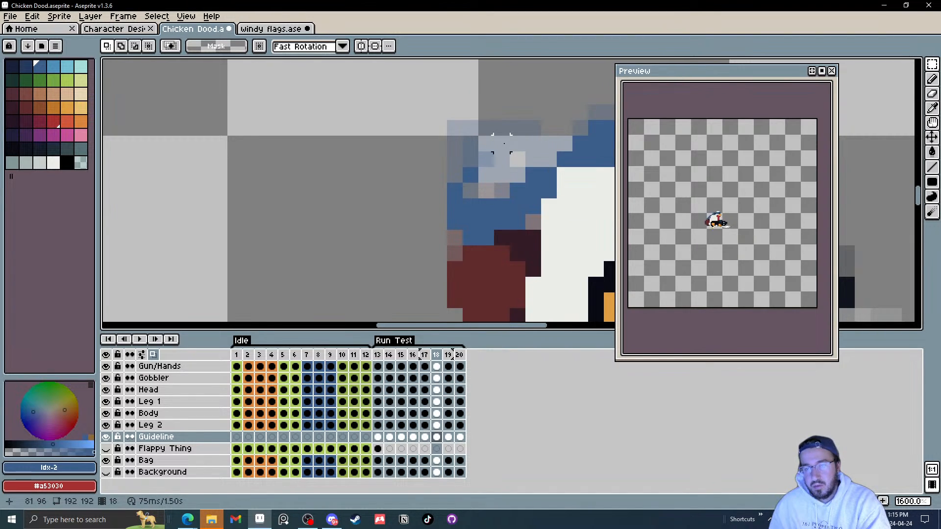
key("Right")
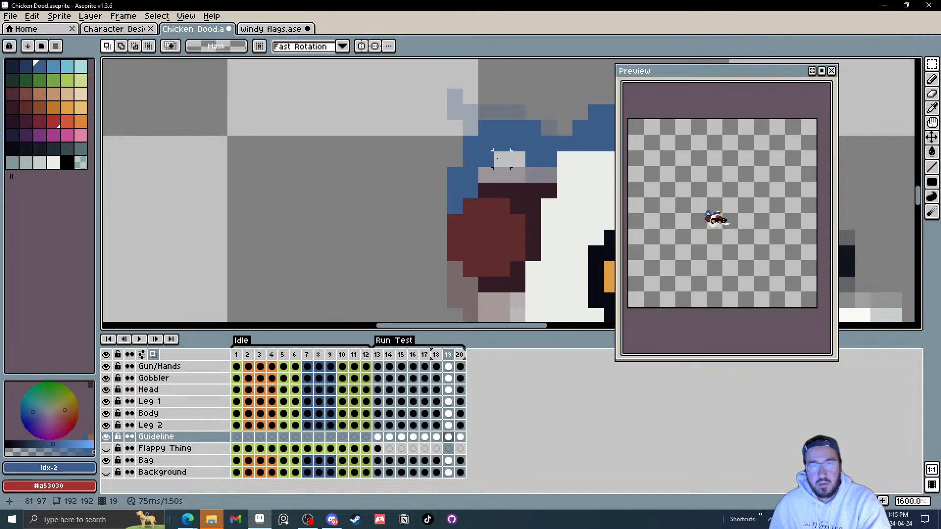
key("Right")
left_click_drag(439, 94, 456, 118)
key("Delete")
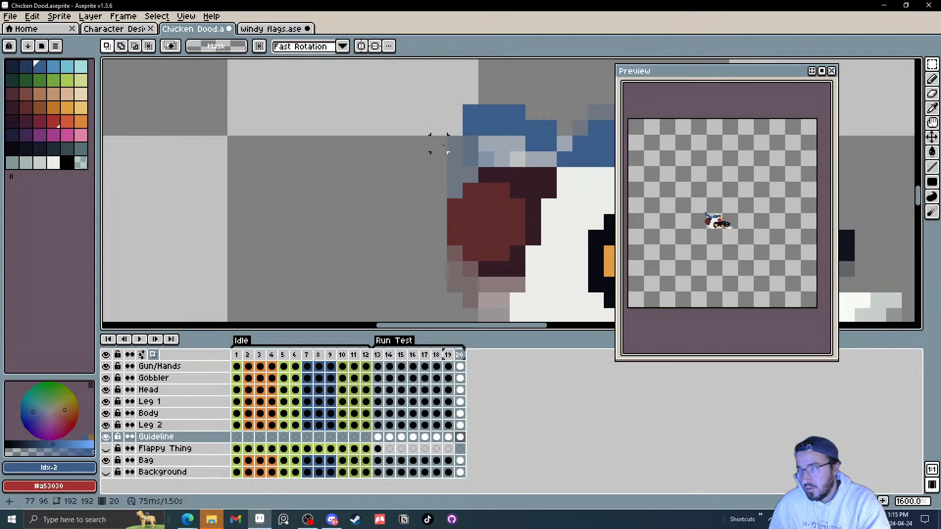
Step: On frame 20, select part of the strand and shift it down two pixels
left_click_drag(550, 123, 507, 140)
key("Down")
key("Down")
left_click(548, 111)
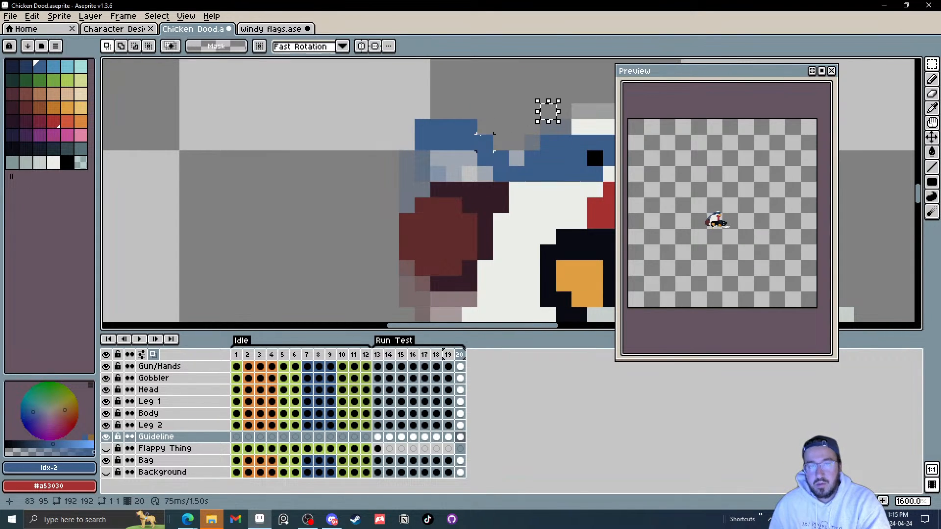
left_click(500, 95)
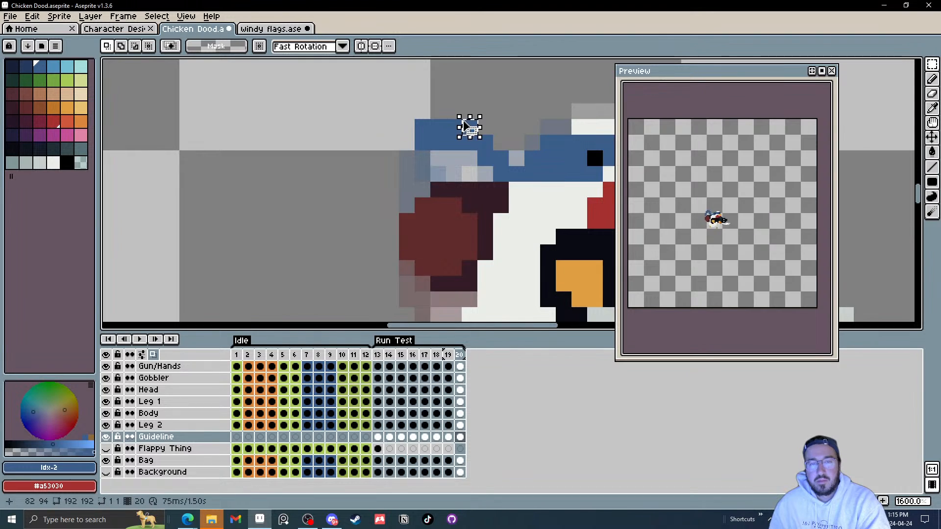
Step: On frame 13, select the strand area behind the head and nudge its pixels into place
key("Right")
key("Left")
key("Left")
key("Left")
key("Left")
key("Left")
key("Left")
key("Left")
key("Left")
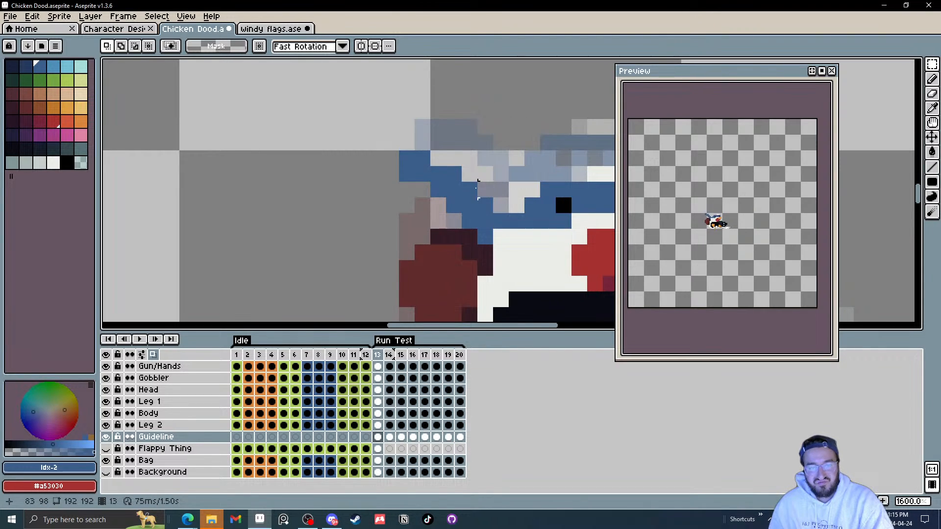
left_click_drag(438, 158, 486, 206)
key("Left")
left_click(501, 159)
key("Down")
key("Left")
key("Up")
left_click(500, 174)
key("Left")
key("Left")
key("Left")
left_click(501, 190)
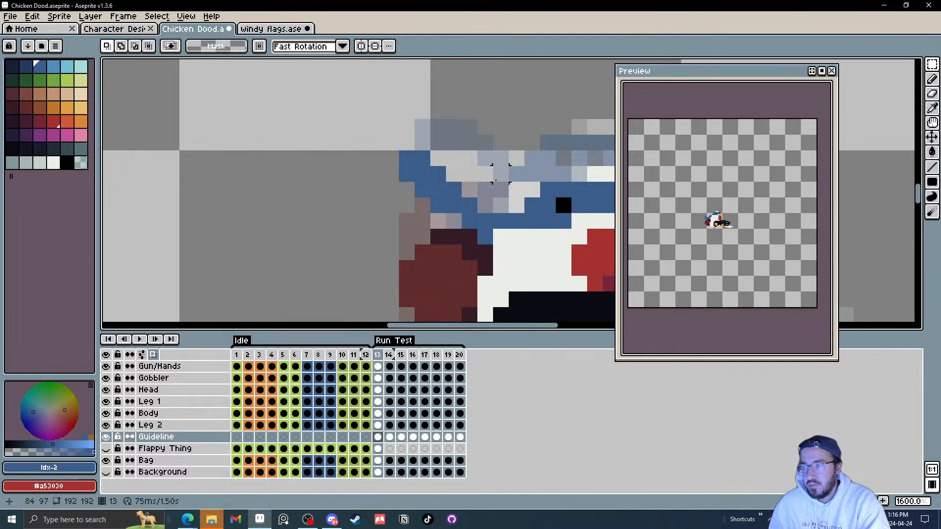
Step: Flip through frames 13 to 17 and erase a pixel from the strand on frame 17
key("b")
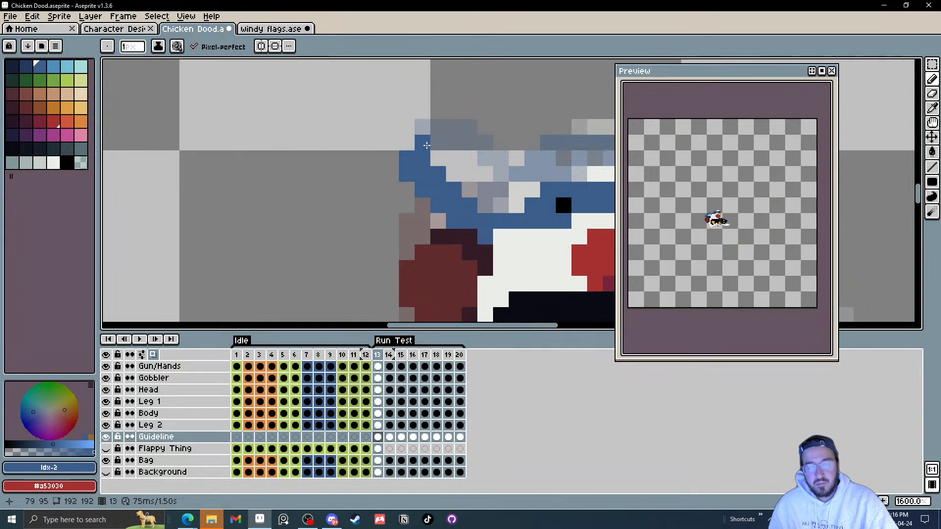
key("Right")
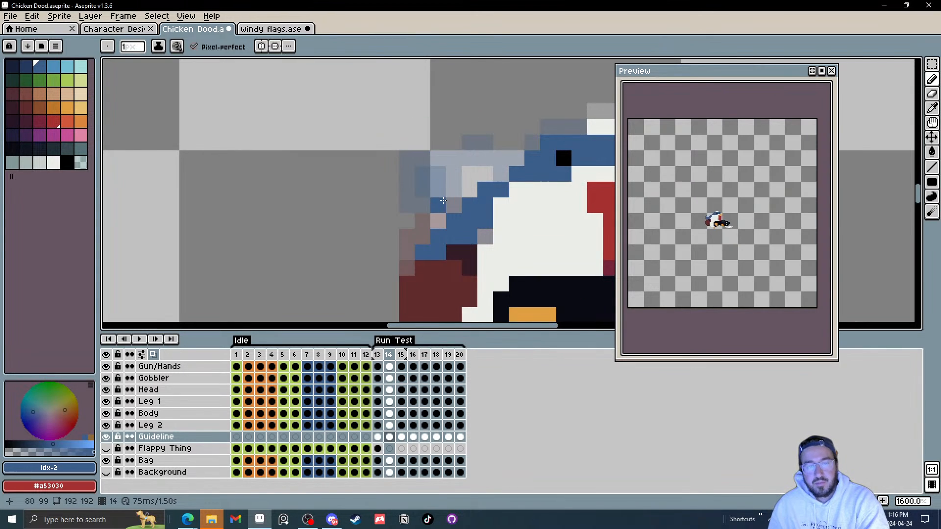
key("Left")
key("Right")
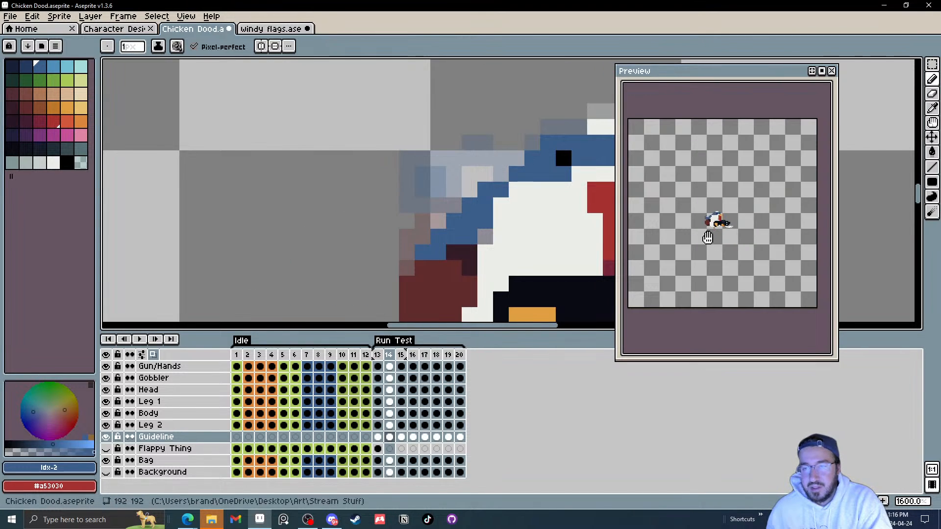
key("Right")
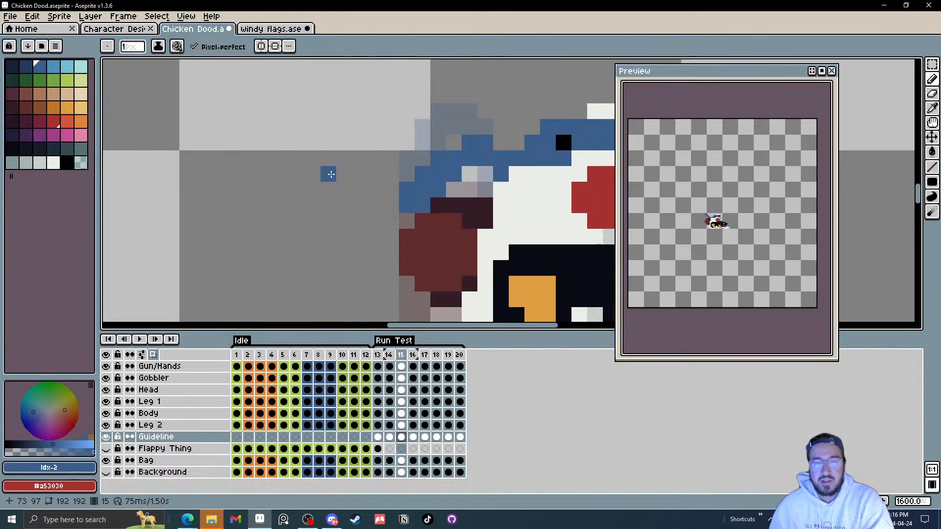
key("Right")
key("Right")
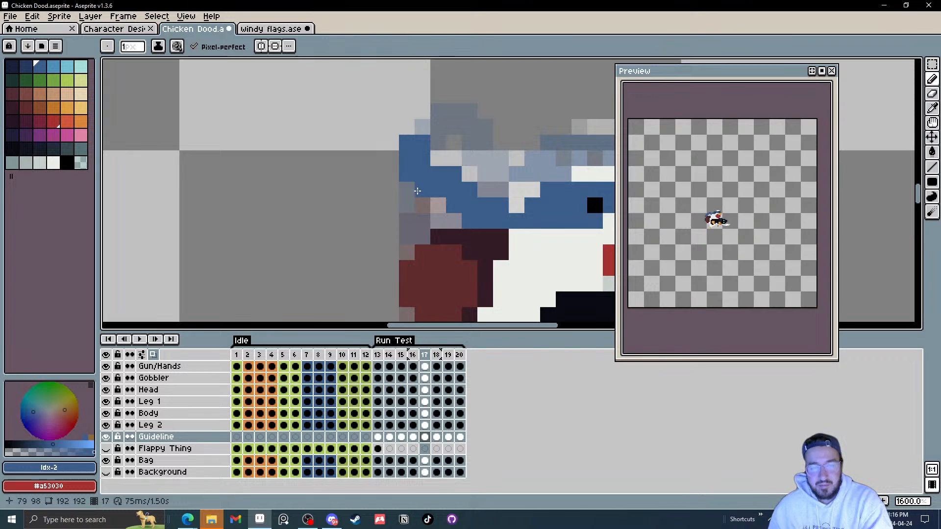
key("e")
left_click(453, 173)
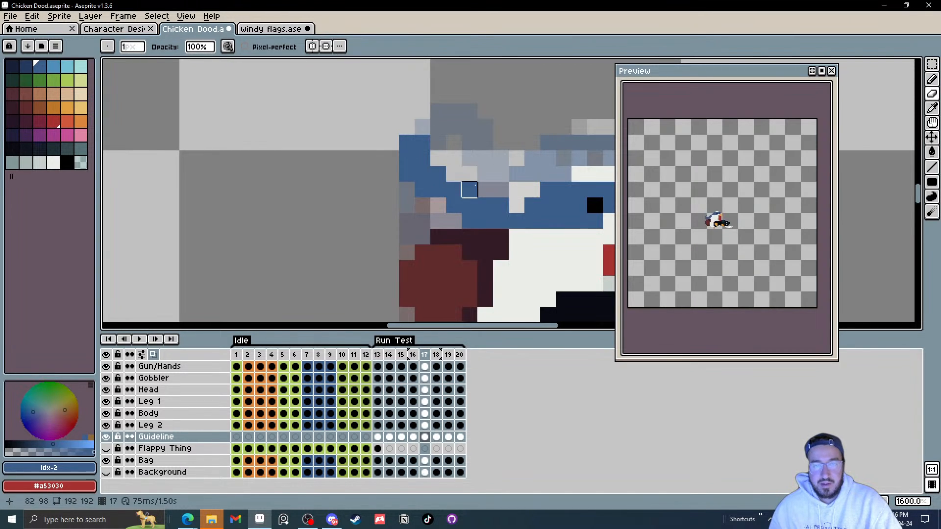
Step: Erase one more strand pixel on frame 17, then step through frames 18 and 19 to compare the strand
left_click(468, 189)
key("b")
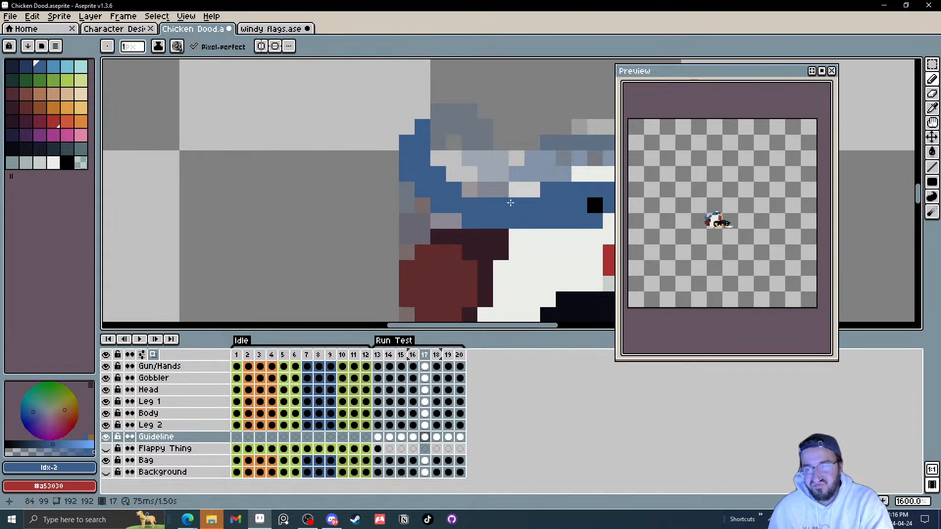
key("Right")
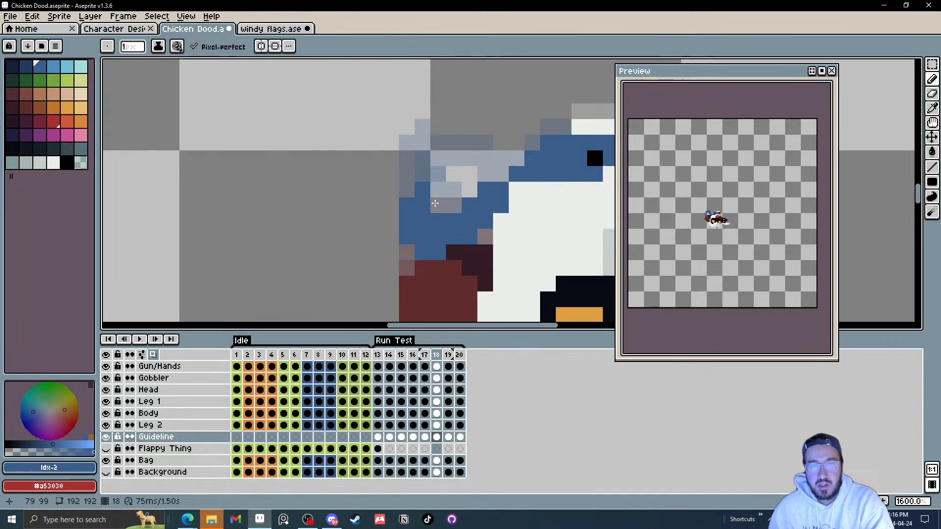
key("Right")
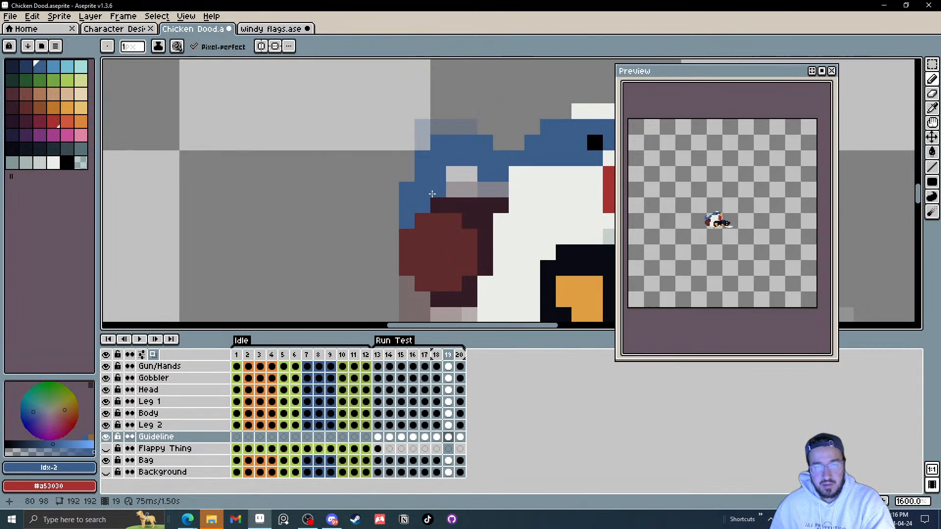
key("Left")
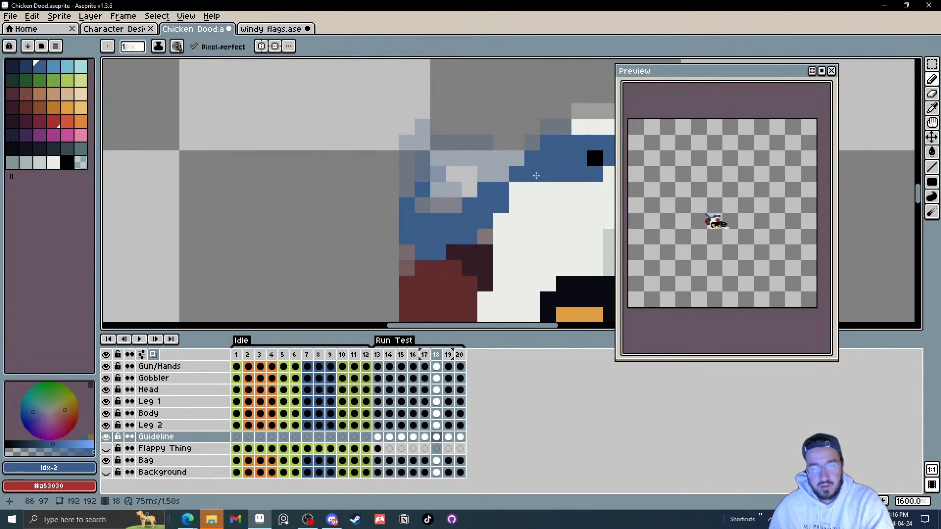
scroll(535, 175, "down", 2)
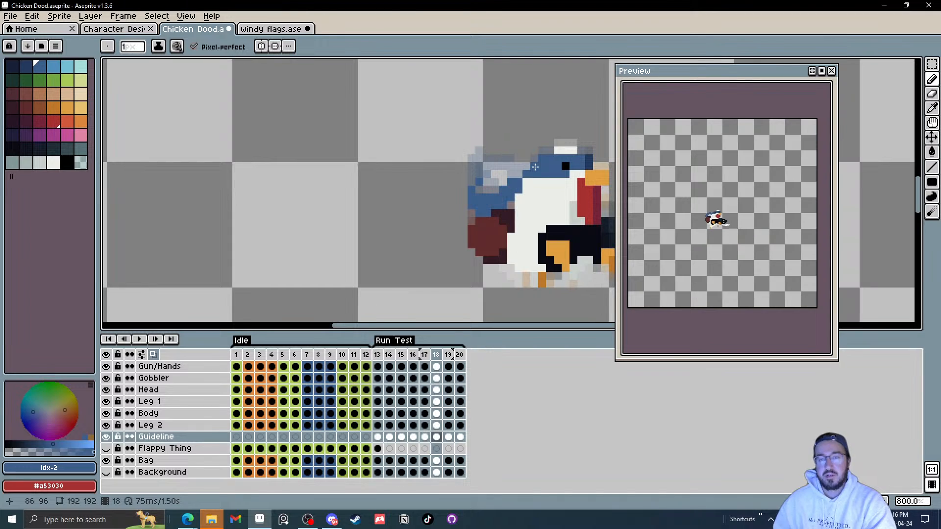
key("Right")
key("Left")
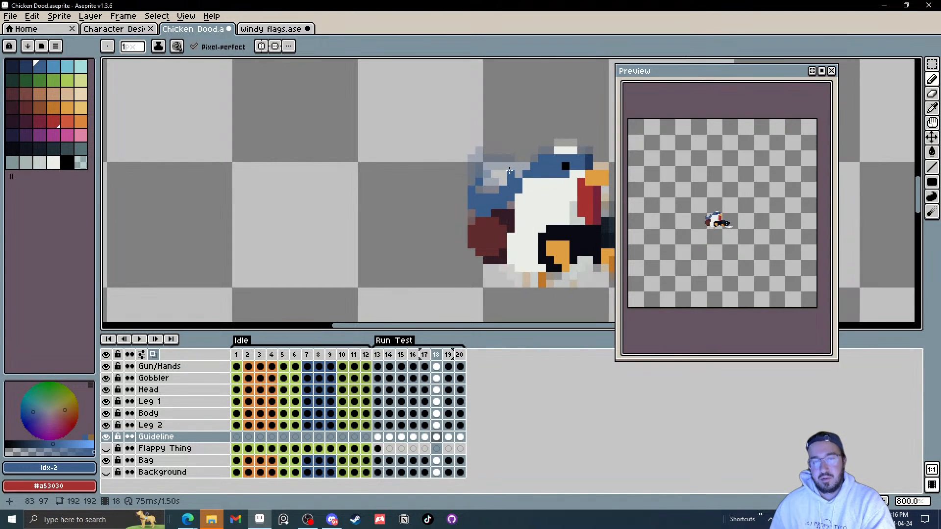
scroll(480, 186, "up", 2)
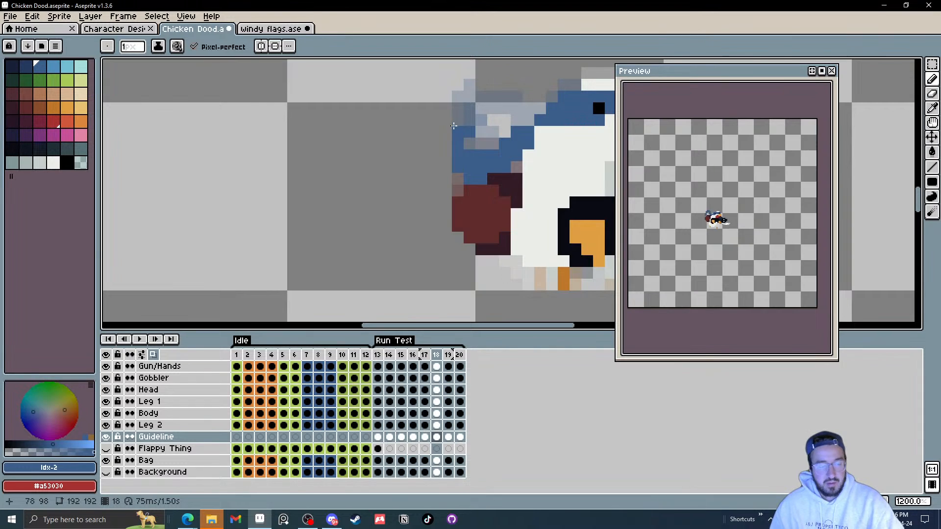
Step: Try erasing and redrawing a few strand pixels on frame 18, then undo all of those edits
key("e")
left_click(457, 155)
left_click(469, 156)
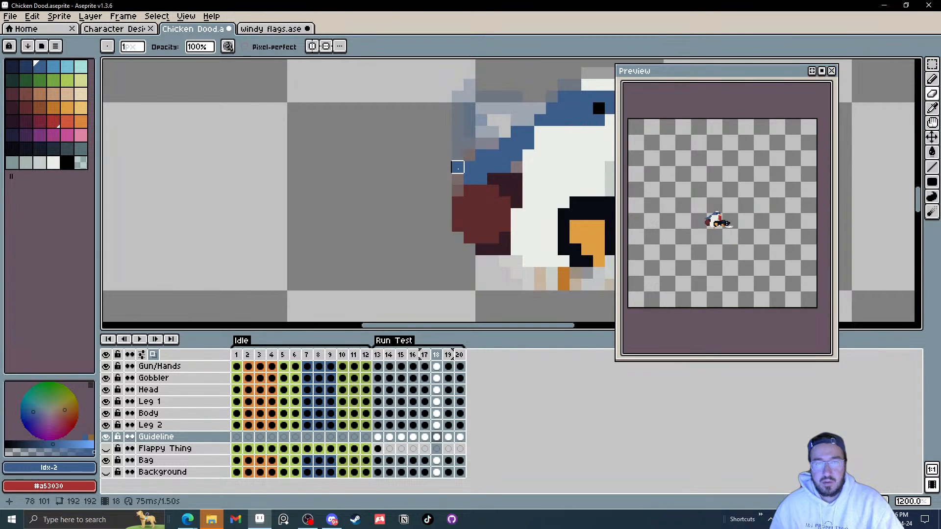
left_click(457, 167)
key("b")
left_click(458, 191)
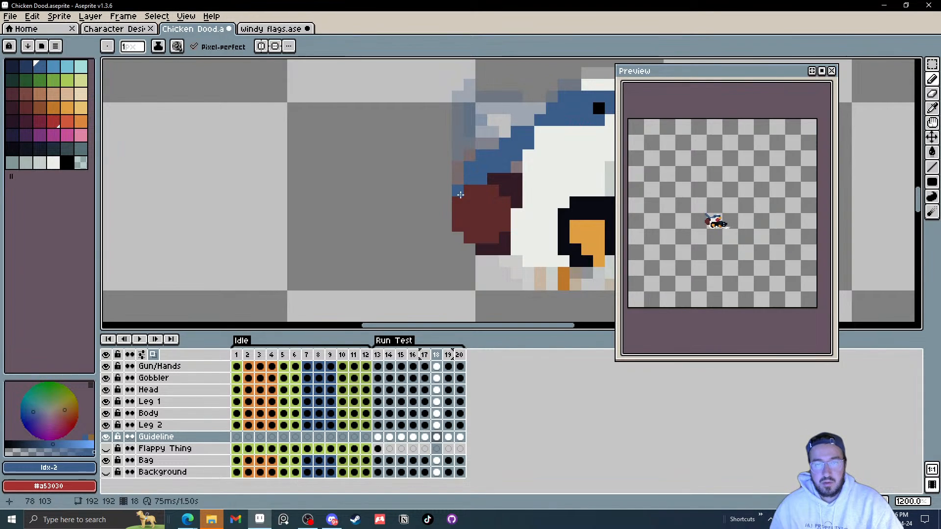
left_click(457, 238)
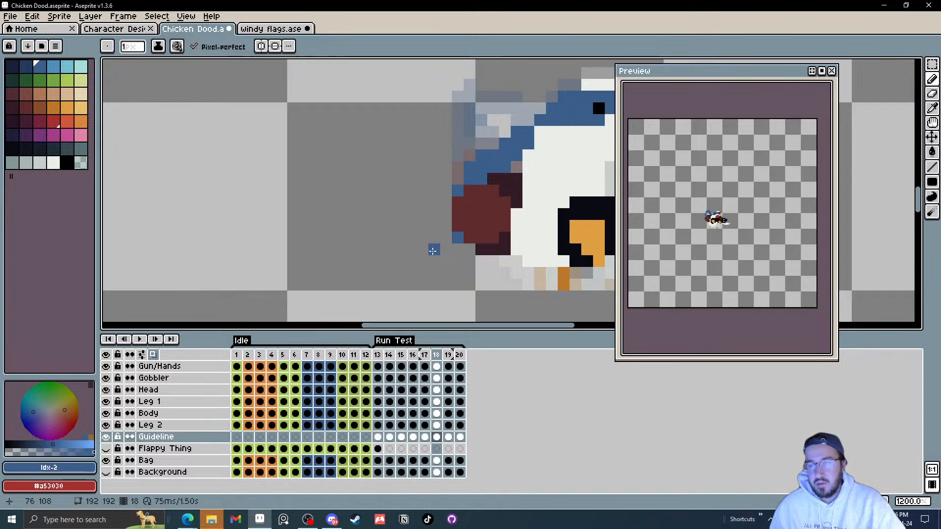
key("ctrl+z")
key("ctrl+z")
key("ctrl+z")
key("ctrl+z")
key("ctrl+z")
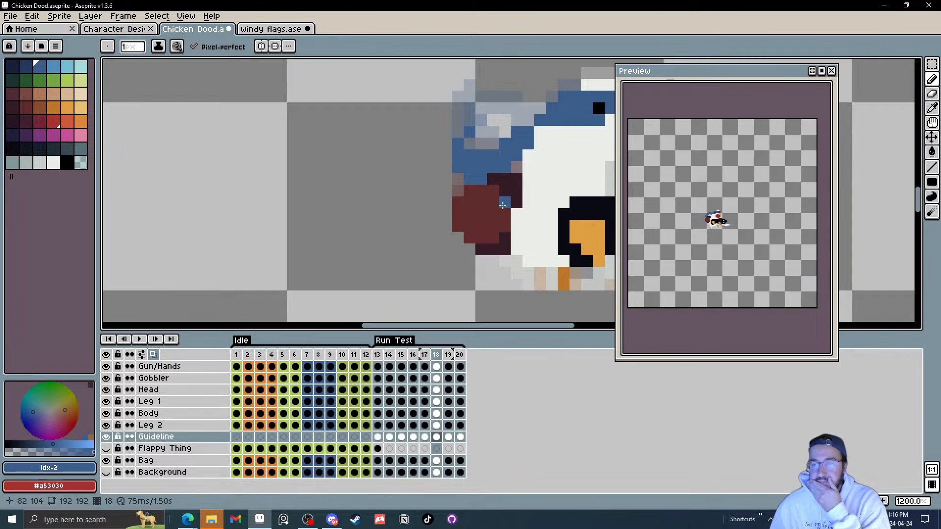
Step: Play the animation, then step through frames 13 to 19 to review the strand's motion
left_click_drag(497, 166, 418, 190)
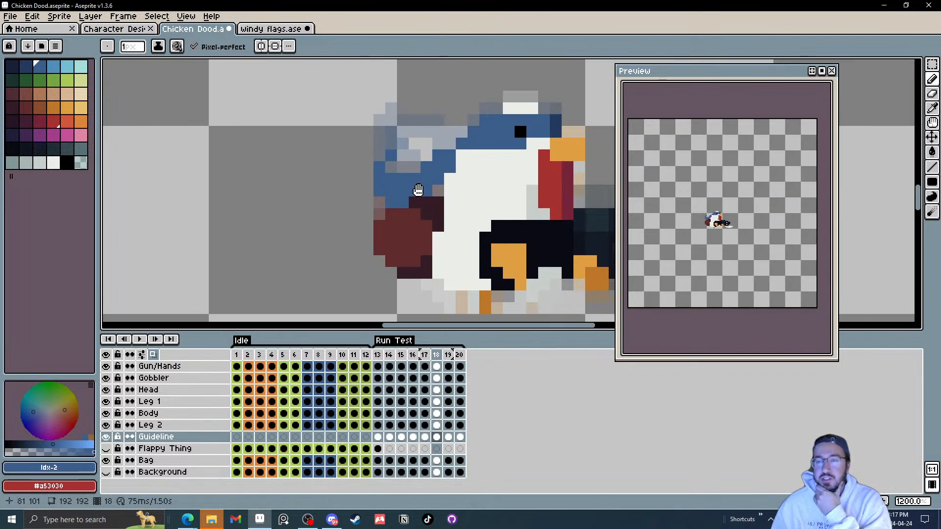
scroll(418, 190, "down", 3)
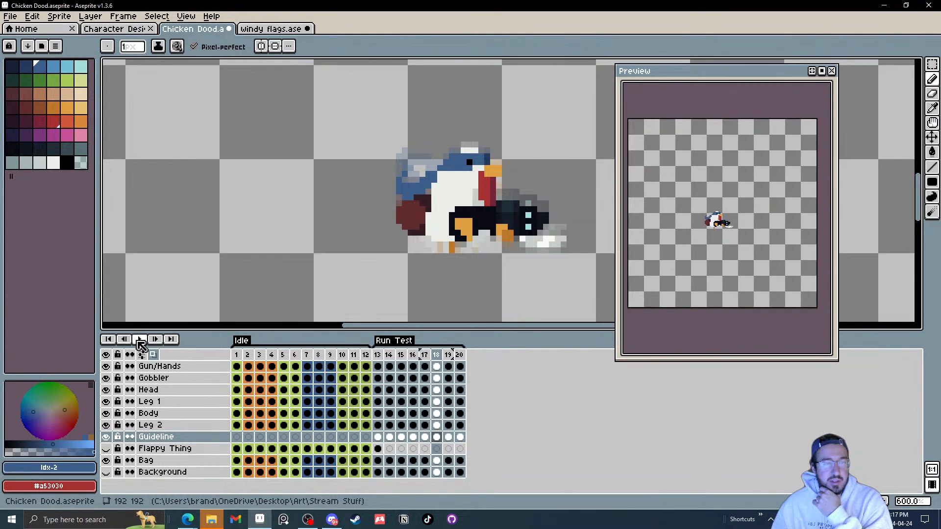
left_click(139, 339)
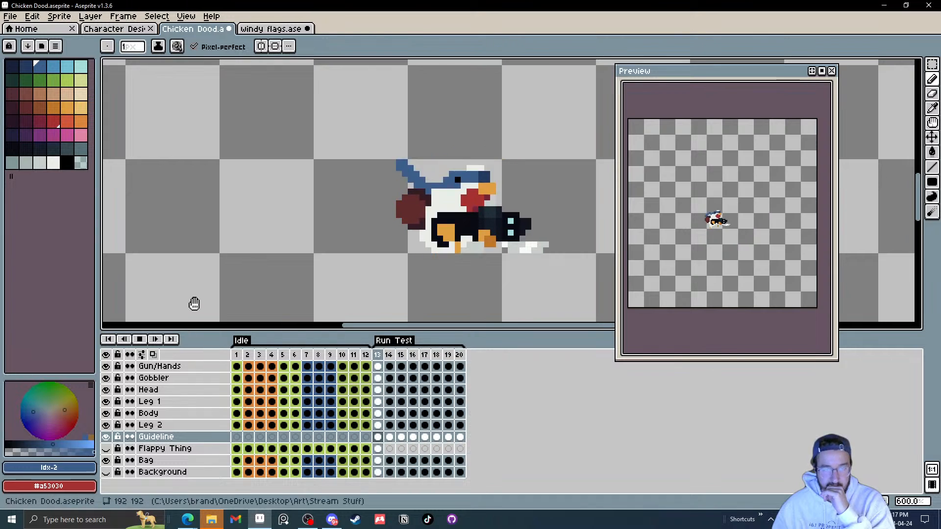
left_click(140, 339)
left_click(381, 438)
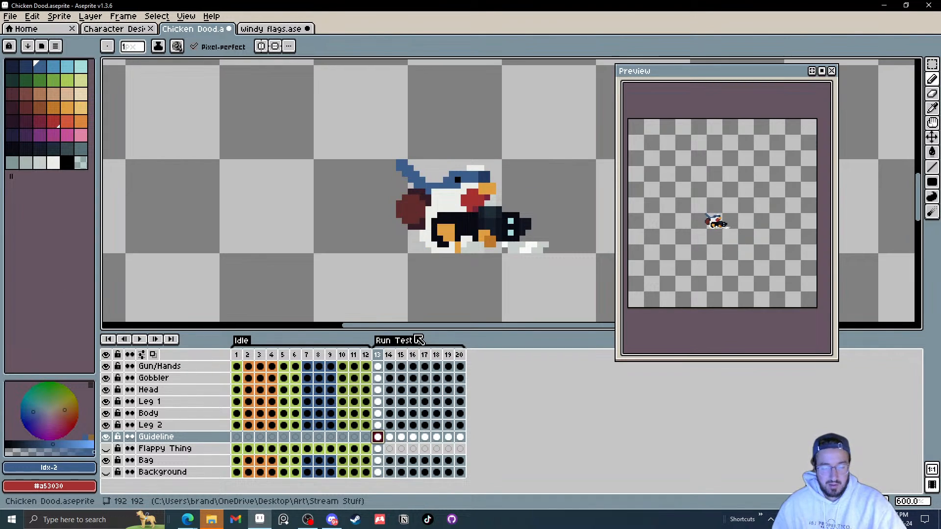
key("Right")
key("Right")
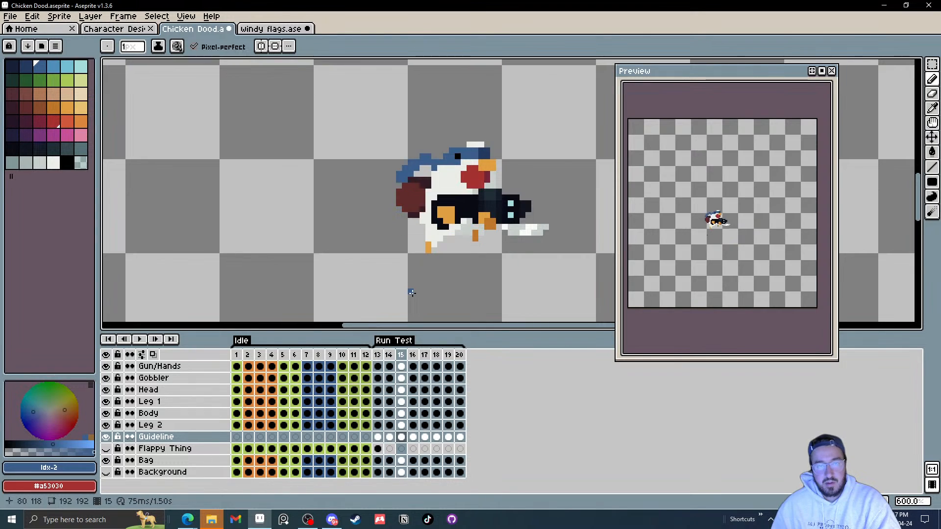
key("Right")
key("Right")
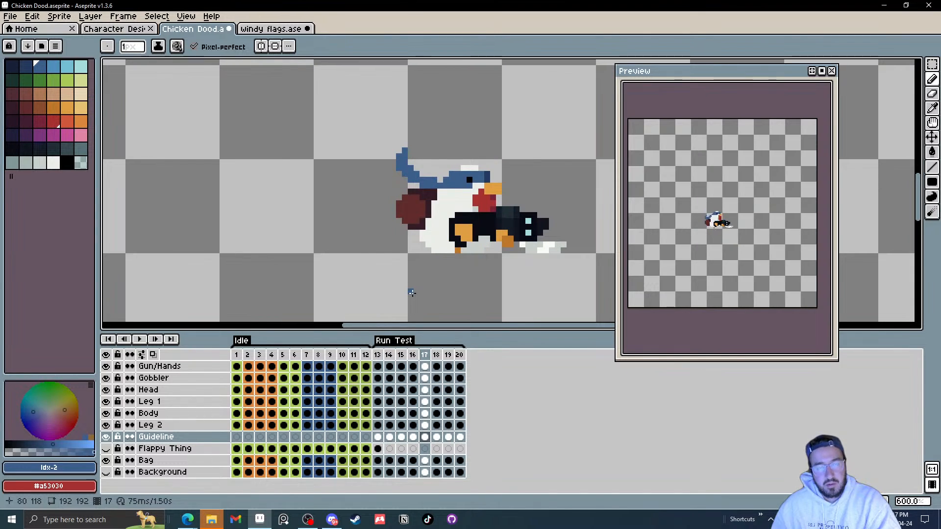
key("Right")
key("Right")
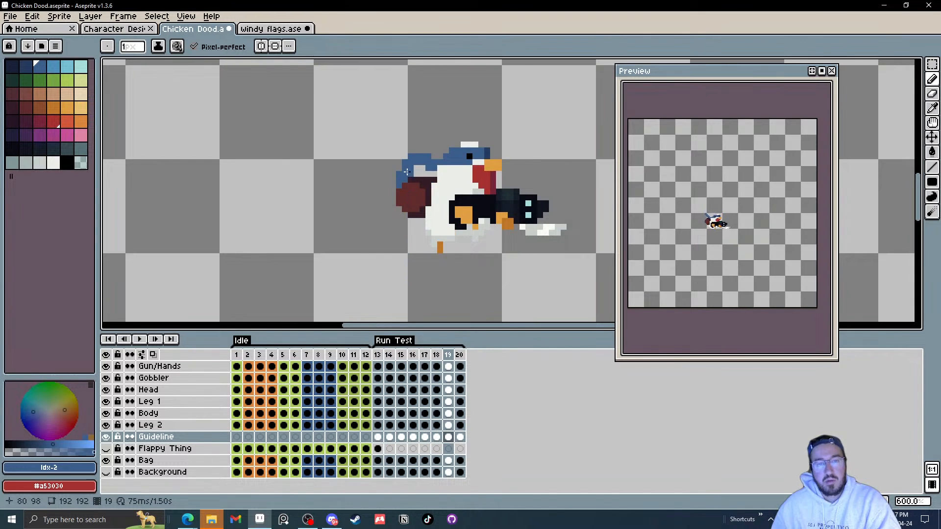
key("Left")
key("Right")
scroll(410, 169, "up", 4)
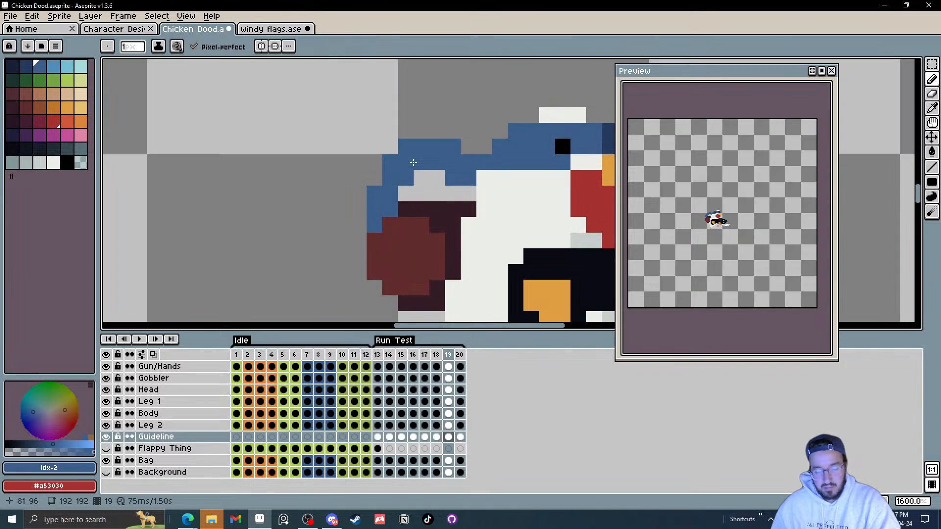
Step: On frame 19, select a section of the strand behind the head and move it upward into place
key("m")
mouse_move(380, 121)
left_mouse_down()
mouse_move(447, 204)
mouse_move(432, 195)
left_mouse_up()
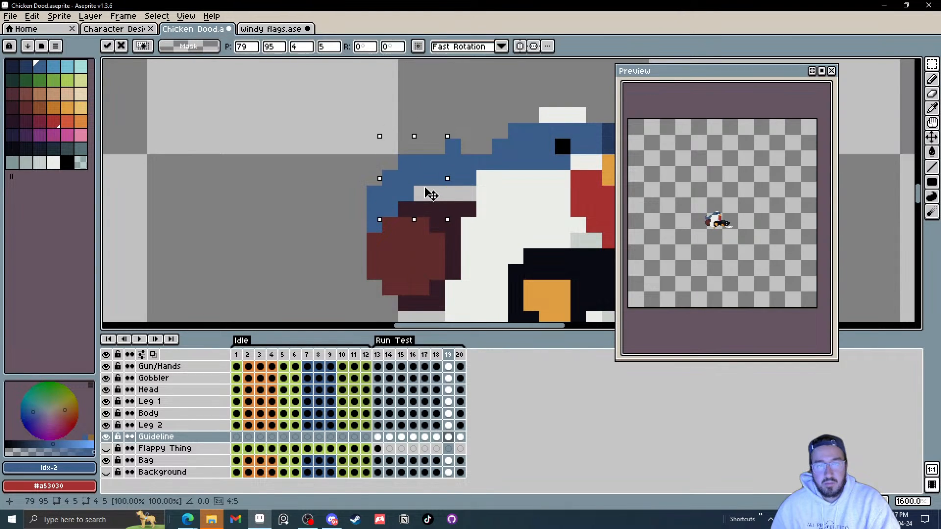
left_click(466, 131)
left_click_drag(437, 130, 470, 147)
left_click_drag(453, 148, 425, 194)
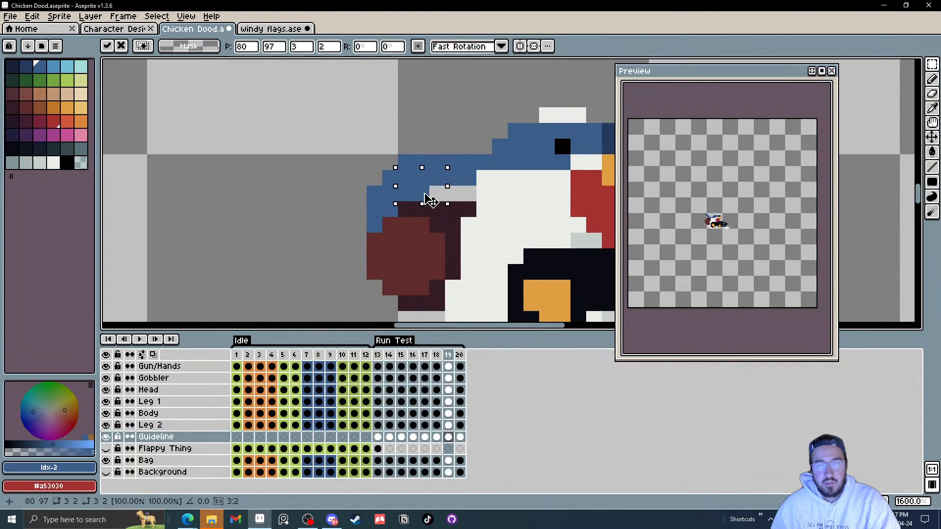
mouse_move(427, 136)
left_mouse_down()
mouse_move(448, 174)
mouse_move(479, 188)
mouse_move(424, 193)
left_mouse_up()
key("Up")
left_click(531, 162)
key("Left")
key("Right")
key("Left")
left_click(476, 192)
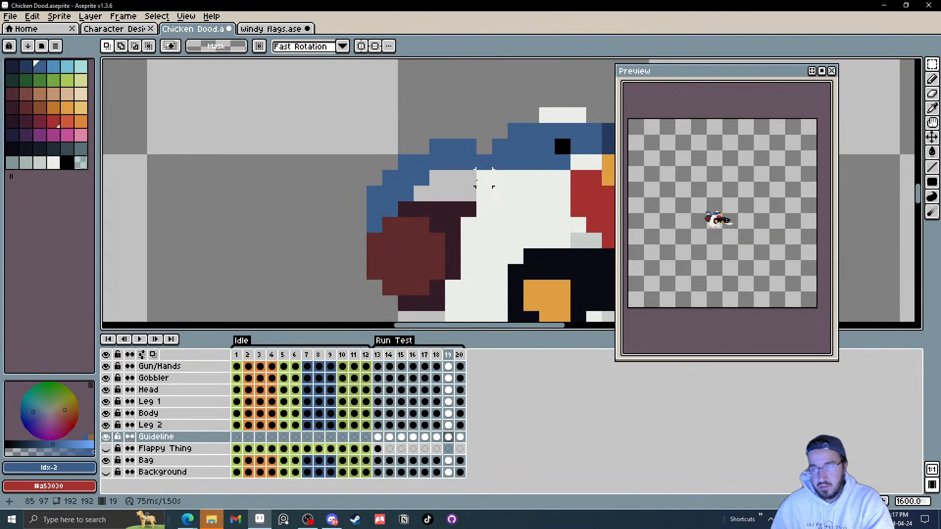
Step: On frame 20, draw pixels extending the strand's tip downward behind the head
key("Right")
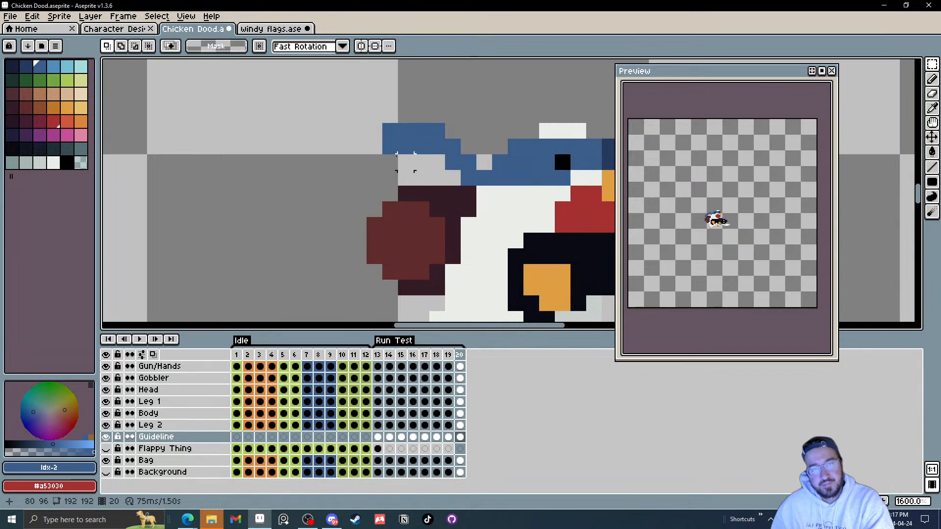
left_click_drag(367, 108, 397, 156)
left_click(482, 146)
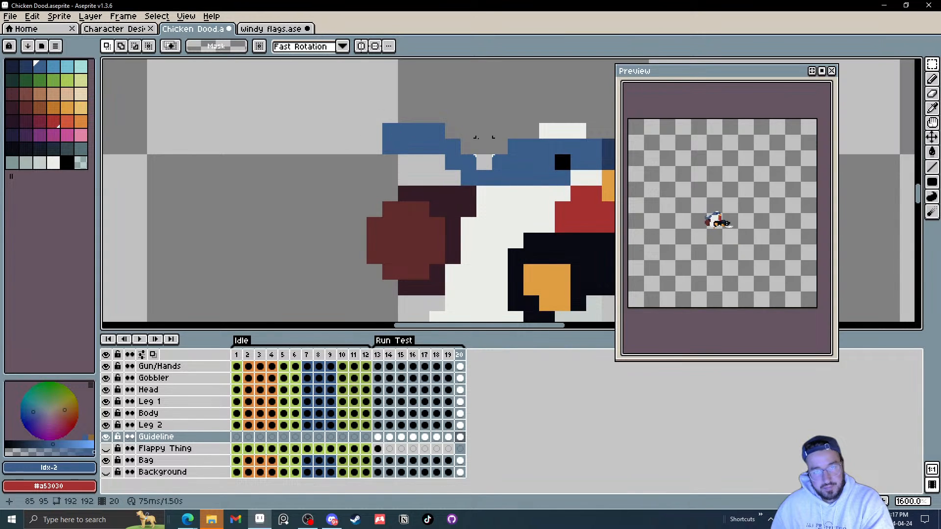
key("Left")
key("Right")
key("Left")
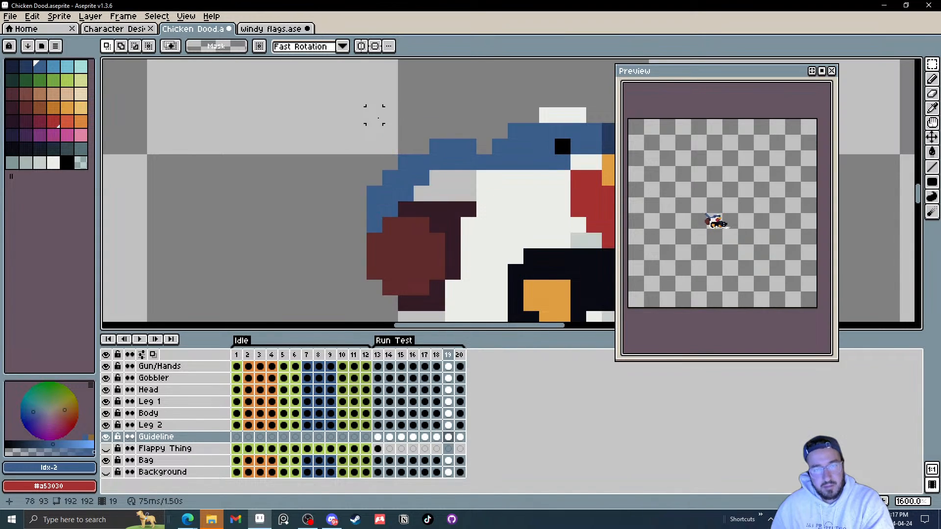
key("Right")
key("b")
left_click(367, 142)
left_click(370, 156)
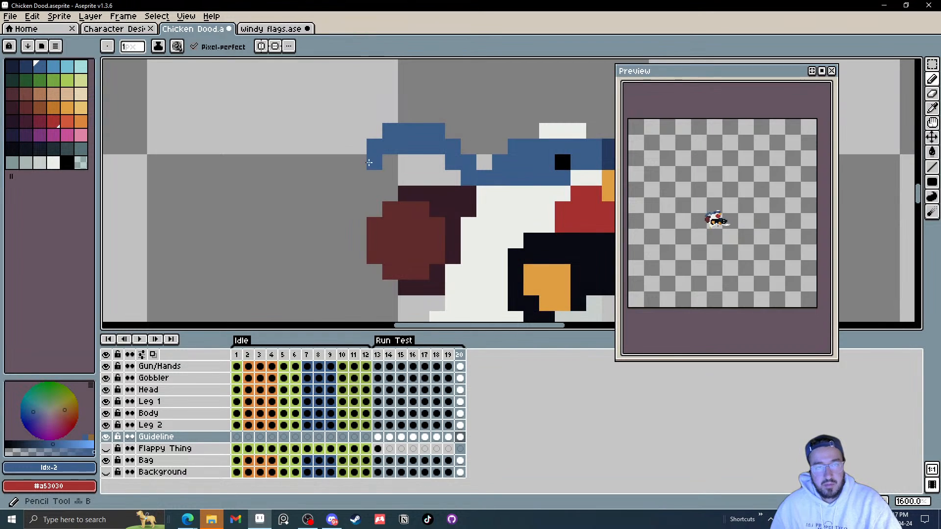
left_click(383, 156)
Step: Step through the Run Test frames to review the strand's motion
key("Left")
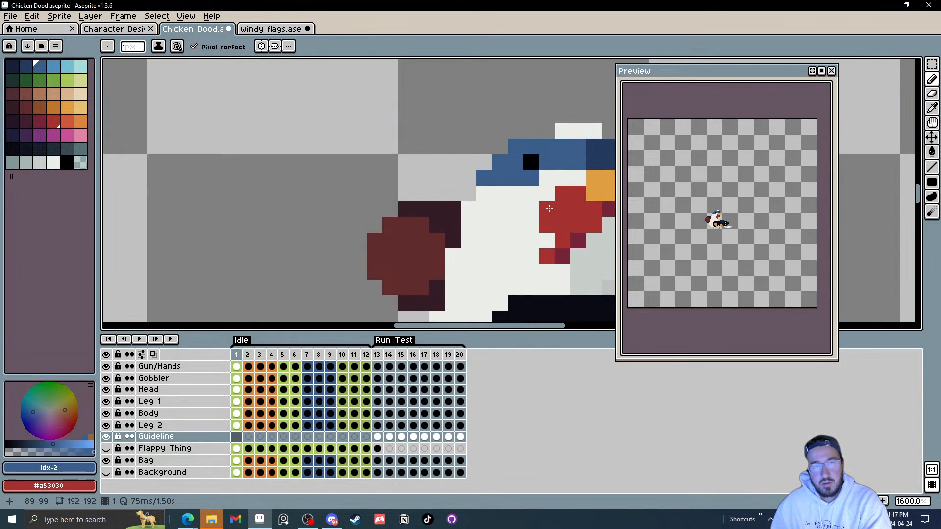
key("Right")
key("Left")
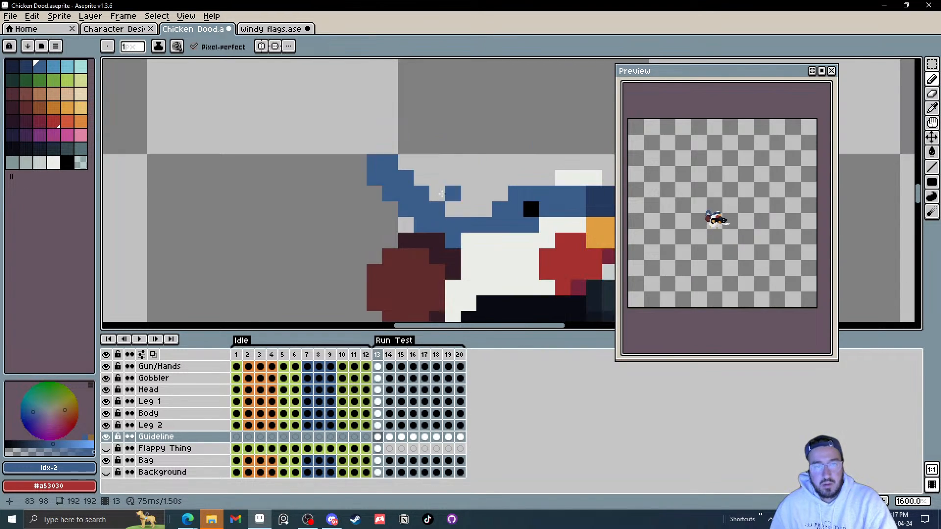
key("Right")
key("Right")
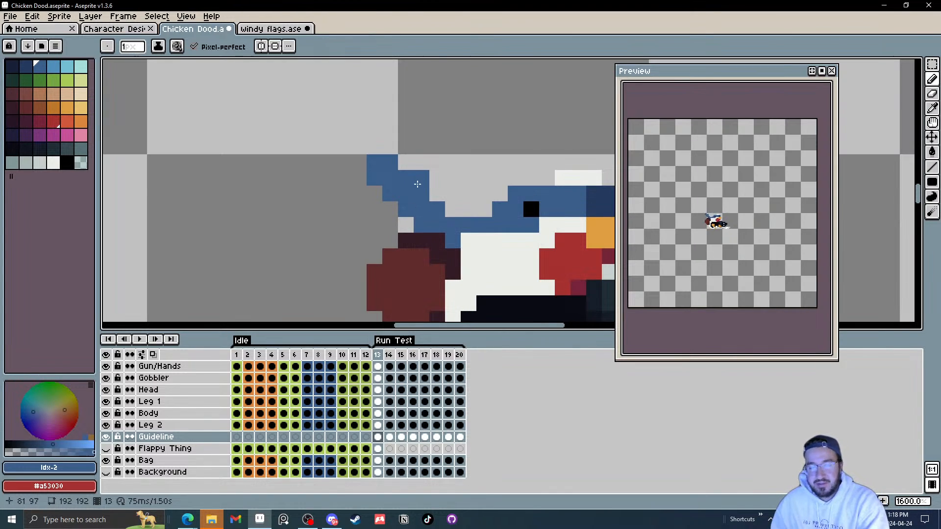
key("Right")
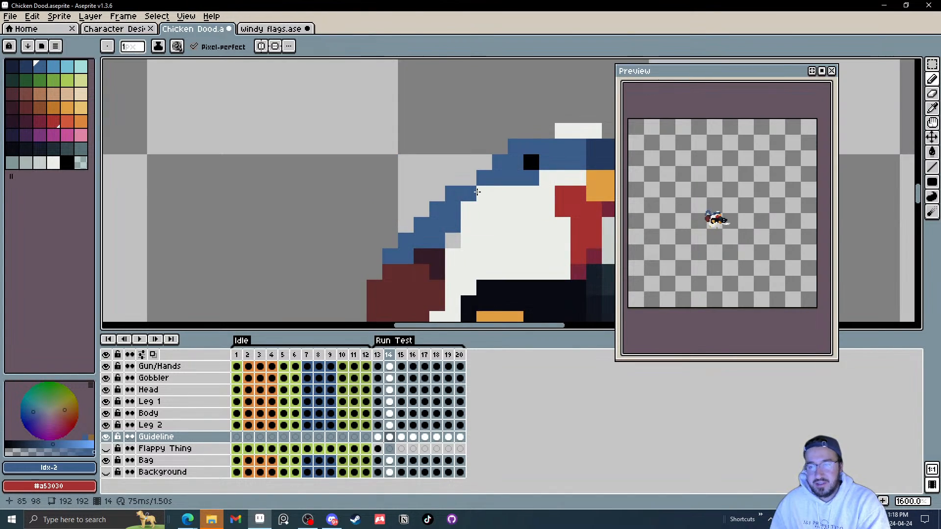
key("Right")
key("Right")
key("Right")
key("Right")
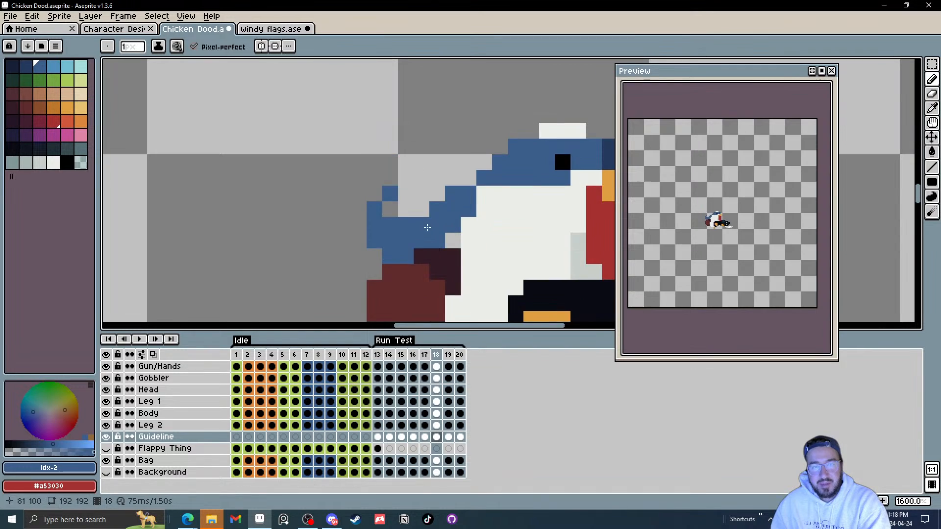
key("Left")
Step: On frame 17, erase a strand pixel under the head and fill in a pixel just below it
key("e")
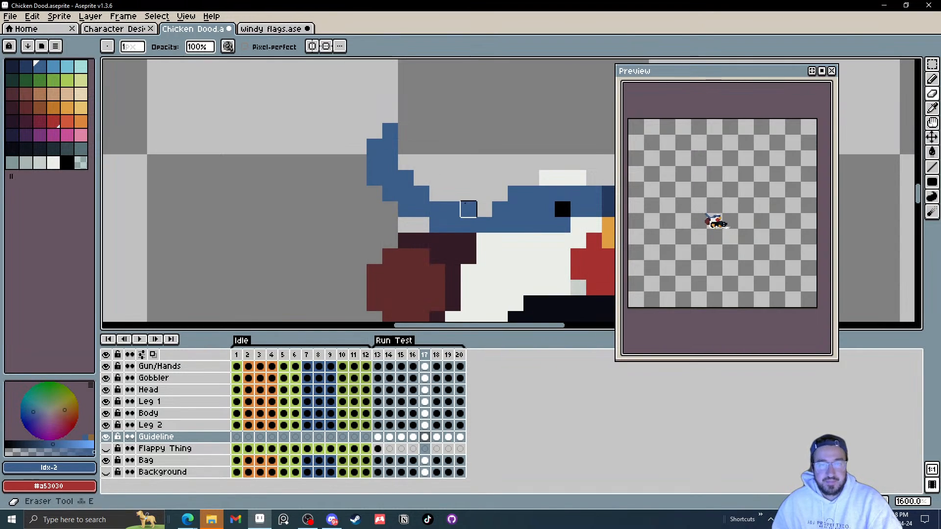
left_click(467, 208)
key("b")
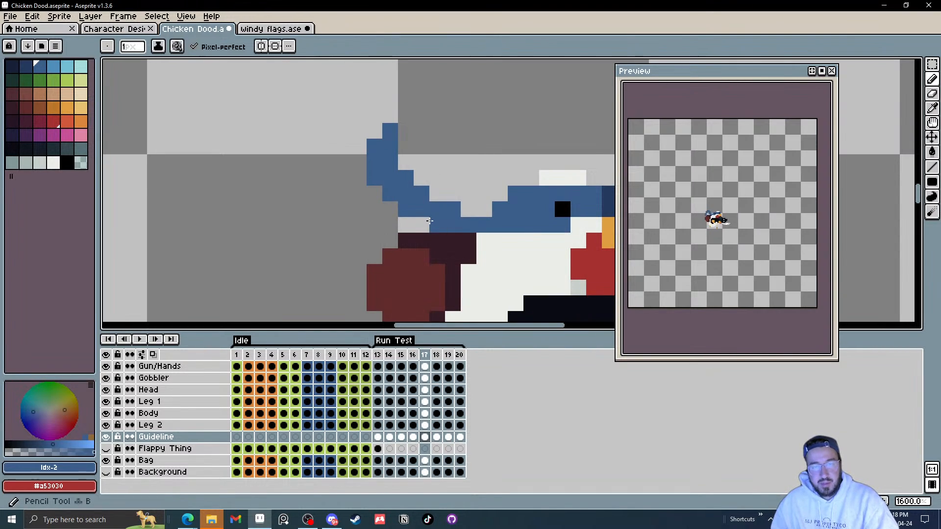
left_click(422, 226)
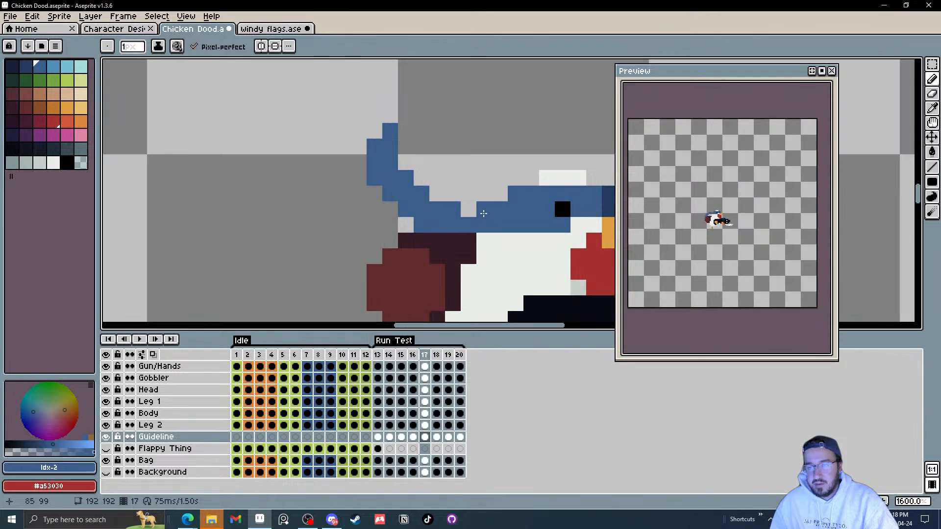
scroll(734, 235, "up", 1)
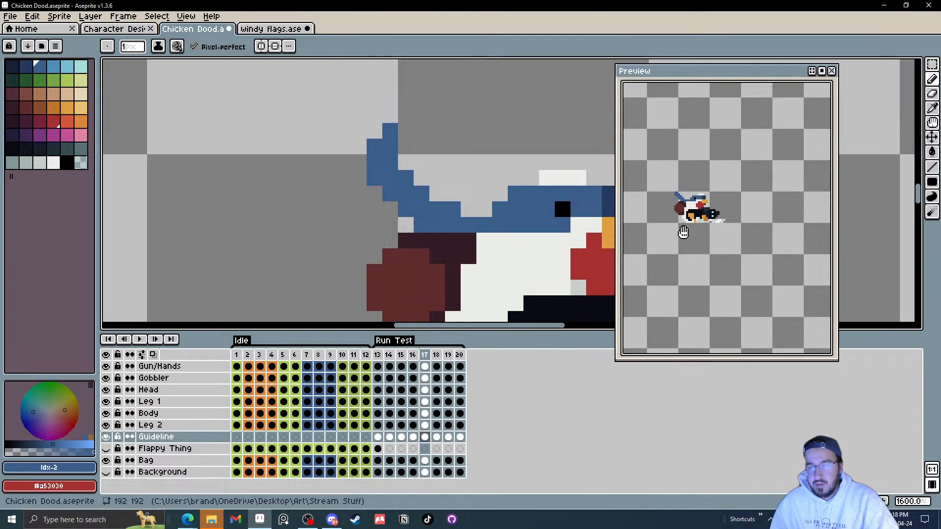
Step: Turn on onion skinning and step through the Run Test frames to compare the strand's positions
left_click(469, 162)
left_click_drag(469, 162, 519, 196)
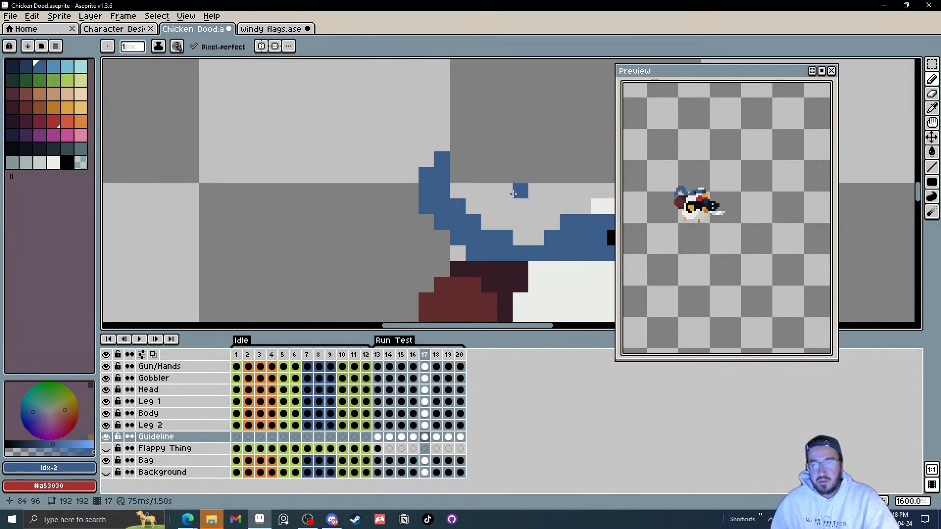
left_click(141, 356)
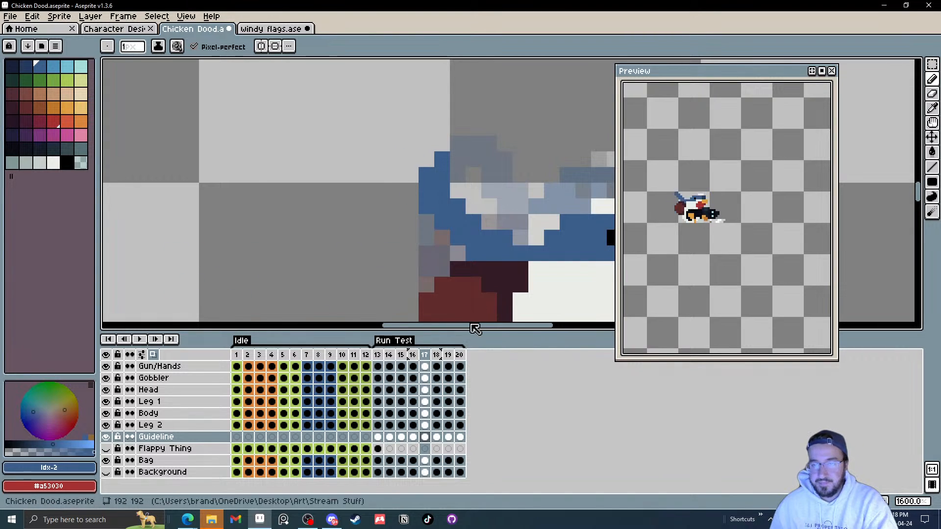
left_click_drag(485, 267, 448, 241)
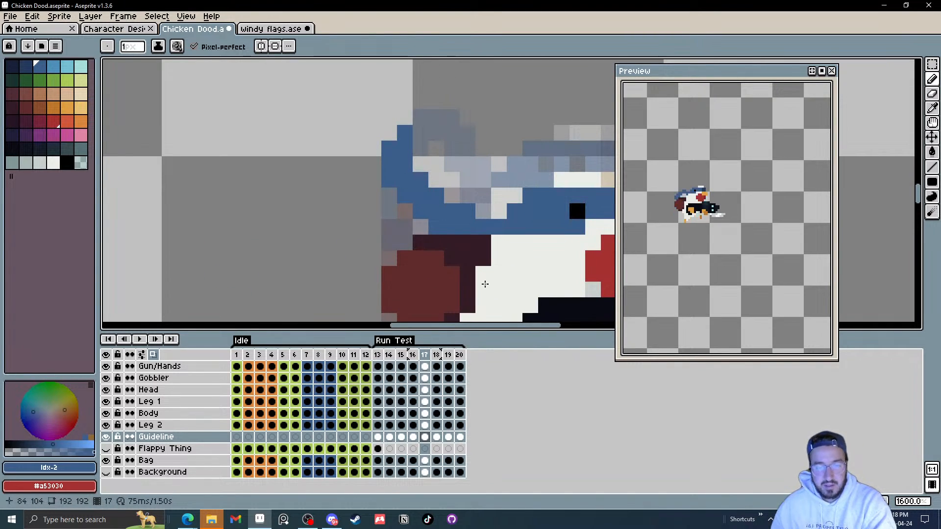
key("Right")
key("Right")
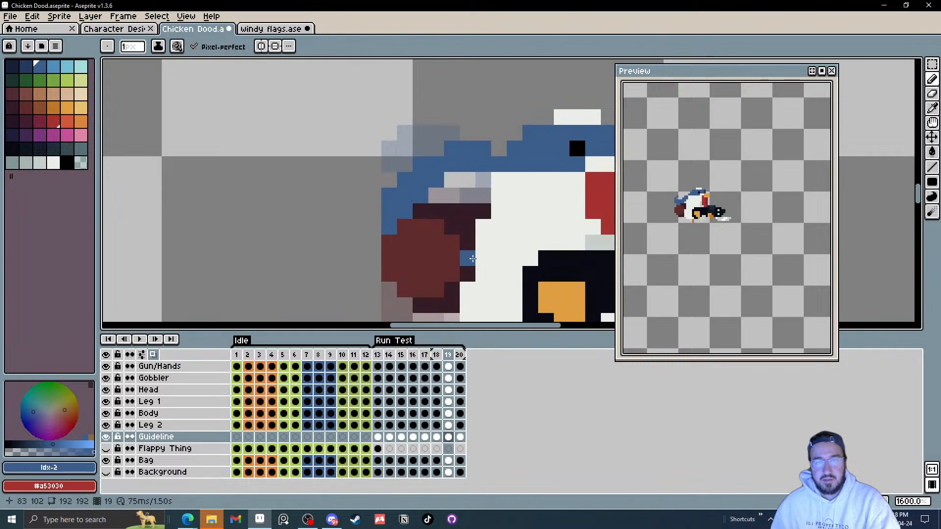
key("Right")
key("Left")
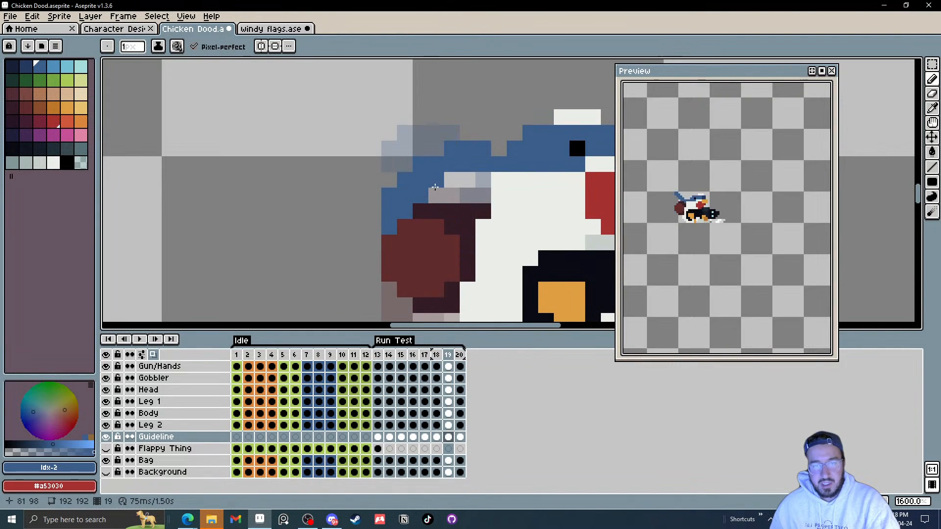
key("Right")
key("Right")
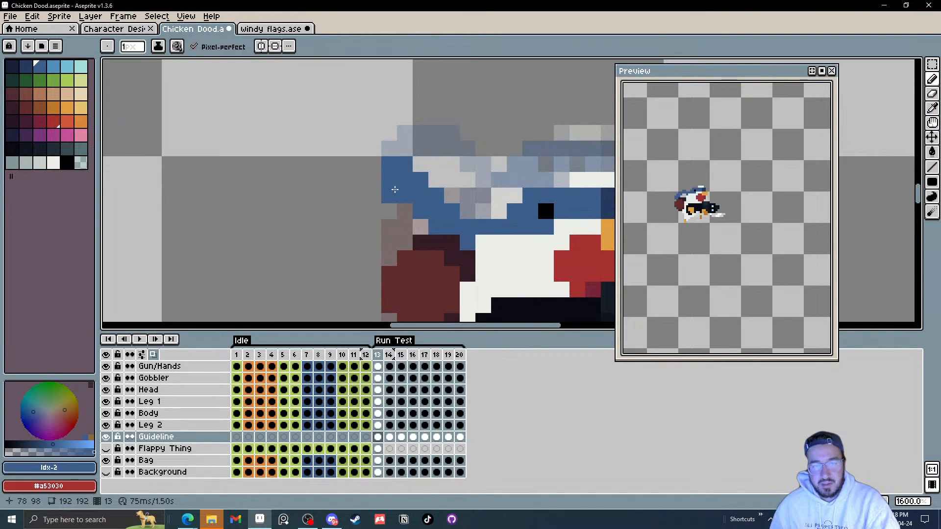
key("Left")
key("Right")
key("Left")
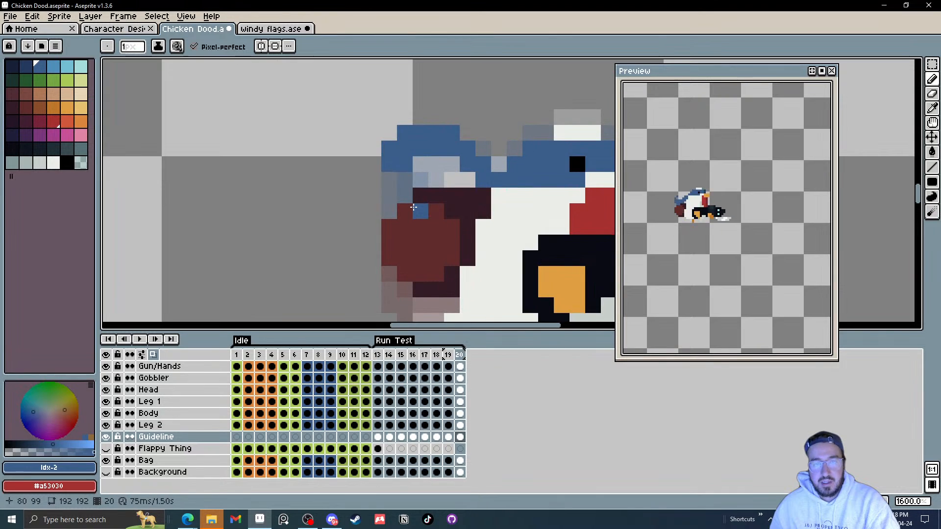
key("Right")
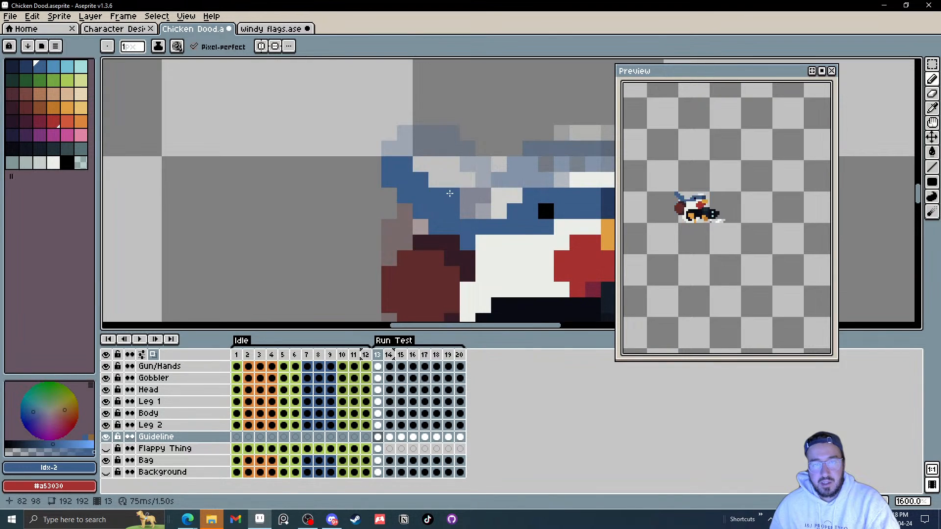
Step: On frame 13, erase two strand pixels beside the head and add a blue pixel lower behind it
key("e")
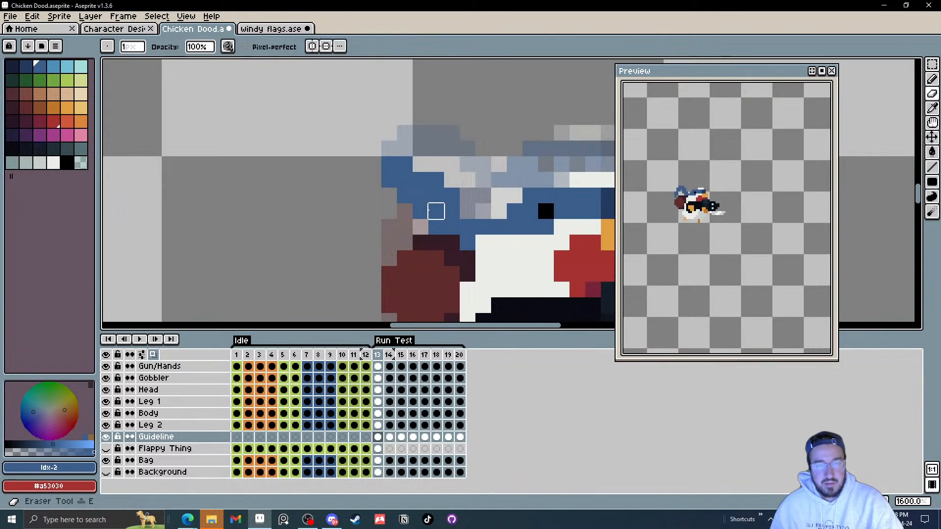
left_click(420, 211)
left_click(436, 227)
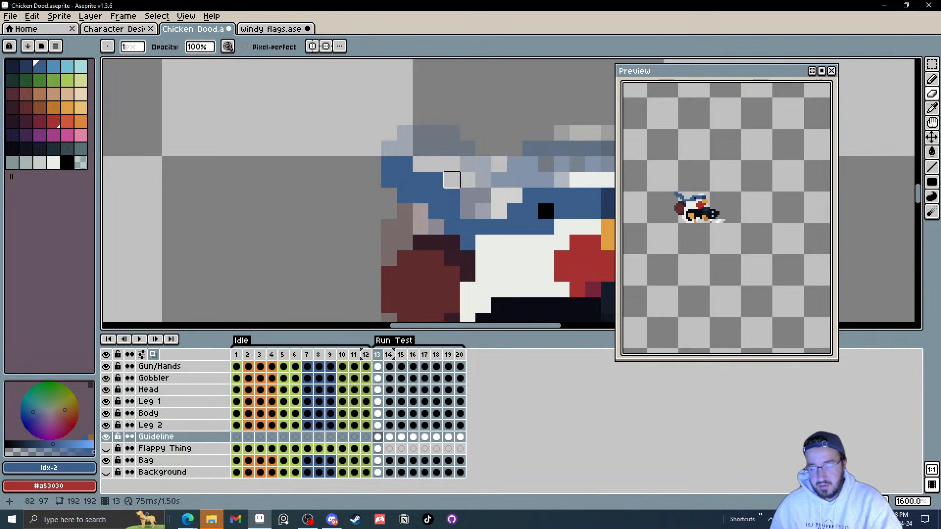
key("b")
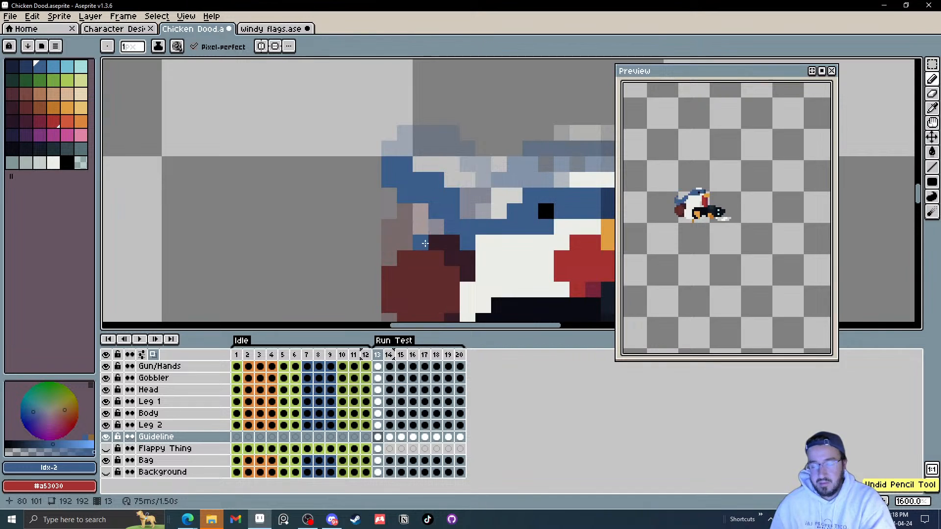
key("Right")
key("Left")
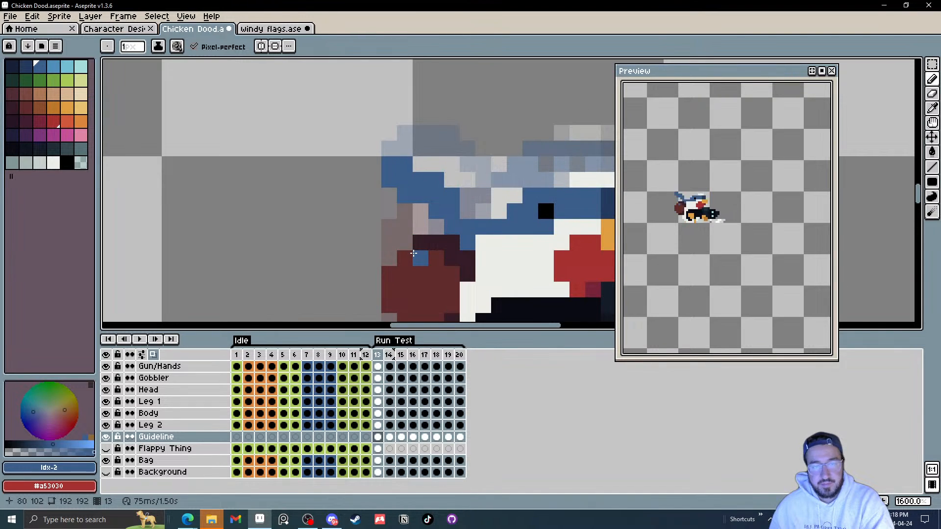
Step: On frame 14, draw the strand's tip downward behind the head and erase two pixels above it
key("Right")
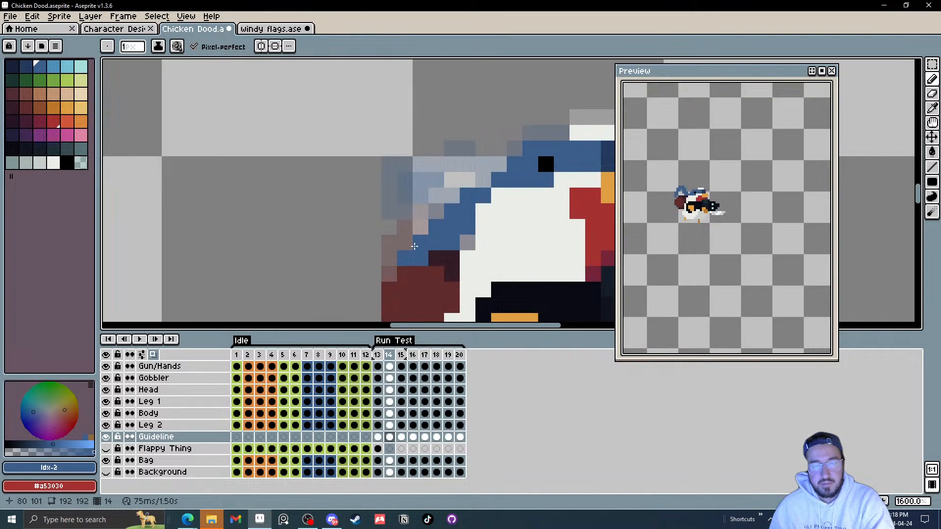
left_click_drag(402, 248, 395, 267)
left_click(467, 243)
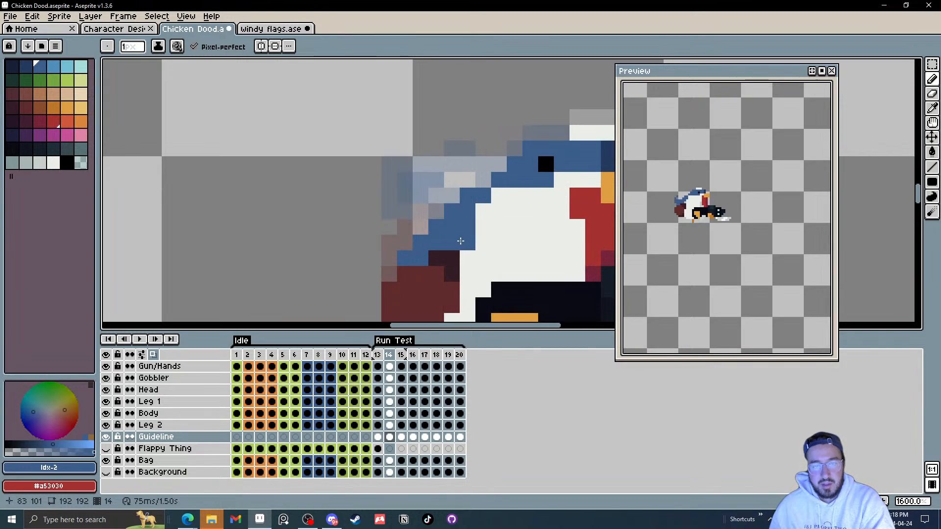
key("e")
left_click(451, 212)
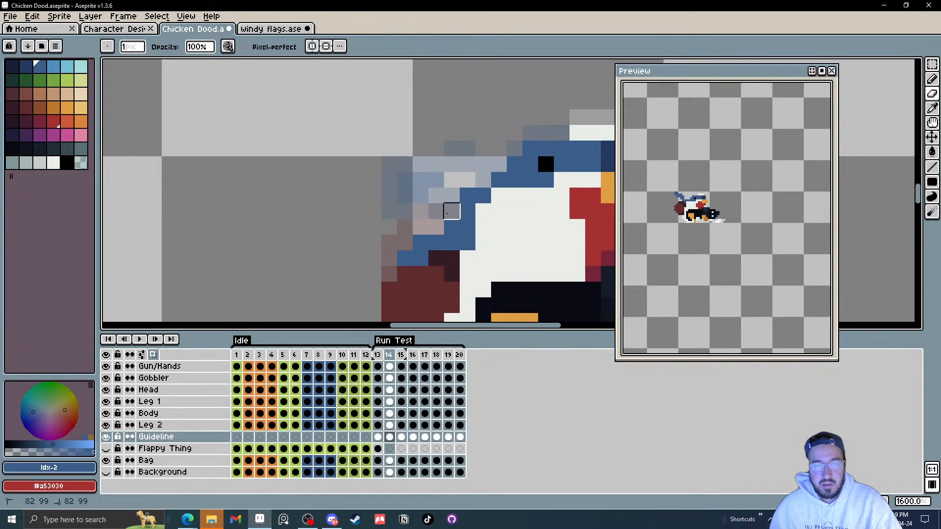
left_click(467, 195)
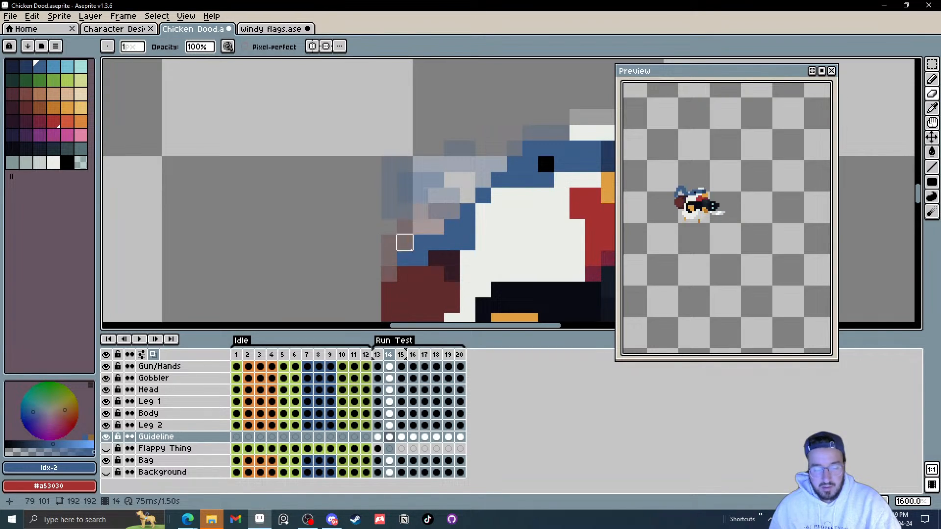
Step: On frame 14, add a pixel near the strand's lower tip and erase a stray pixel below the head
key("b")
left_click(391, 272)
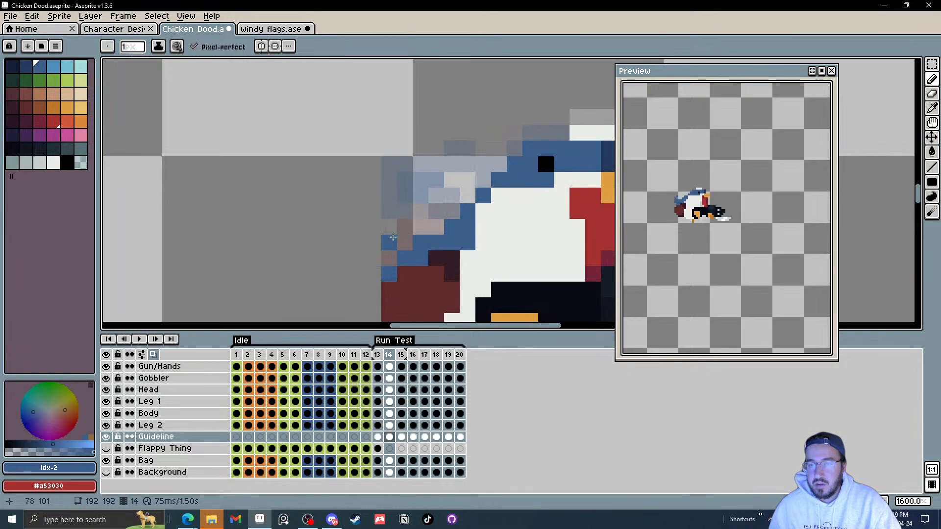
mouse_move(448, 199)
left_mouse_down()
mouse_move(464, 80)
mouse_move(478, 69)
left_mouse_up()
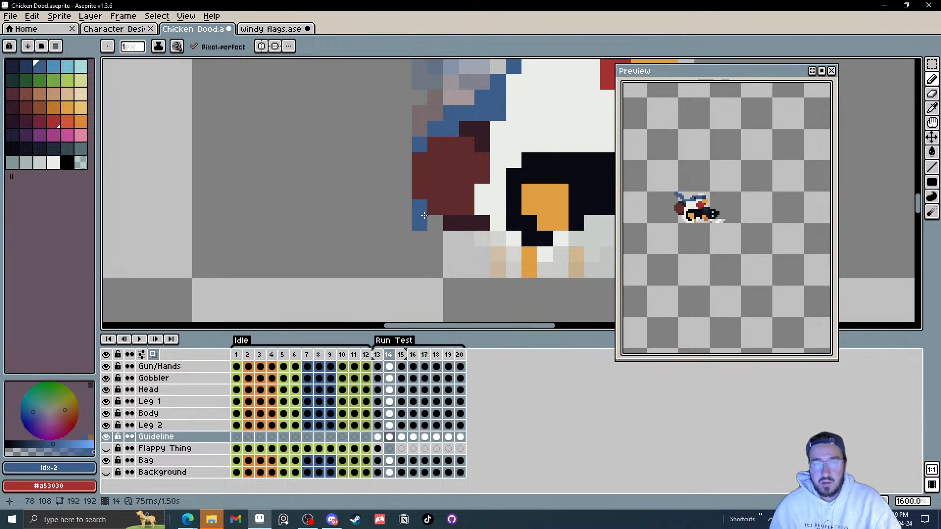
key("e")
left_click(420, 207)
left_click_drag(387, 178, 345, 270)
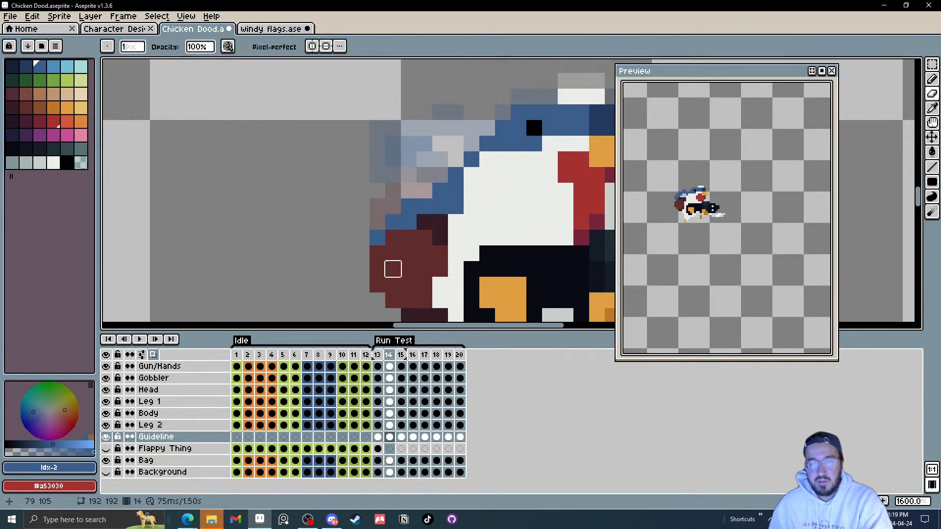
Step: On frame 16, erase three strand pixels along the top of the head
key("Right")
scroll(385, 245, "up", 2)
key("Left")
key("Right")
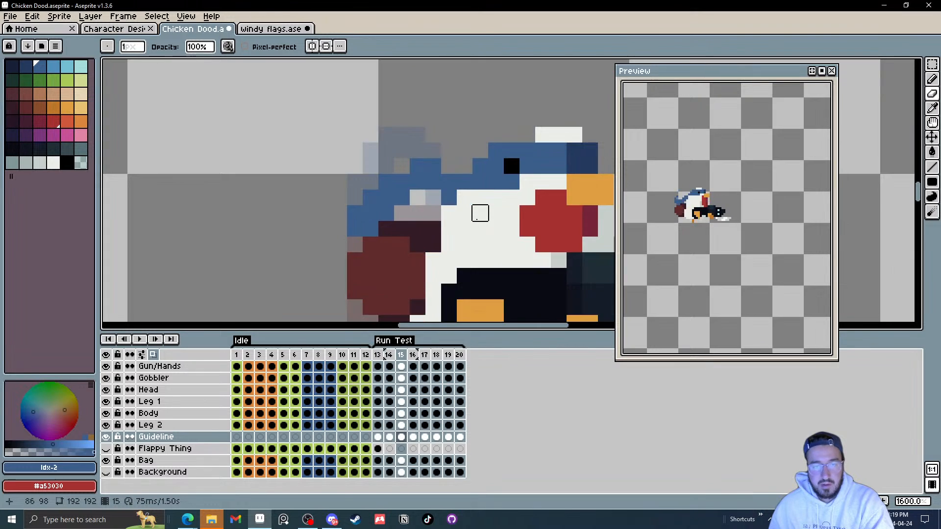
key("Left")
key("Right")
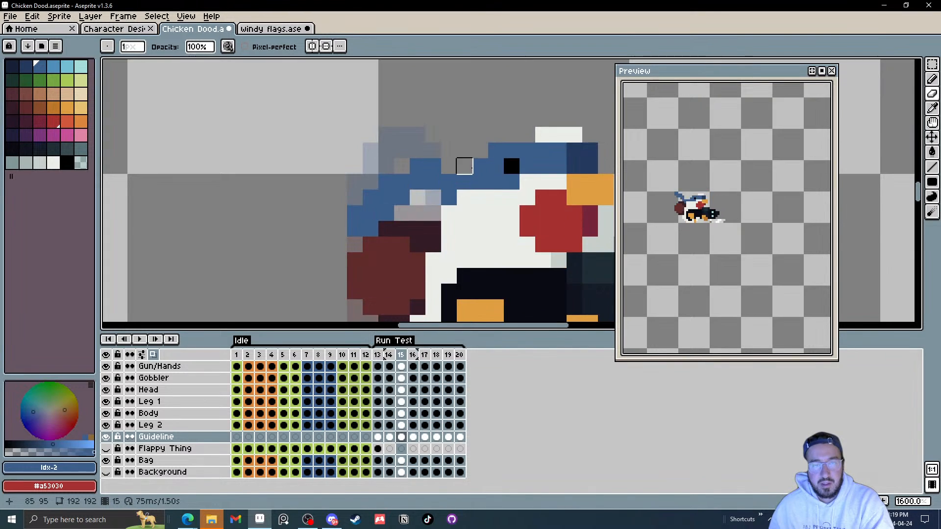
key("Right")
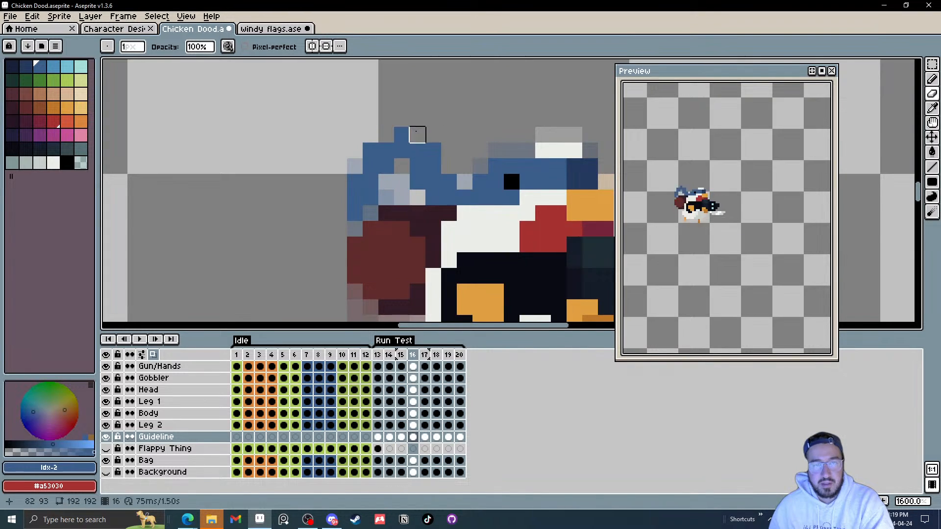
left_click(433, 150)
left_click(370, 151)
left_click(402, 135)
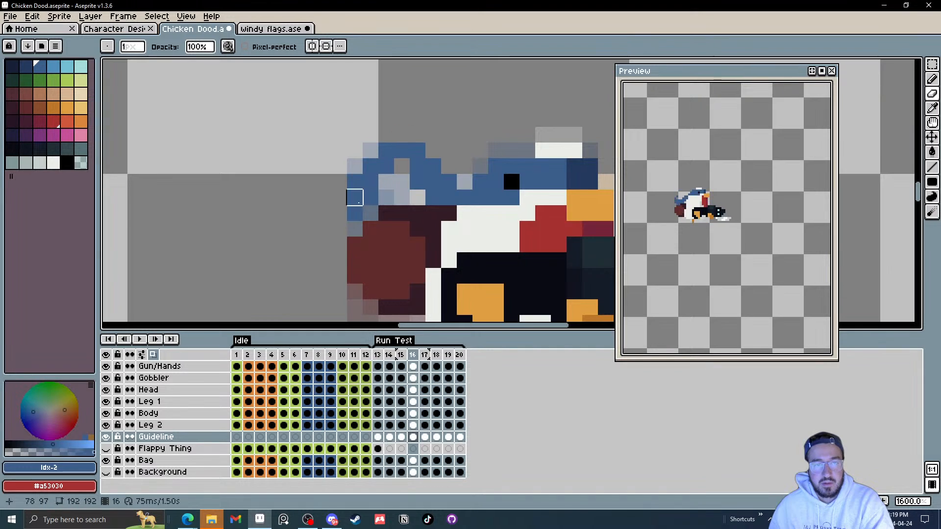
Step: On frame 16, draw three pixels filling the strand across the back of the head
key("b")
left_click(402, 167)
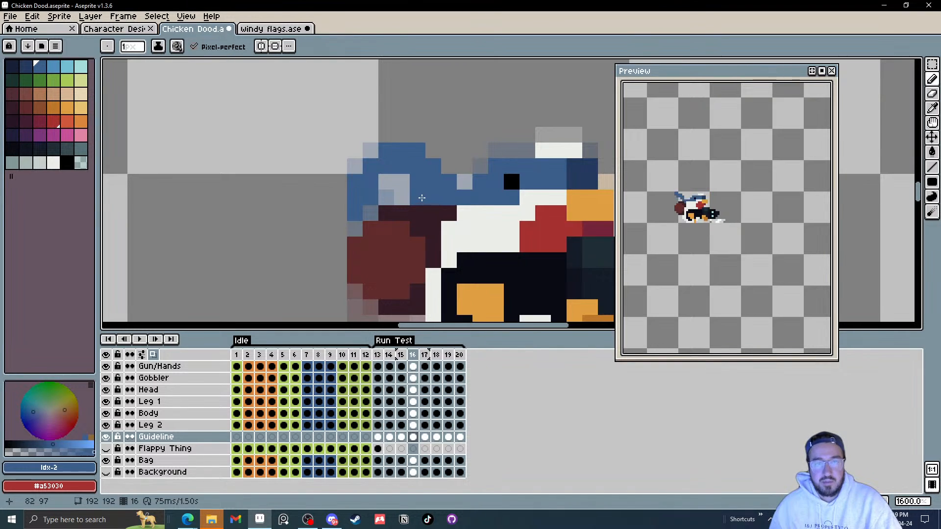
left_click(403, 178)
left_click(417, 196)
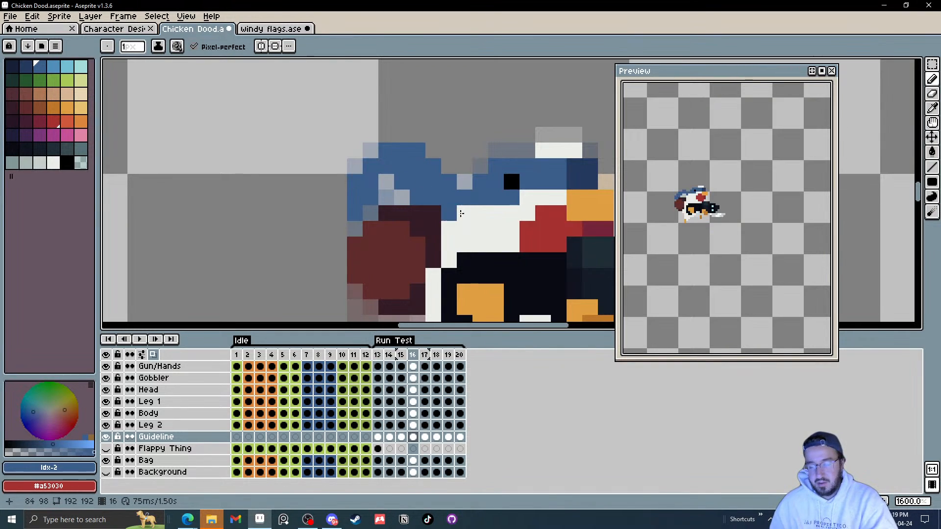
Step: On frame 17, draw two strand pixels behind the head
key("period")
key("comma")
key("period")
left_click(417, 198)
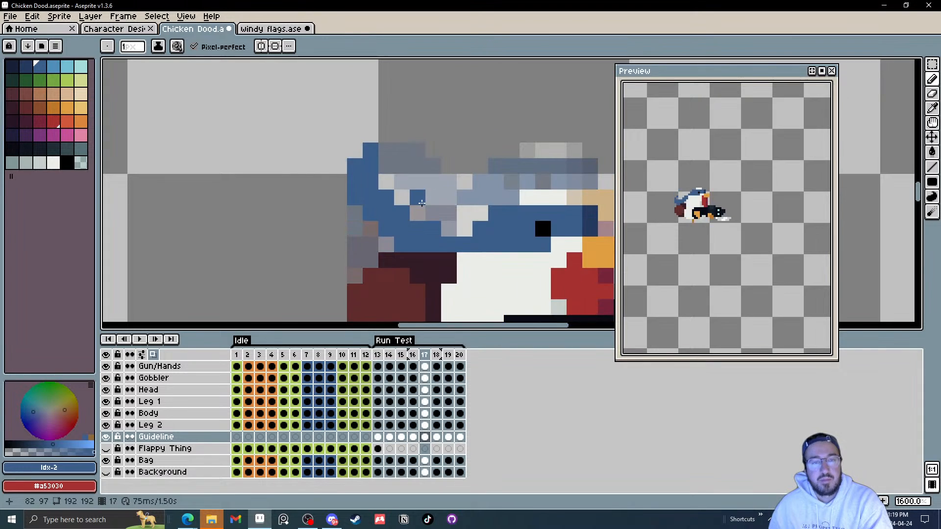
key("ctrl+z")
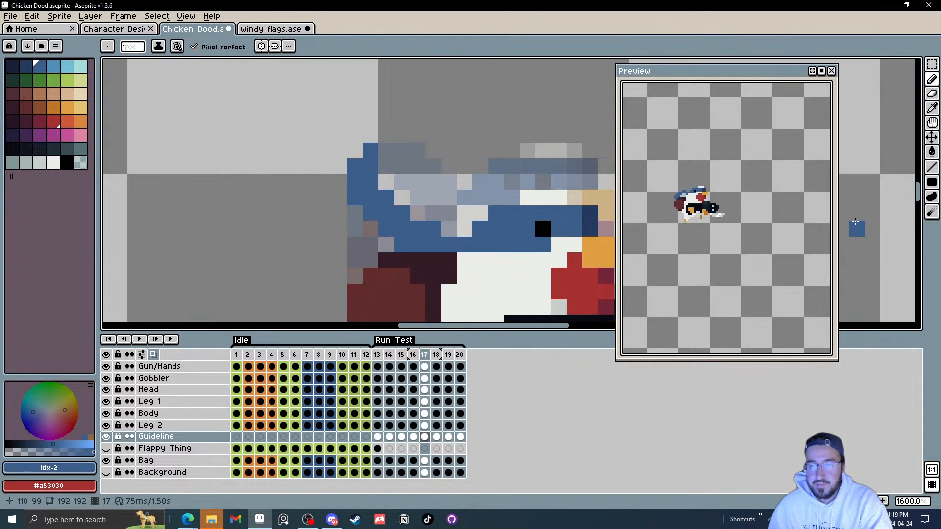
left_click(419, 211)
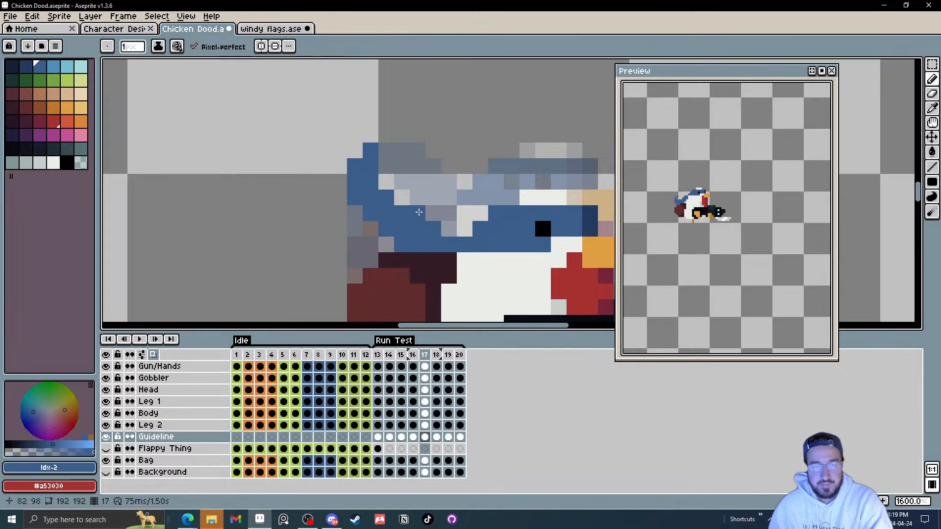
left_click(401, 197)
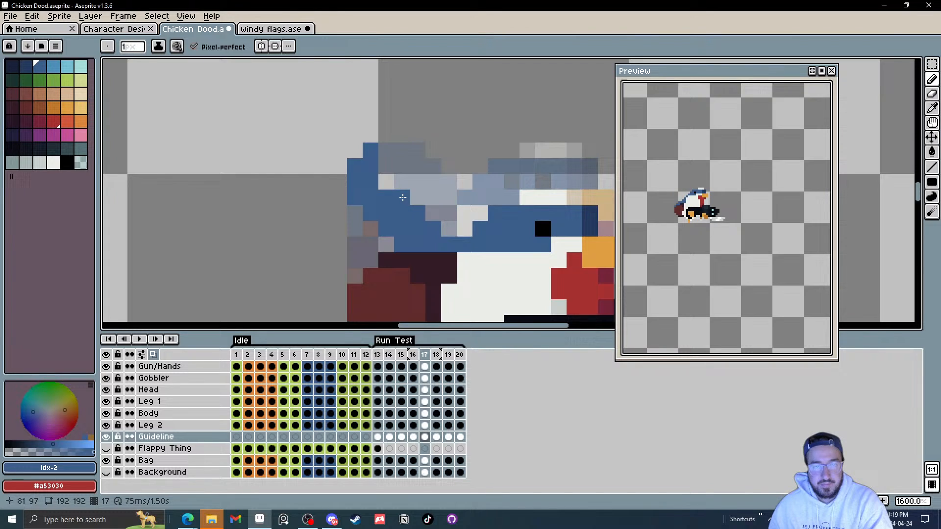
Step: On frame 17, erase stray strand pixels at the back and top of the head
key("e")
left_click(386, 228)
left_click(402, 244)
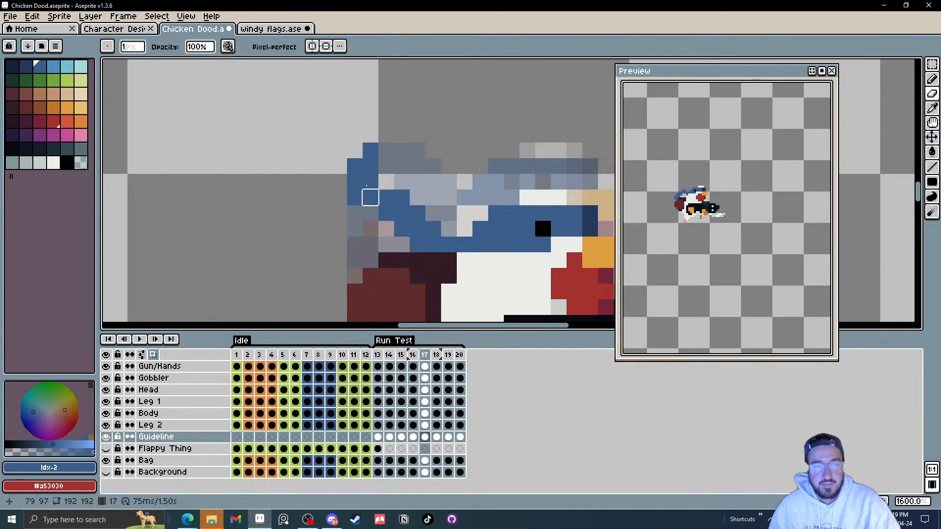
left_click(370, 150)
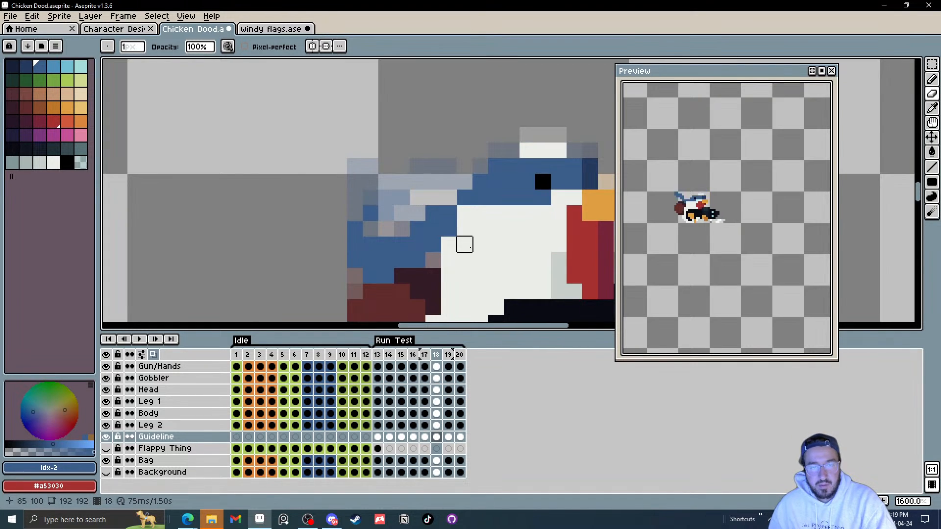
Step: Step through the Run Test frames to review the trailing strand animation
key("Right")
key("Right")
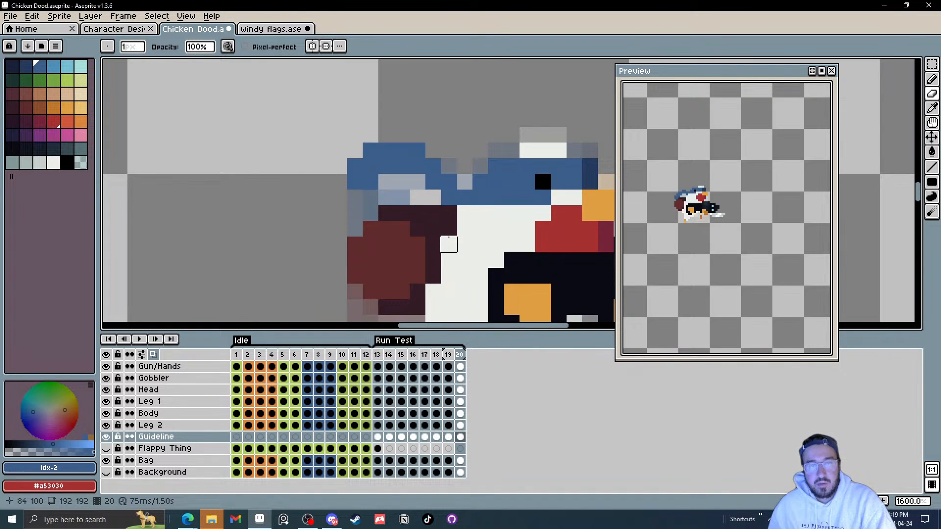
key("Left")
key("Left")
key("Left")
key("Right")
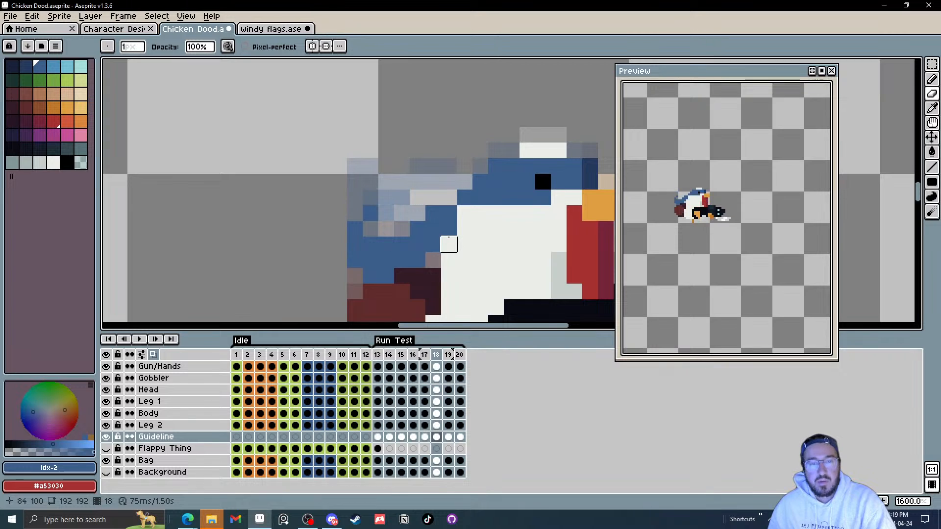
key("Right")
key("Left")
key("Left")
key("Left")
key("Left")
key("Left")
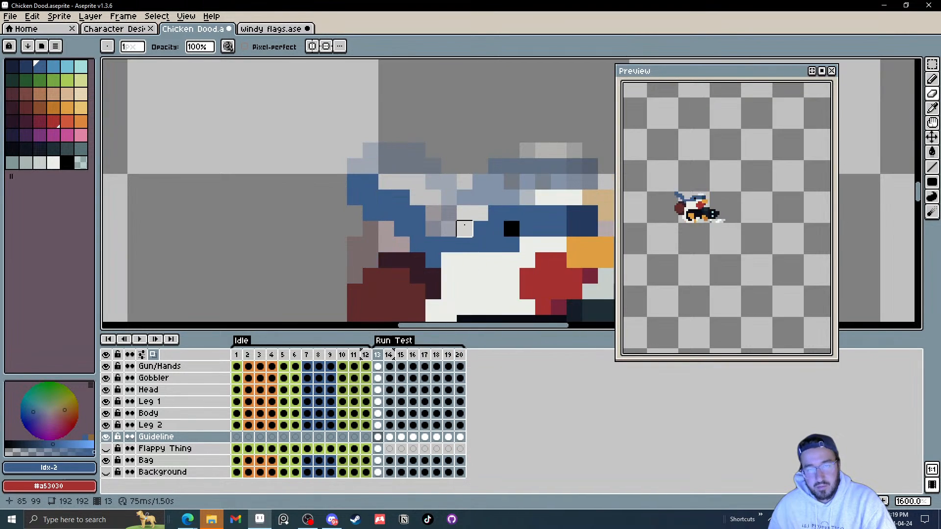
left_click(437, 438)
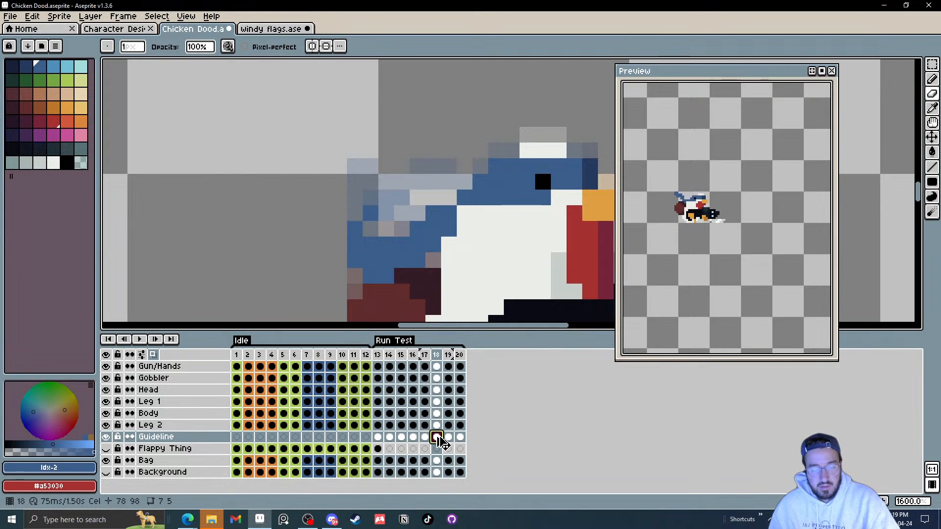
left_click(389, 438)
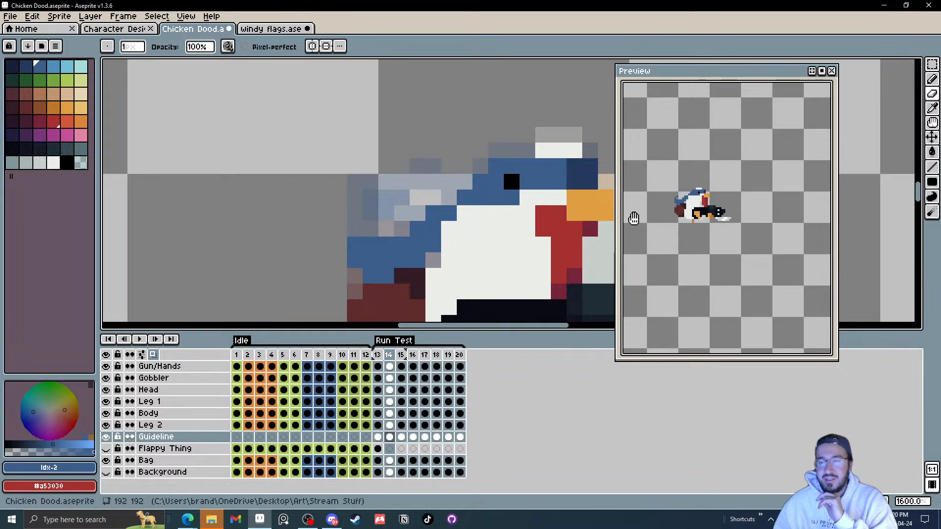
scroll(756, 211, "down", 1)
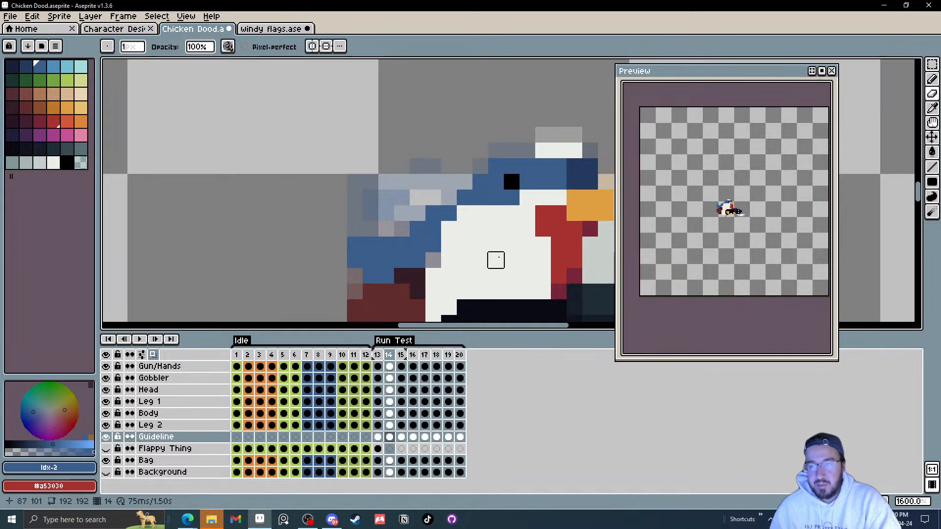
scroll(385, 198, "down", 1)
left_click(237, 356)
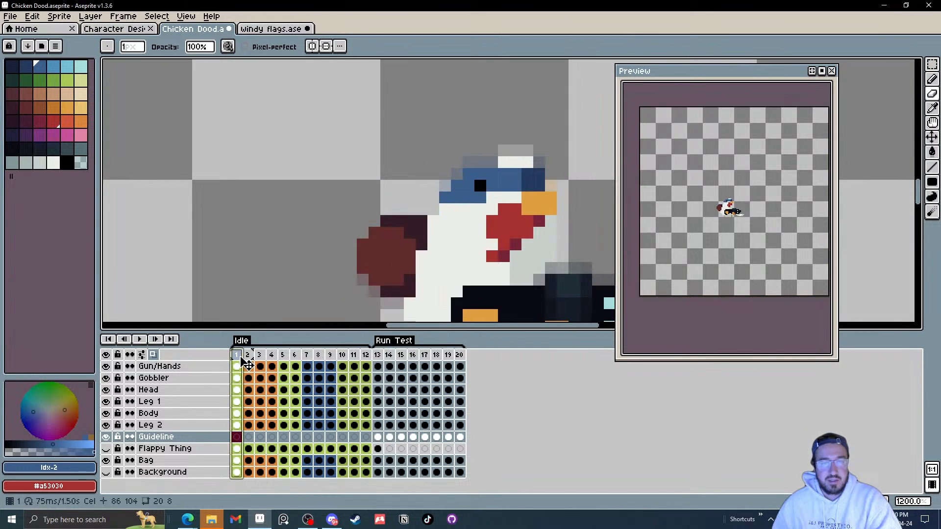
Step: Unhide the Flappy Thing layer and step through the Idle and Run Test frames to compare it
left_click(106, 448)
left_click(378, 449)
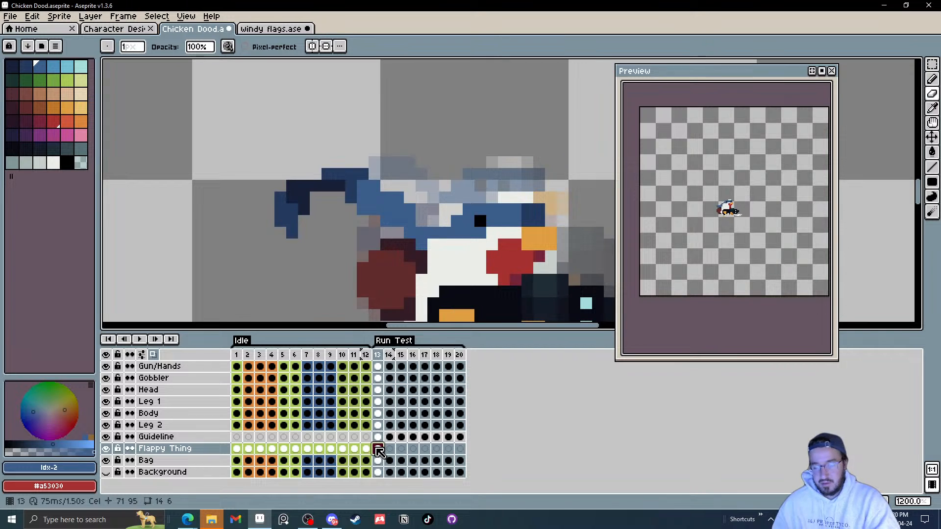
scroll(414, 275, "down", 4)
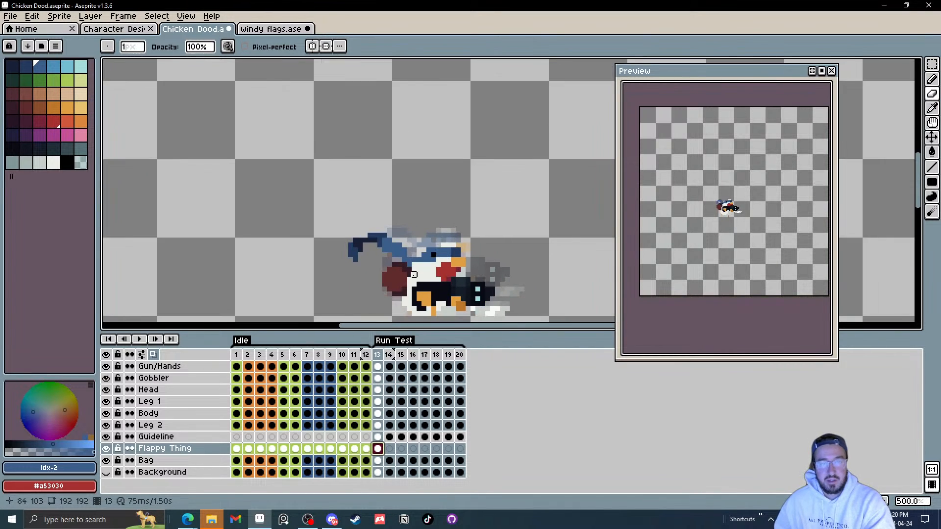
scroll(415, 275, "up", 1)
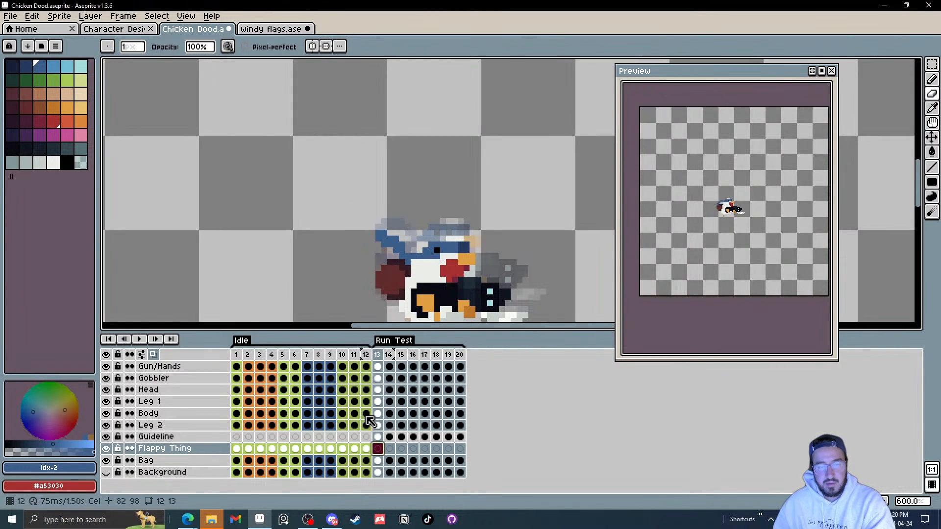
key("Right")
key("Right")
key("Right")
key("Right")
key("Right")
key("Right")
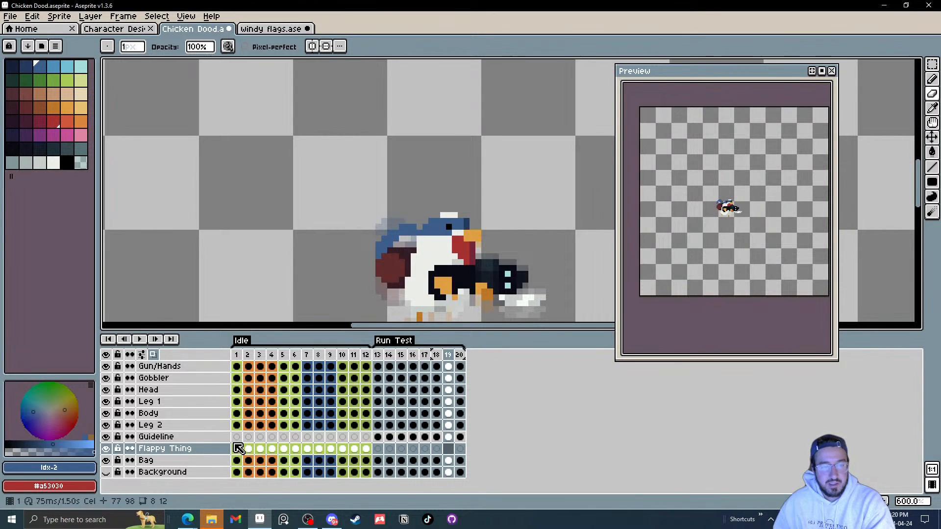
left_click(236, 355)
key("Right")
key("Right")
key("Right")
key("Right")
key("Right")
key("Right")
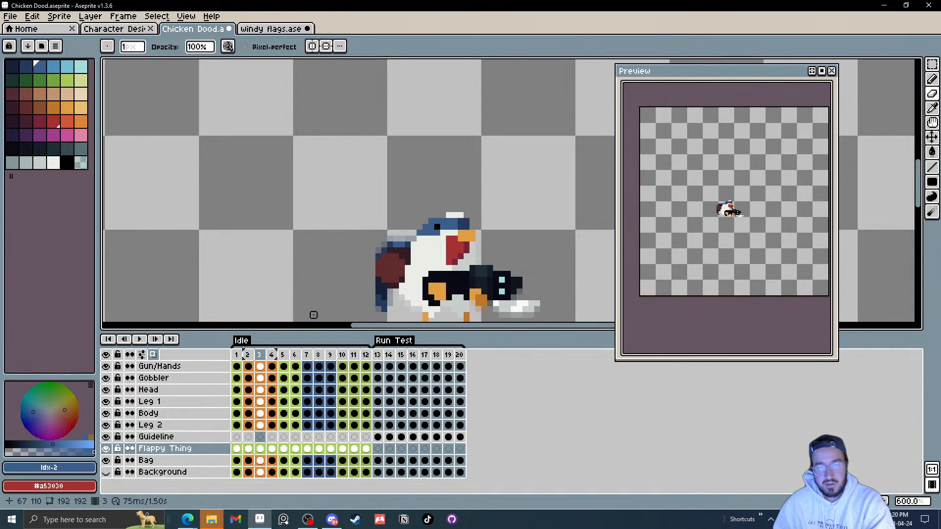
key("Right")
key("Right")
key("Right")
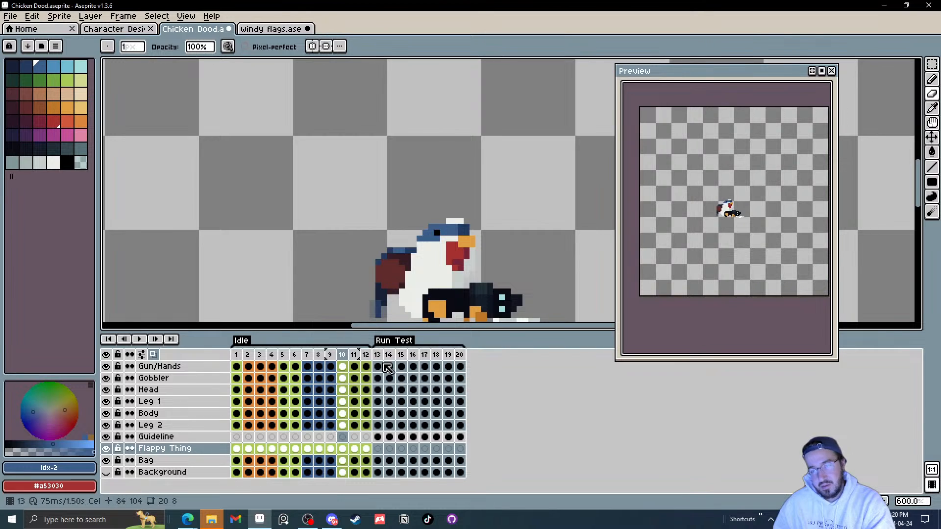
left_click(389, 358)
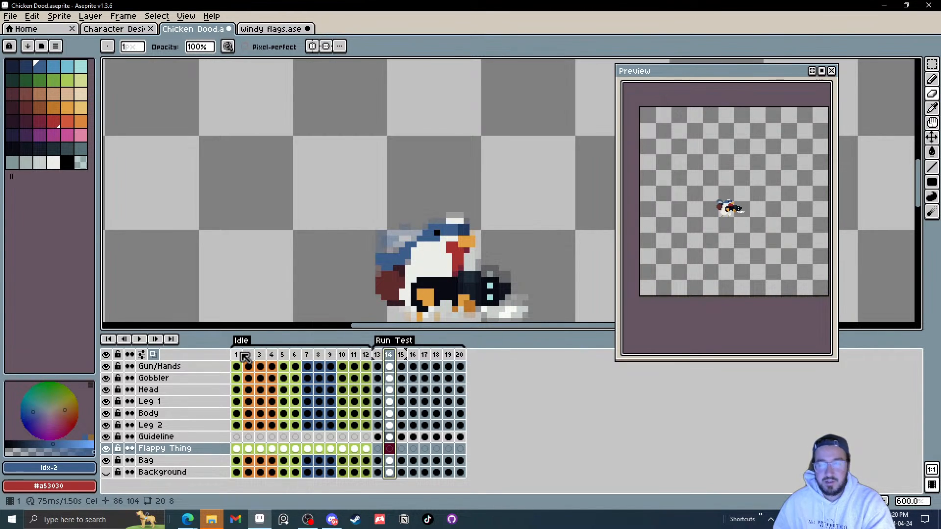
left_click(238, 358)
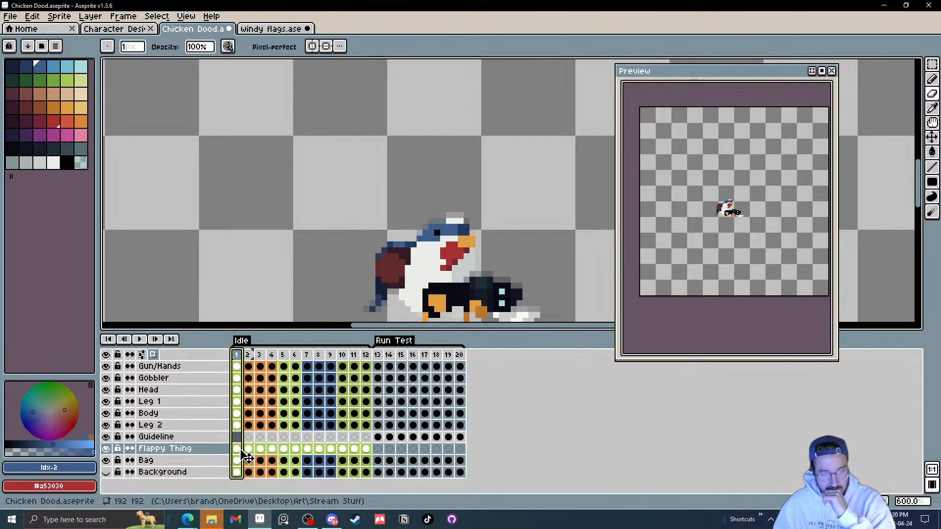
left_click(242, 456)
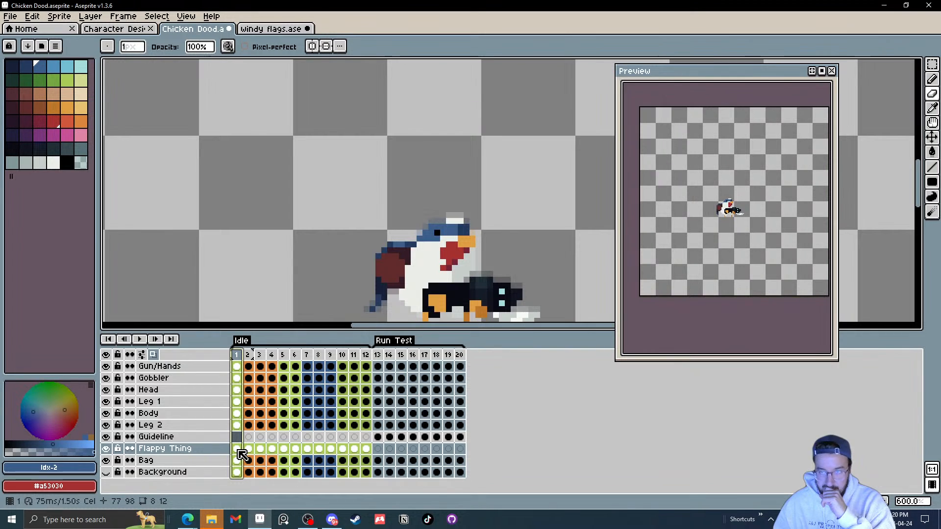
left_click(384, 356)
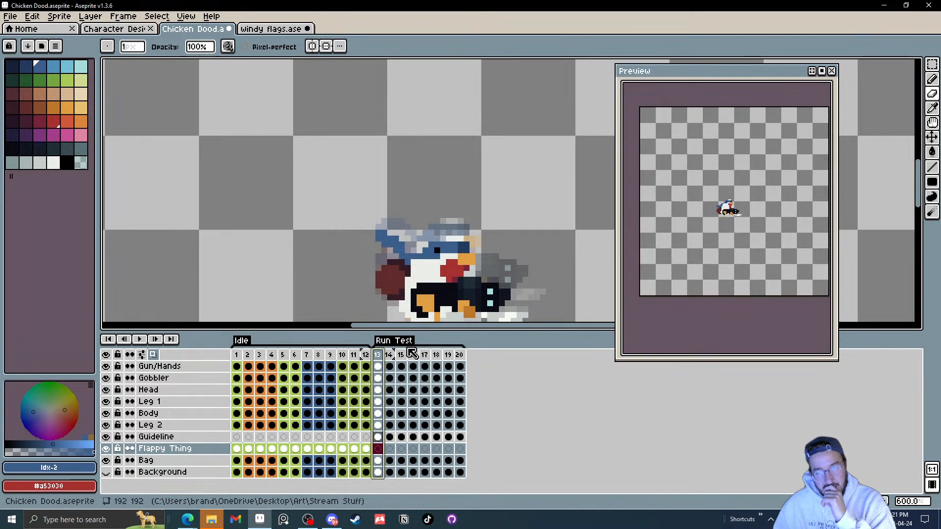
left_click(237, 449)
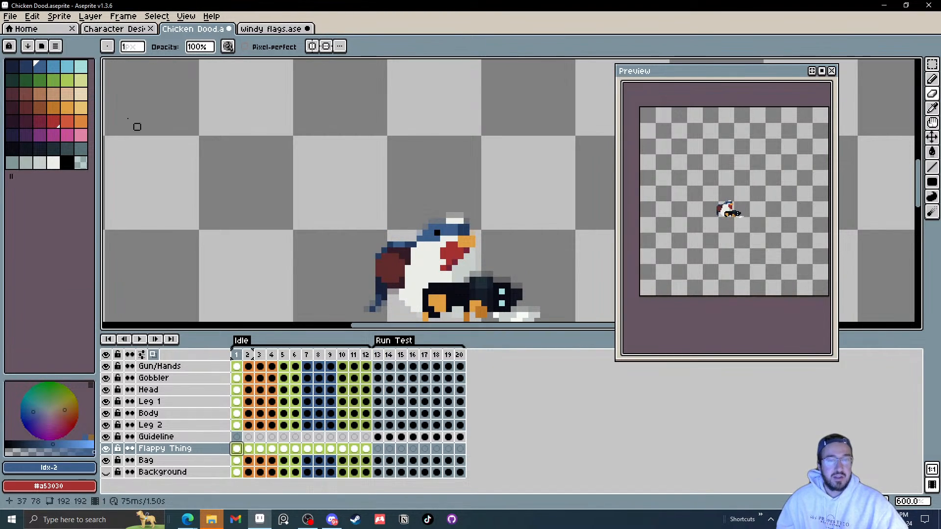
Step: Save the file
left_click(11, 16)
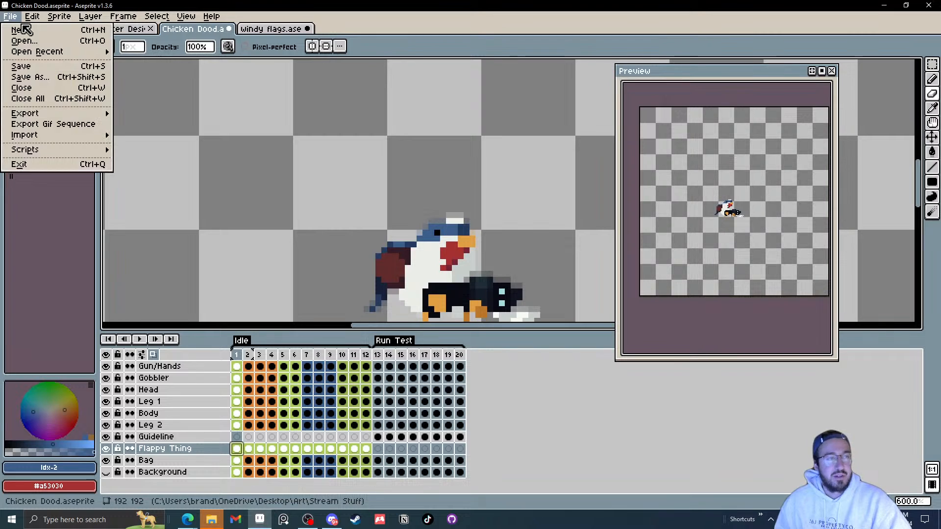
left_click(20, 66)
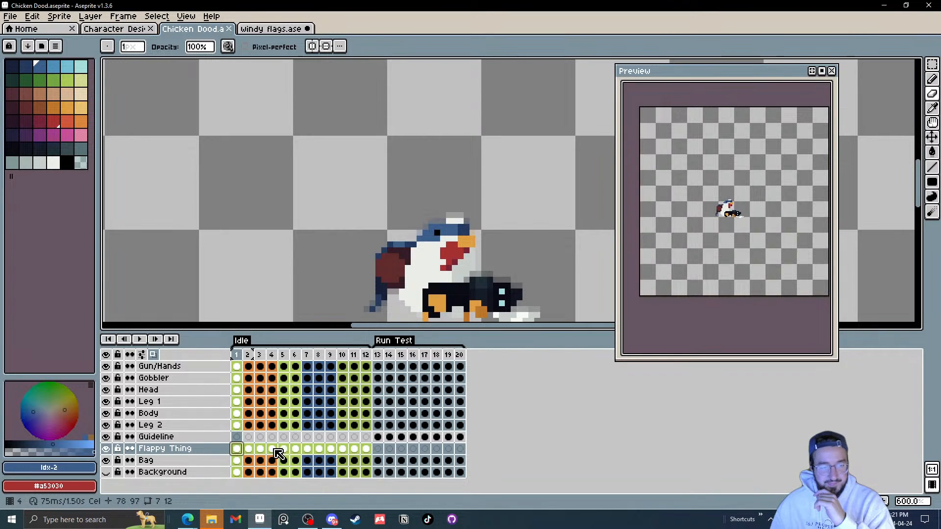
Step: On Idle frame 1, select the Flappy Thing strand and nudge it down two pixels
scroll(387, 278, "up", 2)
left_click_drag(387, 278, 395, 199)
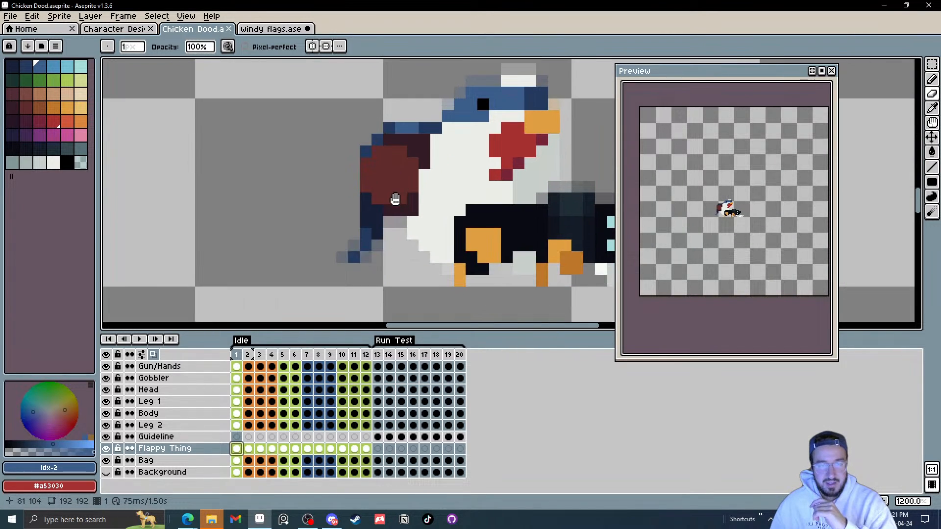
key("m")
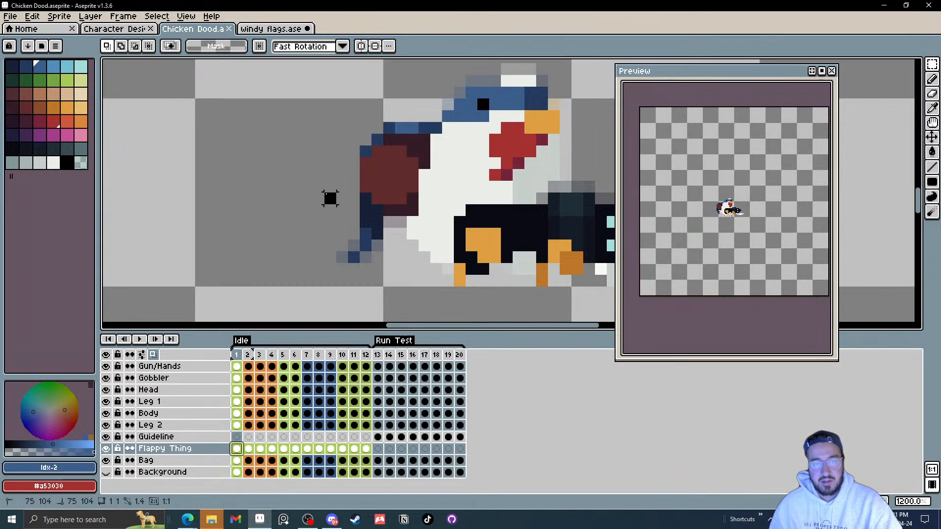
mouse_move(323, 192)
left_mouse_down()
mouse_move(395, 277)
mouse_move(394, 250)
left_mouse_up()
key("Down")
key("Down")
left_click(448, 222)
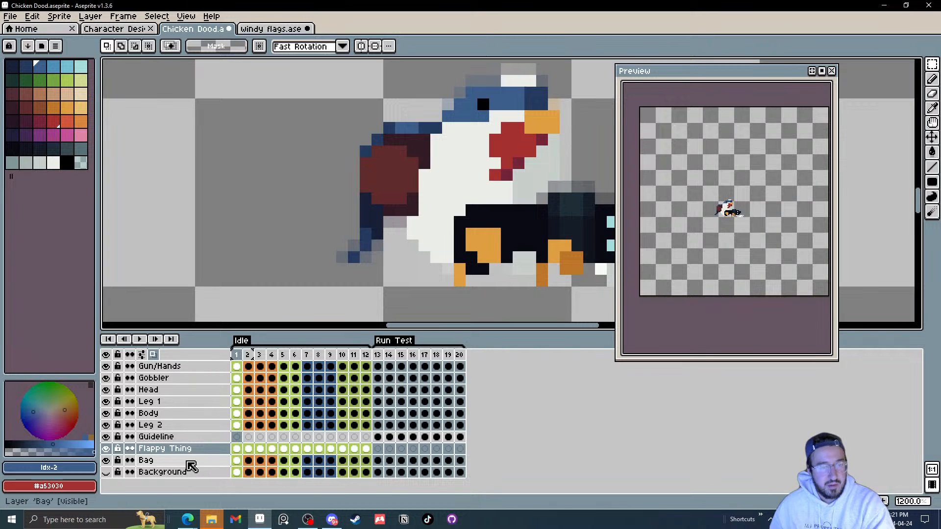
Step: Reorder the layers so Flappy Thing sits below the Bag layer
left_click(194, 461)
left_click_drag(201, 462, 203, 448)
left_click(186, 463)
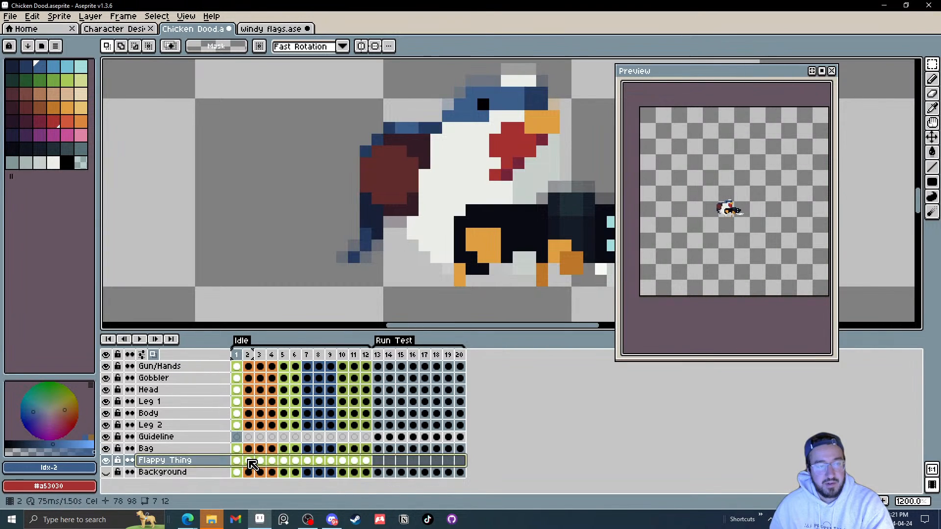
Step: On Idle frame 1, select the Flappy Thing strand and move it up three pixels
left_click(249, 460)
scroll(387, 220, "up", 1)
left_click_drag(326, 188, 361, 242)
left_click(432, 240)
key("Left")
left_click_drag(327, 191, 392, 288)
key("Up")
key("Up")
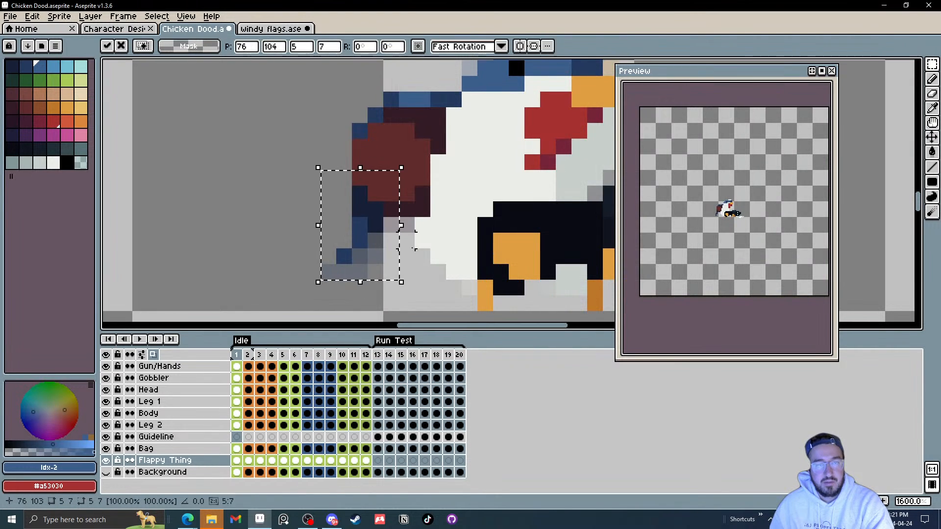
key("Up")
left_click(425, 227)
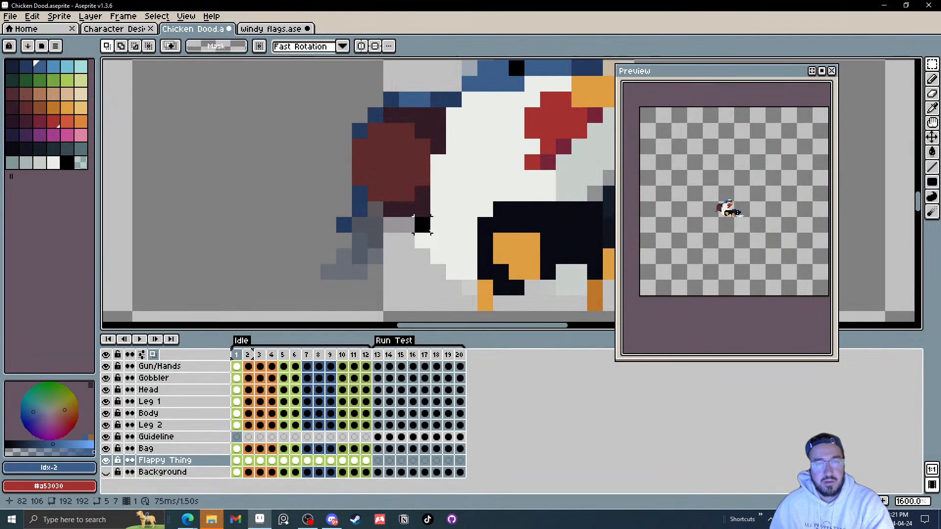
Step: On Idle frame 2, select the Flappy Thing strand and move it up three pixels
key("Right")
left_click_drag(313, 179, 406, 288)
key("Up")
key("Up")
Step: On Idle frame 3, select the Flappy Thing strand and move it up three pixels
key("Up")
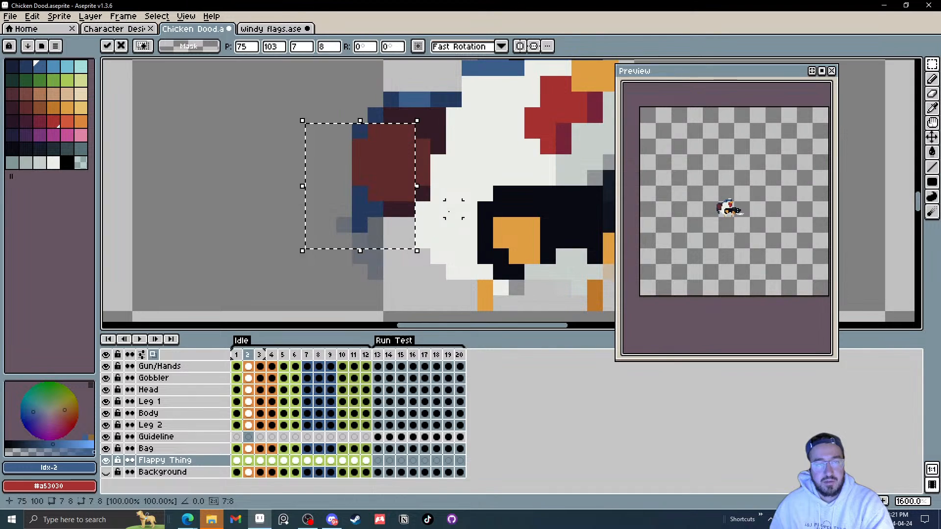
left_click(453, 209)
key("Right")
left_click_drag(328, 178, 392, 289)
Step: On Idle frame 4, select the Flappy Thing strand and move it up two pixels
key("Up")
key("Up")
key("Up")
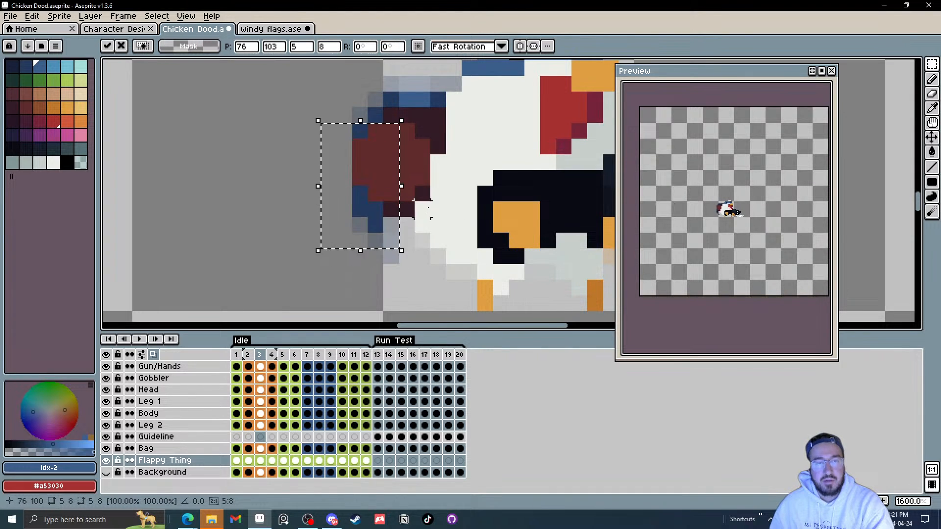
left_click(424, 224)
key("Right")
left_click_drag(306, 157, 416, 294)
Step: On Idle frame 5, select the Flappy Thing strand and move it up two pixels and right one pixel
key("Up")
key("Up")
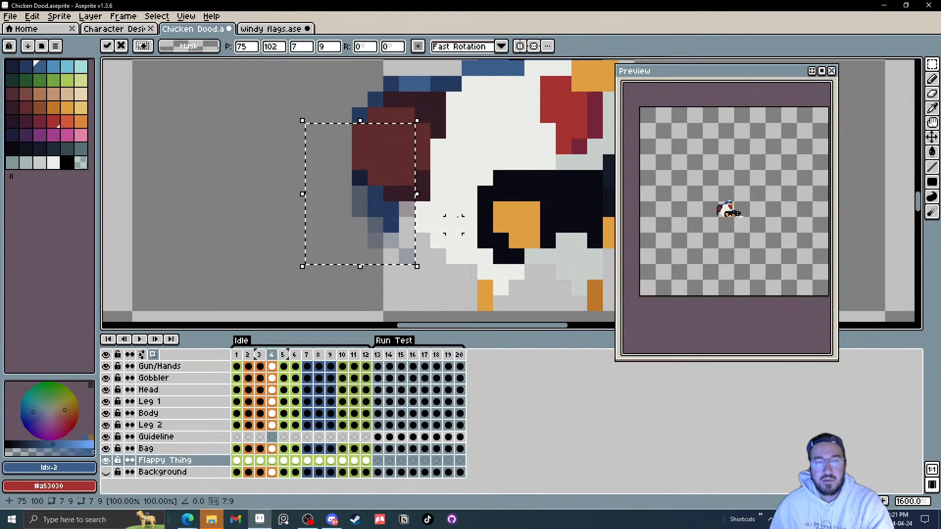
left_click(454, 224)
key("Right")
left_click_drag(316, 164, 421, 285)
key("Up")
key("Up")
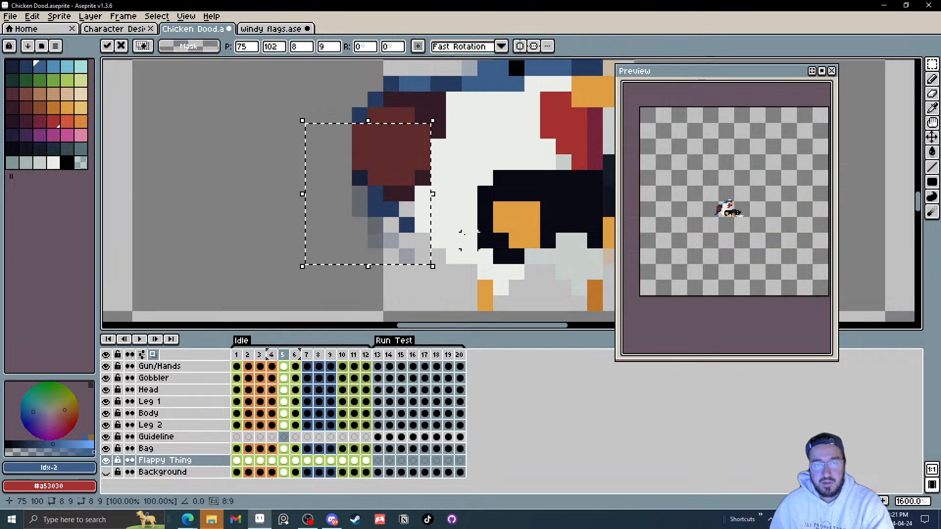
key("Right")
left_click(469, 224)
Step: On Idle frame 6, select the Flappy Thing strand and move it up three pixels
key("Right")
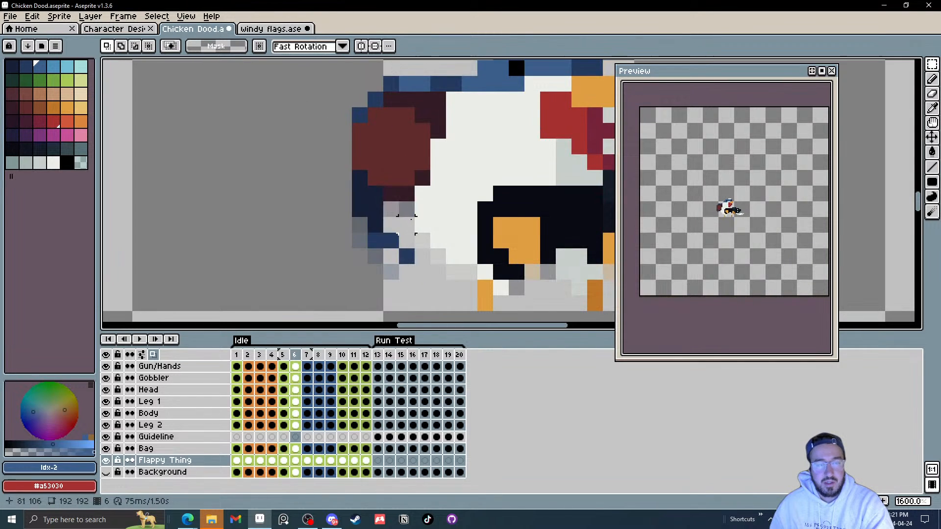
left_click_drag(407, 287, 407, 288)
key("Up")
key("Up")
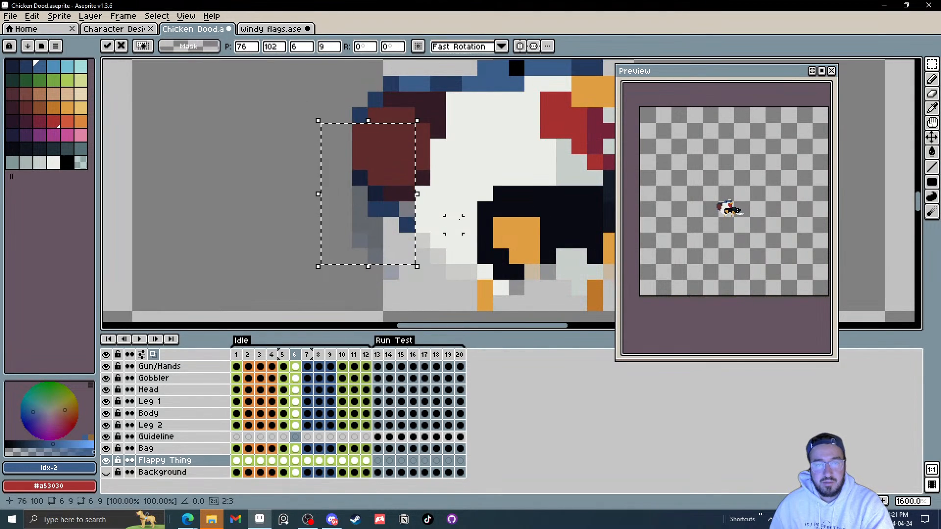
key("Up")
left_click(469, 224)
Step: On Idle frame 7, select the Flappy Thing strand and move it up three pixels
key("Right")
left_click(344, 193)
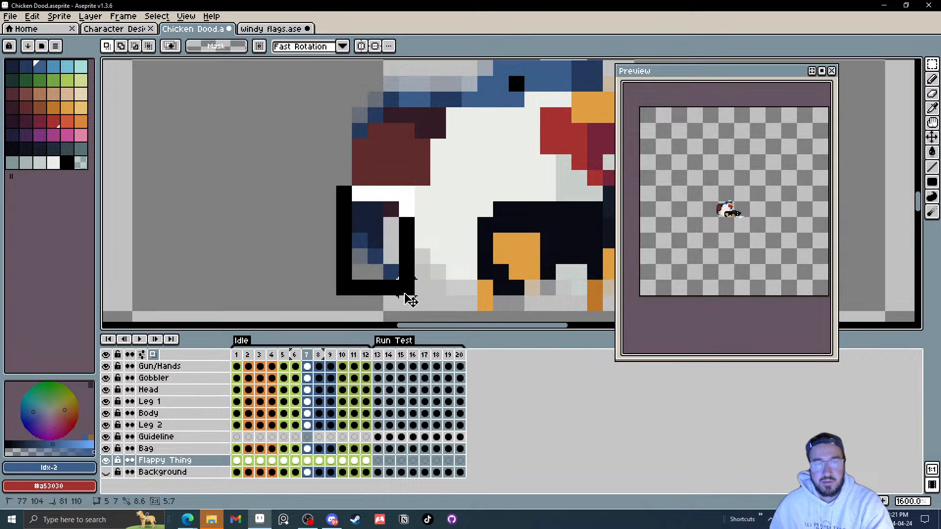
key("Up")
key("Up")
key("Up")
left_click(441, 230)
Step: On Idle frame 8, select the Flappy Thing strand and move it up three pixels
key("Right")
left_click_drag(313, 177, 407, 290)
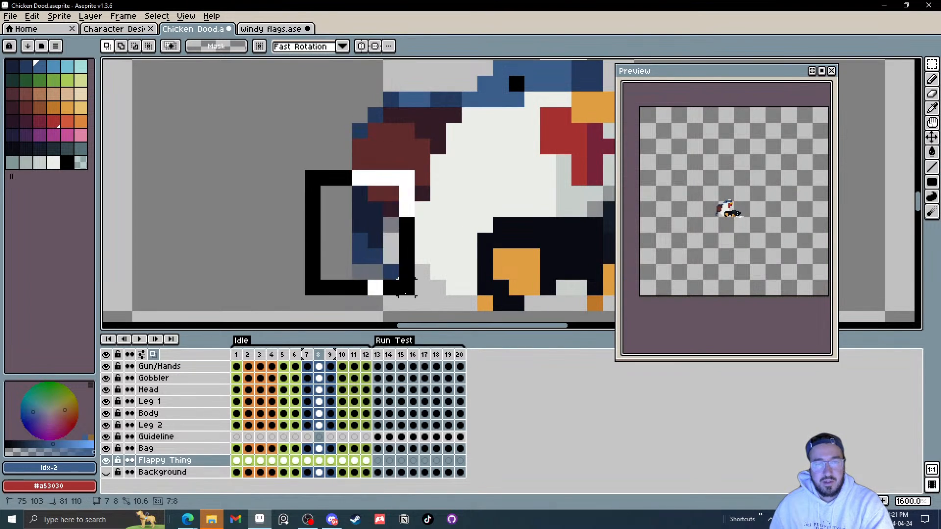
key("Up")
key("Up")
key("Up")
left_click(456, 238)
Step: On Idle frame 9, select the Flappy Thing strand and move it up three pixels
key("Right")
left_click_drag(326, 186, 400, 293)
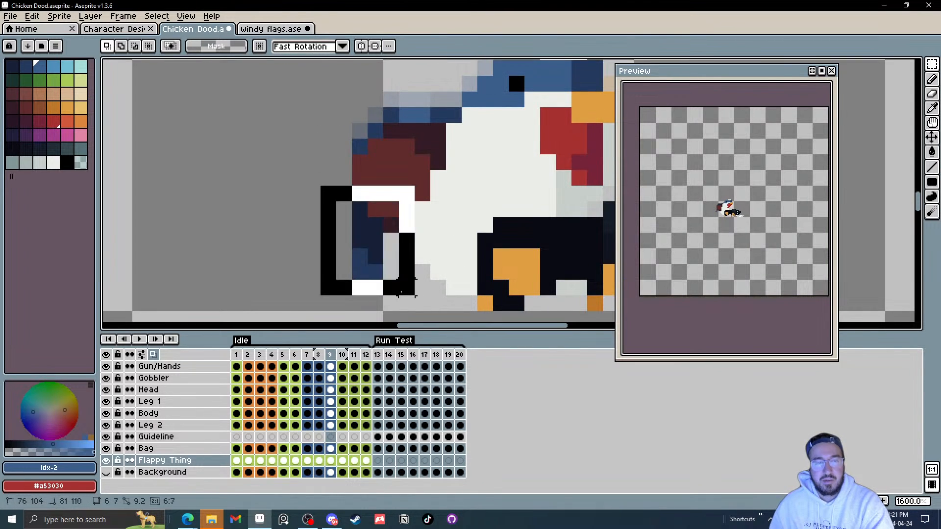
key("Up")
key("Up")
key("Up")
key("Return")
Step: On Idle frame 10, select the Flappy Thing strand and move it up three pixels
key("Right")
left_click_drag(312, 188, 384, 293)
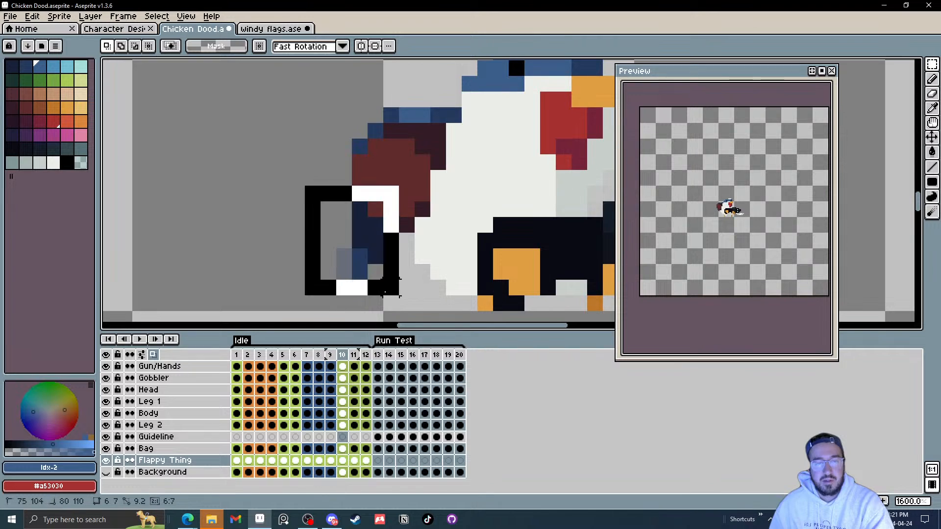
key("Up")
key("Up")
key("Up")
left_click(435, 248)
Step: On Idle frame 11, select the Flappy Thing strand and move it up three pixels
key("Right")
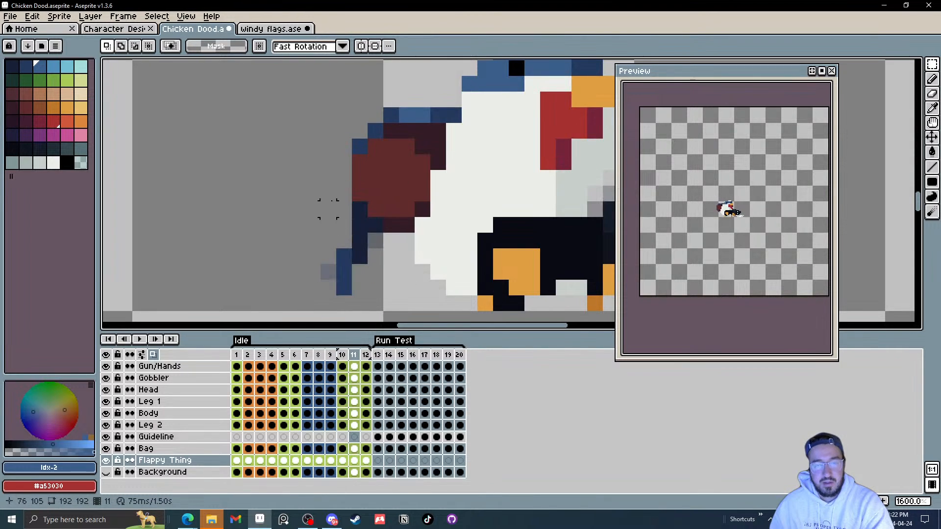
left_click_drag(322, 187, 400, 297)
key("Up")
key("Up")
key("Up")
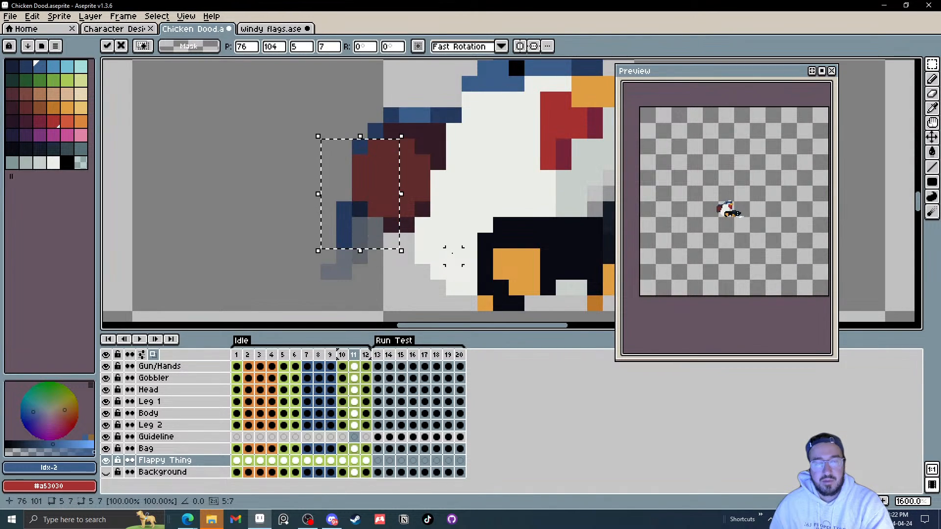
left_click(452, 253)
Step: On Idle frame 12, select the Flappy Thing strand and move it up three pixels
key("Right")
left_click_drag(308, 187, 414, 295)
key("Up")
key("Up")
key("Up")
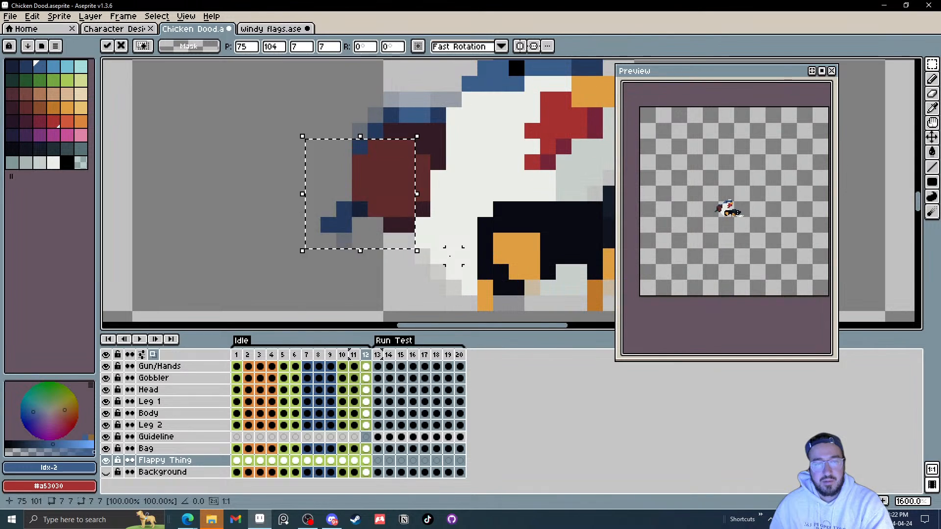
left_click(450, 256)
Step: Compare Idle frame 1 with the first Run Test frame, 13
left_click(236, 354)
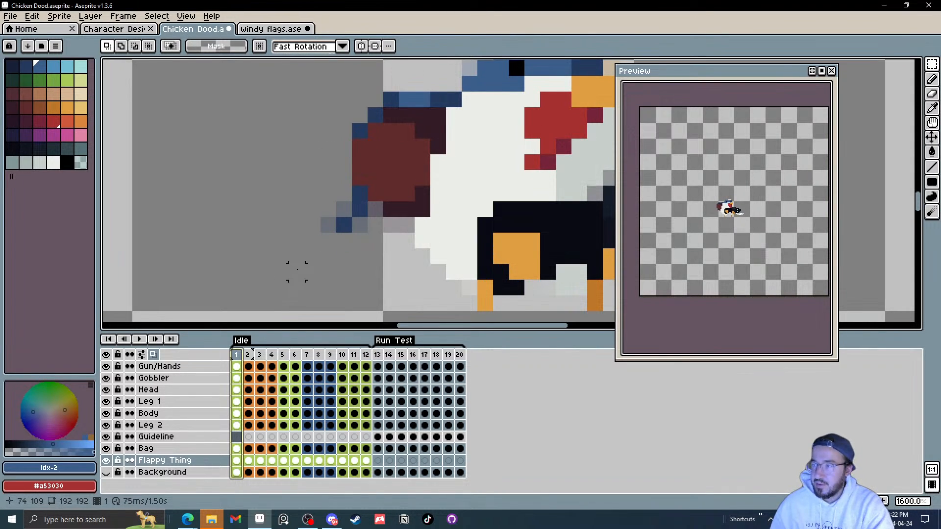
left_click(378, 354)
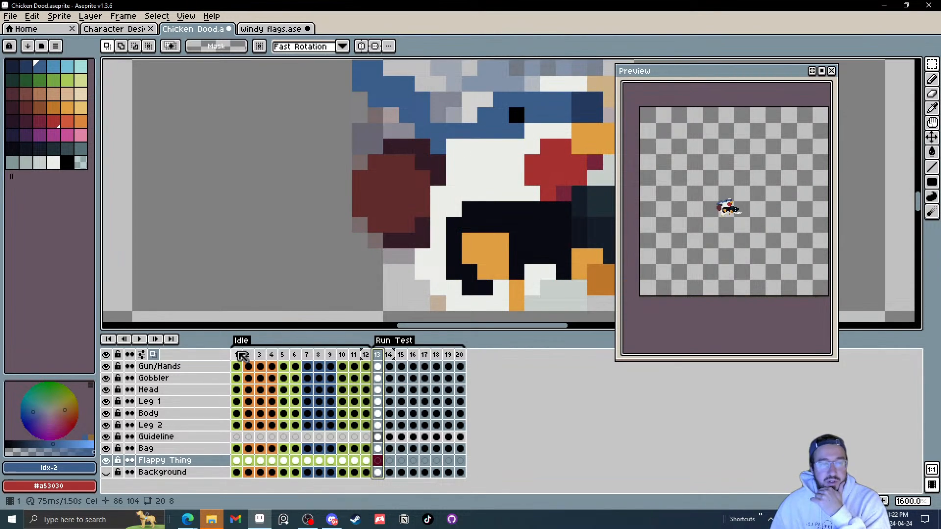
left_click(237, 354)
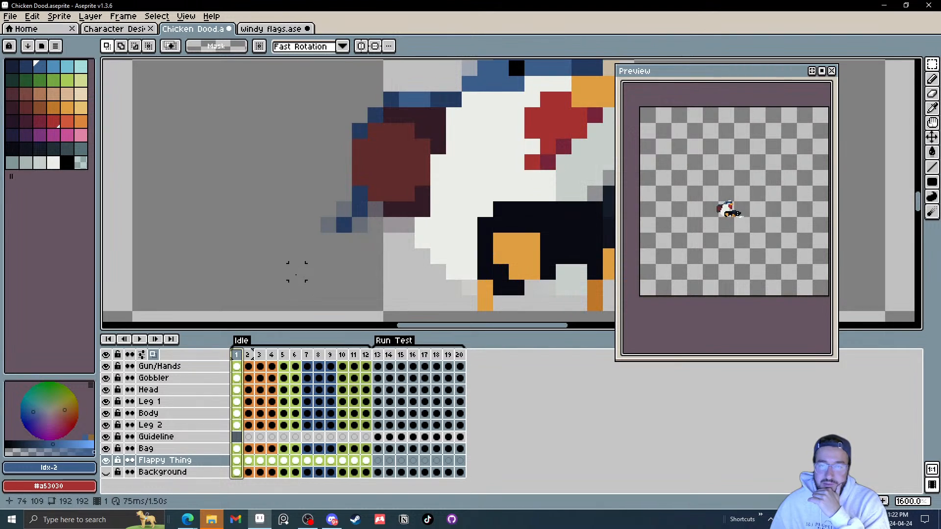
Step: Save the sprite file and return to Run Test frame 13
left_click(12, 17)
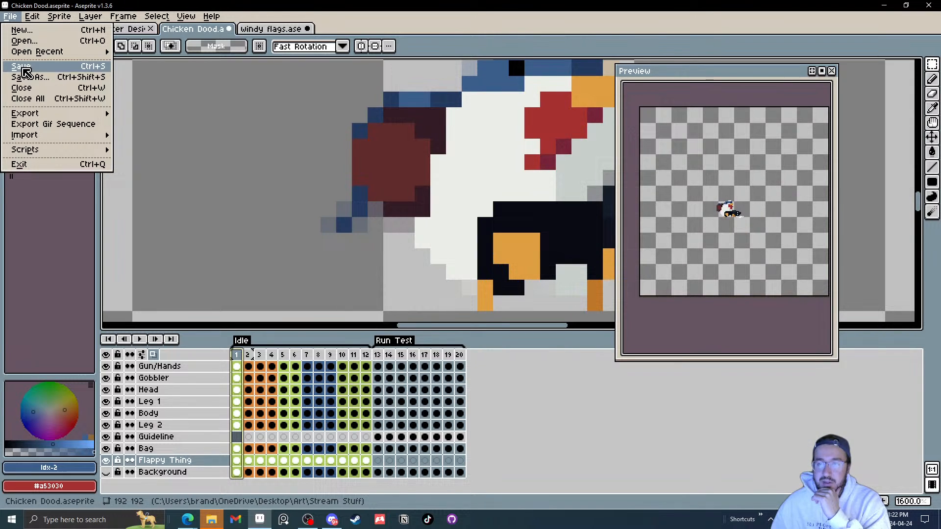
left_click(24, 67)
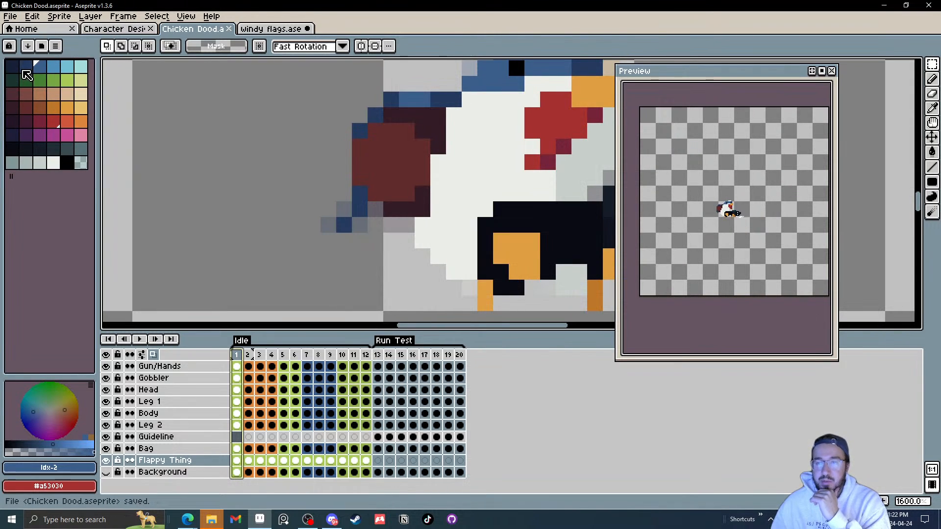
left_click(380, 355)
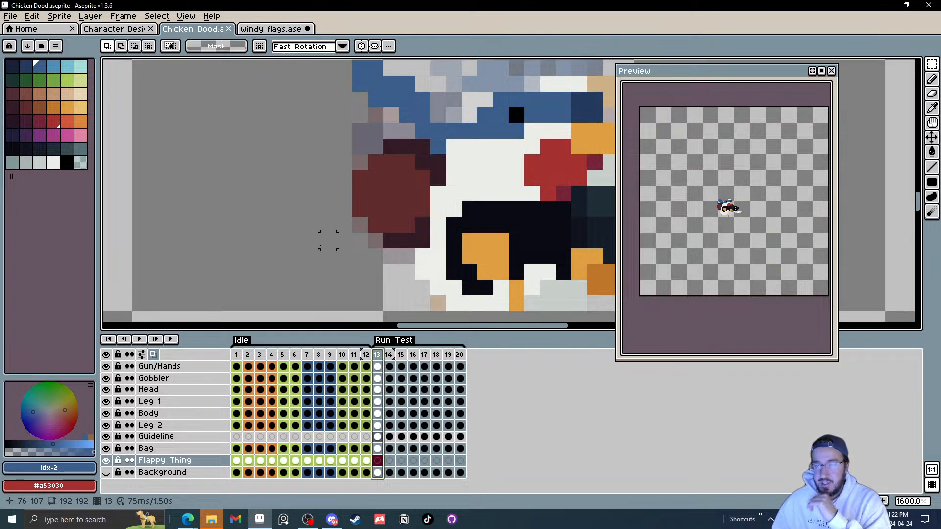
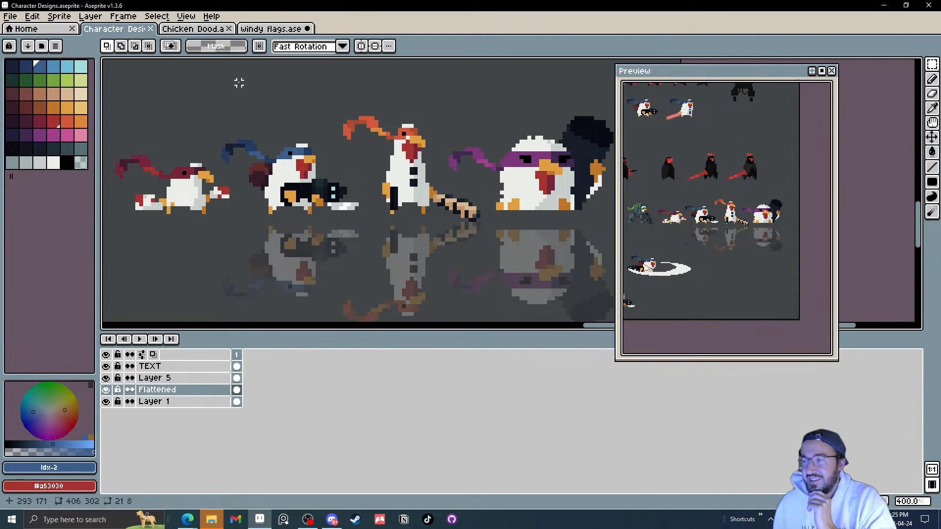
Step: In the Chicken Dood file, move the Guideline layer below Flappy Thing and merge it down into Flappy Thing
left_click(193, 29)
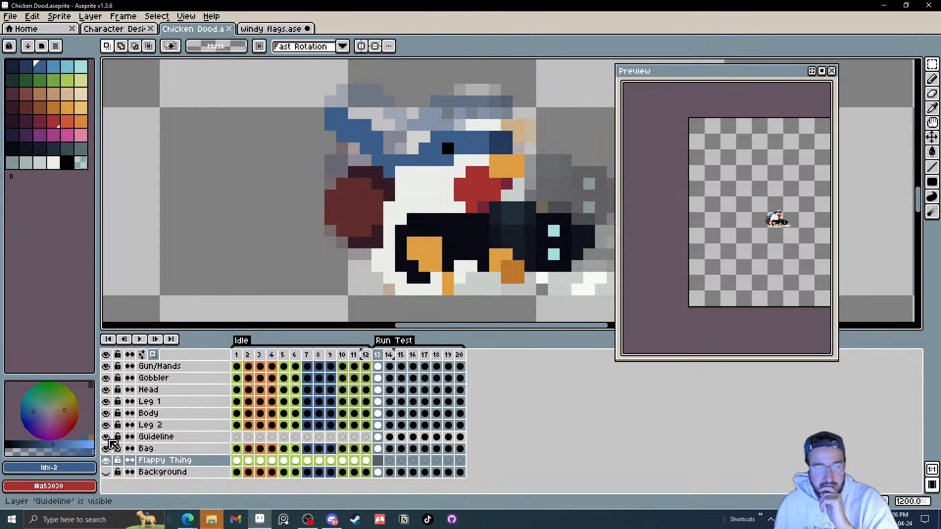
left_click(178, 436)
left_click_drag(185, 436, 180, 454)
right_click(179, 454)
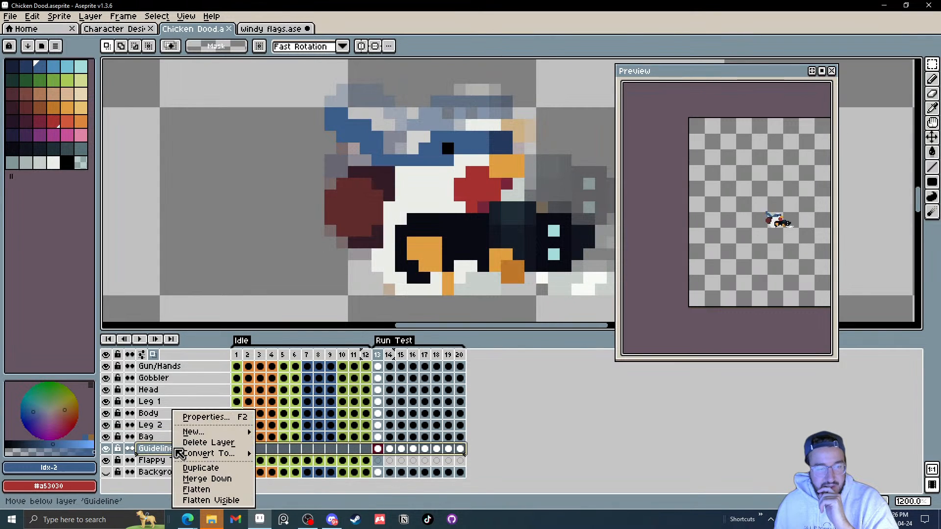
left_click(208, 478)
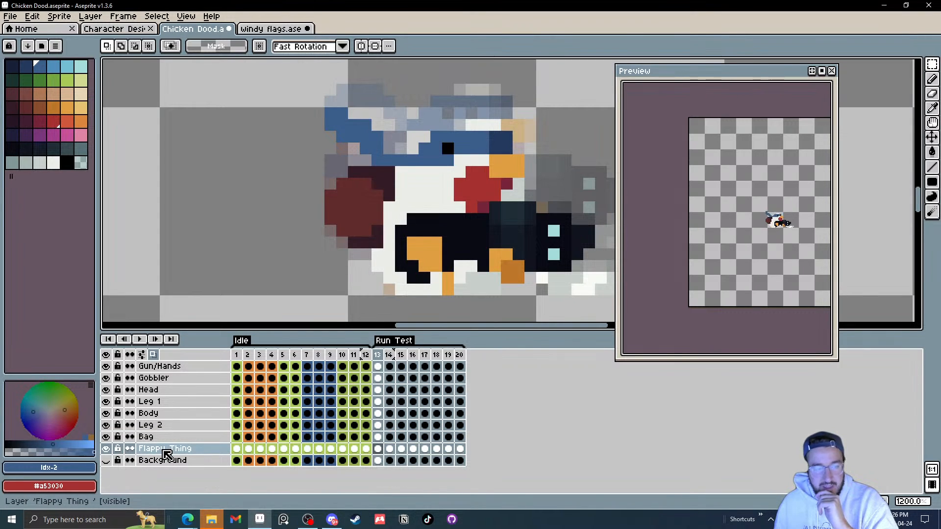
Step: On Idle frame 12, pick the strand's dark blue colour and set the ink to Lock Alpha
left_click(366, 449)
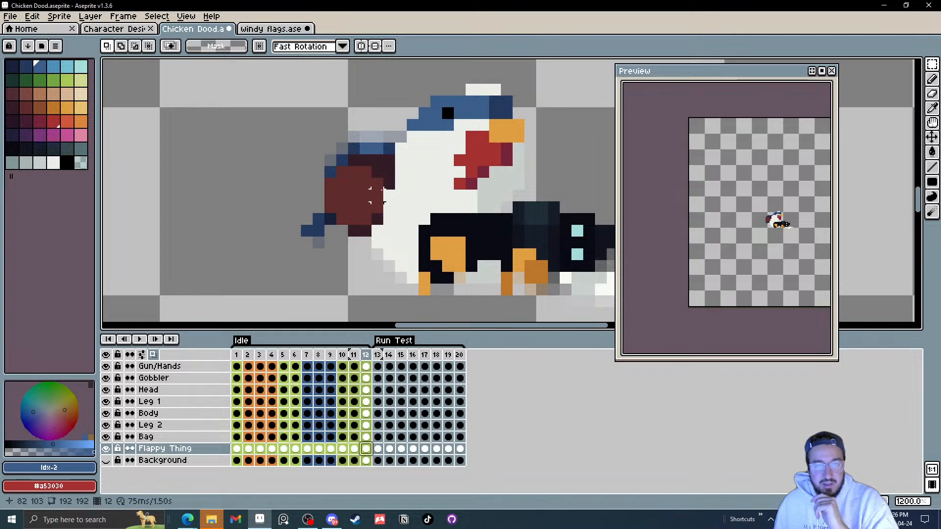
left_click(390, 149, "alt")
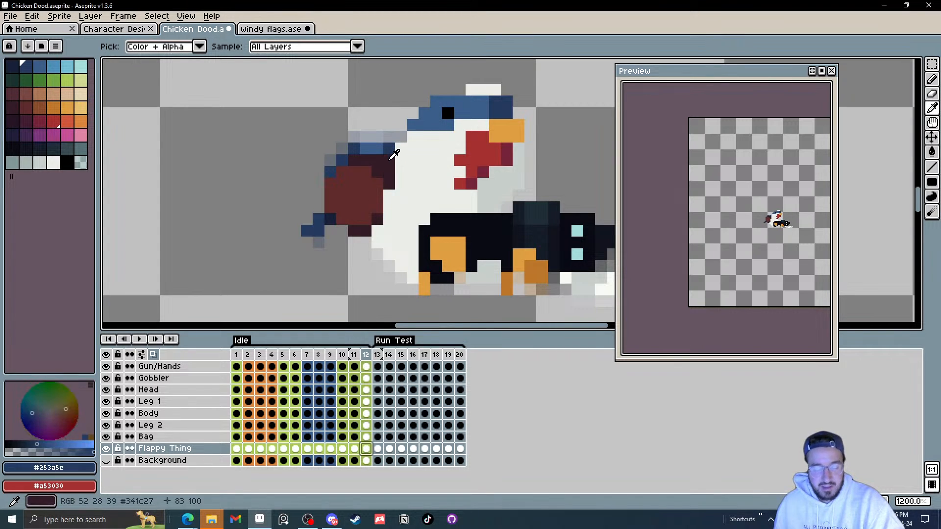
left_click(159, 47)
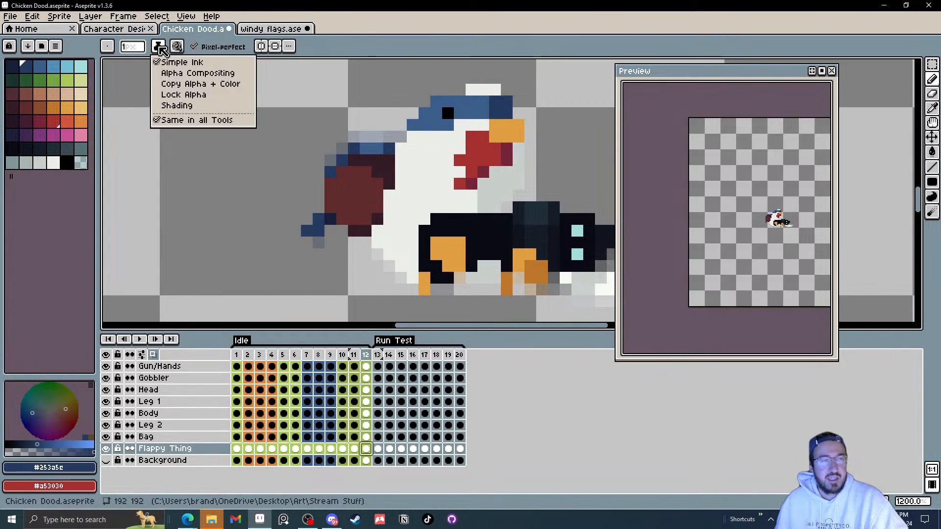
left_click(182, 95)
Step: With a 3 px brush, recolour strand pixels dark blue on Flappy Thing for Run Test frames 13 and 14
left_click(379, 450)
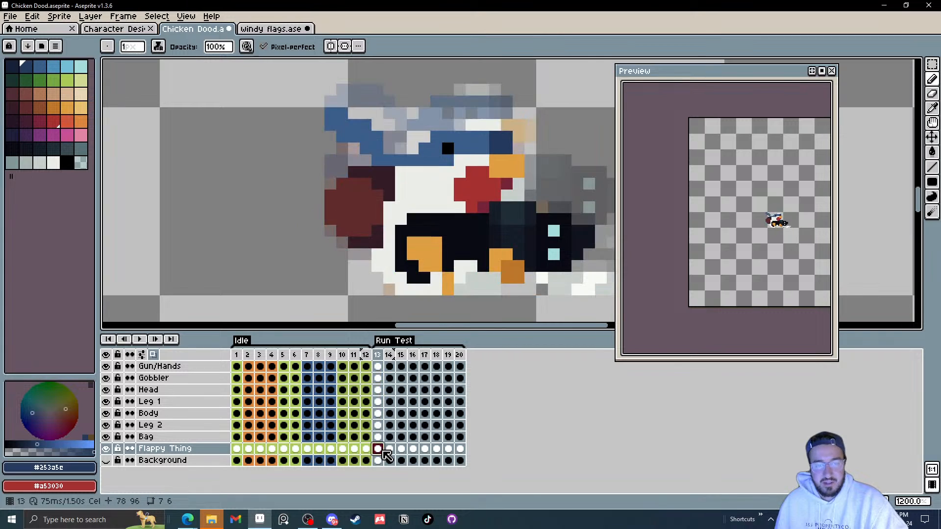
key("plus")
key("plus")
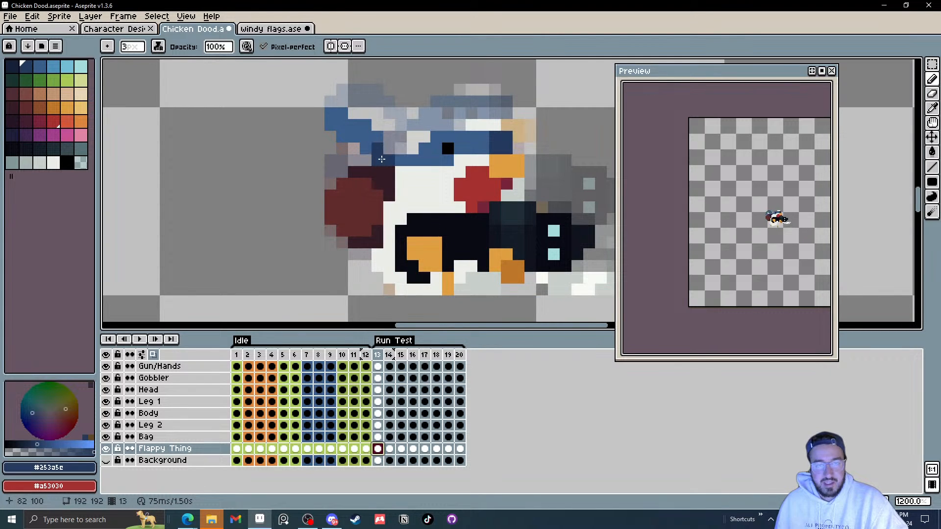
left_click_drag(382, 160, 391, 160)
key("ctrl+z")
key("ctrl+z")
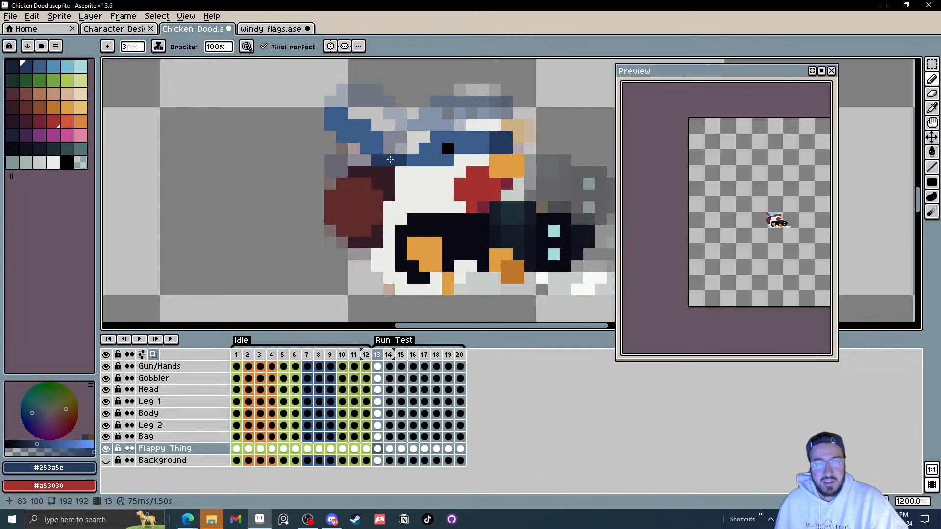
left_click(388, 151)
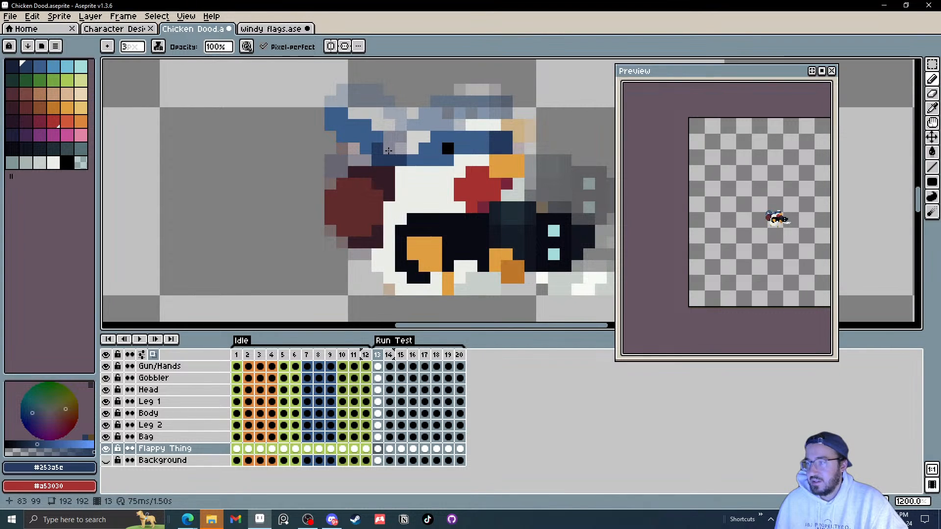
key("period")
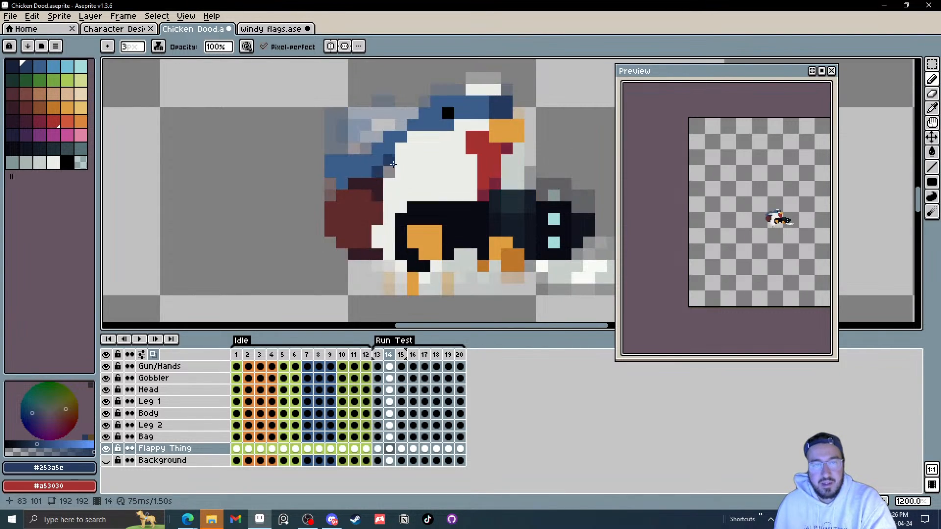
left_click(402, 145)
Step: Step through Run Test frames 15 to 20 to review the strand's shape in each frame
key("period")
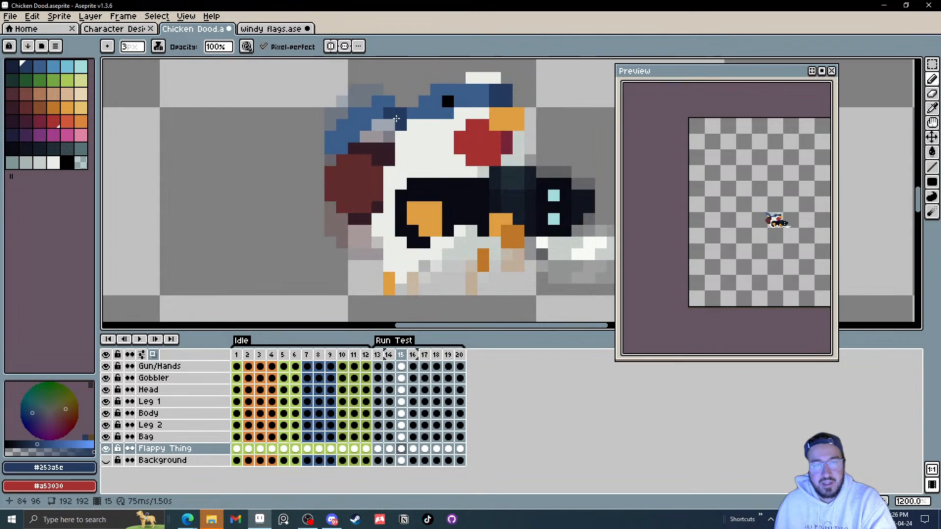
key("period")
key("period")
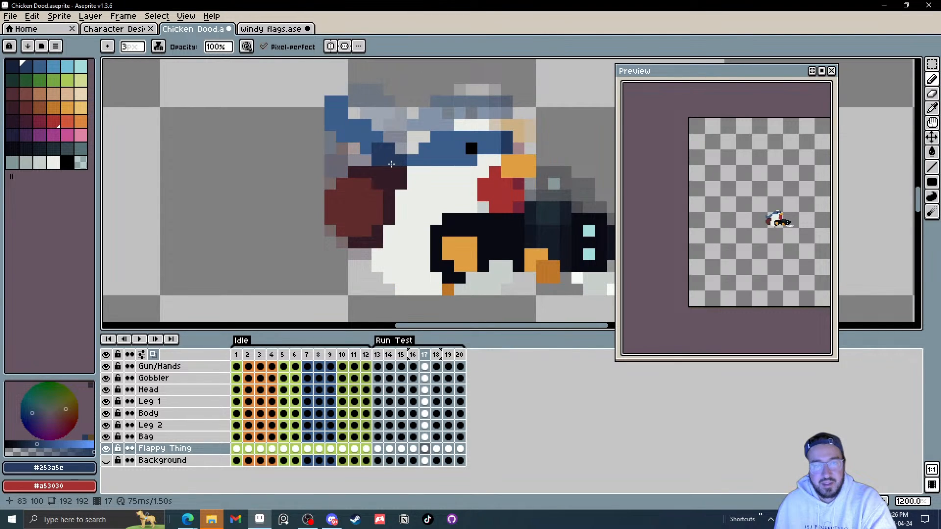
key("comma")
key("comma")
key("period")
key("period")
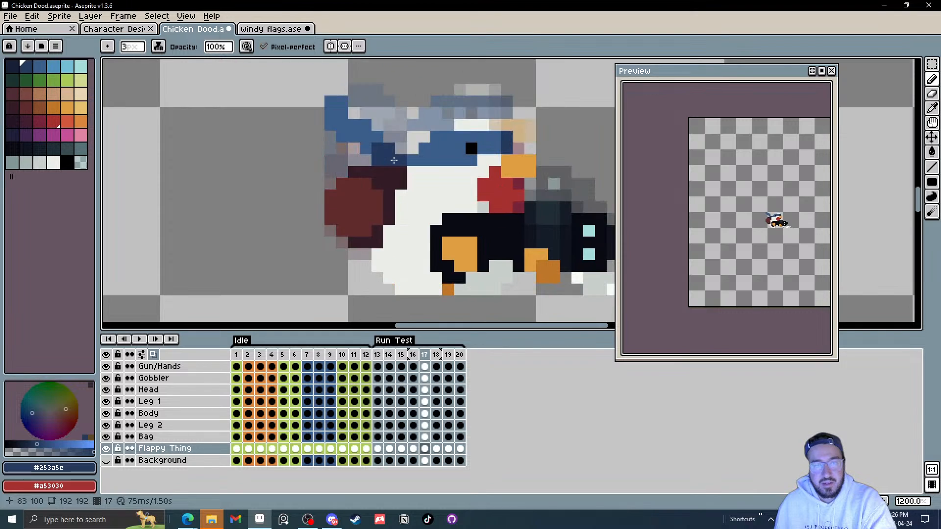
key("period")
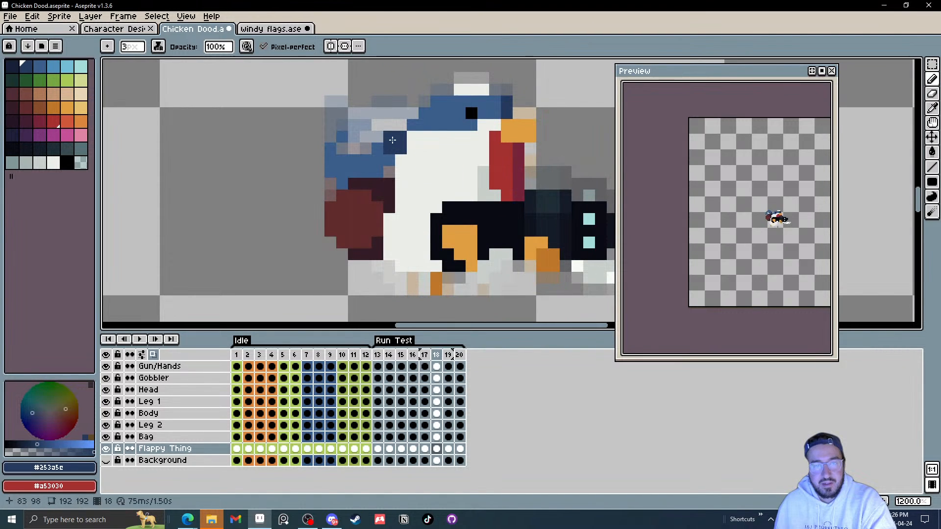
key("period")
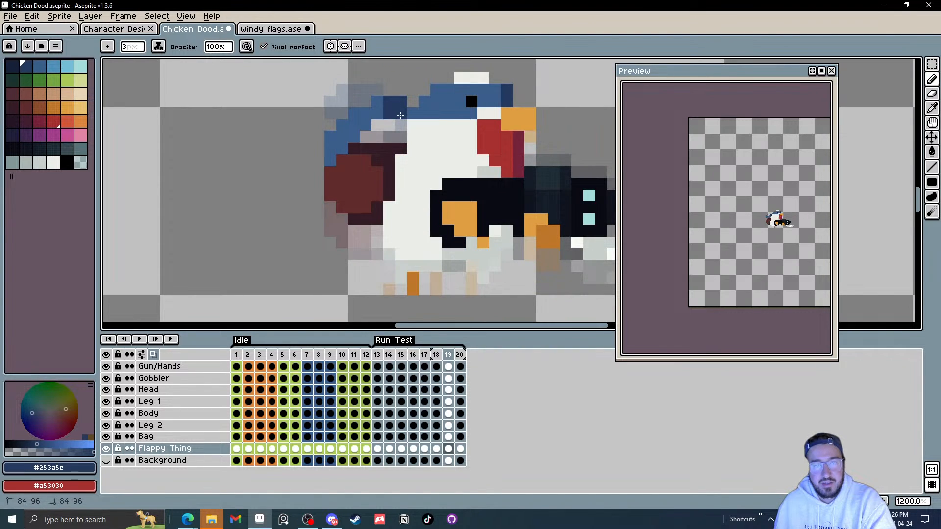
key("period")
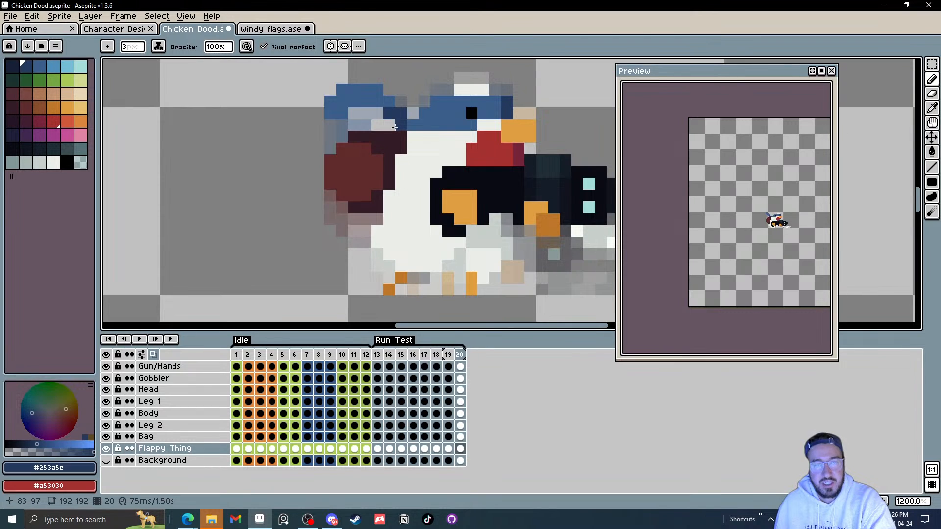
key("period")
key("comma")
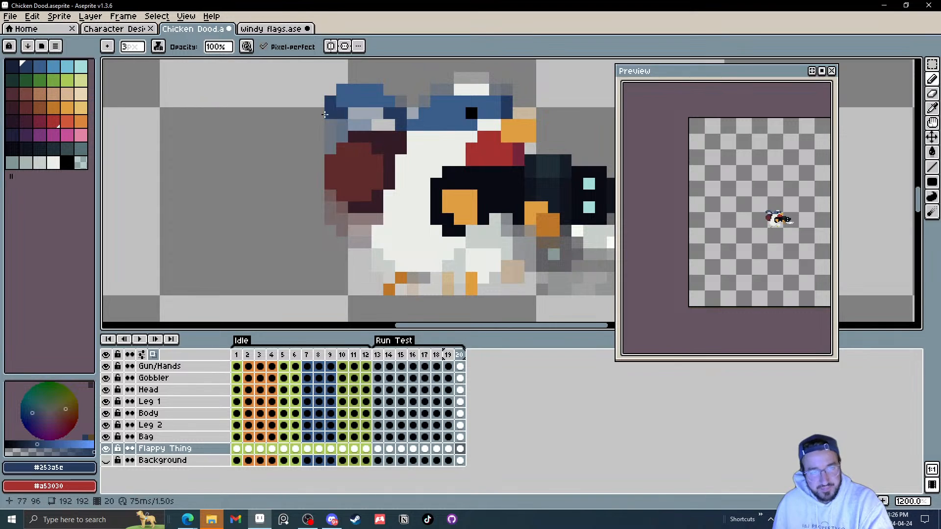
Step: Switch to a 1 px pencil and add dark blue strand pixels on Run Test frame 15
key("v")
key("b")
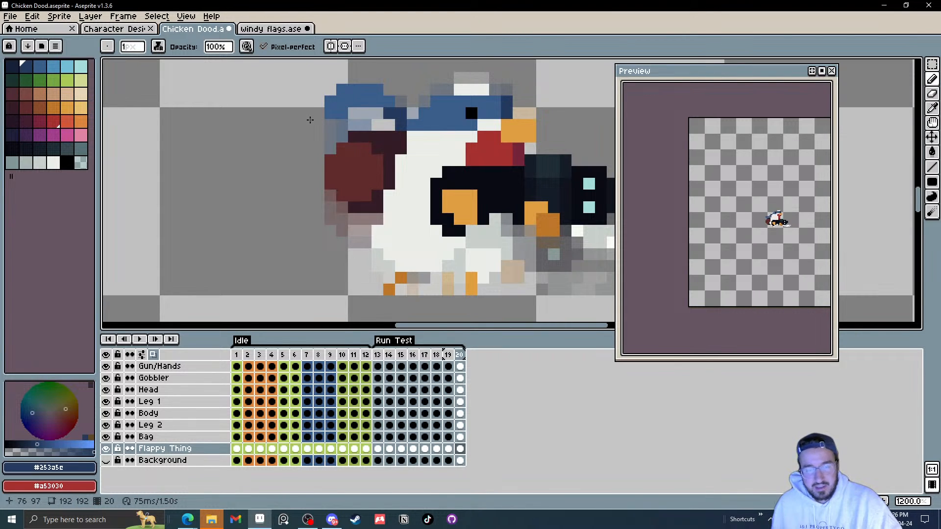
key("Right")
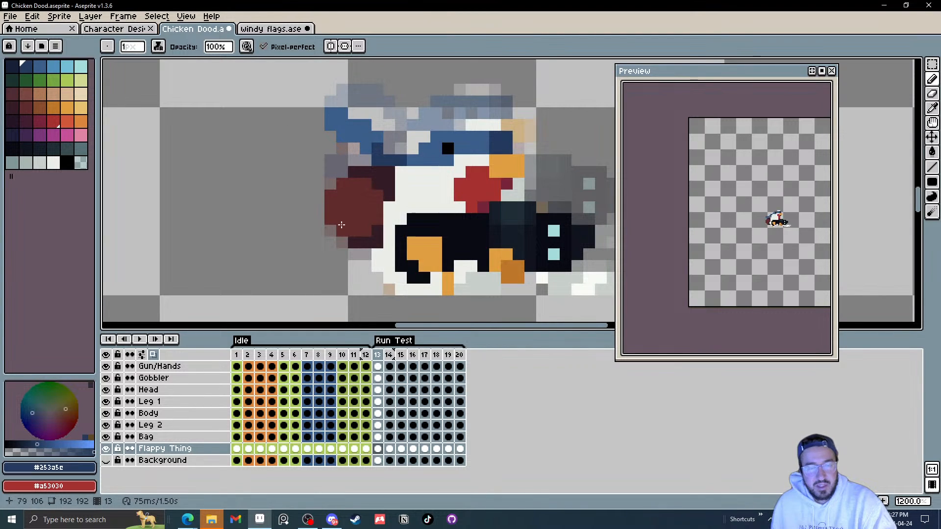
left_click_drag(353, 355, 380, 356)
left_click(379, 448)
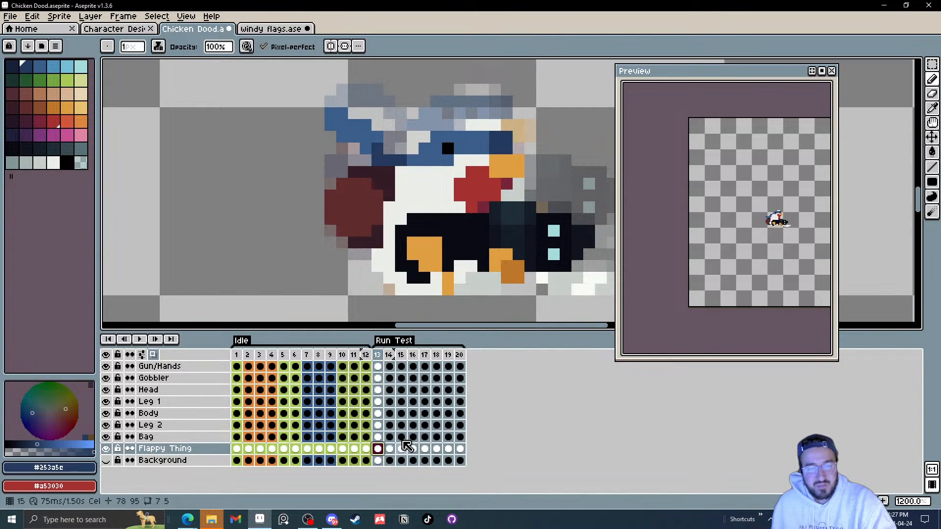
key("Right")
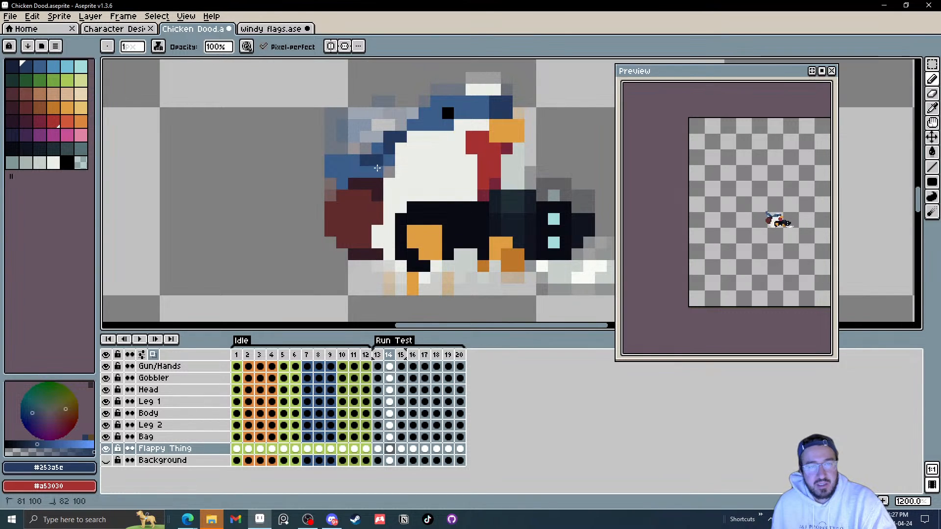
key("Right")
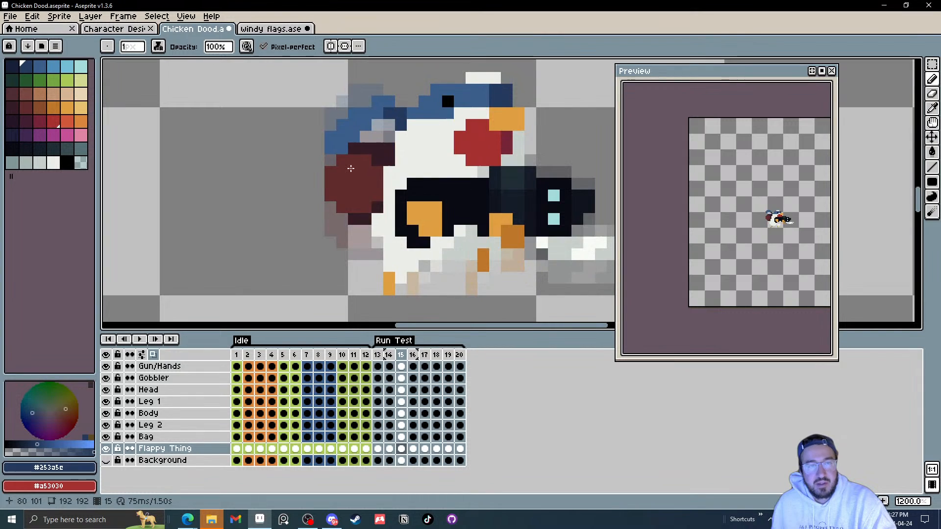
left_click(332, 138)
left_click(331, 149)
left_click(342, 149)
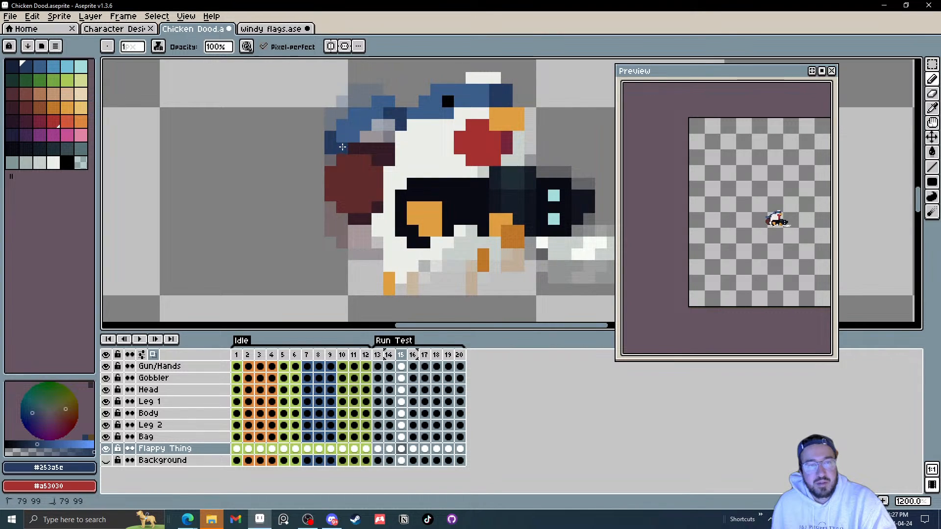
left_click(343, 138)
Step: Extend the dark blue strand with short pixel lines on Run Test frames 16 and 17
key("Right")
left_click_drag(342, 126, 342, 102)
left_click_drag(330, 114, 331, 138)
key("Right")
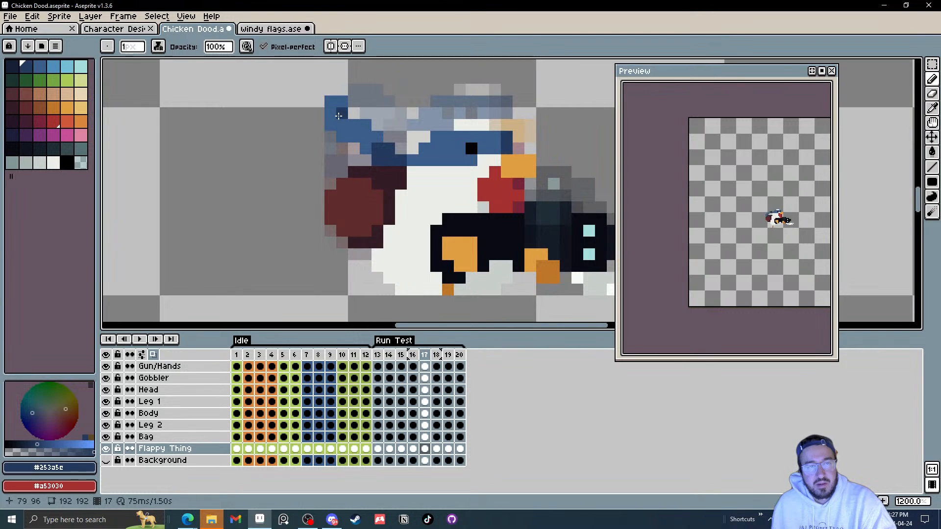
left_click(331, 113)
left_click_drag(330, 112, 331, 103)
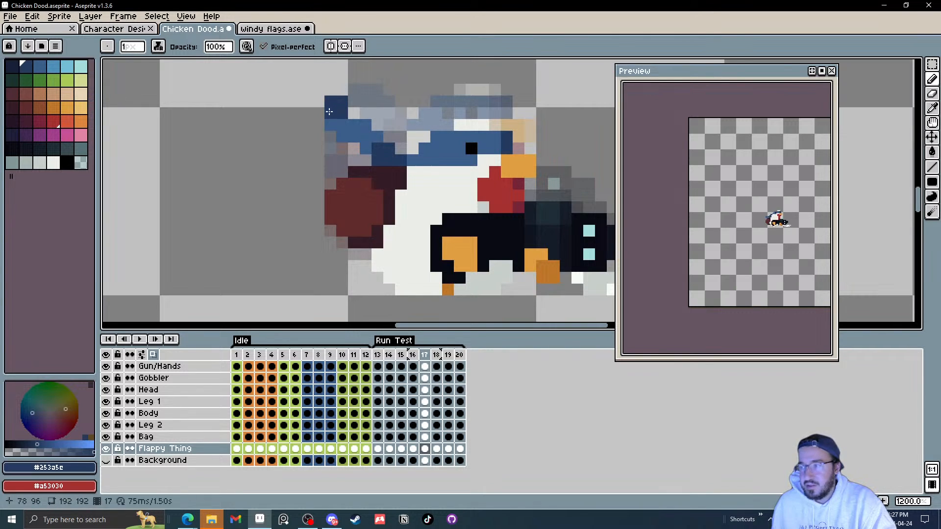
left_click(332, 122)
Step: Add dark blue strand pixels on Run Test frames 18, 19 and 20
key("Right")
left_click_drag(341, 138, 332, 160)
left_click(341, 158)
left_click(332, 172)
key("Right")
left_click(343, 150)
left_click(331, 138)
key("Right")
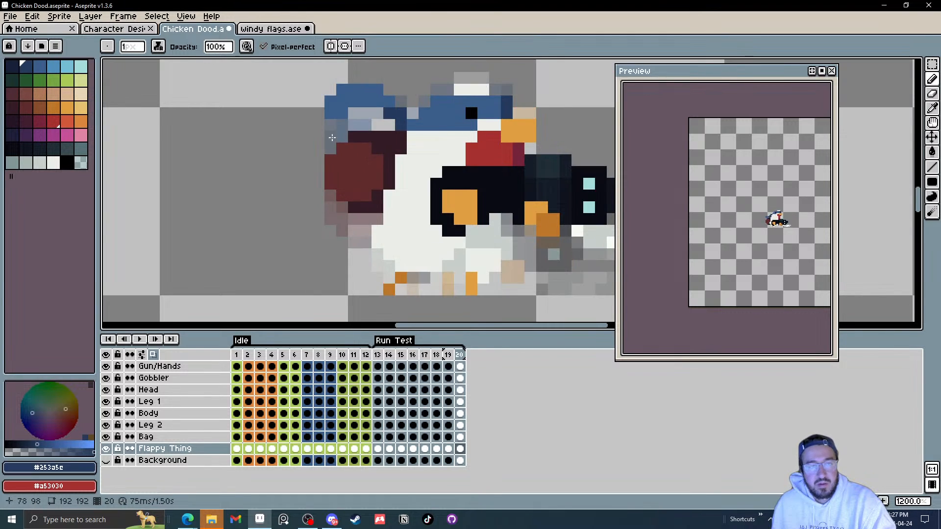
left_click(335, 112)
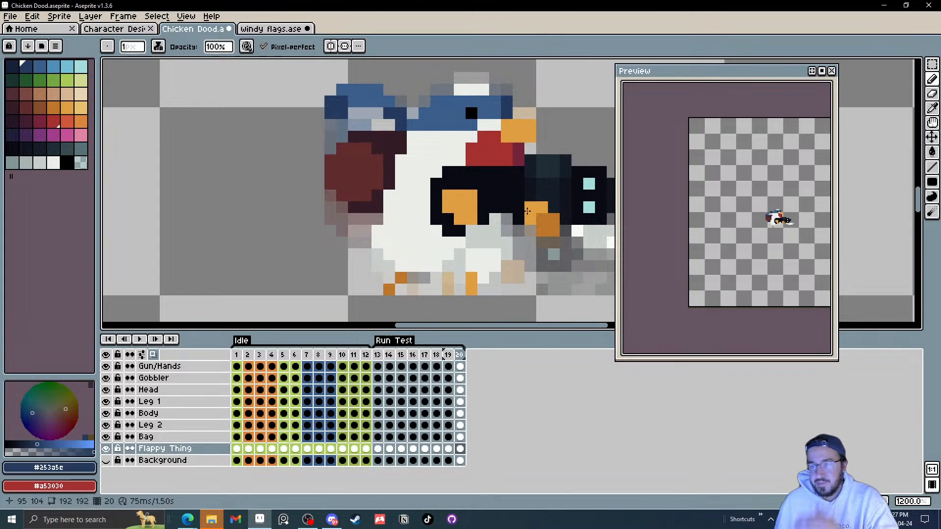
Step: Step through Run Test frames 13 to 15 and check the strand in the preview
key("Right")
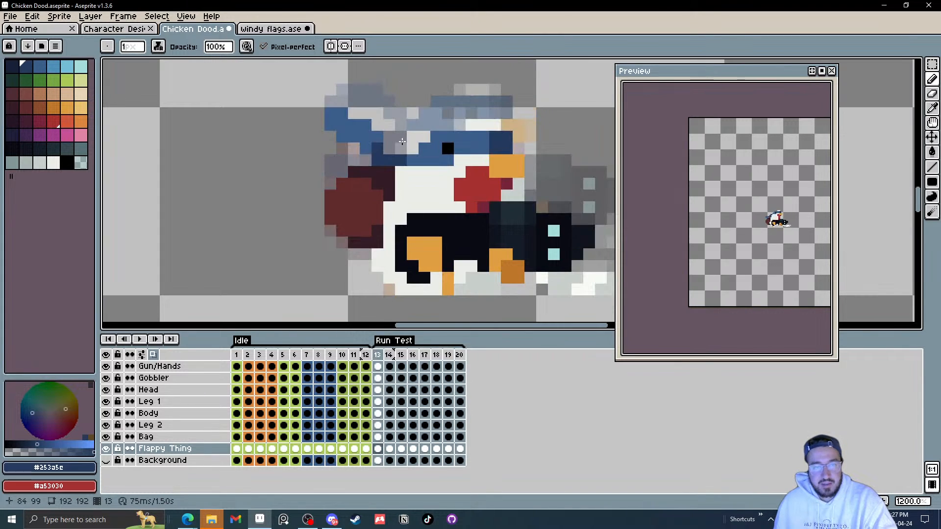
key("Right")
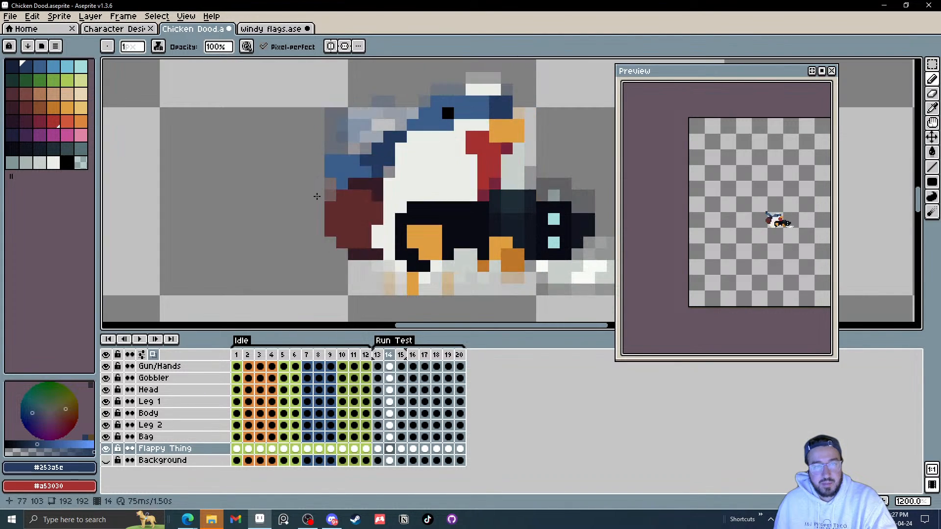
key("Right")
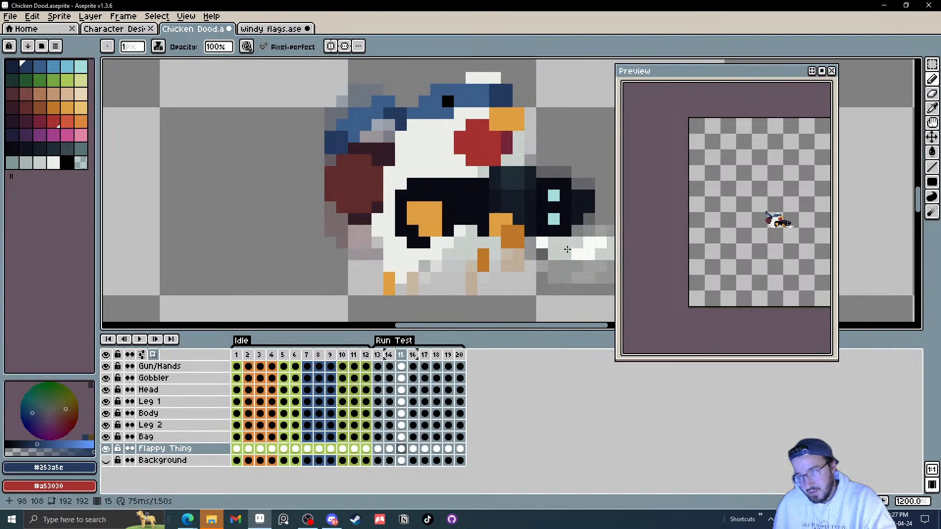
scroll(745, 254, "up", 2)
left_click_drag(707, 262, 792, 266)
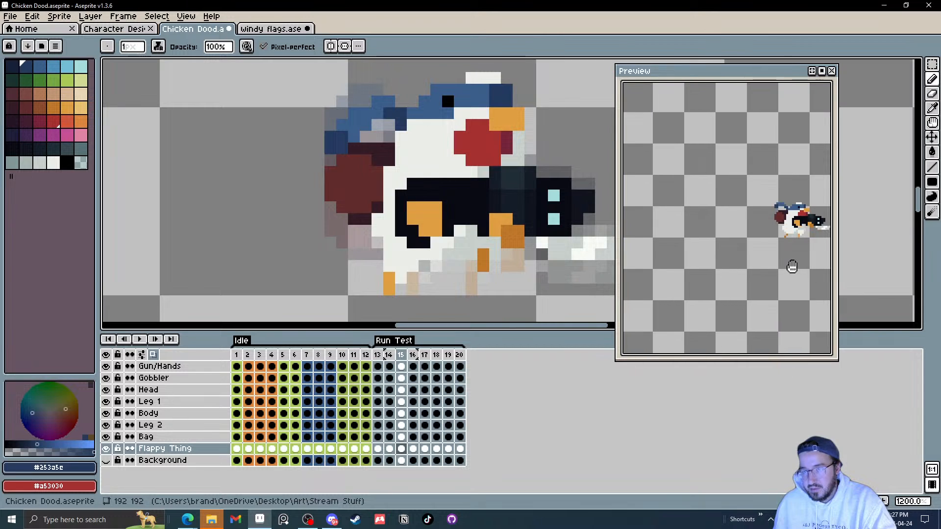
scroll(786, 255, "down", 2)
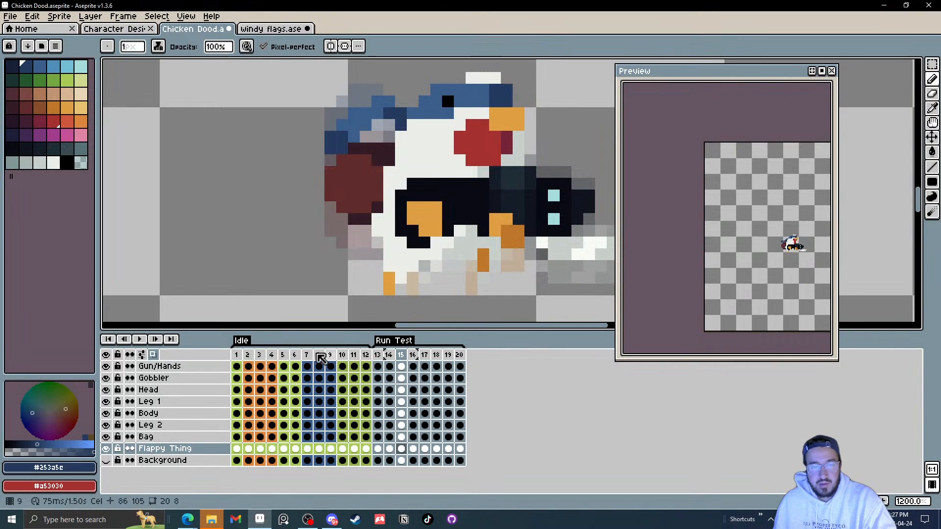
Step: Save the chicken file and close the windy flags tab
left_click(237, 366)
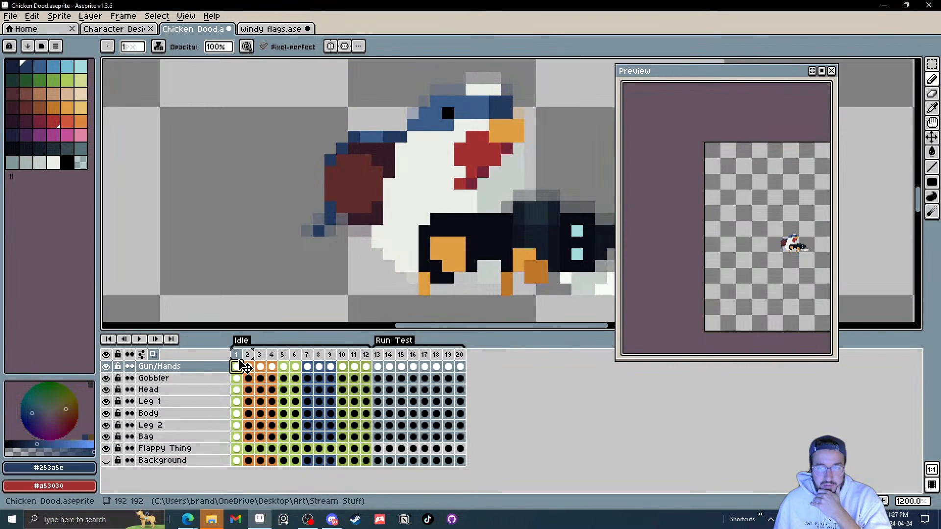
left_click(11, 18)
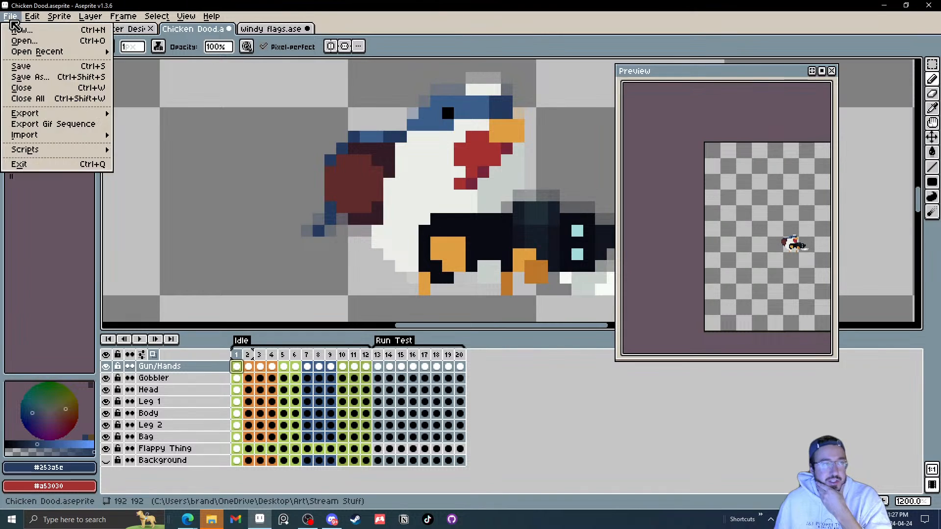
left_click(19, 67)
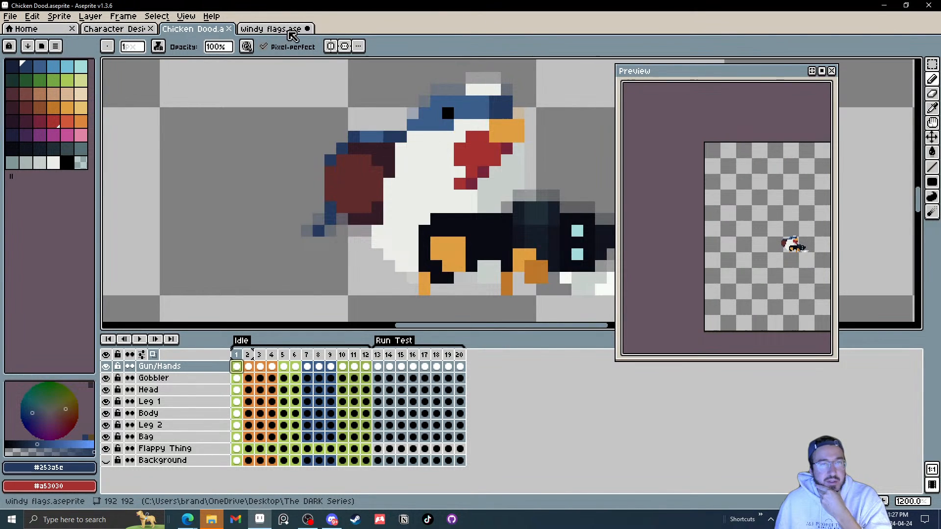
left_click(307, 29)
left_click(462, 284)
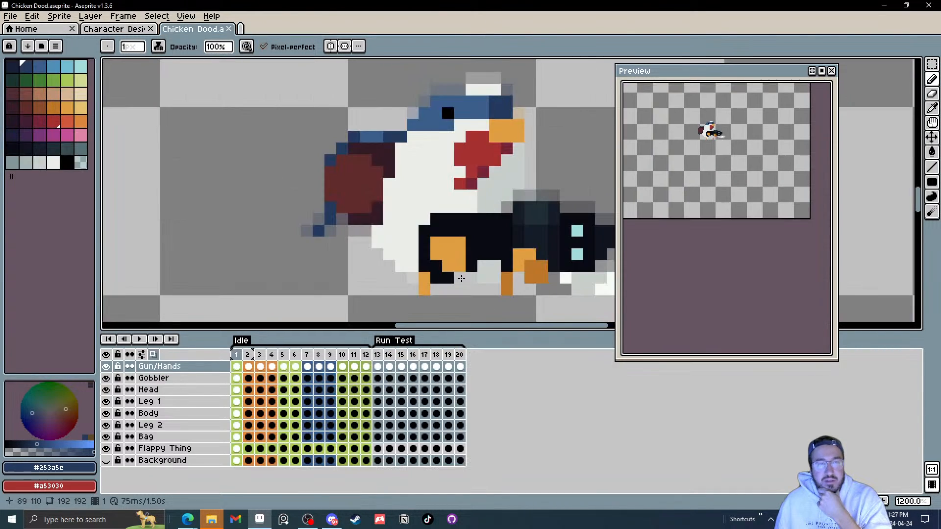
Step: Glance at the Character Designs file, then return to the chicken file
left_click(123, 30)
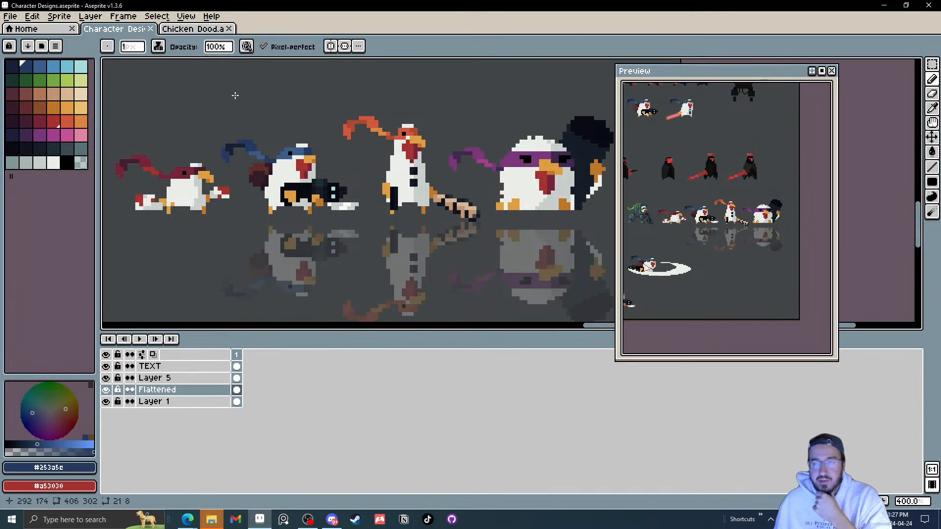
left_click(193, 29)
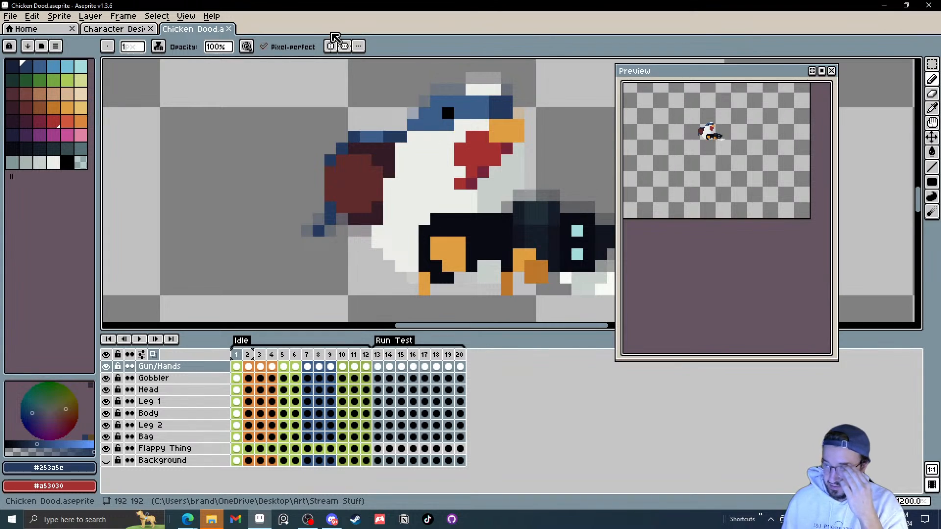
scroll(429, 187, "down", 2)
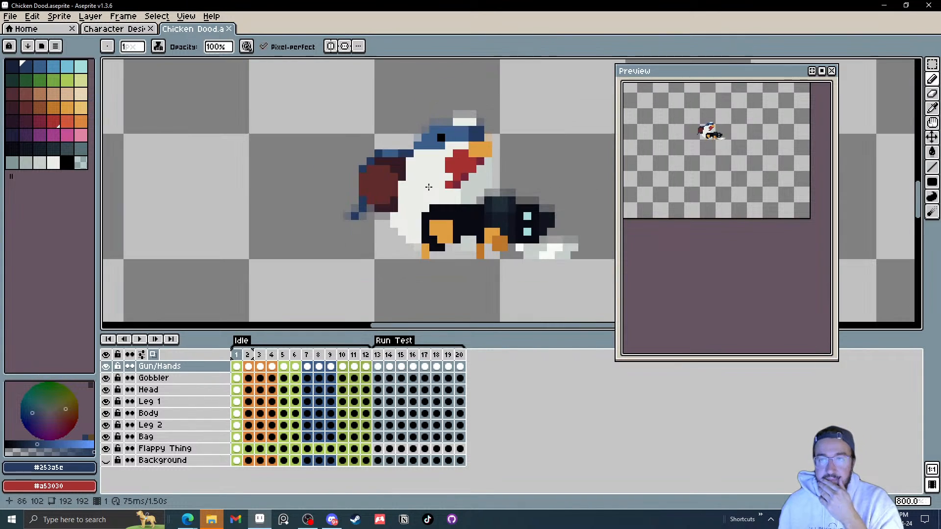
left_click_drag(445, 185, 421, 193)
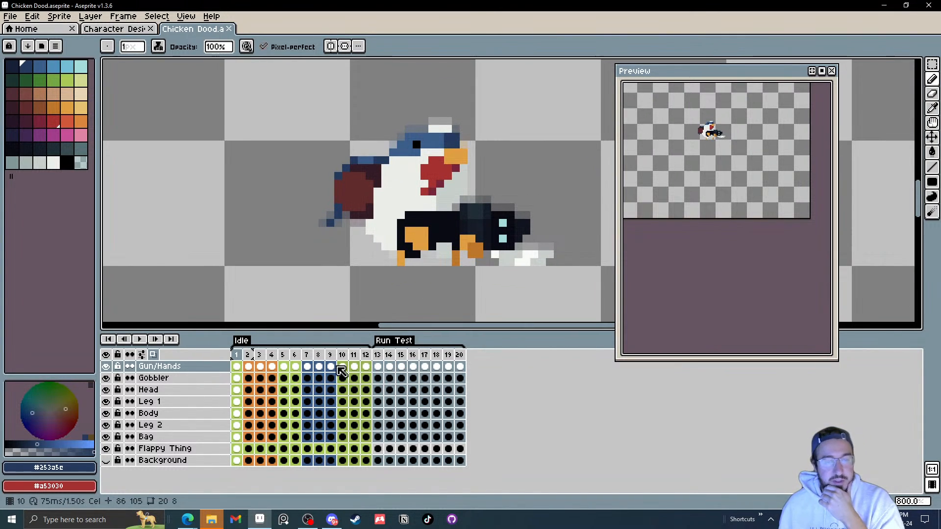
Step: Select Idle frames 1 to 12 and duplicate them after frame 20 as frames 21 to 32
left_click(272, 354)
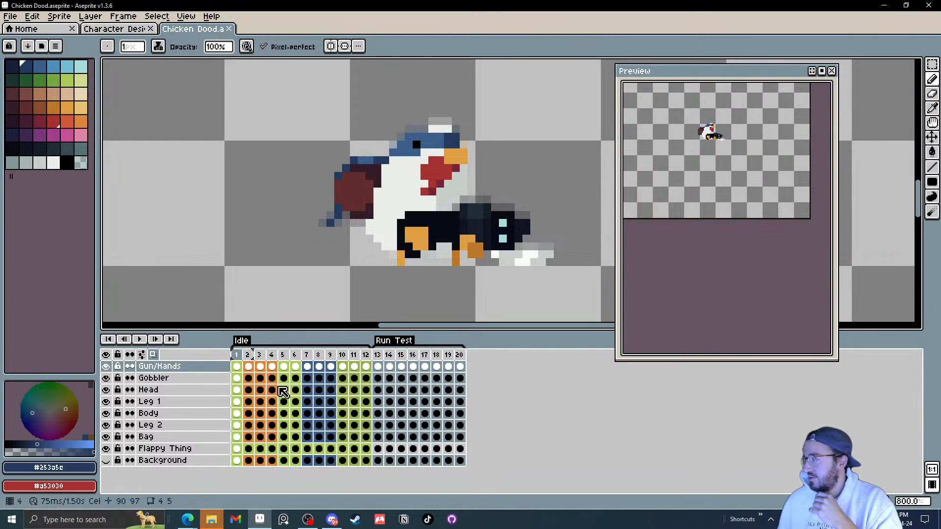
left_click(380, 354)
left_click(384, 354)
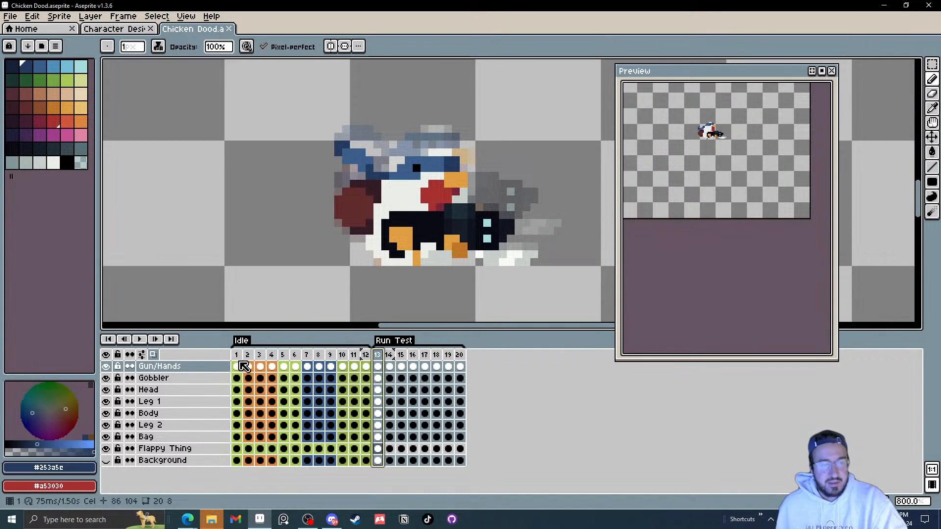
left_click_drag(236, 354, 368, 356)
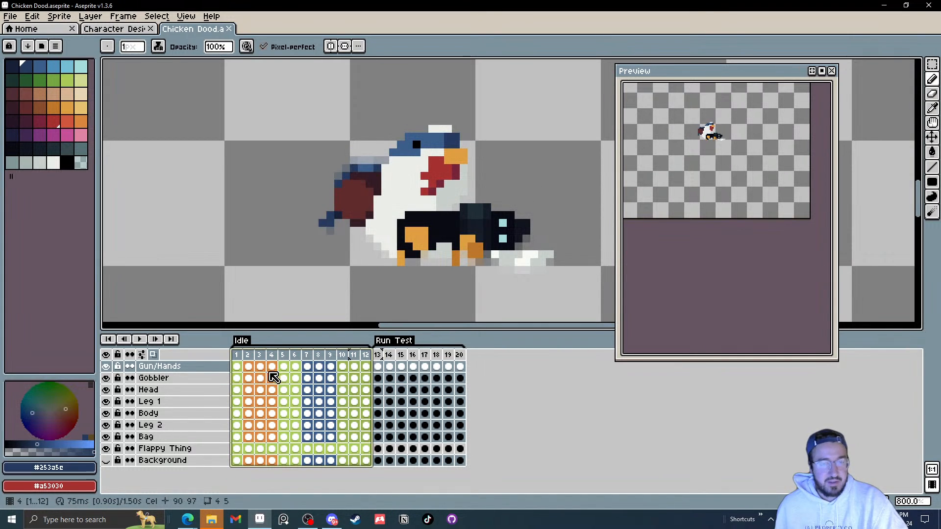
left_click_drag(241, 359, 492, 364)
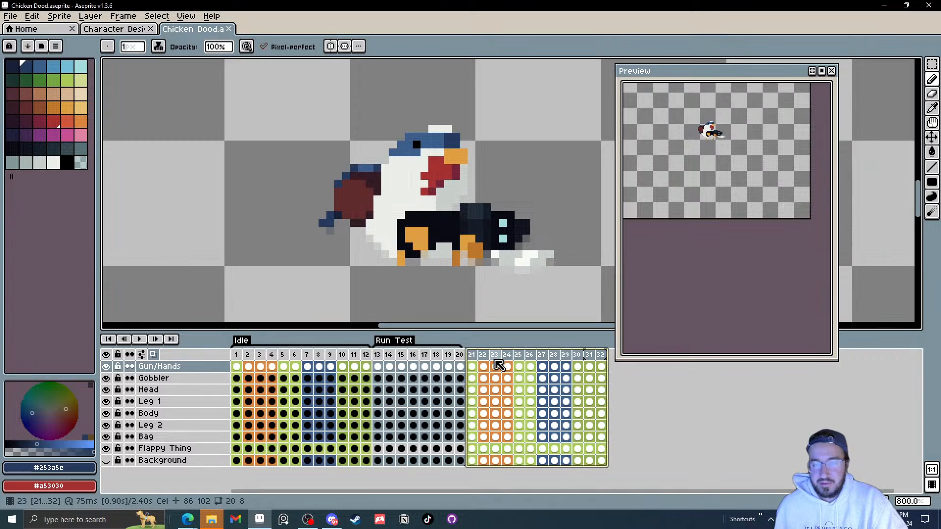
Step: Add a new tag named Idle Test over frames 21 to 32
right_click(472, 357)
left_click(520, 400)
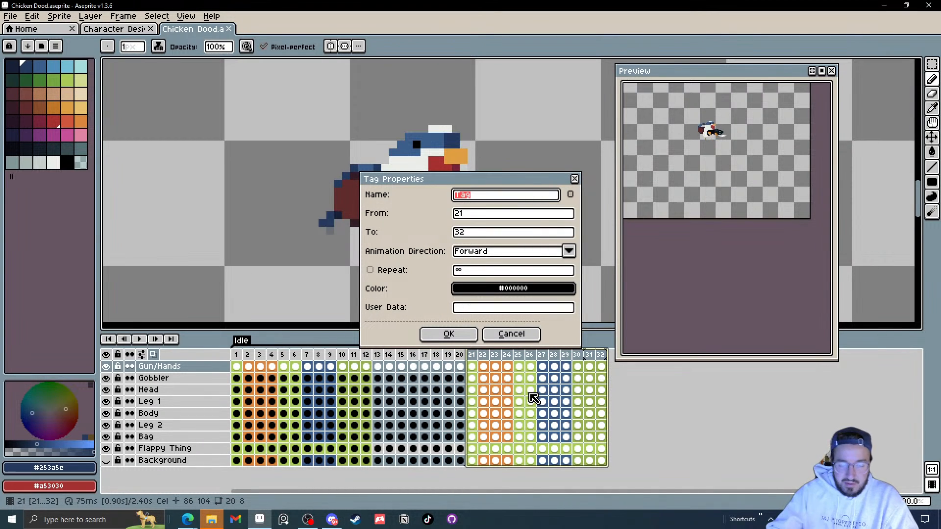
key("BackSpace")
type("Idle Test")
key("Return")
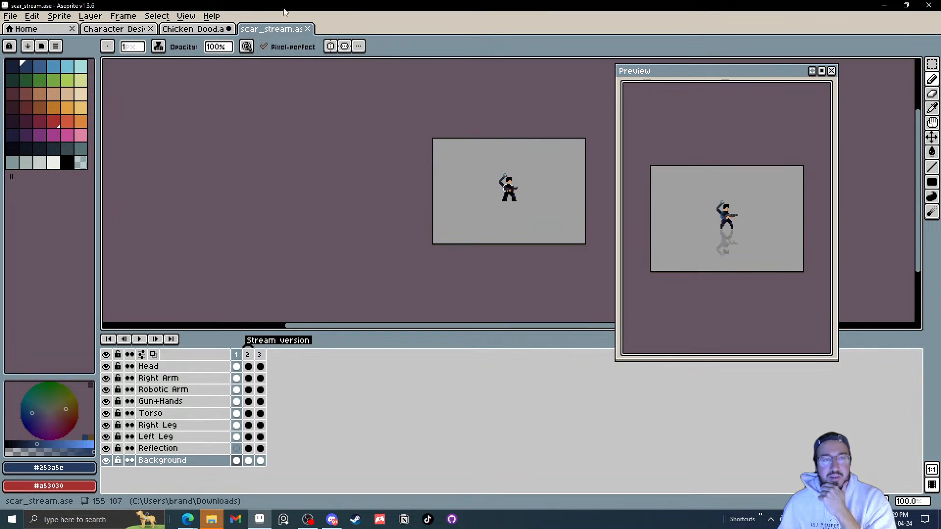
Step: Close the scar_stream tab and the file explorer window
left_click(307, 29)
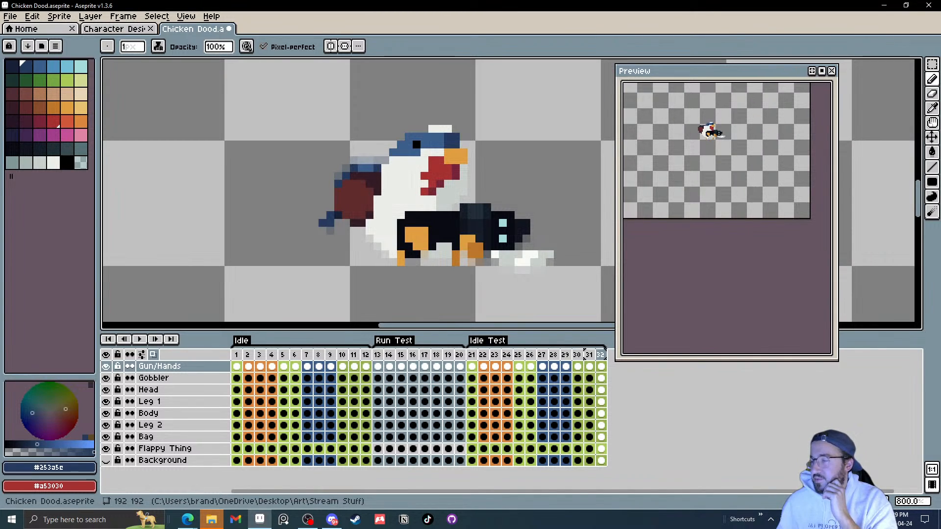
key("alt+Tab")
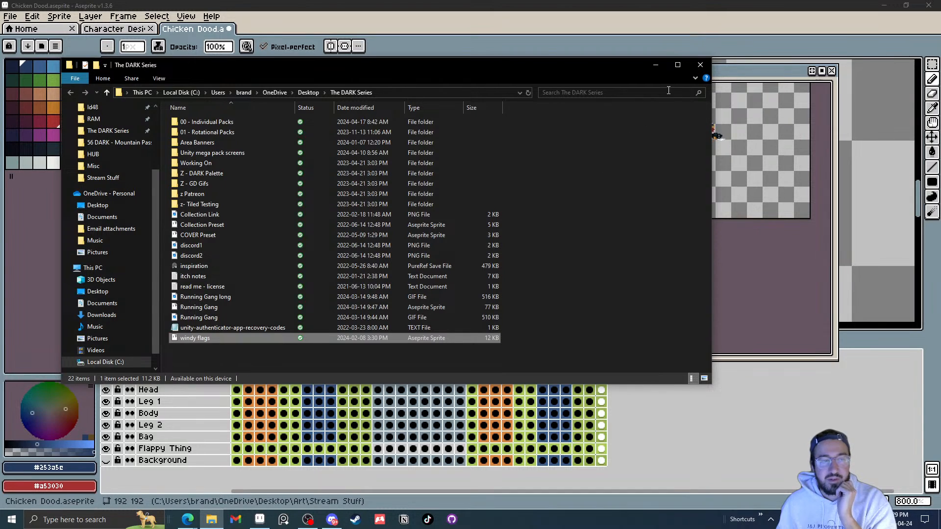
left_click(700, 64)
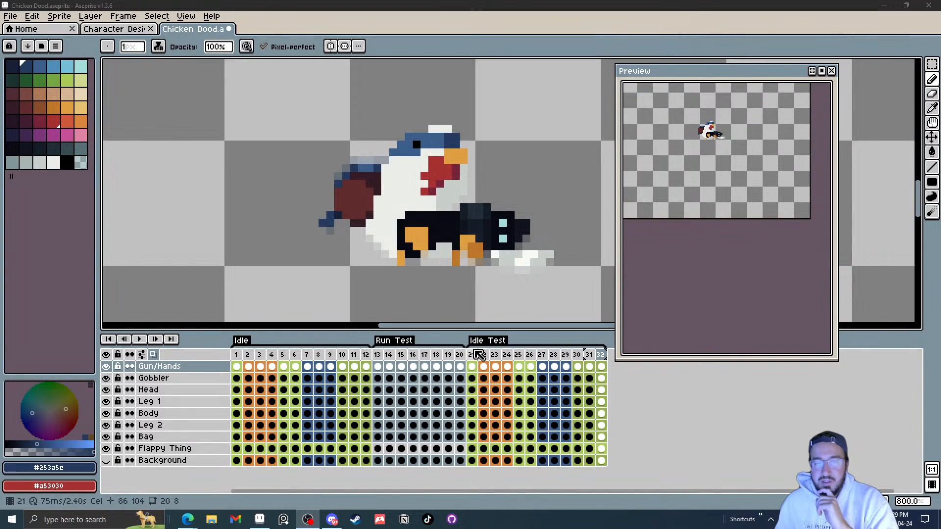
Step: Select Run Test frames 13 to 20 and duplicate them to the end as frames 33 to 40
left_click_drag(474, 355, 601, 361)
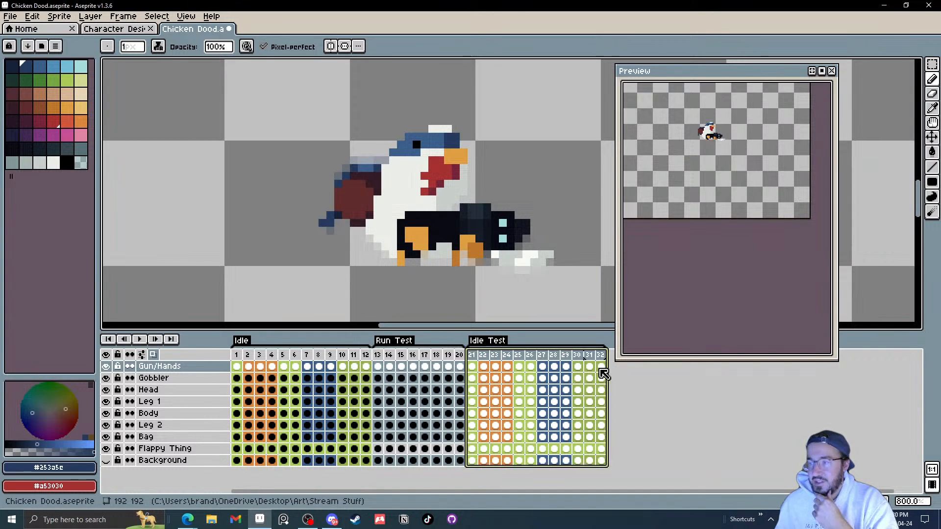
left_click(474, 358)
left_click_drag(477, 363, 604, 360)
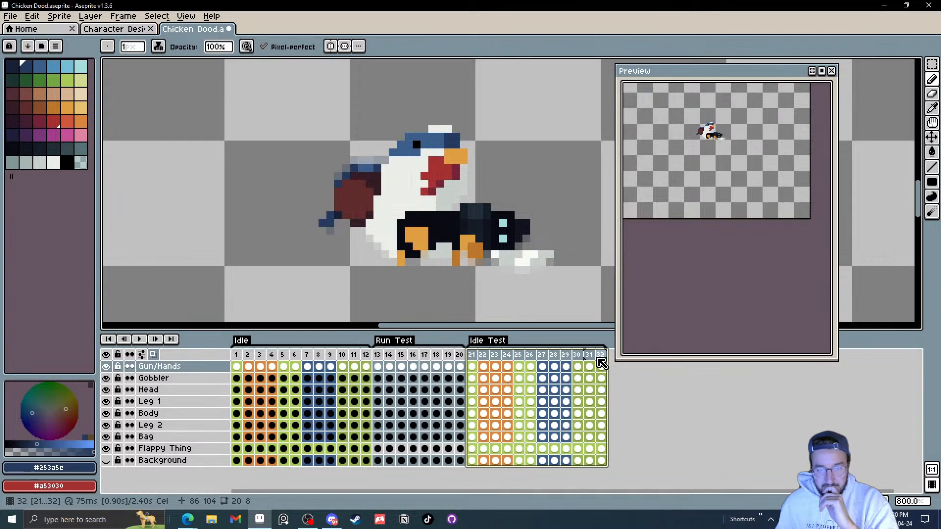
left_click_drag(377, 356, 458, 360)
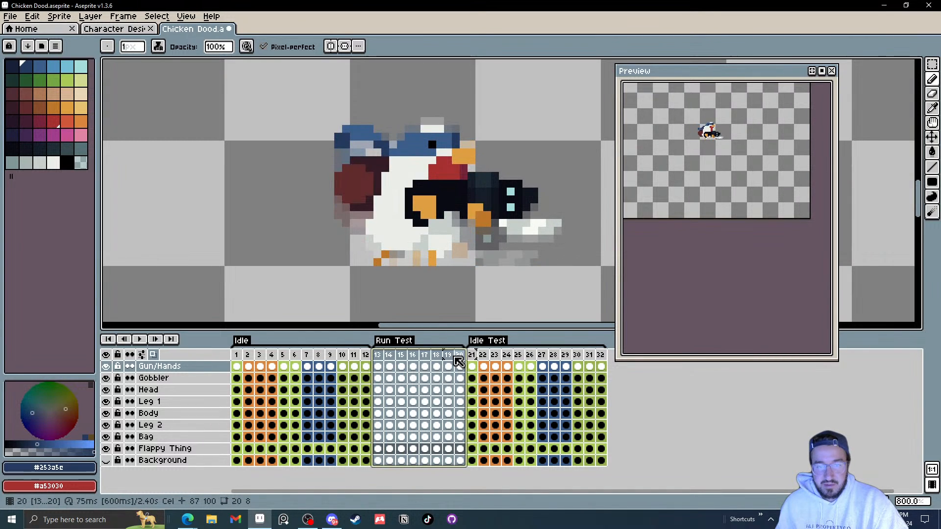
left_click_drag(378, 360, 686, 360)
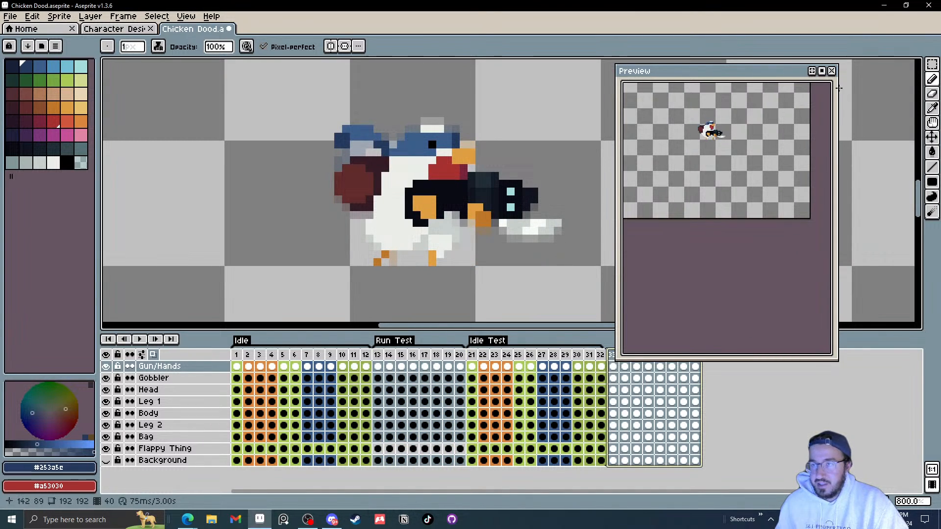
Step: Close the preview and add a new tag named Run Test over frames 33 to 40
left_click(832, 71)
right_click(627, 359)
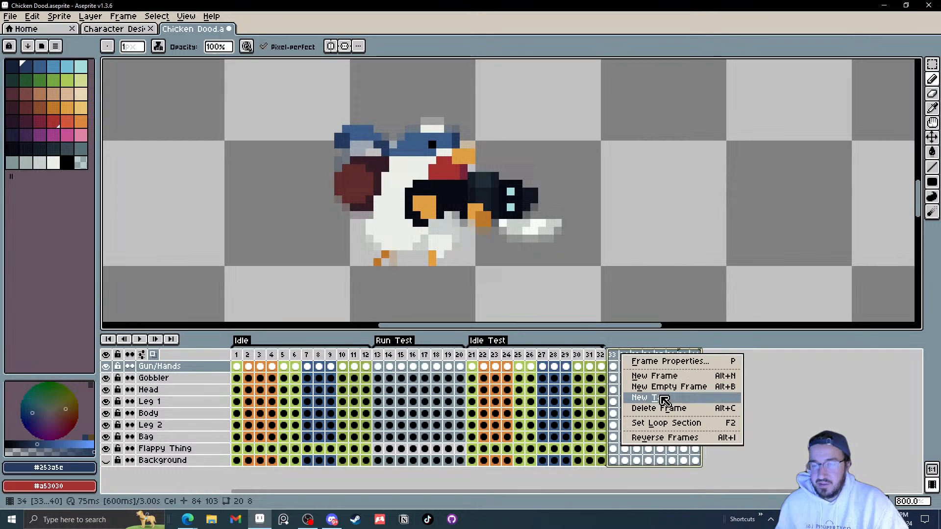
left_click(659, 397)
type("Run ")
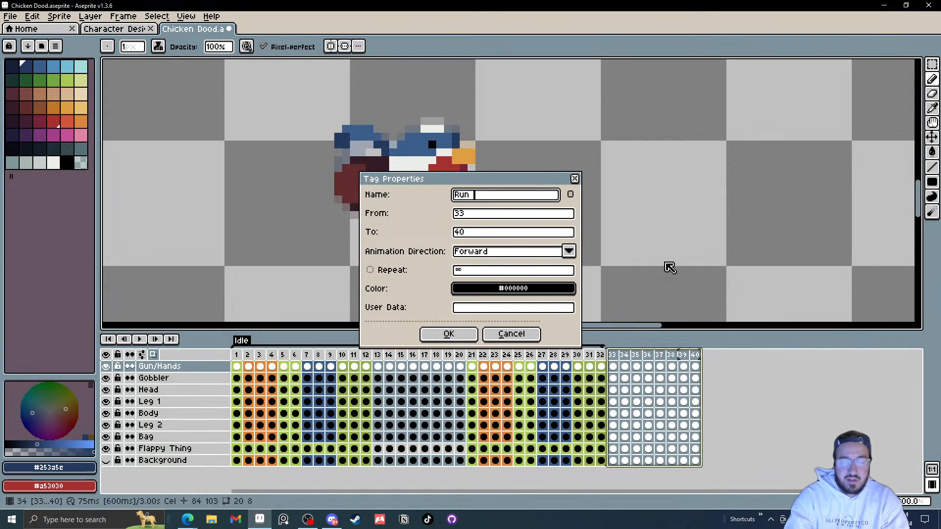
type("Test")
key("Return")
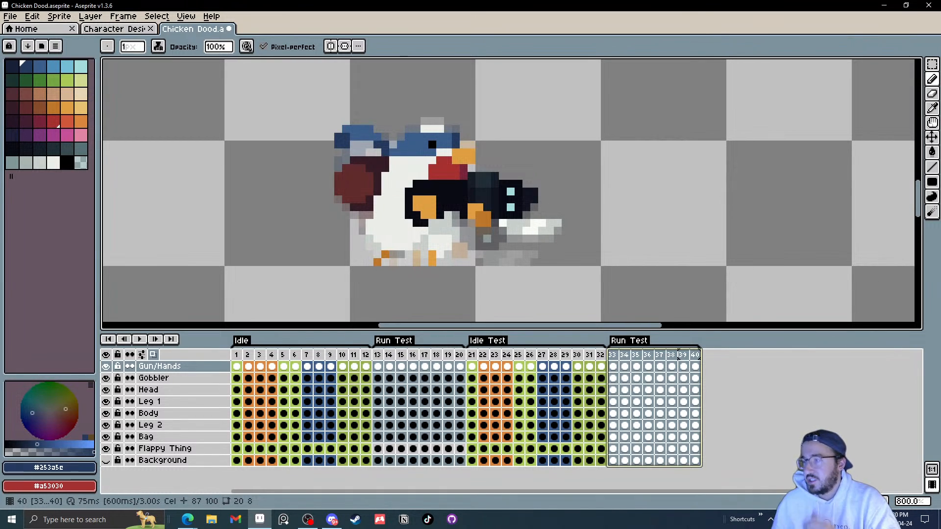
key("alt+Tab")
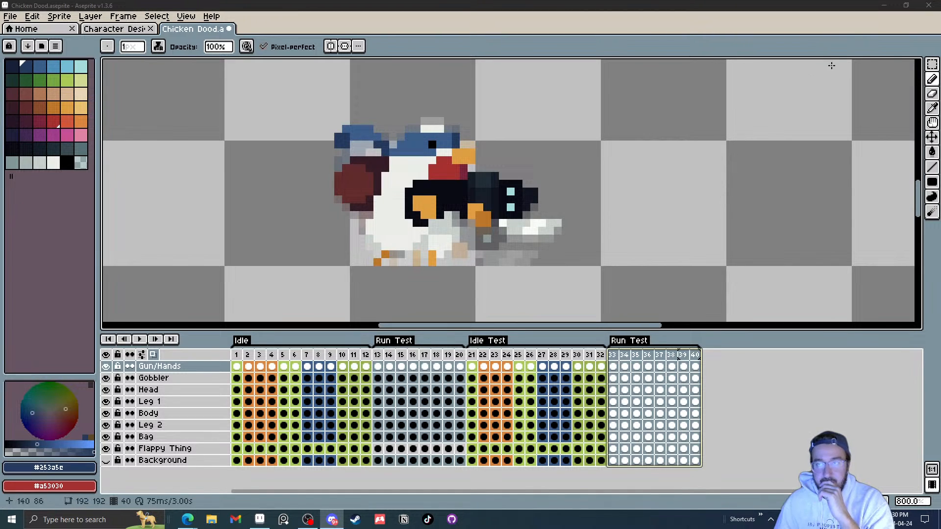
left_click(883, 12)
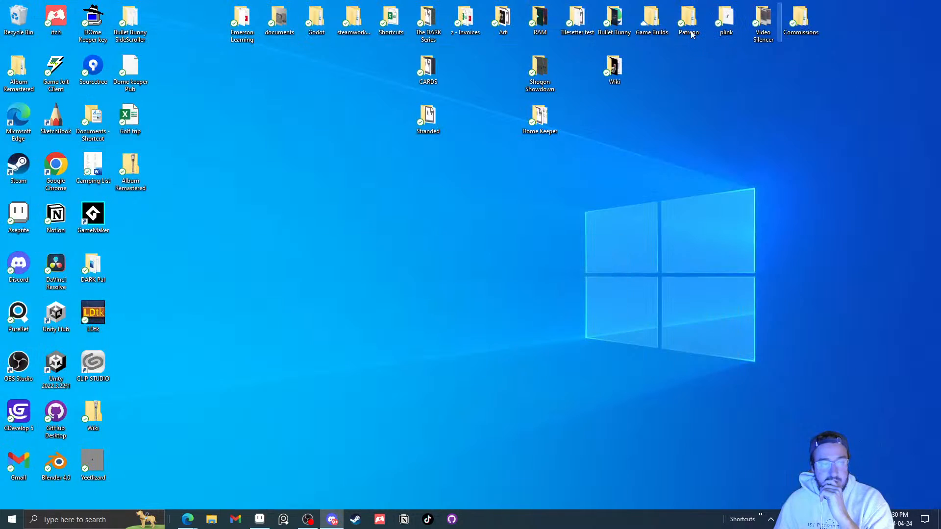
left_click(260, 520)
left_click_drag(300, 29, 300, 29)
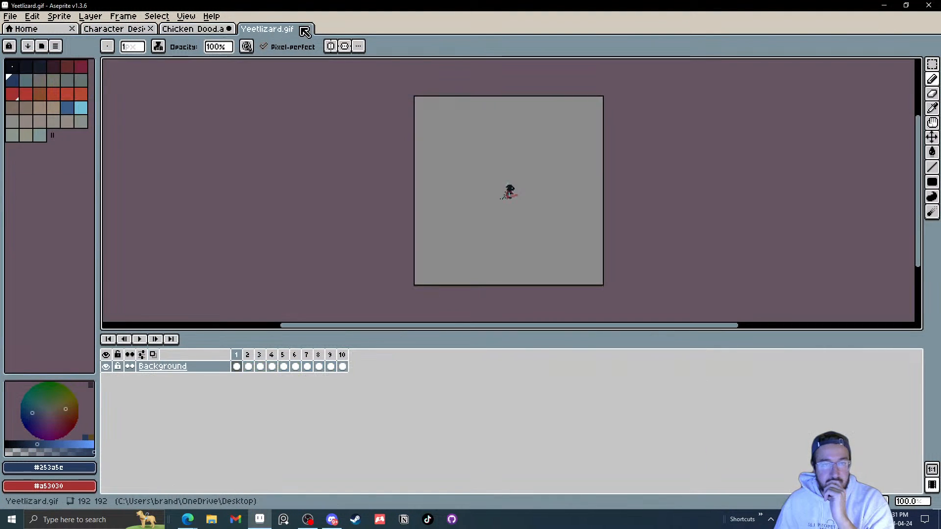
left_click(225, 28)
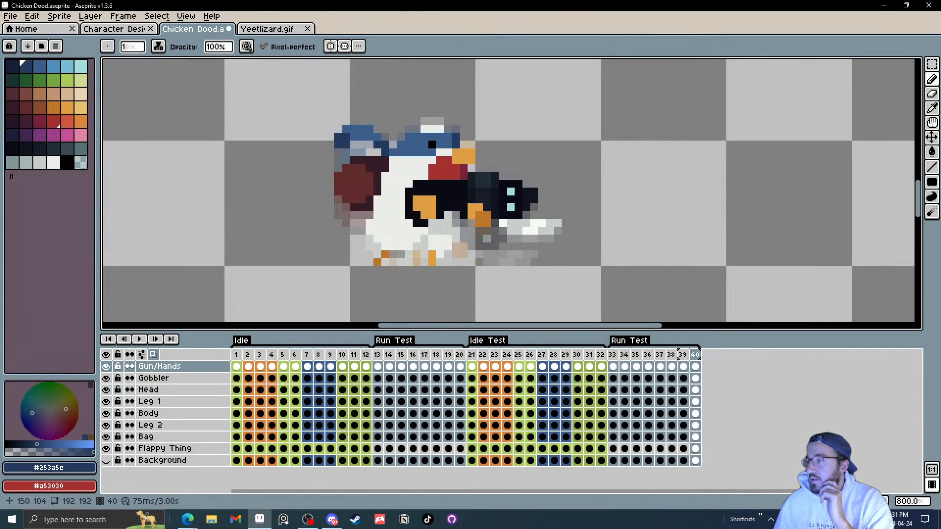
Step: Step through the copied Run Test frames, delete two of them, and play the animation
scroll(910, 316, "up", 2)
scroll(910, 218, "down", 2)
scroll(912, 216, "down", 1)
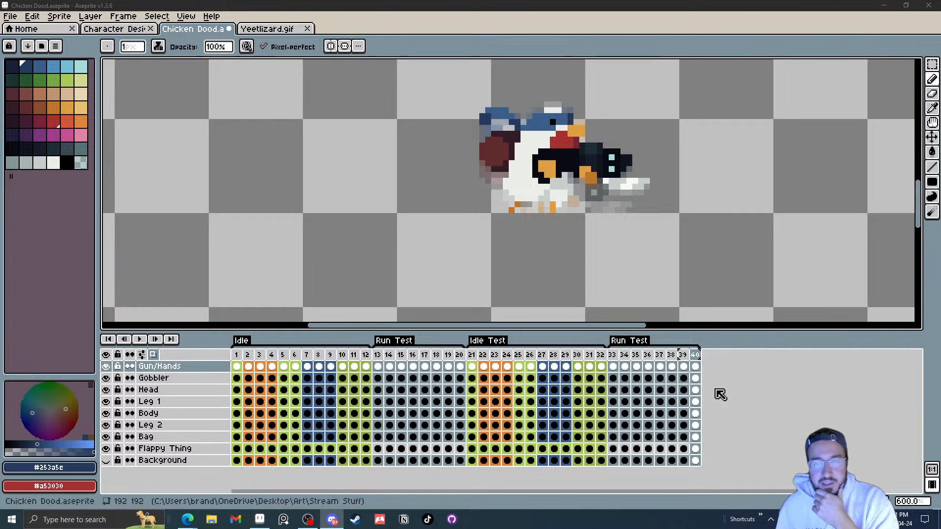
left_click_drag(623, 353, 617, 353)
left_click(616, 353)
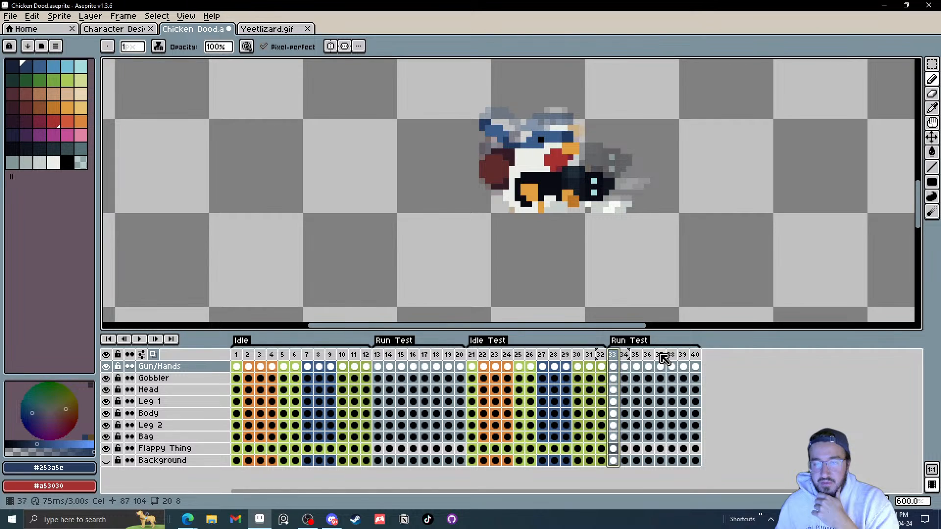
left_click(625, 355)
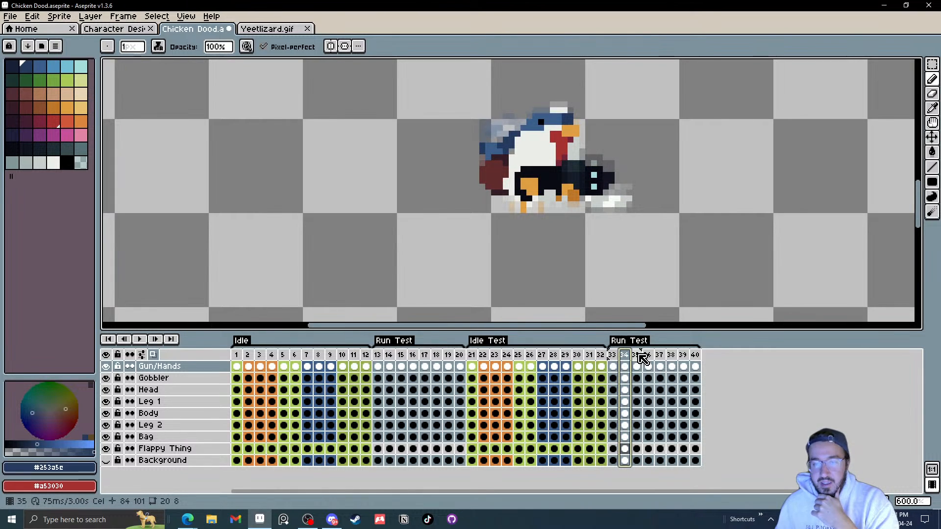
left_click(637, 355)
left_click(649, 356)
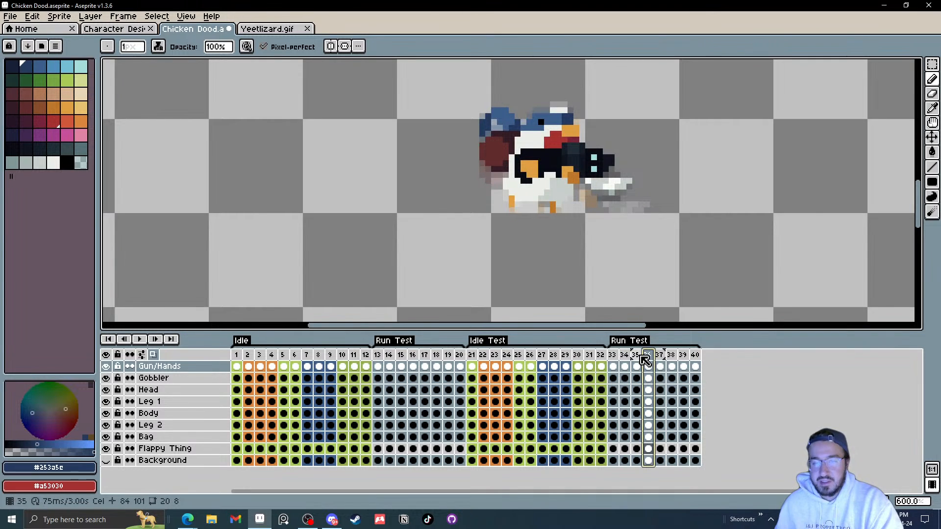
left_click(640, 355)
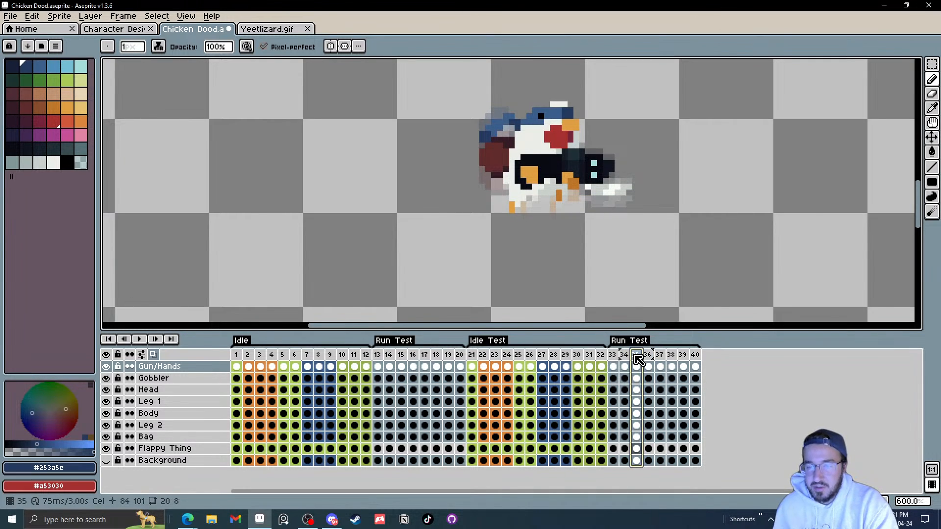
key("Delete")
left_click(670, 358)
key("Delete")
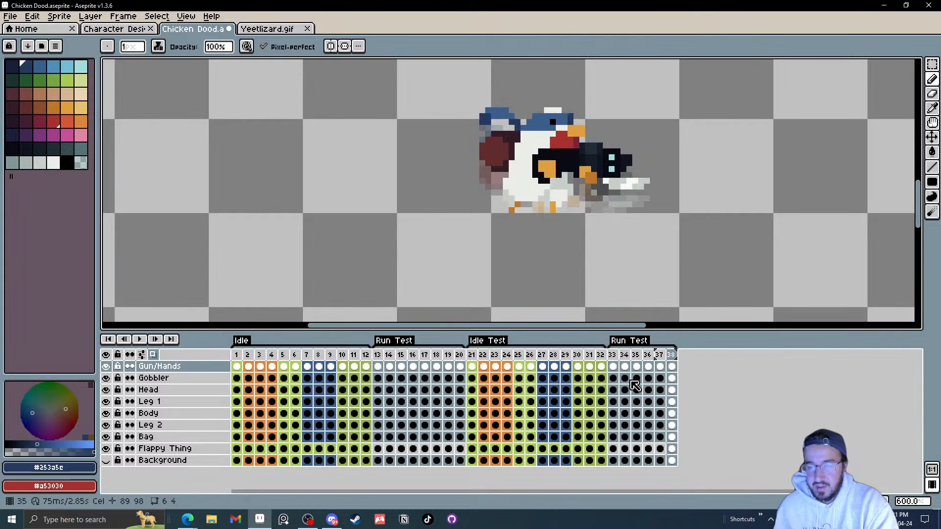
left_click(141, 339)
scroll(636, 279, "down", 4)
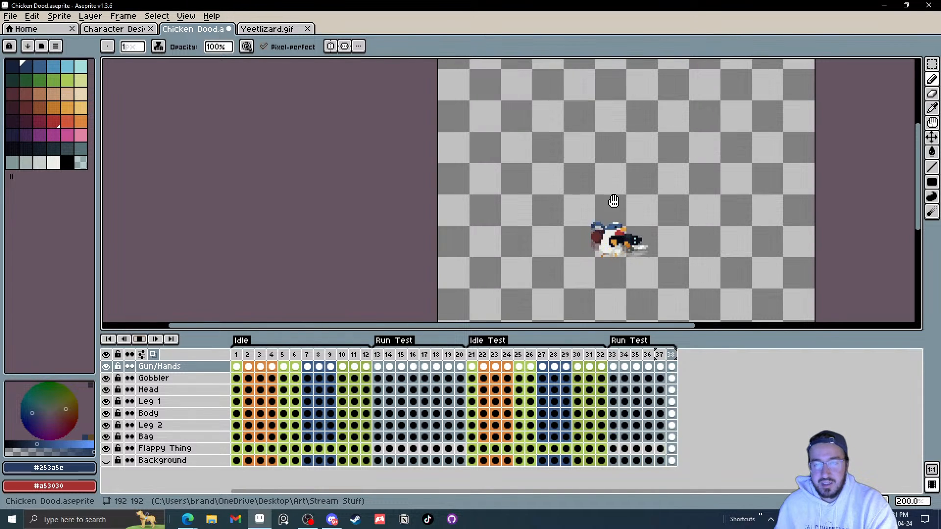
Step: Undo the frame deletions, remove frames 36 and 39 from the copied Run Test frames, and play the animation
key("v")
key("ctrl+z")
key("ctrl+z")
key("b")
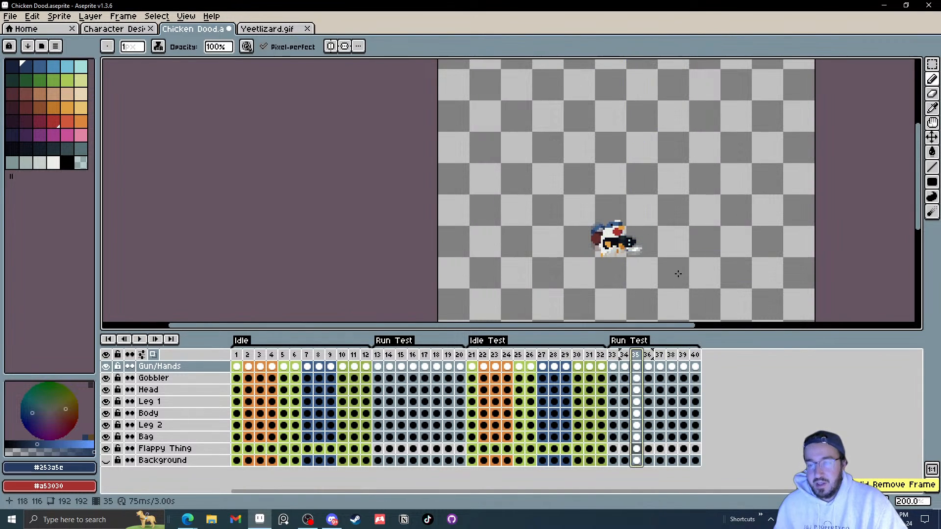
left_click(648, 355)
key("alt+c")
left_click(684, 356)
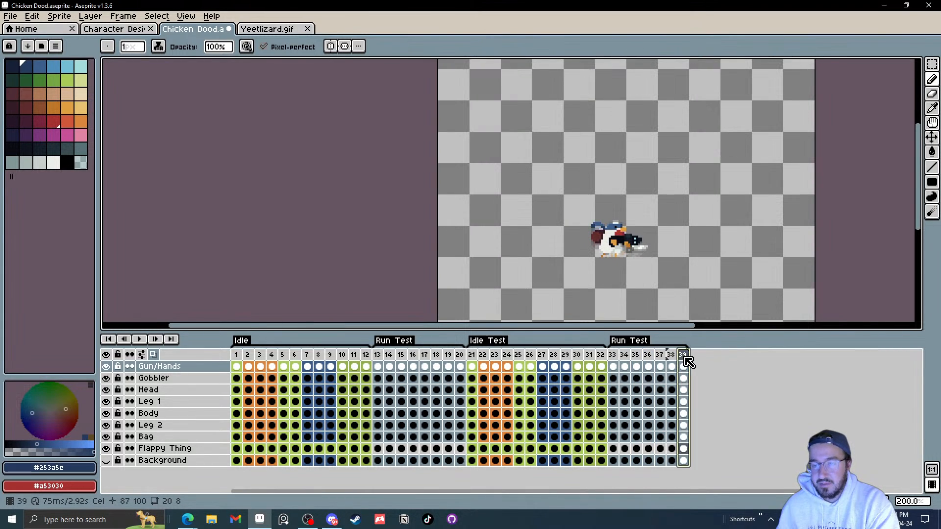
key("alt+c")
left_click(140, 339)
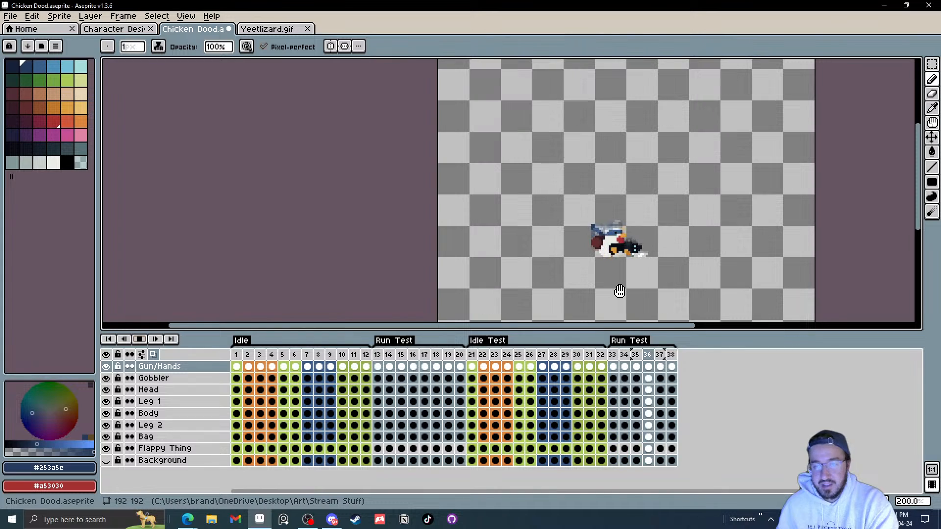
Step: Undo those removals, try removing two other copied Run Test frames, play the animation, and undo again
key("ctrl+z")
key("ctrl+z")
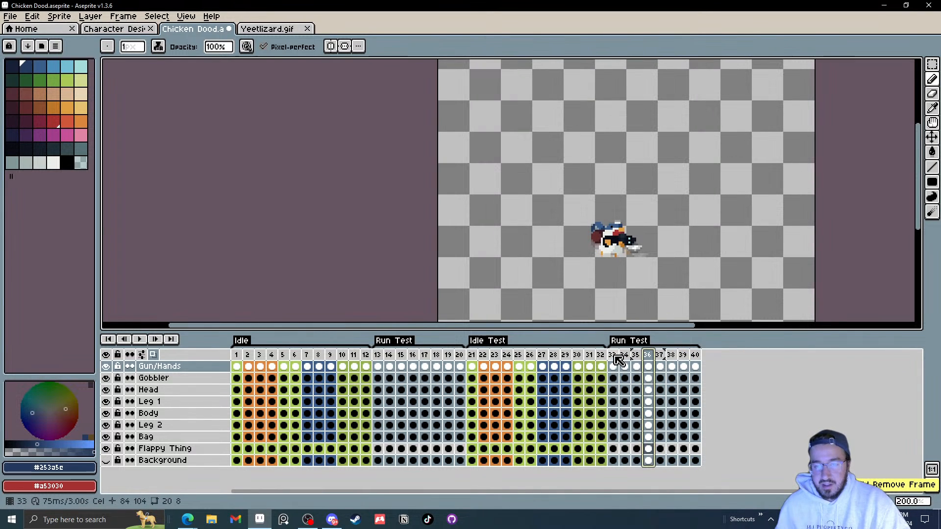
left_click(610, 363)
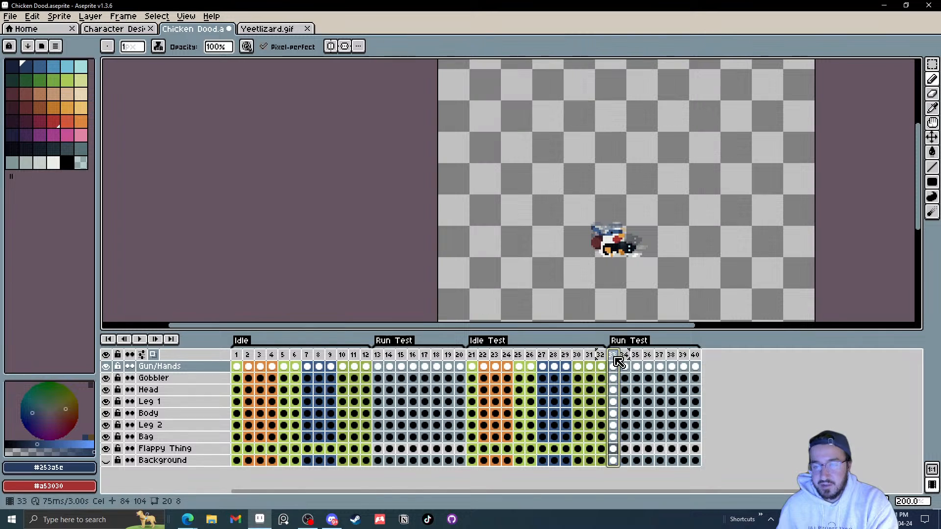
key("alt+c")
left_click(646, 361)
key("alt+c")
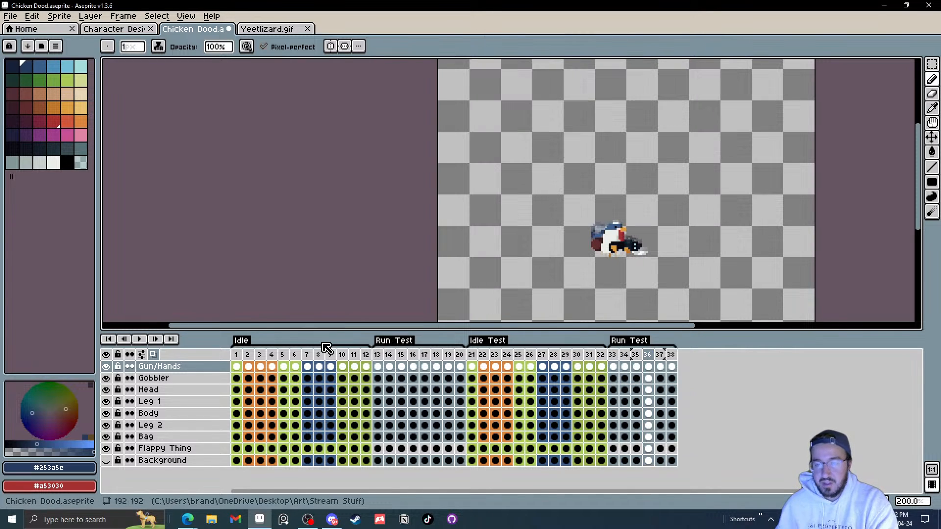
left_click(140, 340)
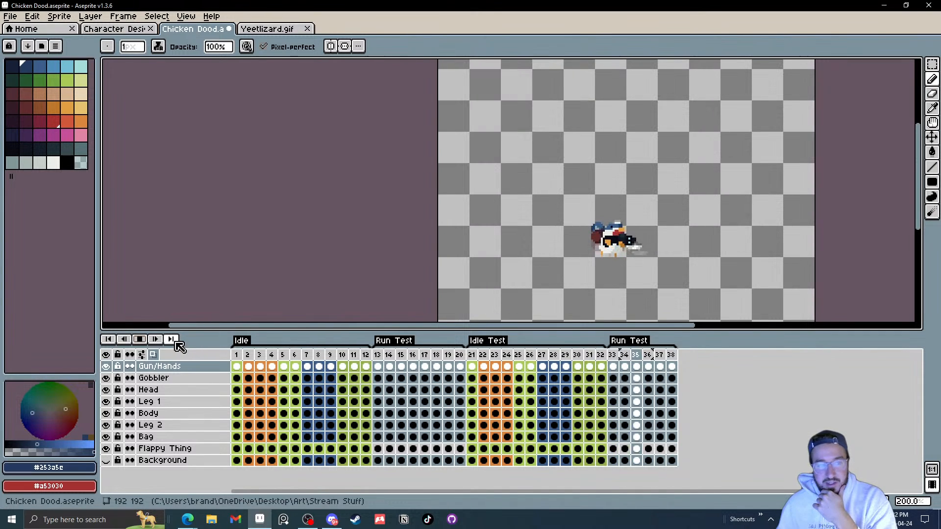
left_click(139, 342)
key("ctrl+z")
key("ctrl+z")
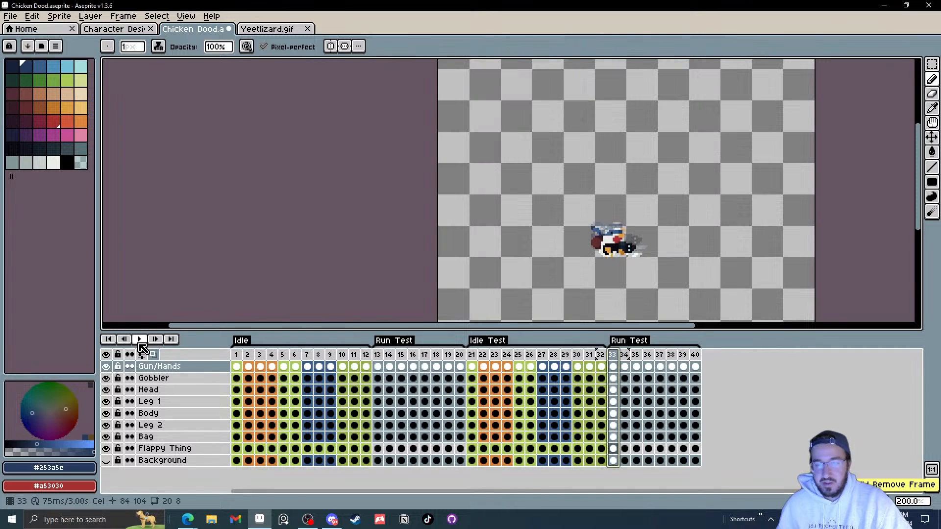
Step: Select the copied Run Test frames 33 to 40 and remove them
left_click_drag(695, 355, 616, 357)
key("alt+c")
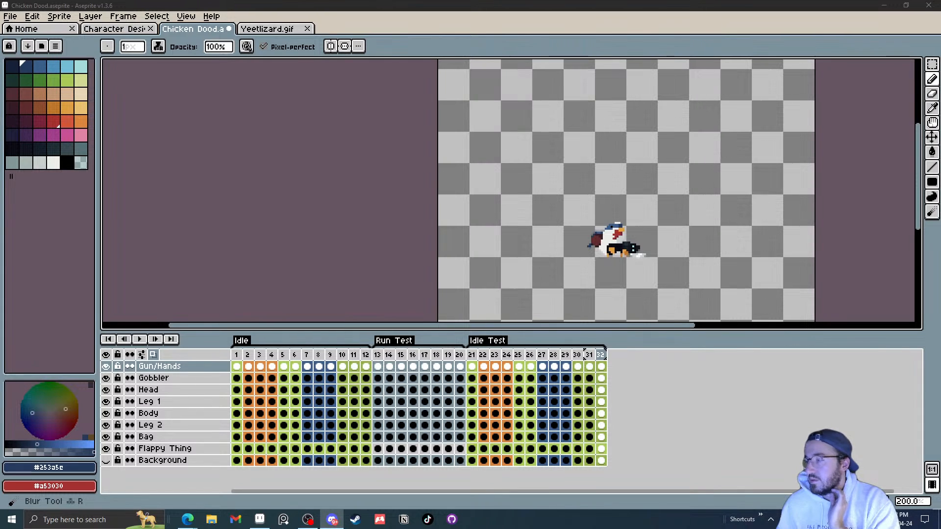
Step: Delete frames 24 and 28 from the Idle Test frames and play the animation
left_click(483, 357)
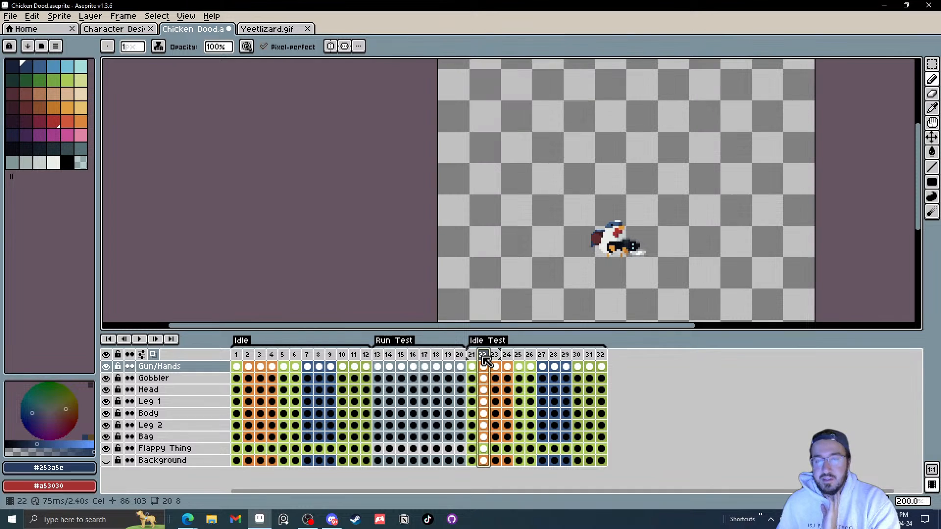
left_click_drag(484, 357, 512, 356)
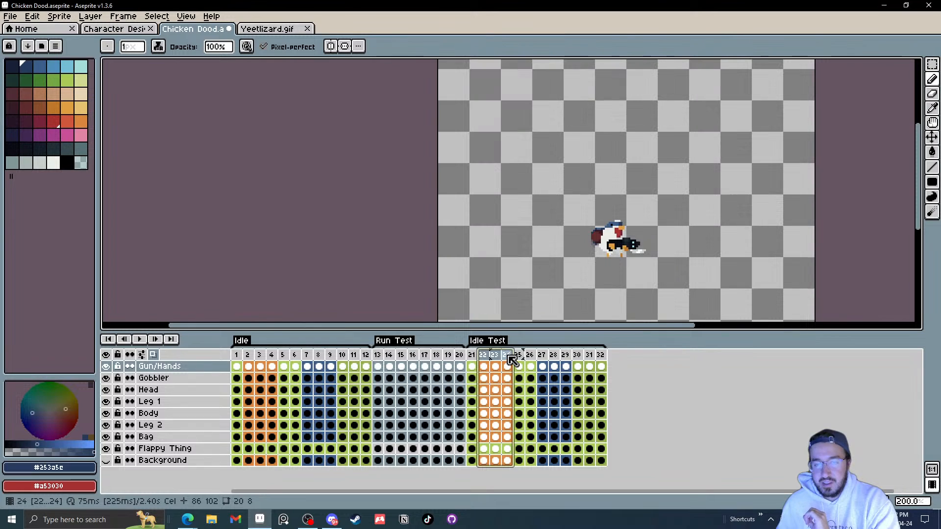
left_click(510, 358)
key("alt+Delete")
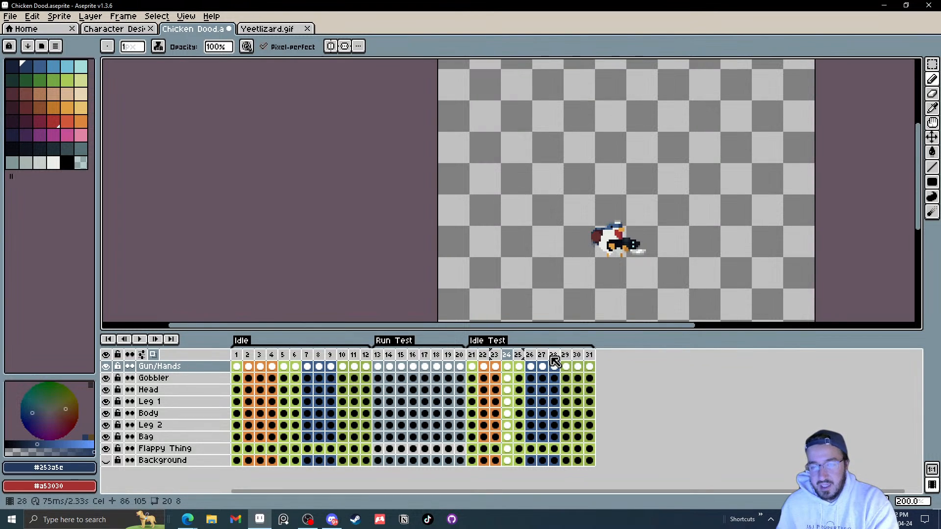
left_click(554, 361)
key("alt+Delete")
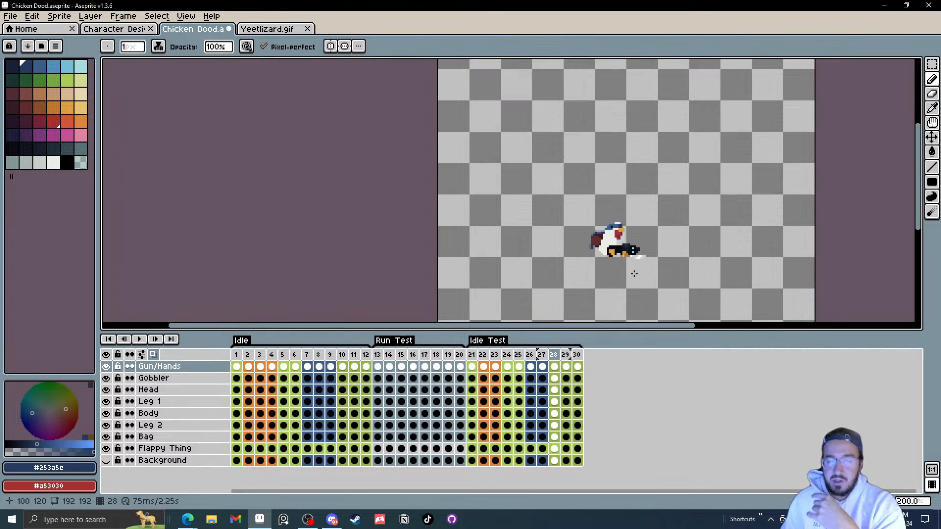
left_click(140, 340)
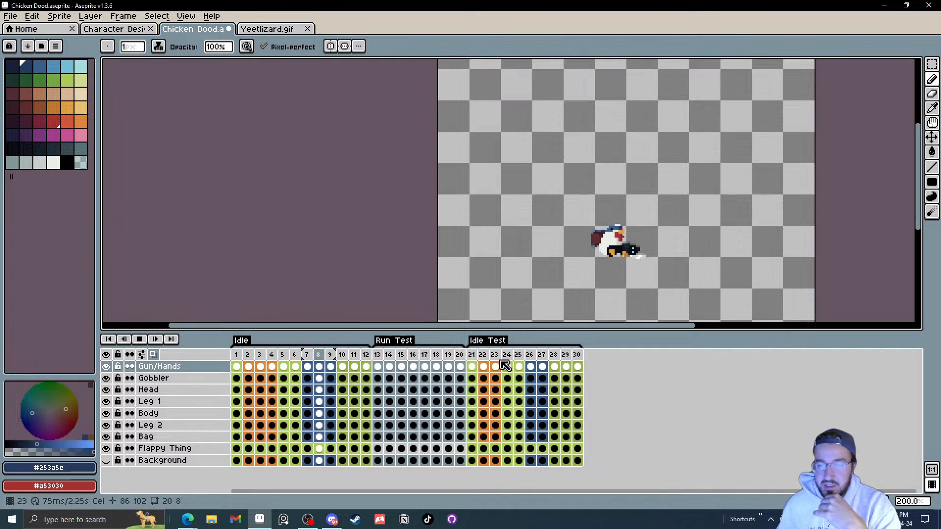
Step: Step through the Idle Test frames and delete the last two frames, 29 and 30
left_click(150, 341)
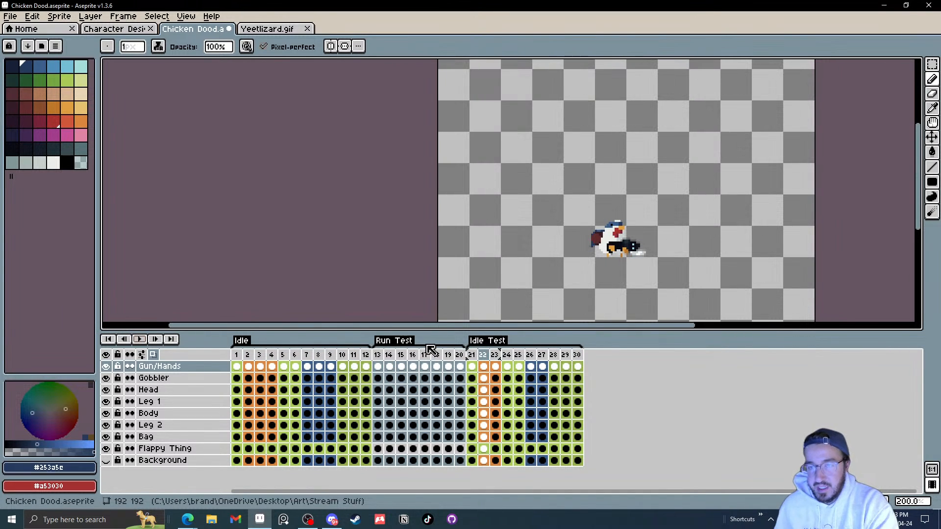
key("Right")
key("Right")
key("Right")
key("Right")
key("Right")
key("Right")
key("Right")
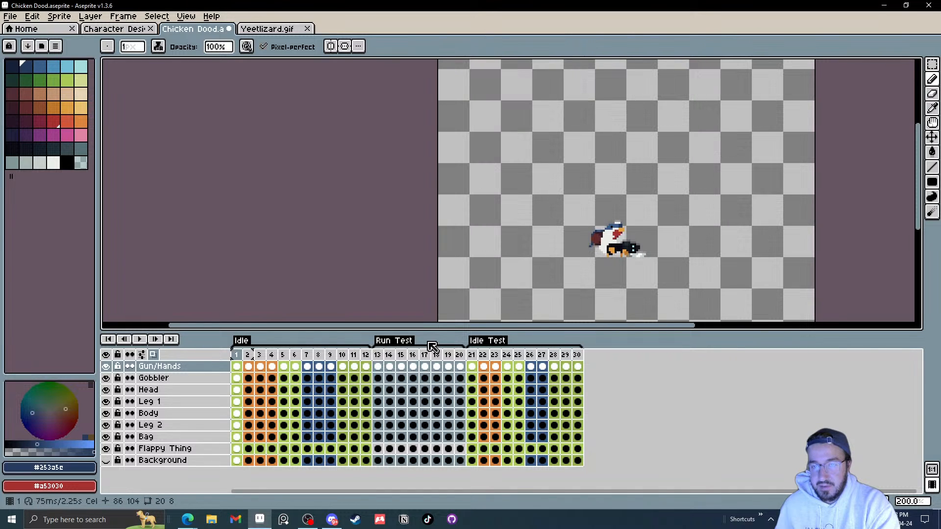
left_click(554, 354)
left_click(566, 356)
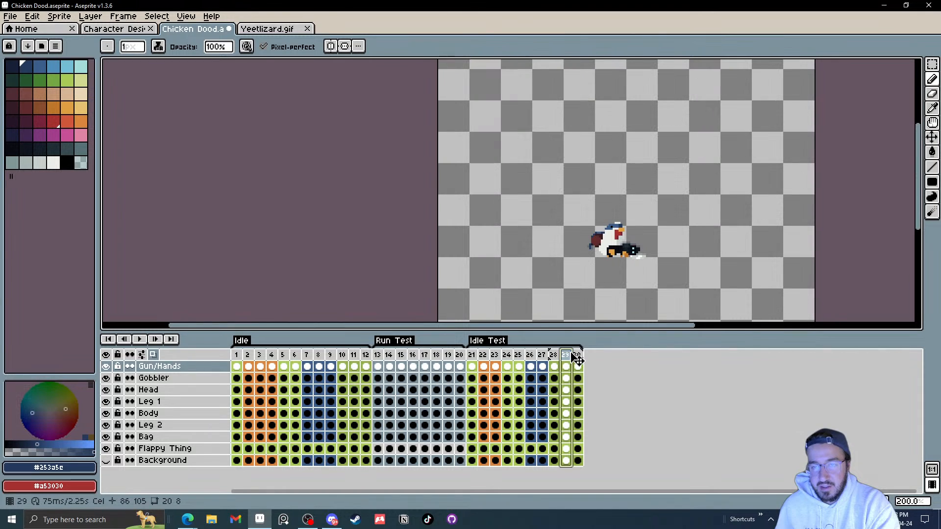
left_click(471, 355)
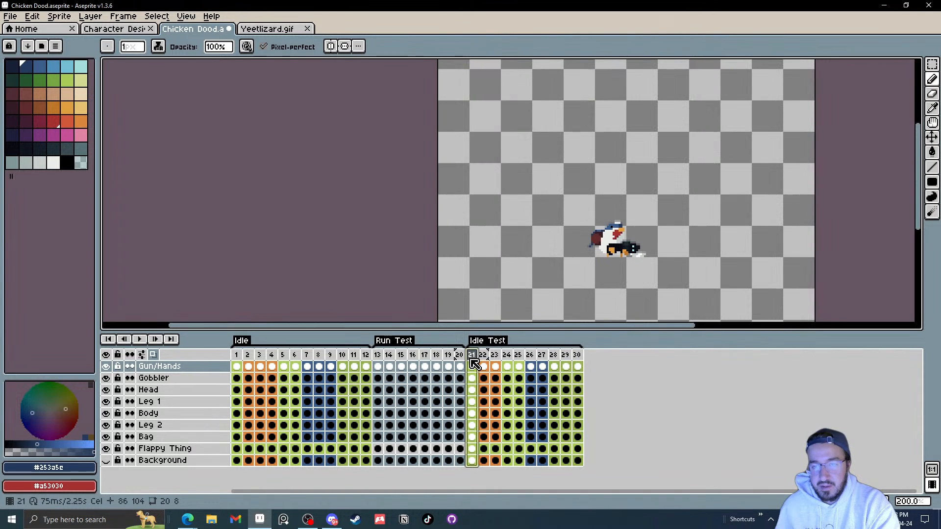
left_click(573, 356)
left_click(568, 357)
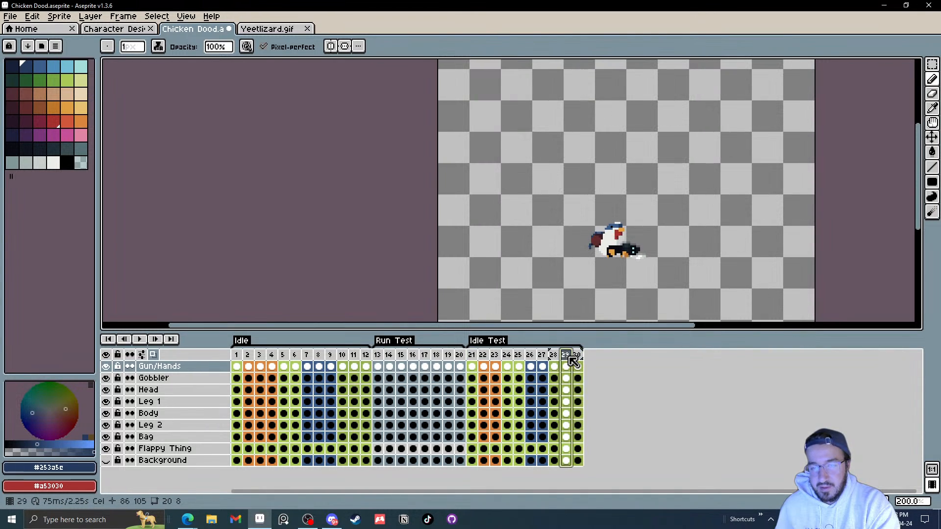
key("Left")
key("Right")
key("Right")
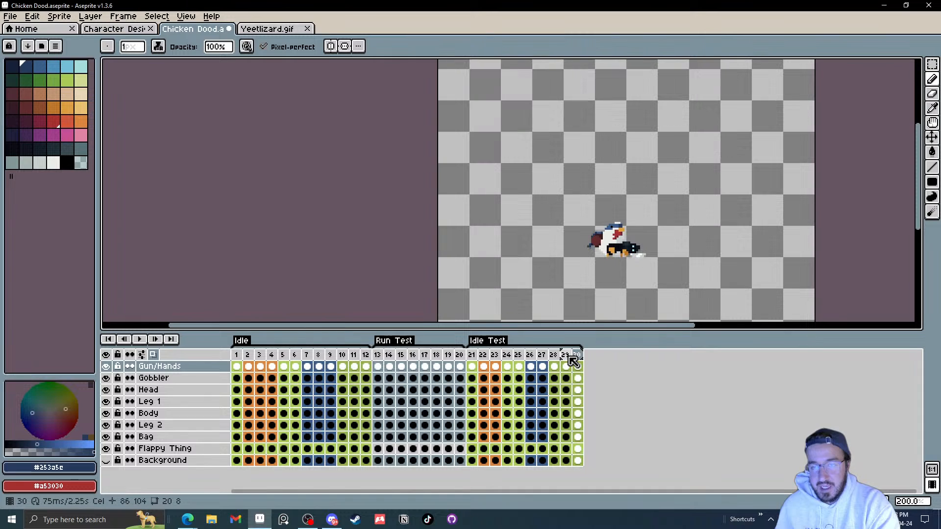
key("Left")
key("Right")
key("Right")
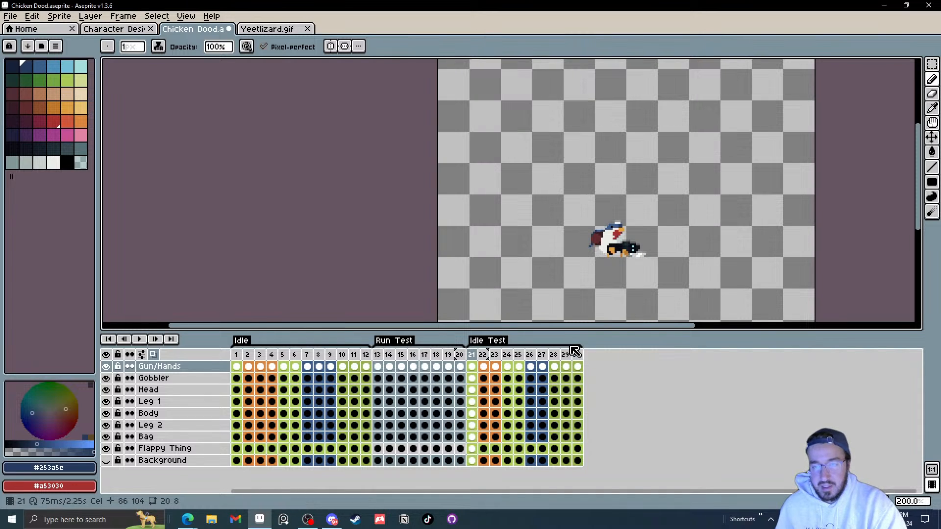
key("Left")
left_click_drag(569, 356, 577, 357)
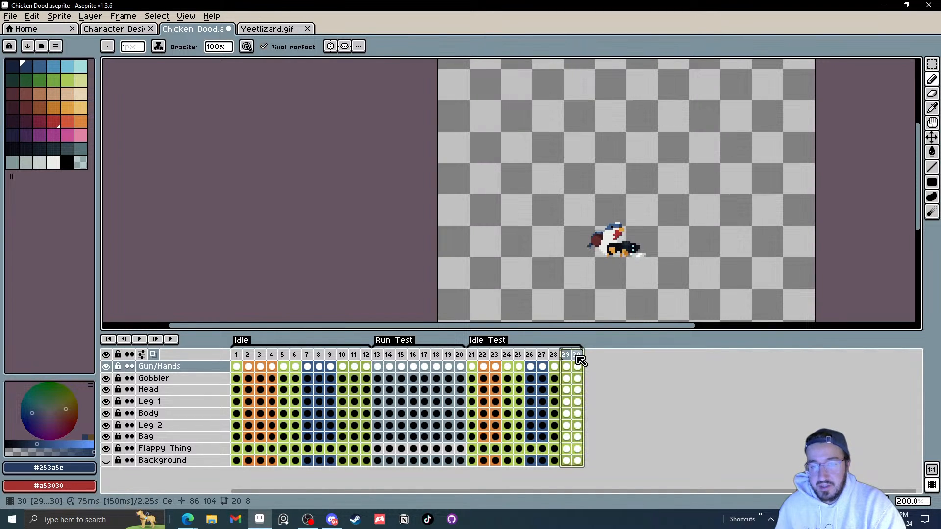
key("alt+BackSpace")
Step: Play the animation from the start of Idle Test and review the motion
left_click(471, 355)
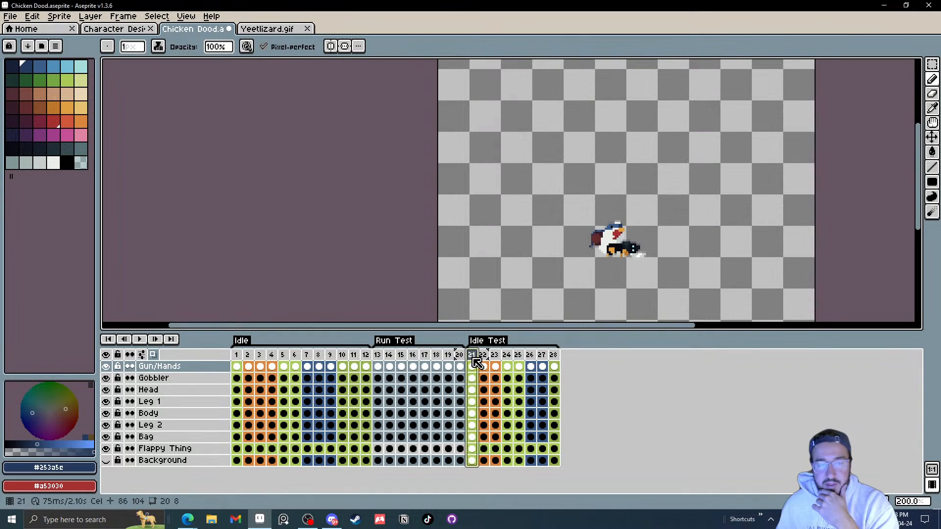
left_click(142, 340)
scroll(704, 309, "down", 1)
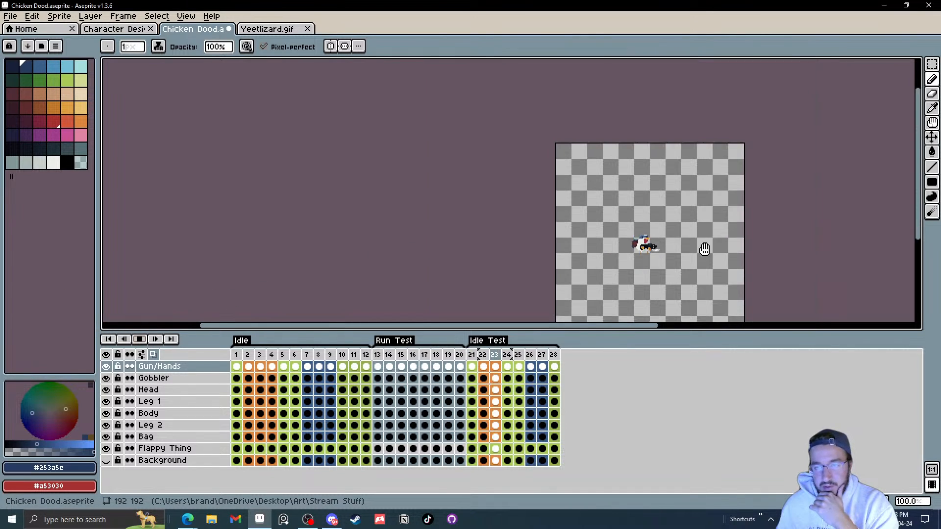
scroll(733, 248, "down", 1)
scroll(733, 247, "up", 1)
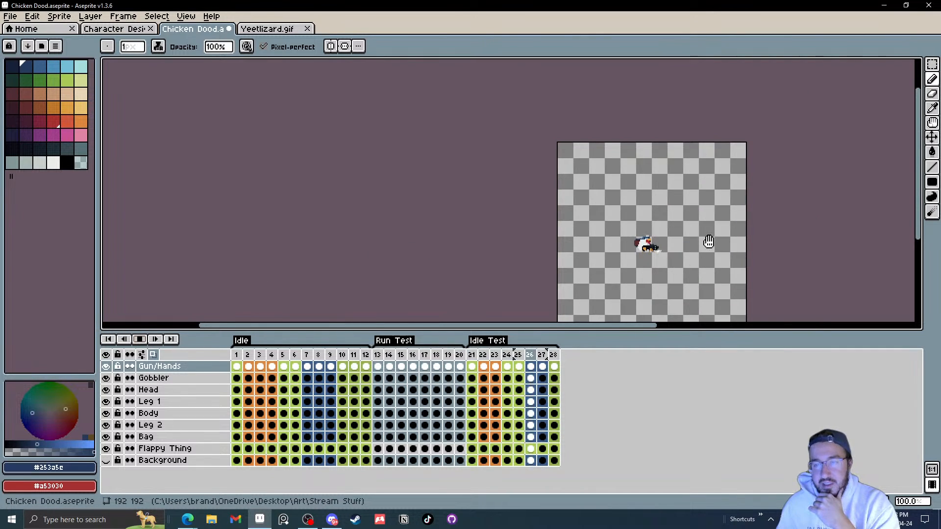
scroll(709, 243, "up", 1)
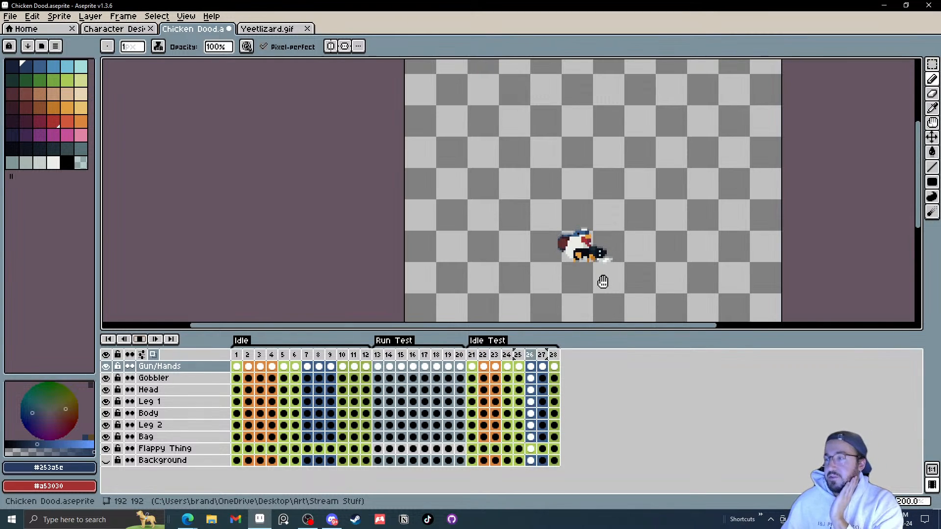
left_click(248, 367)
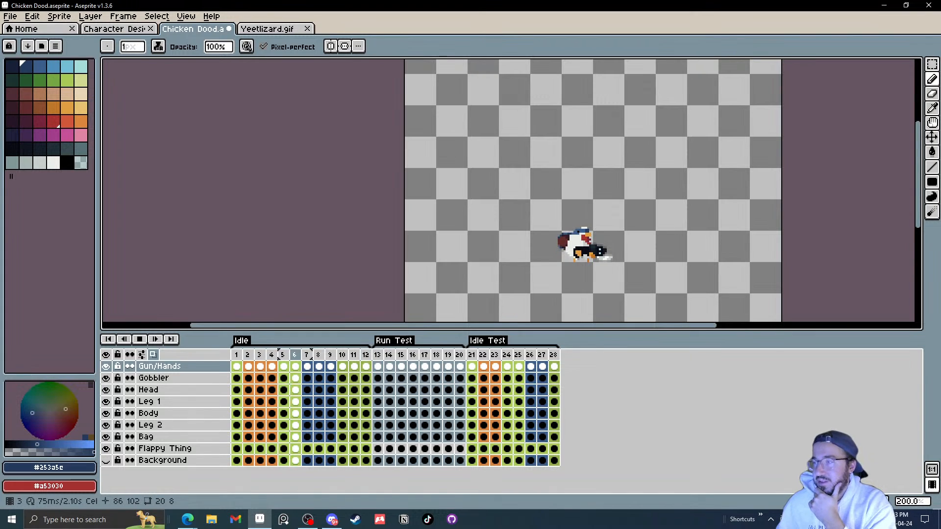
Step: Delete two more frames from the Idle Test section and play the animation
left_click(482, 355)
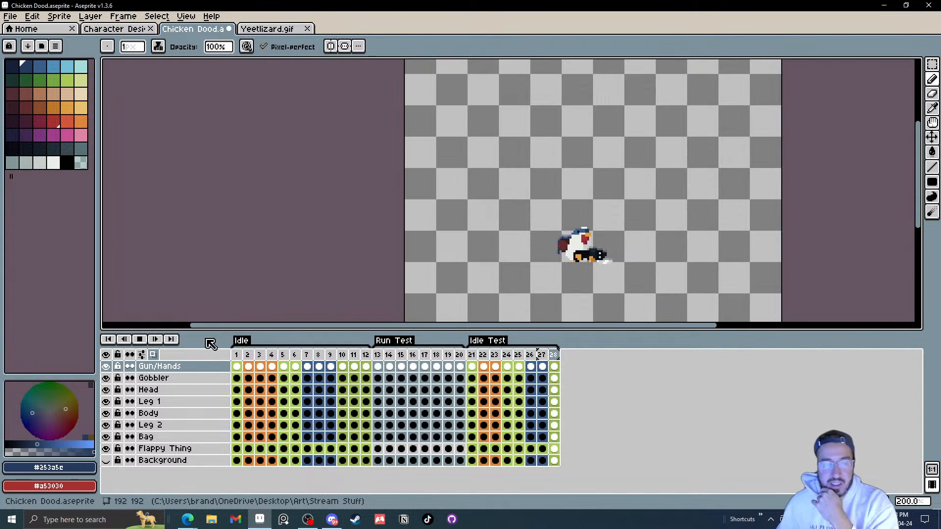
left_click(142, 342)
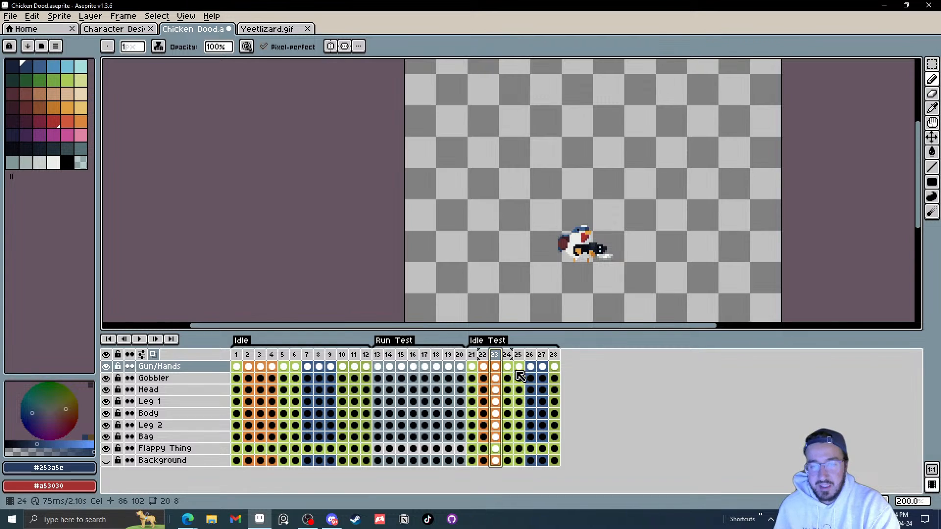
key("alt+Delete")
key("alt+Delete")
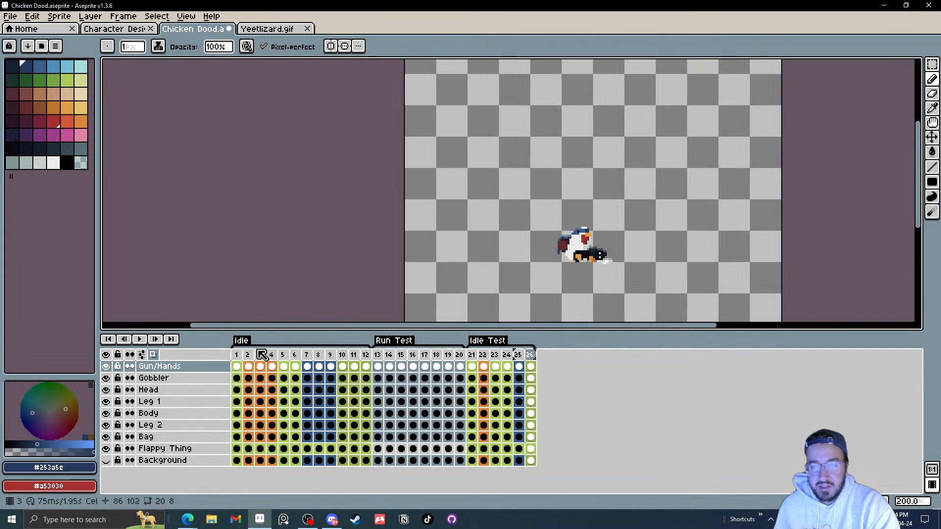
left_click(147, 343)
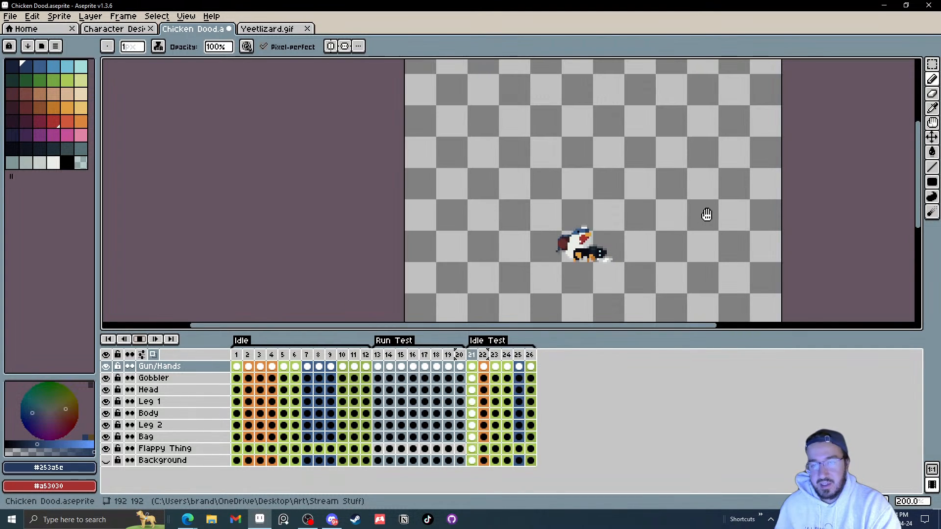
Step: Select all the Idle Test frames in the timeline and delete them
scroll(706, 215, "down", 1)
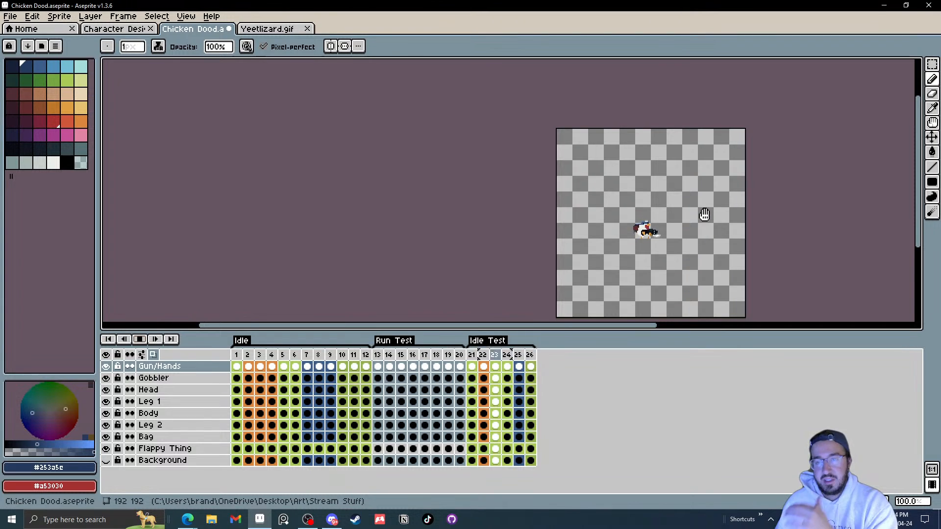
scroll(650, 242, "up", 1)
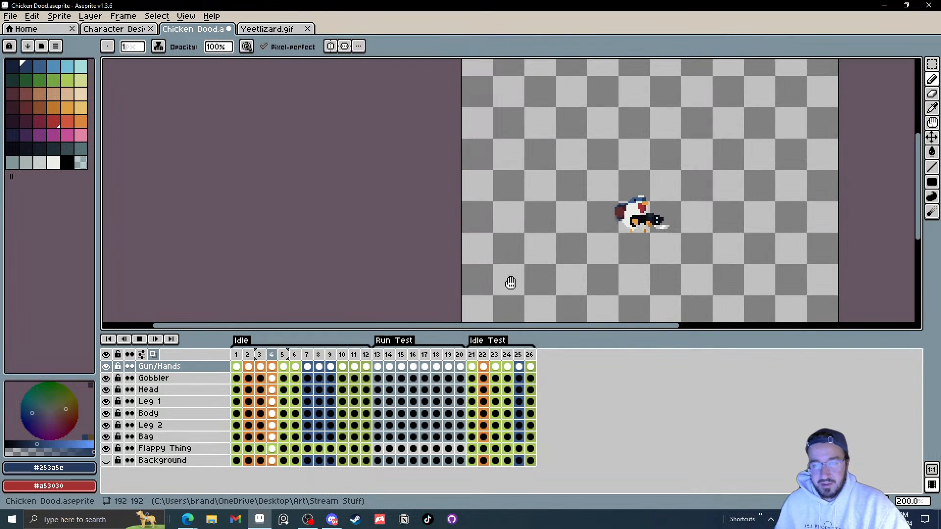
left_click(140, 341)
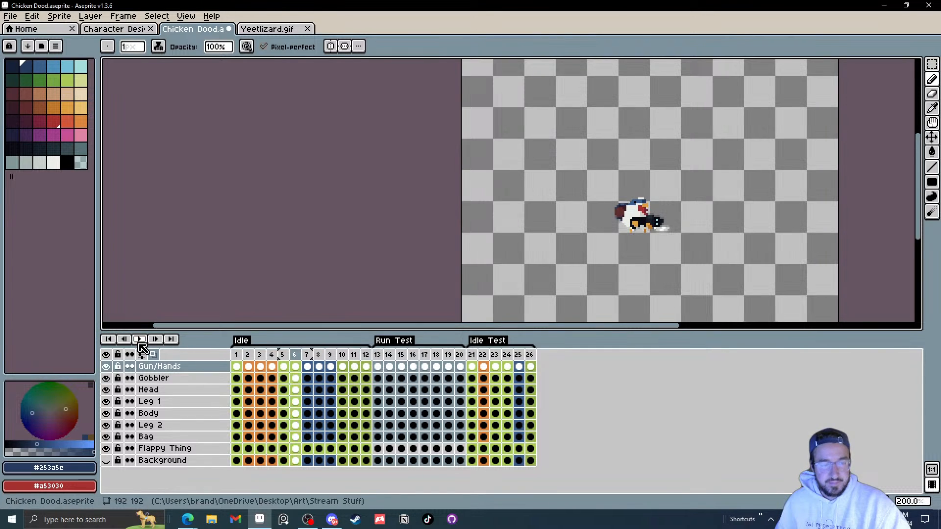
left_click_drag(480, 361, 524, 361)
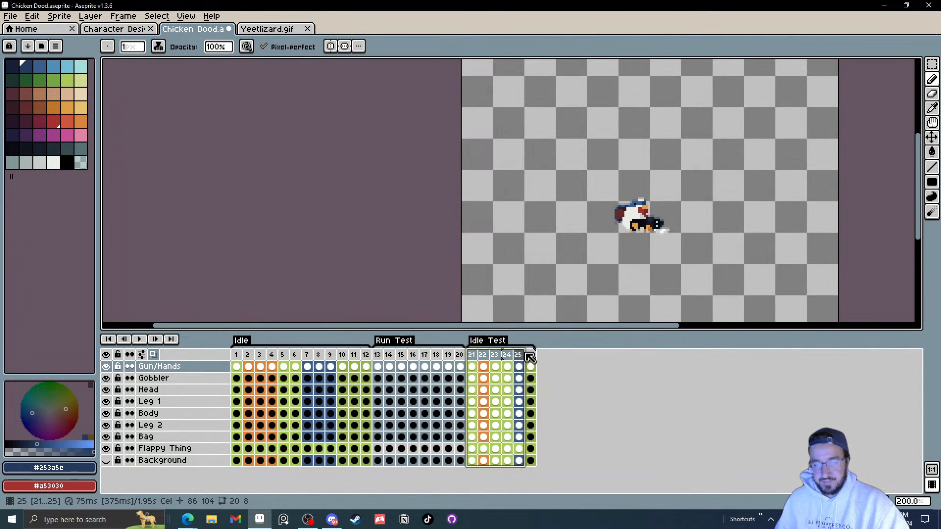
key("Delete")
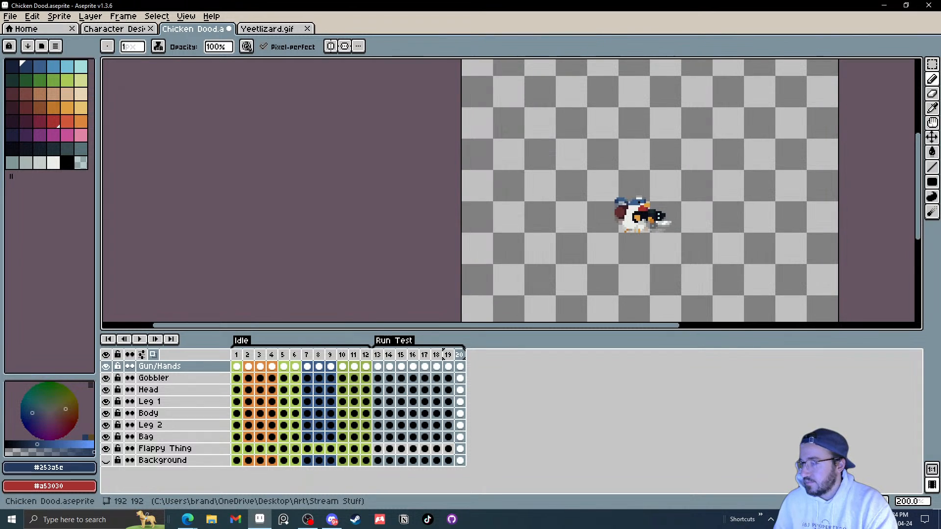
Step: Create a new 2560×2560 sprite and paste the characters showcase image into it
key("alt+Tab")
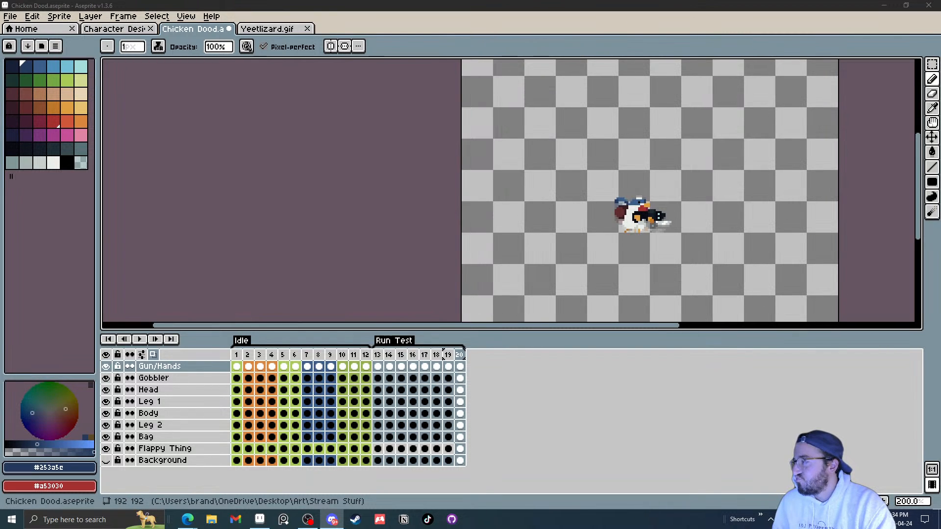
left_click(10, 16)
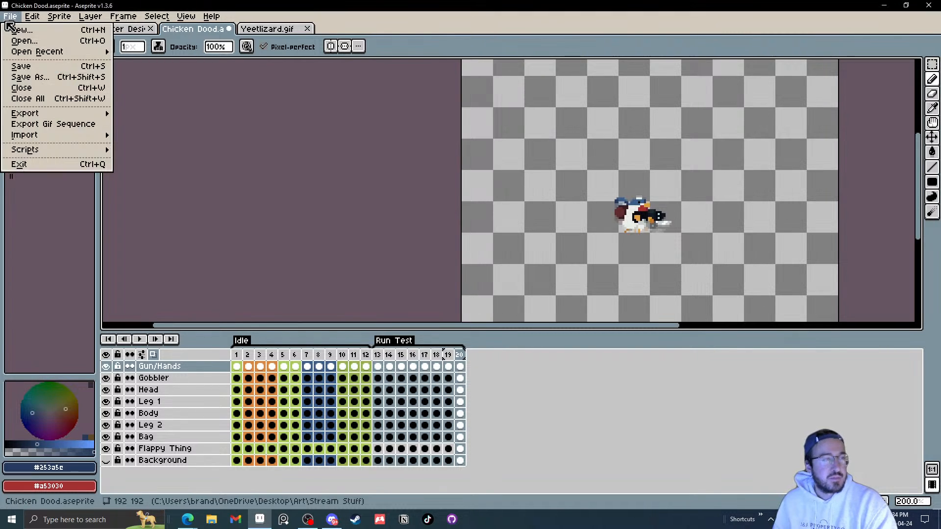
left_click(20, 23)
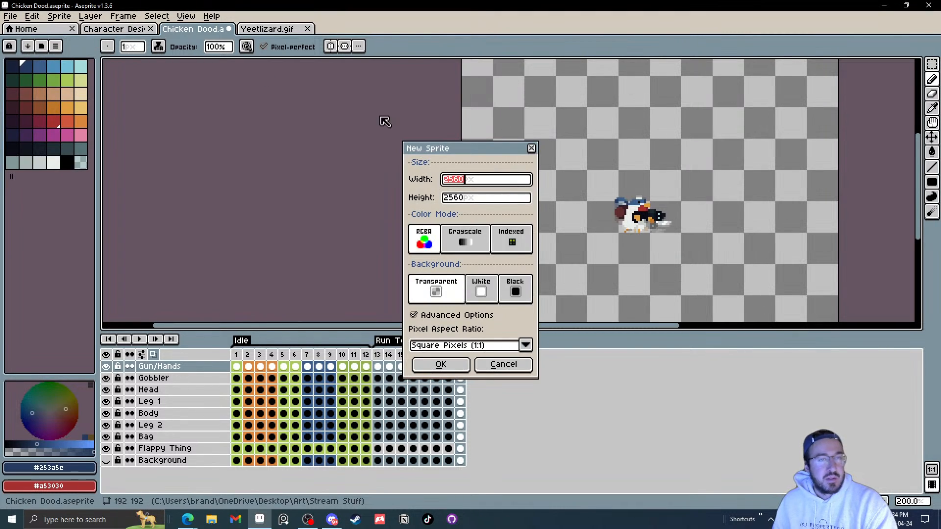
left_click(440, 366)
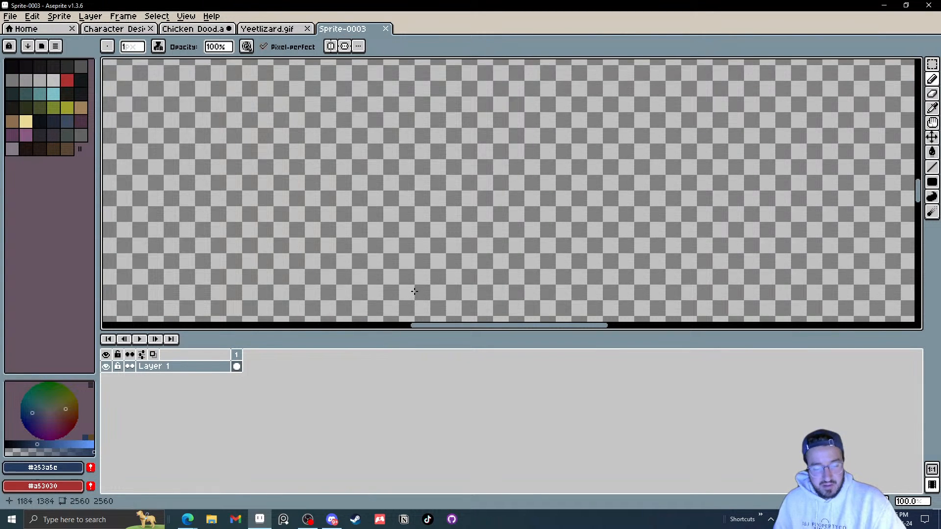
key("ctrl+v")
Step: Examine the pasted character lineup at close zoom, then close the new sprite without saving
scroll(392, 211, "down", 2)
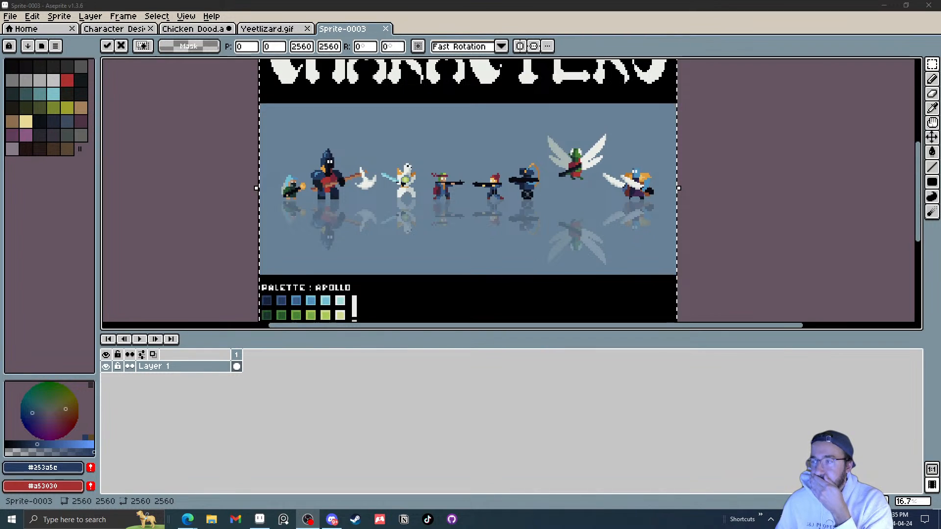
scroll(424, 167, "up", 3)
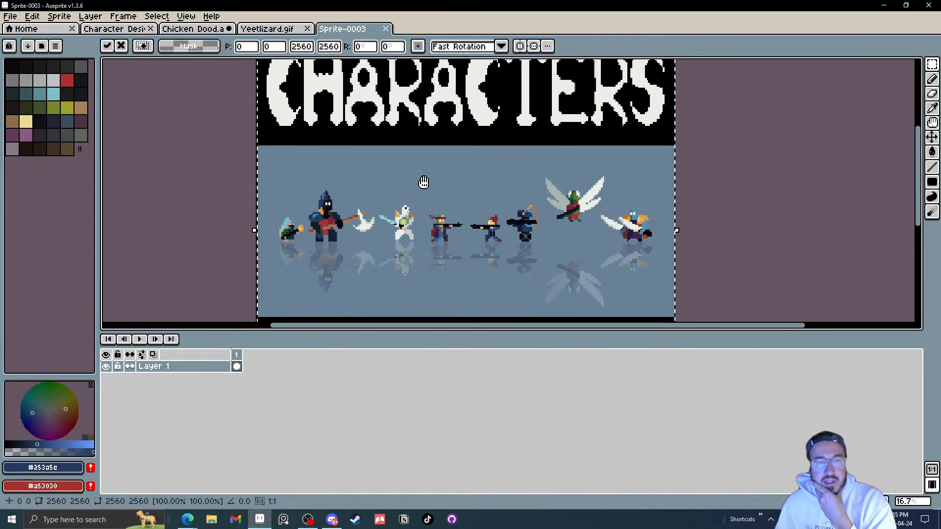
scroll(441, 178, "down", 1)
scroll(556, 200, "up", 2)
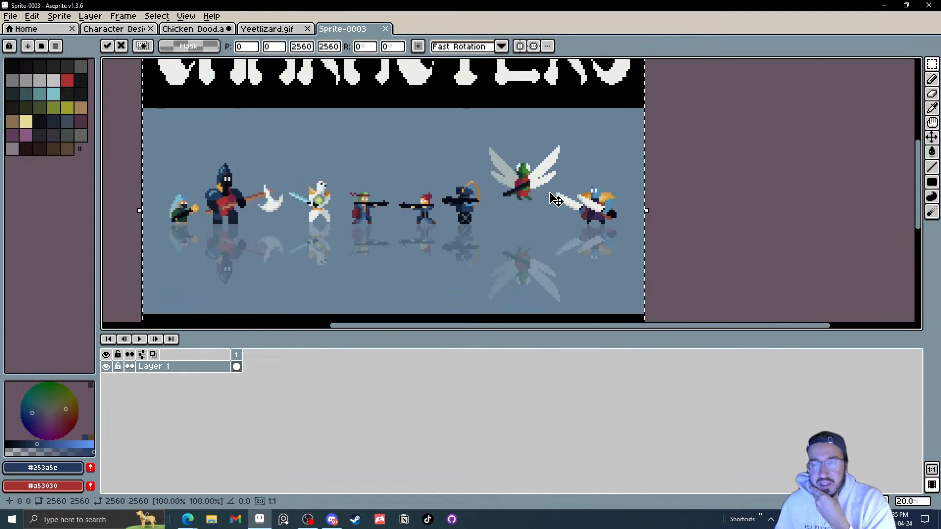
scroll(524, 183, "up", 1)
left_click_drag(513, 189, 549, 184)
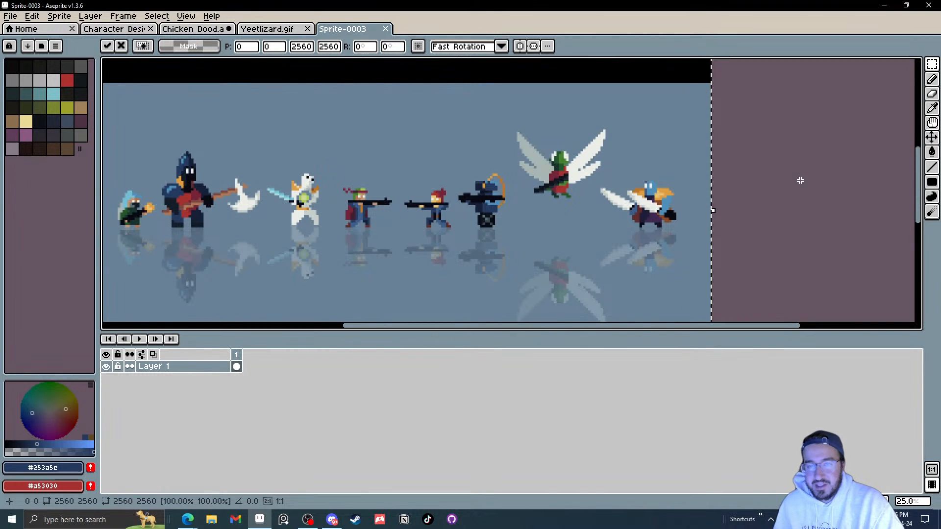
left_click(800, 181)
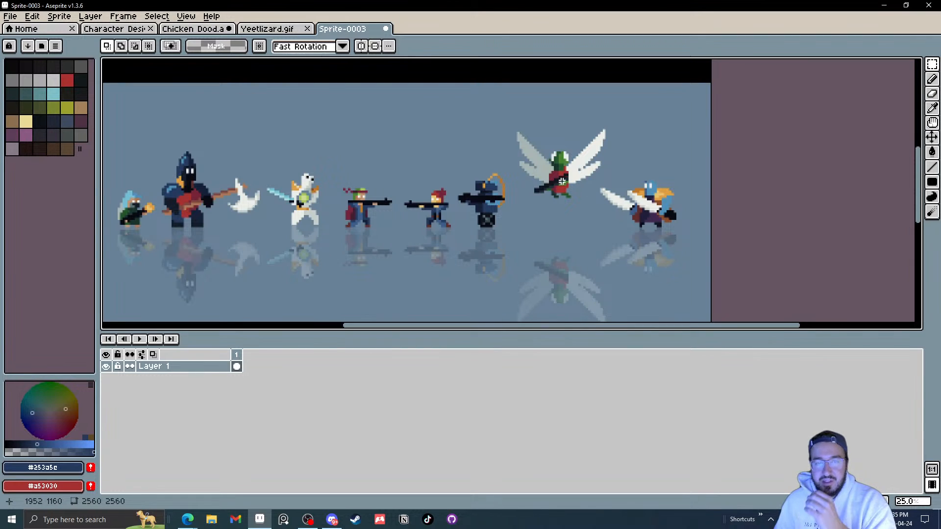
left_click_drag(558, 181, 646, 170)
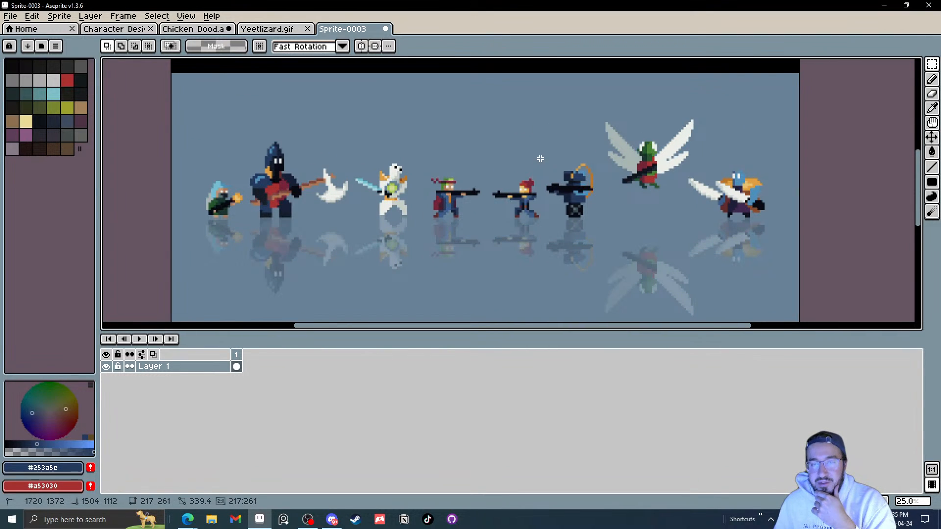
left_click_drag(535, 154, 599, 227)
left_click(622, 183)
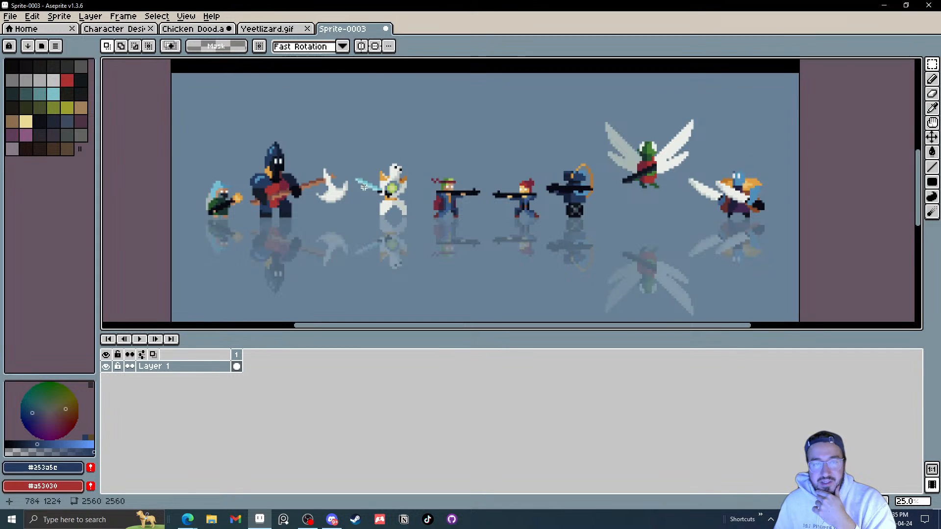
scroll(364, 187, "up", 8)
scroll(436, 192, "down", 4)
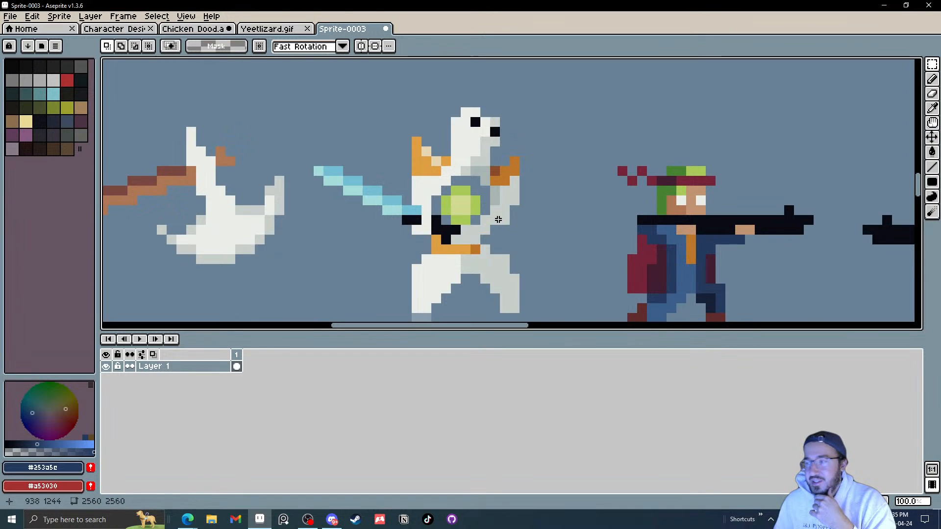
scroll(498, 219, "down", 3)
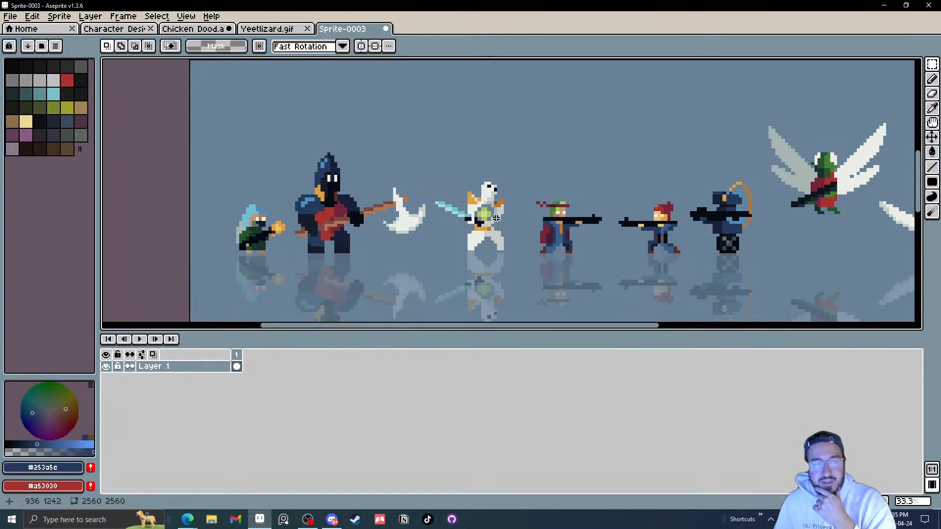
left_click_drag(496, 218, 462, 56)
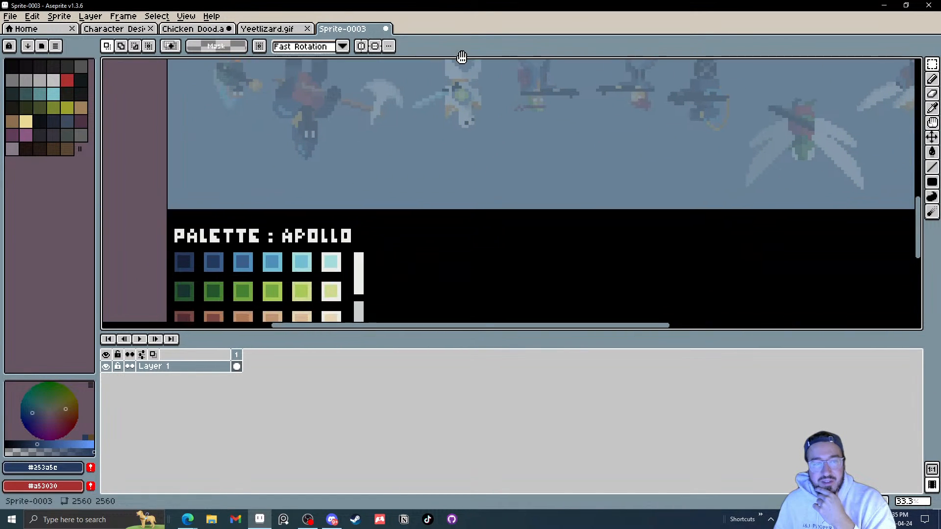
scroll(488, 149, "down", 2)
left_click_drag(487, 149, 441, 219)
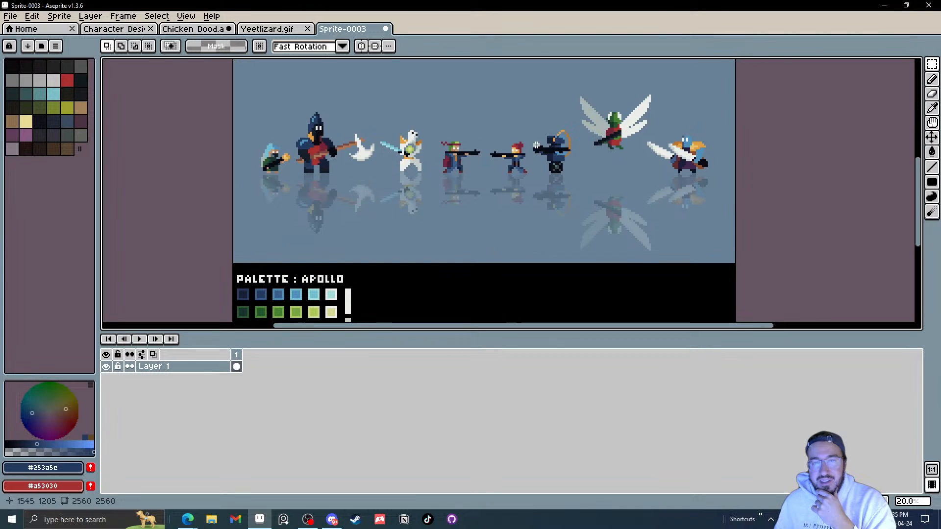
scroll(537, 146, "up", 3)
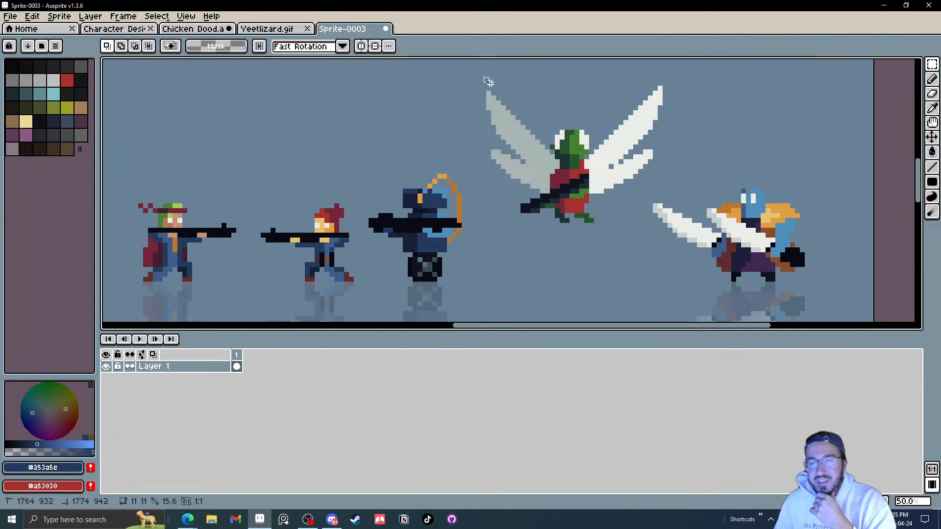
left_click_drag(484, 77, 667, 229)
left_click(680, 158)
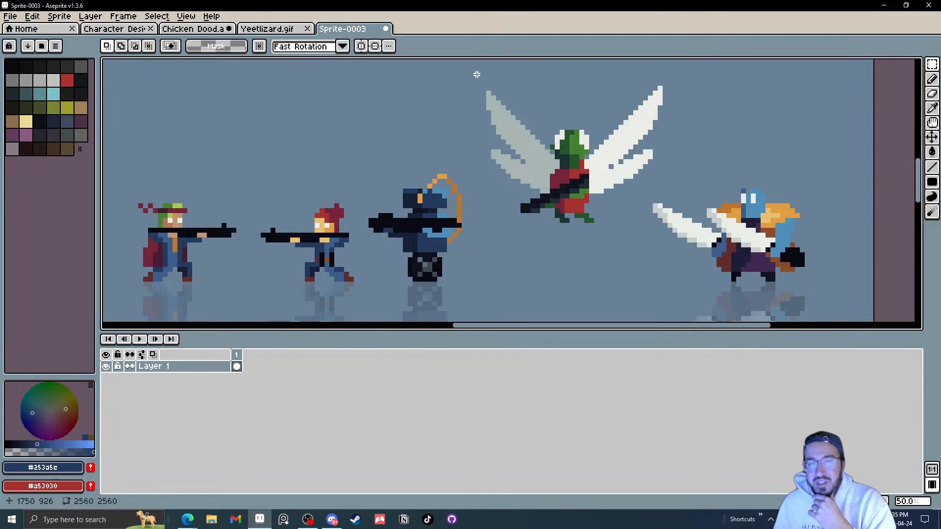
left_click_drag(477, 74, 687, 231)
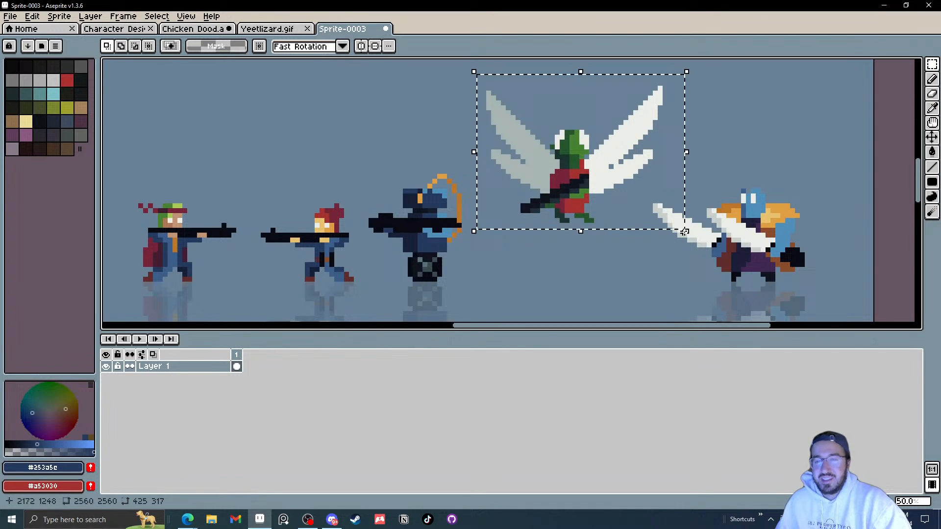
left_click(737, 166)
left_click_drag(721, 192, 589, 176)
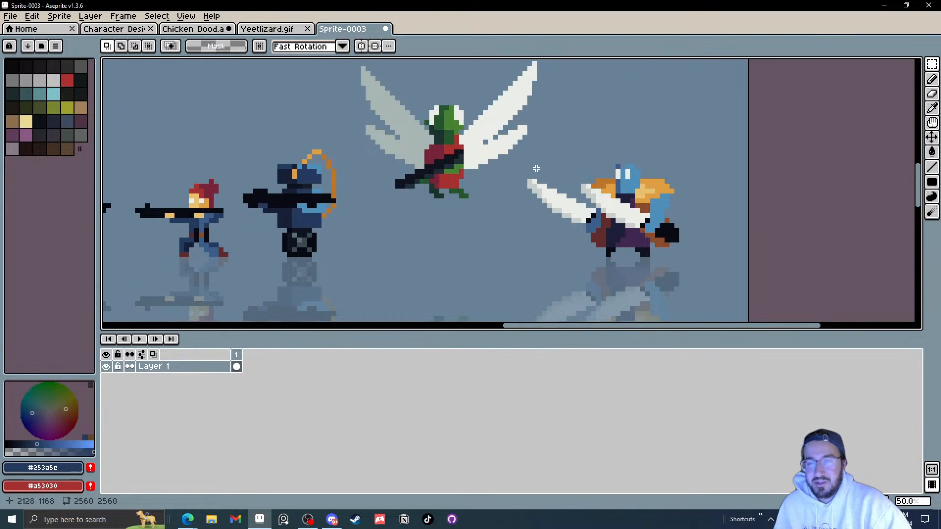
left_click_drag(499, 158, 701, 269)
left_click(423, 227)
left_click_drag(423, 227, 597, 247)
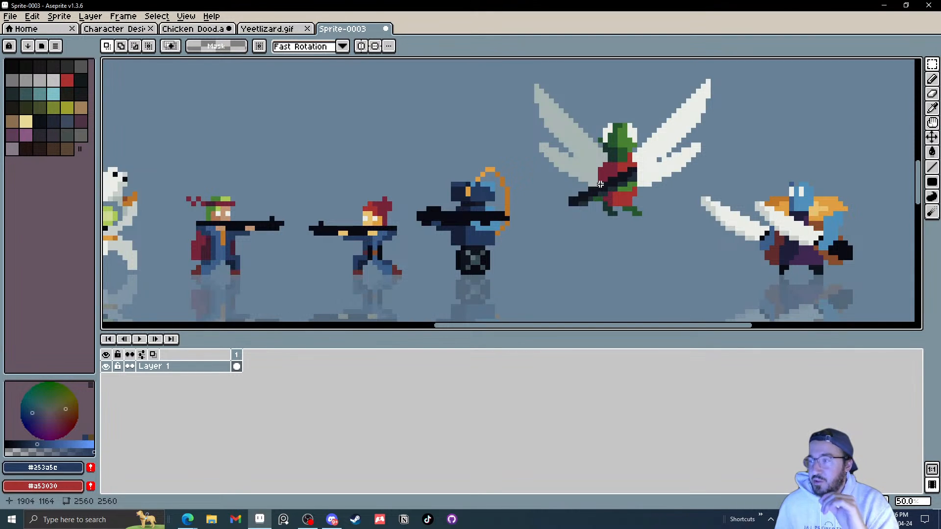
left_click_drag(321, 158, 395, 139)
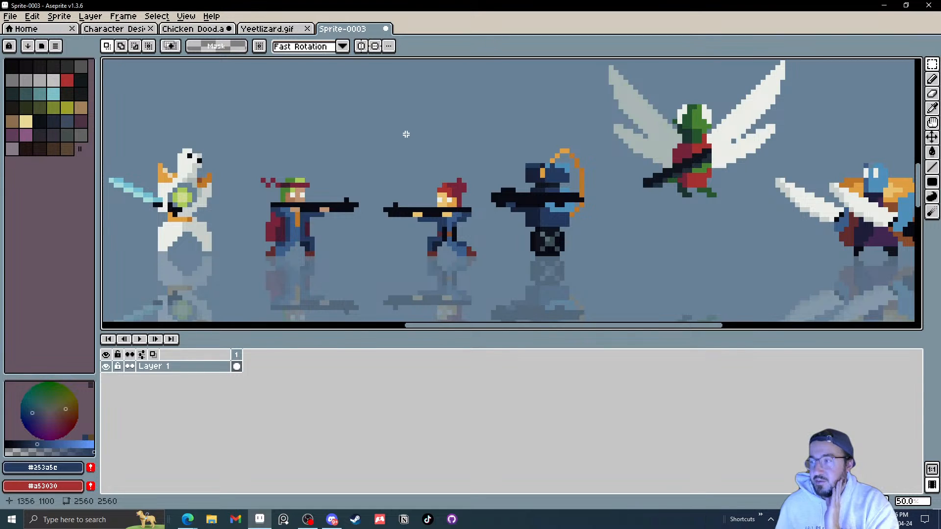
scroll(421, 143, "down", 2)
left_click_drag(420, 144, 550, 166)
scroll(374, 139, "up", 1)
scroll(550, 167, "down", 1)
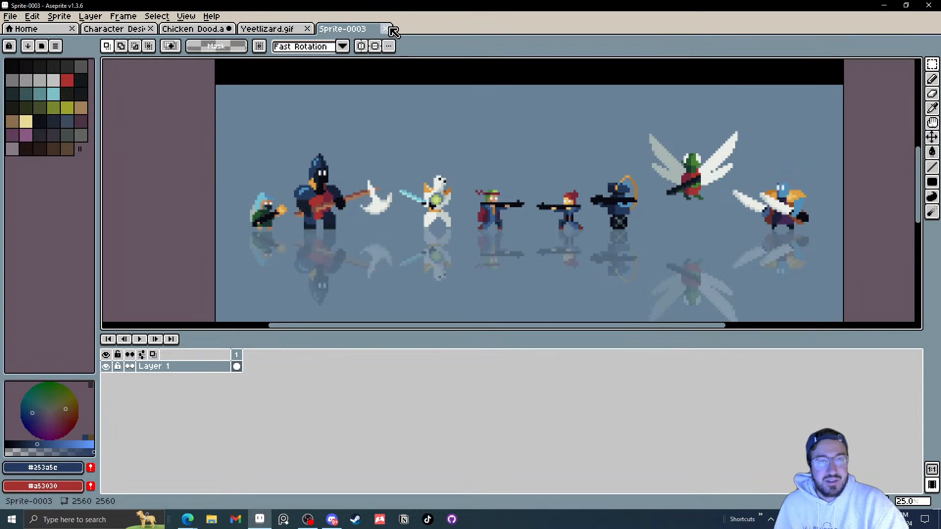
left_click(386, 29)
left_click(470, 283)
Step: Zoom in on the Yeetlizard GIF and play and stop its animation
scroll(542, 214, "up", 3)
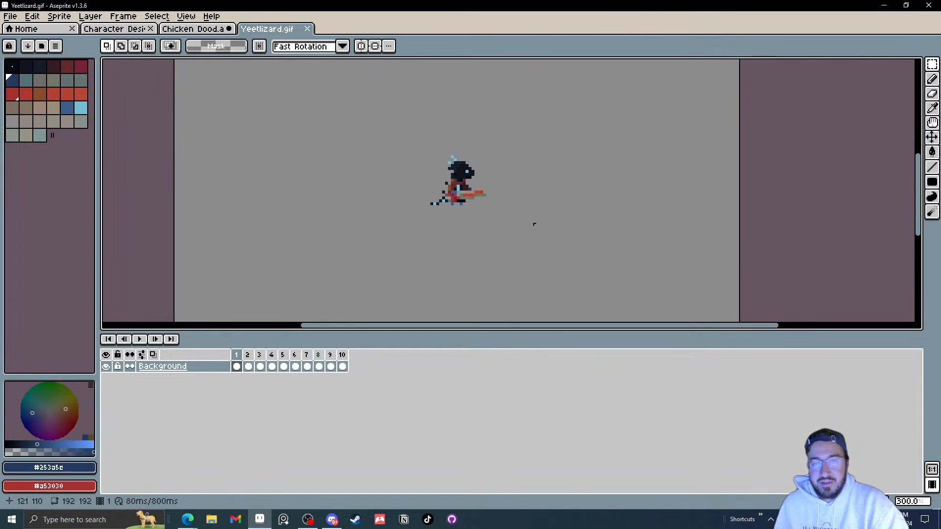
scroll(532, 223, "up", 1)
left_click(140, 339)
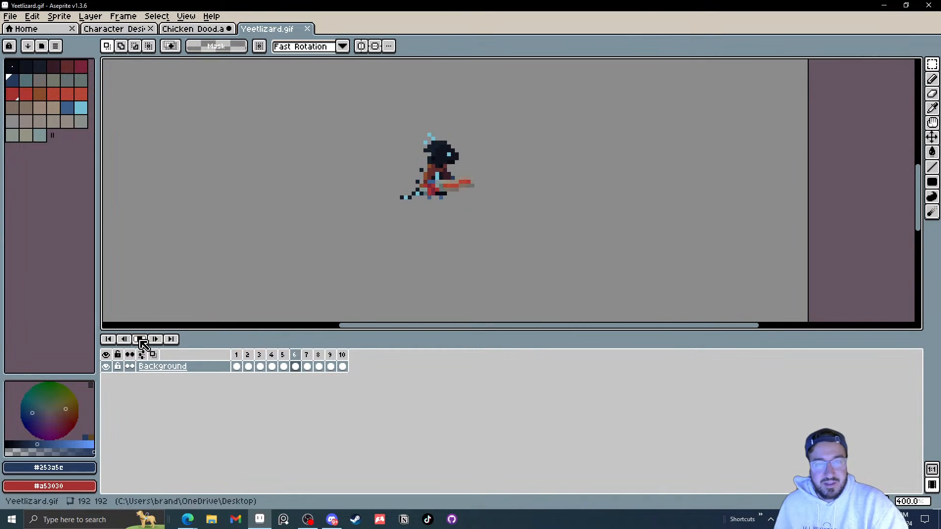
left_click(140, 340)
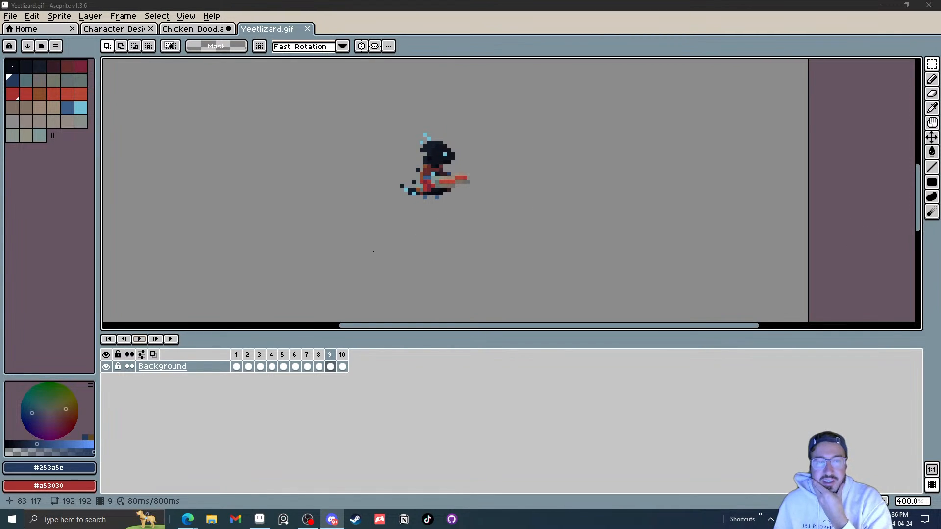
left_click(139, 339)
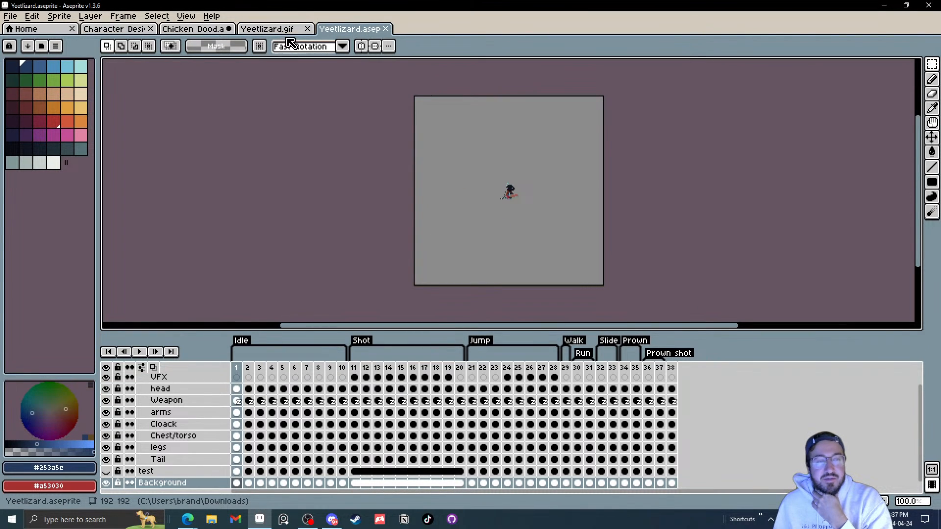
Step: Close the Yeetlizard GIF and open the Yeetlizard.aseprite file to review its tagged timeline and layers
left_click(307, 28)
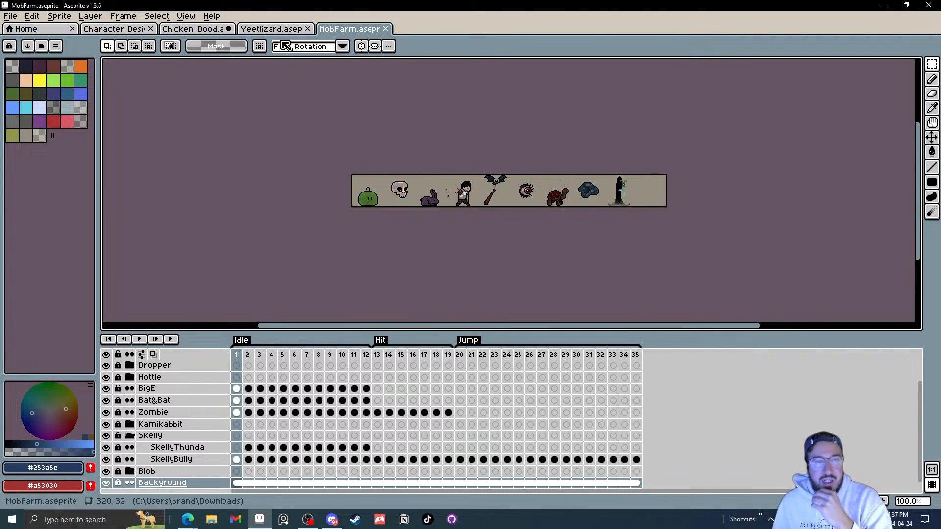
left_click(271, 29)
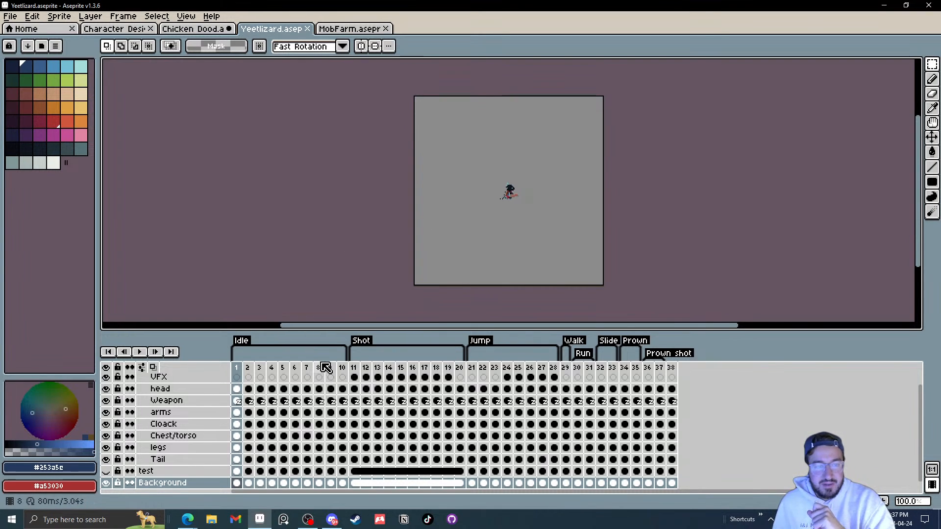
scroll(527, 195, "up", 2)
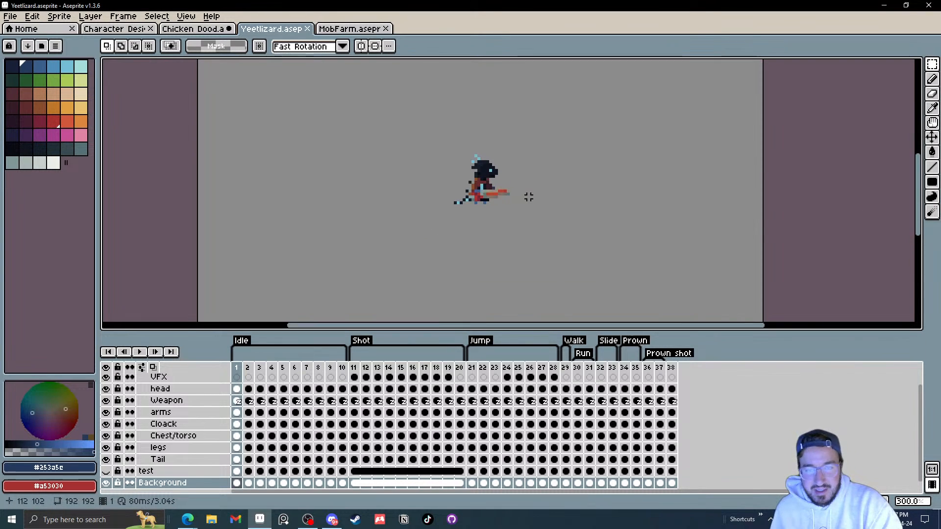
scroll(229, 424, "up", 1)
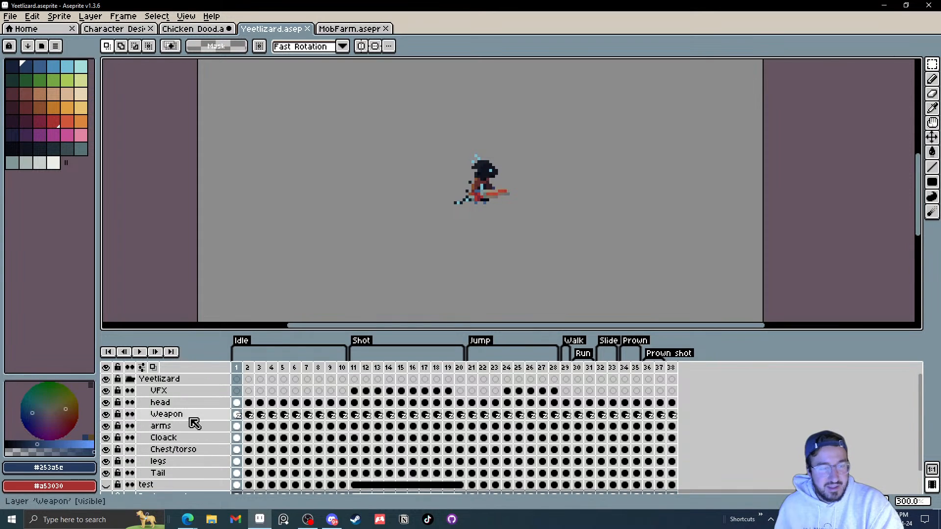
Step: Collapse and expand the Yeetlizard layer group, then play and stop the animation a few times from frame 1
left_click(130, 379)
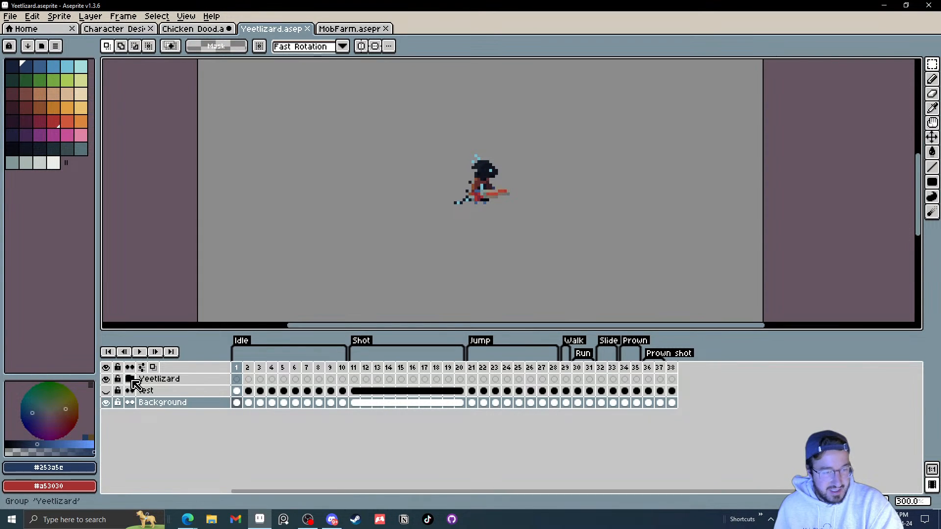
left_click(130, 379)
scroll(210, 414, "down", 2)
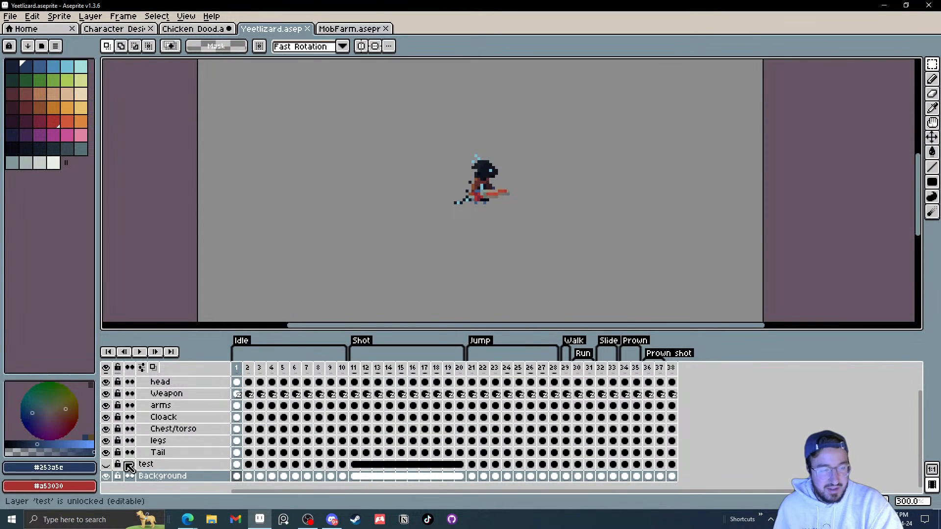
left_click(140, 352)
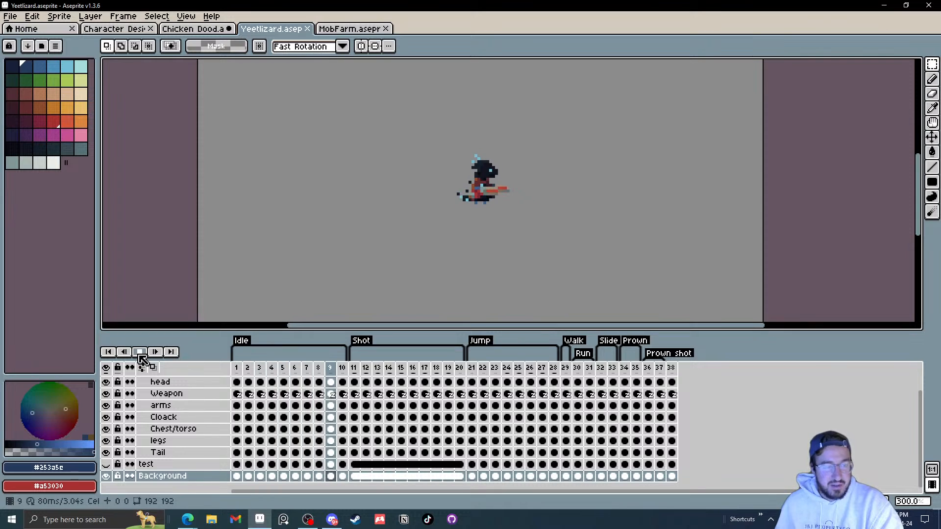
left_click(140, 354)
left_click(241, 385)
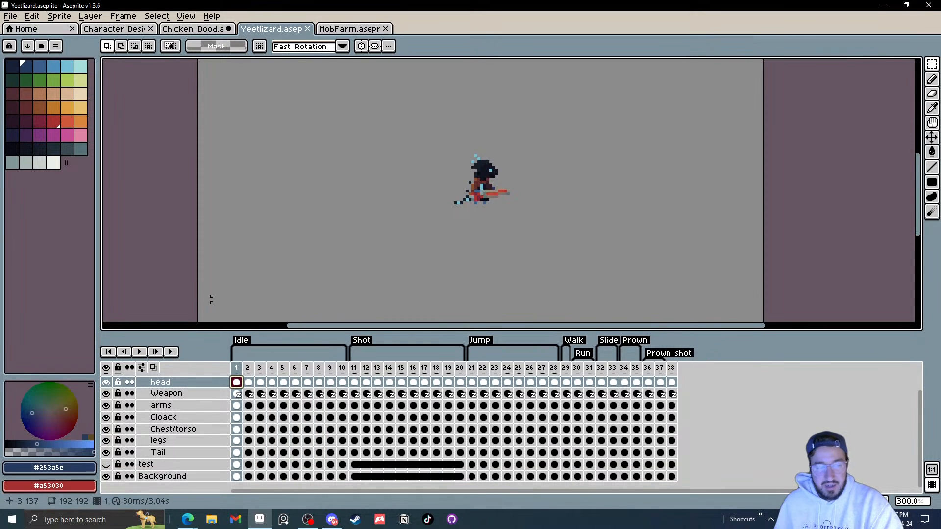
left_click(141, 352)
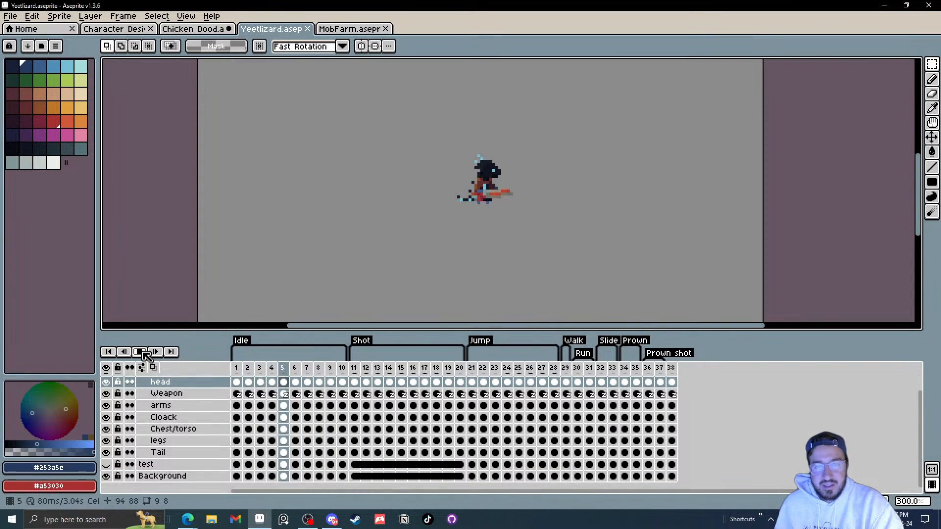
left_click(142, 353)
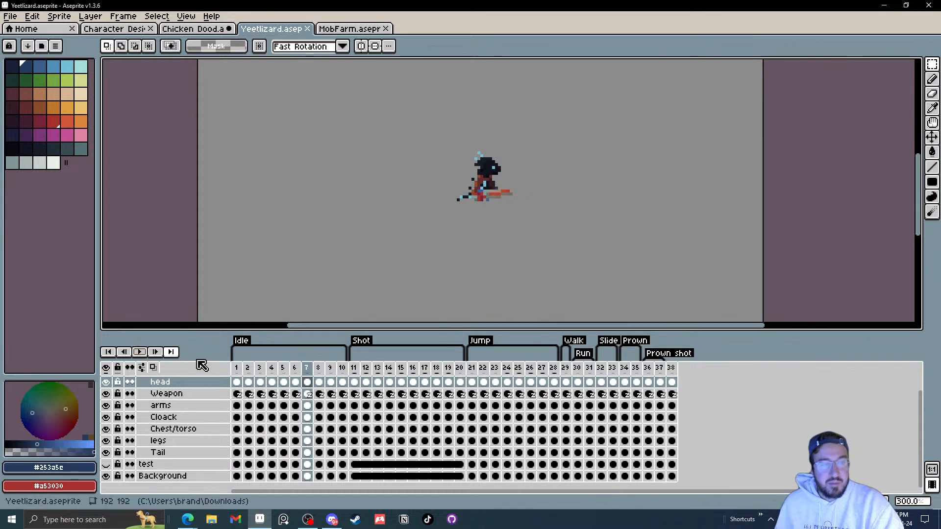
left_click(238, 383)
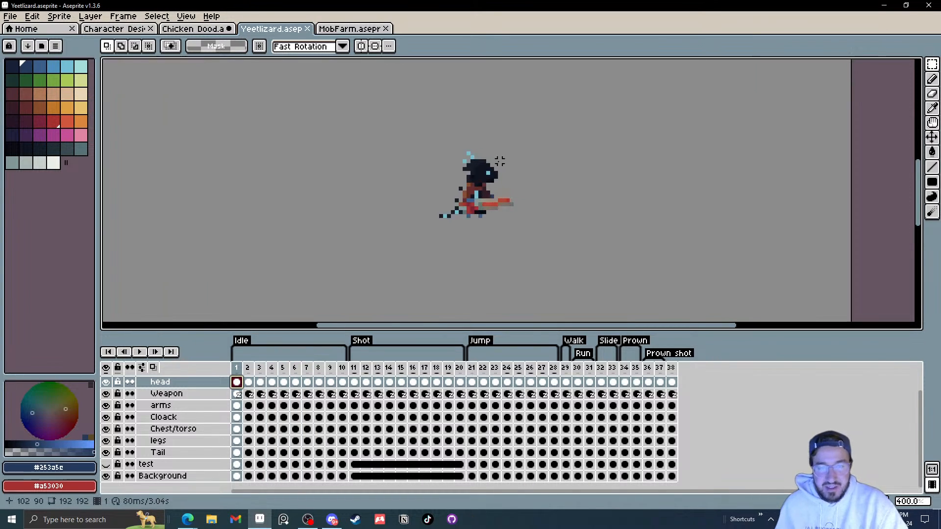
Step: Zoom in with the Move tool and step back and forth through the first idle frames, picking character parts to find their layers
scroll(470, 199, "up", 2)
key("v")
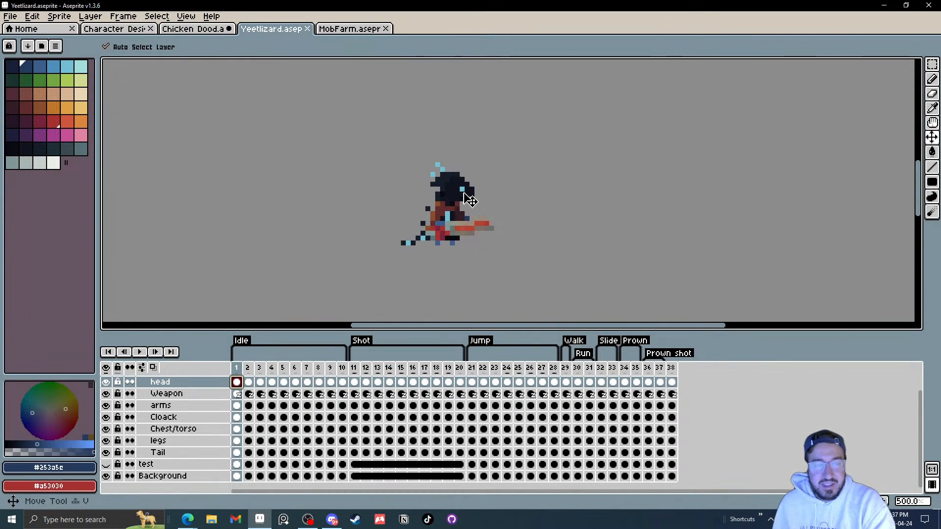
key("Right")
key("Left")
key("Right")
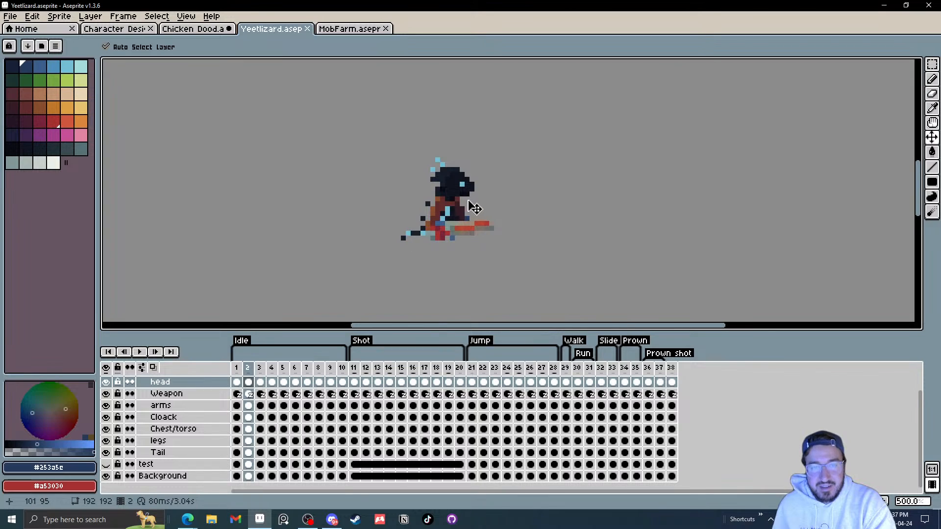
scroll(463, 220, "up", 2)
left_click(463, 219)
left_click_drag(463, 219, 436, 214)
left_click(449, 216)
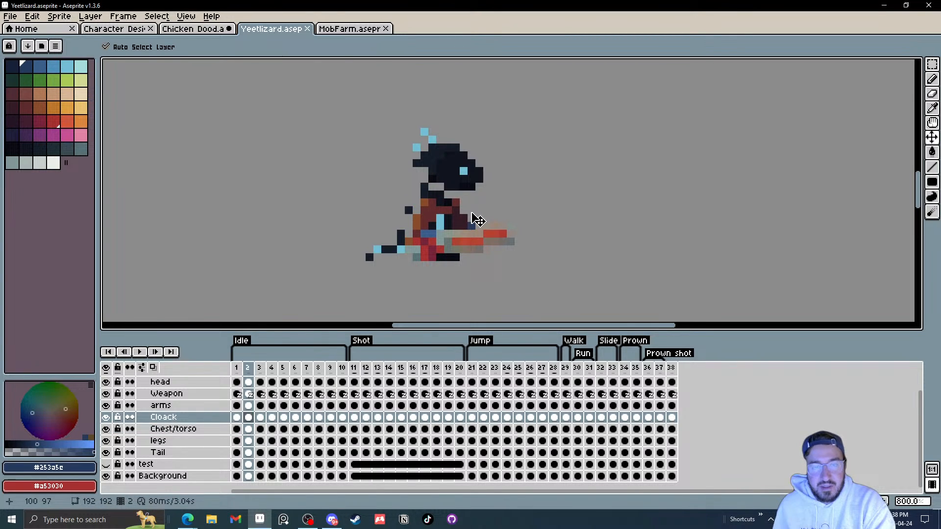
key("Right")
key("Left")
key("Left")
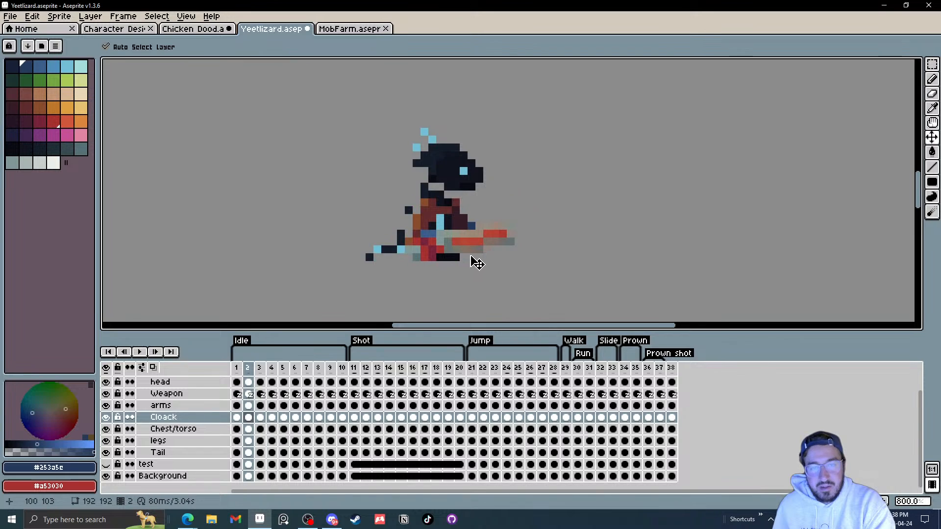
key("Right")
key("Left")
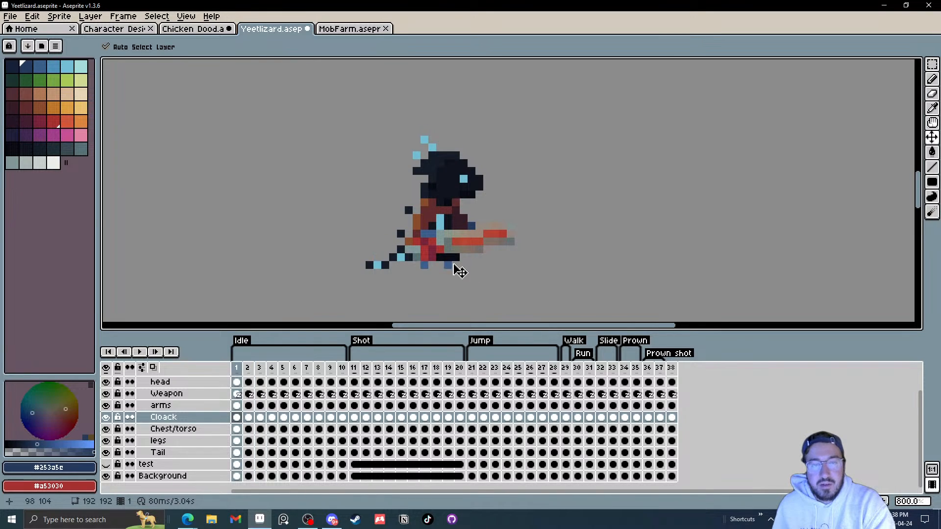
key("Right")
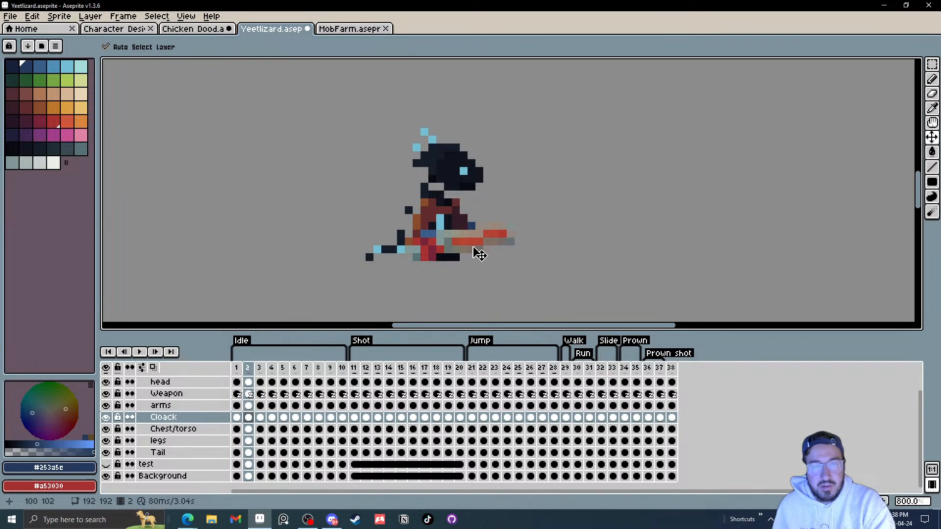
key("Right")
left_click(457, 261)
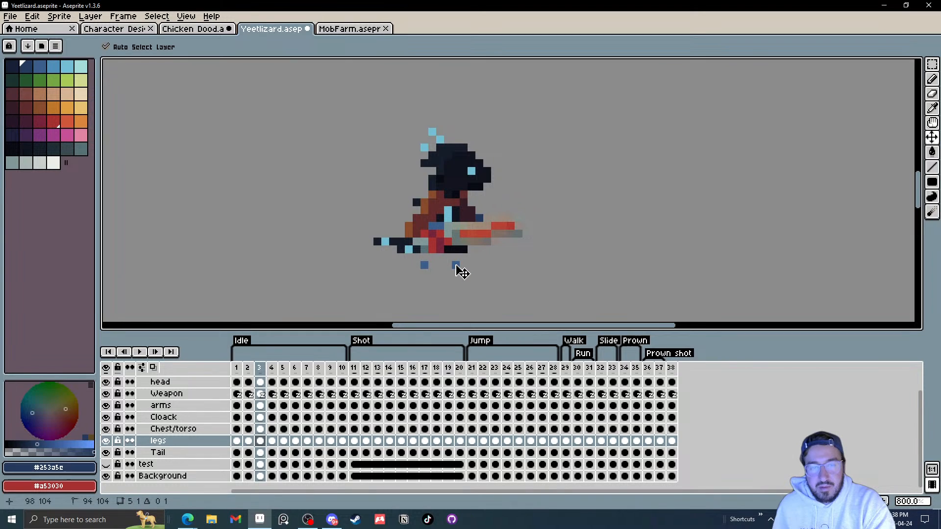
Step: Step forward through idle frames 4 to 8, selecting the cloak, torso and head parts on the canvas
key("Right")
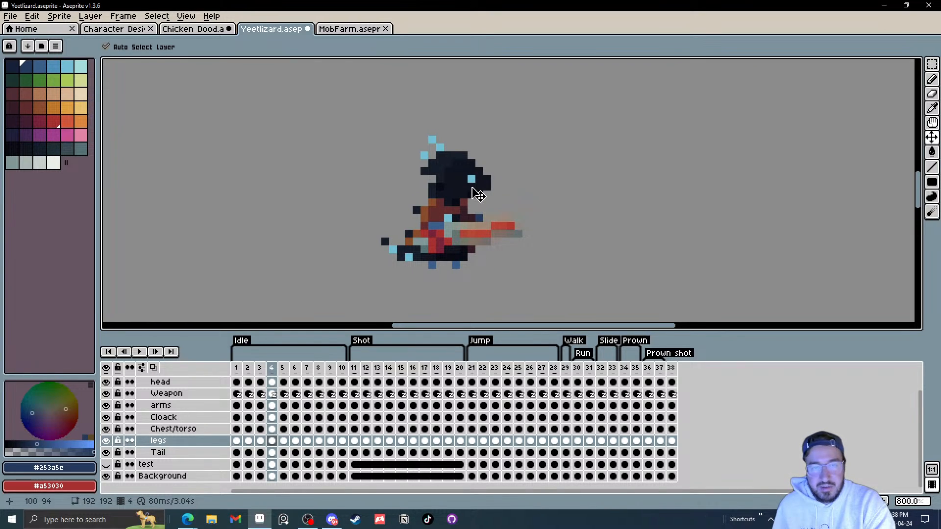
key("Right")
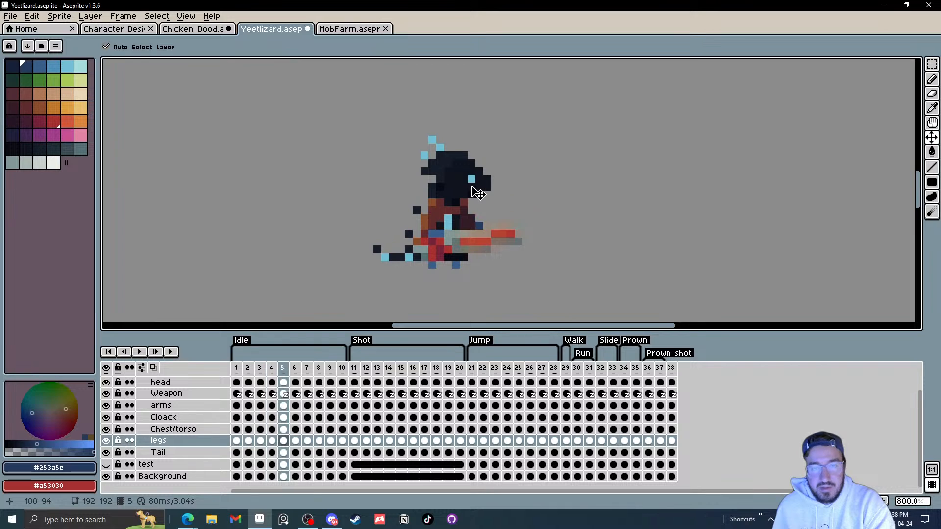
left_click(473, 190)
left_click(466, 219)
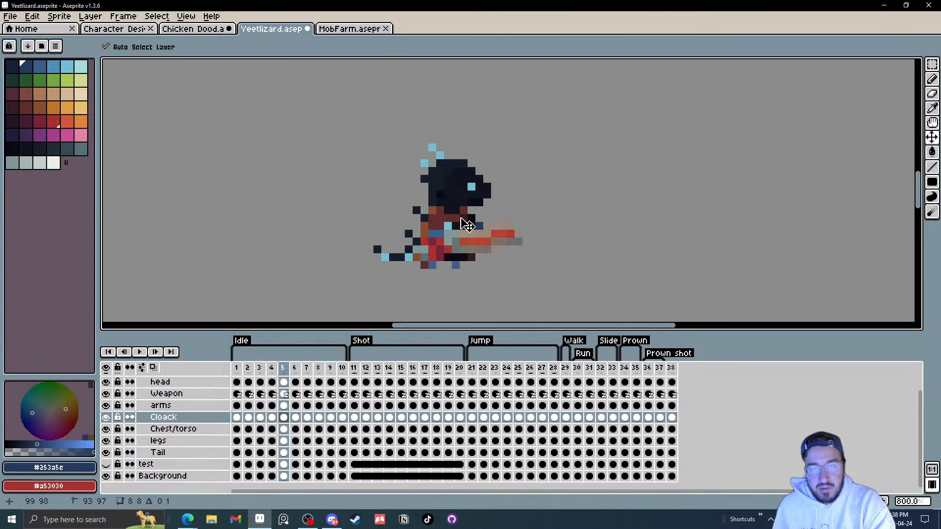
left_click(457, 217)
key("Right")
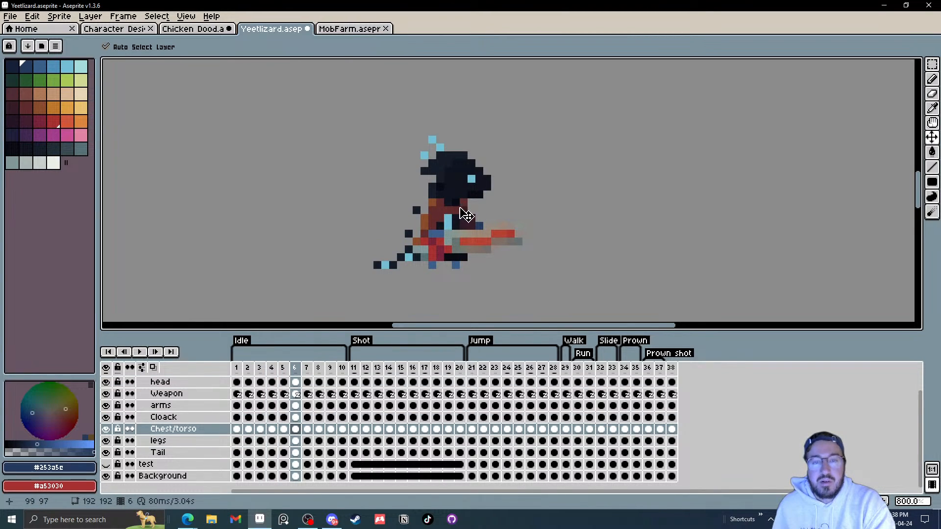
left_click(474, 194)
key("Right")
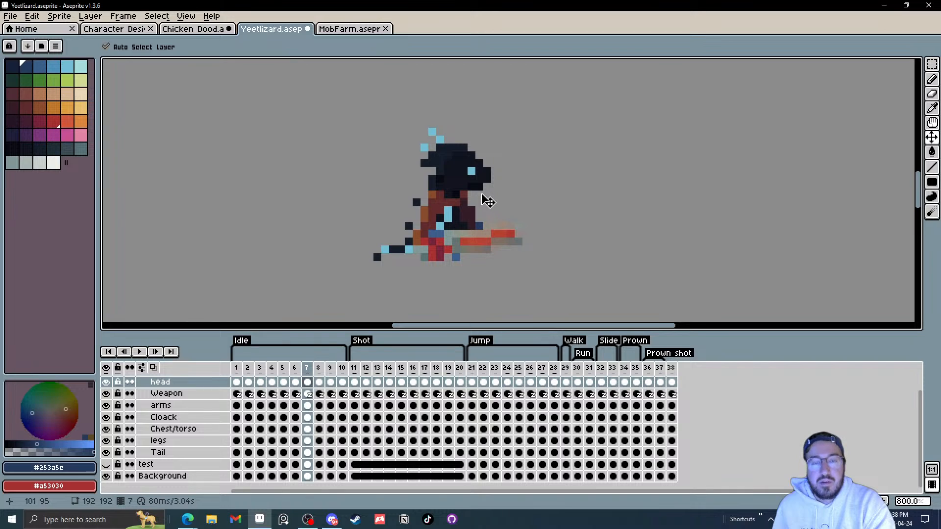
key("Right")
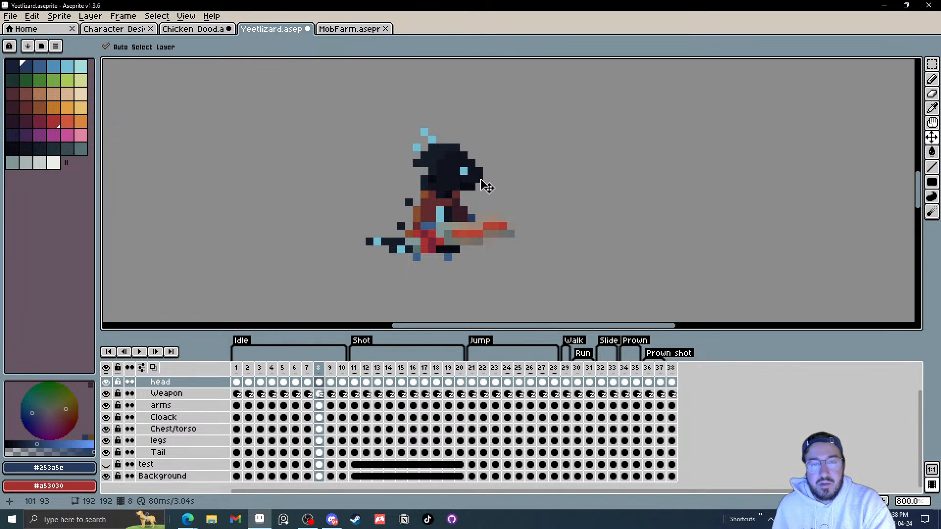
Step: Play the animation, zoom out to the whole canvas and back in, then stop playback
left_click(140, 353)
scroll(562, 252, "down", 4)
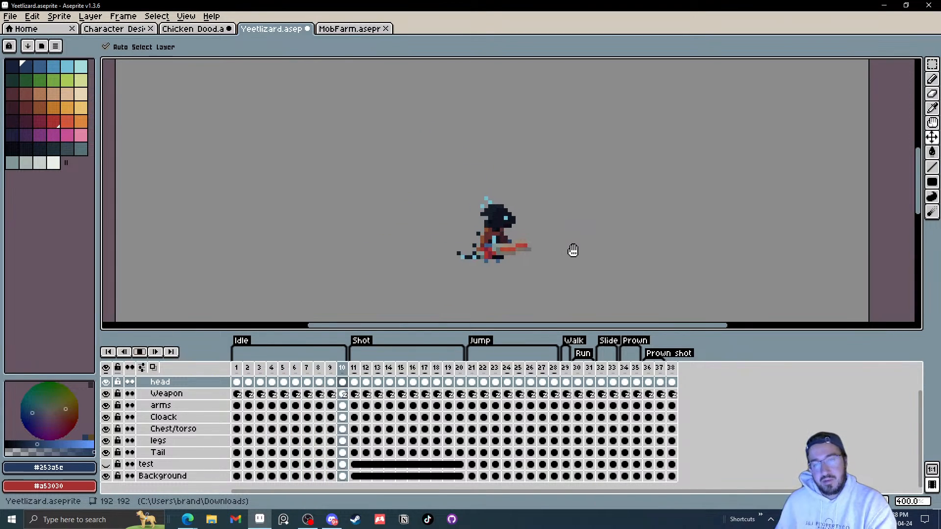
scroll(572, 252, "down", 2)
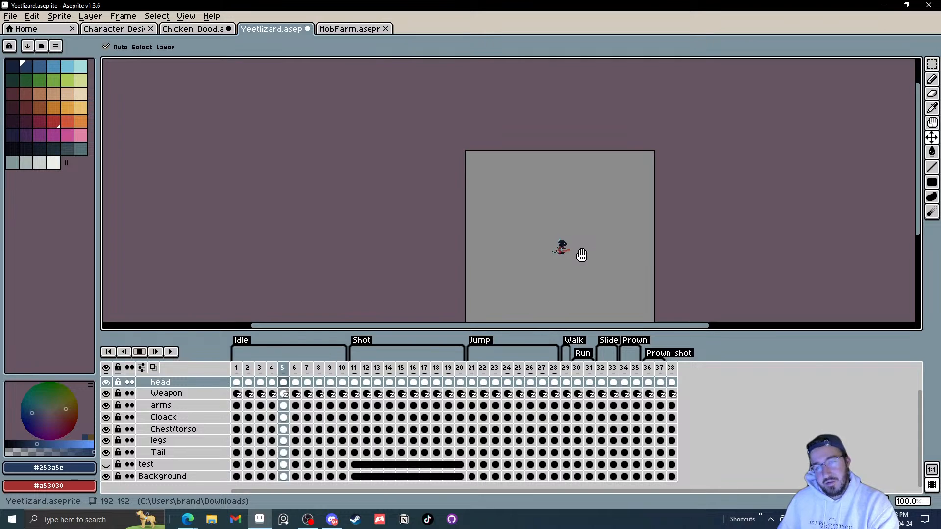
scroll(569, 251, "up", 1)
scroll(570, 251, "up", 1)
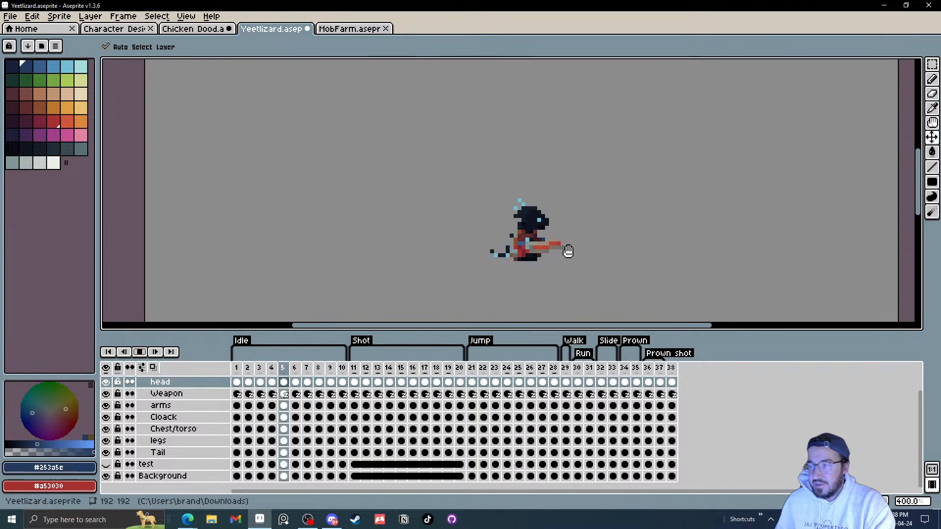
left_click(139, 351)
scroll(539, 252, "up", 2)
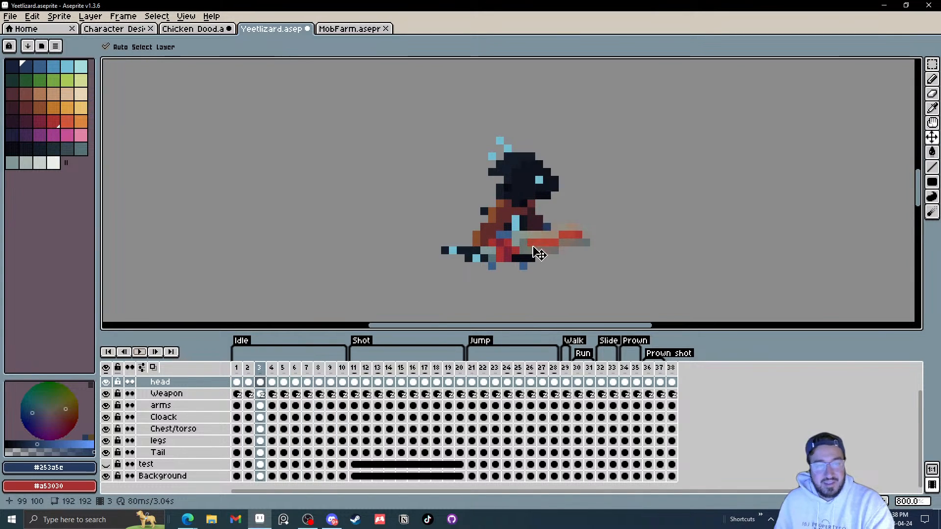
Step: Zoom in closer and step frame by frame through the idle cycle with the Weapon layer selected
key("Left")
scroll(521, 252, "up", 2)
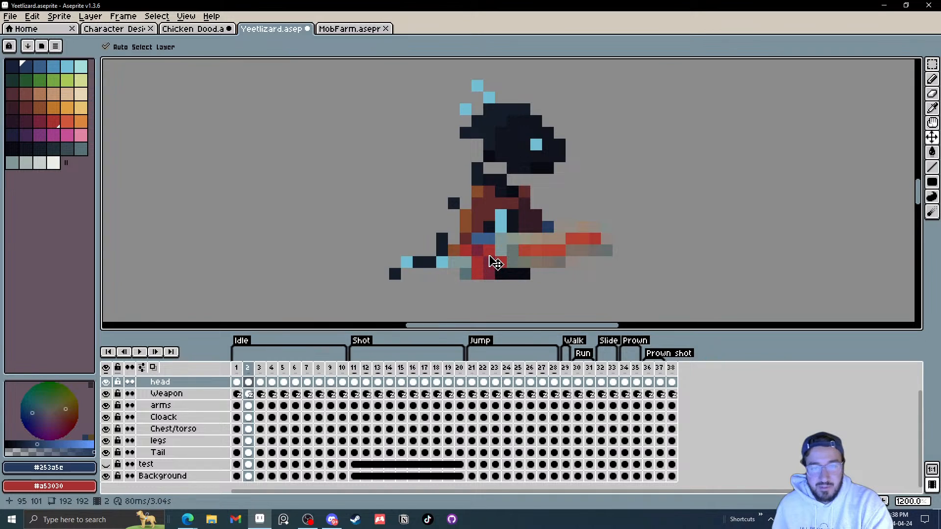
key("Right")
key("Right")
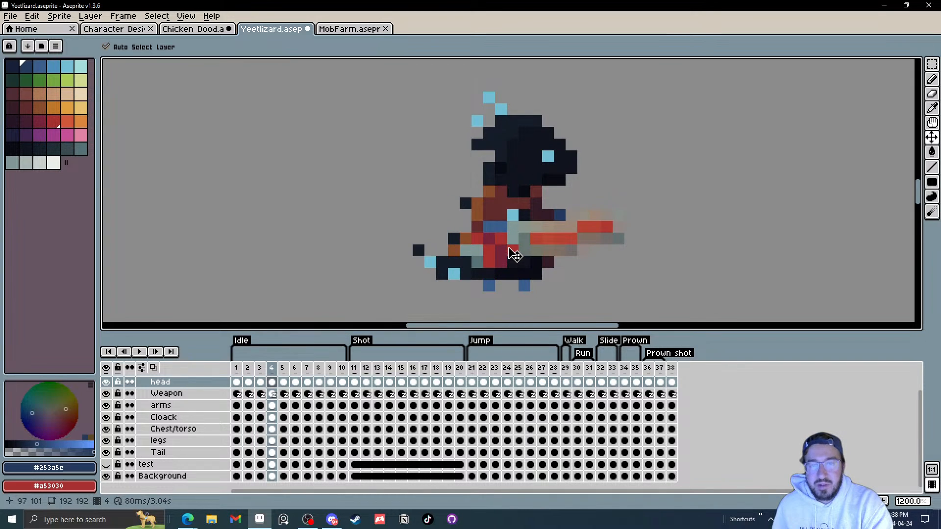
key("Right")
key("Down")
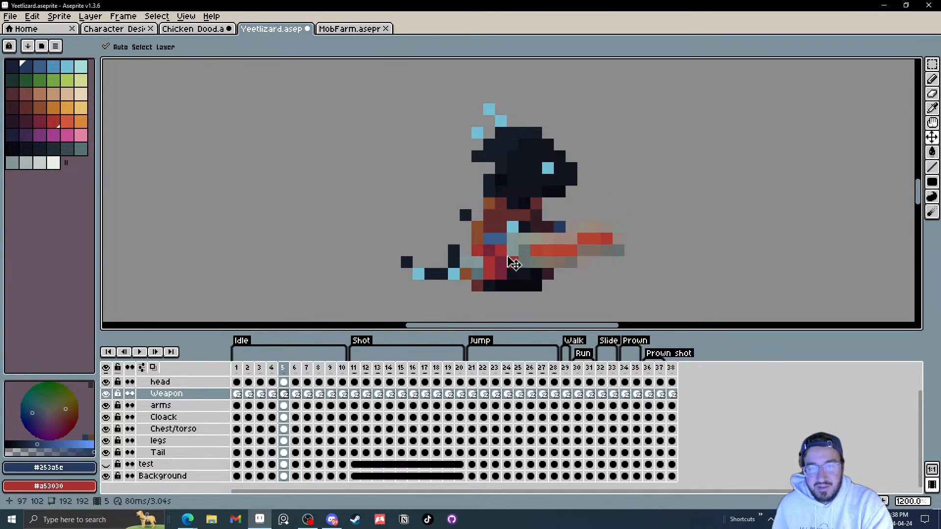
key("Right")
key("Right")
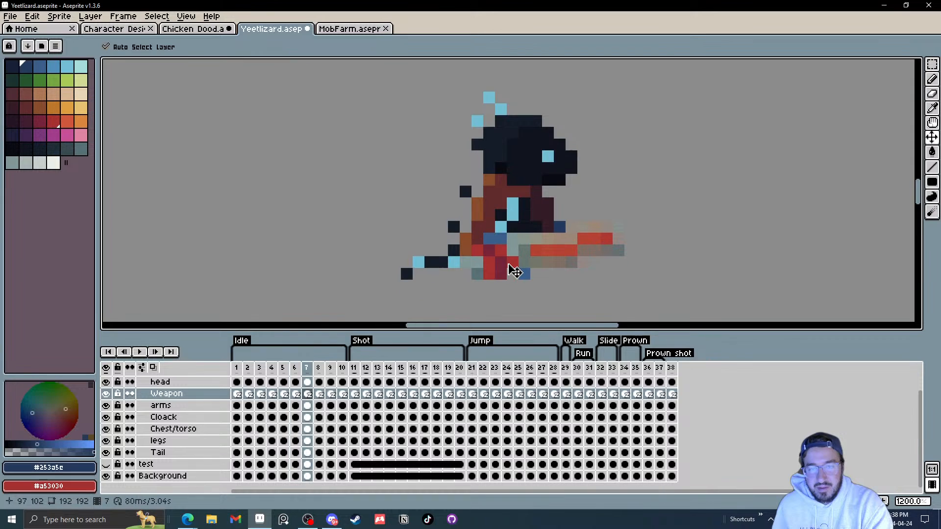
key("Right")
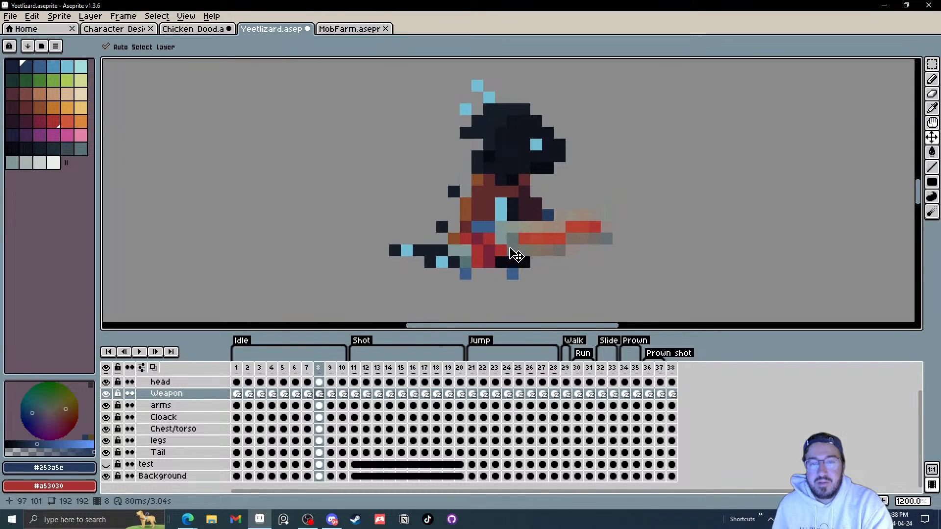
key("Right")
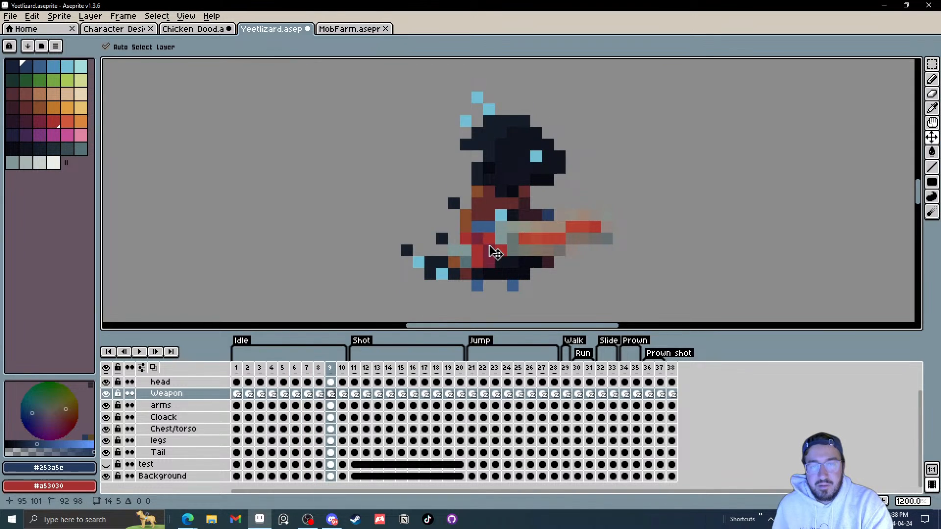
key("Right")
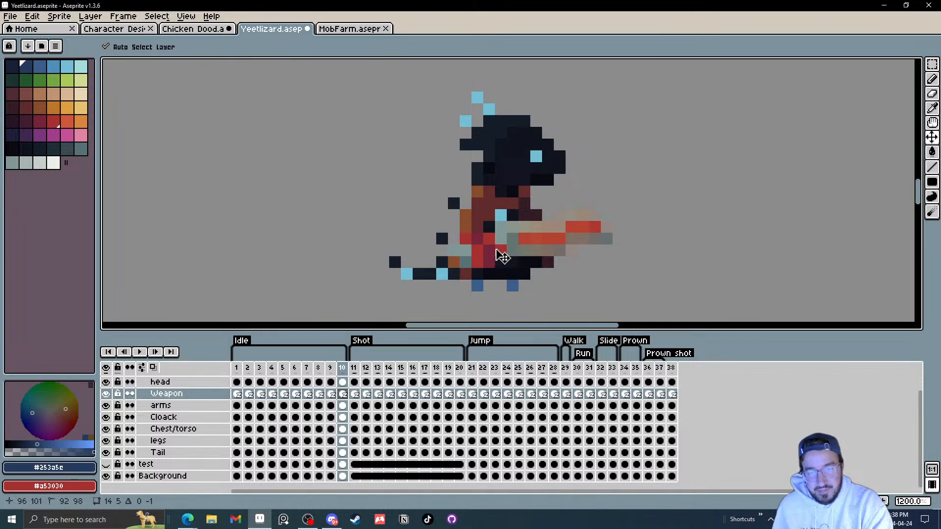
key("Right")
key("Left")
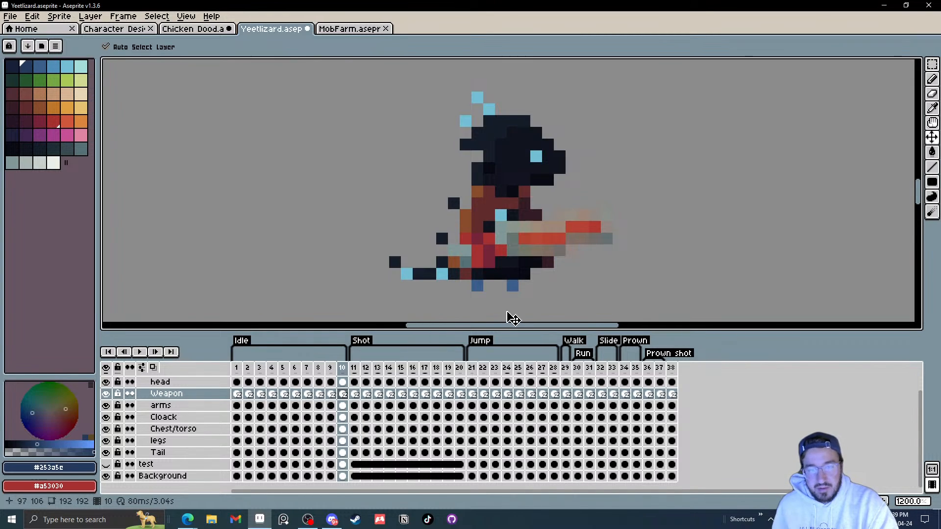
key("Home")
key("Right")
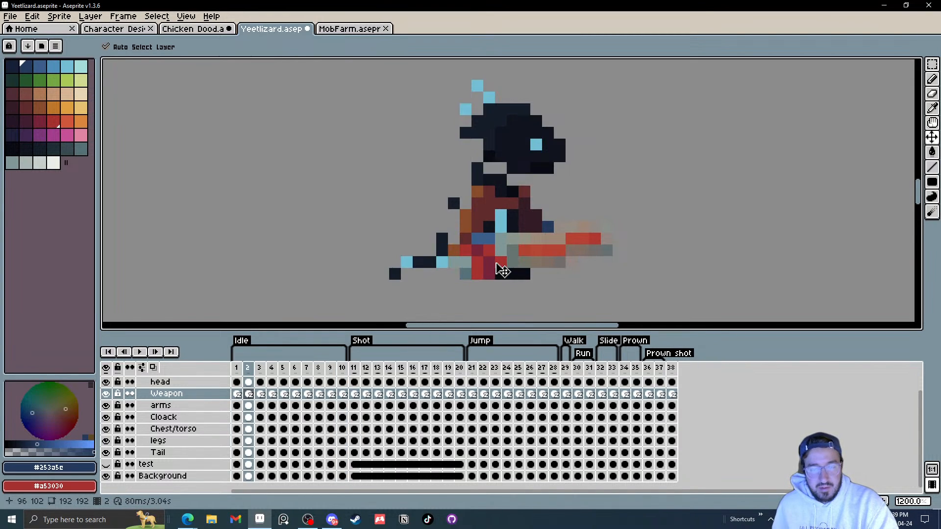
Step: Play the animation again while zooming out and back in on the character
left_click(139, 352)
scroll(595, 216, "down", 4)
scroll(703, 218, "down", 3)
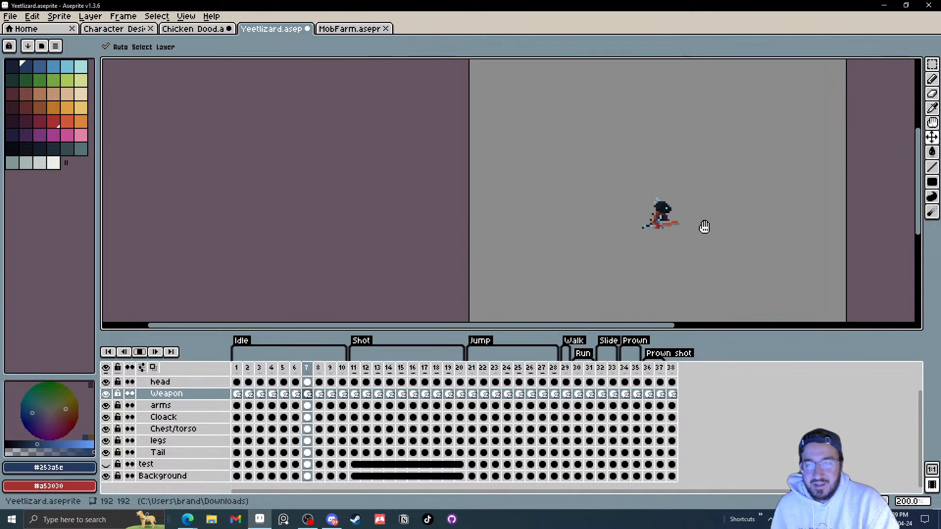
scroll(677, 216, "up", 2)
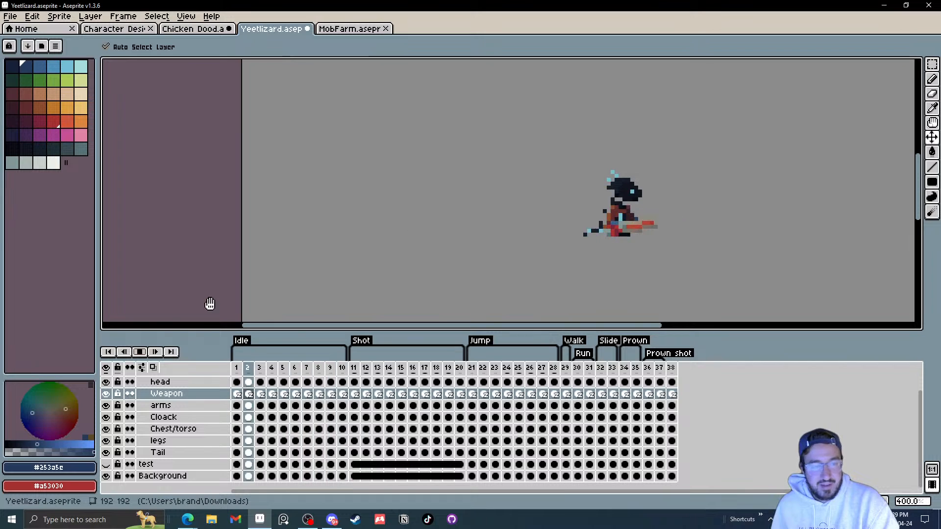
Step: Select the head layer's first cel and step frame by frame through the Yeetlizard's idle frames into the shot frames and back
left_click(237, 383)
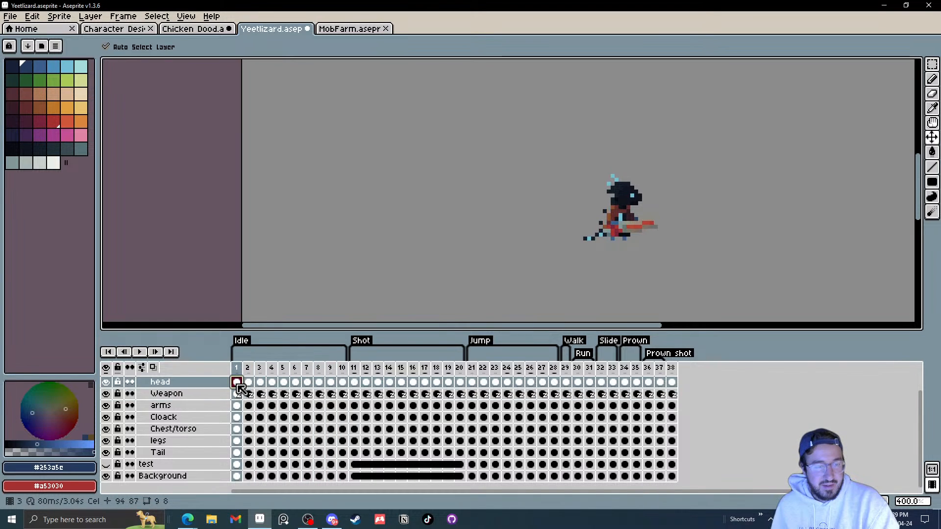
scroll(633, 196, "up", 2)
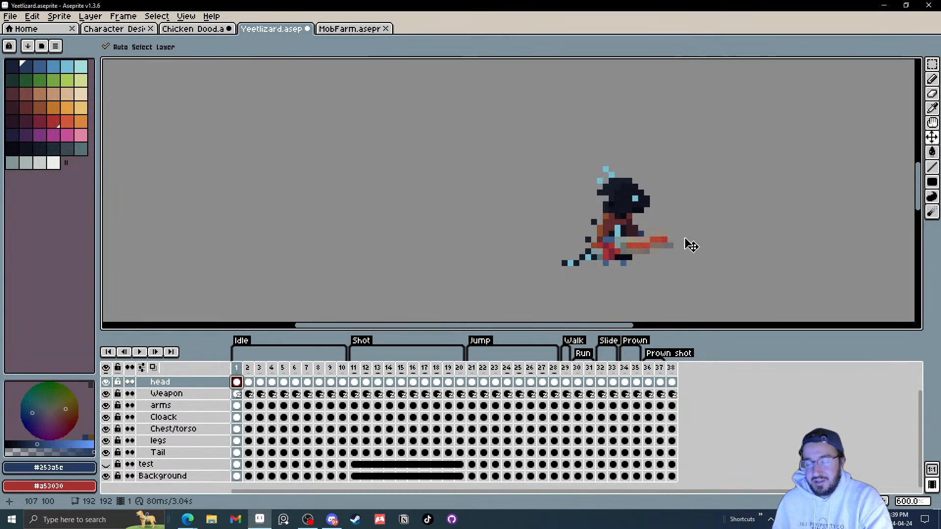
key("Right")
key("Right")
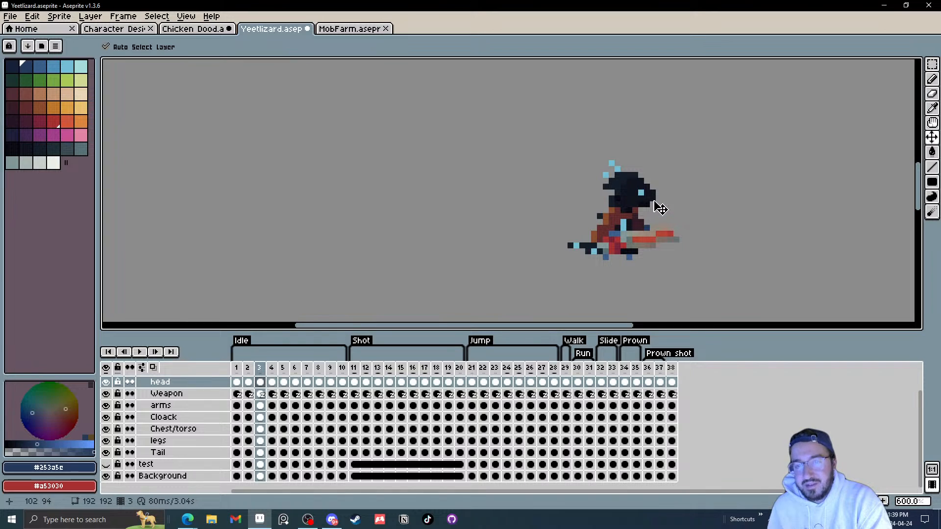
key("Right")
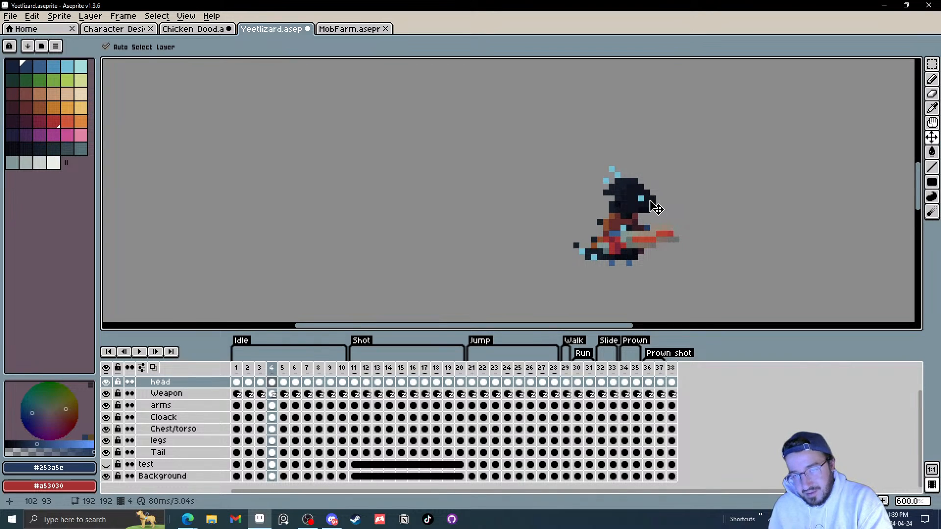
key("Right")
key("Right")
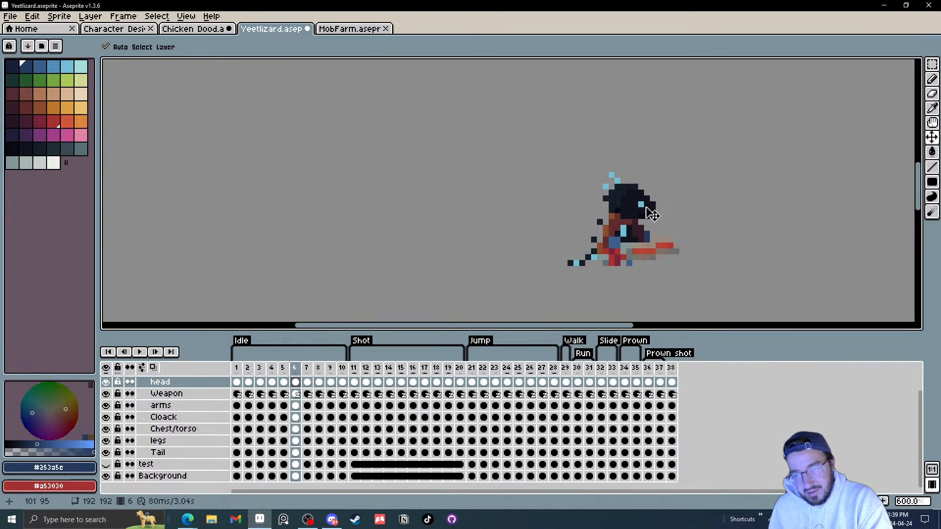
key("Right")
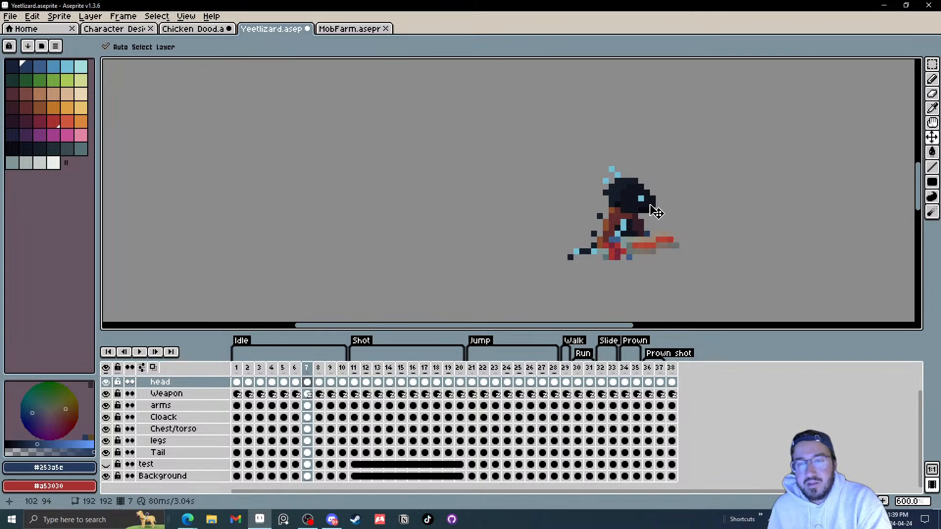
key("Right")
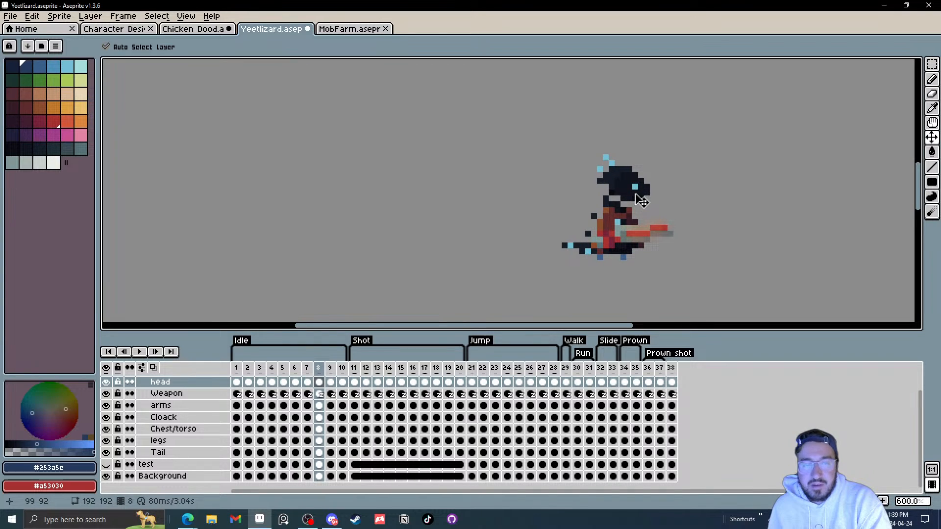
key("Right")
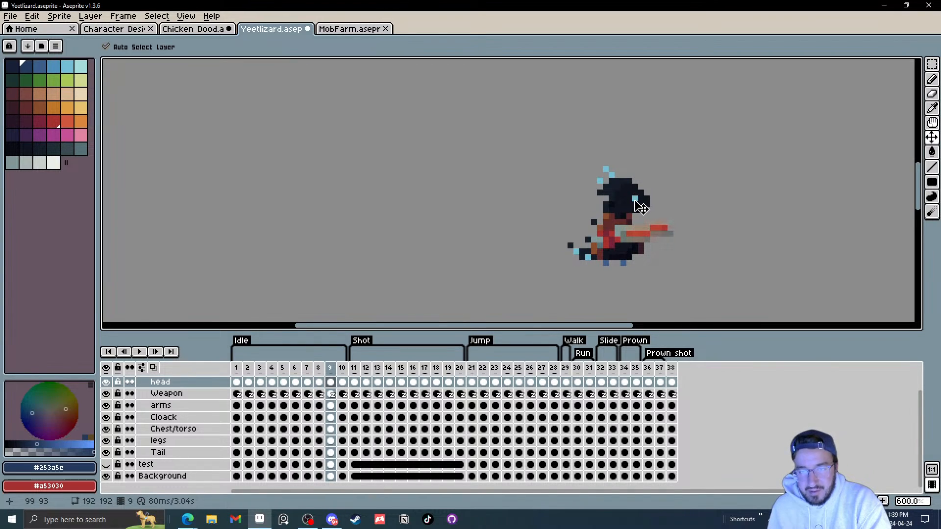
key("Right")
key("Right")
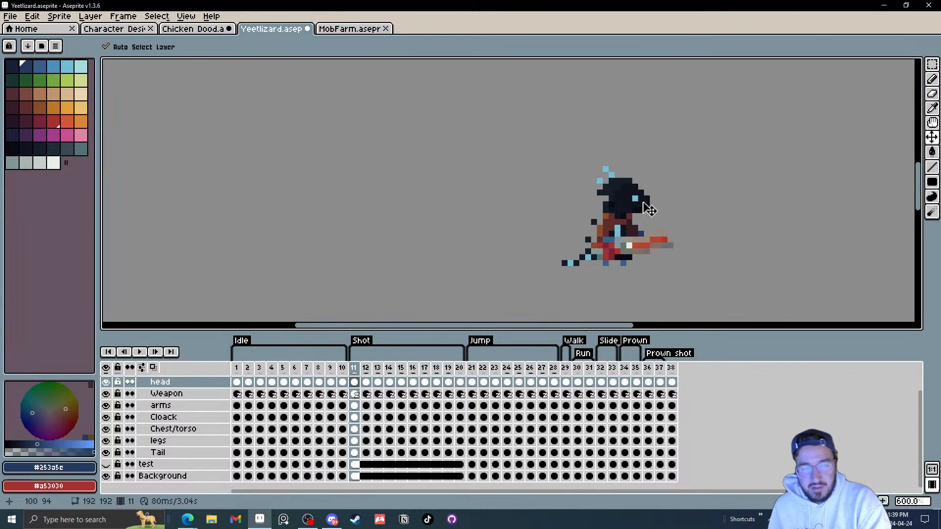
key("Left")
key("Home")
key("End")
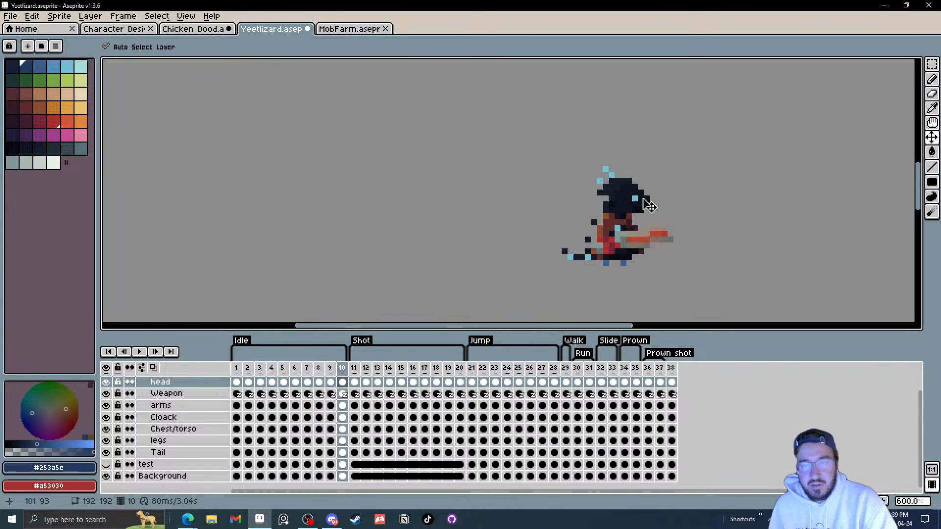
key("Home")
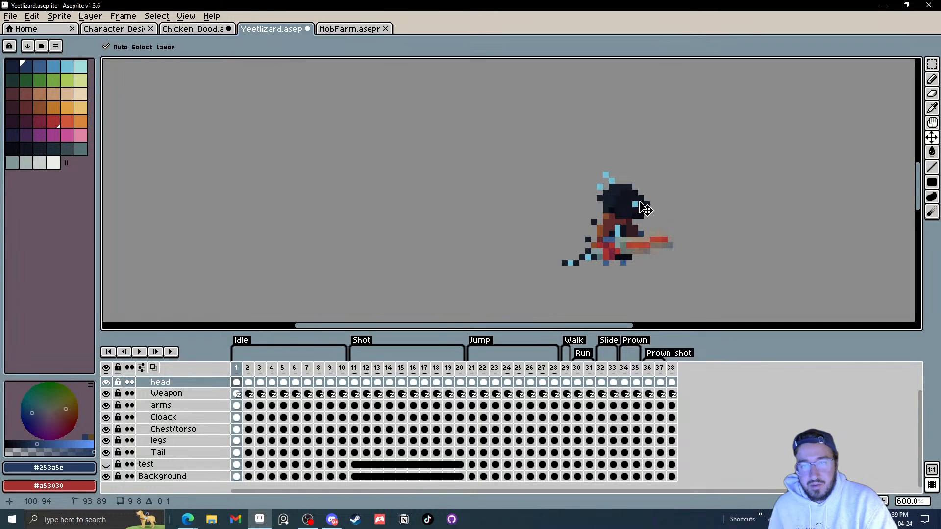
Step: Play the Yeetlizard animation and jump between its Jump, Run and Idle sections while zooming out and back in
left_click(142, 352)
scroll(743, 222, "down", 4)
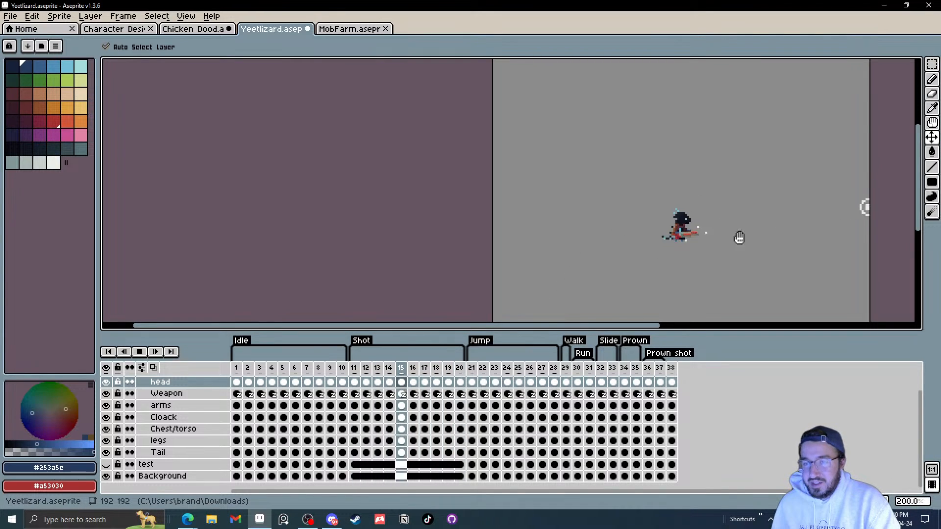
scroll(739, 238, "up", 2)
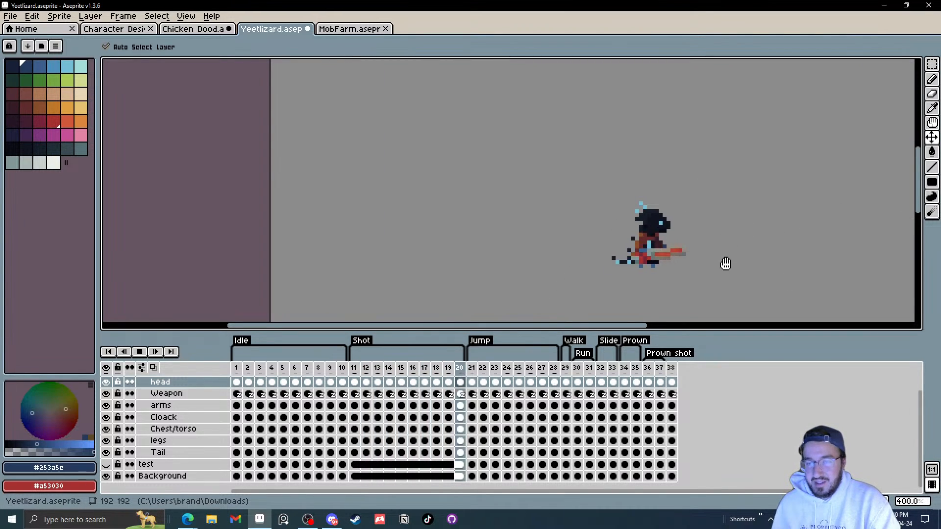
left_click(472, 372)
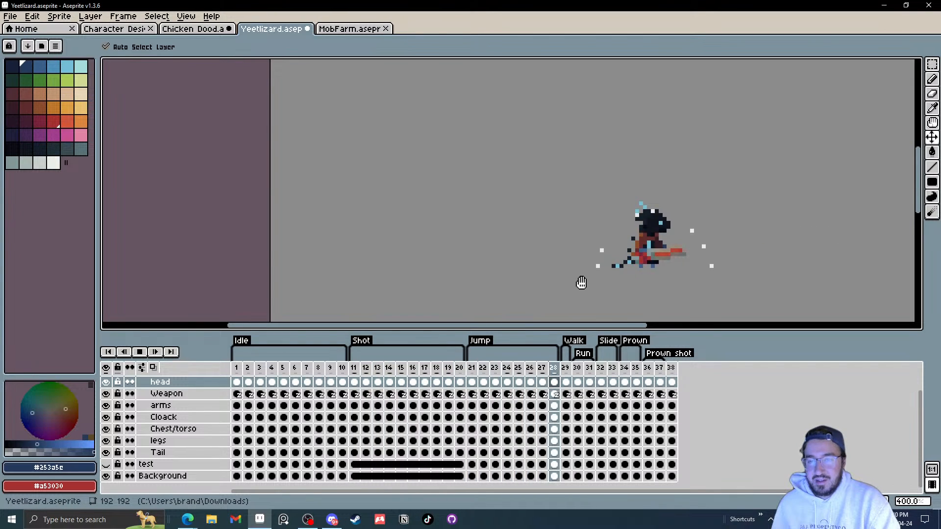
scroll(581, 283, "down", 2)
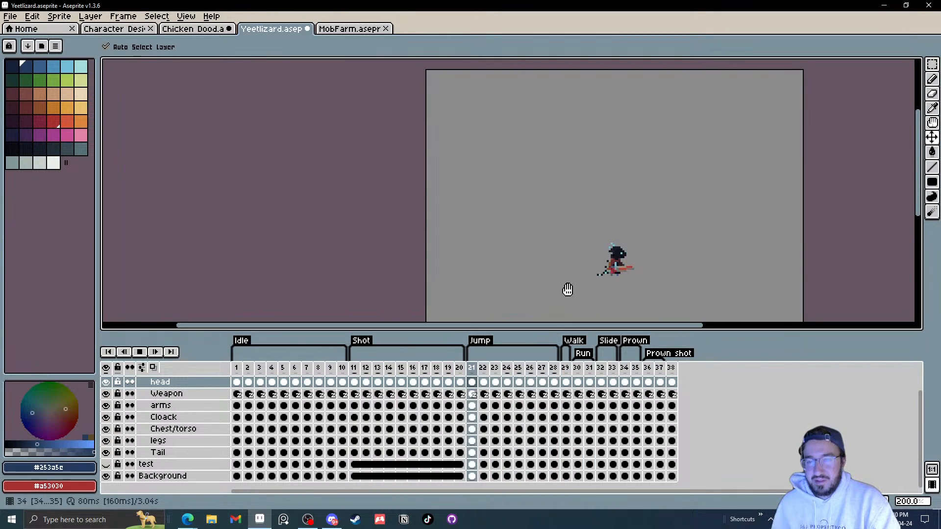
scroll(546, 414, "up", 2)
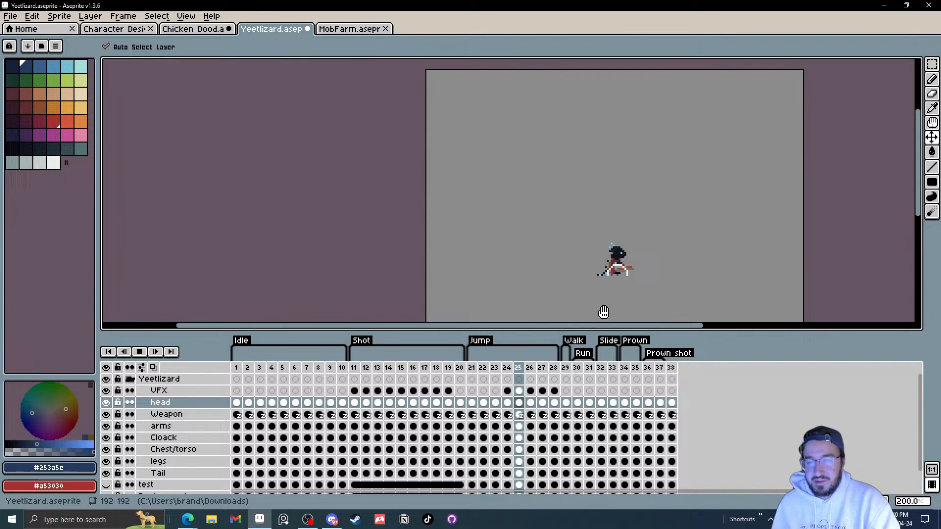
left_click(568, 369)
left_click_drag(580, 368, 625, 380)
left_click(239, 369)
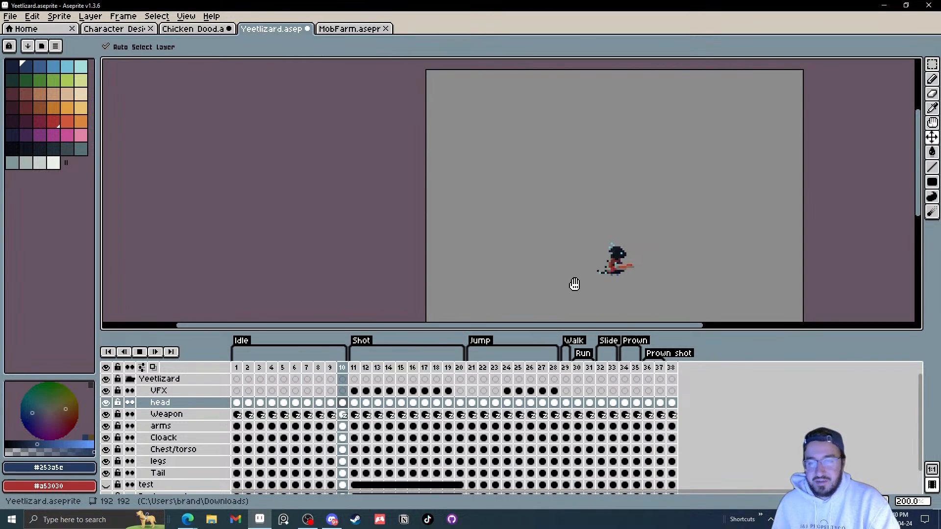
scroll(685, 258, "down", 1)
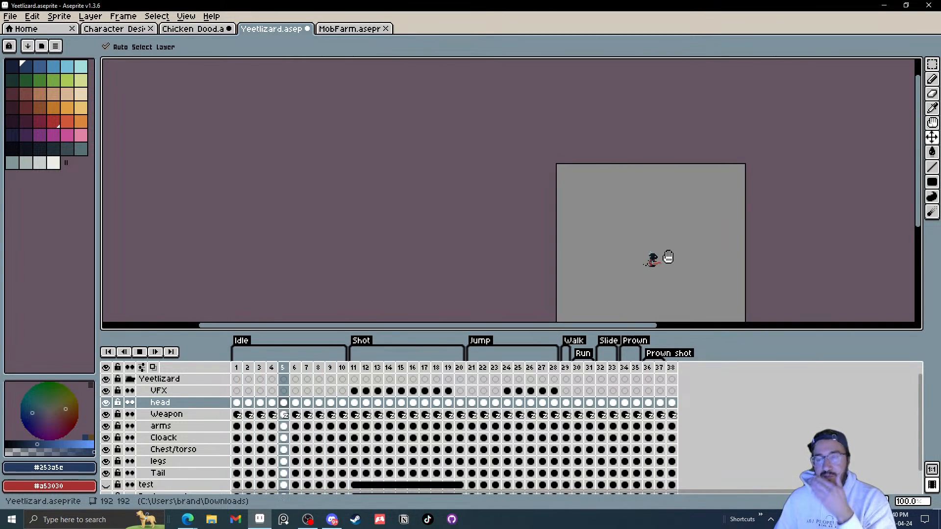
scroll(668, 257, "up", 2)
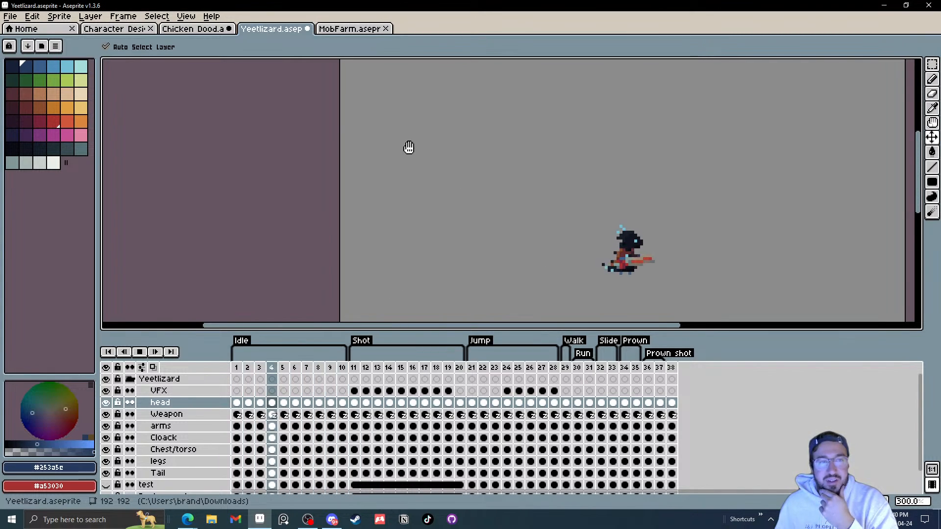
Step: Close the Yeetlizard file to bring up the MobFarm reference file
left_click(307, 29)
left_click(459, 284)
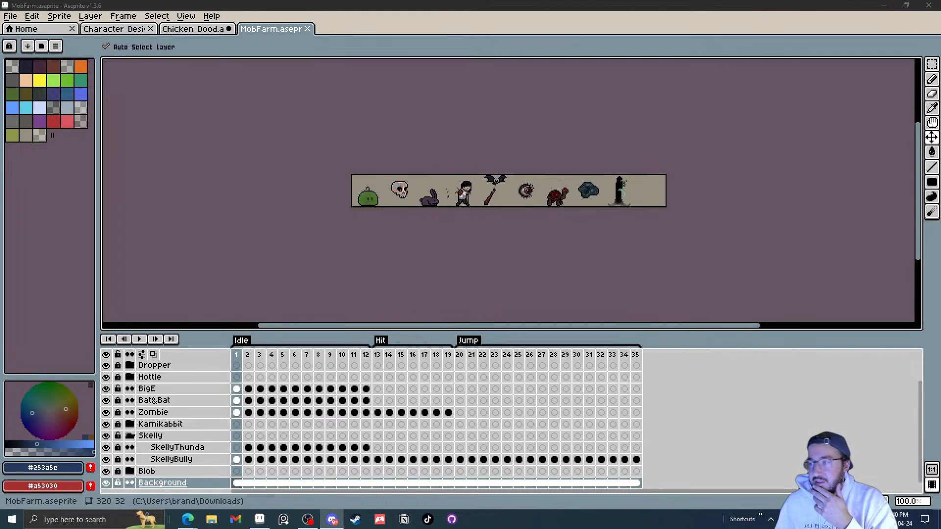
key("alt+Tab")
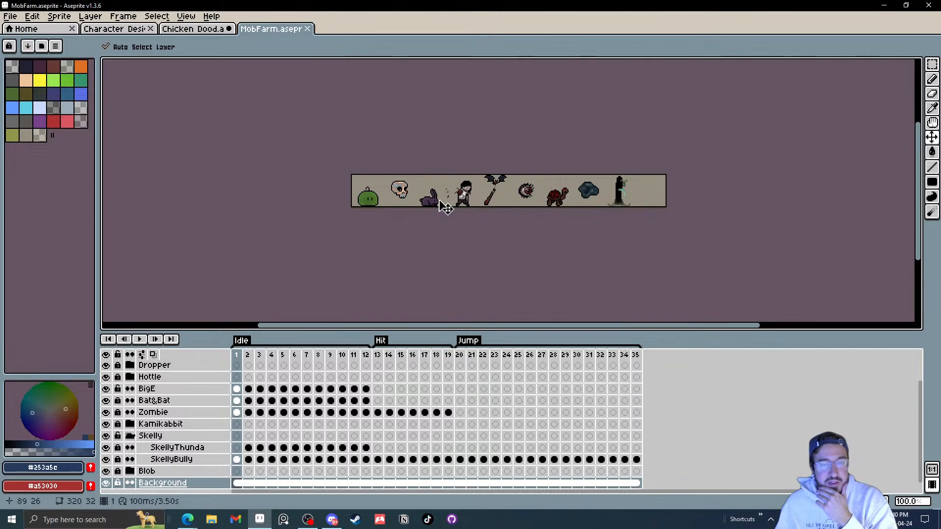
Step: Play the MobFarm idle animation and zoom in, panning along the row of mob sprites to study them
mouse_move(254, 356)
left_mouse_down()
mouse_move(352, 361)
mouse_move(240, 359)
mouse_move(606, 365)
mouse_move(242, 361)
left_mouse_up()
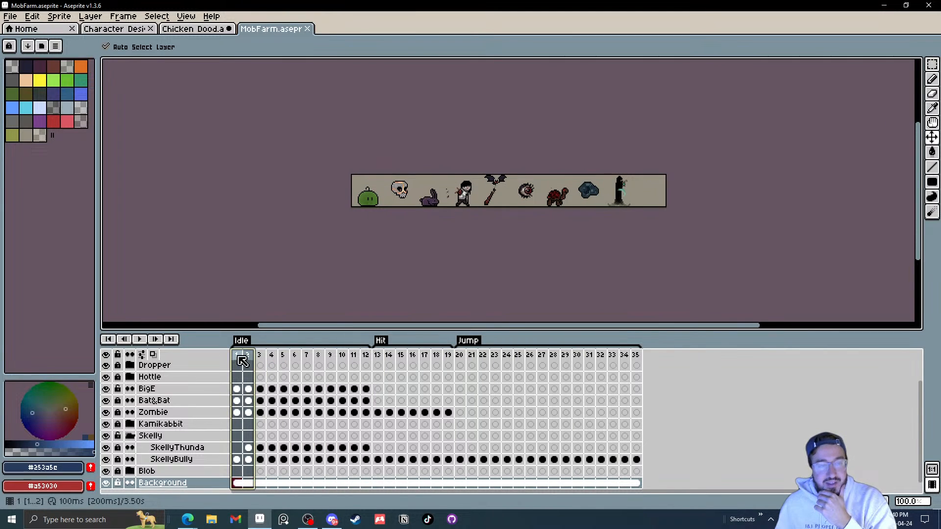
left_click(139, 339)
scroll(426, 213, "up", 2)
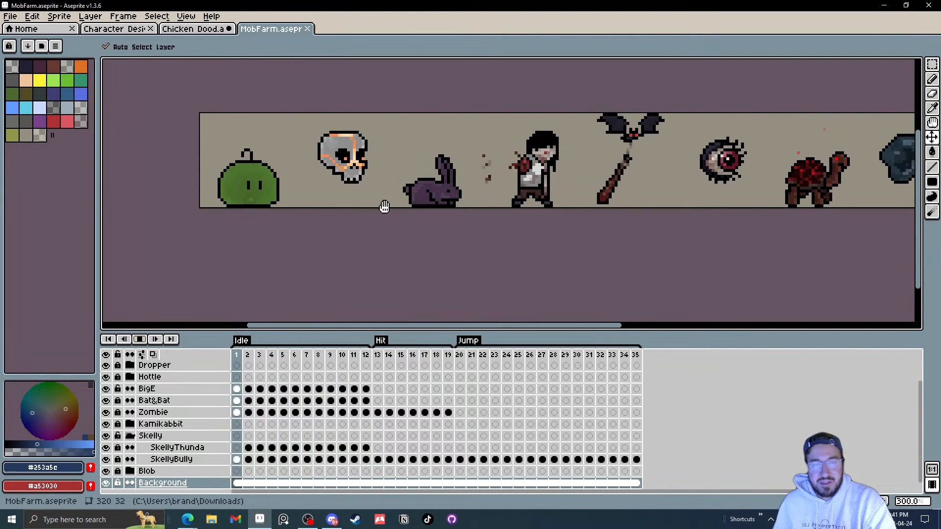
left_click_drag(439, 231, 342, 236)
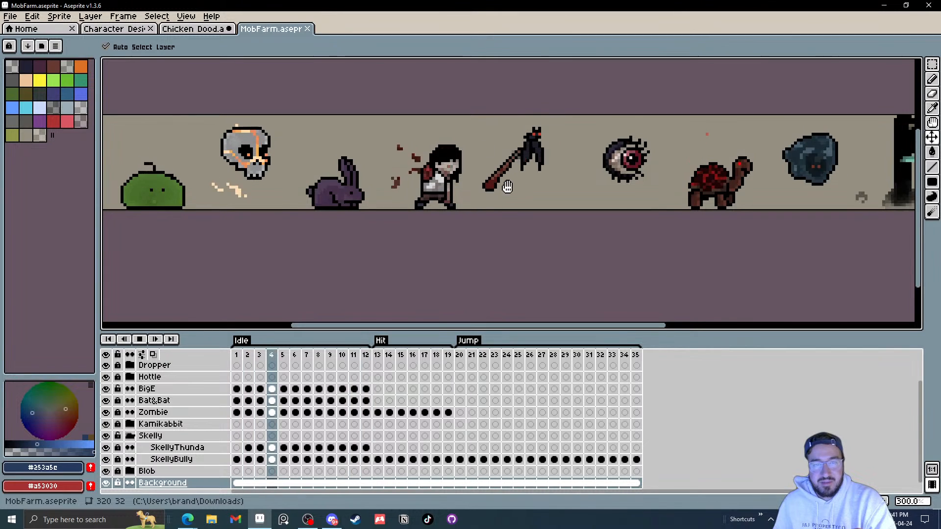
left_click_drag(486, 186, 380, 215)
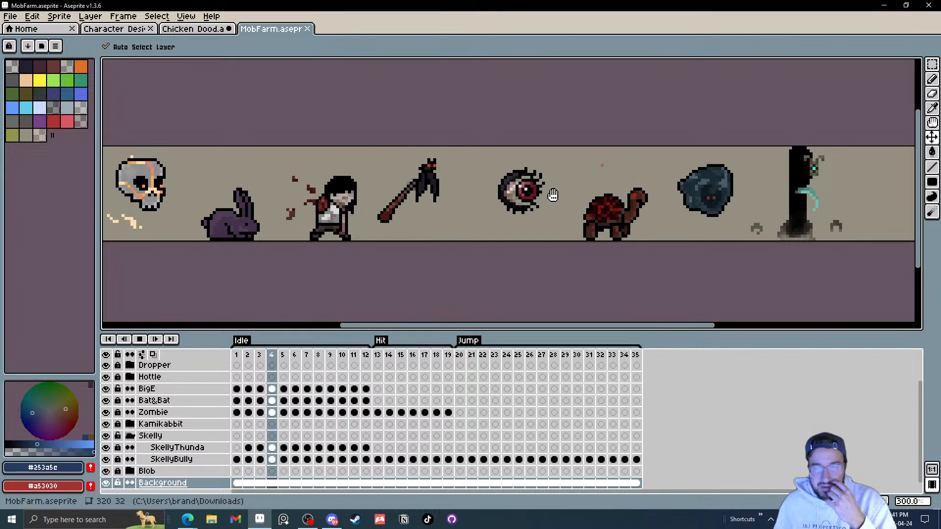
left_click_drag(627, 221, 567, 226)
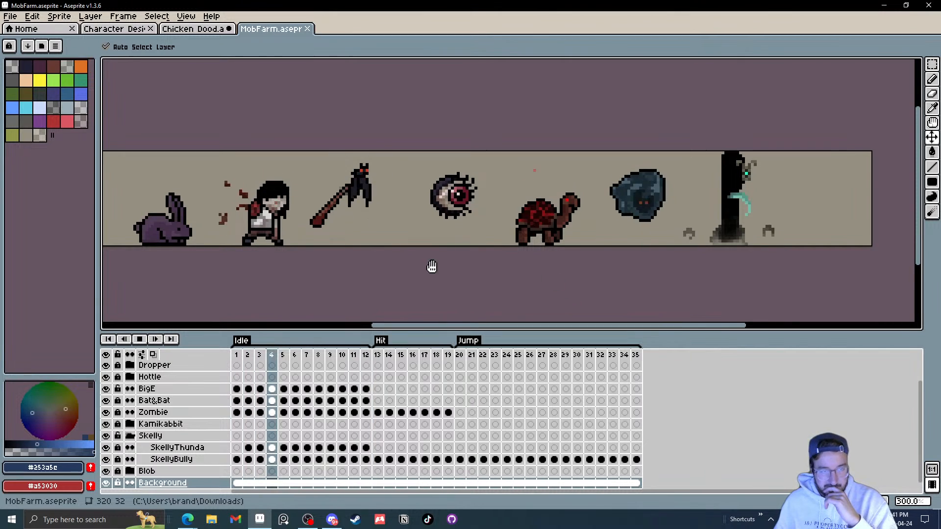
scroll(422, 265, "down", 1)
left_click_drag(306, 210, 319, 210)
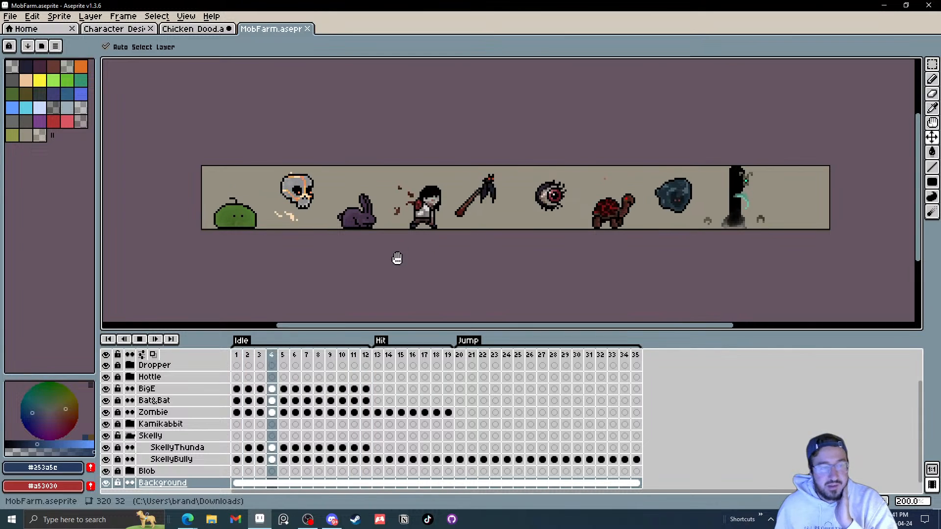
Step: Jump playback to the Hit, Jump and Idle sections of the MobFarm timeline, then zoom back out
left_click(383, 359)
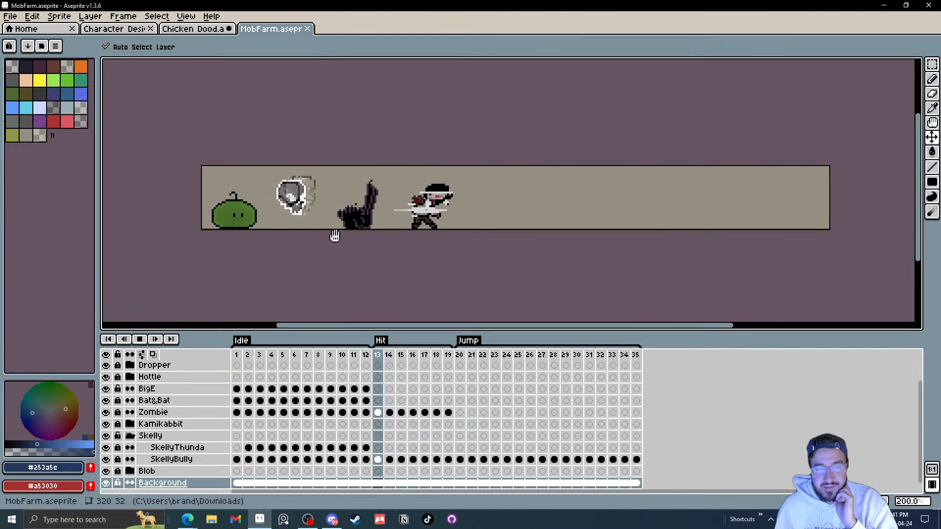
scroll(332, 227, "up", 1)
left_click(459, 355)
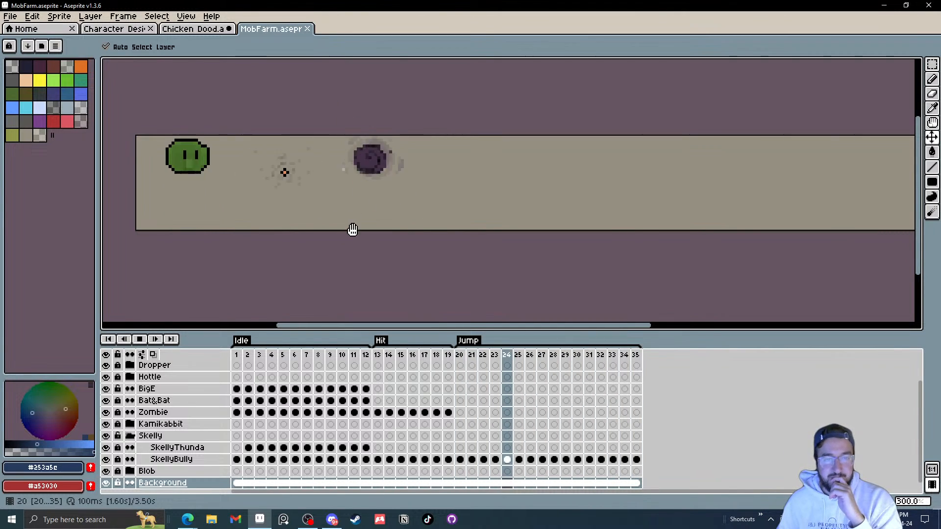
left_click(237, 355)
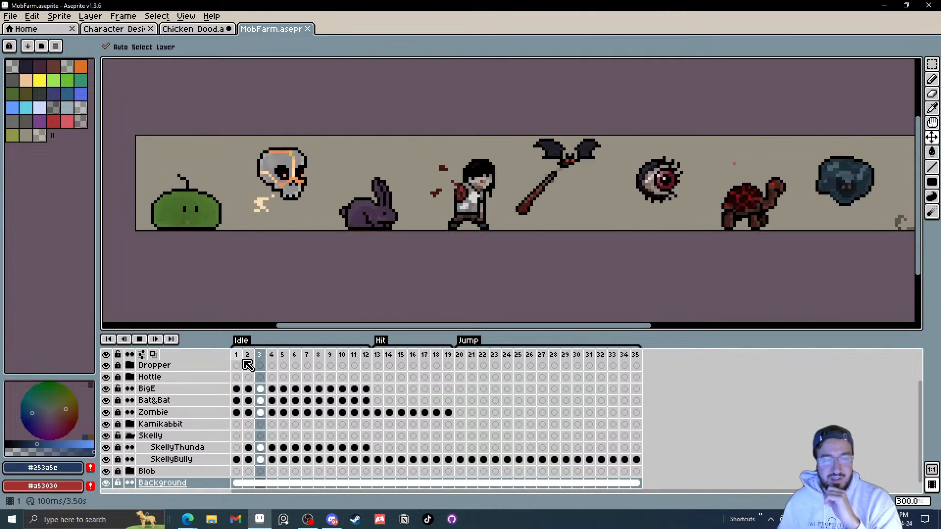
scroll(368, 228, "down", 2)
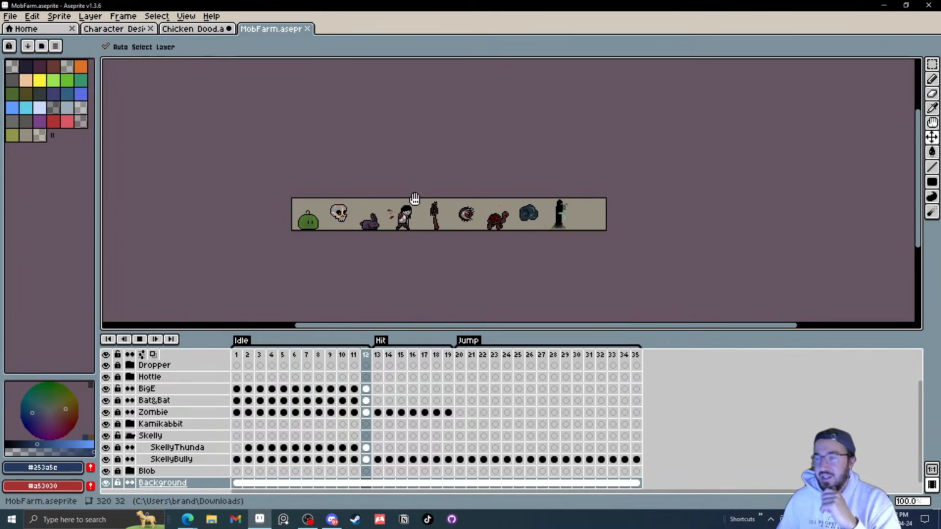
Step: Close the MobFarm file and the Downloads folder window
left_click(308, 29)
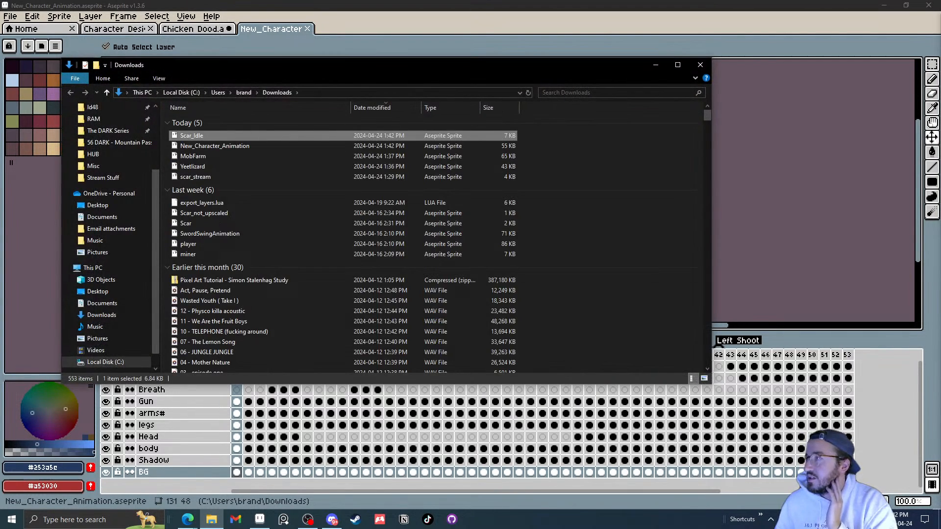
left_click(700, 65)
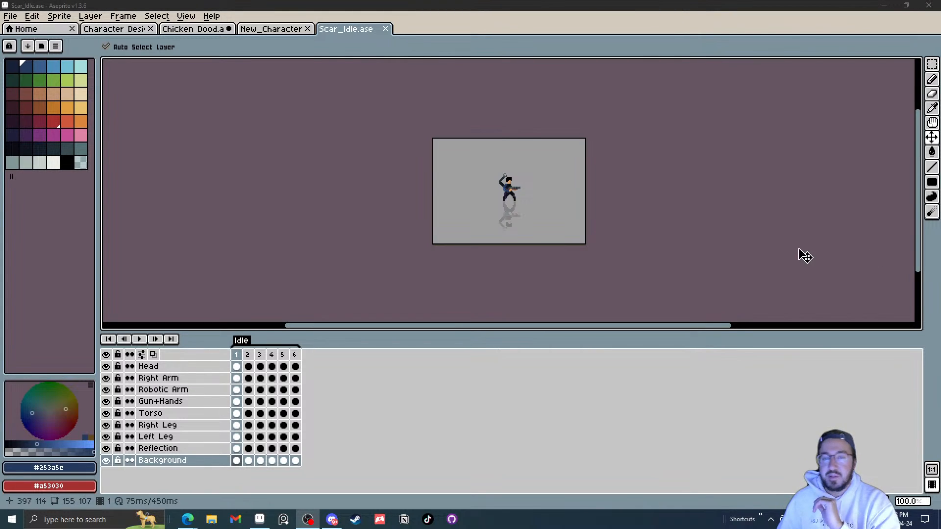
Step: Switch to the New_Character_Animation file and play its animation
left_click(267, 31)
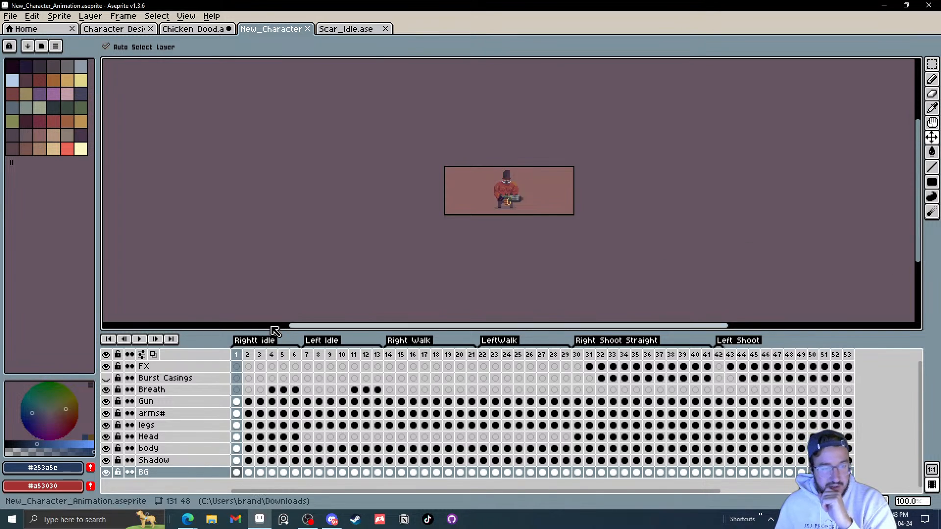
left_click(142, 339)
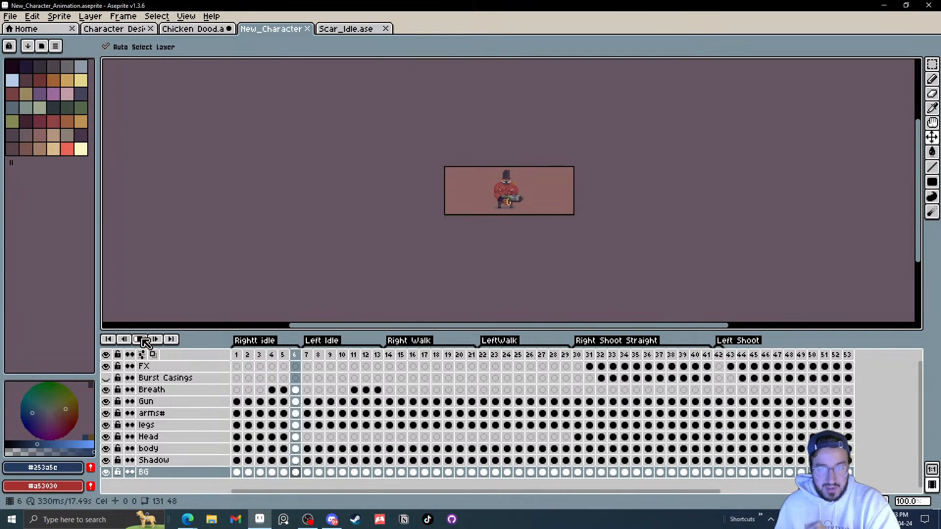
Step: Set the duration of frames 1 to 6 in the Rightt Idle section to 100 ms
left_click(140, 339)
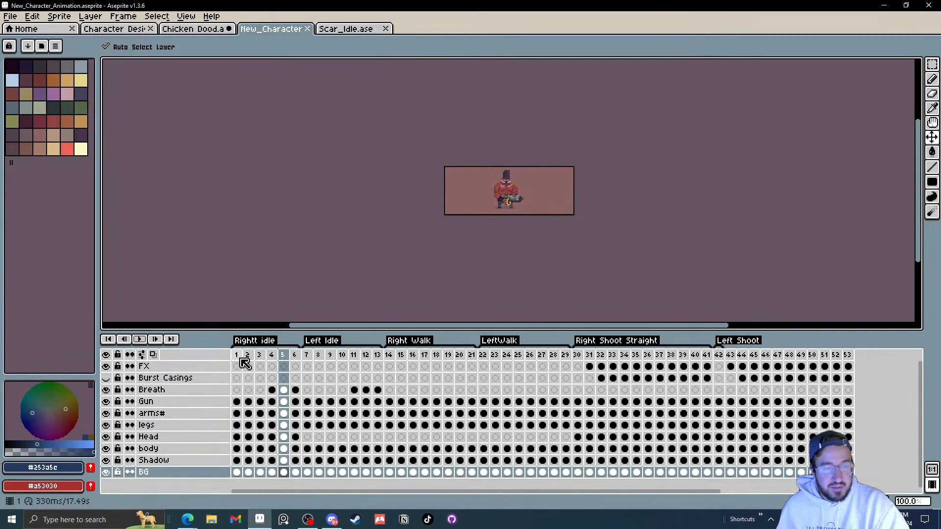
left_click_drag(239, 355, 293, 354)
right_click(292, 357)
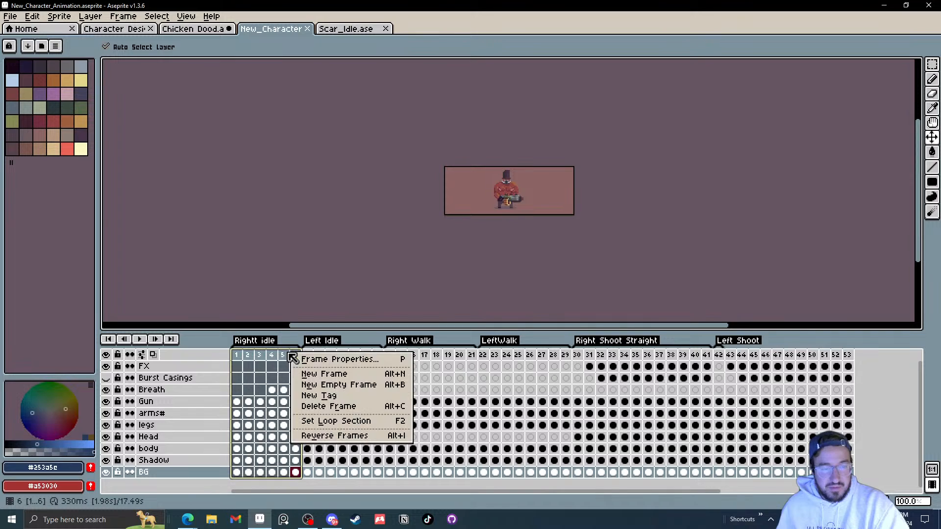
left_click(326, 359)
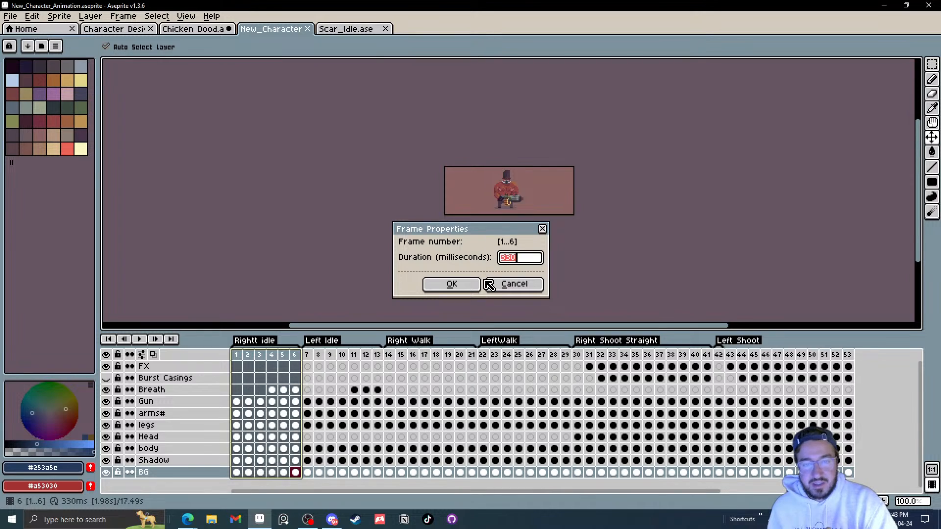
left_click(512, 284)
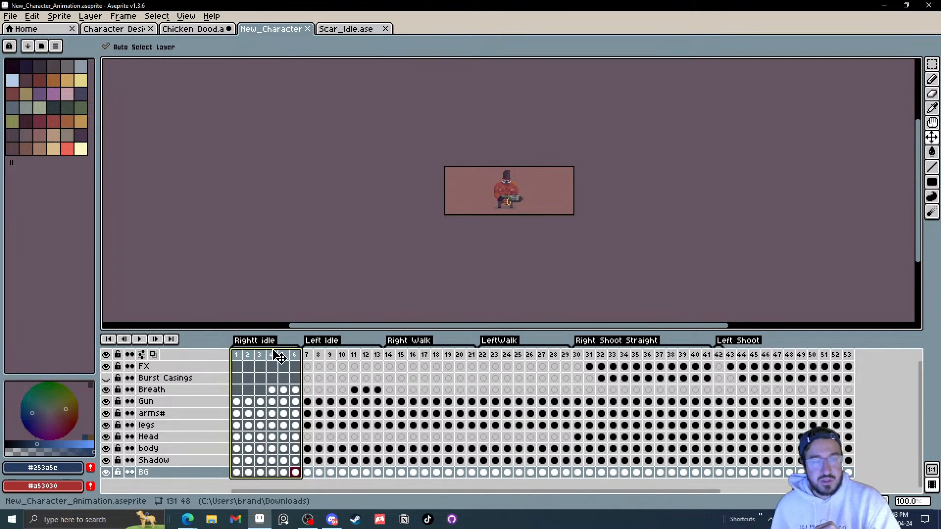
right_click(253, 358)
left_click(283, 368)
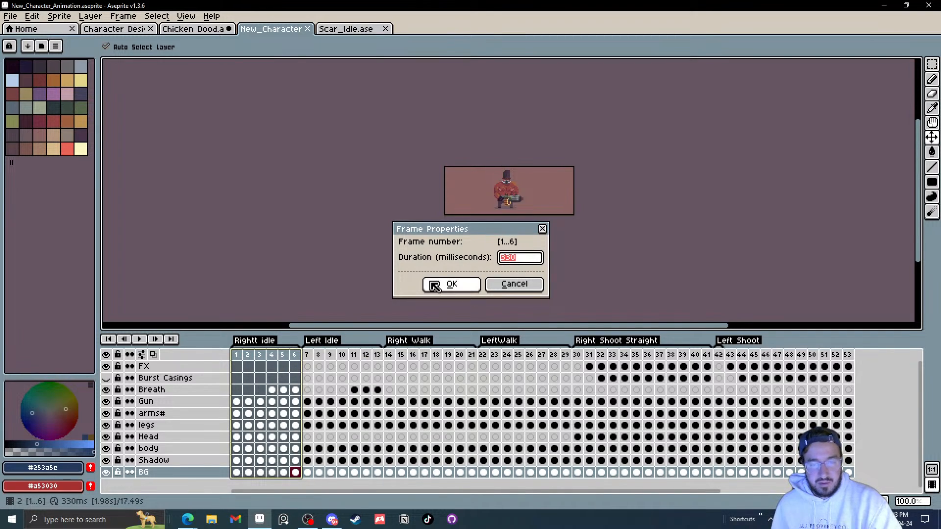
type("100")
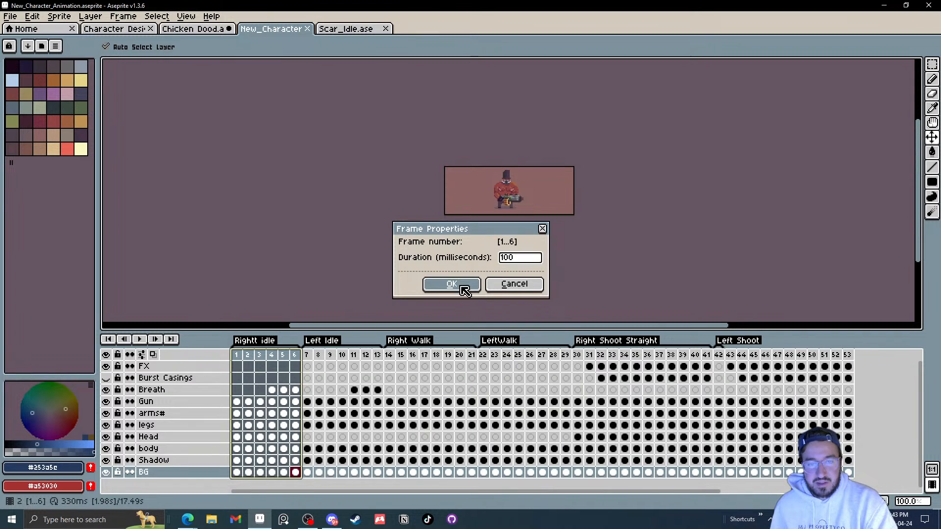
left_click(464, 289)
Step: Play the Rightt Idle animation from frame 1 and zoom in on the character
left_click(237, 356)
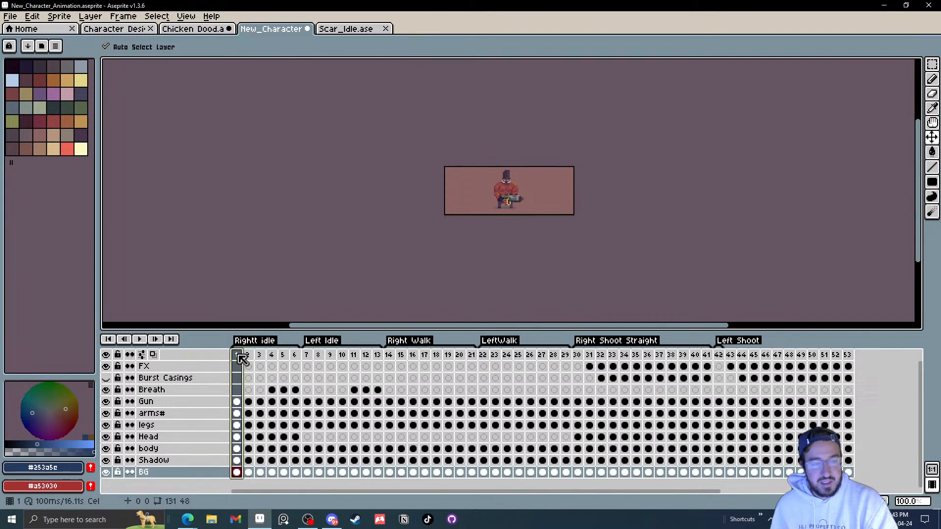
left_click(139, 339)
scroll(545, 191, "up", 2)
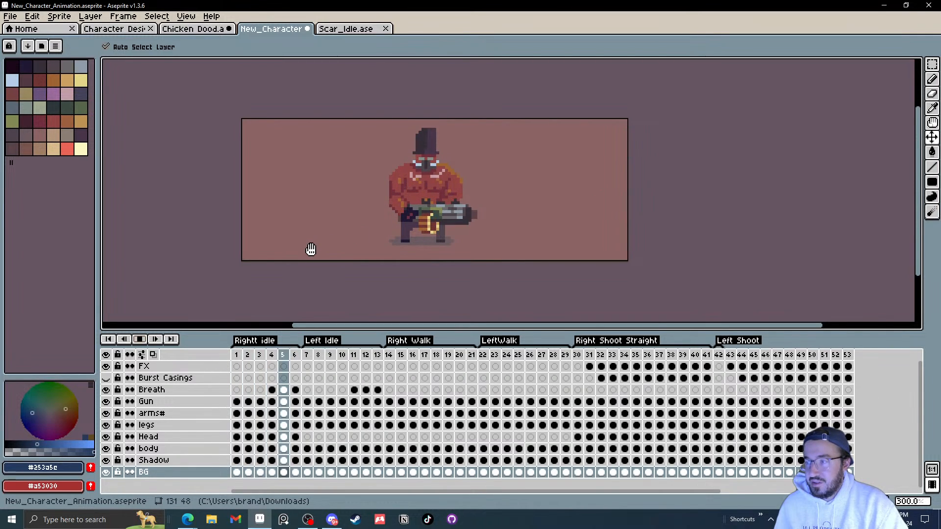
left_click(140, 340)
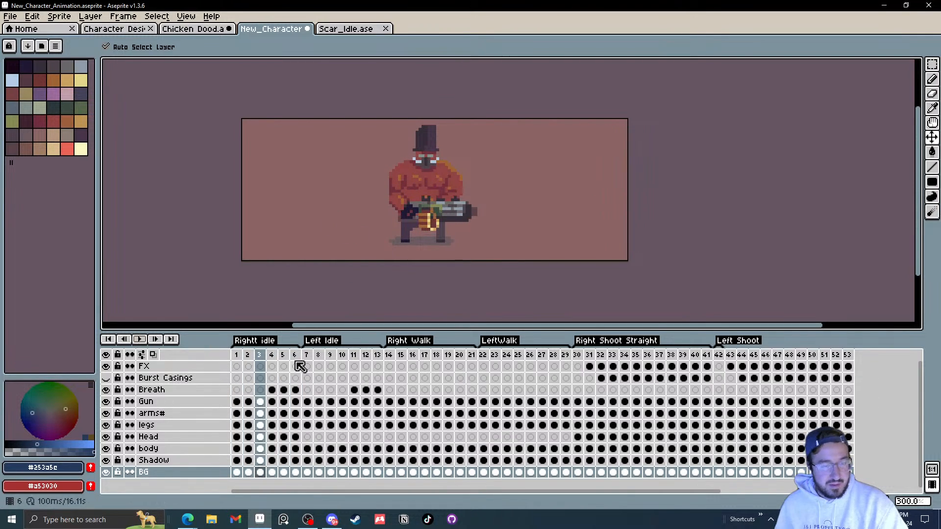
Step: Set the duration of frames 1 to 6 to 150 ms and preview the idle animation
left_click_drag(313, 359, 227, 357)
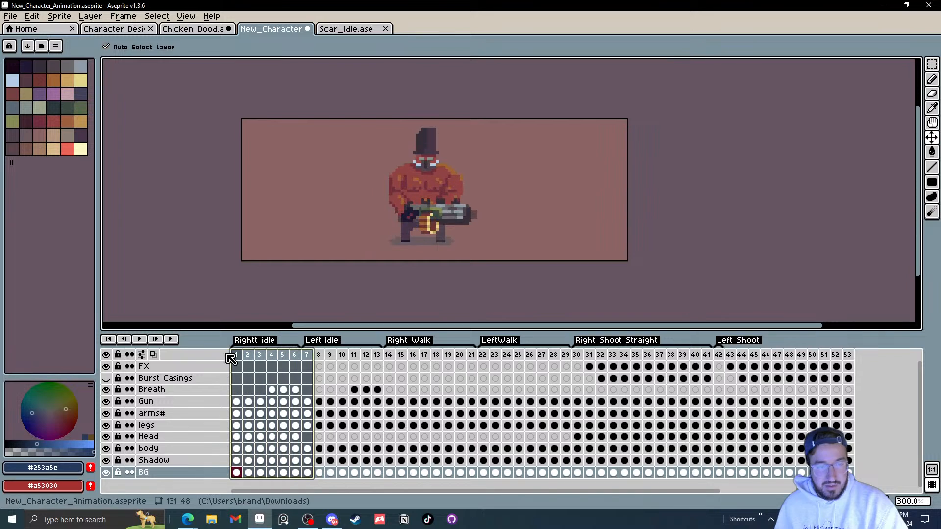
left_click(283, 367)
left_click_drag(294, 355, 280, 356)
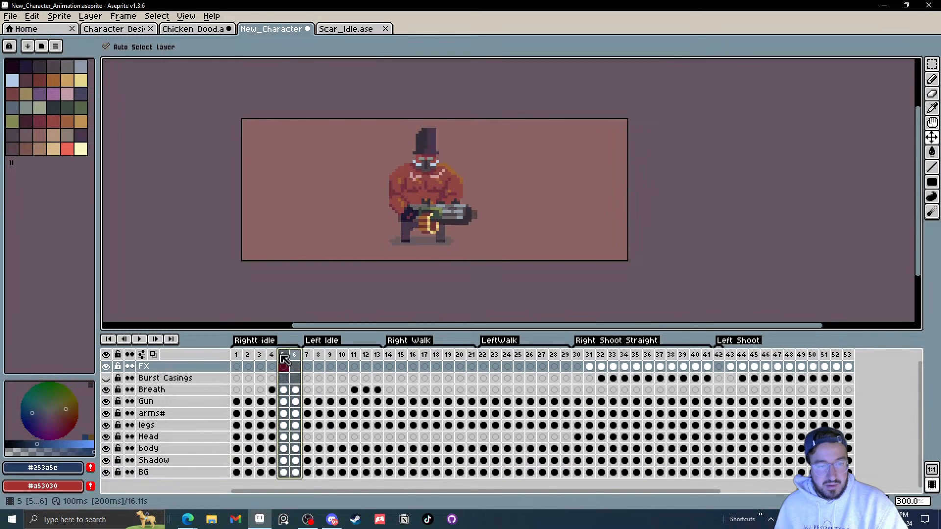
right_click(247, 362)
left_click(277, 369)
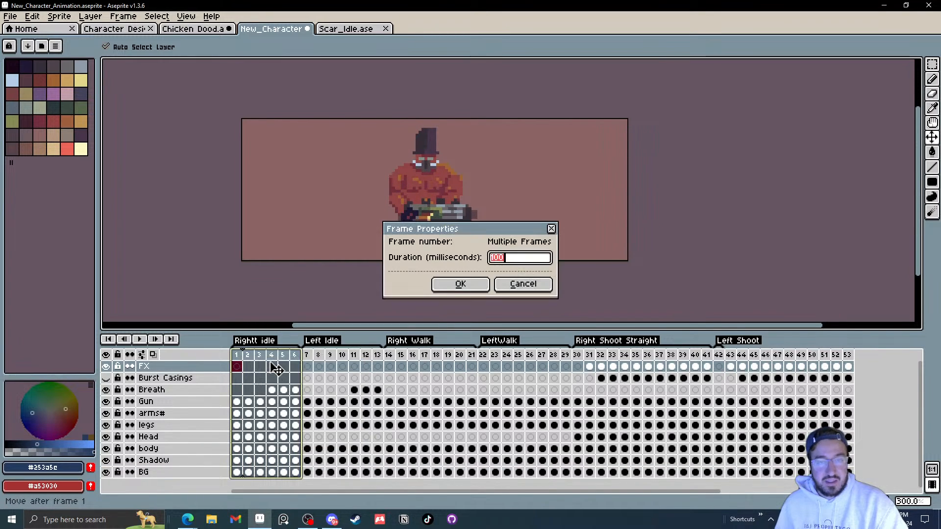
type("150")
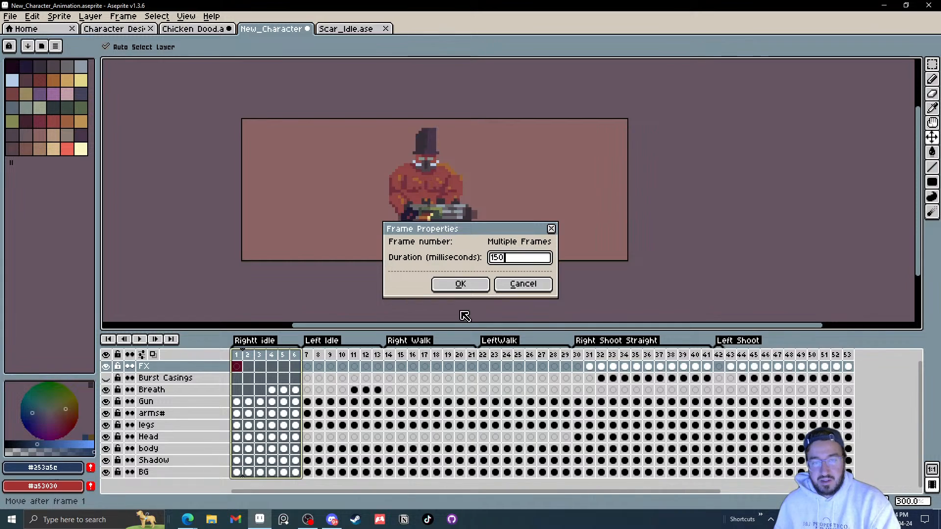
left_click(472, 284)
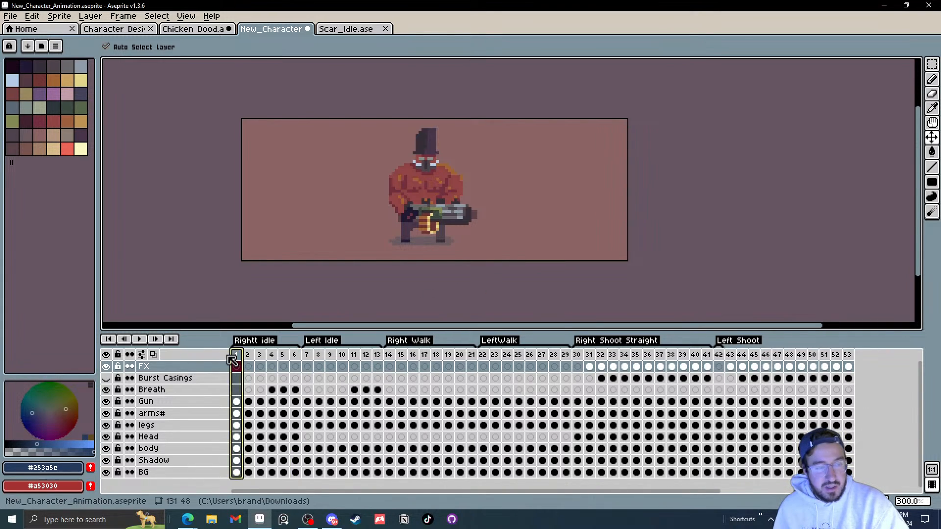
left_click(139, 339)
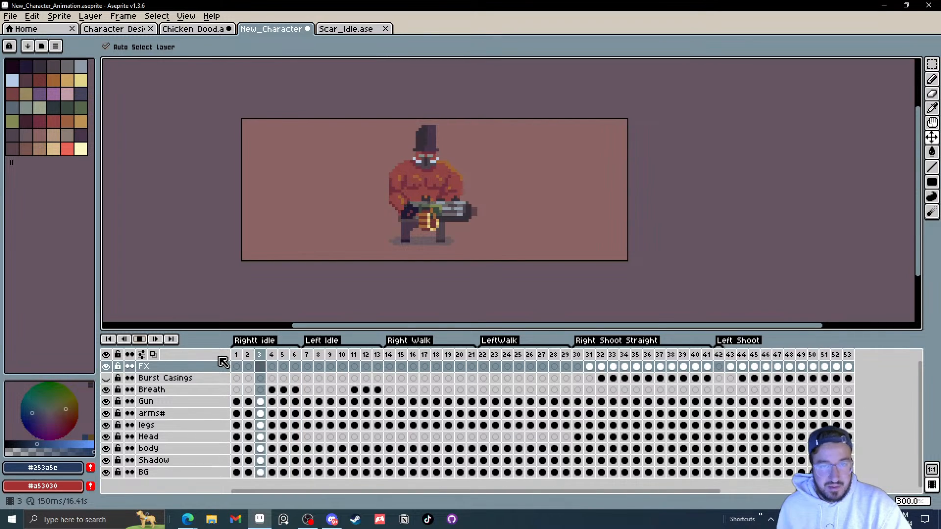
left_click(141, 341)
Step: Add a new layer above the Breath layer
right_click(168, 396)
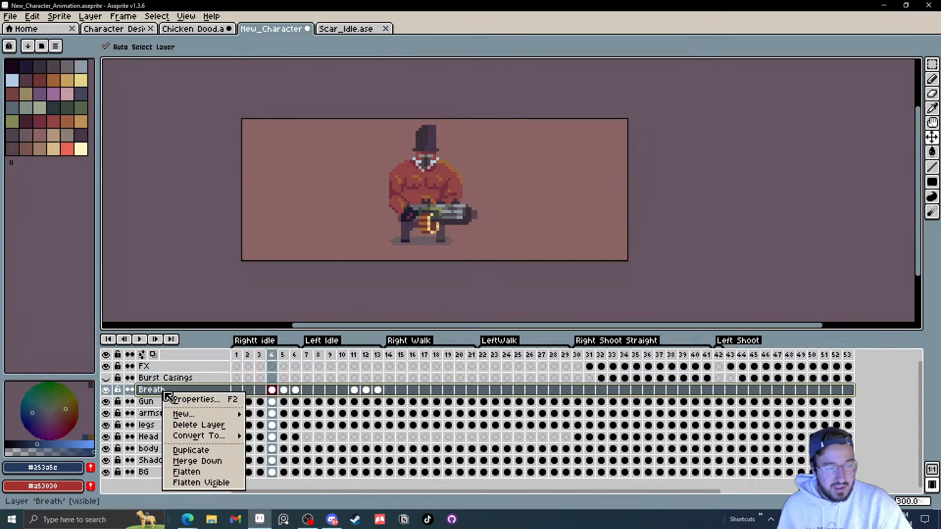
mouse_move(196, 415)
left_click(263, 414)
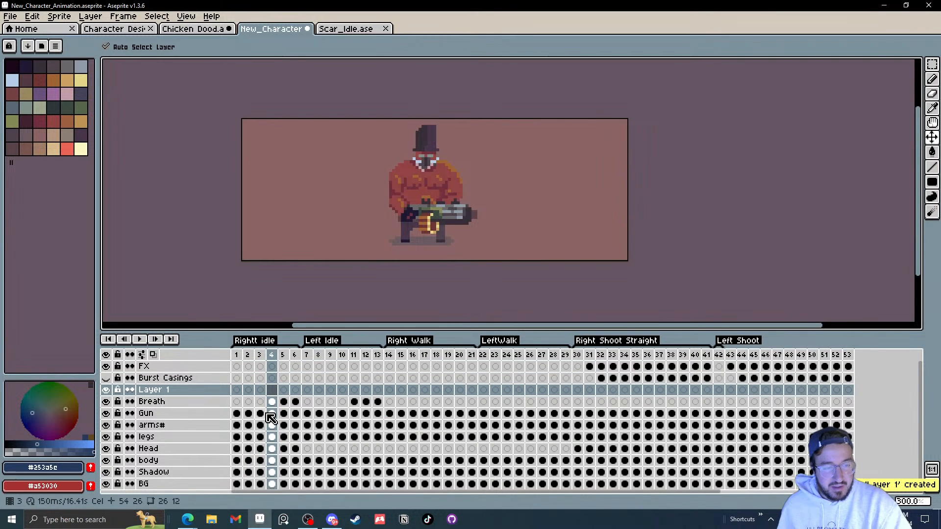
Step: Pick the light pink colour from the character's face with the Eyedropper on frame 4
left_click(272, 401)
scroll(441, 185, "up", 3)
left_click_drag(363, 213, 367, 239)
key("i")
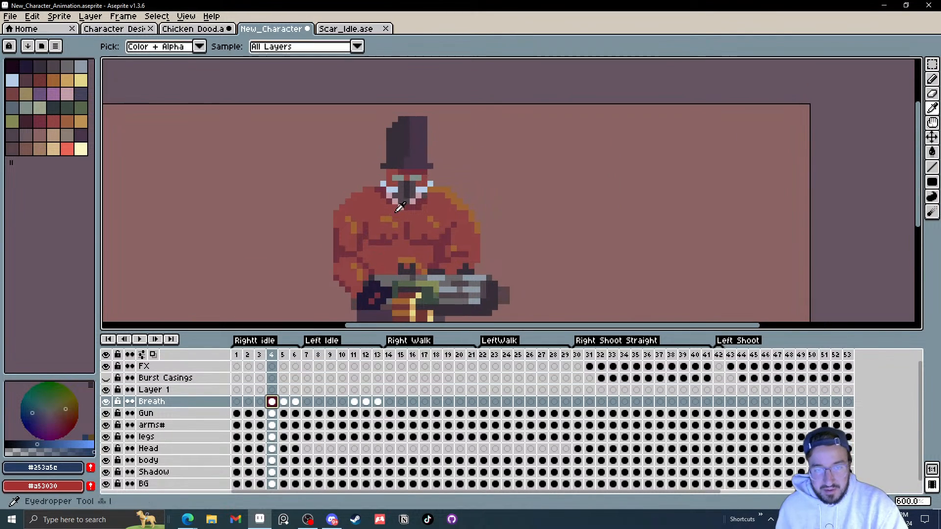
left_click(412, 201)
Step: Select frame 4 of the new layer and rename the layer Breath Pen
left_click(172, 390)
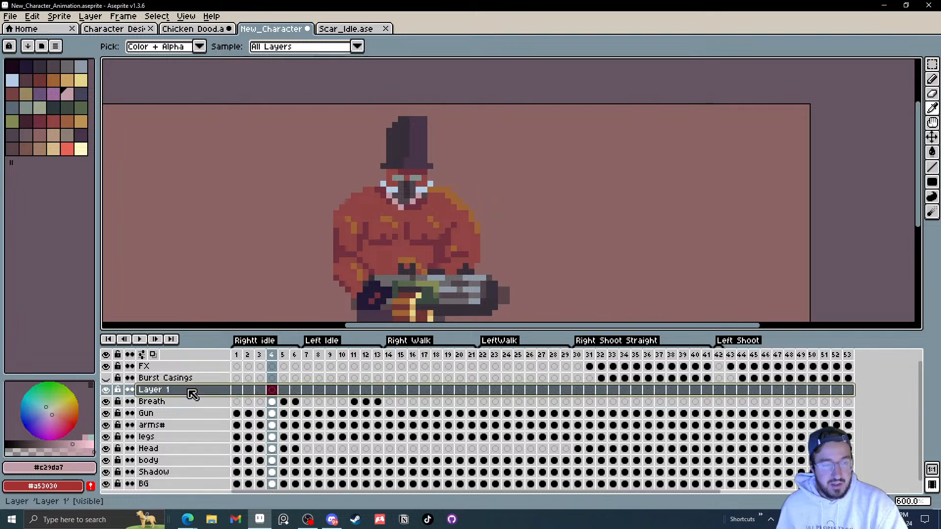
left_click(272, 390)
double_click(170, 392)
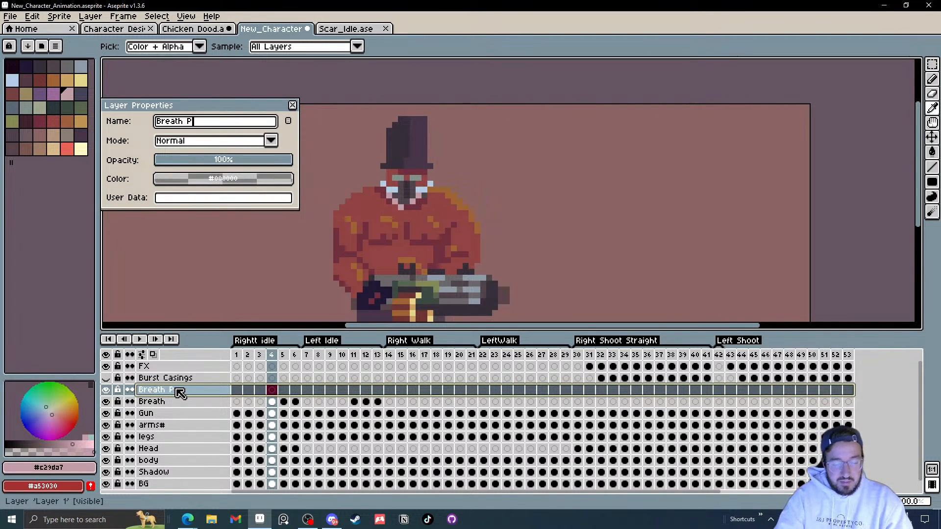
type("Breath P")
key("Return")
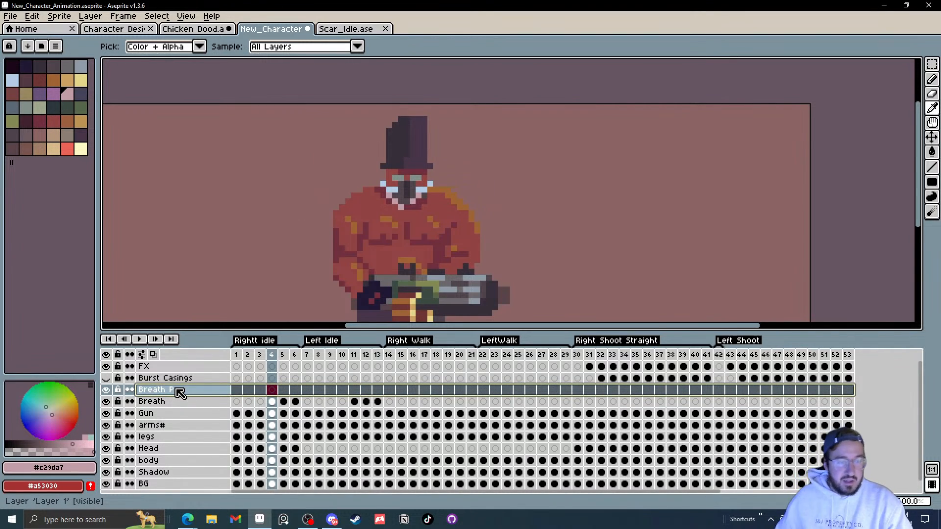
Step: Hide the Breath layer and draw a pink breath pixel beside the mouth on frame 4 with the Pencil
left_click(106, 402)
scroll(433, 210, "up", 1)
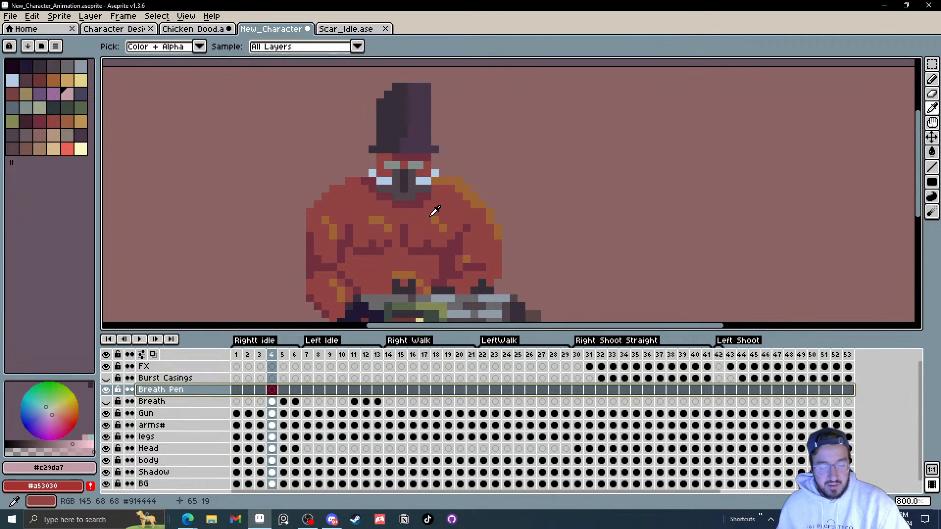
key("b")
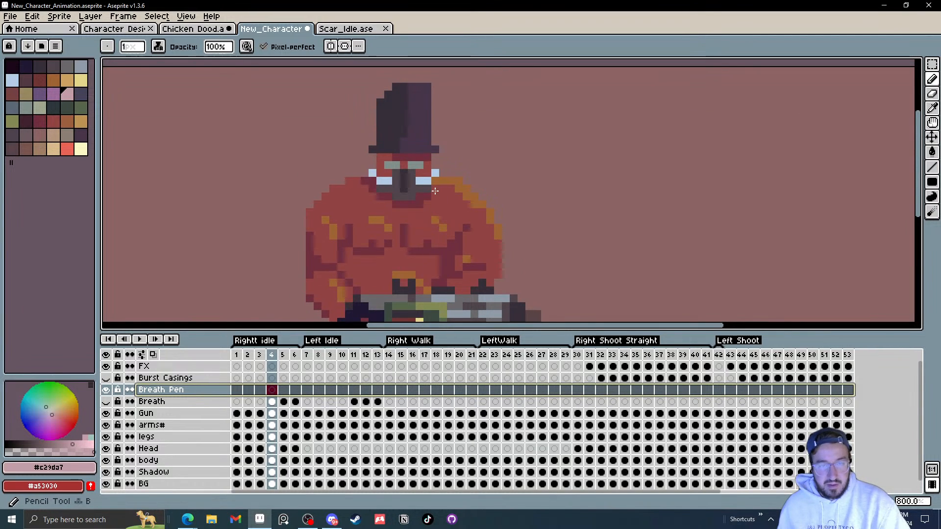
left_click(165, 49)
left_click(196, 82)
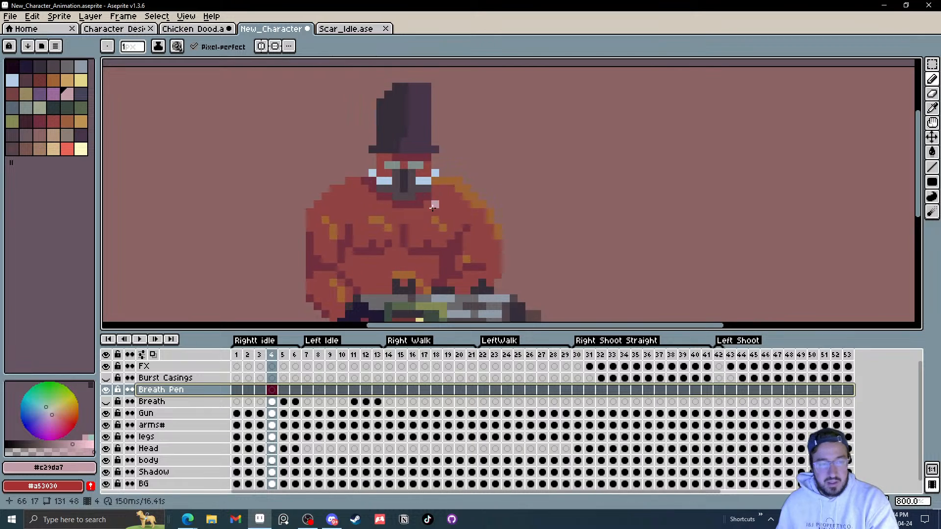
Step: Show the Breath layer and step through frames 4 to 6 to compare the breath effect
left_click(105, 402)
key("period")
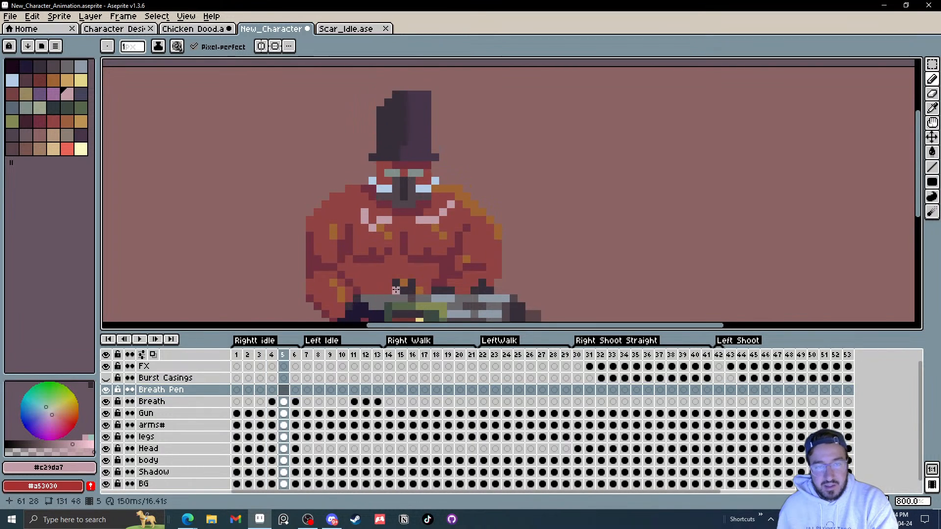
key("period")
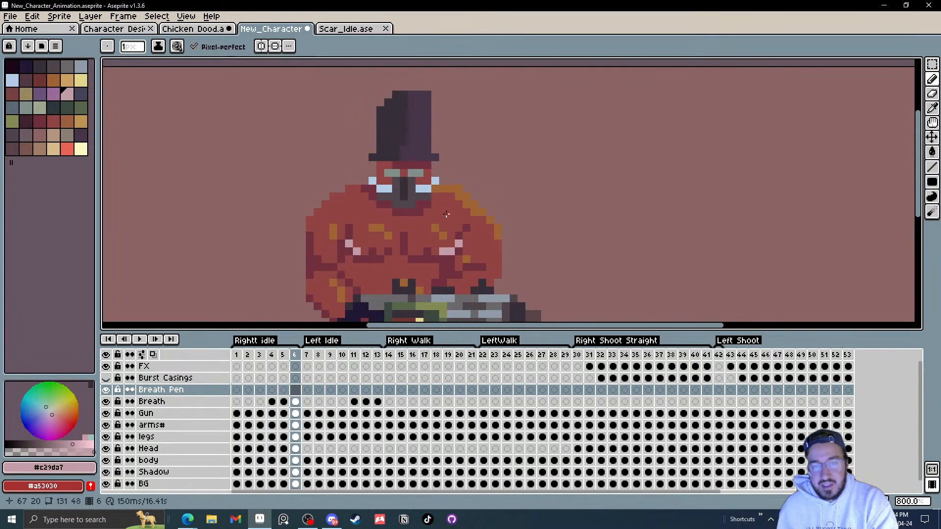
key("period")
key("comma")
key("comma")
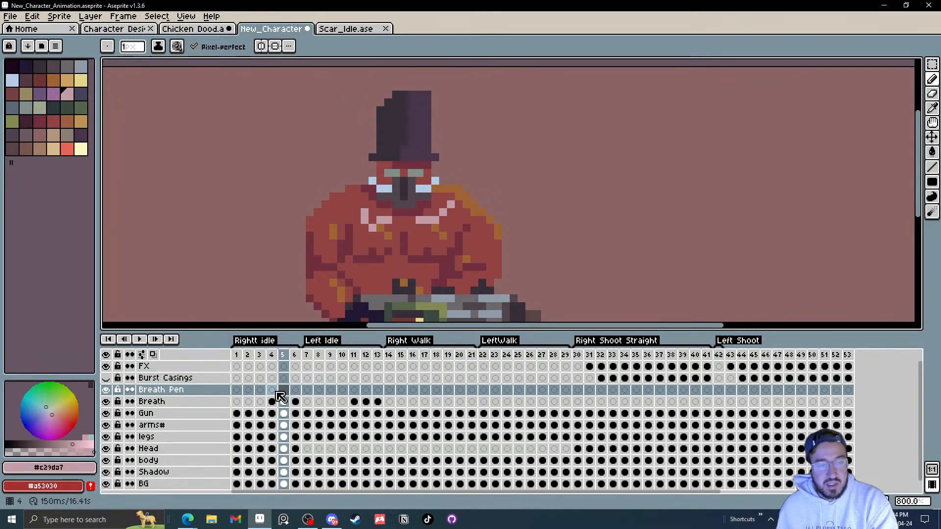
Step: Hide the Breath layer and draw a 2×2 pink breath puff beside the mouth on frame 5
left_click(274, 389)
scroll(430, 206, "up", 1)
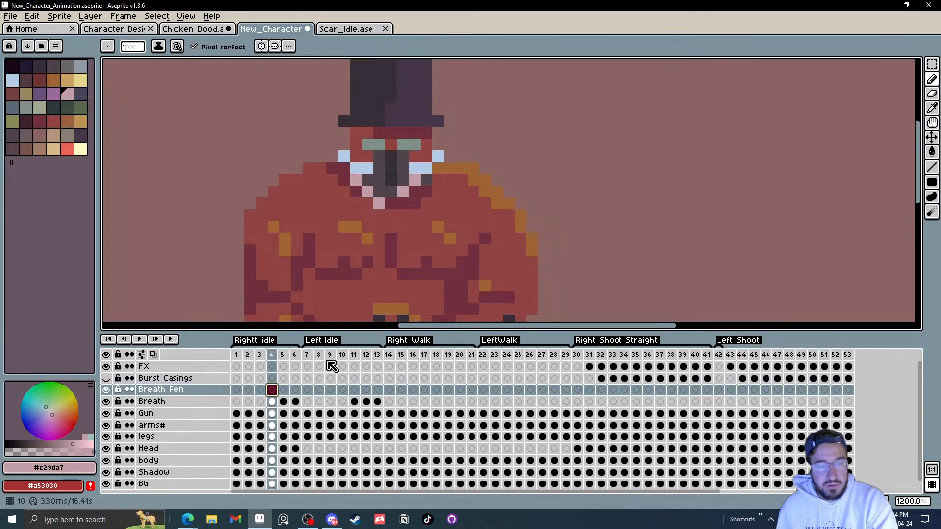
left_click(108, 402)
scroll(428, 179, "up", 1)
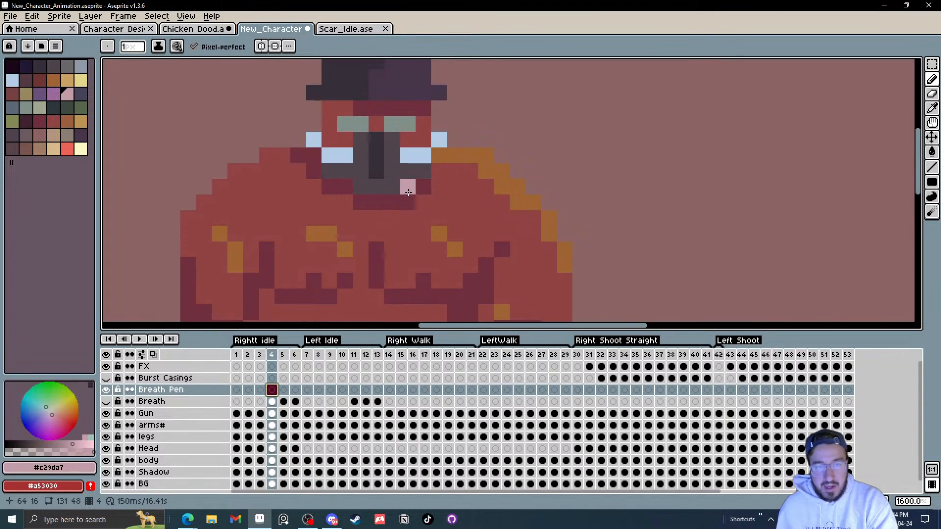
key("period")
left_click(439, 187)
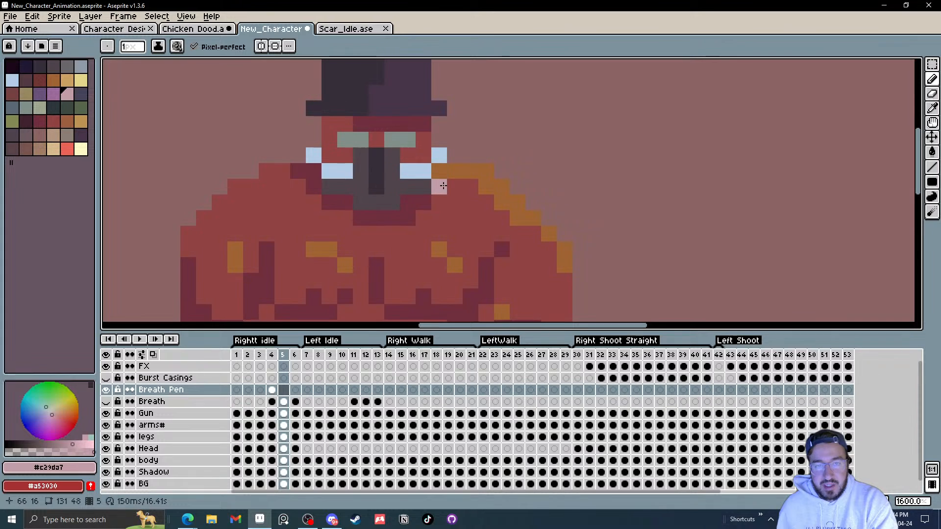
left_click(454, 187)
left_click(439, 203)
left_click(453, 203)
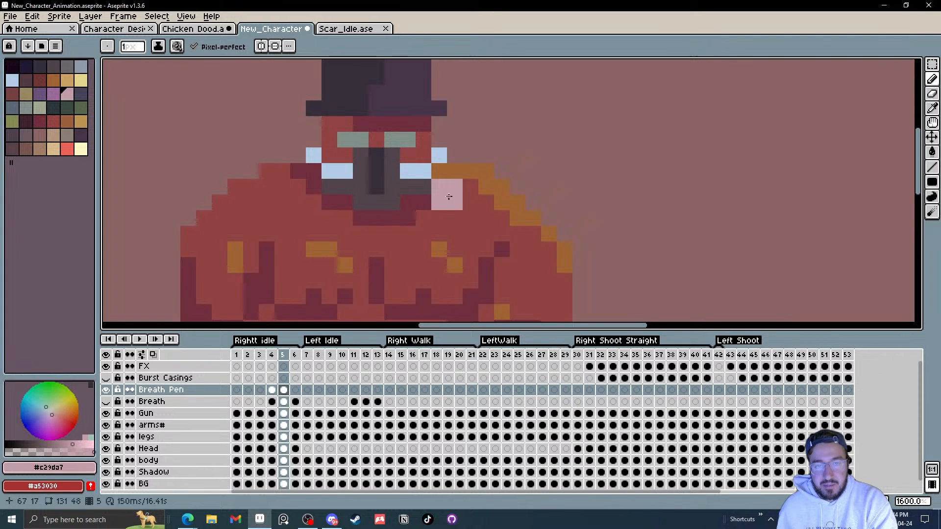
Step: Draw the breath puff drifting upward on frame 6 and undo the last pixel
key("period")
left_click(454, 171)
left_click(453, 186)
left_click(469, 187)
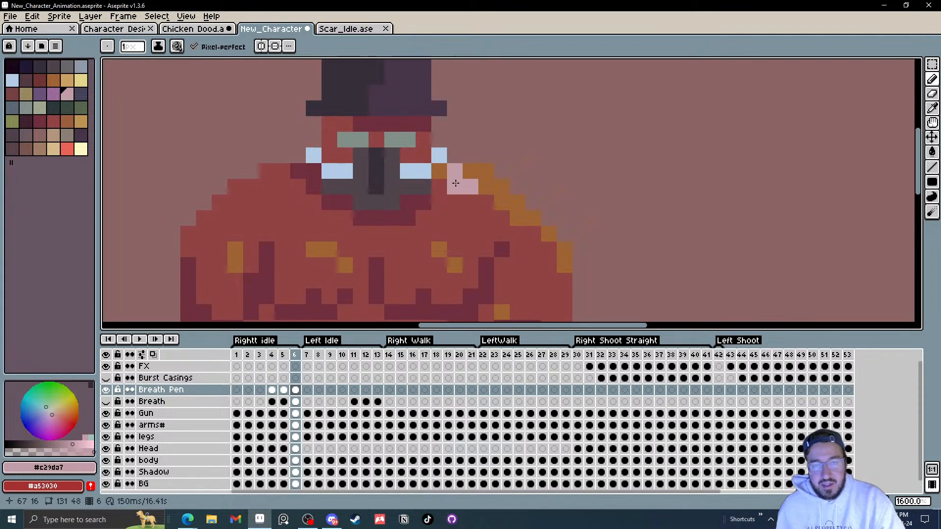
key("ctrl+z")
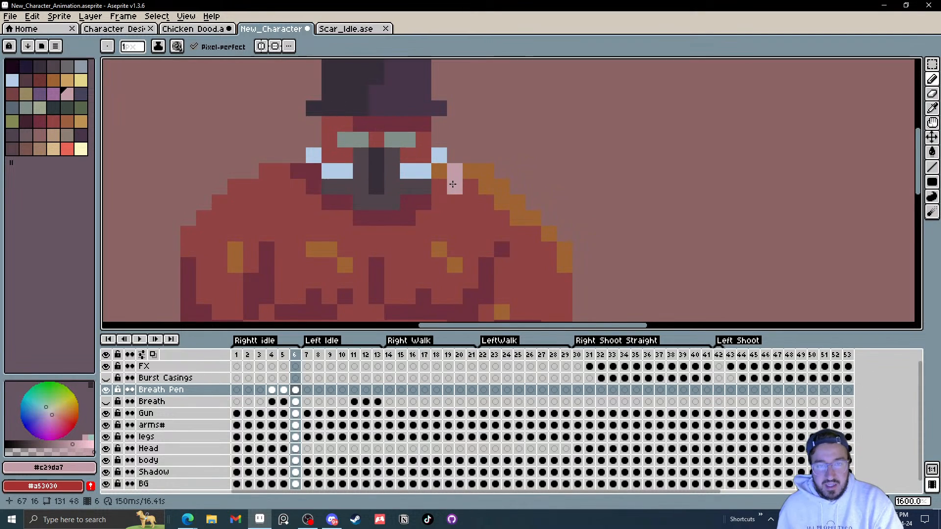
Step: Draw single pink breath pixels rising beside the mouth on frames 1 through 4
key("Home")
left_click(470, 172)
left_click(456, 155)
key("Right")
left_click(469, 141)
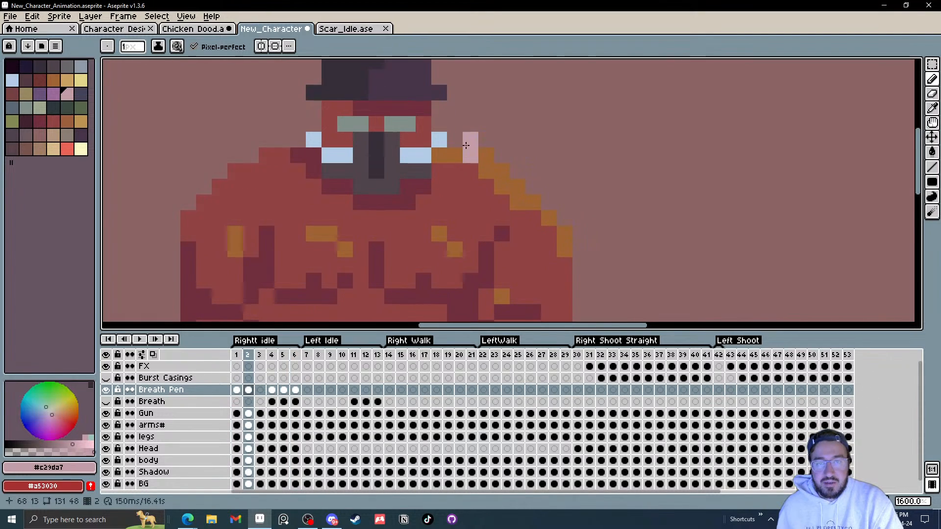
key("Right")
left_click(469, 141)
key("Right")
left_click(455, 155)
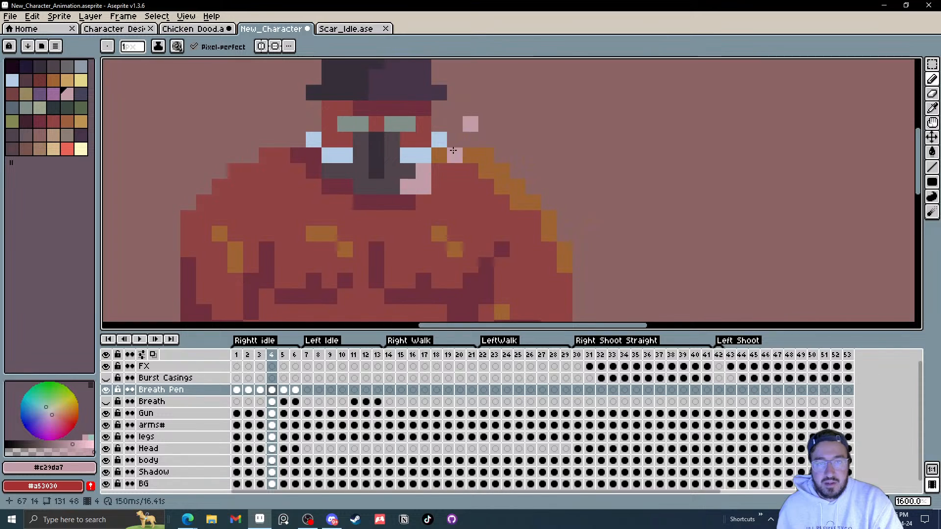
Step: Play the idle animation zoomed out to preview the breath effect
scroll(455, 155, "down", 4)
left_click(140, 340)
scroll(533, 260, "down", 3)
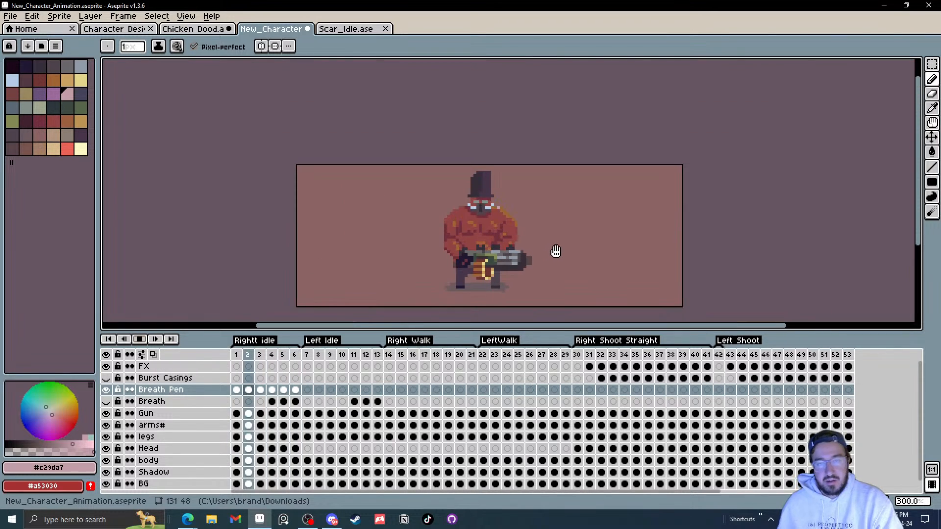
scroll(558, 252, "down", 2)
scroll(550, 251, "up", 2)
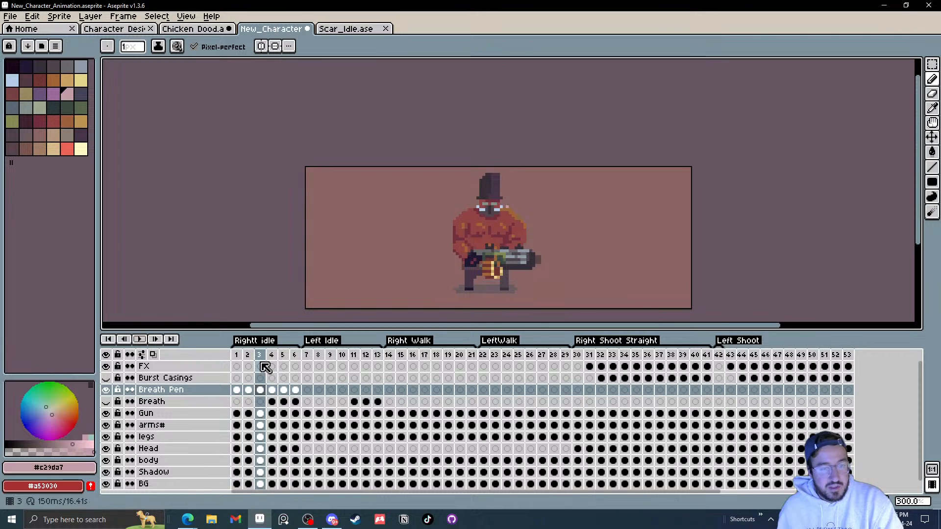
Step: Set the duration of frames 1 to 6 to 100 milliseconds
left_click_drag(236, 355, 296, 357)
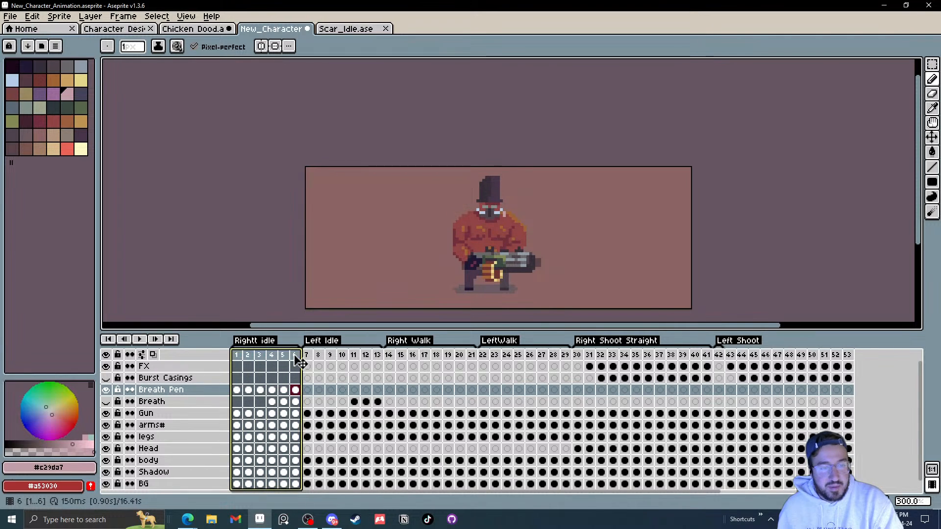
right_click(297, 357)
left_click(337, 364)
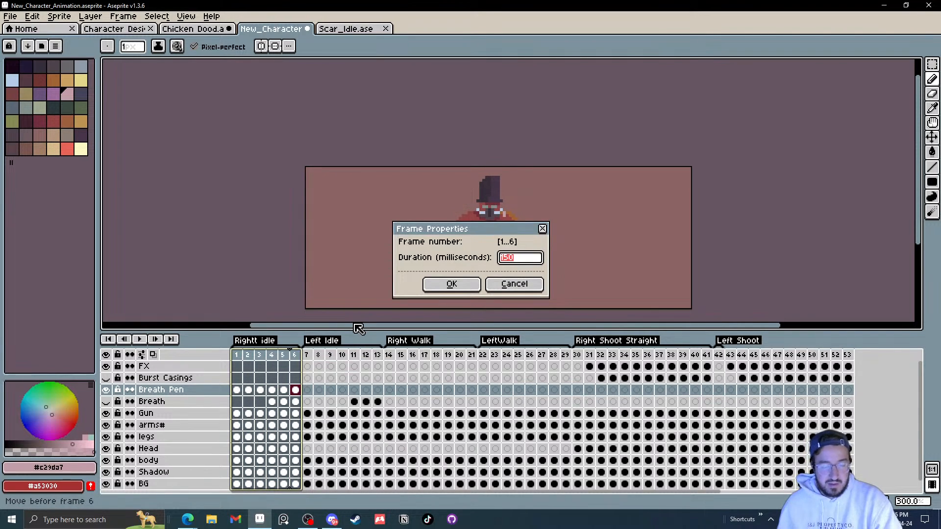
type("1")
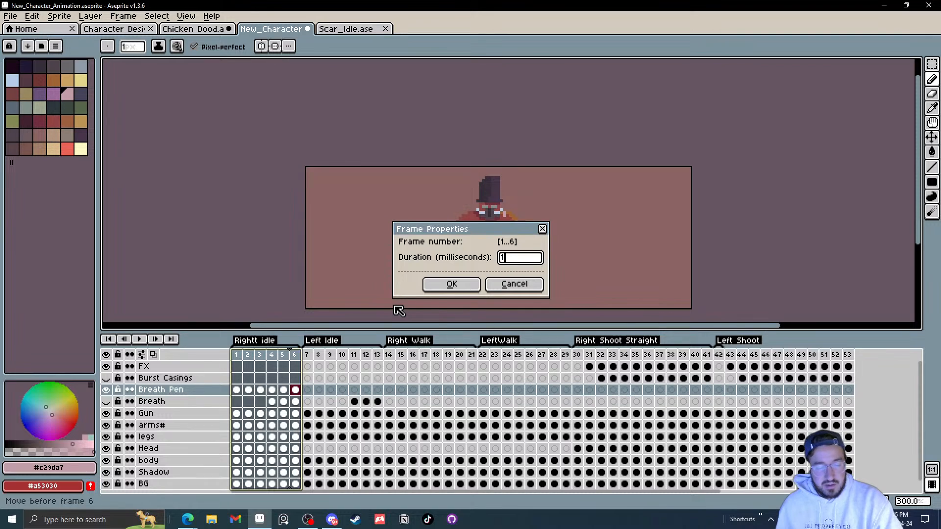
type("00")
left_click(452, 284)
Step: Play the Right idle animation and step through its frames to check the new timing
left_click(240, 355)
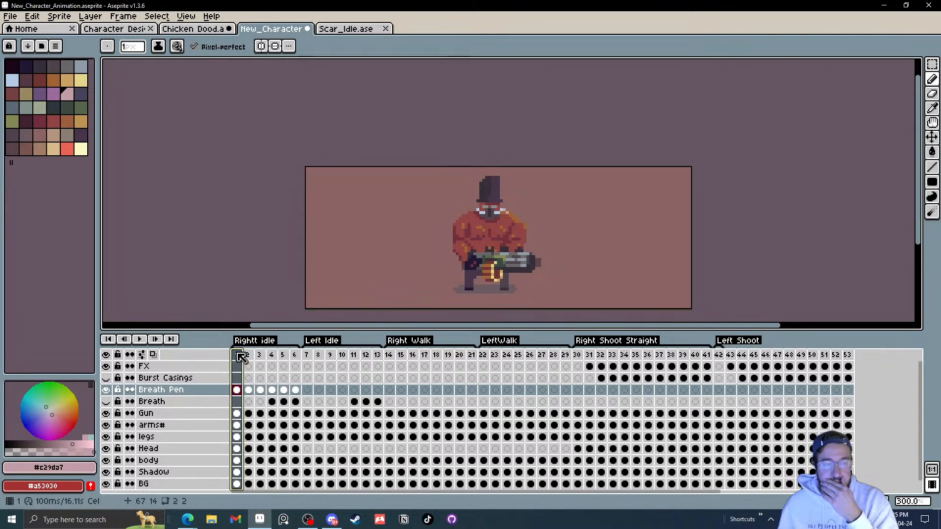
left_click(141, 340)
scroll(518, 253, "down", 2)
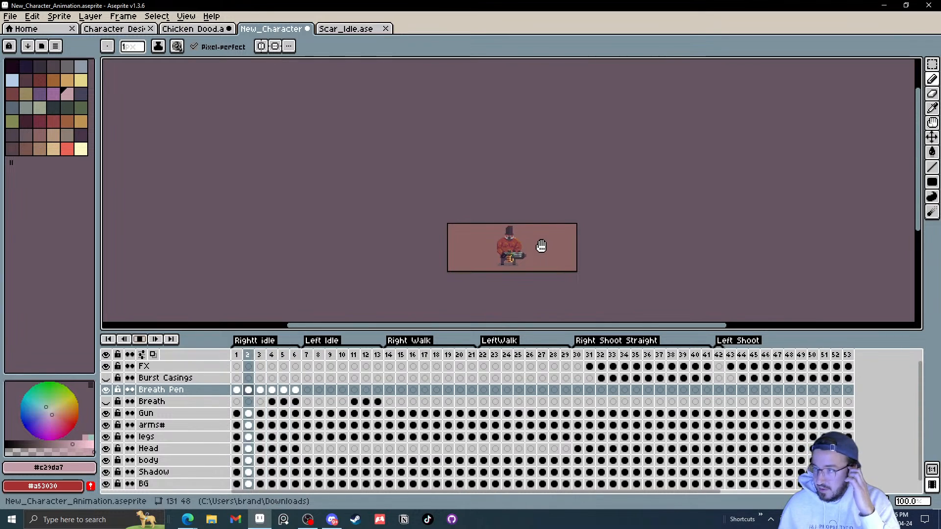
scroll(537, 246, "up", 3)
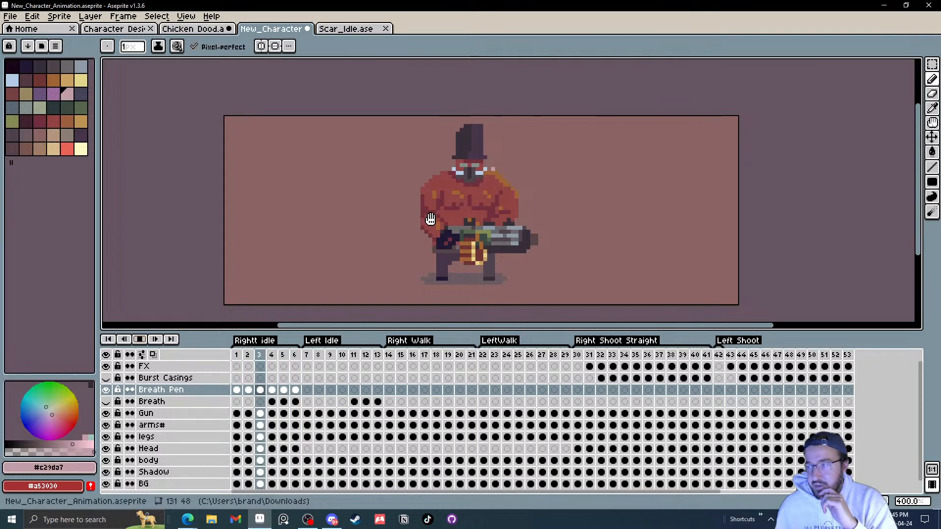
left_click(140, 340)
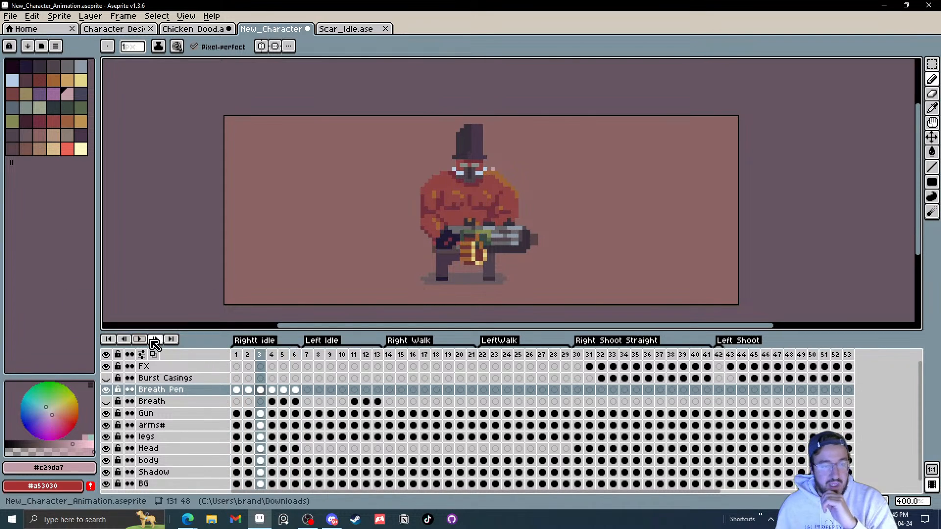
left_click(239, 355)
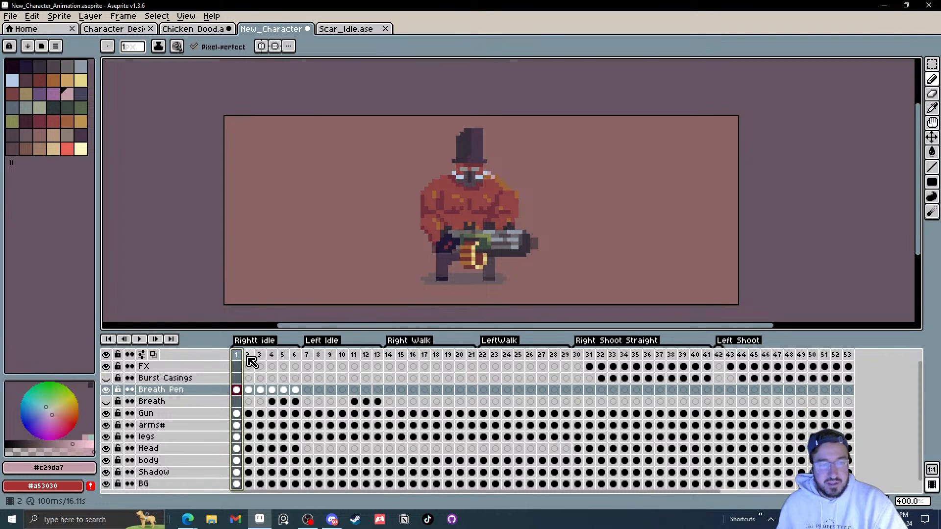
key("Right")
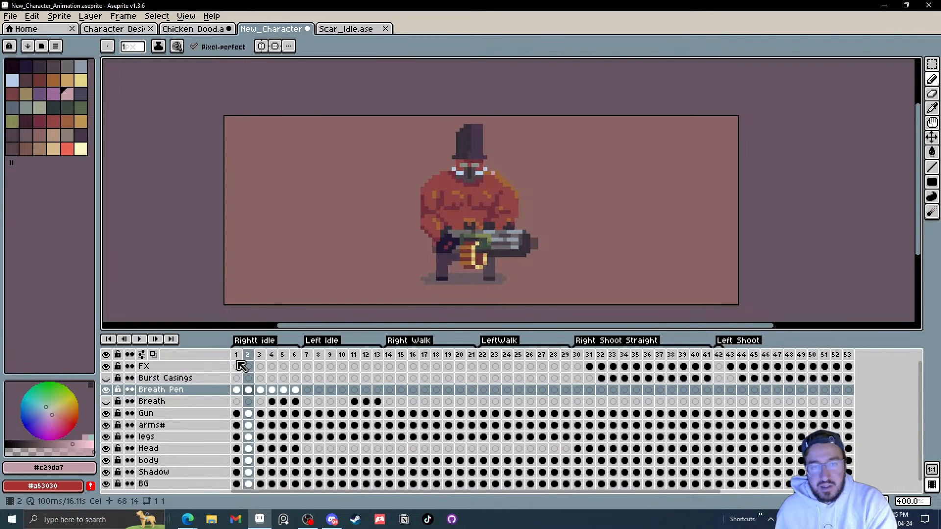
key("Left")
key("Right")
key("Right")
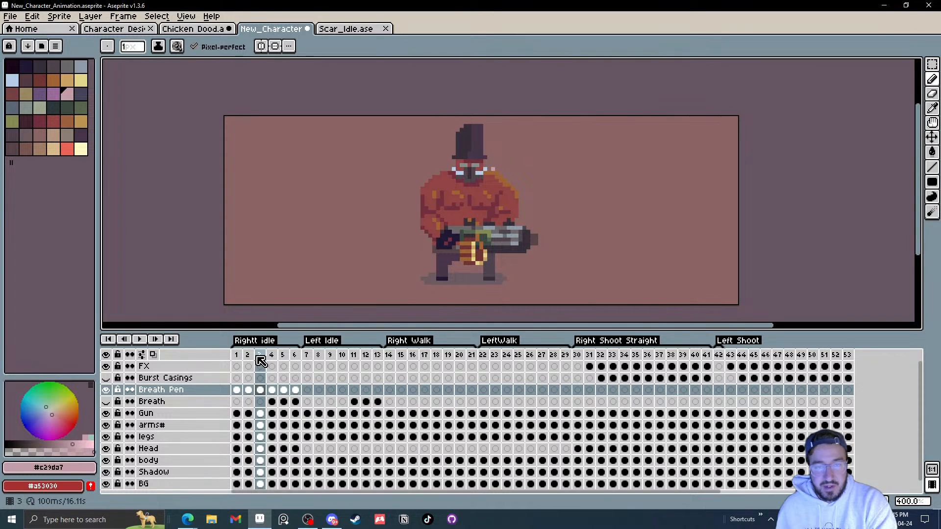
key("Right")
key("Left")
Step: Add a new frame after frame 3 of the Right idle animation
right_click(271, 357)
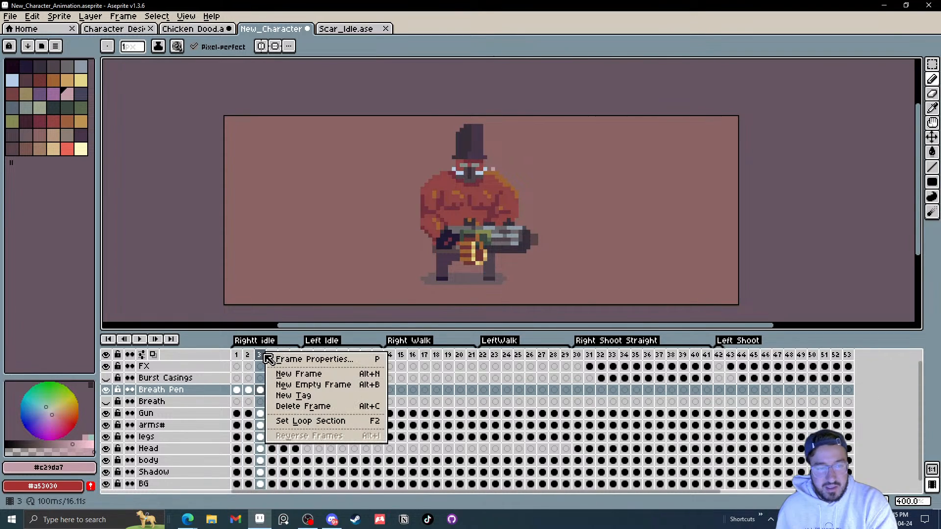
left_click(282, 374)
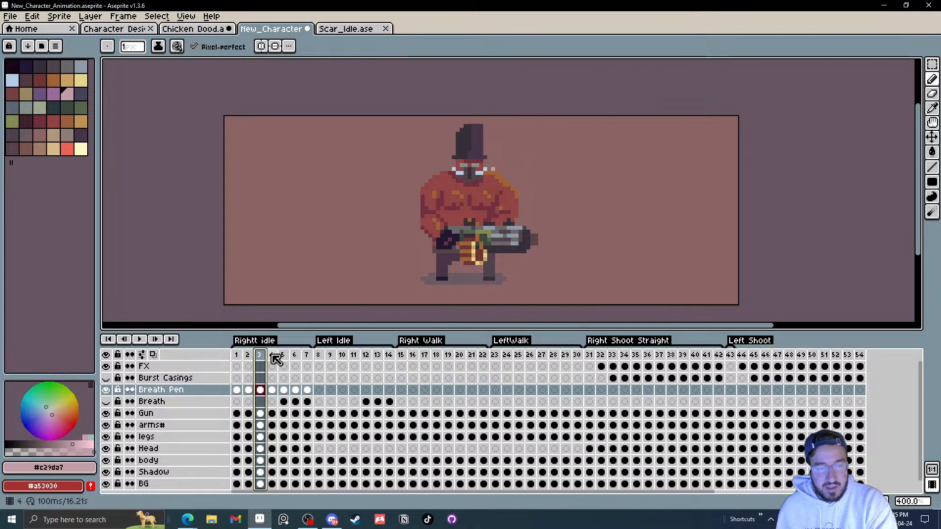
left_click_drag(237, 391, 283, 395)
left_click_drag(260, 361, 260, 361)
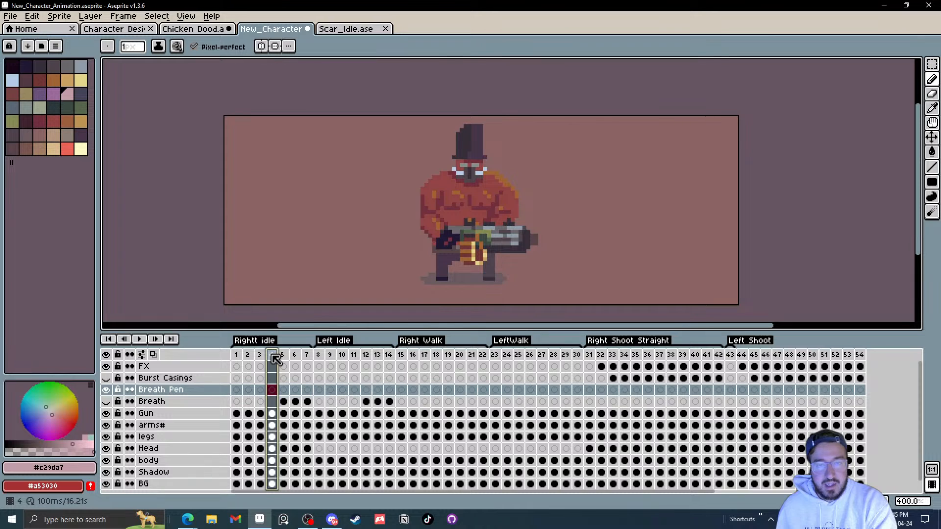
Step: Step through the idle frames and add another new frame after frame 7
key("Left")
key("Left")
key("Right")
key("Right")
key("Right")
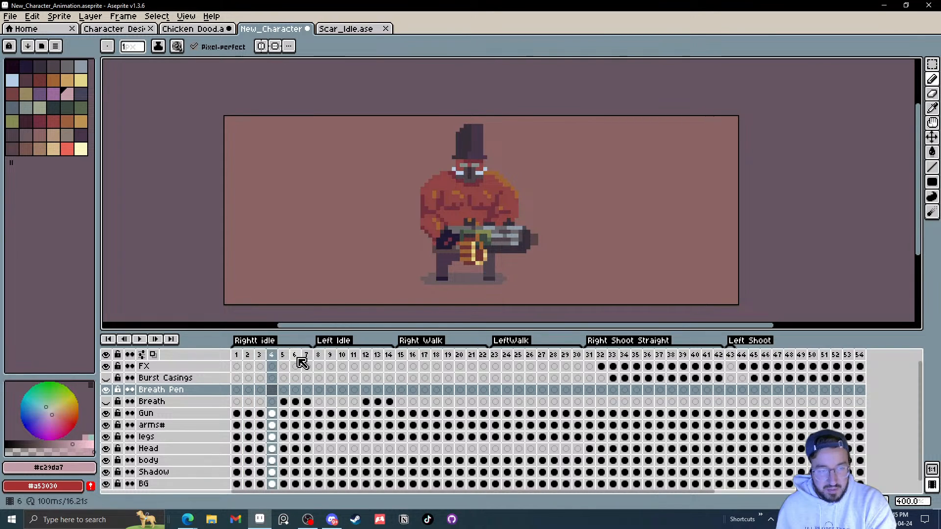
key("Right")
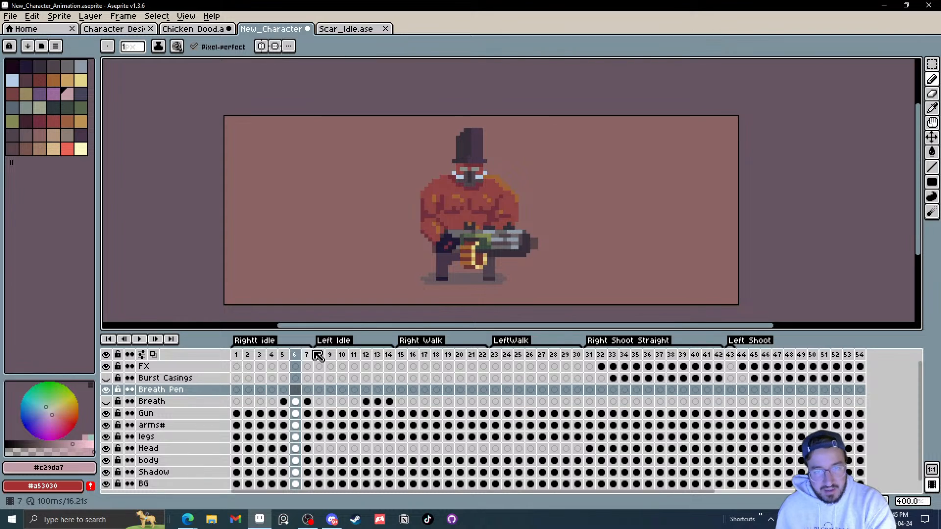
key("Right")
right_click(316, 359)
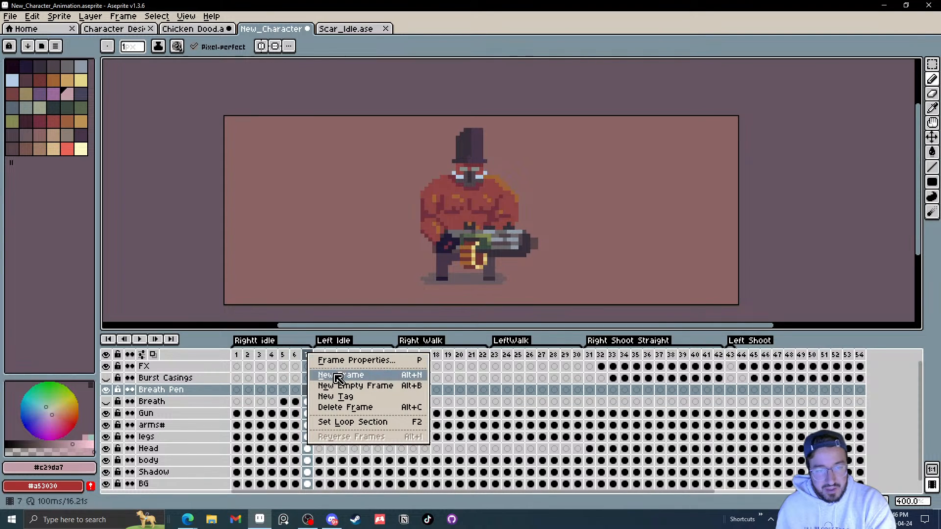
left_click(338, 371)
Step: Play the lengthened idle animation and step through frames 1 to 5 zoomed in
left_click(141, 339)
scroll(484, 258, "down", 2)
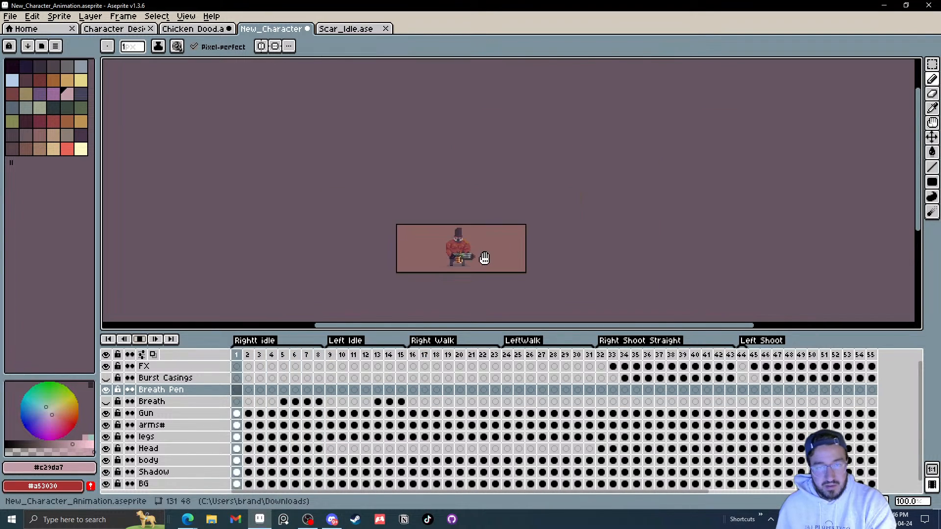
scroll(484, 258, "up", 2)
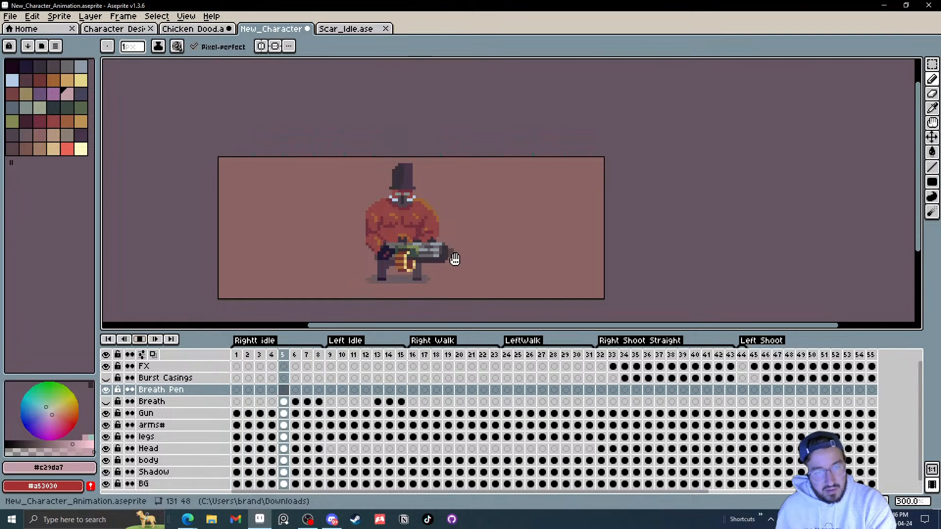
left_click(140, 339)
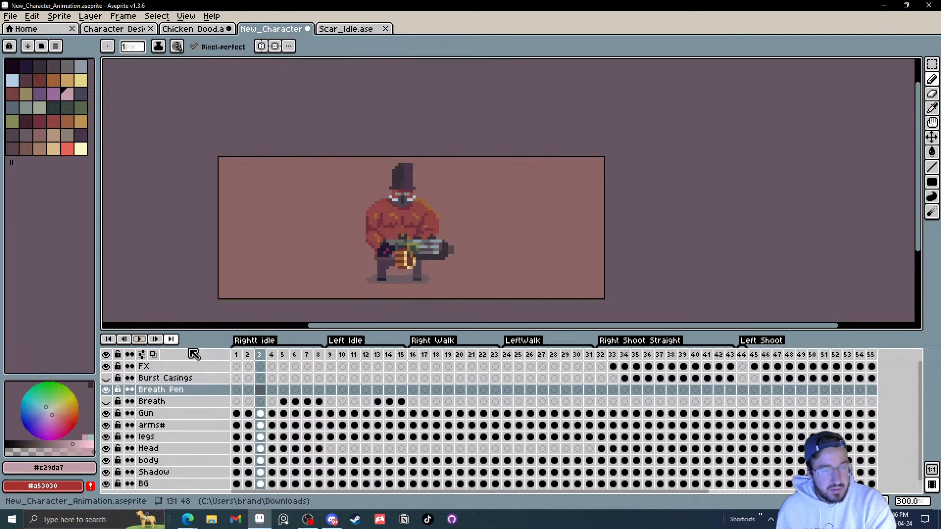
left_click(236, 389)
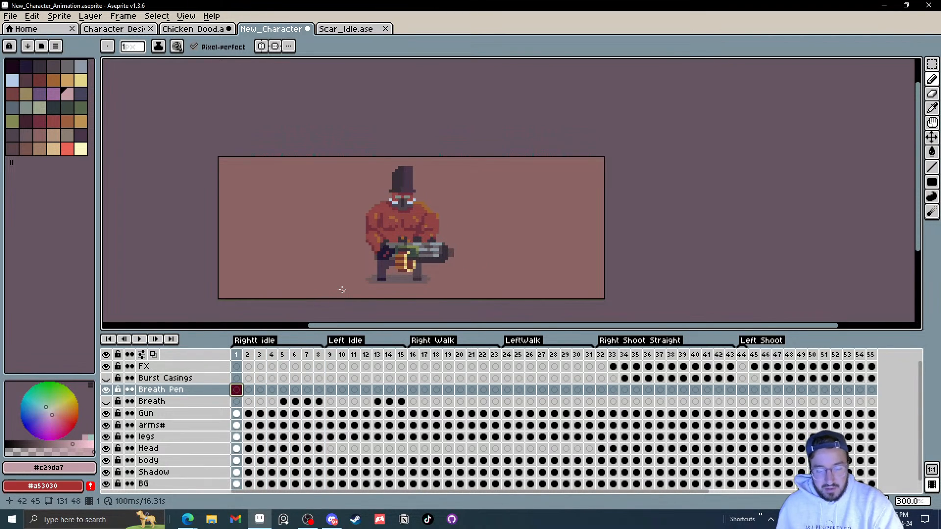
key("Right")
key("v")
key("Right")
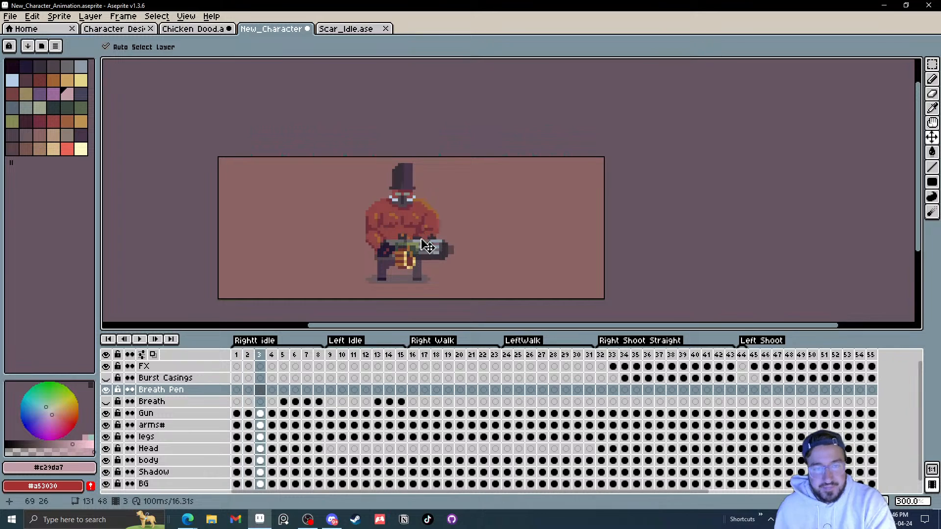
key("Right")
key("Right")
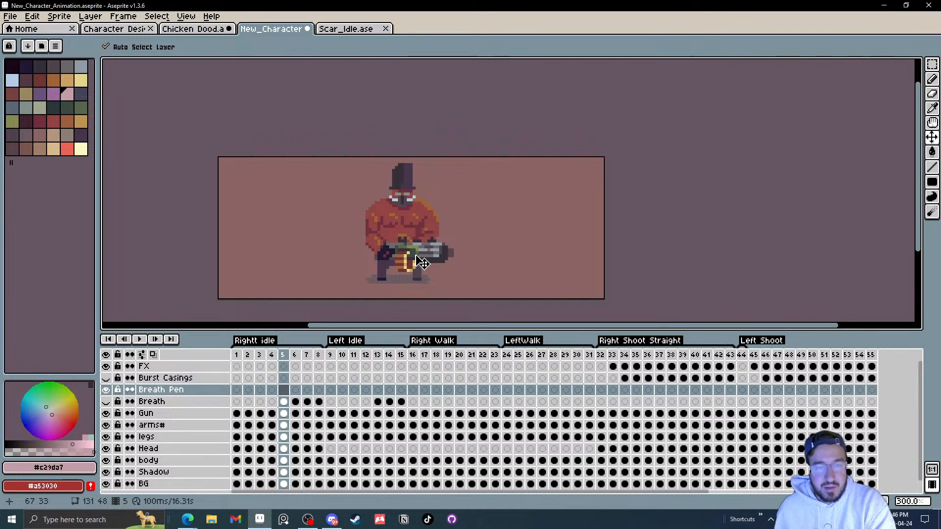
key("Left")
scroll(424, 261, "up", 2)
key("Right")
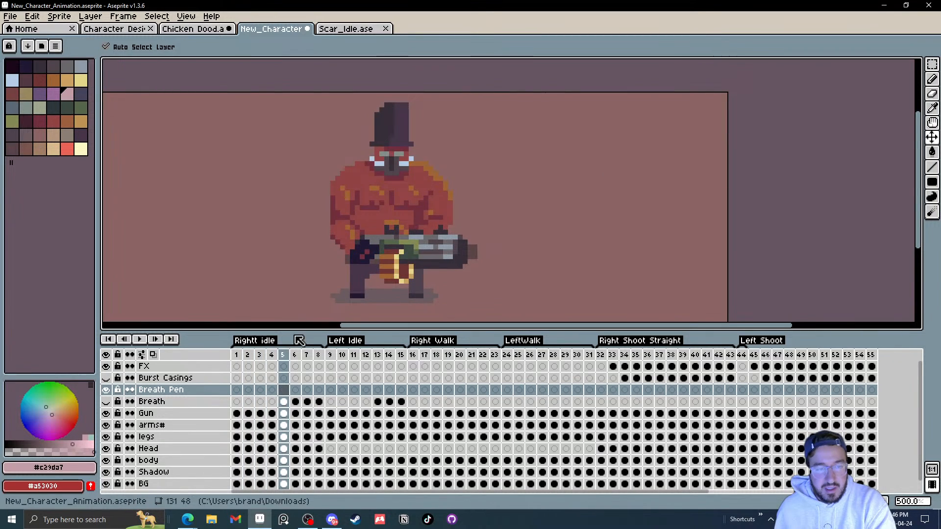
Step: Nudge the gun up about one pixel on frame 5 with the Move tool
left_click(296, 355)
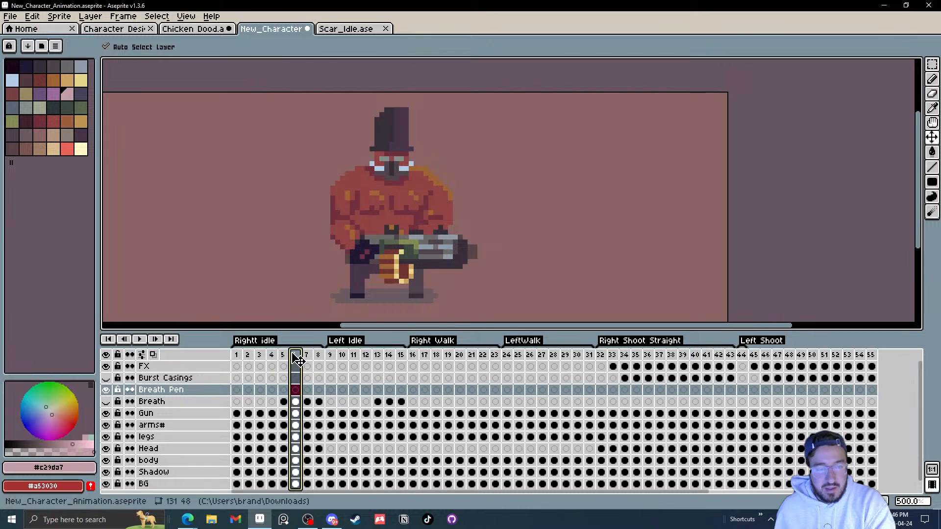
left_click_drag(289, 359, 288, 360)
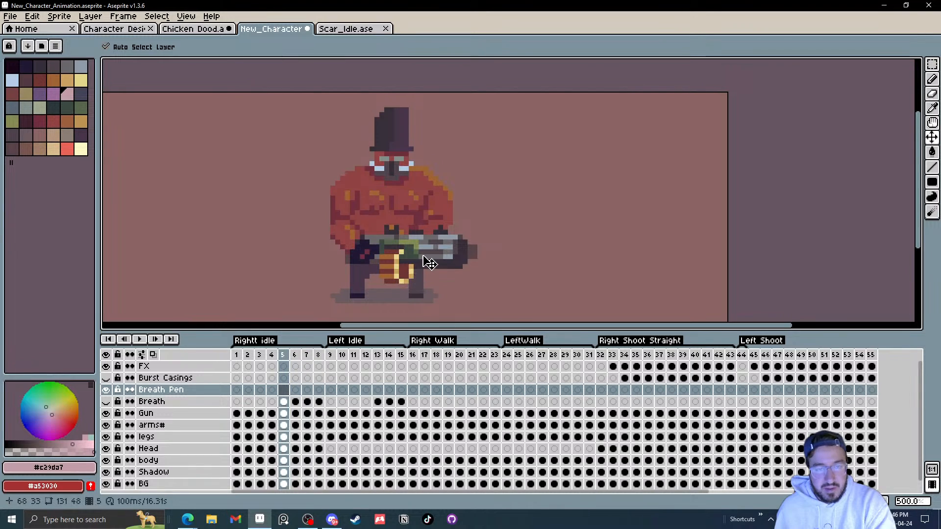
left_click_drag(428, 265, 428, 260)
left_click(348, 245)
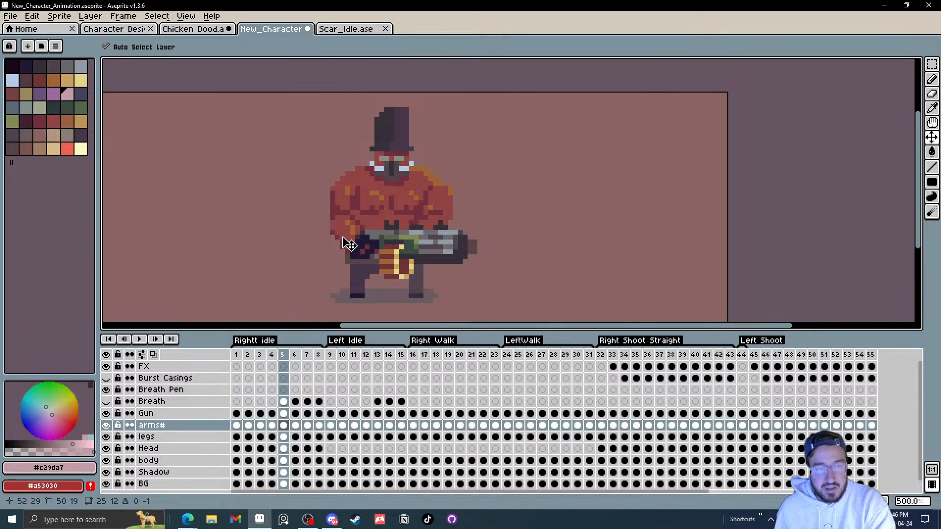
key("Left")
key("Right")
key("Right")
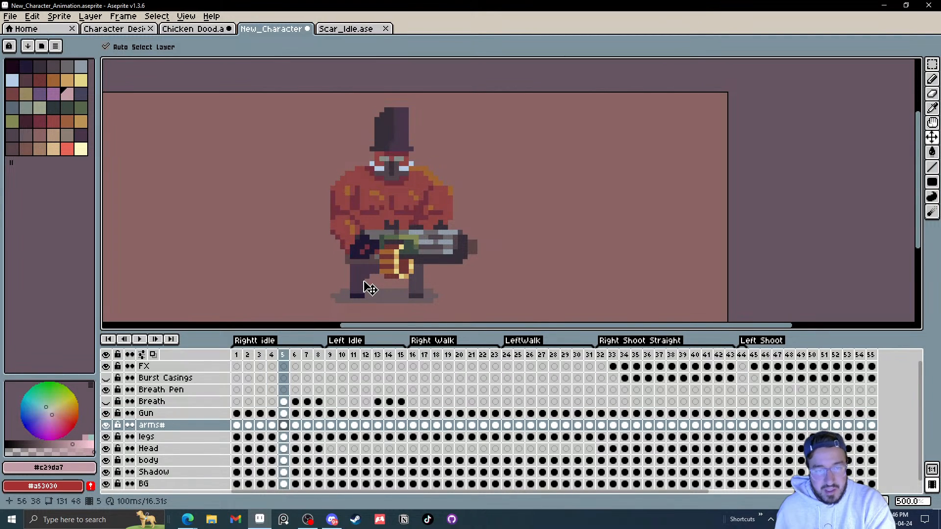
Step: Shift the body on frame 6 with the Move tool and compare neighbouring frames
left_click_drag(407, 168, 374, 195)
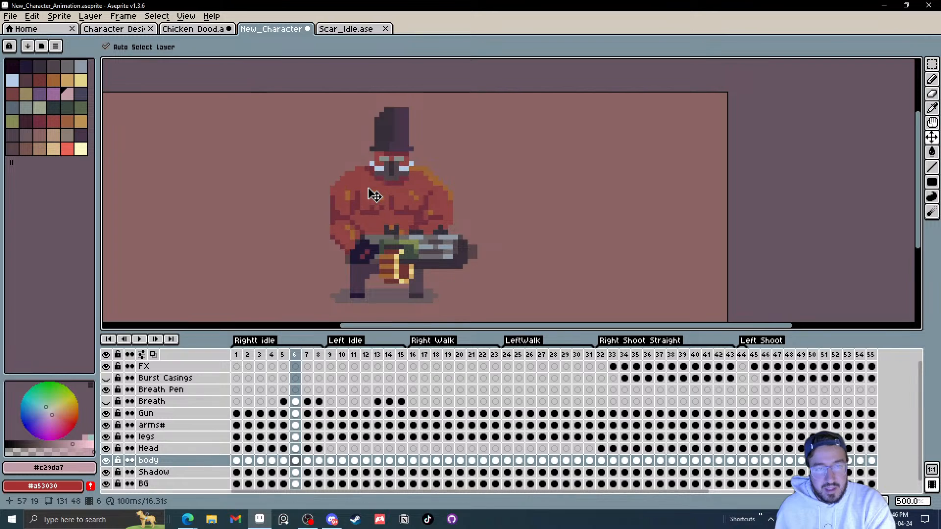
key("Left")
key("Right")
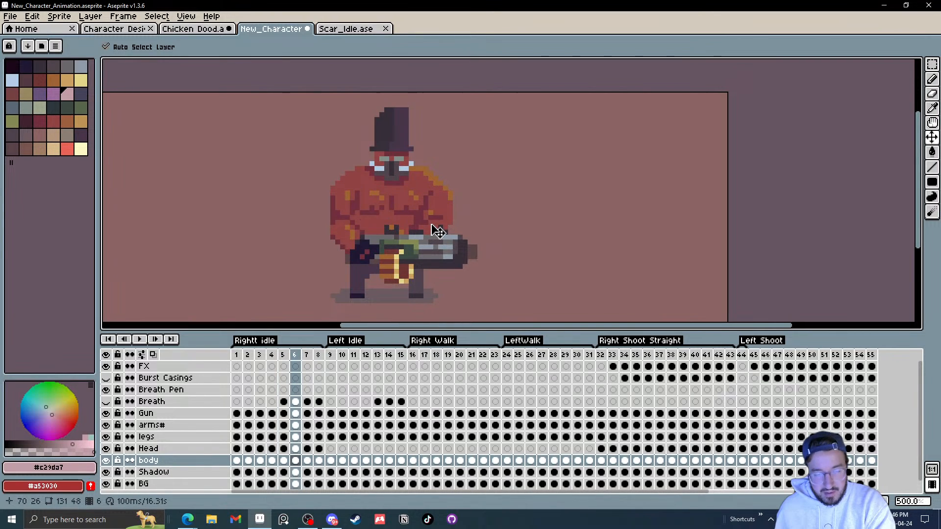
key("Right")
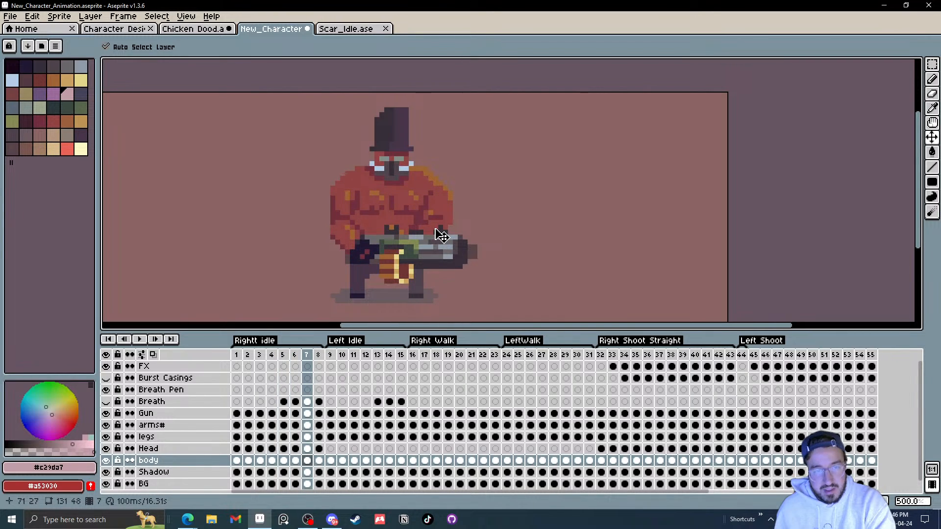
key("Left")
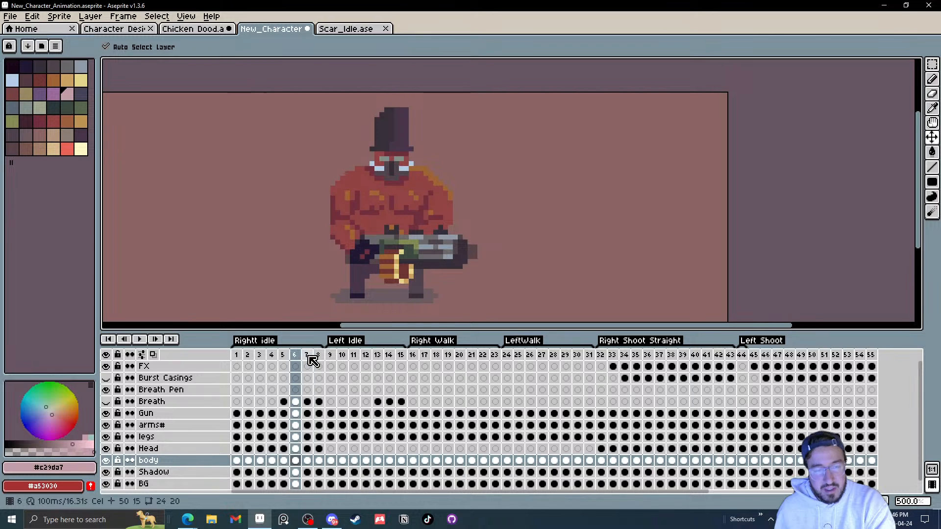
Step: Move the head down about one pixel on frame 7
left_click(308, 355)
left_click(395, 165)
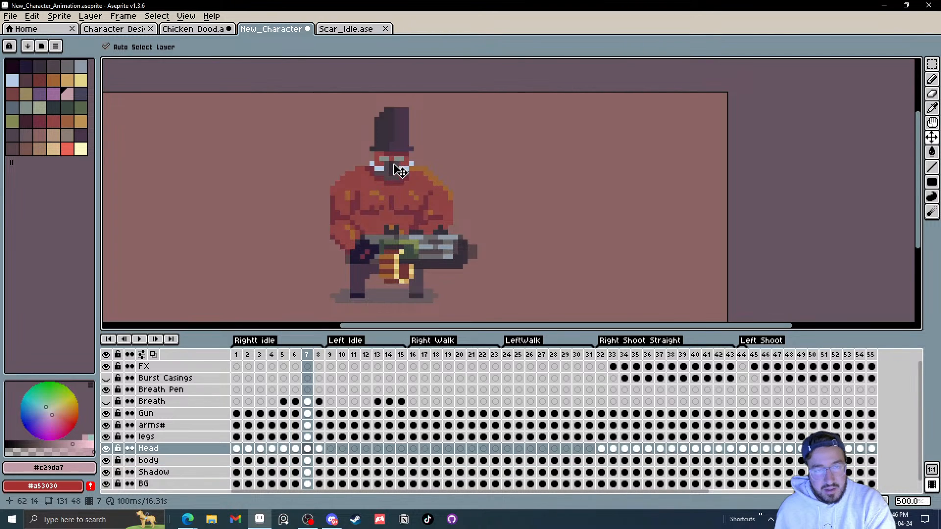
left_click_drag(394, 167, 394, 171)
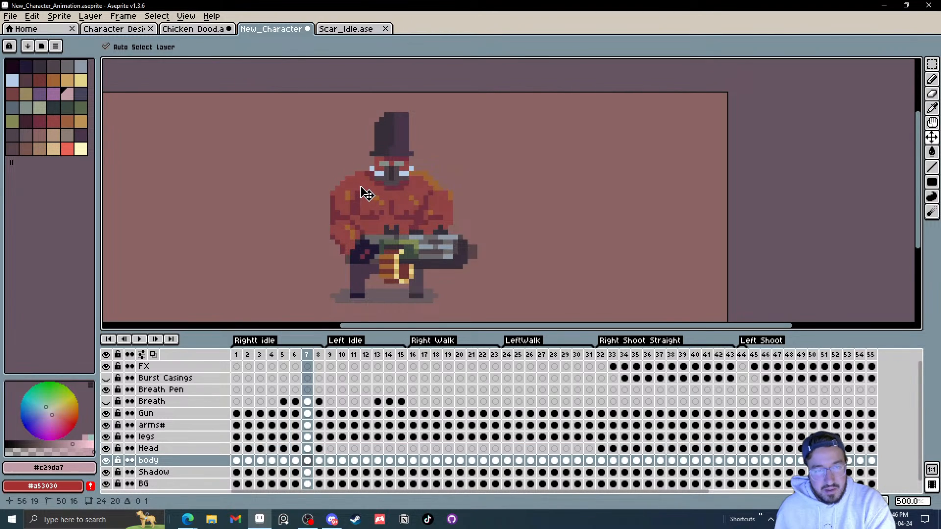
Step: Adjust the body and gun positions on frame 7 with the Move tool, comparing against frame 6
left_click_drag(349, 226, 351, 231)
left_click_drag(409, 263, 411, 265)
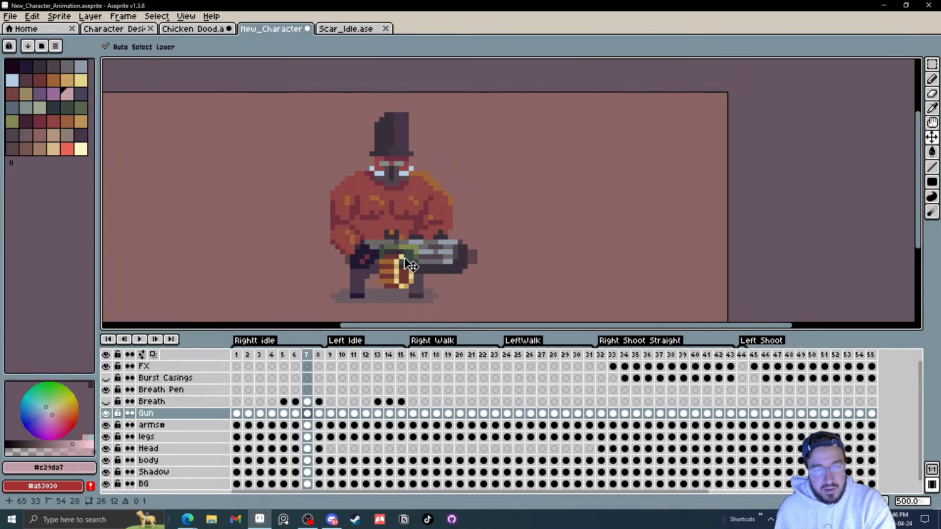
key("Left")
key("Right")
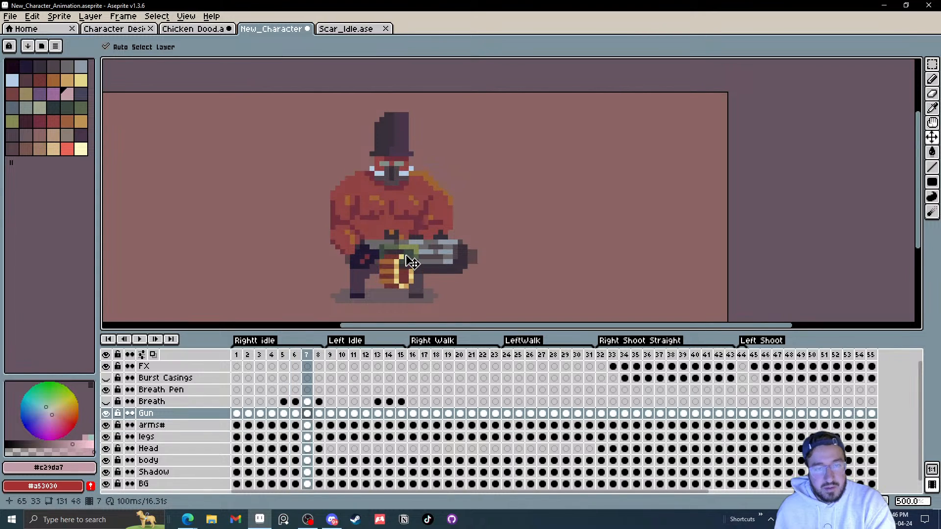
left_click_drag(405, 263, 407, 257)
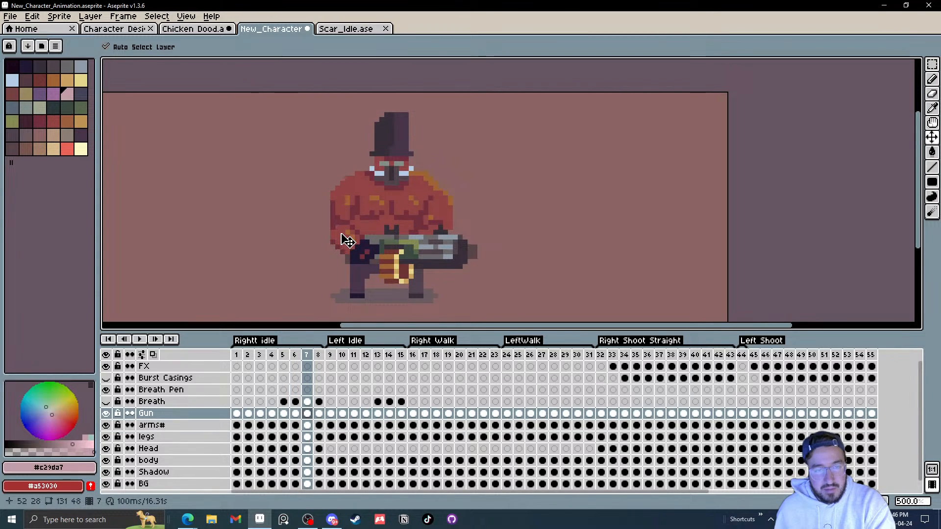
Step: Insert a new frame after frame 7 and move the gun down about one pixel on it
key("Right")
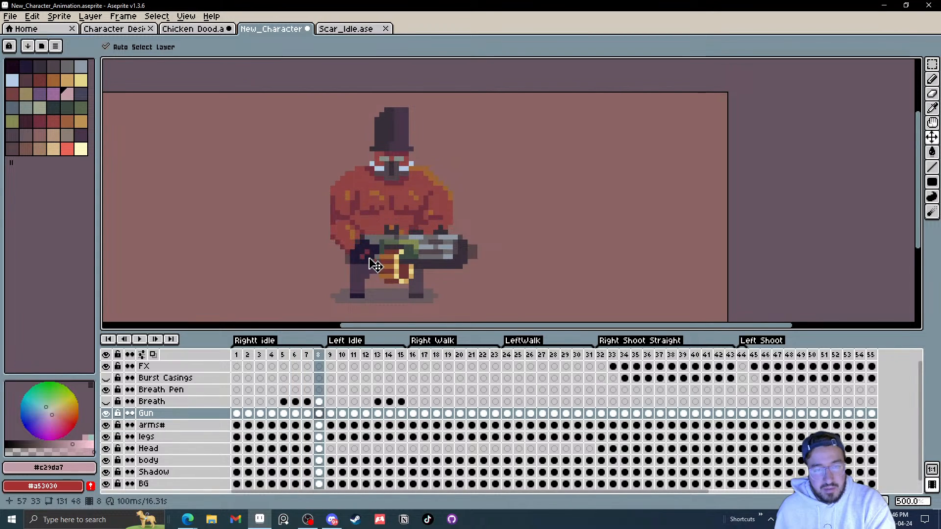
left_click(307, 355)
right_click(308, 356)
left_click(338, 374)
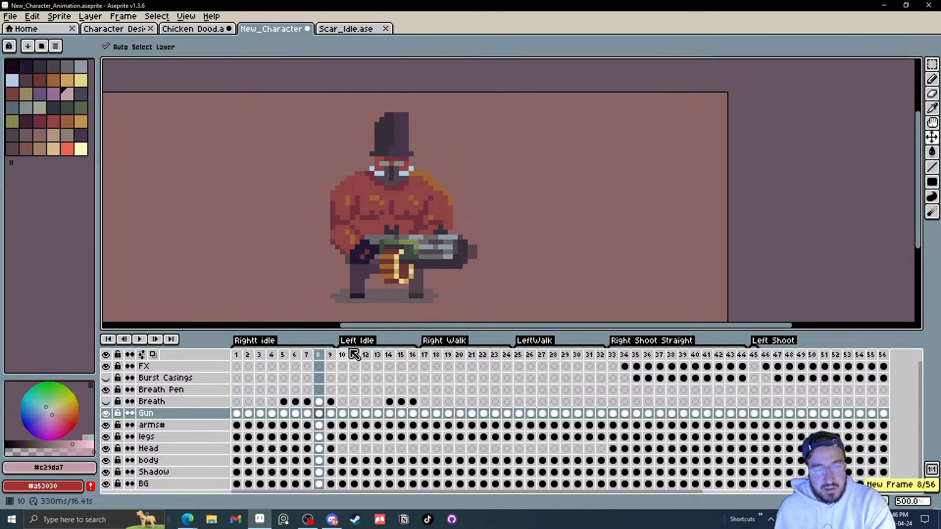
left_click_drag(402, 263, 402, 268)
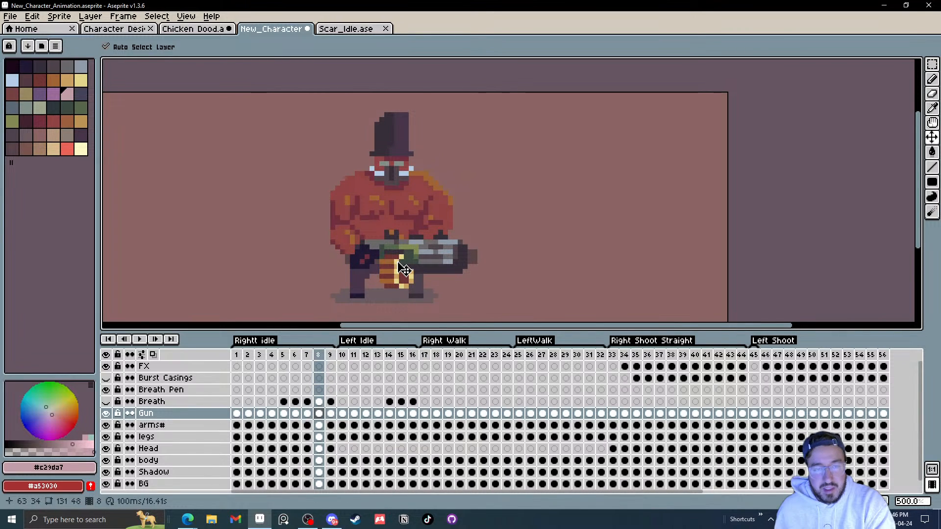
Step: Insert another new frame at frame 9 and reposition the head and body on it with the Move tool
left_click(333, 358)
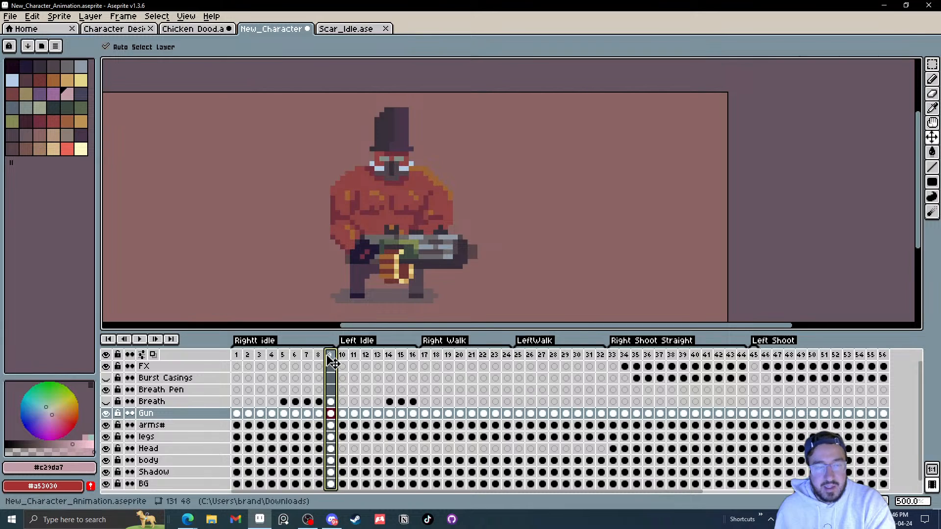
right_click(334, 358)
left_click(353, 381)
left_click(330, 354)
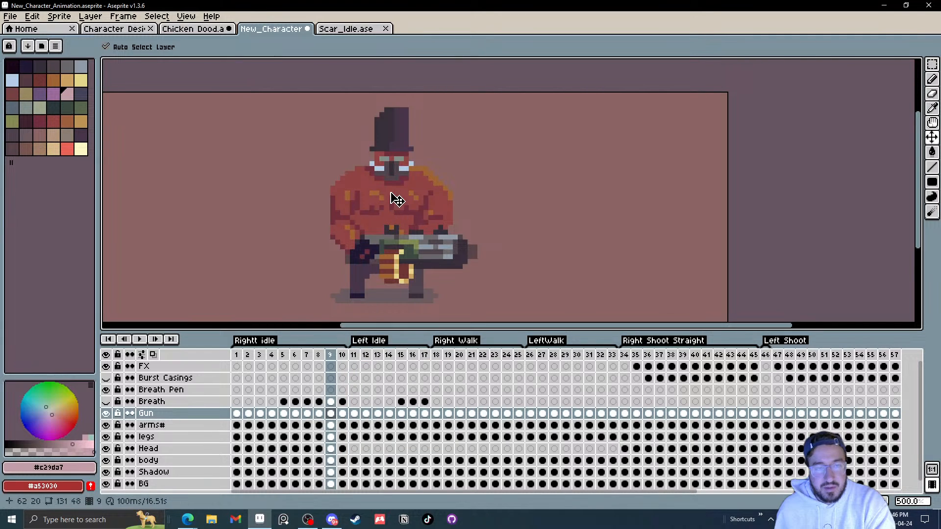
left_click_drag(394, 175, 394, 180)
left_click(371, 200)
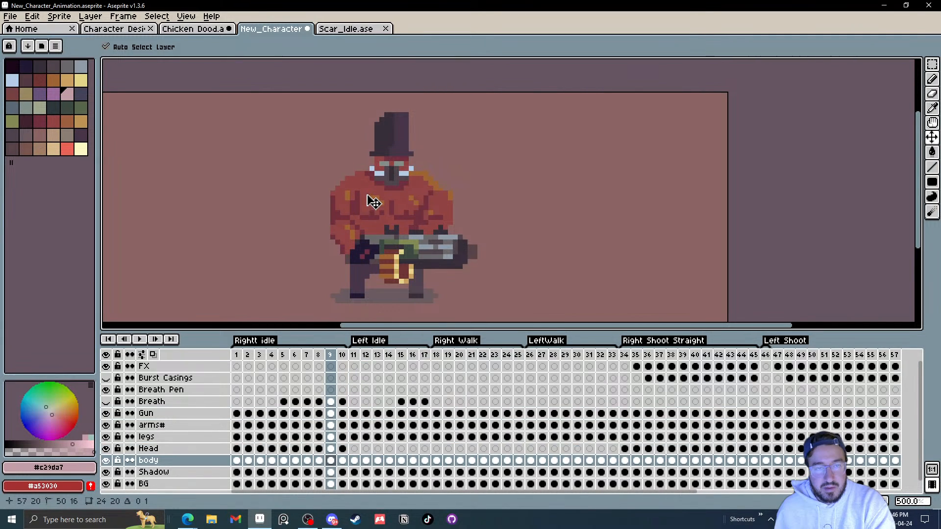
left_click_drag(376, 244, 355, 244)
left_click_drag(394, 174, 395, 168)
left_click_drag(404, 192, 402, 187)
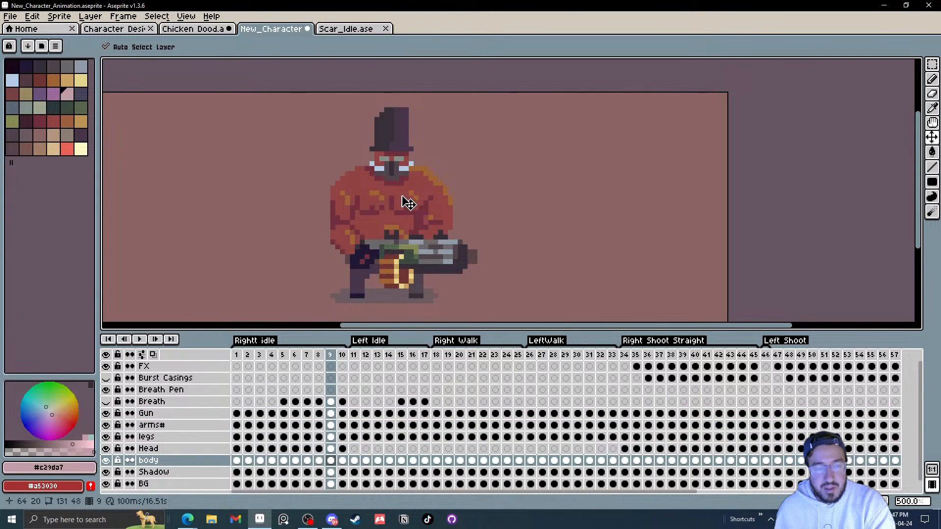
Step: Play the Right idle animation zoomed out to review the added in-between frames
key("Right")
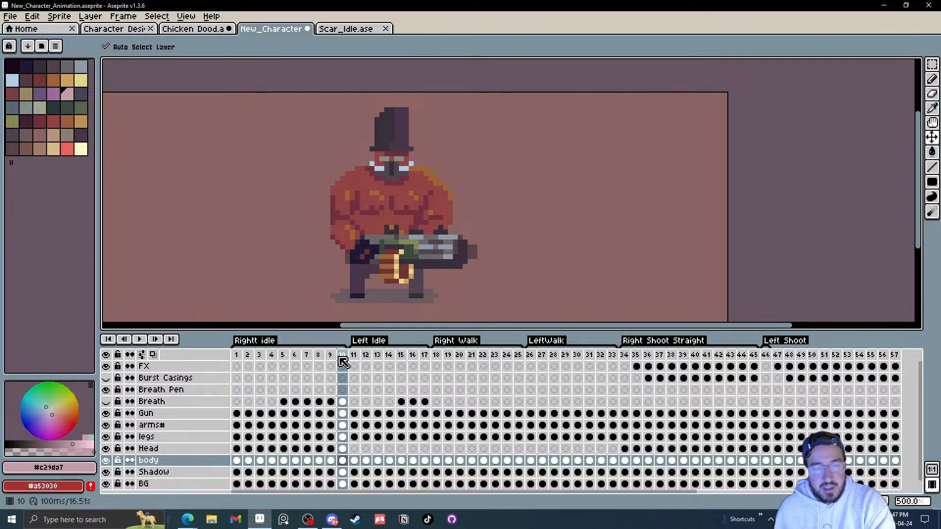
key("Return")
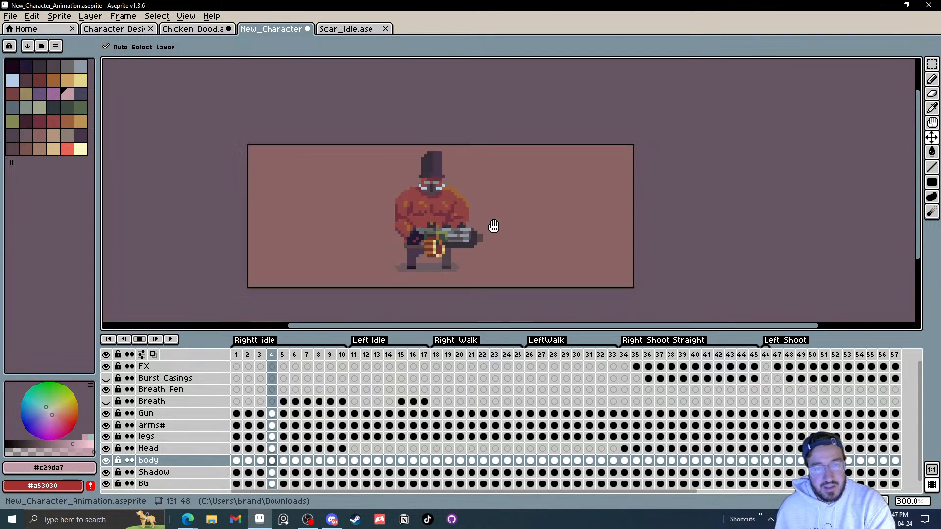
scroll(493, 225, "down", 3)
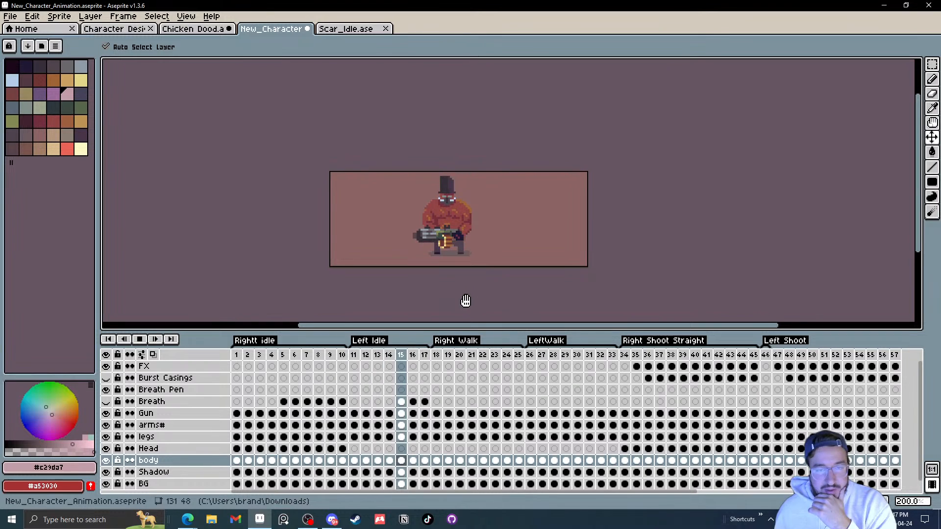
left_click(247, 354)
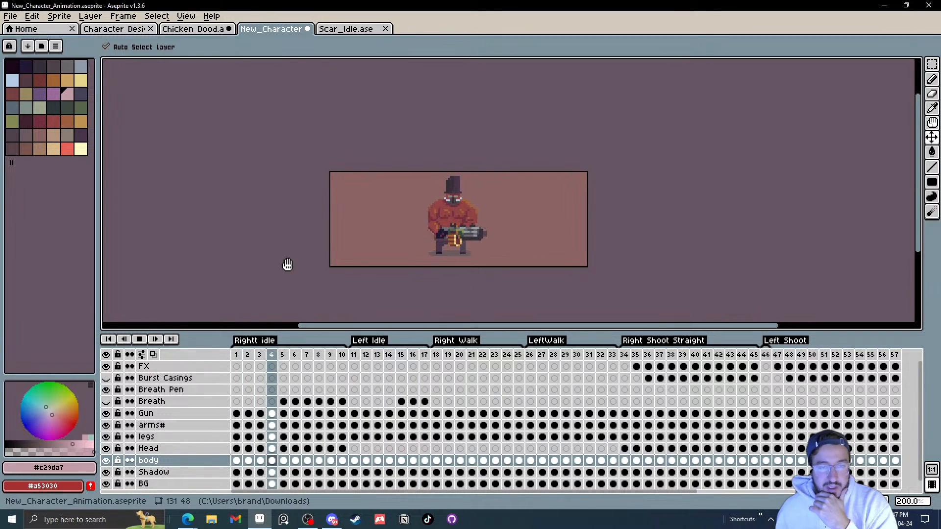
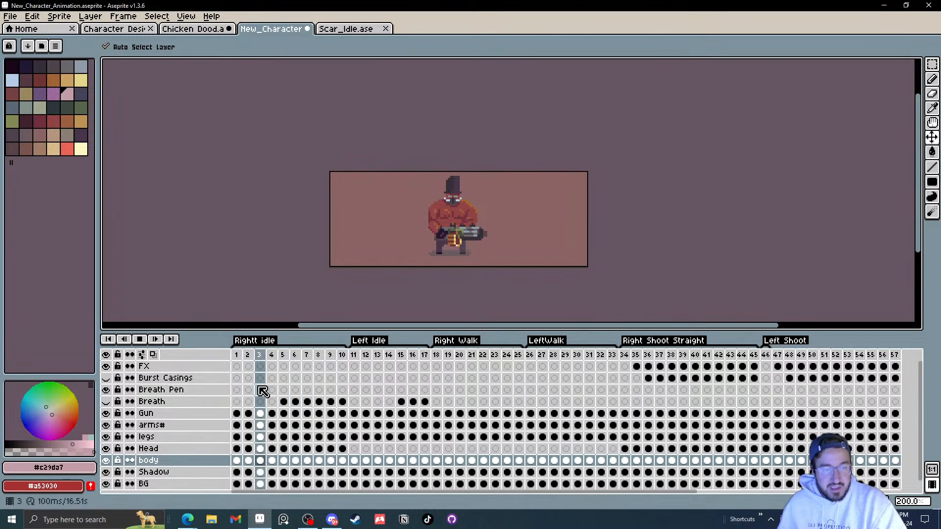
Step: Stop playback and draw a pink breath-puff pixel near the mouth on the Breath Pen layer at frame 5
left_click(141, 343)
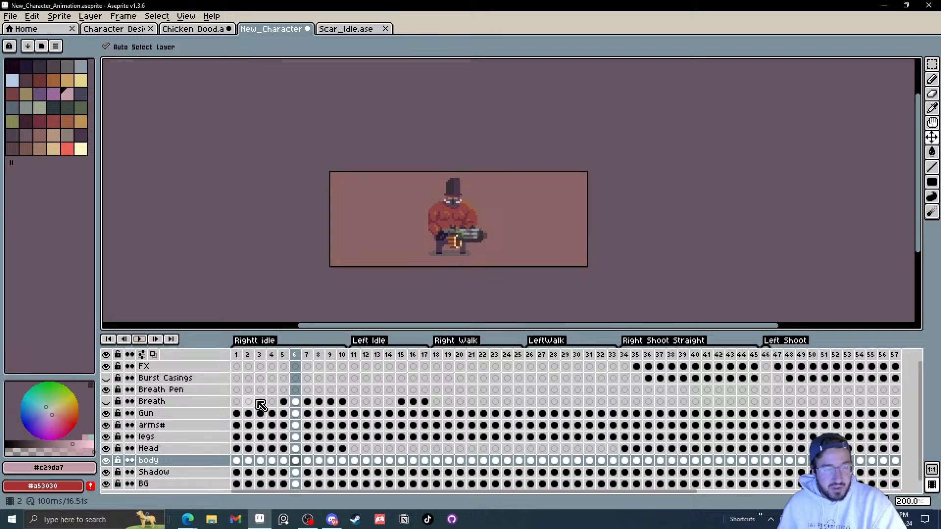
left_click(284, 390)
key("b")
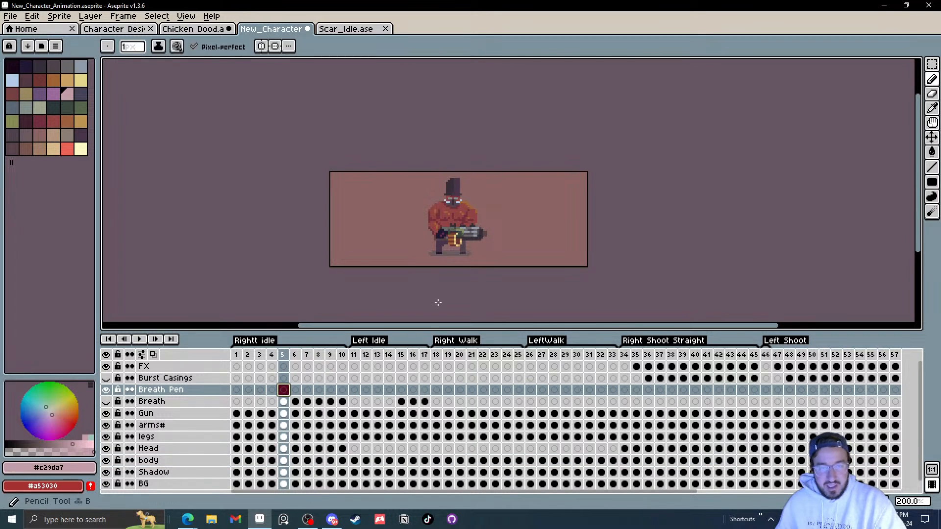
scroll(437, 300, "up", 4)
left_click_drag(449, 183, 454, 208)
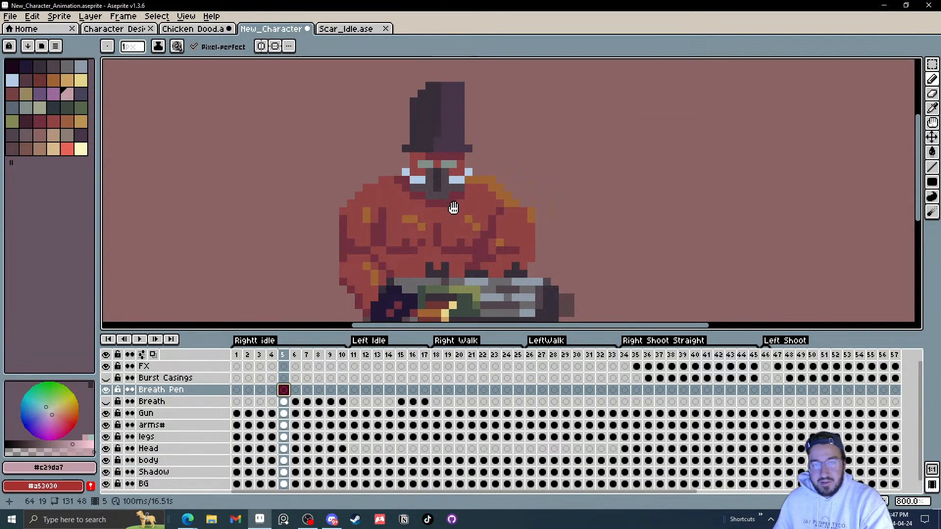
key("Left")
key("Left")
key("Left")
key("Left")
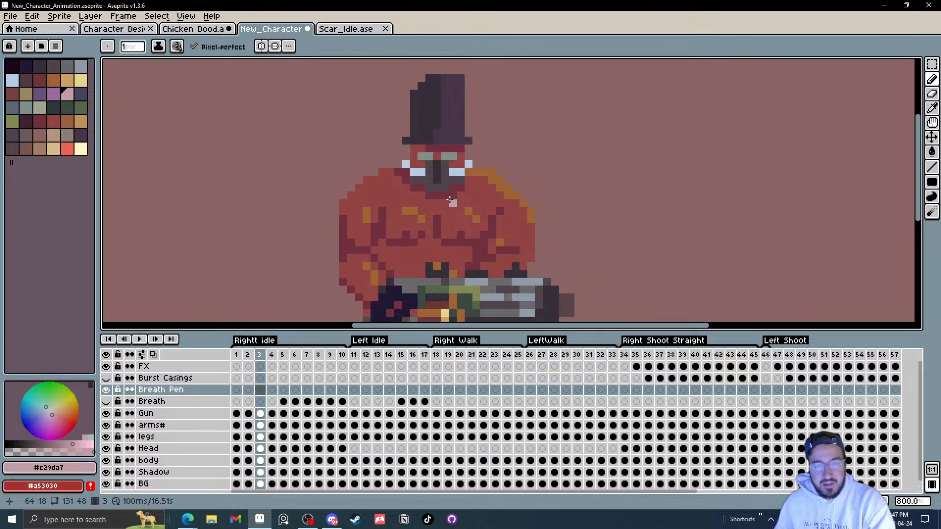
key("Right")
key("Right")
key("Right")
key("Right")
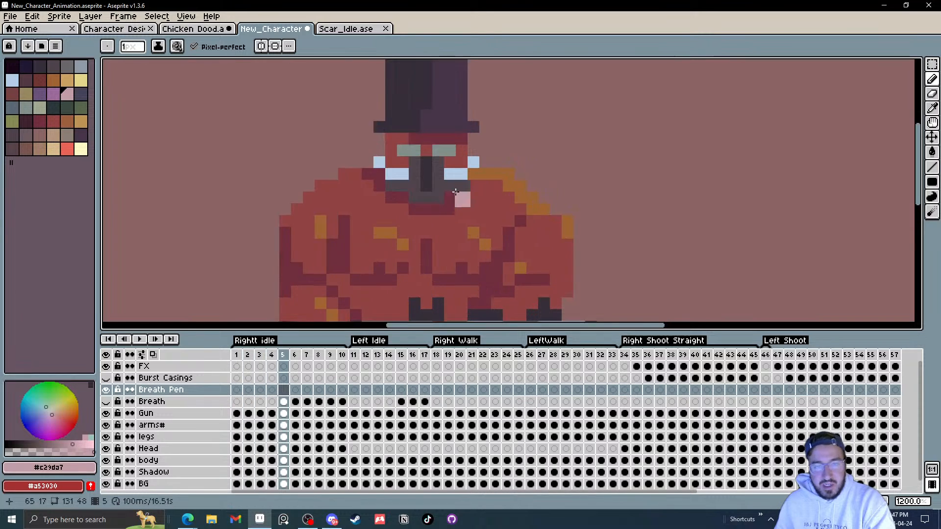
Step: Draw breath-puff pixels drifting up and away from the mouth on the Breath Pen layer for frames 6 to 8
scroll(454, 199, "up", 3)
key("Right")
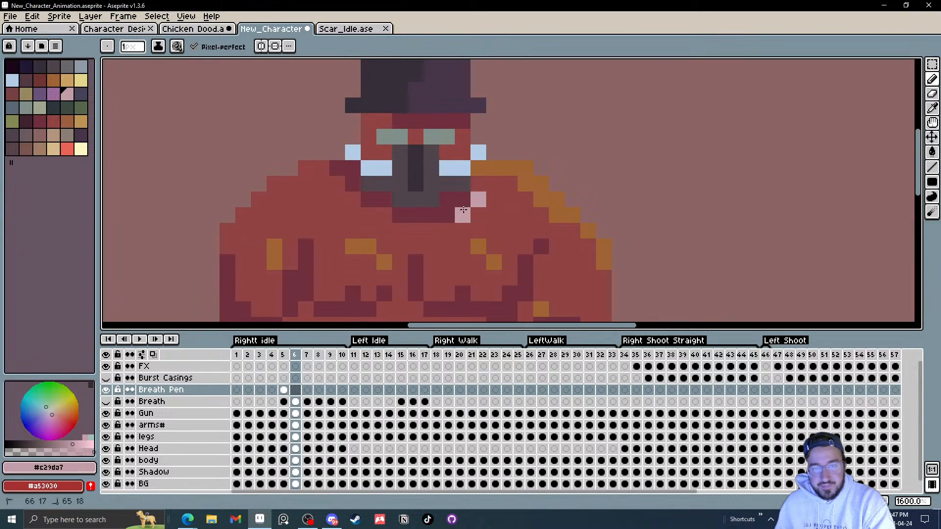
key("Right")
left_click_drag(482, 211, 509, 206)
key("Right")
Step: Draw the rising breath-puff pixels on frames 9 and 10, undoing the stray pixel on frame 11
key("Right")
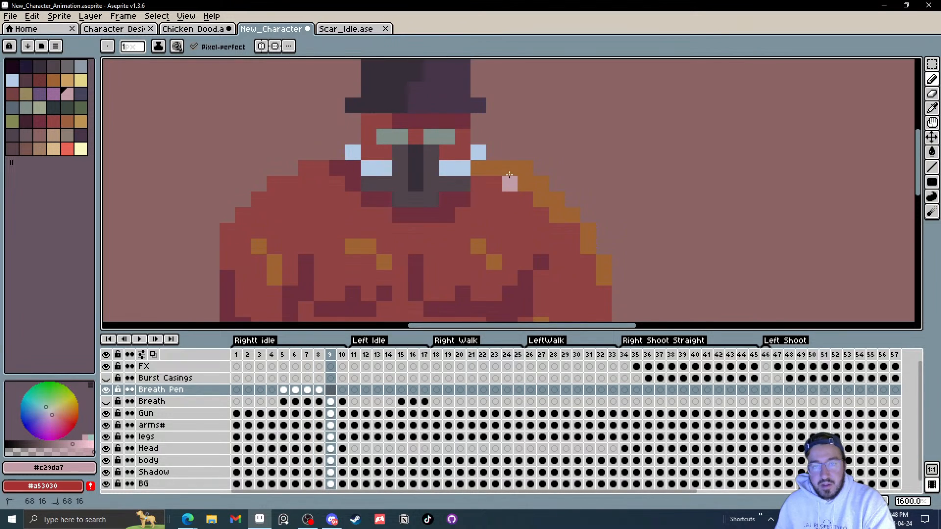
left_click(510, 172)
key("Right")
left_click(525, 168)
key("Right")
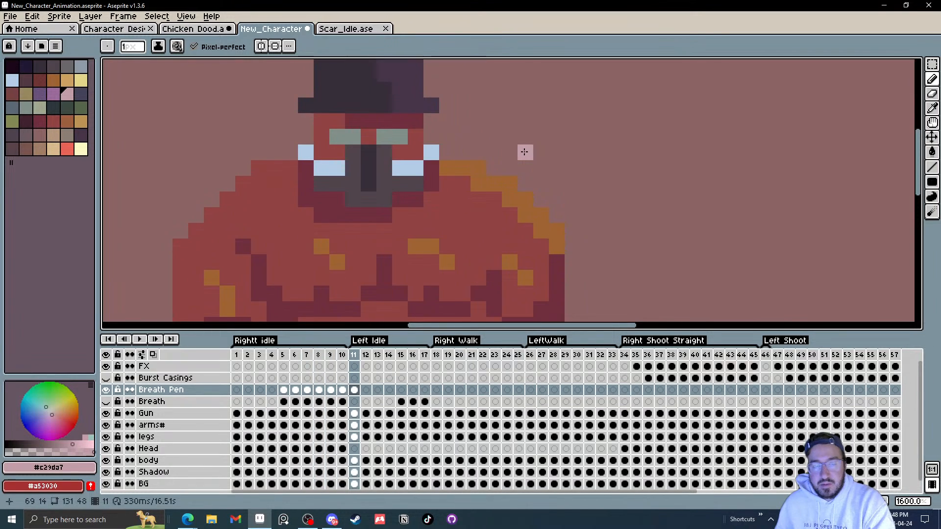
key("ctrl+z")
left_click(342, 392)
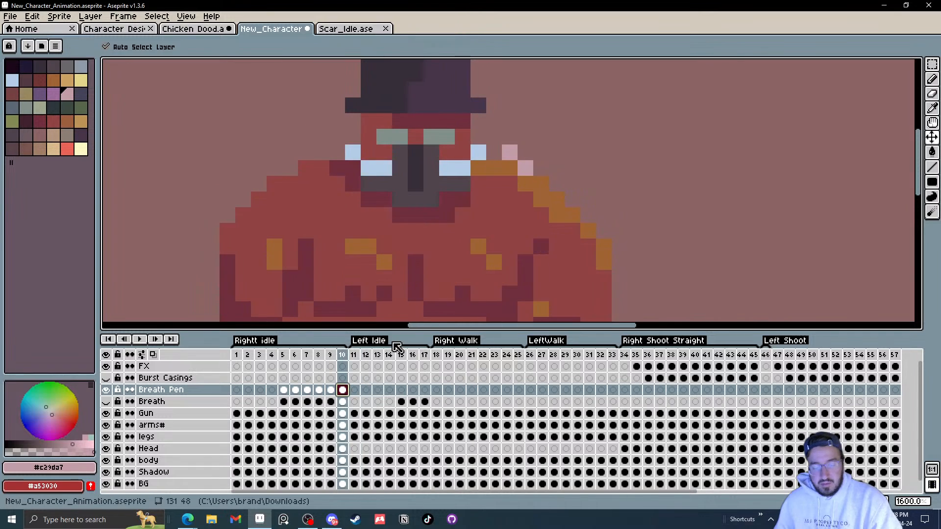
Step: Step through the first Right idle frames and play the animation zoomed out to review the breath puffs
key("Home")
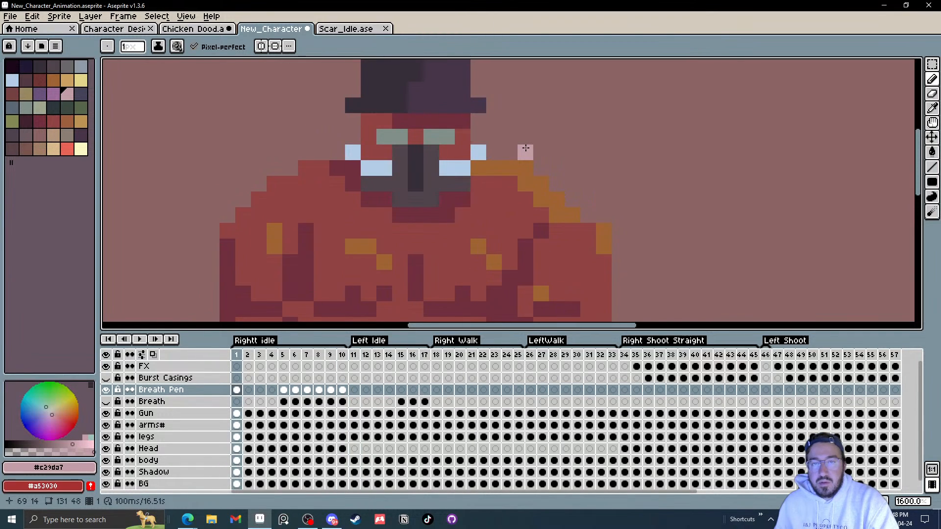
key("Right")
key("Right")
key("Right")
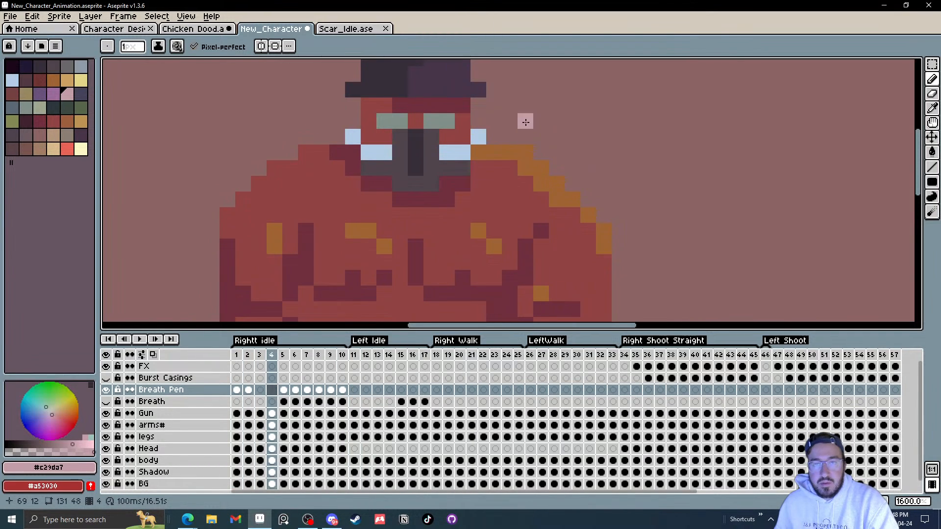
key("Right")
scroll(557, 120, "down", 3)
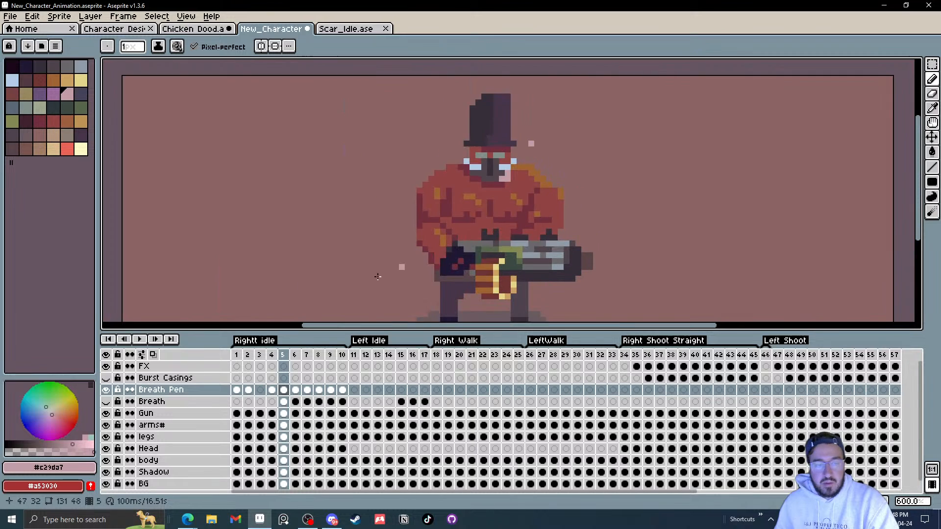
left_click(140, 339)
scroll(637, 232, "down", 3)
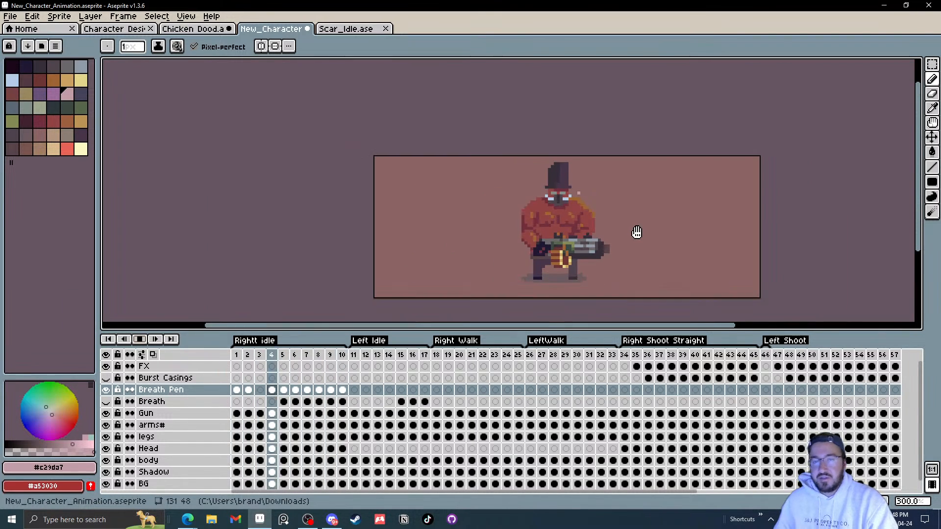
scroll(636, 232, "down", 1)
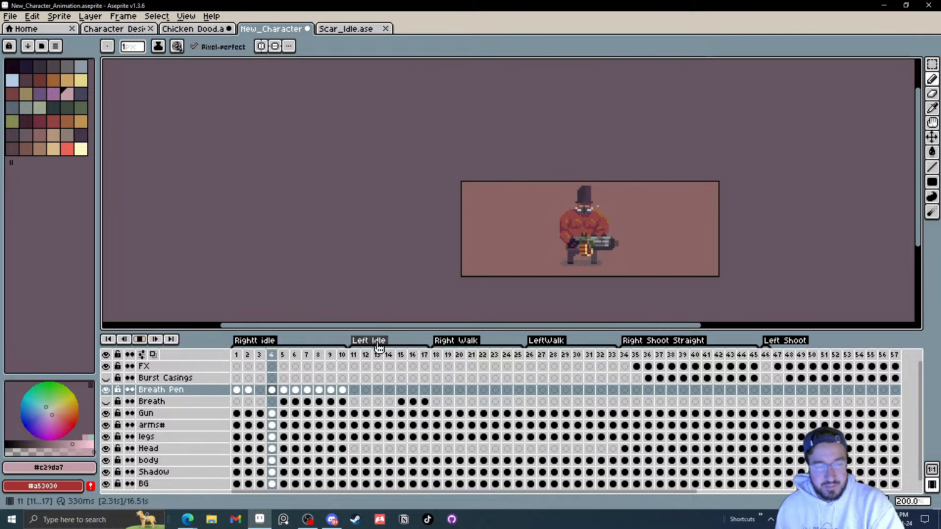
Step: Play the Left Idle, Right Walk and Right Shoot Straight animations to compare their timing
left_click(142, 339)
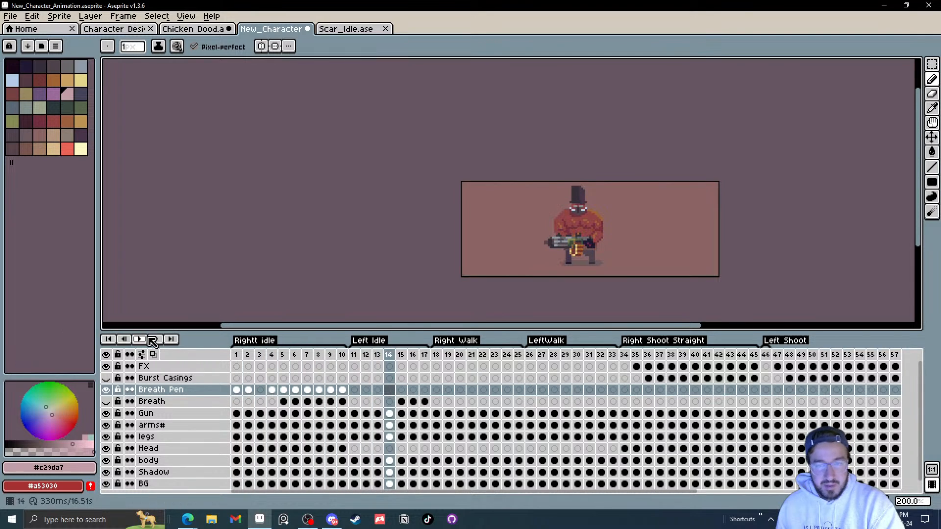
left_click(438, 358)
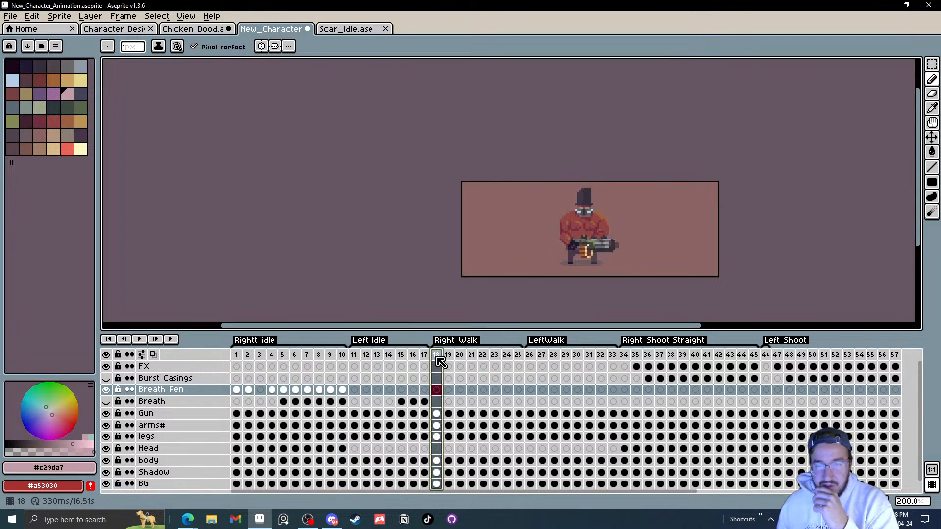
left_click(141, 341)
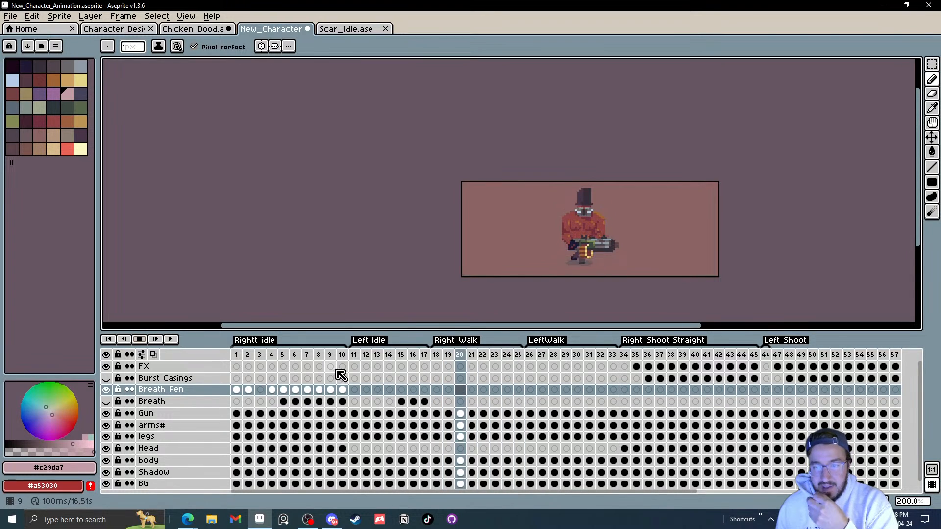
left_click(626, 356)
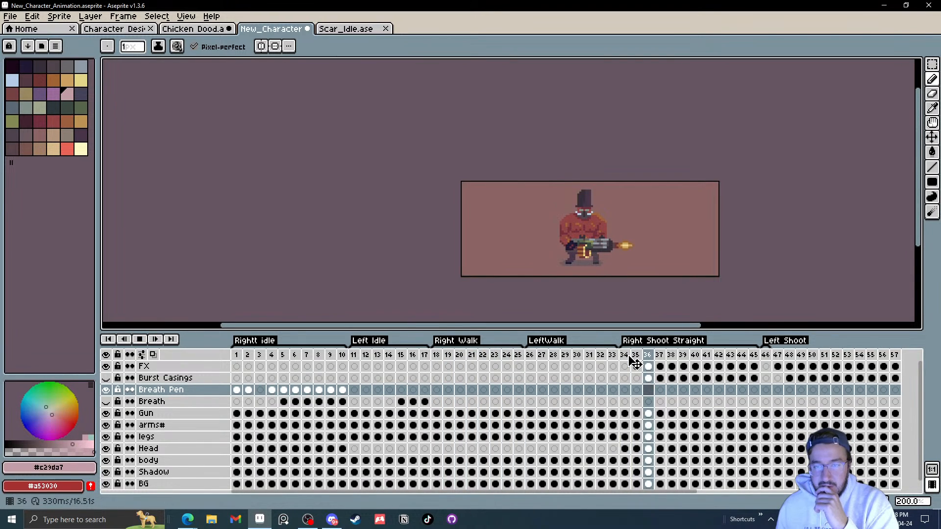
left_click(437, 357)
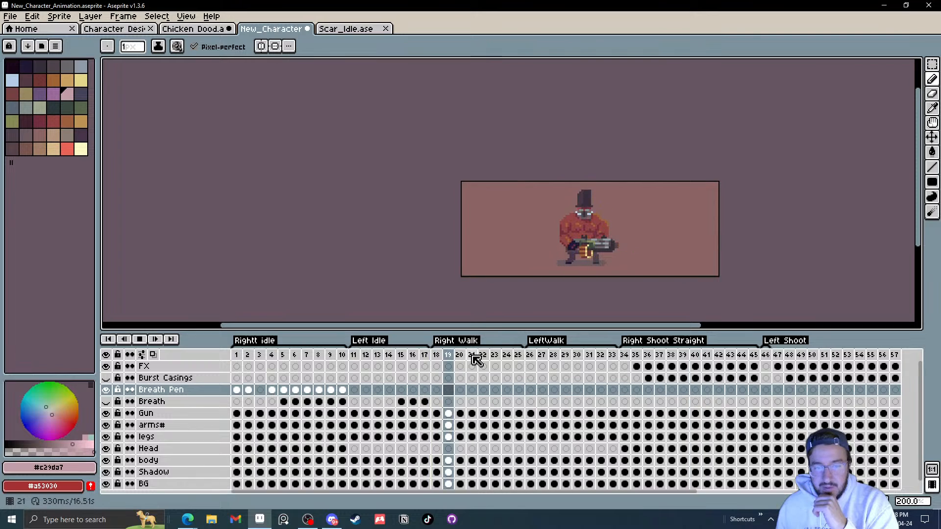
left_click(236, 355)
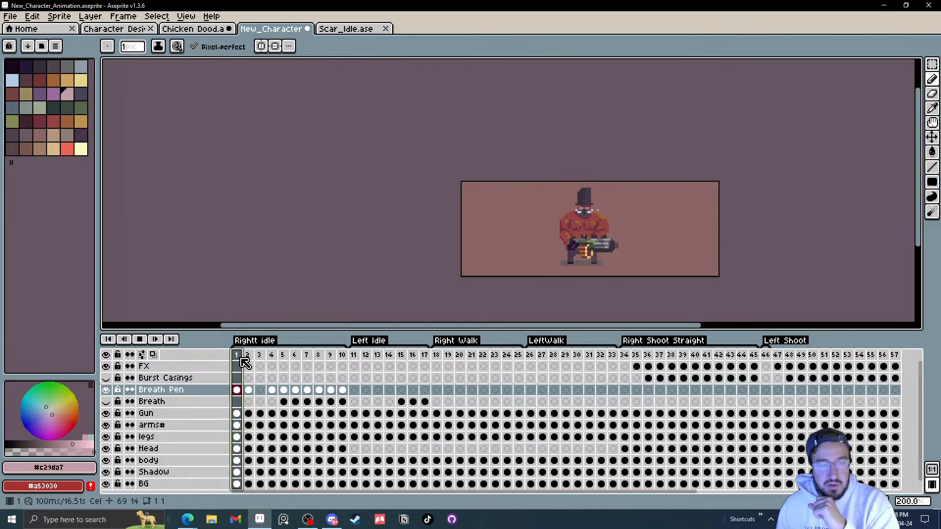
left_click(140, 340)
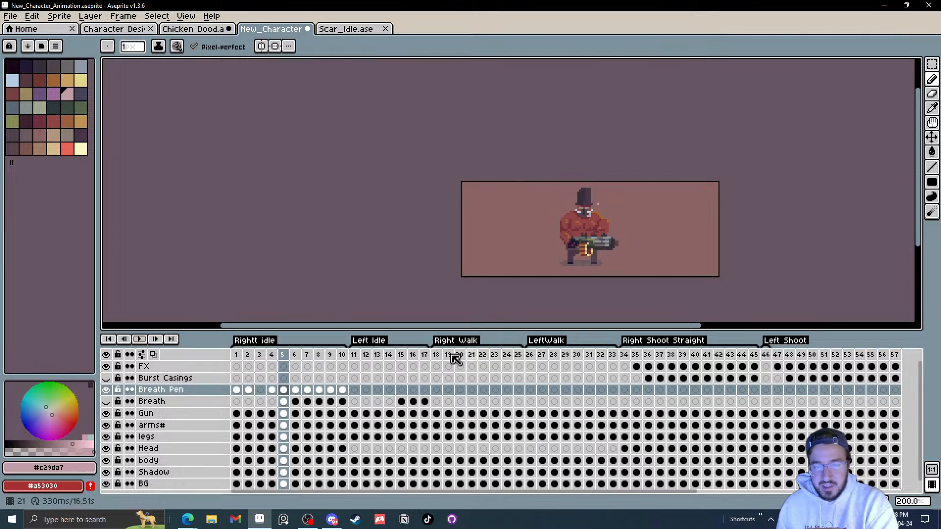
Step: Set the duration of Right Walk frames 18 to 25 to 100 ms
left_click_drag(441, 356, 523, 357)
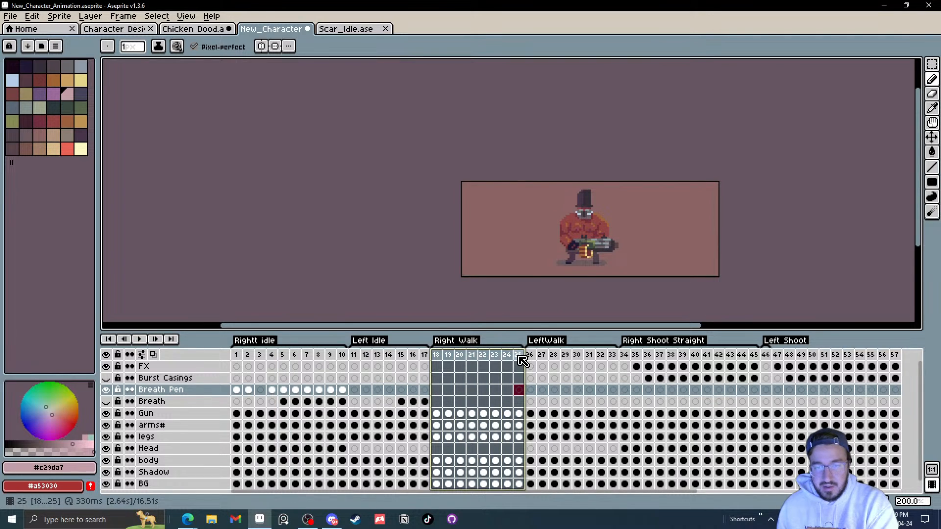
right_click(523, 361)
left_click(557, 367)
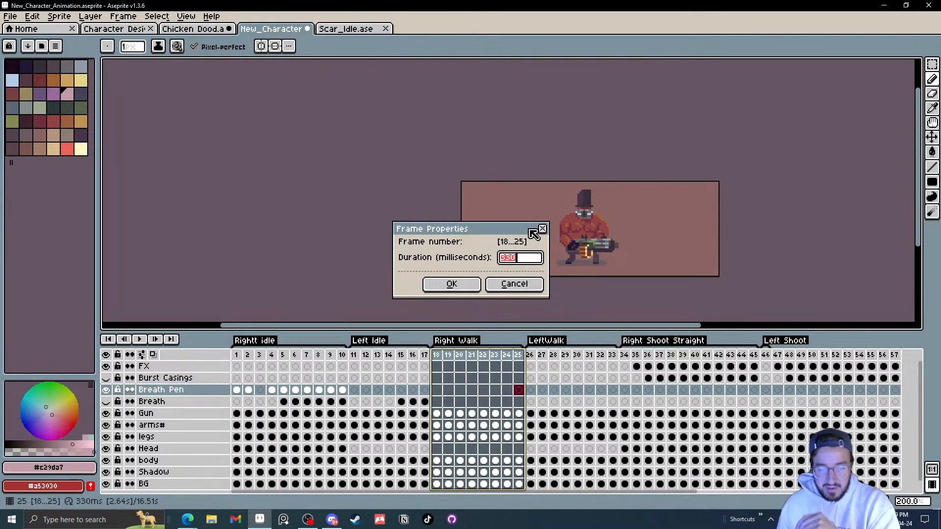
type("100")
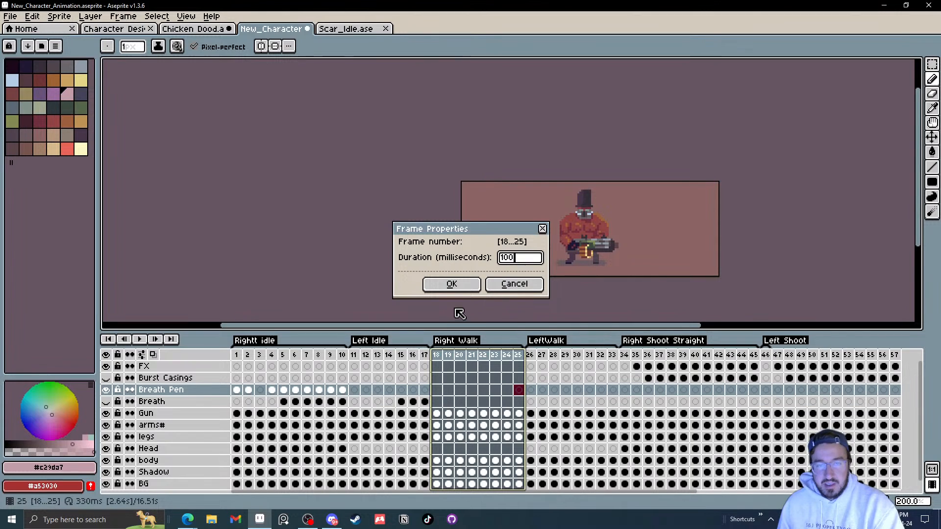
left_click(452, 284)
Step: Play the Right Walk animation at the new timing and select individual walk frames to inspect
left_click(436, 354)
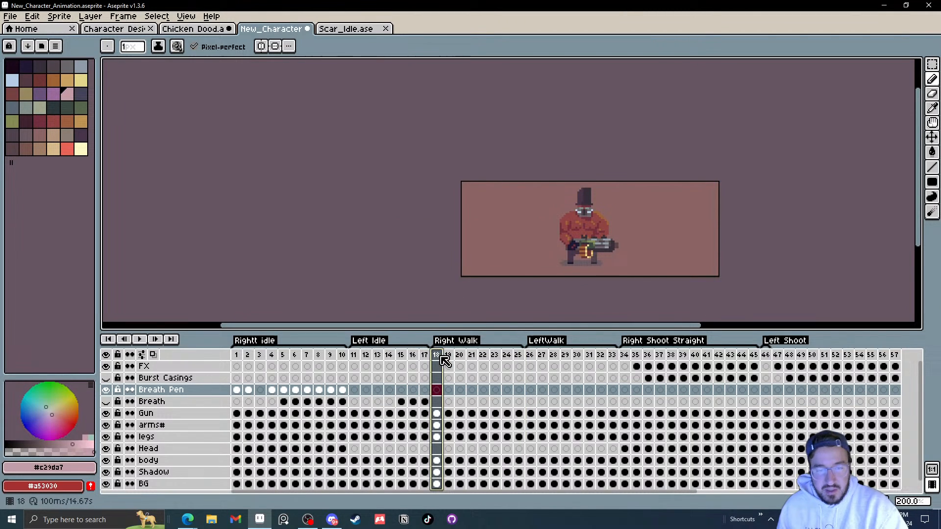
left_click(141, 340)
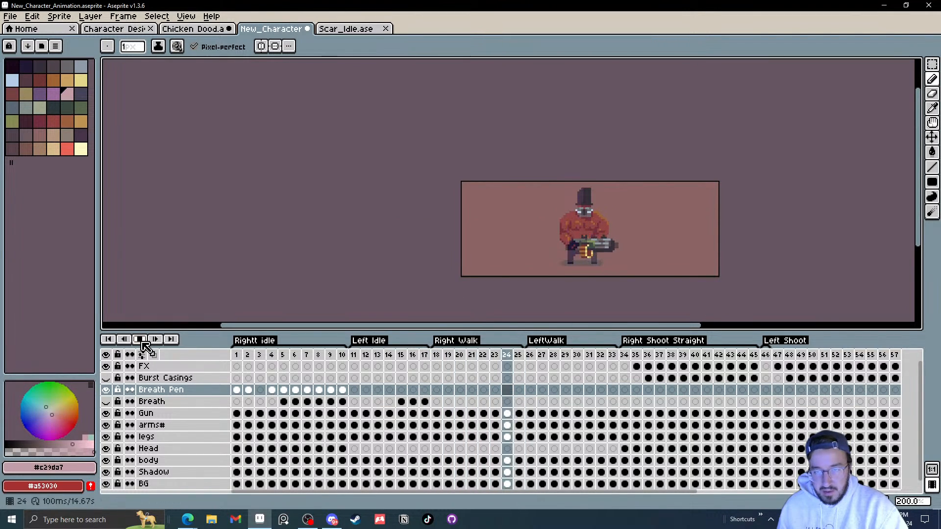
left_click(141, 340)
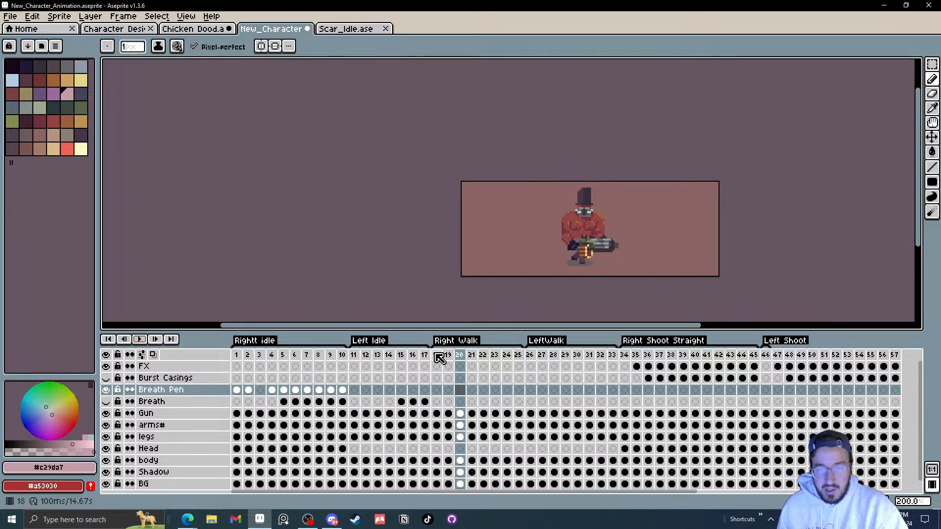
left_click(437, 354)
left_click(447, 354, "shift")
left_click_drag(470, 356, 494, 356)
left_click(486, 355)
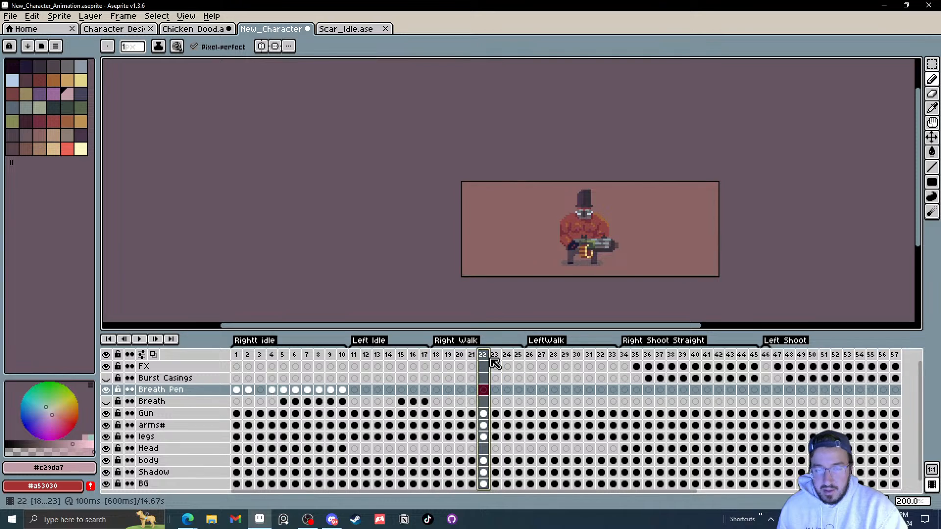
Step: Step frame by frame through the Right Walk cycle to examine each pose
key("Left")
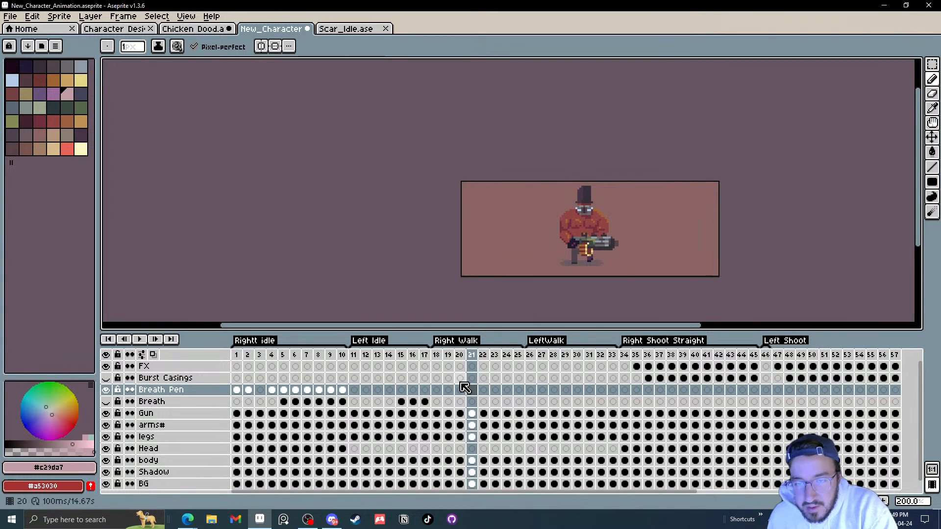
key("Left")
key("Left")
key("Left")
key("Right")
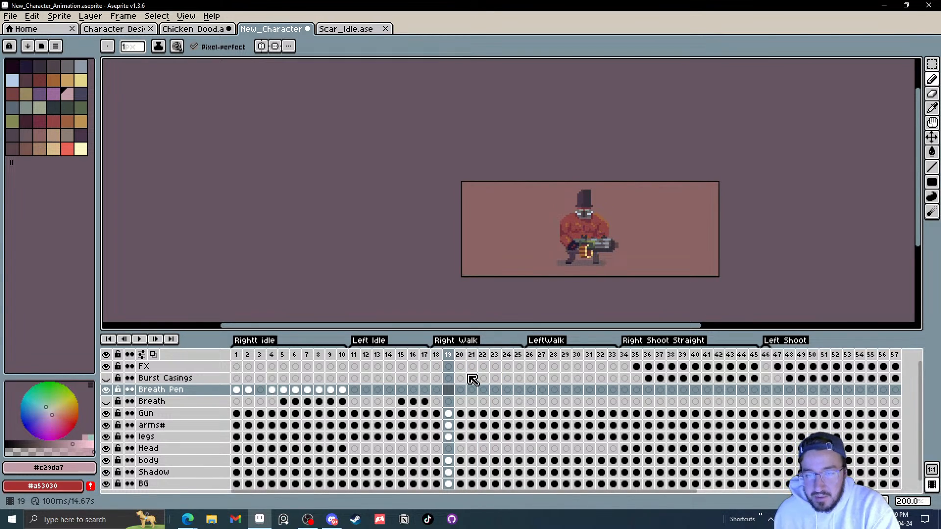
key("Right")
key("Right")
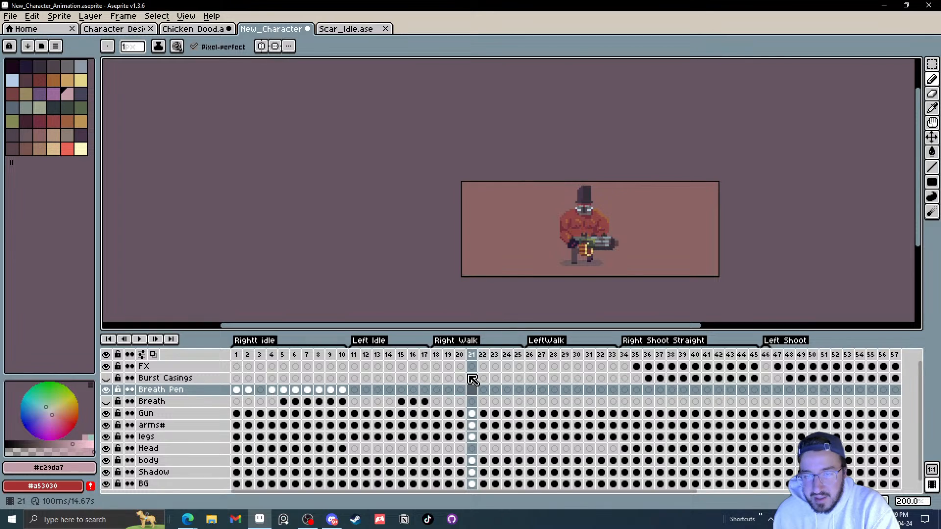
key("Right")
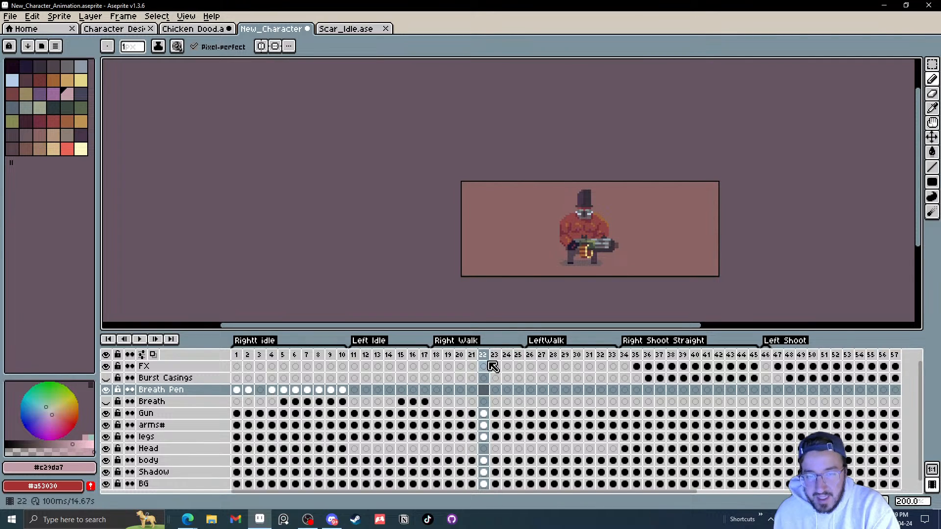
key("Right")
key("Right")
key("Right")
key("Right")
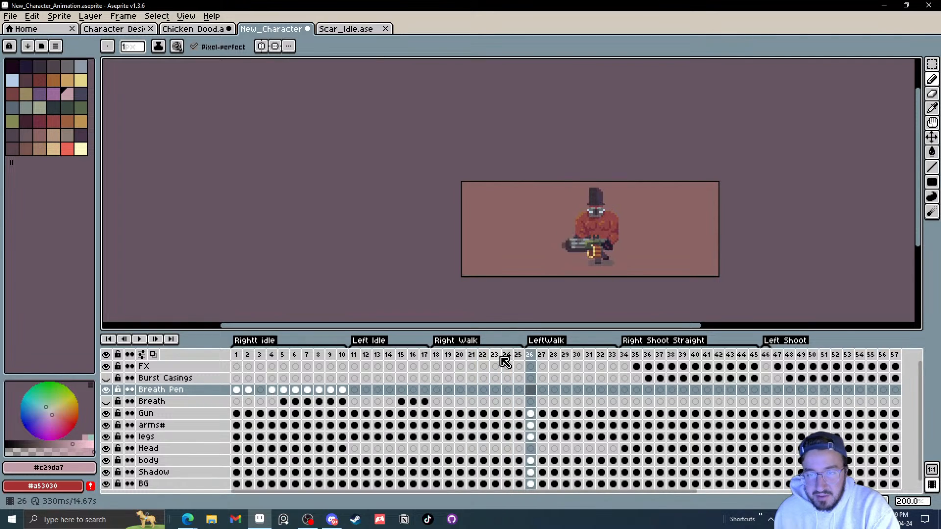
key("Left")
key("Left")
key("Left")
key("Left")
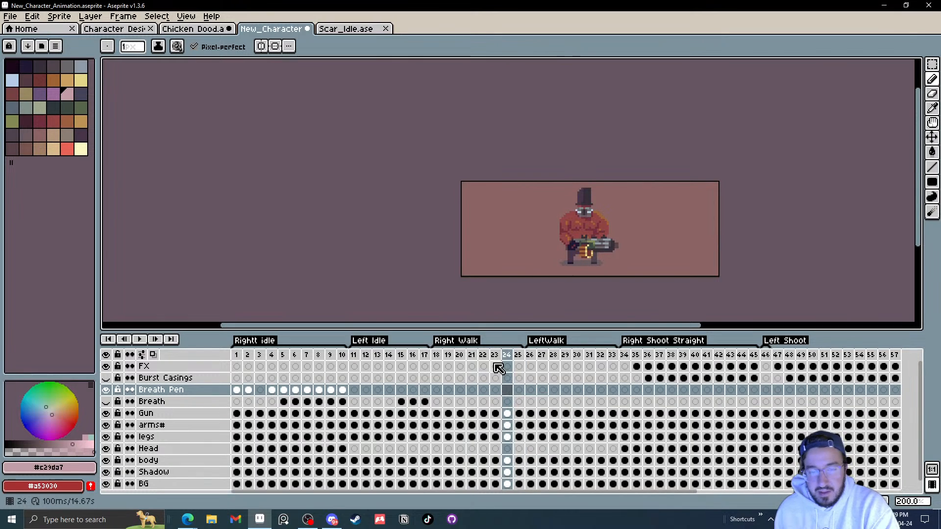
key("Right")
key("Right")
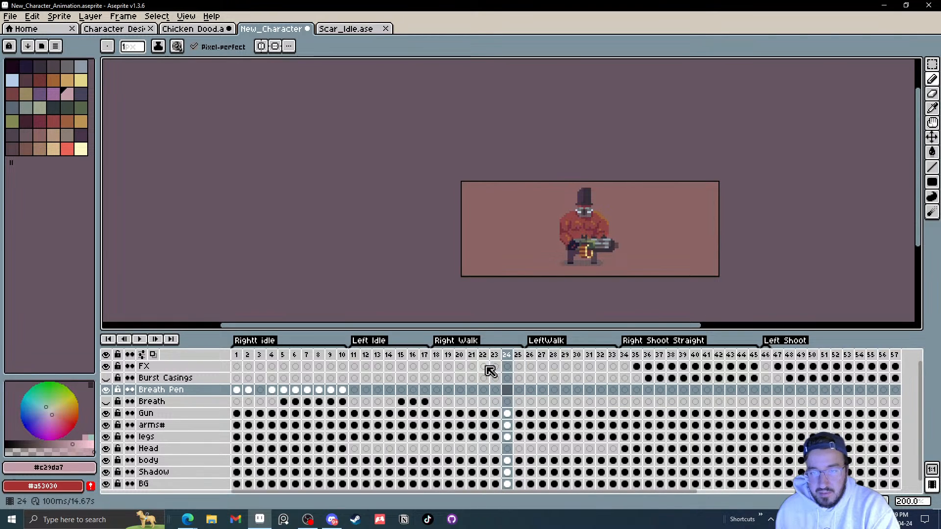
Step: Try removing Right Walk frames 23 to 25 and step through the shortened walk cycle
left_click_drag(515, 360, 502, 356)
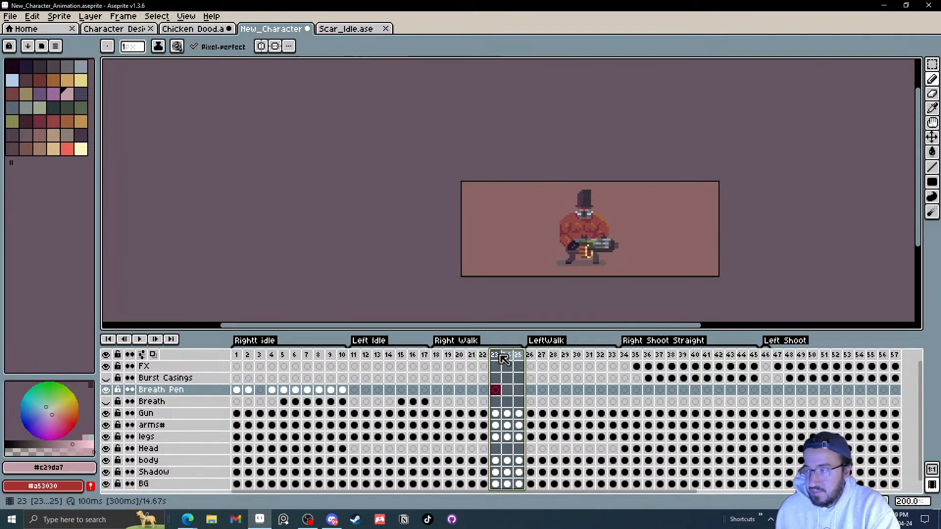
key("Delete")
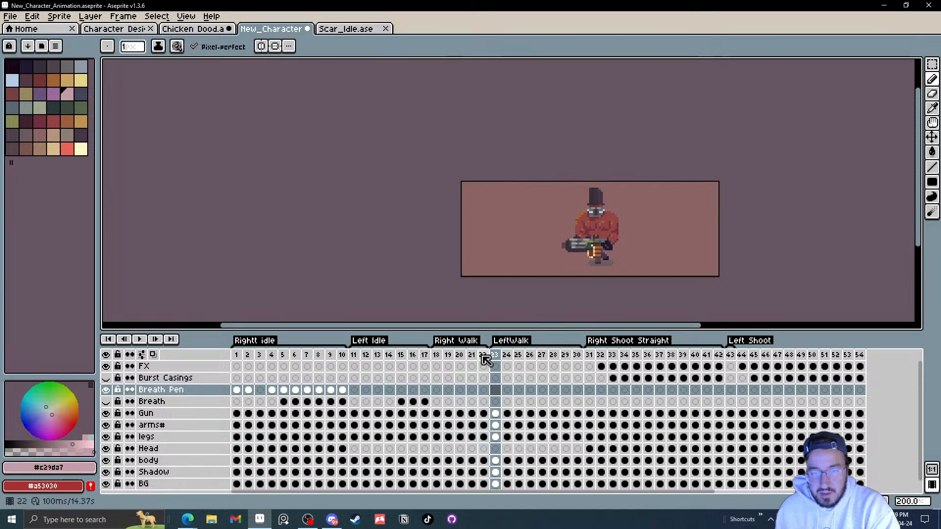
left_click(484, 359)
left_click_drag(482, 356, 474, 357)
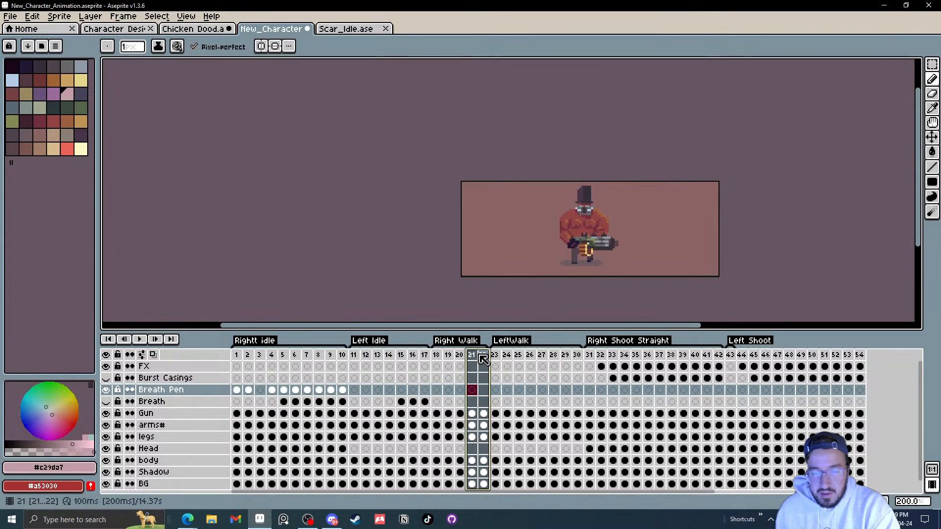
left_click(482, 356)
left_click(437, 360)
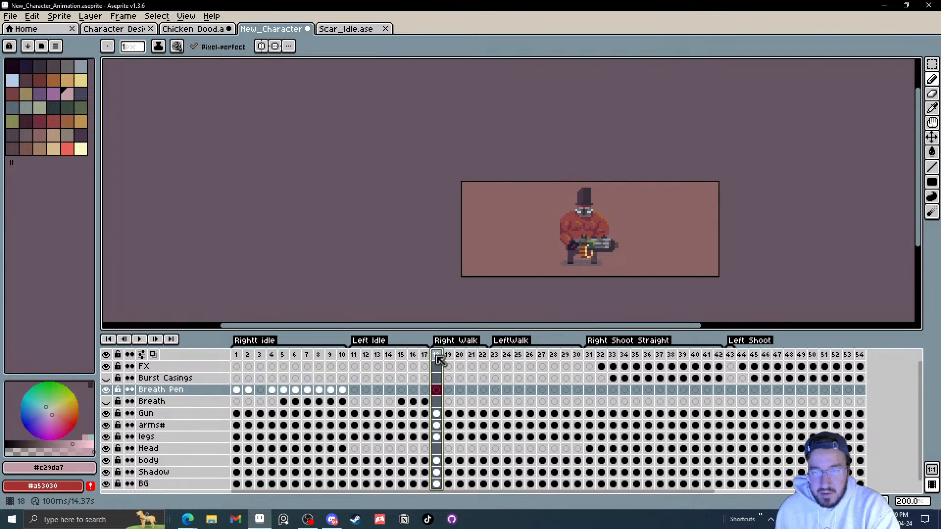
left_click(483, 357)
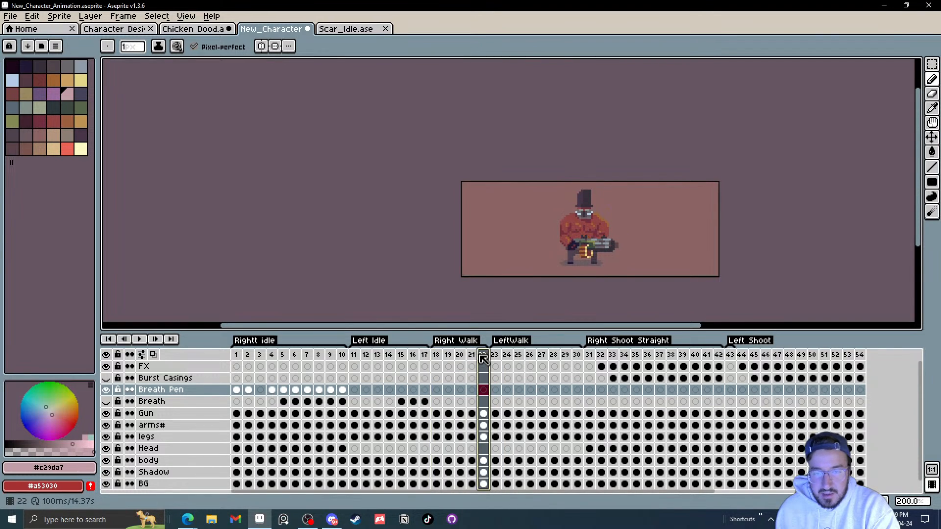
left_click(437, 358)
left_click_drag(444, 362, 487, 357)
left_click(473, 356)
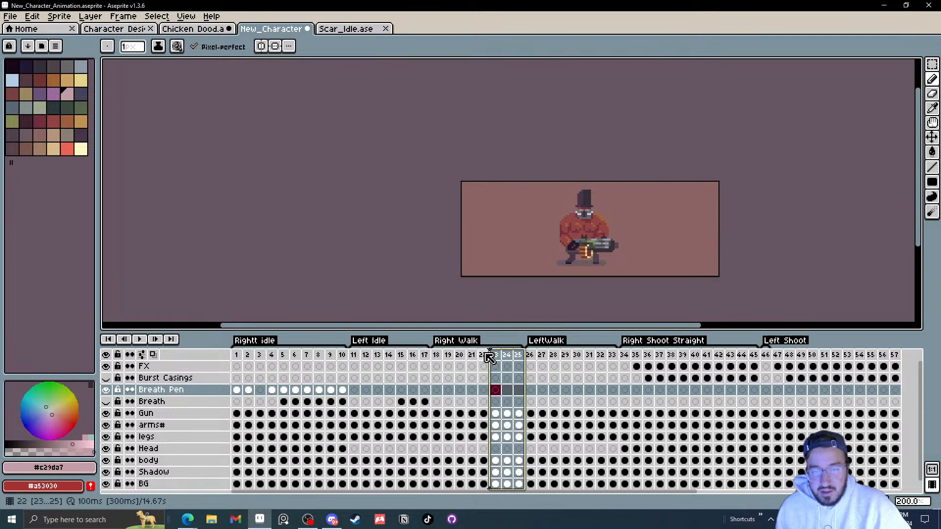
left_click(499, 356)
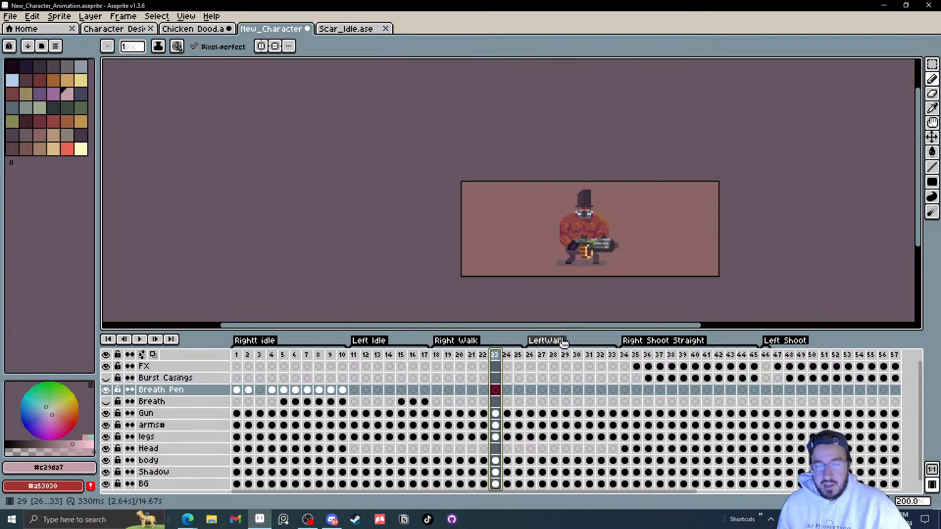
Step: Select the legs layer and step through Right Walk frames 21 to 23, zoomed in, to examine the leg poses
scroll(373, 443, "down", 1)
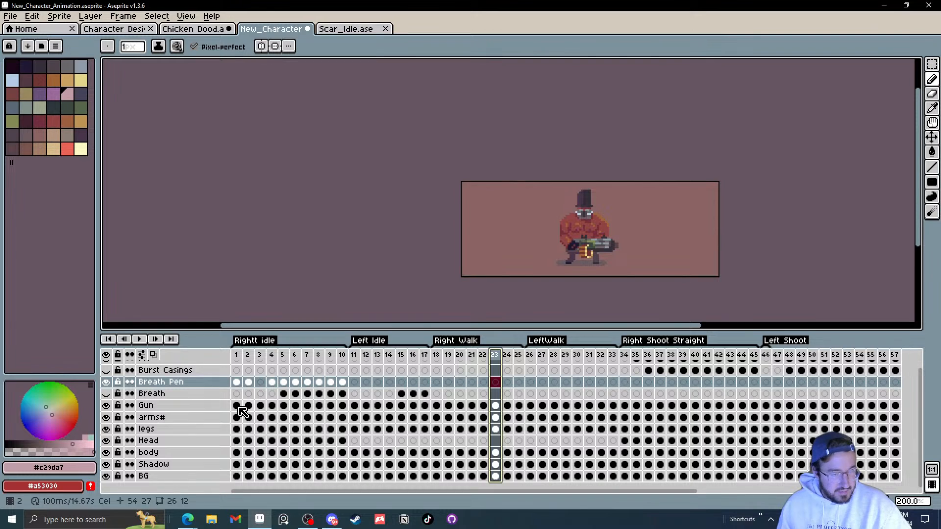
left_click(202, 430)
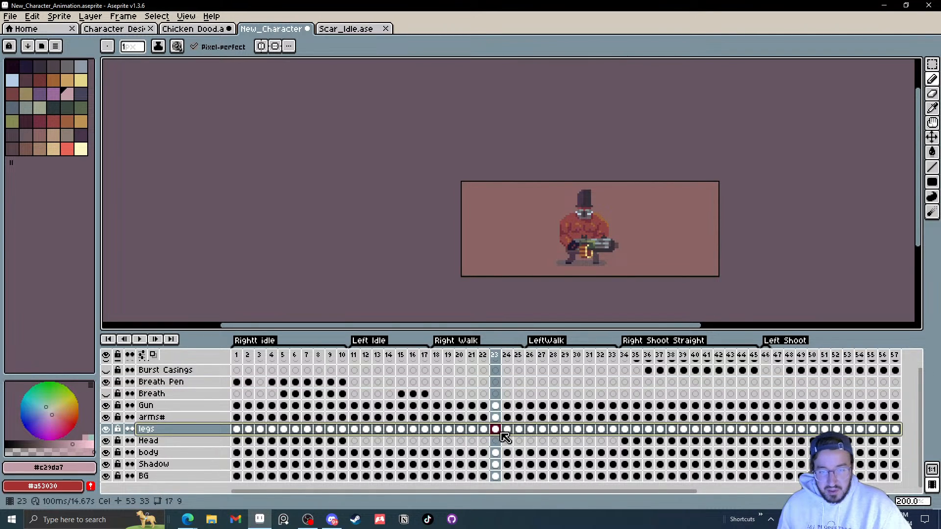
left_click(472, 430)
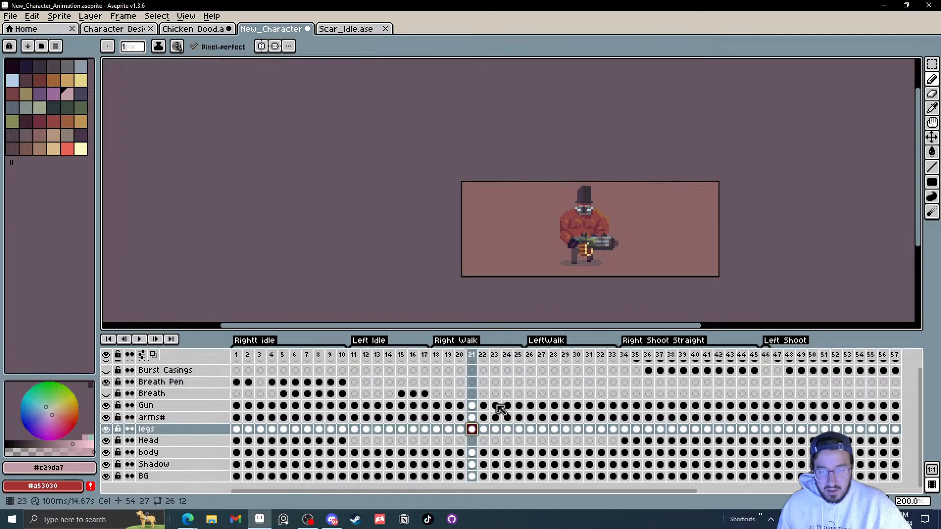
key("Right")
scroll(595, 262, "up", 3)
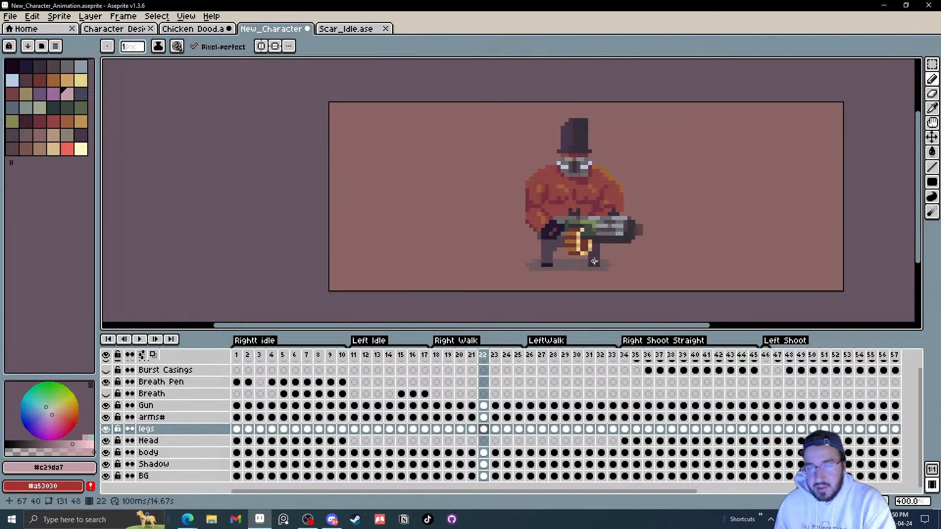
key("Left")
key("Right")
key("Right")
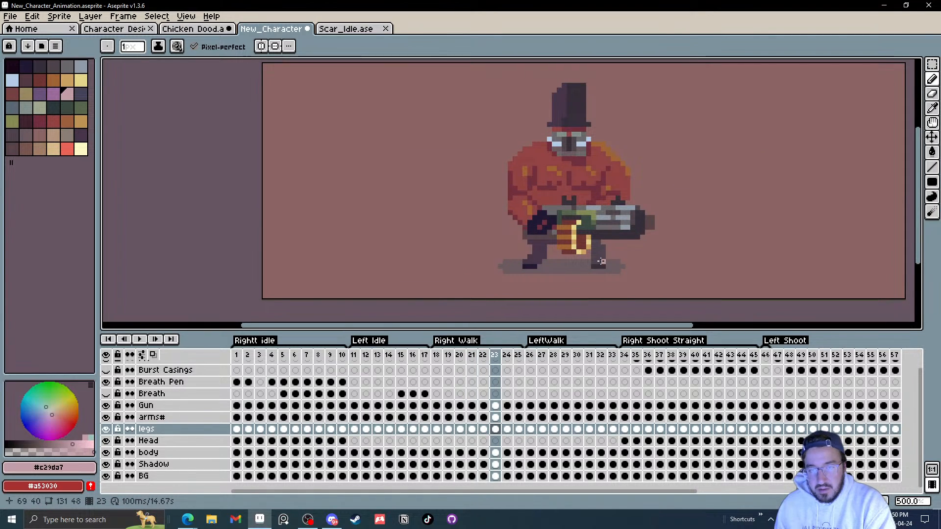
key("Left")
scroll(601, 261, "up", 2)
Step: Pick the leg colour and try bucket-filling the legs on frame 23, undoing the fill
key("i")
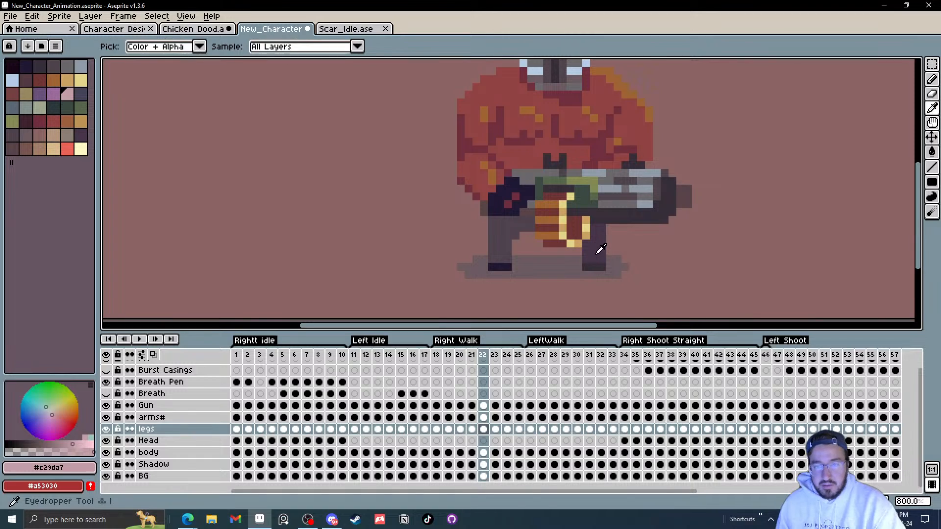
left_click(598, 253)
key("g")
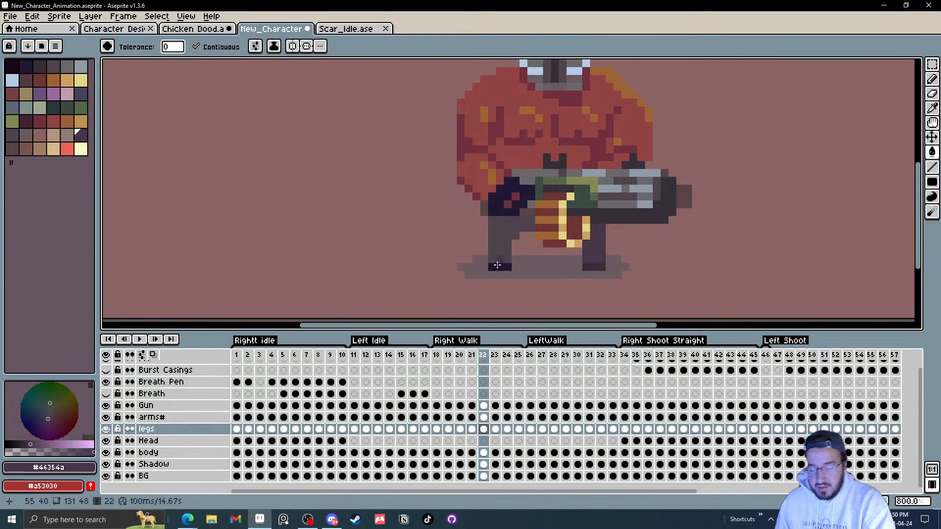
key("Left")
key("Right")
key("Right")
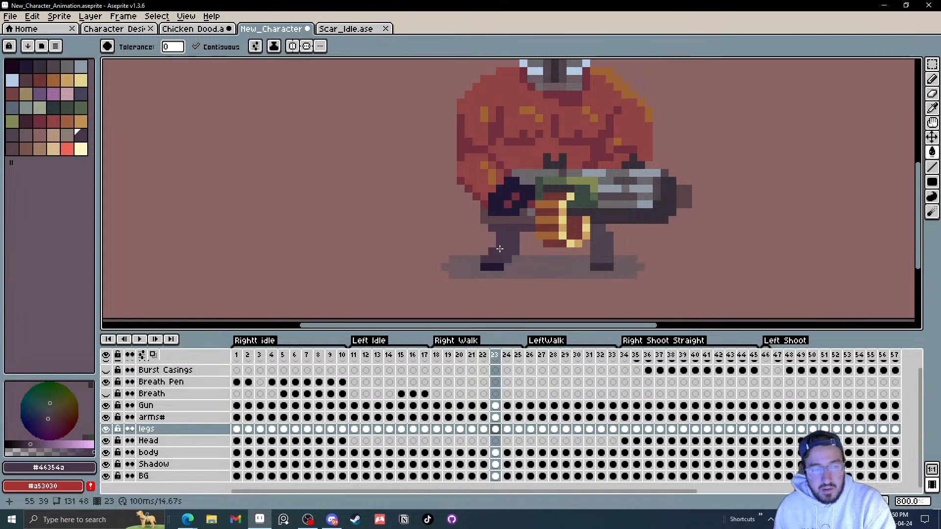
left_click(106, 429)
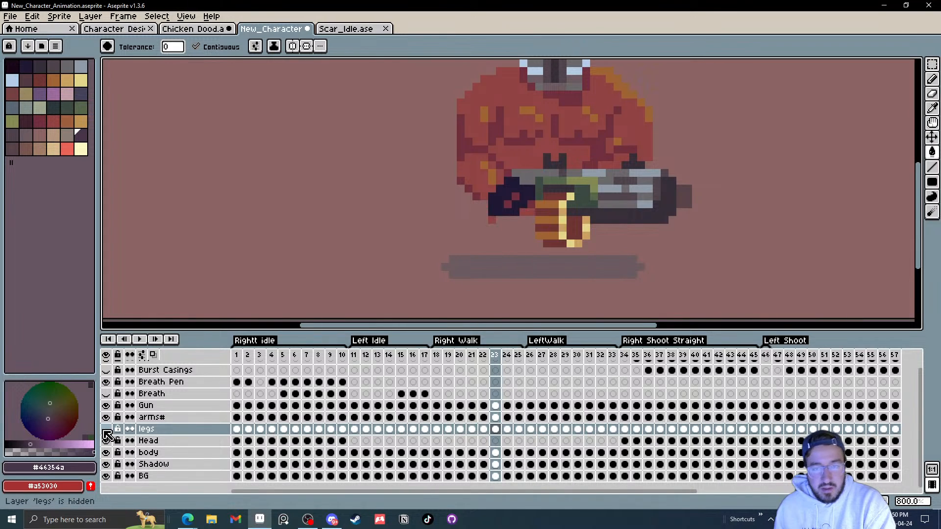
left_click(106, 429)
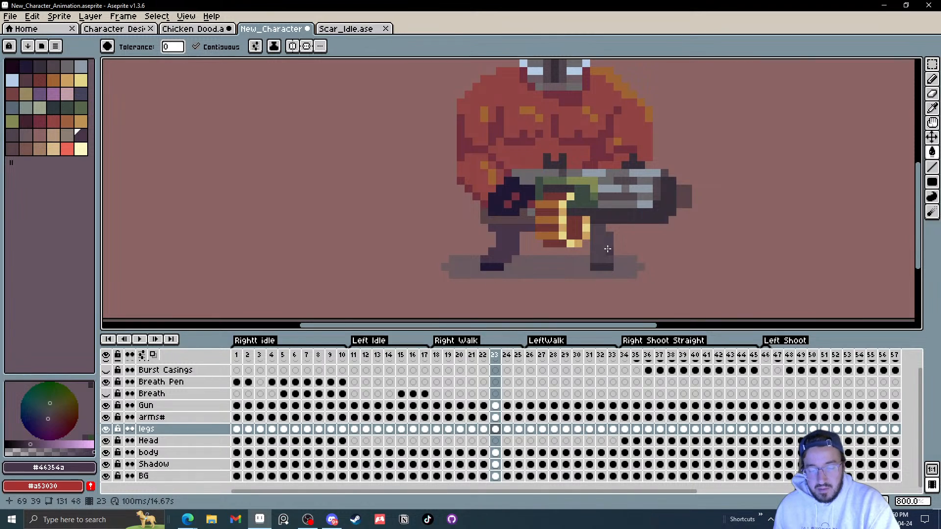
left_click(609, 247, "alt")
left_click(505, 246)
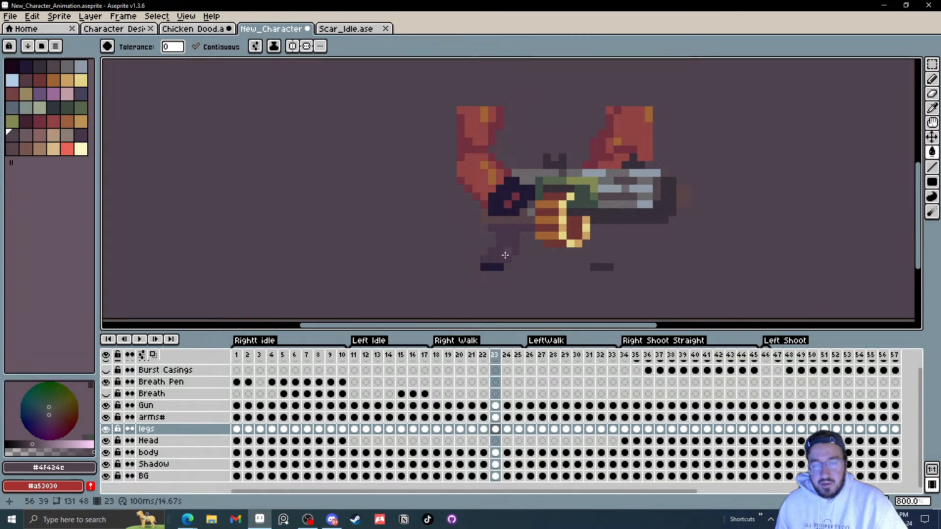
key("ctrl+z")
Step: Step through Right Walk frames 24 to 26 and play the walk animation zoomed out
key(".")
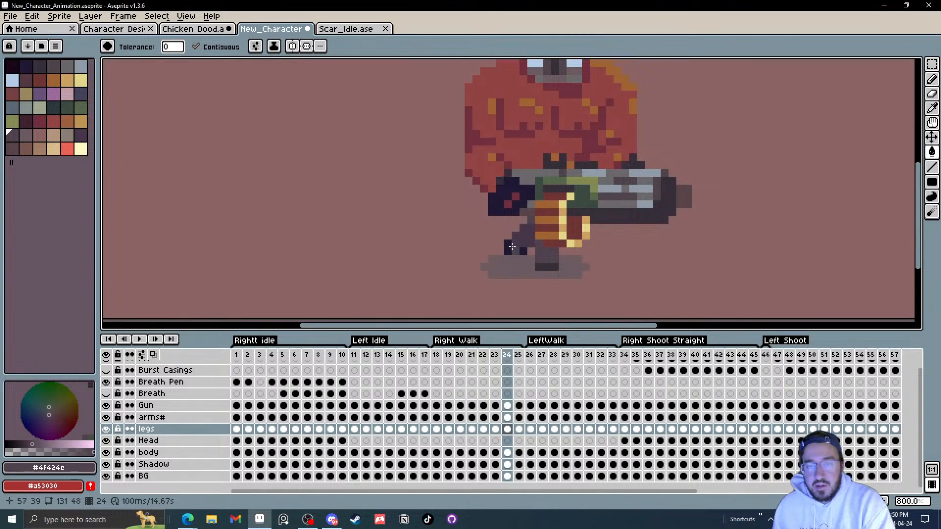
key(".")
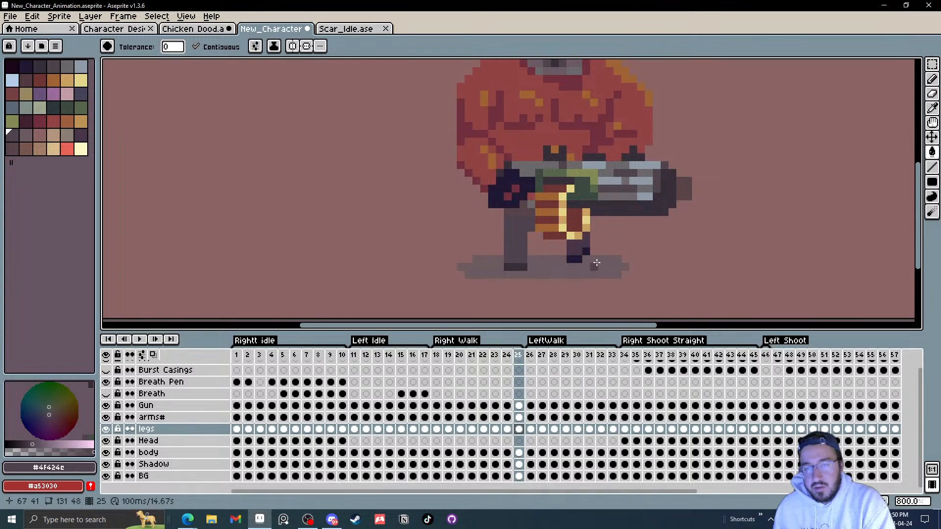
key(".")
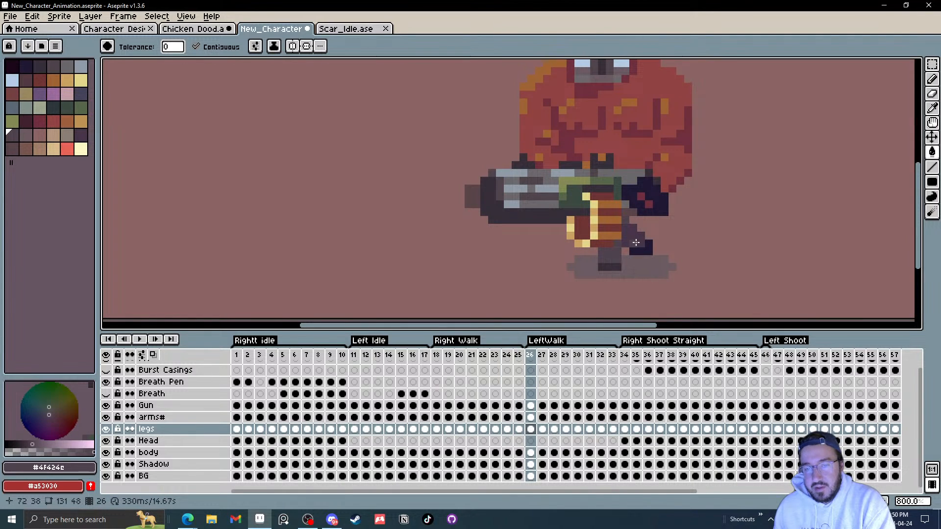
scroll(586, 274, "down", 4)
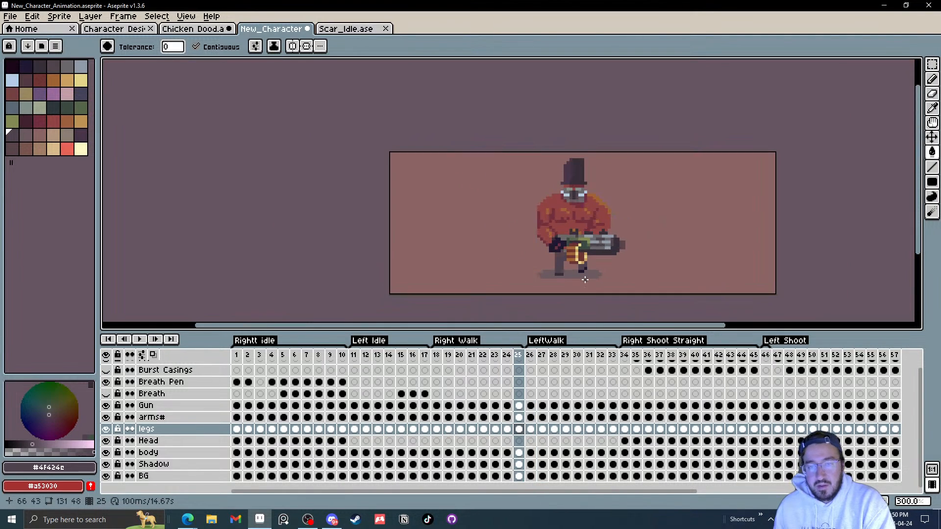
left_click(140, 340)
scroll(696, 243, "down", 2)
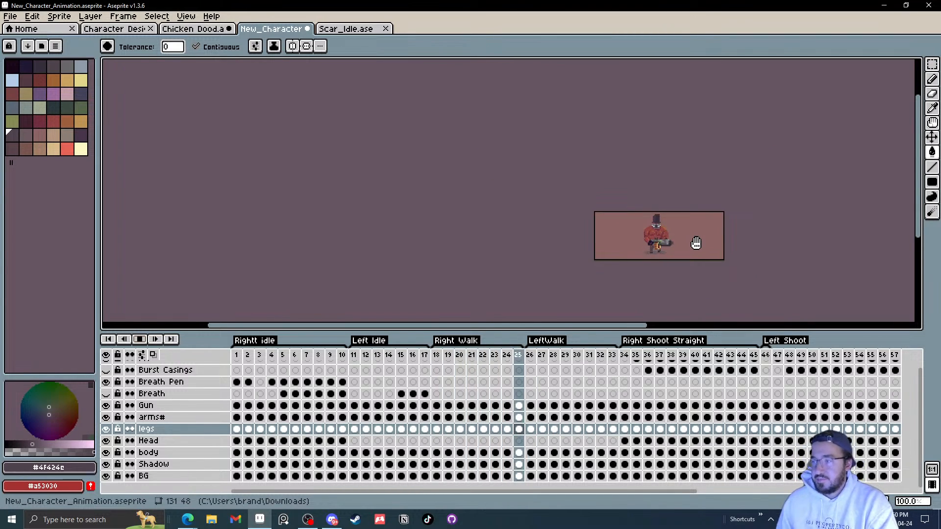
scroll(696, 244, "up", 1)
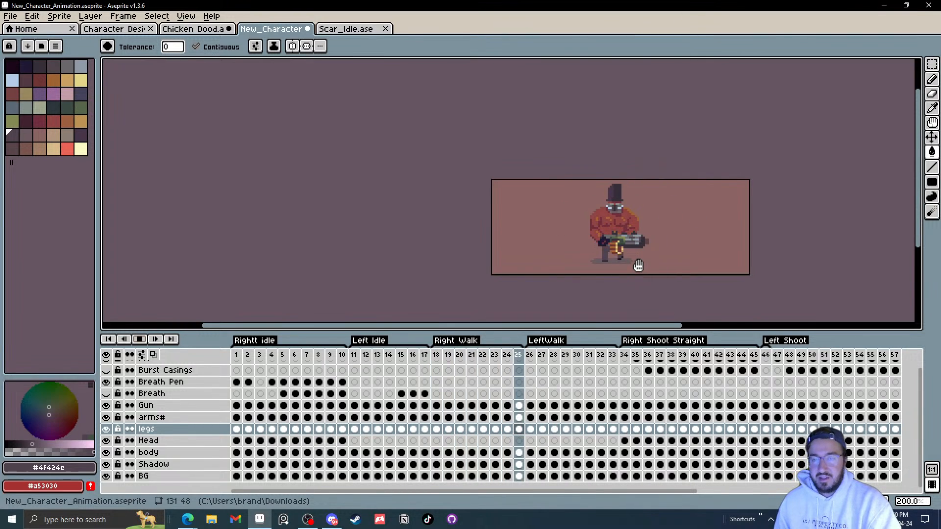
scroll(629, 259, "up", 2)
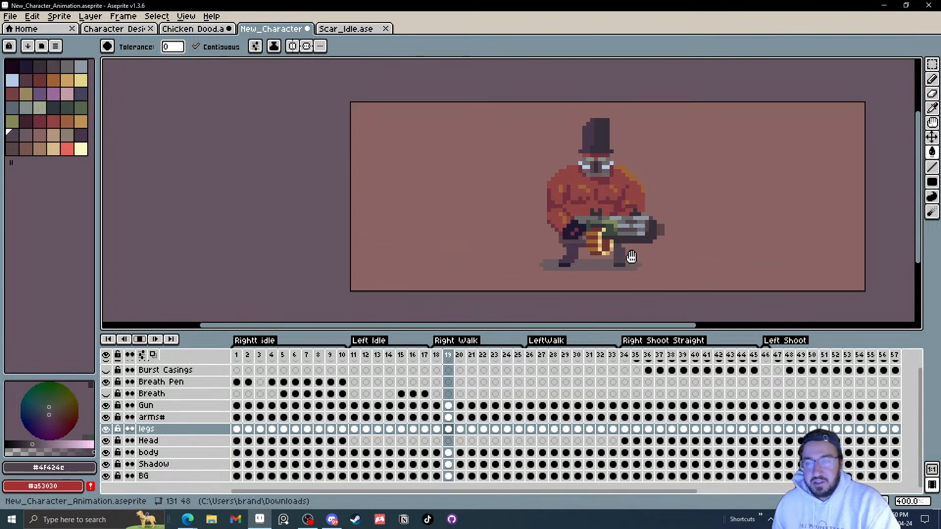
left_click(142, 340)
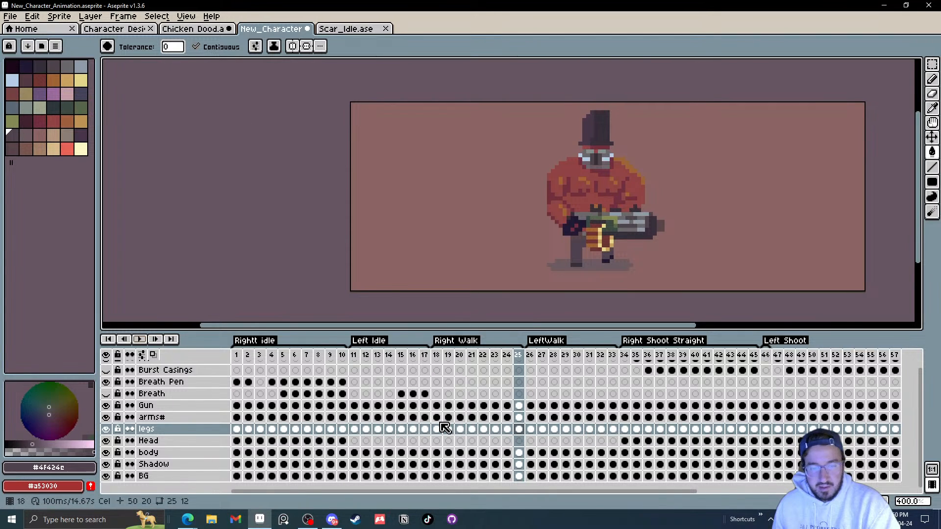
Step: Move the gun down one pixel on Right Walk frame 18 with the Move tool
left_click(437, 406)
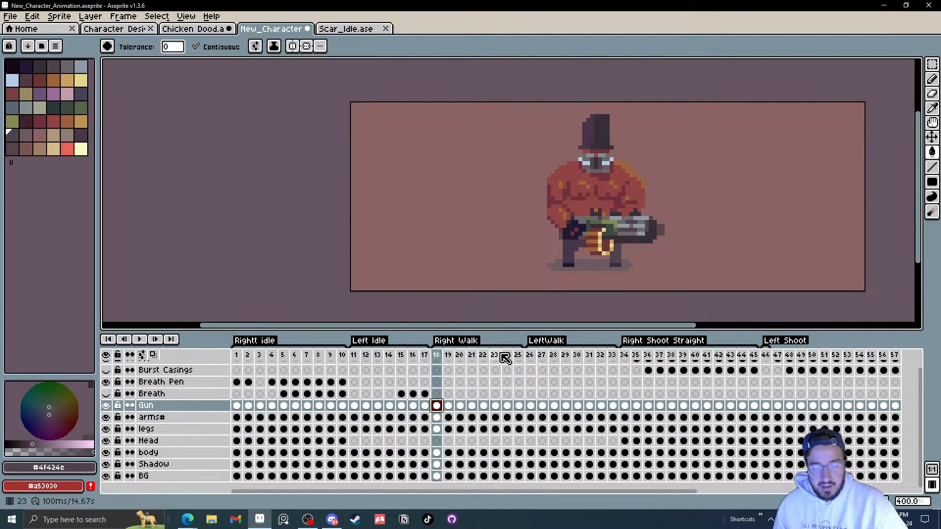
key("v")
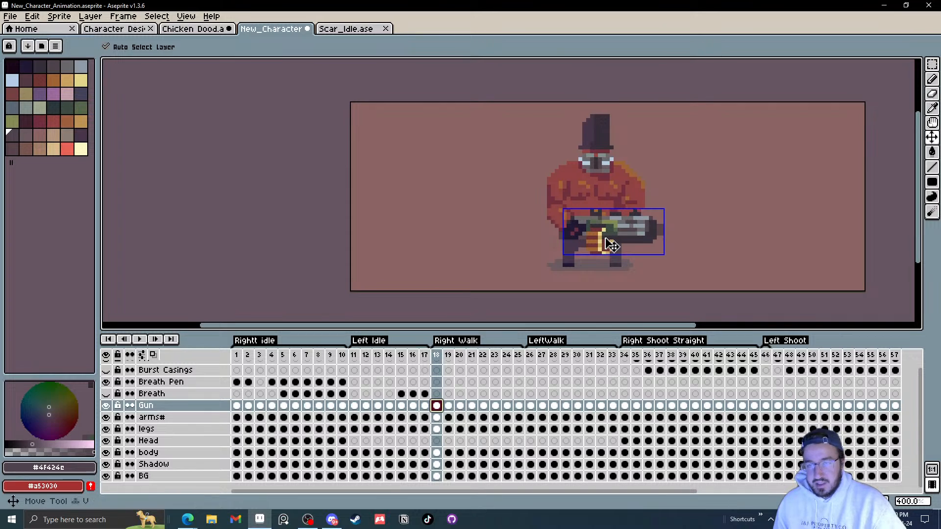
scroll(596, 247, "up", 1)
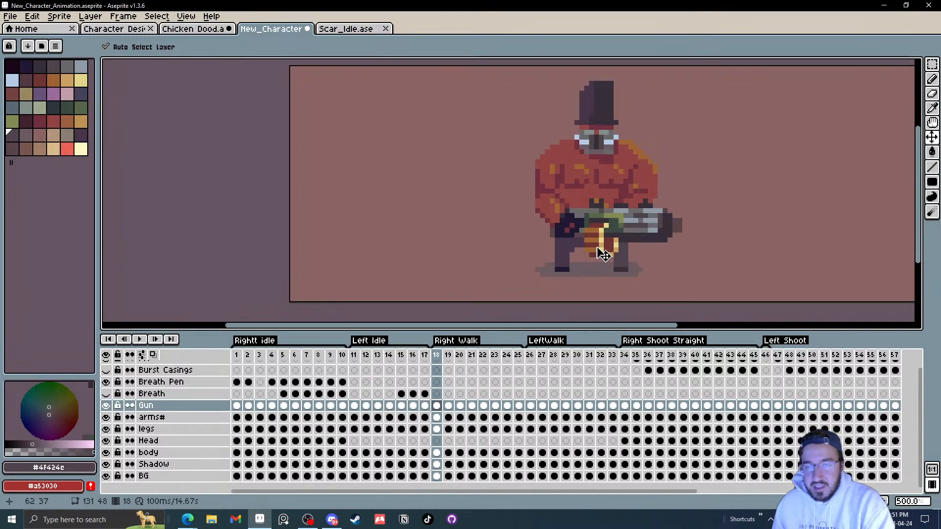
left_click_drag(612, 234, 613, 240)
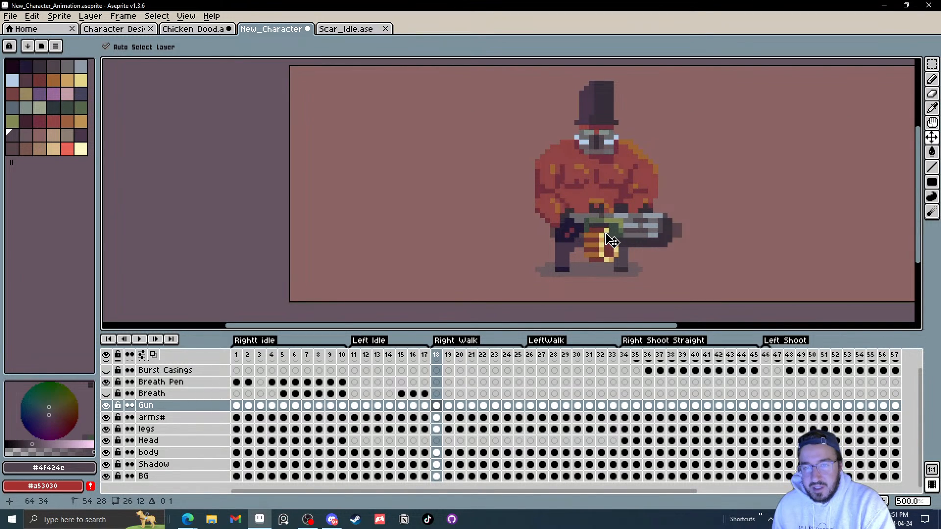
Step: Compare arms and gun between frames 18 and 19, and move the arms down one pixel on frame 18
left_click(555, 218)
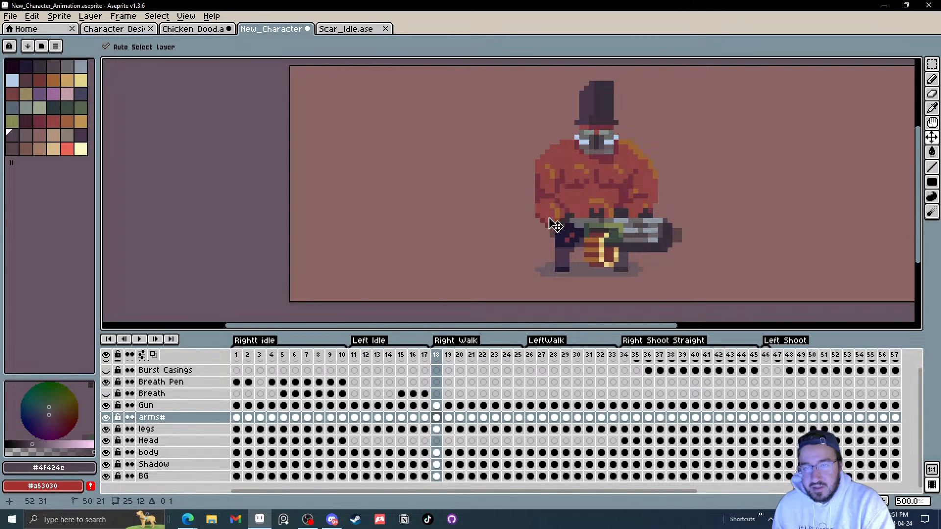
key("period")
left_click(600, 236)
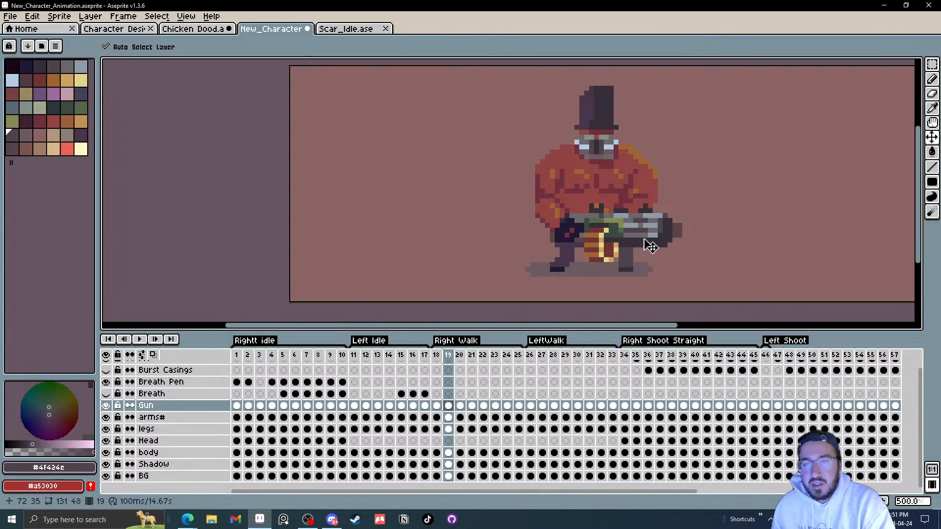
key("comma")
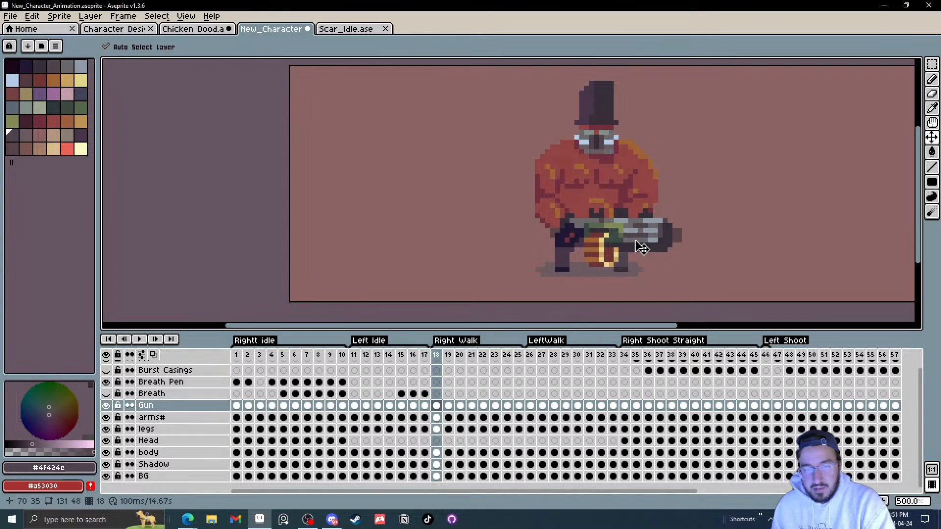
key("period")
left_click(560, 222)
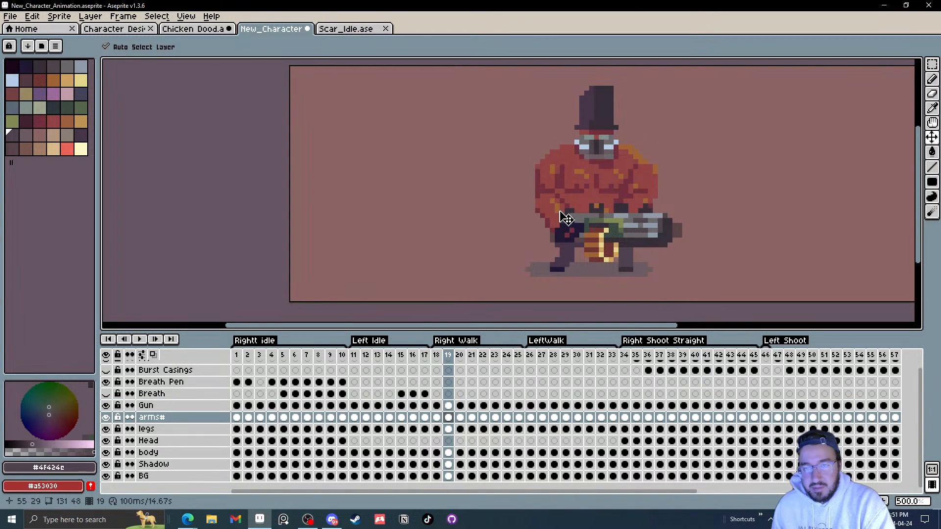
key("comma")
left_click_drag(557, 213, 557, 217)
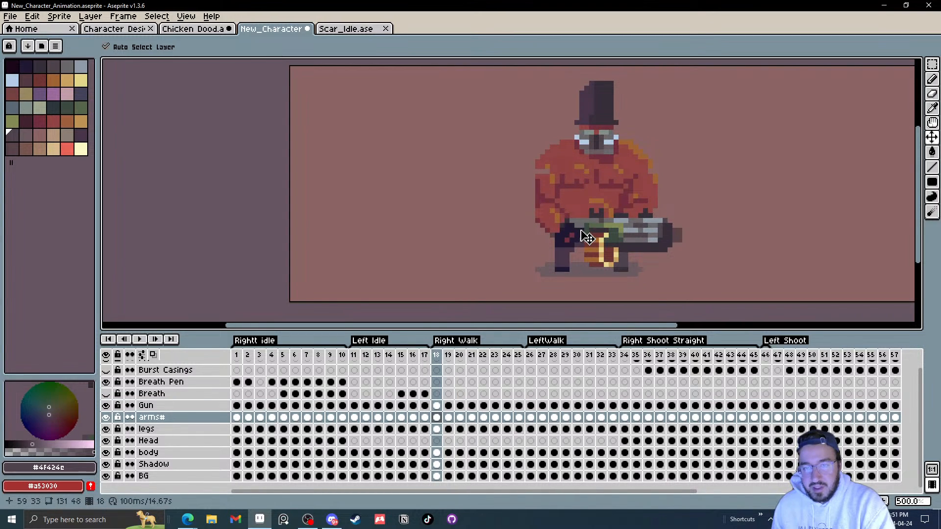
Step: Adjust the gun's position on Right Walk frames 20 and 22 with the Move tool
key("period")
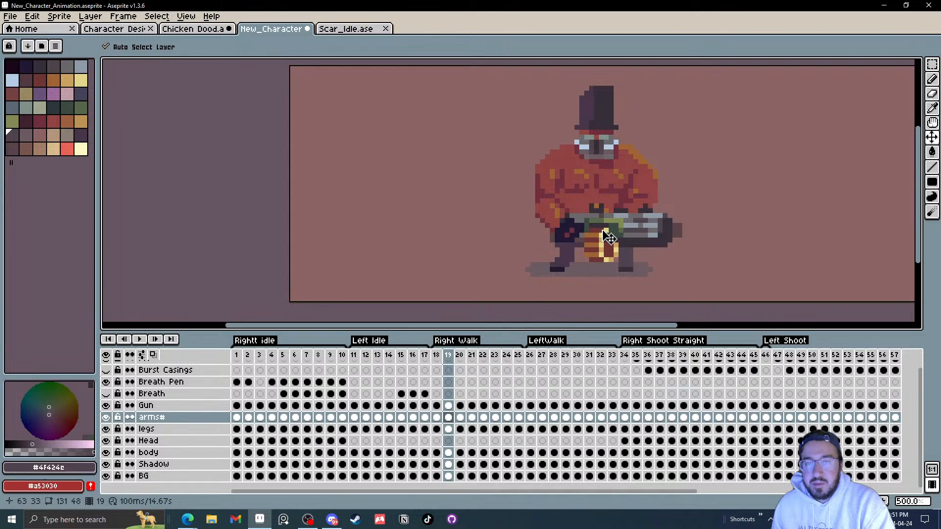
key("period")
mouse_move(611, 234)
left_mouse_down()
mouse_move(609, 222)
mouse_move(617, 235)
left_mouse_up()
key("Right")
key("Right")
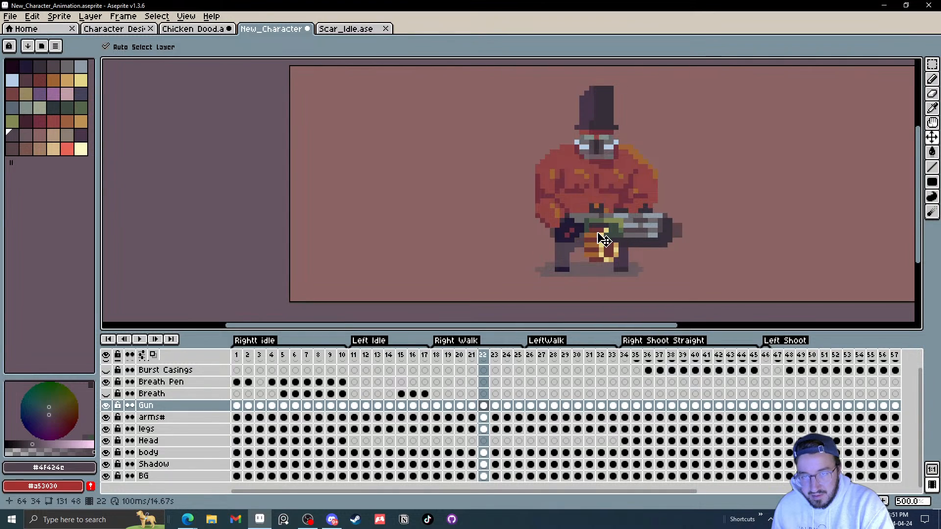
left_click_drag(550, 214, 584, 232)
Step: Step ahead to frame 25 and play the Right Walk animation zoomed out, then stop it
key("Right")
key("Right")
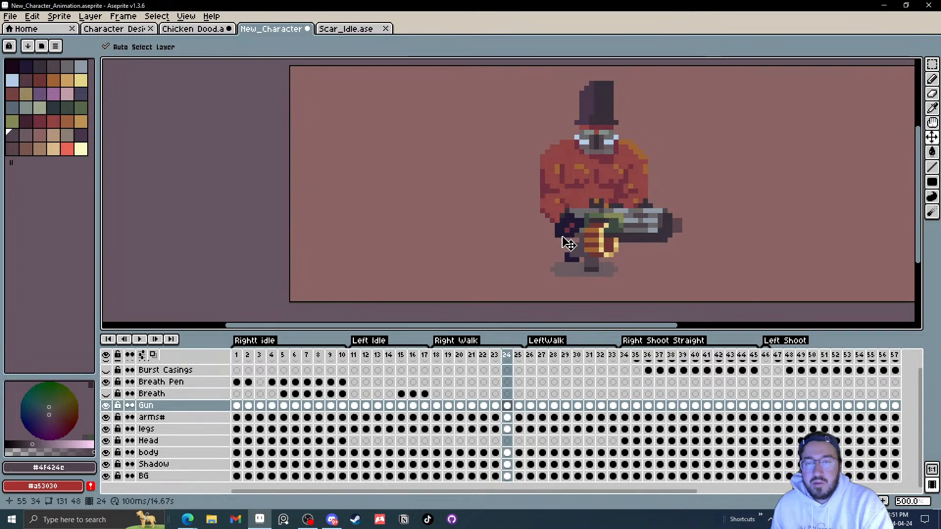
key("Right")
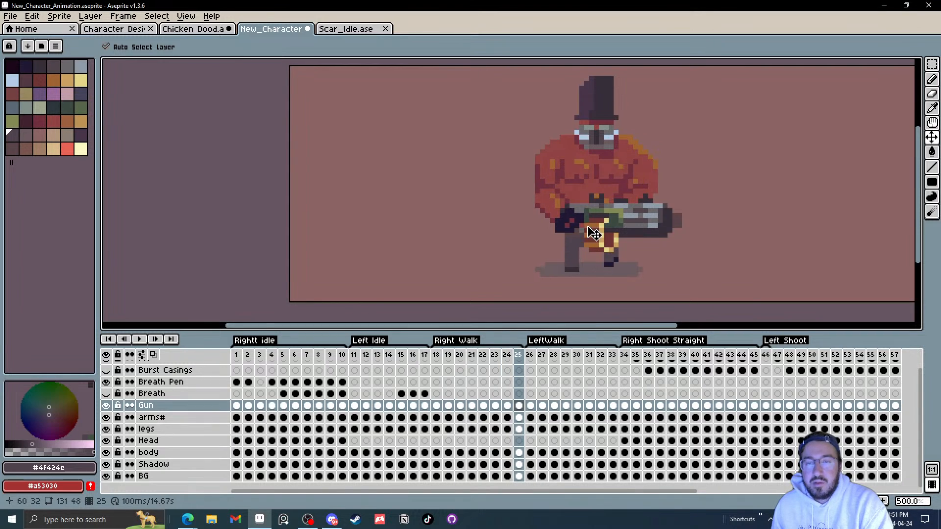
left_click(141, 343)
scroll(729, 227, "down", 3)
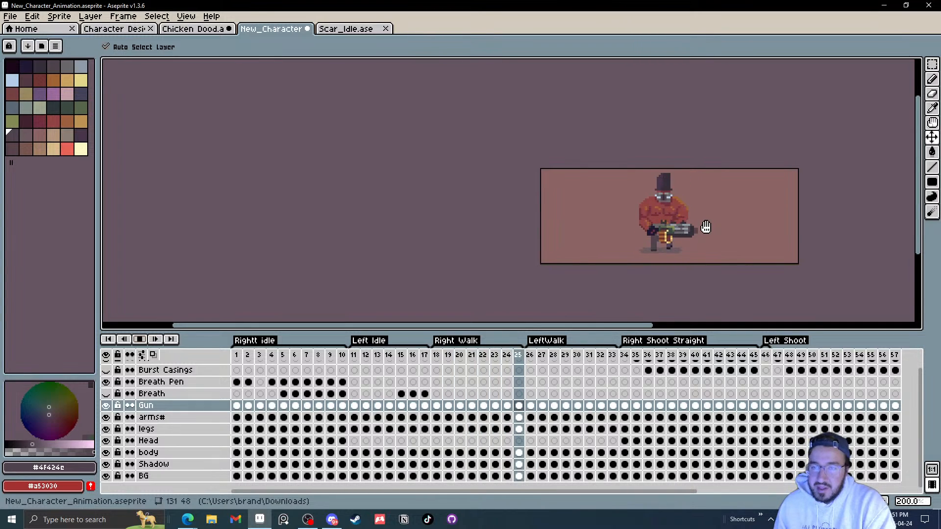
left_click(140, 340)
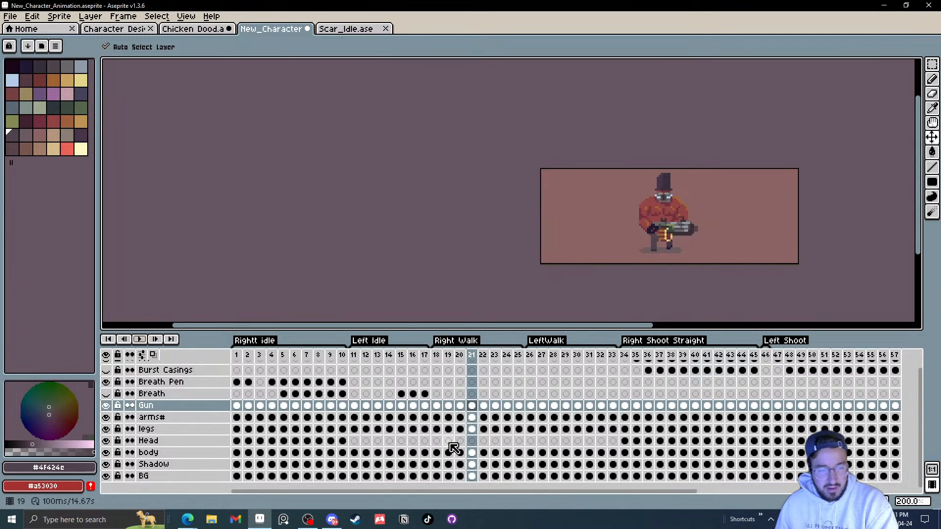
Step: Step through Right Walk frames 19 to 25 zoomed in on the character to check the poses
scroll(664, 206, "up", 3)
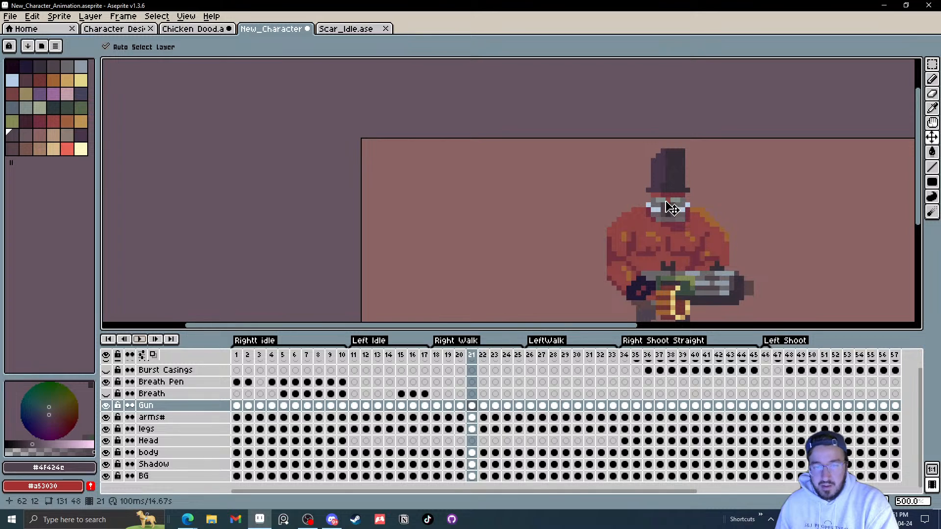
key("Left")
key("Left")
key("Left")
key("Right")
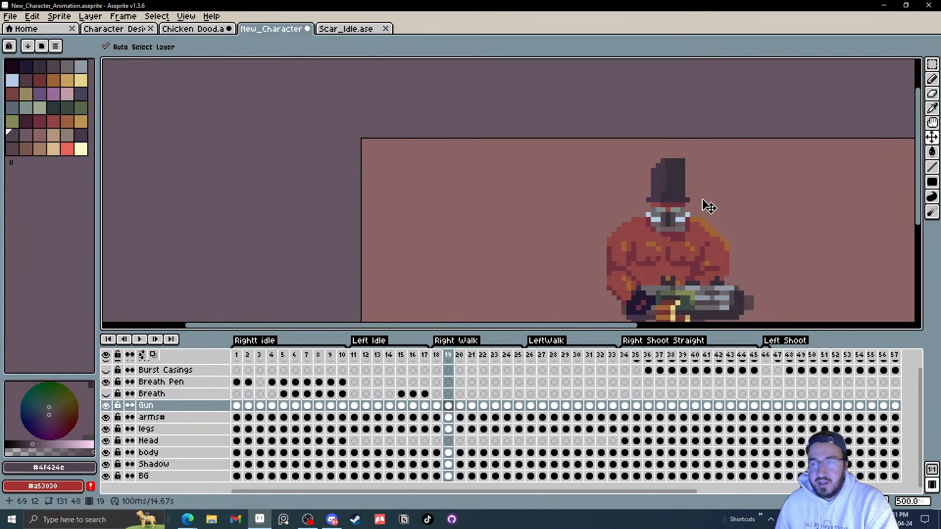
key("Right")
left_click(673, 211)
key("Right")
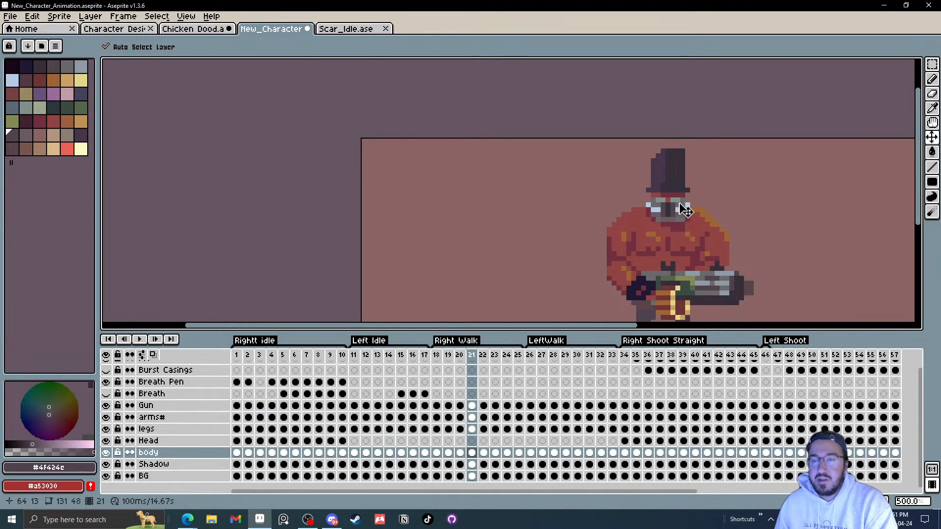
key("Right")
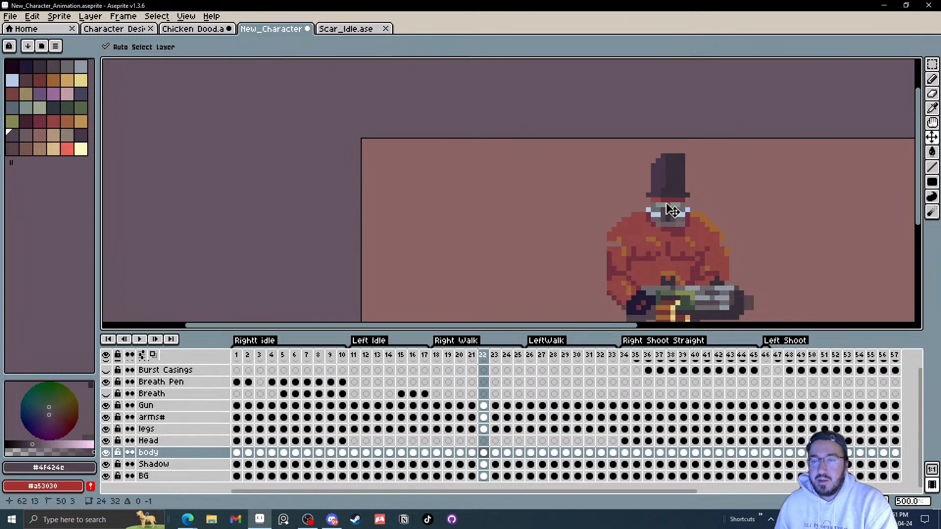
key("Right")
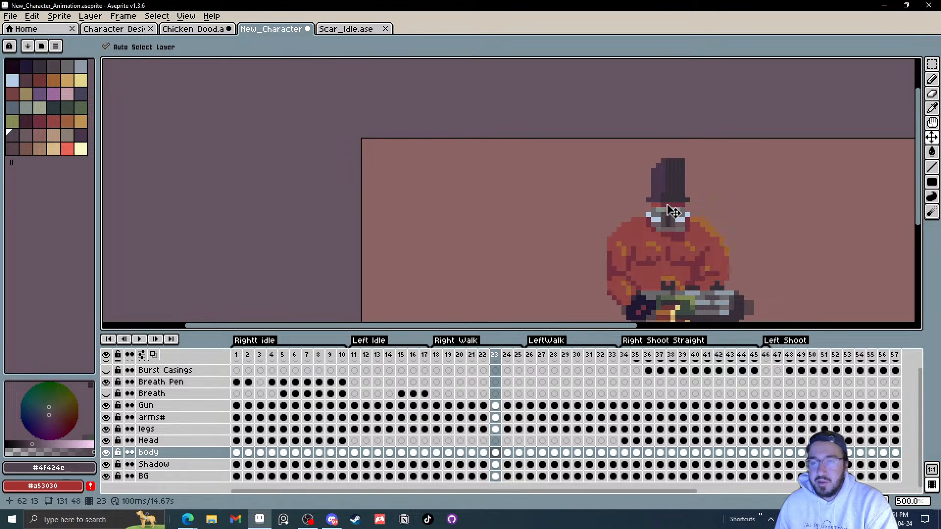
key("Right")
key("Right")
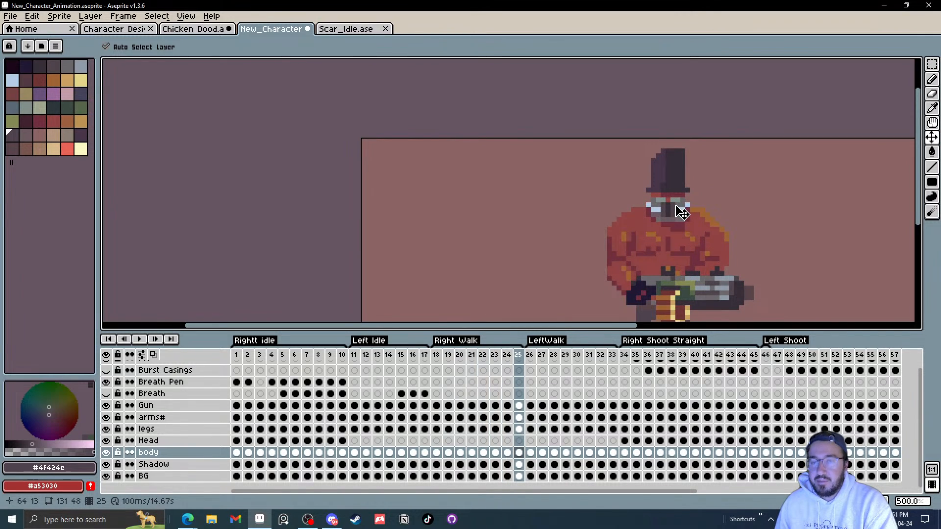
Step: Play the walk animation zoomed out and stop playback on frame 18
left_click(139, 339)
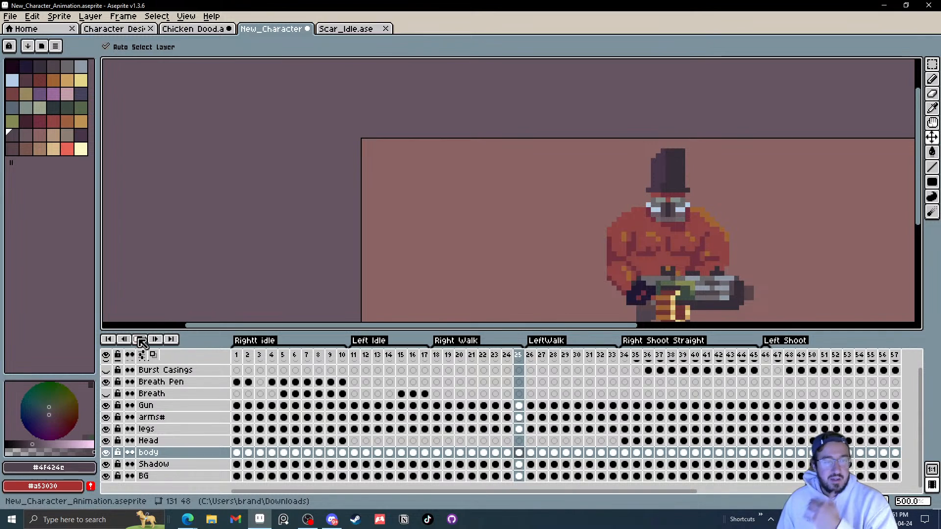
scroll(678, 264, "down", 4)
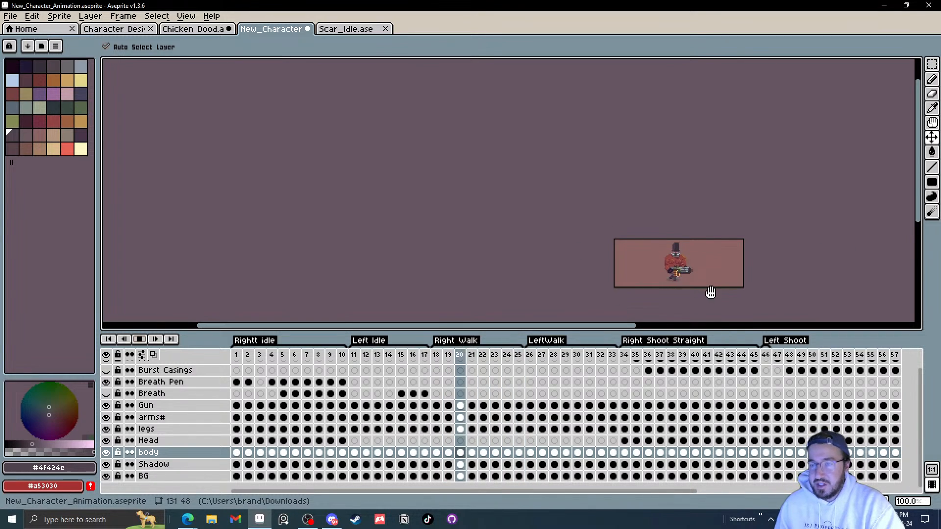
scroll(706, 289, "up", 2)
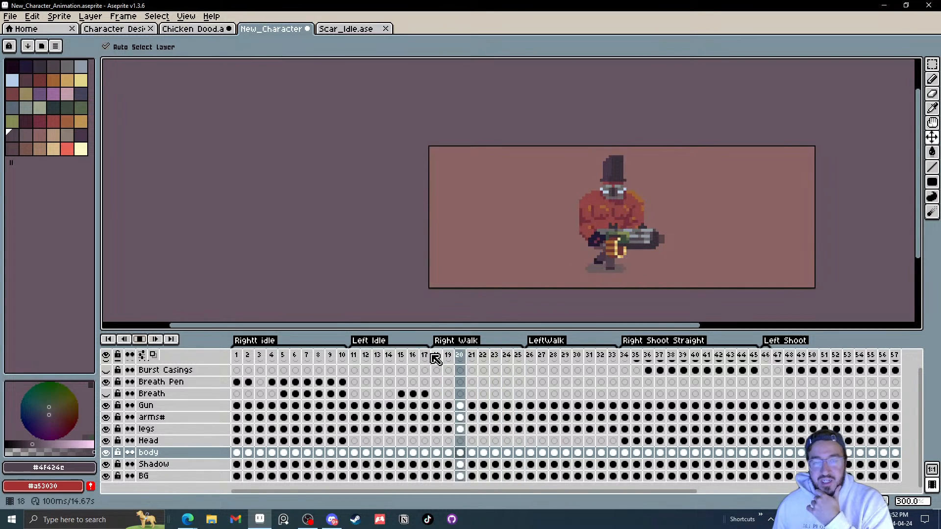
left_click(139, 339)
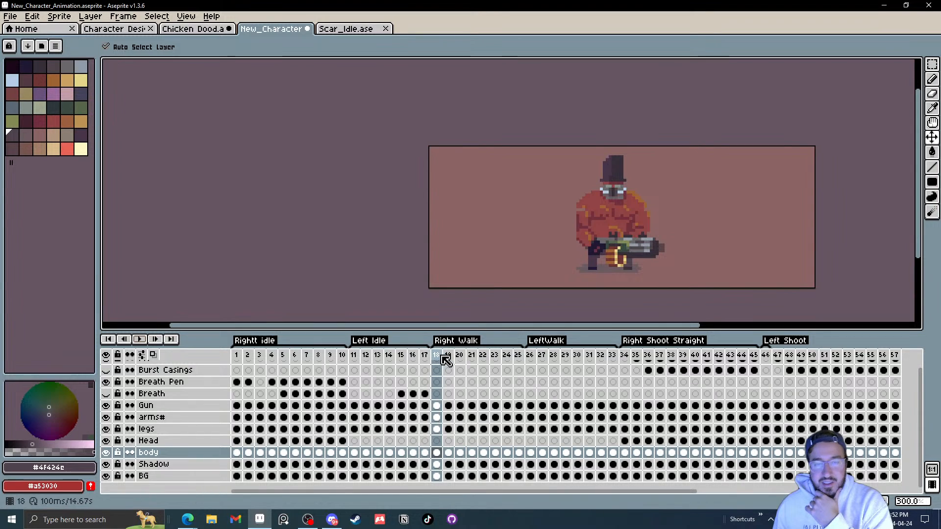
Step: Select Right Walk frames 18 to 24 and play the walk cycle
left_click_drag(447, 359, 515, 362)
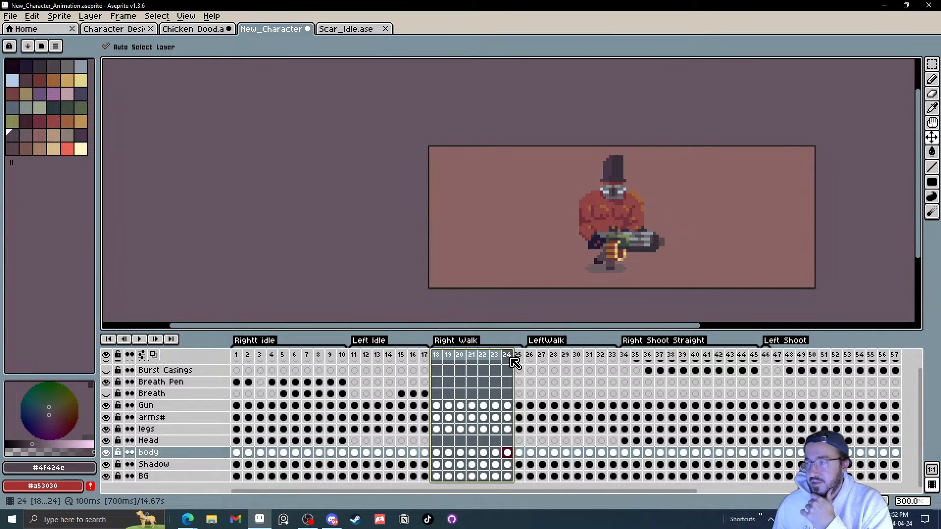
left_click_drag(450, 363, 500, 361)
left_click_drag(521, 360, 437, 357)
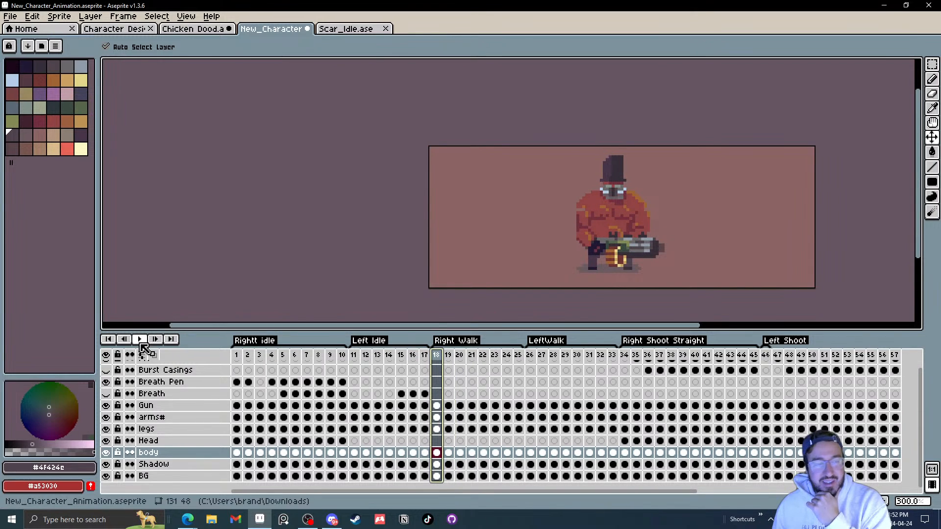
left_click(139, 339)
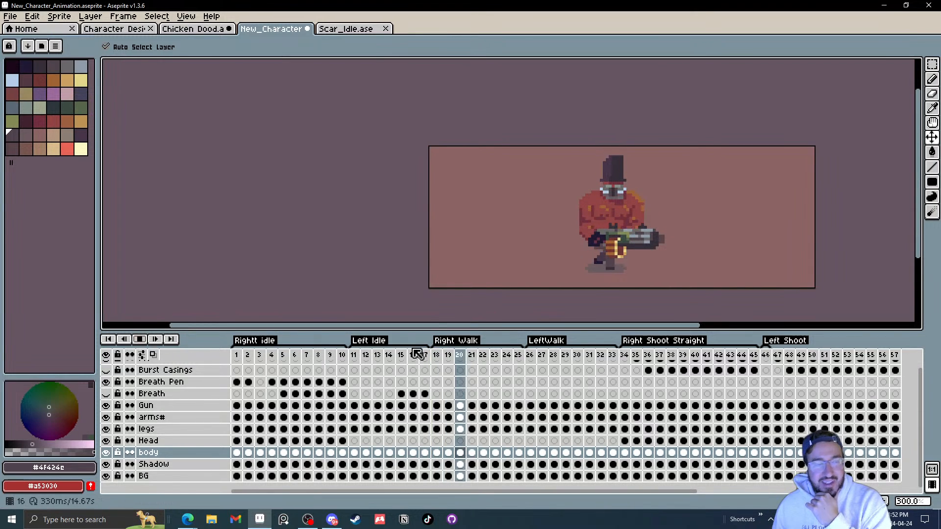
Step: Preview the Left Walk and Right Shoot Straight animations, then stop playback
left_click(539, 357)
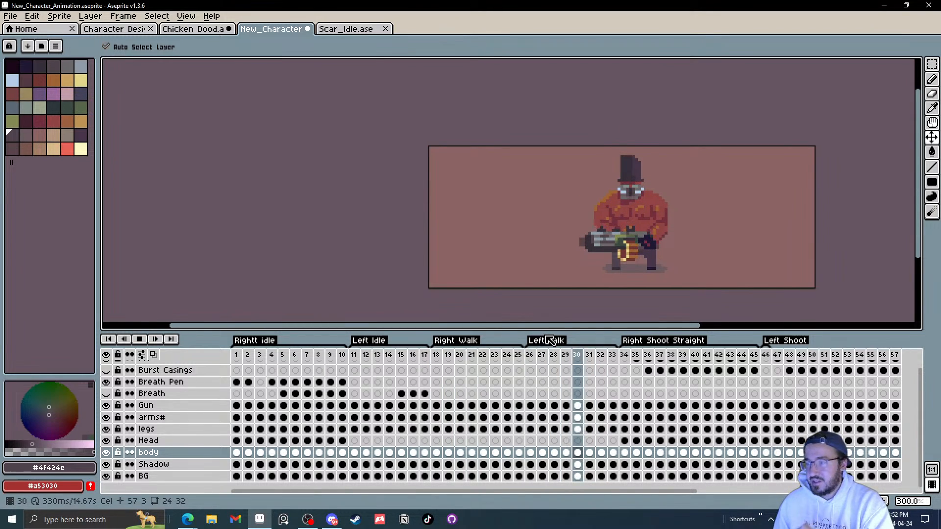
left_click(636, 356)
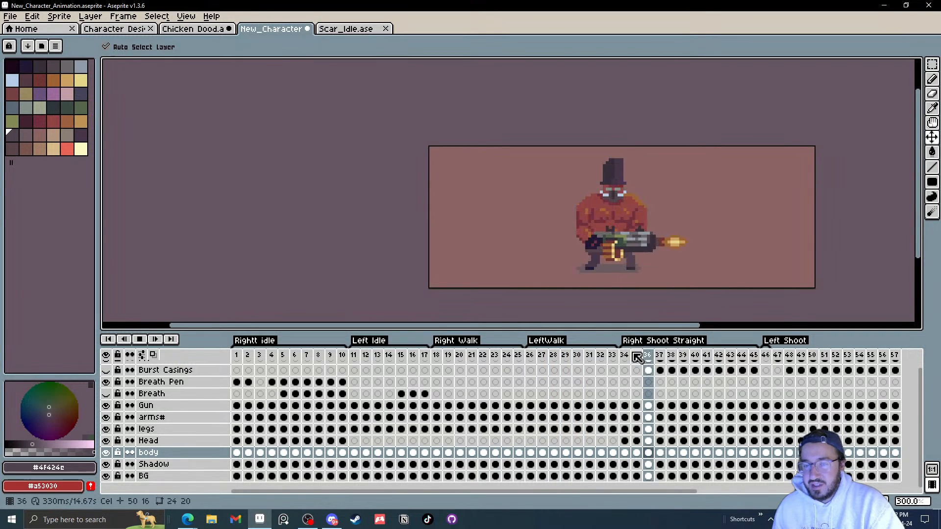
left_click(140, 339)
Step: Save a copy as New_Character_Animation with the artist's name and HBT appended, in Desktop\Art\Stream Stuff
left_click(12, 18)
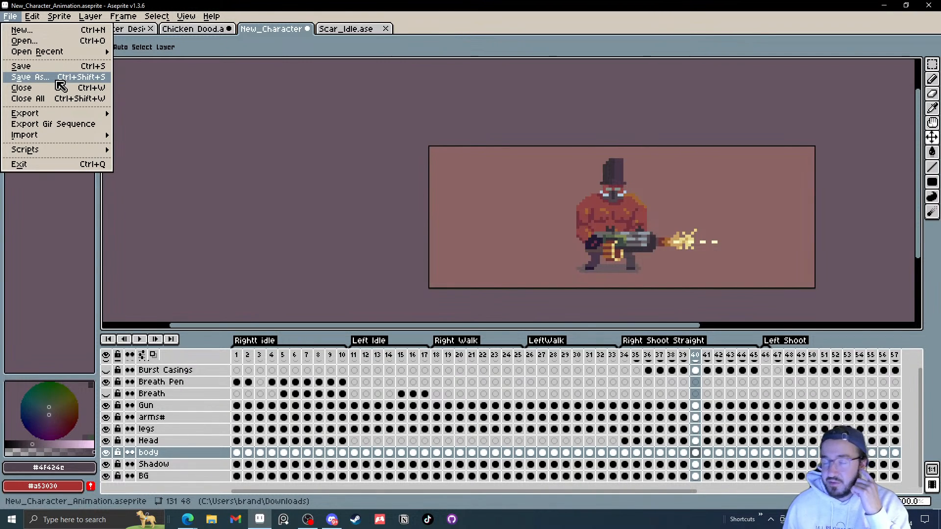
left_click(20, 79)
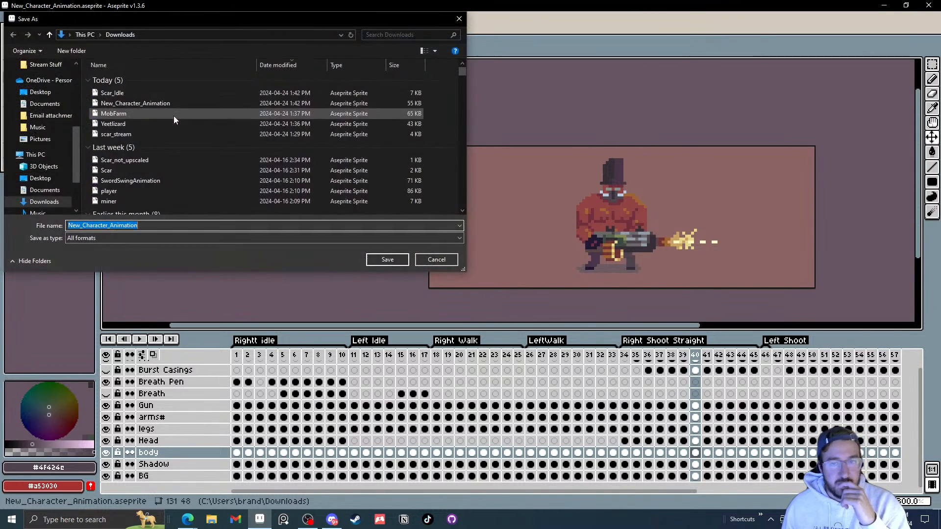
left_click_drag(77, 146, 80, 86)
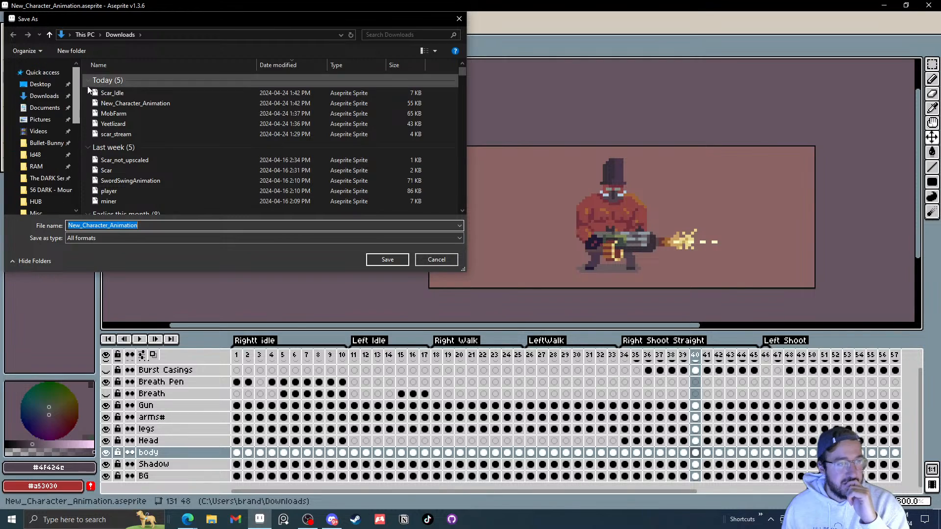
left_click(40, 84)
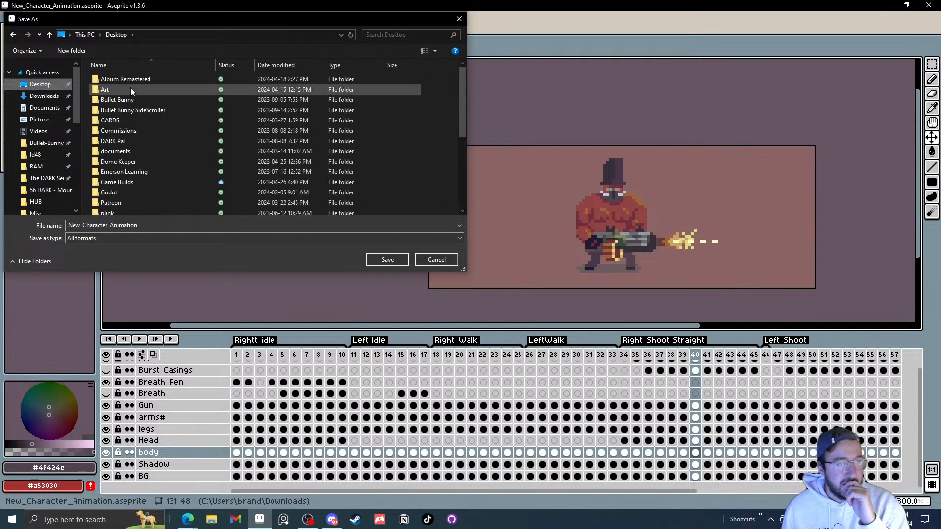
double_click(129, 86)
double_click(136, 140)
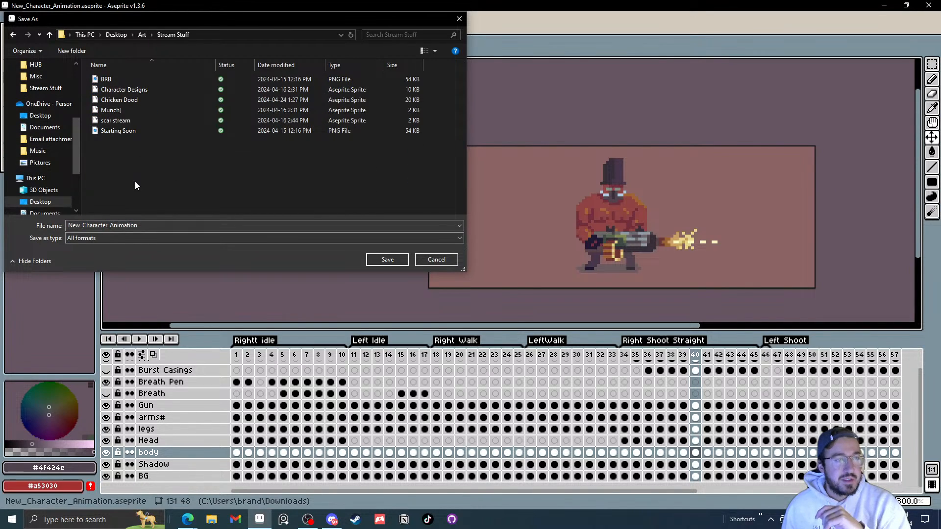
left_click(159, 227)
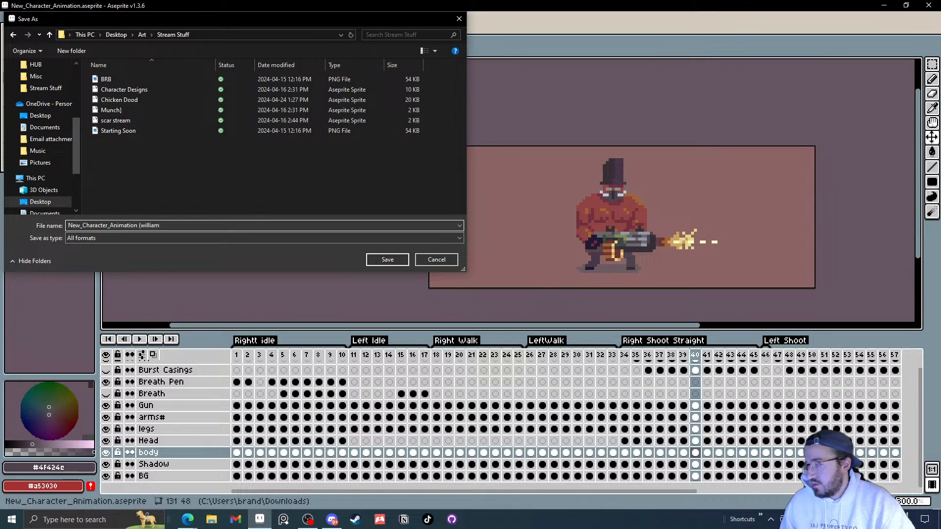
key("alt+Tab")
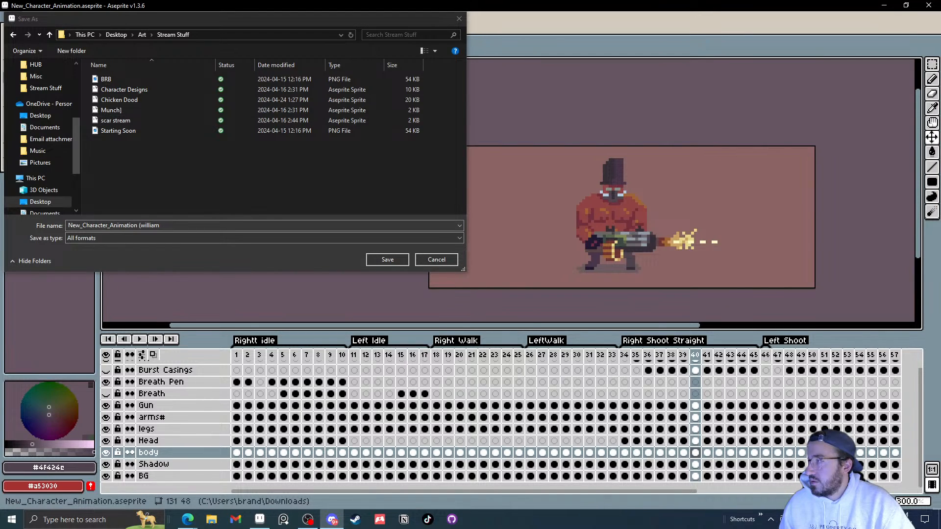
left_click(213, 224)
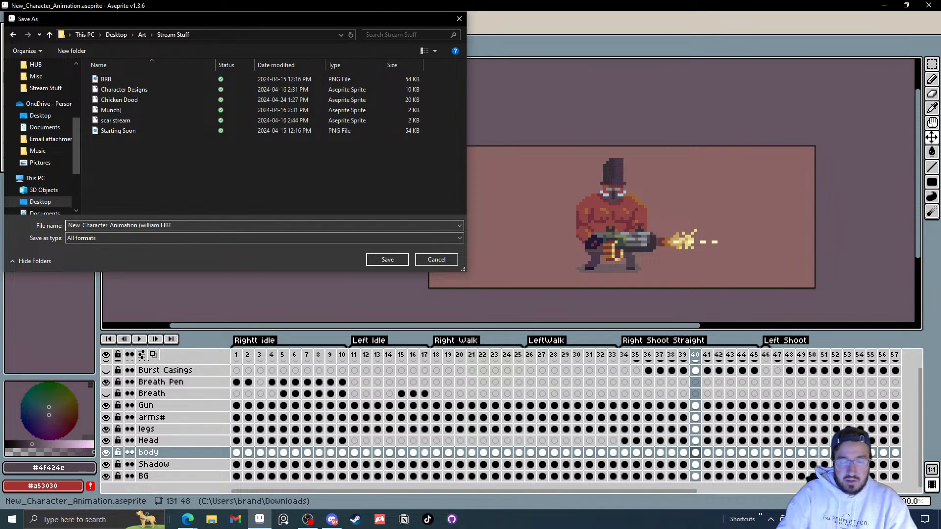
left_click(386, 260)
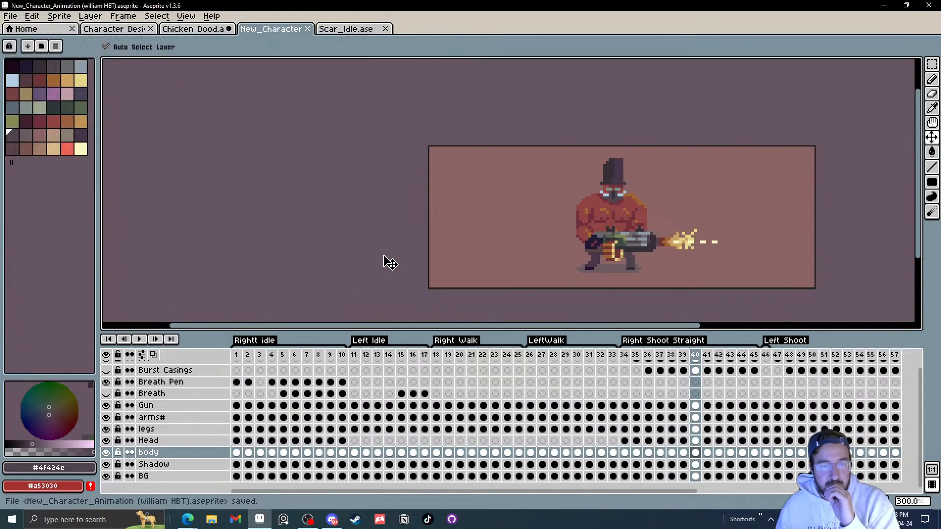
Step: Close the New_Character tab and play the Scar_Idle idle animation zoomed in
left_click(307, 29)
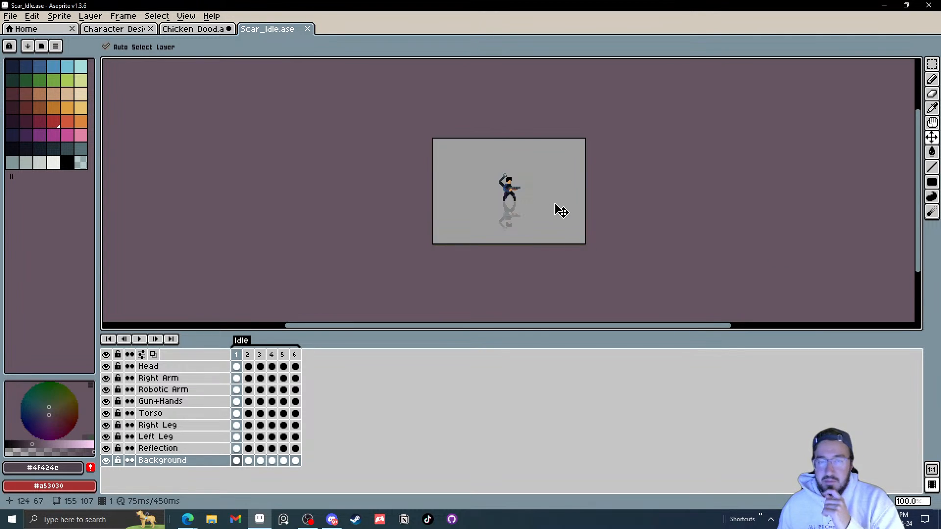
left_click_drag(555, 201, 514, 204)
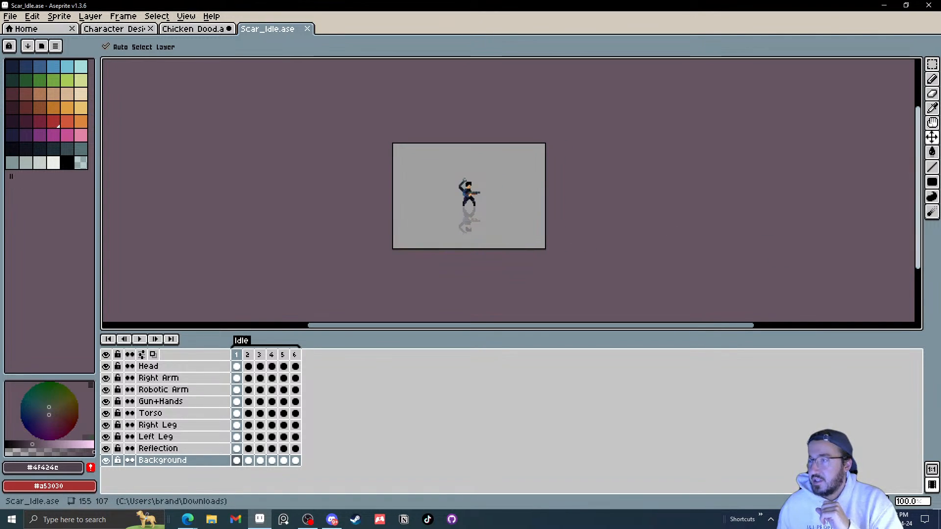
scroll(539, 230, "up", 2)
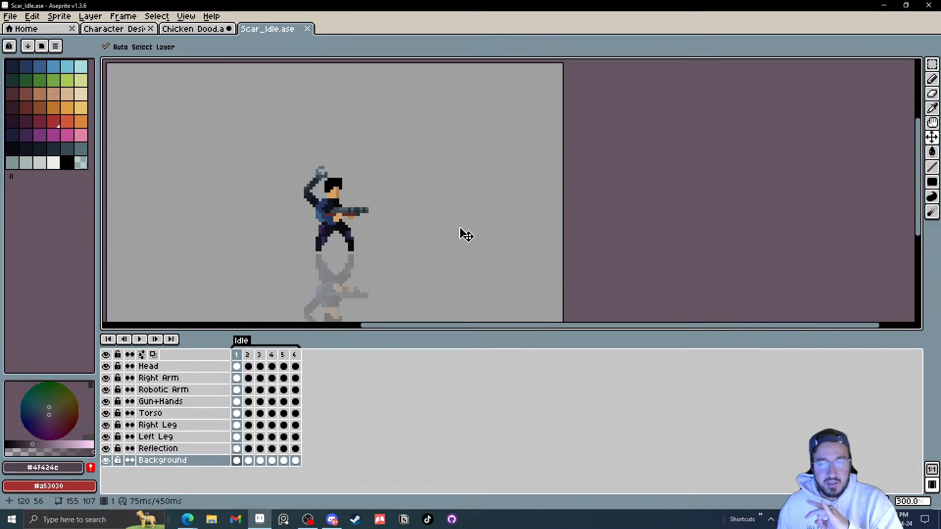
left_click_drag(462, 233, 526, 177)
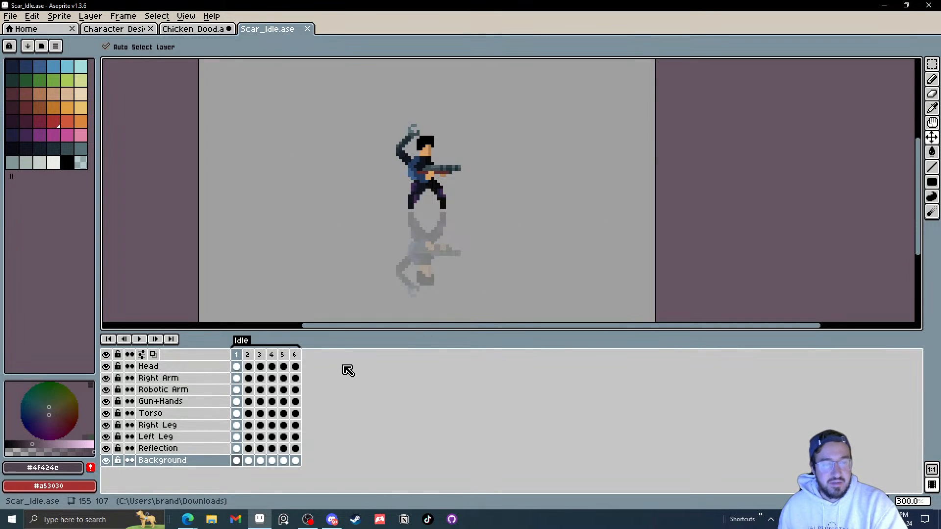
left_click(139, 339)
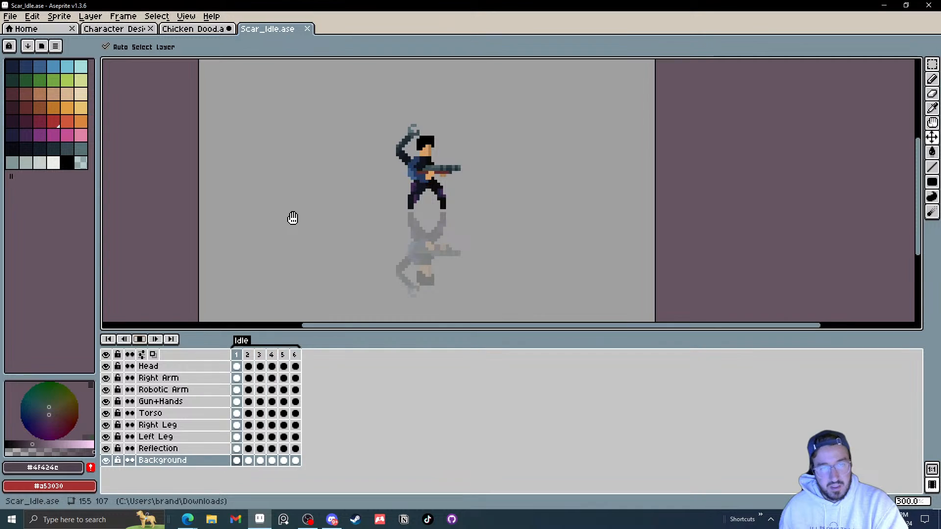
Step: Play the Scar_Idle animation and zoom in on the character
scroll(291, 218, "down", 3)
scroll(294, 218, "up", 2)
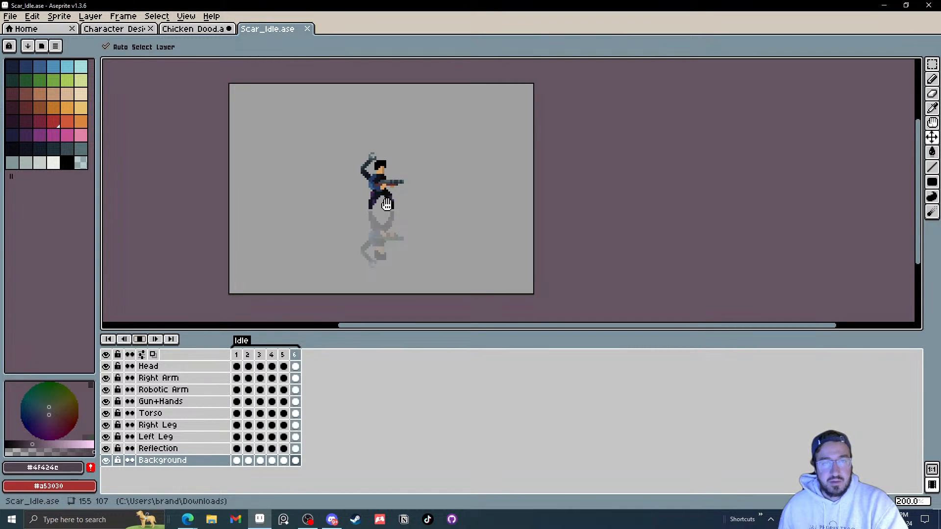
left_click(142, 342)
scroll(376, 170, "up", 2)
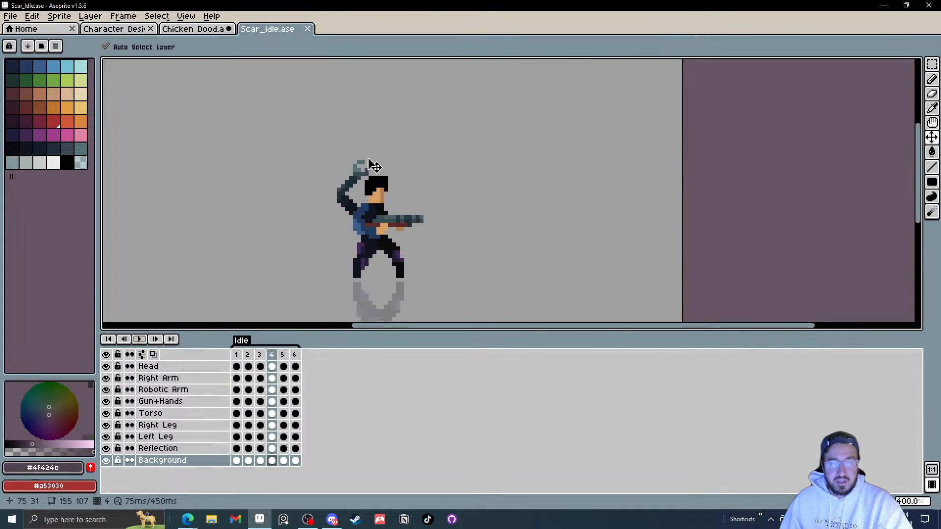
left_click_drag(376, 266, 369, 211)
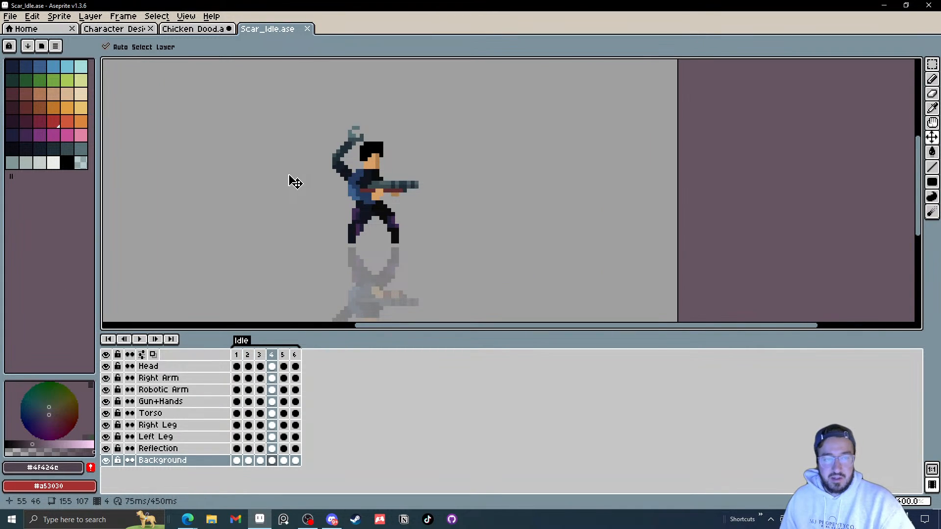
Step: Play the idle loop from frame 1, stop it, and step through its six frames one by one
left_click(236, 355)
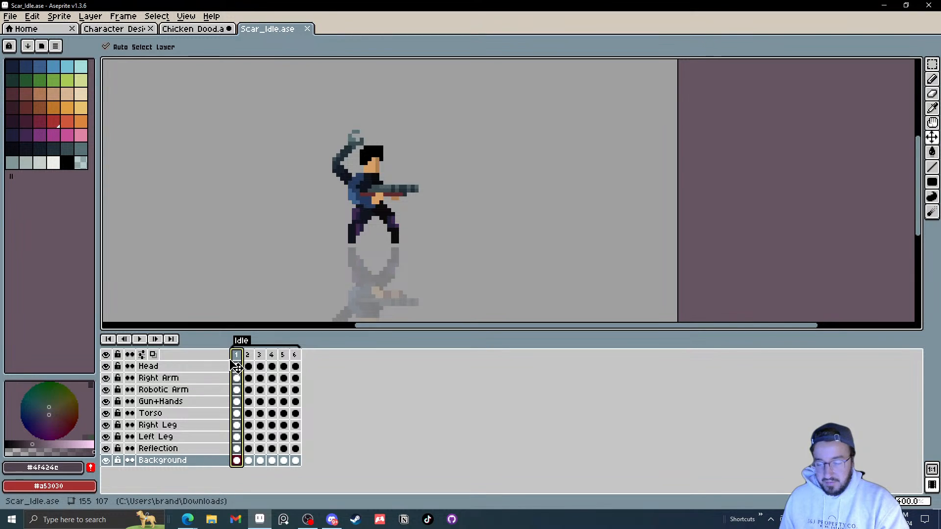
key("Return")
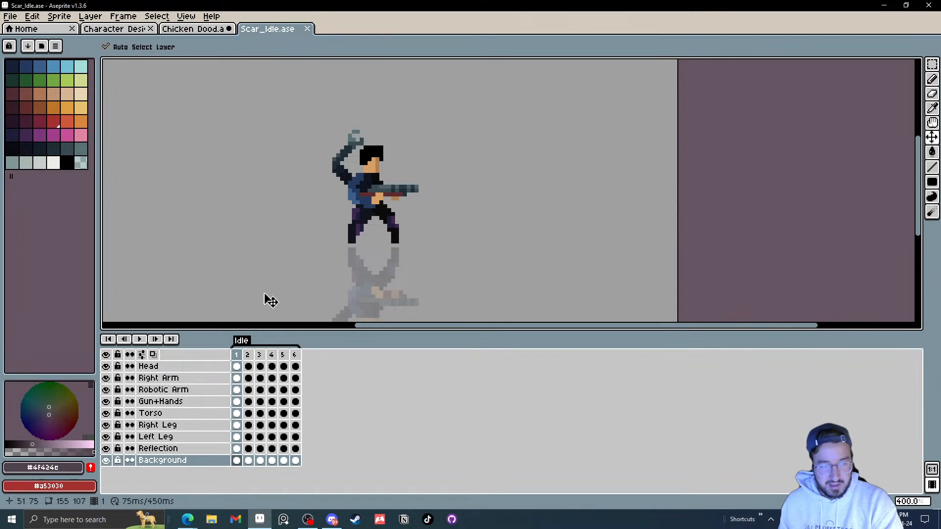
left_click(141, 342)
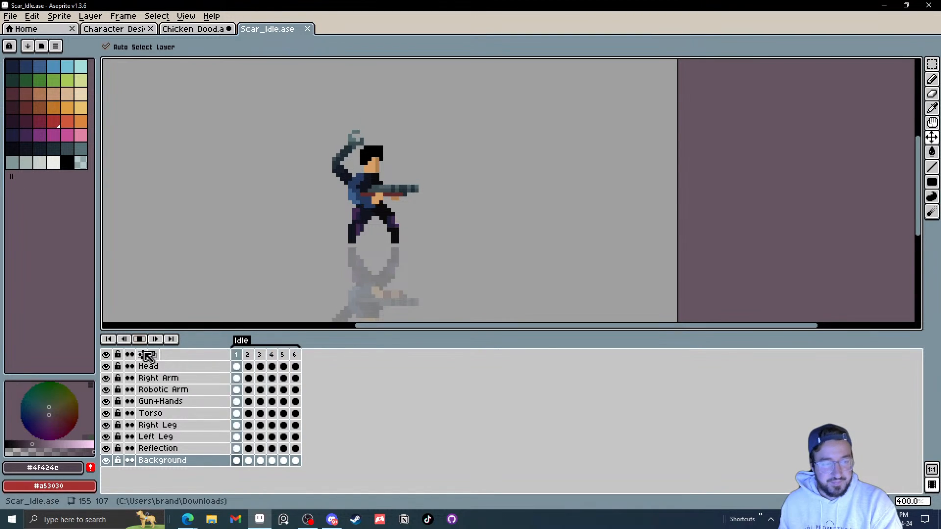
left_click(140, 340)
key("Right")
key("Right")
key("Right")
key("Right")
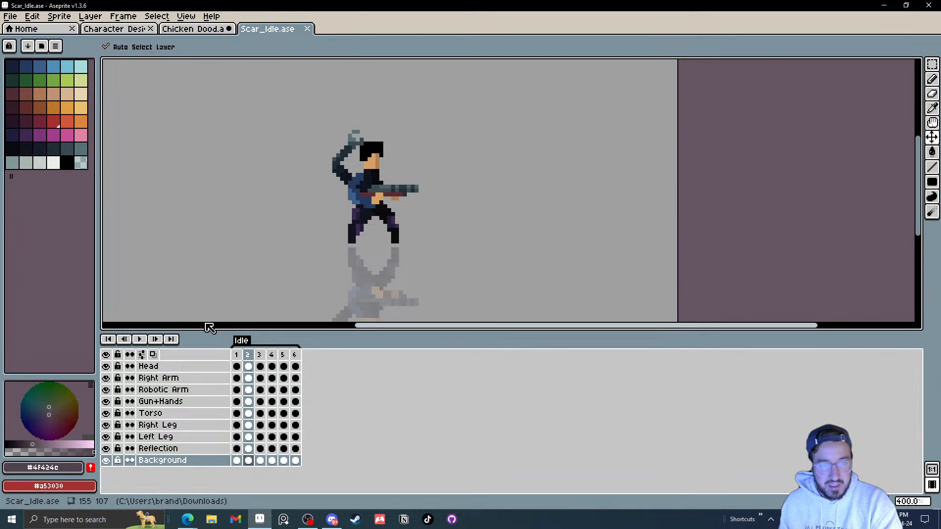
key("Right")
key("Right")
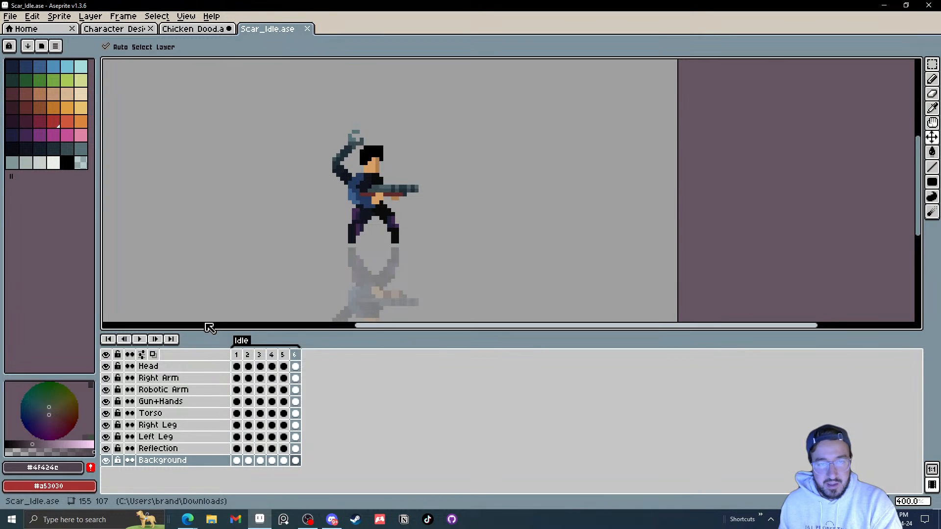
key("Left")
key("Left")
key("Right")
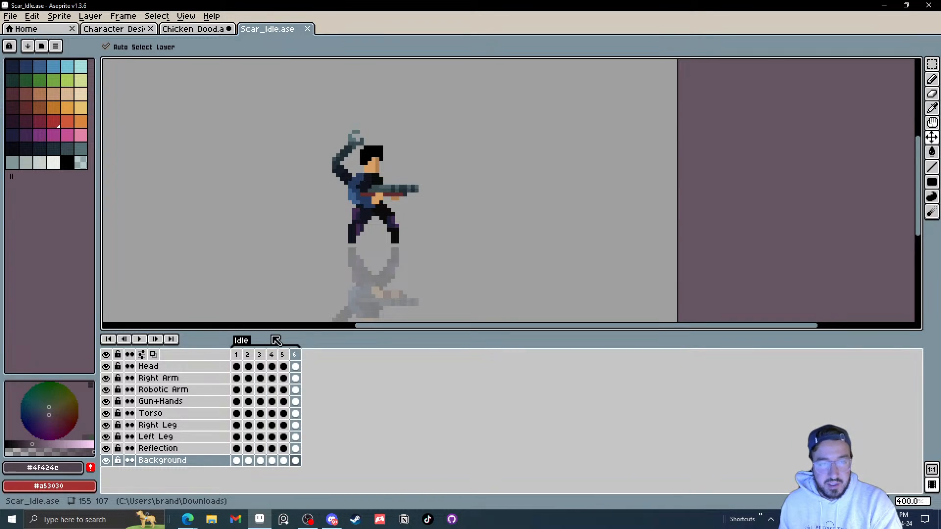
key("Left")
key("Right")
key("Left")
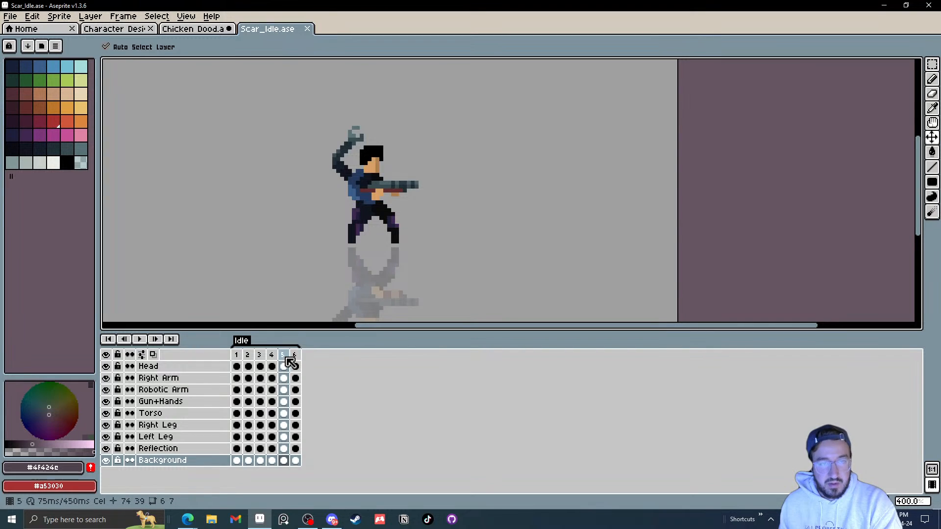
key("Right")
Step: Add a new frame 7 after frame 6 and nudge the head down slightly in it
right_click(298, 359)
left_click(323, 376)
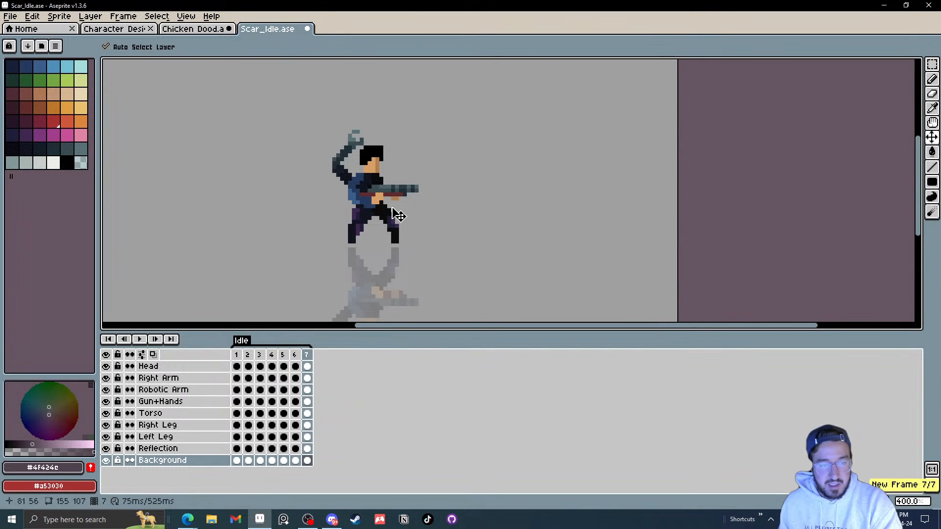
scroll(391, 186, "up", 1)
left_click_drag(377, 169, 377, 174)
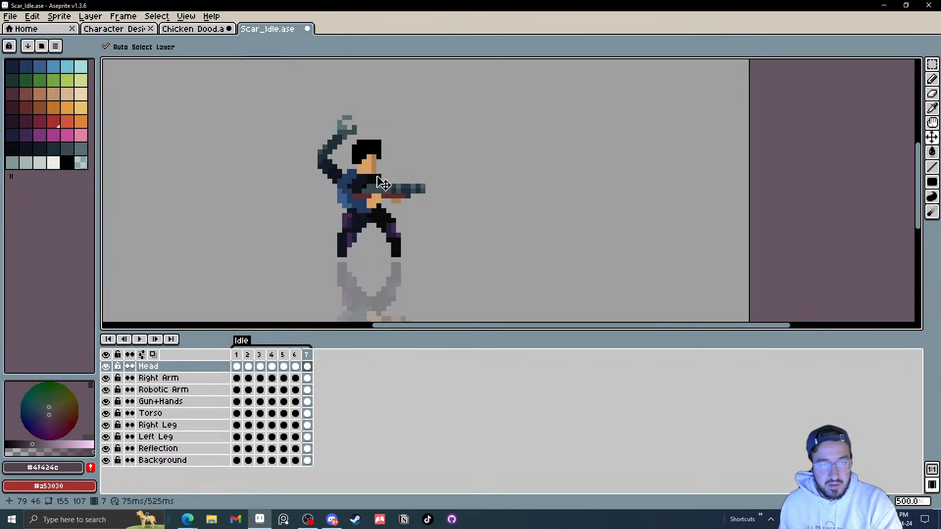
Step: Add a new frame 8 and shift the gun and hands slightly left in it
right_click(309, 356)
left_click(331, 378)
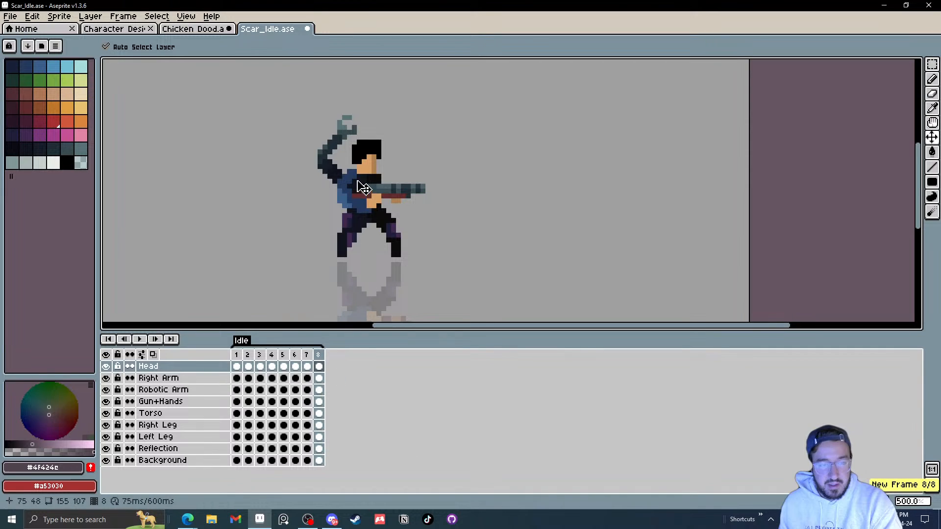
left_click(364, 187)
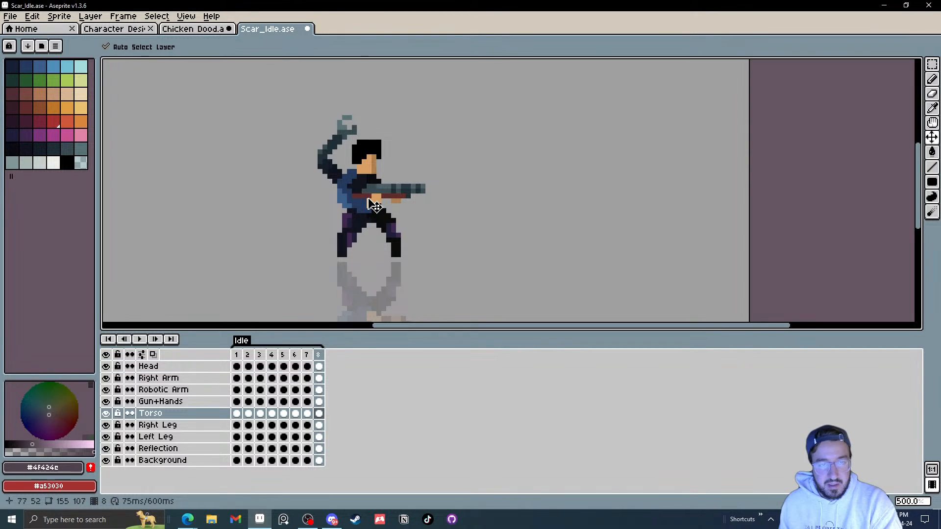
left_click_drag(373, 203, 363, 205)
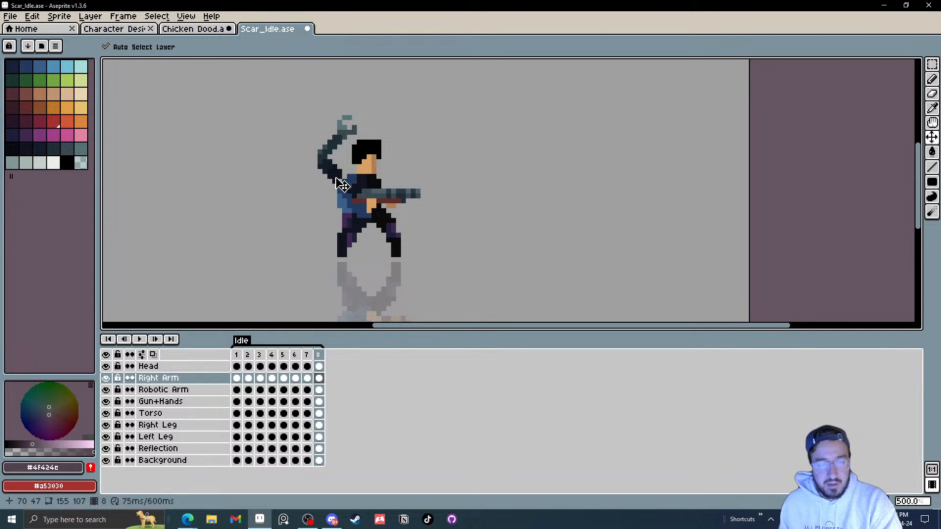
Step: Add a new frame 9 and move the robotic arm down slightly in it
right_click(323, 360)
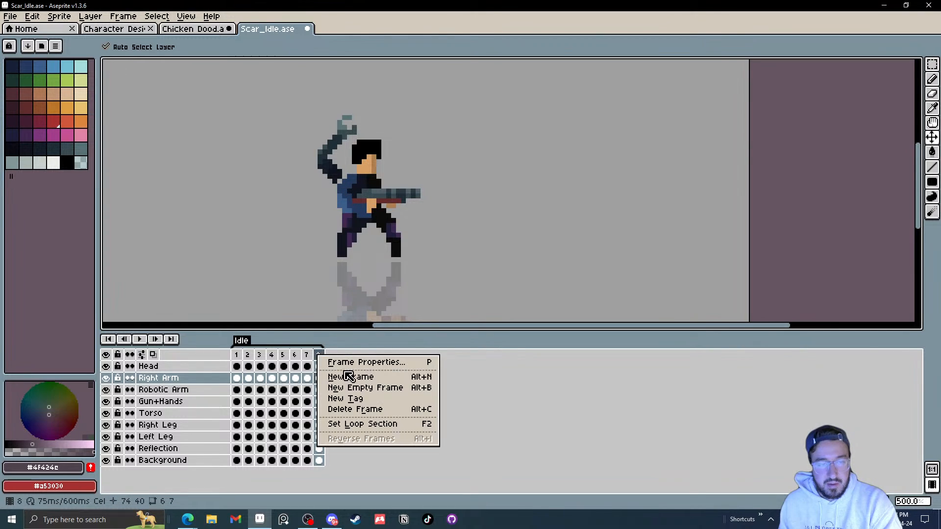
left_click(342, 376)
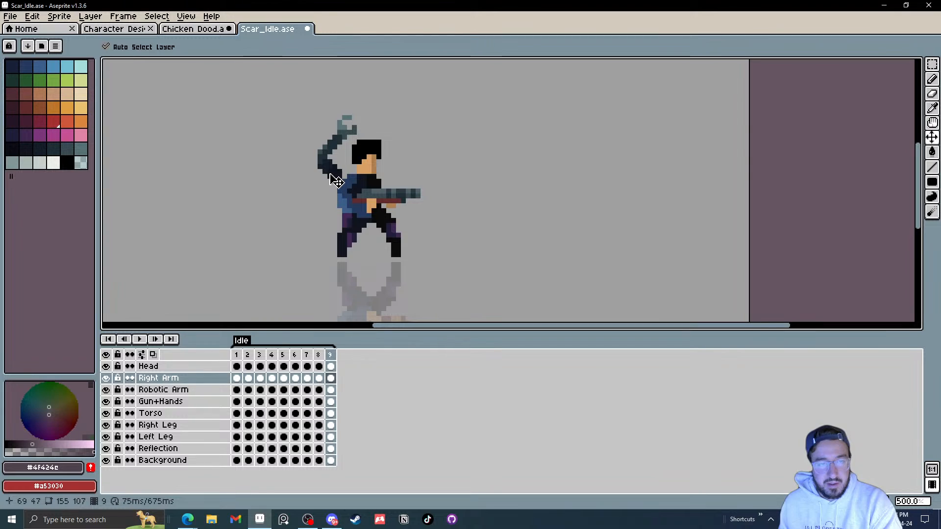
left_click_drag(333, 186, 333, 191)
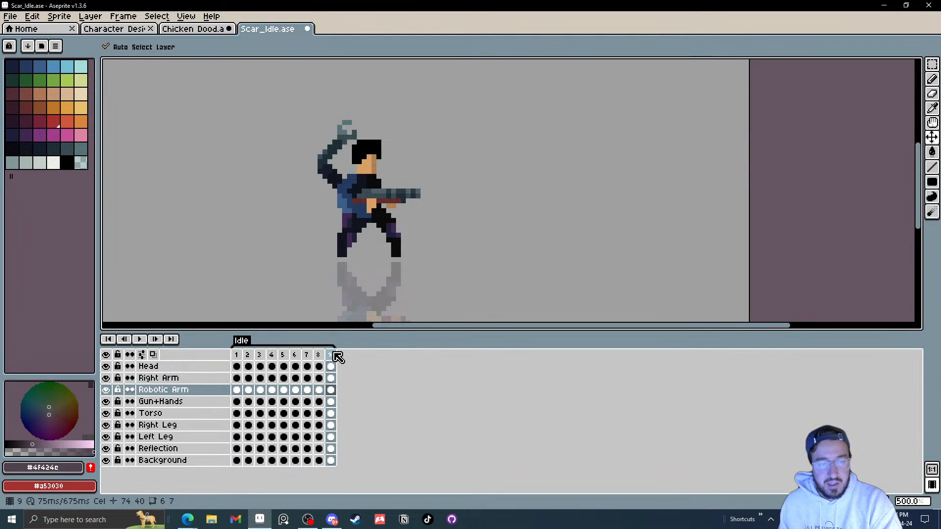
Step: Add a new frame 10 at the end of the idle sequence
left_click(237, 355)
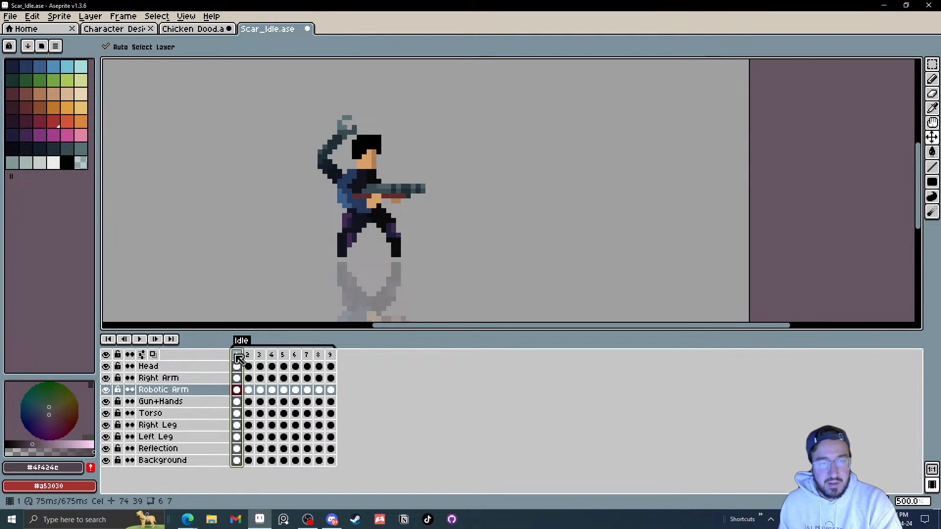
left_click(332, 356)
right_click(332, 359)
left_click(352, 374)
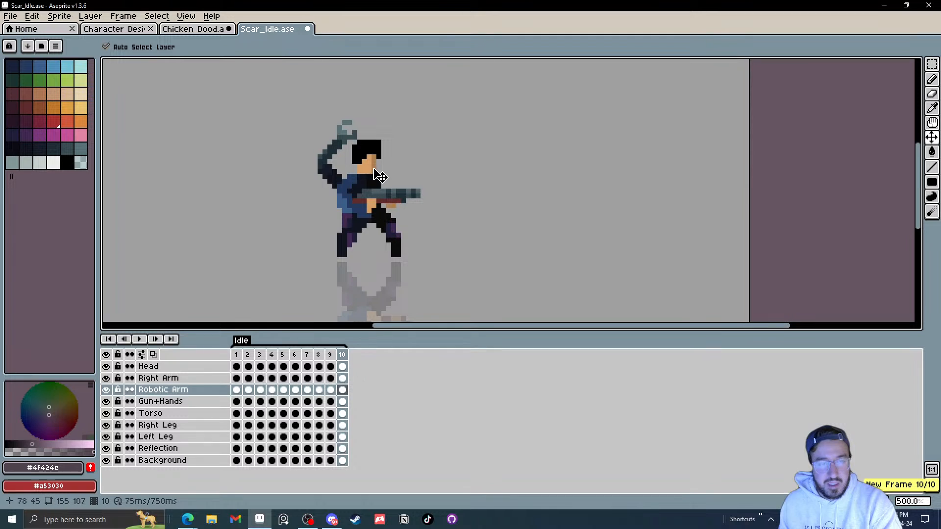
left_click(377, 171)
Step: Play the ten-frame idle animation at several zoom levels
left_click(140, 339)
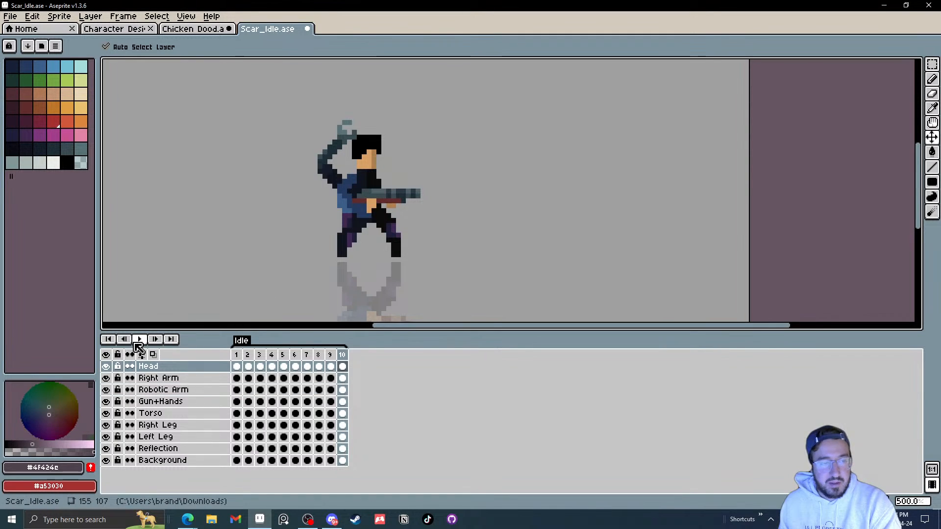
scroll(421, 227, "down", 3)
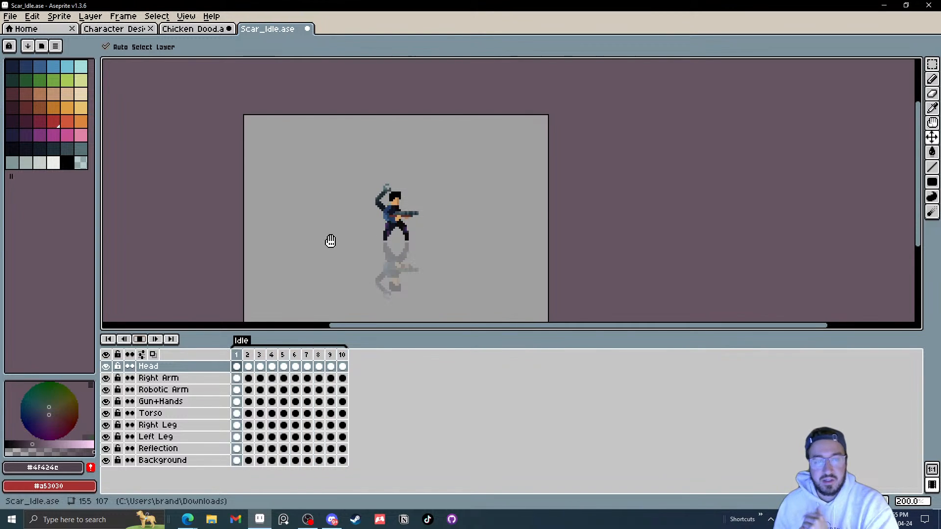
left_click(140, 343)
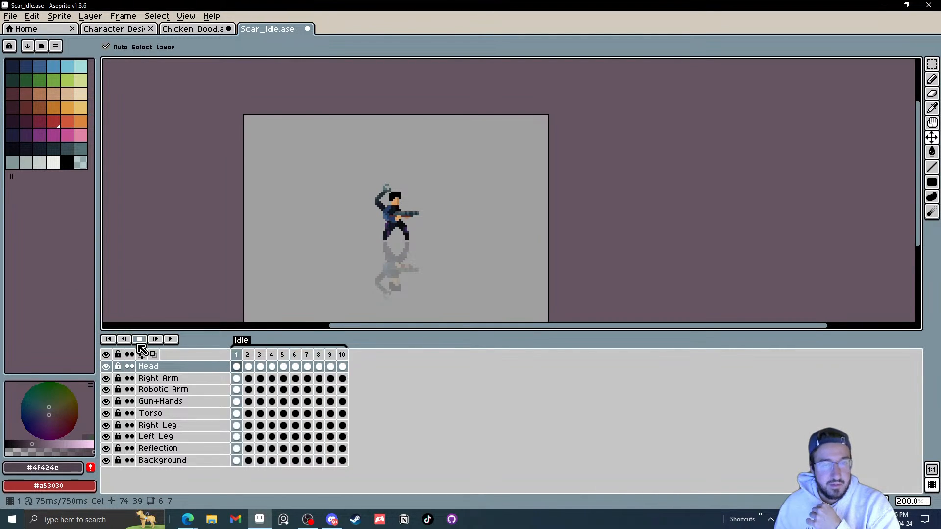
scroll(372, 272, "up", 2)
scroll(377, 273, "up", 1)
key("Return")
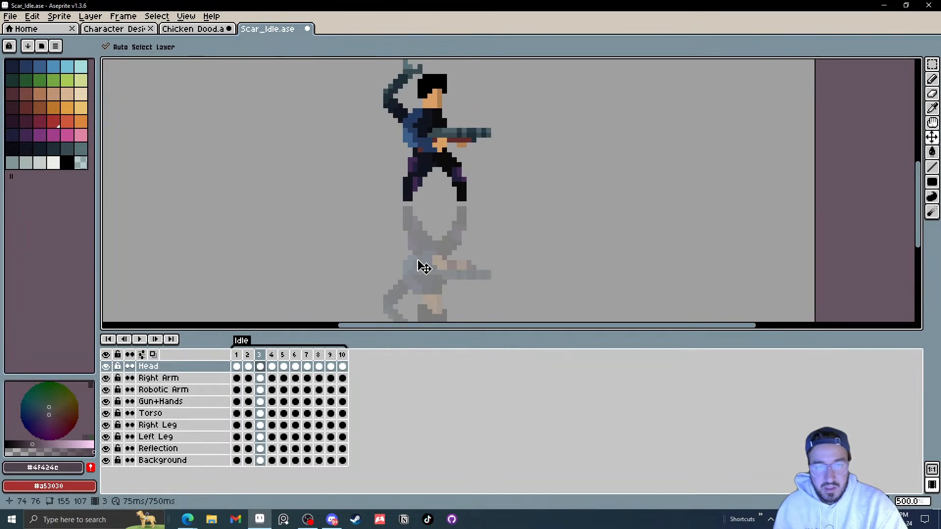
scroll(465, 152, "up", 2)
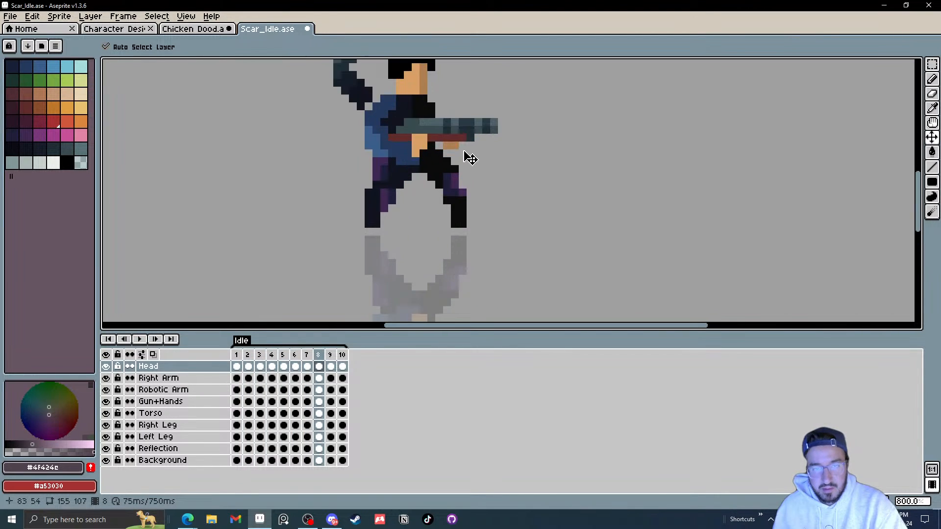
Step: Shift the gun and hands slightly right in the current frame and step through the following frames
left_click_drag(444, 125, 466, 133)
key("Right")
key("Right")
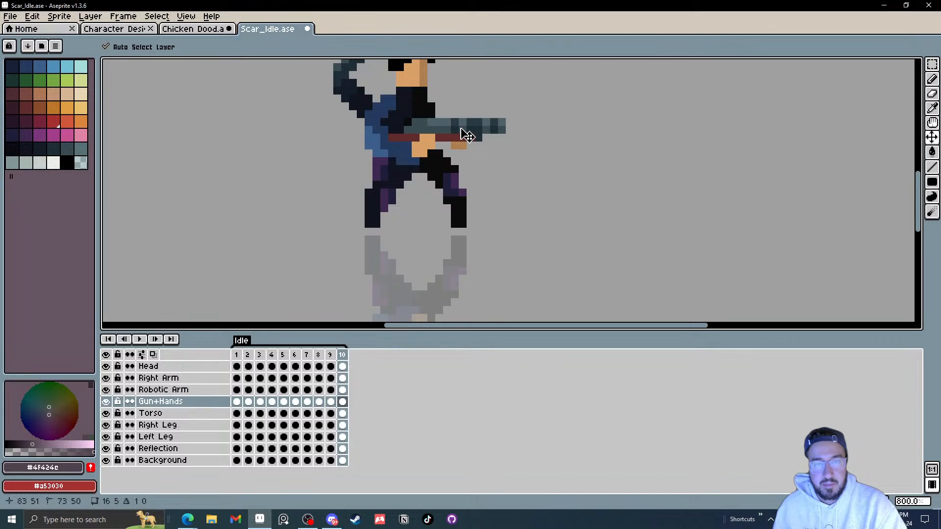
key("Right")
Step: Replay the revised idle animation and step through its frames to check the motion
left_click(139, 339)
scroll(404, 252, "down", 5)
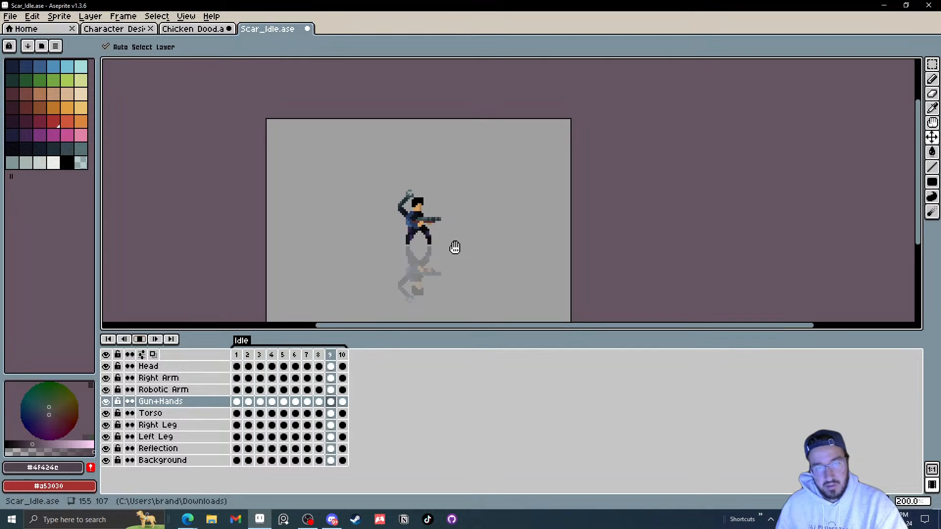
scroll(426, 237, "up", 3)
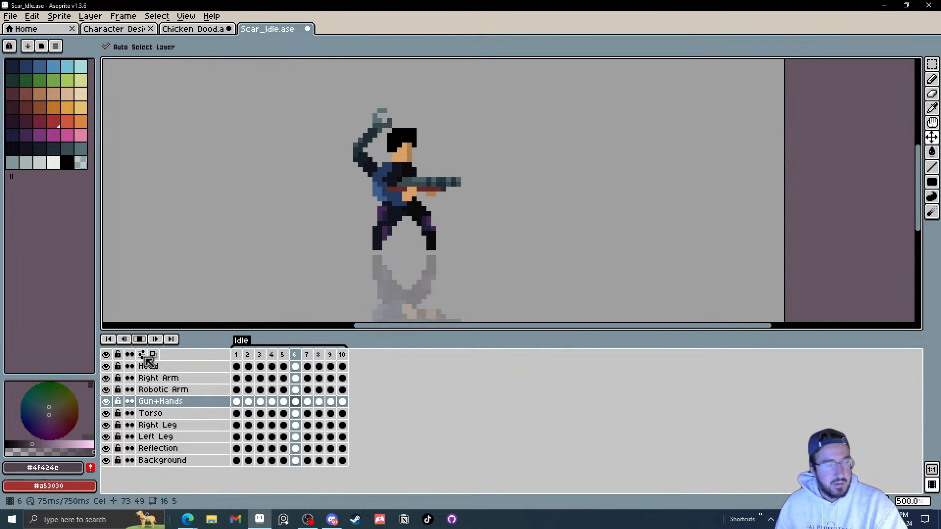
left_click(140, 339)
key("Right")
key("Right")
key("Right")
key("Right")
key("Right")
key("Right")
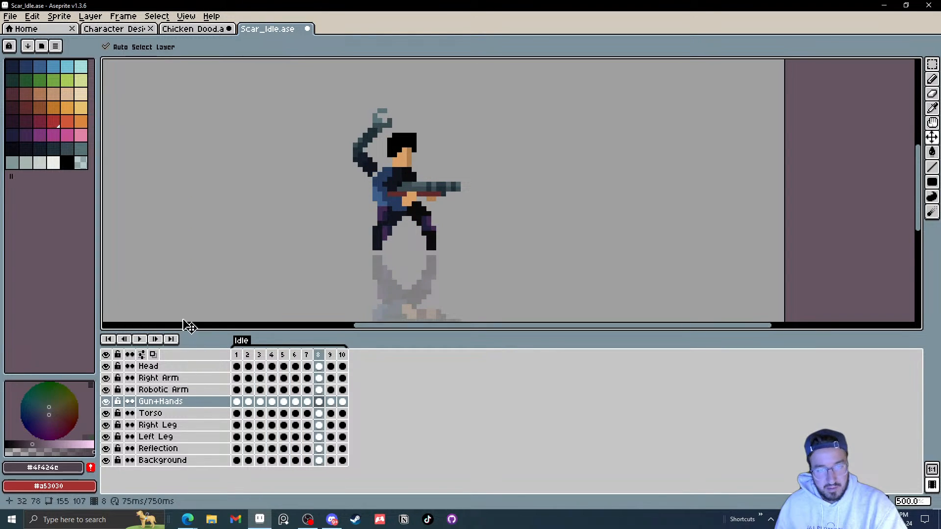
key("Right")
key("Right")
key("Right")
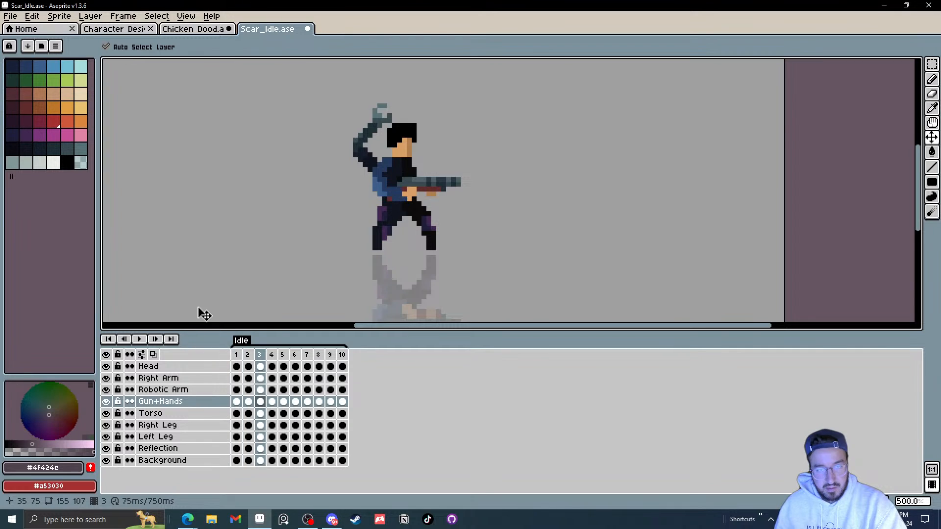
scroll(397, 210, "up", 2)
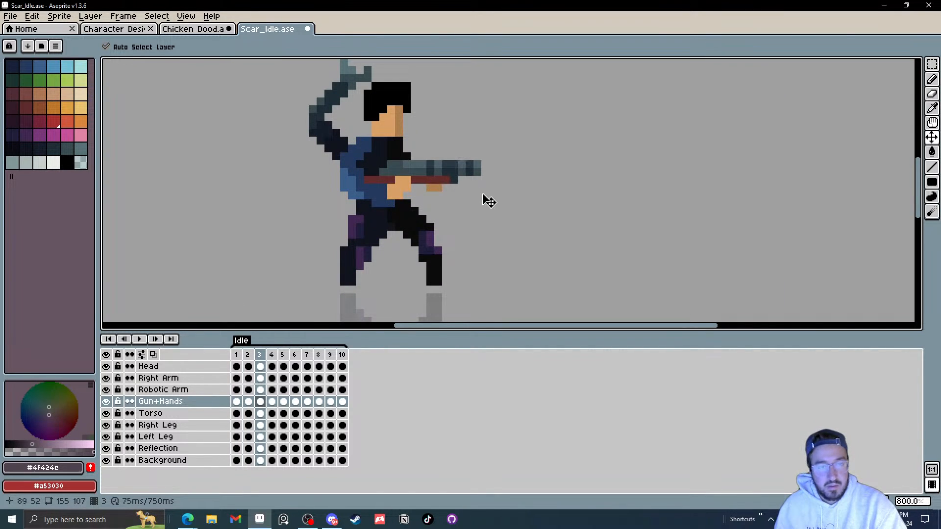
left_click(140, 339)
scroll(468, 235, "down", 3)
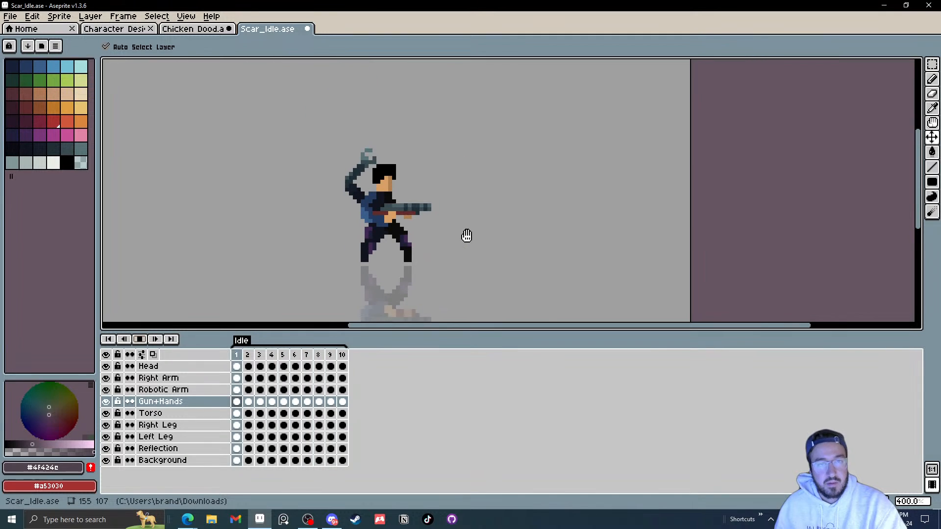
scroll(470, 235, "down", 2)
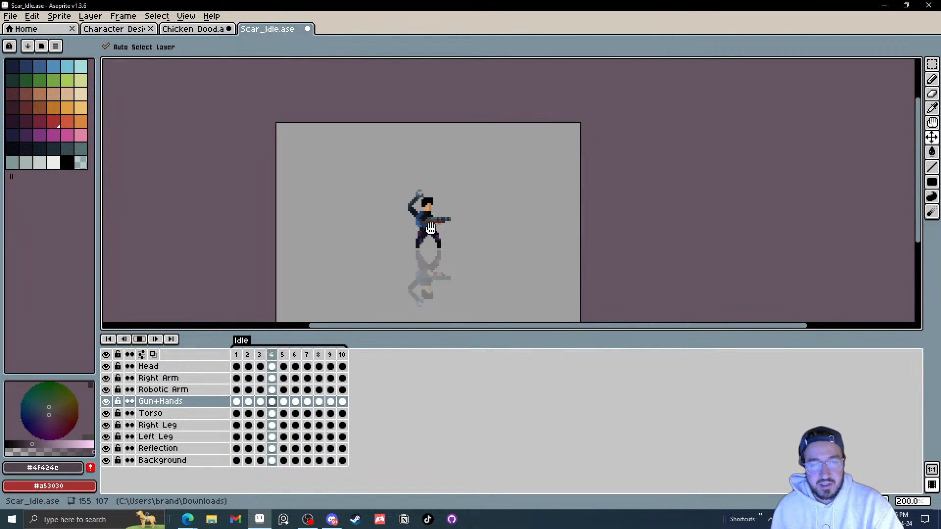
left_click(139, 340)
key("Right")
key("Right")
key("Right")
key("Right")
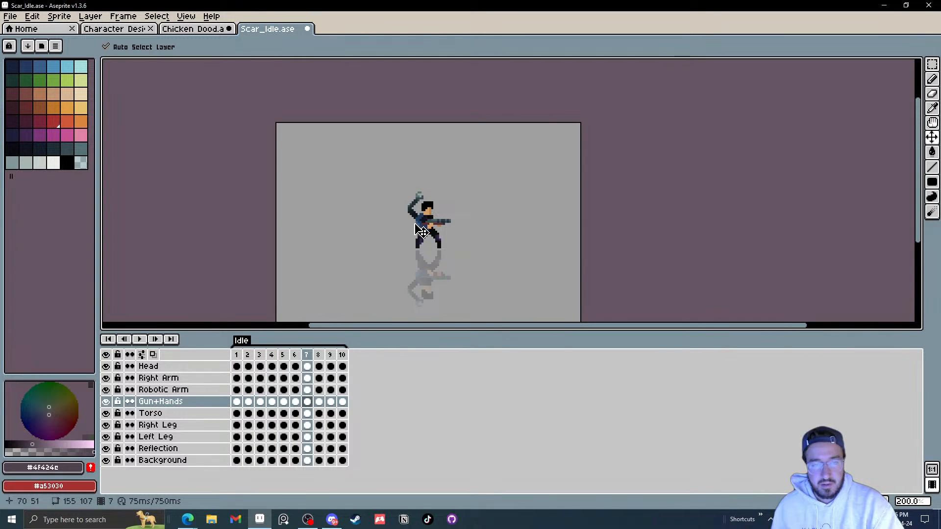
Step: Step through the idle frames and play the animation at different zoom levels to review the motion
scroll(423, 229, "up", 4)
left_click(413, 228)
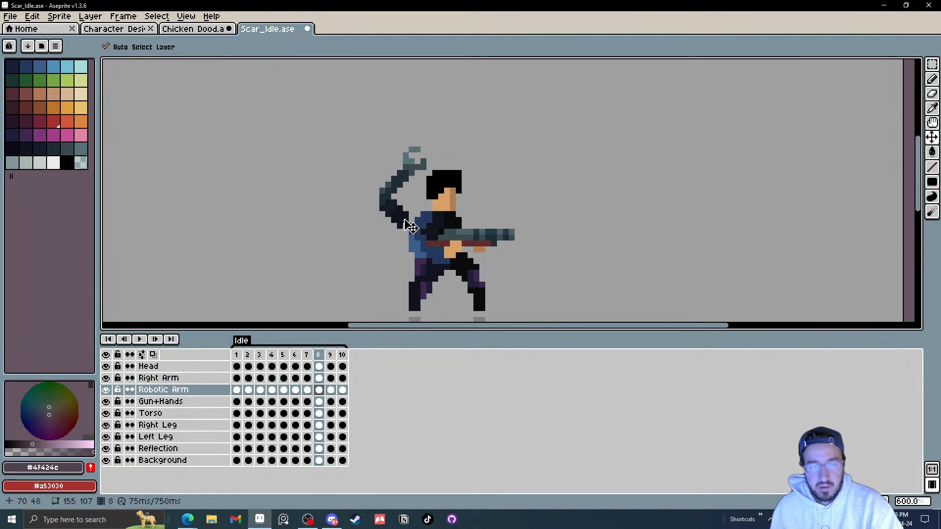
key("Right")
key("Right")
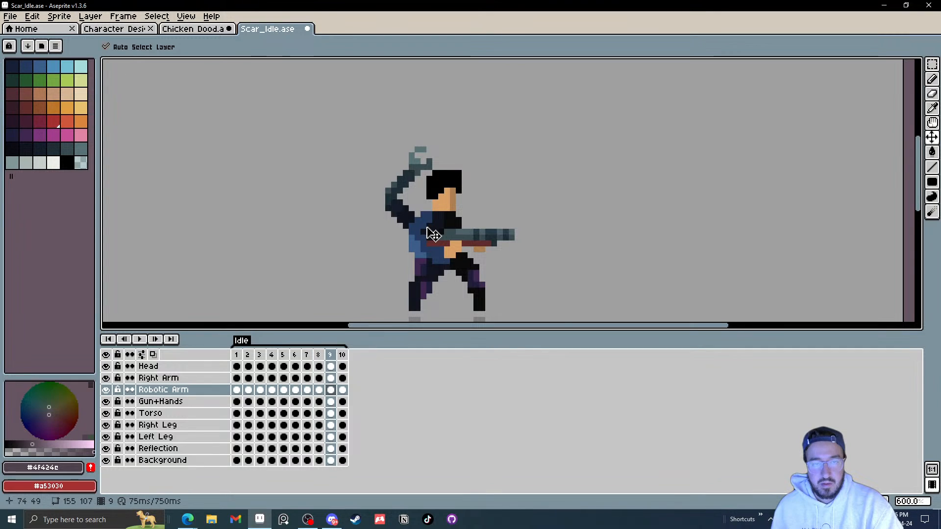
key("Right")
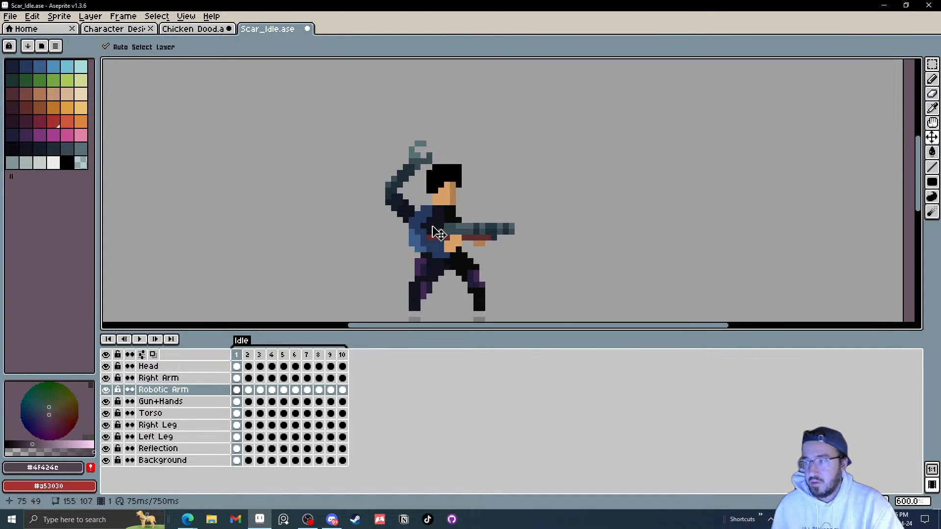
left_click(139, 339)
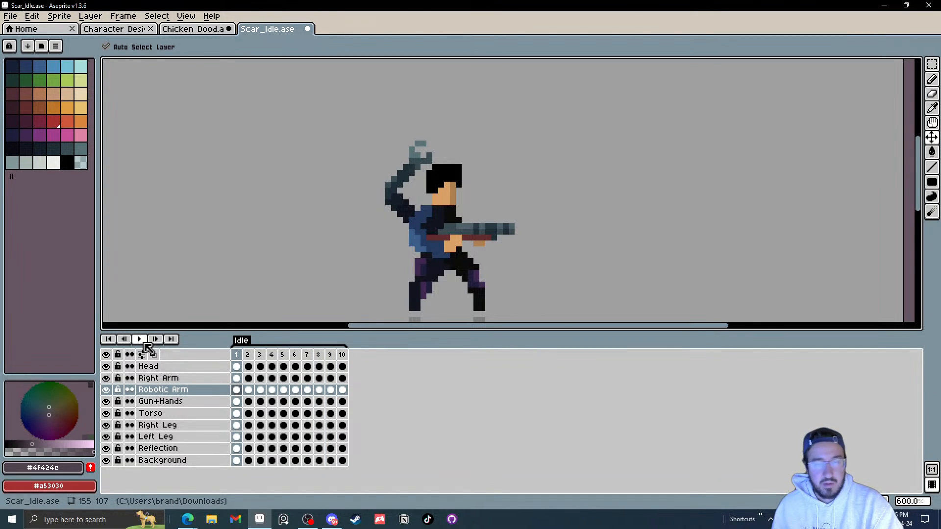
scroll(277, 235, "down", 1)
scroll(276, 235, "down", 1)
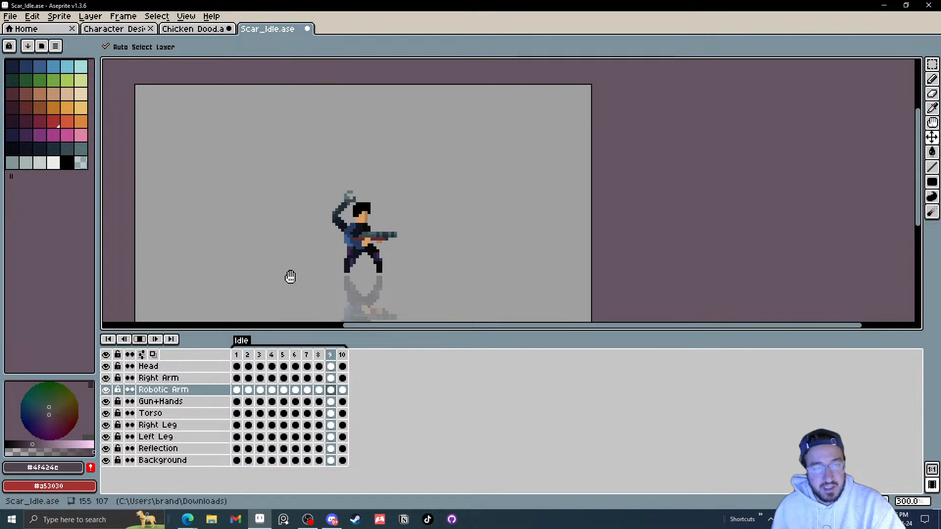
left_click(140, 340)
scroll(348, 265, "up", 4)
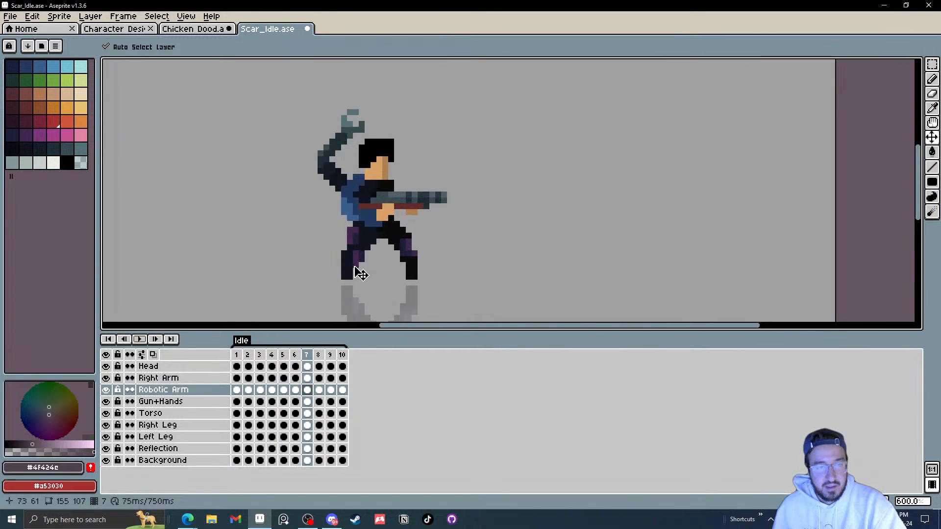
Step: Select the Right Leg layer and step through every frame, zooming in to examine the inner leg pose
left_click(237, 425)
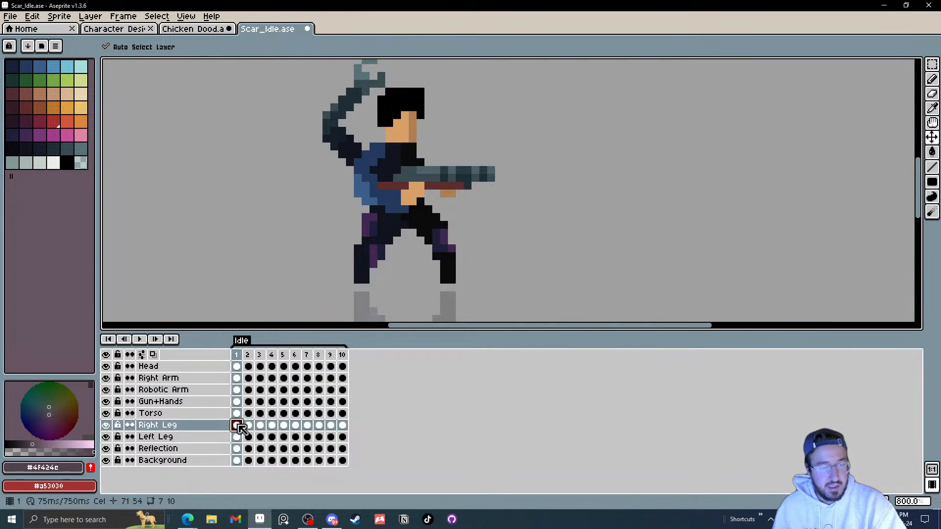
key("b")
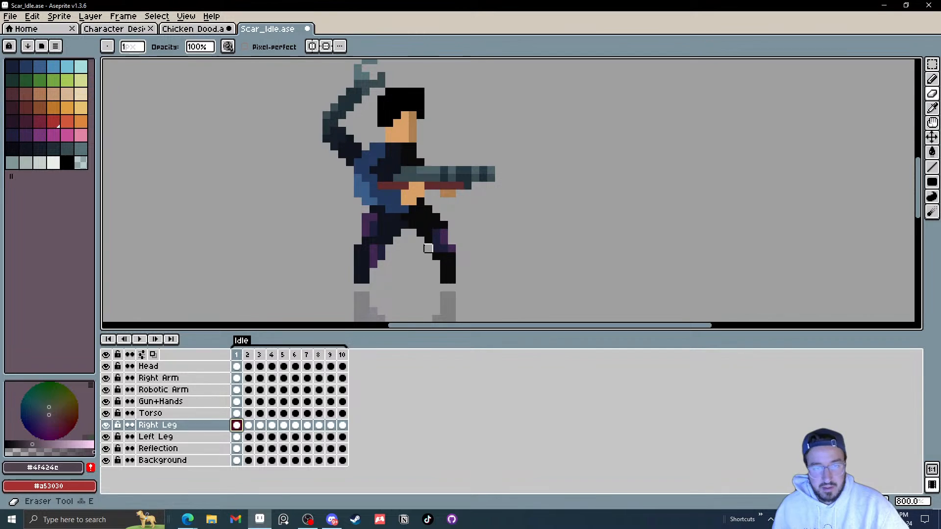
left_click_drag(407, 238, 427, 243)
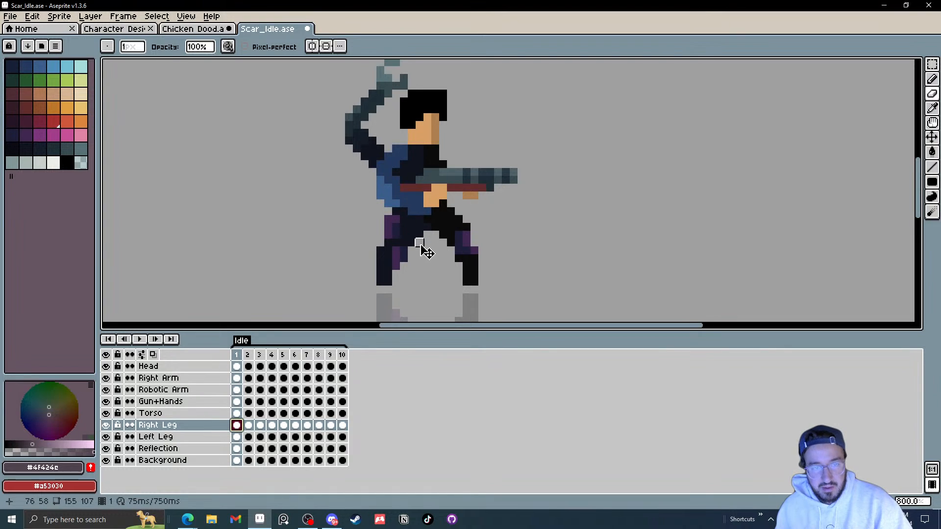
key("v")
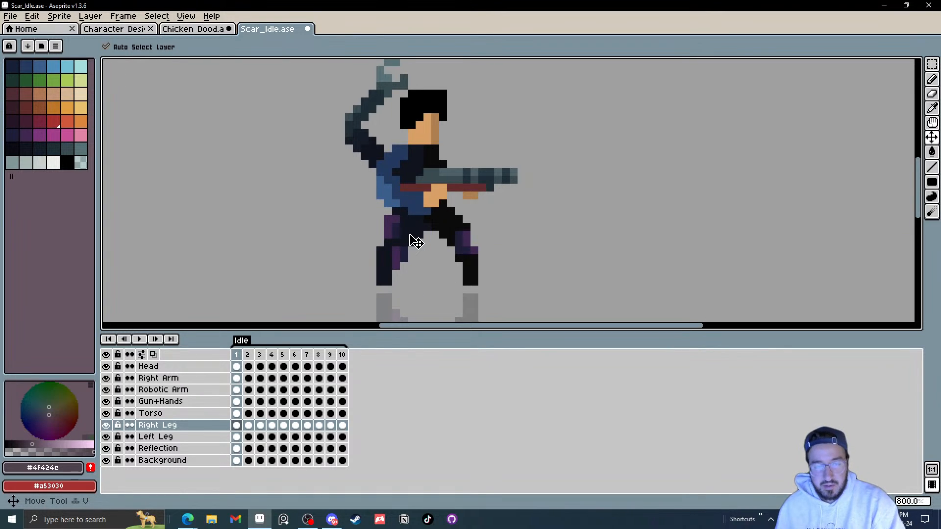
key("b")
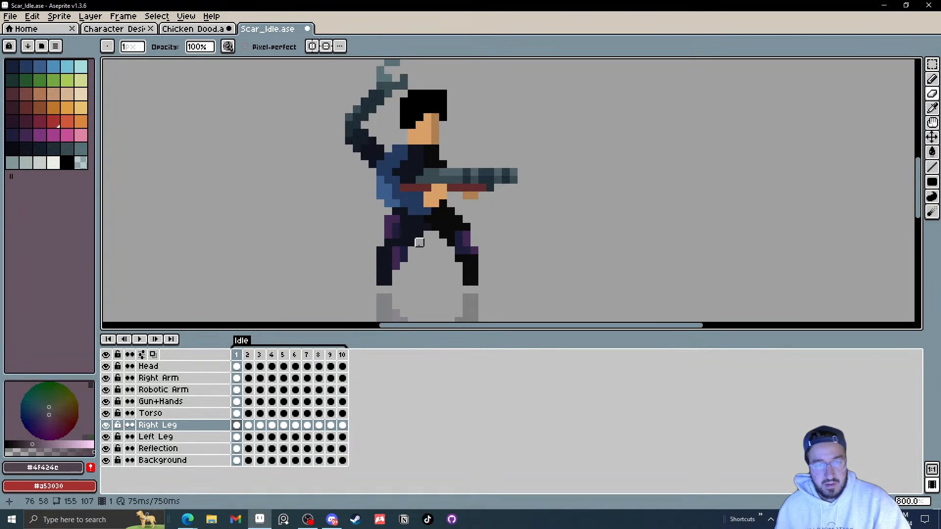
key("Left")
key("Right")
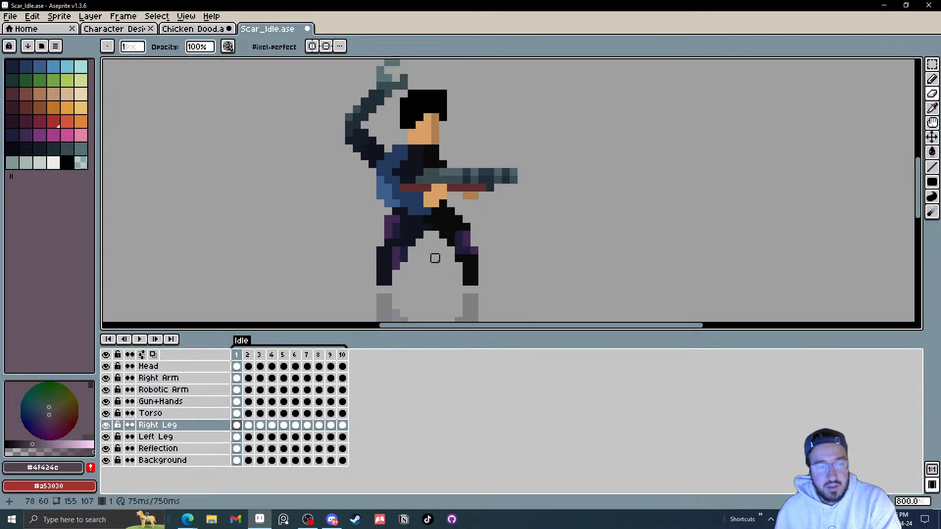
key("Right")
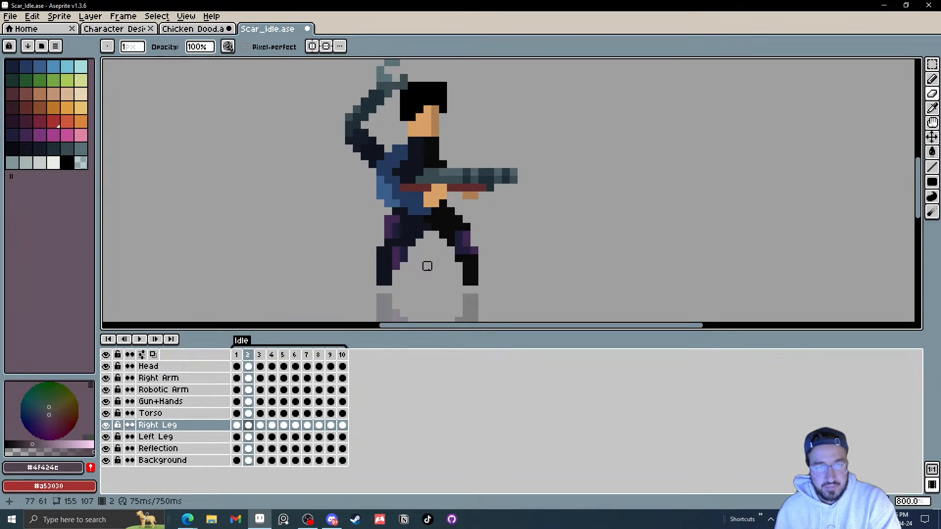
key("Right")
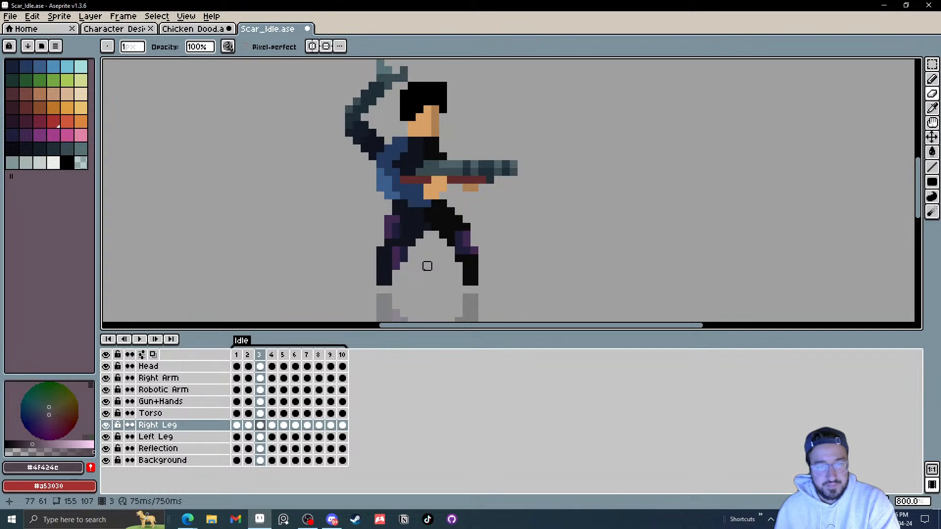
key("Left")
key("Left")
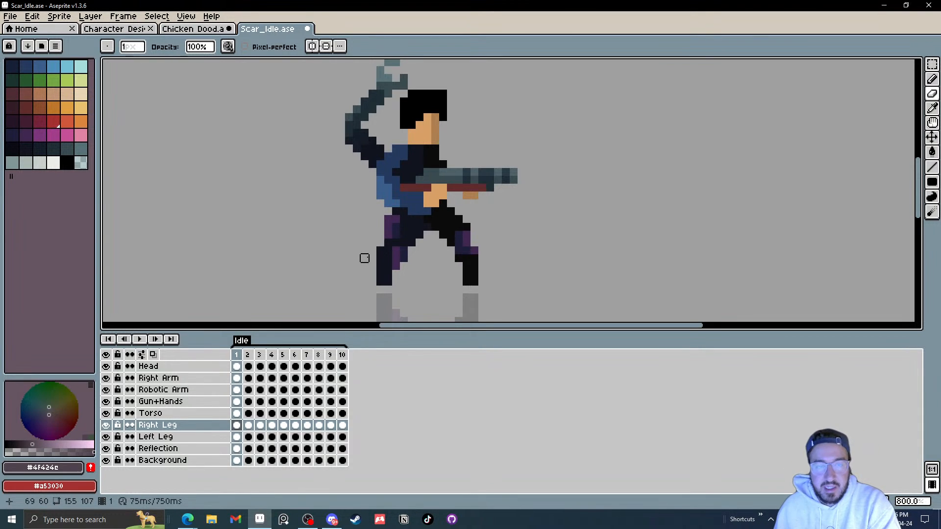
key("Right")
scroll(387, 251, "up", 3)
scroll(386, 252, "down", 3)
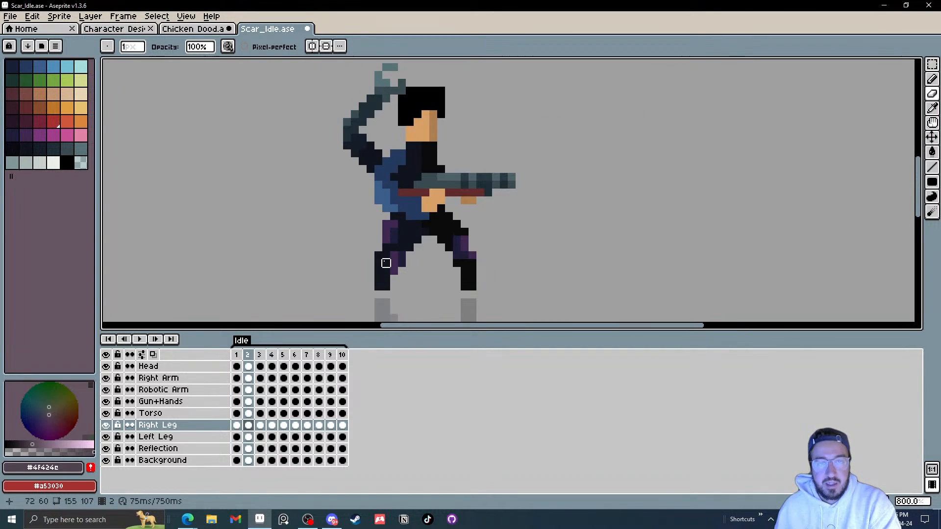
key("Left")
key("Right")
scroll(378, 264, "up", 3)
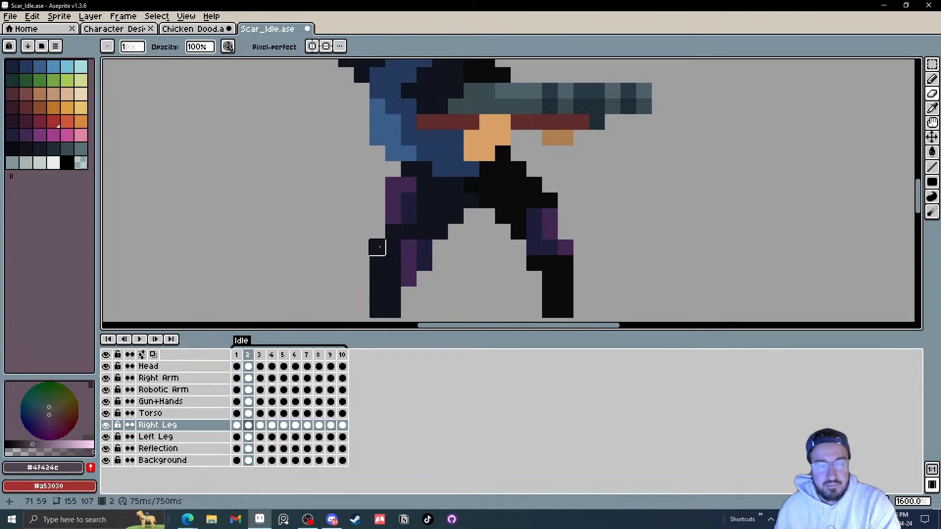
scroll(437, 246, "down", 4)
key("Left")
key("Left")
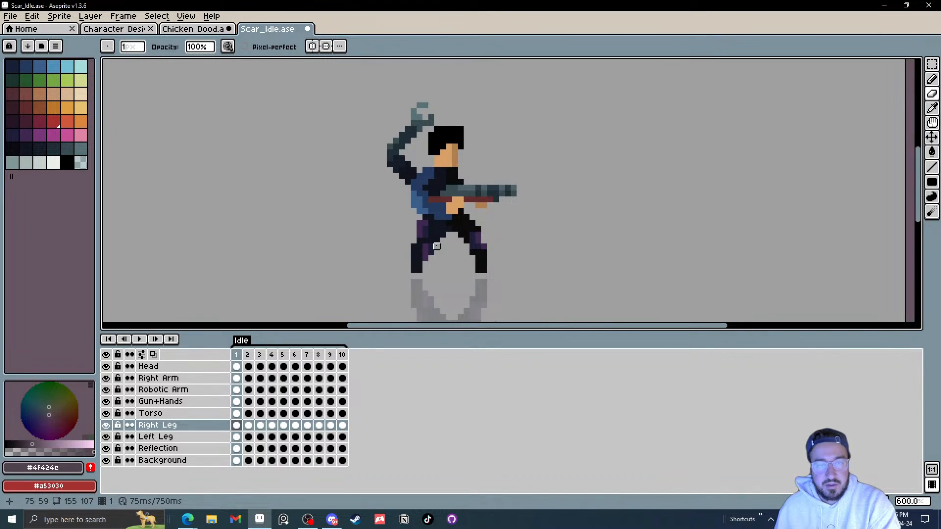
key("Left")
key("Right")
key("Right")
key("Right")
key("Right")
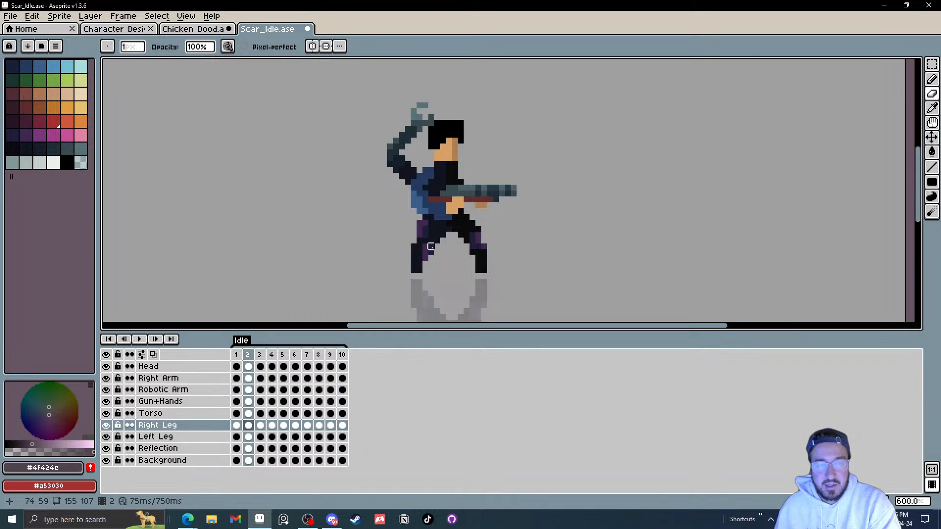
key("Right")
key("Right")
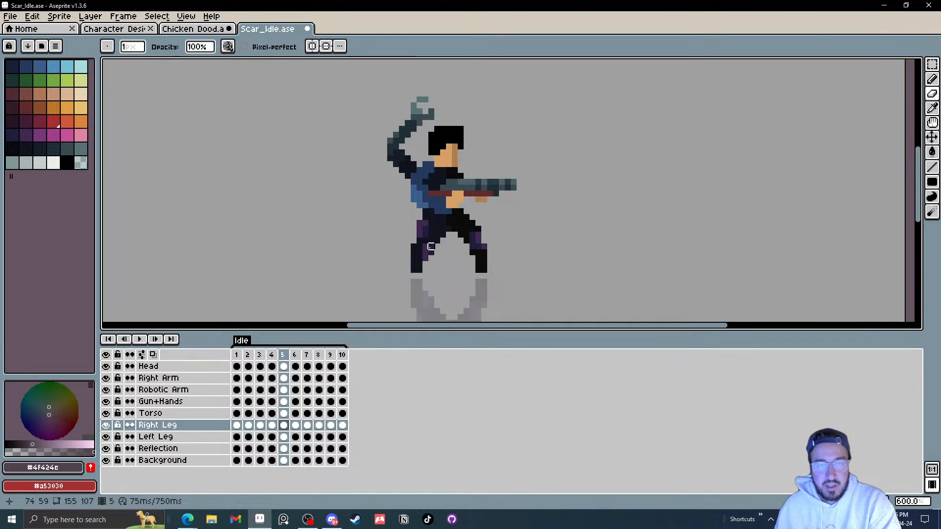
key("Right")
scroll(450, 250, "up", 3)
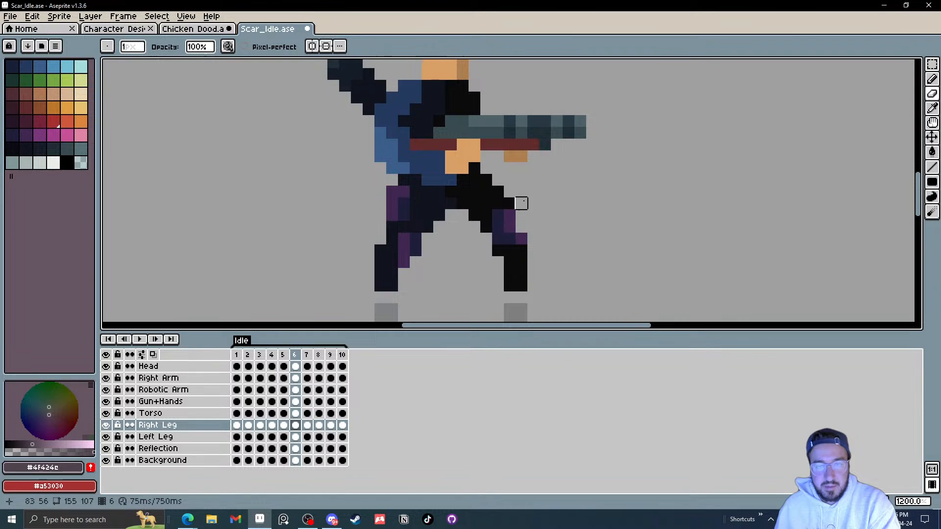
key("Right")
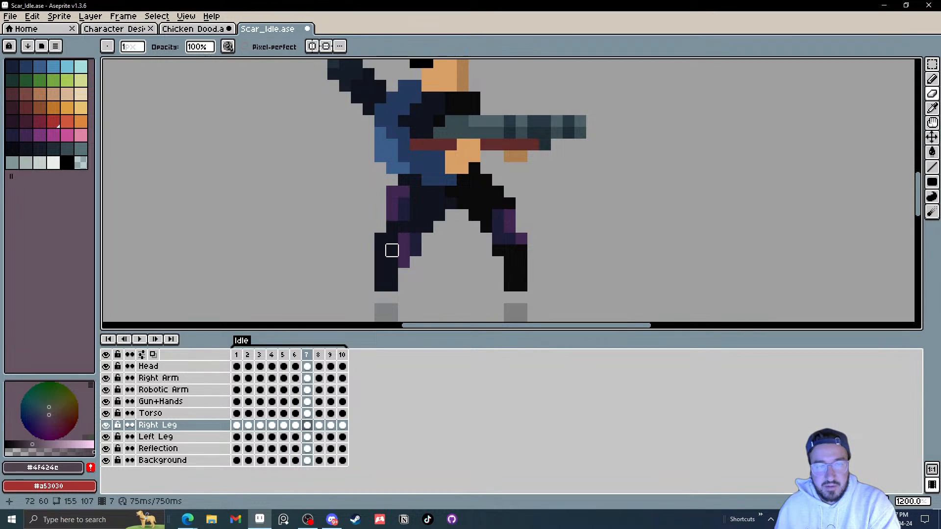
key("Right")
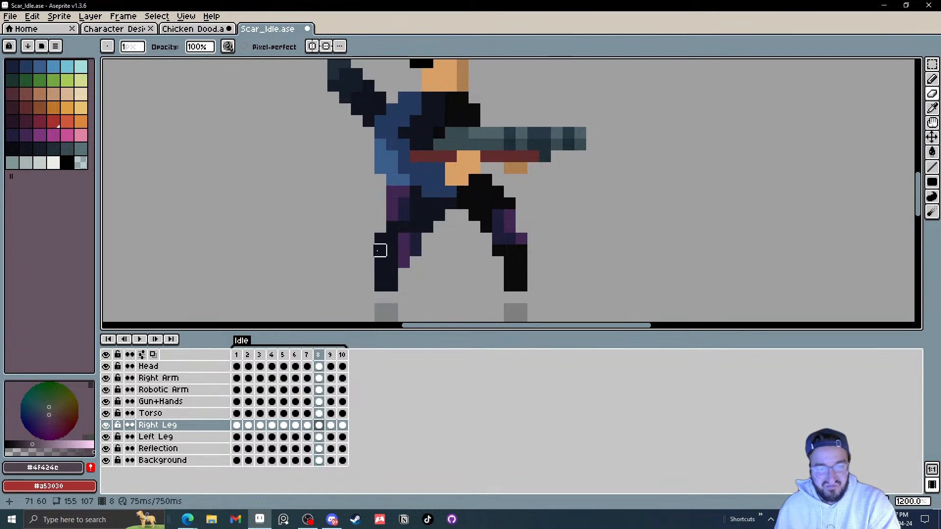
key("Right")
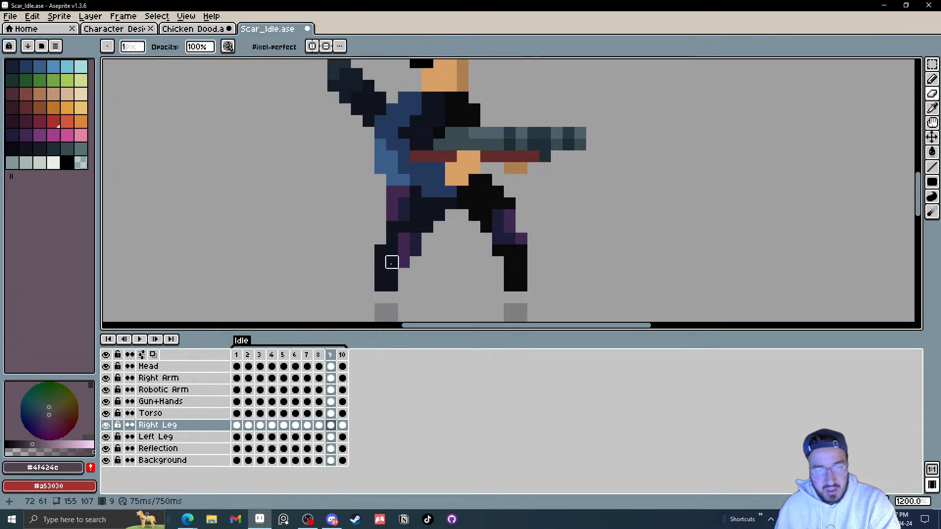
key("Right")
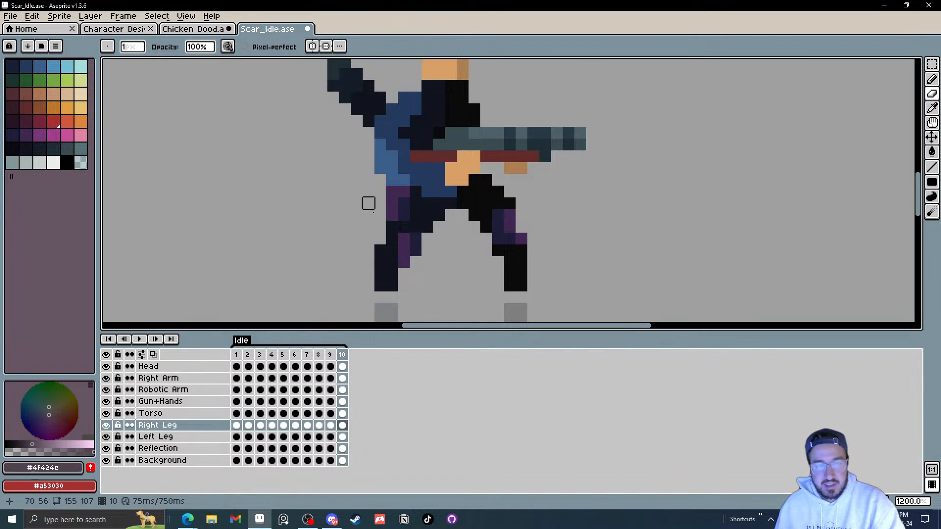
Step: Sample the dark leg colour and add a pixel to the inner right leg in frame 10
key("i")
left_click(431, 215)
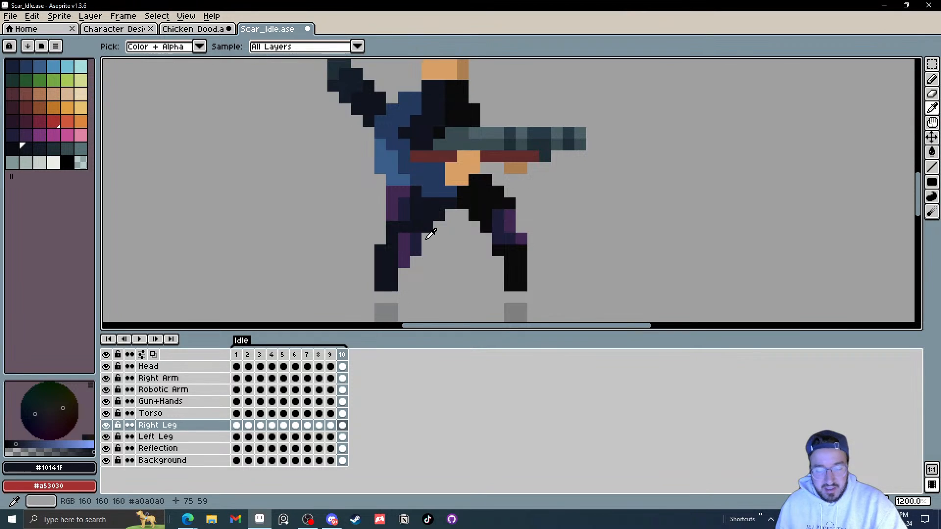
key("b")
left_click(446, 226)
Step: Step back and forth through the frames to compare the right leg across the idle cycle
key("Left")
key("Left")
key("Left")
key("Left")
key("Left")
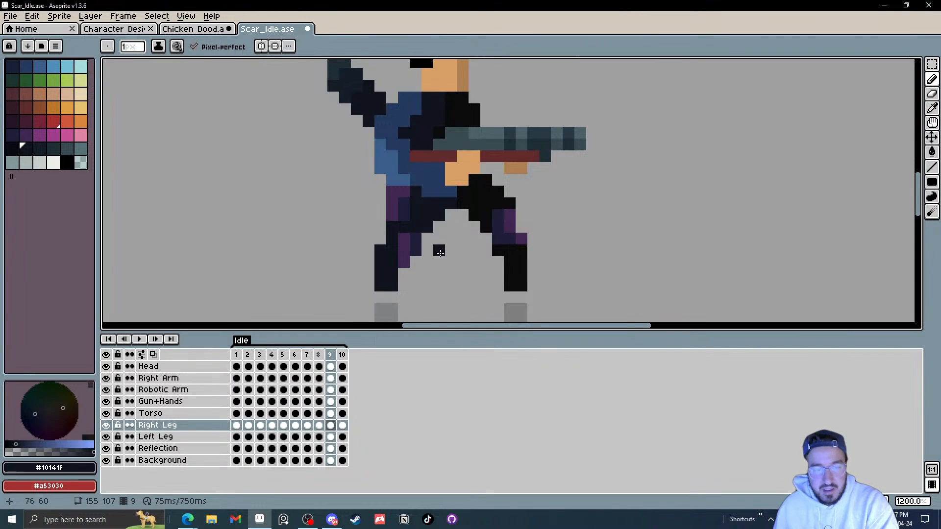
key("Left")
key("Right")
key("Right")
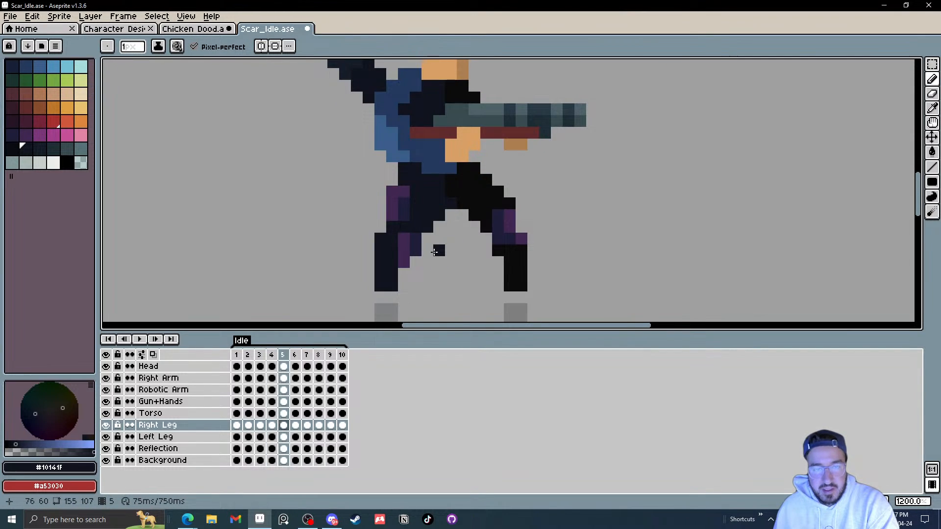
key("Right")
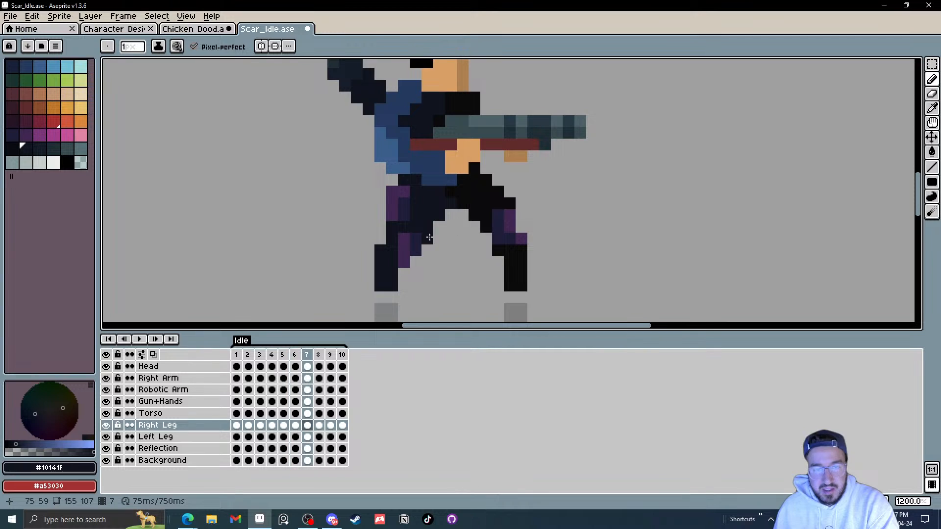
key("Left")
key("Left")
key("Right")
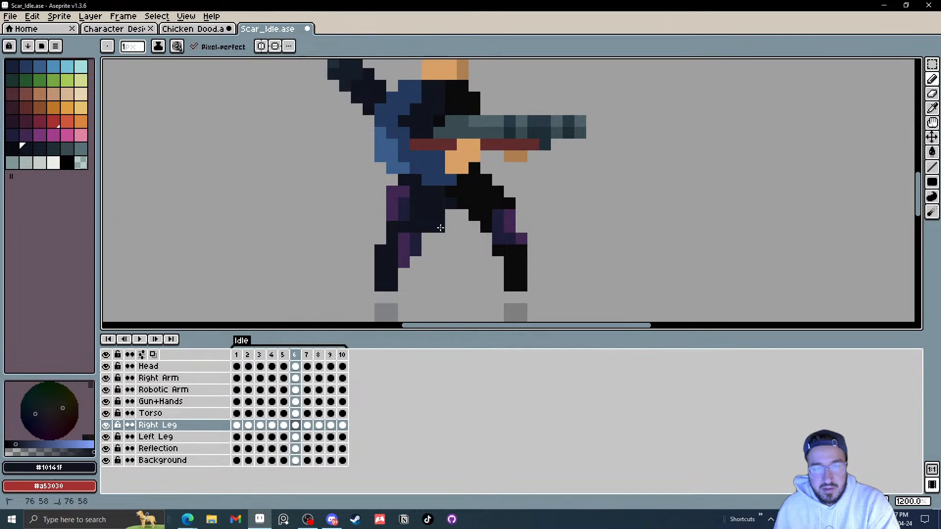
key("Right")
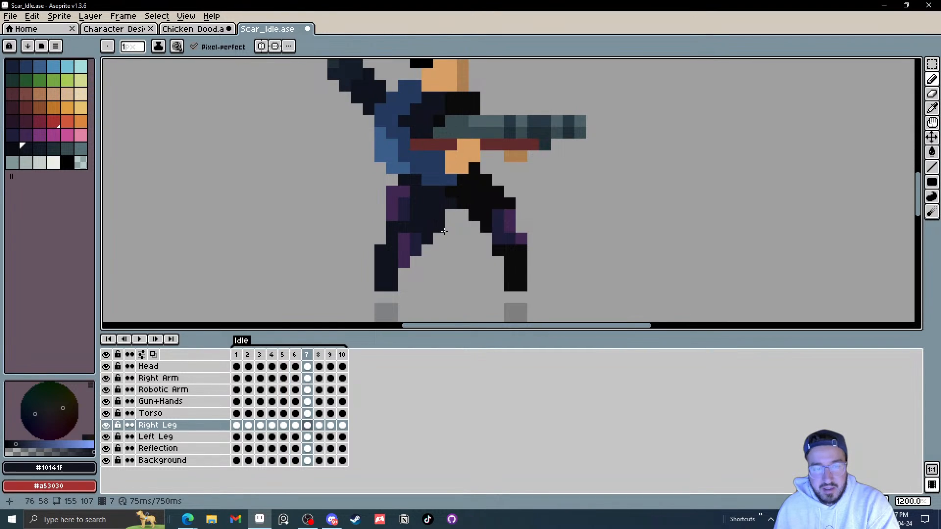
key("Right")
key("Right")
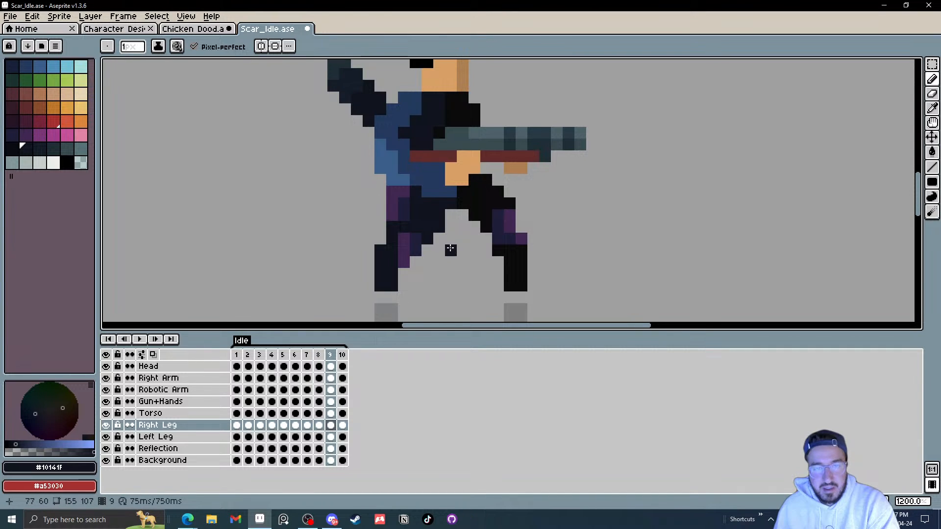
key("Right")
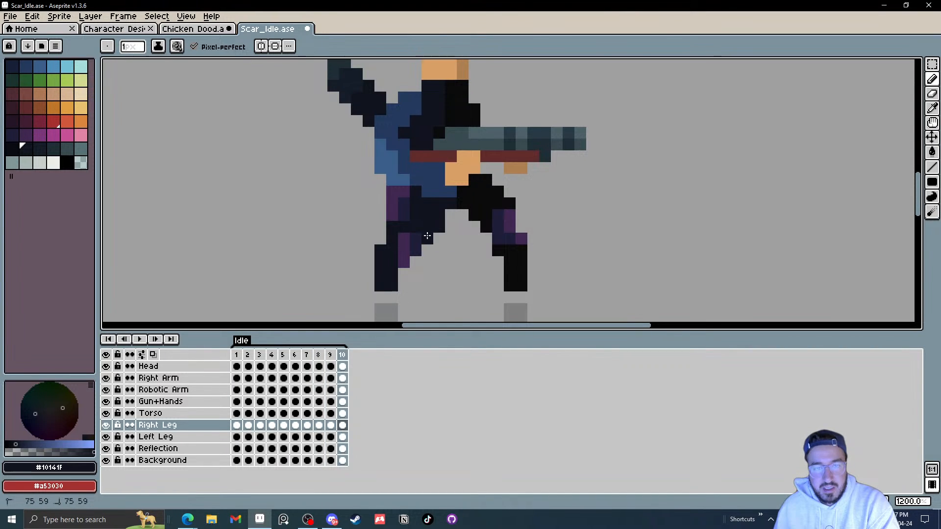
key("Right")
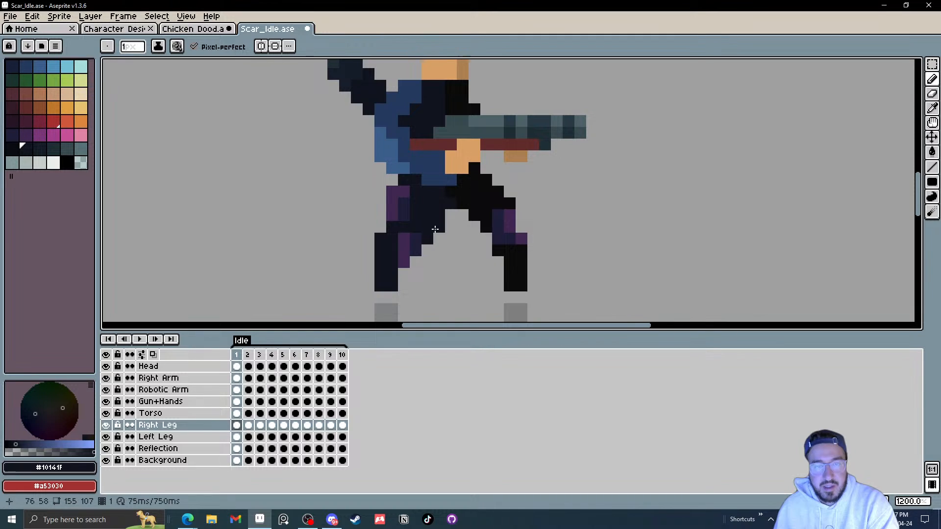
Step: Add dark pixels along the right leg's outer edge in frames 2 to 4, undoing an accidental move
key("e")
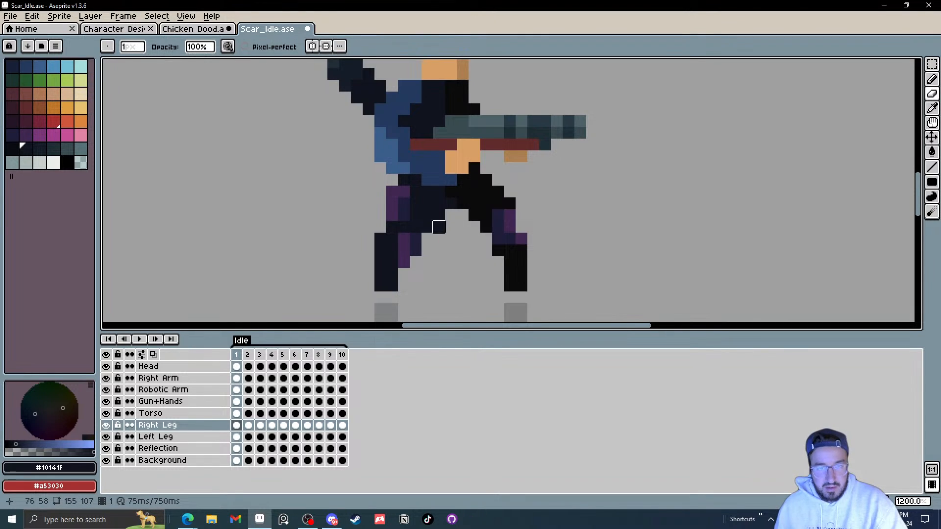
key("b")
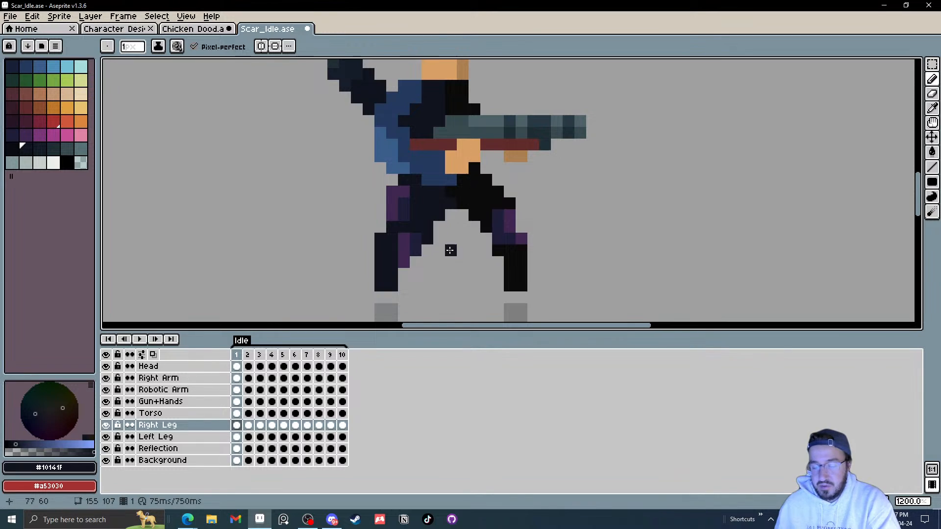
key("period")
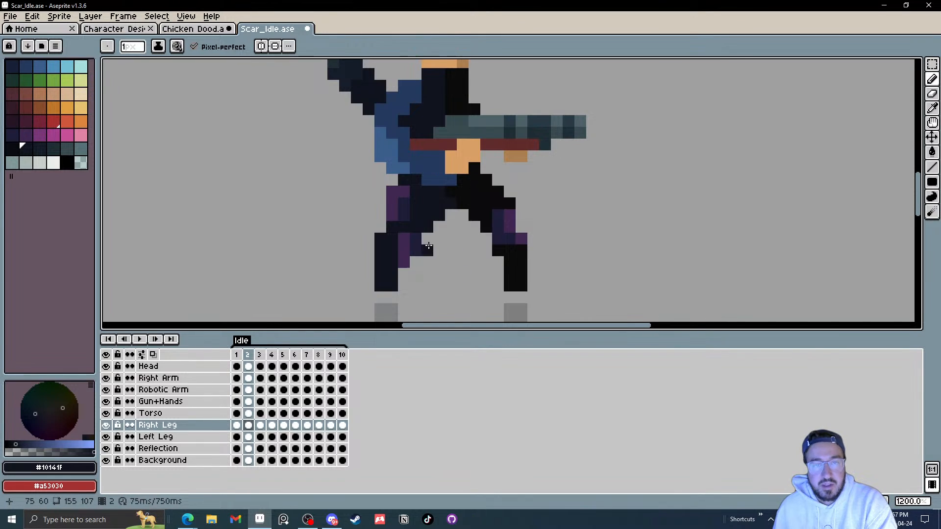
left_click_drag(386, 229, 399, 248)
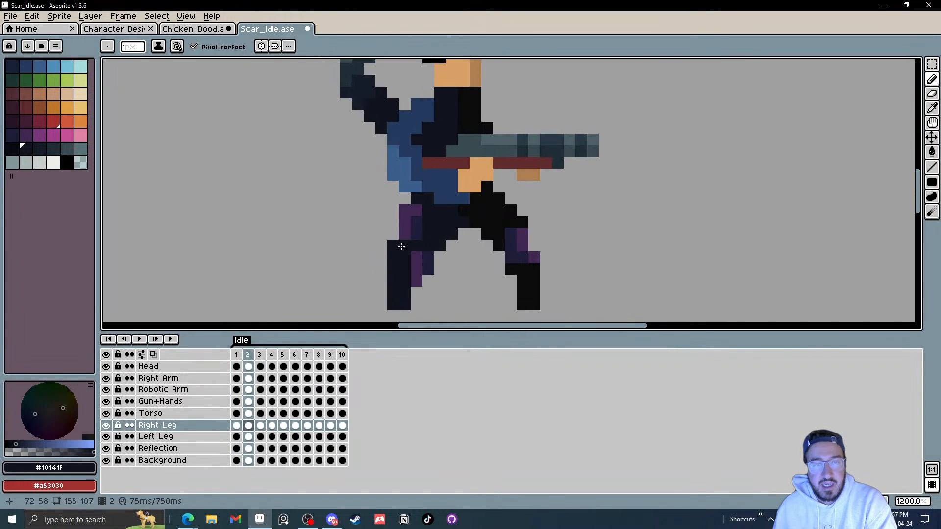
key("Right")
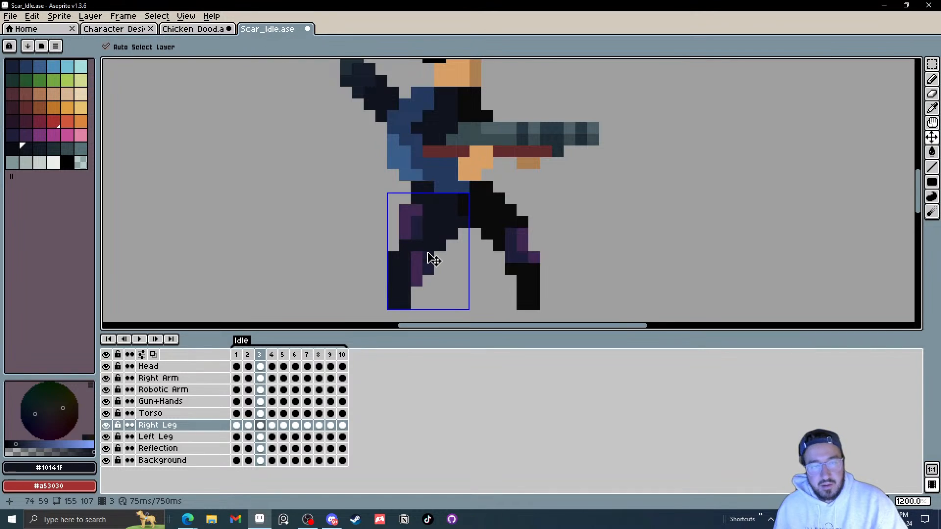
key("ctrl+z")
key("Right")
left_click(395, 245)
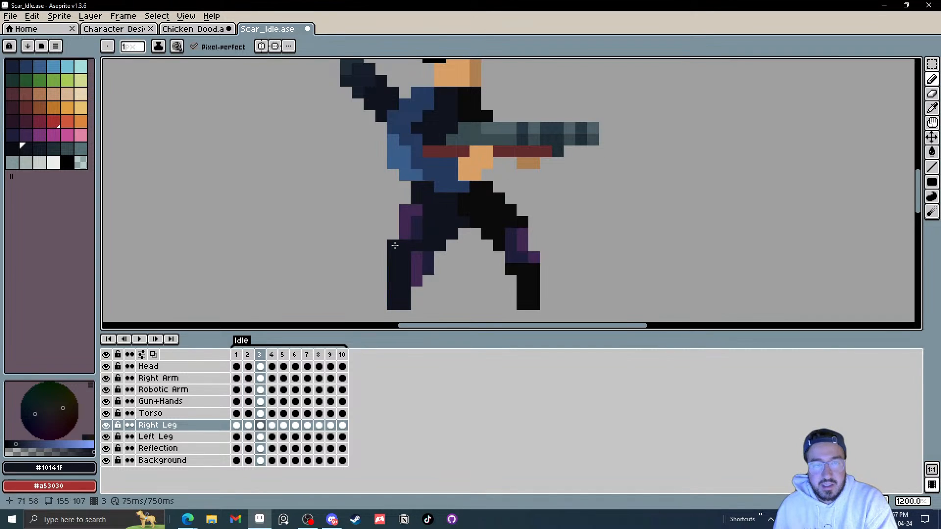
key("Right")
left_click(394, 245)
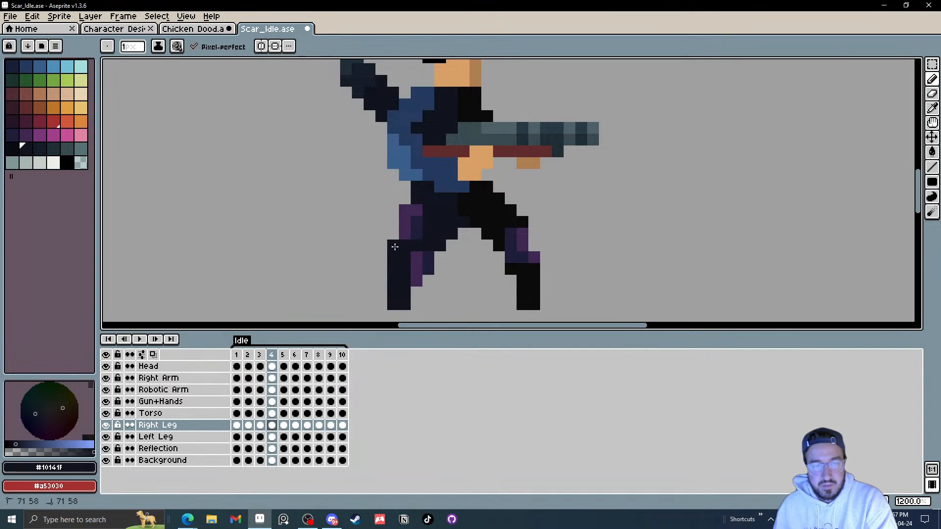
Step: Sample the leg colours and extend the right thigh's purple highlight and dark outer edge in frames 4 and 5
key("i")
left_click(412, 205)
key("b")
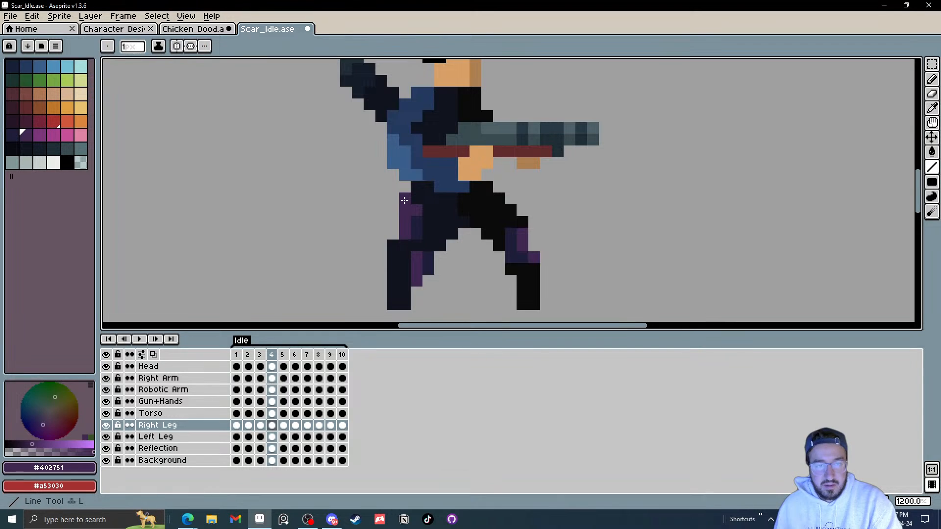
key("Right")
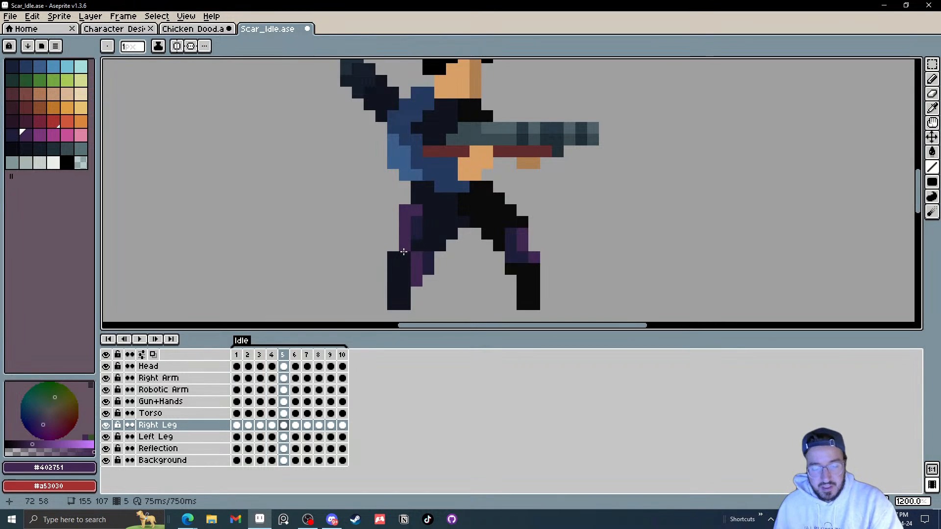
key("i")
left_click(404, 242)
key("l")
left_click(394, 242)
key("i")
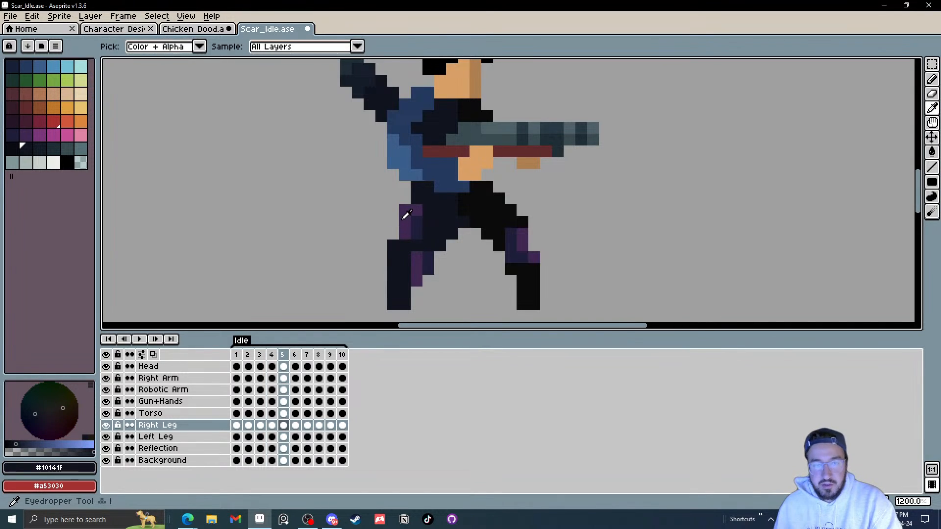
left_click(404, 217)
key("l")
left_click(405, 199)
Step: Add a dark pixel to the right leg's outer edge in frame 6
scroll(410, 214, "down", 2)
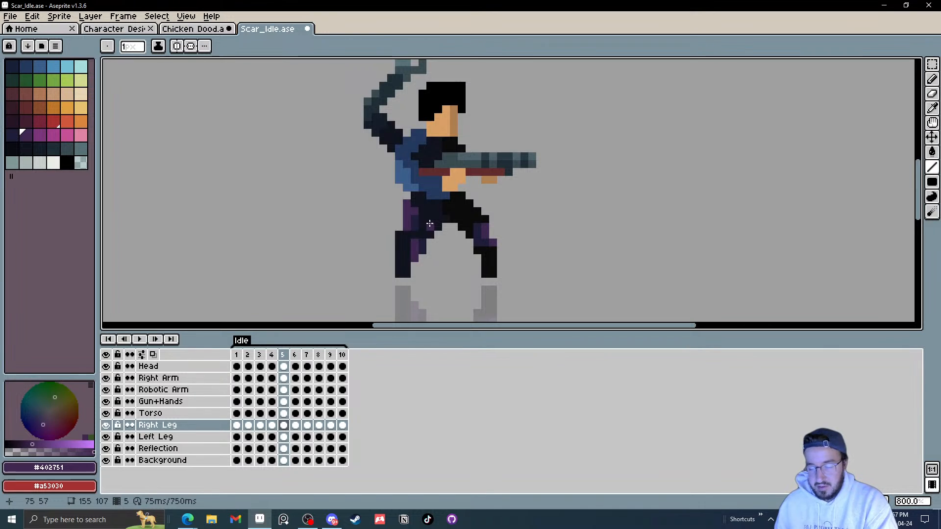
key("Right")
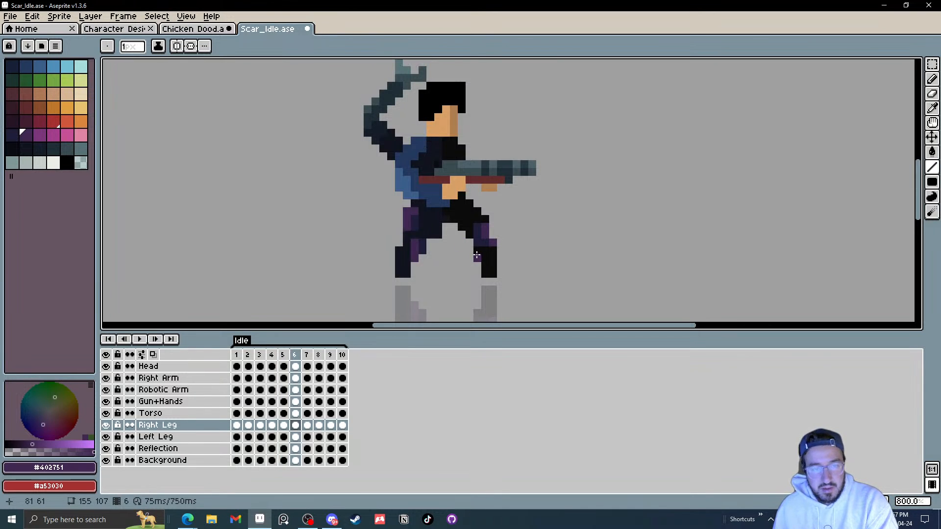
scroll(406, 243, "up", 2)
left_click(403, 236, "alt")
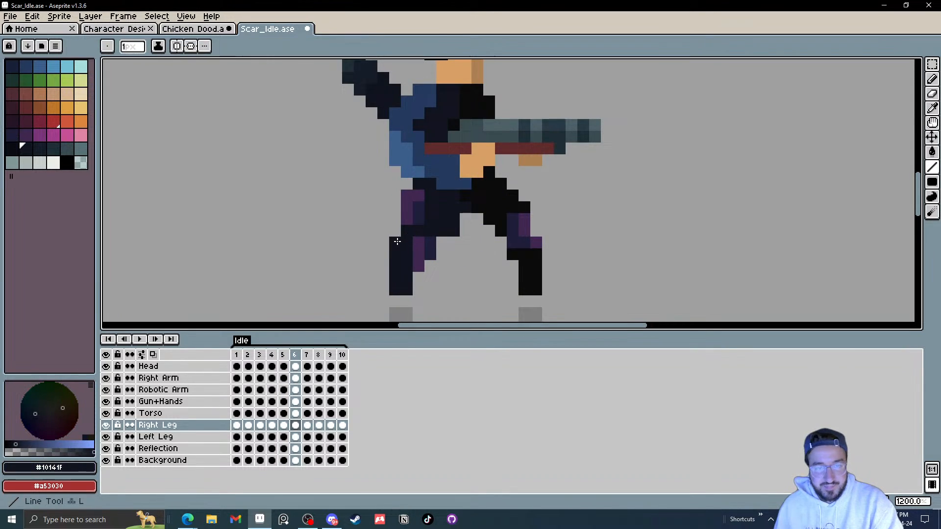
Step: Step through the remaining frames and play the idle animation at several zoom levels to review the legs
key("Right")
scroll(471, 291, "down", 3)
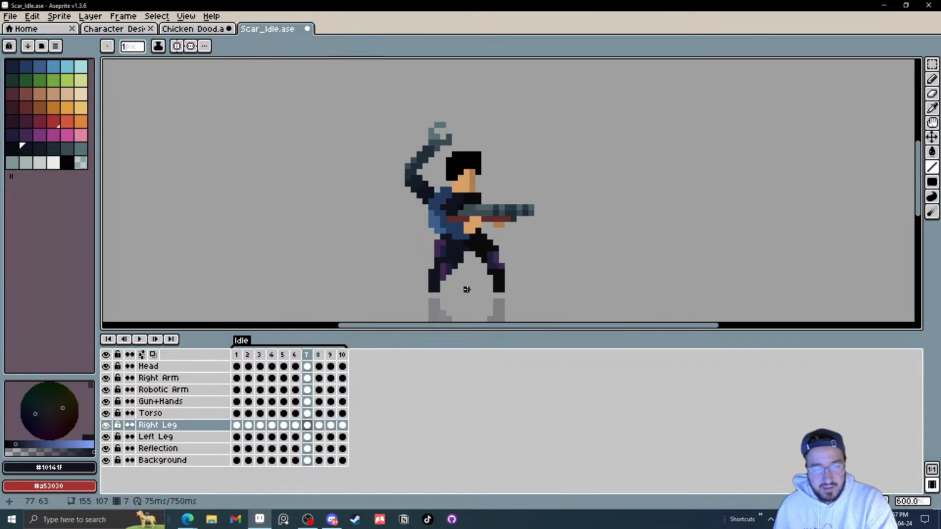
key("Right")
key("Right")
key("Right")
key("Right")
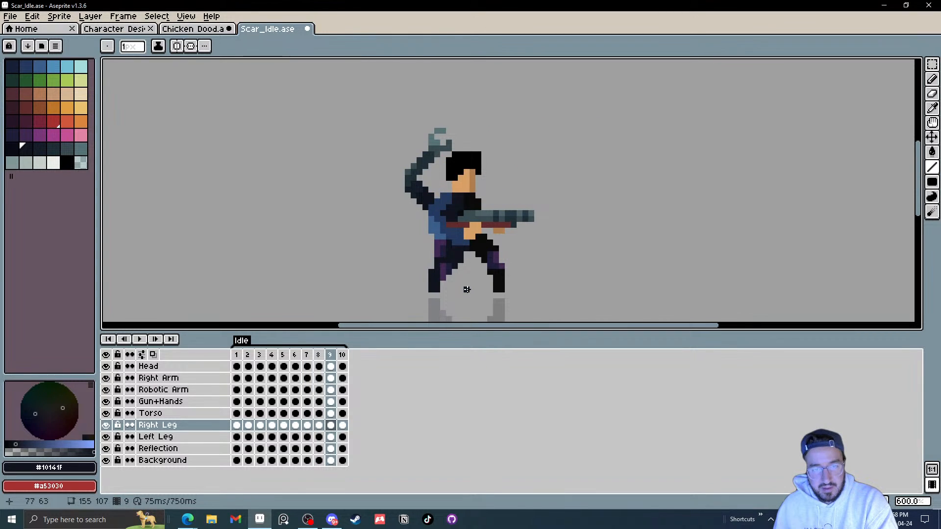
left_click(140, 339)
scroll(571, 253, "down", 3)
scroll(597, 235, "down", 2)
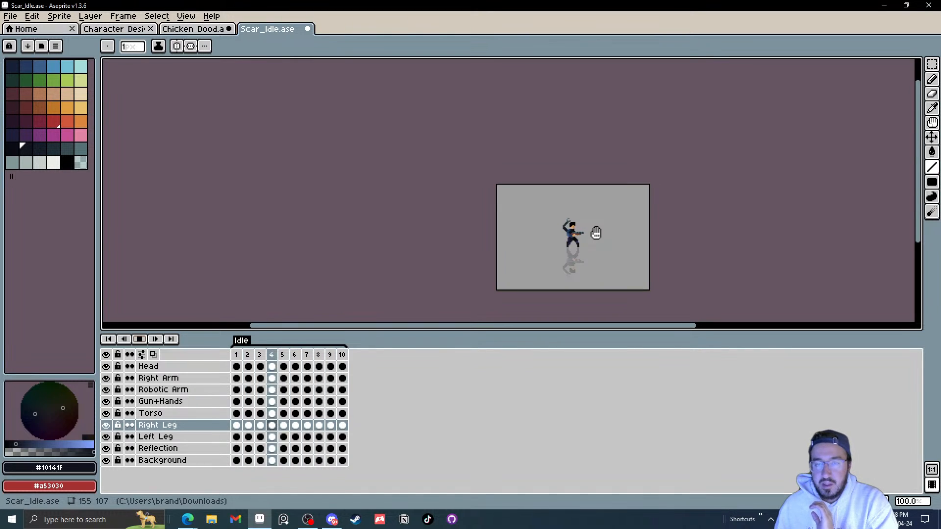
scroll(606, 243, "up", 1)
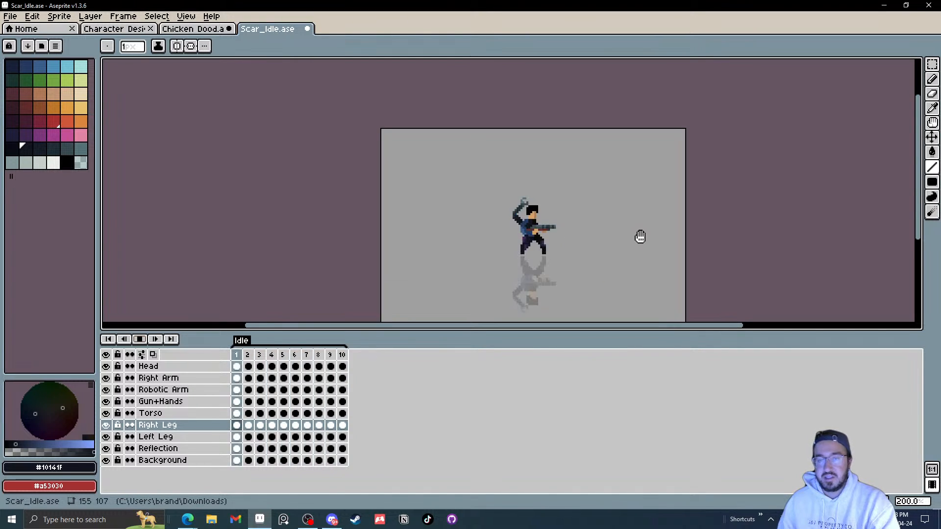
left_click_drag(638, 233, 628, 229)
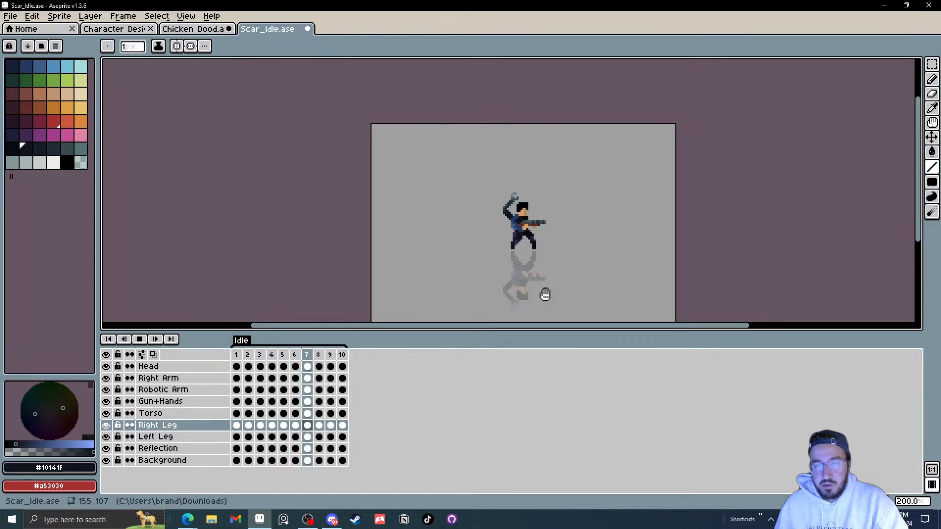
scroll(527, 250, "up", 3)
scroll(527, 250, "up", 2)
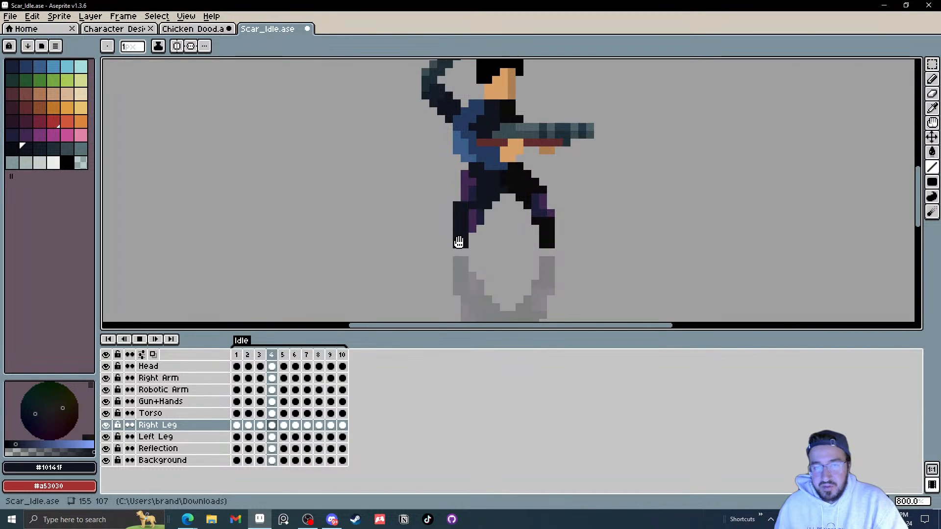
scroll(465, 239, "down", 6)
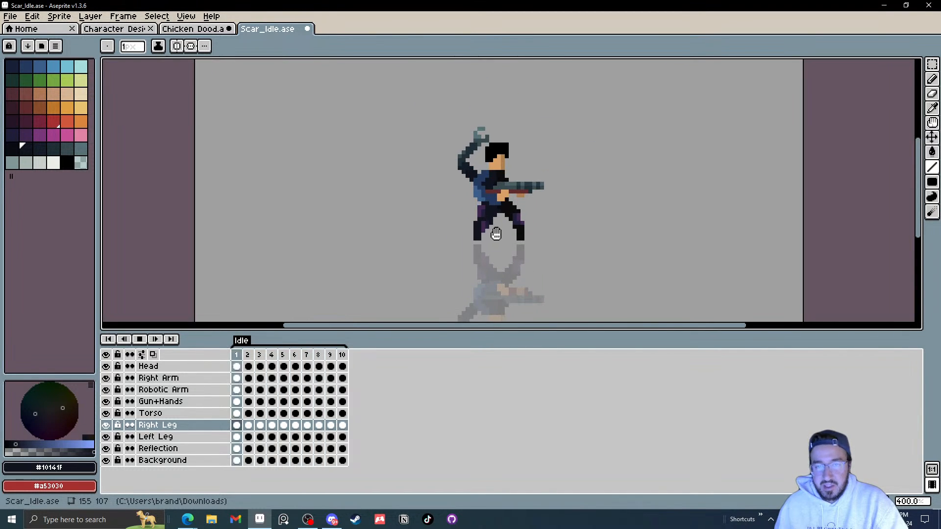
scroll(499, 237, "up", 1)
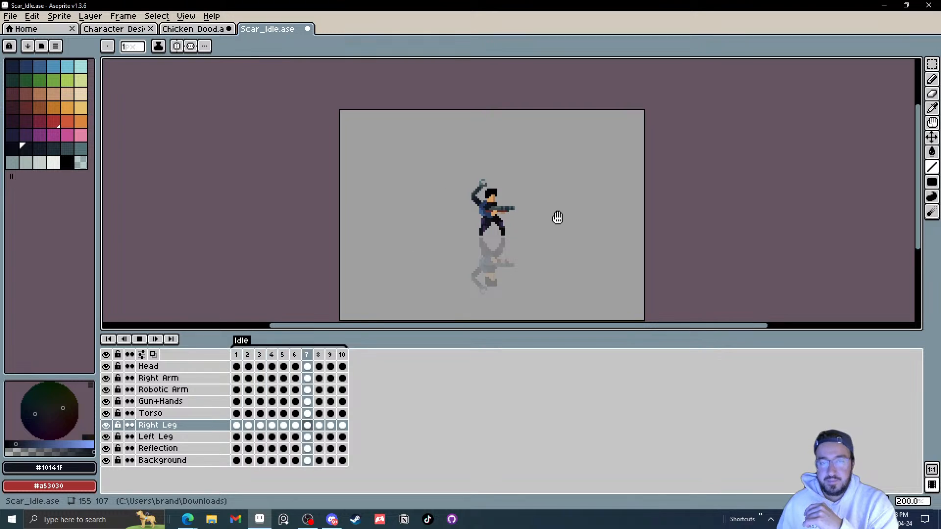
Step: Save a copy of the sprite as Scar_Idle april 24th in the Desktop > Art > Stream Stuff folder
left_click(10, 16)
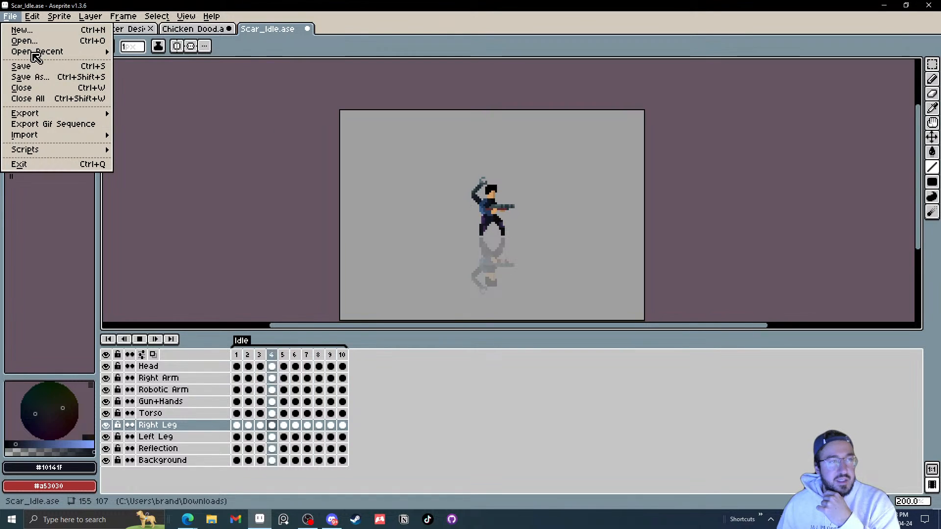
left_click(25, 77)
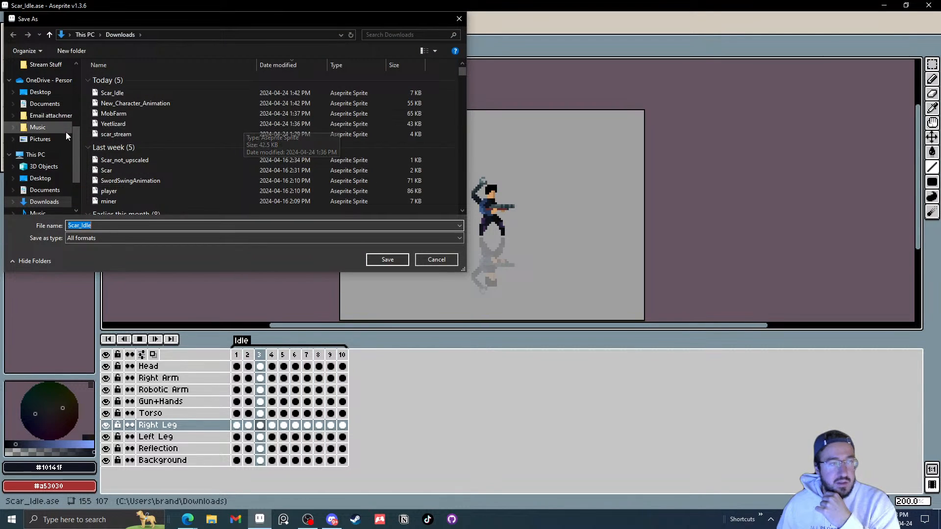
scroll(78, 141, "up", 4)
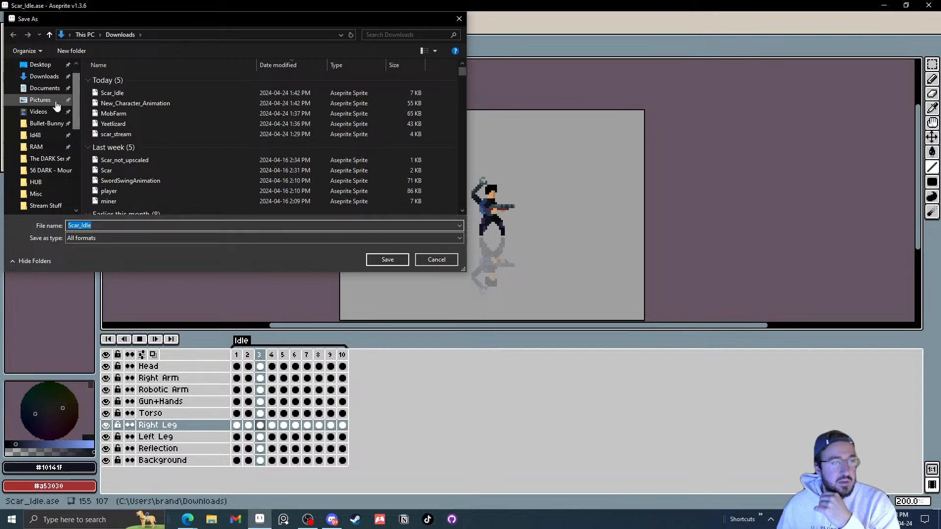
scroll(40, 123, "up", 1)
left_click(40, 65)
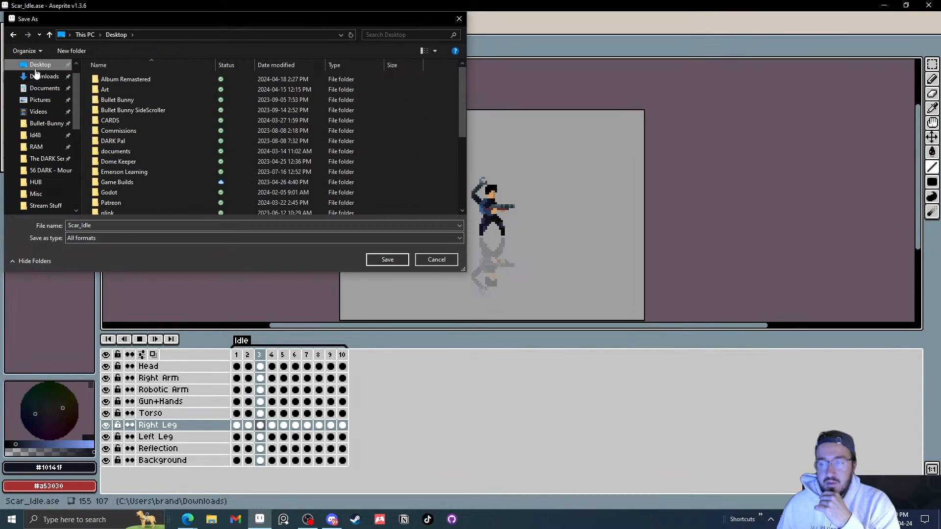
double_click(116, 91)
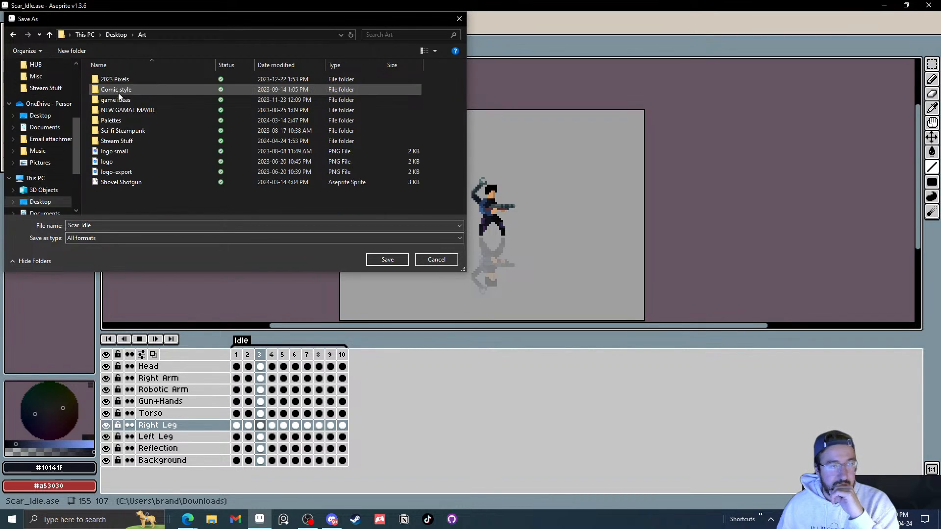
double_click(132, 143)
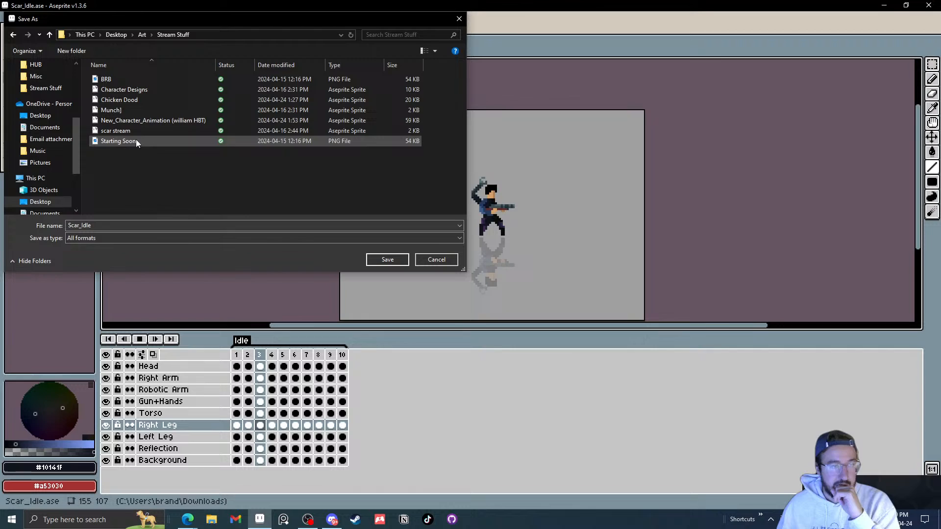
left_click(109, 226)
left_click(109, 226)
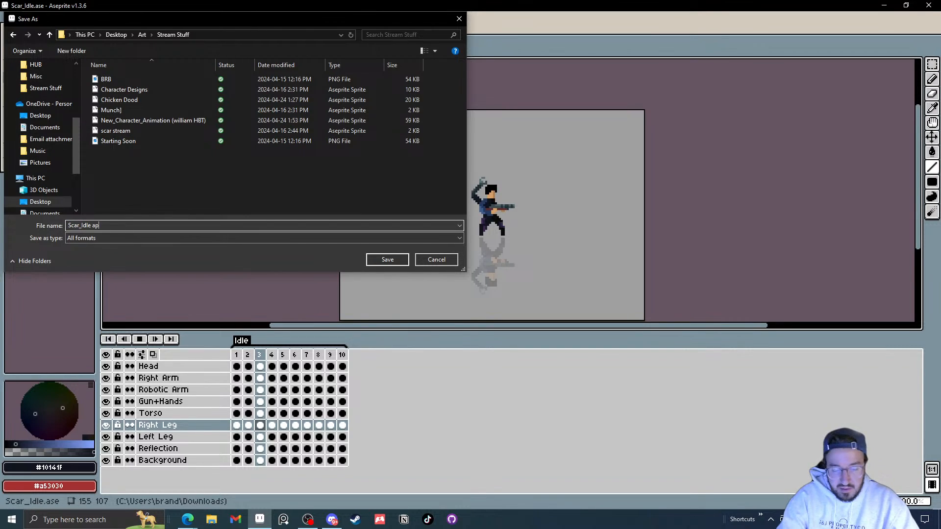
key("Return")
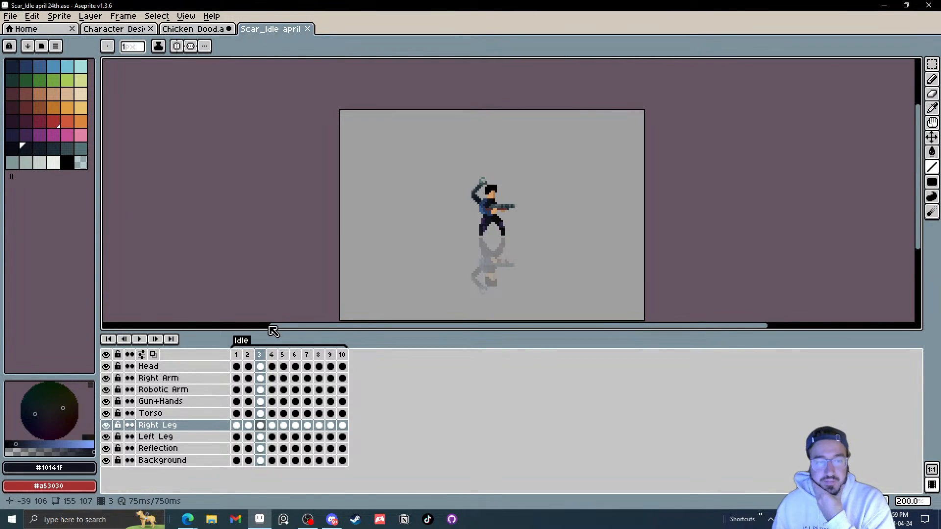
Step: Return to frame 1, zoom in on the legs and undo the last change
left_click(238, 355)
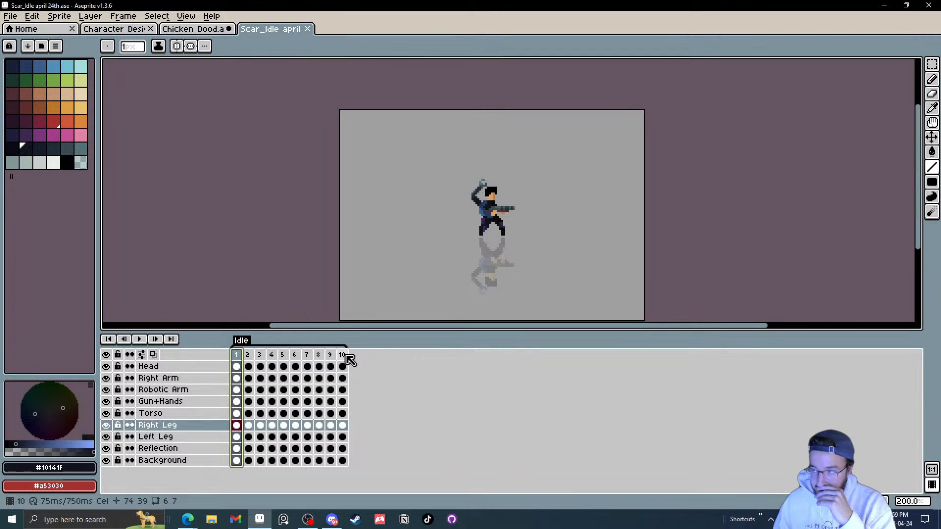
scroll(506, 241, "up", 2)
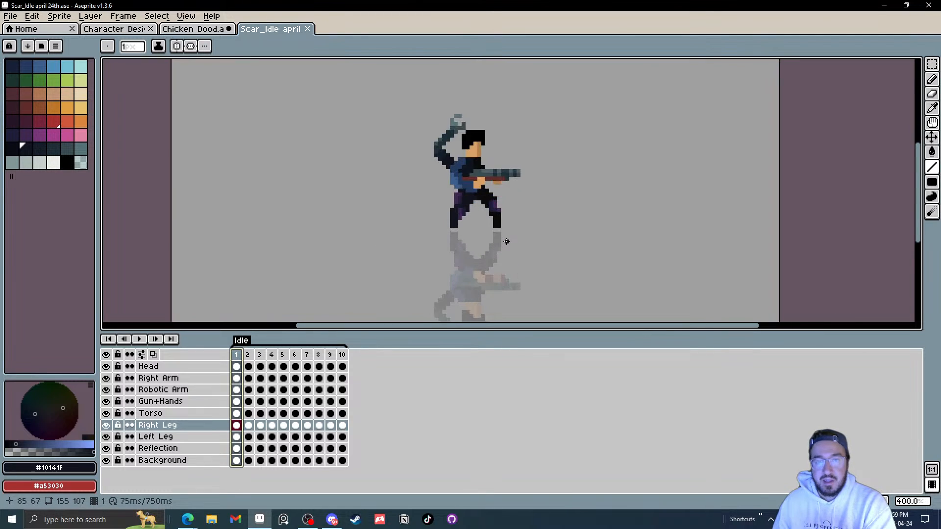
scroll(442, 223, "up", 2)
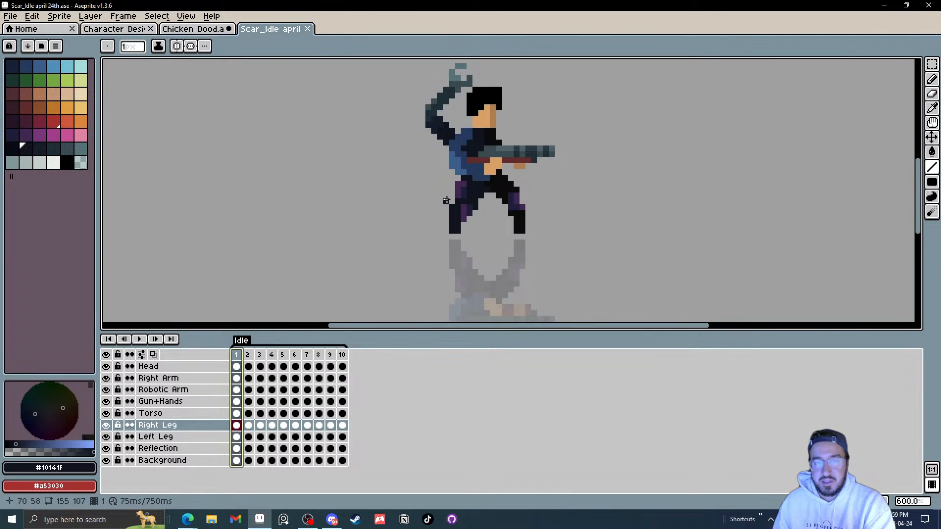
scroll(453, 204, "up", 4)
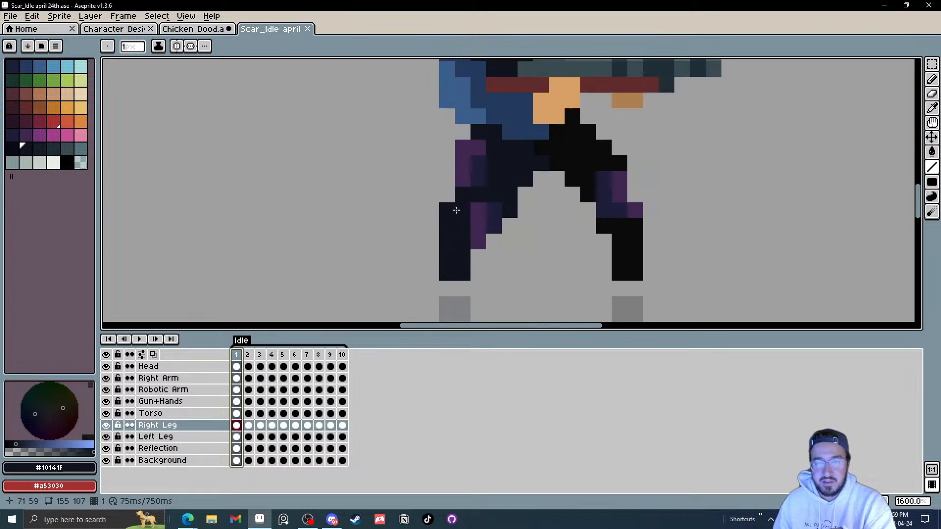
scroll(461, 216, "down", 1)
key("ctrl+z")
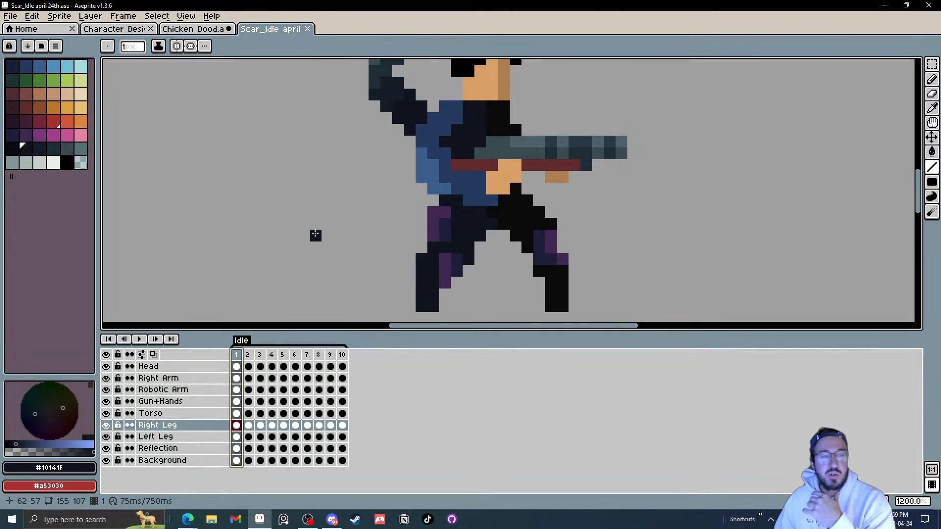
scroll(247, 199, "down", 1)
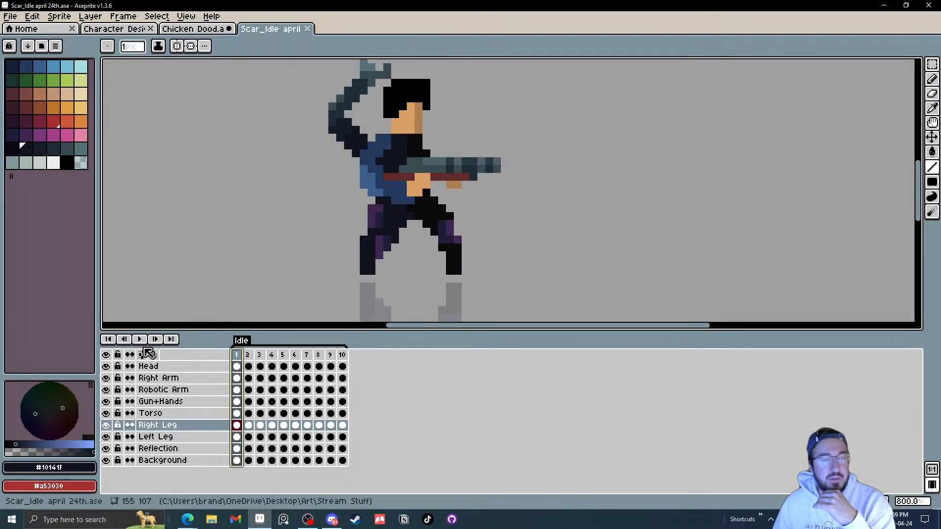
Step: Play the Scar_Idle animation and zoom out and pan the canvas to review it
left_click(142, 340)
scroll(229, 276, "down", 2)
left_click_drag(231, 278, 299, 257)
scroll(299, 257, "down", 1)
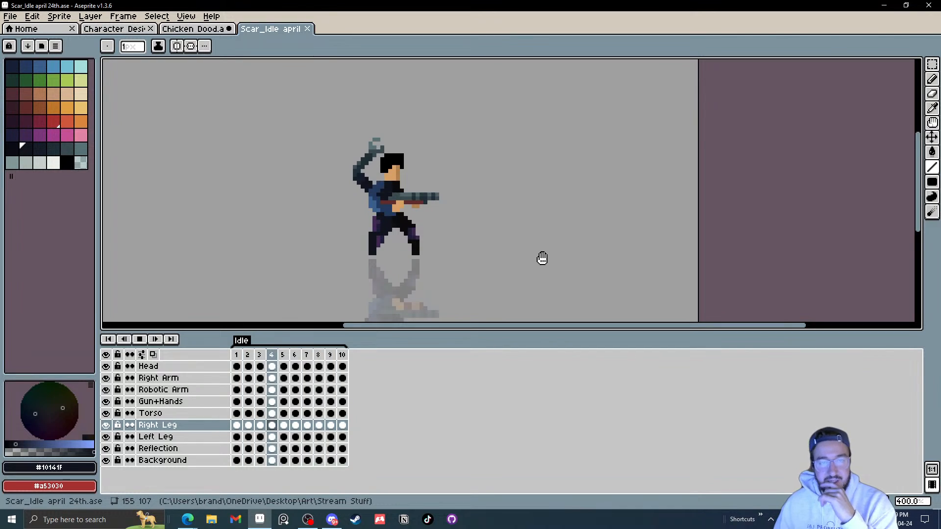
left_click_drag(503, 234, 560, 231)
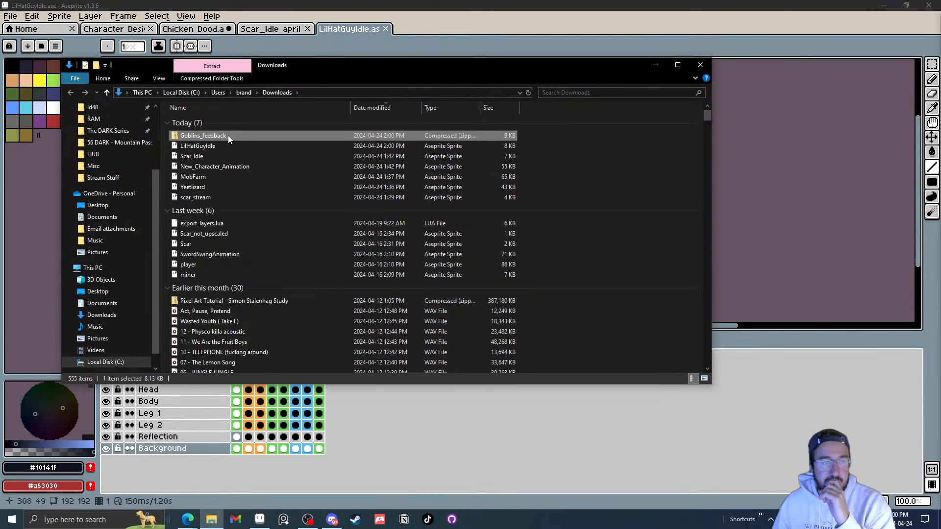
Step: Extract the Goblins_feedback zip archive into its Downloads folder
right_click(223, 136)
left_click(258, 178)
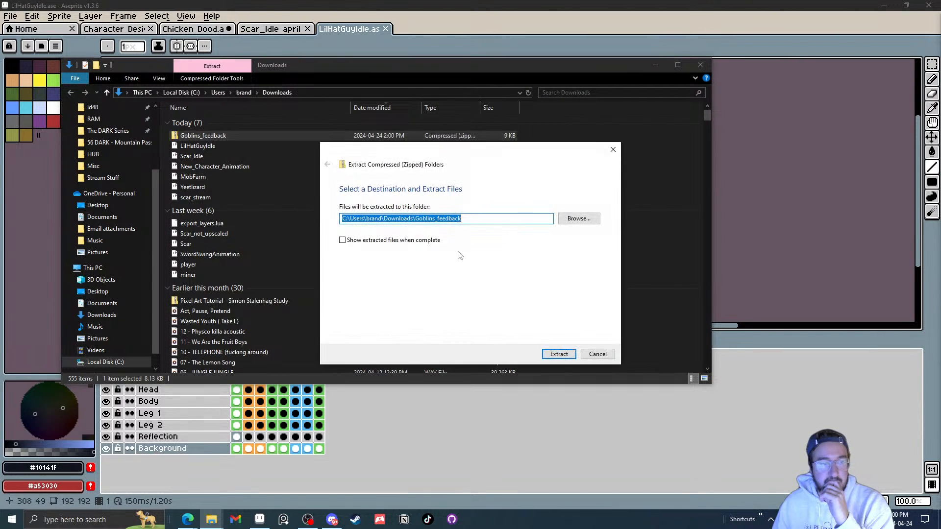
left_click(544, 351)
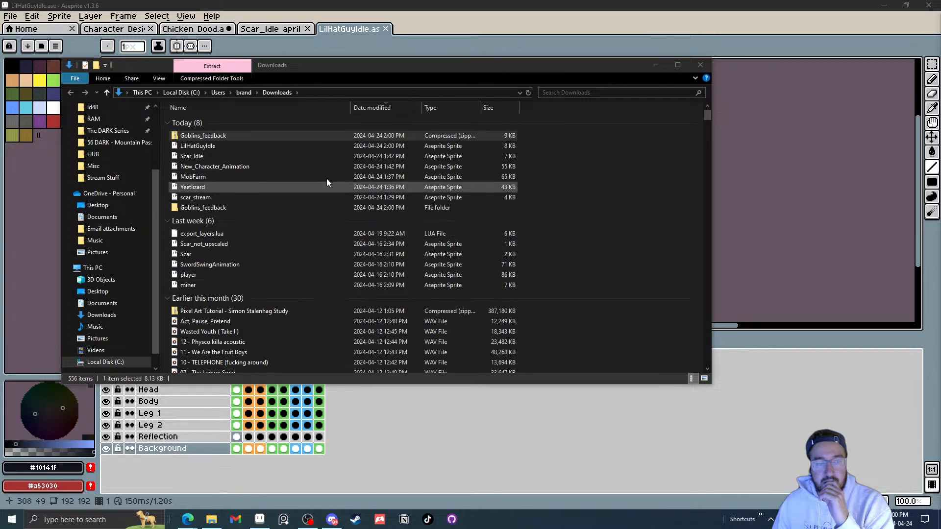
Step: Open the Goblin Dagger feedback and Goblin Sword feedback sprites from the extracted Goblins_feedback folder
double_click(214, 207)
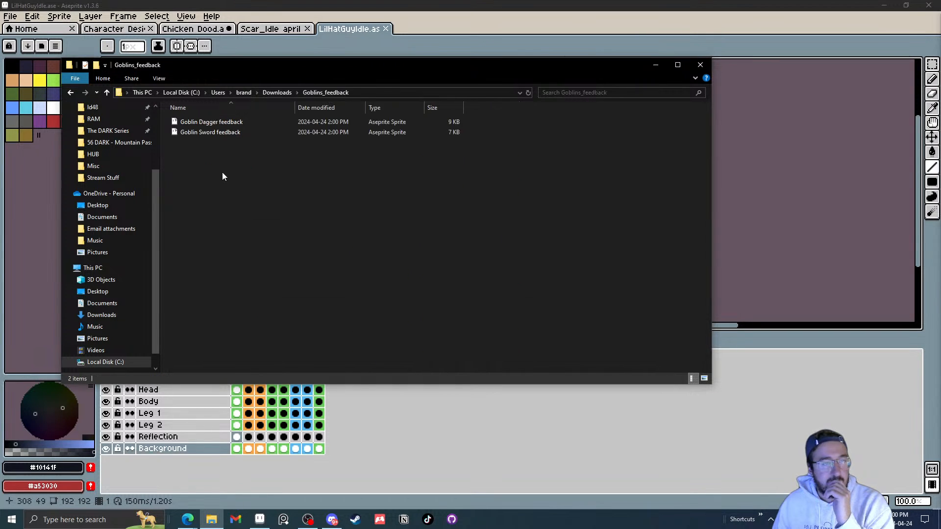
mouse_move(221, 132)
left_mouse_down()
mouse_move(227, 140)
mouse_move(220, 127)
left_mouse_up()
double_click(221, 127)
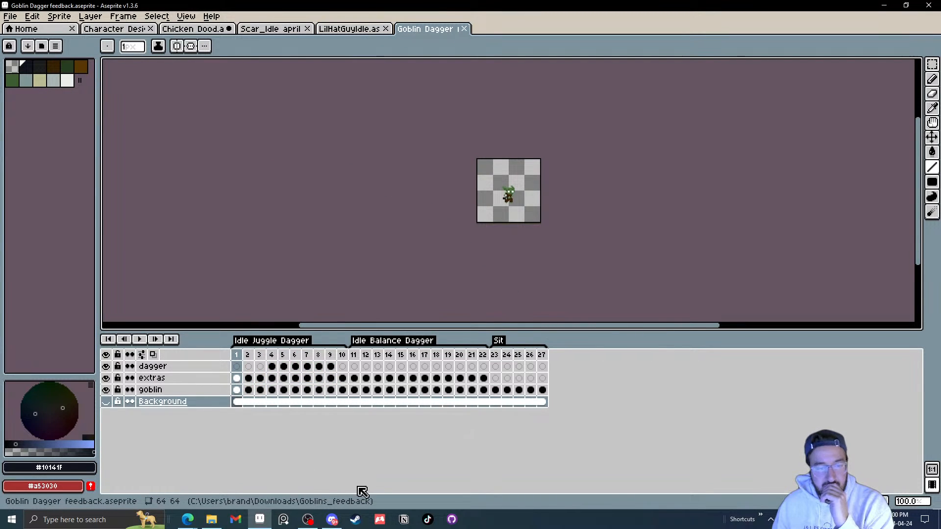
mouse_move(334, 523)
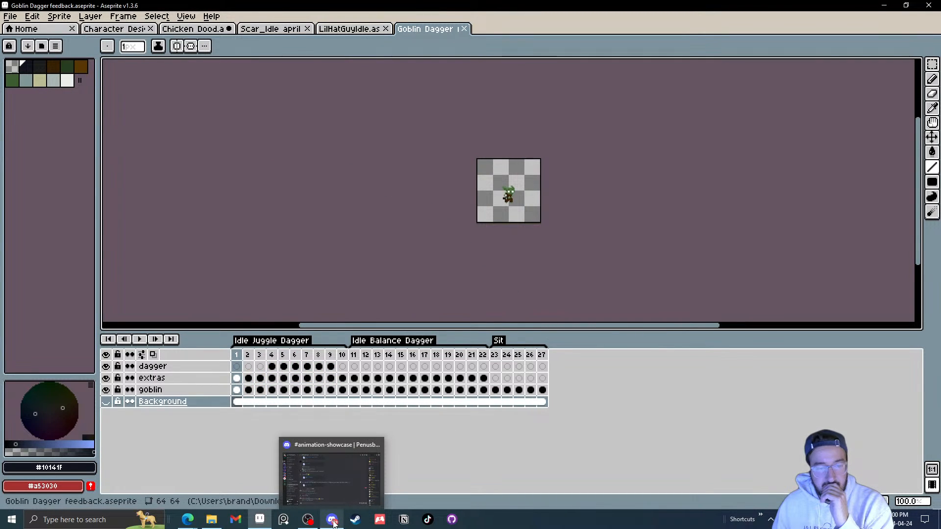
left_click(211, 519)
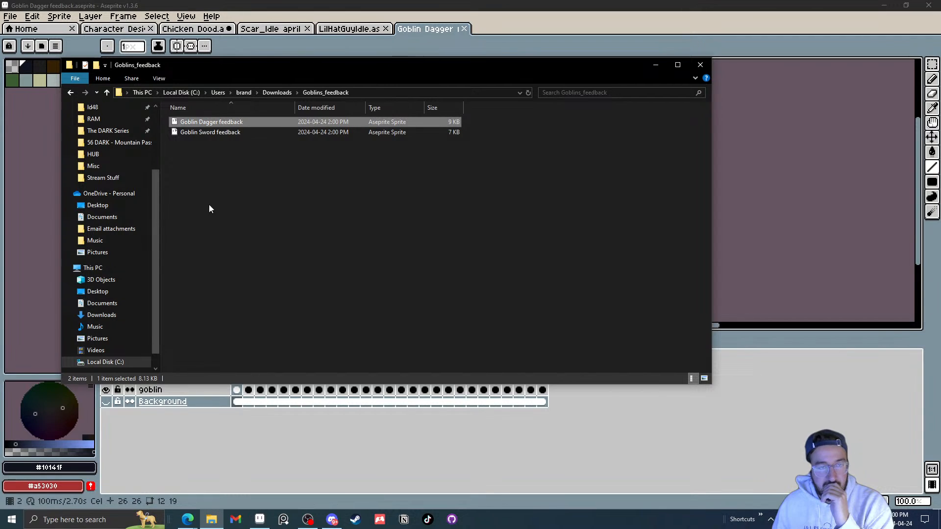
double_click(211, 133)
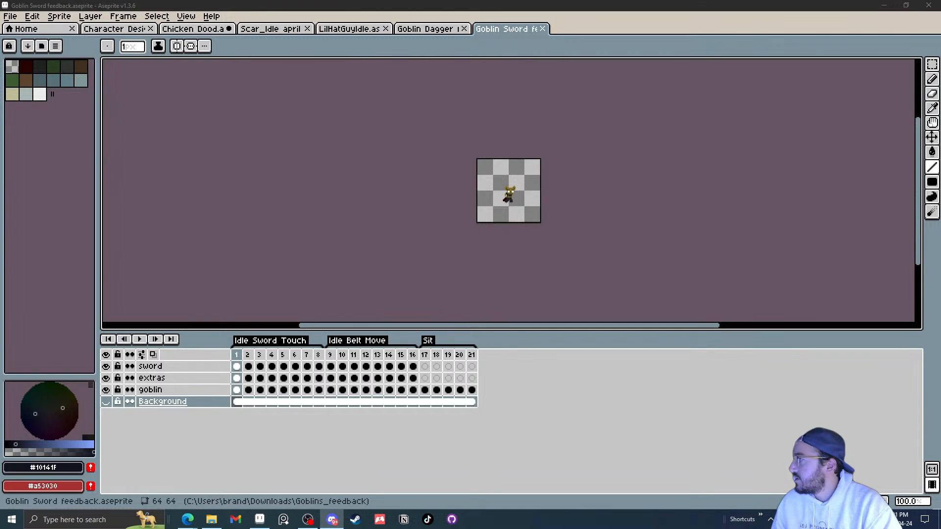
Step: Switch to the Chicken Dood sprite and save it
key("alt+Tab")
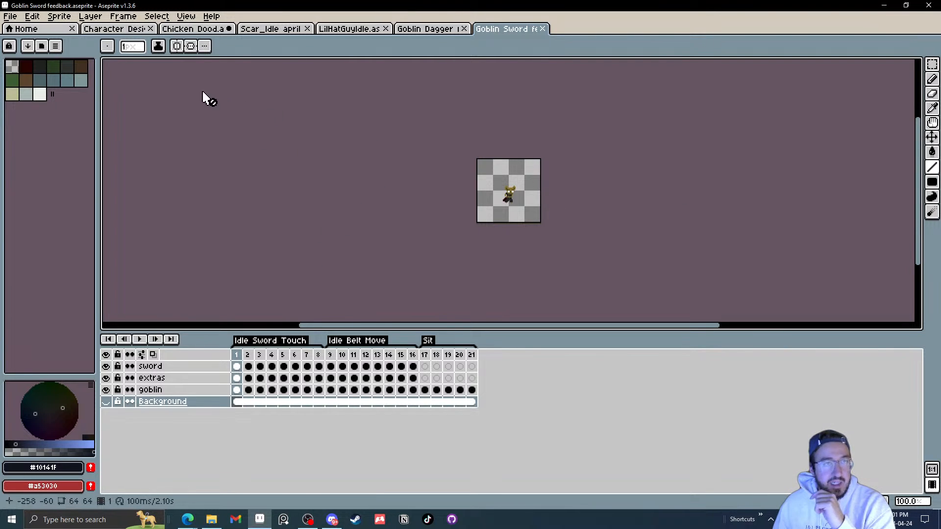
left_click(224, 30)
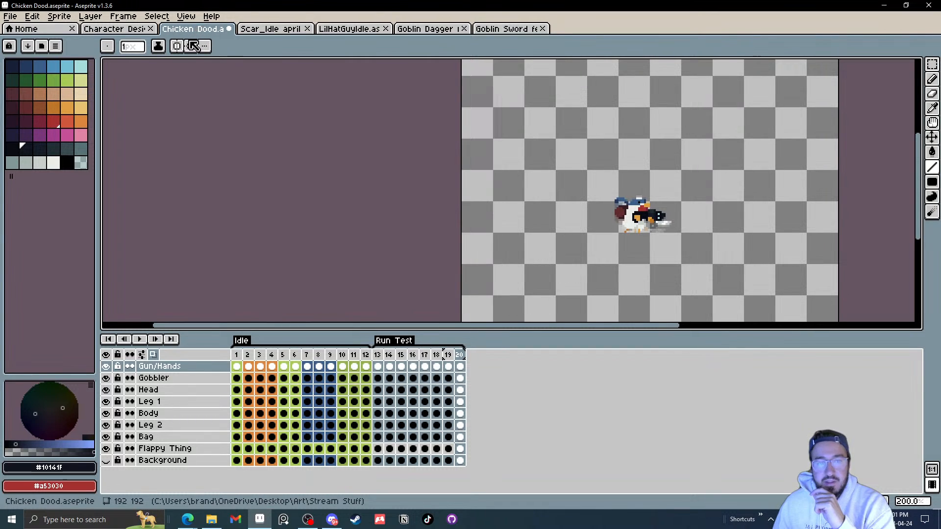
left_click(10, 16)
left_click(39, 69)
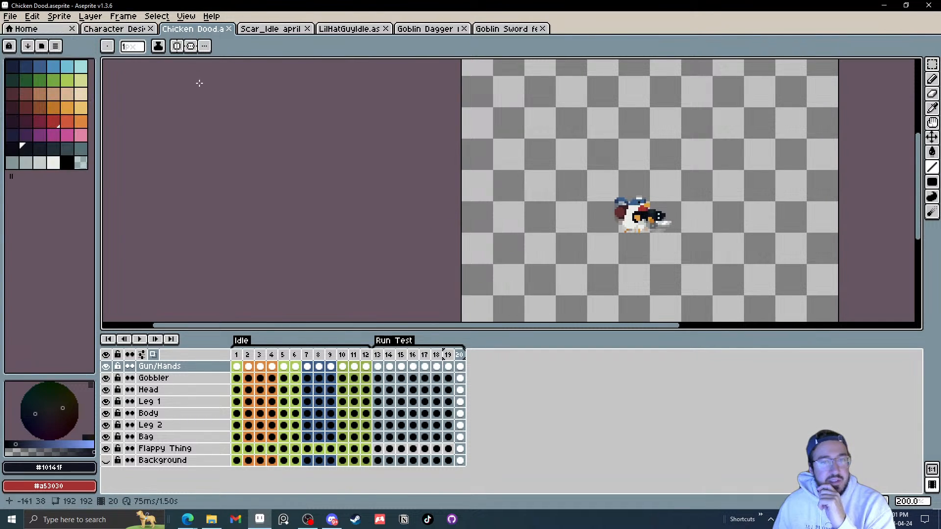
Step: Close the Chicken Dood, Character Designs and Scar_Idle april 24th sprite tabs
left_click(229, 29)
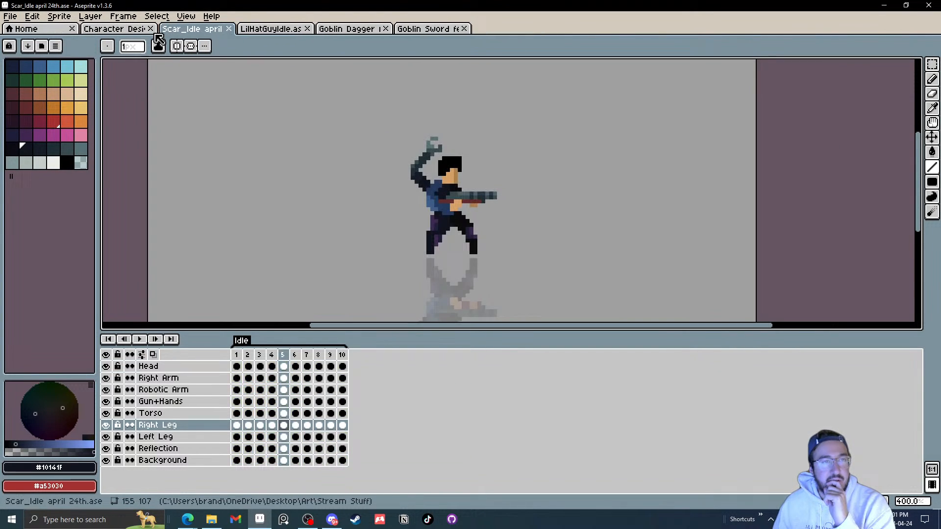
left_click(126, 29)
left_click(150, 29)
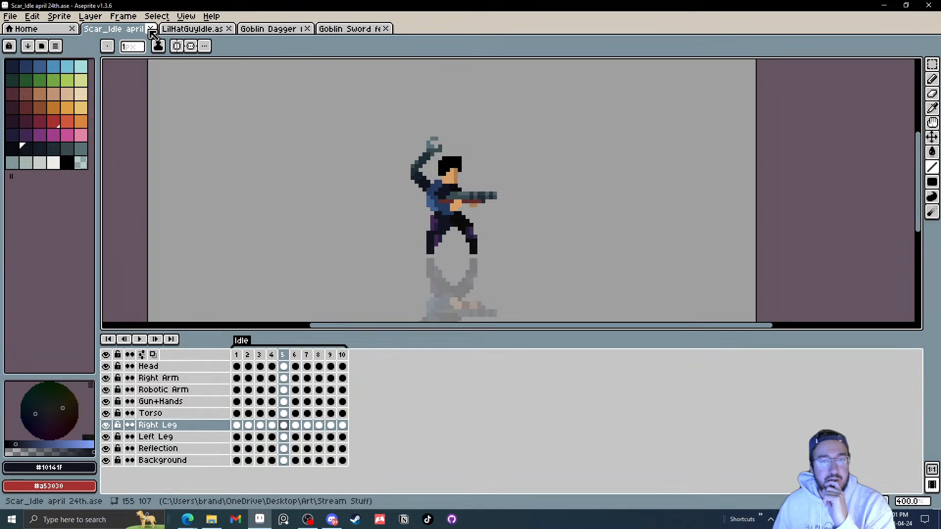
left_click(152, 30)
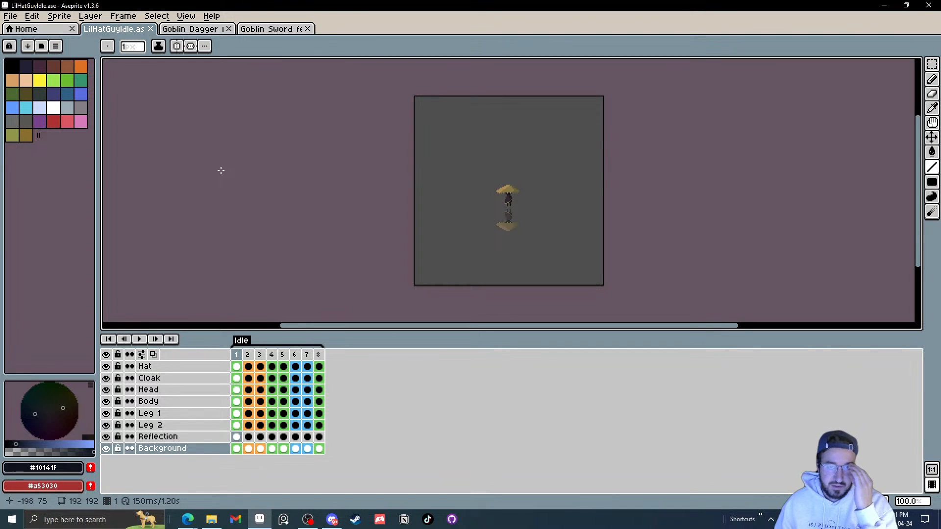
Step: Zoom in on the LilHatGuyIdle sprite and play its Idle animation to review the timing
scroll(532, 181, "up", 1)
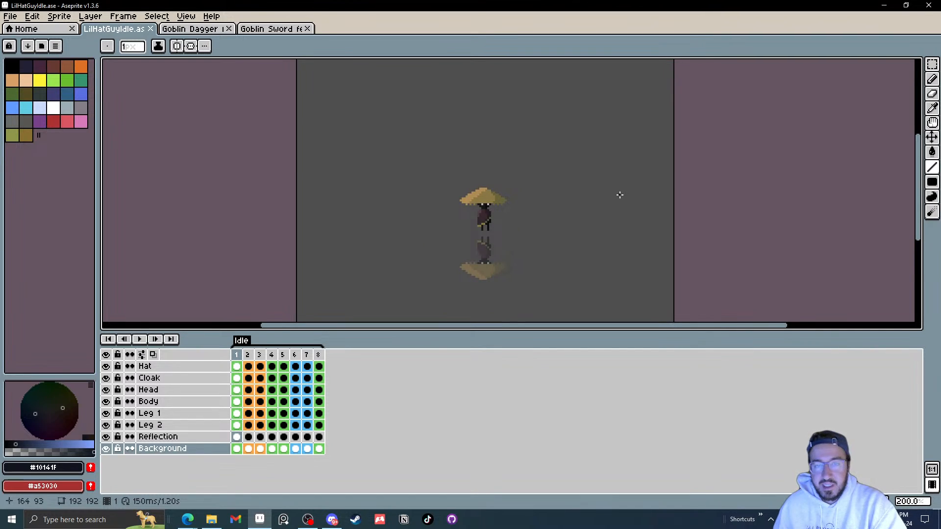
left_click_drag(620, 195, 616, 195)
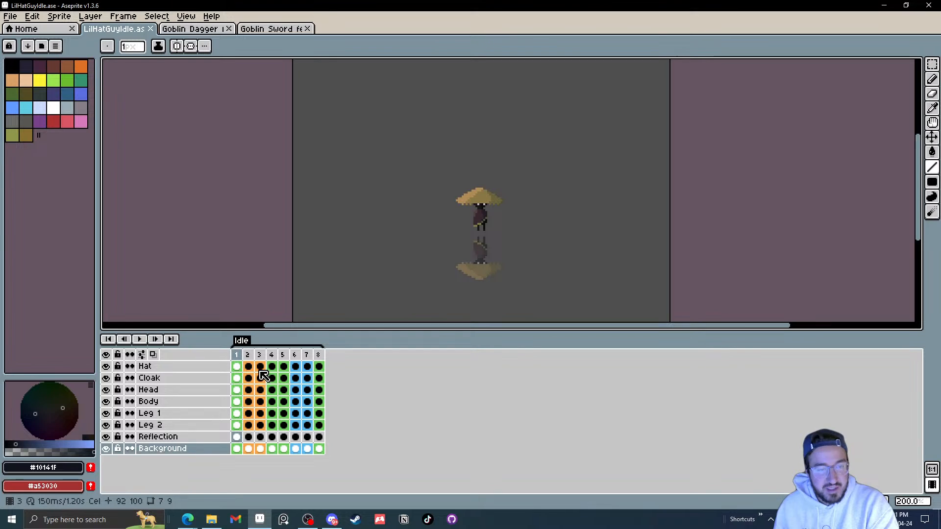
left_click_drag(254, 357, 260, 356)
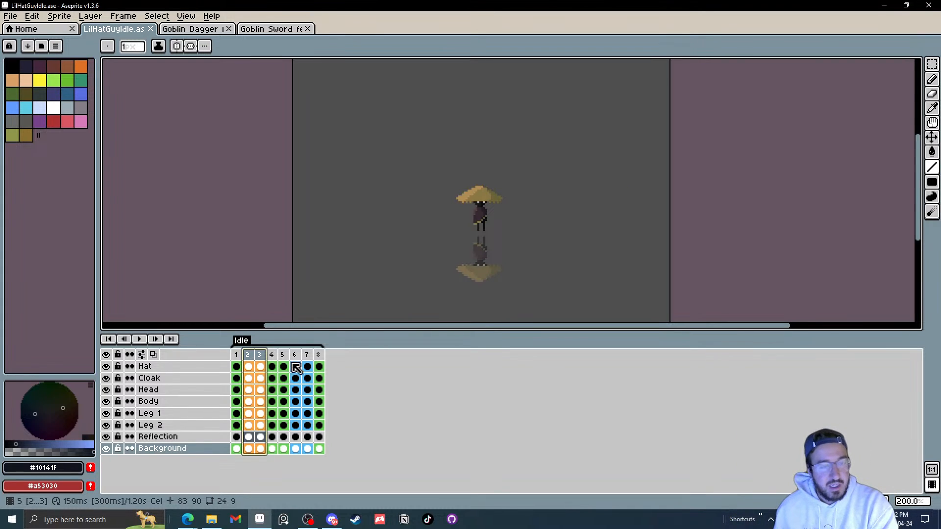
left_click(237, 354)
left_click(142, 340)
scroll(456, 245, "down", 4)
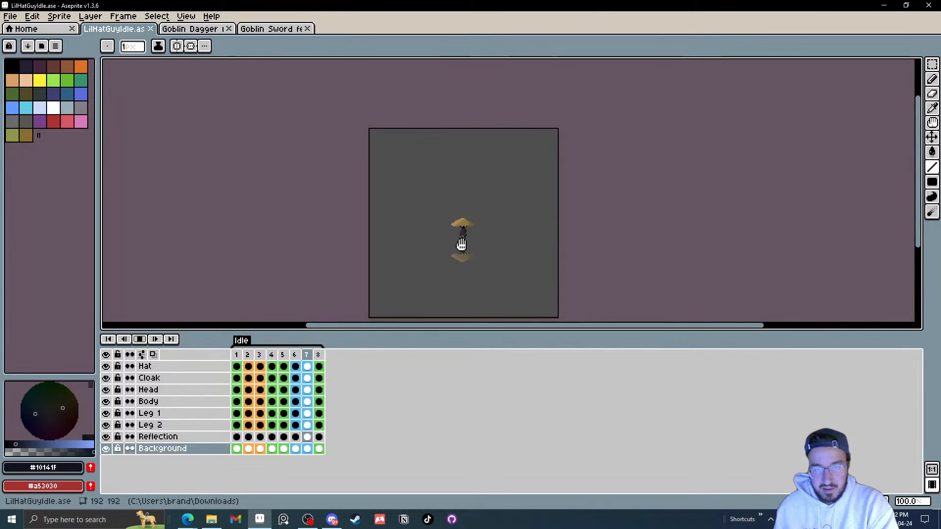
scroll(476, 244, "up", 3)
scroll(482, 243, "up", 1)
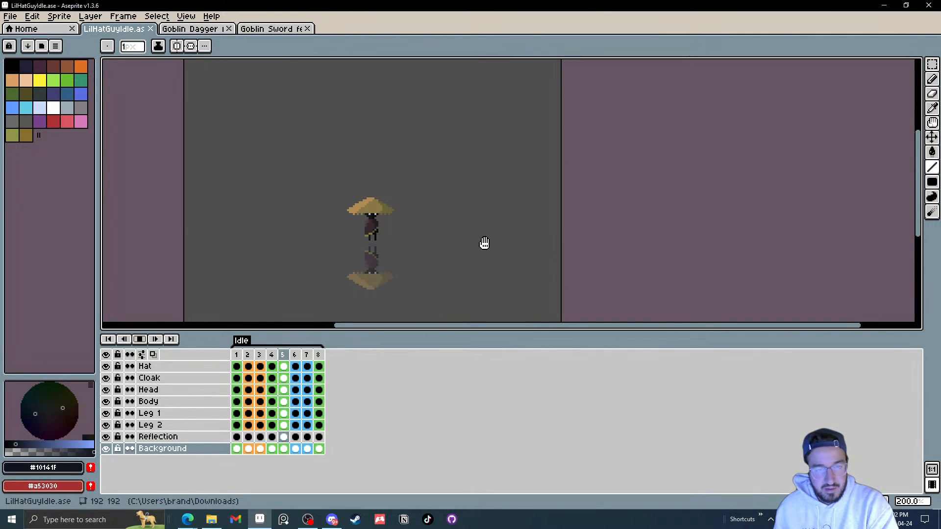
left_click_drag(424, 262, 466, 261)
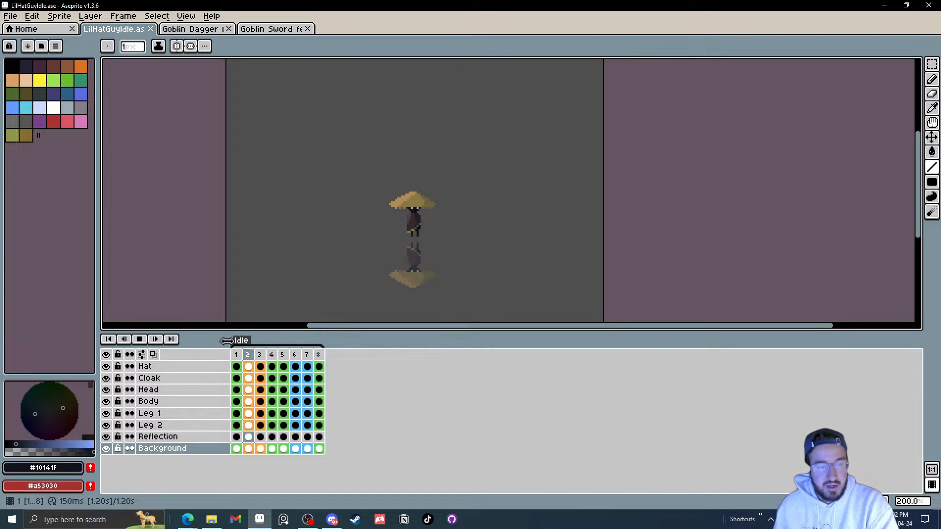
left_click(142, 339)
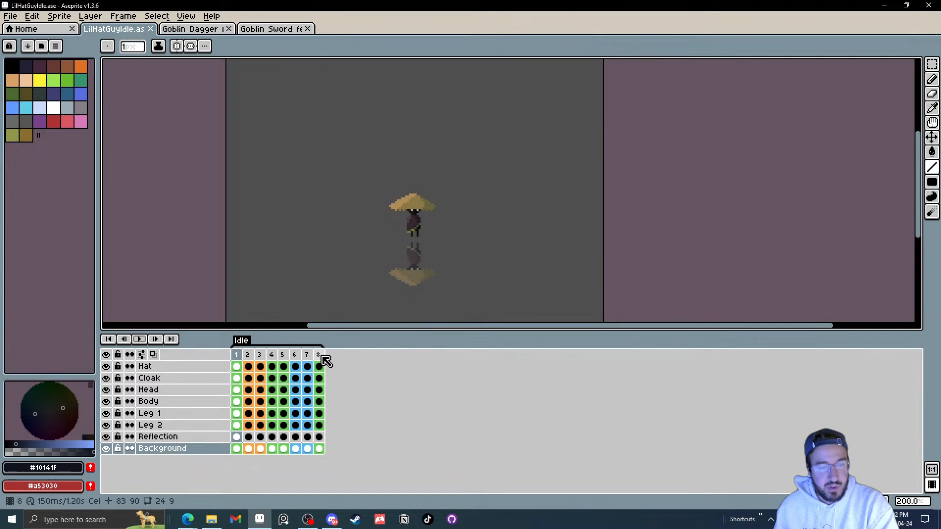
Step: Set the duration of all eight LilHatGuyIdle frames to 90 milliseconds
left_click_drag(320, 356, 243, 354)
right_click(248, 357)
left_click(260, 359)
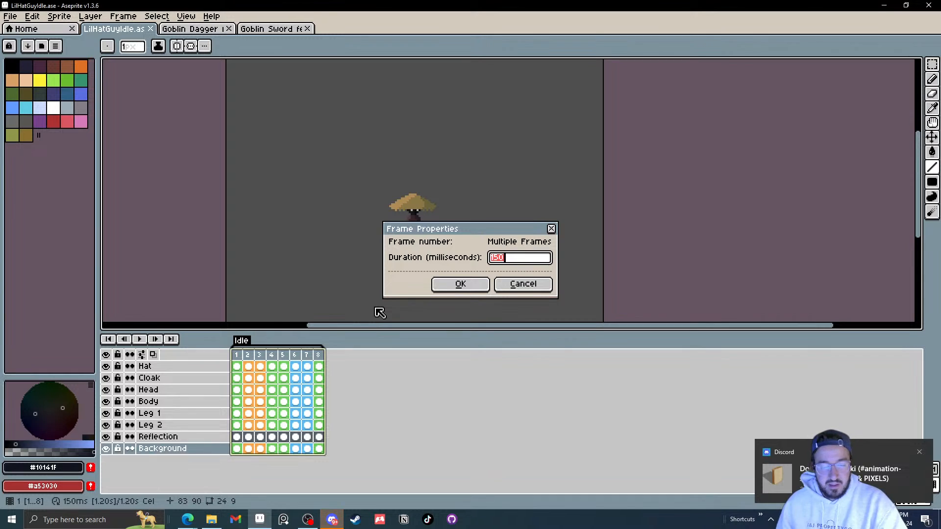
type("90")
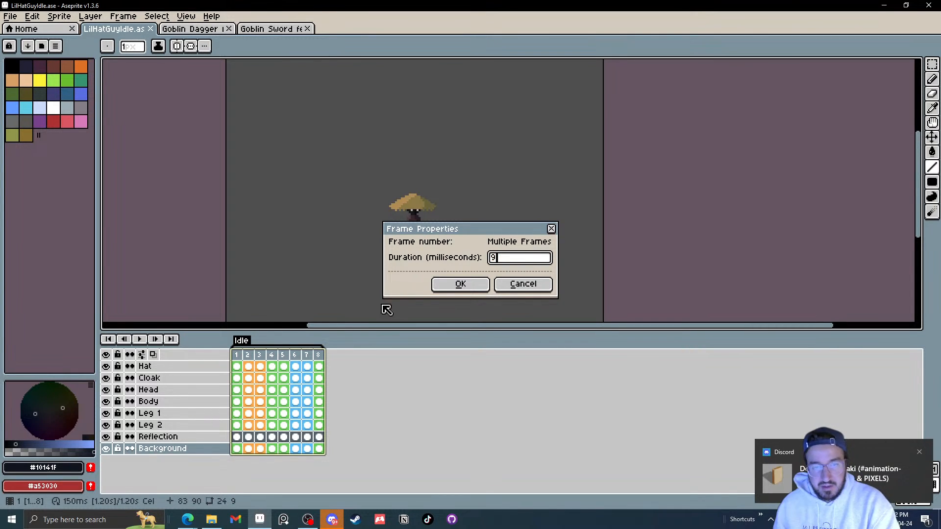
left_click(460, 284)
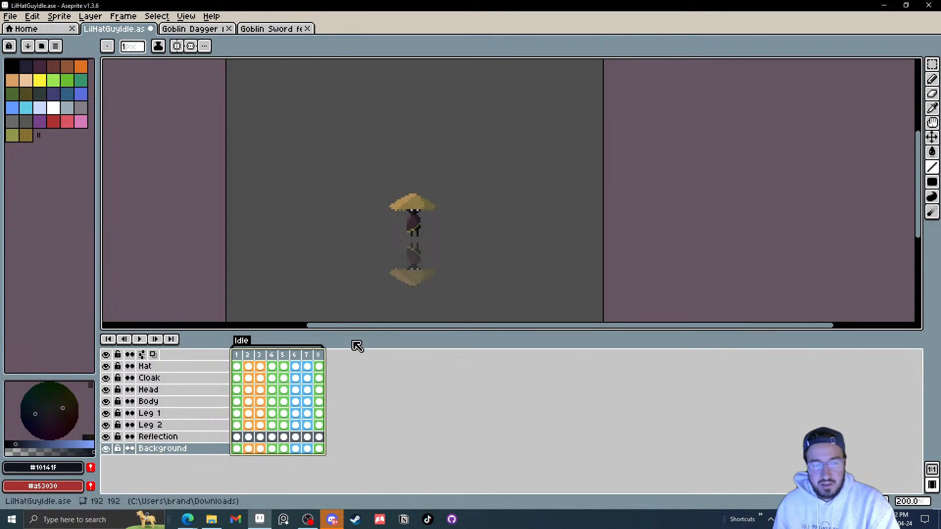
Step: Play the Idle animation from frame 1 at different zoom levels to check the new timing
left_click(237, 356)
left_click(140, 339)
scroll(414, 249, "down", 2)
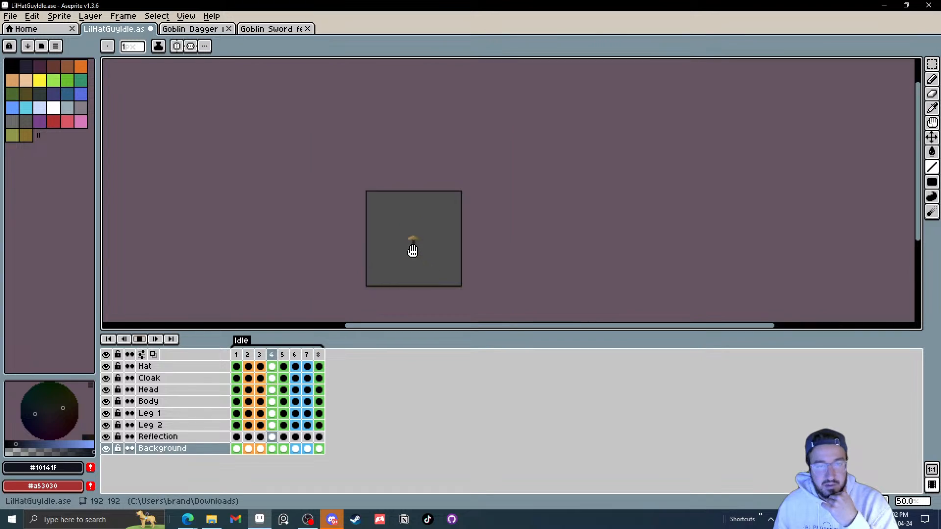
scroll(421, 251, "up", 1)
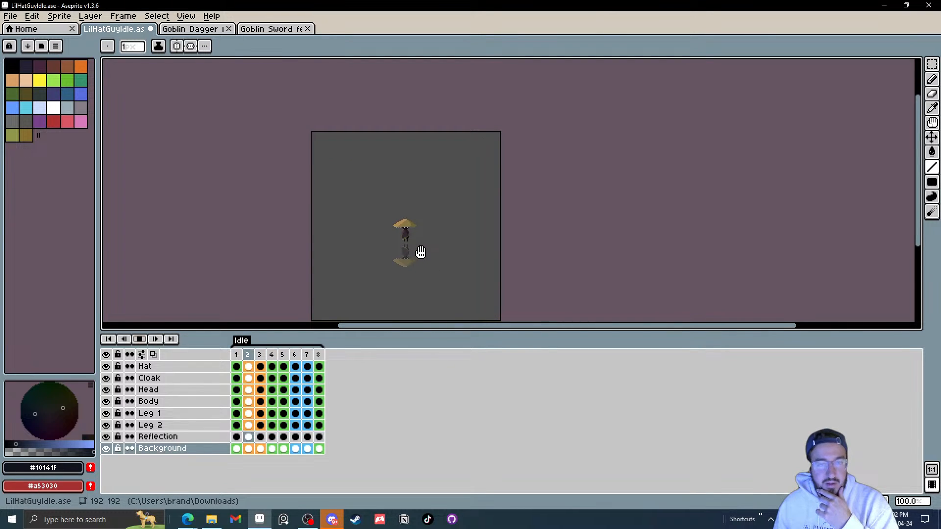
left_click(158, 340)
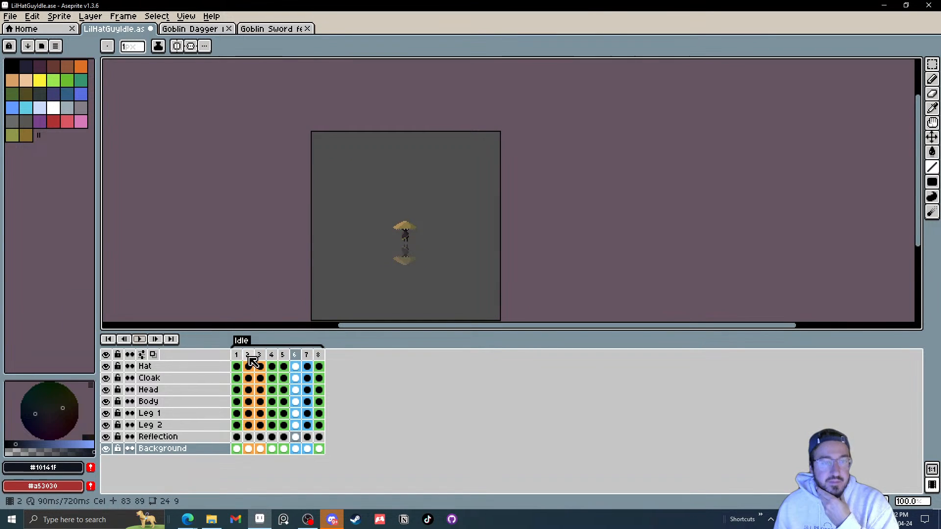
Step: Set the duration of all eight frames to 75 milliseconds
left_click_drag(238, 355, 320, 356)
right_click(322, 357)
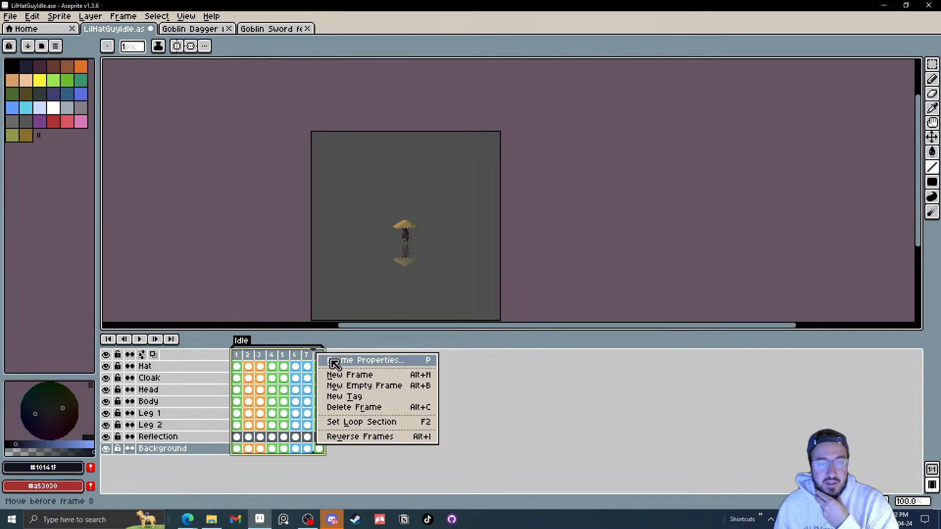
left_click(339, 359)
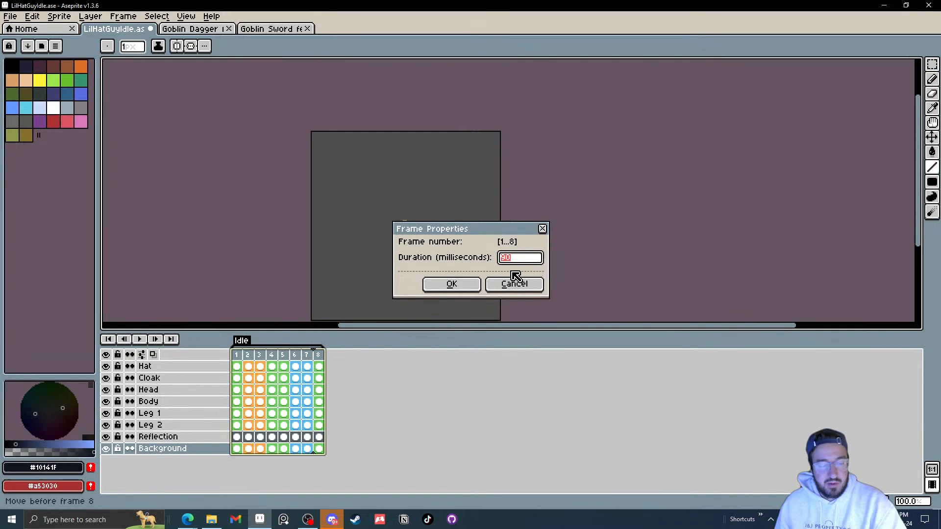
type("100")
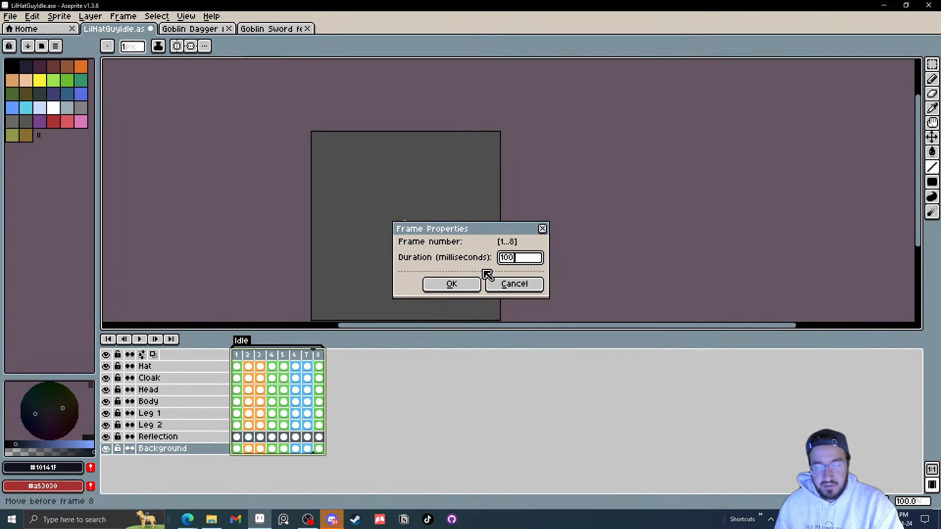
left_click_drag(521, 266, 460, 257)
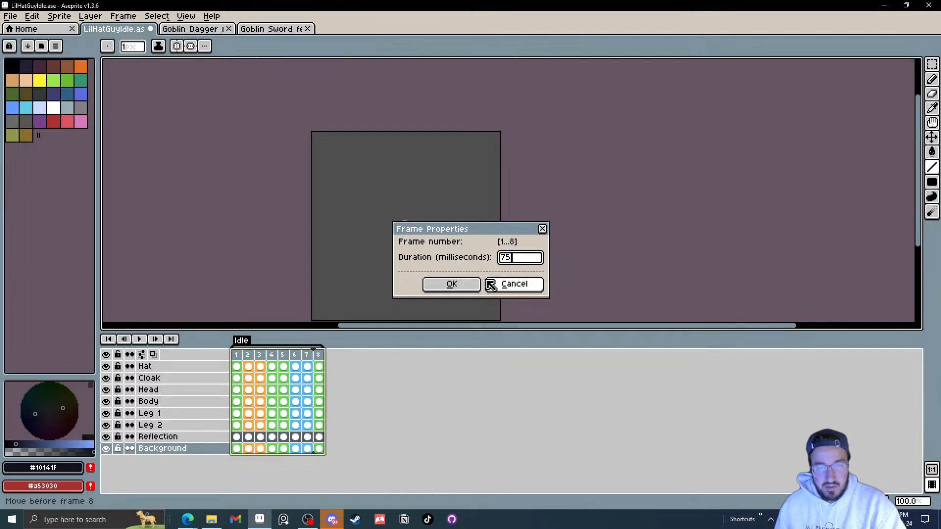
left_click(490, 284)
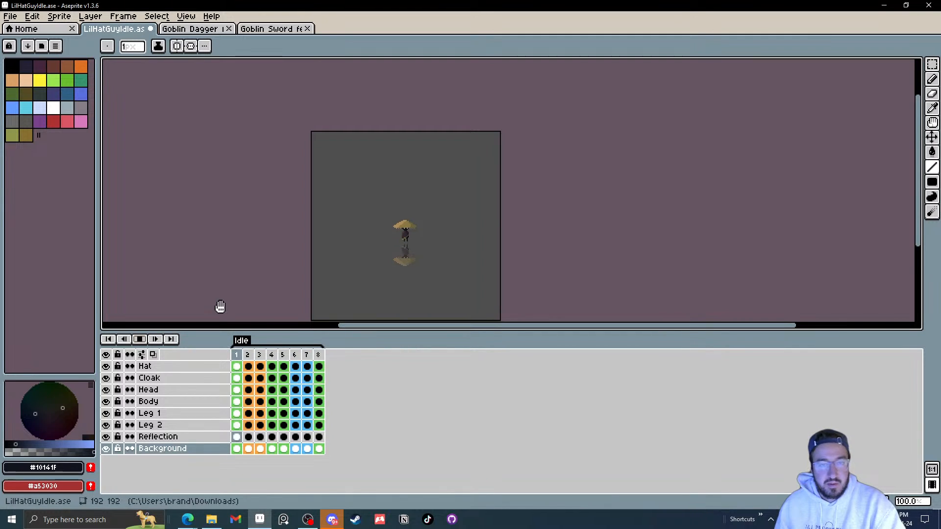
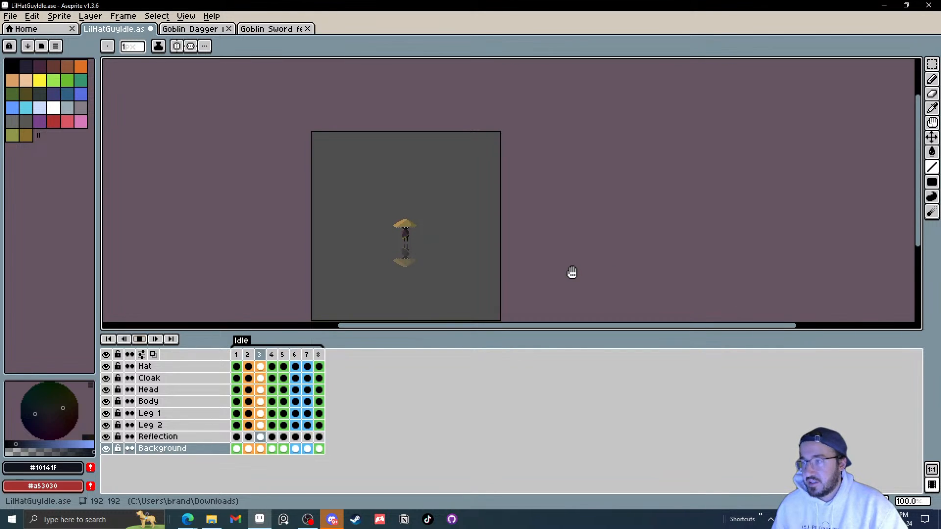
Step: Zoom in on the character and play the Idle animation to review it
scroll(368, 260, "up", 3)
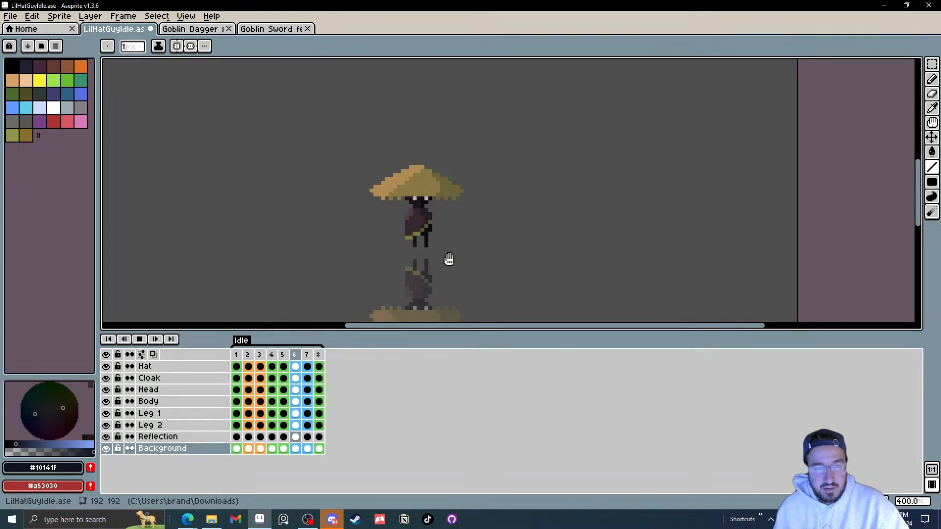
left_click_drag(449, 259, 485, 264)
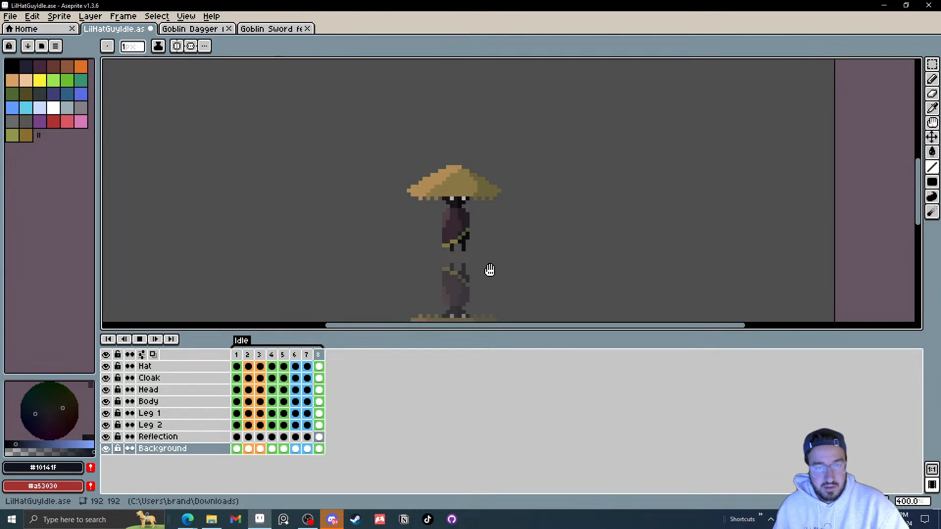
left_click(151, 343)
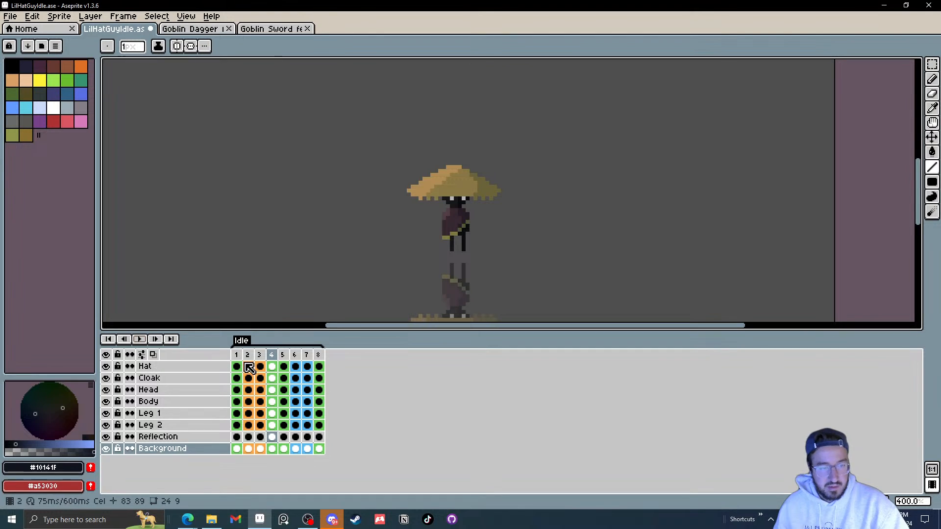
left_click_drag(236, 355, 327, 362)
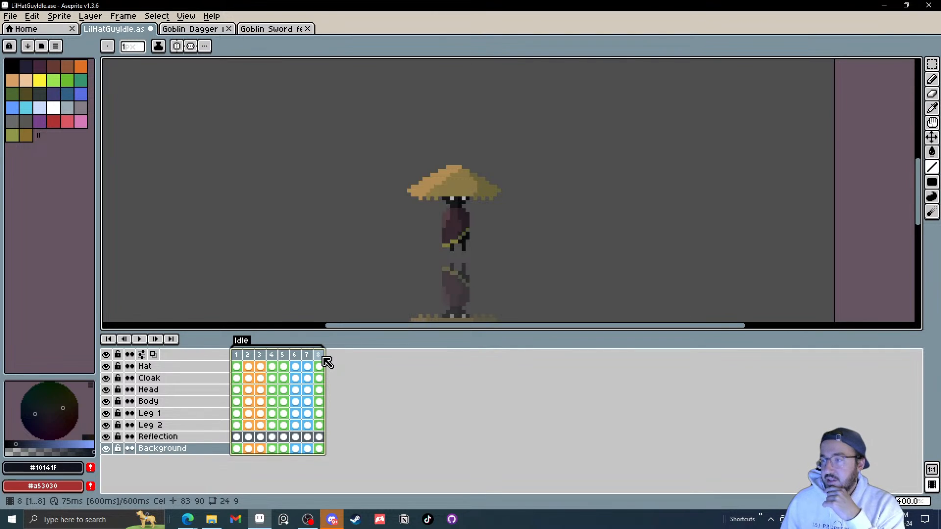
left_click(237, 357)
Step: Step through the Idle animation frame by frame and replay it
key("Right")
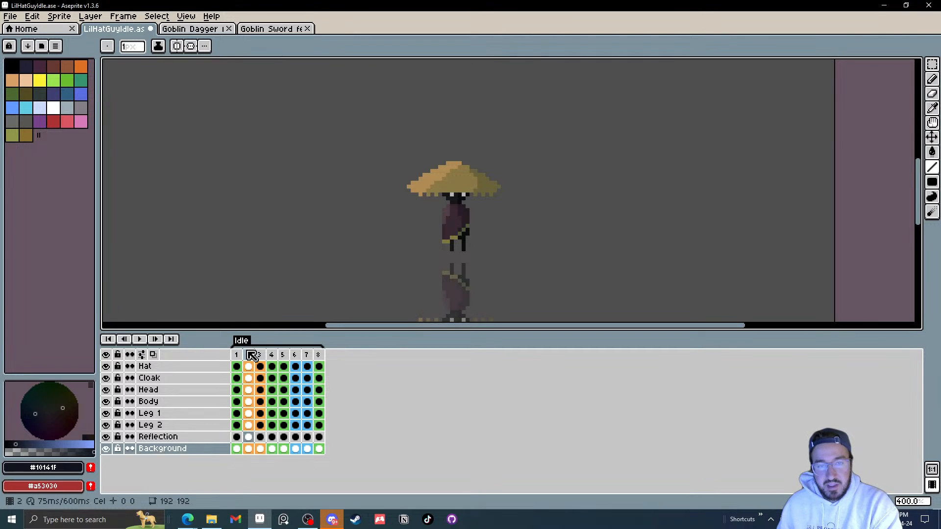
key("Right")
key("Left")
key("Left")
key("Right")
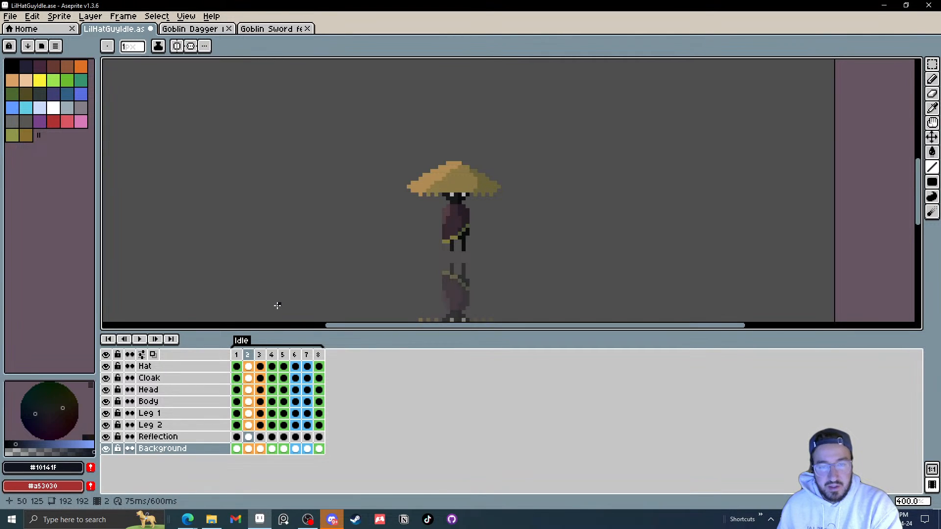
key("Right")
key("Right")
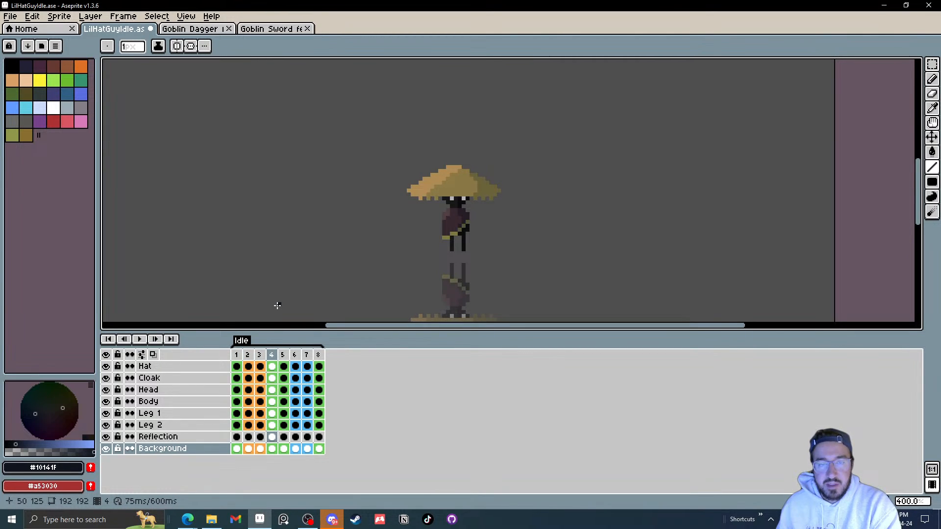
key("Right")
key("Right")
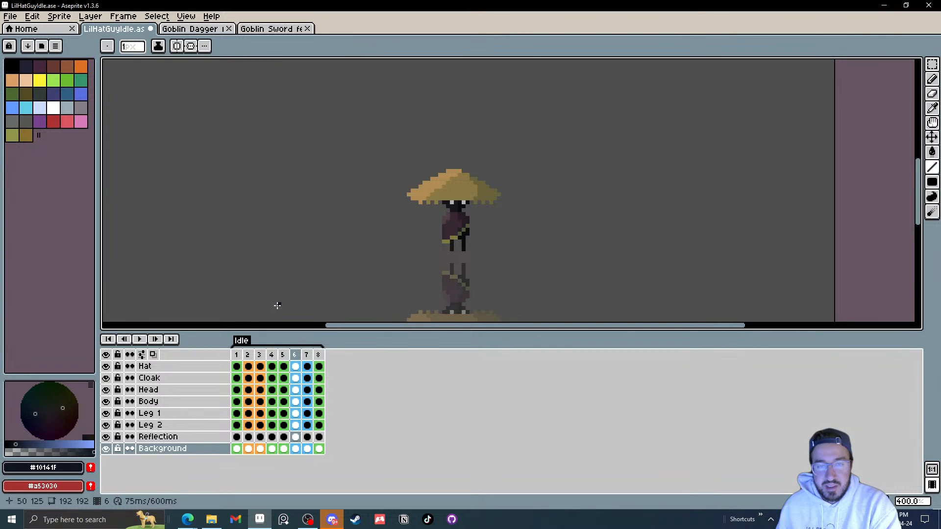
key("Right")
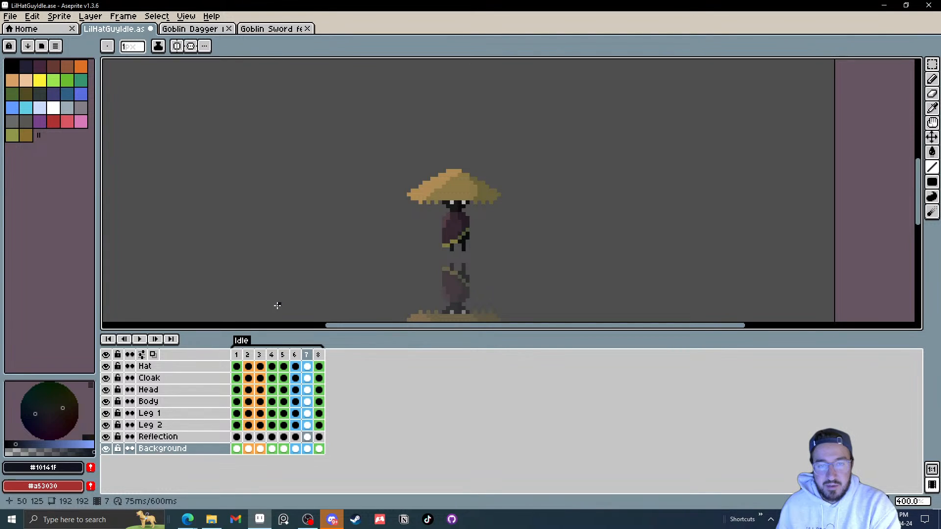
key("Right")
key("Right")
key("Right")
key("Right")
key("Right")
key("Right")
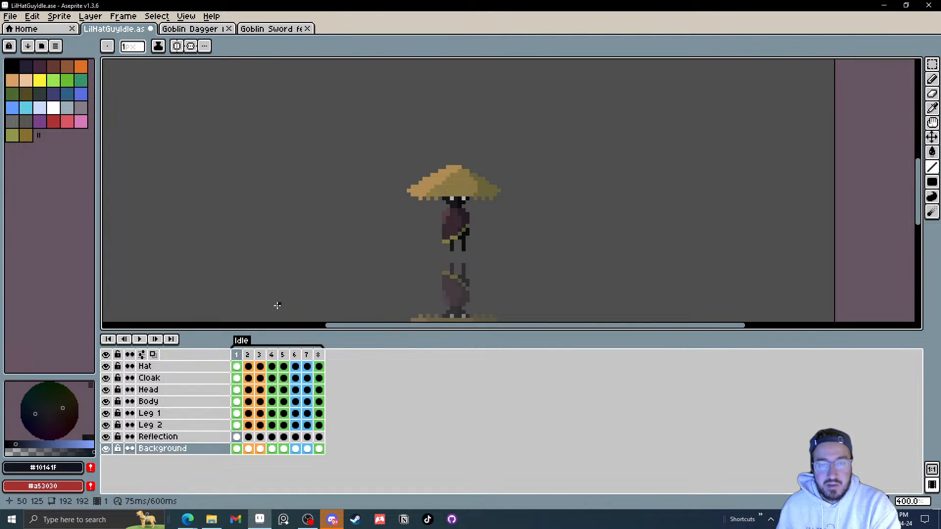
key("Right")
key("Right")
key("Right")
key("Right")
key("Right")
key("Right")
key("Right")
key("Right")
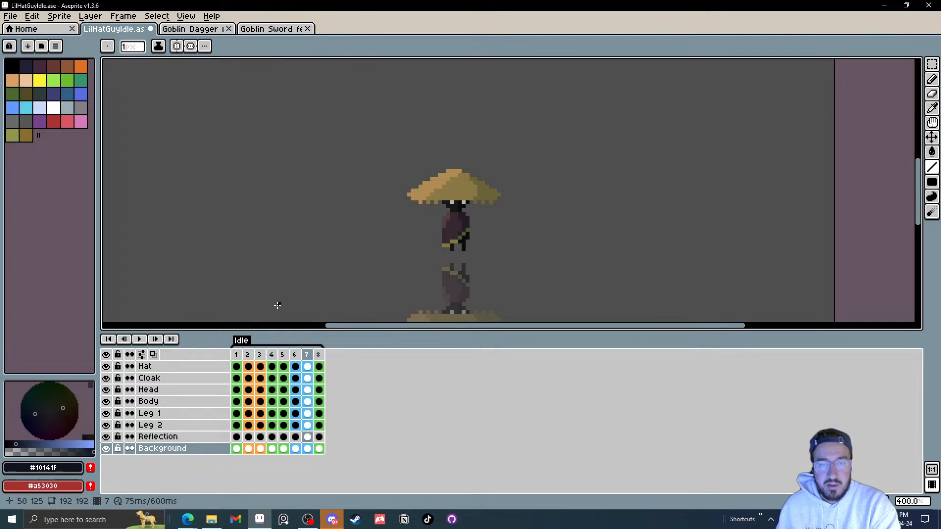
key("Right")
key("Right")
key("Right")
key("Right")
key("Right")
key("Right")
key("Right")
key("Right")
key("Right")
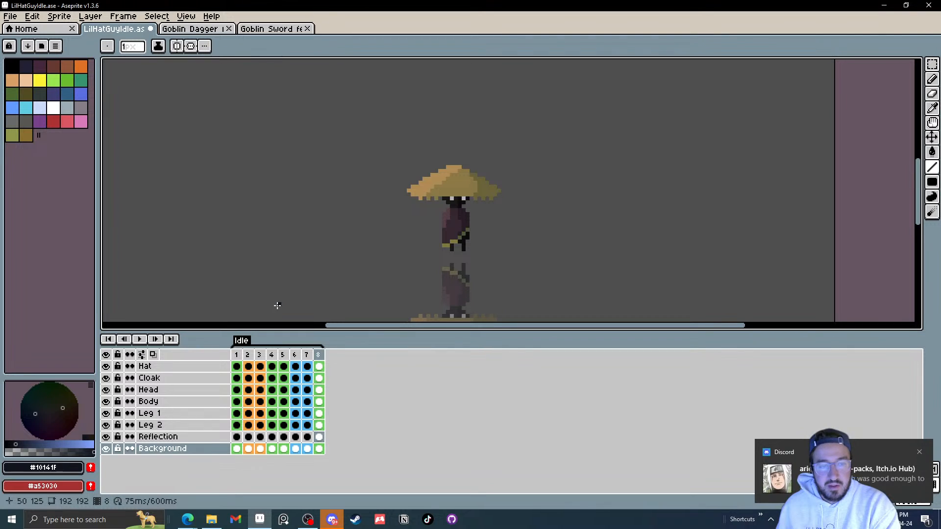
left_click(140, 340)
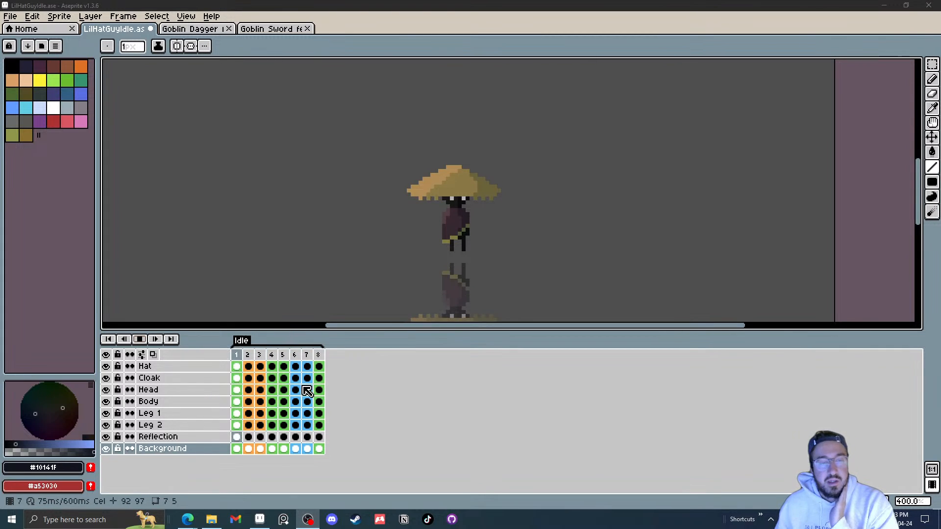
left_click(142, 340)
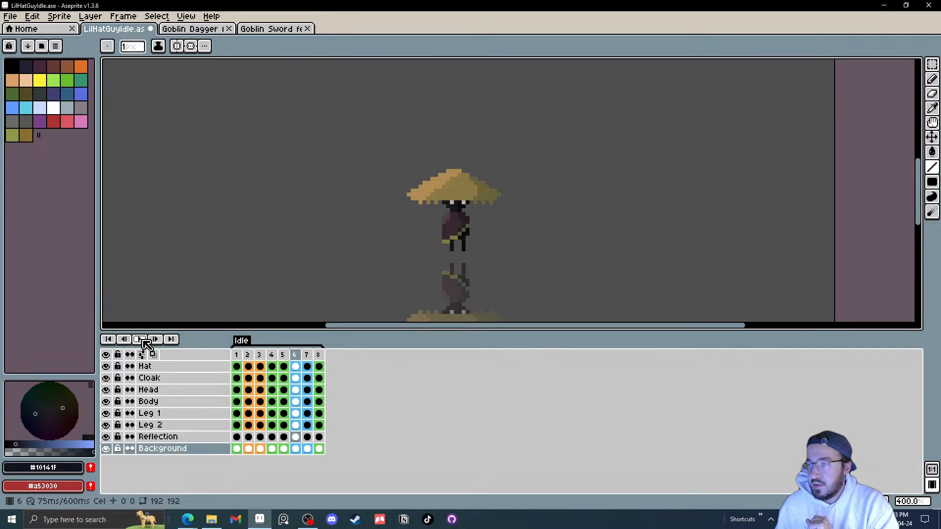
Step: Add a new frame 9 after the Idle frames
left_click(236, 355)
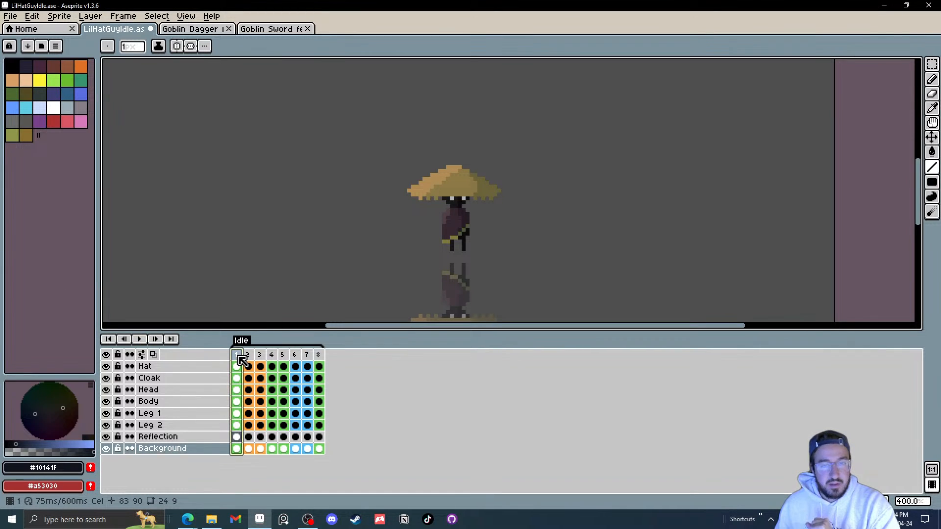
left_click_drag(319, 355, 364, 360)
left_click(238, 358)
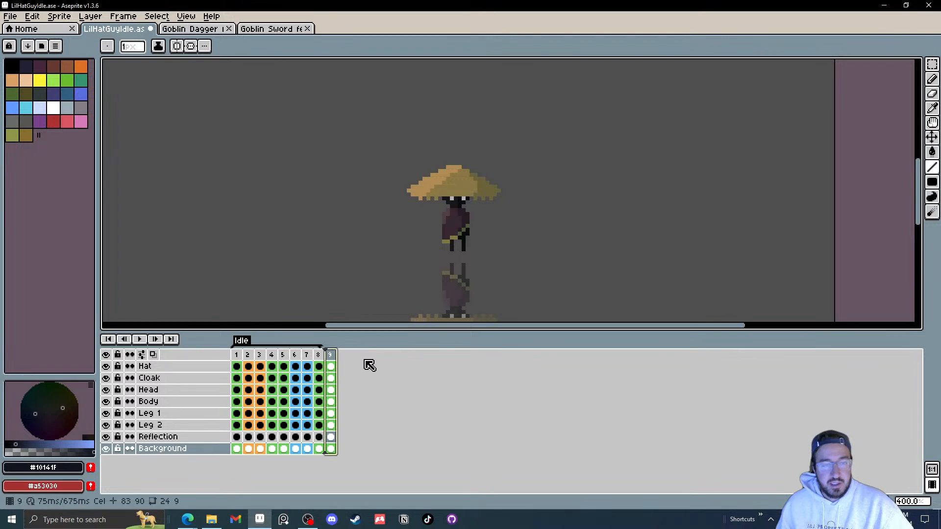
Step: Create a new tag named Run on frame 9 and add a new frame 10
right_click(335, 357)
left_click(370, 403)
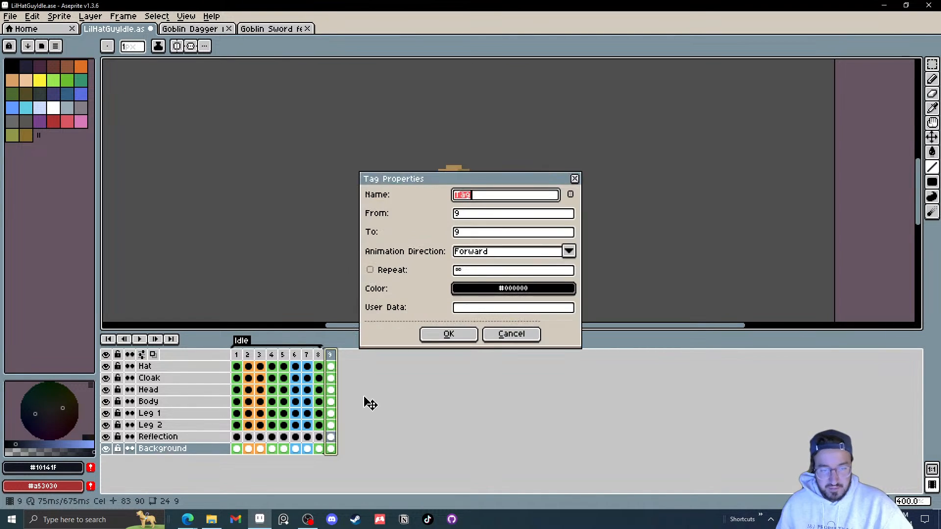
type("Run")
key("Return")
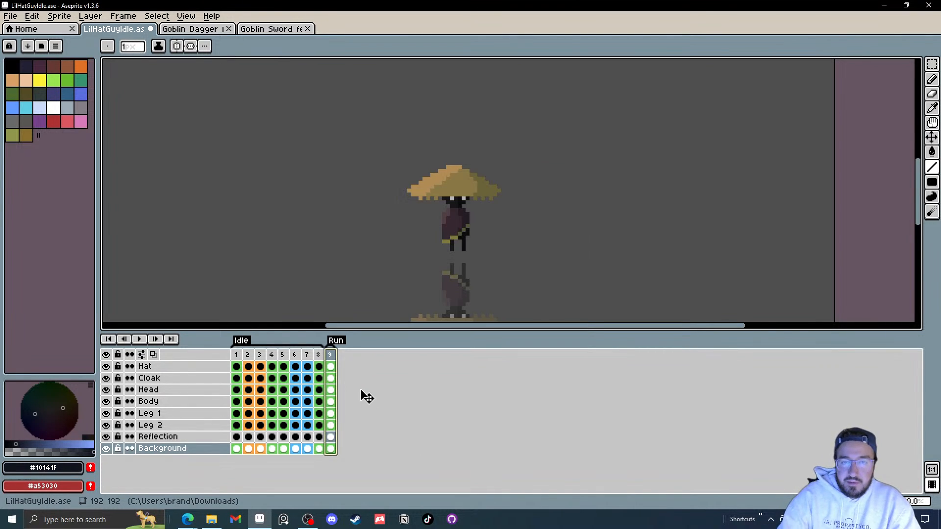
right_click(332, 362)
left_click(353, 376)
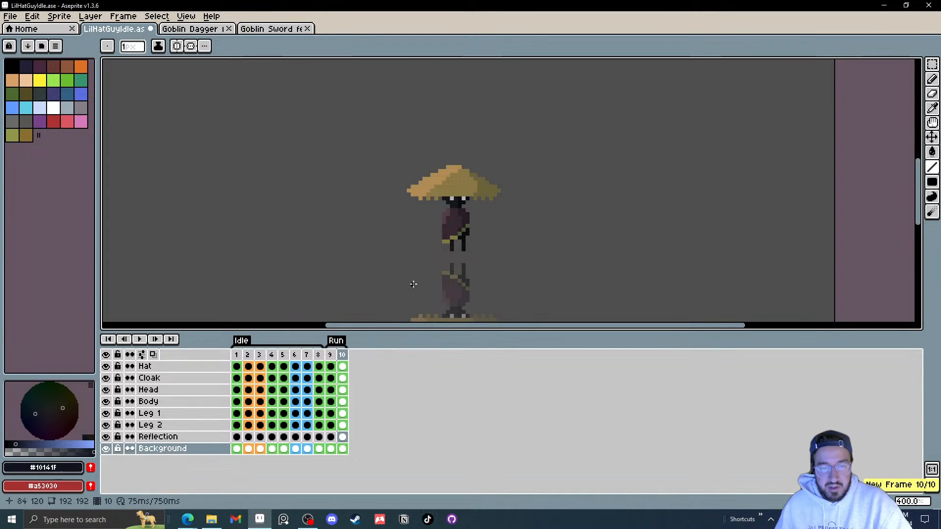
Step: On frame 9, lower the body and the hat with the Move tool for the first run pose
left_click(330, 354)
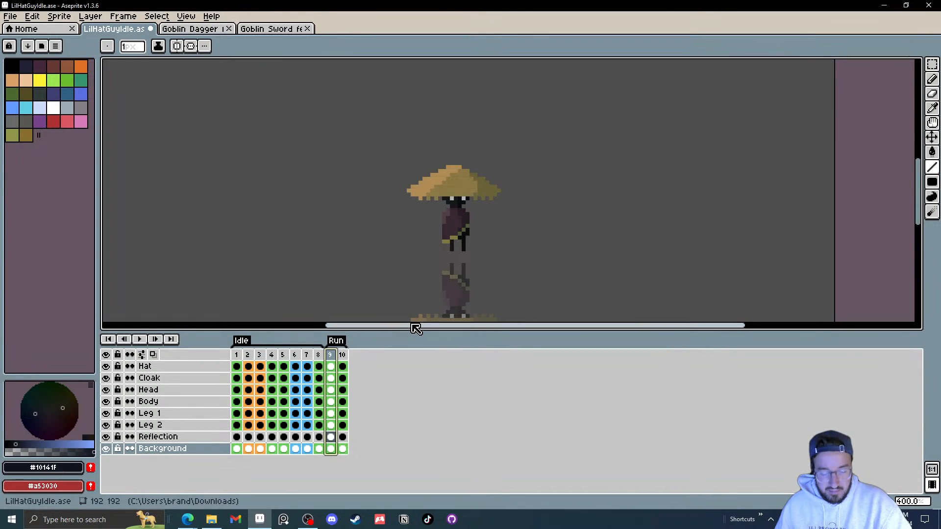
scroll(485, 250, "up", 2)
key("v")
left_click(450, 217)
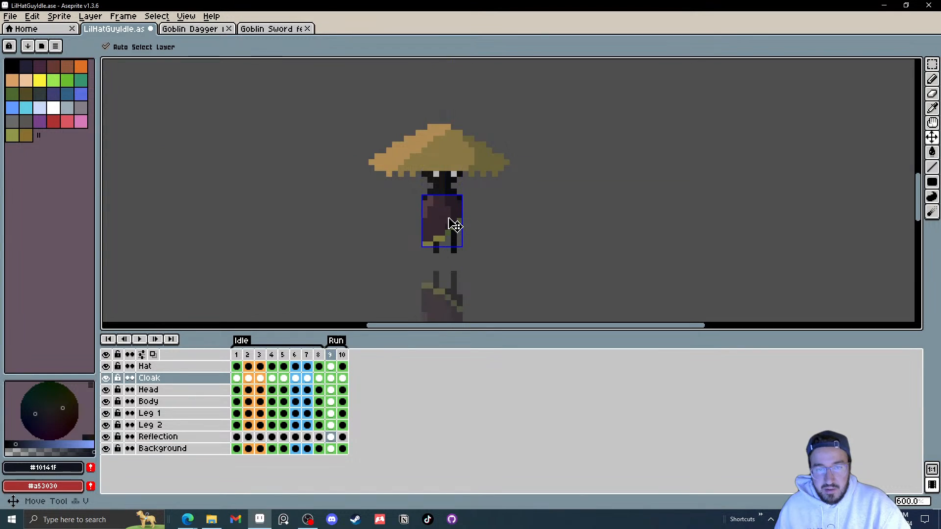
left_click_drag(449, 197, 449, 211)
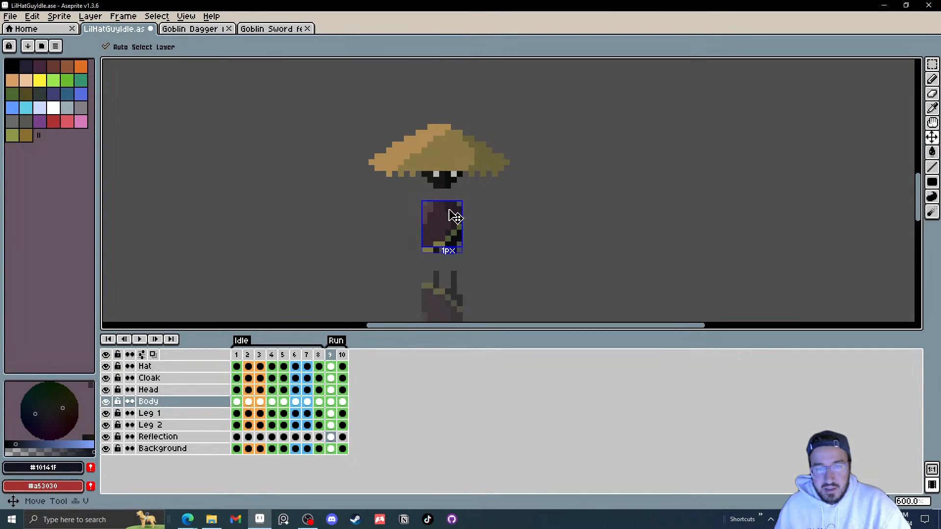
mouse_move(456, 178)
left_mouse_down()
mouse_move(455, 200)
mouse_move(452, 191)
mouse_move(473, 172)
mouse_move(478, 186)
mouse_move(453, 200)
mouse_move(474, 183)
left_mouse_up()
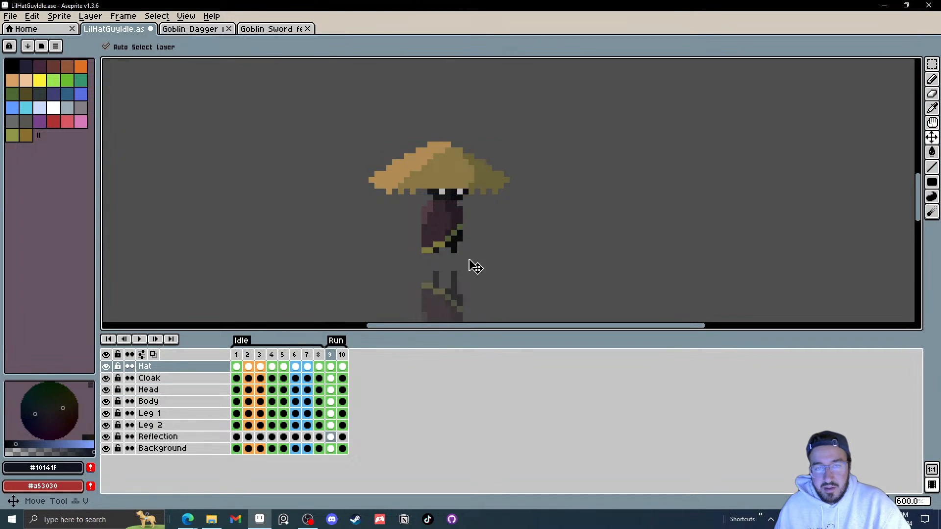
left_click(457, 248)
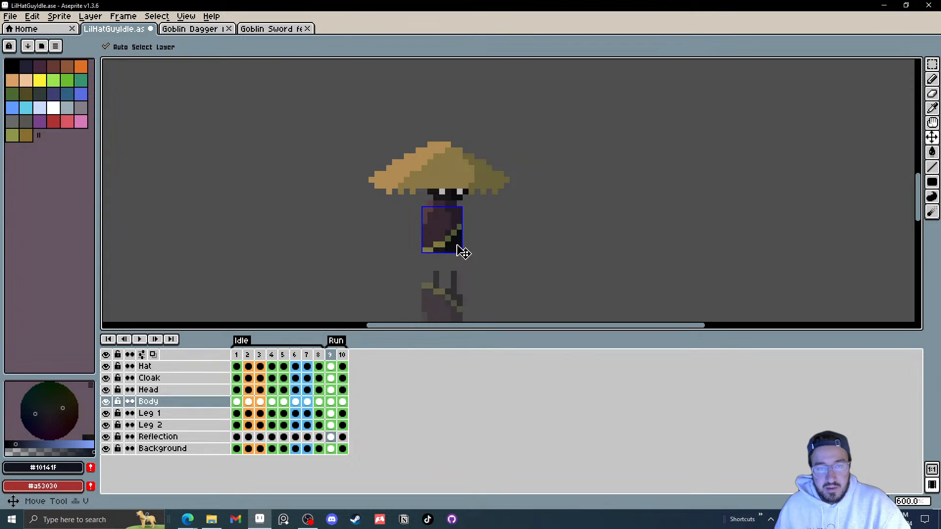
Step: On frame 10, reposition the leg, body, head and hat layers for the second run pose
left_click(344, 355)
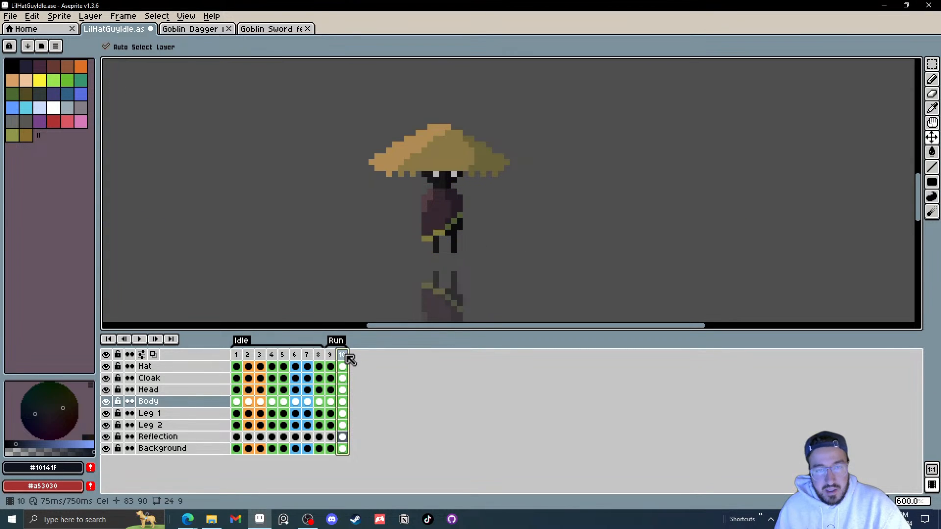
scroll(435, 260, "up", 3)
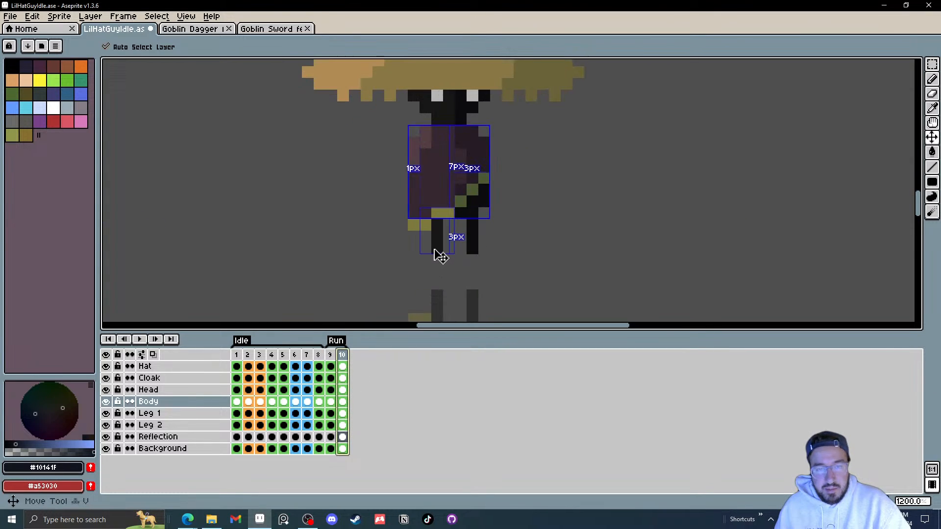
left_click(417, 253)
left_click(474, 236)
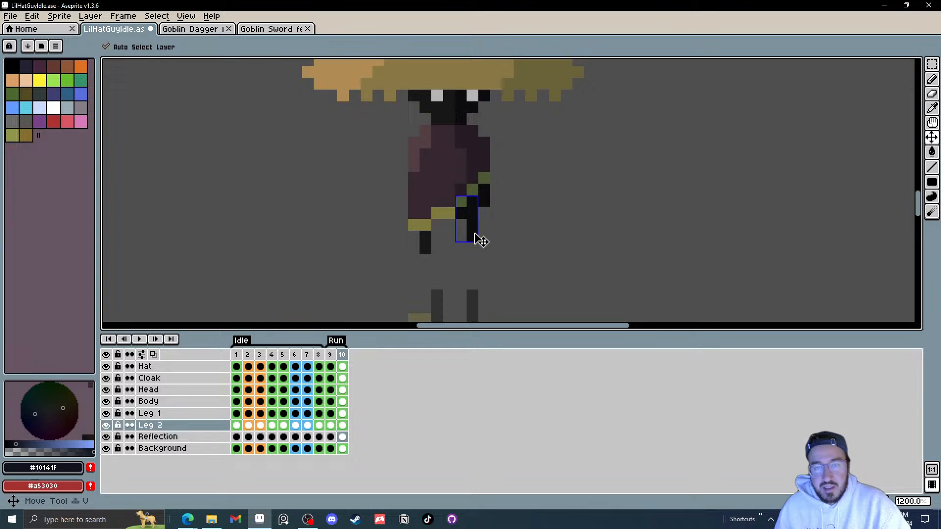
left_click_drag(474, 238, 479, 229)
left_click_drag(437, 171, 430, 210)
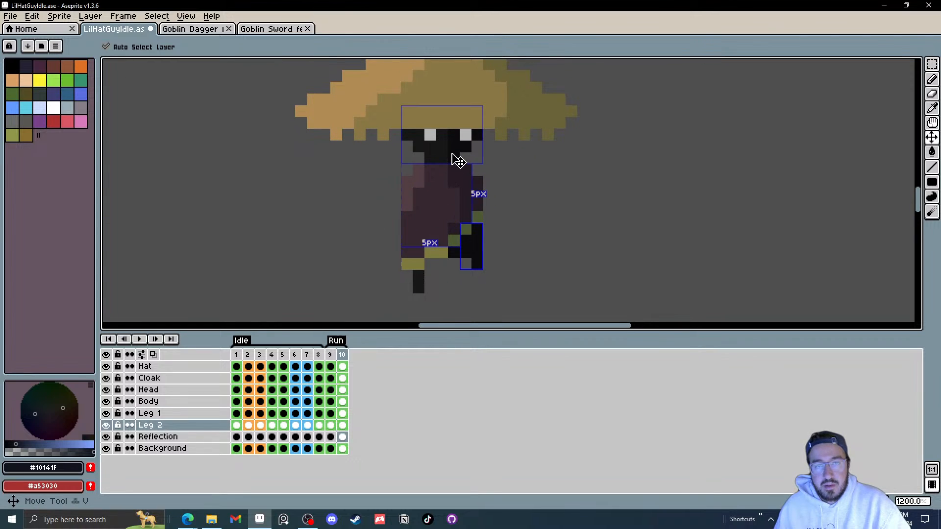
left_click_drag(452, 152, 461, 149)
left_click_drag(502, 114, 507, 112)
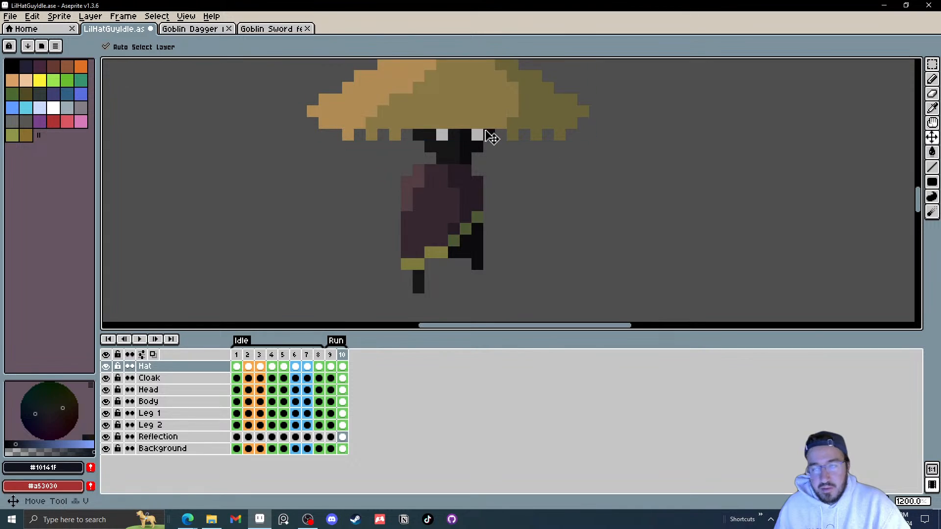
Step: Add frame 11 and shift the body, hat, cloak and leg for the next run pose
right_click(343, 355)
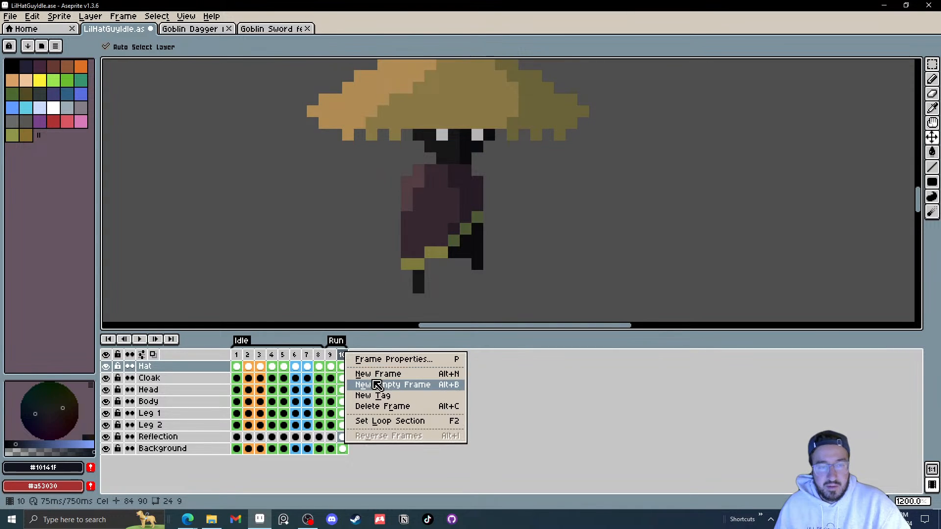
left_click(390, 372)
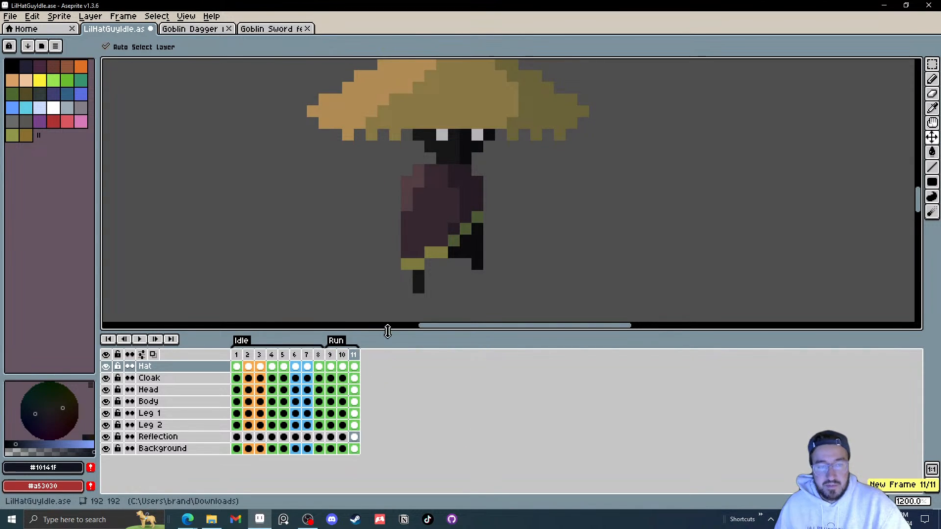
left_click_drag(445, 190, 442, 207)
left_click_drag(461, 163, 469, 110)
left_click_drag(449, 209, 447, 197)
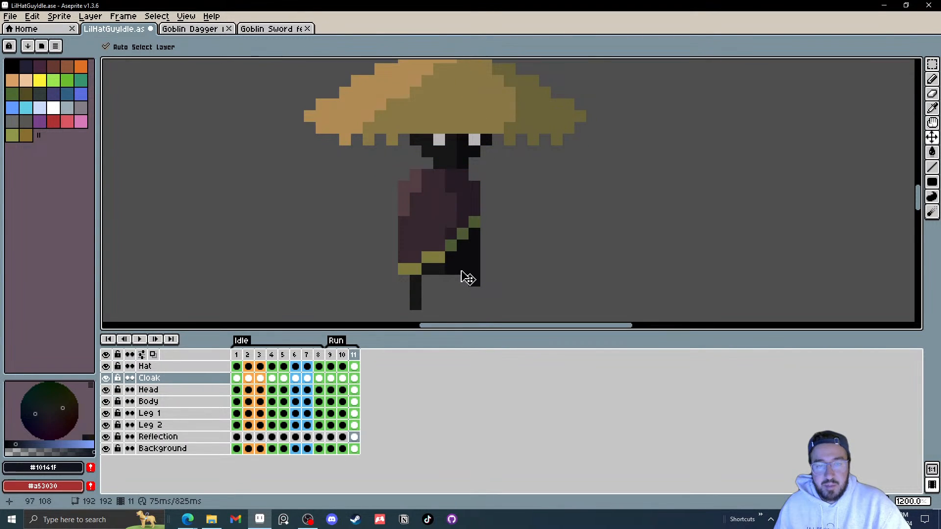
left_click_drag(464, 273, 453, 265)
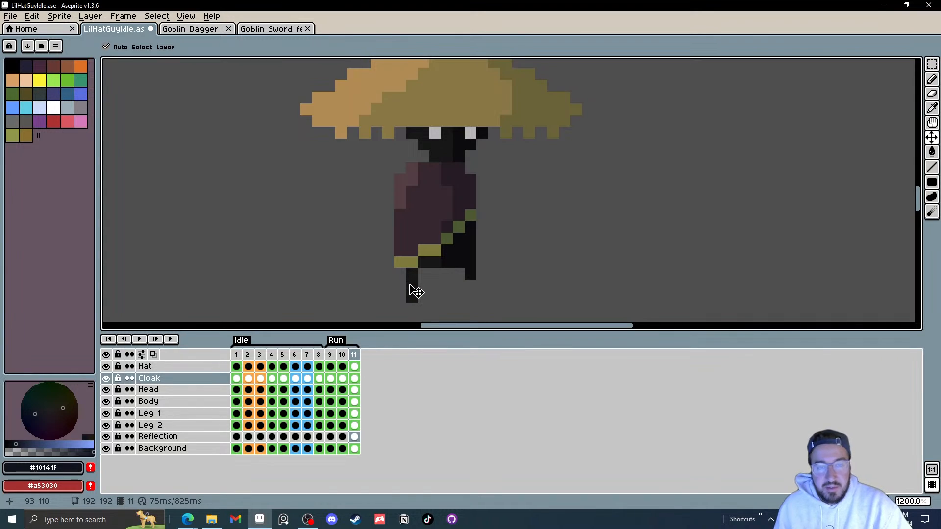
left_click_drag(413, 292, 476, 263)
Step: Add frame 12 and lower the body, head and hat for the next run pose
right_click(355, 355)
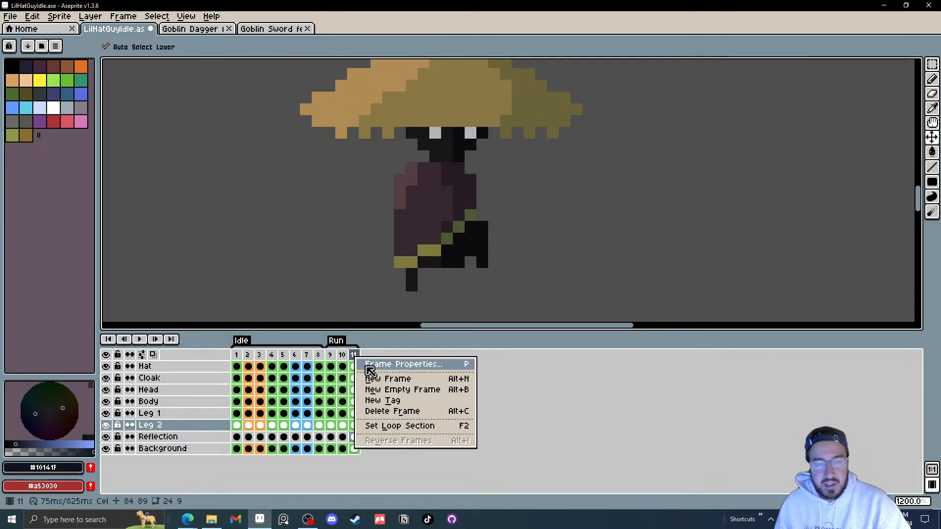
left_click(378, 379)
left_click_drag(460, 220, 458, 231)
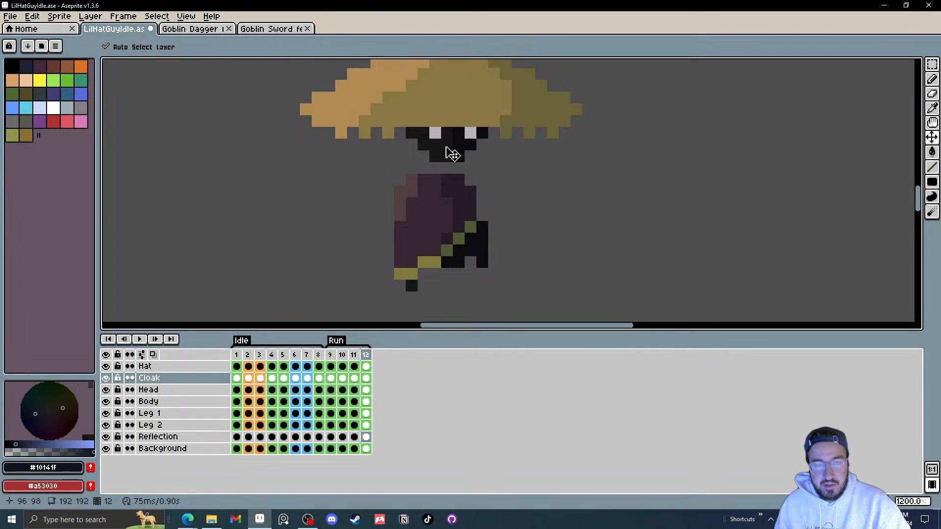
left_click_drag(449, 146, 452, 156)
left_click_drag(469, 112, 469, 123)
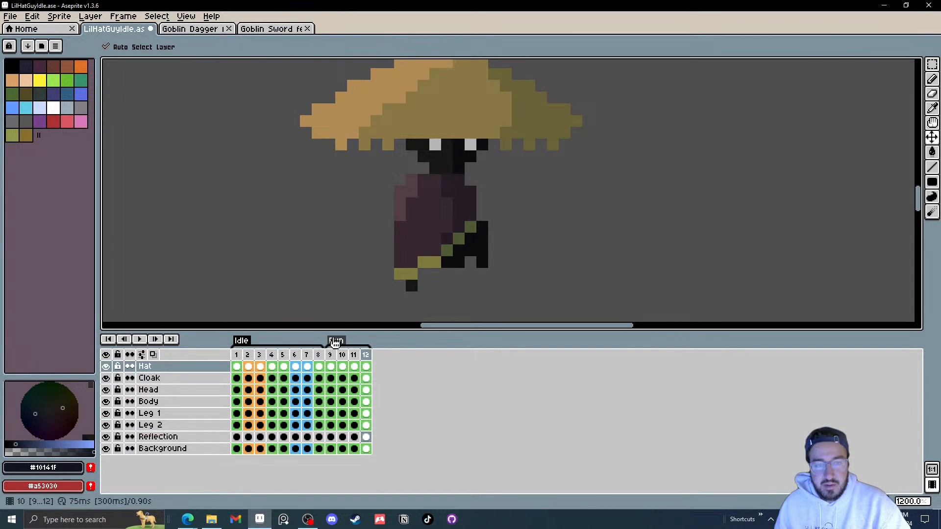
Step: Play the Run animation to preview the poses so far
key("Return")
scroll(583, 249, "down", 7)
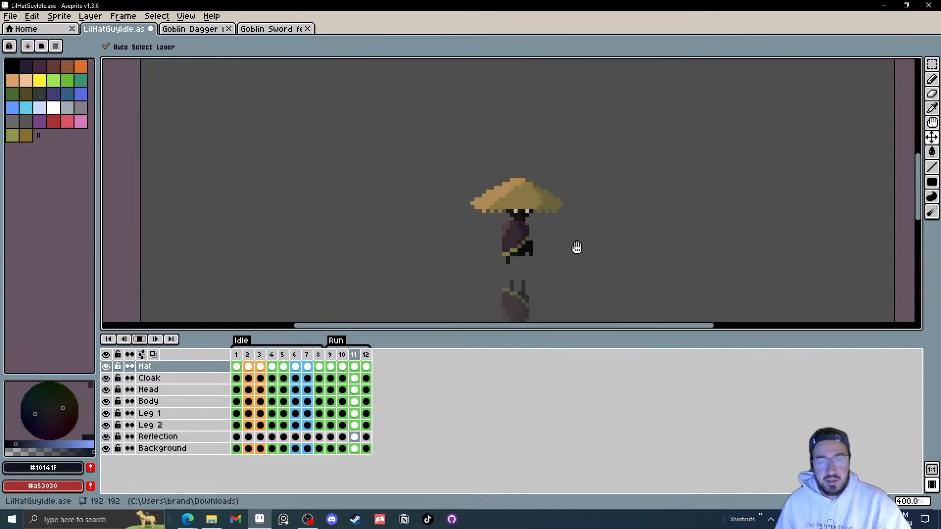
scroll(588, 250, "down", 2)
scroll(591, 252, "up", 3)
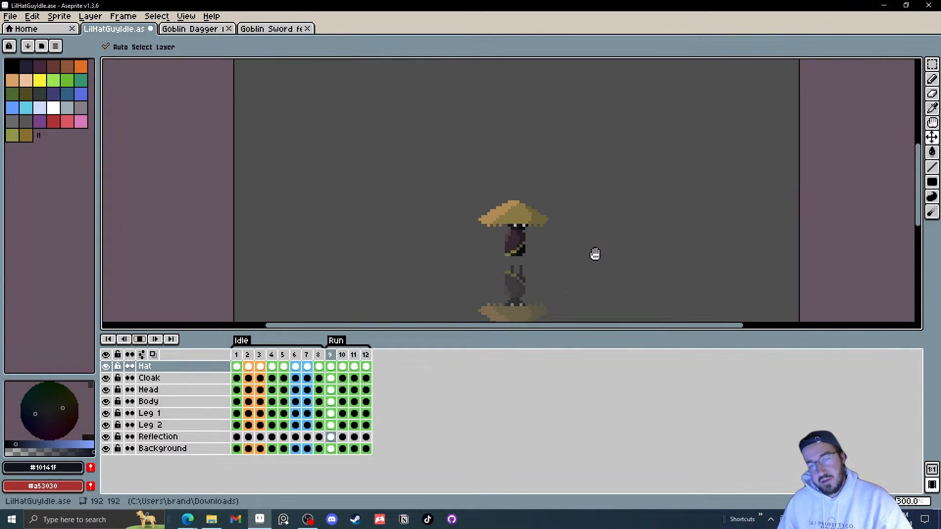
scroll(308, 283, "up", 1)
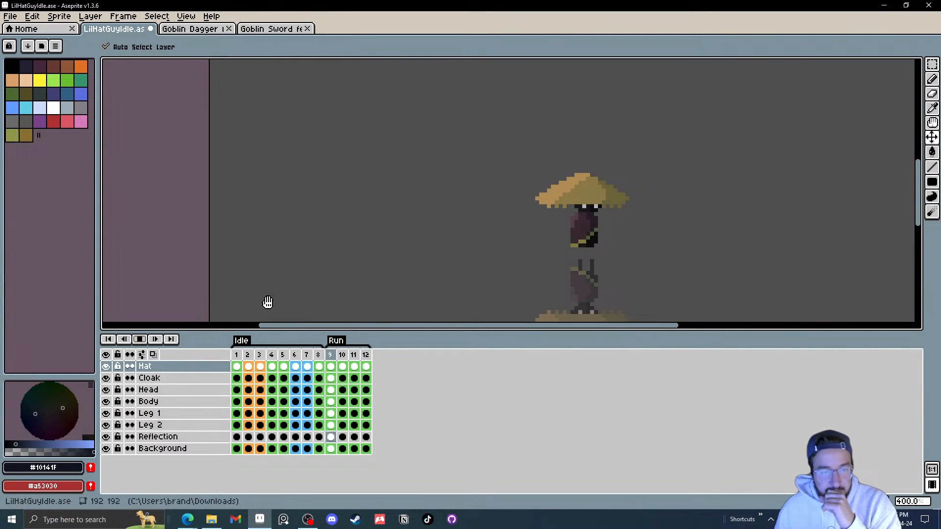
left_click(141, 340)
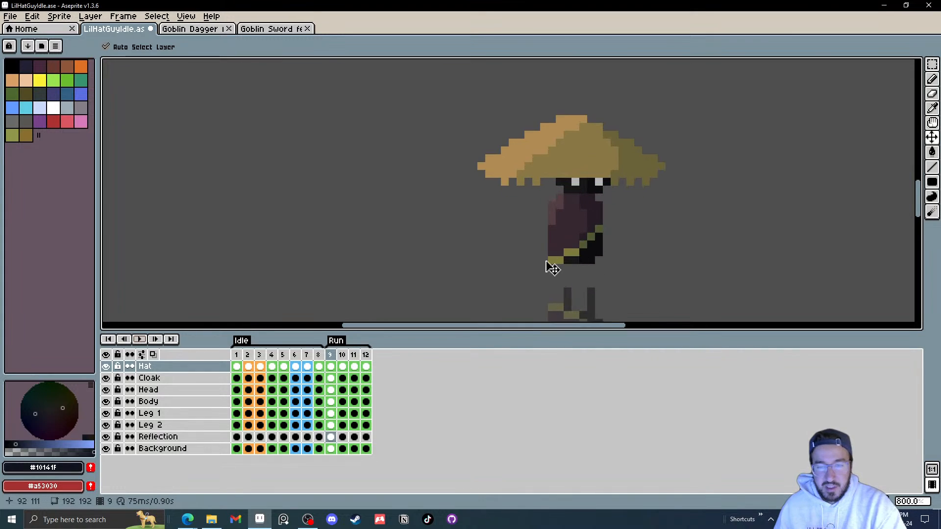
Step: Reposition leg 1 on frames 10 and 11 to lengthen the running stride
scroll(551, 265, "up", 3)
left_click(339, 415)
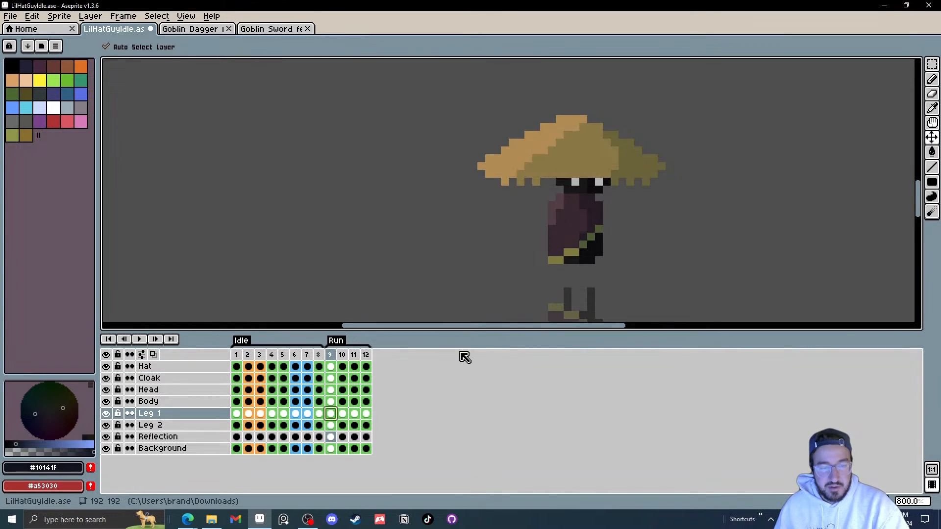
scroll(558, 280, "up", 2)
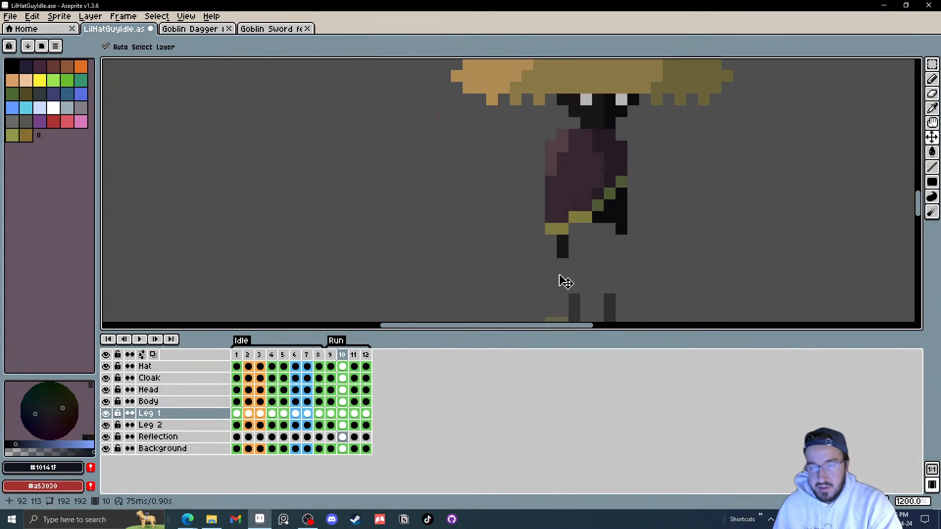
left_click(567, 251)
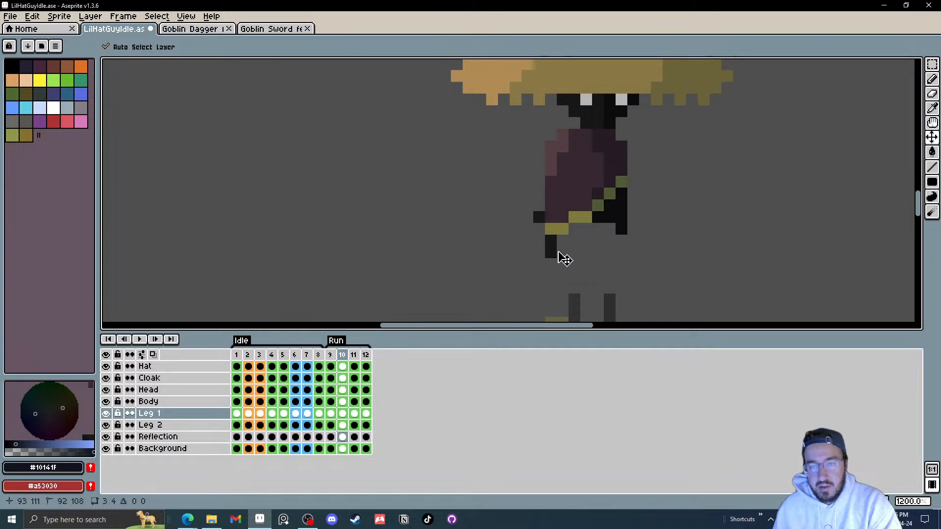
key("Right")
left_click_drag(563, 245, 547, 262)
key("Right")
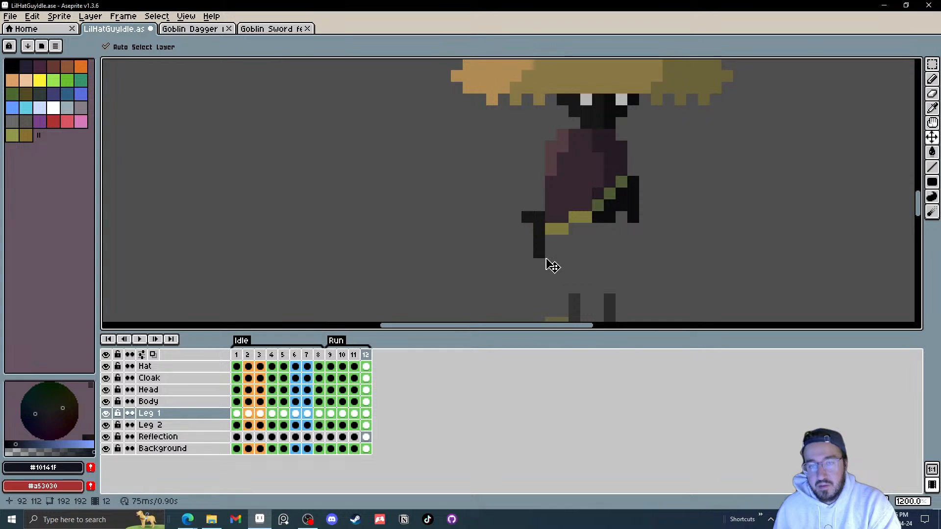
Step: Shift leg 2 down on frames 12 and 11 with the Move tool
left_click_drag(636, 225, 625, 240)
key("Left")
key("Left")
key("Left")
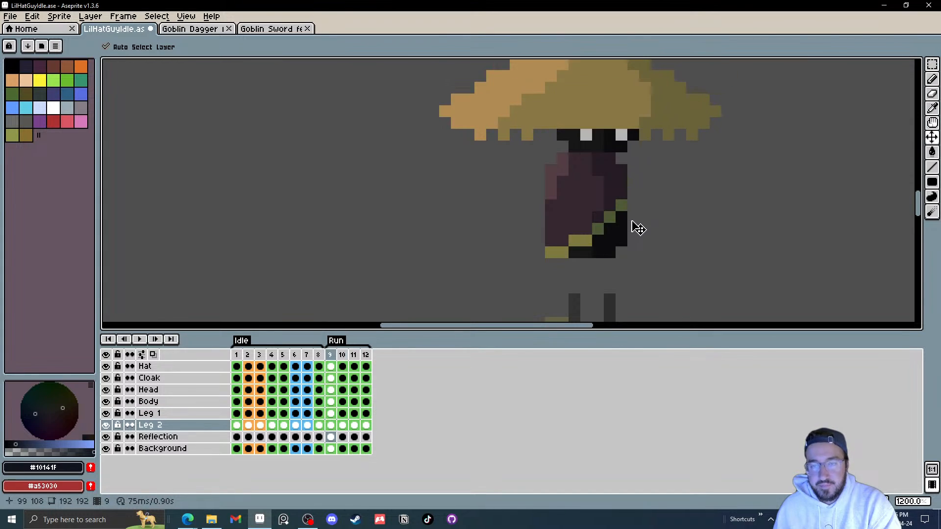
key("Right")
key("Right")
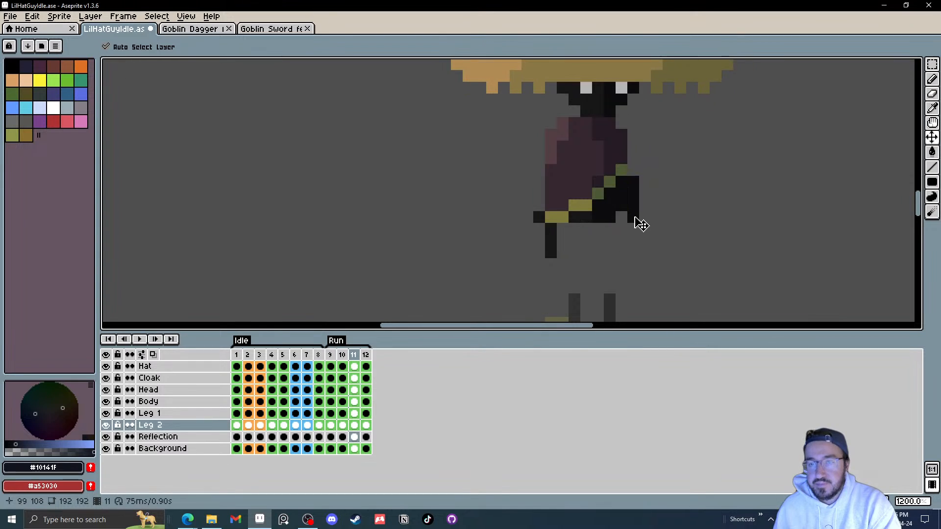
left_click_drag(632, 214, 627, 224)
key("Right")
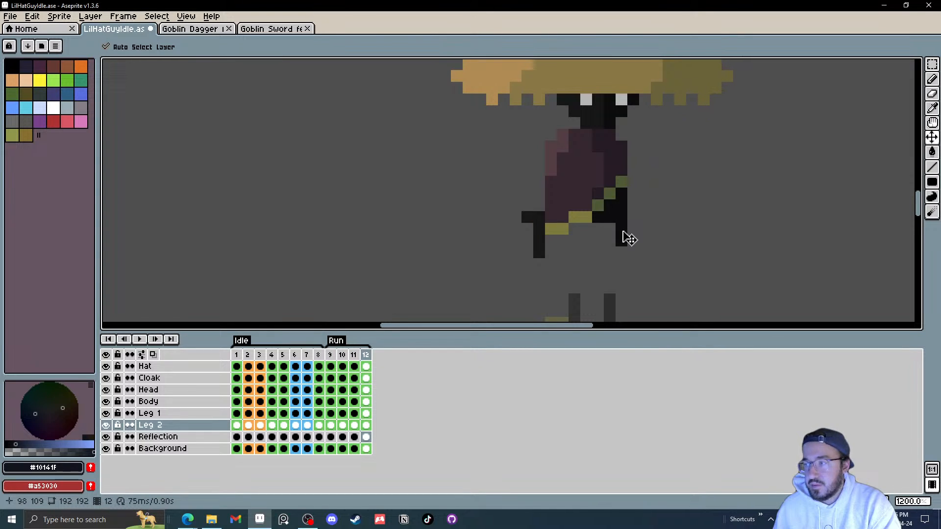
Step: Preview the Run animation and undo the last edit on frame 9
key("Return")
scroll(653, 247, "down", 4)
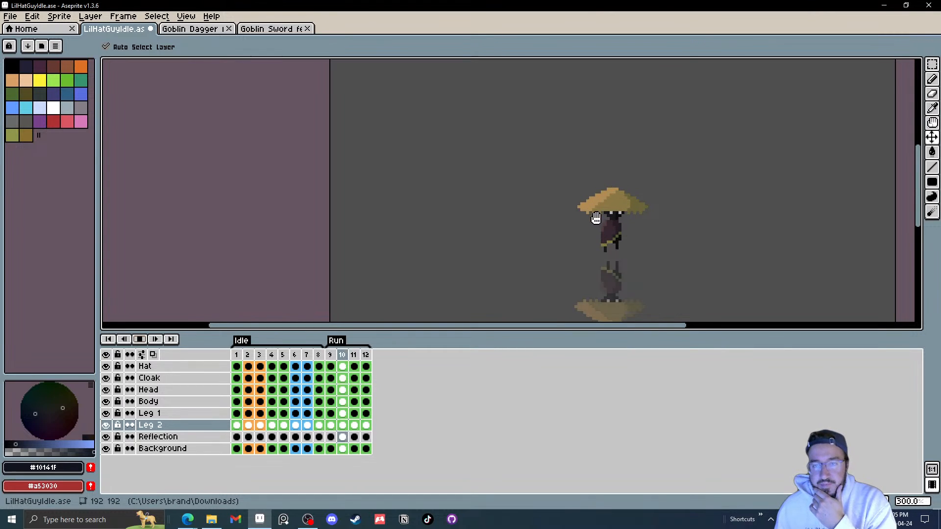
scroll(670, 224, "up", 1)
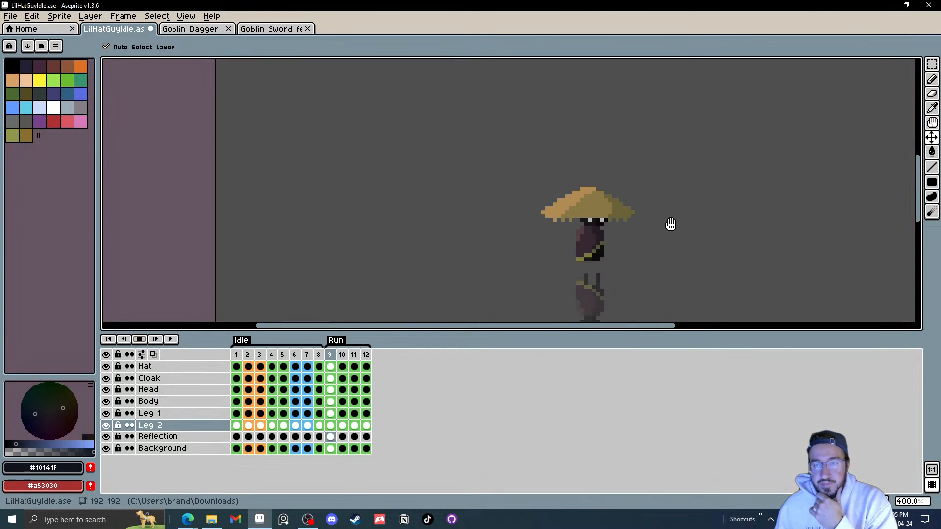
left_click(141, 342)
left_click(330, 355)
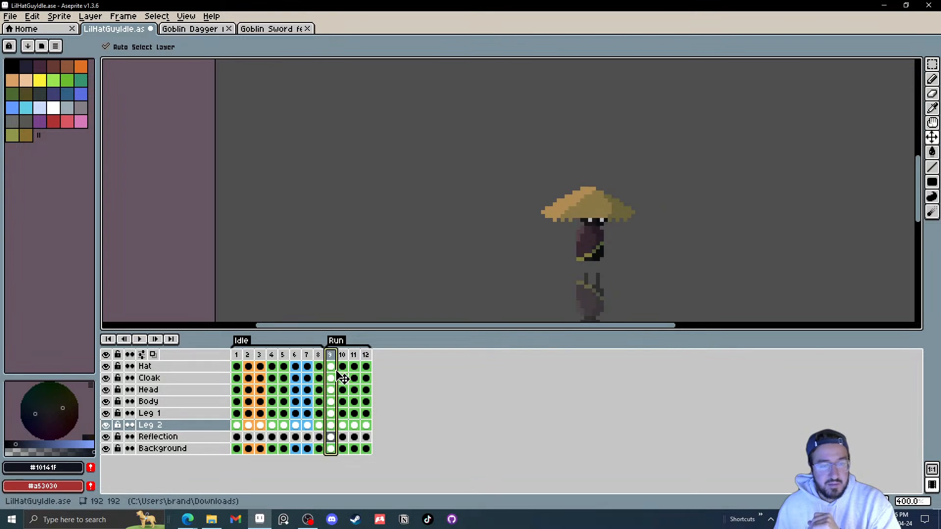
left_click(331, 366)
scroll(633, 208, "up", 2)
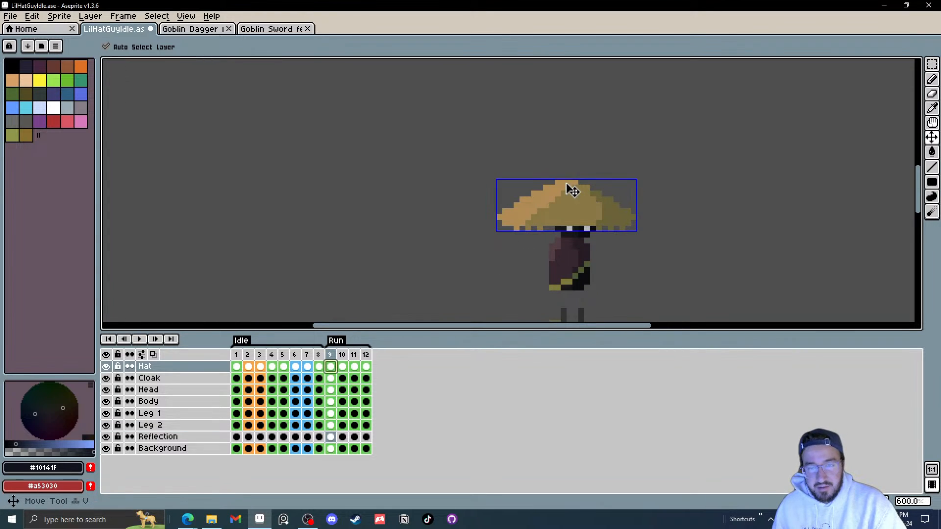
key("ctrl+z")
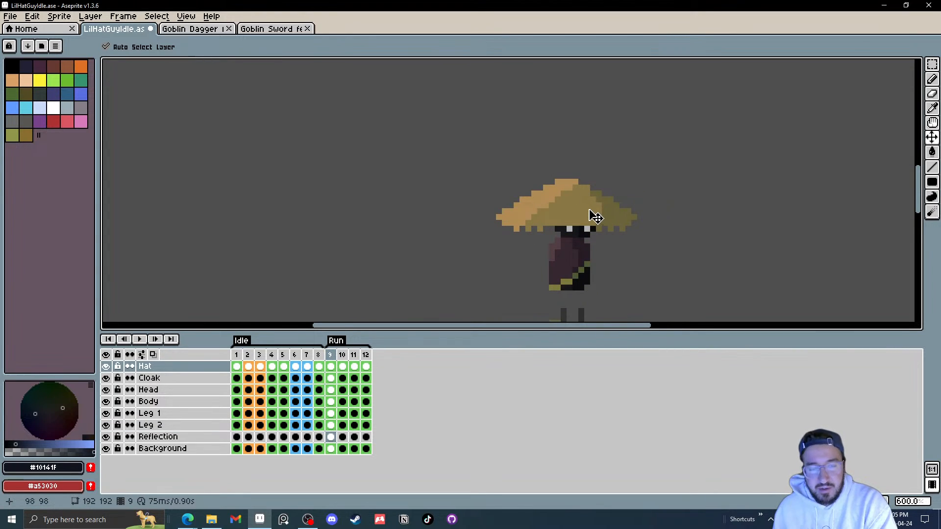
scroll(599, 221, "up", 1)
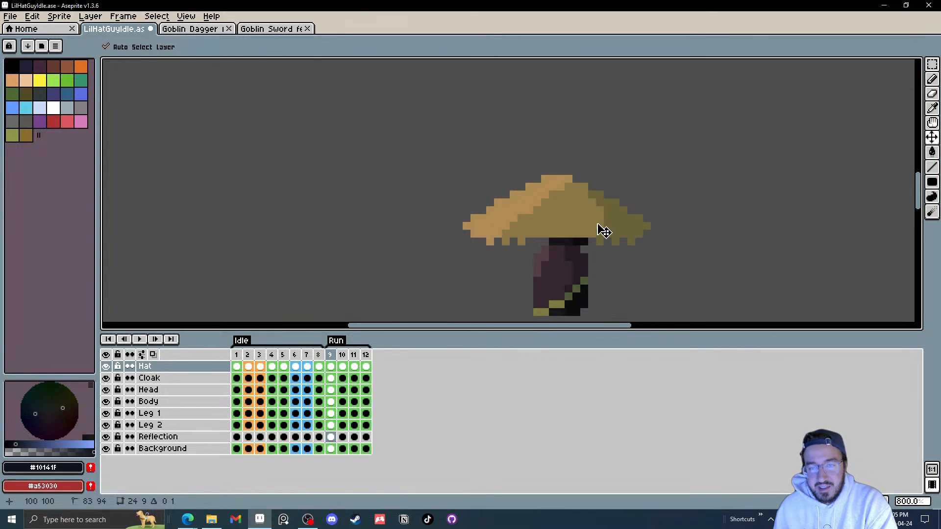
Step: Play the Run animation again and step through to frame 12
key("Return")
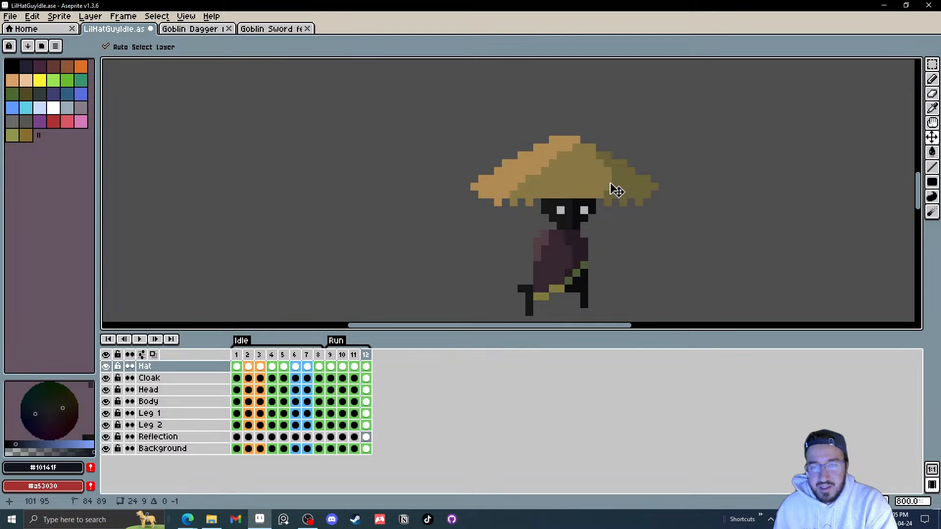
left_click(139, 339)
scroll(716, 248, "down", 4)
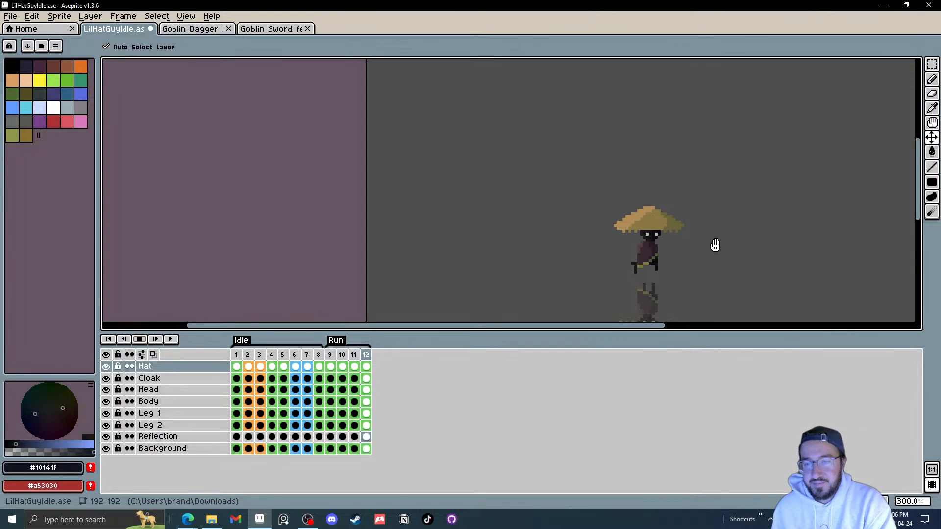
left_click(139, 340)
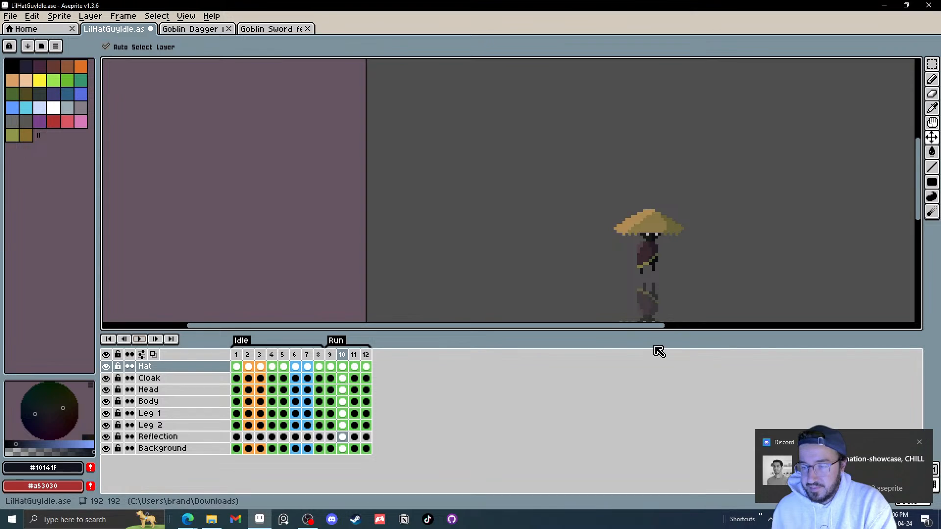
scroll(664, 273, "up", 4)
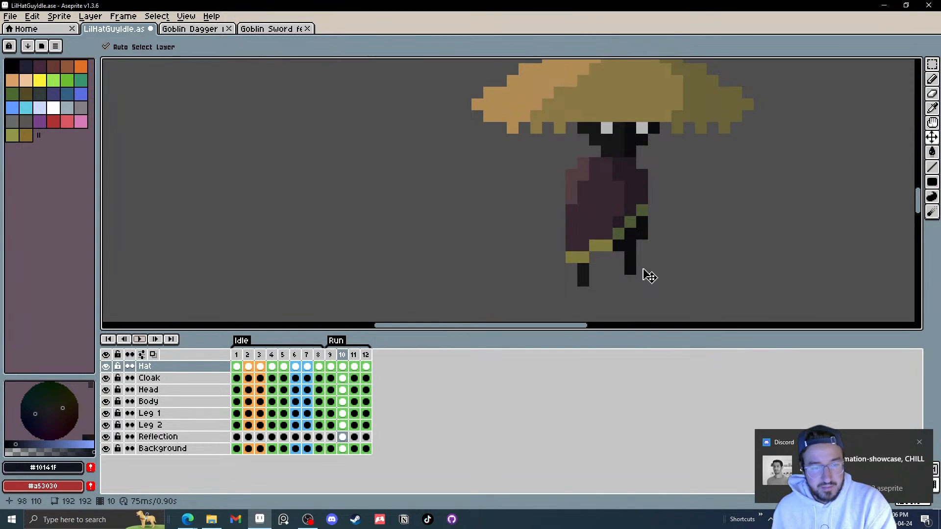
key(".")
key(".")
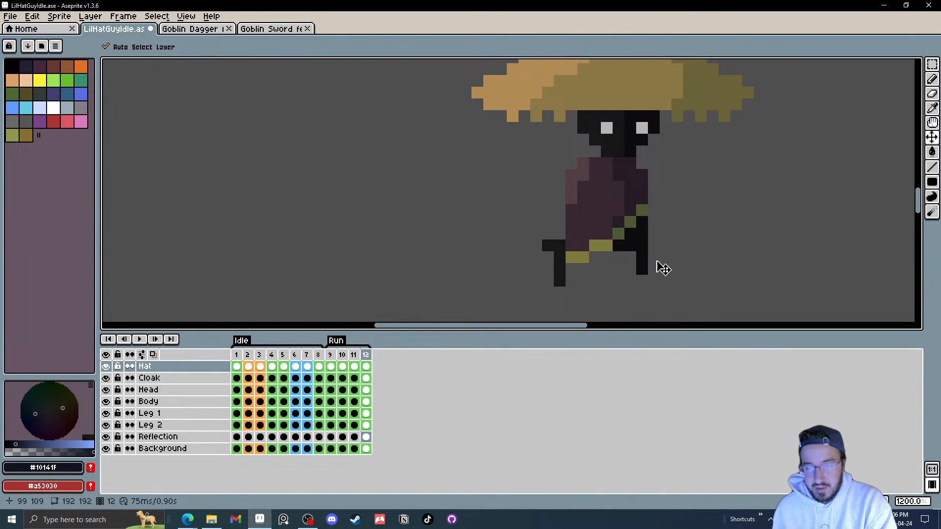
Step: On frame 12, reshape leg 1 into a trailing diagonal and clear the selection
left_click(563, 272)
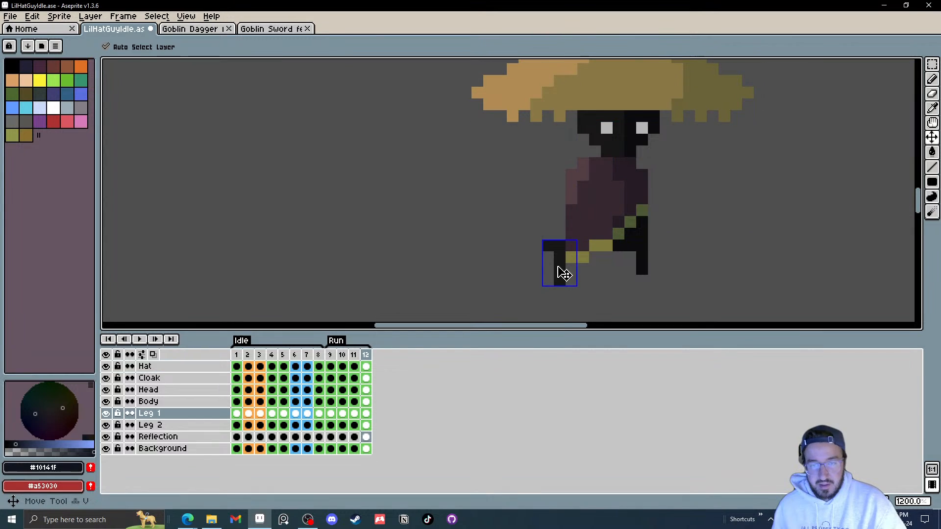
key("e")
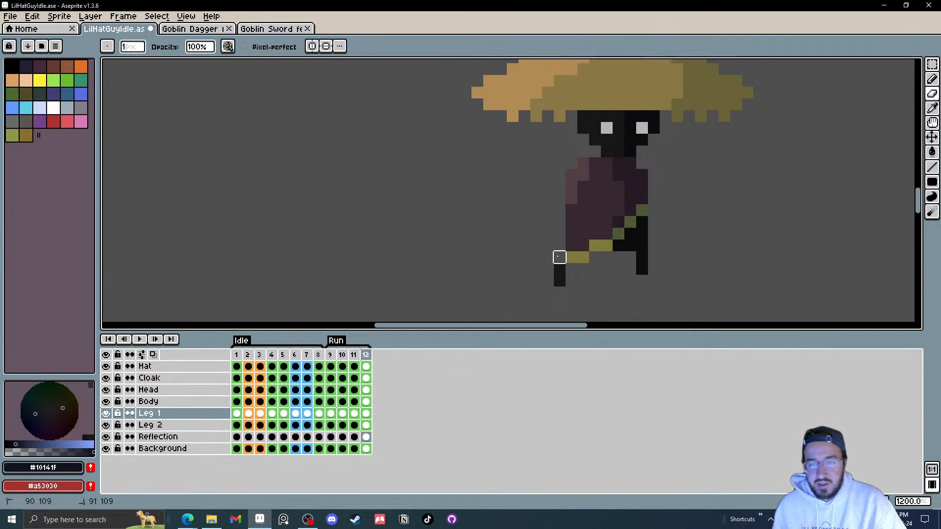
key("m")
left_click_drag(583, 293, 548, 281)
key("Left")
key("ctrl+d")
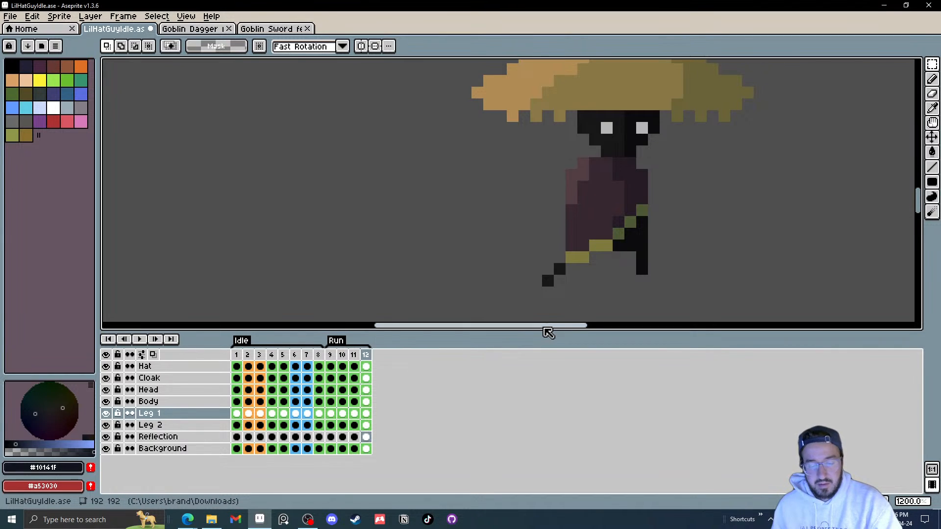
Step: Play the Run animation to review the leg motion
key("Right")
key("Right")
key("Right")
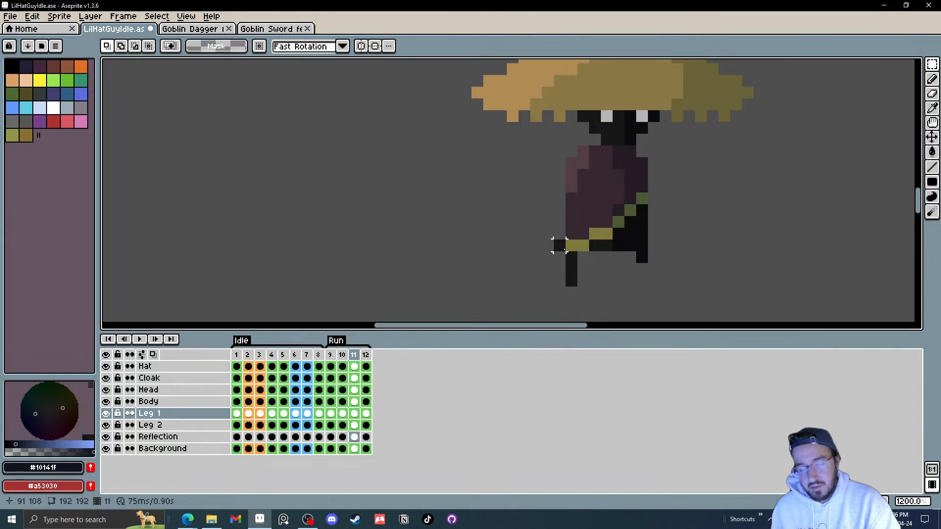
key("b")
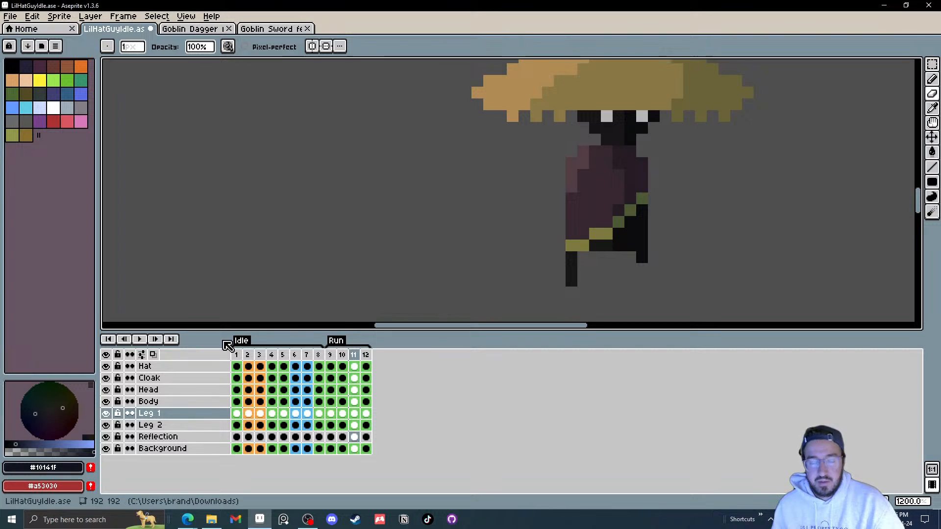
left_click(142, 340)
scroll(720, 237, "down", 7)
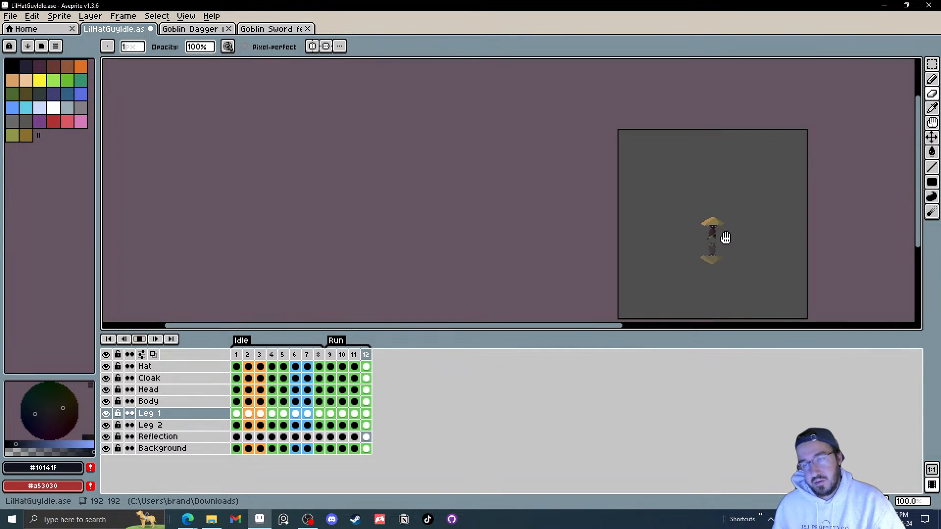
scroll(724, 238, "up", 7)
left_click_drag(682, 217, 674, 257)
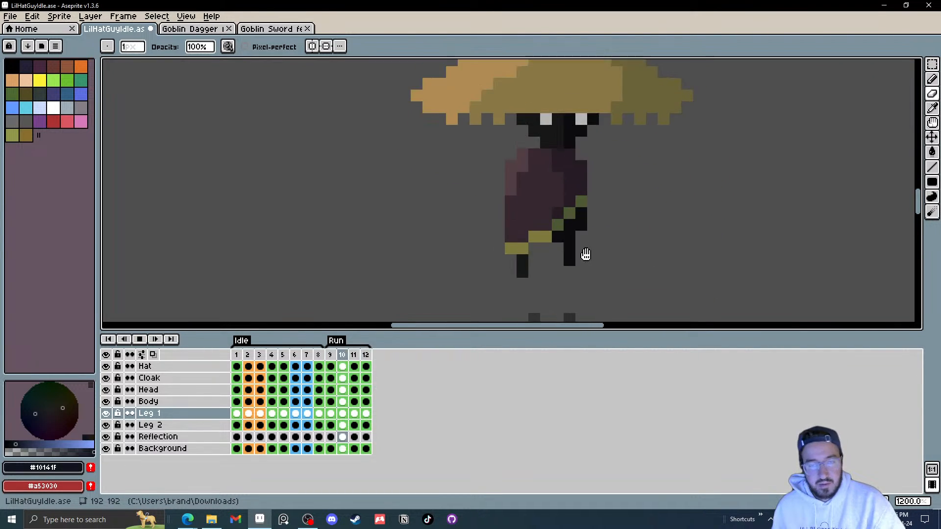
left_click(140, 340)
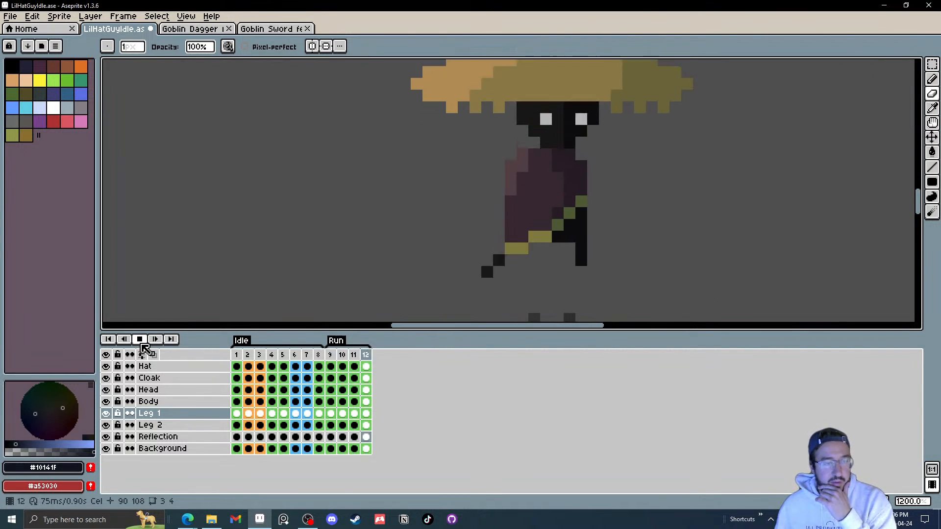
Step: Select leg 1 on frame 10 and nudge it up one pixel
left_click(331, 414)
left_click(346, 415)
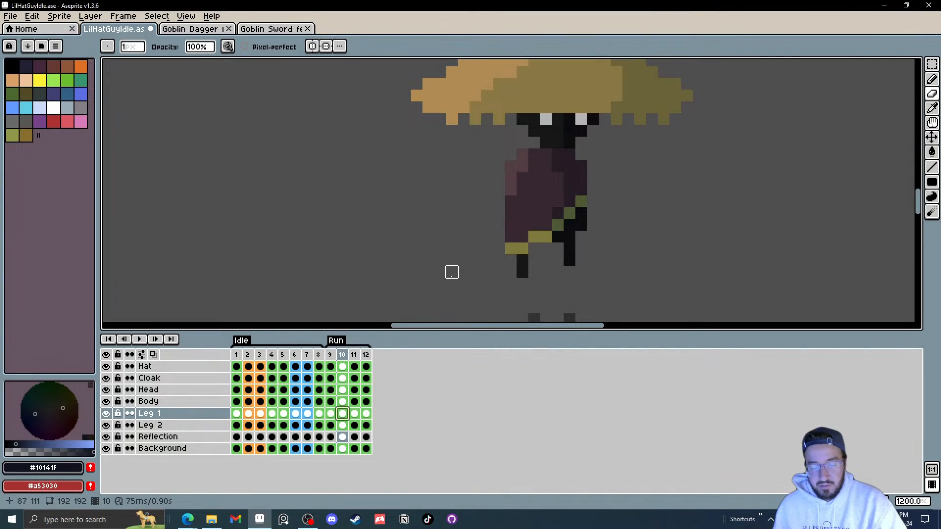
key("m")
key("Right")
key("Right")
left_click_drag(471, 233, 522, 283)
key("Up")
key("Right")
left_click(605, 278)
key("Right")
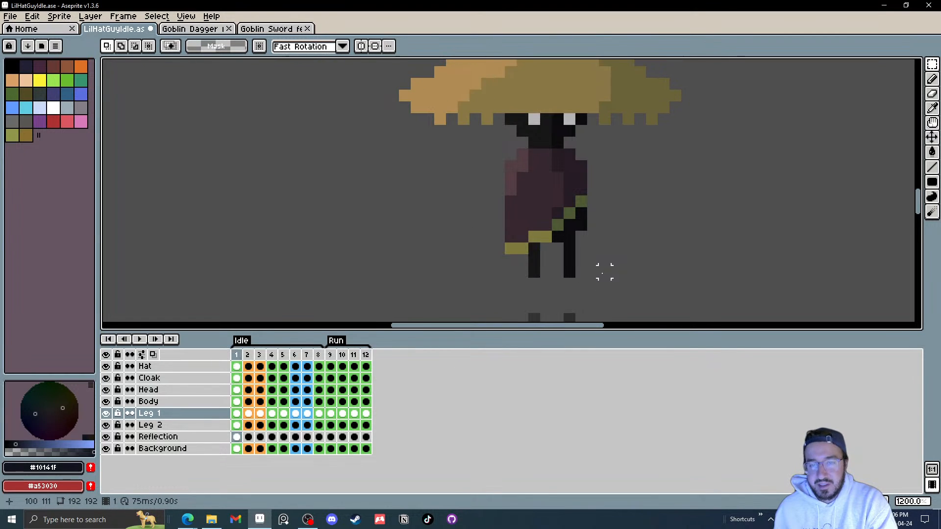
Step: Select frames 9 to 12 of the Run tag and play the animation to review it
key("Left")
left_click_drag(330, 355, 369, 362)
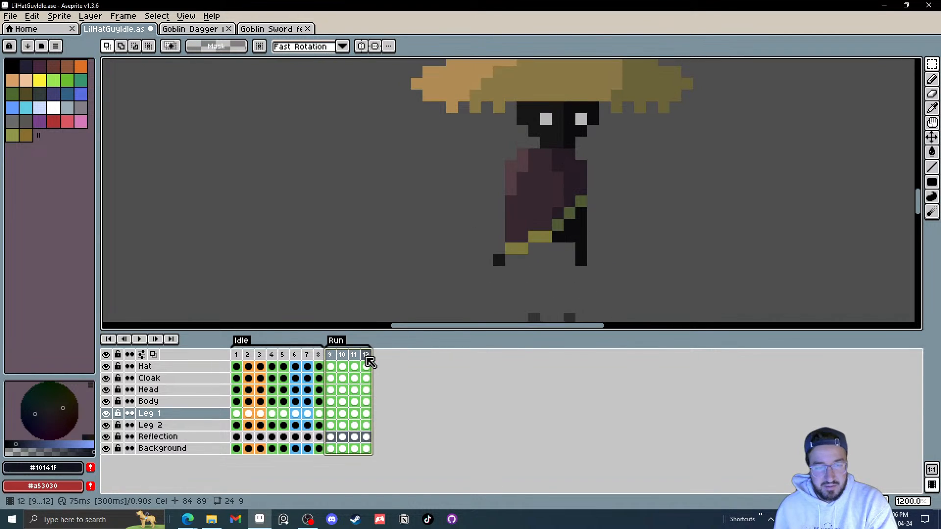
left_click(332, 357)
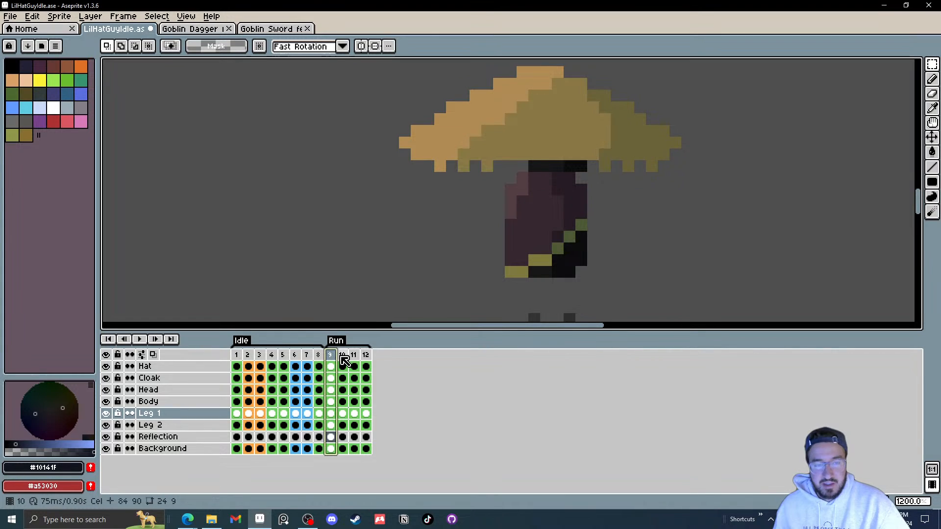
scroll(522, 284, "down", 1)
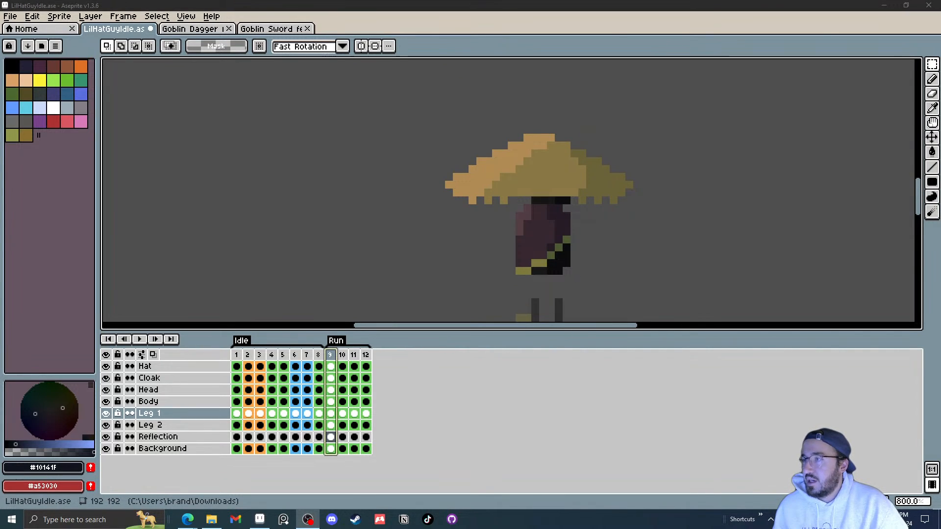
left_click(140, 339)
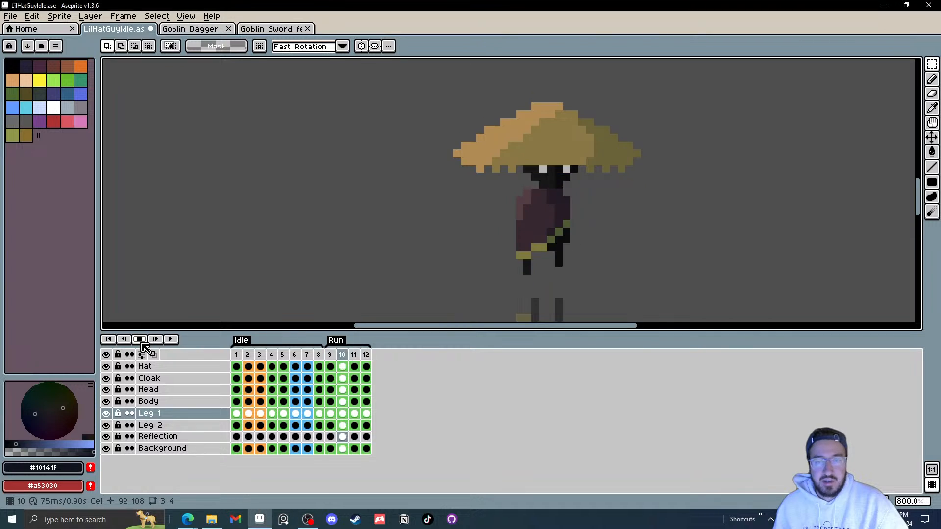
scroll(620, 248, "down", 7)
scroll(620, 248, "up", 3)
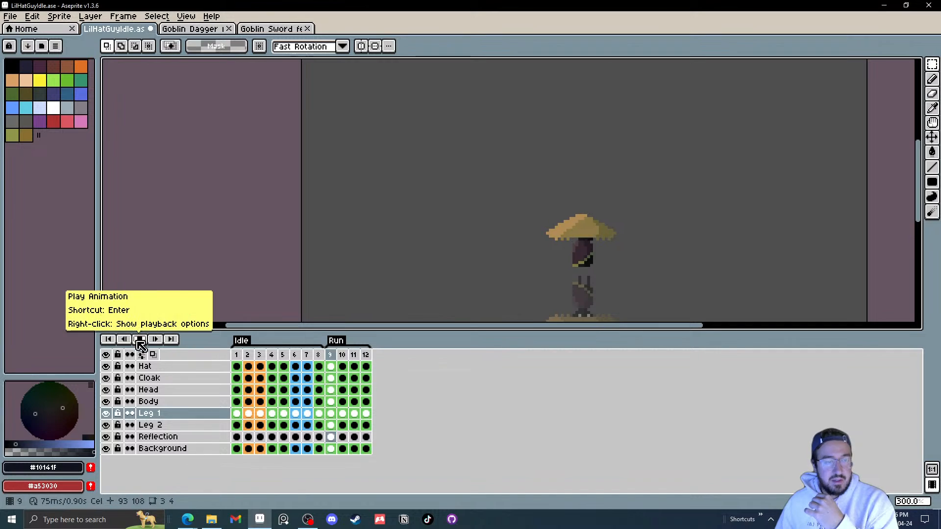
left_click(368, 359)
left_click(139, 339)
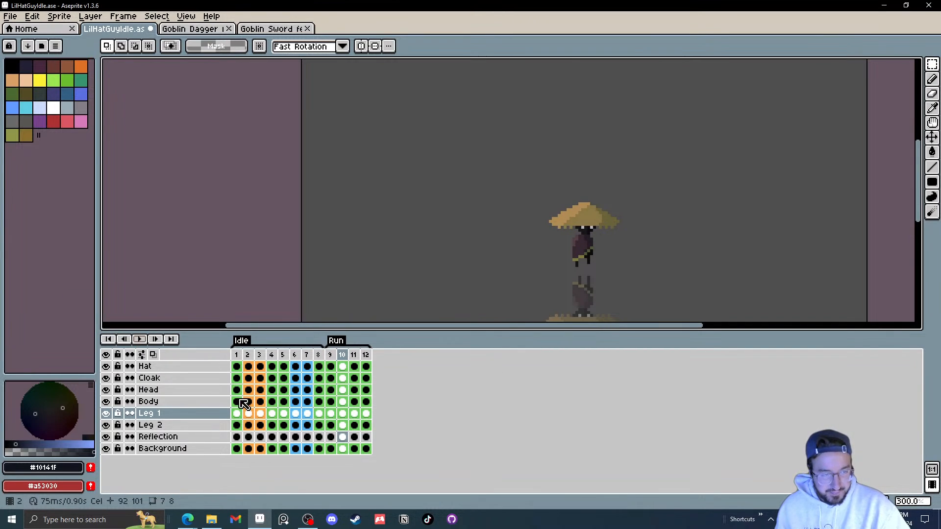
Step: Add a new layer above the Cloak layer
left_click(331, 379)
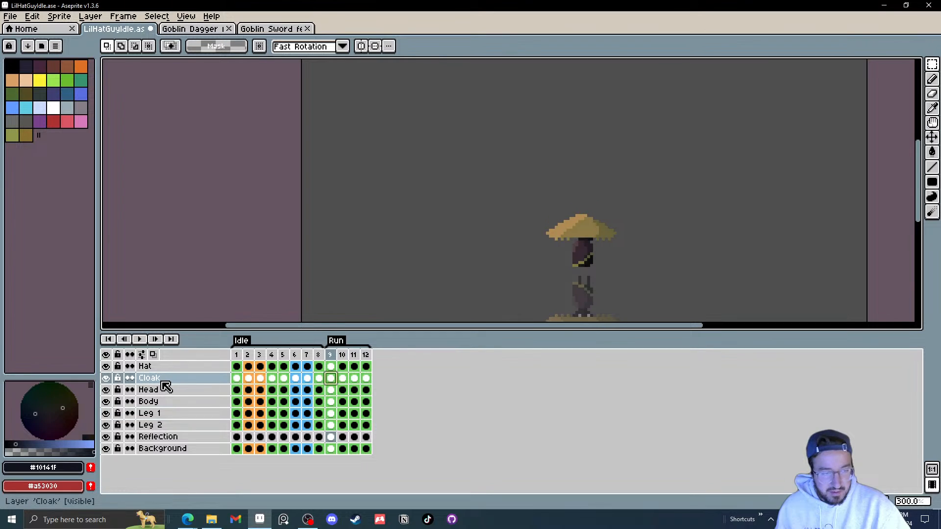
right_click(164, 381)
mouse_move(198, 403)
left_click(270, 404)
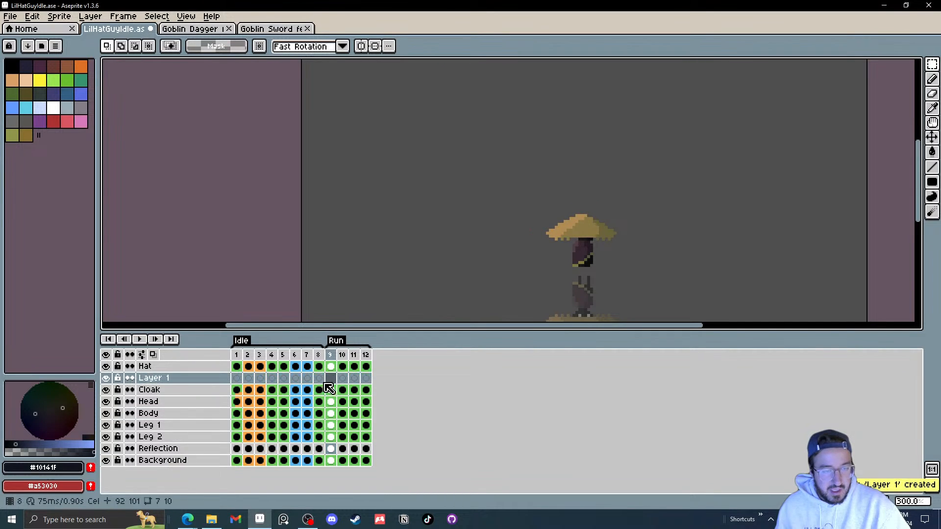
left_click(181, 387)
Step: Sample the cloak's dark purple and paint a rounded blob billowing out the cloak's left side on frame 9
scroll(605, 265, "up", 6)
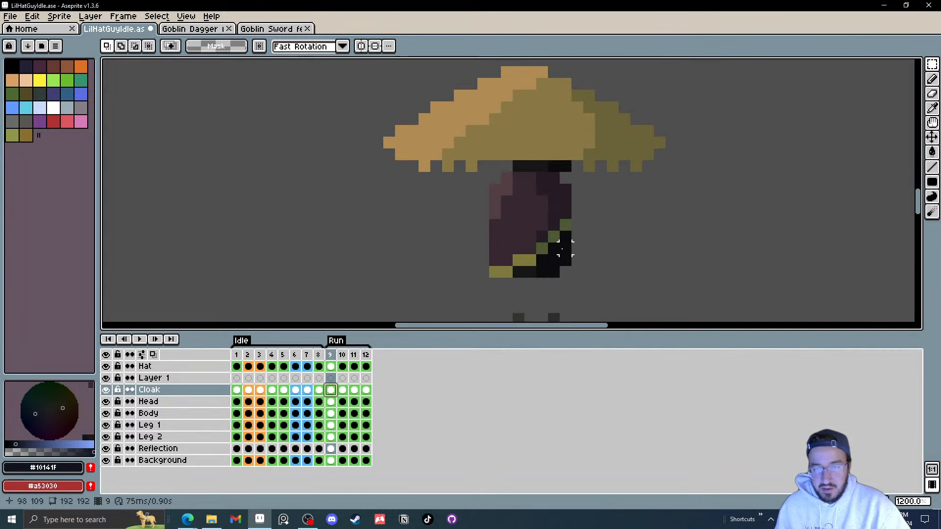
left_click(510, 251, "alt")
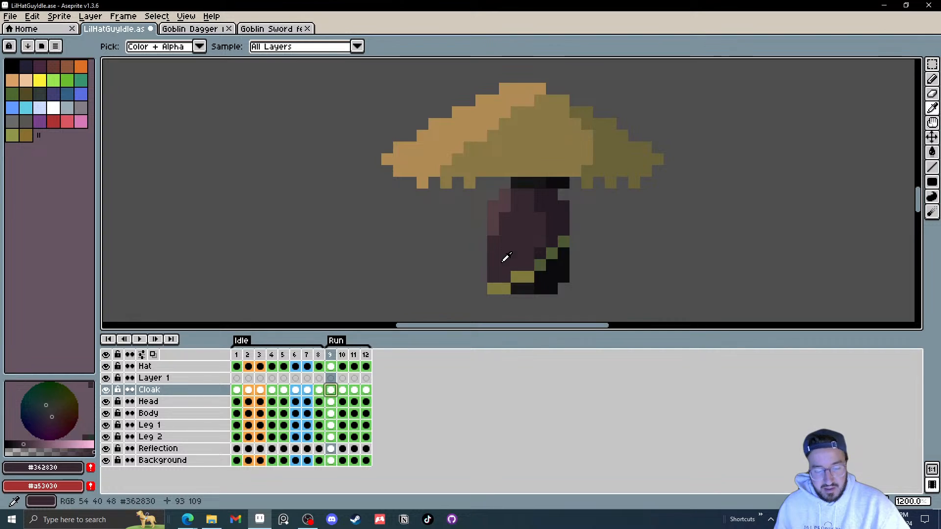
left_click(516, 259)
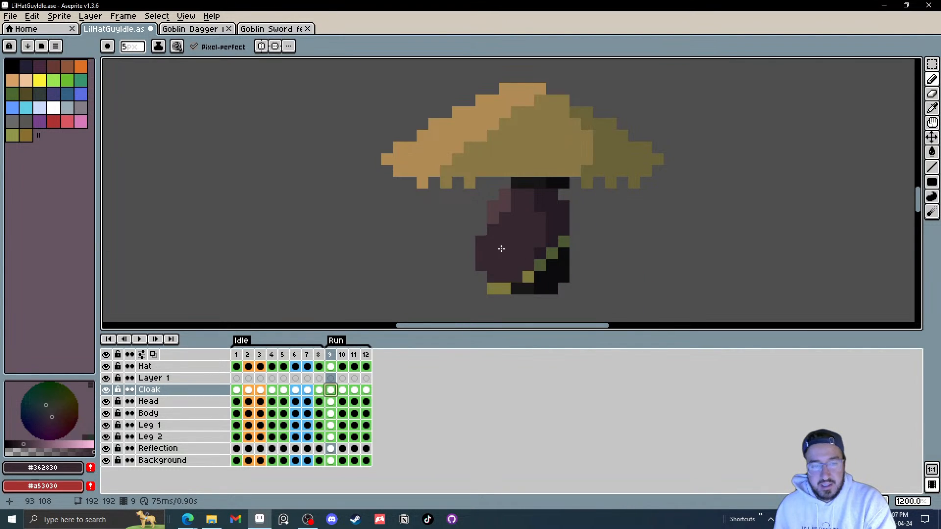
Step: On the new layer, paint similar billowing cloak blobs on frames 10, 11 and 12
key("Up")
key("Right")
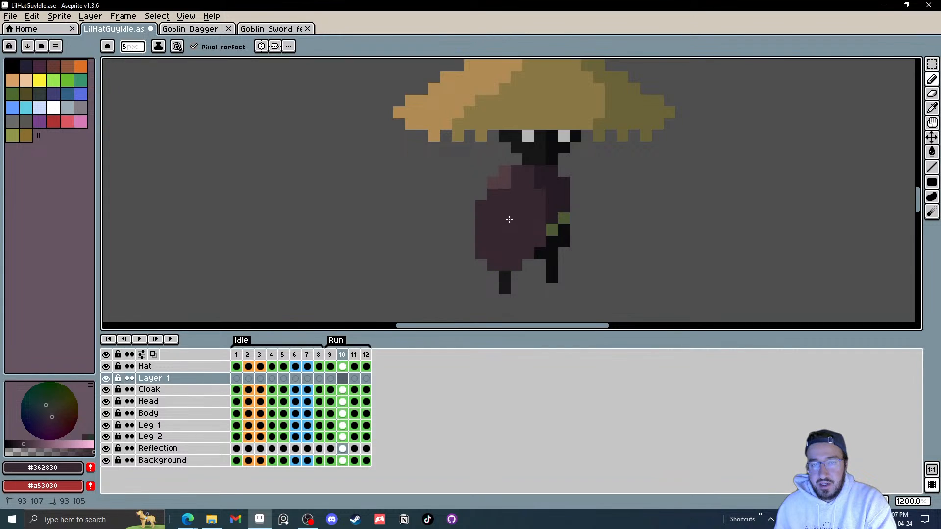
left_click_drag(462, 221, 486, 256)
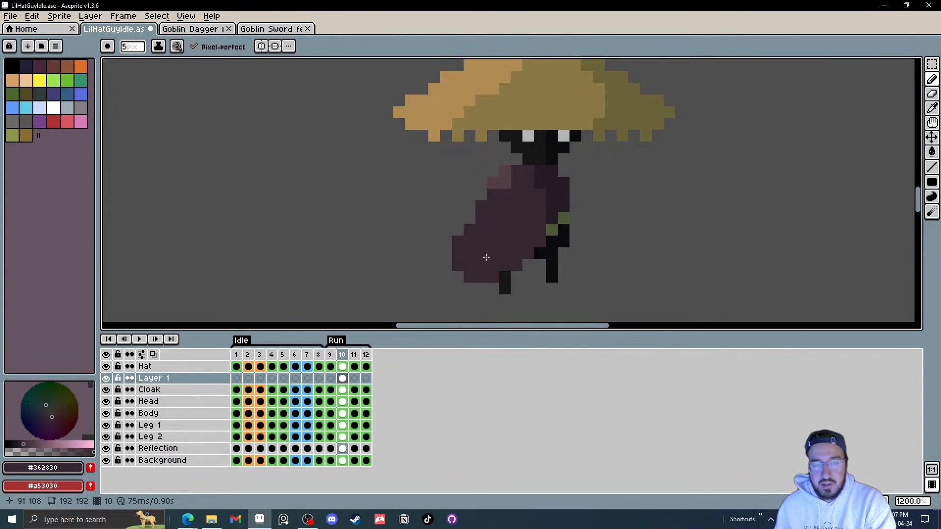
key("Right")
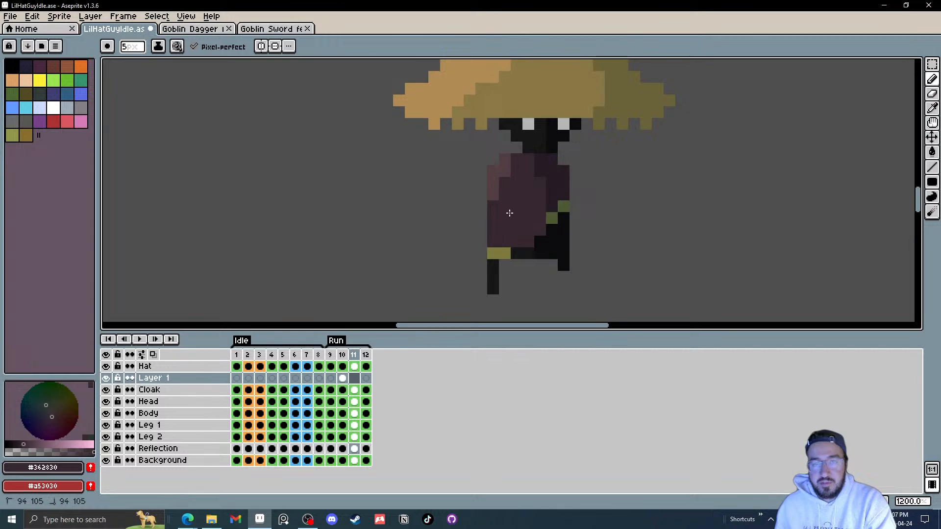
left_click_drag(508, 197, 497, 221)
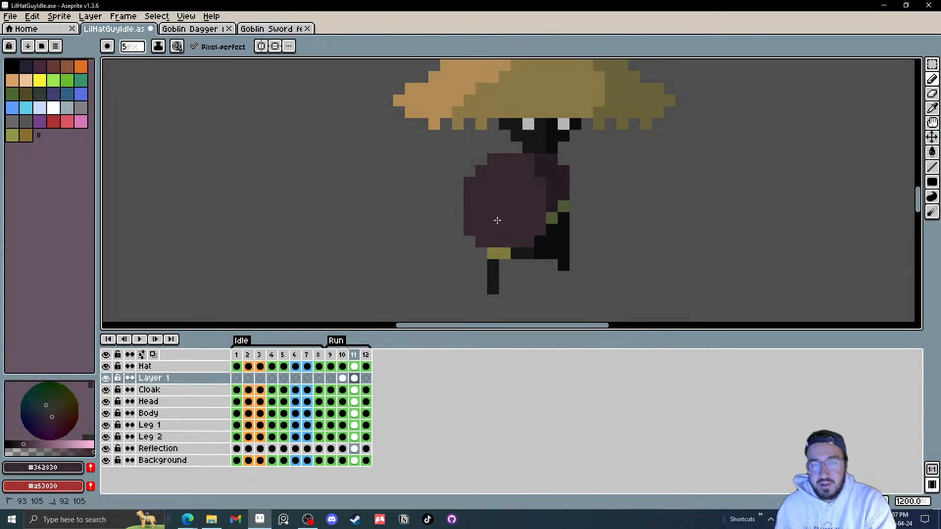
key("Right")
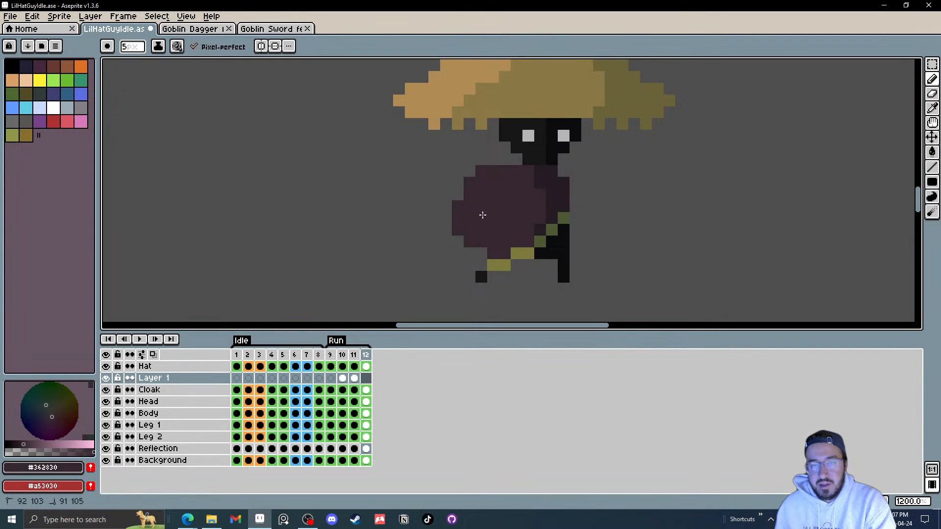
Step: Step through the Run frames and play the animation to review the new cloak shapes
key("Right")
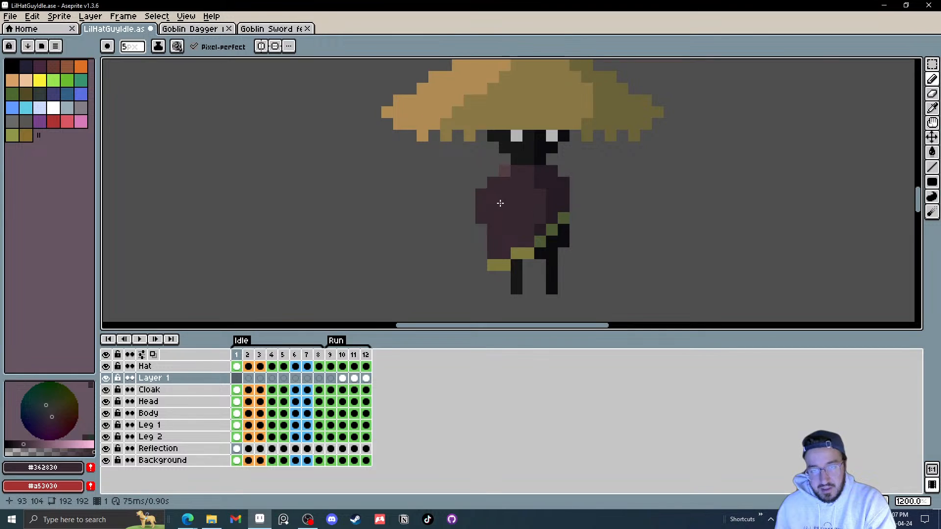
key("Left")
key("Left")
key("Left")
key("Left")
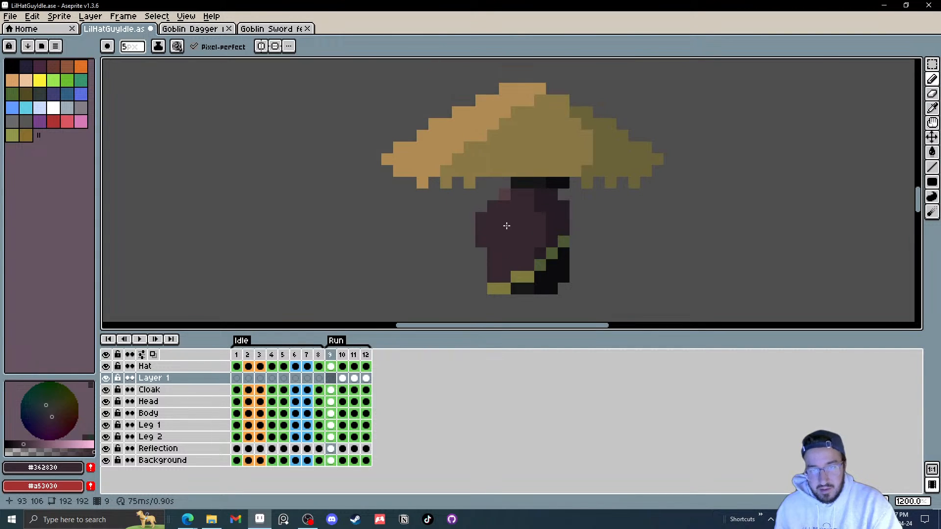
key("Right")
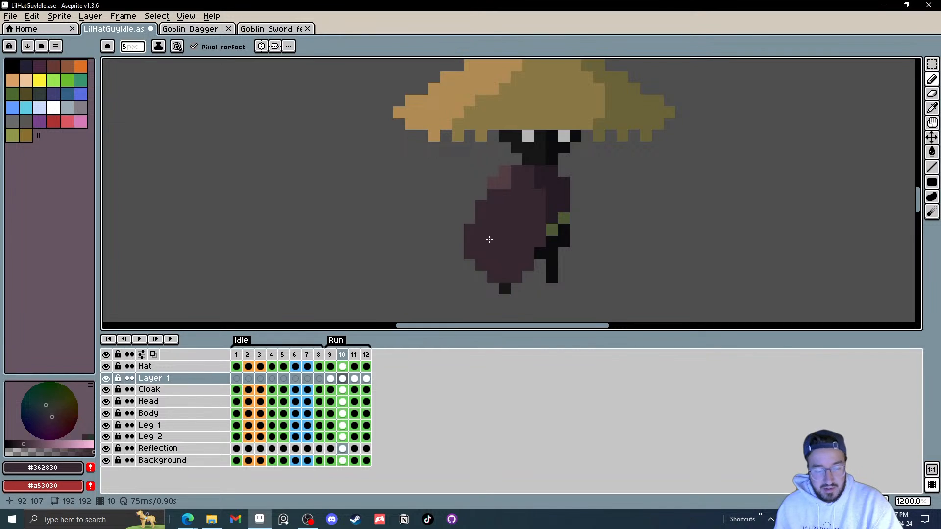
key("e")
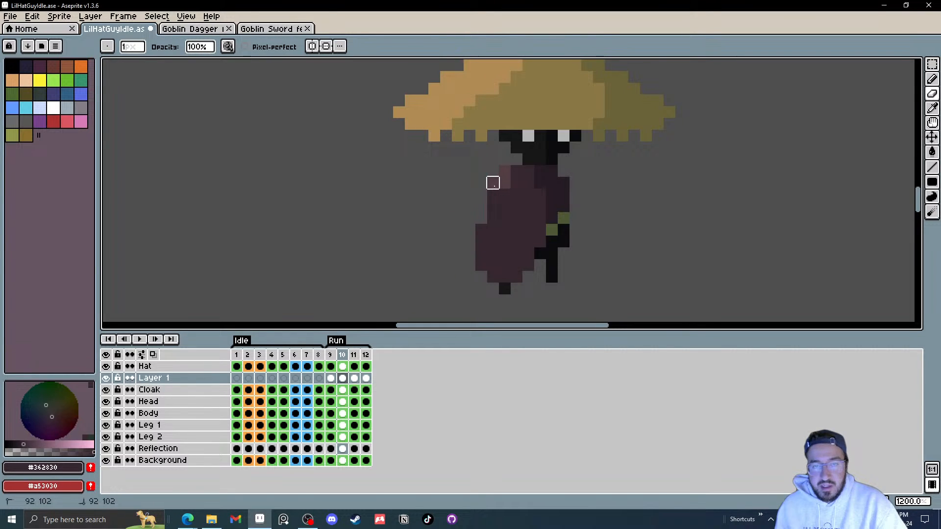
left_click(139, 343)
scroll(490, 227, "down", 6)
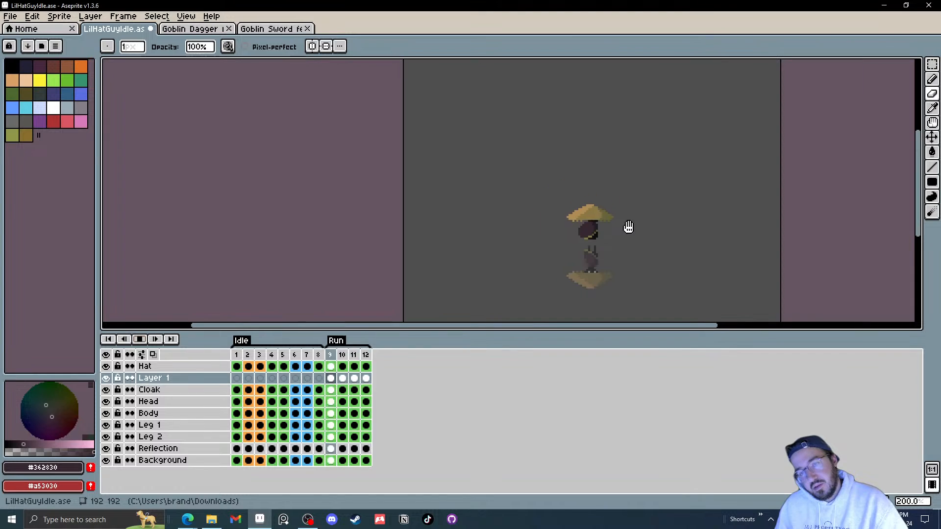
scroll(608, 234, "up", 3)
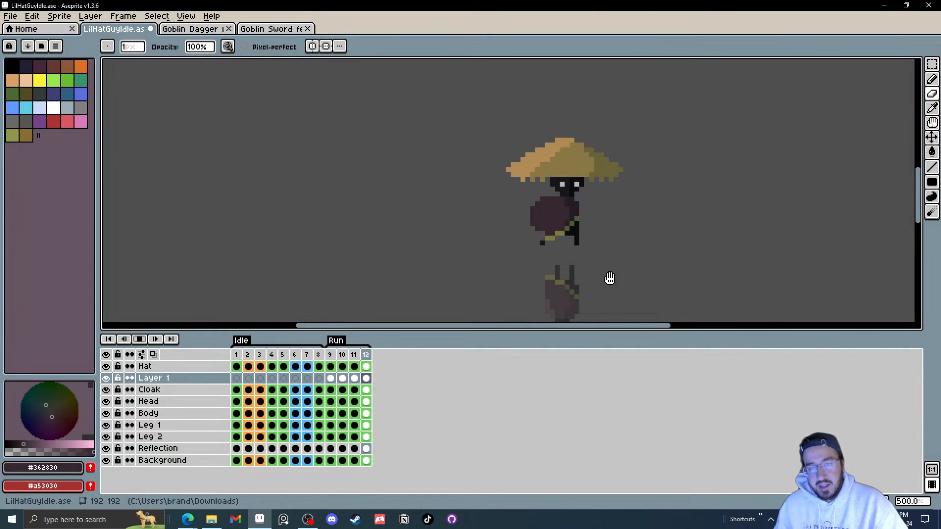
left_click(139, 339)
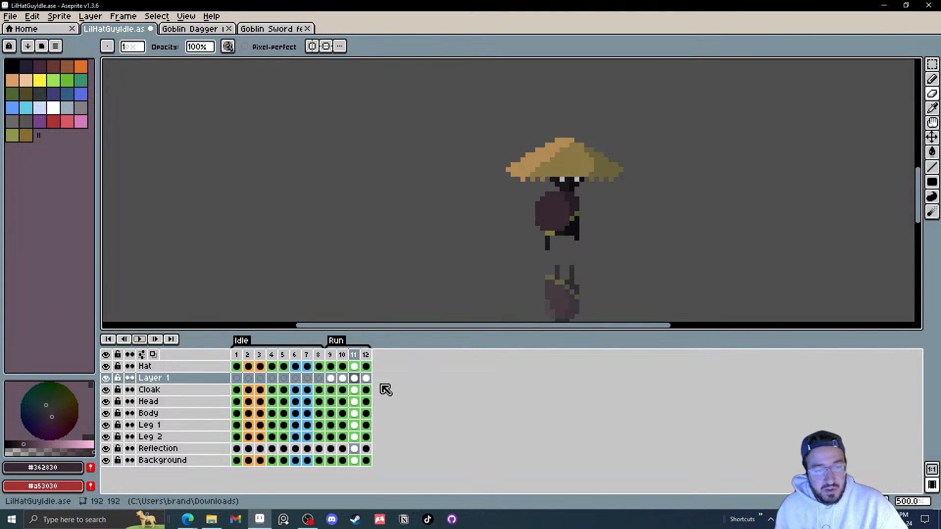
Step: Play the Run animation again, toggling the Cloak layer's visibility to compare the billowing shapes
left_click(331, 378)
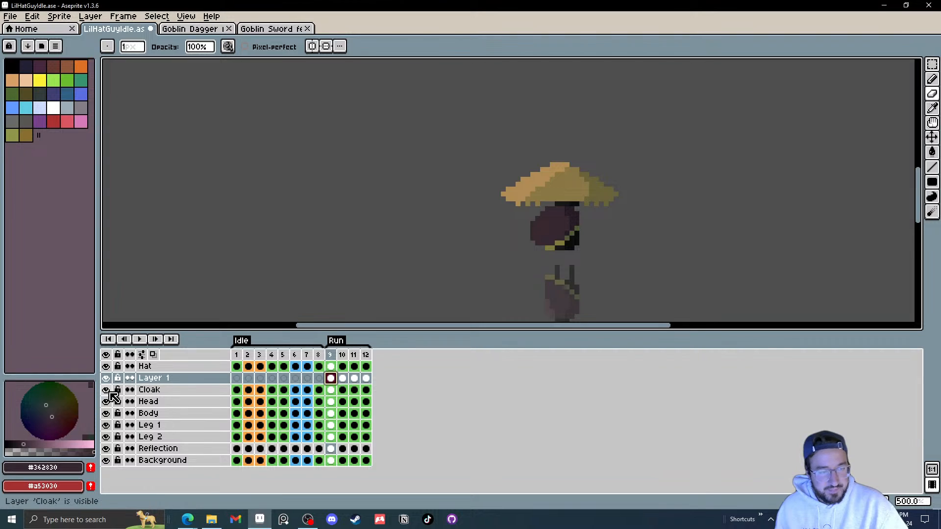
left_click(139, 339)
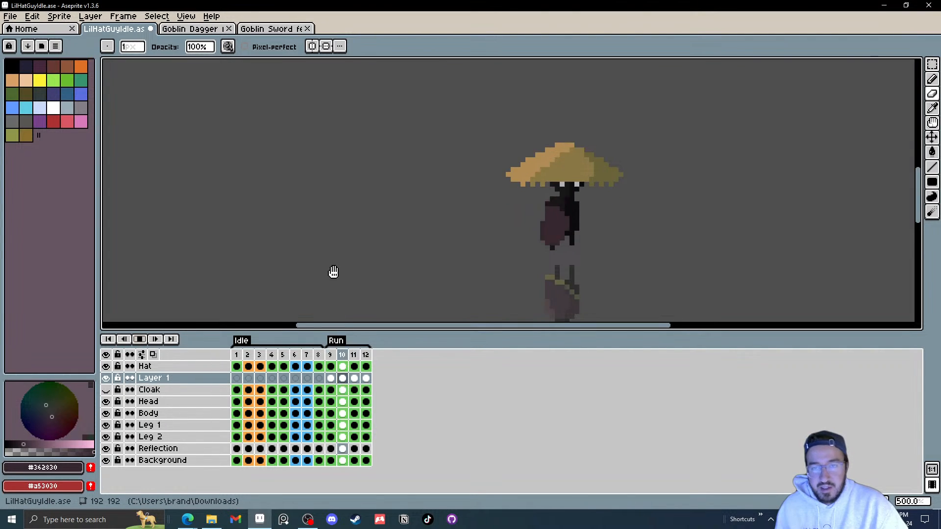
left_click(106, 389)
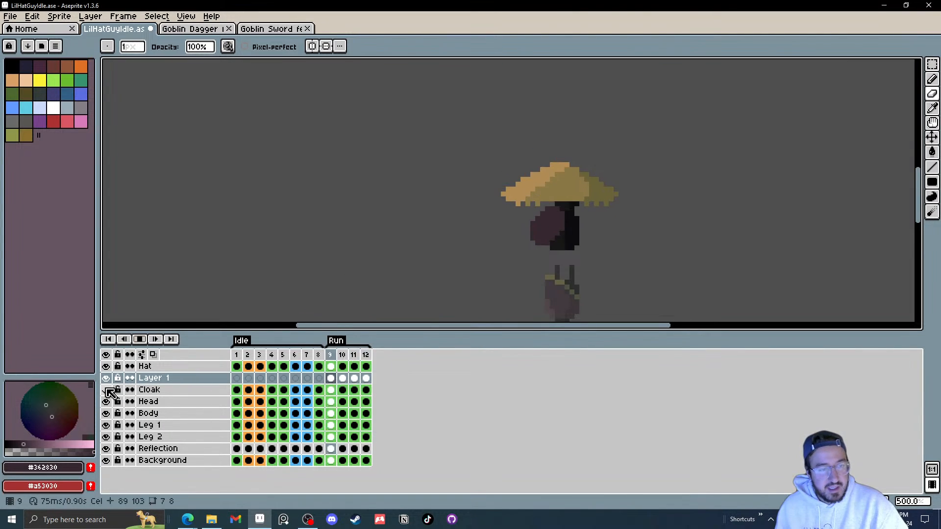
left_click(139, 339)
scroll(568, 218, "up", 4)
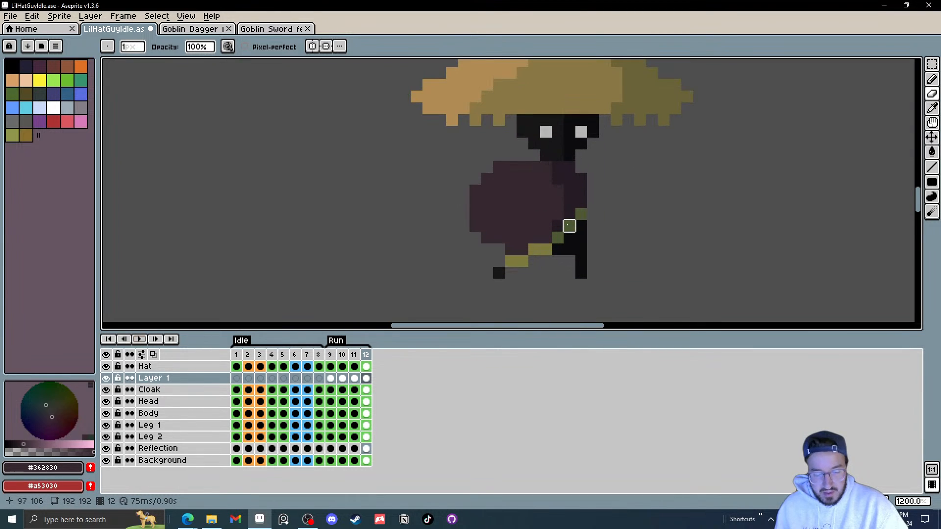
Step: Step frame by frame through frames 9 to 12 and replay the Run animation to inspect the cloak motion
key("b")
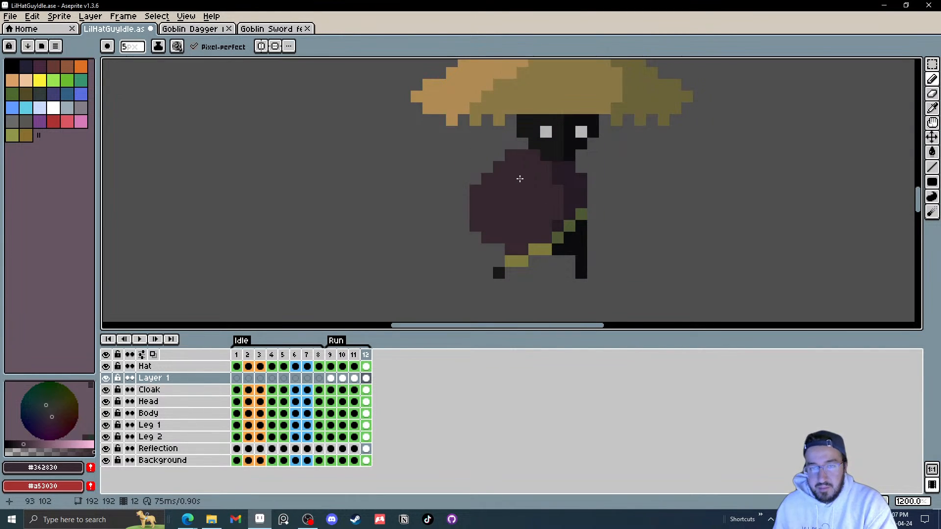
key("Left")
key("Left")
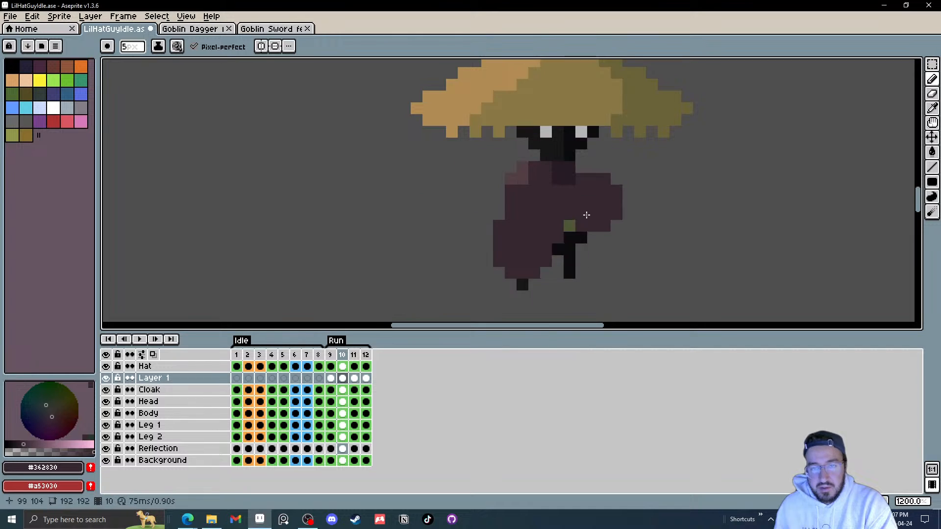
key("Right")
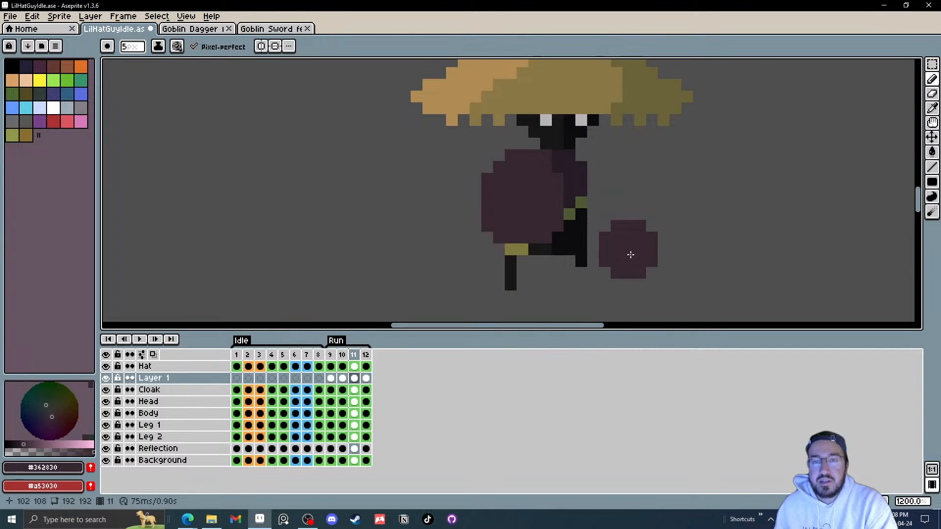
key("Left")
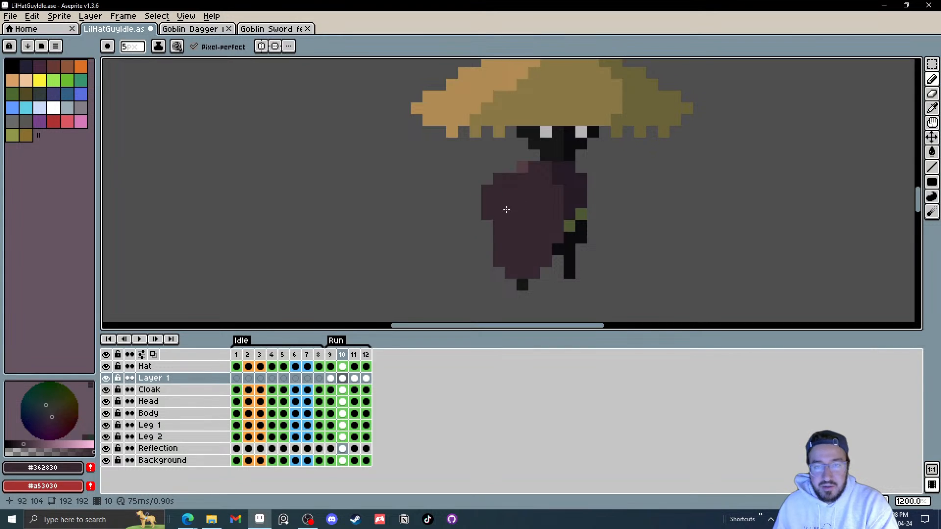
key("Right")
key("Right")
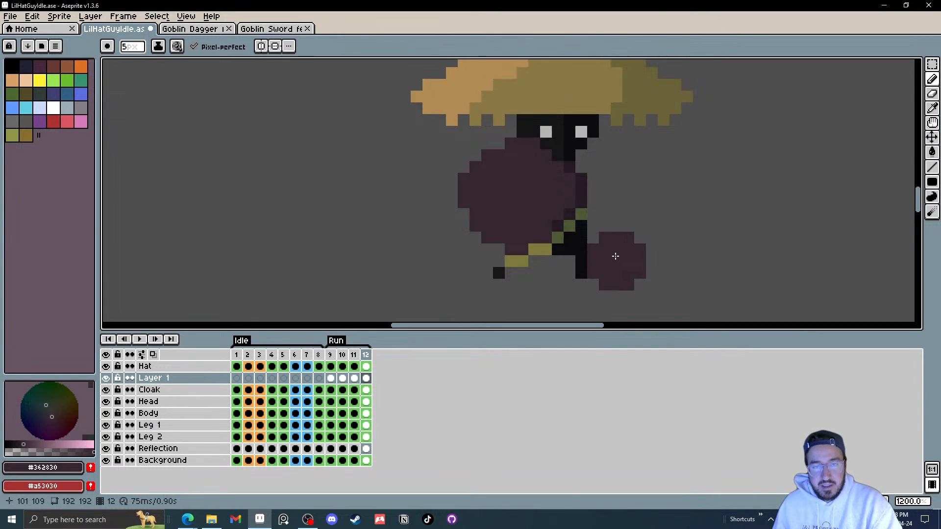
key("Right")
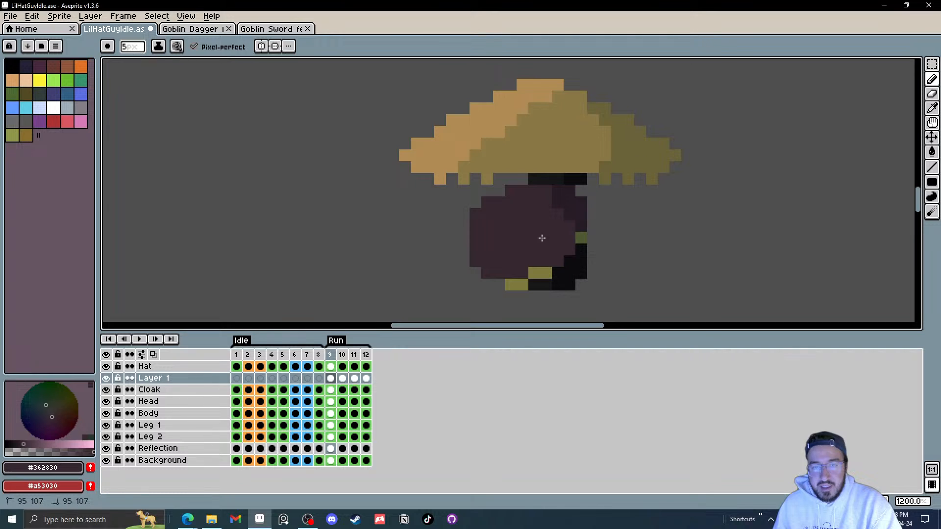
key("Right")
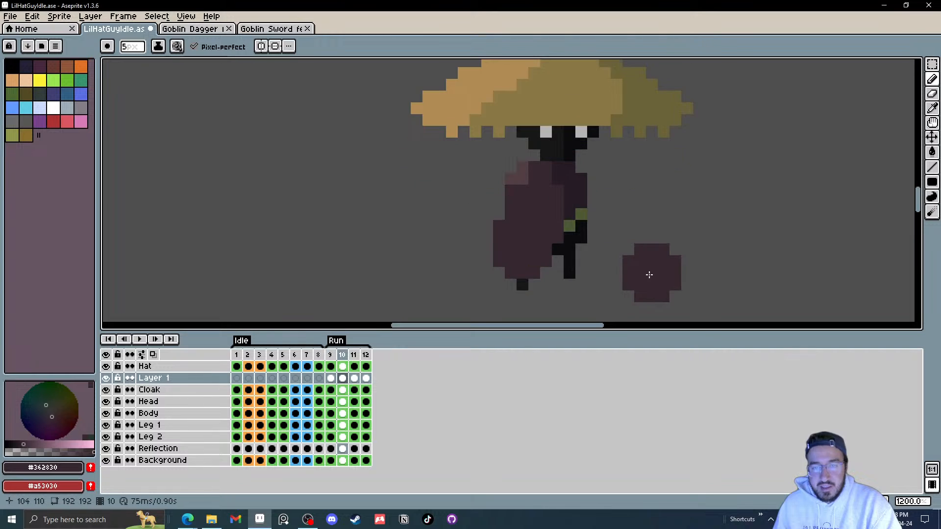
left_click(140, 339)
scroll(686, 269, "down", 4)
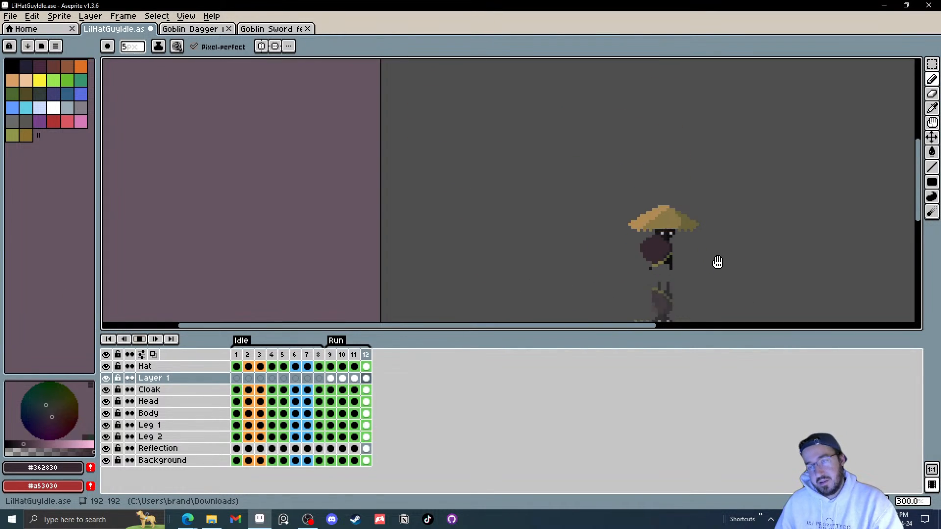
Step: Try adding more cloak pixels to the trailing edge of the blob on frame 12
scroll(706, 266, "up", 5)
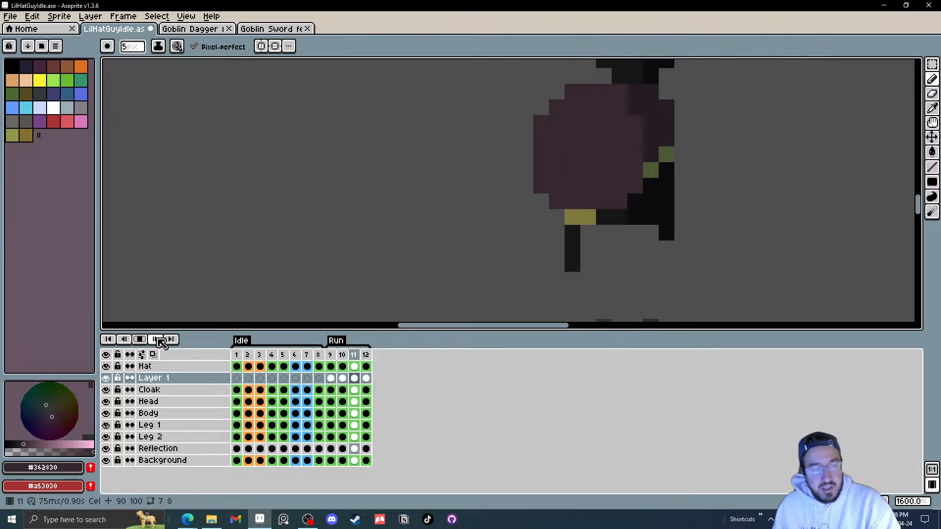
left_click(140, 339)
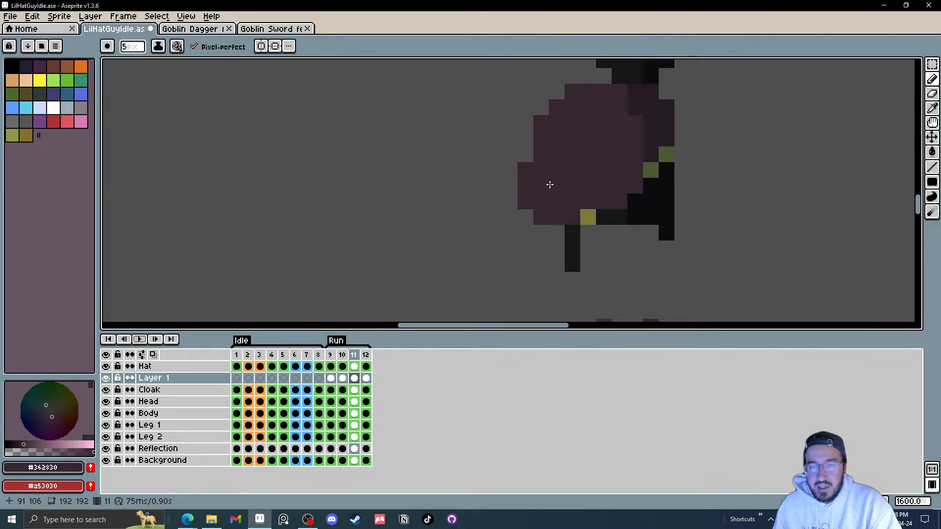
key("Right")
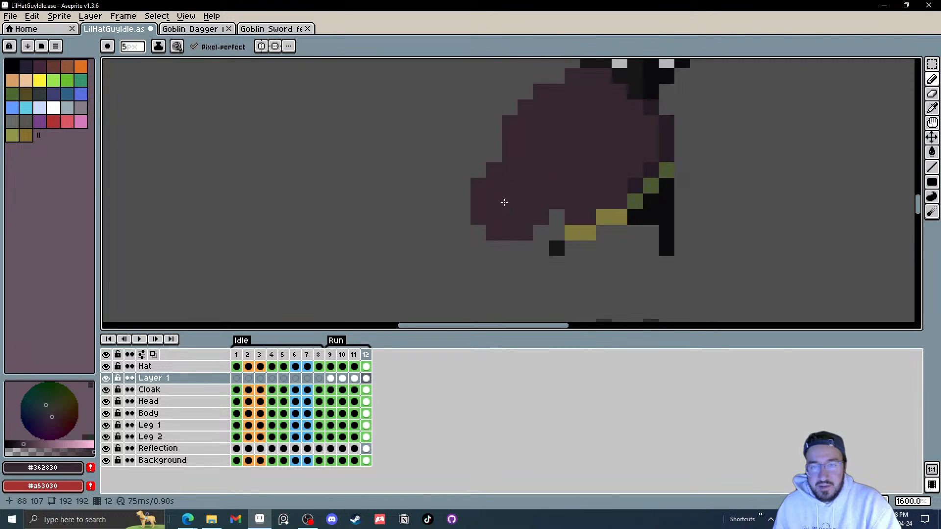
scroll(470, 194, "down", 1)
left_click_drag(501, 200, 504, 229)
left_click(501, 235)
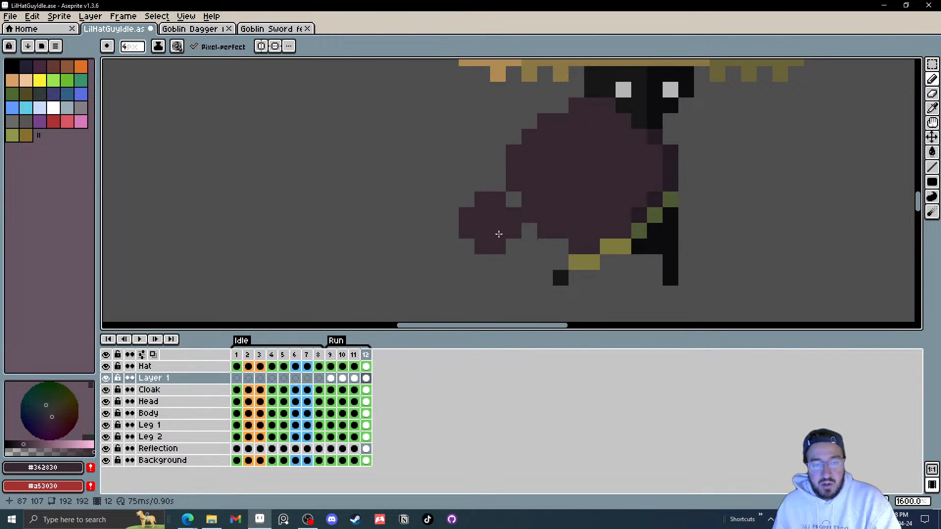
Step: Undo the last six cloak edits, then redo three of them
key("ctrl+z")
key("ctrl+z")
key("ctrl+z")
key("ctrl+z")
key("ctrl+z")
key("ctrl+z")
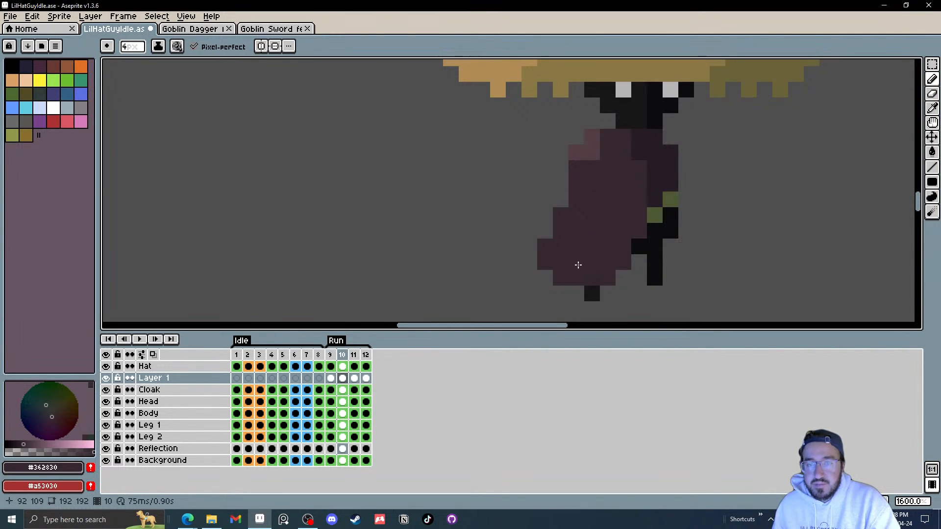
key("ctrl+z")
key("ctrl+z")
key("ctrl+z")
key("ctrl+z")
key("ctrl+z")
key("ctrl+z")
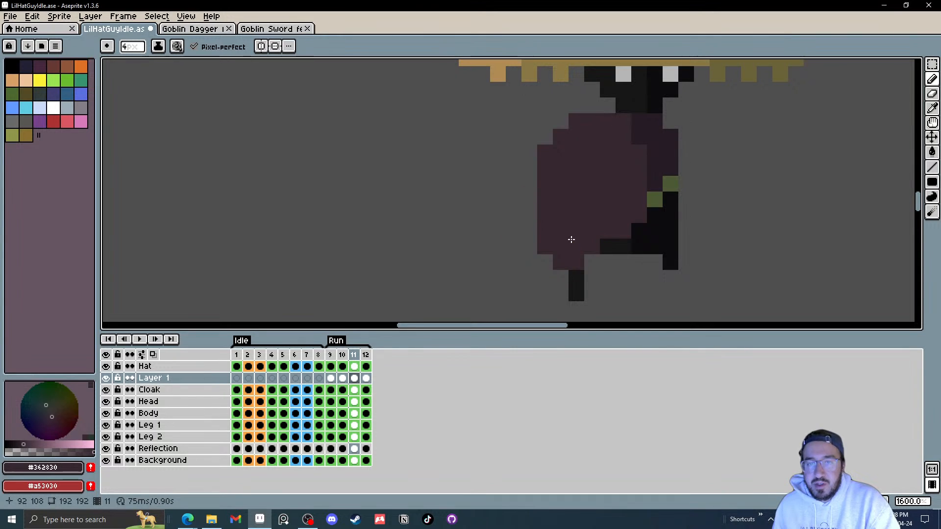
key("ctrl+y")
key("ctrl+y")
key("ctrl+y")
key("ctrl+y")
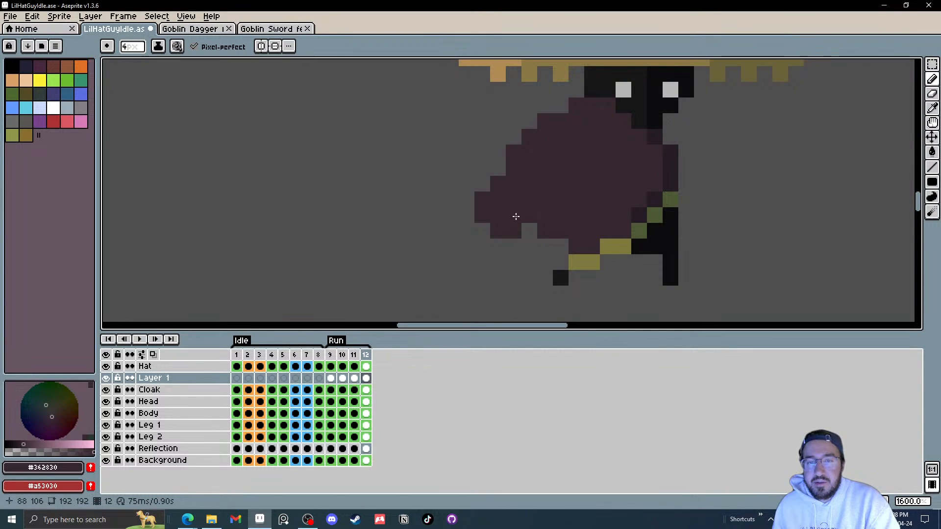
Step: Step back to frame 9 and play the Run animation to review the cloak motion
key("Left")
key("Left")
key("Left")
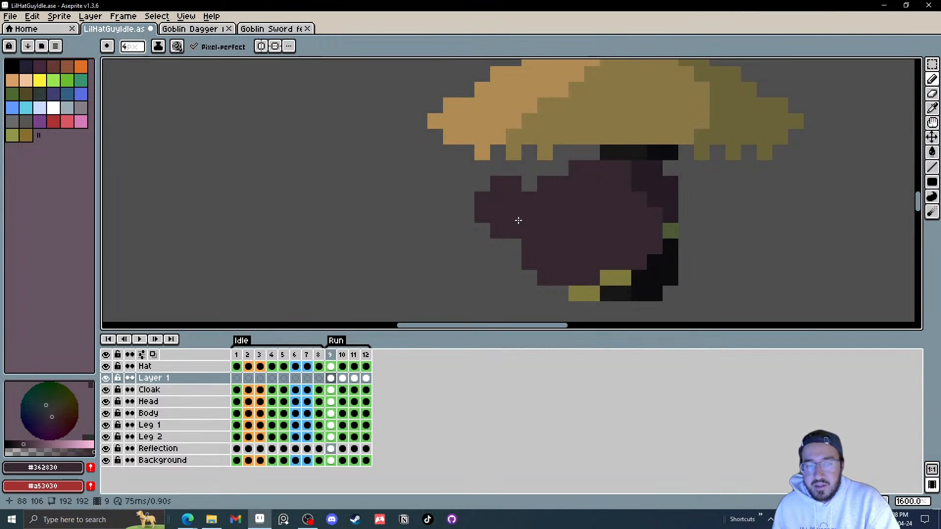
left_click(140, 340)
scroll(610, 235, "down", 5)
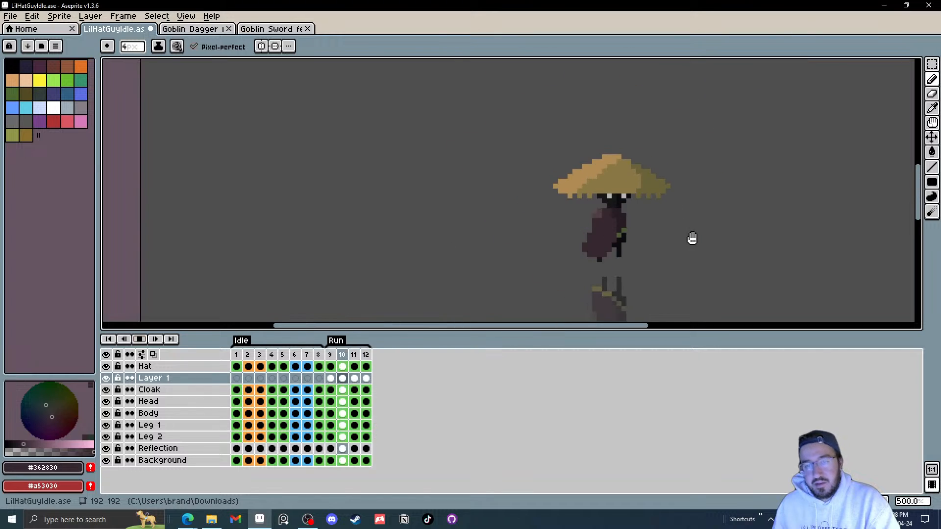
scroll(557, 246, "up", 4)
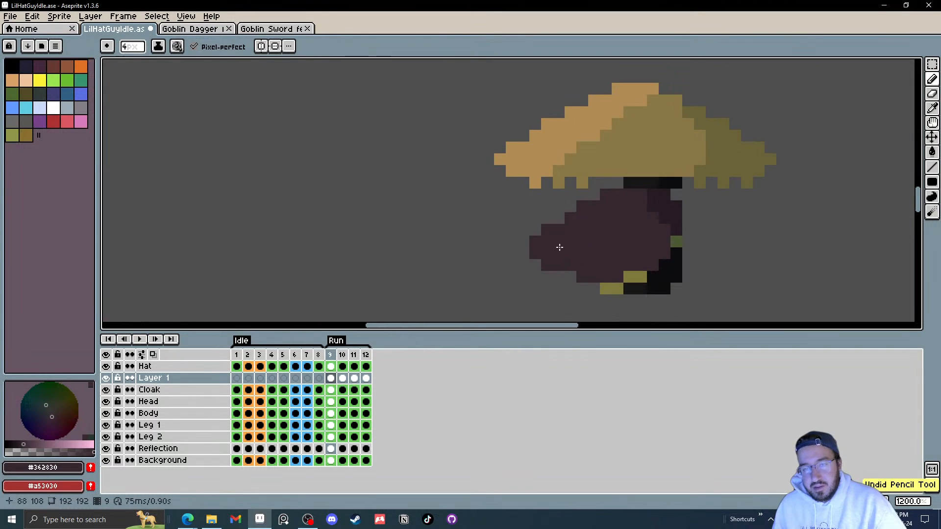
key("Return")
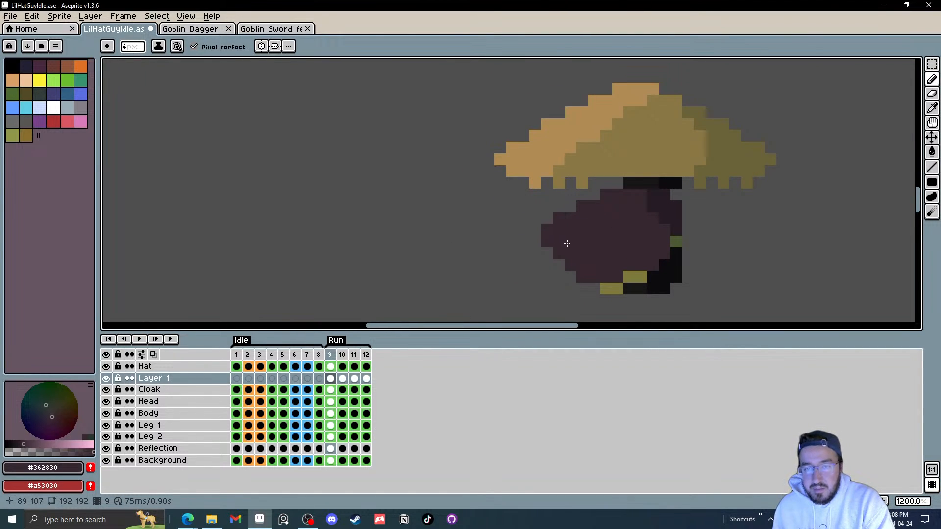
left_click(141, 340)
scroll(746, 197, "down", 5)
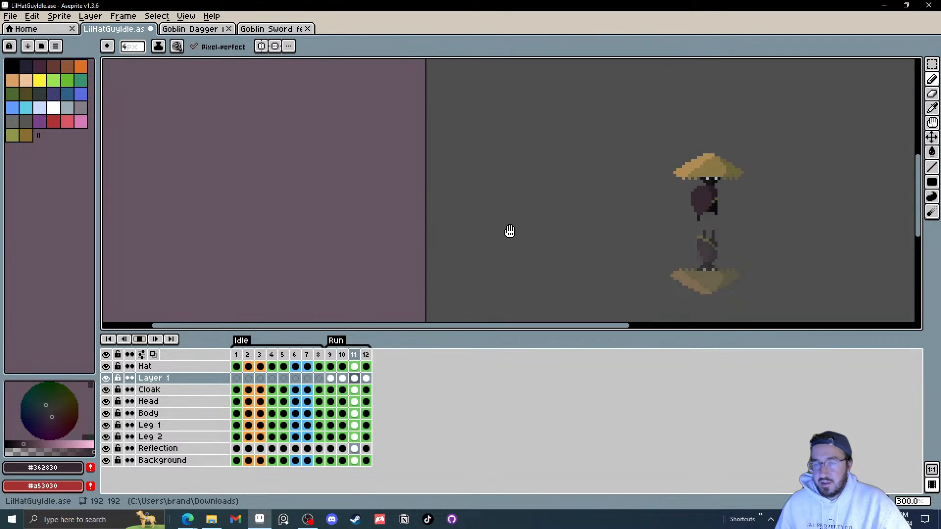
Step: Undo one more cloak edit and replay the Run animation
key("ctrl+z")
left_click(140, 340)
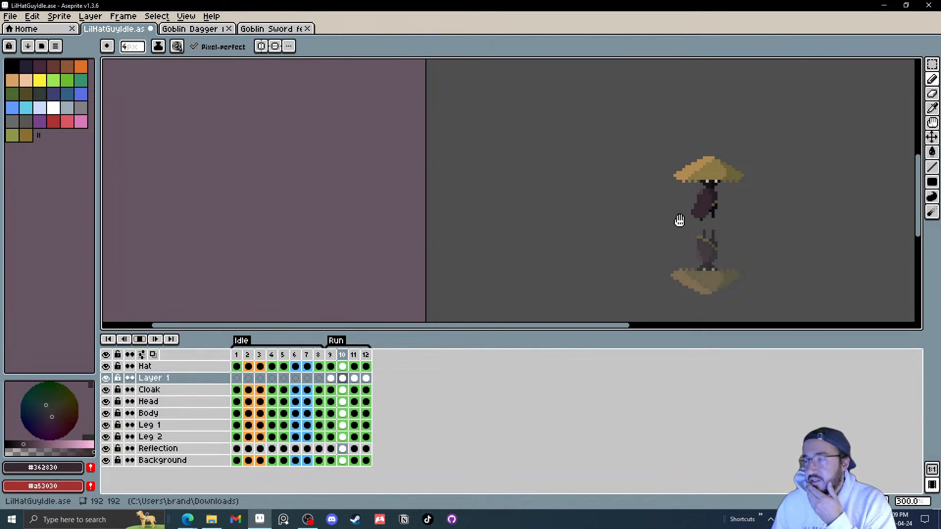
left_click(139, 339)
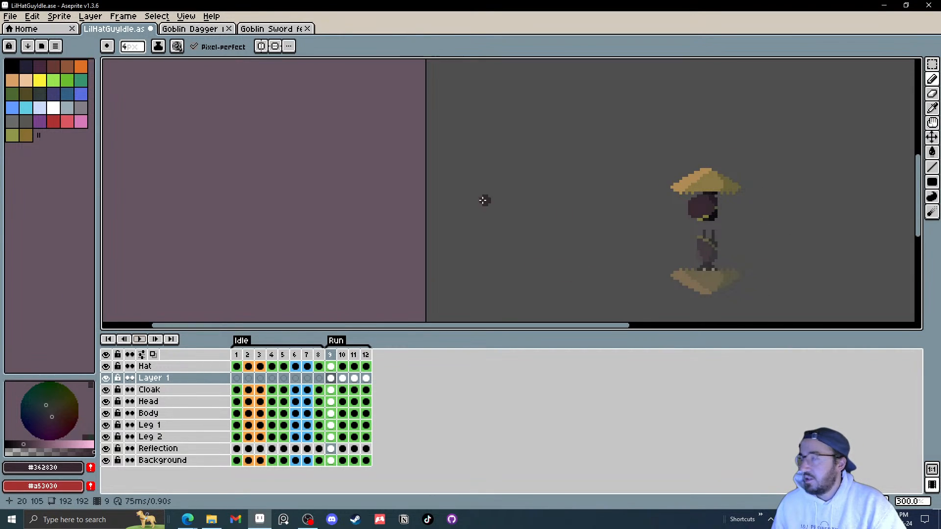
Step: Save a copy into Desktop > Art > Stream Stuff as LilHatGuyIdle followed by a dash and the requester's name
left_click(15, 17)
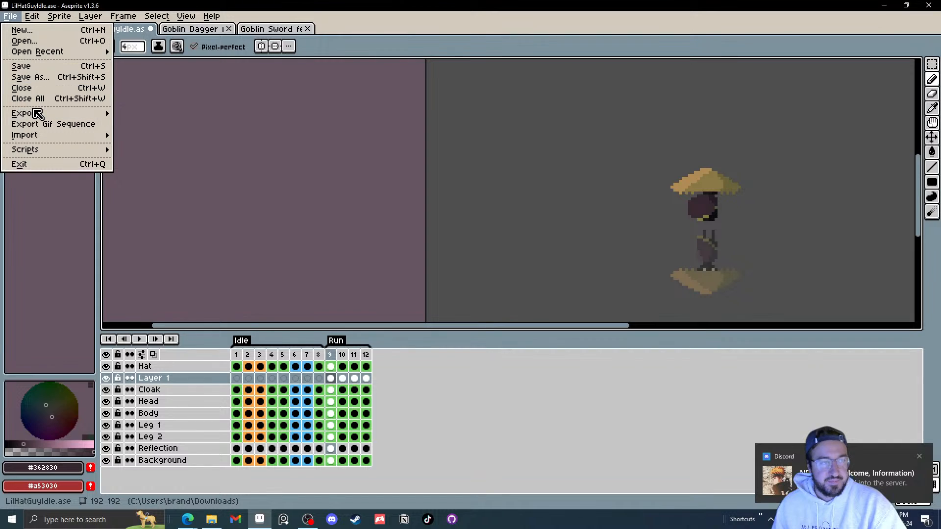
left_click(59, 77)
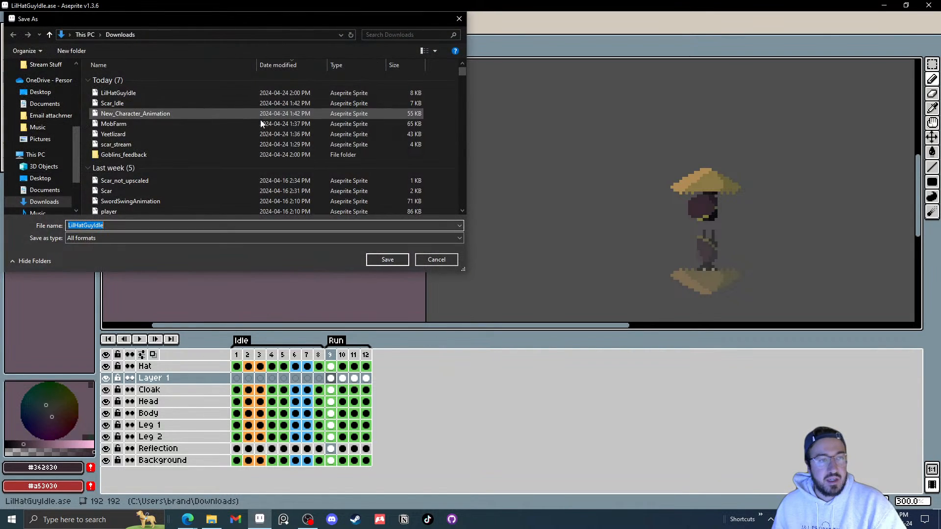
left_click(44, 92)
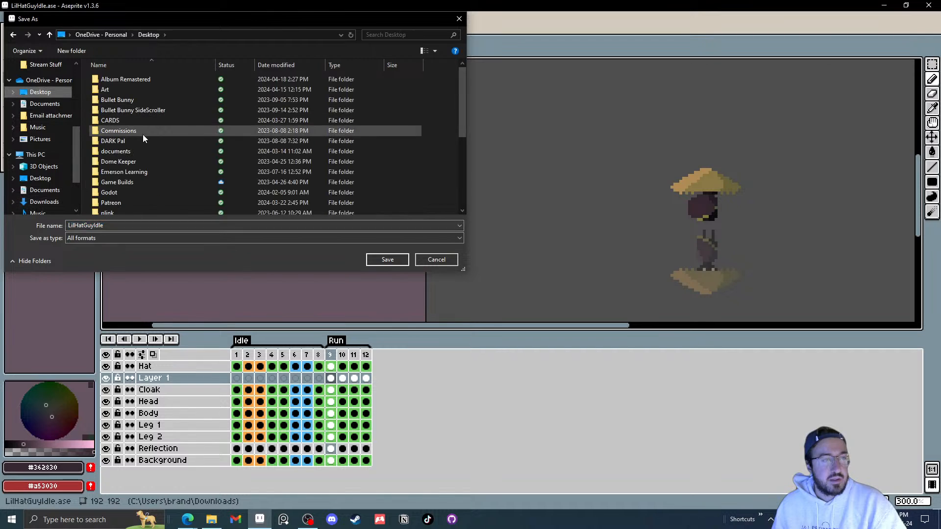
double_click(110, 91)
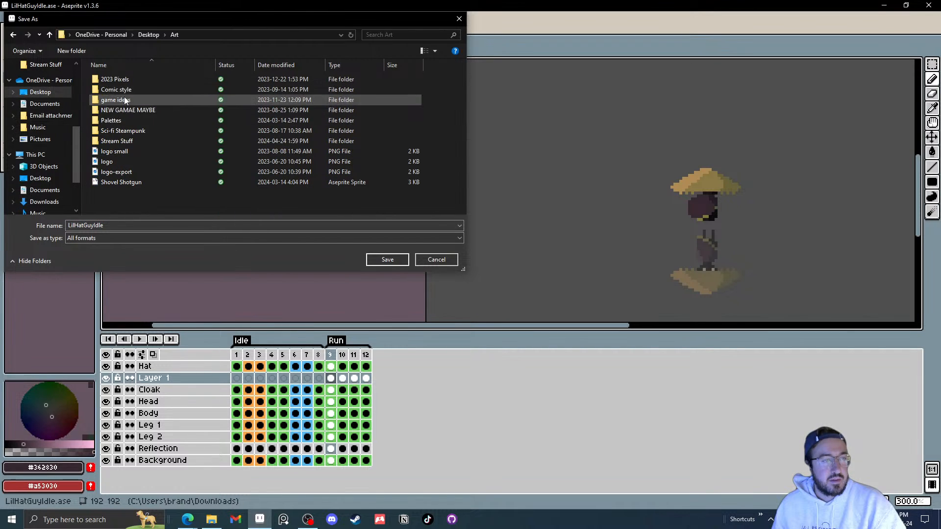
double_click(126, 143)
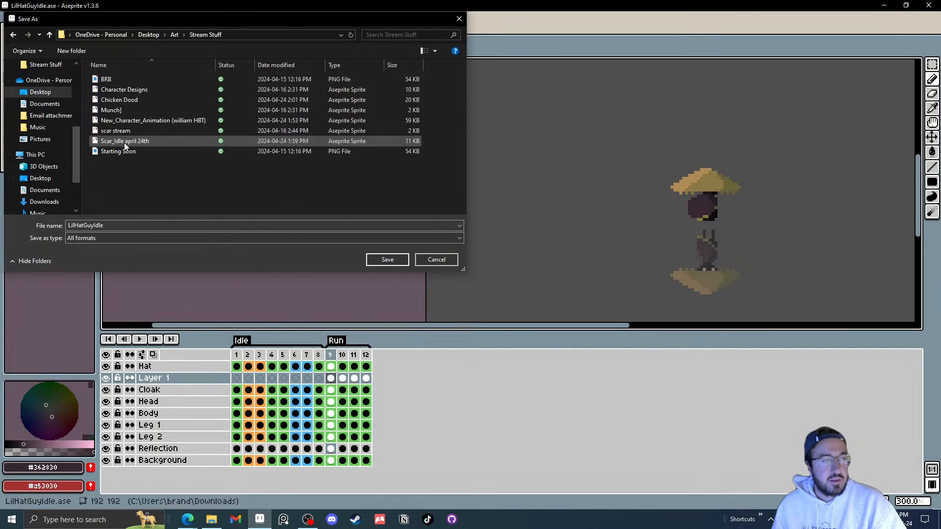
left_click(131, 225)
left_click(139, 225)
type("- Dan")
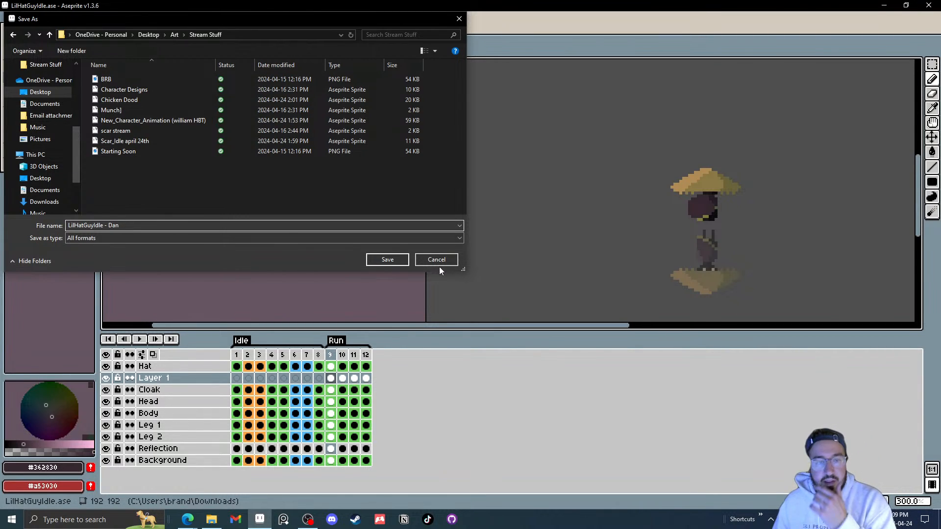
left_click(388, 260)
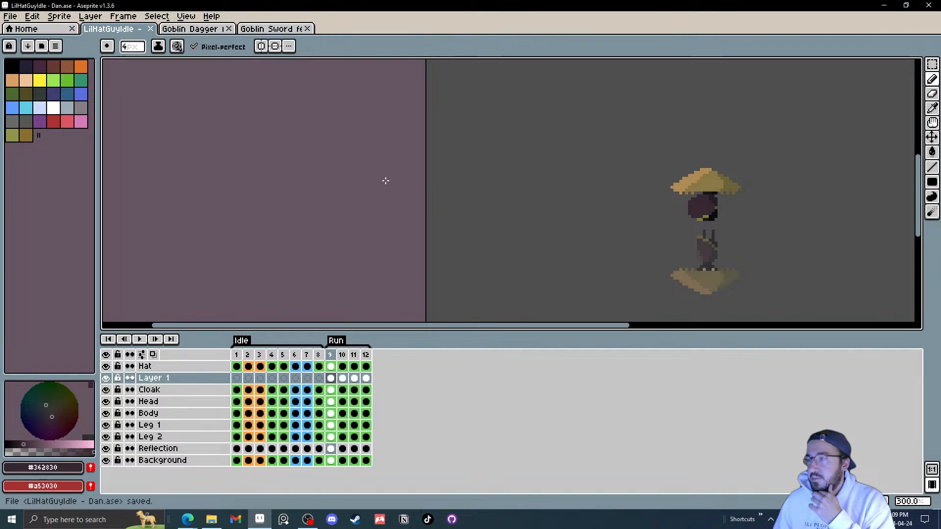
Step: Close the hat character's tab and switch to the Goblin Dagger feedback sprite
left_click(155, 30)
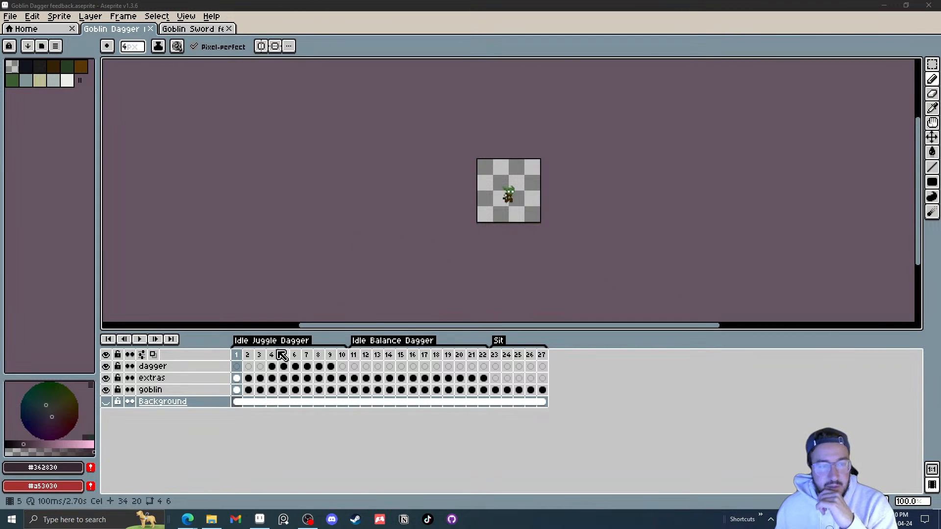
mouse_move(249, 359)
left_mouse_down()
mouse_move(517, 374)
mouse_move(260, 373)
mouse_move(311, 357)
mouse_move(475, 357)
mouse_move(236, 361)
left_mouse_up()
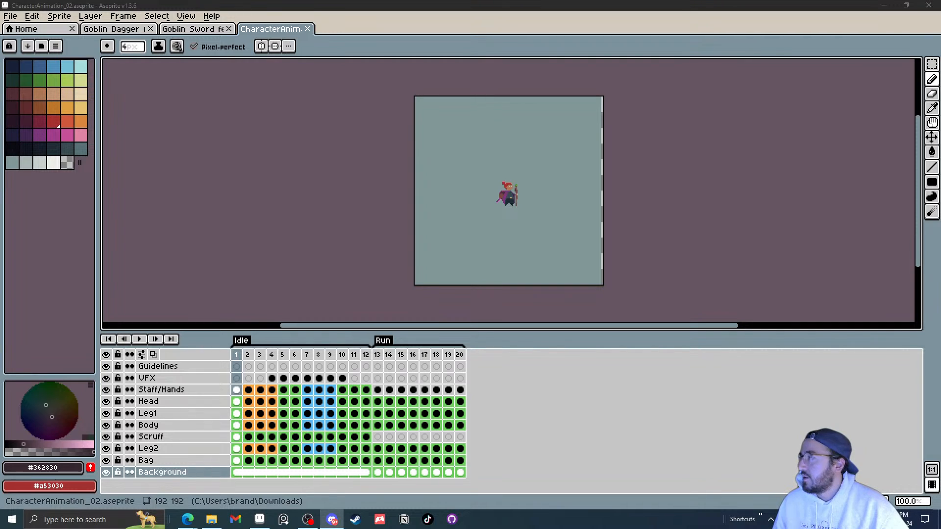
key("alt+Tab")
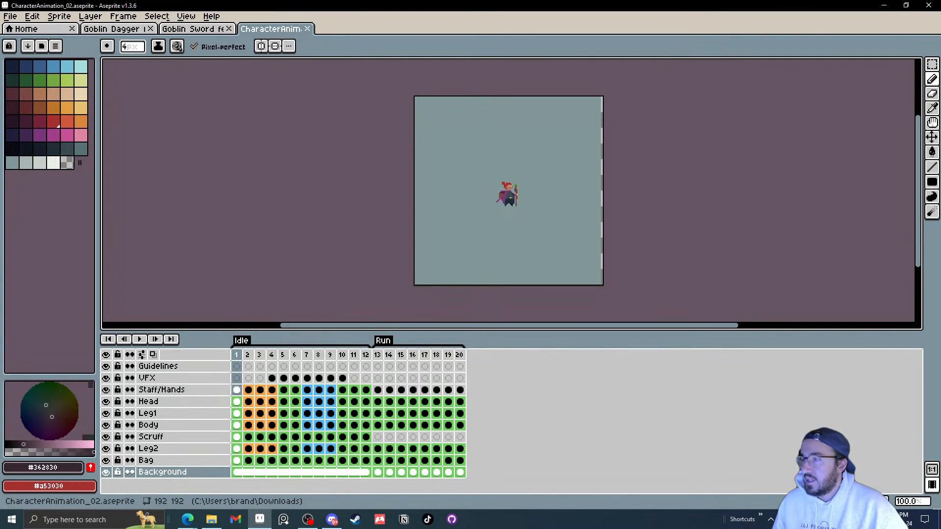
left_click(122, 30)
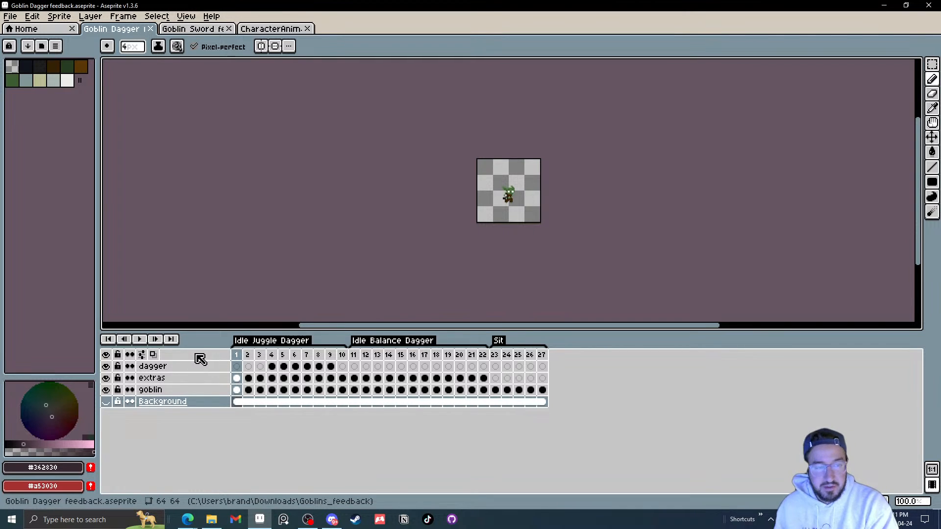
Step: Zoom in and play the Goblin Dagger animations, jumping between frames to review them
scroll(520, 195, "up", 2)
scroll(556, 245, "up", 1)
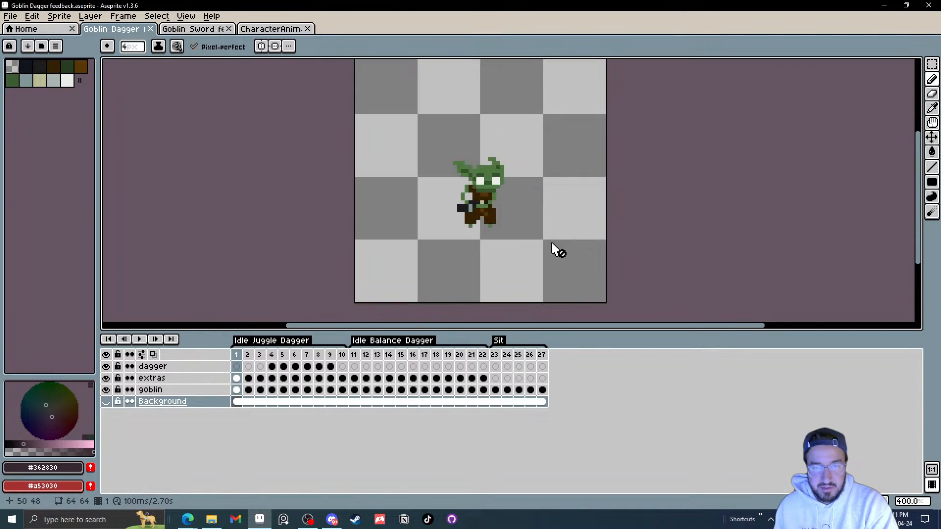
left_click(140, 340)
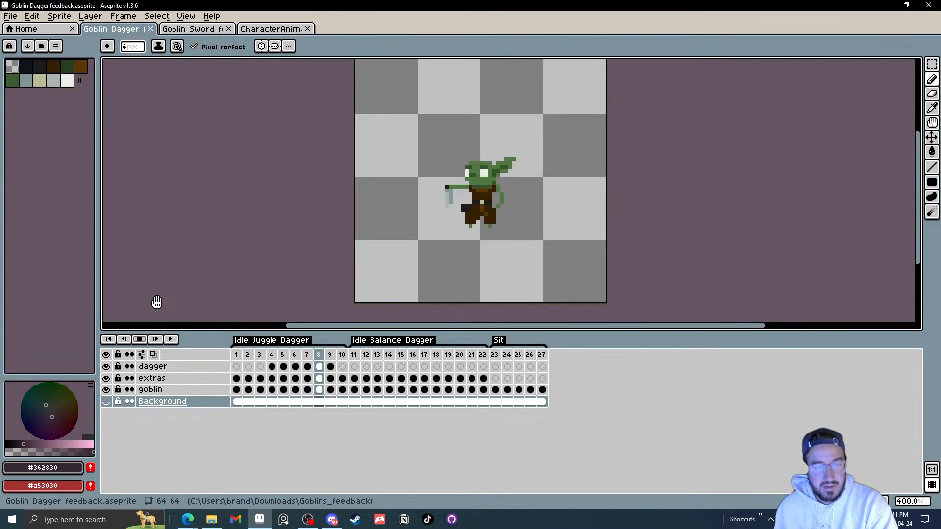
left_click(365, 355)
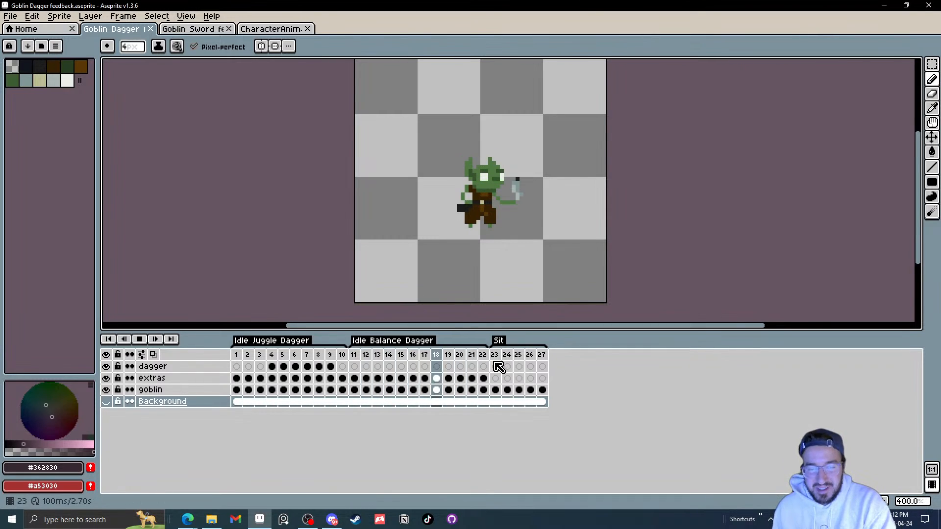
left_click(241, 357)
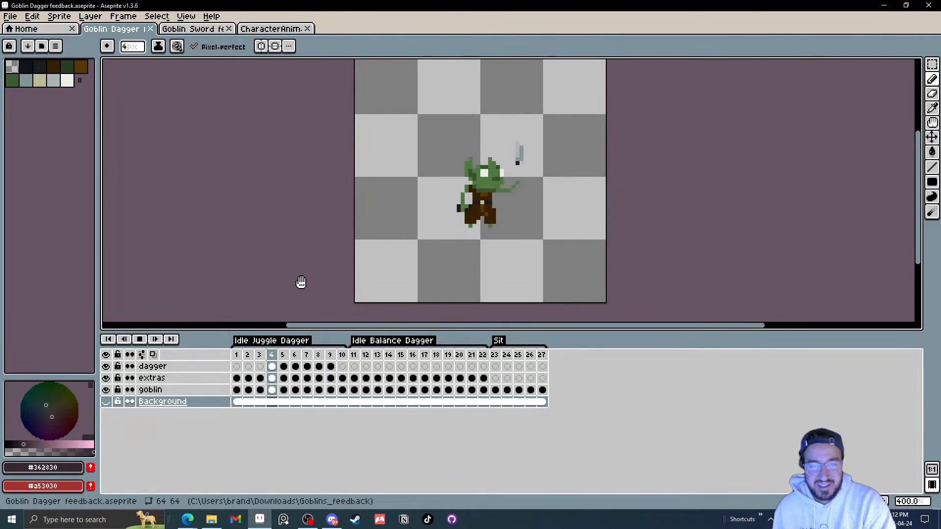
left_click(139, 339)
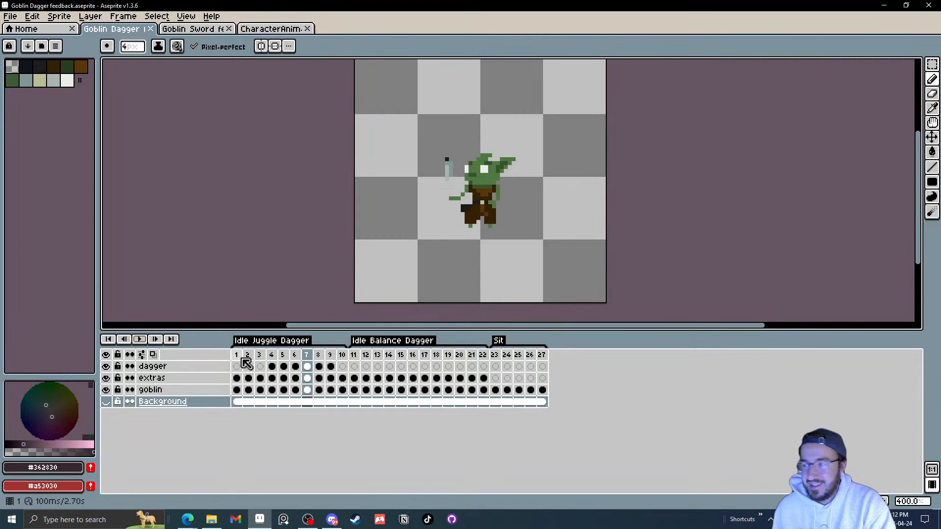
mouse_move(236, 356)
left_mouse_down()
mouse_move(531, 365)
mouse_move(241, 363)
left_mouse_up()
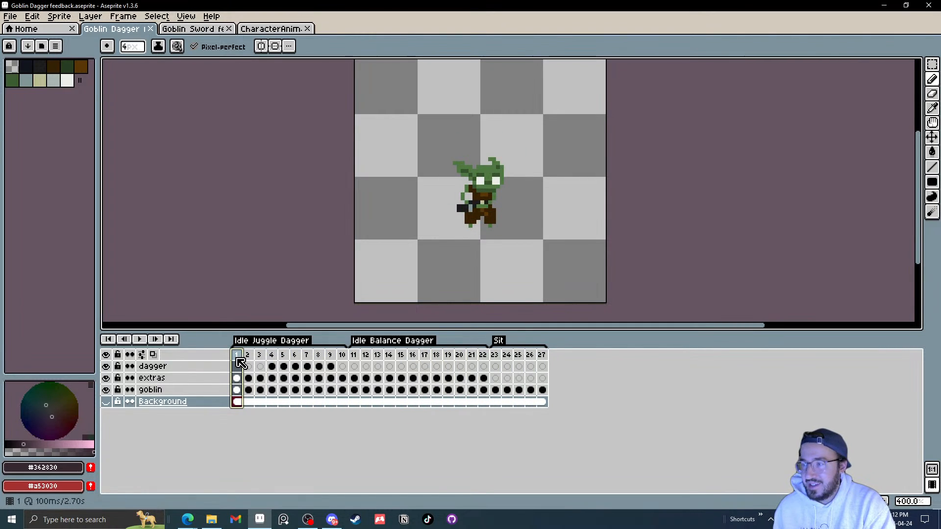
left_click(139, 339)
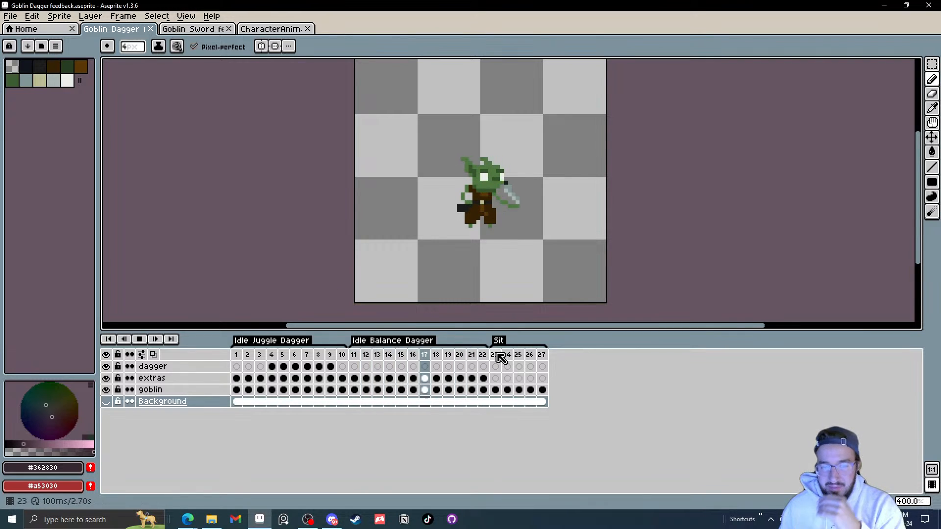
left_click(237, 355)
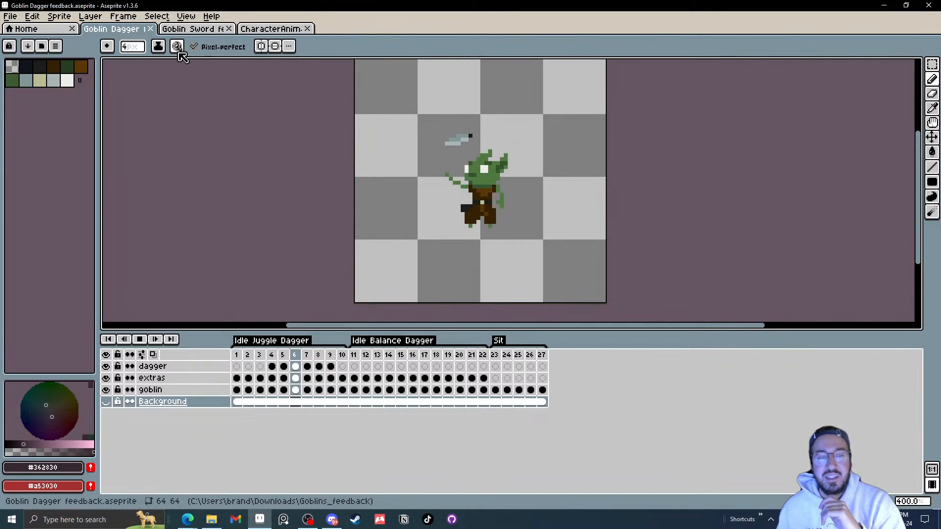
Step: Open the Goblin Sword feedback sprite and play its animation
left_click(189, 31)
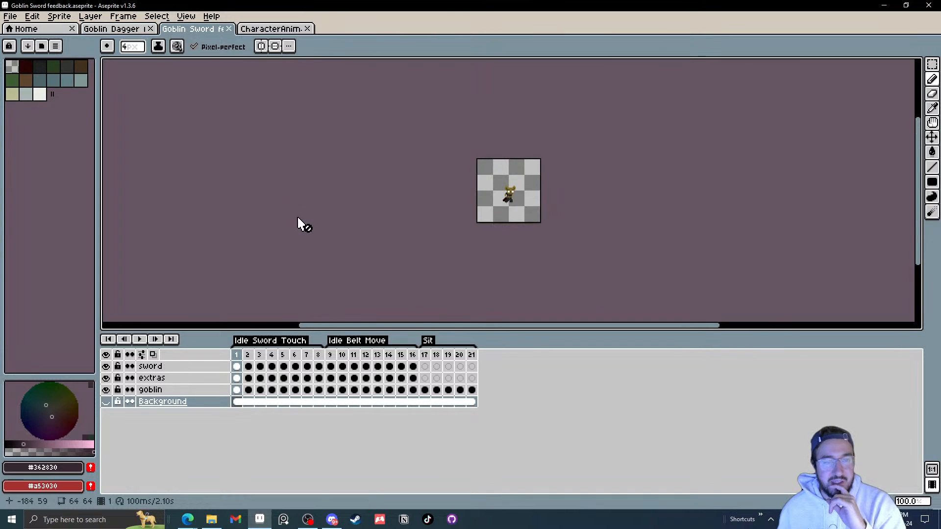
left_click(142, 341)
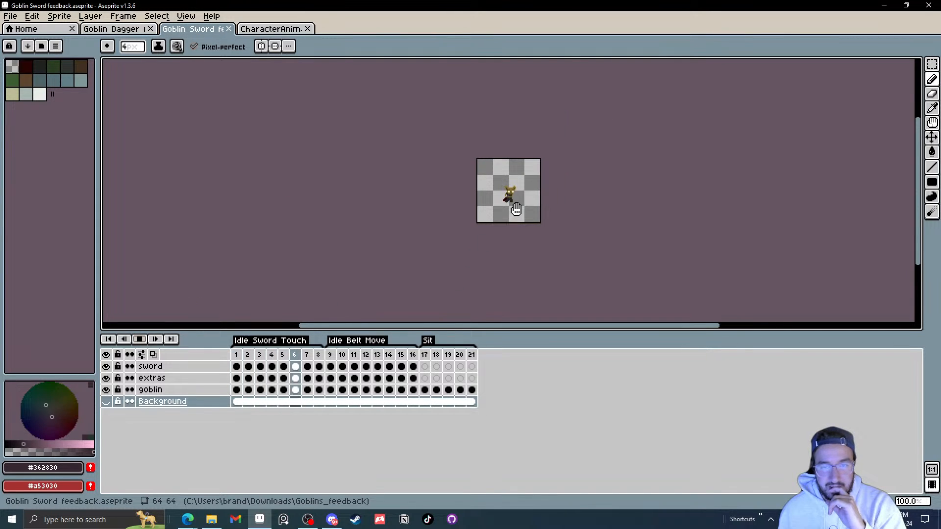
Step: Review the Goblin Sword's Idle Belt Move frame, then close both the Goblin Sword and Goblin Dagger feedback tabs
scroll(516, 209, "up", 2)
scroll(544, 197, "up", 1)
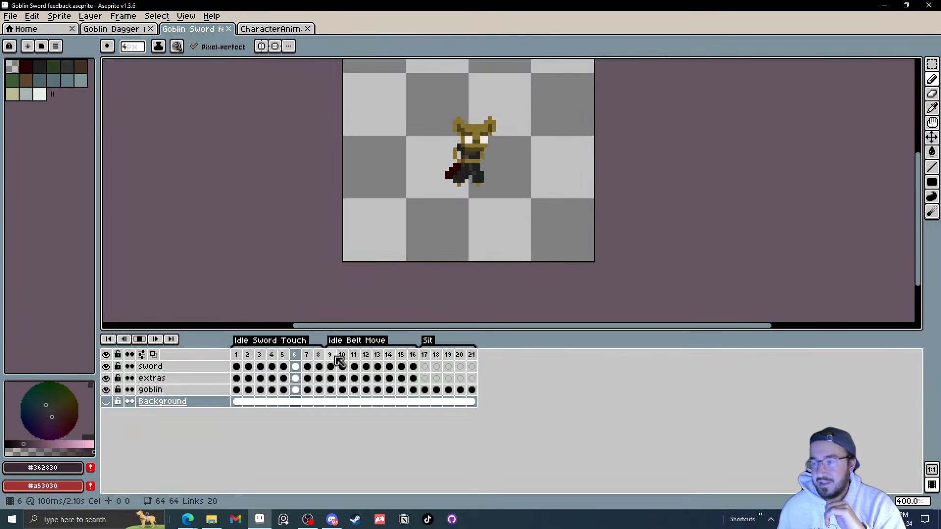
left_click(337, 359)
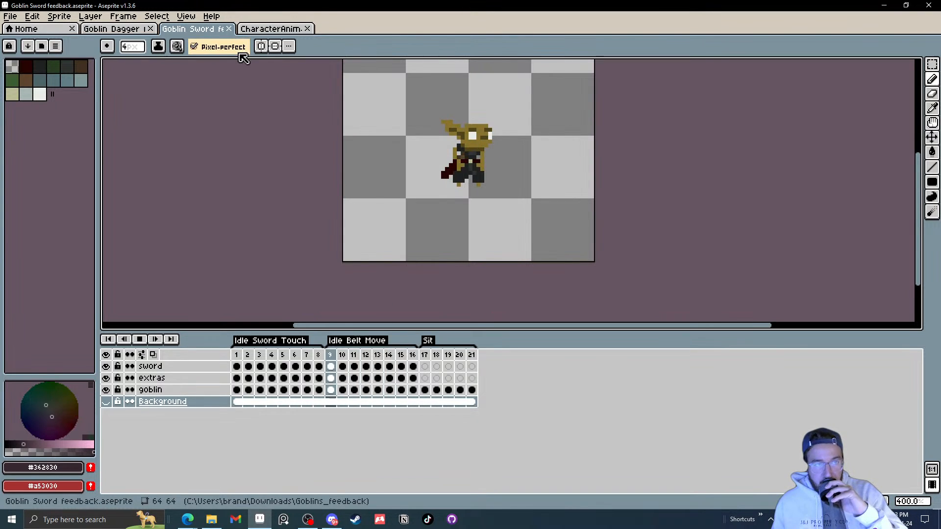
left_click(229, 28)
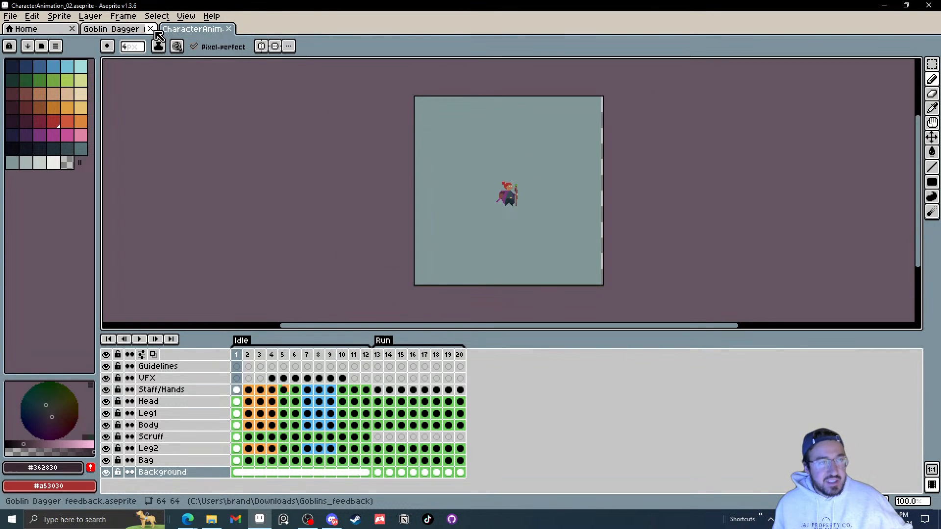
left_click(153, 29)
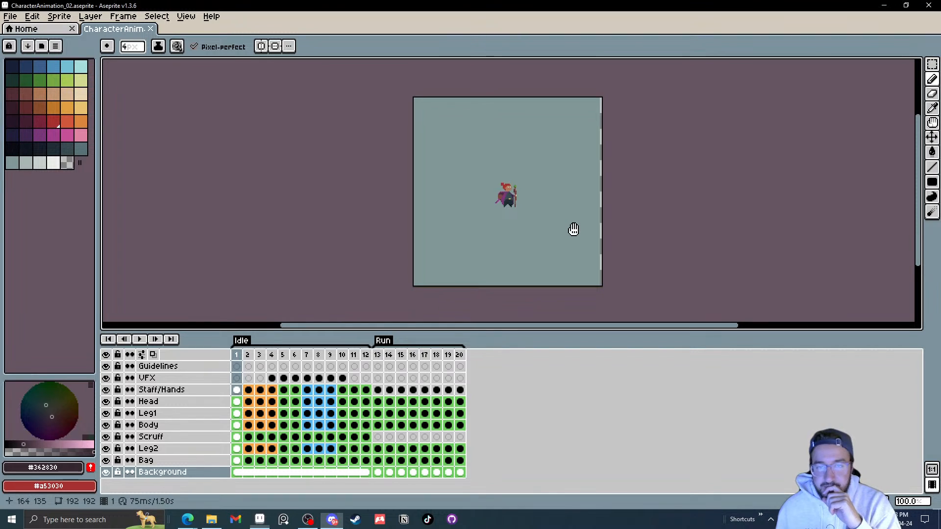
Step: Zoom into the hat character and play its Idle animation to review the loop
scroll(549, 226, "up", 2)
scroll(494, 247, "down", 1)
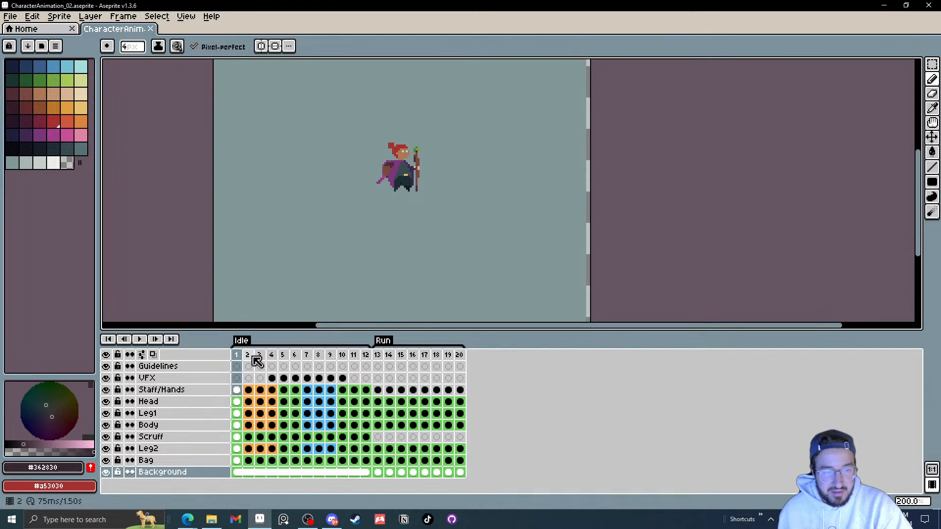
left_click_drag(253, 356, 270, 355)
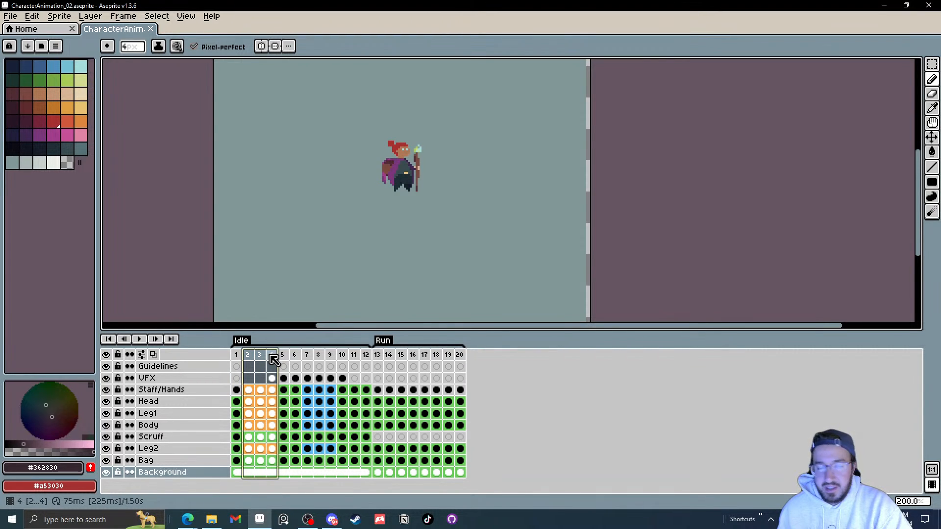
left_click(311, 360)
mouse_move(308, 357)
left_mouse_down()
mouse_move(331, 359)
mouse_move(309, 358)
left_mouse_up()
left_click(246, 357)
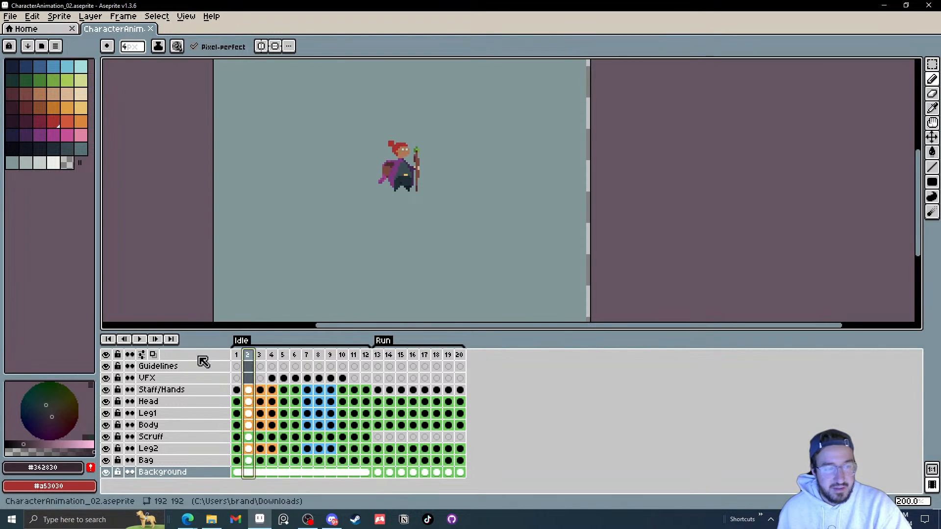
left_click(236, 356)
left_click(140, 340)
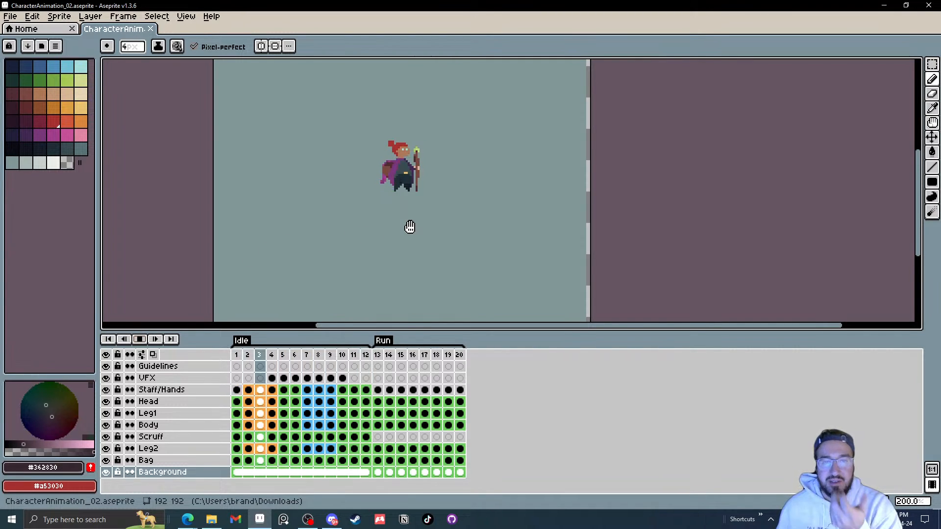
scroll(442, 191, "up", 2)
scroll(378, 204, "up", 5)
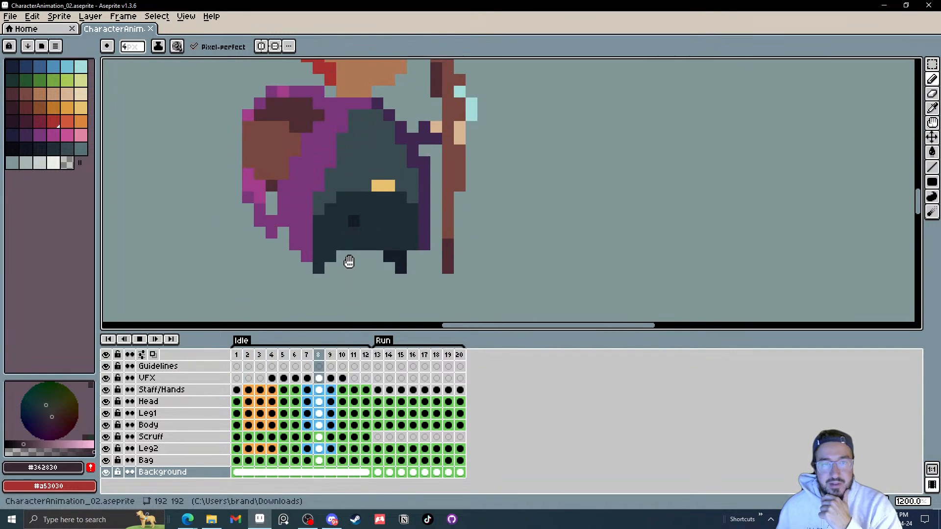
scroll(408, 215, "down", 2)
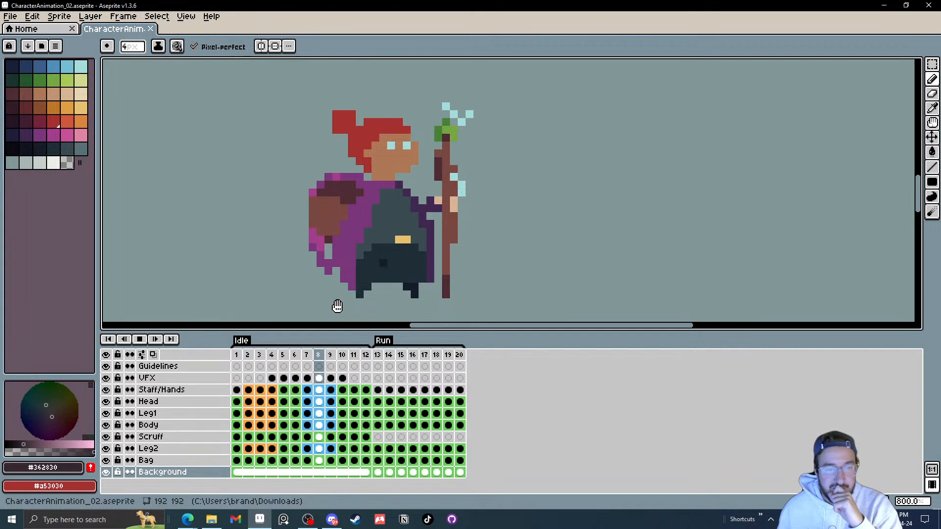
left_click(146, 342)
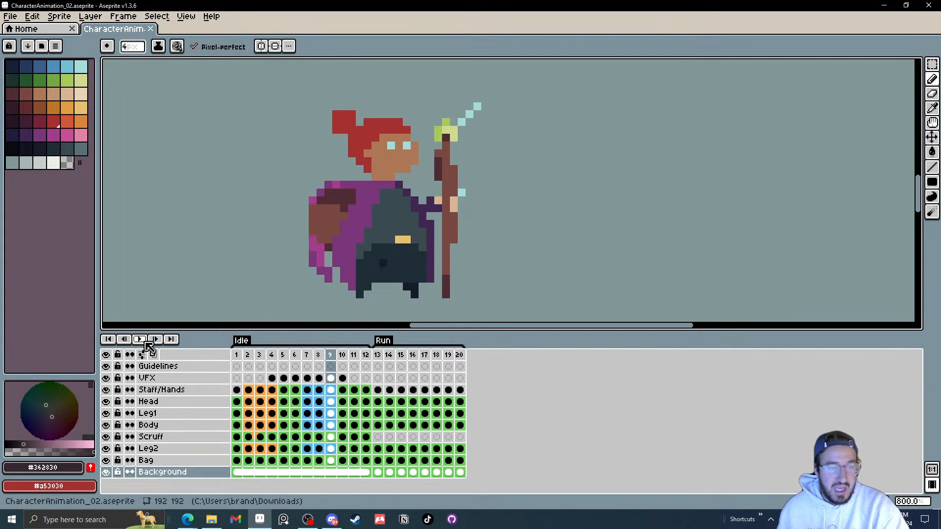
Step: Inspect the Leg1 layer on the first Idle frame by toggling its visibility on and off
left_click_drag(243, 360, 354, 367)
left_click(237, 355)
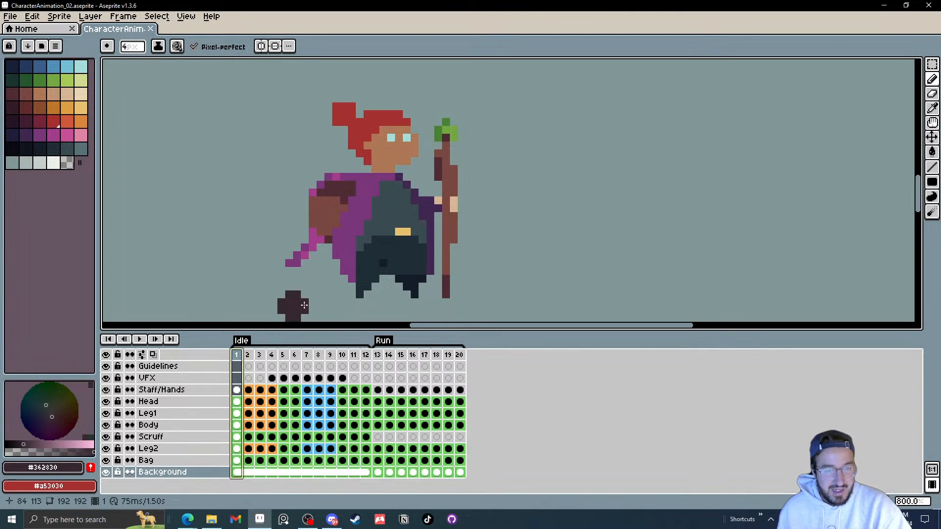
scroll(392, 282, "up", 3)
key("v")
left_click(373, 252)
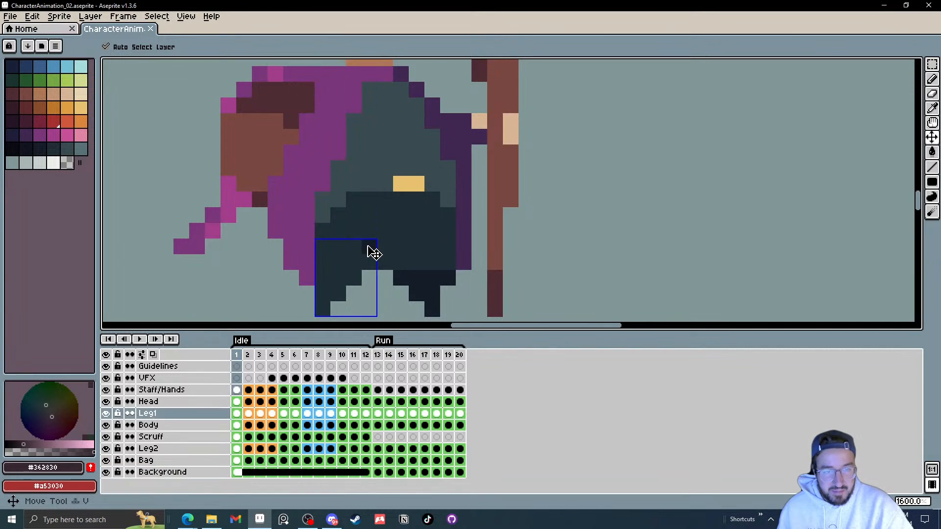
left_click(108, 414)
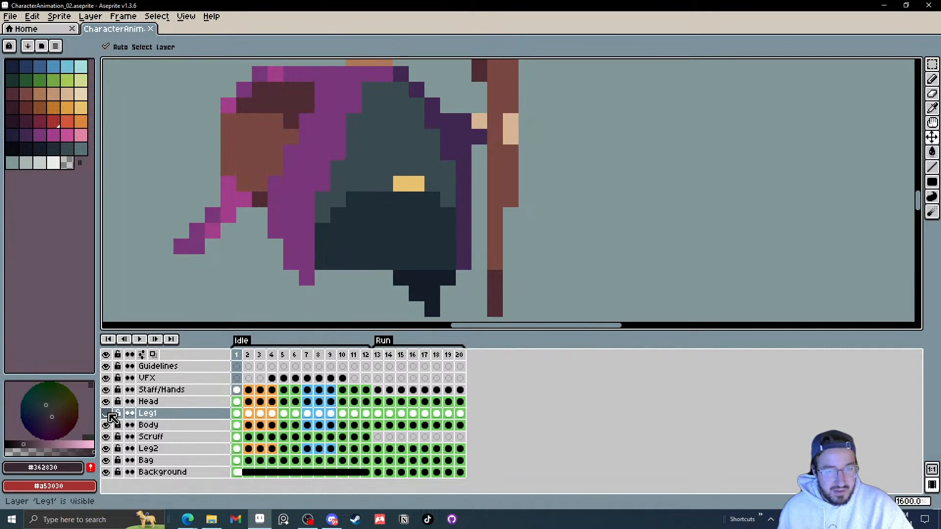
left_click(108, 415)
left_click(109, 414)
left_click(109, 414)
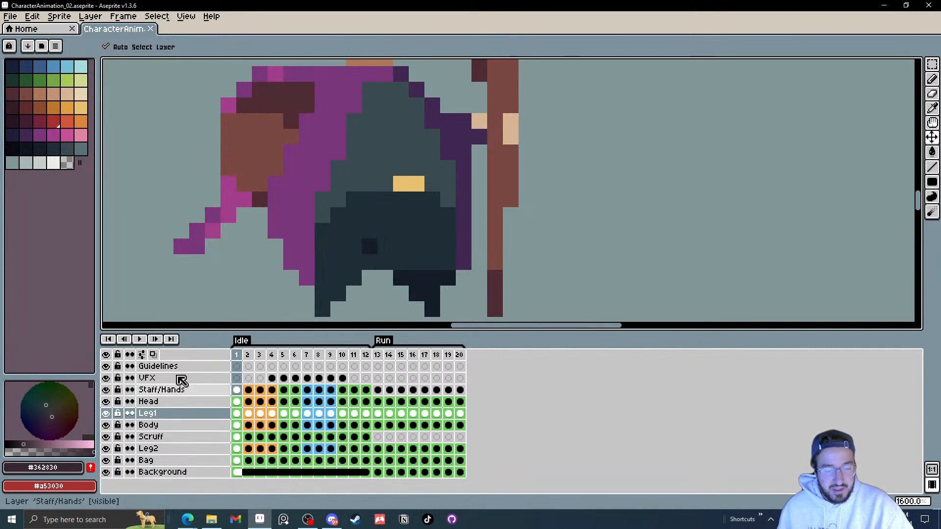
Step: Step through the Idle frames one at a time and play the loop again
key("e")
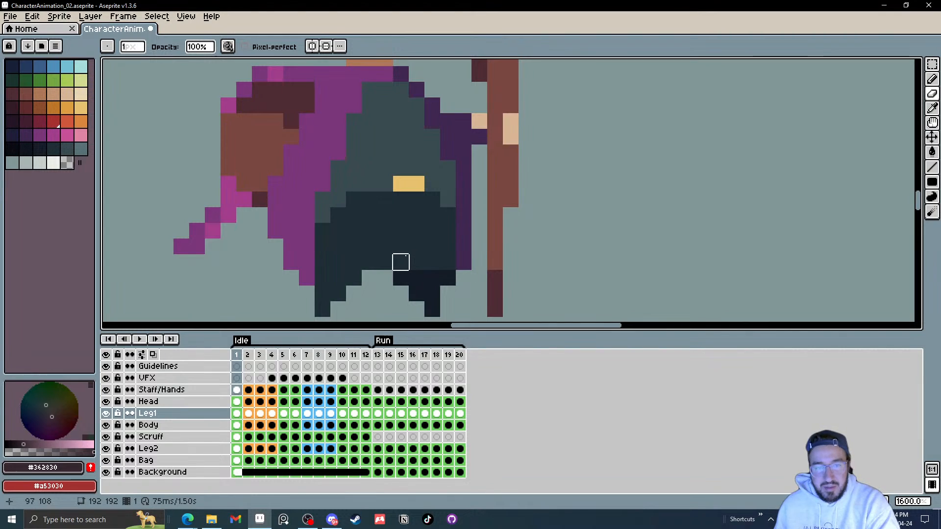
key("Right")
key("Right")
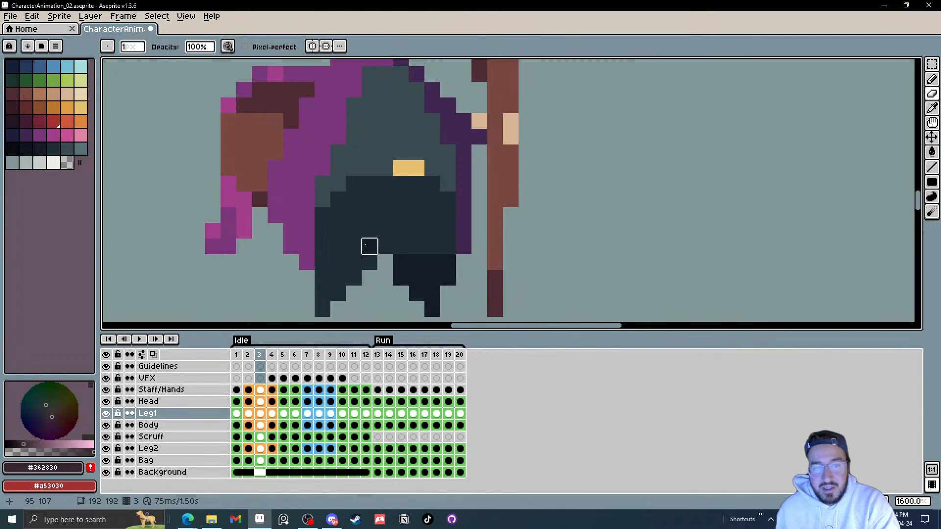
key("Right")
key("Right")
key("Right")
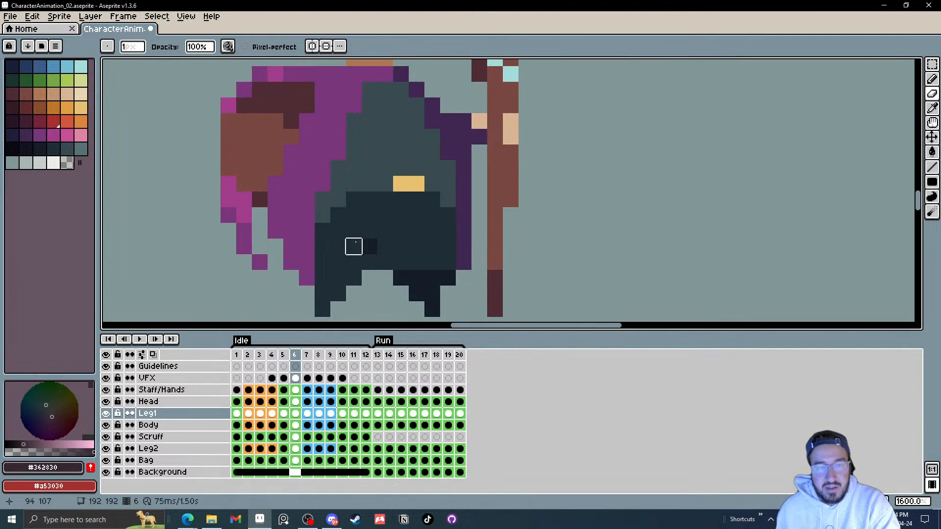
key("Right")
key("Right")
key("Right")
key("Right")
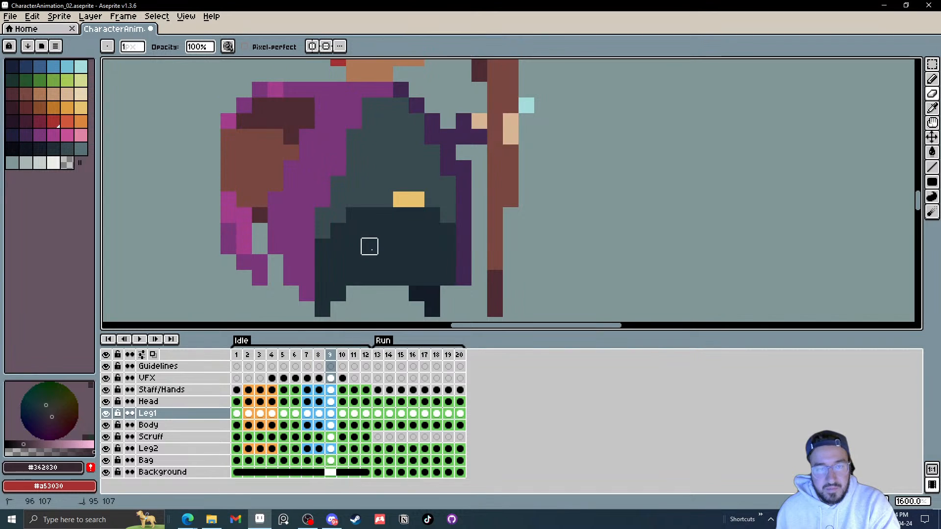
key("Right")
key("Right")
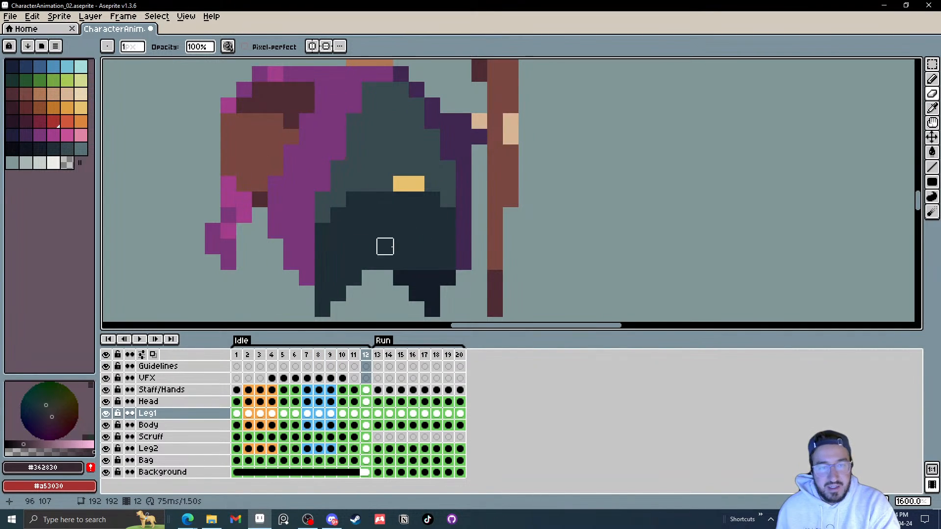
scroll(385, 246, "down", 4)
left_click(139, 339)
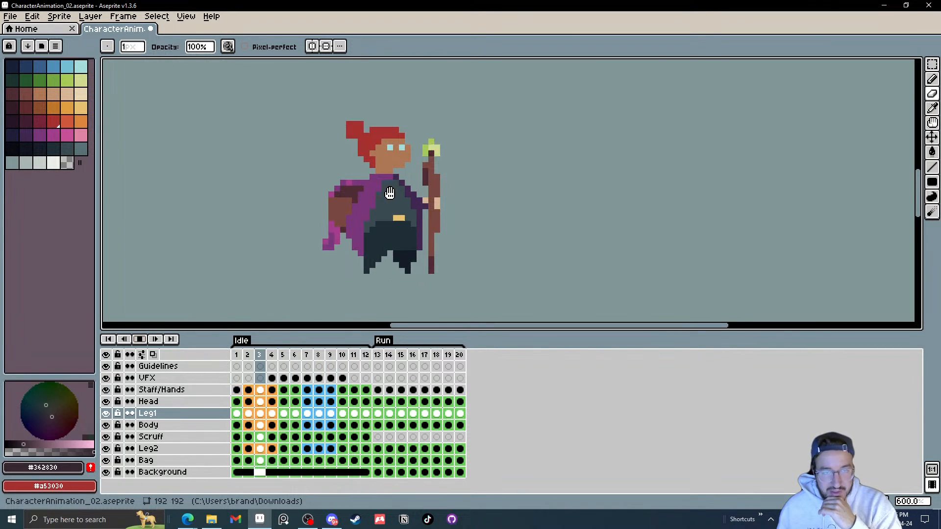
left_click(139, 340)
Step: Select the Head layer and step through the Idle frames examining the hair tuft's motion
left_click(237, 401)
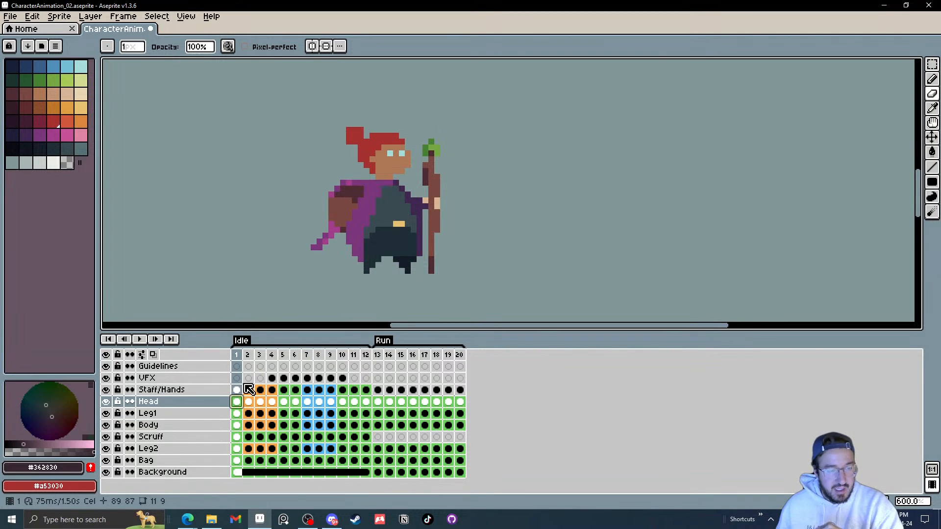
key("m")
scroll(330, 149, "up", 3)
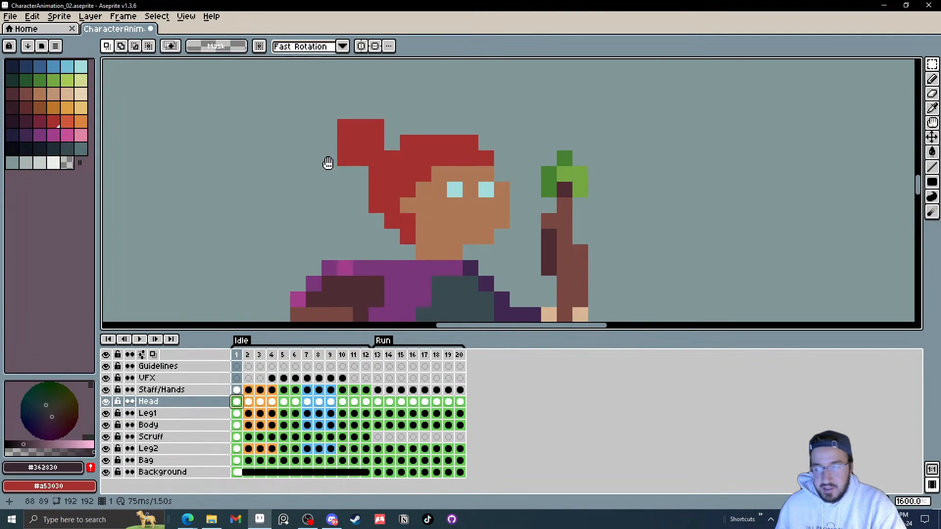
key("Right")
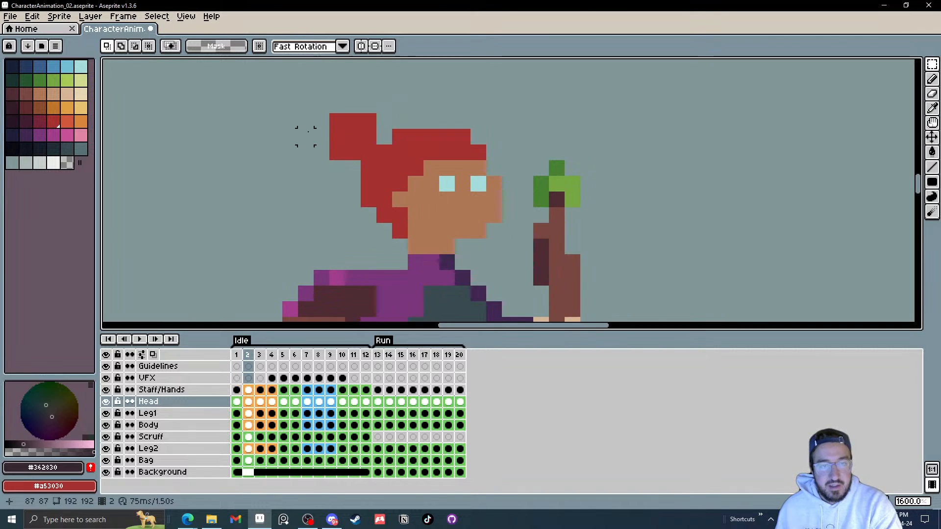
left_click_drag(380, 121, 271, 117)
key("Right")
key("Right")
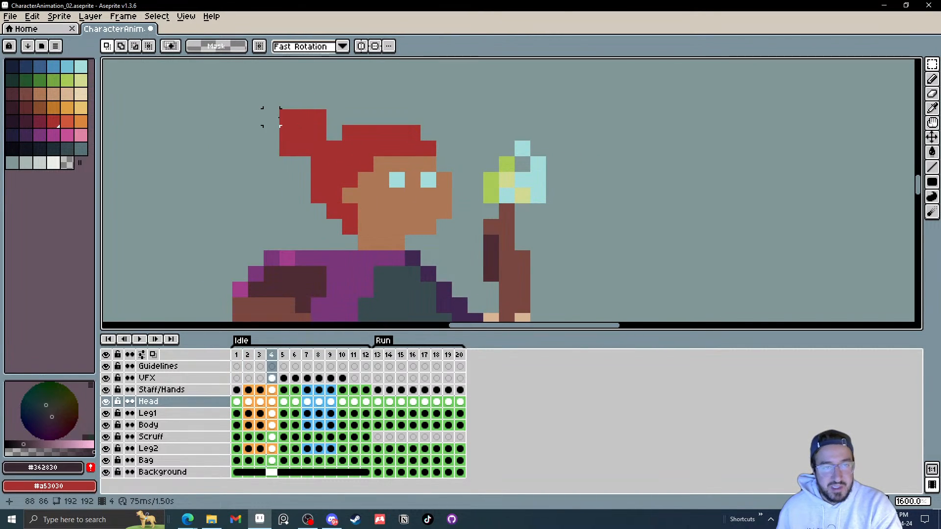
key("Right")
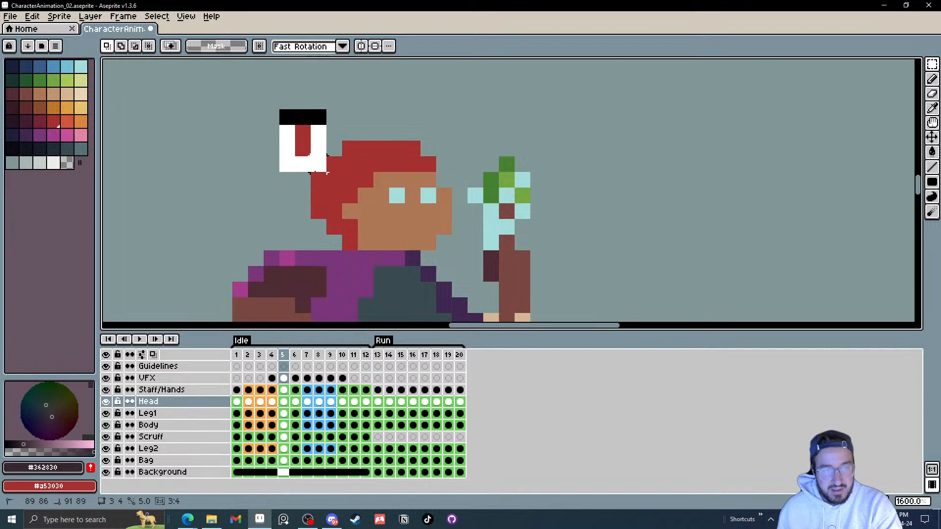
key("Right")
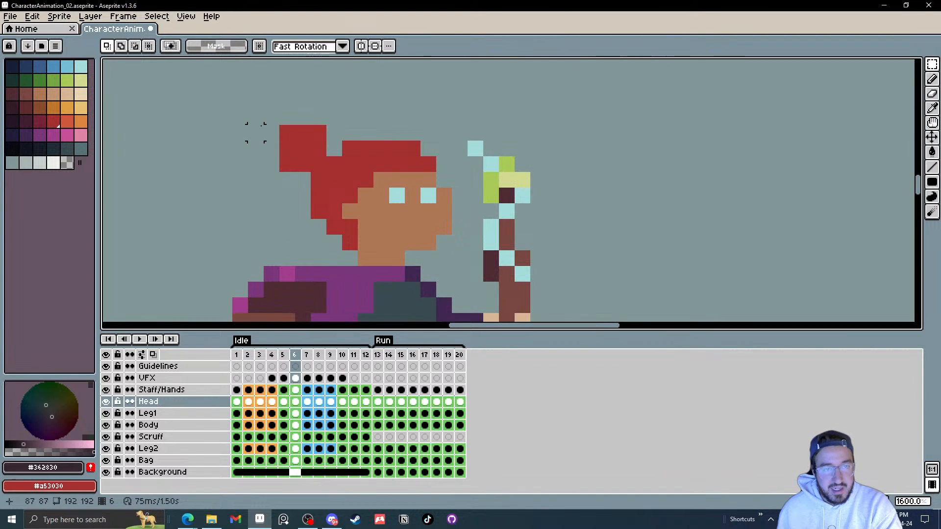
key("Right")
key("Right")
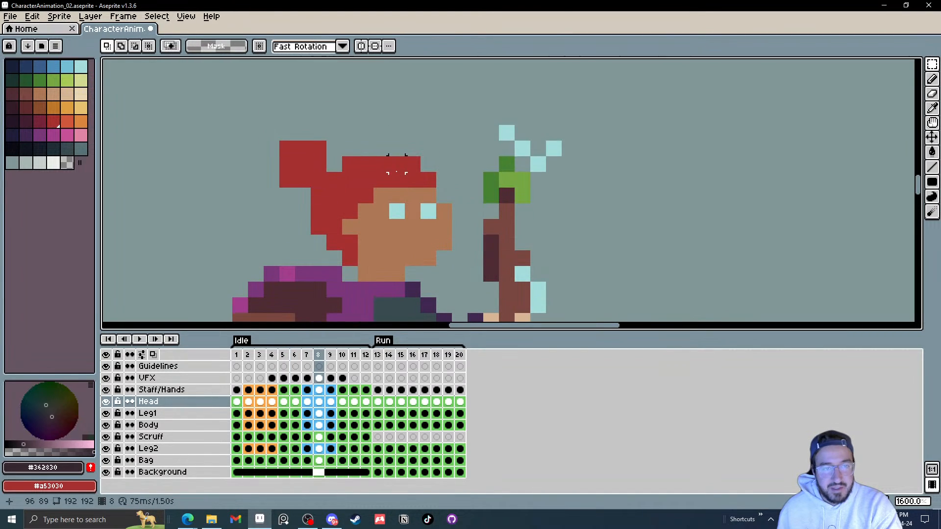
key("Right")
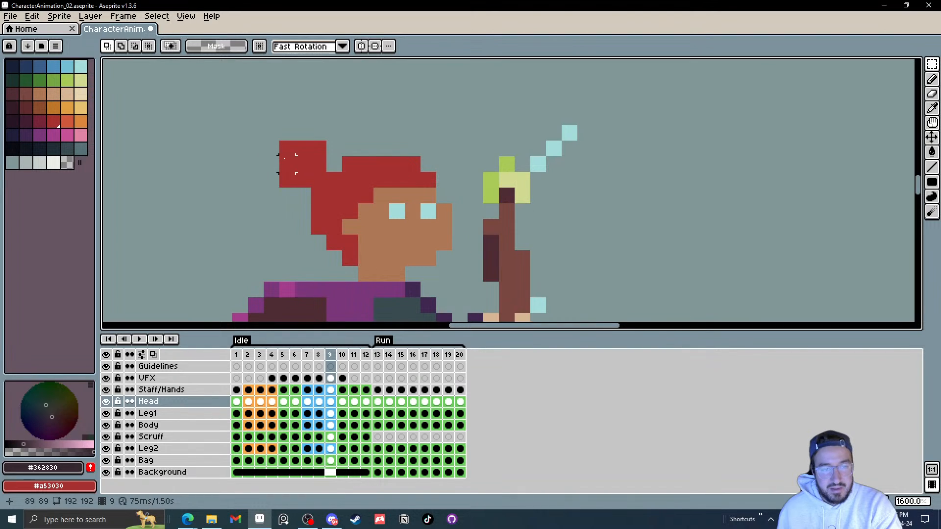
Step: Select the hair tuft on Idle frame 9 and nudge it down one pixel
left_click_drag(306, 171, 309, 169)
left_click_drag(381, 149, 396, 148)
left_click_drag(287, 148, 319, 180)
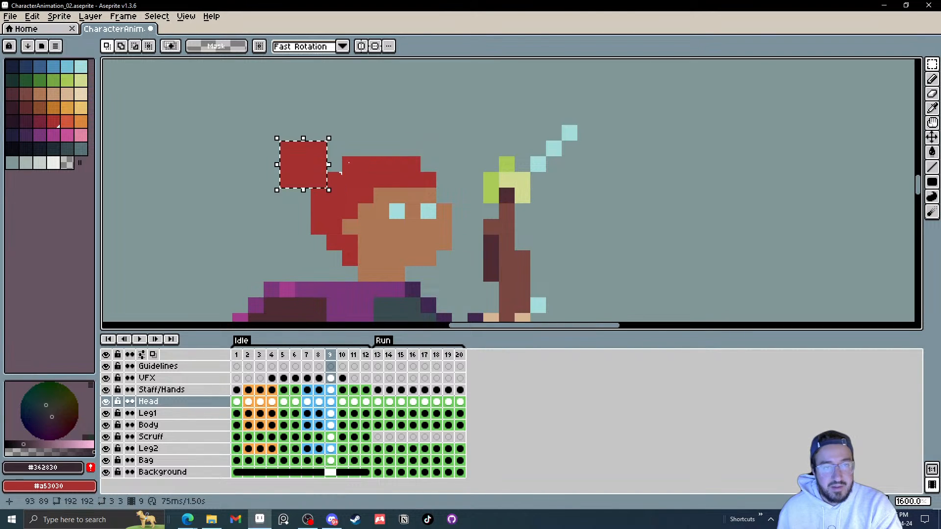
key("Down")
left_click(429, 123)
Step: Step through the remaining Idle frames and play the animation to check the tuft change
key("Right")
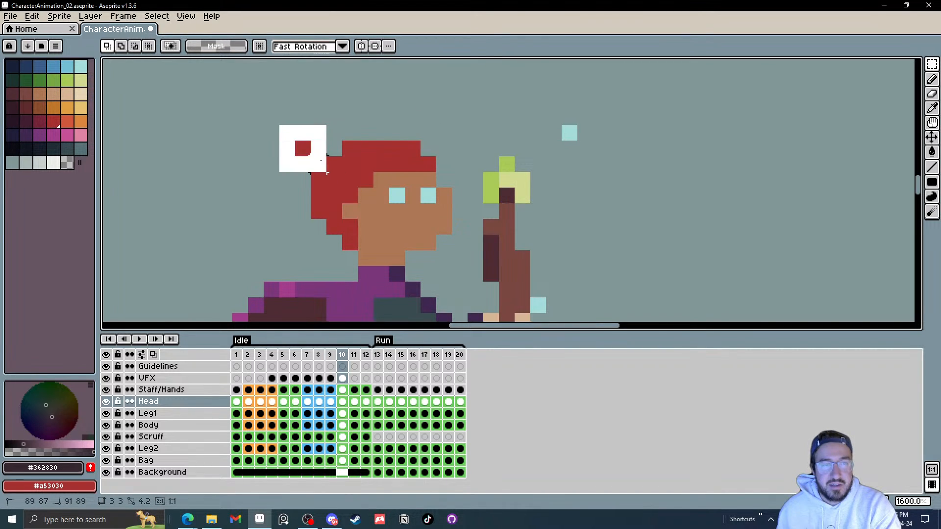
key("Right")
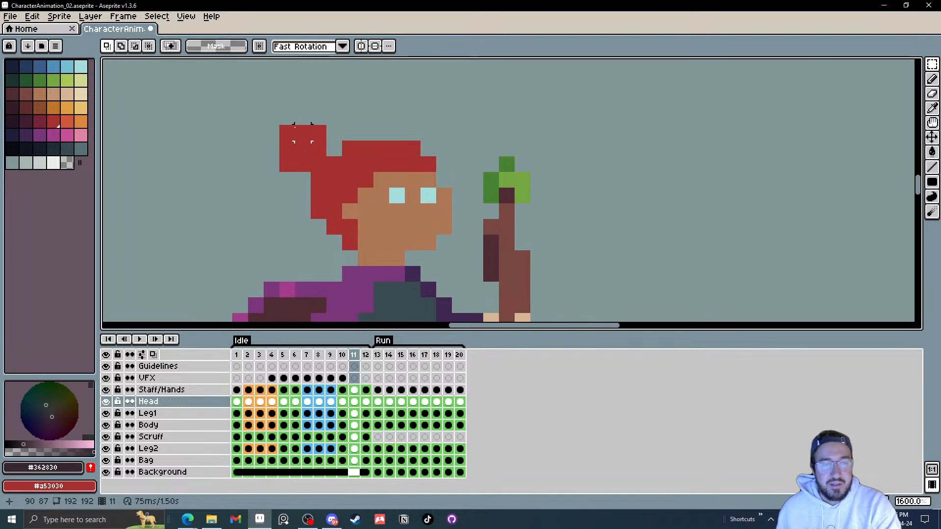
key("Right")
left_click(139, 339)
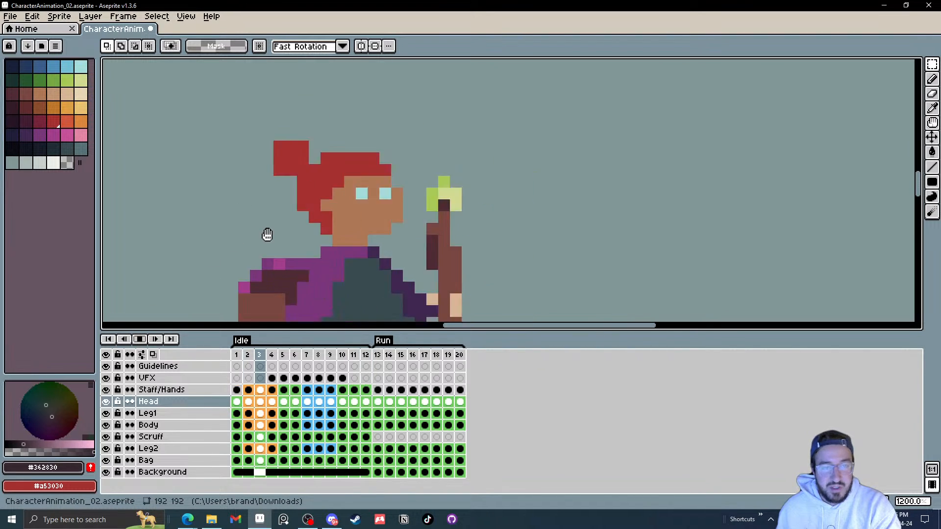
scroll(425, 240, "down", 6)
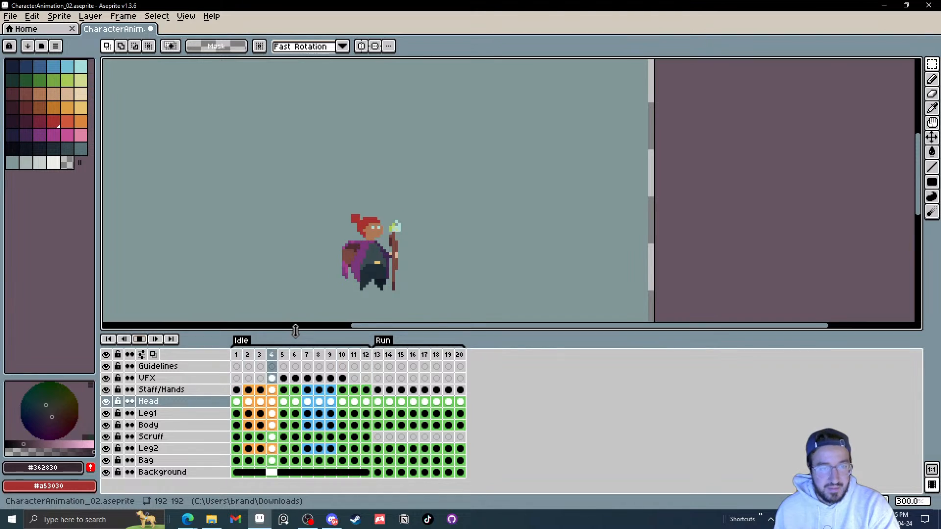
left_click(139, 339)
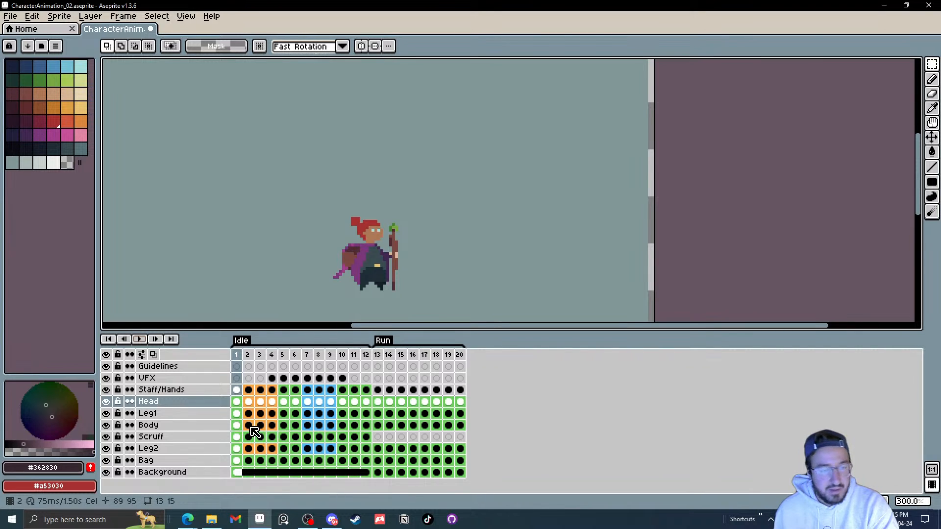
Step: Select the Scruff layer on the canvas and step through the Idle frames examining the cape tail's motion
scroll(343, 277, "up", 2)
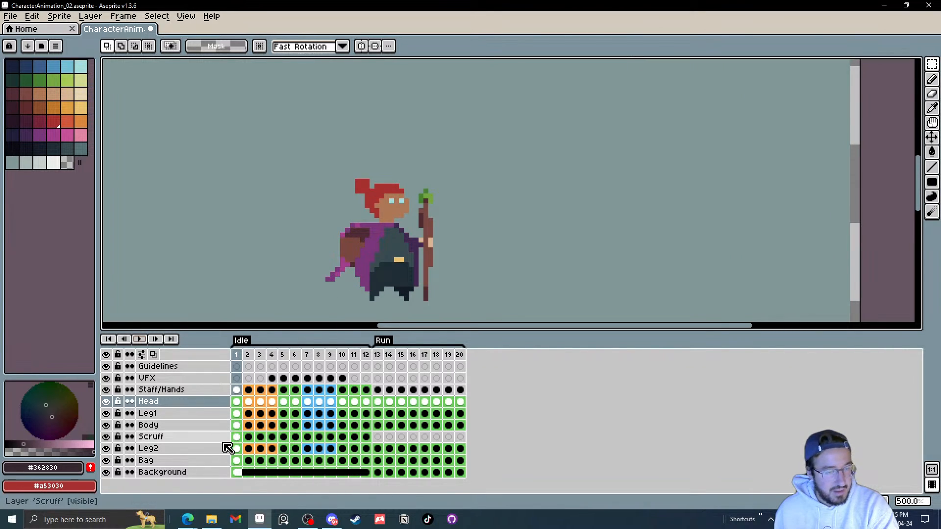
scroll(339, 277, "up", 2)
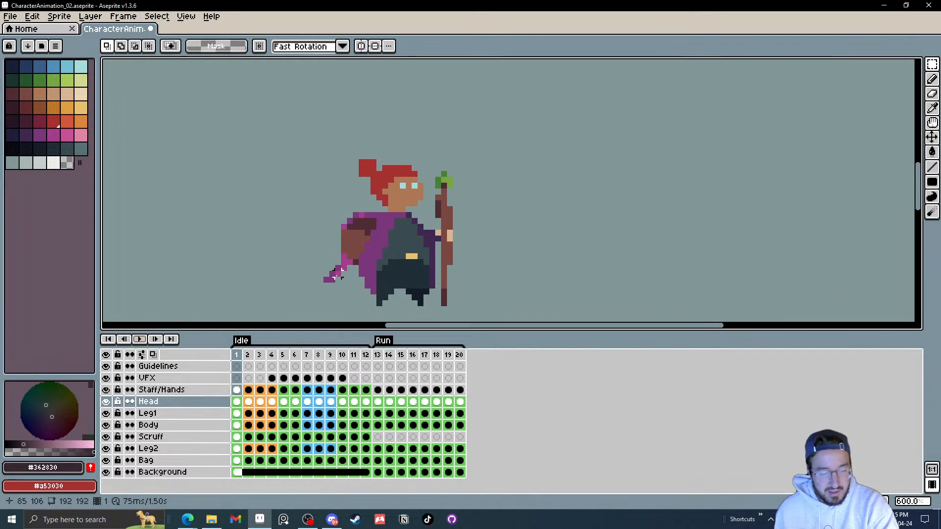
left_click(349, 274, "ctrl")
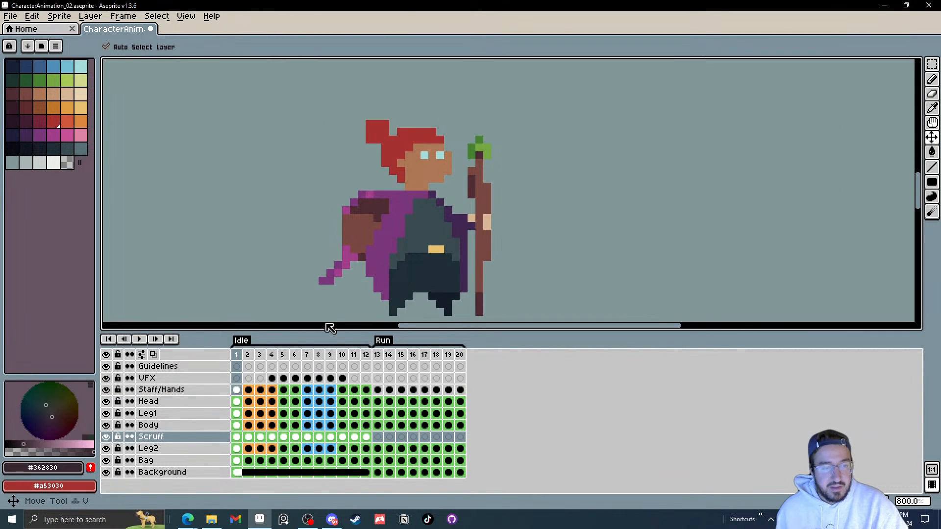
key("m")
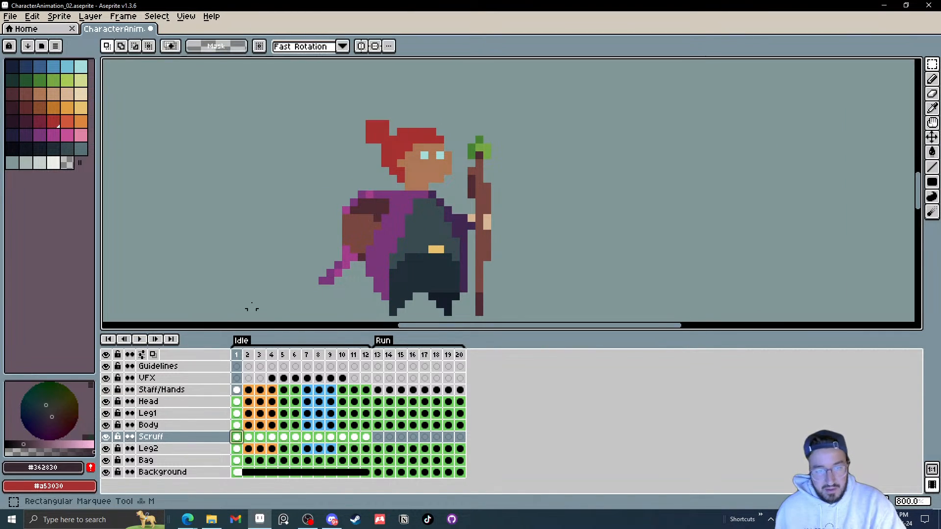
key("Right")
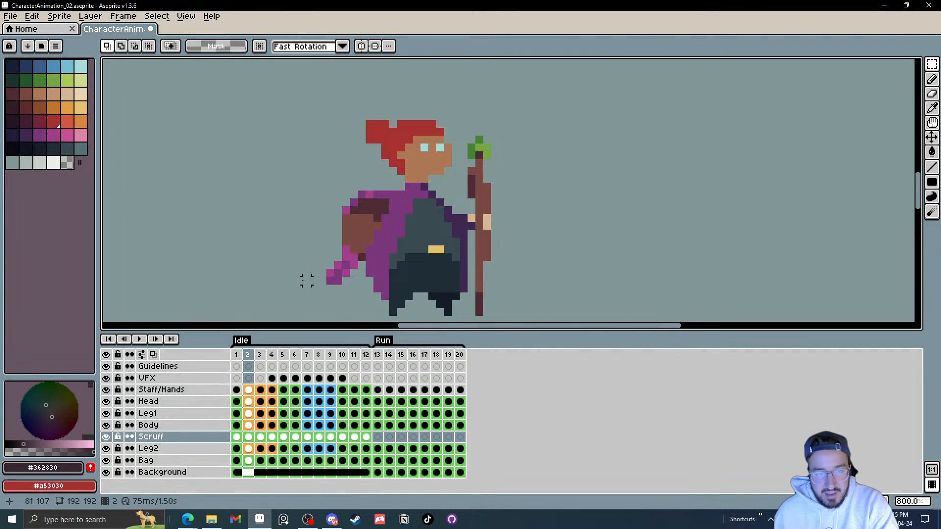
scroll(307, 280, "up", 3)
key("Right")
key("Right")
key("Right")
key("Right")
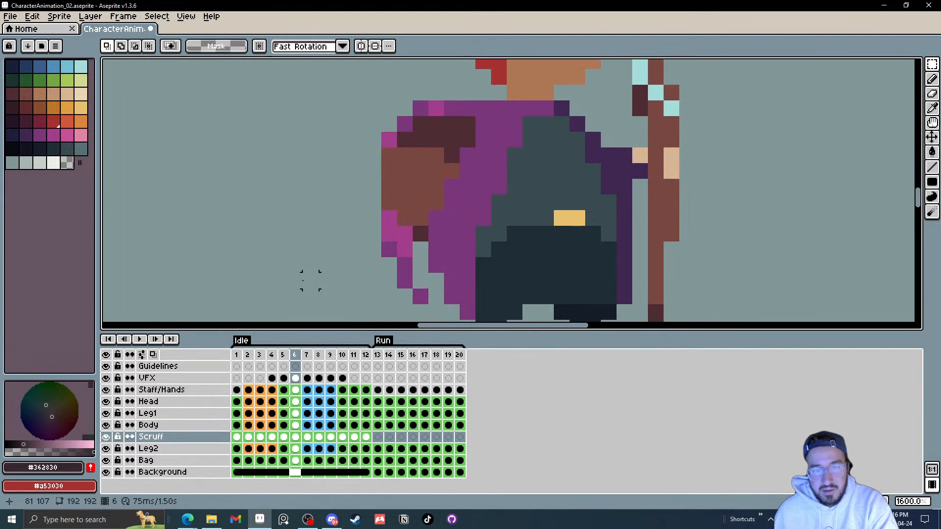
key("Right")
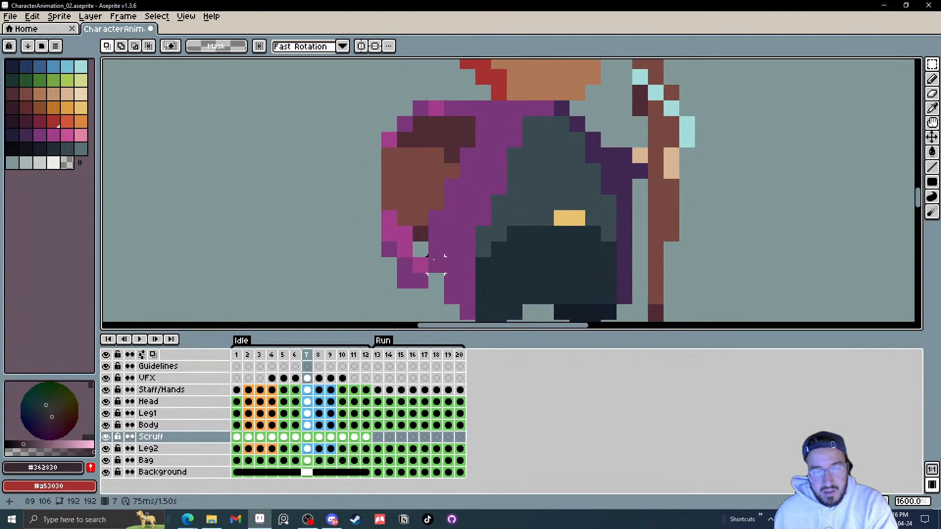
key("Right")
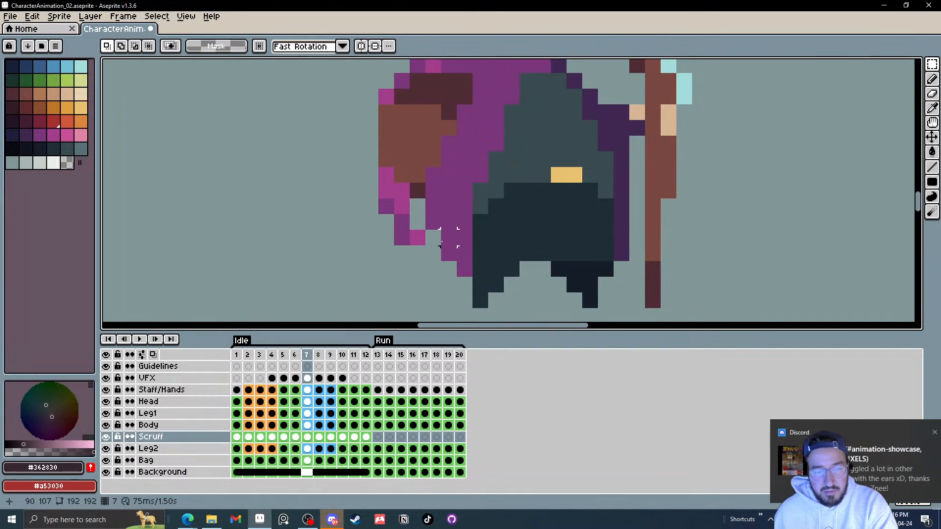
key("Right")
key("Right")
key("Right")
key("Right")
key("Right")
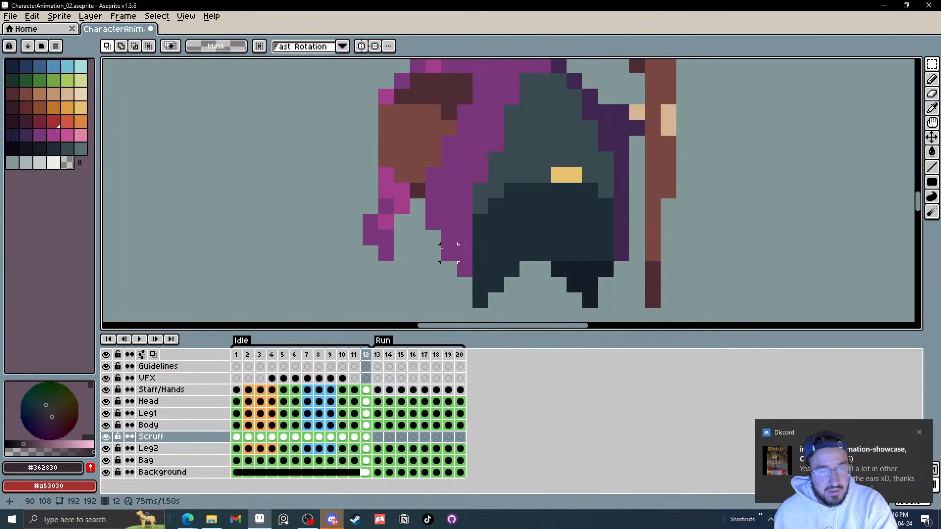
key("Left")
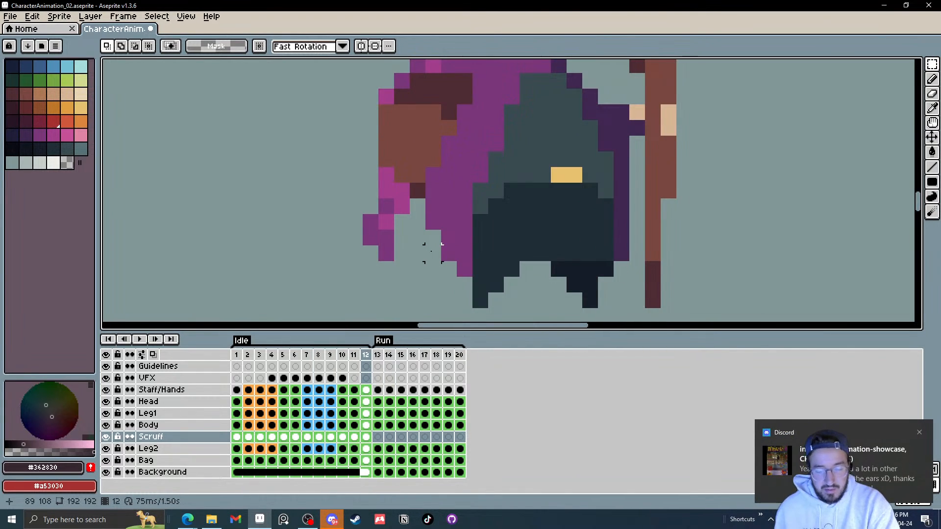
Step: Play the Idle loop and stop it on frame 7
left_click(140, 339)
scroll(466, 262, "down", 3)
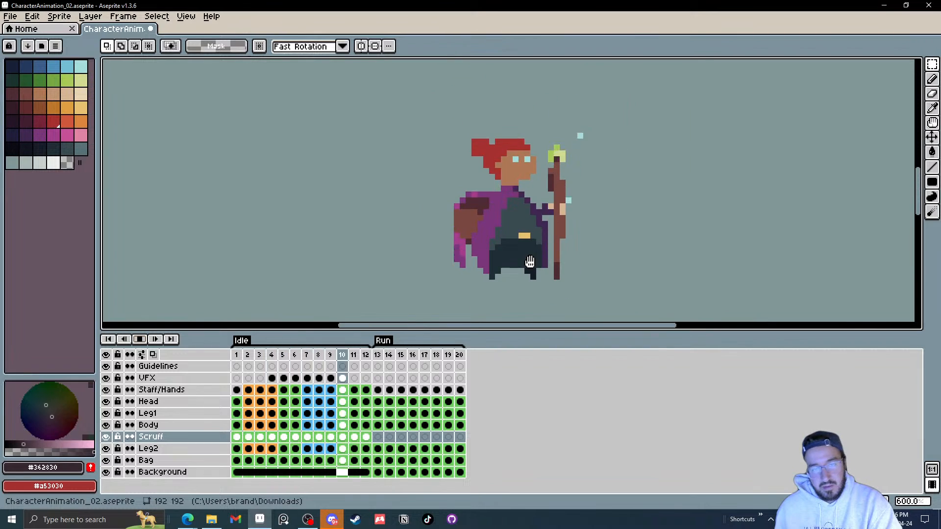
scroll(530, 262, "up", 3)
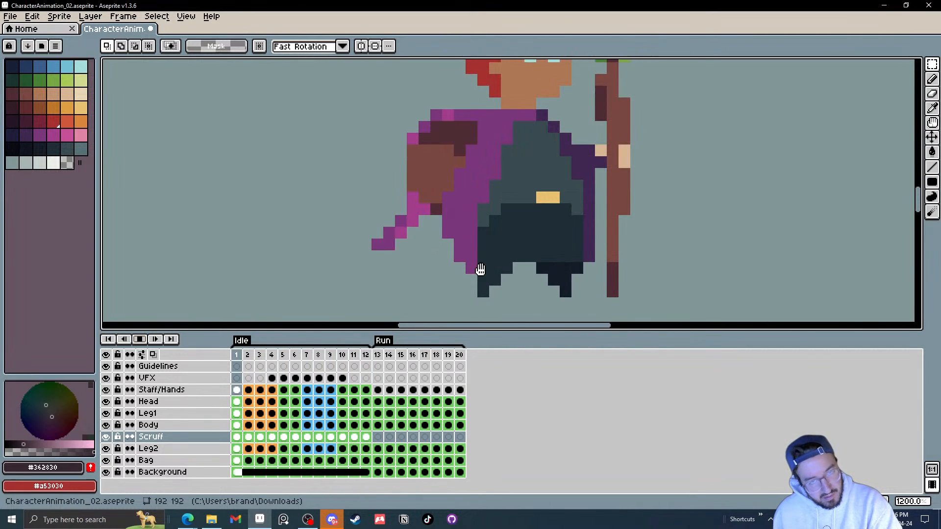
left_click(141, 339)
Step: On Idle frame 7, sample the darker cape purple and paint a pixel at the cape tail
scroll(413, 279, "up", 5)
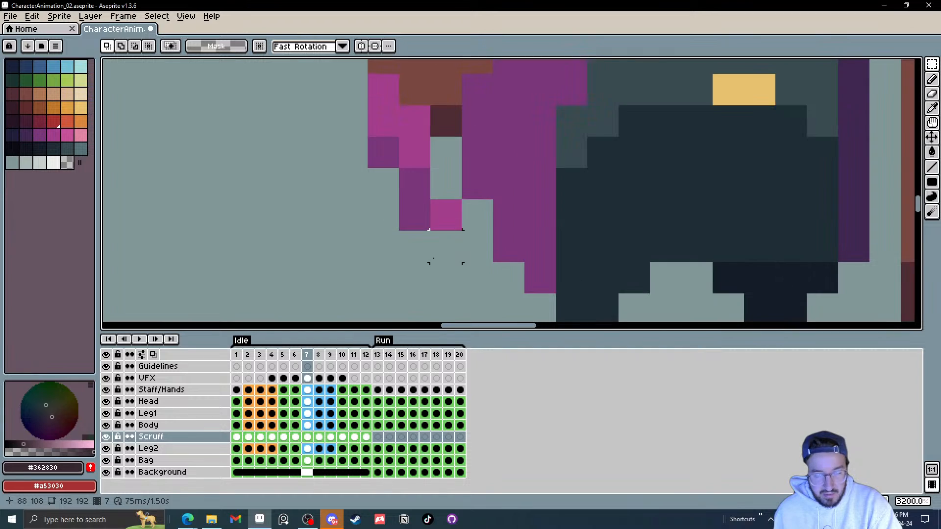
key("i")
left_click(420, 214)
key("l")
left_click(440, 216)
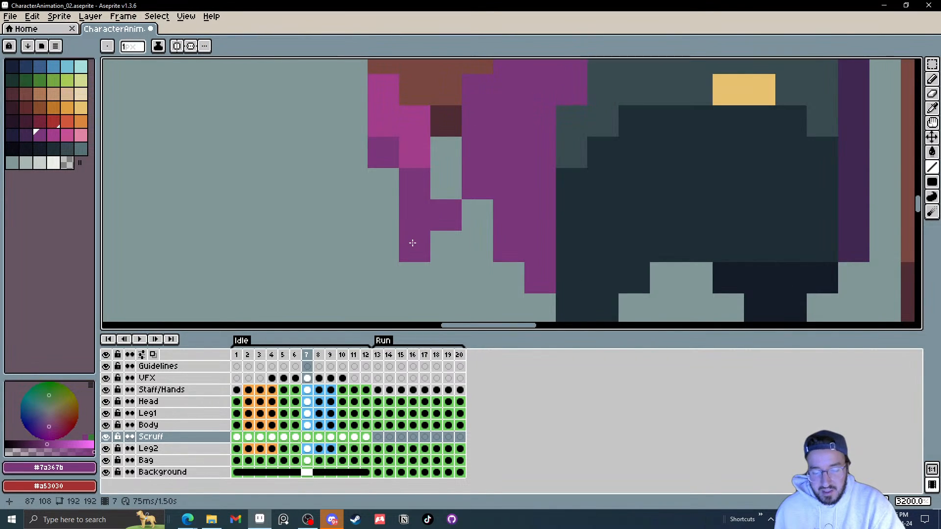
Step: Move to Idle frame 9 and paint a darker purple pixel on the cape tail
key("Right")
key("Right")
left_click(420, 224)
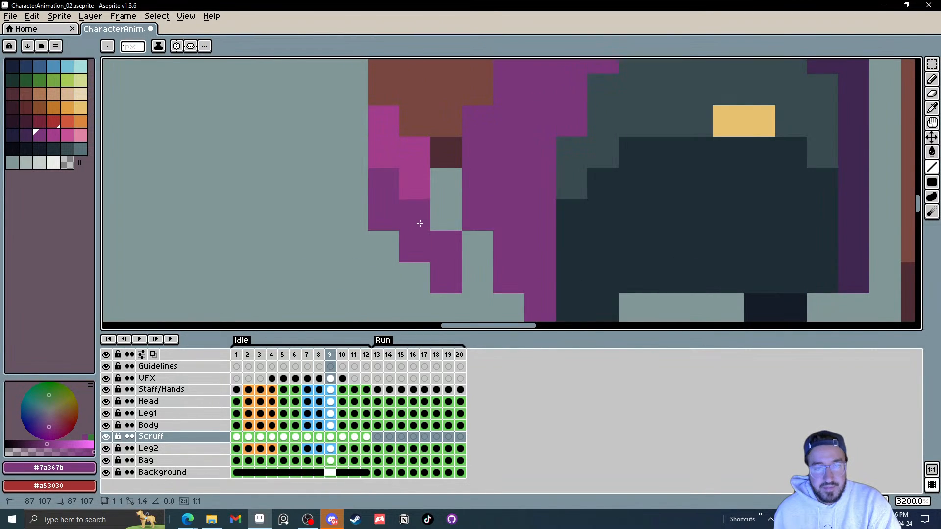
Step: Step through the remaining Idle frames and play the animation to check the cape tail changes
key("Right")
key("Right")
key("Right")
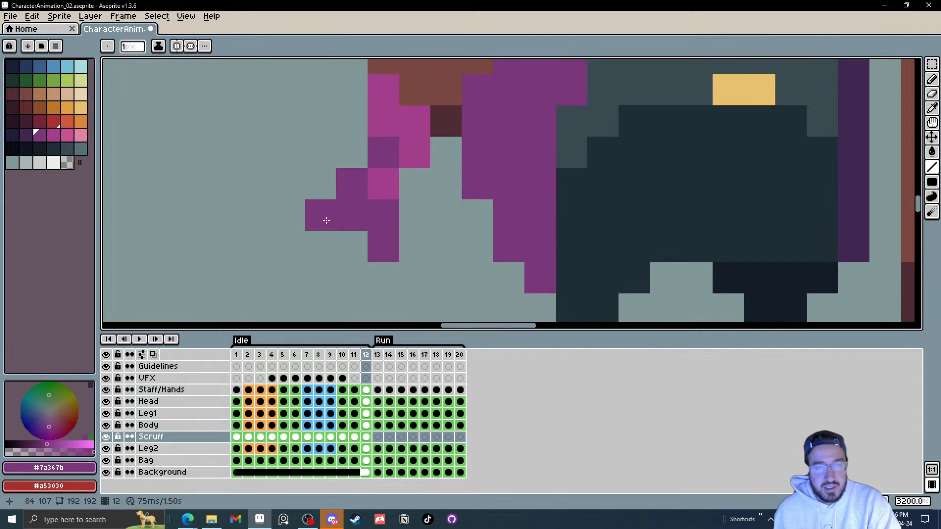
key("Right")
key("Right")
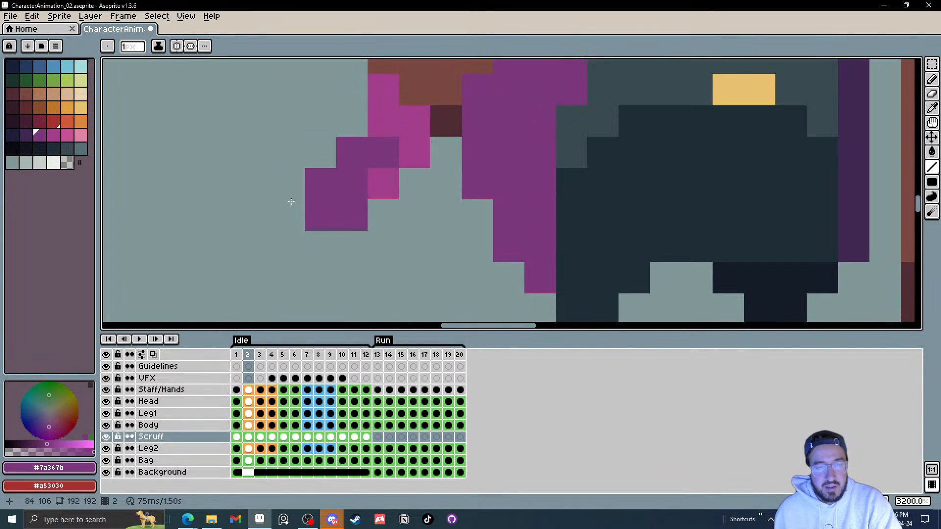
key("Right")
key("Right")
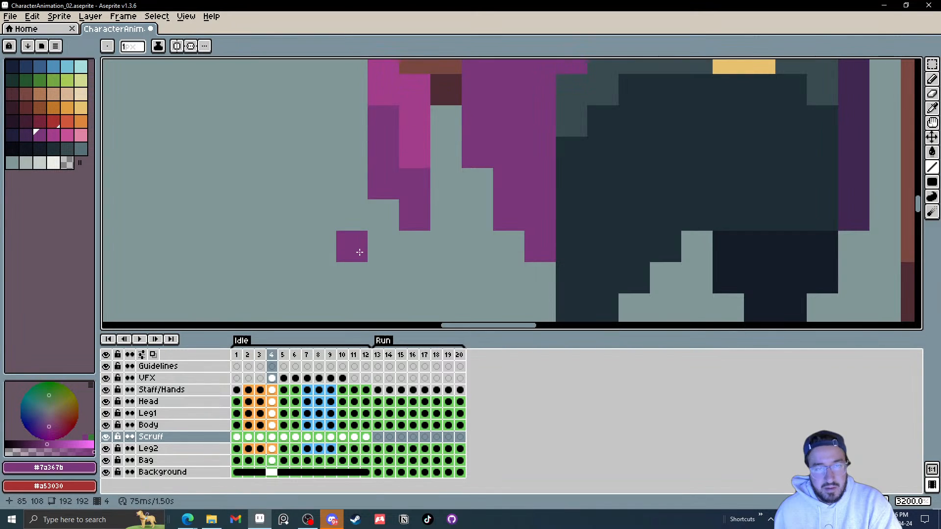
key("Return")
scroll(353, 245, "down", 5)
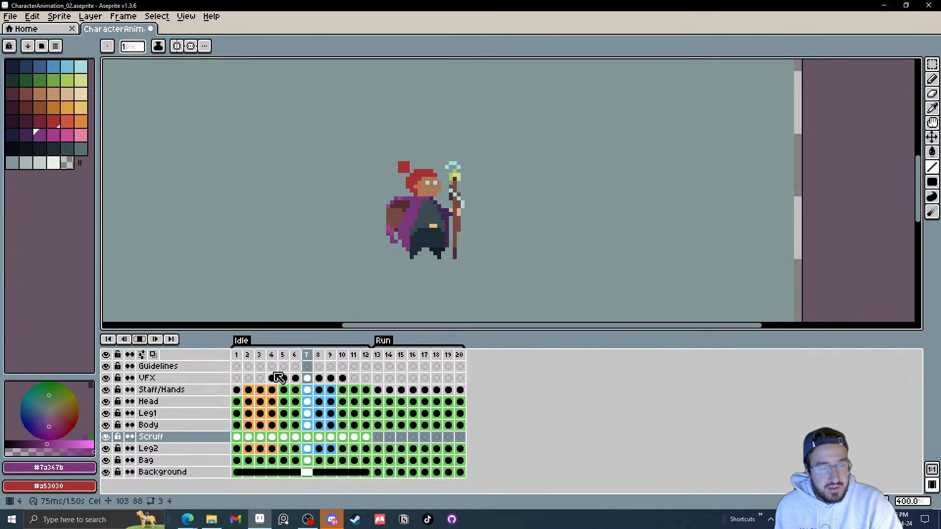
left_click(141, 341)
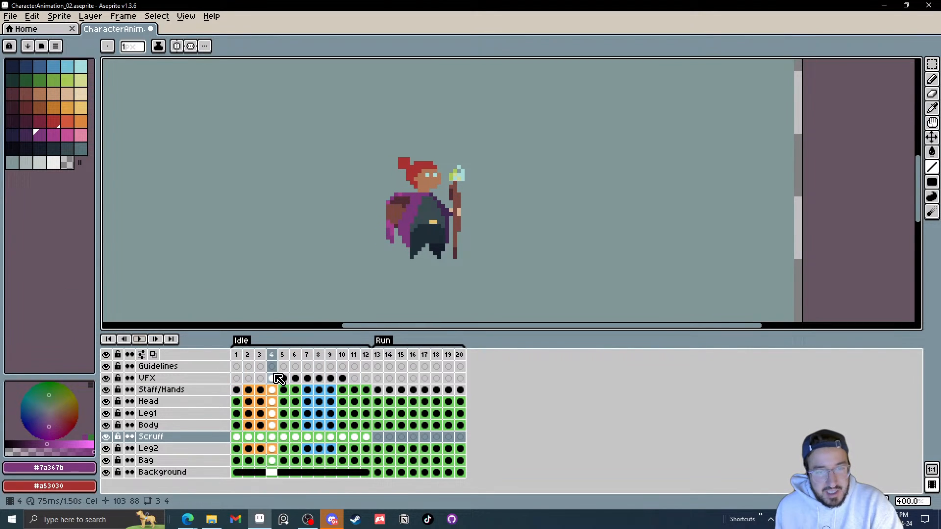
Step: Return to frame 1, step through the first Idle frames and play the loop again
left_click(238, 356)
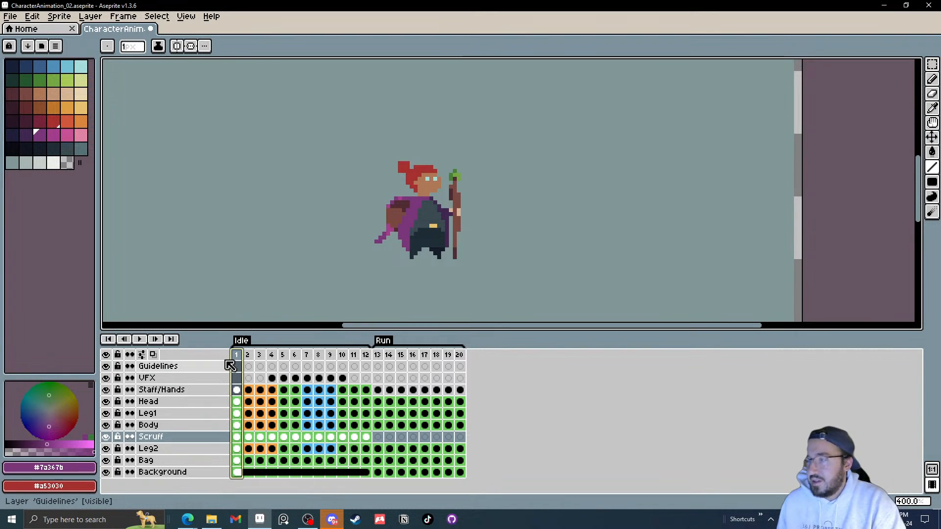
key("Right")
key("Right")
key("Right")
key("Right")
key("Right")
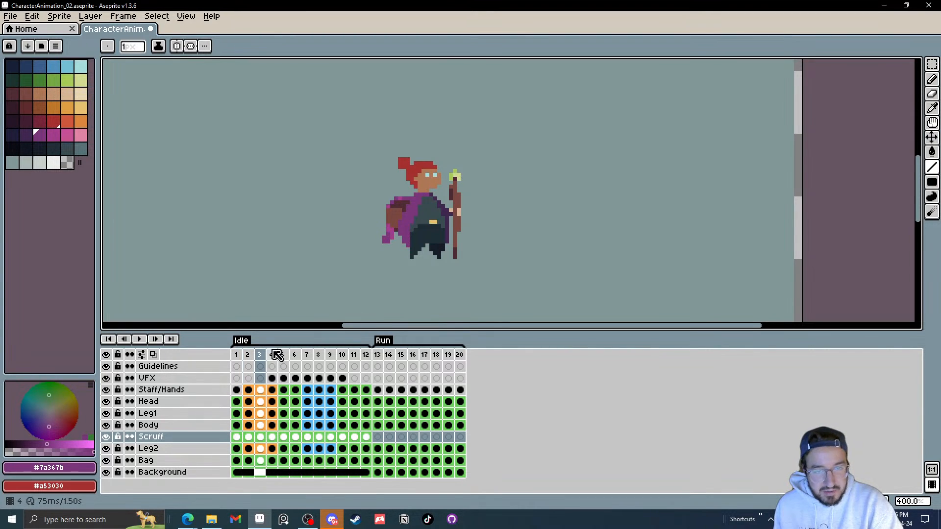
key("Return")
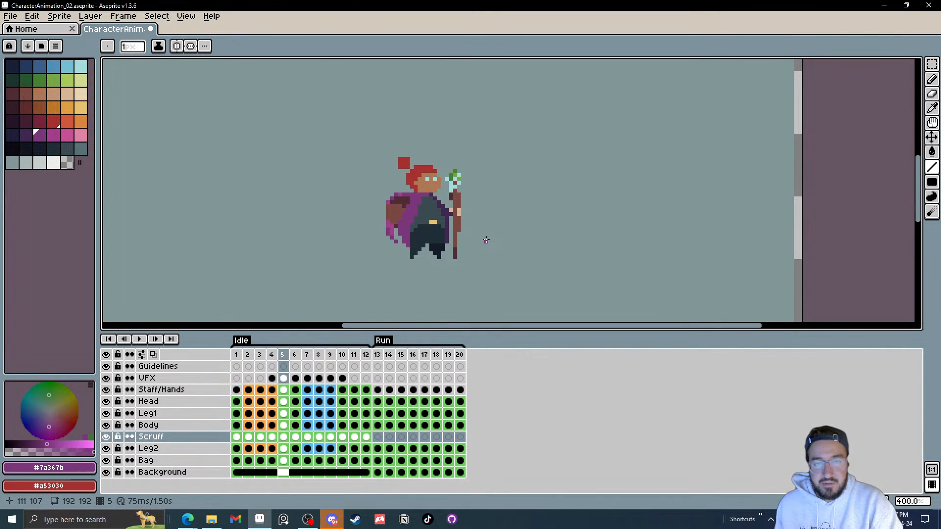
Step: Go to Run frame 13 and play the Run animation, stopping and restarting it
left_click(378, 355)
left_click(143, 339)
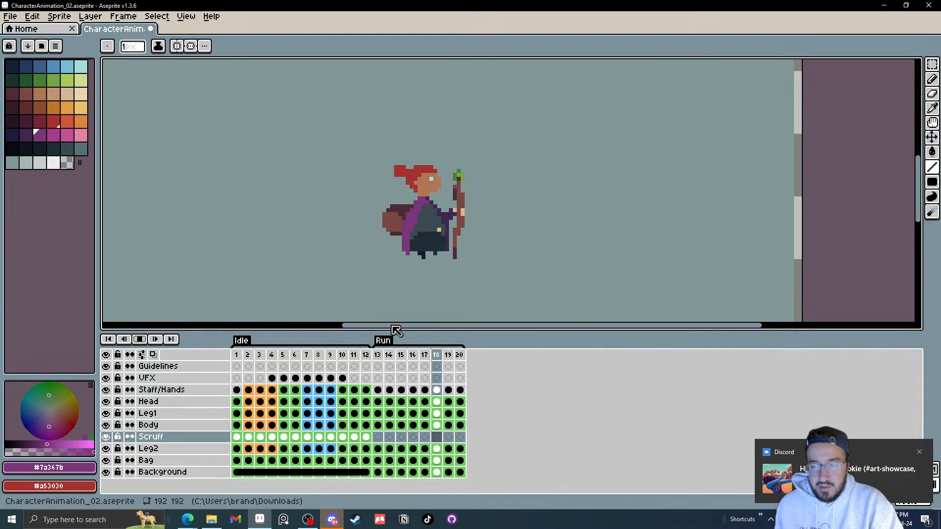
left_click(142, 340)
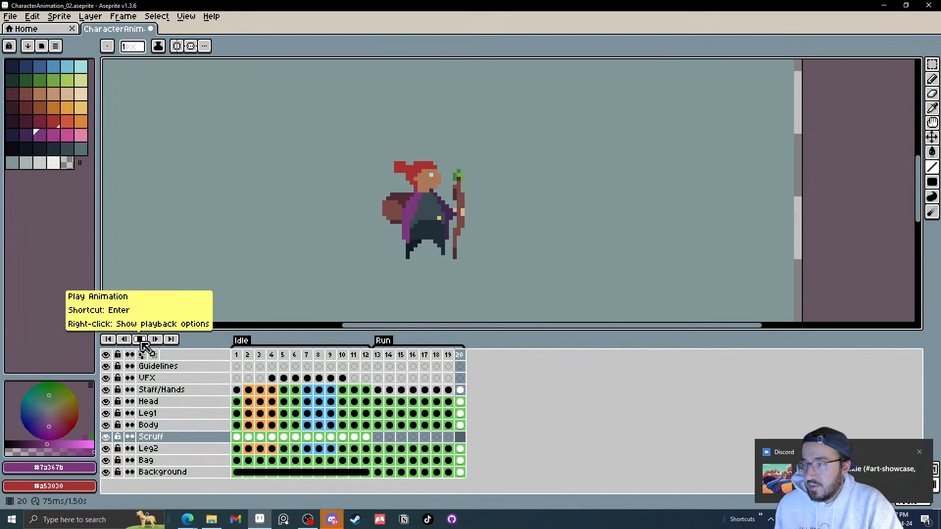
left_click(142, 341)
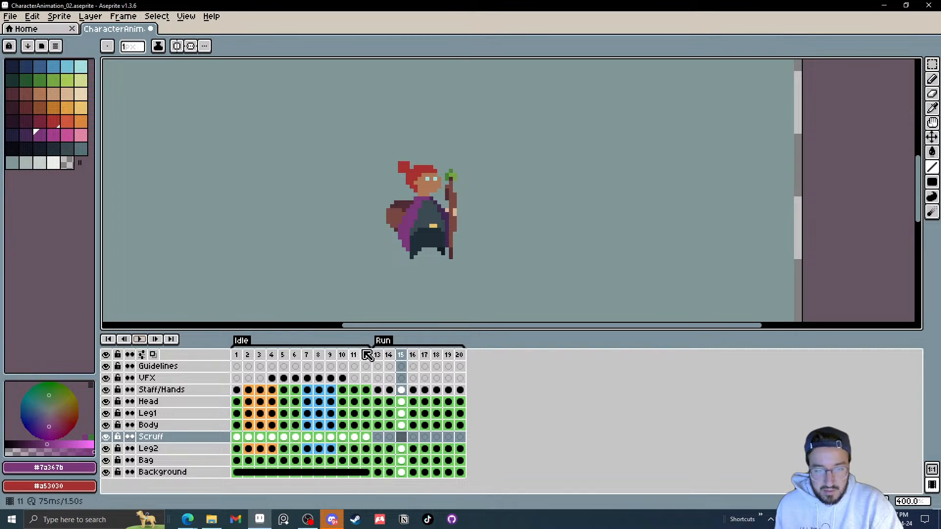
Step: Select the Idle frame range, then play the Idle loop again from frame 1
left_click(378, 357)
scroll(405, 298, "up", 5)
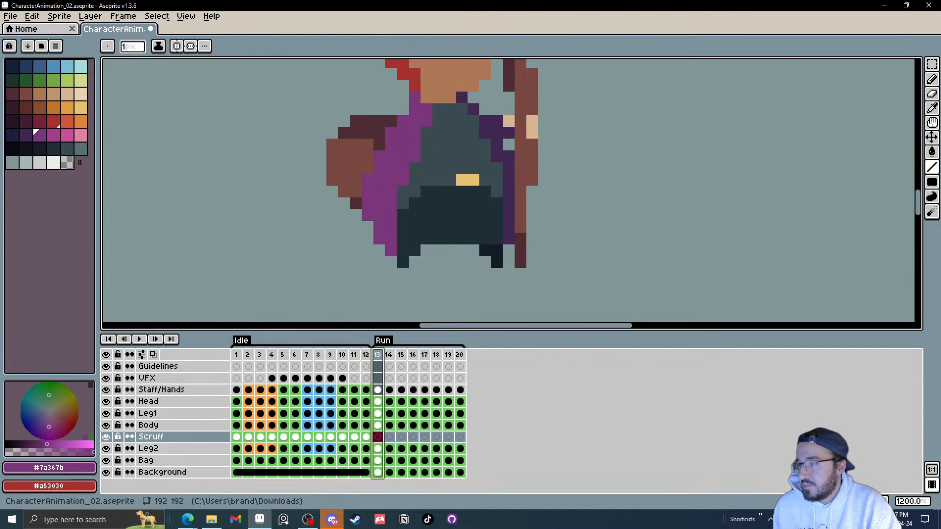
scroll(380, 251, "down", 3)
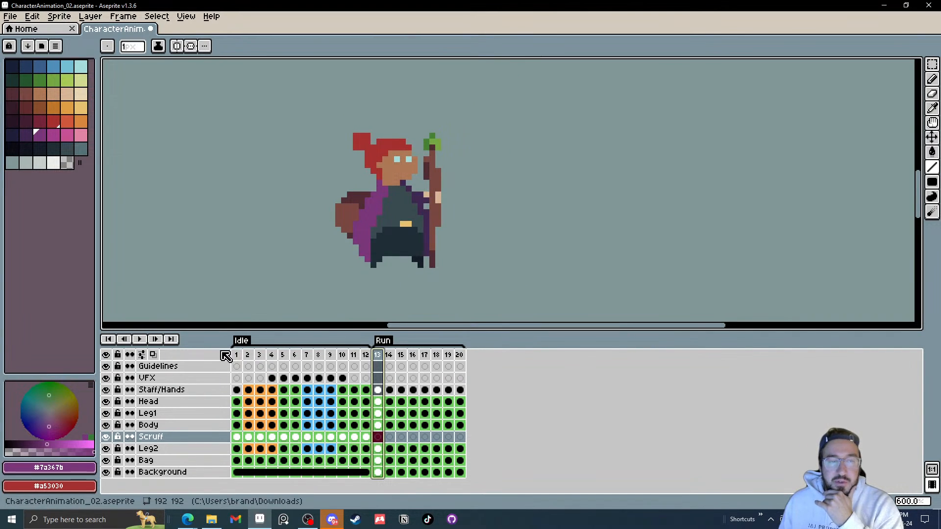
left_click_drag(245, 360, 367, 360)
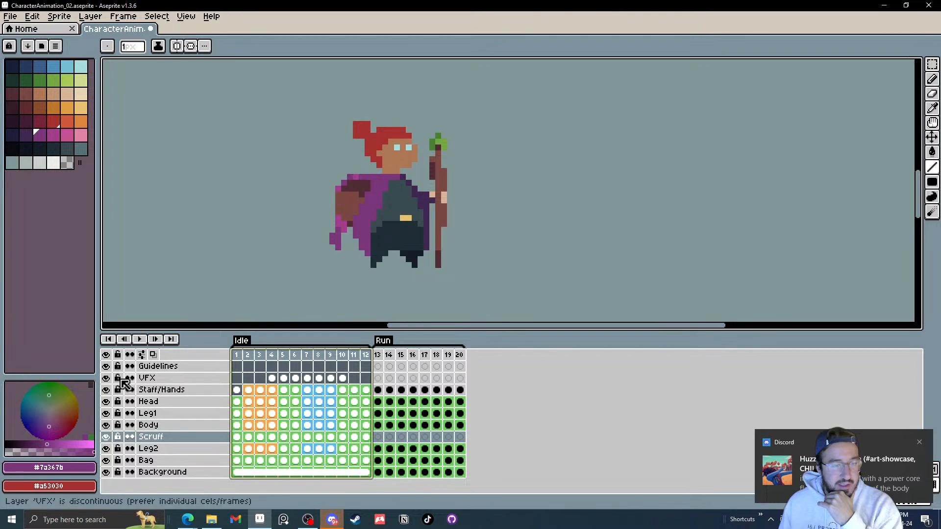
left_click(238, 354)
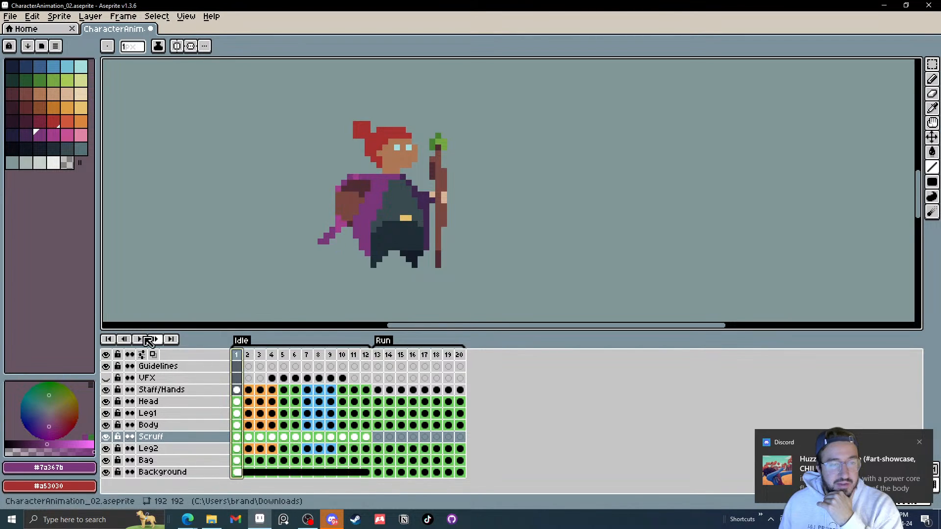
left_click(137, 340)
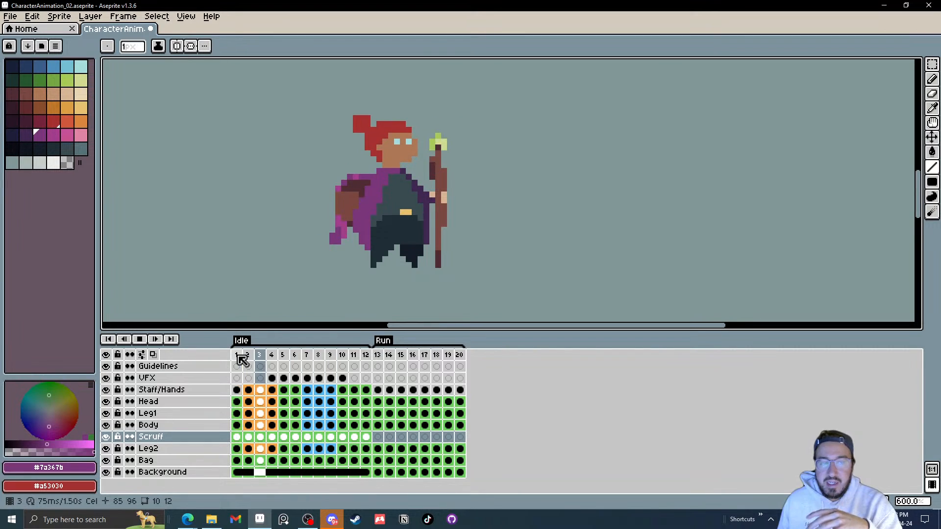
left_click(143, 341)
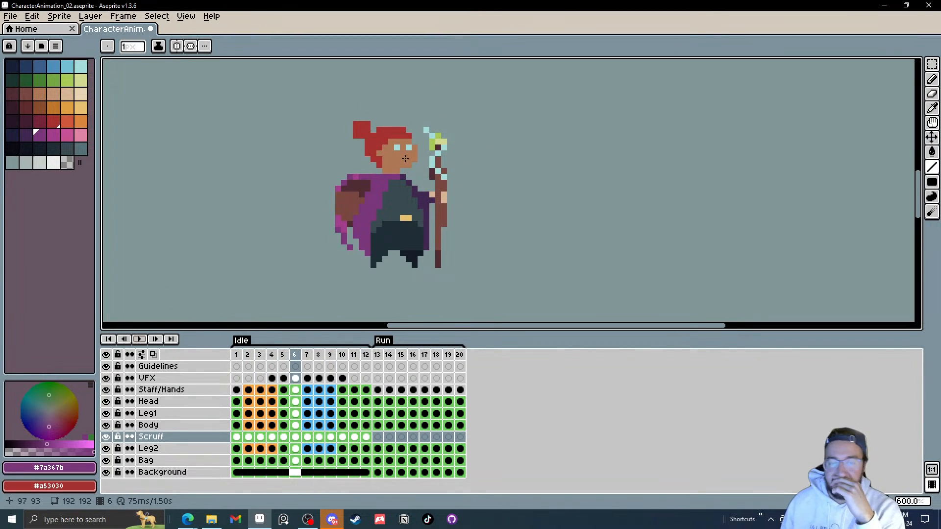
Step: Go to Run frame 13 and play the Run animation once more
left_click(382, 366)
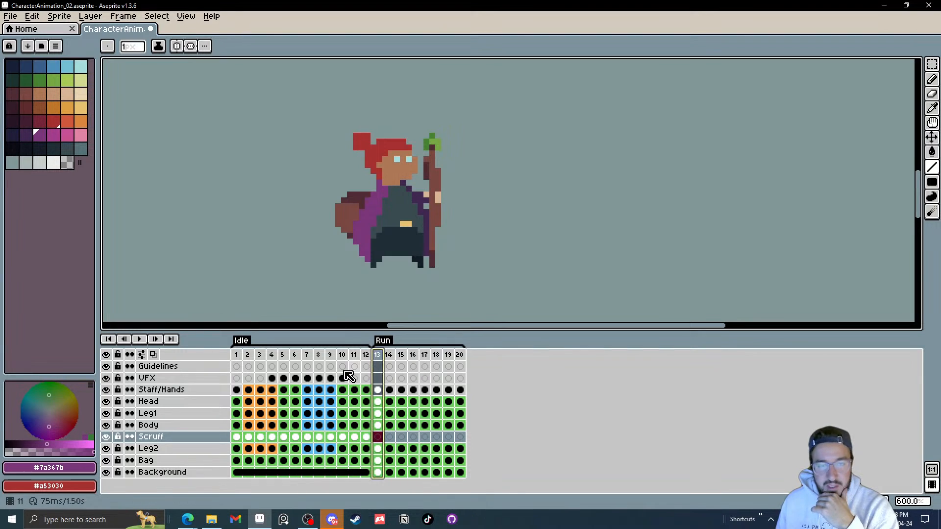
left_click(143, 340)
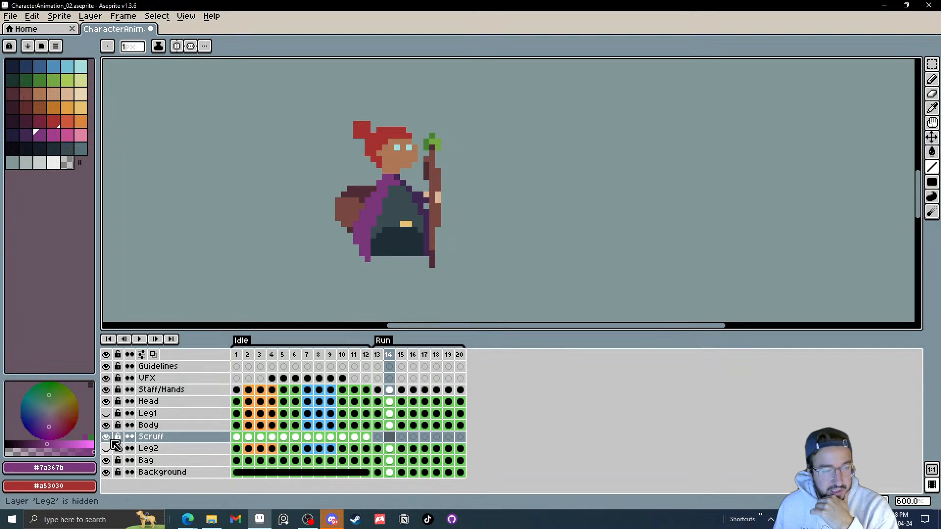
left_click(142, 341)
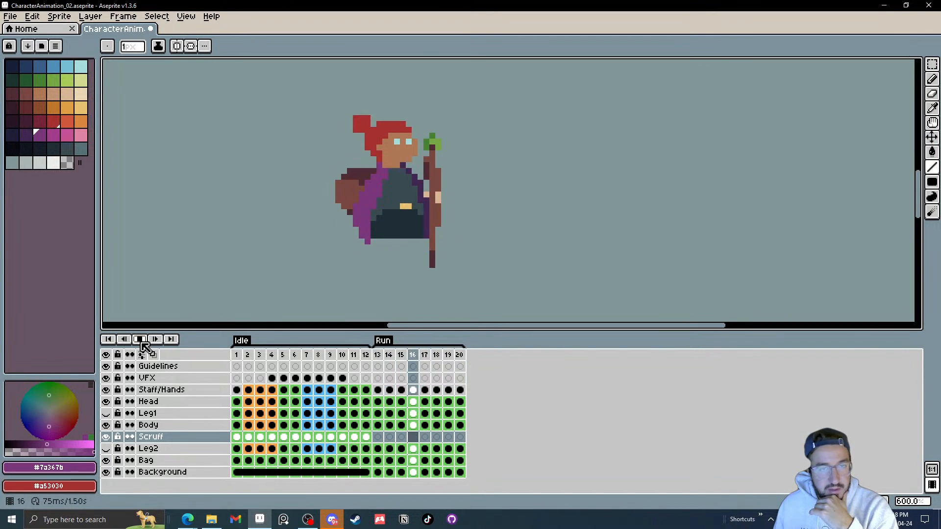
Step: Stop playback and step back and forth through Run frames 13 to 16 to inspect the poses
left_click(141, 341)
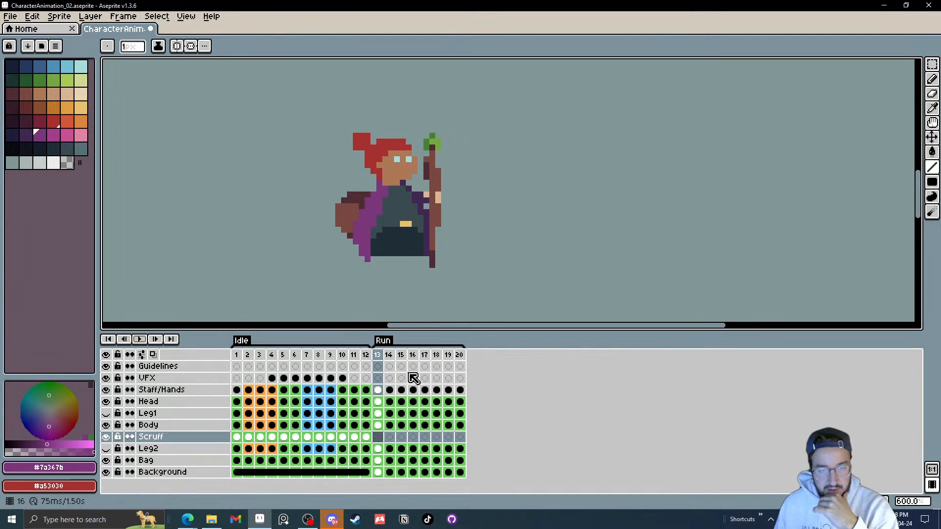
key("Right")
key("Right")
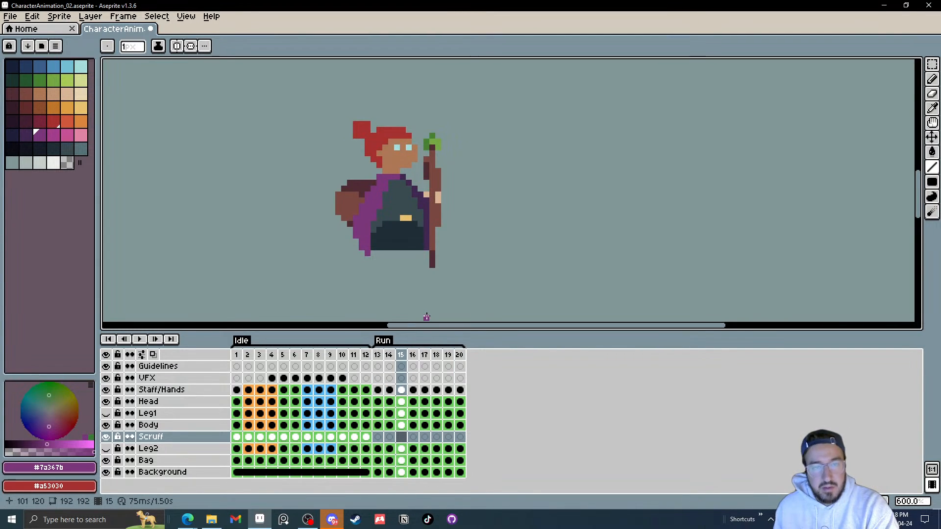
key("Left")
key("Right")
key("Right")
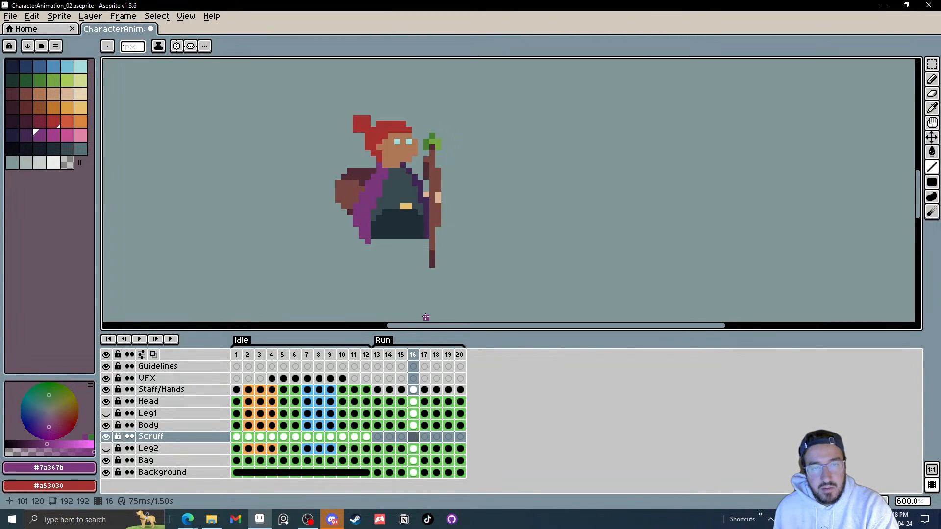
key("Right")
key("Left")
key("Left")
key("Left")
key("Left")
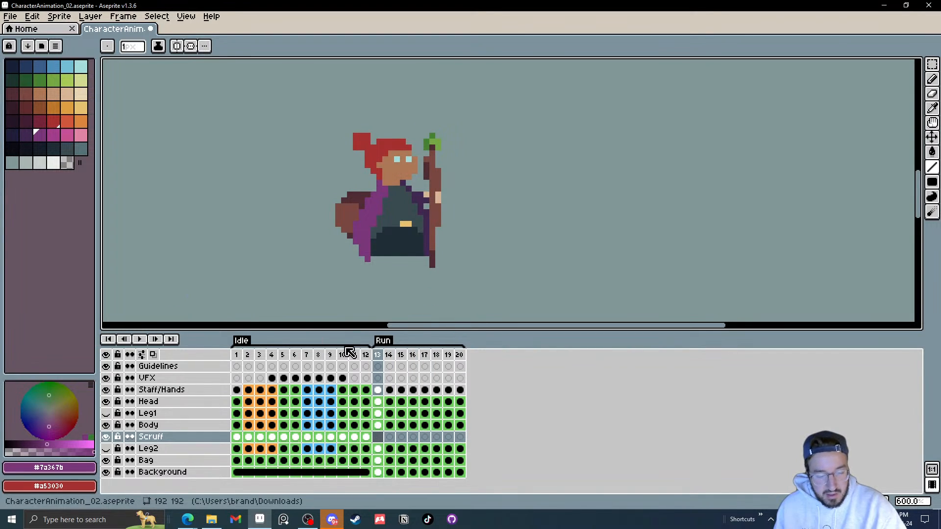
Step: With the Move tool, select the Body layer and nudge it down about one pixel on Run frame 14
key("v")
scroll(412, 245, "up", 3)
left_click(411, 250)
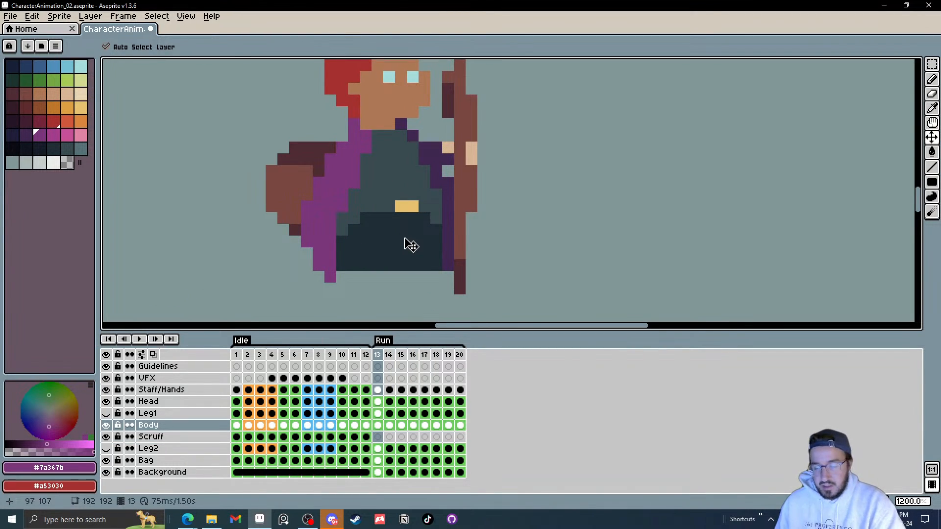
key("Right")
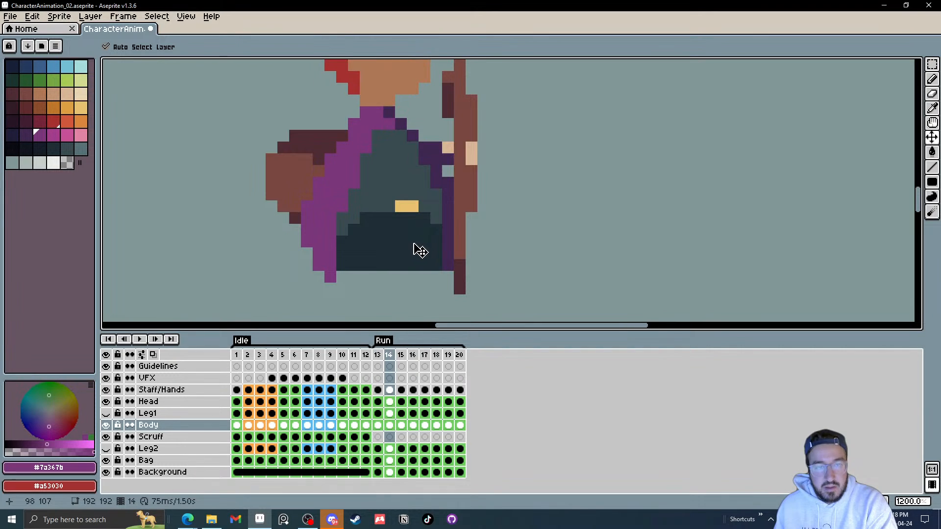
mouse_move(414, 235)
left_mouse_down()
mouse_move(407, 230)
mouse_move(415, 246)
left_mouse_up()
key("Right")
key("Right")
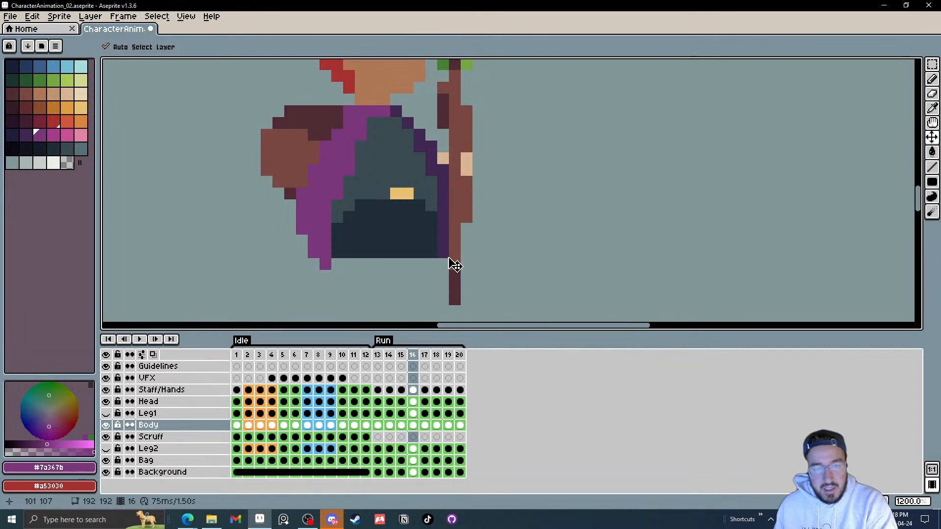
Step: Step back and forth through Run frames 13 to 16 to compare the body bounce
key("Left")
key("Left")
key("Left")
key("Right")
key("Right")
key("Right")
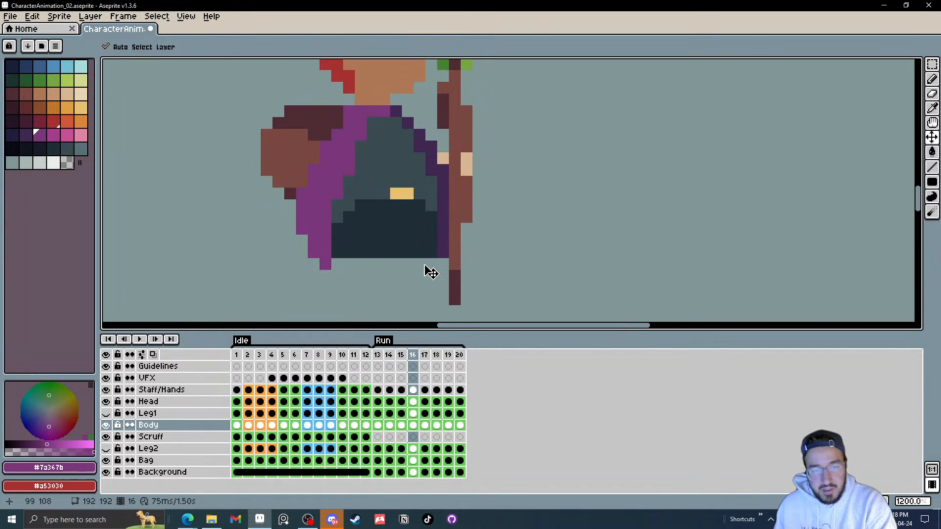
key("Left")
key("Left")
key("Left")
key("Right")
key("Right")
key("Right")
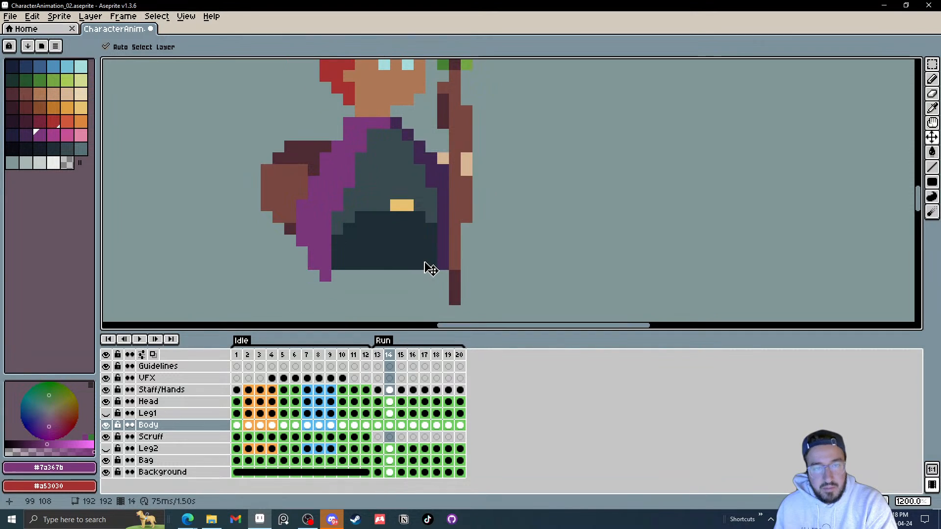
Step: Nudge the Body layer down on Run frame 14 and shift it up and right on frame 18
left_click_drag(420, 237, 420, 244)
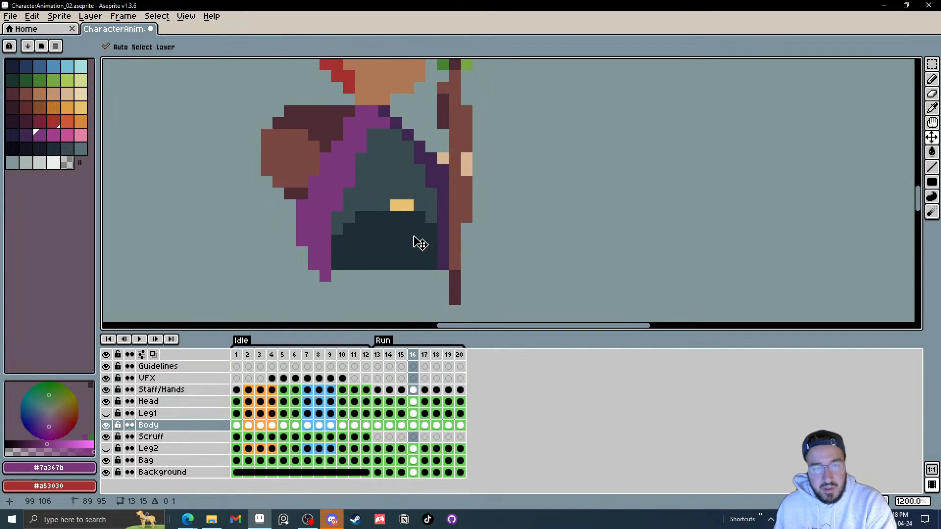
key("Right")
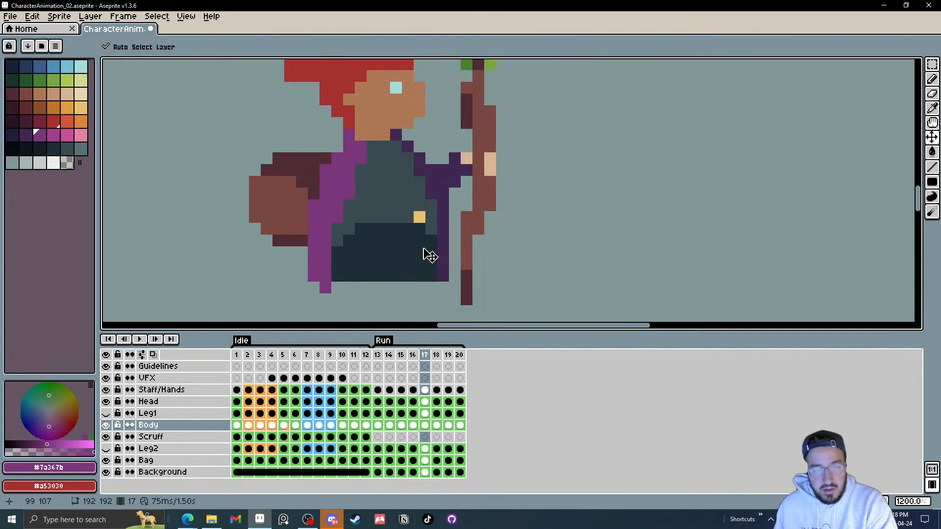
key("Right")
left_click_drag(403, 242, 412, 232)
key("Right")
key("Right")
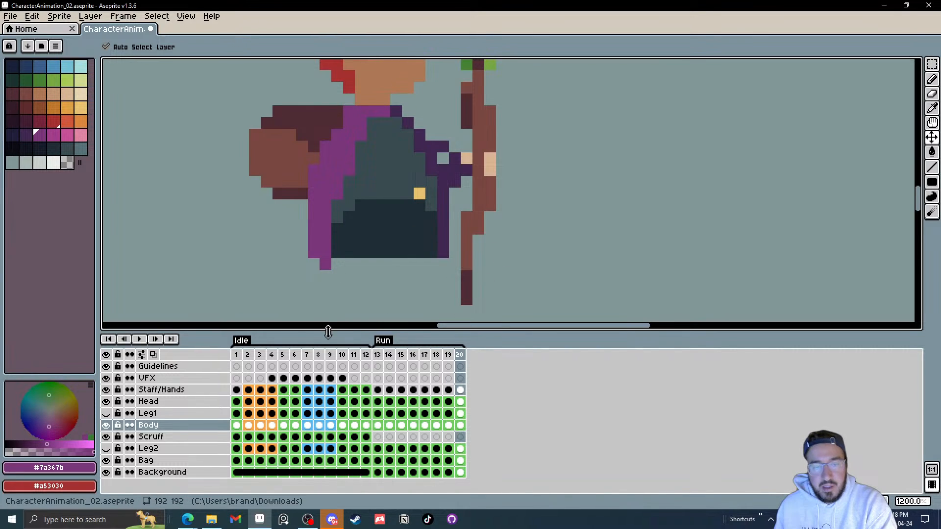
Step: Play the Run animation to review the body motion
scroll(499, 267, "down", 5)
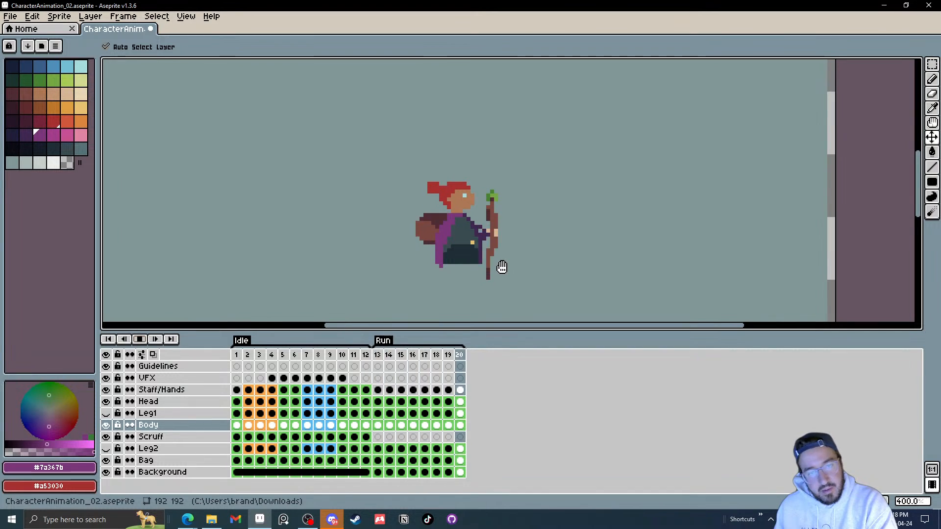
left_click(140, 340)
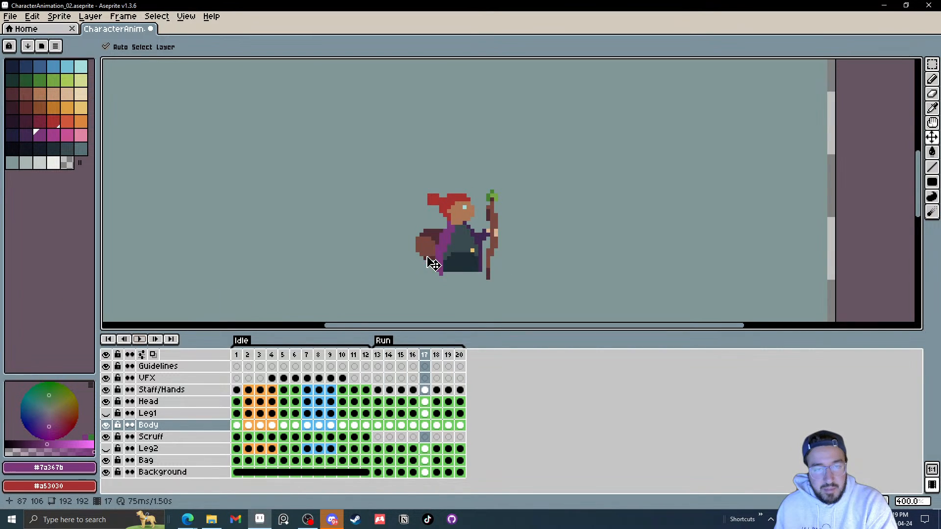
scroll(434, 263, "up", 5)
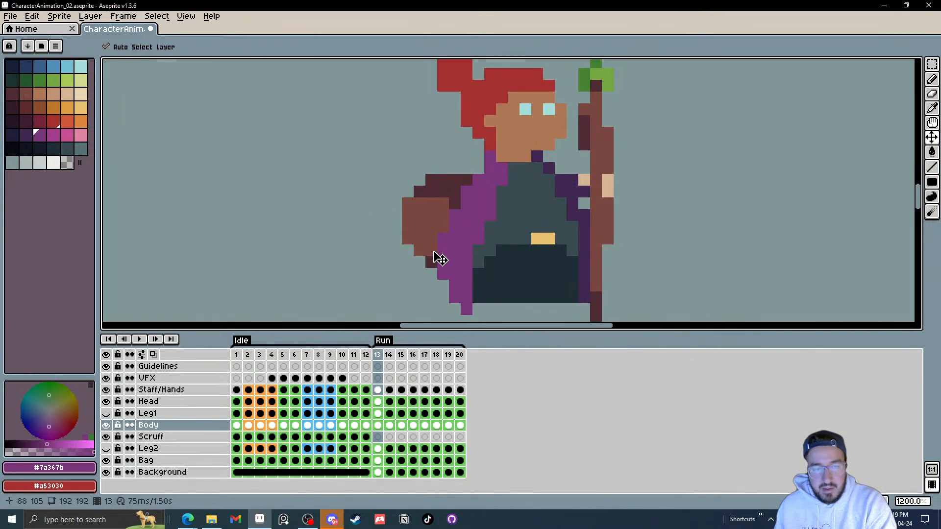
Step: Select the Bag layer and nudge the bag down slightly on Run frames 14 and 16
key("Right")
left_click_drag(437, 218, 438, 227)
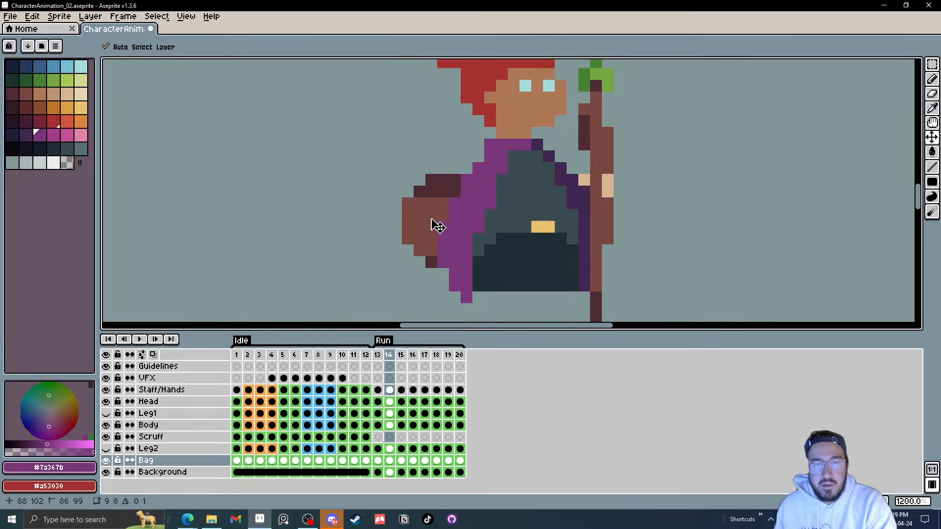
key("Left")
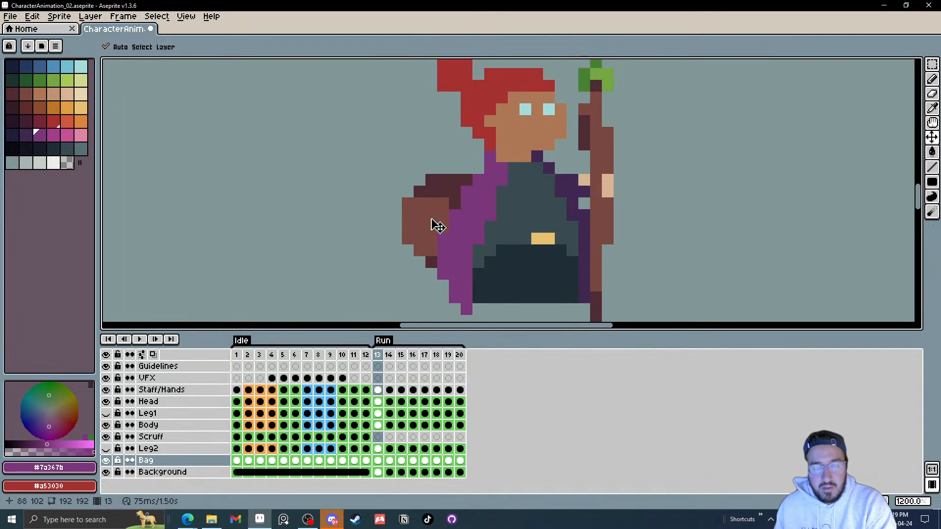
key("Right")
key("Right")
key("Right")
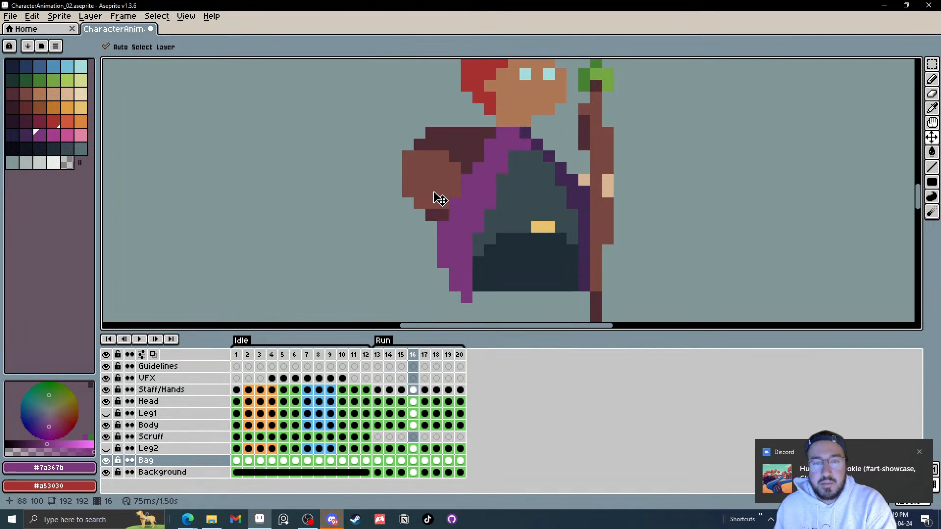
left_click_drag(434, 194, 433, 198)
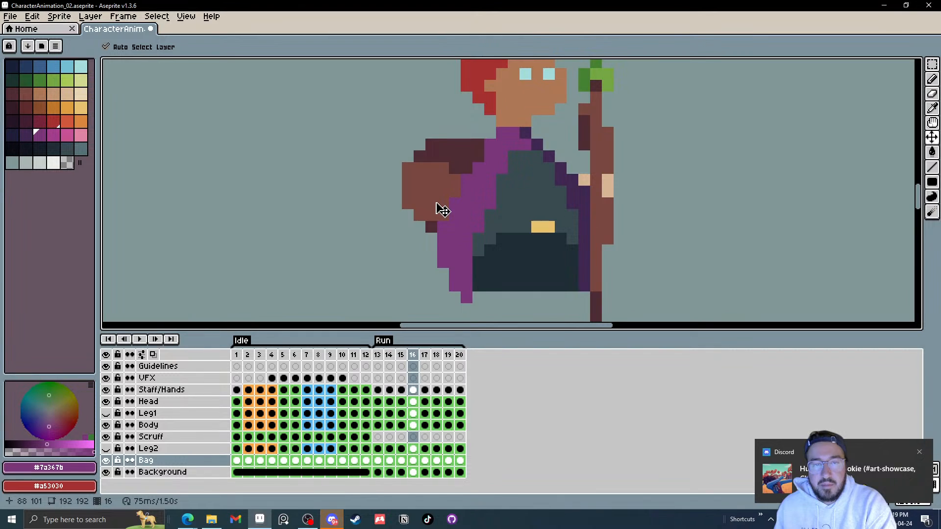
Step: Nudge the bag down about one pixel on Run frames 18 and 20, then play the Run animation
key("Right")
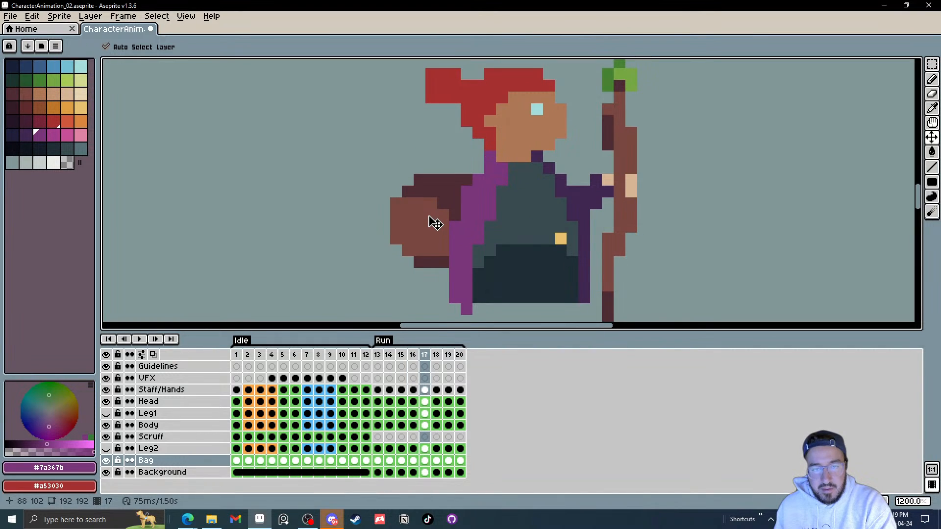
key("Right")
left_click_drag(429, 219, 429, 230)
key("Right")
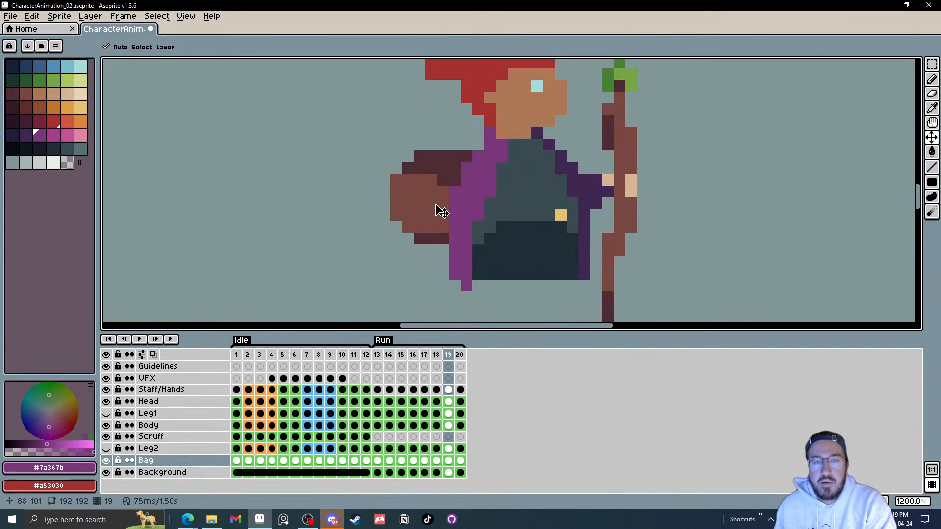
key("Right")
left_click_drag(437, 191, 437, 199)
left_click(139, 343)
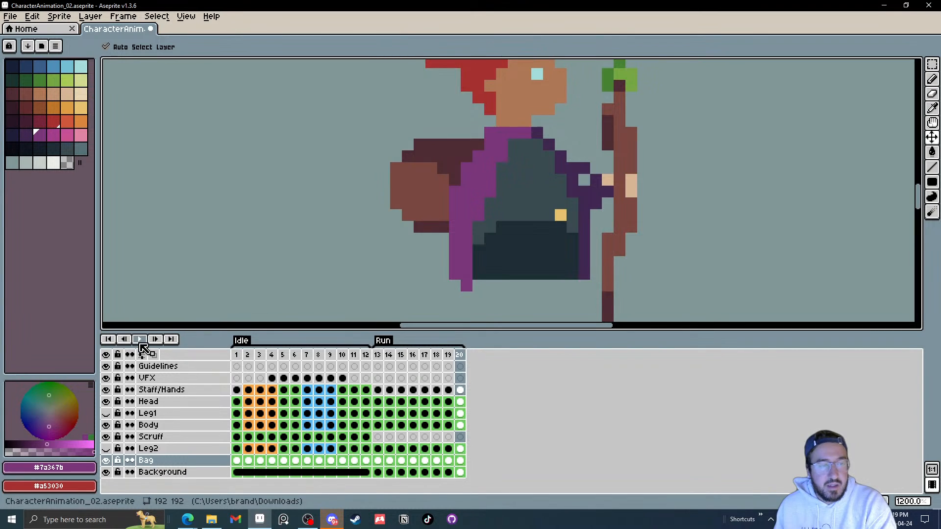
scroll(617, 254, "down", 3)
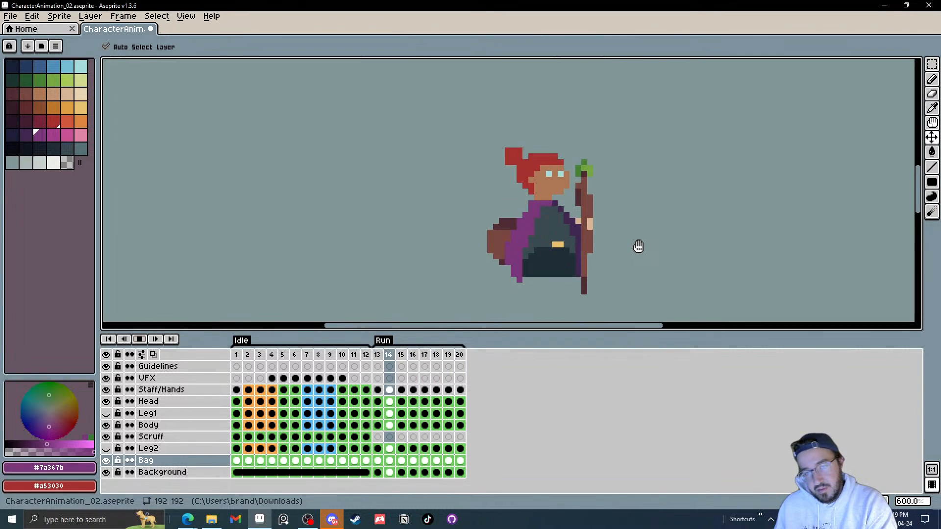
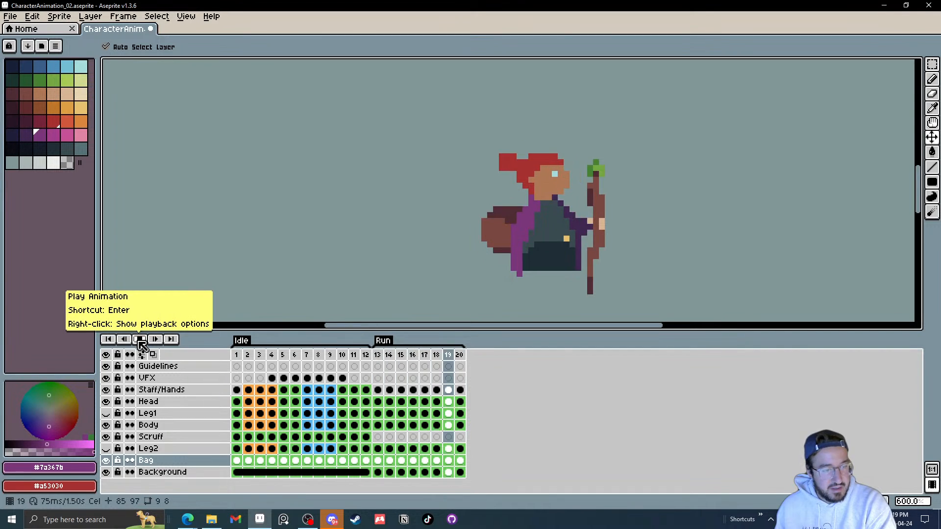
Step: Toggle the Leg2 layer's visibility and replay the Run animation to check the leg motion
left_click(142, 344)
left_click(106, 413)
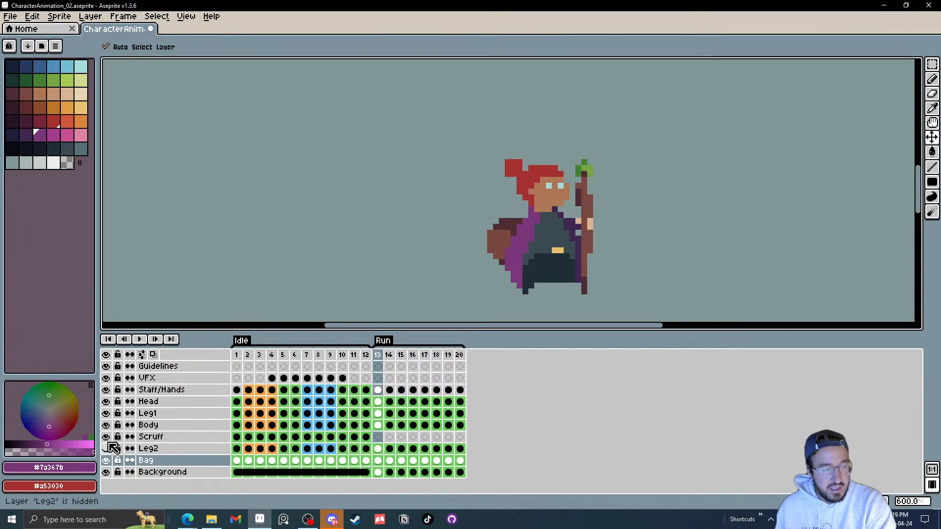
left_click(107, 449)
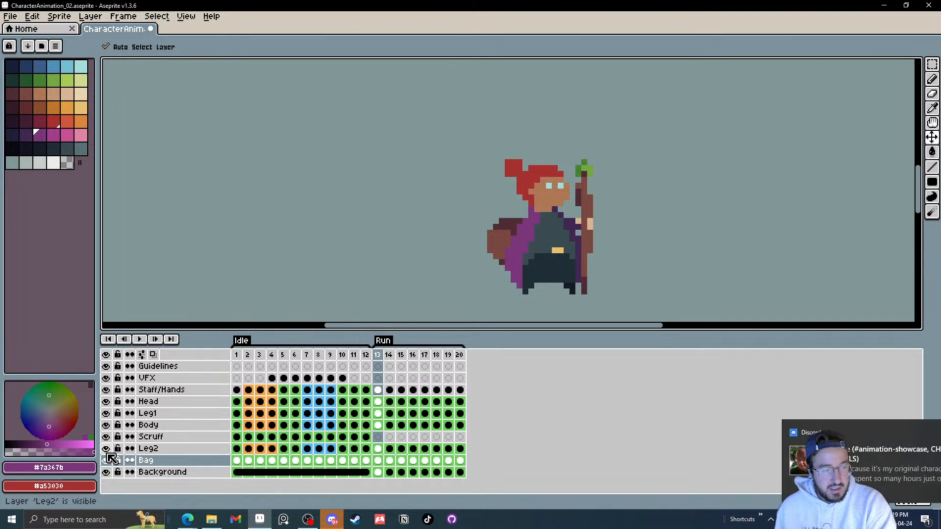
left_click(140, 340)
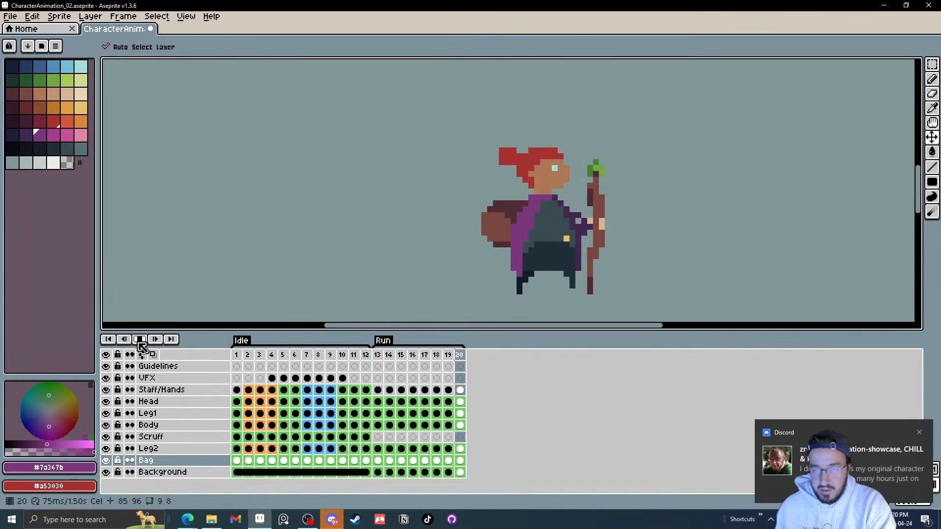
left_click(140, 339)
Step: Hide Leg2, select the Leg1 layer and shift the leg about two pixels right on Run frame 13
scroll(602, 317, "up", 3)
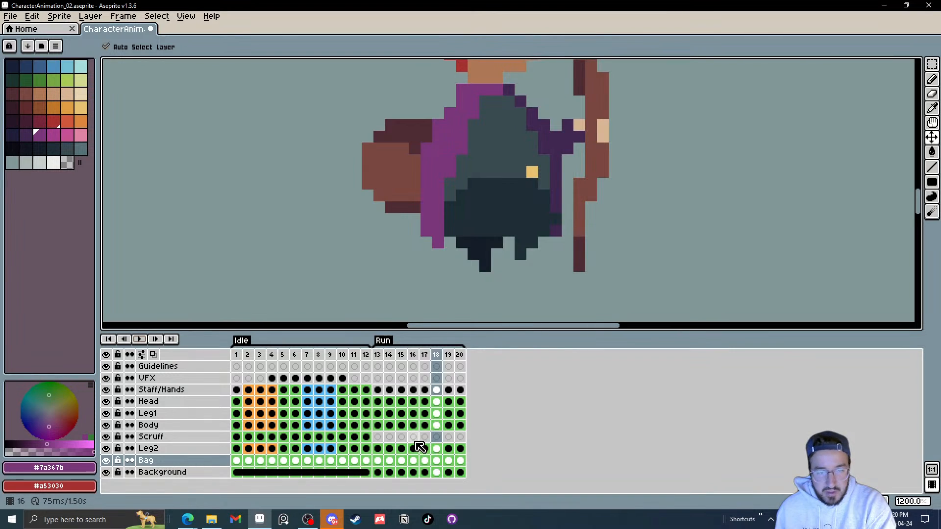
key("Left")
key("Left")
key("Left")
key("Left")
left_click(106, 448)
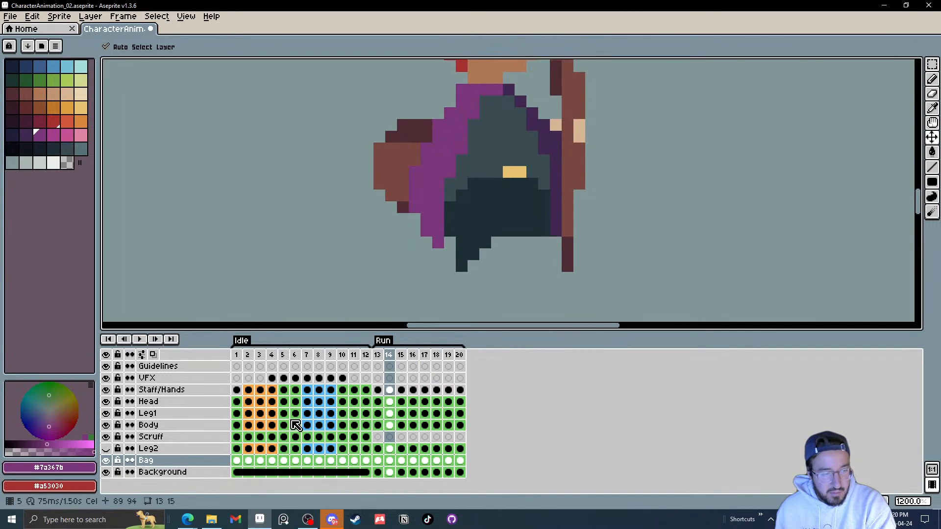
left_click(388, 413)
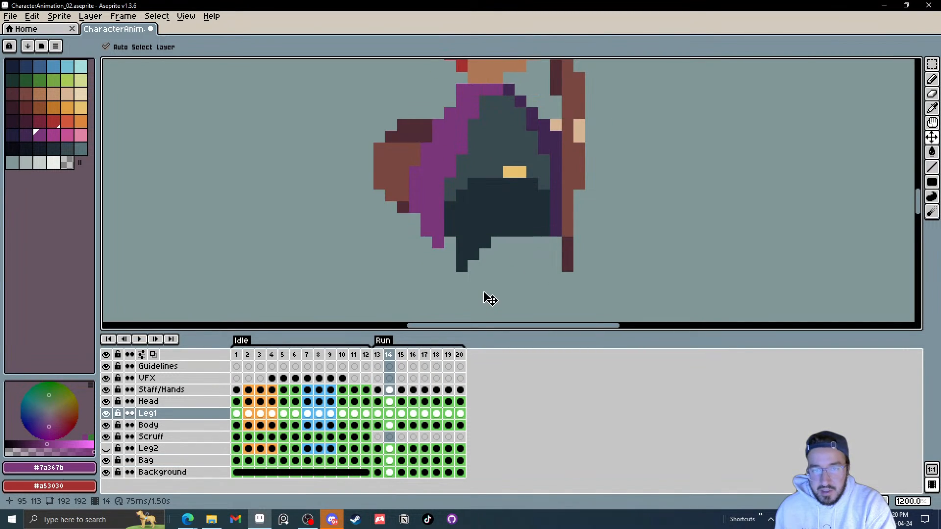
key("Left")
scroll(468, 265, "up", 3)
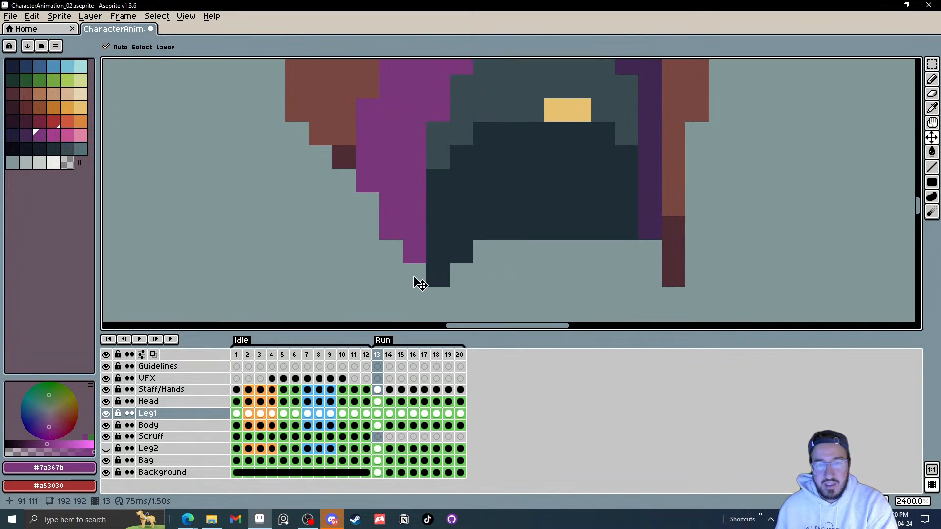
left_click_drag(459, 264, 506, 261)
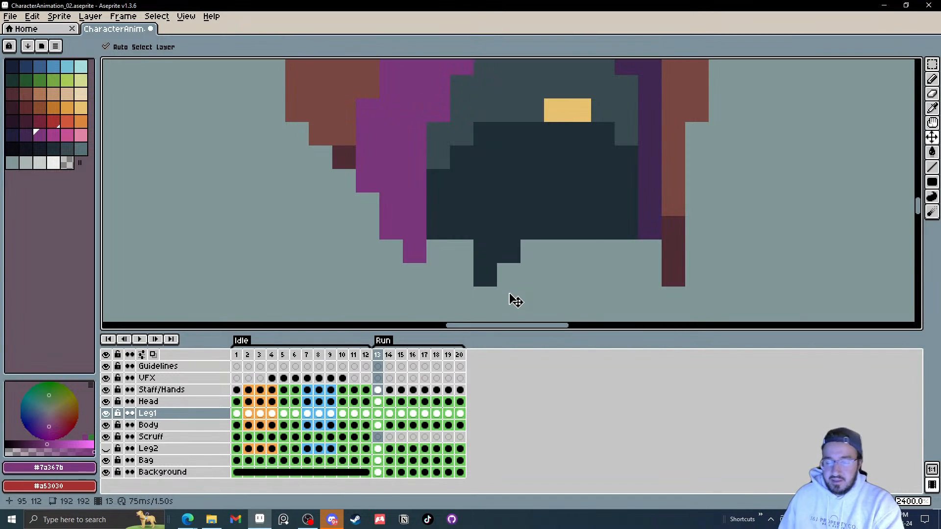
Step: Shift the Leg1 leg about one pixel left on Run frame 15
key("Right")
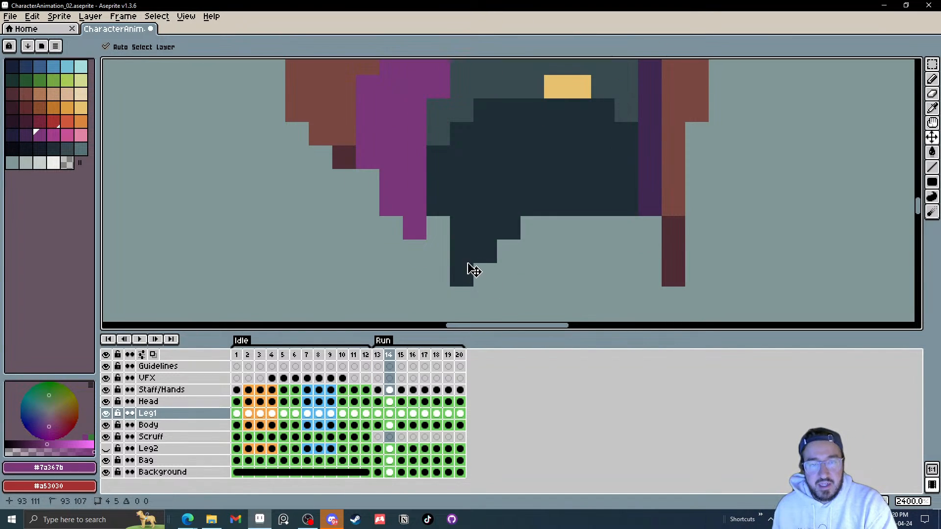
key("Right")
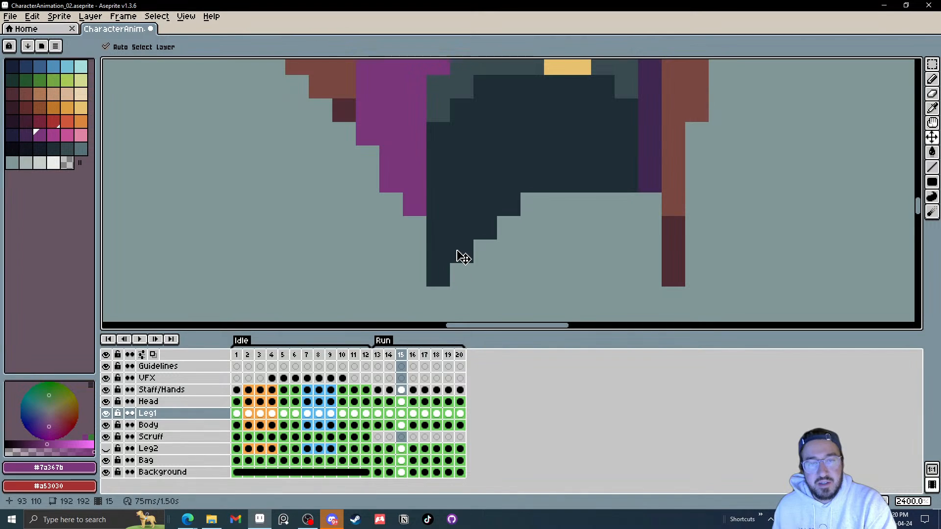
left_click_drag(463, 256, 446, 257)
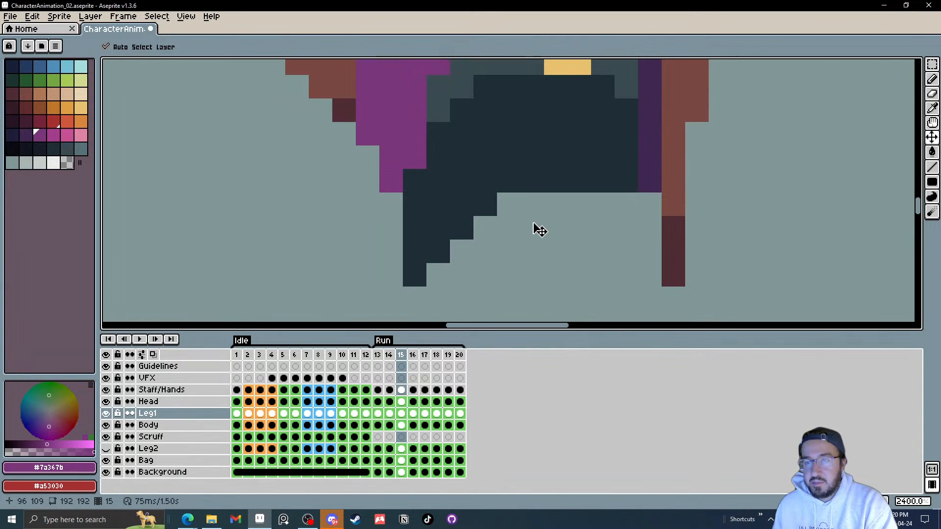
Step: Move the Leg1 leg about four pixels right on Run frame 16
scroll(539, 230, "down", 4)
scroll(540, 234, "up", 1)
scroll(536, 269, "up", 1)
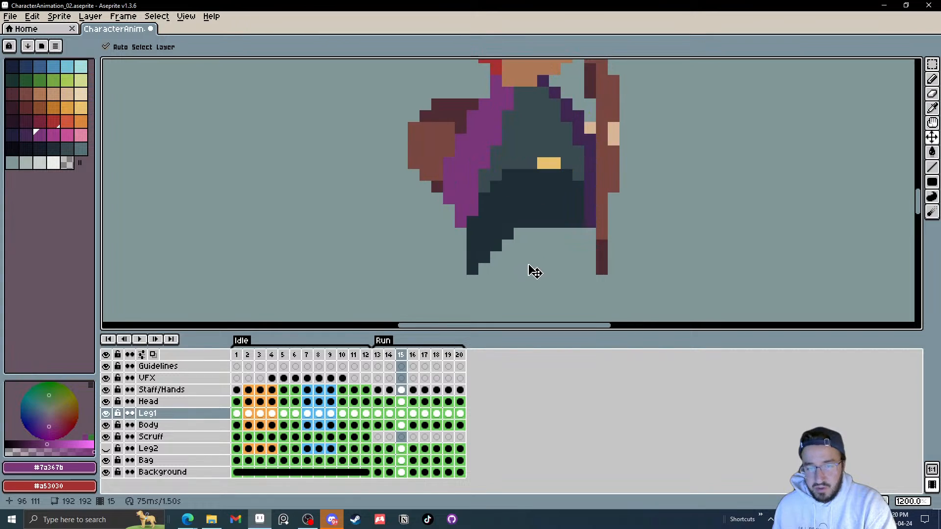
key("period")
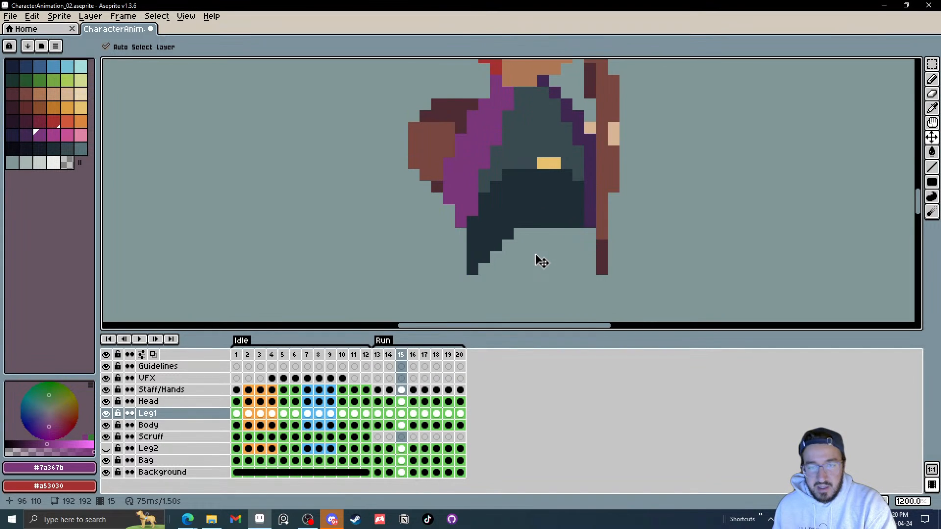
left_click_drag(503, 257, 550, 249)
Step: Hide the Background layer and nudge the Leg1 leg about one pixel left and down on Run frame 20
key("period")
key("period")
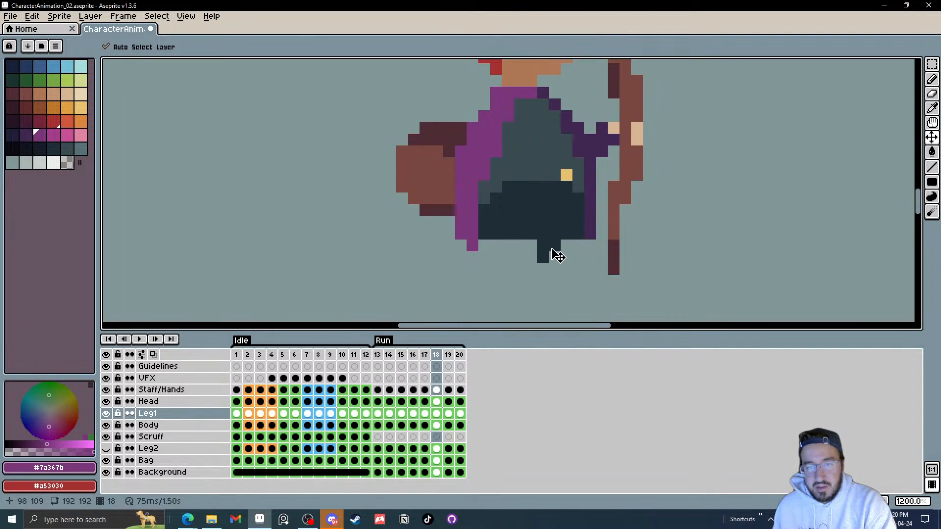
left_click(106, 472)
key("period")
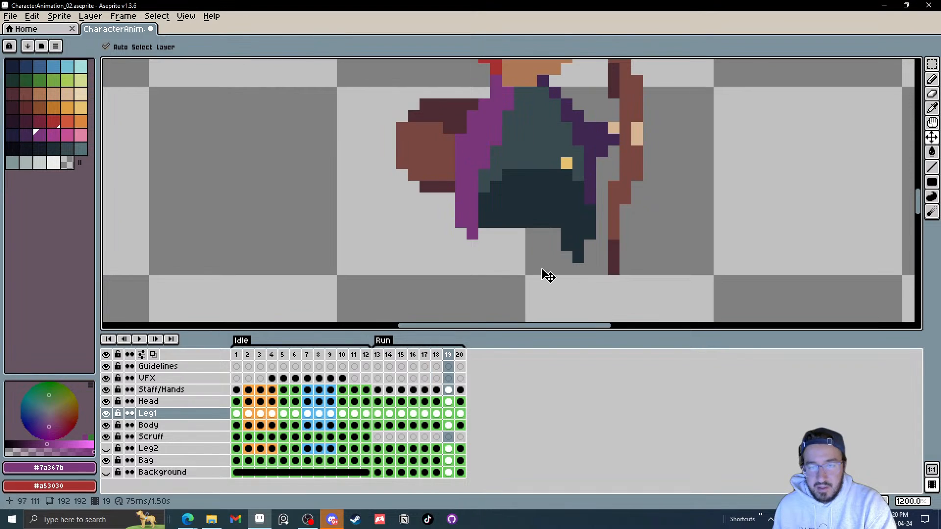
key("period")
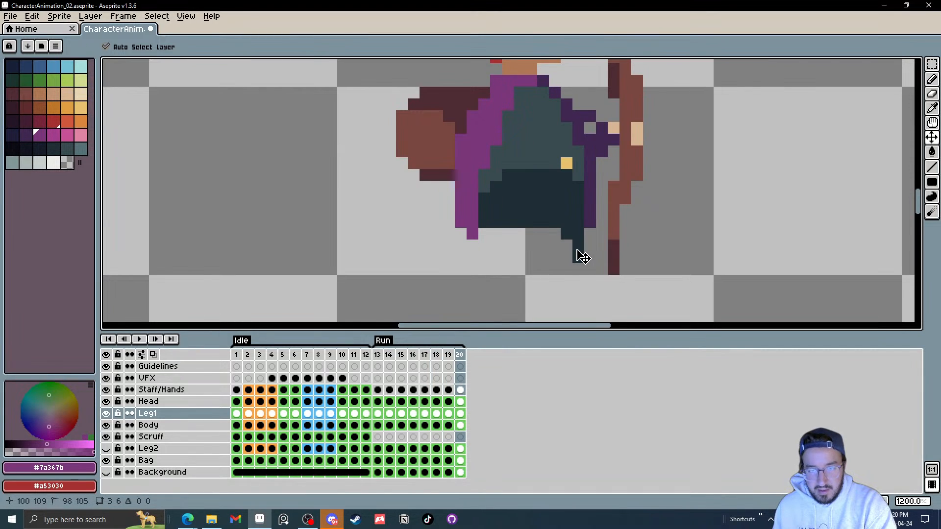
left_click_drag(578, 255, 569, 262)
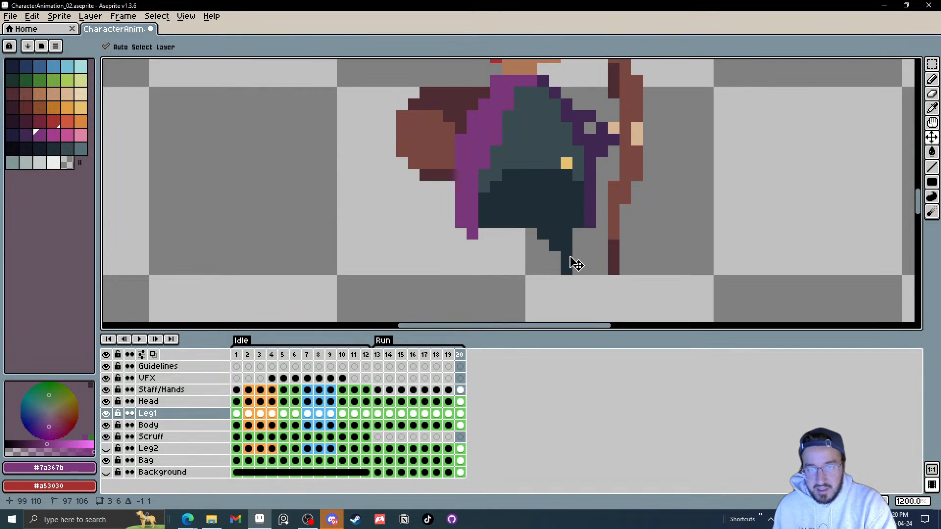
Step: Nudge the Leg1 leg about one pixel left on Run frame 13
left_click(377, 355)
left_click_drag(530, 268, 523, 265)
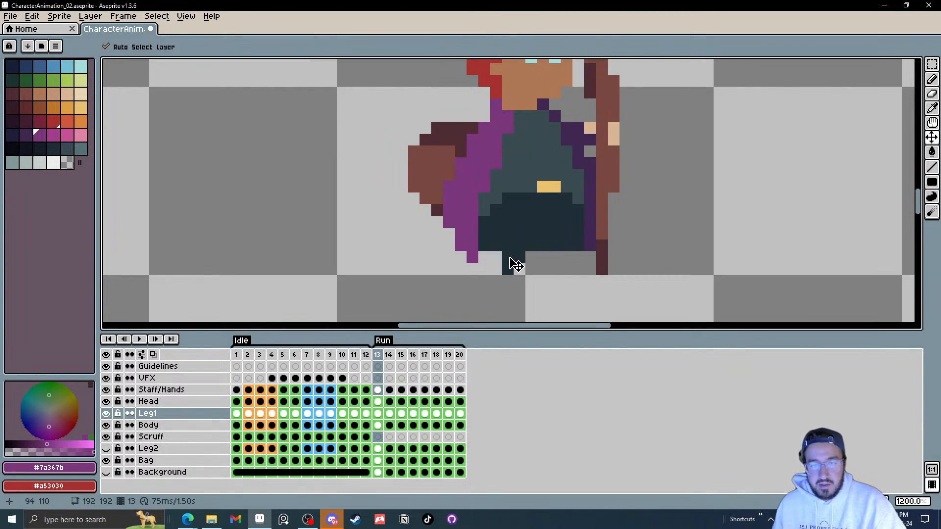
Step: Play the Run animation with Leg2 shown again to review the leg motion
left_click(139, 339)
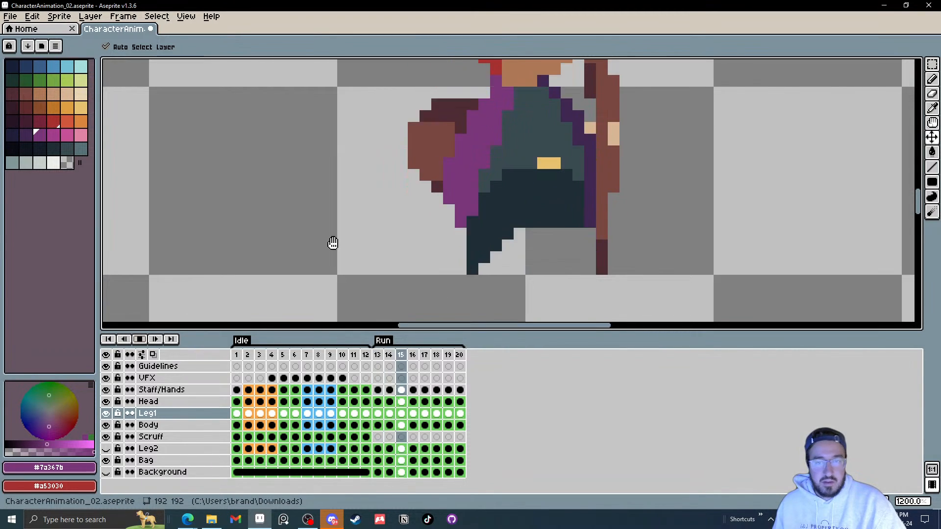
scroll(637, 210, "down", 4)
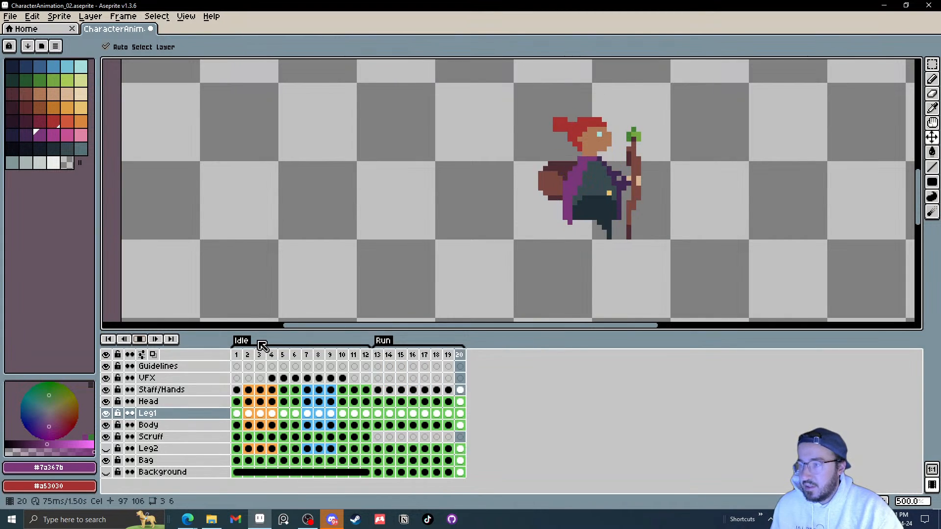
left_click(140, 339)
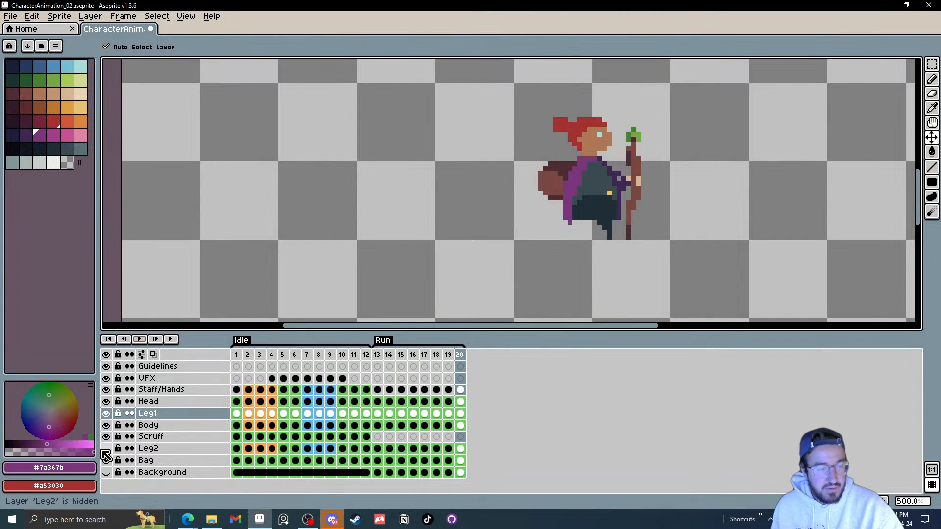
left_click(106, 449)
left_click(140, 340)
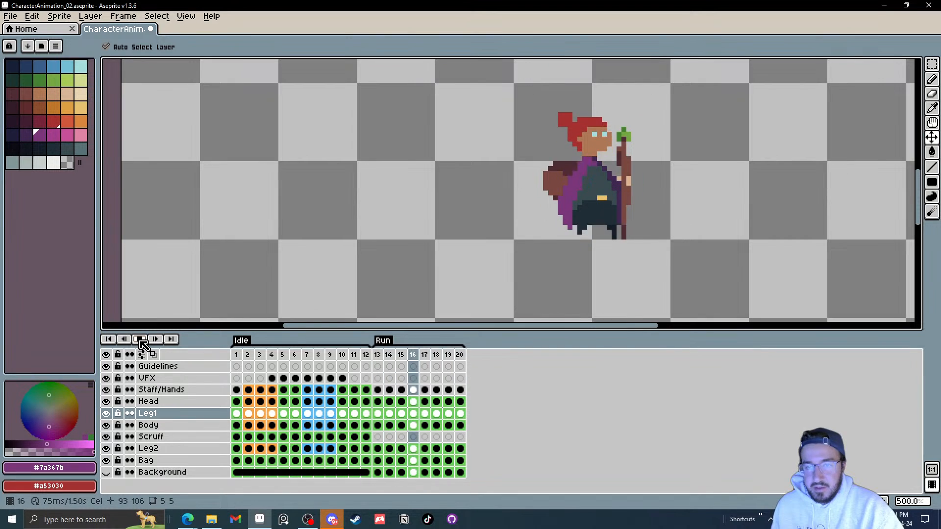
left_click(140, 339)
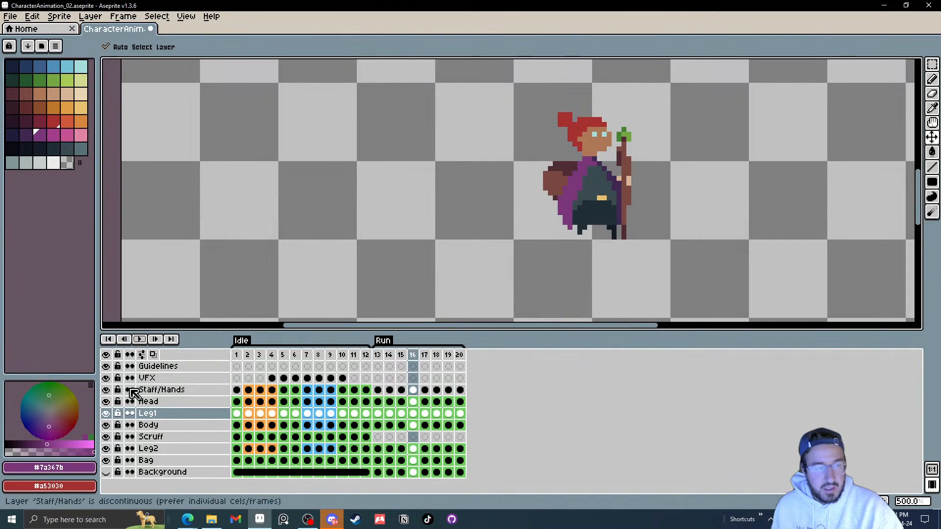
left_click(142, 342)
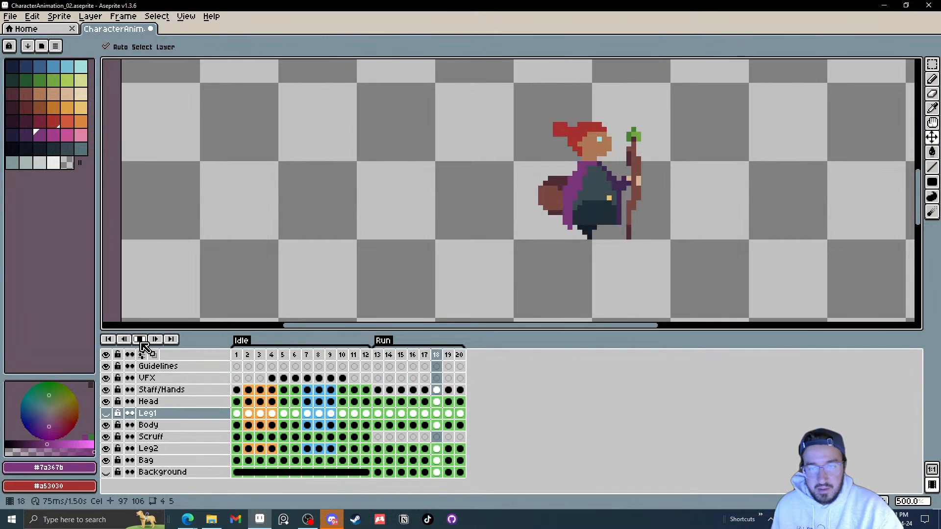
left_click(140, 339)
Step: Duplicate the Leg1 layer and move the copy down between Scruff and Leg2
left_click(105, 413)
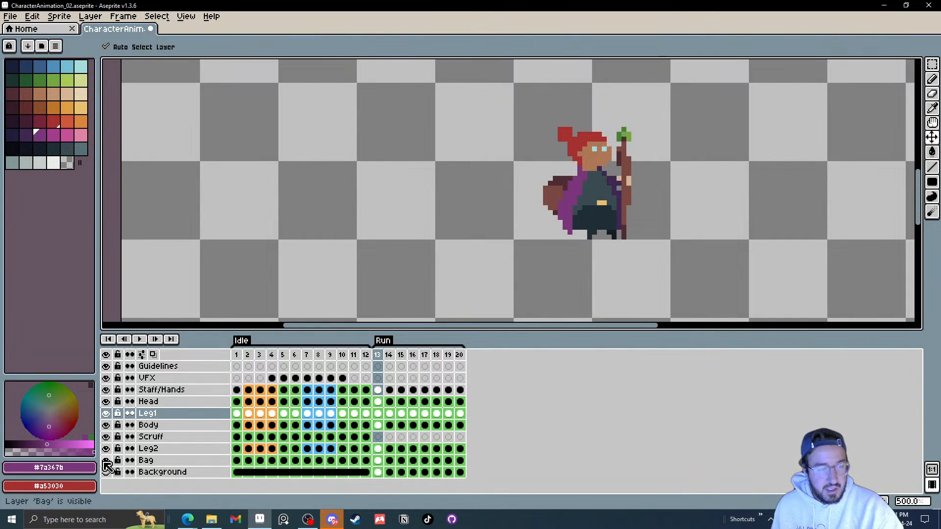
right_click(162, 417)
left_click(196, 467)
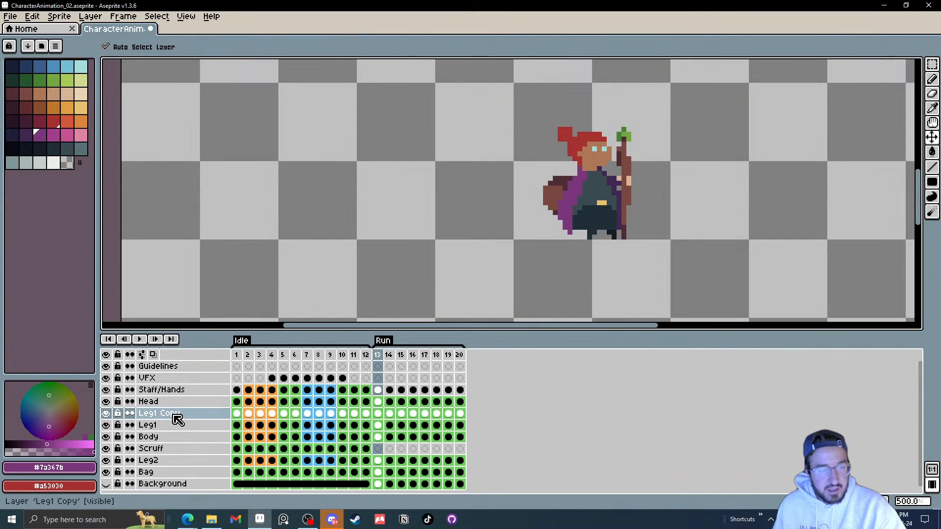
left_click_drag(187, 413, 185, 465)
left_click(176, 462)
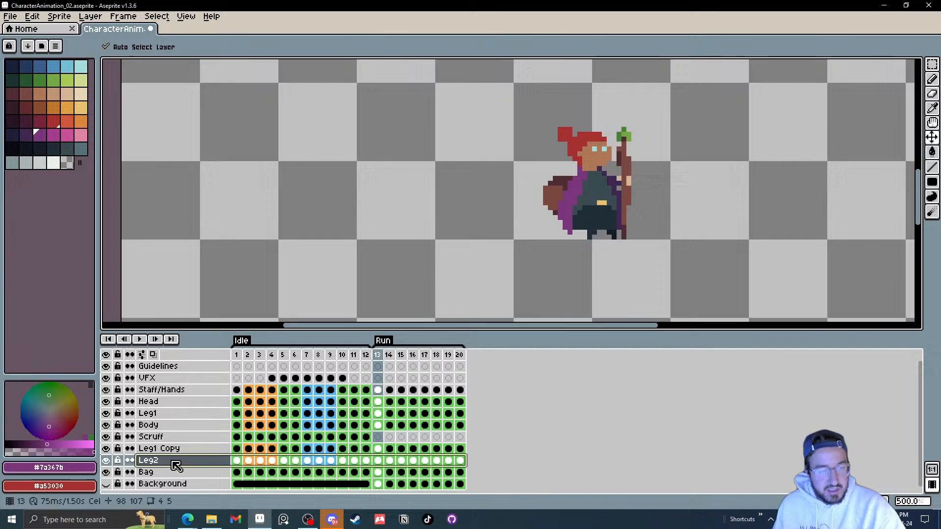
Step: Hide Leg2 and rename the copied layer to Leg 2 duplicate
left_click(107, 465)
double_click(165, 448)
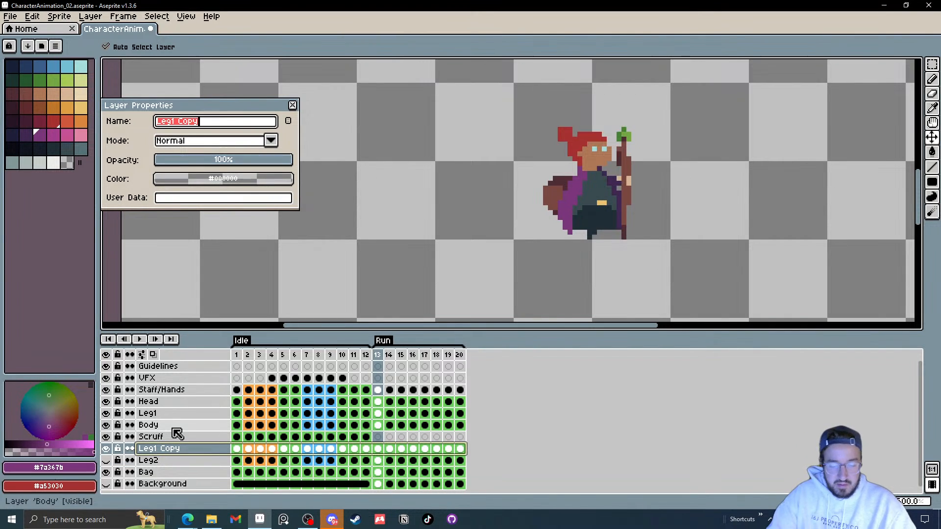
type("Leg 2 dup")
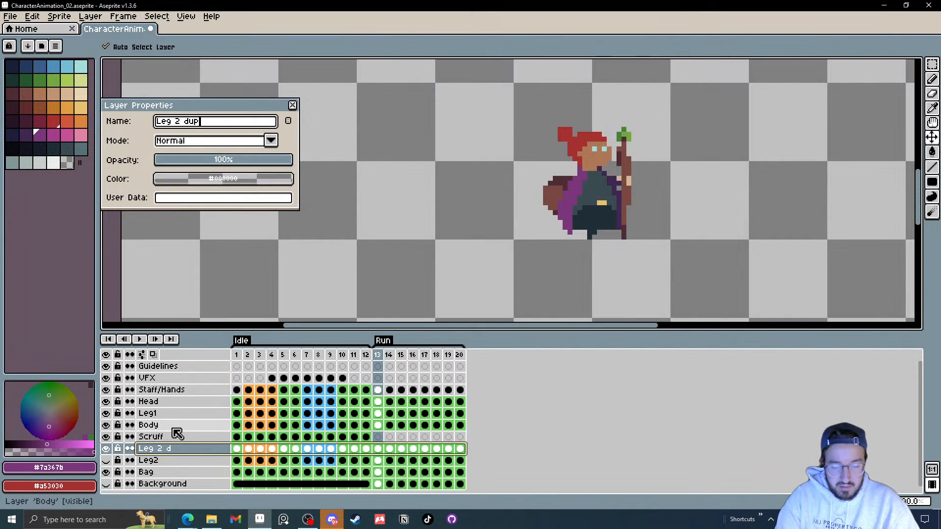
type("licate")
key("Return")
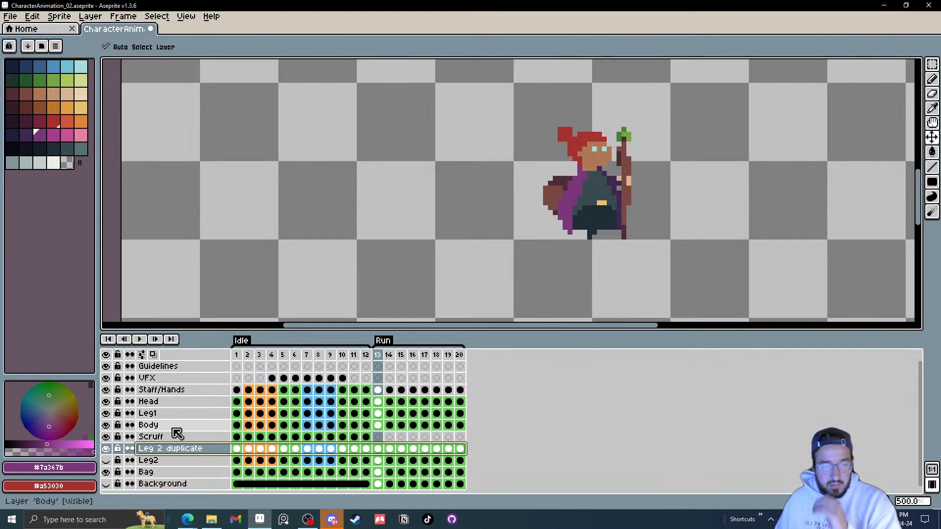
Step: Clear the Leg 2 duplicate layer's cels on Run frames 13 to 20
left_click_drag(461, 449, 386, 456)
key("Delete")
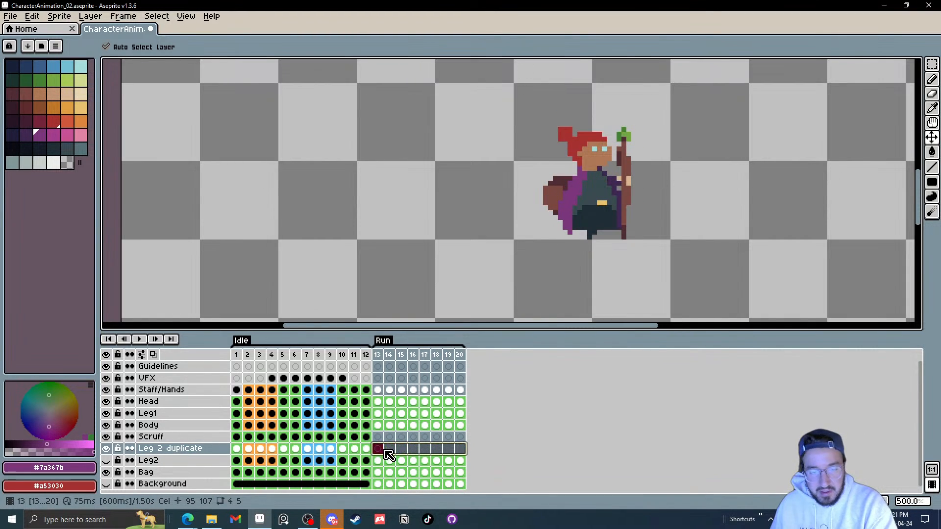
Step: Copy Leg1's cels from Run frames 13 to 16 and paste them onto Leg 2 duplicate starting at frame 17
left_click_drag(383, 414, 412, 415)
key("ctrl+c")
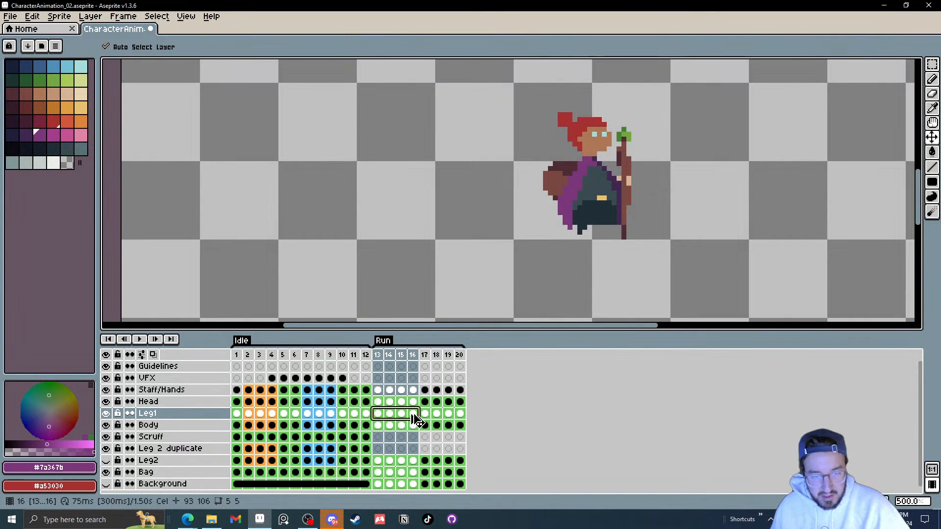
left_click(424, 448)
key("ctrl+v")
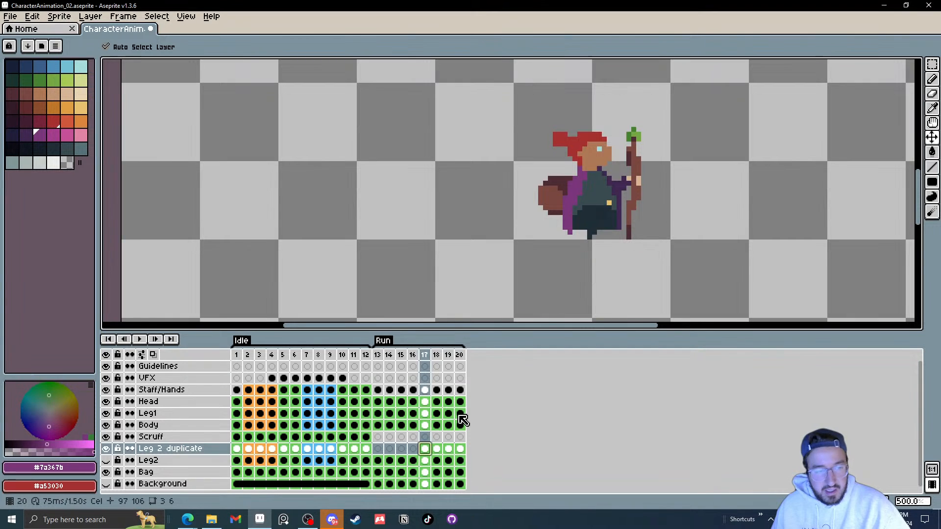
Step: Copy Leg1's cels from Run frames 17 to 20 and paste them onto Leg 2 duplicate starting at frame 13
left_click_drag(460, 415, 425, 414)
key("ctrl+c")
left_click(377, 449)
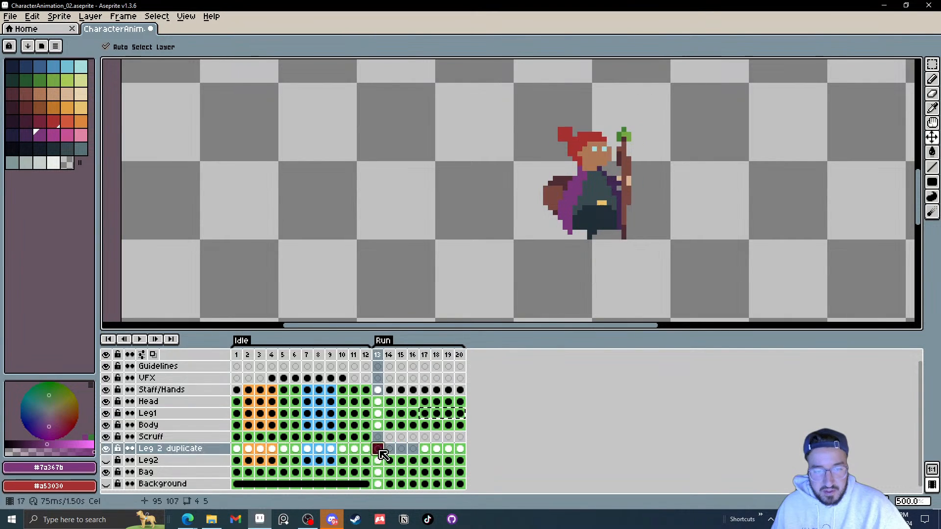
key("ctrl+v")
left_click(401, 460)
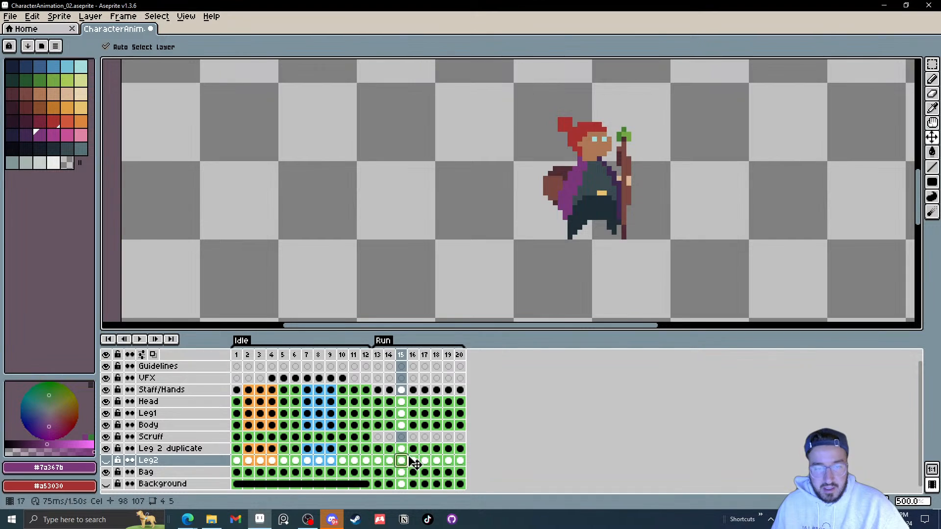
Step: Pick the dark leg colour from the canvas and select the Leg 2 duplicate cel on Run frame 13
left_click(343, 461)
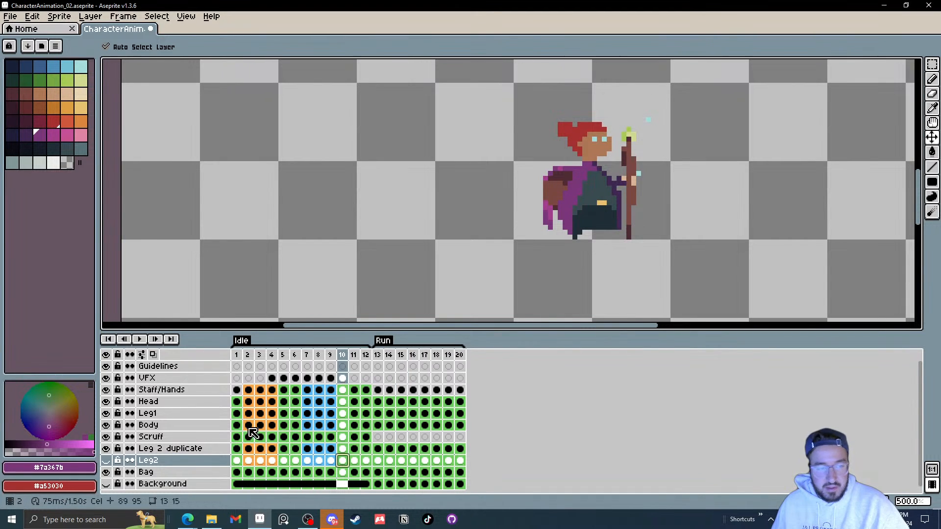
left_click(106, 460)
scroll(585, 278, "up", 4)
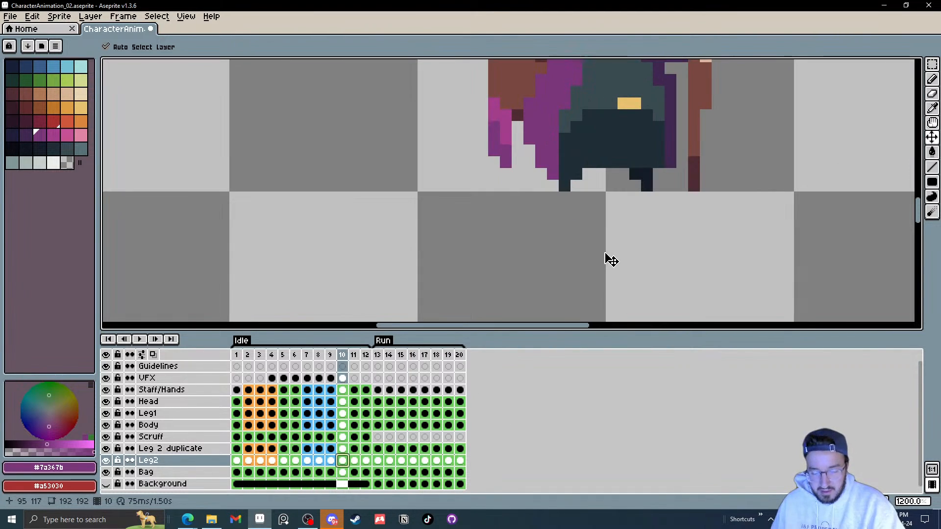
left_click_drag(628, 209, 587, 252)
key("i")
left_click(602, 219)
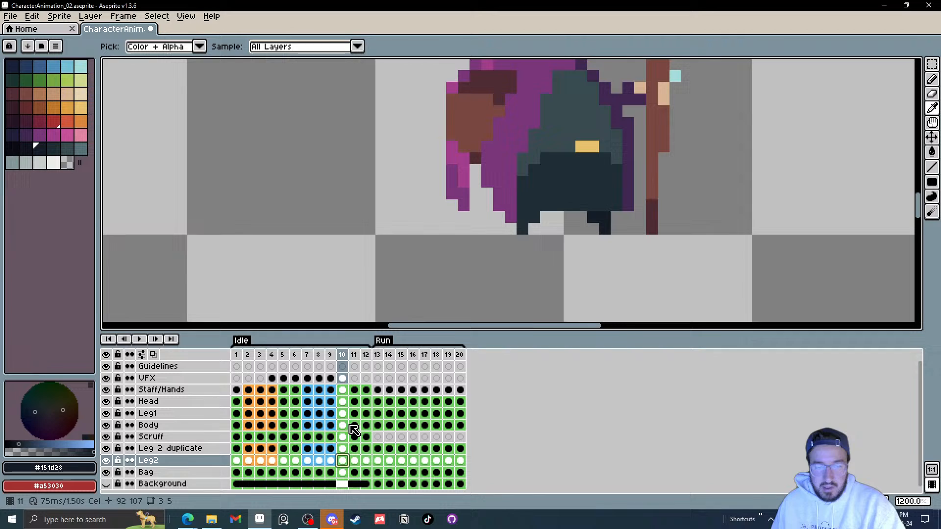
left_click(379, 449)
key("g")
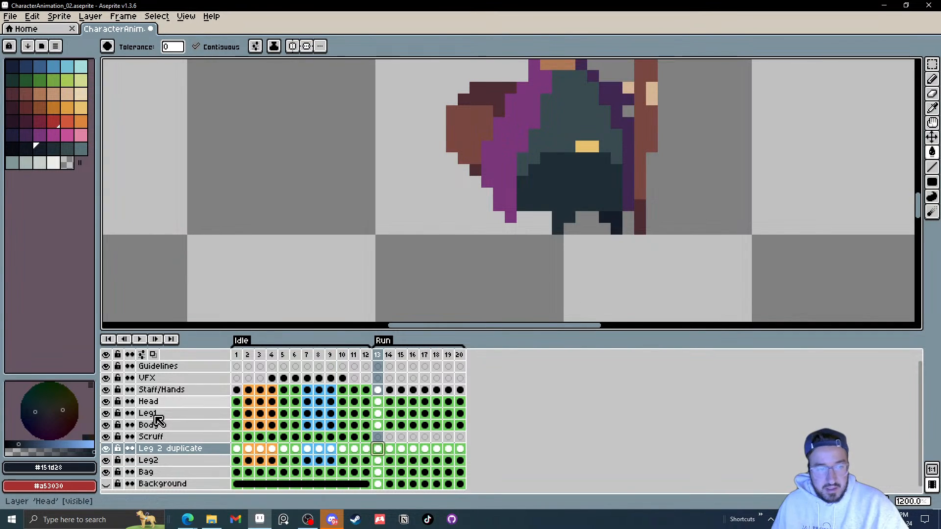
Step: Hide Leg2 and Leg1 and step through Run frames 13 to 20 to review the duplicated leg's motion
left_click(106, 460)
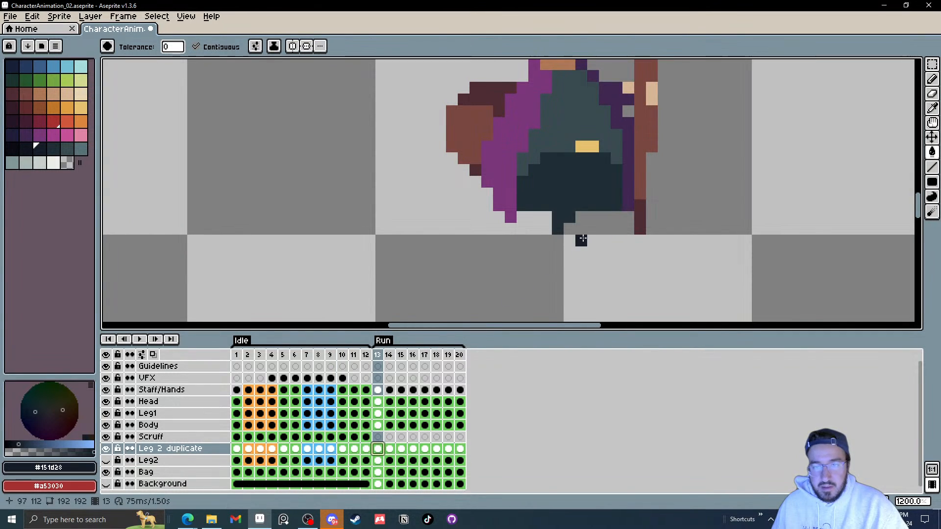
key("Right")
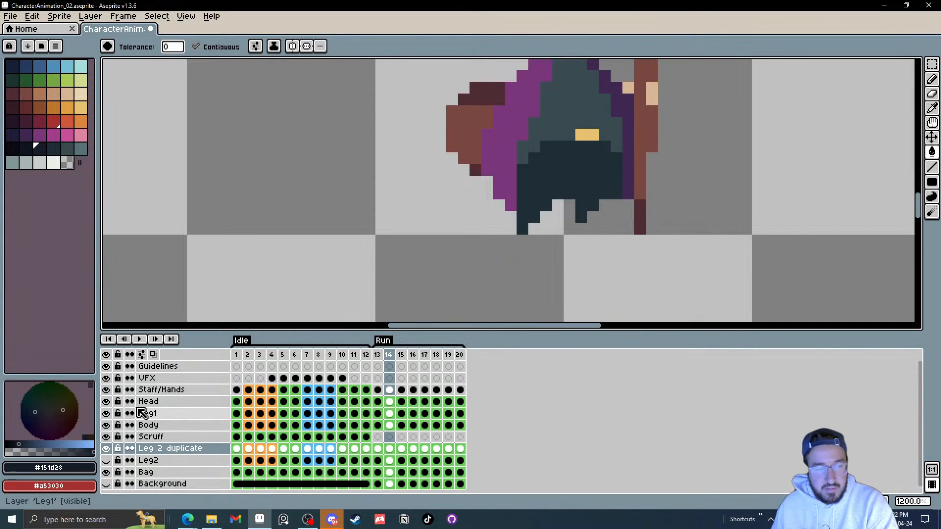
left_click(106, 413)
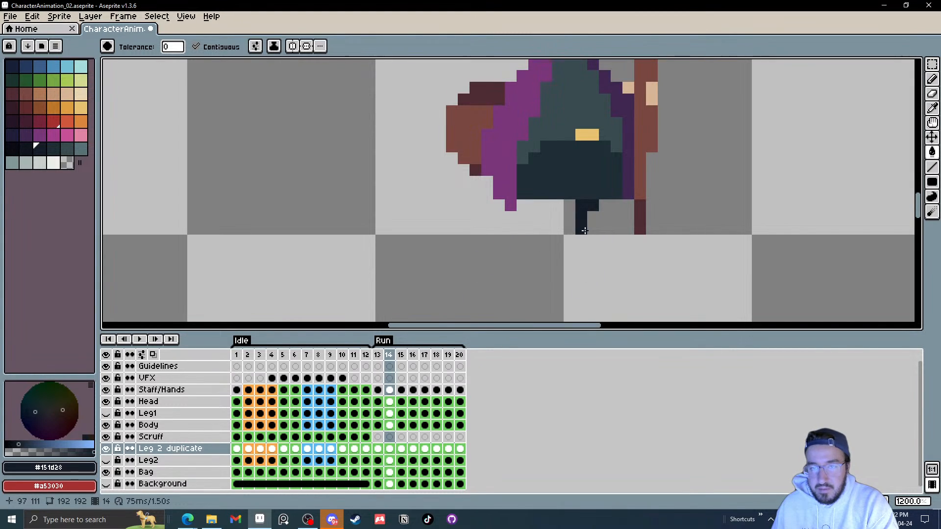
key("Right")
key("Right")
key("Right")
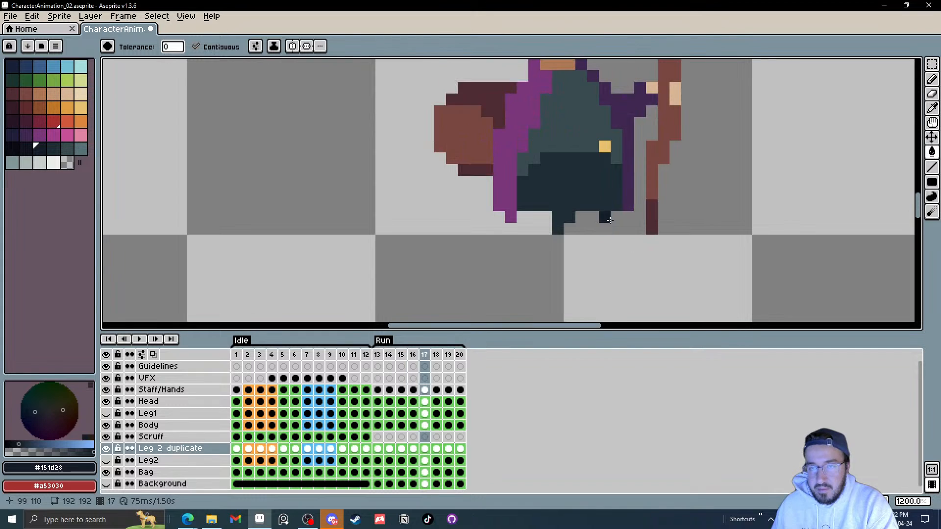
key("Right")
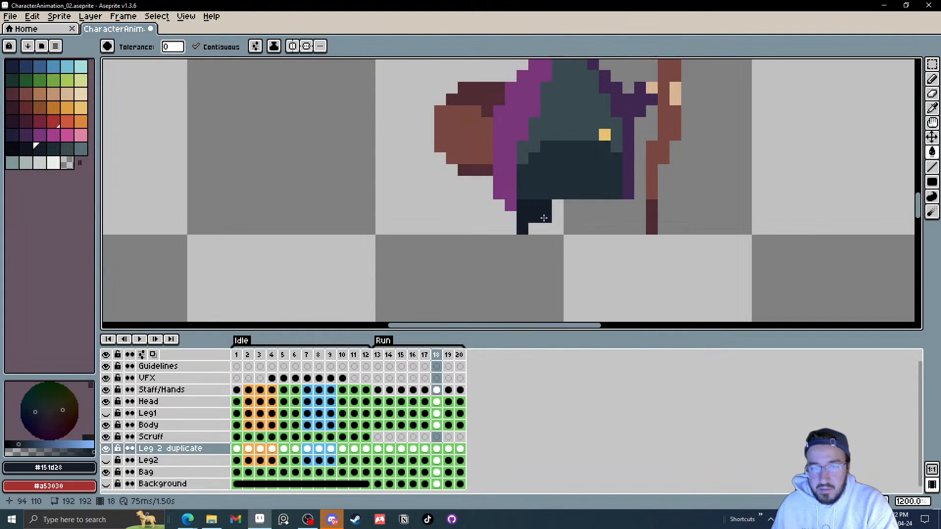
key("Right")
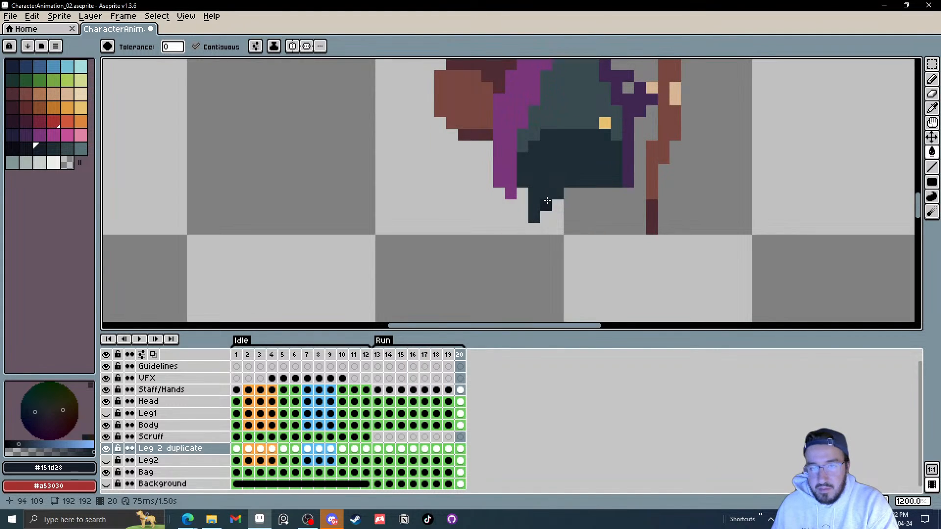
key("Right")
key("Left")
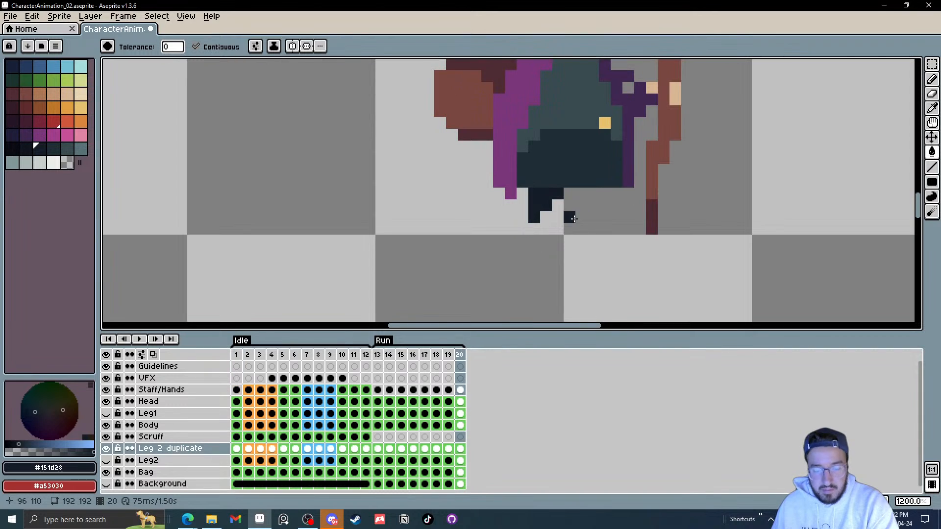
key("Left")
key("Left")
key("Left")
key("Left")
key("Left")
key("Left")
key("Left")
key("Right")
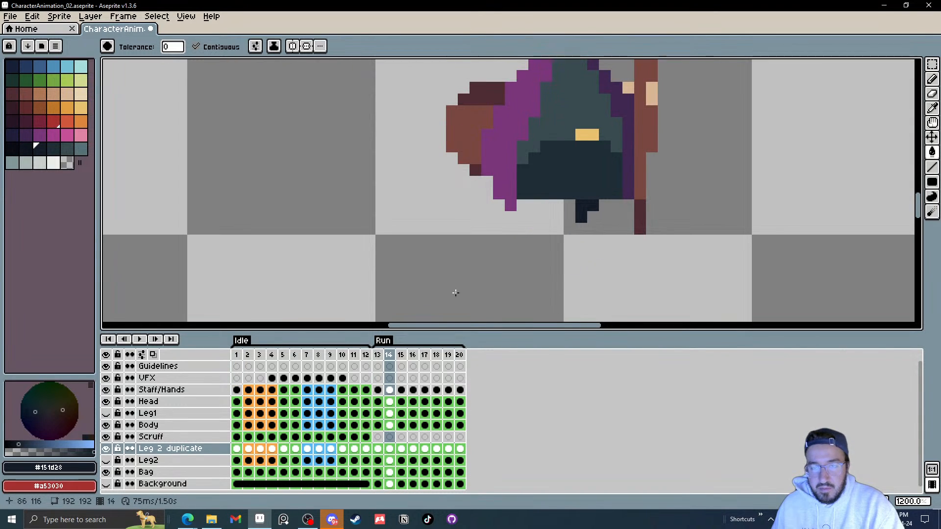
Step: Play the animation while toggling Leg1, Leg 2 duplicate and Leg2 visibility, then stop playback
left_click(140, 339)
left_click(106, 413)
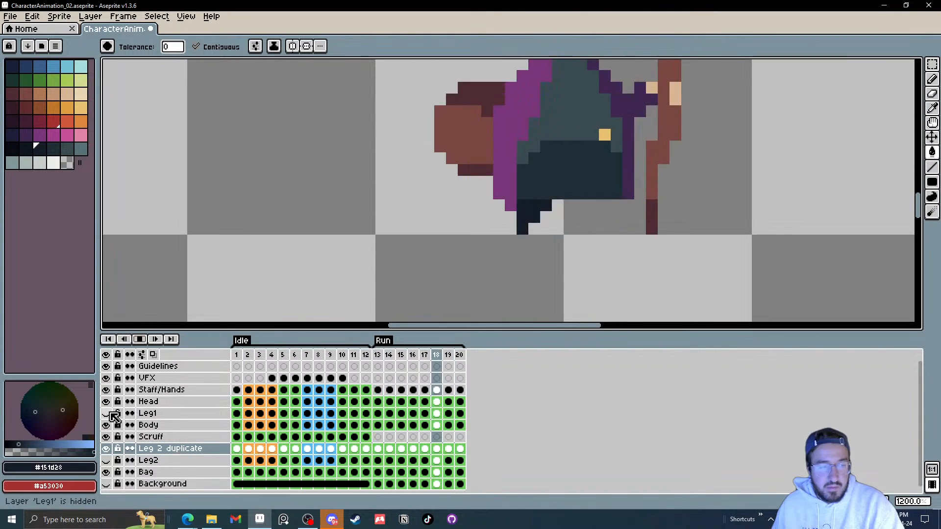
scroll(719, 239, "down", 5)
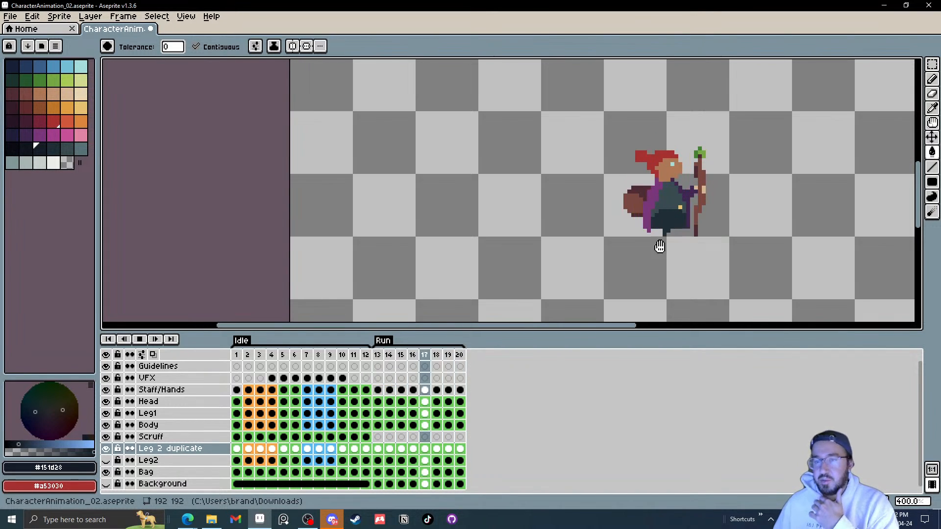
left_click(106, 449)
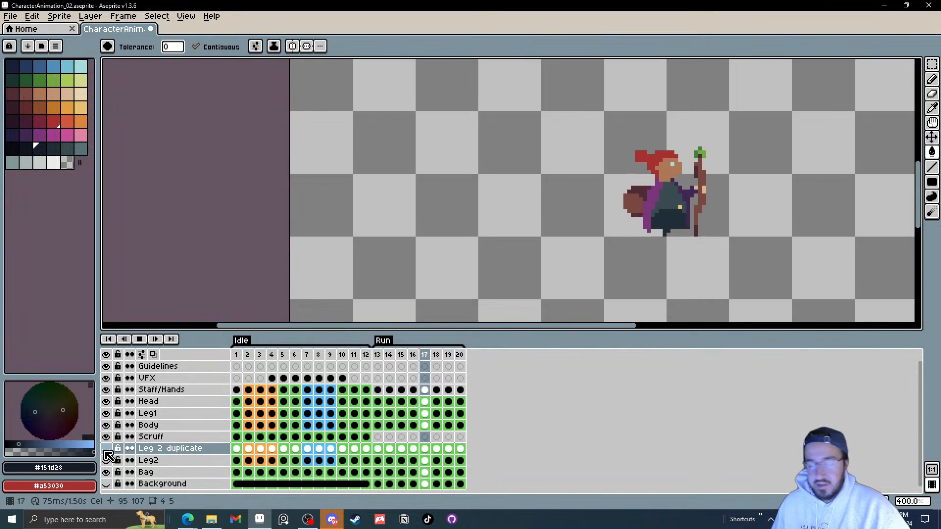
left_click(106, 448)
left_click(106, 460)
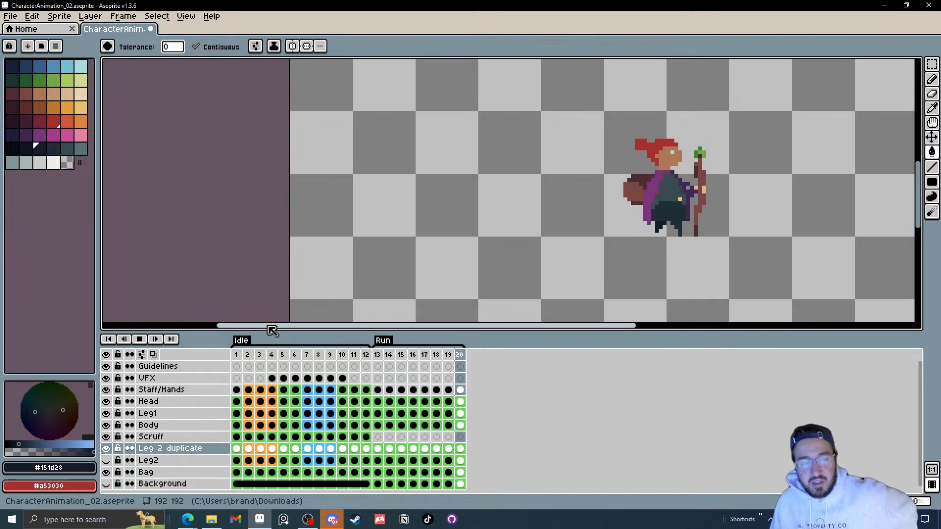
left_click(142, 342)
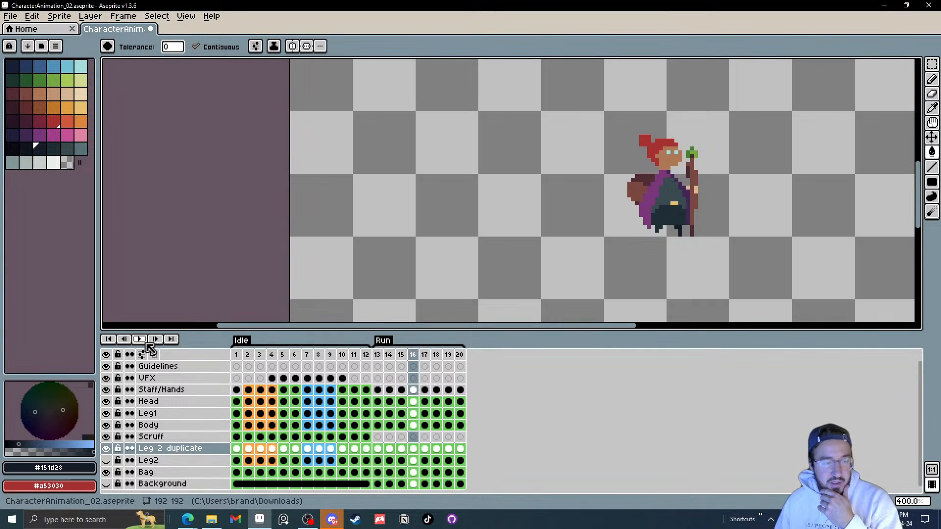
Step: Select the Staff/Hands cel on Run frame 13 and step through the Run frames to review the staff motion
left_click(377, 390)
key("v")
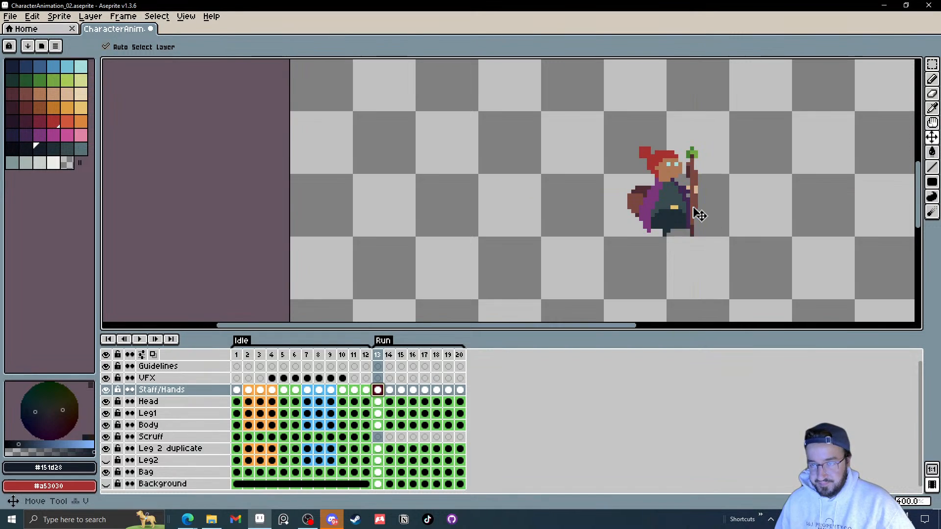
scroll(696, 213, "up", 1)
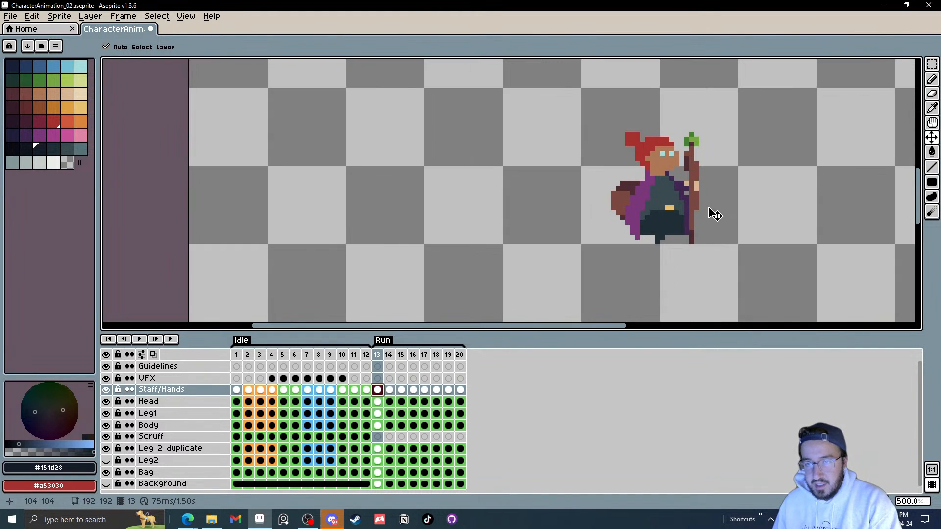
key("Right")
key("Right")
key("Right")
key("Right")
key("Right")
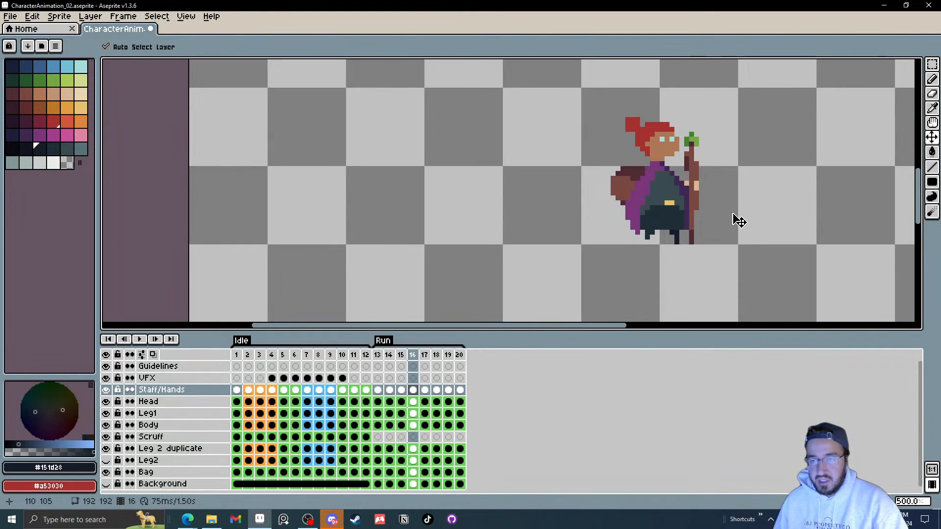
key("Right")
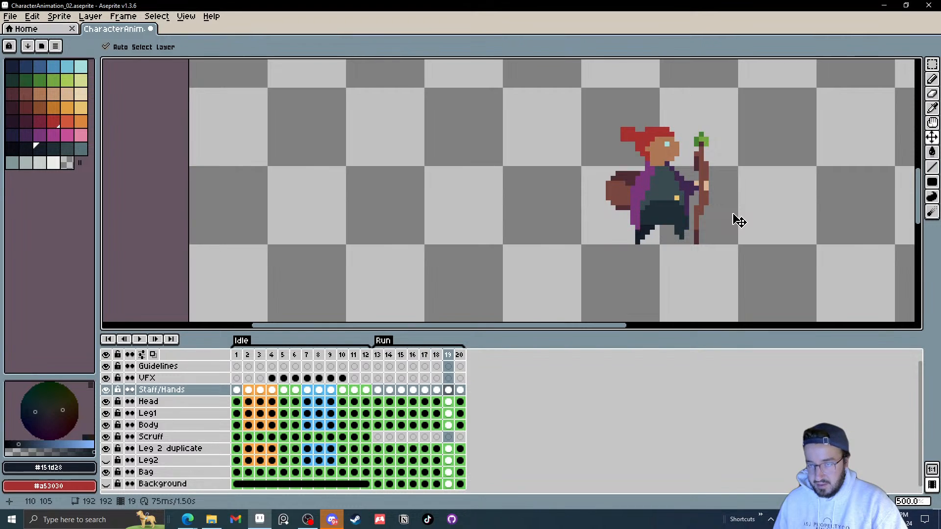
key("Right")
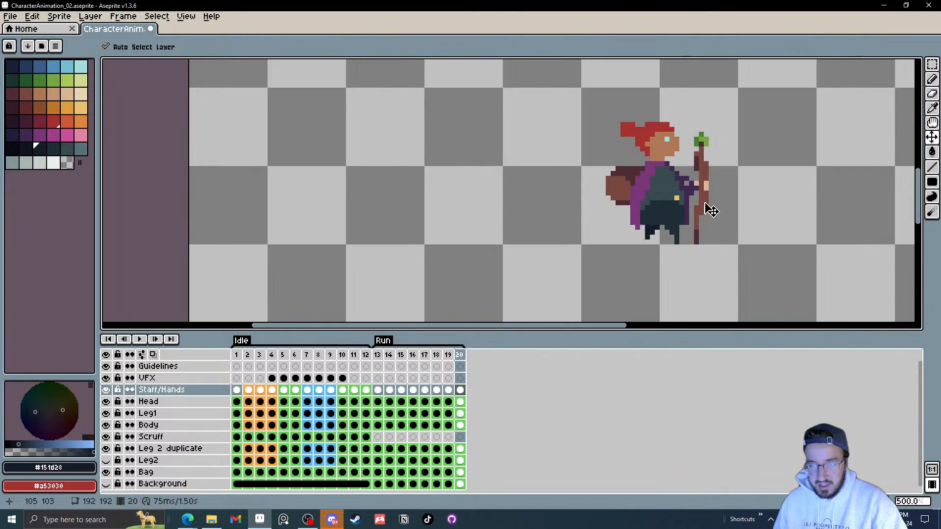
key("Right")
key("Left")
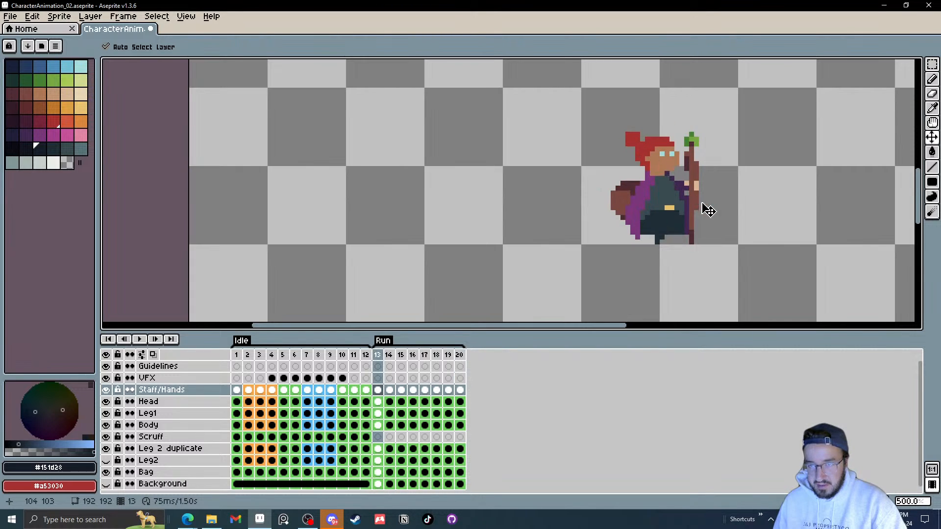
Step: Nudge the staff and hands one pixel left on Run frames 13 and 14
key("Right")
left_click_drag(699, 211, 696, 214)
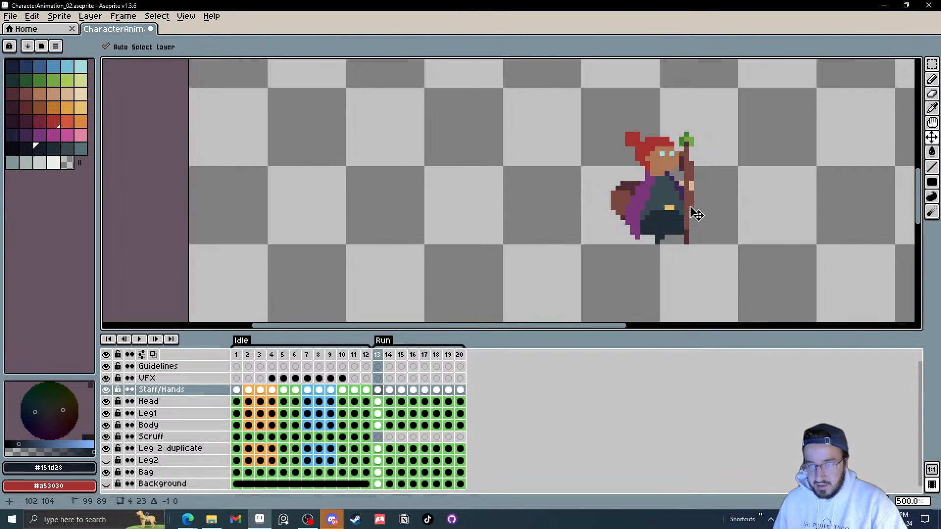
key("Right")
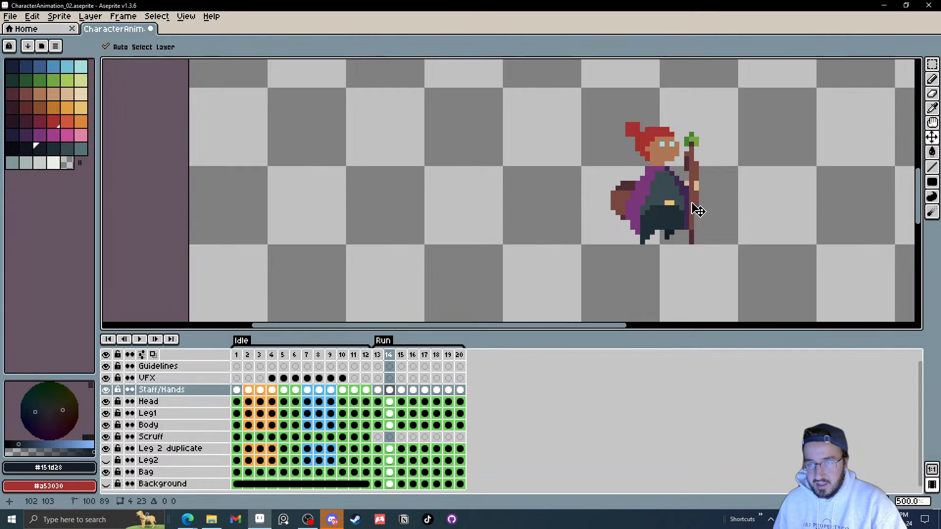
left_click_drag(695, 205, 699, 208)
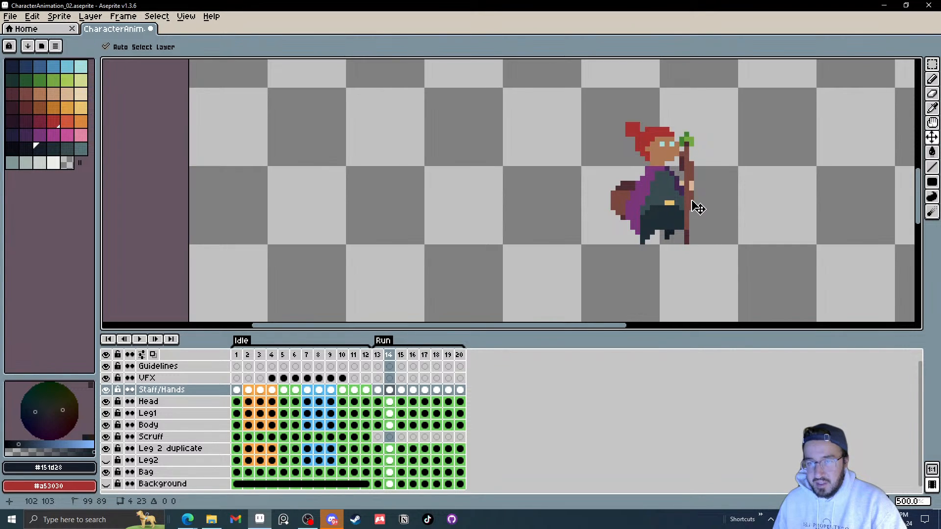
left_click_drag(697, 208, 693, 209)
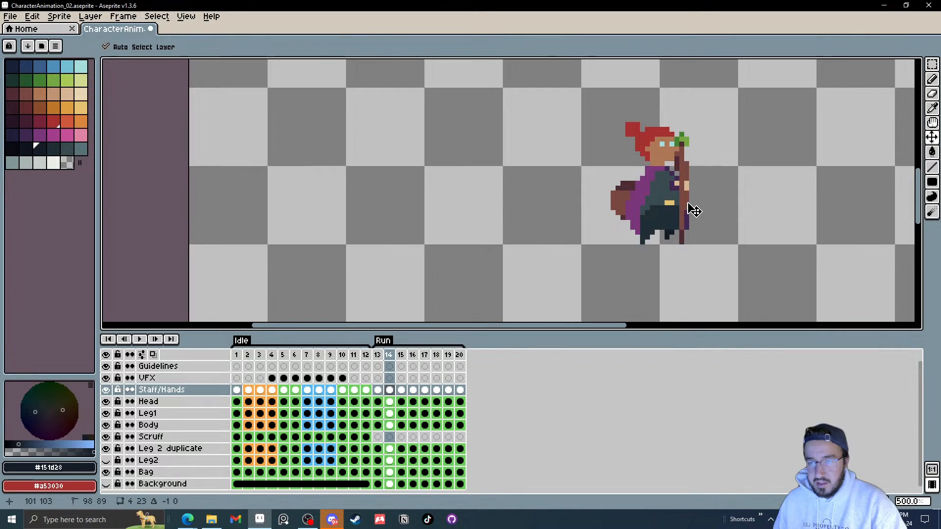
Step: Move the Staff/Hands layer down below Leg2, just above Bag
left_click(159, 390)
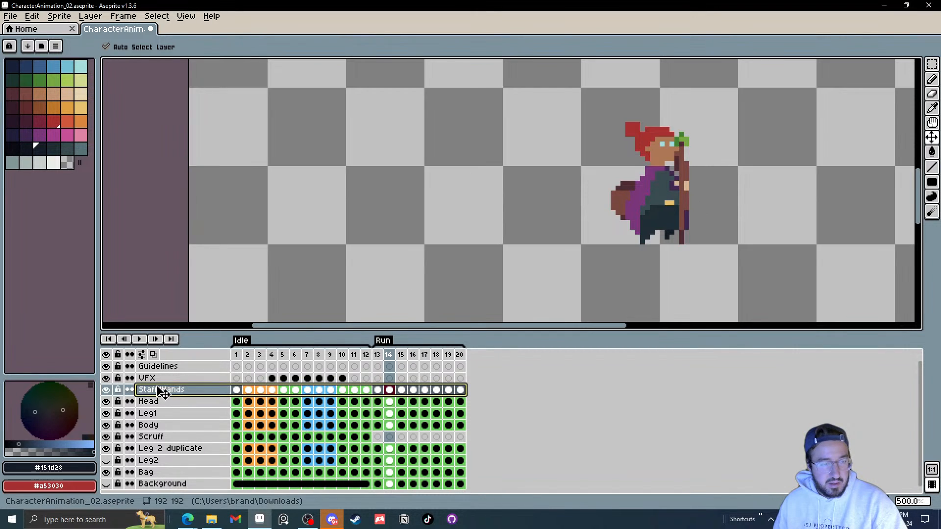
left_click_drag(162, 392, 163, 471)
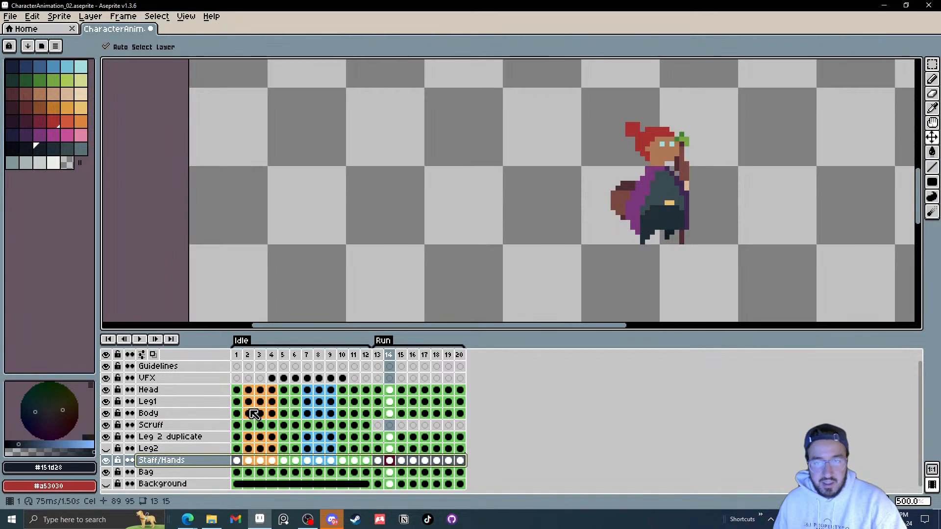
key("Right")
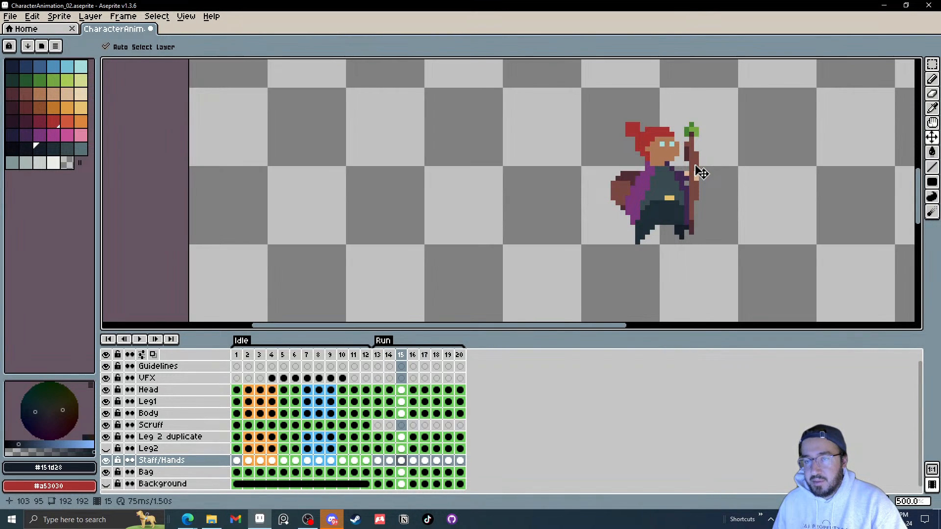
key("Right")
Step: Reposition the staff and hands on Run frames 16 and 18, shifting frame 18 about 3 pixels left and 2 up
left_click_drag(702, 187, 706, 183)
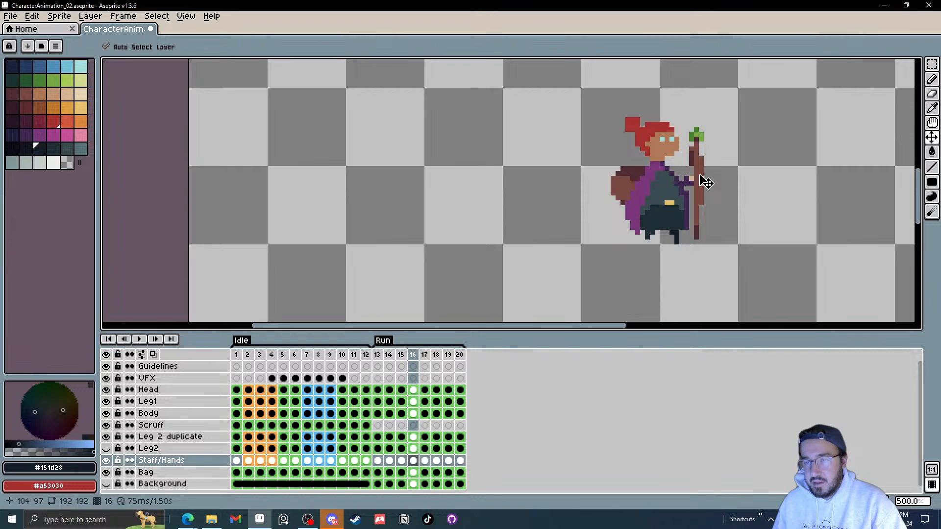
key("Right")
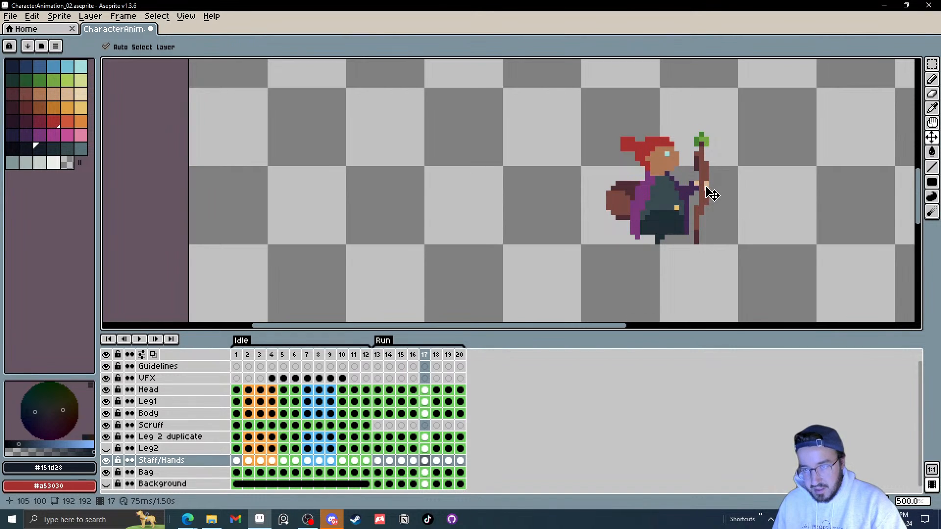
key("Right")
left_click_drag(711, 200, 697, 182)
key("Right")
key("Right")
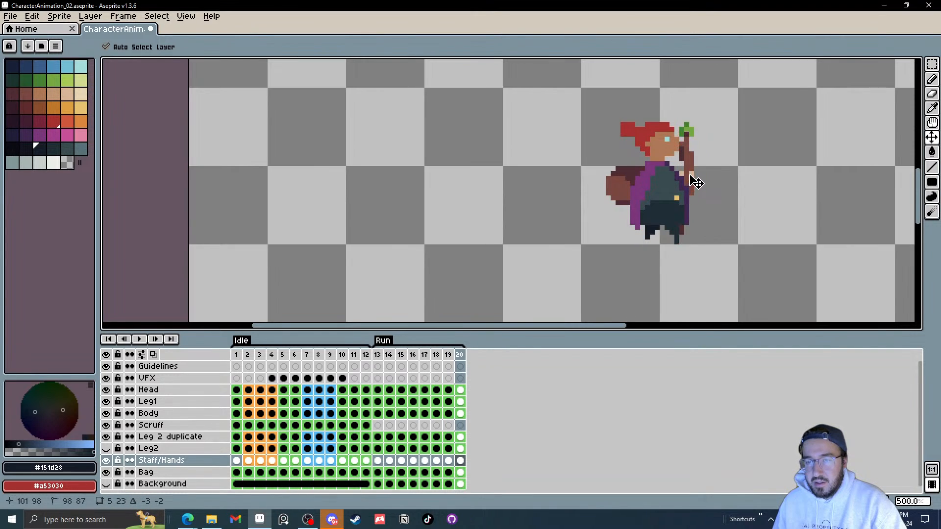
key("Right")
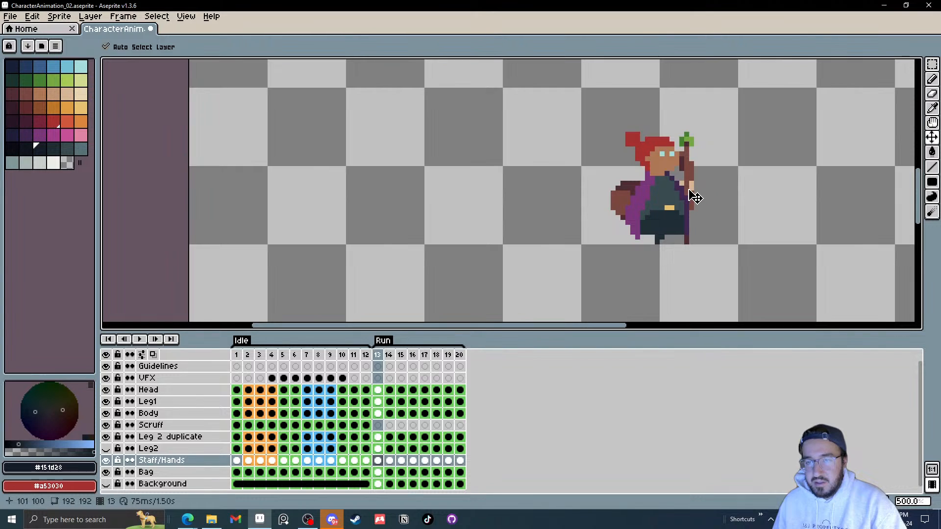
key("Left")
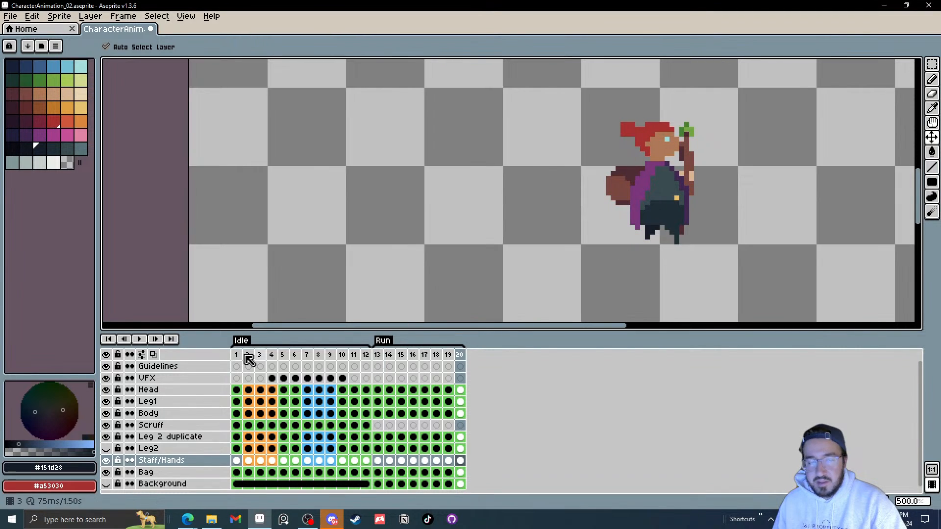
Step: Play the animation and step back and forth through the Run frames to review the staff and hands motion
left_click(142, 340)
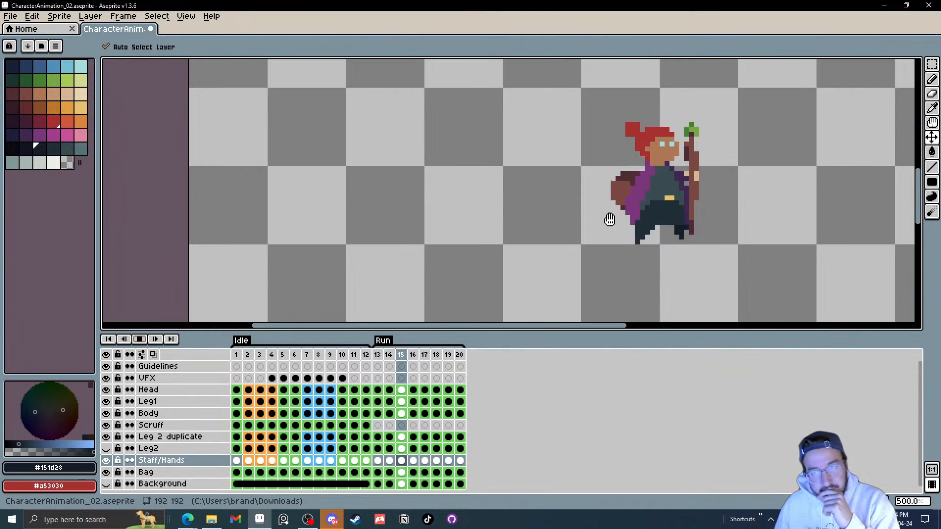
left_click(141, 339)
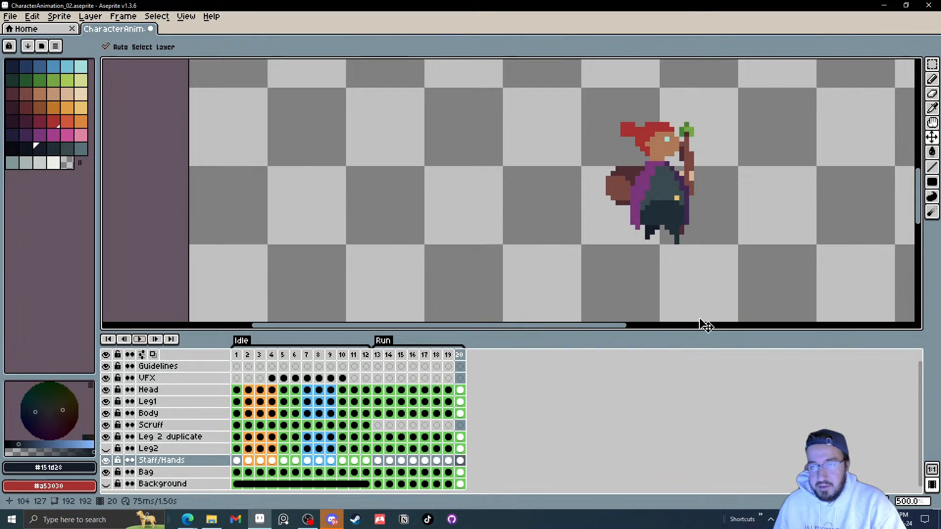
key("Left")
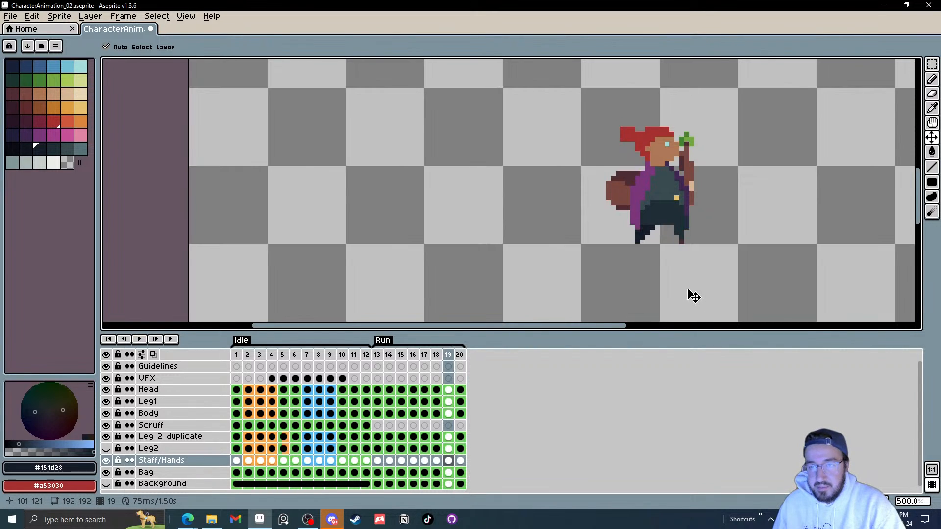
key("Left")
key("Left")
key("Left")
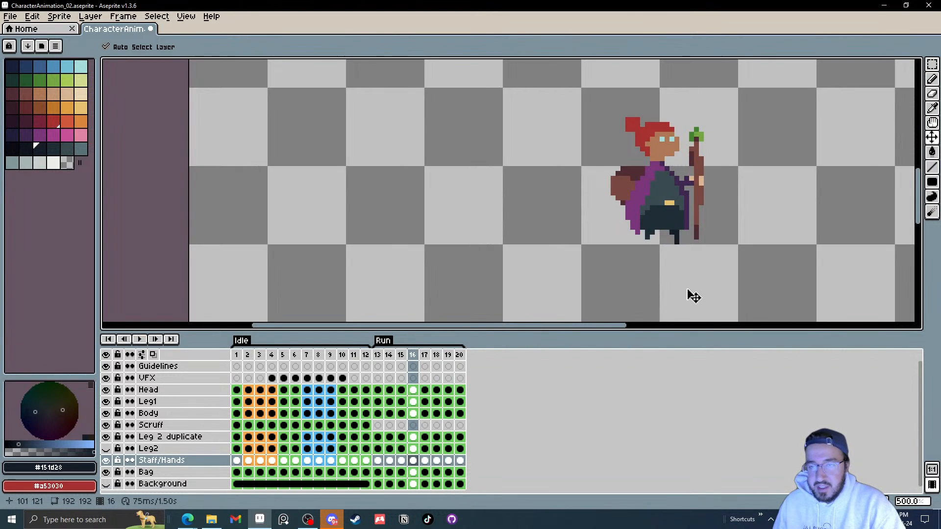
key("Right")
key("Right")
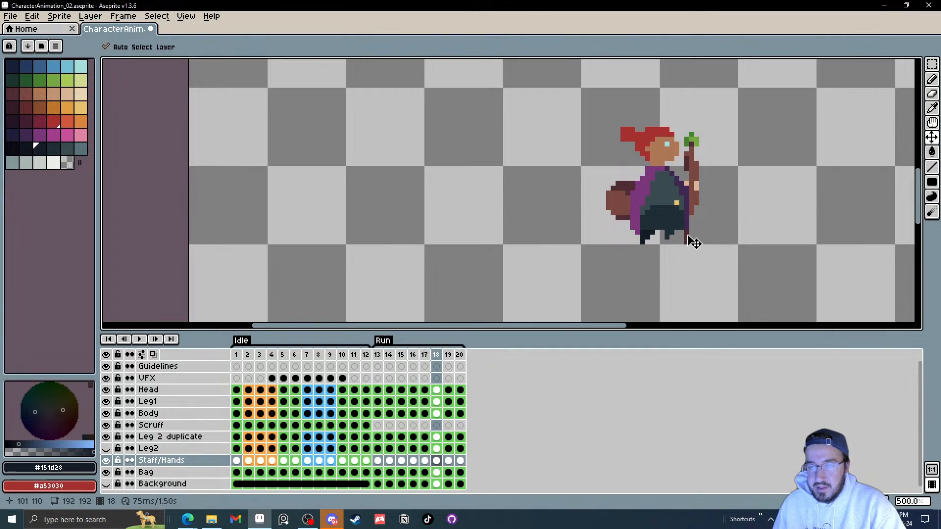
key("Right")
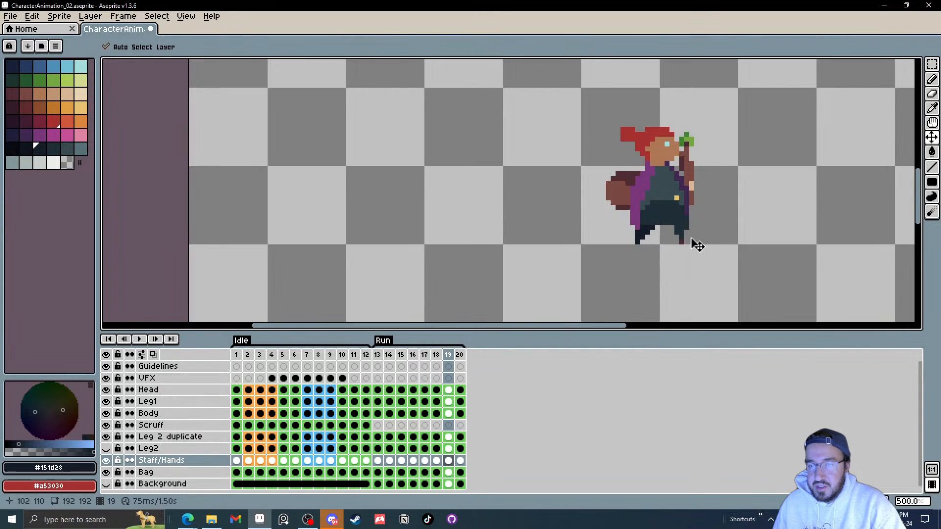
key("Right")
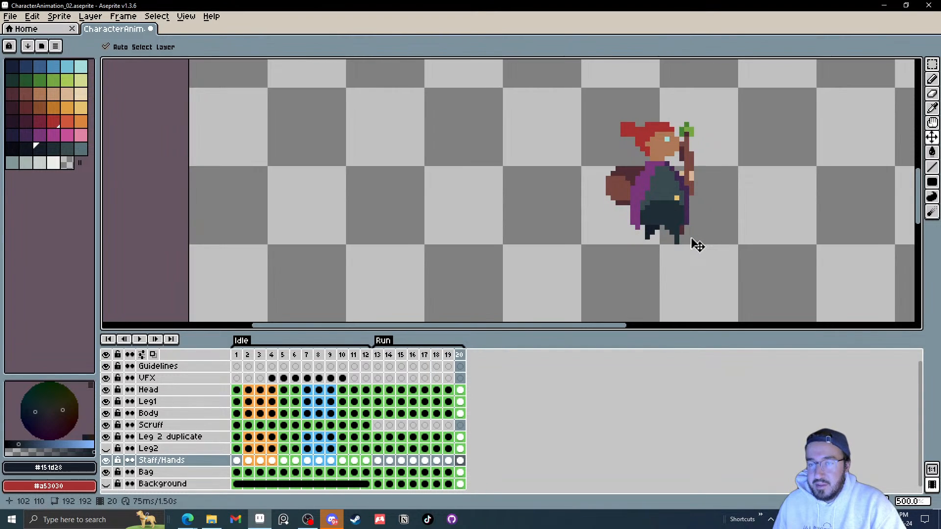
key("Right")
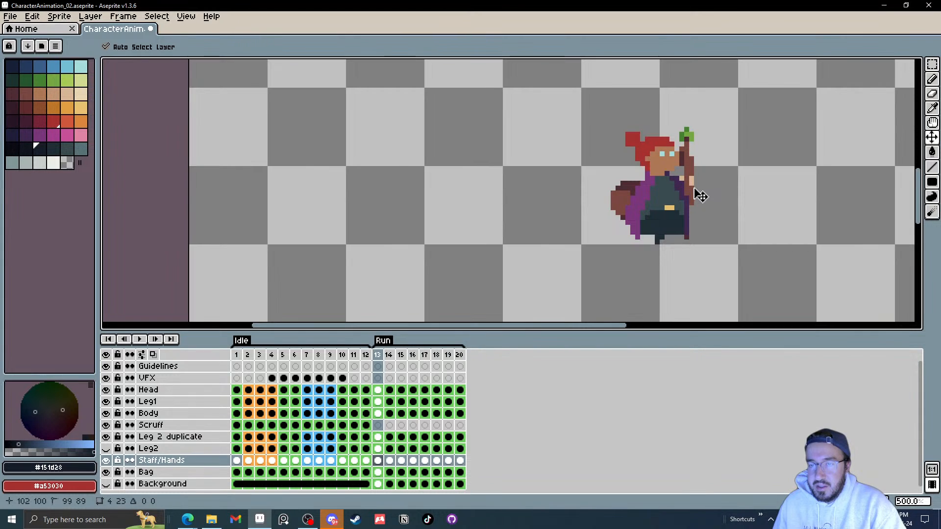
key("Right")
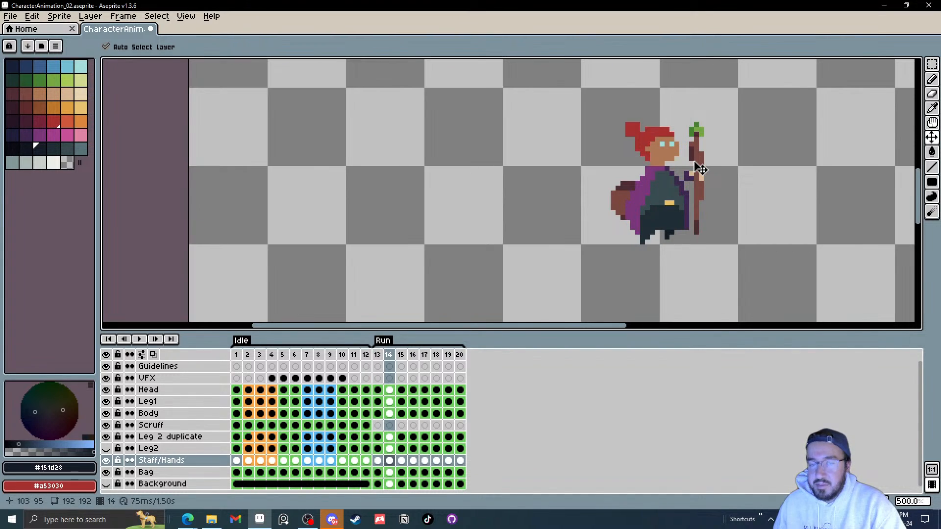
key("Right")
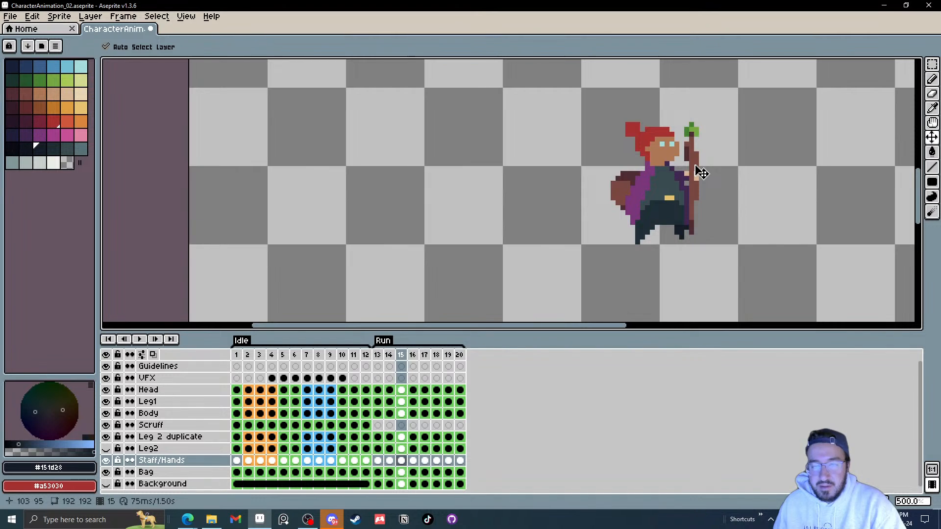
key("Right")
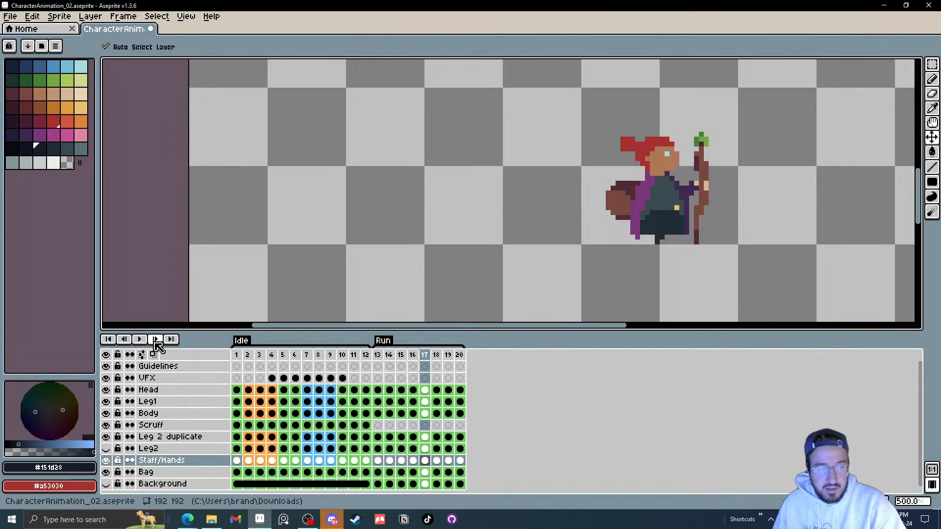
left_click(141, 340)
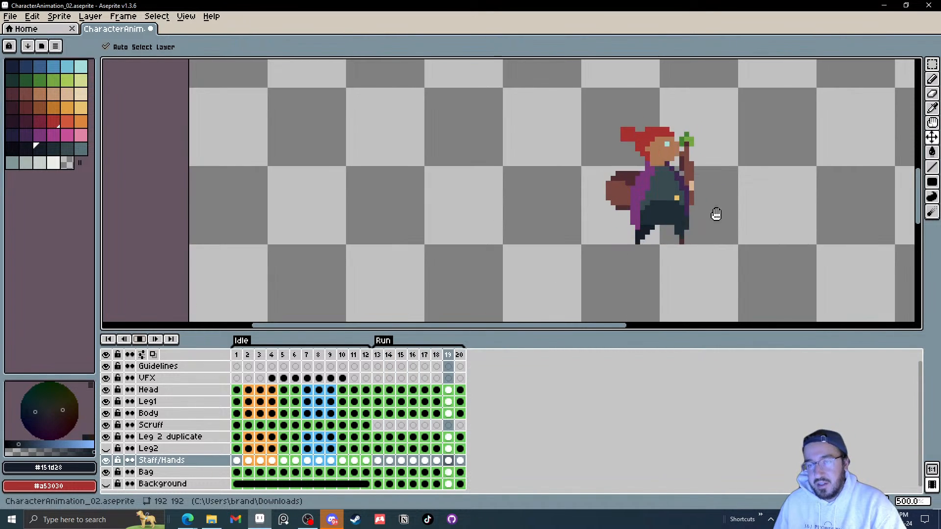
left_click(142, 340)
left_click(142, 340)
key("Left")
key("Left")
key("Left")
key("Left")
key("Left")
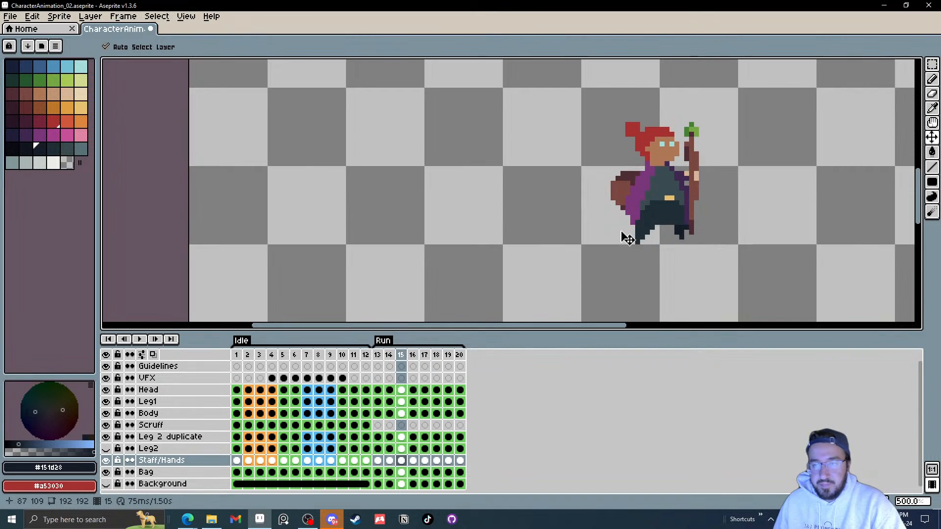
key("Right")
key("Right")
key("Right")
key("Right")
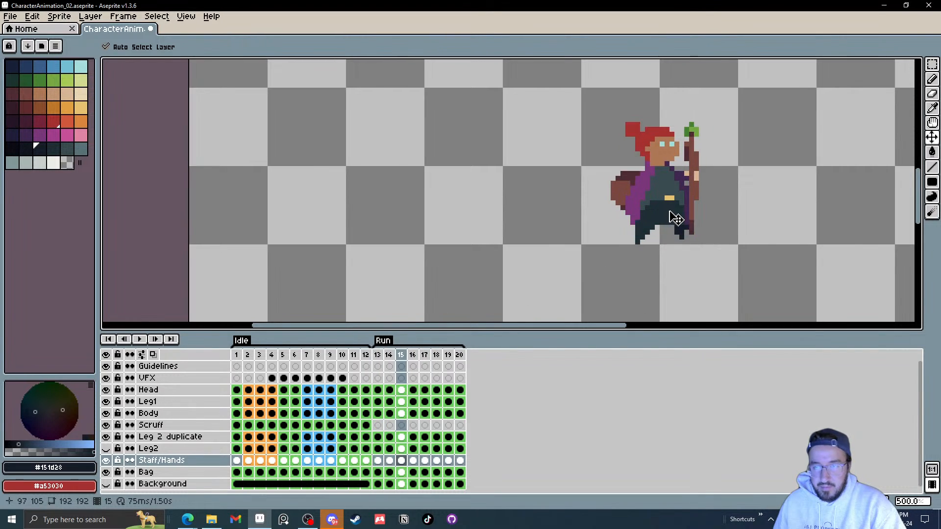
key("Right")
key("Right")
key("Right")
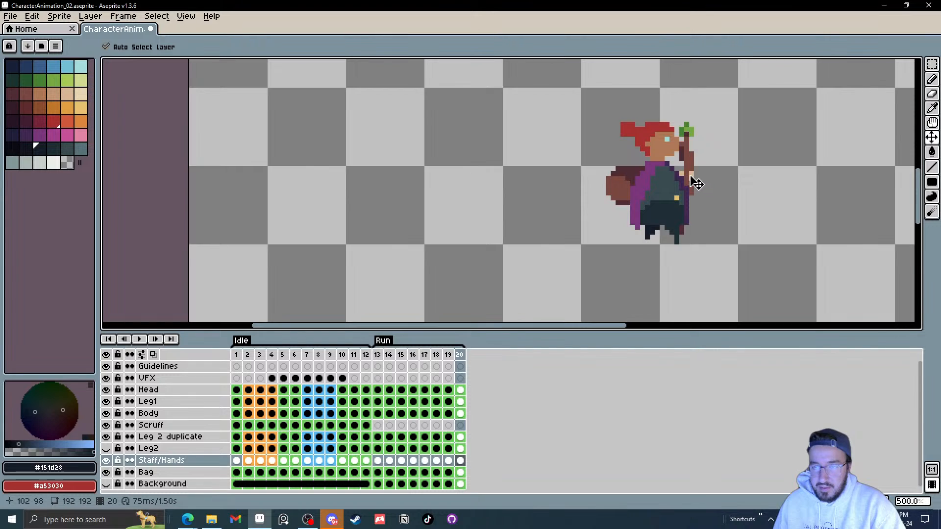
Step: Nudge the staff and hands slightly left on Run frames 20 and 14
left_click_drag(695, 181, 683, 185)
key("Right")
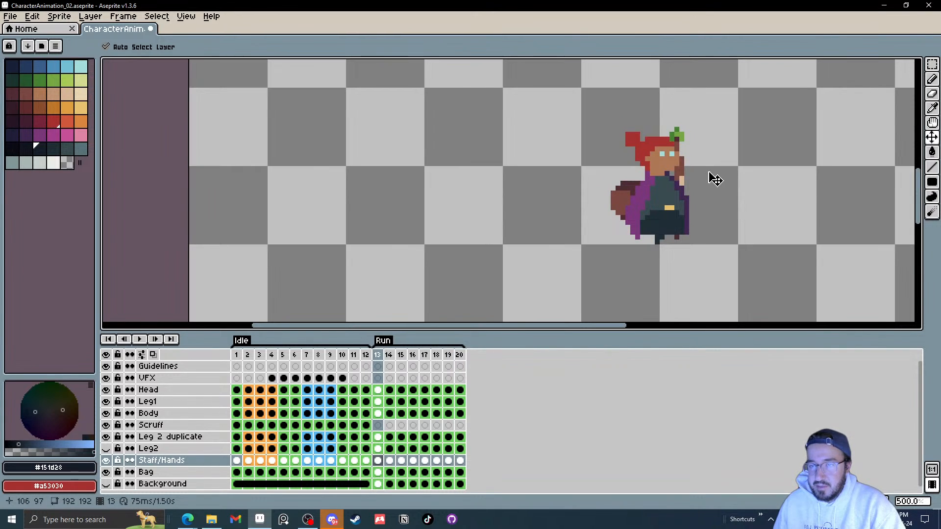
key("Right")
left_click_drag(716, 182, 711, 182)
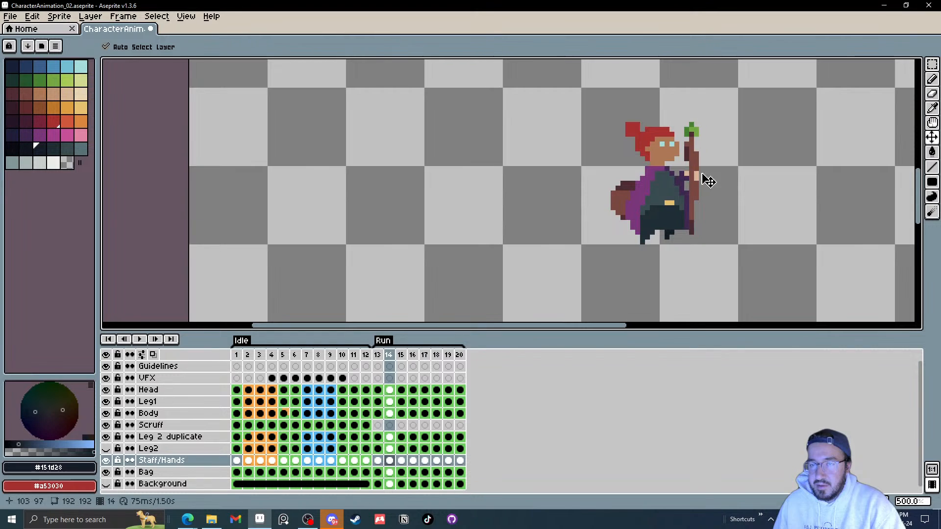
key("Right")
Step: Step through the Run frames and nudge the staff and hands slightly left on Run frame 13
left_click(692, 182)
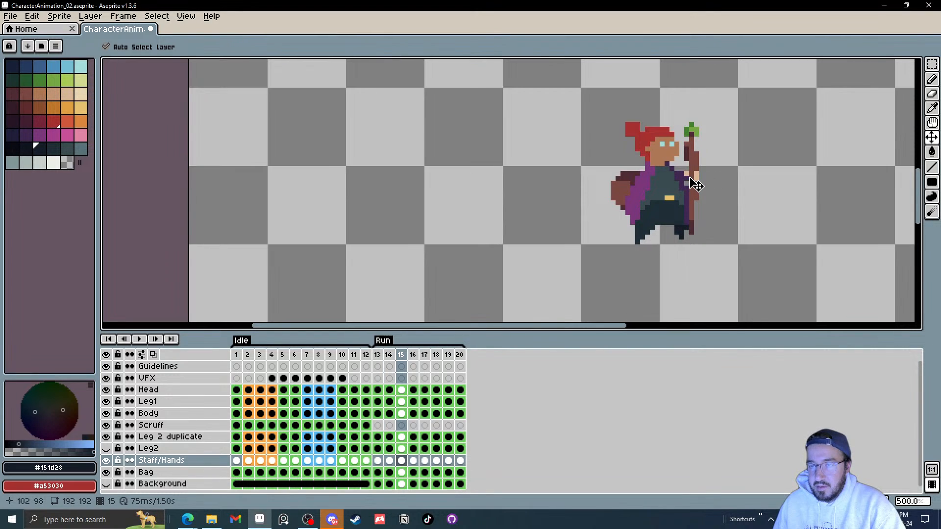
key("Right")
key("Left")
key("Left")
key("Left")
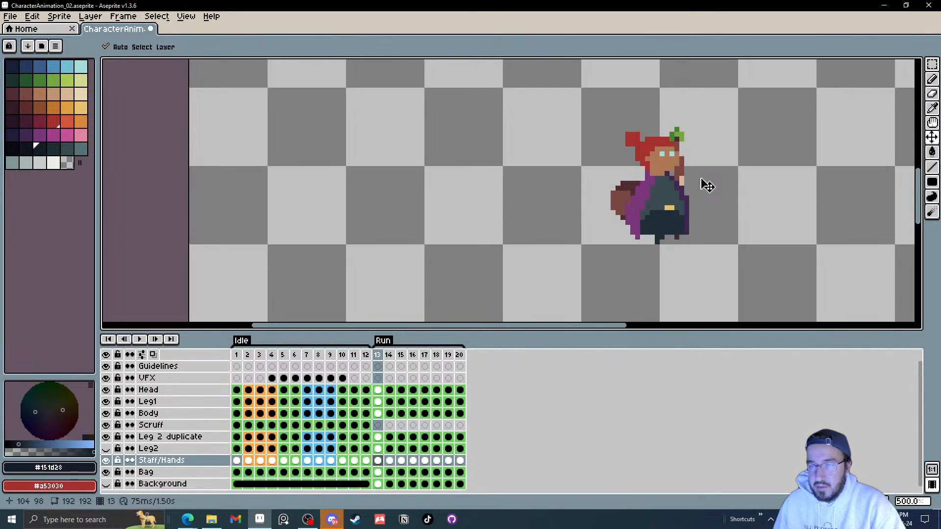
key("Right")
key("Left")
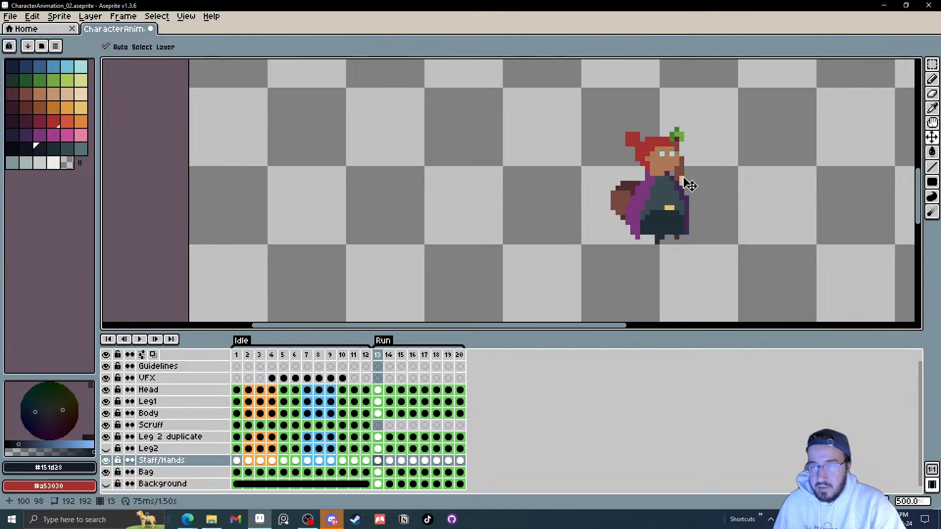
left_click_drag(683, 177, 678, 177)
Step: Shift the staff and hands a little further left on Run frame 14, then play the animation
key("Left")
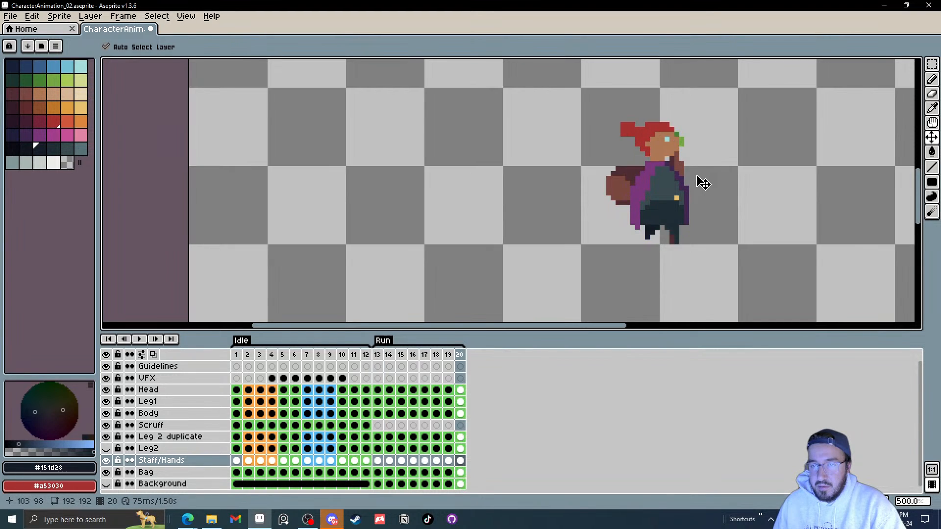
key("Right")
key("Right")
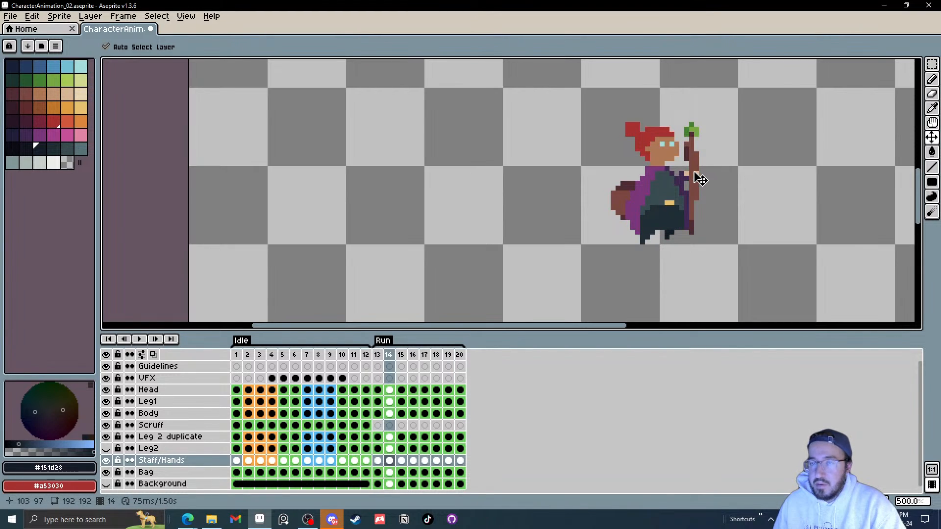
left_click_drag(701, 180, 697, 180)
key("Right")
key("Right")
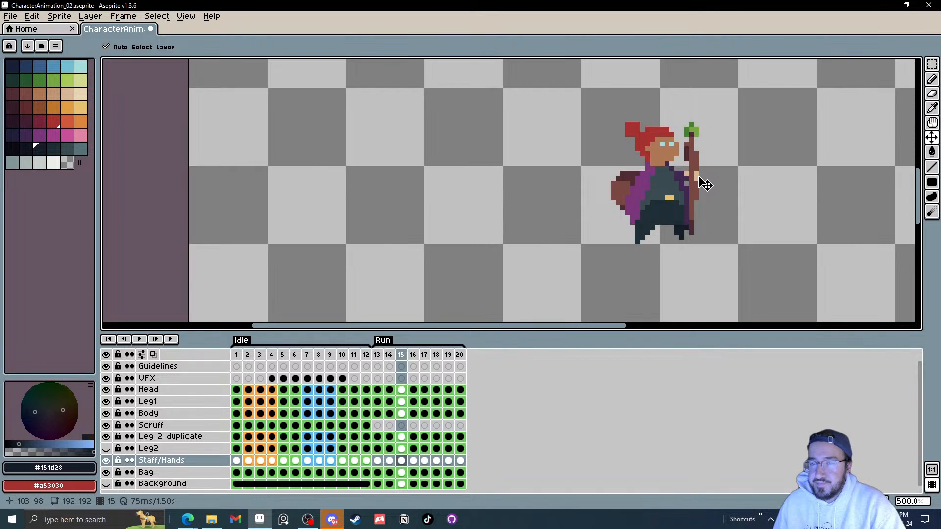
key("Right")
key("Left")
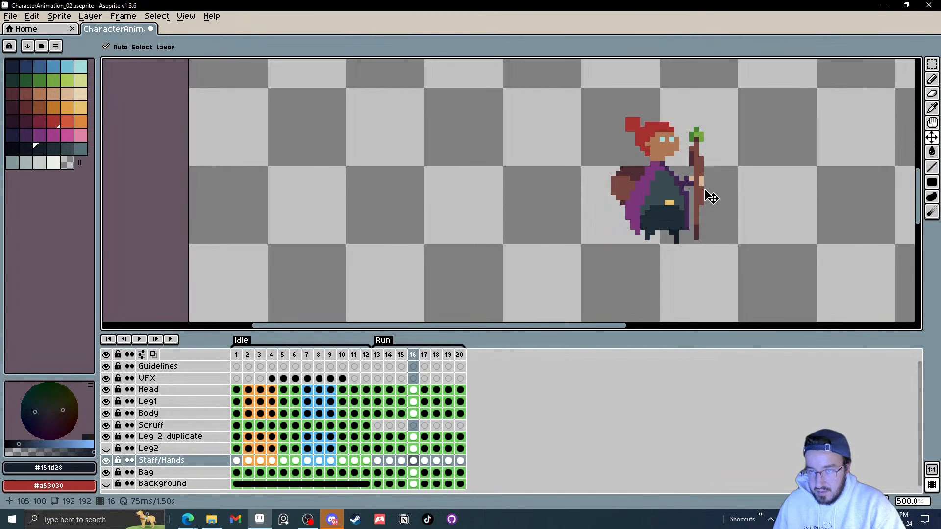
key("Right")
left_click(139, 339)
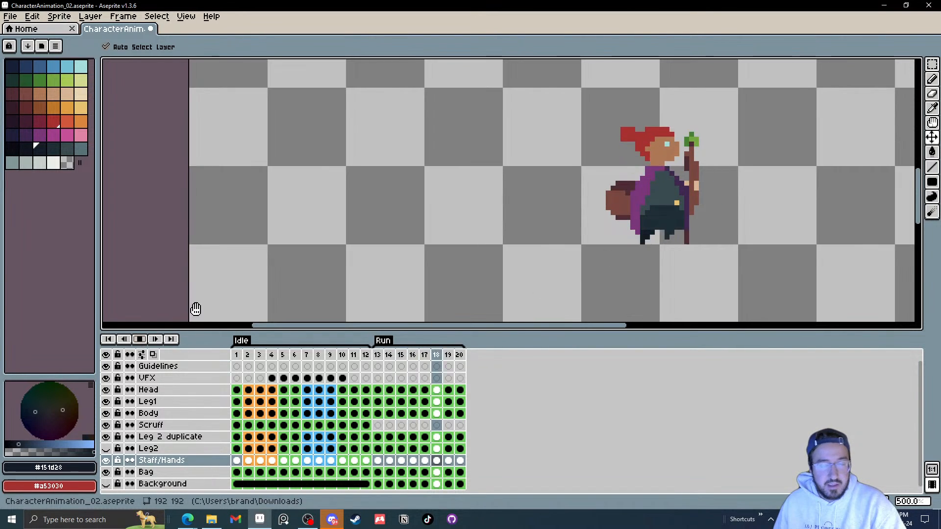
Step: Save a copy of the sprite into Desktop > Art > Stream Stuff, appending the viewer's name to the file name
scroll(761, 168, "down", 1)
scroll(777, 191, "down", 2)
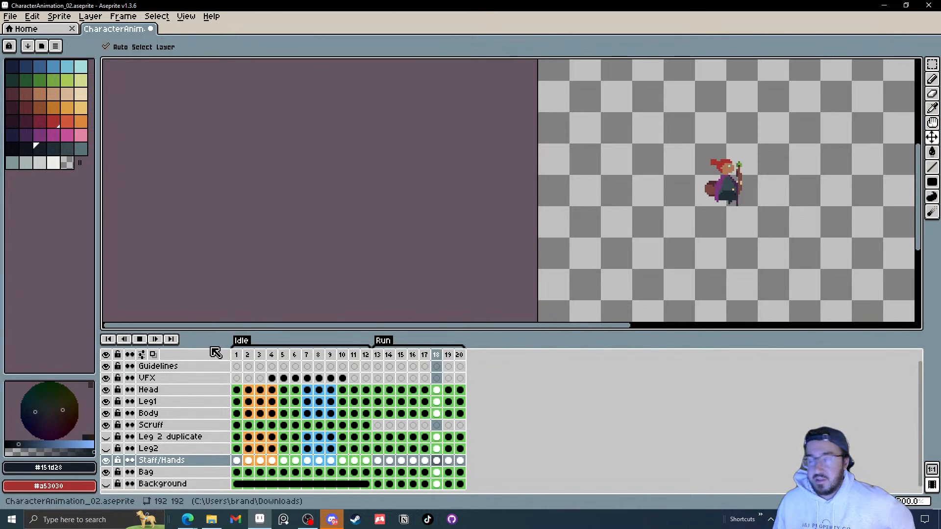
left_click(11, 18)
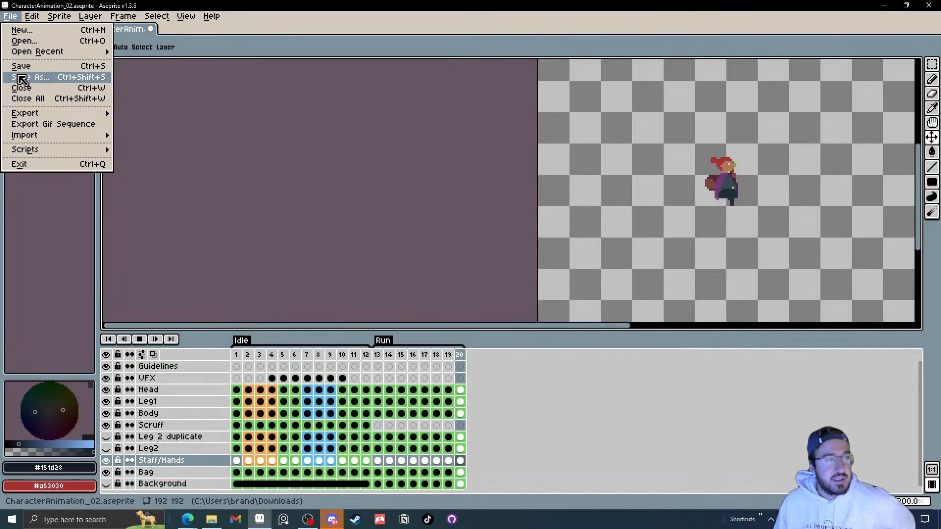
left_click(25, 77)
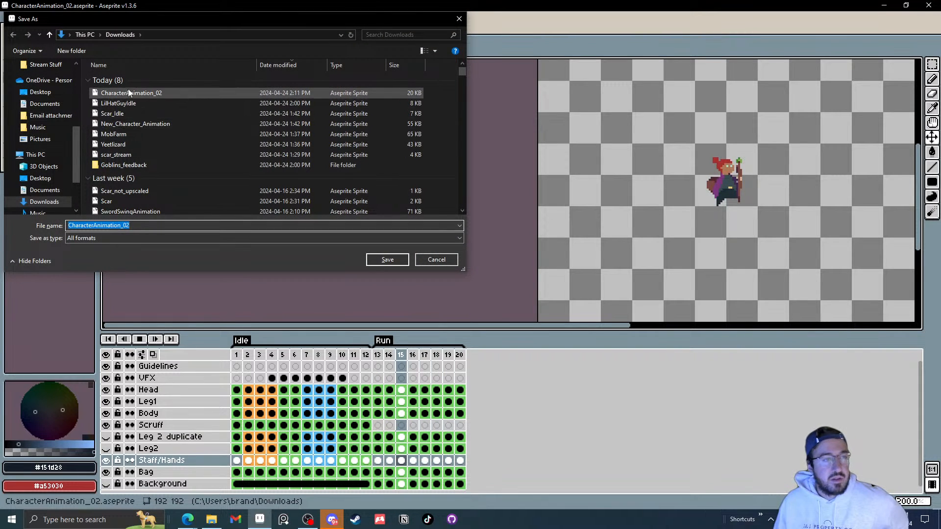
left_click(49, 93)
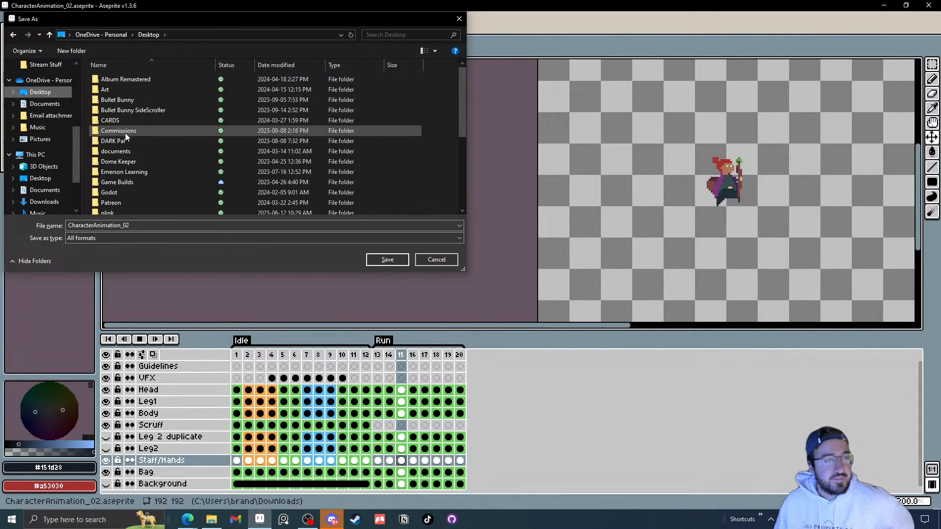
double_click(120, 81)
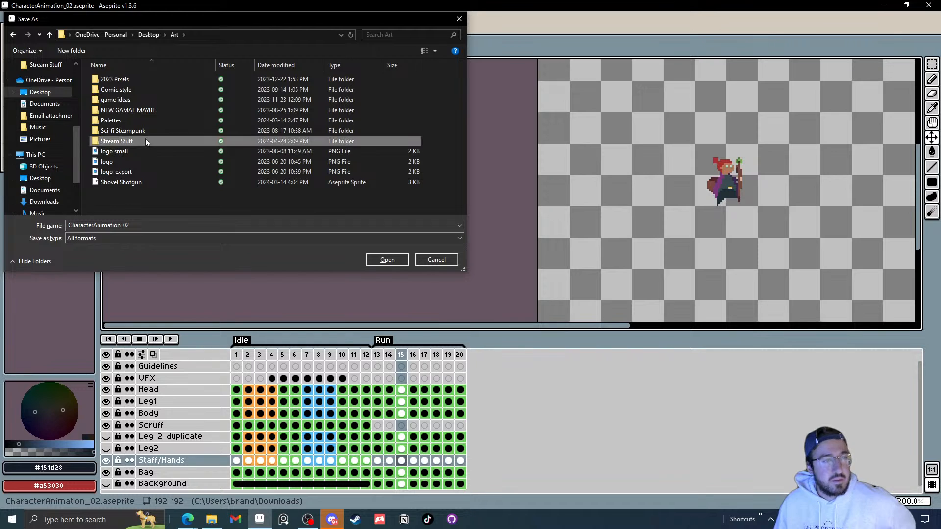
double_click(145, 139)
left_click(144, 226)
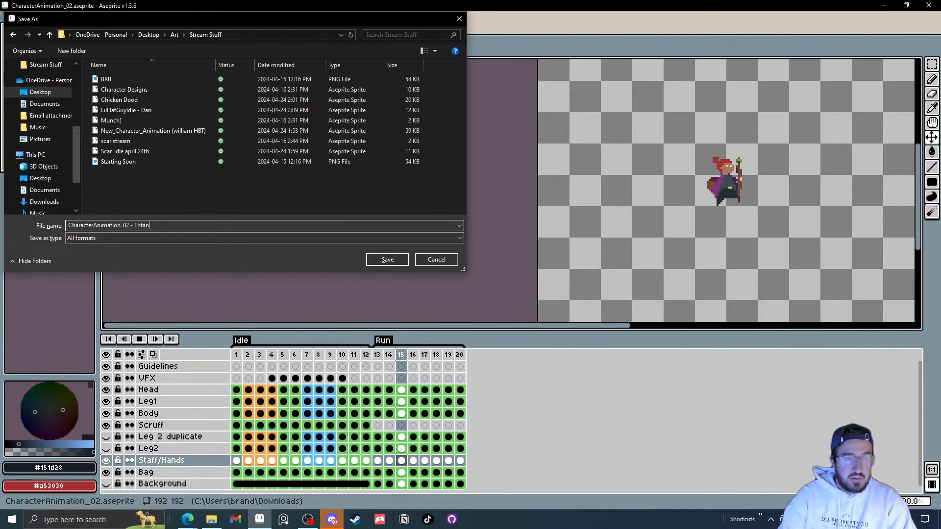
type("- Ehtan")
key("Return")
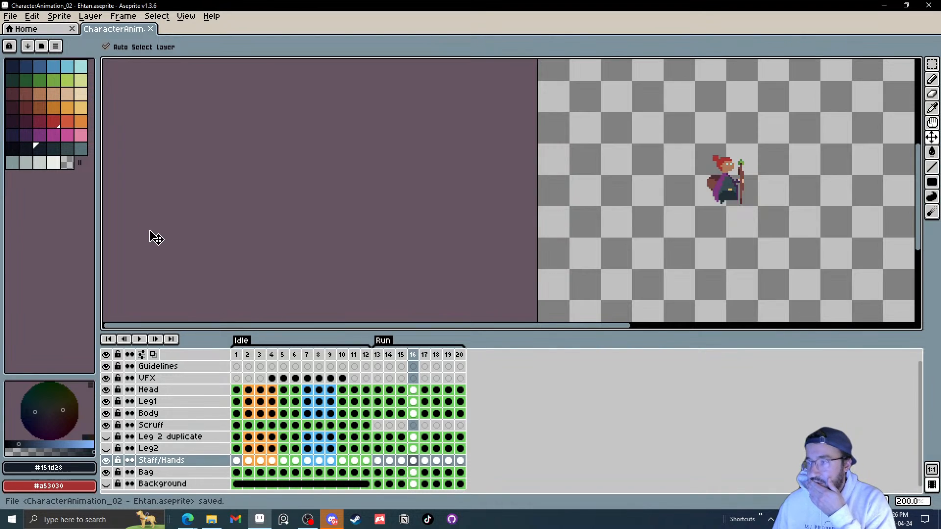
Step: Select all 20 frames across every layer in the timeline
left_click_drag(237, 356, 472, 361)
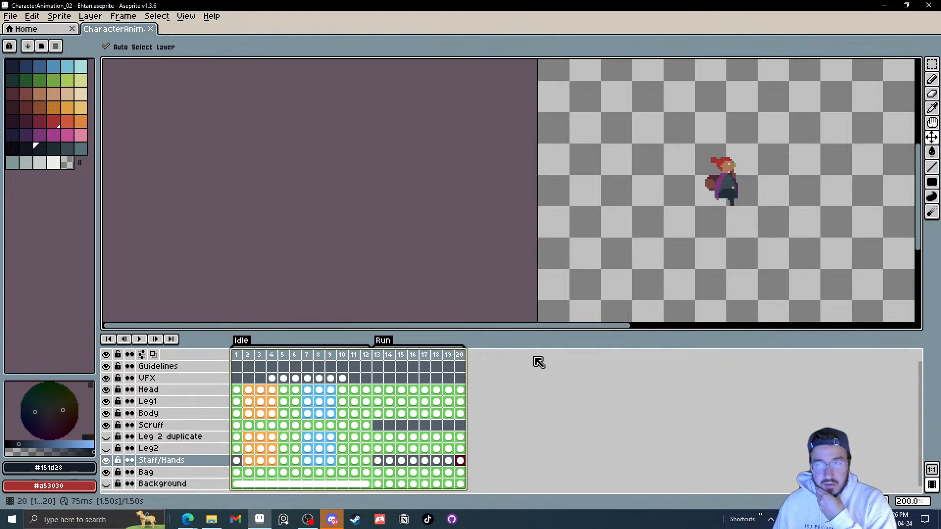